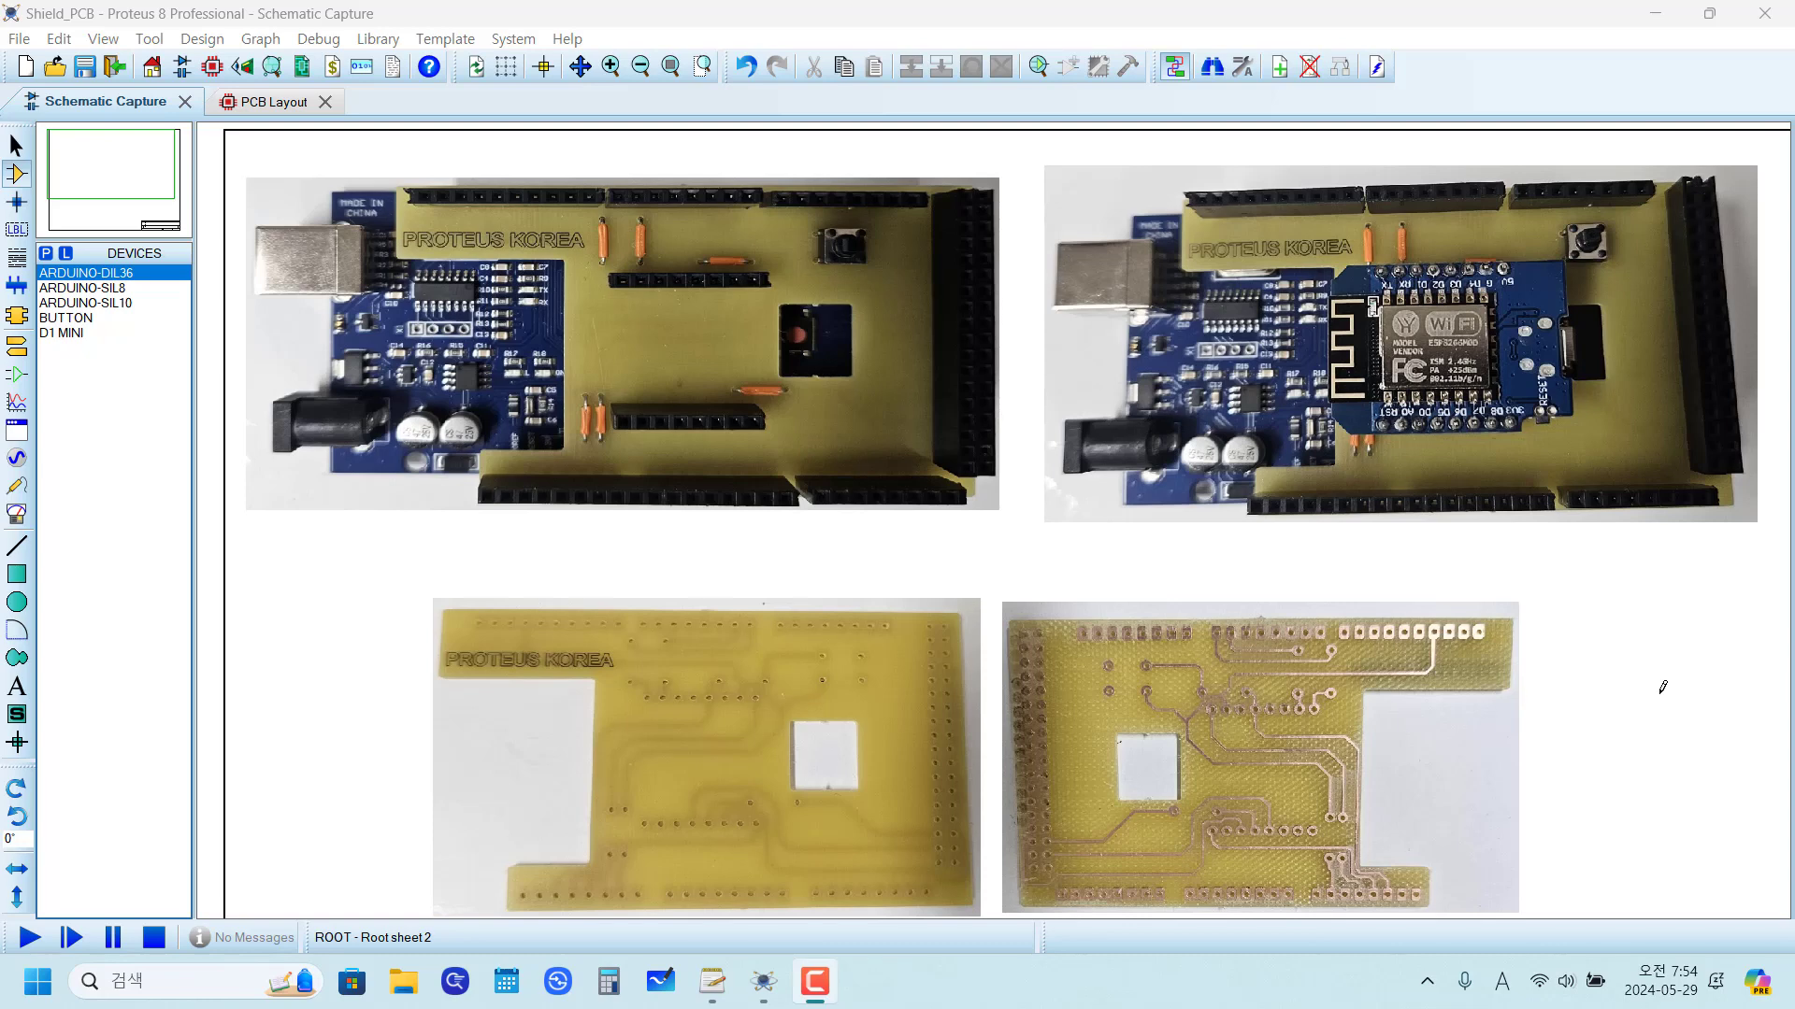
Step: Move the NodeMCU/Arduino pin-mapping table to the left side of the schematic sheet, beside the D1 MINI module
left_click(1041, 725)
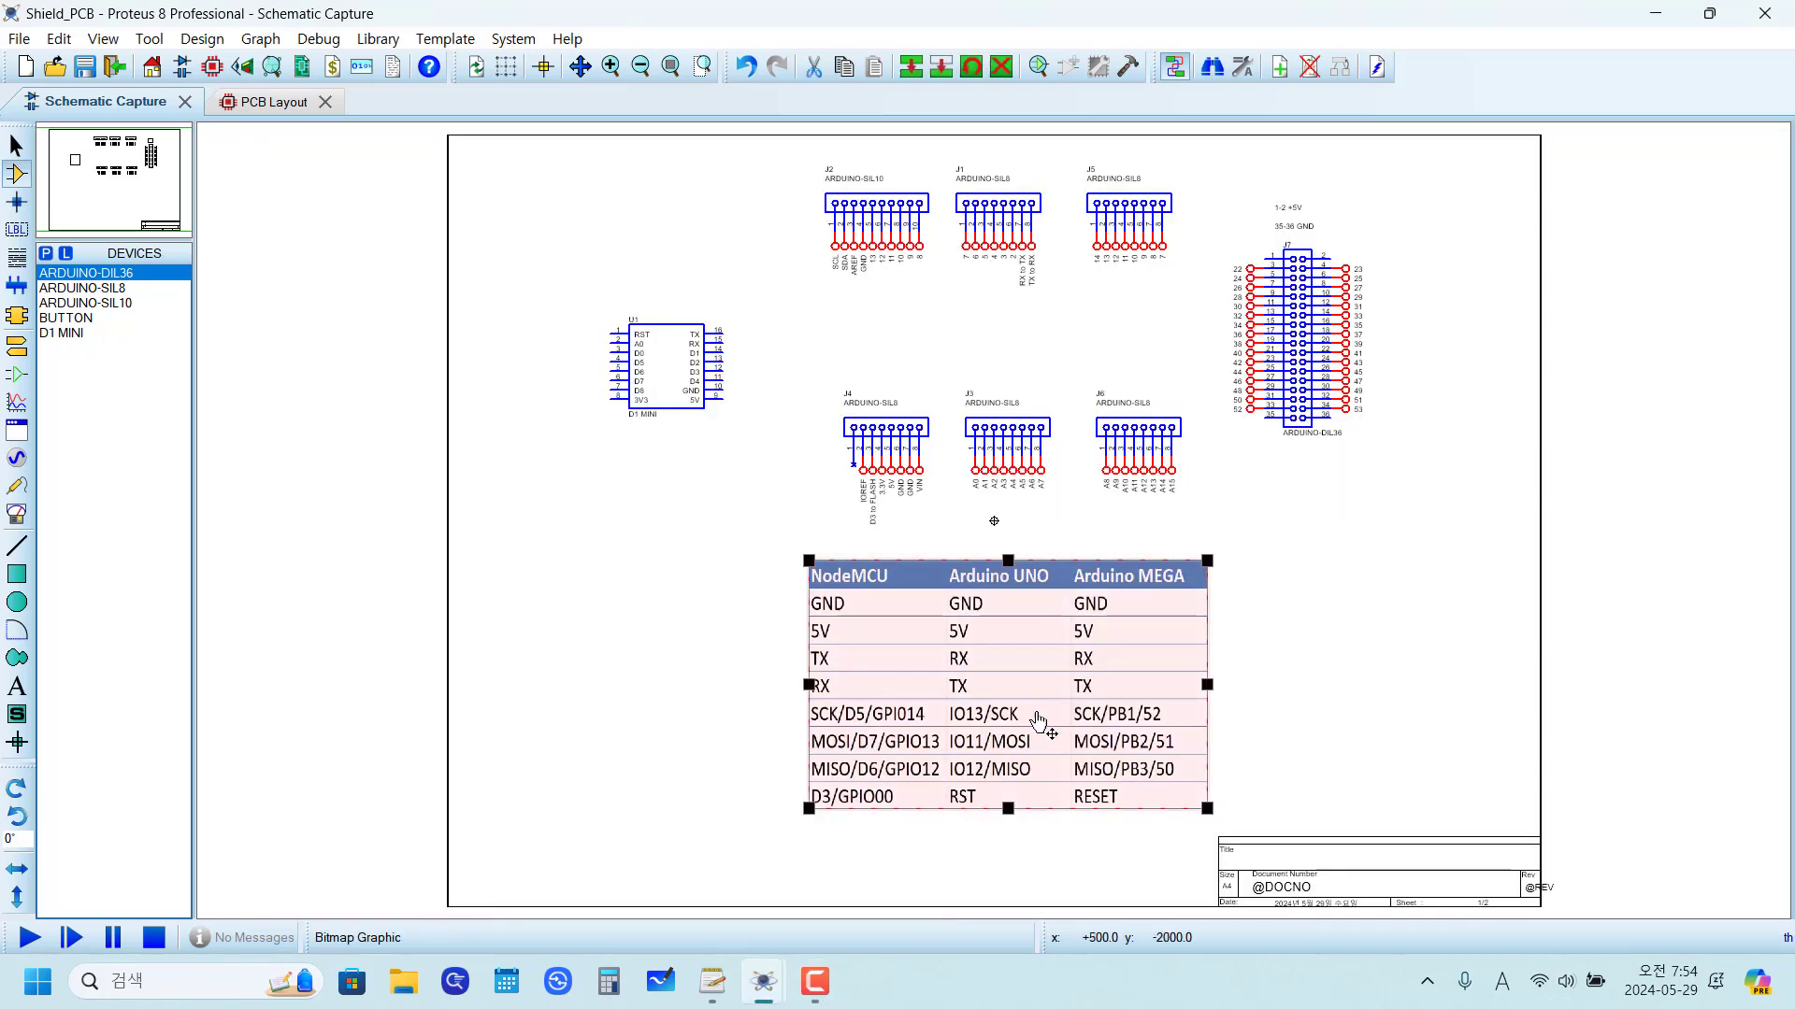
left_click_drag(1042, 725, 410, 411)
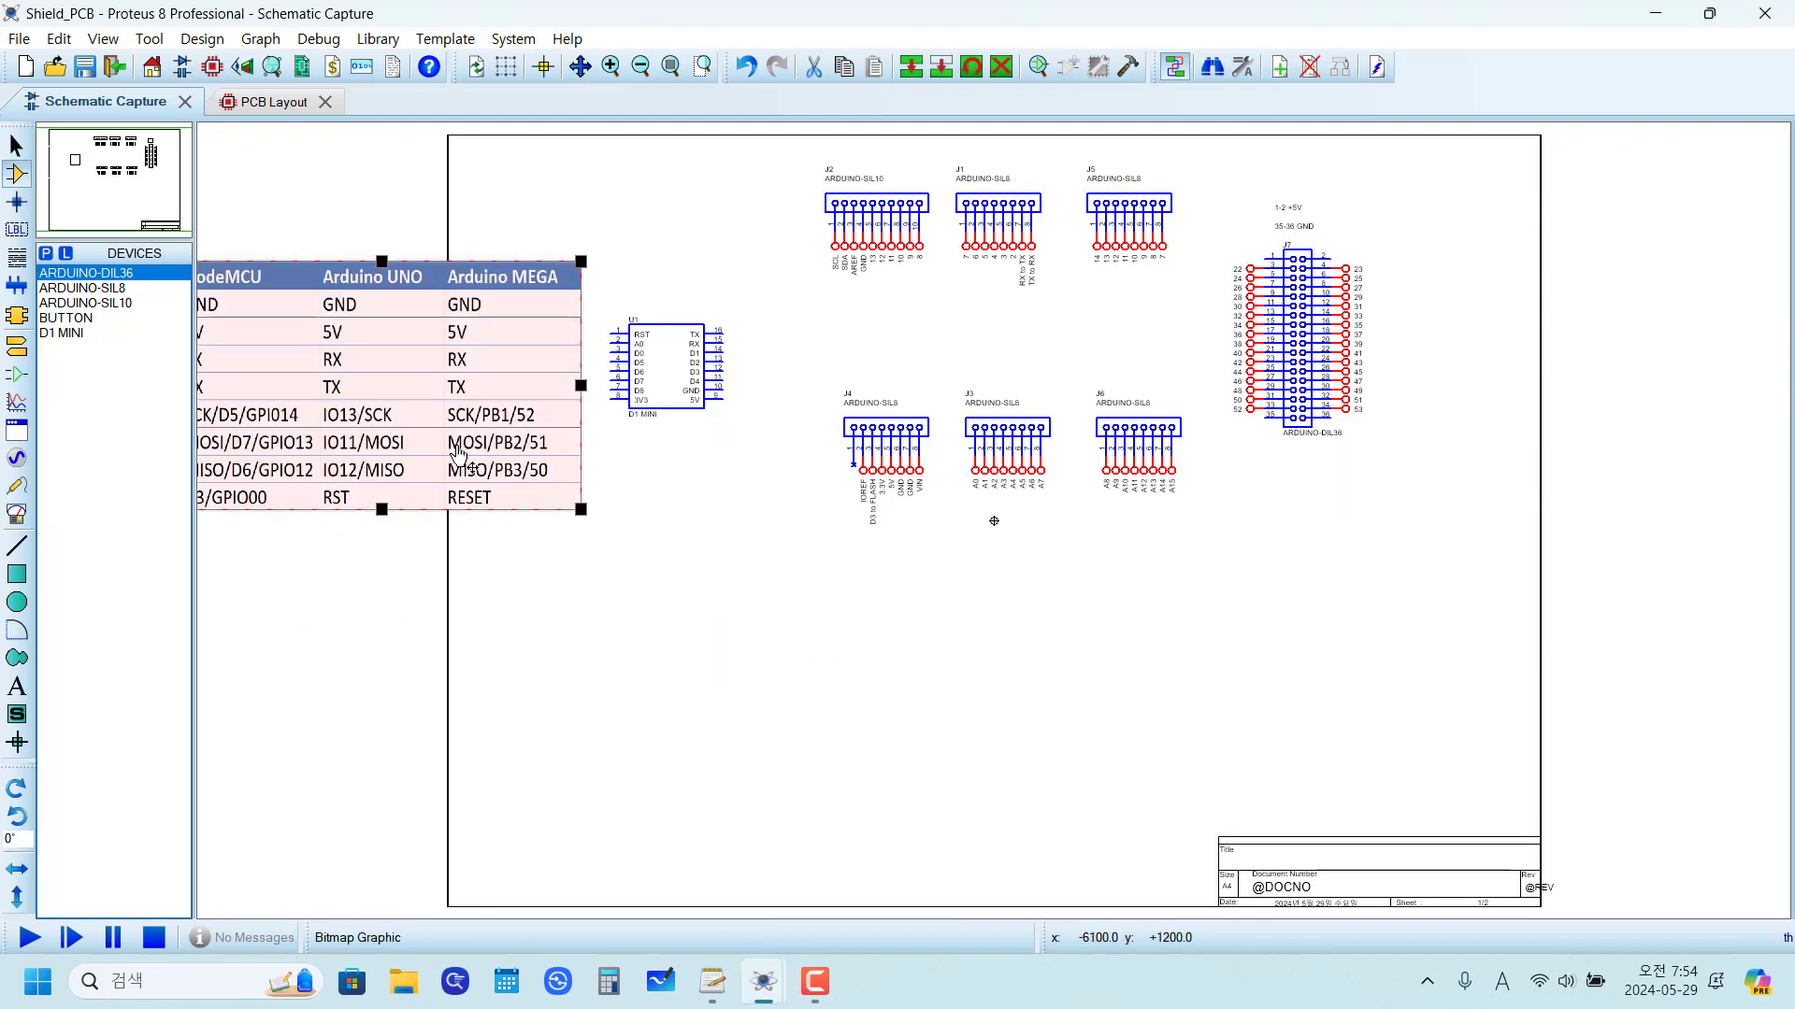
scroll(633, 391, "up", 2)
scroll(1144, 710, "down", 3)
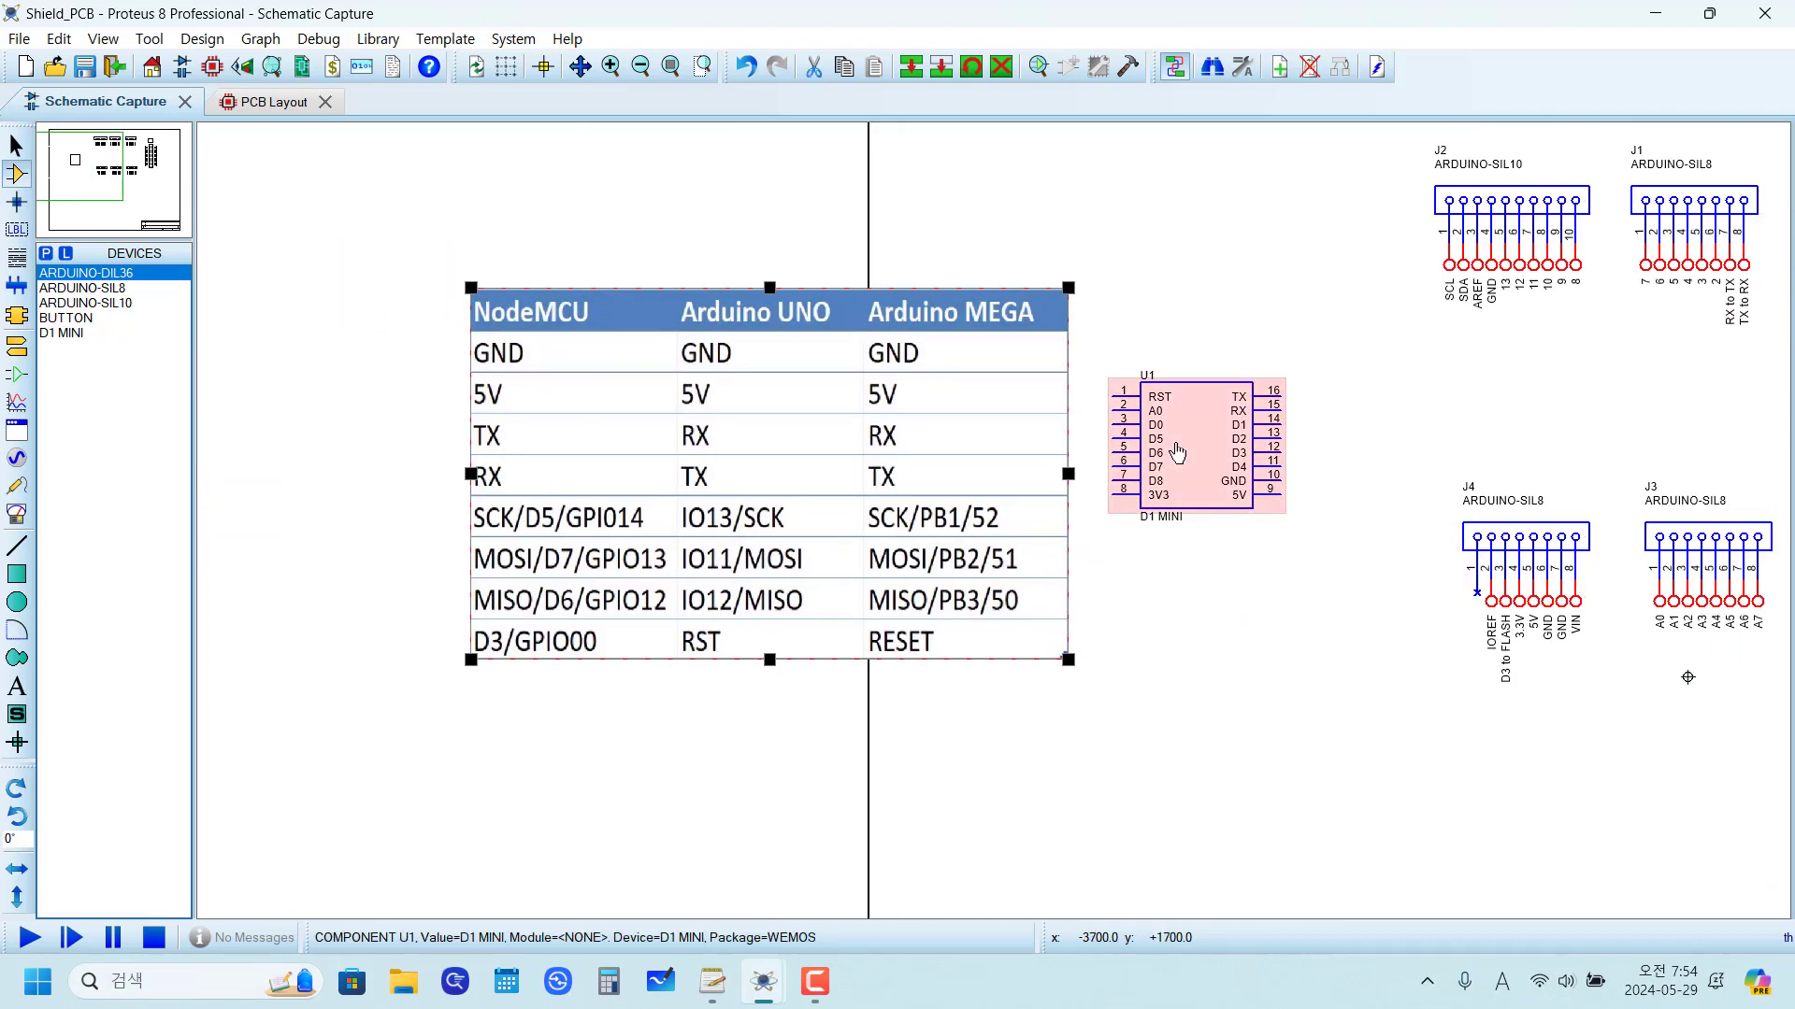
Step: Renumber the J5 header's net labels to 14 through 21 with the Property Assignment Tool, string net=#, count 14, increment 1
left_click(1177, 452)
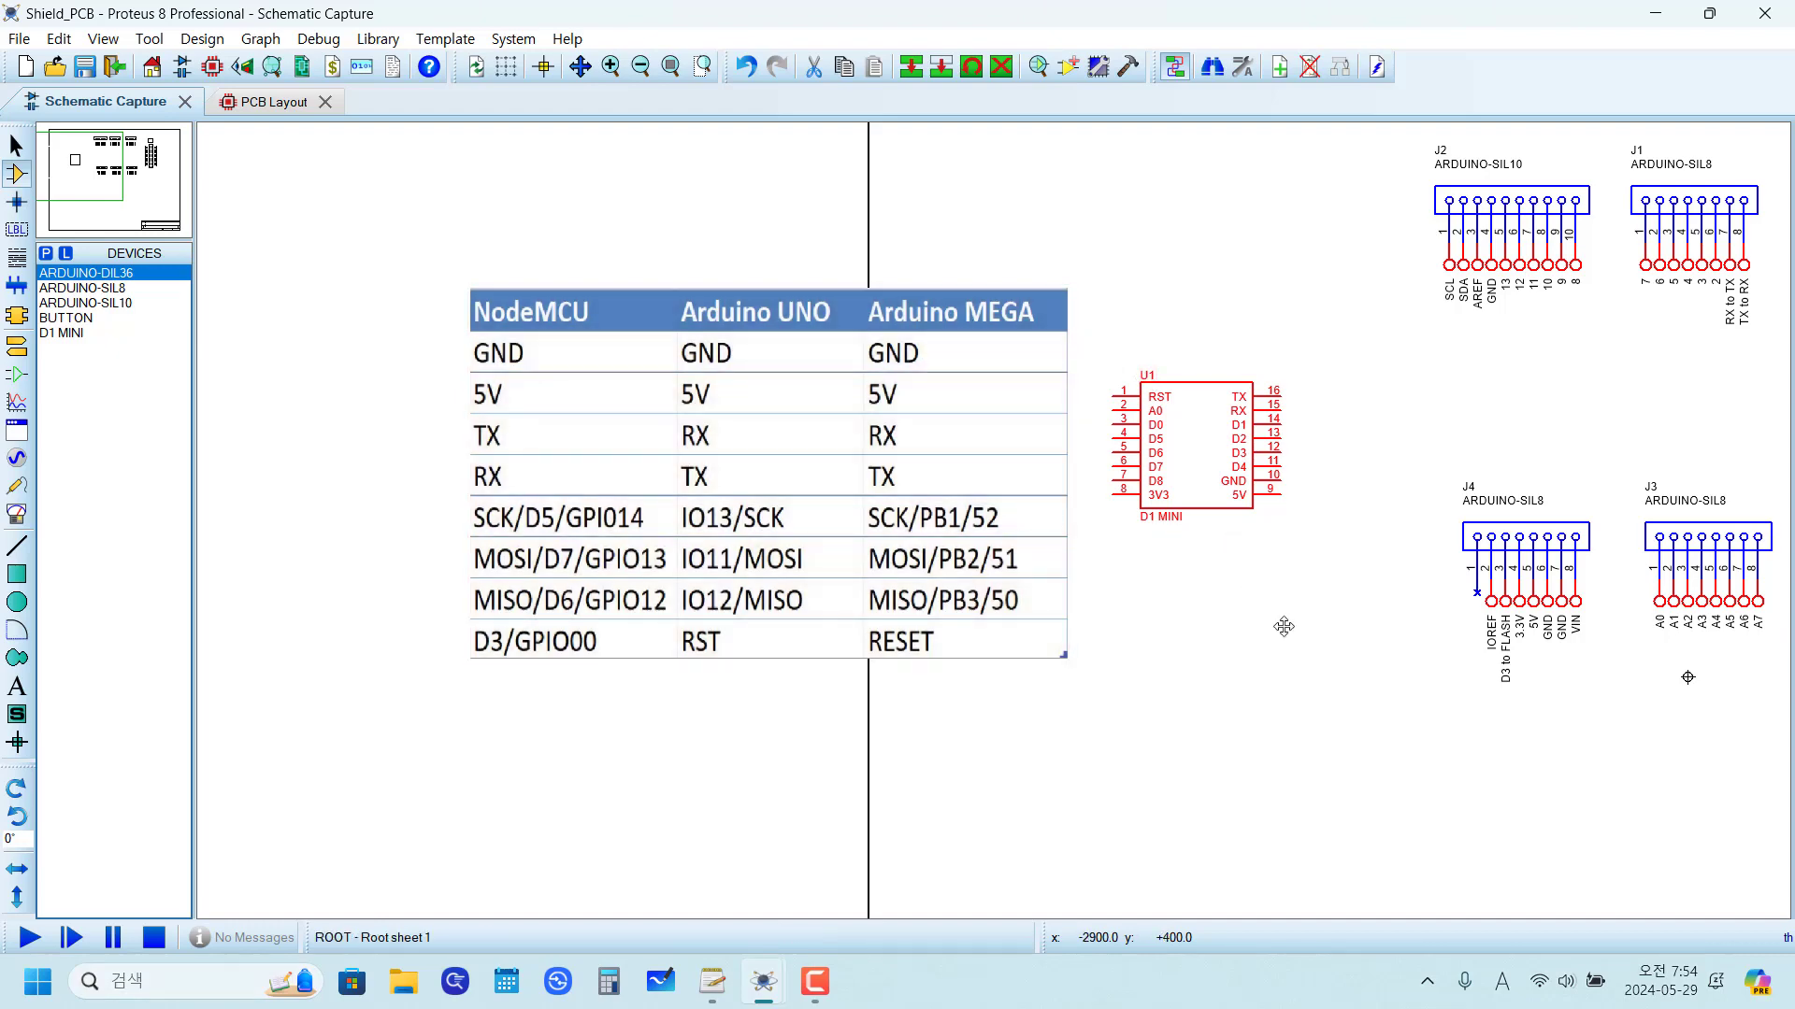
scroll(1284, 626, "down", 1)
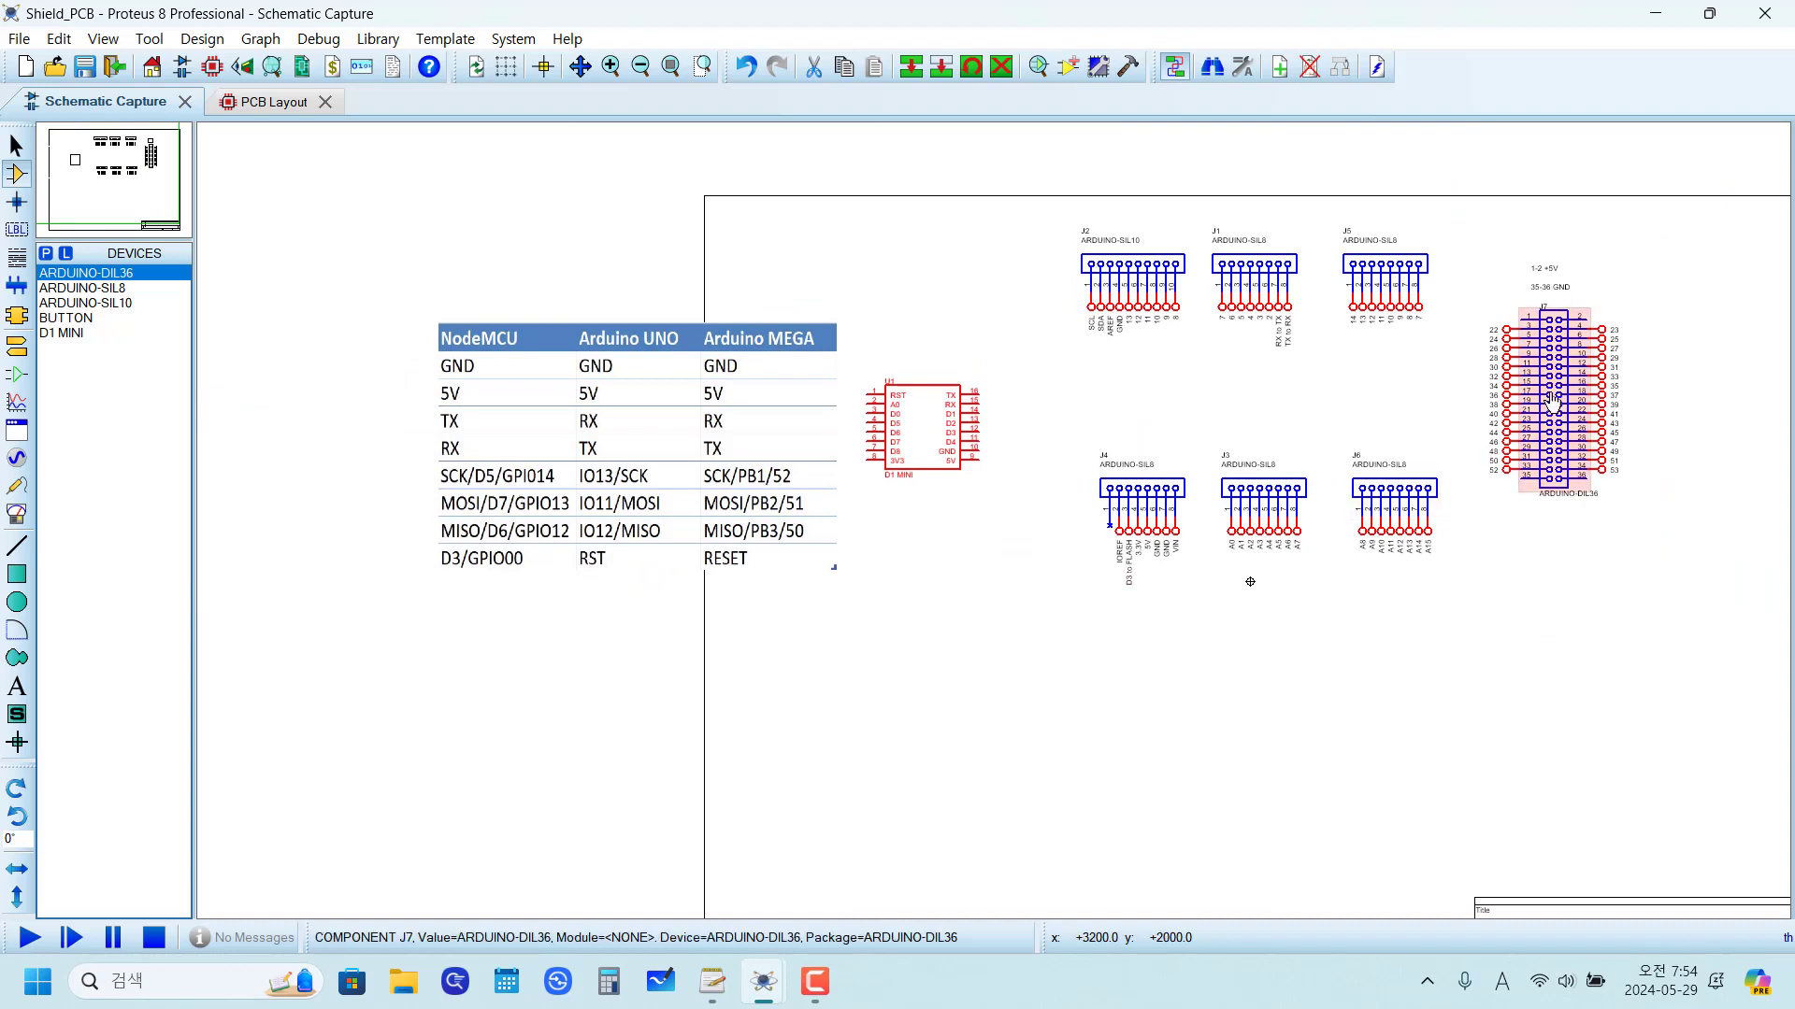
left_click(1113, 409)
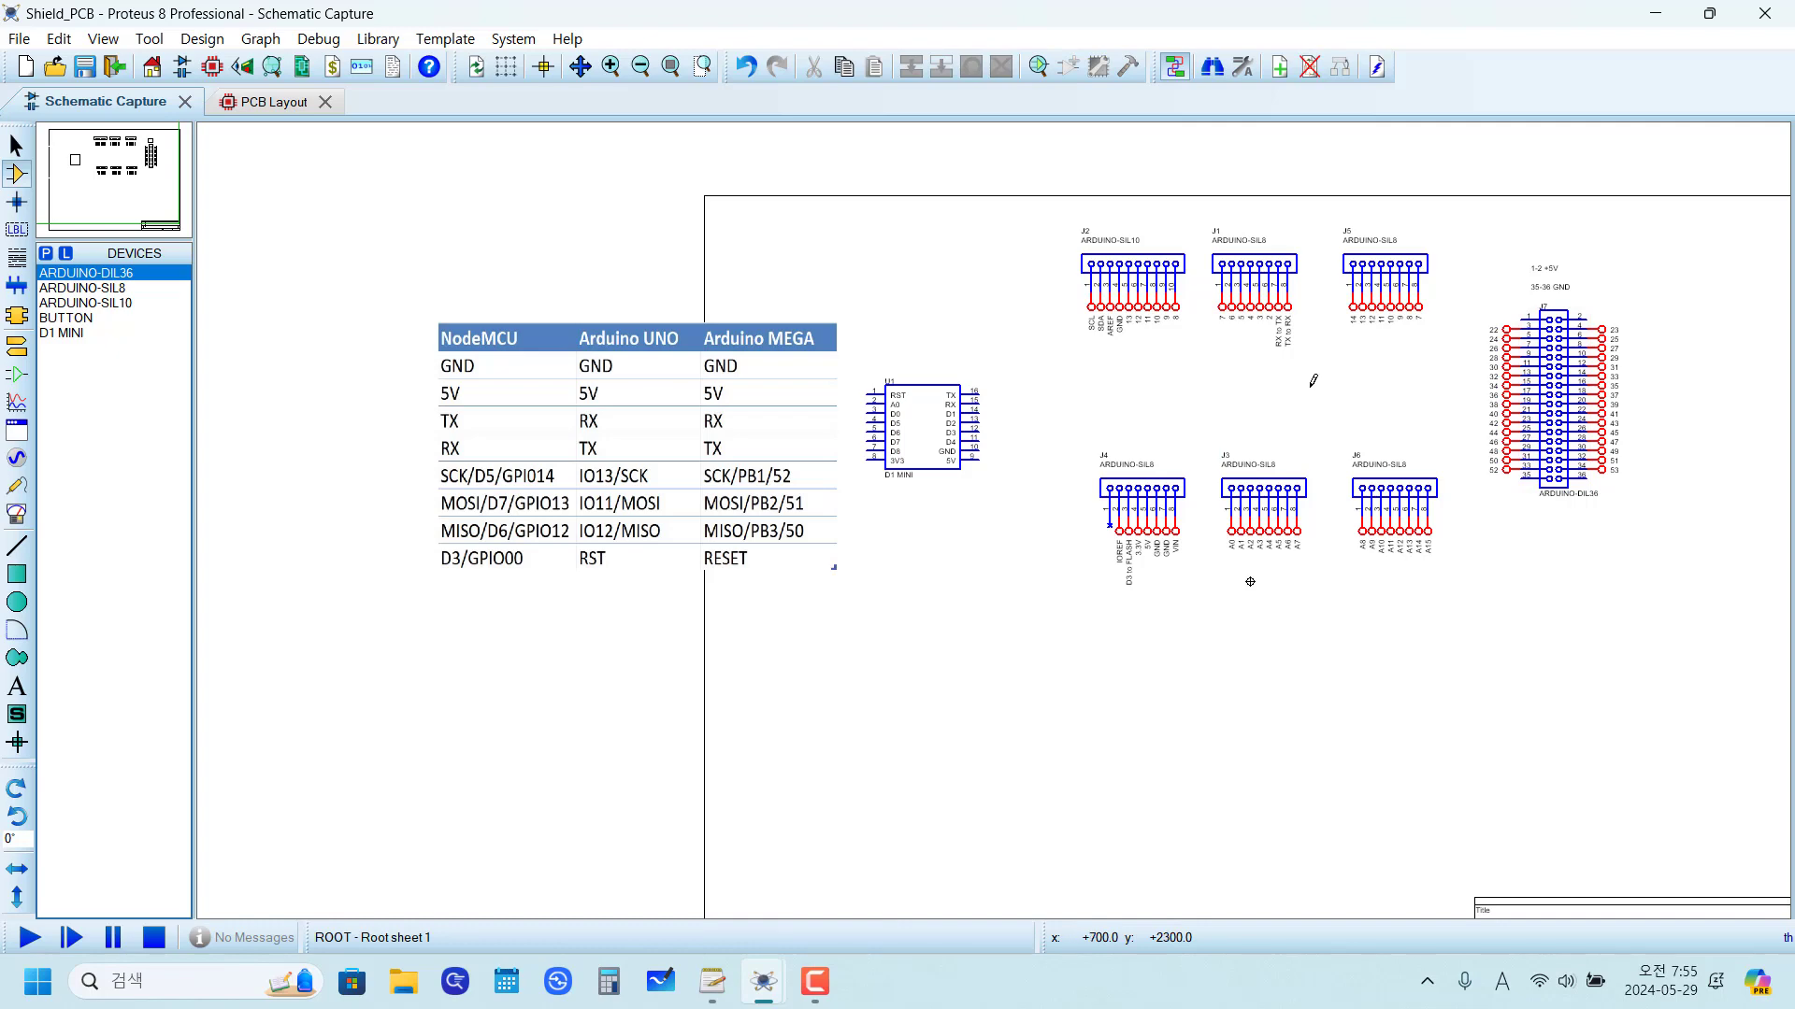
scroll(1381, 371, "up", 2)
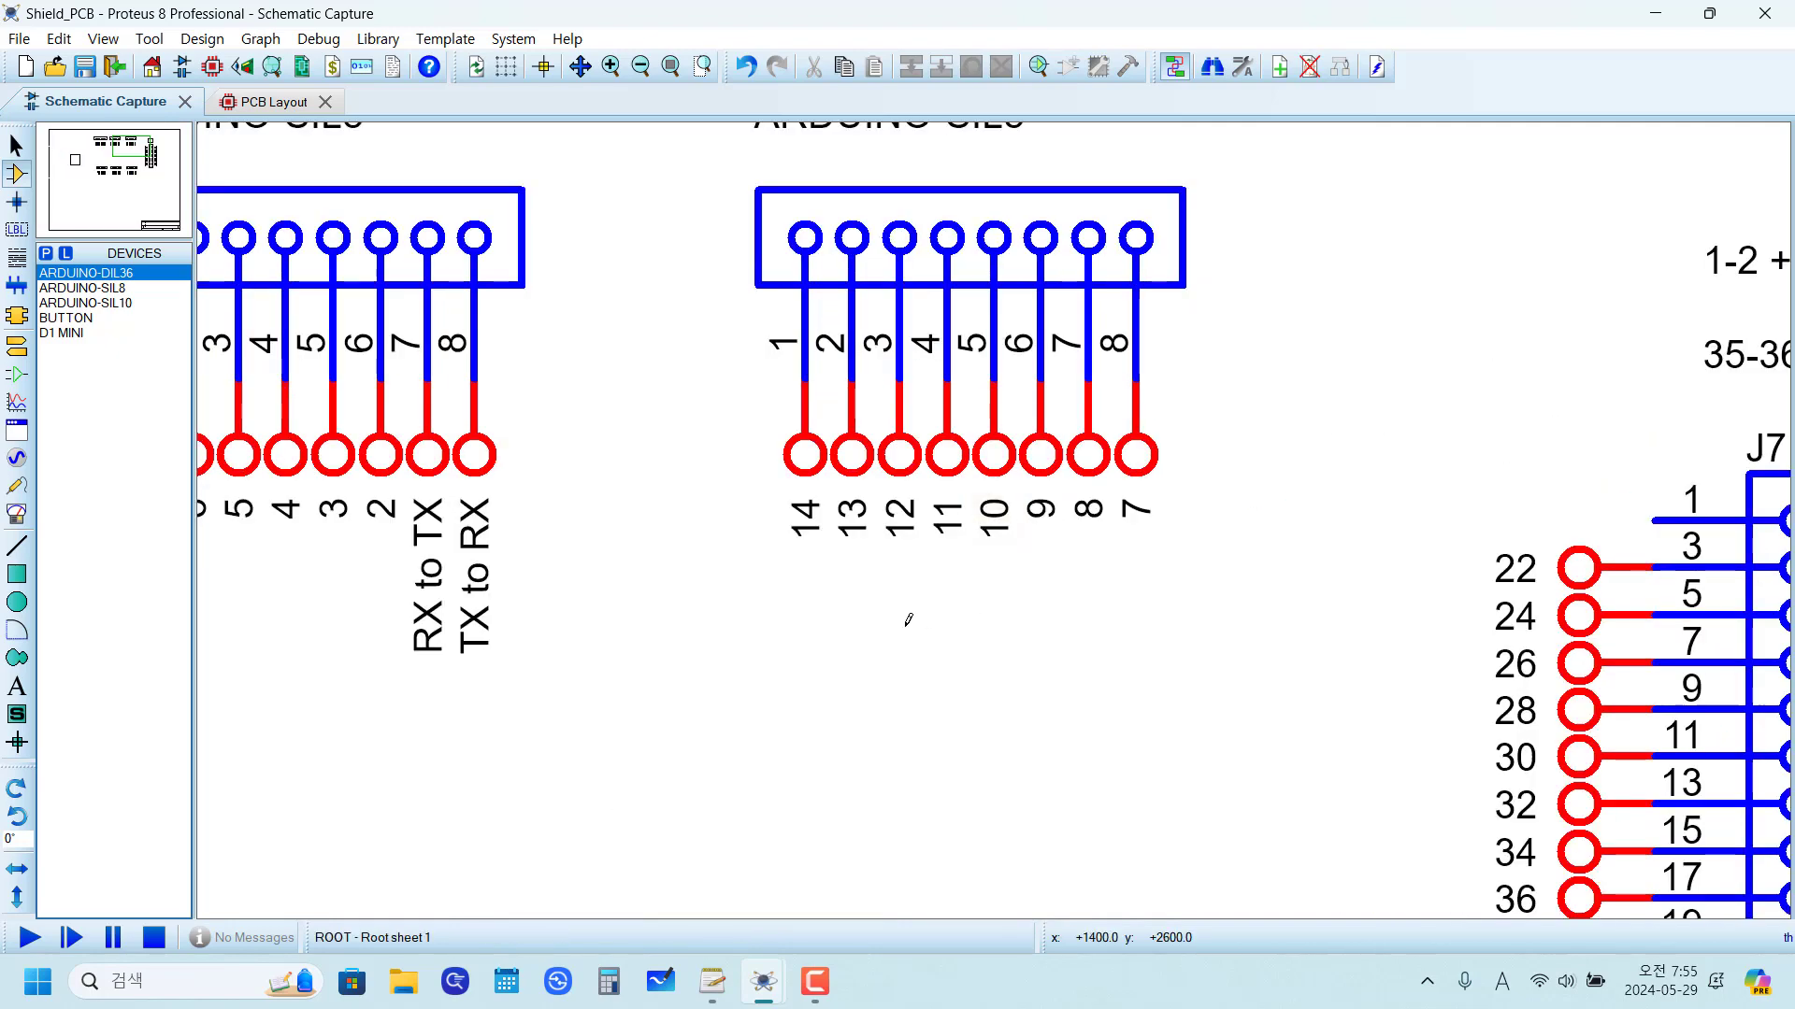
left_click_drag(665, 376, 1277, 624)
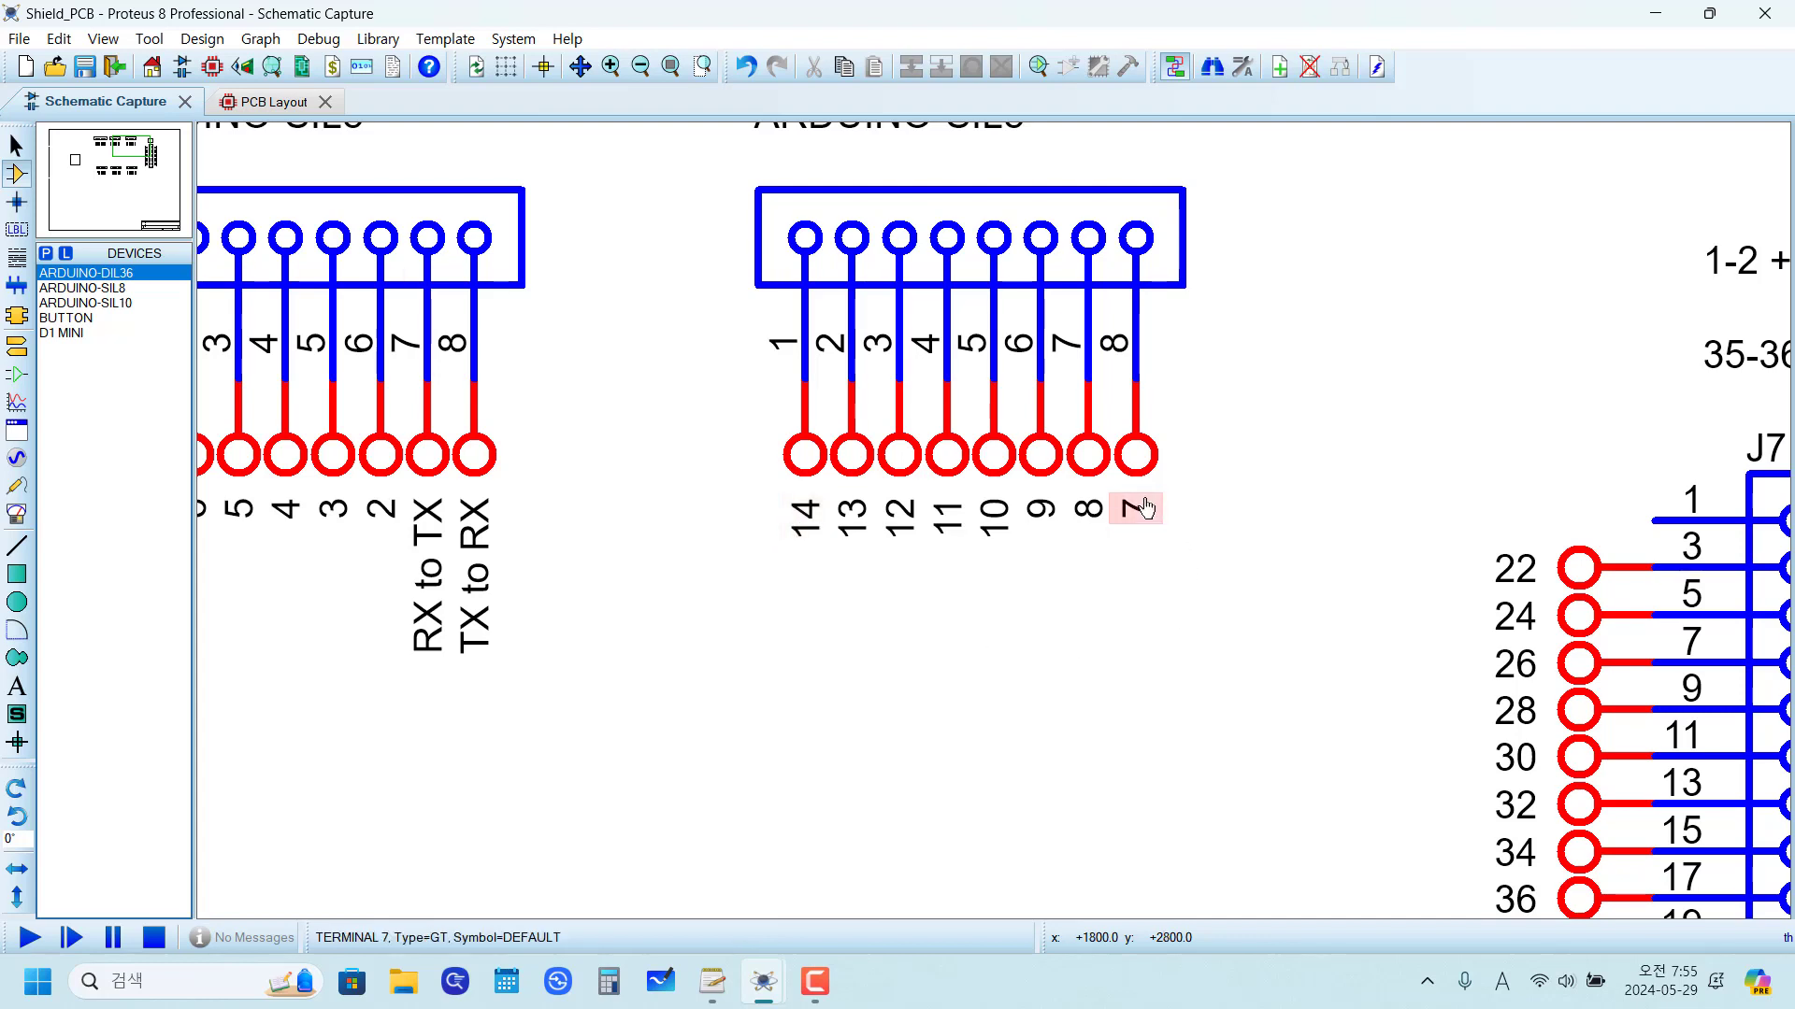
left_click_drag(664, 379, 1329, 636)
left_click_drag(664, 332, 1320, 617)
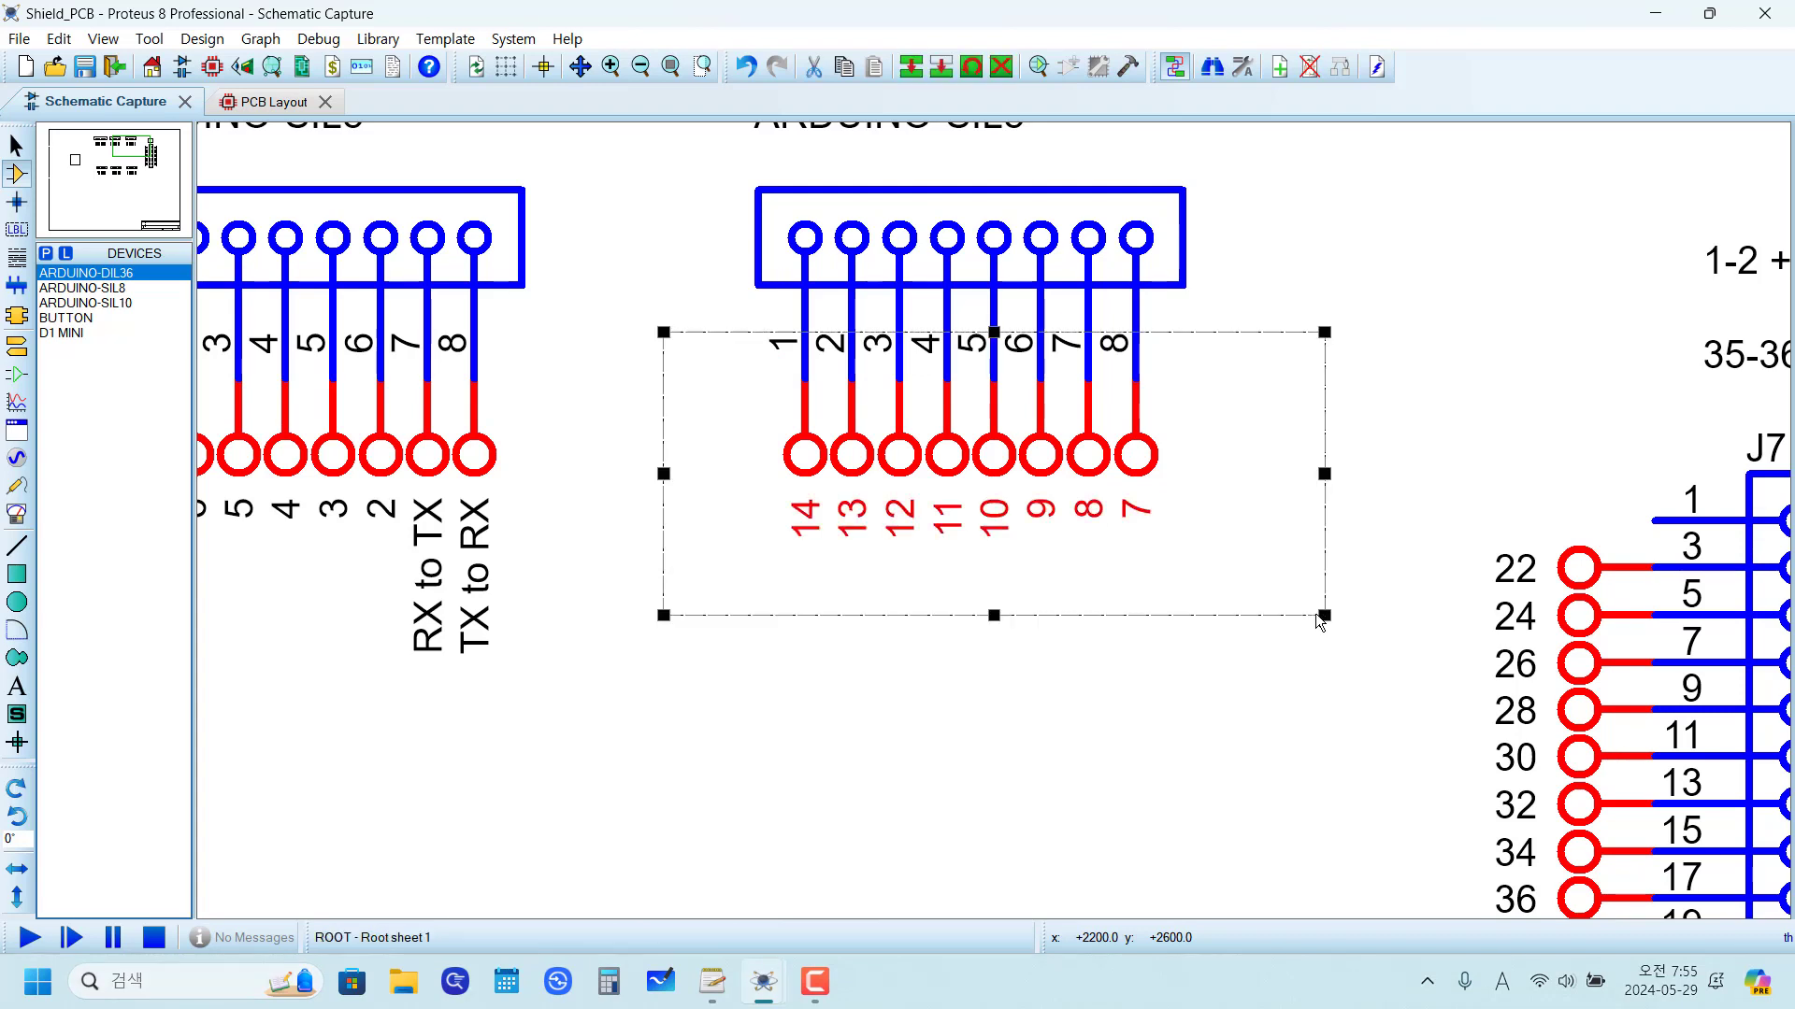
key("a")
left_click(730, 326)
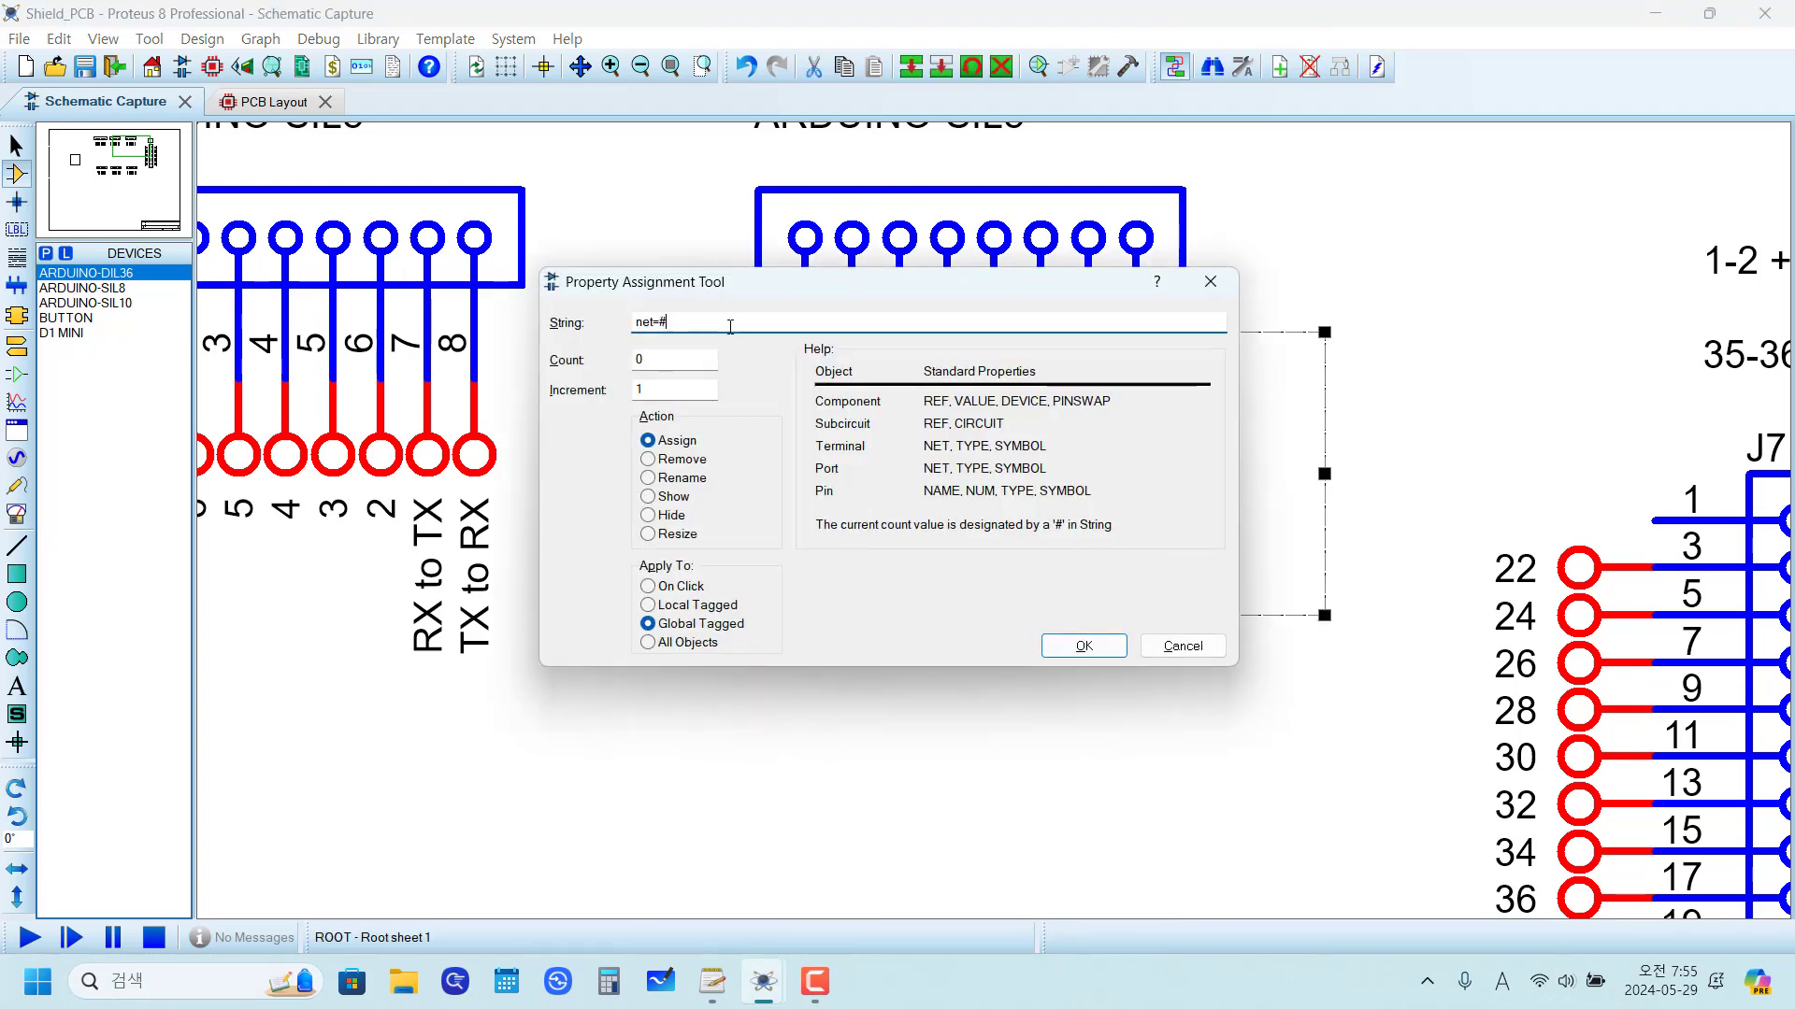
left_click_drag(662, 359, 599, 365)
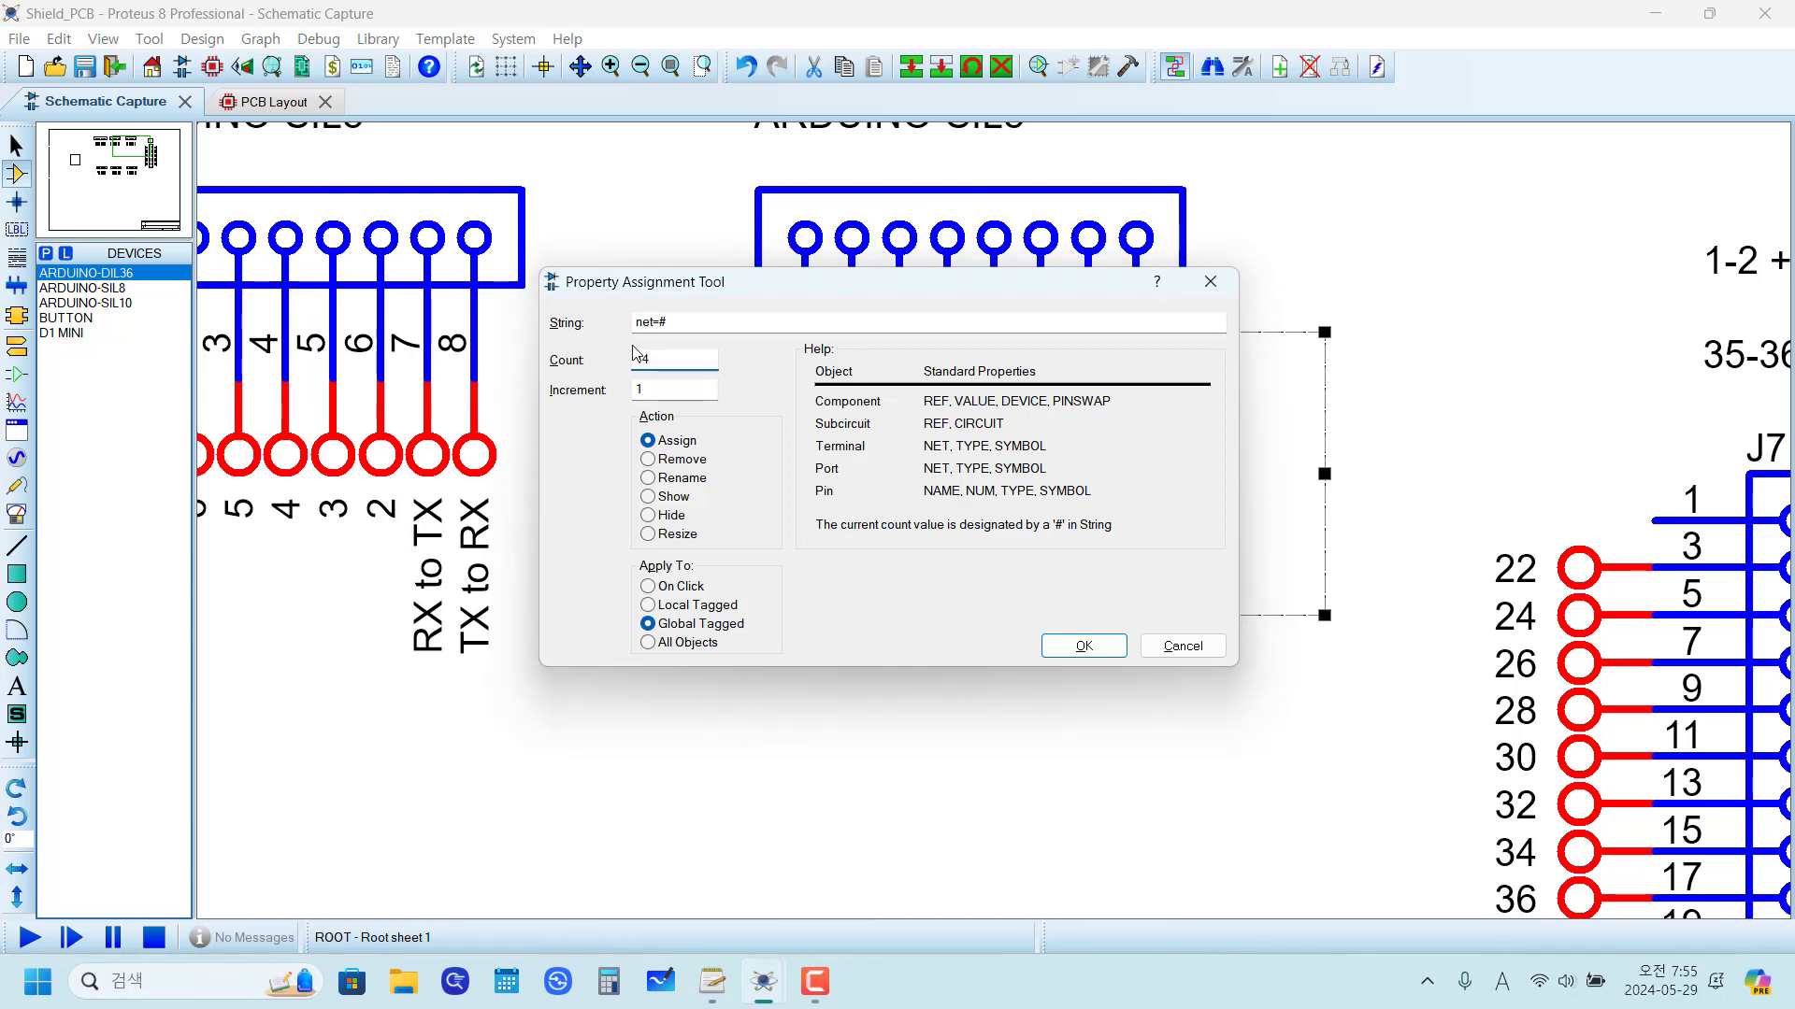
left_click(1056, 645)
left_click(1163, 771)
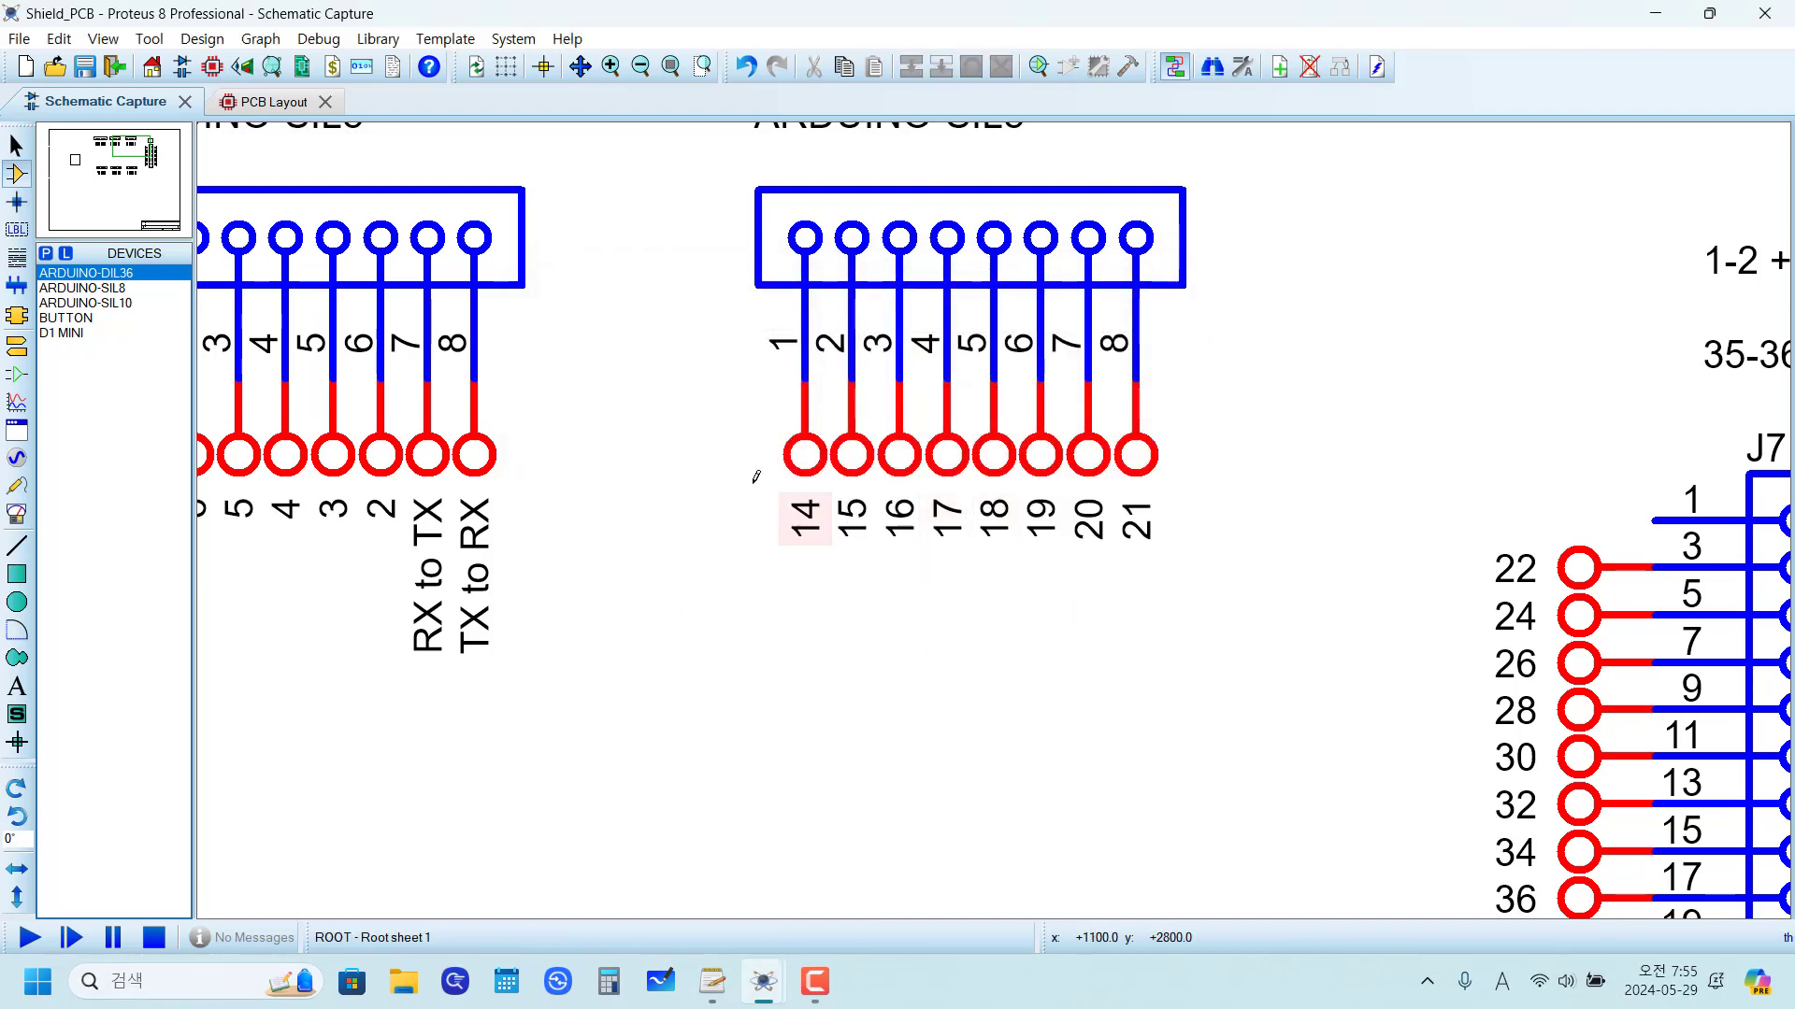
Step: Compare the header layout on the schematic with the shield photo on the second sheet
left_click_drag(664, 329, 1281, 618)
left_click(1236, 721)
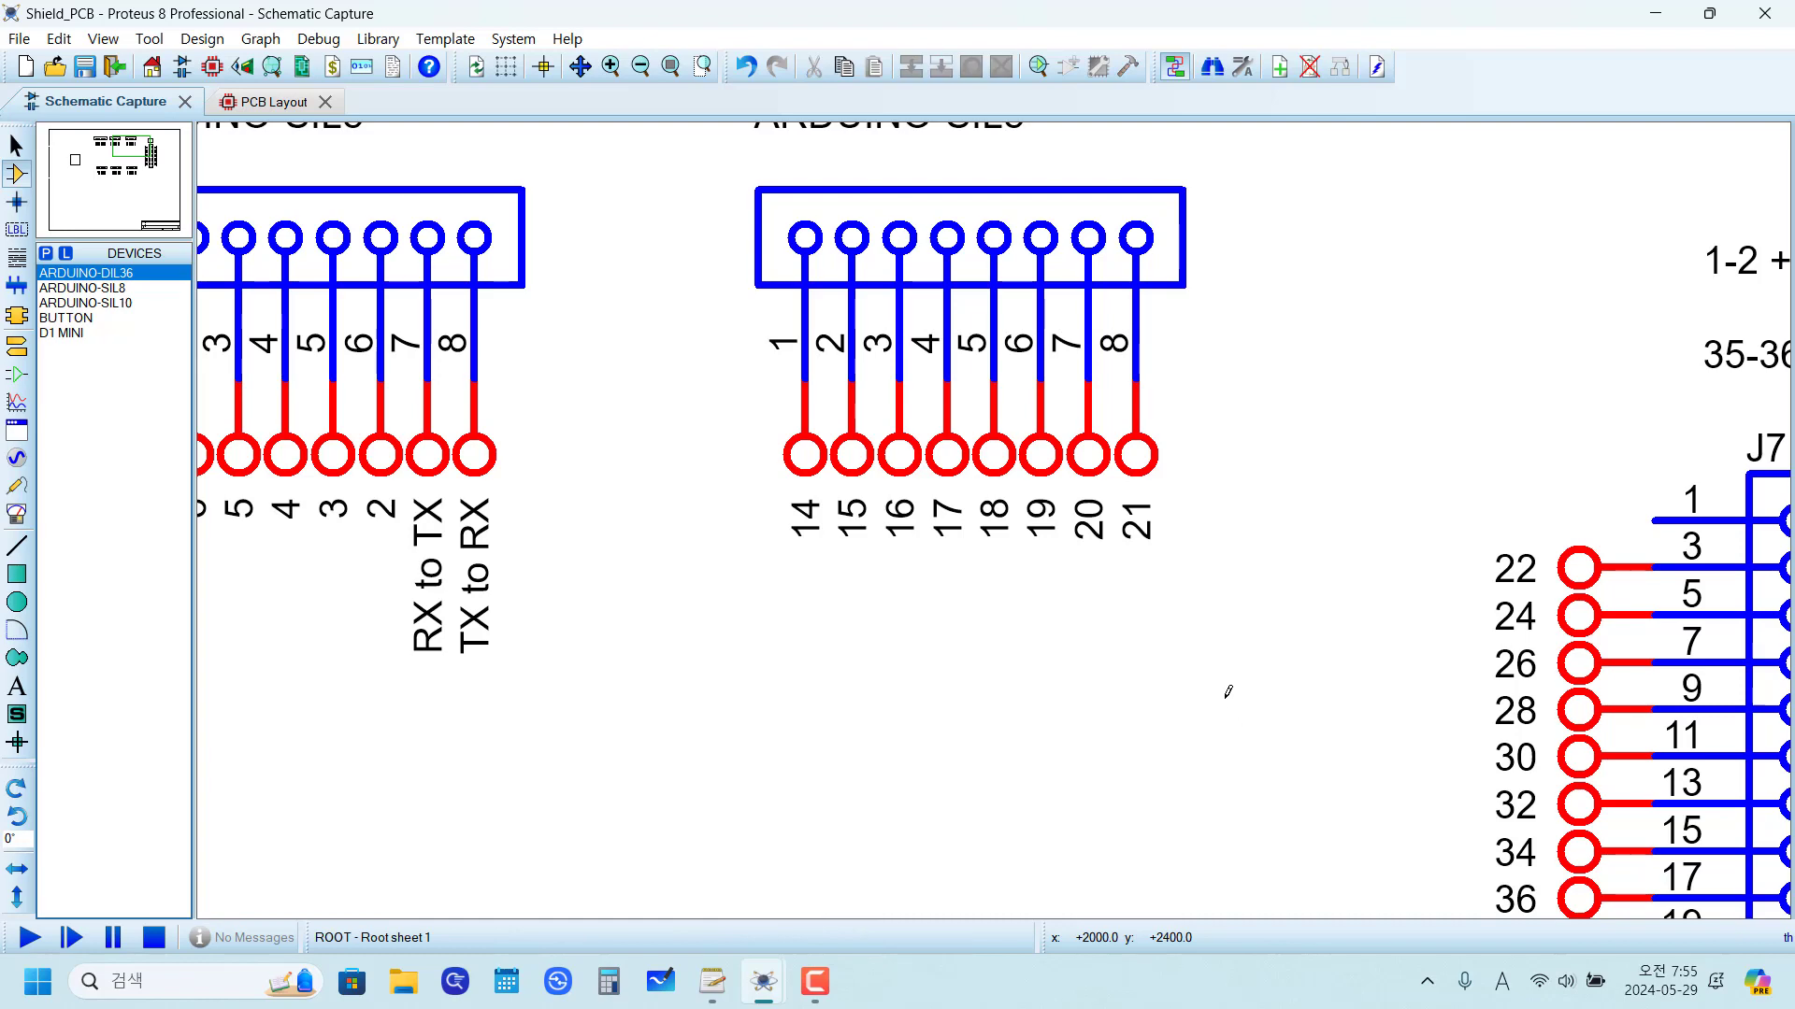
scroll(1225, 687, "down", 3)
scroll(1105, 641, "up", 1)
left_click_drag(752, 489, 745, 472)
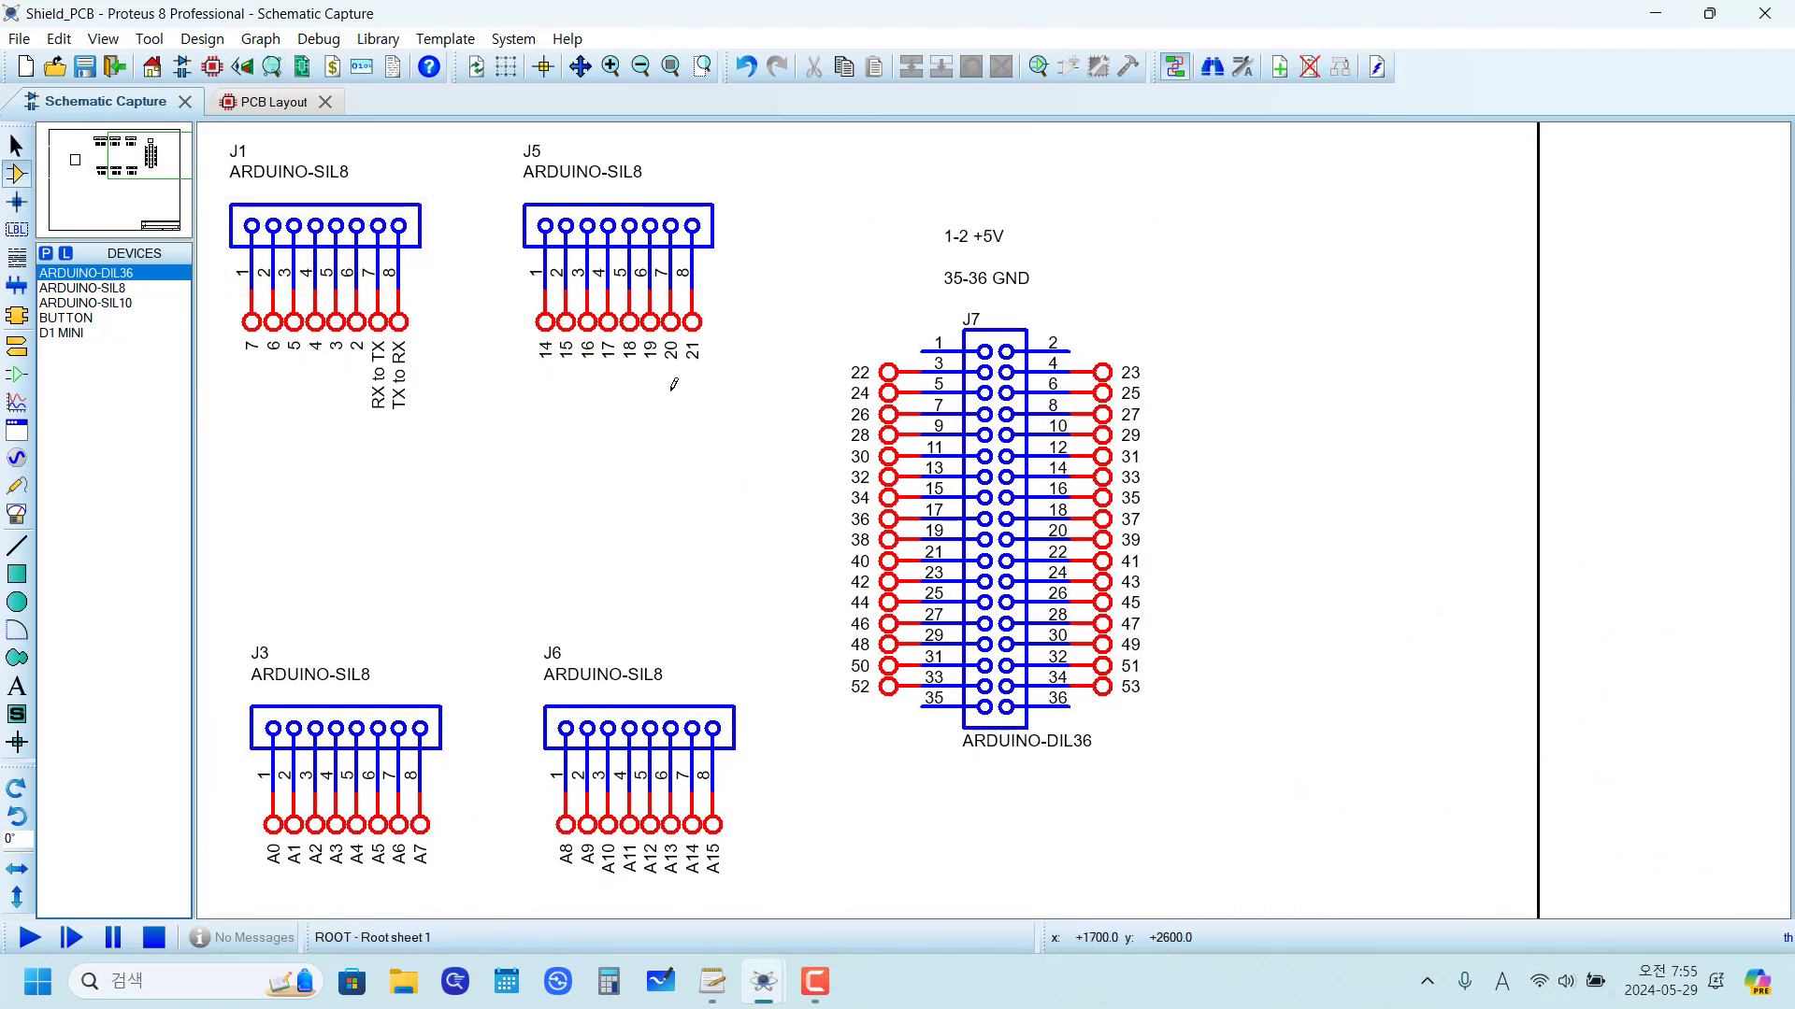
key("Page_Down")
scroll(1308, 313, "up", 3)
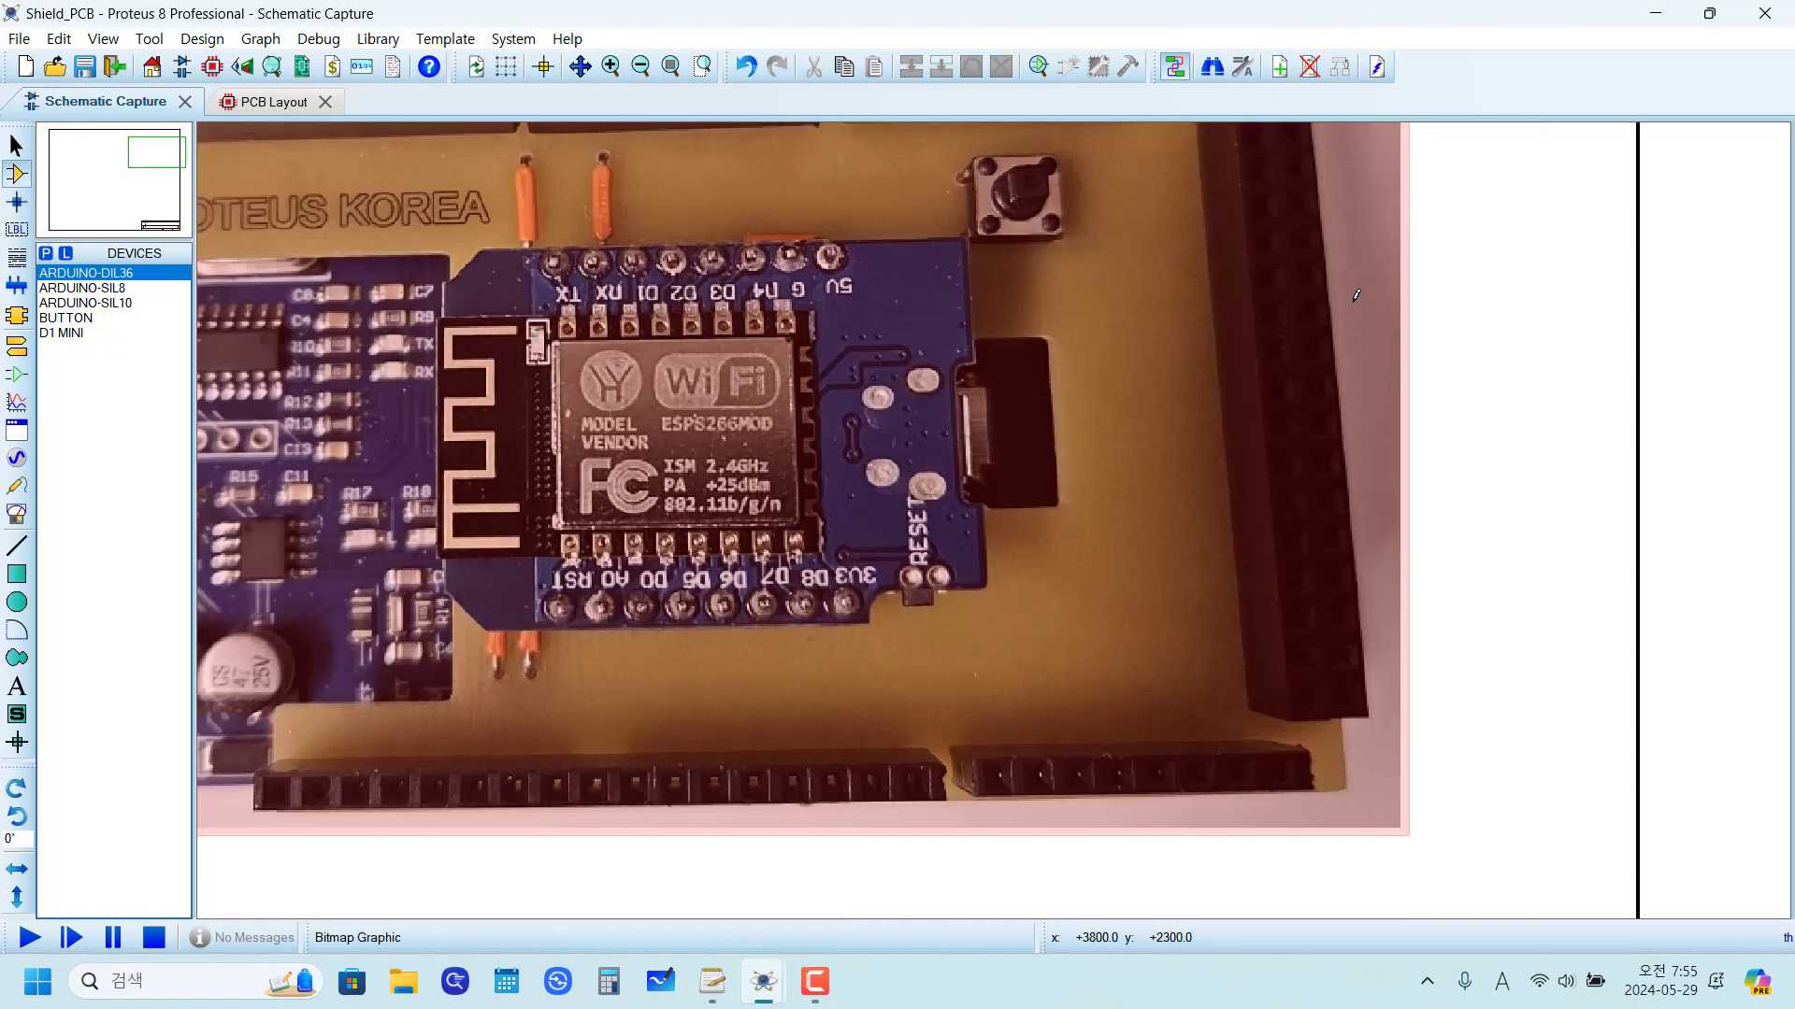
scroll(996, 514, "down", 3)
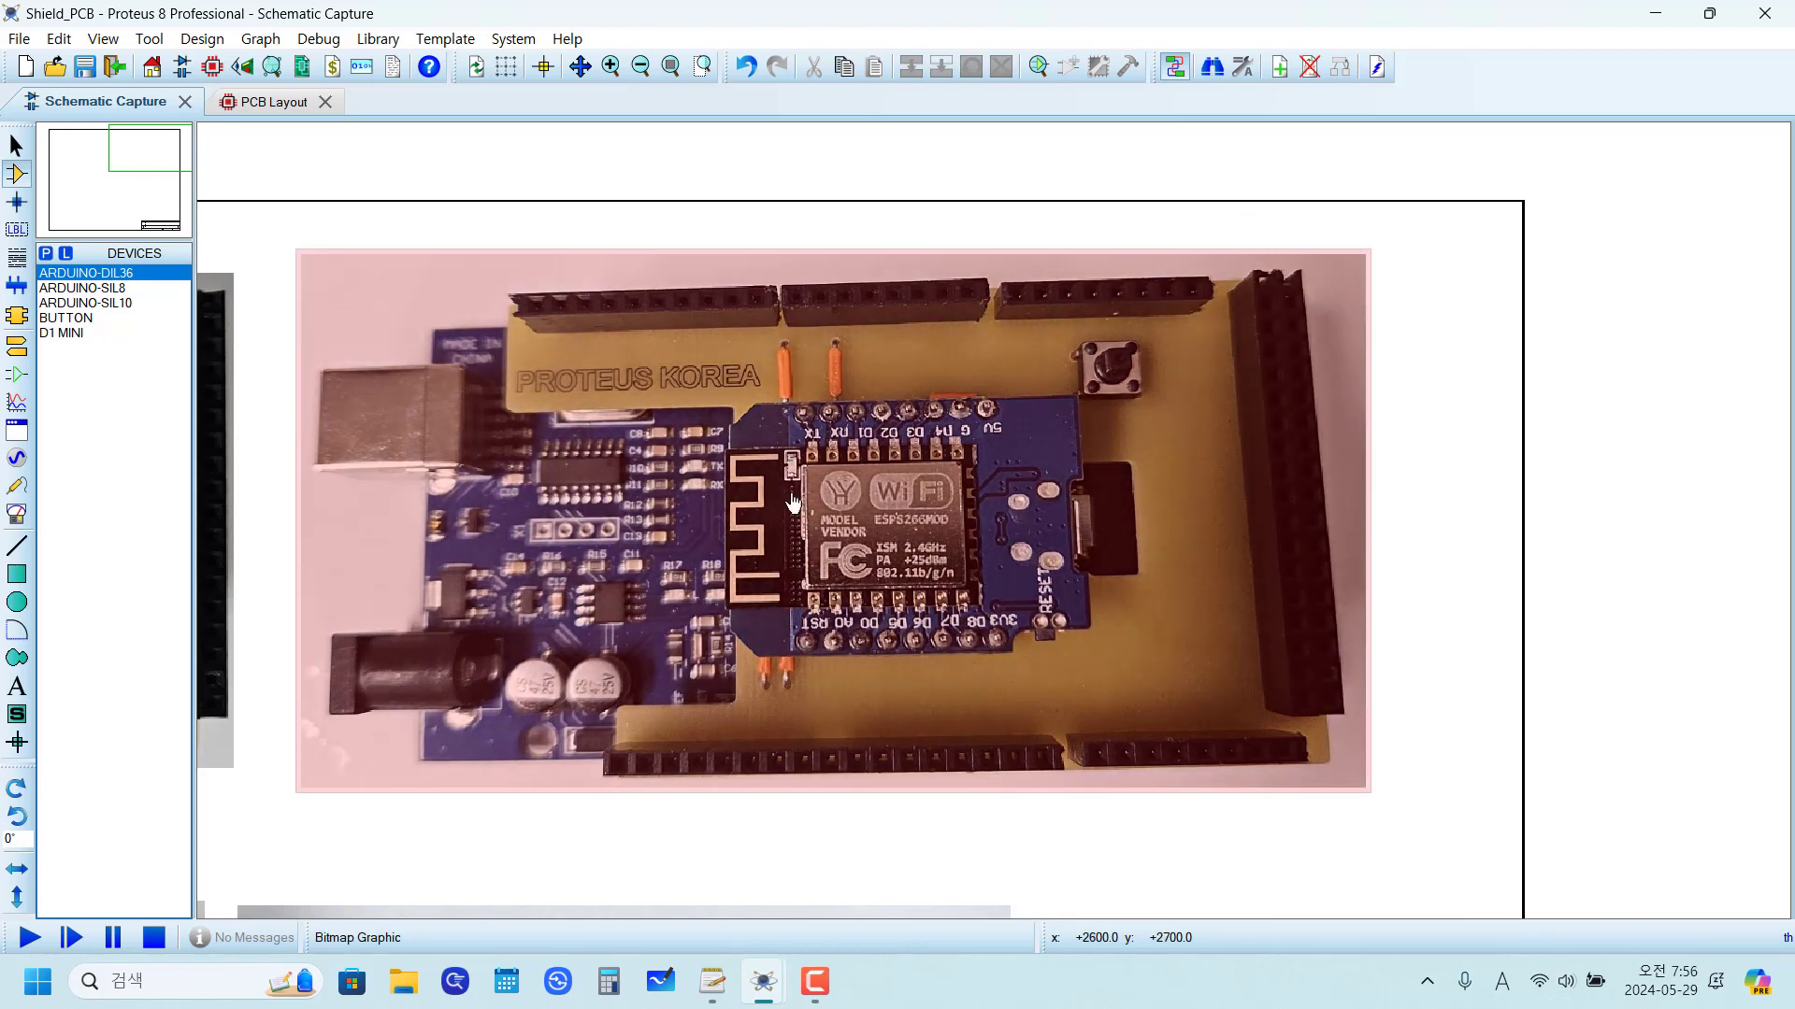
scroll(713, 482, "down", 1)
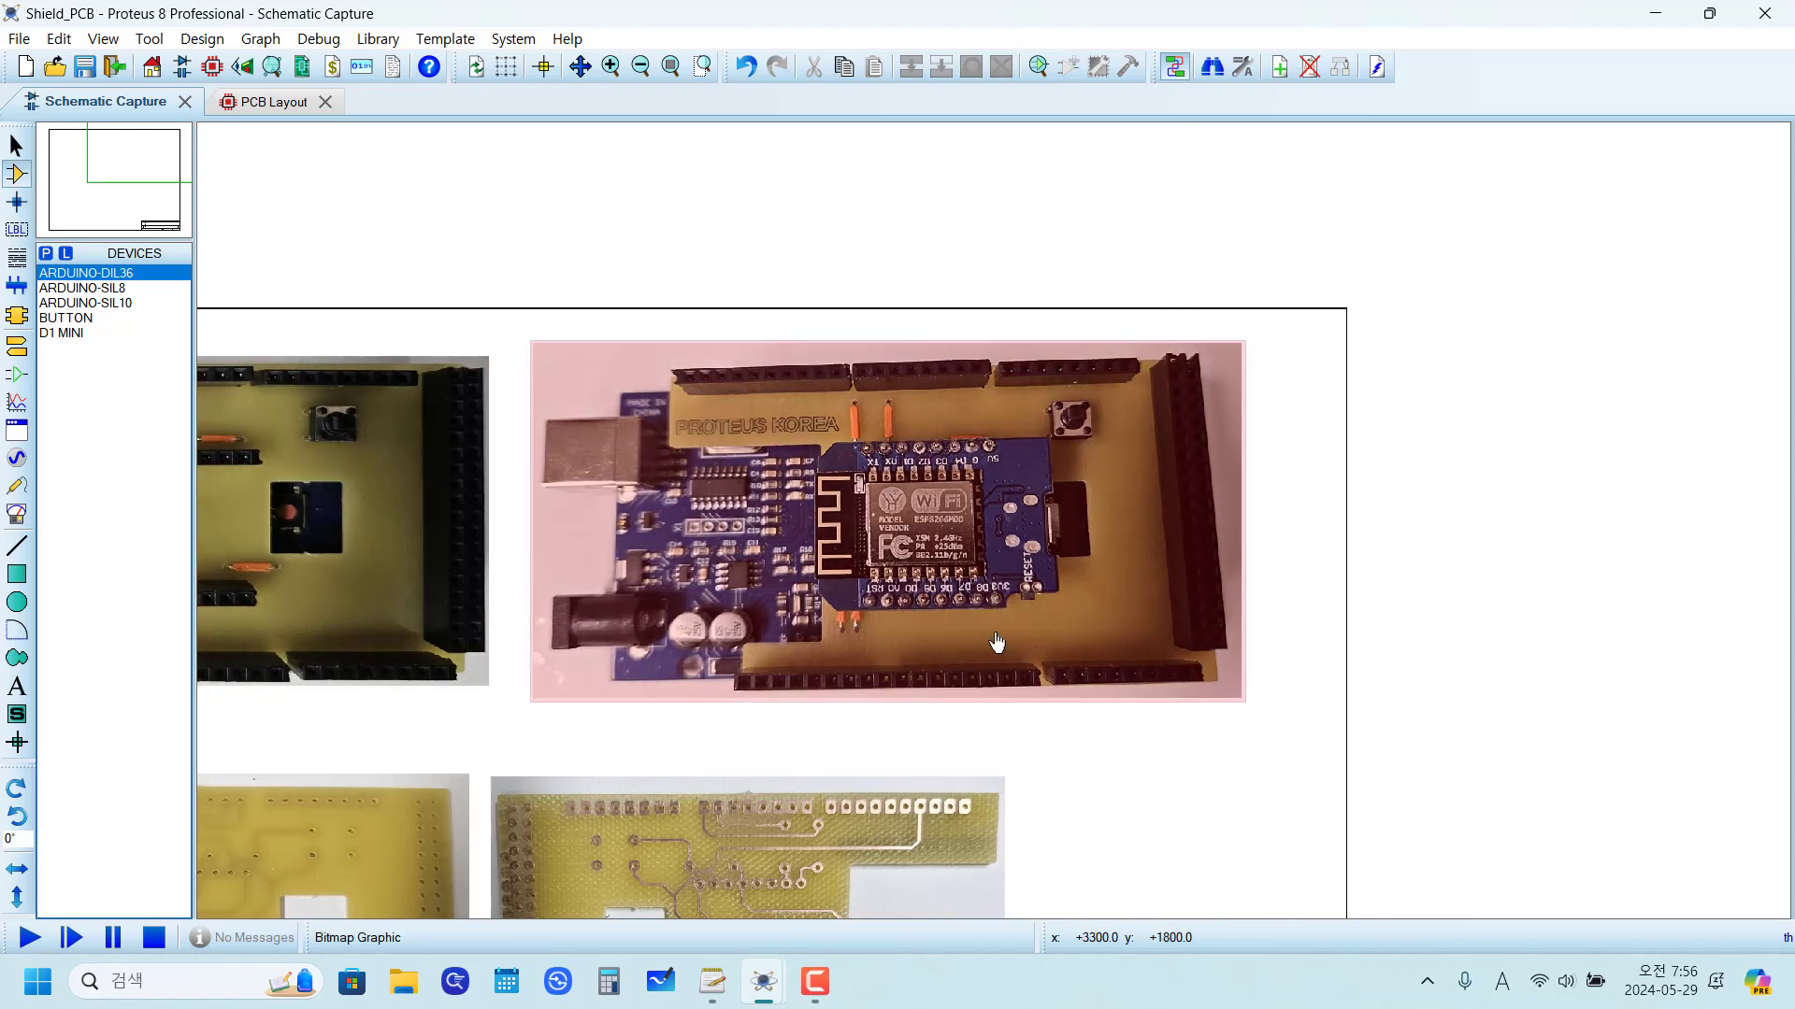
key("Page_Up")
scroll(1350, 360, "up", 2)
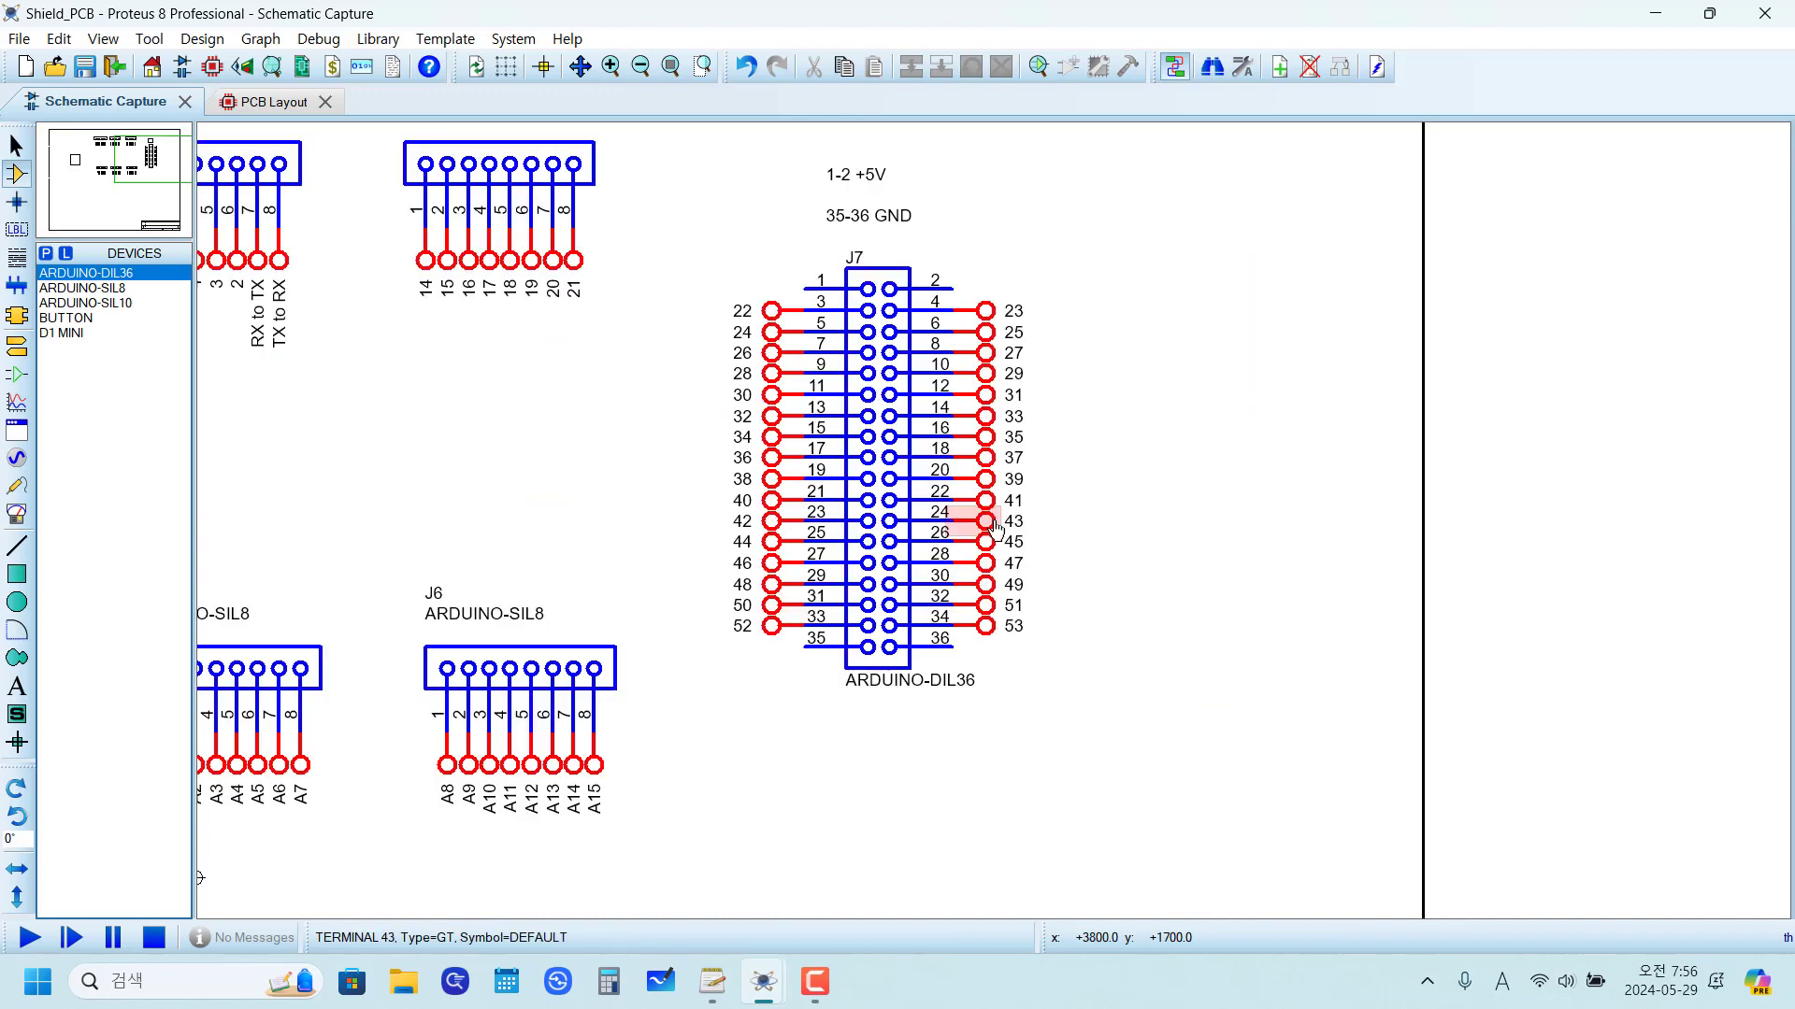
Step: Draw wires joining J7 pins 1 and 2, and pins 35 and 36, of the ARDUINO-DIL36 header
left_click(805, 282)
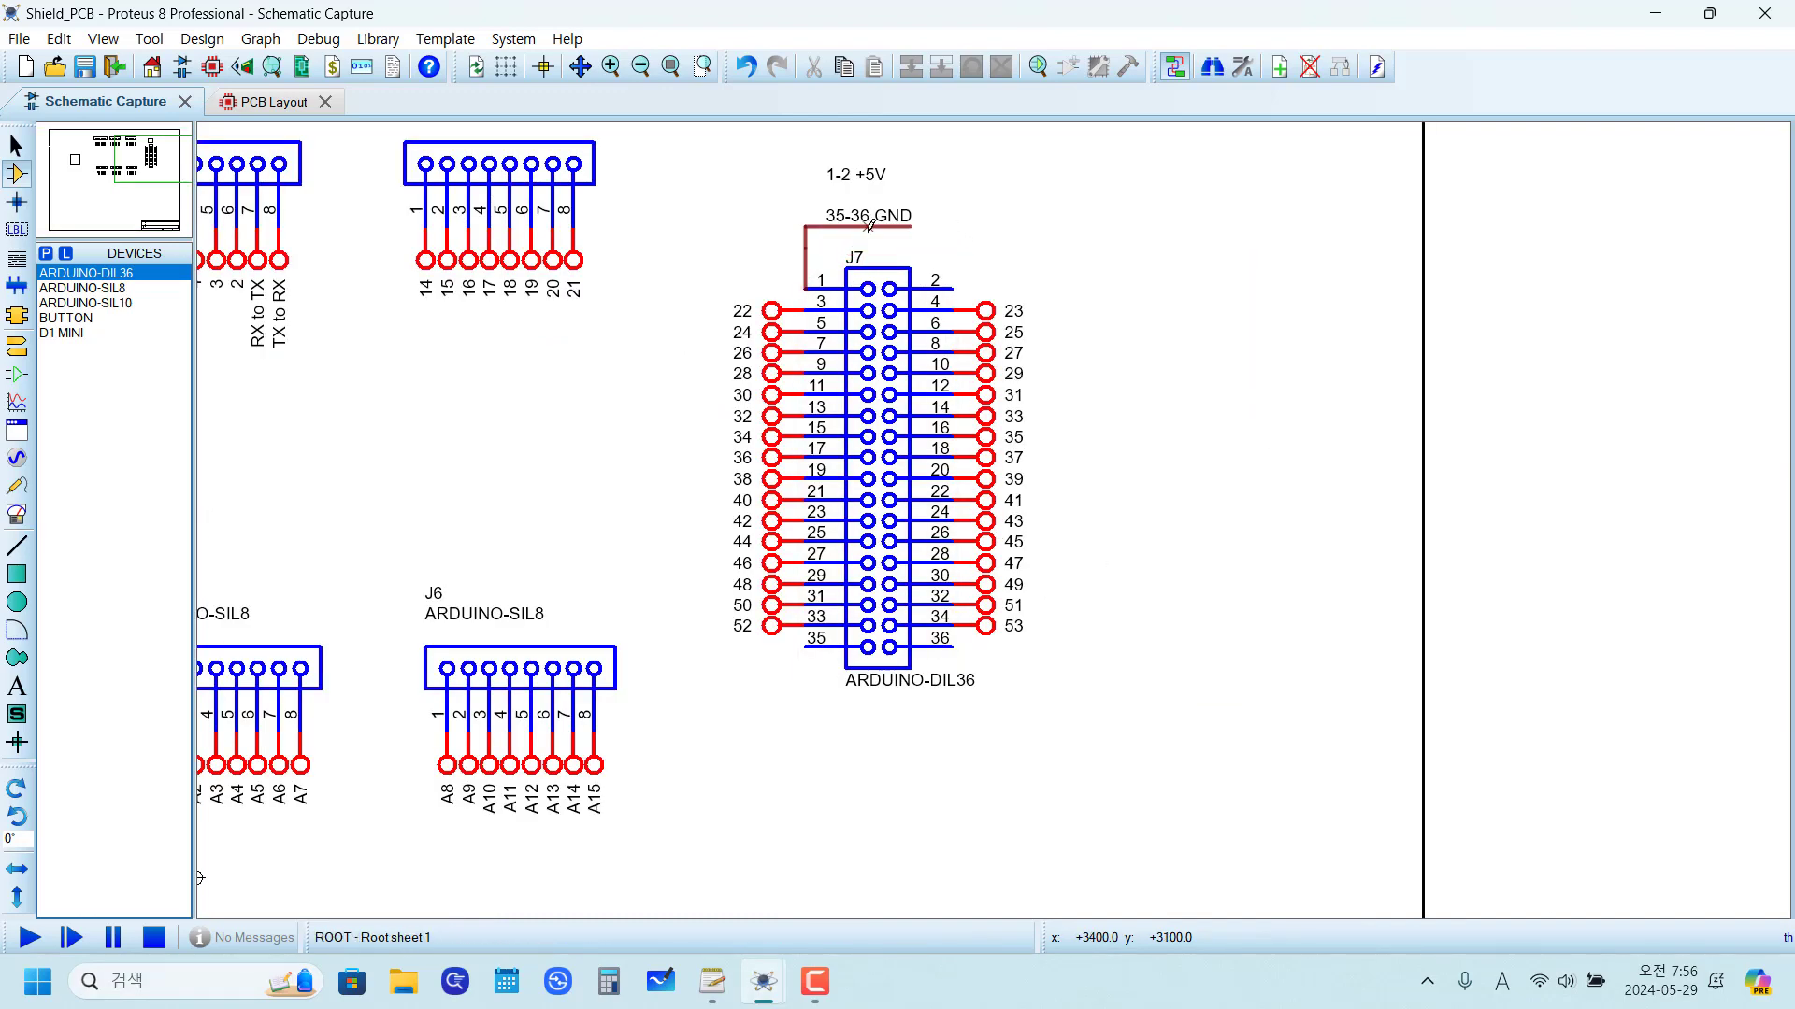
left_click(953, 288)
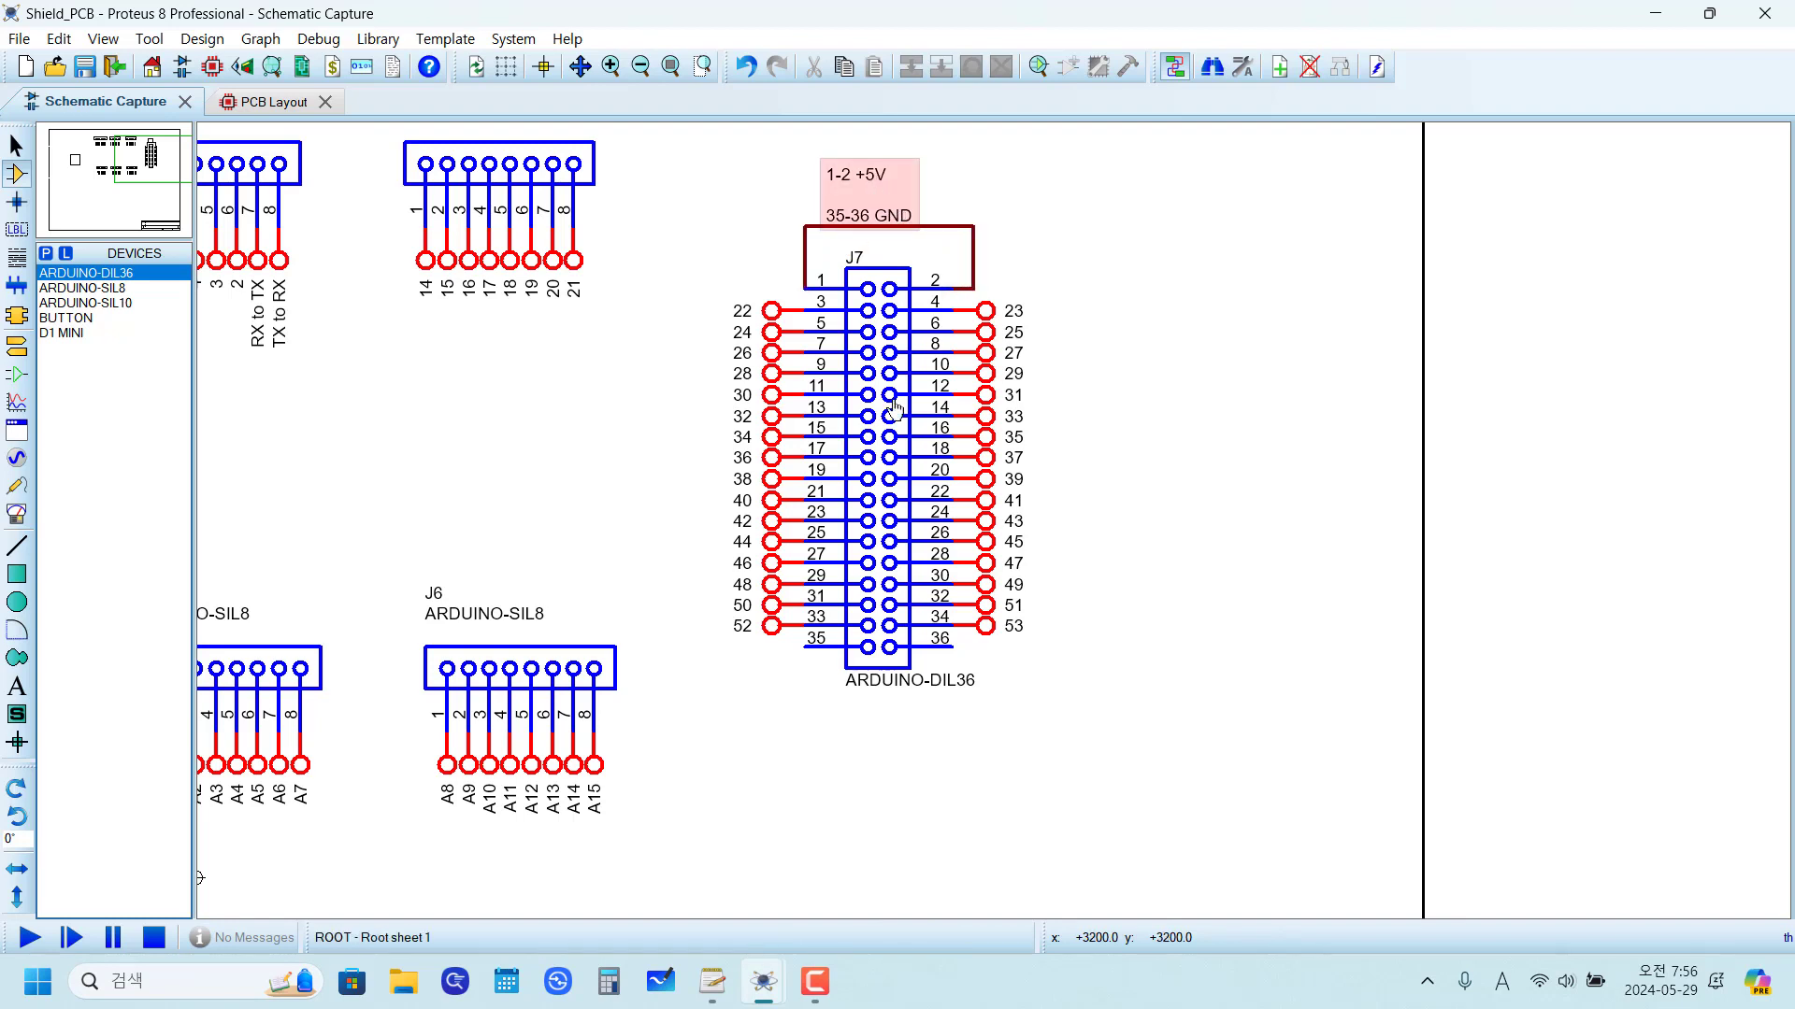
left_click(804, 646)
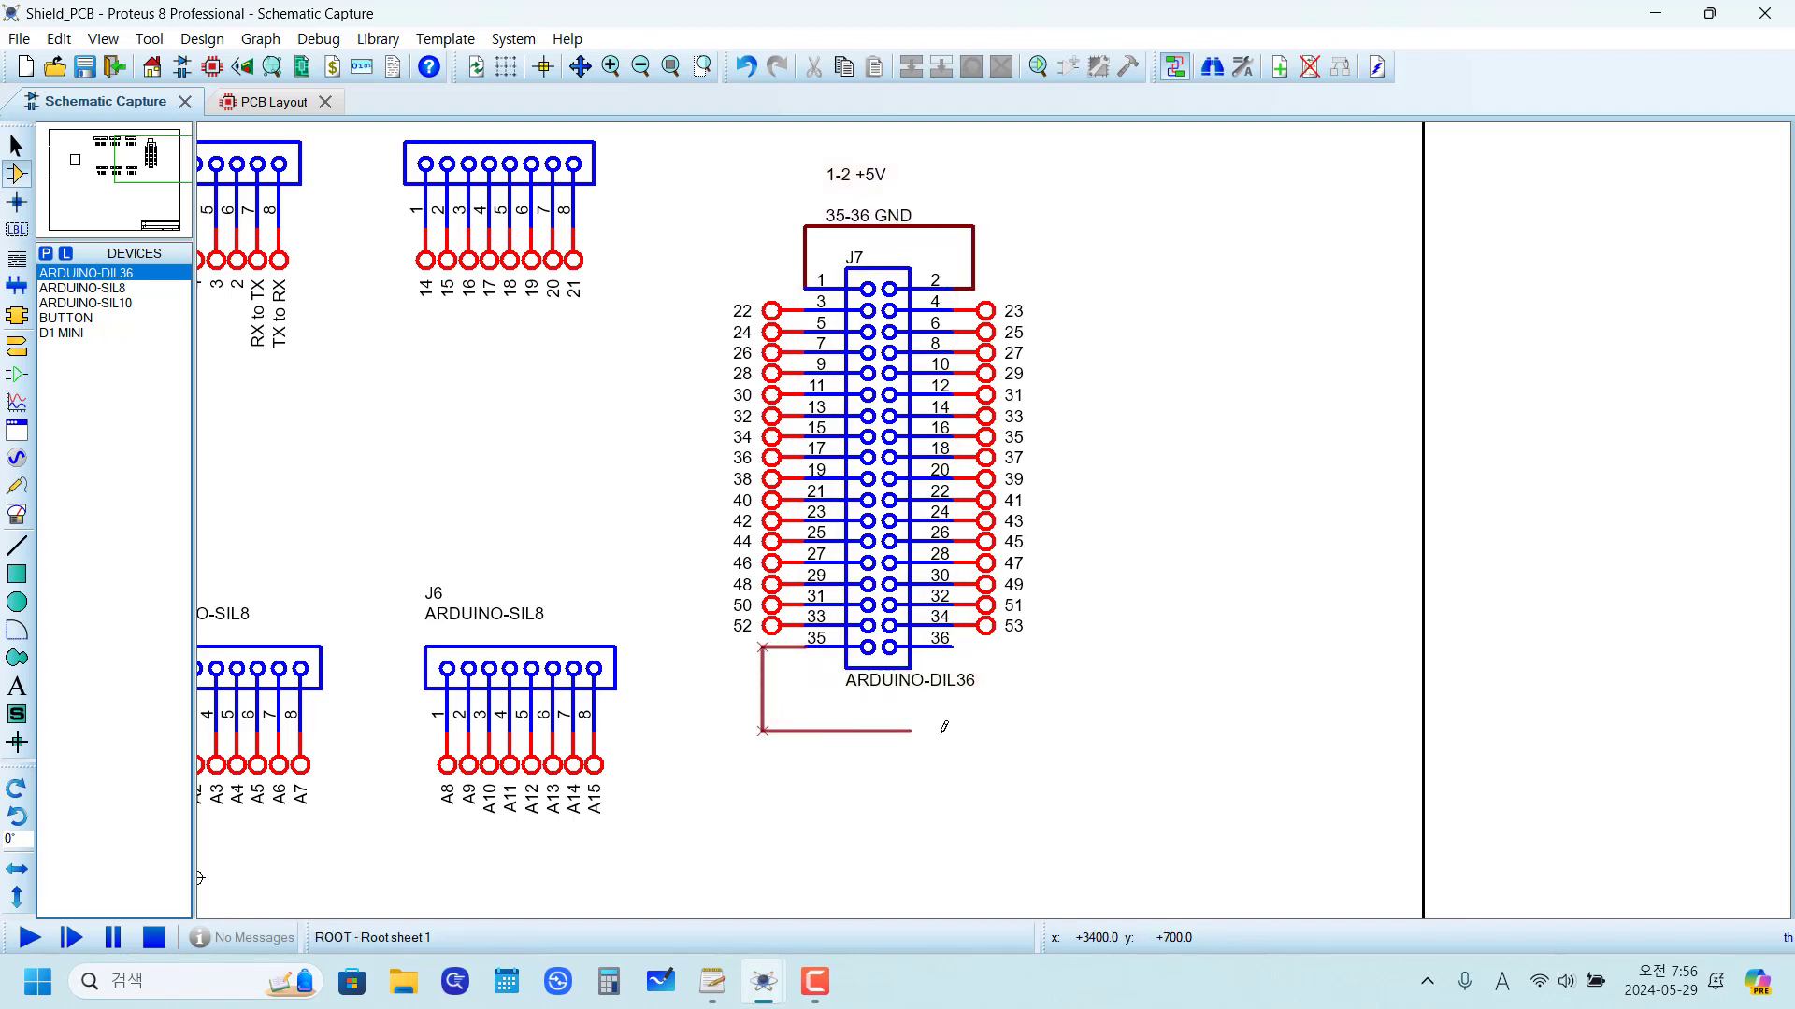
left_click(954, 645)
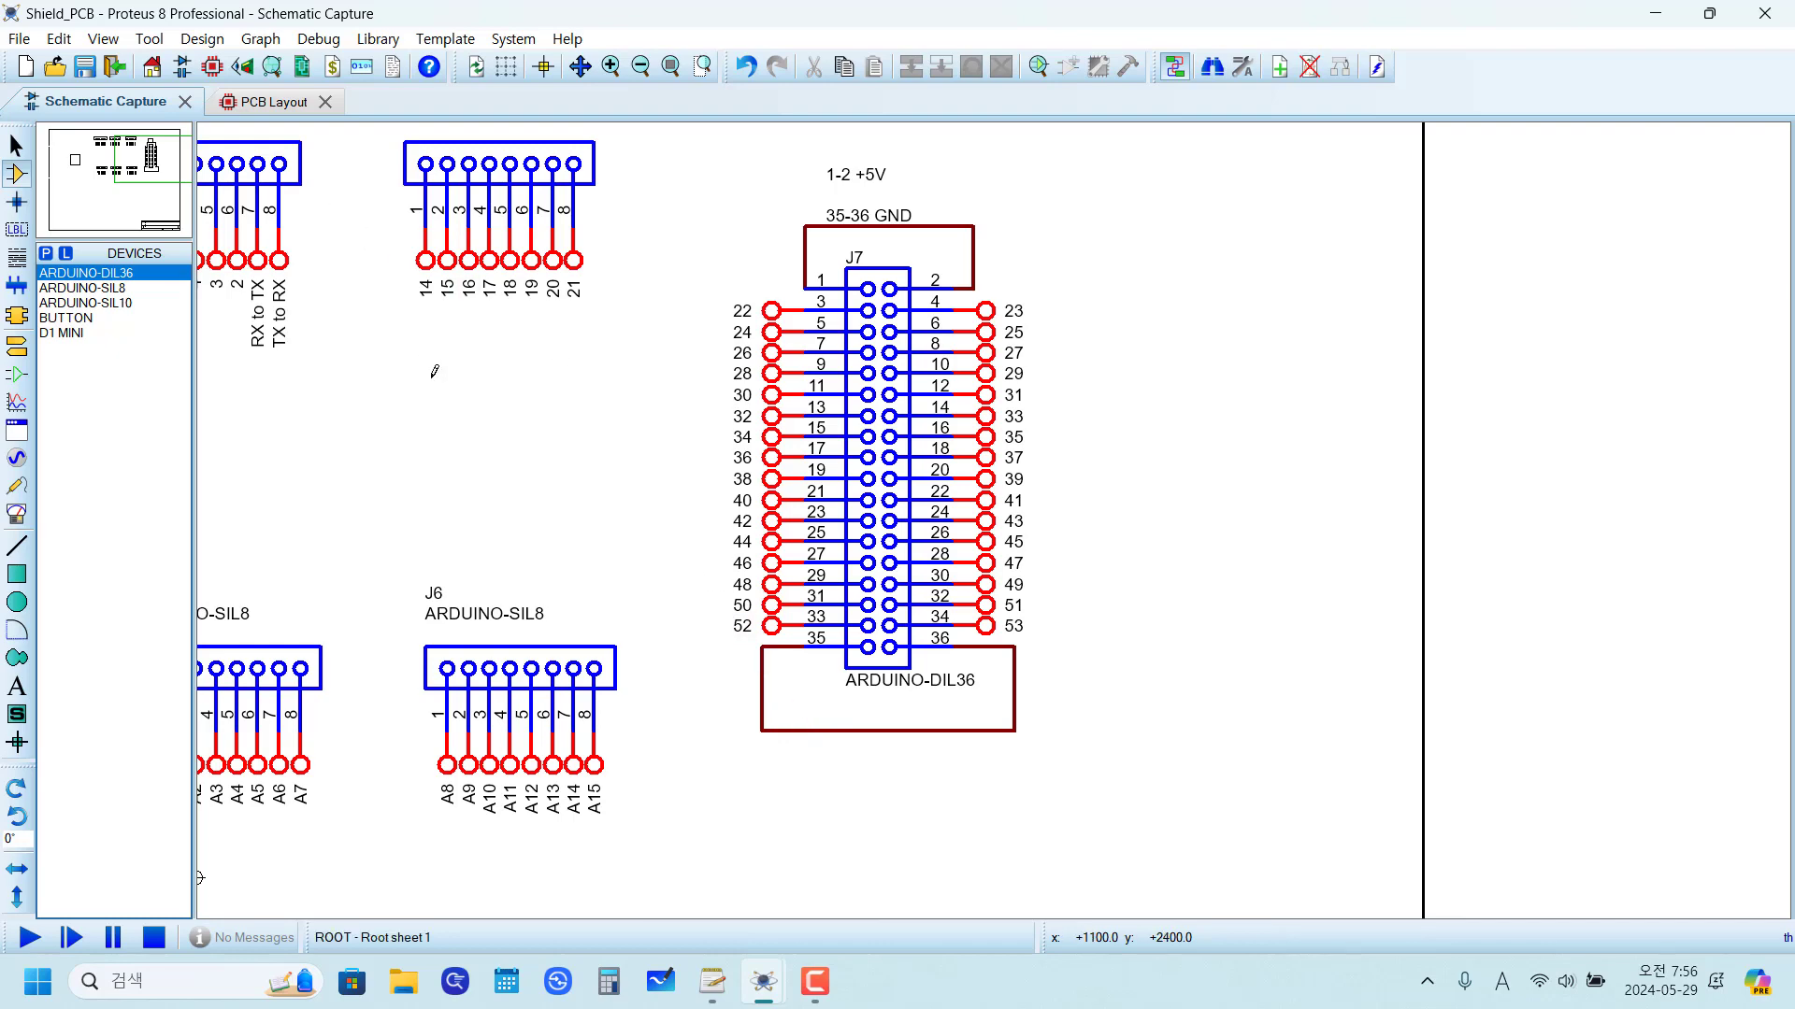
Step: Examine the photo of the assembled D1 MINI shield on the second sheet
key("Page_Down")
scroll(1063, 371, "up", 2)
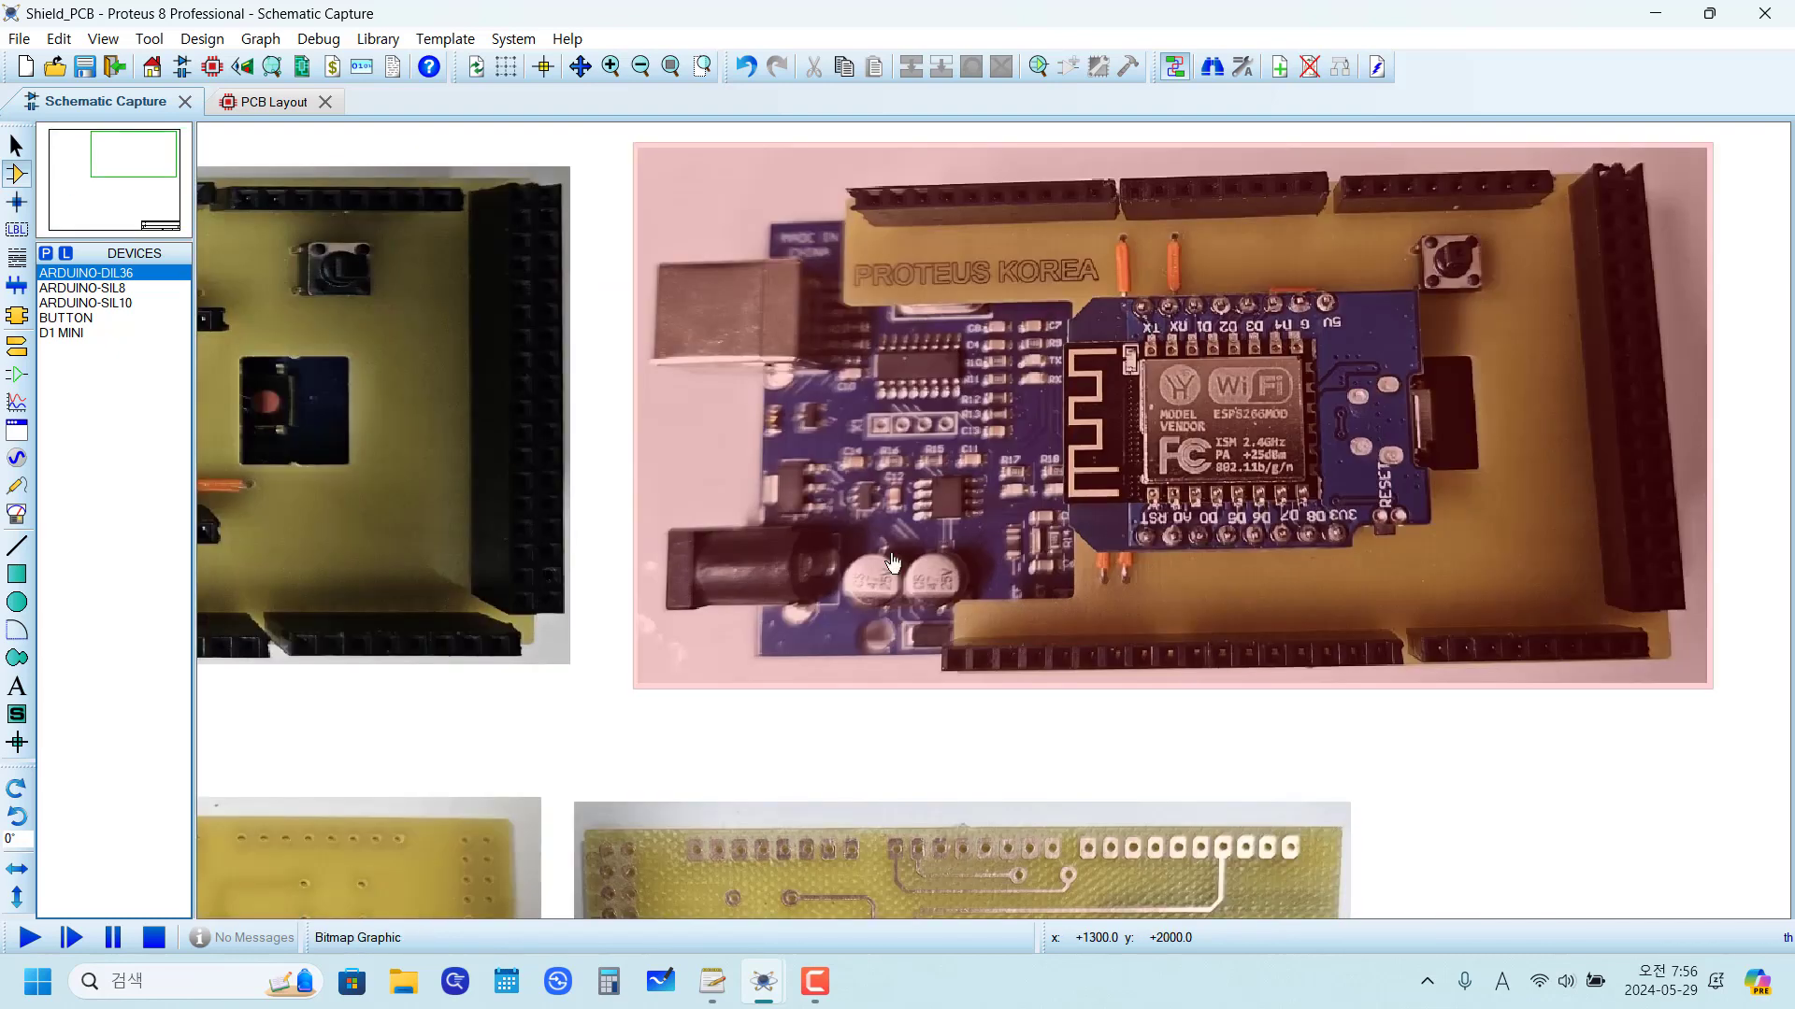
scroll(1072, 545, "down", 1)
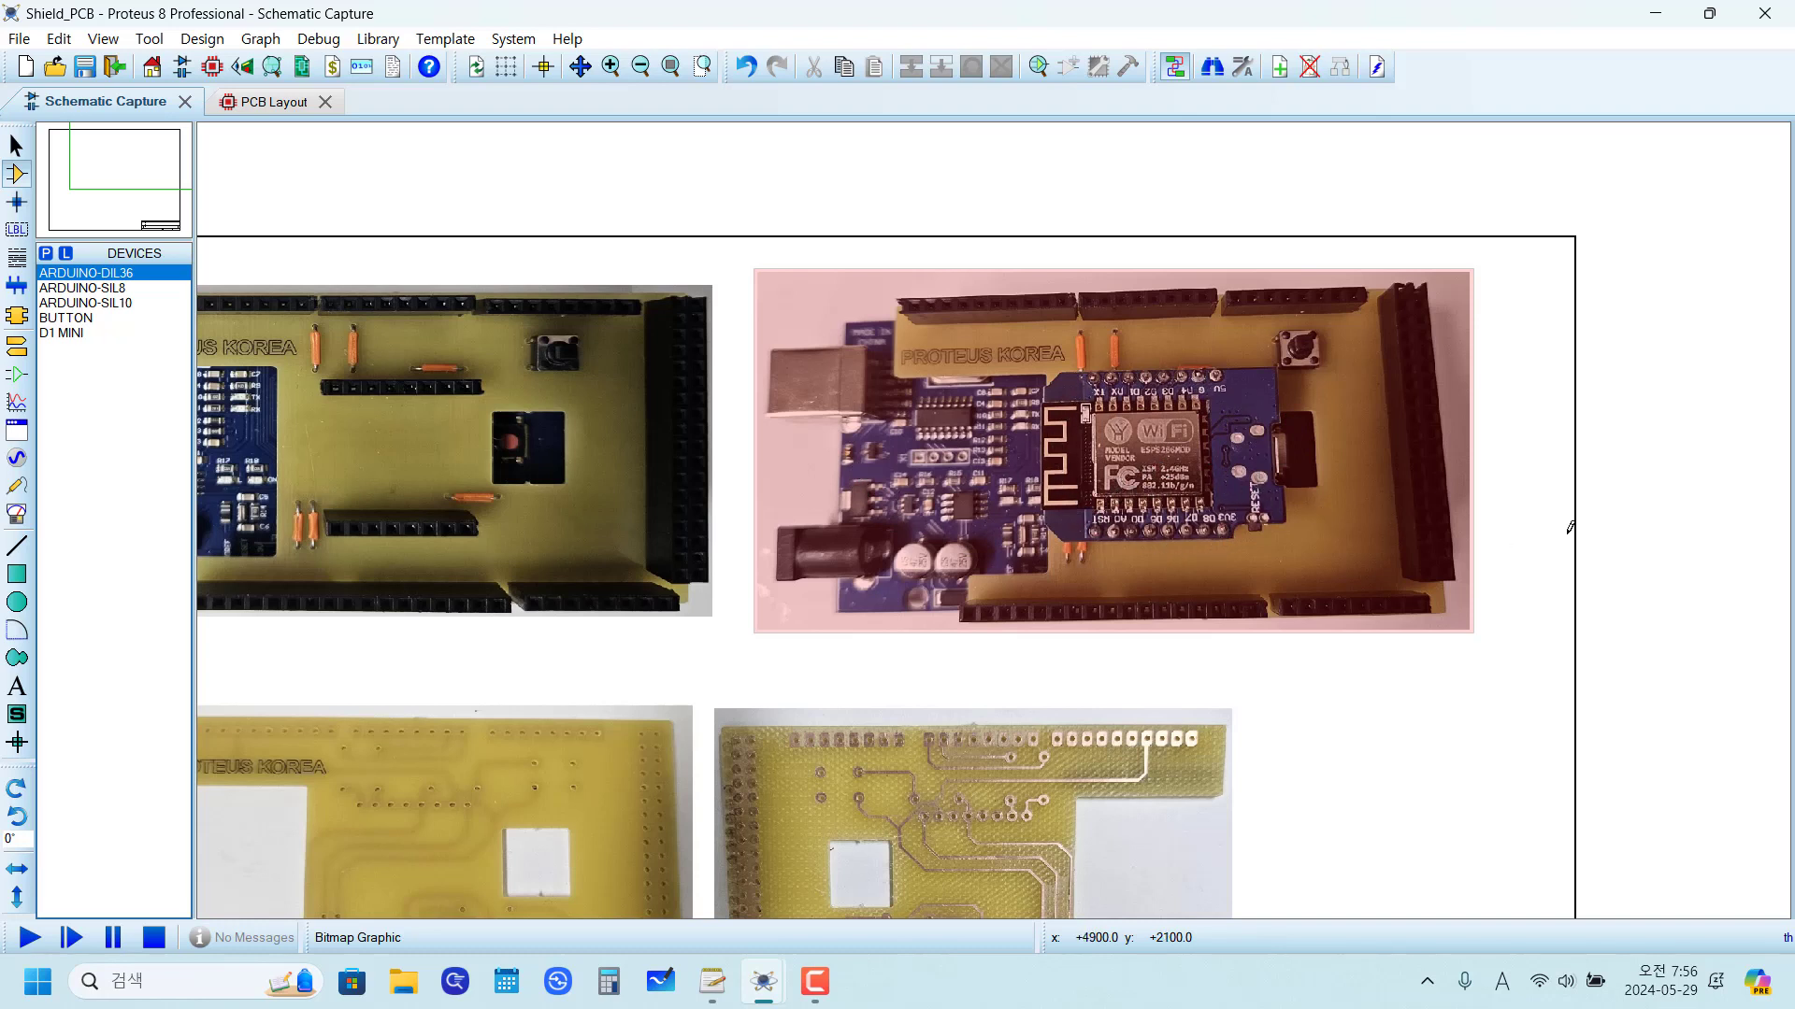
key("F10")
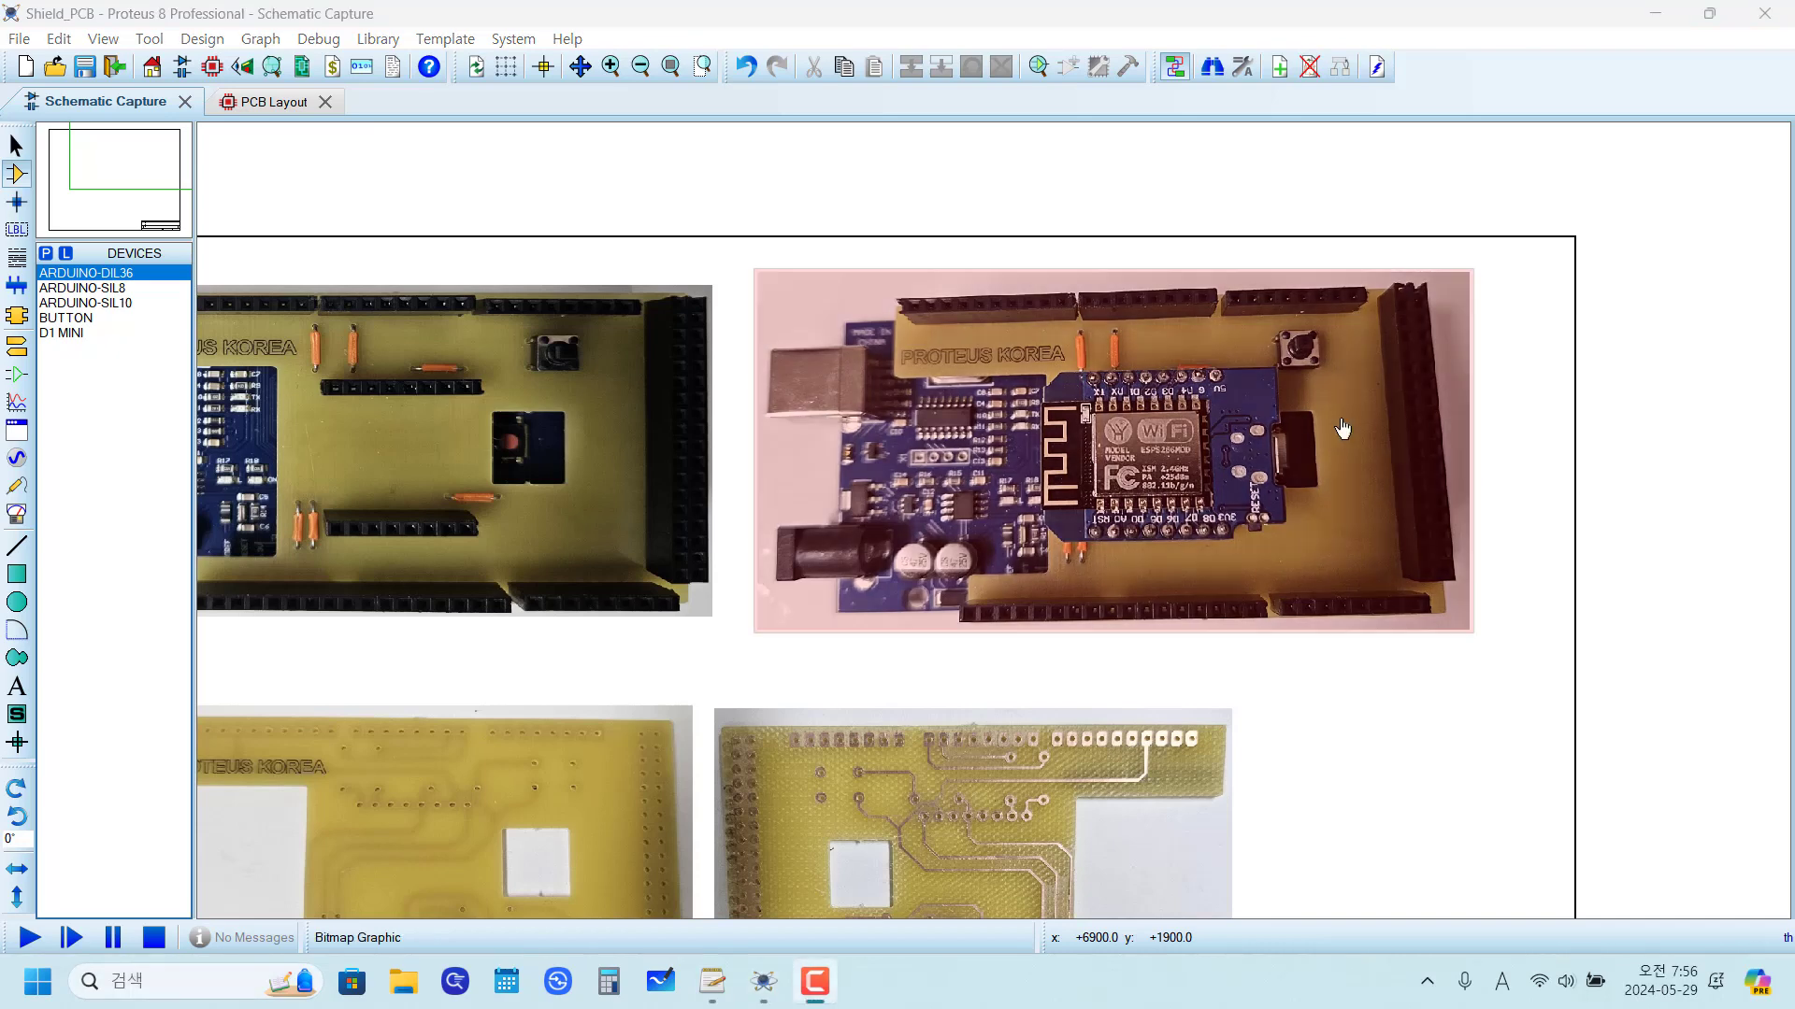
left_click(1420, 378)
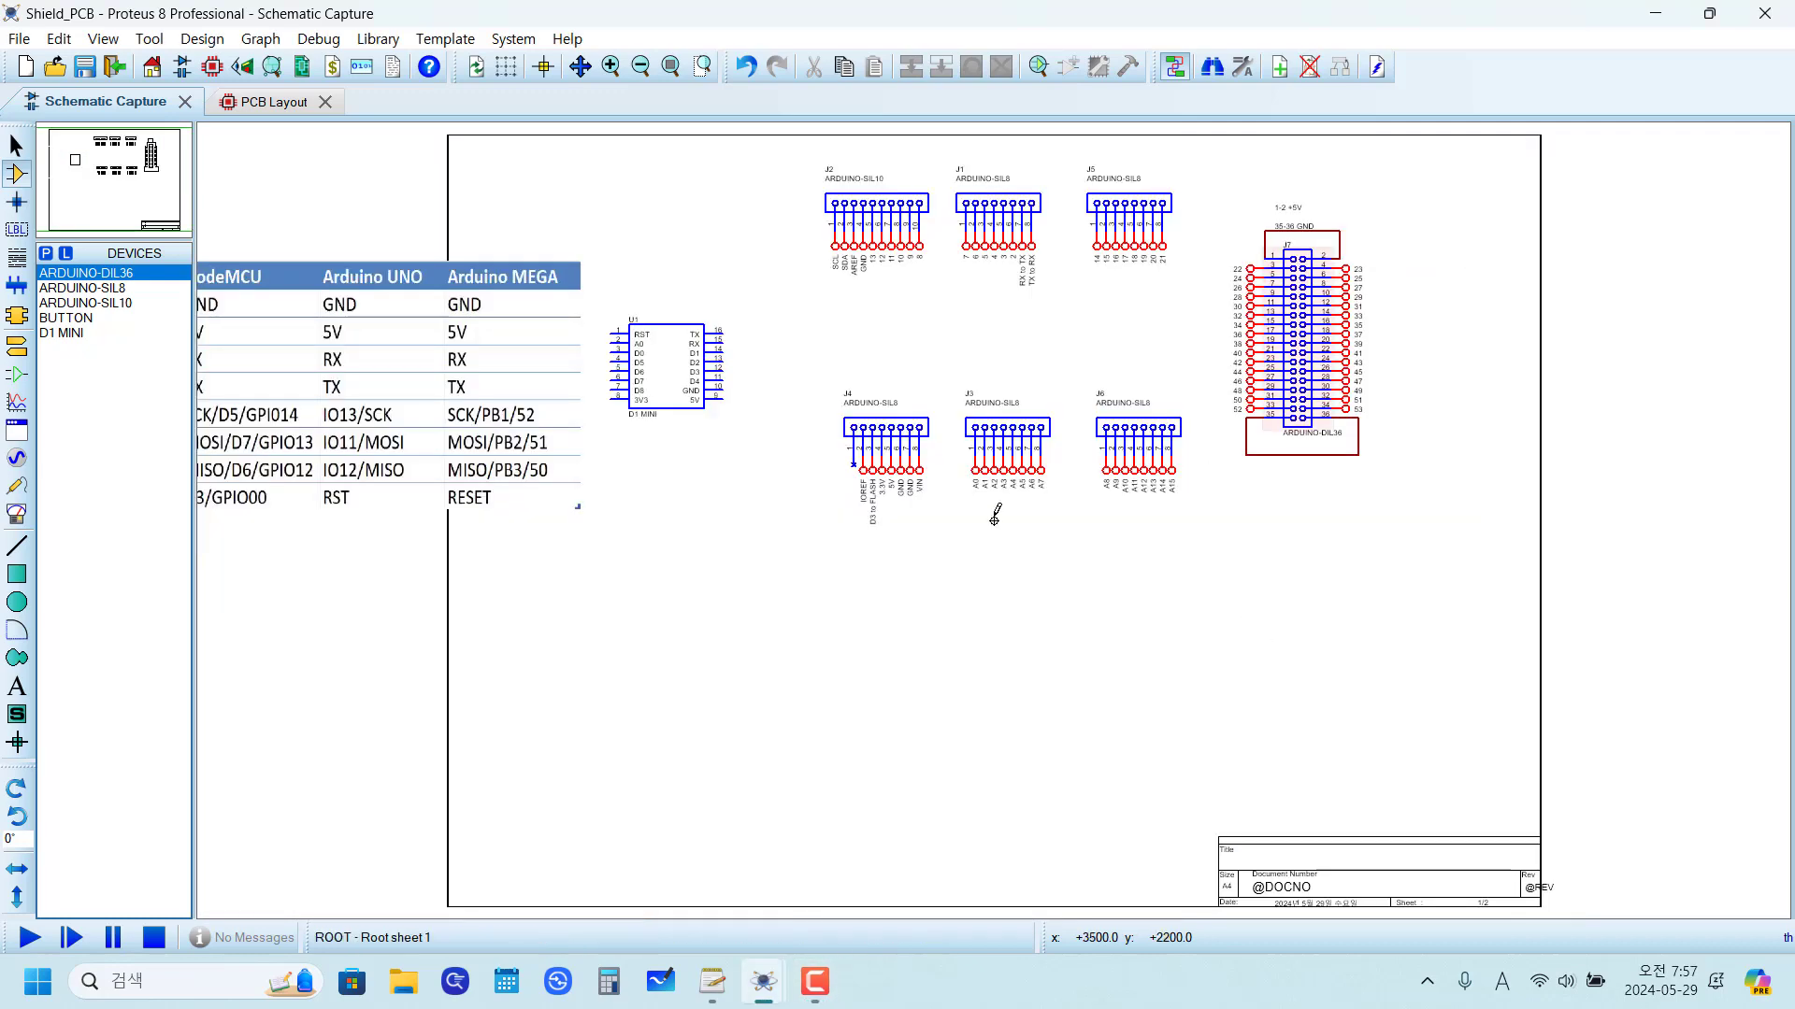
scroll(1045, 376, "up", 2)
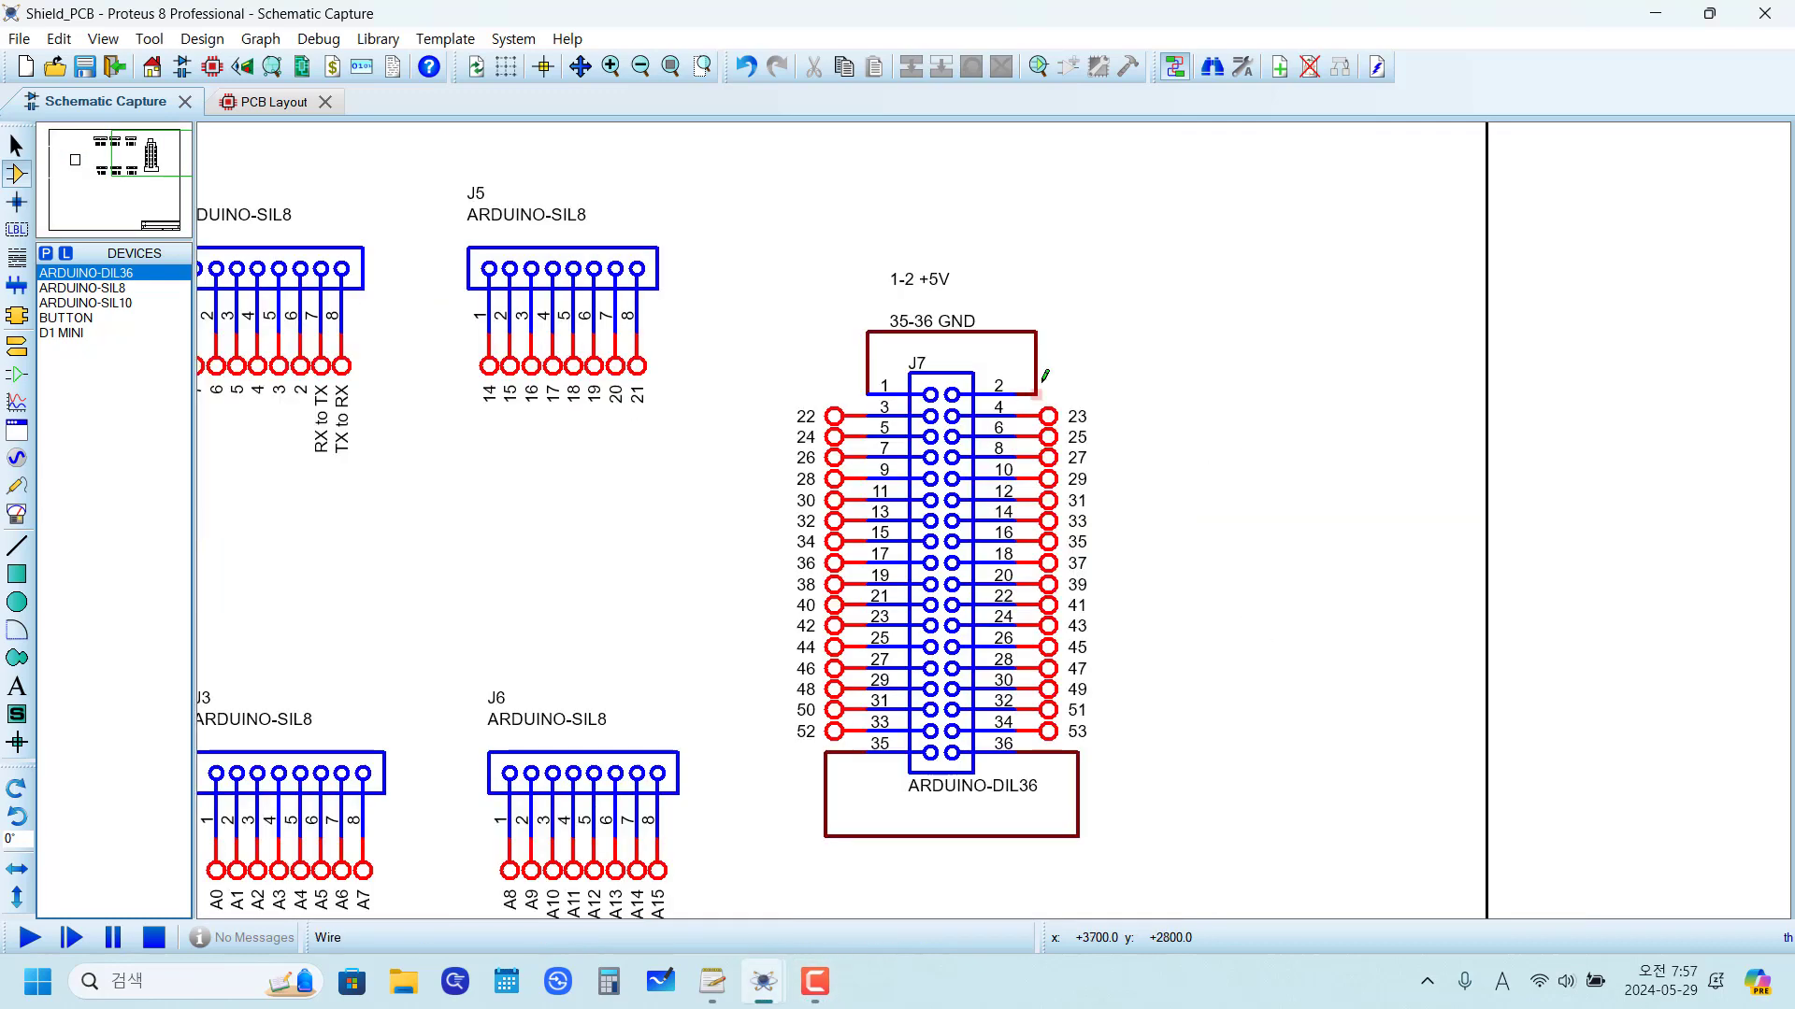
Step: Delete the wires joining J7 pins 1–2 and pins 35–36
right_click(1034, 327)
right_click(1035, 328)
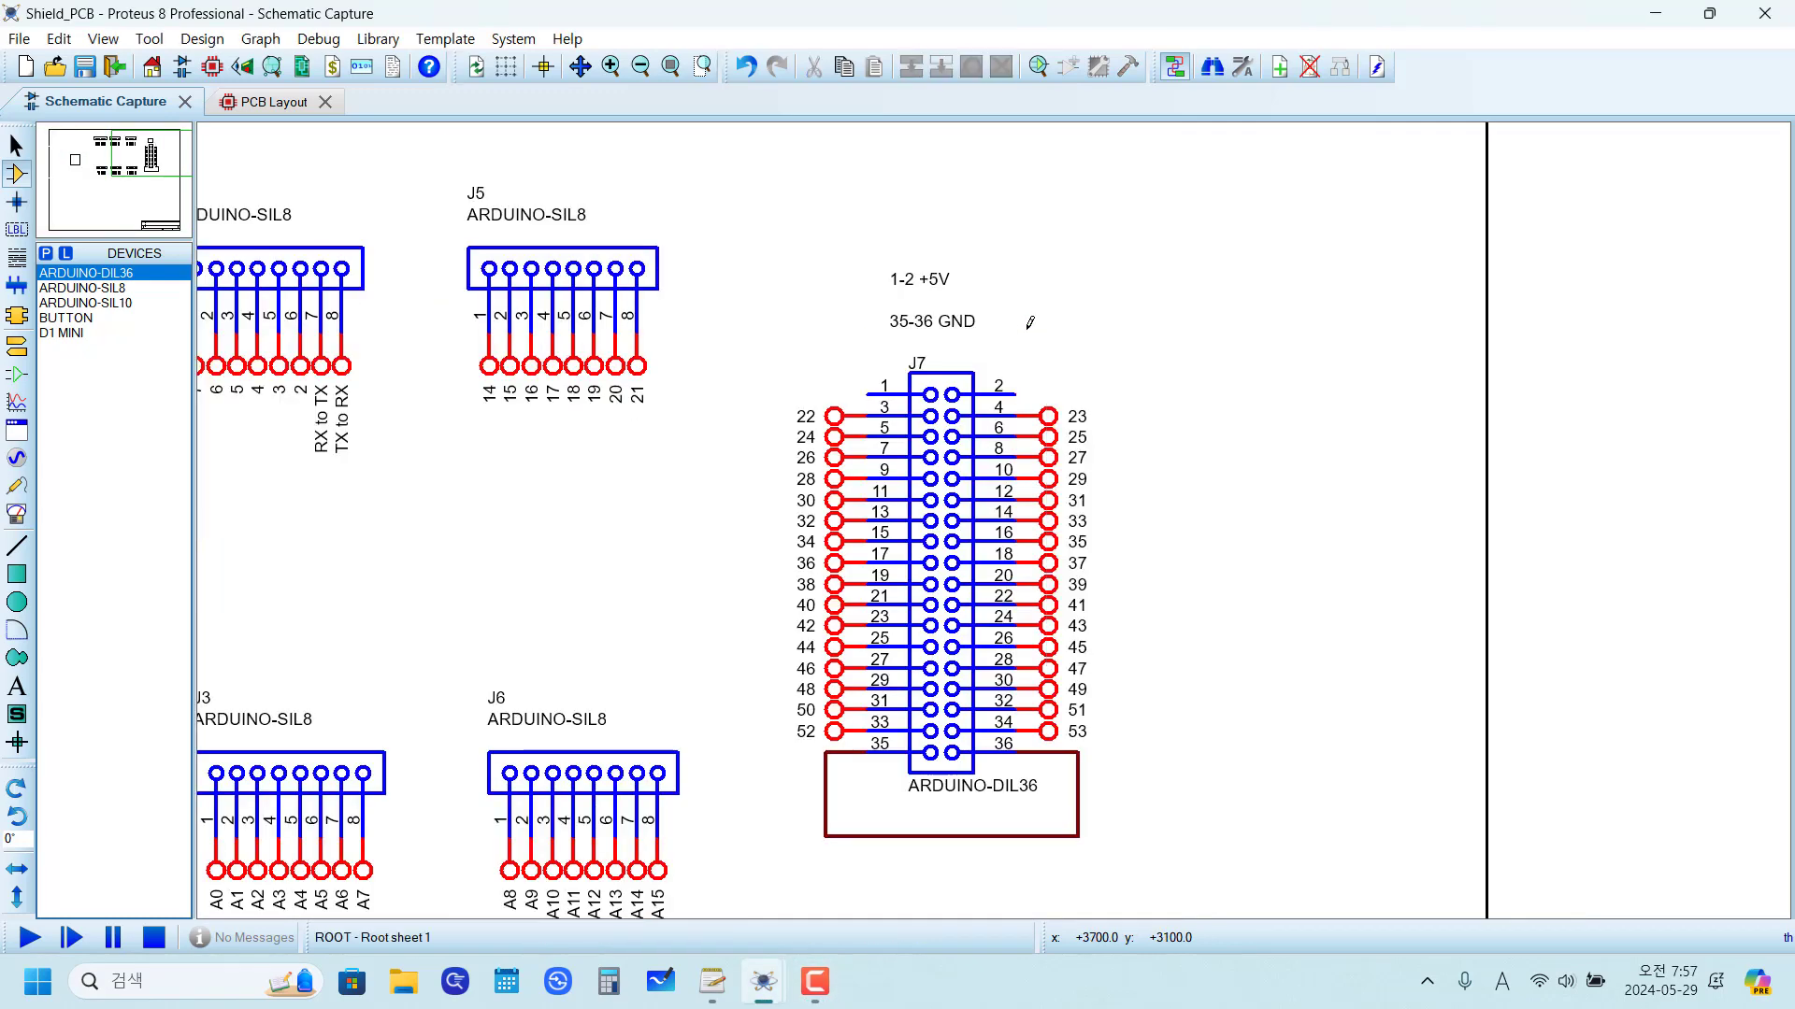
right_click(1080, 810)
right_click(1080, 810)
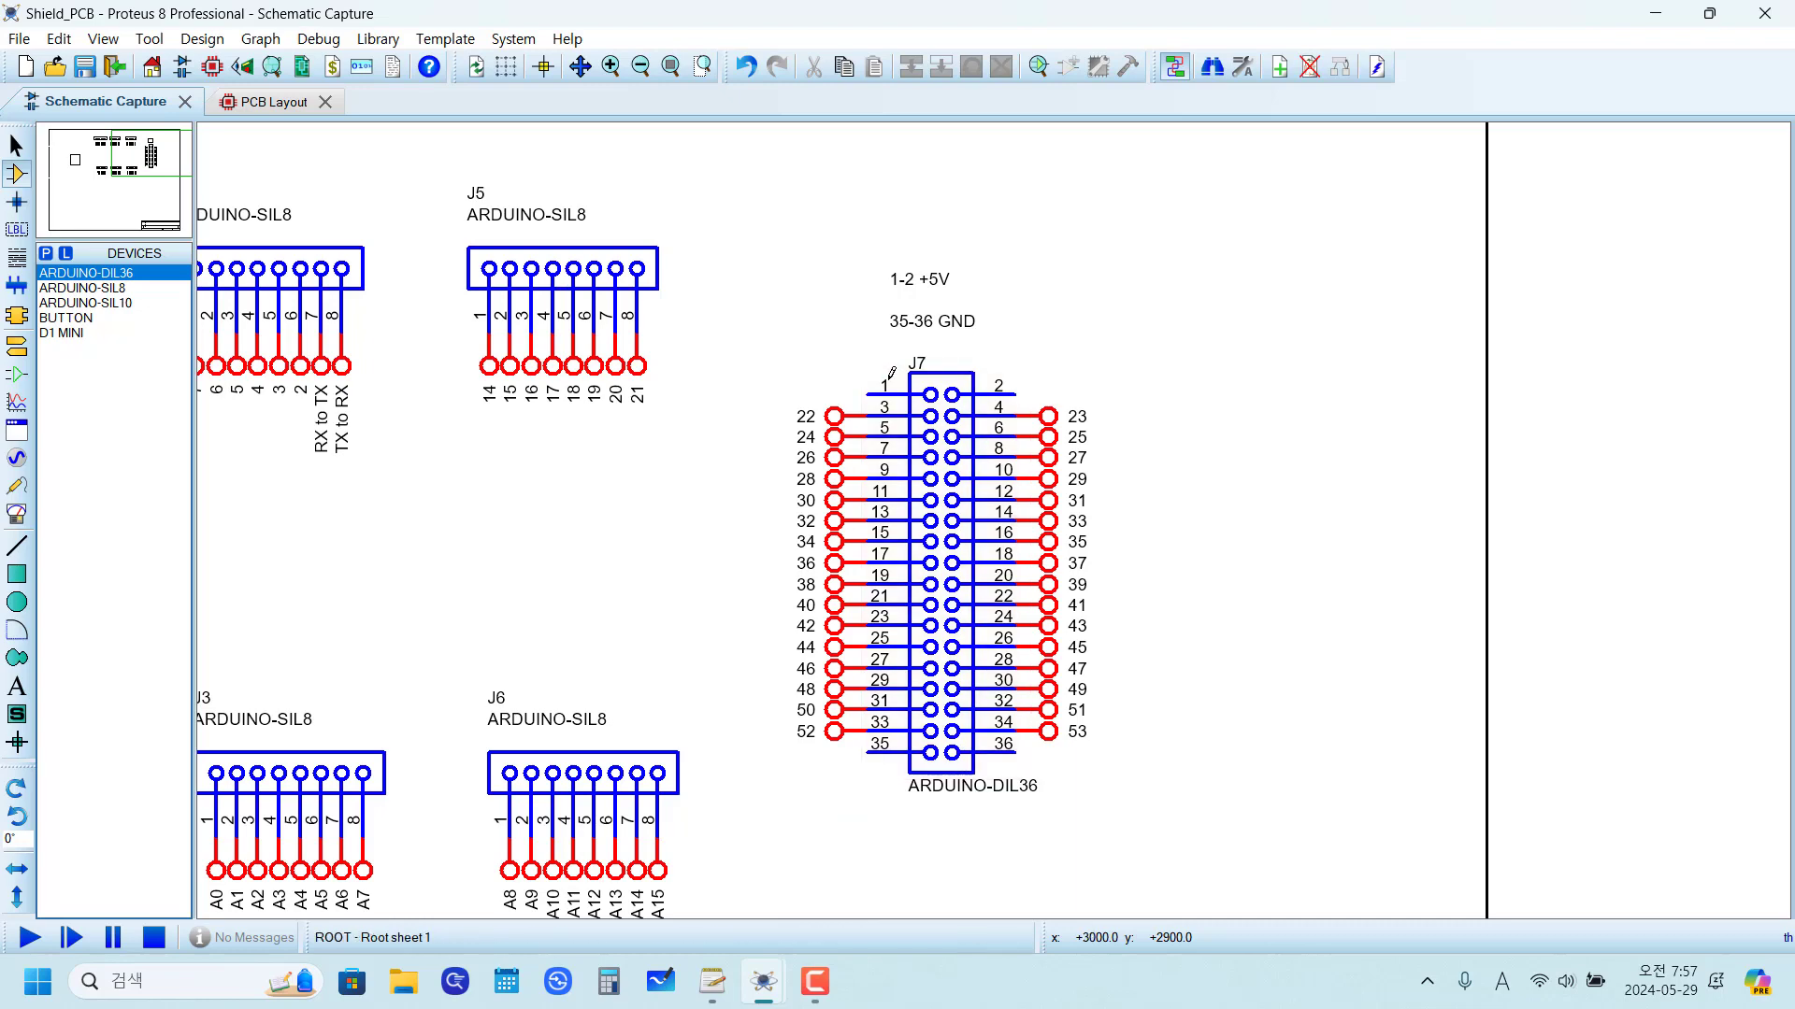
Step: Reposition the pin-mapping table closer to the D1 MINI module on the schematic
scroll(697, 513, "down", 3)
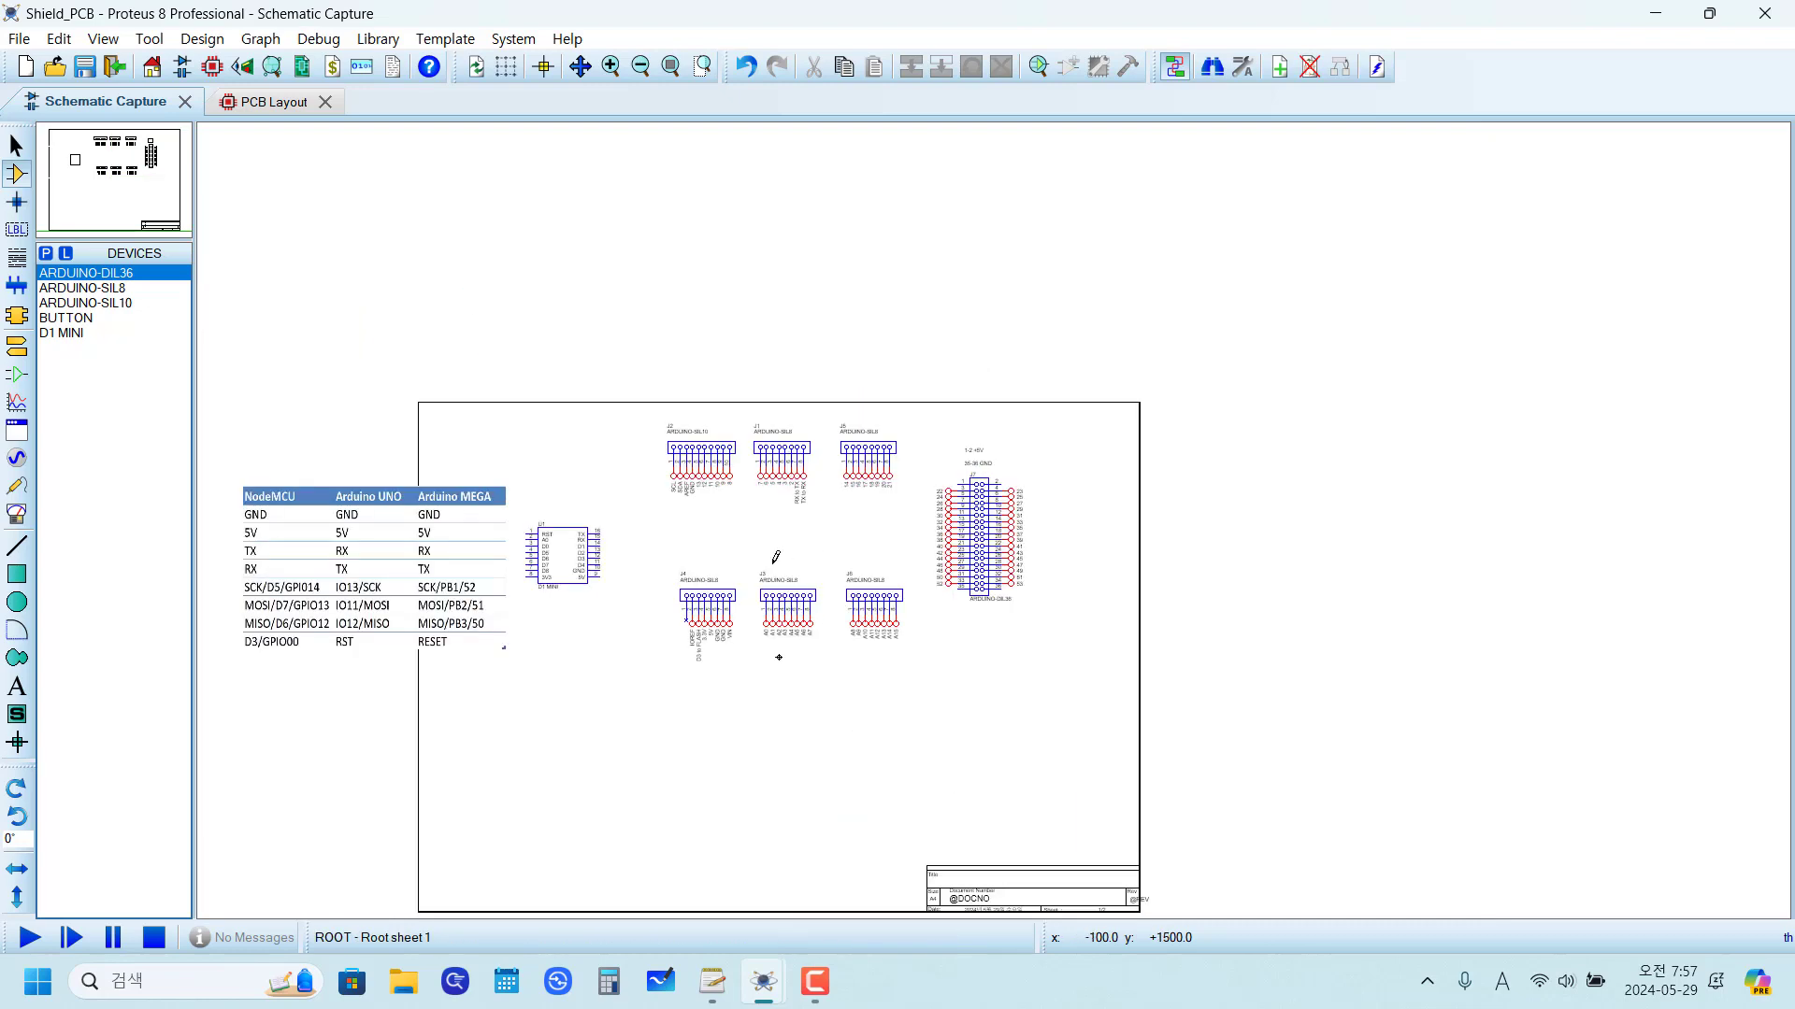
scroll(639, 559, "up", 1)
scroll(998, 513, "up", 1)
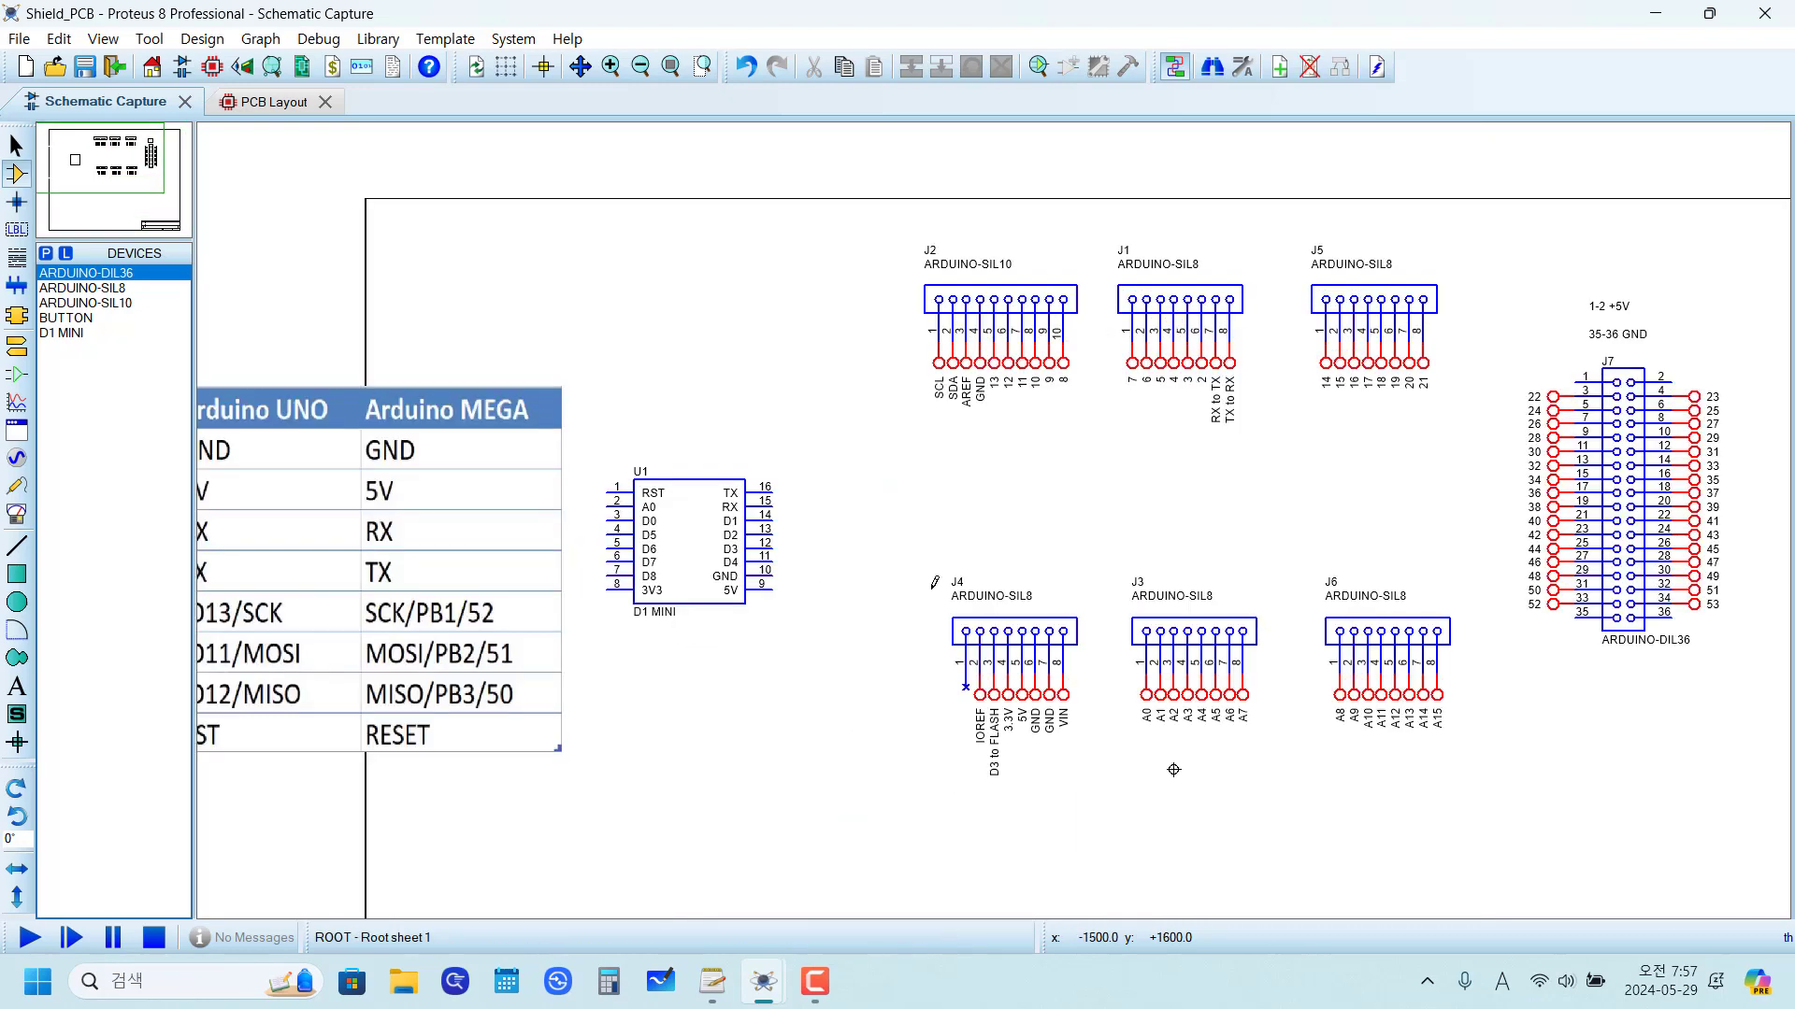
middle_click(768, 702)
left_click(1119, 602)
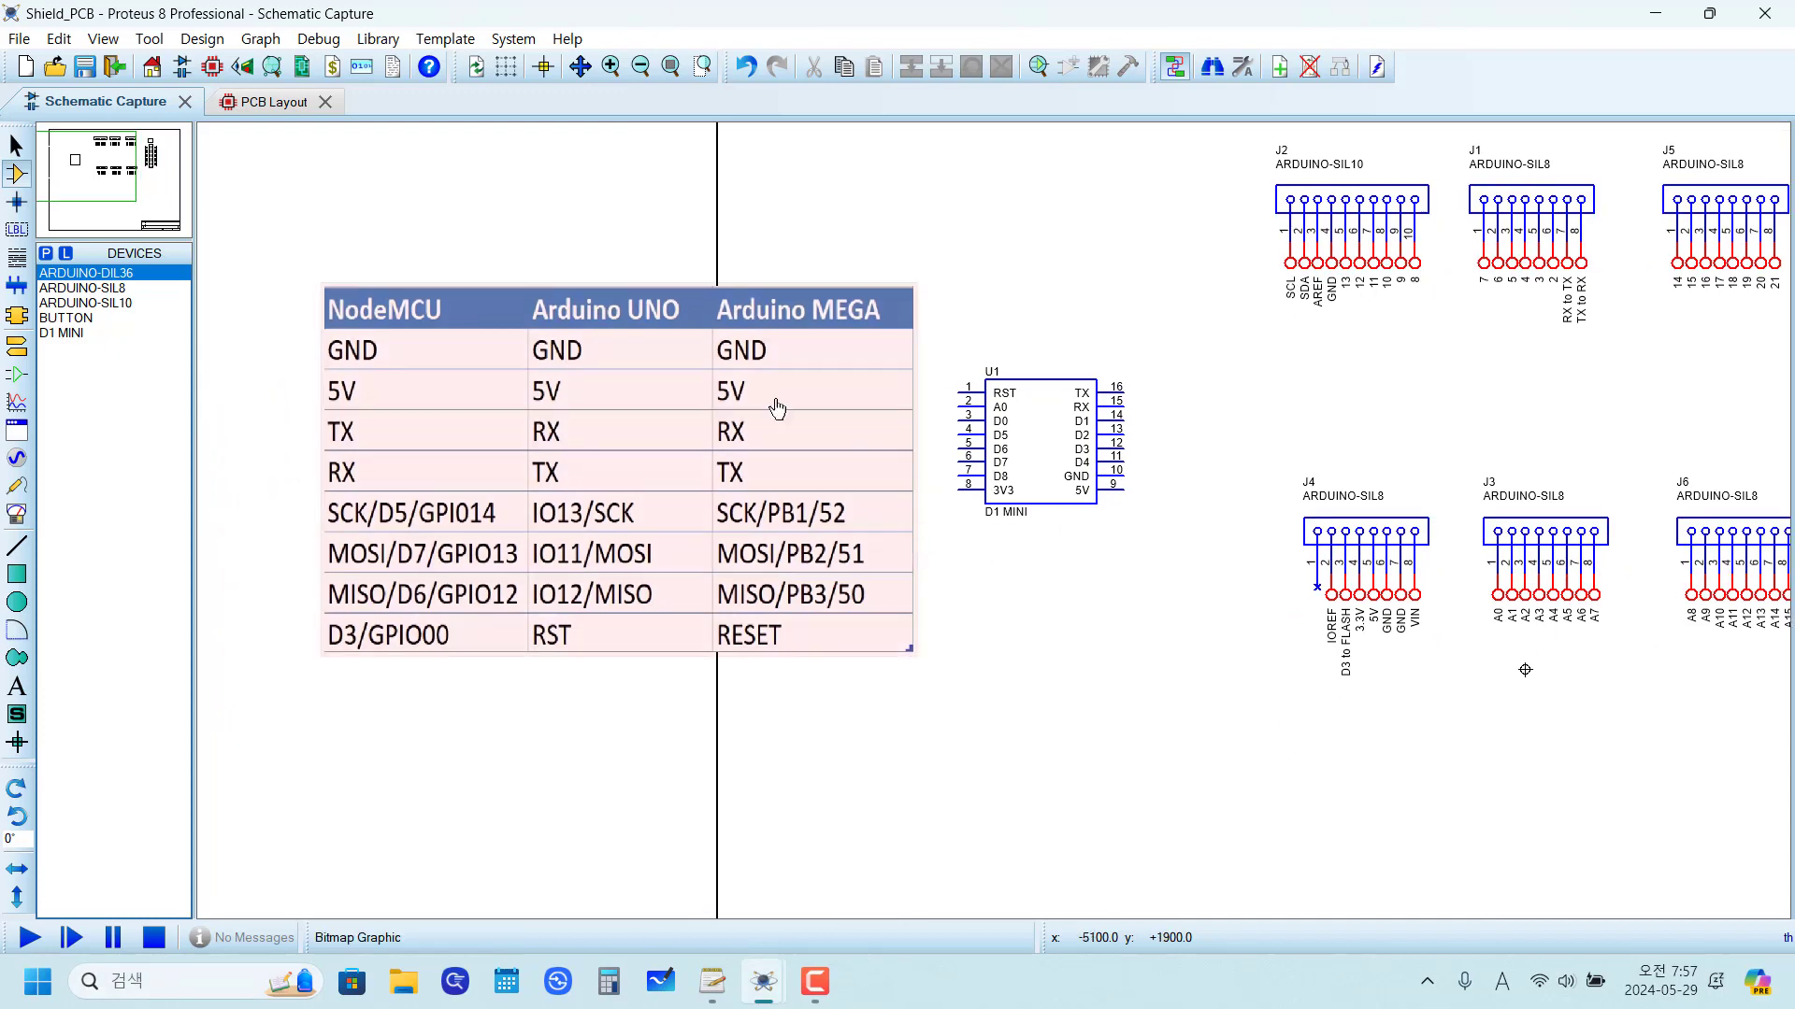
left_click(776, 408)
left_click_drag(776, 409, 651, 381)
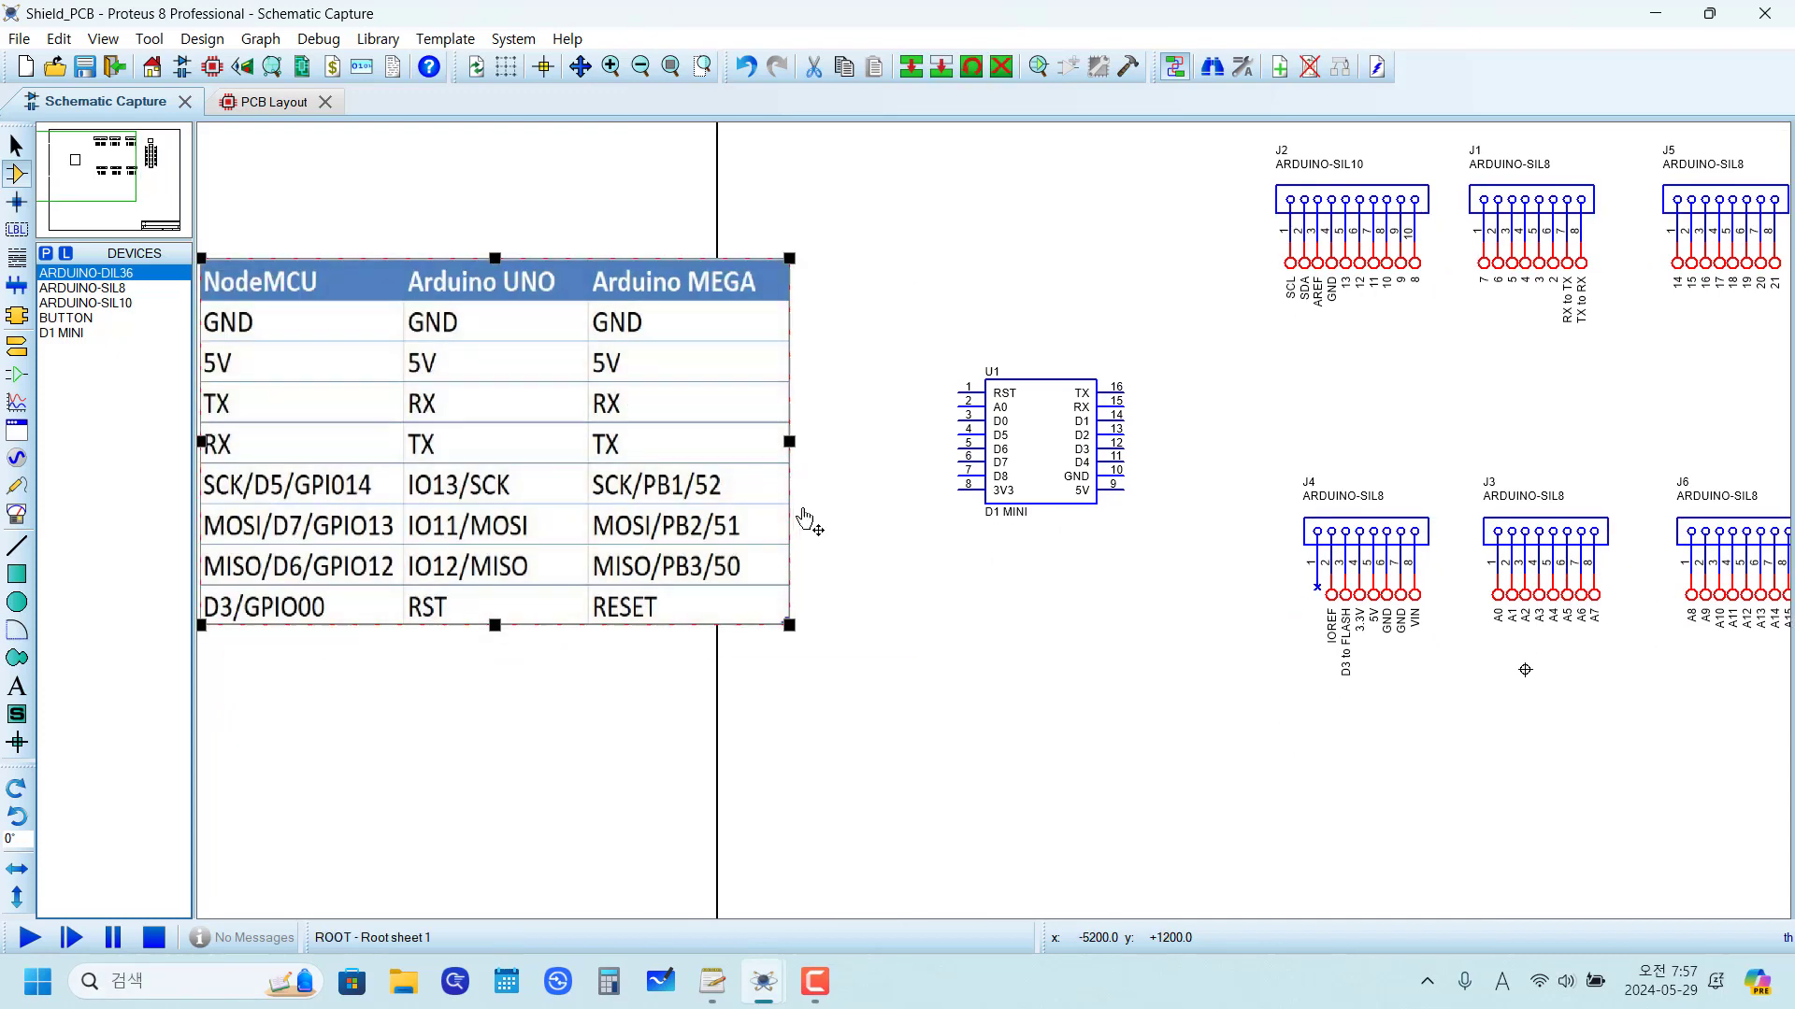
middle_click(836, 530)
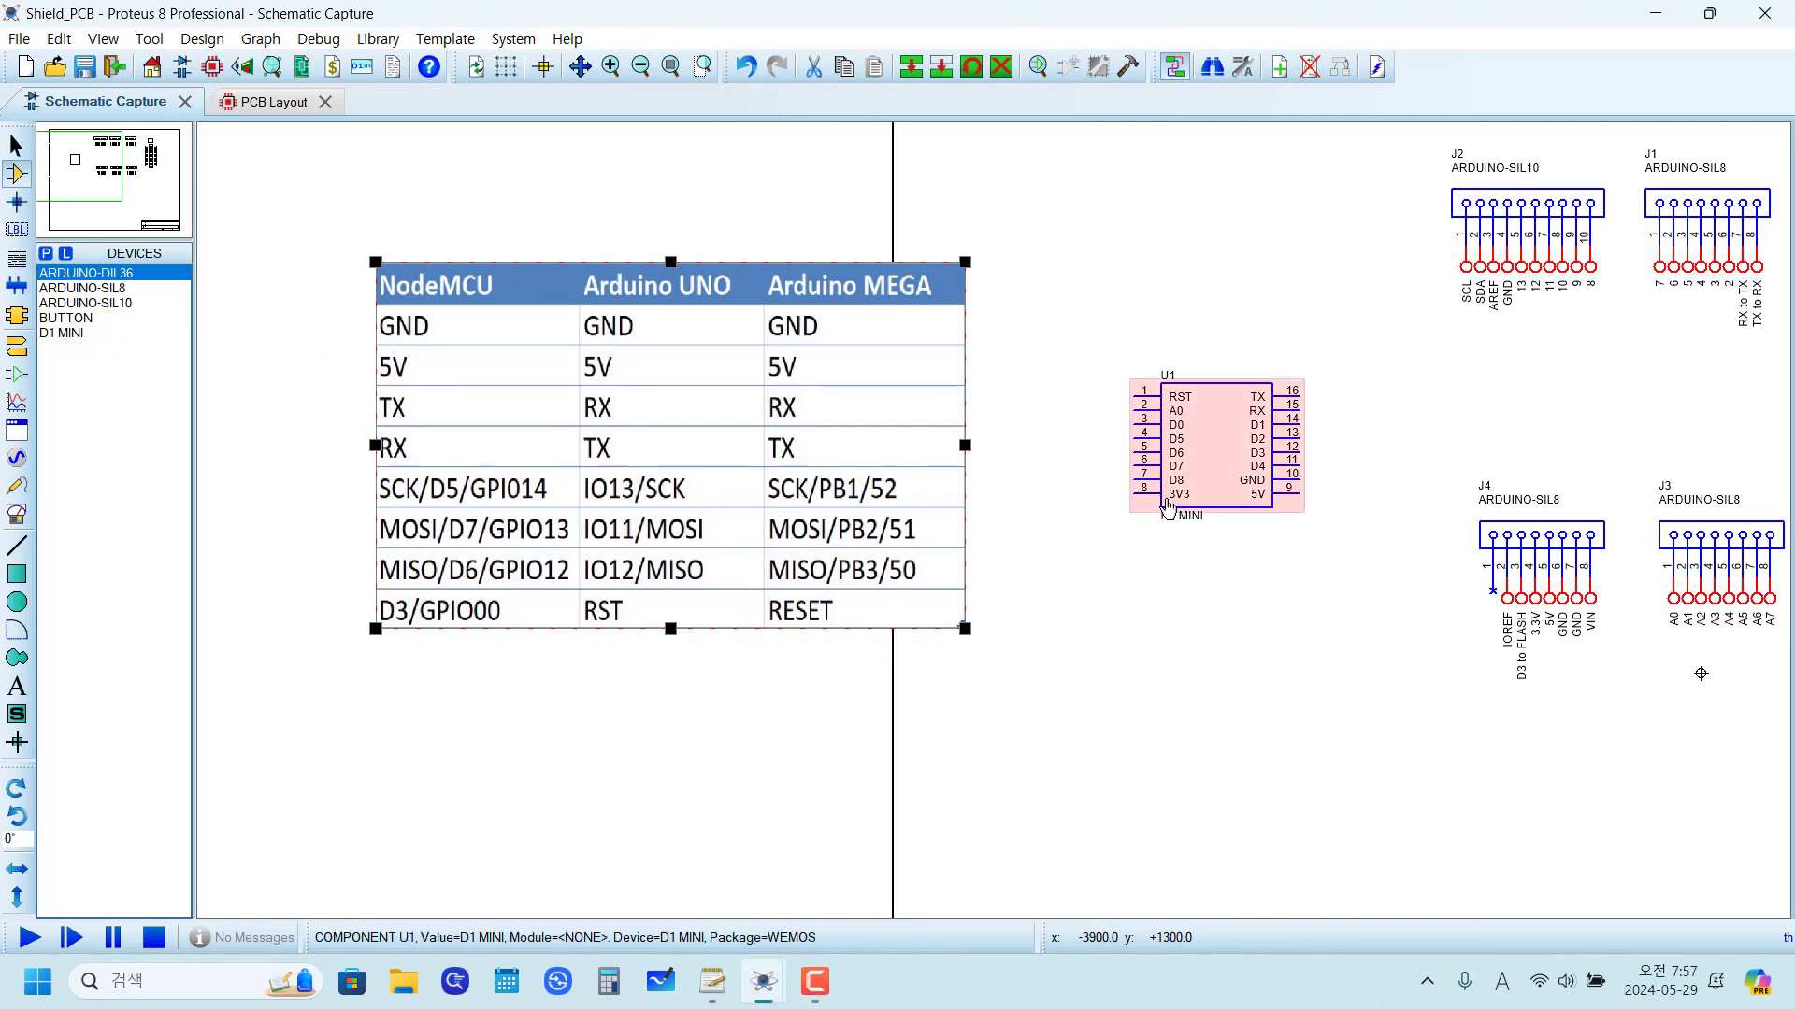
scroll(1046, 517, "up", 3)
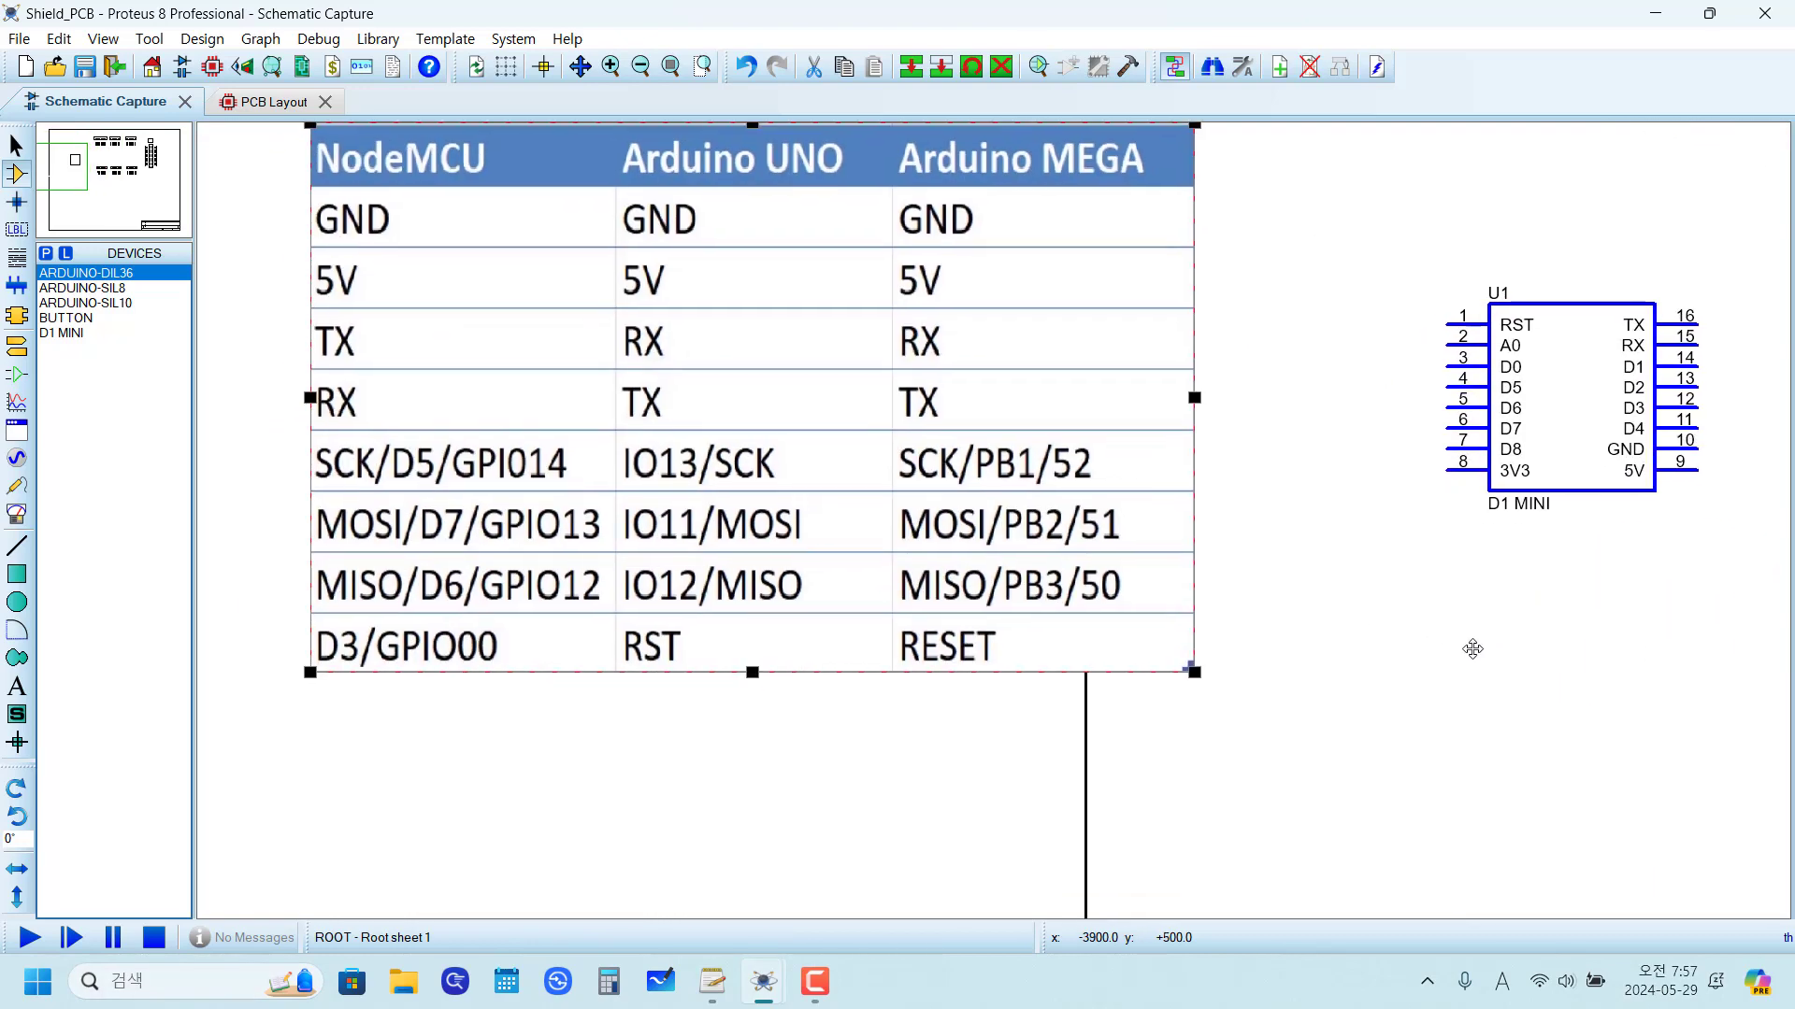
left_click(1464, 648)
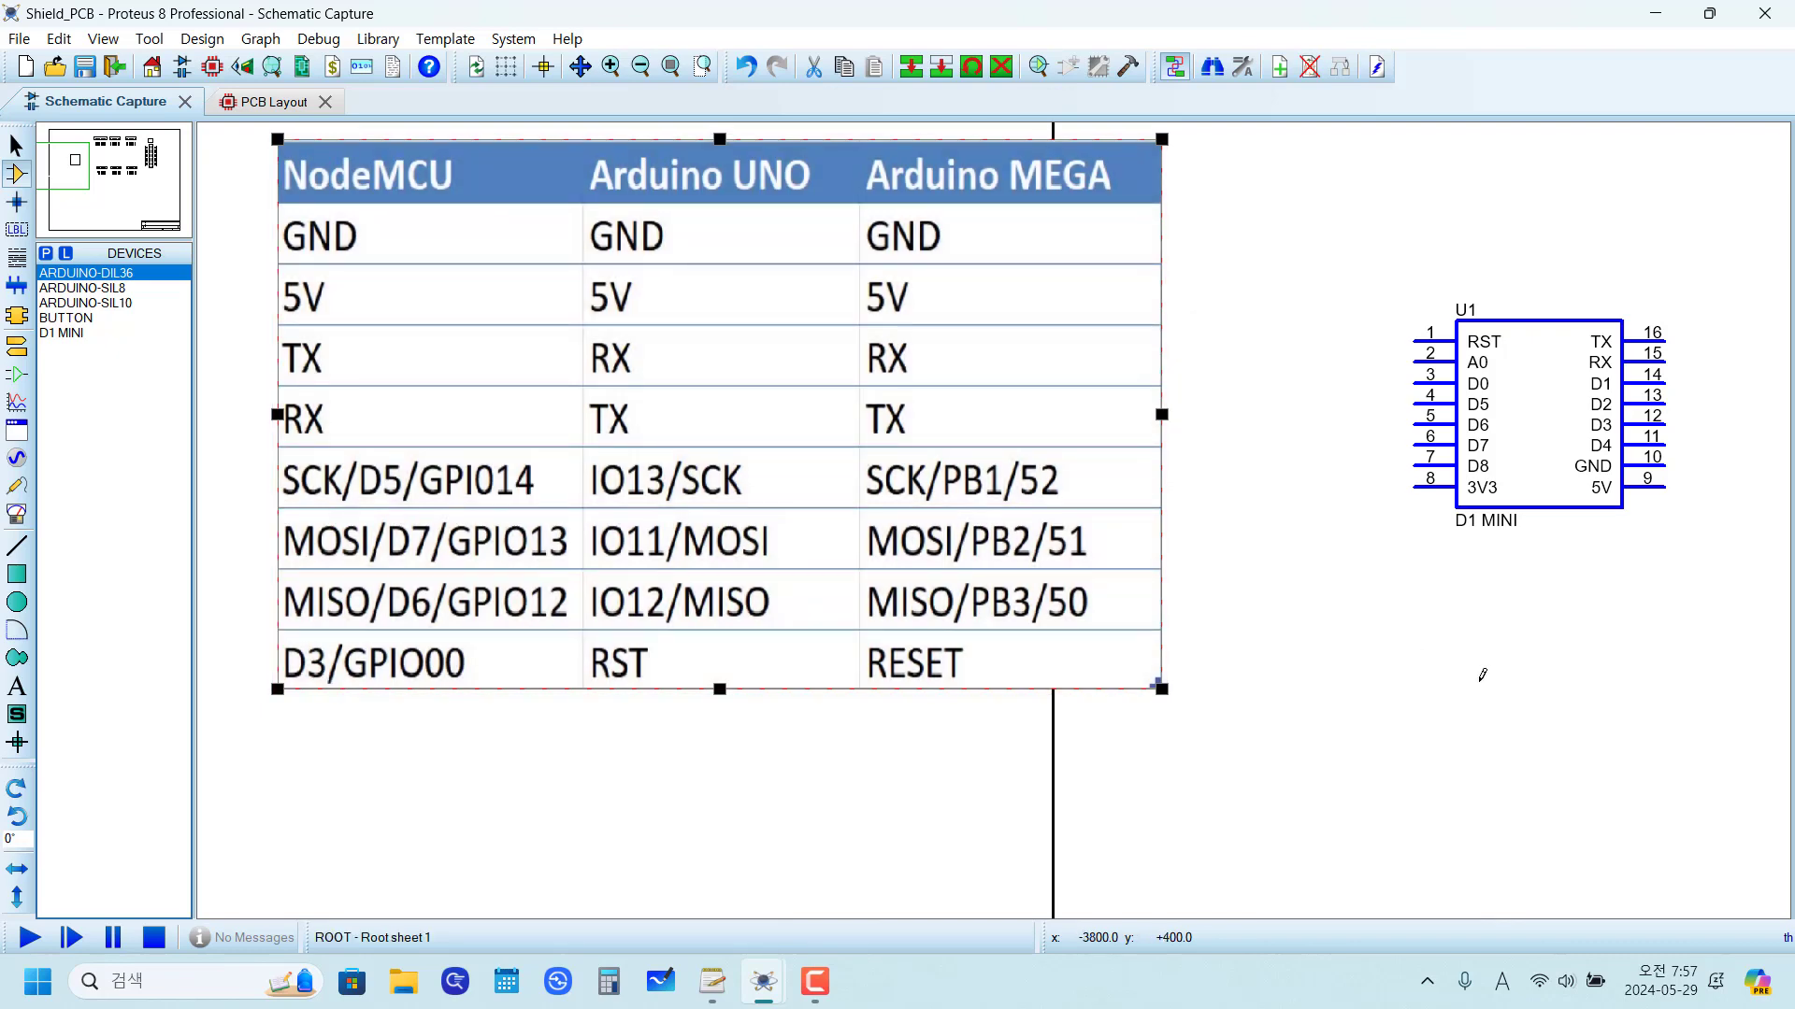
Step: Place default terminals on all eight left-side pins (1–8) of the D1 MINI module U1
key("F7")
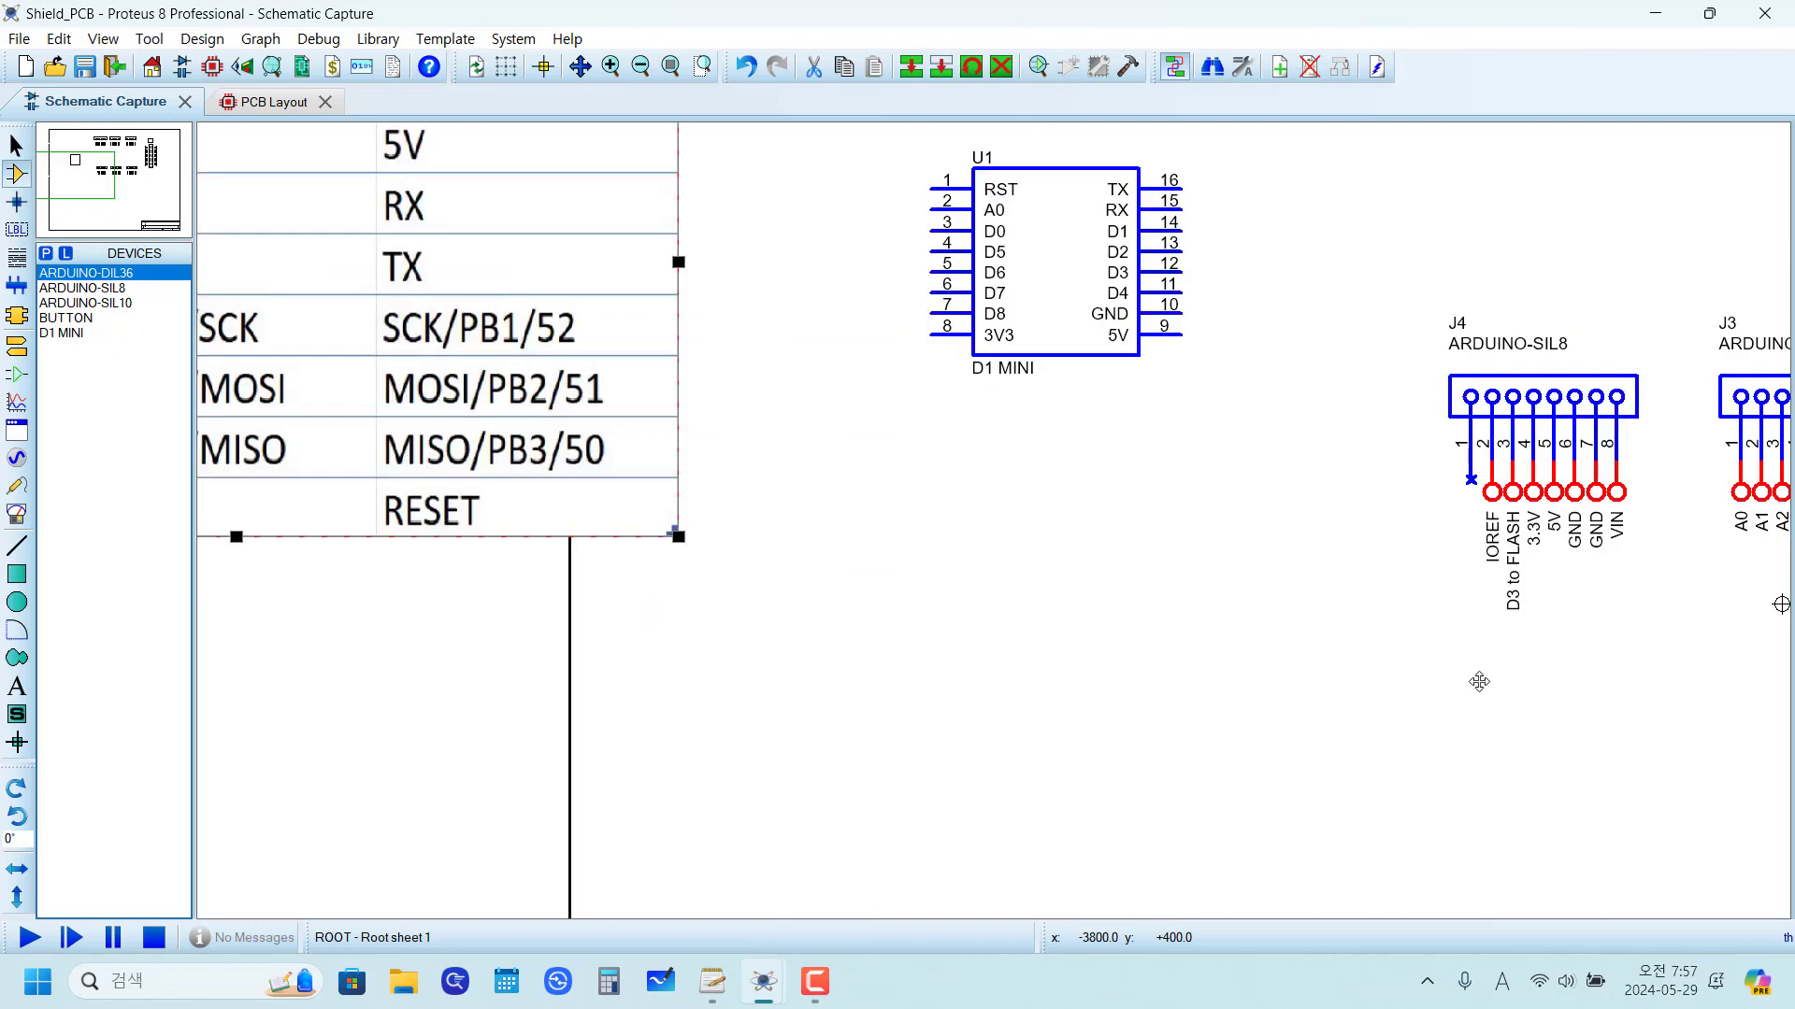
left_click(1218, 581)
left_click(17, 348)
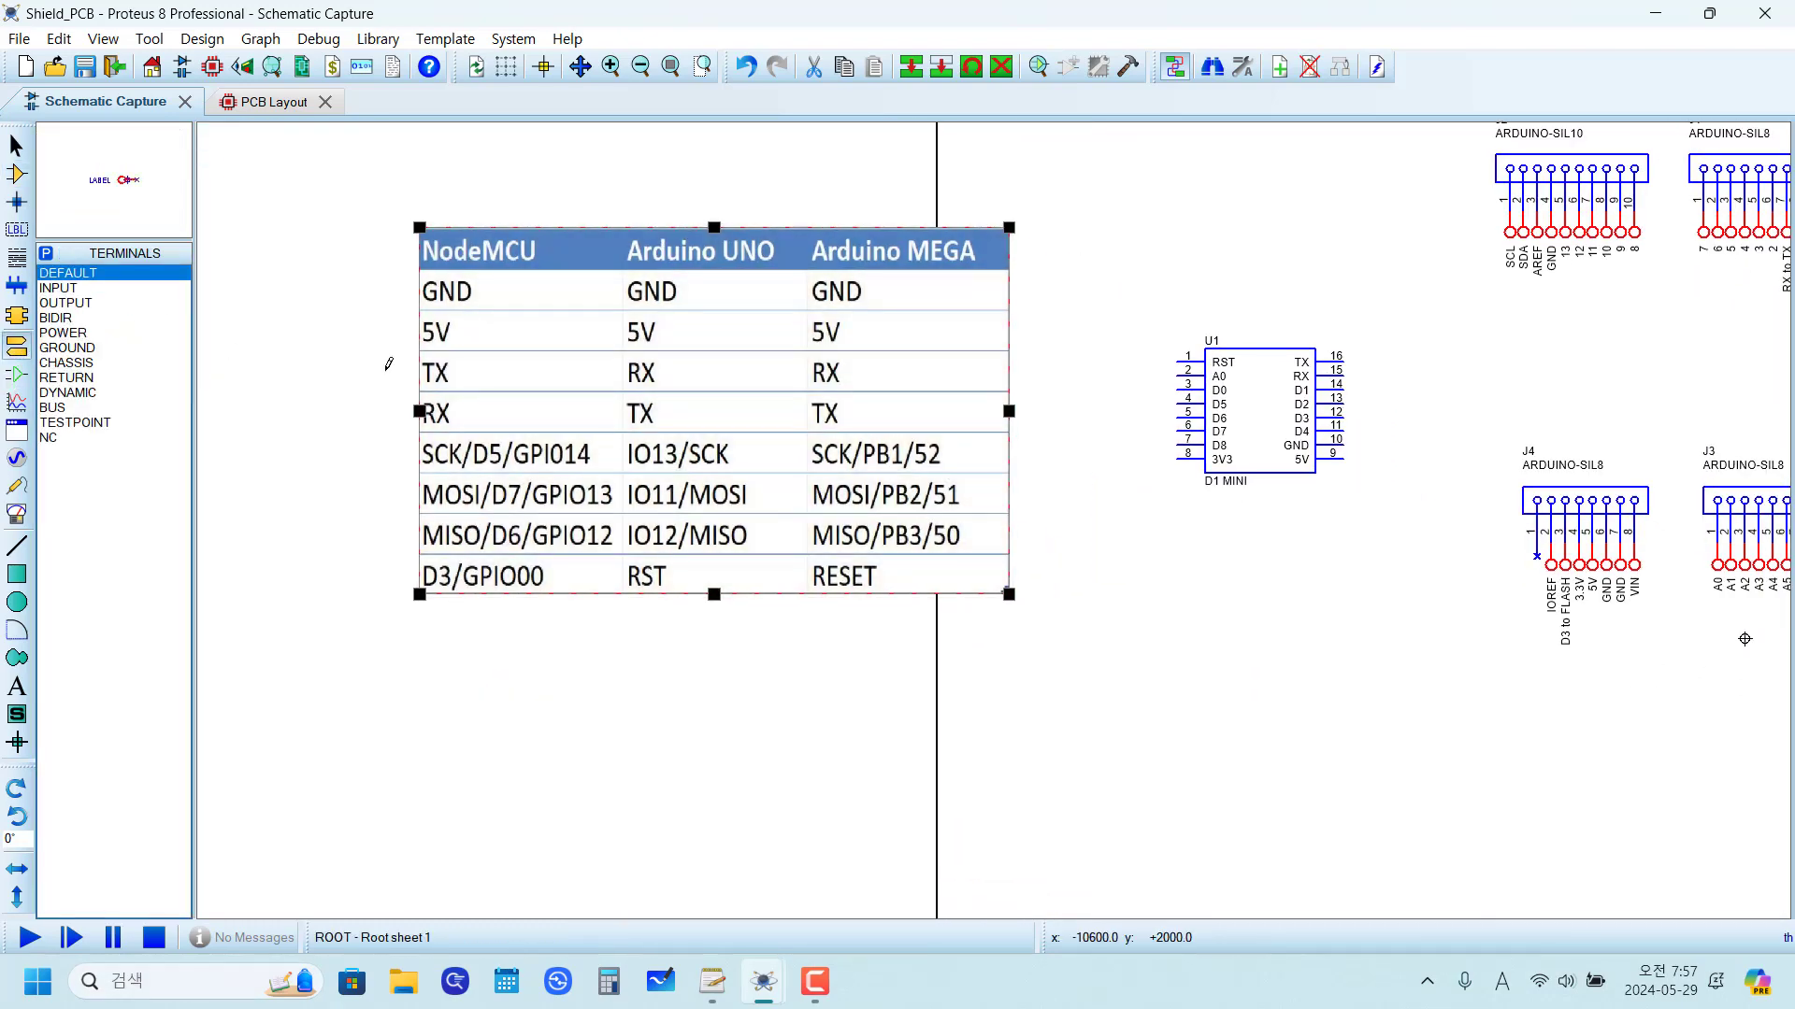
key("F6")
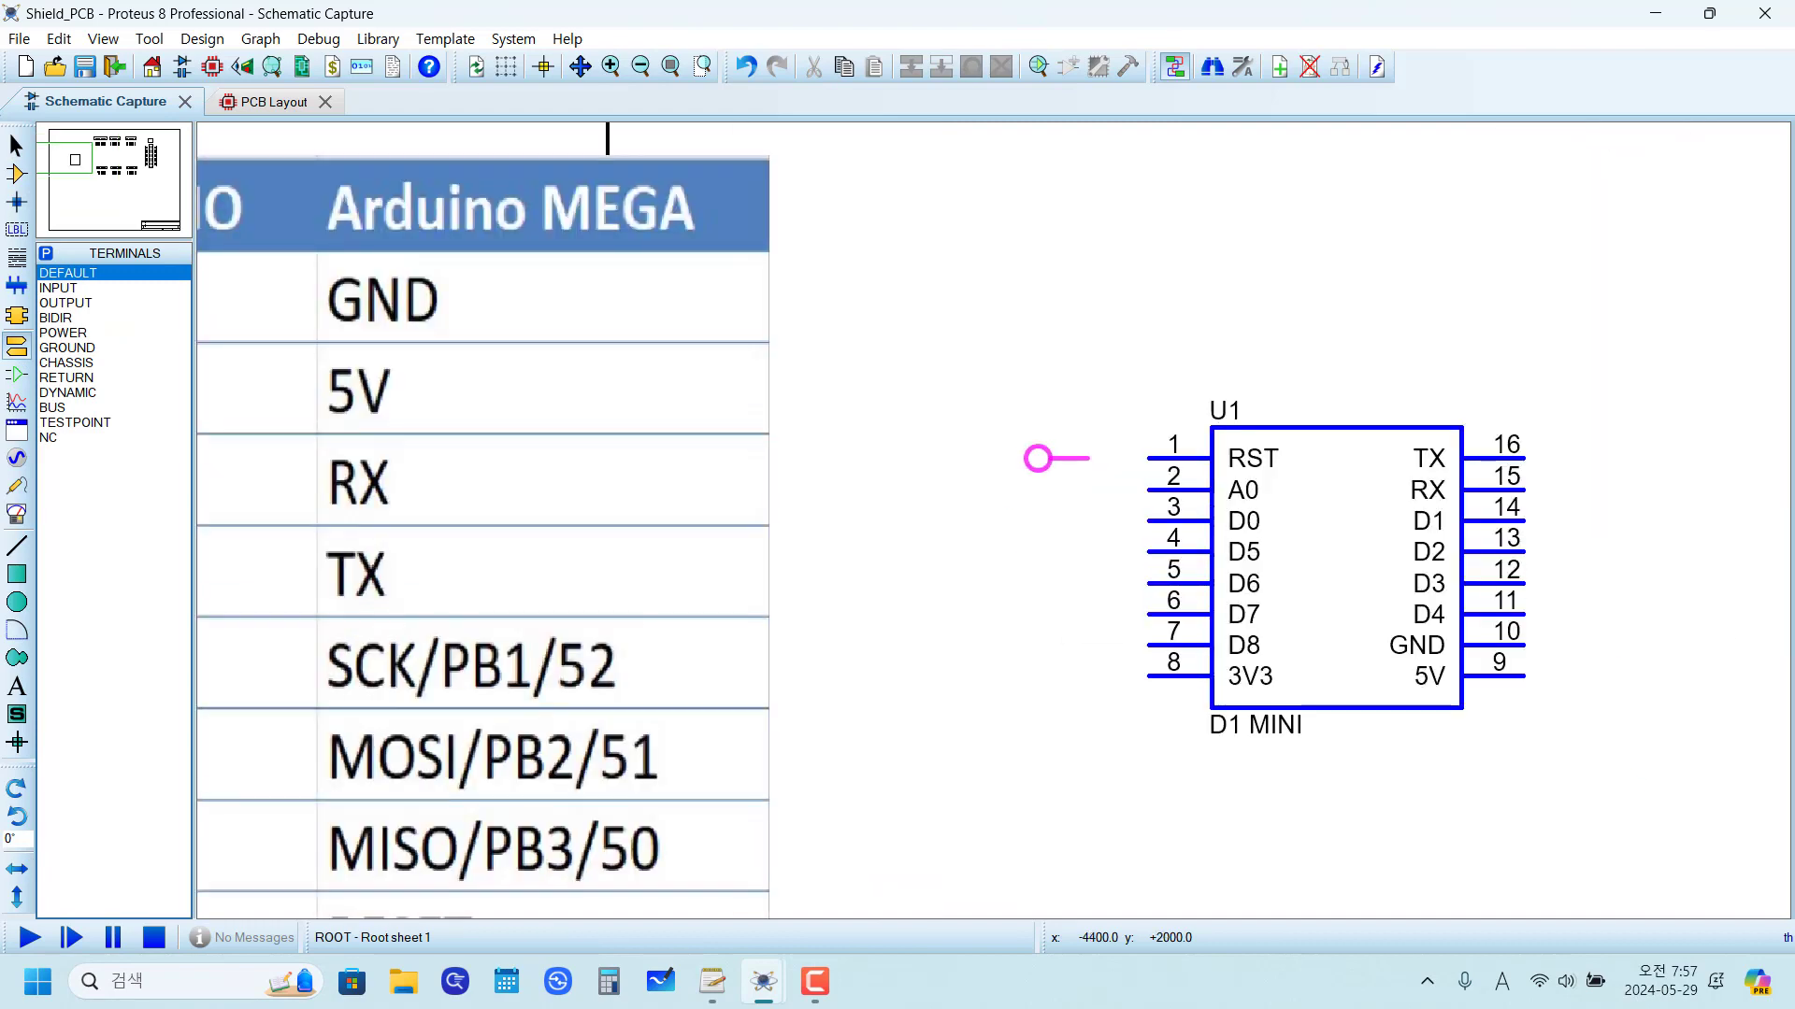
left_click(1121, 467)
left_click_drag(994, 365, 1149, 520)
left_click(912, 67)
left_click(1156, 598)
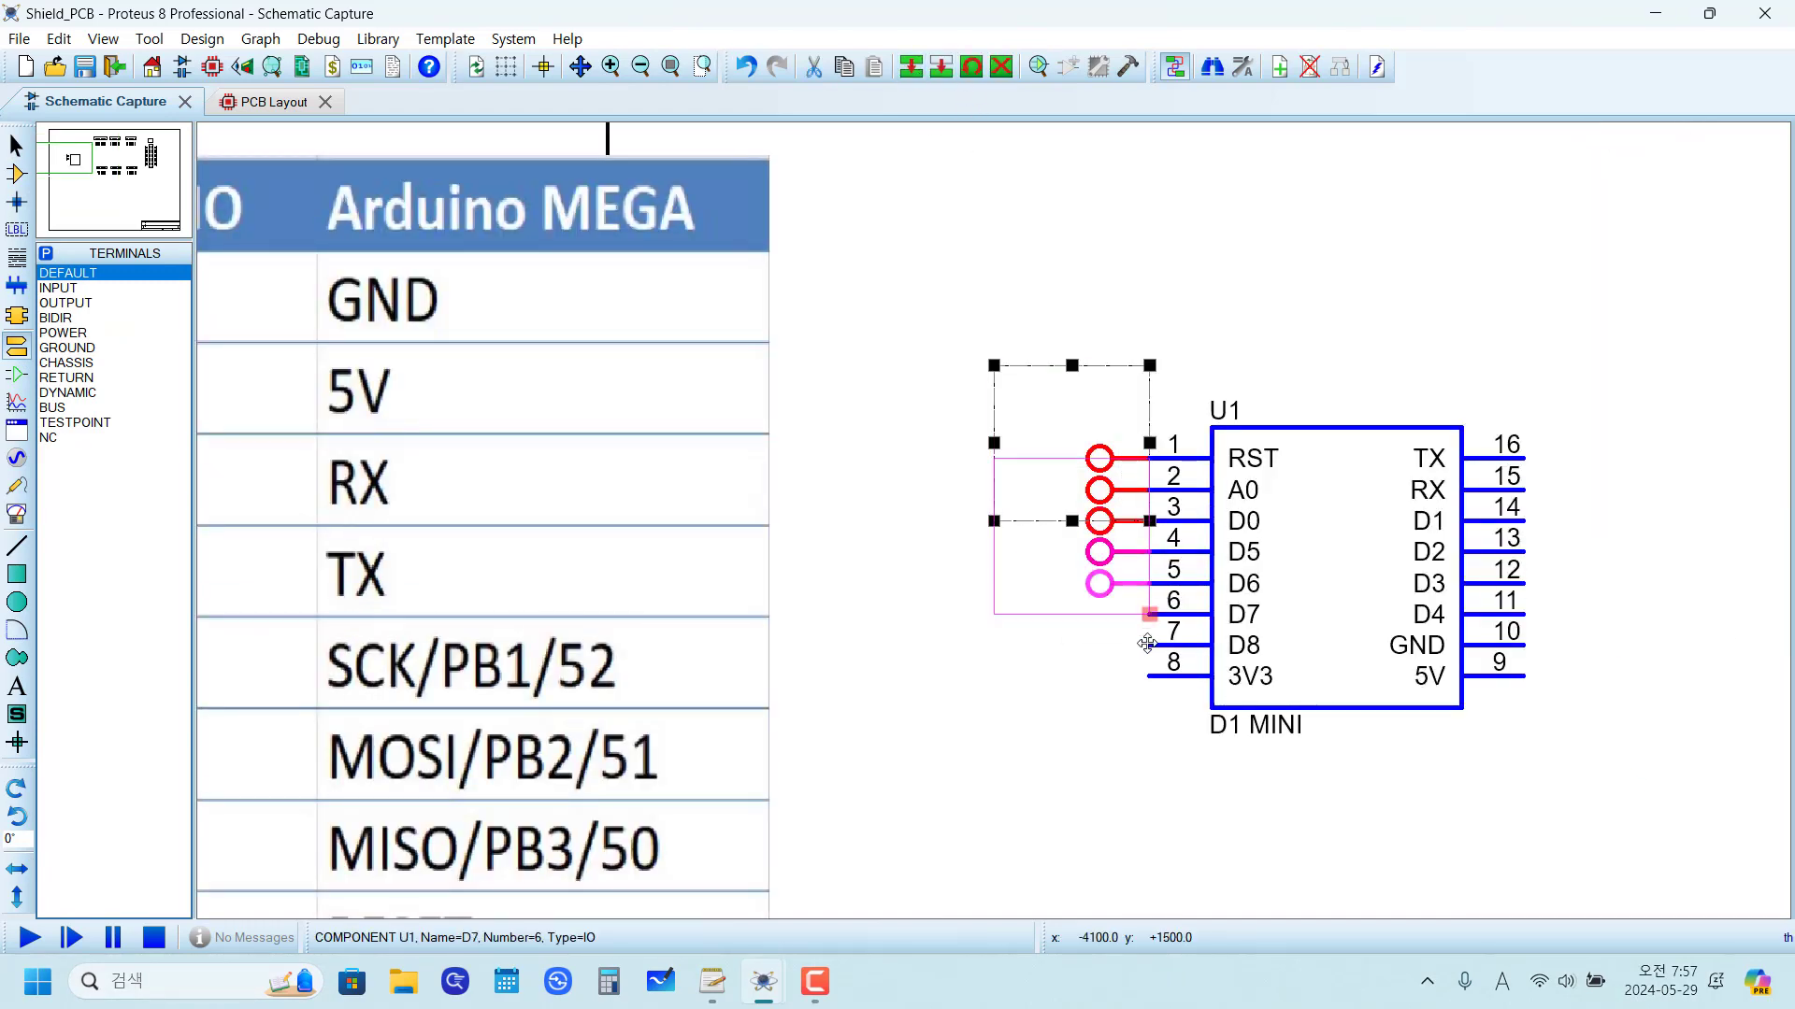
left_click(1157, 660)
left_click(1156, 724)
right_click(1119, 773)
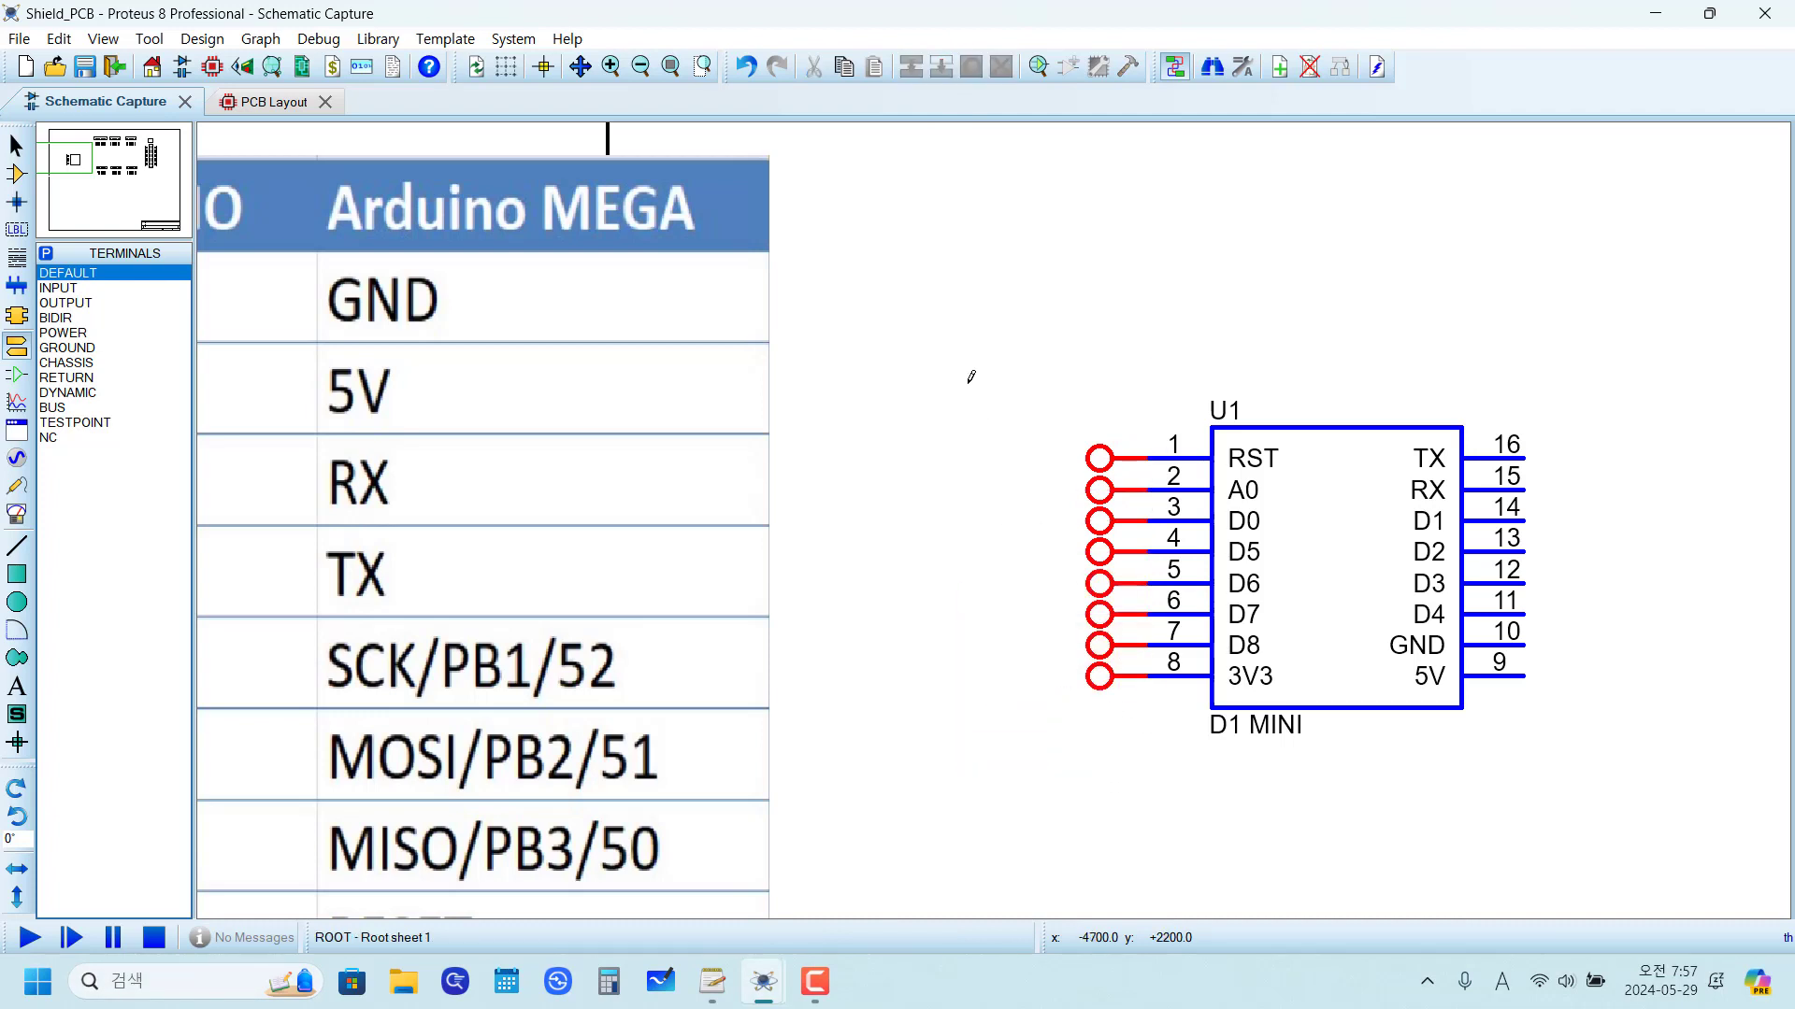
Step: Copy the terminal column, mirror it, and attach it to the right-side pins 9–16 of U1
left_click_drag(963, 397, 1182, 801)
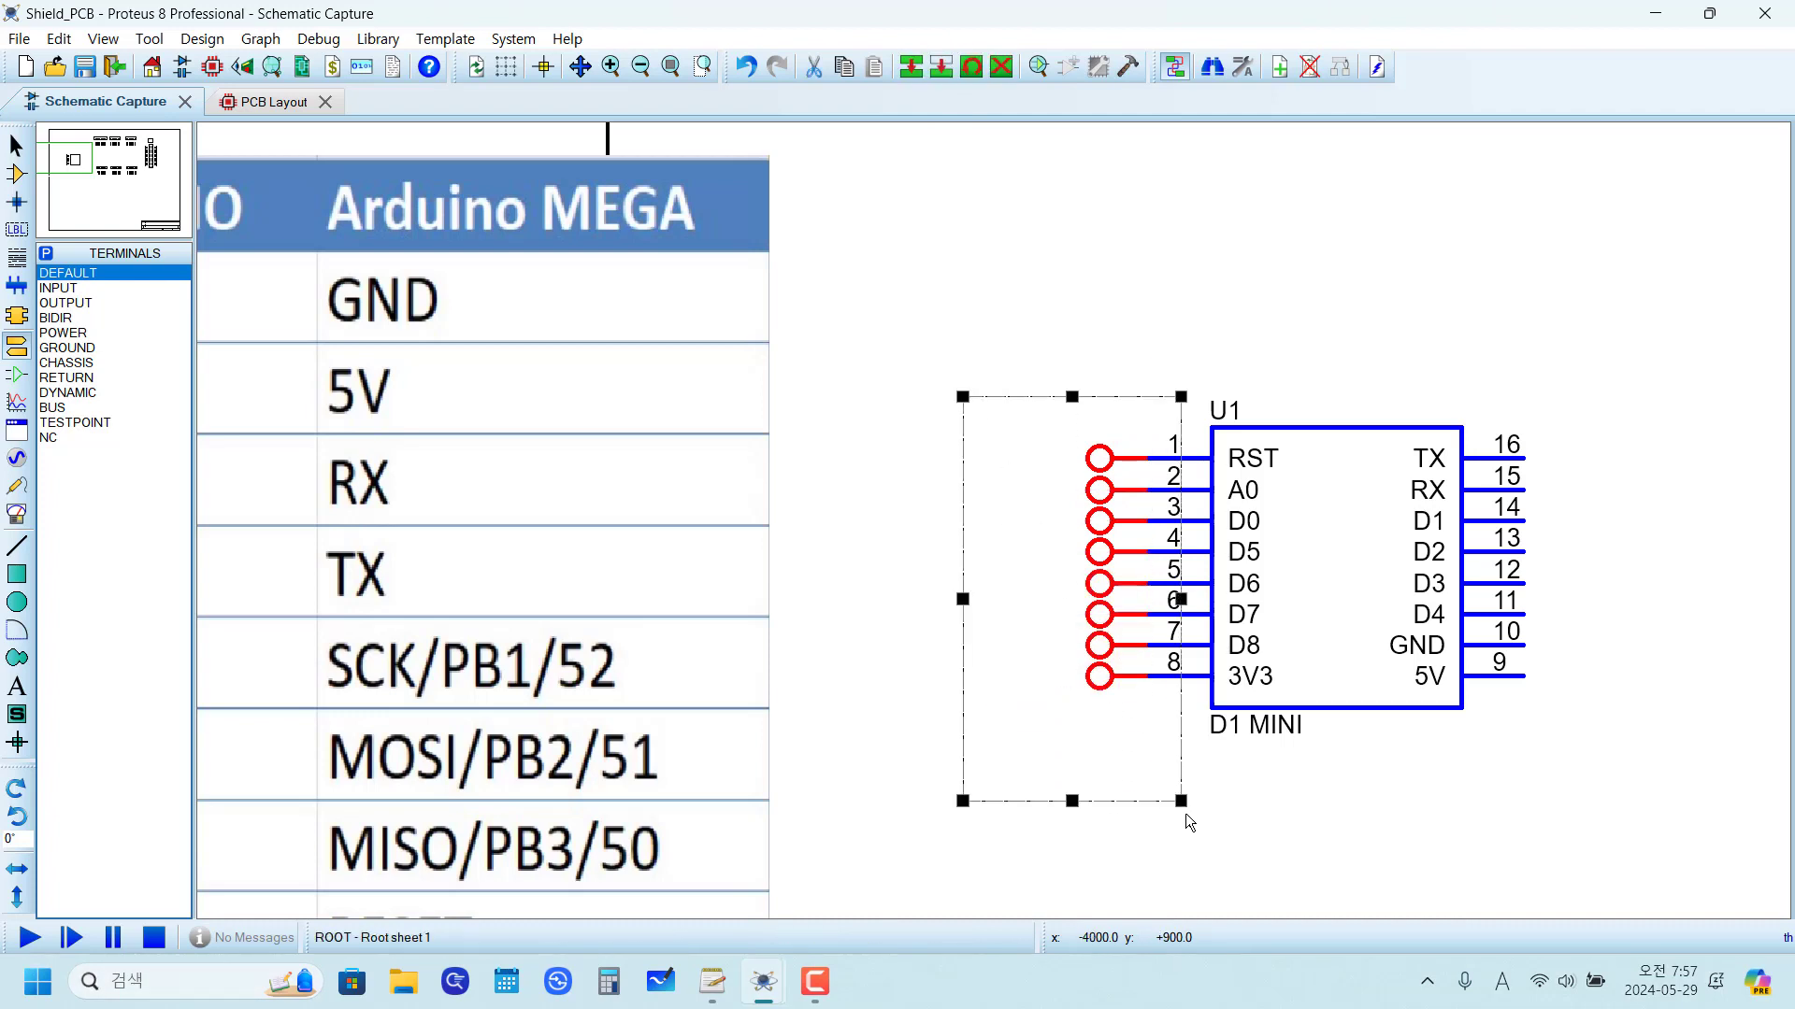
left_click(911, 66)
left_click(1685, 801)
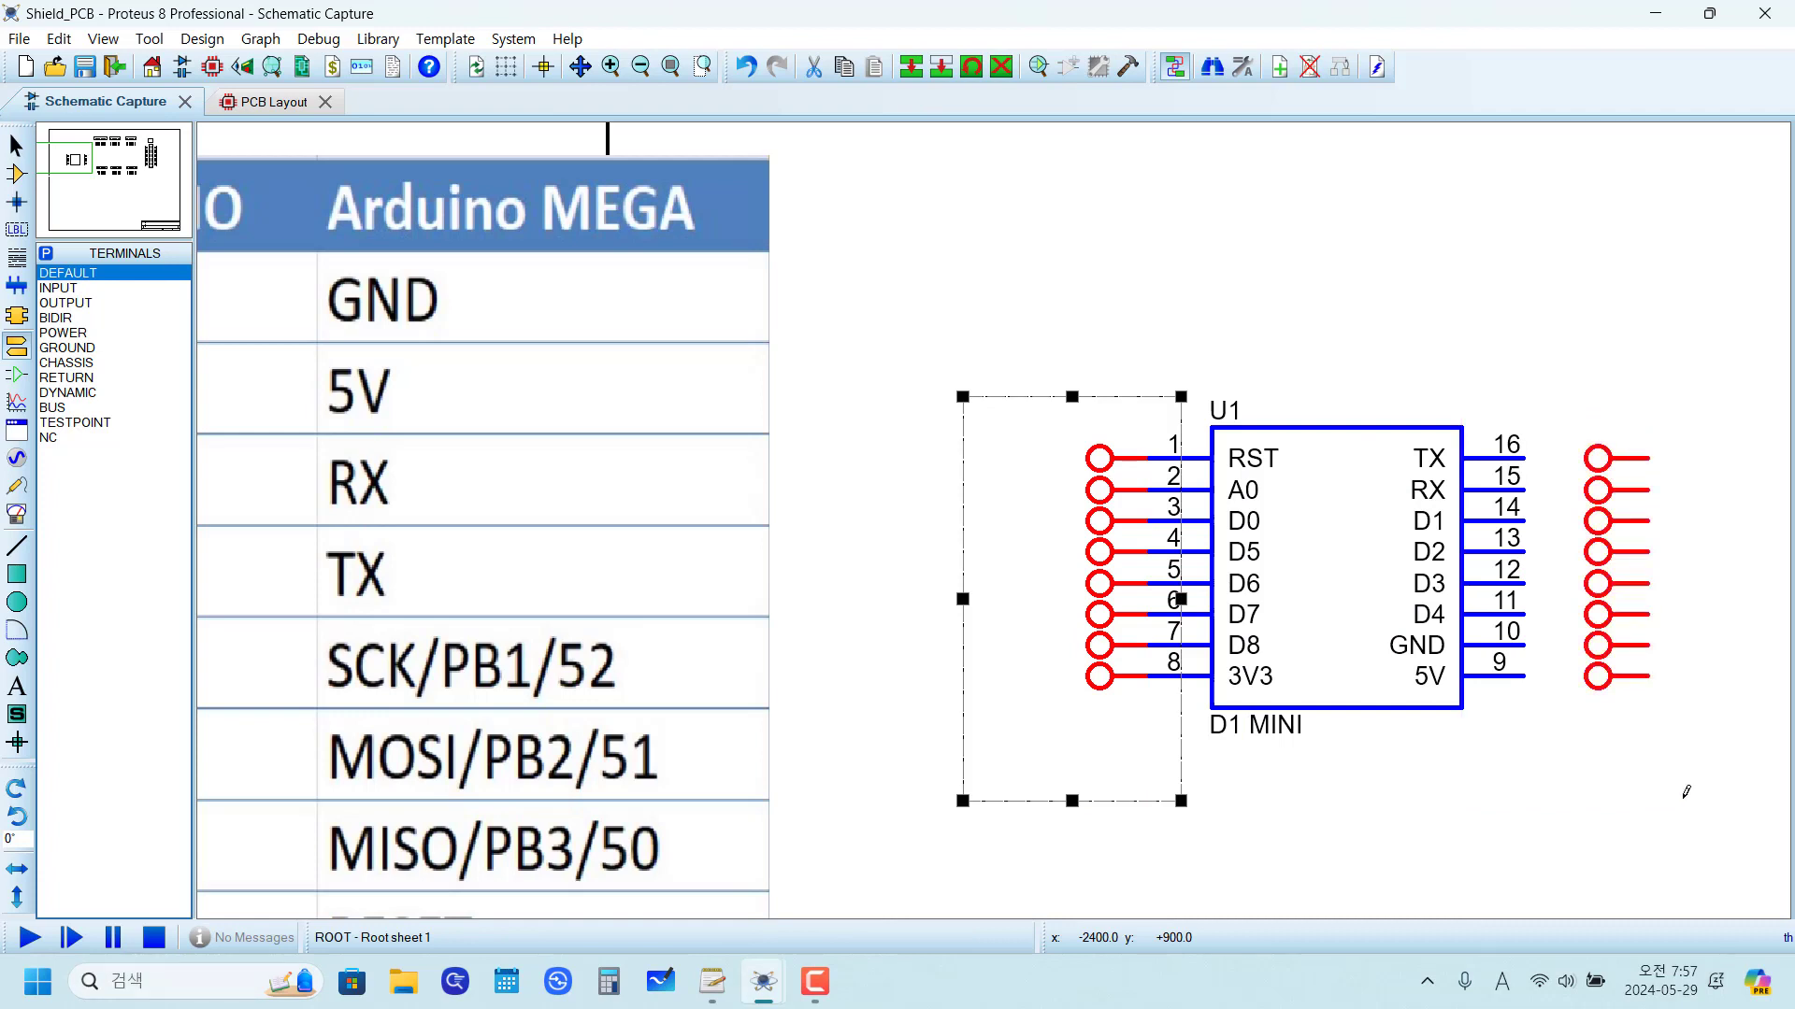
left_click_drag(1553, 396, 1698, 750)
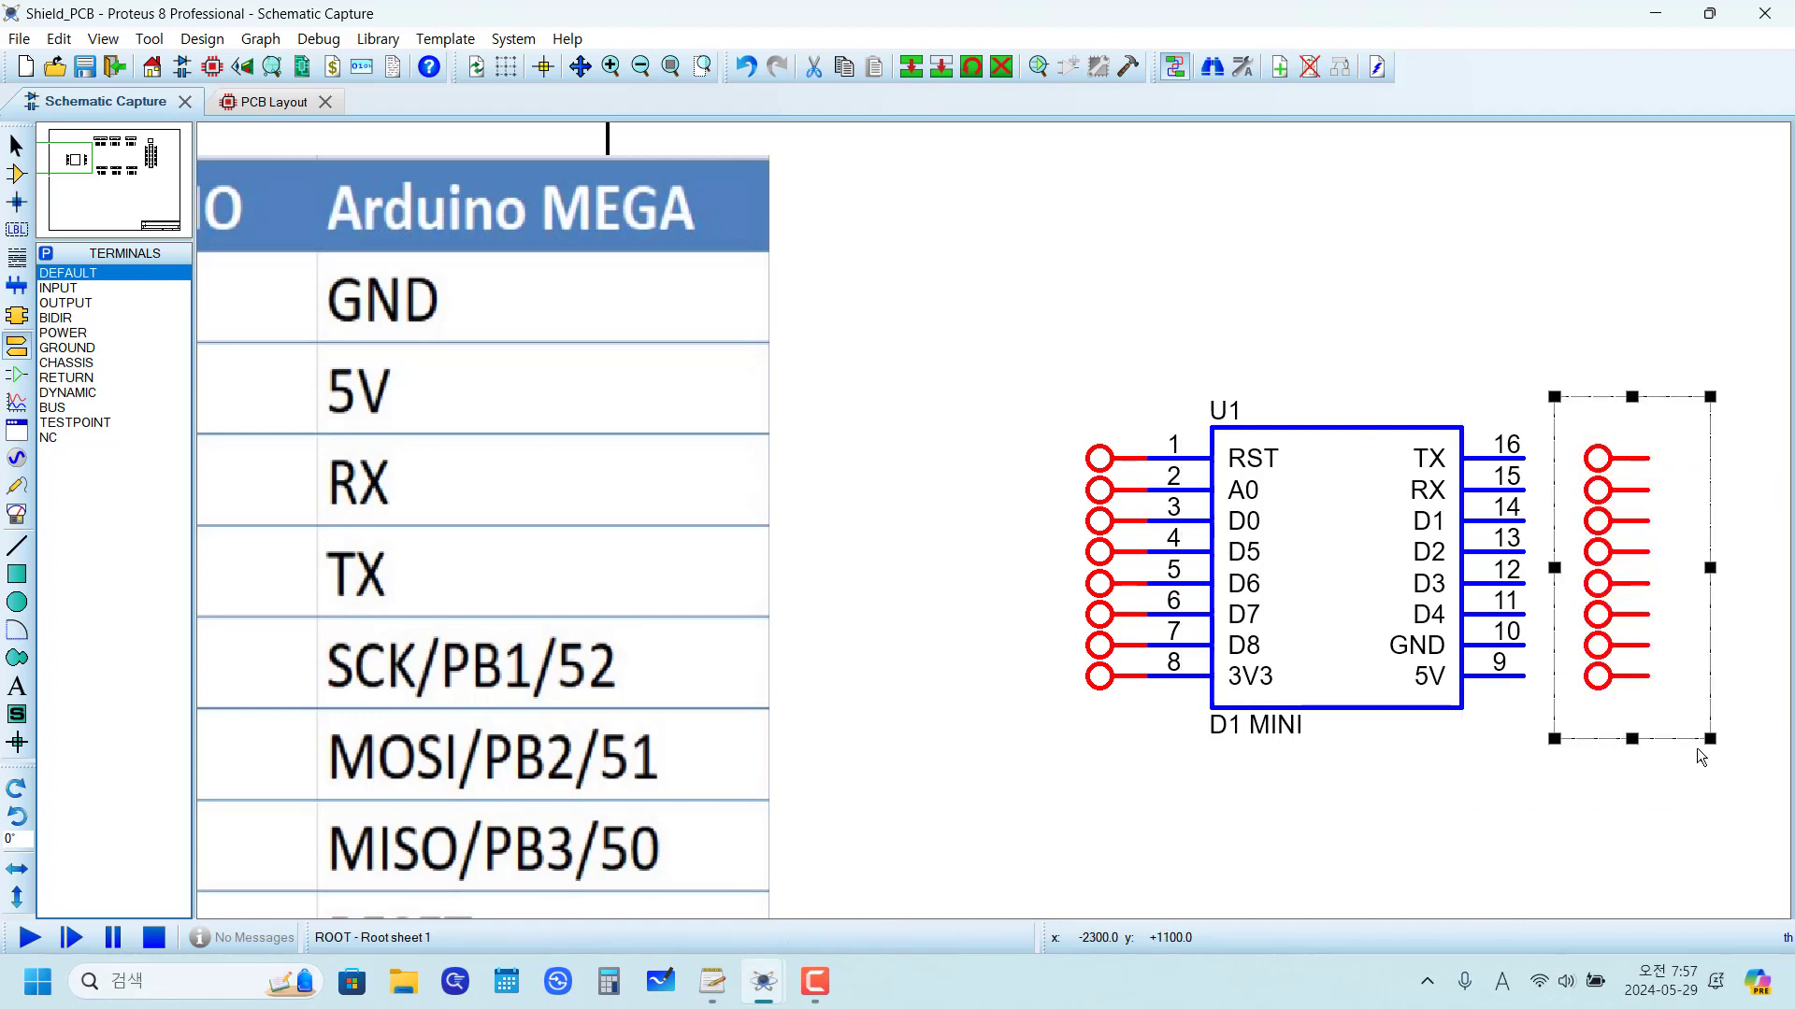
key("ctrl+m")
left_click_drag(1648, 610, 1573, 608)
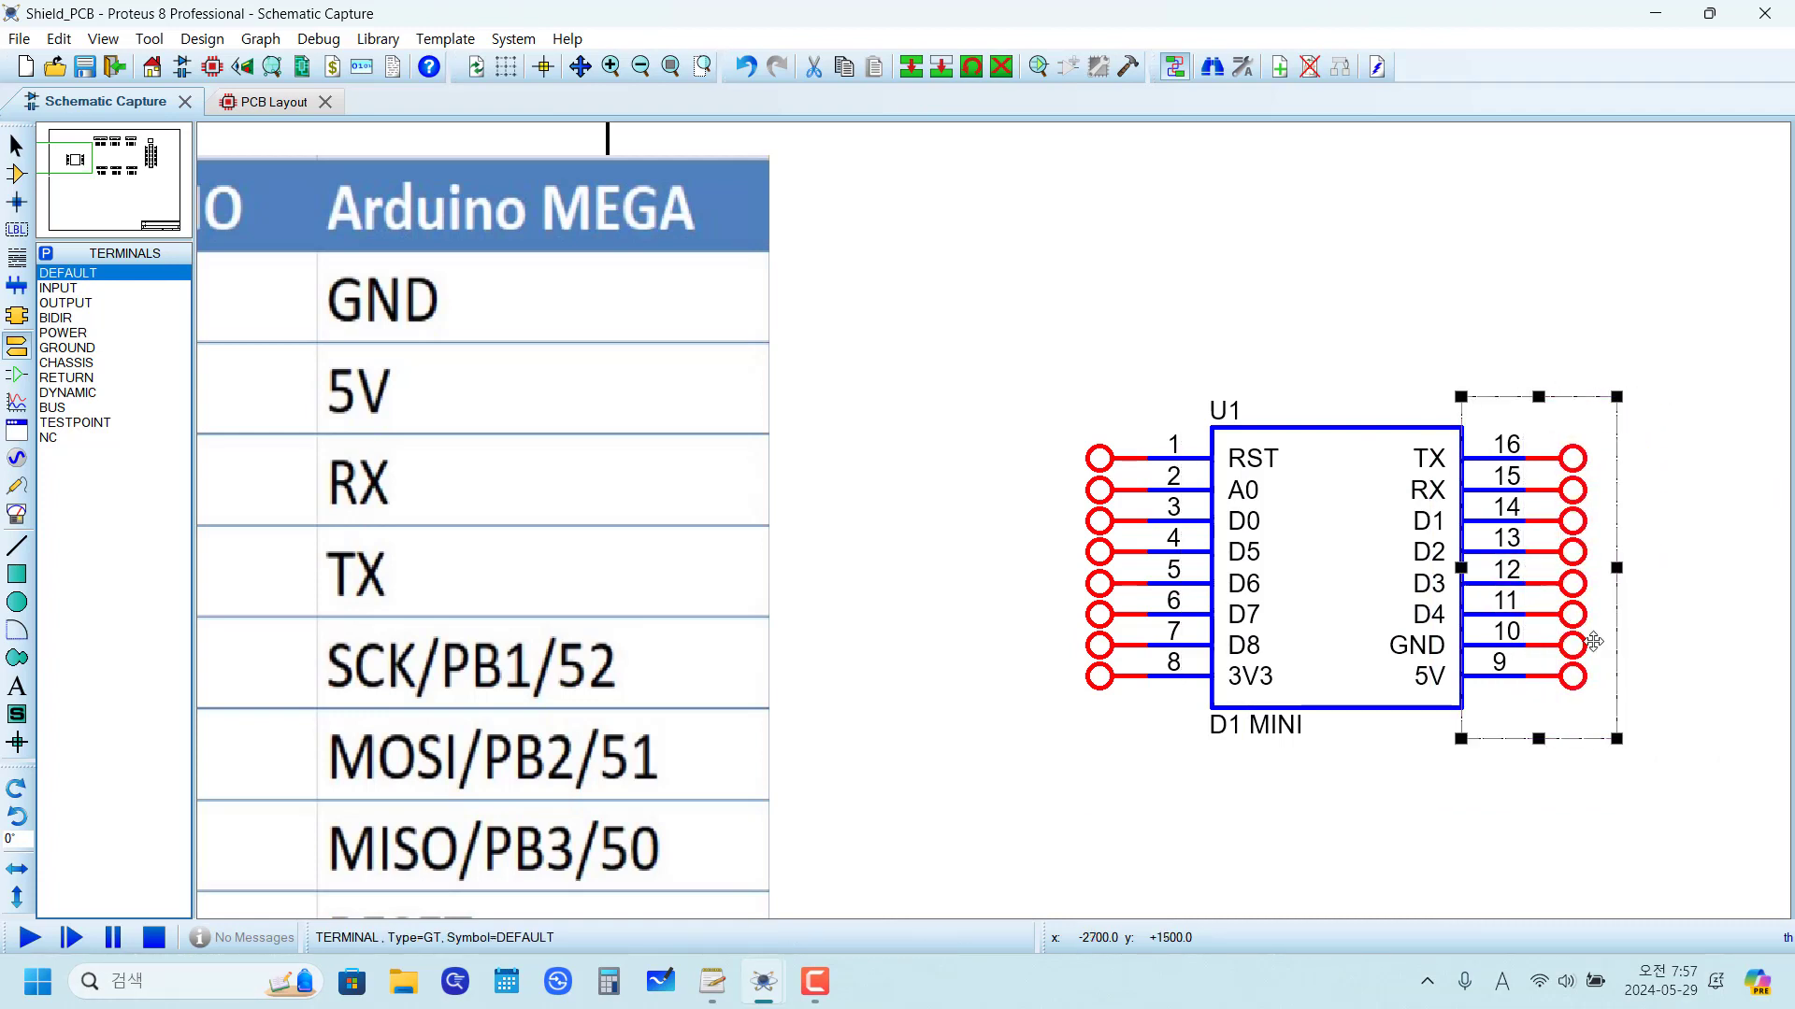
Step: Move both terminal columns slightly outward from U1 so short wires join them to the pins
left_click(1070, 380)
left_click_drag(994, 334, 1181, 801)
mouse_move(1131, 736)
left_mouse_down()
mouse_move(1013, 731)
mouse_move(1069, 736)
left_mouse_up()
left_click(1259, 877)
mouse_move(1491, 396)
left_mouse_down()
mouse_move(1654, 755)
mouse_move(1710, 801)
left_mouse_up()
left_click_drag(1605, 698, 1637, 698)
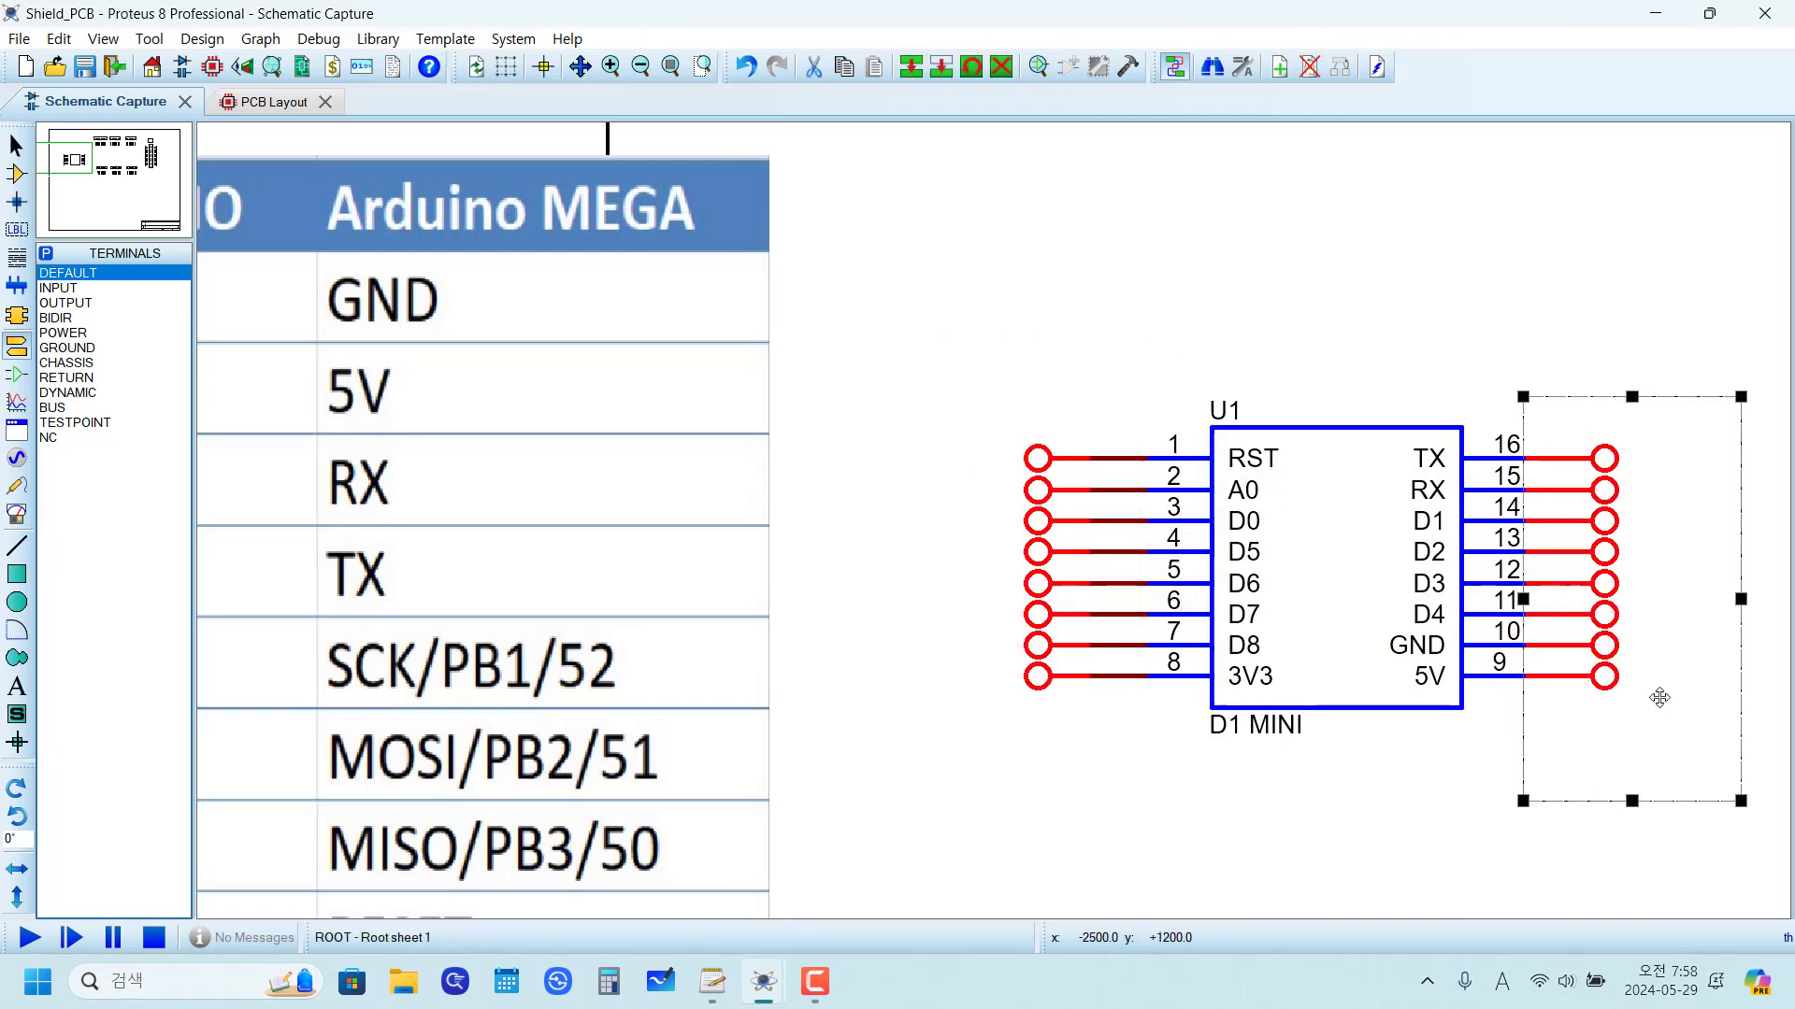
left_click(1281, 853)
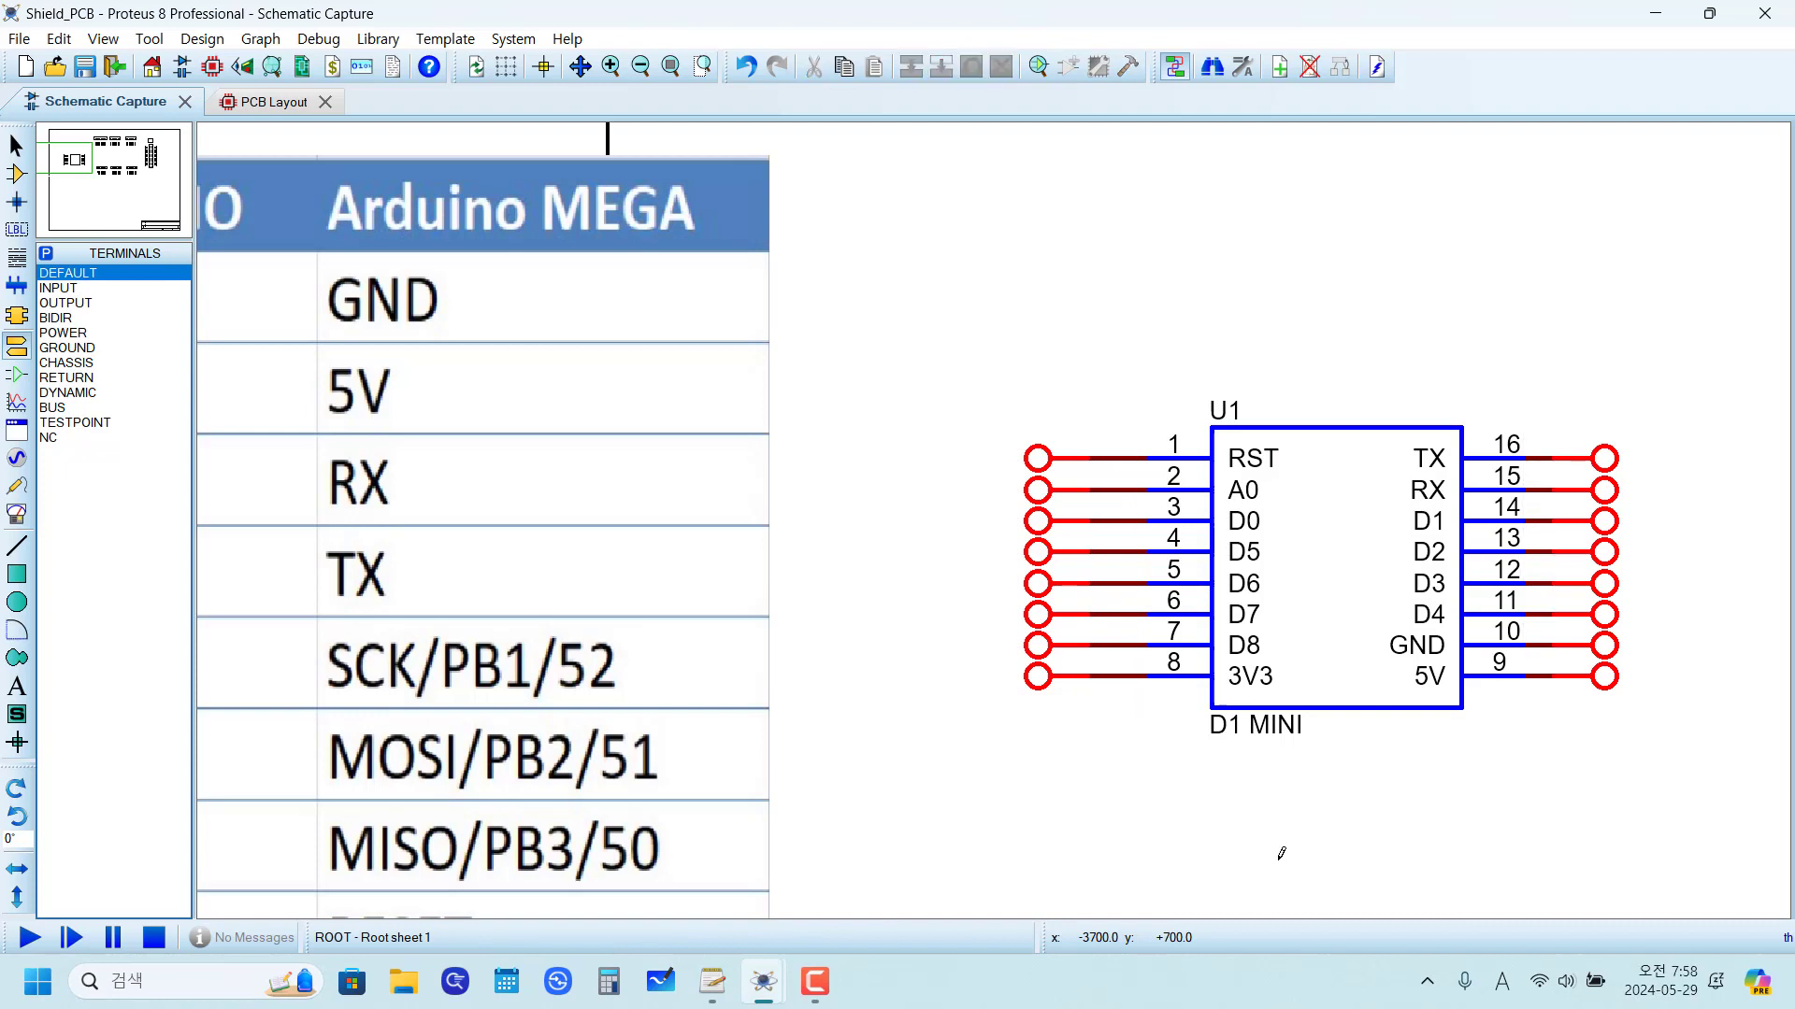
Step: Label the terminal on U1 pin 1 (RST) as W_RST
left_click(1038, 458)
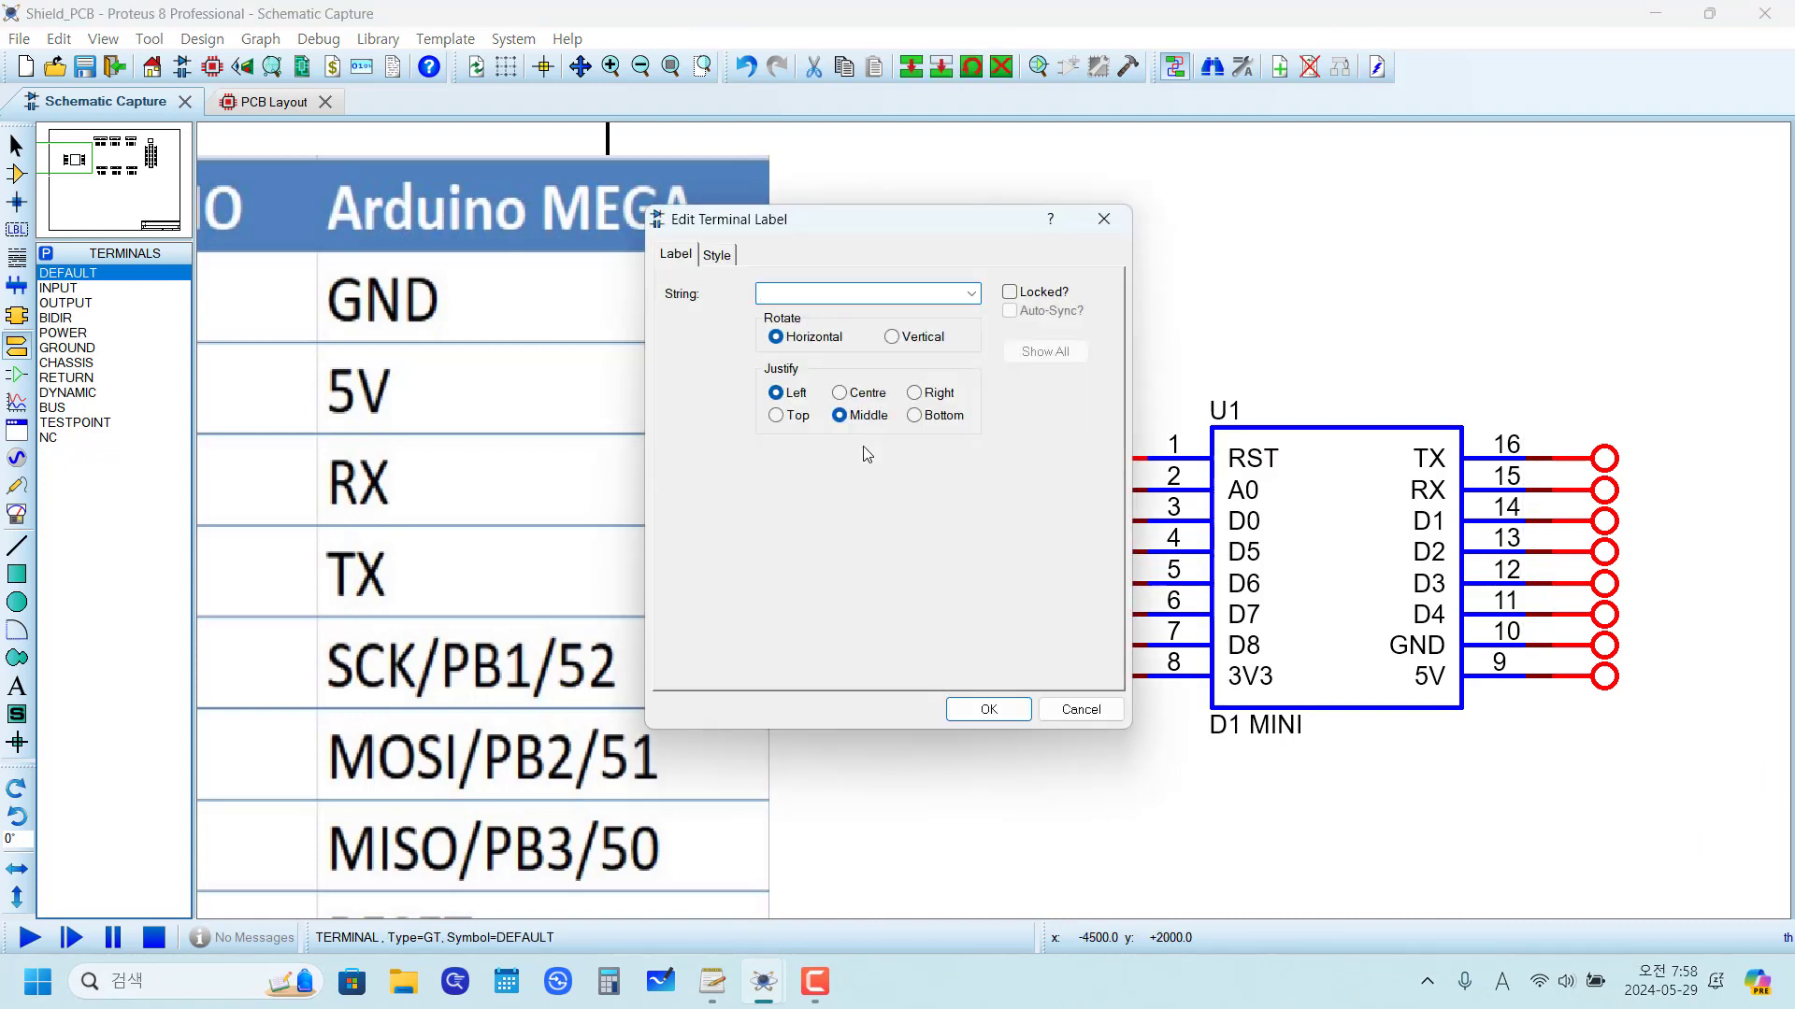
type("W_")
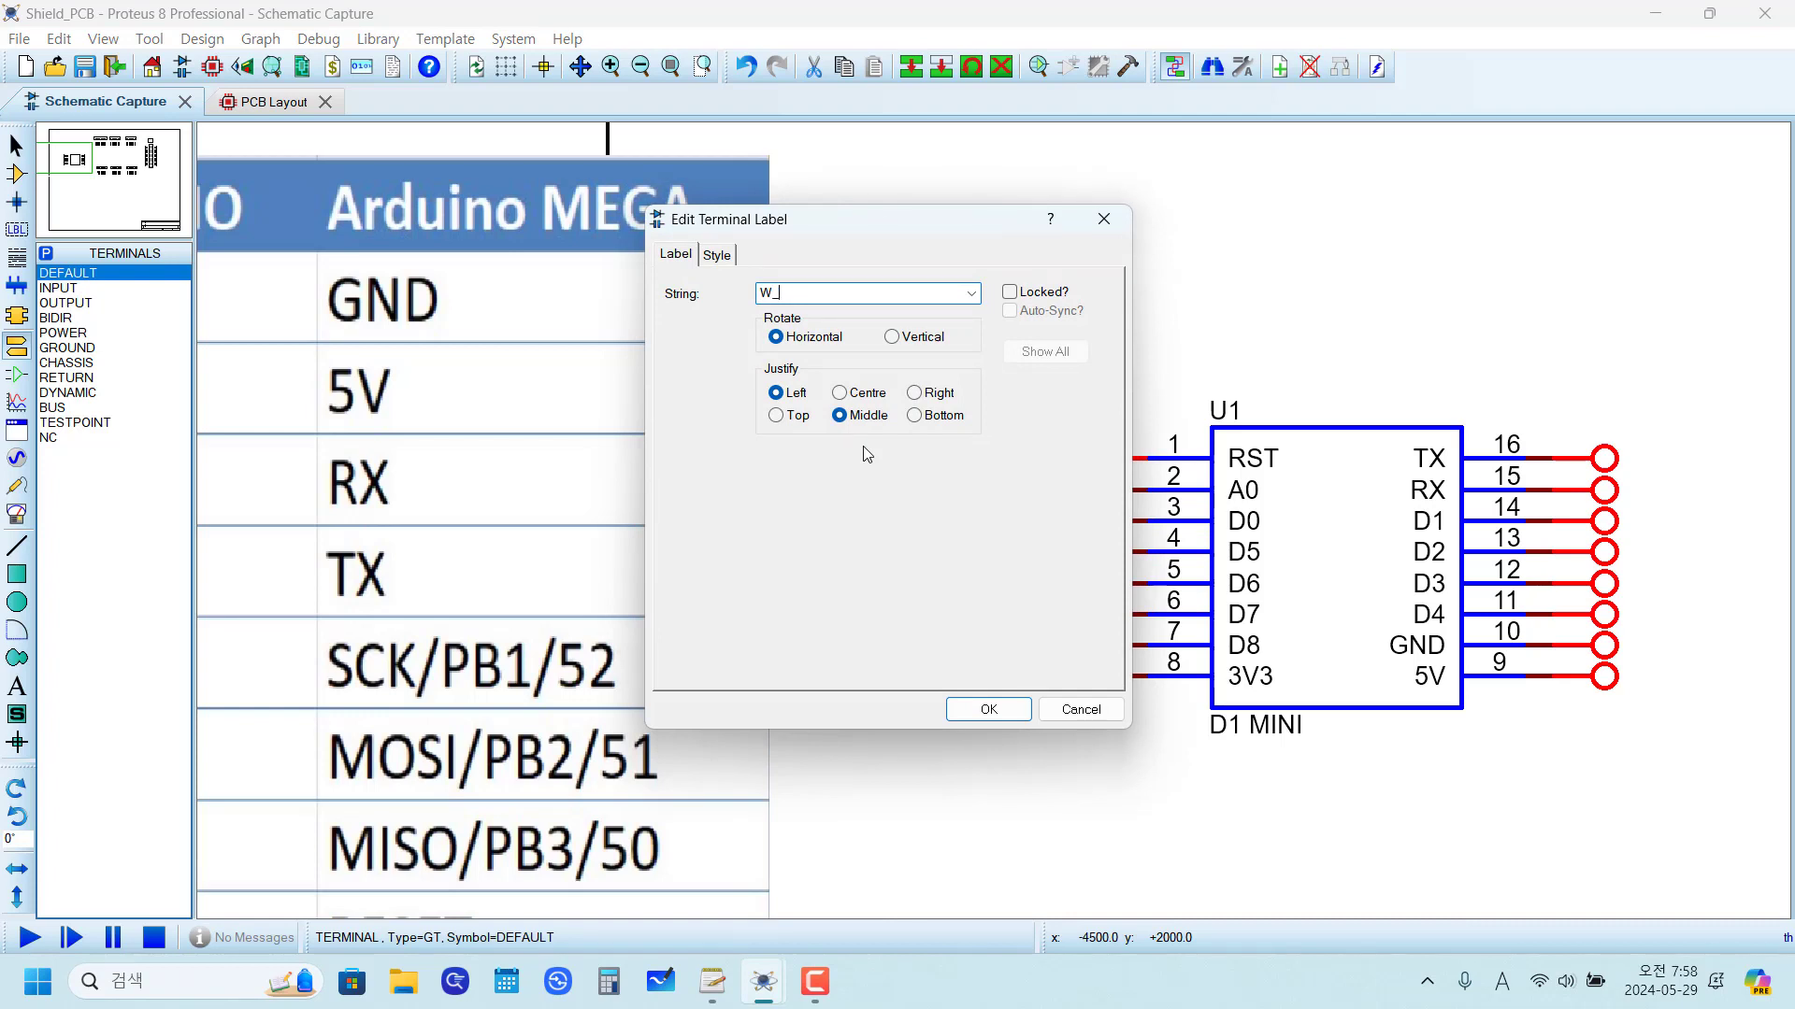
type("RST")
left_click(950, 713)
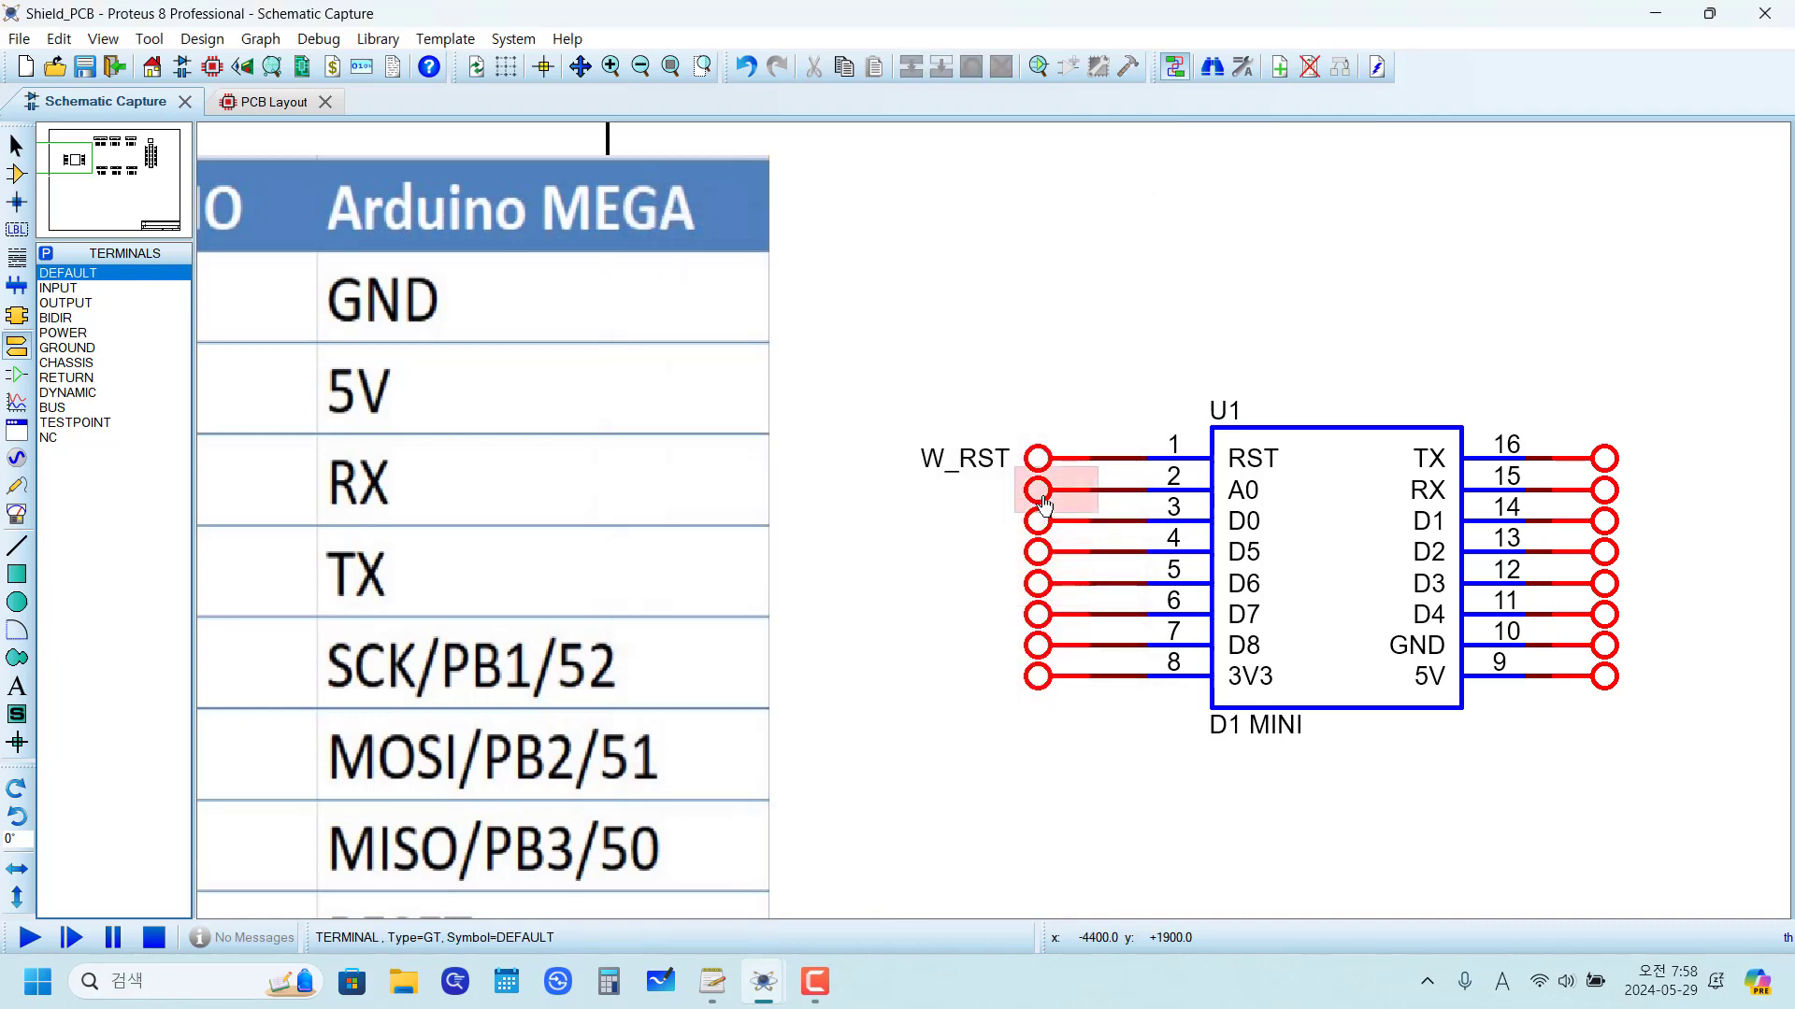
Step: Label the terminals on pins 2 and 3 as W_A0 and W_D0
double_click(1043, 502)
type("W_A0")
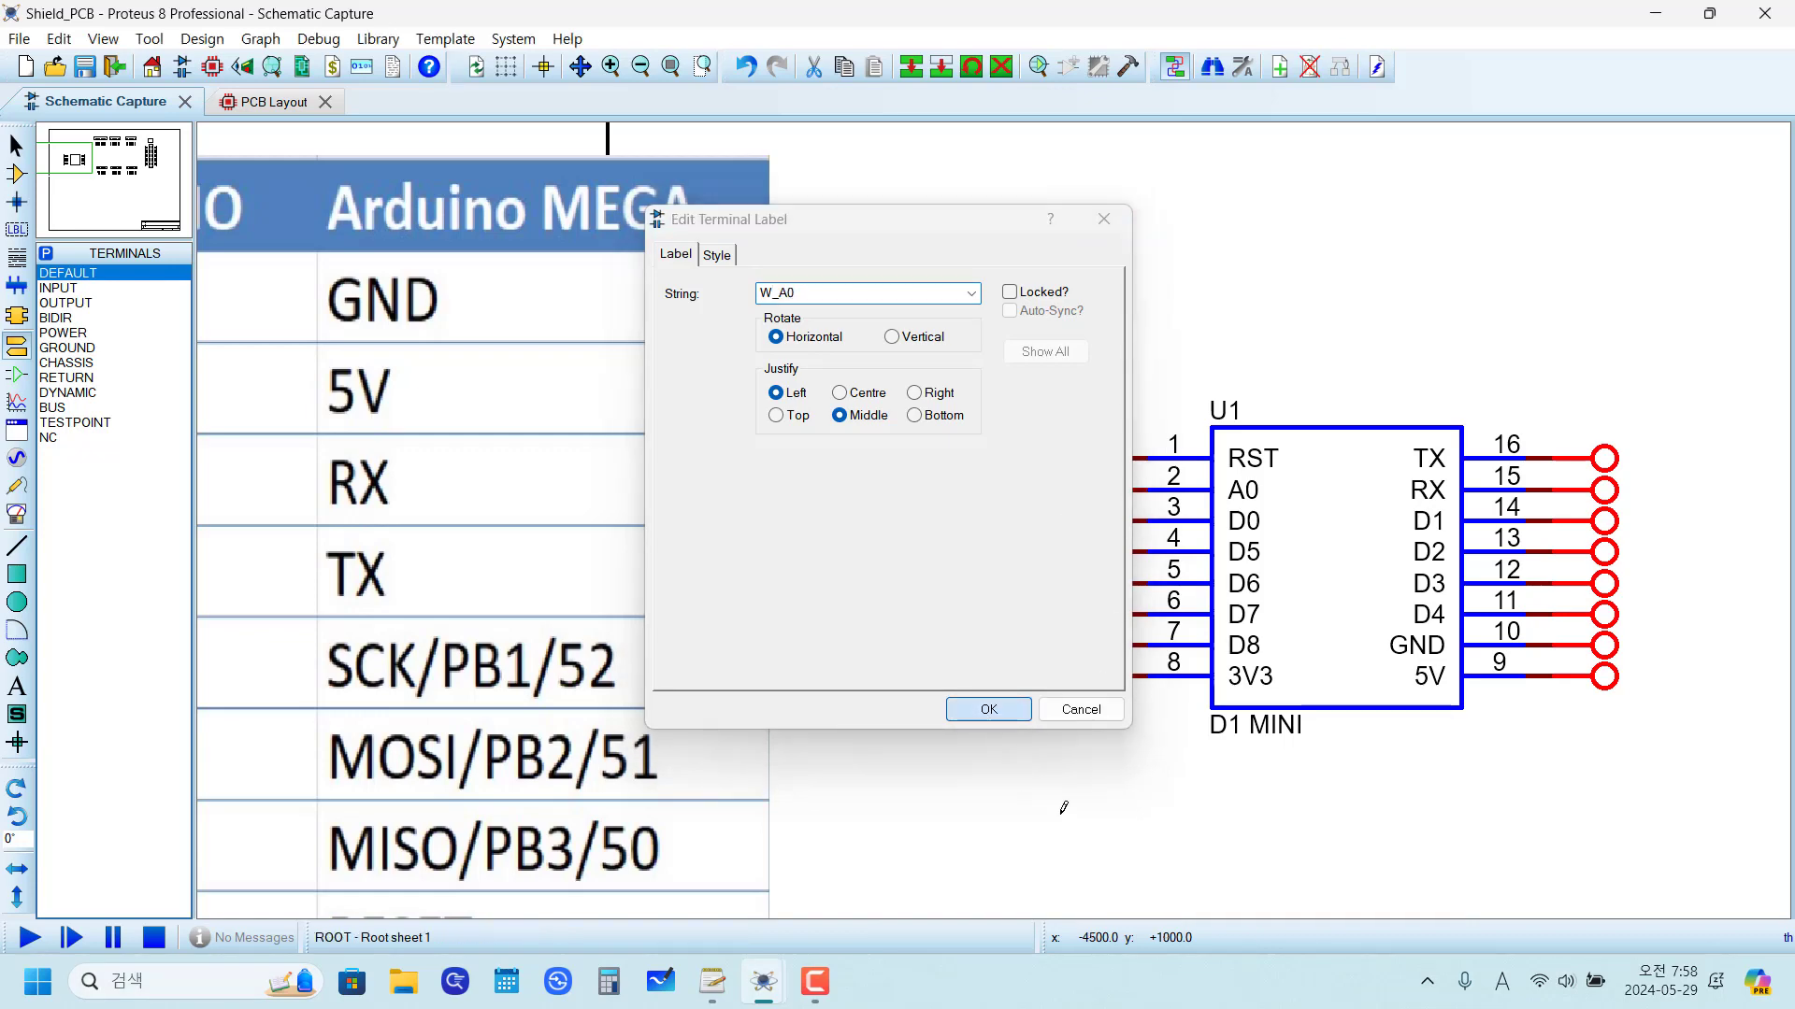
left_click(1014, 716)
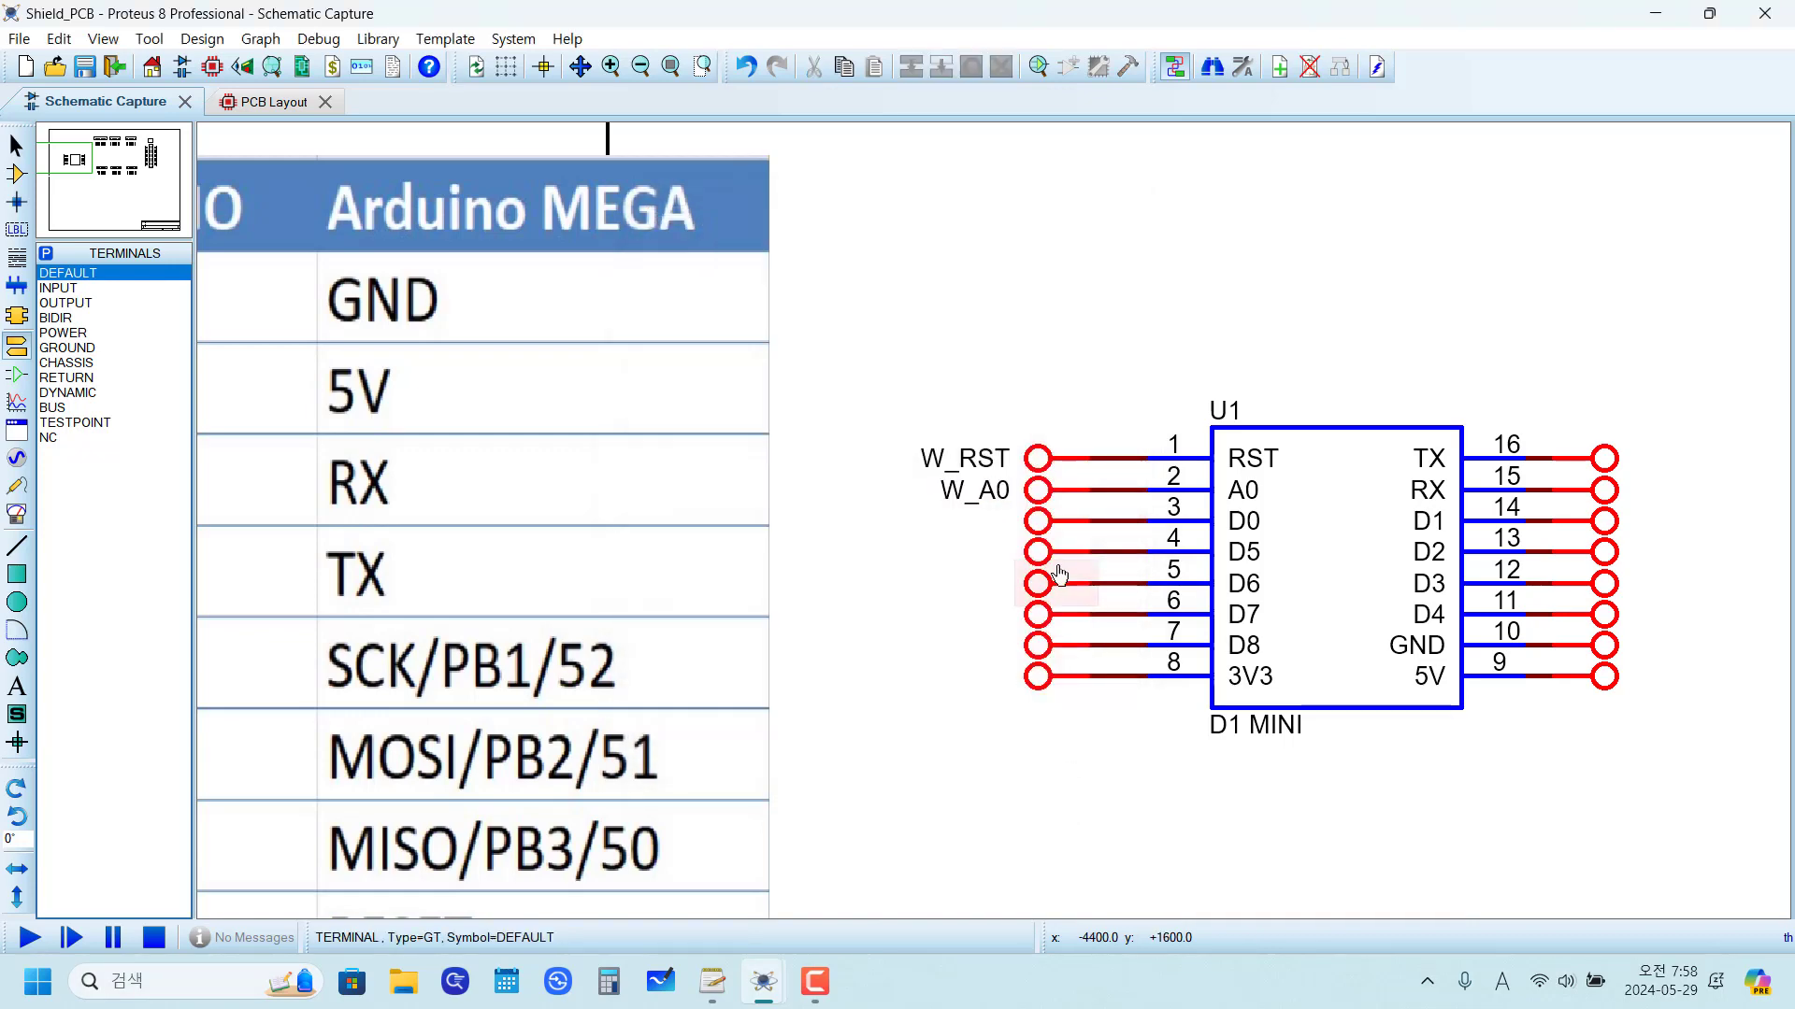
double_click(1033, 524)
type("W_D0")
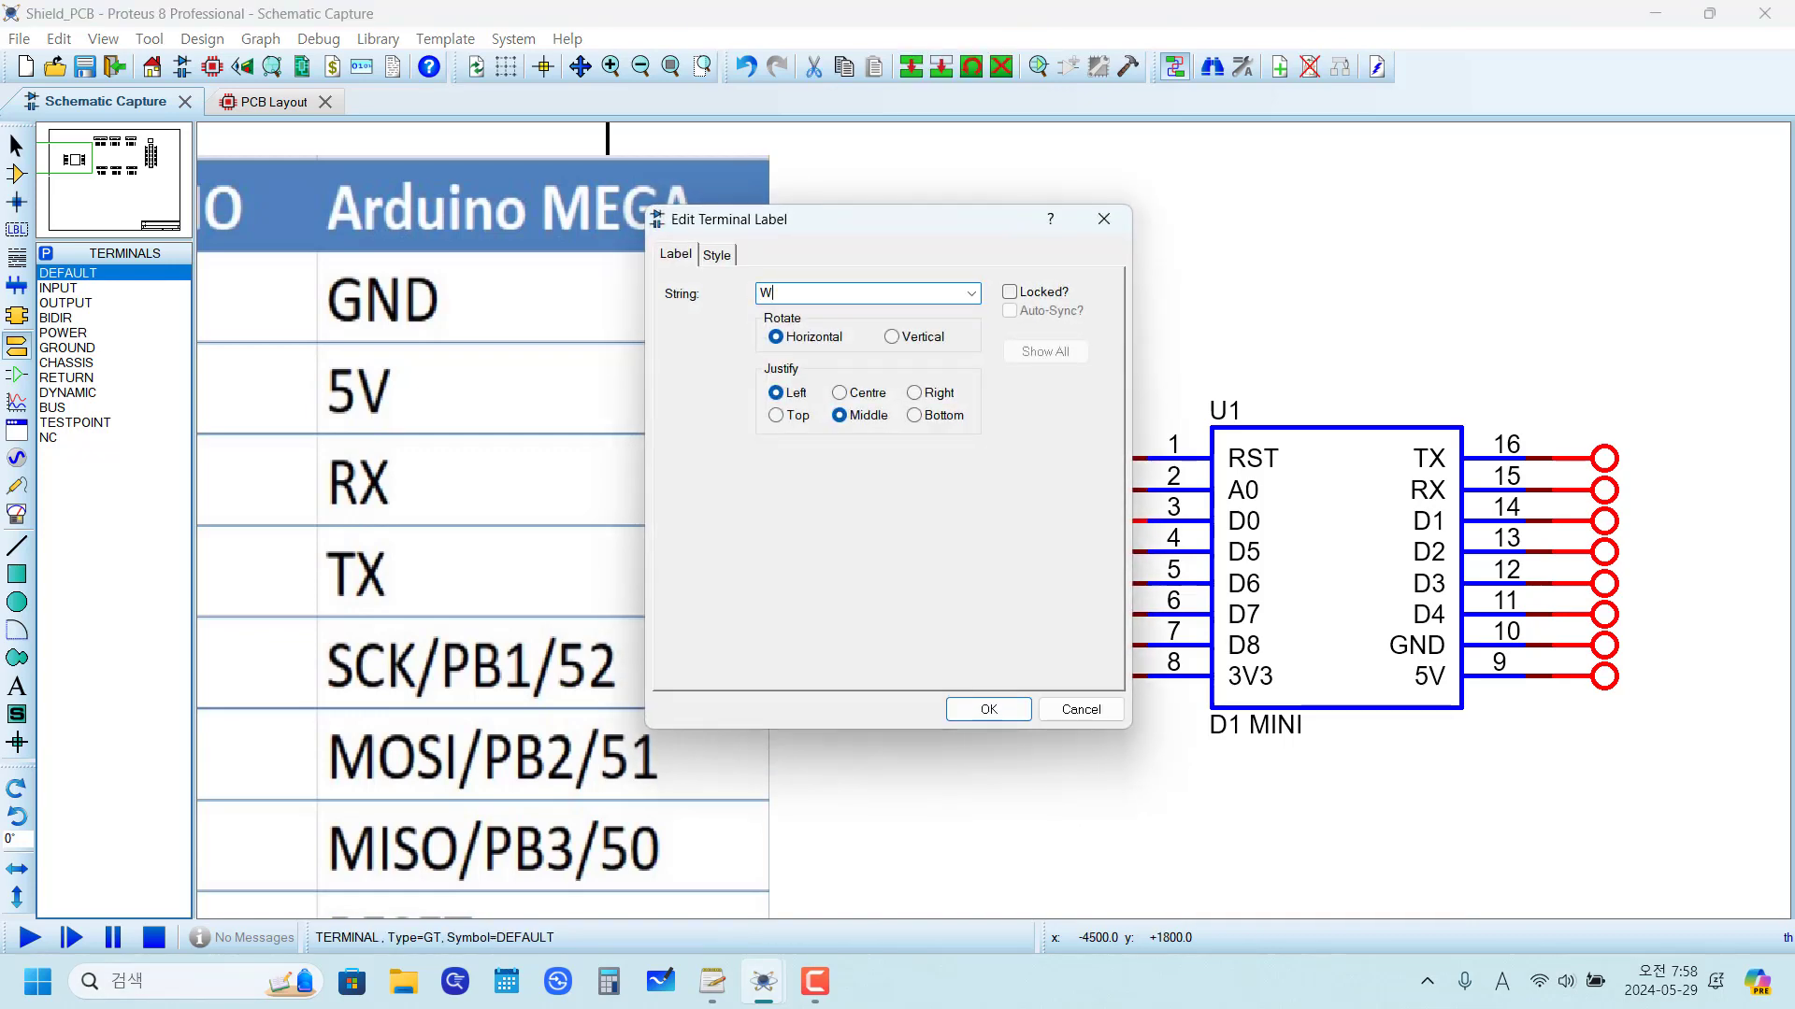
left_click(989, 709)
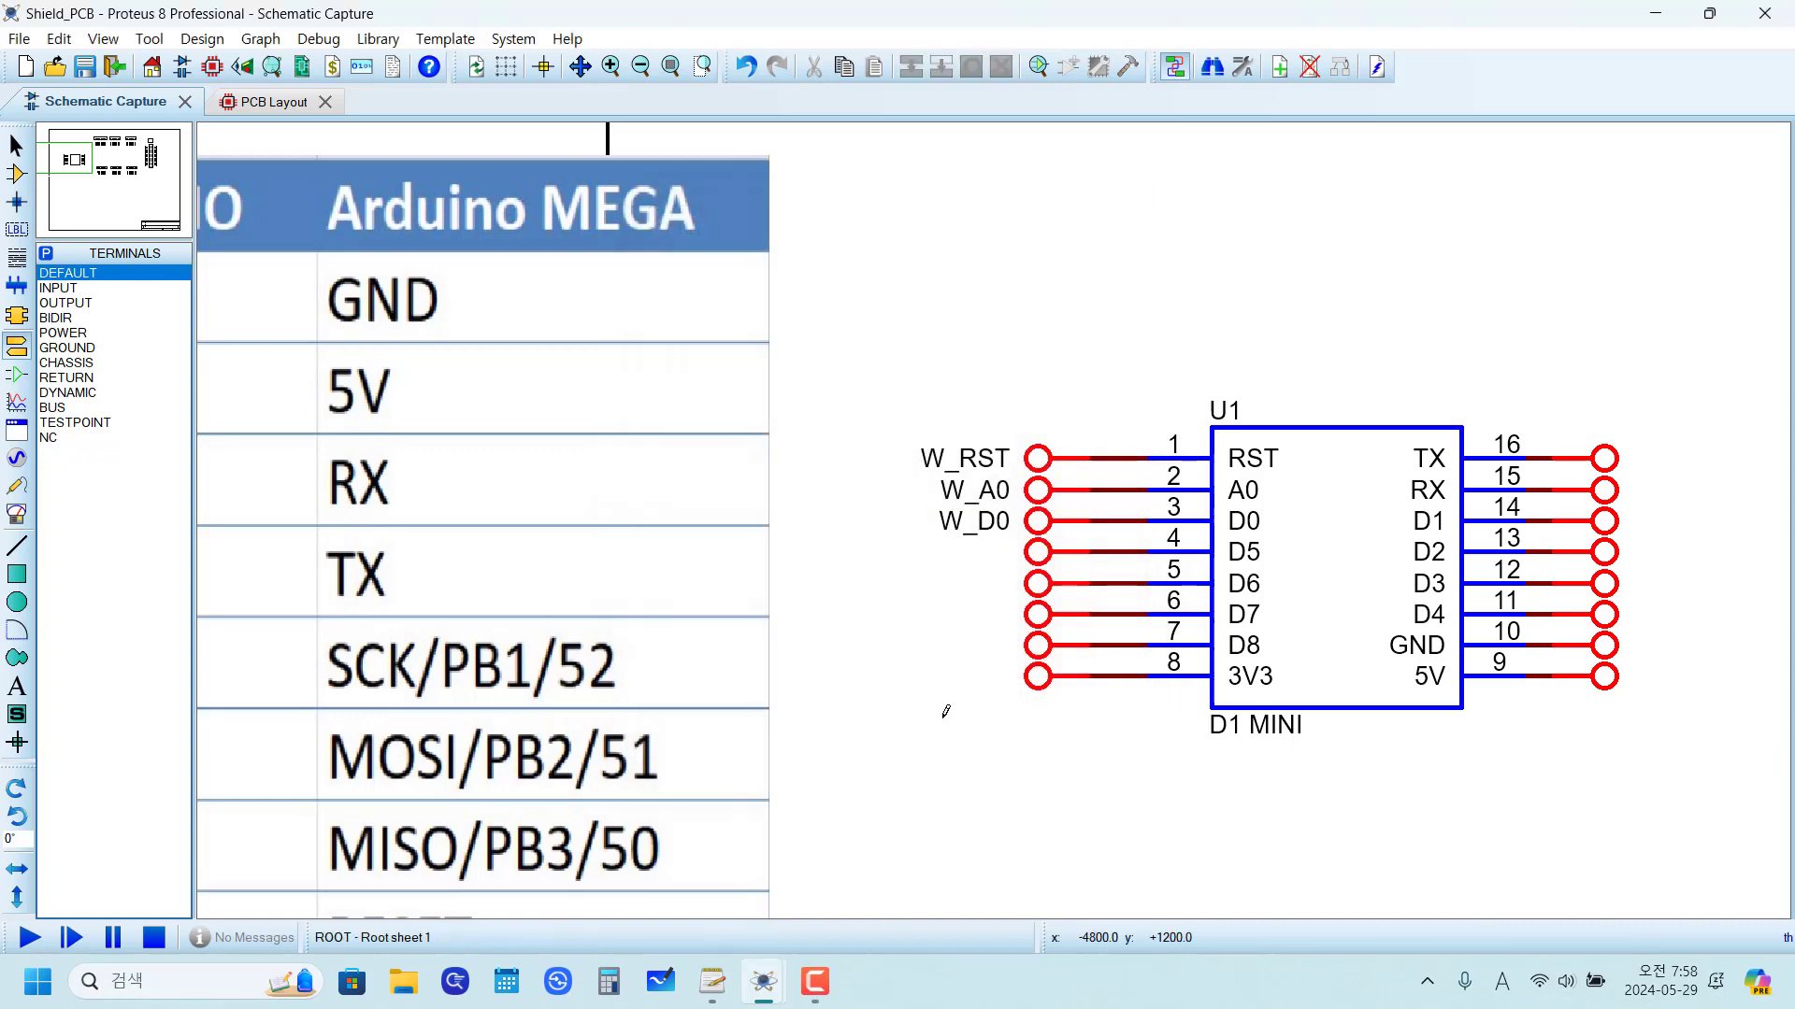
Step: Label the terminal on pin 4 (D5) as "W to 52"
scroll(921, 663, "down", 2)
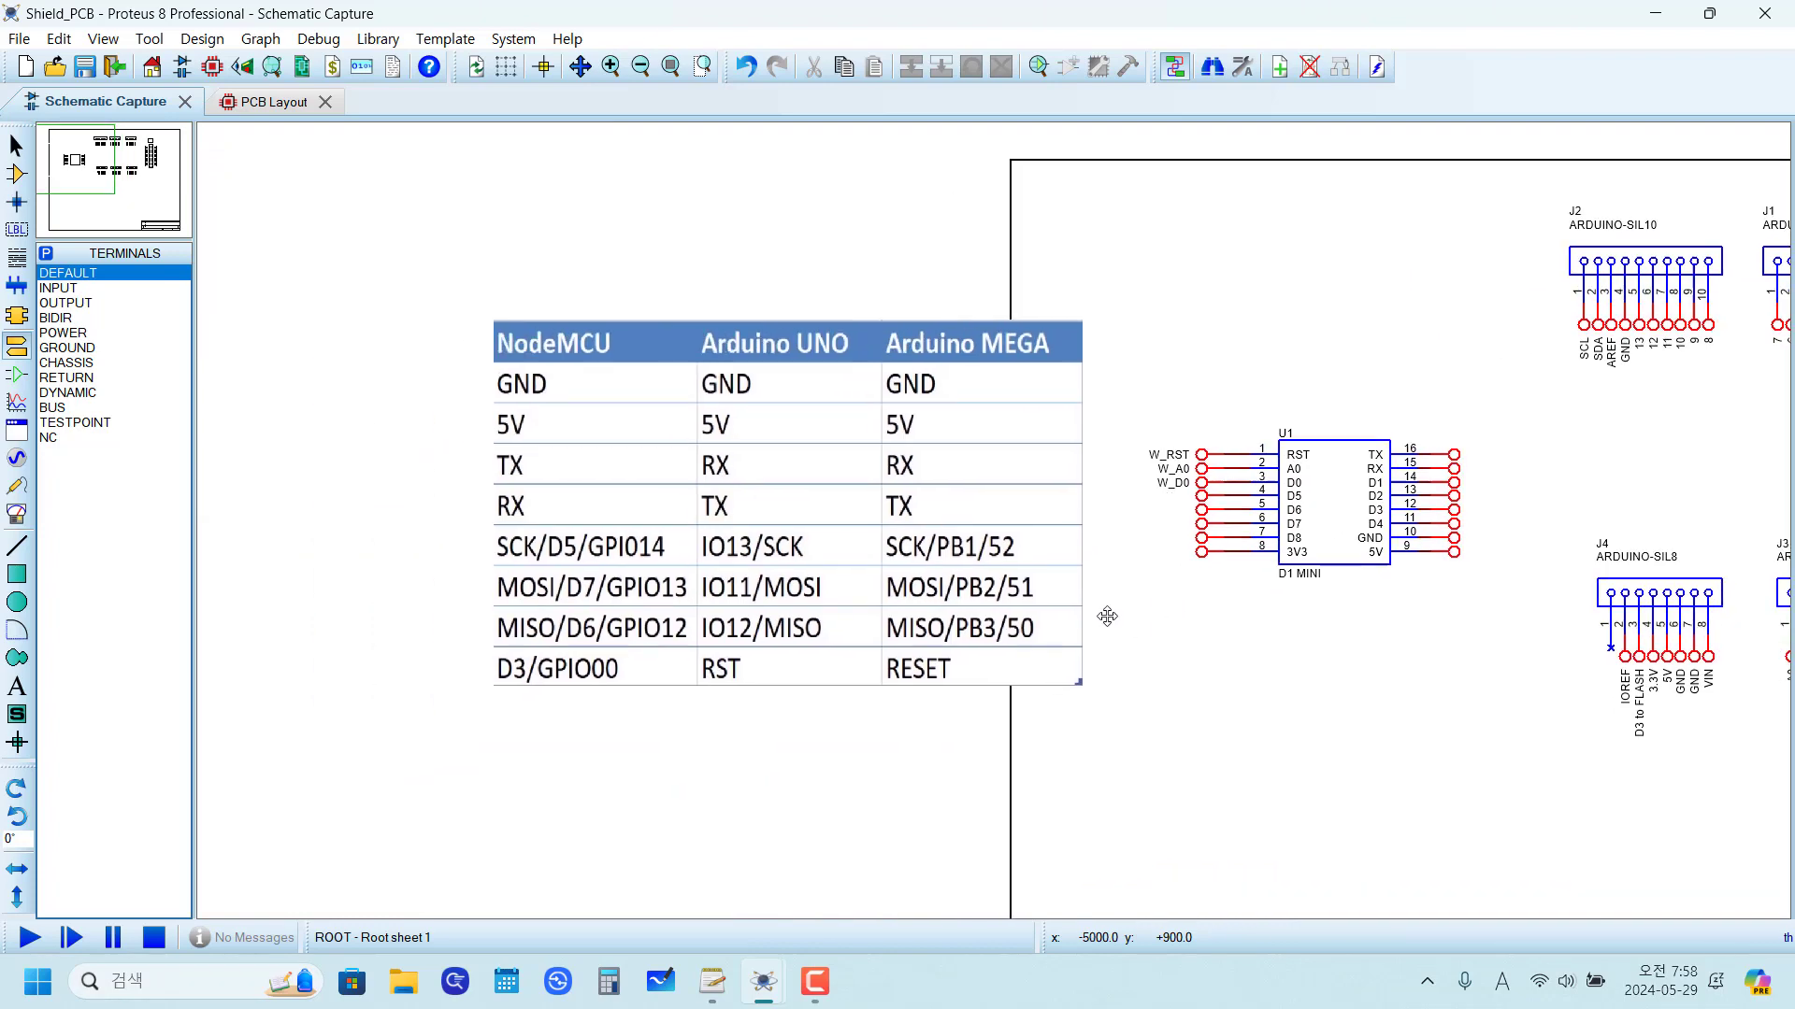
scroll(1074, 561, "up", 1)
scroll(1397, 652, "up", 1)
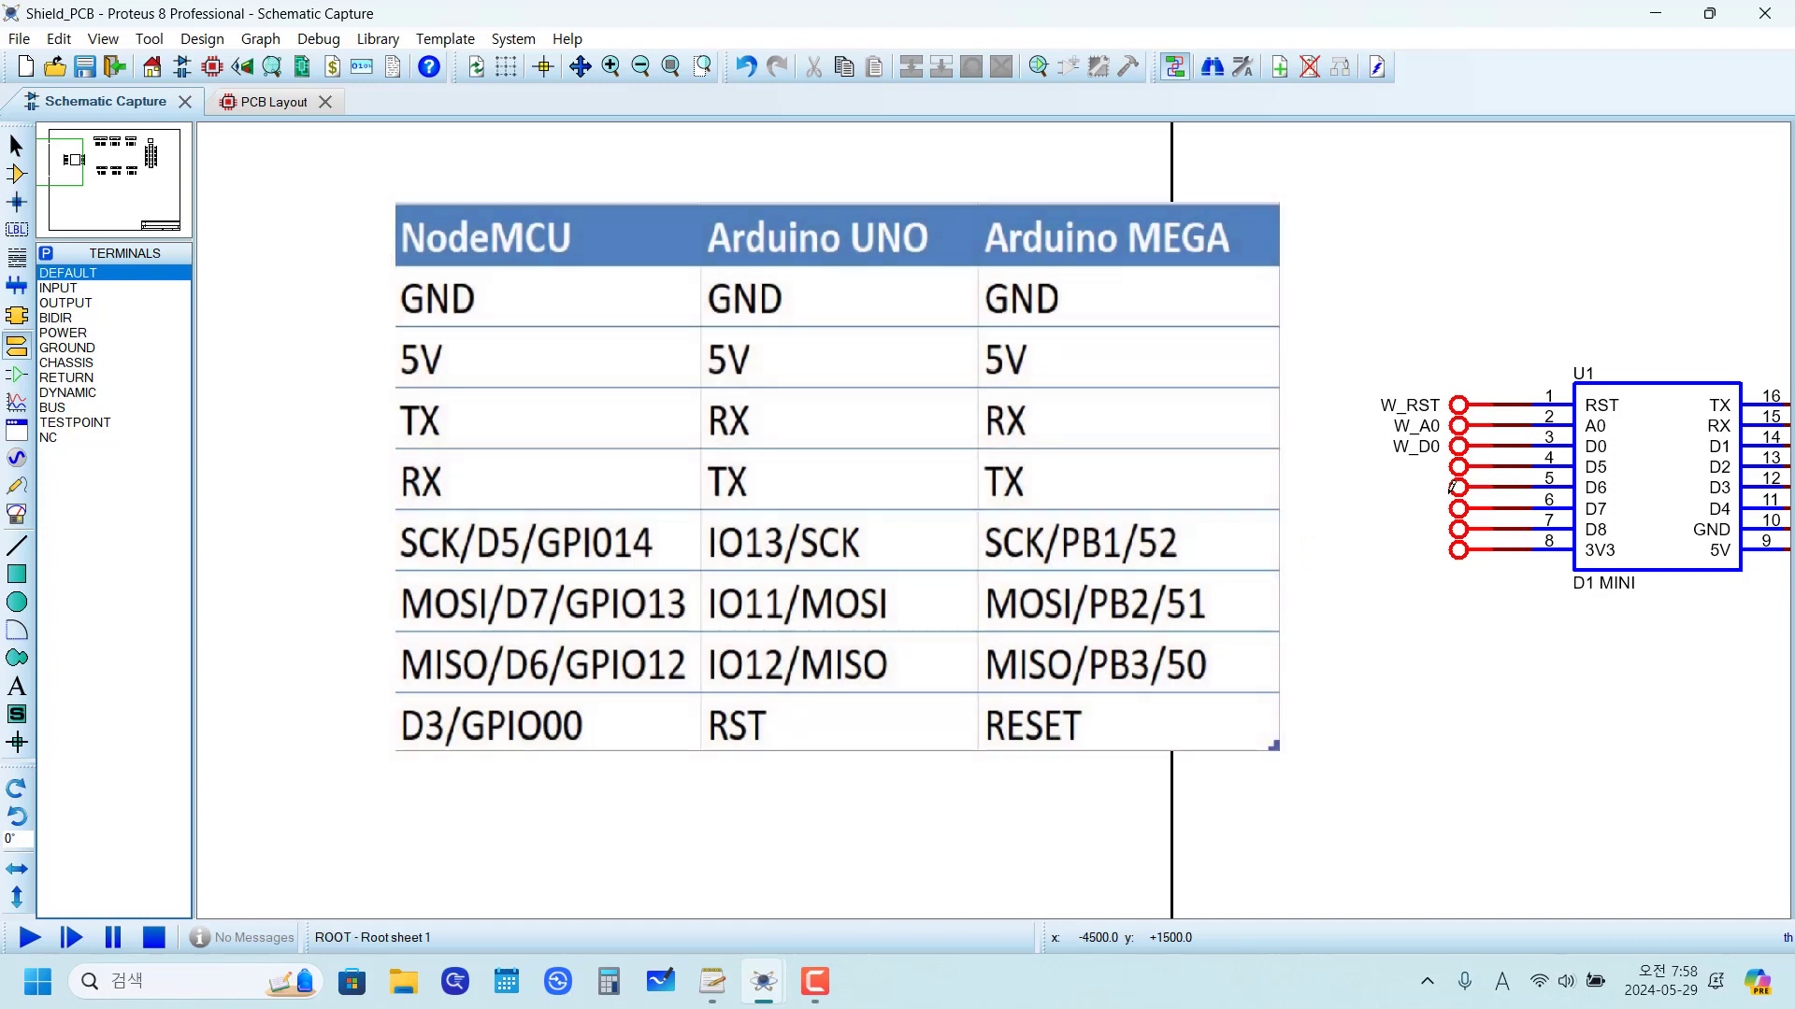
double_click(1458, 466)
type("W")
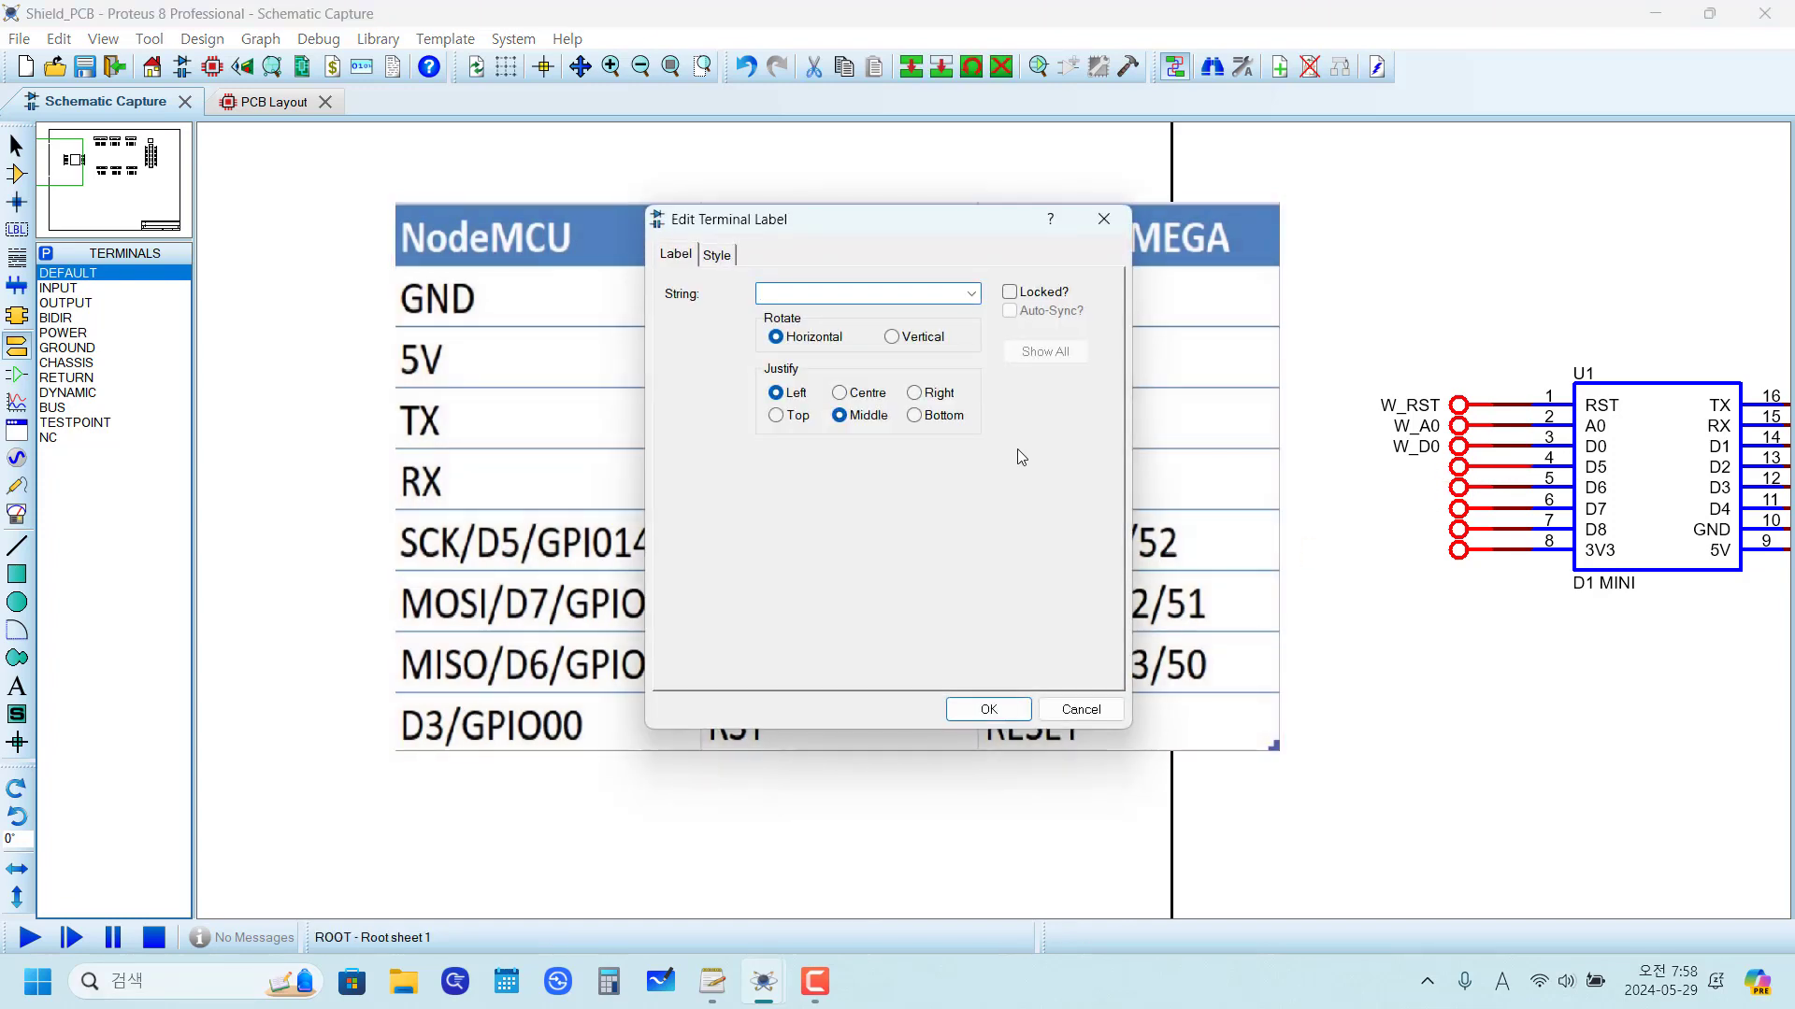
key("Caps_Lock")
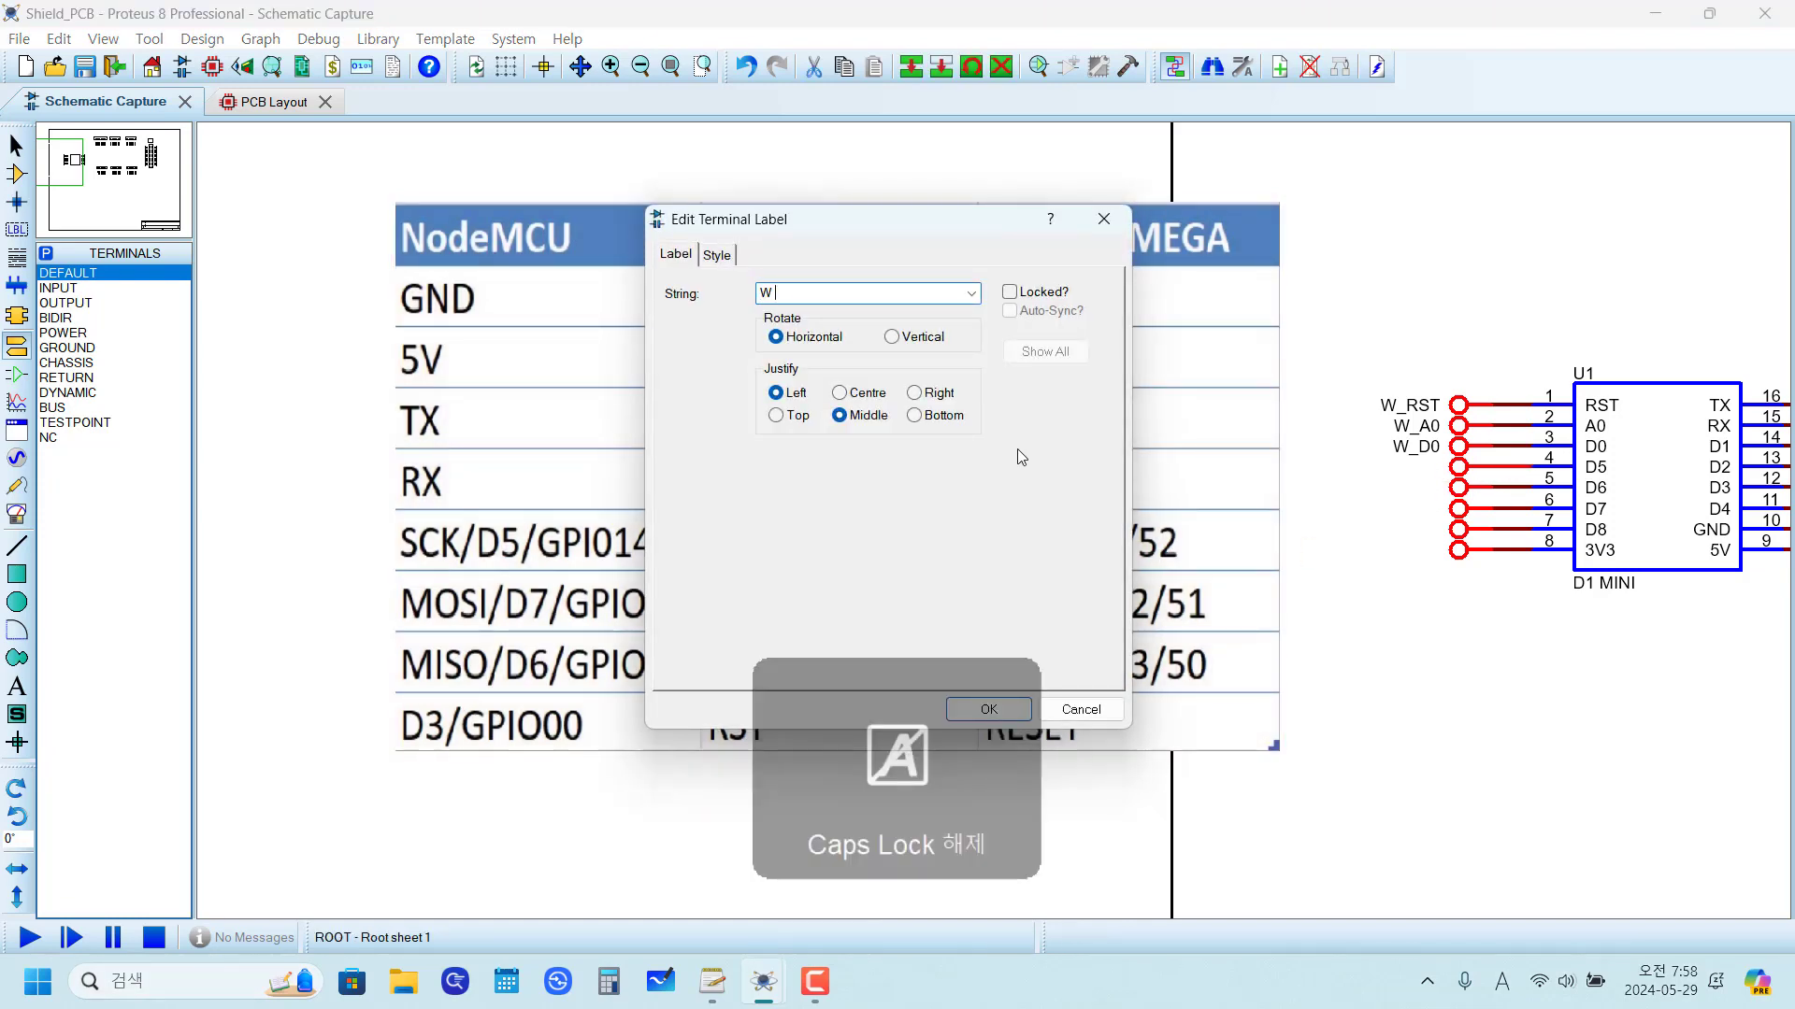
type("to 52")
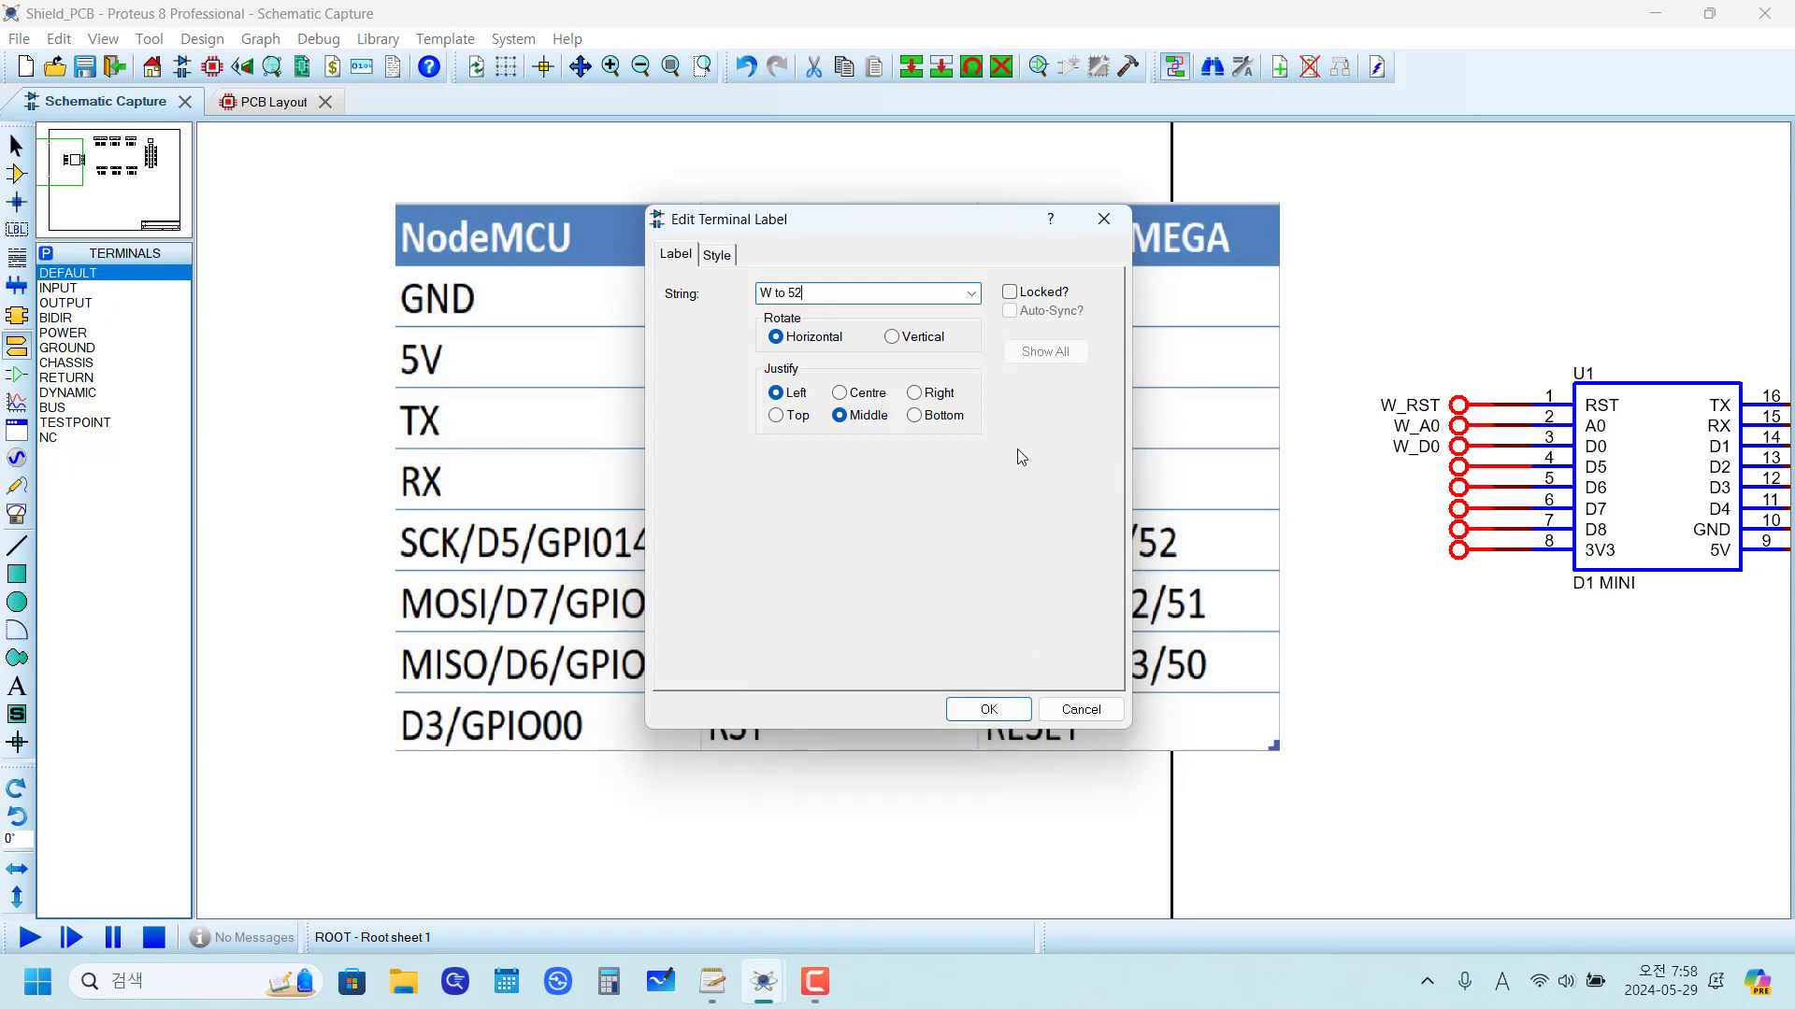
left_click_drag(821, 293, 562, 285)
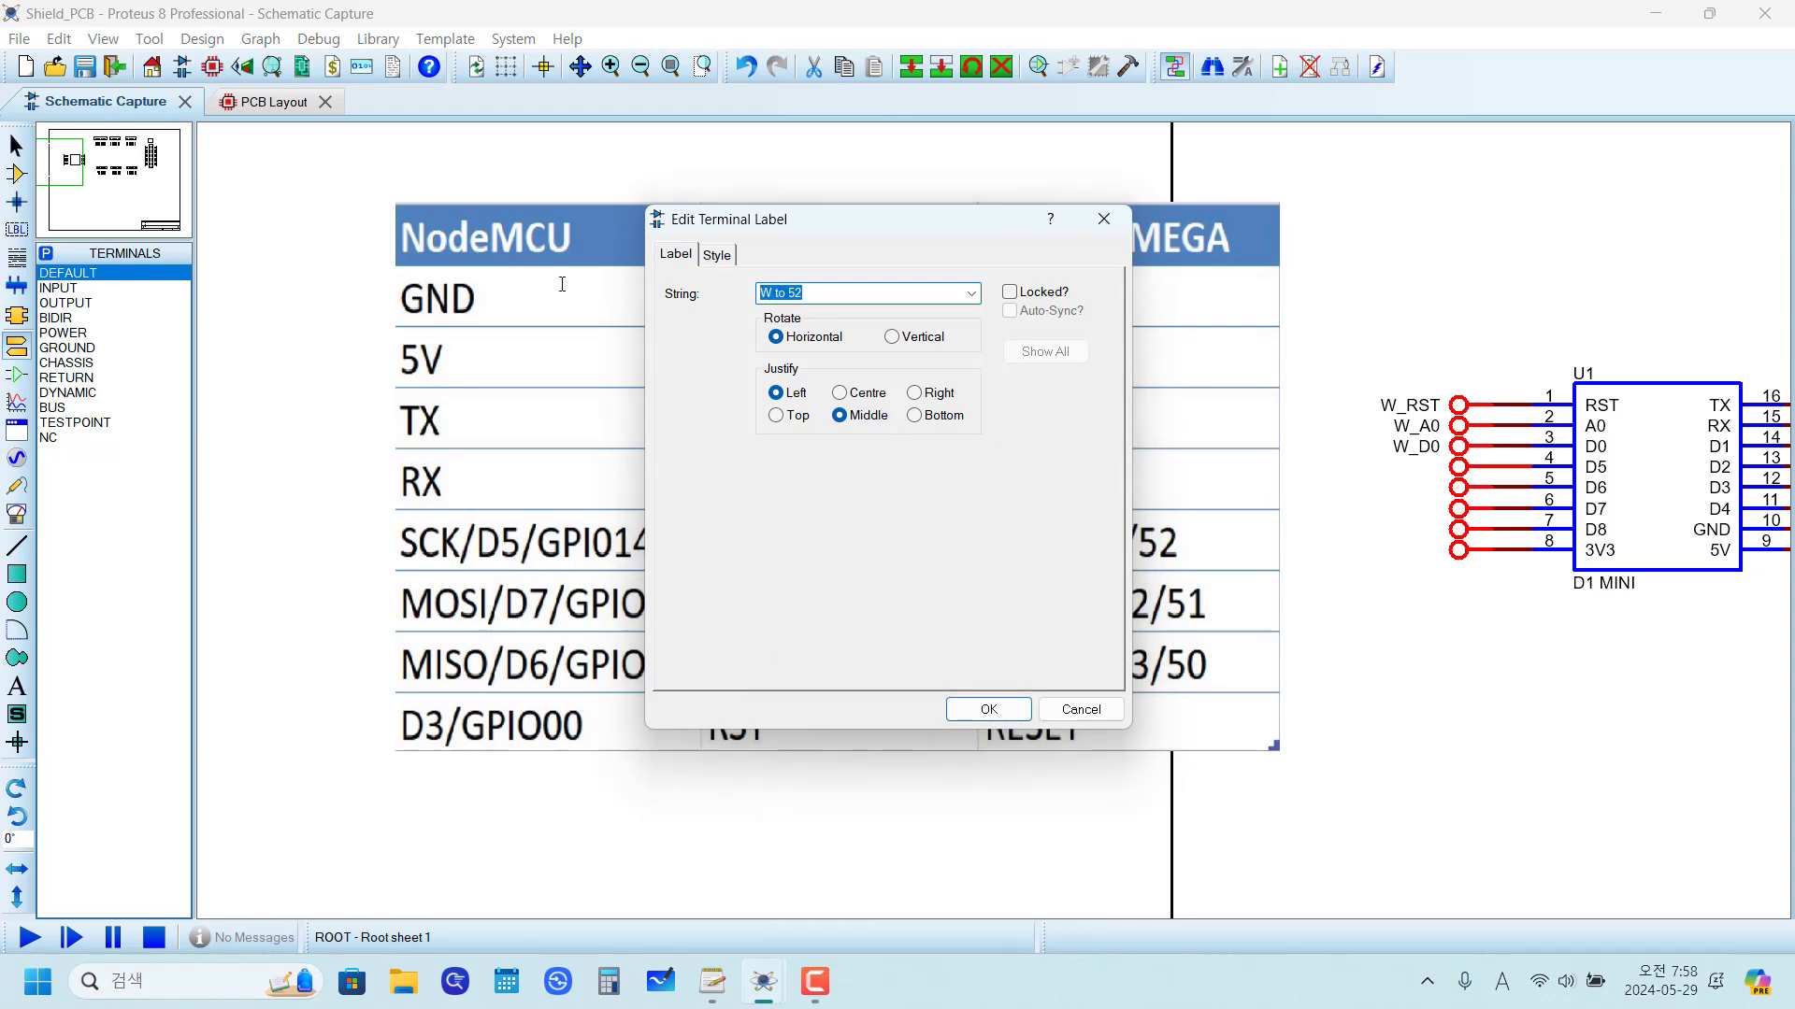
left_click(974, 710)
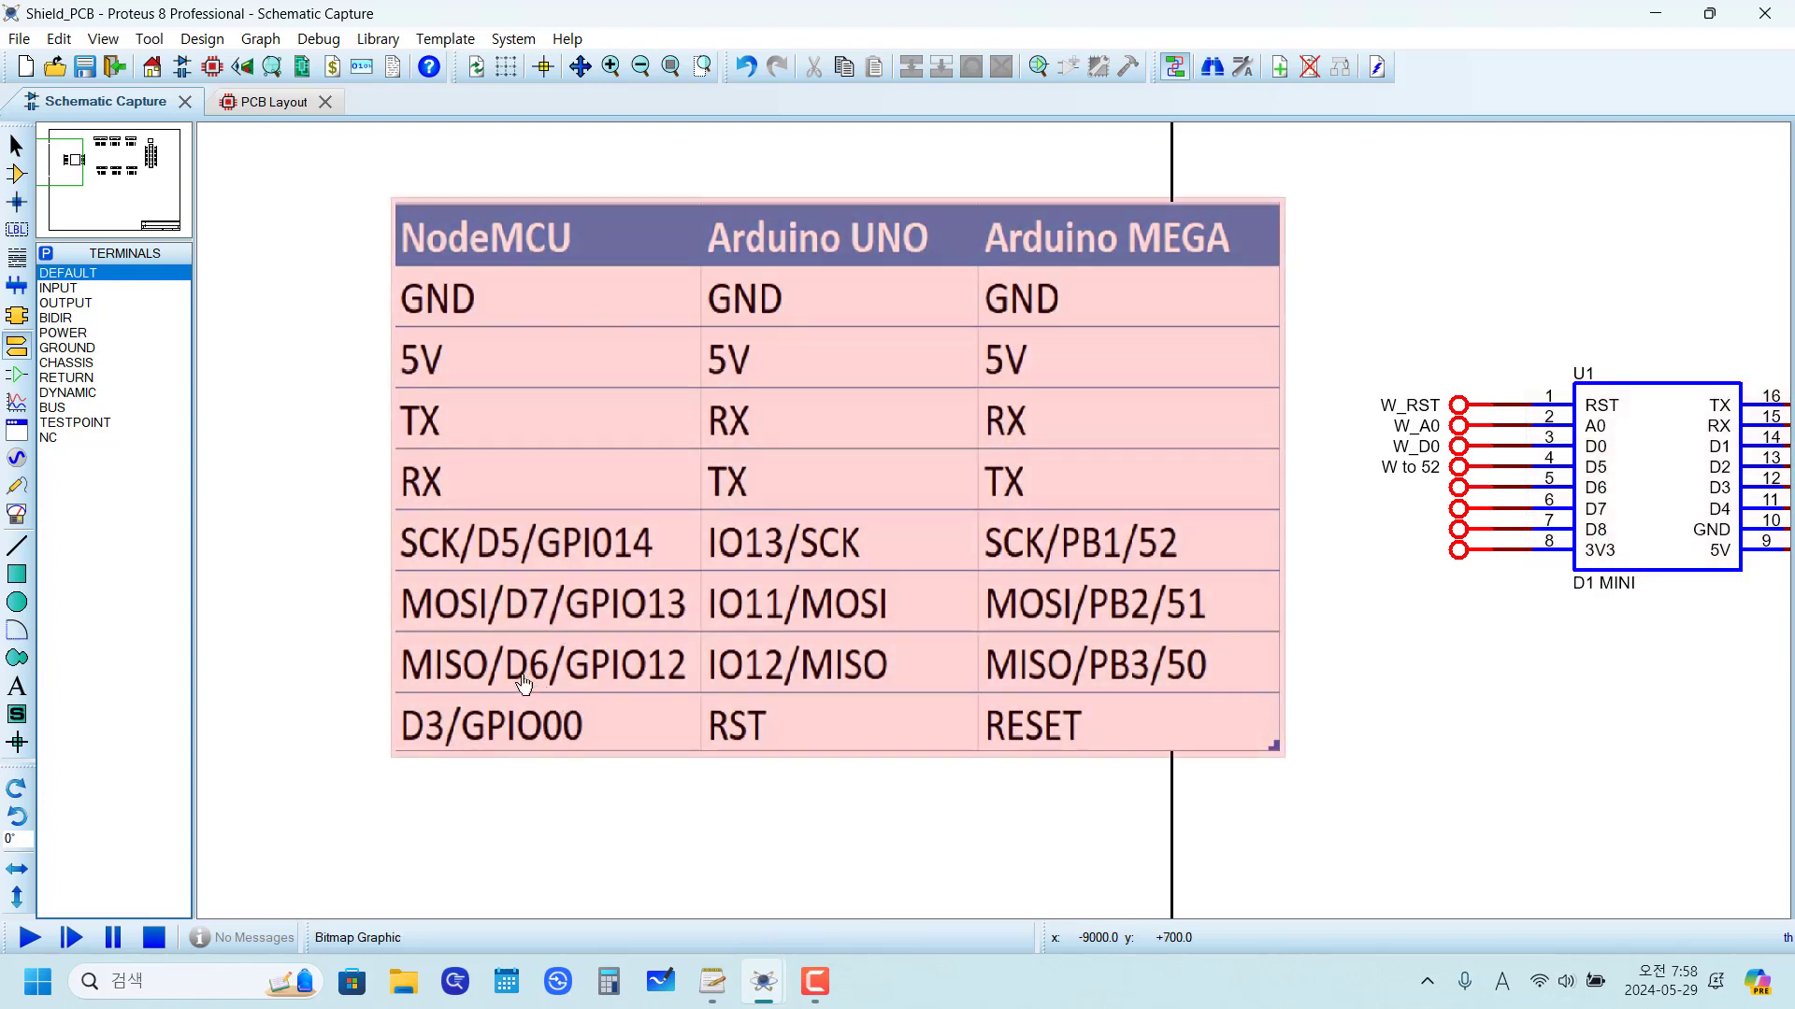
Step: Label the terminals on pins 5 and 6 as "W to 50" and "W to 51"
left_click(1460, 488)
left_click(1459, 493)
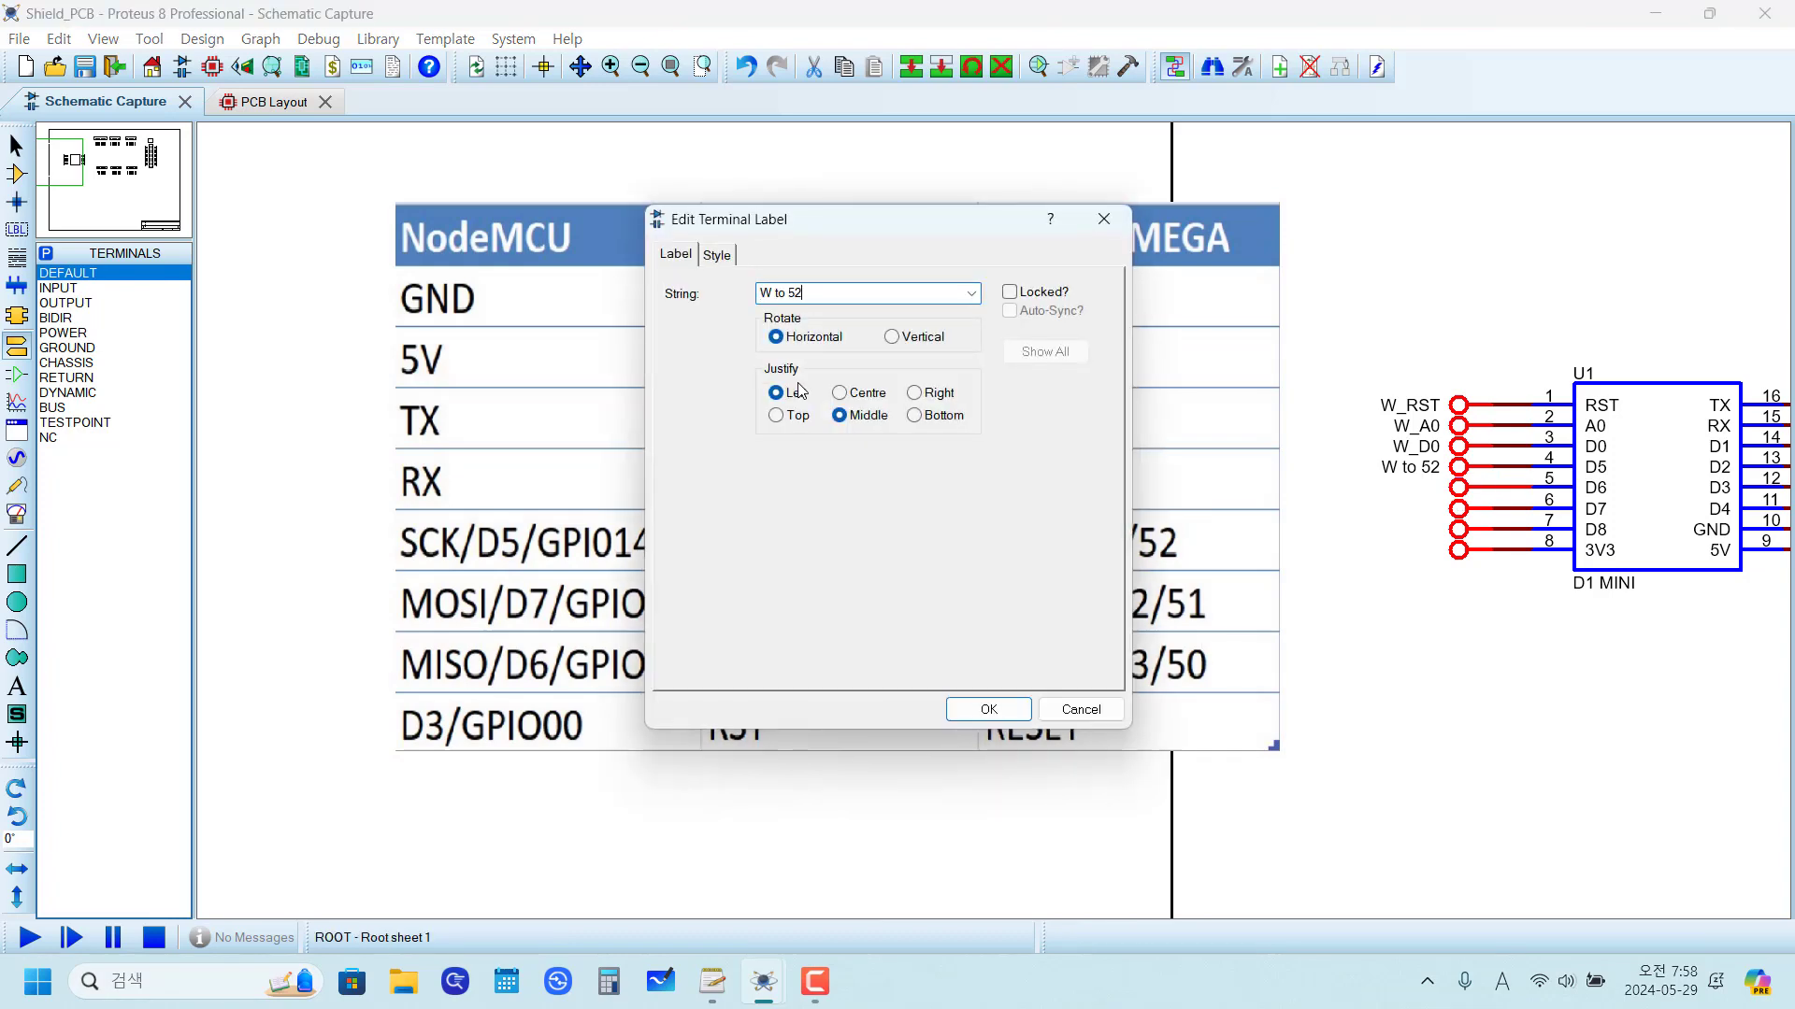
type("W to 50")
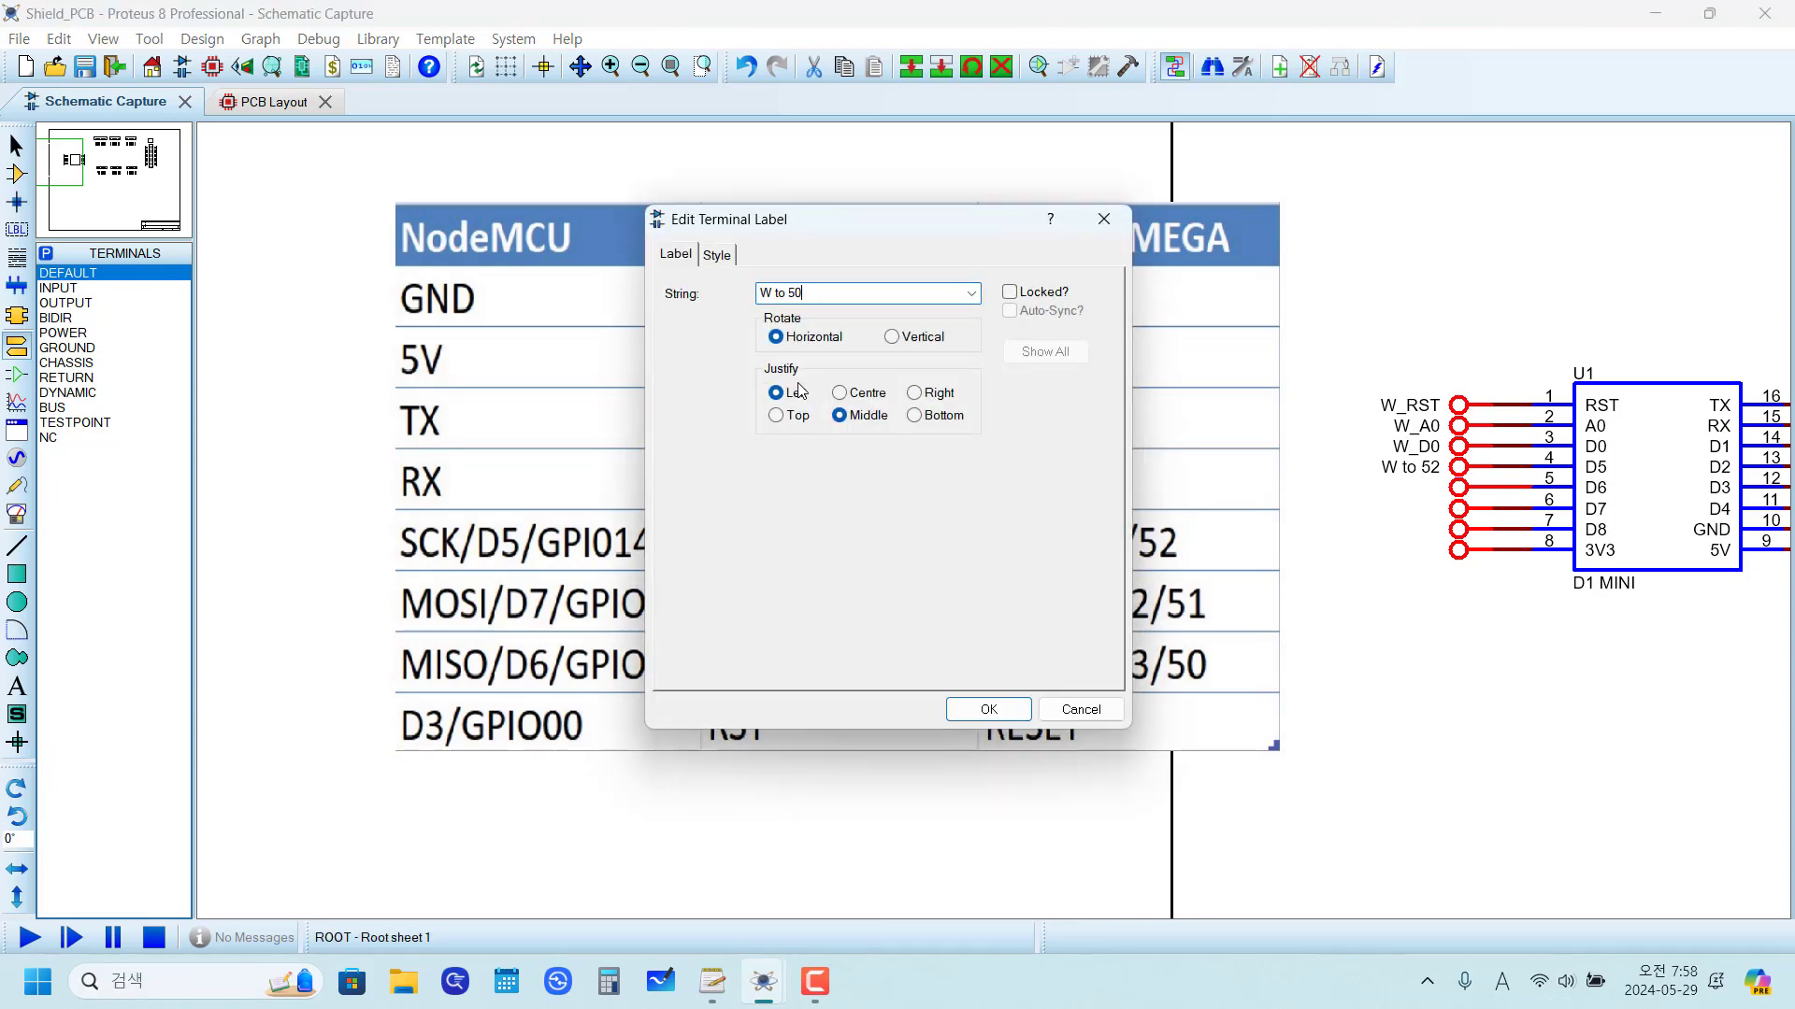
left_click(987, 710)
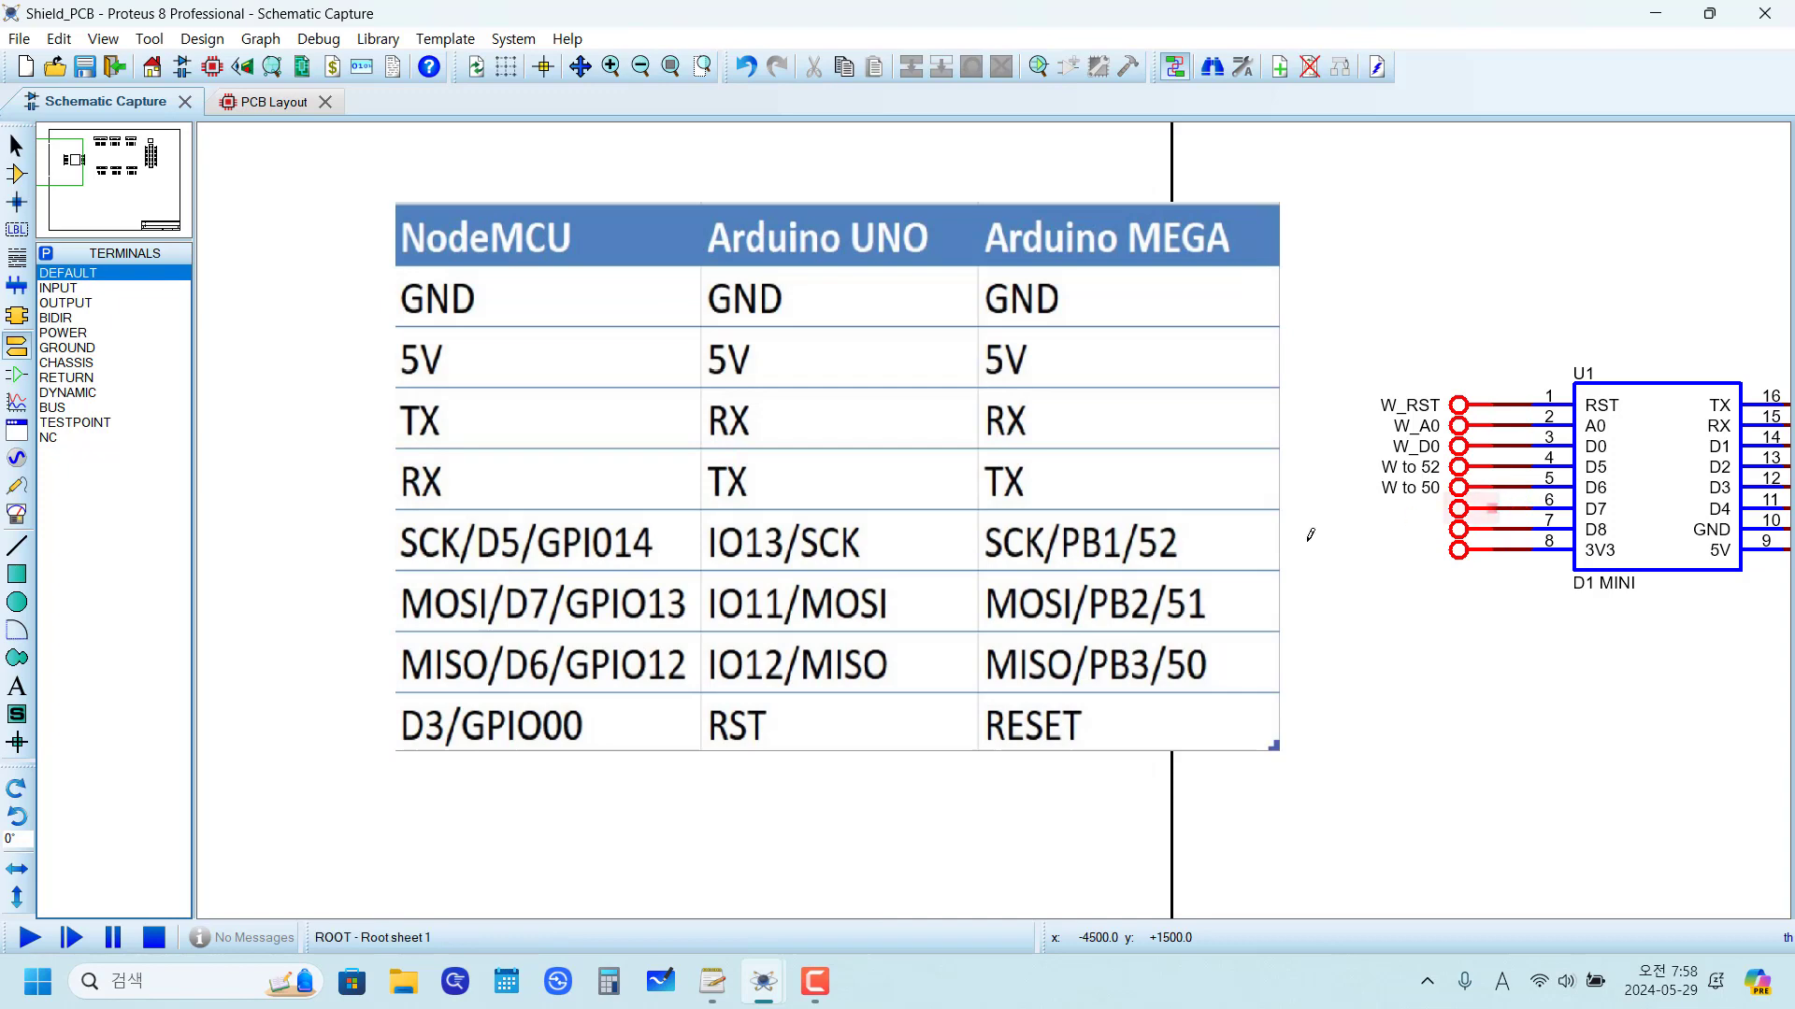
double_click(1458, 521)
type("W to 52")
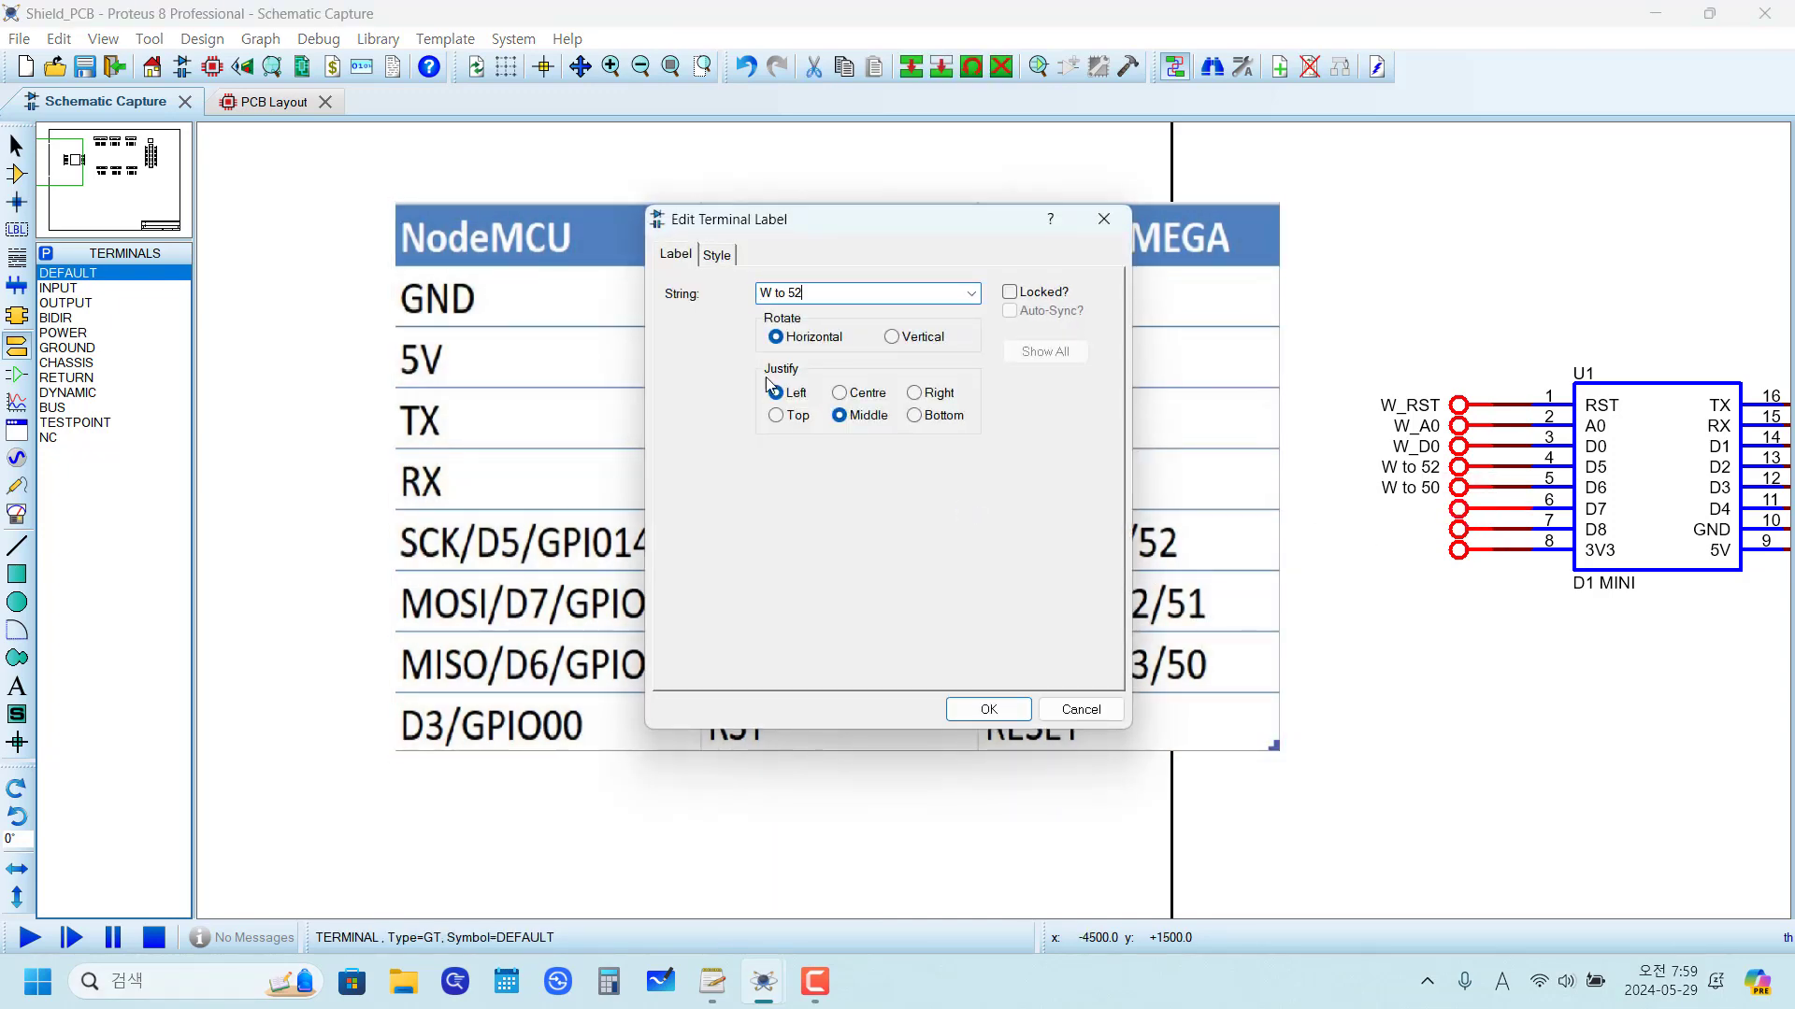
type("1")
left_click(988, 710)
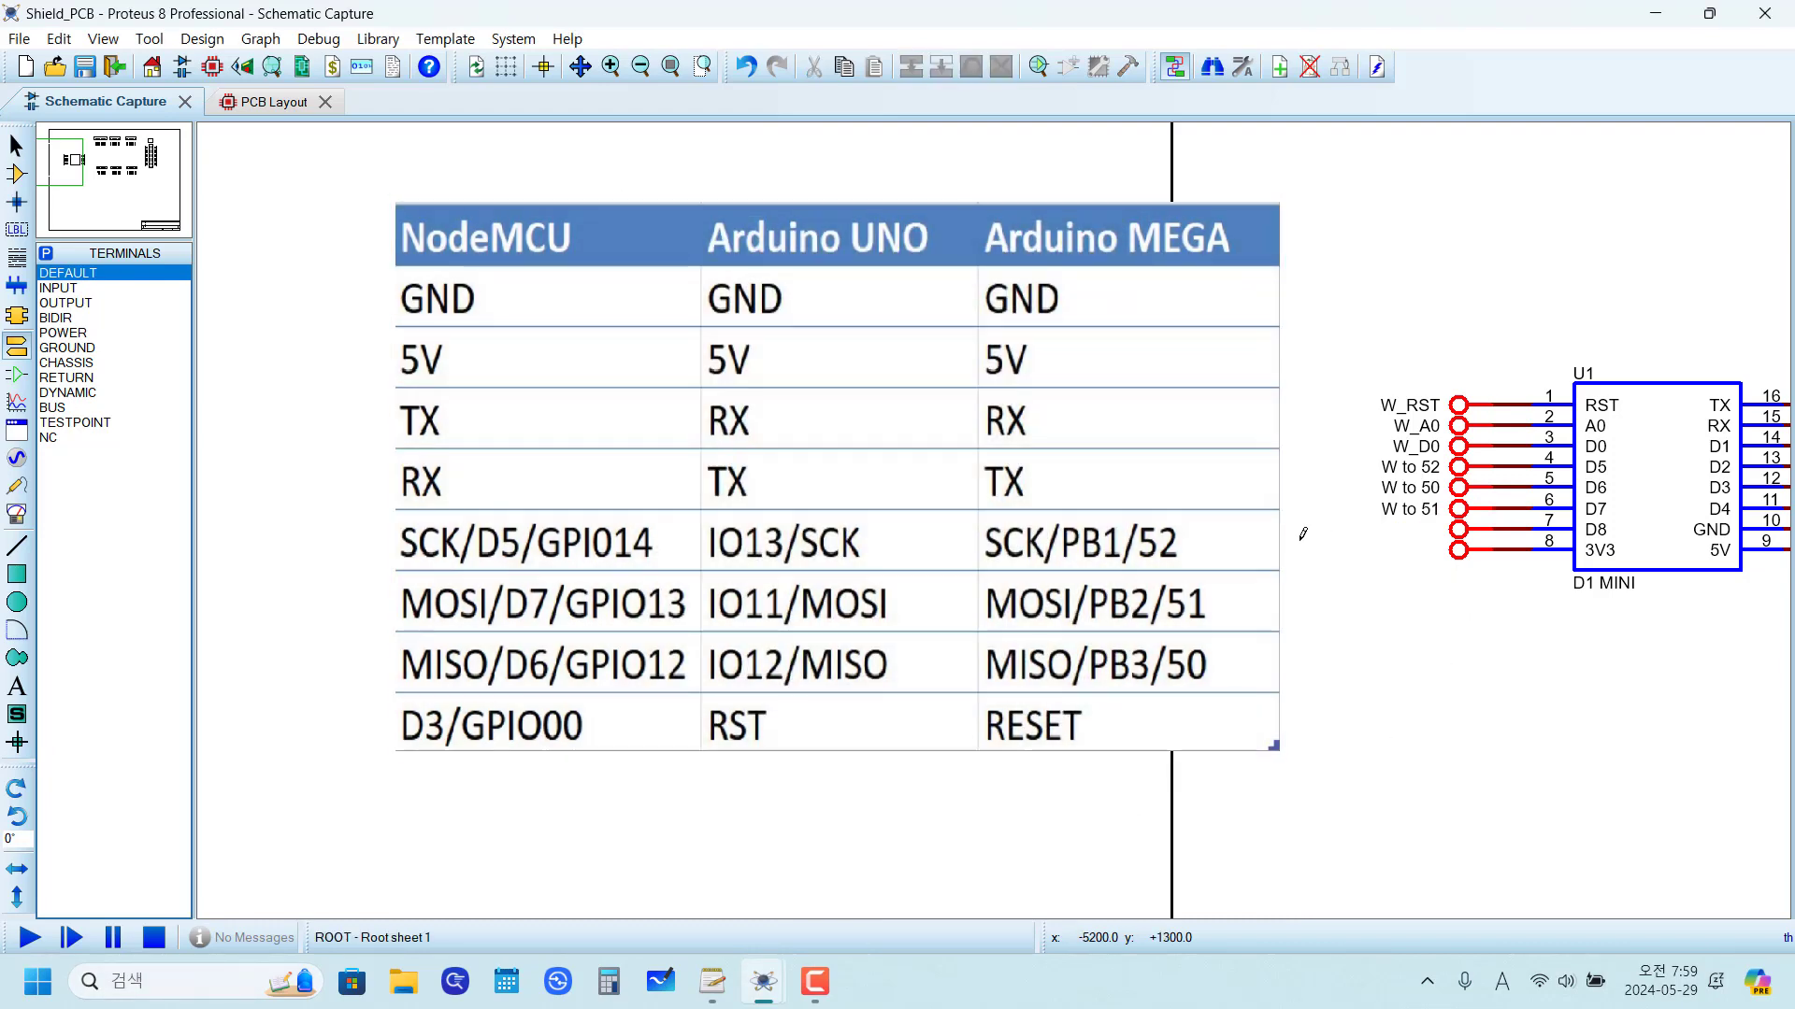
Step: Label the terminal on pin 7 (D8) as W_D8
left_click(1458, 447)
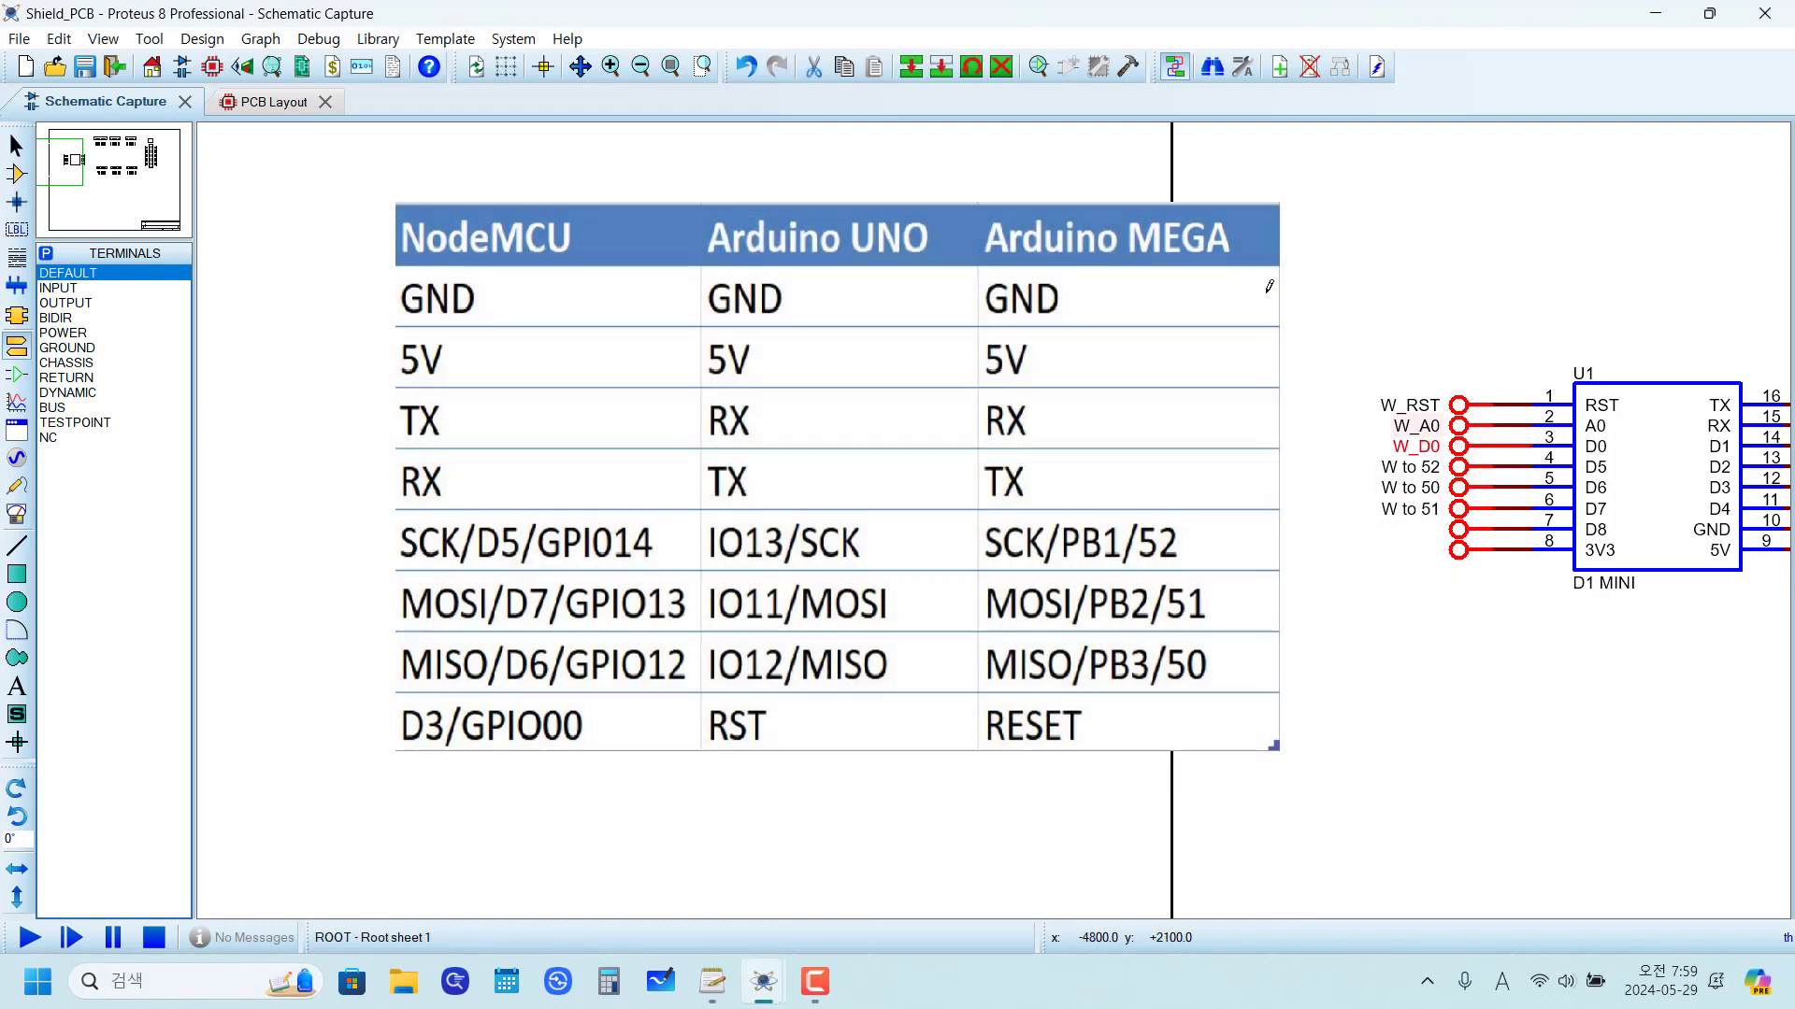
left_click(915, 73)
right_click(1431, 544)
left_click(1464, 536)
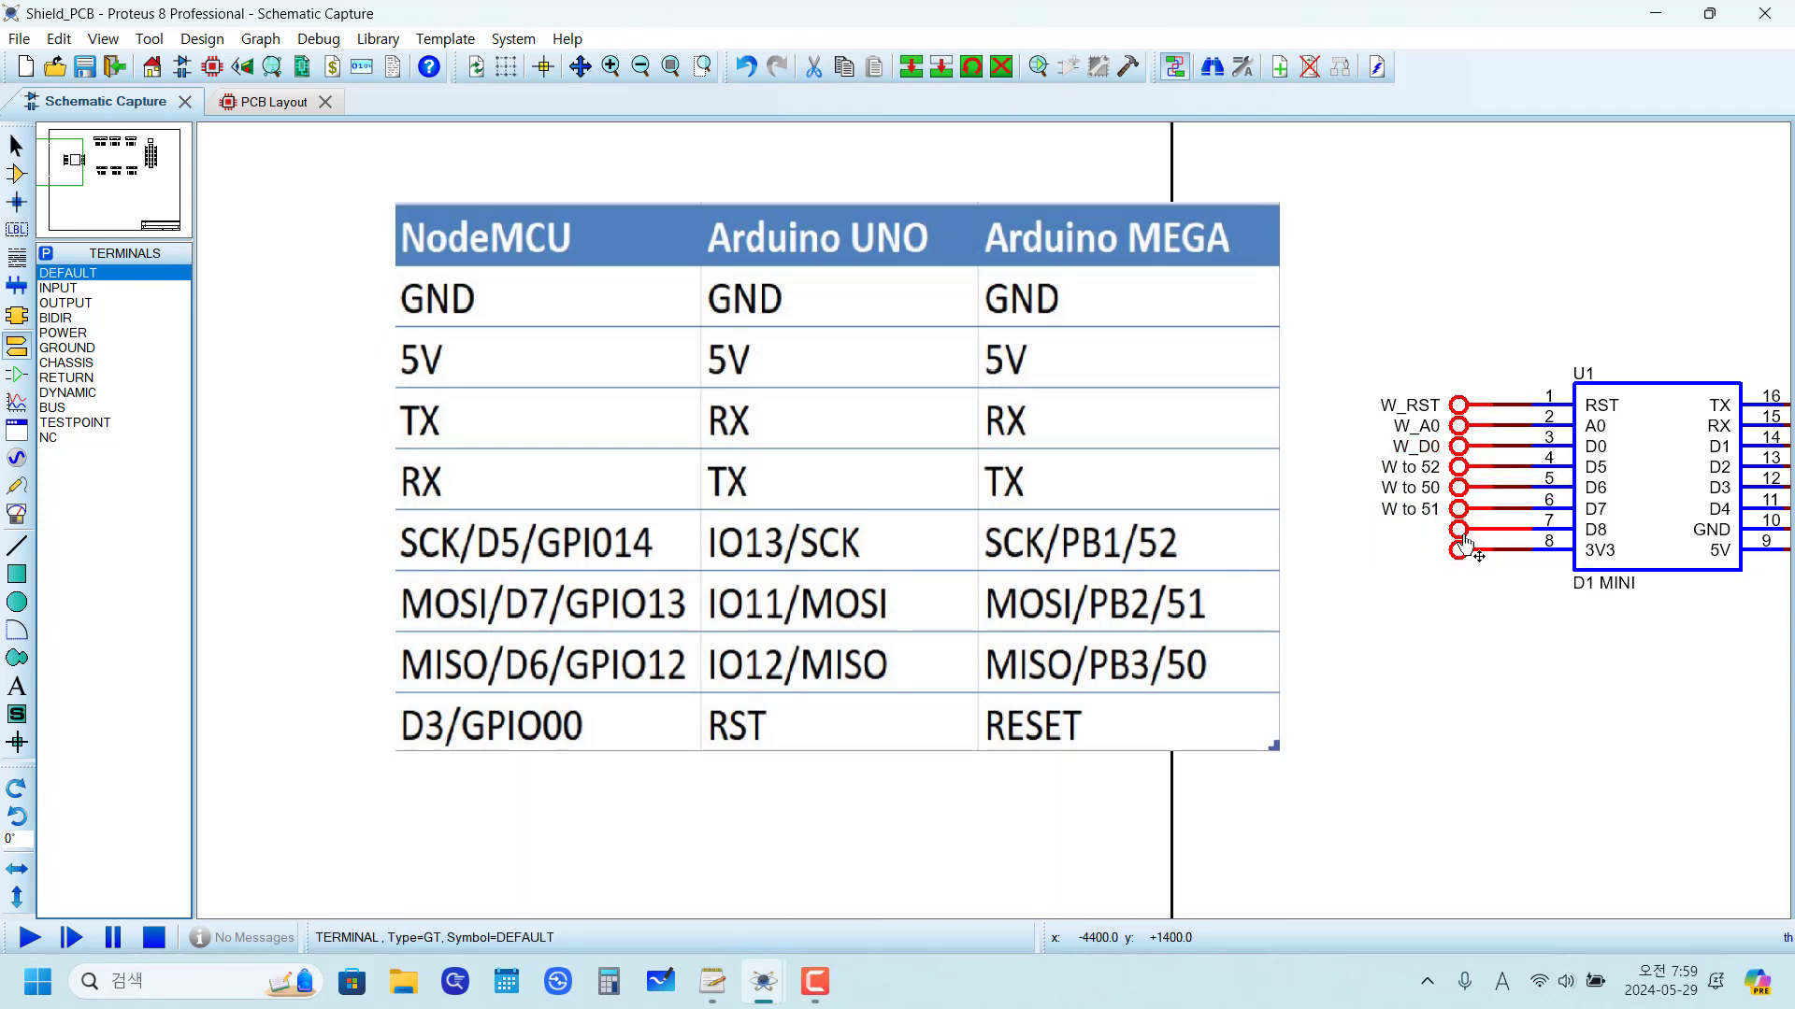
left_click(1464, 543)
type("w")
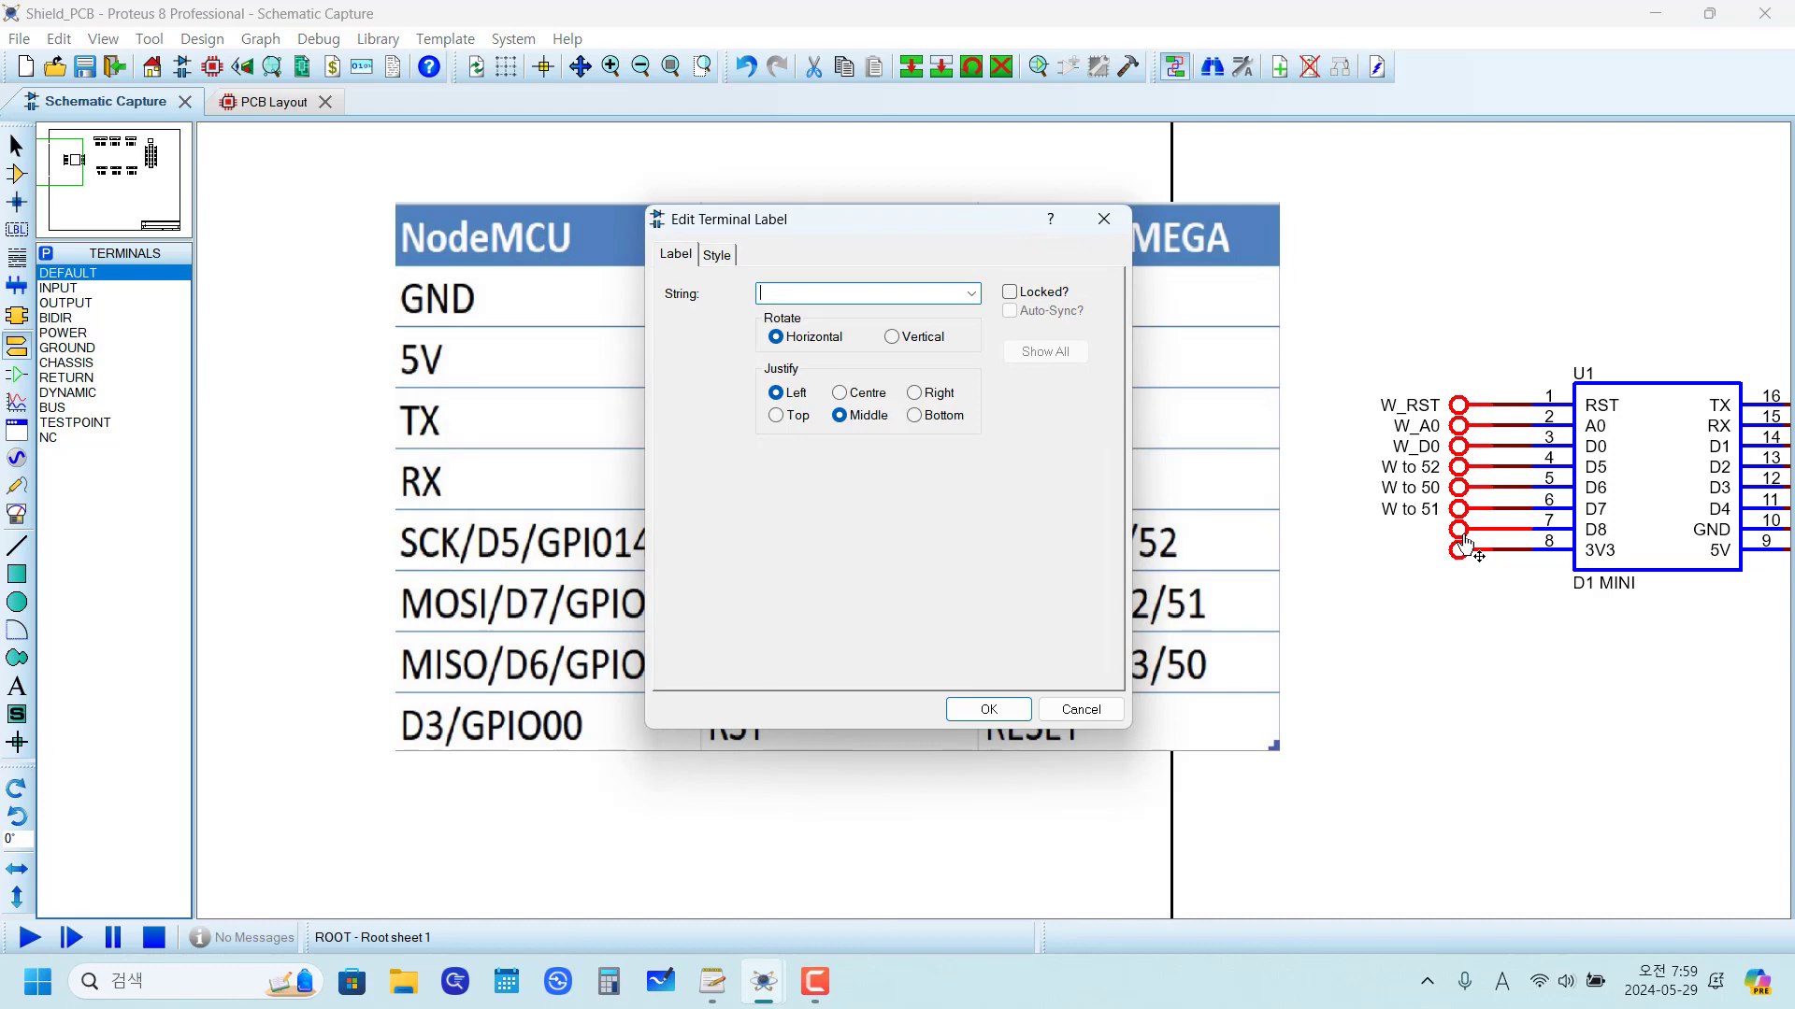
key("Caps_Lock")
type("W_D8")
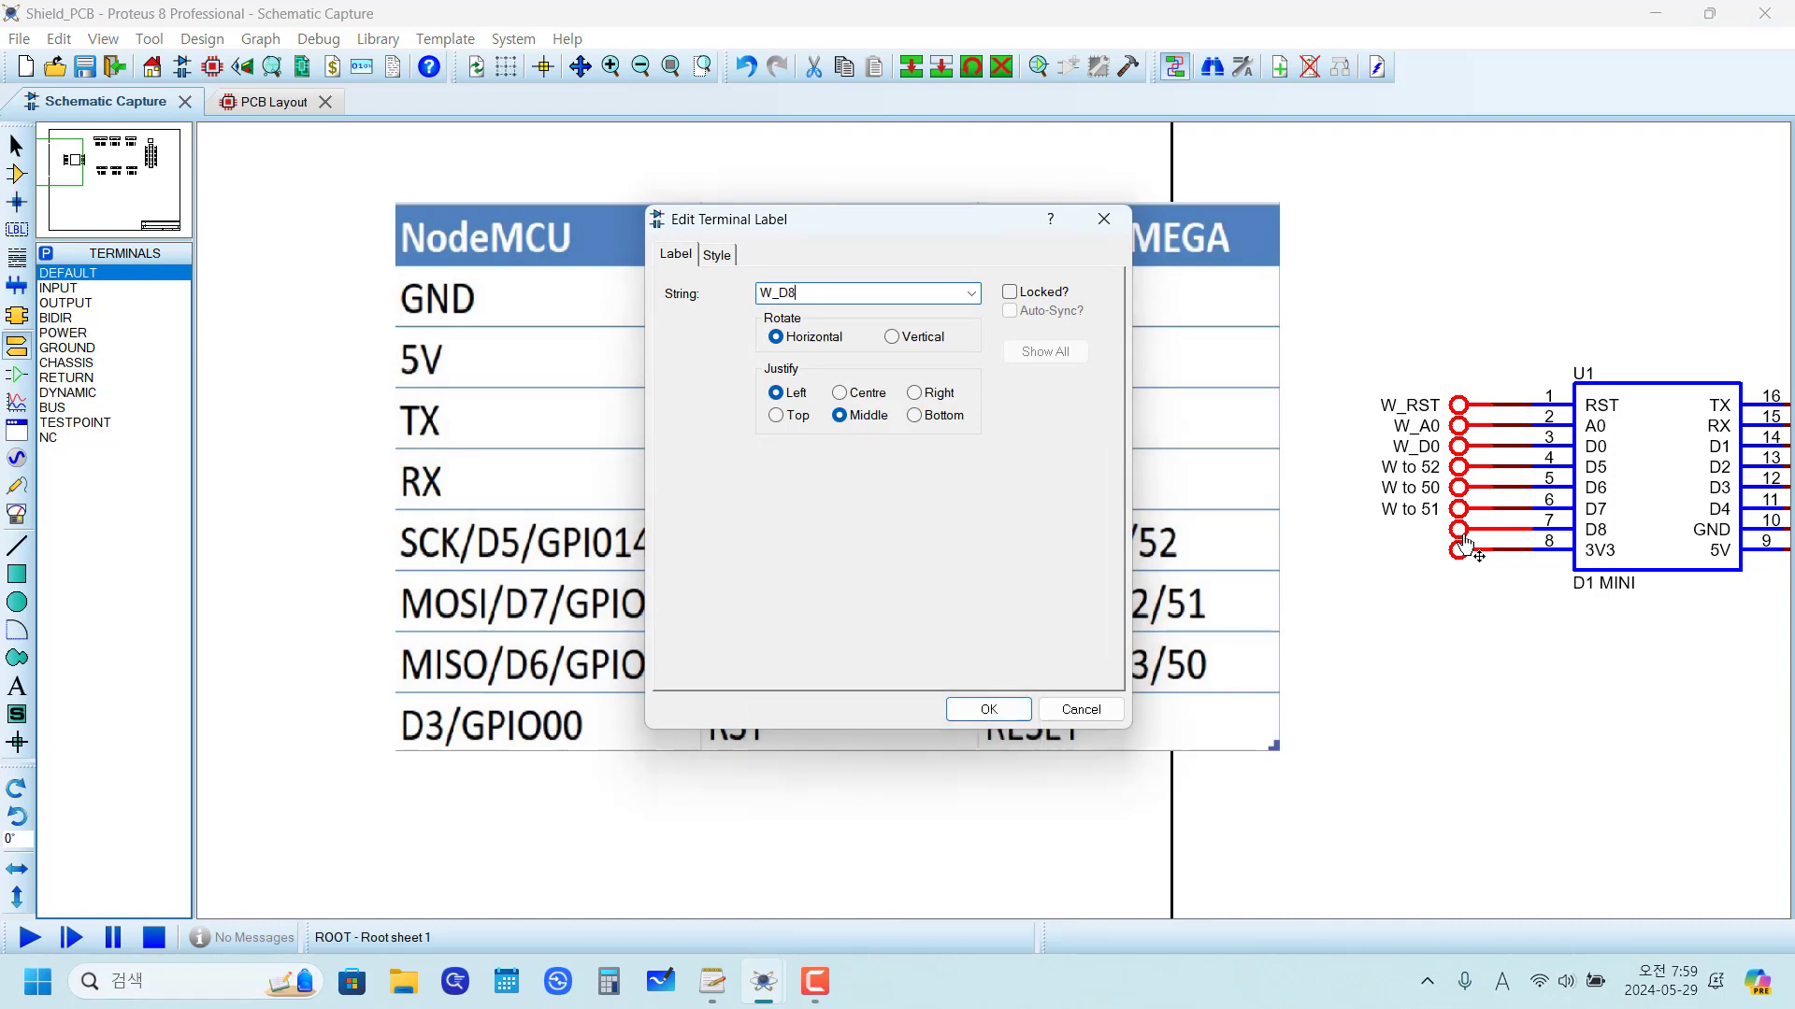
left_click(973, 703)
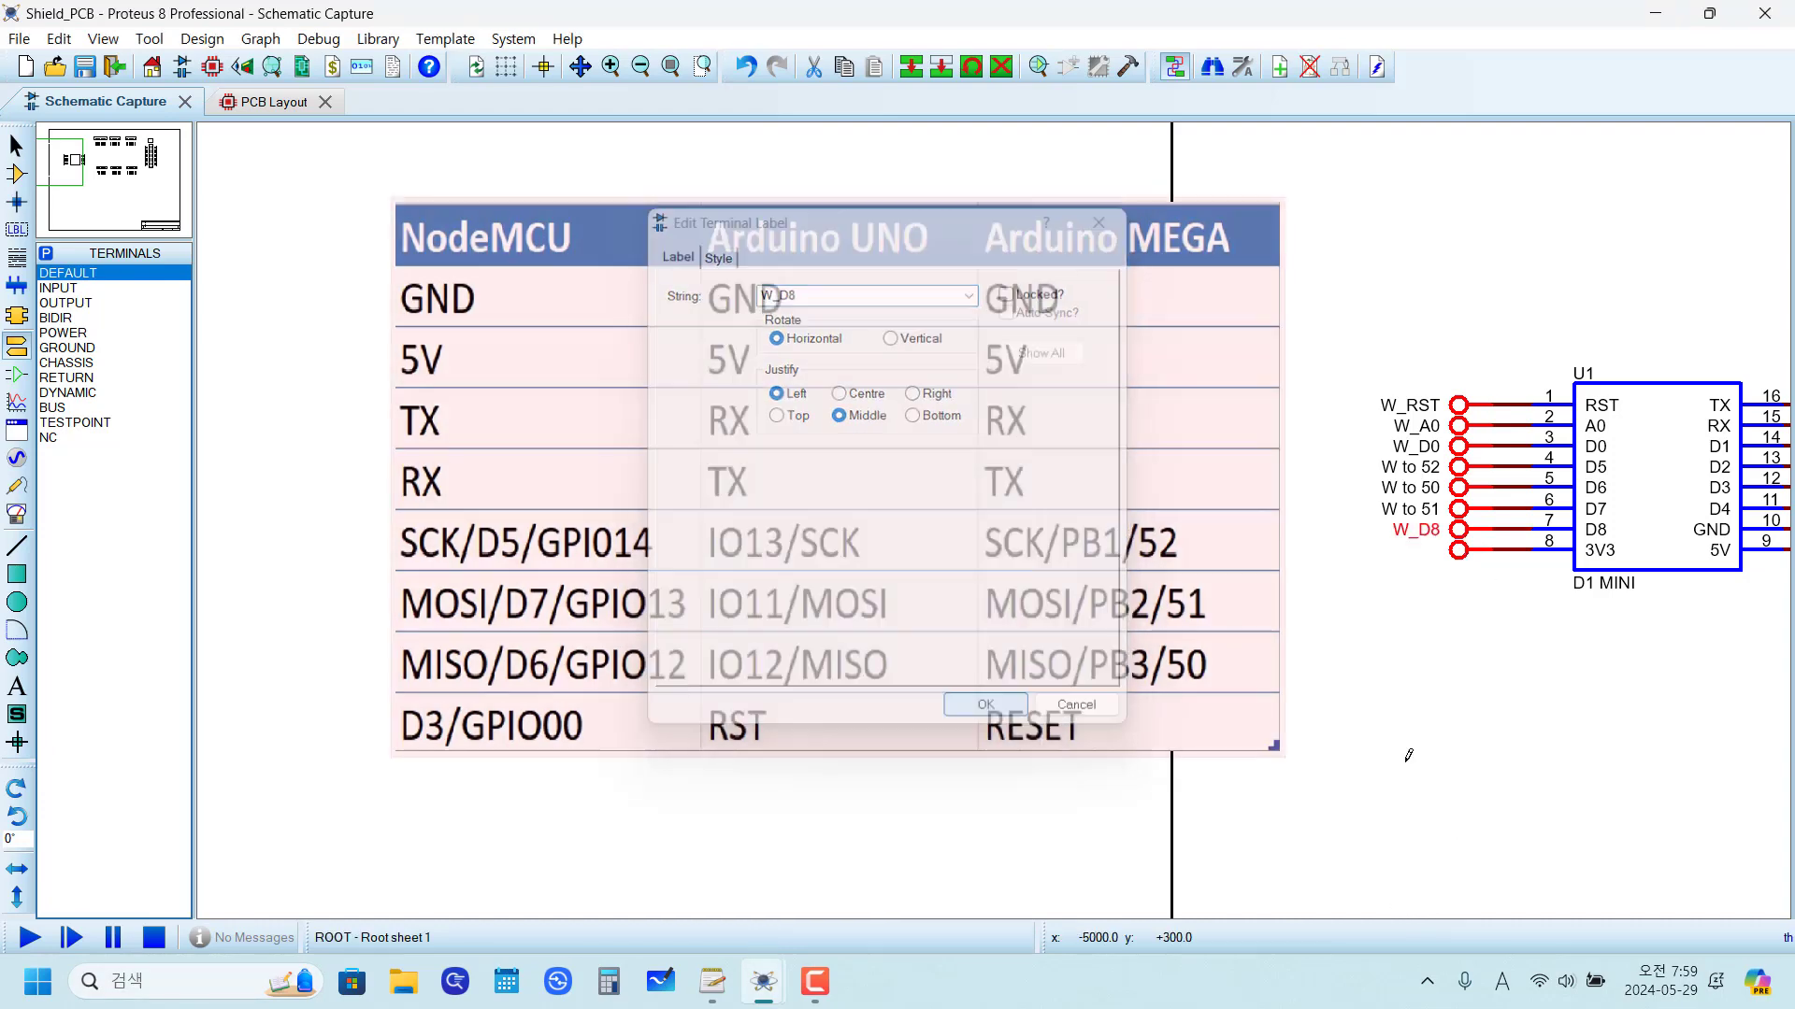
Step: Label the terminal on pin 8 (3V3) as 3V3
double_click(1459, 559)
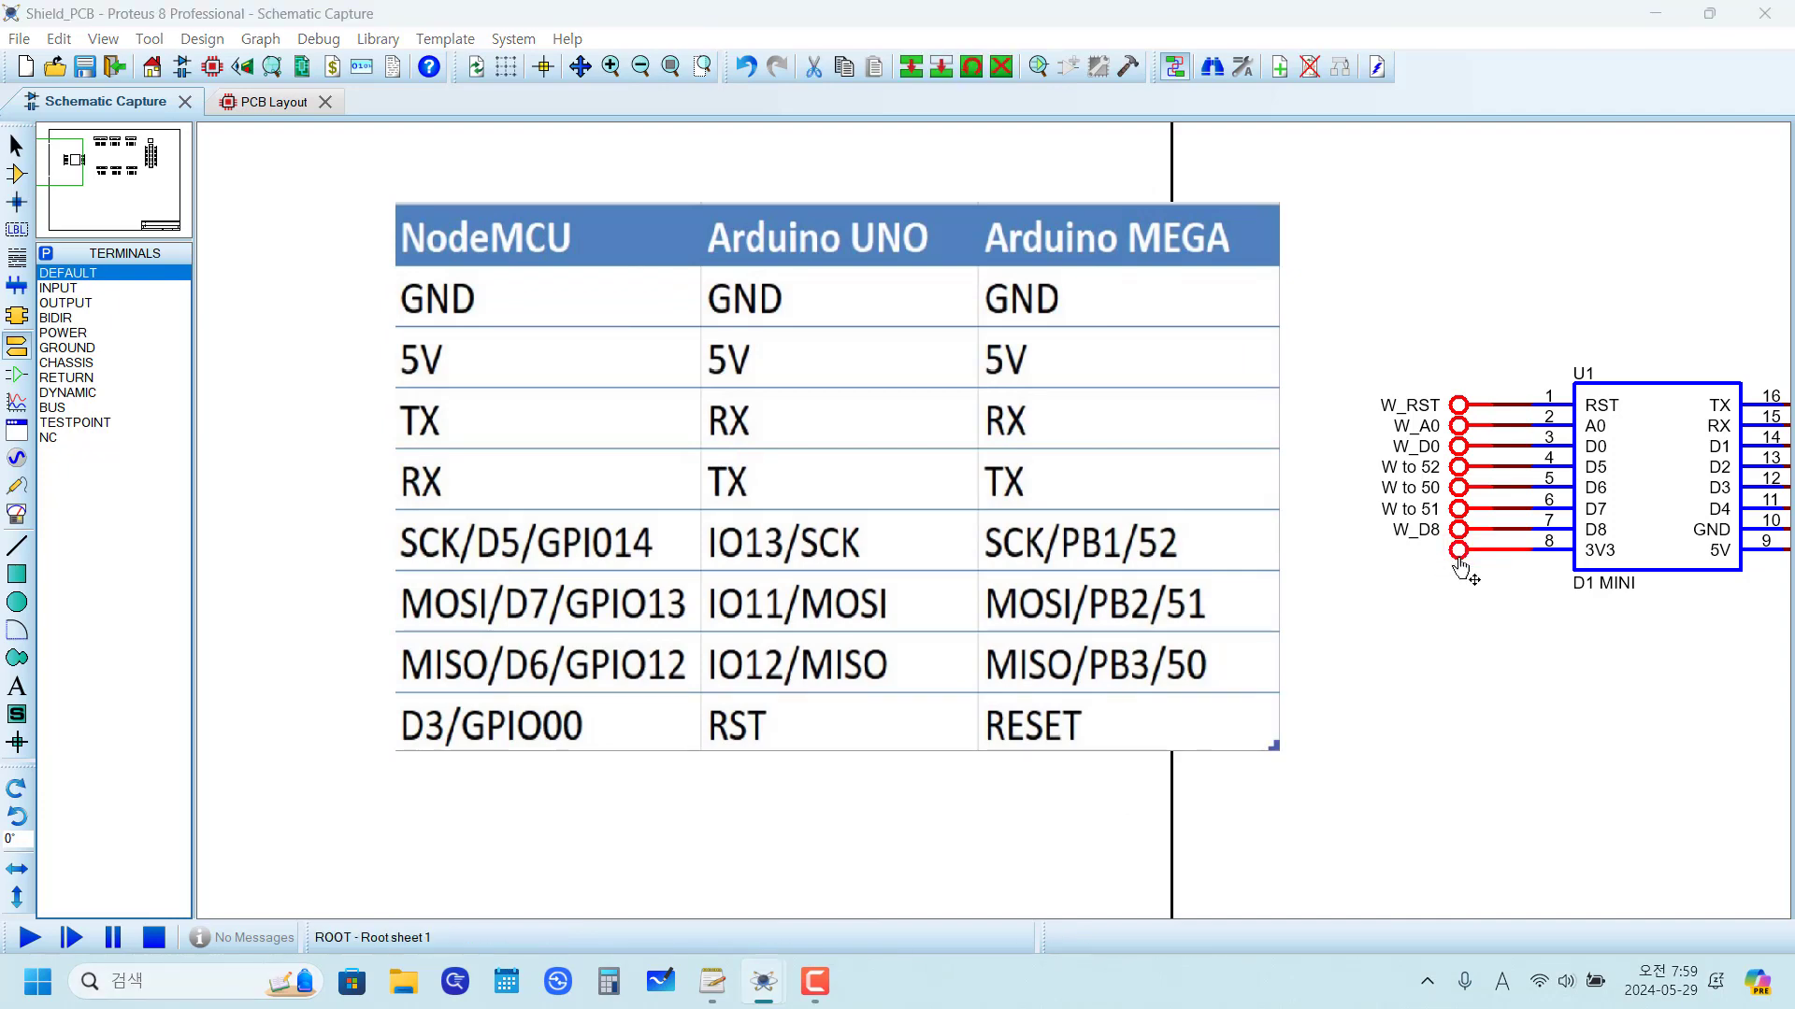
type("3V3")
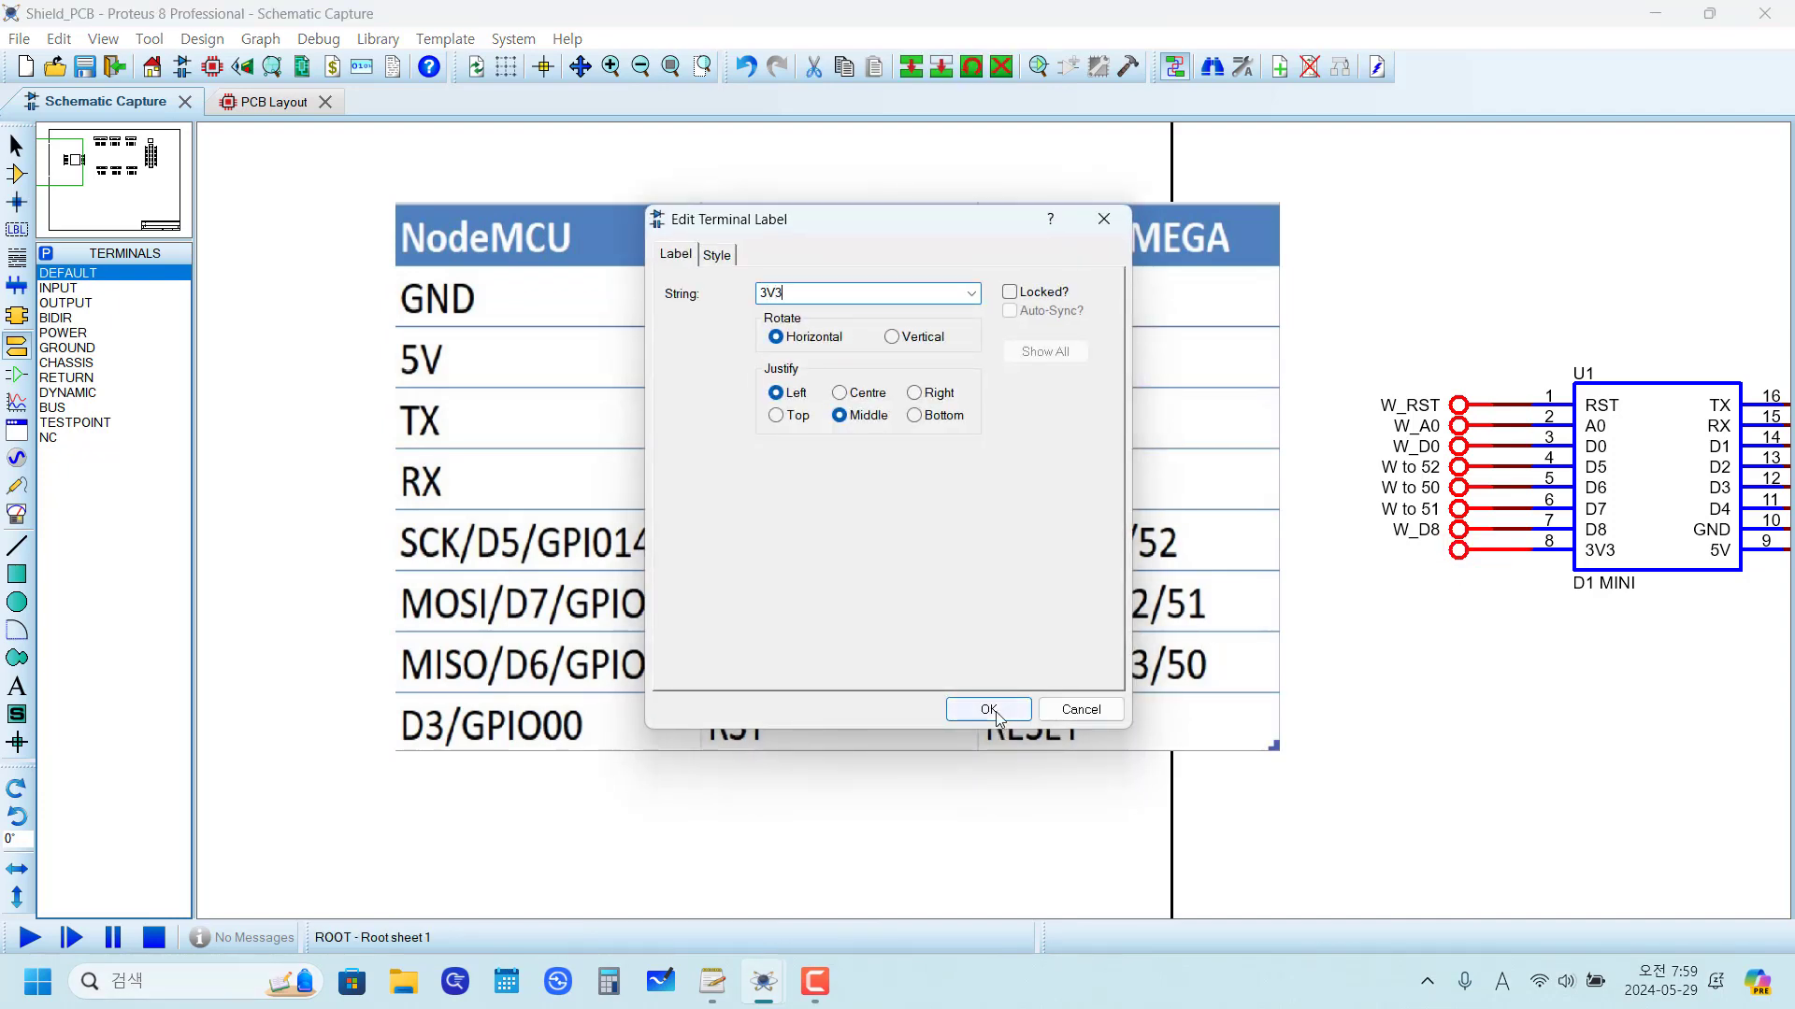
left_click(998, 716)
Step: Relabel the terminal on pin 8 as 3.3V
left_click(1420, 723)
scroll(1421, 724, "down", 3)
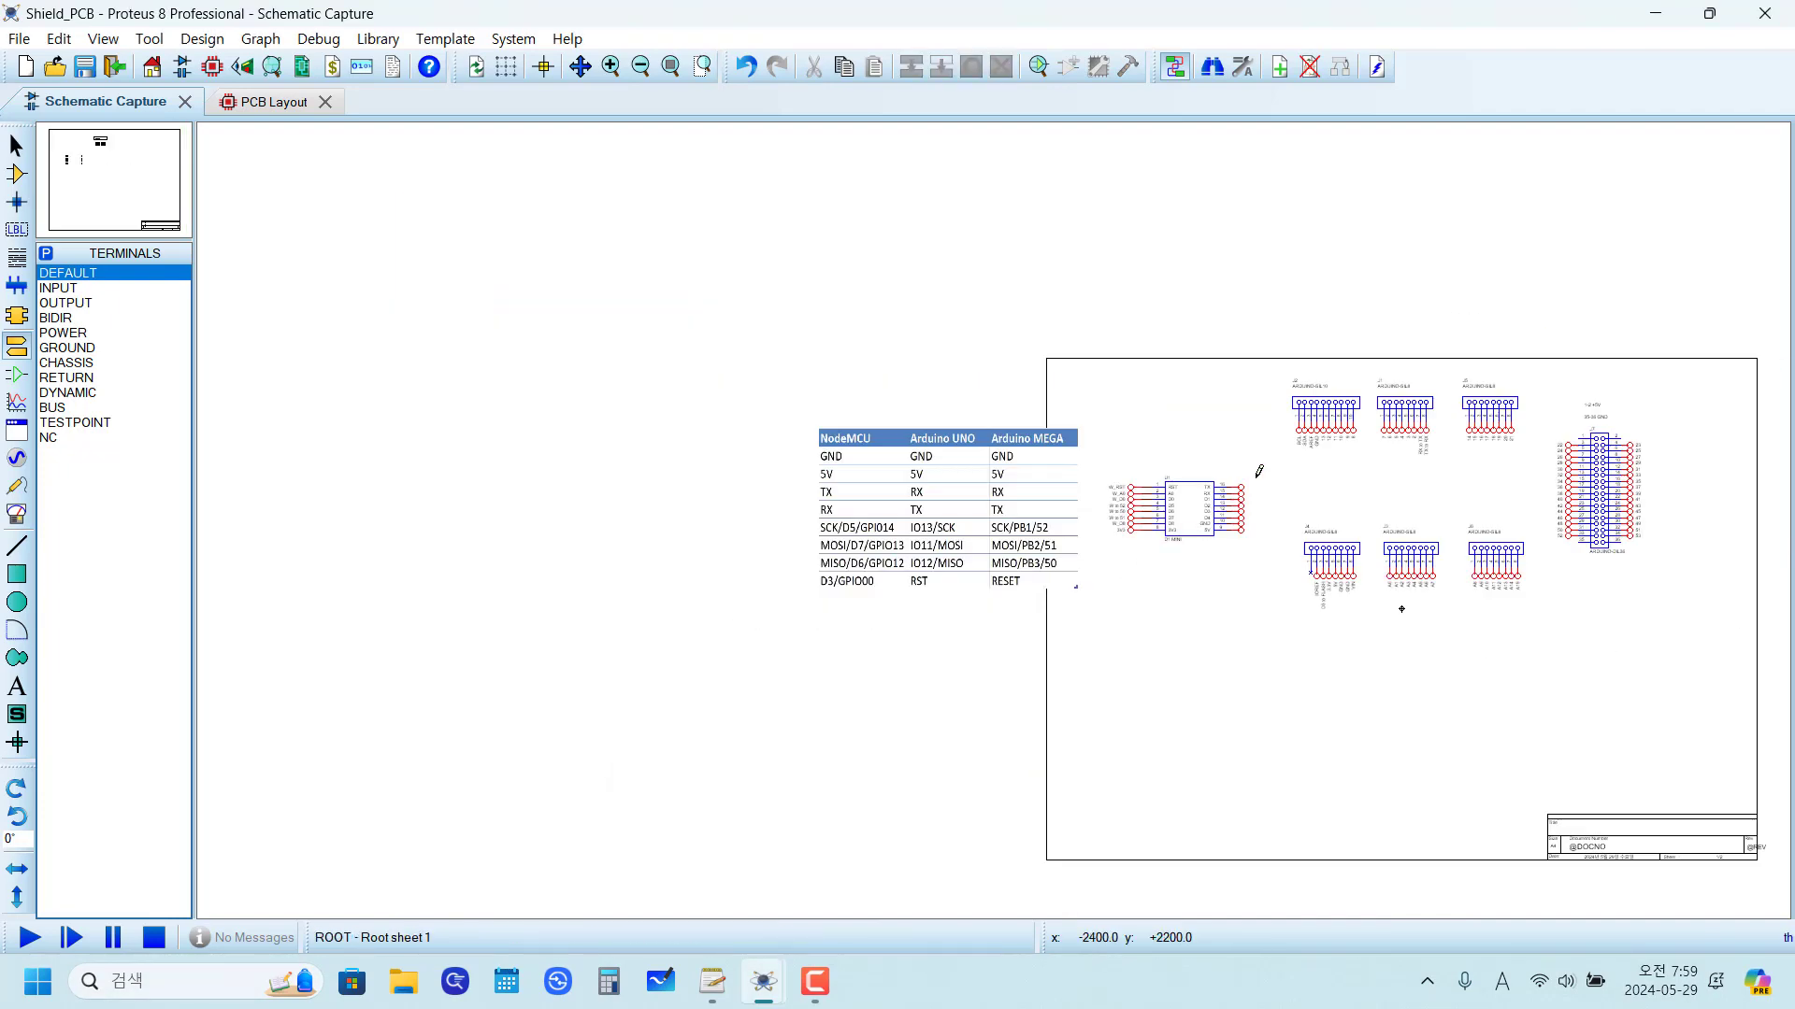
scroll(1258, 472, "up", 2)
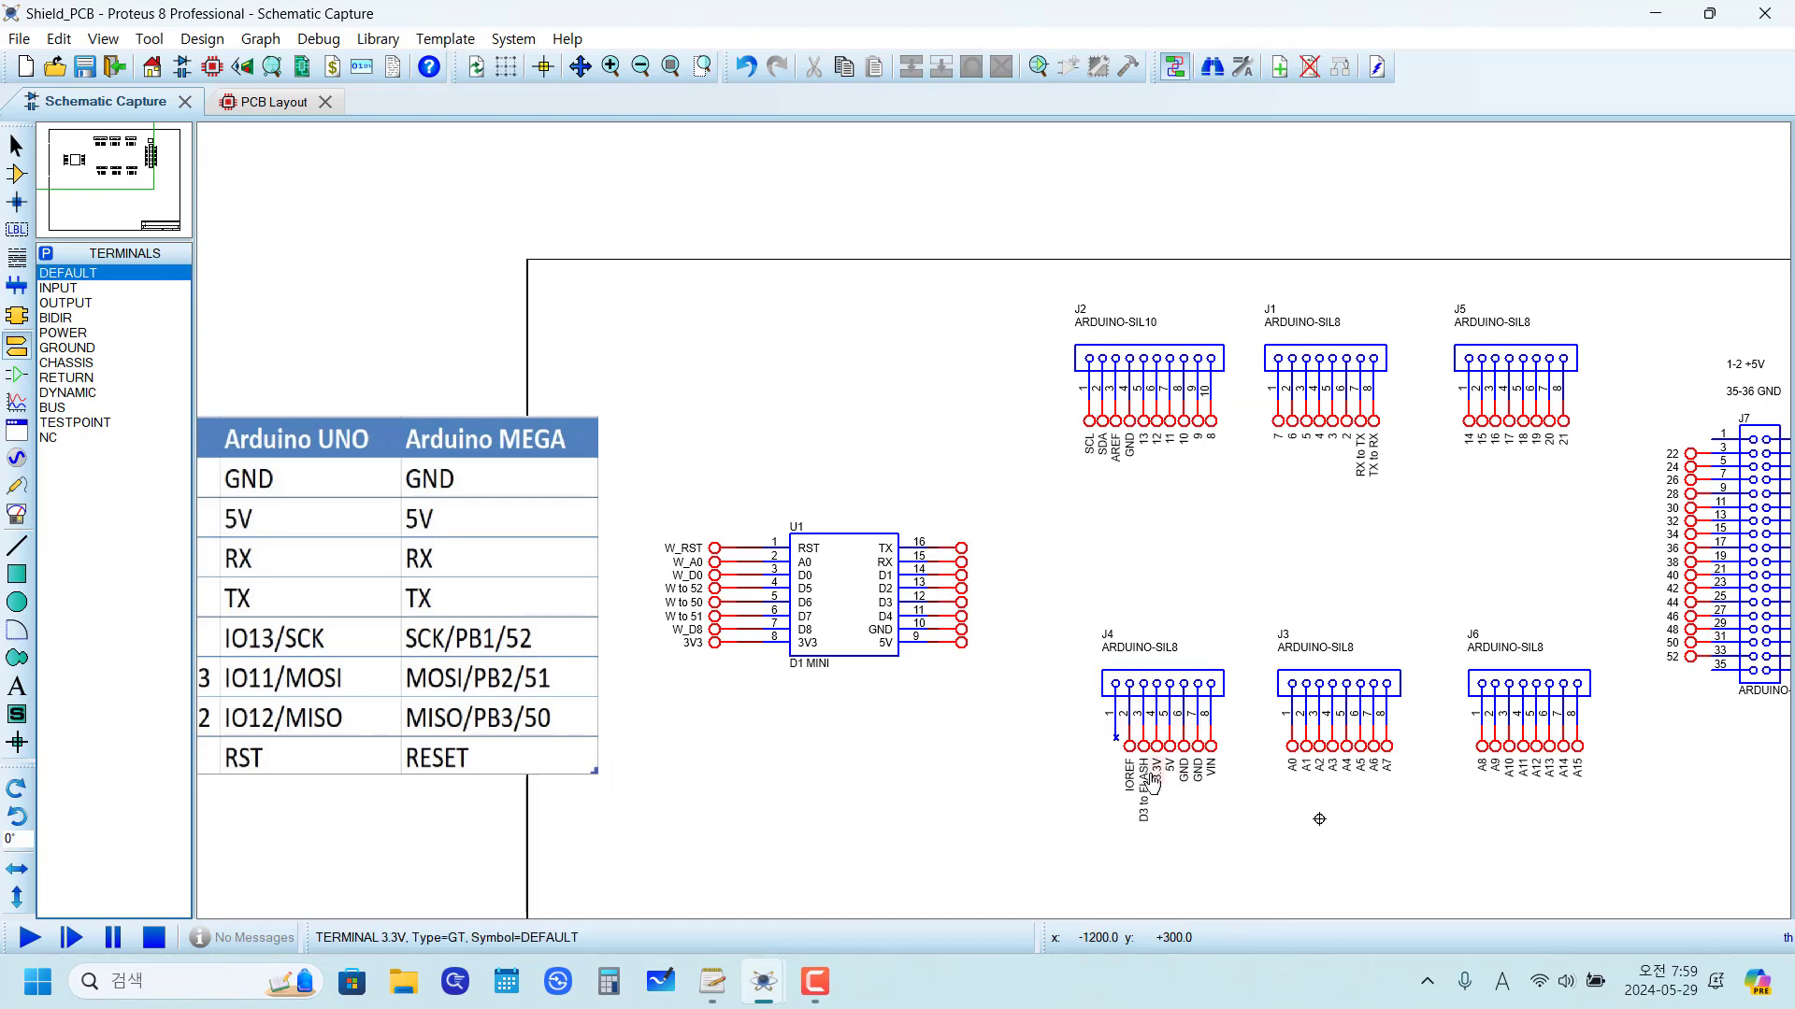
scroll(1218, 857, "up", 3)
scroll(1038, 520, "down", 3)
scroll(576, 417, "up", 3)
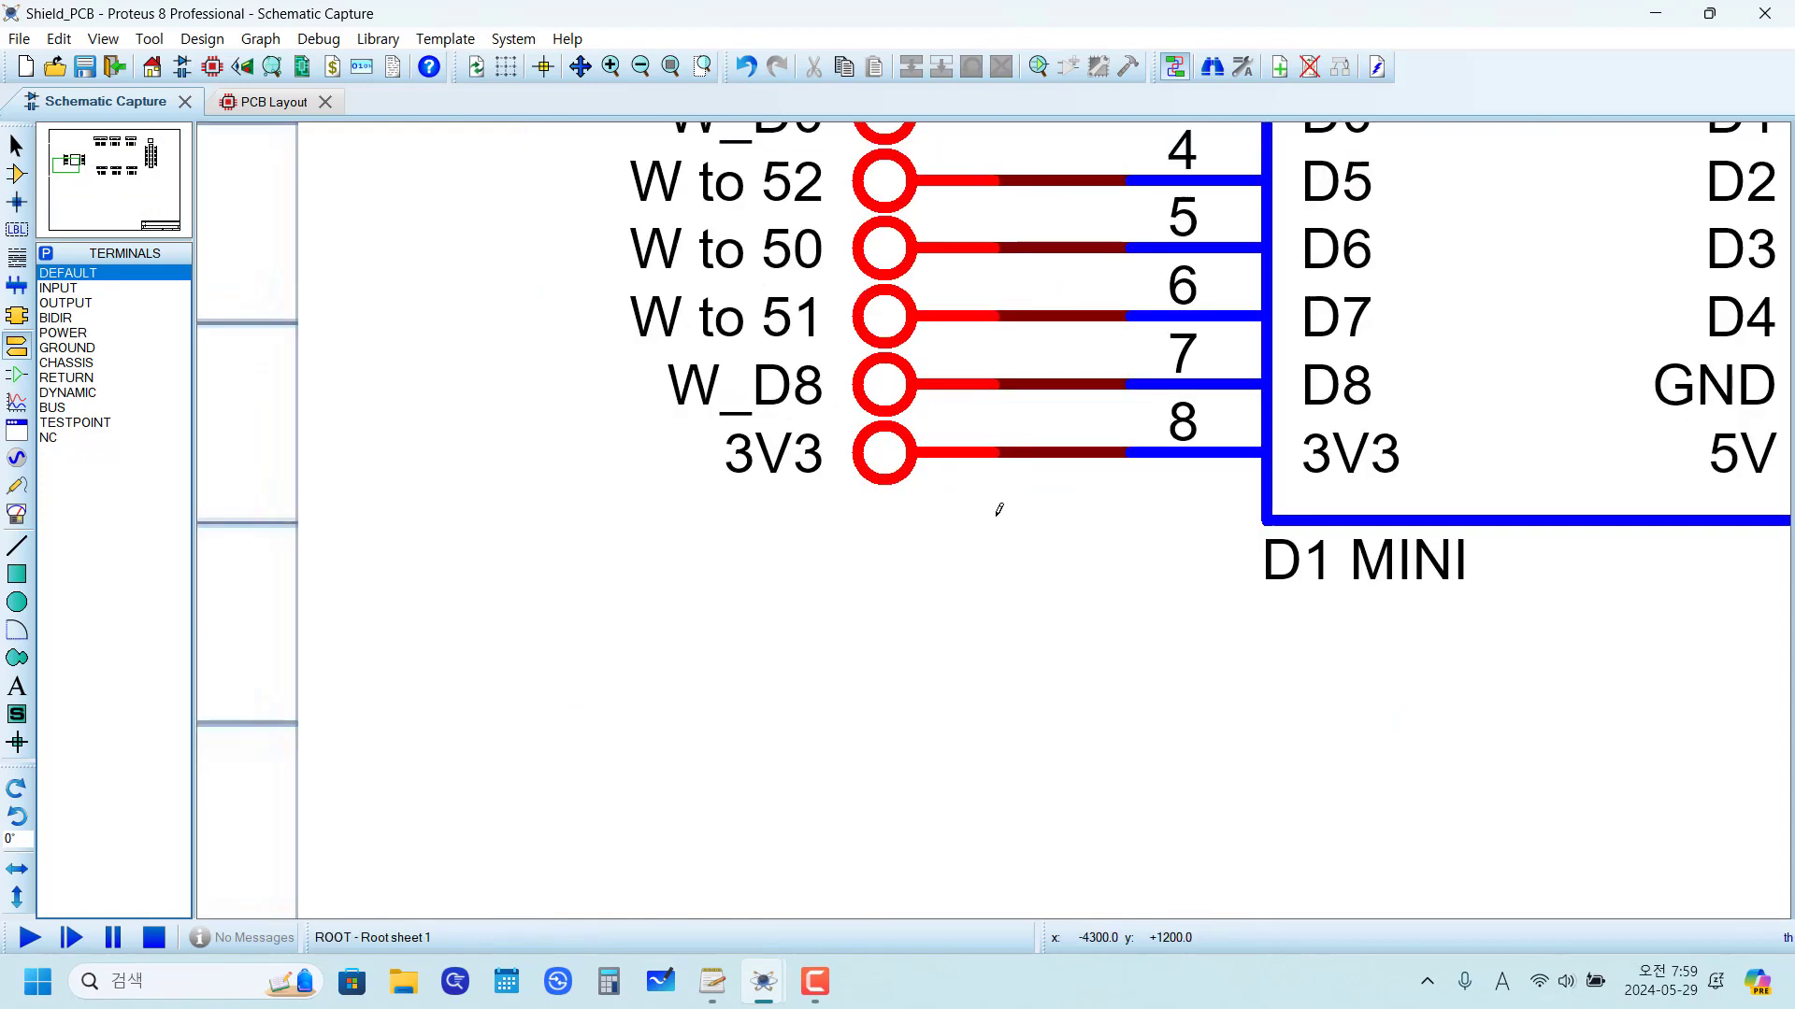
double_click(885, 460)
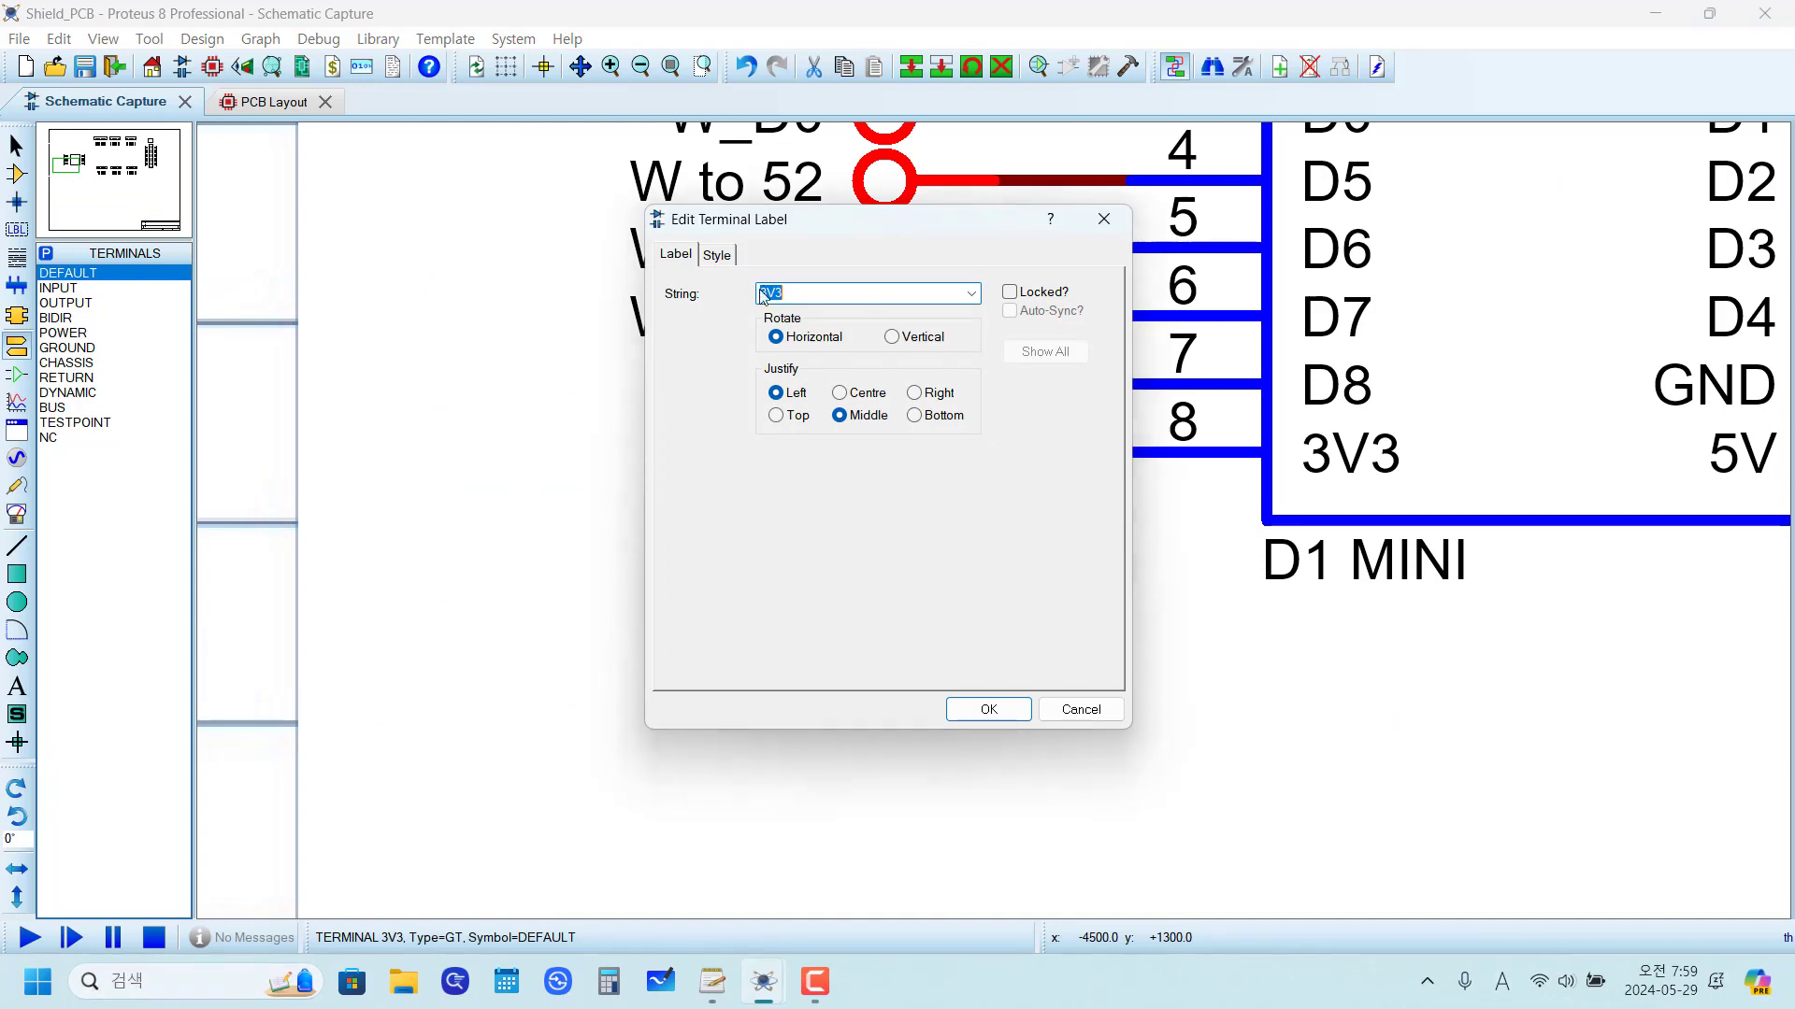
left_click(775, 293)
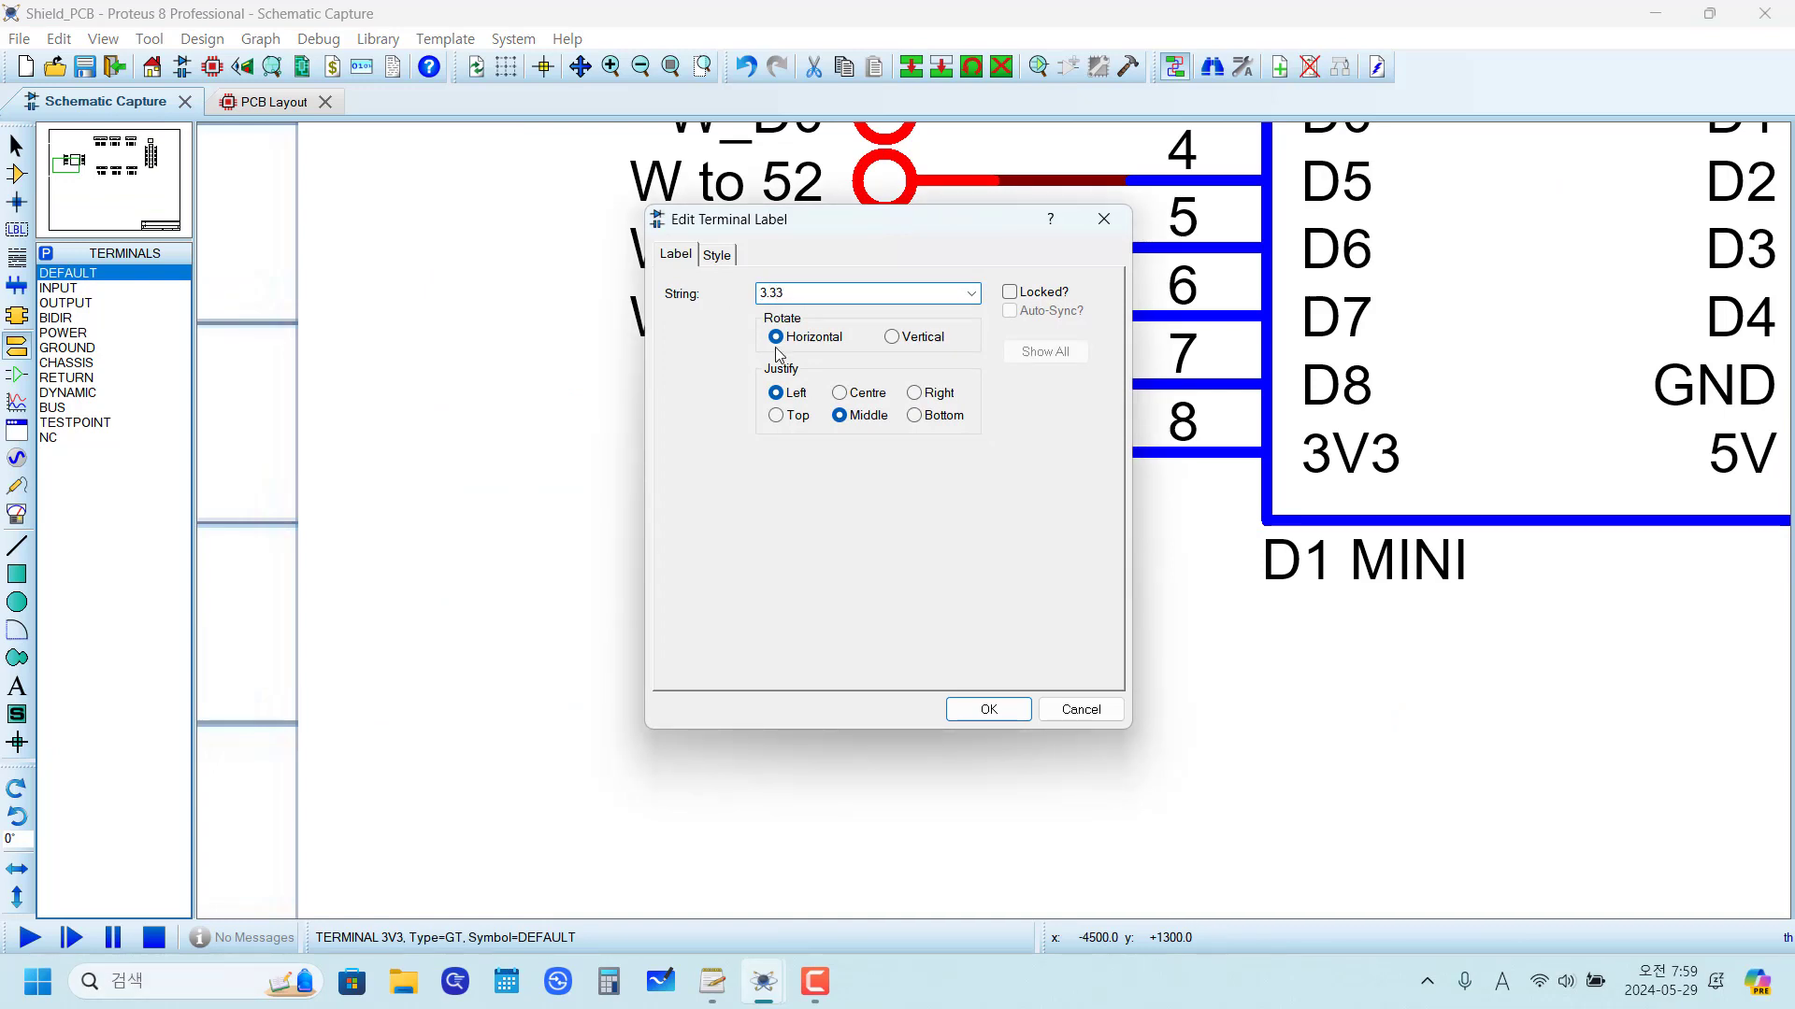
type(".3")
key("Delete")
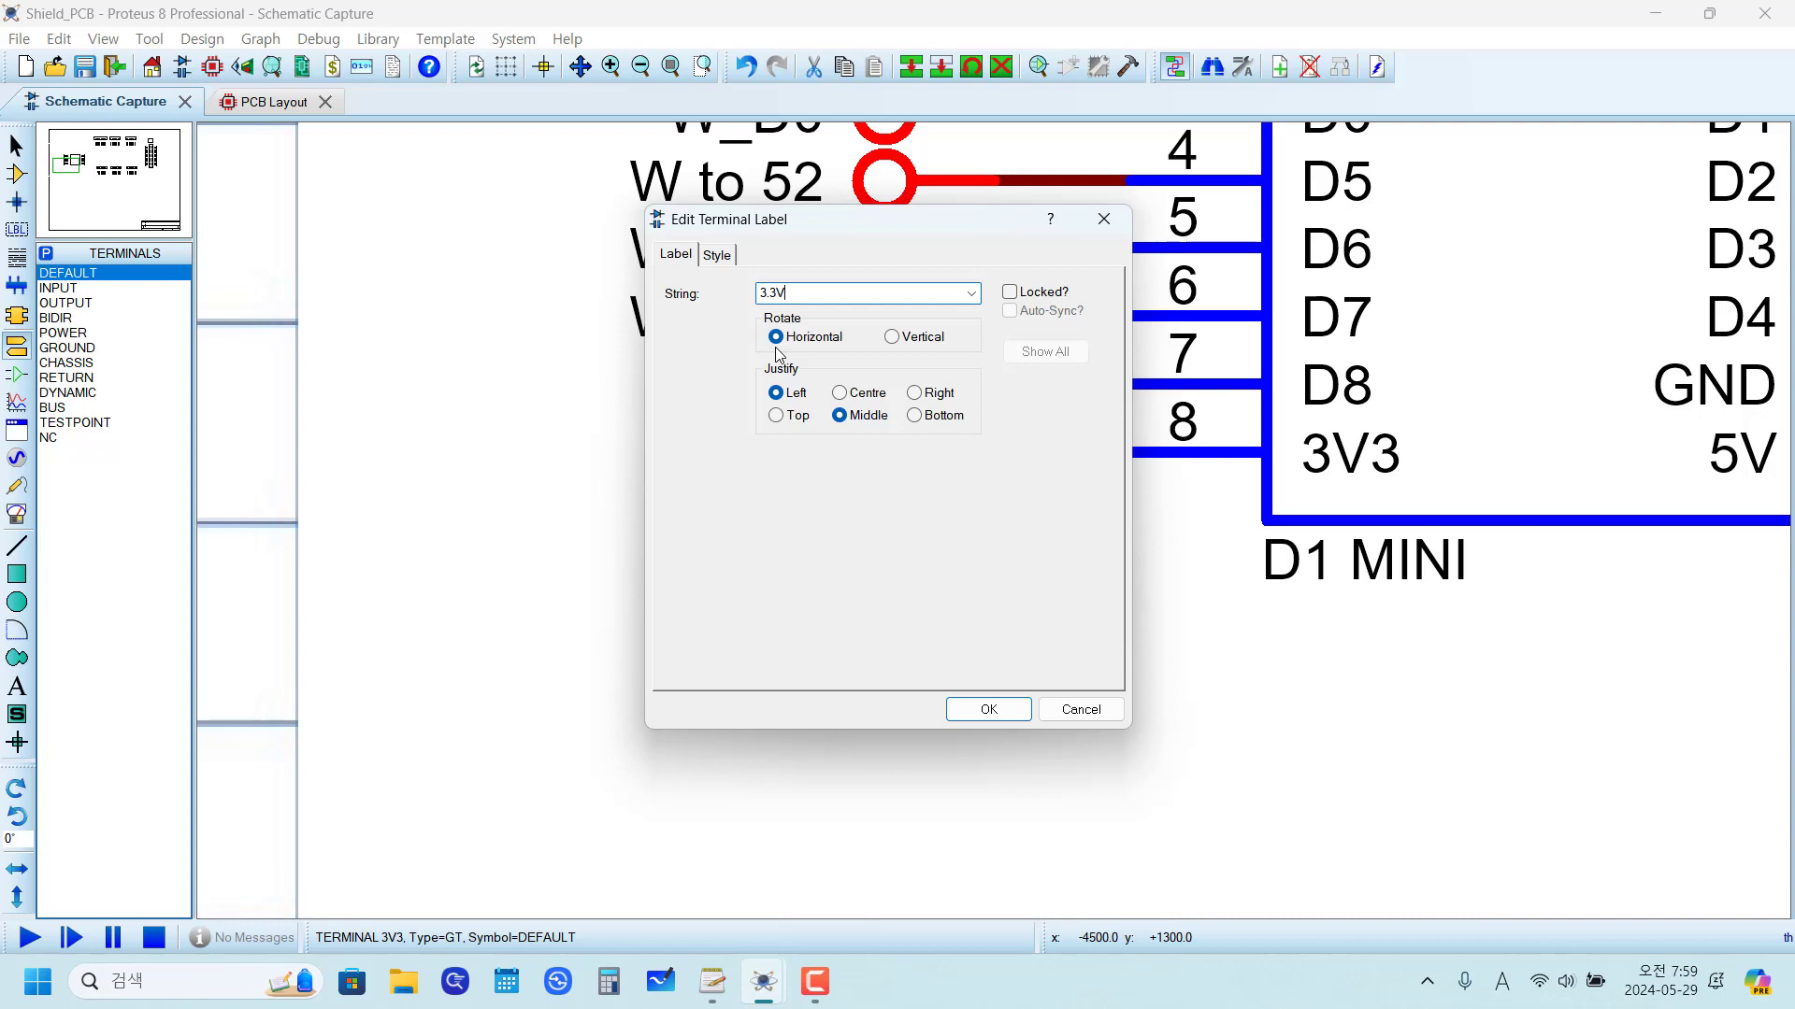
left_click(1009, 709)
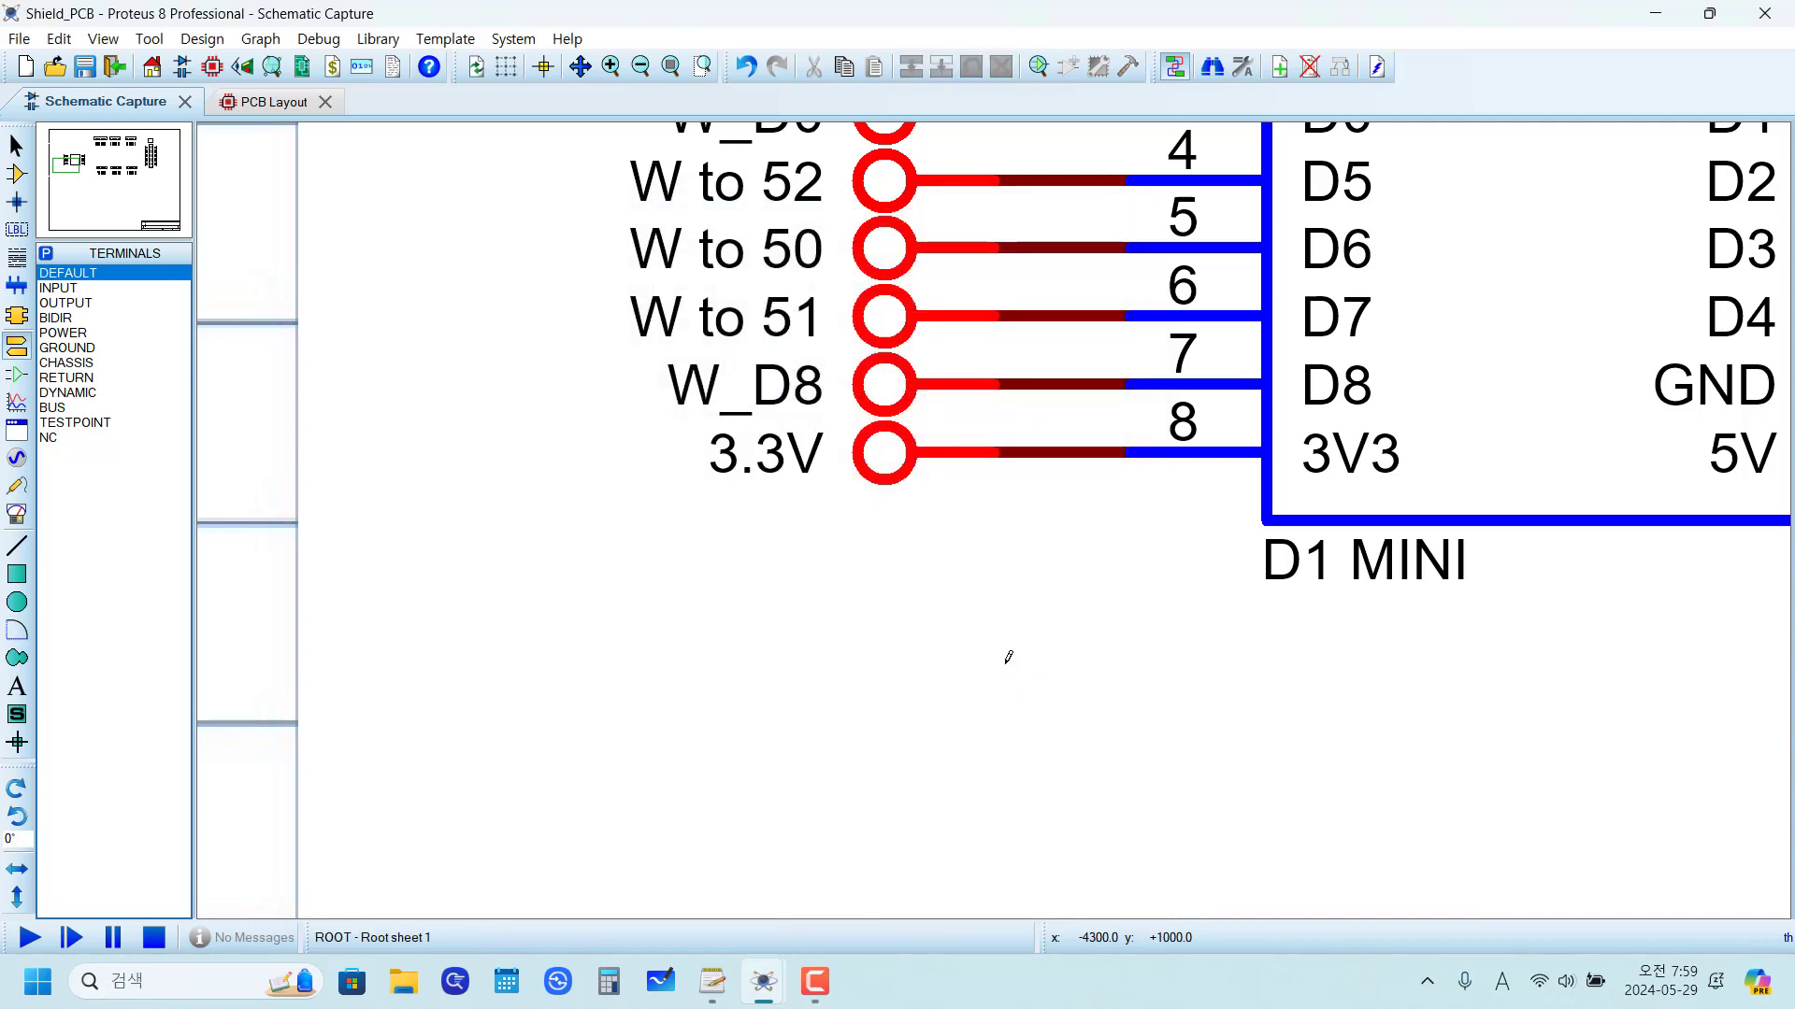
Step: Label the terminal on pin 16 (TX) as "TX to RX", reusing the label from the J1 header terminal
scroll(997, 541, "down", 3)
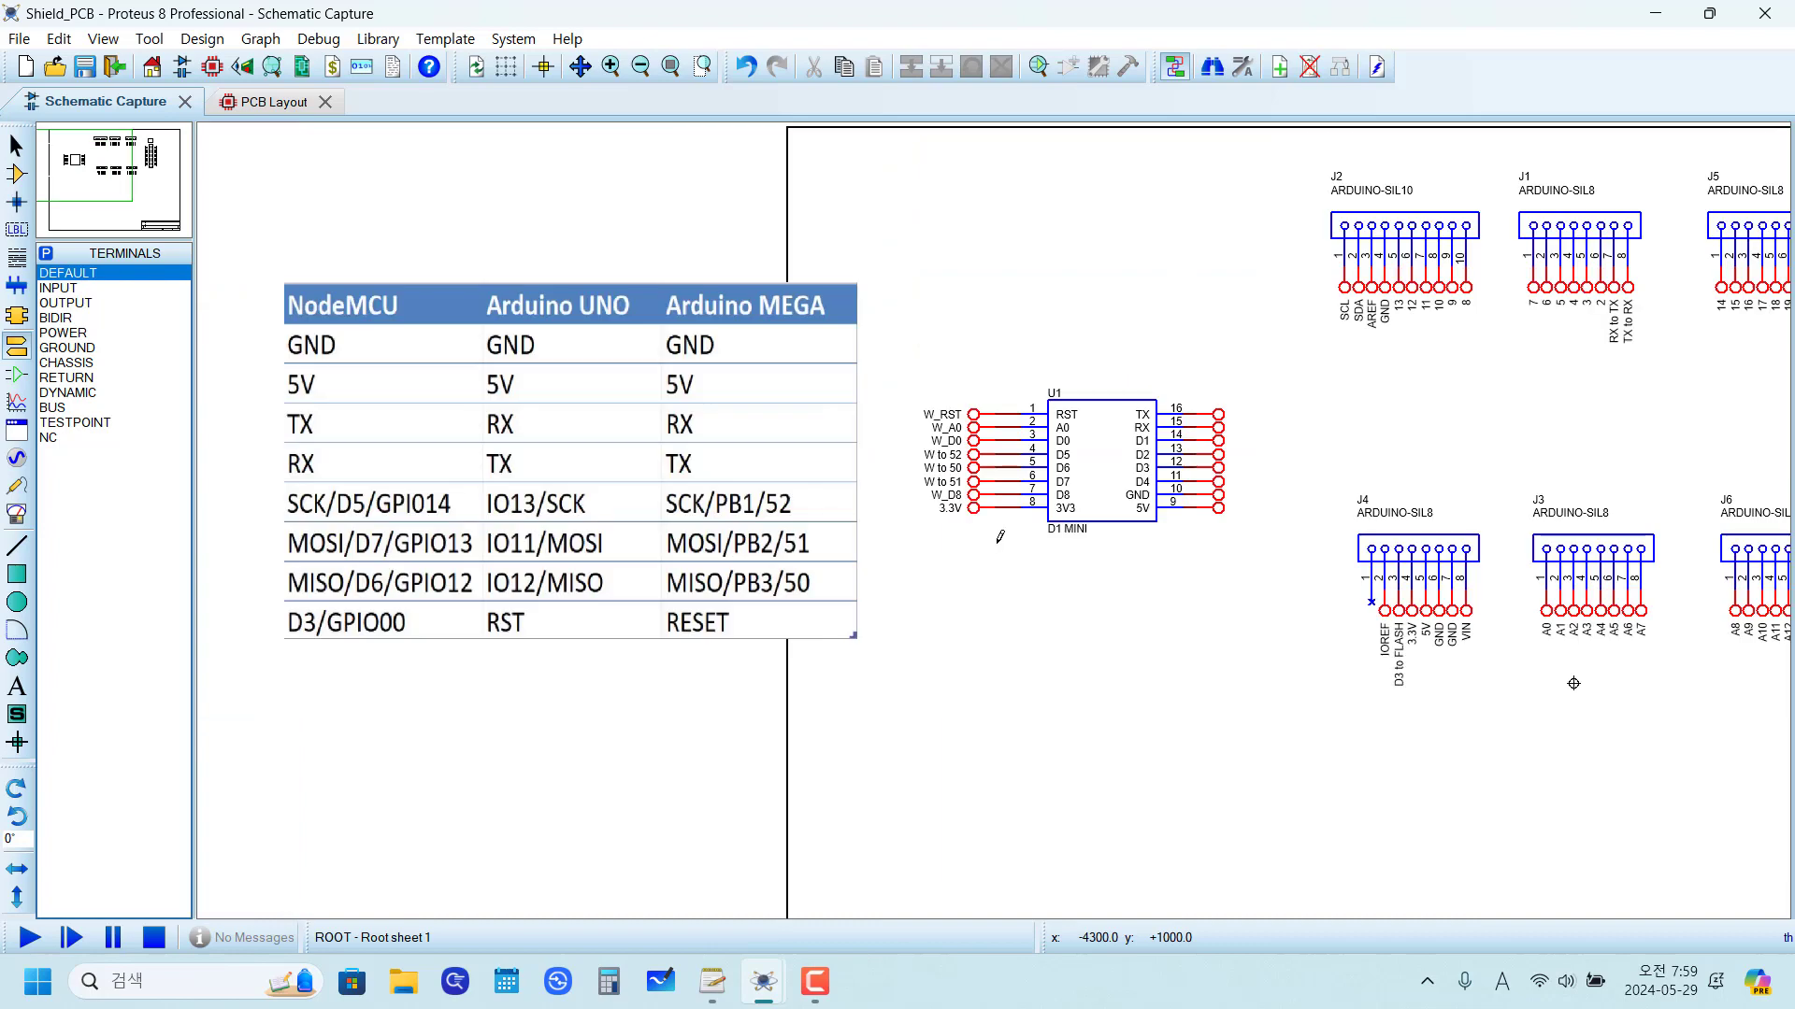
scroll(1238, 495, "up", 1)
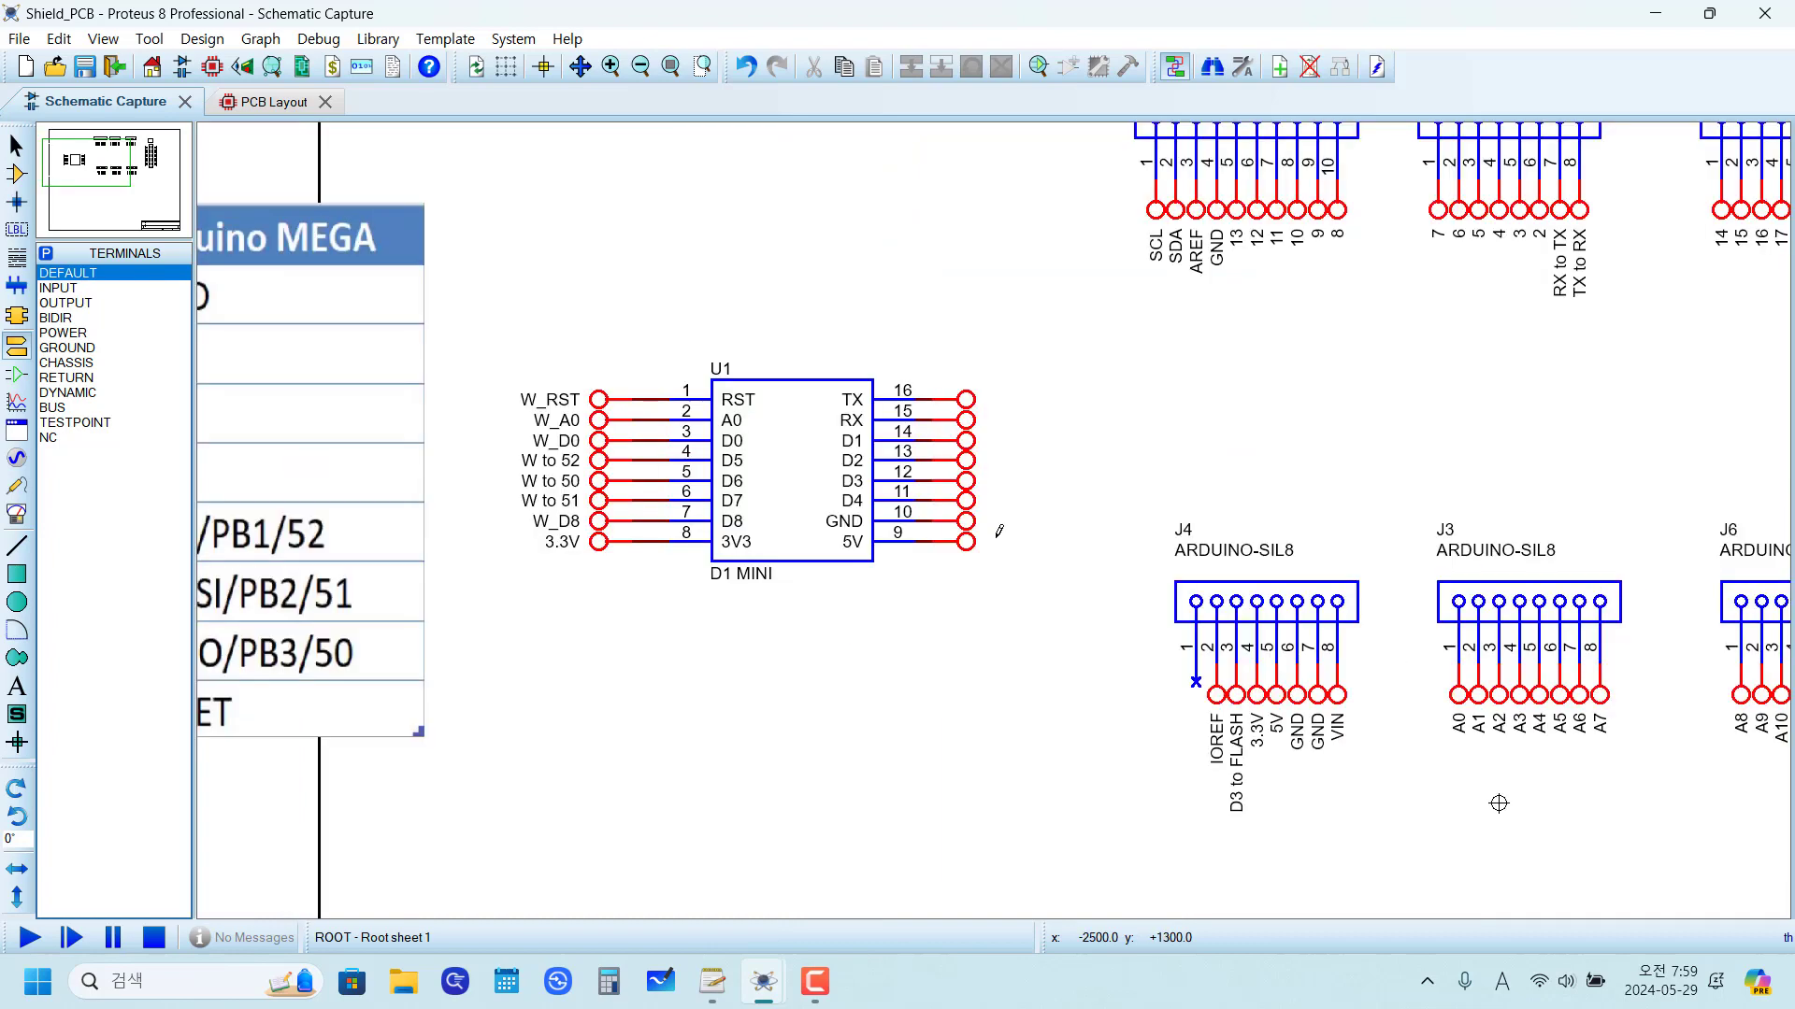
scroll(997, 534, "down", 1)
middle_click(884, 614)
left_click(1193, 621)
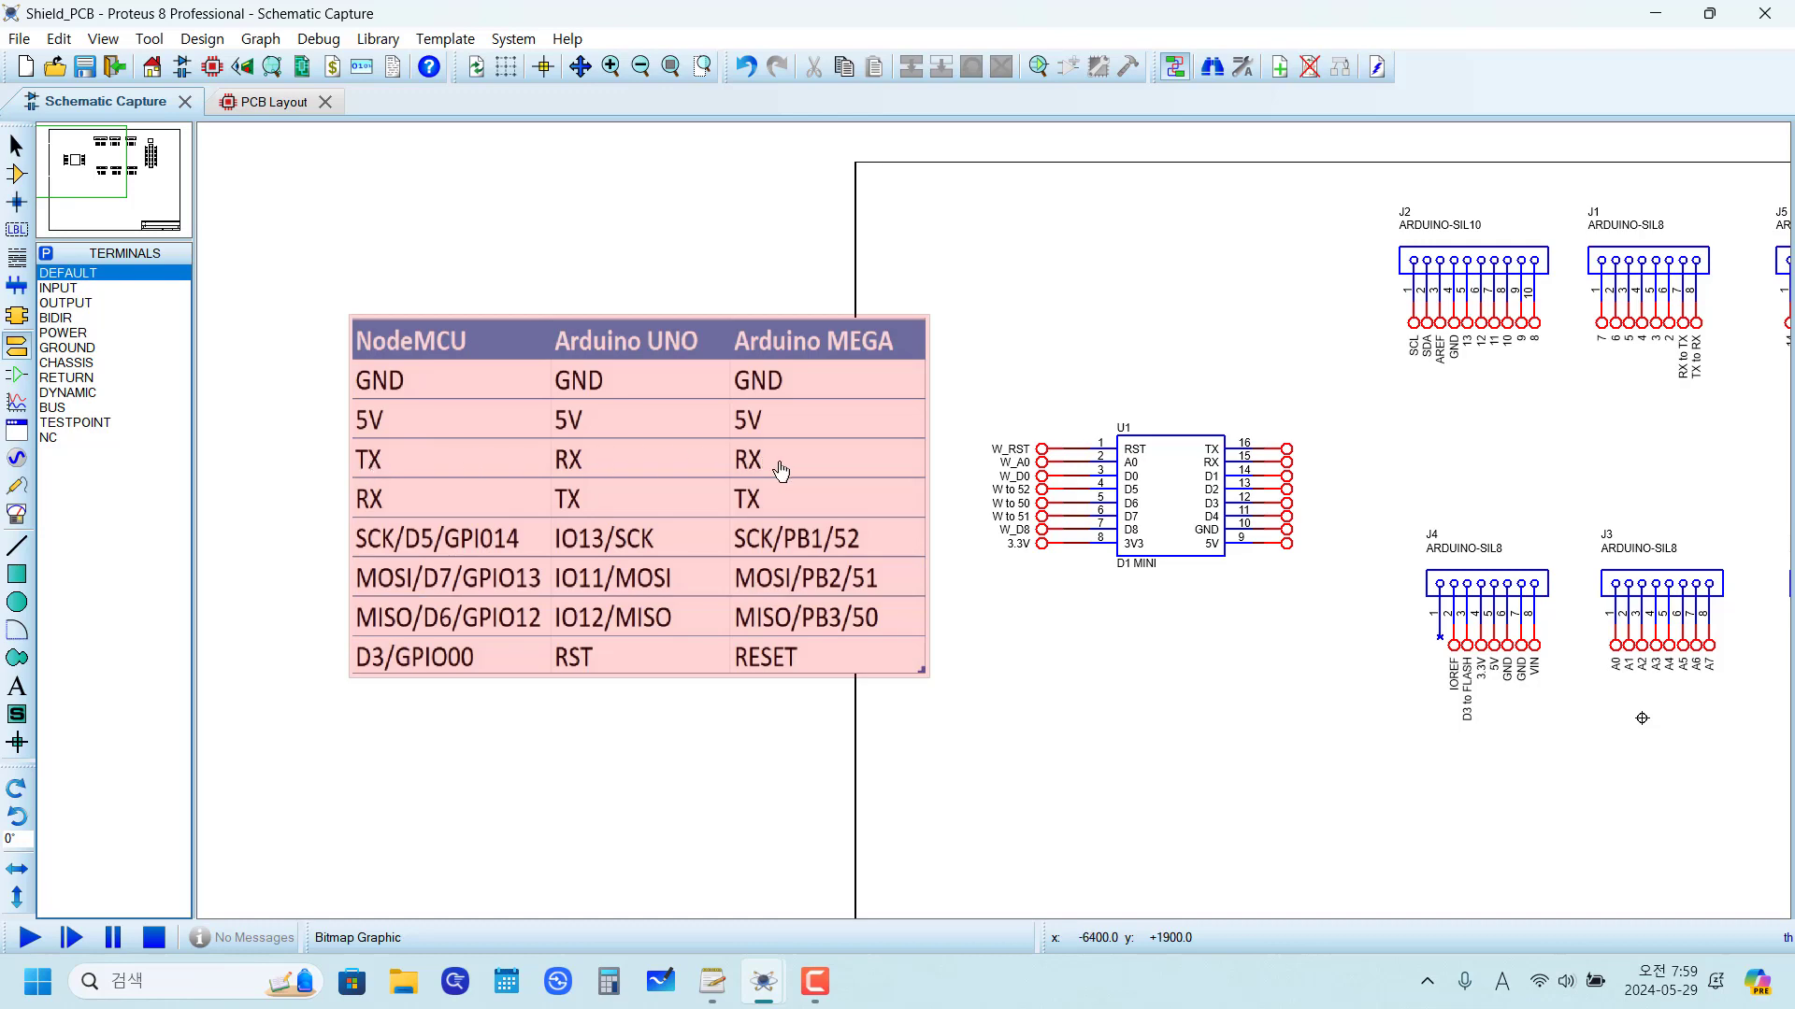
scroll(1459, 485, "down", 1)
scroll(1304, 493, "up", 2)
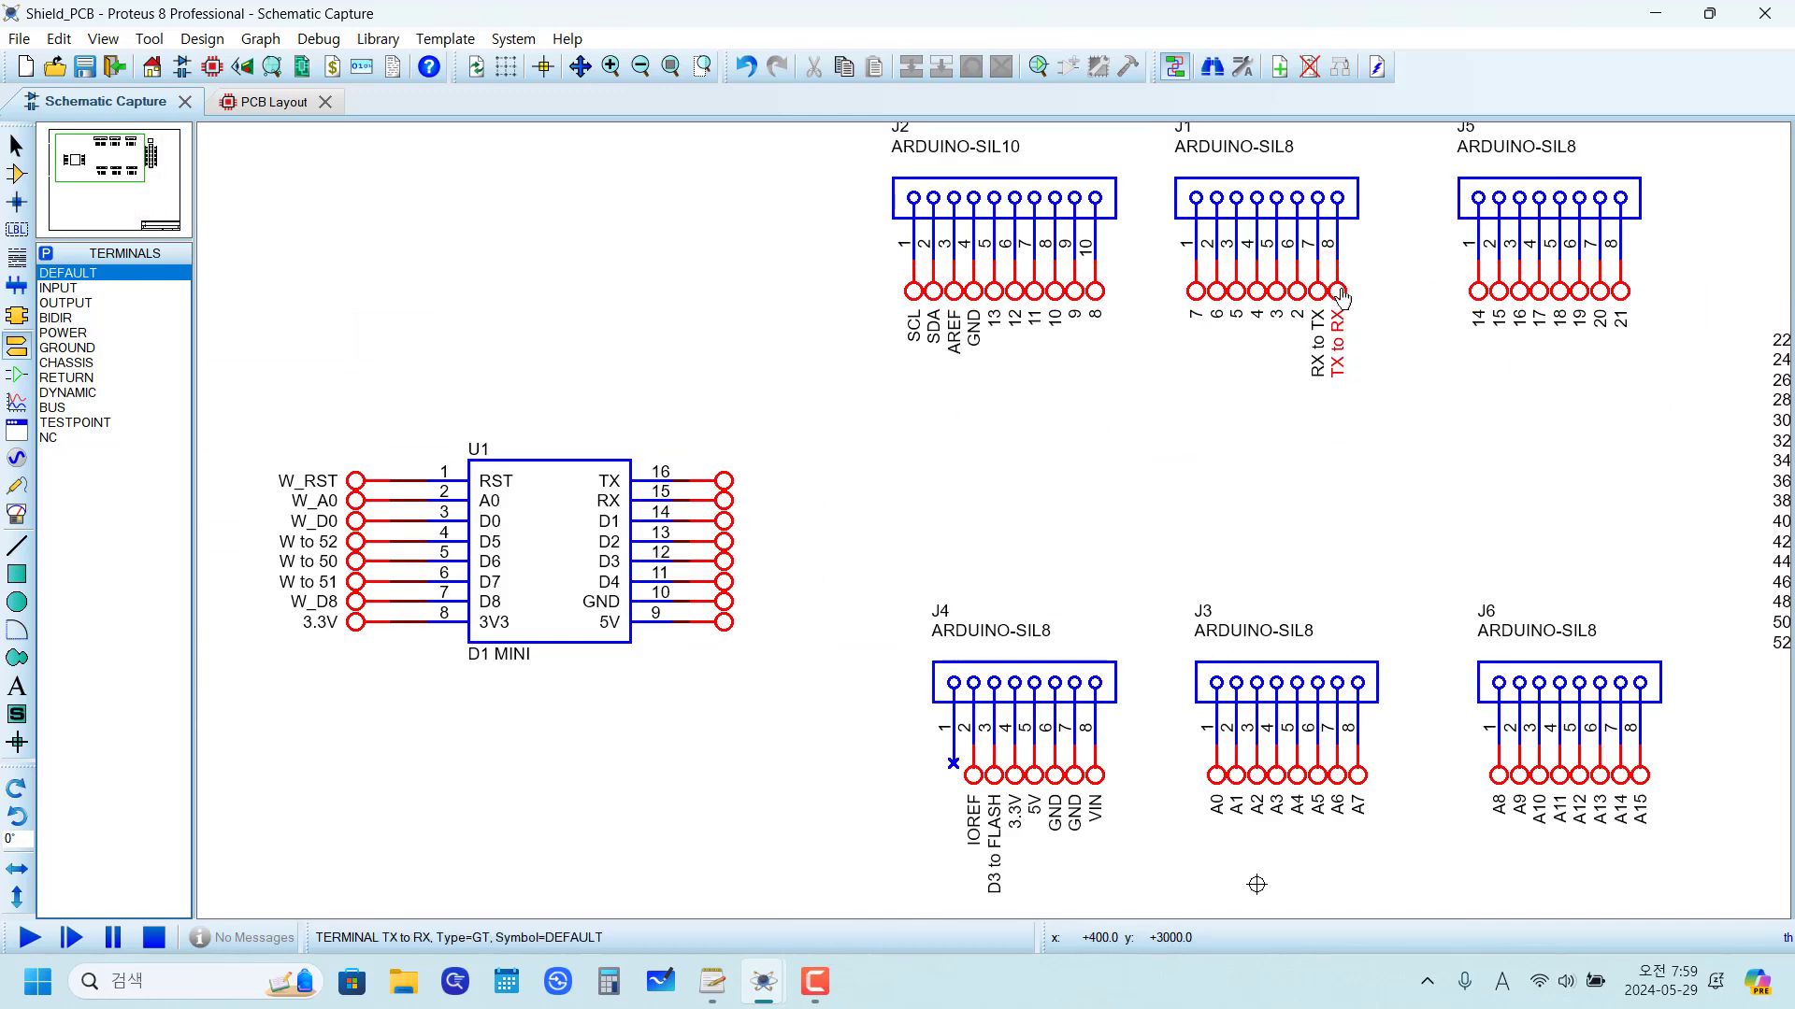
double_click(1337, 344)
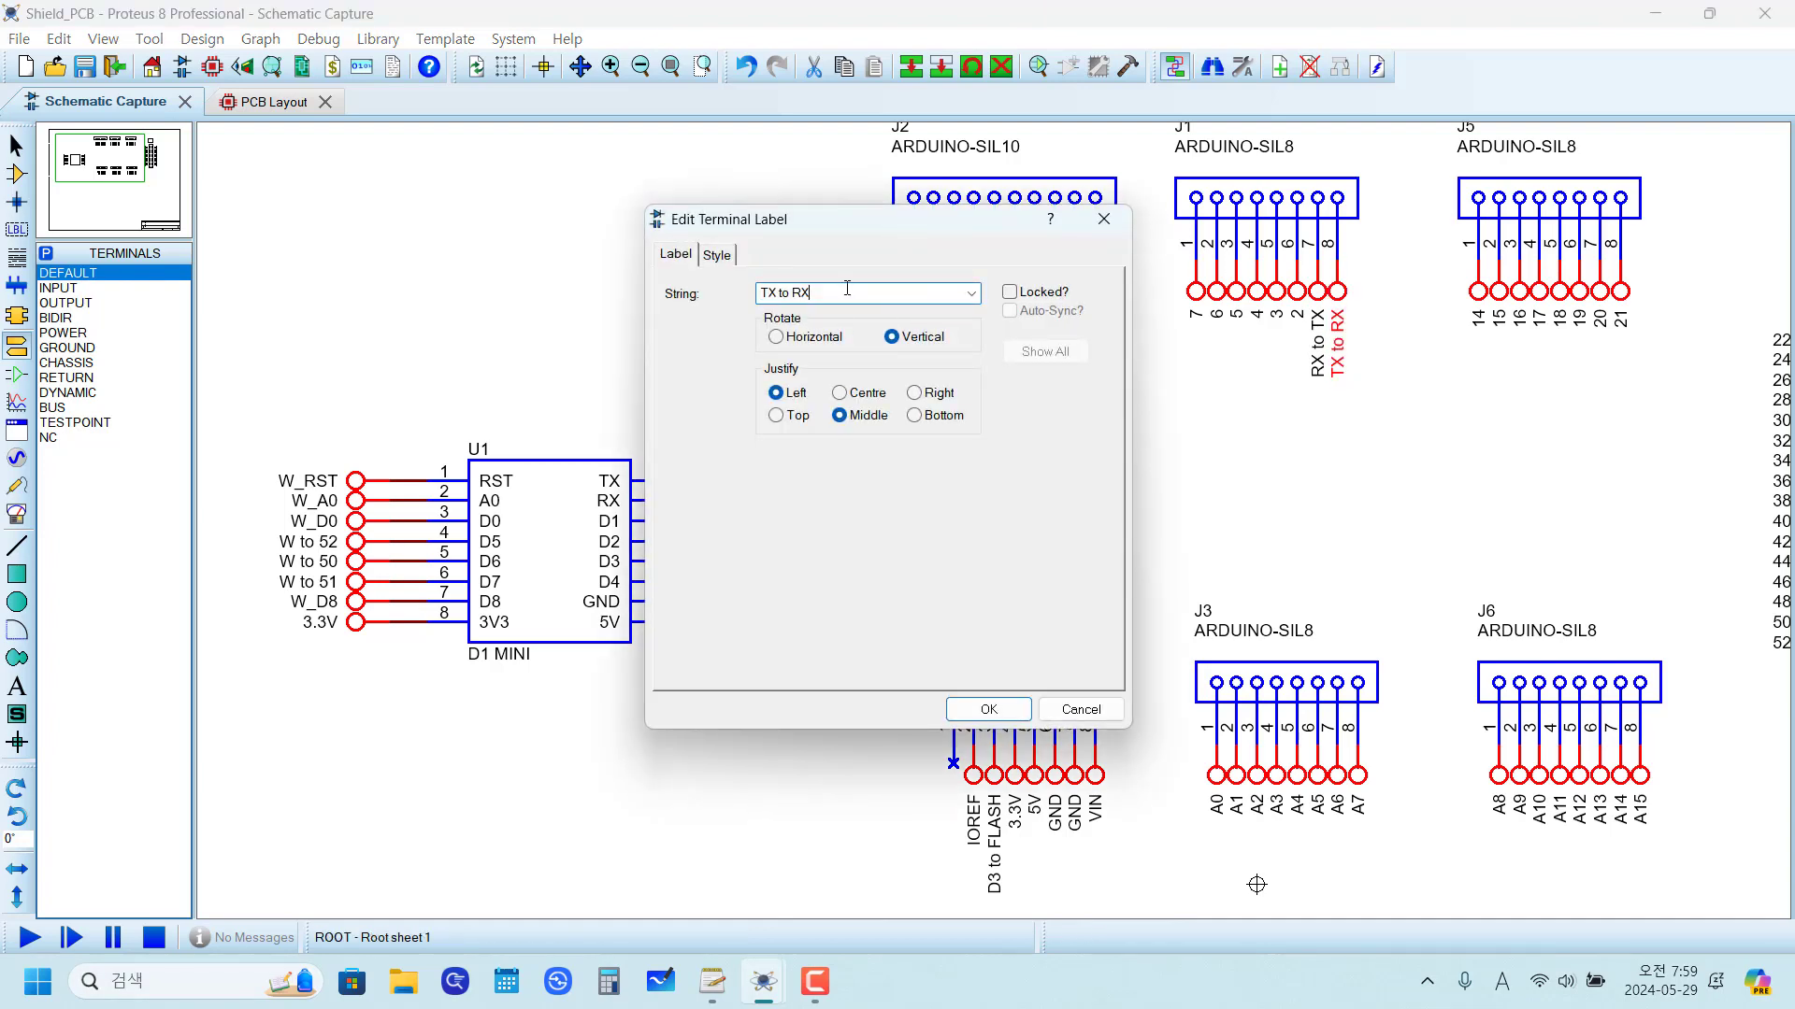
left_click(982, 709)
double_click(729, 485)
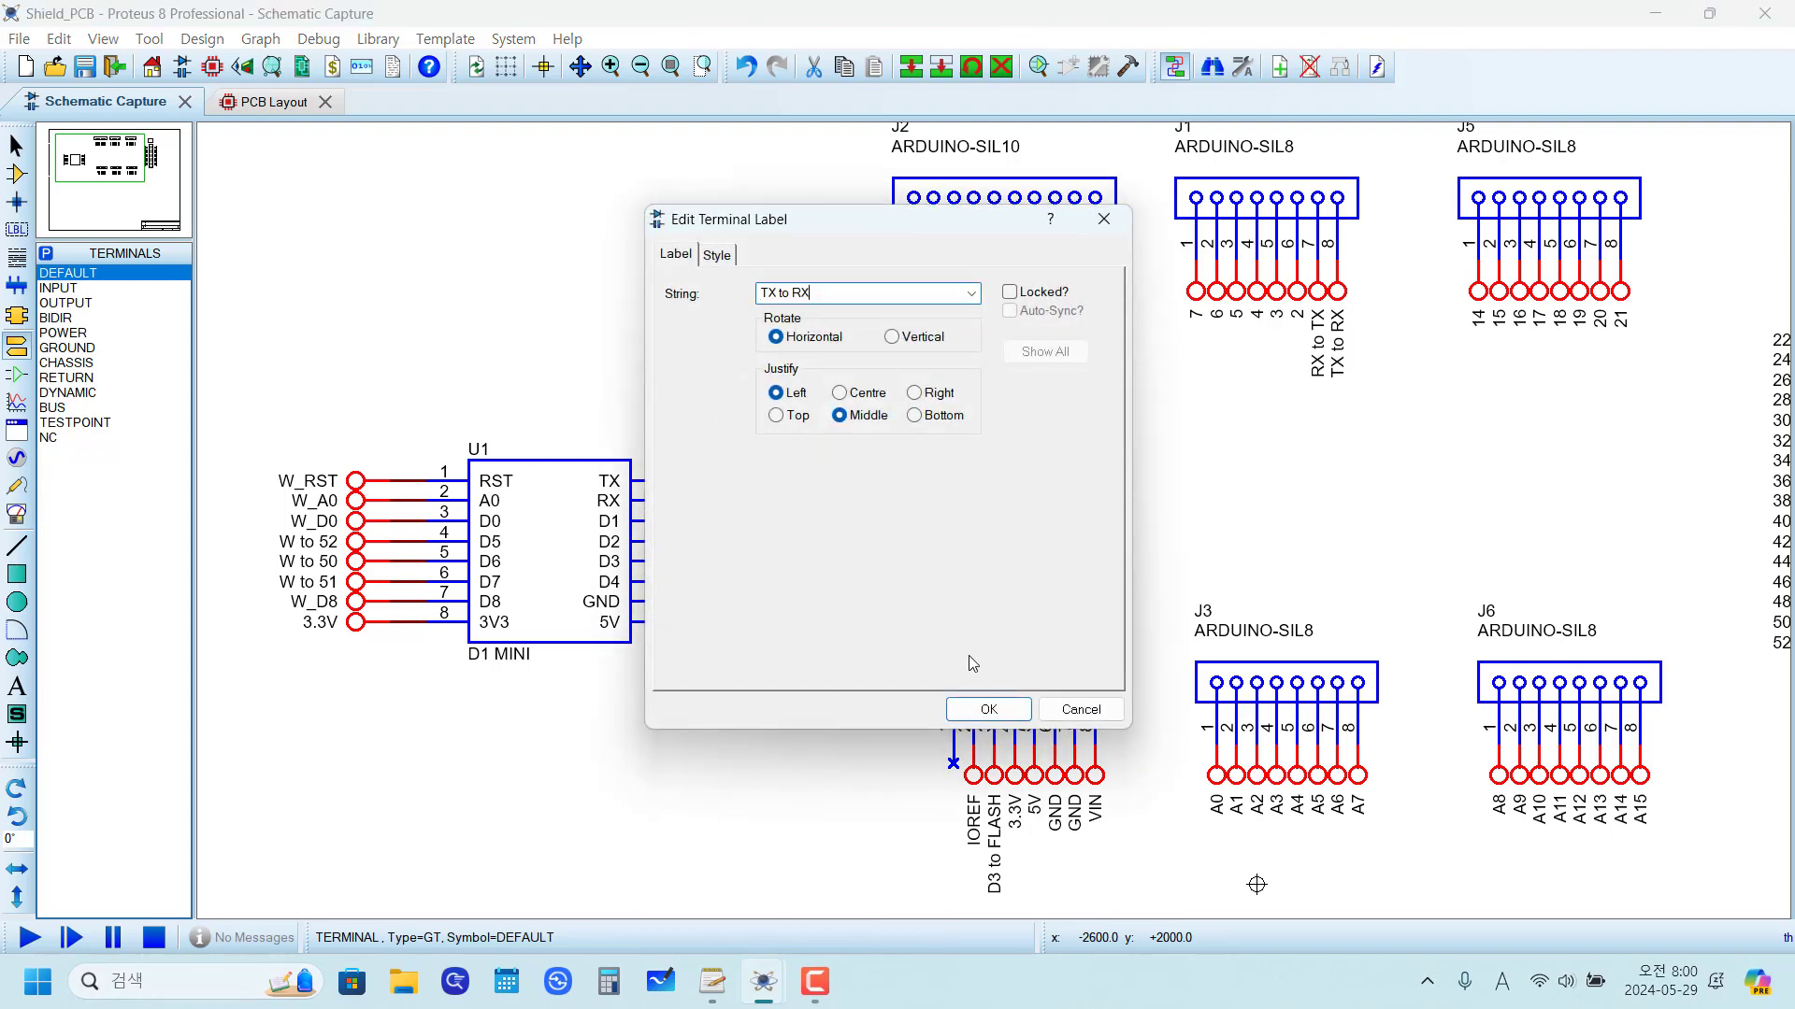
left_click(981, 709)
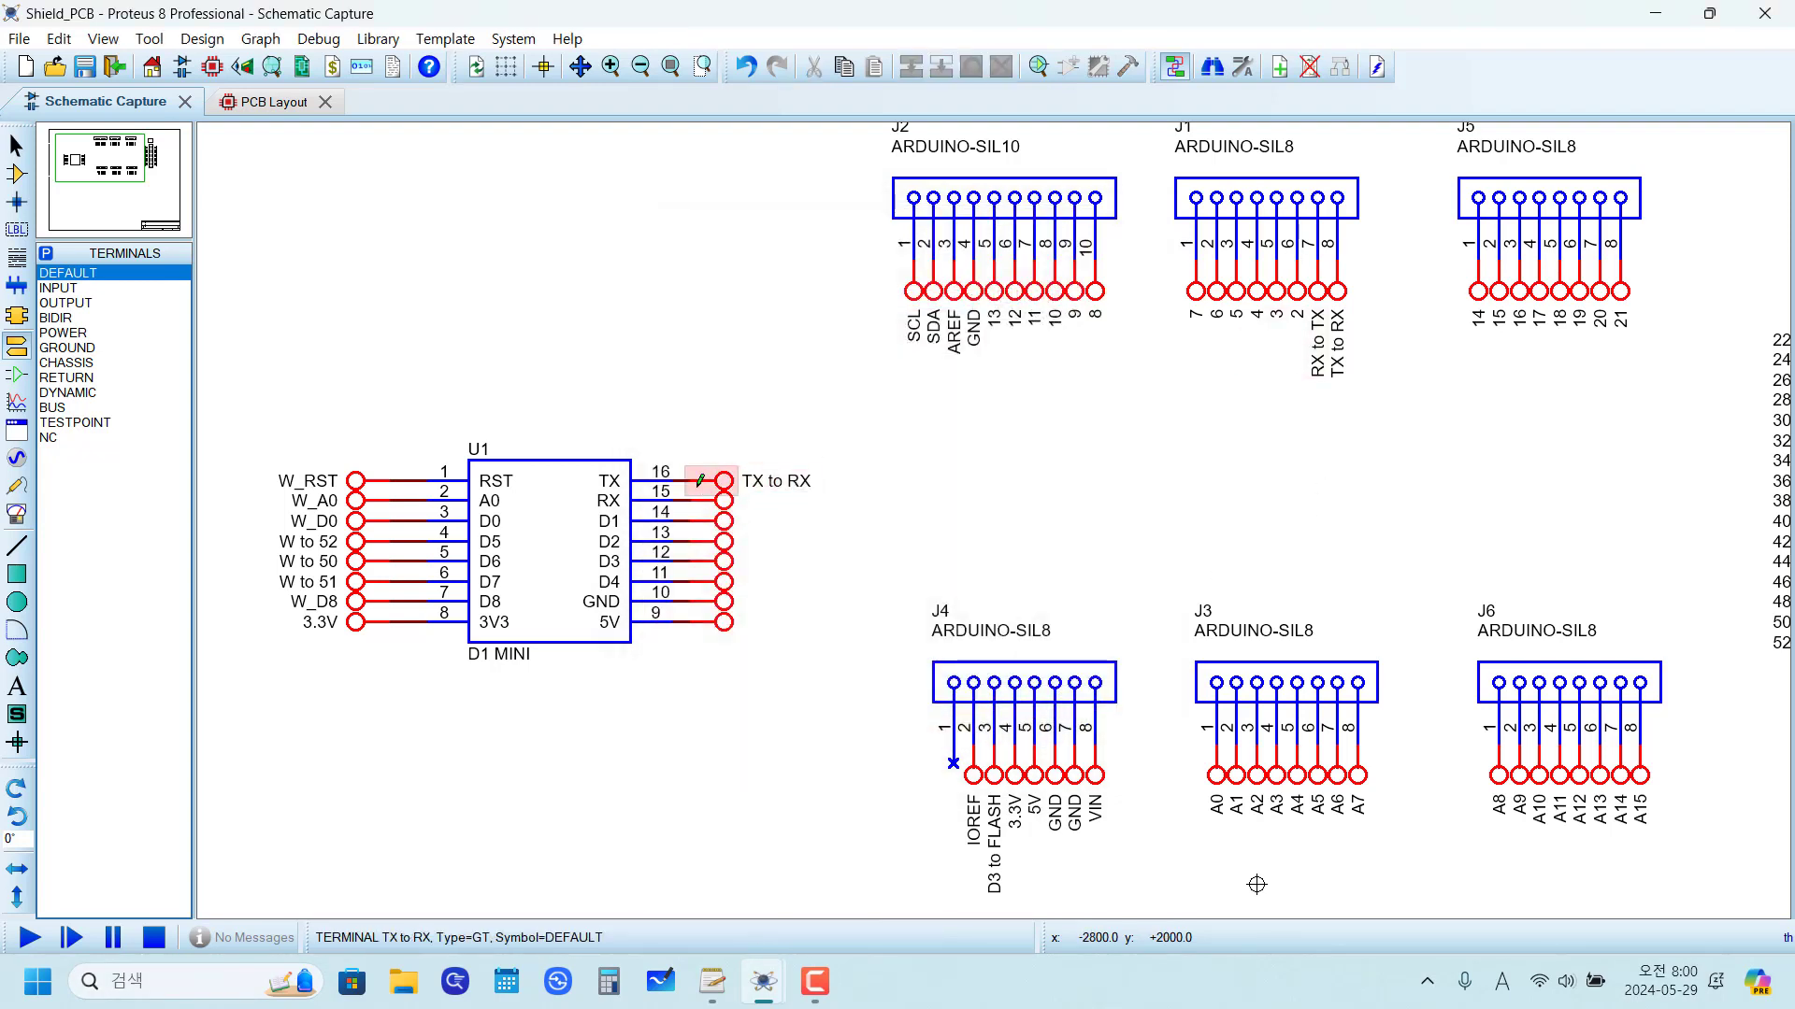
Step: Label the terminal on pin 15 (RX) as "RX to TX", copied from the J1 header terminal's label
double_click(1318, 292)
left_click(822, 295)
left_click_drag(823, 295, 489, 273)
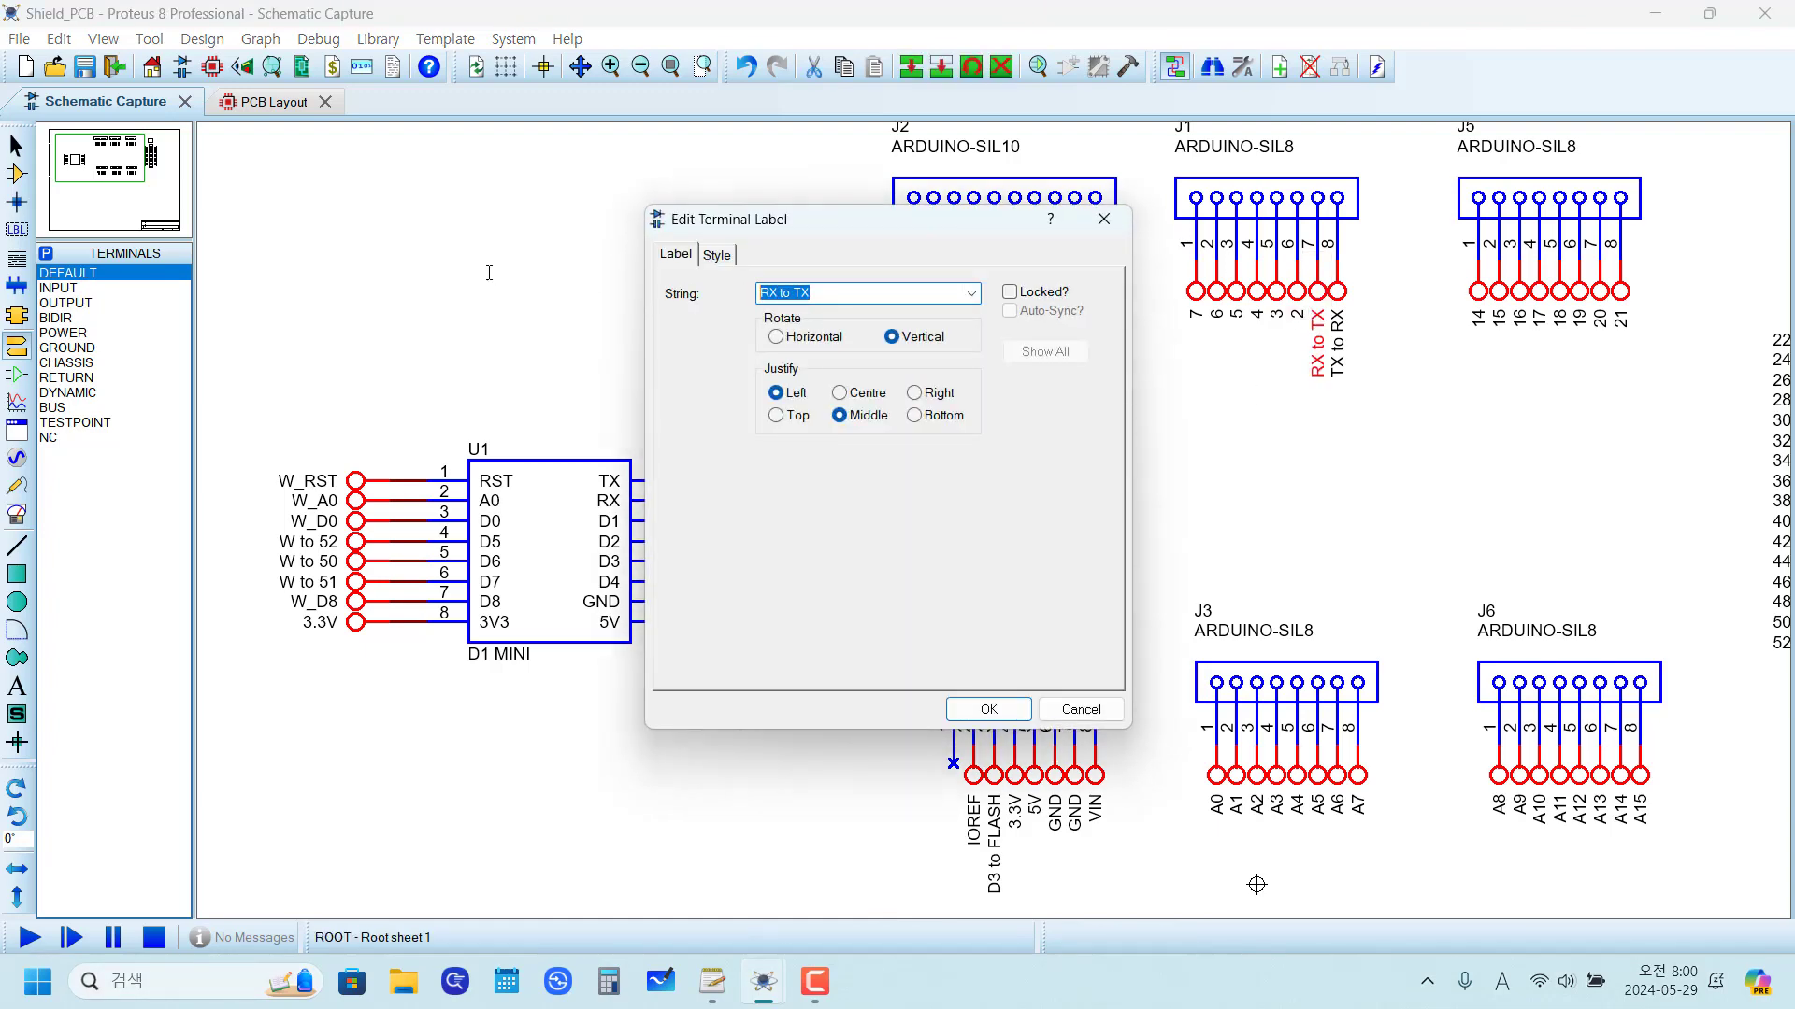
left_click(972, 708)
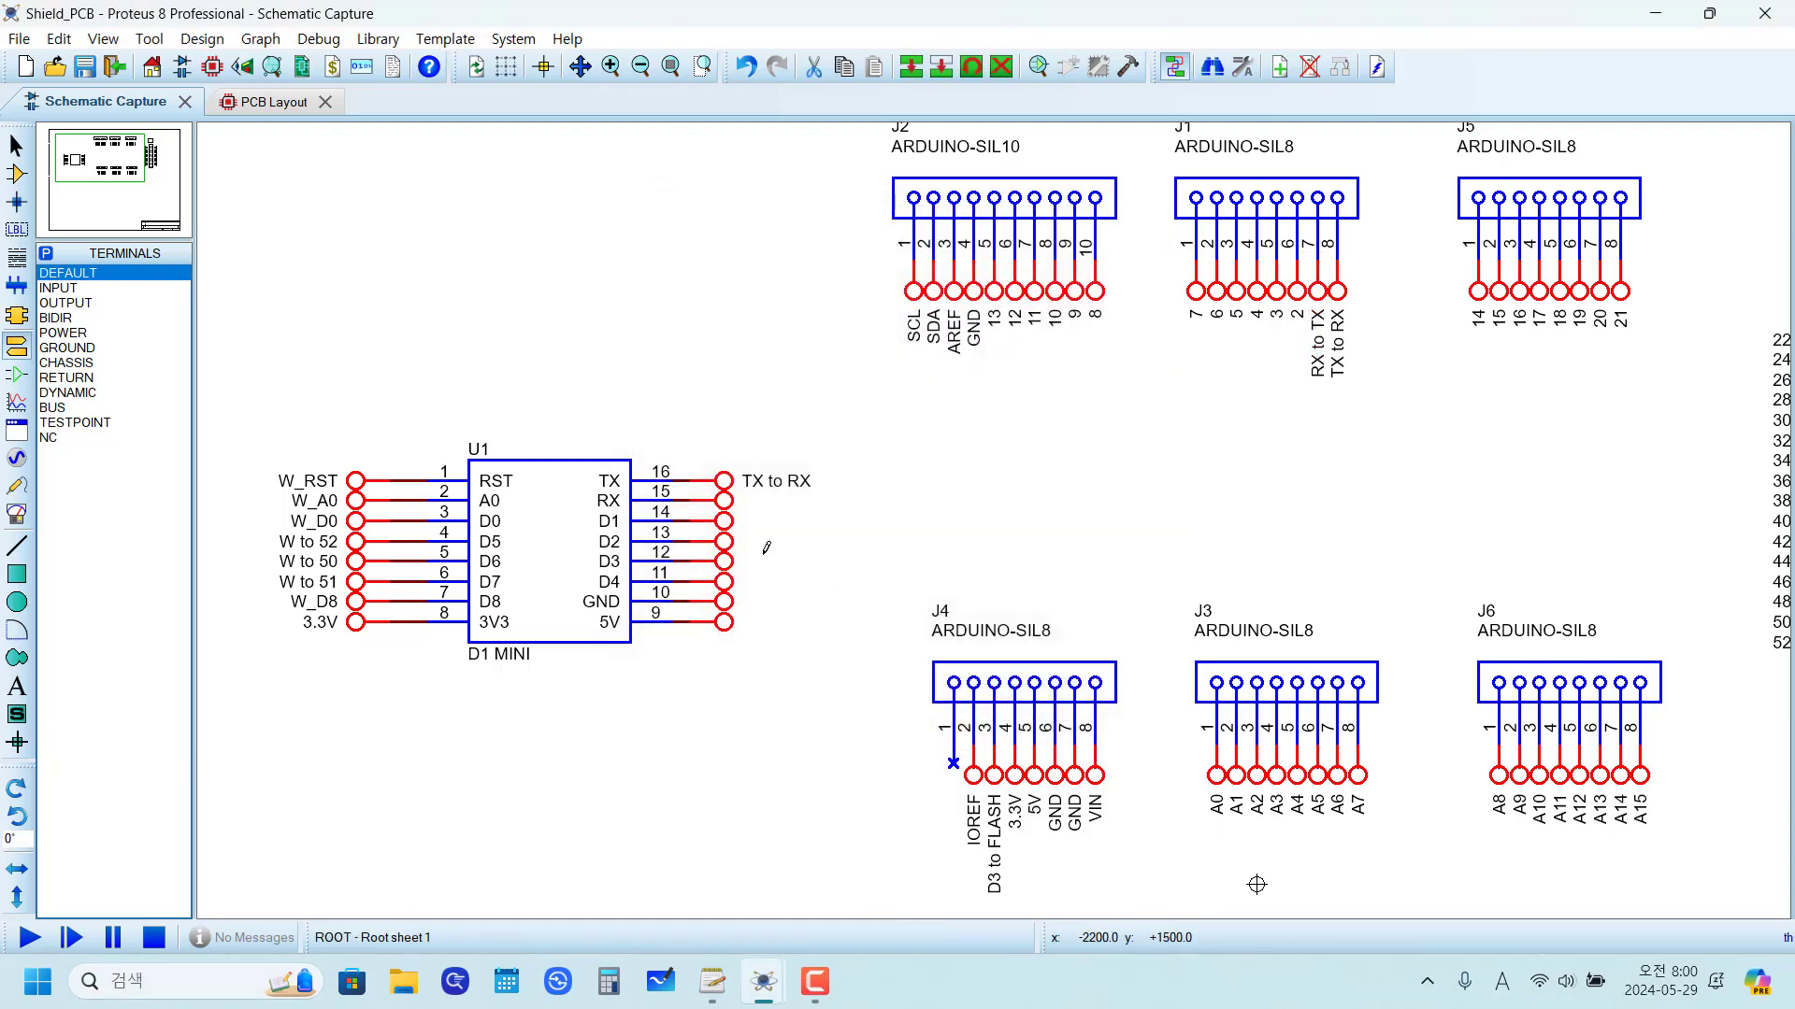
double_click(720, 505)
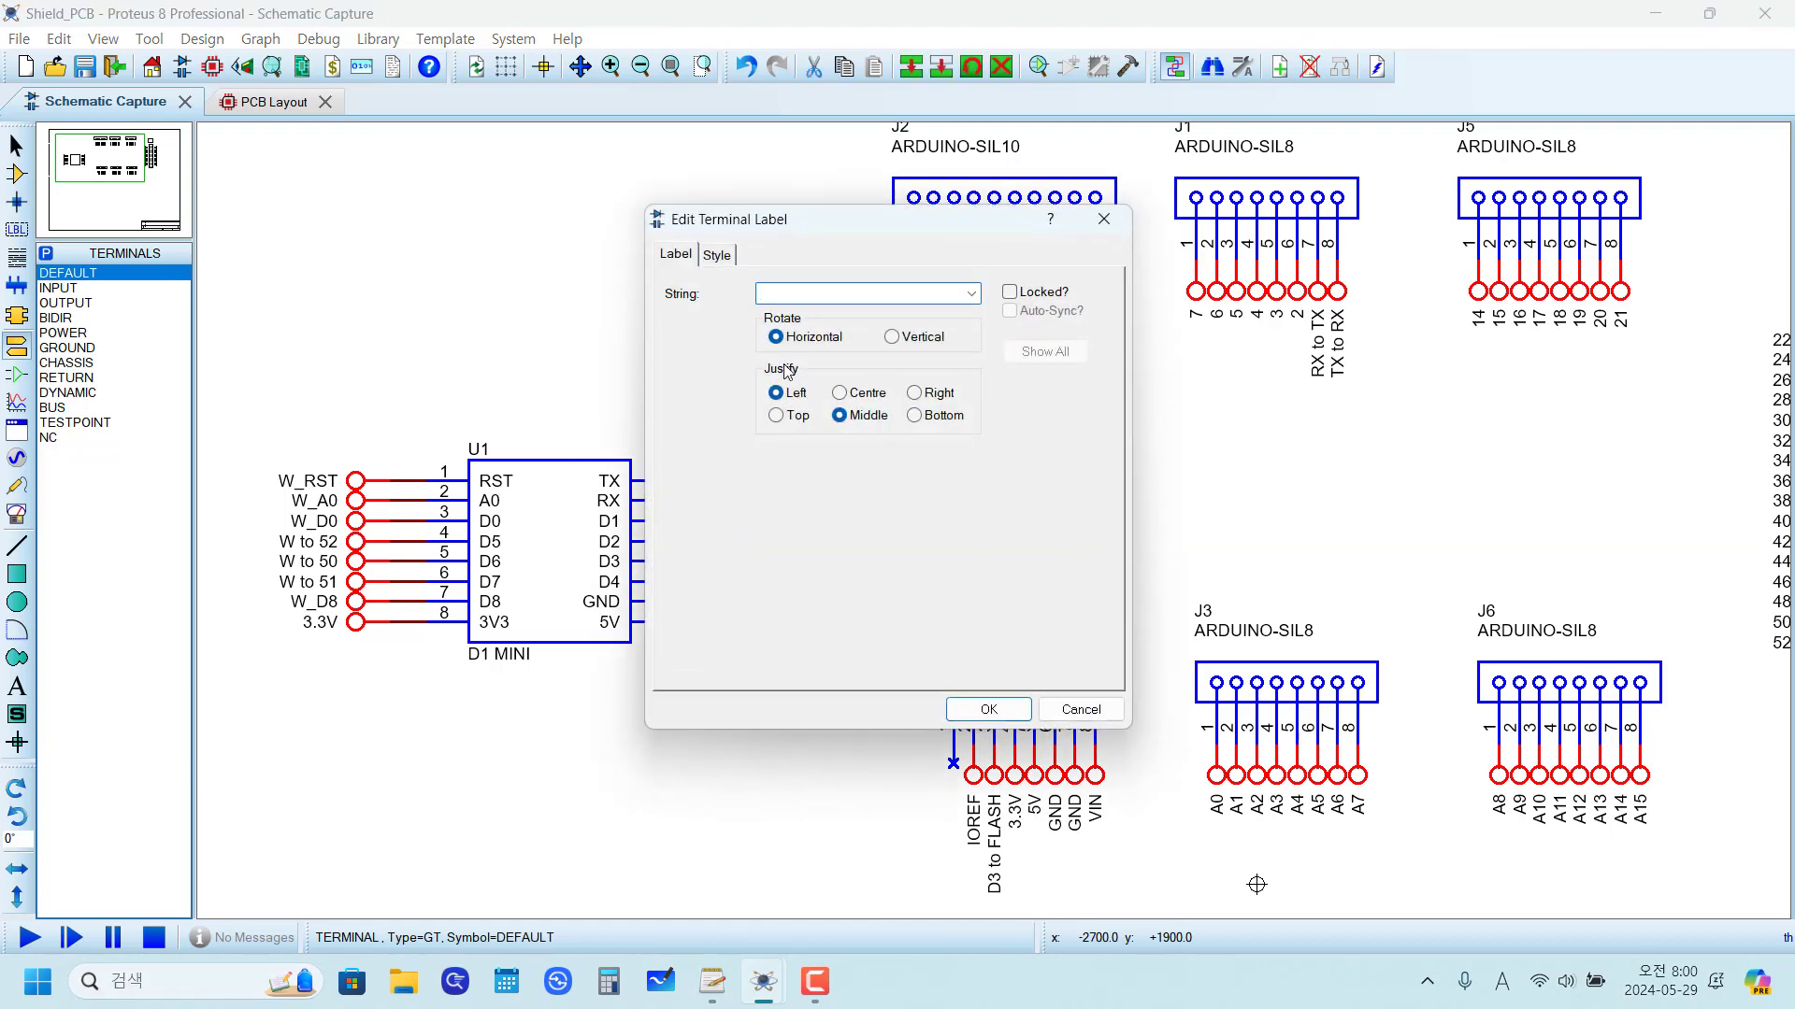
left_click(988, 710)
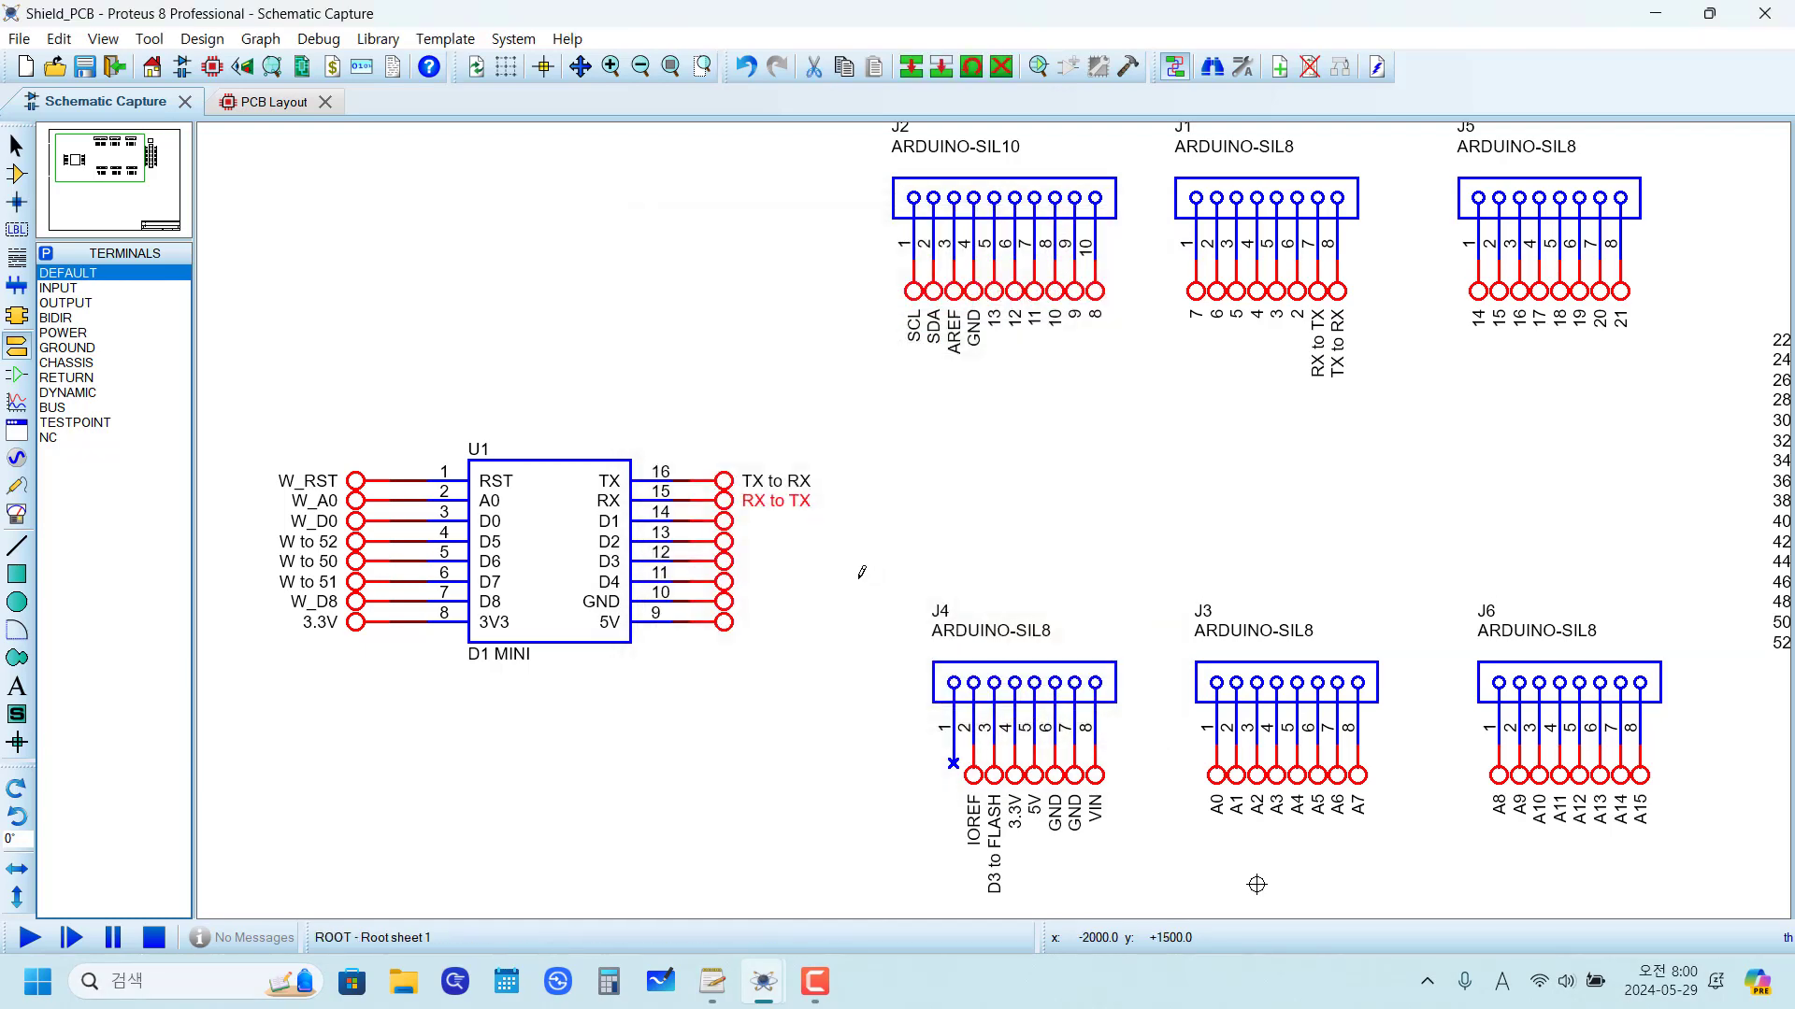
Step: Label the terminals on pins 14 and 13 as W_D1 and W_D2
key("F6")
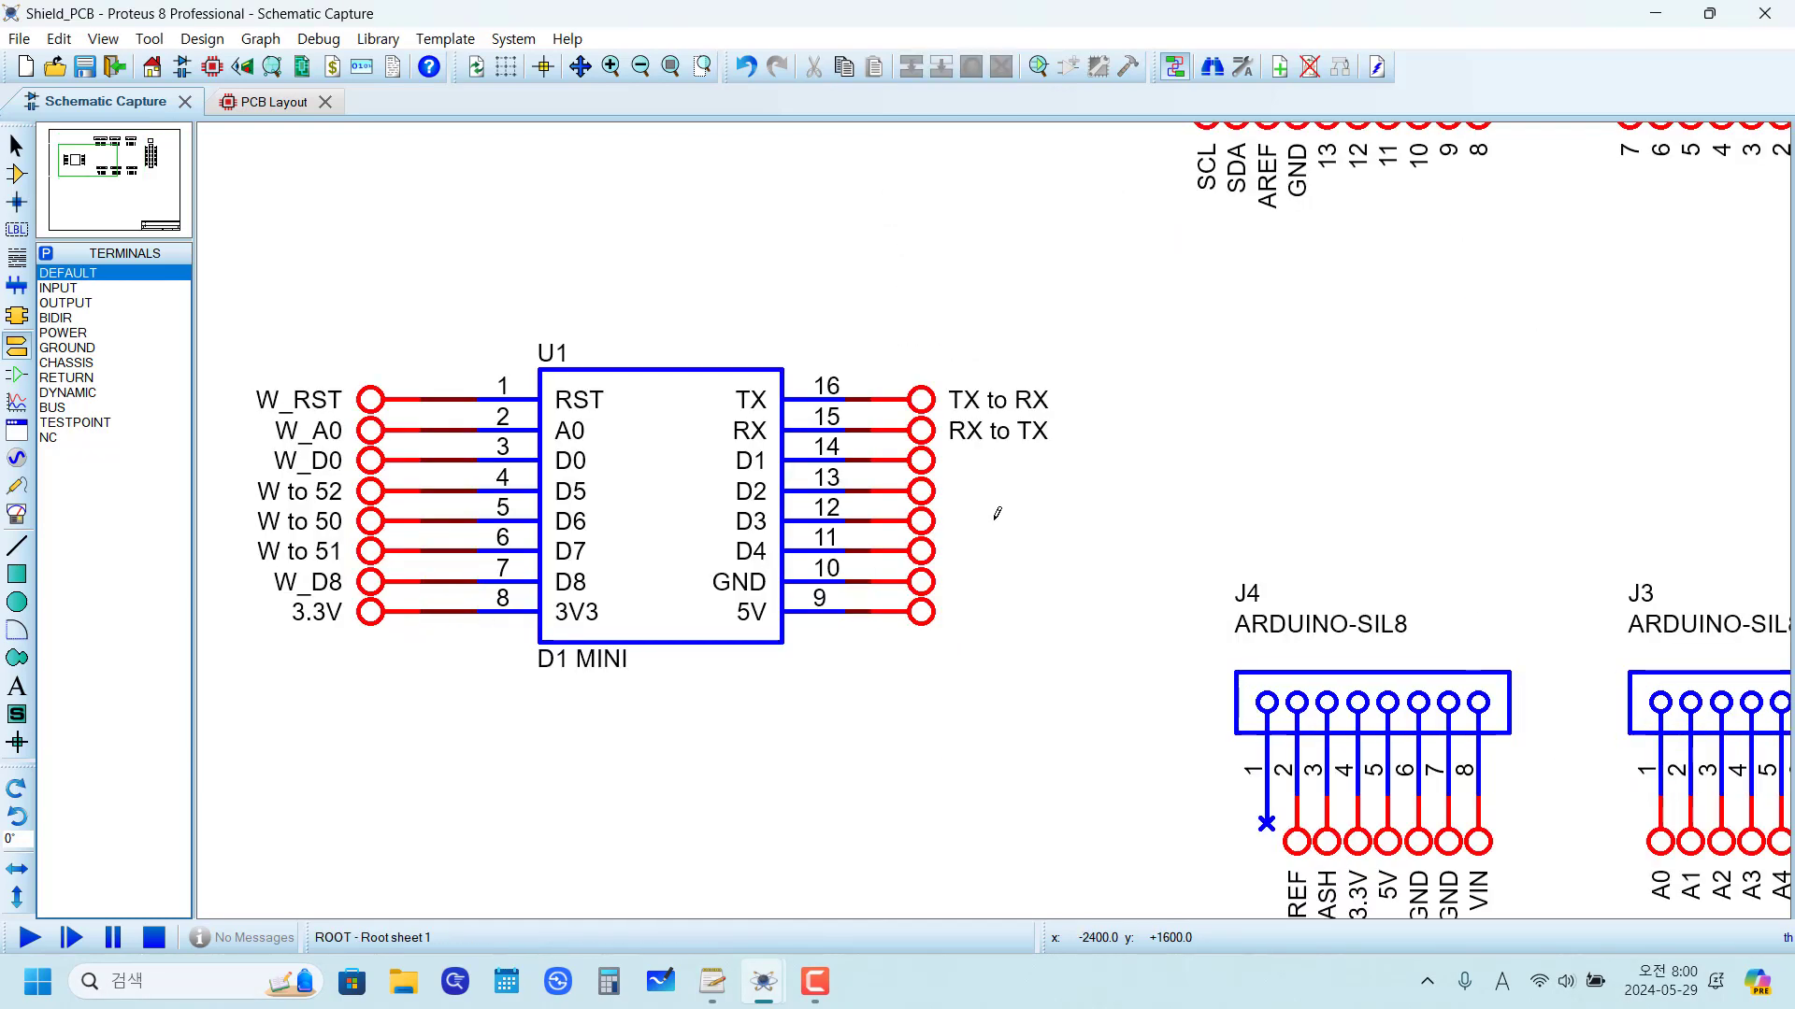
double_click(922, 464)
type("W")
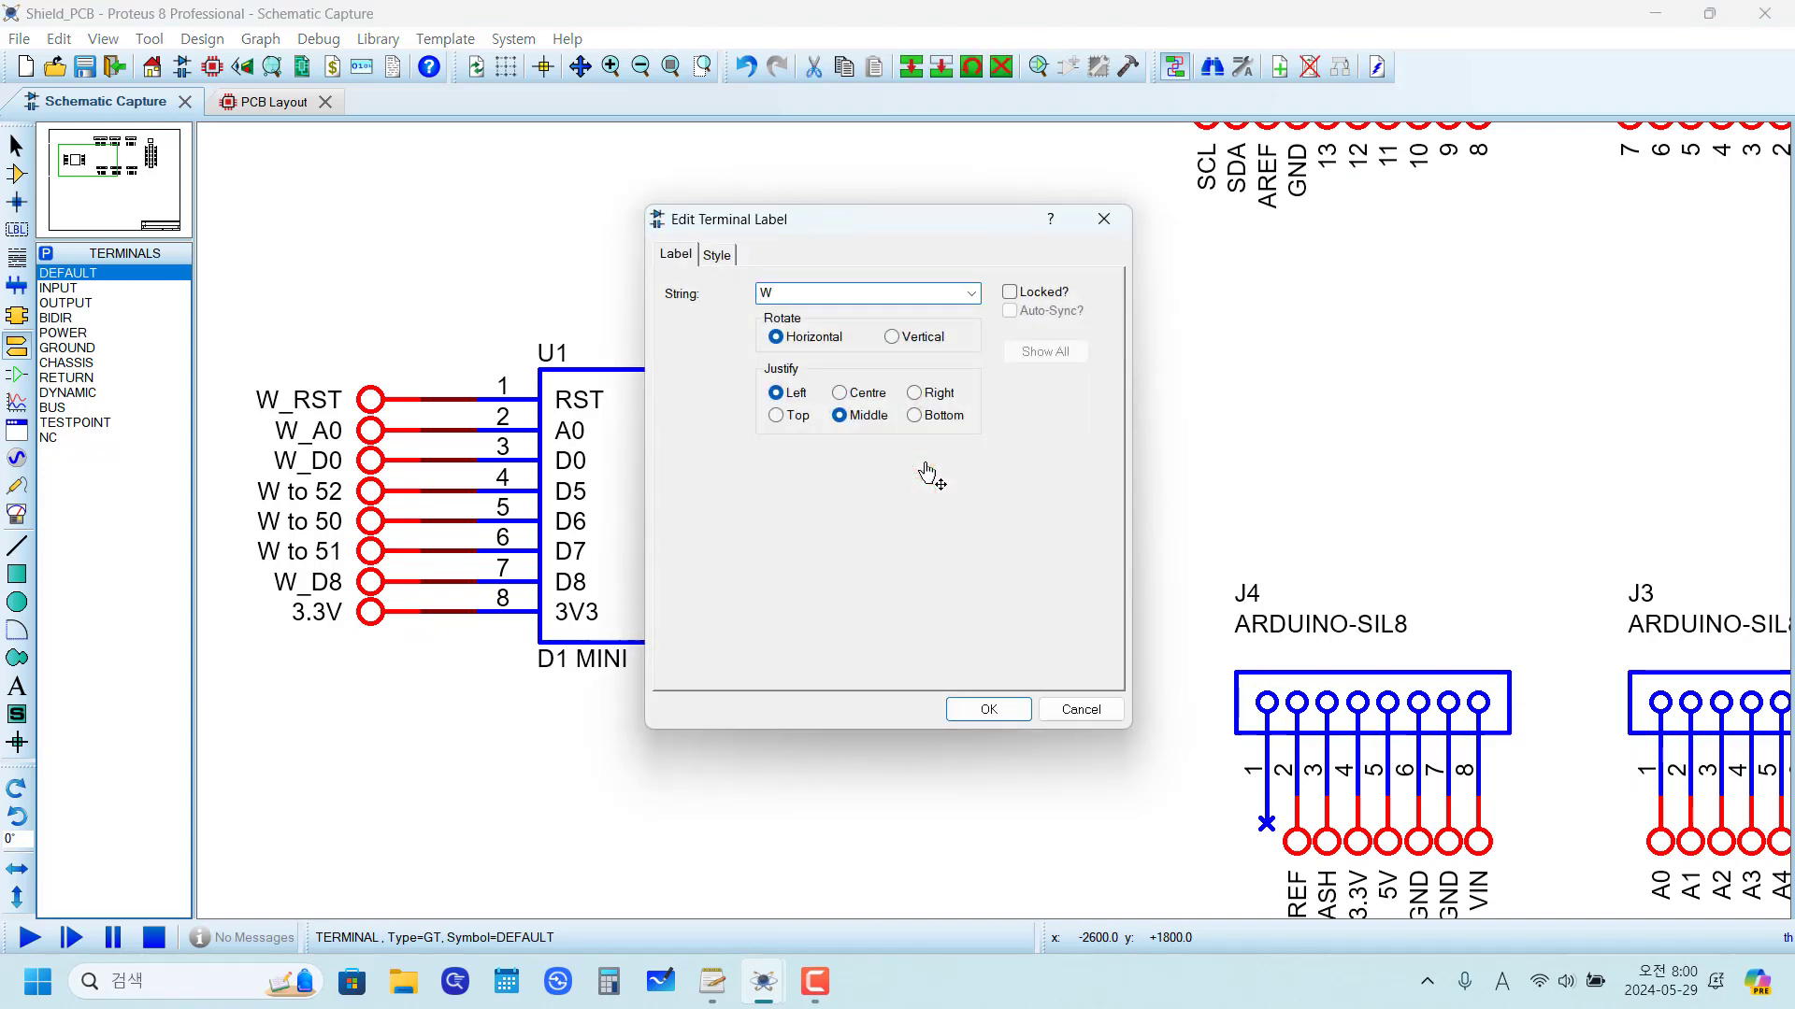
type("_D1")
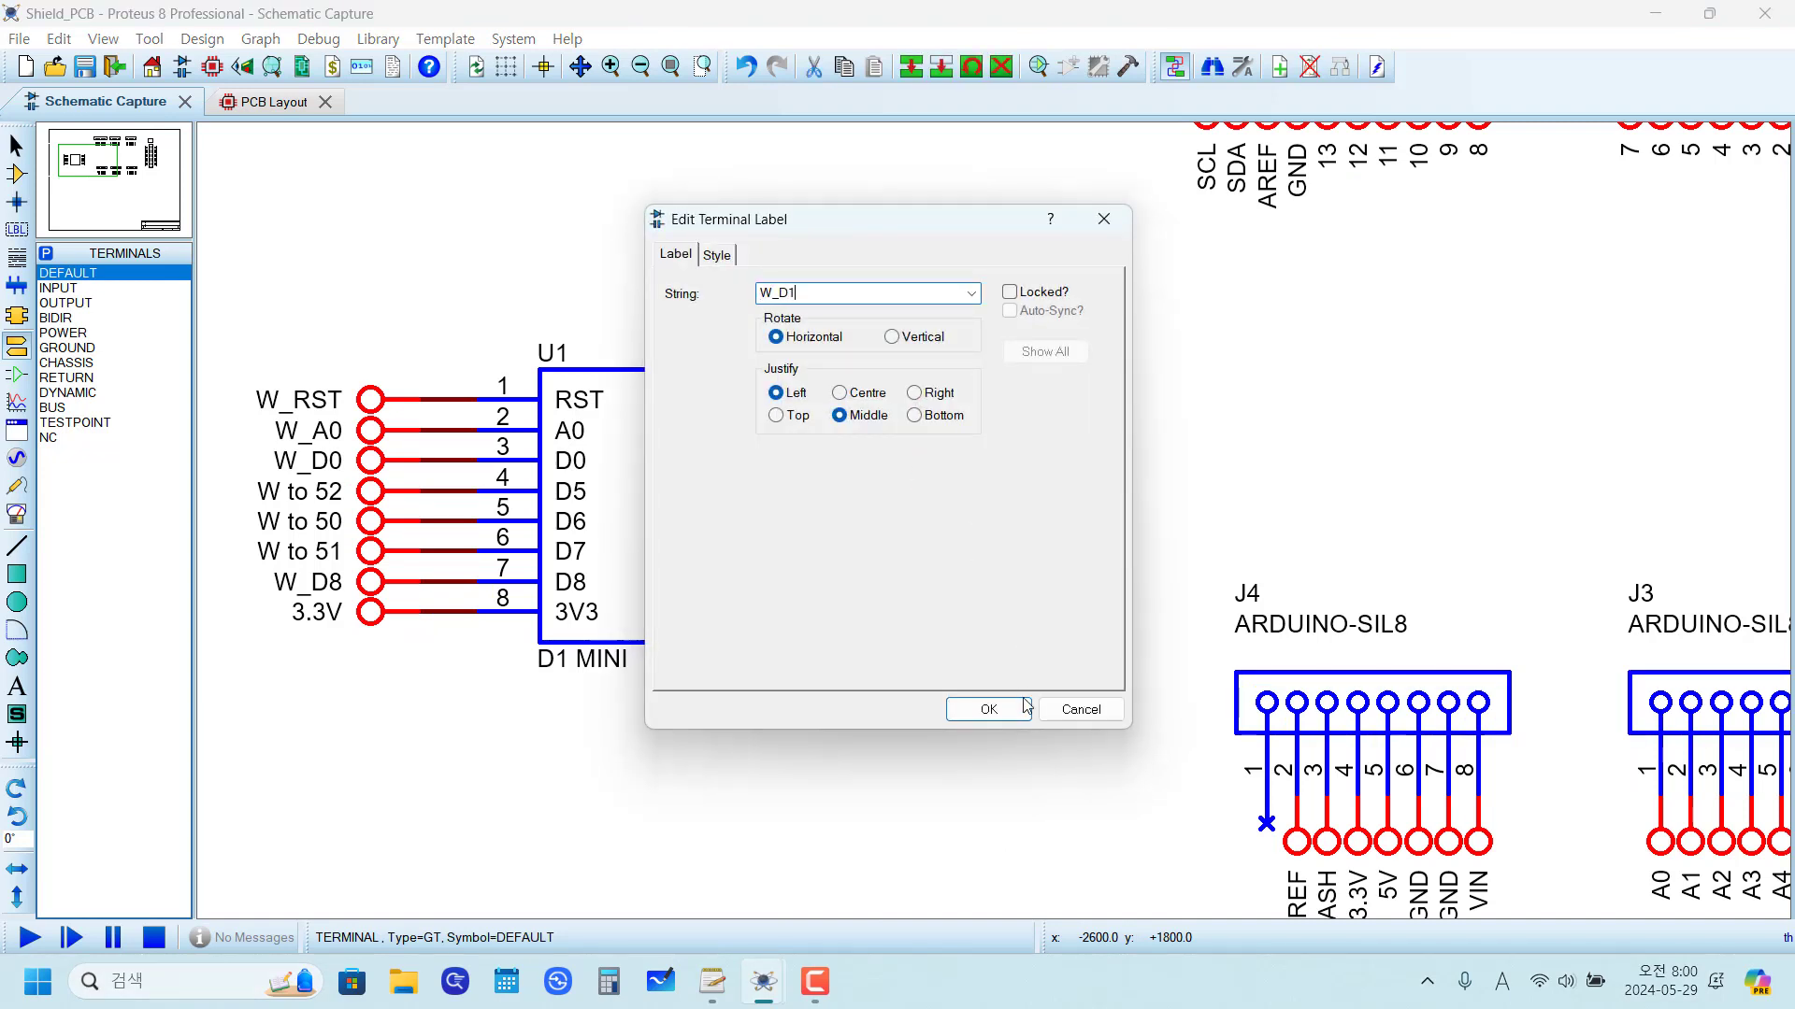
left_click(988, 709)
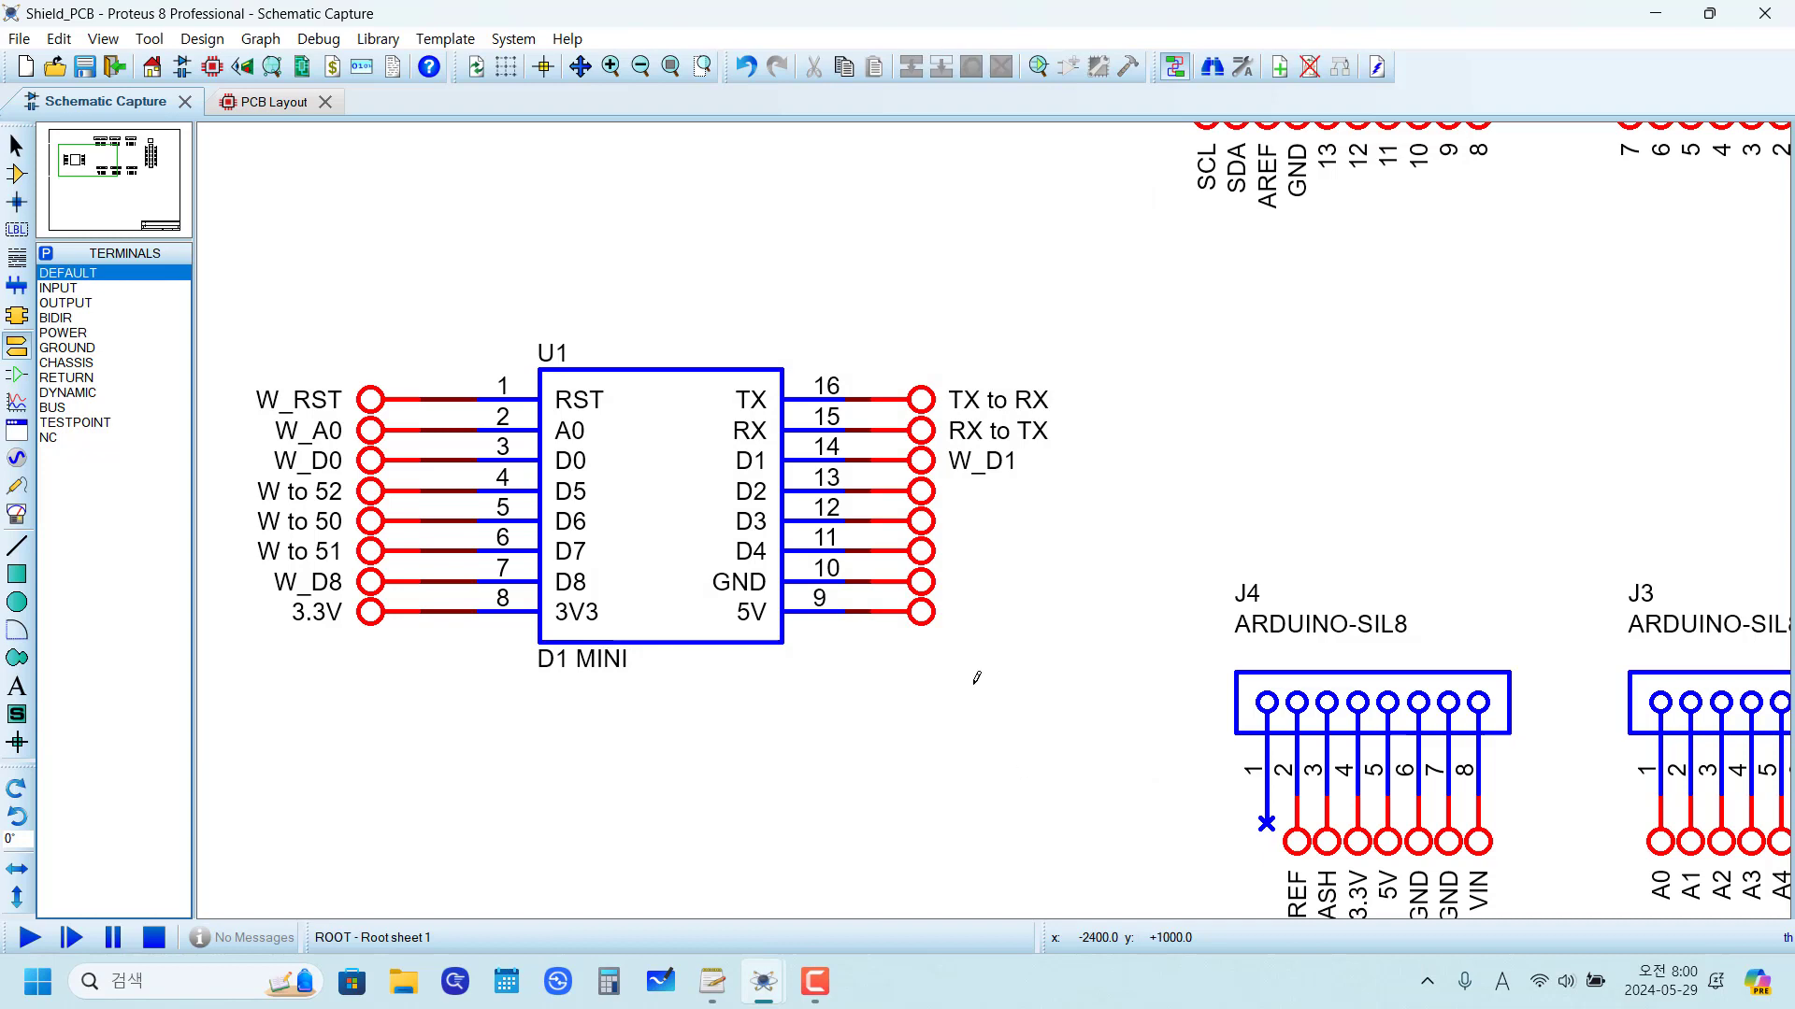
double_click(922, 495)
type("W_D")
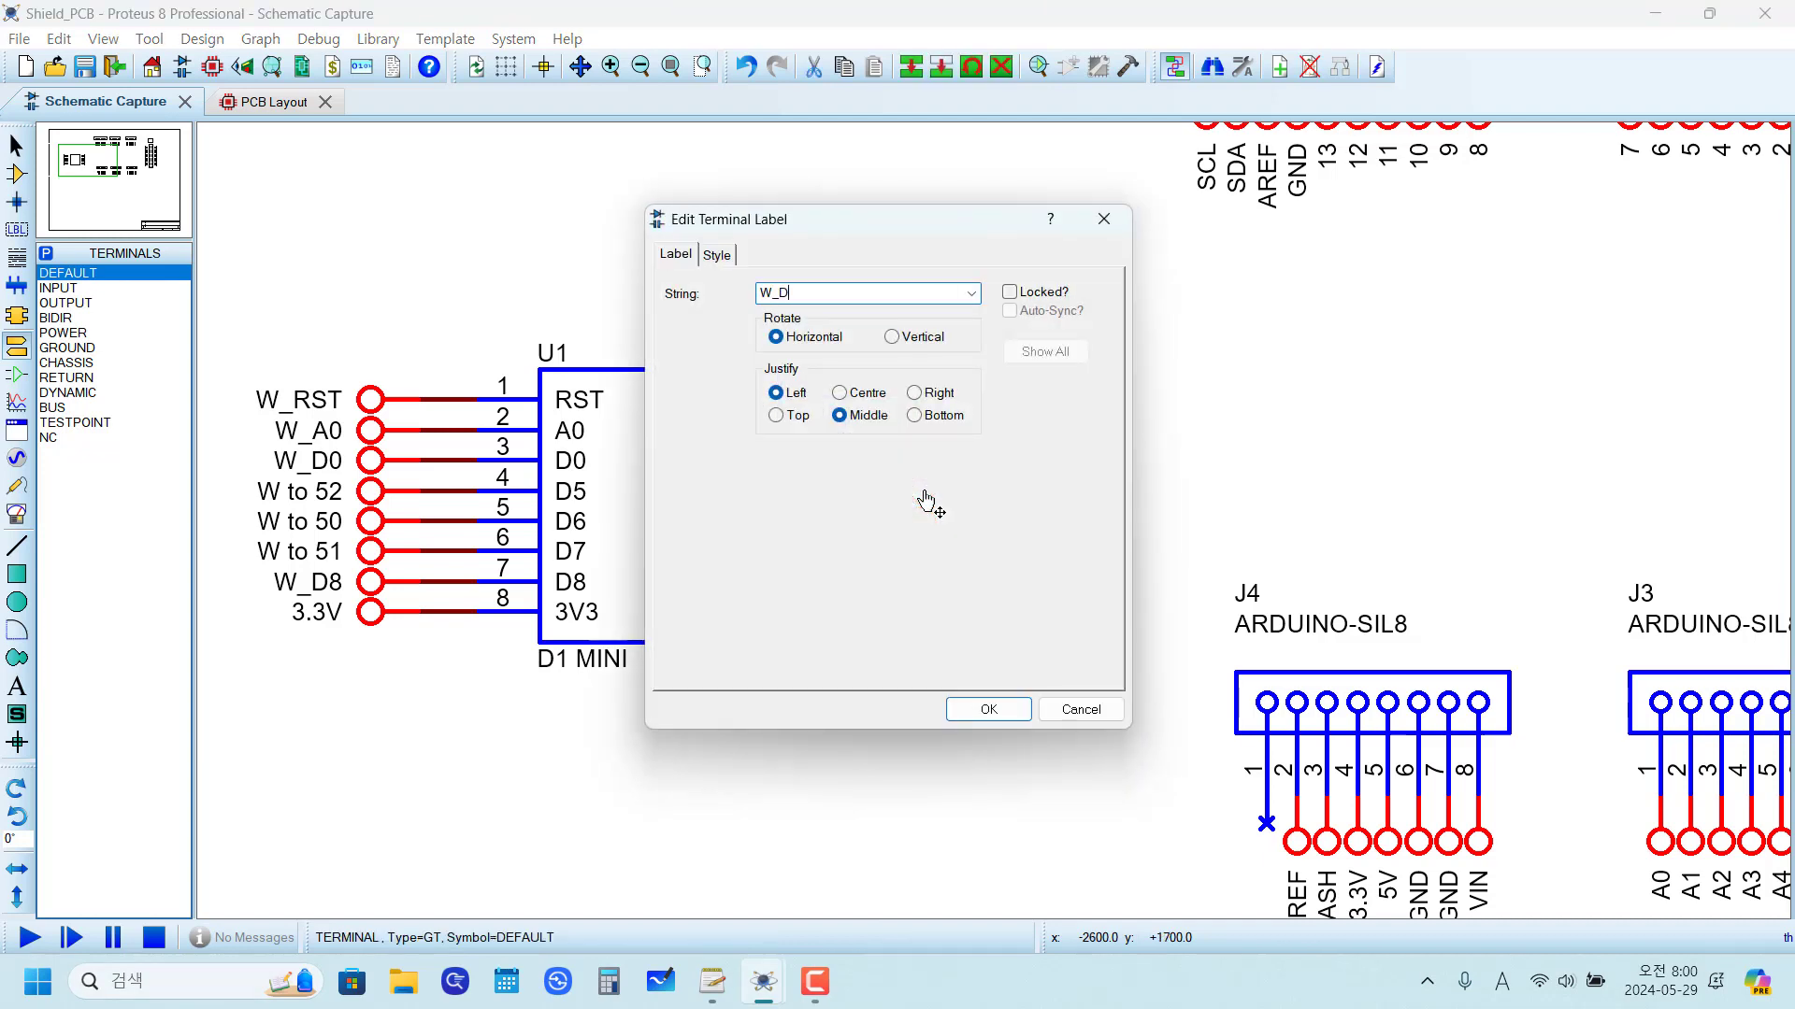
type("2")
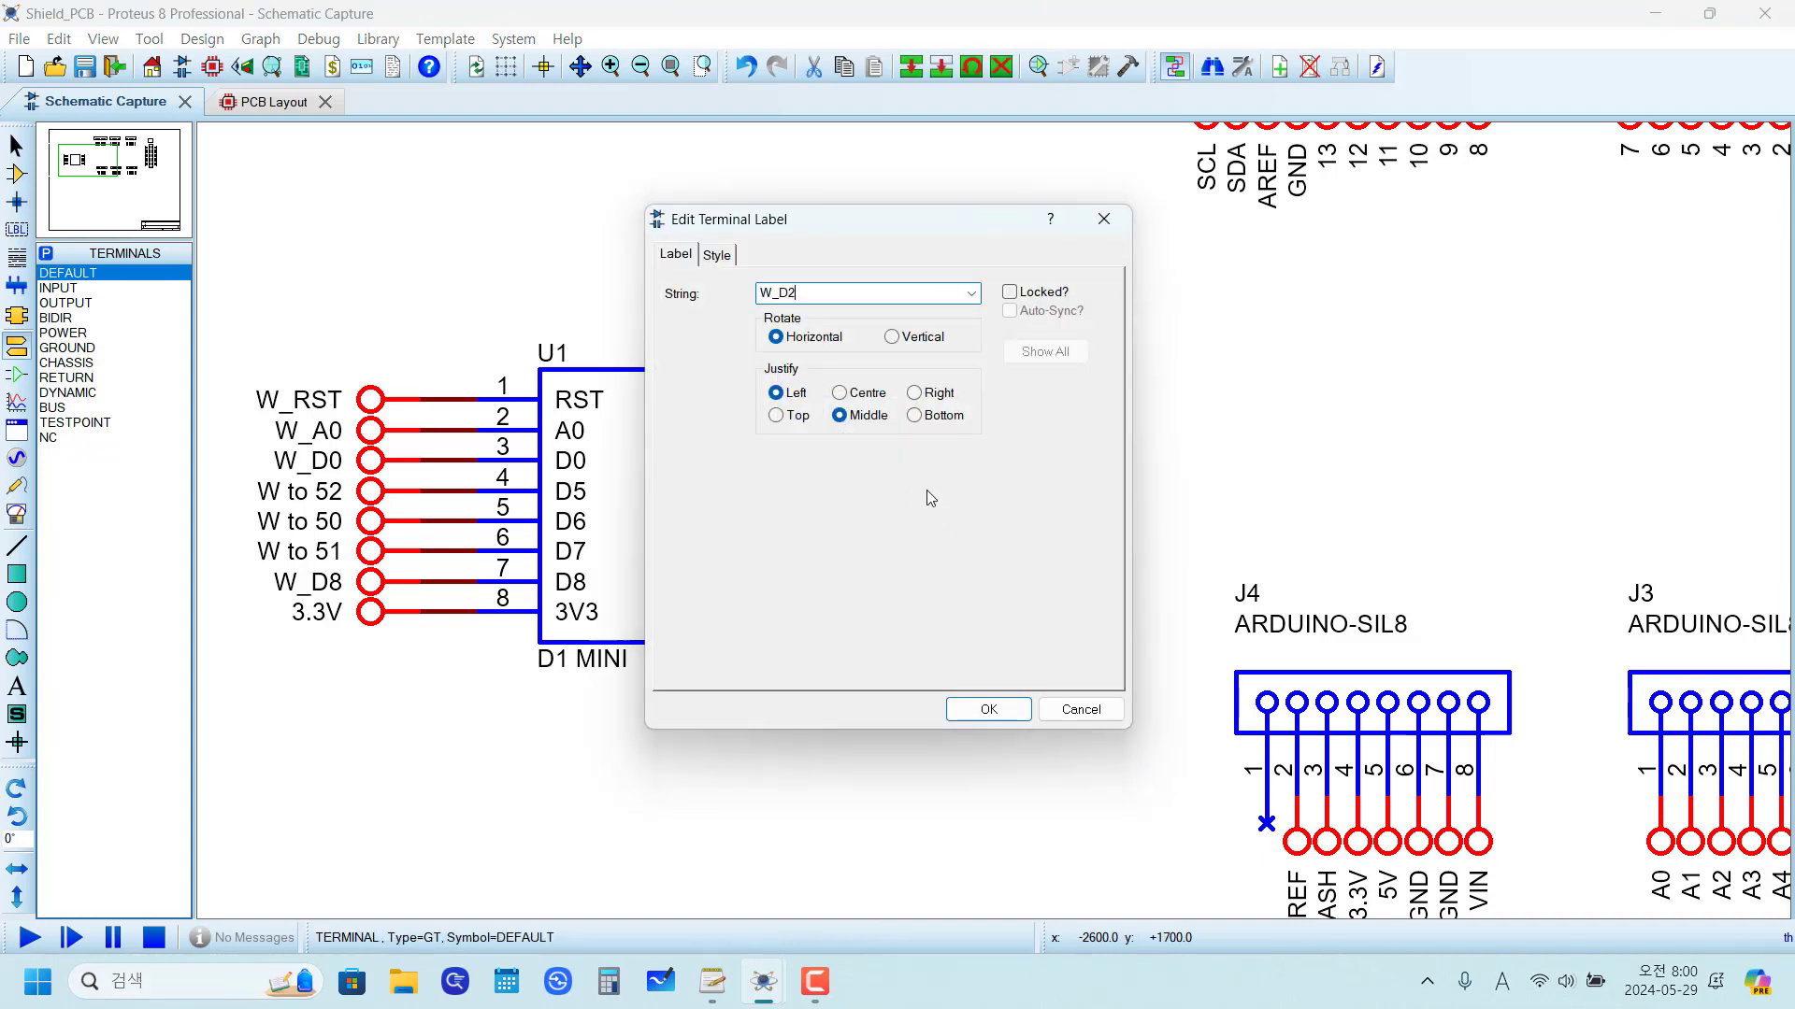
left_click(993, 711)
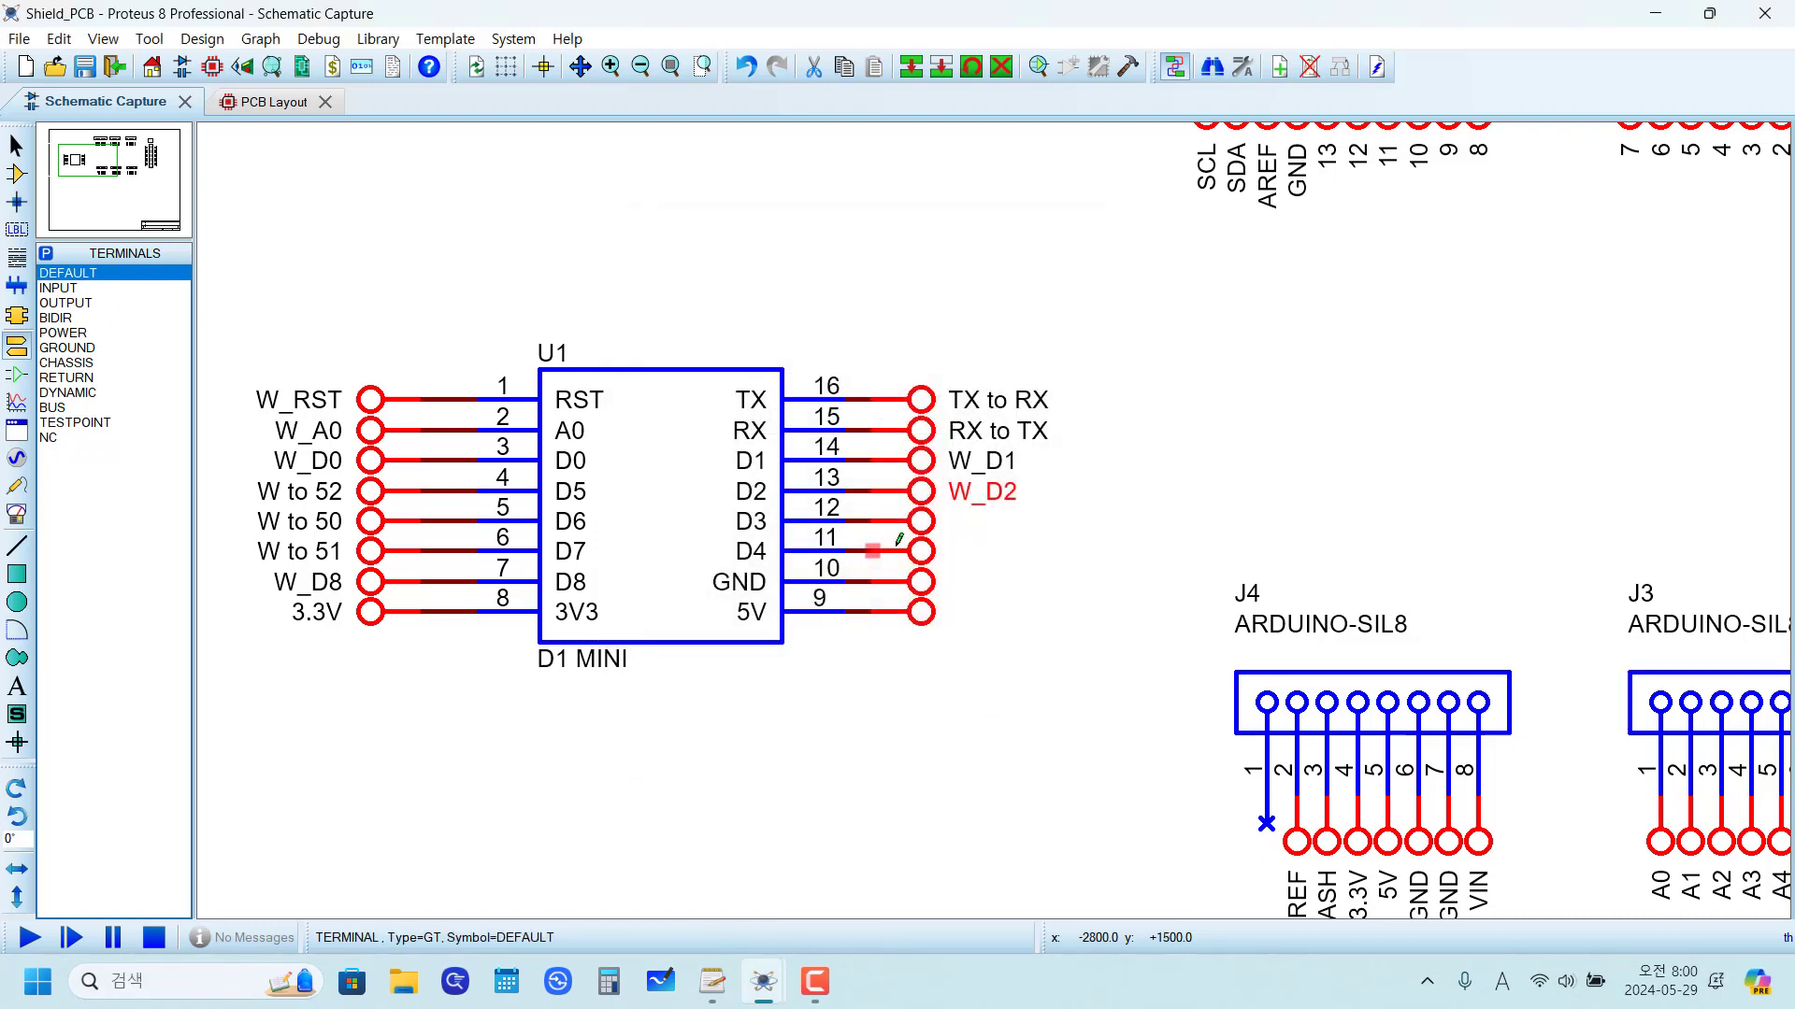
Step: Label the terminal on pin 12 (D3) as "D3 to FLASH", copied from the J4 header terminal's label
scroll(1042, 545, "down", 1)
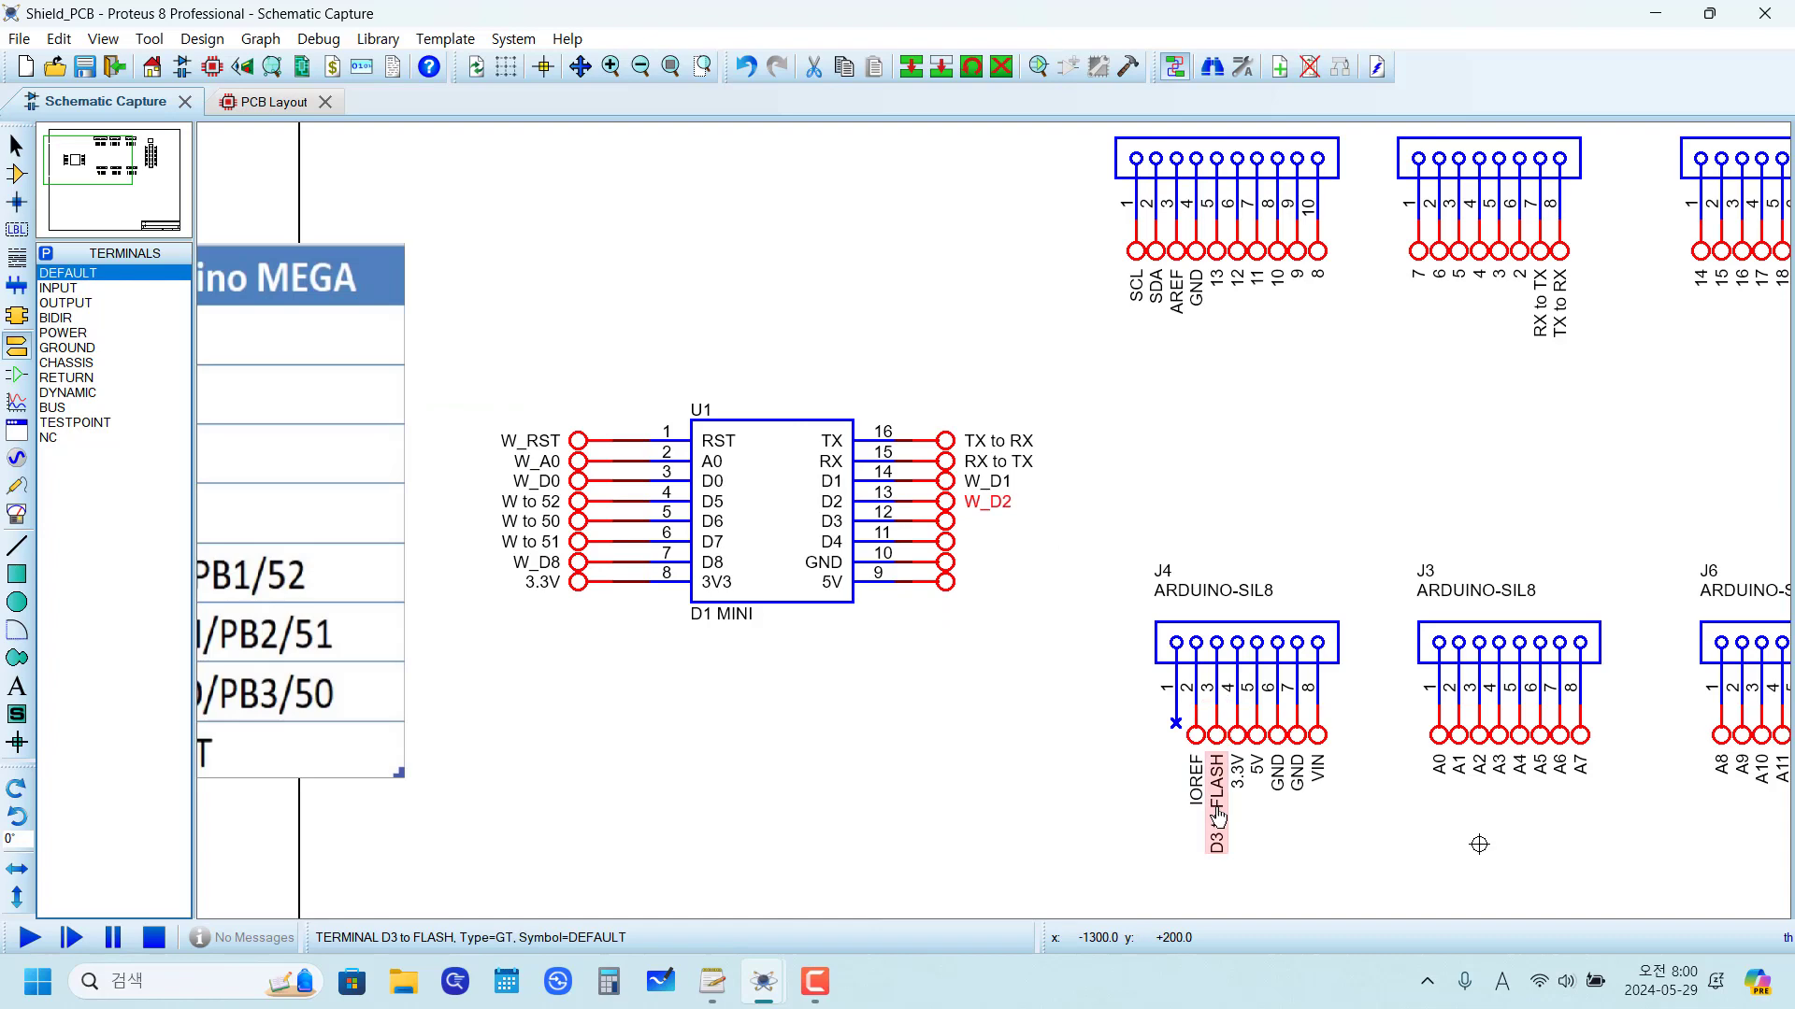
double_click(1172, 712)
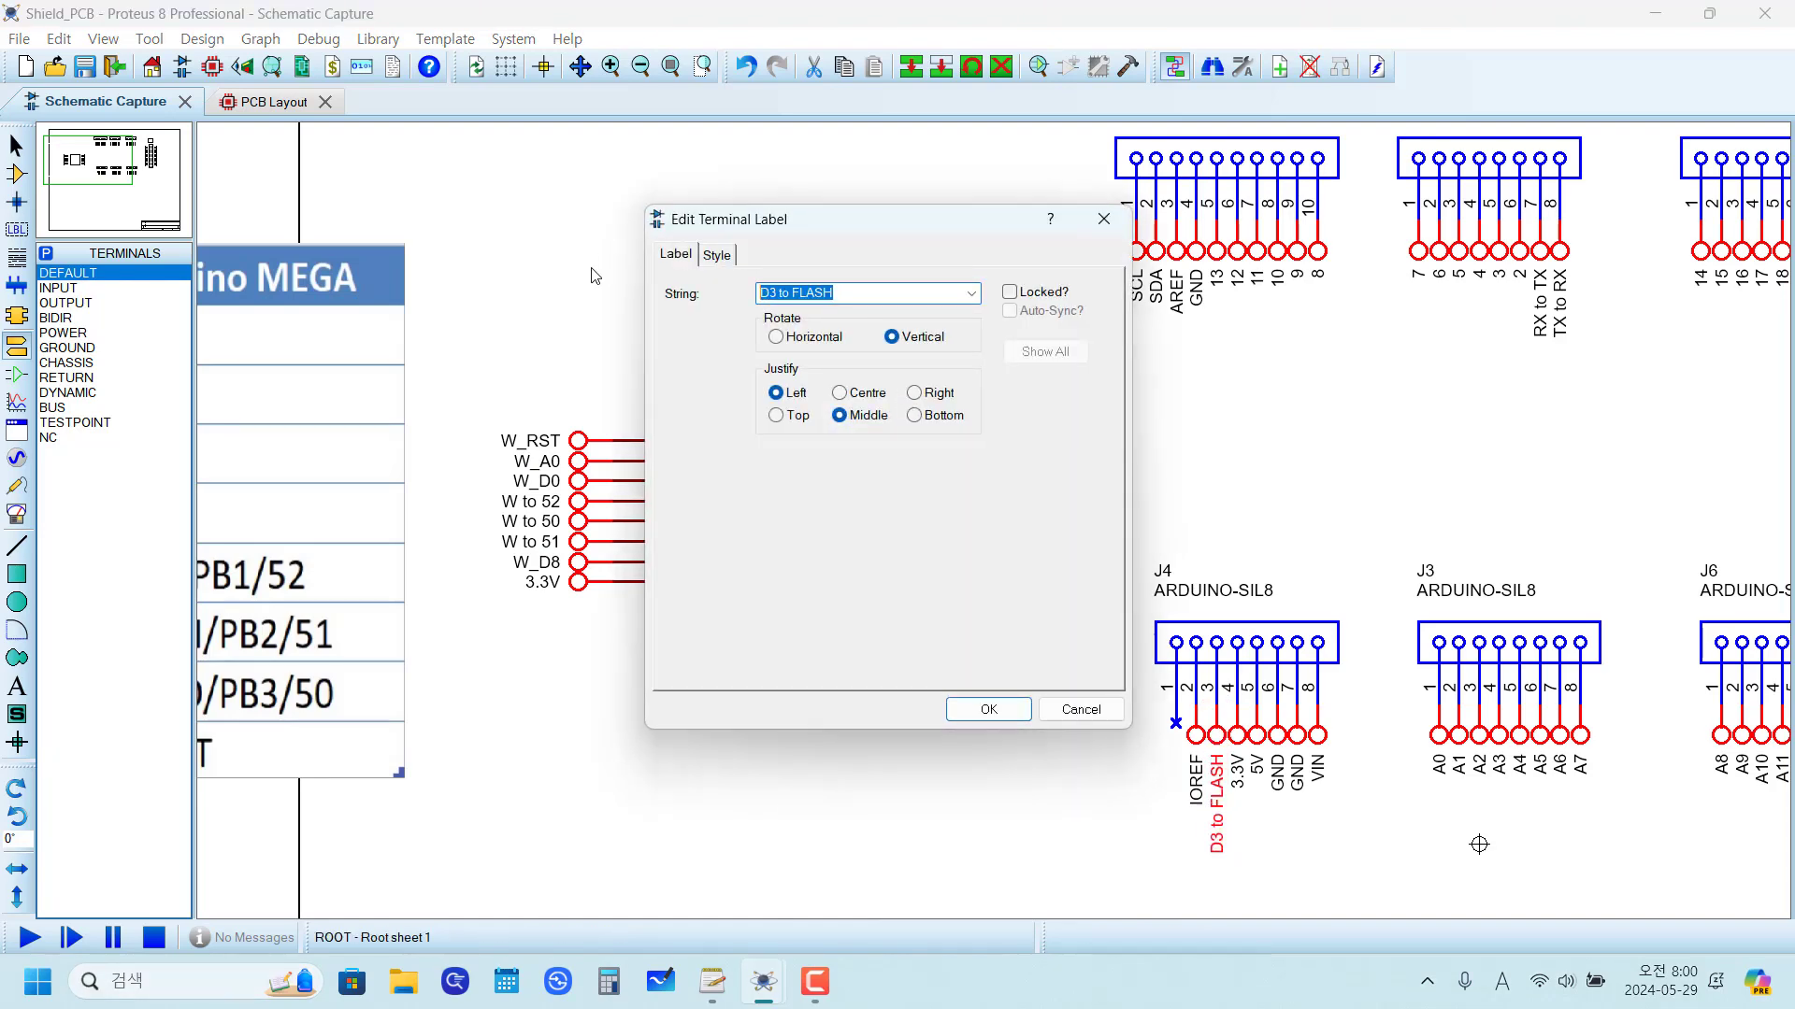
left_click(1075, 715)
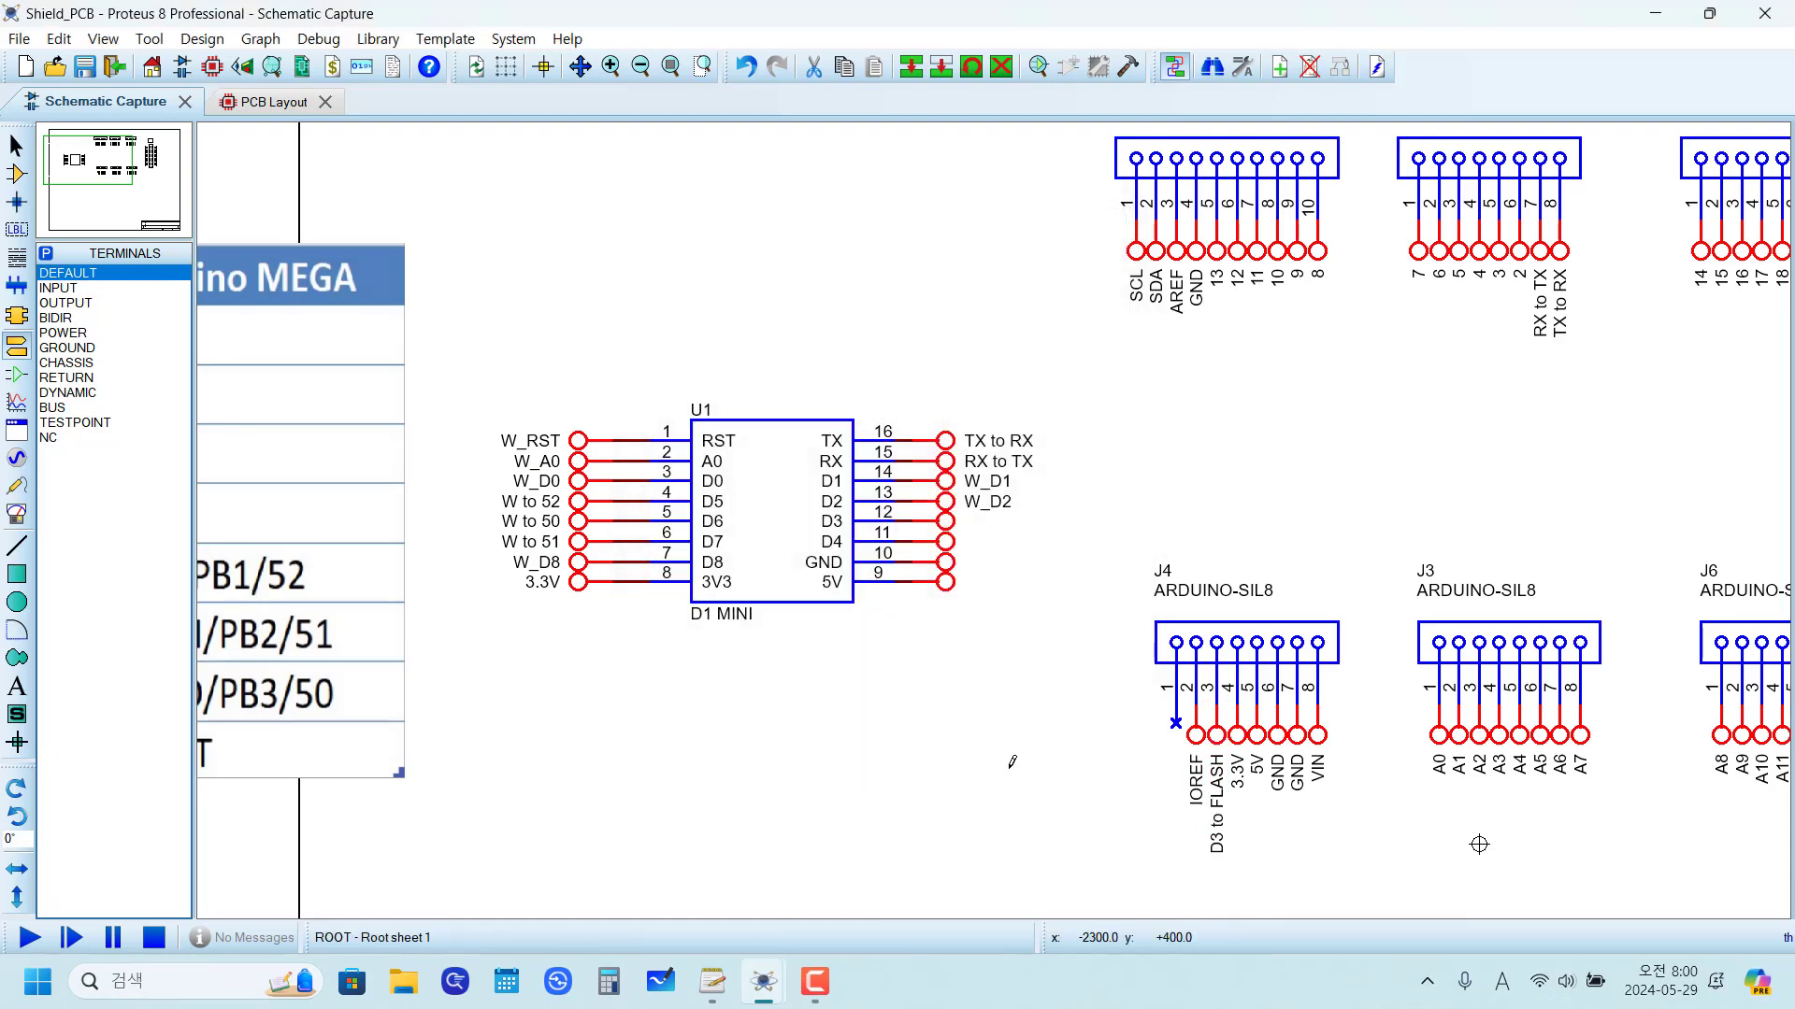
double_click(946, 529)
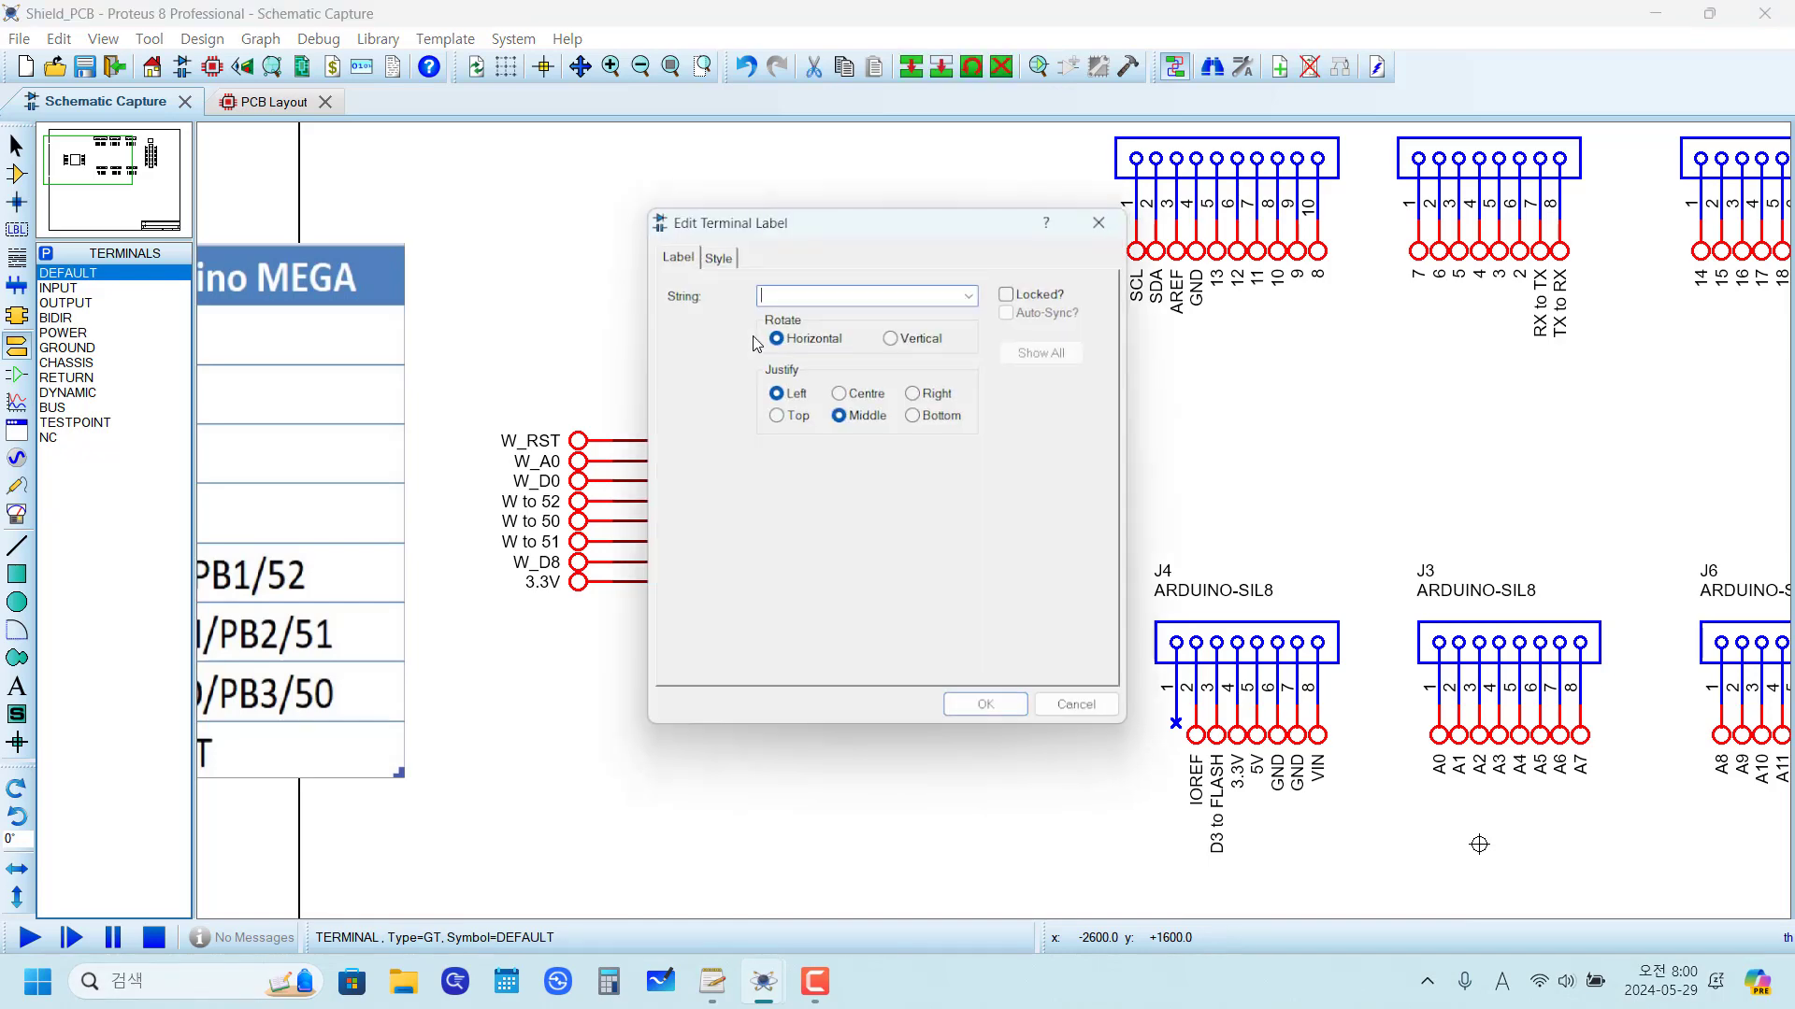
type("D3 to FLASH")
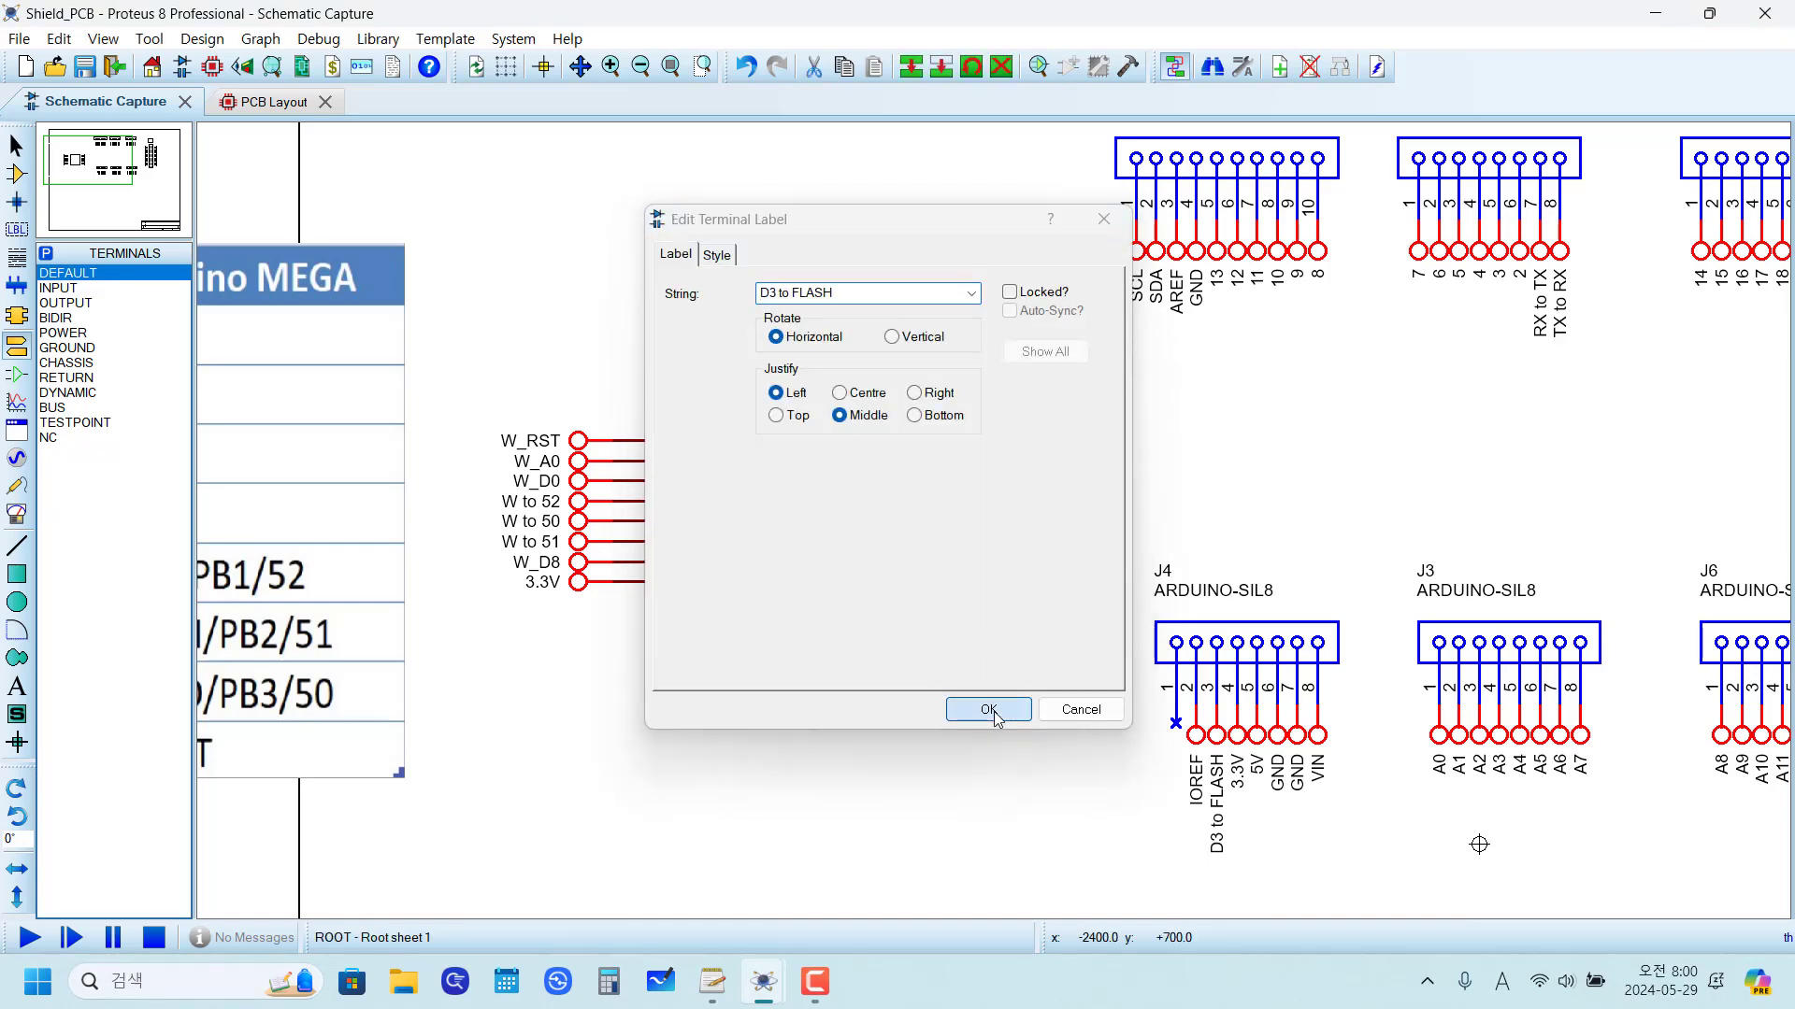
left_click(987, 709)
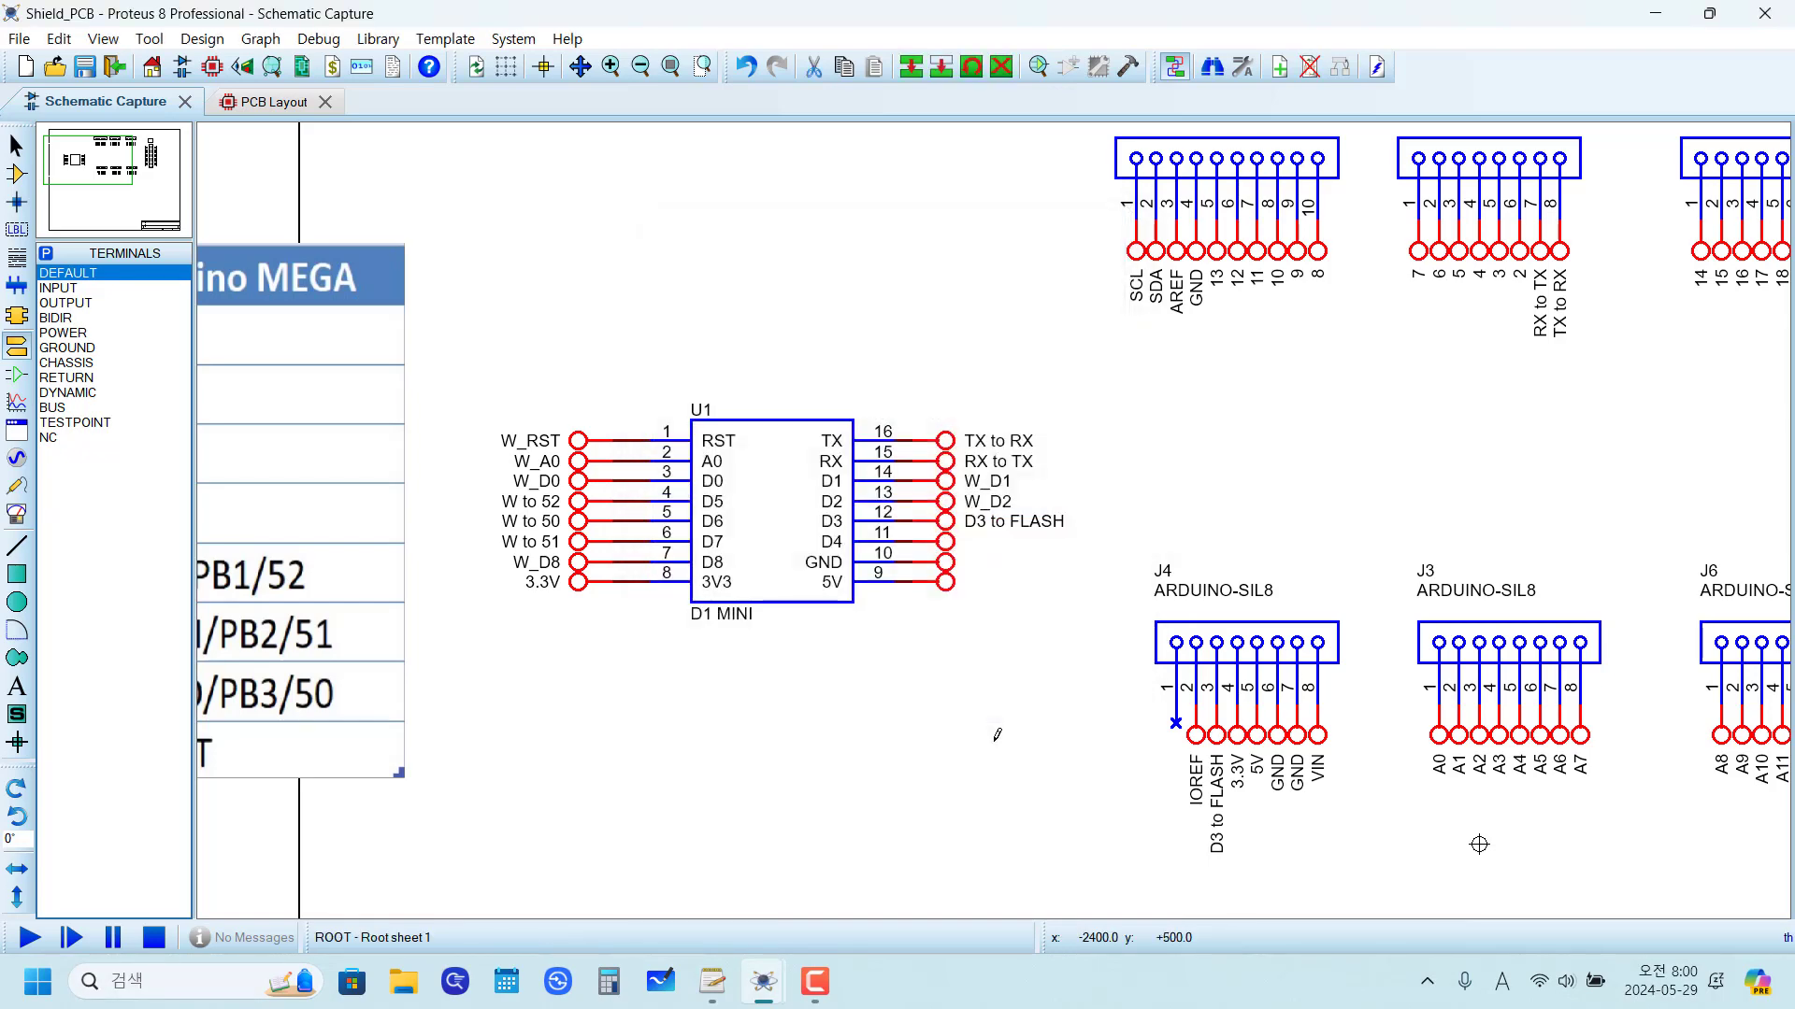
Step: Label the terminal on pin 11 (D4) as W_D4
double_click(946, 551)
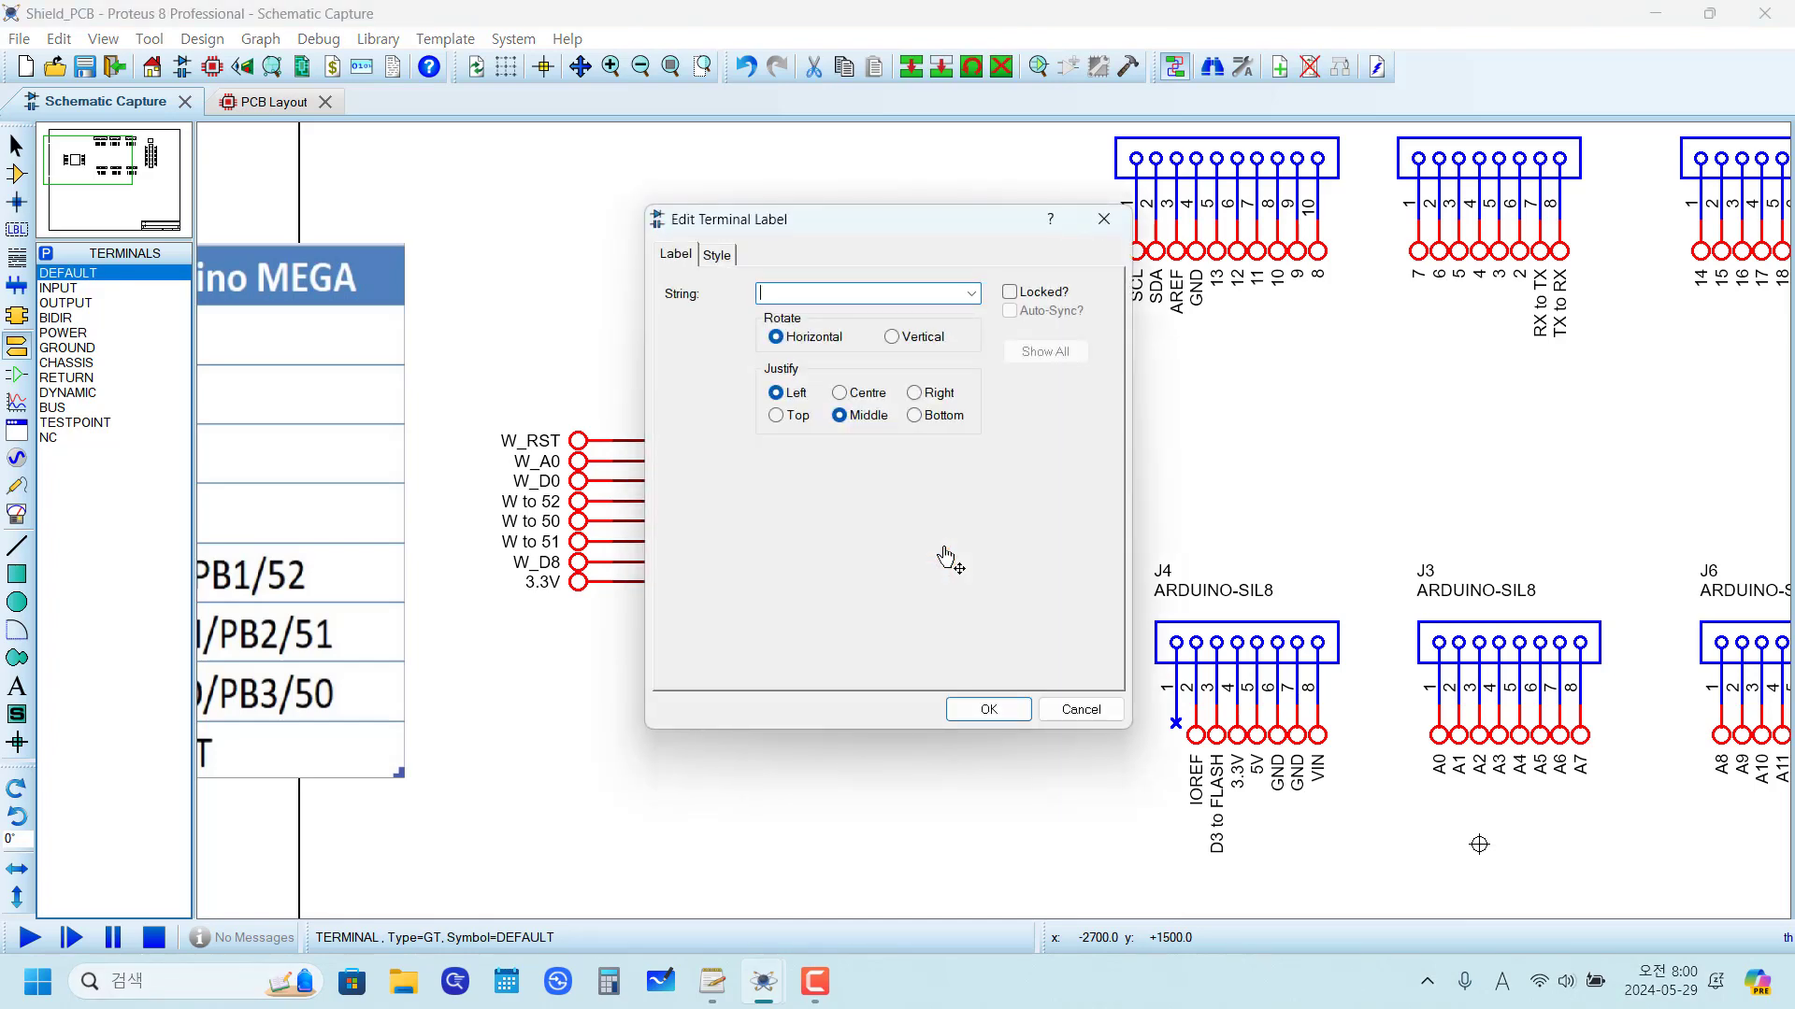
type("W_D4")
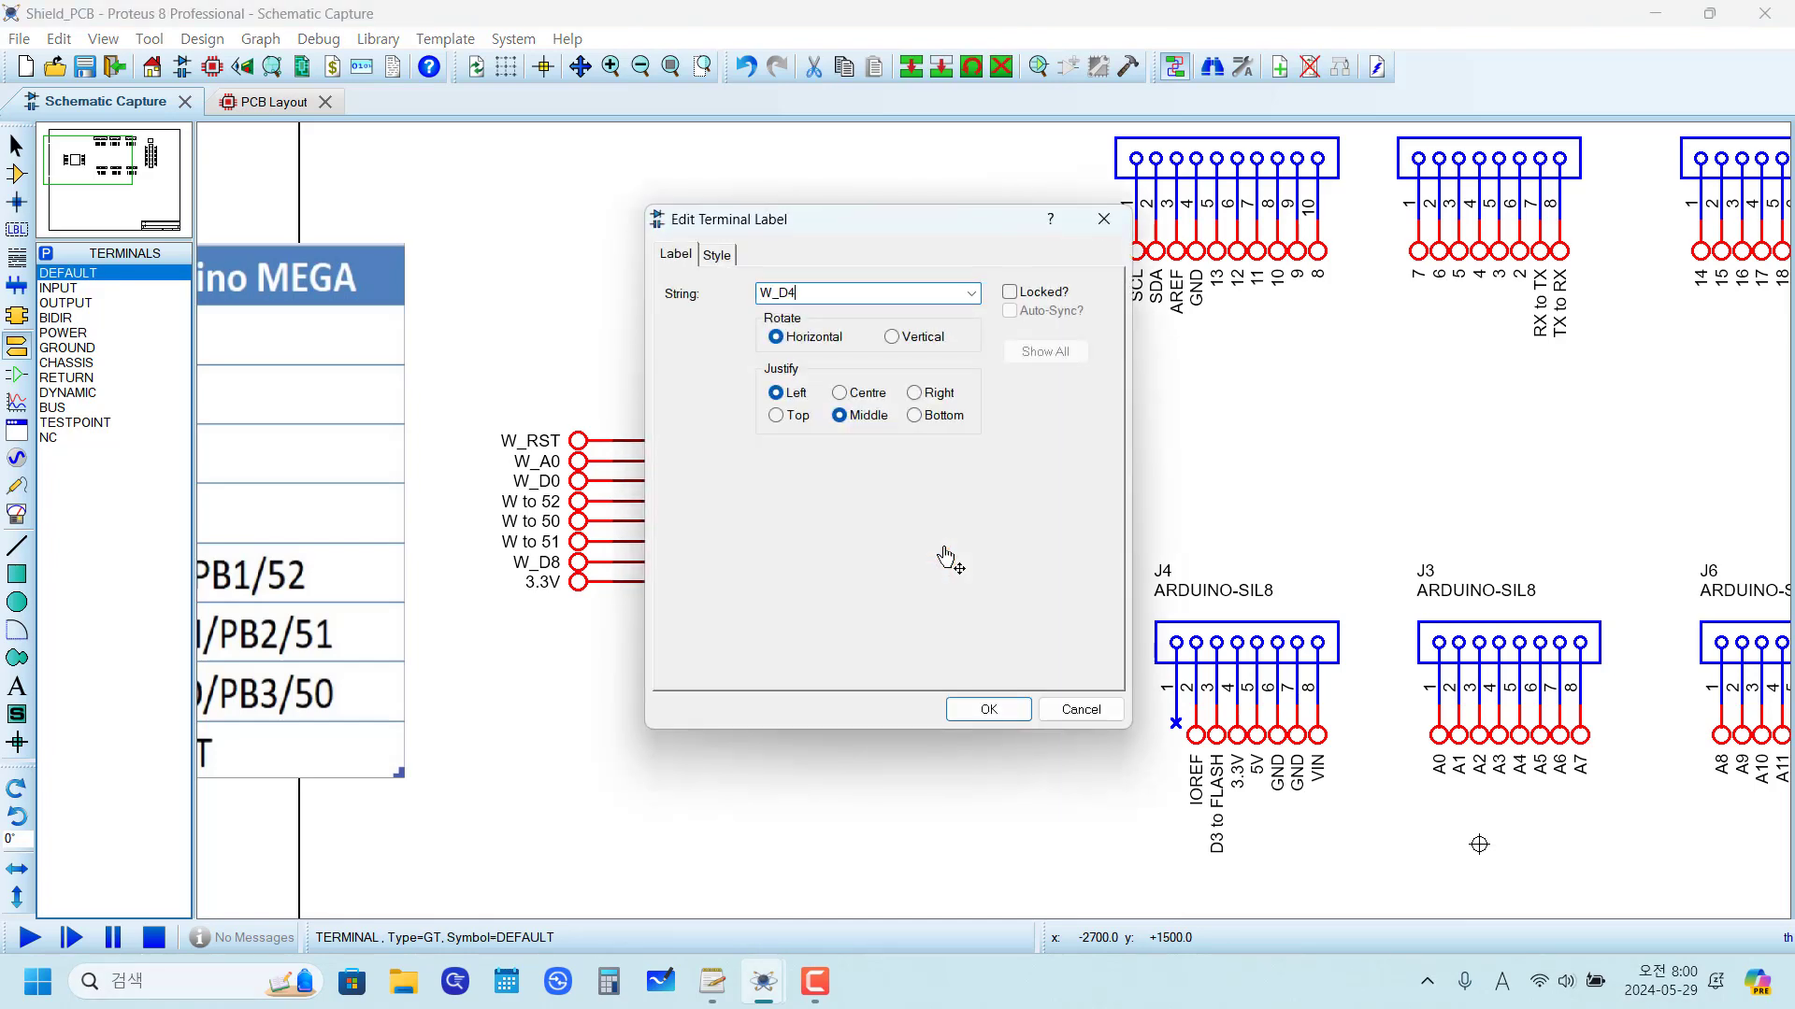
left_click(988, 710)
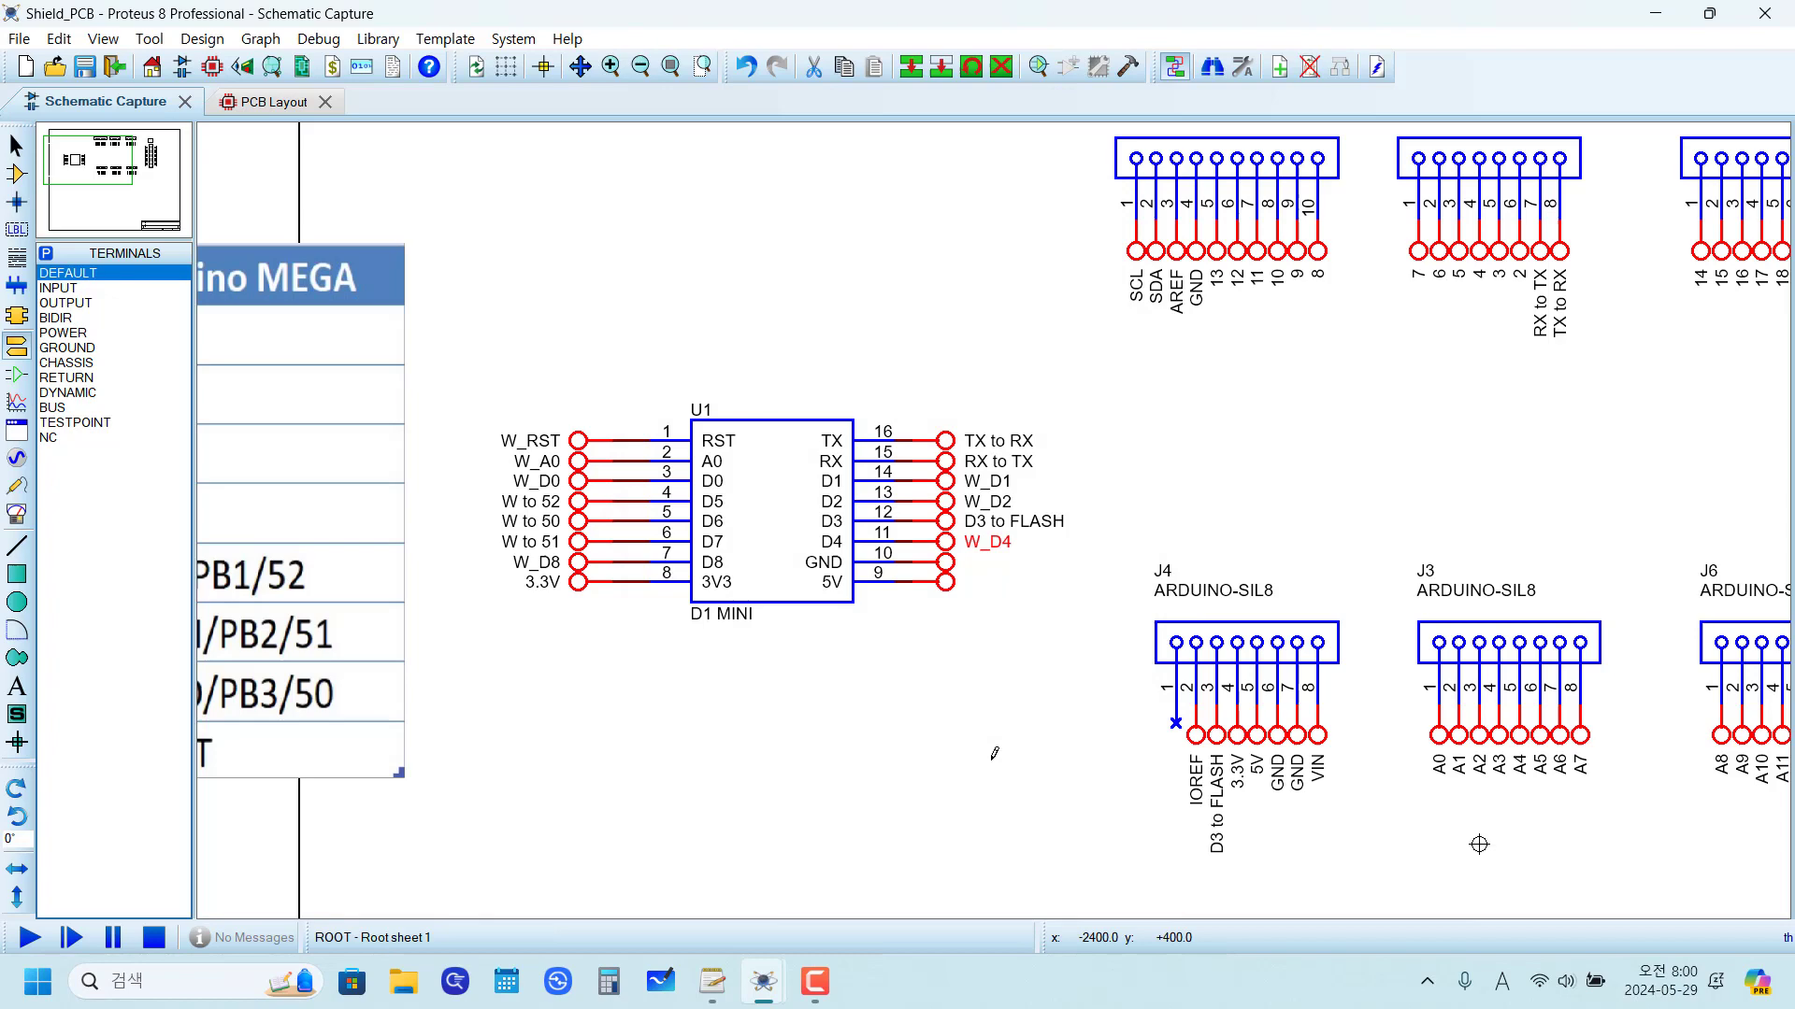
Step: Label the terminals on pins 10 and 9 as GND and 5V
double_click(939, 563)
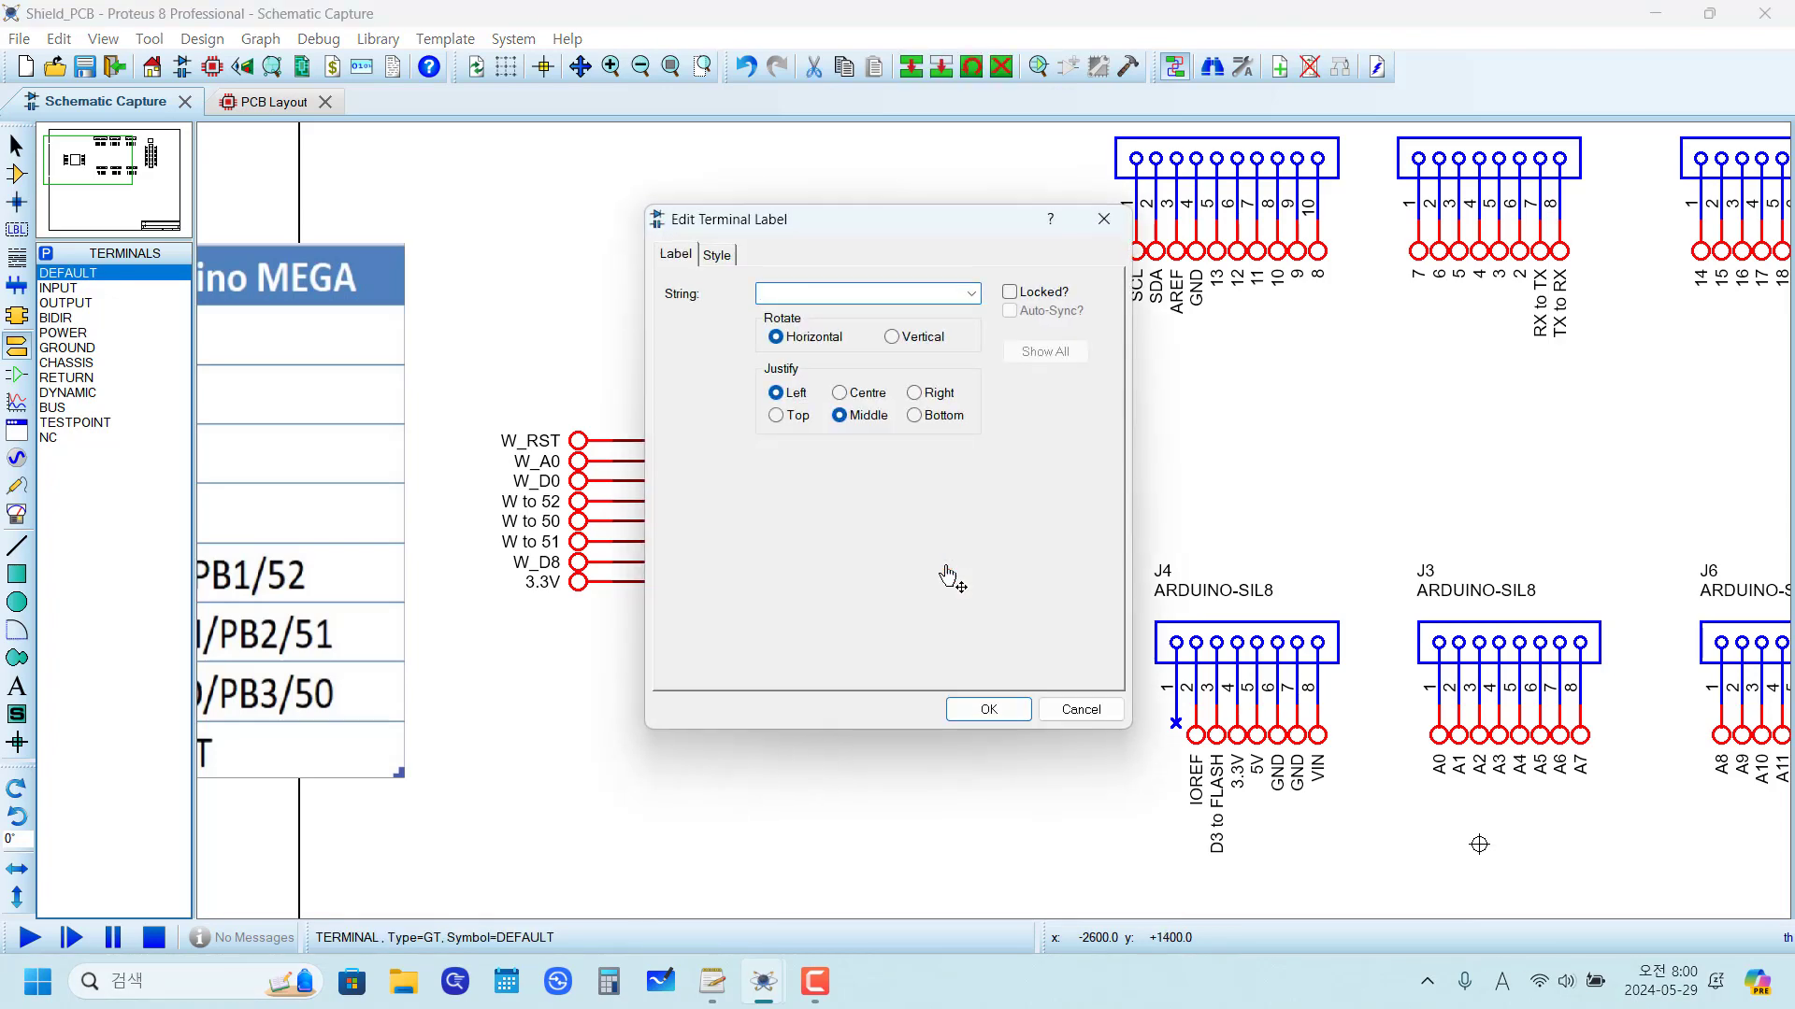
type("GND")
left_click(972, 710)
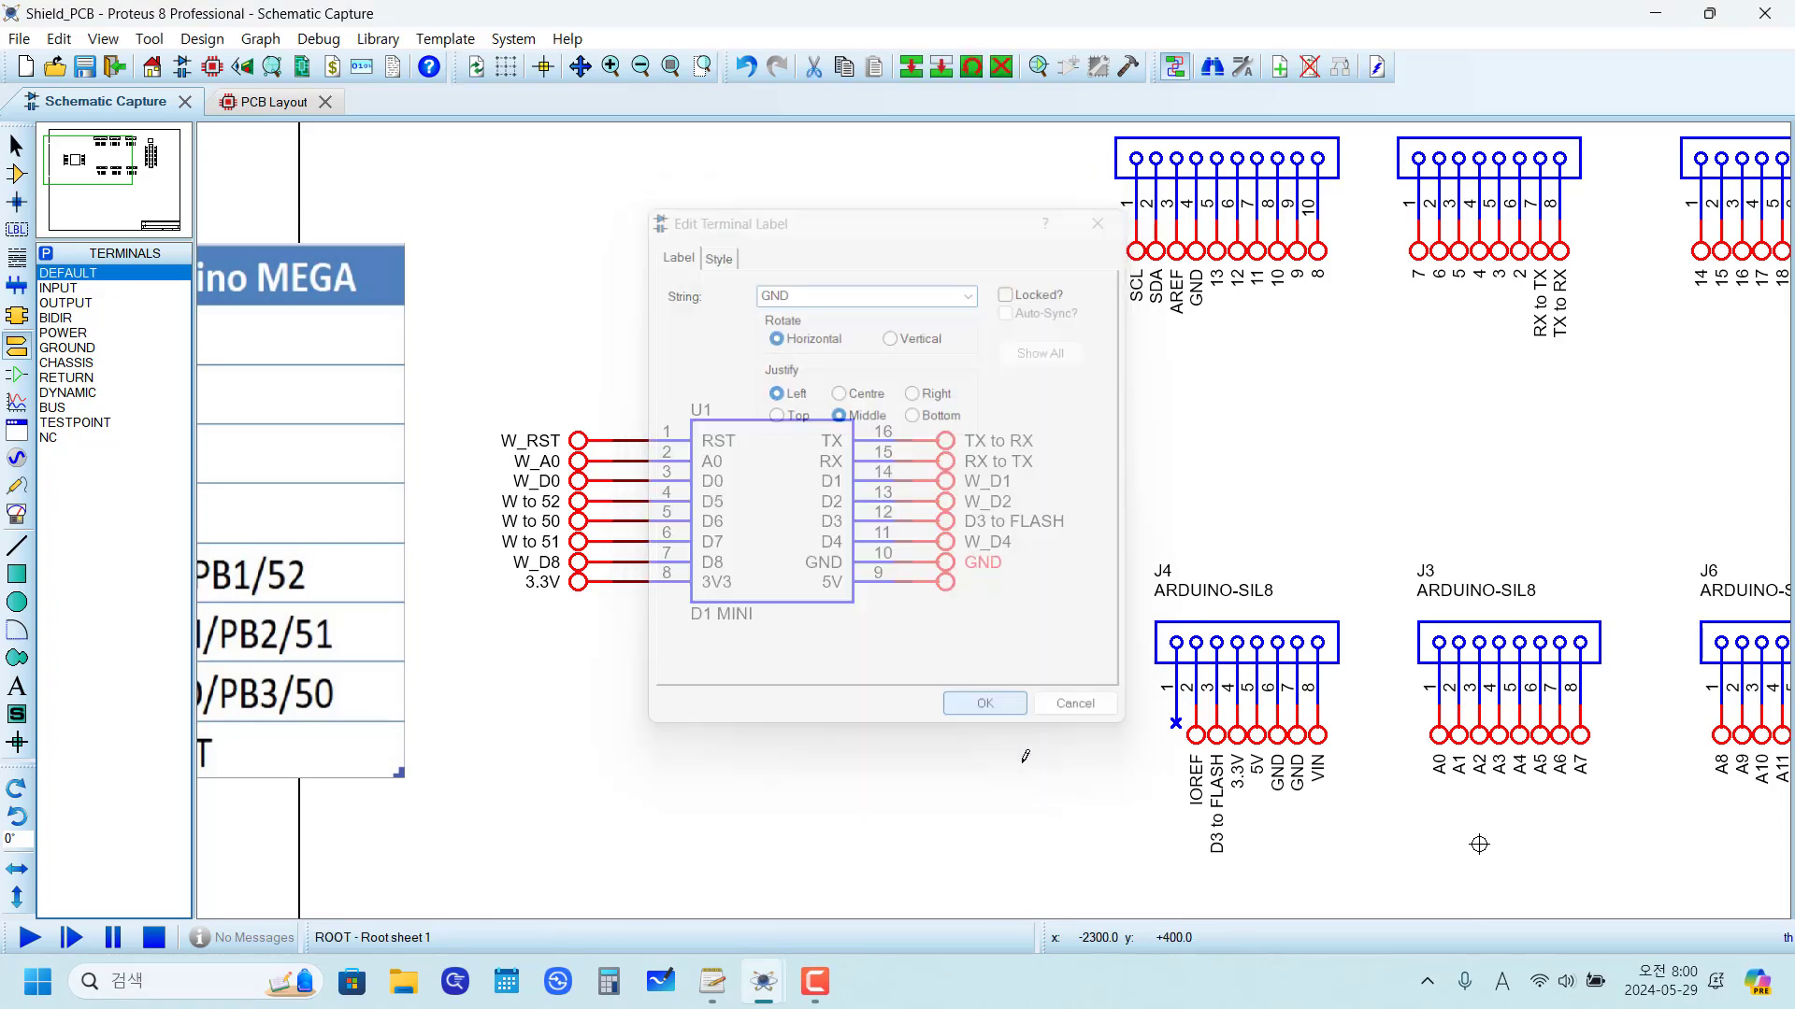
double_click(945, 583)
type("5")
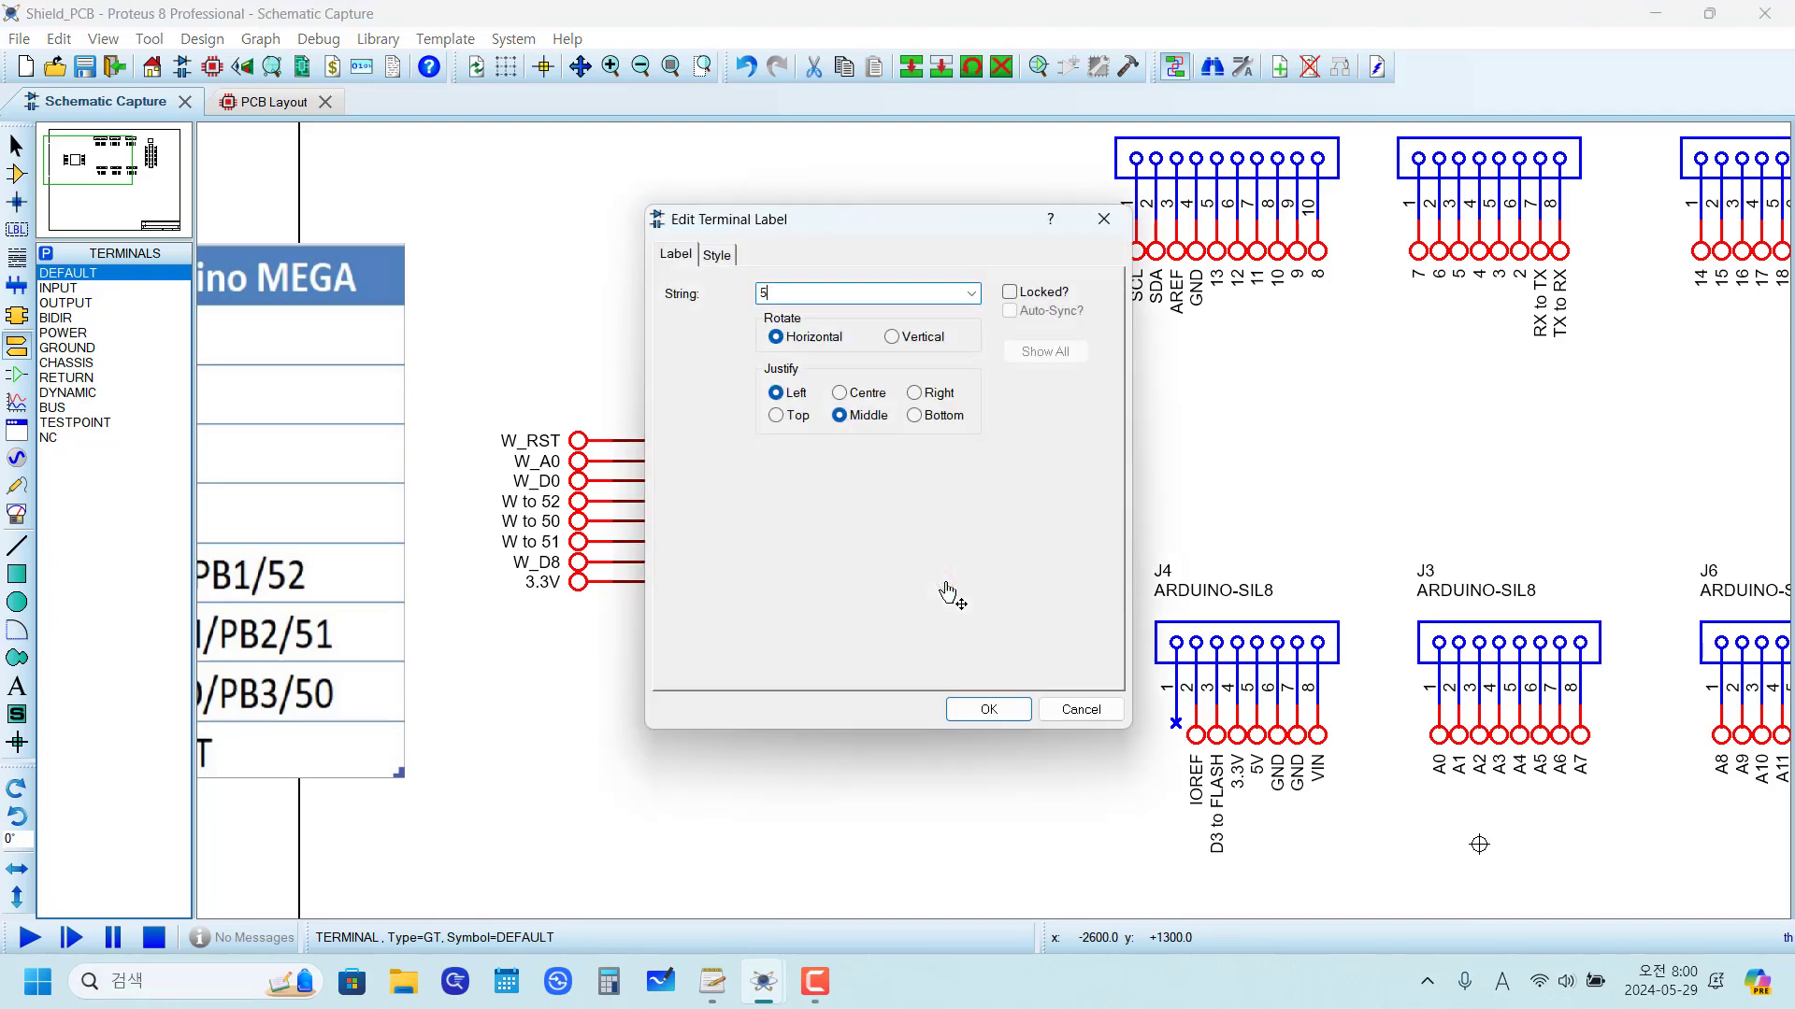
type("V")
left_click(985, 709)
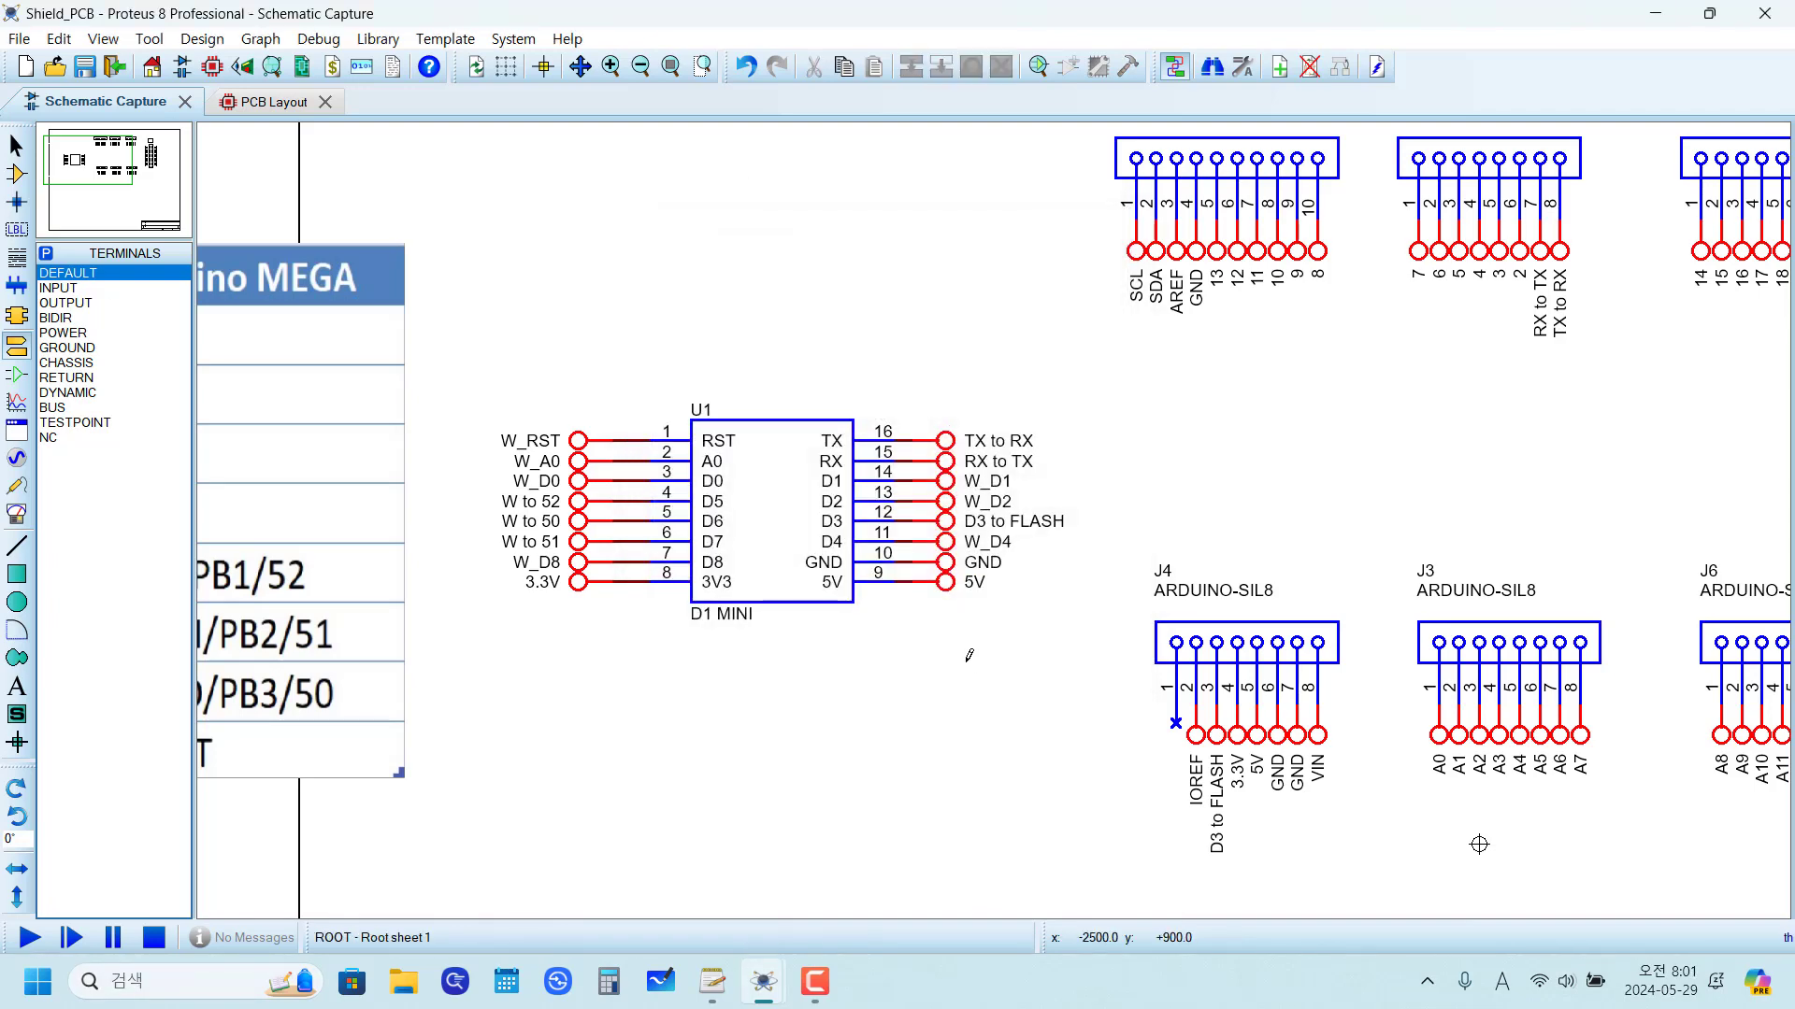
Step: Examine the reference photos of the finished shield on the second sheet
scroll(970, 654, "down", 1)
left_click_drag(993, 639, 827, 536)
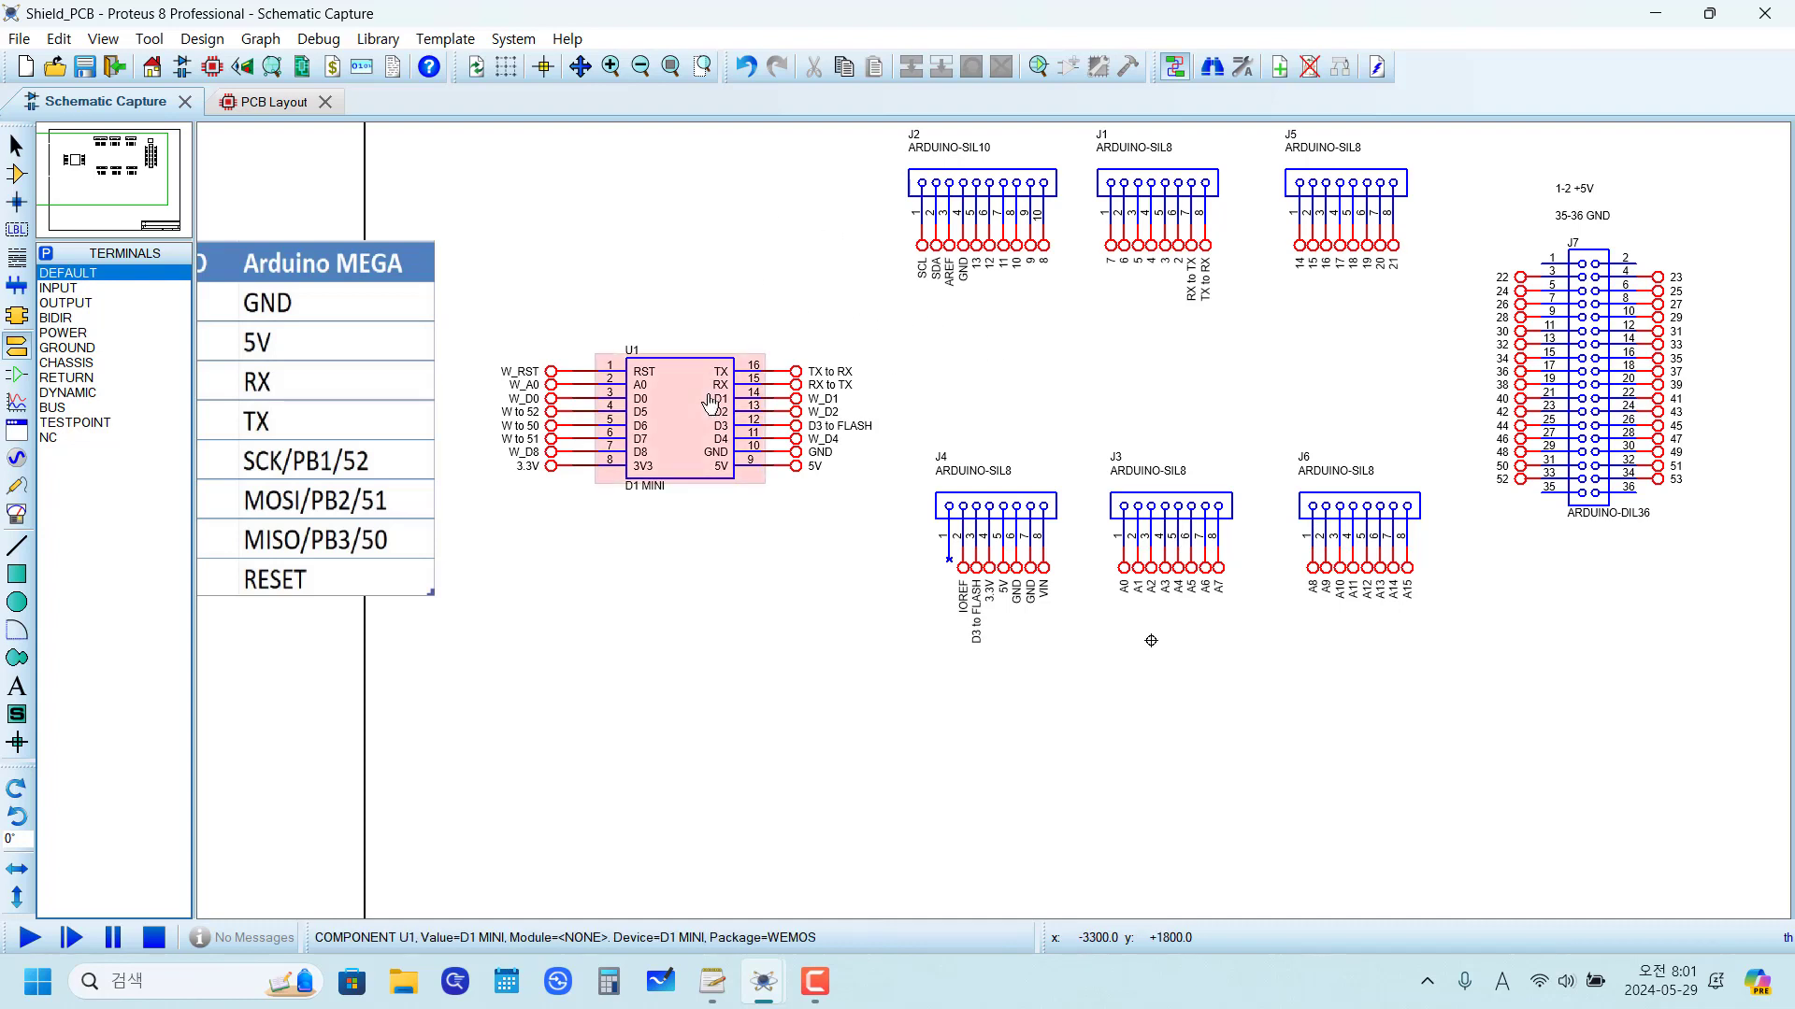
key("Page_Down")
scroll(860, 347, "up", 1)
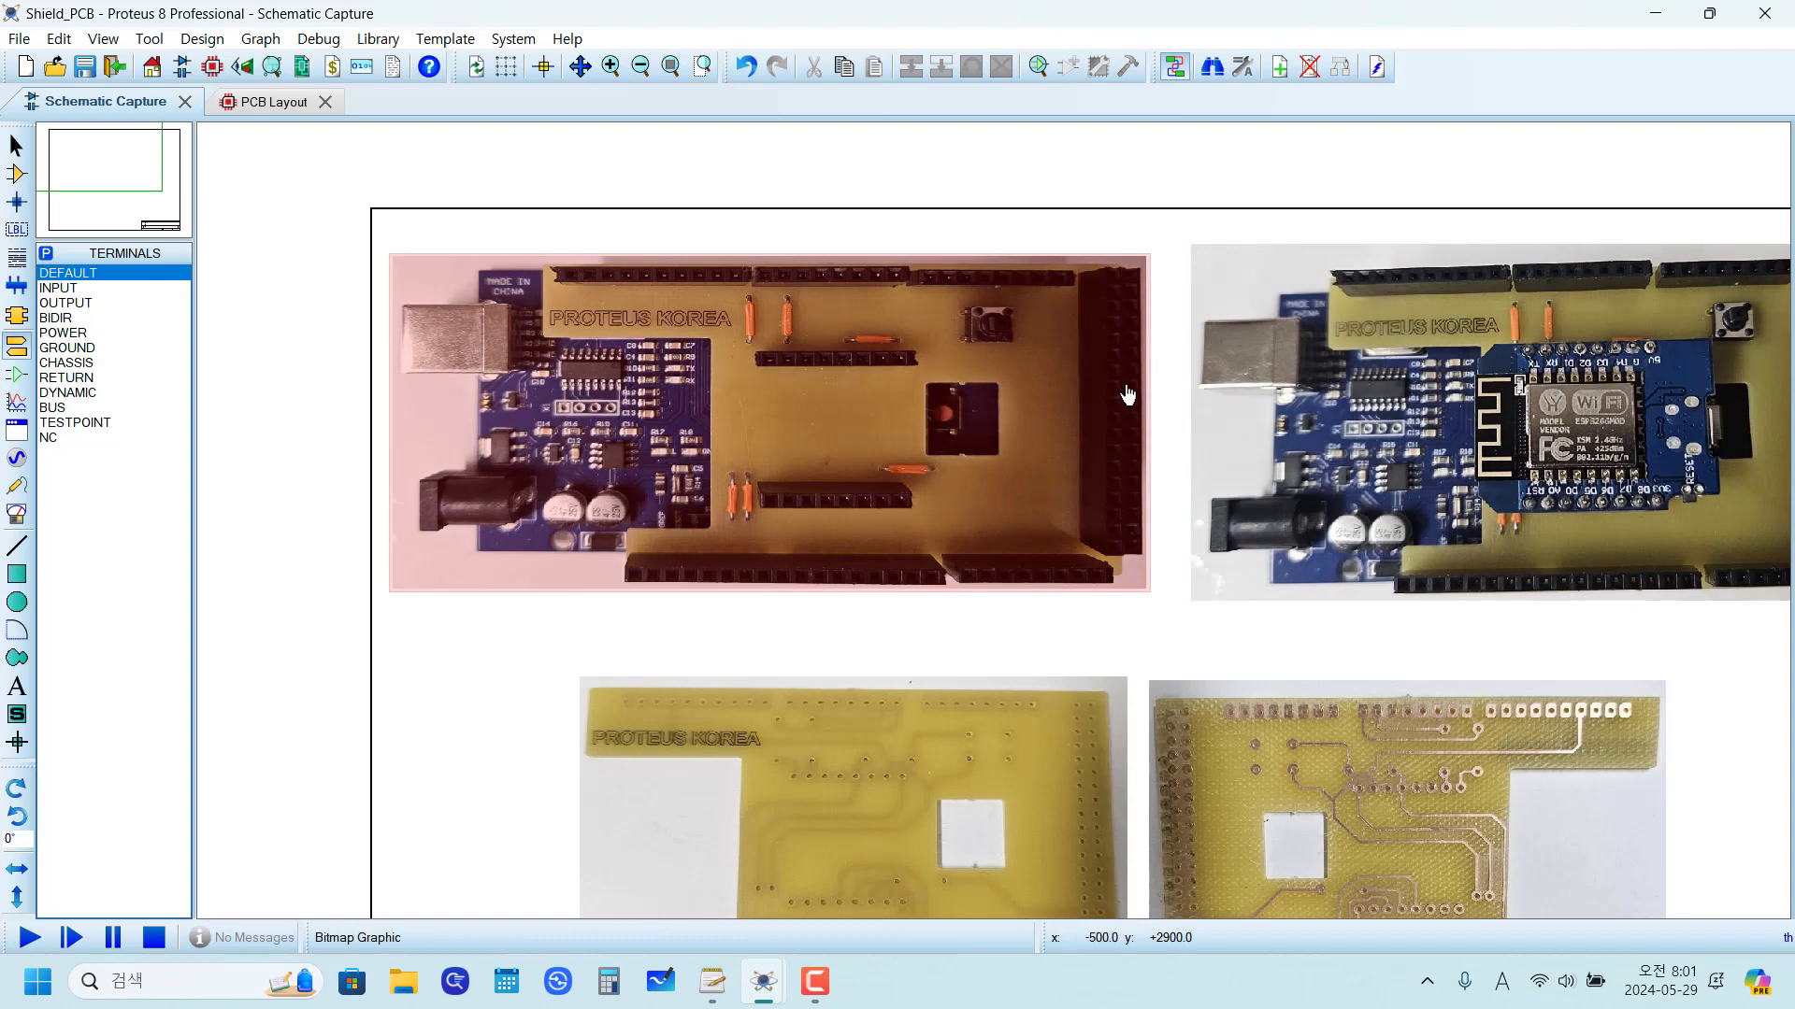
scroll(1128, 395, "down", 1)
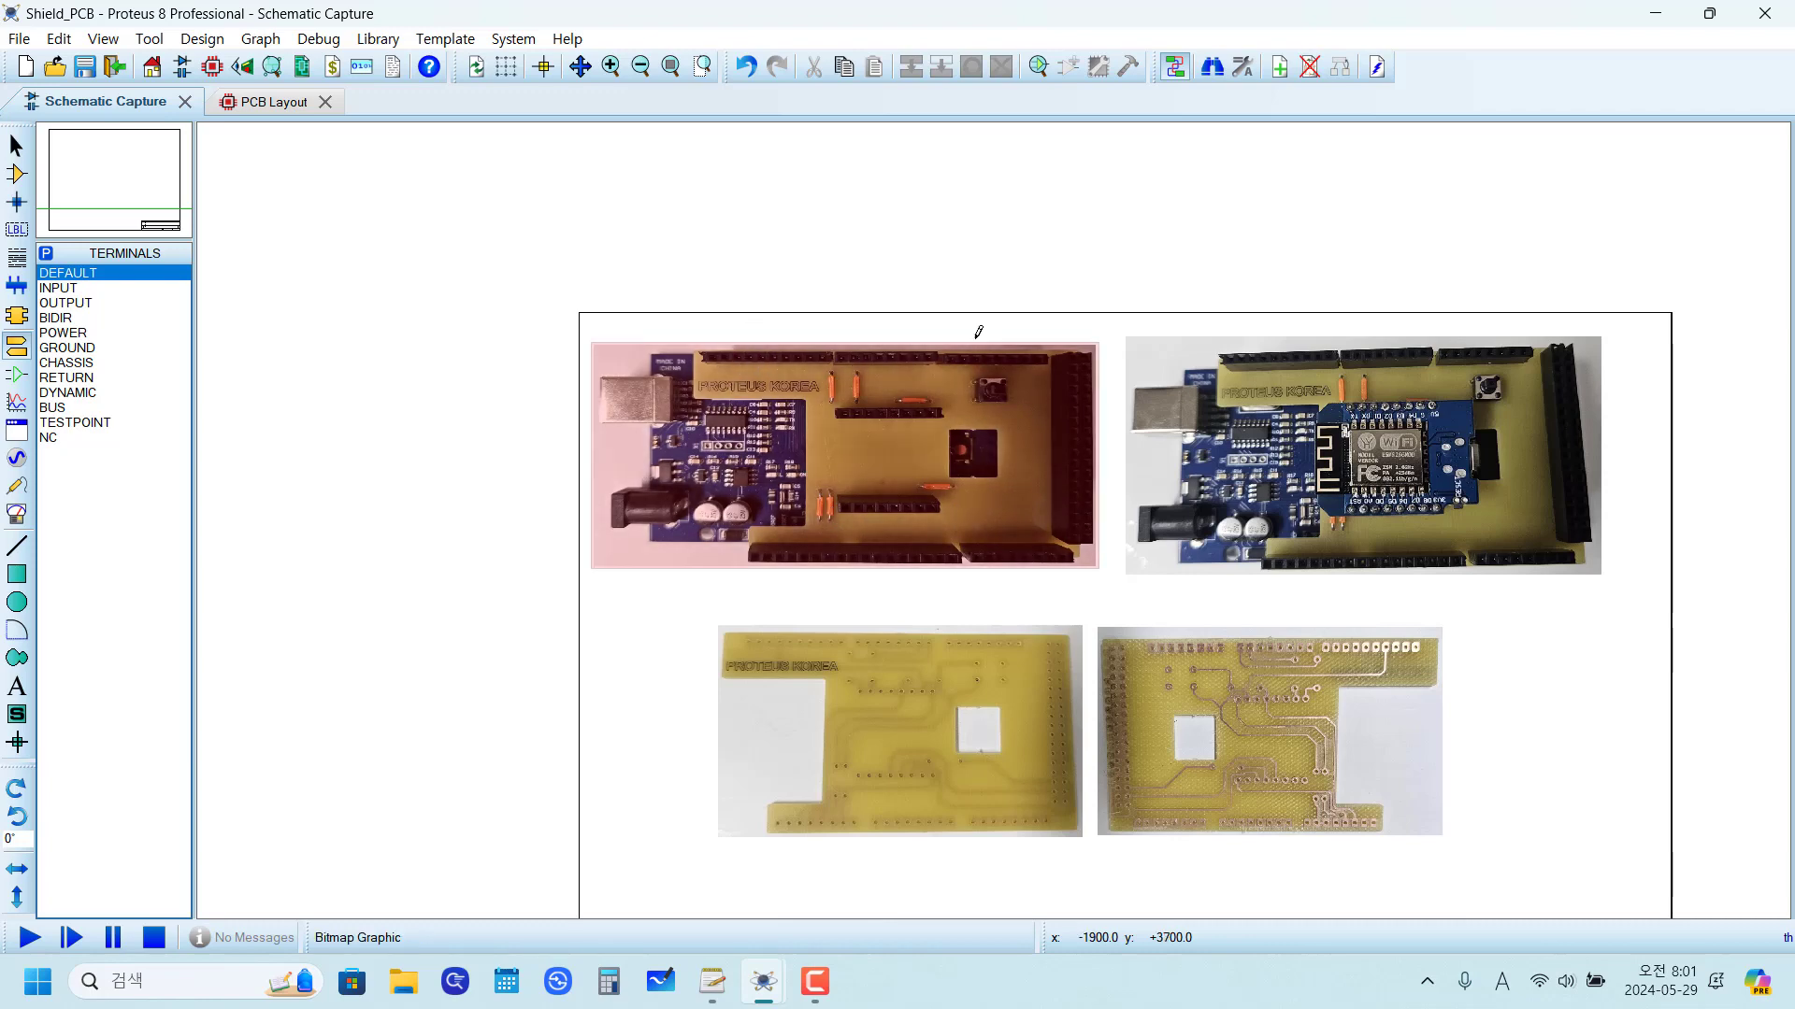
scroll(991, 424, "up", 2)
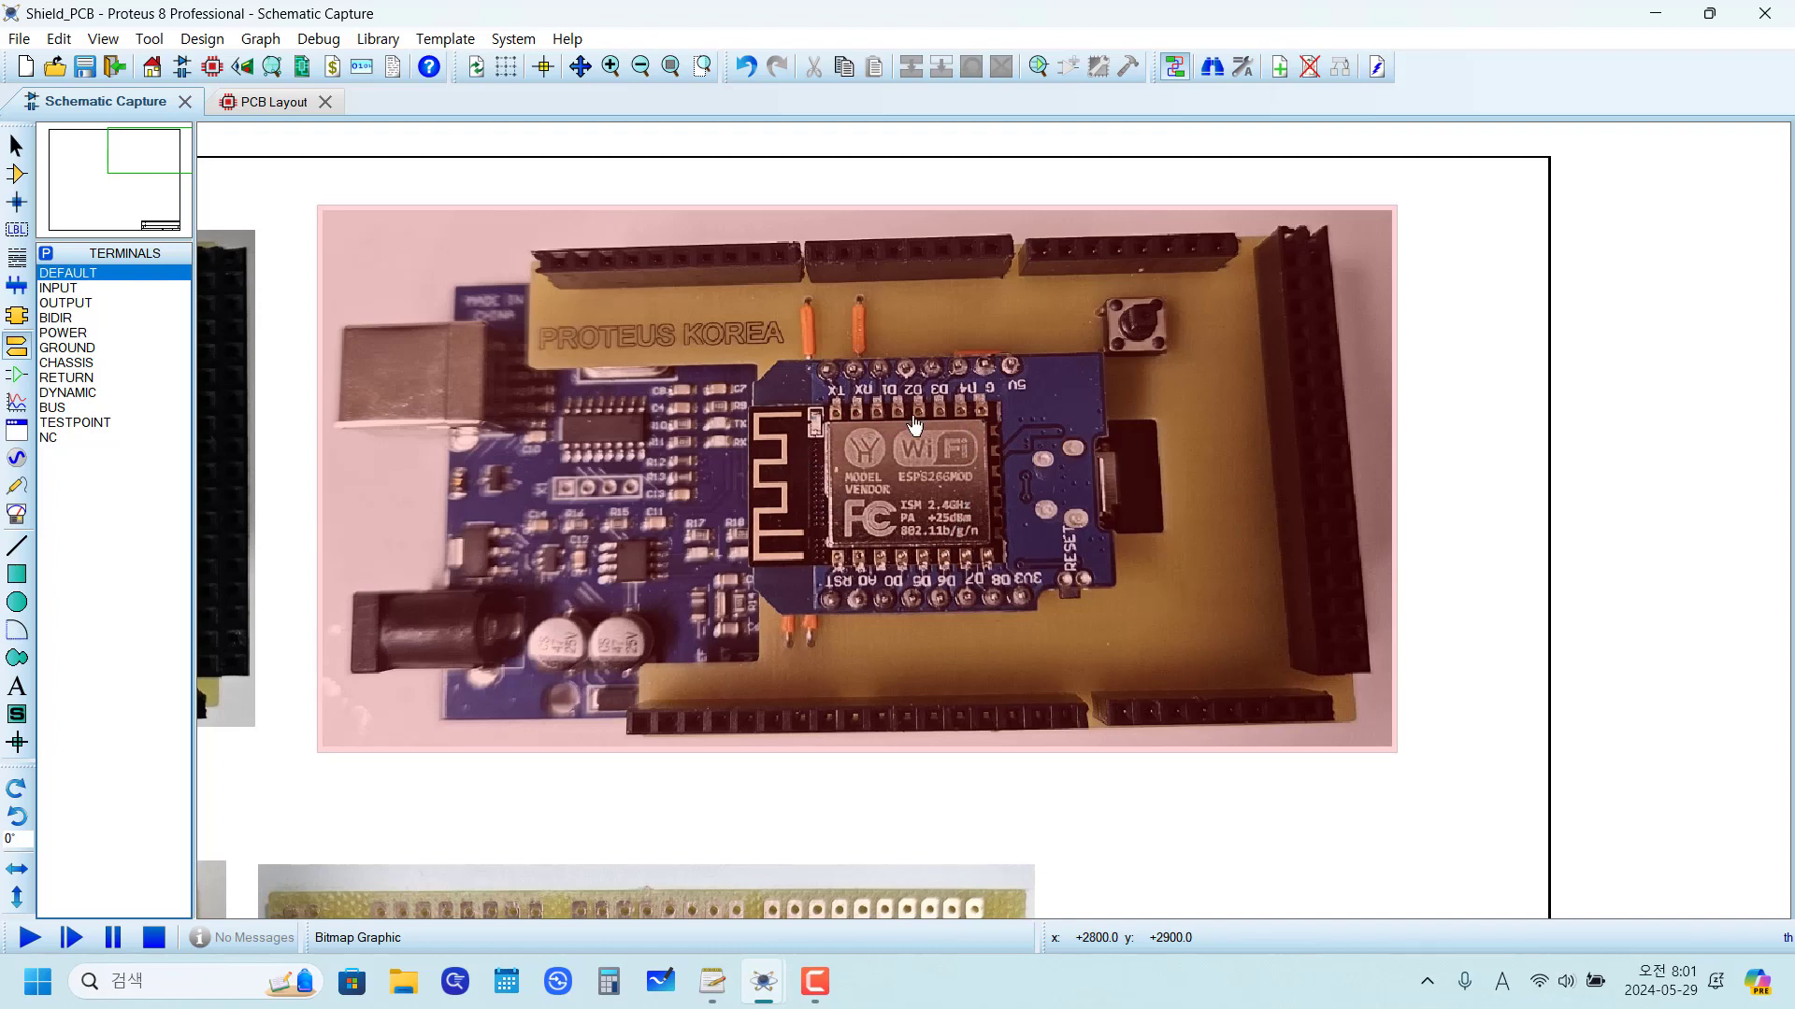
key("F8")
scroll(795, 392, "up", 1)
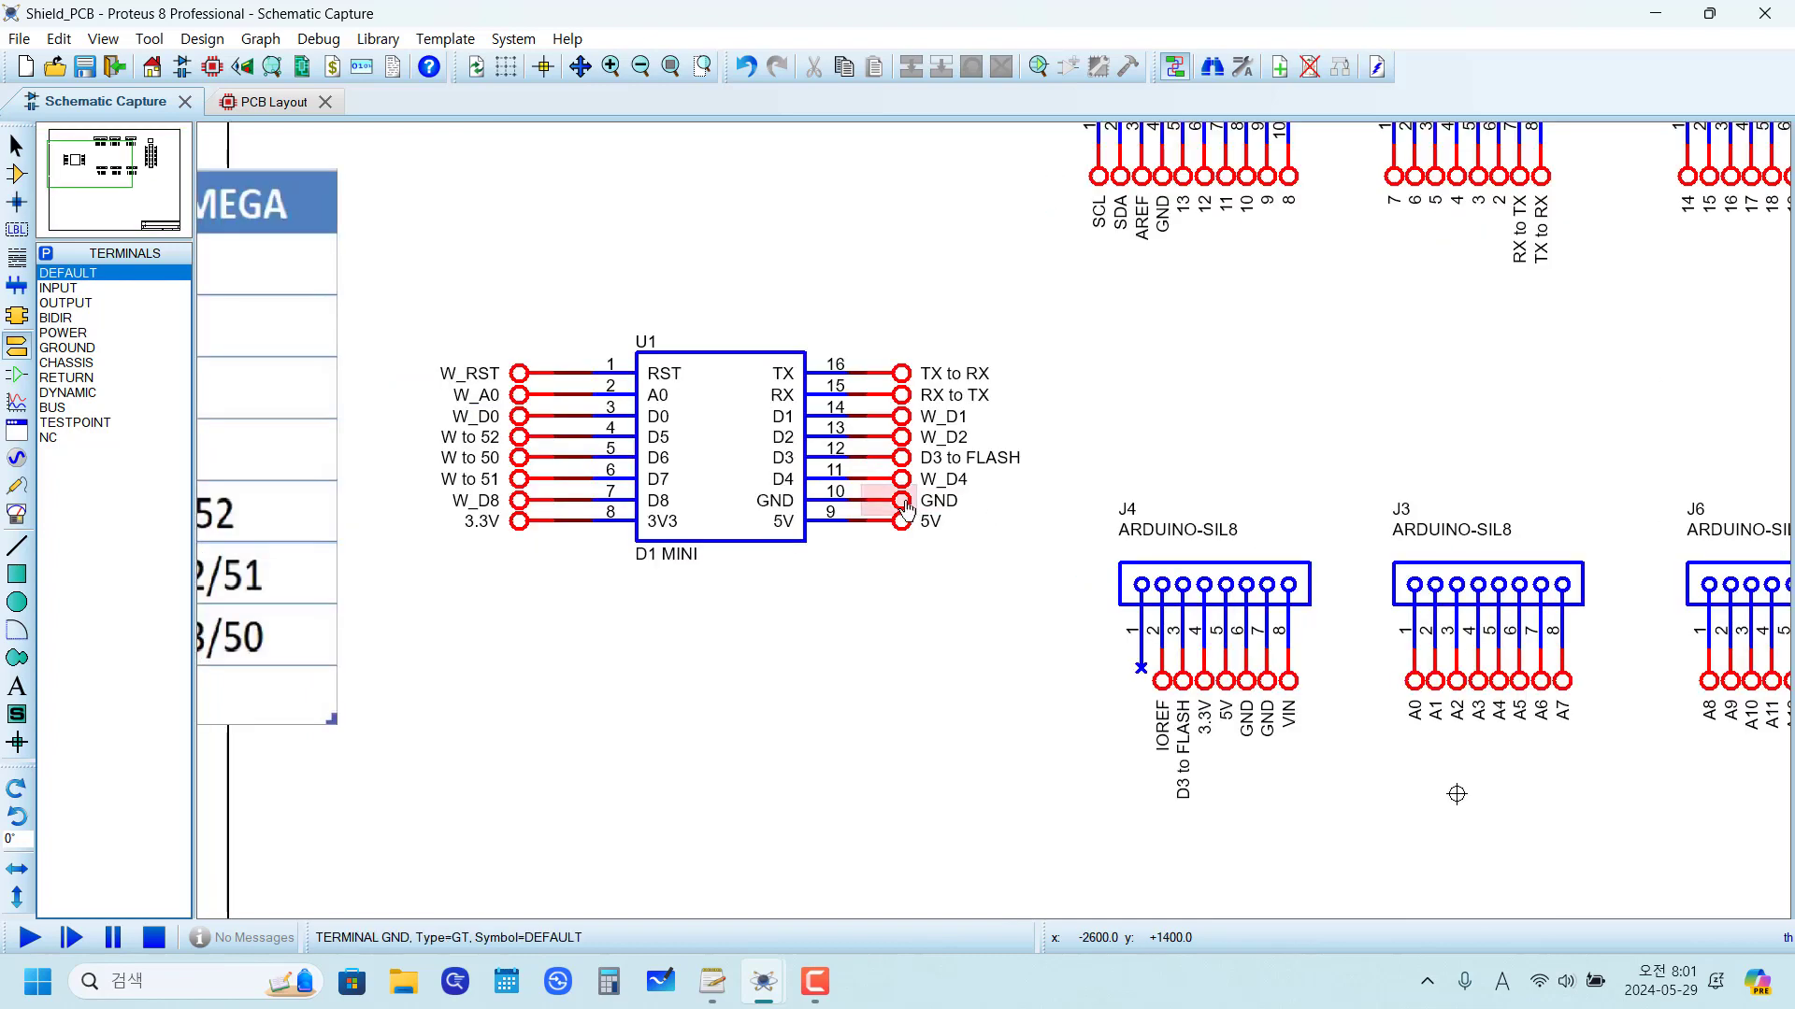
left_click(904, 466)
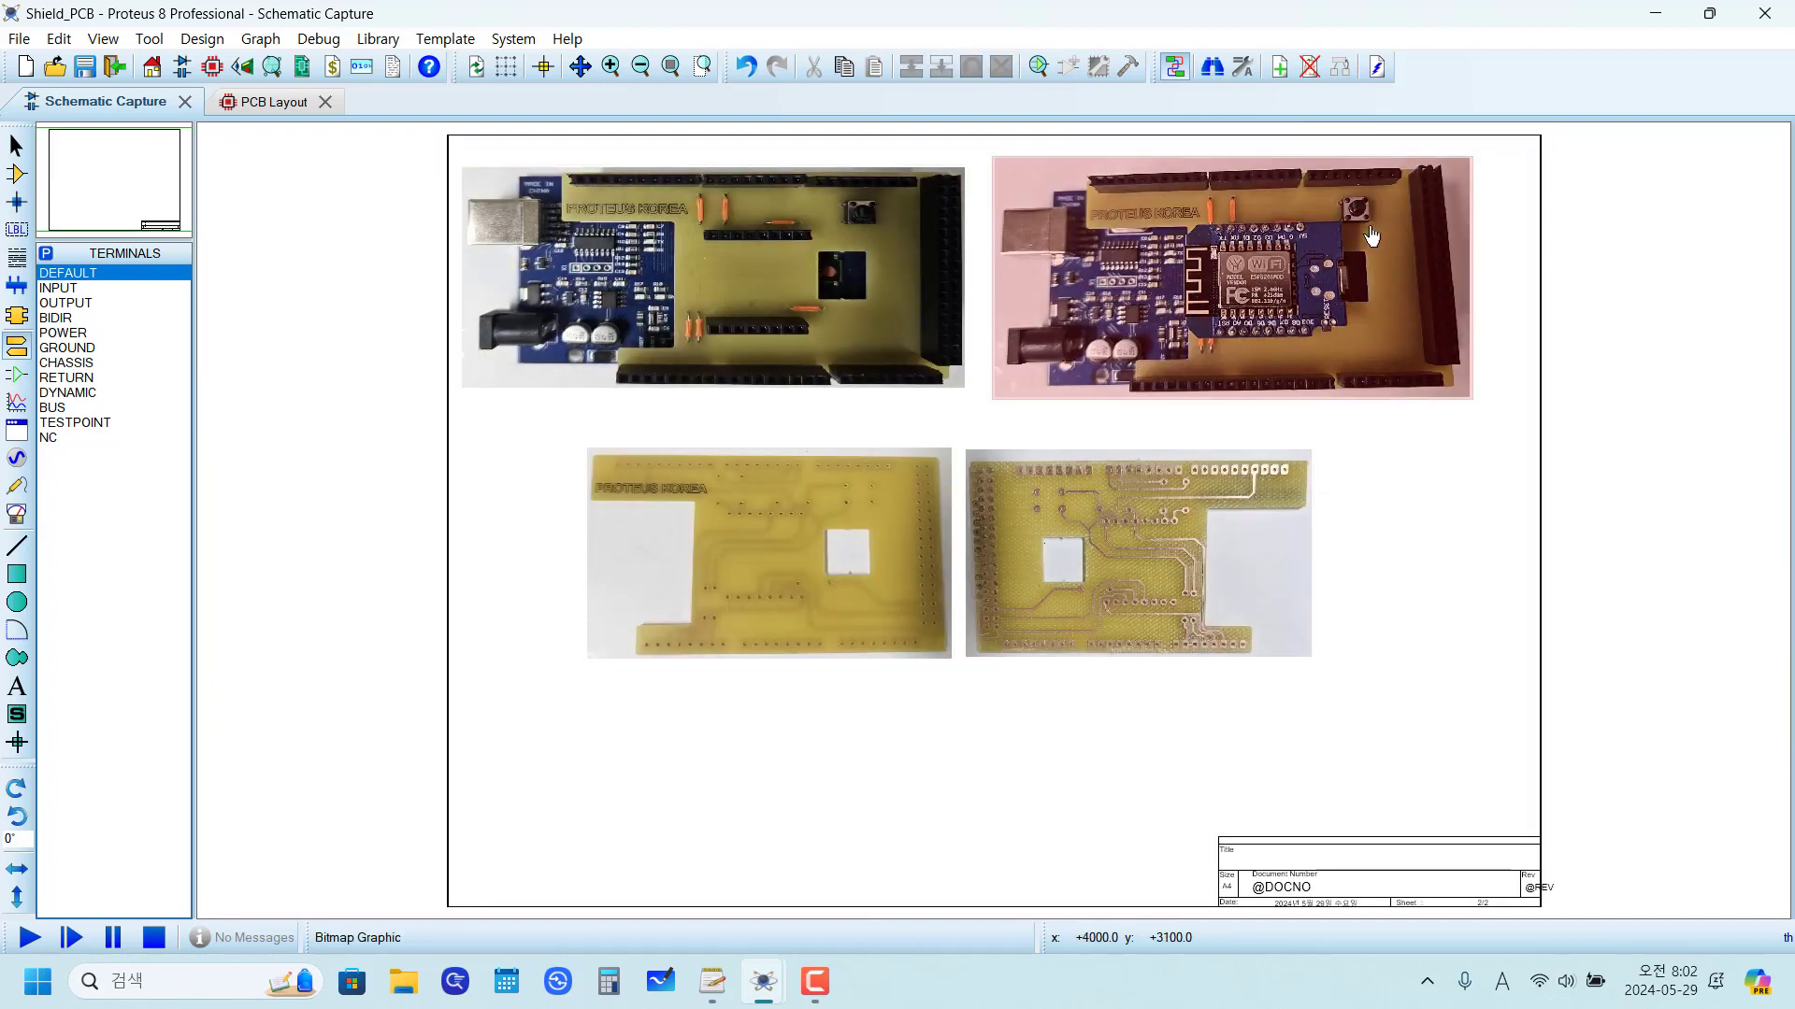
scroll(1369, 234, "up", 3)
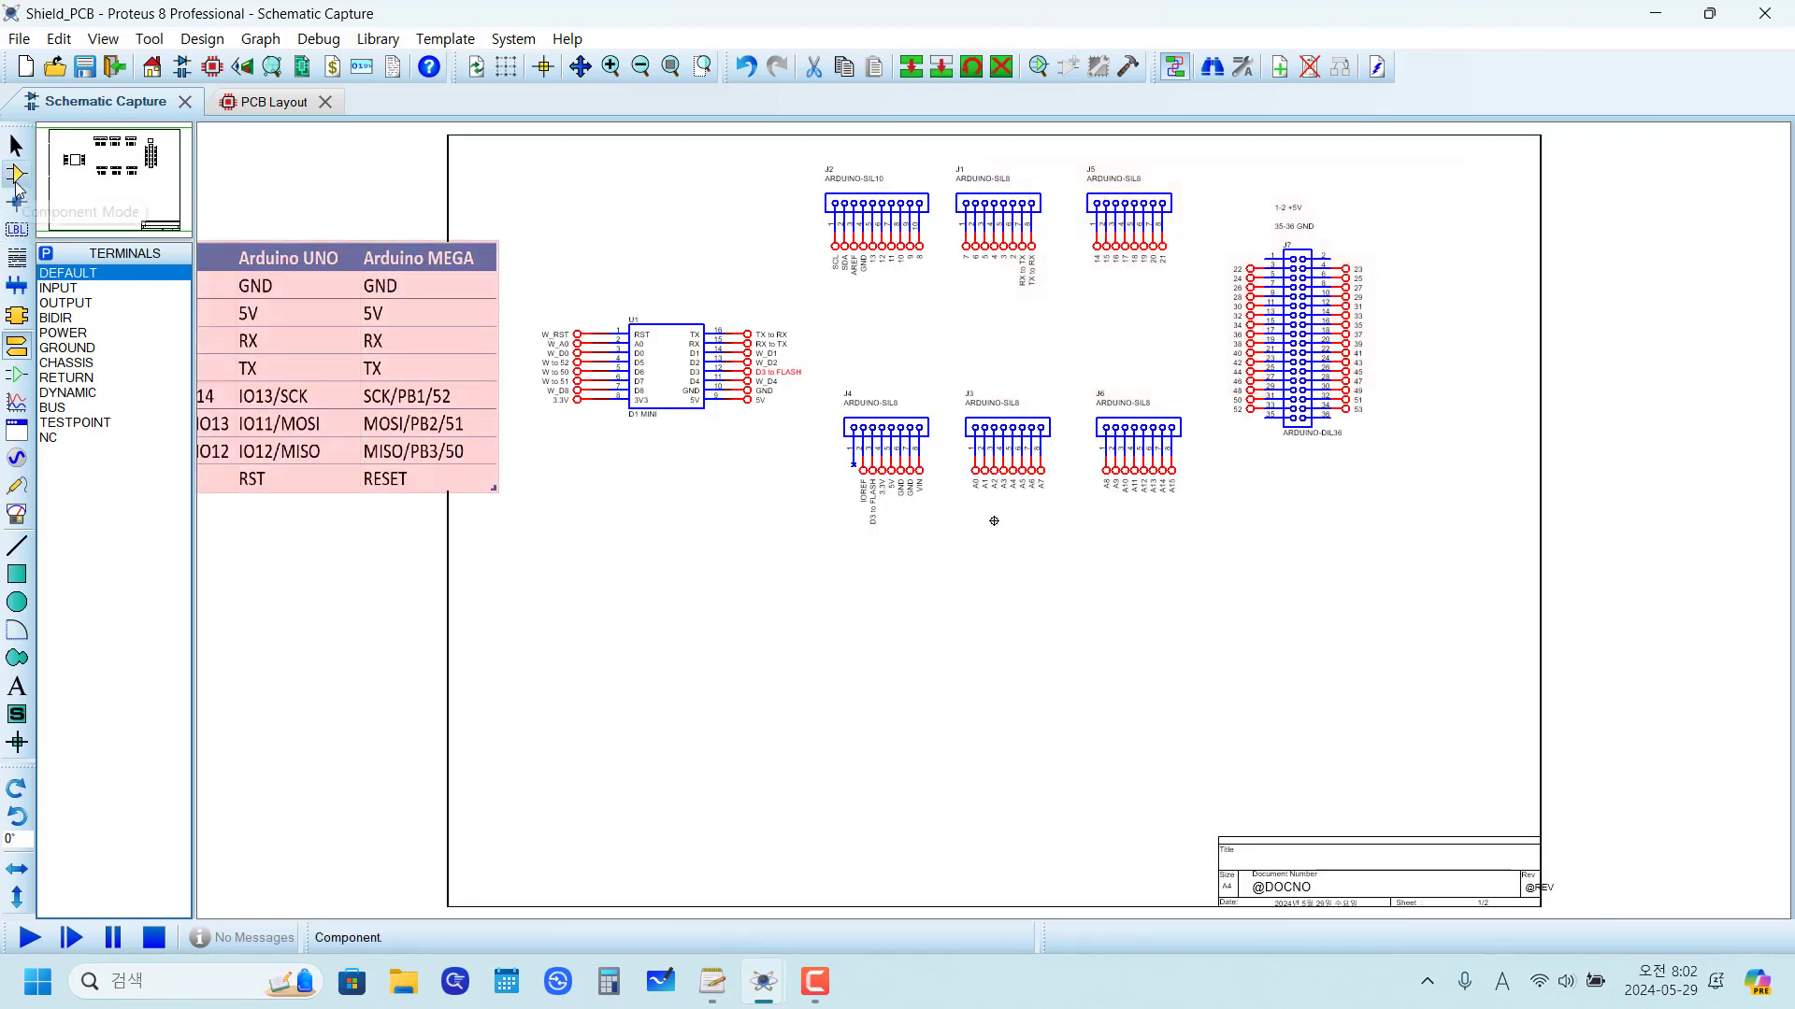
Step: Place a BUTTON push button from the ACTIVE library below the D1 MINI, updating existing instances
left_click(17, 174)
left_click(47, 256)
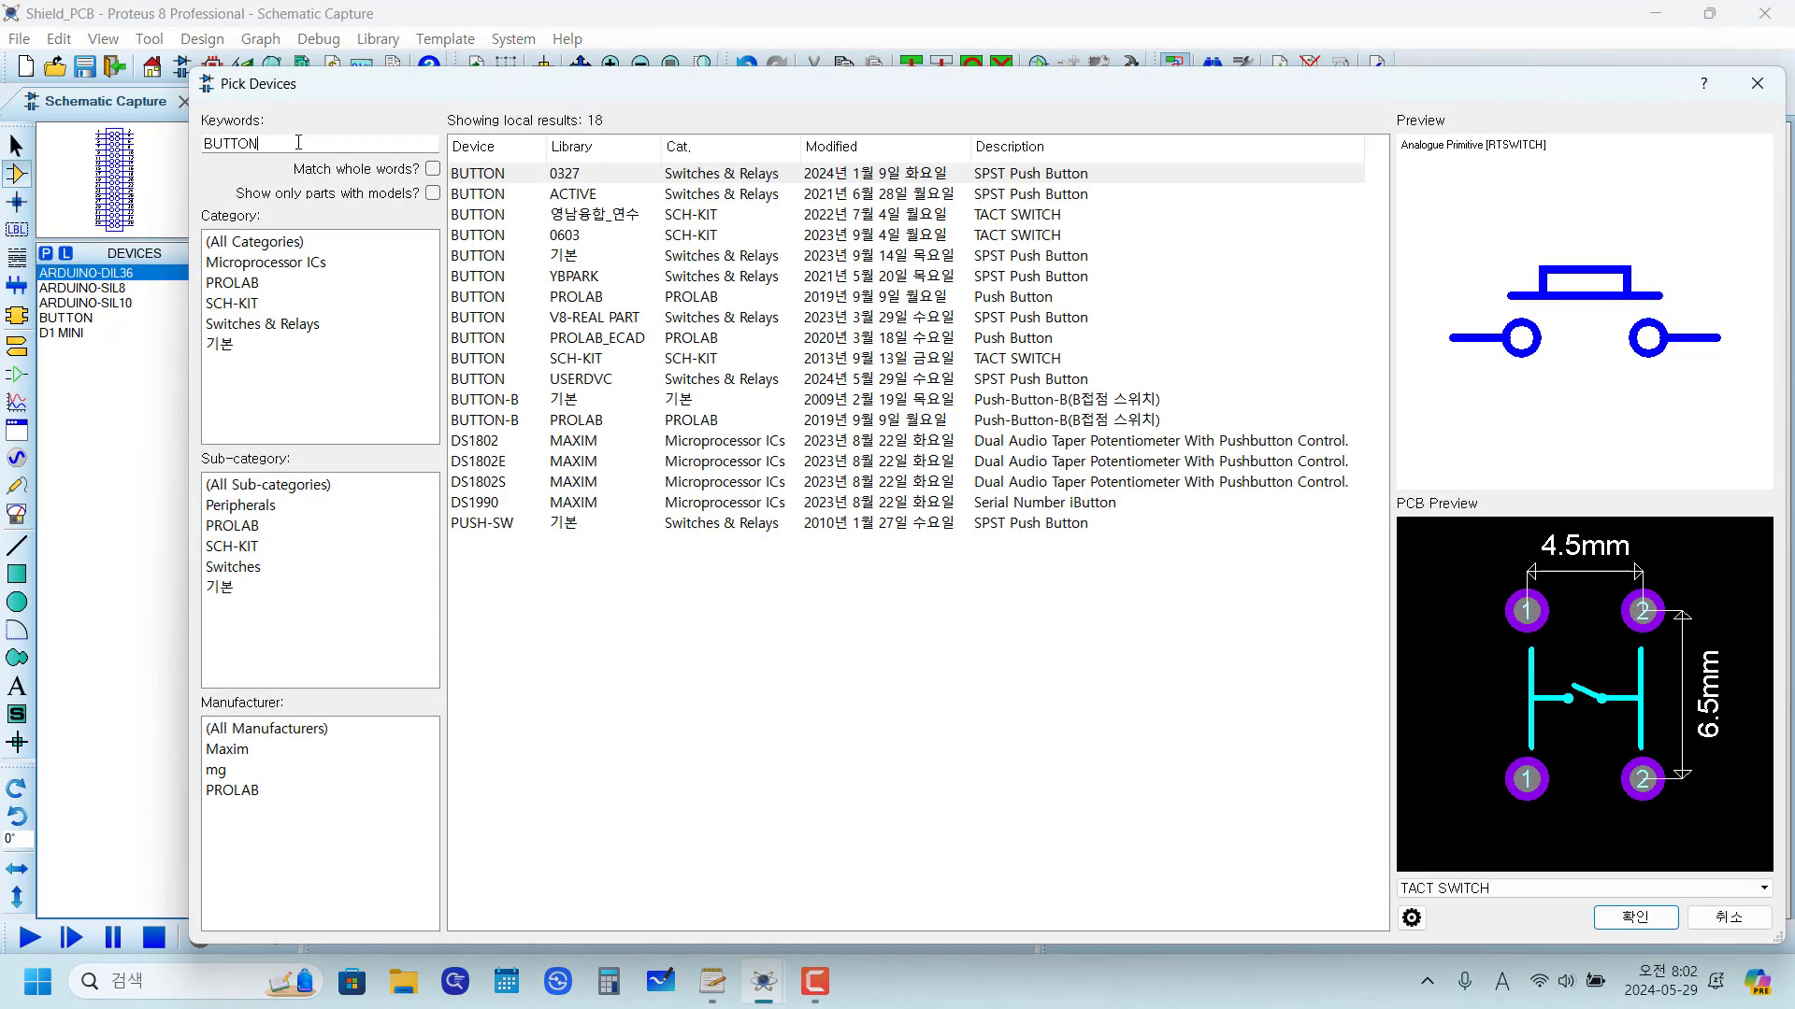
left_click(481, 198)
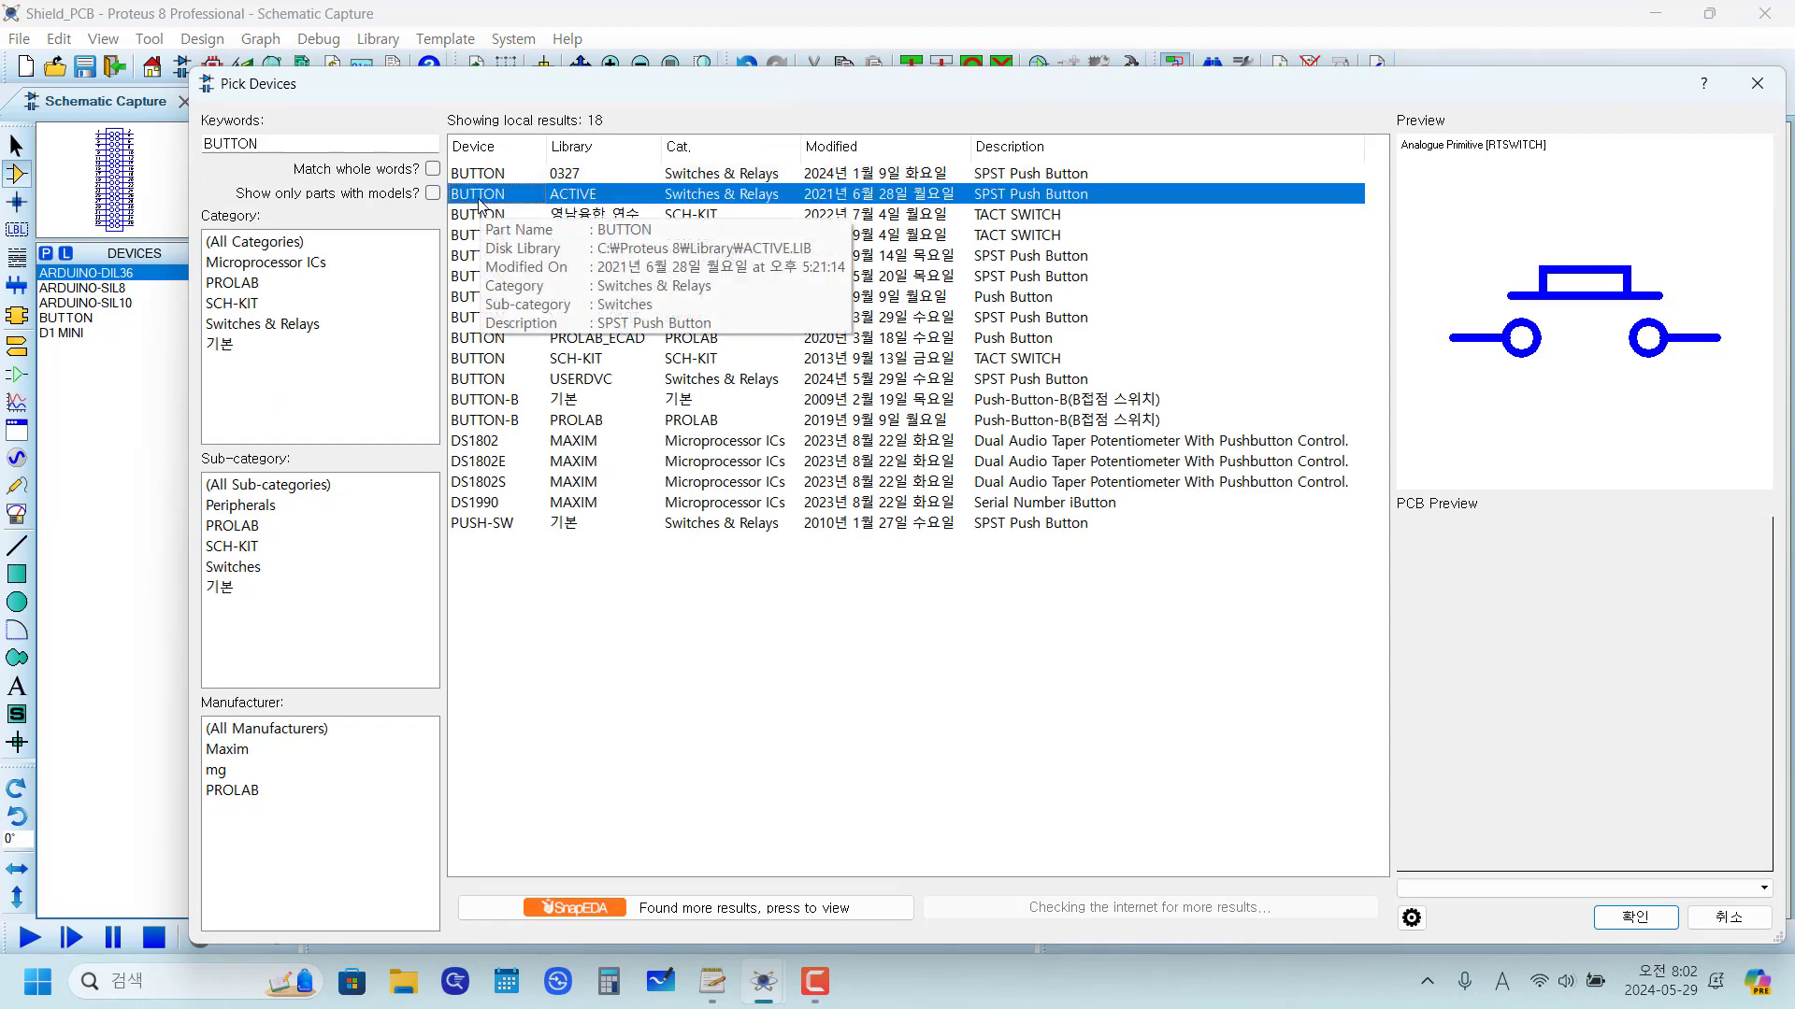
double_click(479, 198)
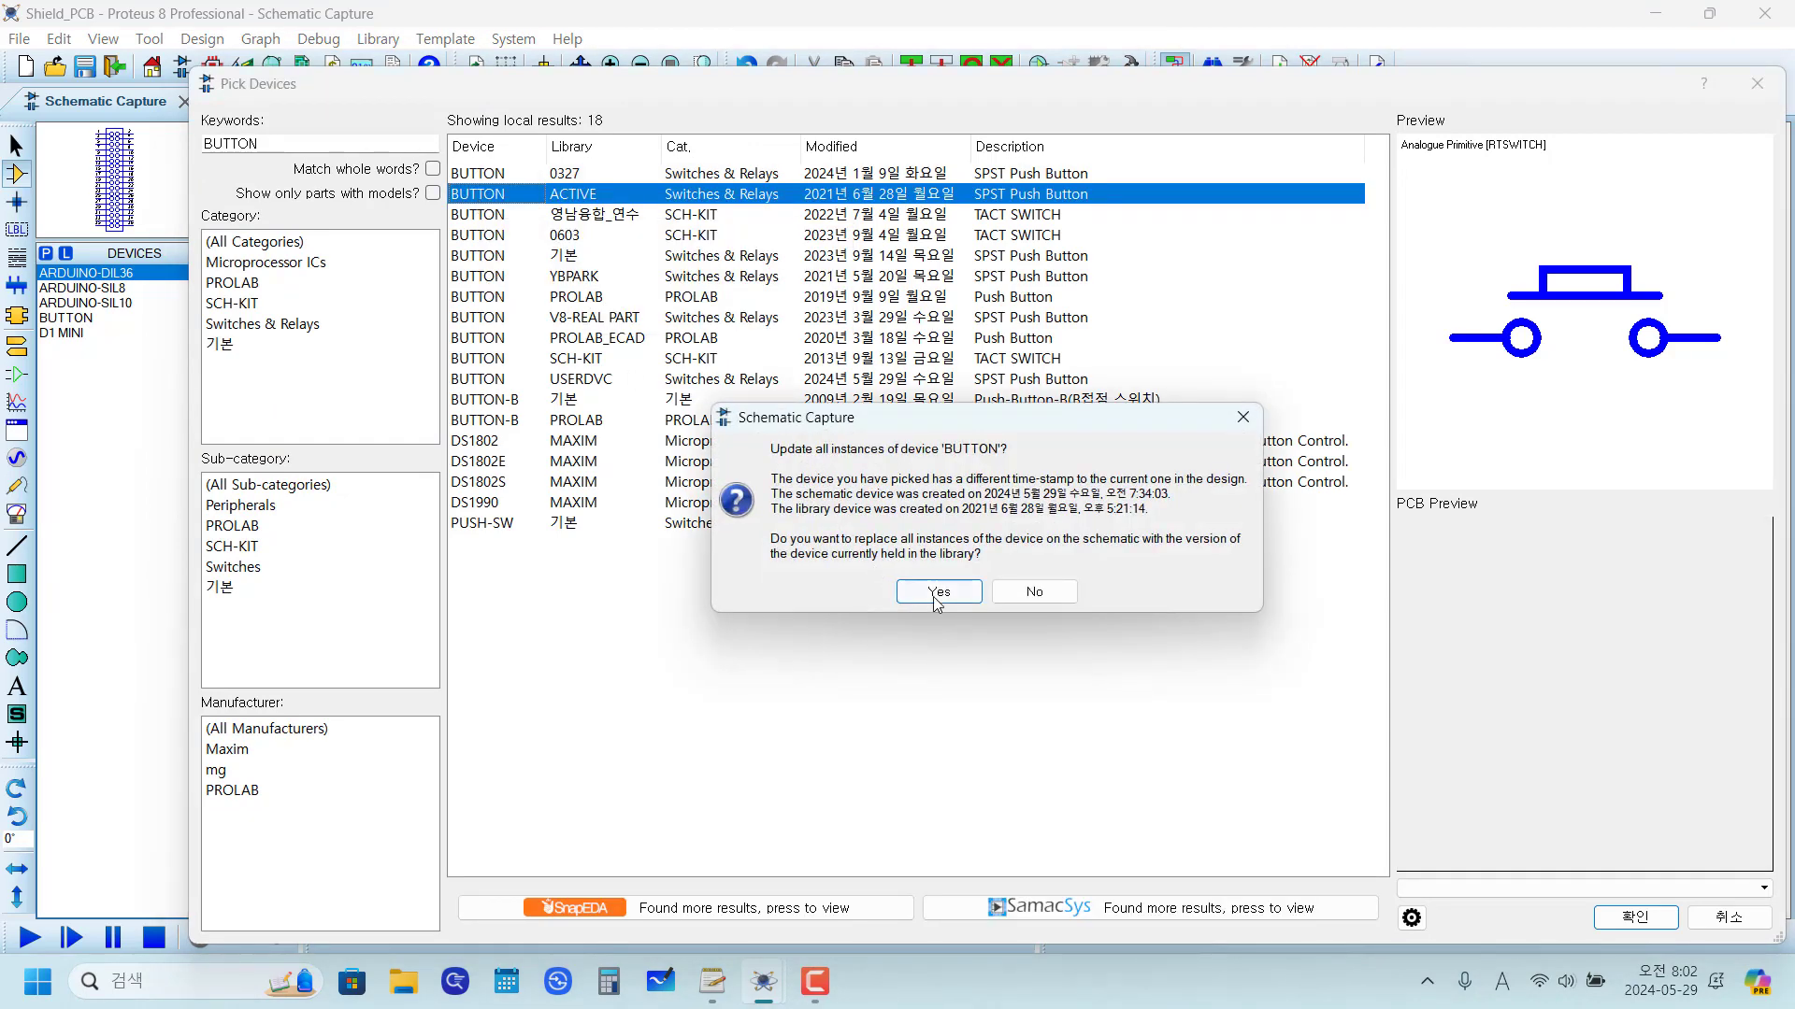
left_click(938, 592)
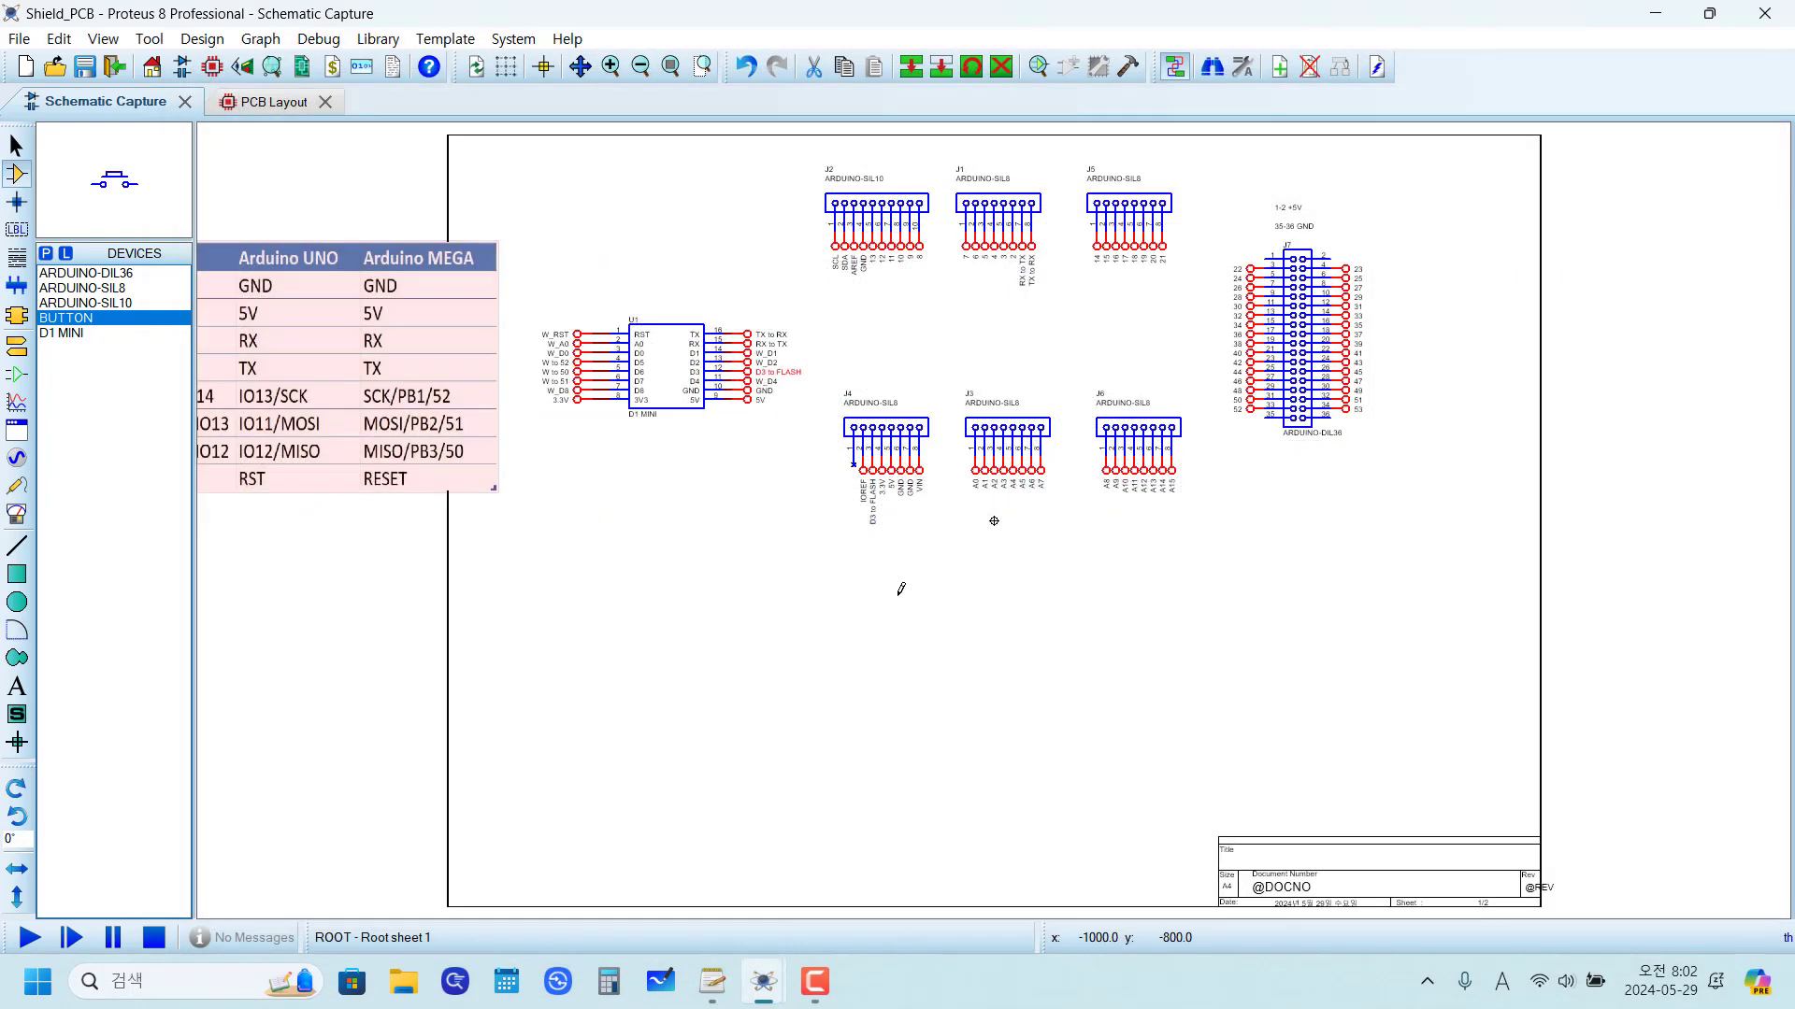
left_click(898, 596)
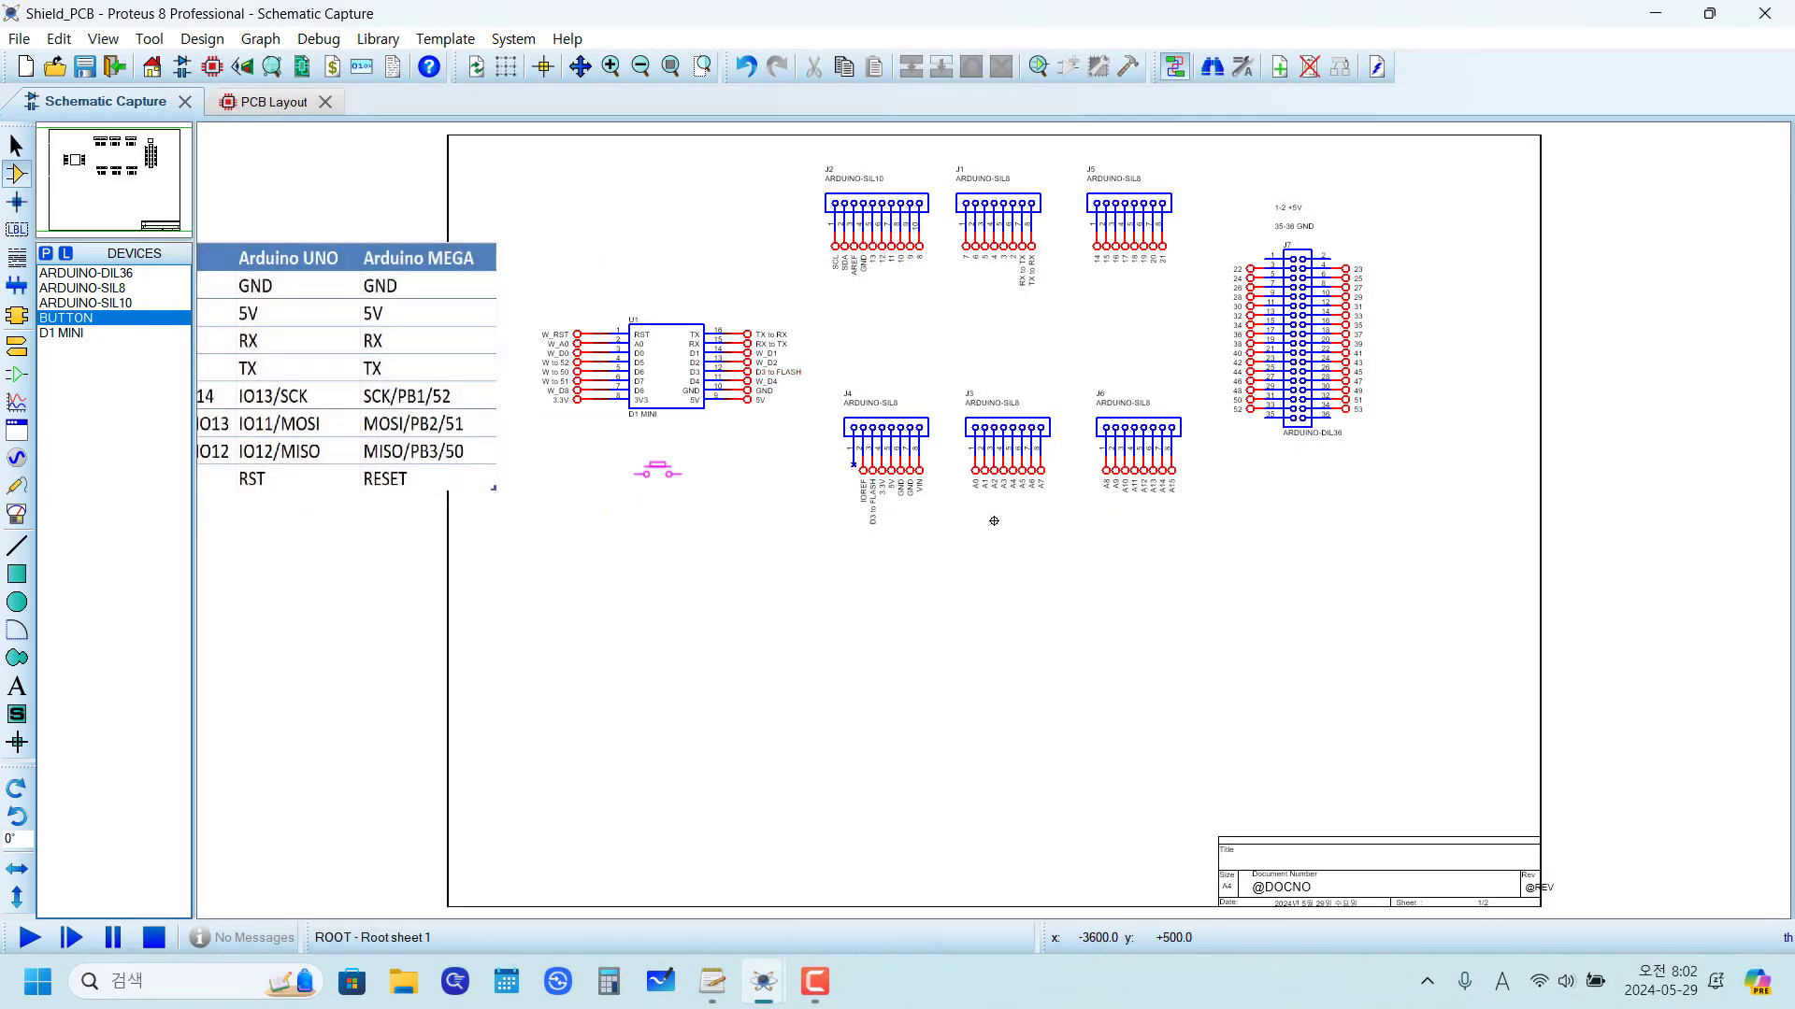
Step: Copy the D3 to FLASH terminal and place the copy left of the button
scroll(706, 458, "up", 2)
scroll(1004, 506, "down", 1)
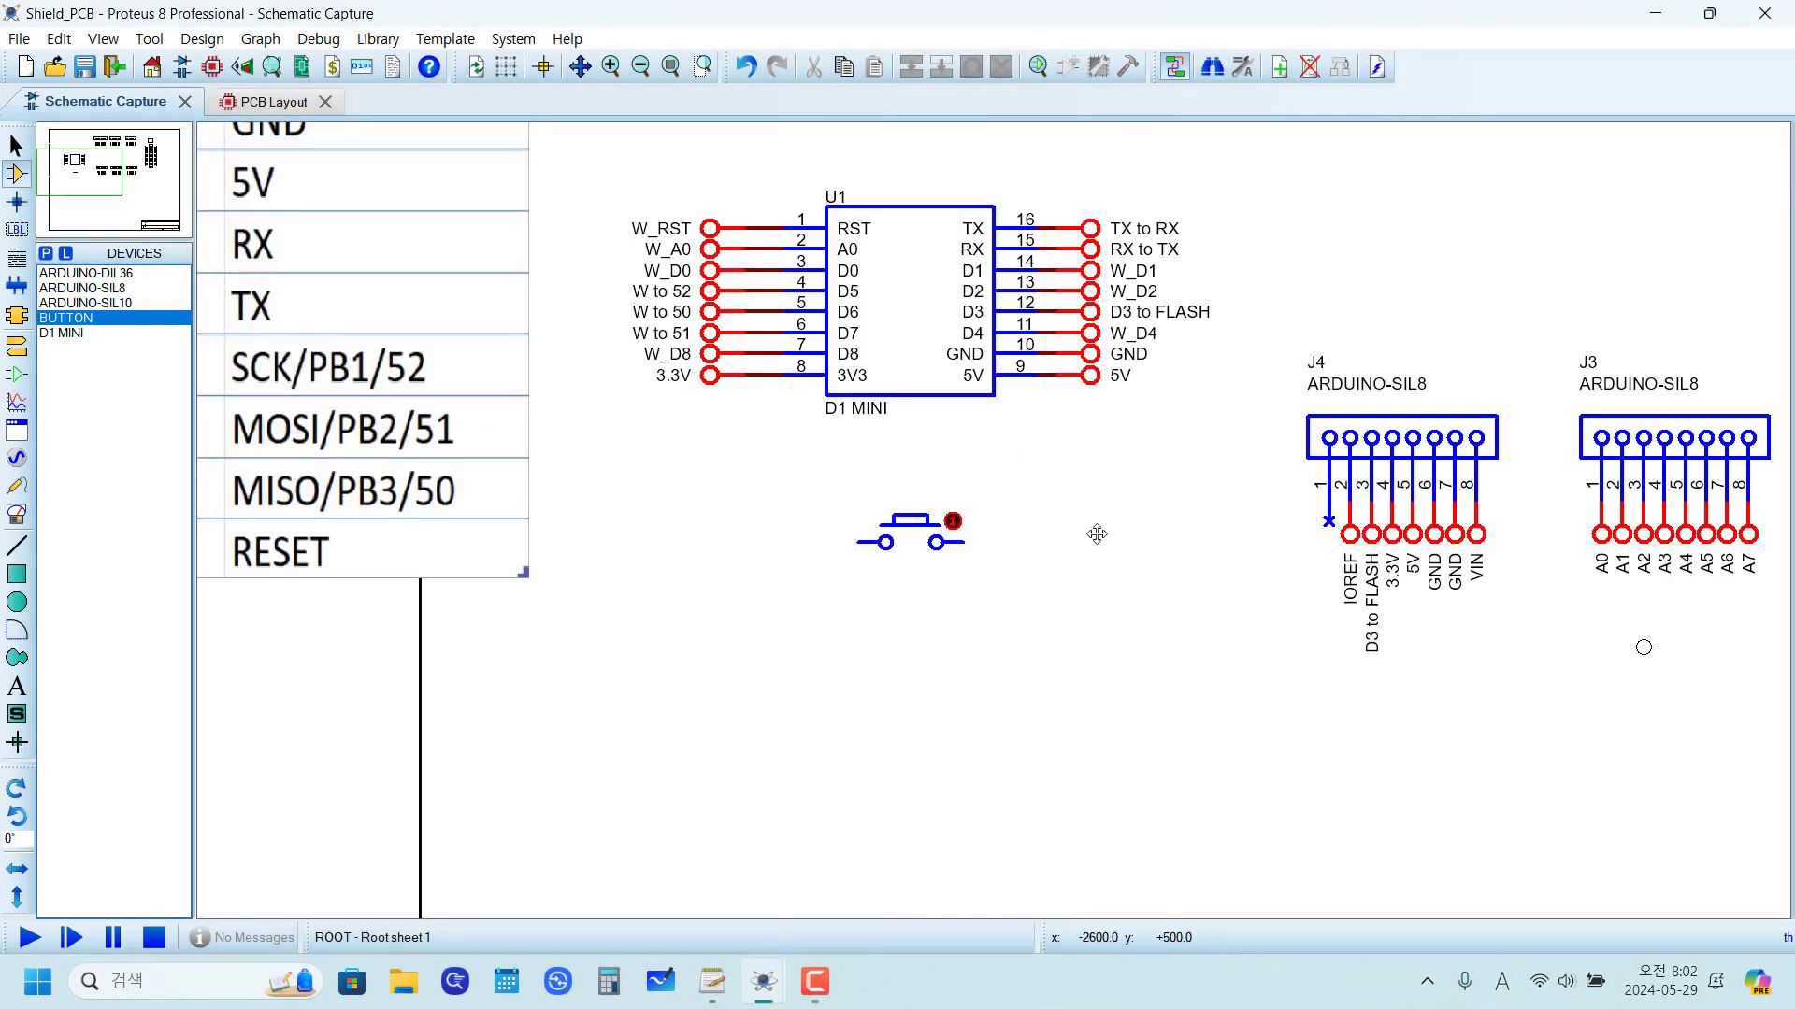
left_click(1081, 388)
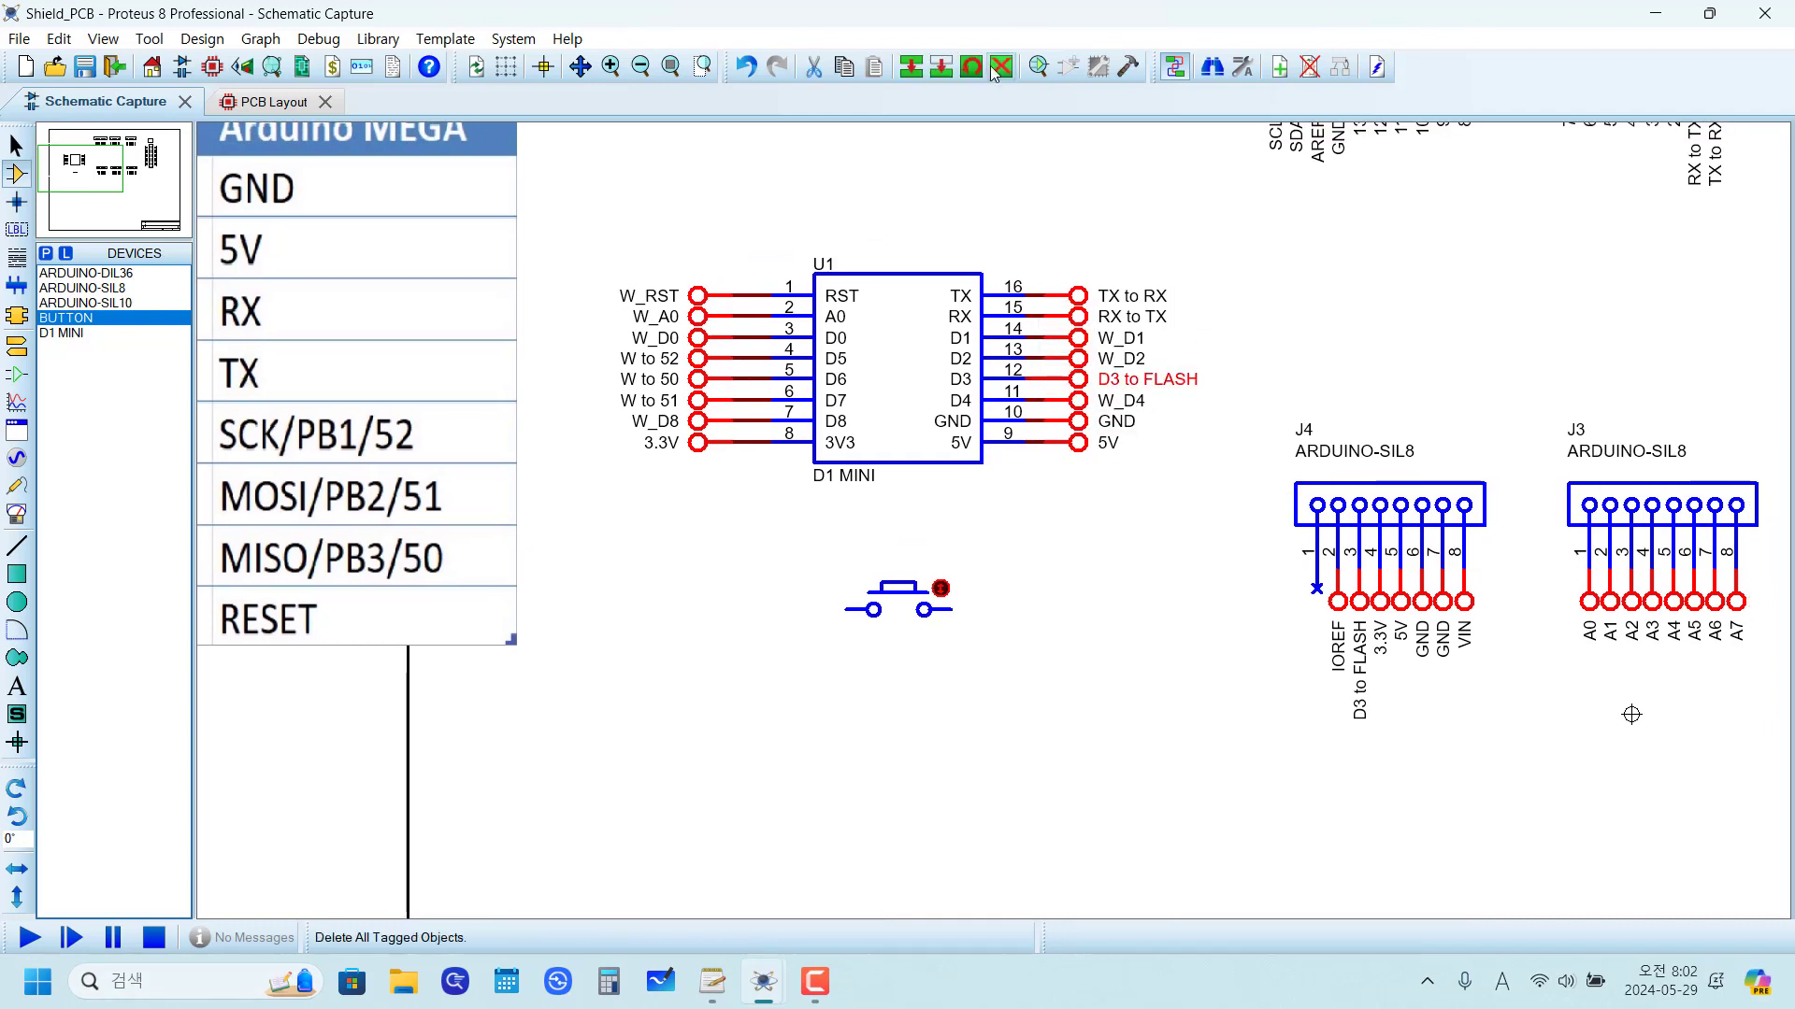
left_click(911, 66)
left_click(830, 640)
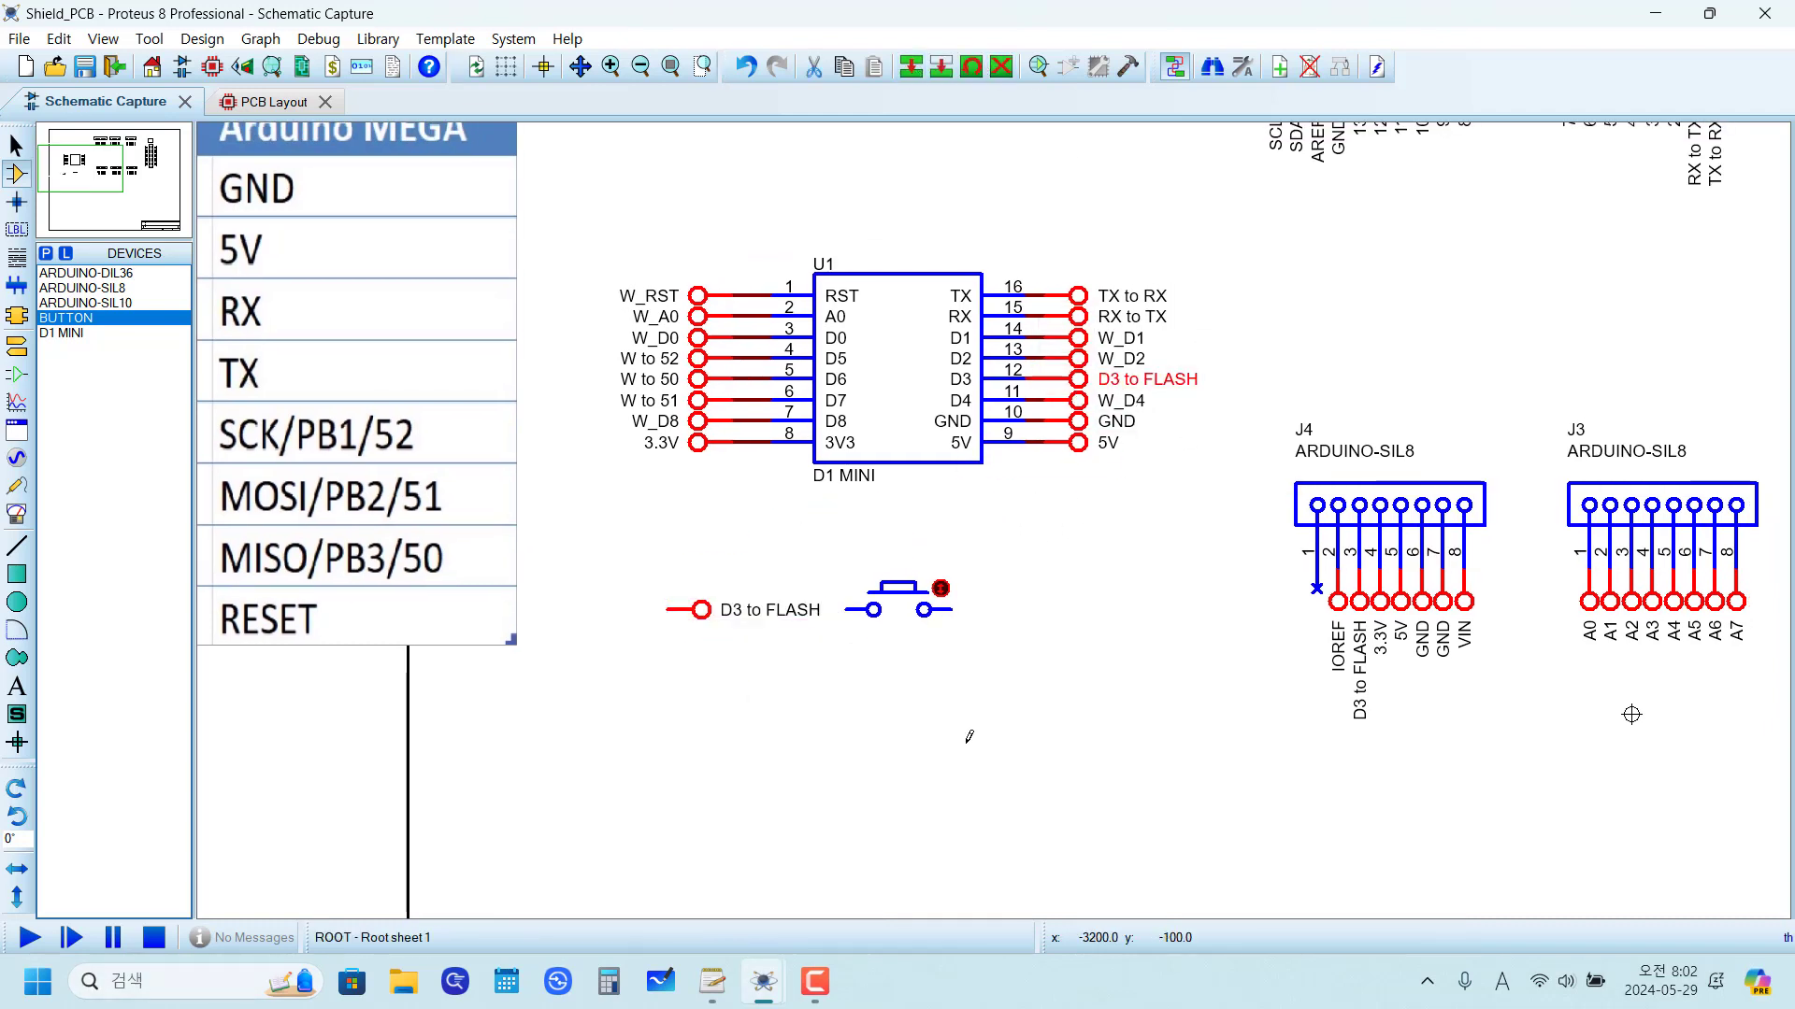
left_click(970, 734)
Step: Copy the GND terminal and place the copy right of the button
left_click(1055, 431)
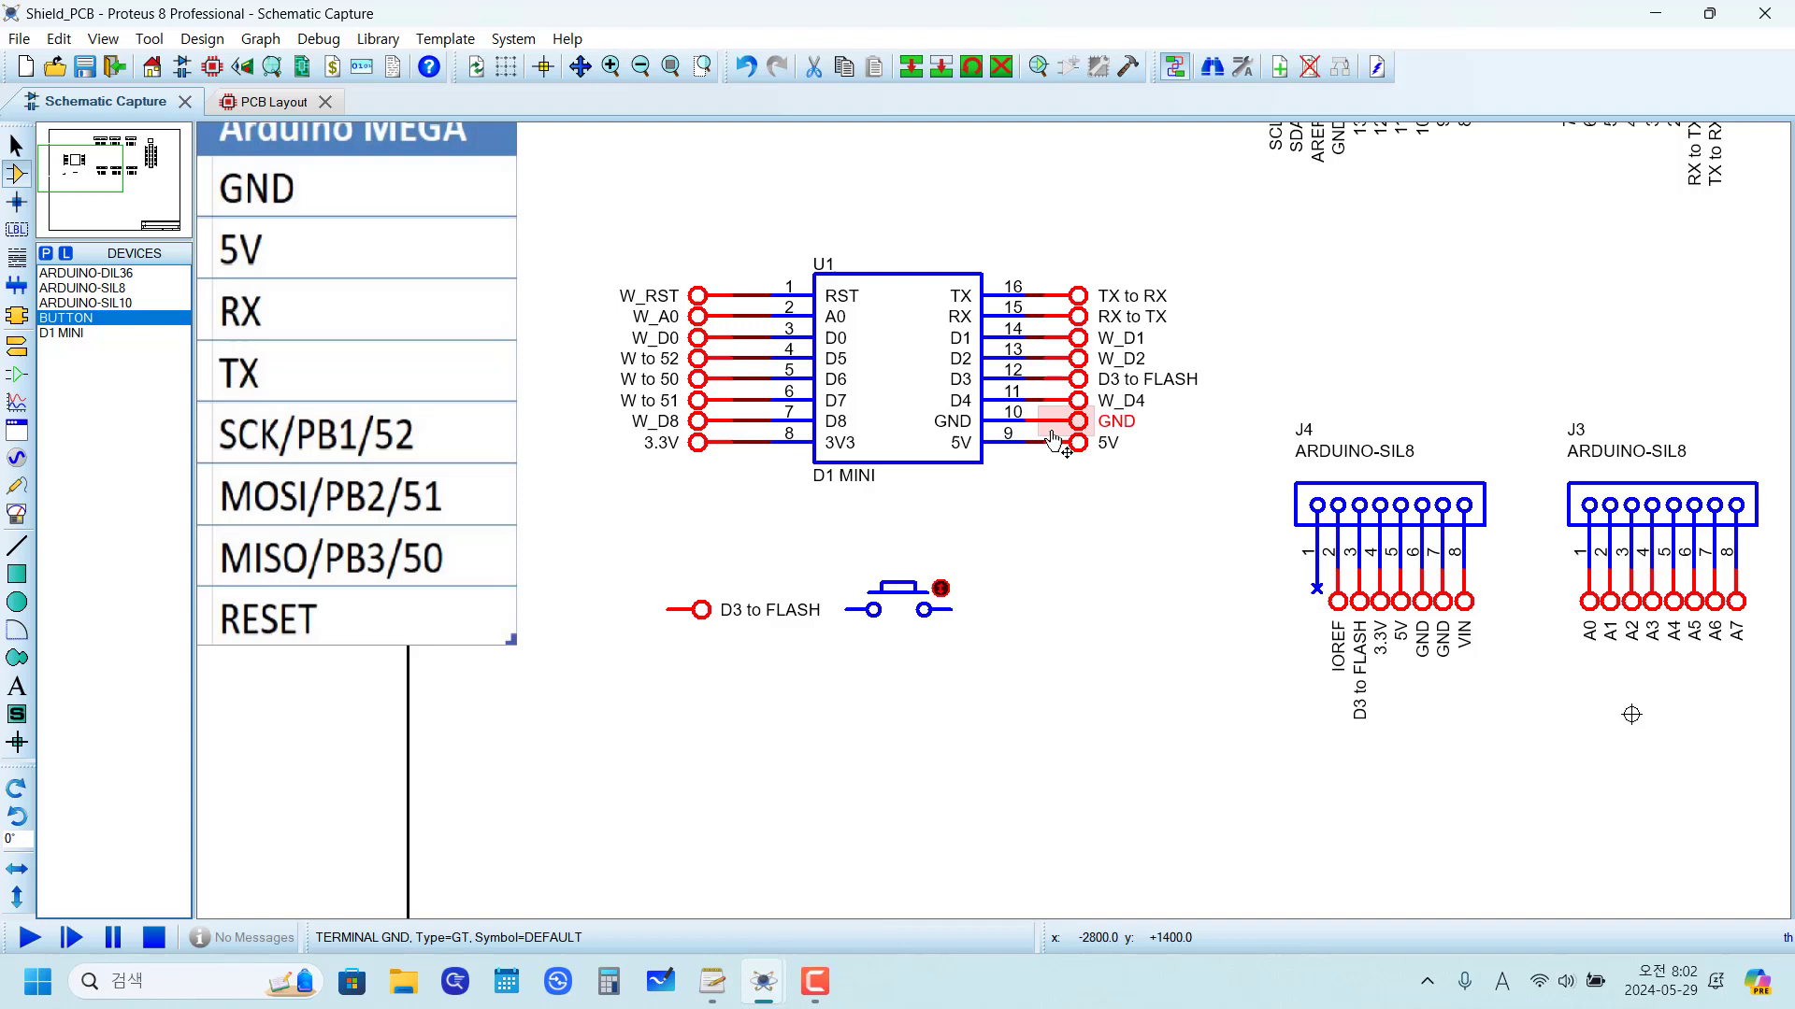
left_click(911, 66)
left_click(1099, 635)
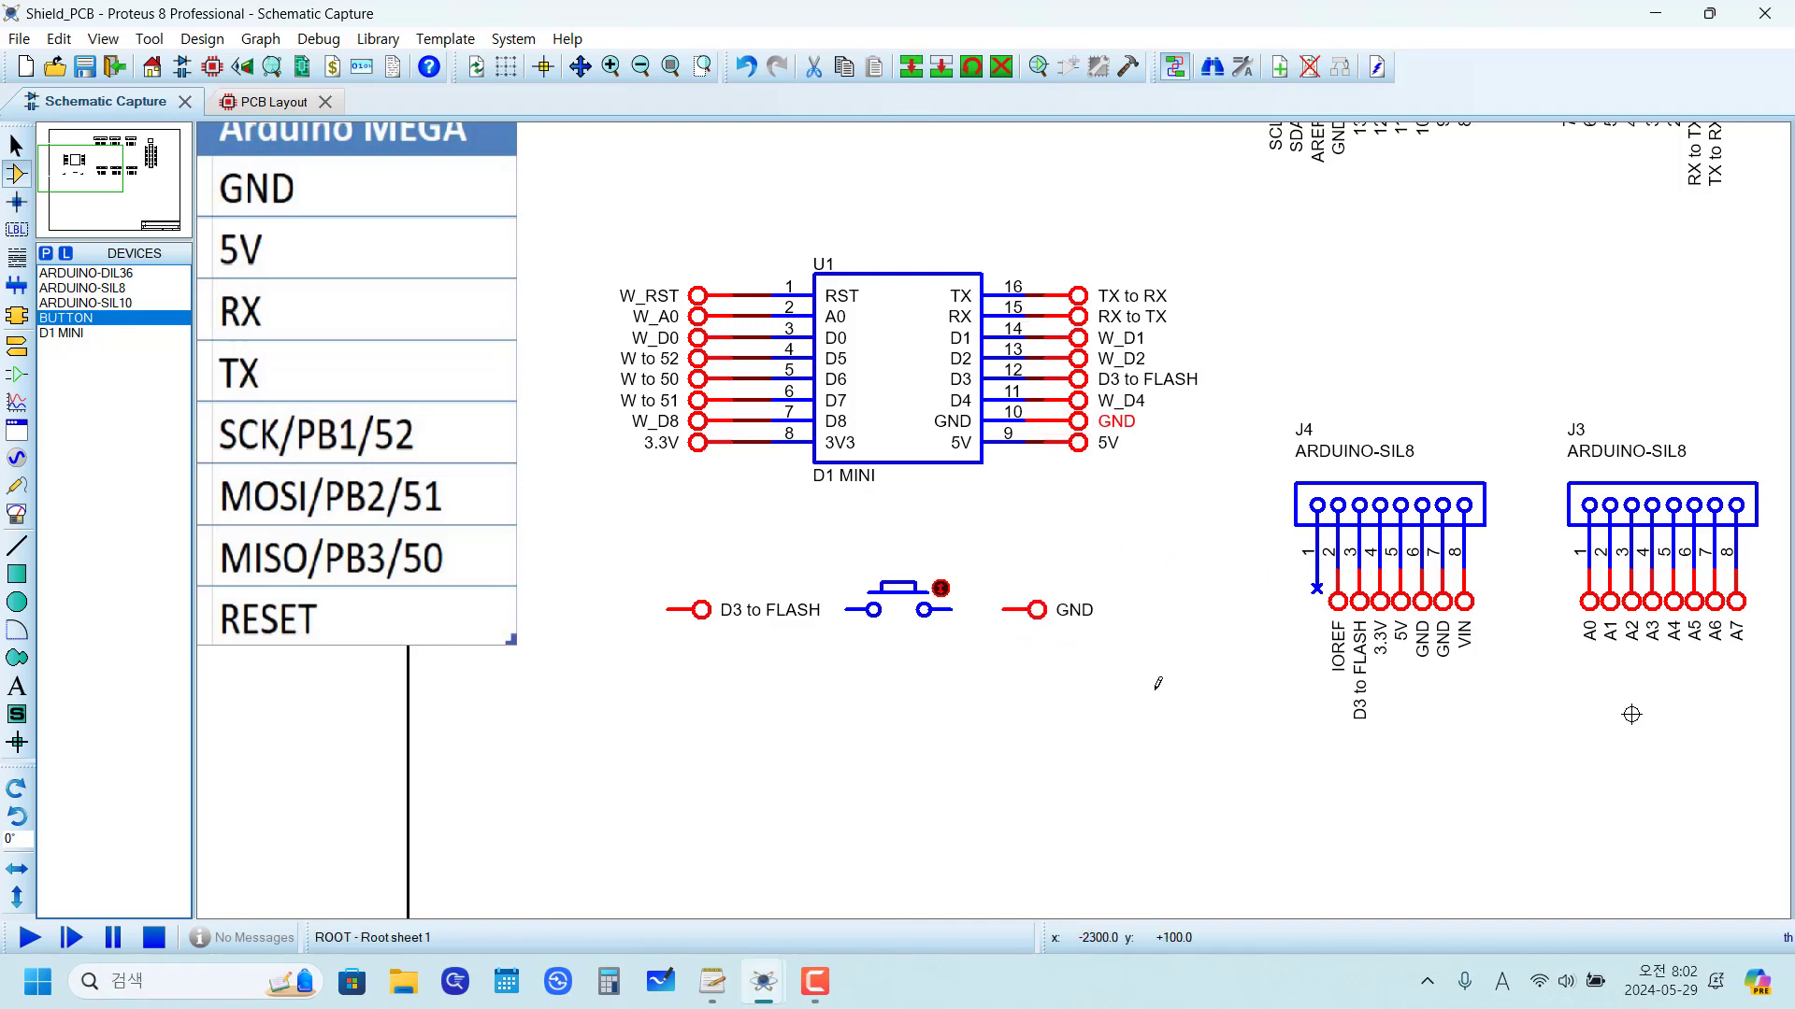
Step: Mirror the copied D3 to FLASH terminal and move it closer to the button
left_click(708, 614)
key("ctrl+m")
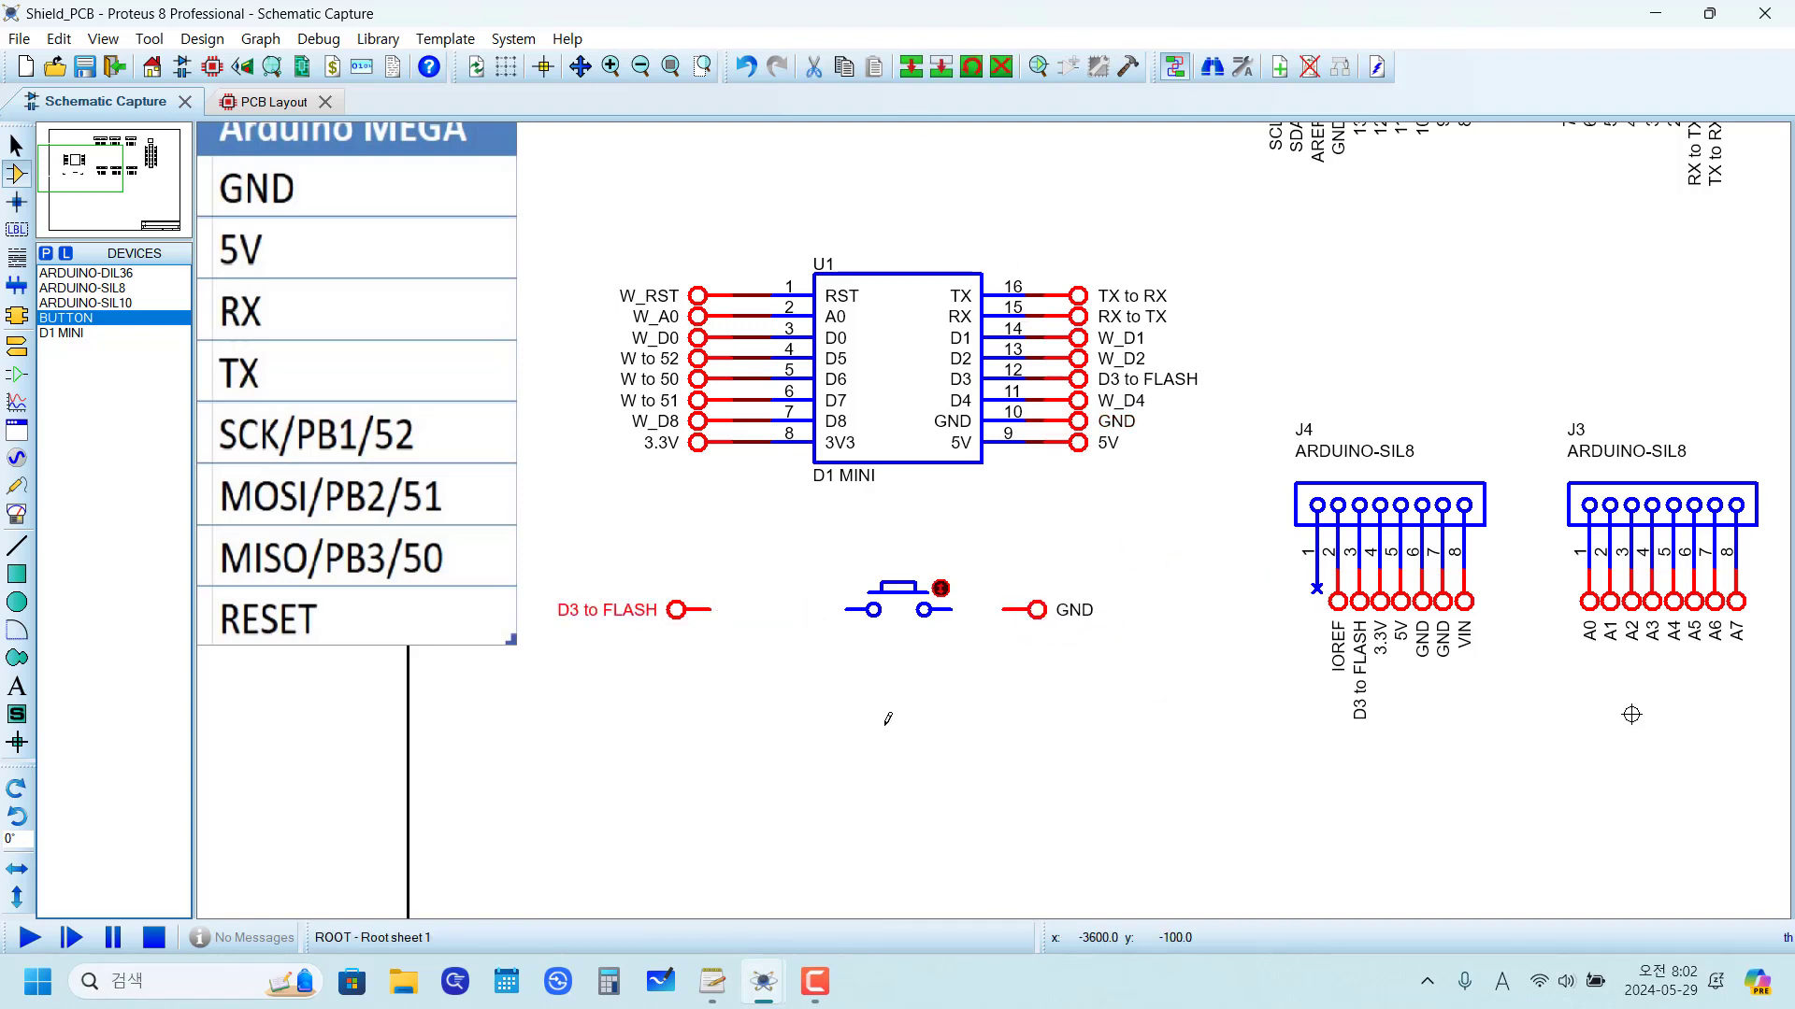
left_click(885, 713)
left_click_drag(671, 614, 781, 614)
left_click(902, 711)
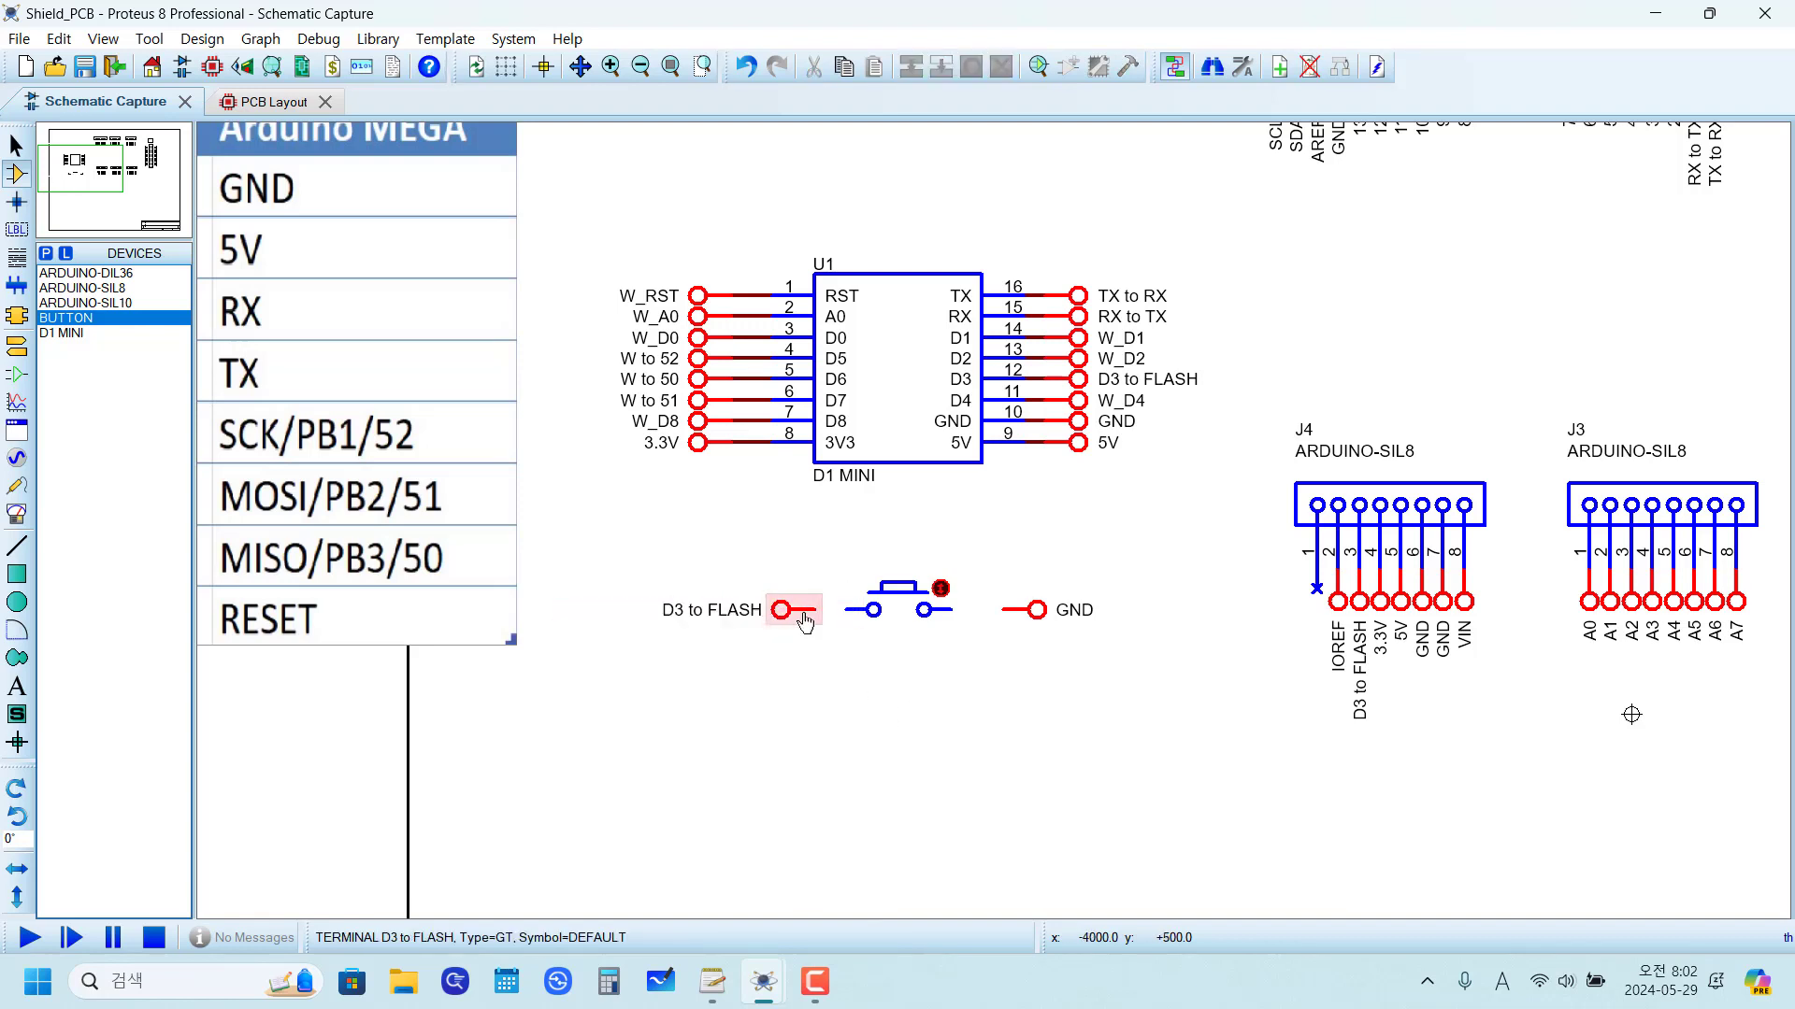
Step: Wire the D3 to FLASH terminal and the GND terminal to the button's two pins
scroll(803, 603, "up", 3)
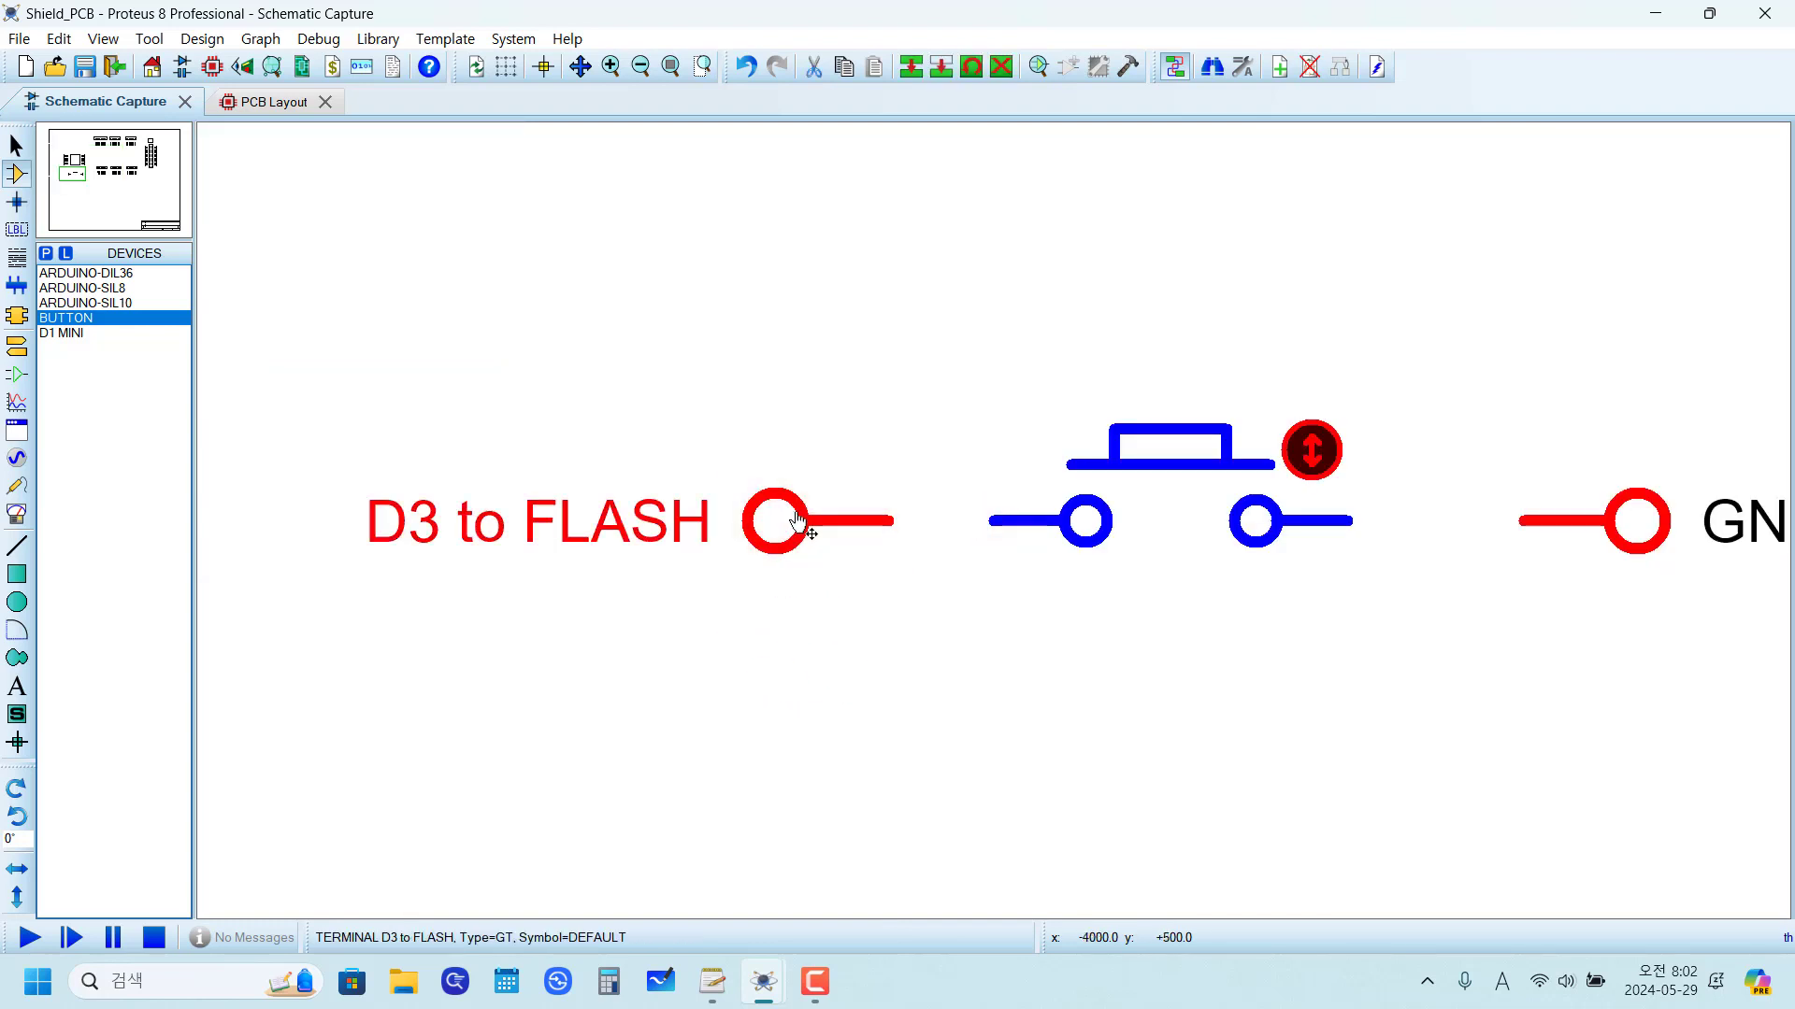
left_click_drag(759, 515, 688, 515)
left_click(920, 662)
left_click(819, 515)
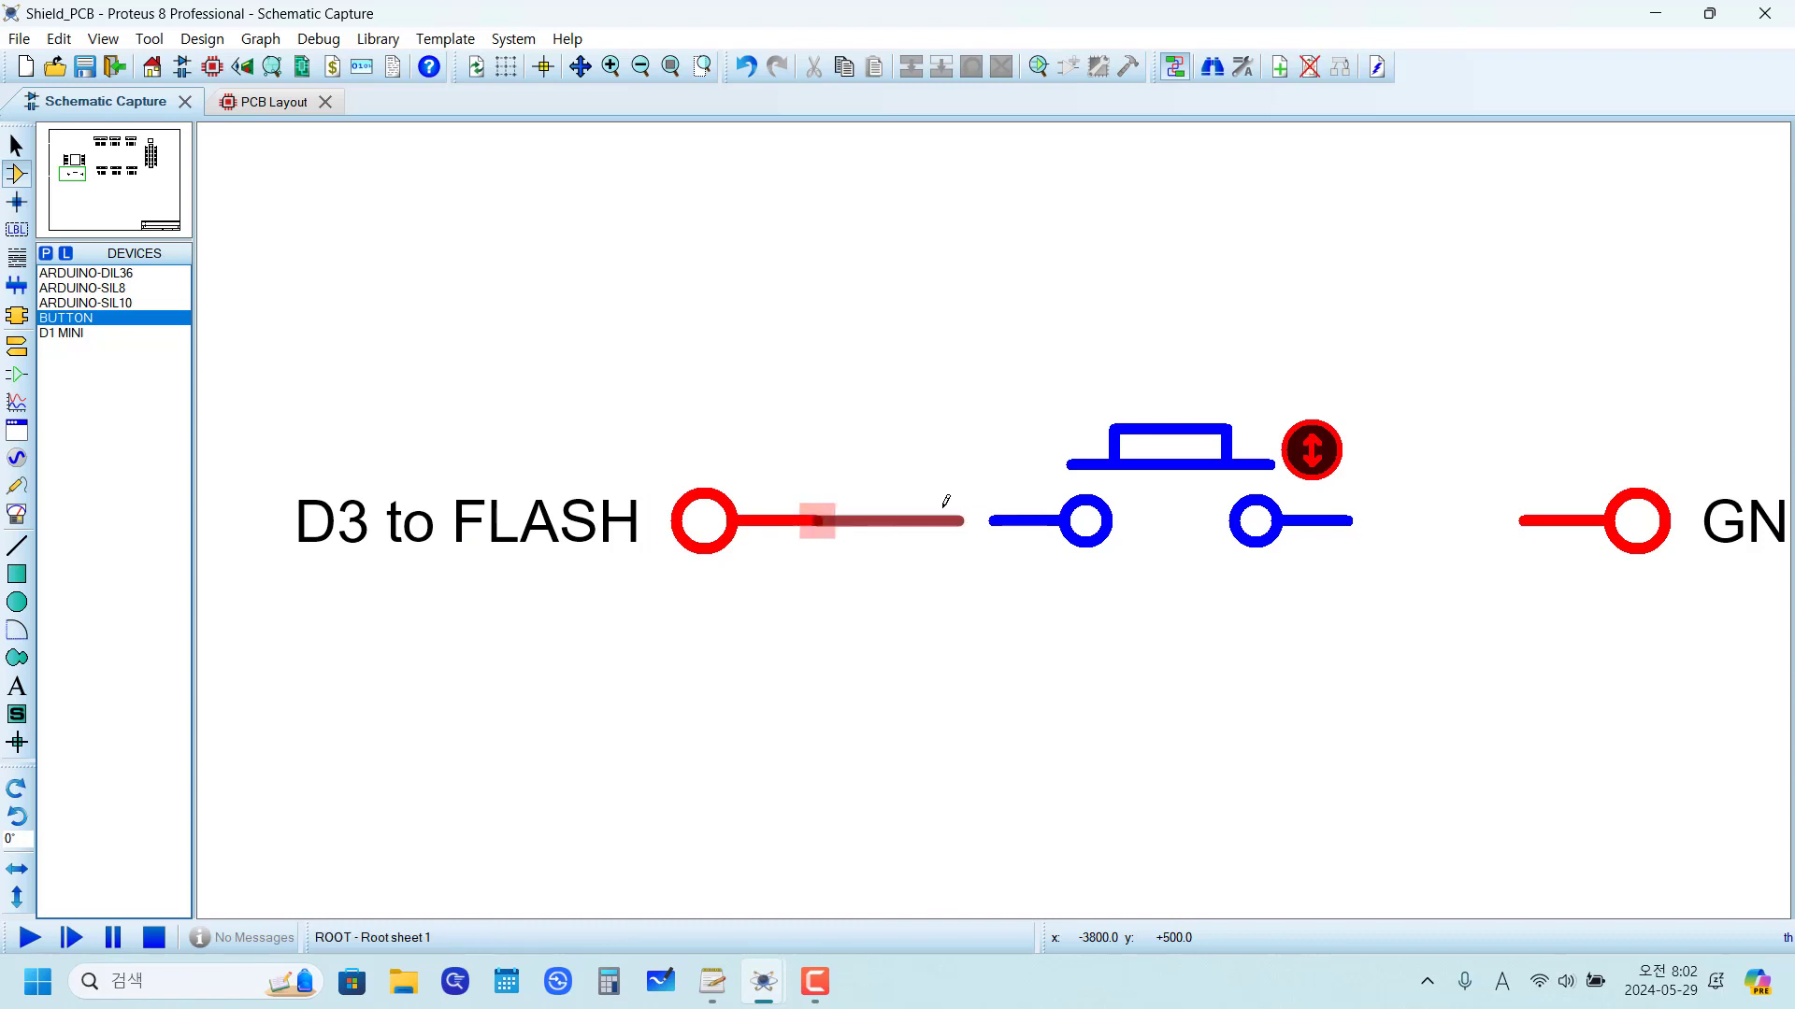
left_click(991, 520)
left_click(1521, 521)
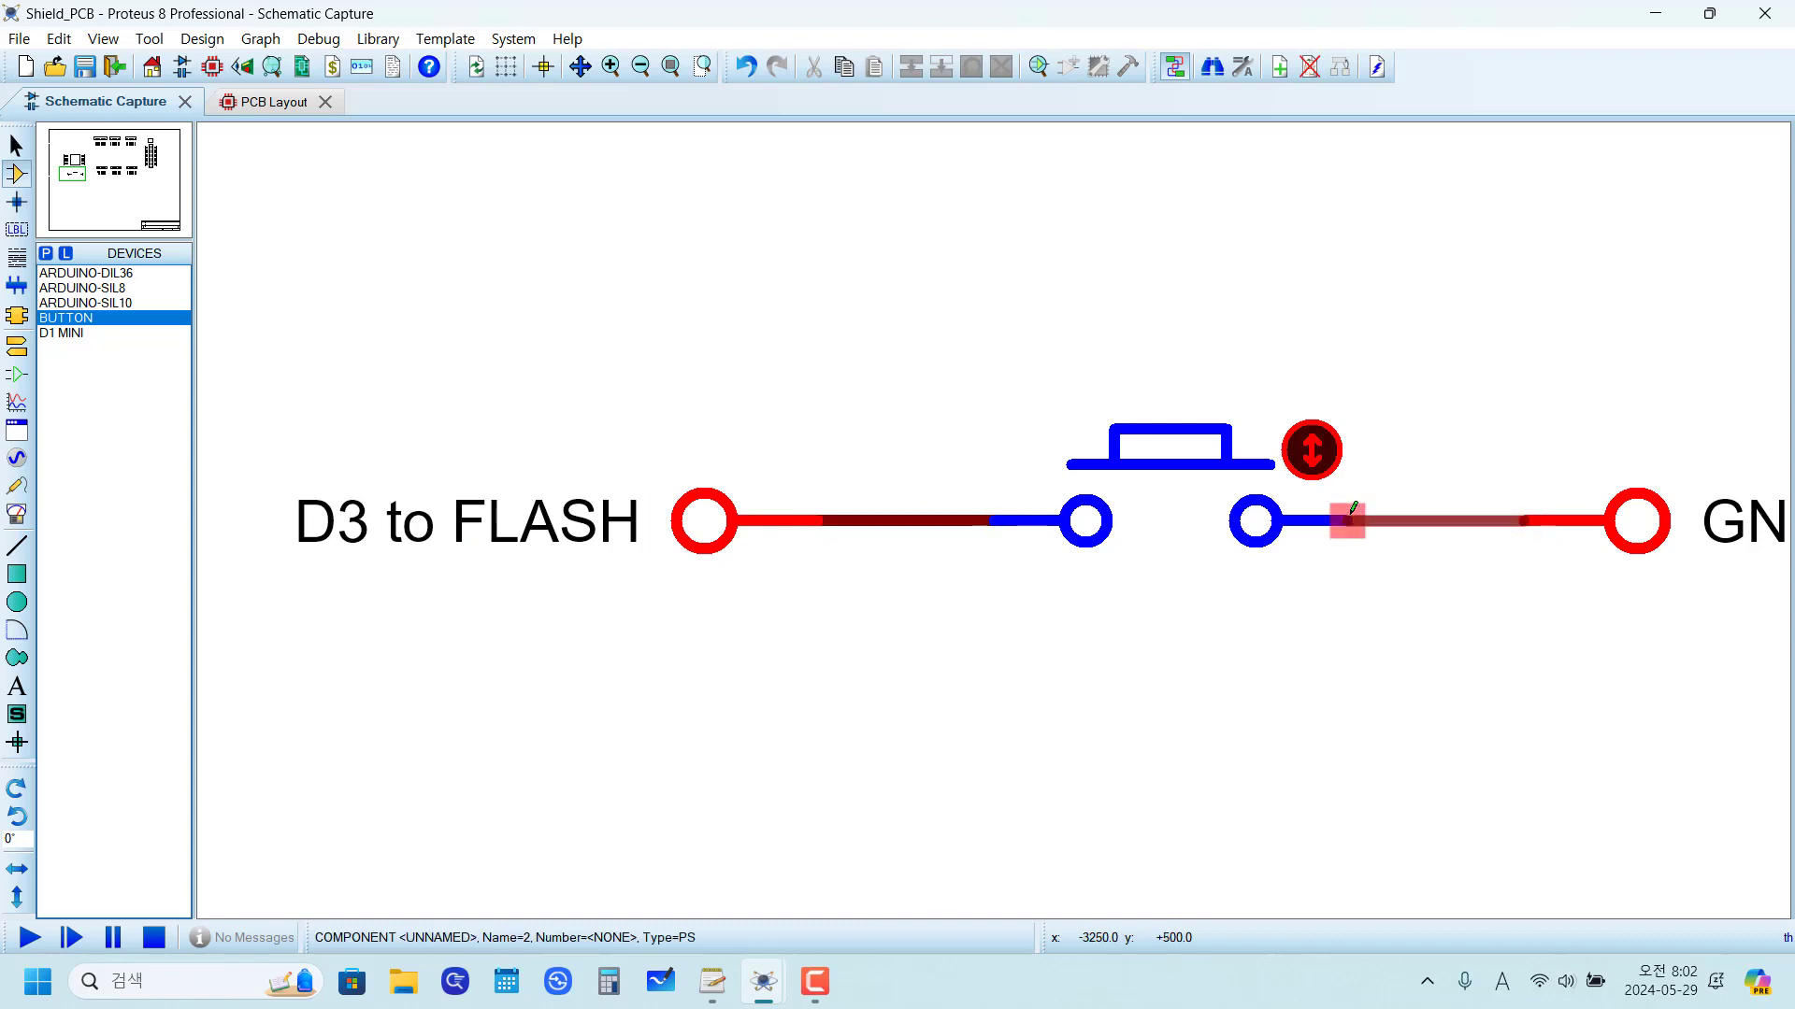
left_click(1350, 521)
scroll(1209, 561, "down", 2)
scroll(898, 514, "down", 3)
scroll(810, 495, "up", 2)
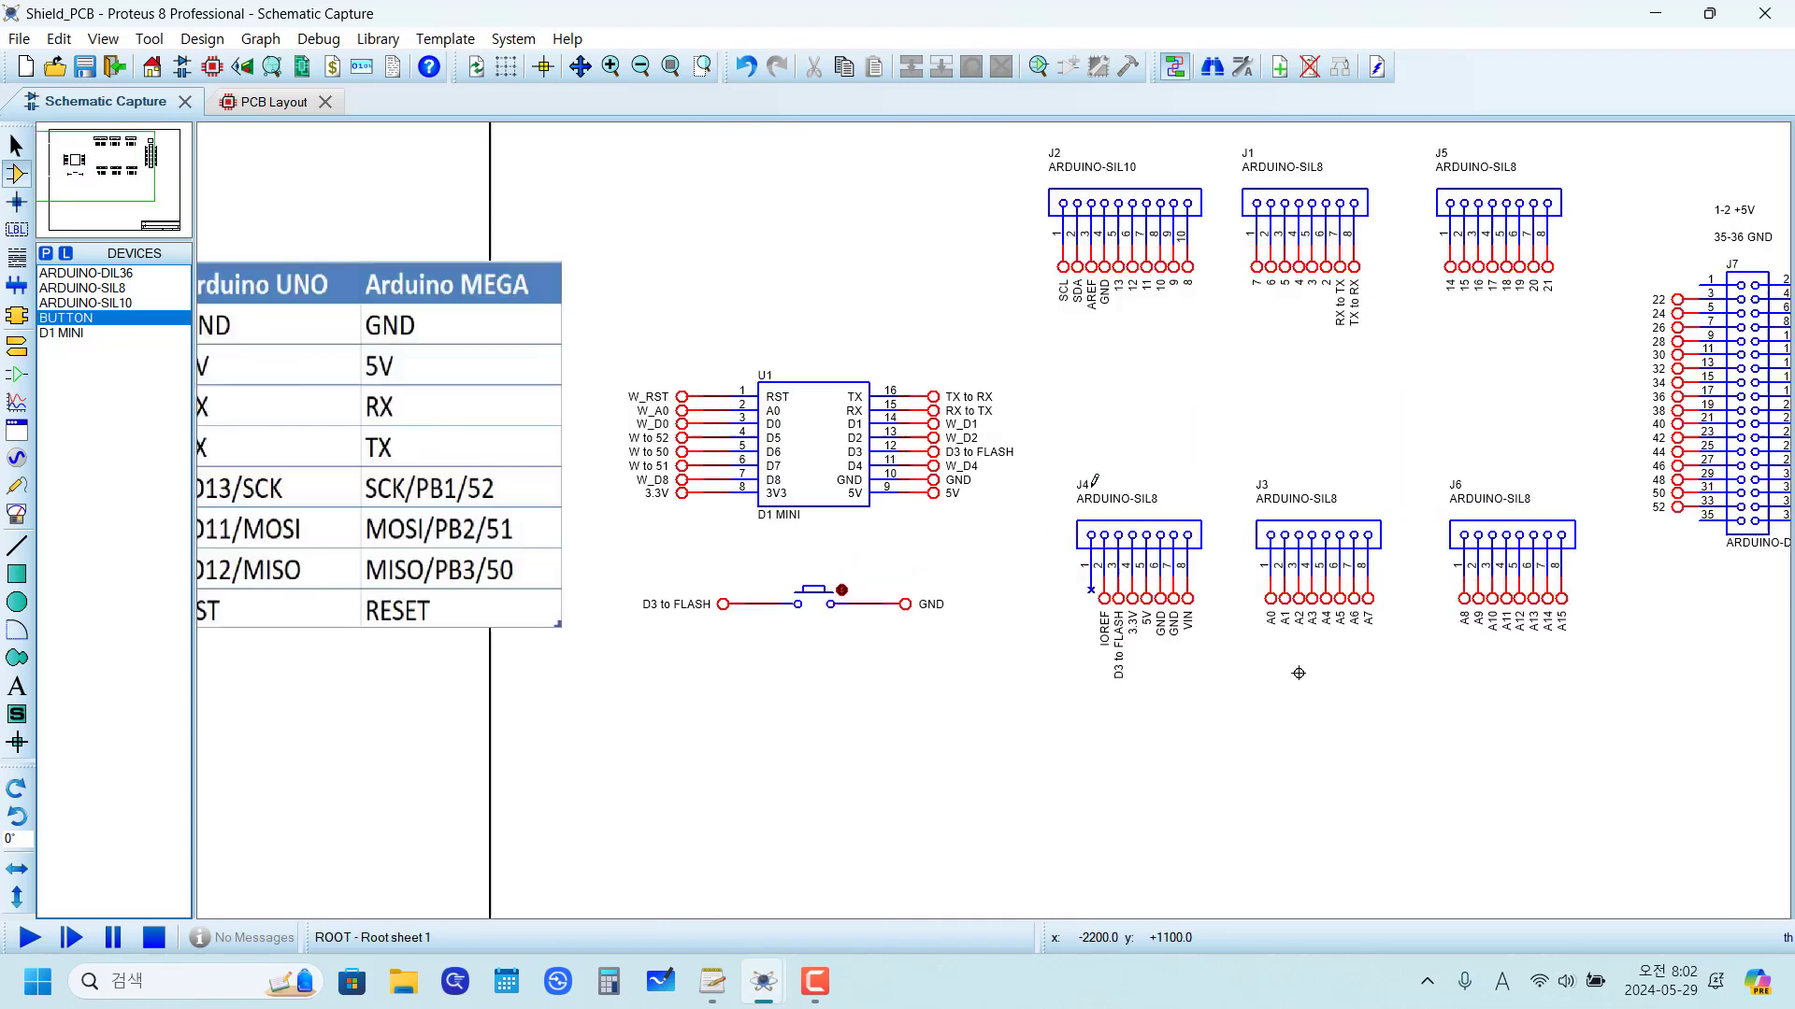
Step: Check the component list in the PCB layout
left_click(269, 102)
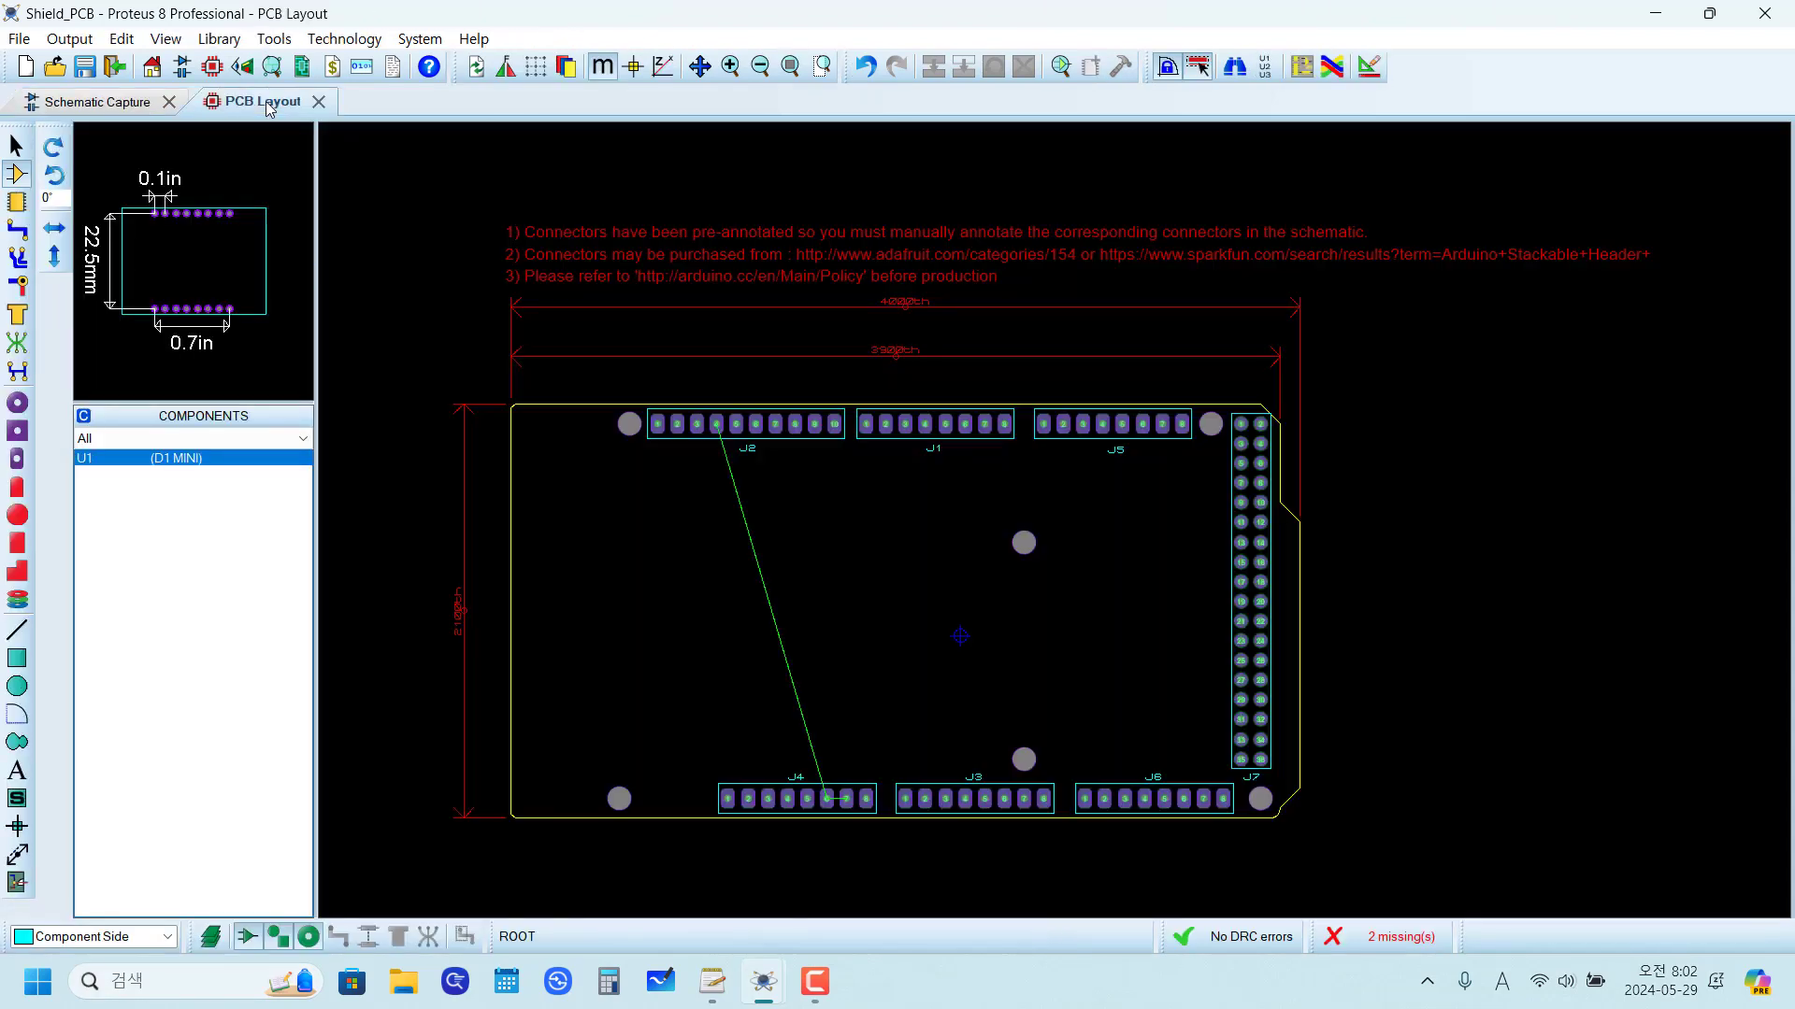
left_click(16, 178)
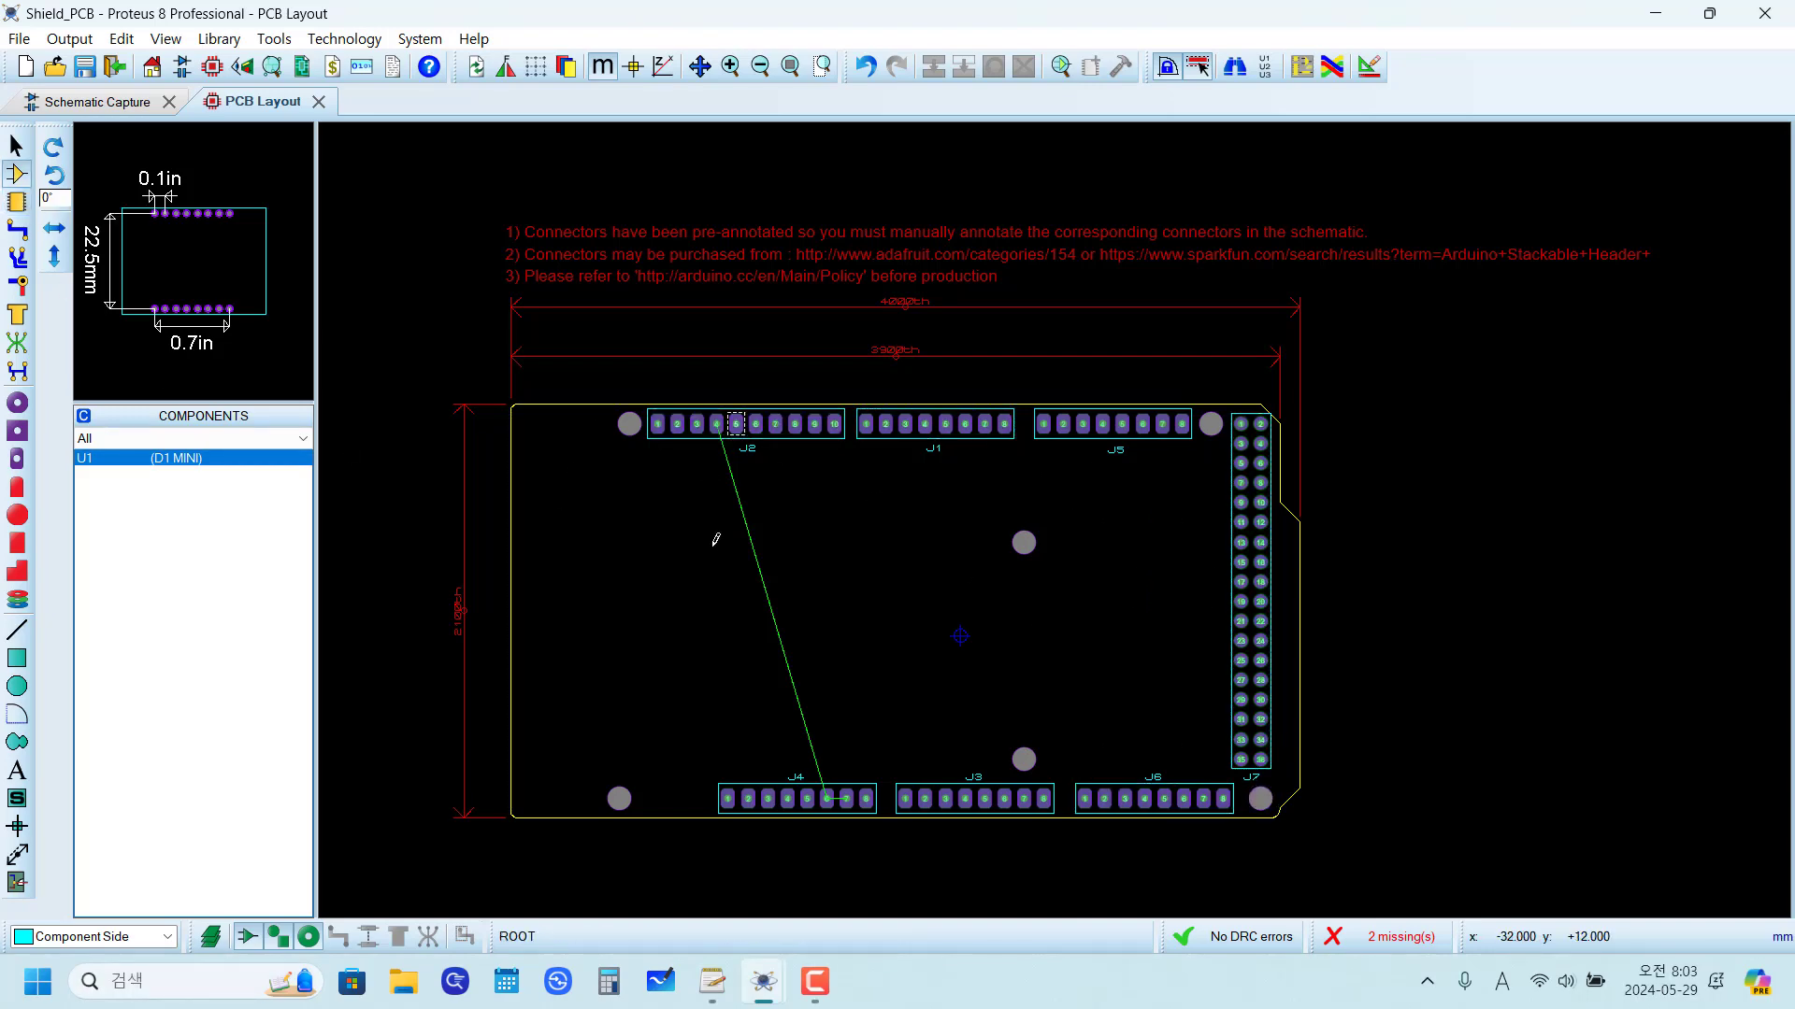
left_click(108, 105)
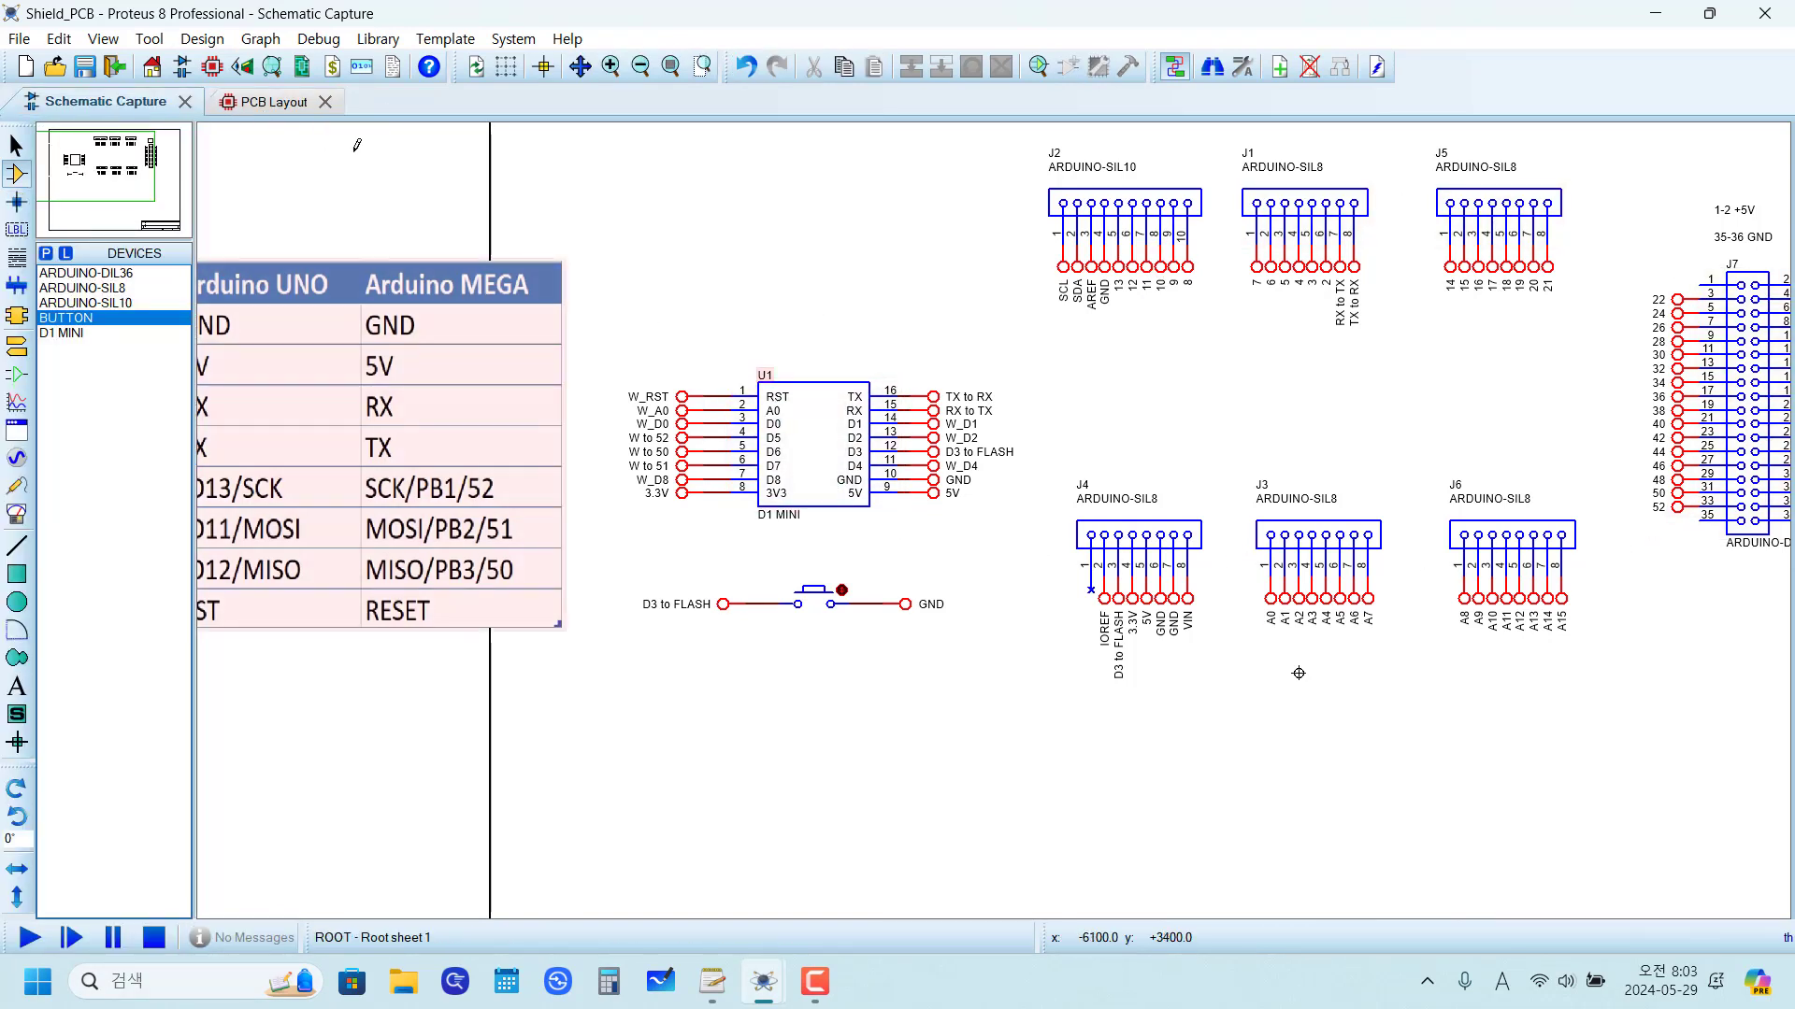
left_click(247, 102)
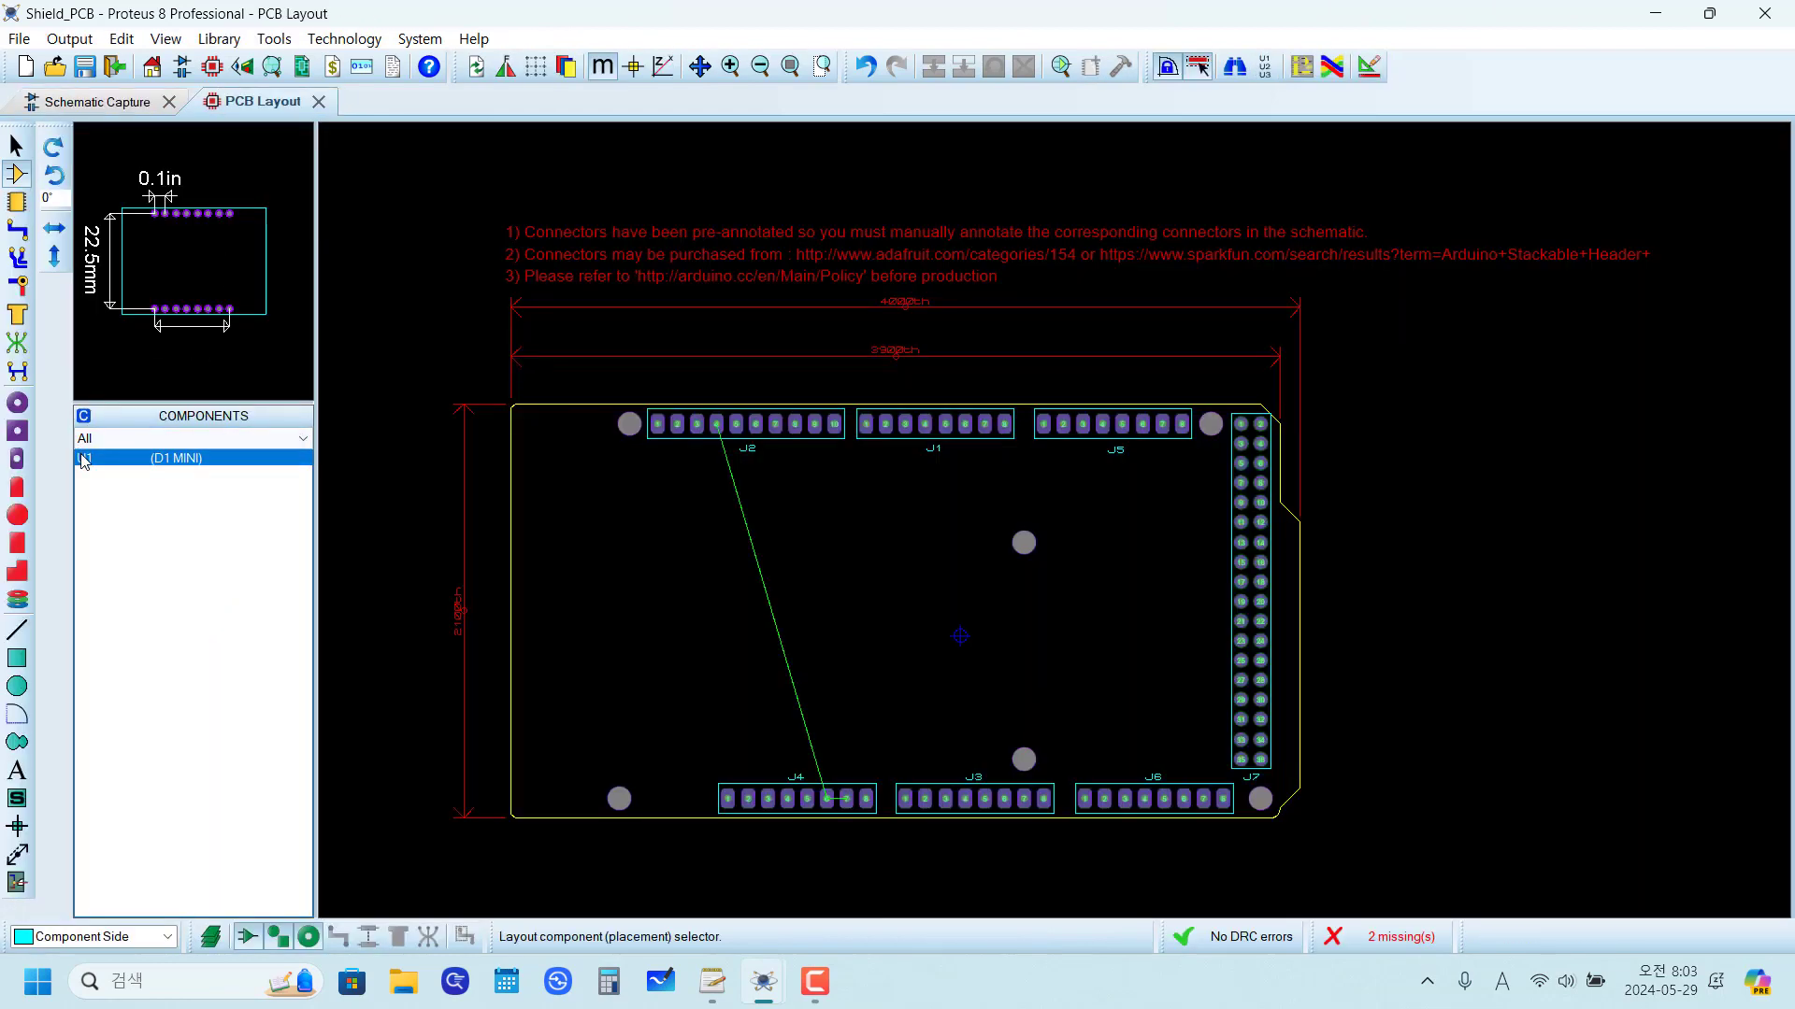
left_click(97, 101)
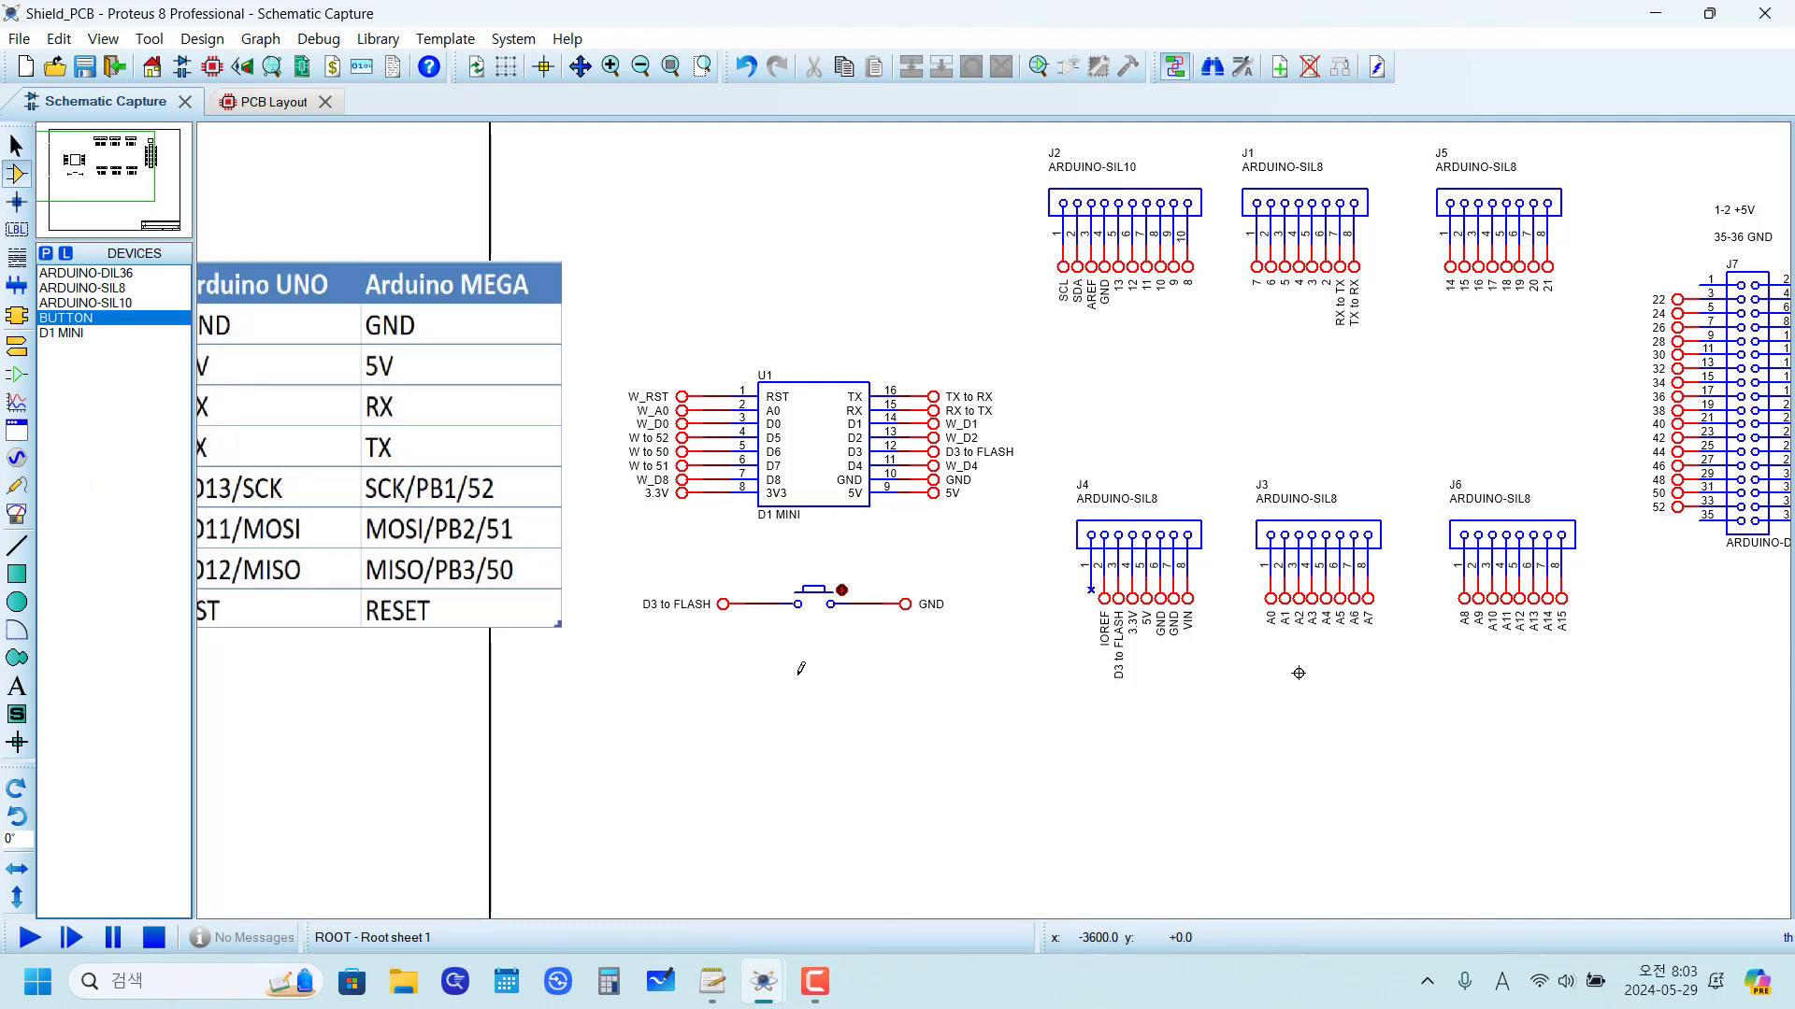
right_click(810, 606)
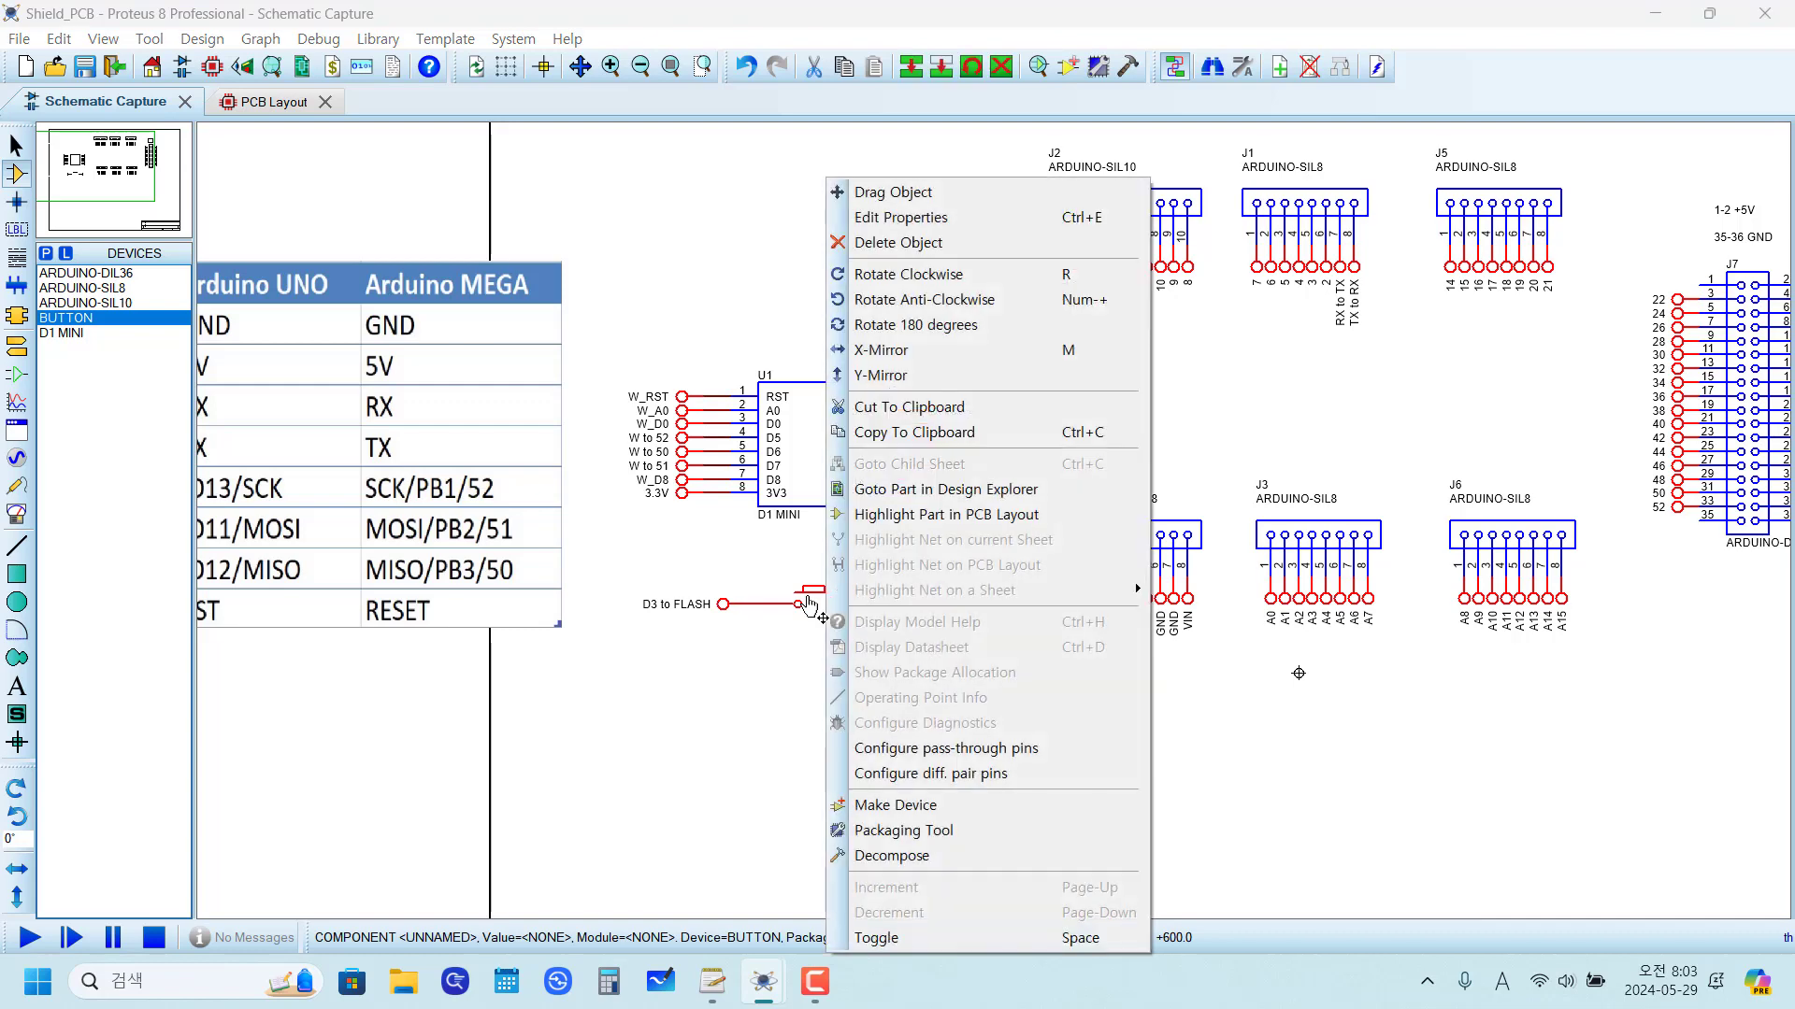
left_click(989, 840)
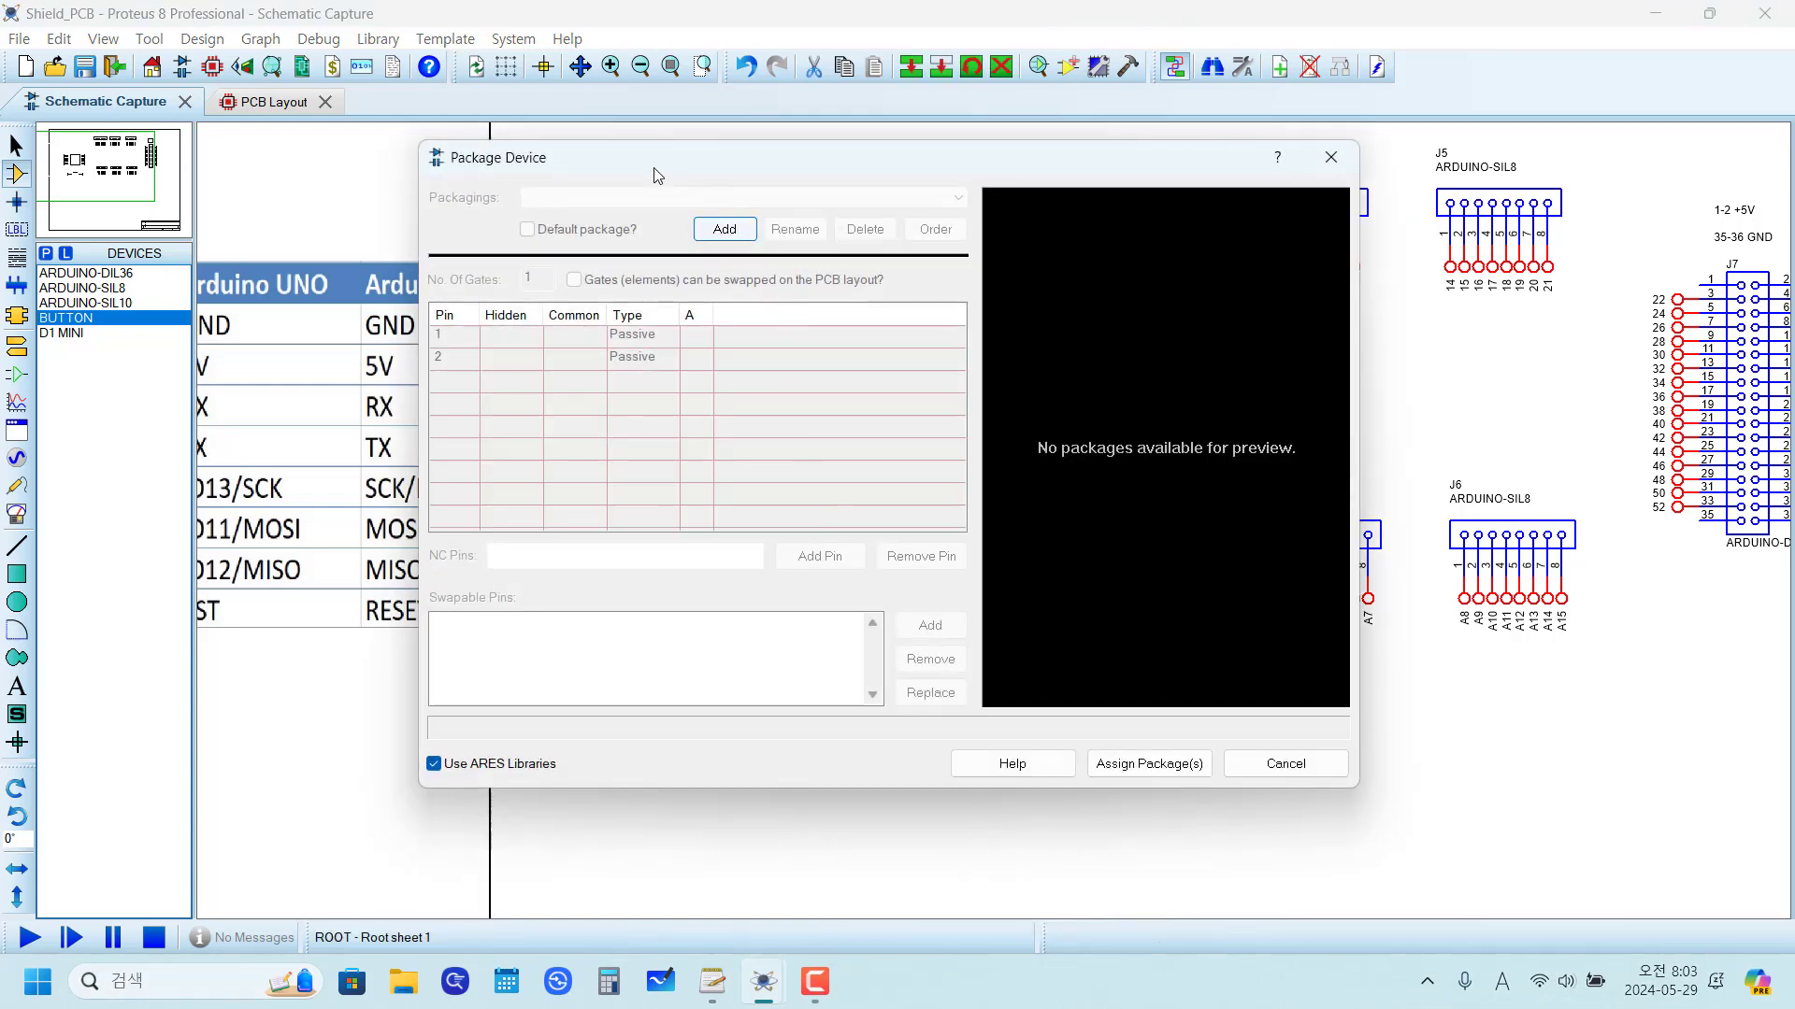
left_click(1286, 764)
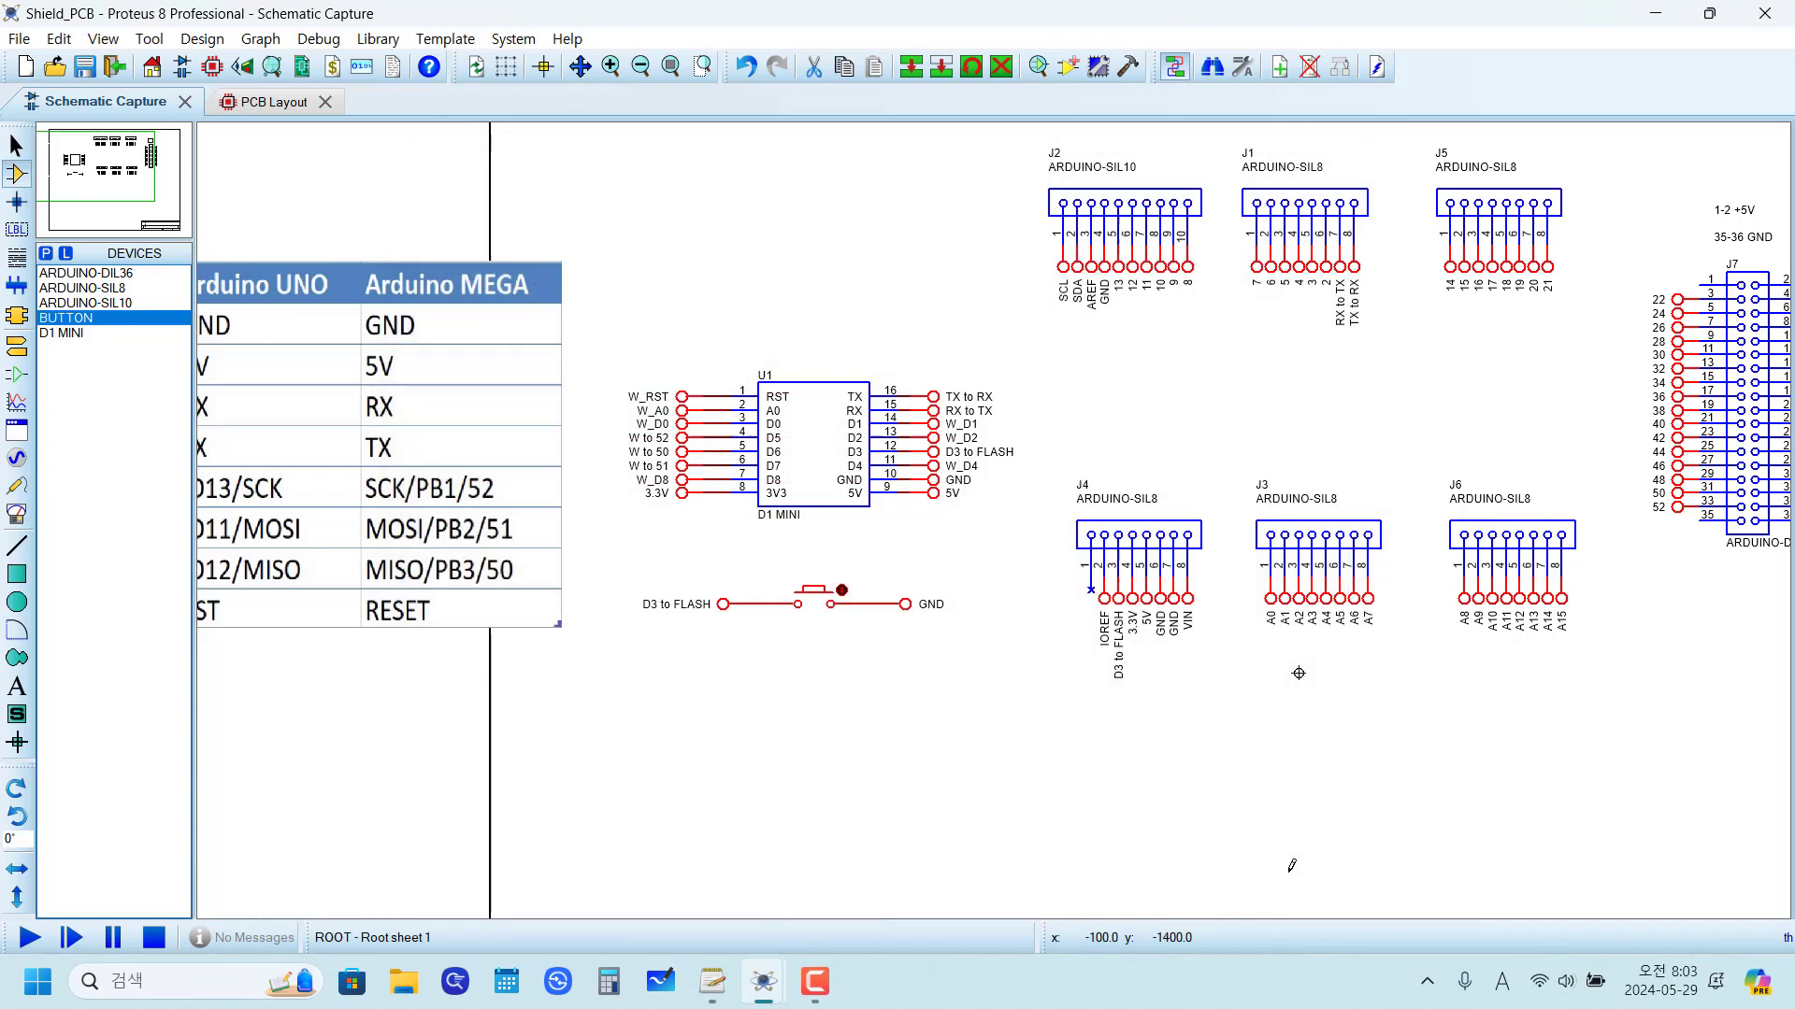
right_click(839, 602)
left_click(925, 219)
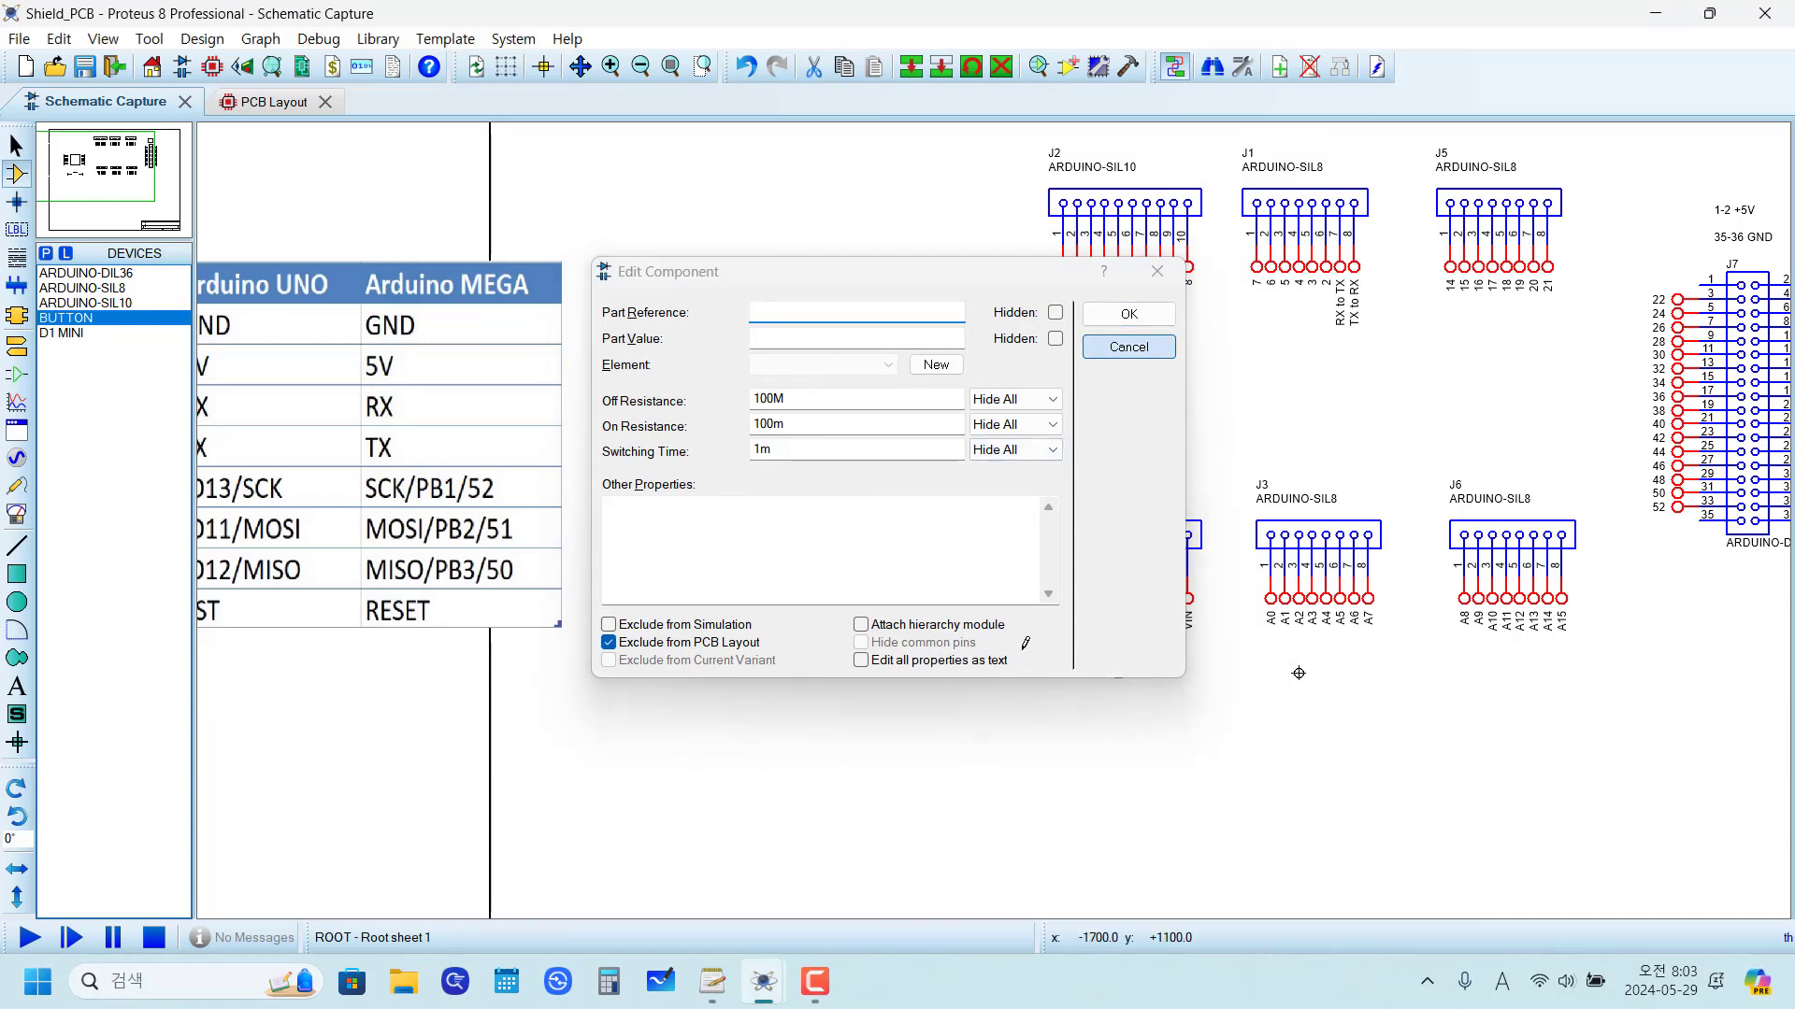
left_click(1129, 347)
Step: Open the Packaging Tool for the push button and add the TACT SWITCH package from the PCB-KIT library
right_click(830, 591)
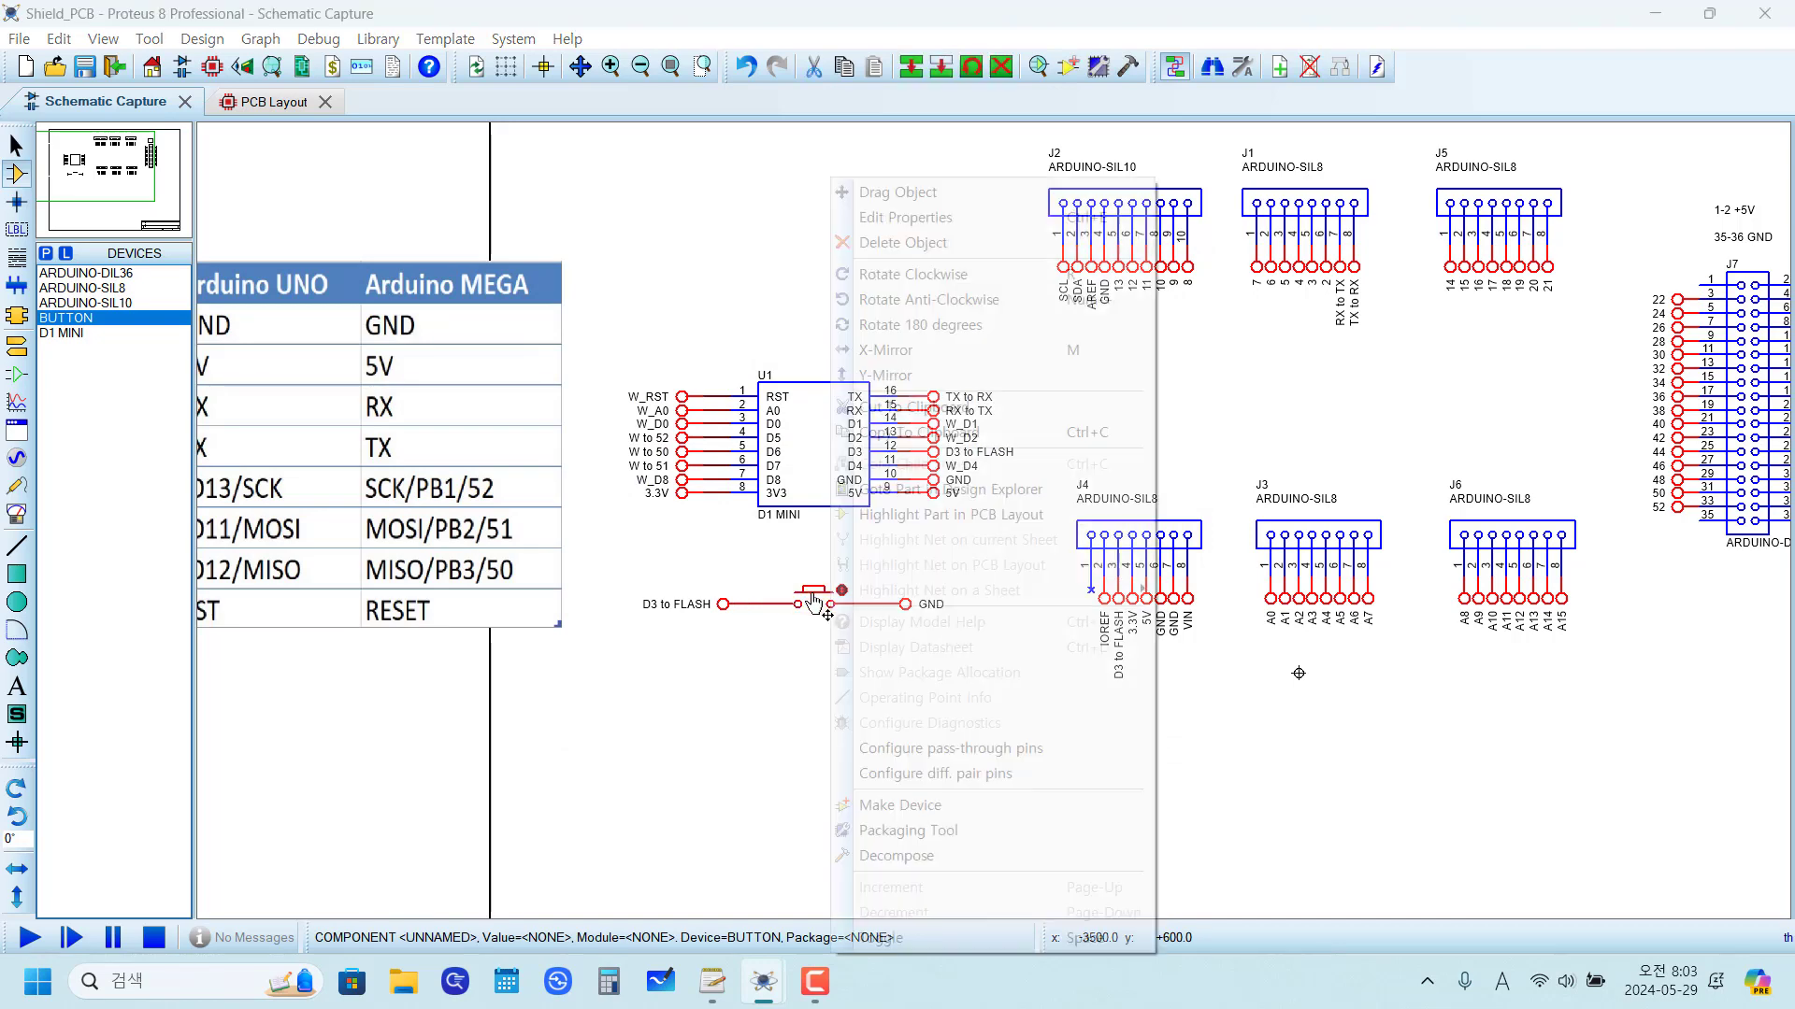
left_click(932, 831)
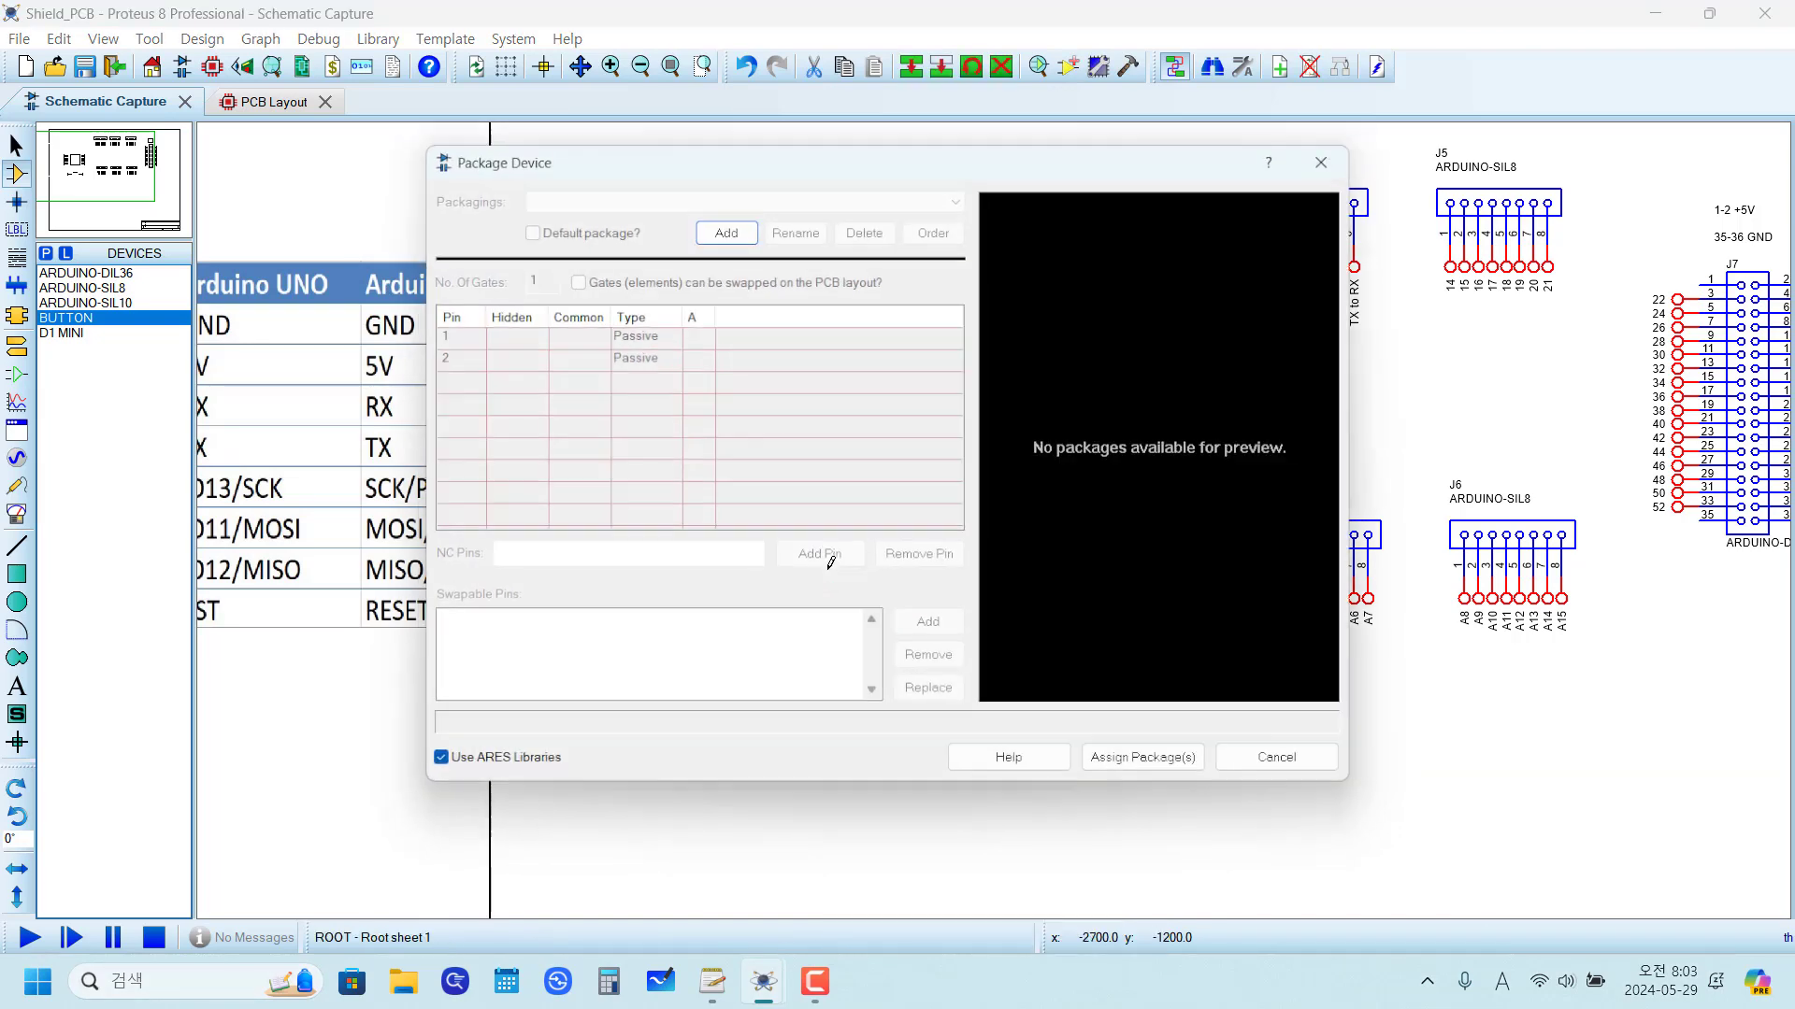
left_click(726, 230)
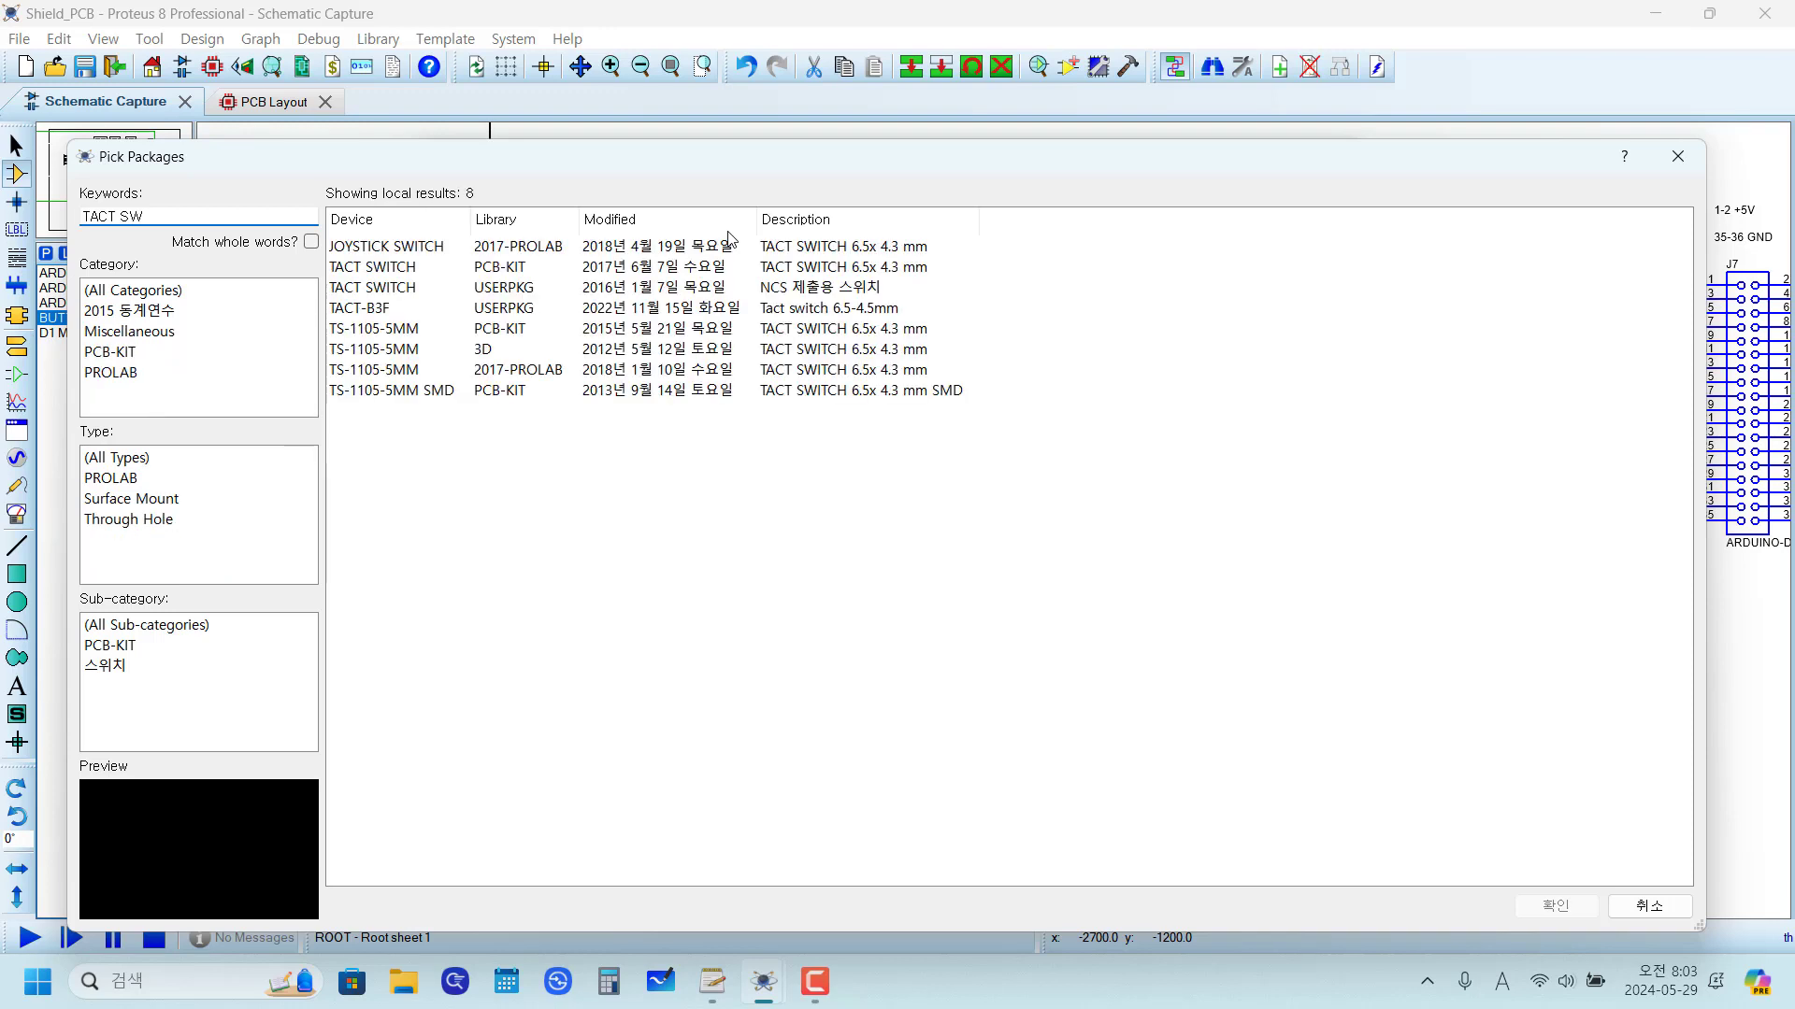
left_click(401, 271)
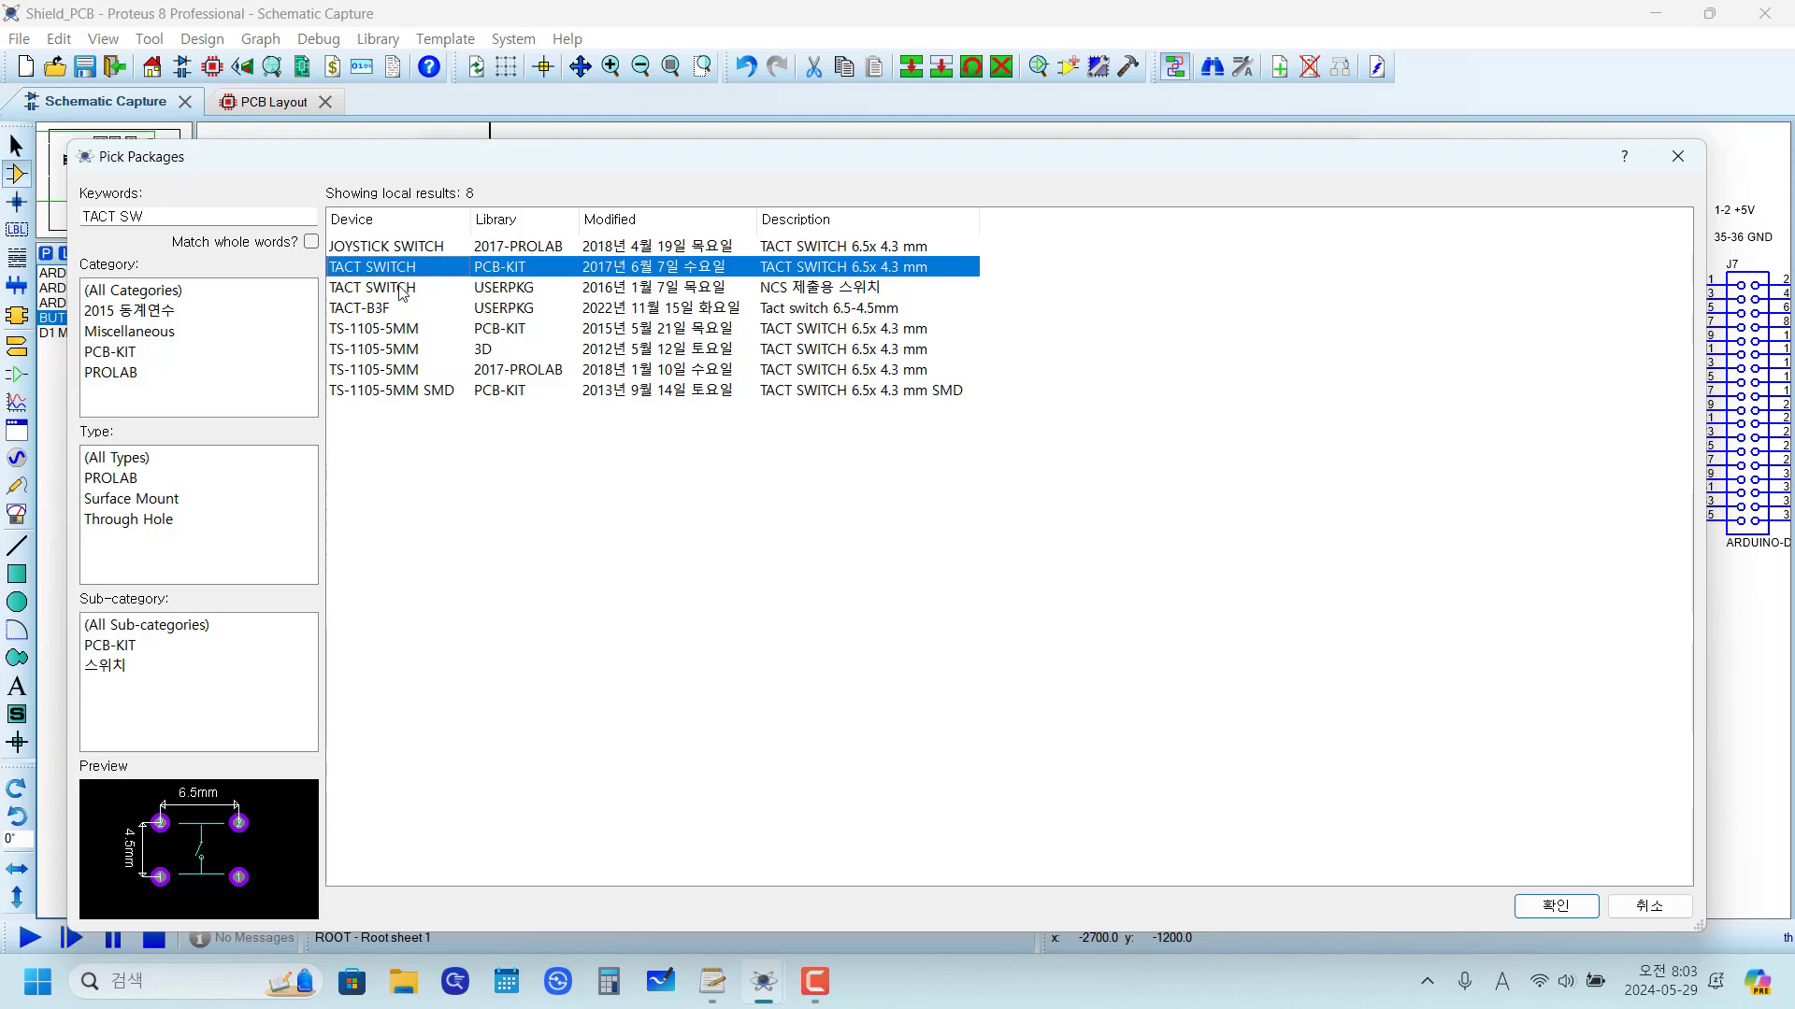
left_click(1516, 907)
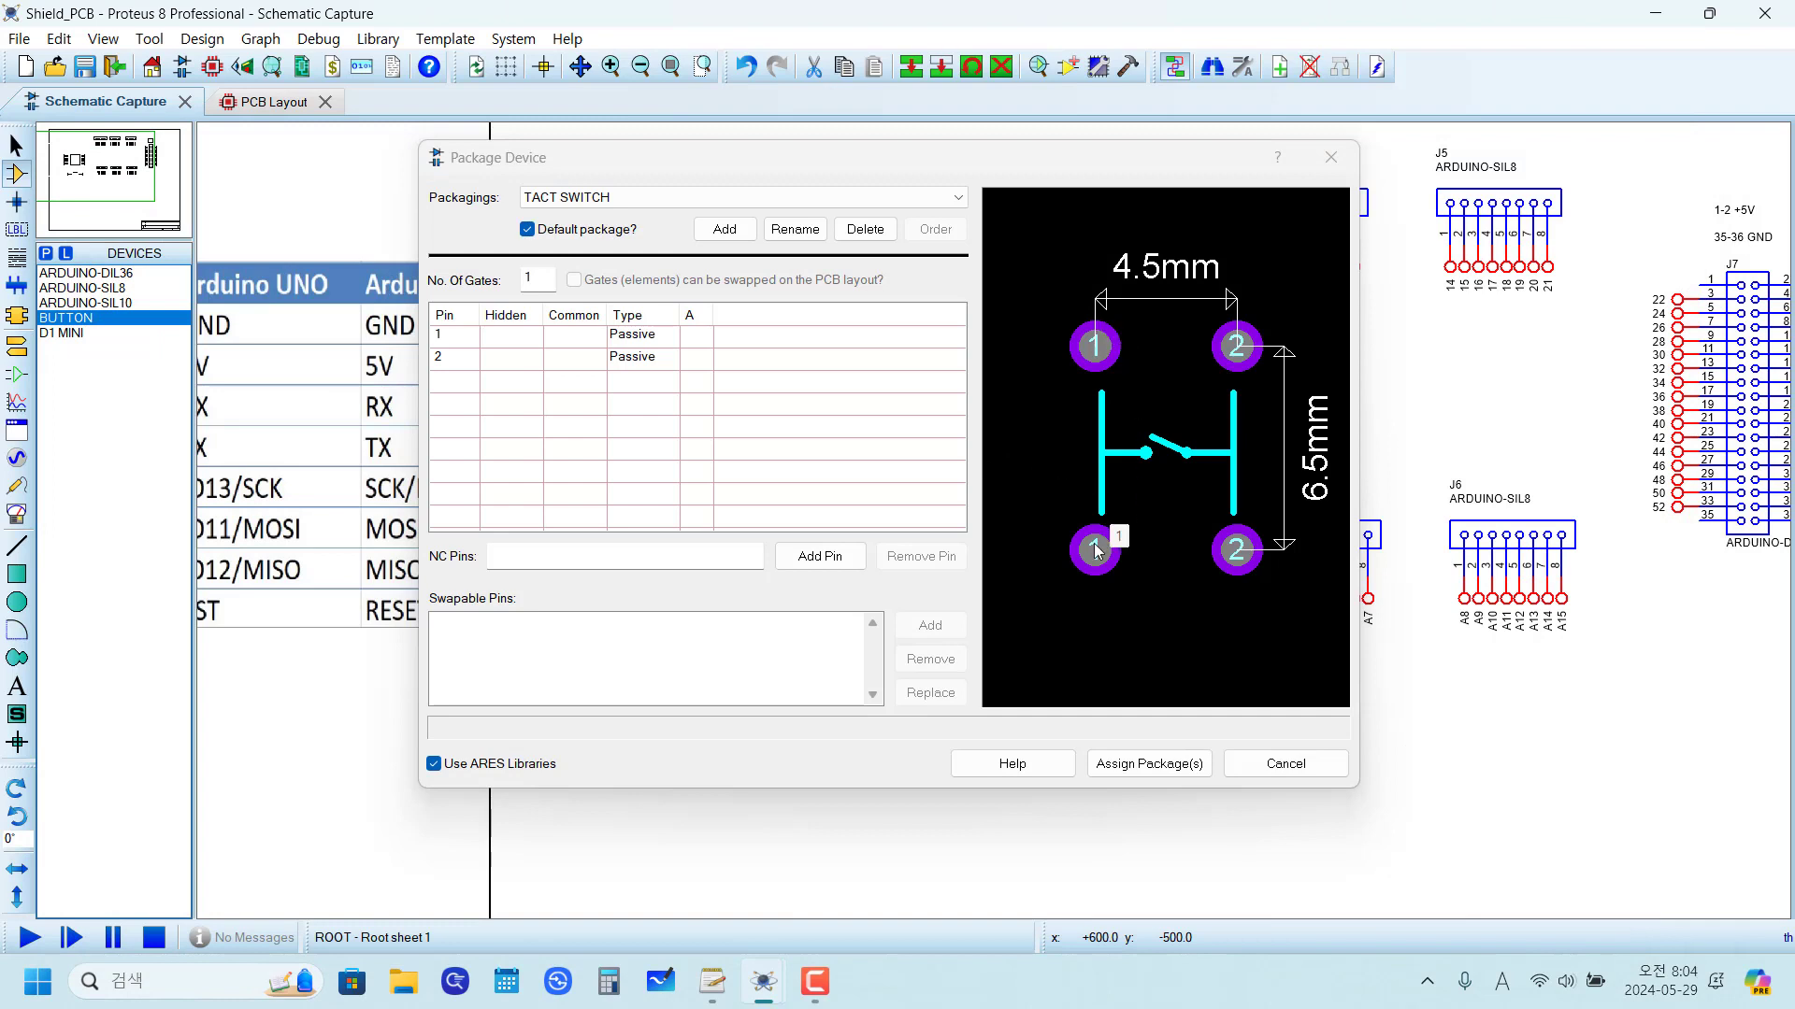
Step: Map the button's pins 1 and 2 to package pads 1 and 2
left_click(712, 344)
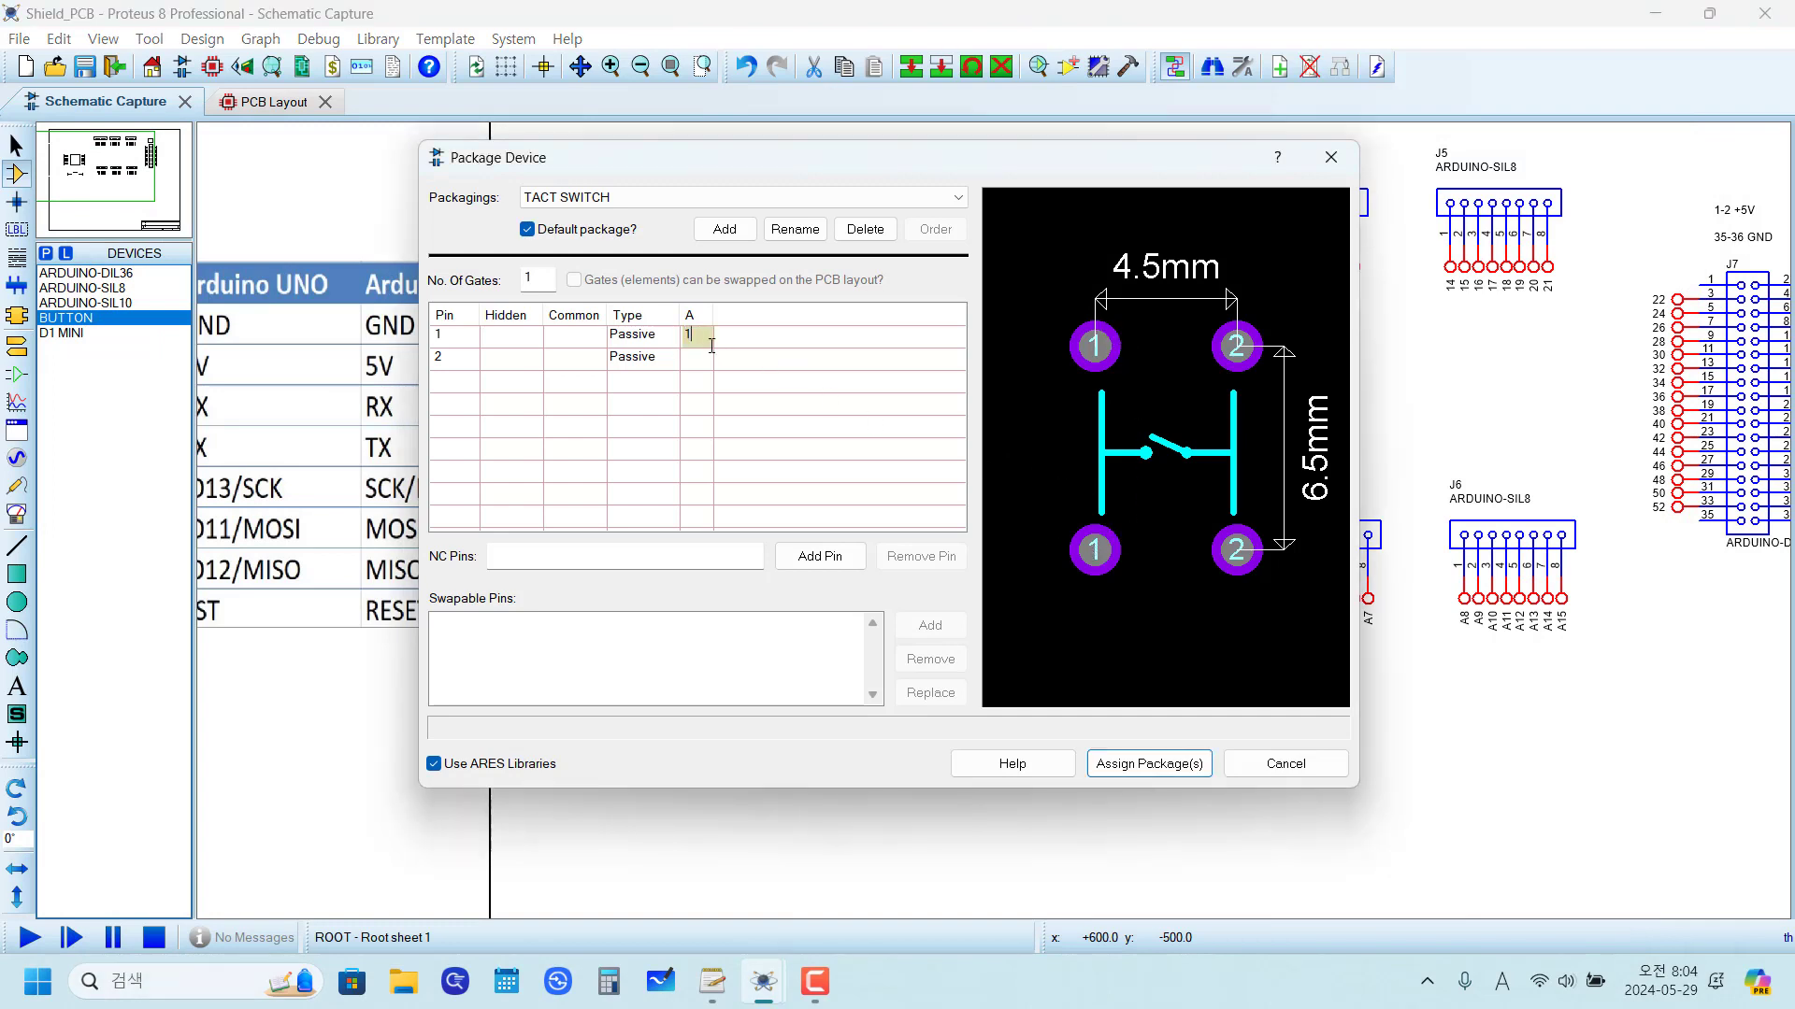
left_click(649, 418)
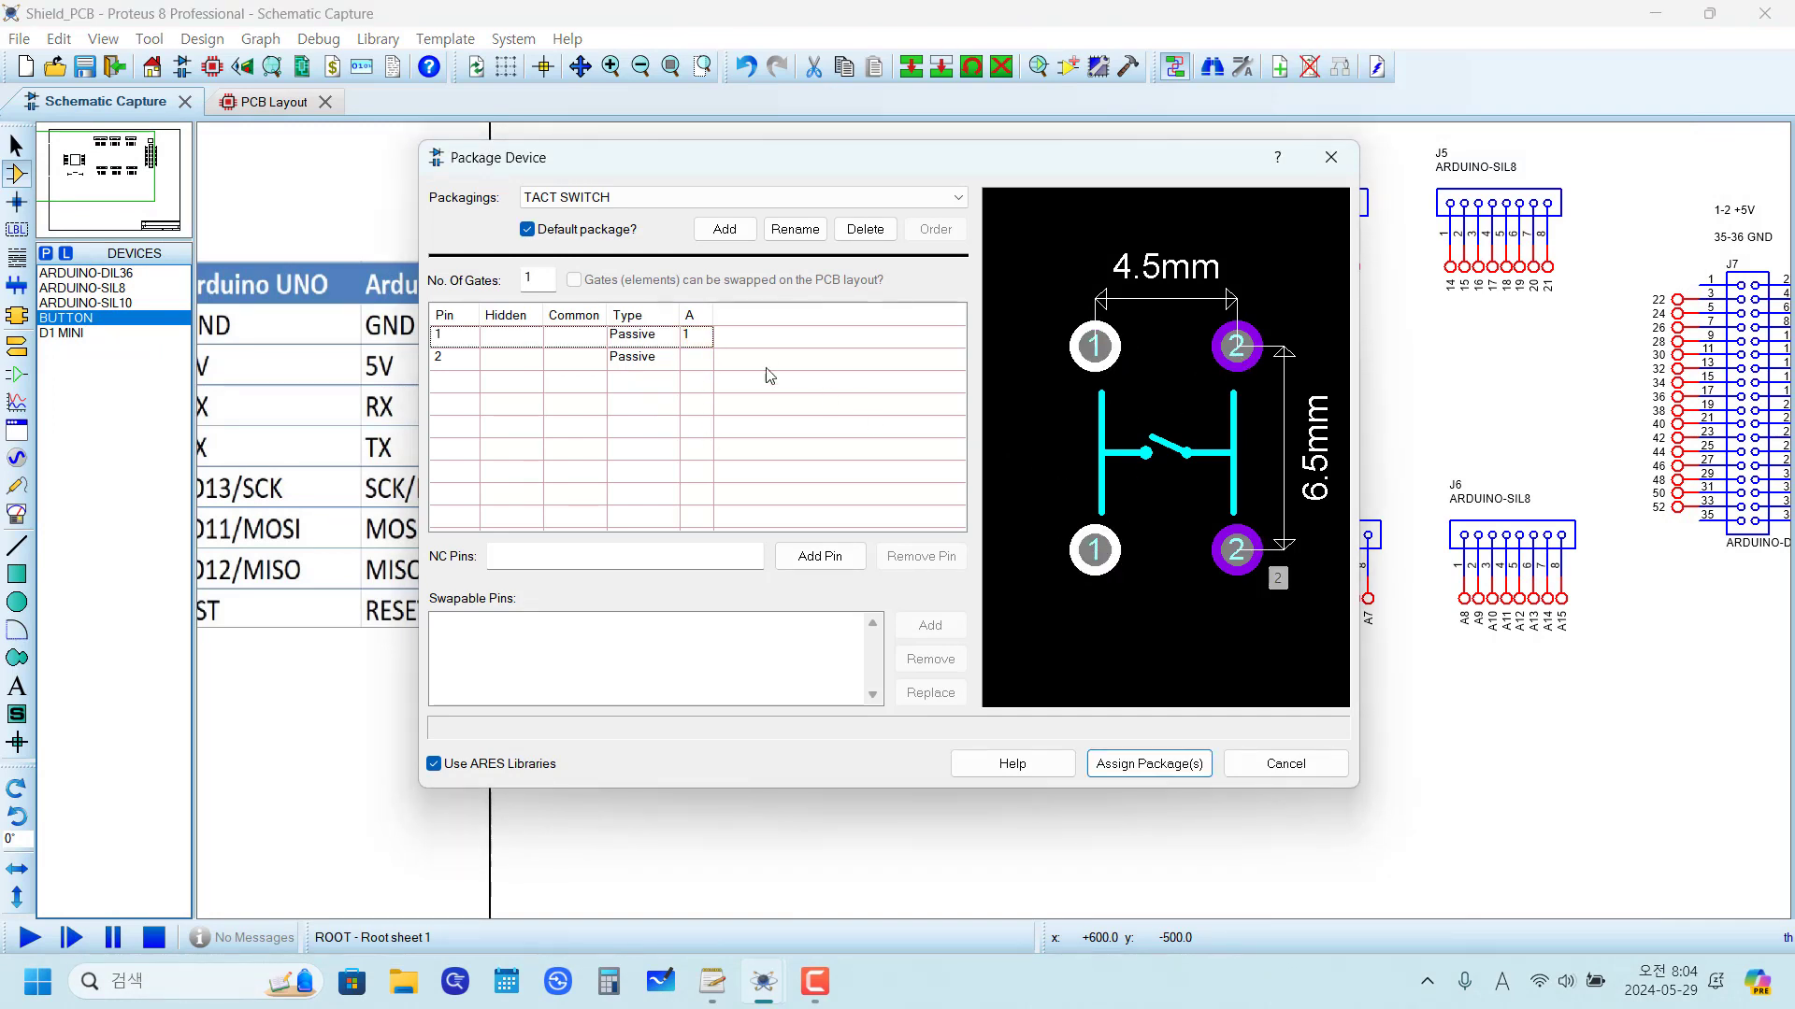
left_click(694, 360)
type("2")
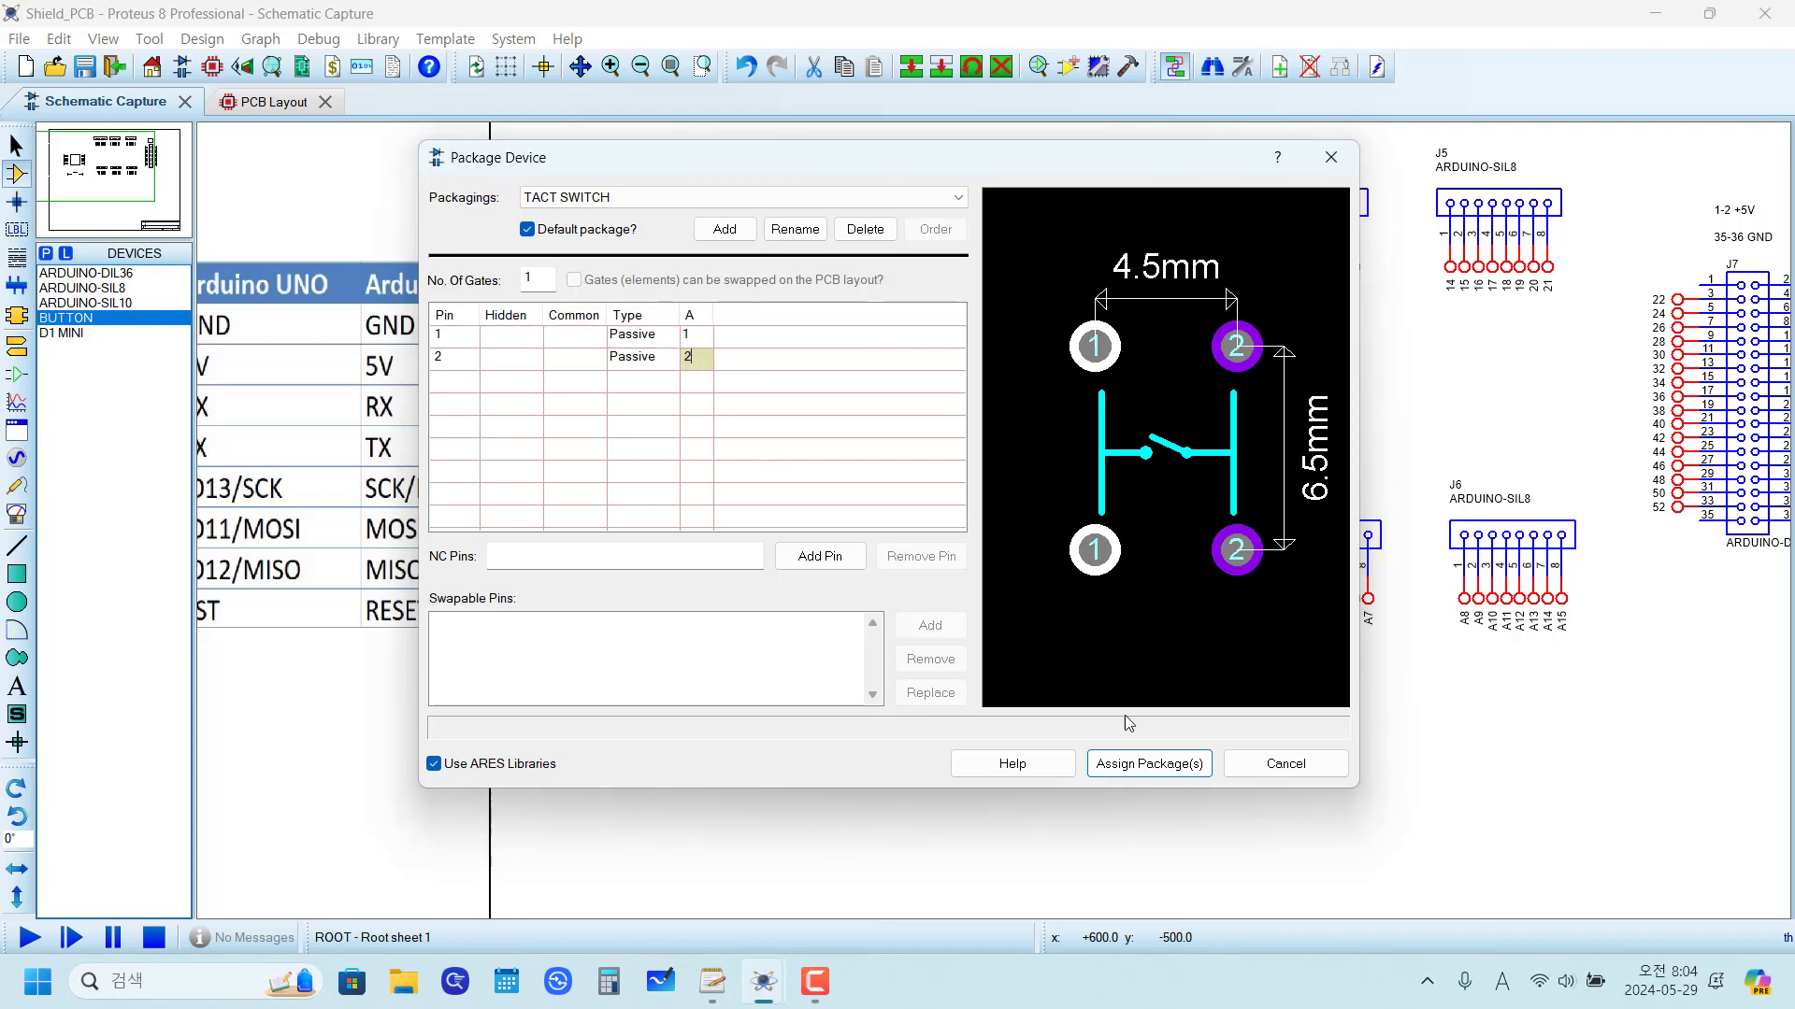
Step: Assign the TACT SWITCH package, save it to a user library, and update the design's devices
left_click(1152, 764)
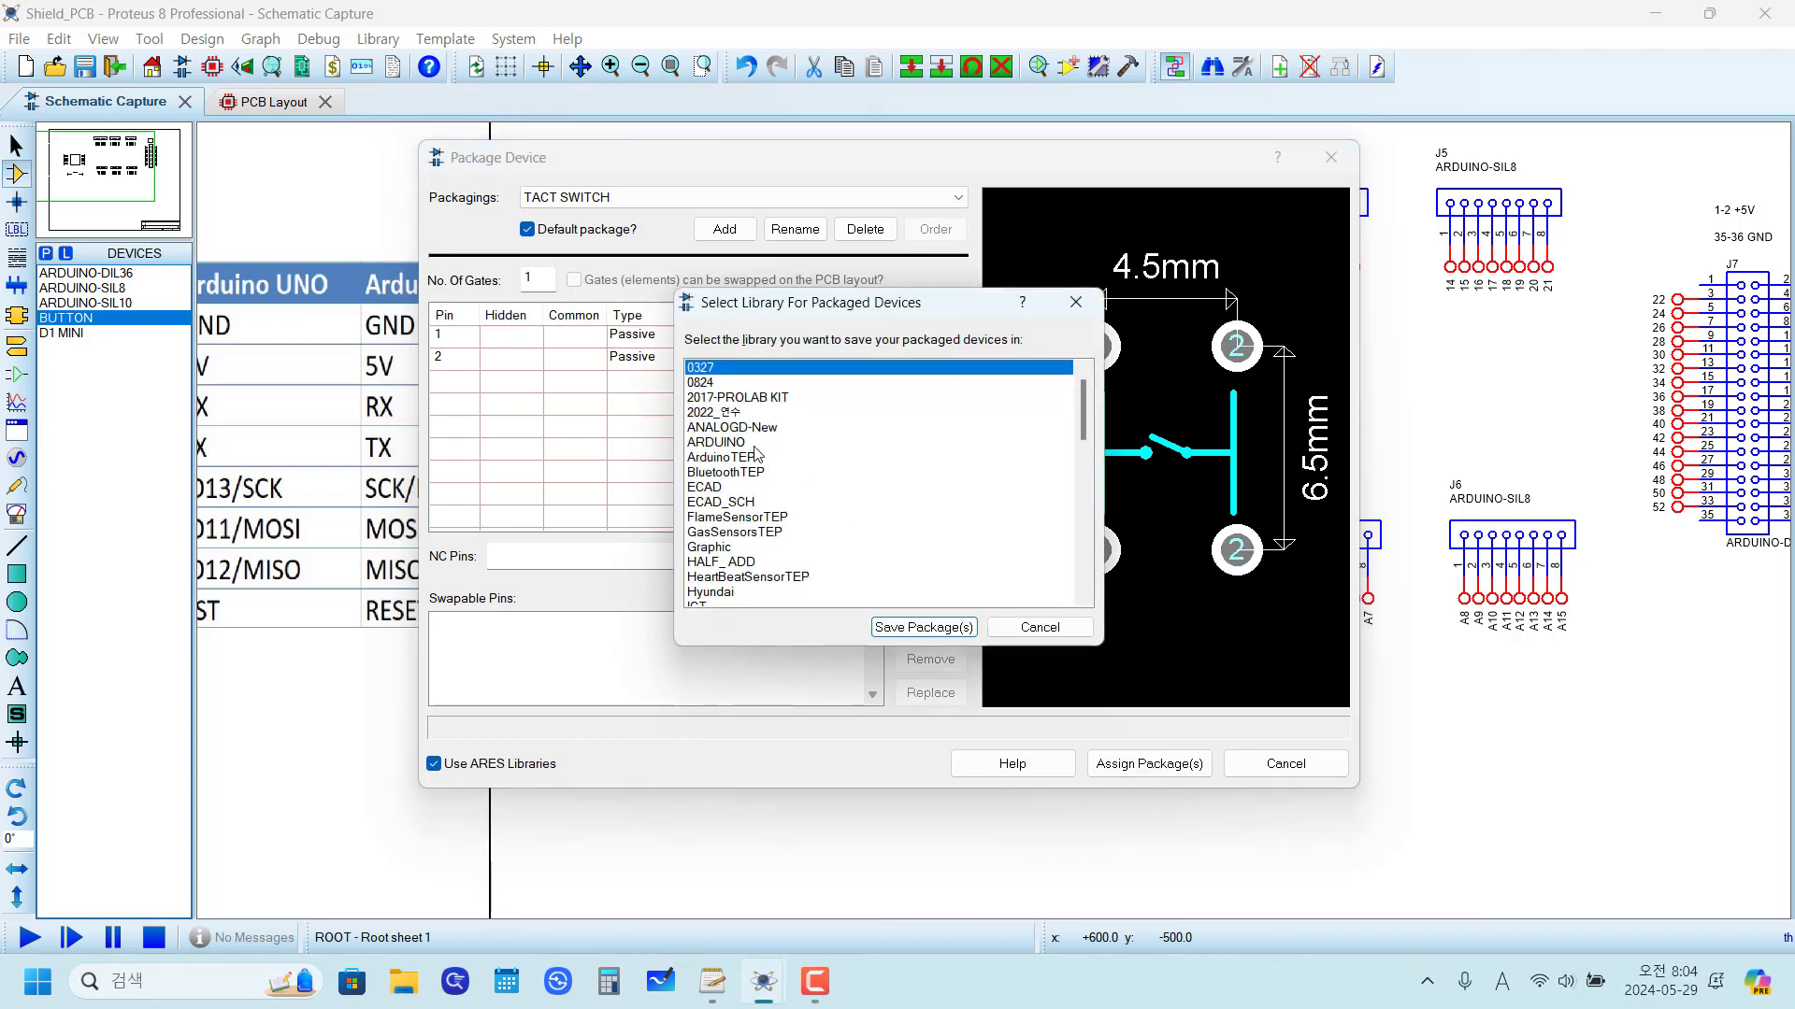
scroll(757, 455, "down", 2)
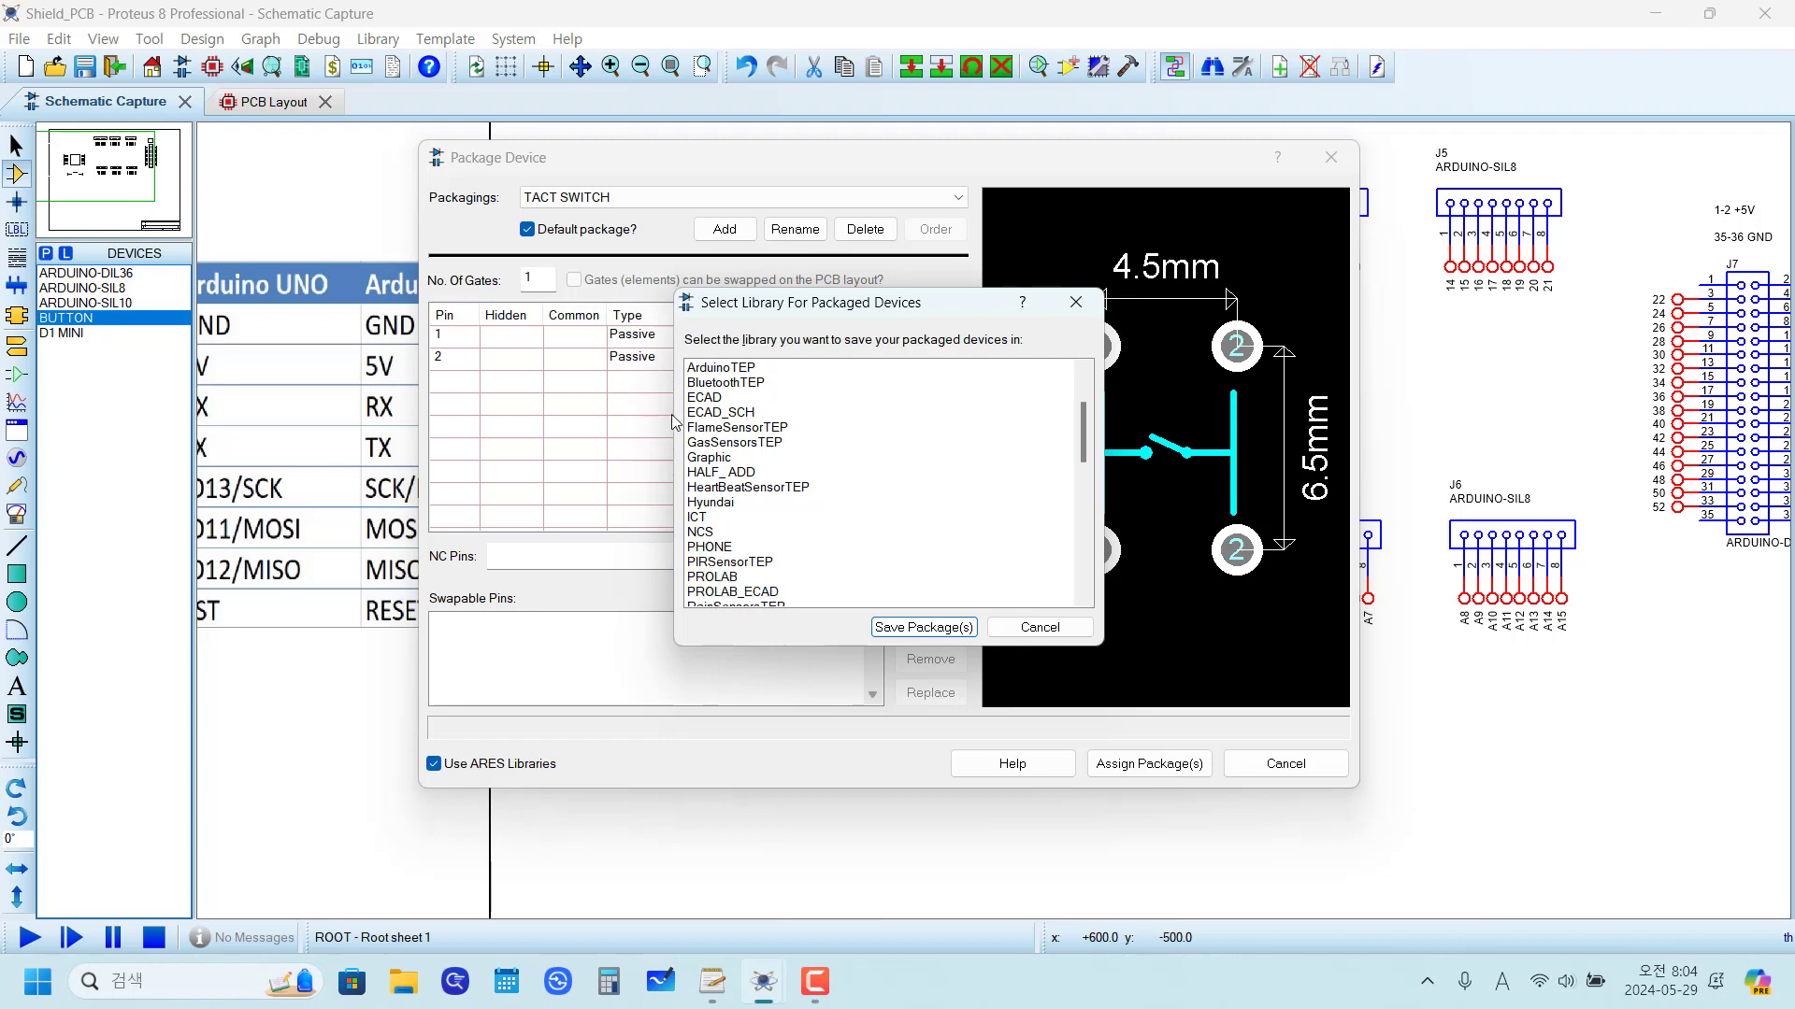
scroll(769, 493, "down", 8)
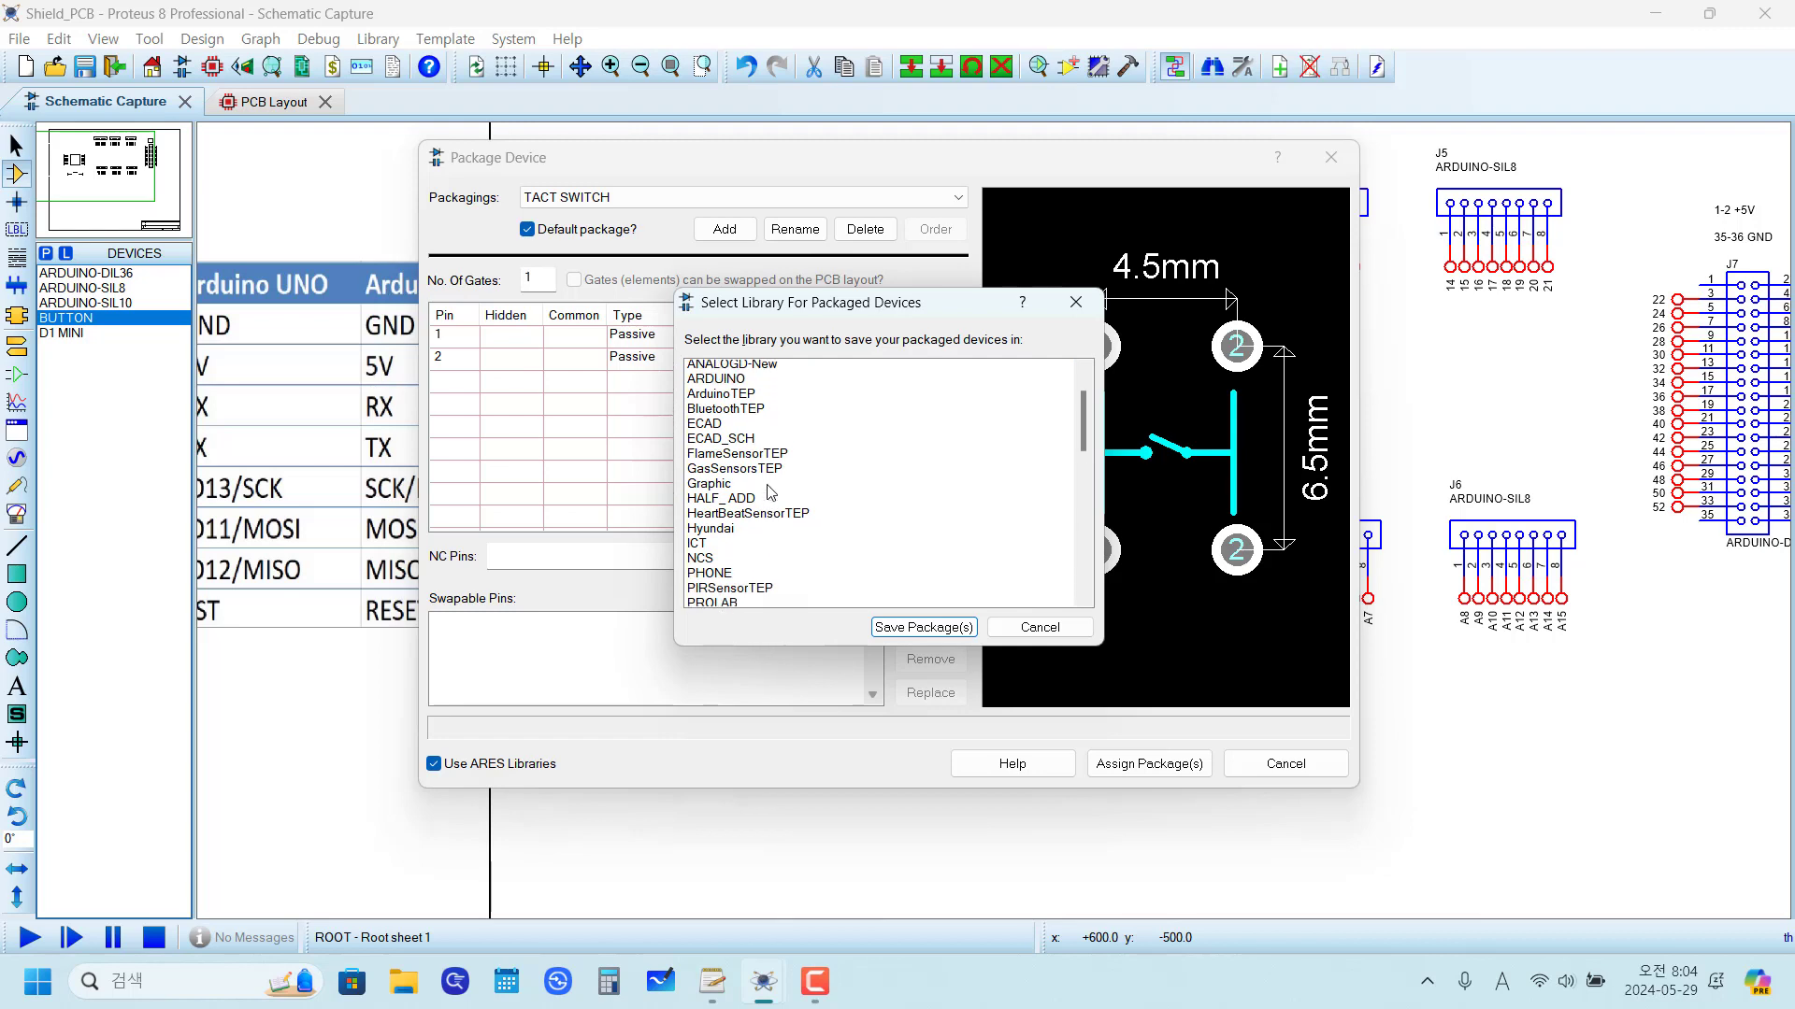
scroll(769, 492, "up", 2)
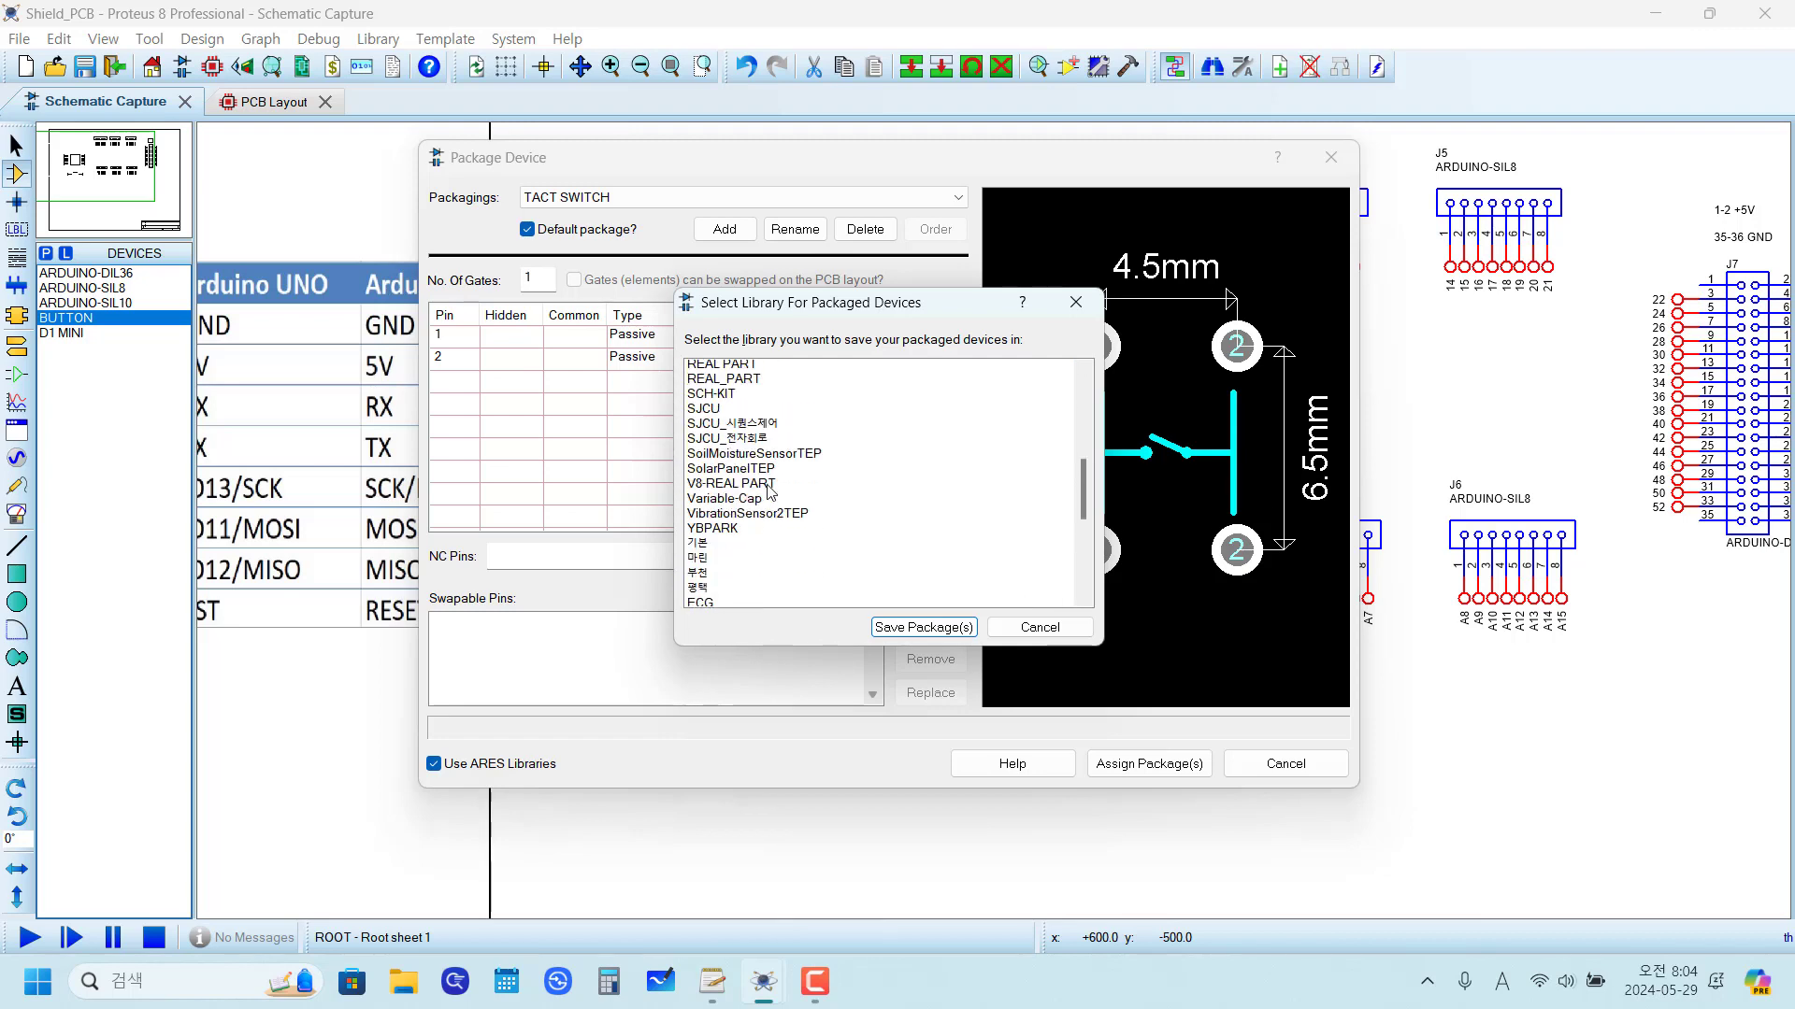
scroll(769, 493, "up", 3)
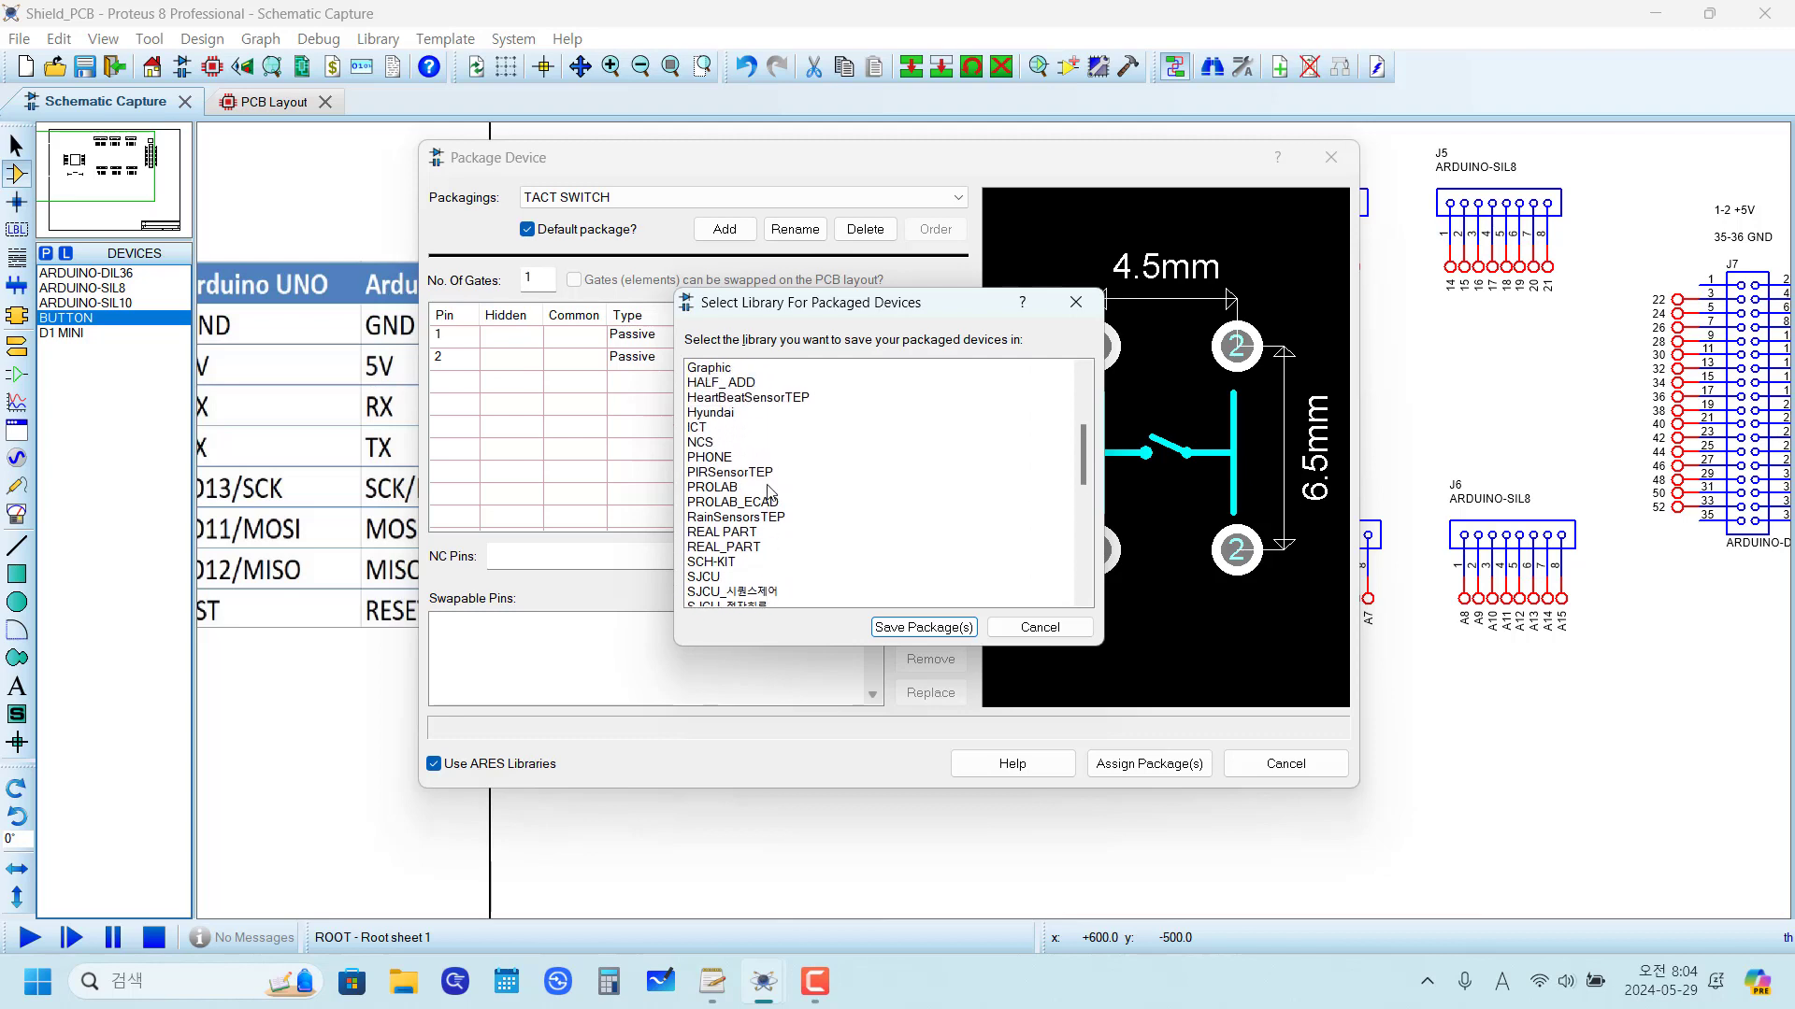
scroll(769, 482, "down", 4)
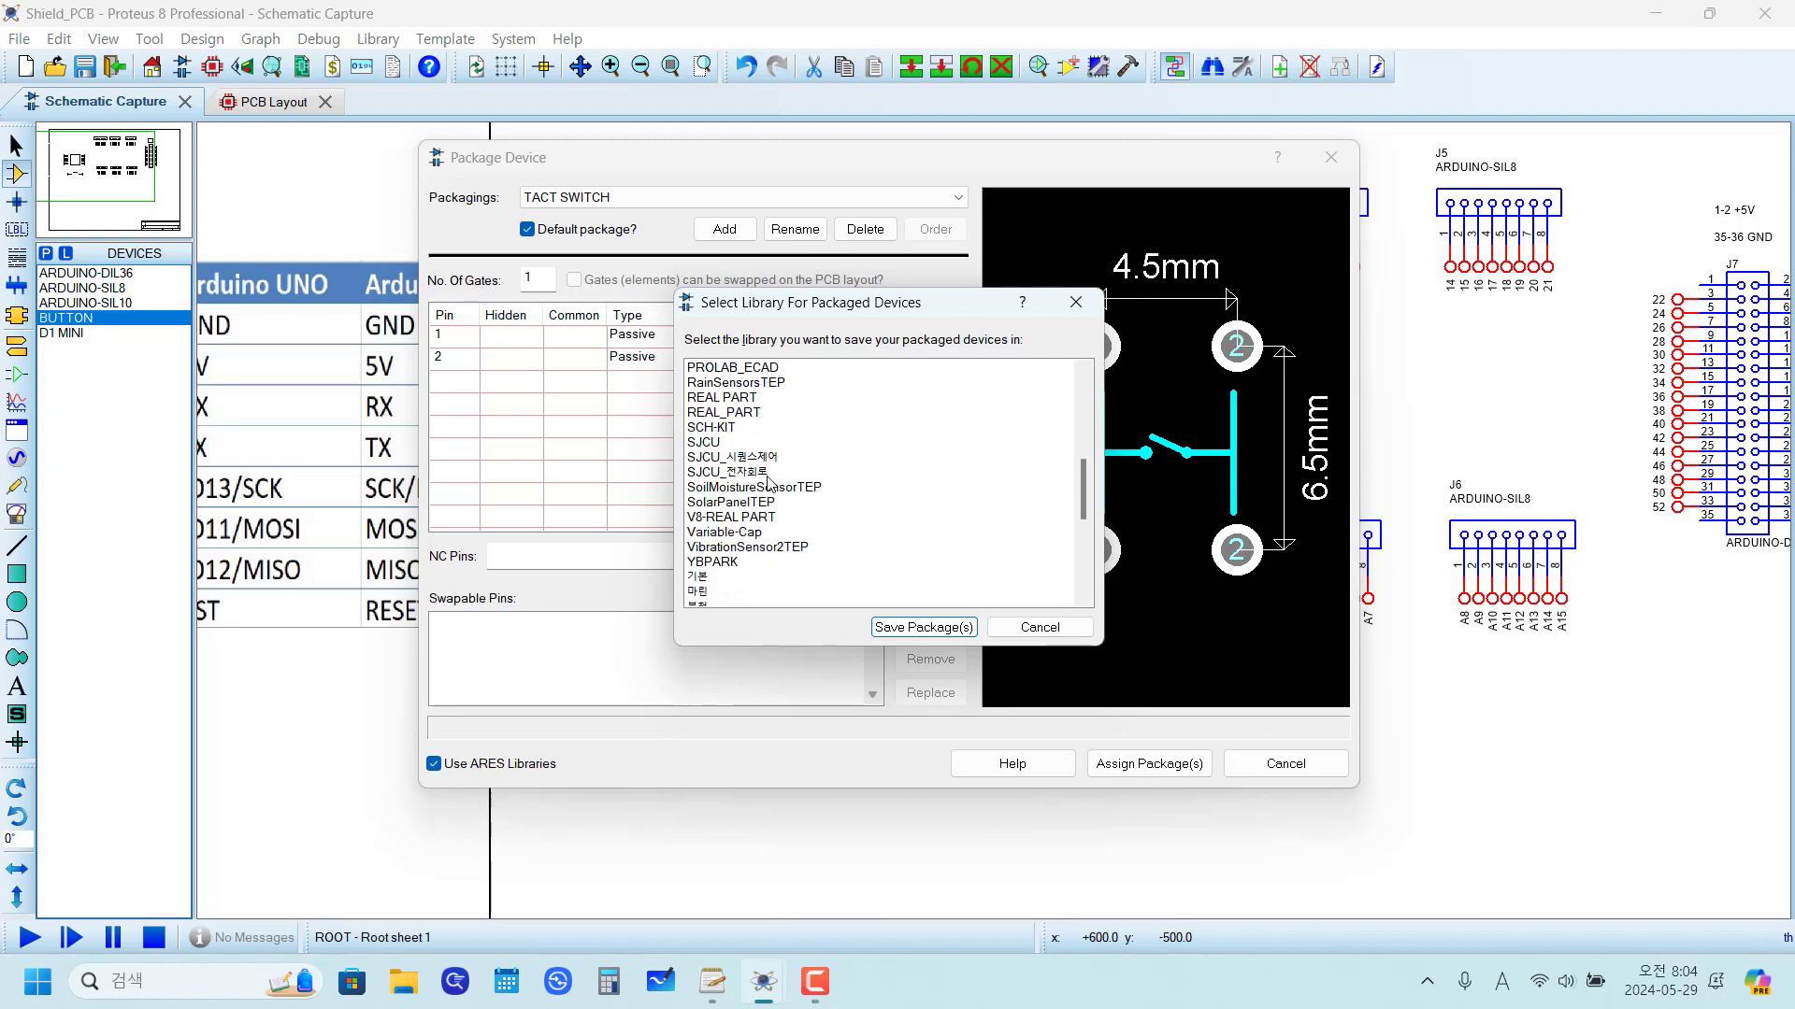
scroll(769, 483, "down", 4)
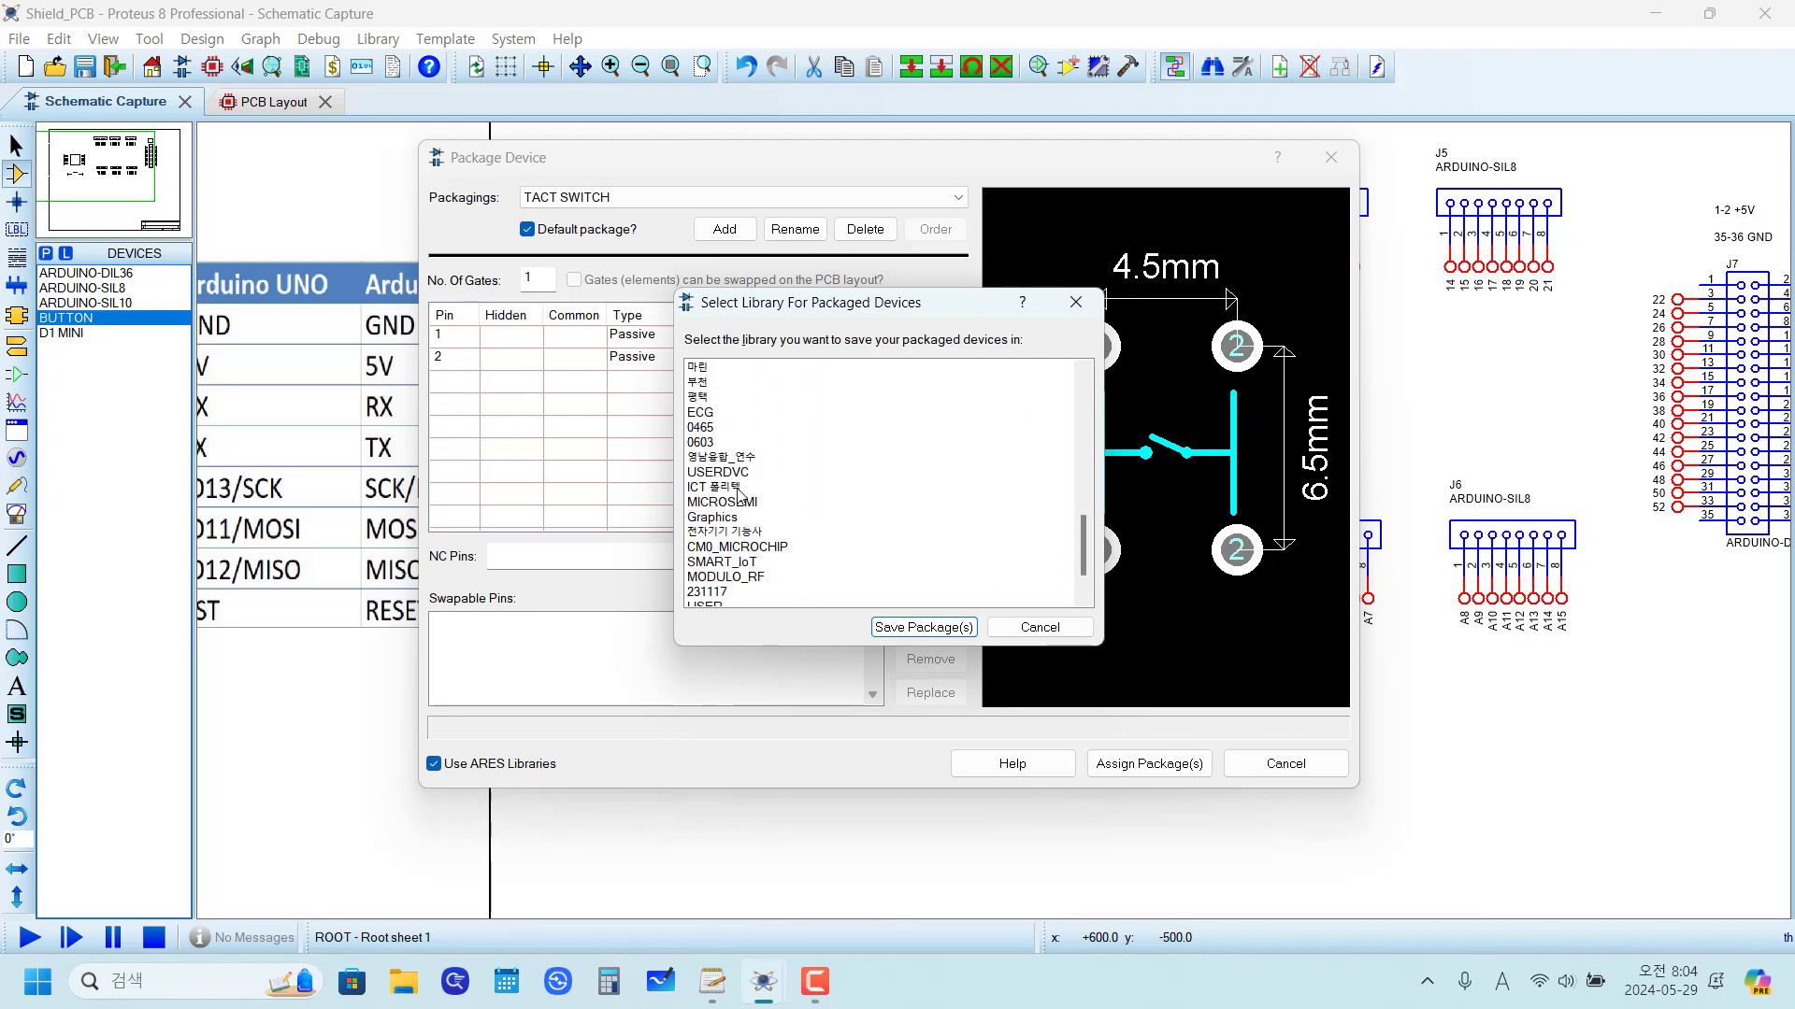
left_click(734, 478)
left_click(922, 627)
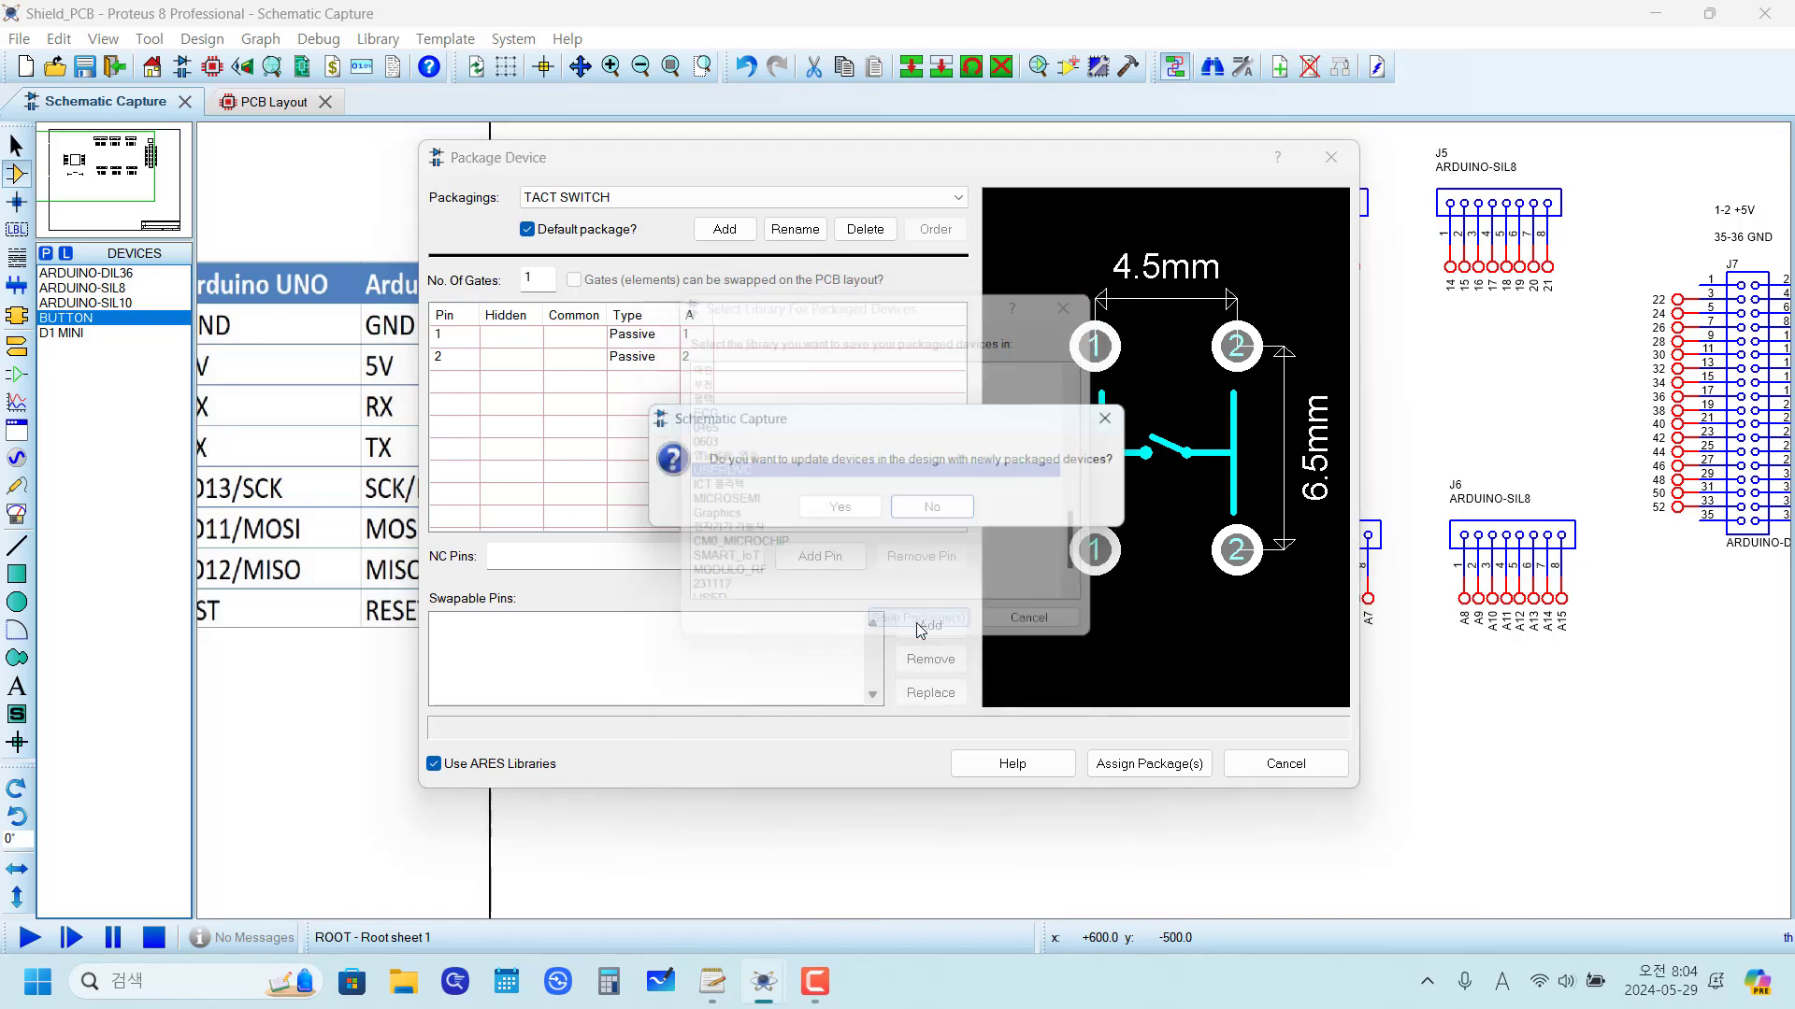
left_click(844, 508)
left_click(838, 531)
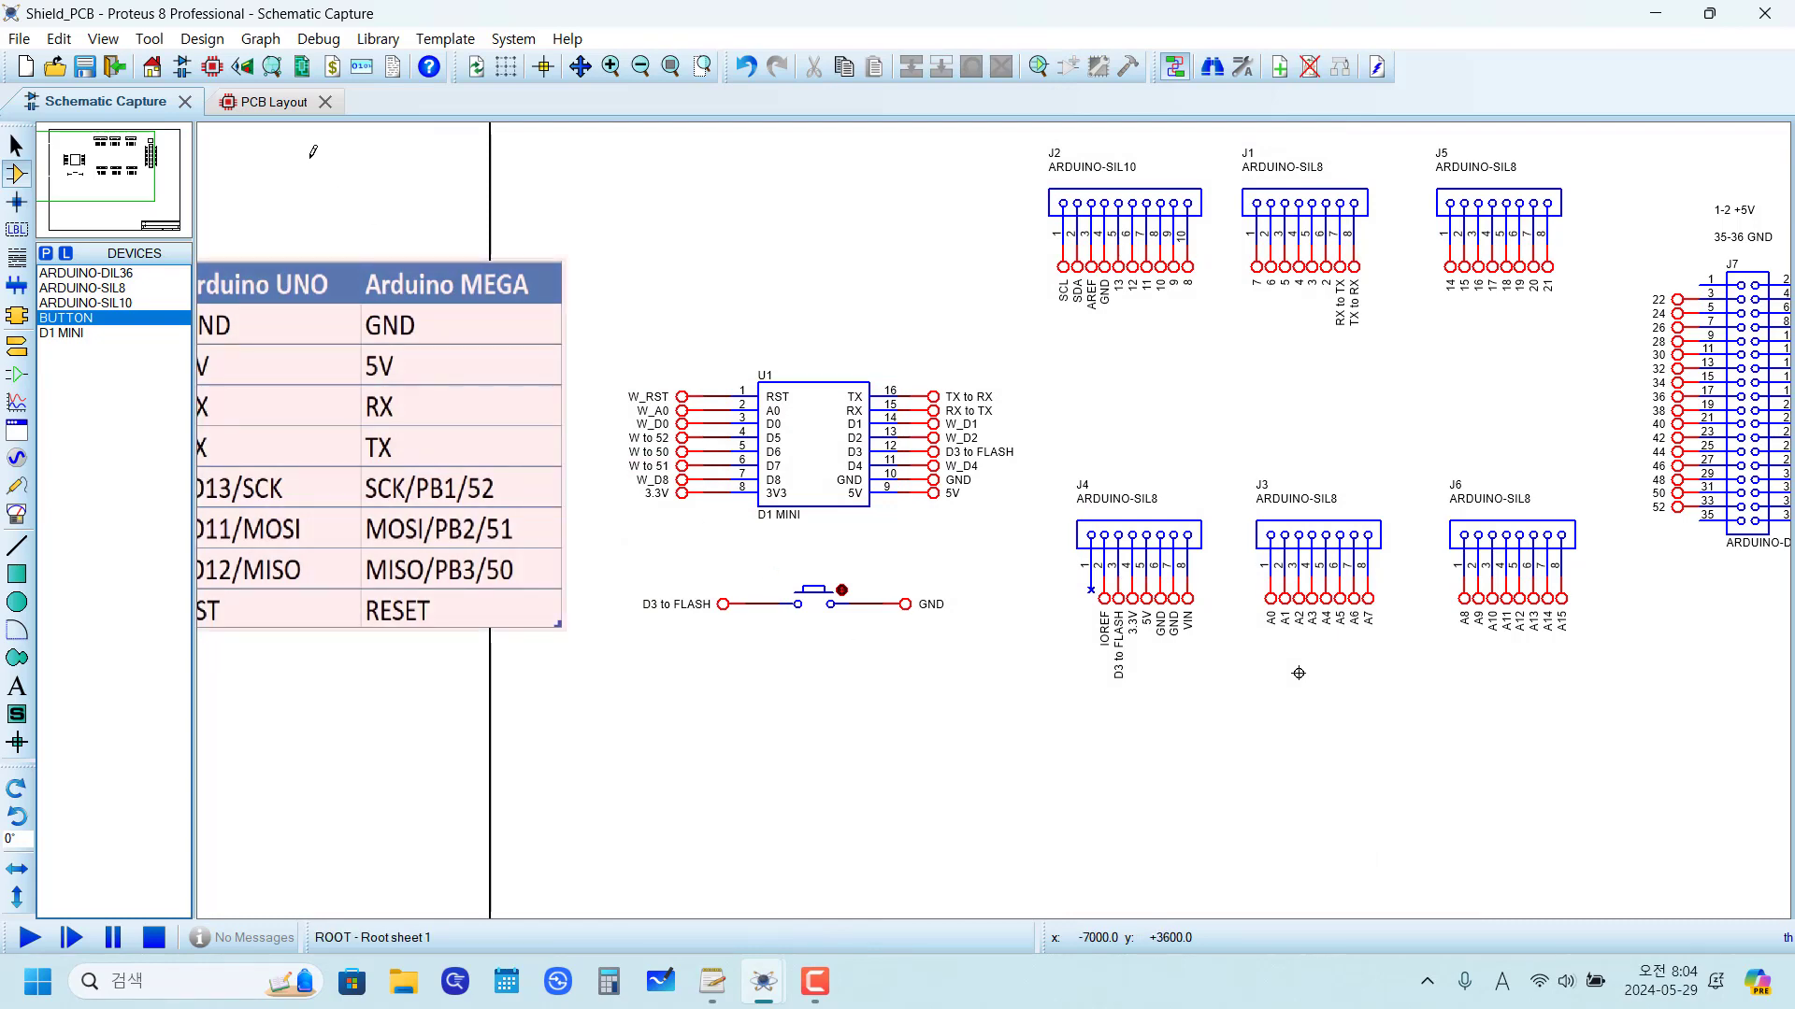
Step: Include the push button SW1 in the PCB layout by clearing its Exclude from PCB Layout option
left_click(250, 102)
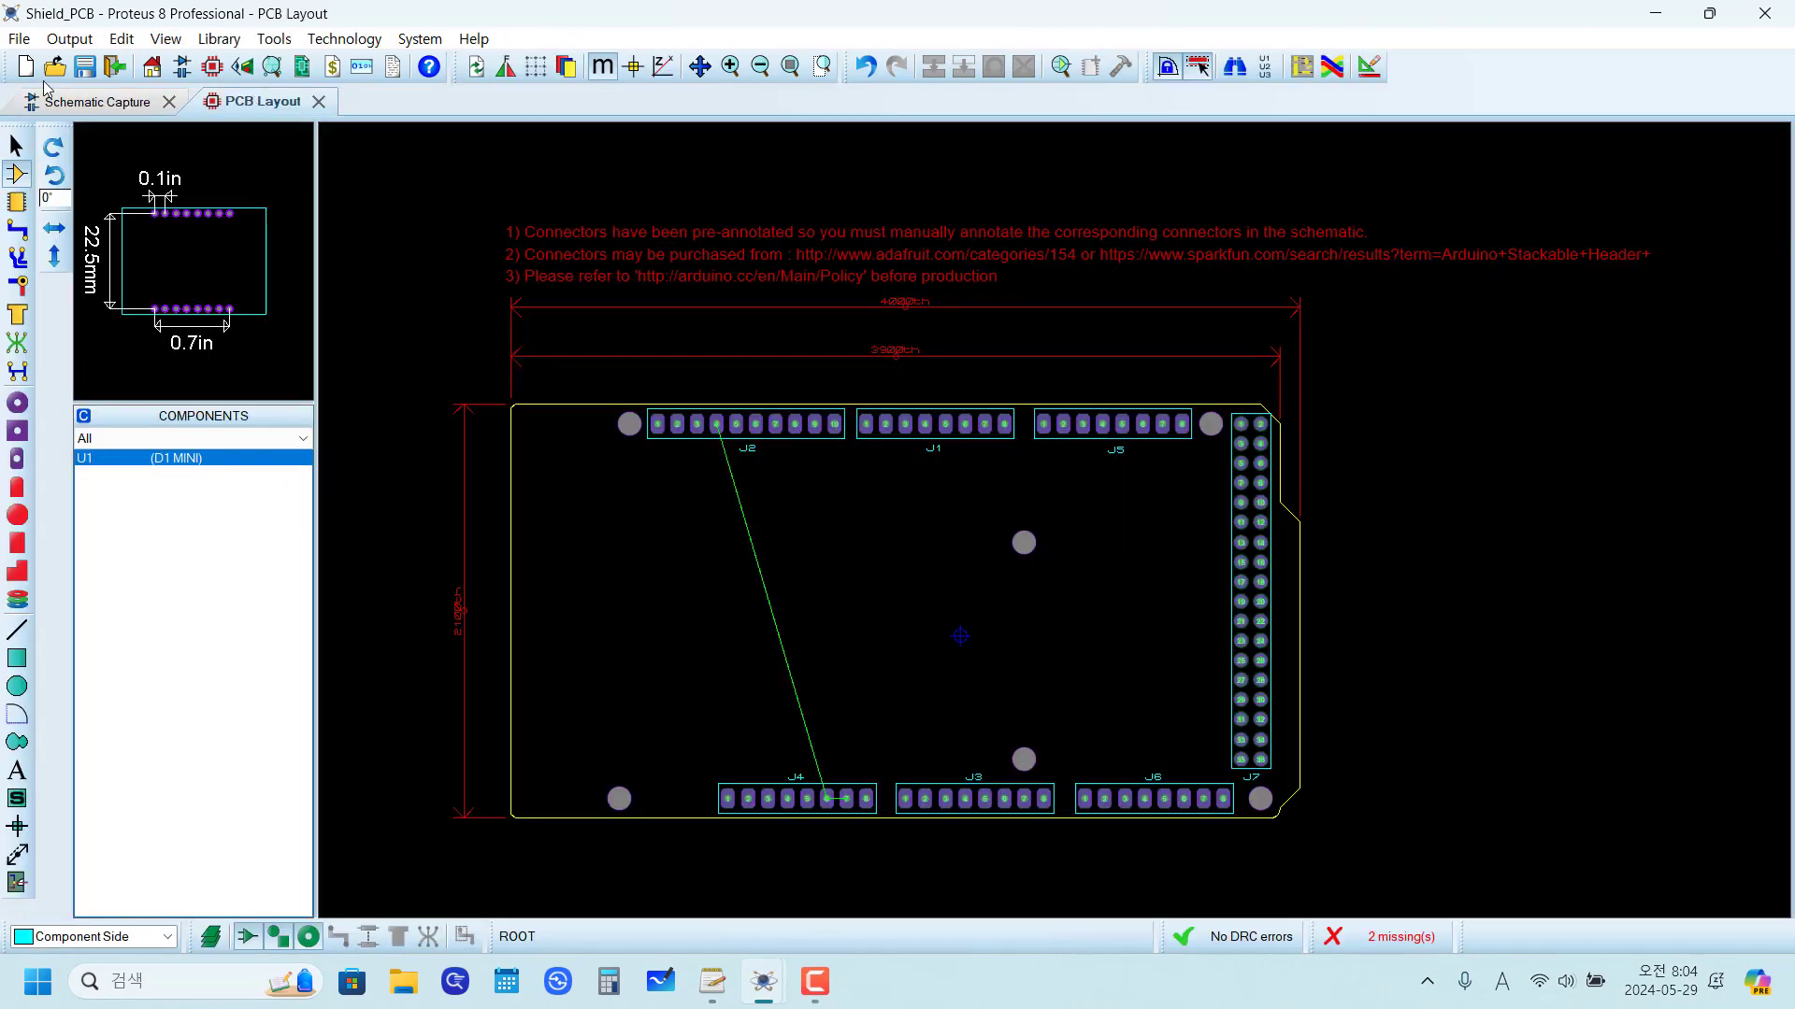
left_click(79, 110)
scroll(858, 668, "up", 2)
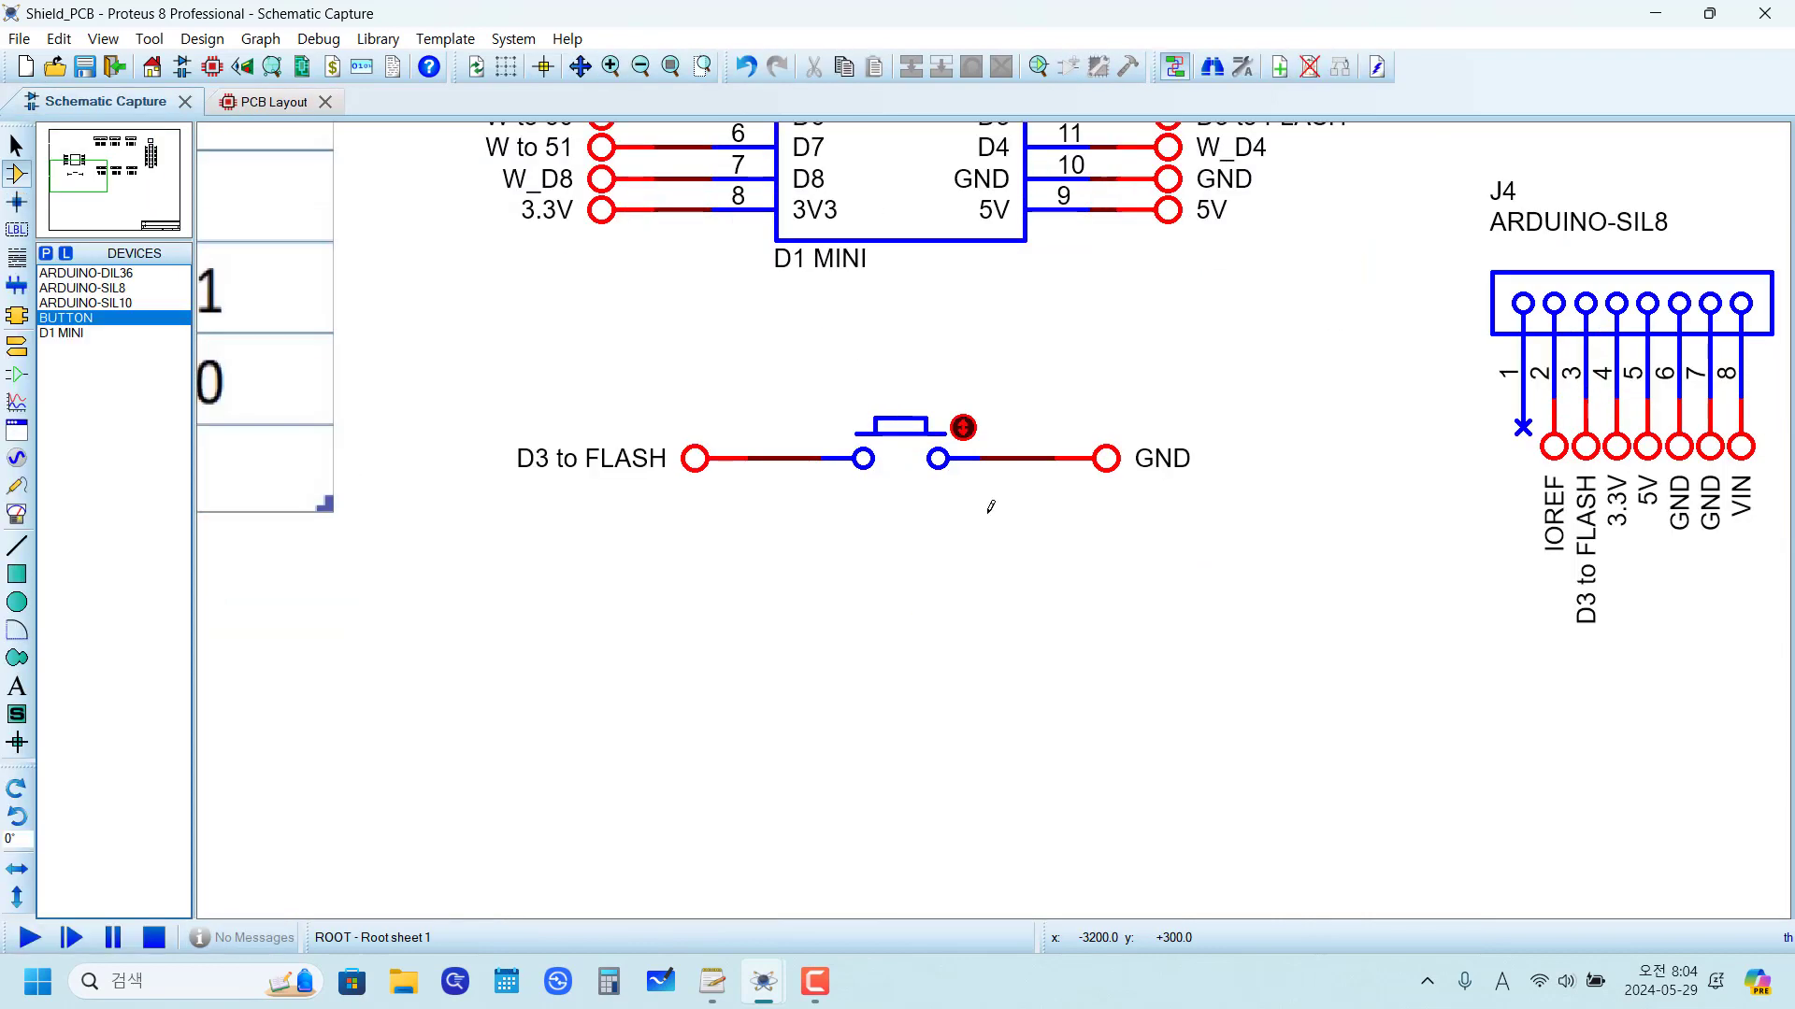
right_click(902, 446)
left_click(1022, 218)
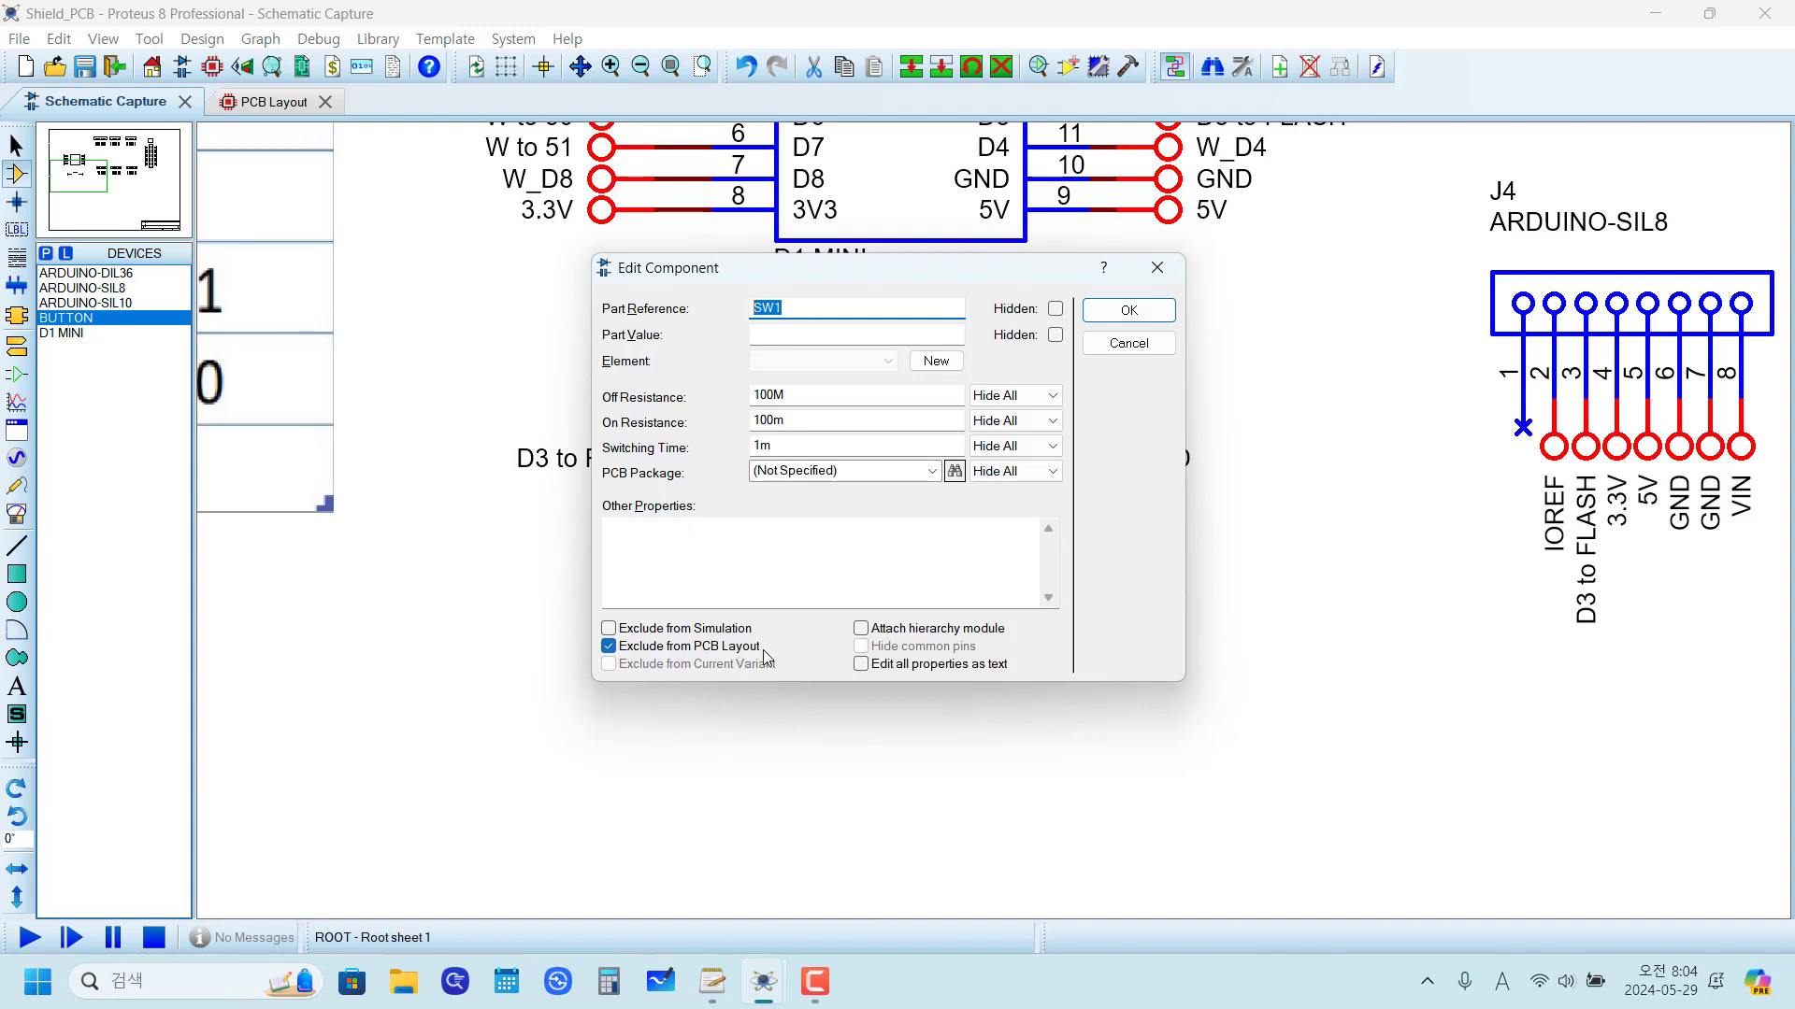
left_click(610, 647)
left_click(1129, 311)
Step: Inspect the SW1 entry in the PCB layout component list
left_click(261, 102)
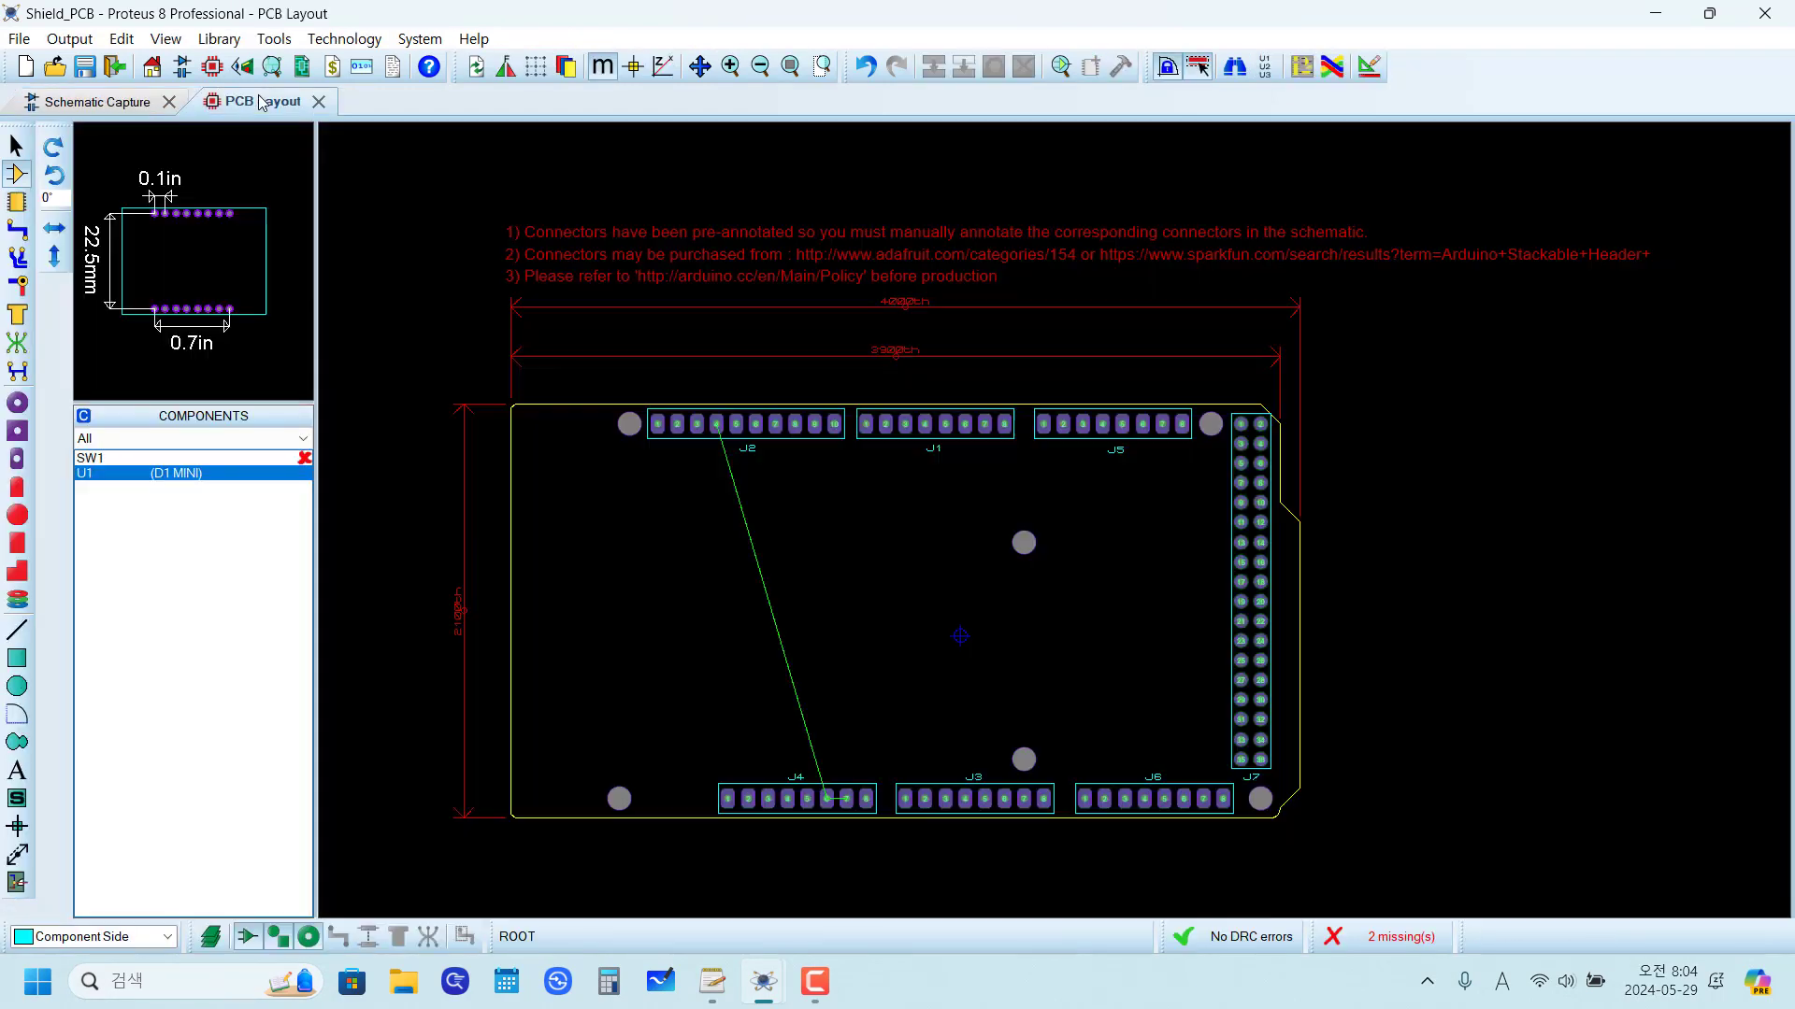
left_click(114, 458)
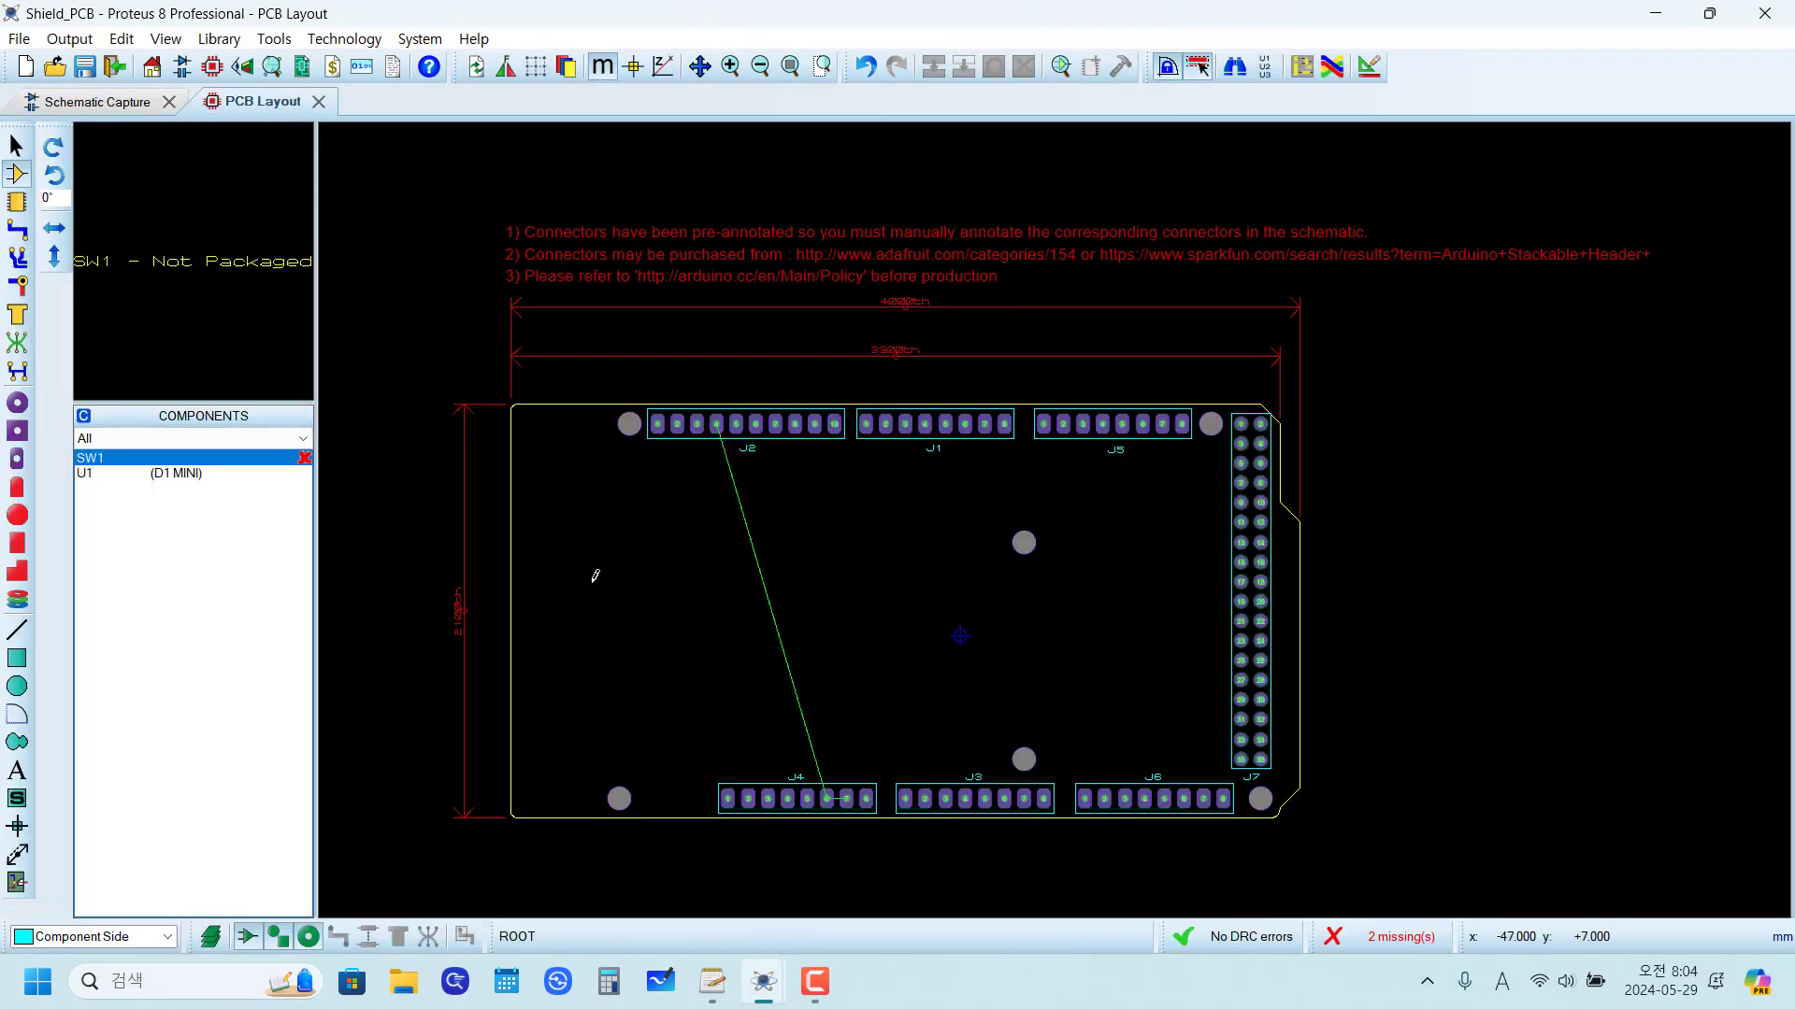
left_click(103, 104)
Step: Set the push button SW1's PCB Package to TACT SWITCH
right_click(923, 456)
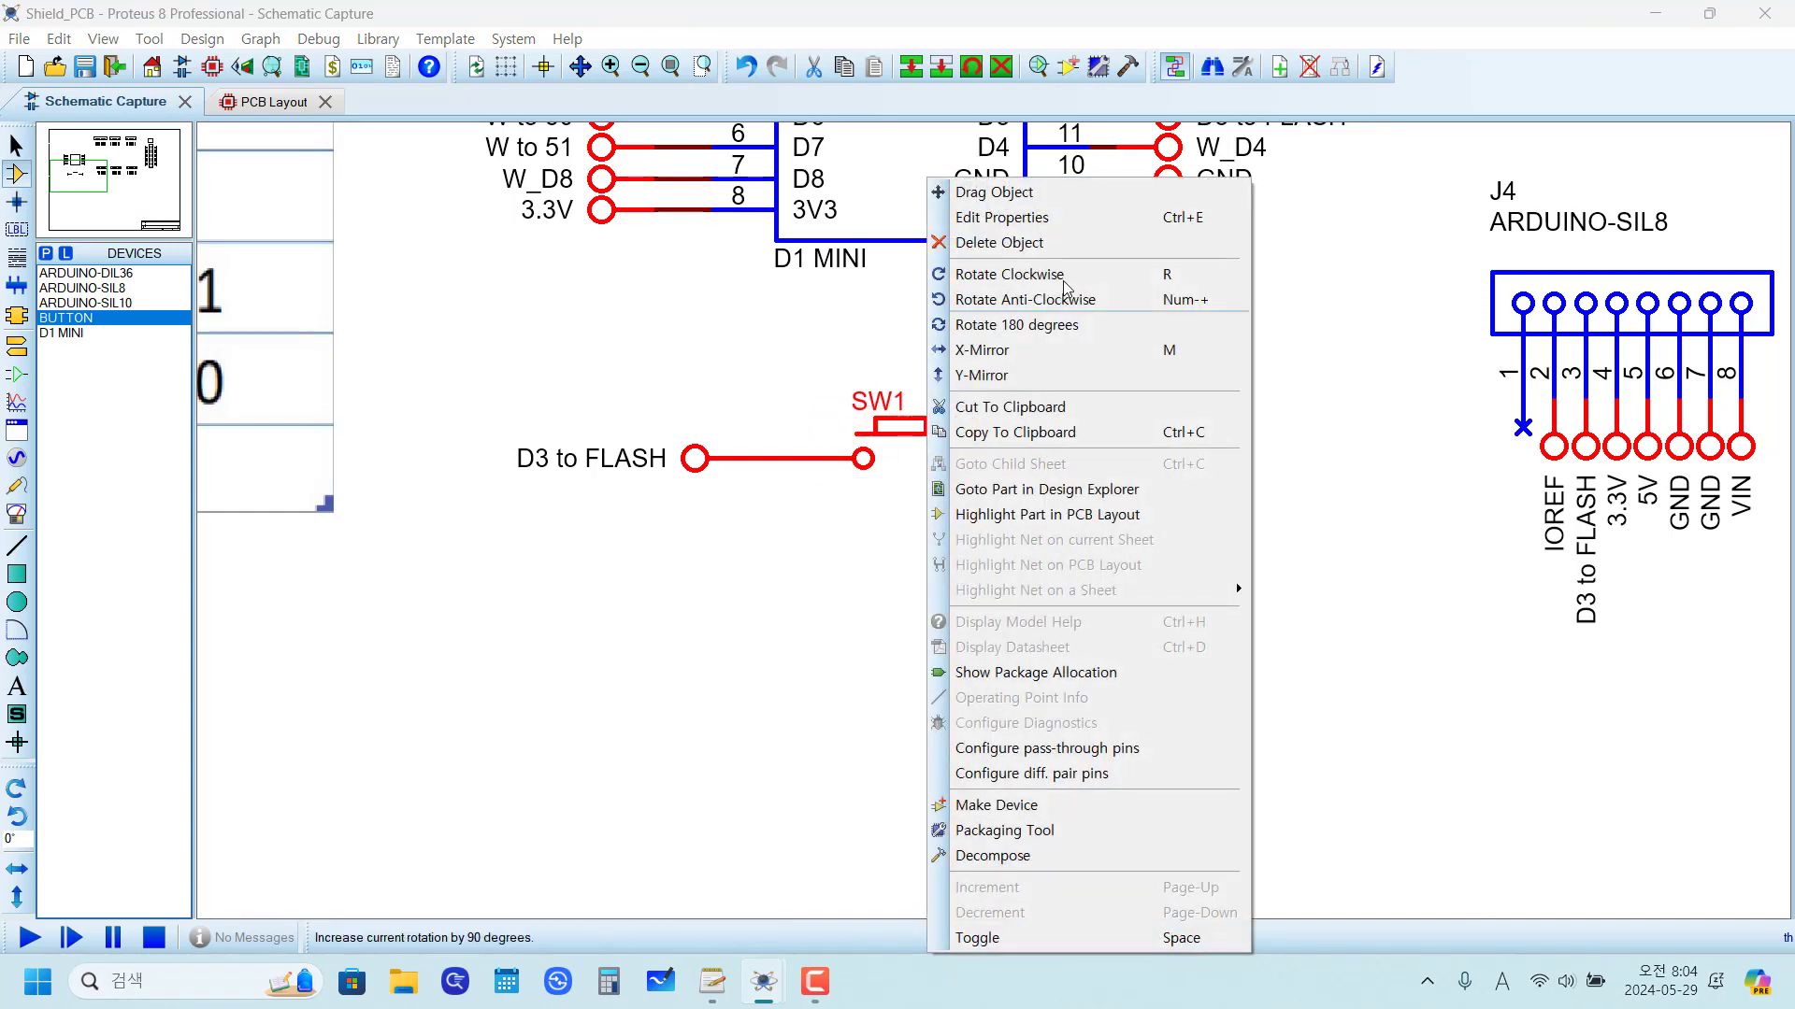
left_click(1043, 230)
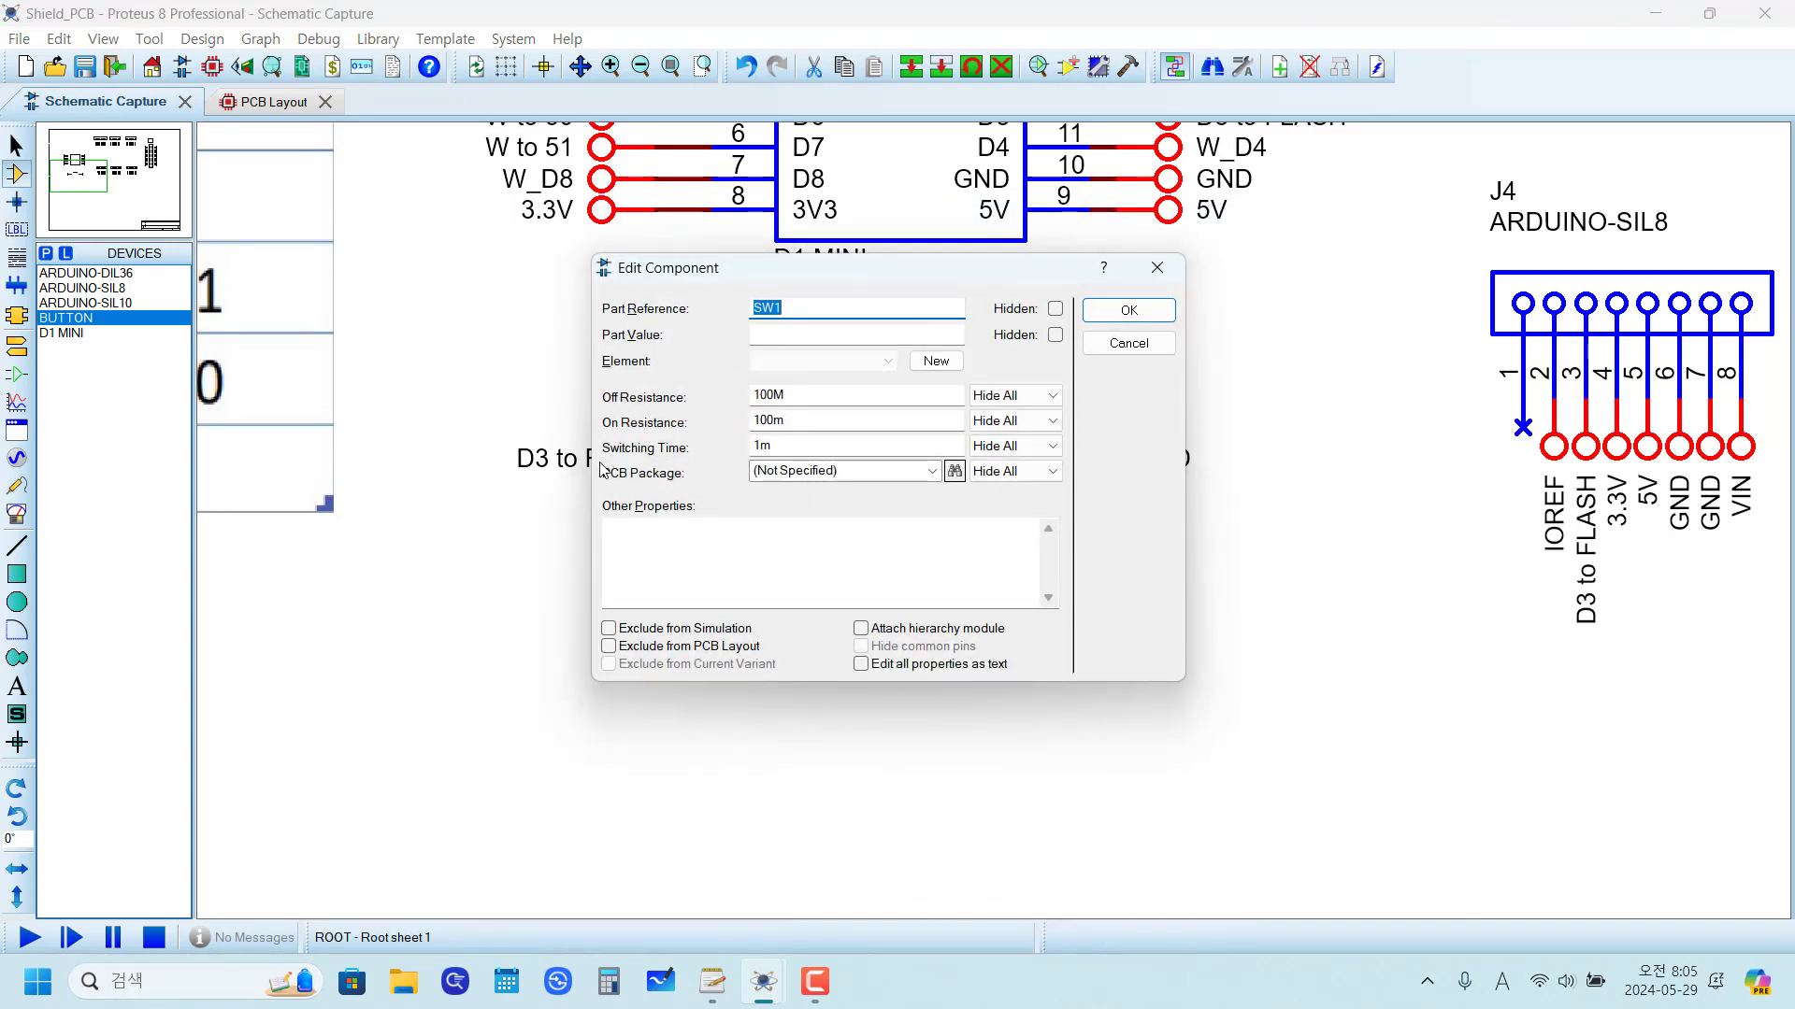
left_click(932, 470)
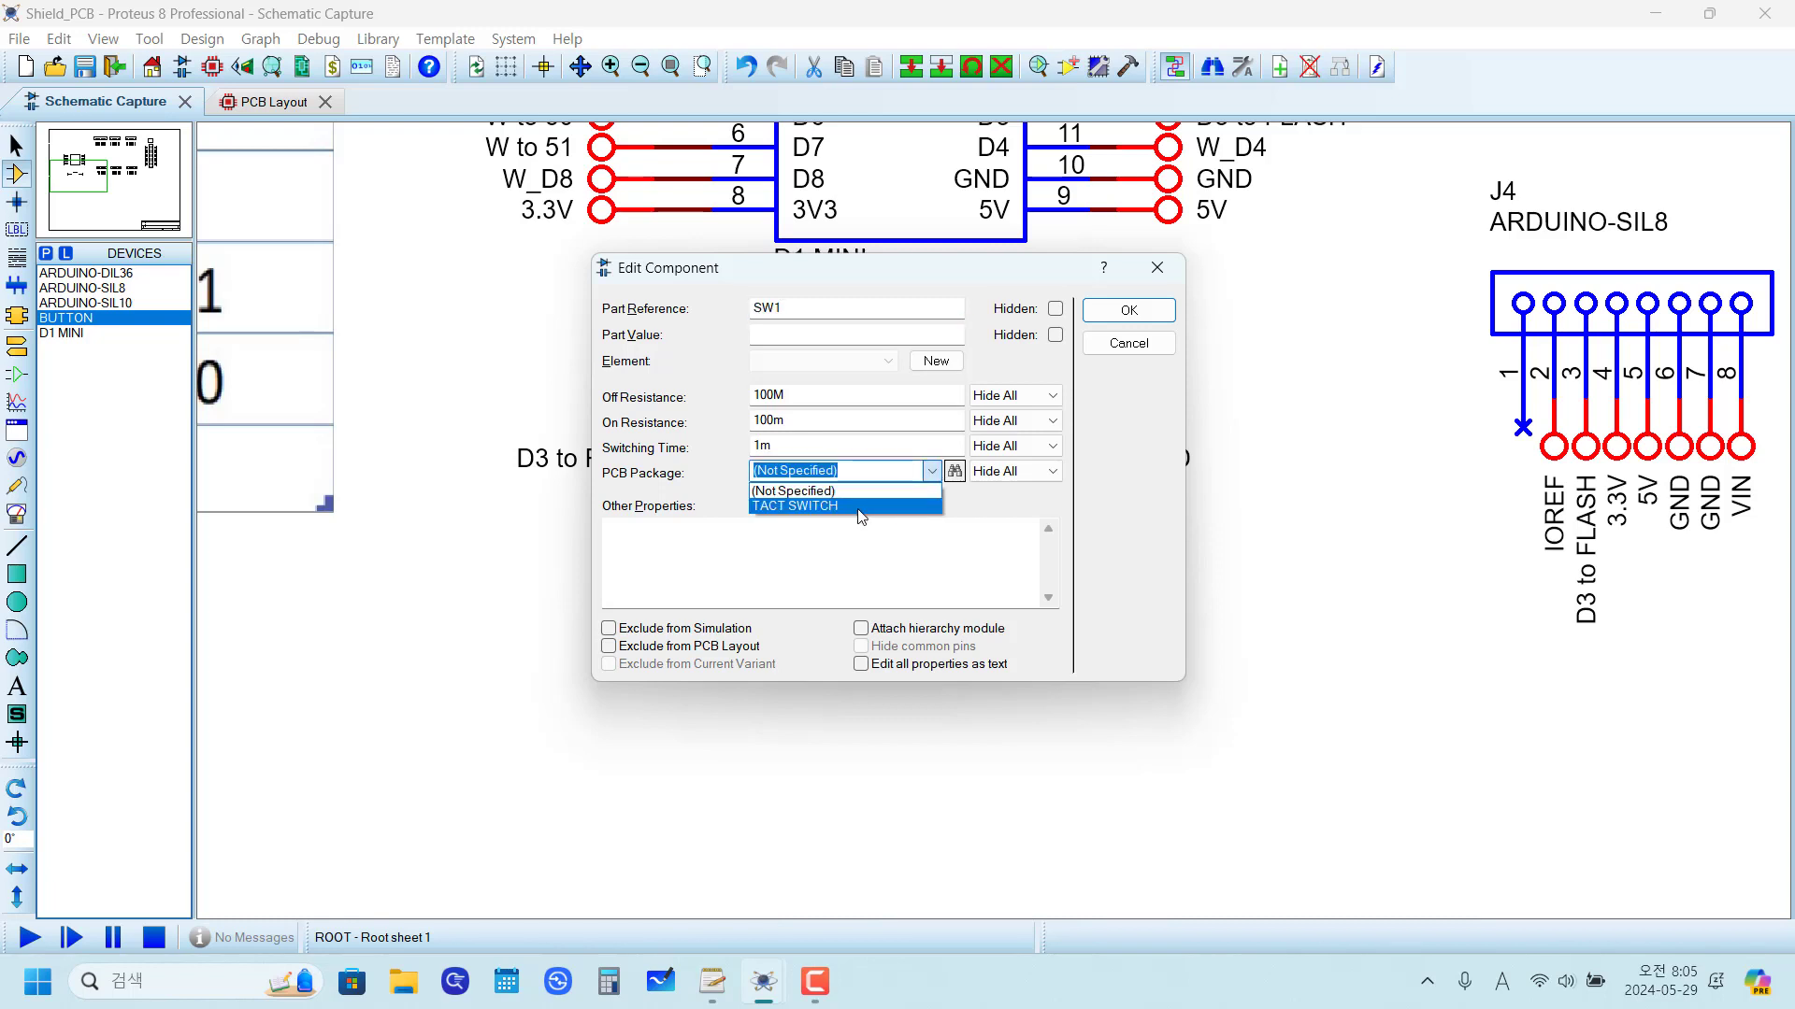
left_click(860, 512)
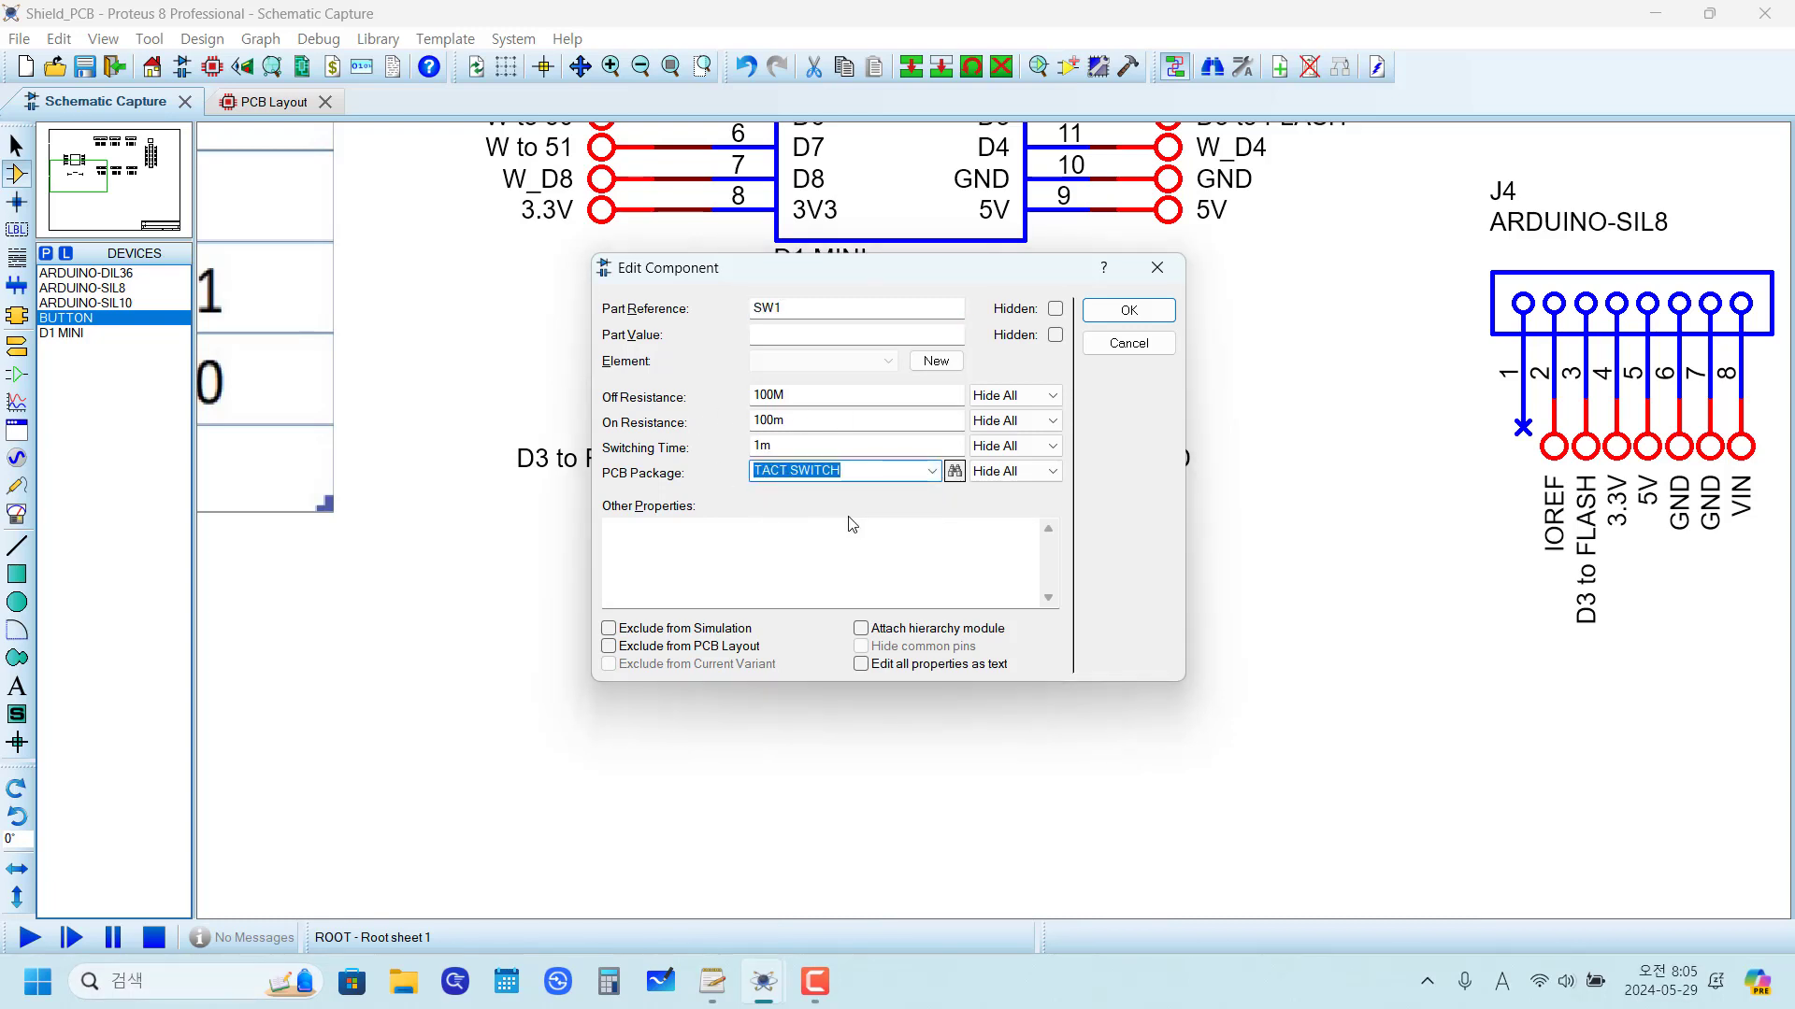
left_click(1134, 314)
Step: Review the SW1 footprint preview in the PCB layout and return to the schematic
left_click(273, 102)
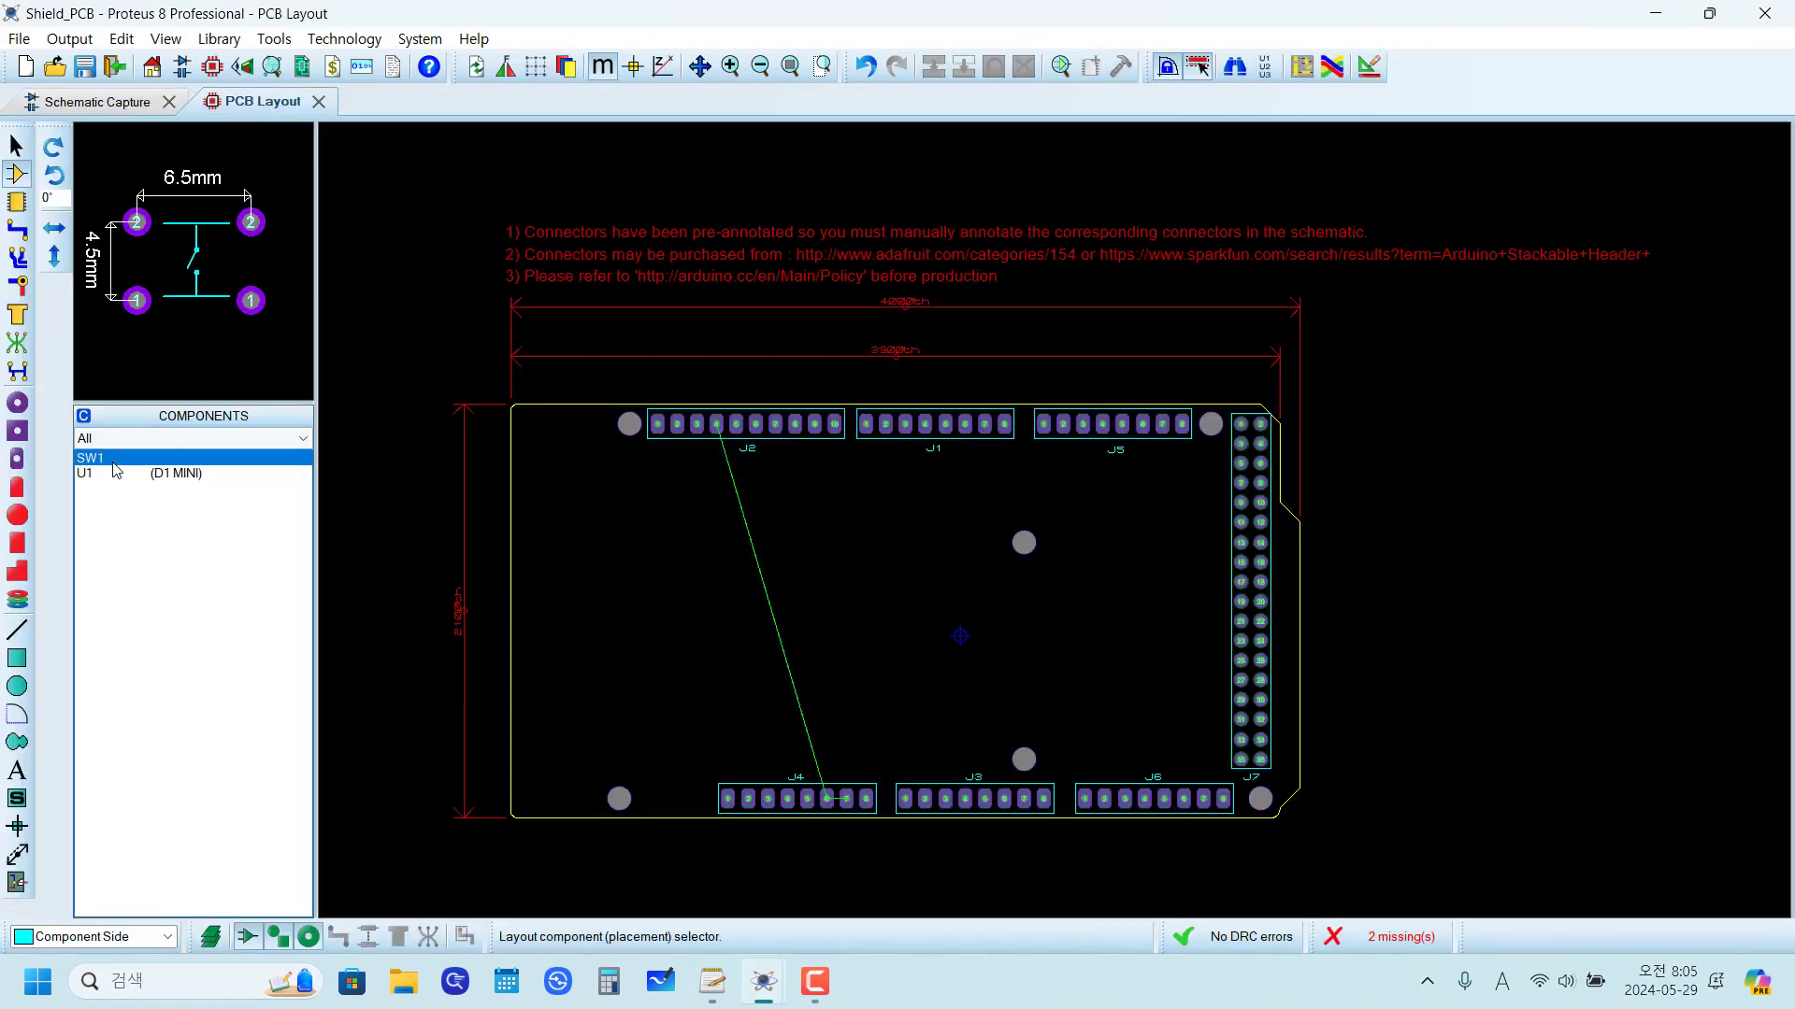
left_click(97, 103)
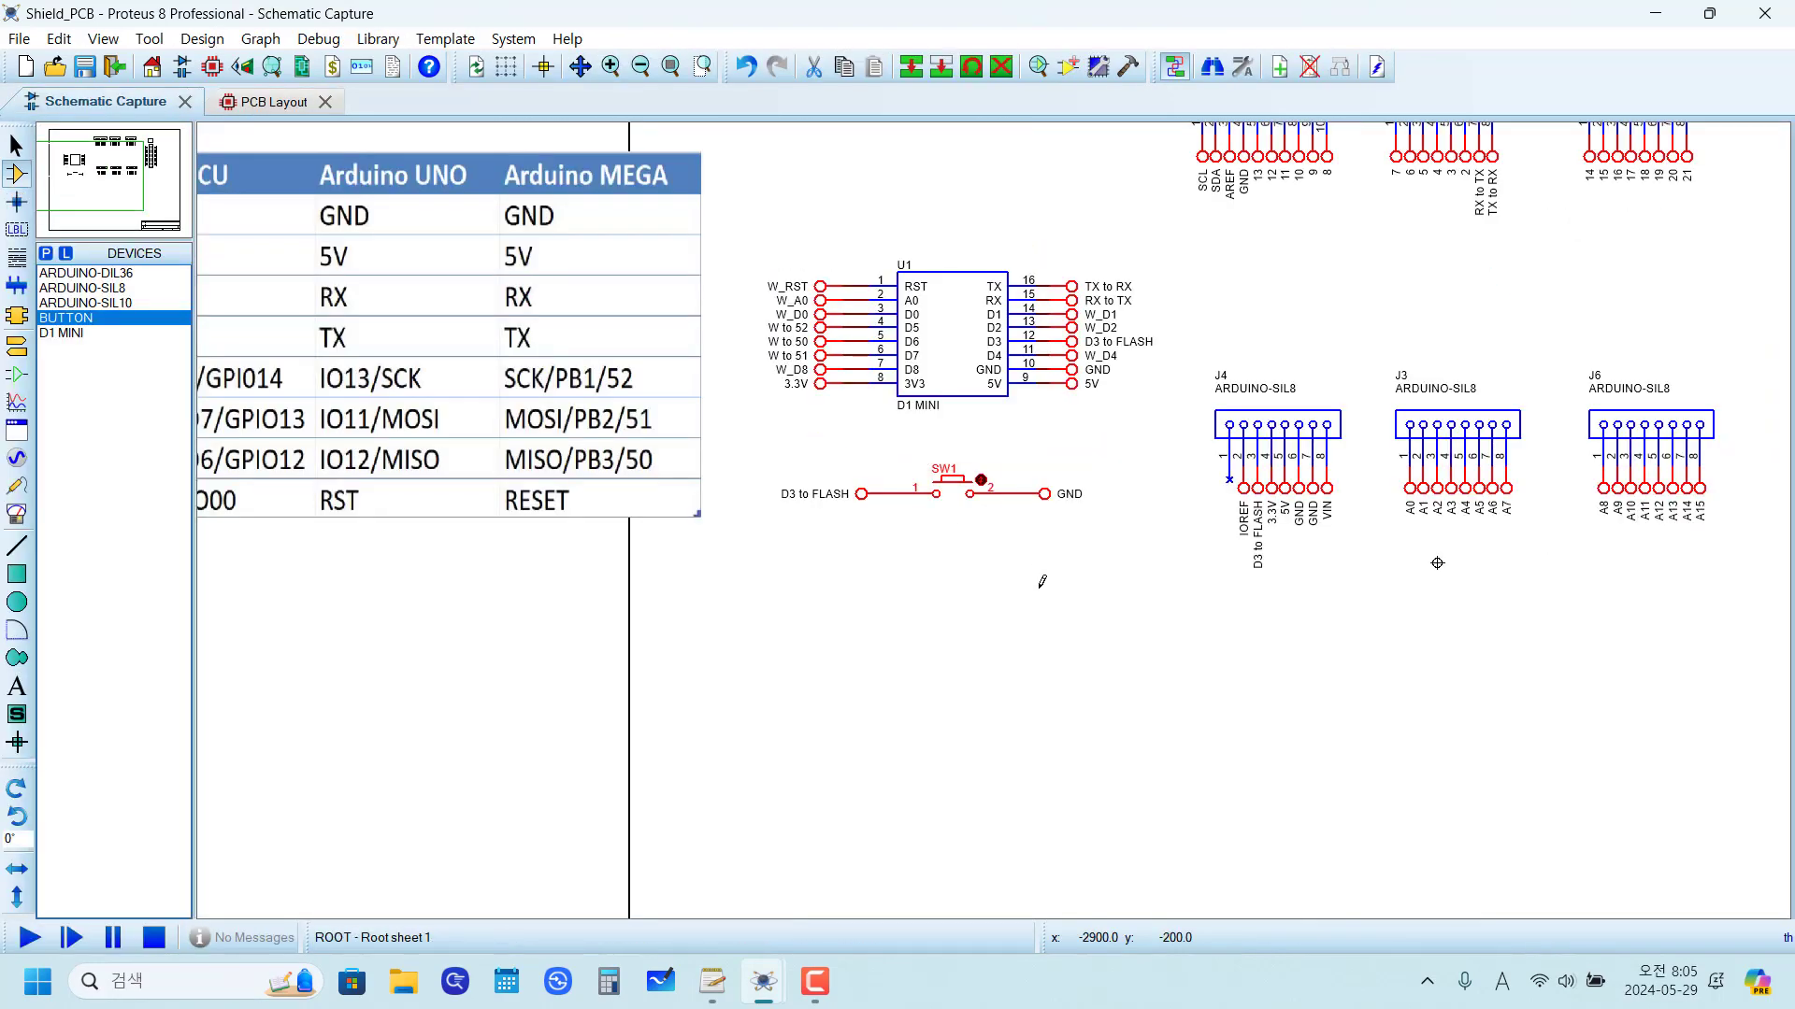
left_click_drag(921, 690, 799, 710)
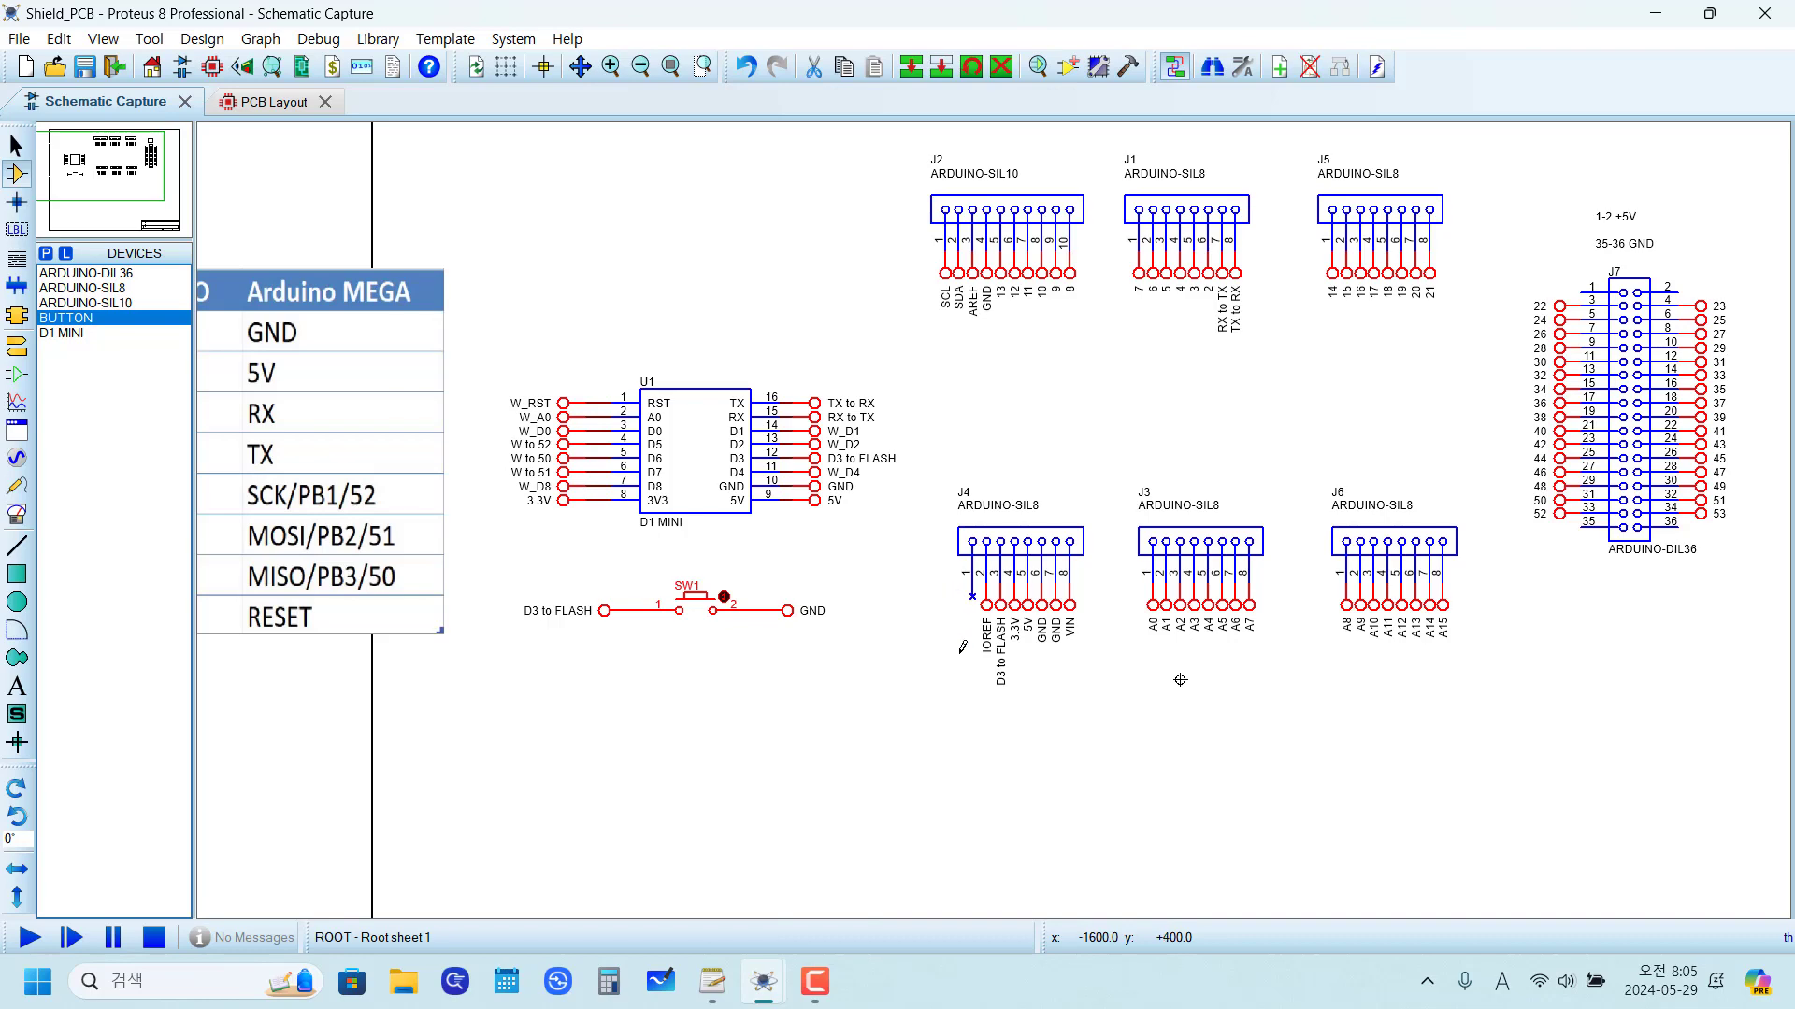
left_click_drag(962, 646, 822, 683)
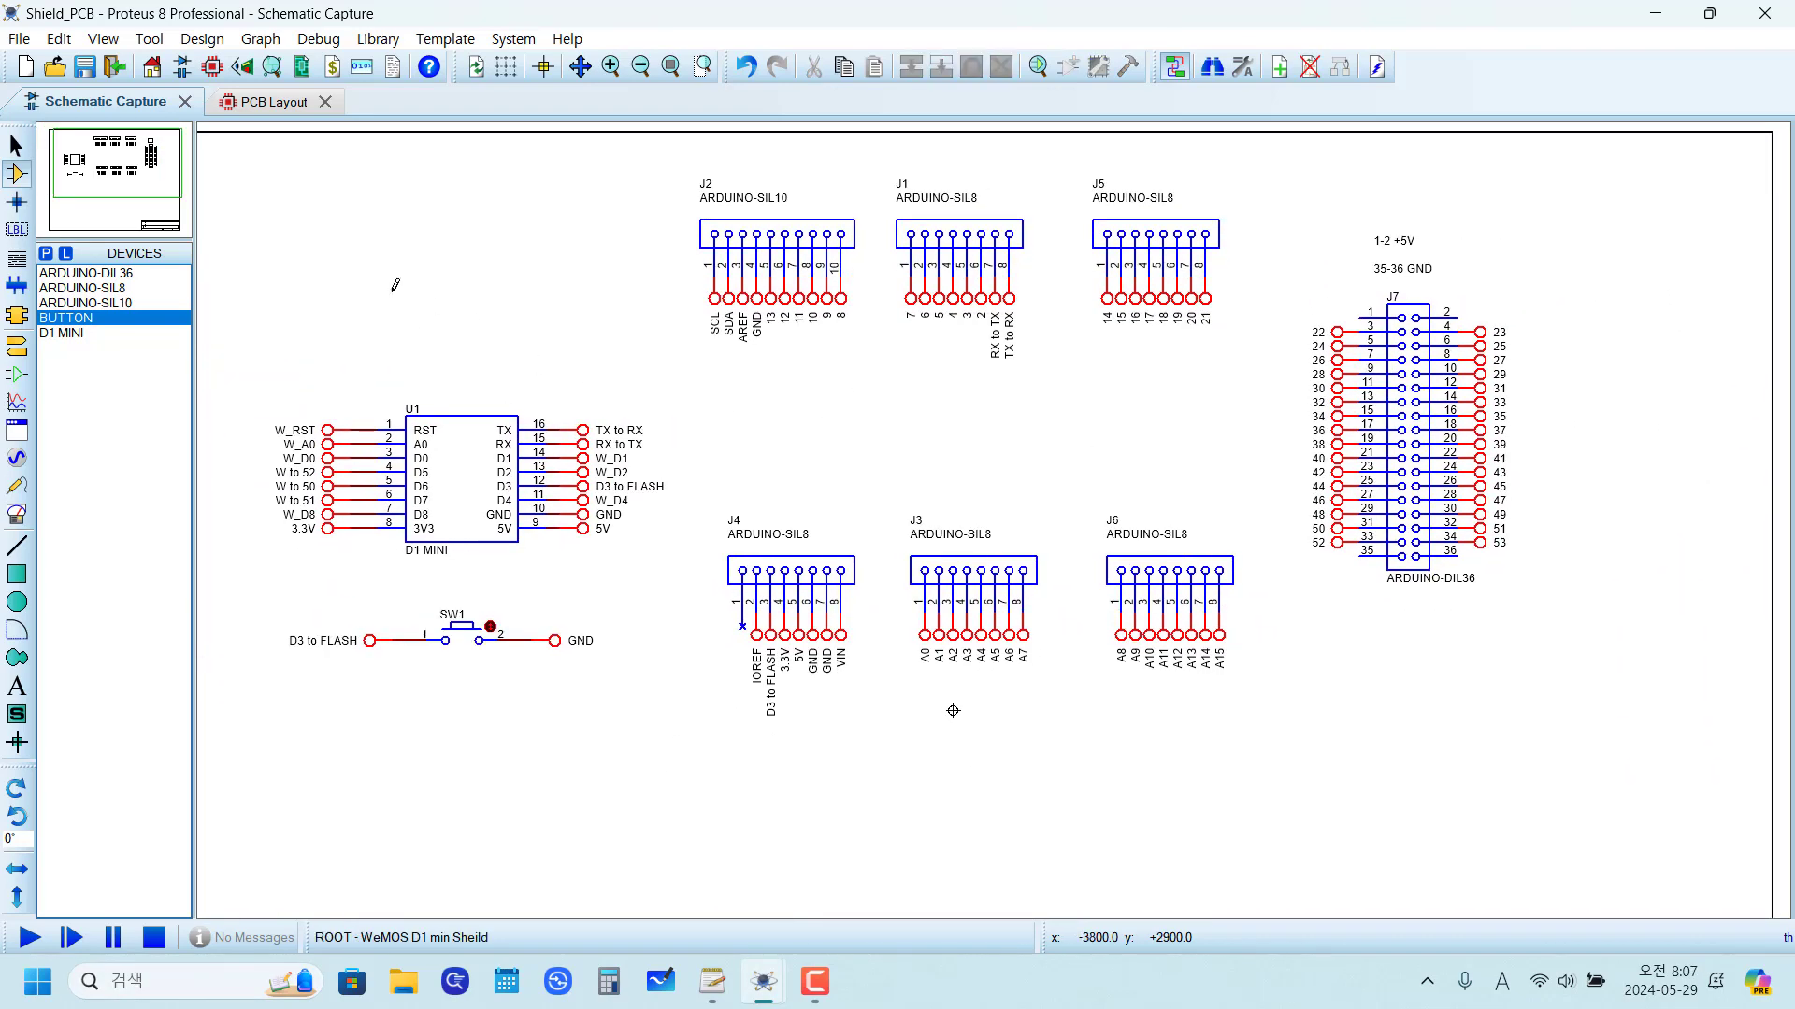
Step: Examine the reference photos of the finished shield board on the second schematic sheet
left_click(253, 105)
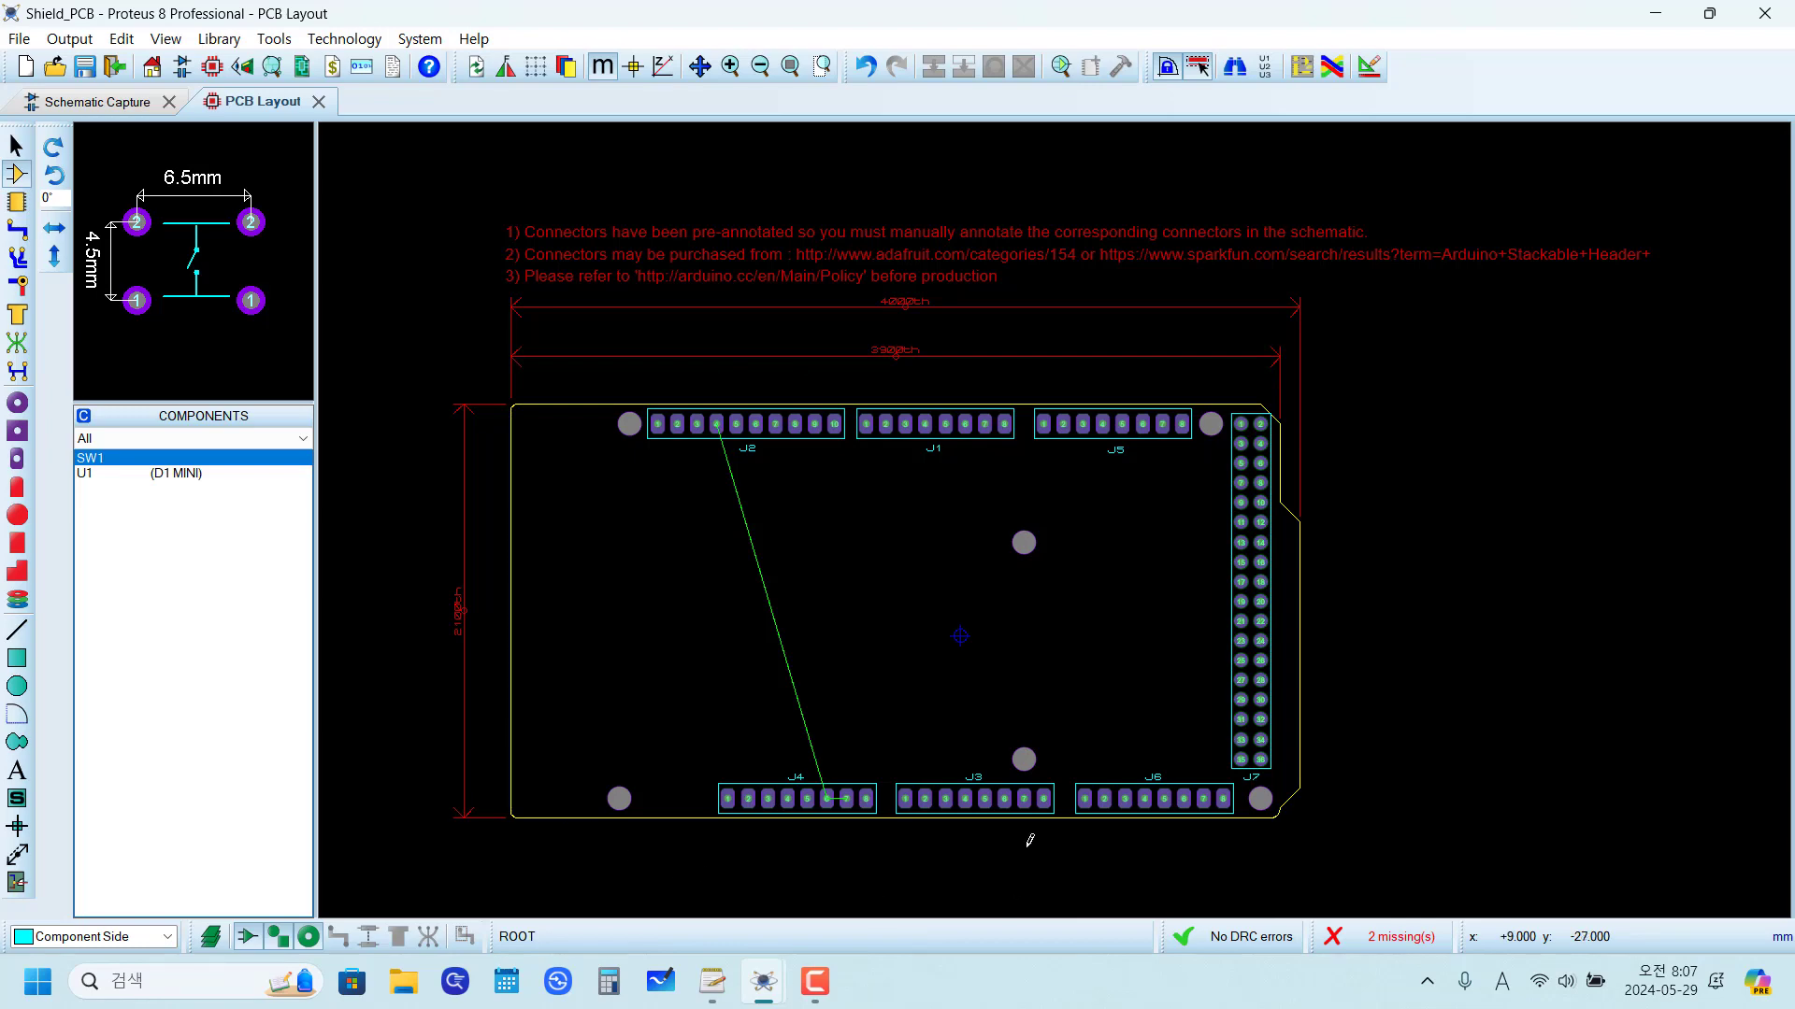
left_click(112, 104)
key("Page_Down")
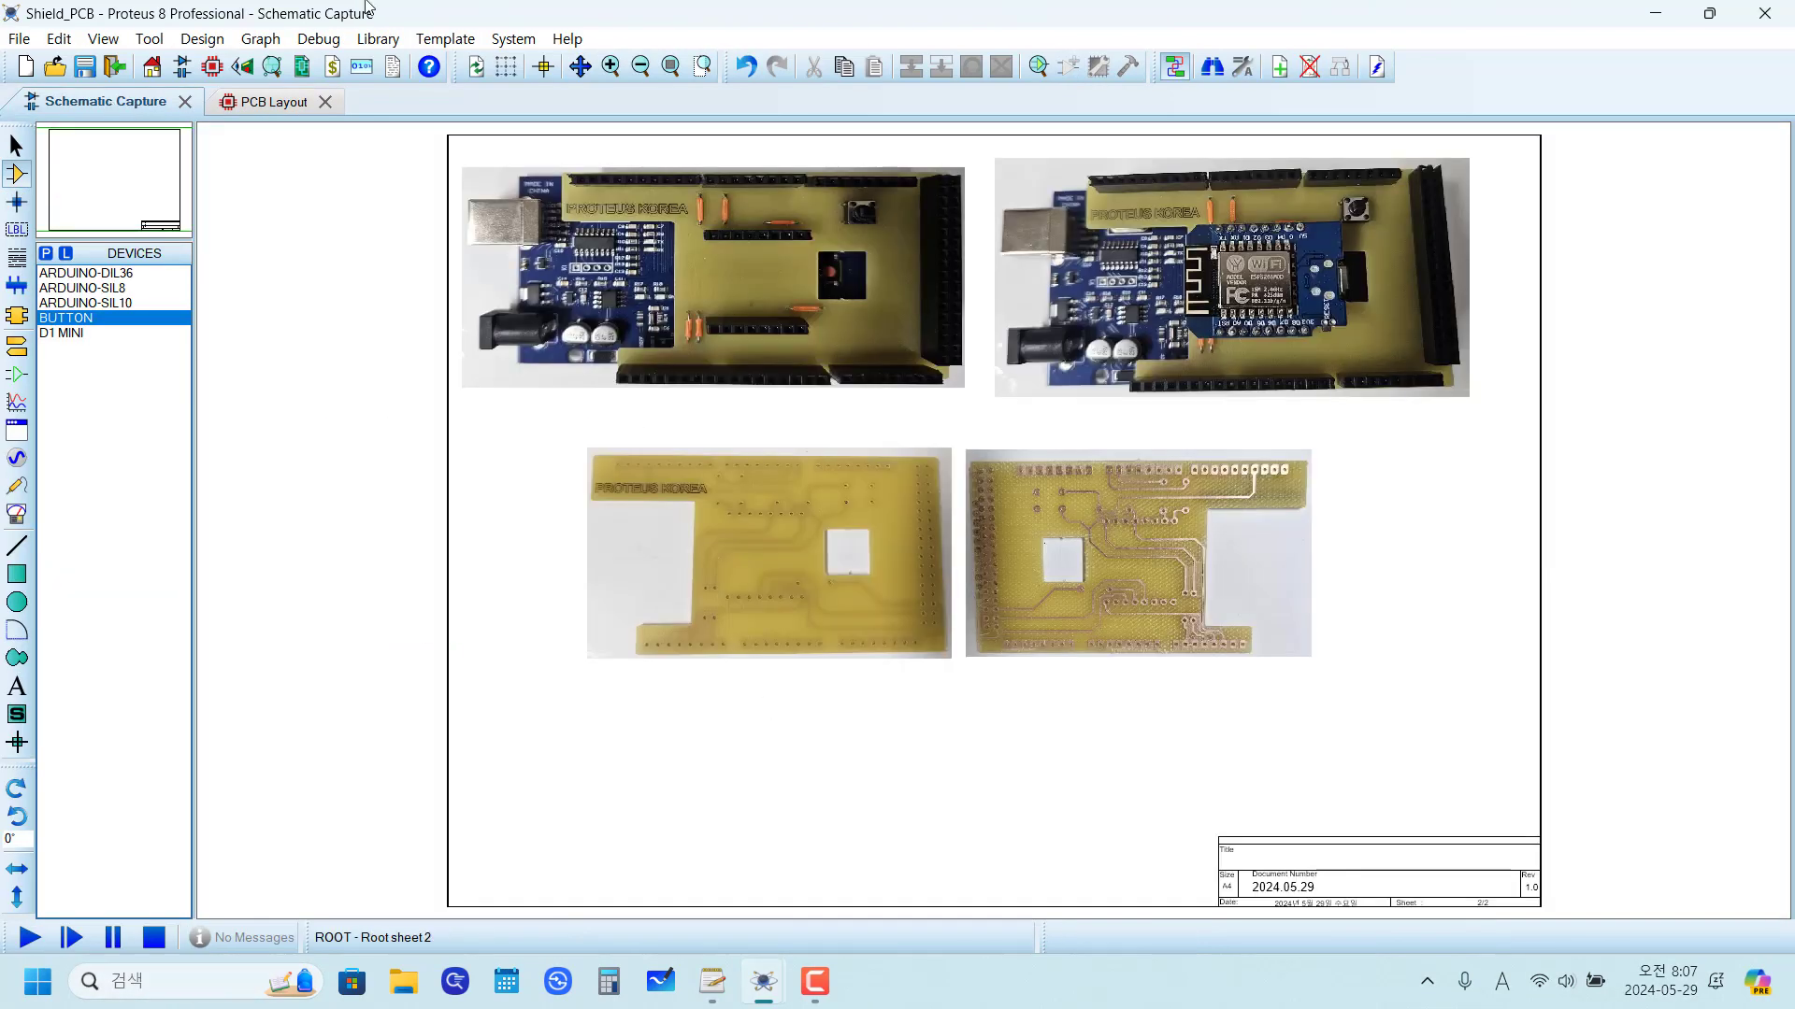
scroll(690, 215, "up", 3)
scroll(1206, 726, "down", 2)
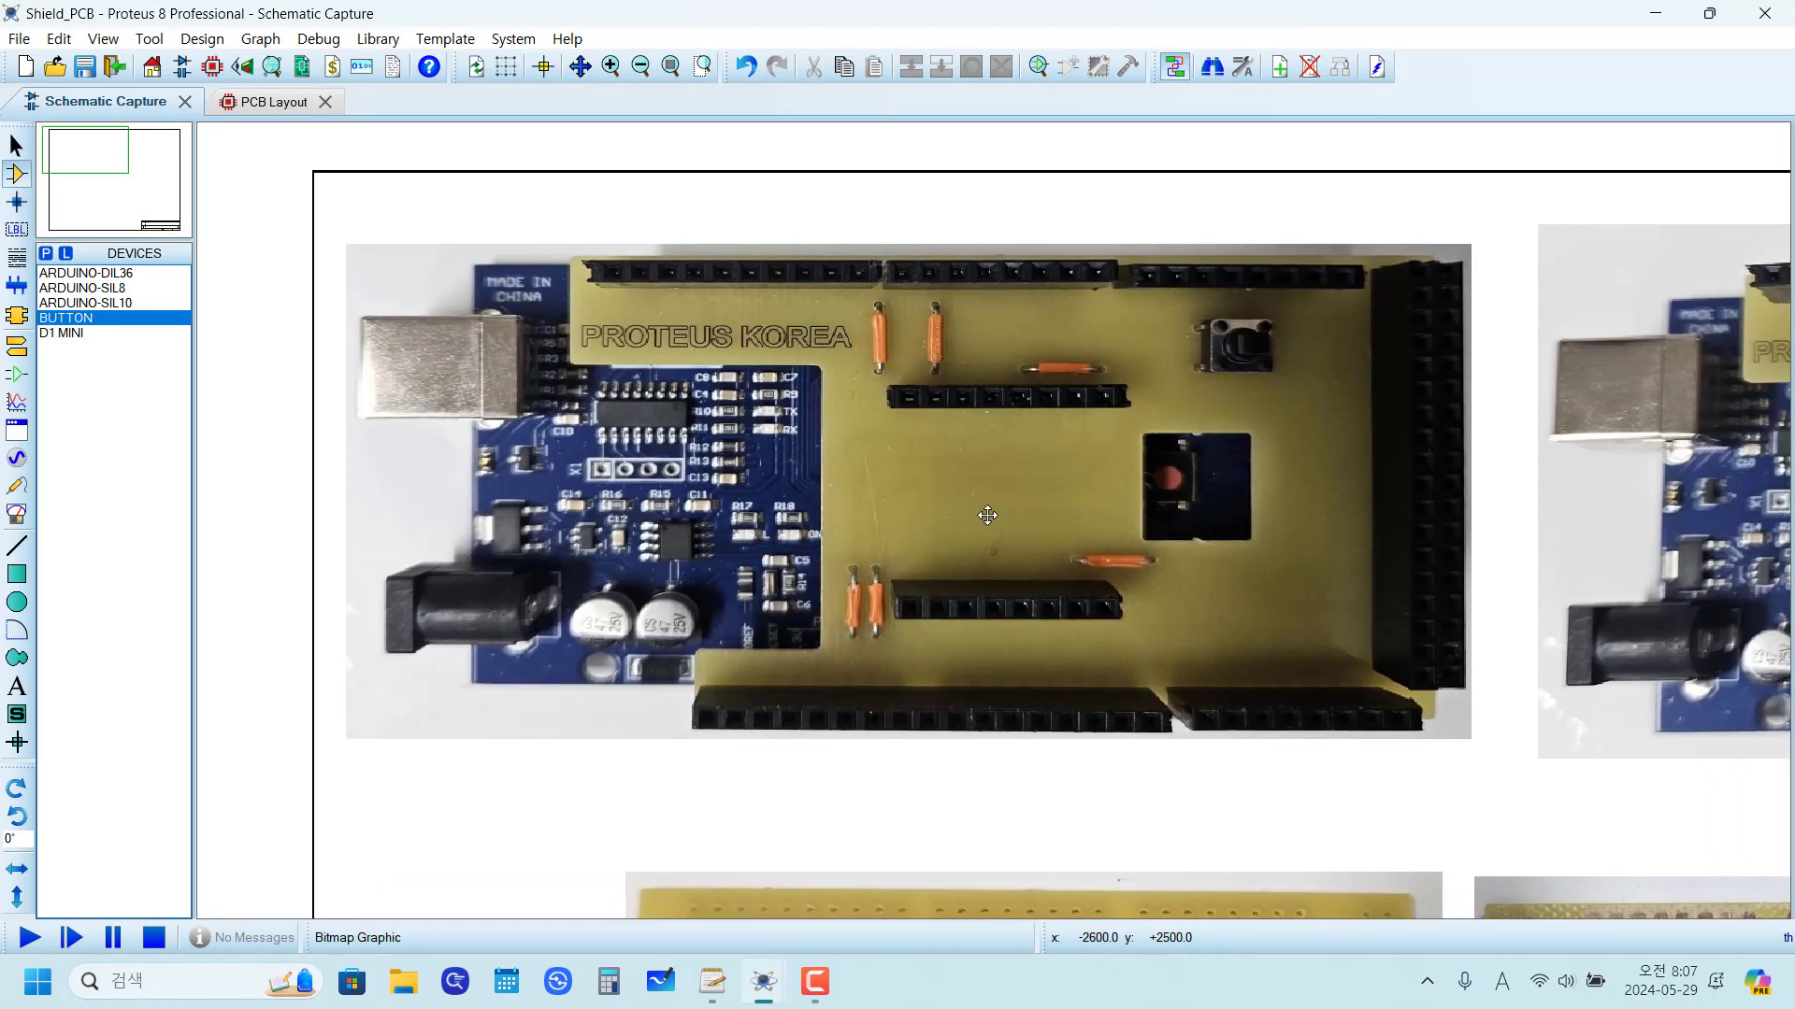
left_click(988, 515)
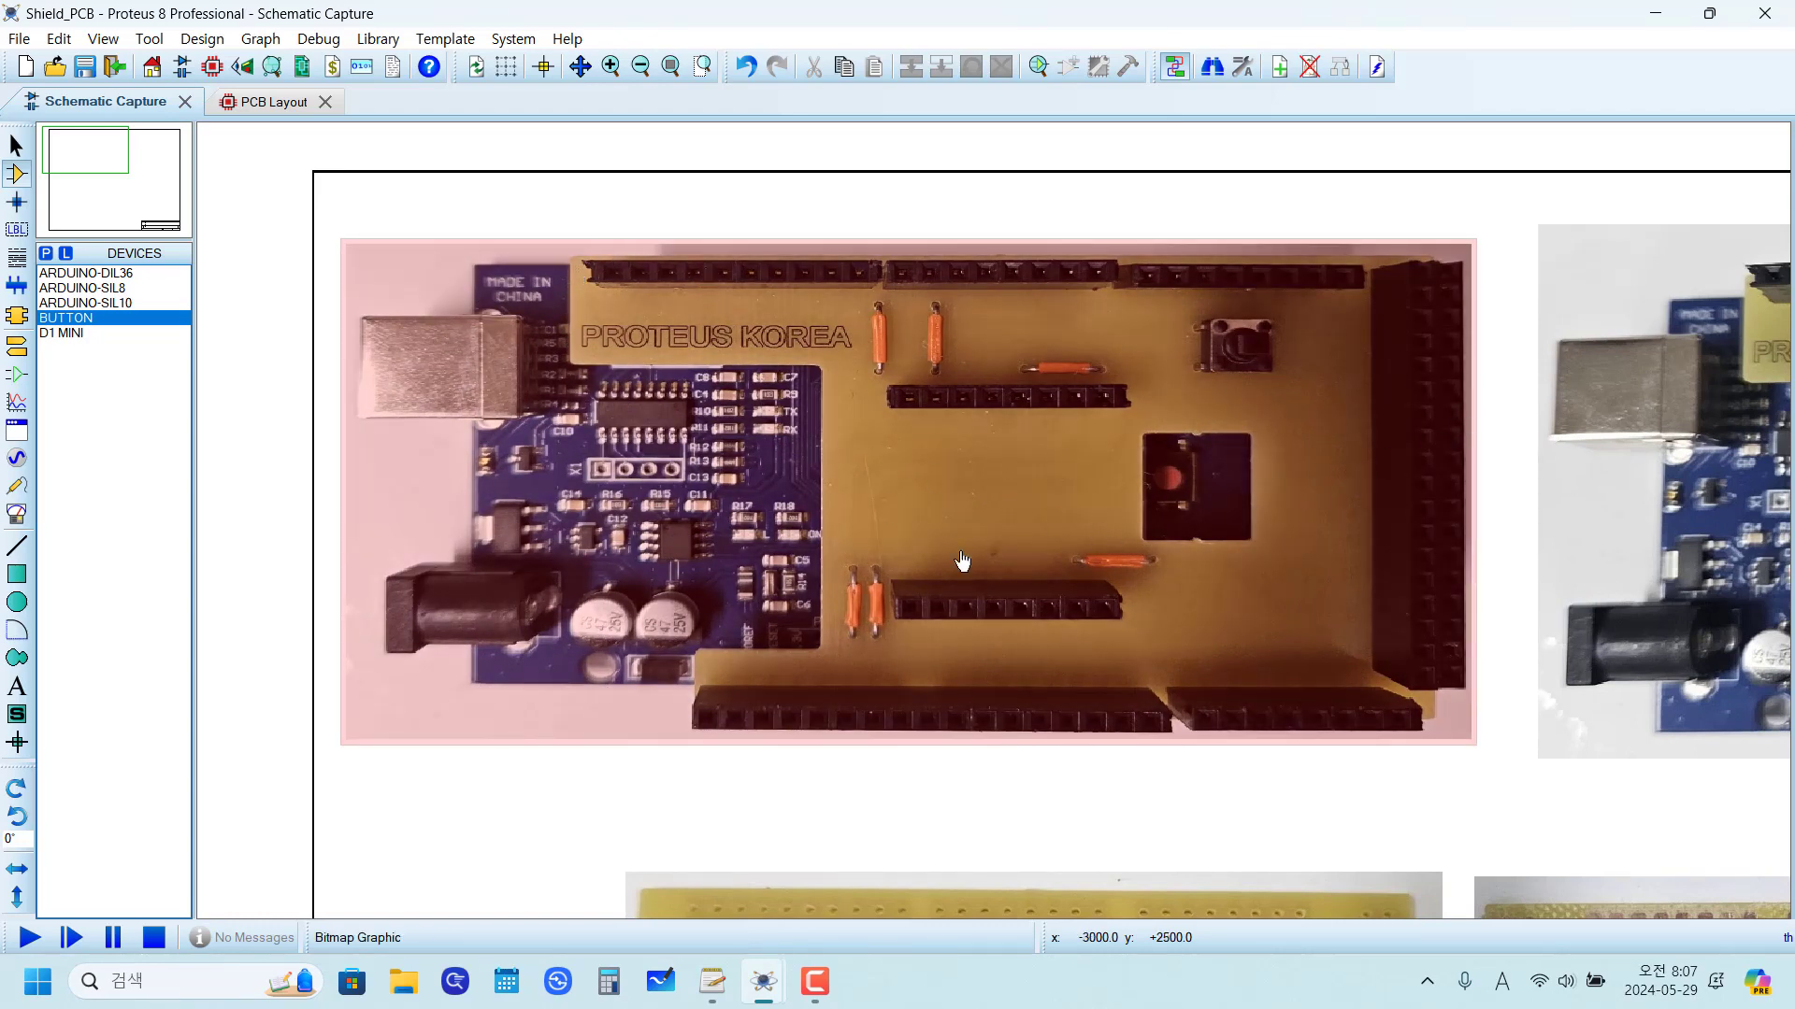
scroll(963, 561, "down", 2)
scroll(1106, 832, "up", 3)
scroll(990, 525, "up", 1)
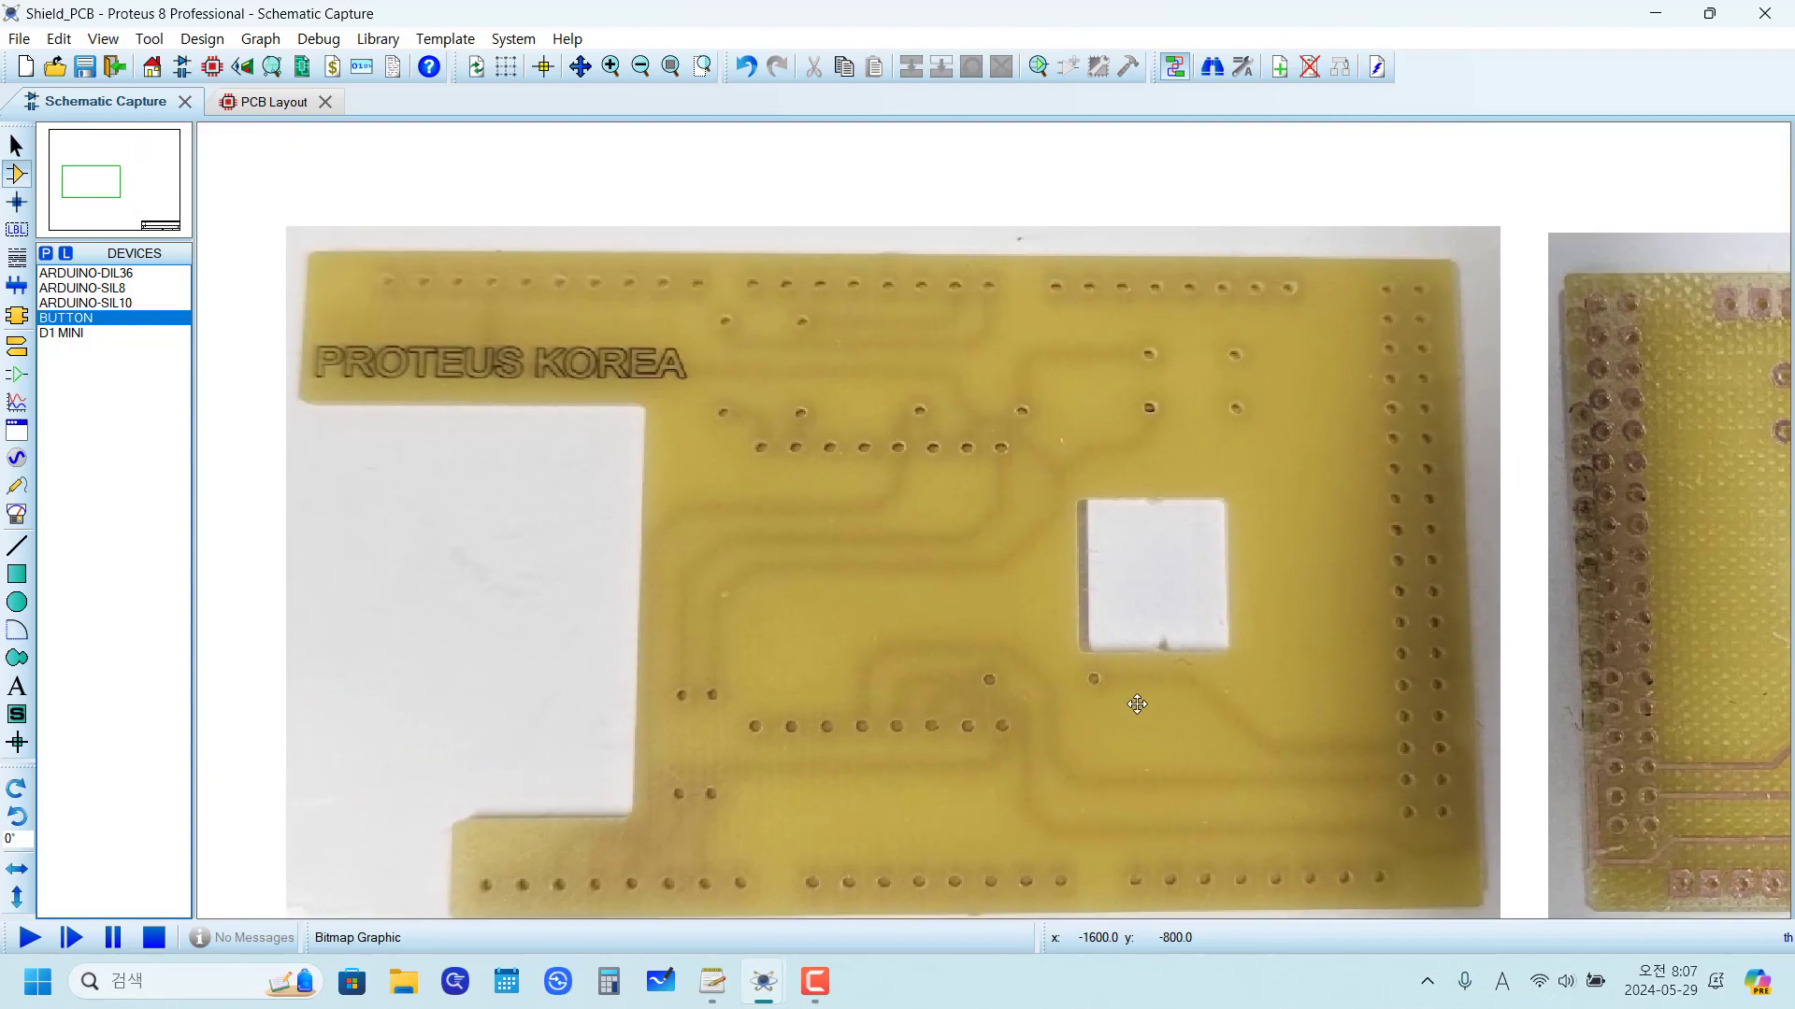
left_click(1142, 655)
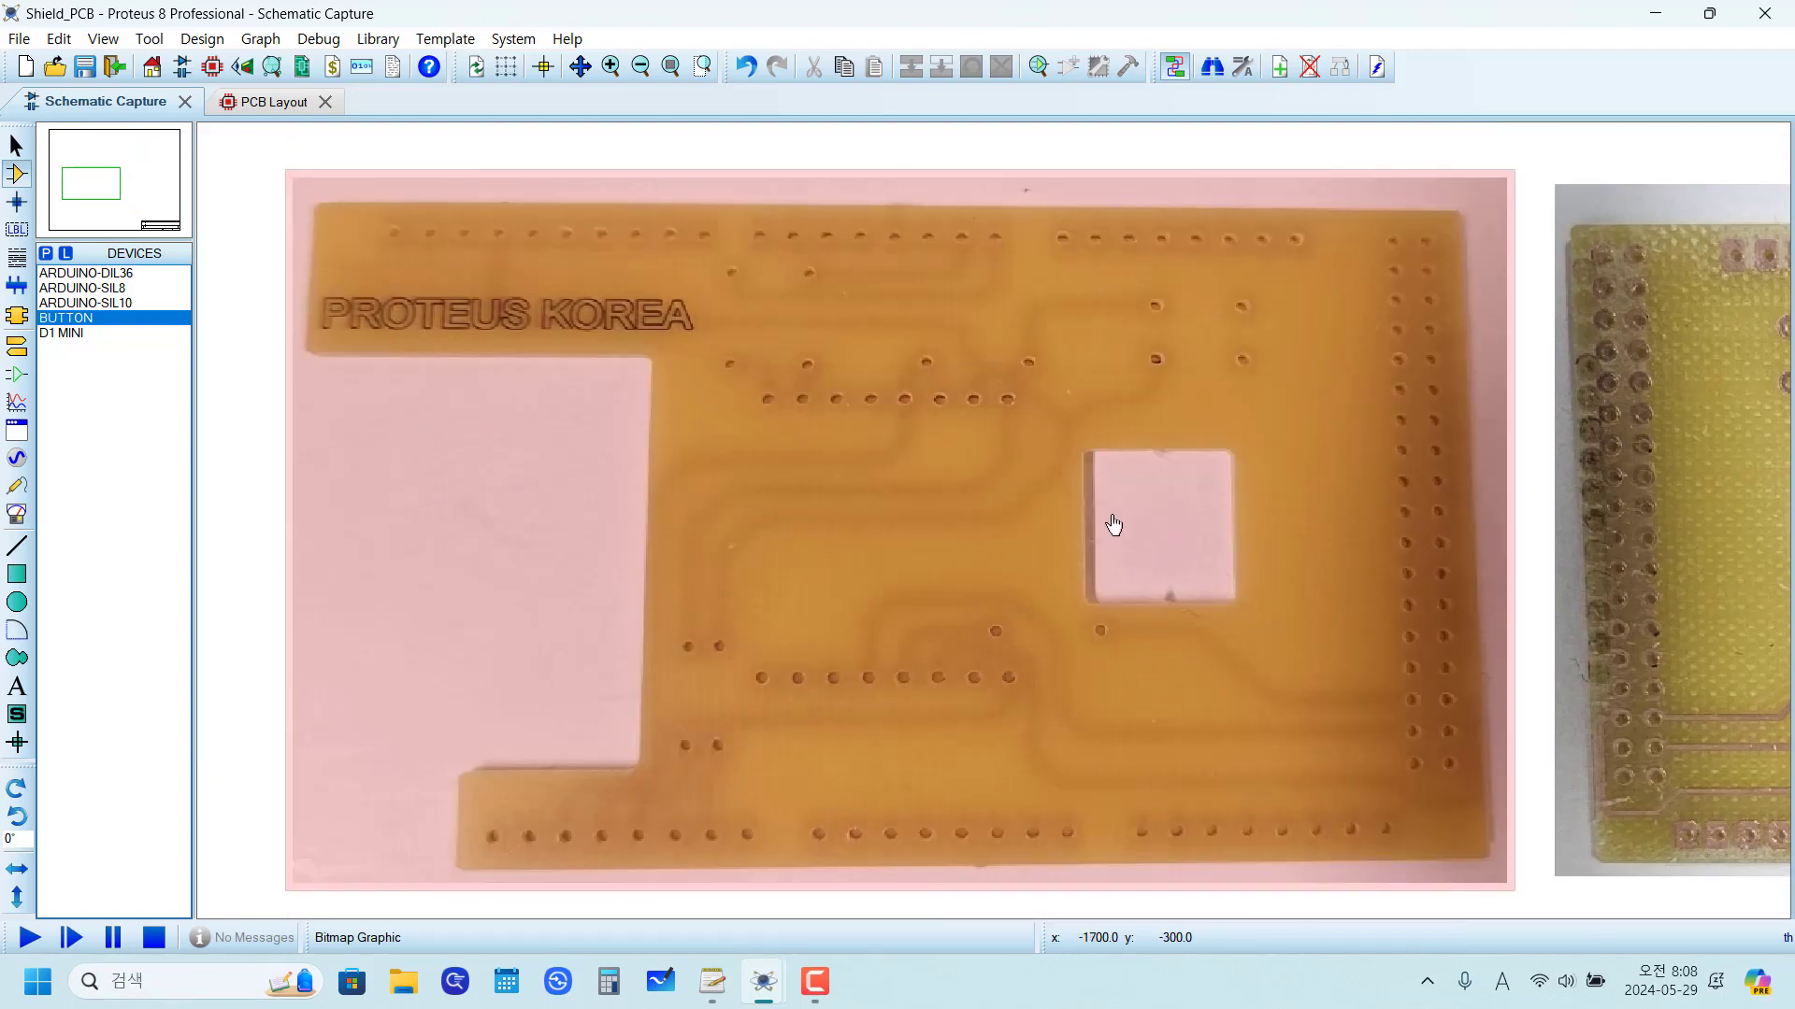
scroll(1213, 517, "down", 2)
scroll(995, 529, "up", 1)
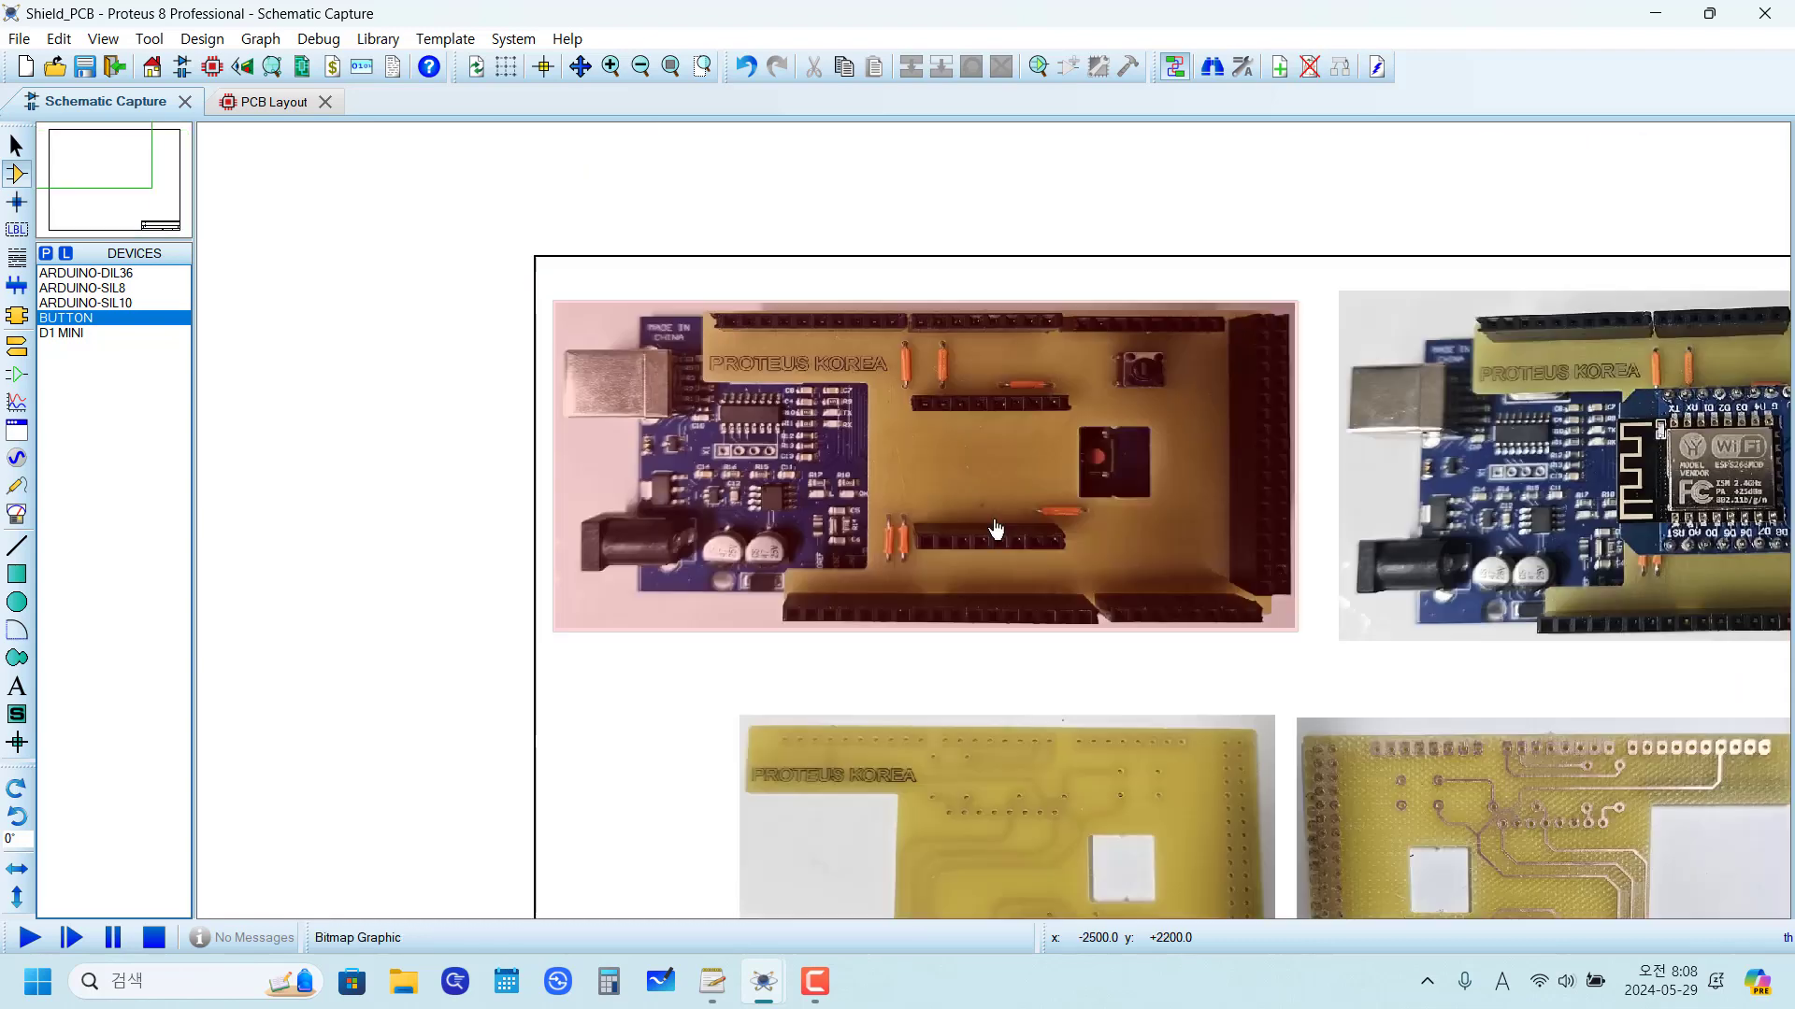
scroll(996, 529, "up", 1)
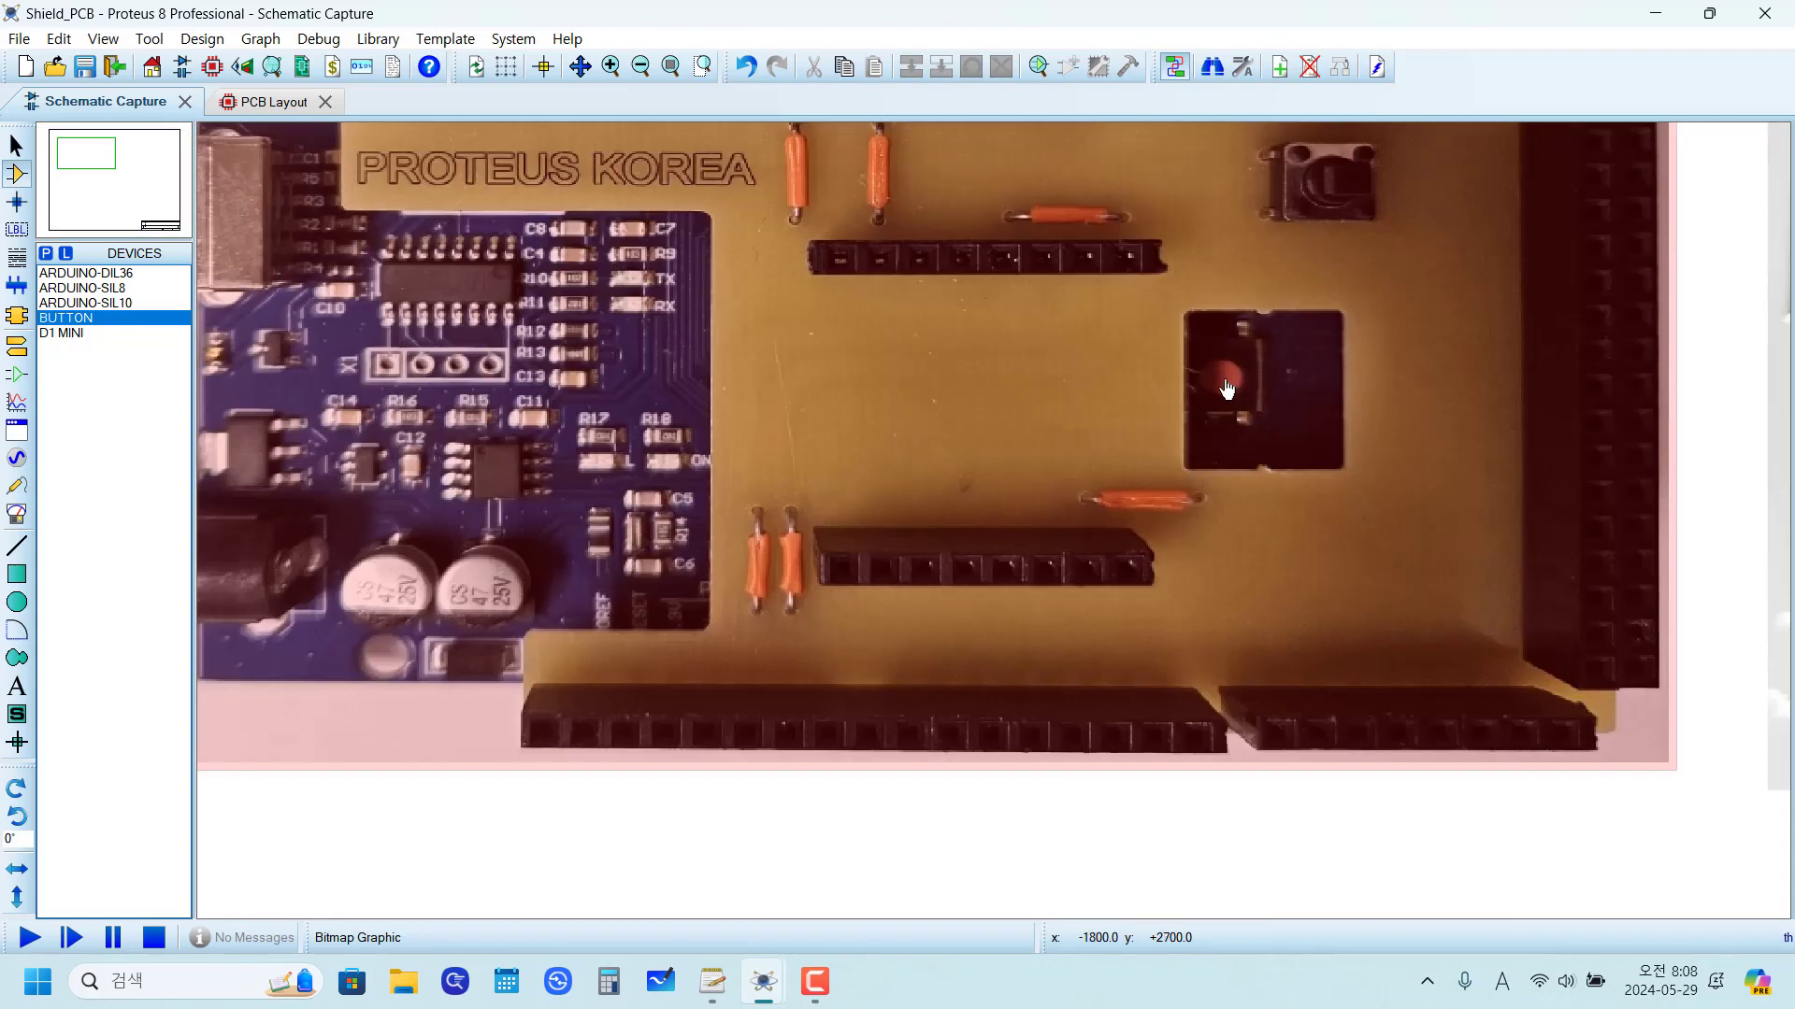
scroll(1225, 390, "down", 3)
scroll(1061, 678, "up", 2)
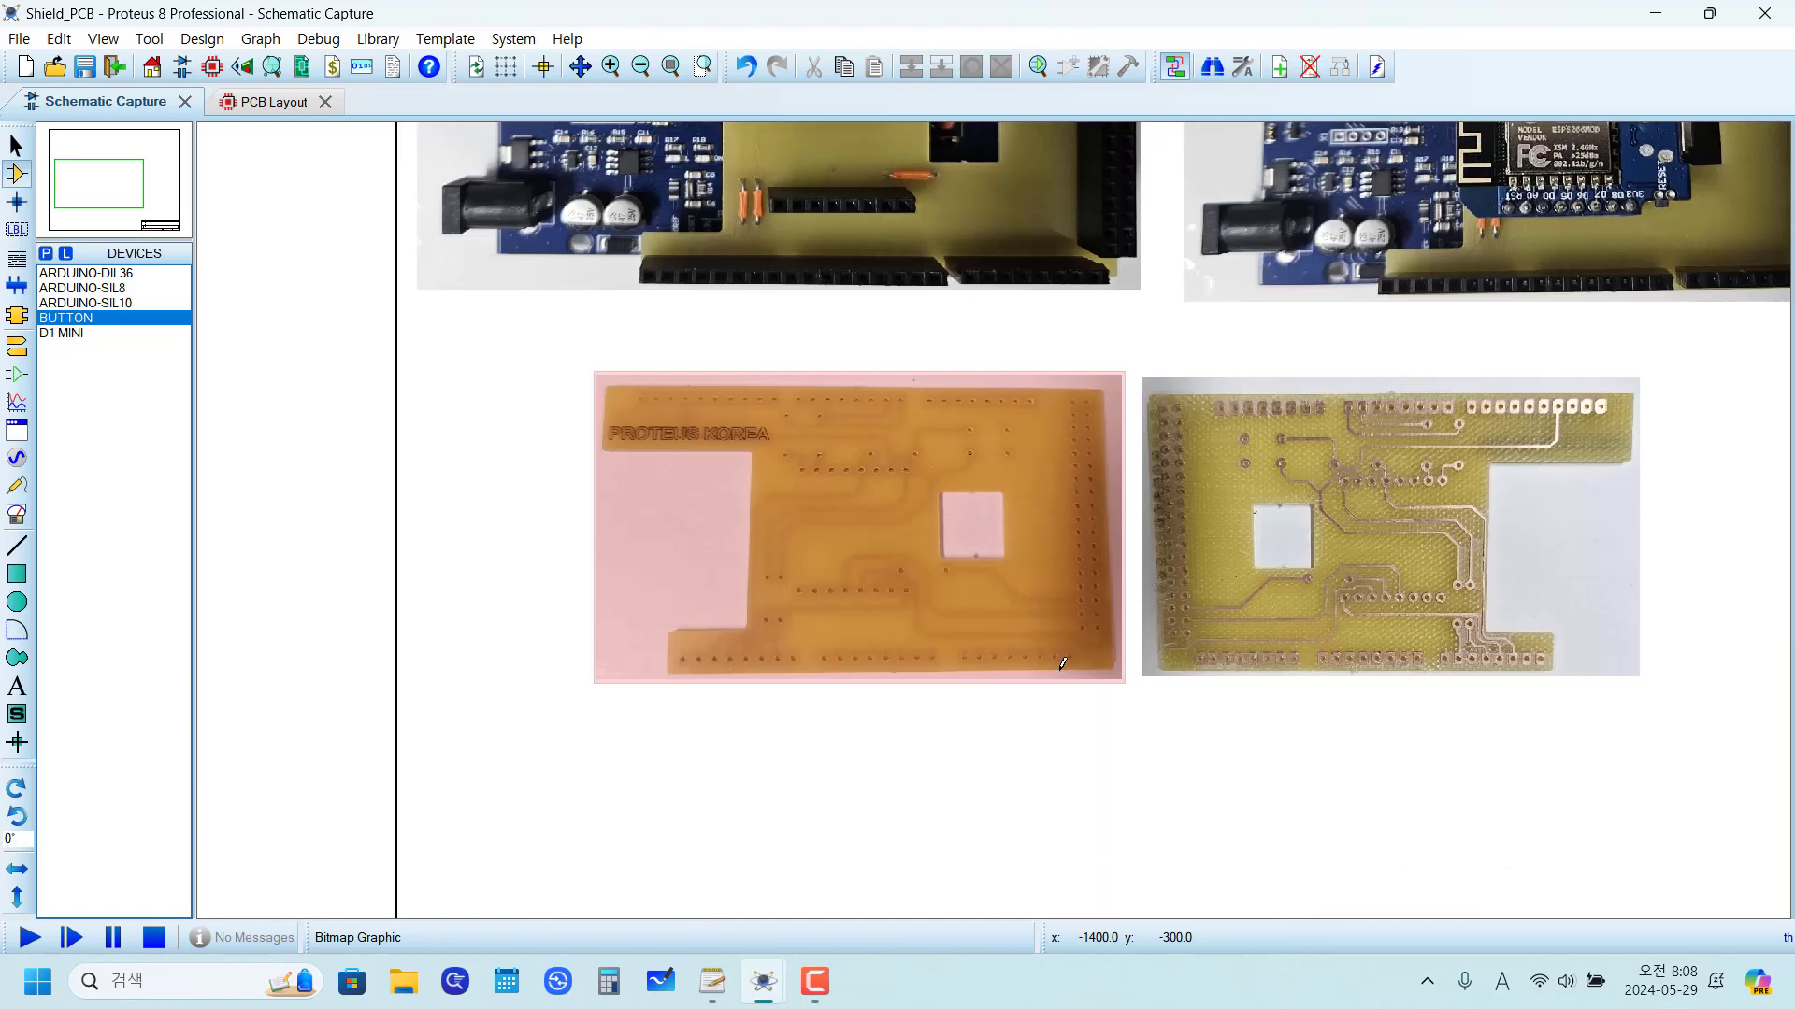
scroll(983, 546, "down", 2)
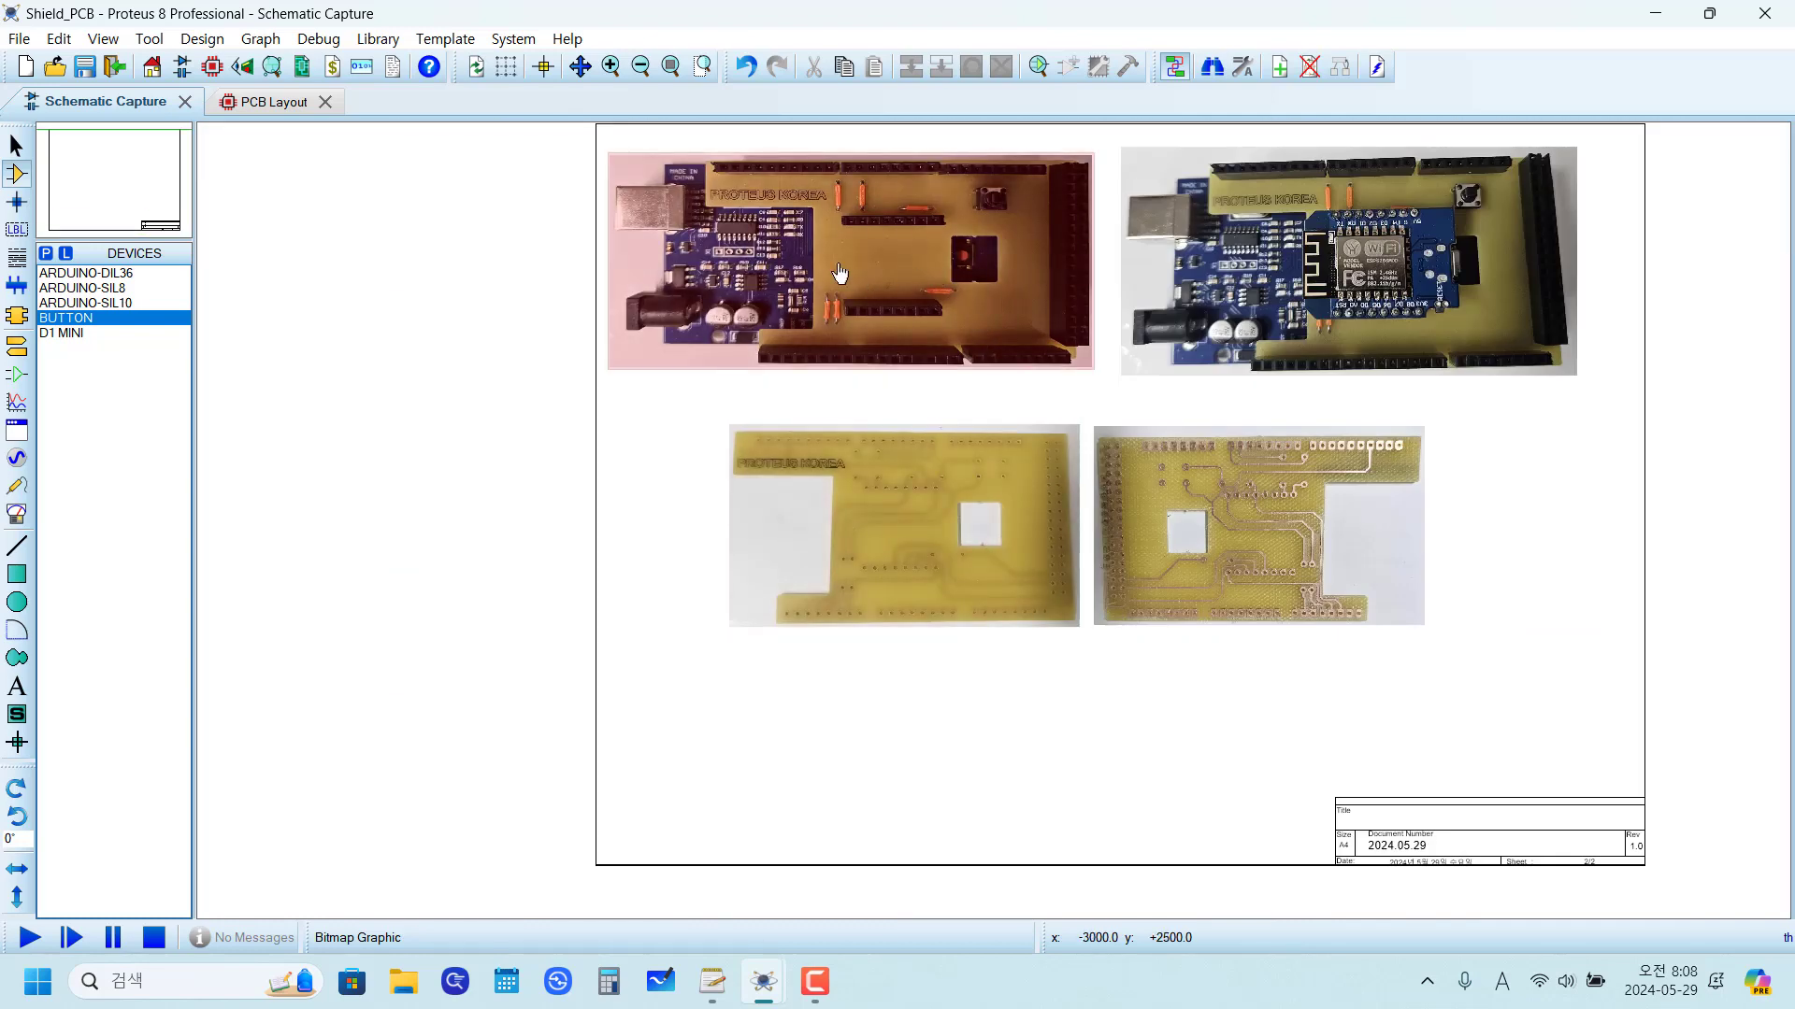
scroll(804, 268, "up", 2)
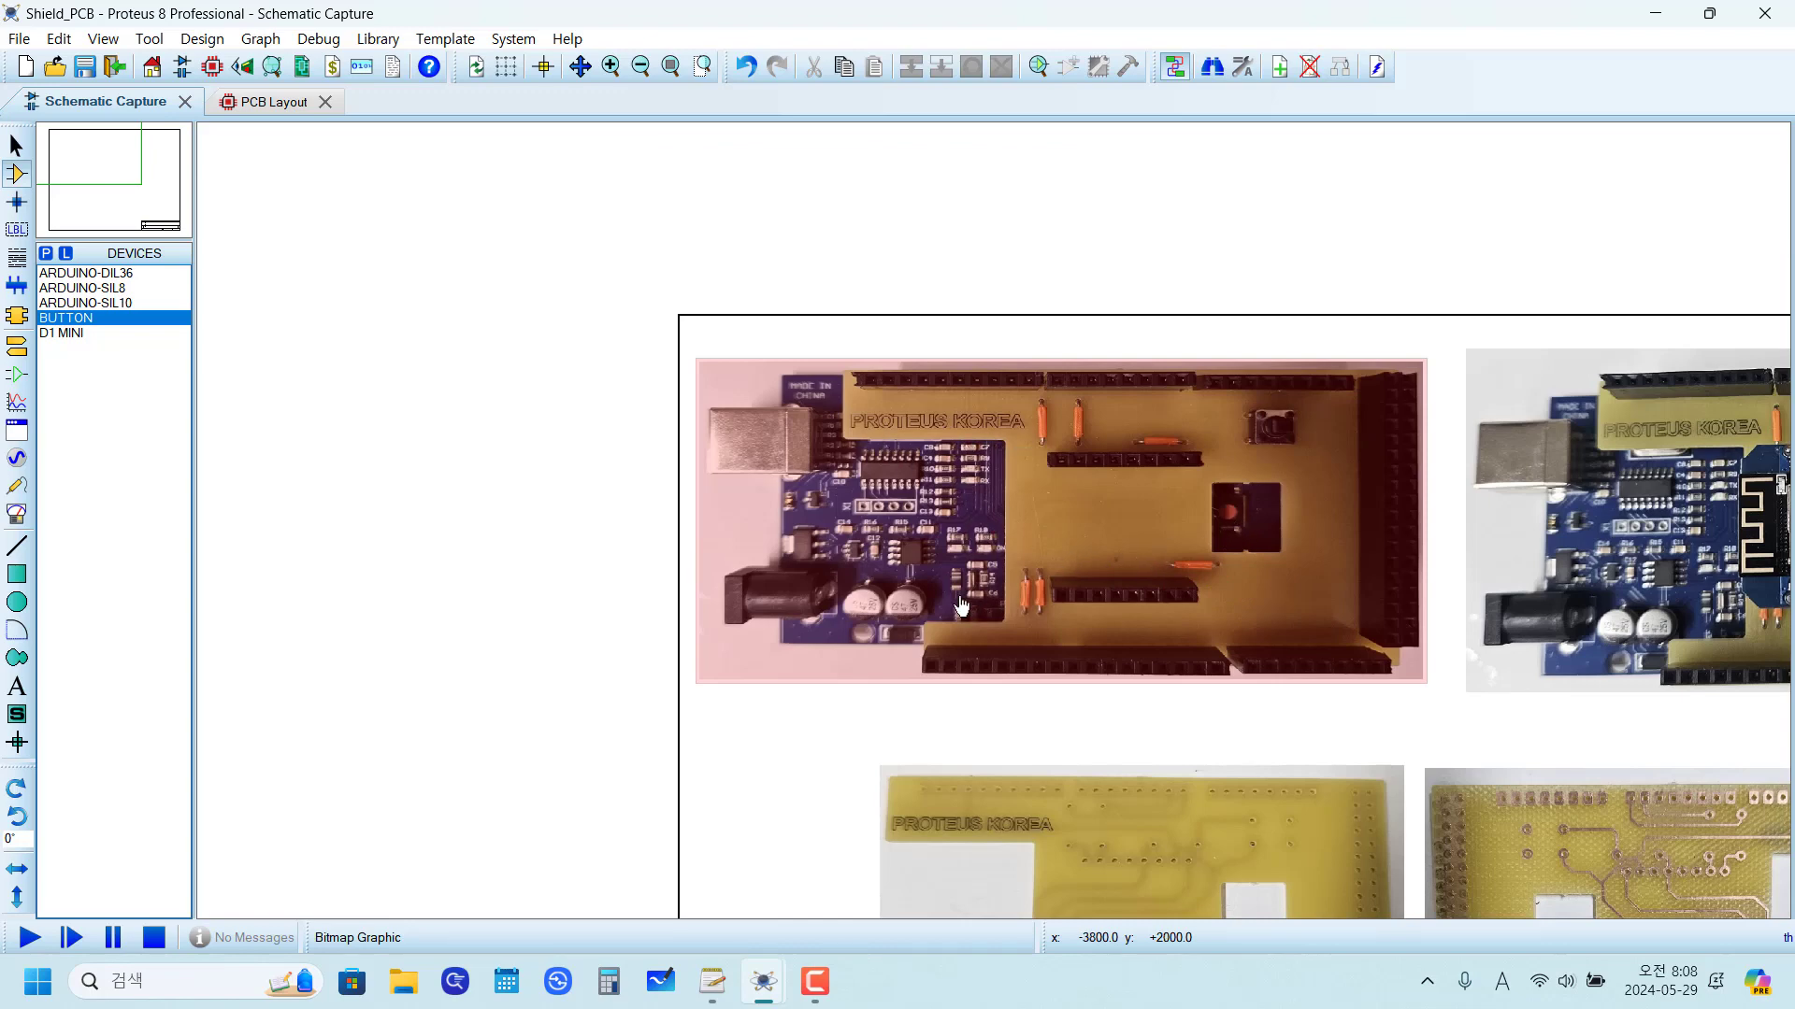
scroll(1004, 555, "up", 1)
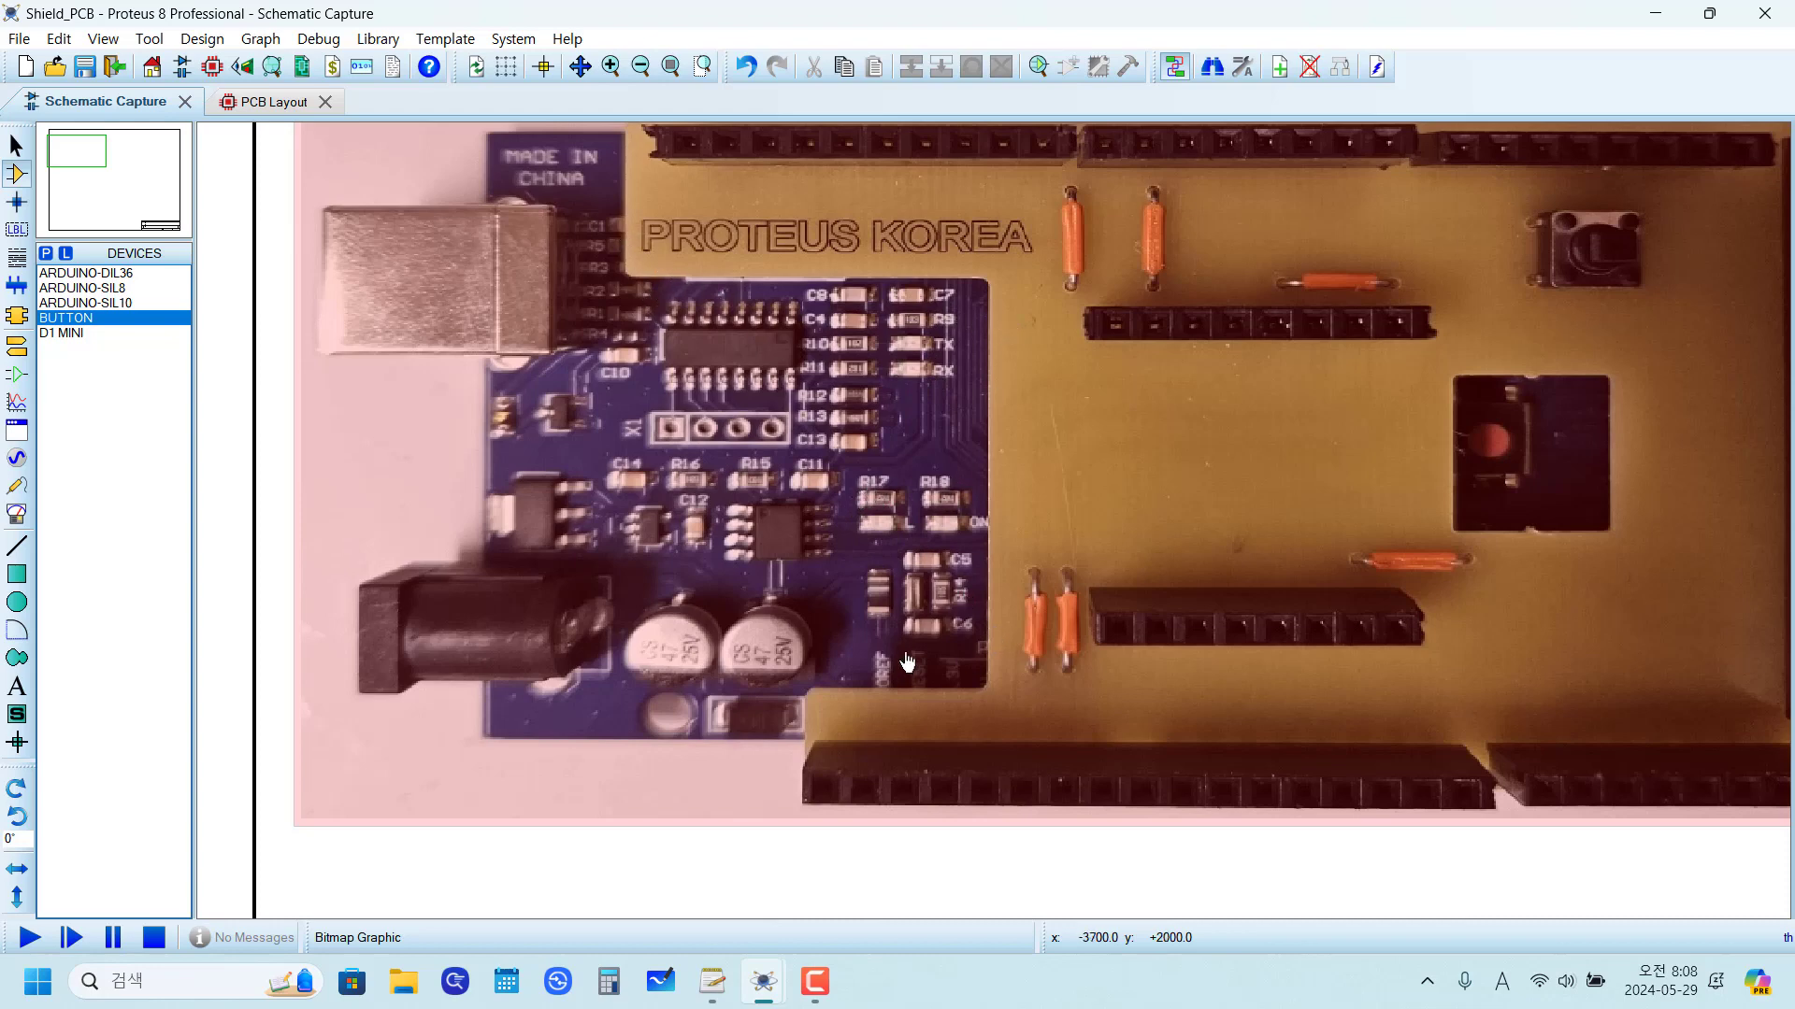
scroll(907, 664, "down", 3)
scroll(1168, 790, "up", 3)
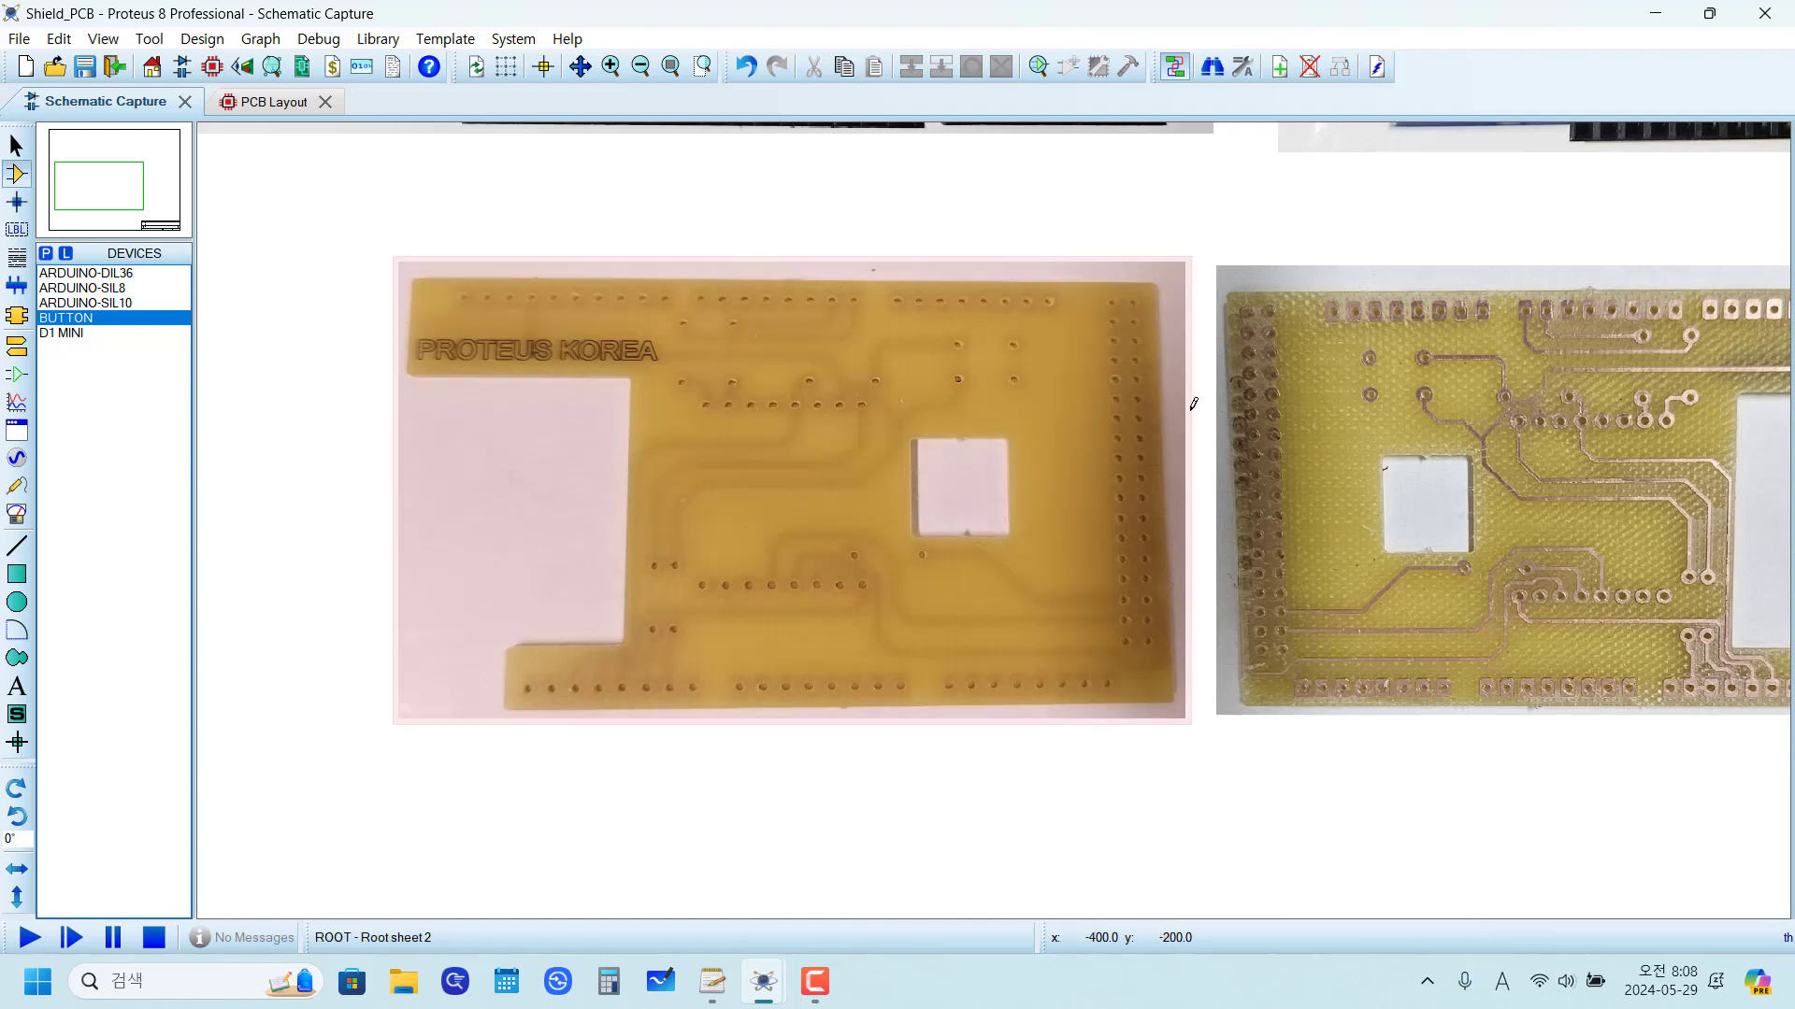
scroll(1346, 473, "down", 3)
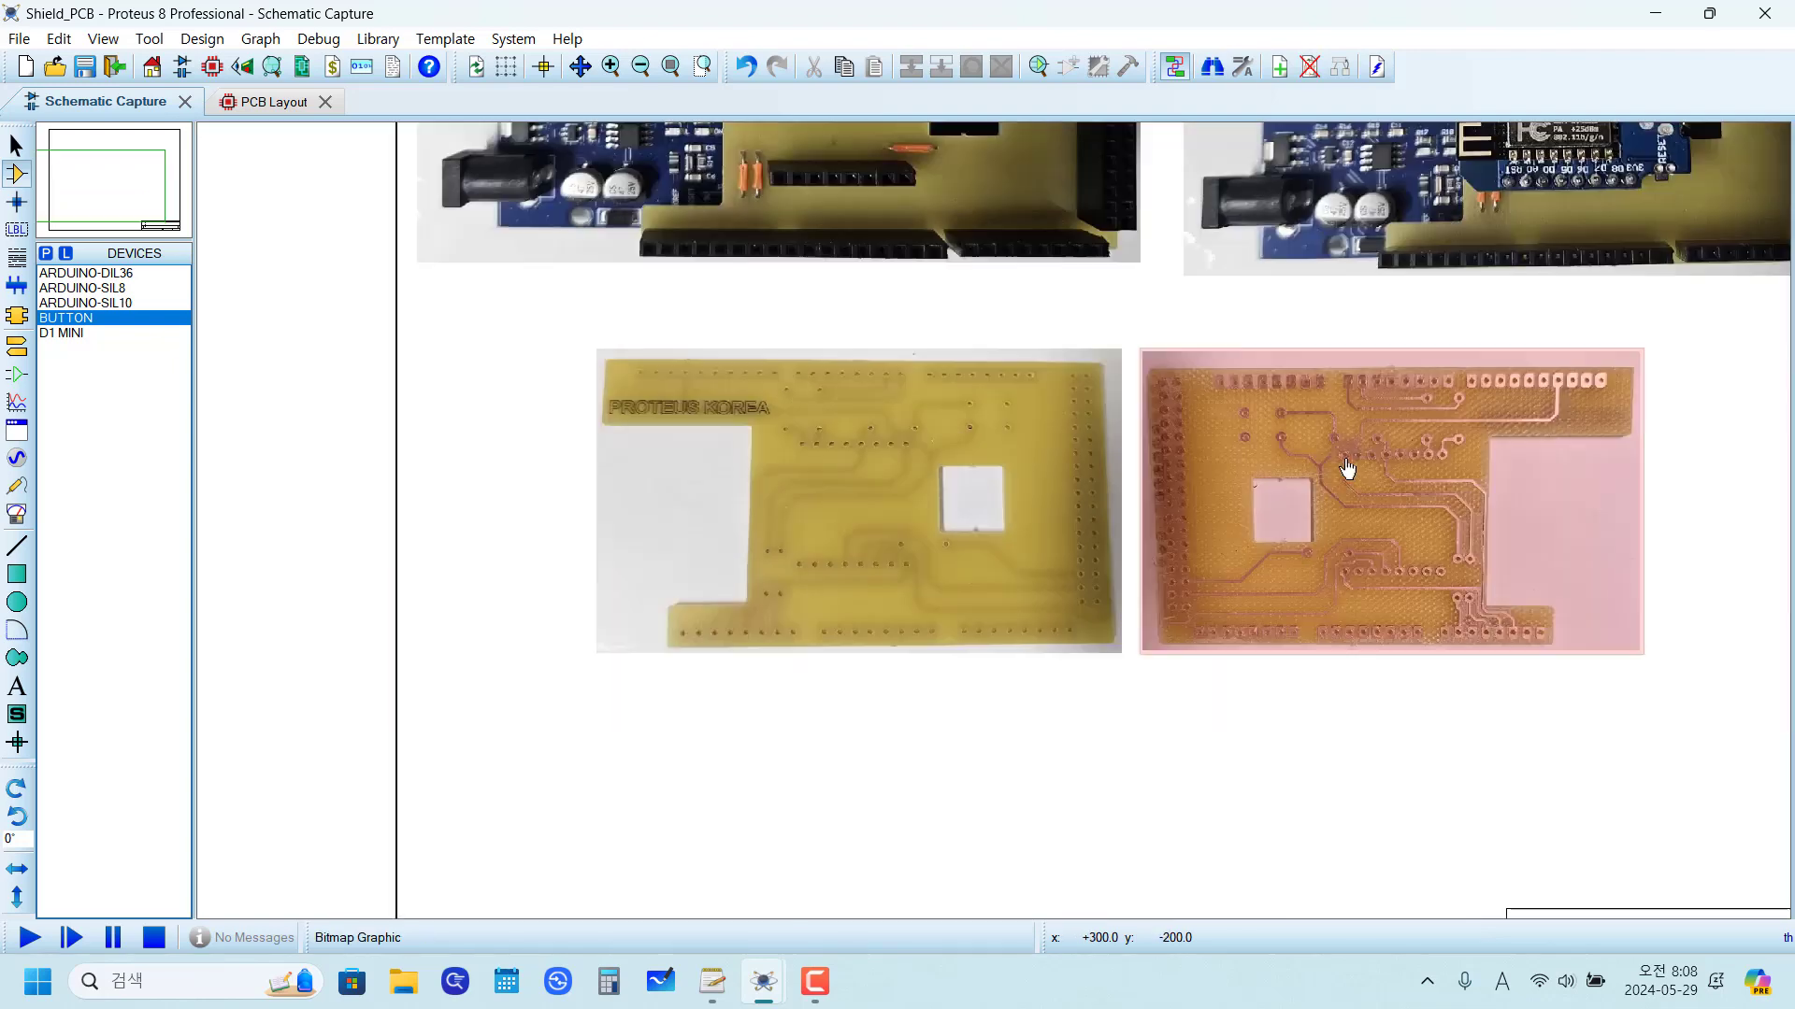
Step: Delete the red annotation notes above the board outline in the PCB layout
left_click(250, 104)
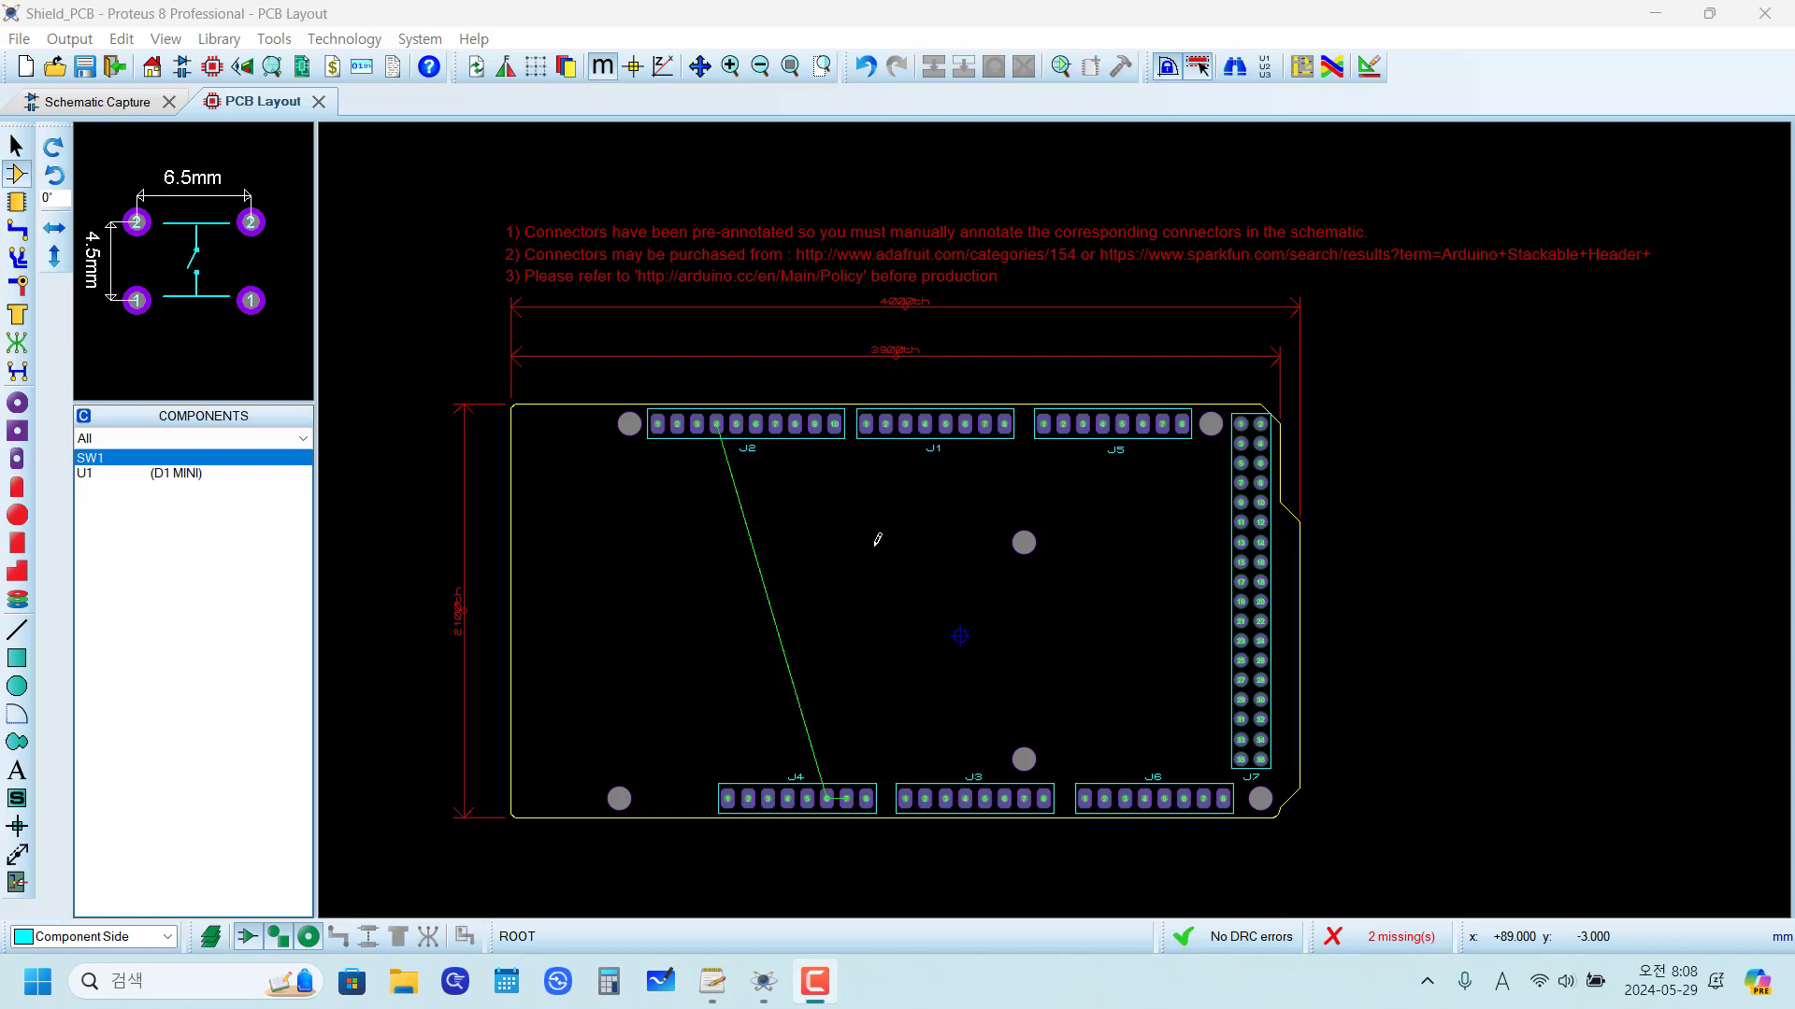
key("F6")
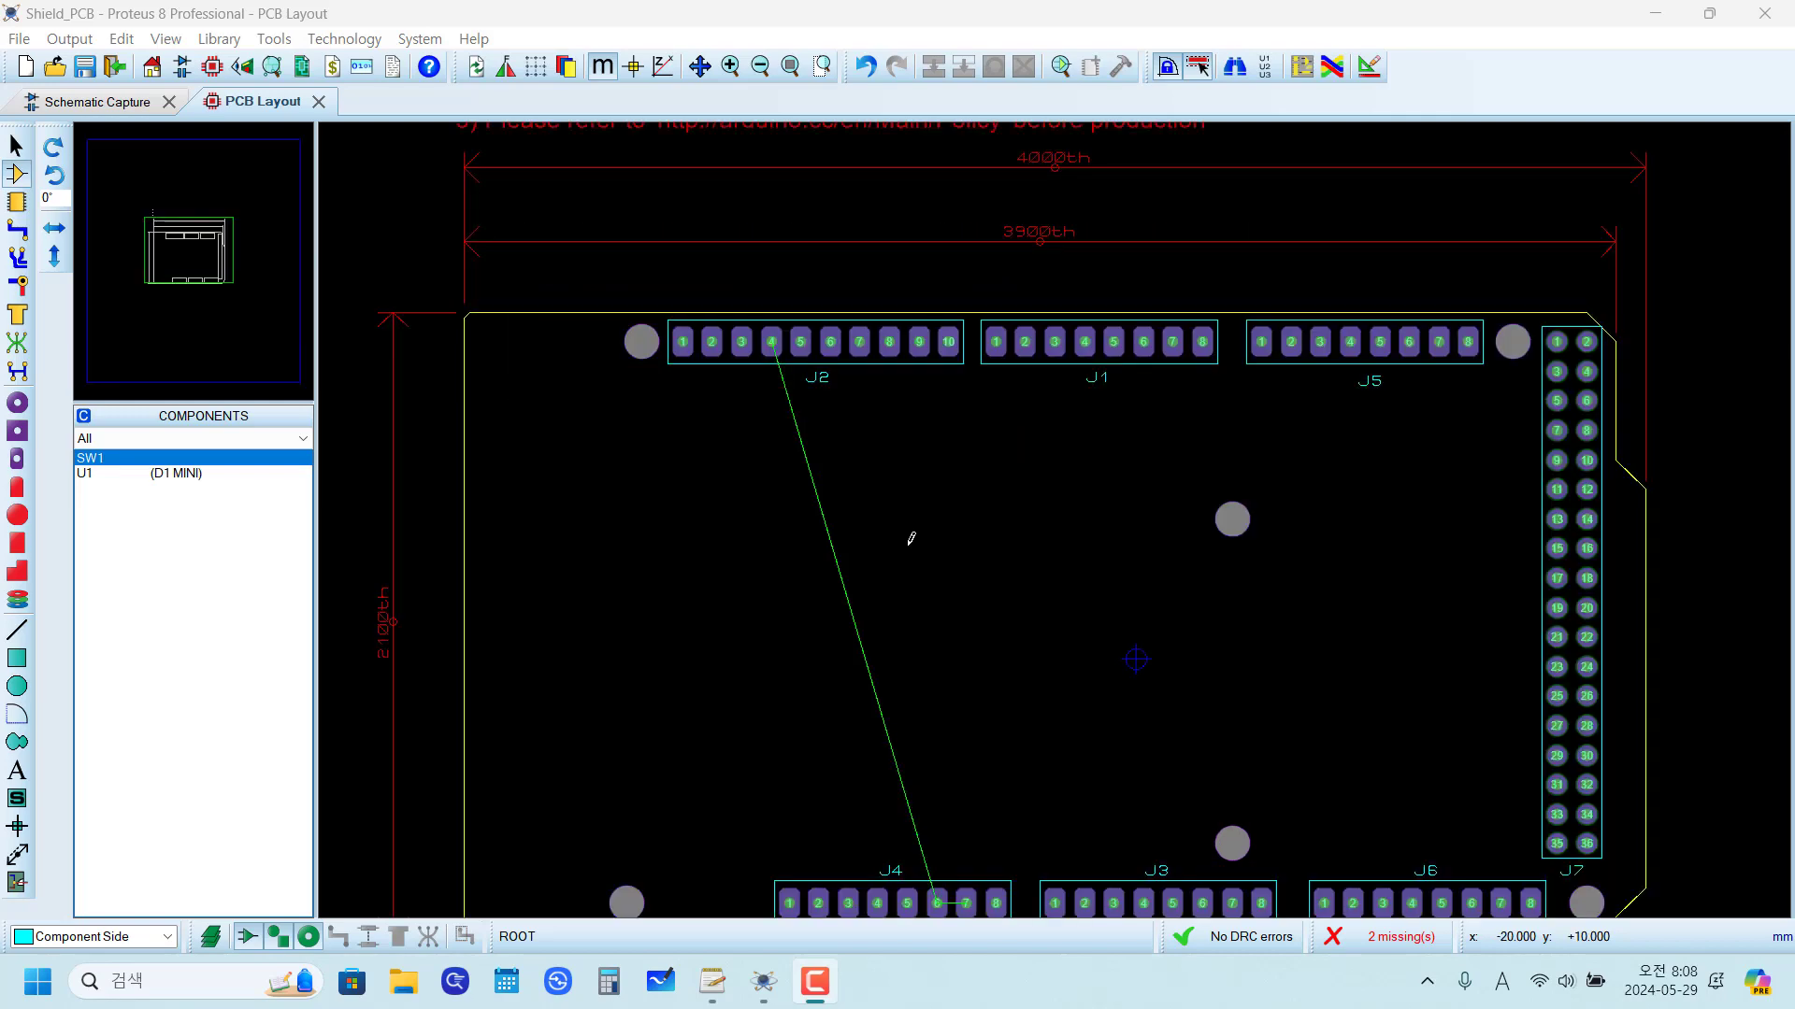
middle_click(1099, 560)
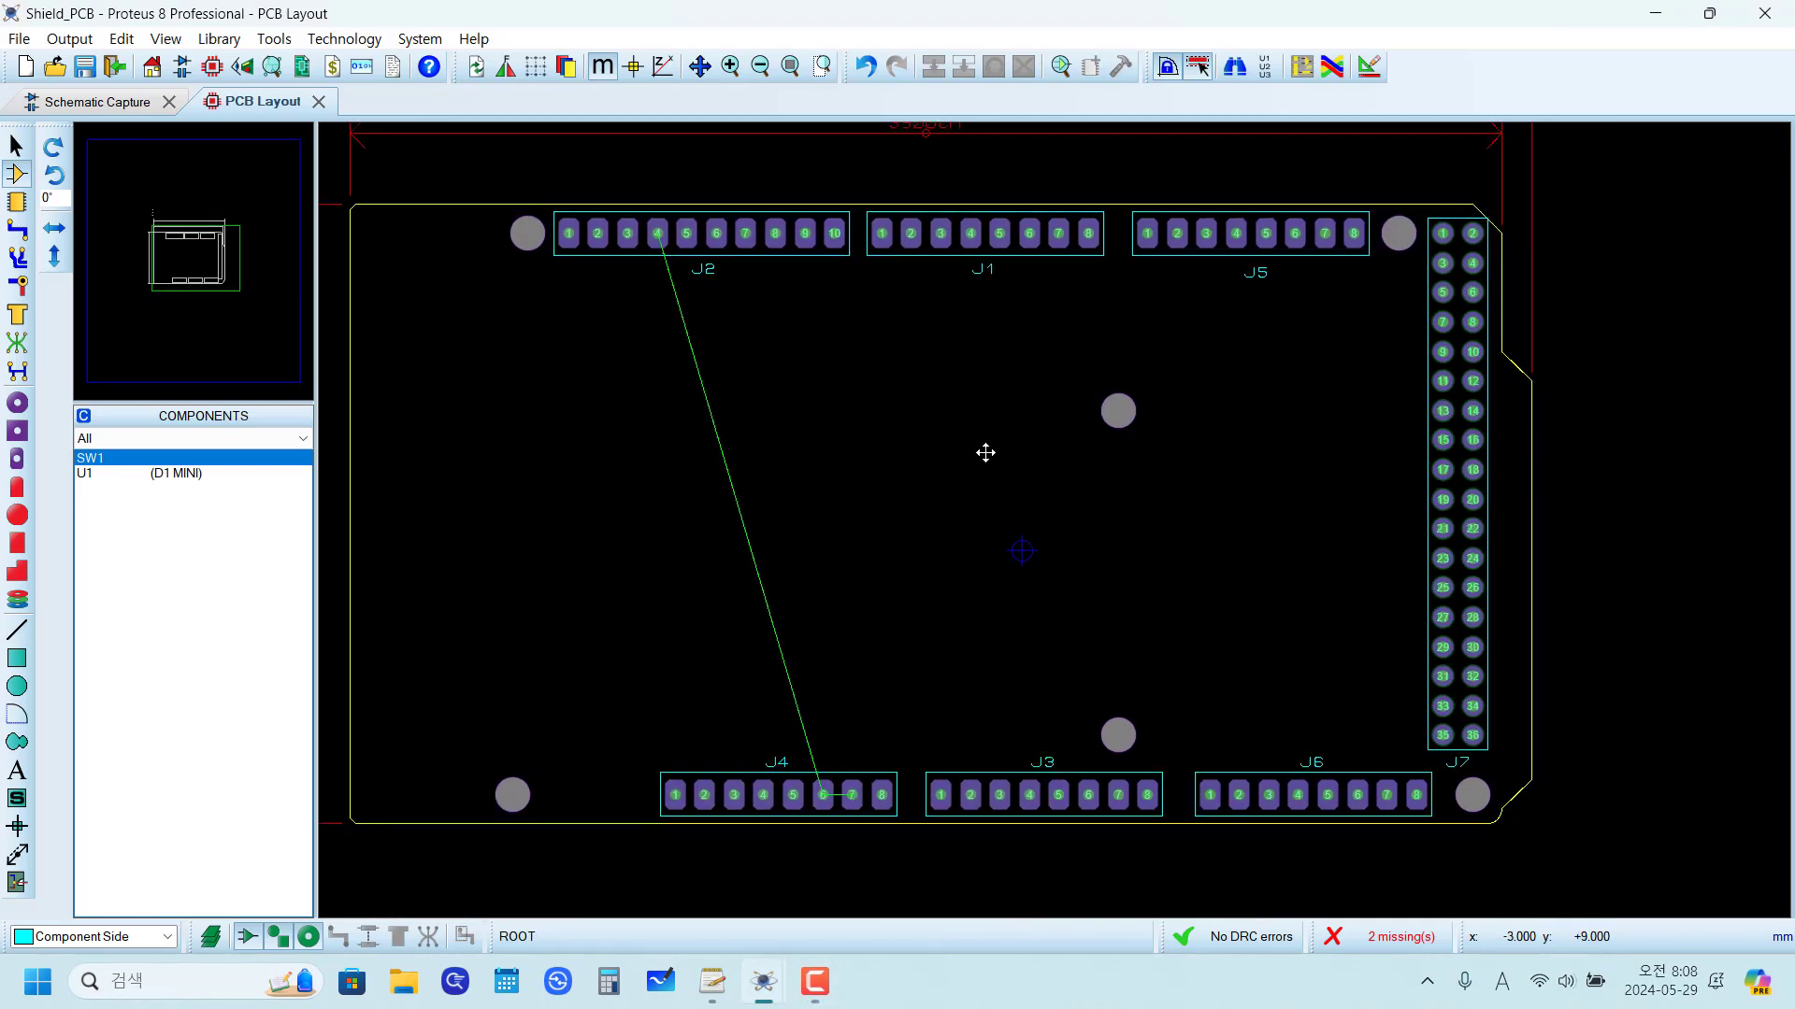
left_click(1025, 493)
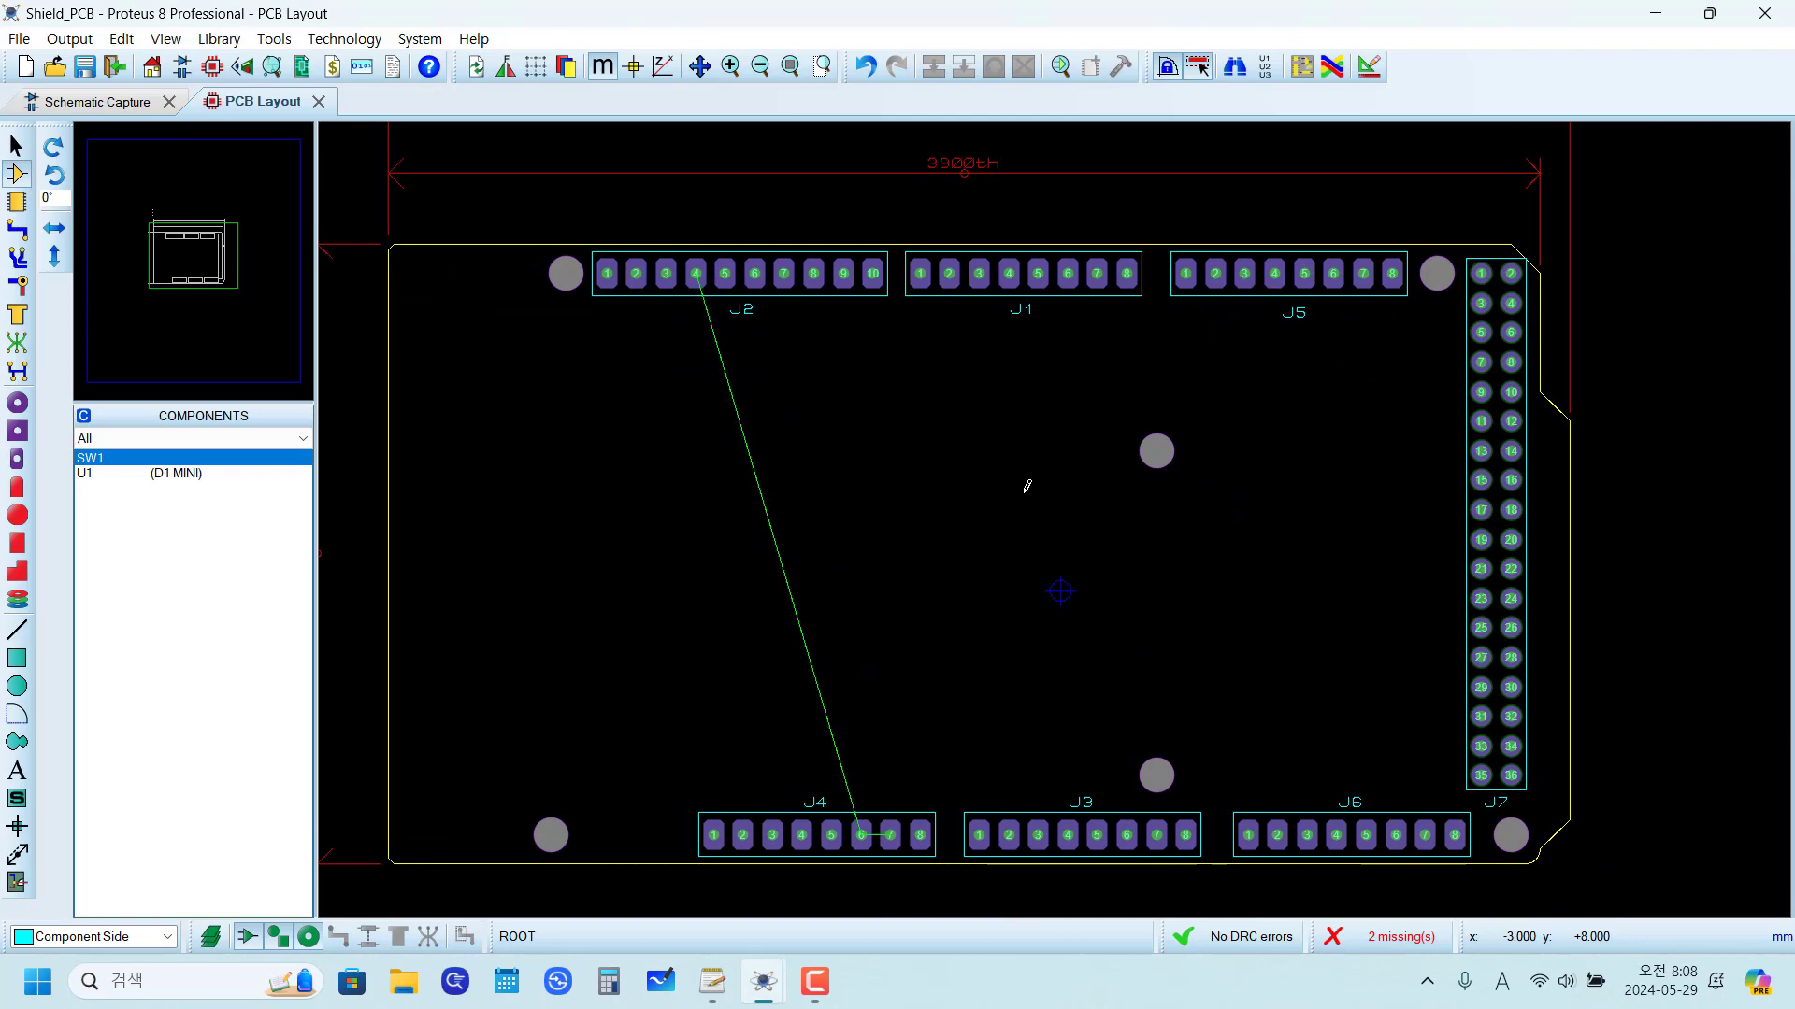
scroll(1026, 486, "down", 2)
scroll(1018, 458, "up", 1)
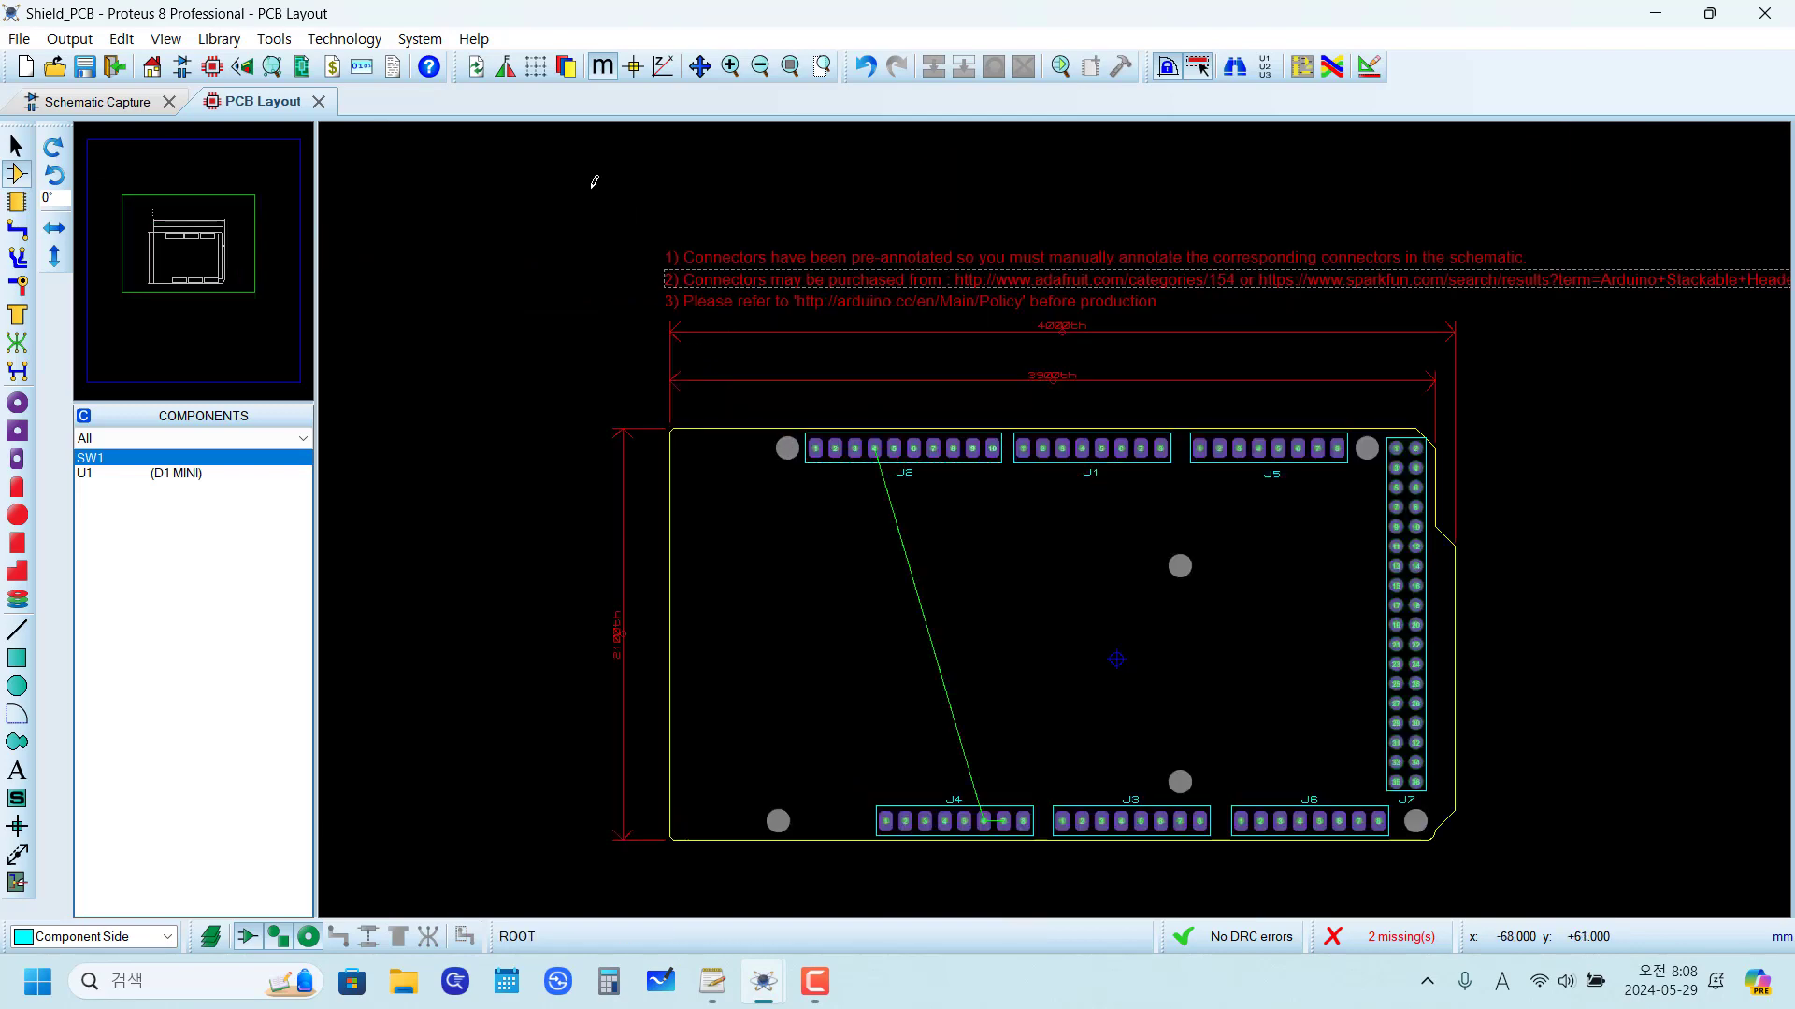
left_click_drag(594, 181, 1674, 416)
key("Delete")
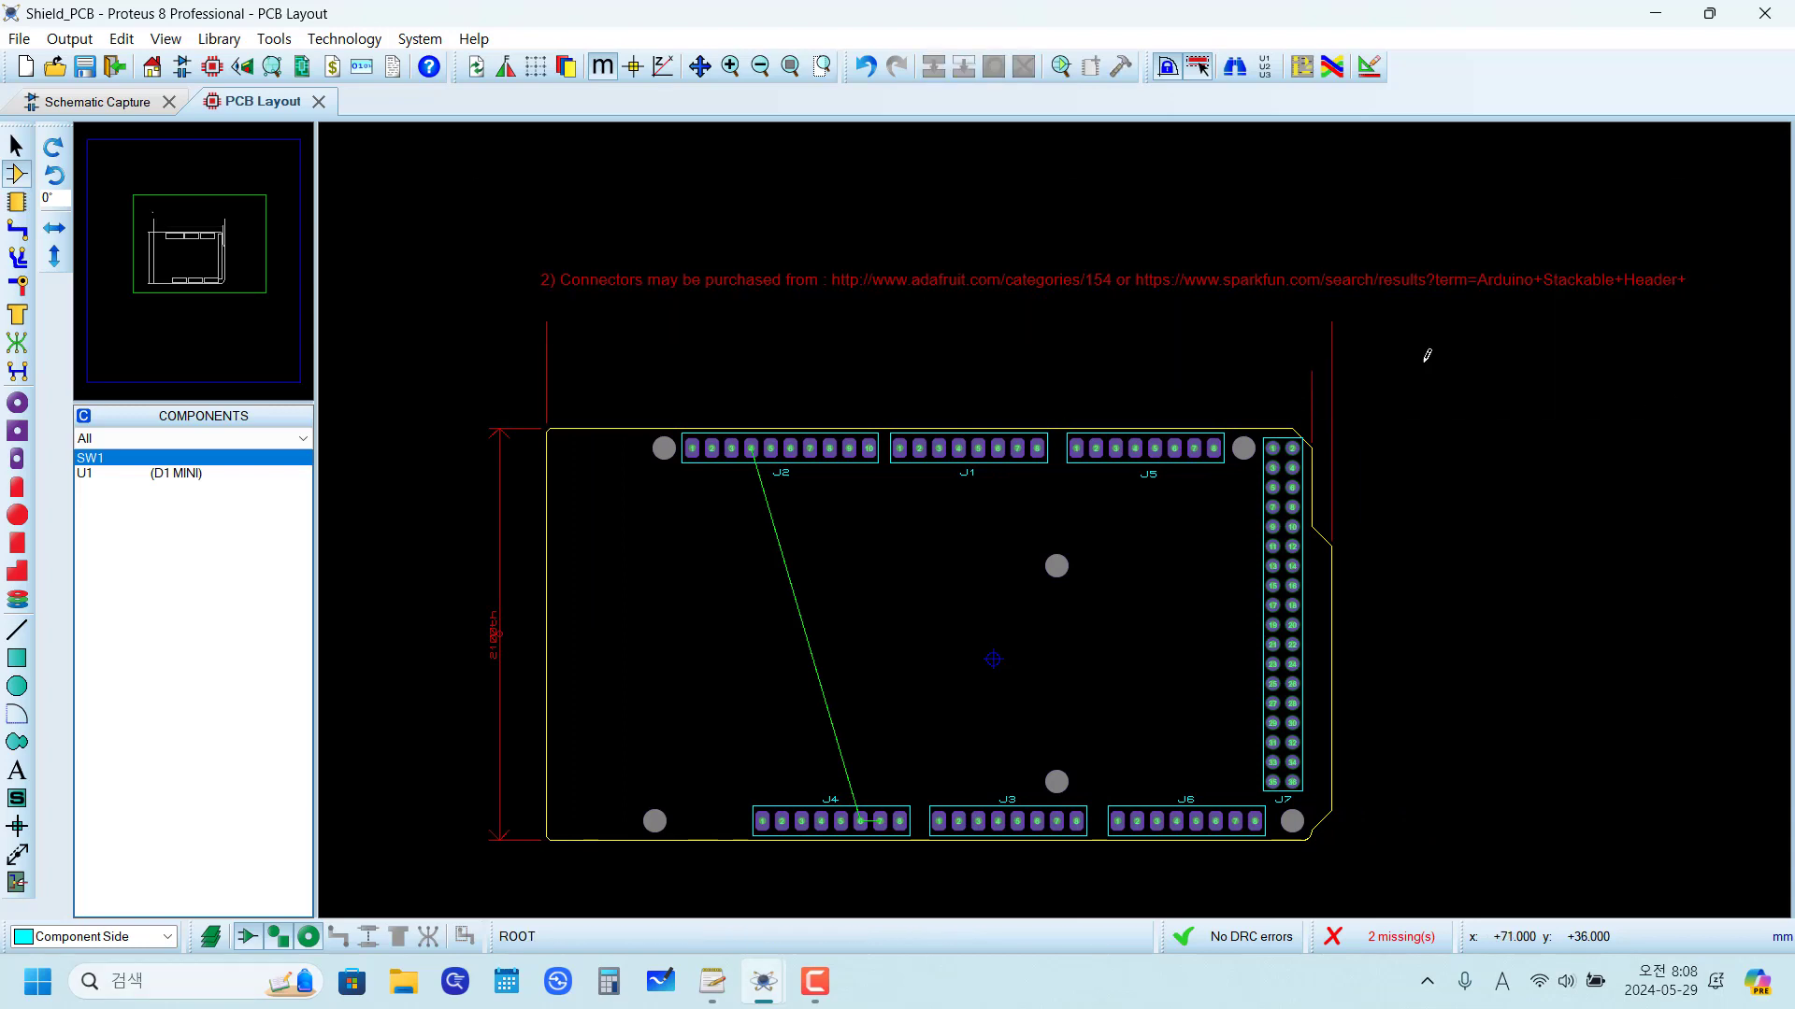
right_click(1264, 301)
left_click(1327, 389)
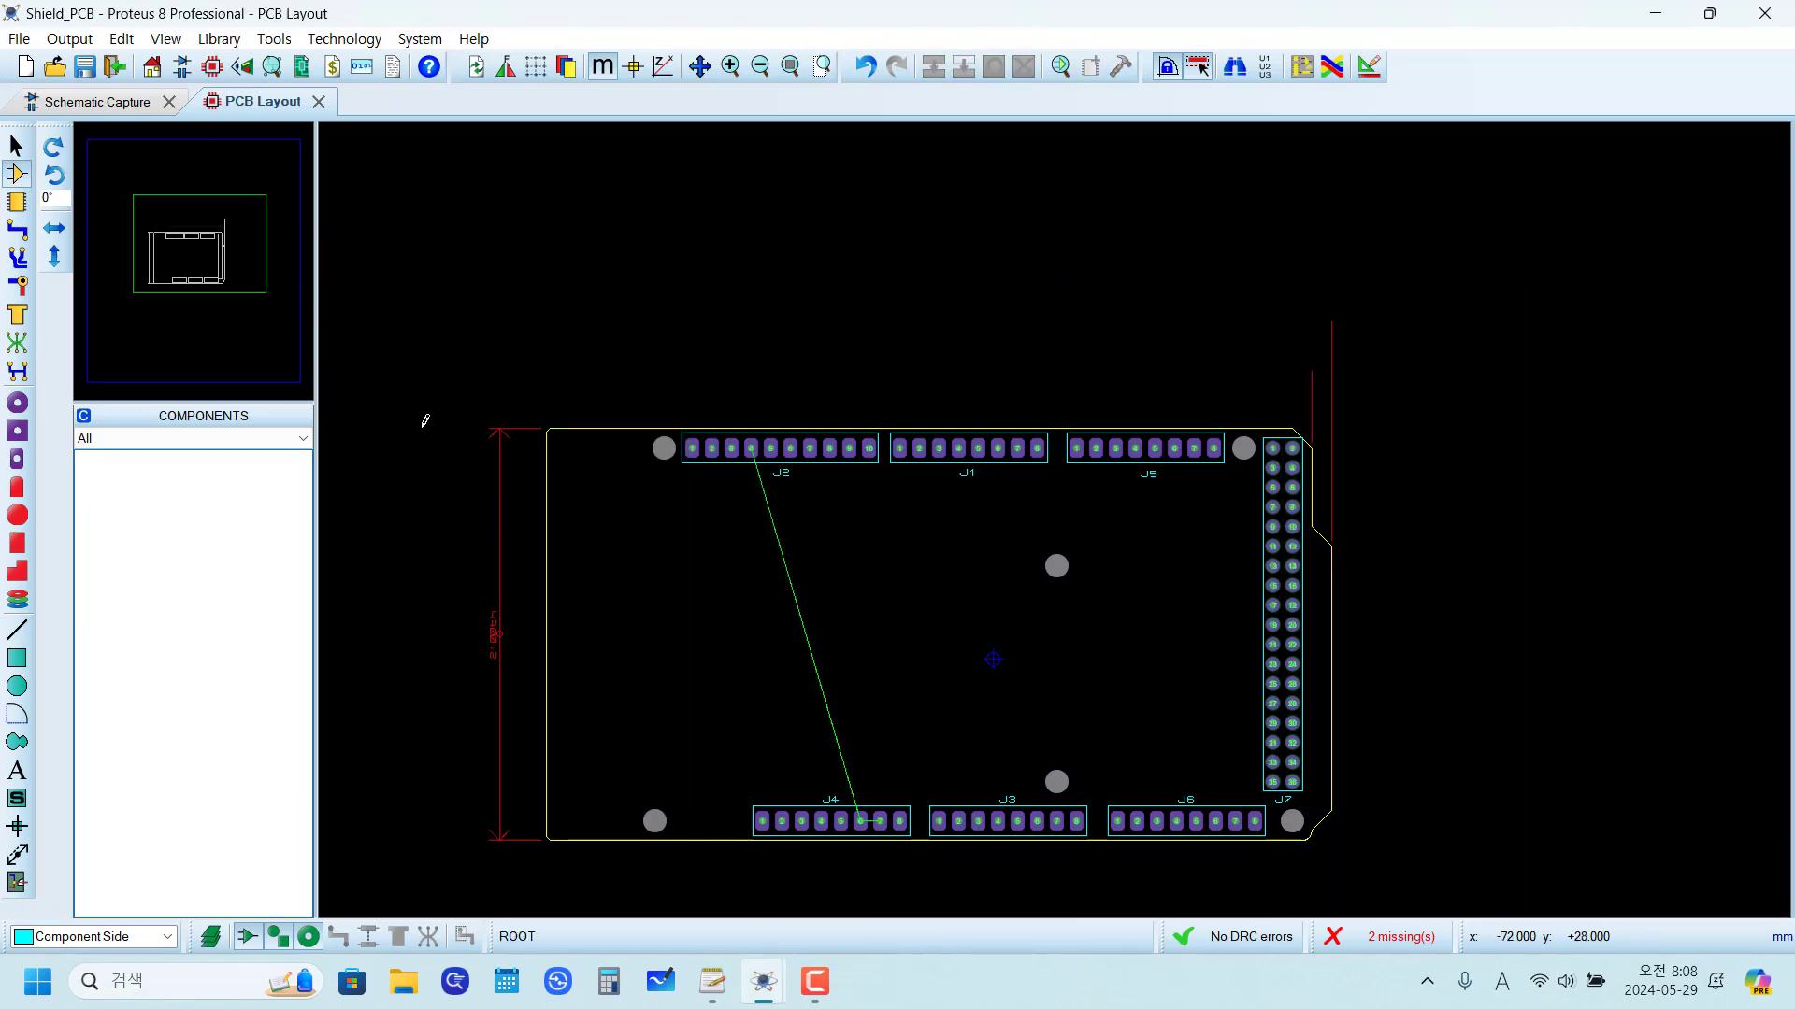
left_click_drag(390, 357, 572, 911)
key("Delete")
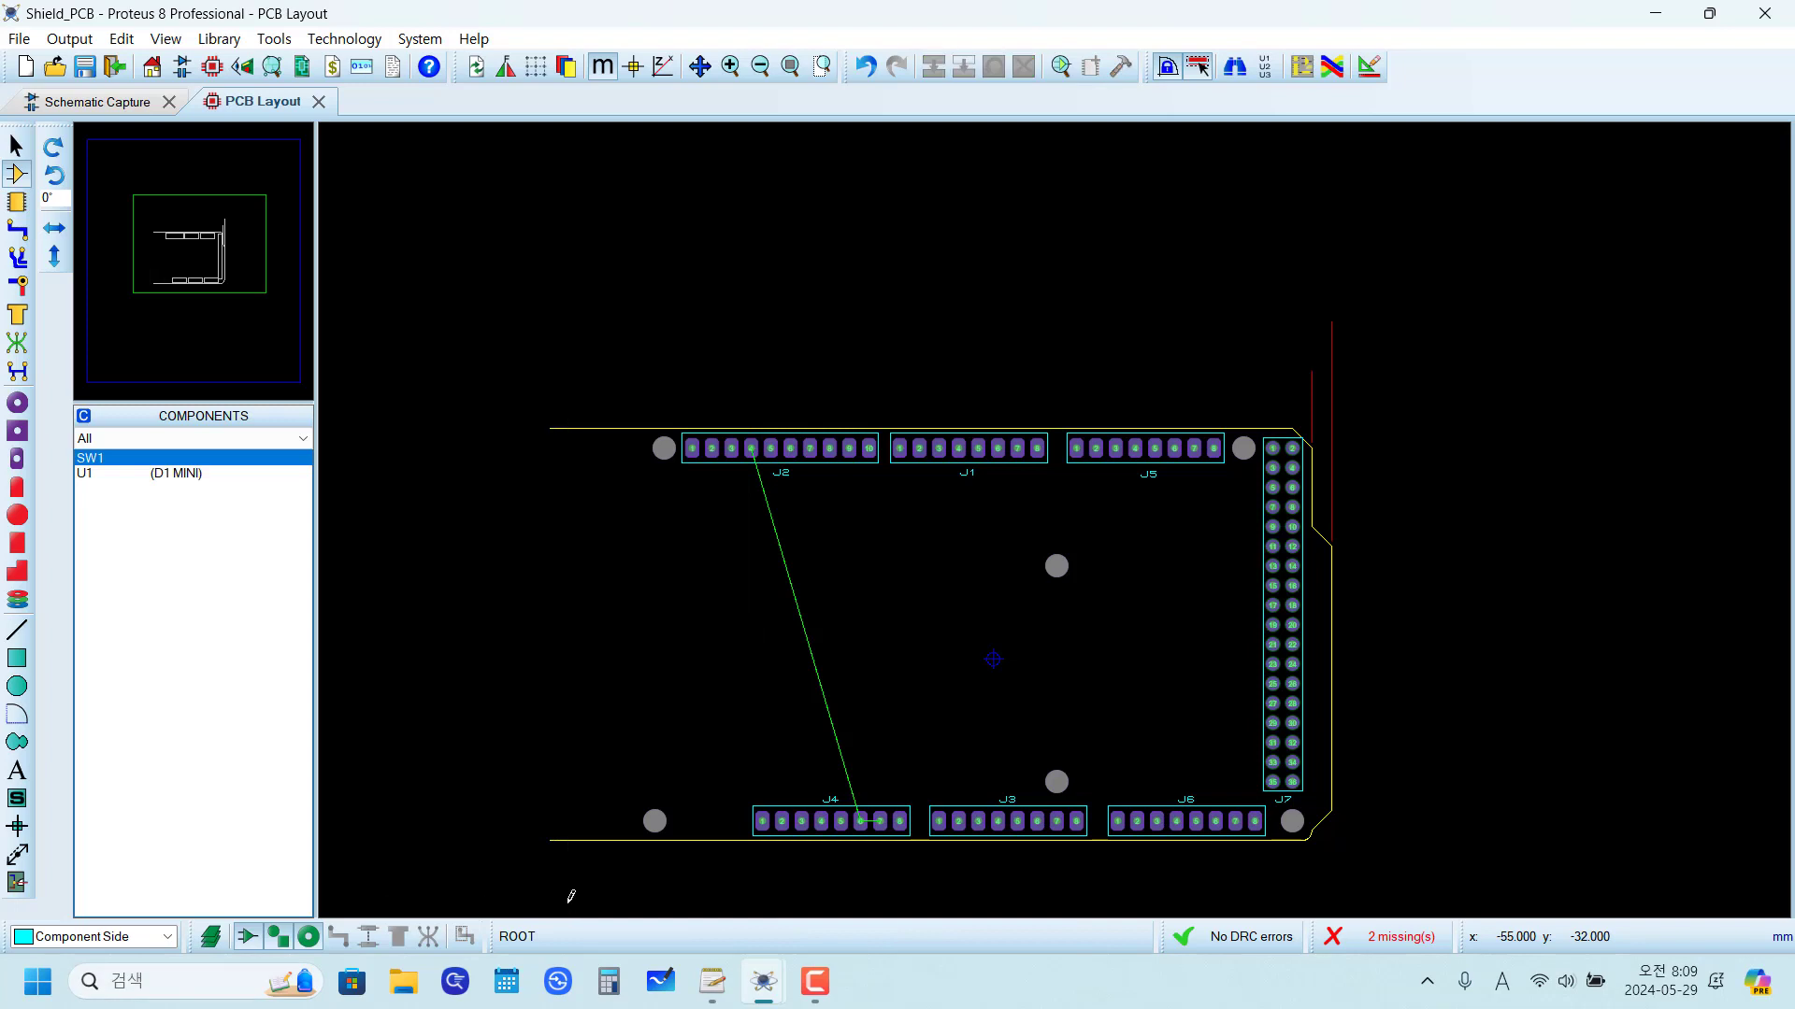
left_click(864, 66)
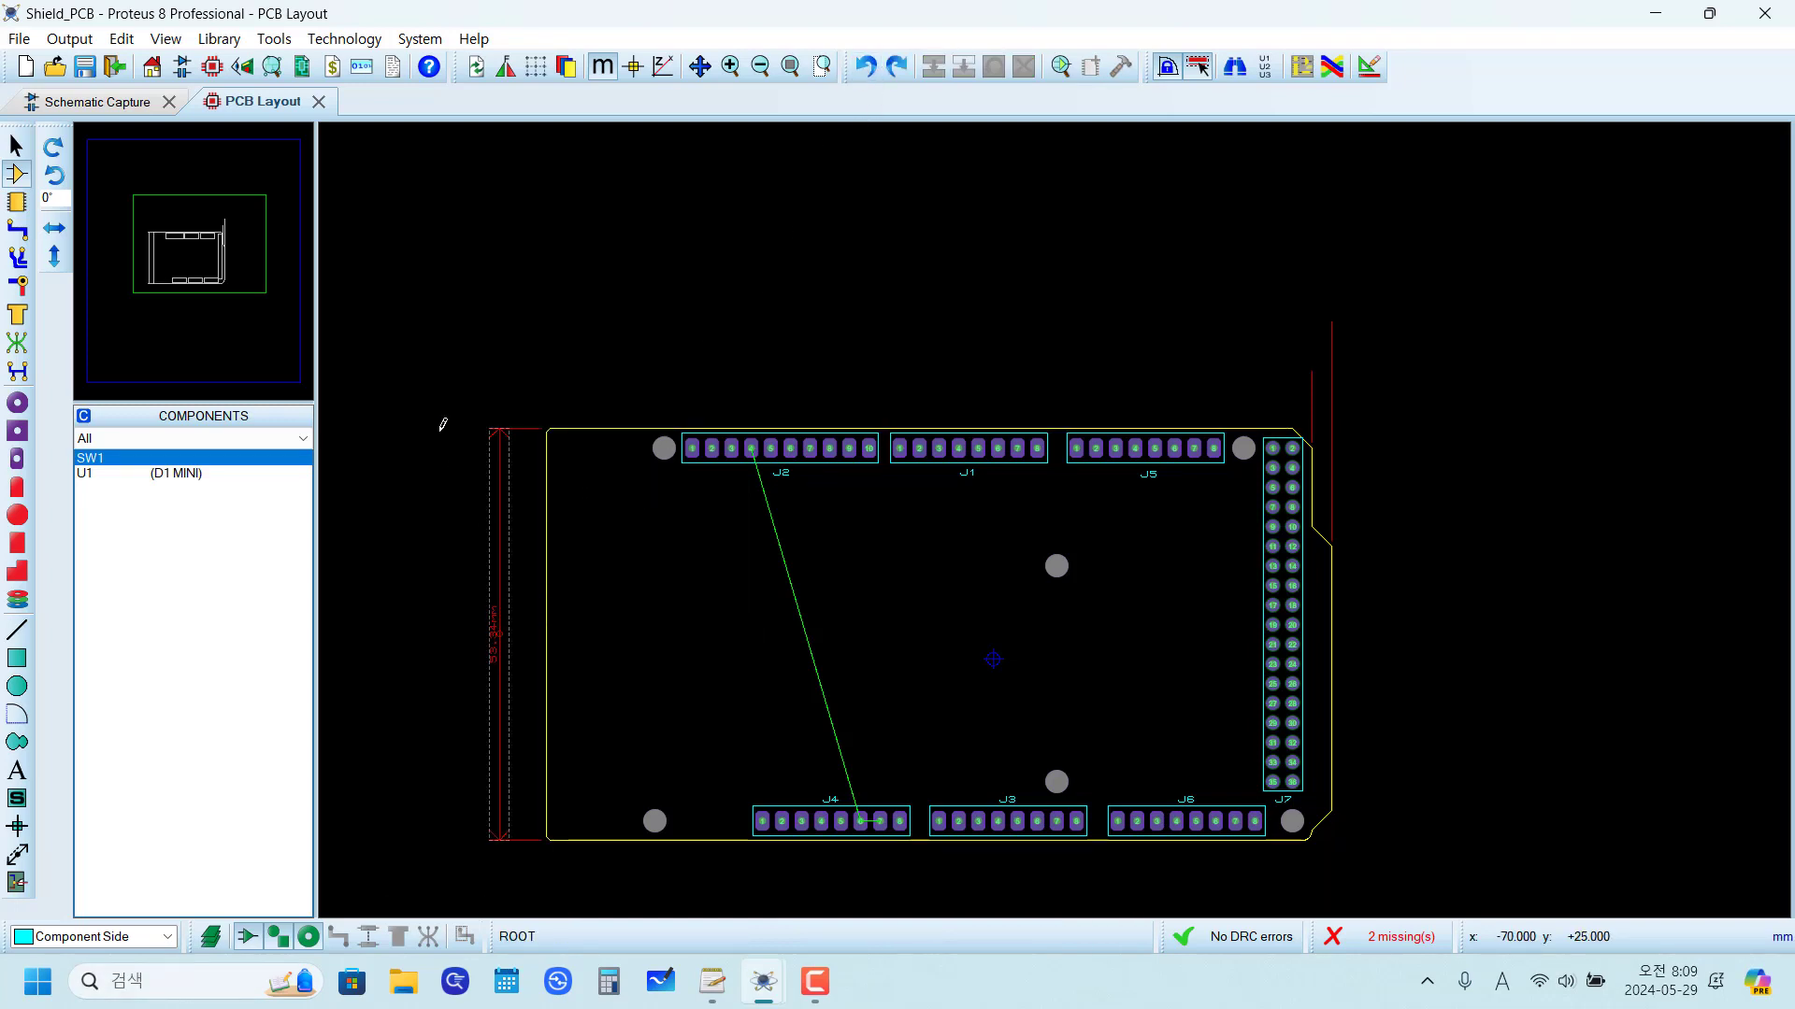
Step: Delete the remaining dimension lines around the board outline
left_click_drag(414, 343, 546, 900)
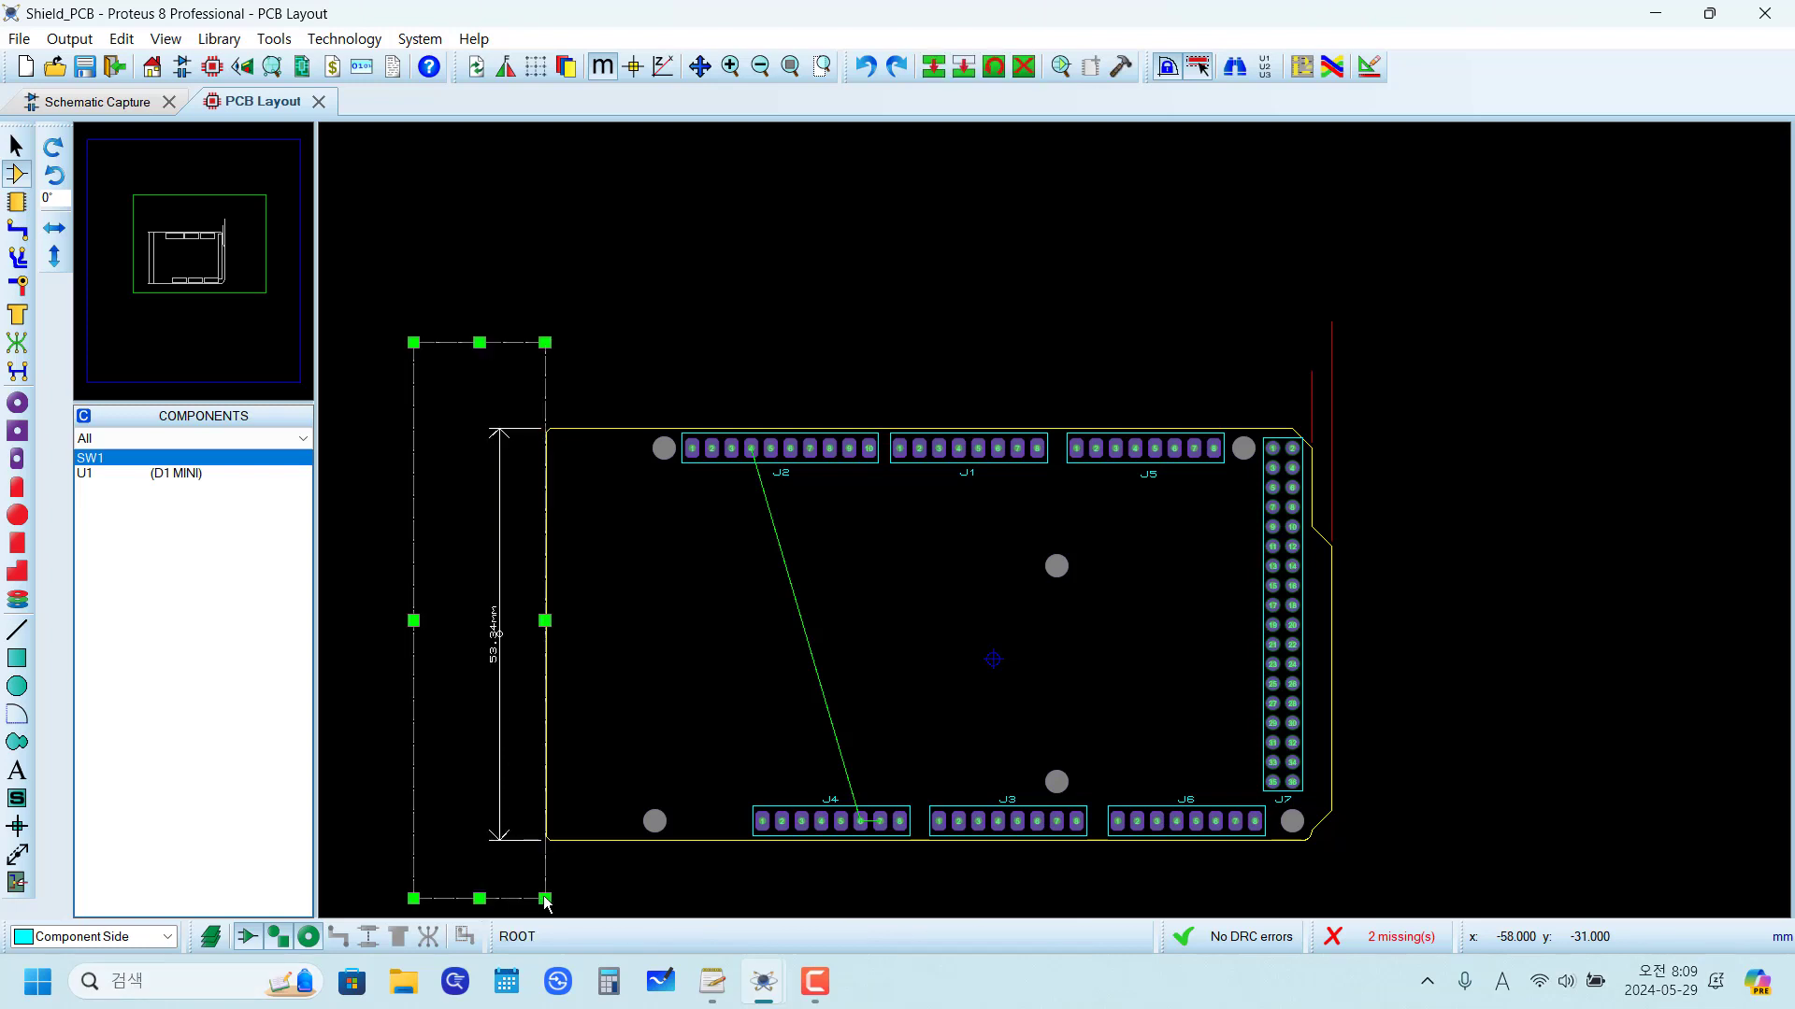
key("Delete")
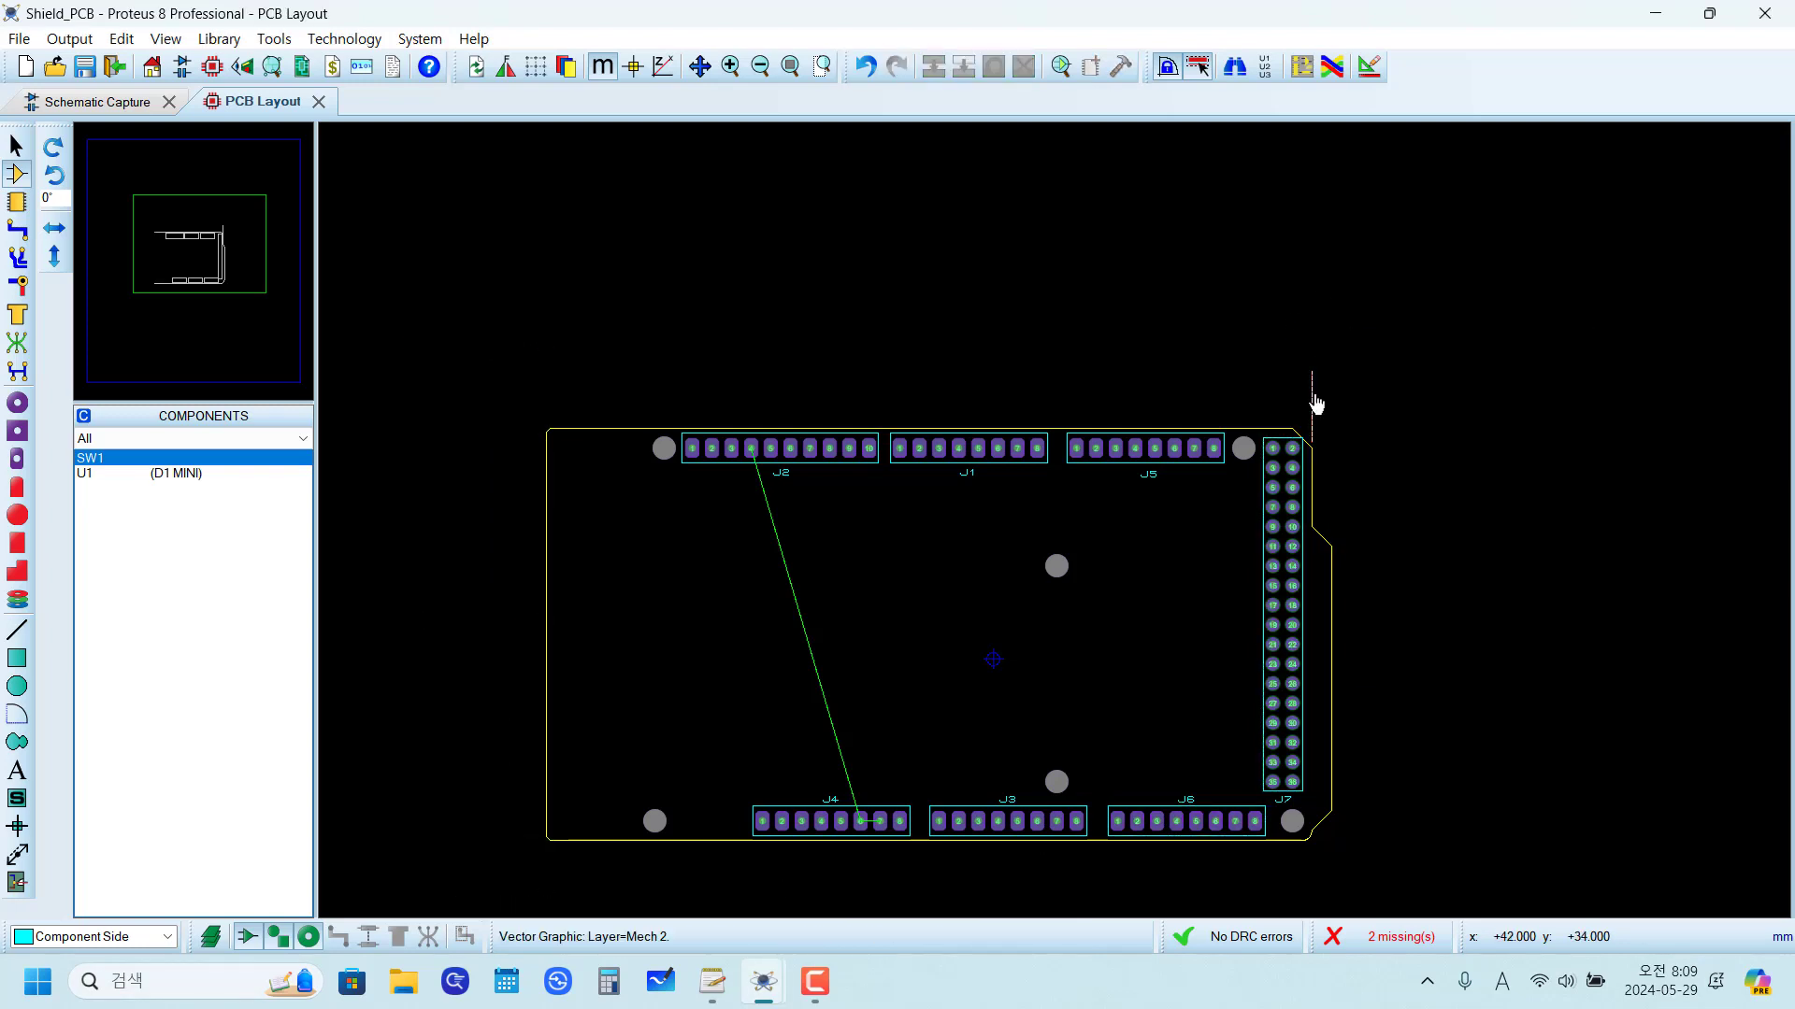
right_click(1331, 385)
left_click(979, 617)
Step: Turn on the grid display over the PCB layout
scroll(978, 617, "up", 1)
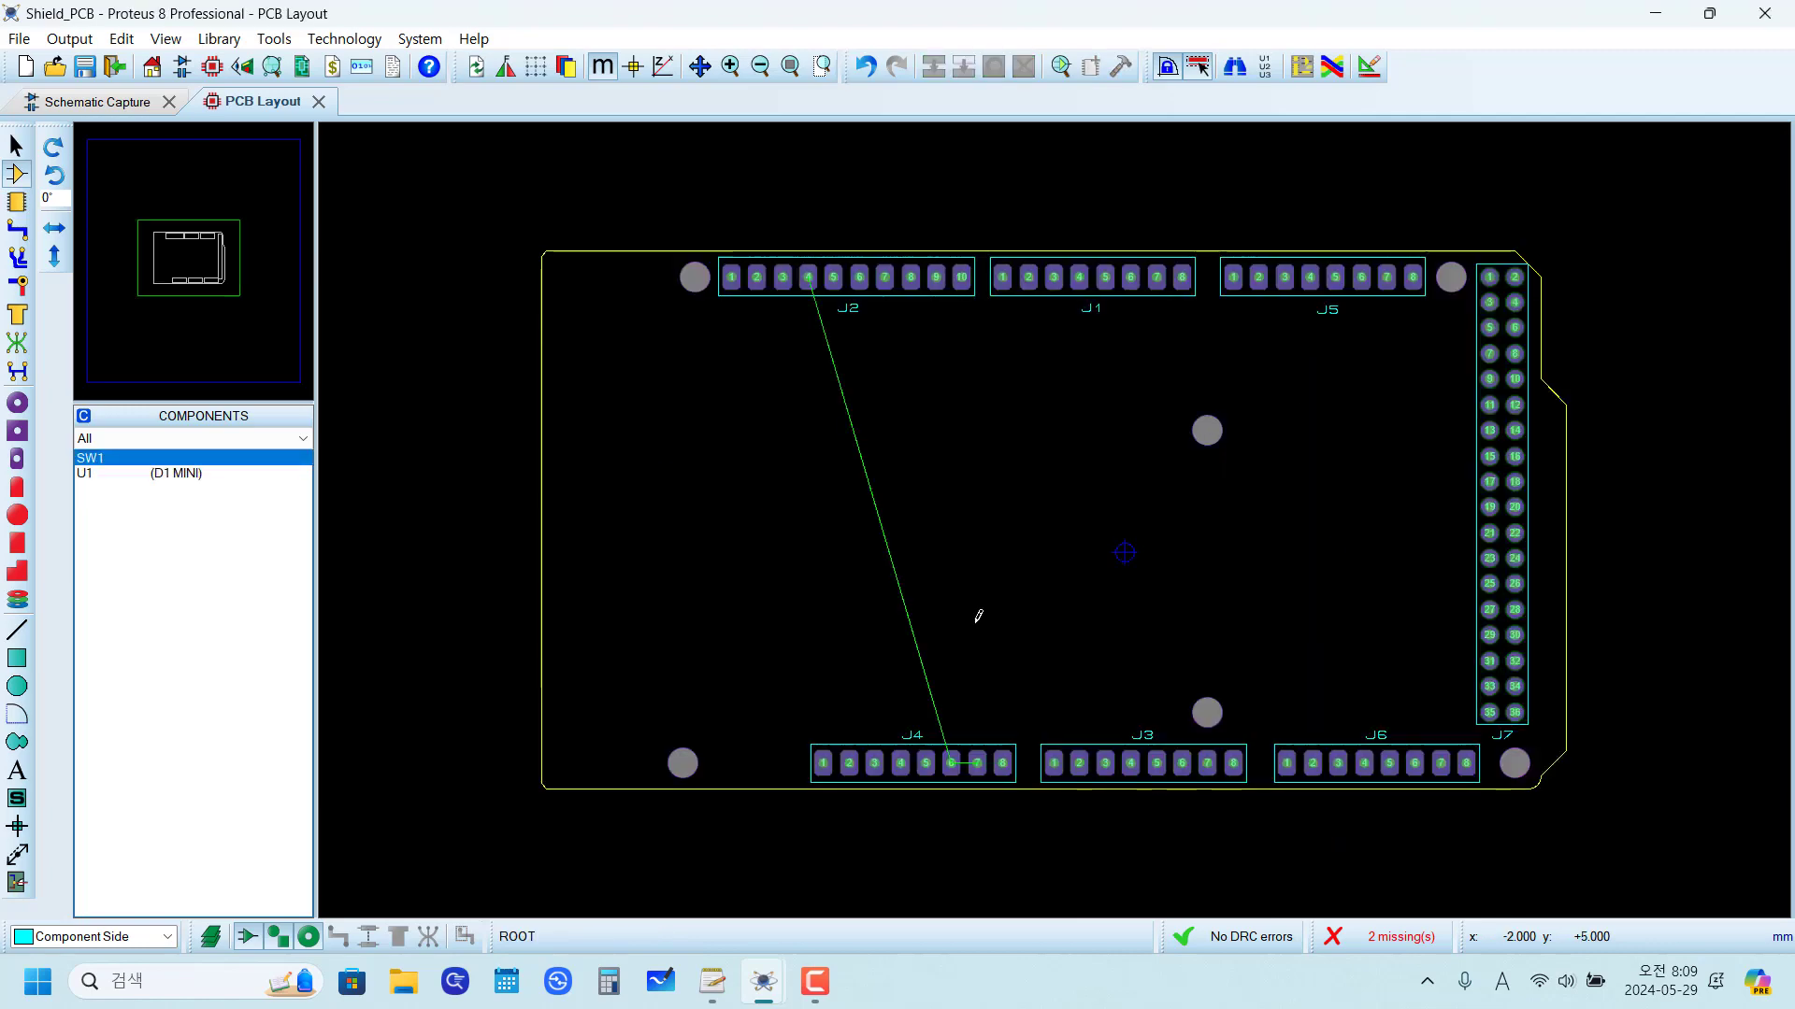
scroll(1060, 513, "up", 1)
scroll(1119, 530, "down", 1)
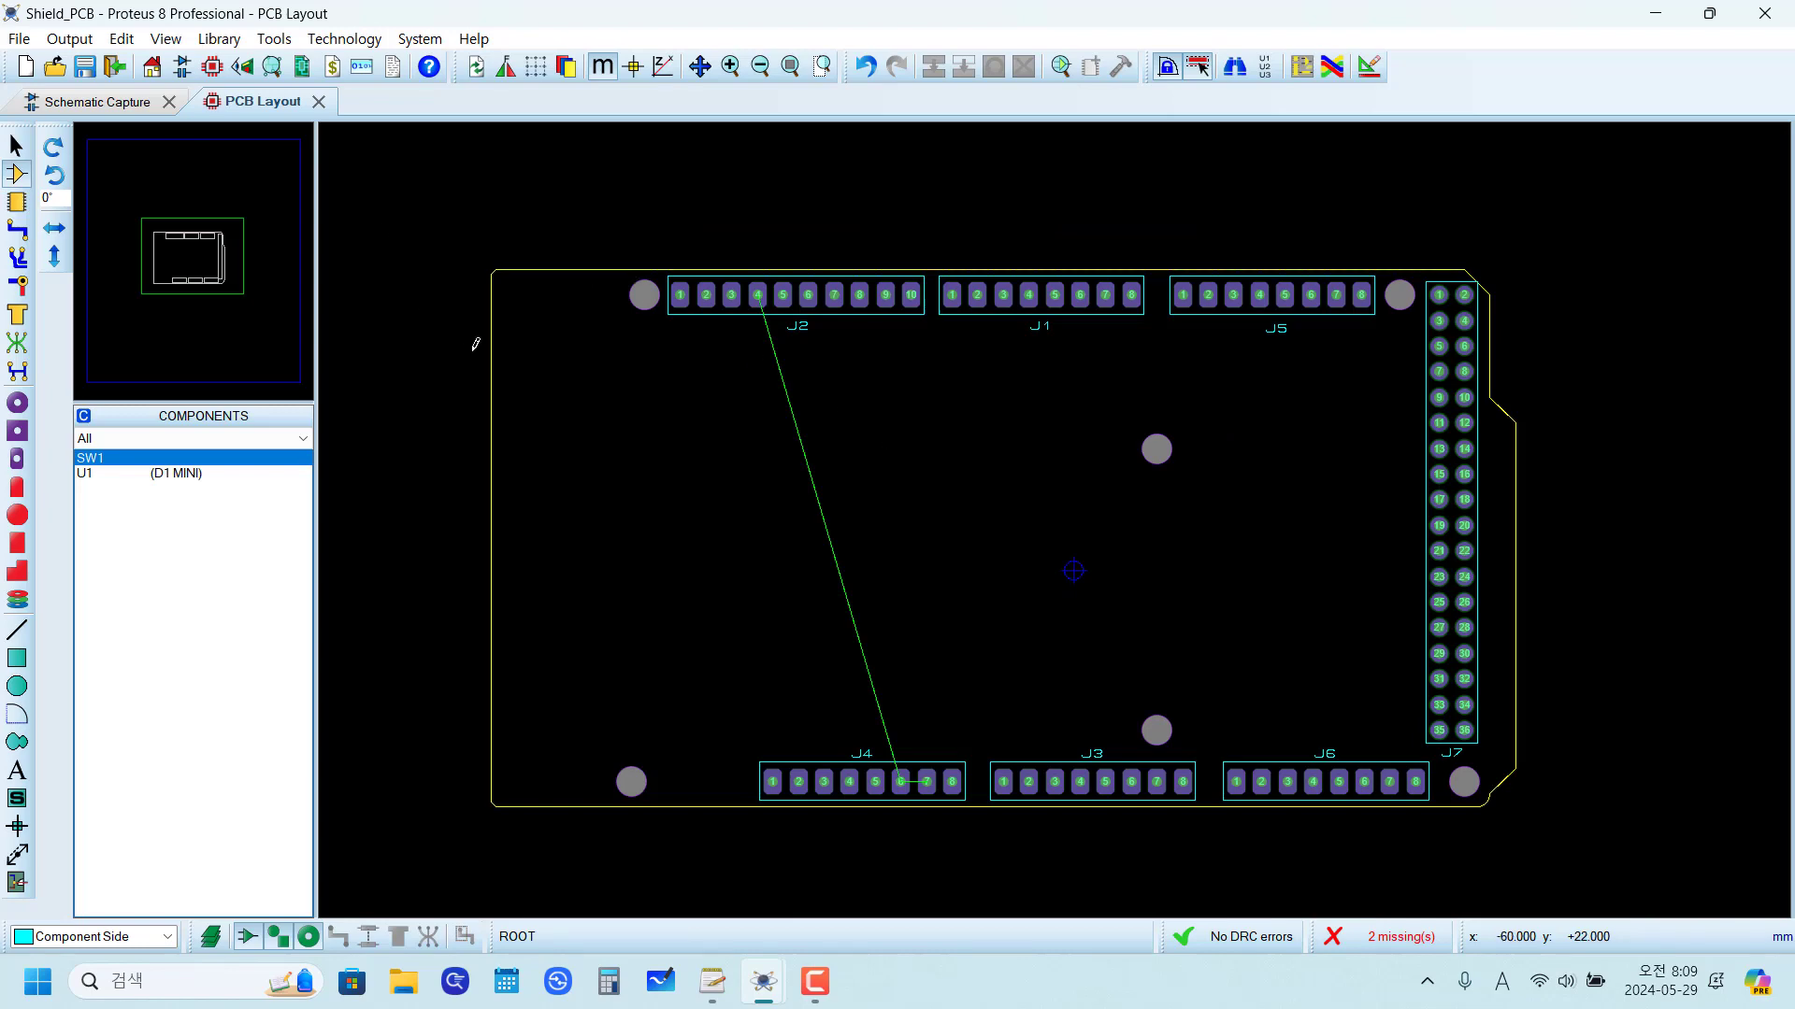
key("g")
key("g")
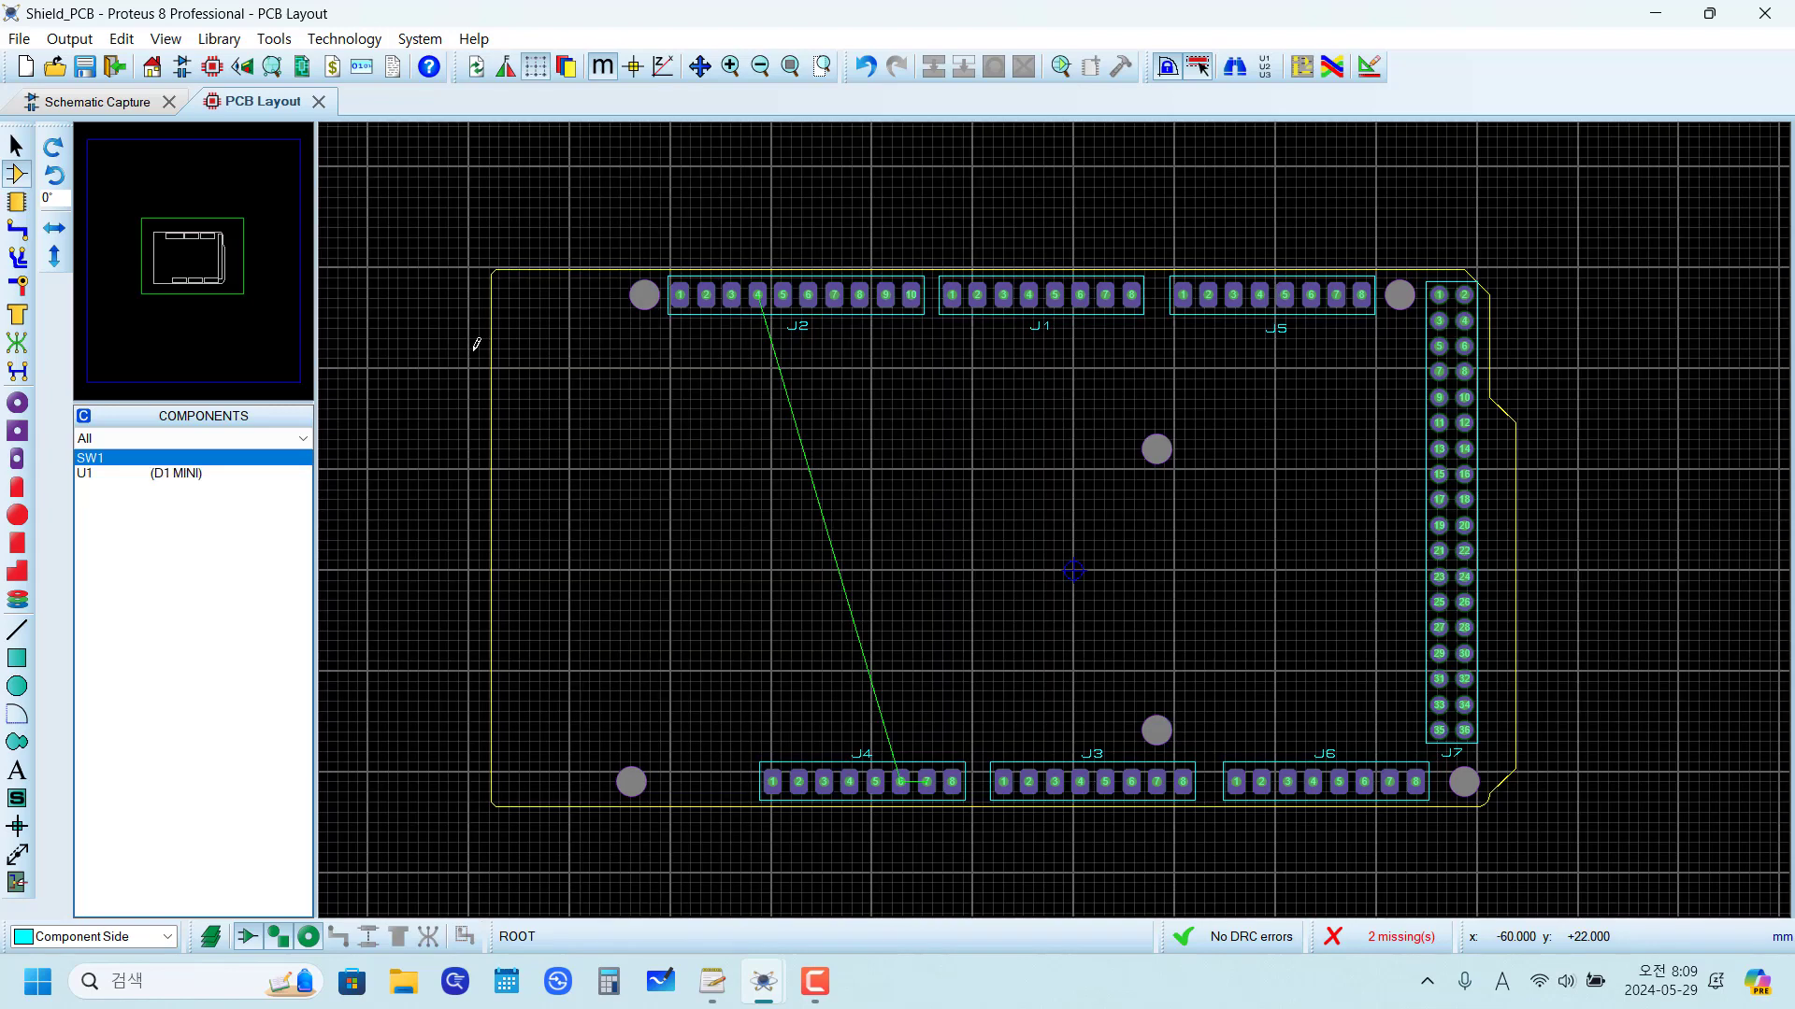
key("g")
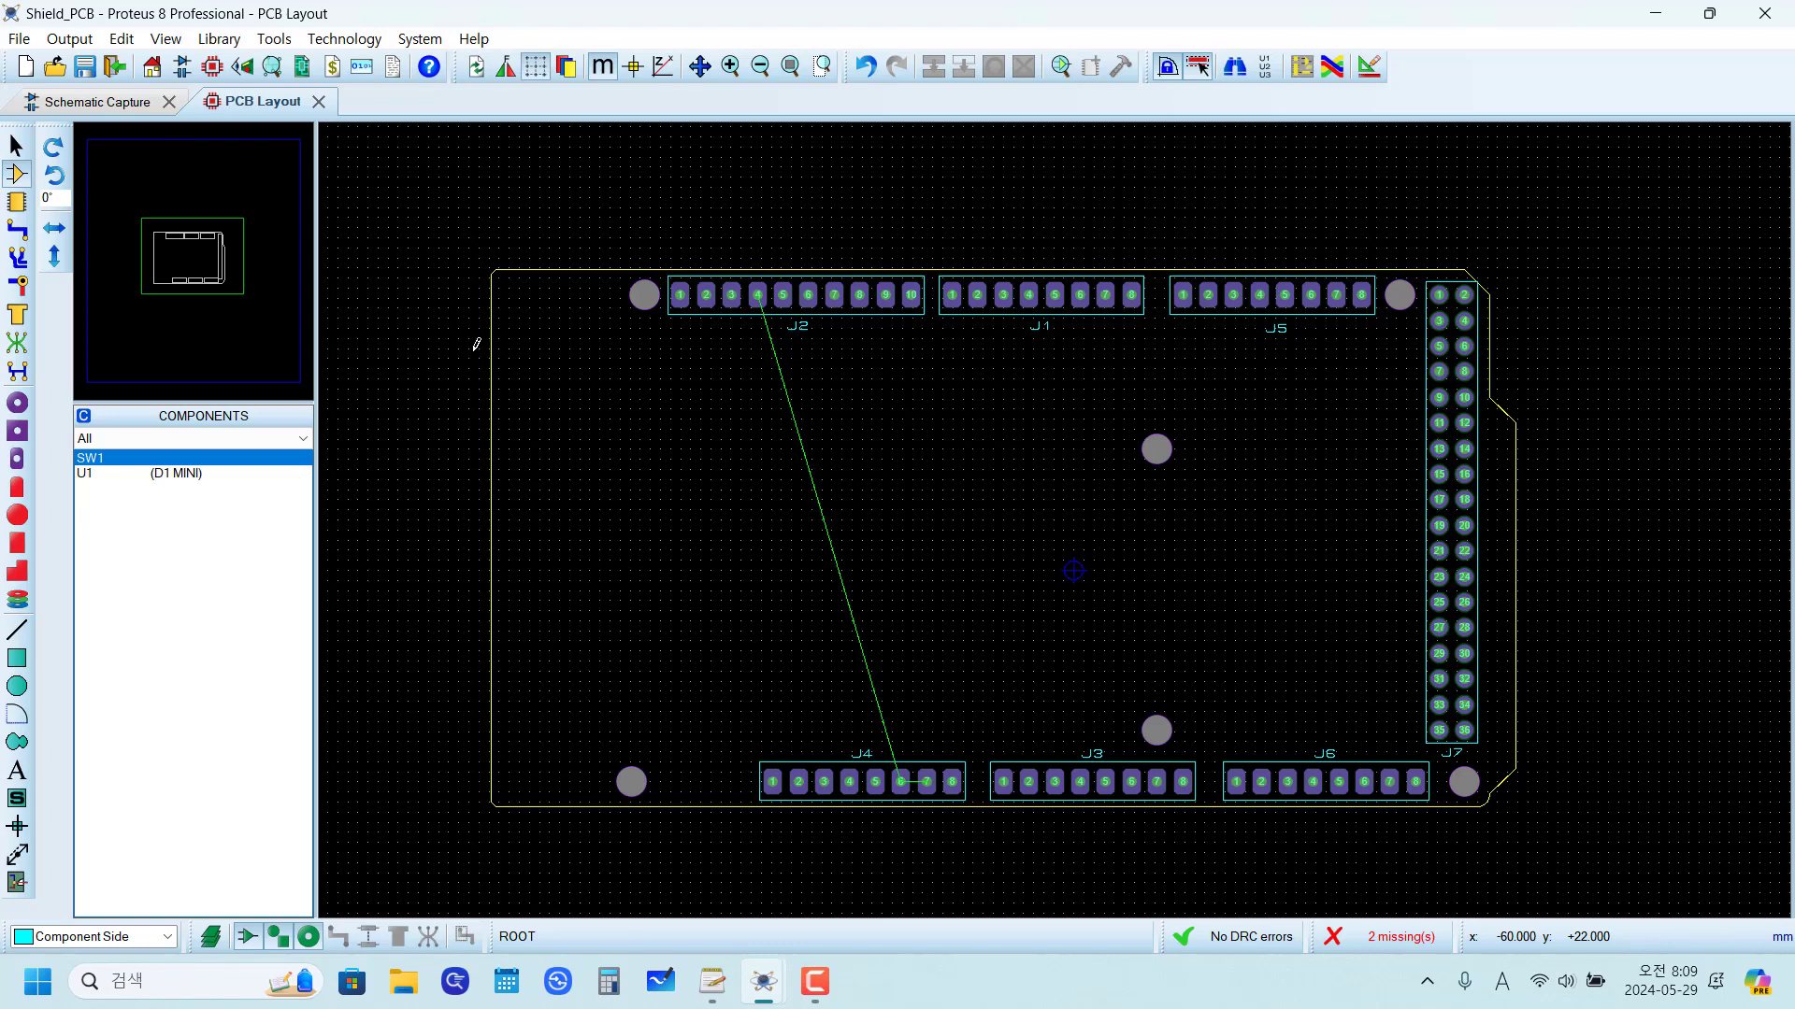
key("g")
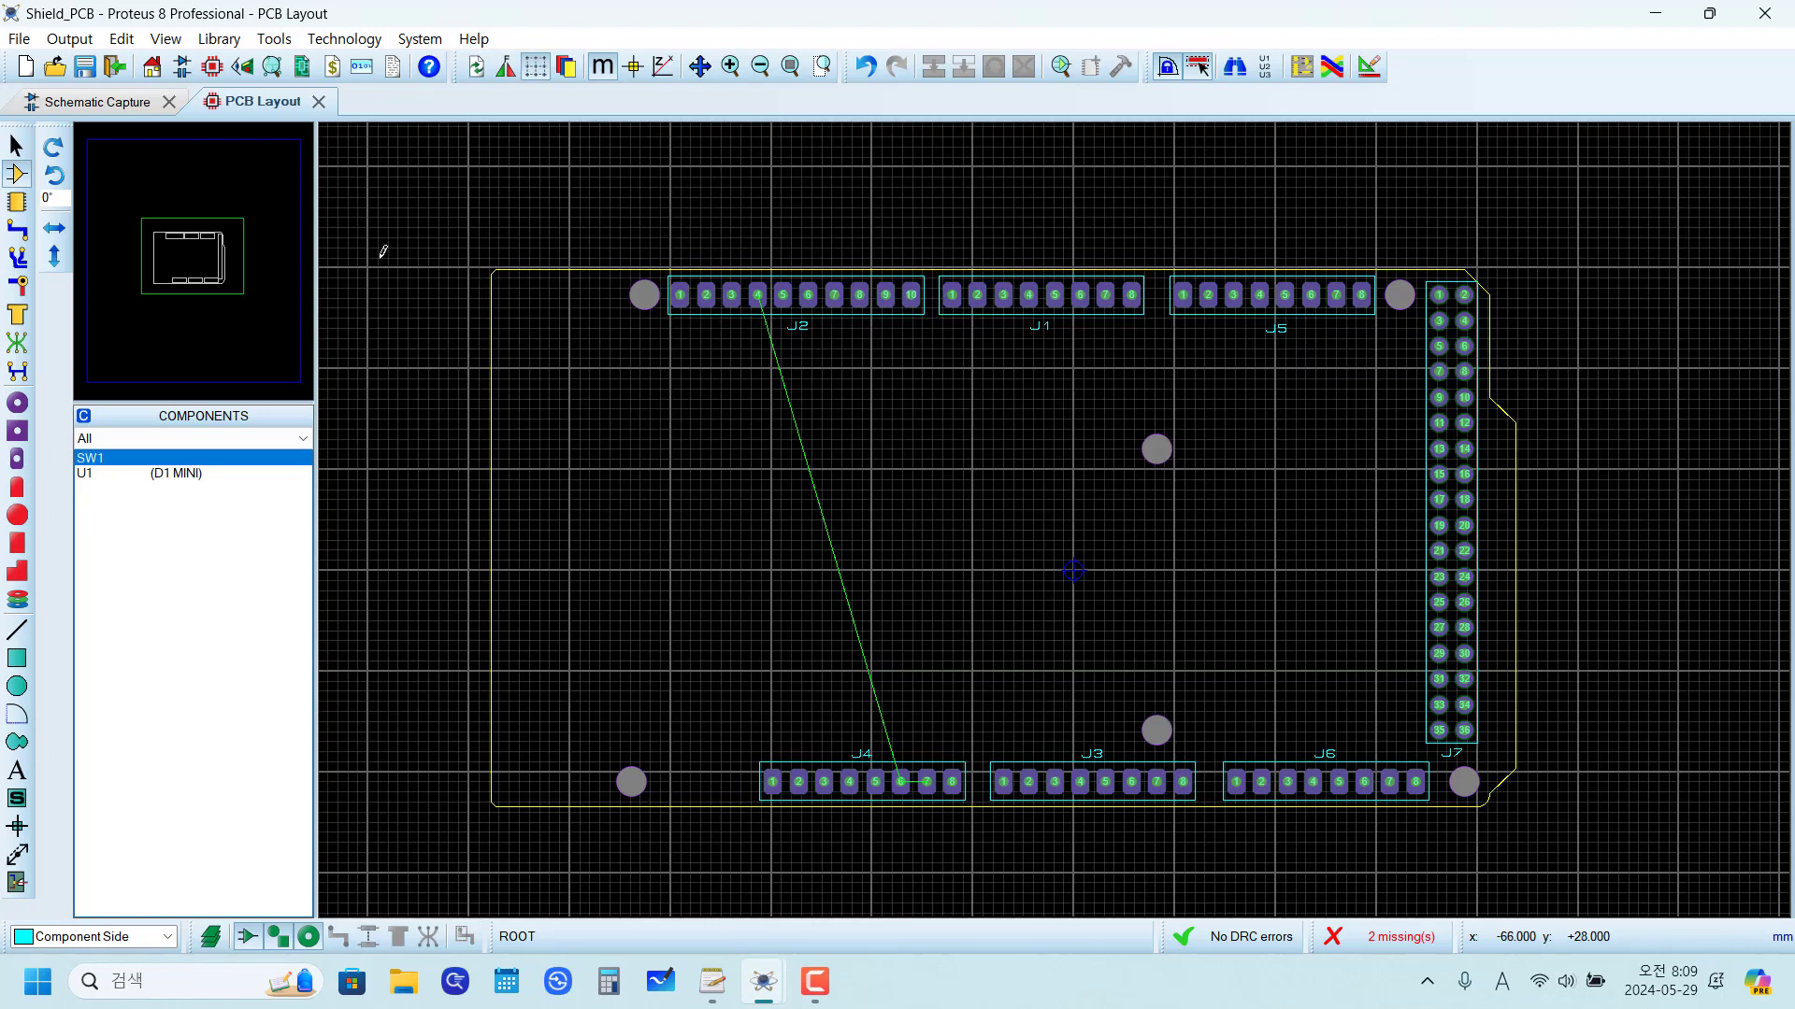
Step: Switch the layout units to imperial and set the snap grid to 1th
left_click(163, 40)
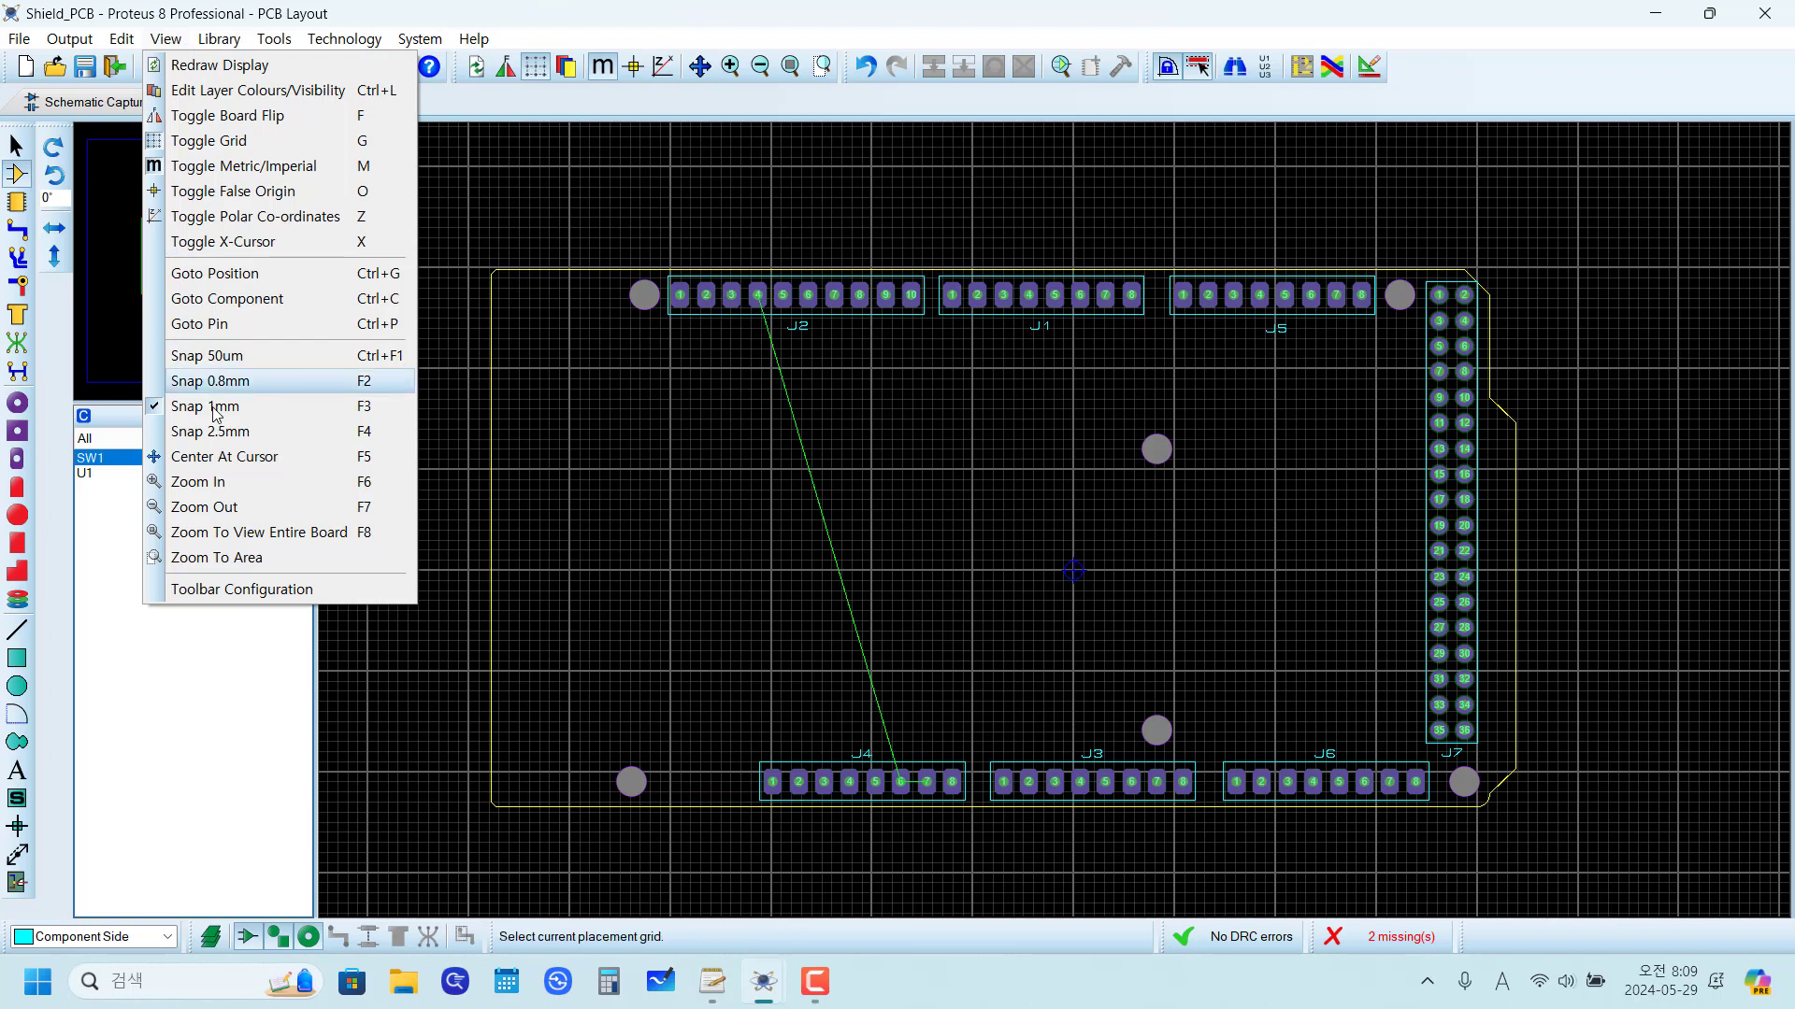
left_click(288, 6)
left_click(601, 82)
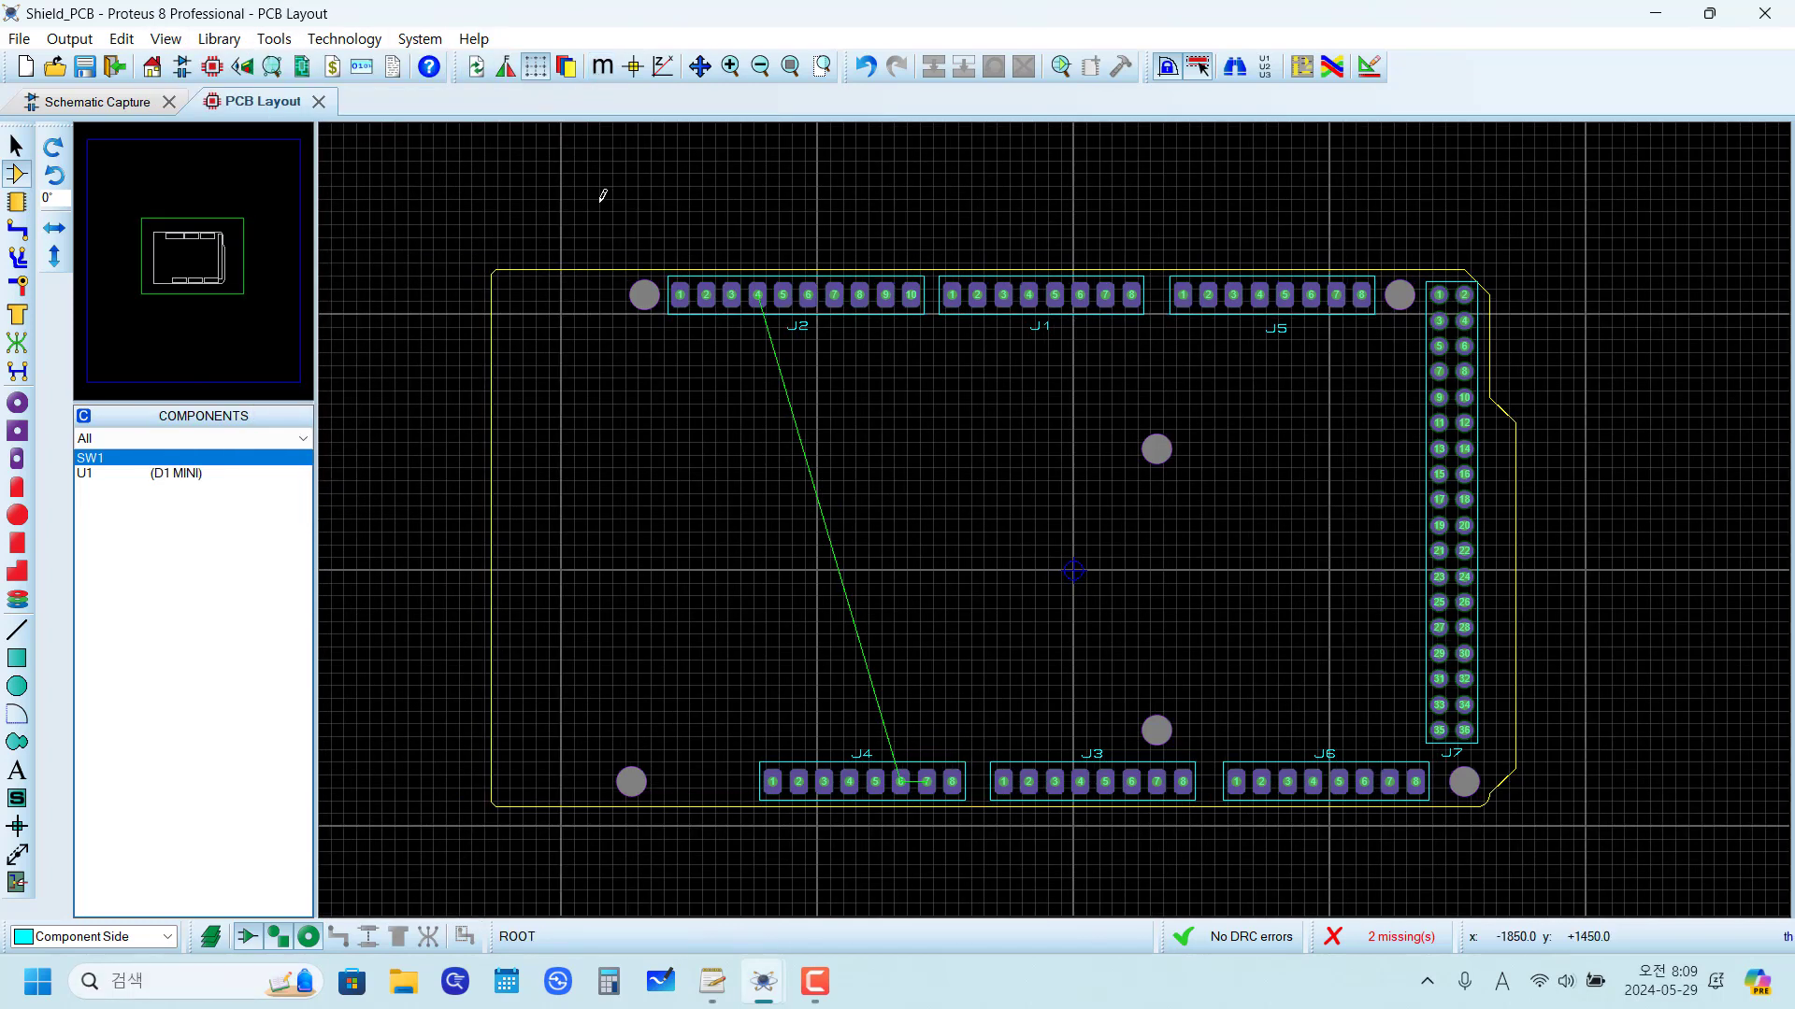
left_click(166, 38)
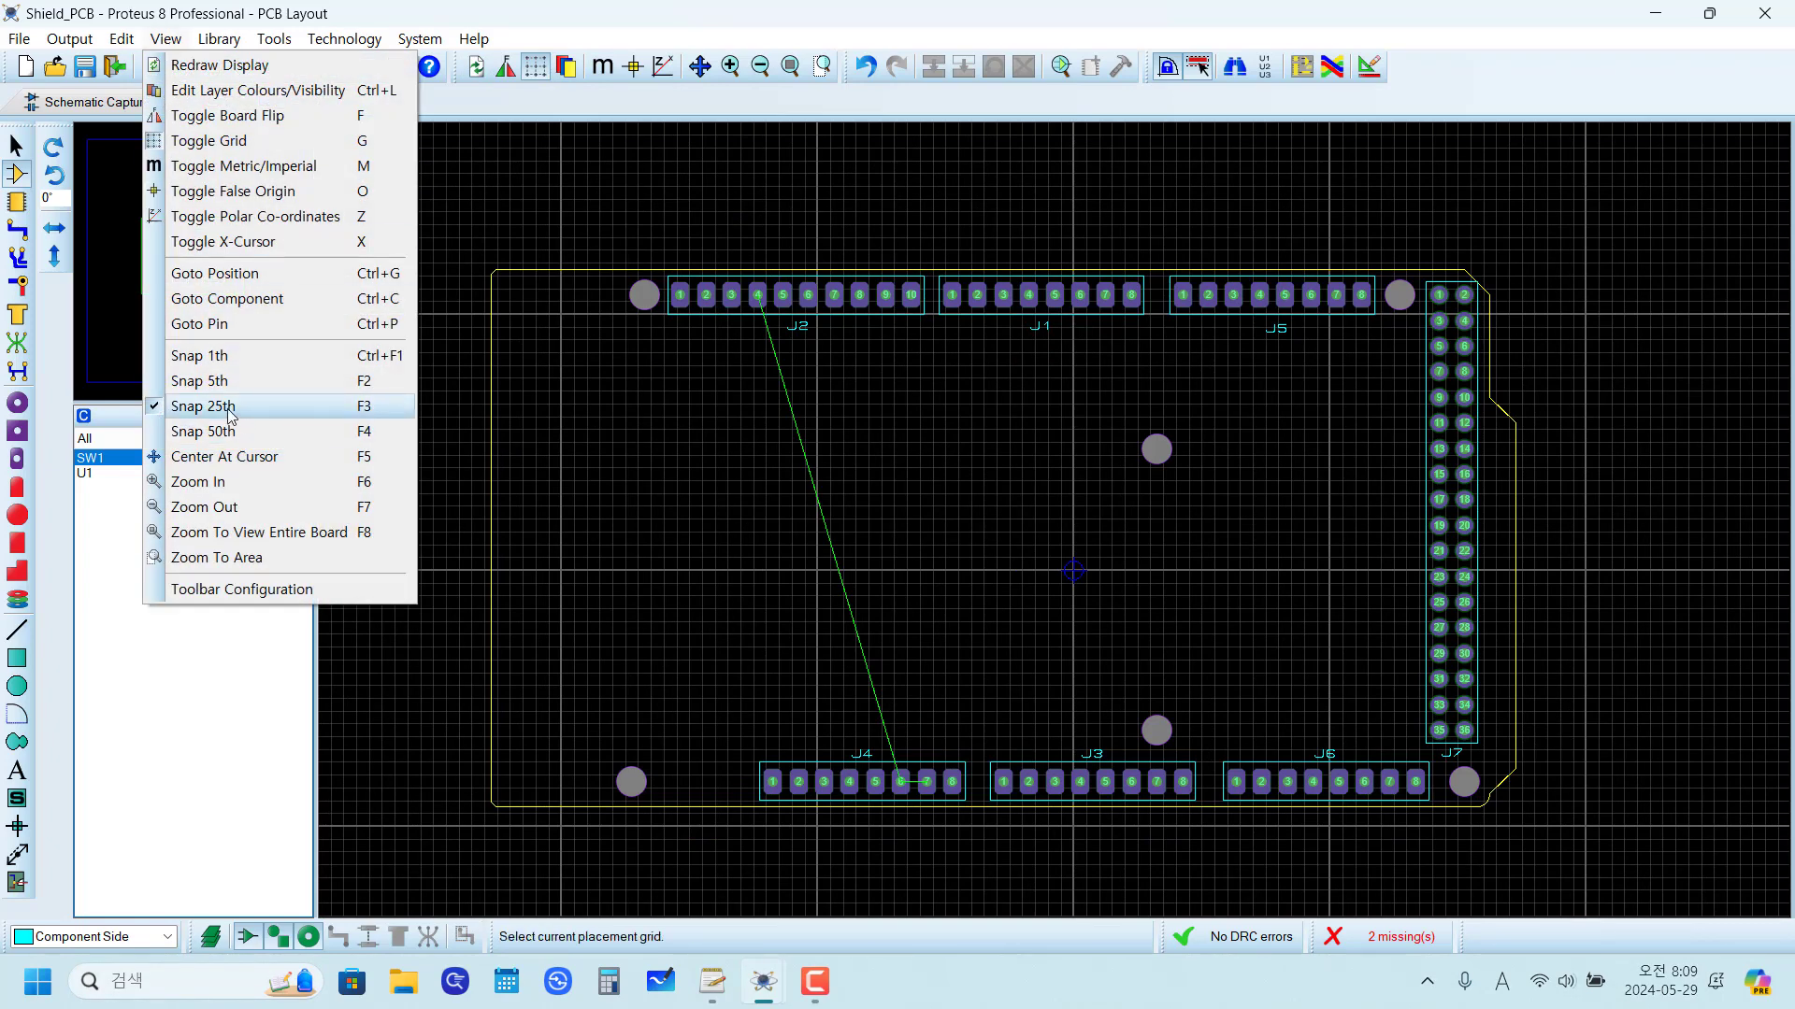
left_click(245, 355)
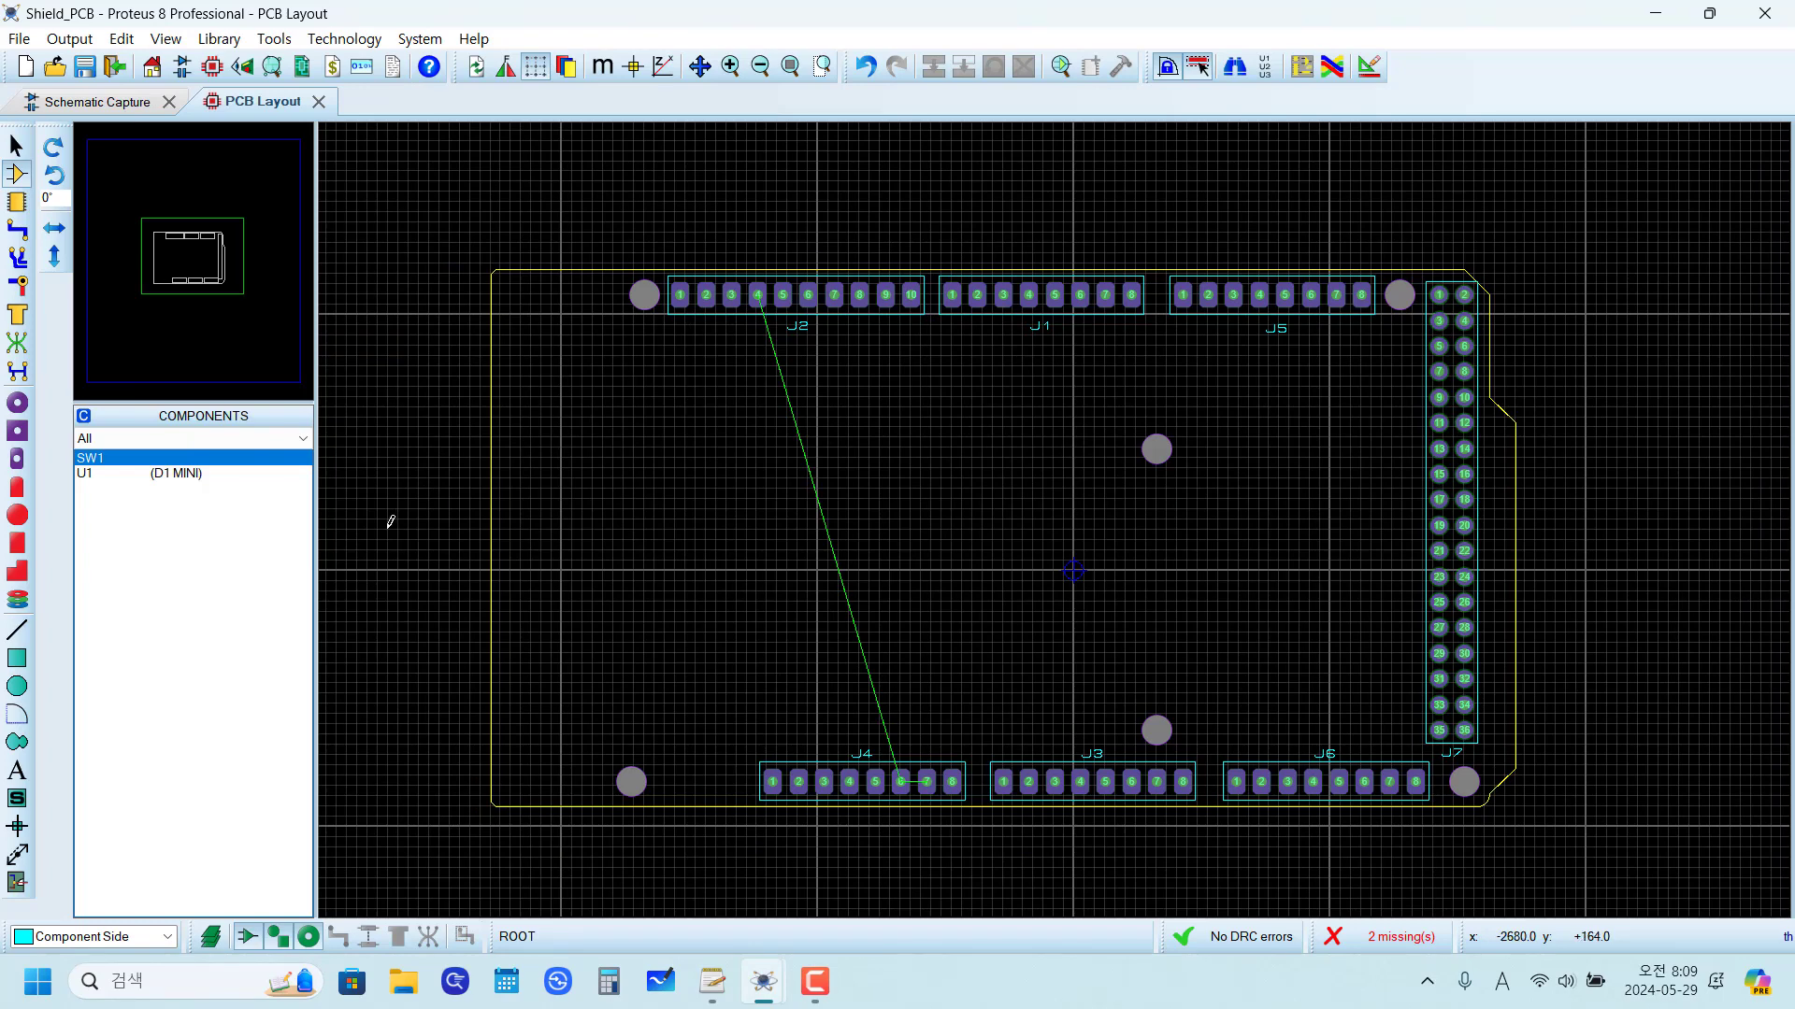
Step: Pick the 2D graphics line tool on Top Silk, turn on the X-cursor and set the snap grid to 5th
left_click(19, 634)
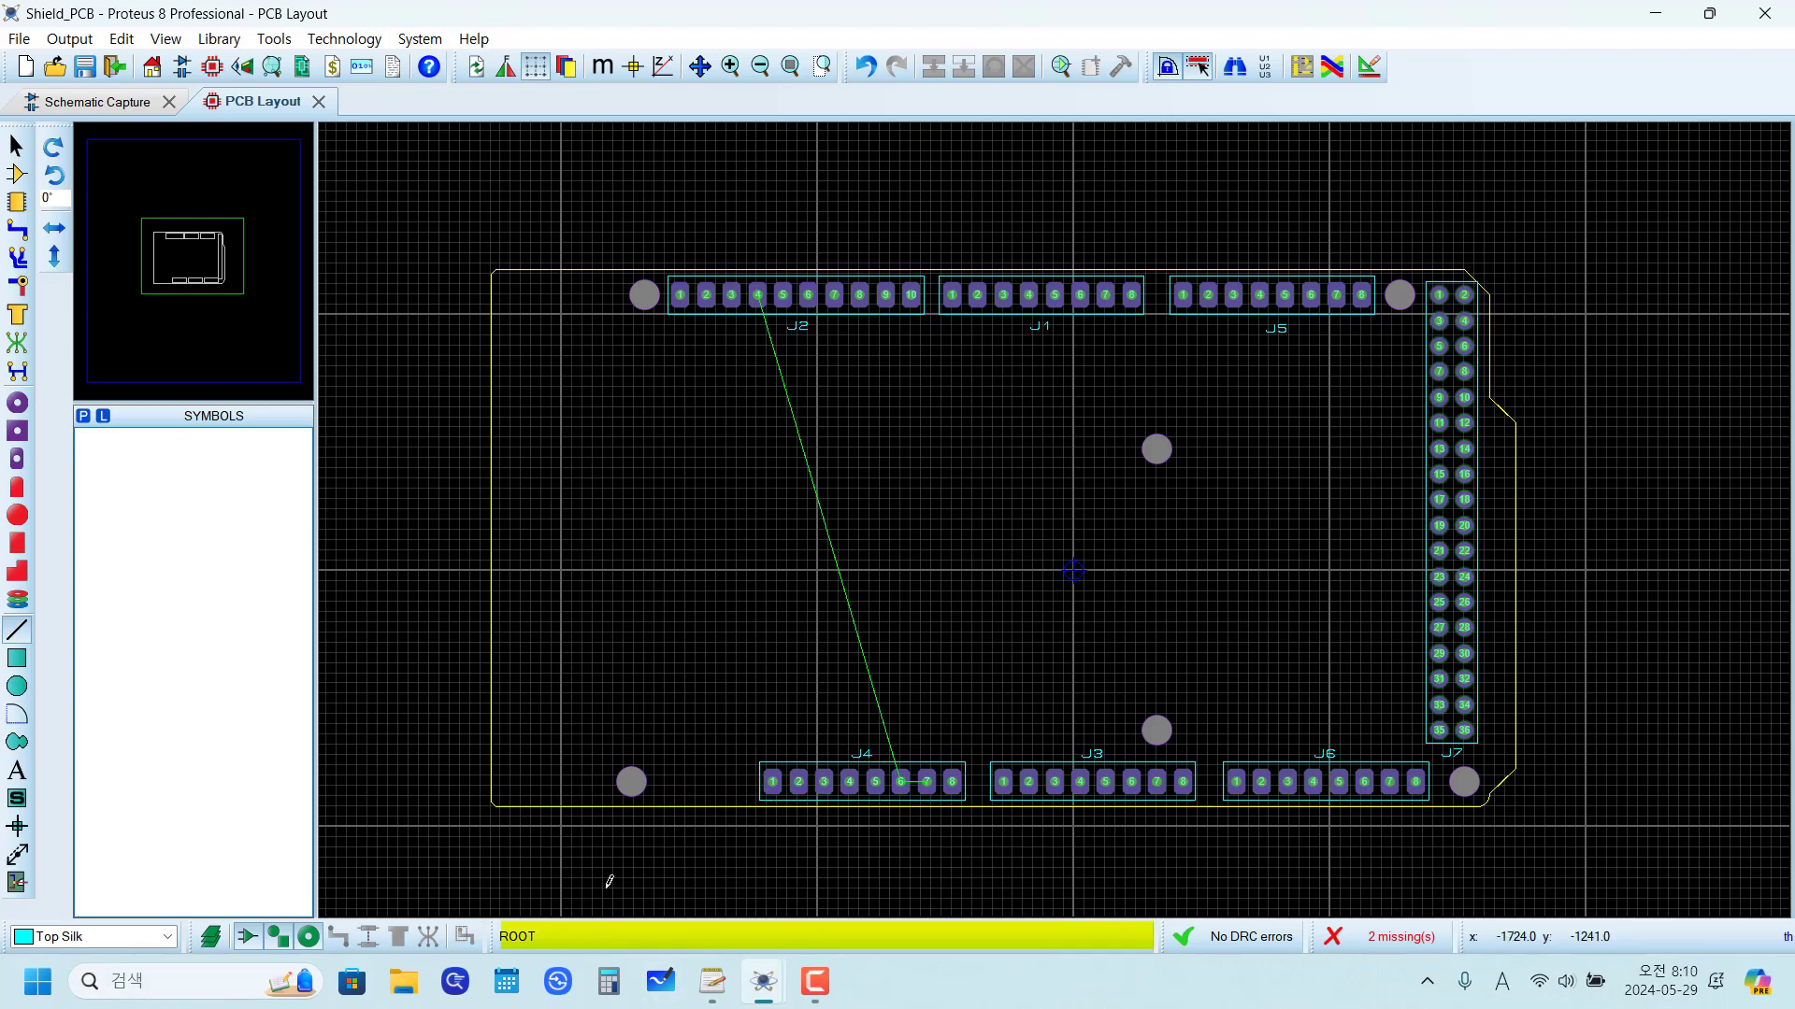
left_click(969, 890)
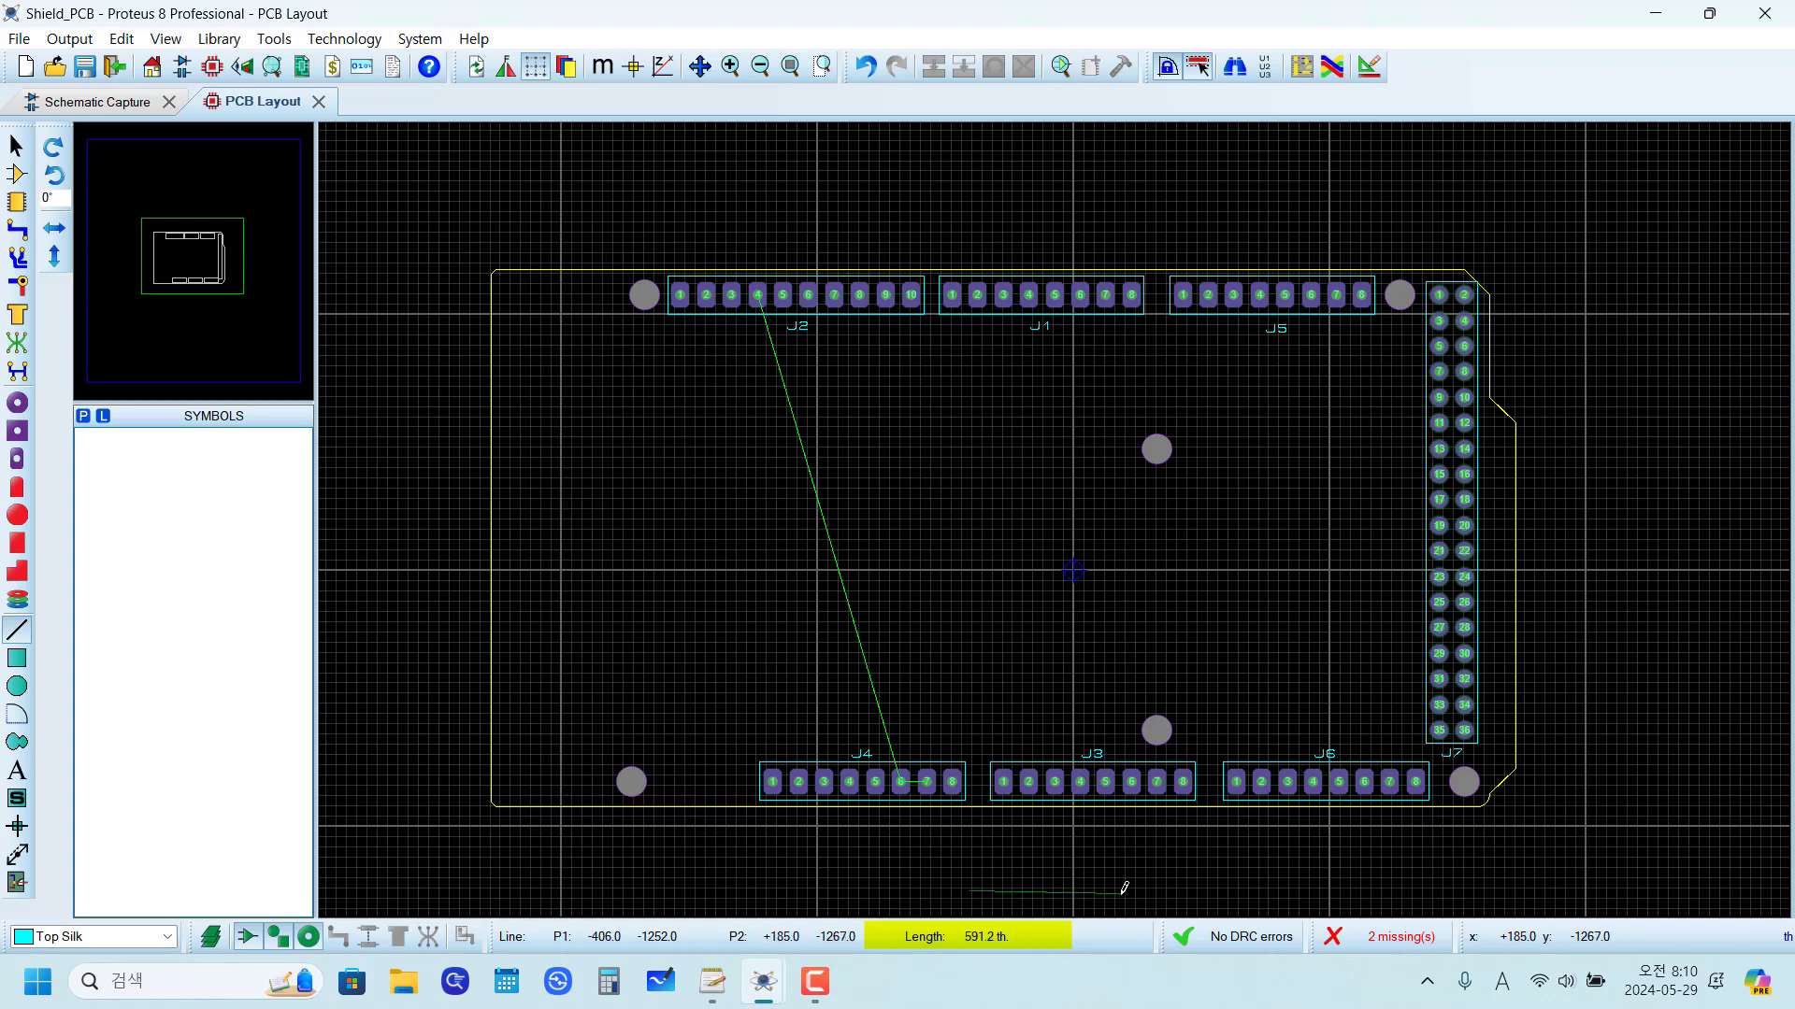
key("Escape")
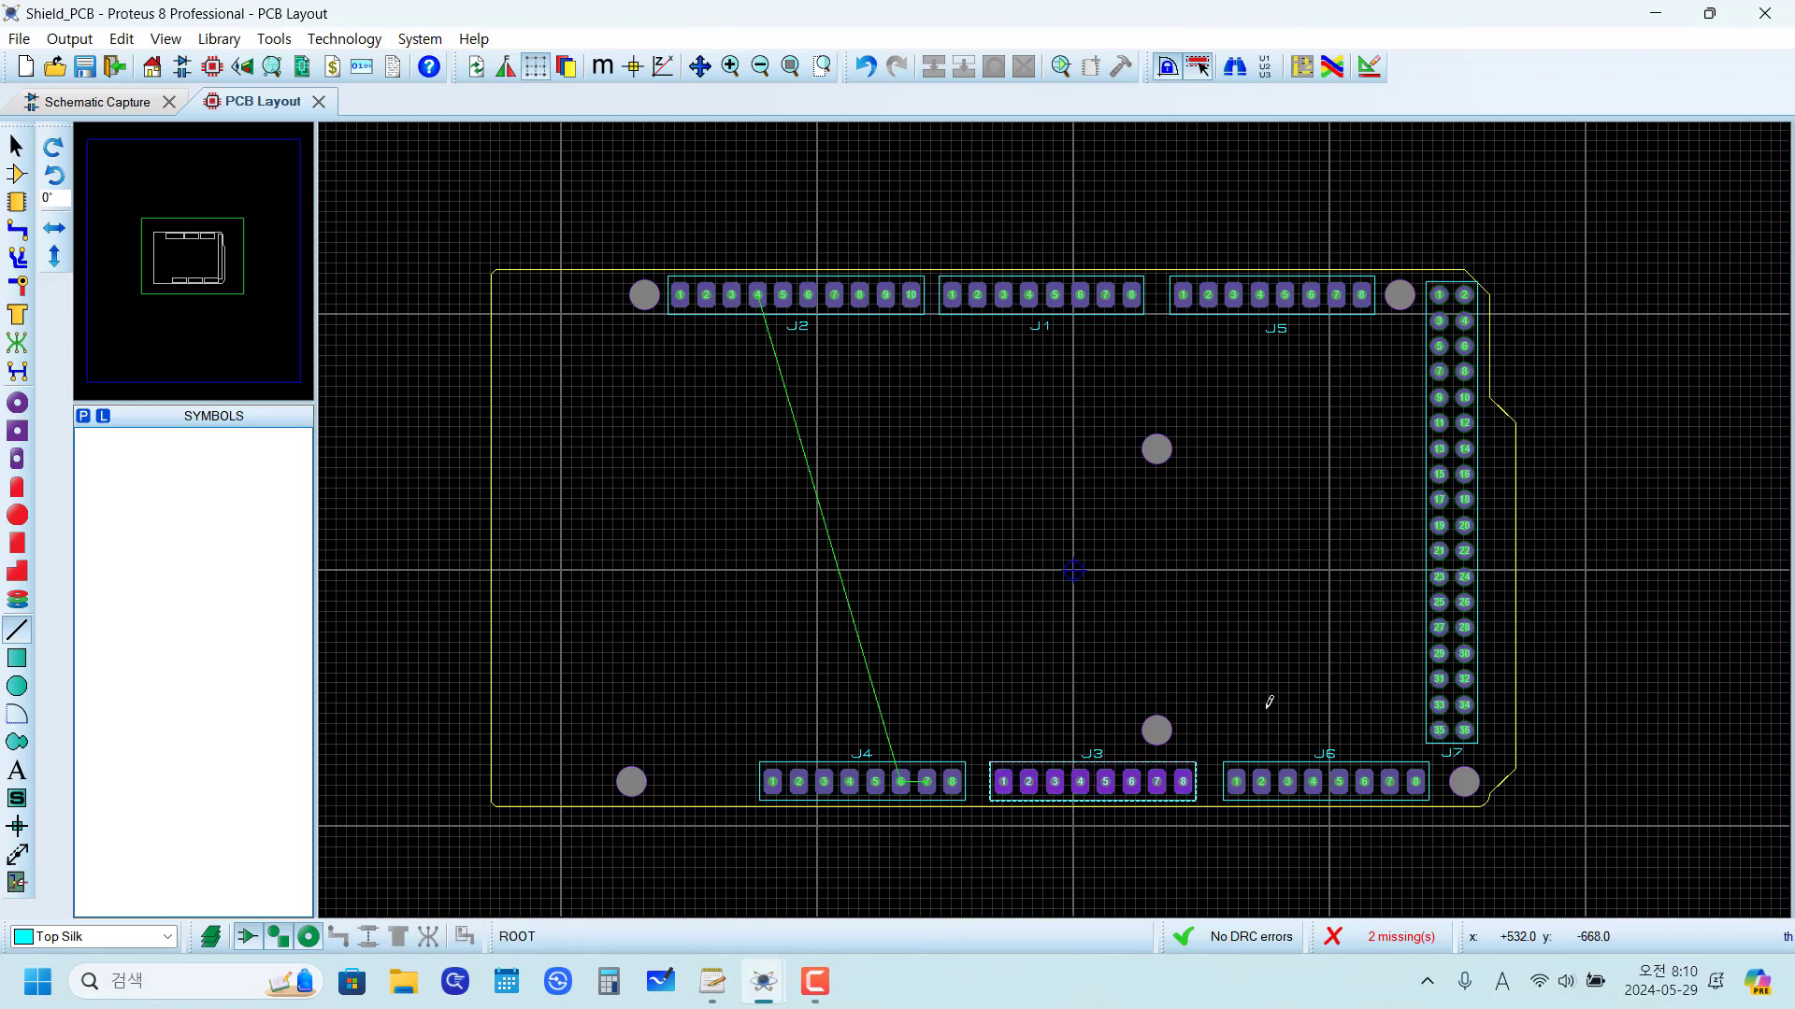
scroll(1502, 312, "up", 3)
scroll(1050, 401, "up", 1)
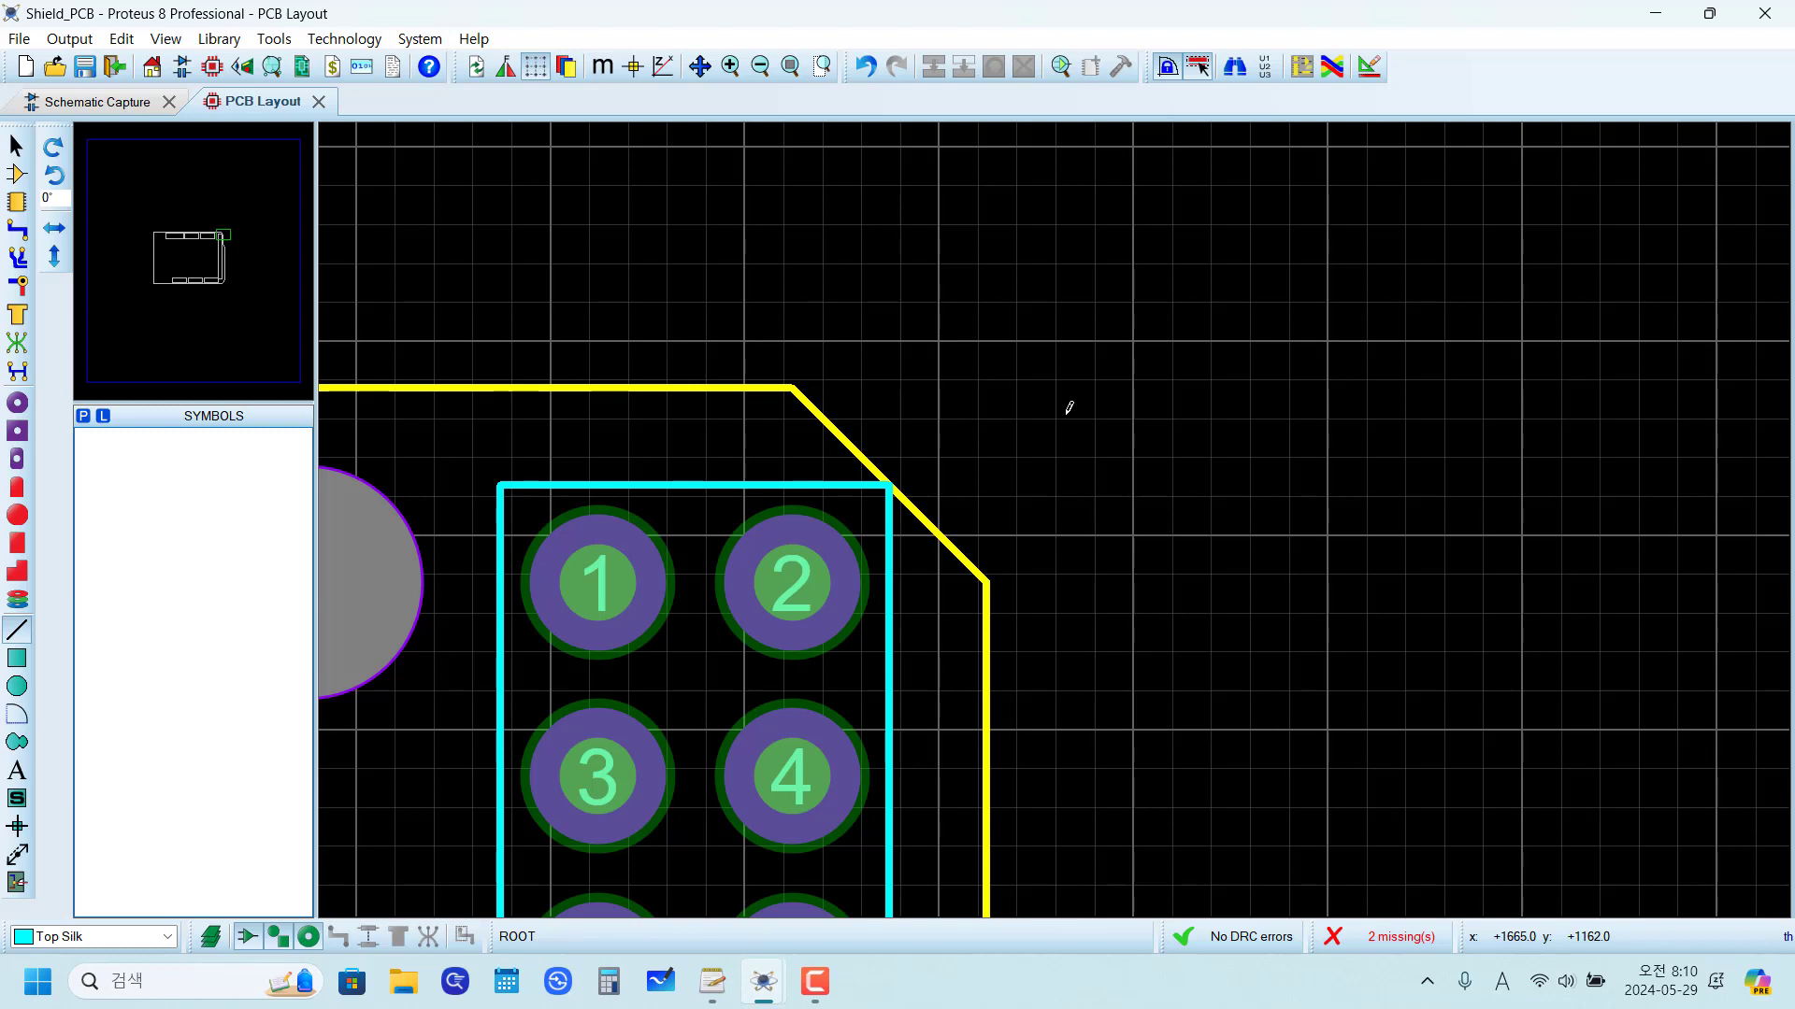
key("x")
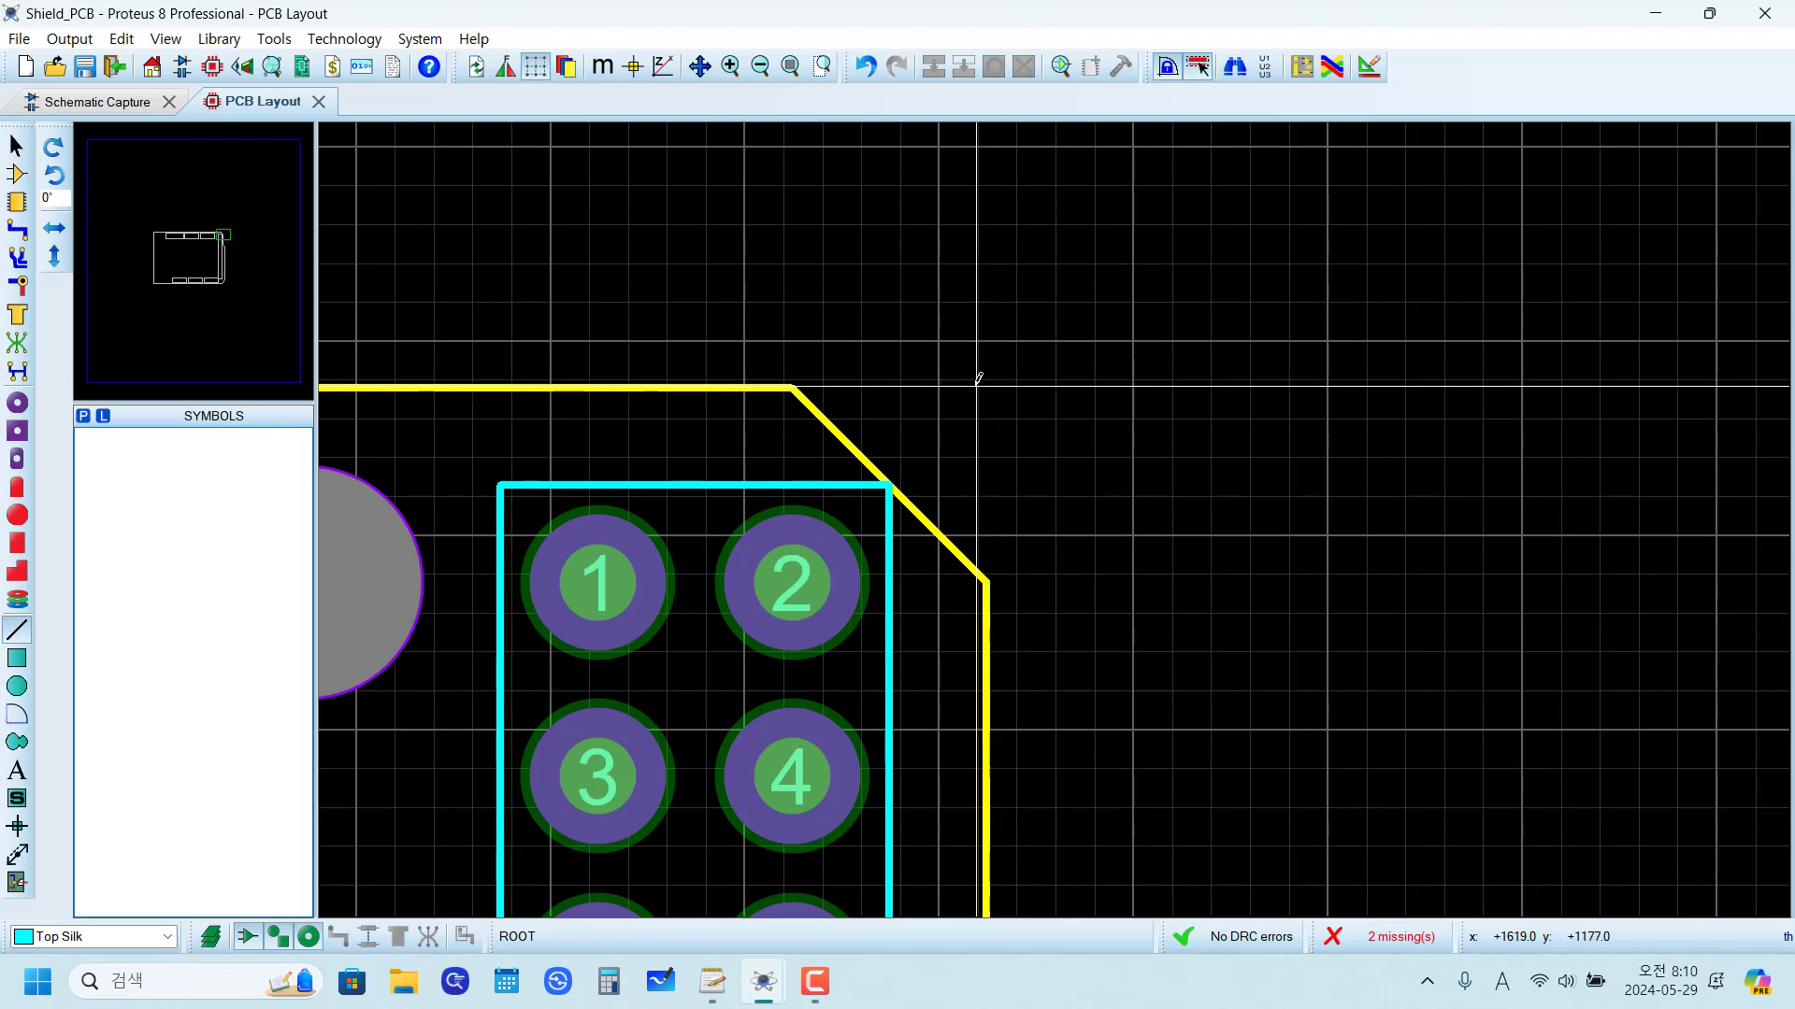
left_click(165, 38)
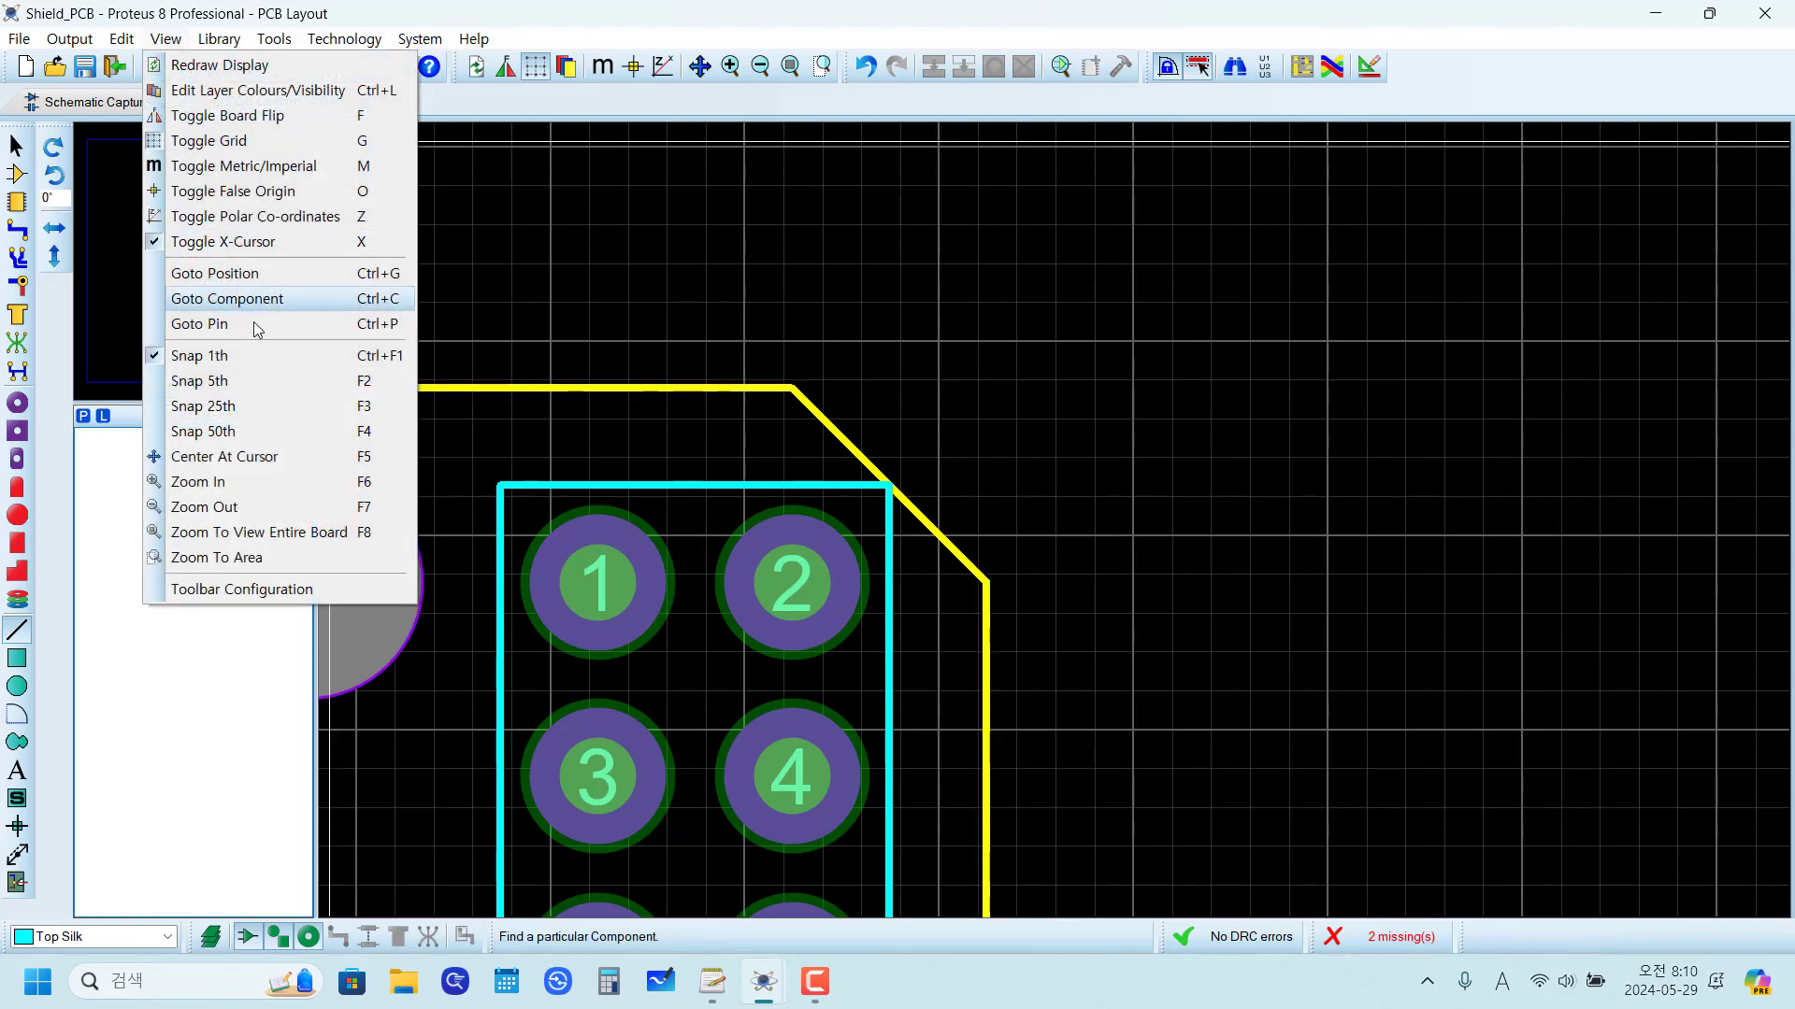
left_click(245, 381)
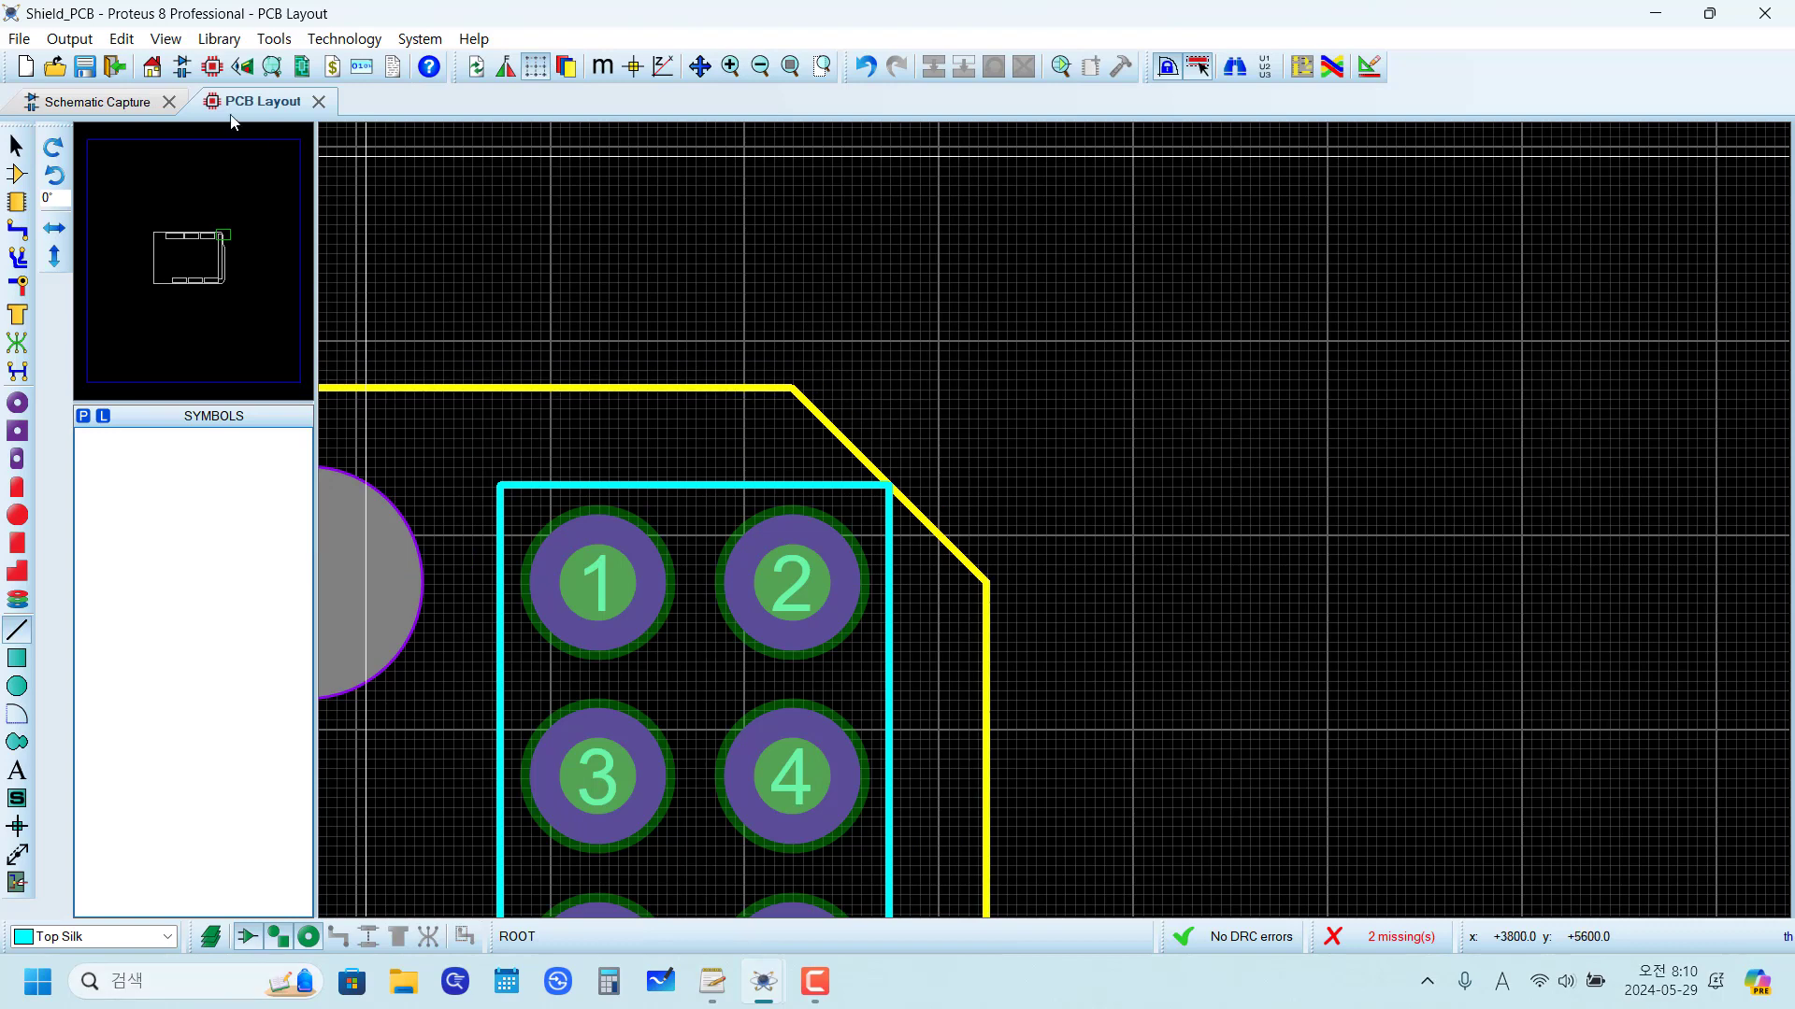
left_click(173, 40)
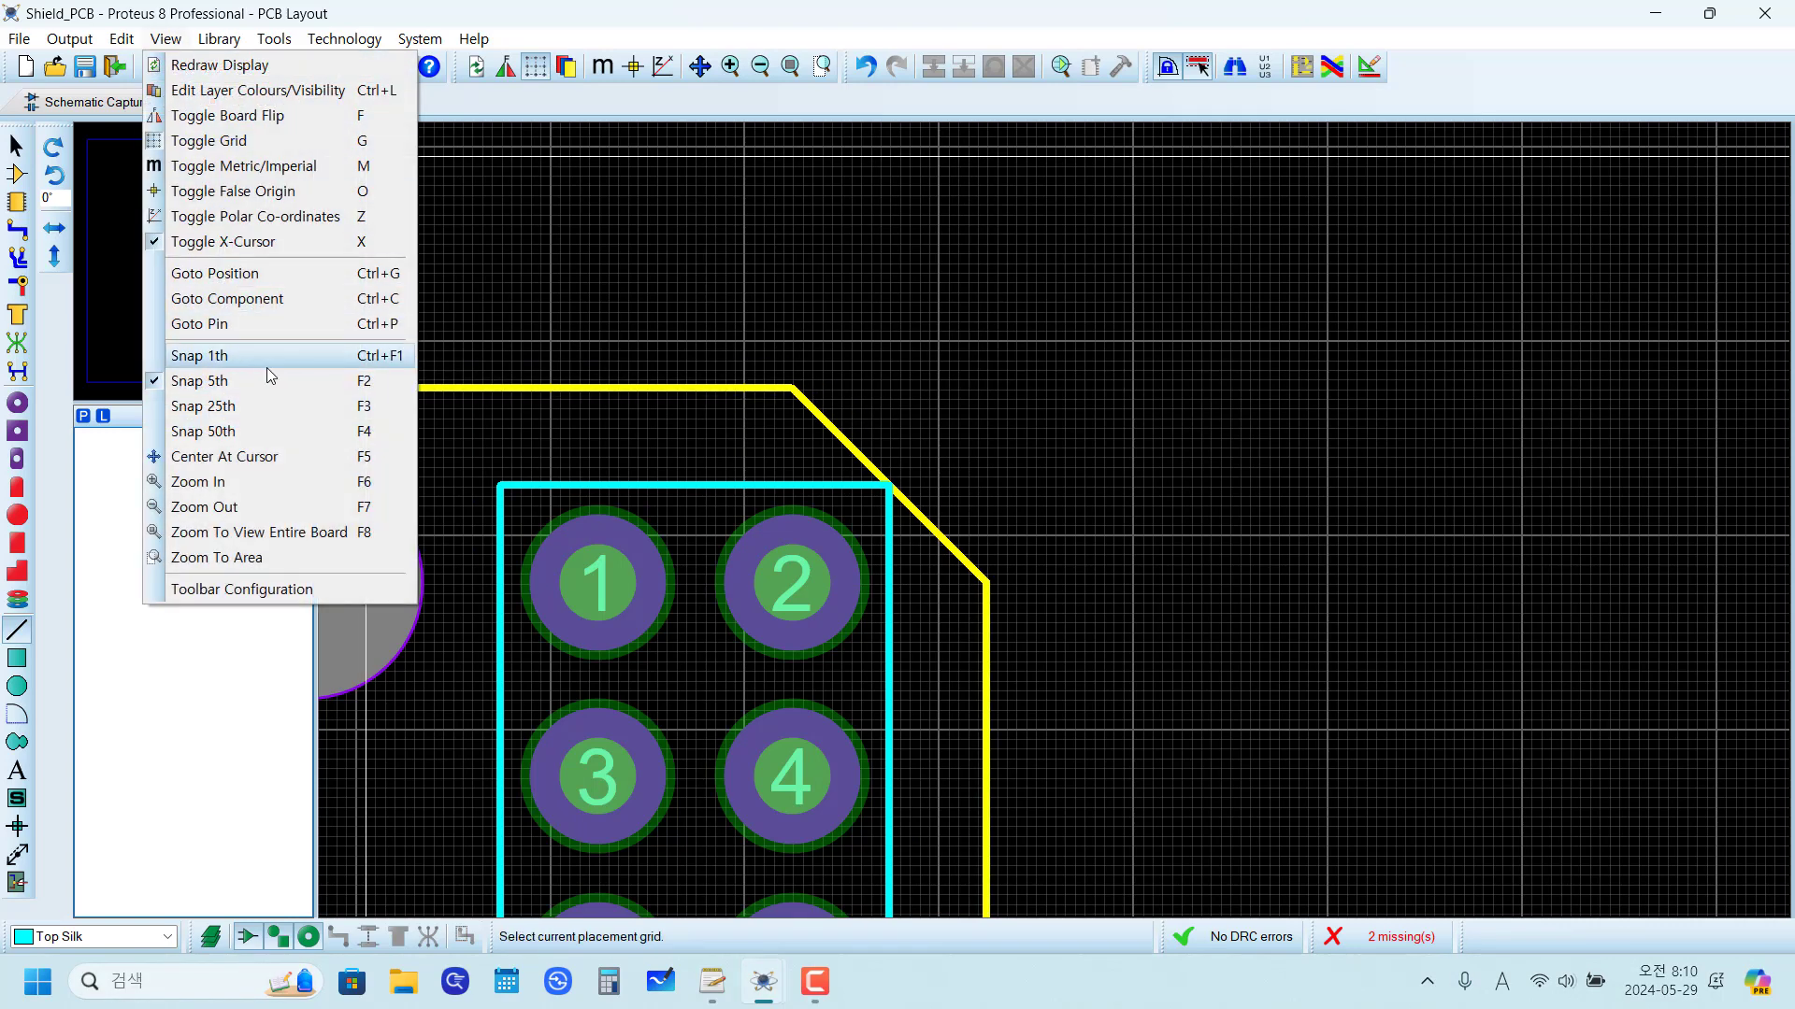
left_click(703, 7)
Step: Draw a 3400 th silkscreen line along the board's top edge, from the upper-right corner leftwards
scroll(989, 471, "up", 1)
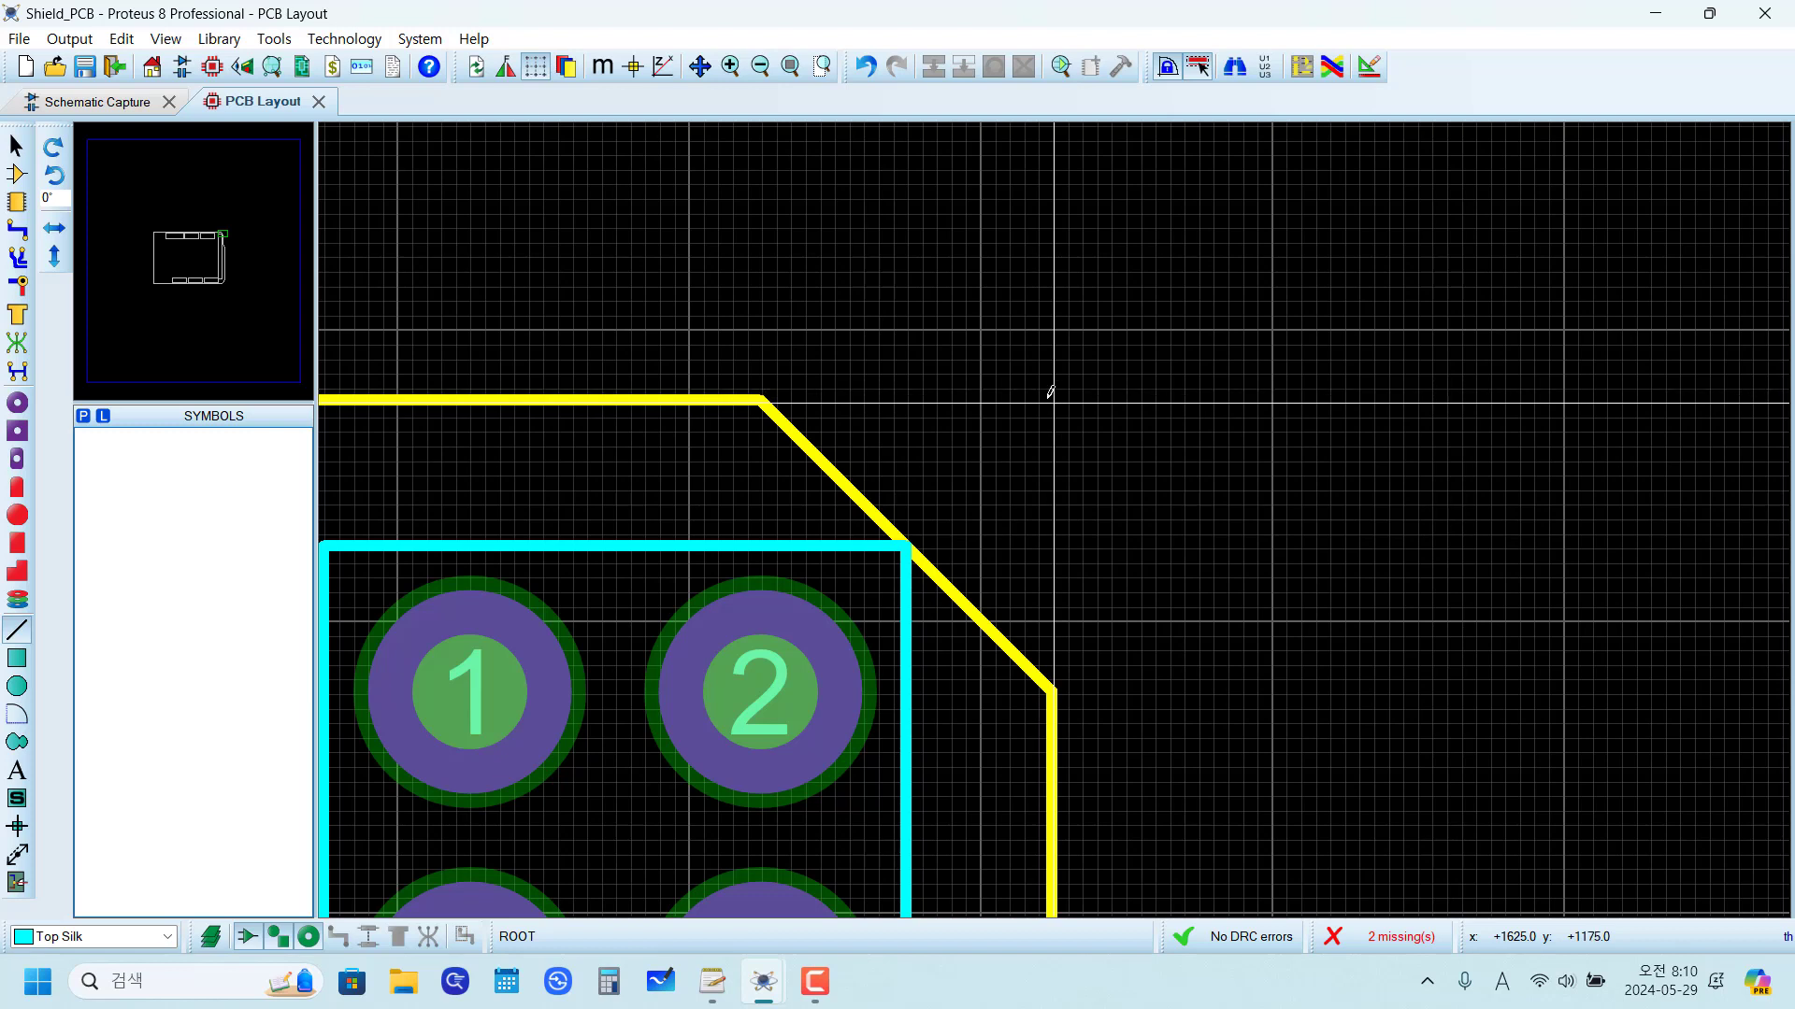
left_click(1051, 393)
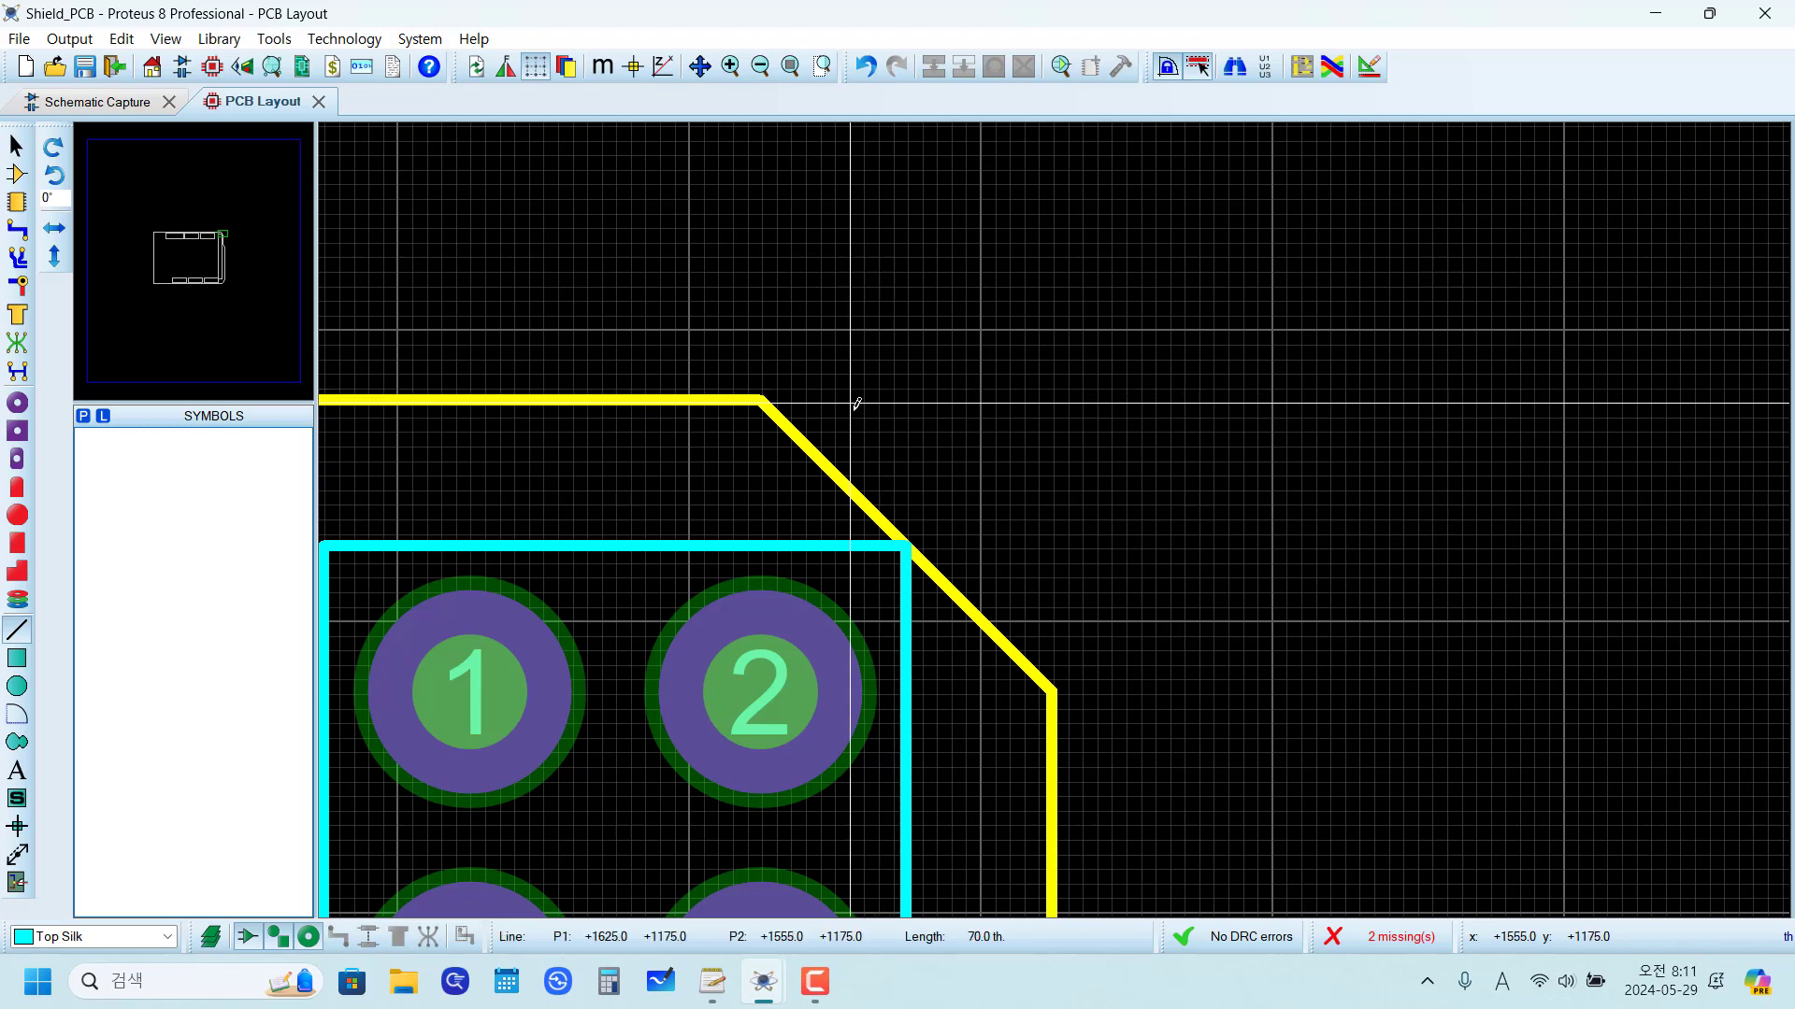
scroll(604, 399, "down", 2)
scroll(604, 400, "down", 3)
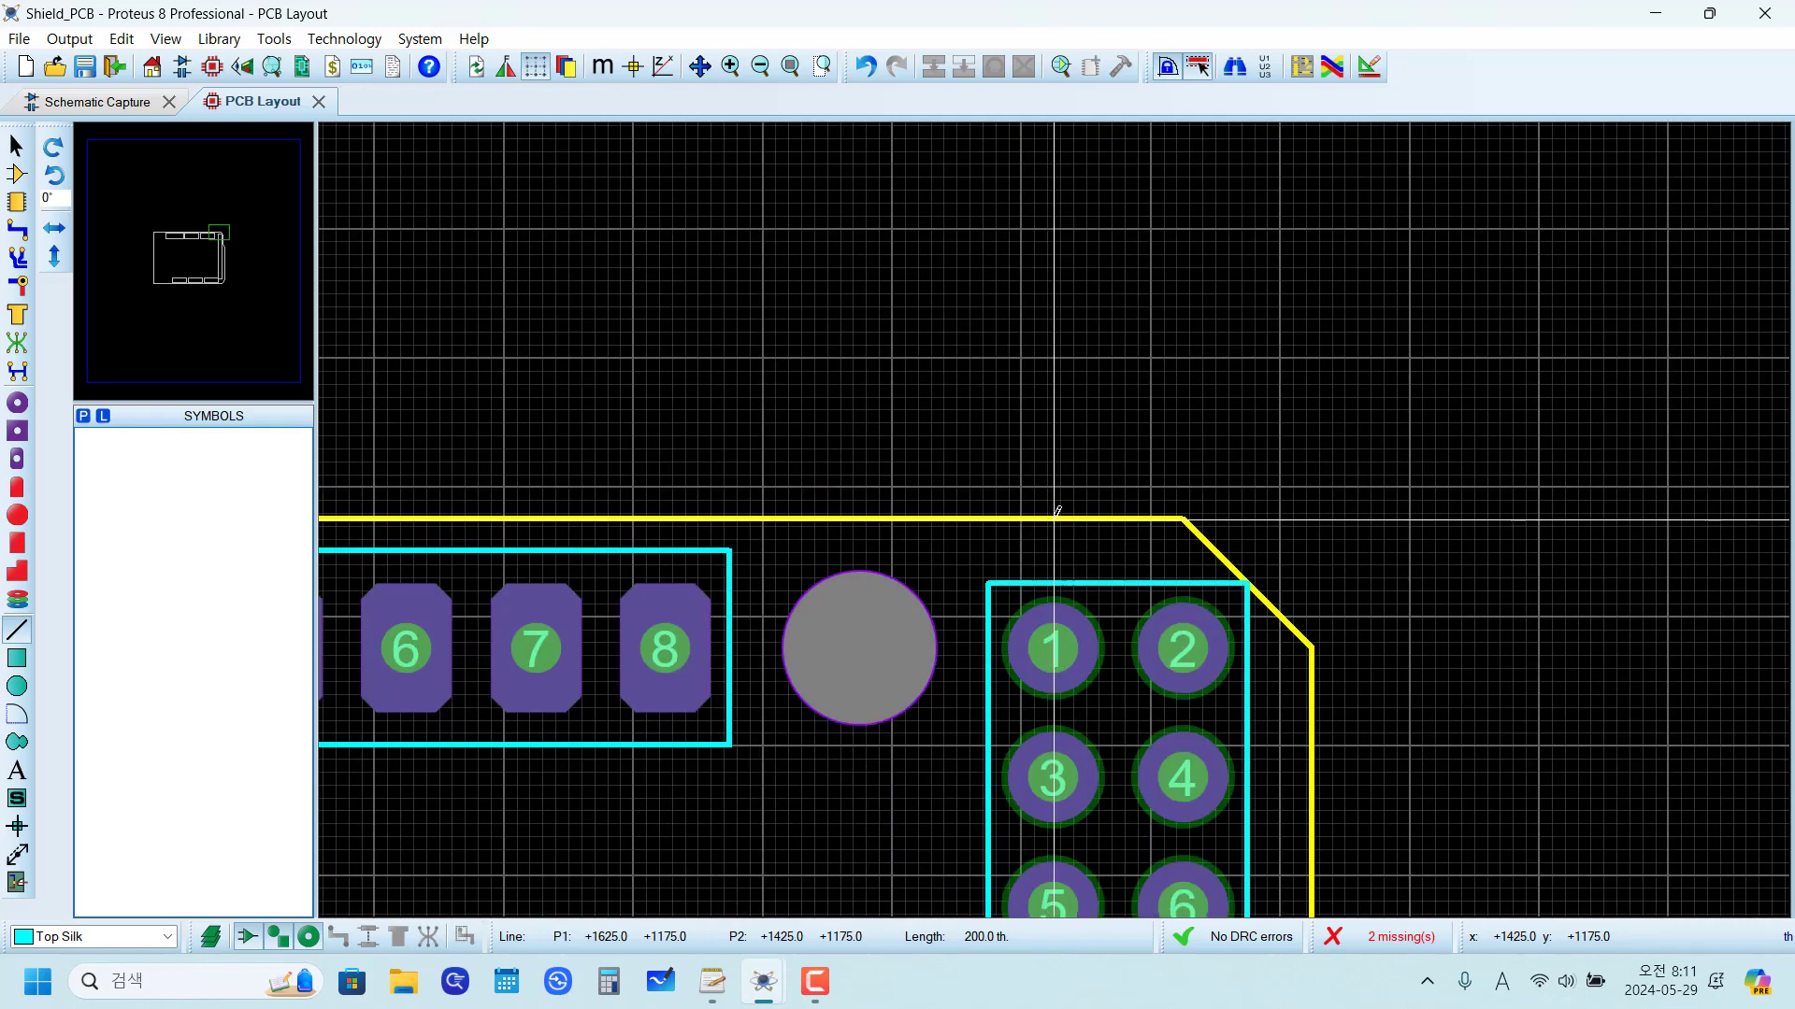
scroll(612, 511, "up", 4)
scroll(982, 517, "down", 4)
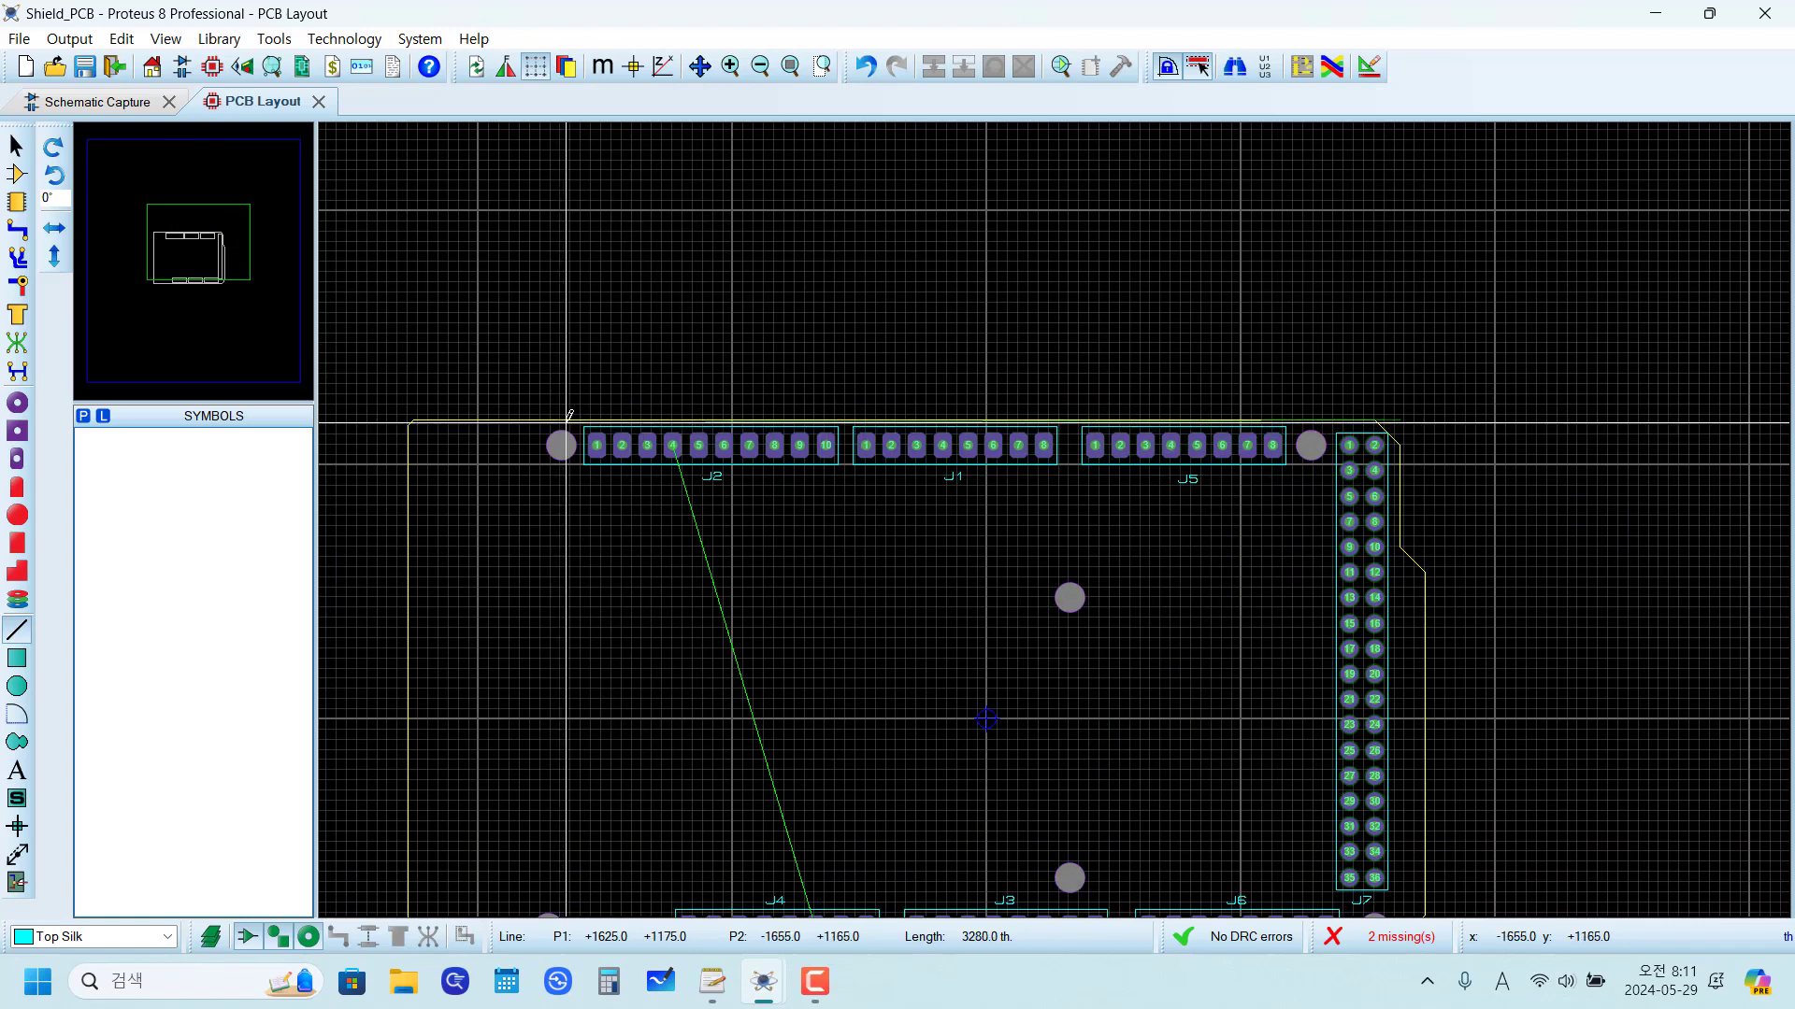
scroll(566, 407, "up", 3)
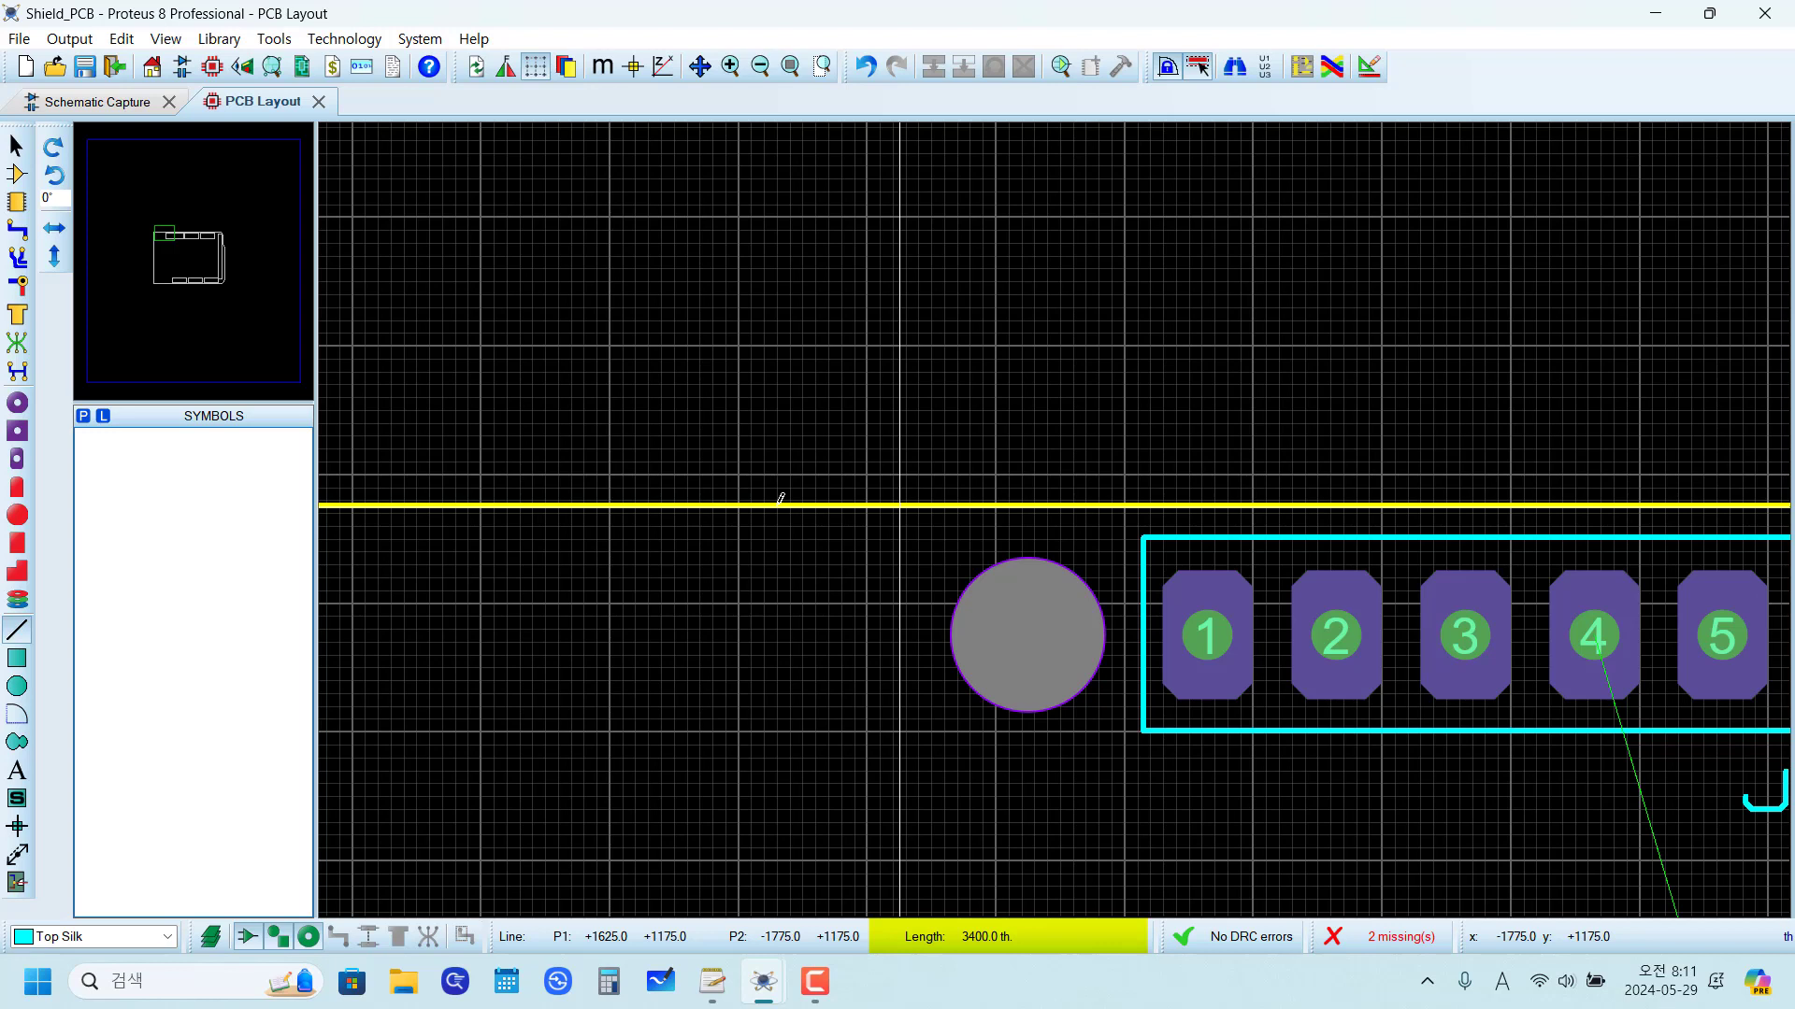
left_click(781, 498)
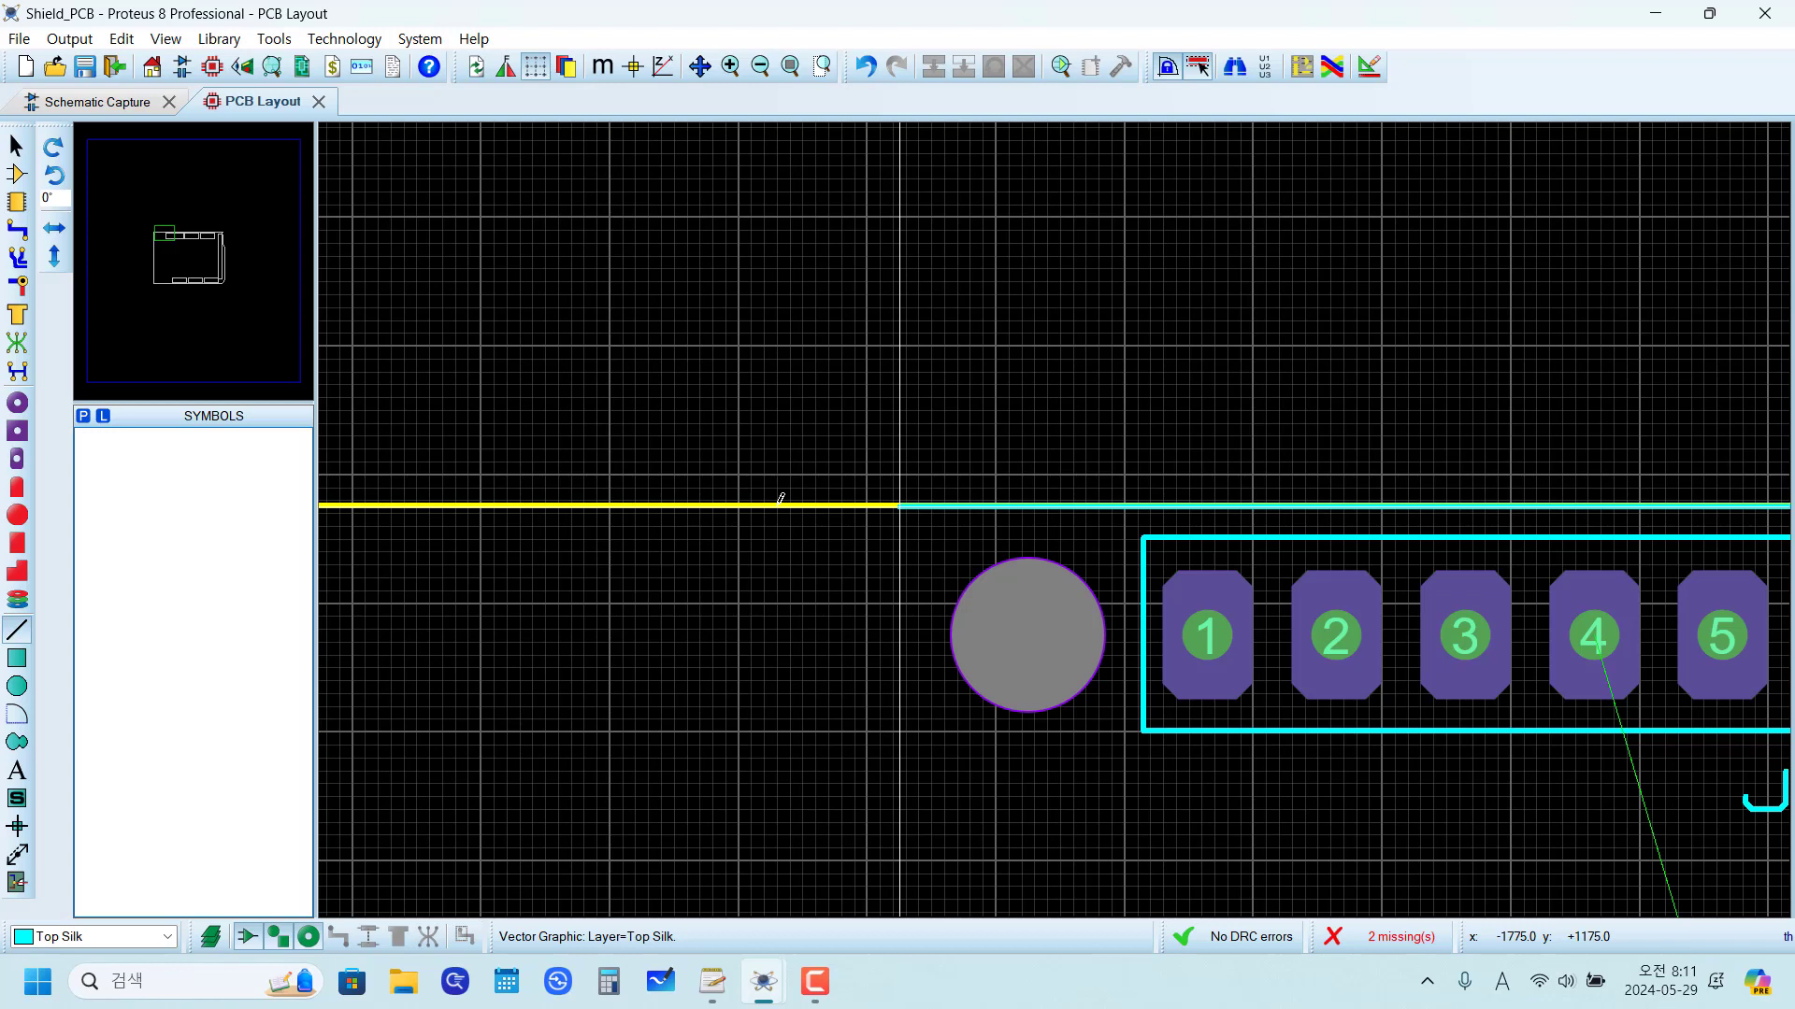
Step: Draw a 500 th vertical silkscreen line downward from the left end of the top line
left_click(781, 498)
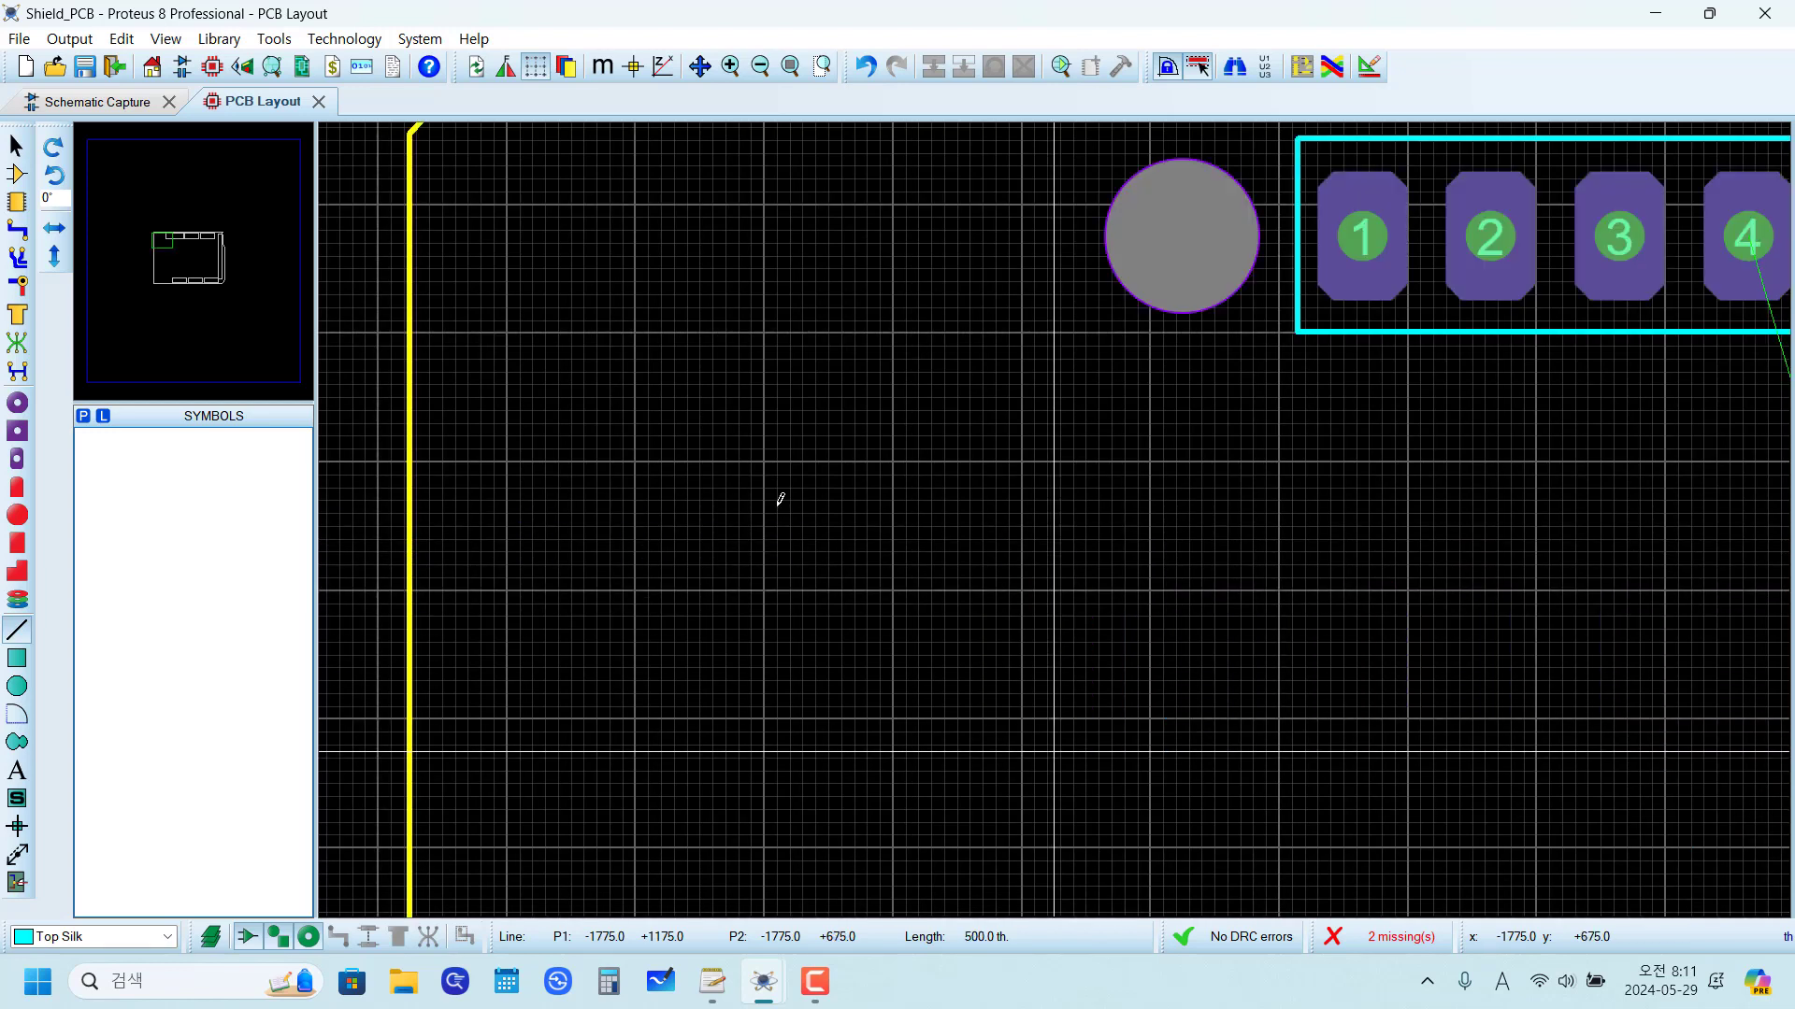
left_click(1053, 751)
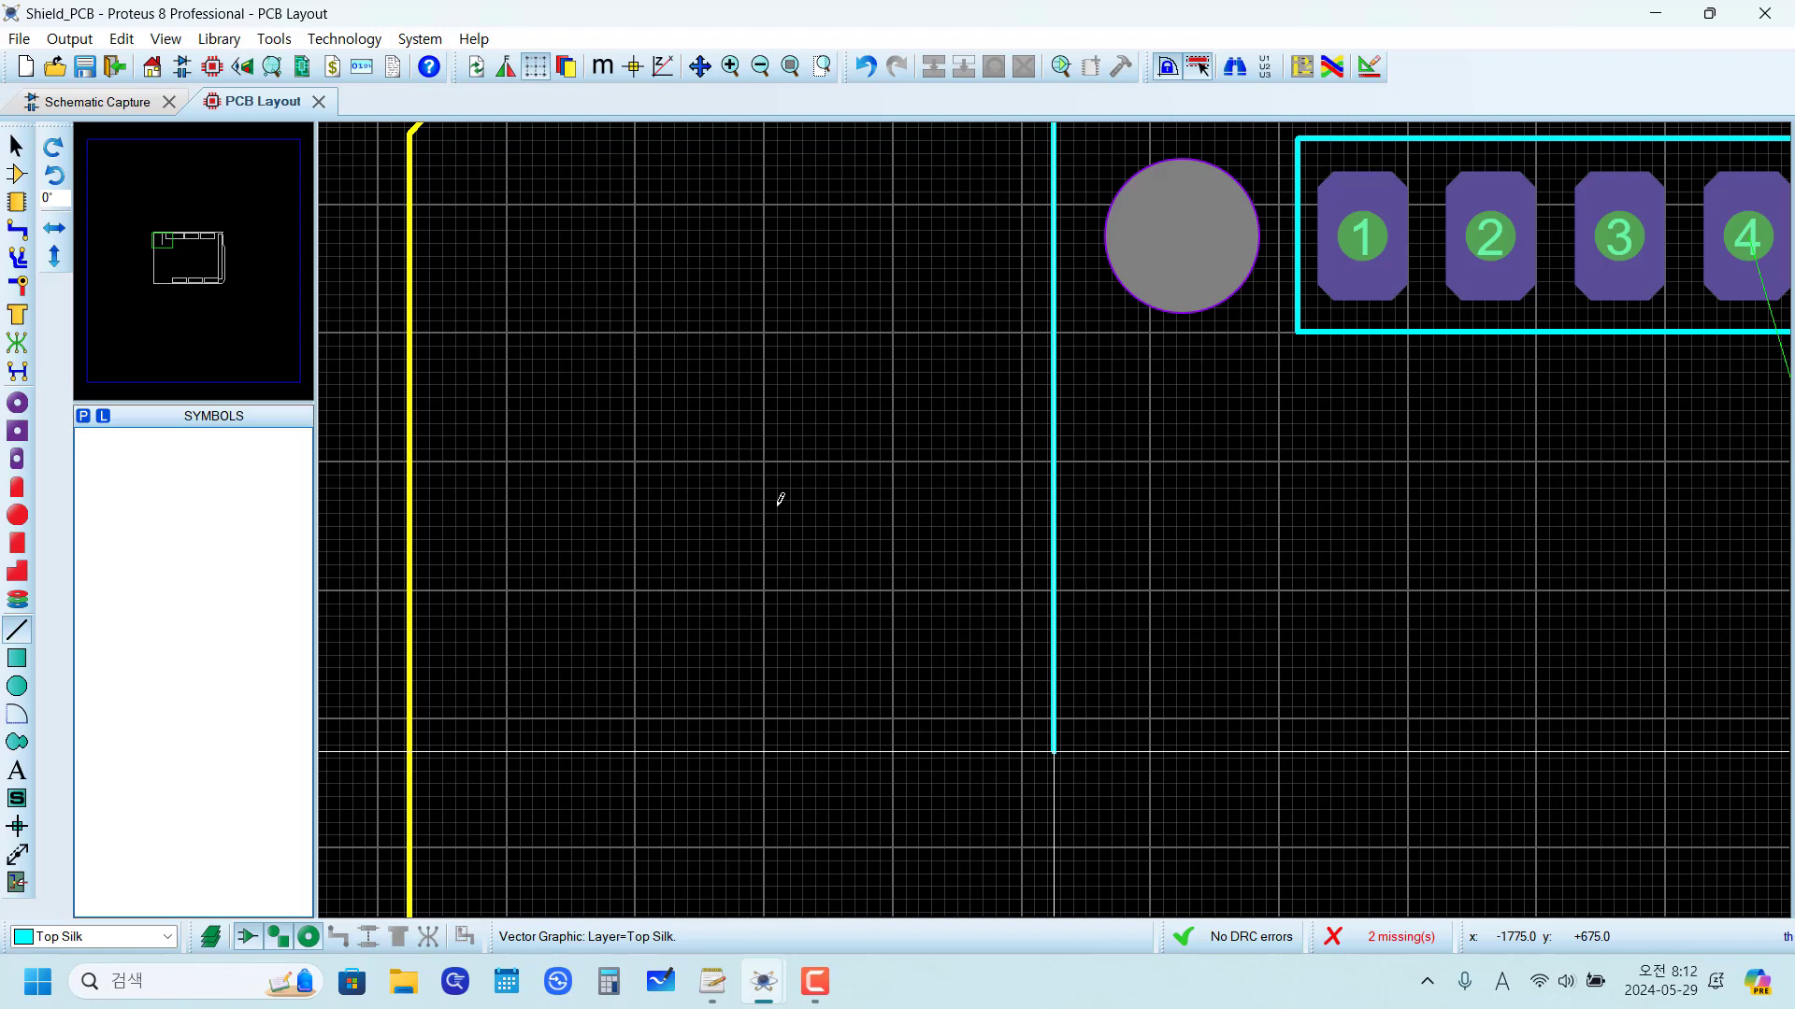
left_click(780, 500)
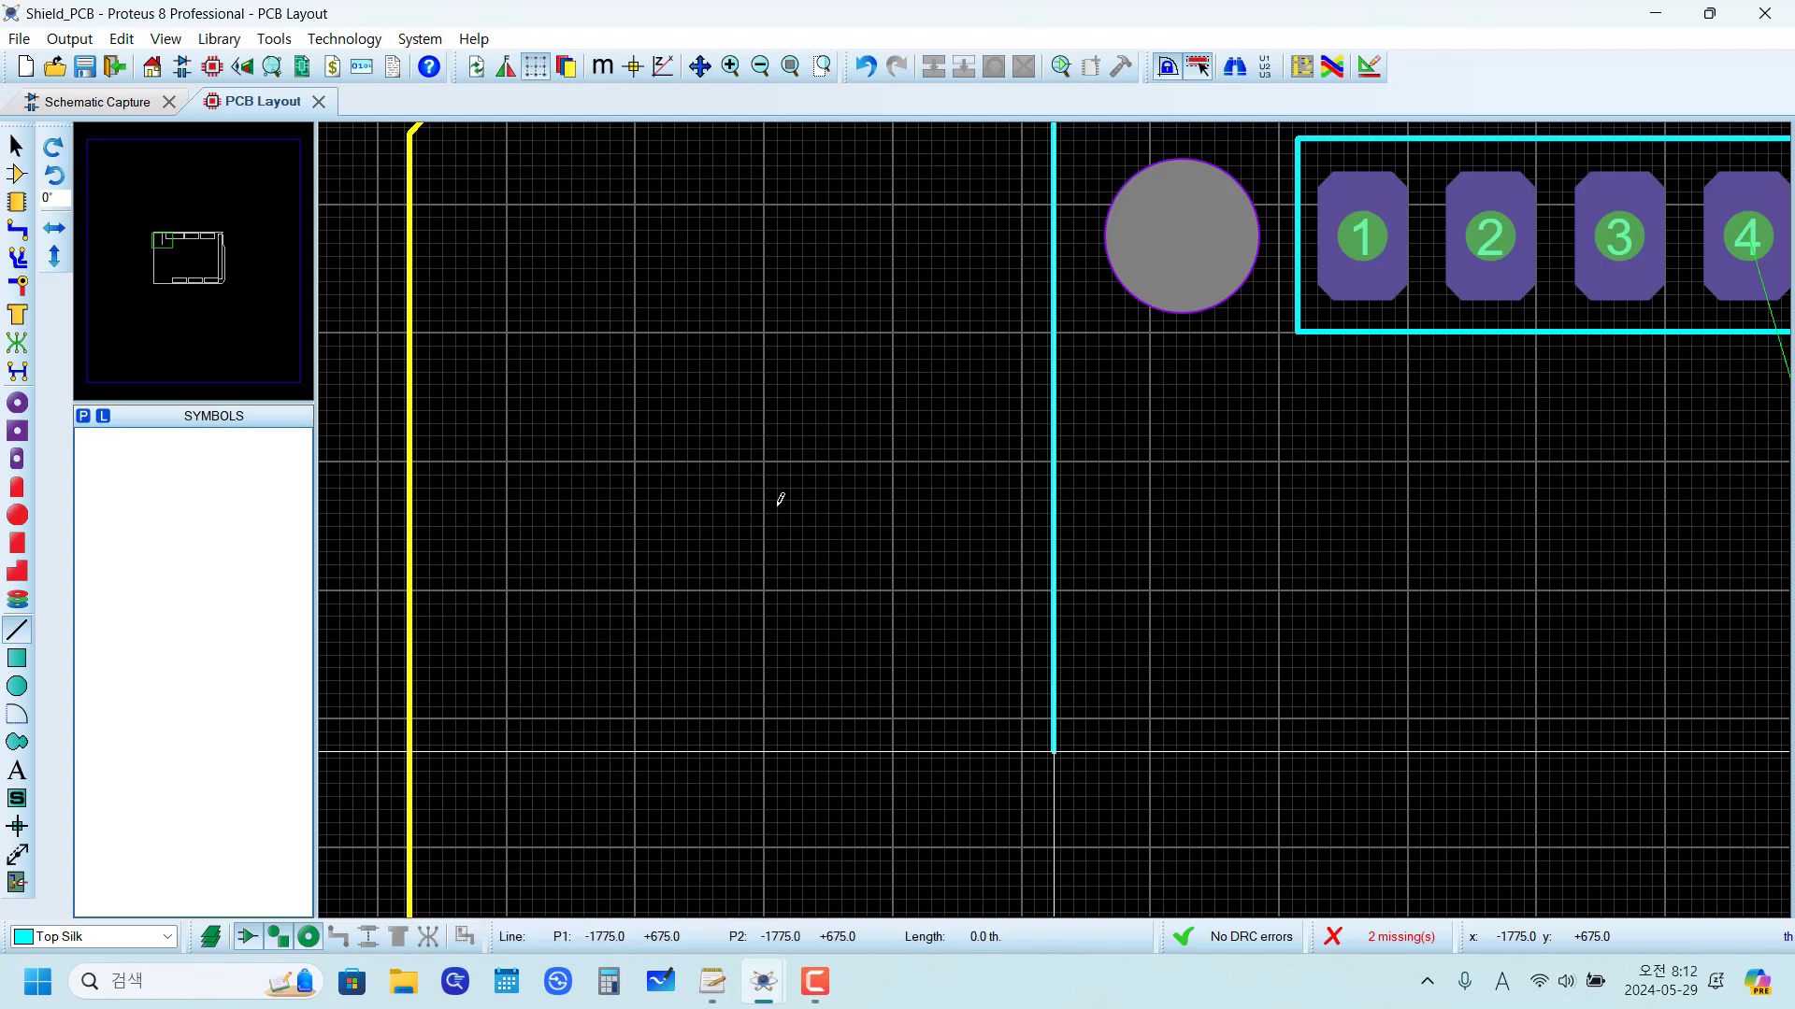
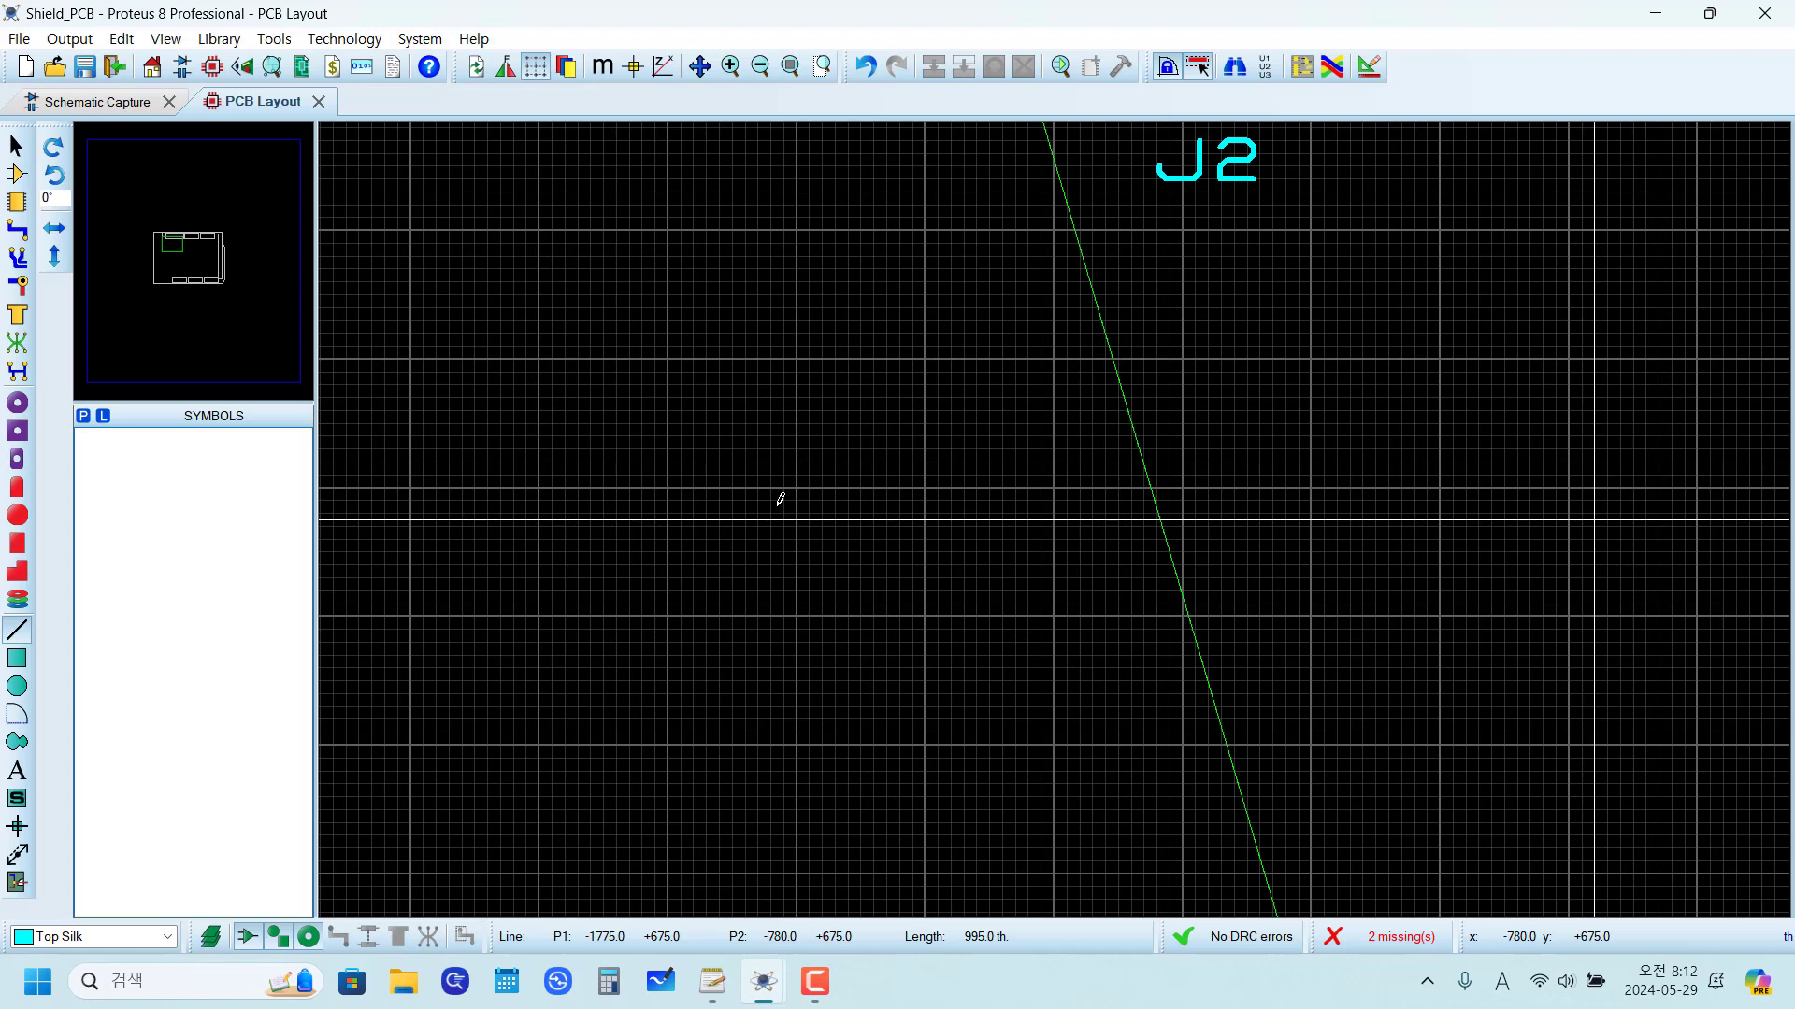
Step: Finish the 995 th horizontal silkscreen line and draw a 1300 th vertical line downward from its right end
key("Return")
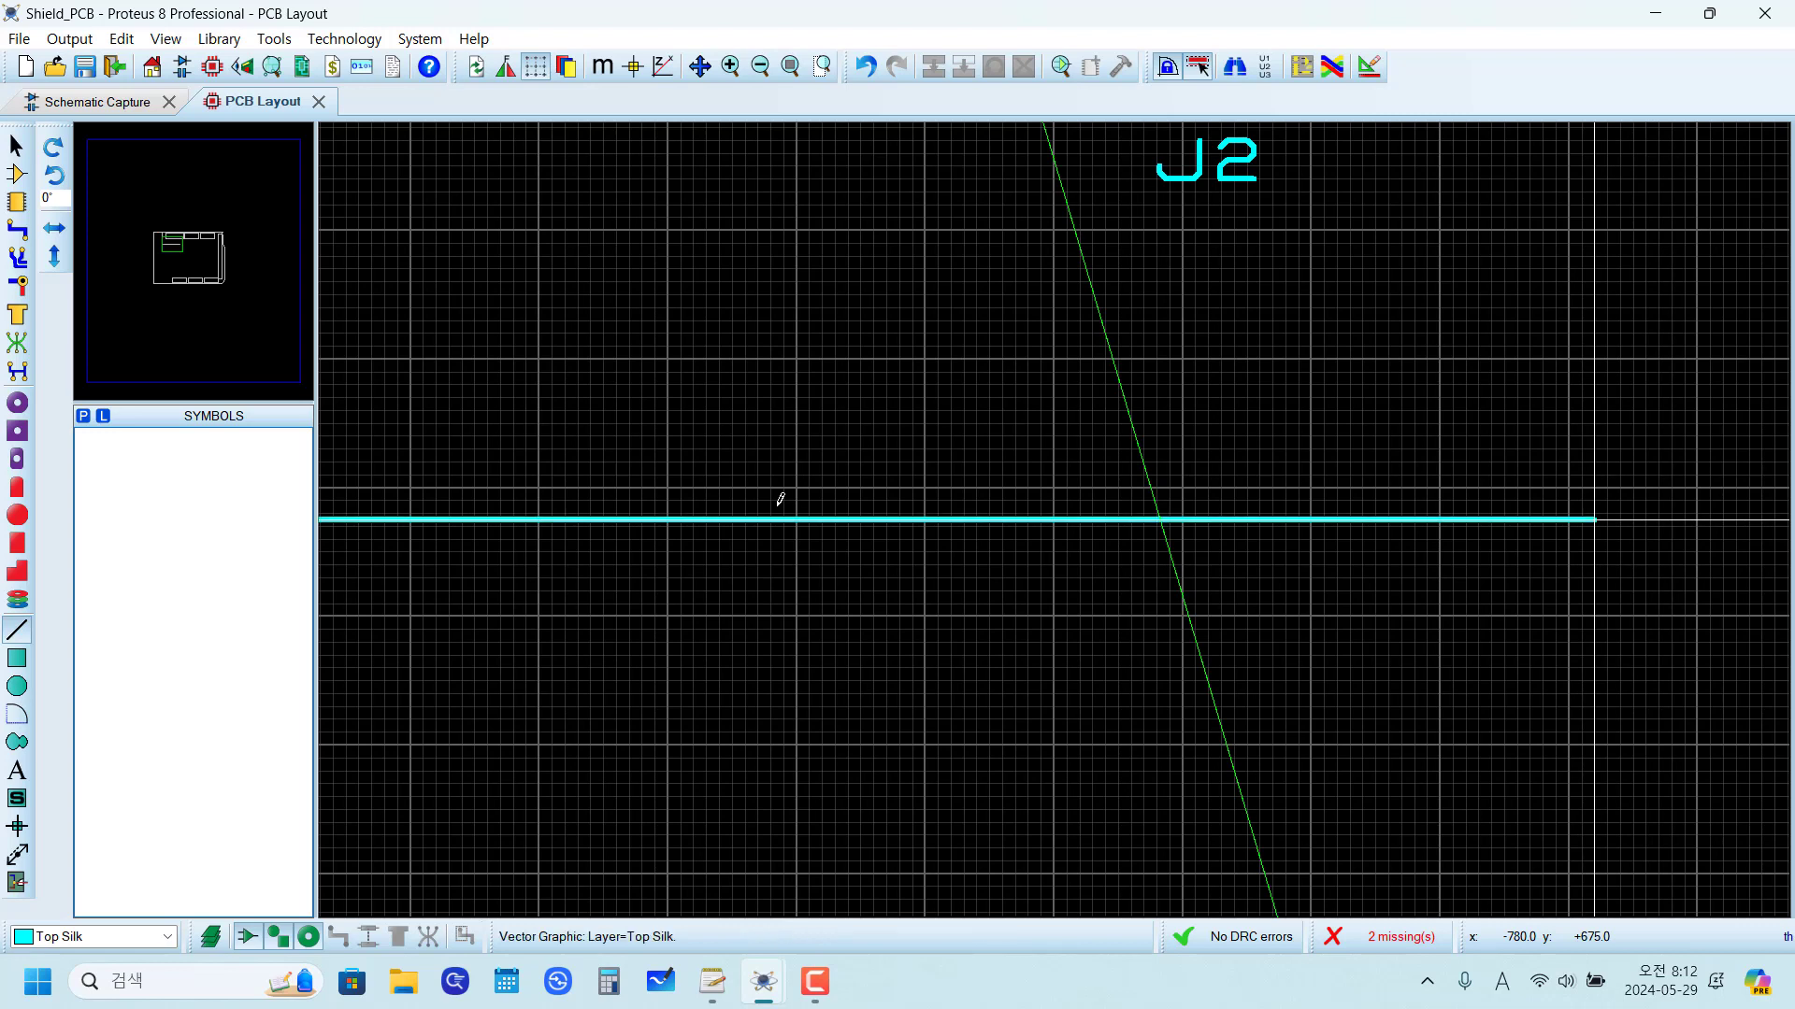
left_click(781, 501)
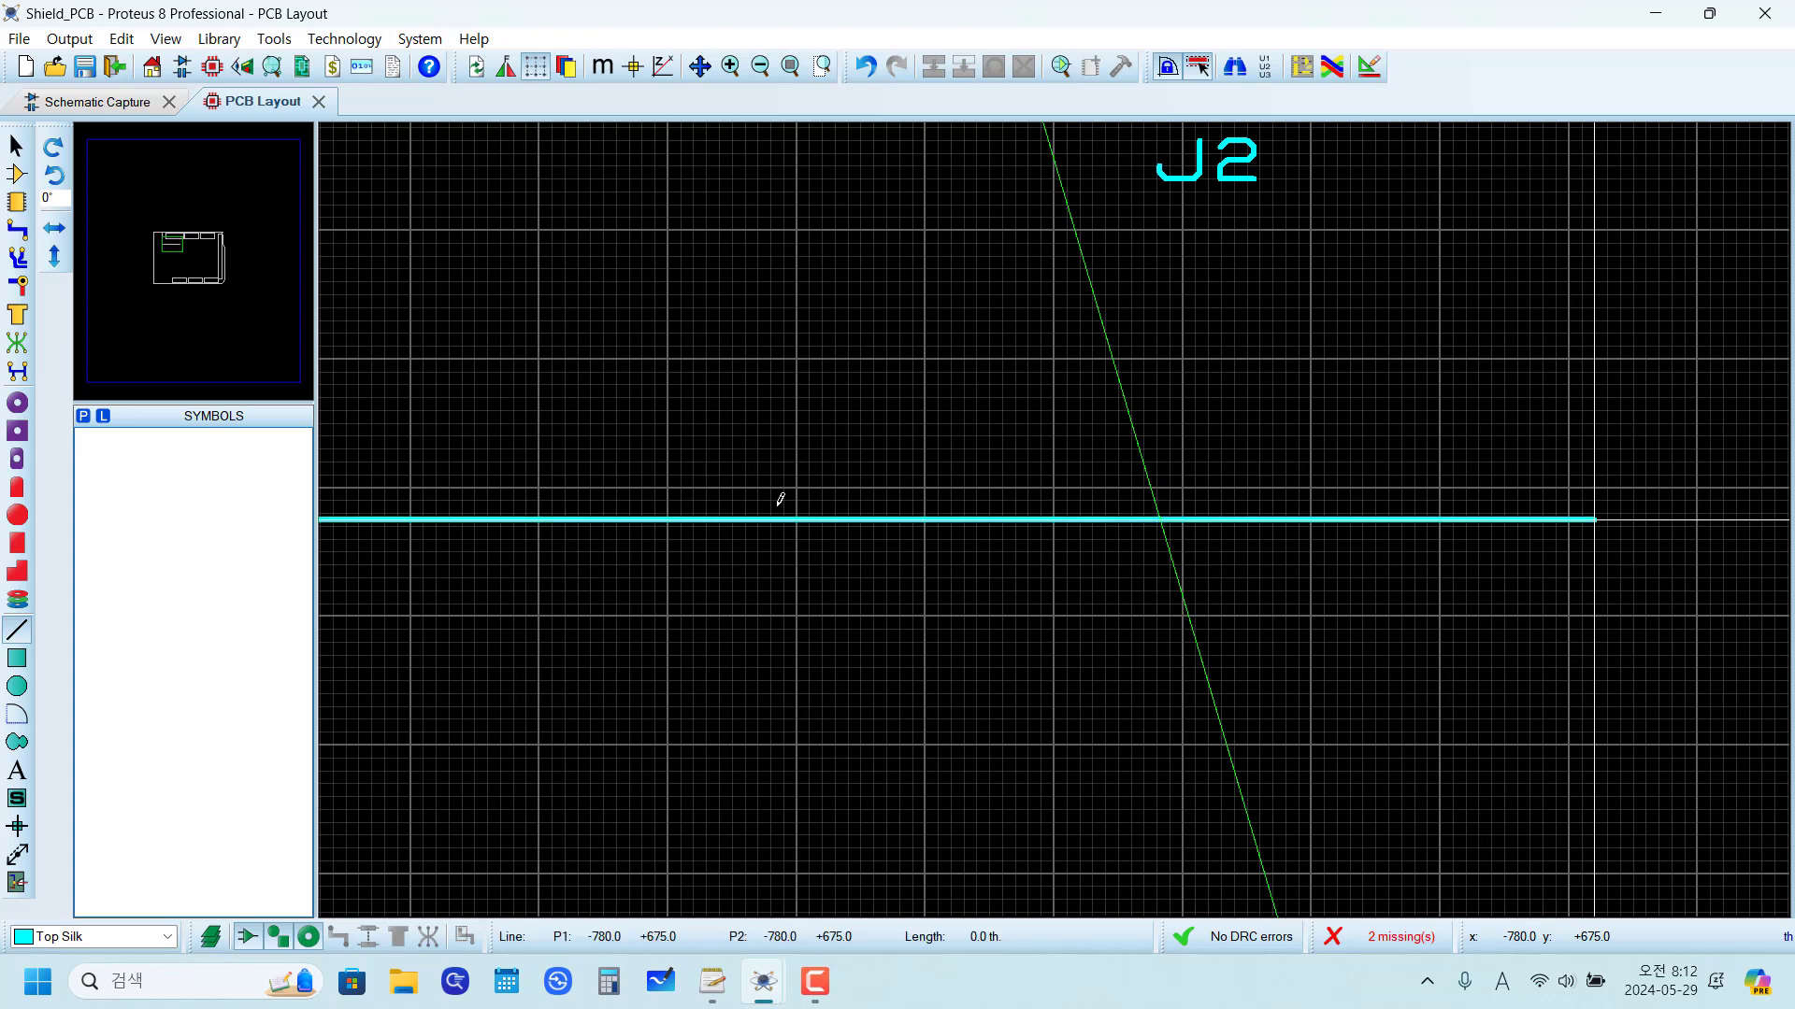
key("Down")
key("Down")
key("Down")
key("Down")
key("Down")
key("Down")
key("Down")
key("Down")
key("Down")
key("Down")
key("Down")
key("Down")
key("Down")
key("Down")
key("Down")
key("Down")
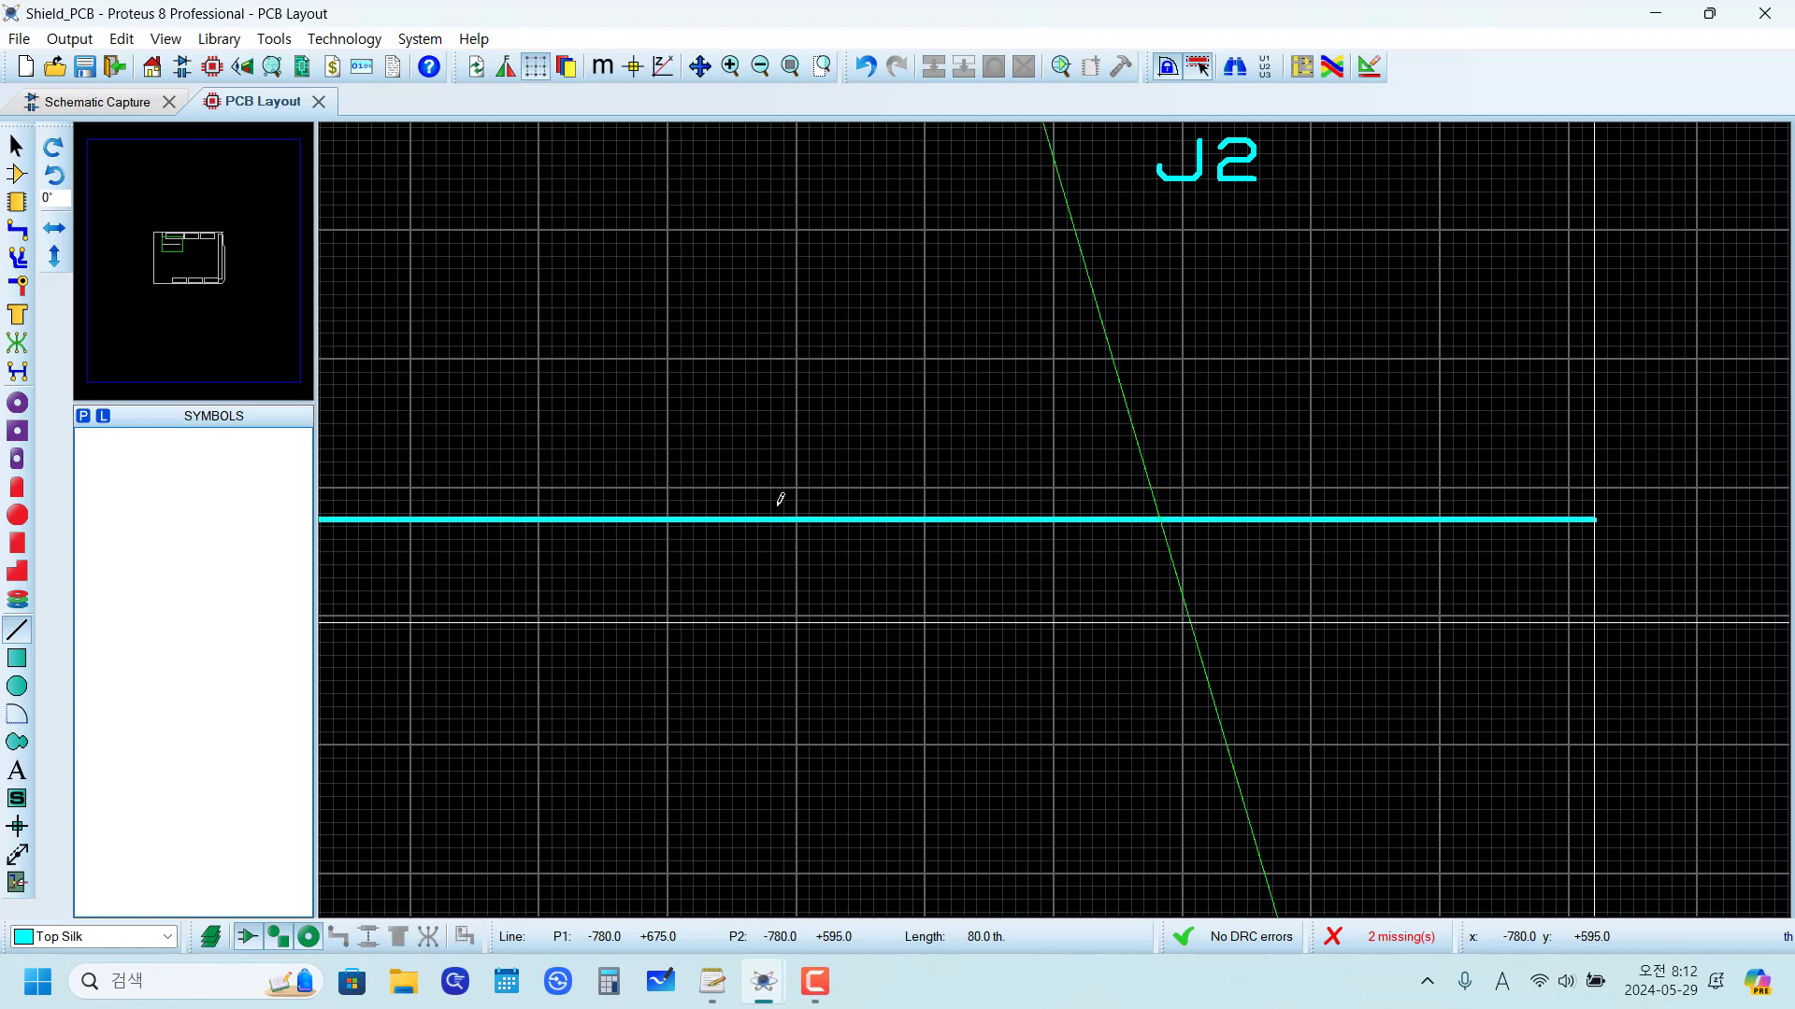
scroll(780, 500, "down", 5)
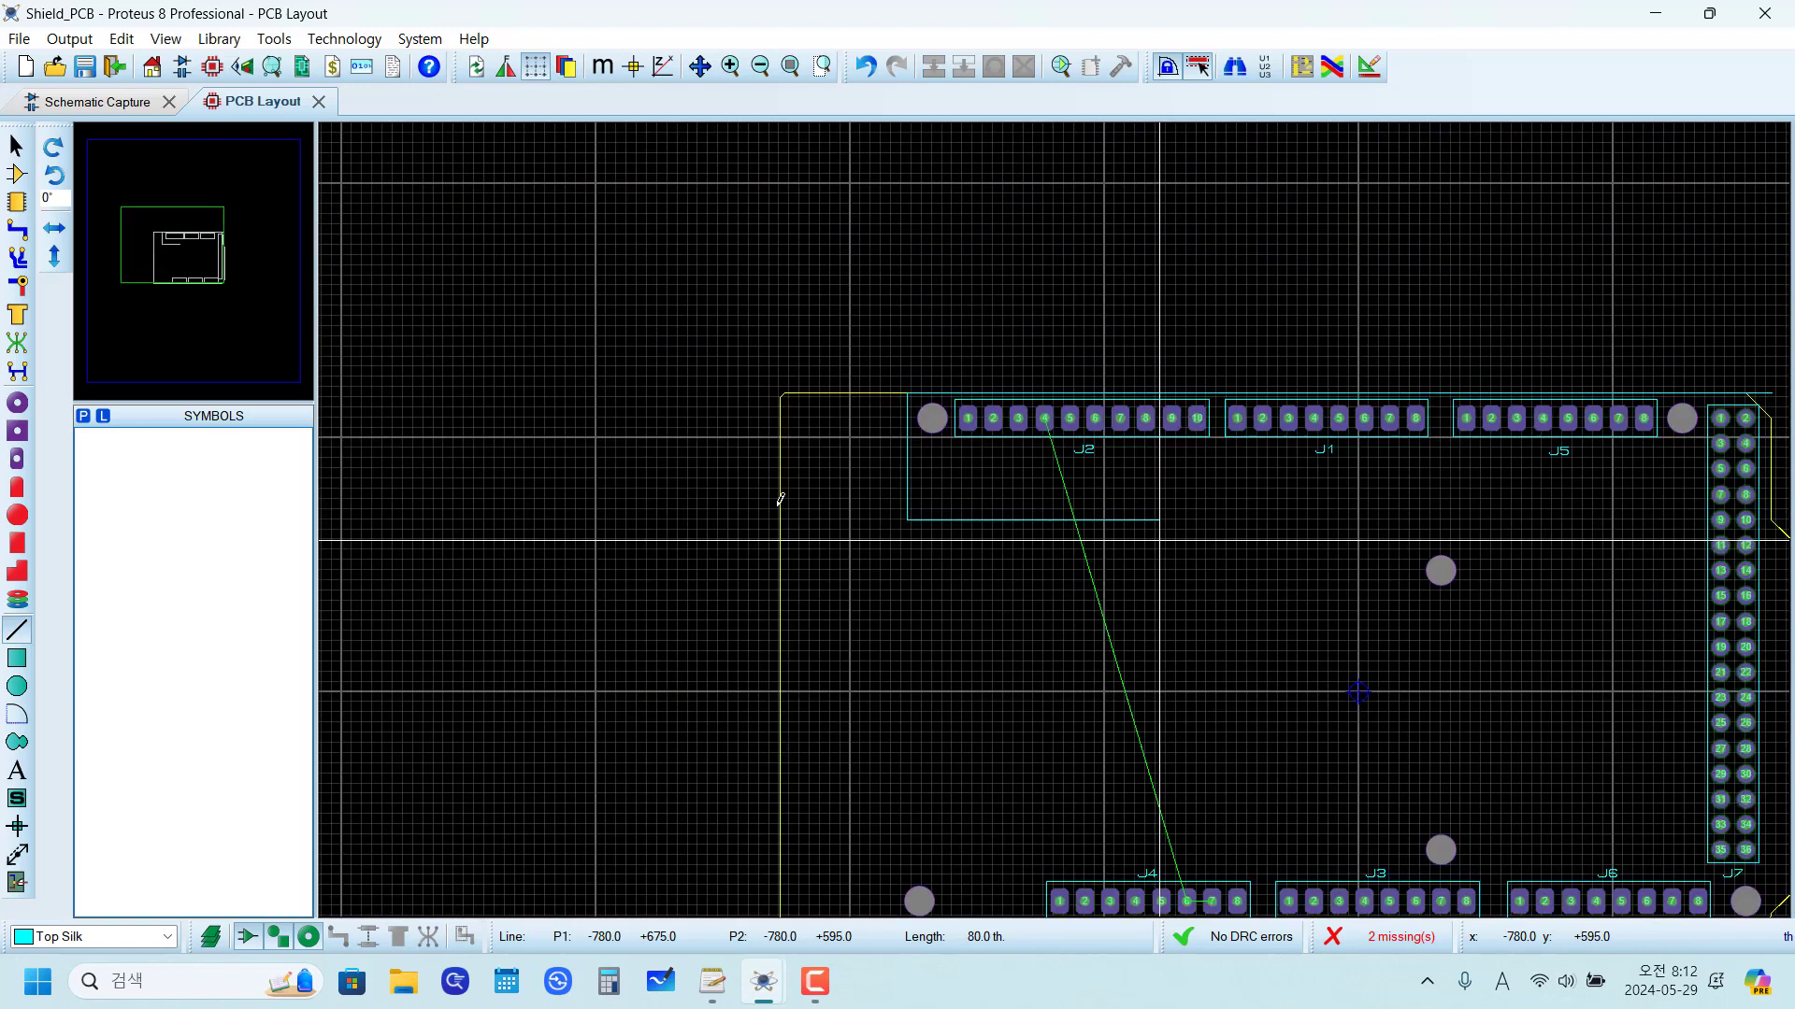
key("Down")
key("Down")
key("Down")
key("Down")
key("Down")
key("Down")
key("Down")
key("Down")
key("Down")
key("Down")
key("Down")
key("Down")
key("Down")
key("Down")
key("Down")
key("Down")
key("Down")
key("Down")
key("Down")
key("Down")
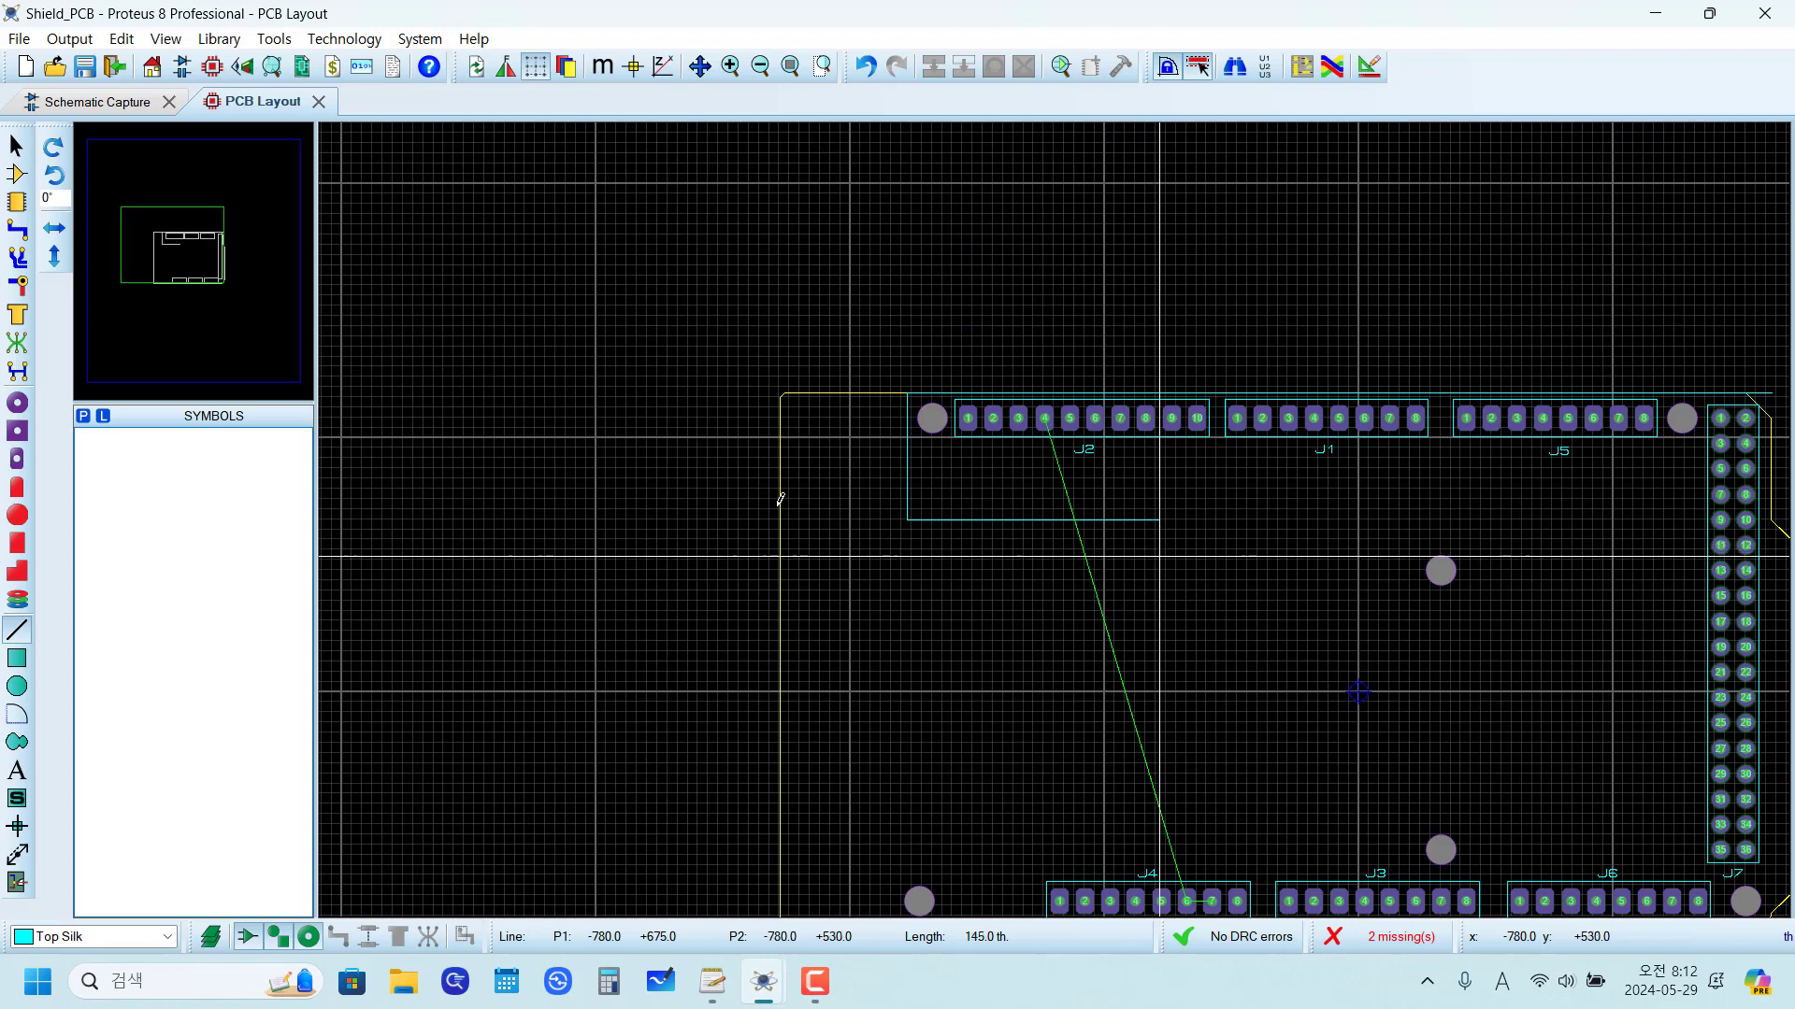
key("Down")
key("Down")
key("Down")
key("Down")
key("Down")
key("Down")
key("Down")
key("Down")
key("Down")
key("Down")
key("Down")
key("Down")
key("Down")
key("Down")
key("Down")
key("Down")
key("Down")
key("Down")
key("Down")
key("Down")
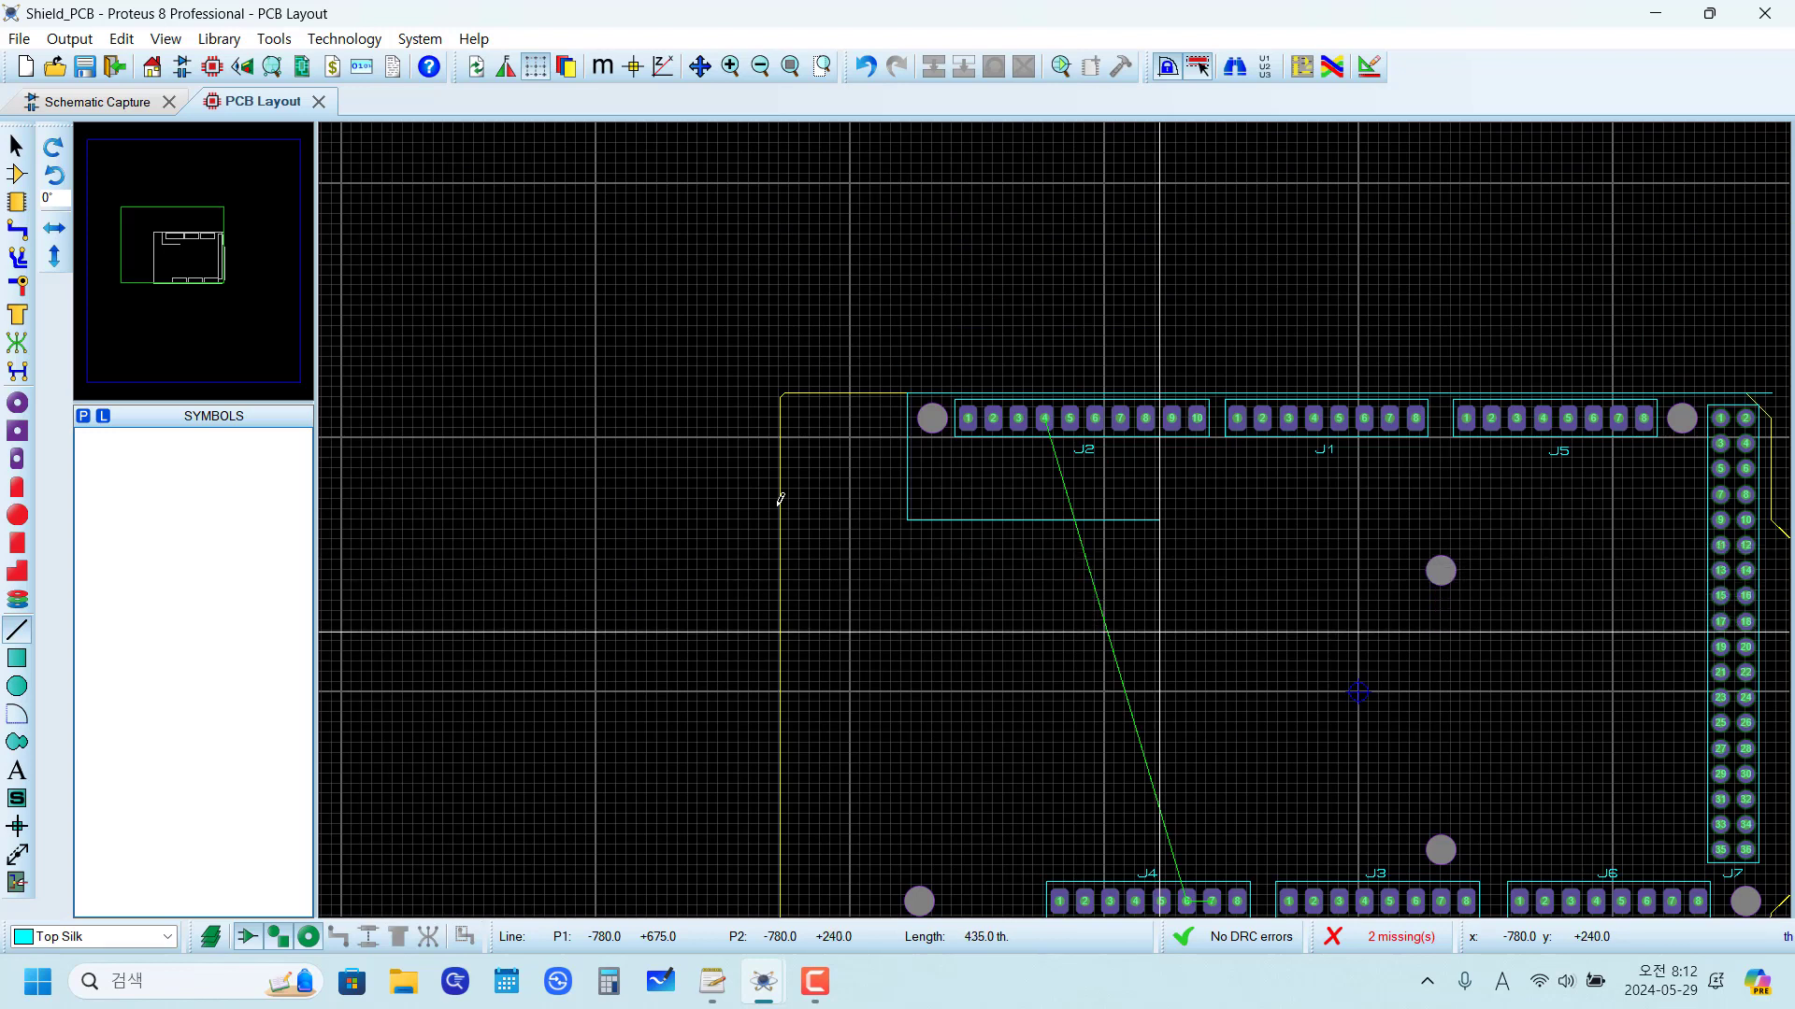
key("Down")
key("Down")
key("Down")
key("Down")
key("Down")
key("Down")
key("Down")
key("Down")
key("Down")
key("Down")
key("Down")
key("Down")
key("Down")
key("Down")
key("Down")
key("Down")
key("Down")
key("Down")
key("Down")
key("Down")
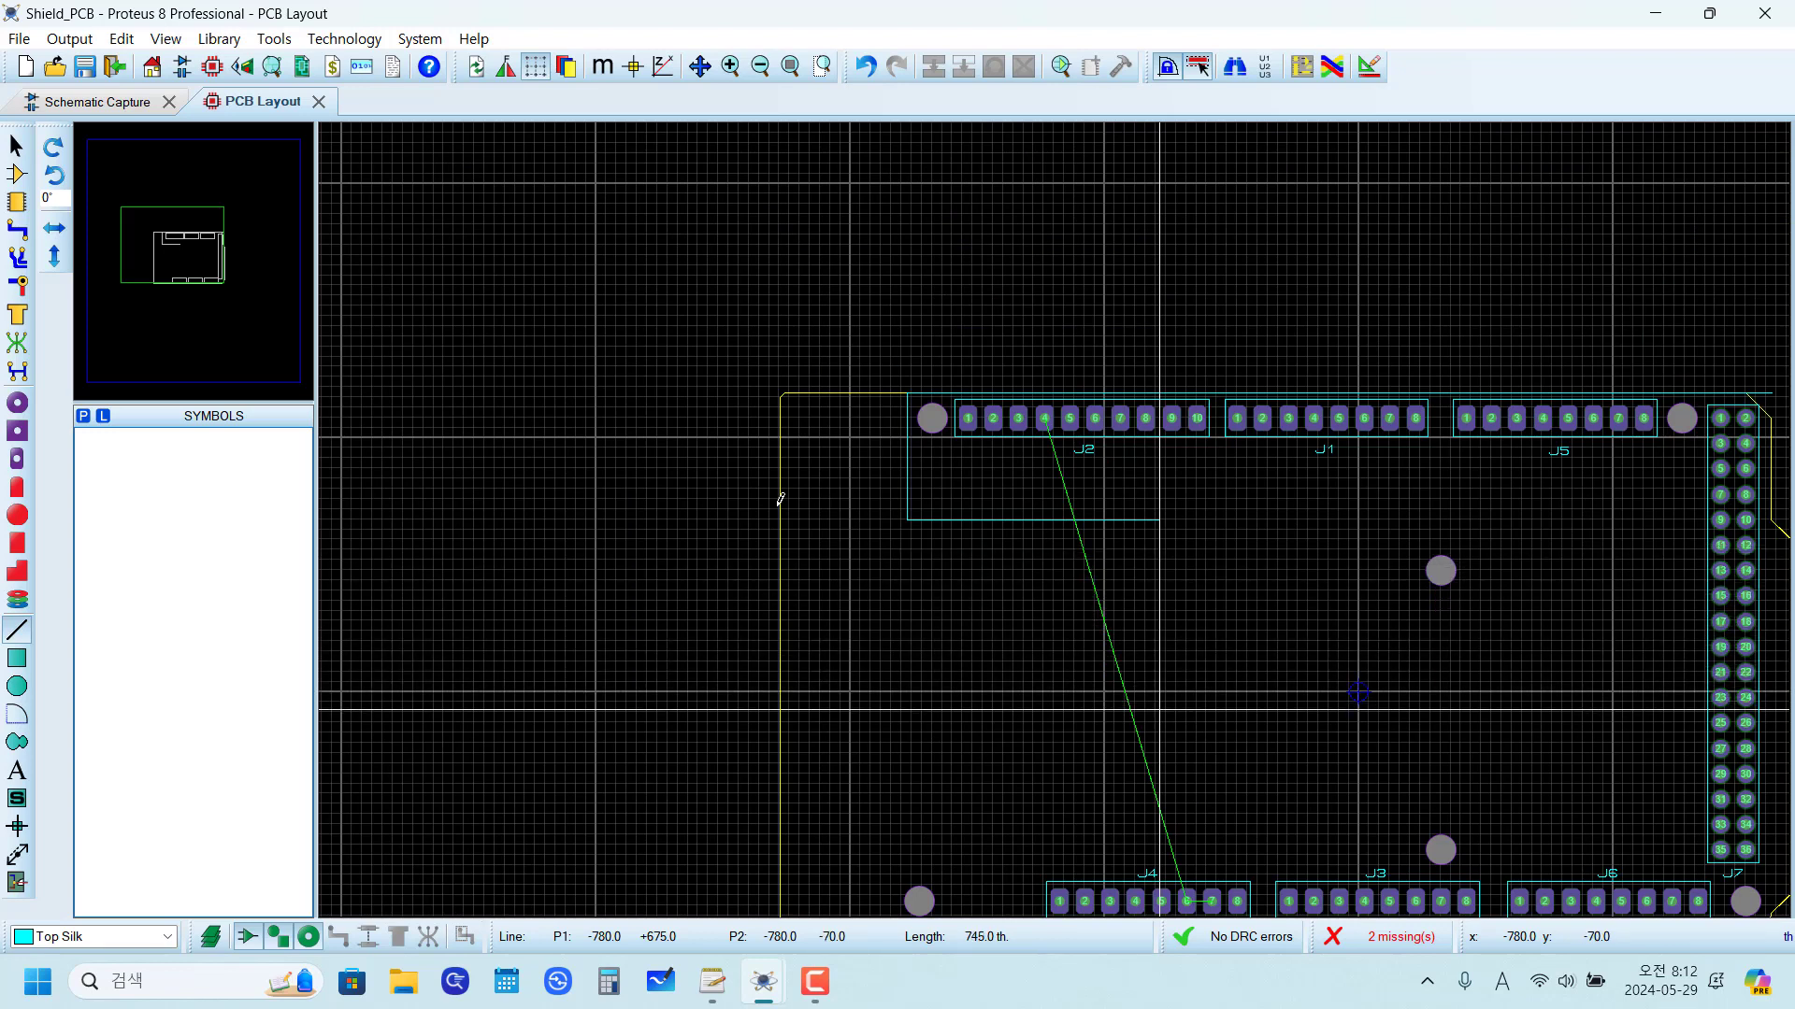
key("Down")
key("Down")
key("Down")
key("Down")
key("Down")
key("Down")
key("Down")
key("Down")
key("Down")
key("Down")
key("Down")
key("Down")
key("Down")
key("Down")
key("Down")
key("Down")
key("Down")
key("Down")
key("Down")
key("Down")
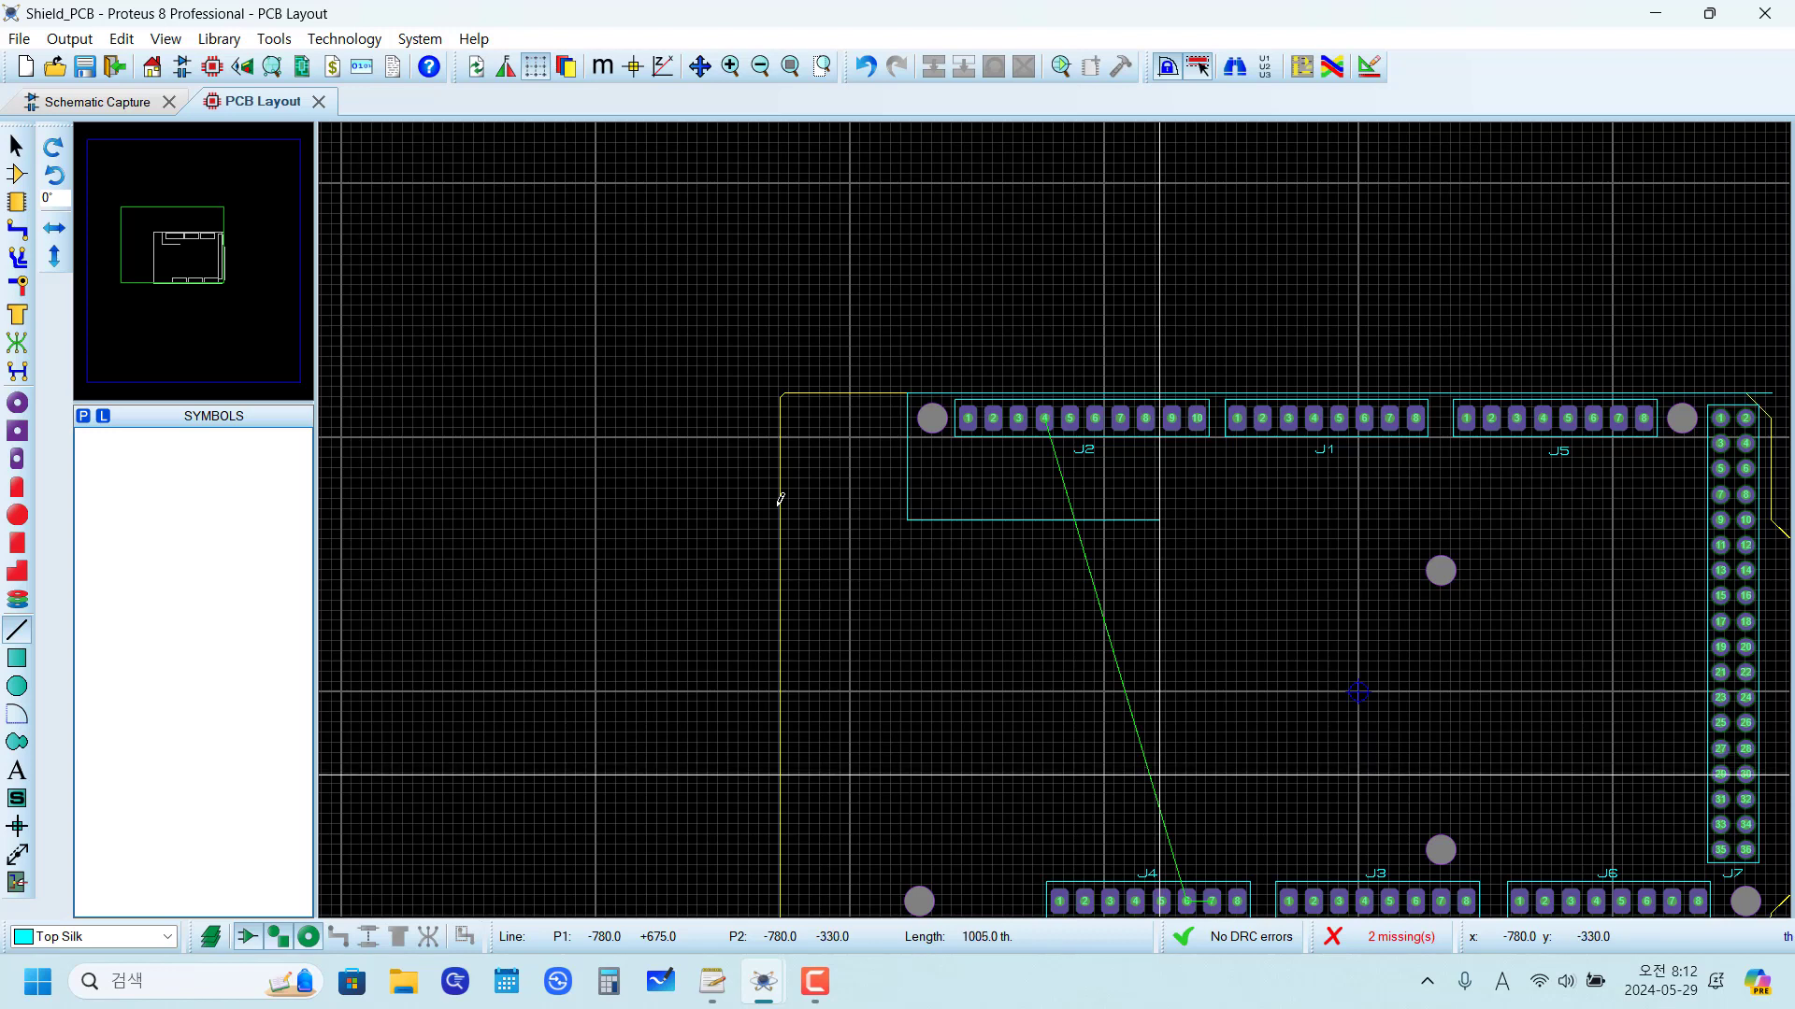
key("Down")
key("Down")
key("Down")
key("Down")
key("Down")
key("Down")
key("Down")
key("Down")
key("Down")
key("Down")
key("Down")
key("Down")
key("Down")
key("Down")
key("Down")
key("Down")
key("Down")
key("Down")
key("Down")
key("Down")
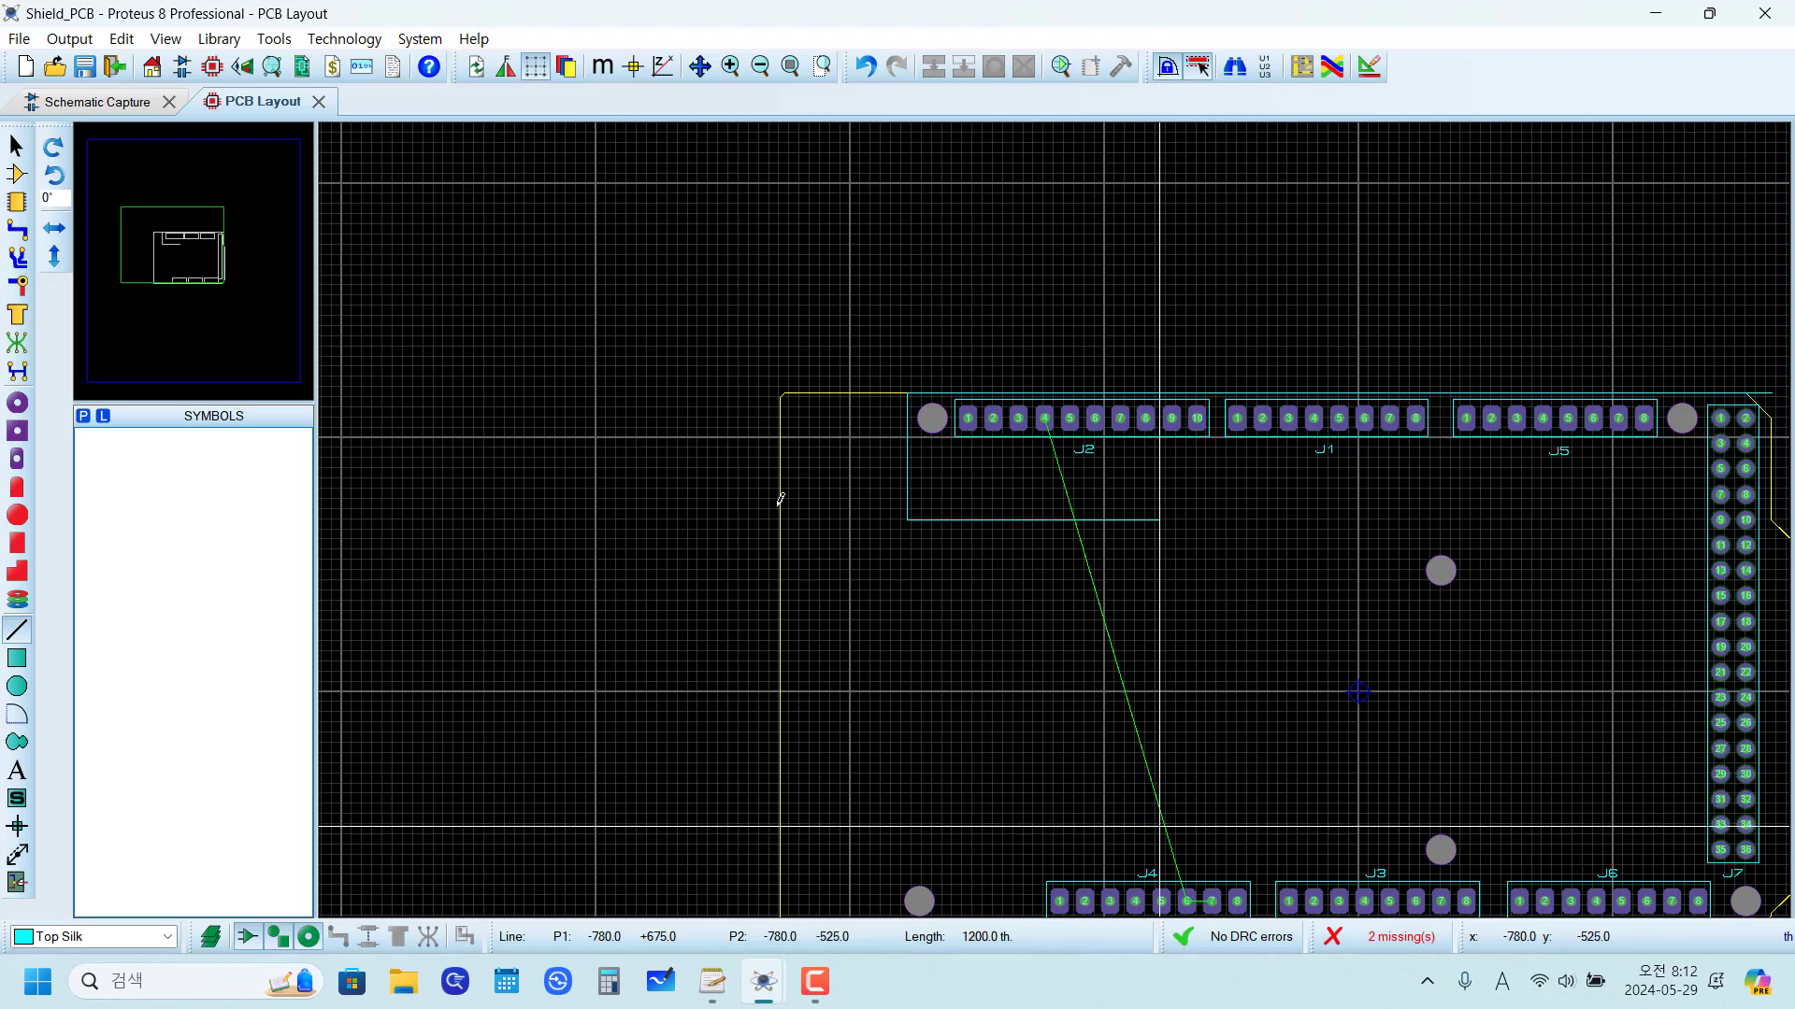
key("Down")
key("Down")
key("Down")
key("Down")
key("Down")
key("Down")
key("Down")
key("Down")
key("Down")
key("Down")
key("Down")
key("Down")
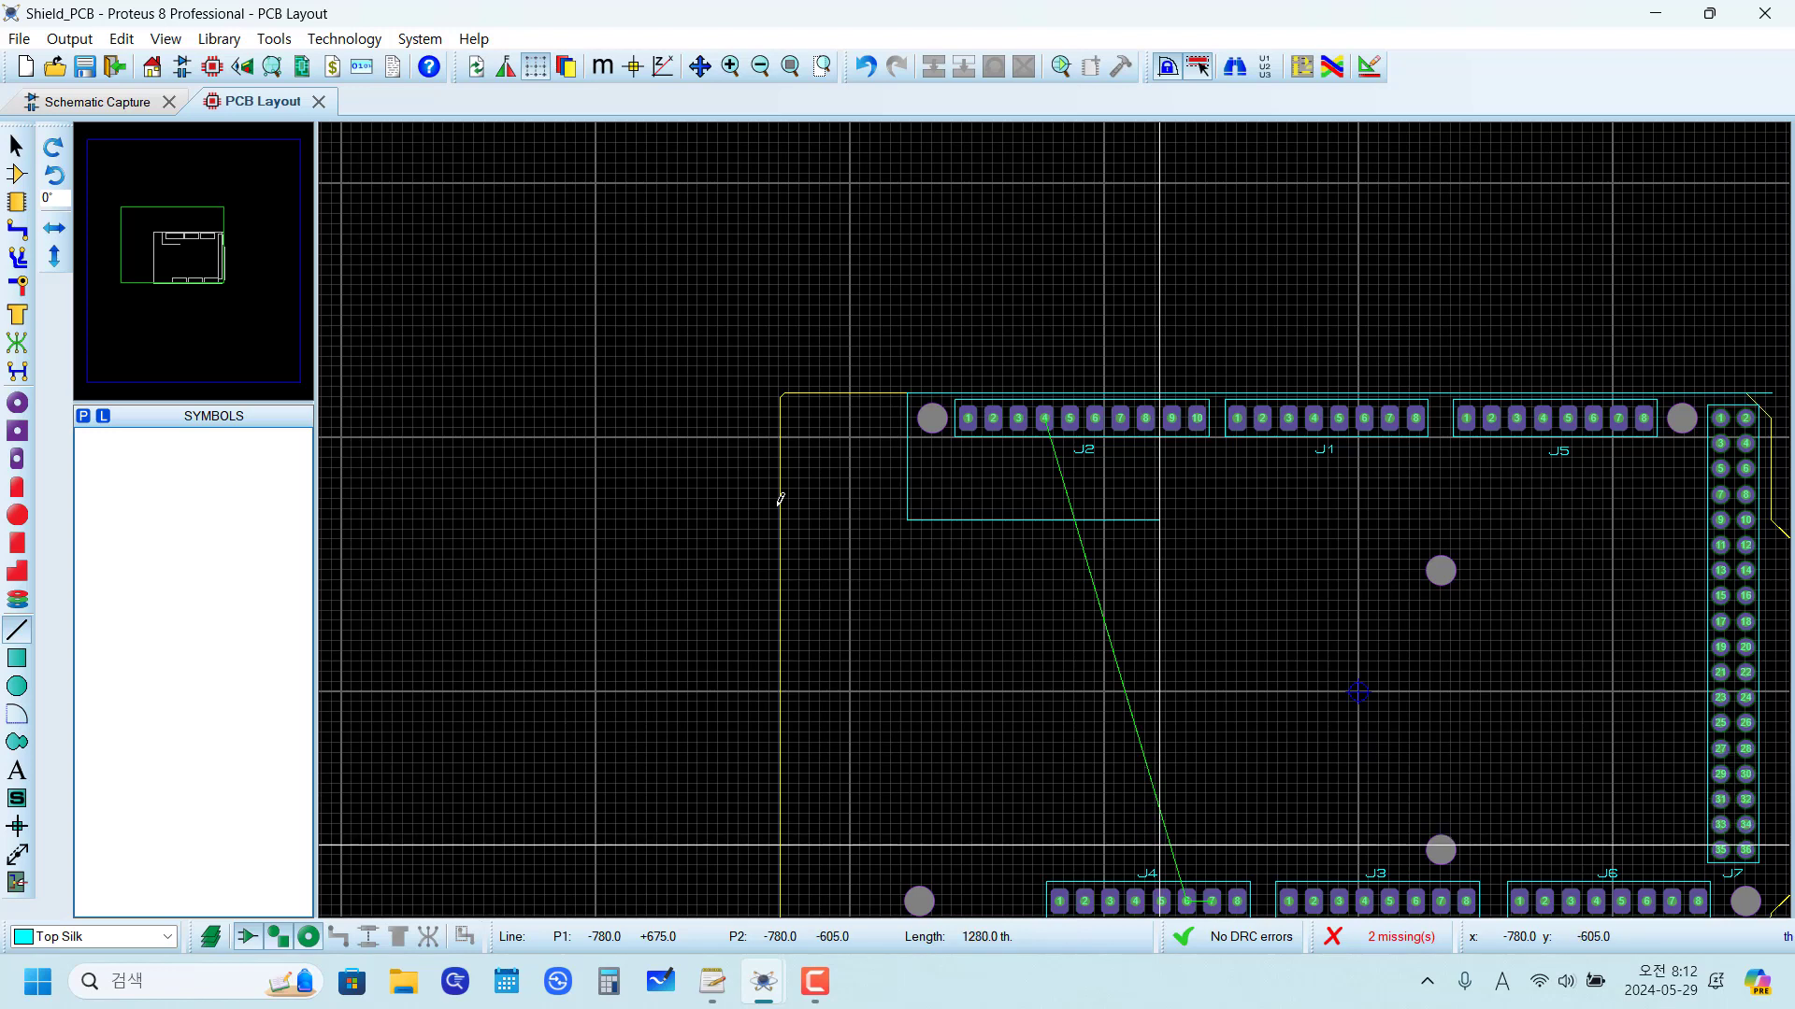
key("Down")
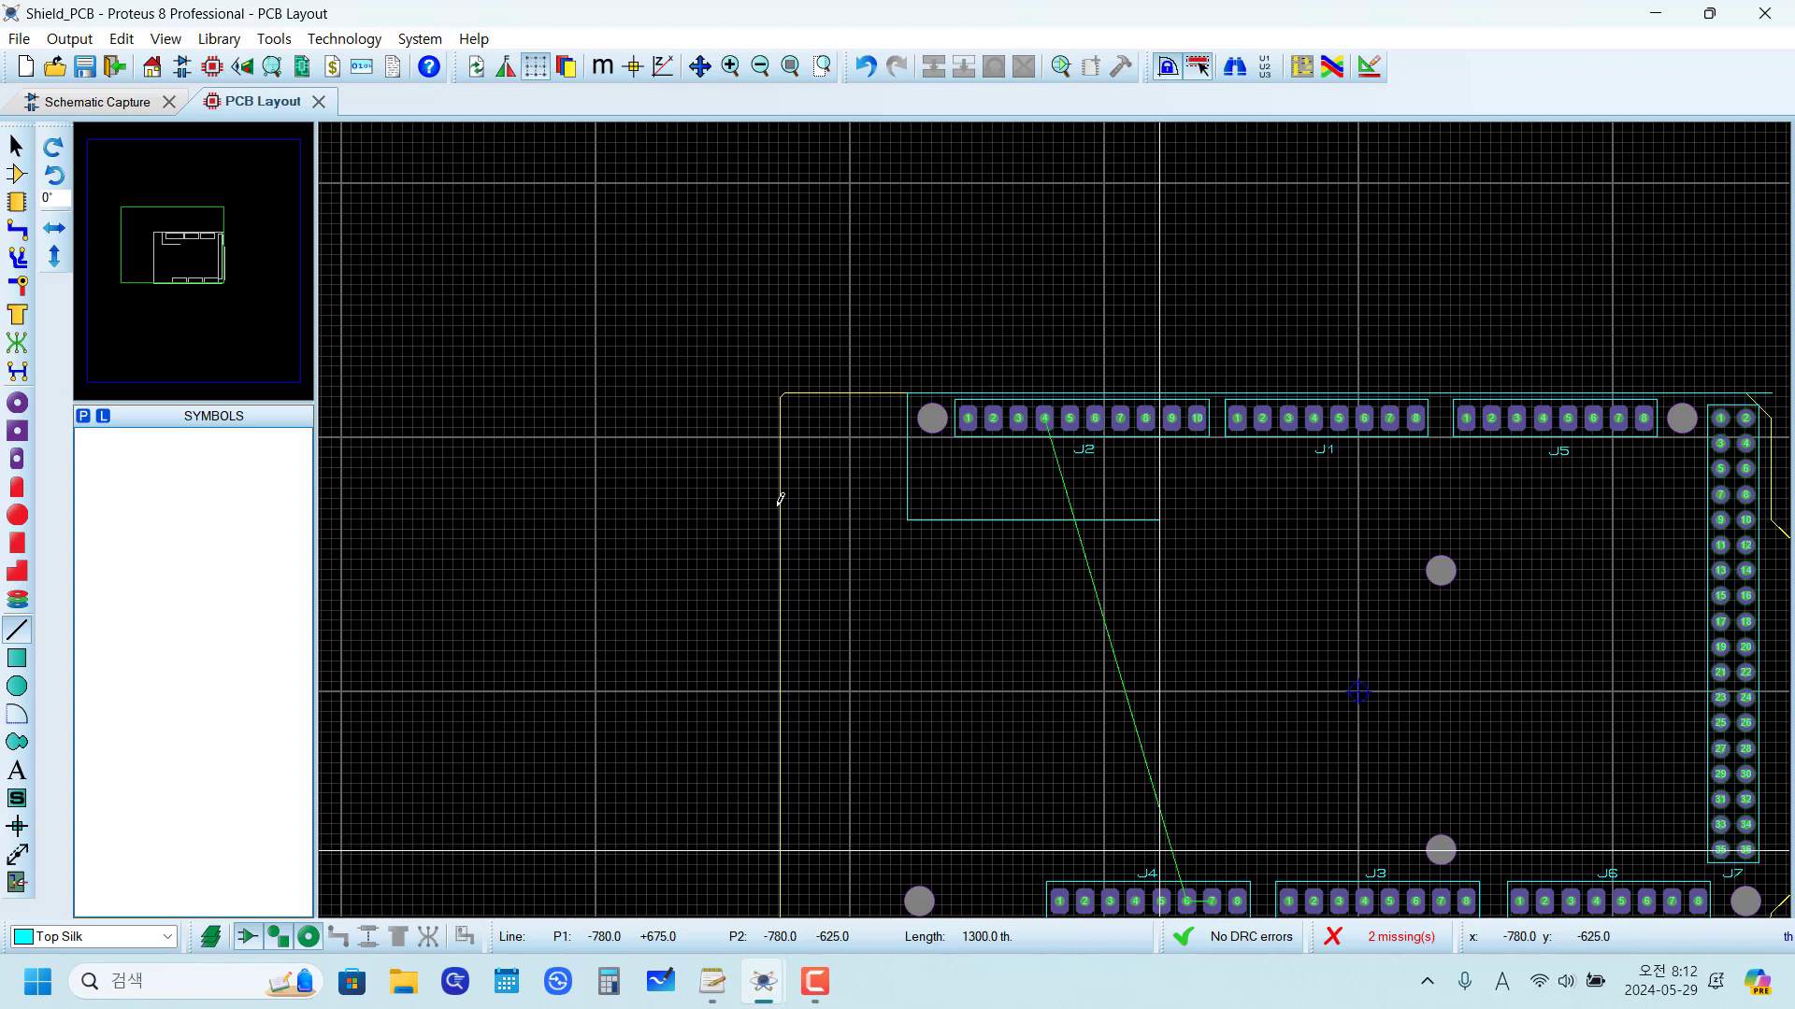
key("Return")
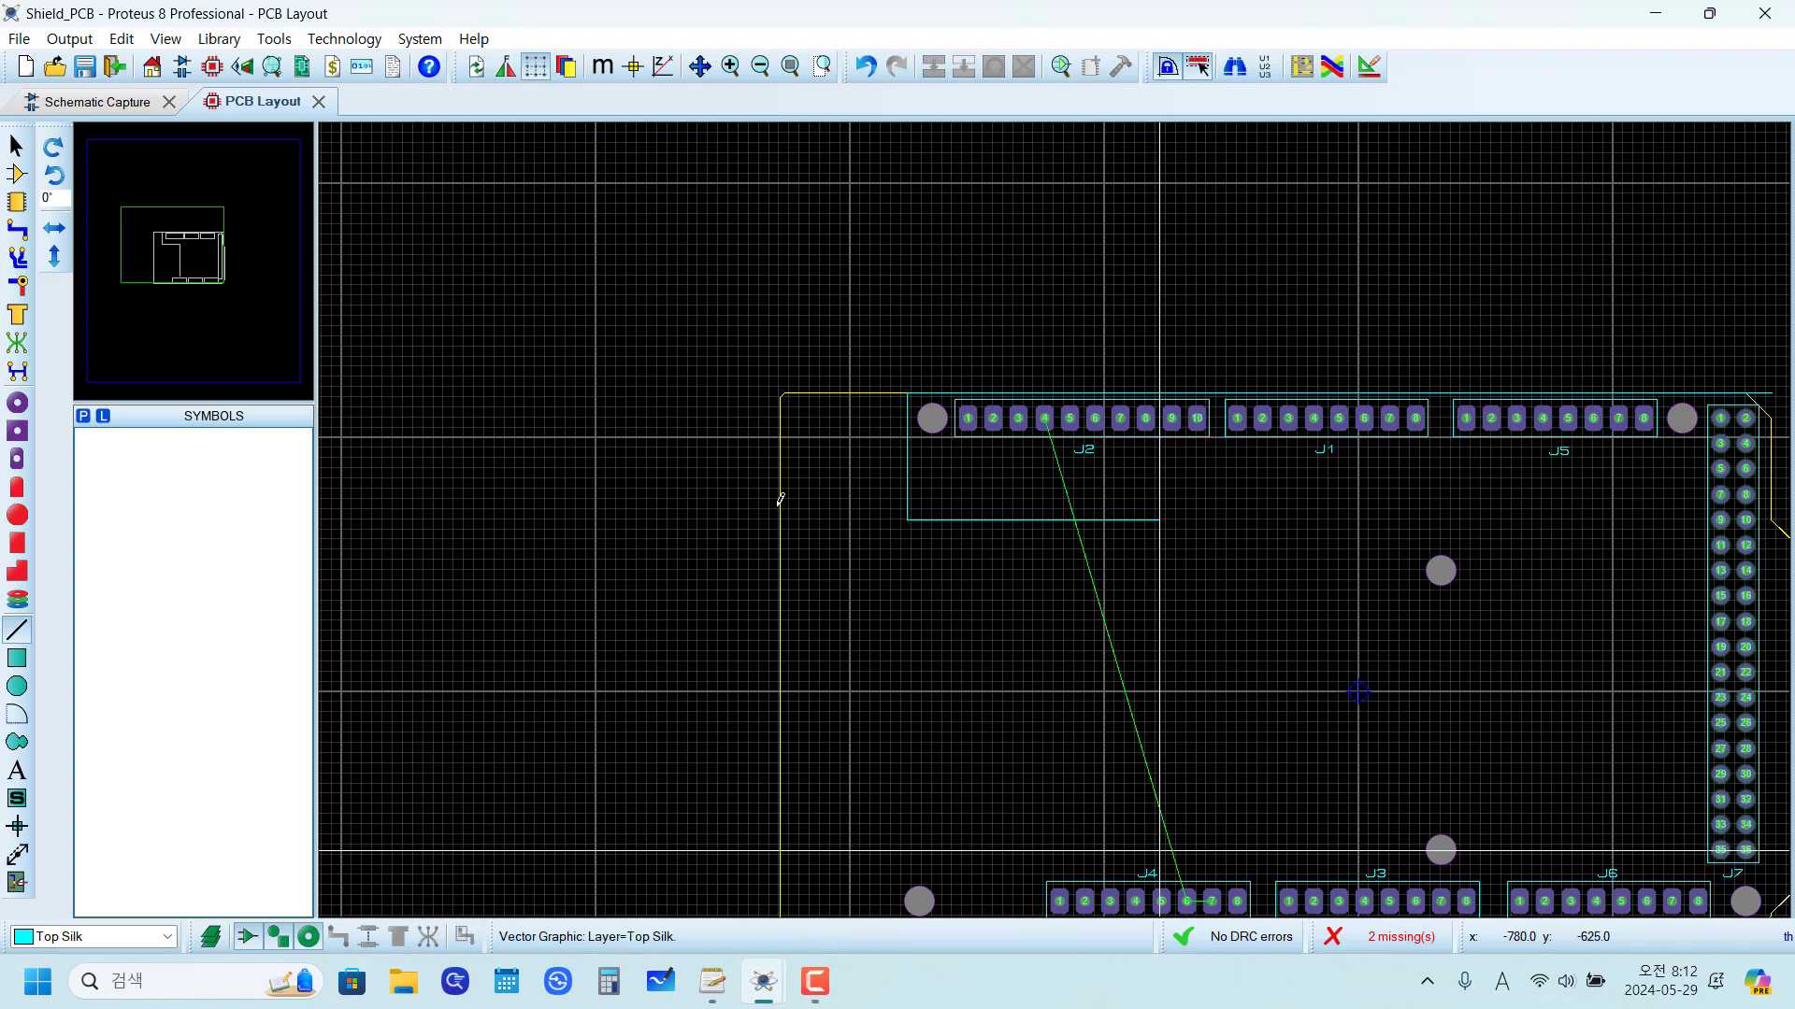
Step: Draw a 500 th horizontal silkscreen line leftward from the lower end of the 1300 th vertical line
left_click(780, 500)
key("Left")
key("Left")
key("Left")
key("Left")
key("Left")
key("Left")
key("Left")
key("Left")
key("Left")
key("Left")
key("Left")
key("Left")
key("Left")
key("Left")
key("Left")
key("Left")
key("Left")
key("Left")
key("Left")
key("Left")
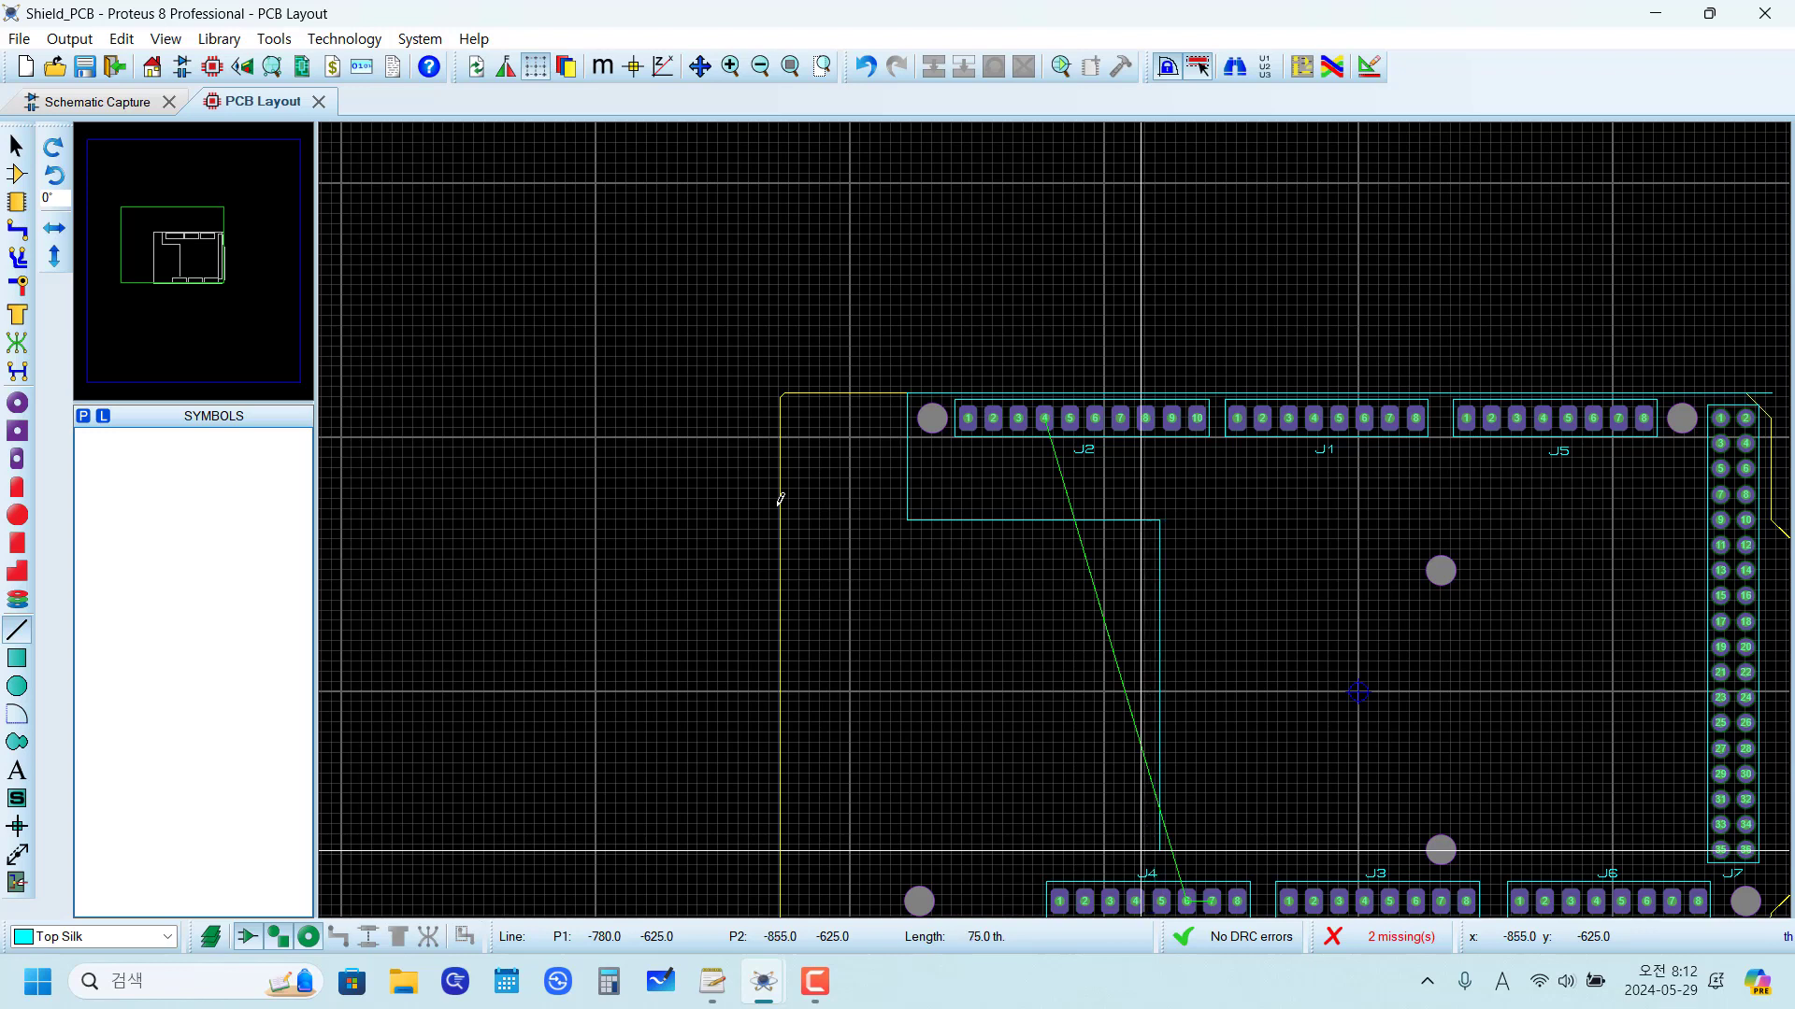
key("Left")
key("Left")
key("Left")
key("Left")
key("Left")
key("Left")
key("Left")
key("Left")
key("Left")
key("Left")
key("Left")
key("Left")
key("Left")
key("Left")
key("Left")
key("Left")
key("Left")
key("Left")
key("Left")
key("Left")
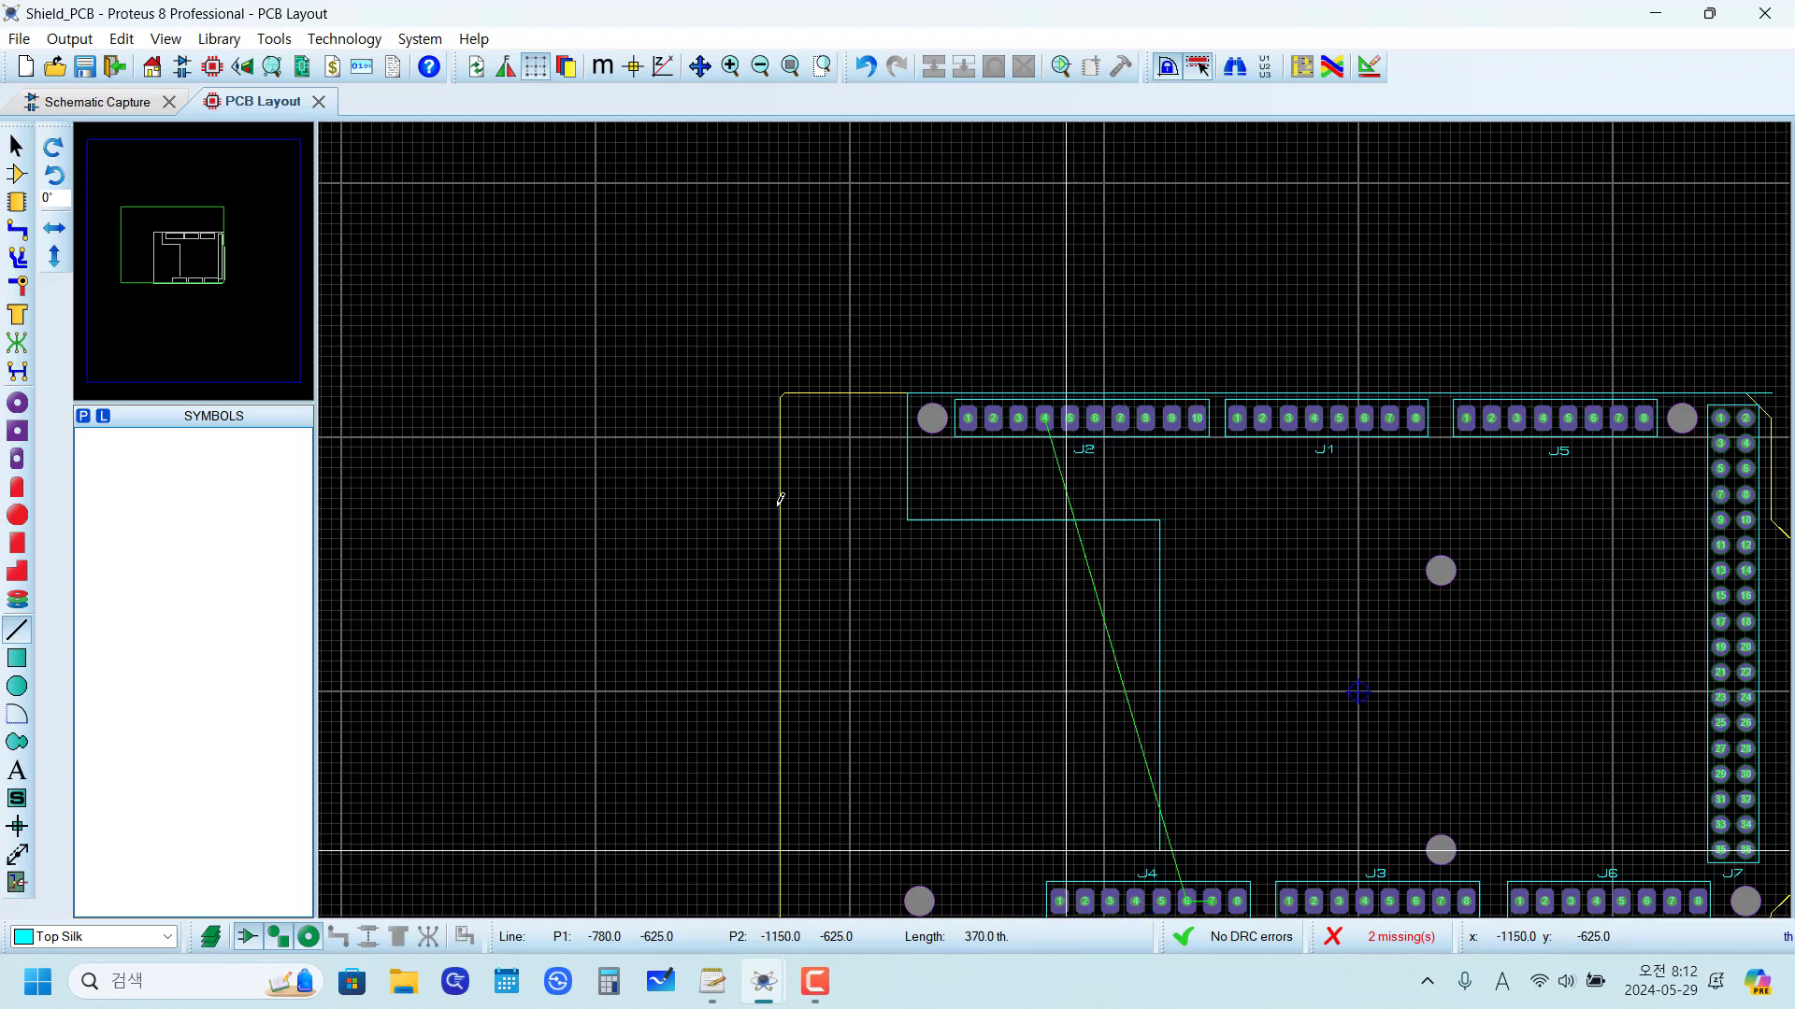
key("Left")
key("Left")
key("Left")
key("Left")
key("Left")
key("Left")
key("Left")
key("Left")
key("Left")
key("Left")
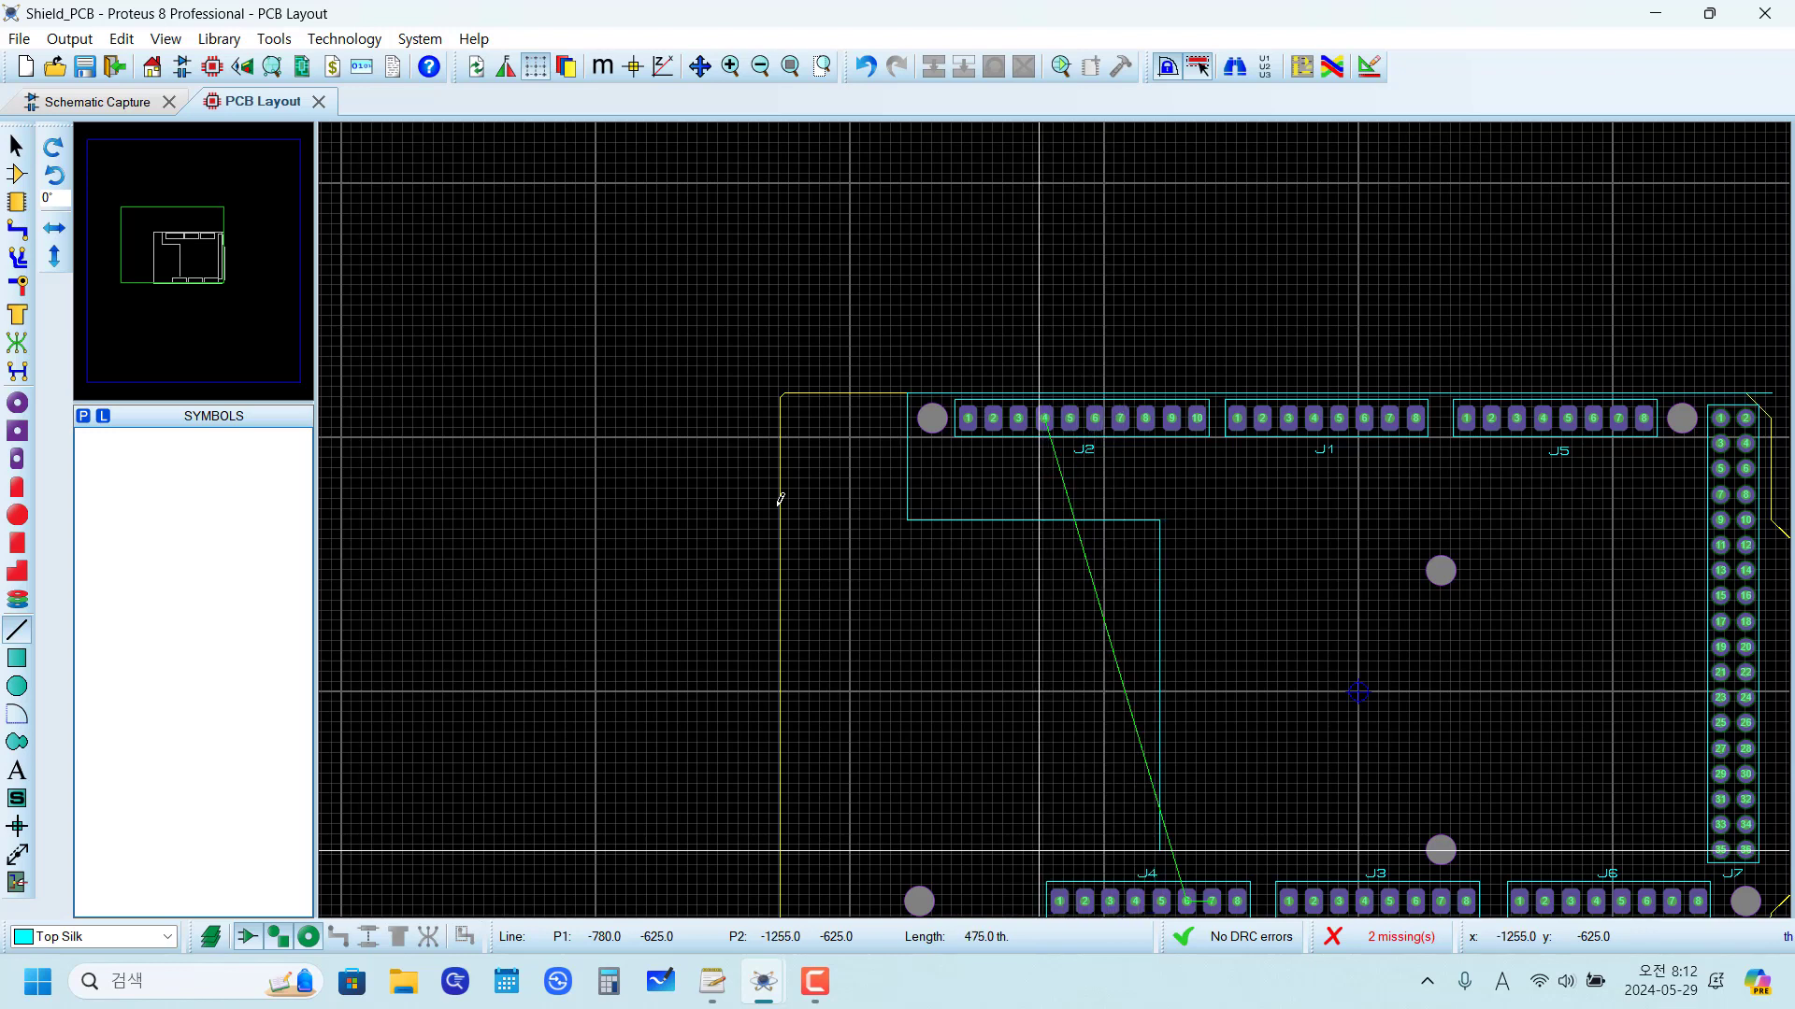
key("Left")
key("Left")
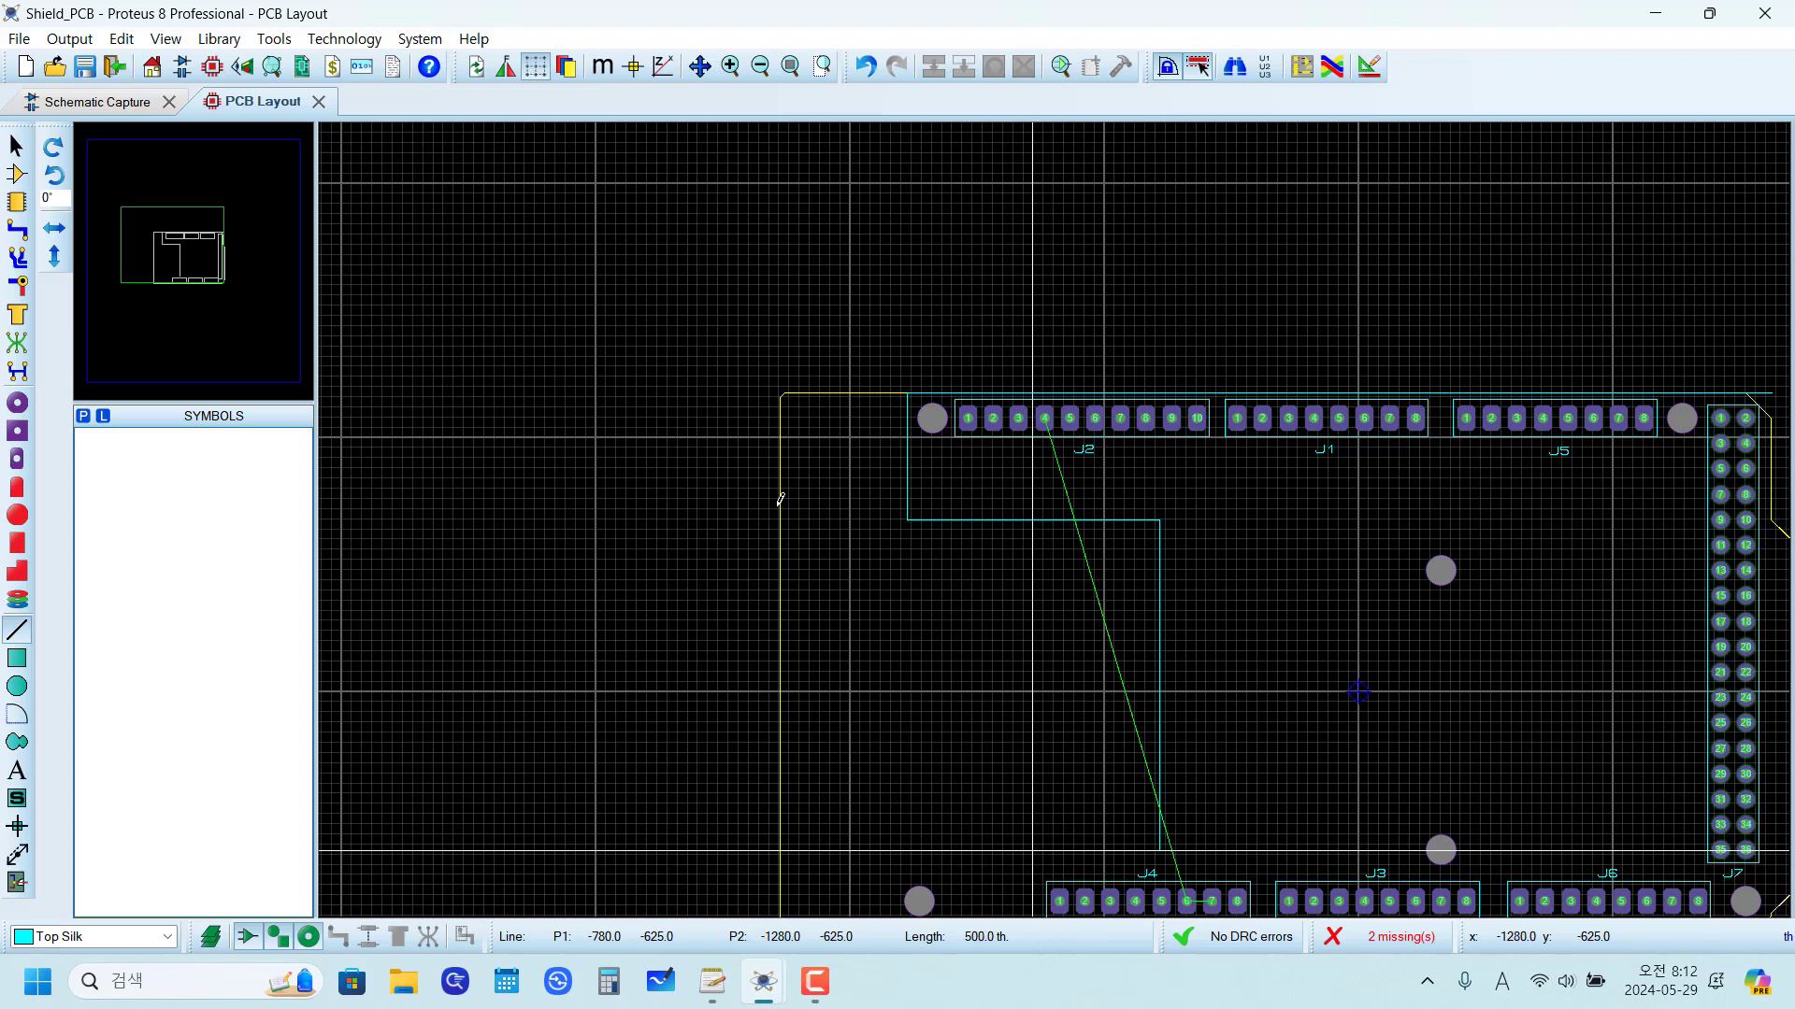
key("Return")
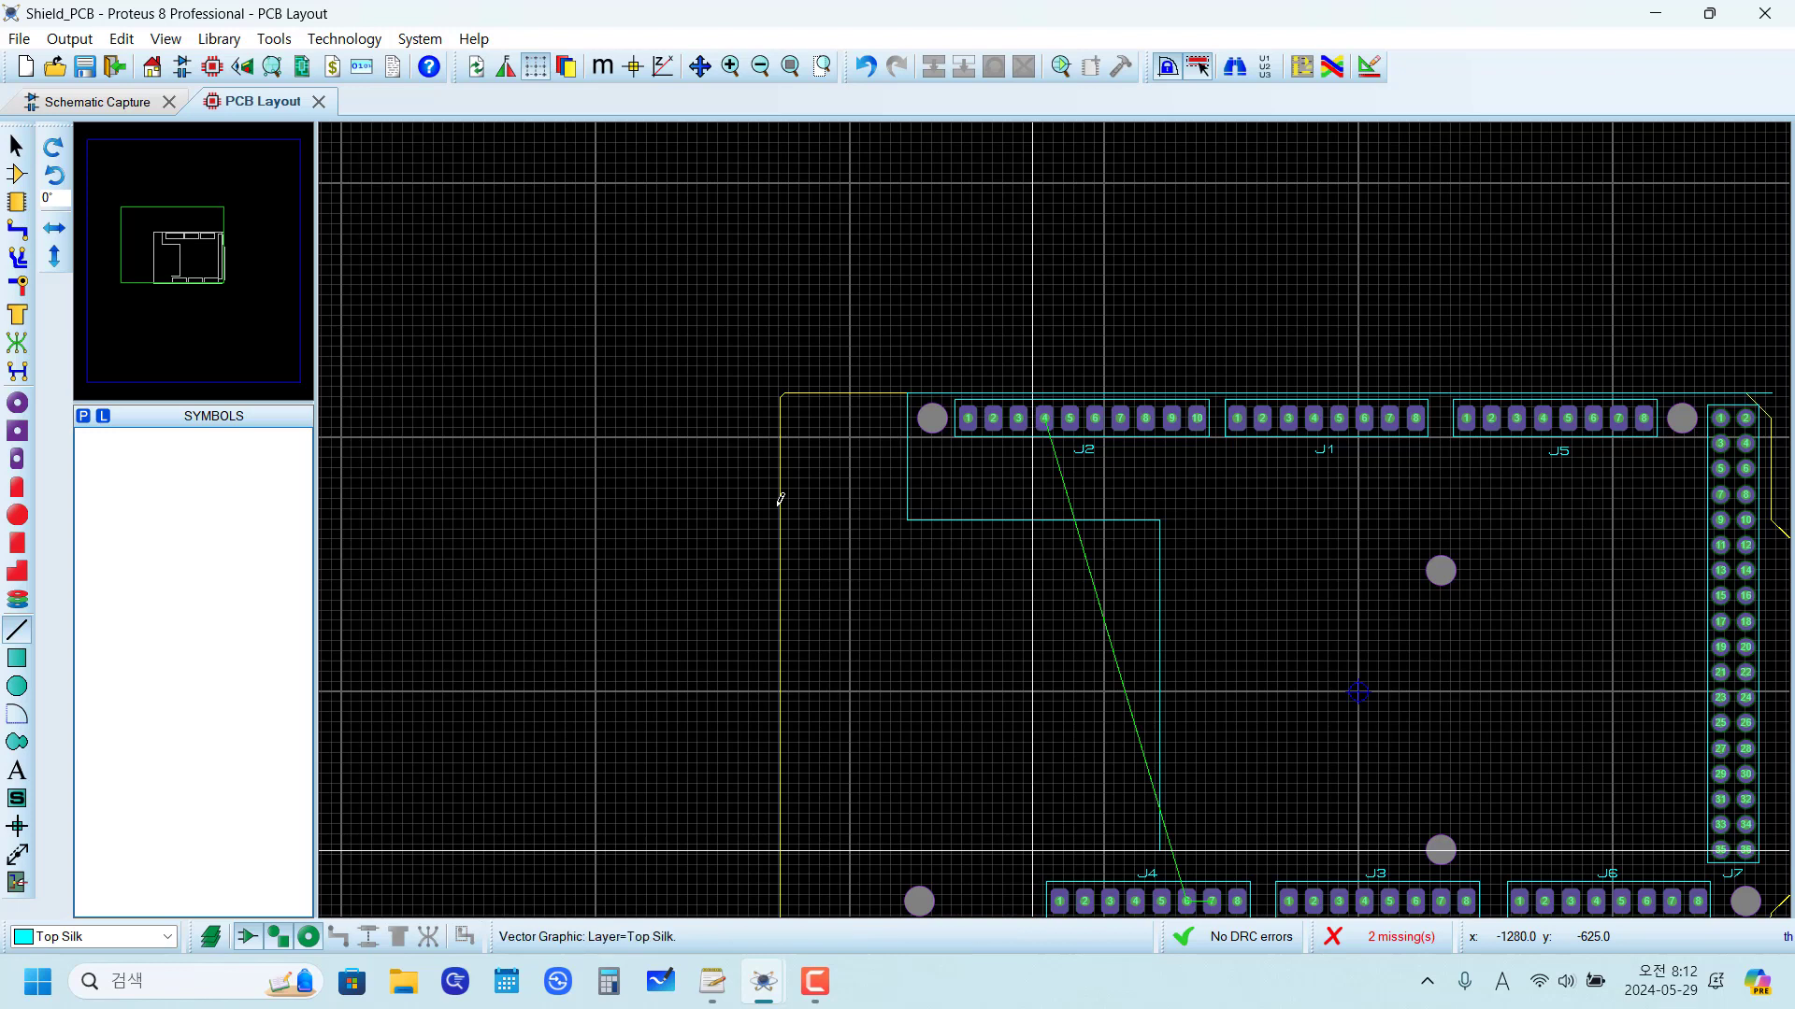
Step: Draw a vertical silkscreen line about 300 th long from the left end of the 500 th line down to the board's bottom edge
key("Down")
key("Down")
key("Down")
key("Down")
key("Down")
key("Down")
key("Down")
key("Down")
key("Down")
key("Down")
key("Down")
key("Down")
key("Down")
key("Down")
key("Down")
key("Down")
key("Down")
key("Down")
key("Down")
key("Down")
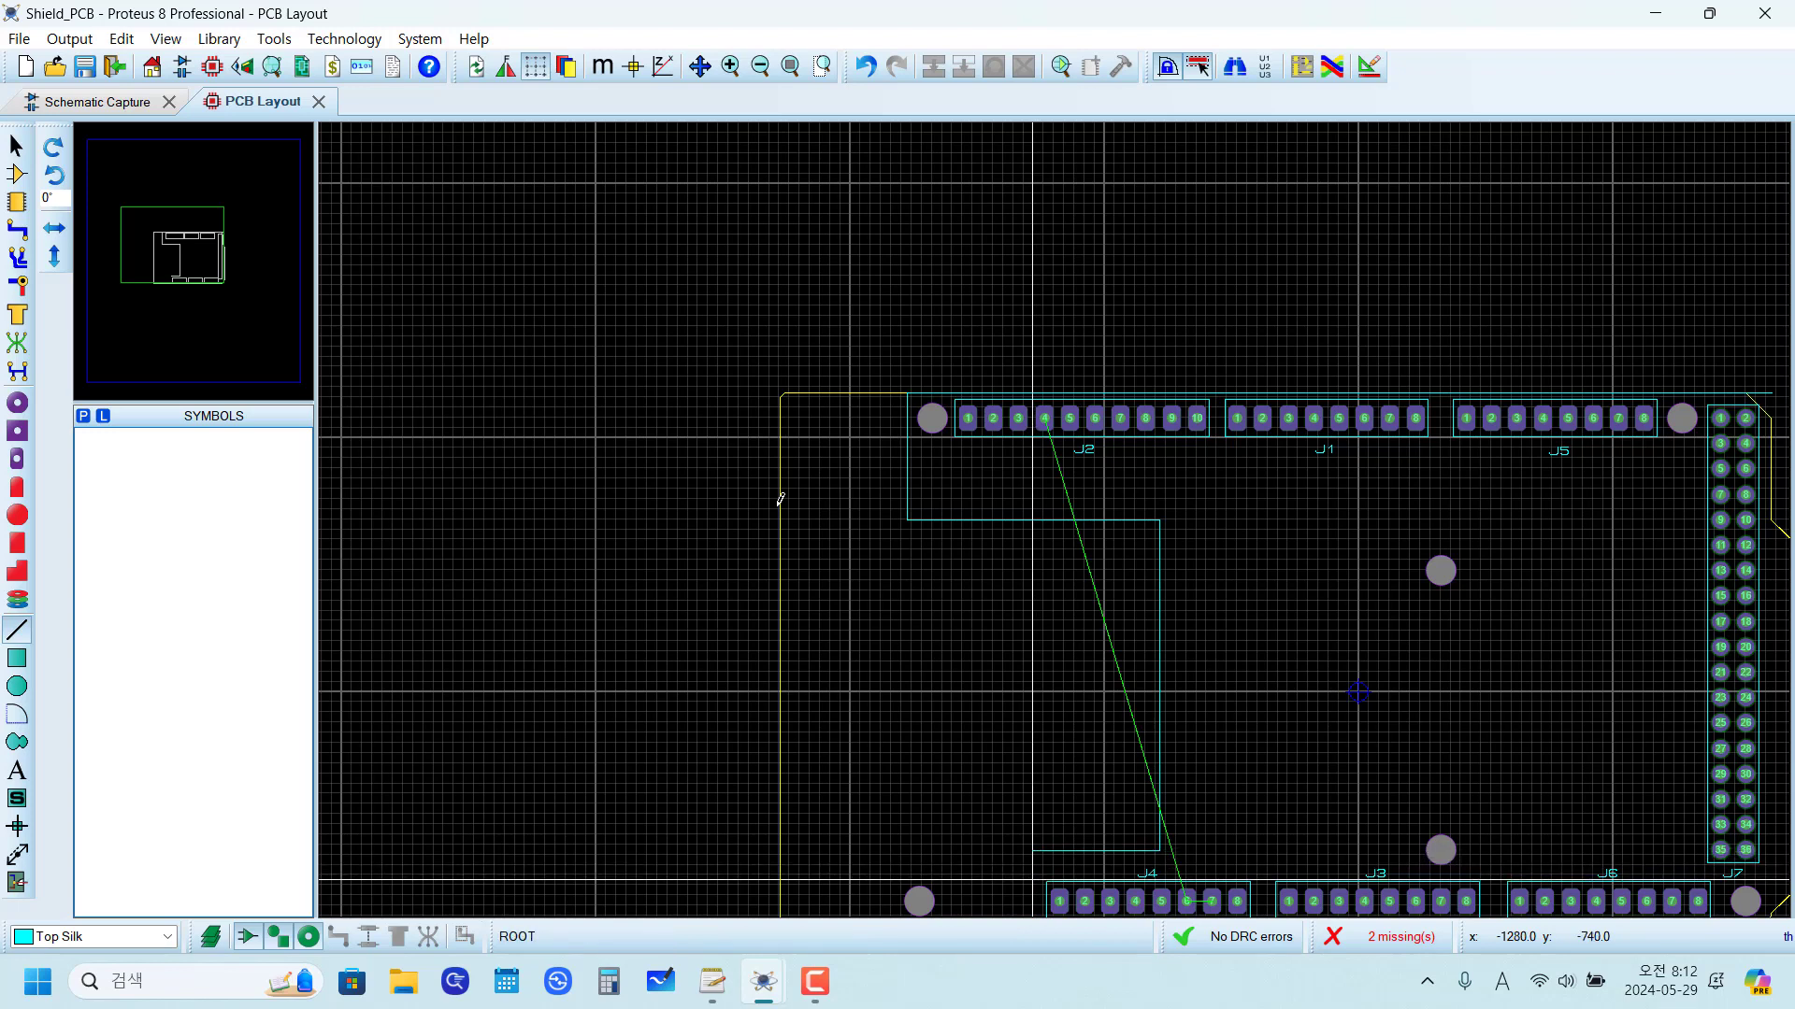
key("F6")
key("F6")
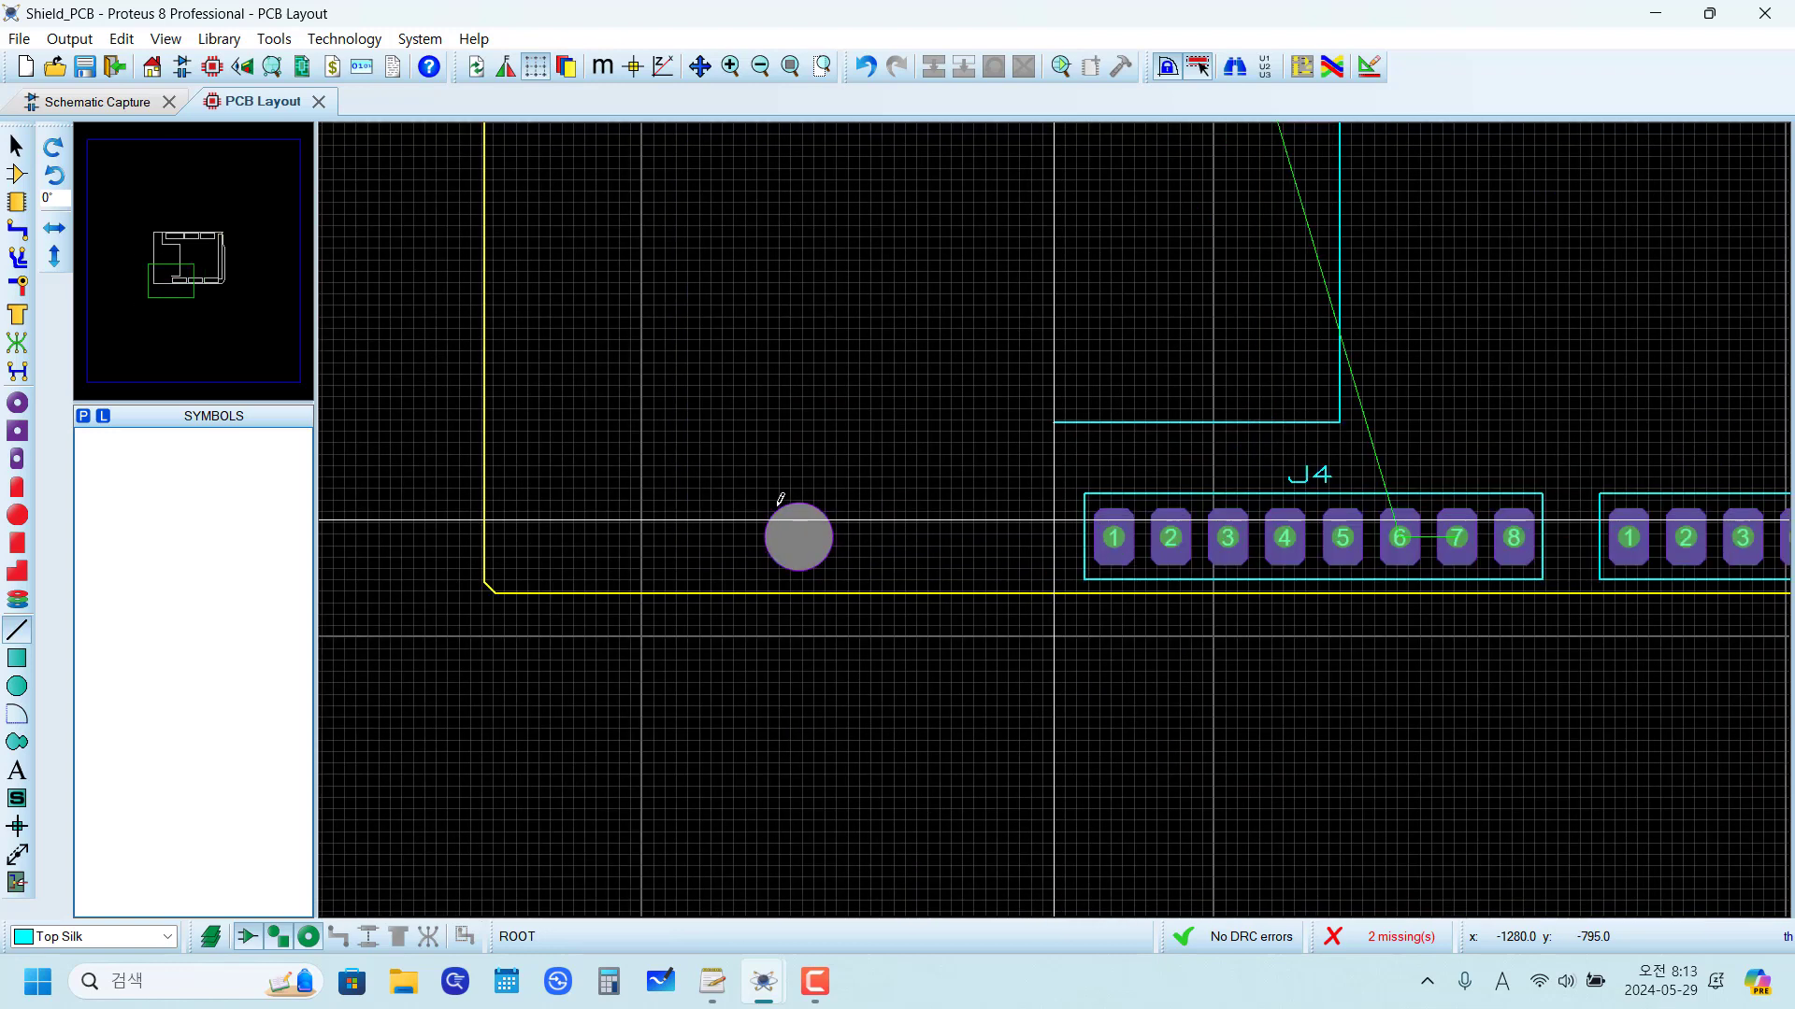
key("Down")
key("Down")
key("Down")
key("Down")
key("Down")
key("Down")
key("Down")
key("Down")
key("Down")
key("Down")
key("Down")
key("Down")
key("Down")
key("Down")
key("Down")
key("Down")
key("Down")
key("Down")
key("Down")
key("Down")
key("Down")
key("Down")
key("Down")
key("Down")
key("Down")
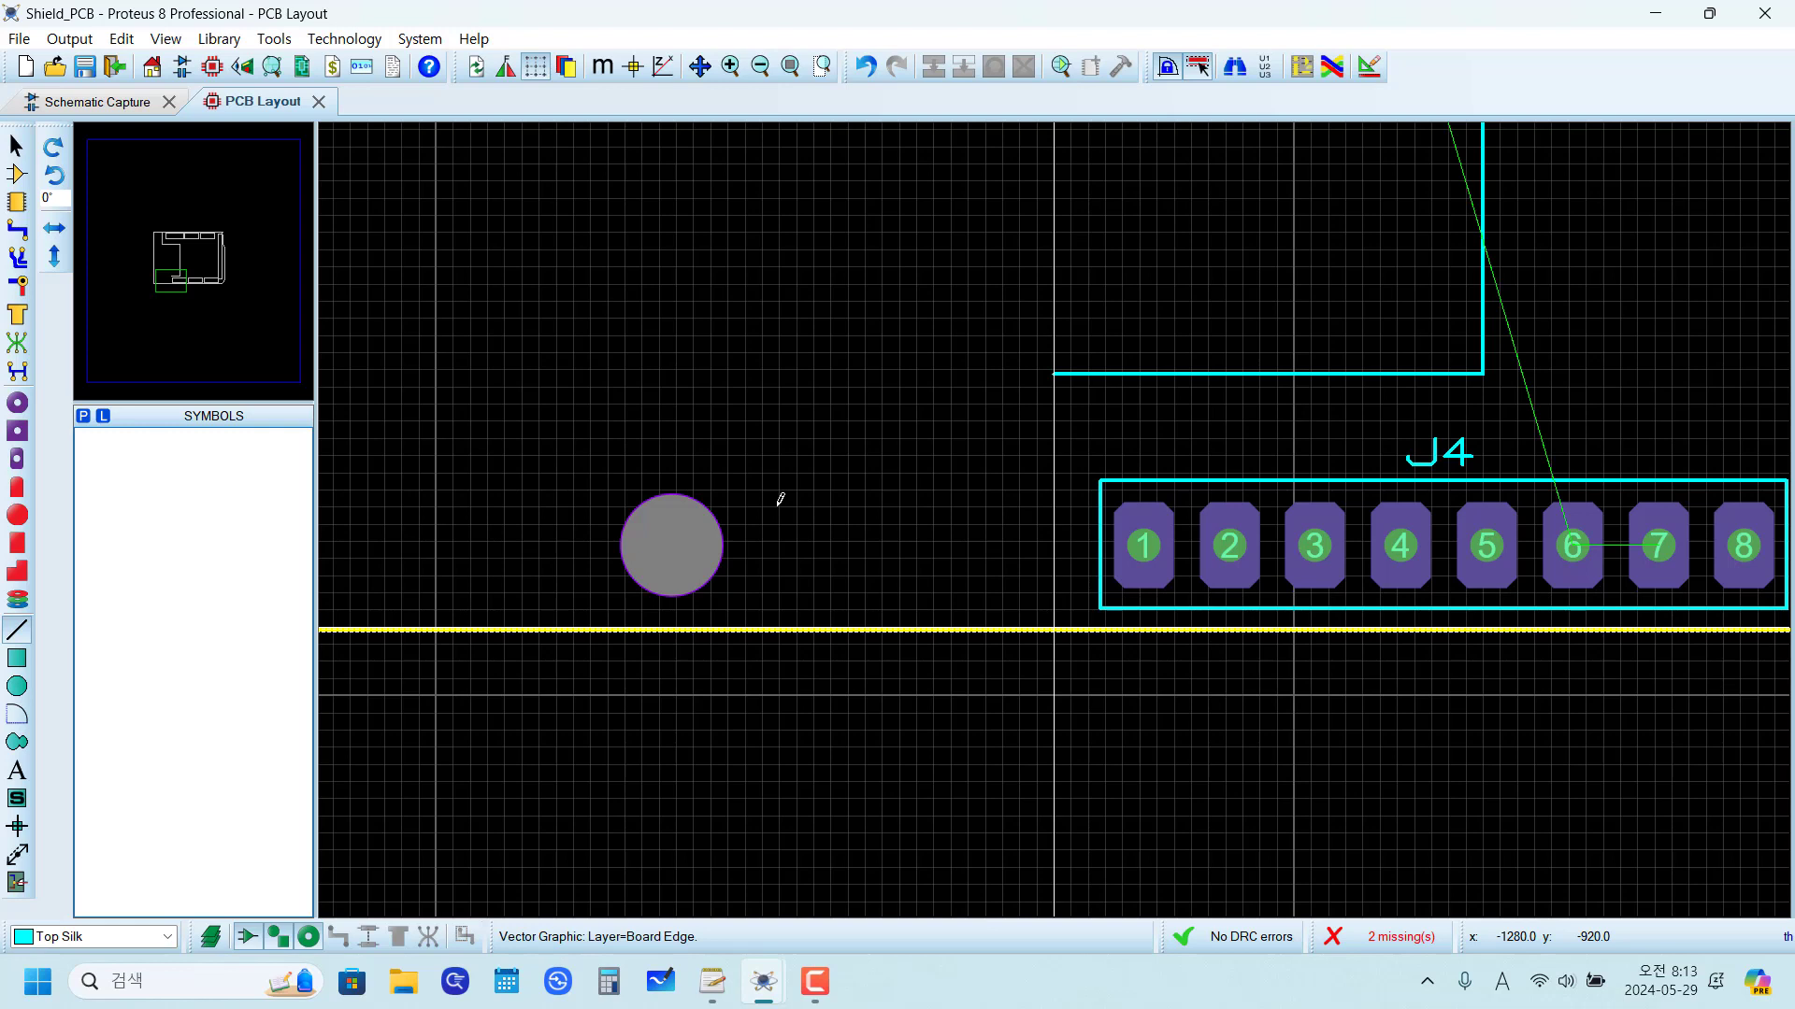
key("Return")
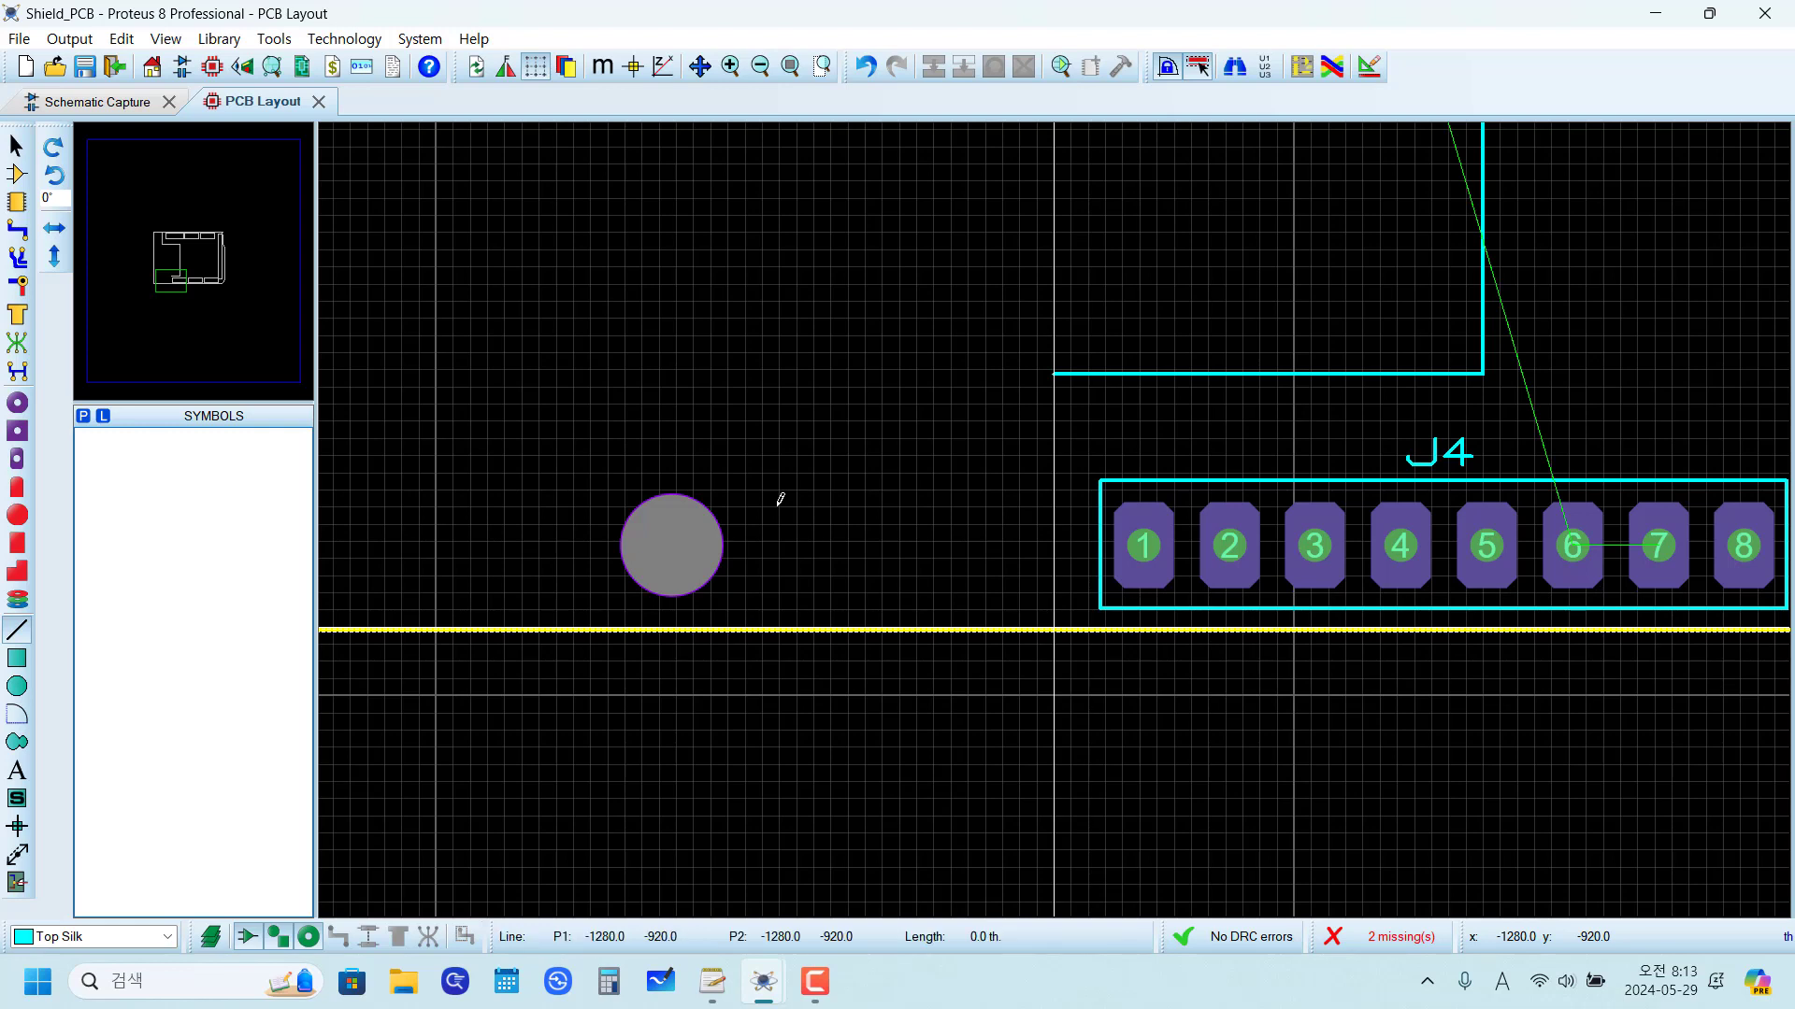
left_click(654, 585)
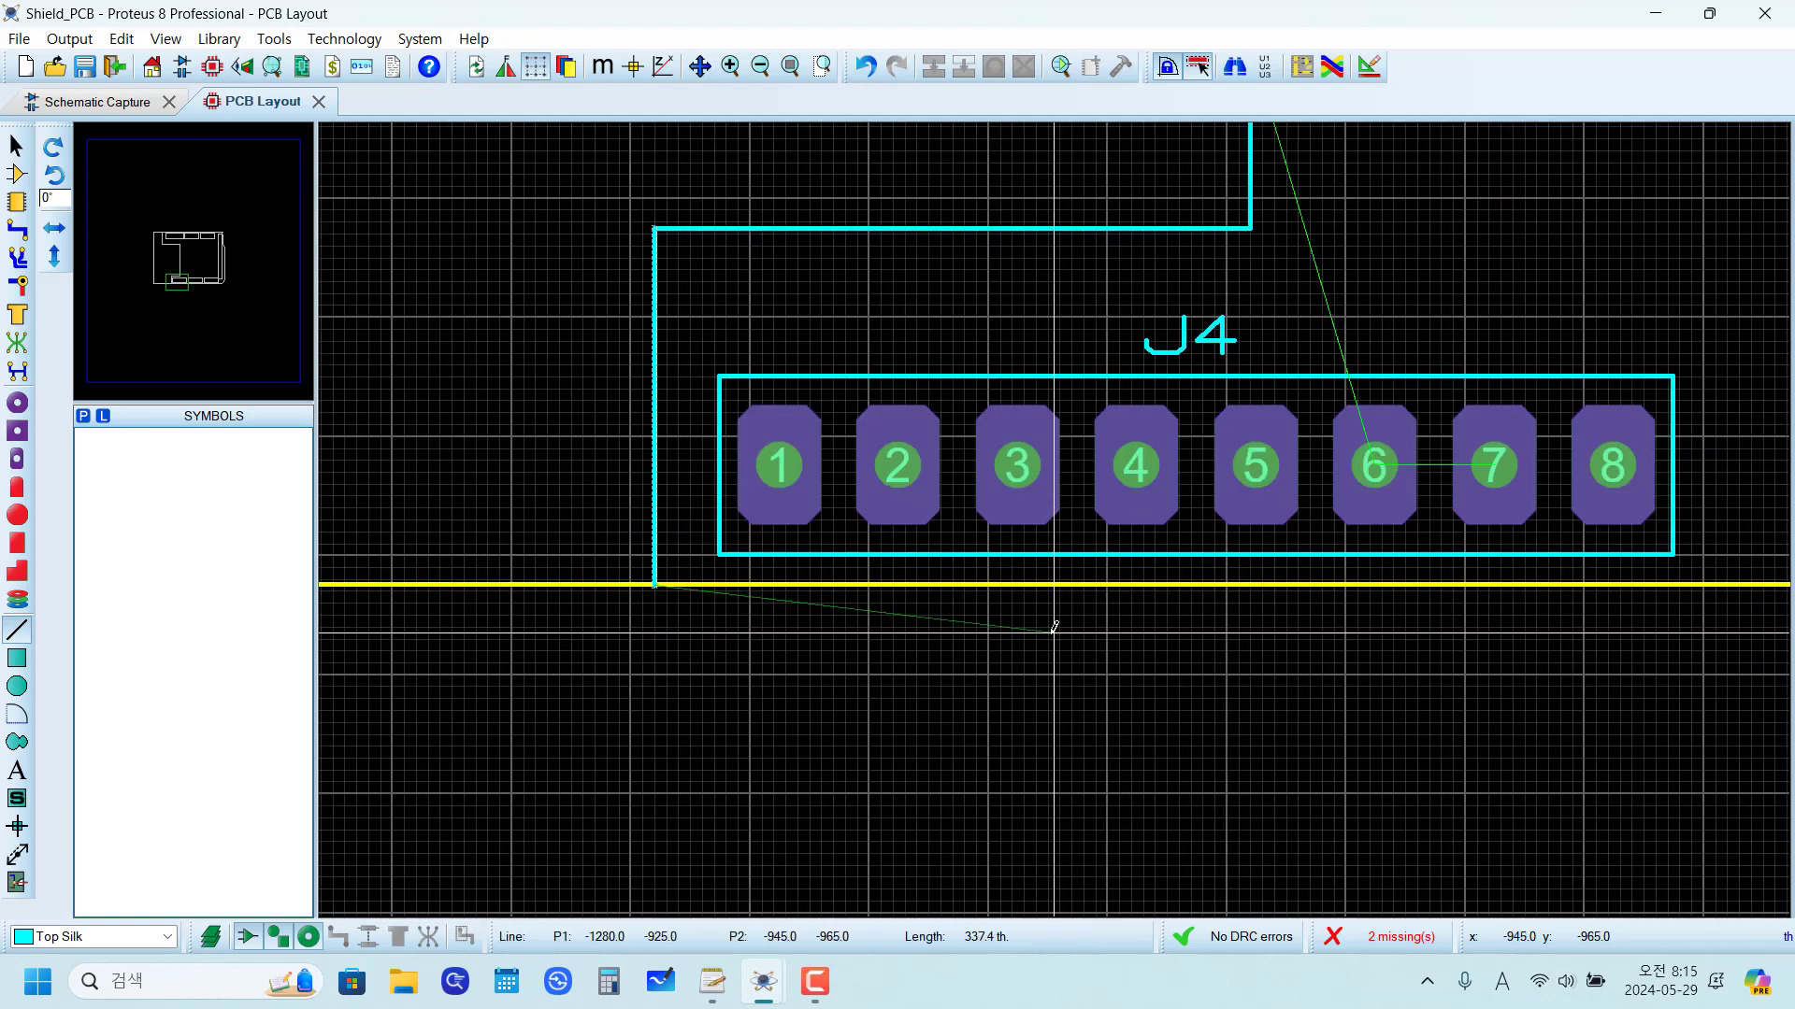
Step: Draw a 2905 th silkscreen line along the board's bottom edge, from the short vertical line to the lower-right corner
scroll(1054, 629, "down", 4)
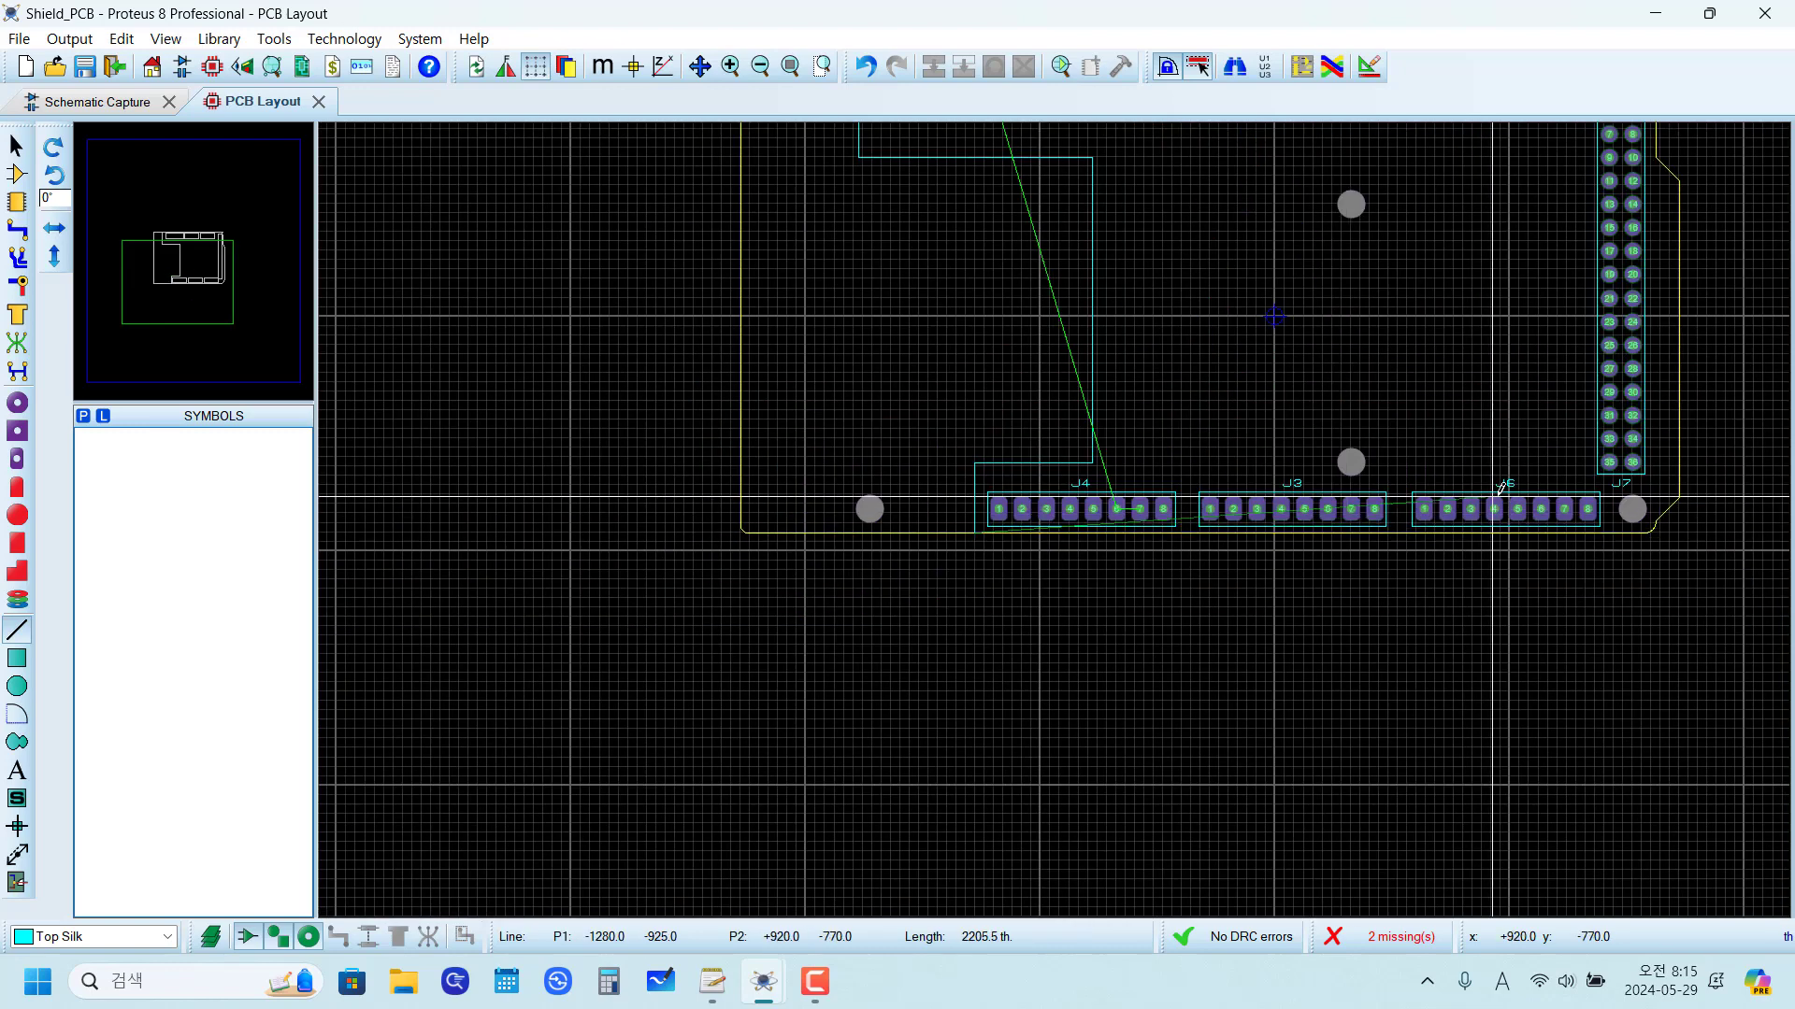
scroll(1626, 533, "up", 3)
scroll(1186, 513, "down", 2)
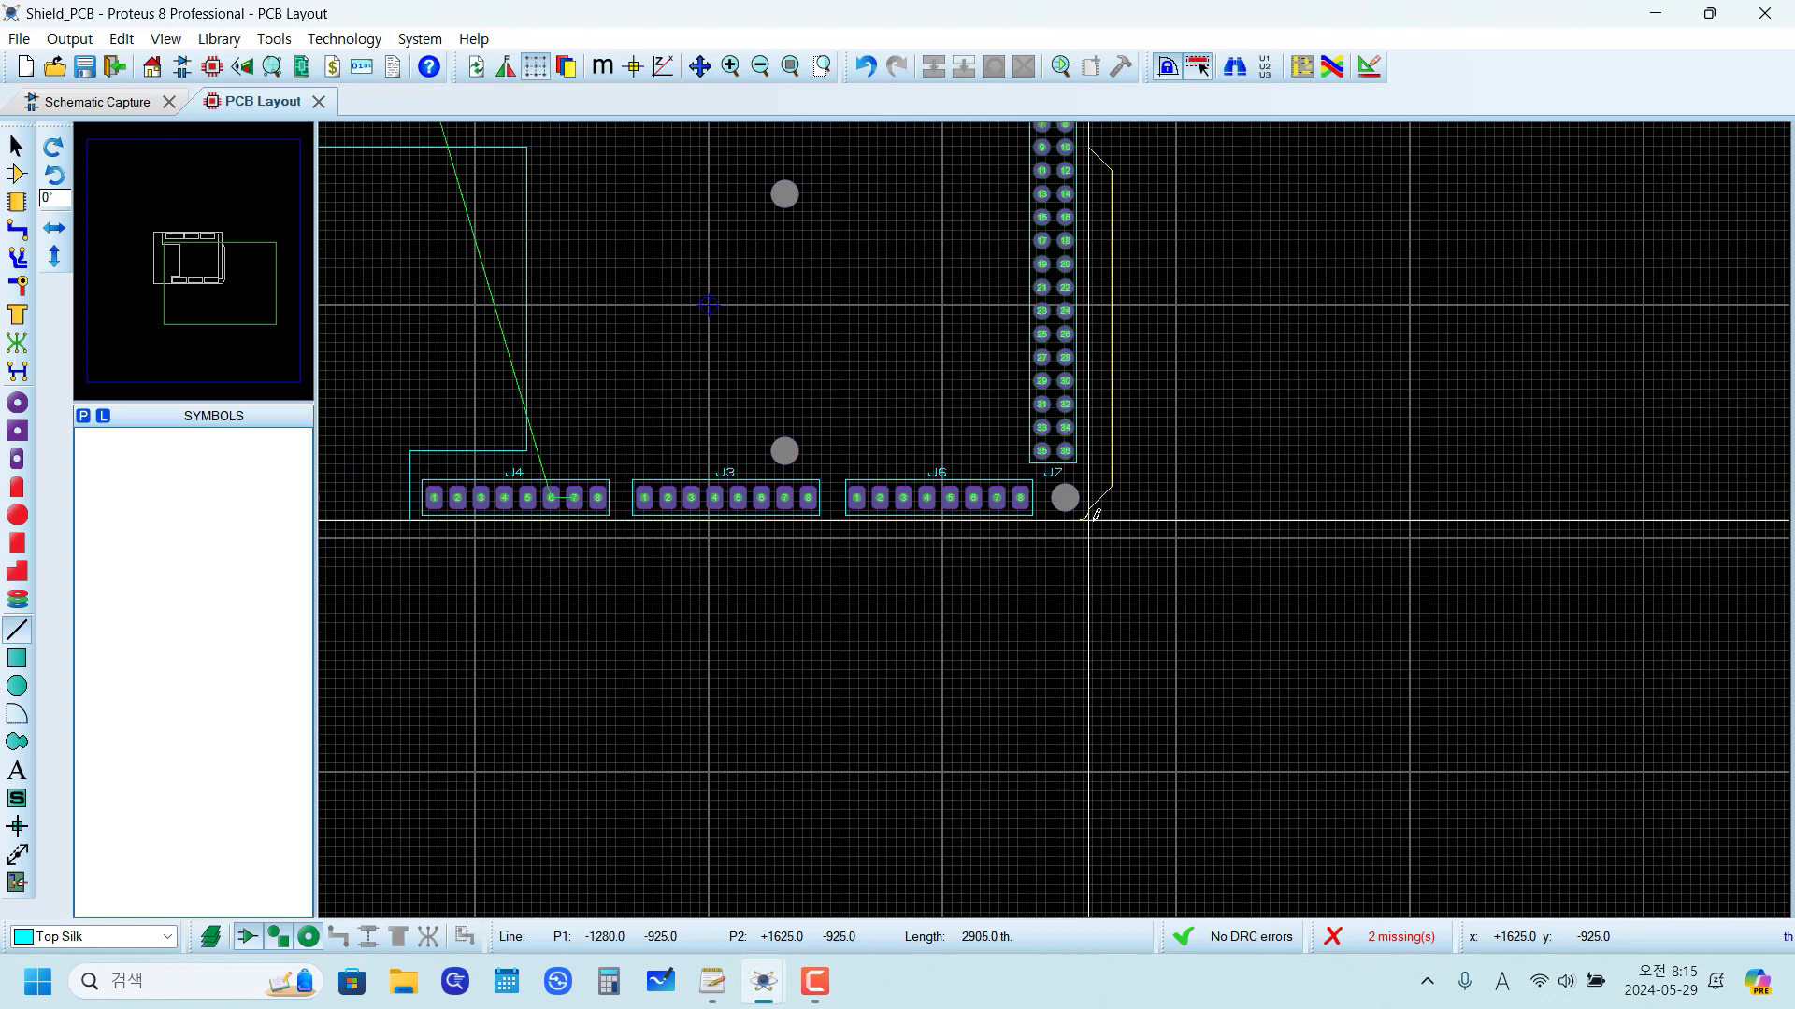
scroll(1096, 514, "up", 4)
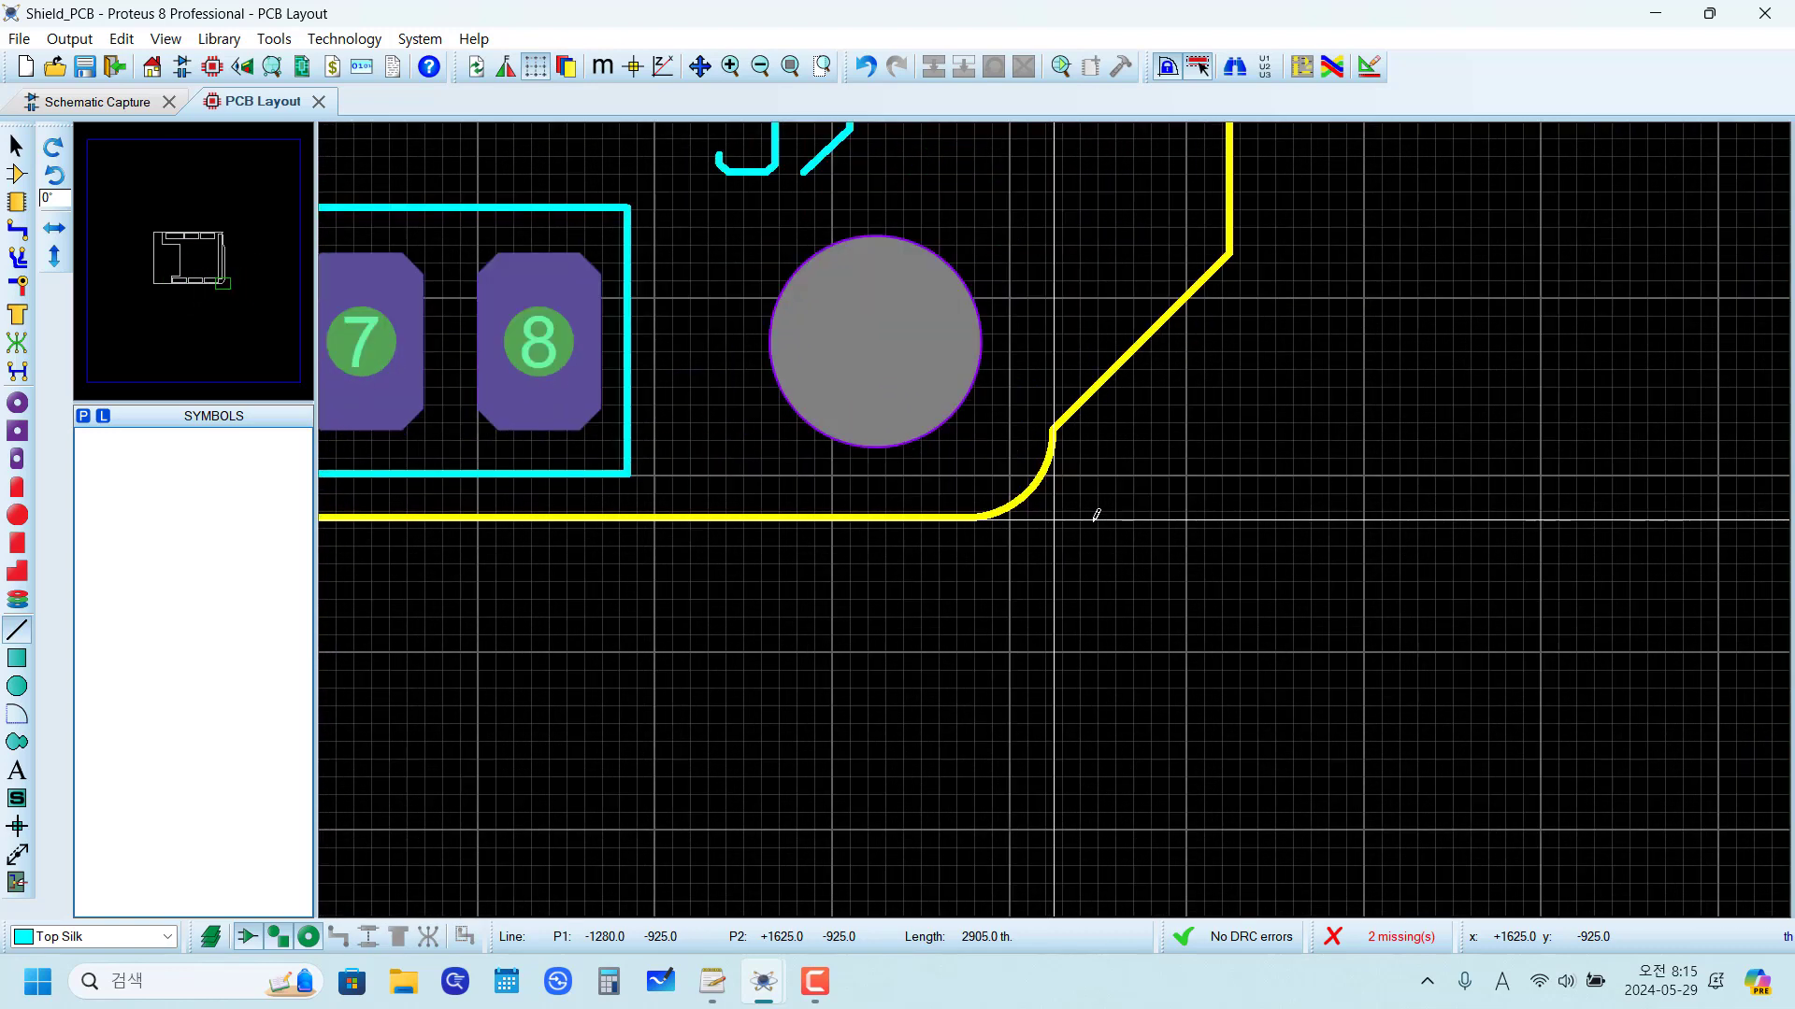
left_click(1095, 516)
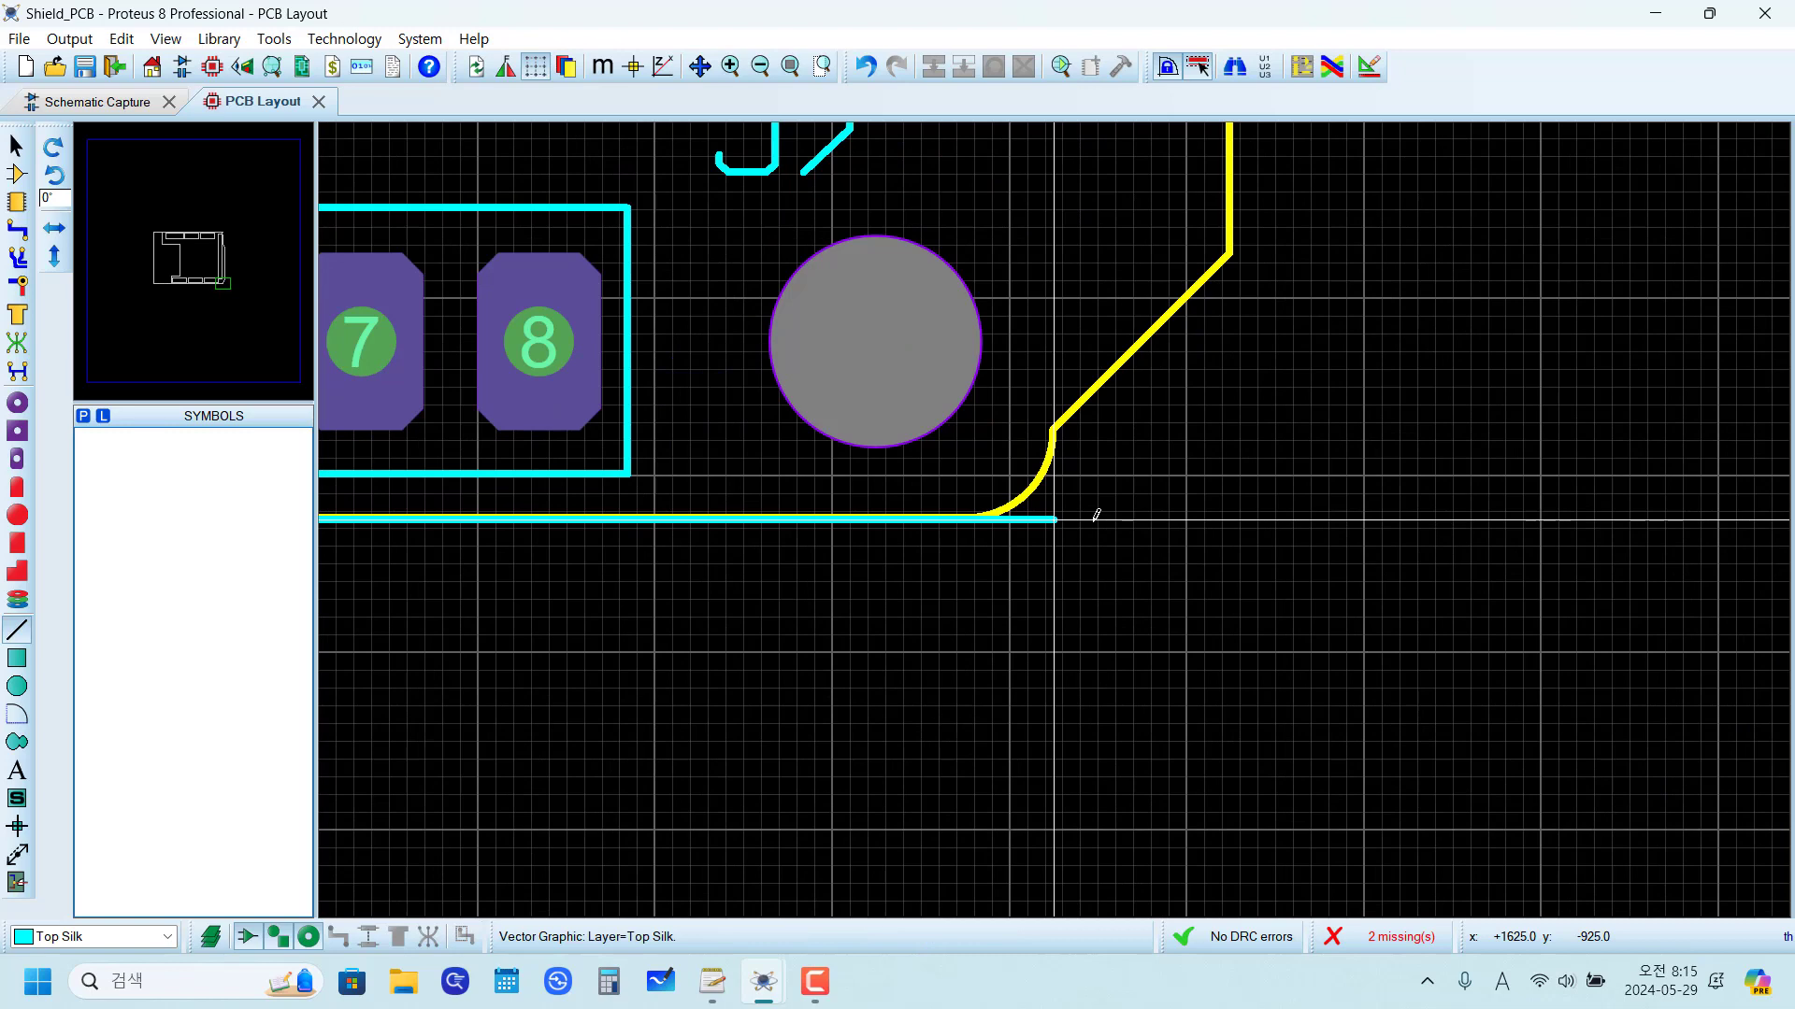
Step: Close the silkscreen outline with a vertical line from the lower-right corner up to the right end of the top line
left_click(1096, 516)
scroll(1054, 496, "down", 5)
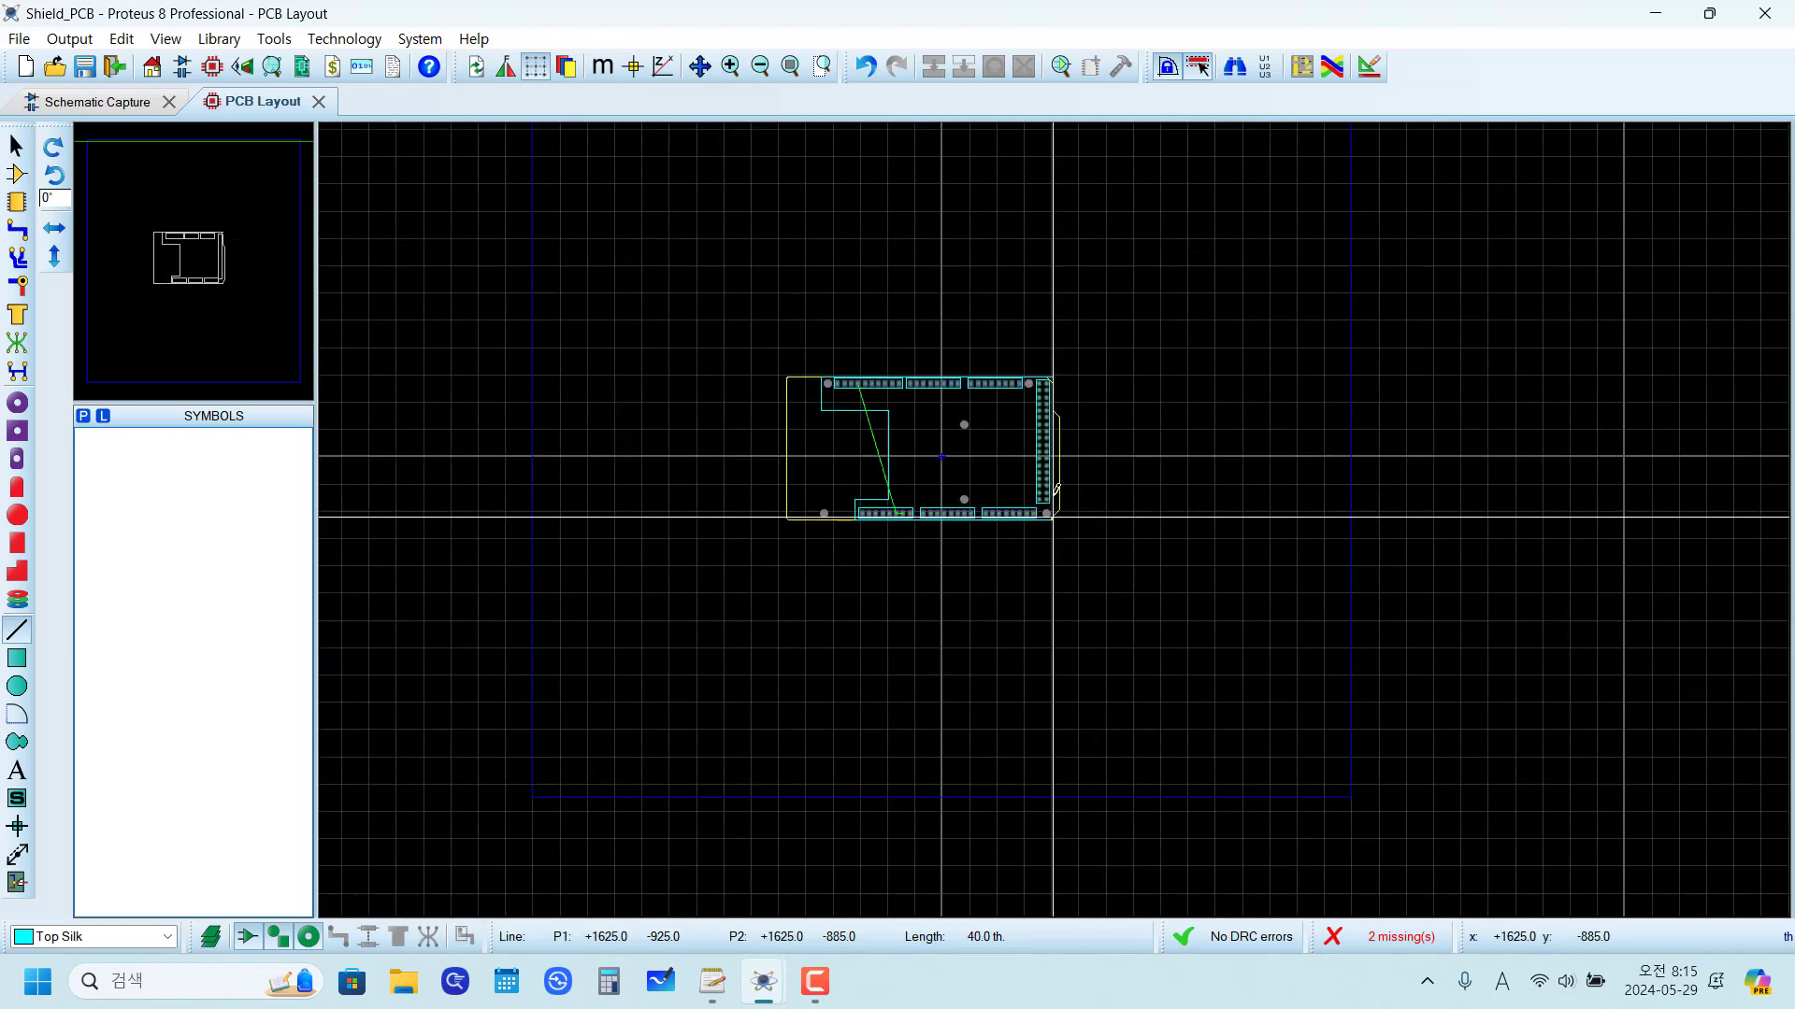
scroll(1054, 487, "up", 6)
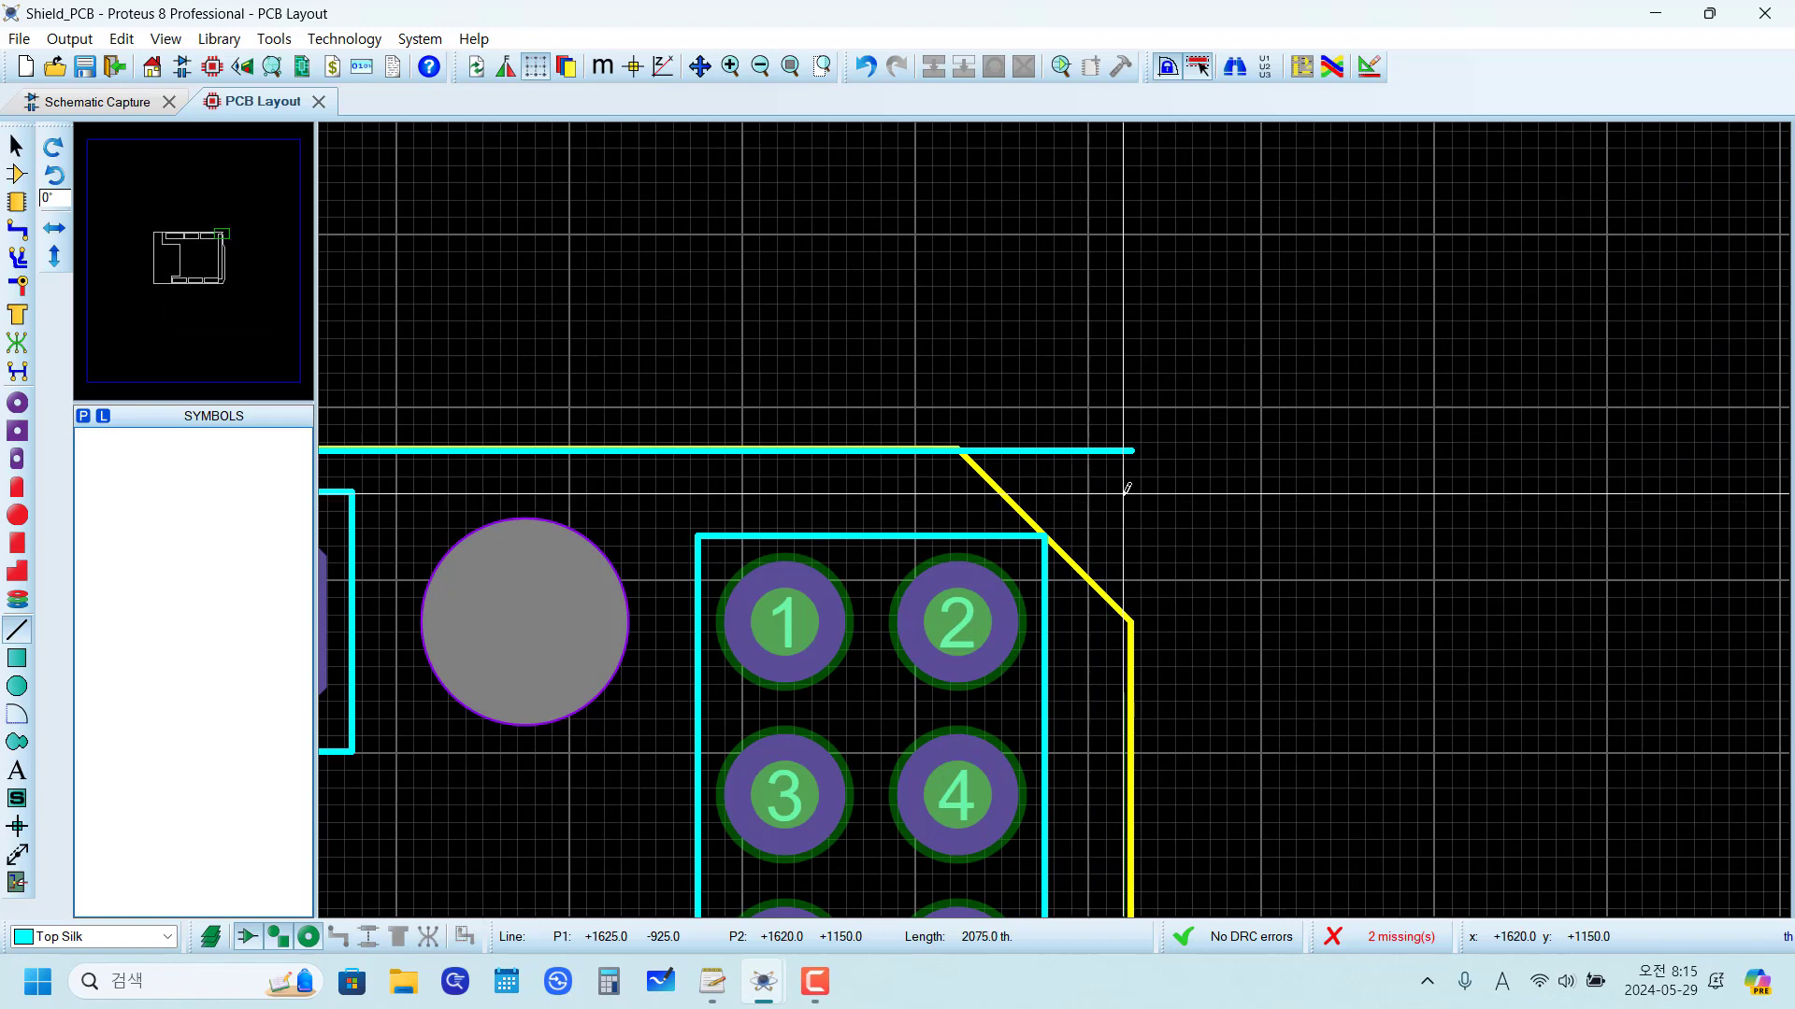
scroll(1135, 441, "down", 3)
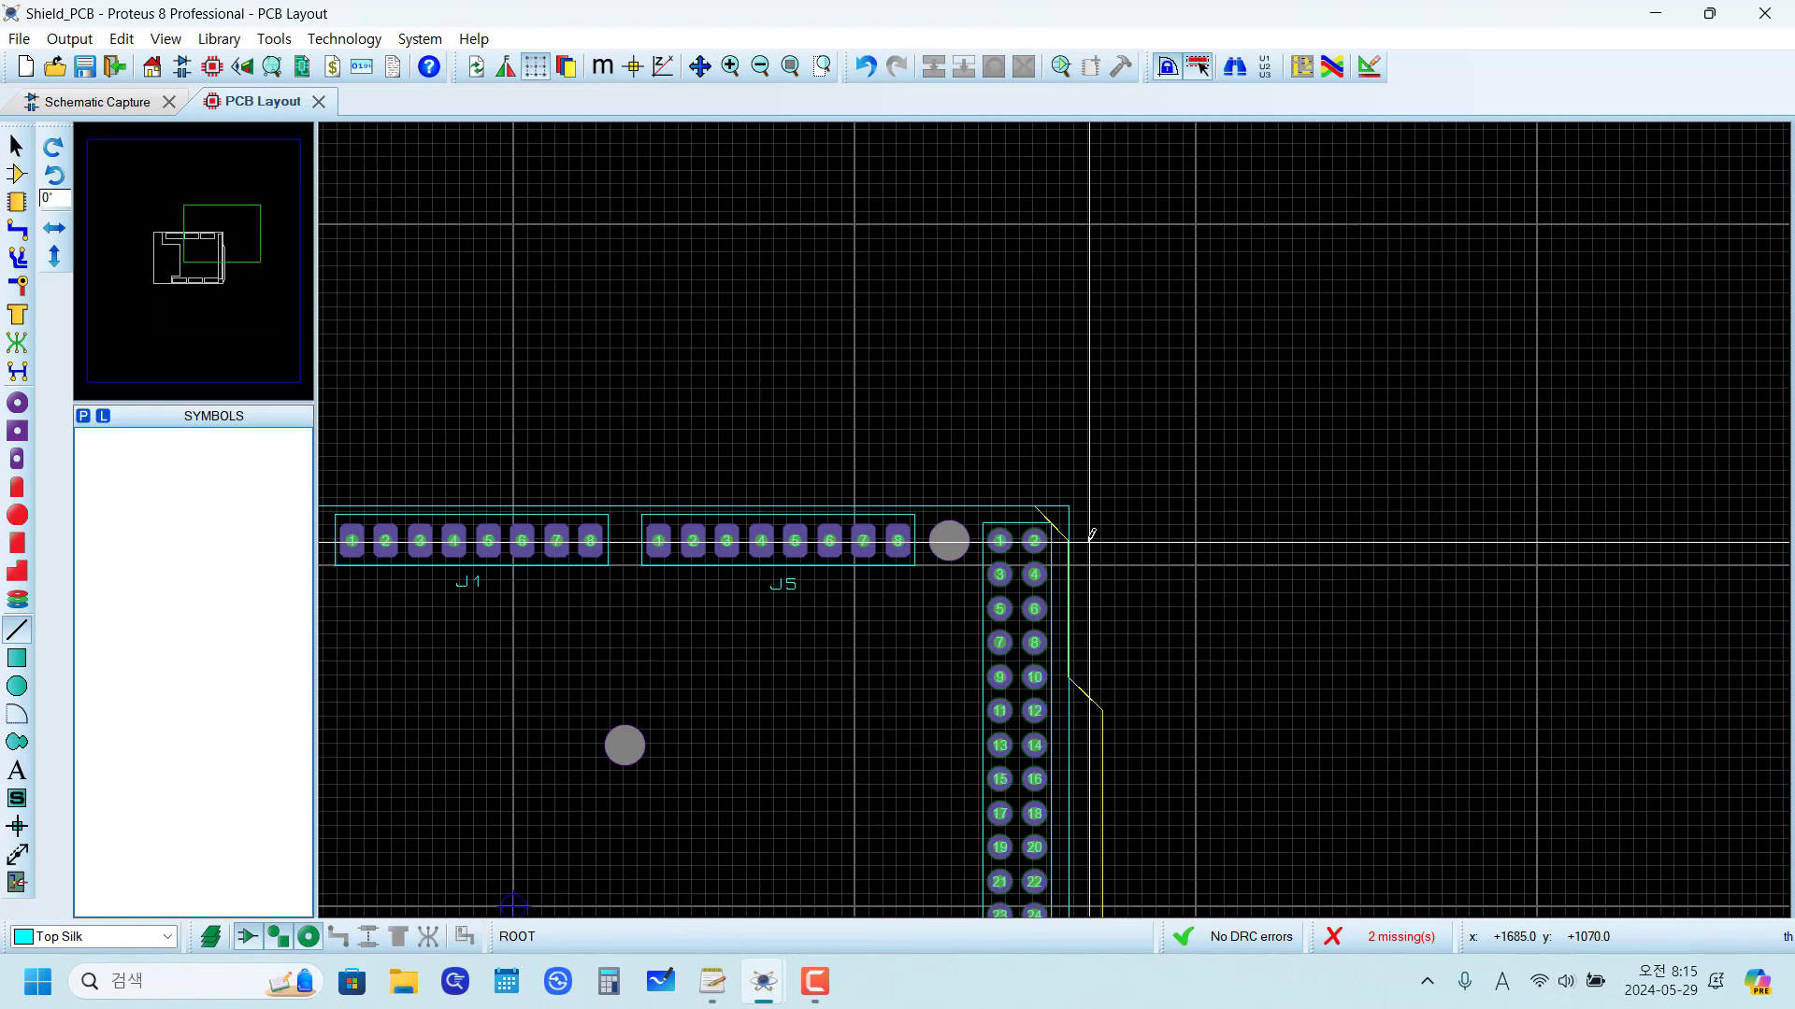
Step: Check the closed silkscreen outline on the layout and in the 3D board view, and return to the layout's lower-right board corner near J7
scroll(1115, 830, "up", 3)
scroll(1115, 829, "down", 2)
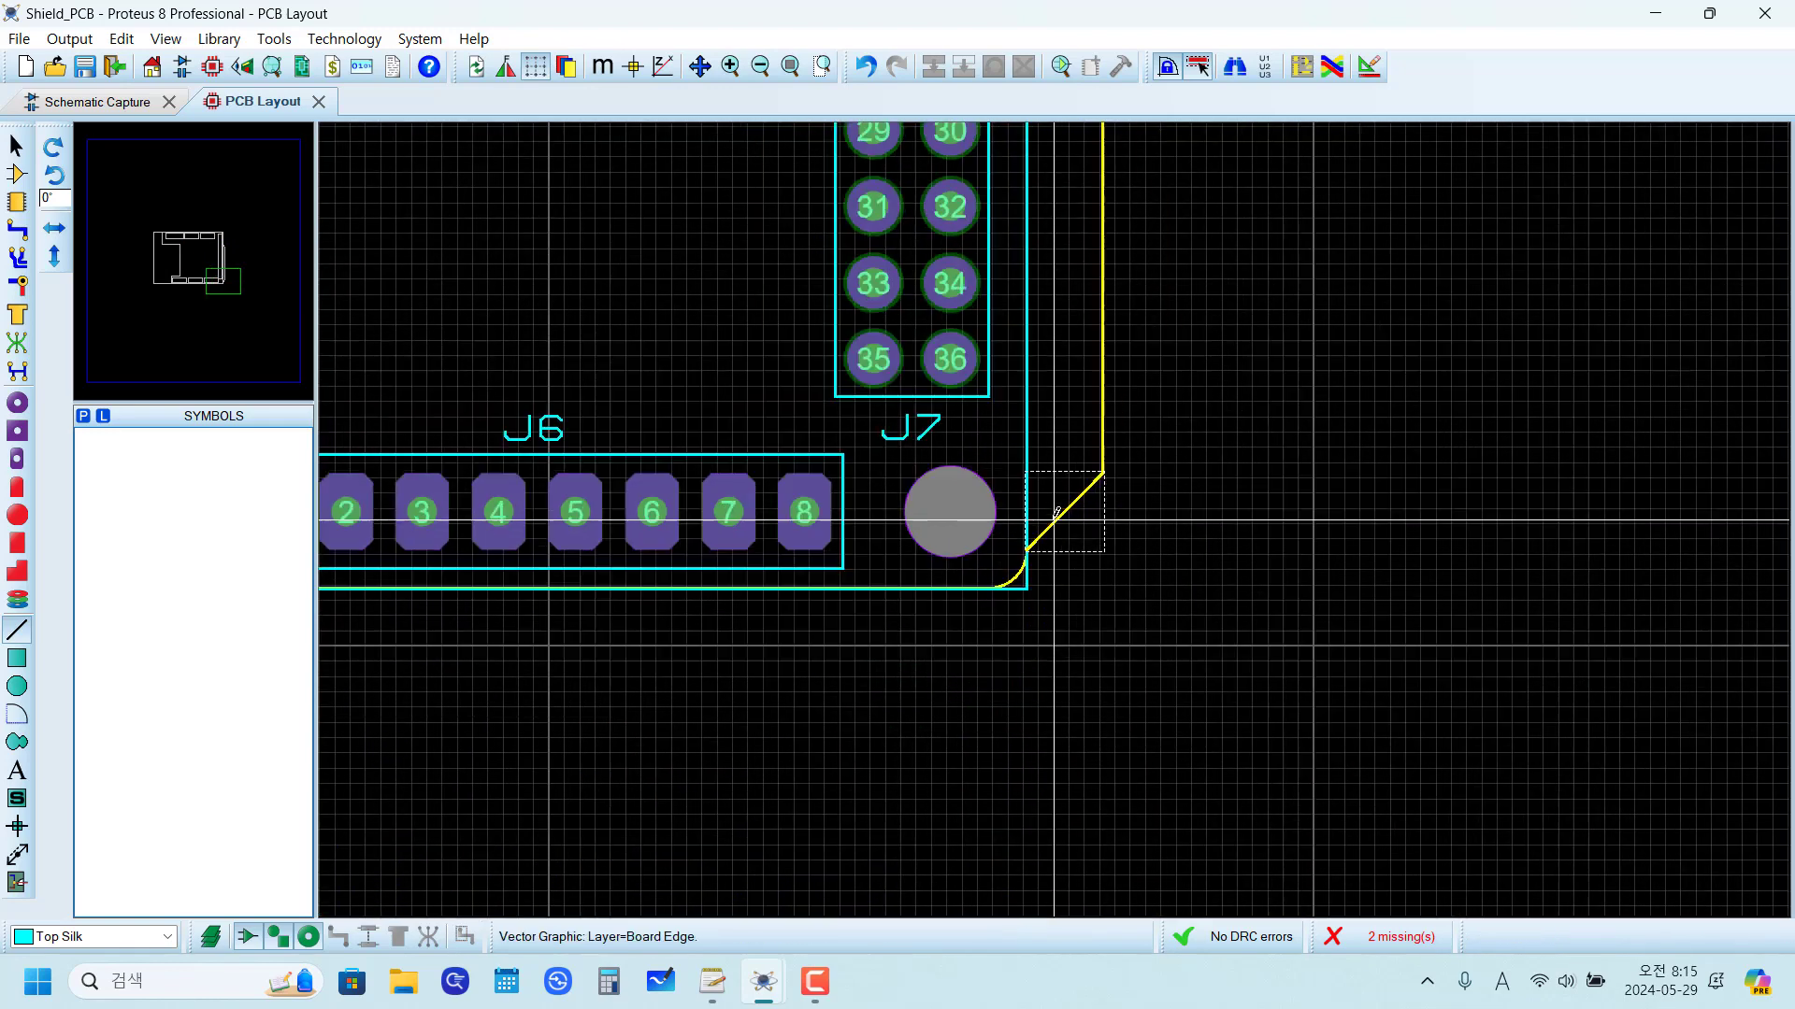
scroll(1084, 510, "up", 4)
scroll(1085, 511, "down", 5)
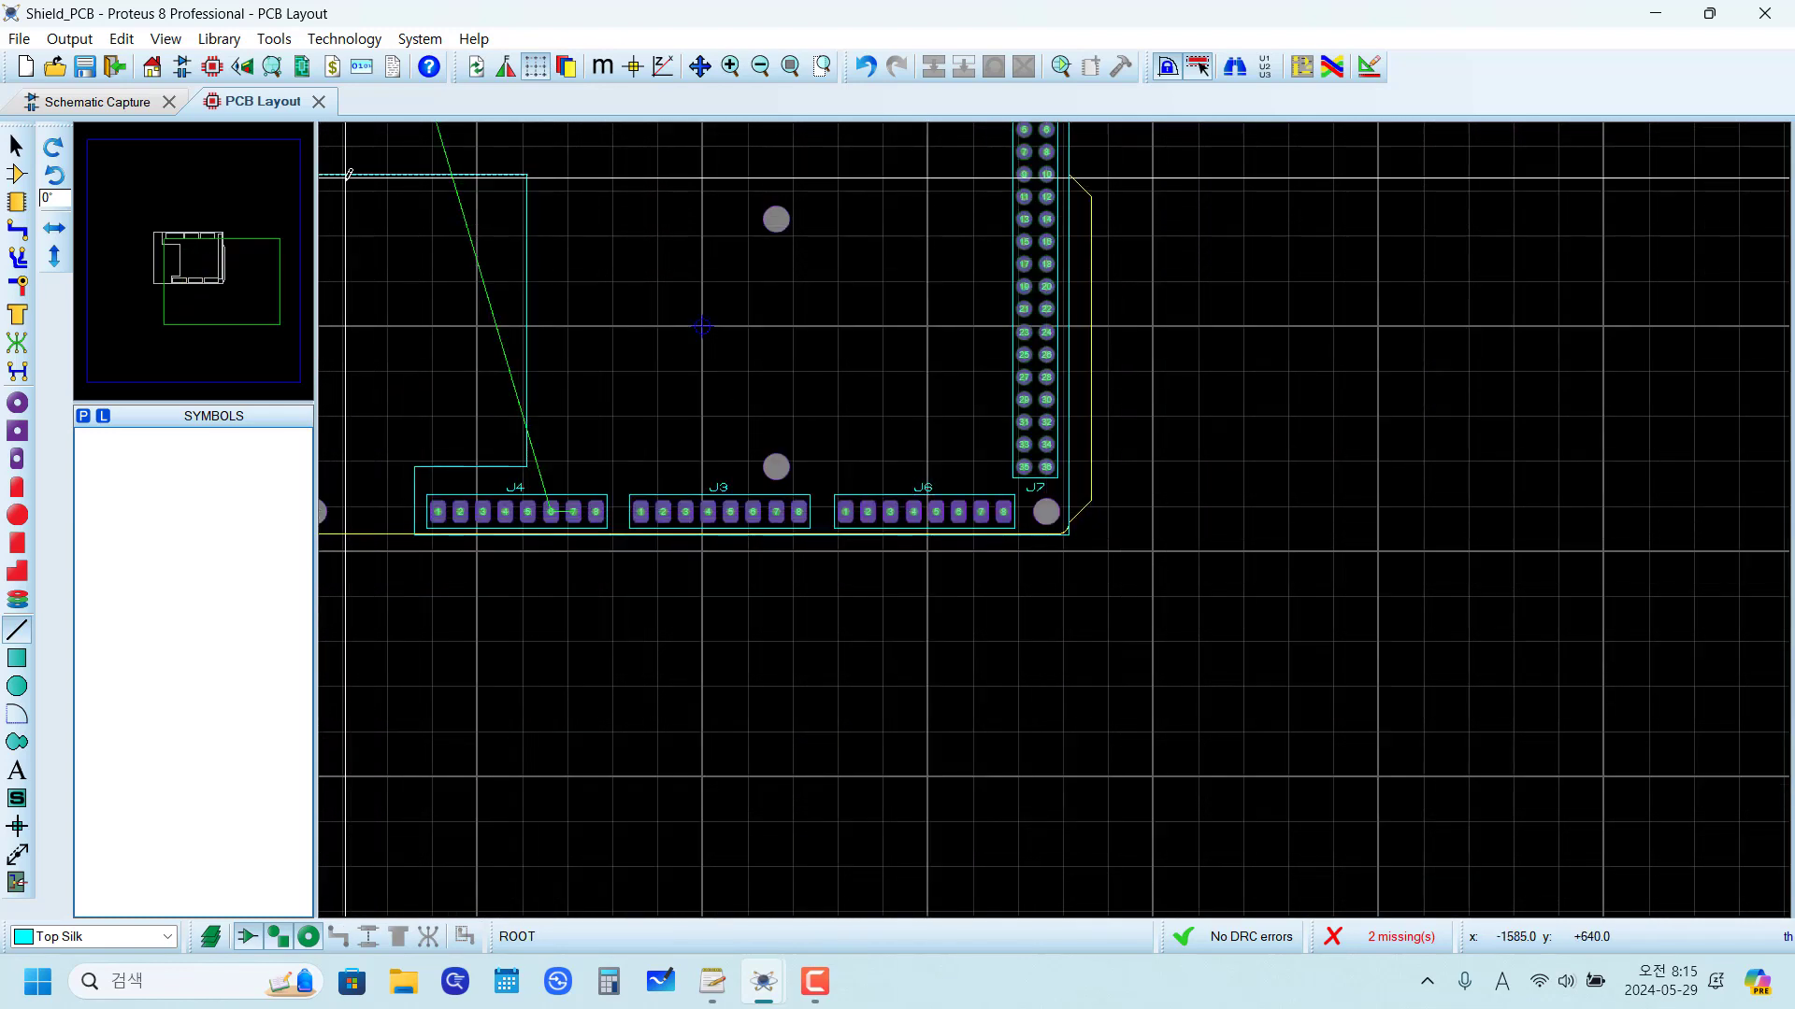
left_click(246, 69)
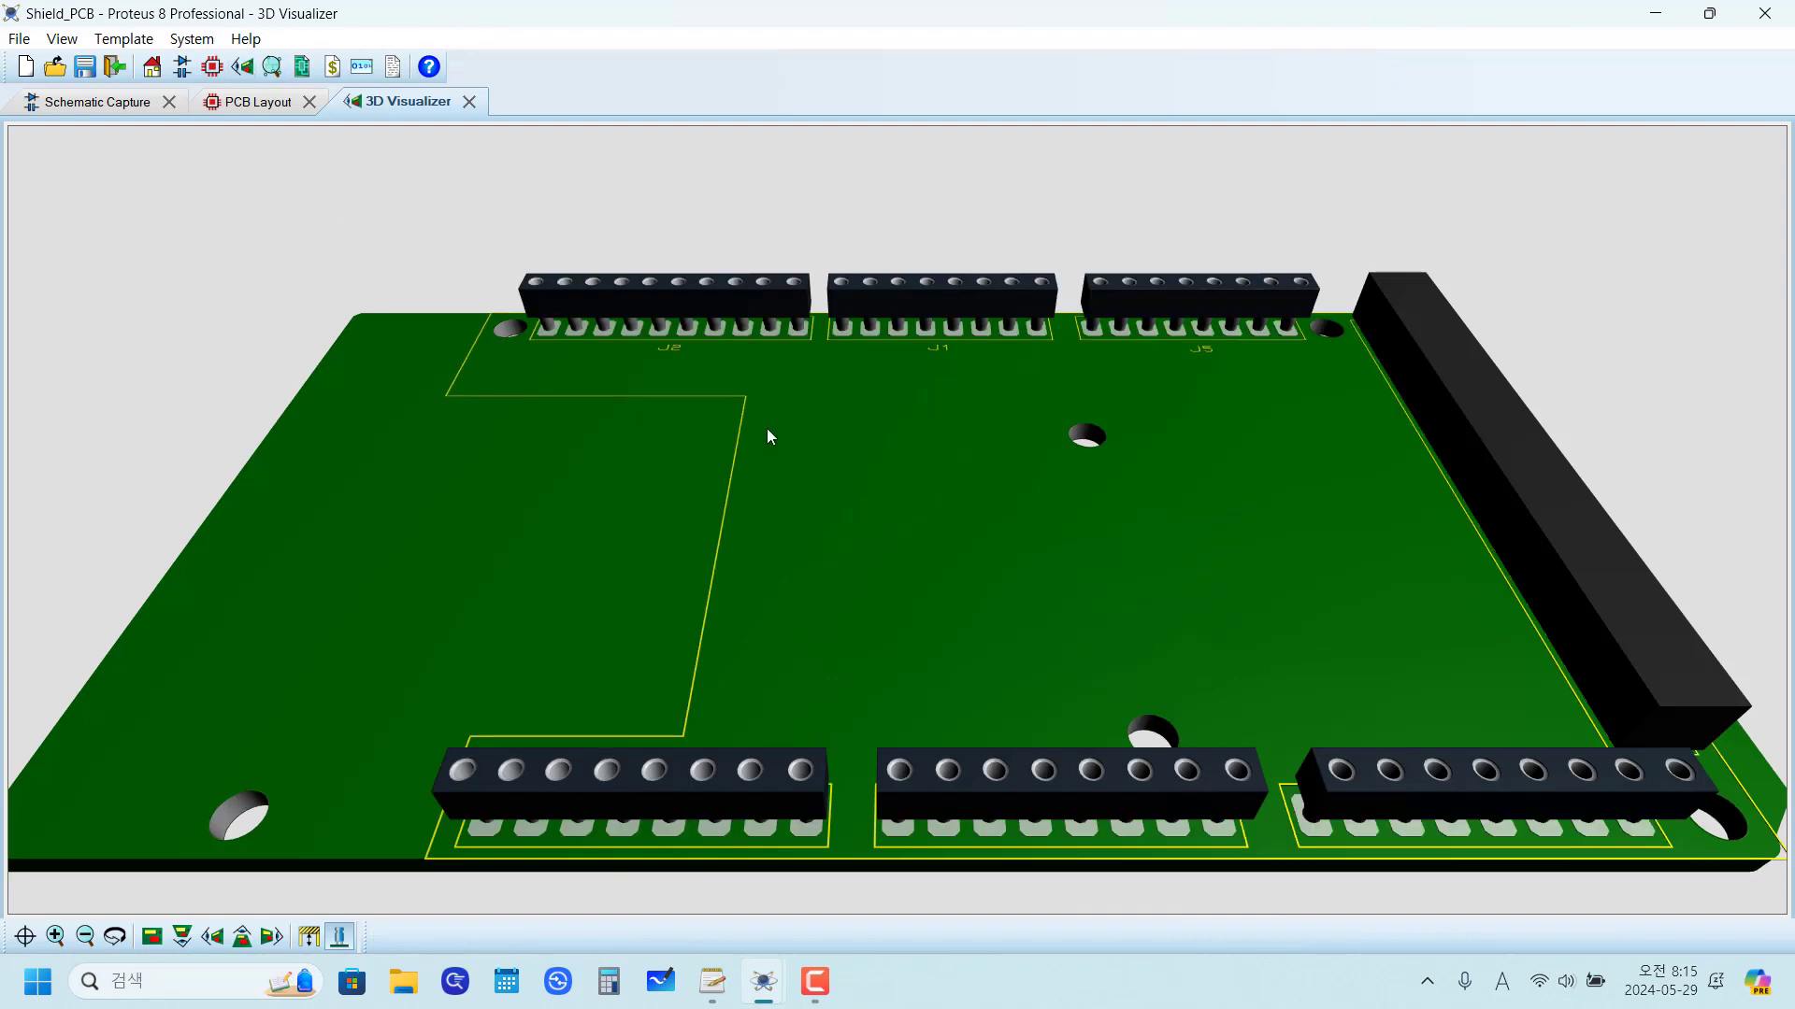
left_click(910, 536)
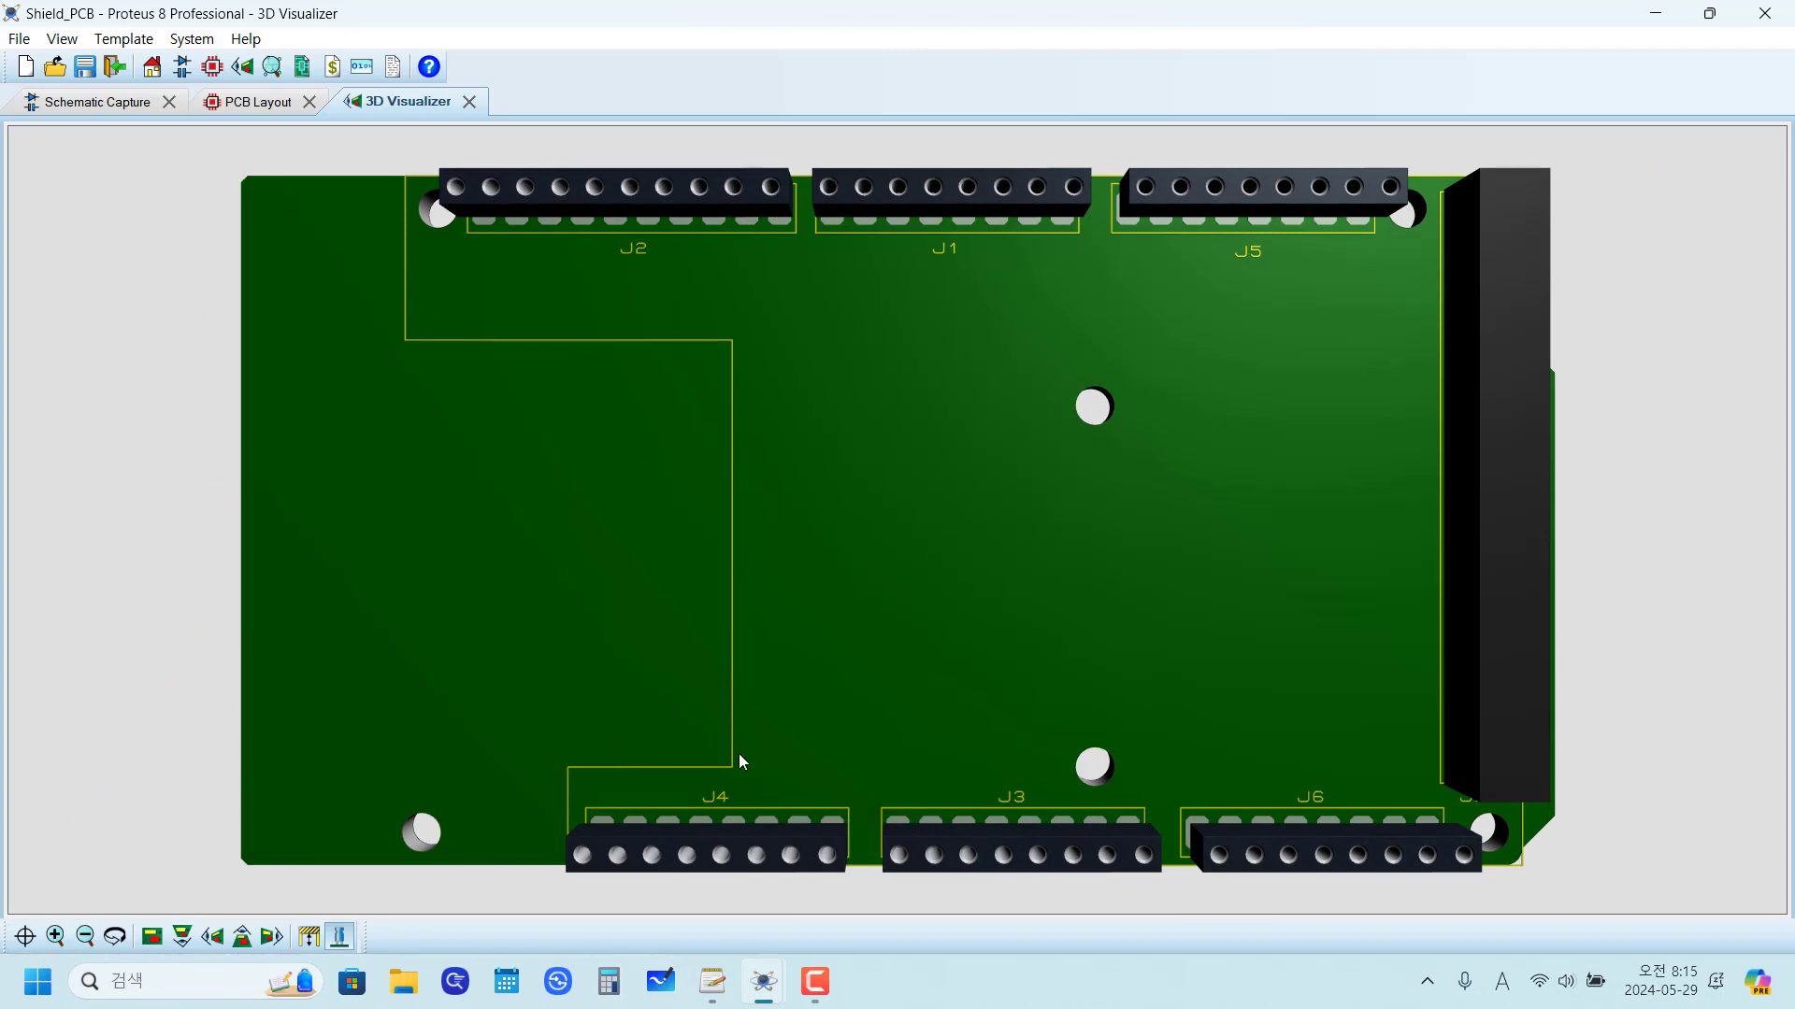
left_click(257, 103)
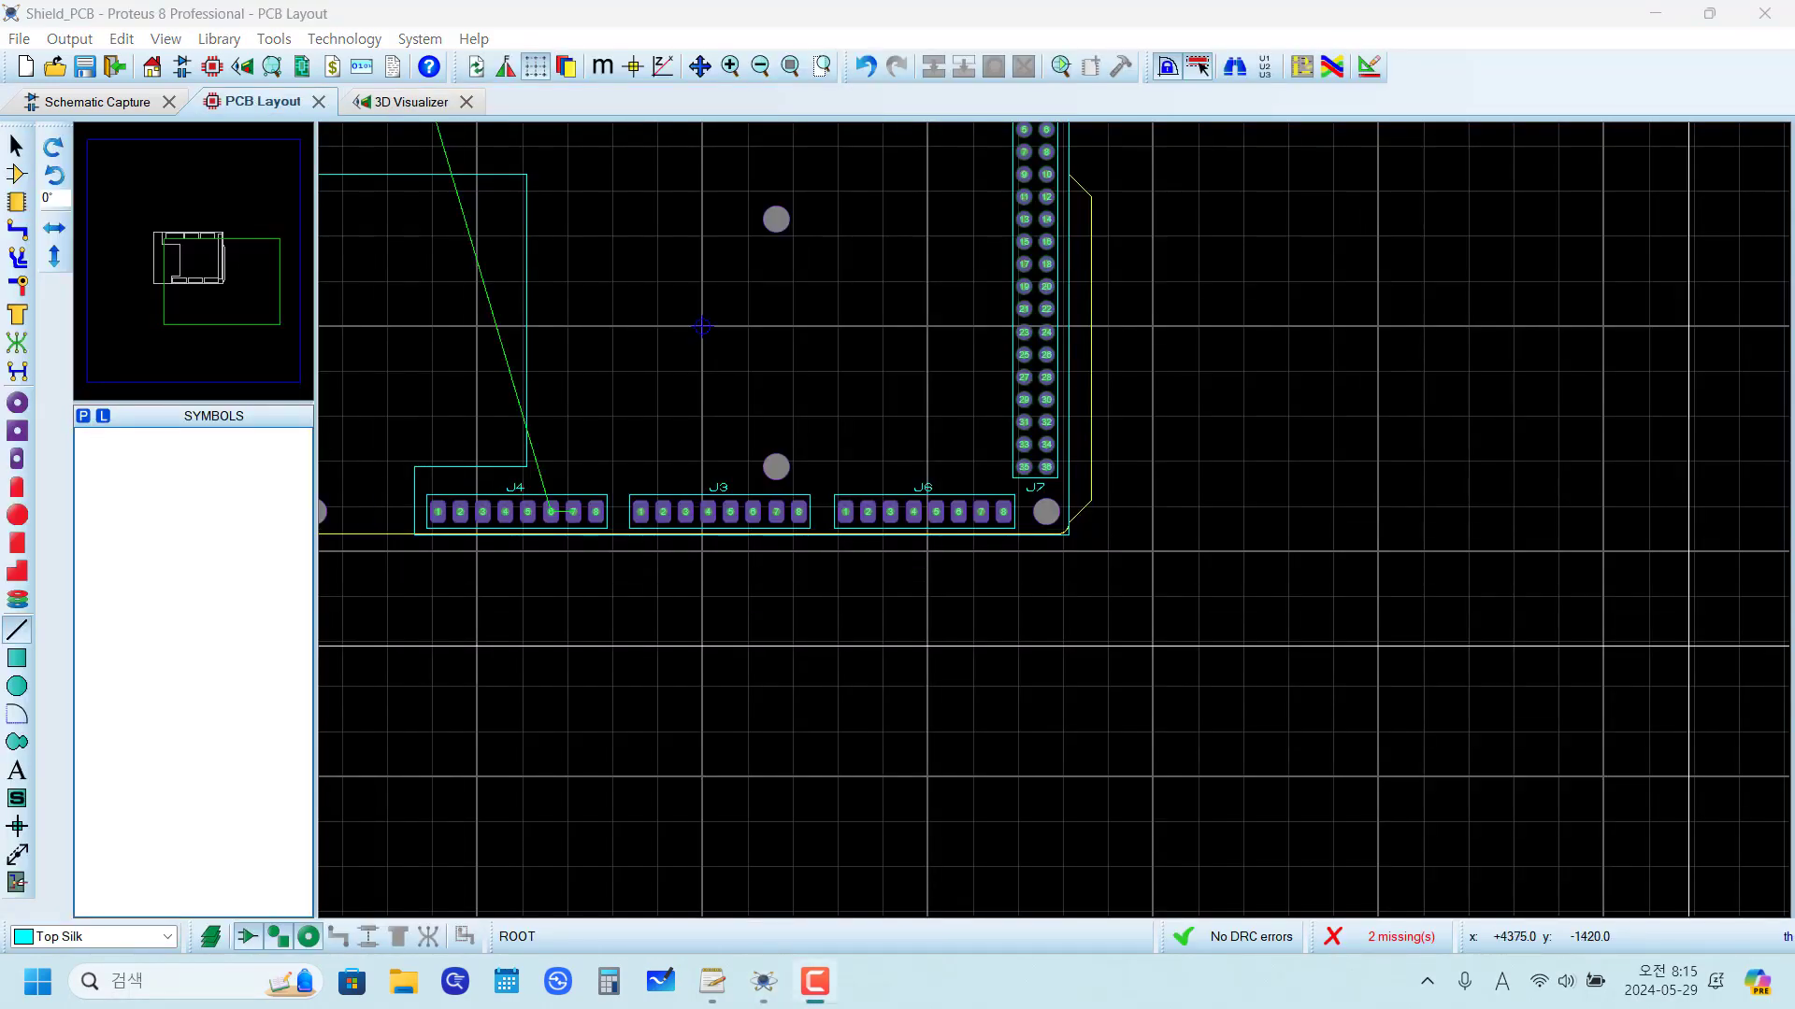
scroll(1065, 505, "up", 2)
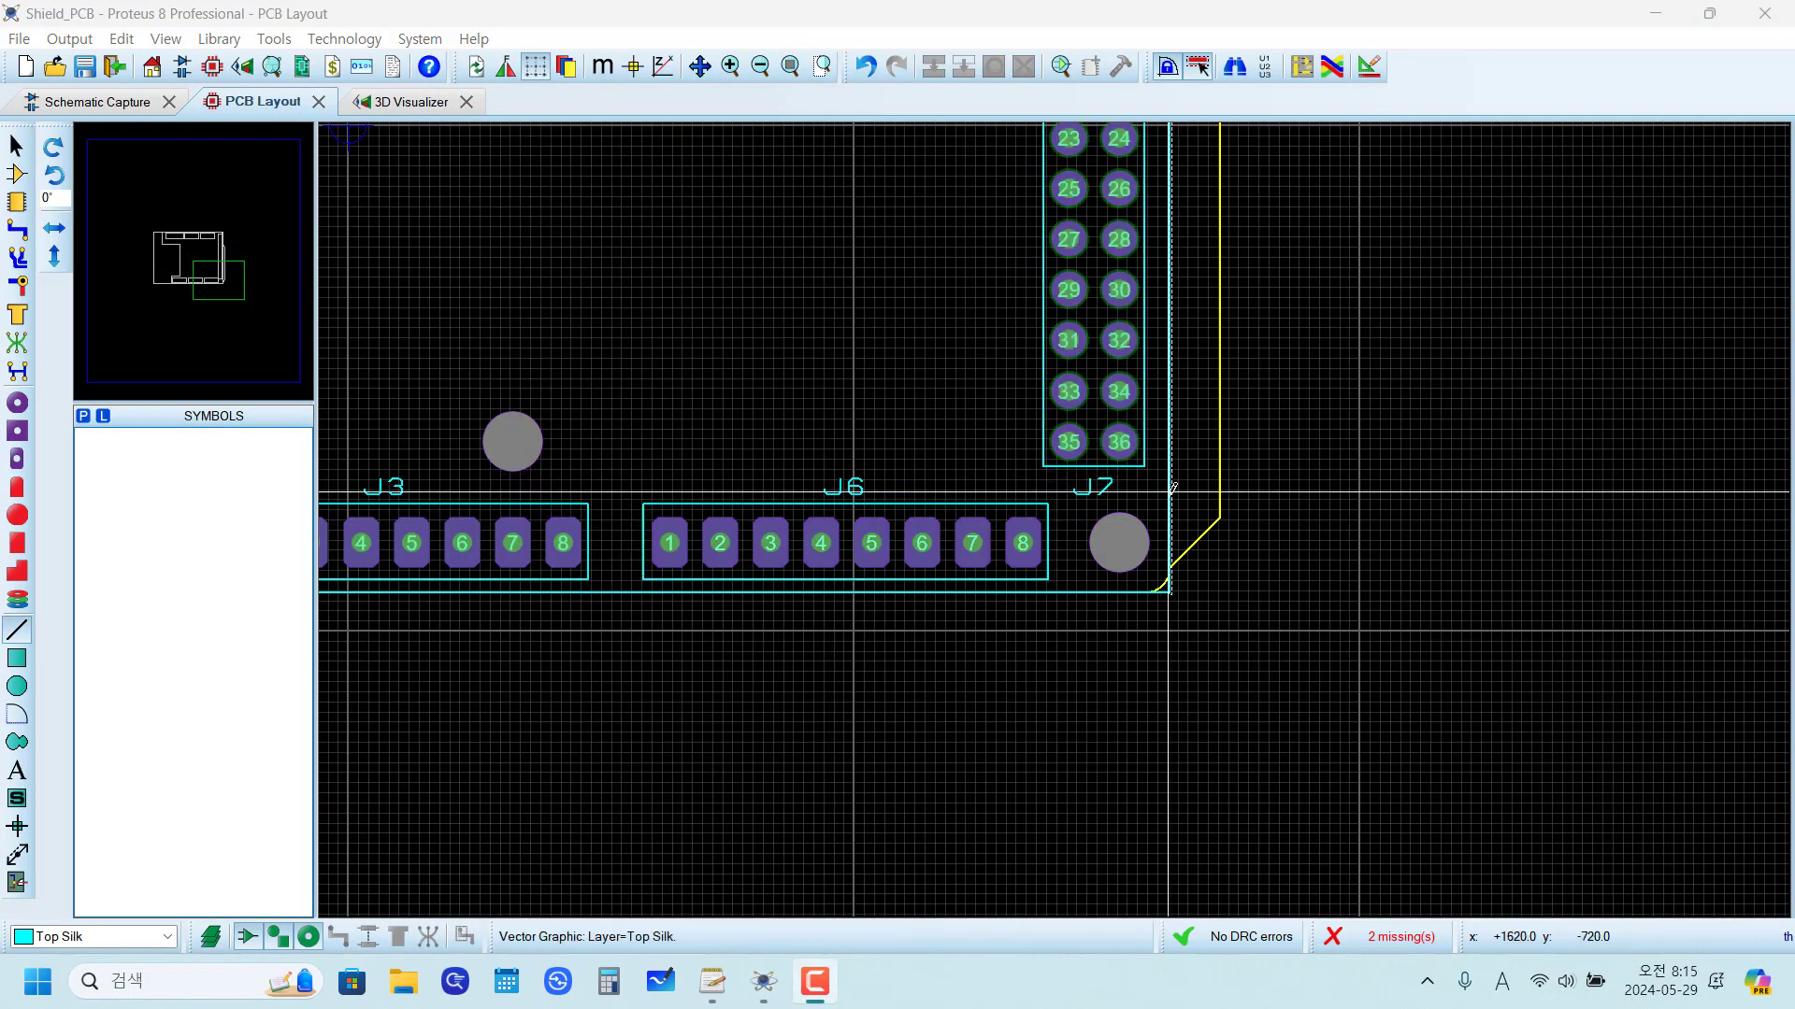
scroll(1173, 487, "up", 2)
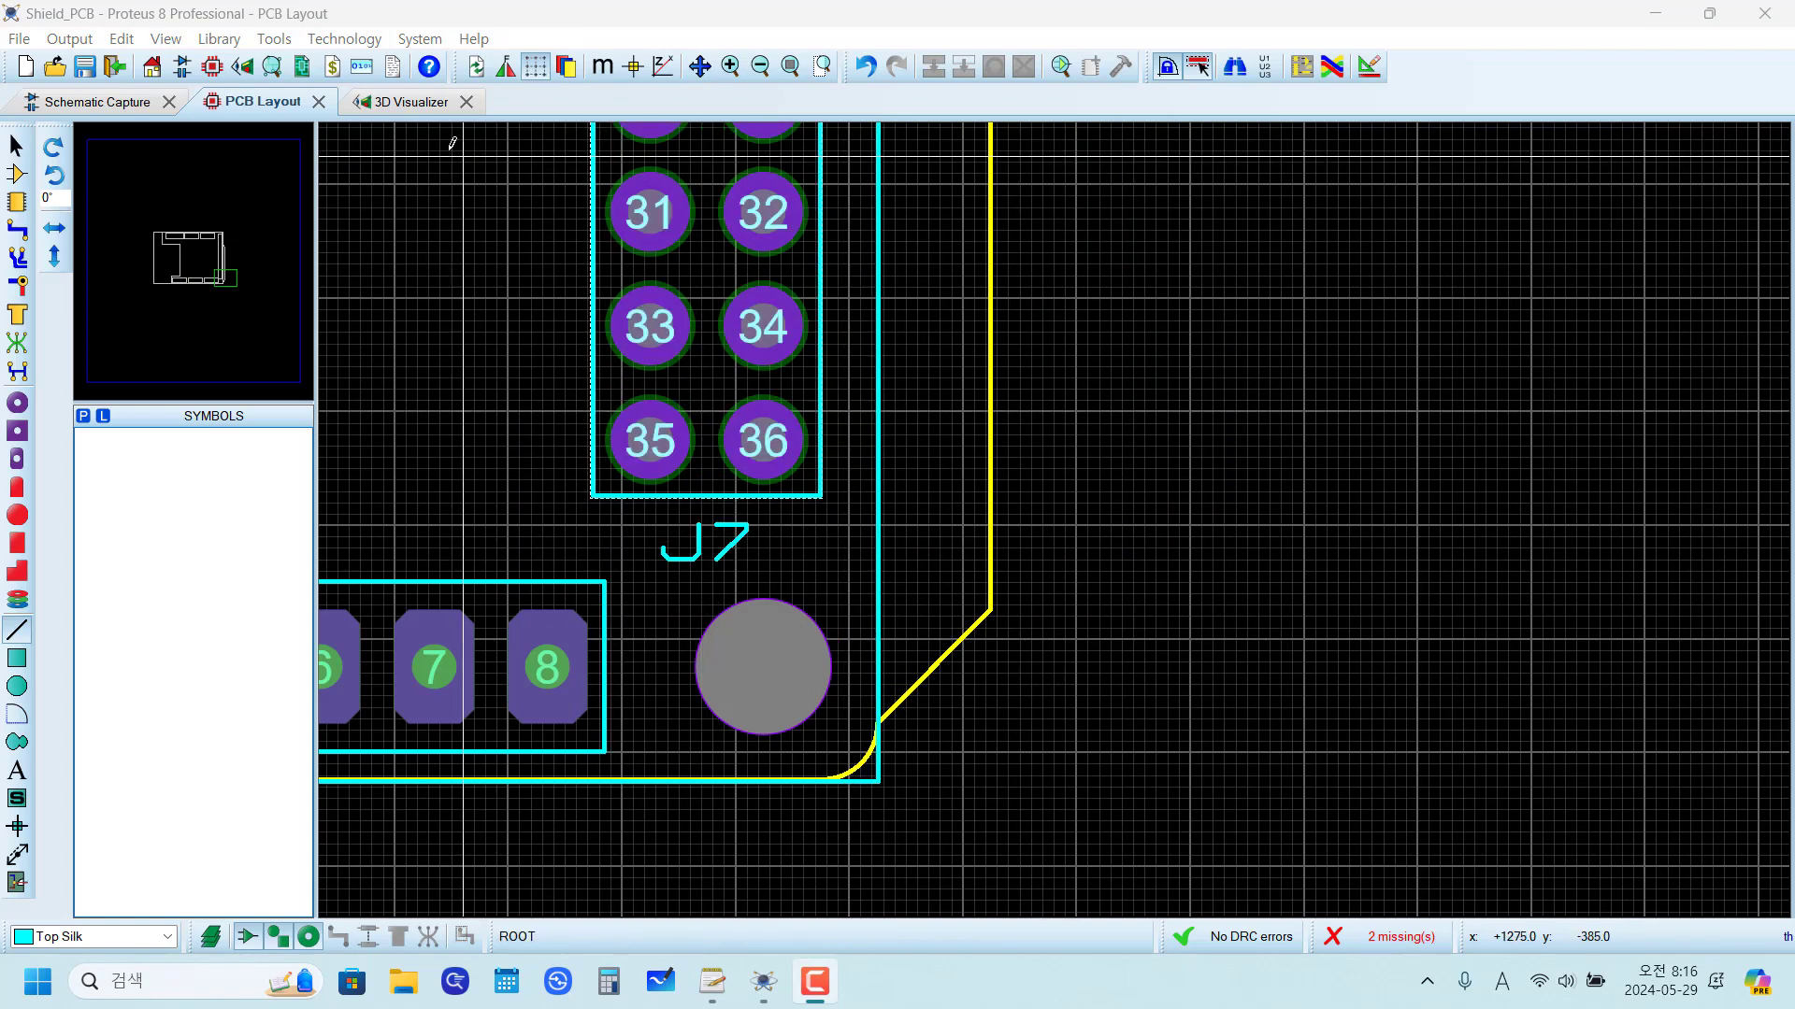
Step: Check the silkscreen outline in the 3D board view, then examine its notch and lines around J2 on the PCB layout
left_click(403, 104)
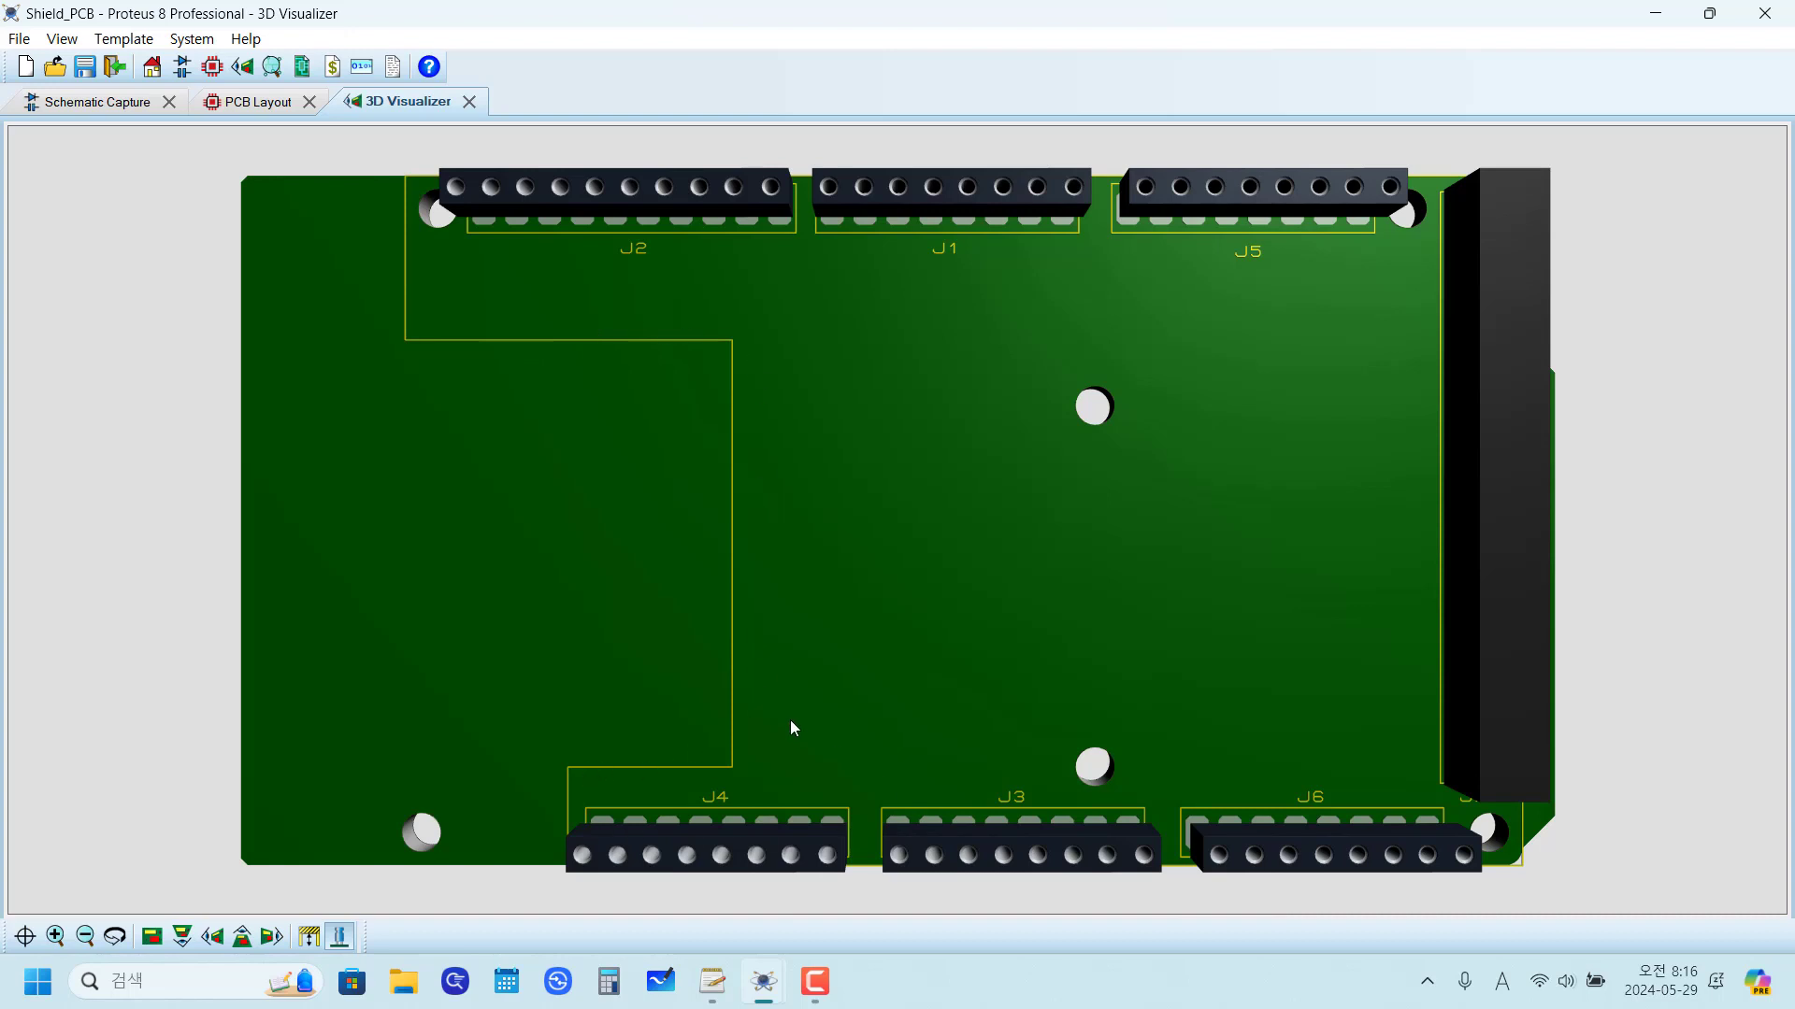
left_click(259, 104)
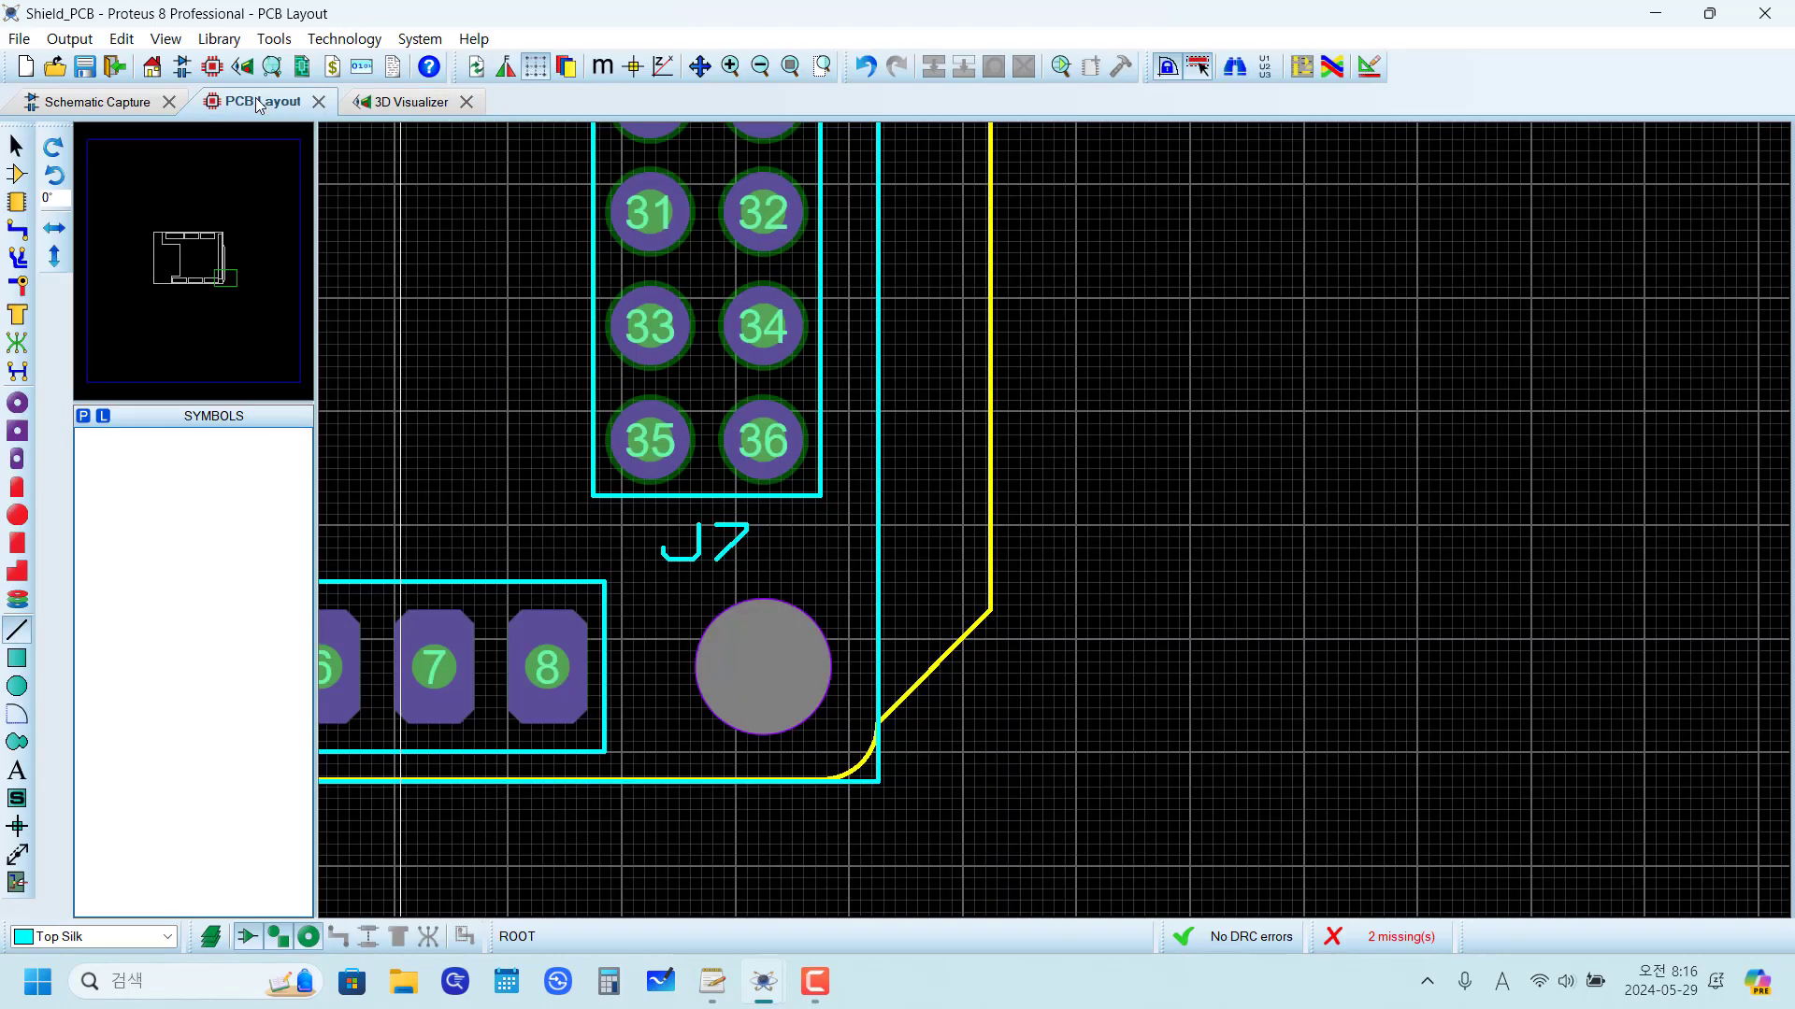
scroll(882, 452, "down", 3)
scroll(882, 453, "up", 2)
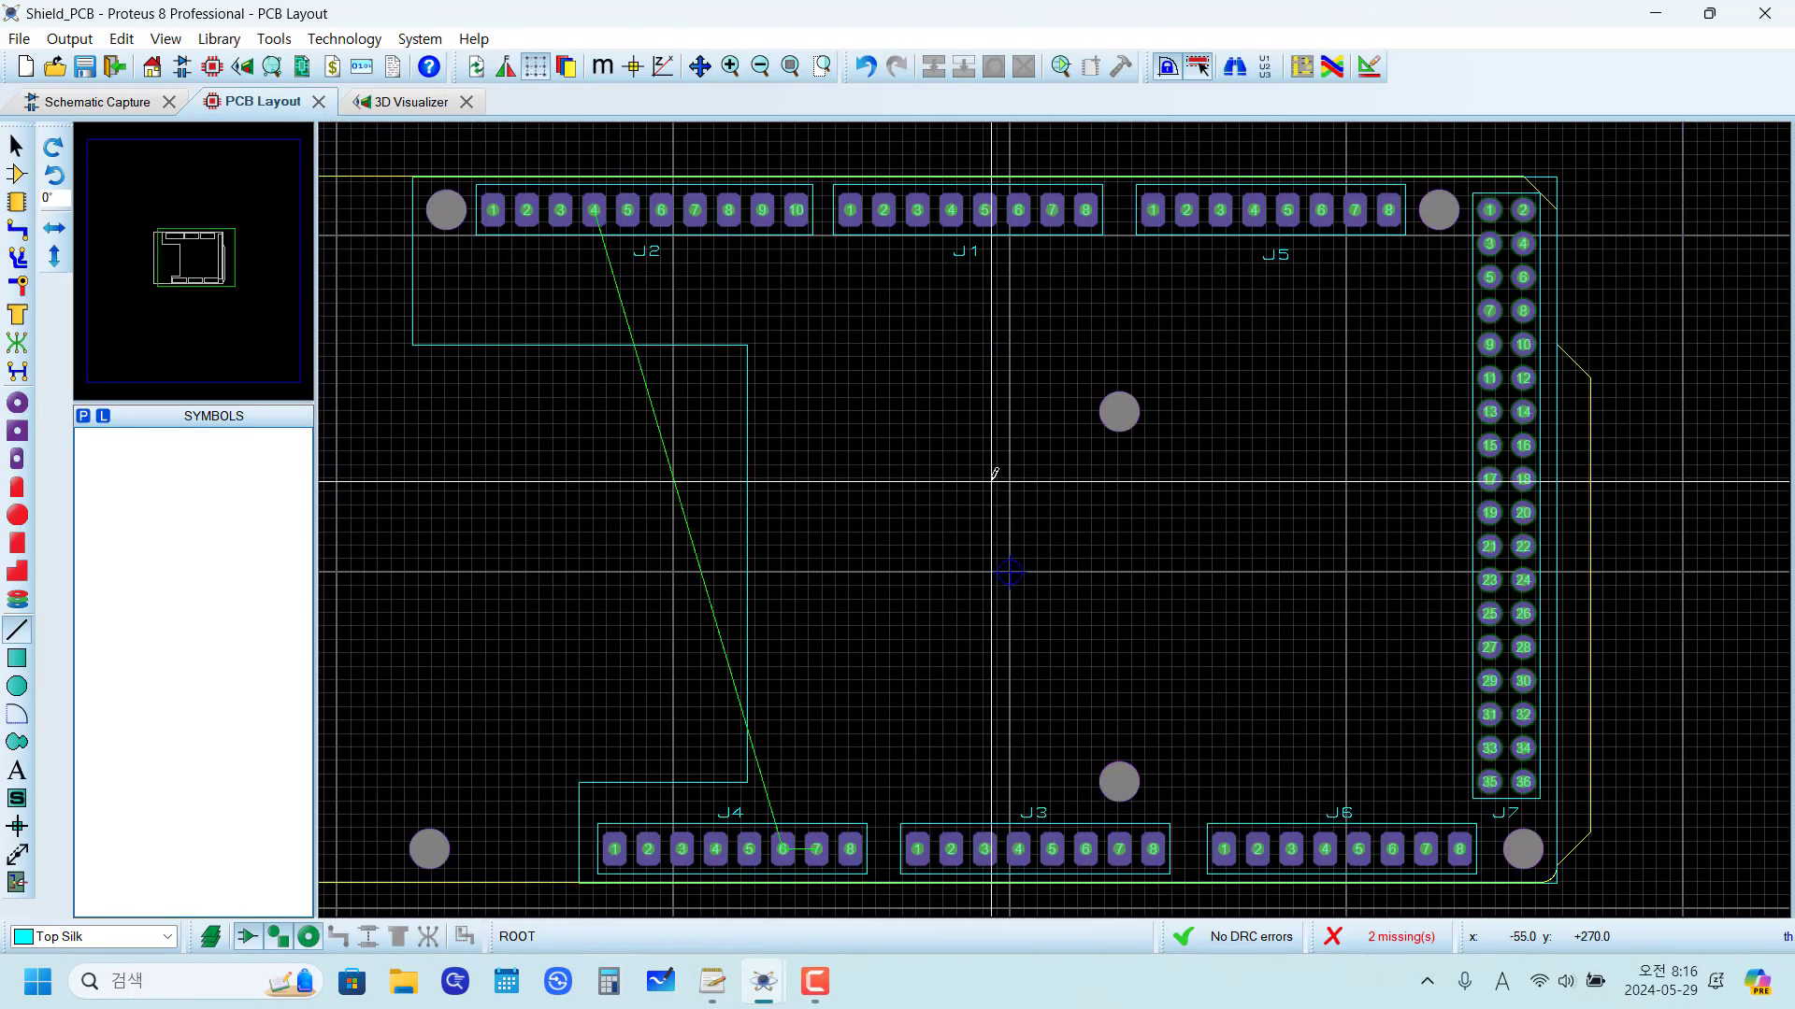
scroll(549, 333, "up", 2)
scroll(949, 510, "down", 1)
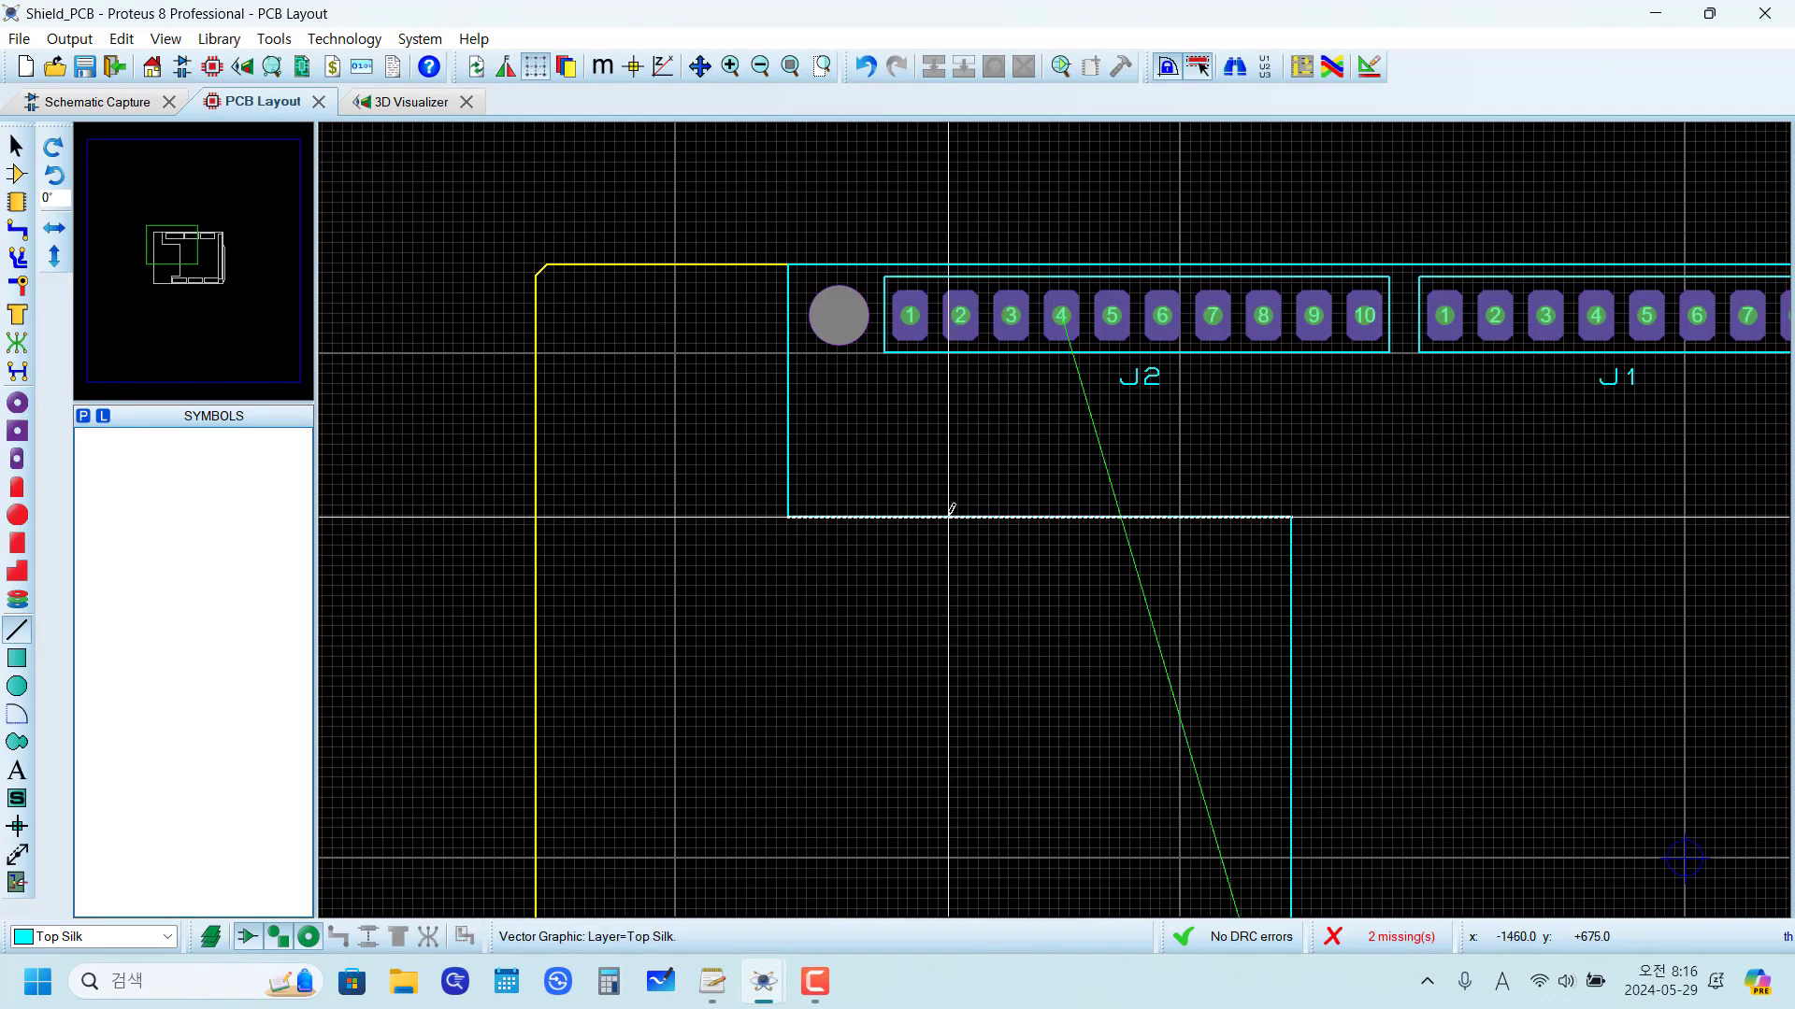
scroll(946, 561, "up", 3)
scroll(978, 520, "down", 3)
scroll(1131, 515, "up", 2)
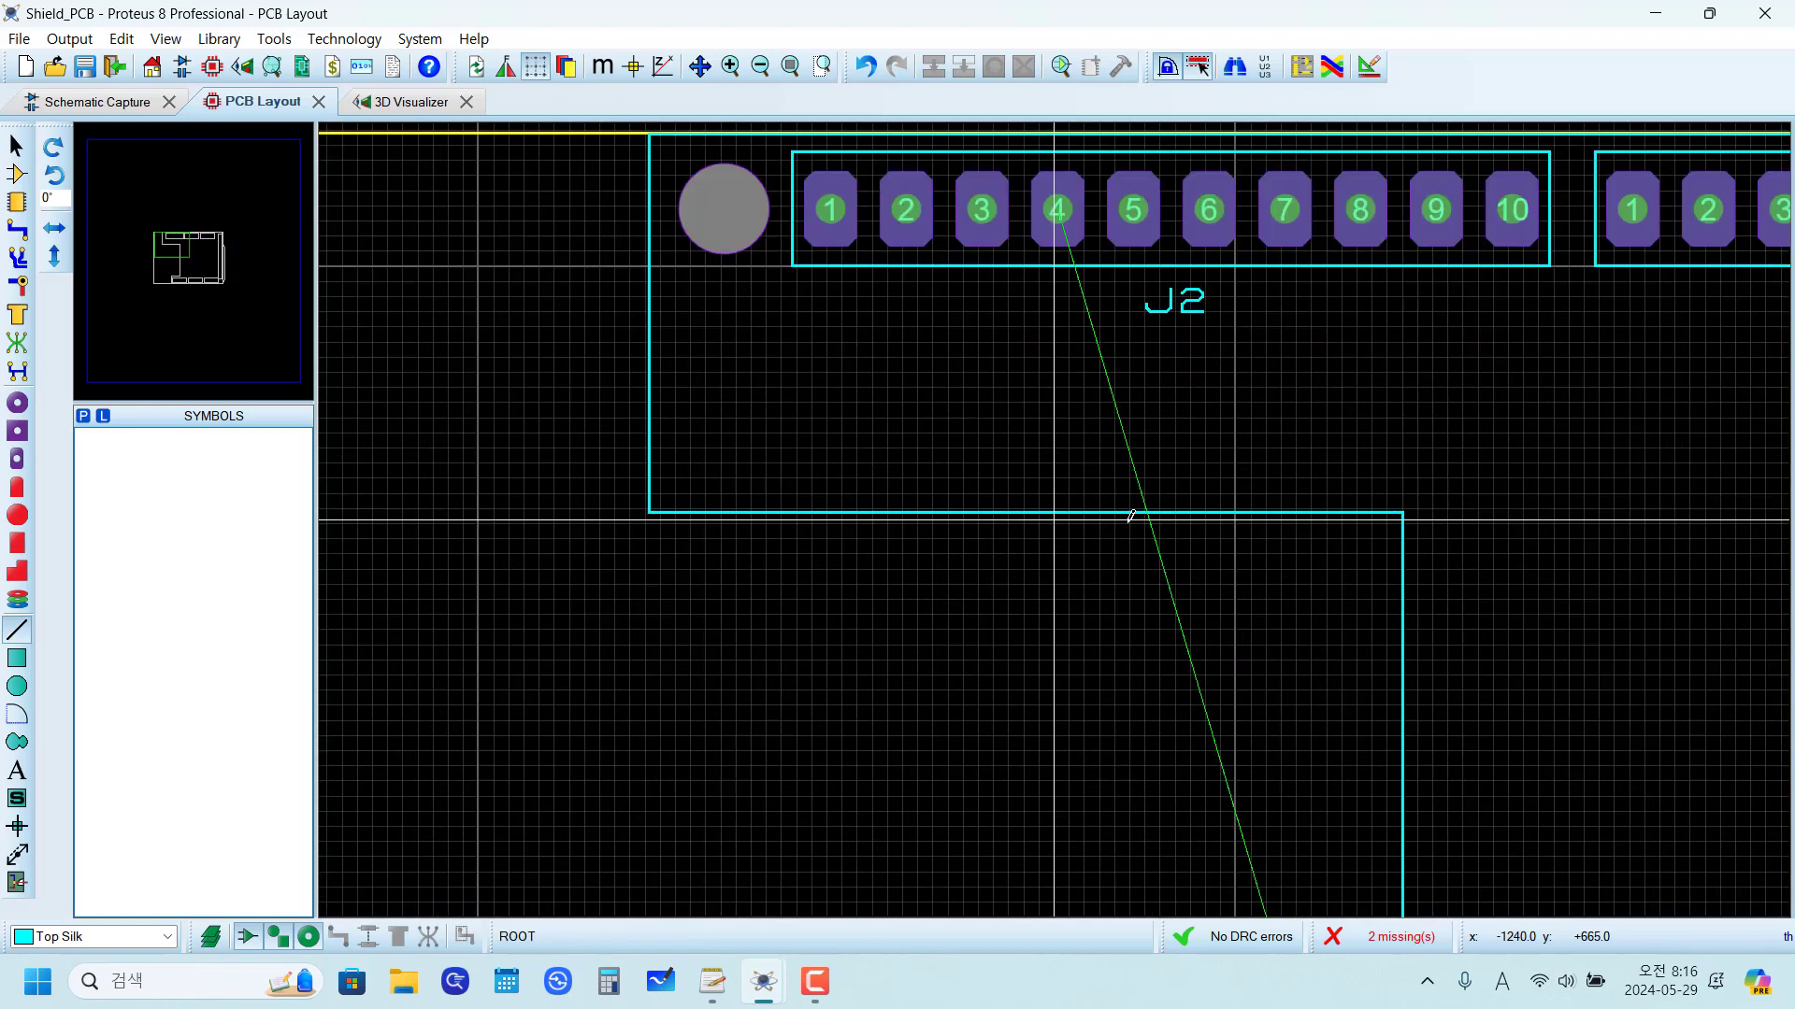
scroll(652, 529, "up", 2)
scroll(972, 476, "up", 2)
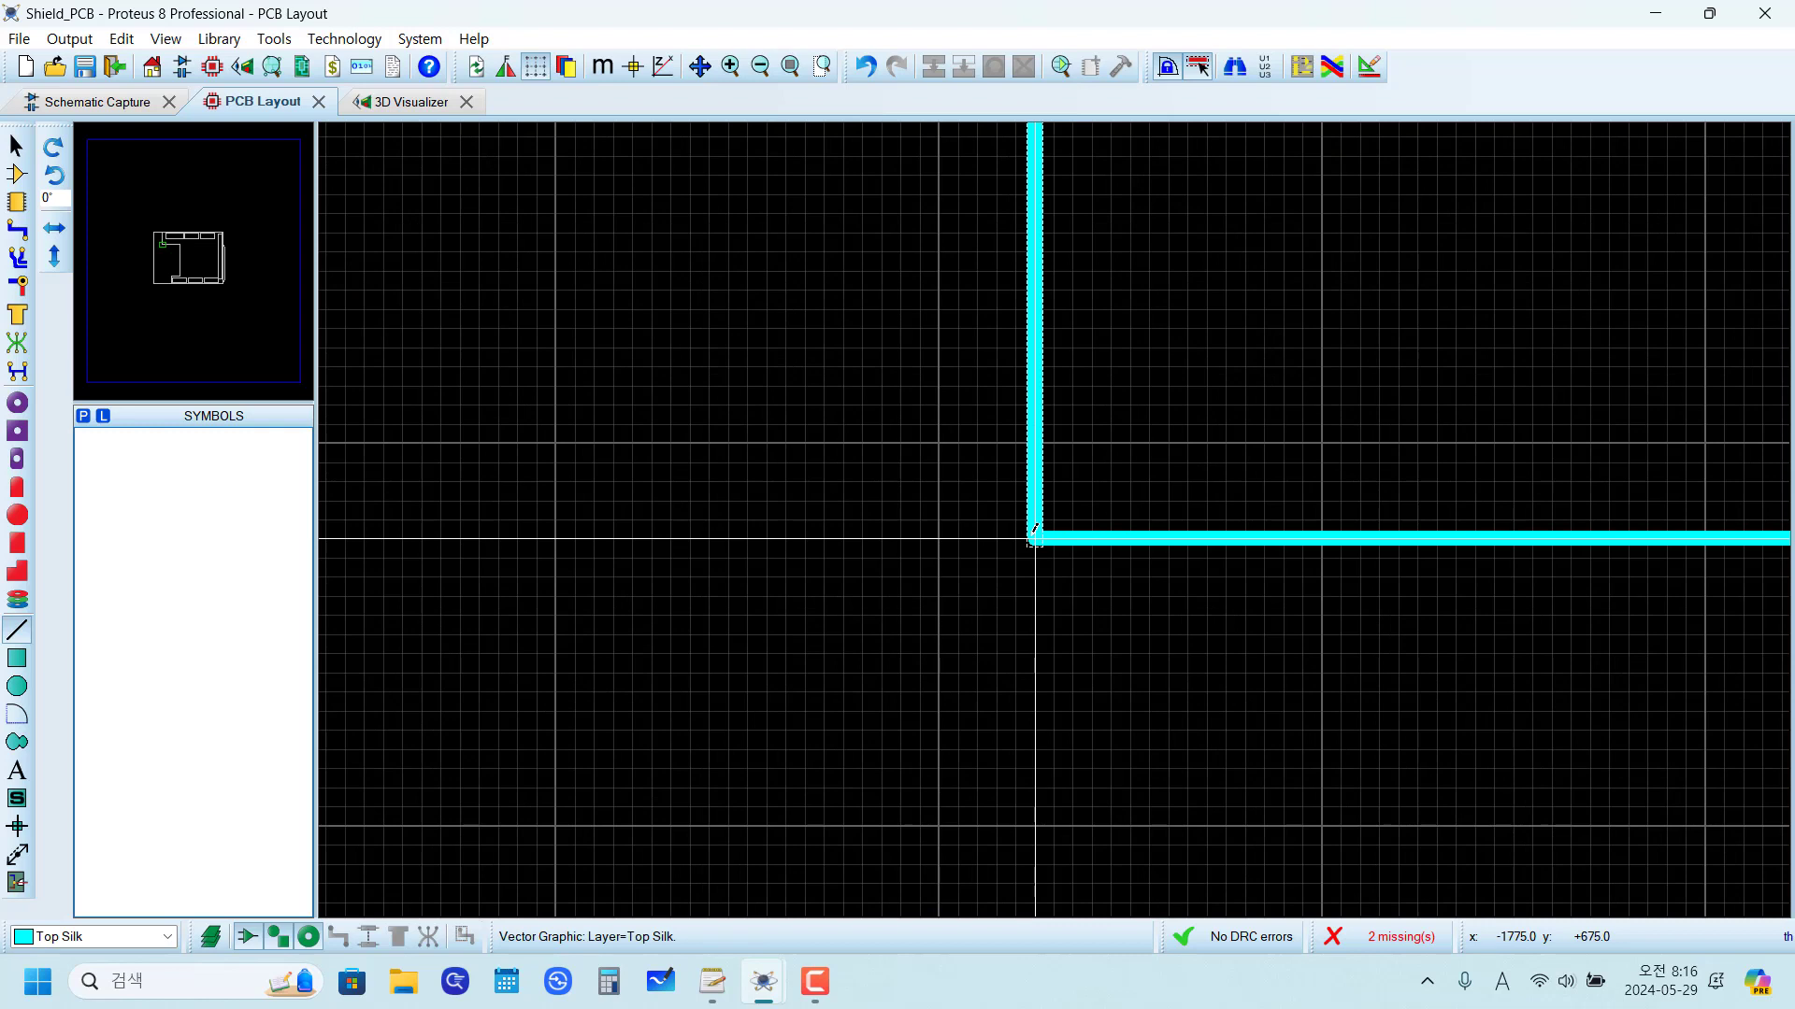
Step: Examine the corners and notch of the finished PROTEUS KOREA board in the schematic's reference photo, and return to the PCB layout
left_click(121, 101)
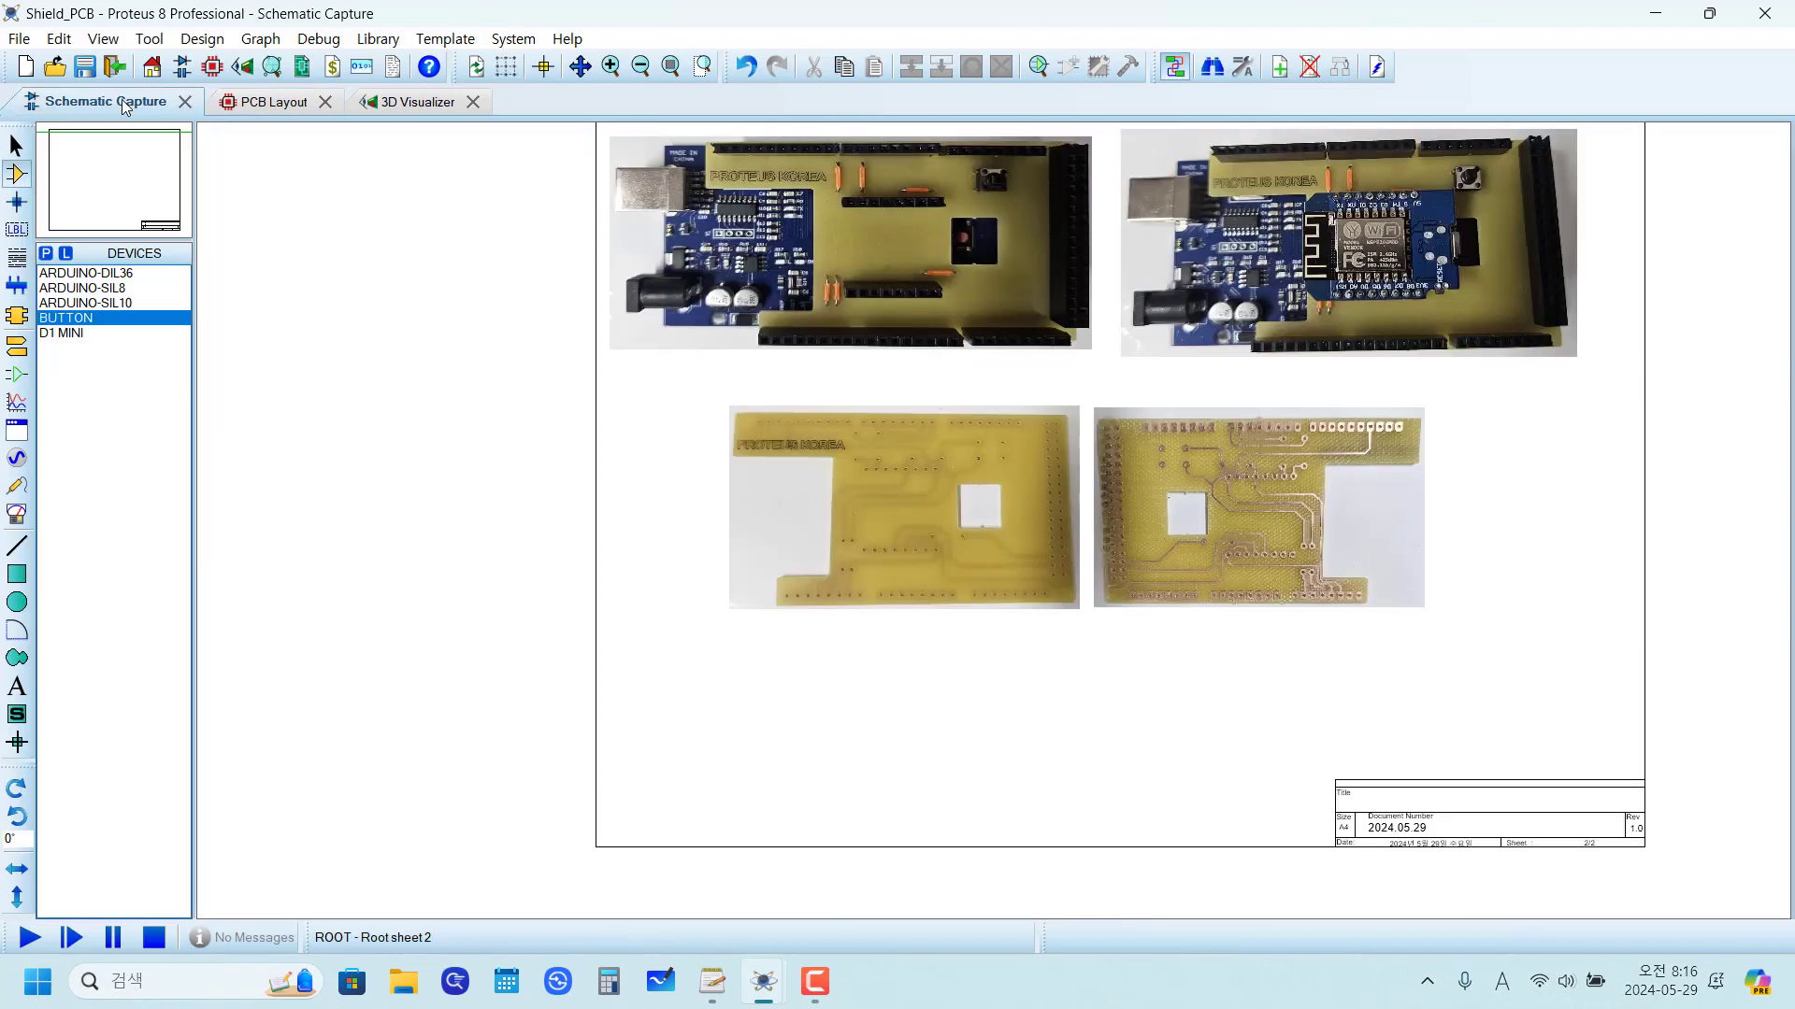
scroll(993, 514, "up", 5)
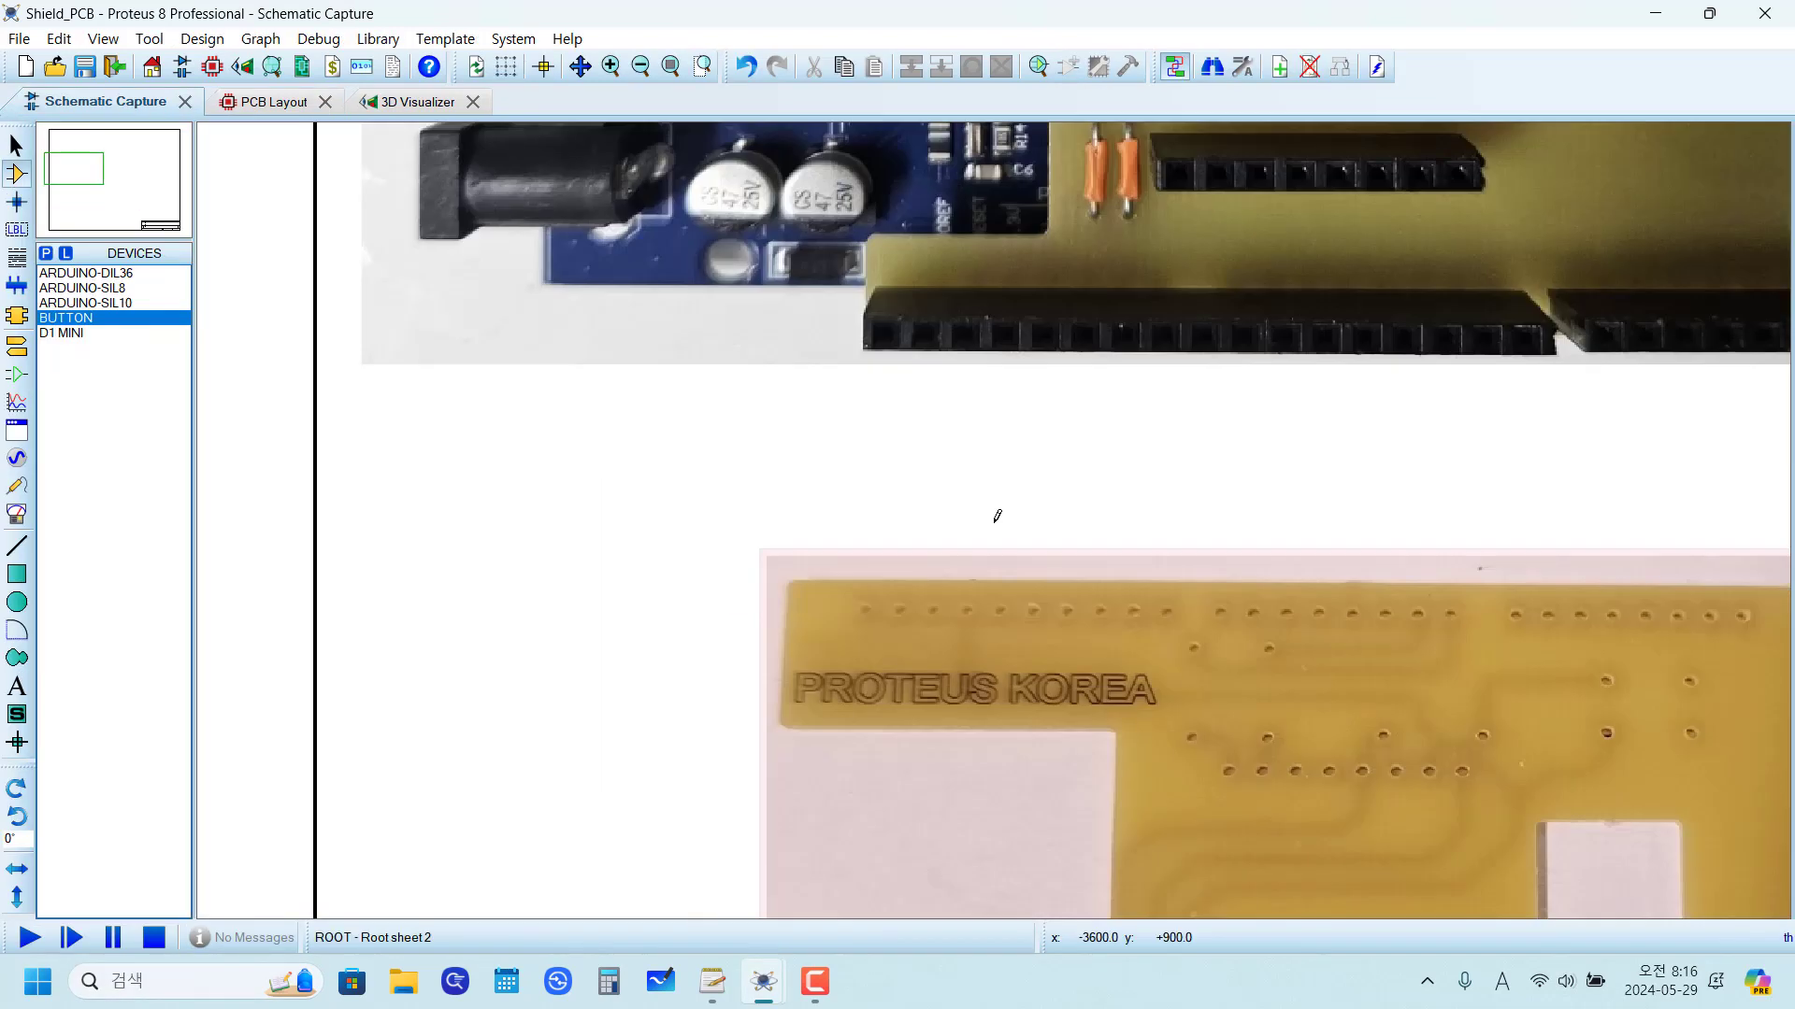
scroll(990, 464, "down", 1)
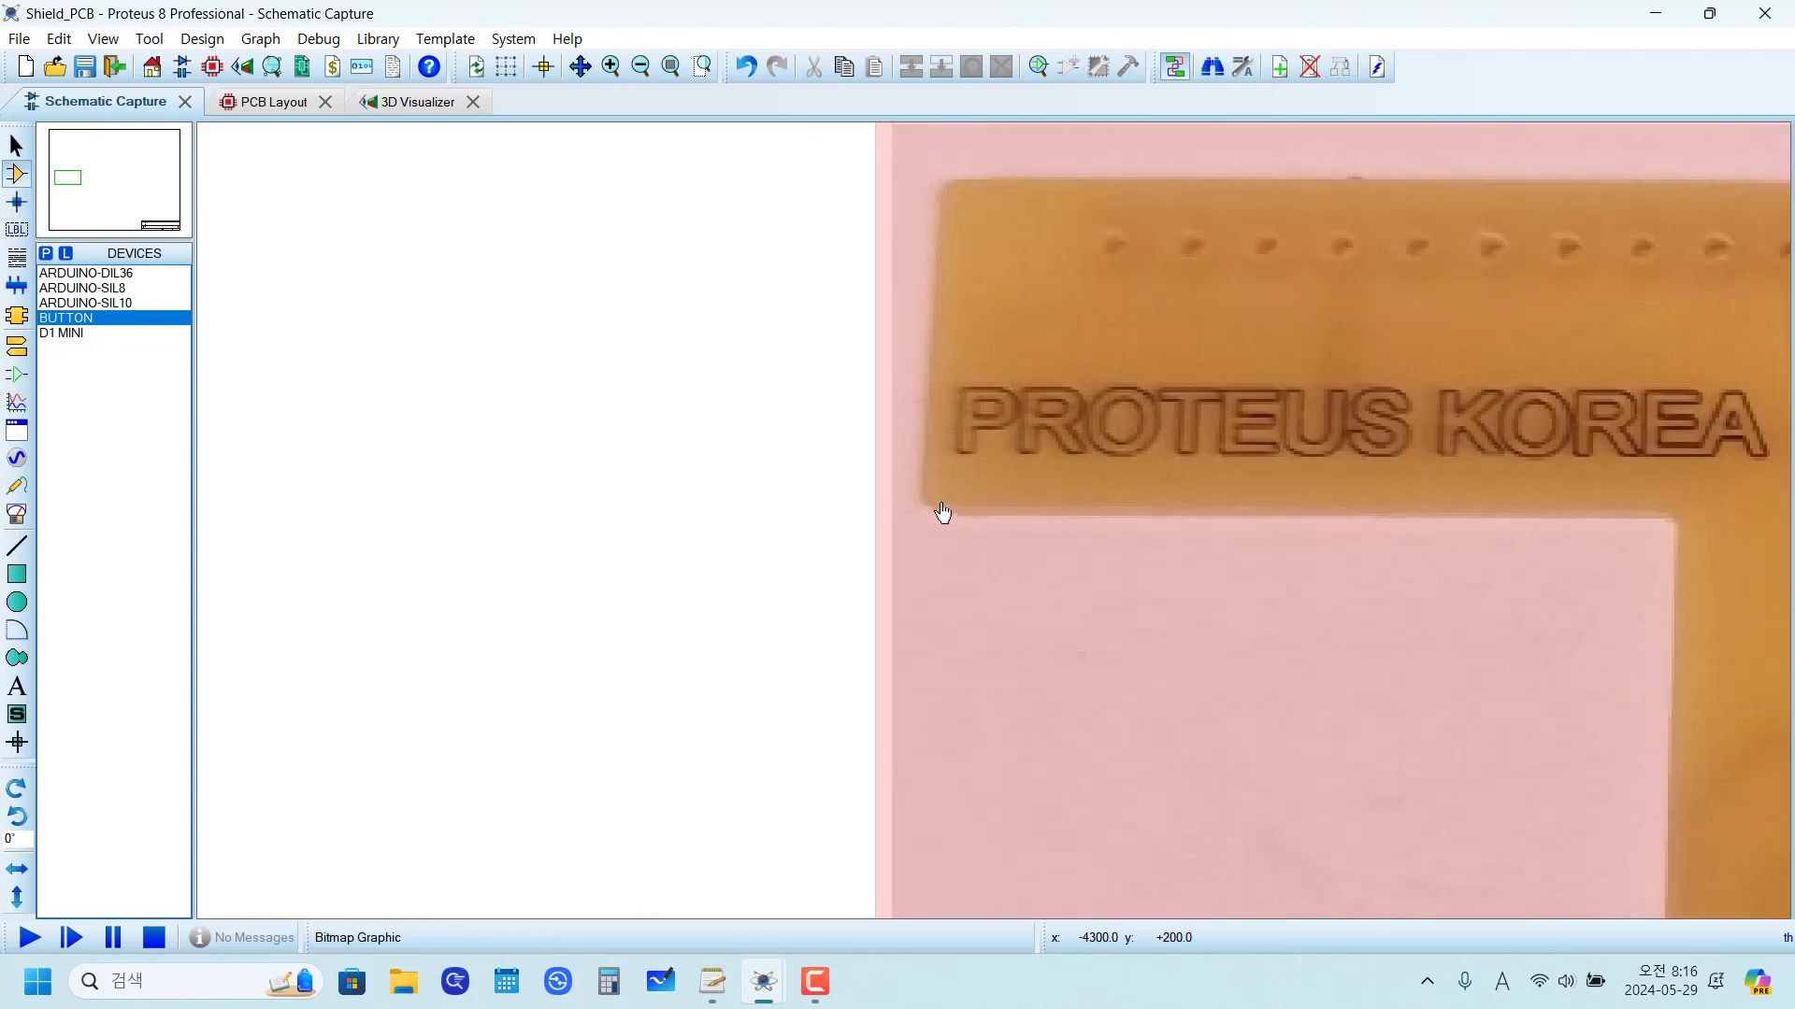
scroll(936, 508, "down", 3)
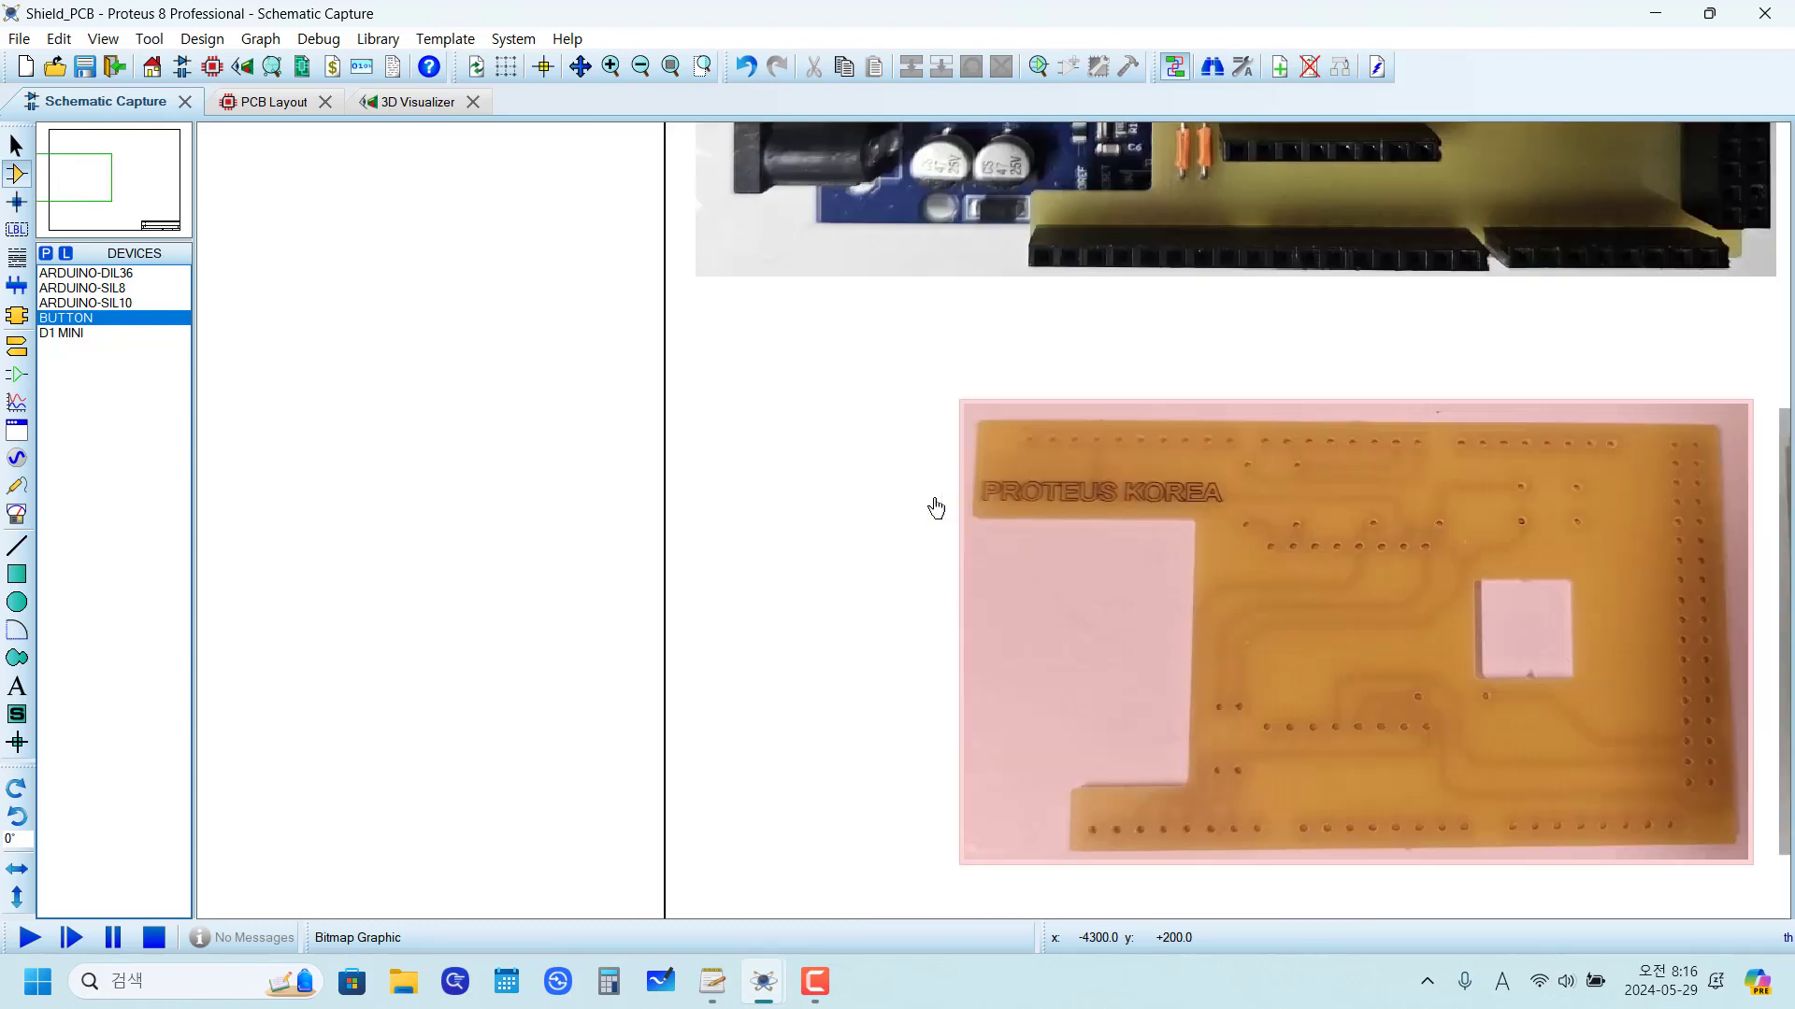
left_click(272, 107)
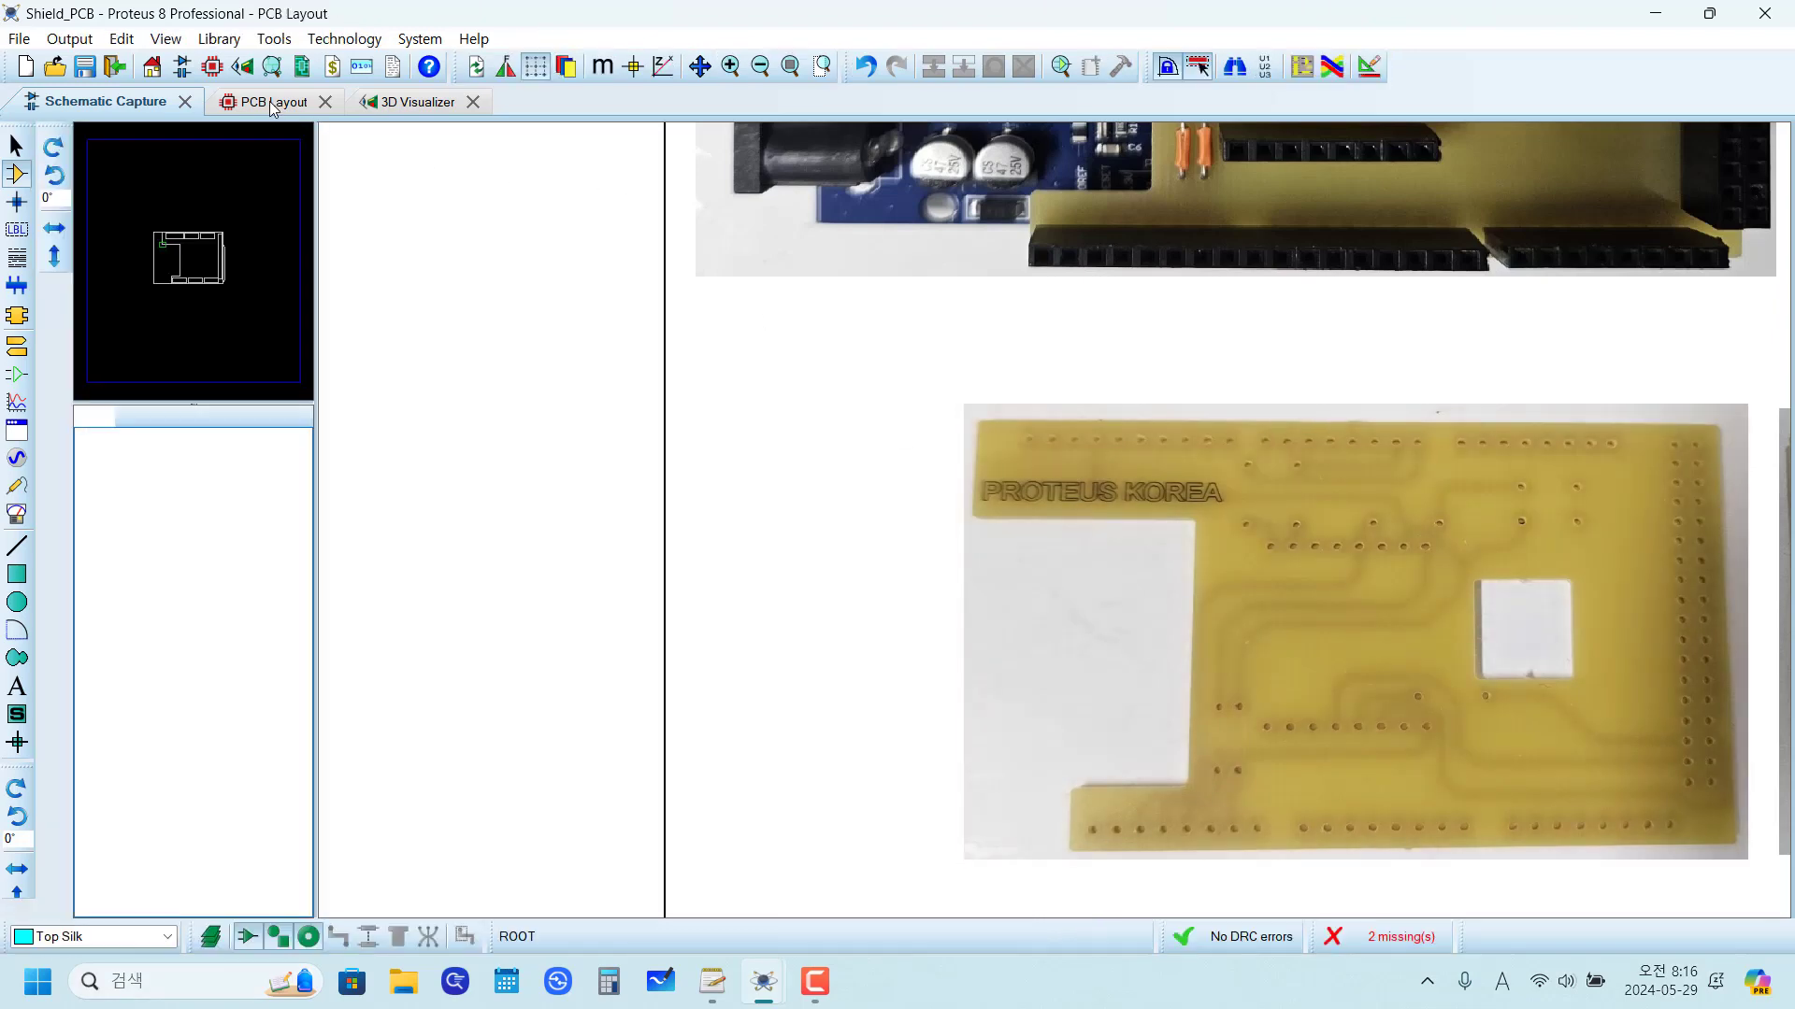
scroll(1210, 428, "down", 3)
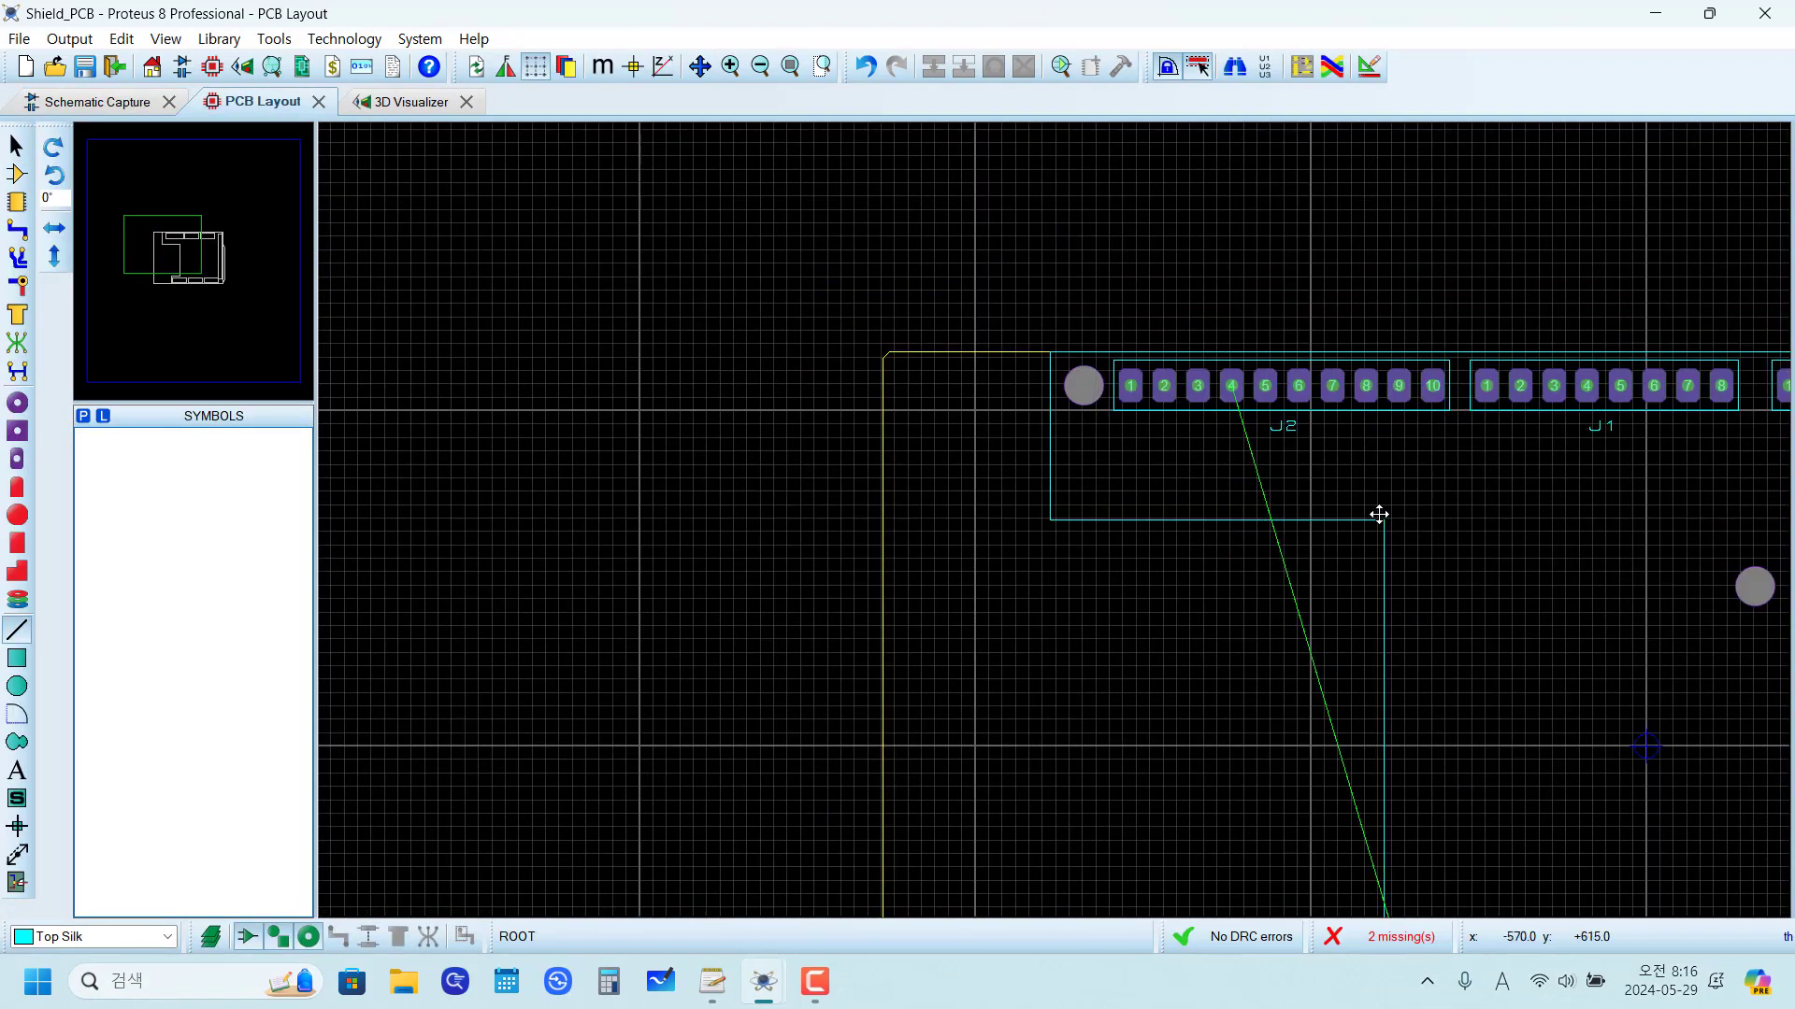
Step: Try to move the short vertical silkscreen line beside J2 to the Board Edge layer
scroll(850, 389, "down", 3)
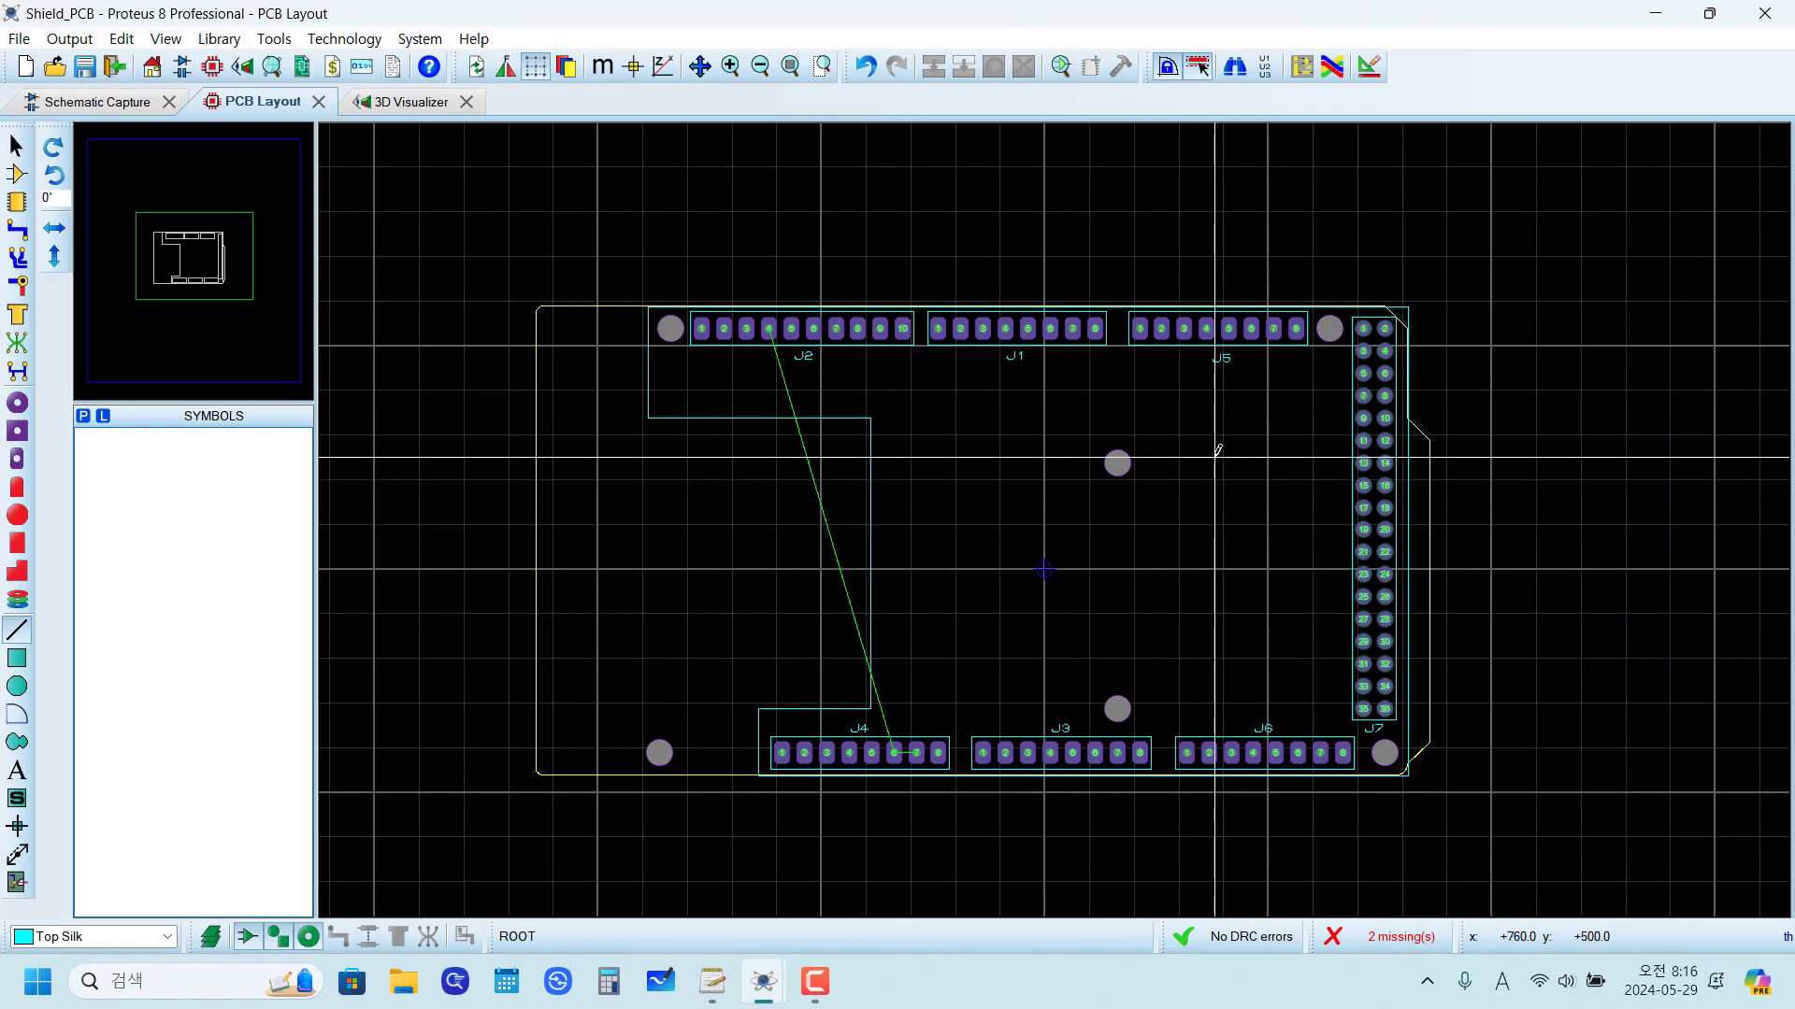
right_click(651, 349)
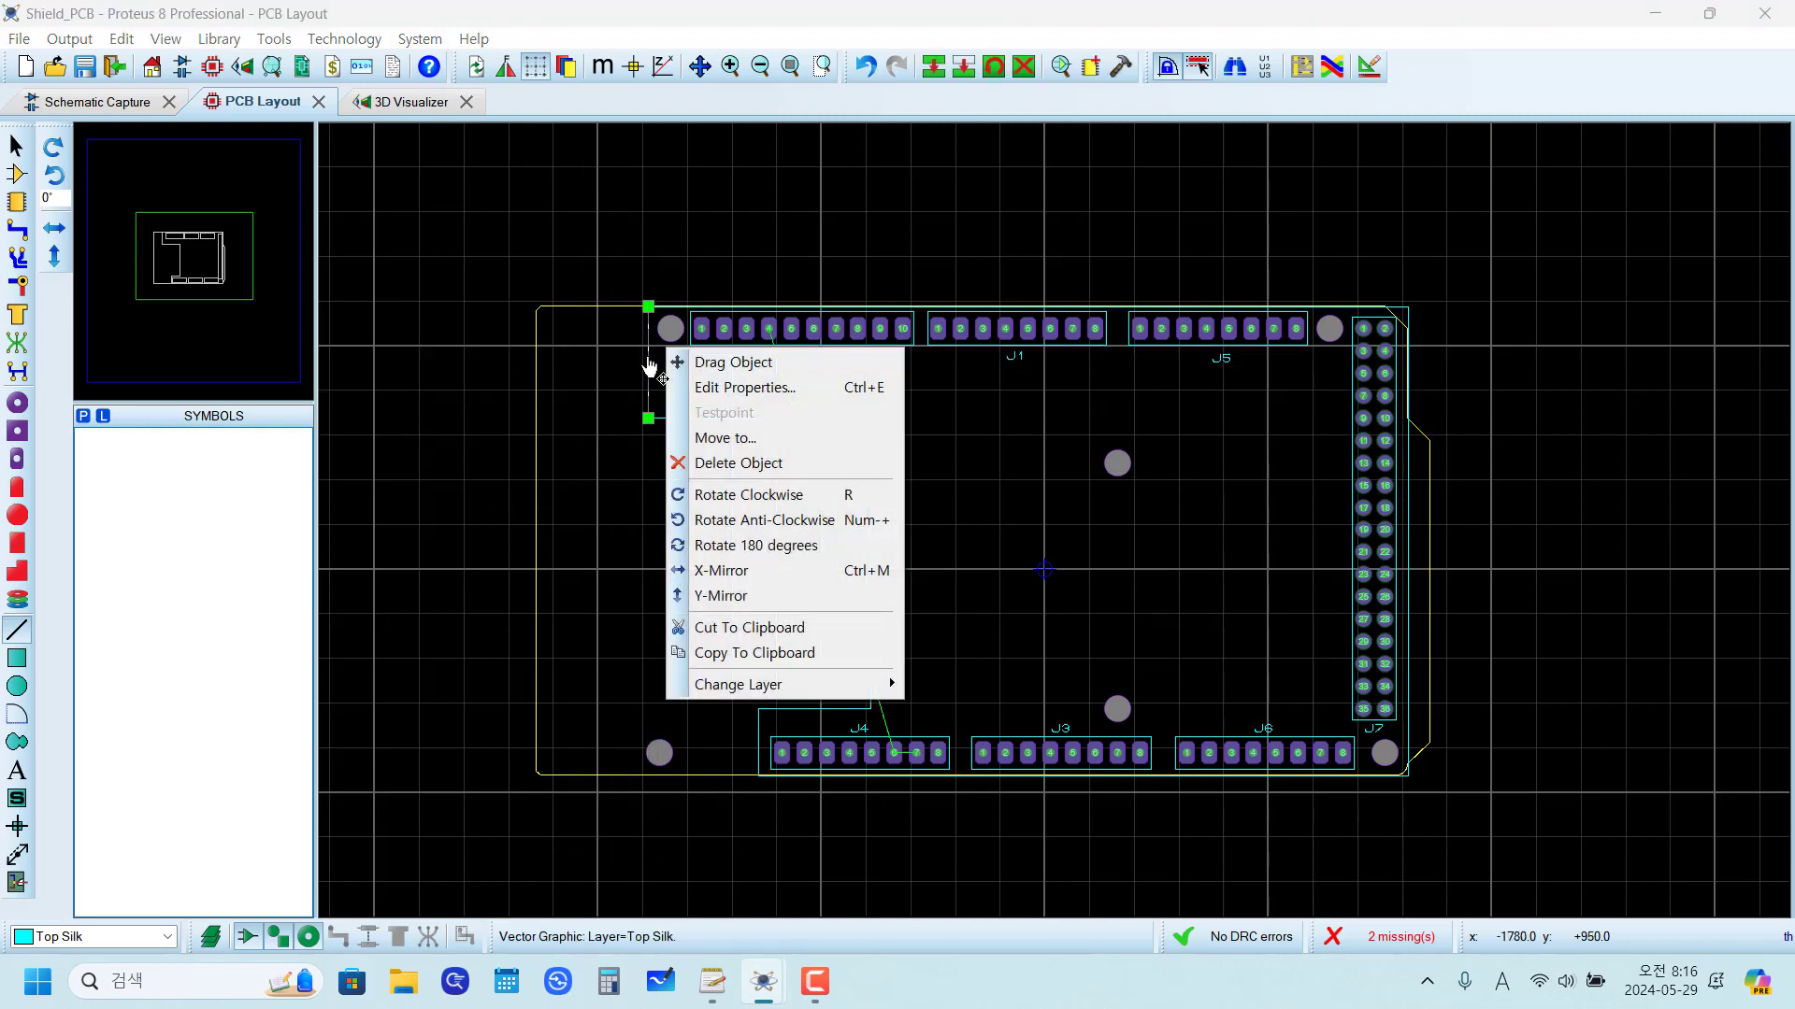
mouse_move(808, 687)
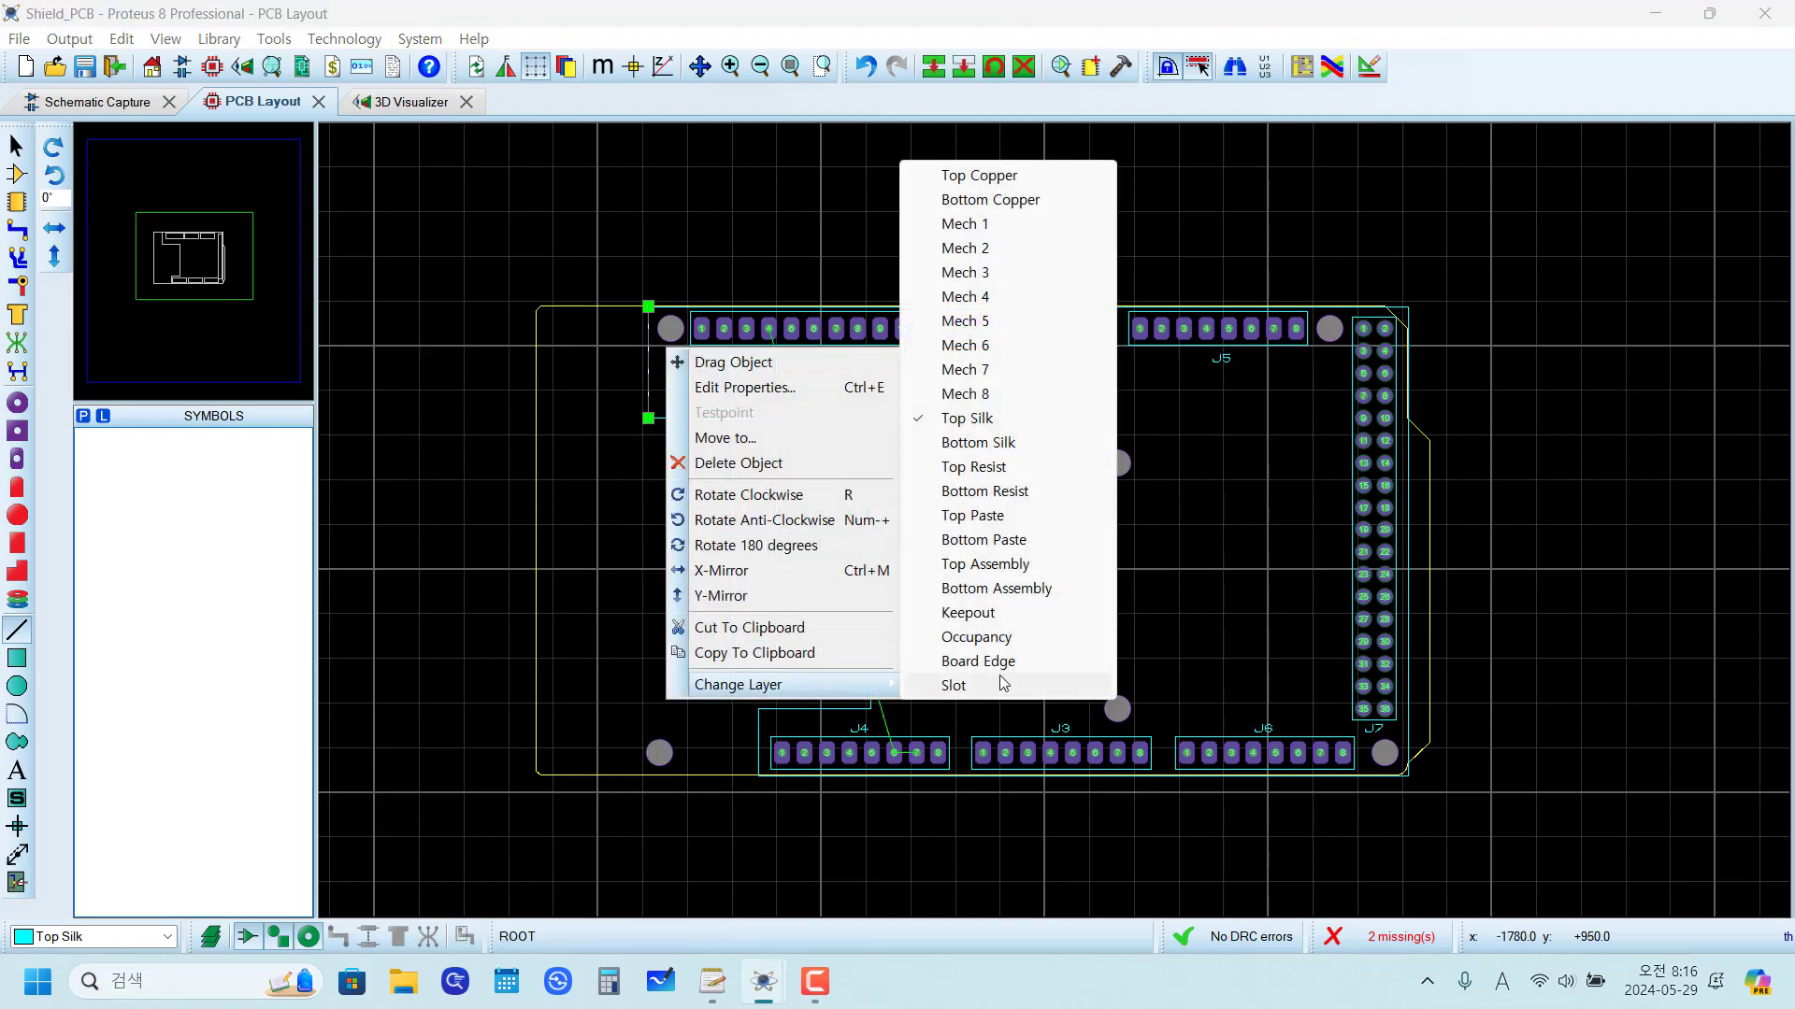
left_click(1032, 661)
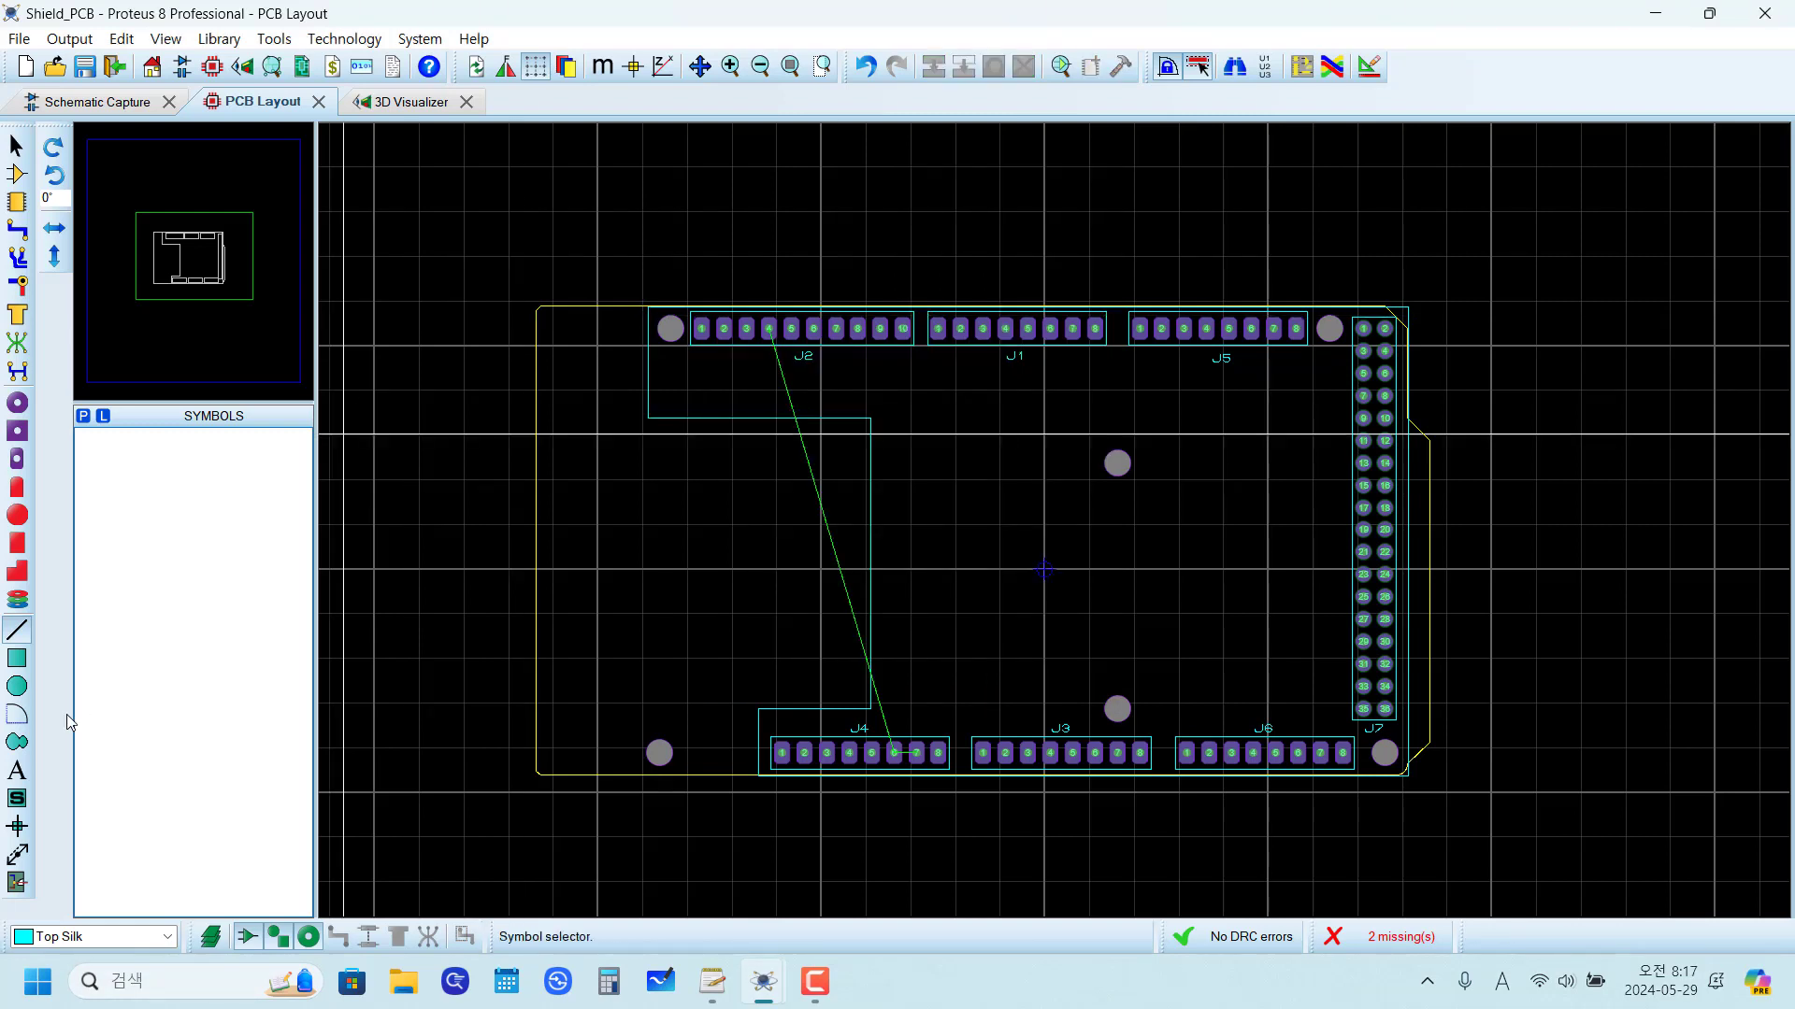
Step: Start a Top Silk closed path at the outline's upper-right corner, rounding it with an arc from (+1625, +1165) to (+1615, +1175)
left_click(16, 743)
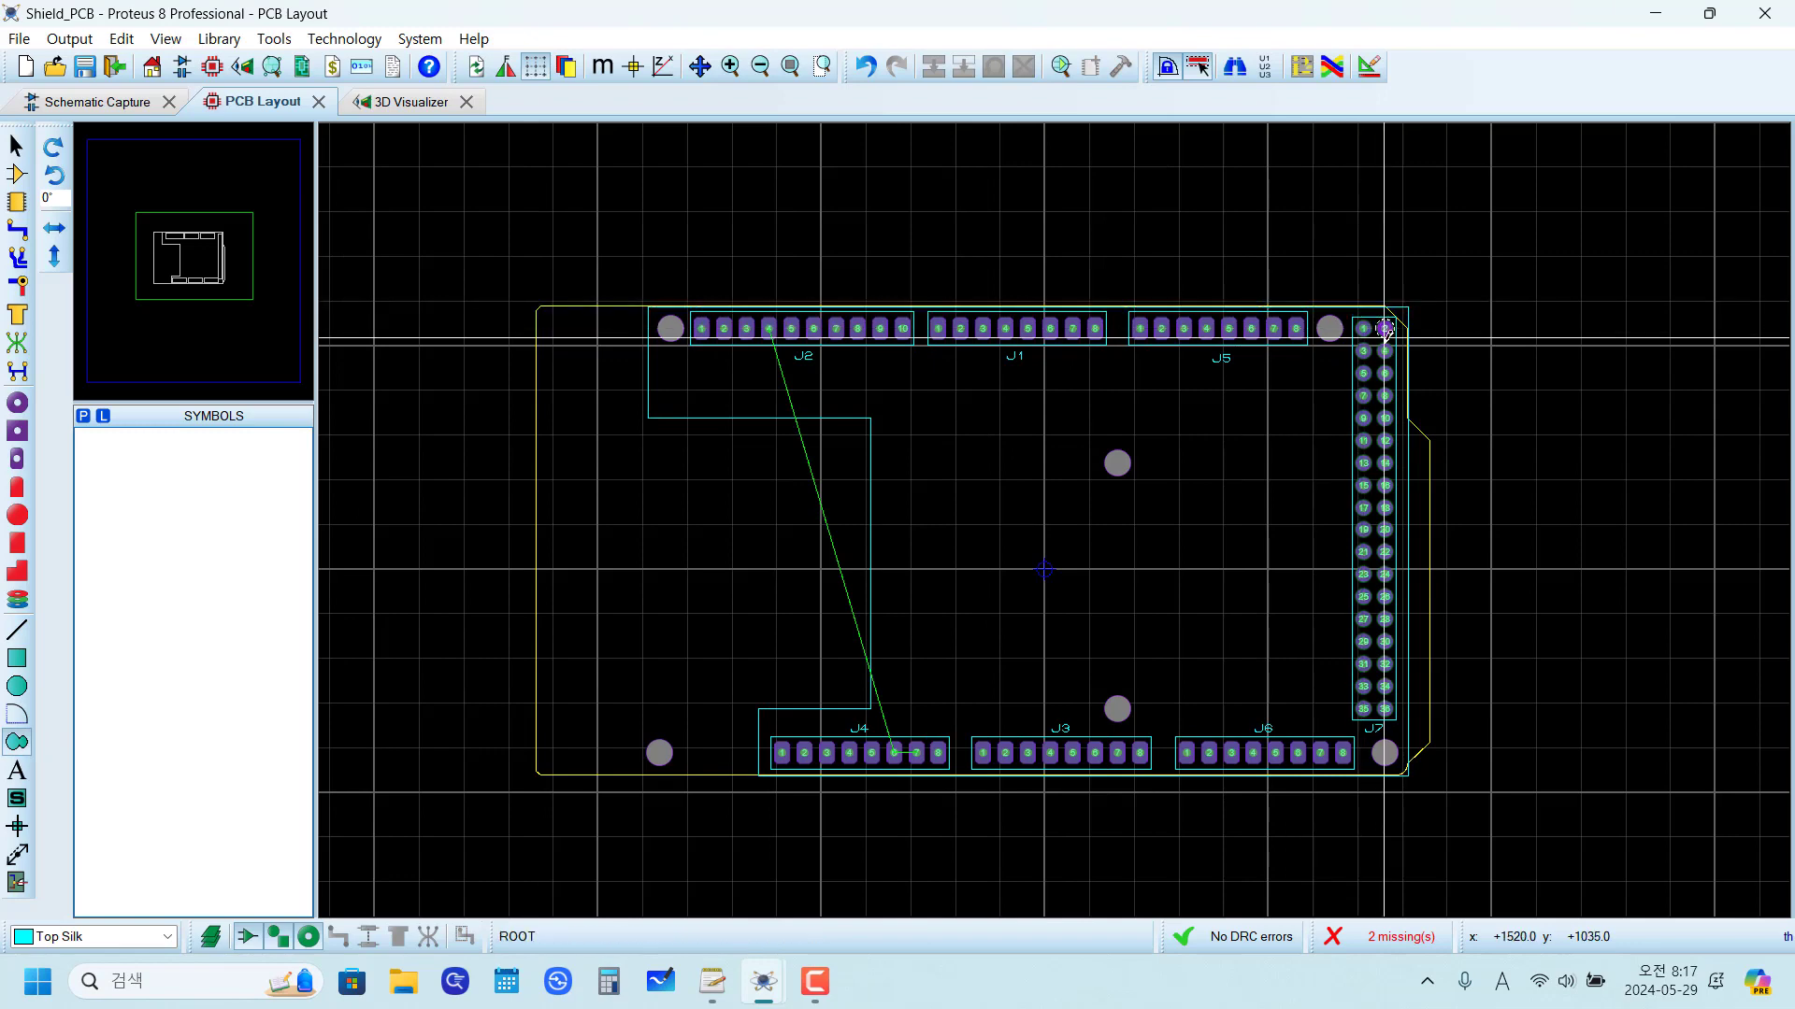
scroll(1417, 315, "up", 3)
scroll(1065, 501, "up", 2)
scroll(1021, 544, "up", 2)
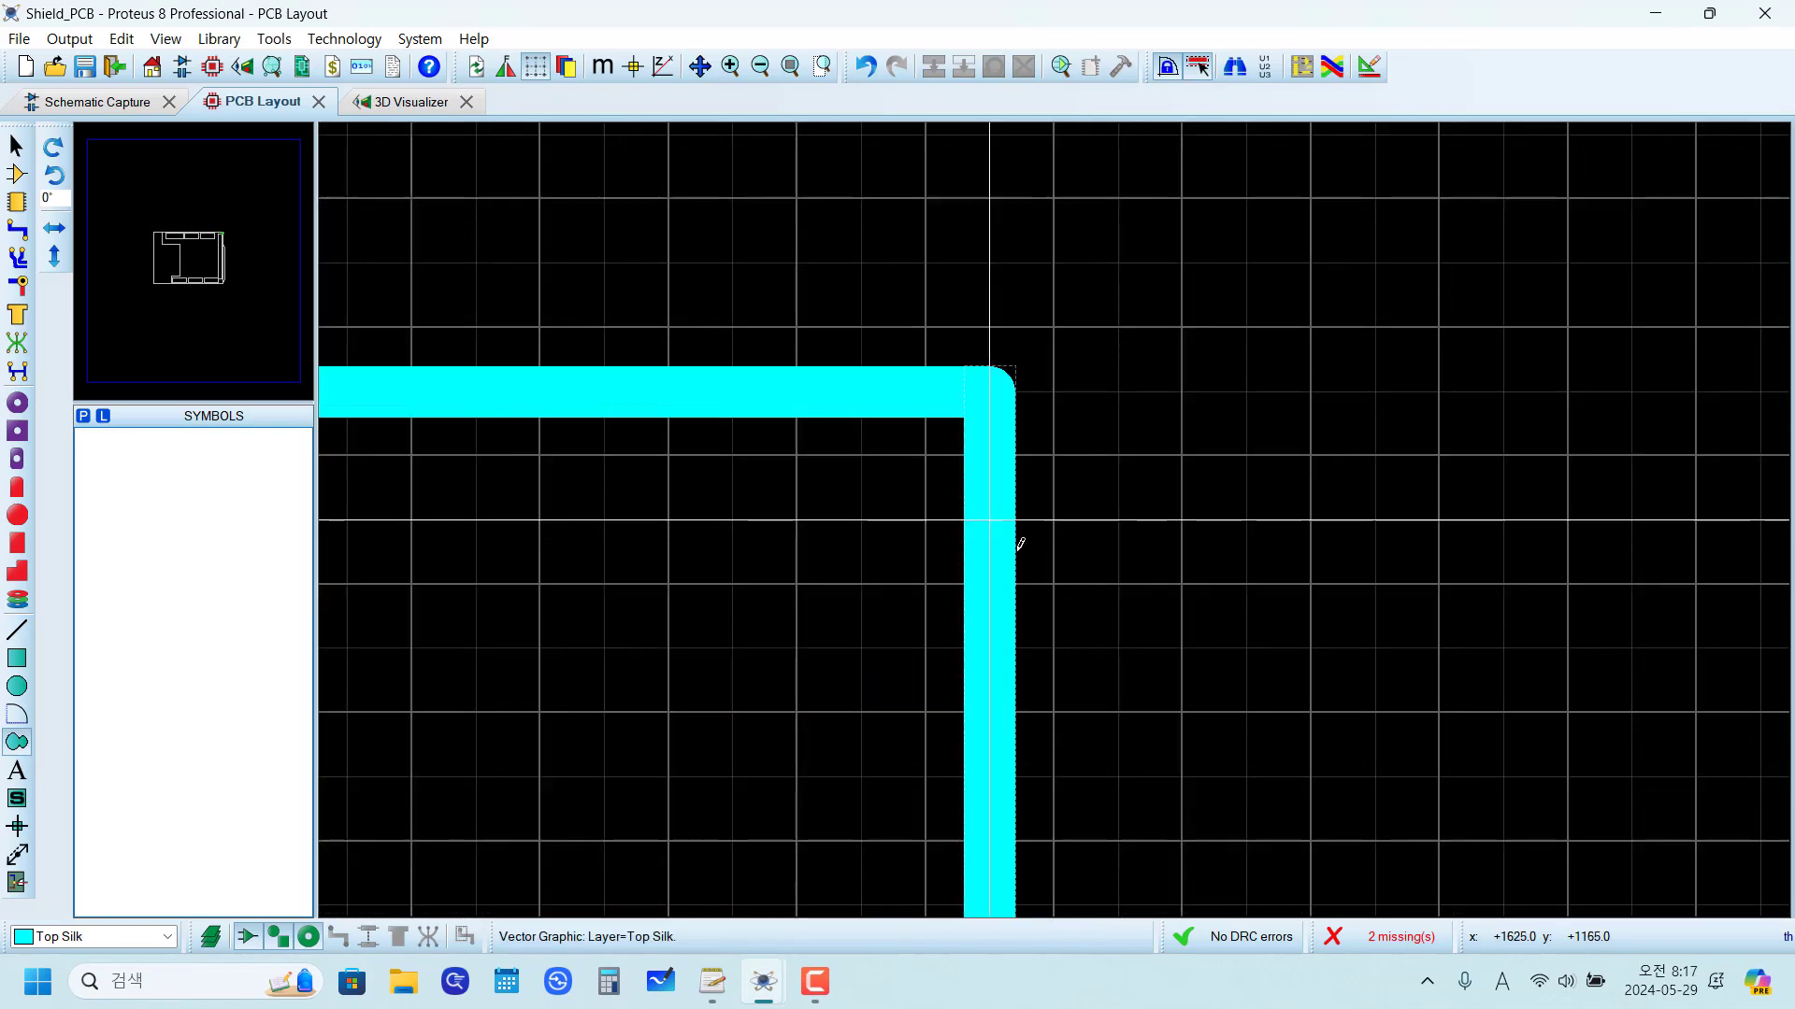
left_click(987, 510)
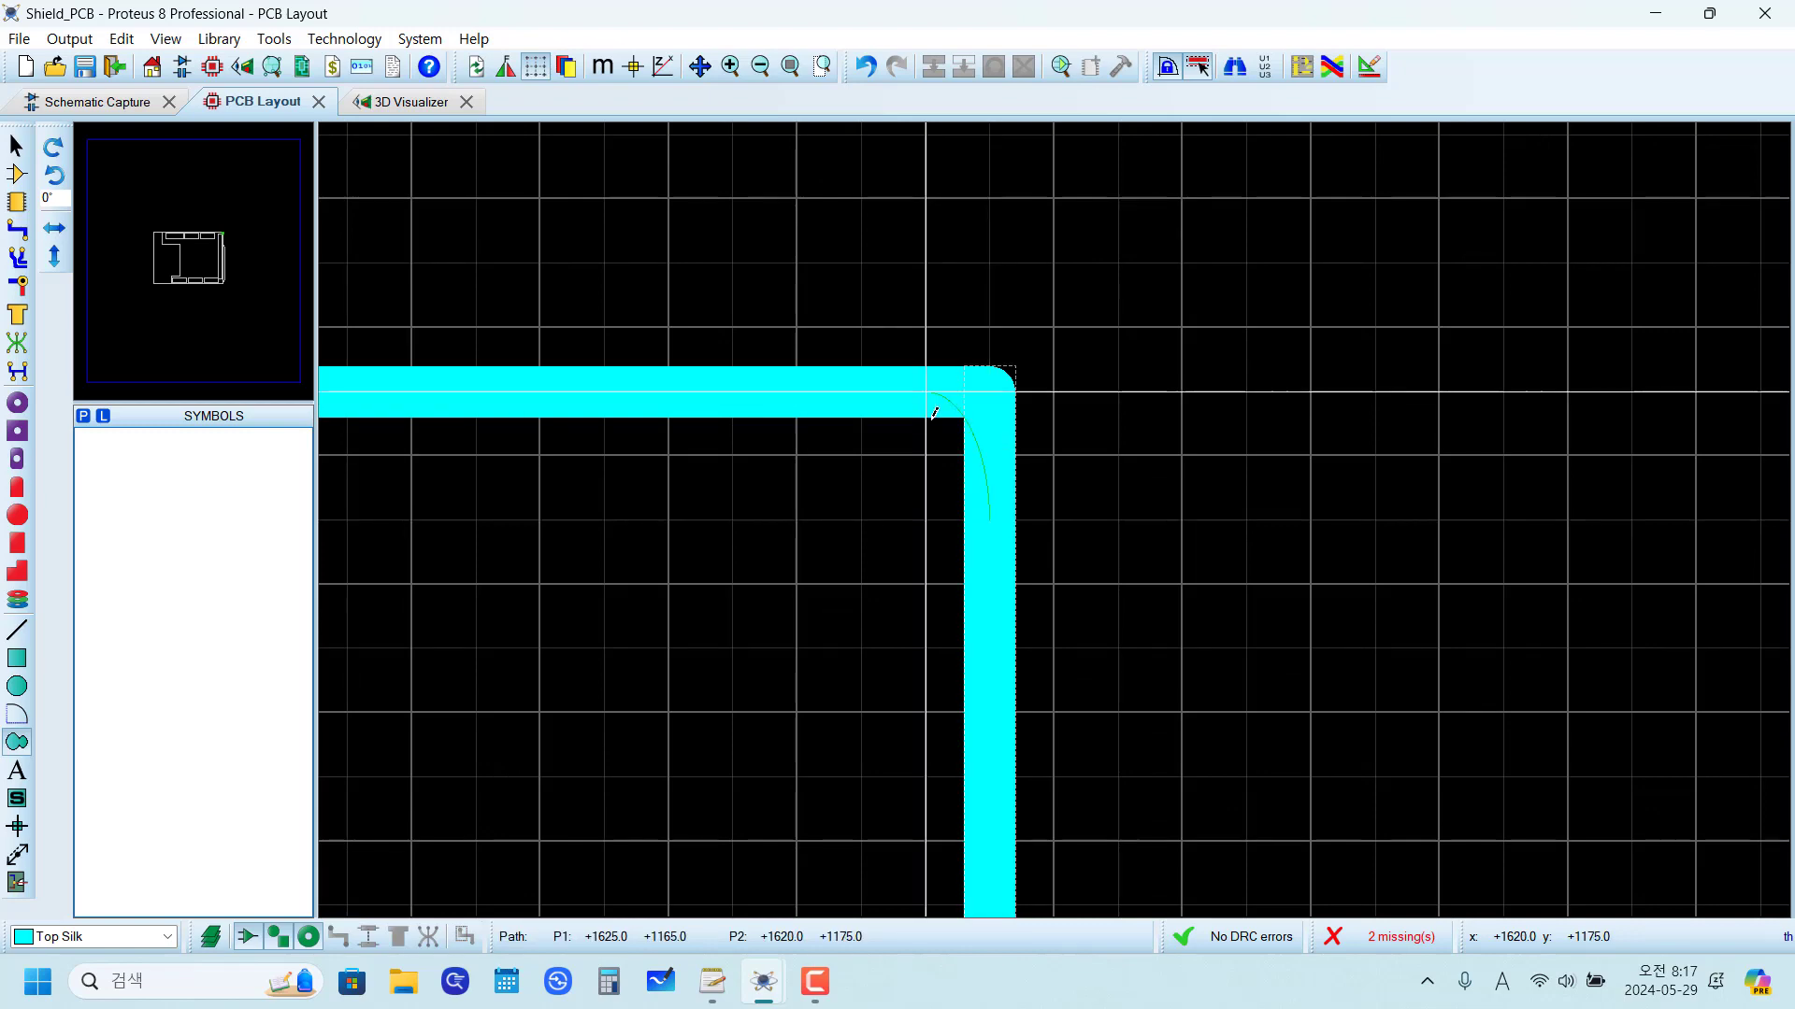
left_click(852, 384)
Step: Continue the path along the top line and down the short left line beside J2, rounding both corners with arcs of about 10 th
scroll(853, 384, "down", 6)
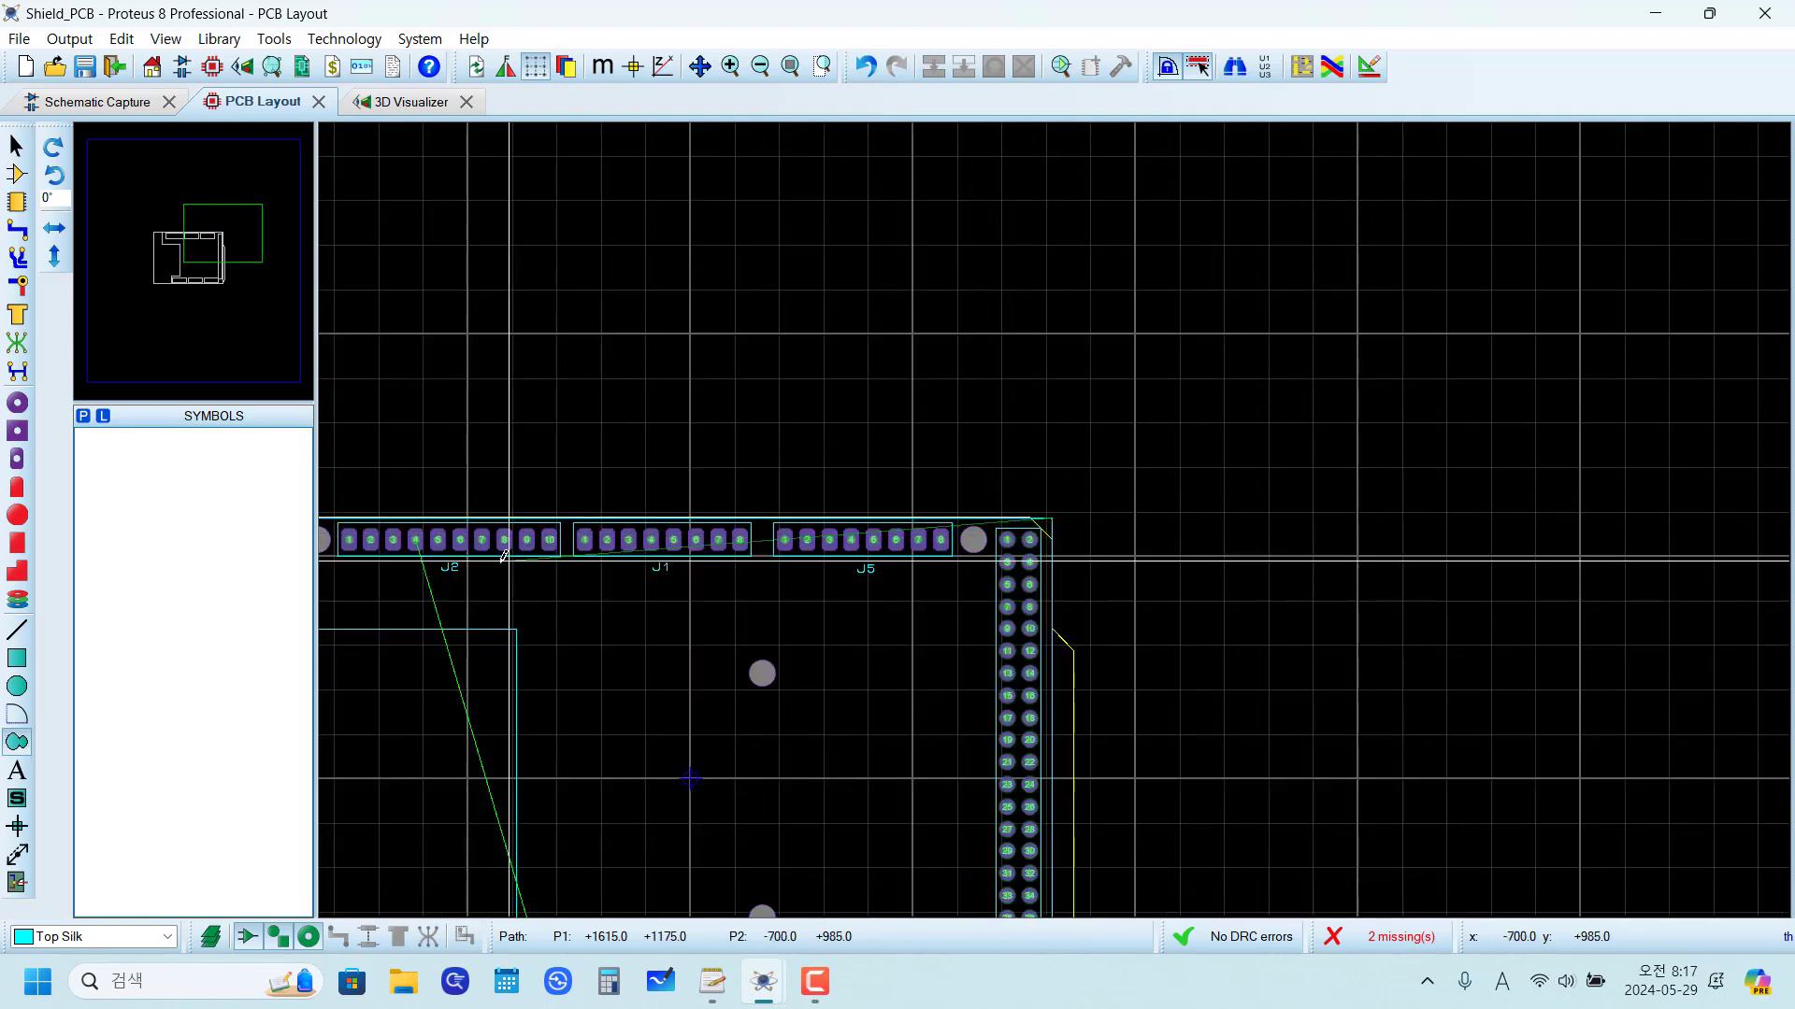
scroll(547, 555, "up", 6)
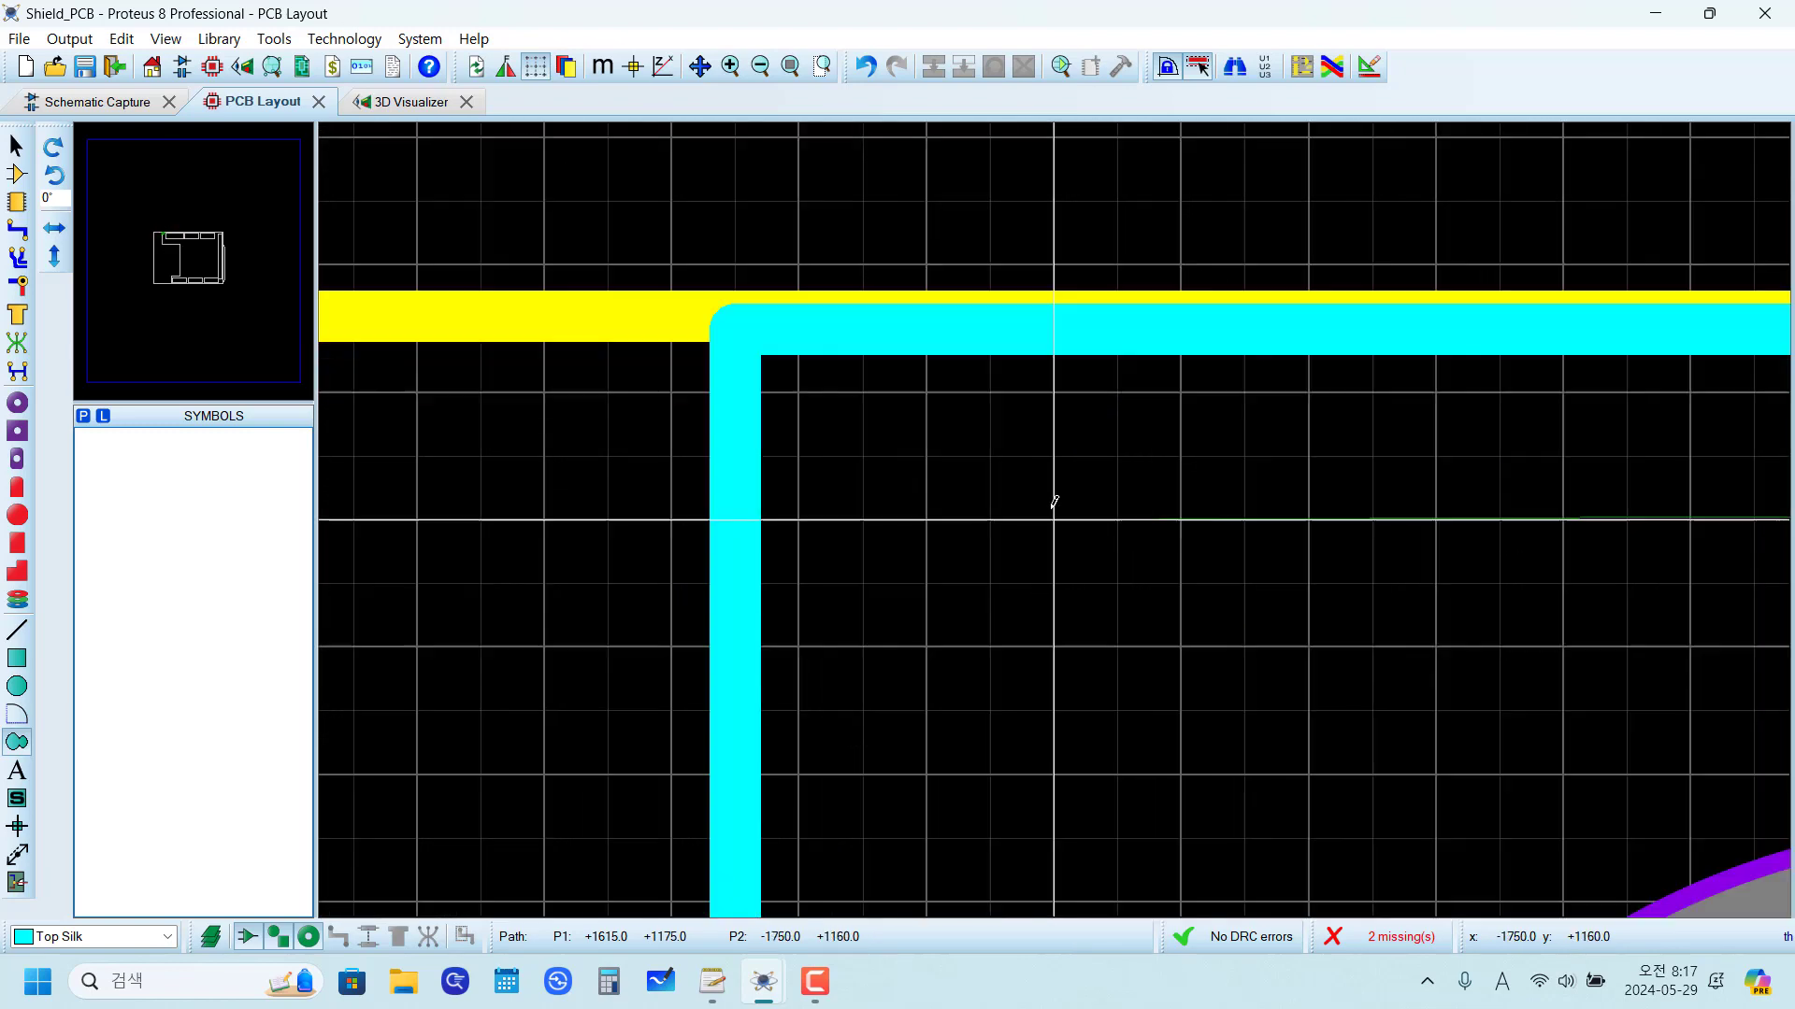
left_click(845, 305)
scroll(754, 460, "down", 5)
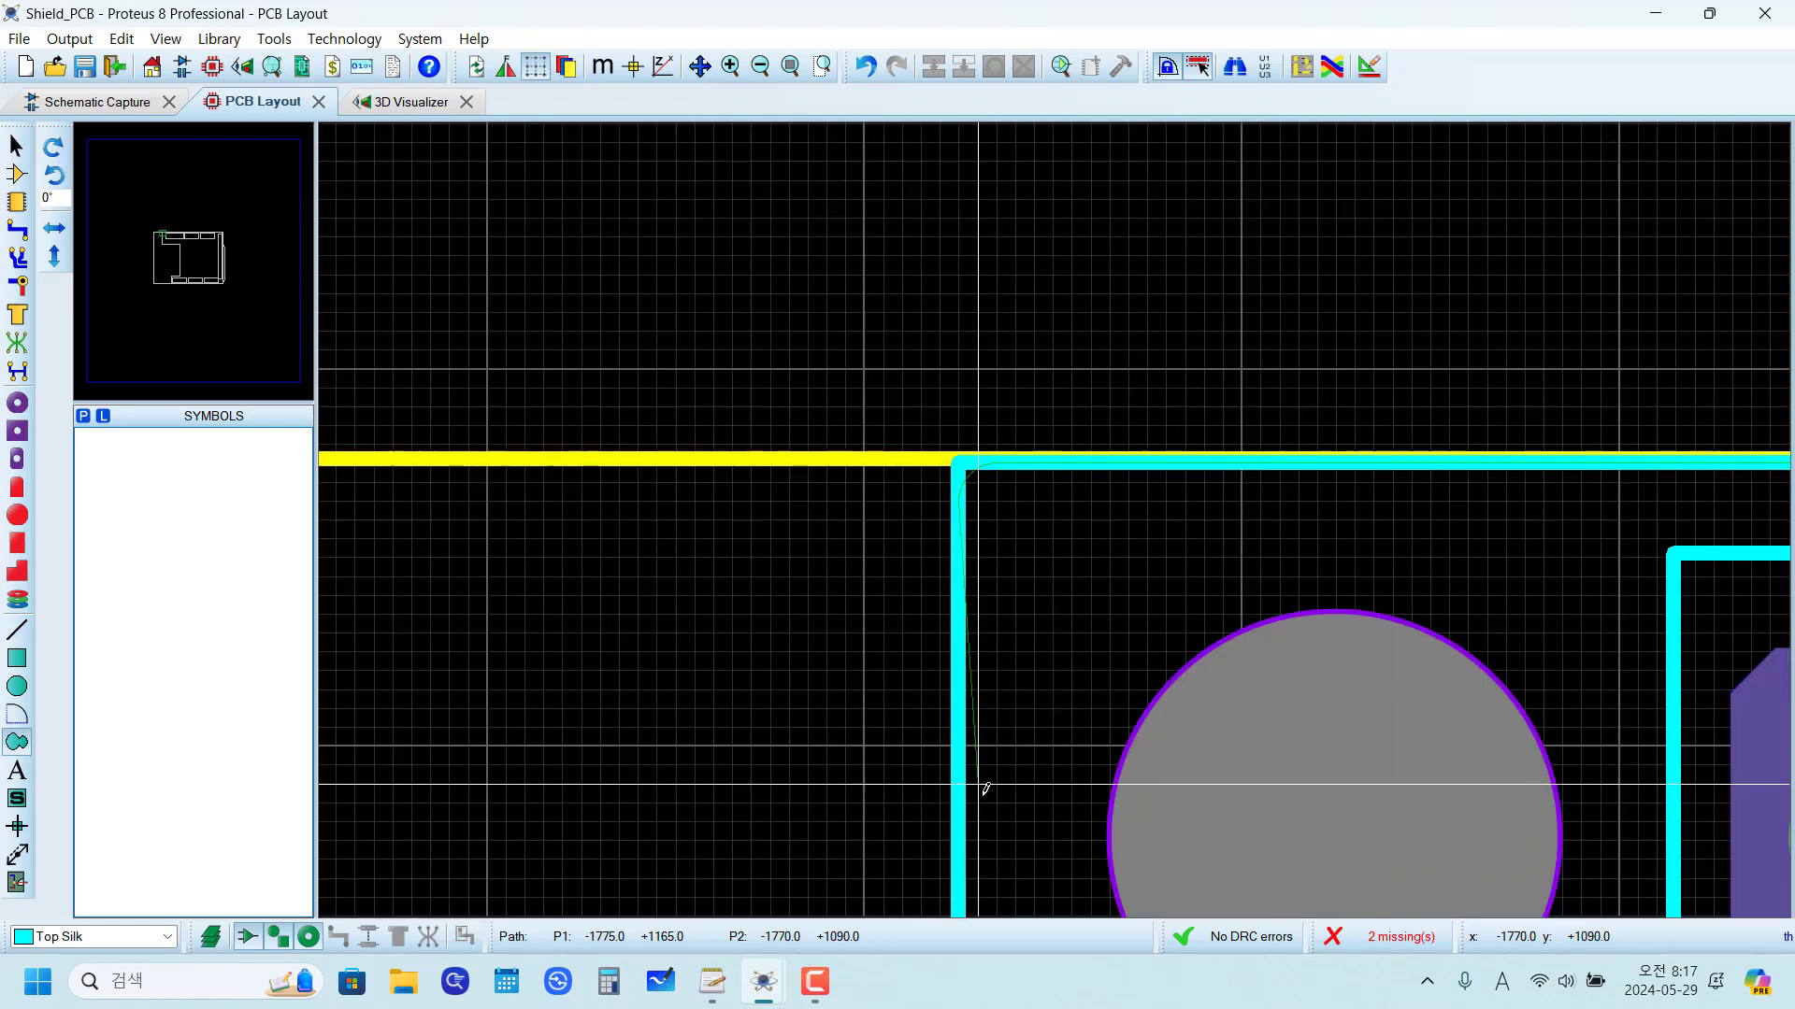
scroll(1121, 511, "up", 5)
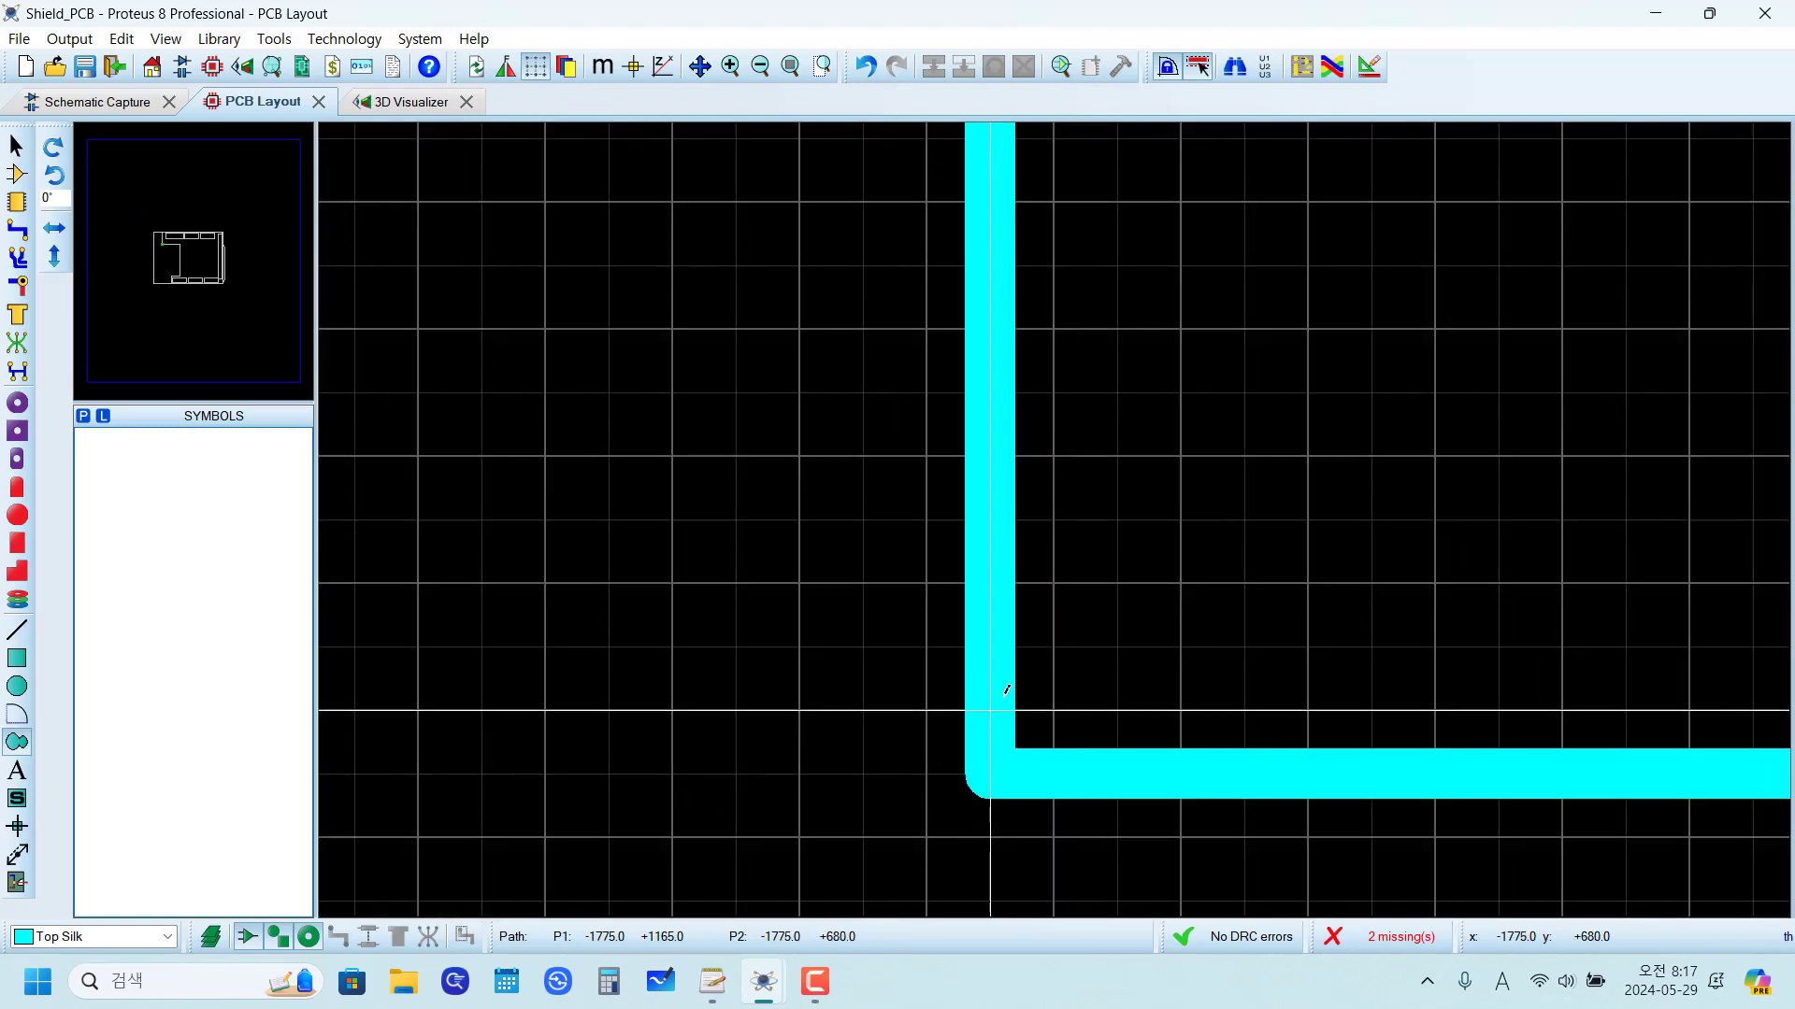
left_click(1001, 665)
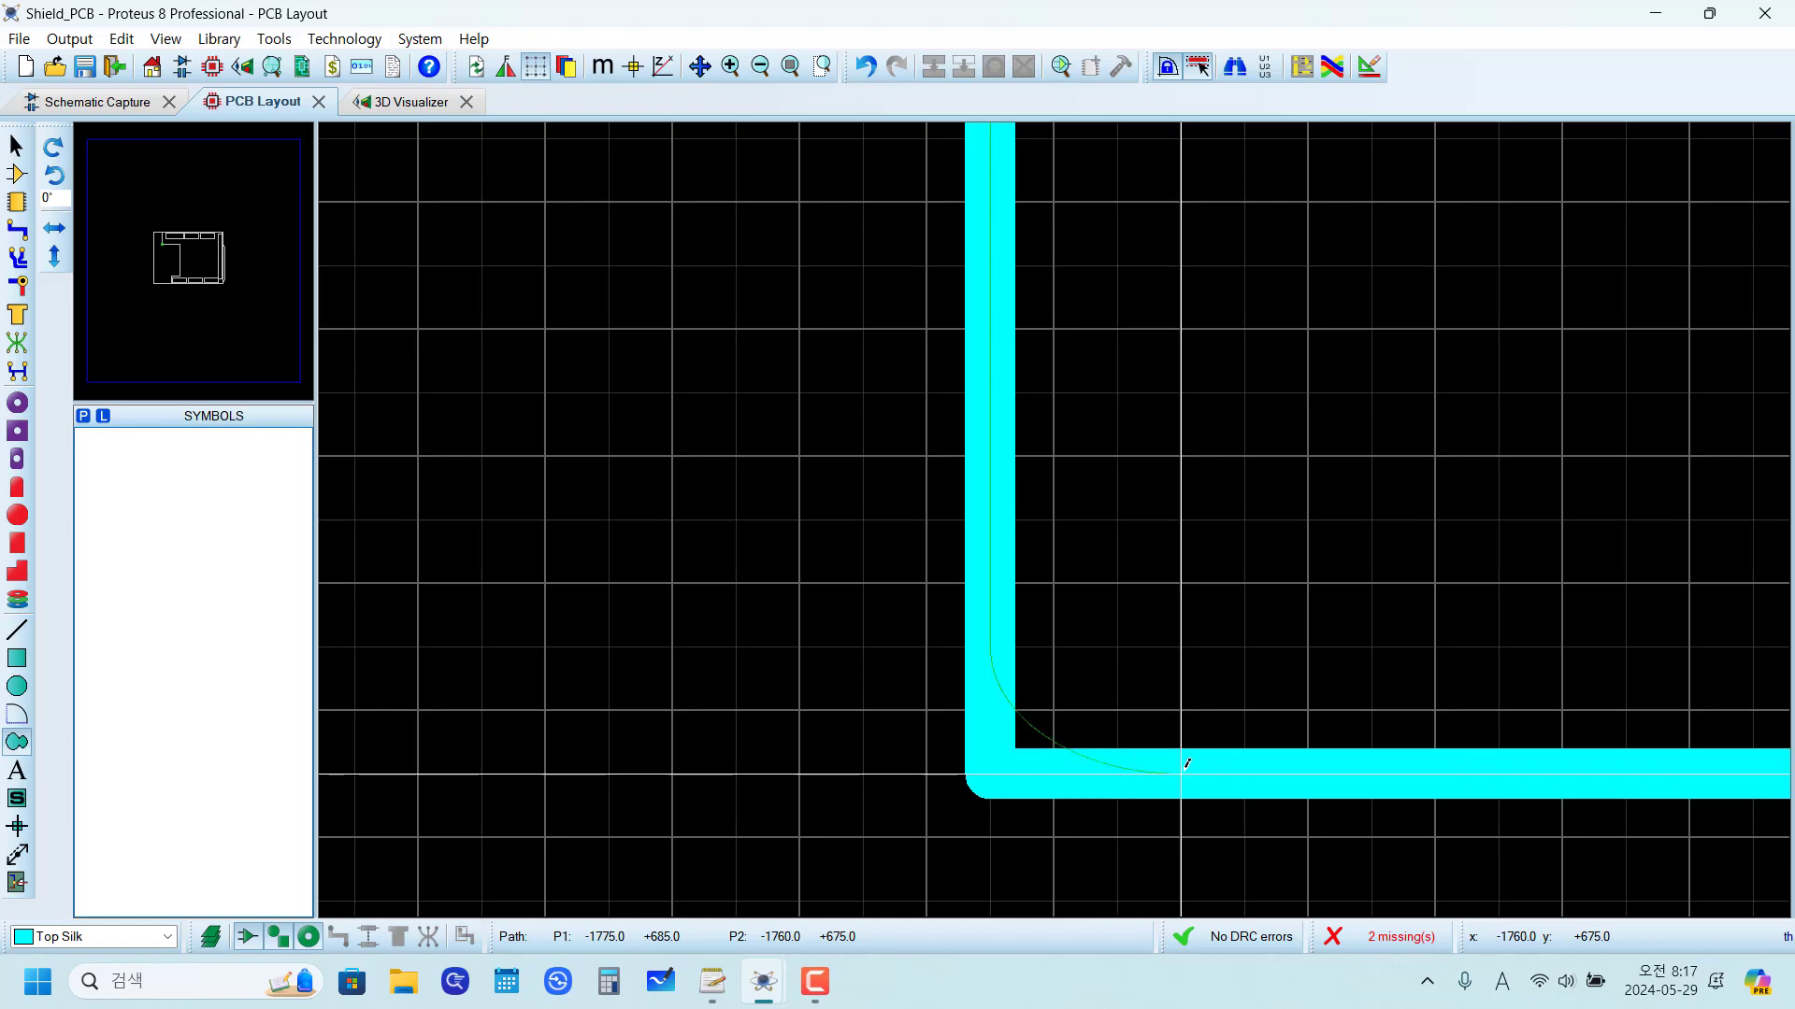
scroll(1135, 758, "down", 4)
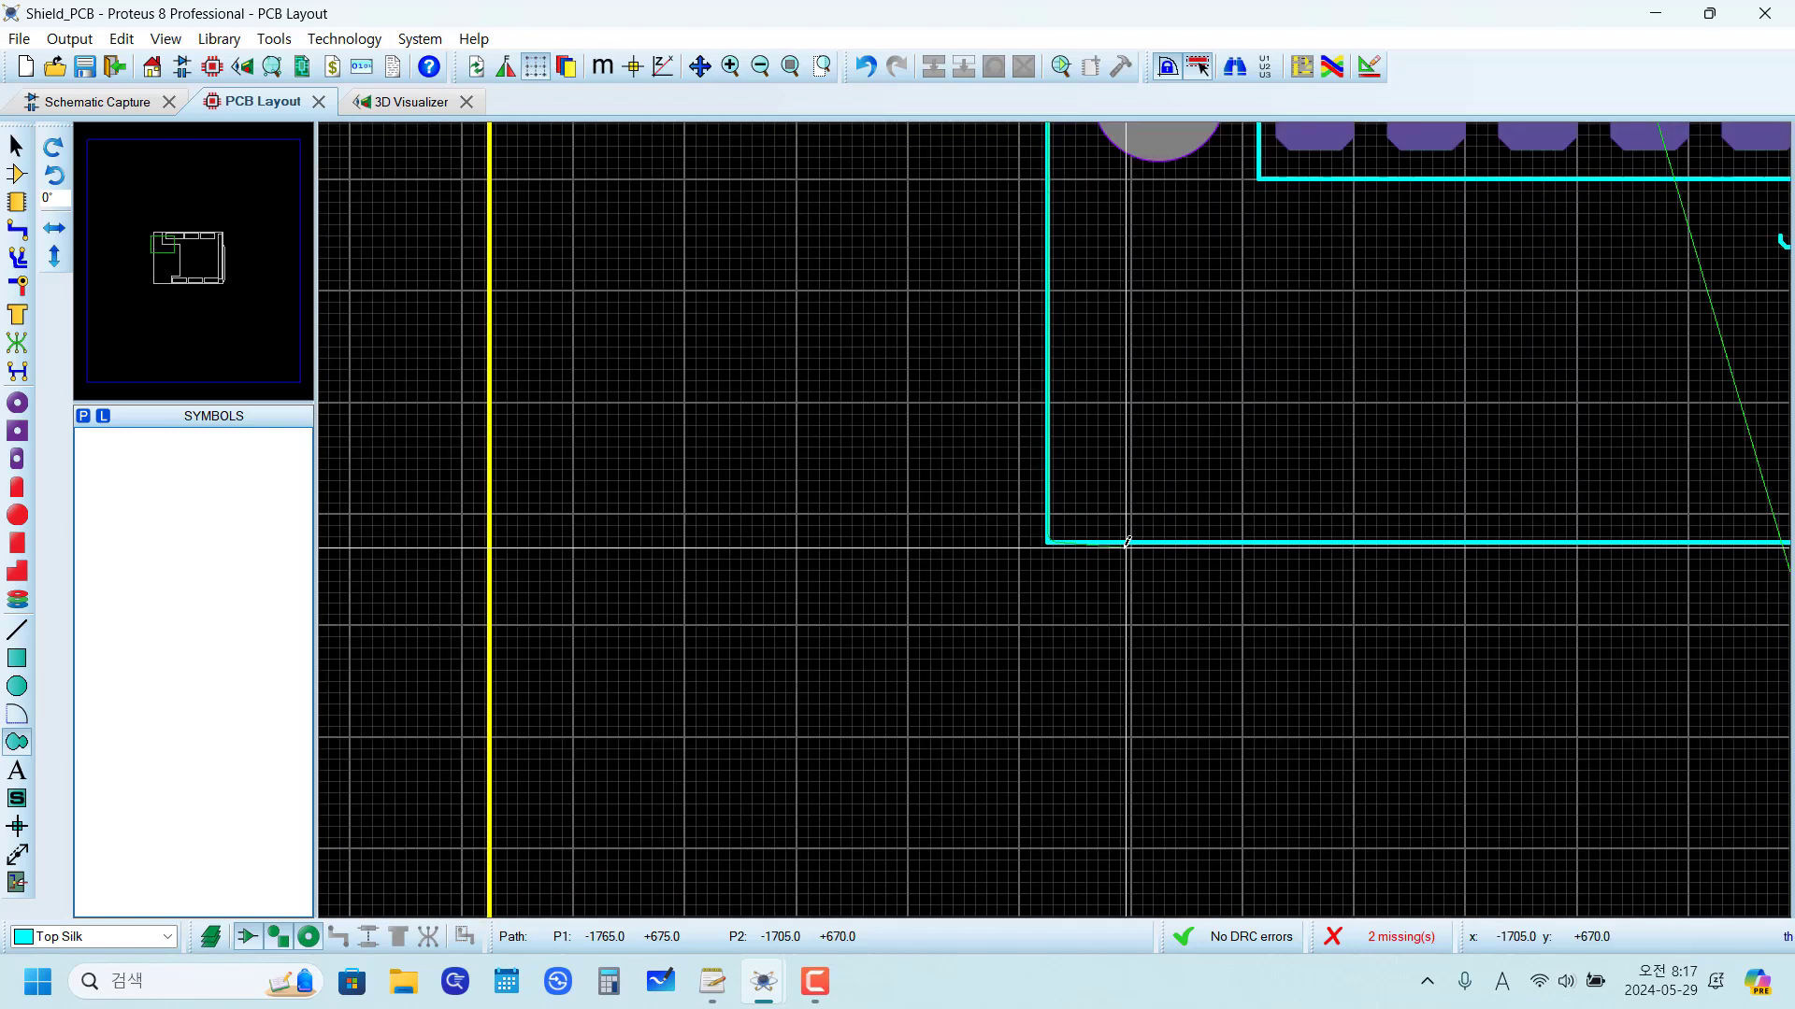
Step: Continue the path along the notch's upper line and down its vertical line to (-780, -615), rounding both corners by about 10 to 15 th
scroll(1220, 477, "up", 4)
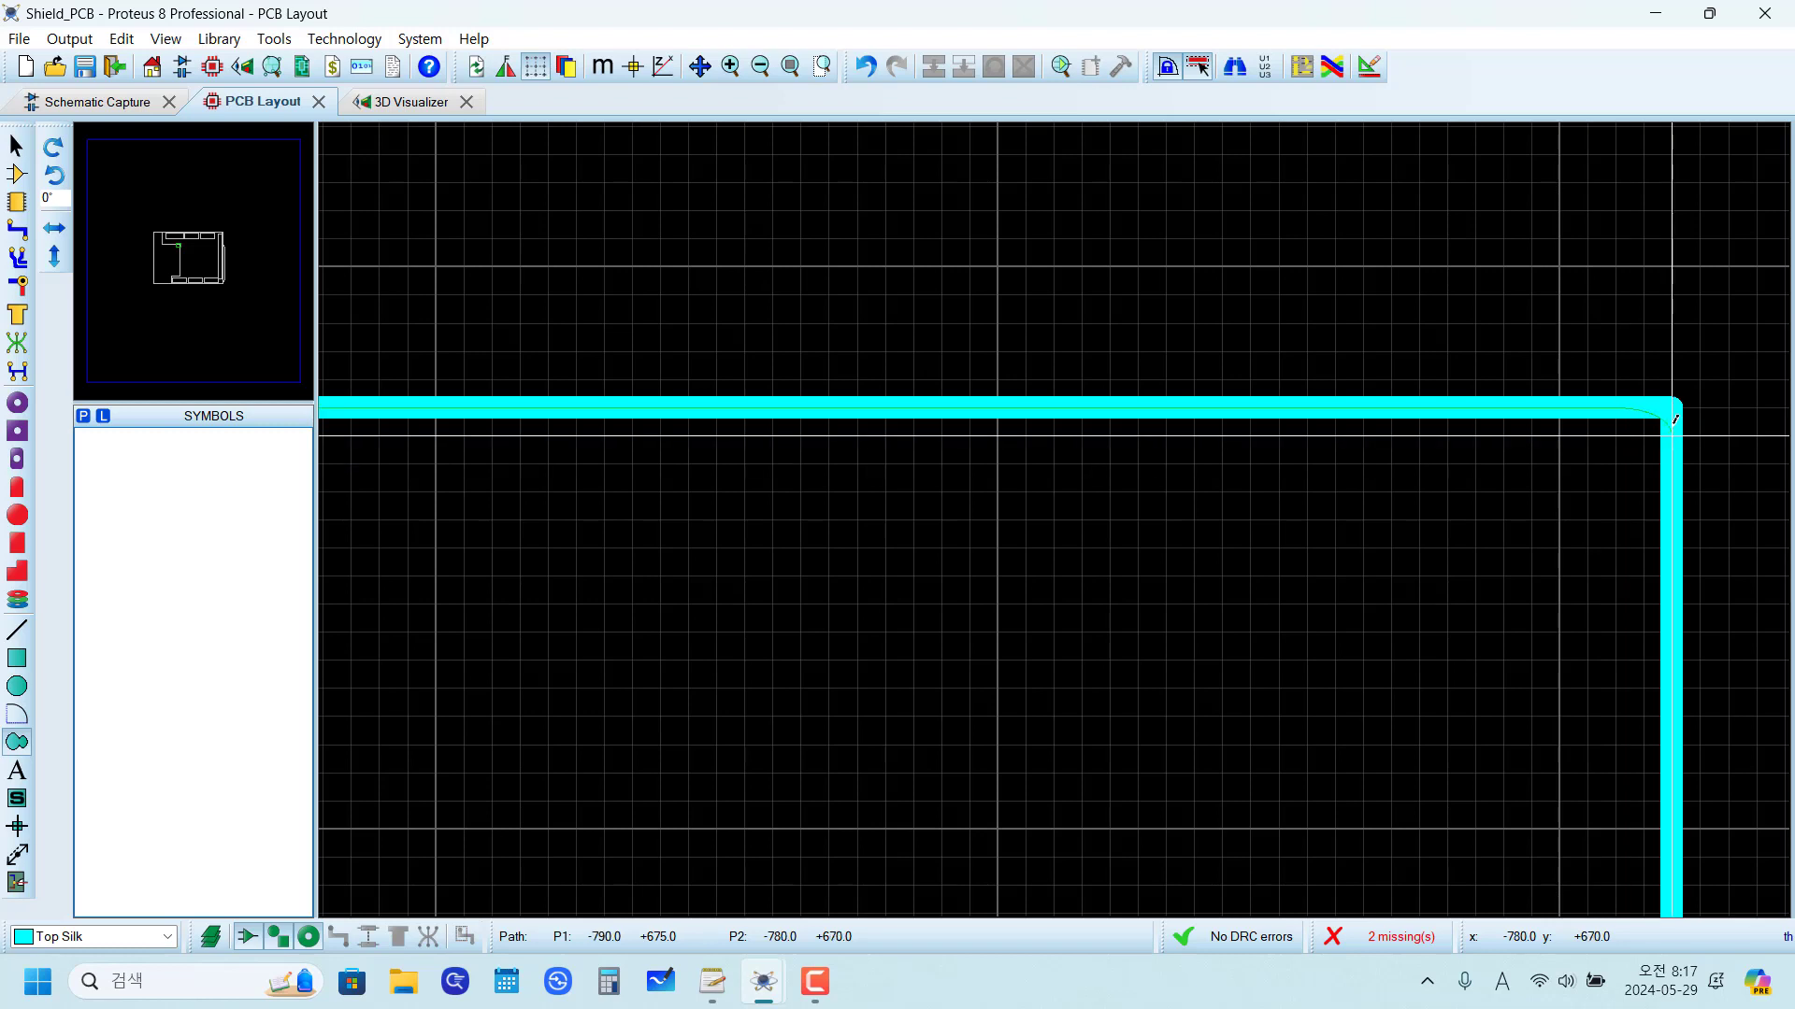
scroll(1673, 413, "up", 2)
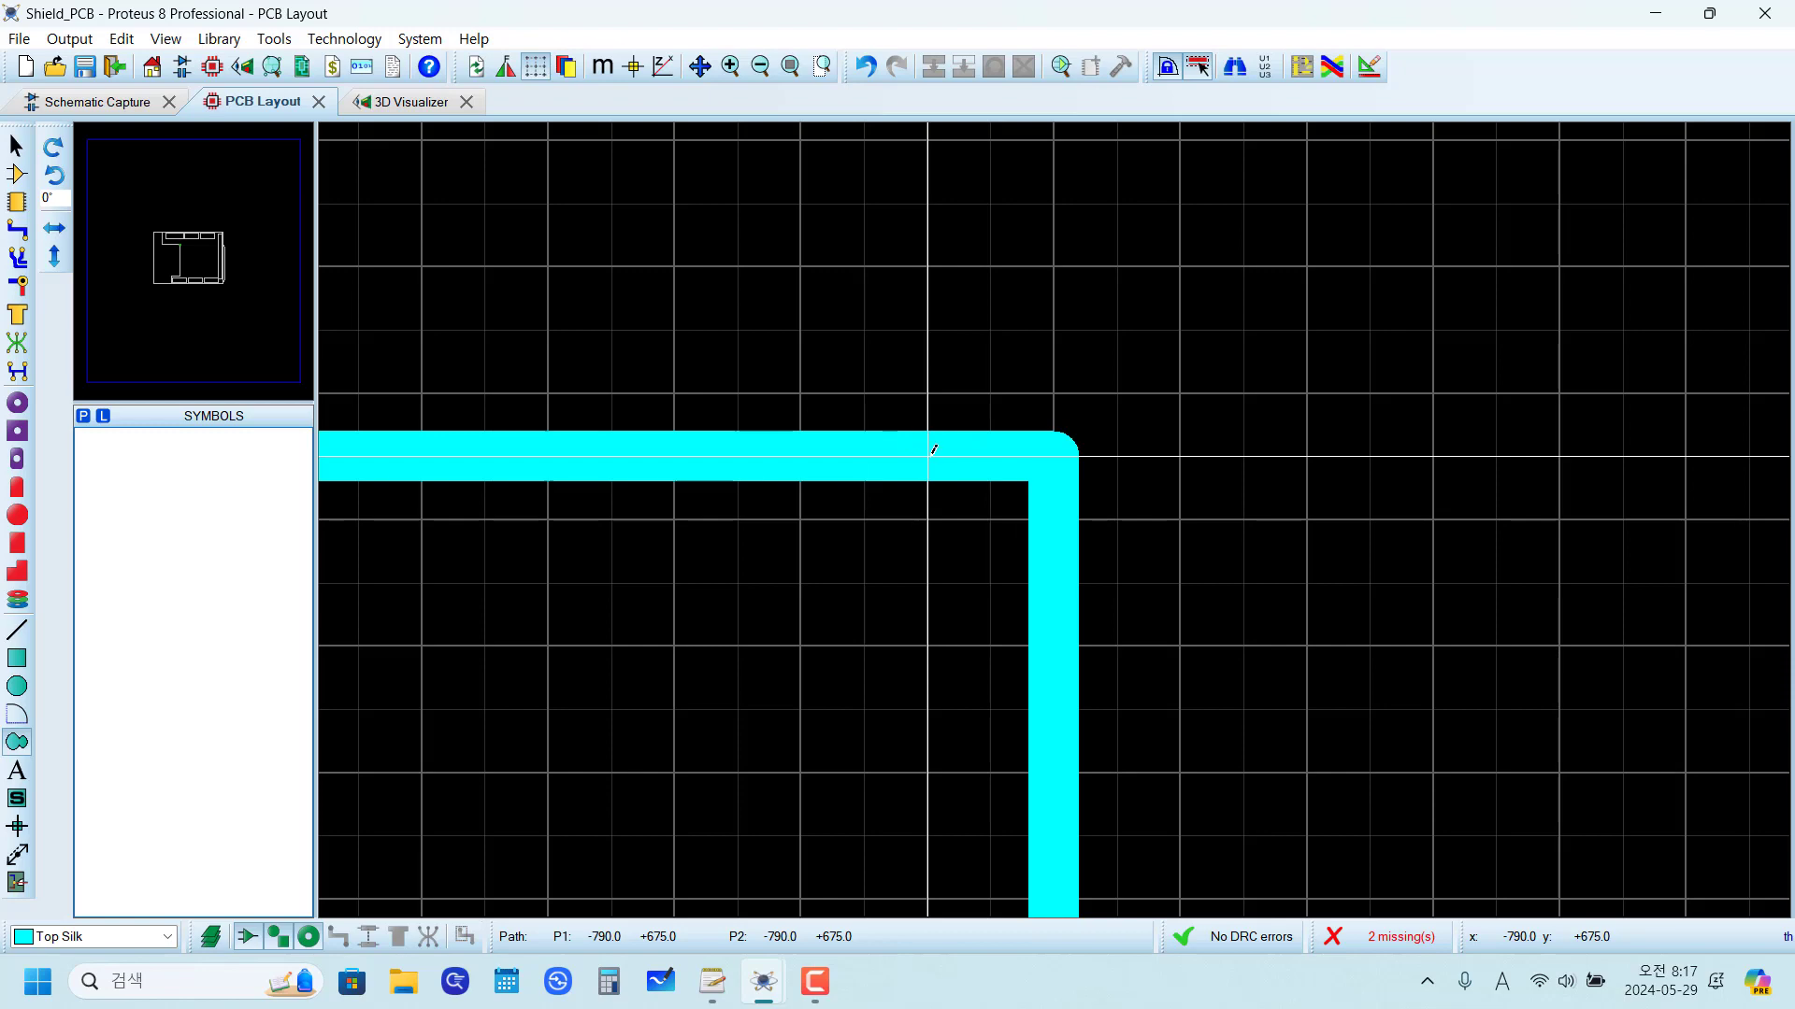
left_click(1059, 577)
scroll(1059, 577, "down", 4)
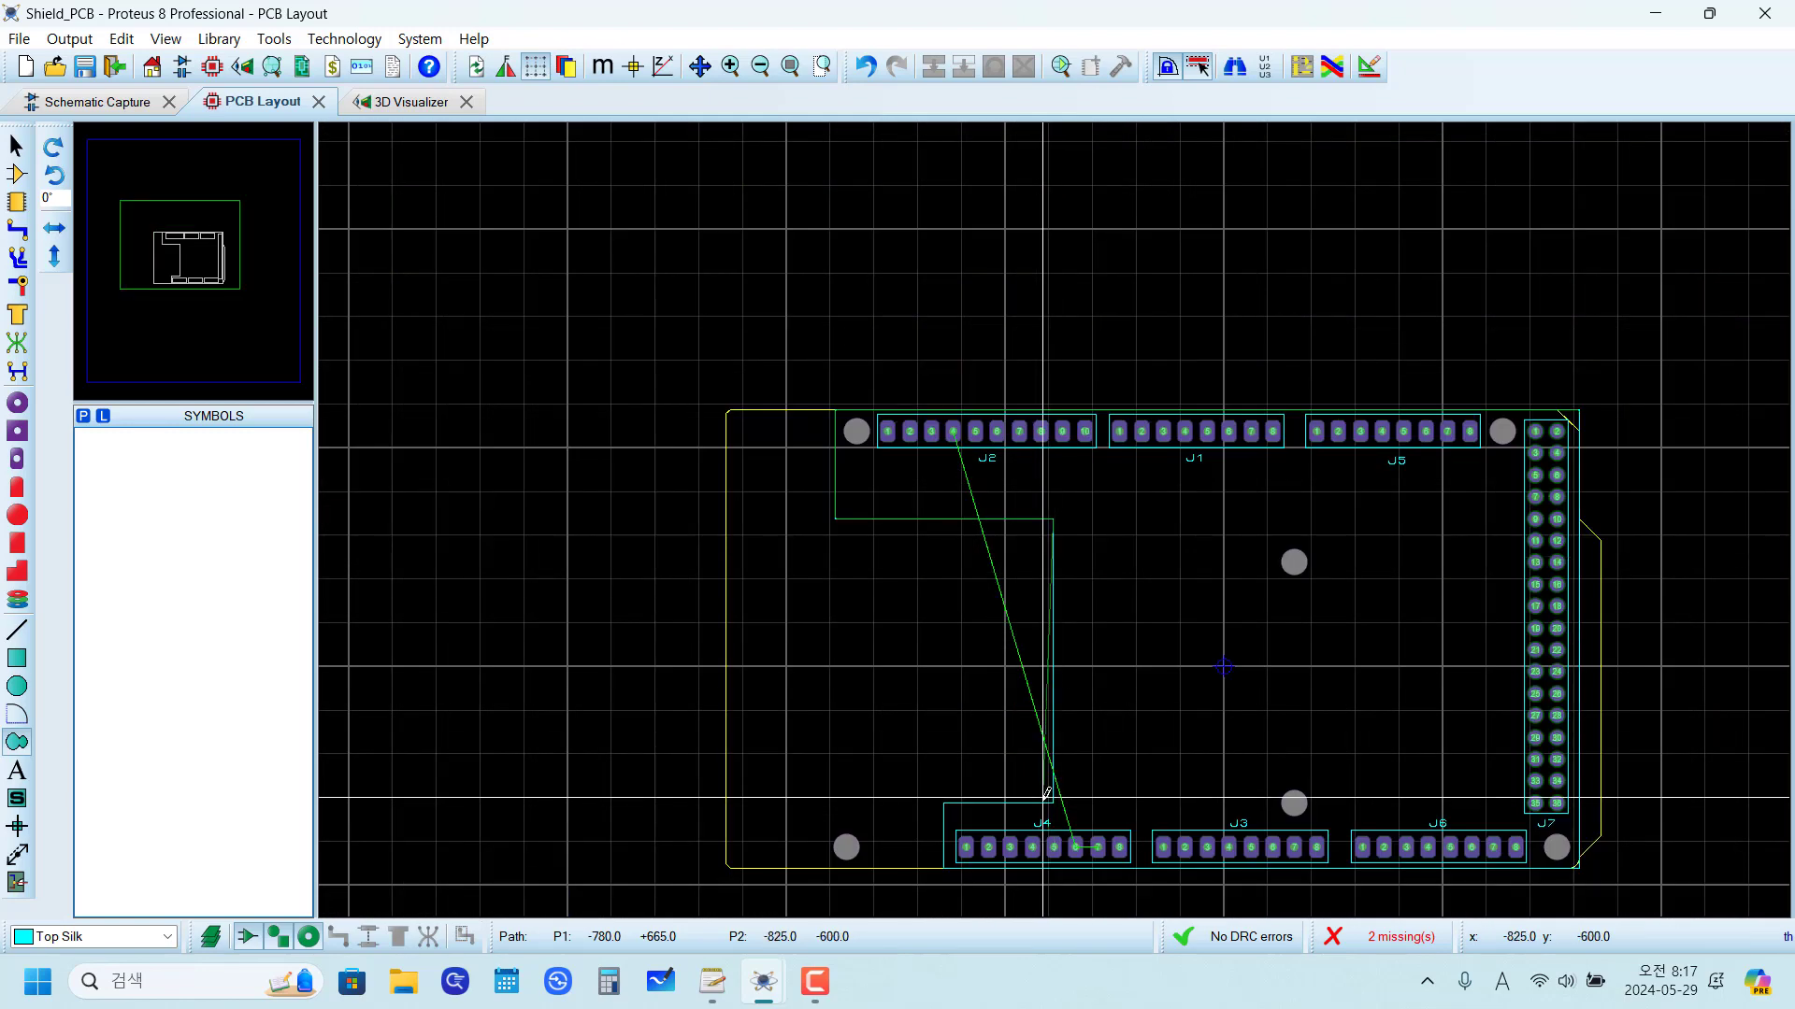
scroll(1047, 792, "up", 4)
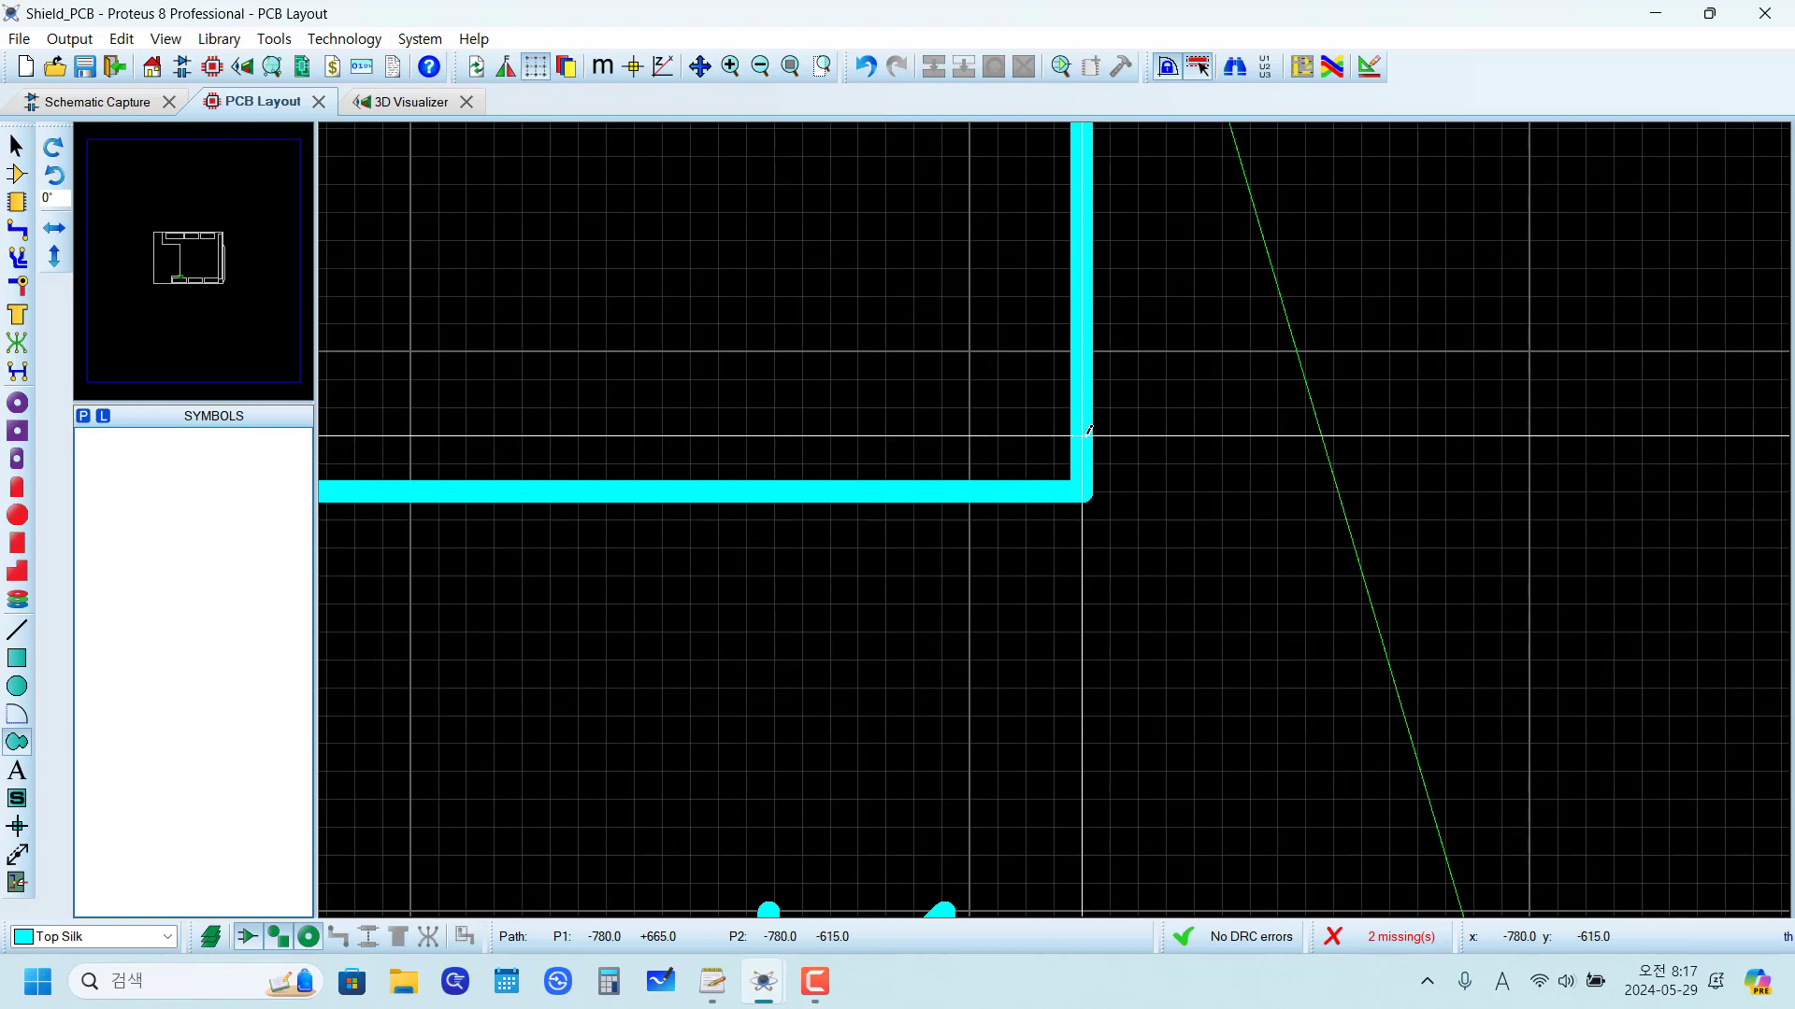
left_click(1087, 431)
left_click(1015, 489)
scroll(1014, 488, "down", 3)
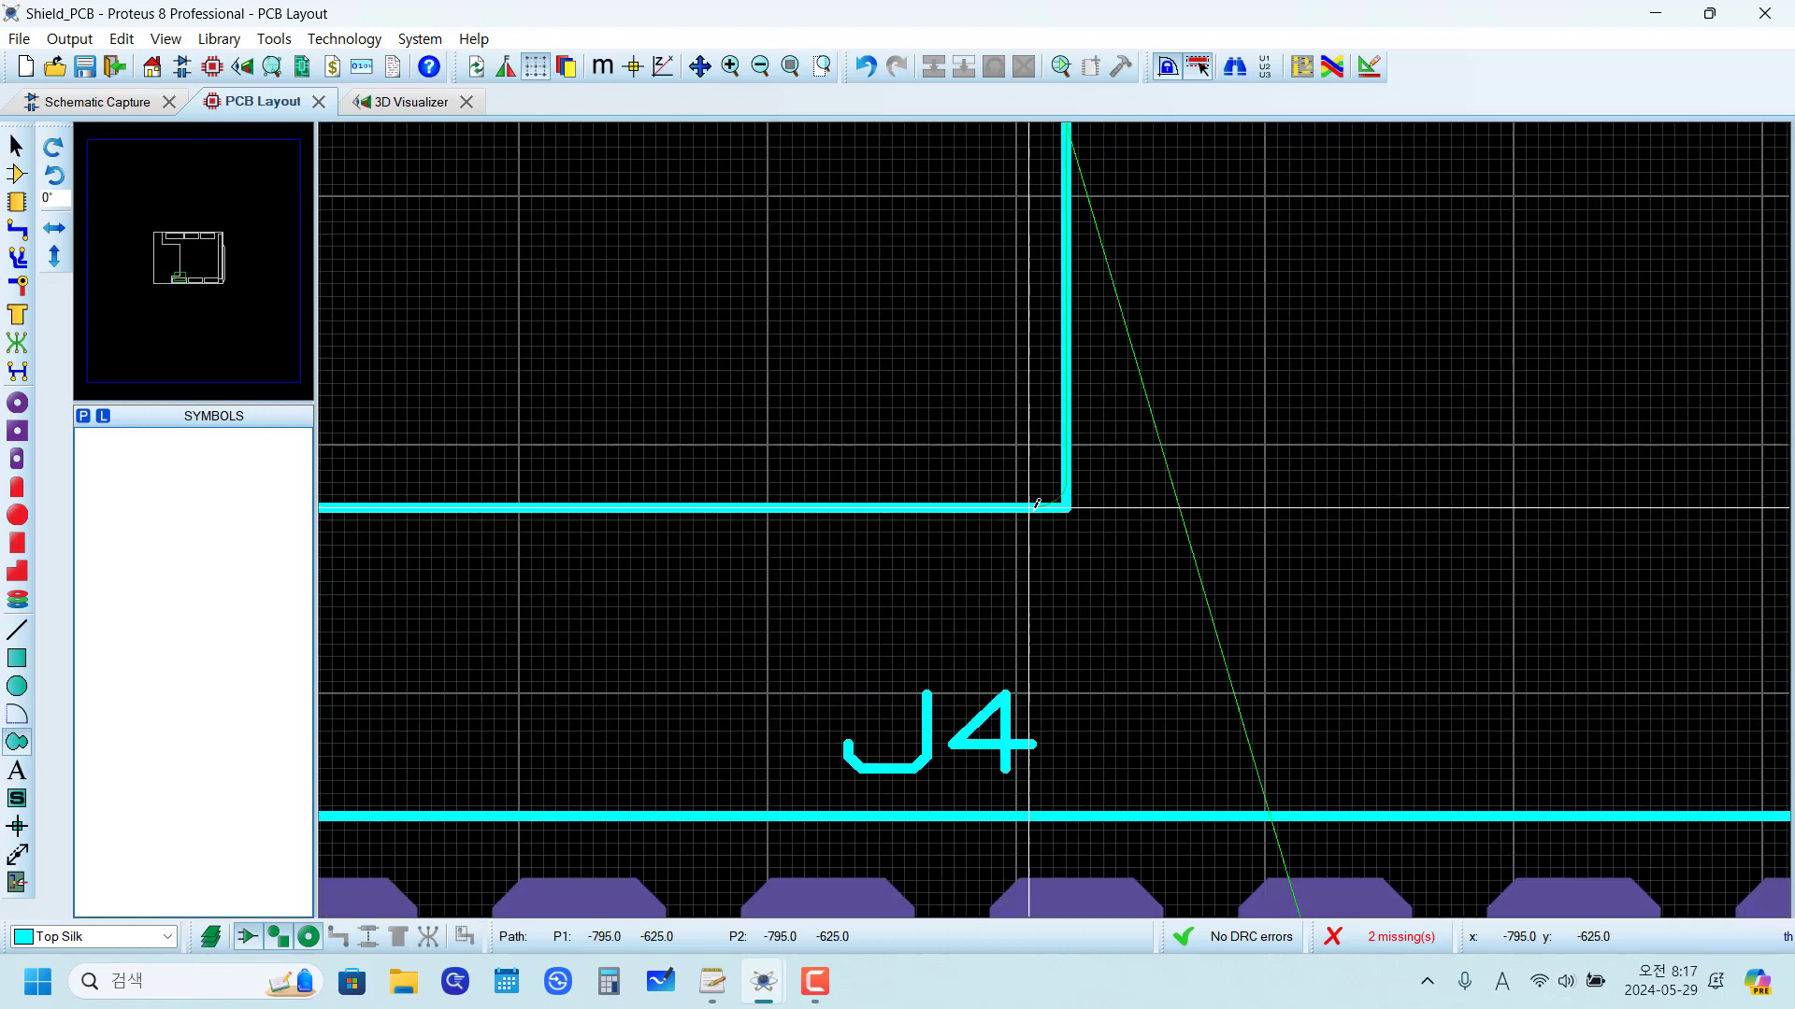
Step: Continue the path left above J4 and down to the board's bottom edge, rounding both corners by about 10 to 15 th
scroll(1087, 594, "up", 3)
scroll(1087, 595, "up", 2)
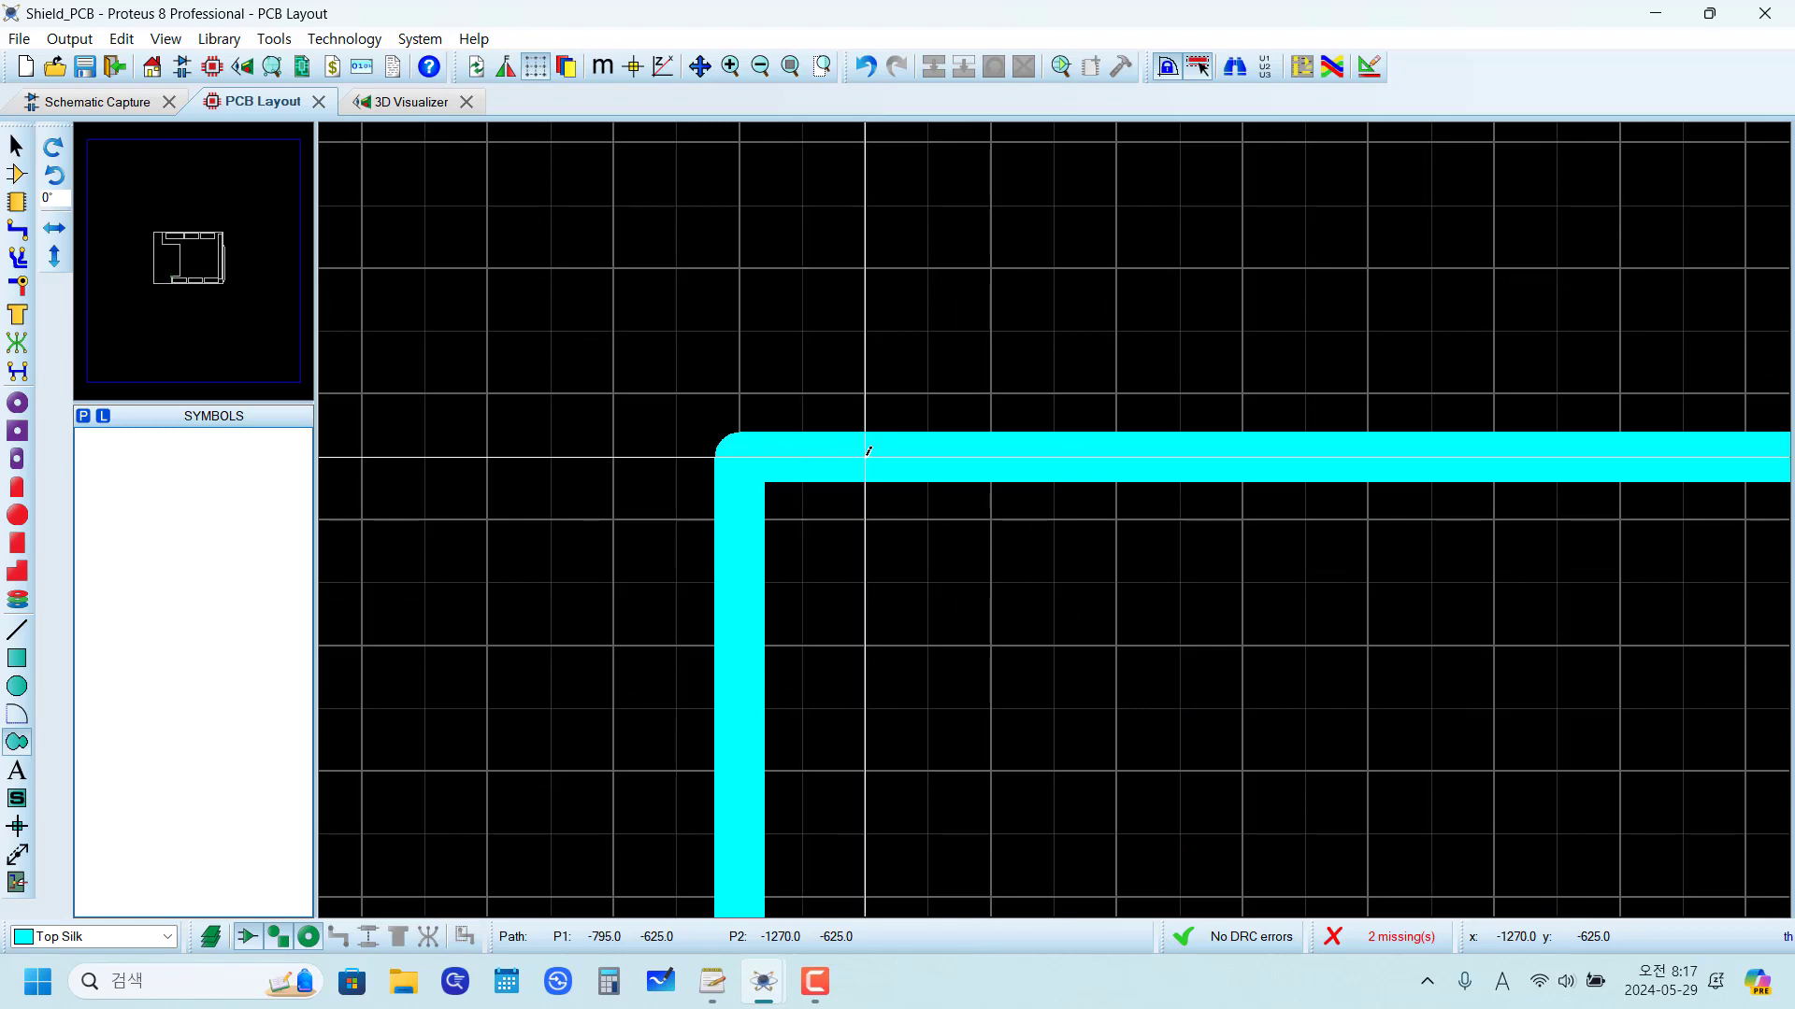
left_click(865, 456)
left_click(747, 579)
scroll(842, 570, "down", 4)
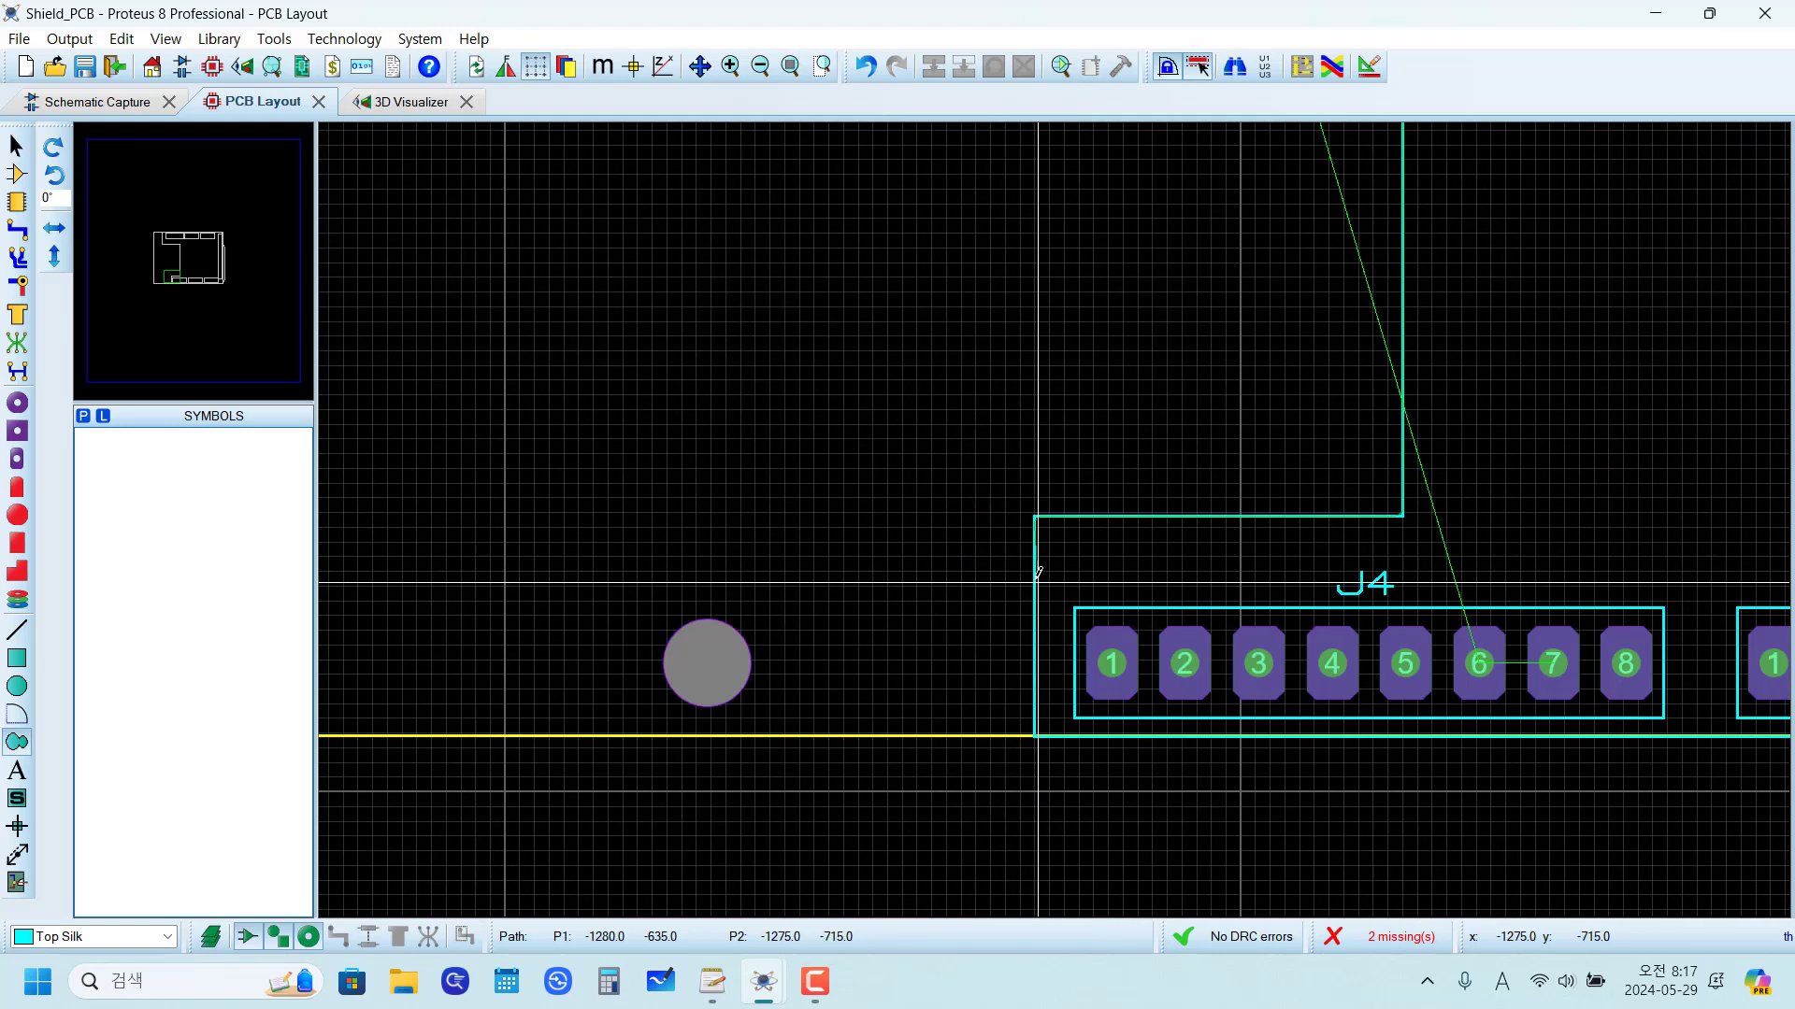
scroll(1035, 443, "up", 2)
scroll(1035, 443, "up", 3)
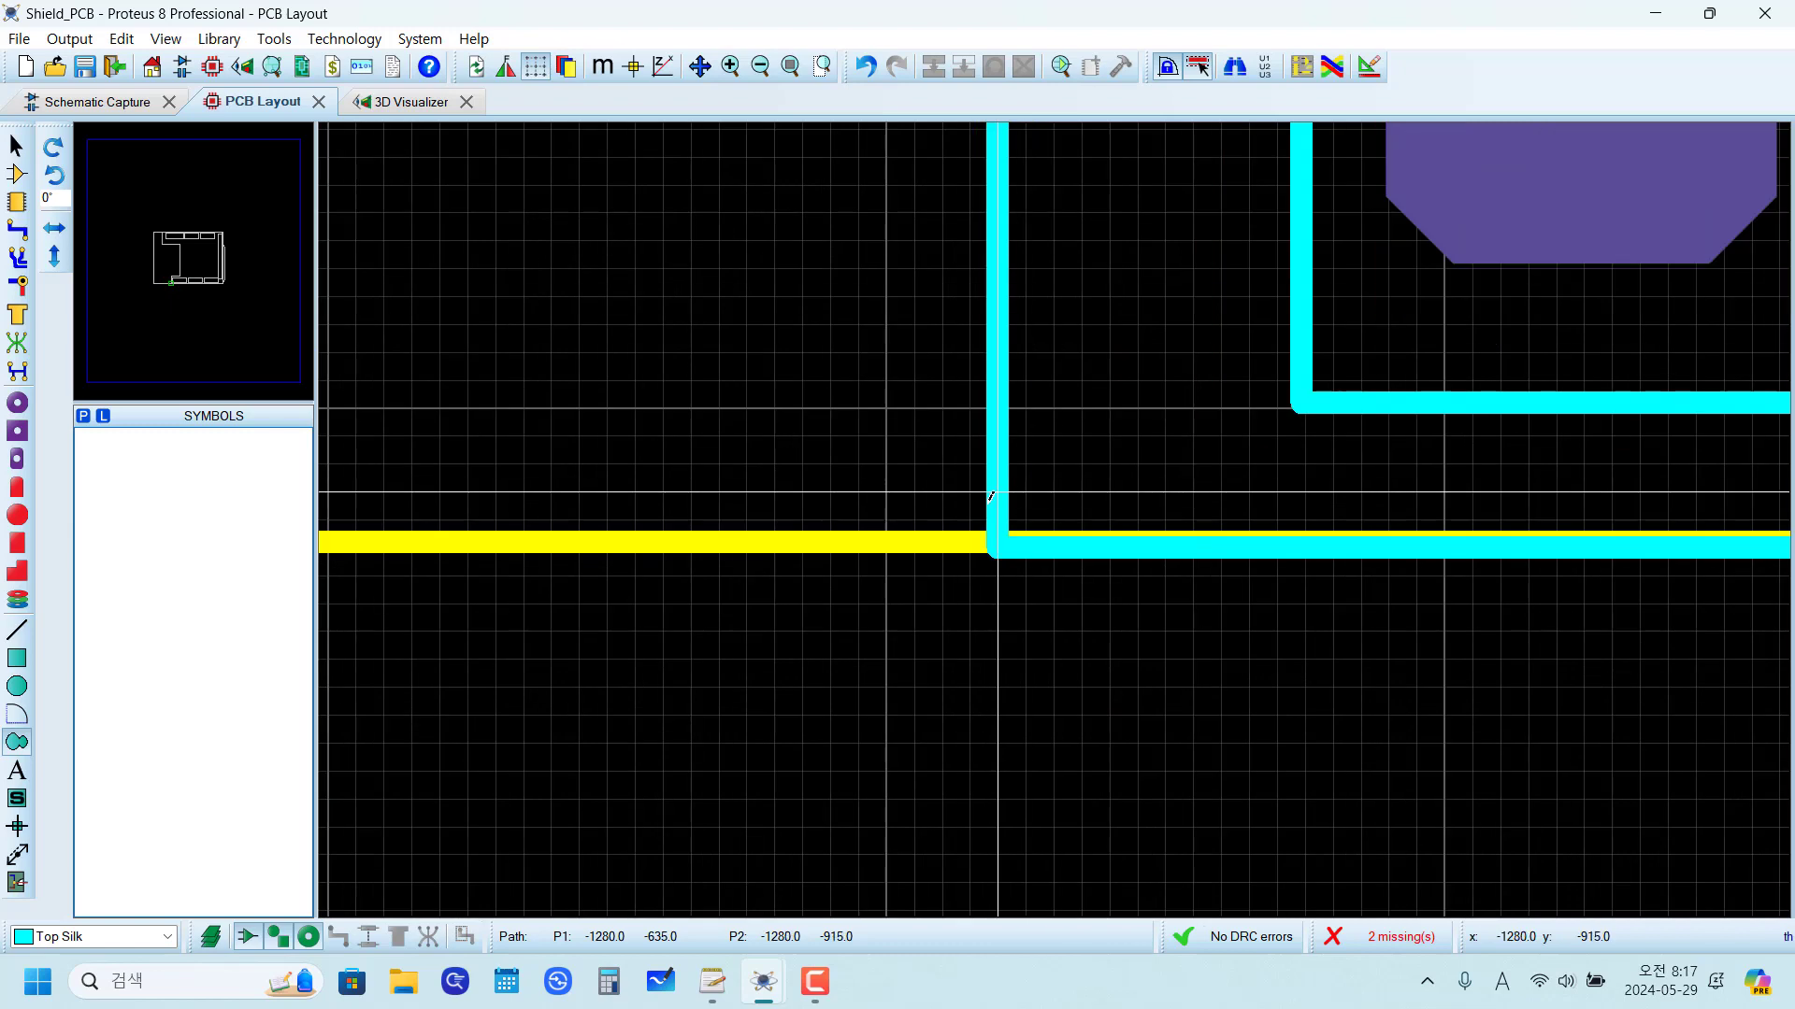
left_click(1000, 482)
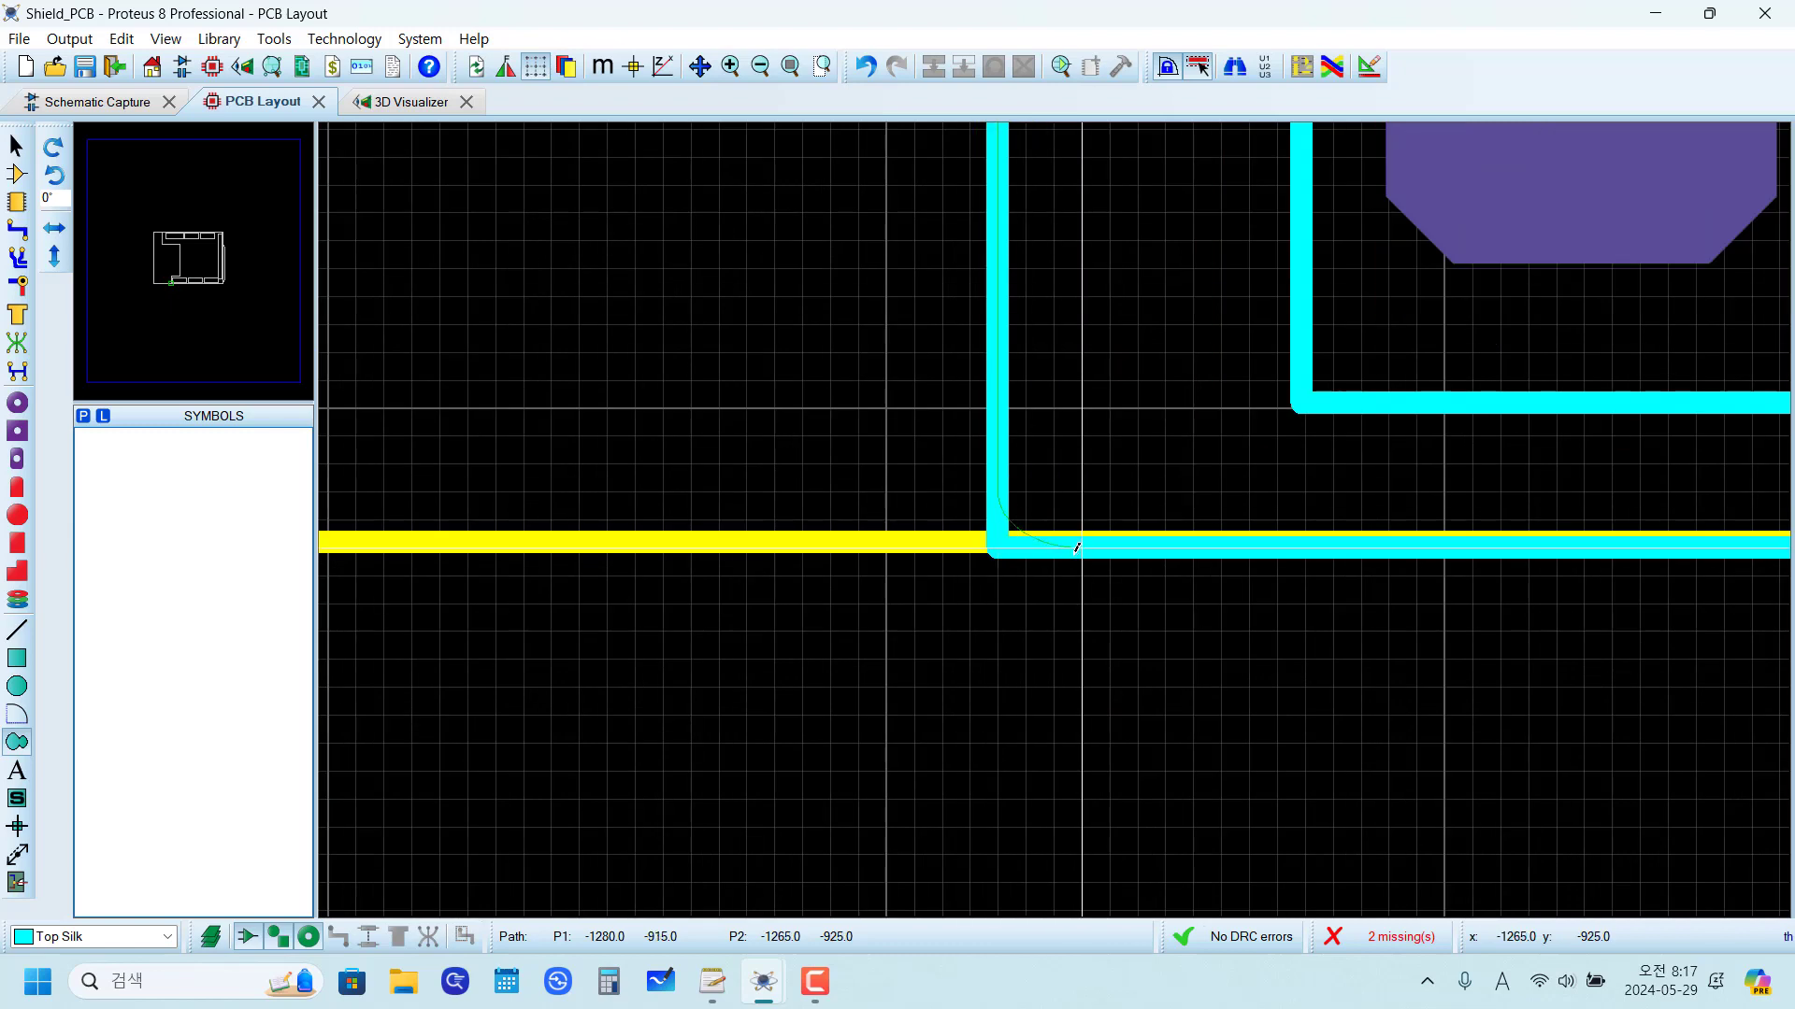
left_click(1077, 547)
Step: Continue the path along the bottom line to the lower-right corner, rounding it with an arc from (+1615, -925) to (+1625, -915)
scroll(1077, 546, "down", 5)
scroll(1074, 495, "up", 4)
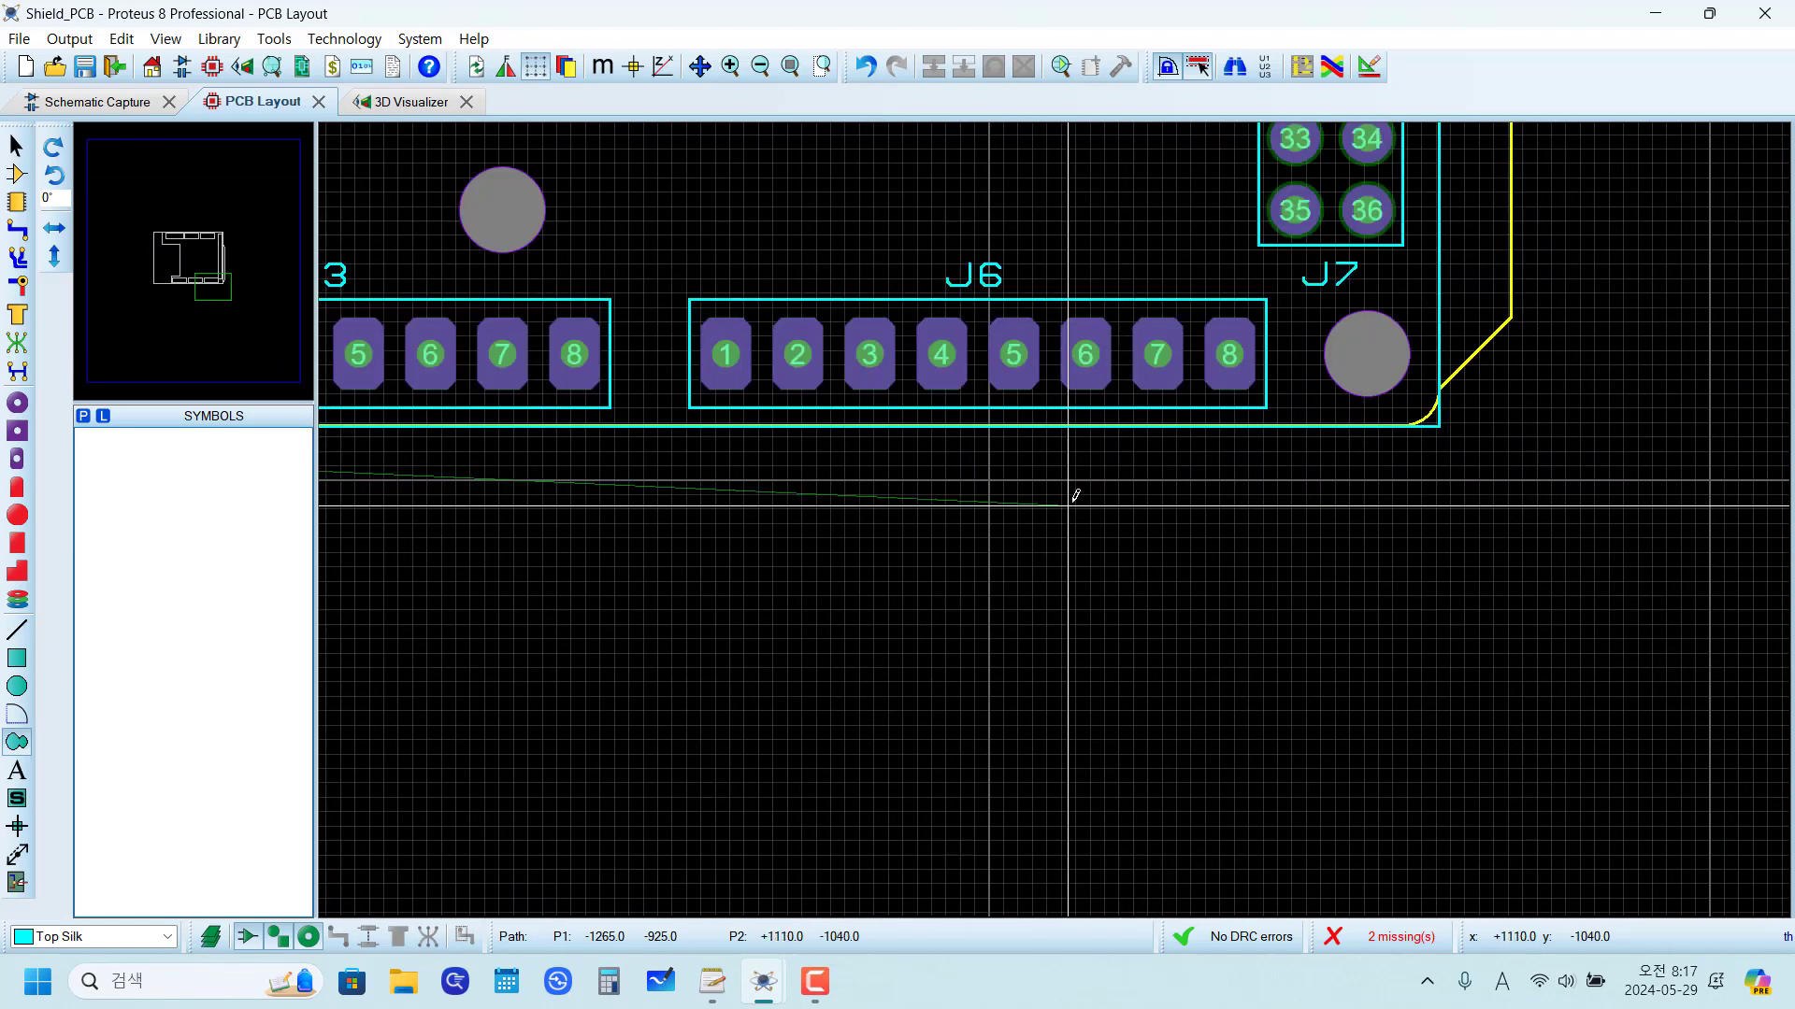
scroll(1050, 635, "up", 4)
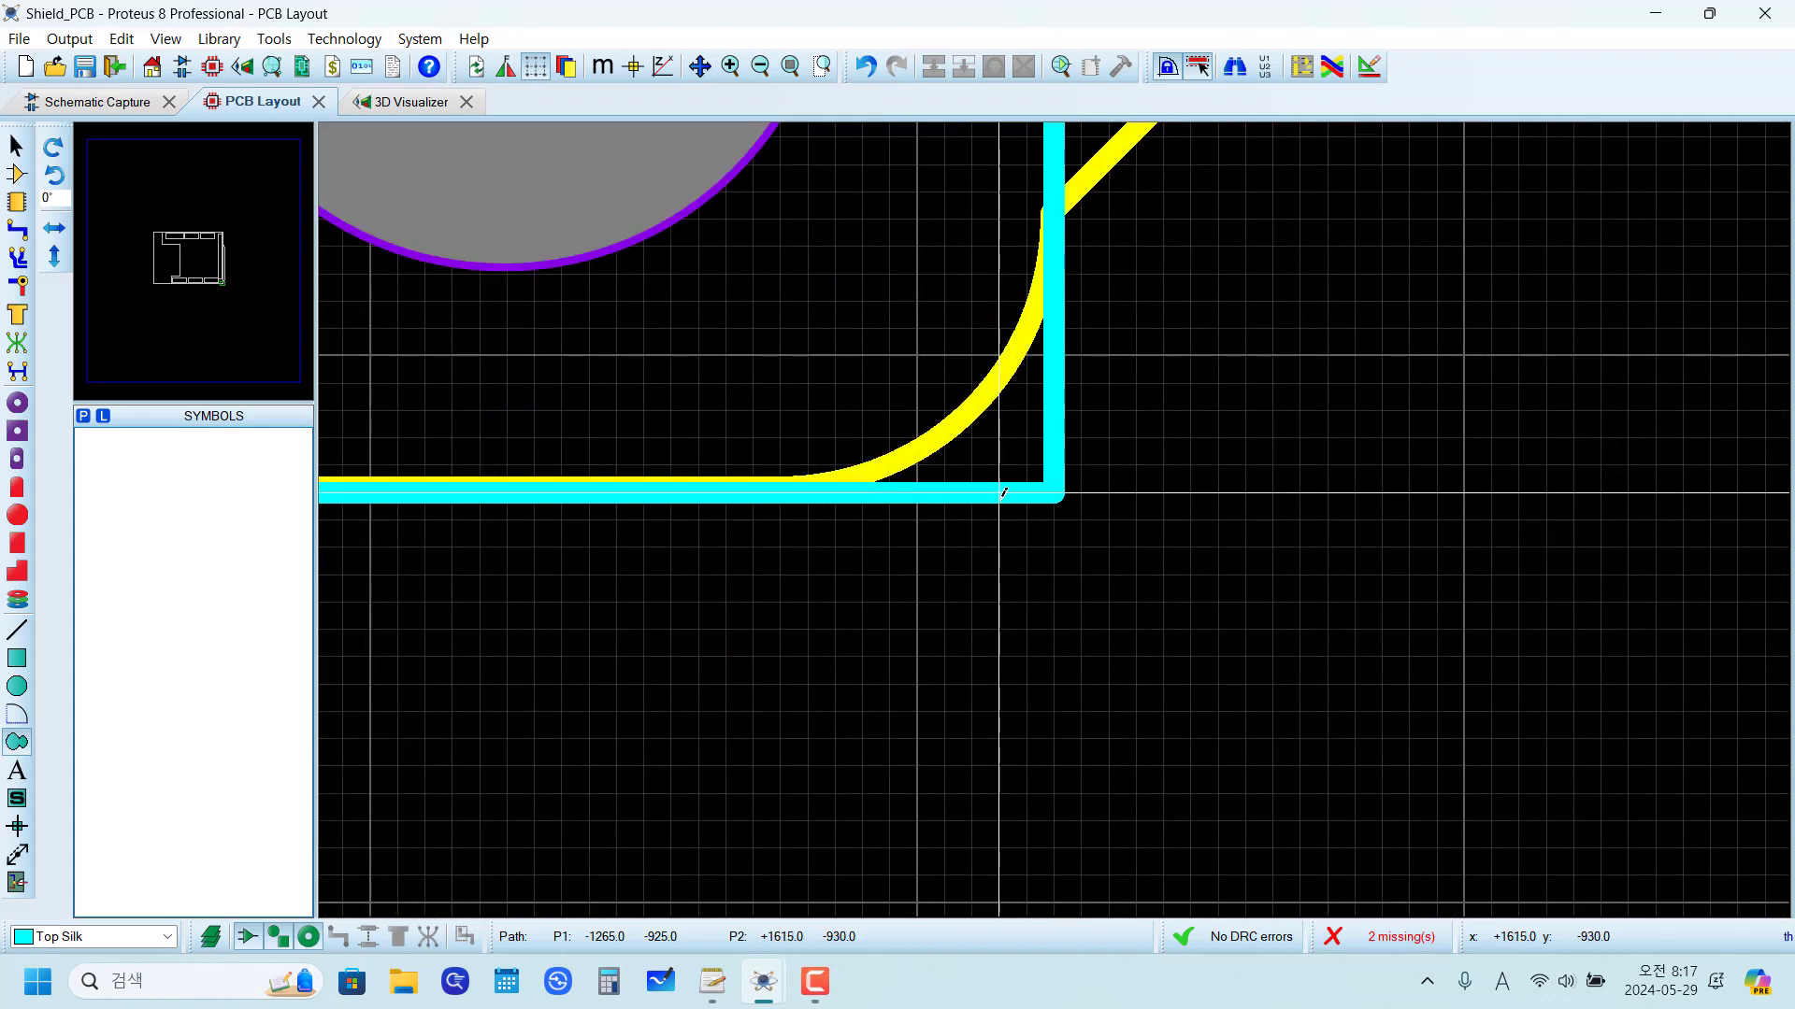
left_click(991, 486)
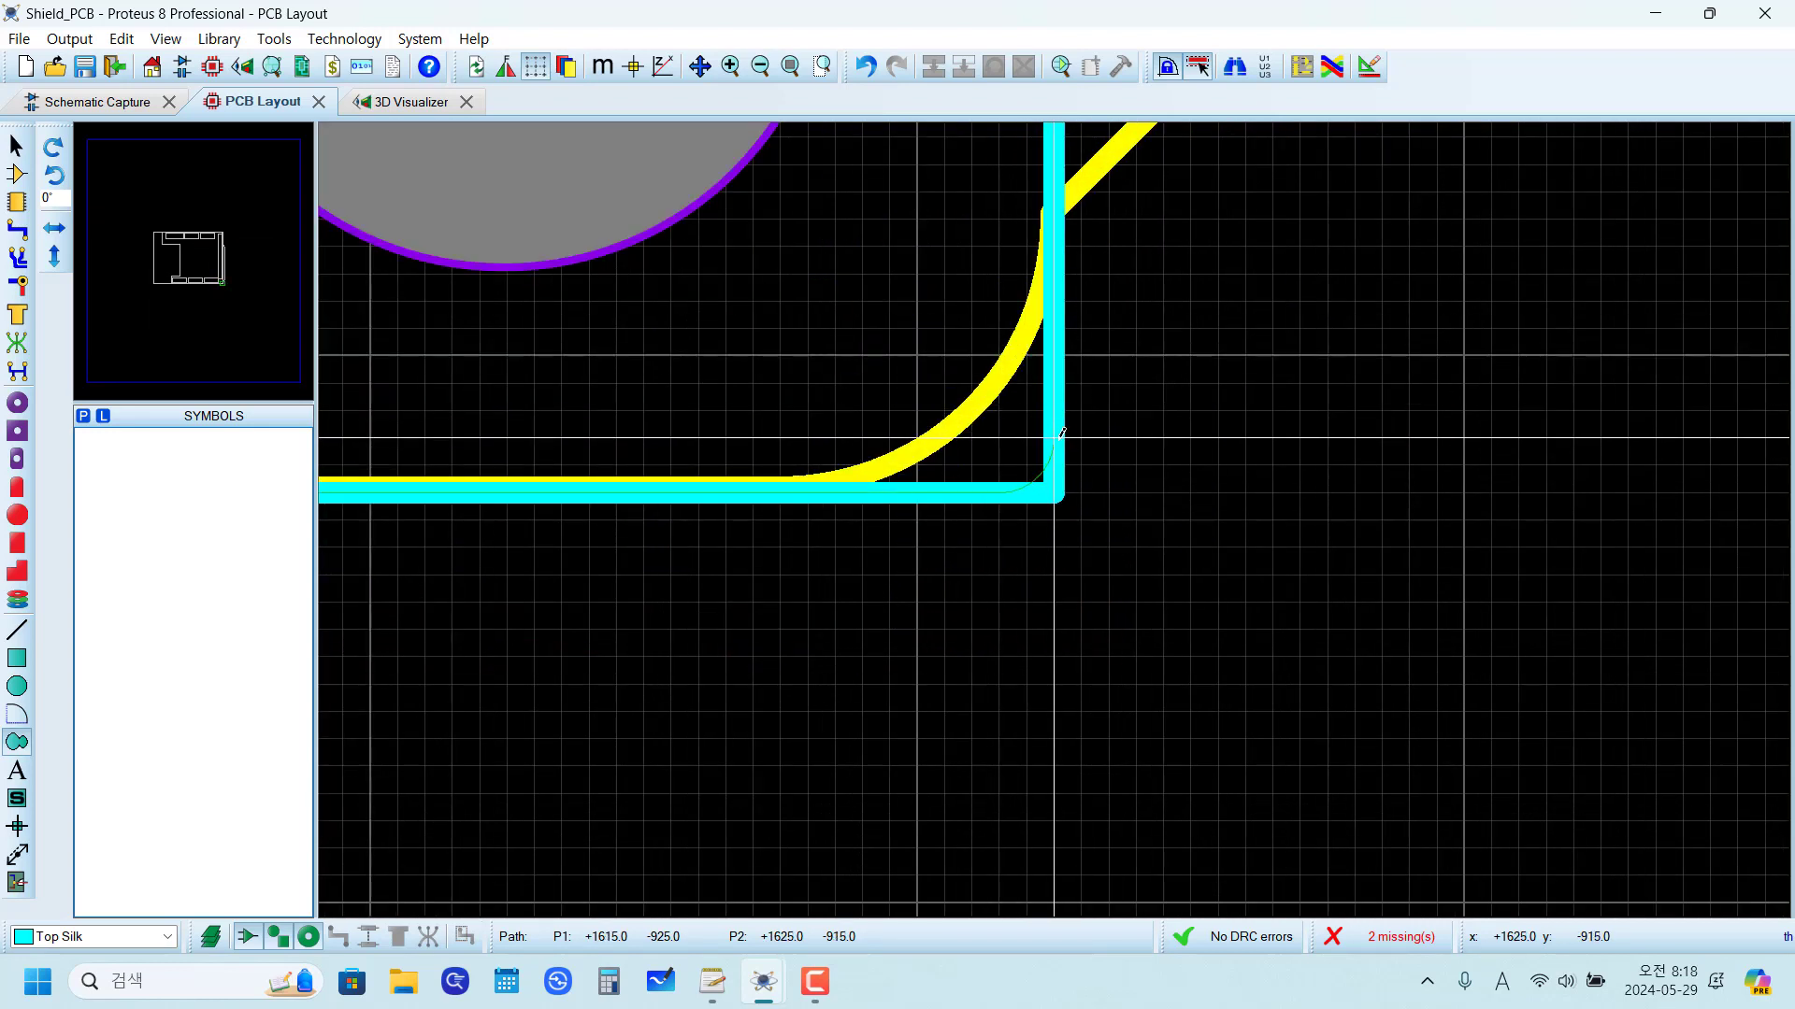
Step: Close the Top Silk path by running it up the right line to its starting point at the upper-right corner
scroll(1060, 435, "down", 5)
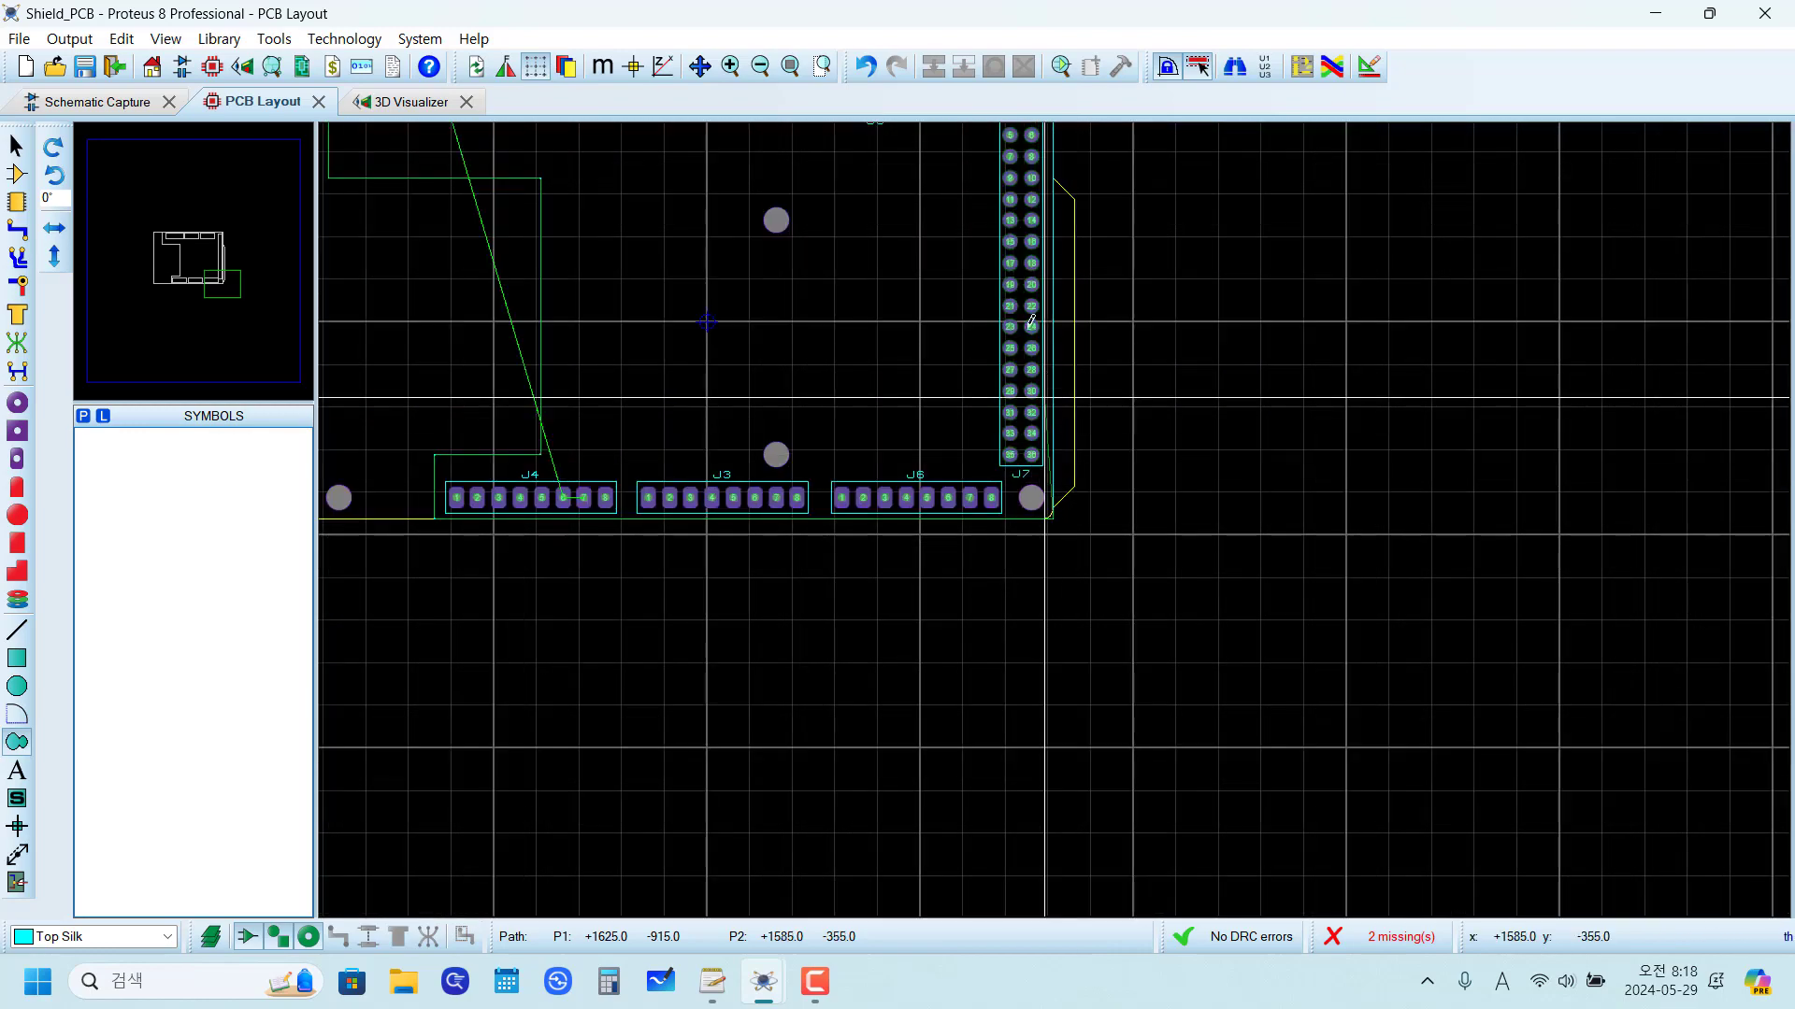
scroll(1053, 423, "up", 6)
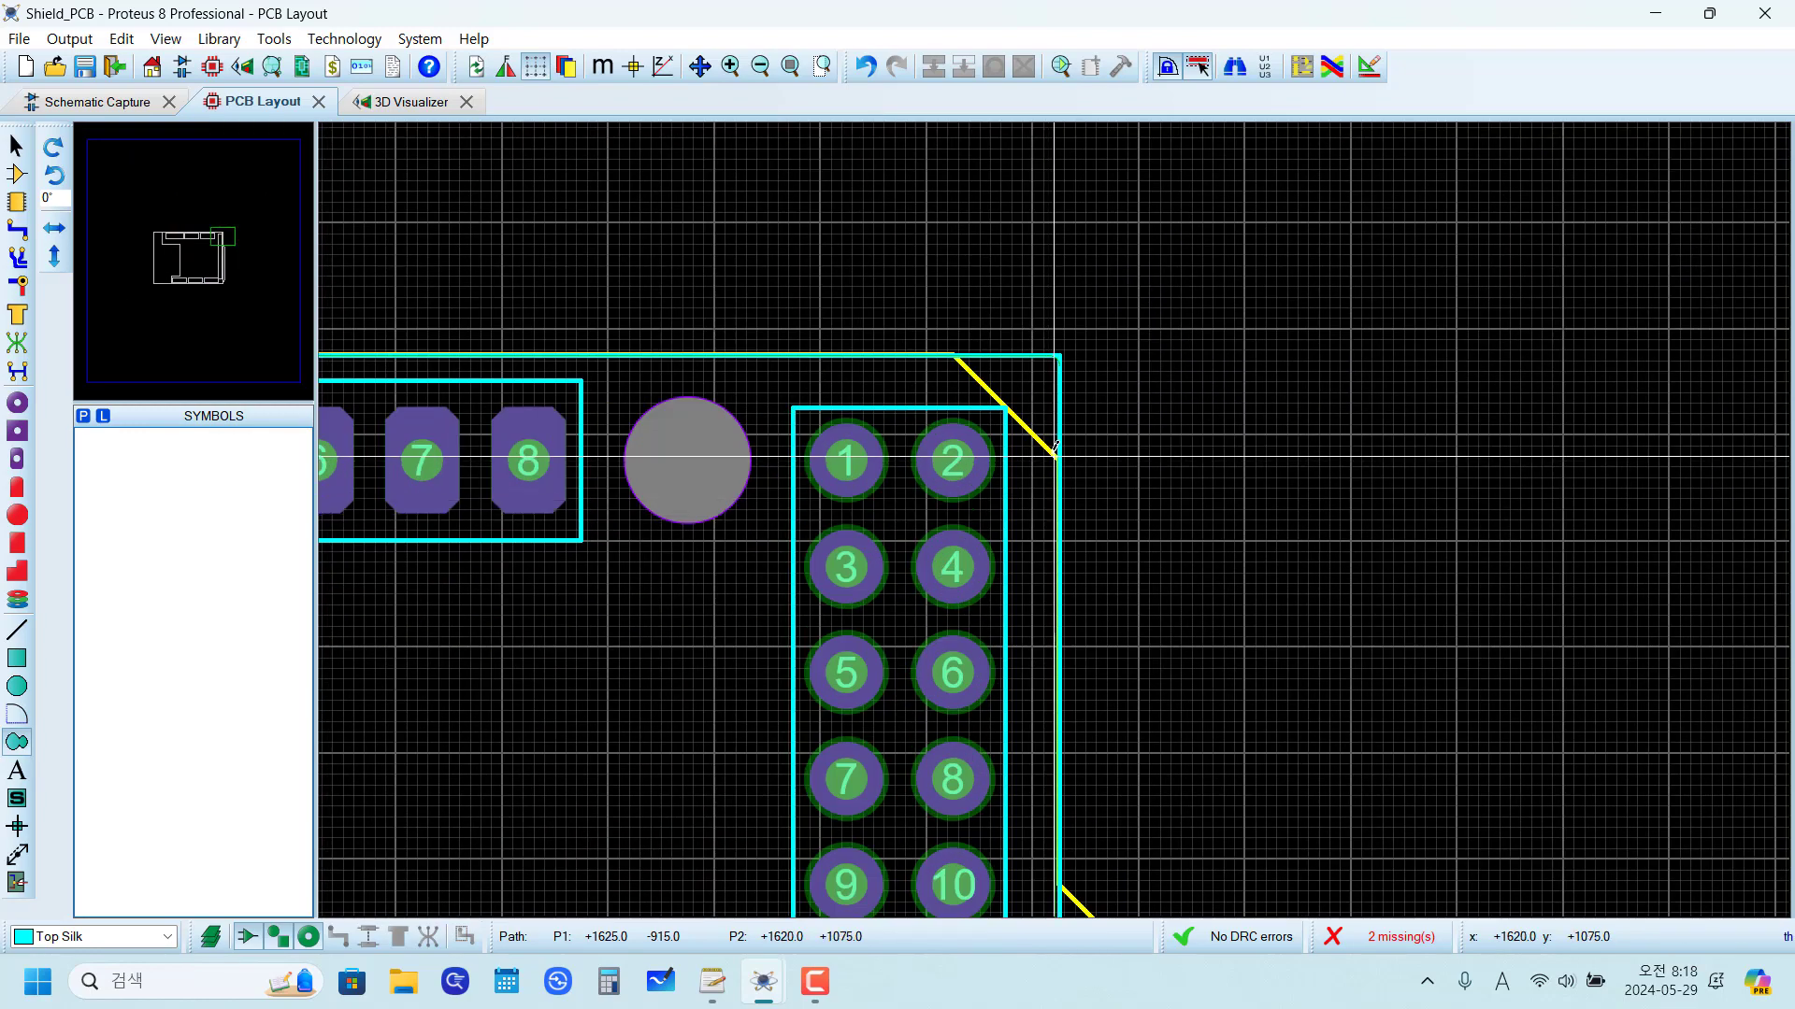
scroll(1065, 500, "down", 2)
scroll(1047, 448, "up", 4)
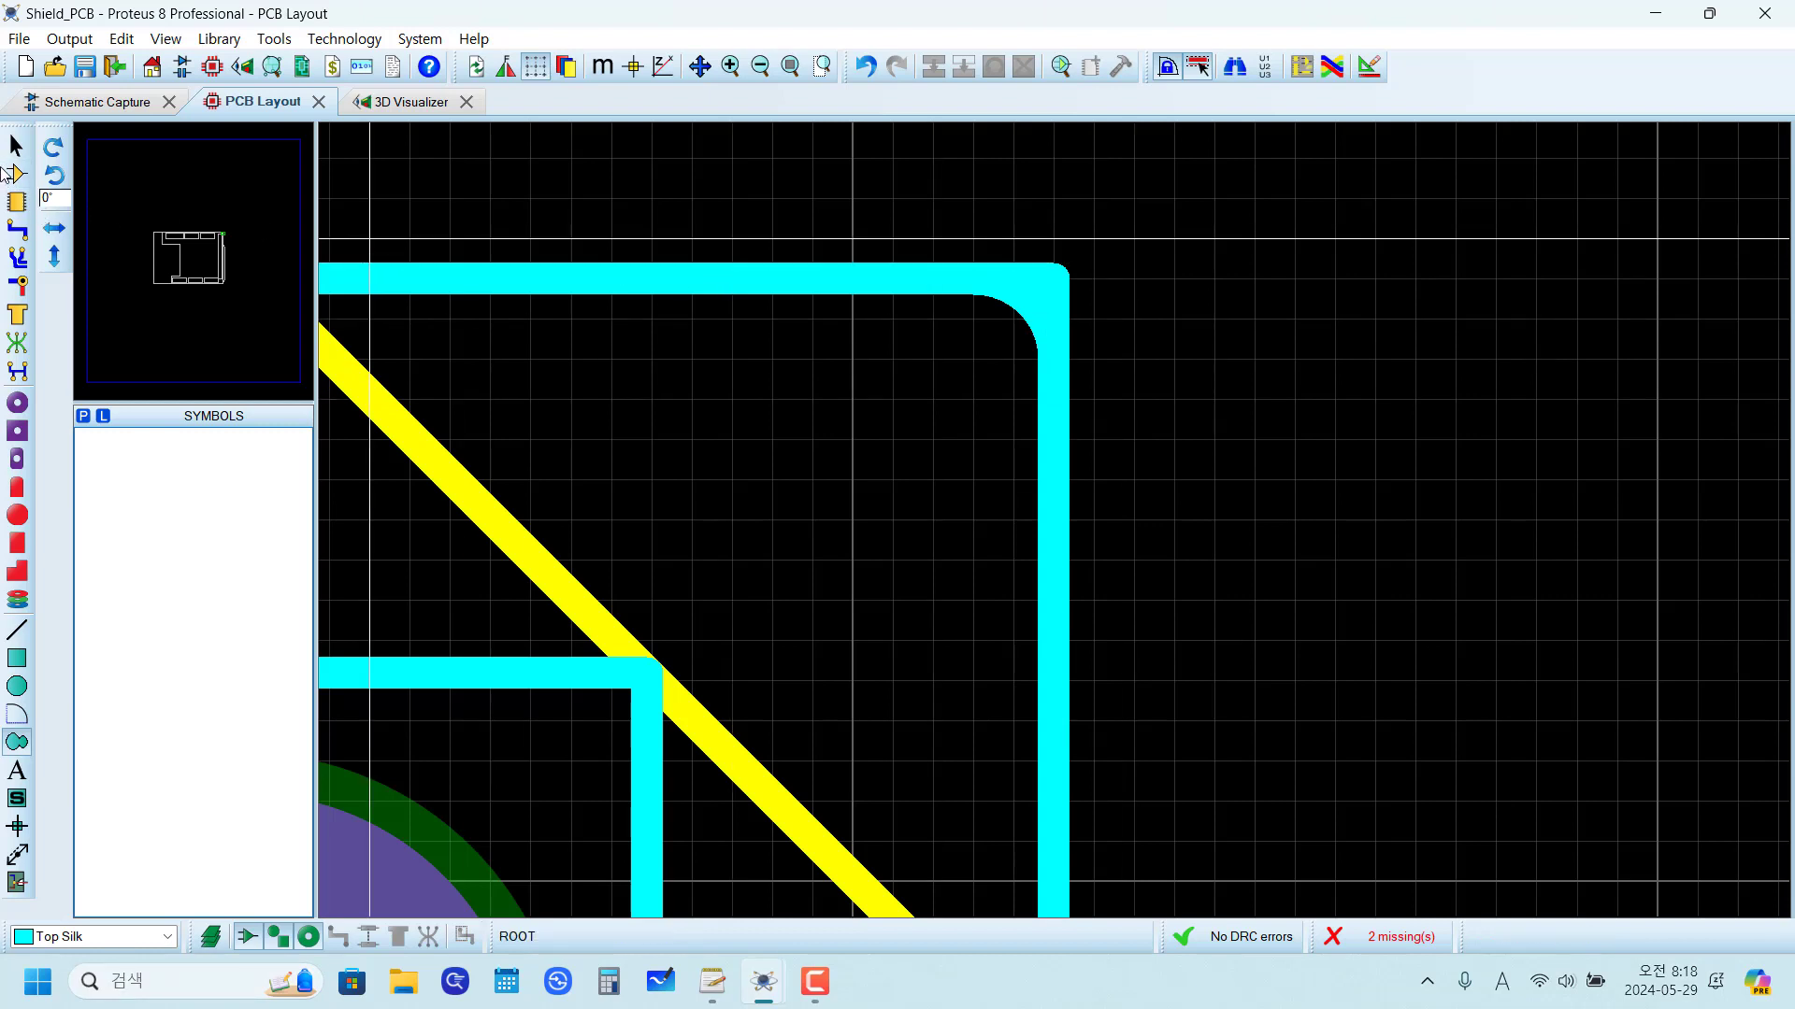
Step: Delete the old straight right and top silkscreen lines that meet squarely at the upper-right corner
left_click(13, 174)
left_click(1057, 279)
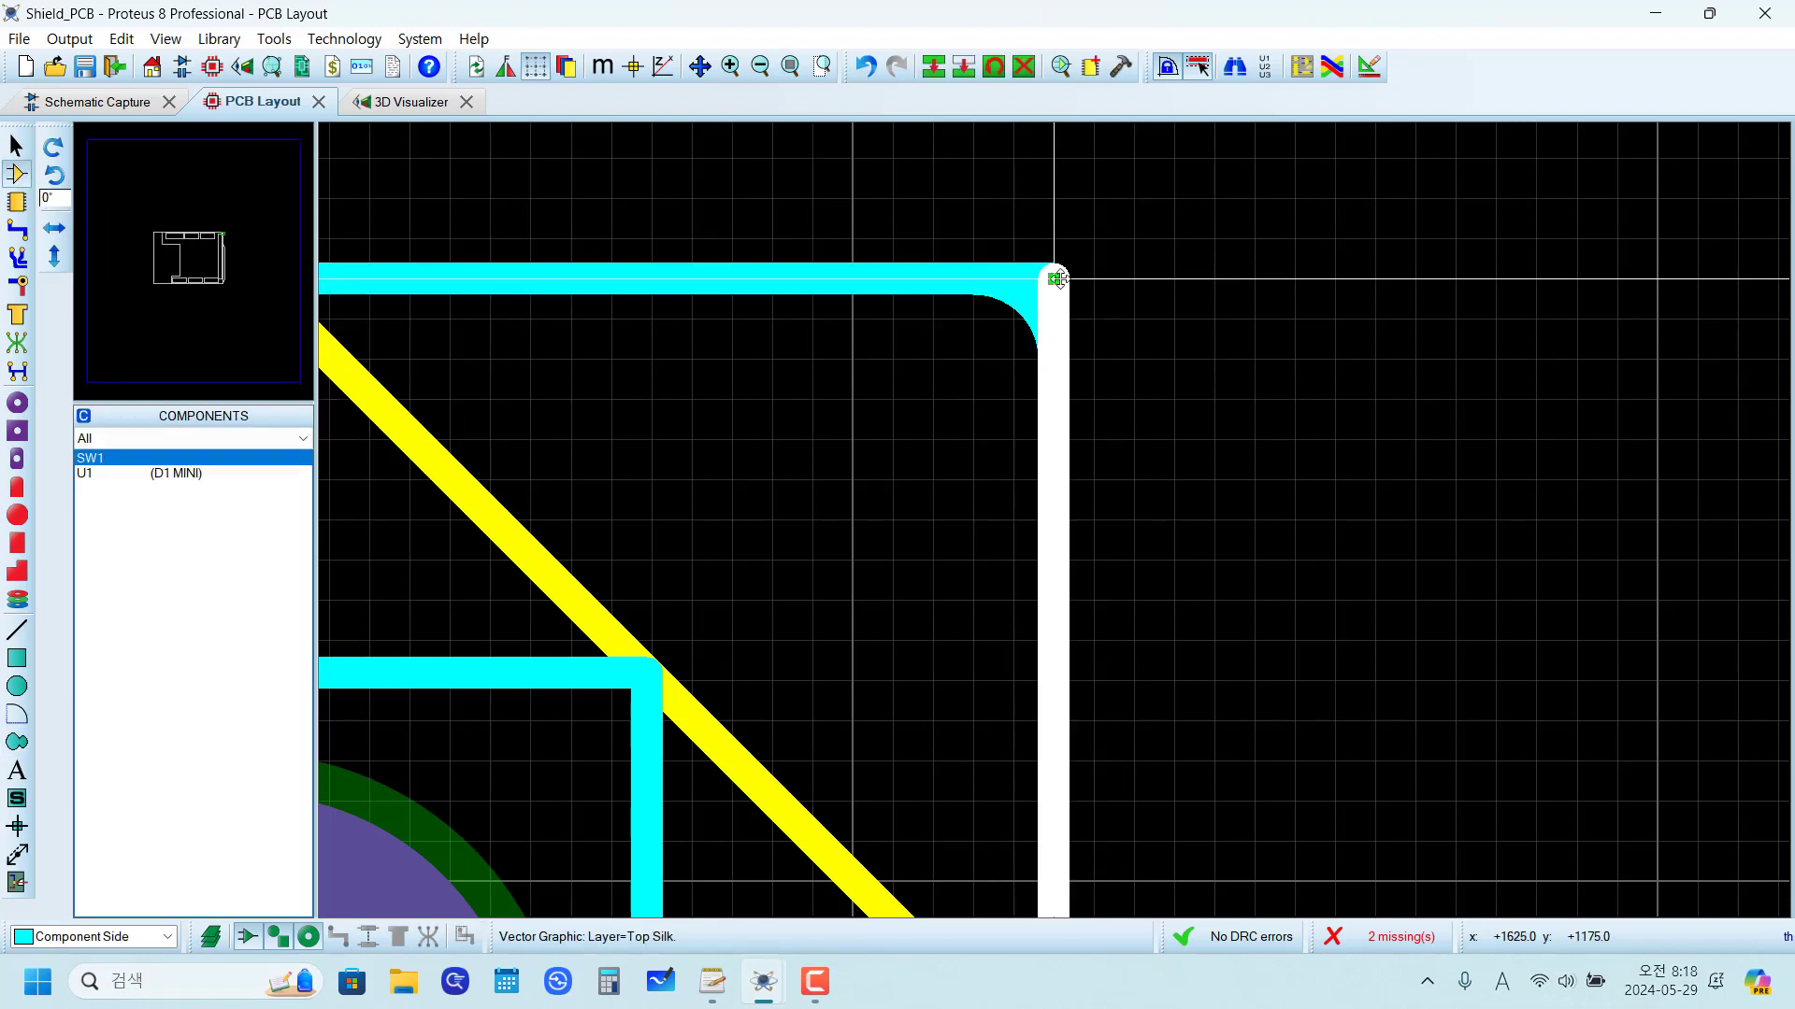
right_click(1058, 278)
right_click(1058, 279)
right_click(1058, 279)
right_click(1058, 279)
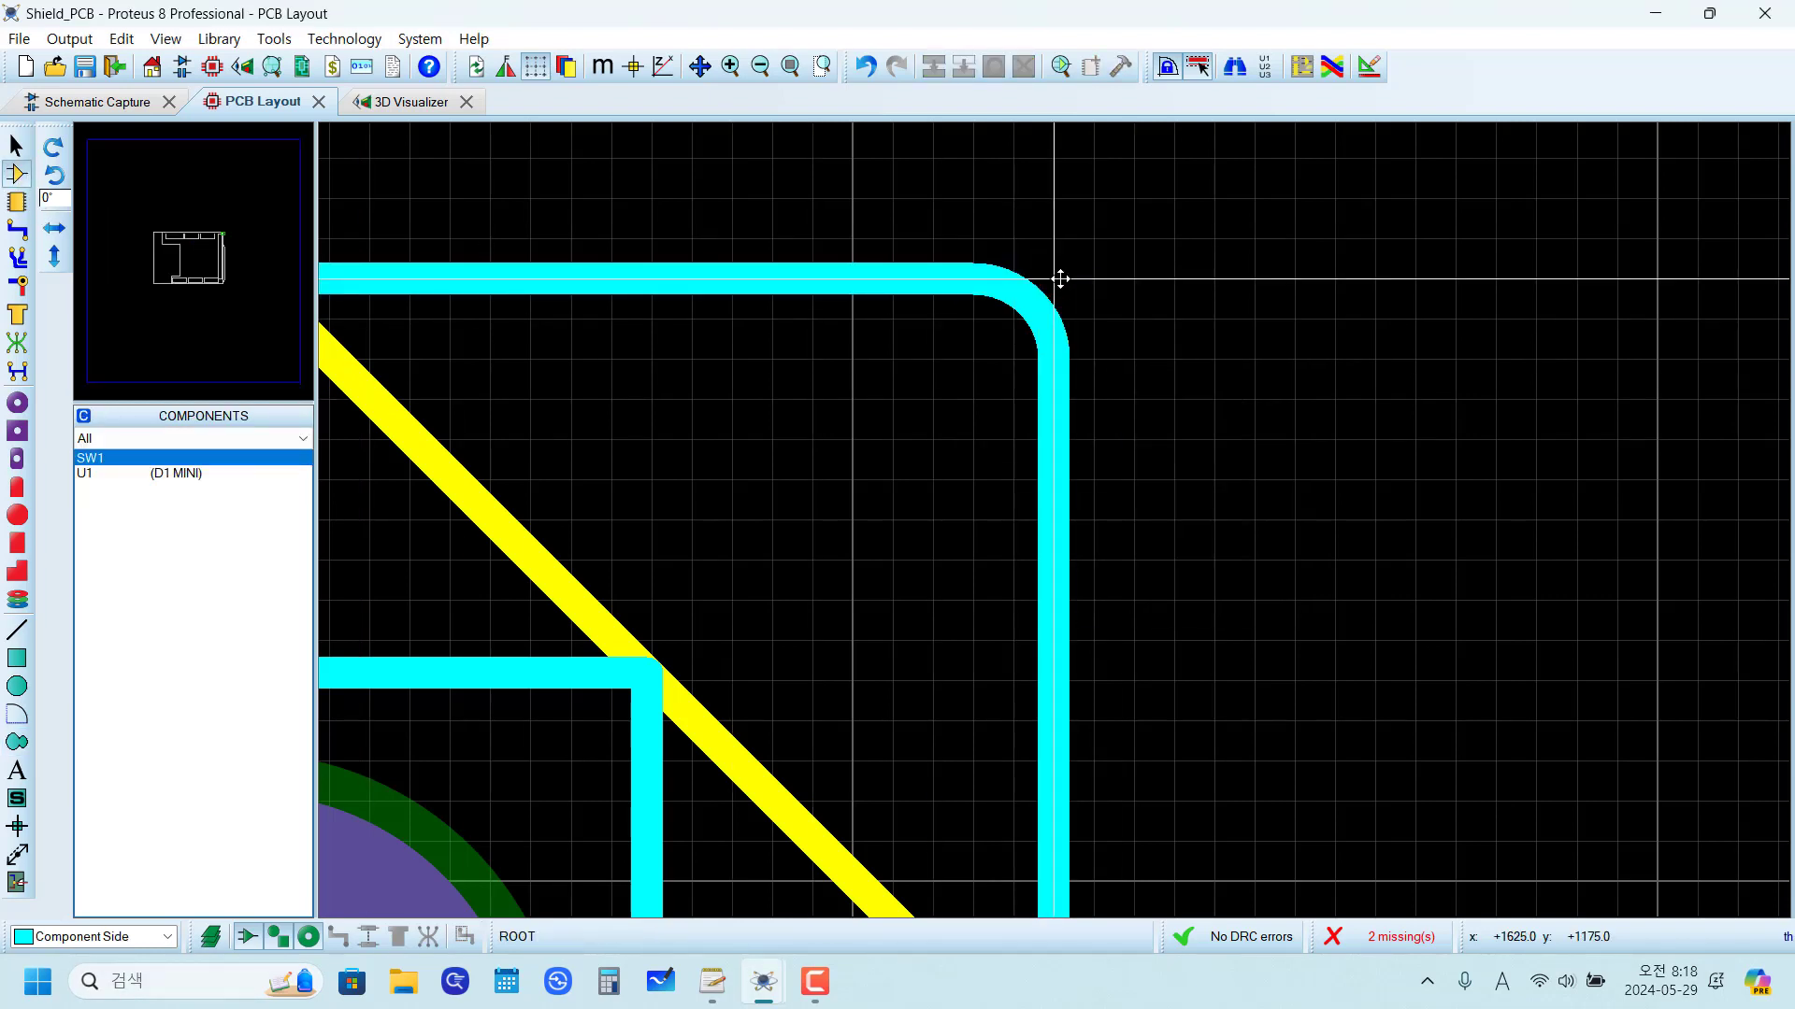
Step: Delete the old short vertical silkscreen line beside J2 and the old horizontal line along the notch's upper side
scroll(1058, 278, "down", 3)
scroll(935, 617, "down", 4)
scroll(654, 524, "up", 4)
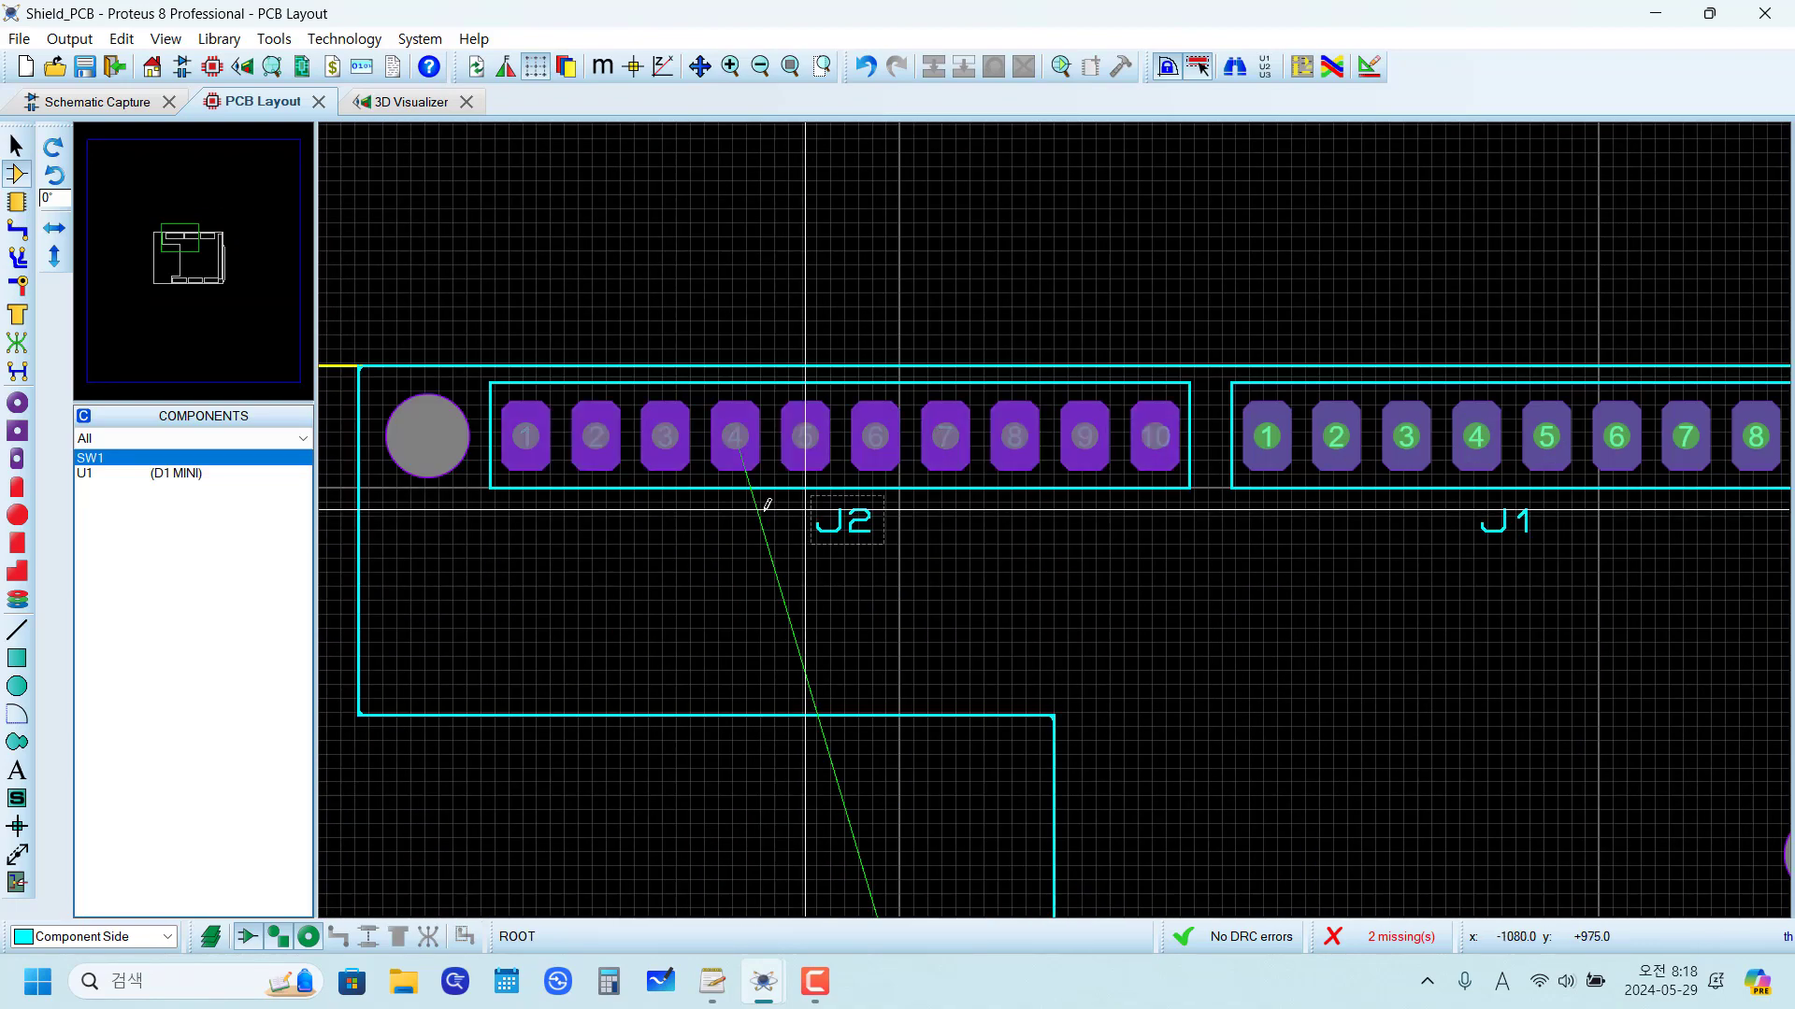
scroll(364, 443, "up", 4)
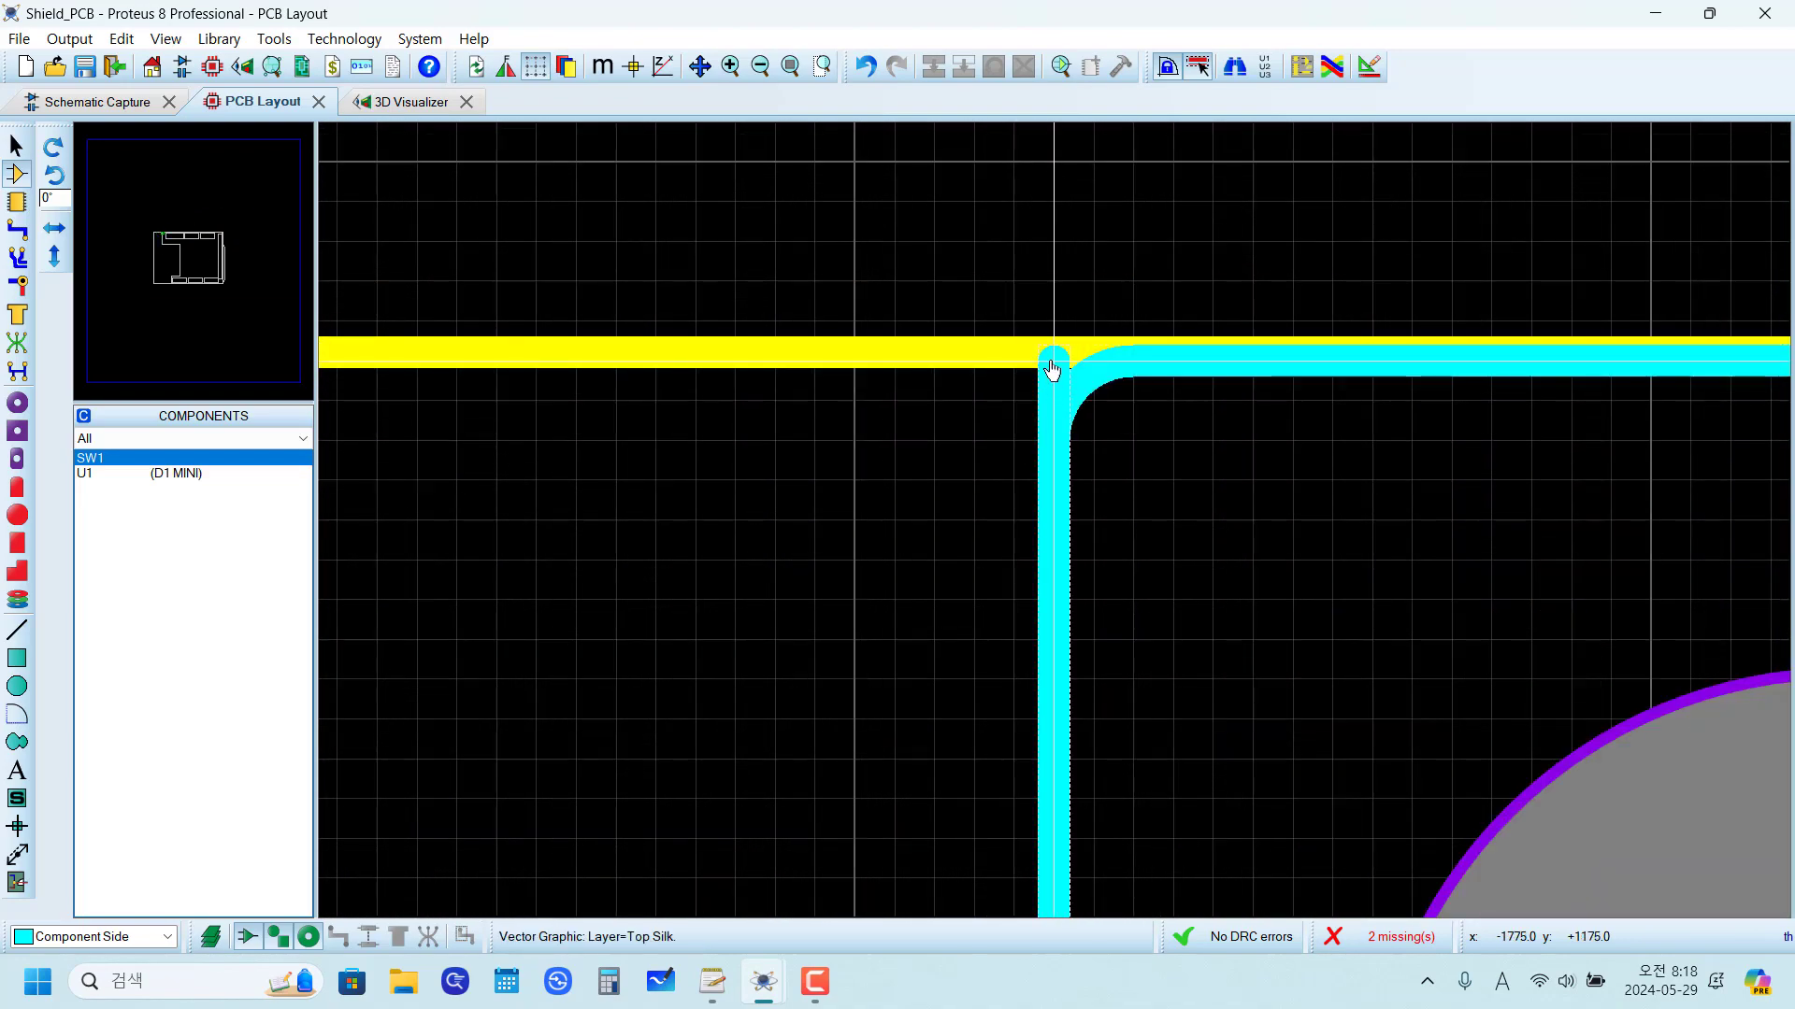
right_click(1051, 357)
right_click(1051, 357)
scroll(1102, 629, "down", 4)
scroll(1141, 712, "up", 2)
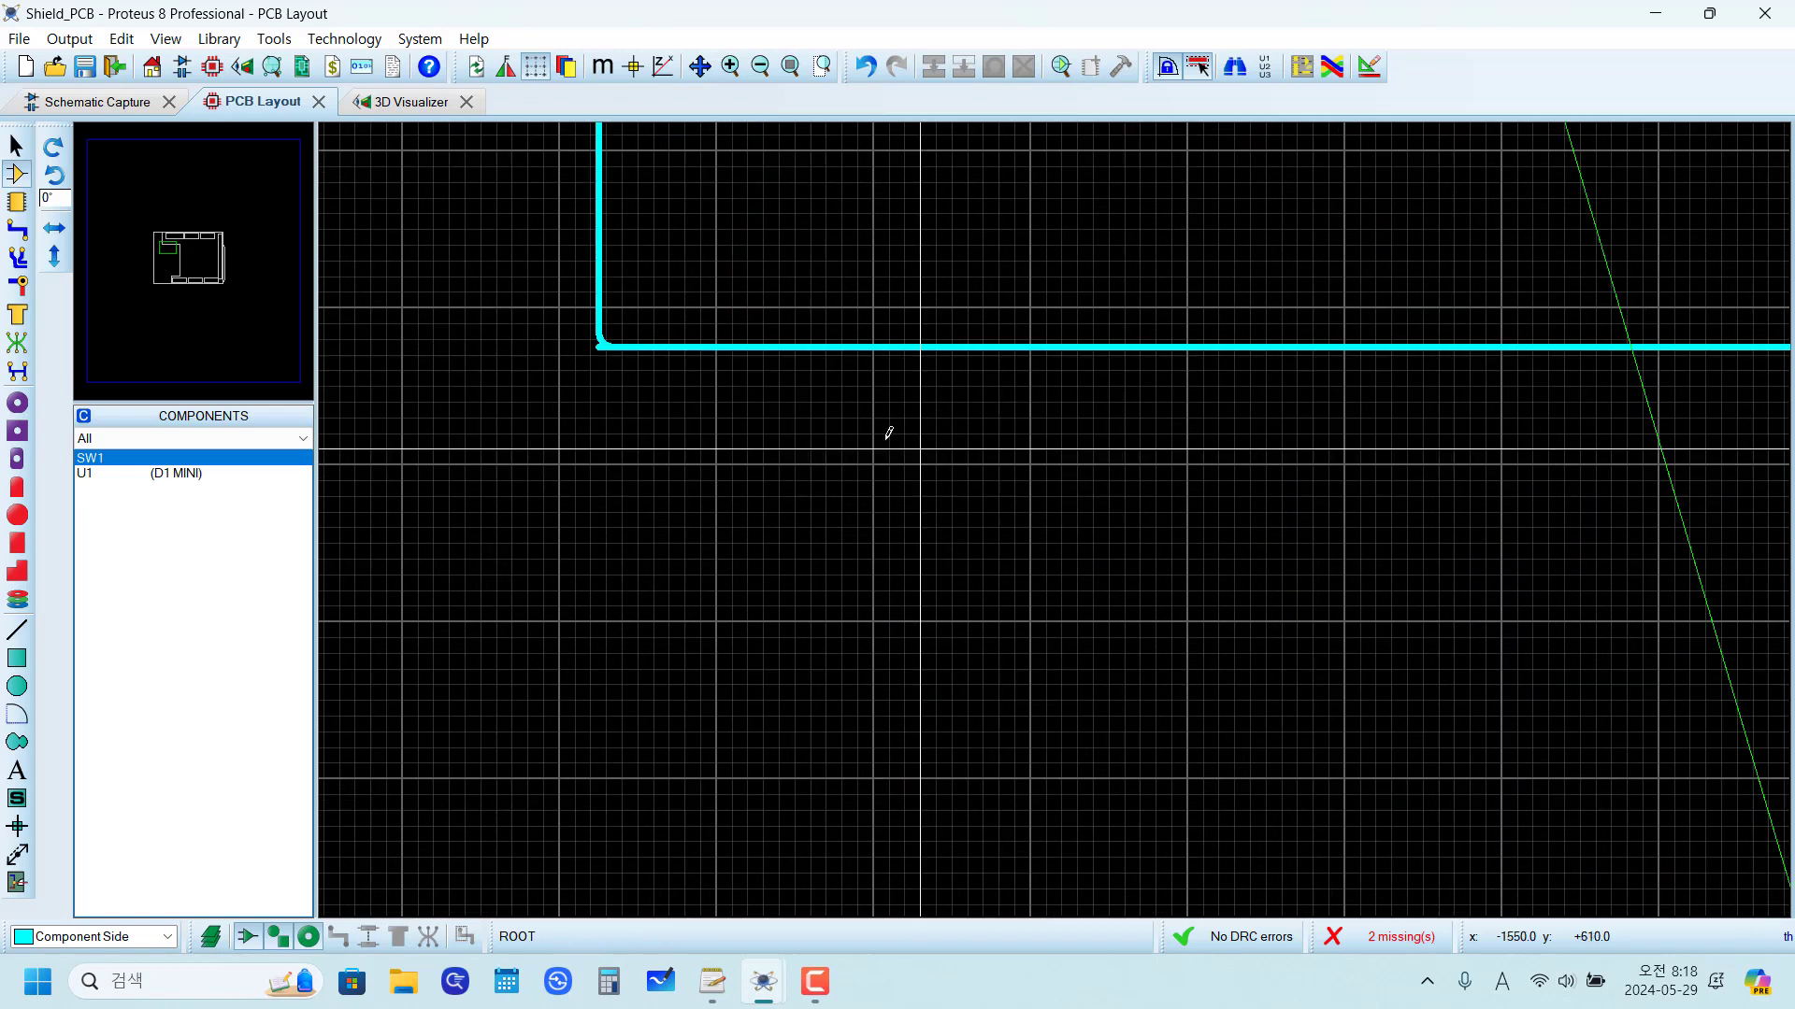
scroll(623, 362, "up", 4)
right_click(933, 442)
right_click(933, 442)
scroll(1190, 613, "down", 6)
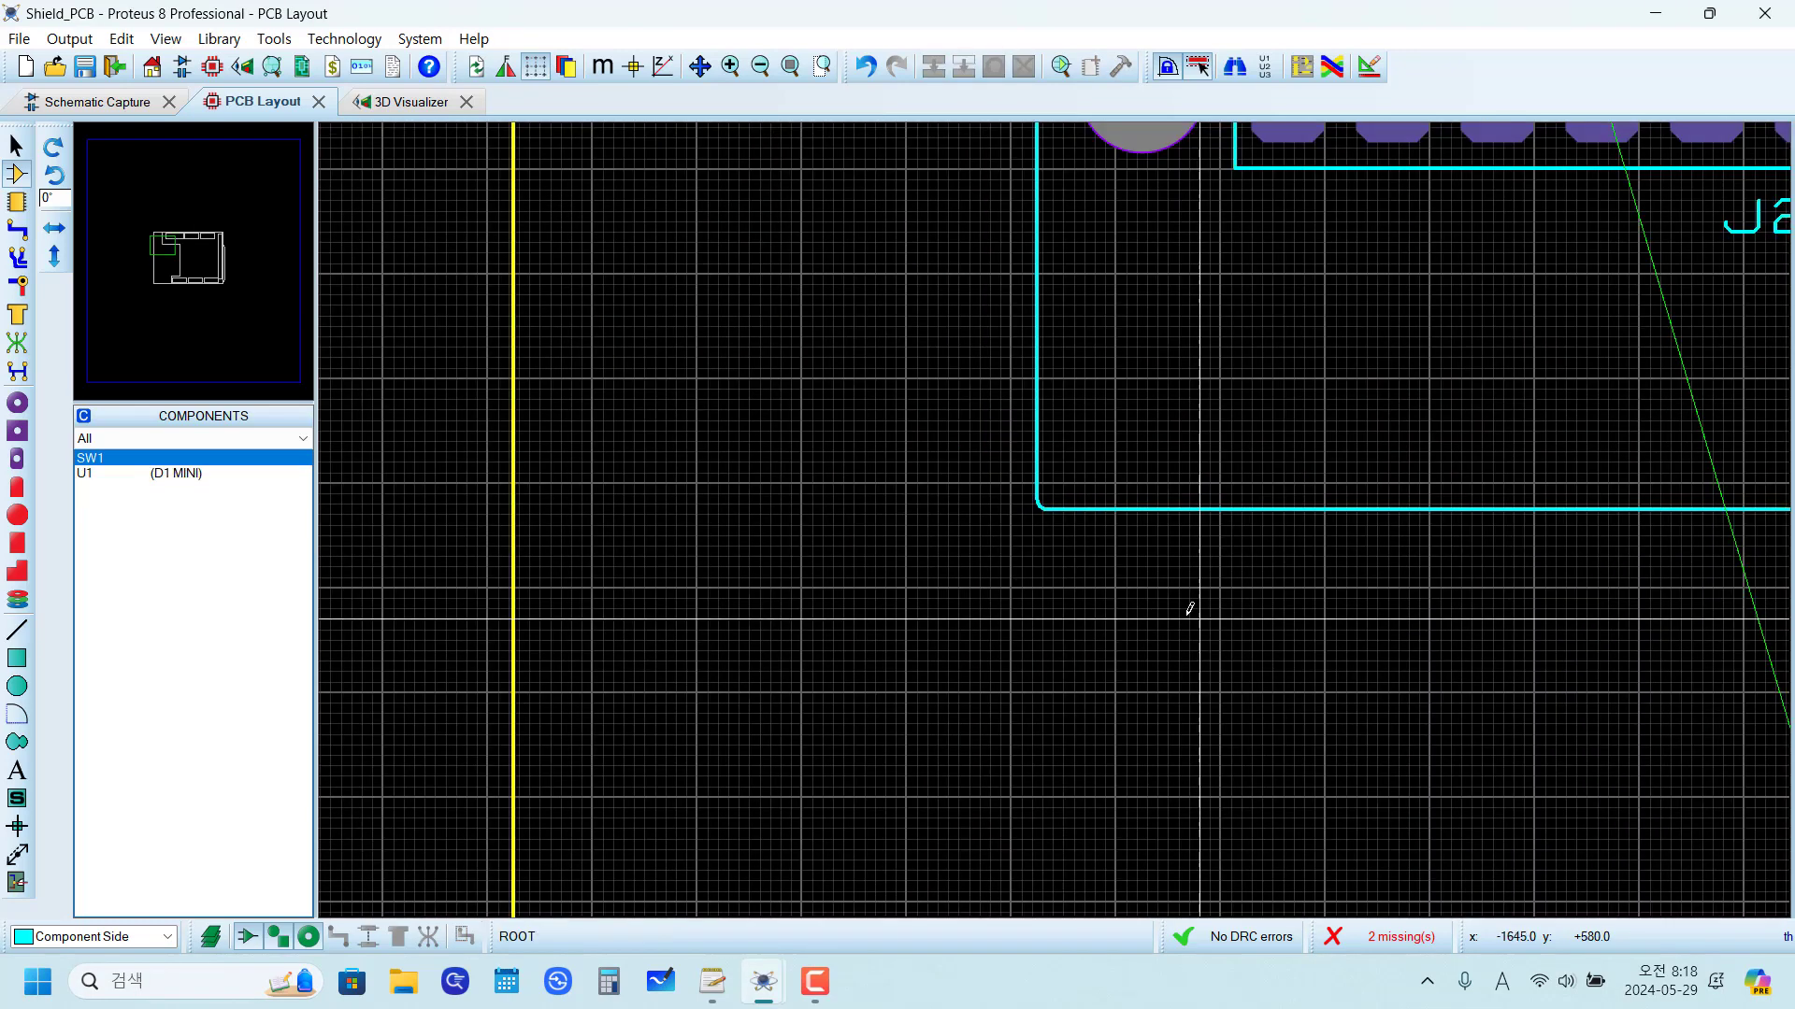
Step: Delete the old vertical silkscreen line of the notch and the old horizontal line above J4
scroll(1413, 593, "down", 5)
scroll(1215, 405, "up", 6)
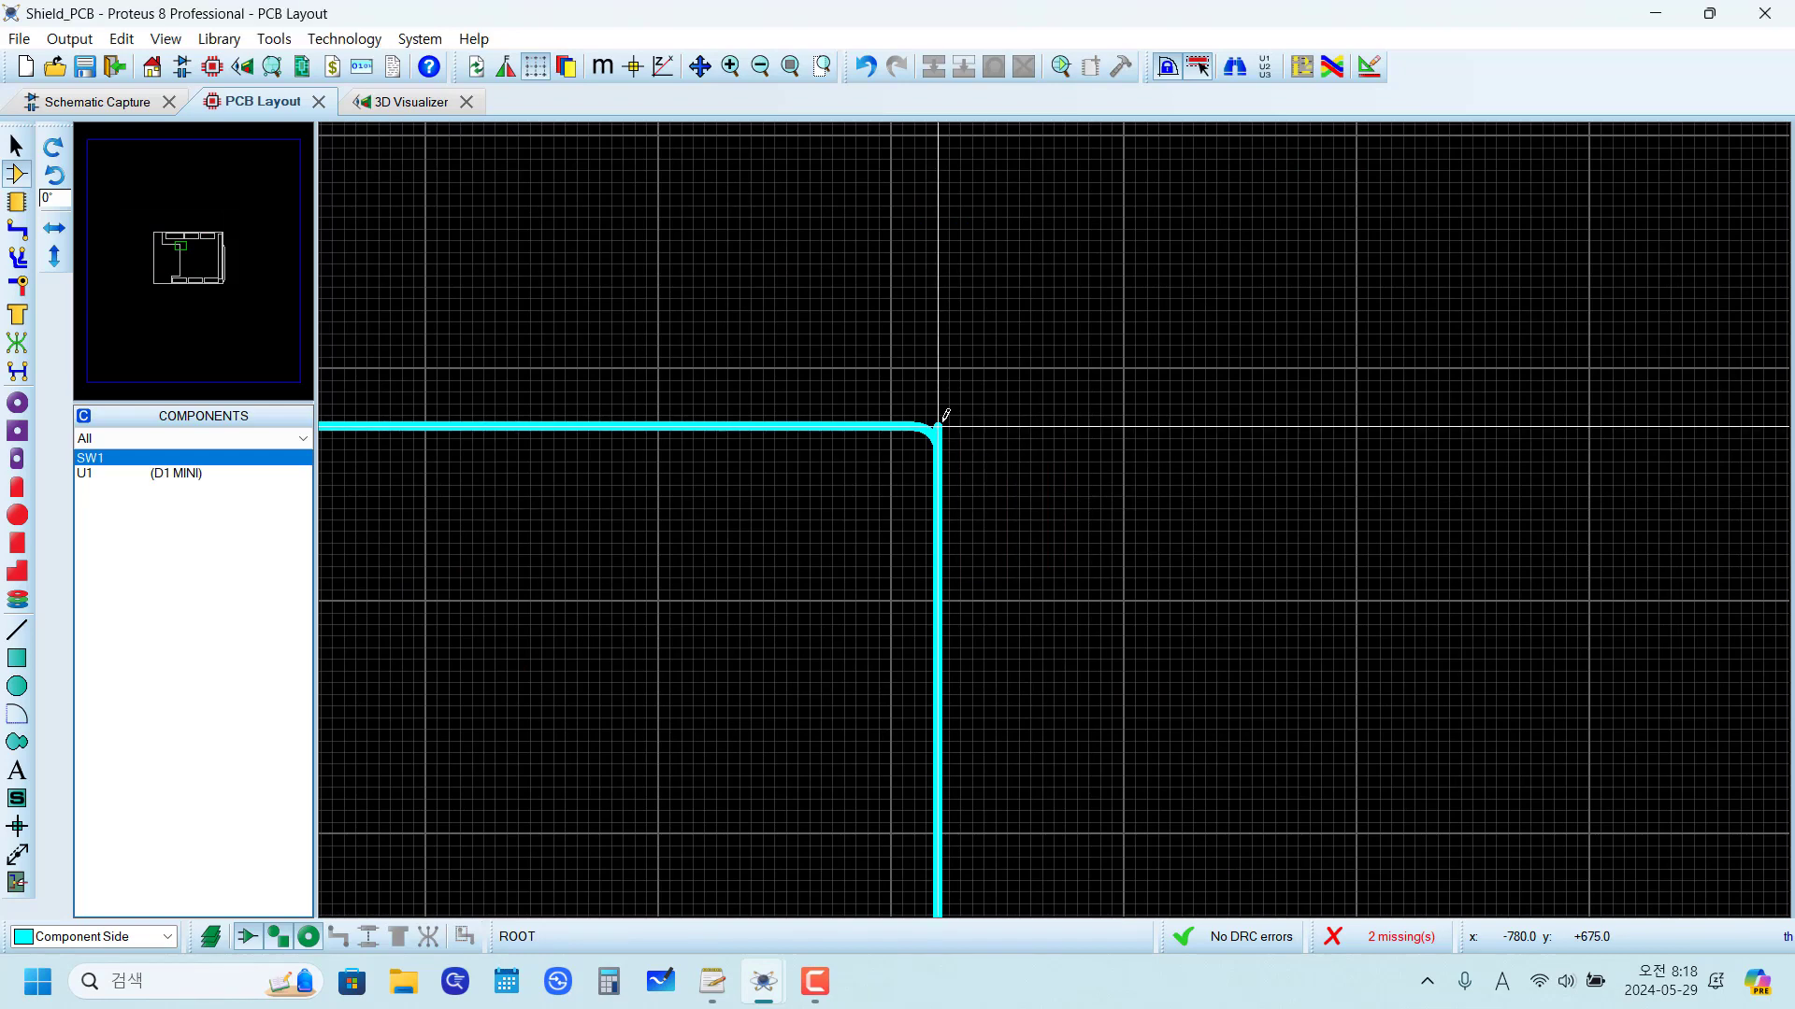
scroll(940, 430, "up", 2)
right_click(940, 430)
right_click(940, 430)
scroll(1146, 693, "down", 5)
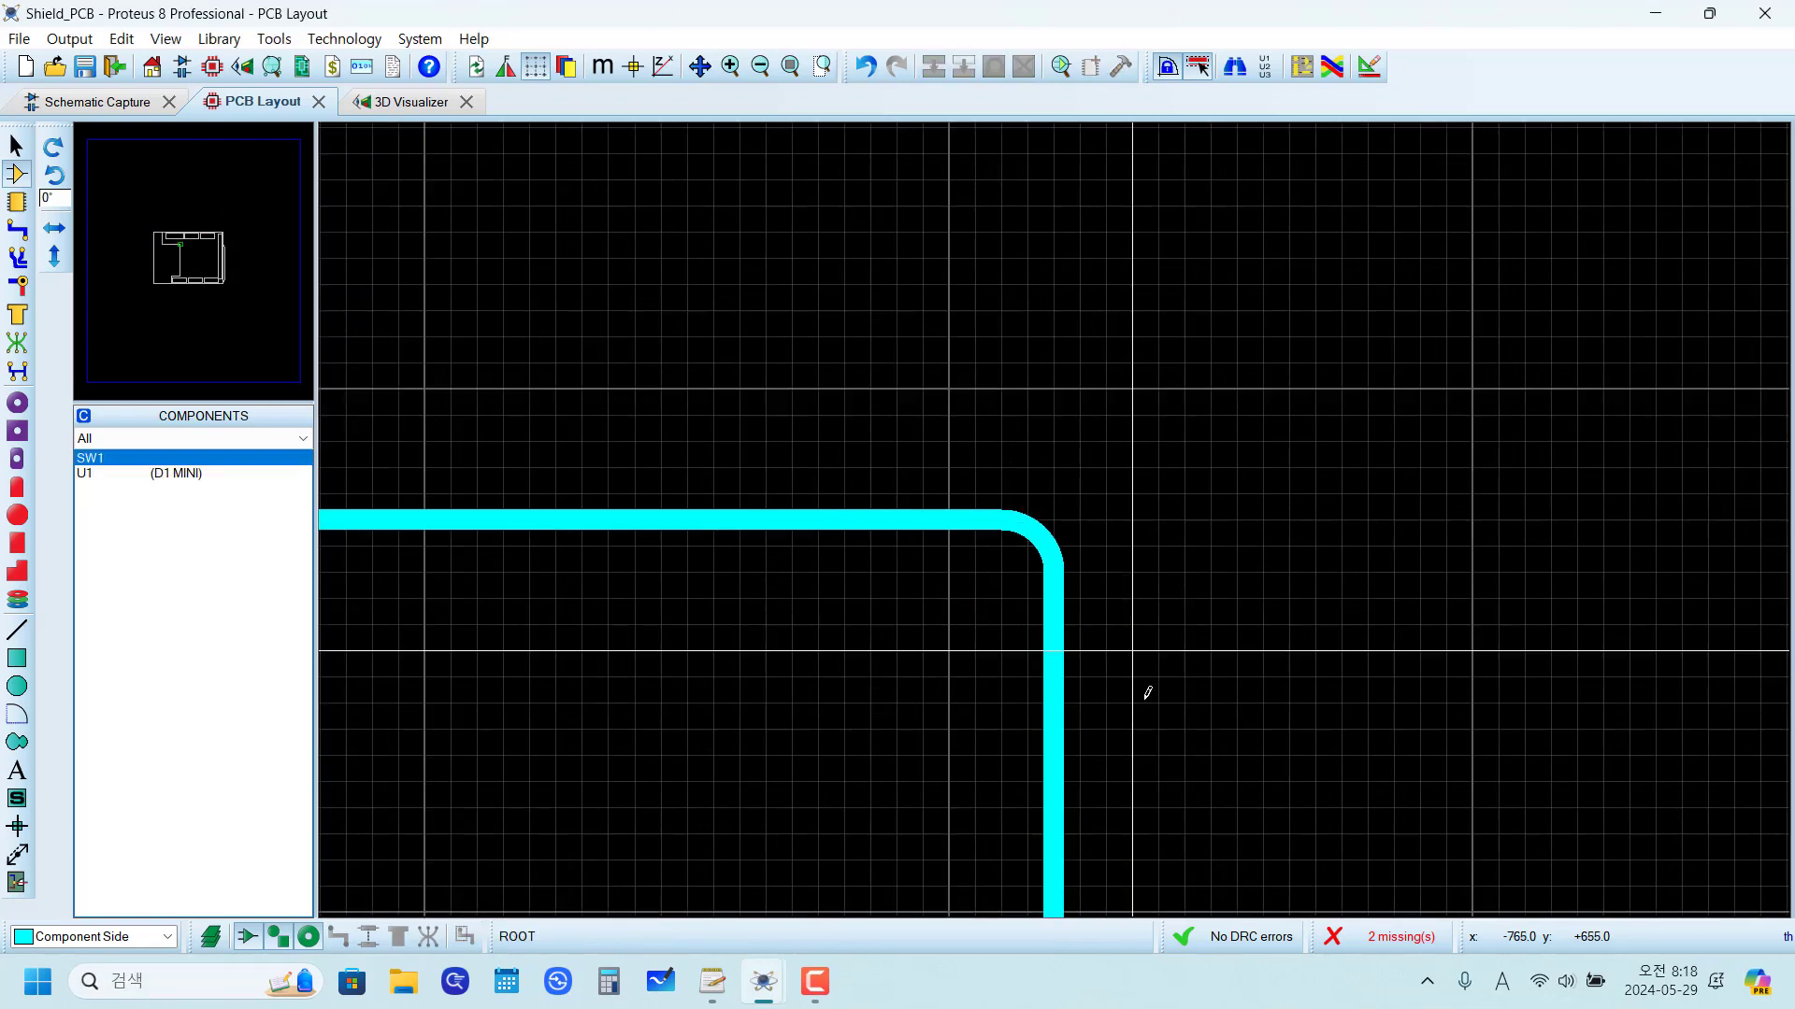
scroll(1057, 676, "down", 4)
scroll(1062, 492, "up", 6)
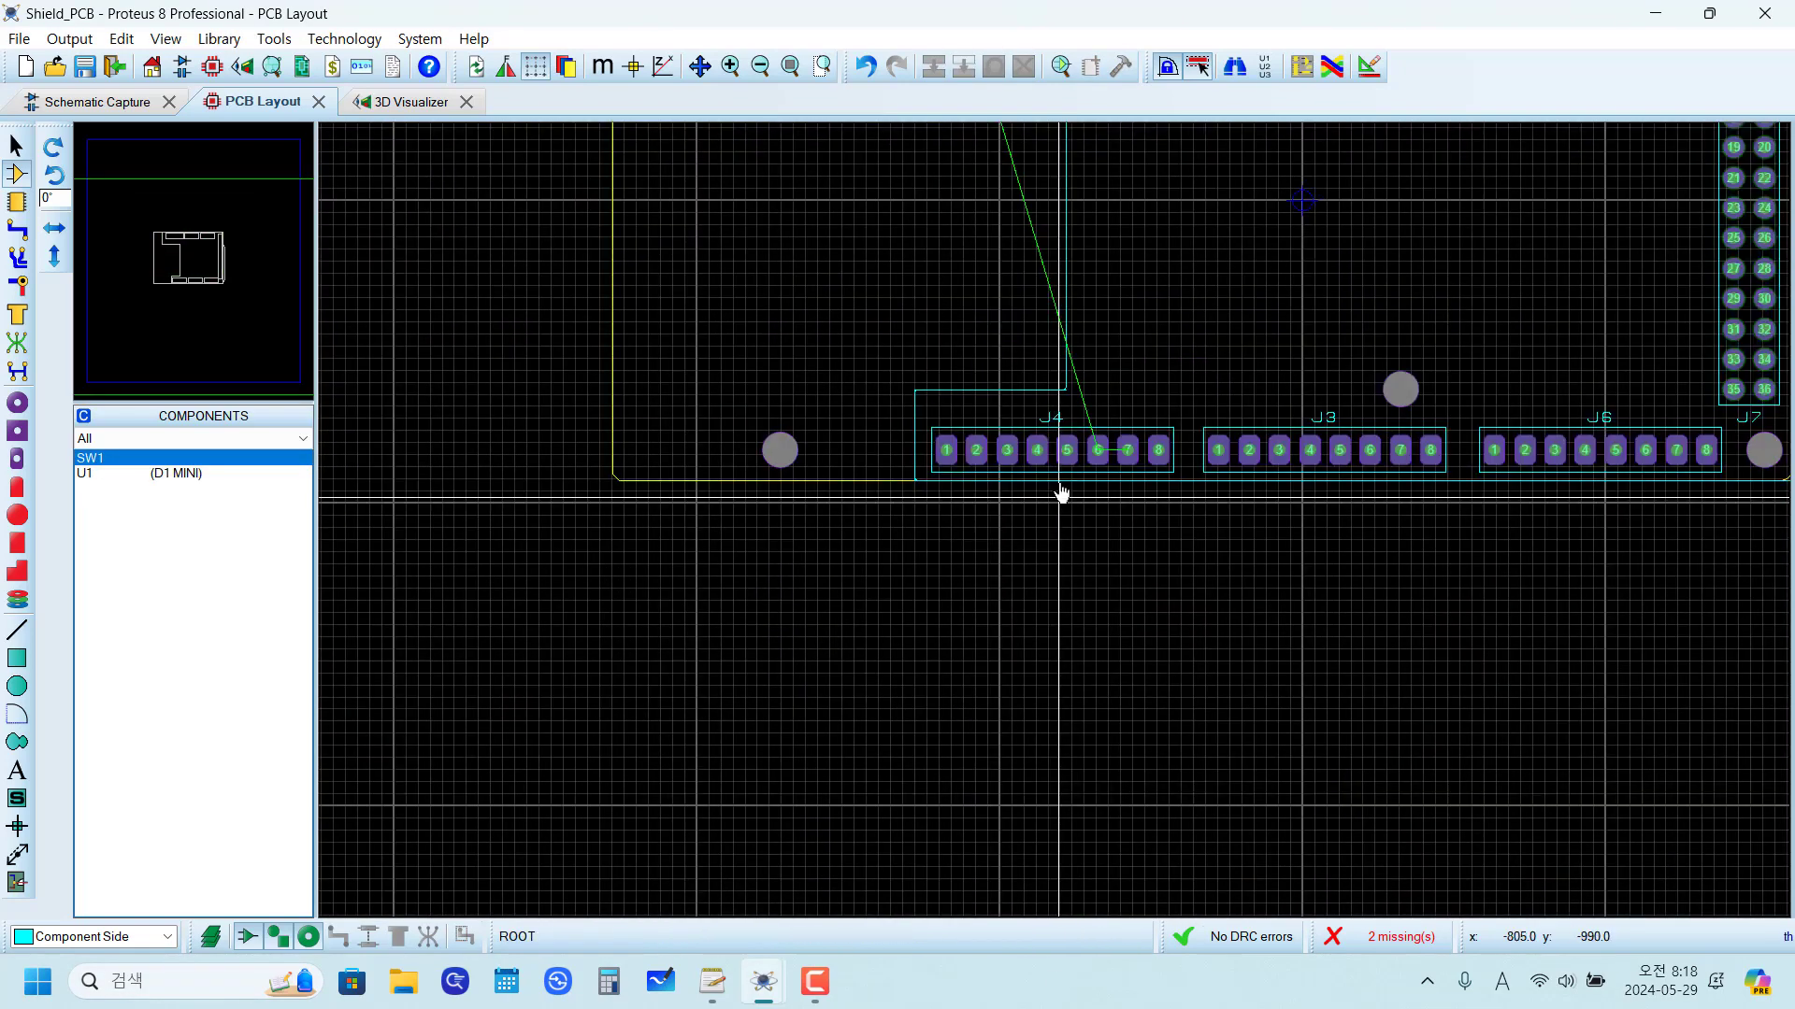
scroll(1068, 381, "up", 2)
right_click(1052, 454)
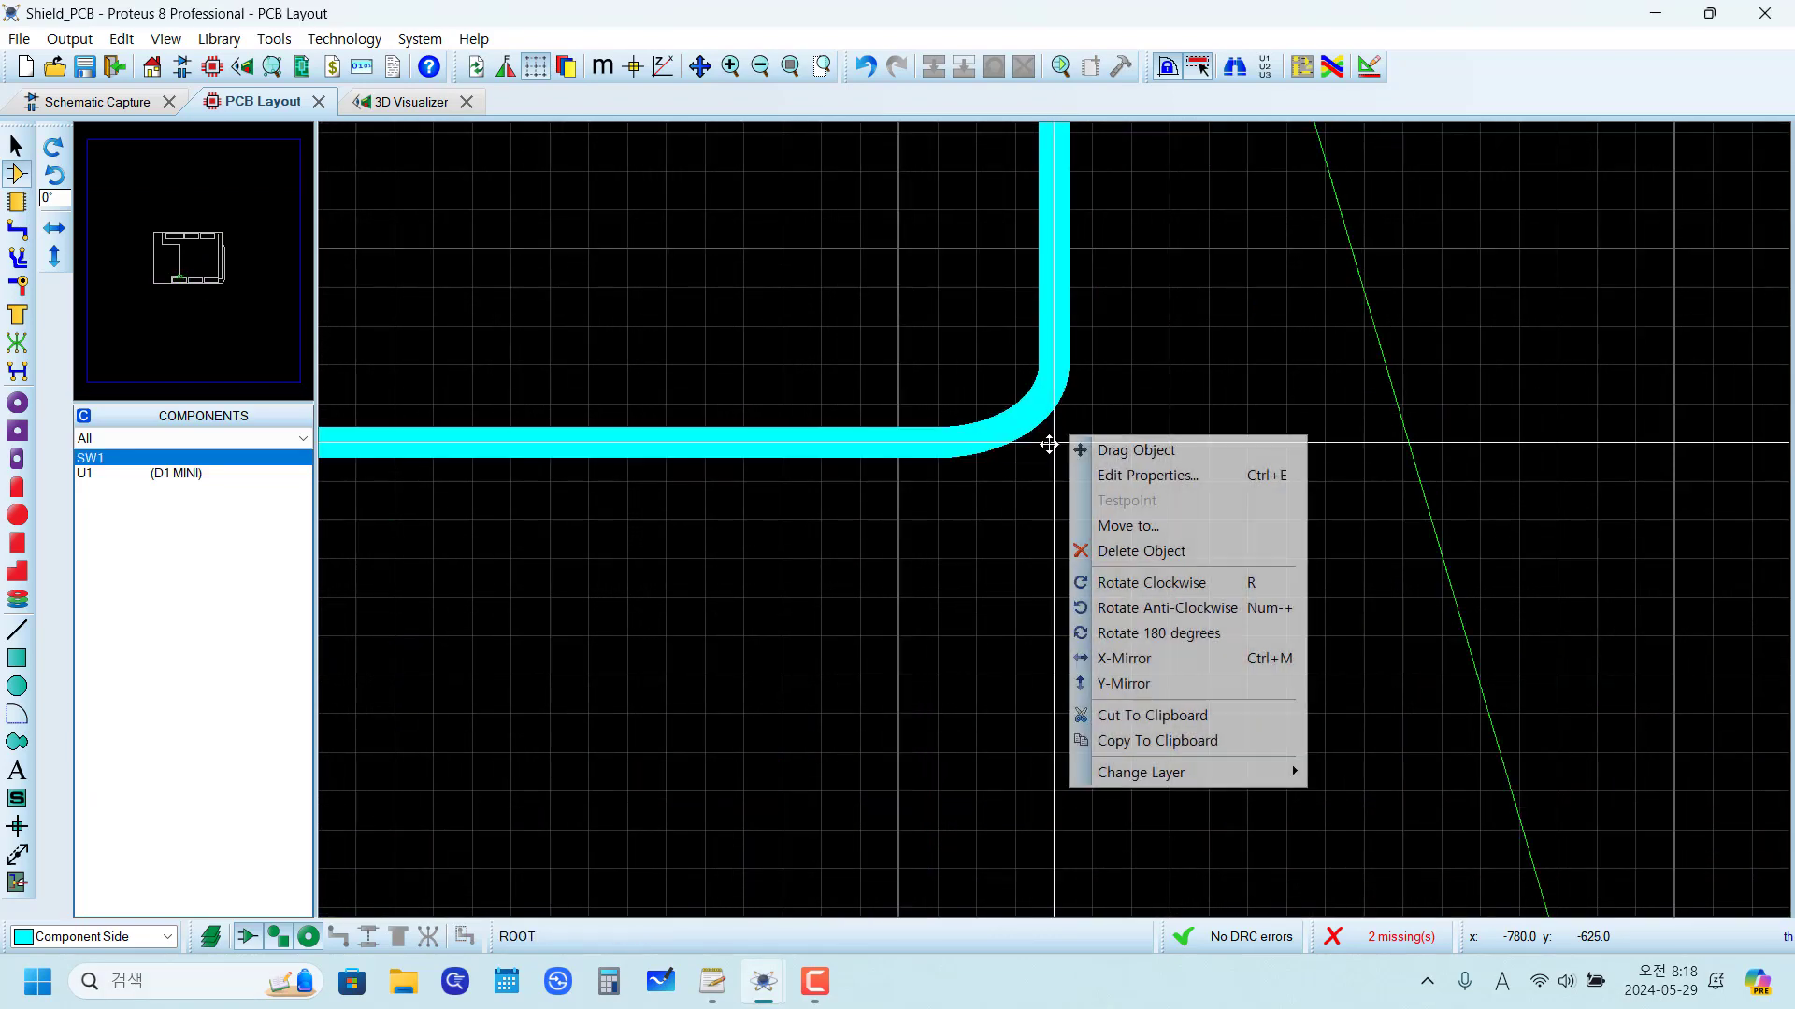
Step: Delete the old short vertical silkscreen line beside J4 and the old straight line along the bottom edge
scroll(934, 654, "down", 5)
scroll(1058, 512, "up", 3)
scroll(1061, 514, "up", 5)
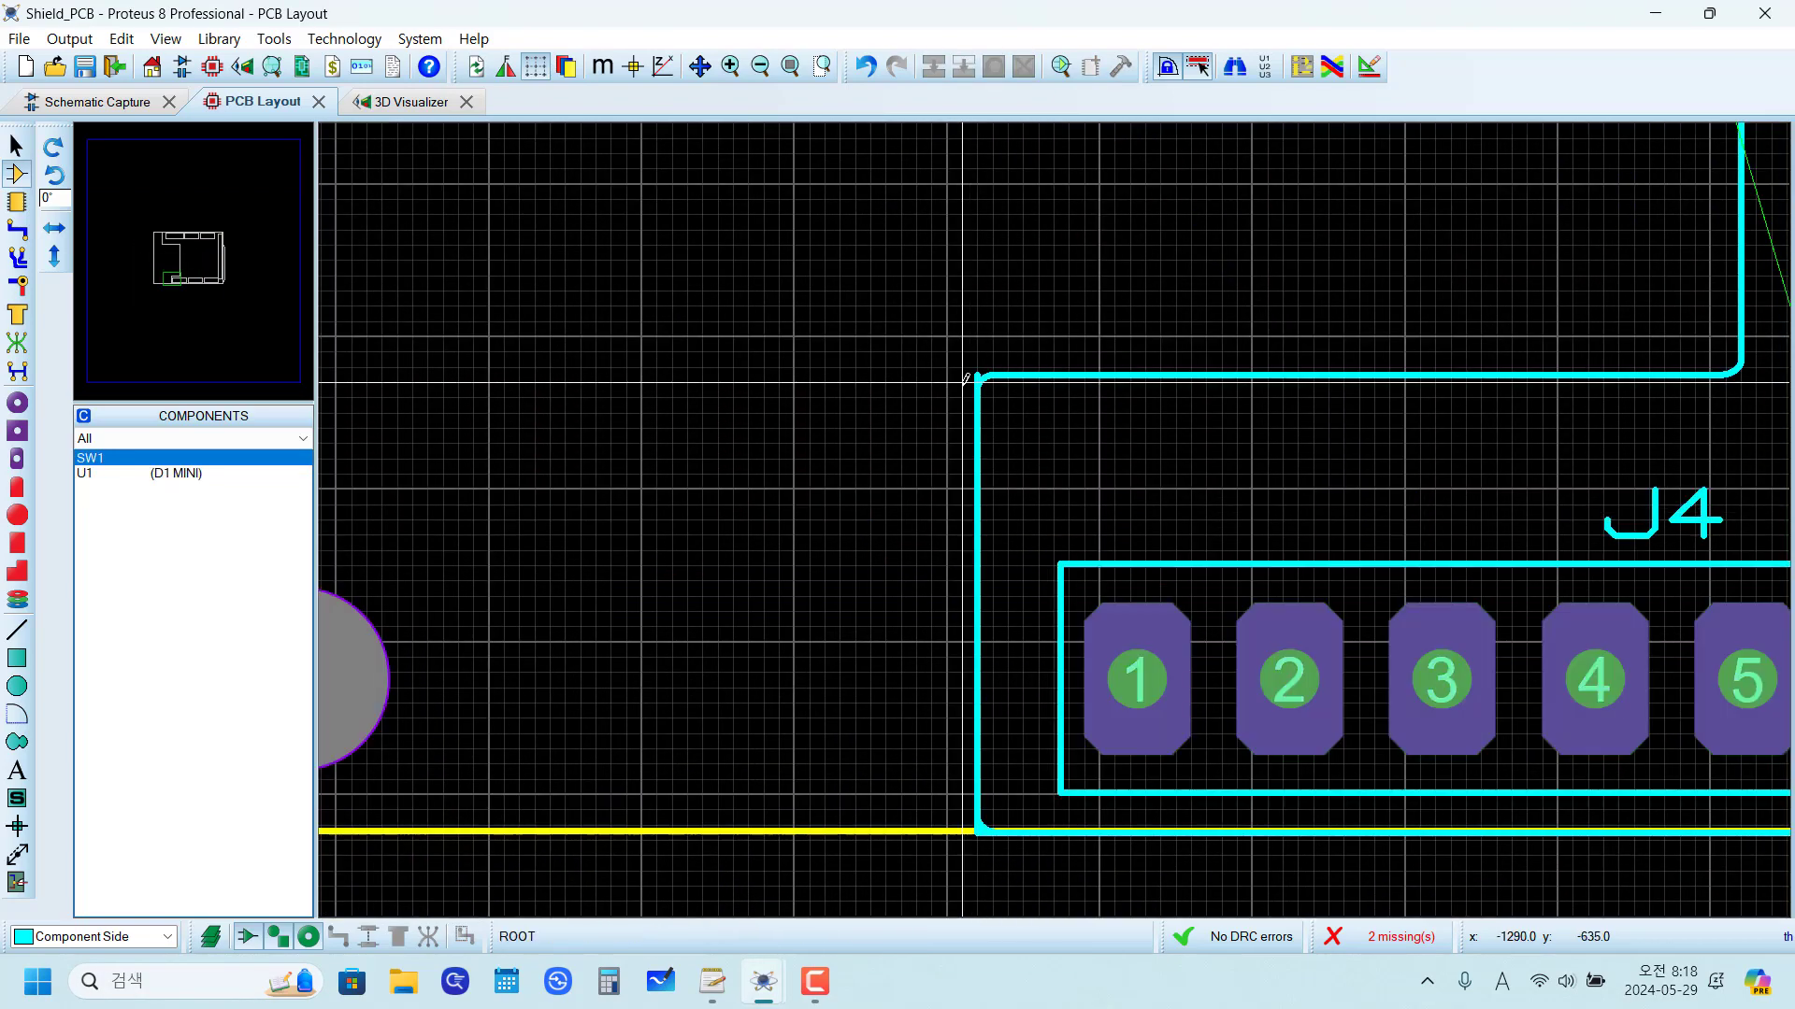
scroll(1074, 555, "down", 3)
scroll(1074, 555, "up", 4)
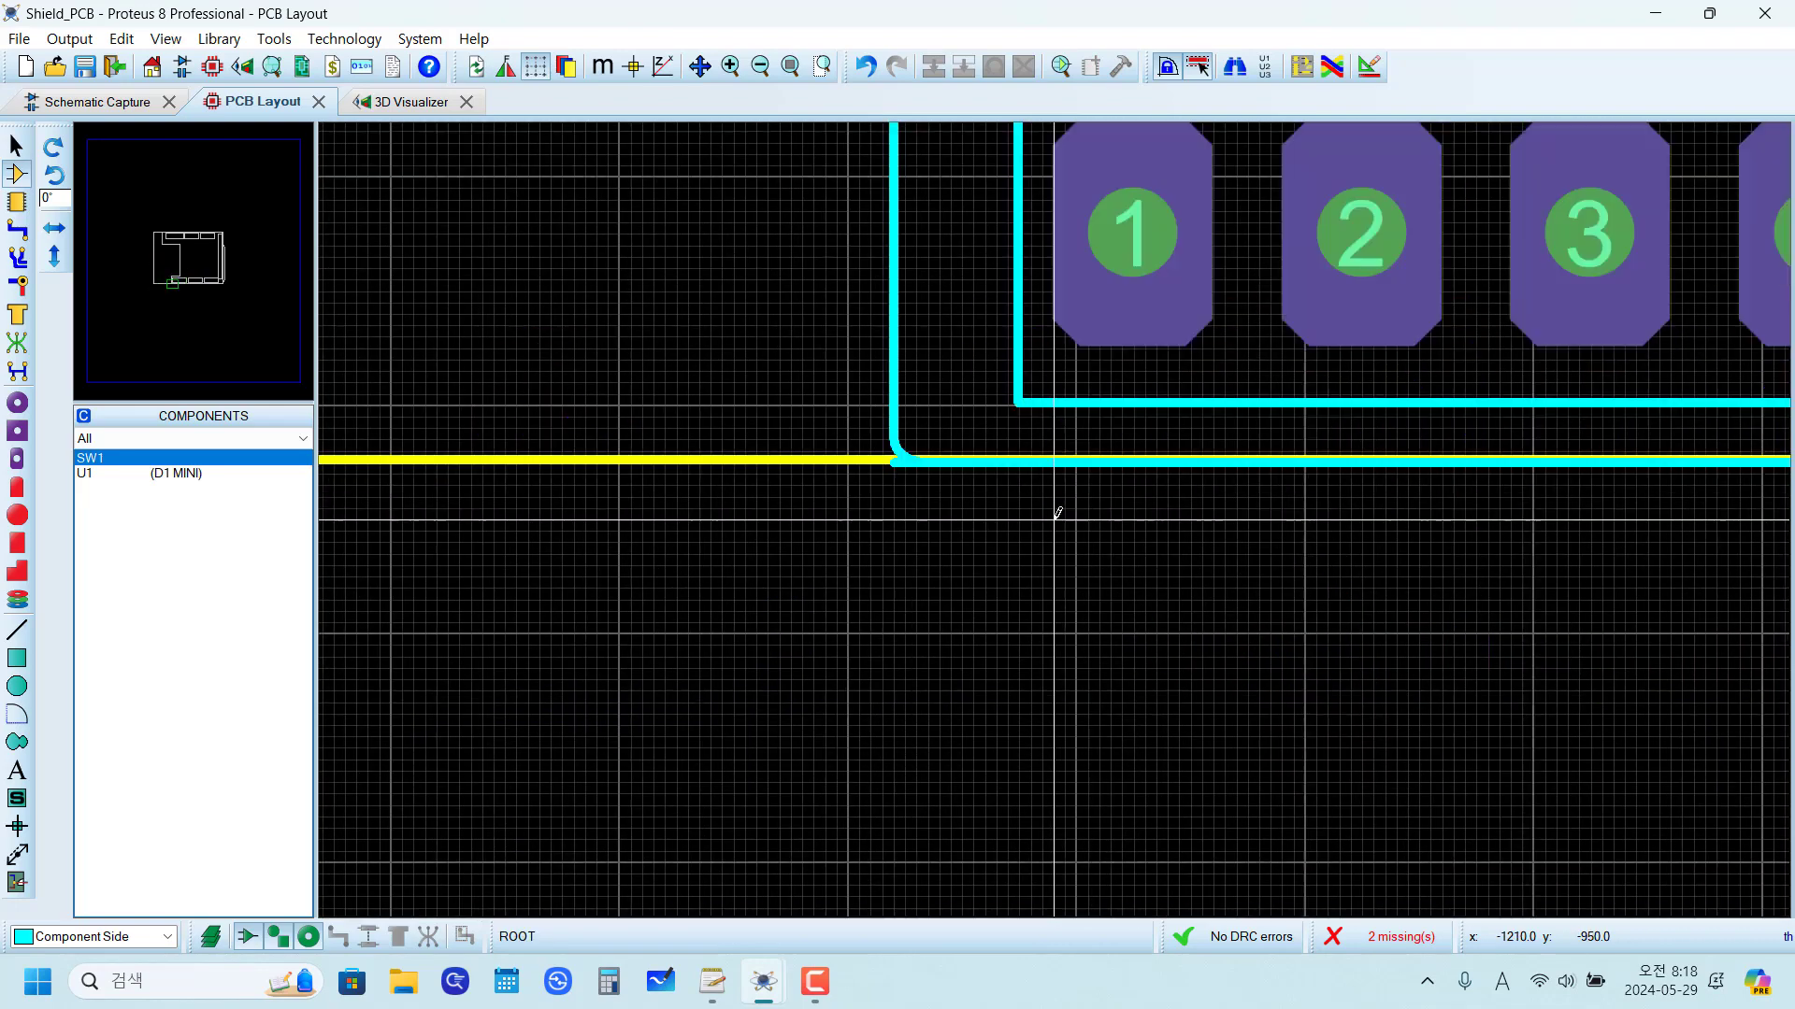
scroll(965, 481, "down", 1)
scroll(965, 482, "down", 3)
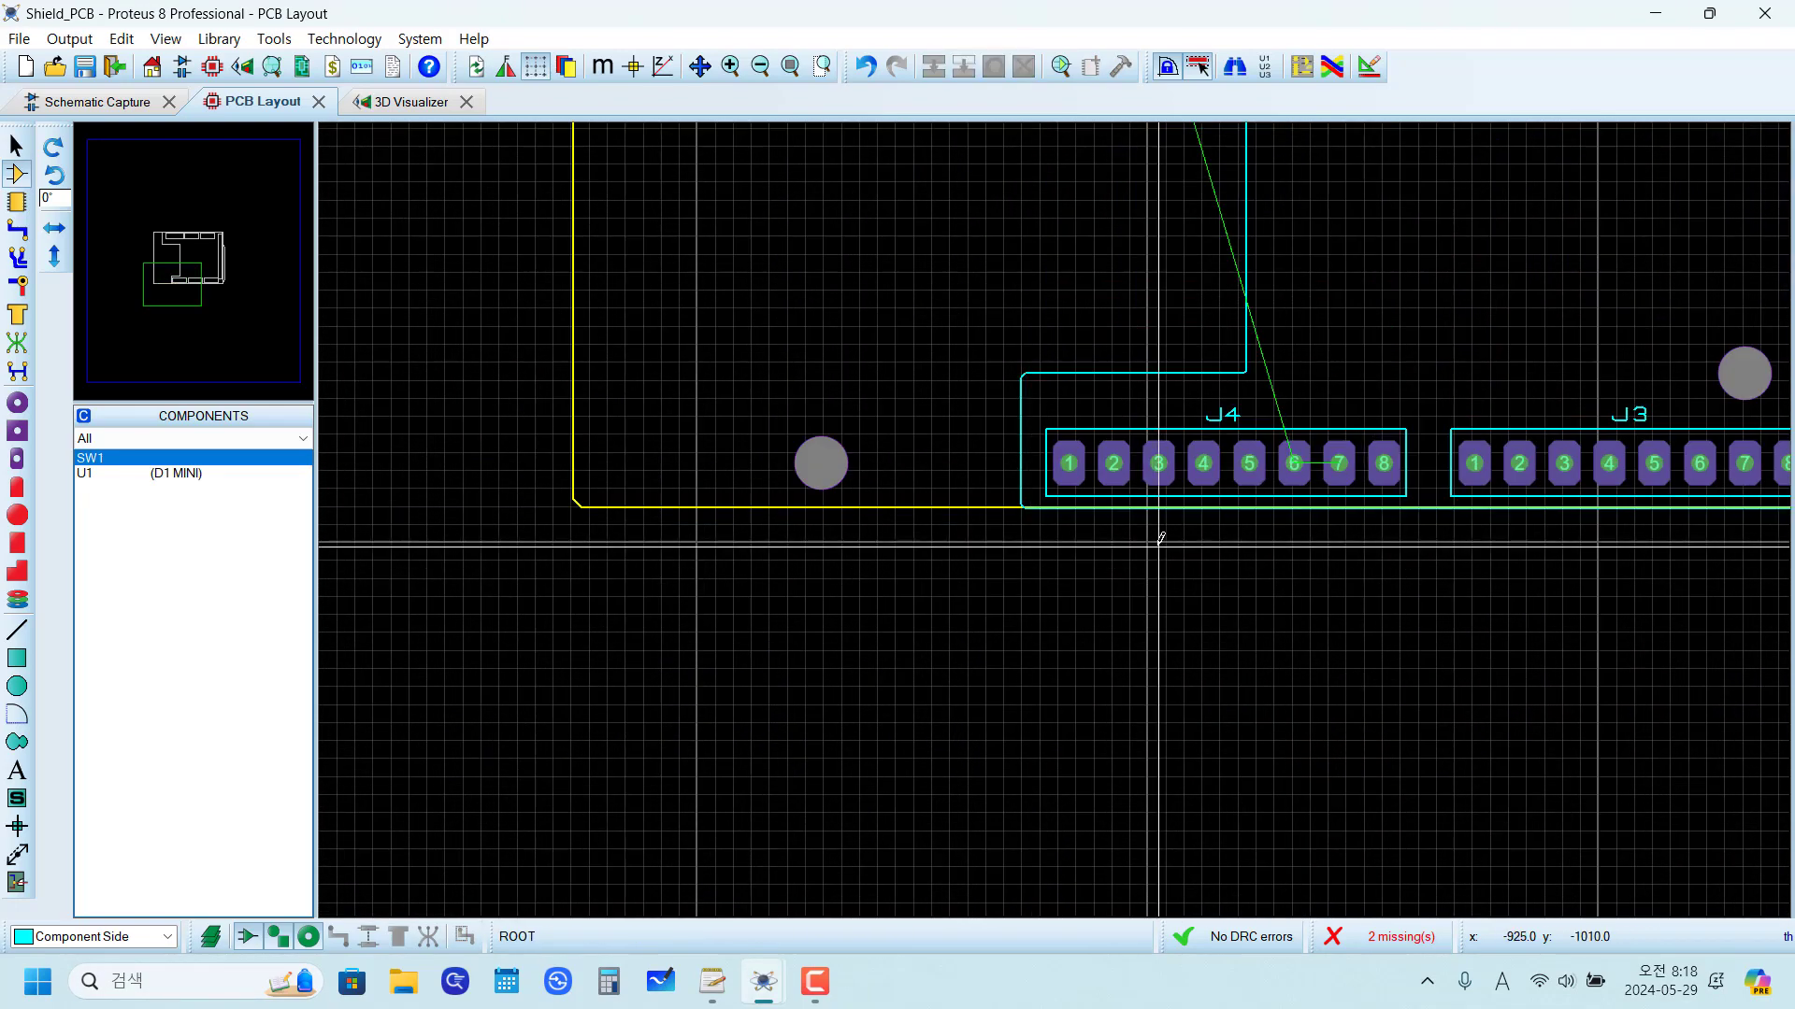
scroll(1135, 552, "down", 2)
scroll(1135, 552, "up", 5)
scroll(1082, 521, "up", 2)
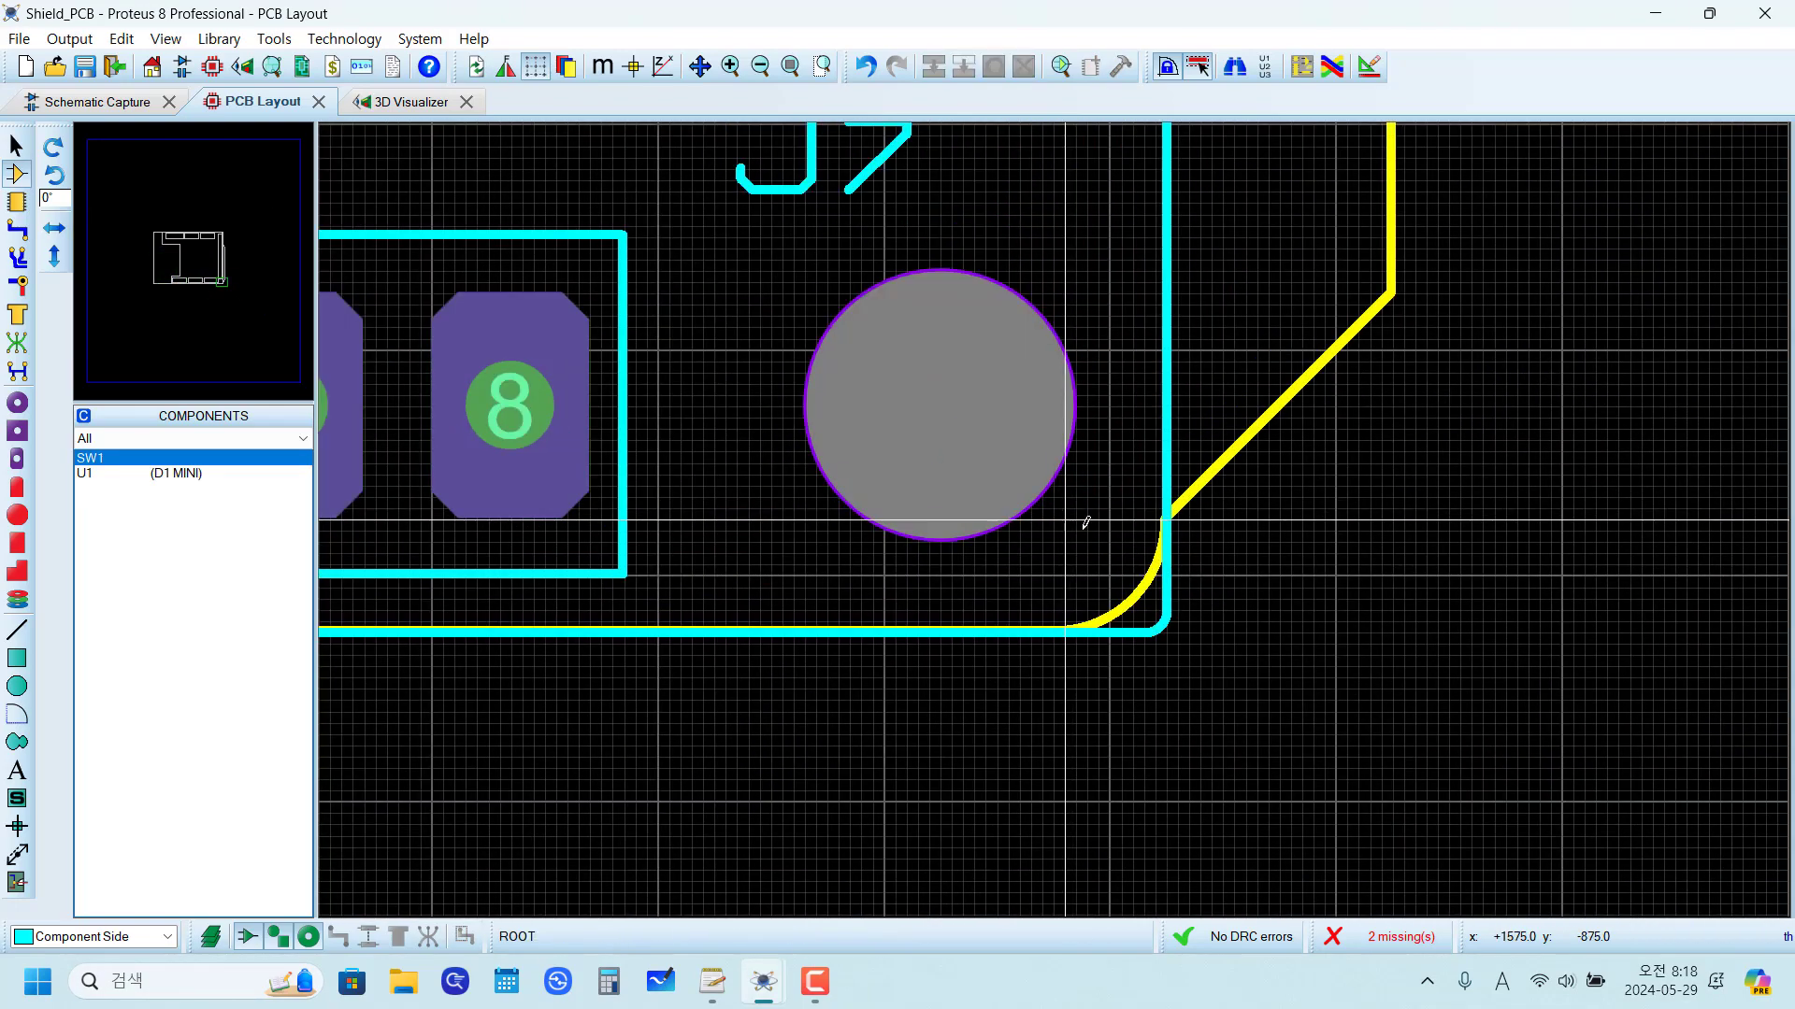
Step: Delete the old Board Edge lines on the board's left, top and bottom sides, along with the upper-left corner arc
scroll(1074, 513, "down", 6)
scroll(1061, 508, "up", 1)
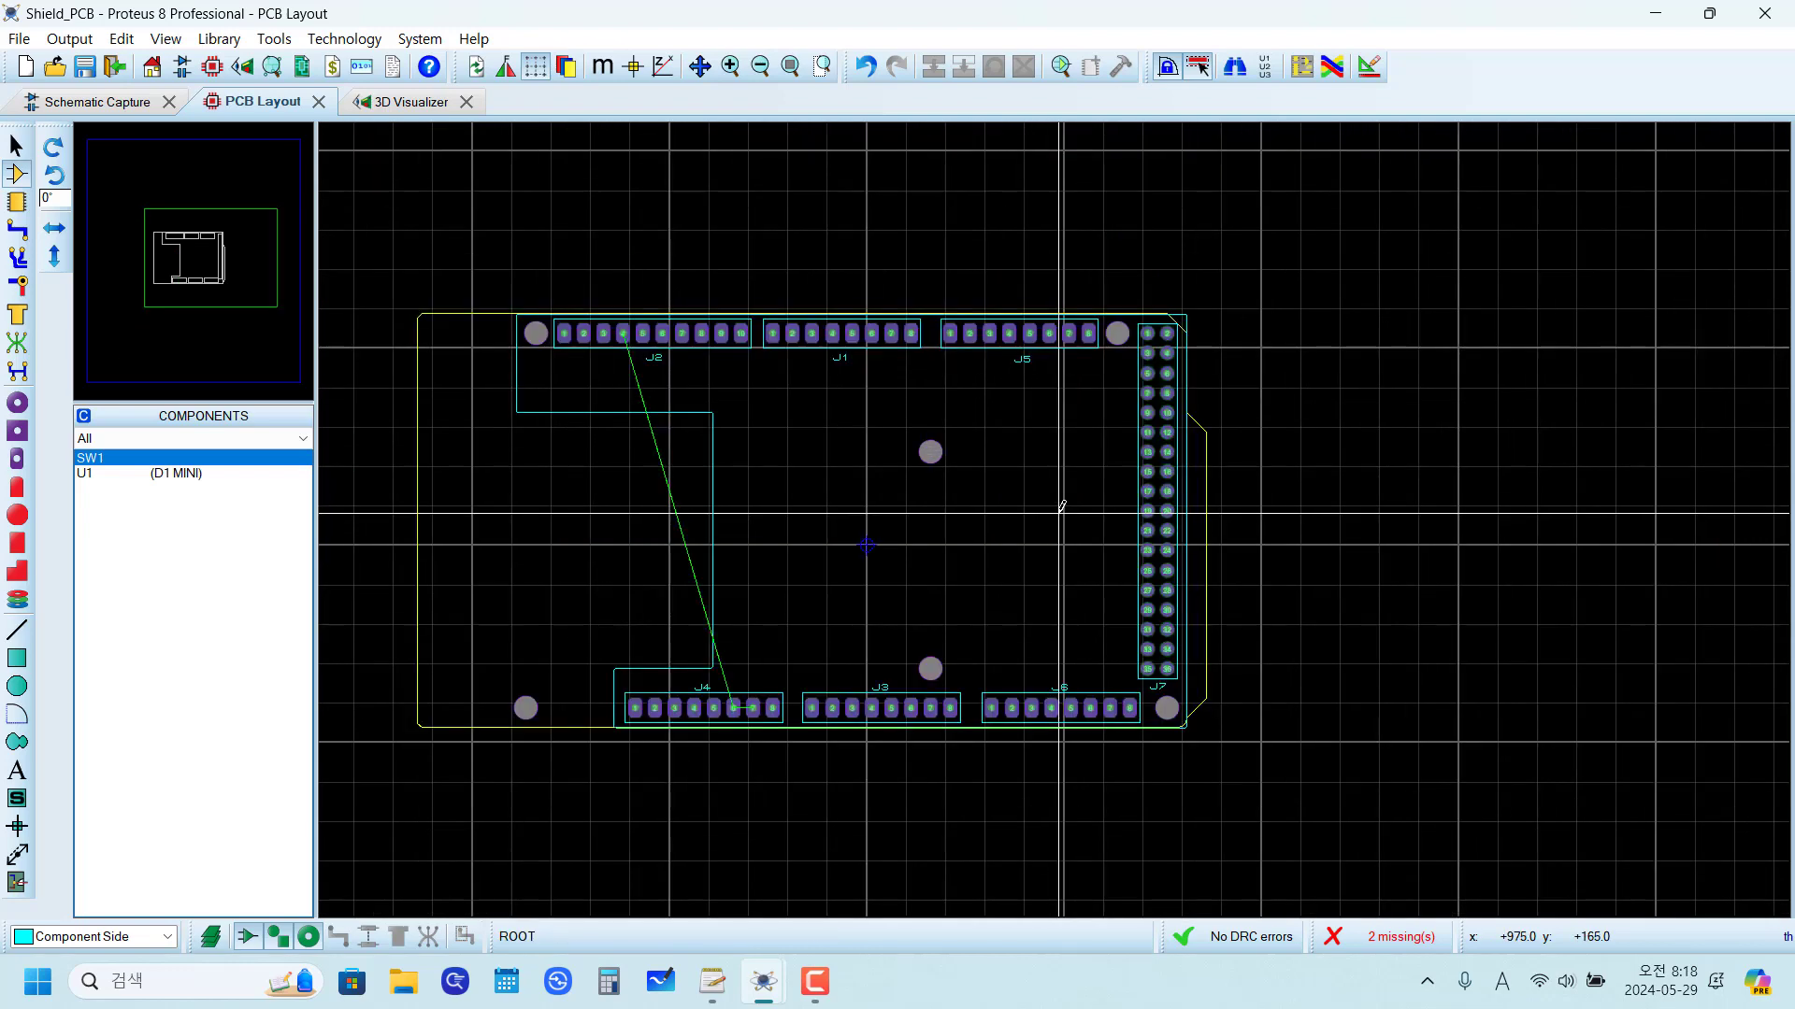
scroll(1061, 508, "up", 2)
scroll(1062, 501, "down", 2)
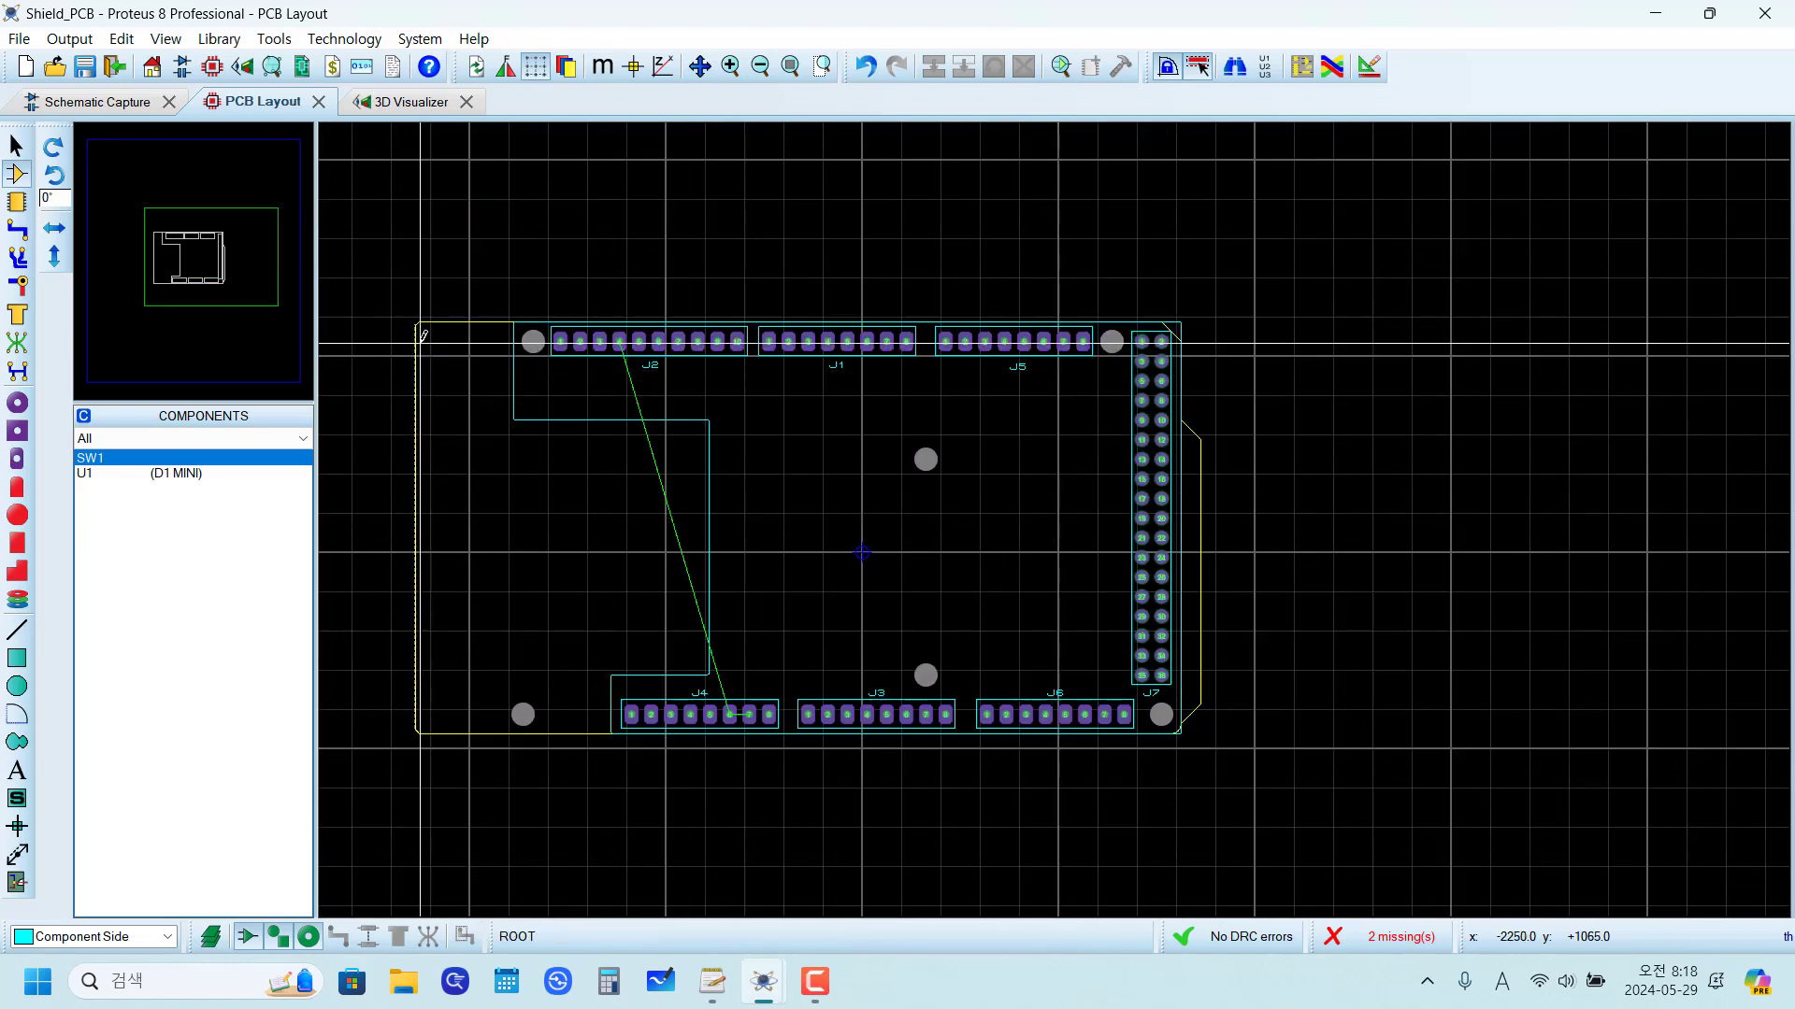
key("Delete")
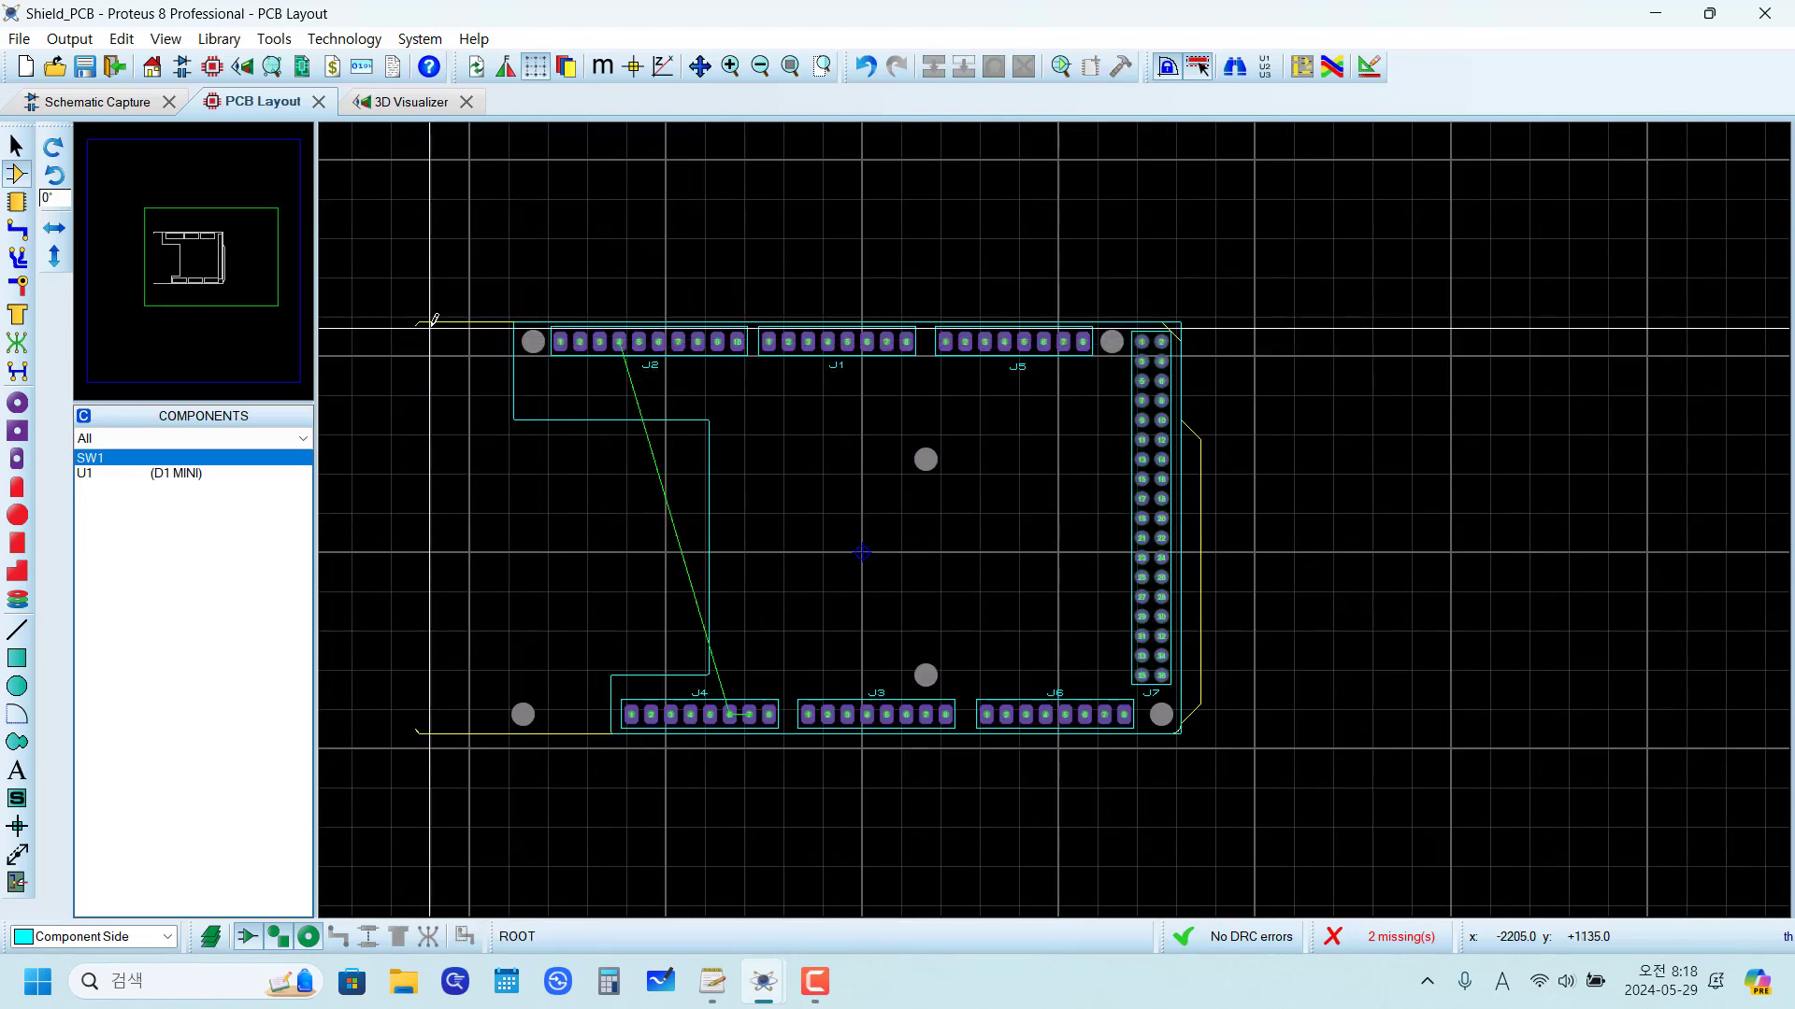
left_click(435, 322)
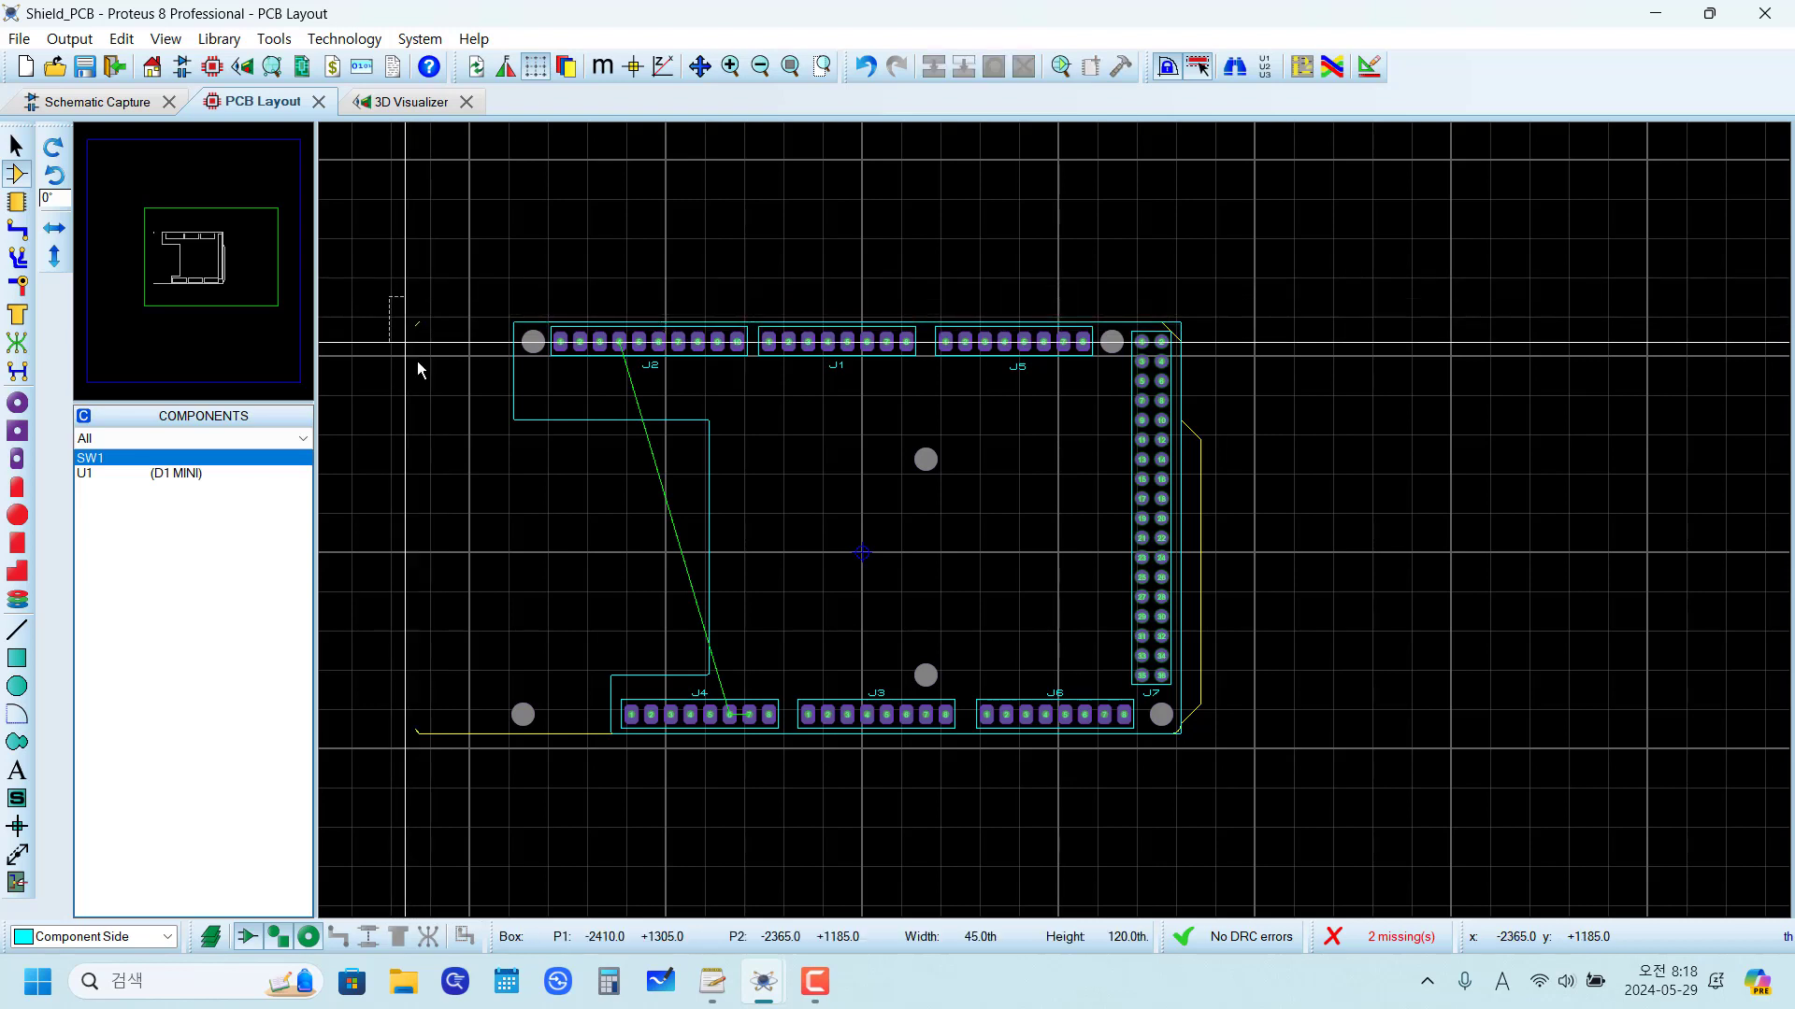
key("Delete")
left_click(449, 745)
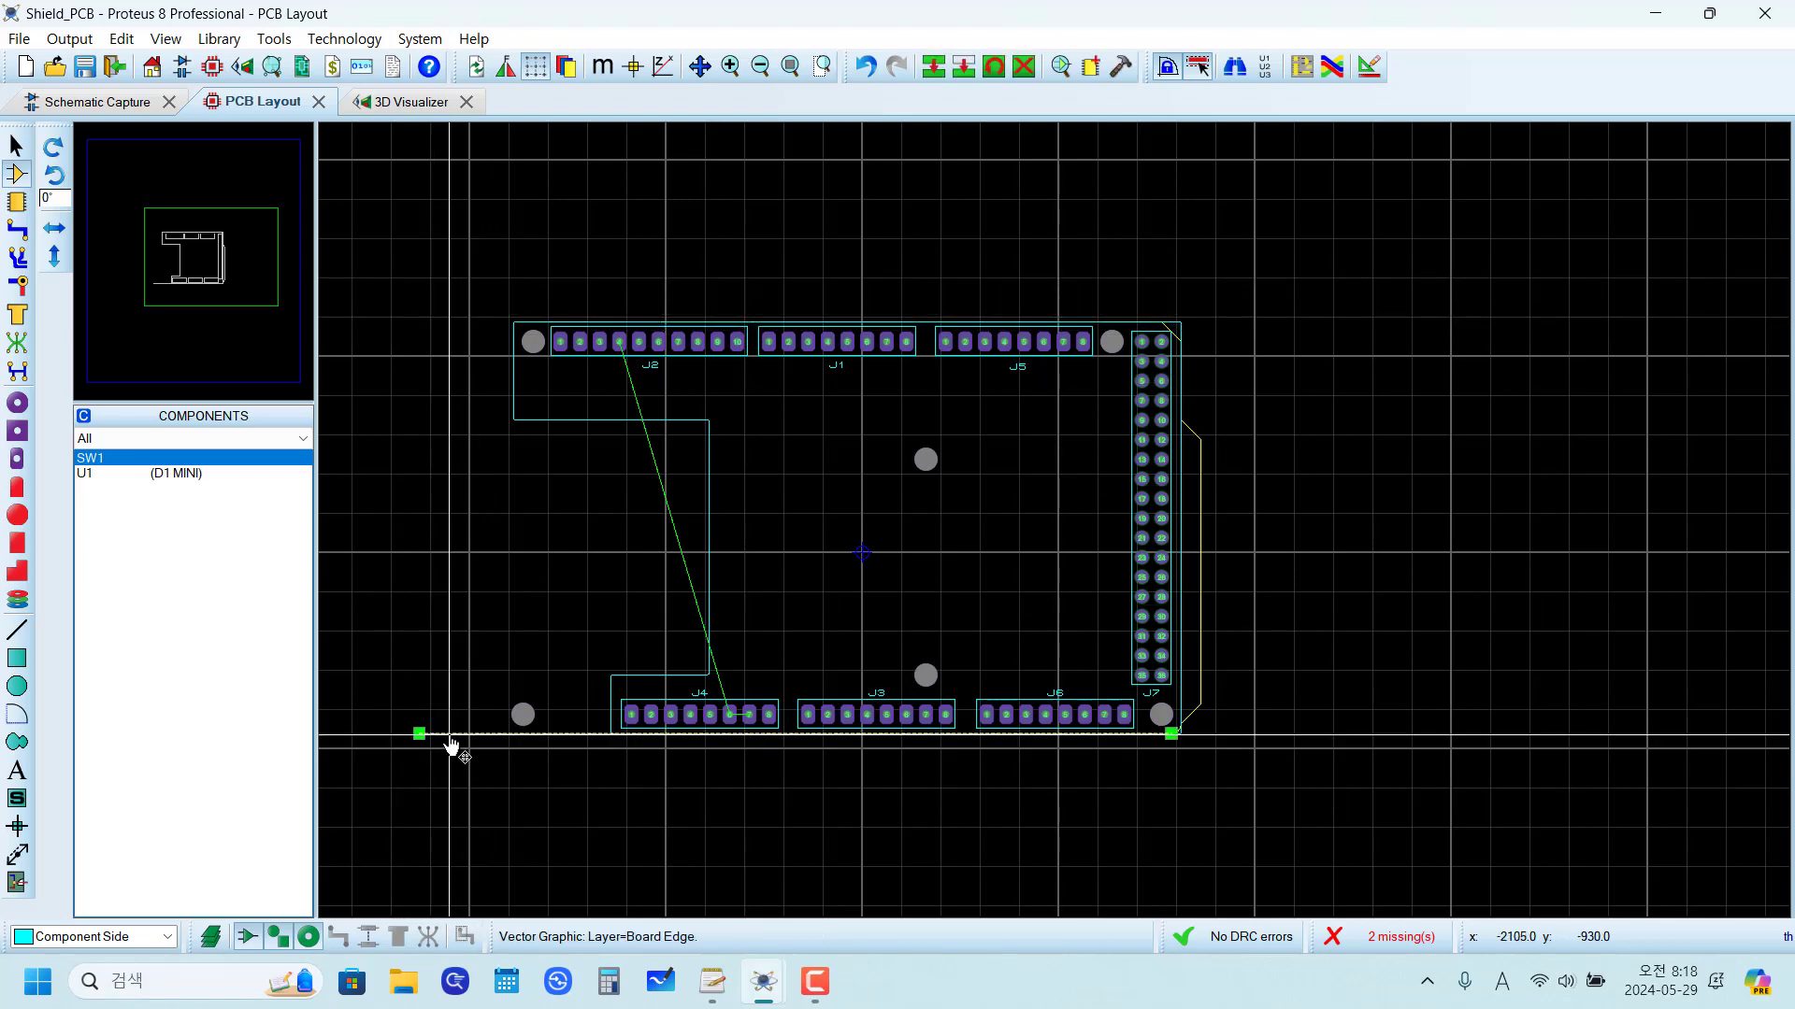
key("Delete")
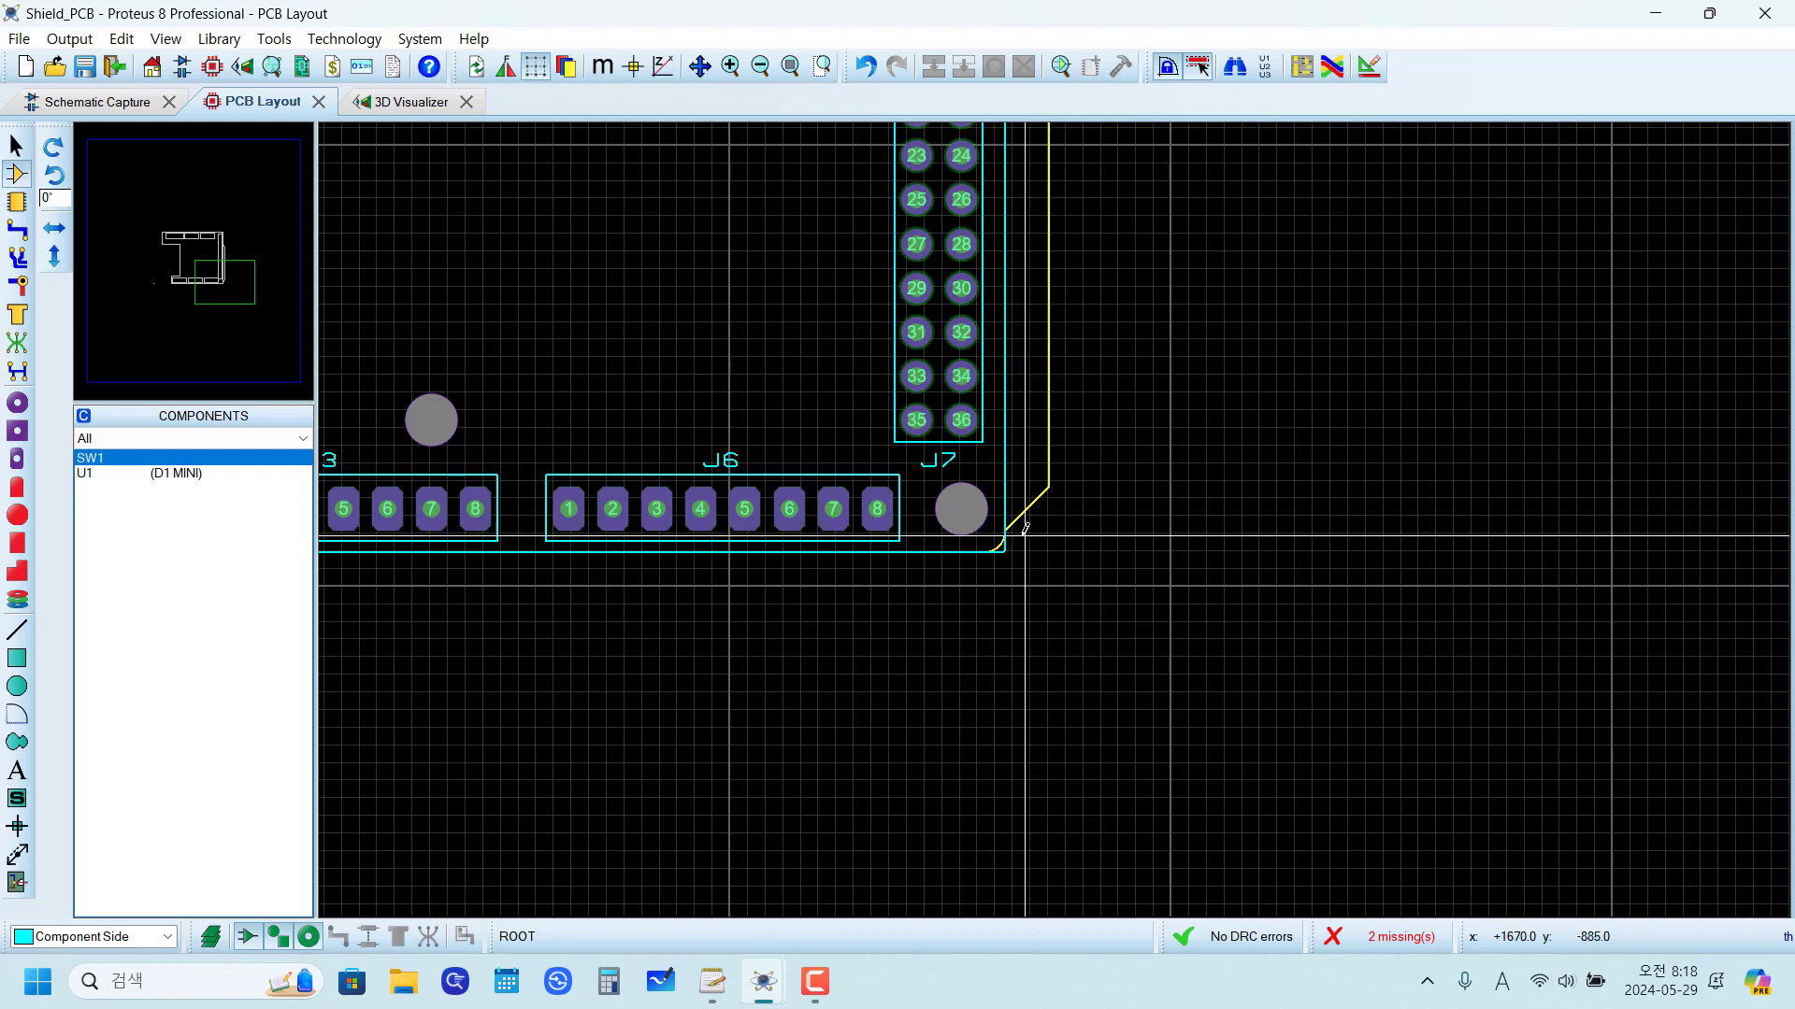
Step: Delete the Board Edge arc and diagonal at the lower-right corner and the outer vertical line to the right of J7
scroll(1002, 540, "up", 3)
left_click(997, 547)
key("Delete")
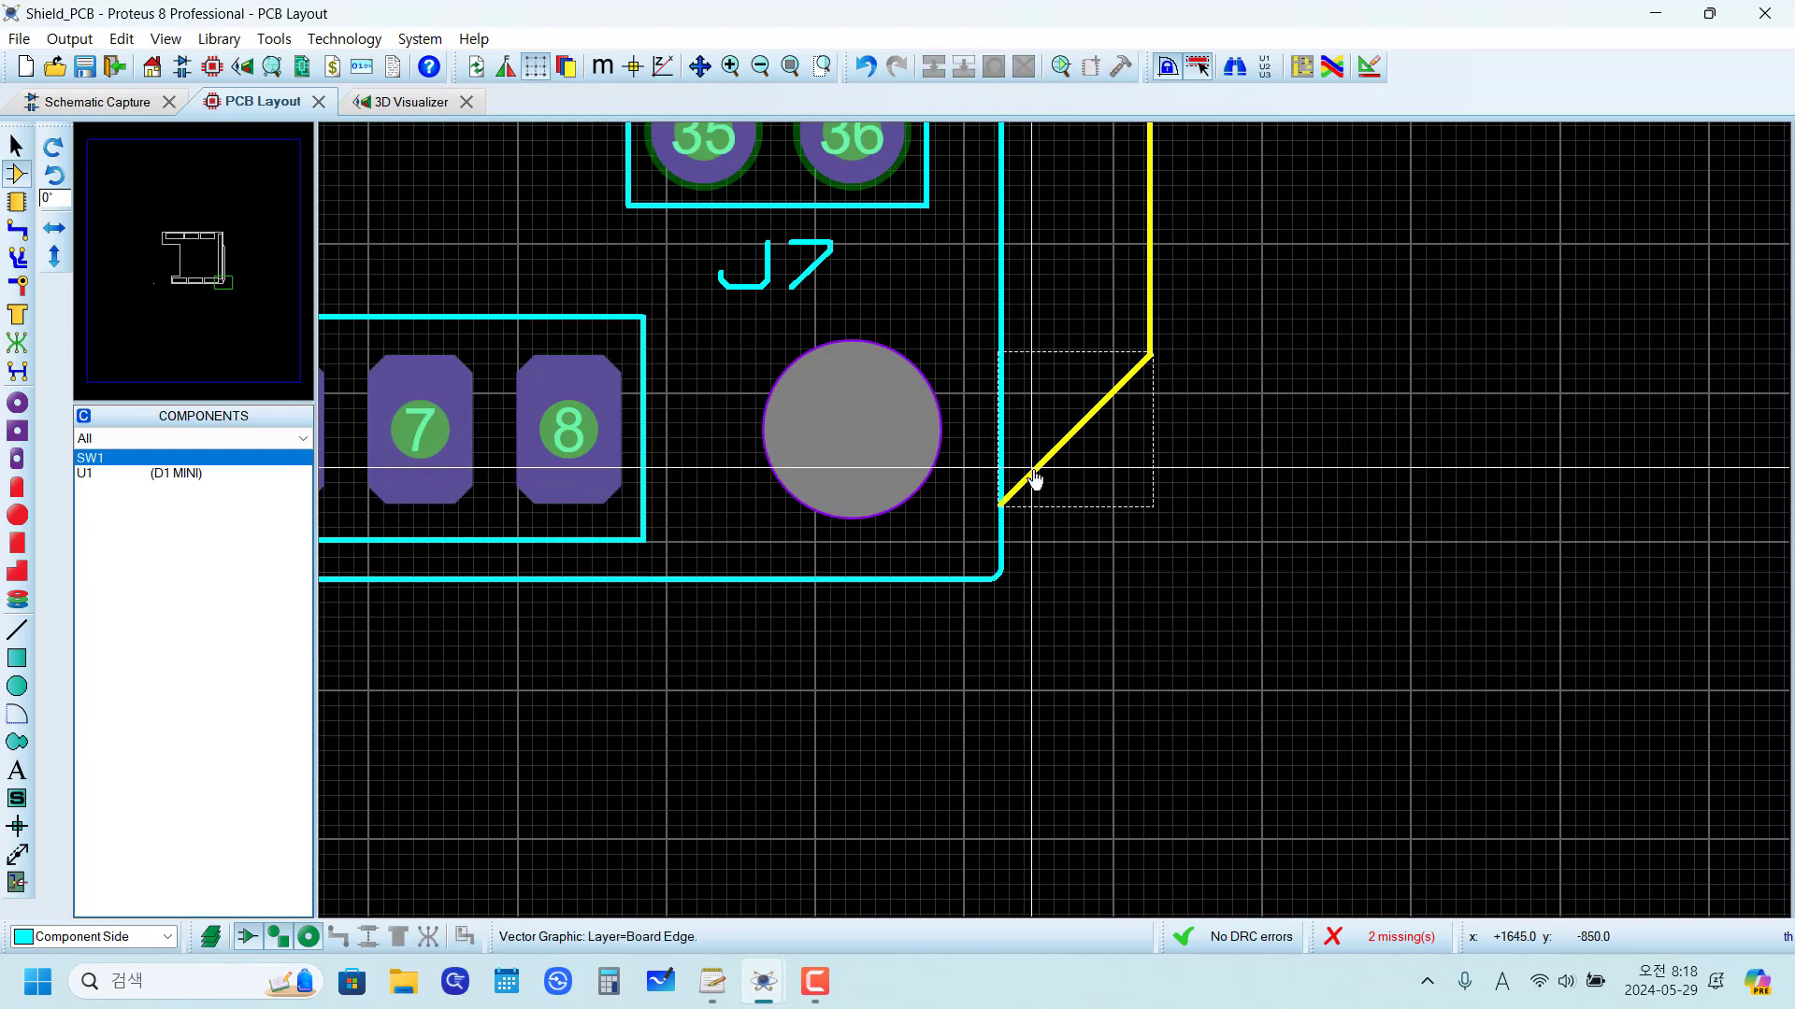
left_click(1034, 471)
key("Delete")
left_click(1148, 323)
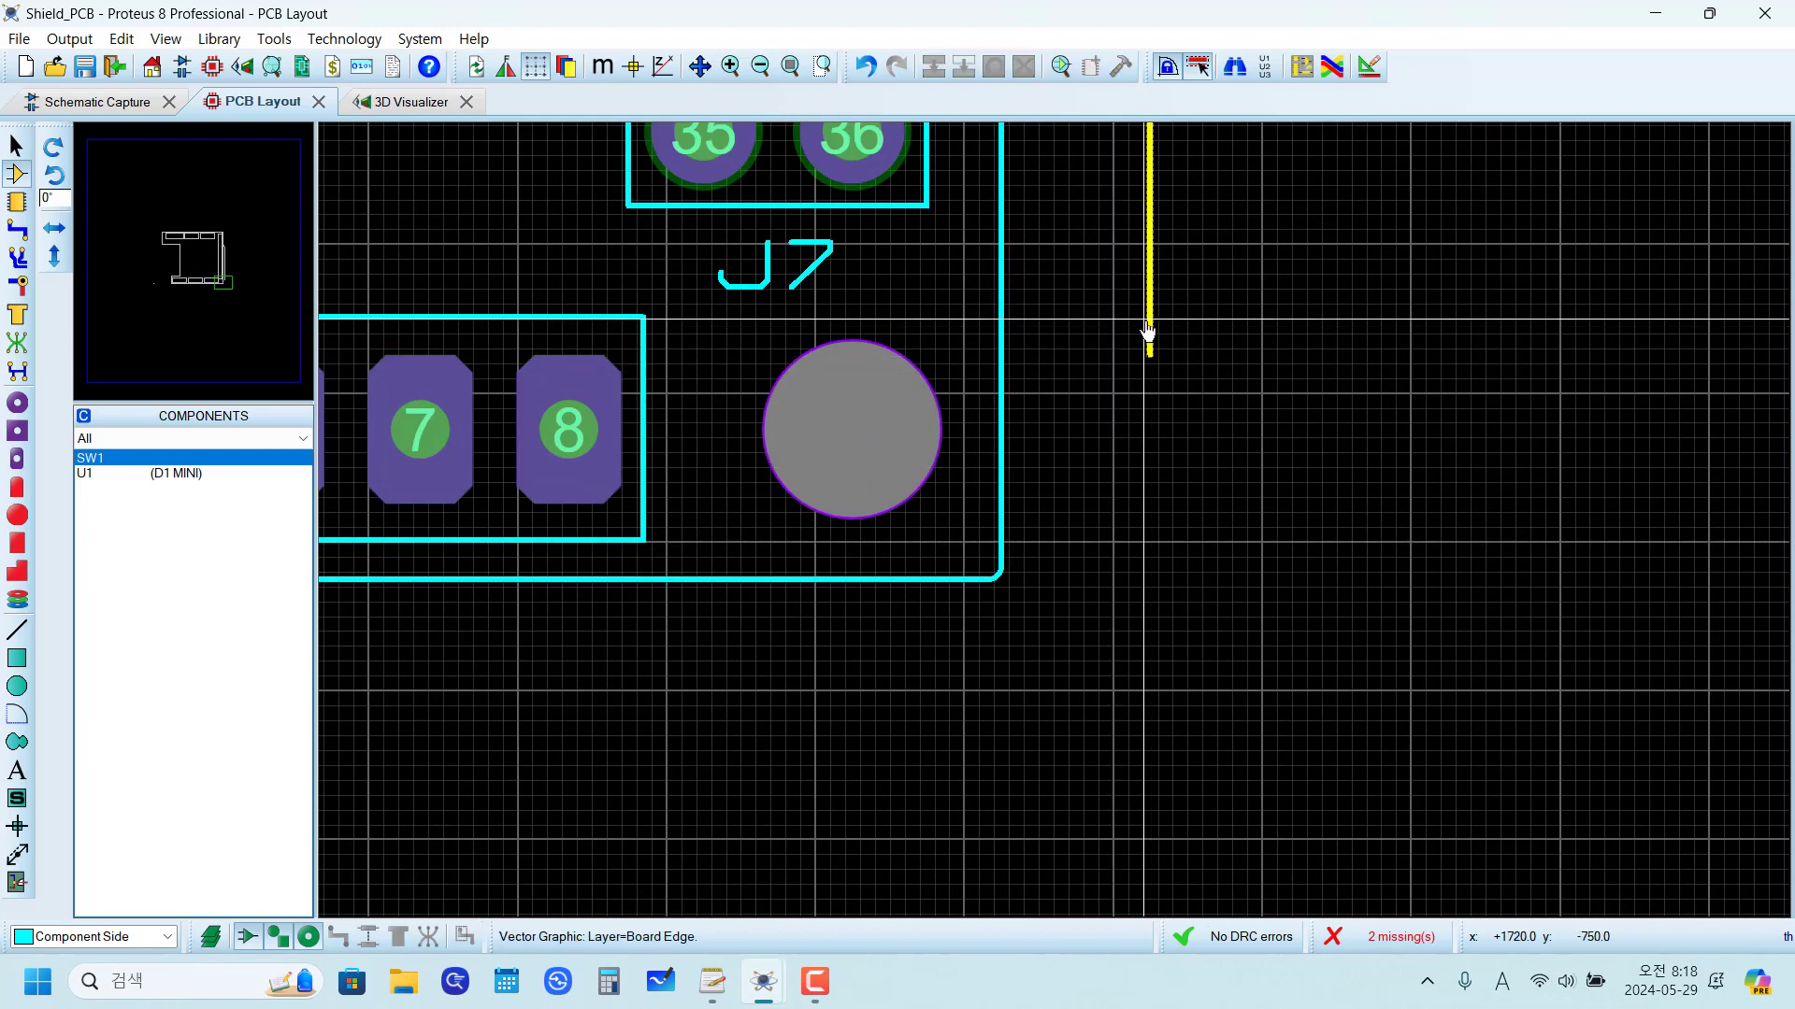
key("Delete")
Step: Delete the two remaining diagonal Board Edge lines, one beside J7 and one across the upper-right corner
scroll(1148, 402, "down", 3)
scroll(1044, 418, "up", 4)
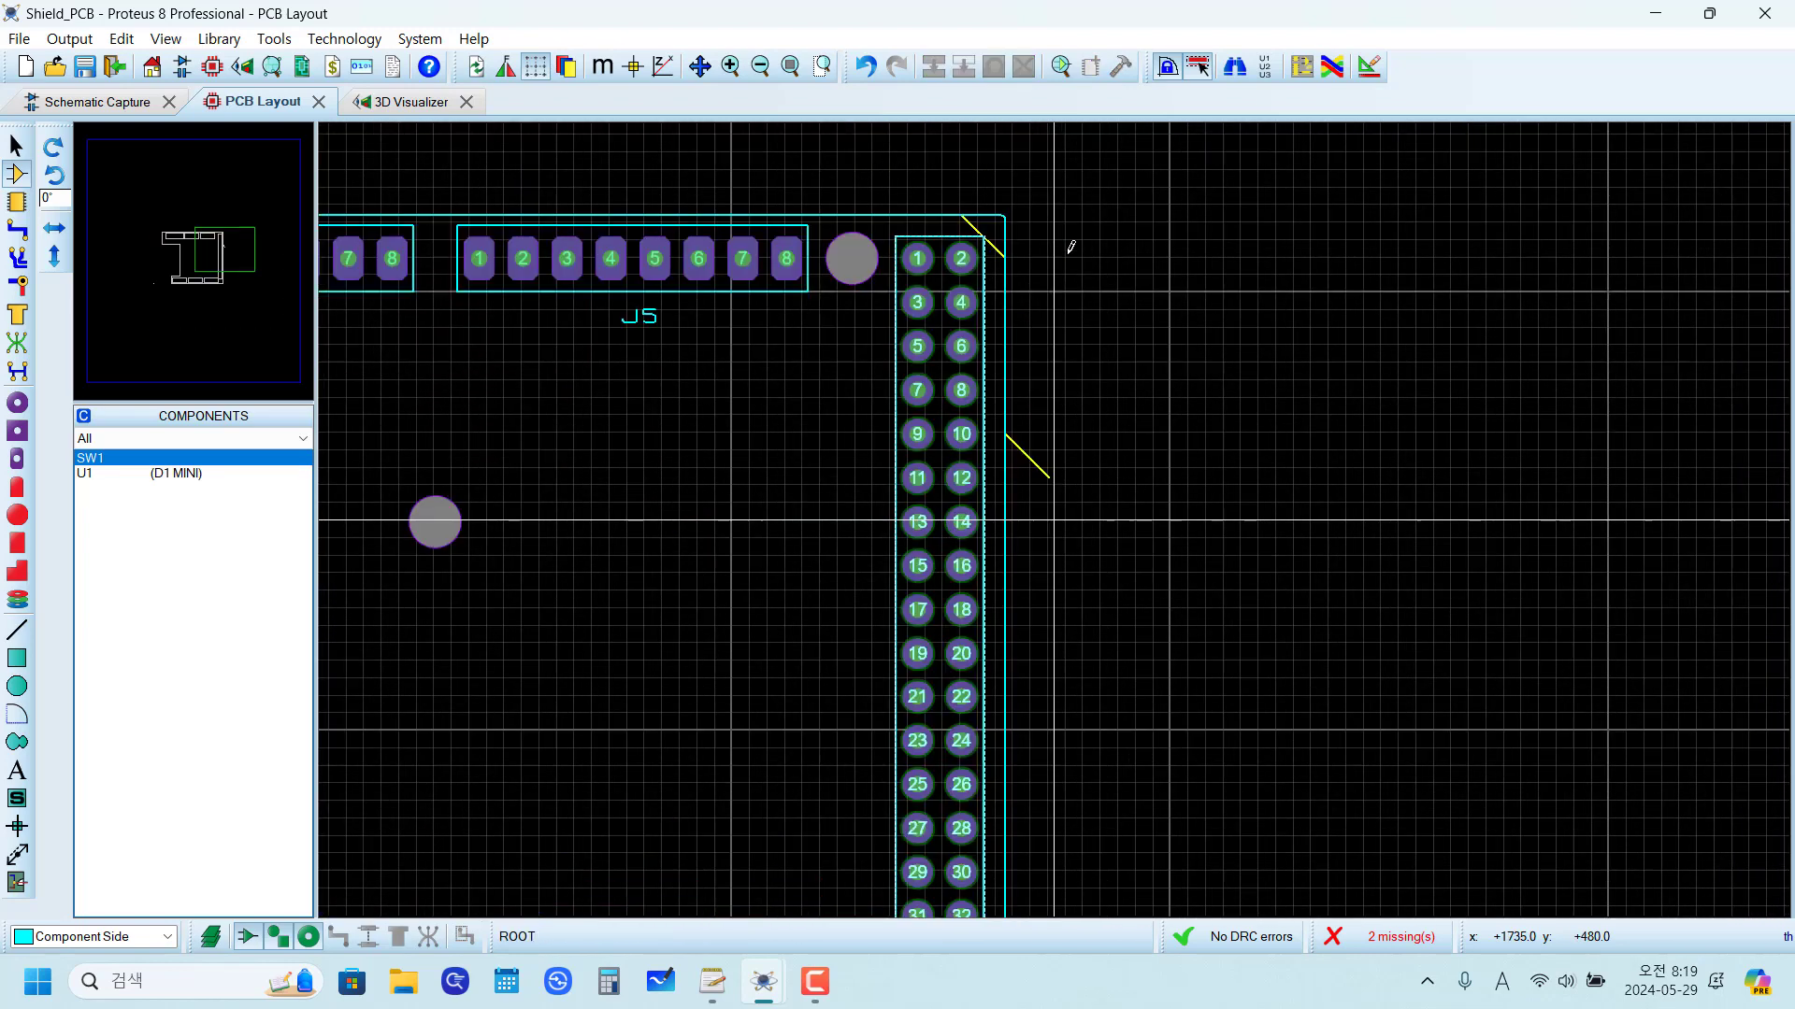
left_click(1035, 454)
key("Delete")
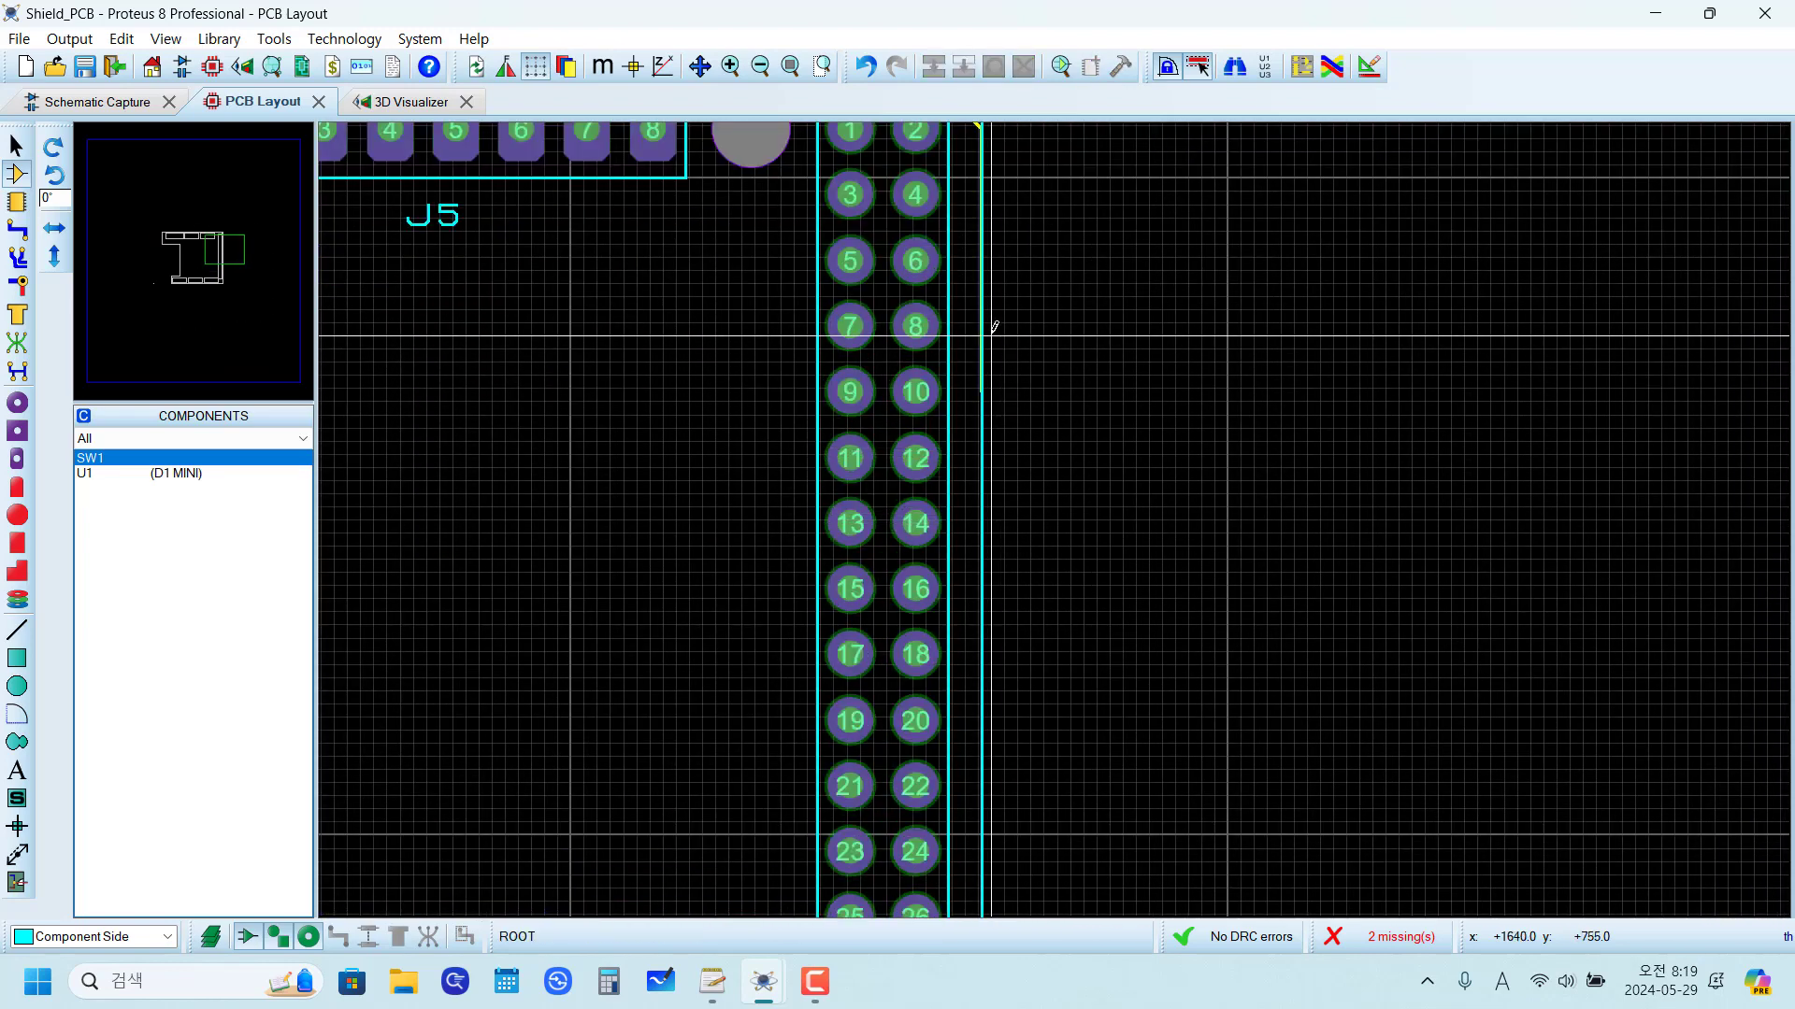
scroll(996, 330, "down", 2)
scroll(1031, 351, "up", 4)
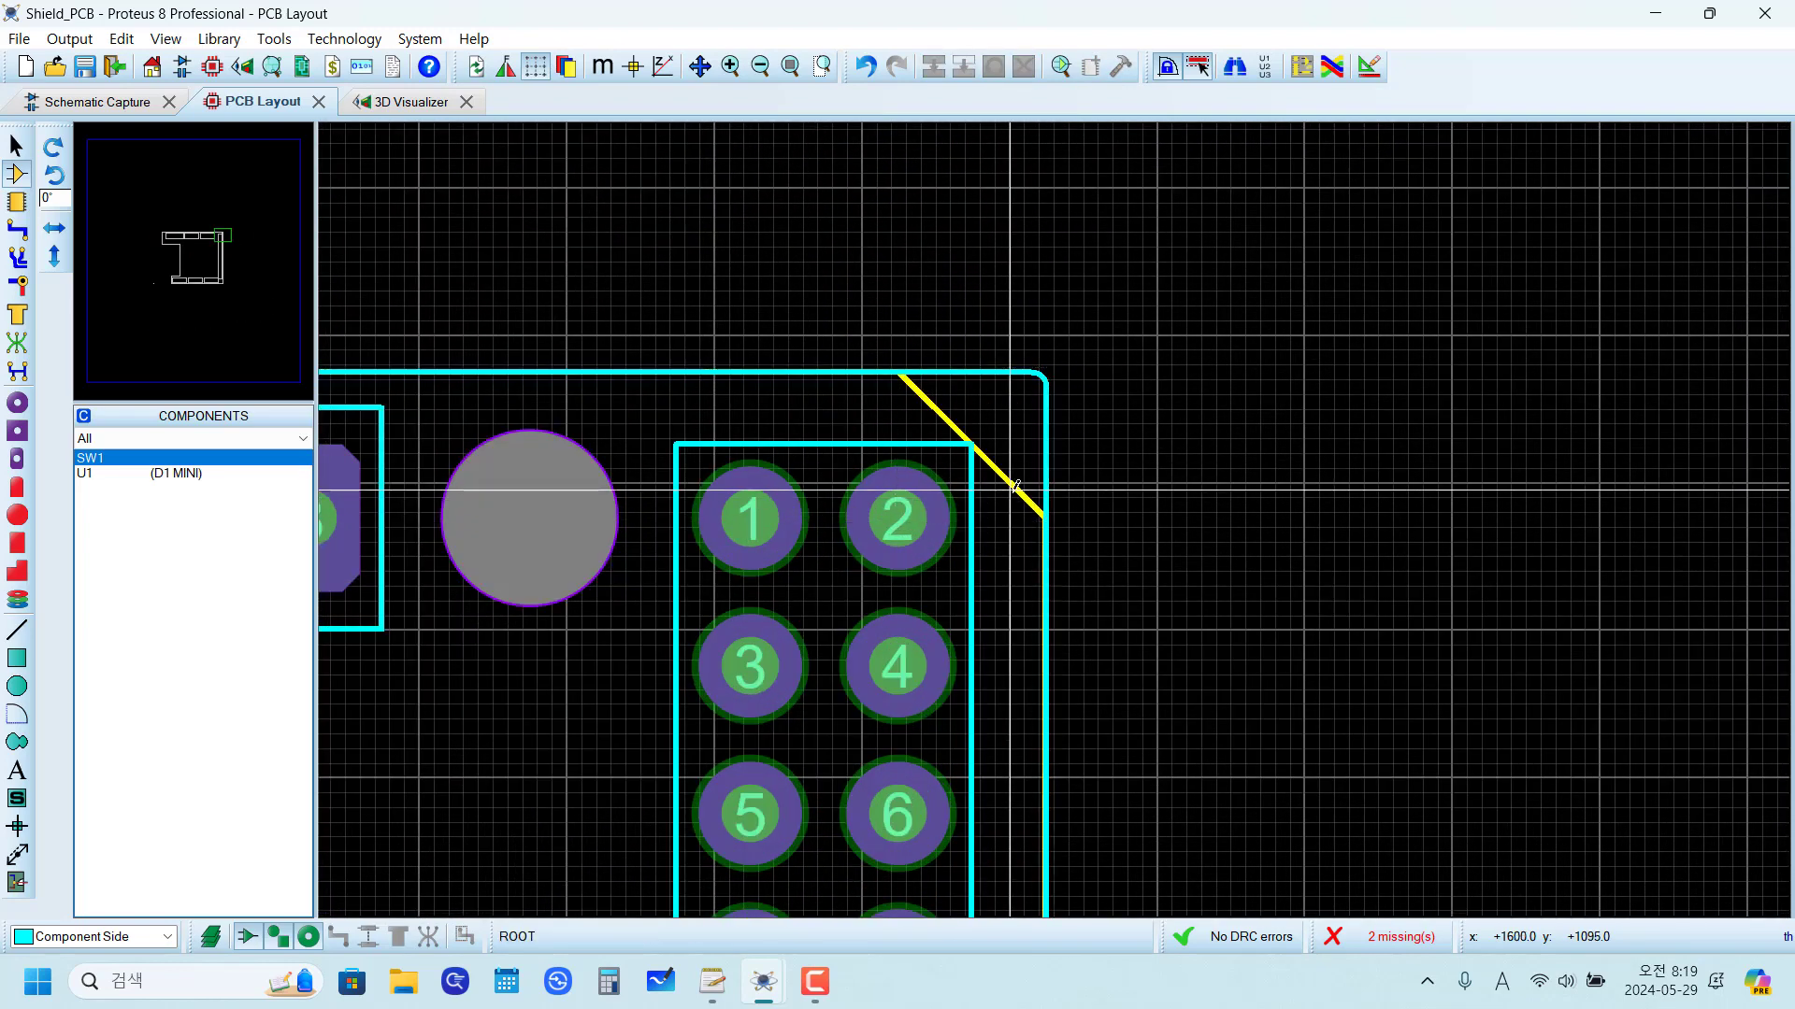
left_click(1010, 487)
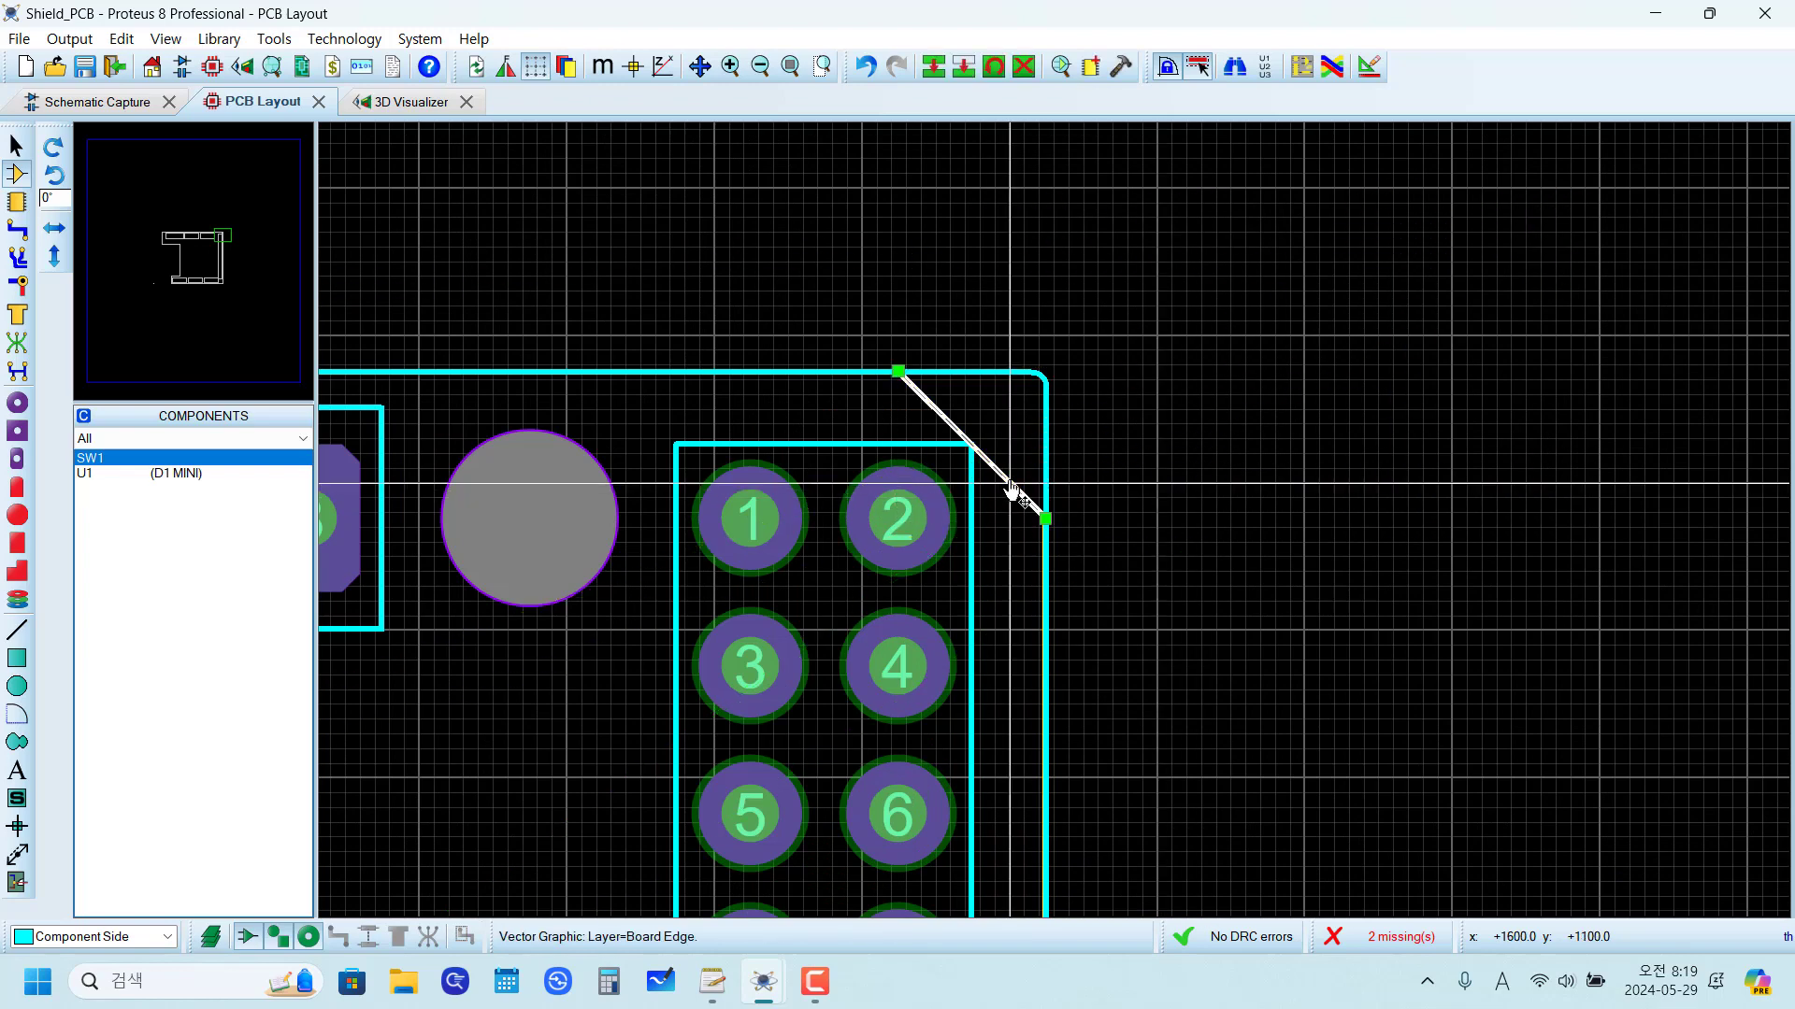
key("Delete")
Step: Delete the leftover Board Edge line segment that overlaps the outline beside the upper half of J7
left_click(1048, 617)
left_click(1194, 629)
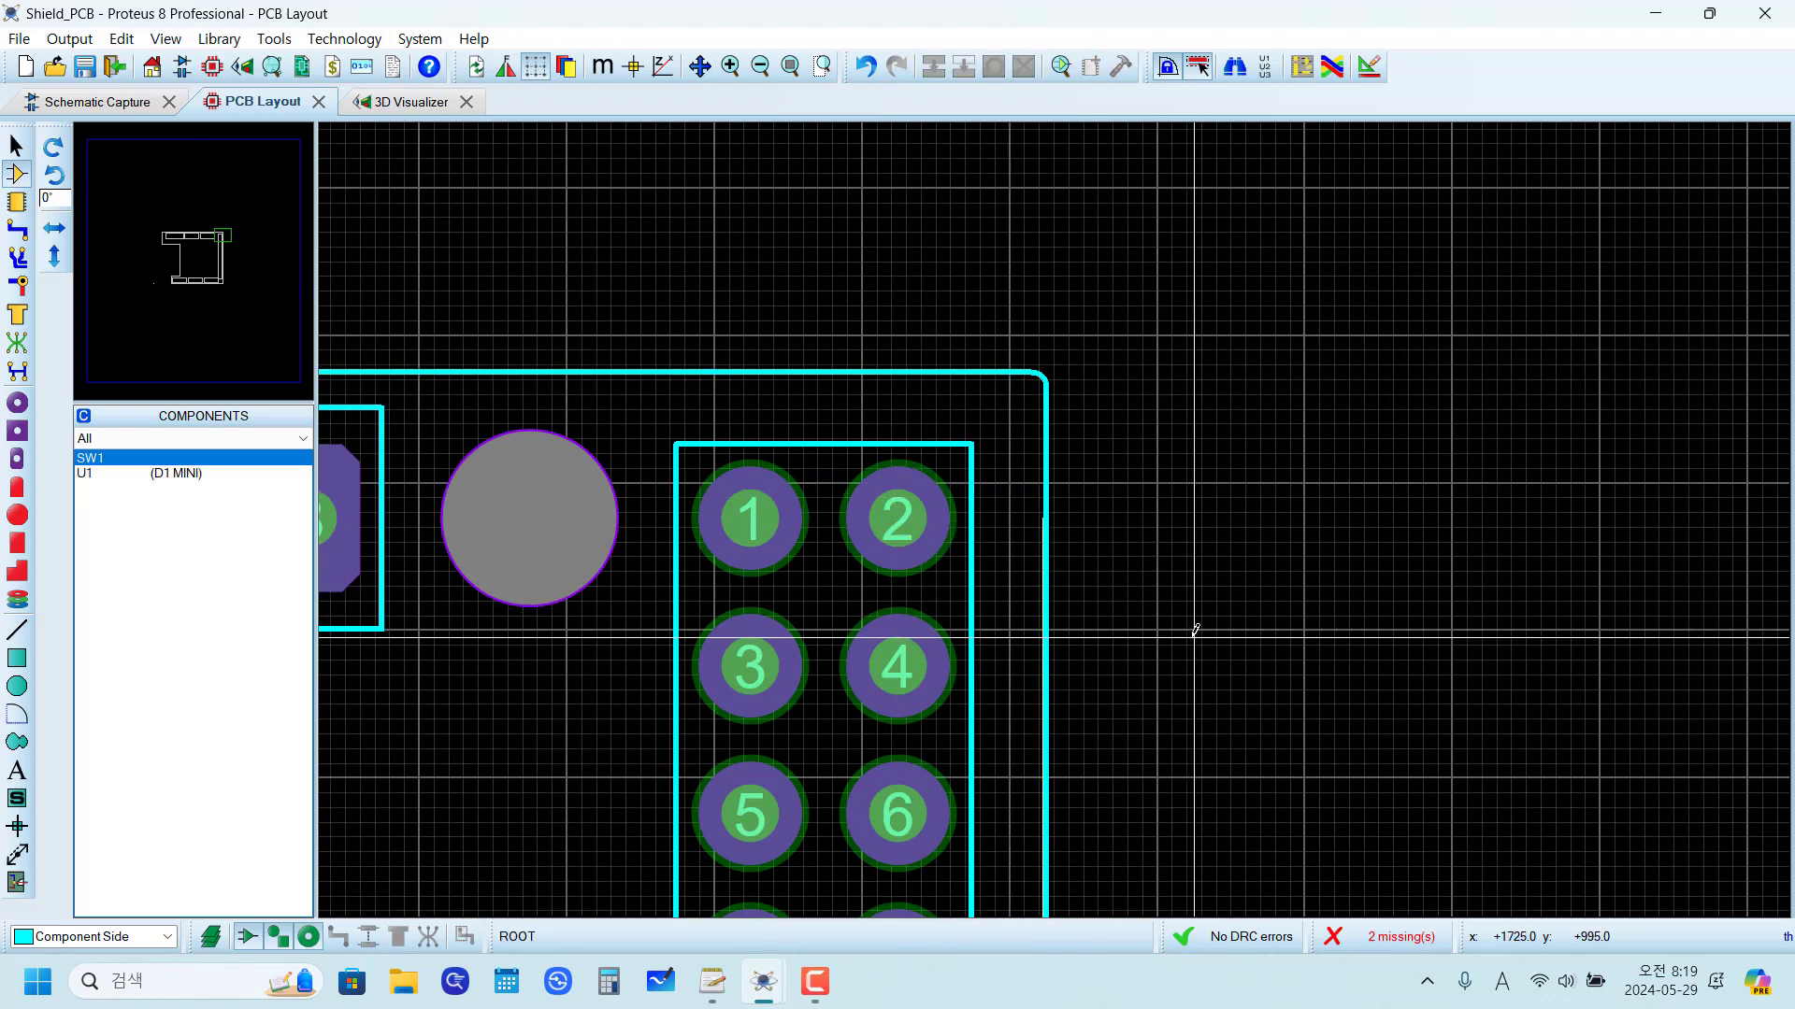
scroll(1193, 629, "up", 3)
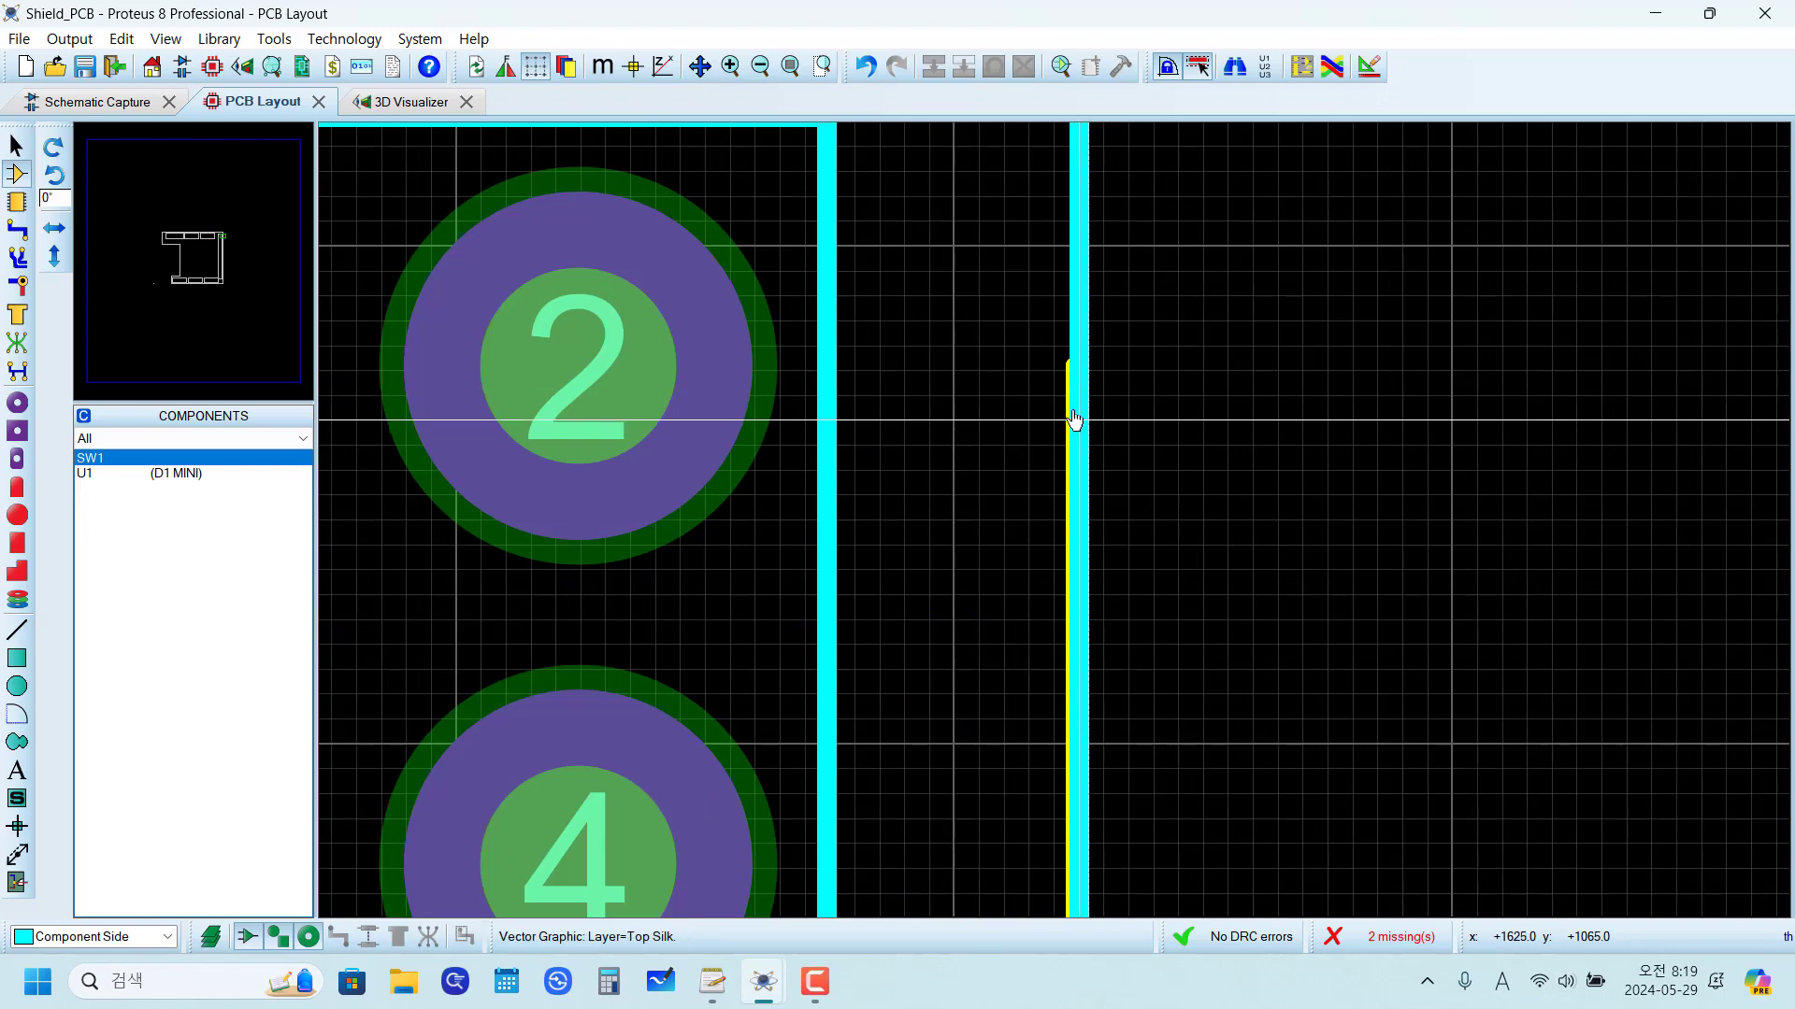
left_click_drag(953, 271, 1230, 592)
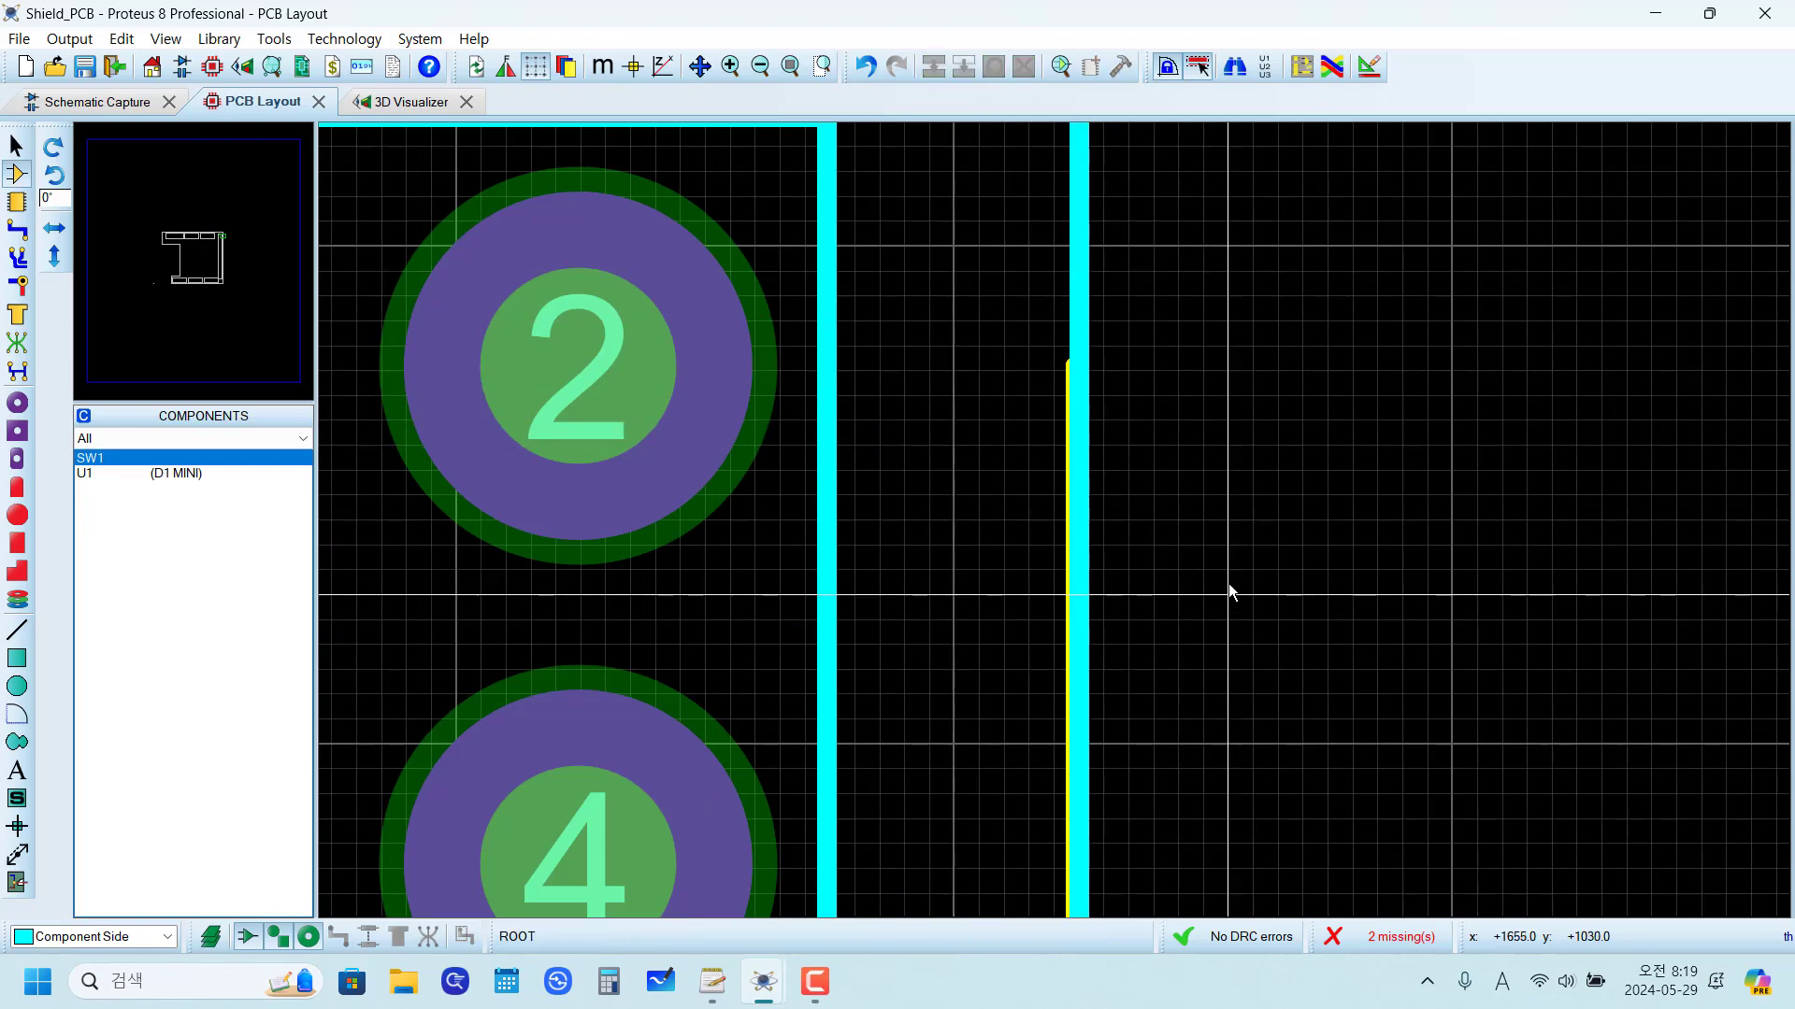
scroll(1230, 593, "down", 3)
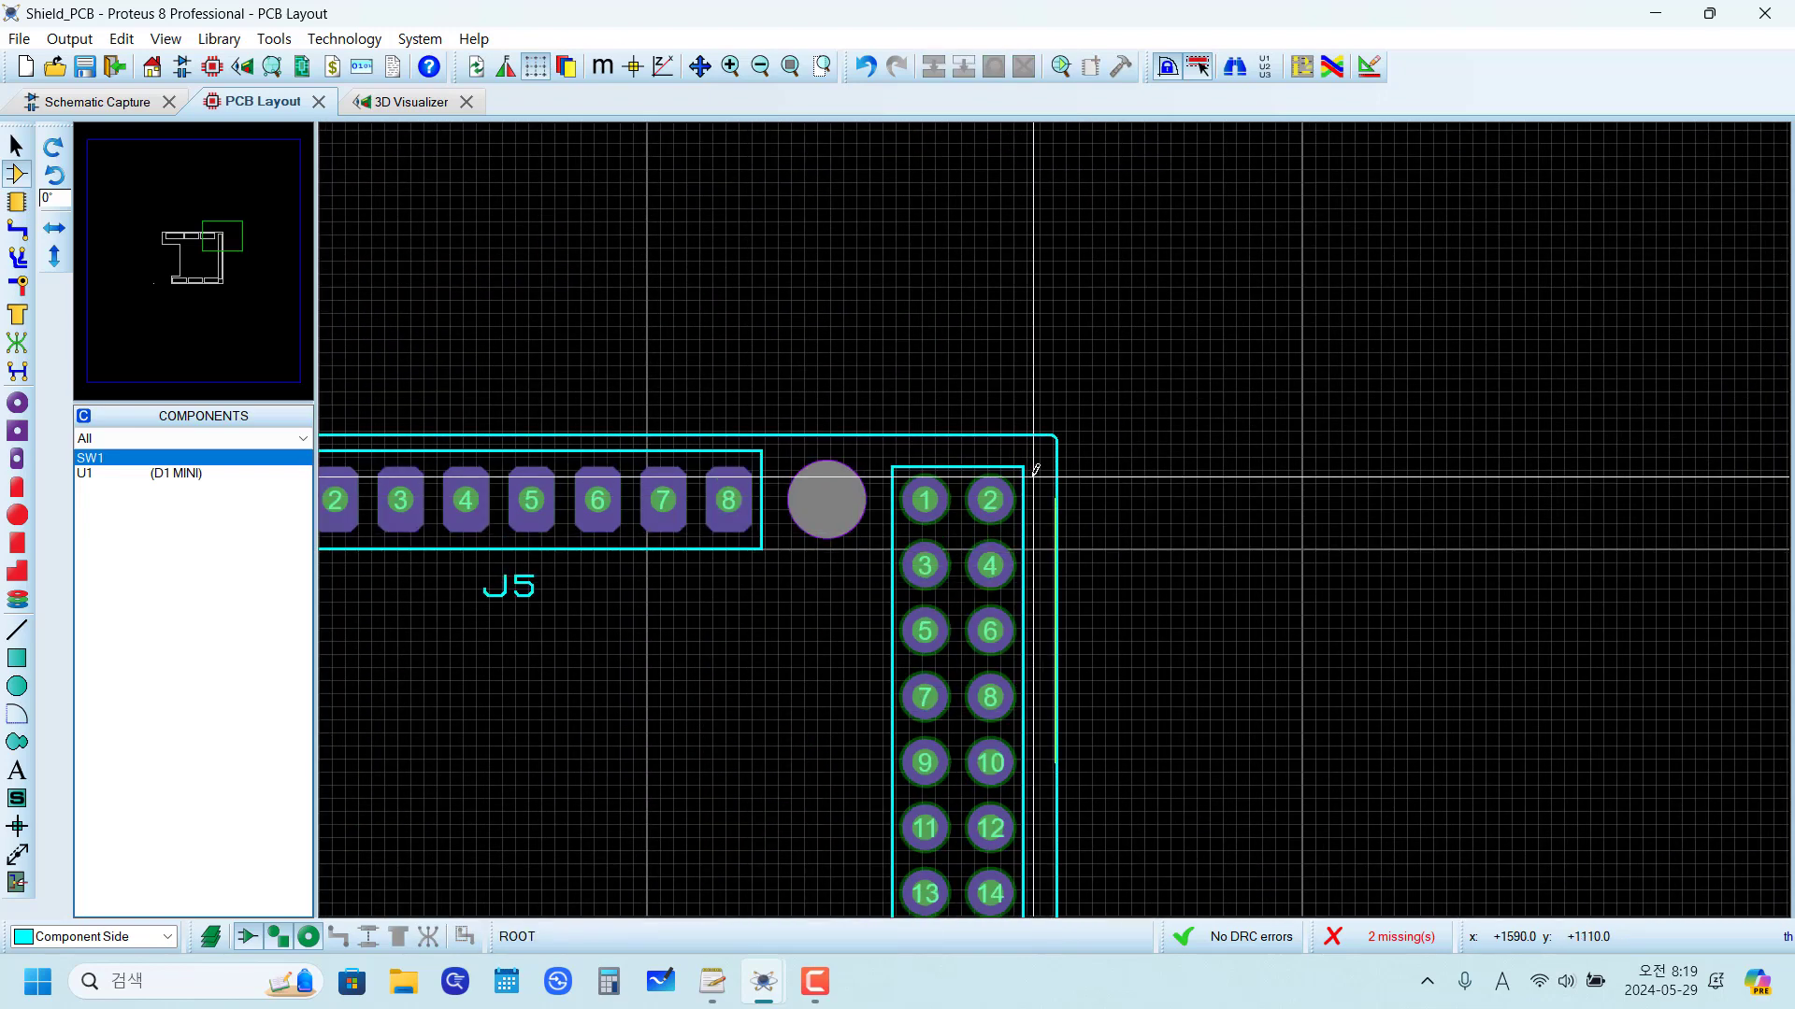
left_click_drag(1032, 477, 1175, 792)
key("Delete")
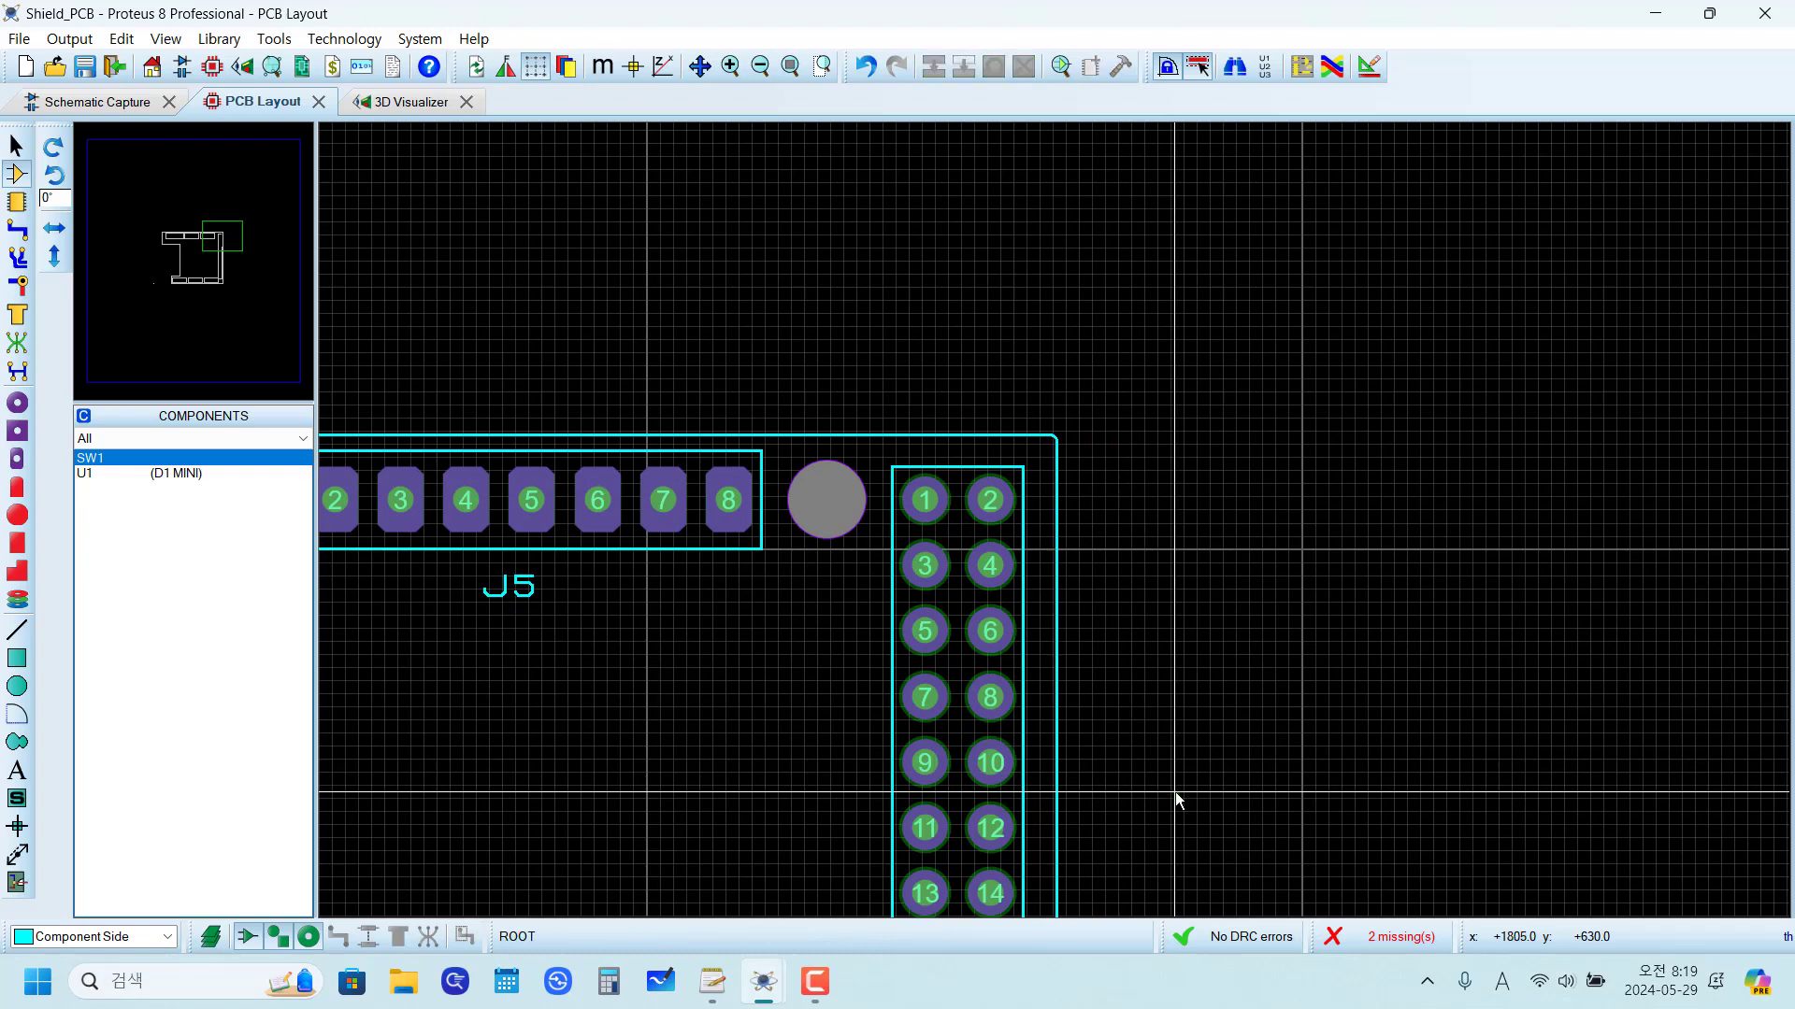
Step: Check the board in the 3D Visualizer and return to the PCB layout
scroll(1054, 629, "down", 2)
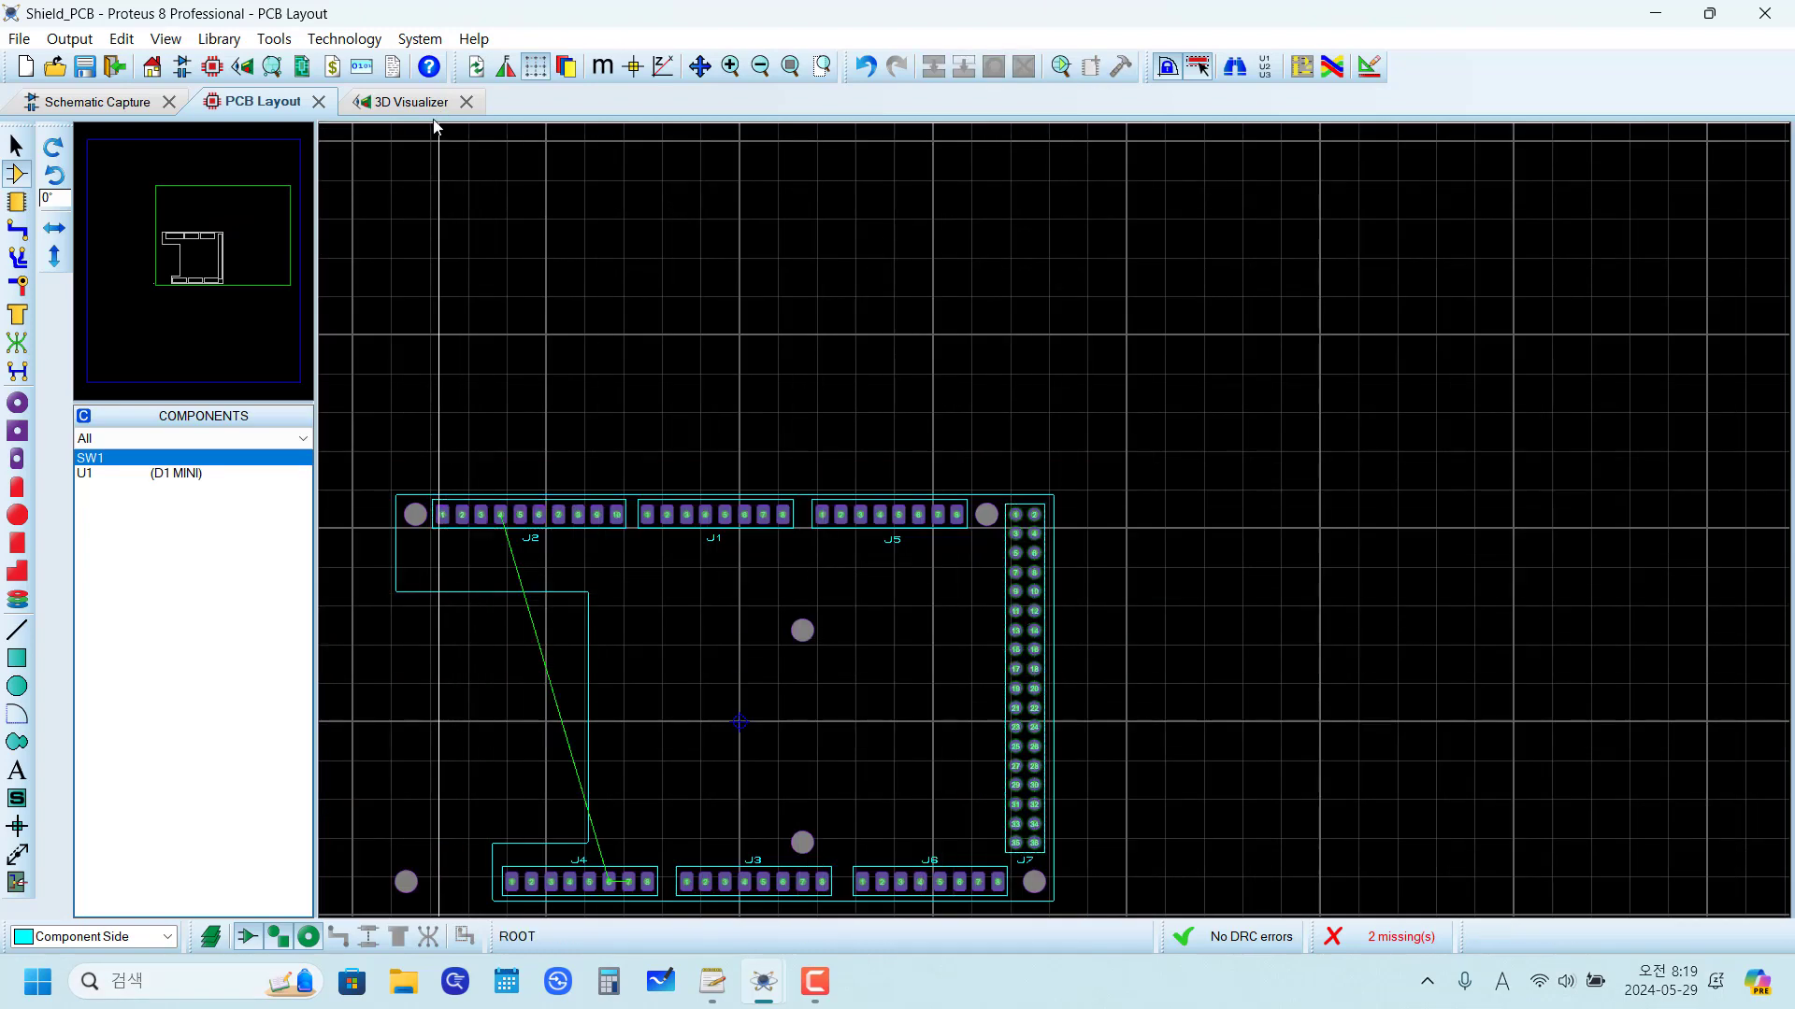
left_click(408, 102)
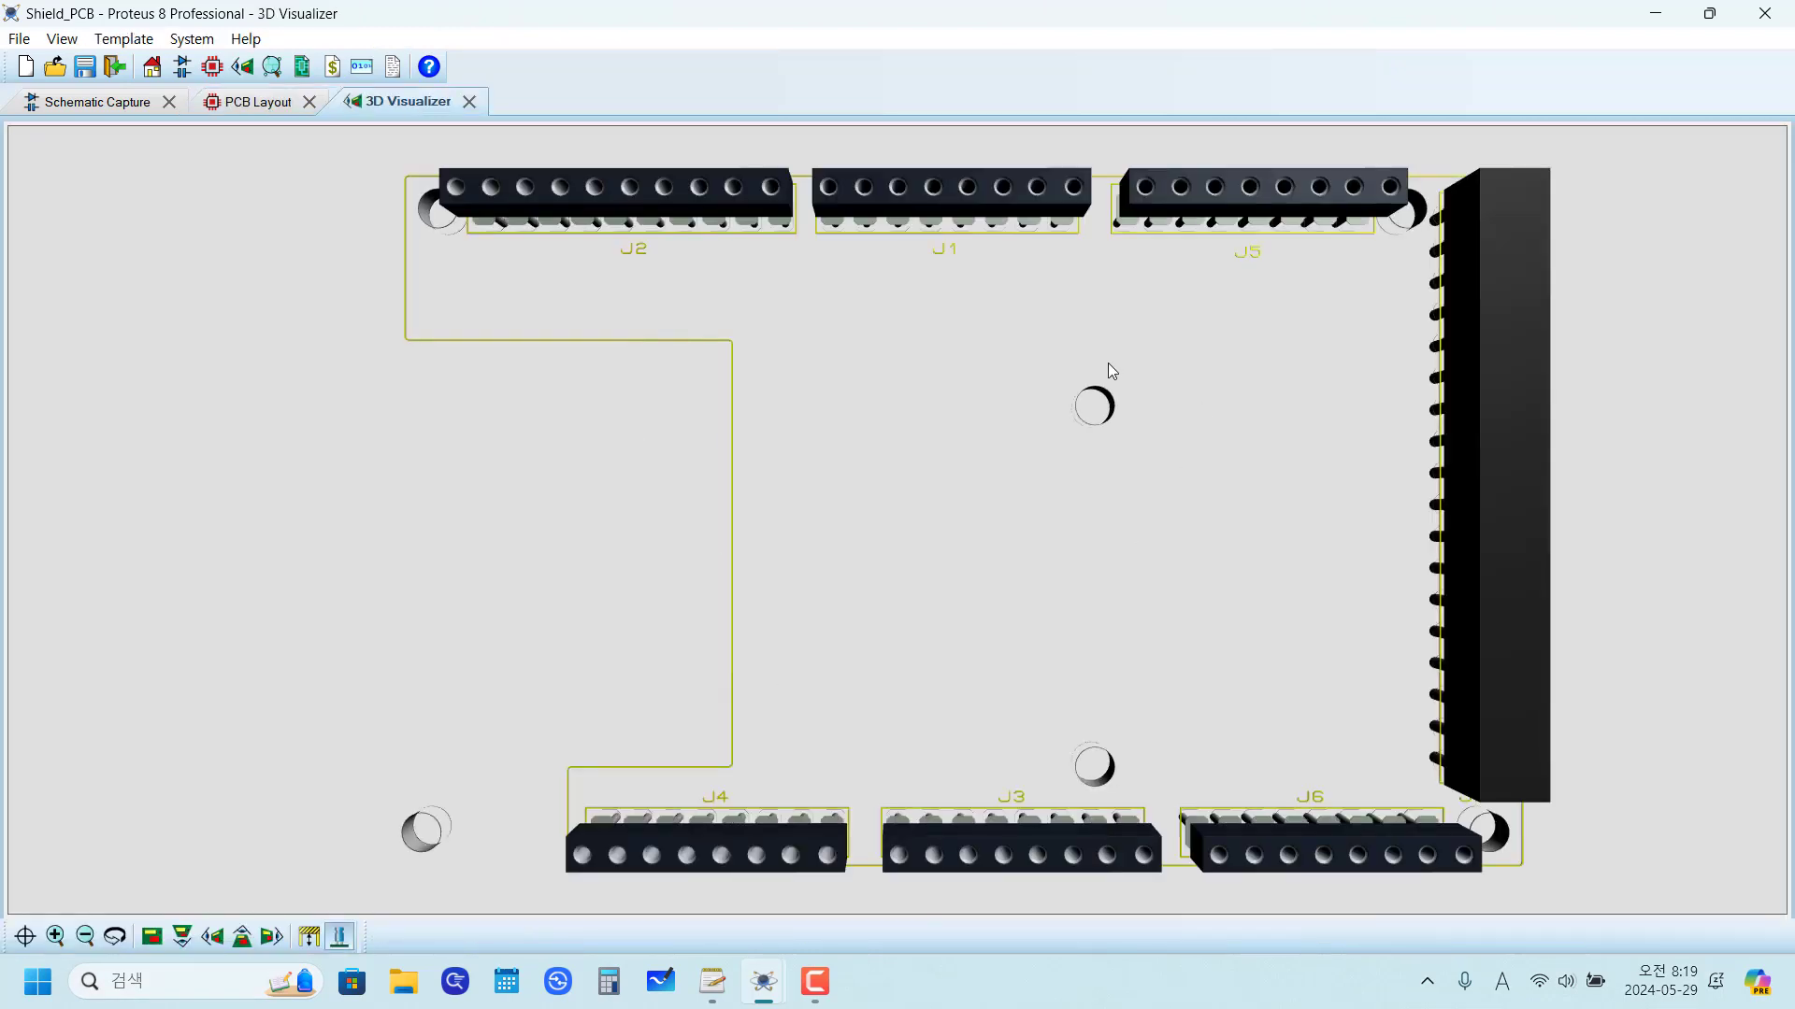
left_click(267, 101)
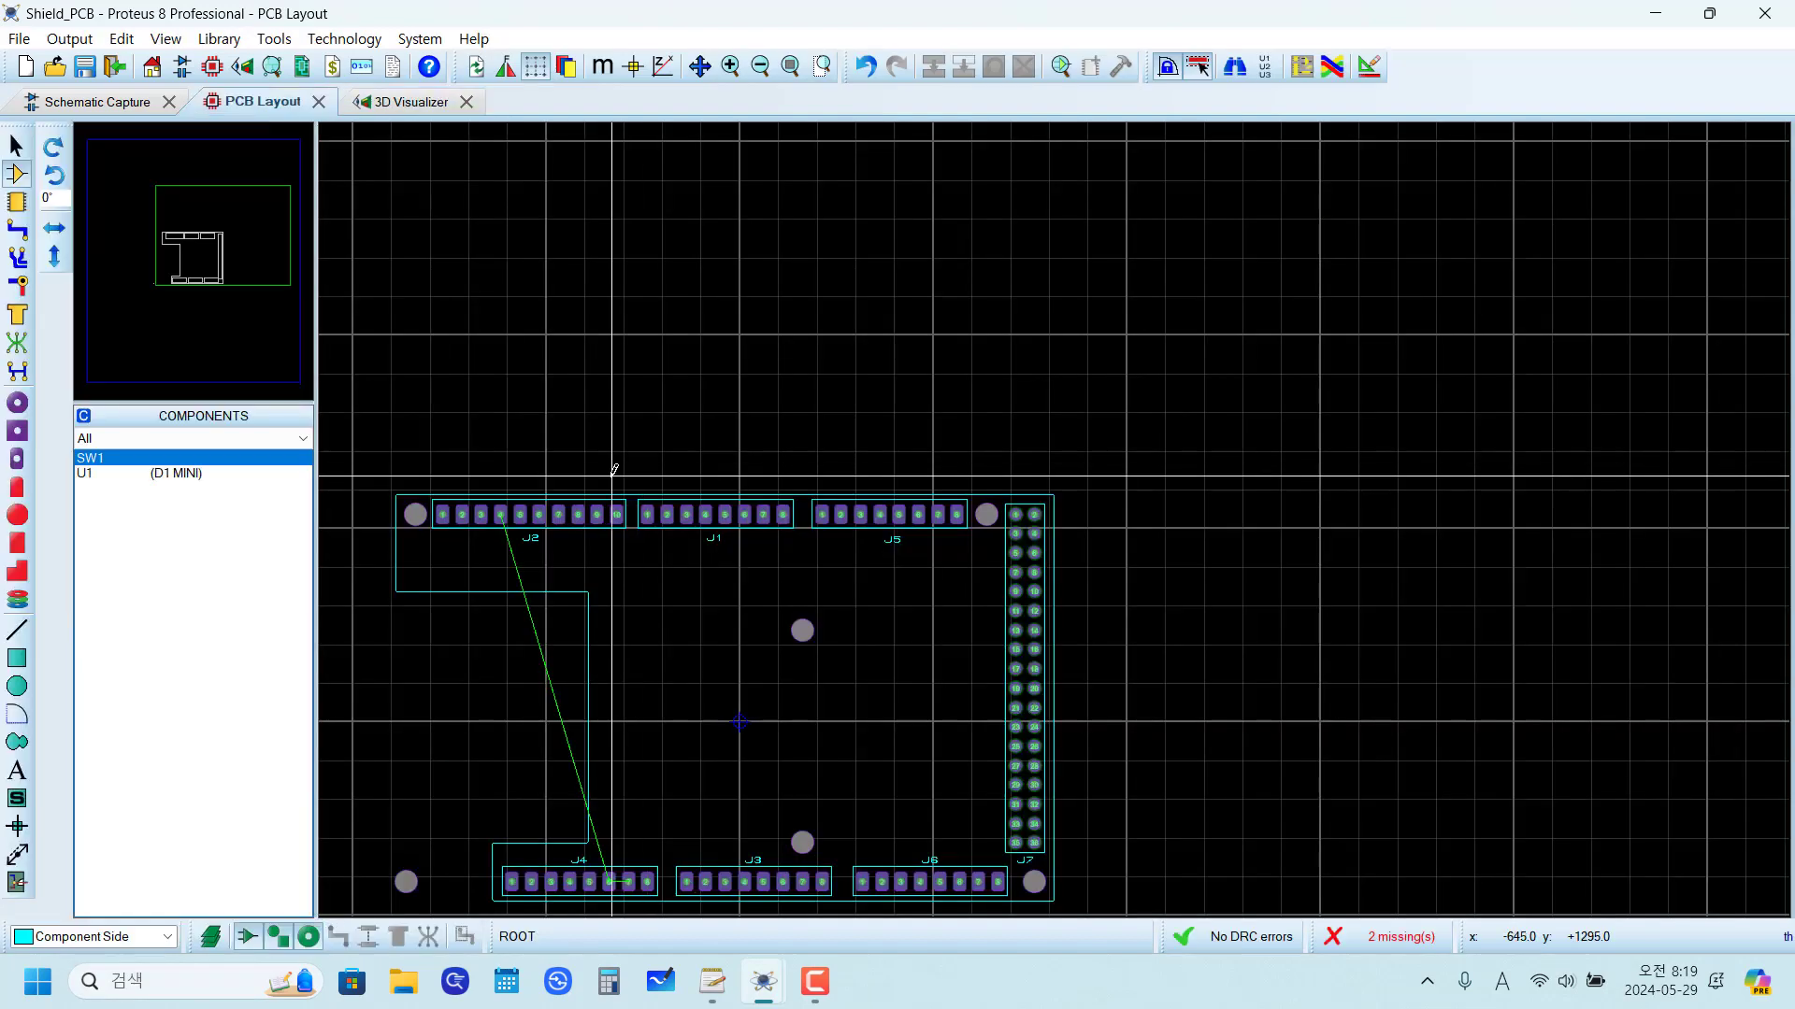
Step: Change the layer of the closed rounded-corner outline path to Board Edge
scroll(480, 613, "up", 2)
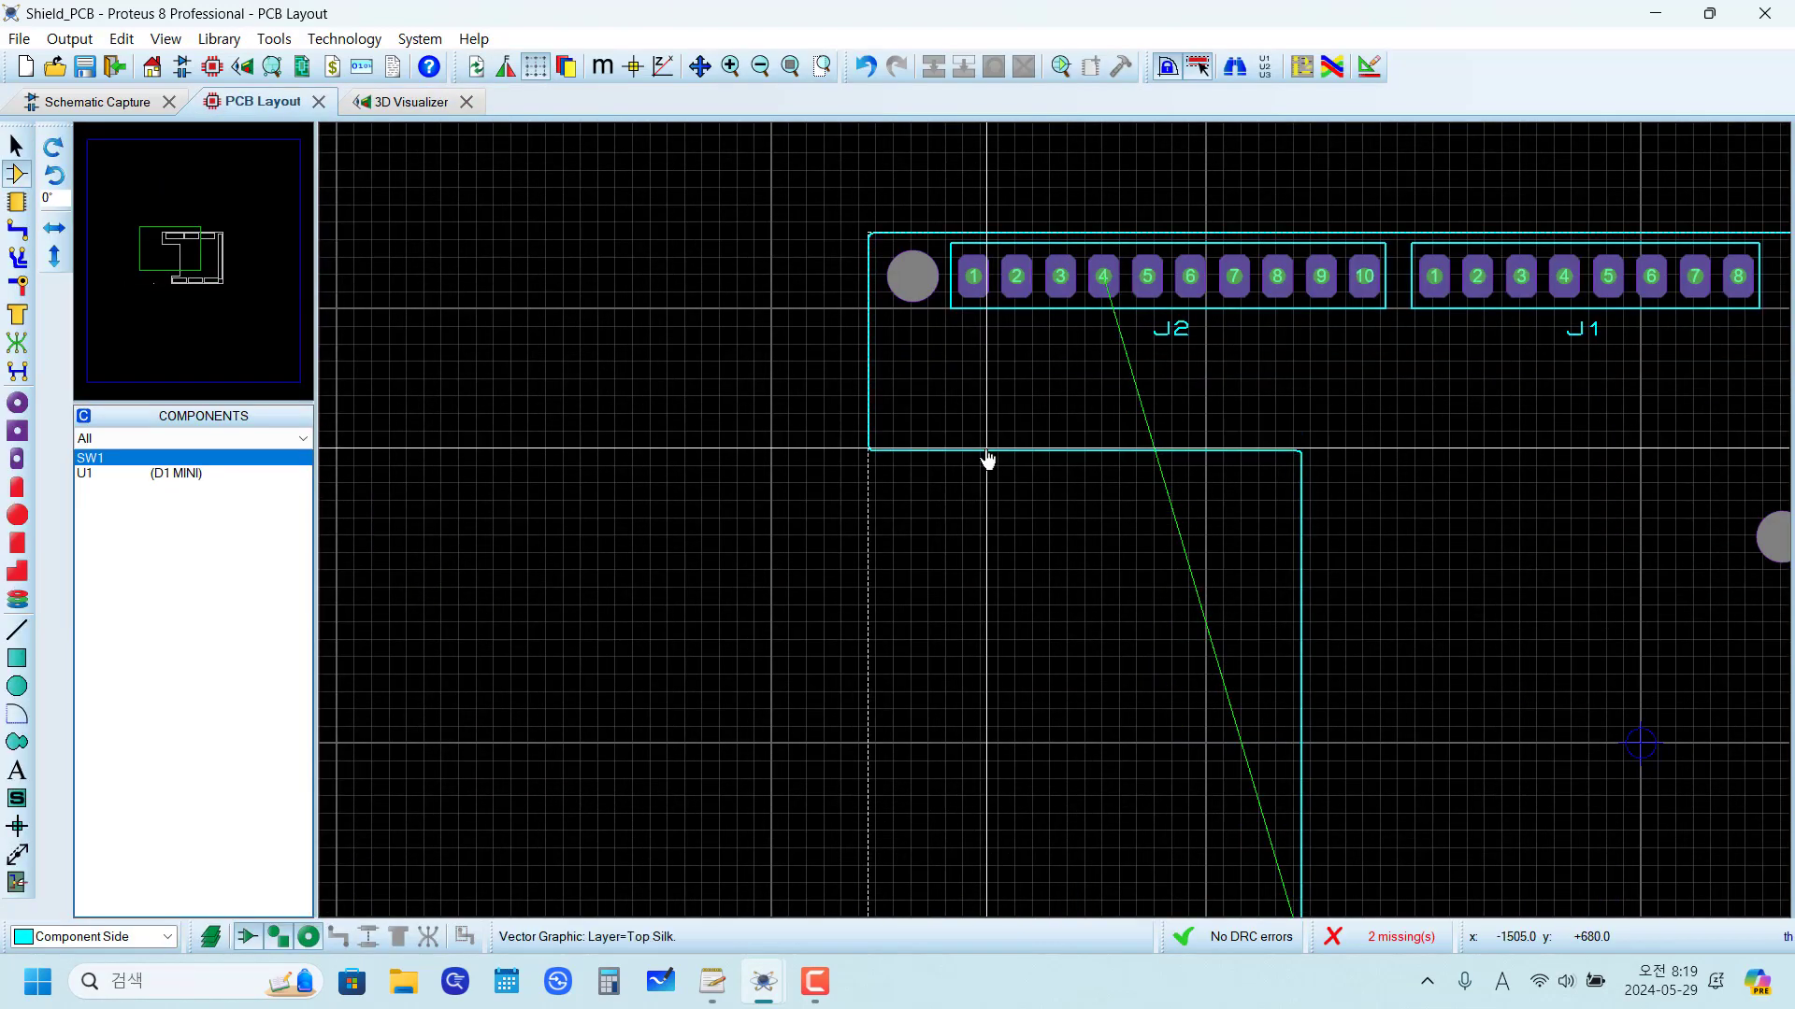
scroll(987, 449, "up", 3)
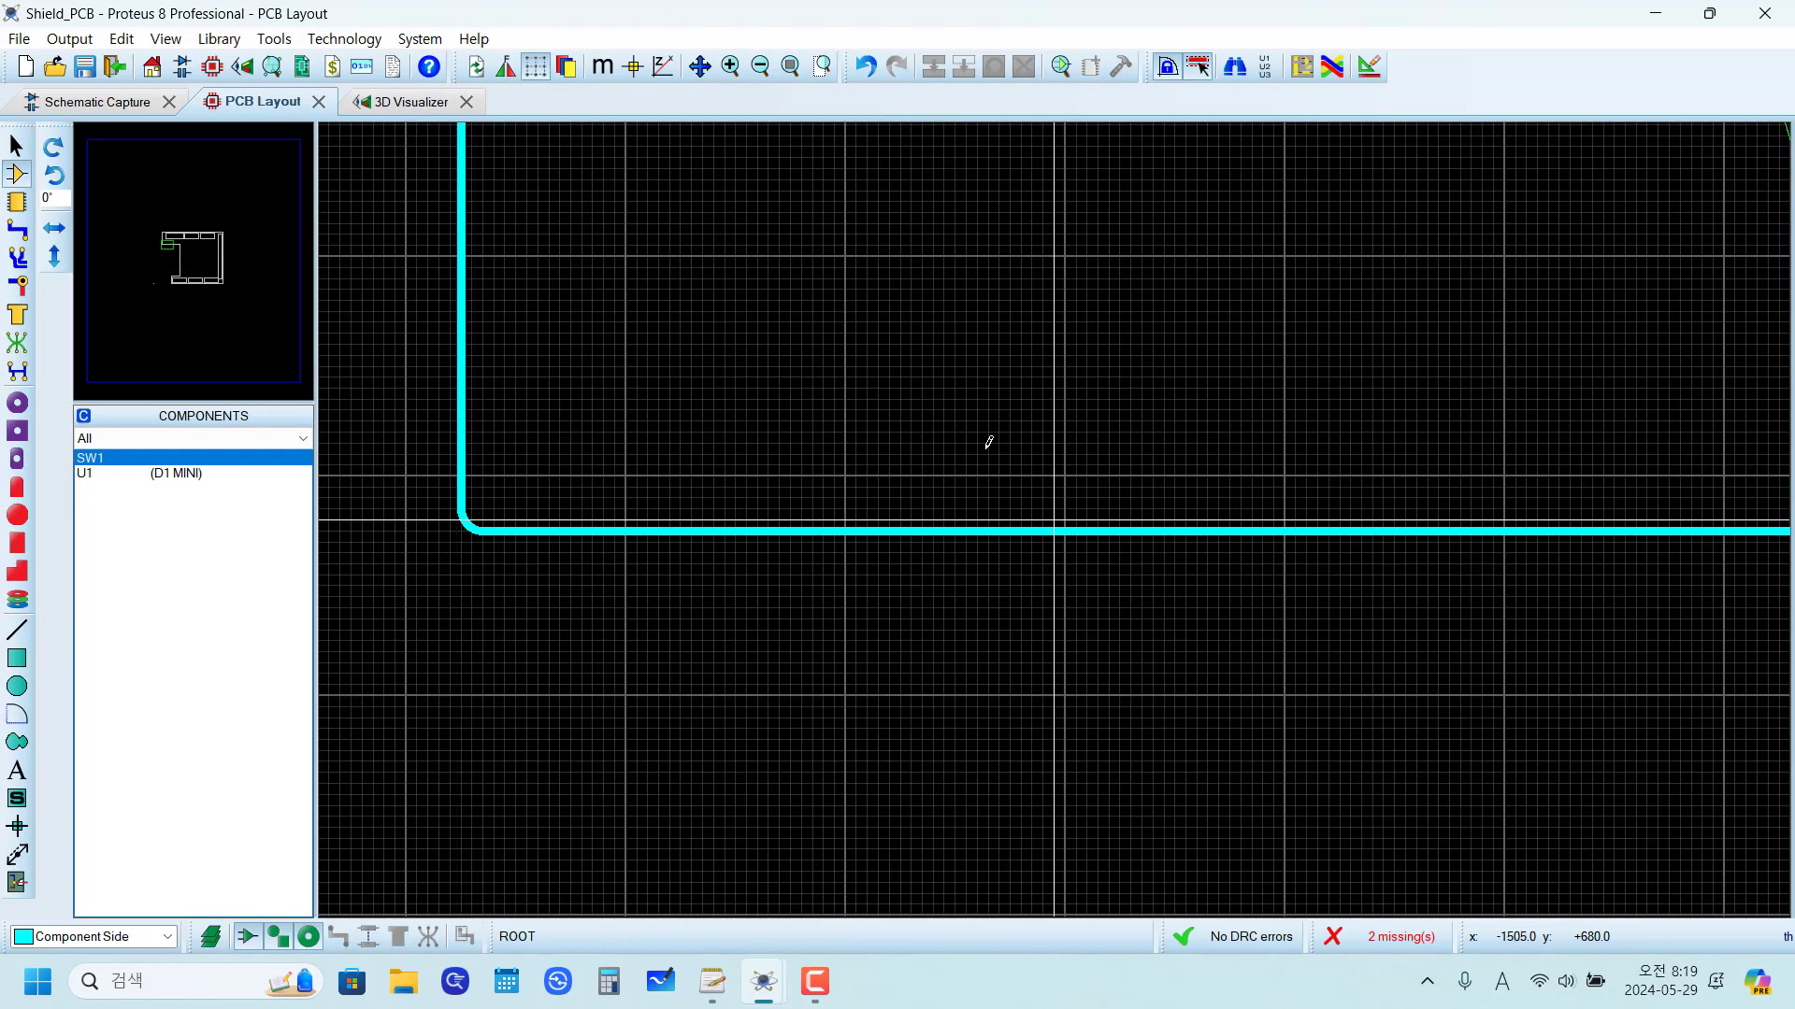
right_click(1061, 529)
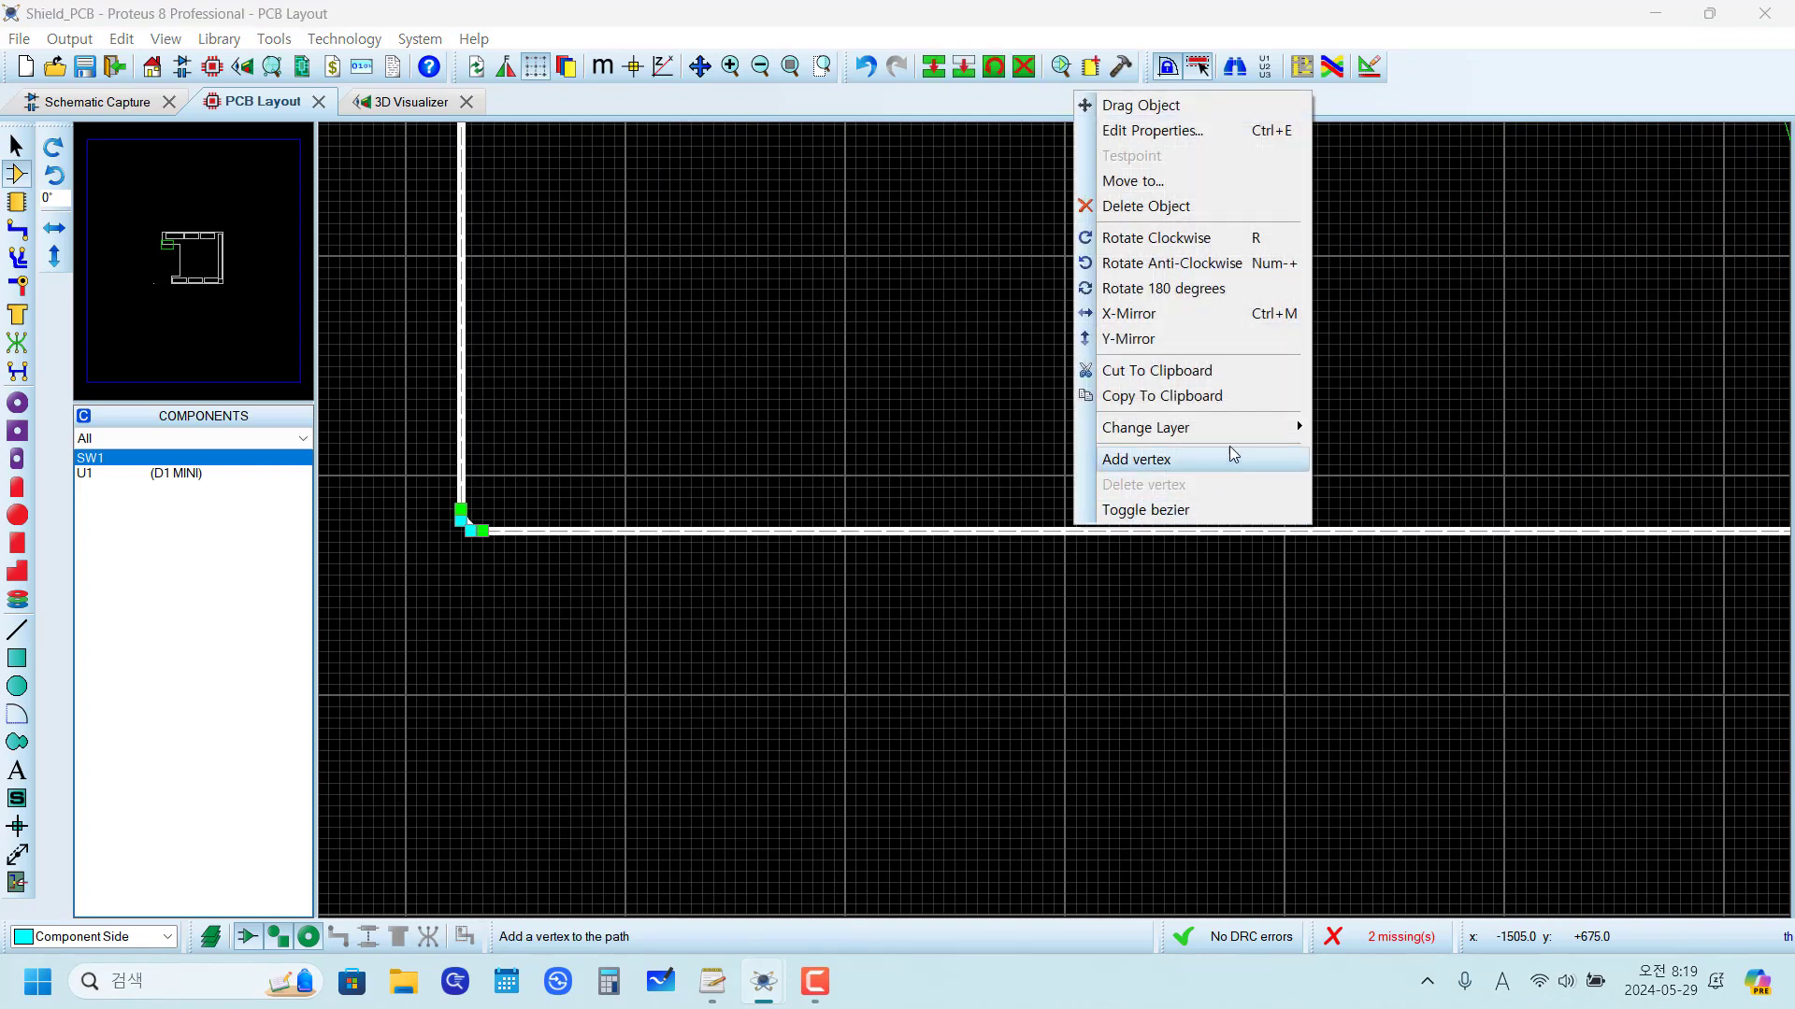
mouse_move(1241, 425)
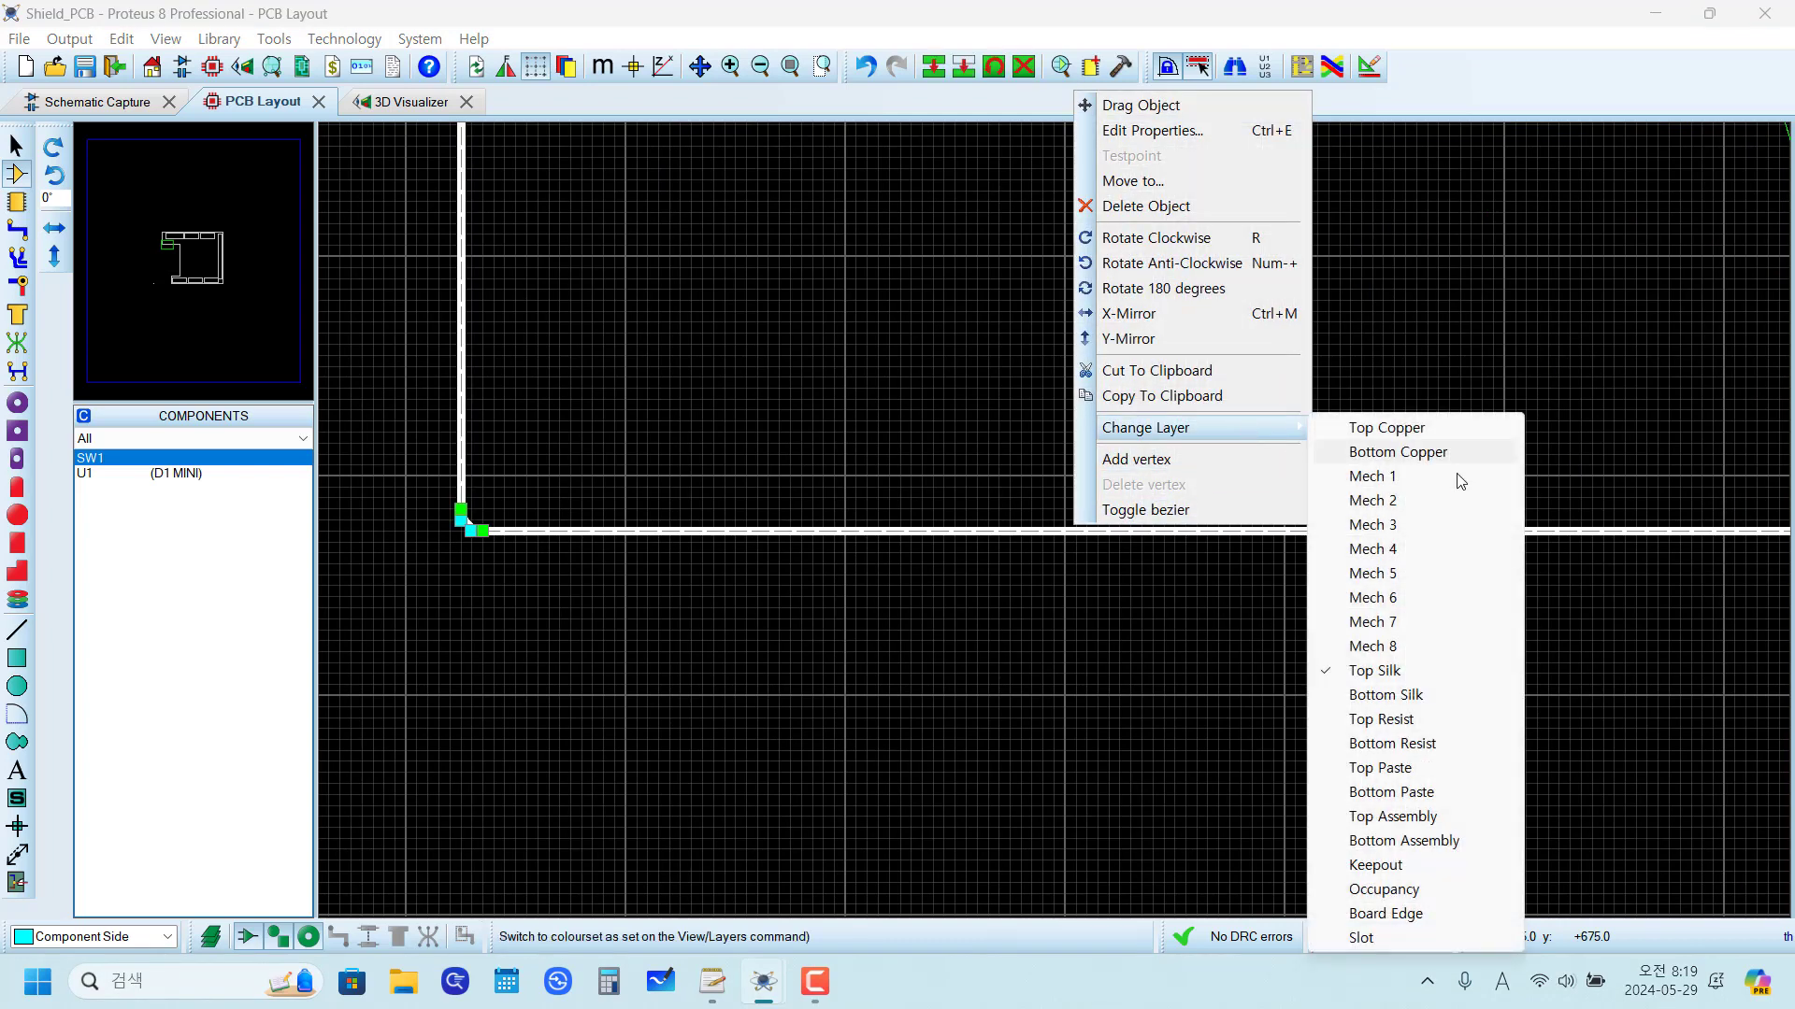
left_click(1448, 914)
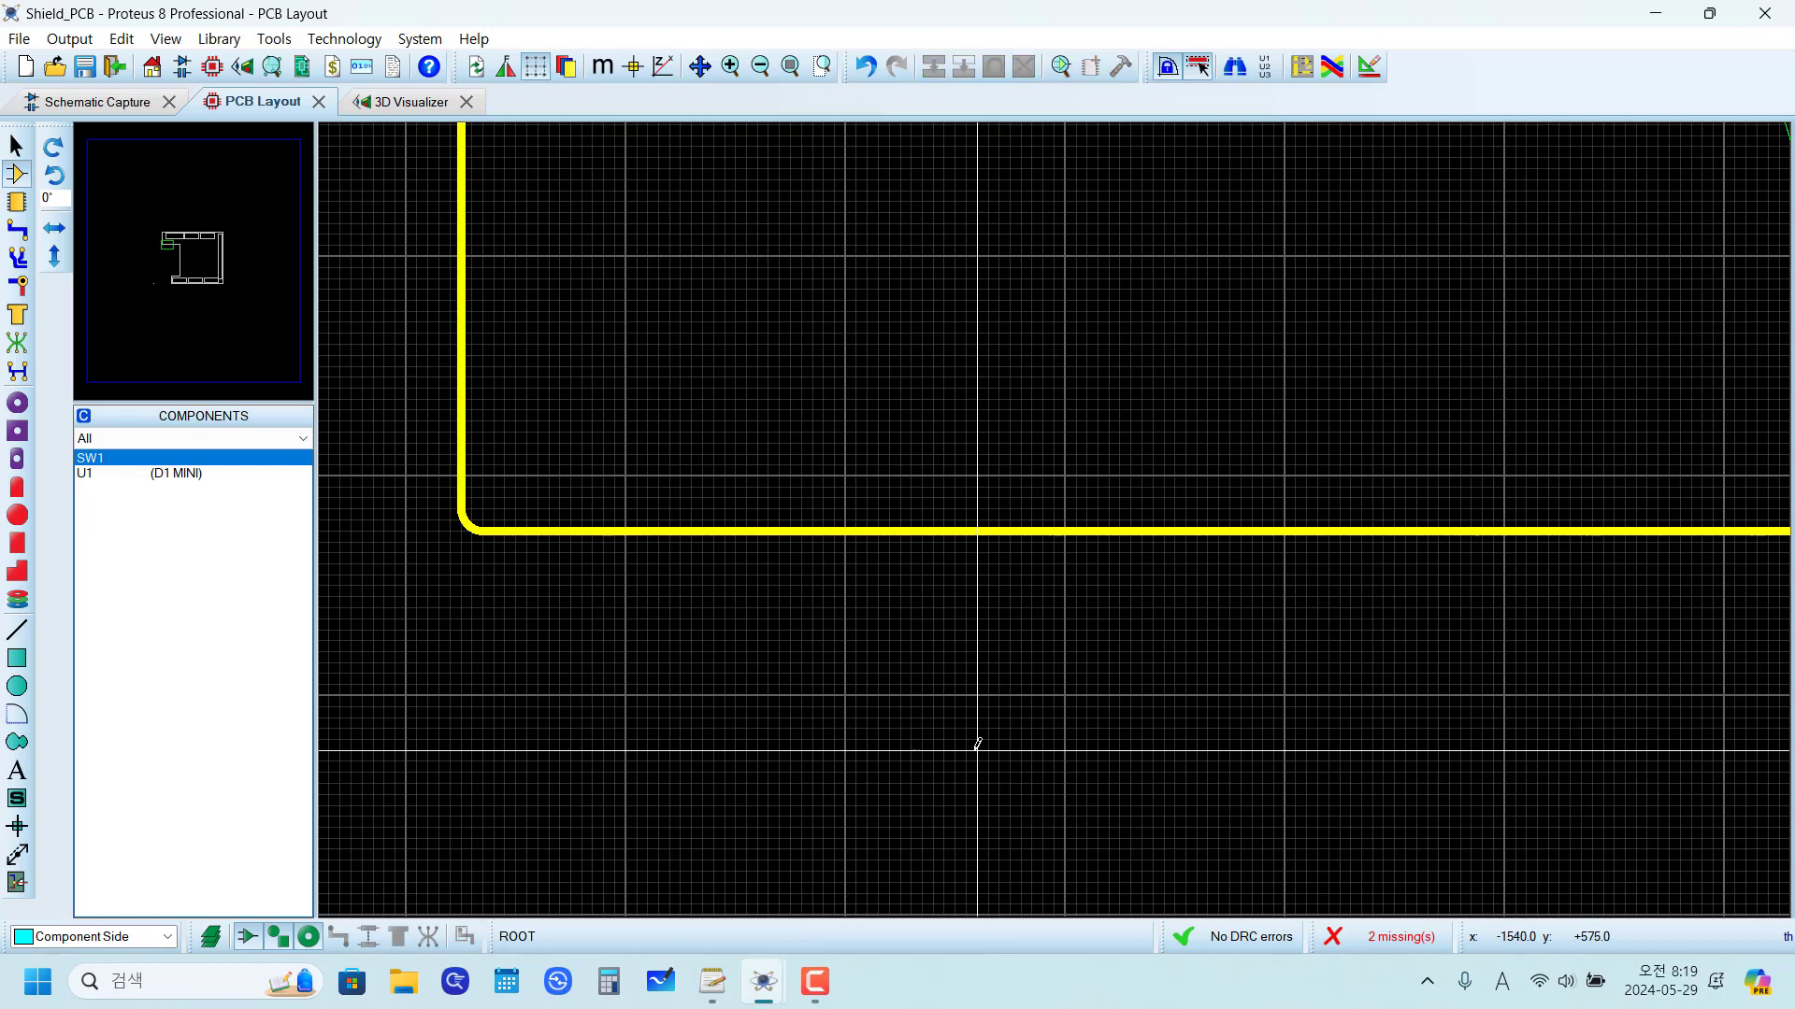
Step: Inspect the reshaped board in 3D at an angle and from directly overhead, returning to the PCB layout
key("F8")
left_click(396, 103)
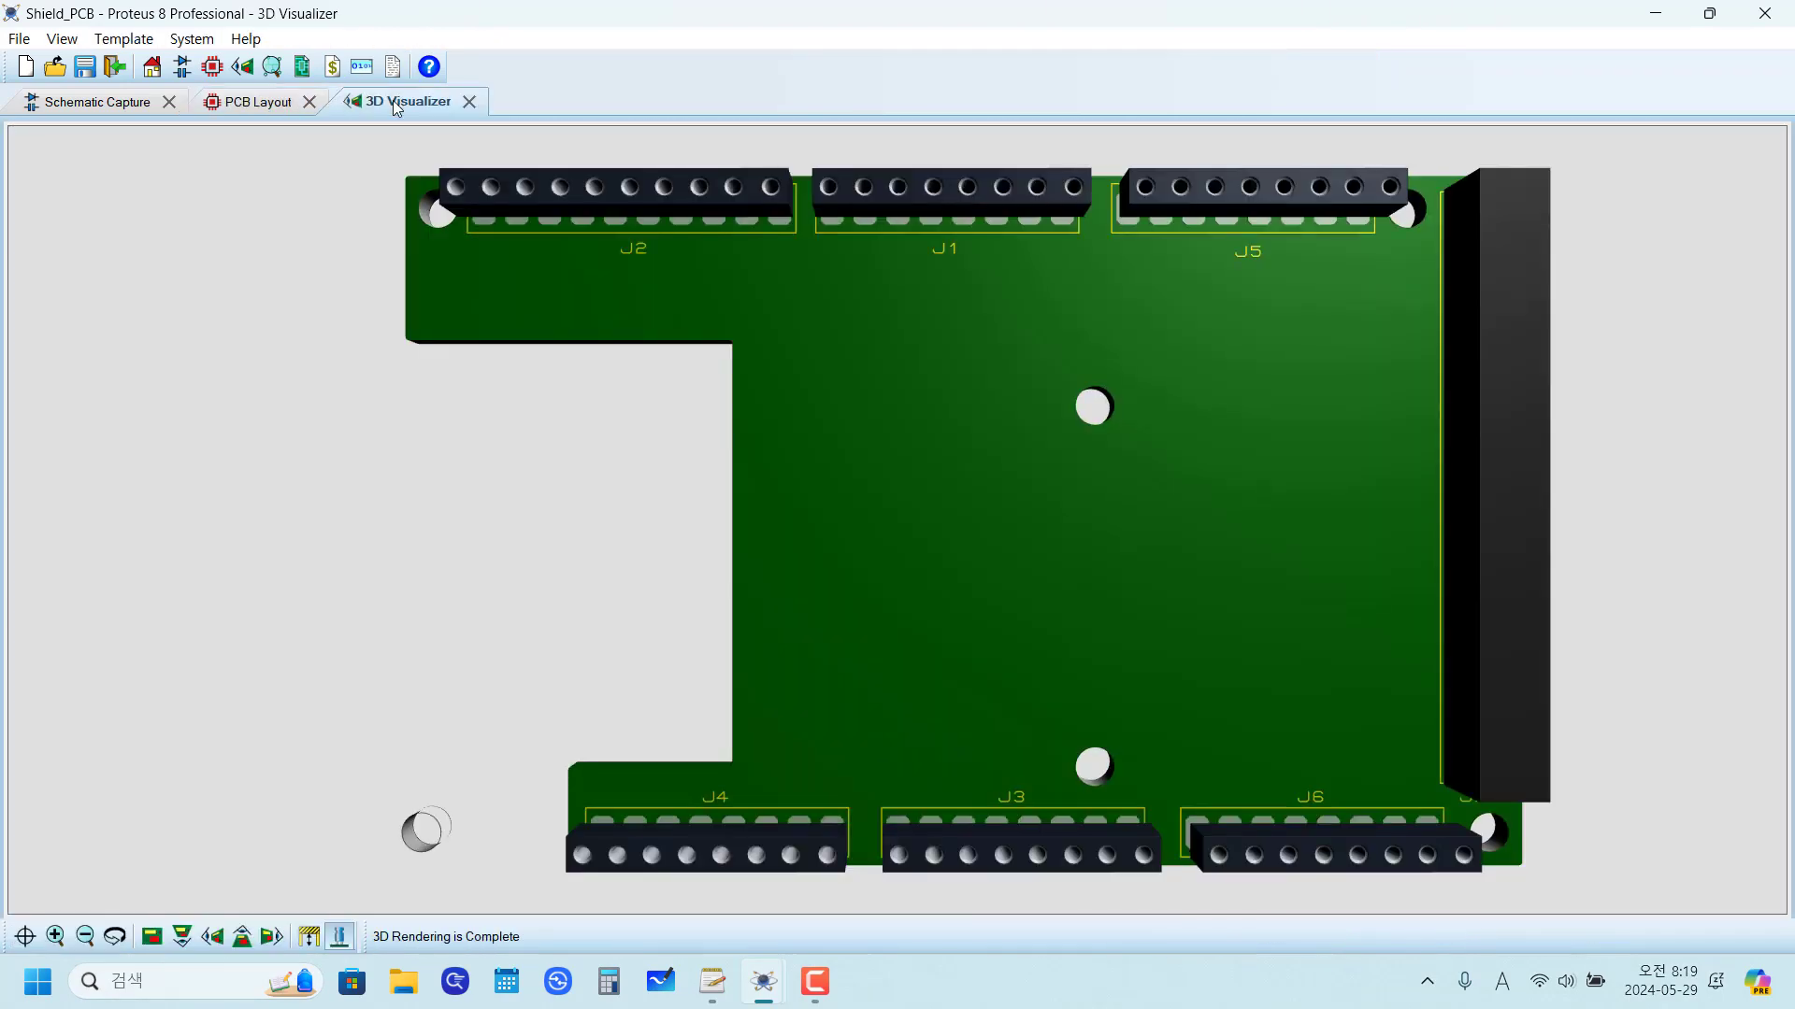
mouse_move(897, 520)
left_mouse_down()
mouse_move(911, 154)
mouse_move(898, 521)
mouse_move(893, 495)
mouse_move(888, 509)
left_mouse_up()
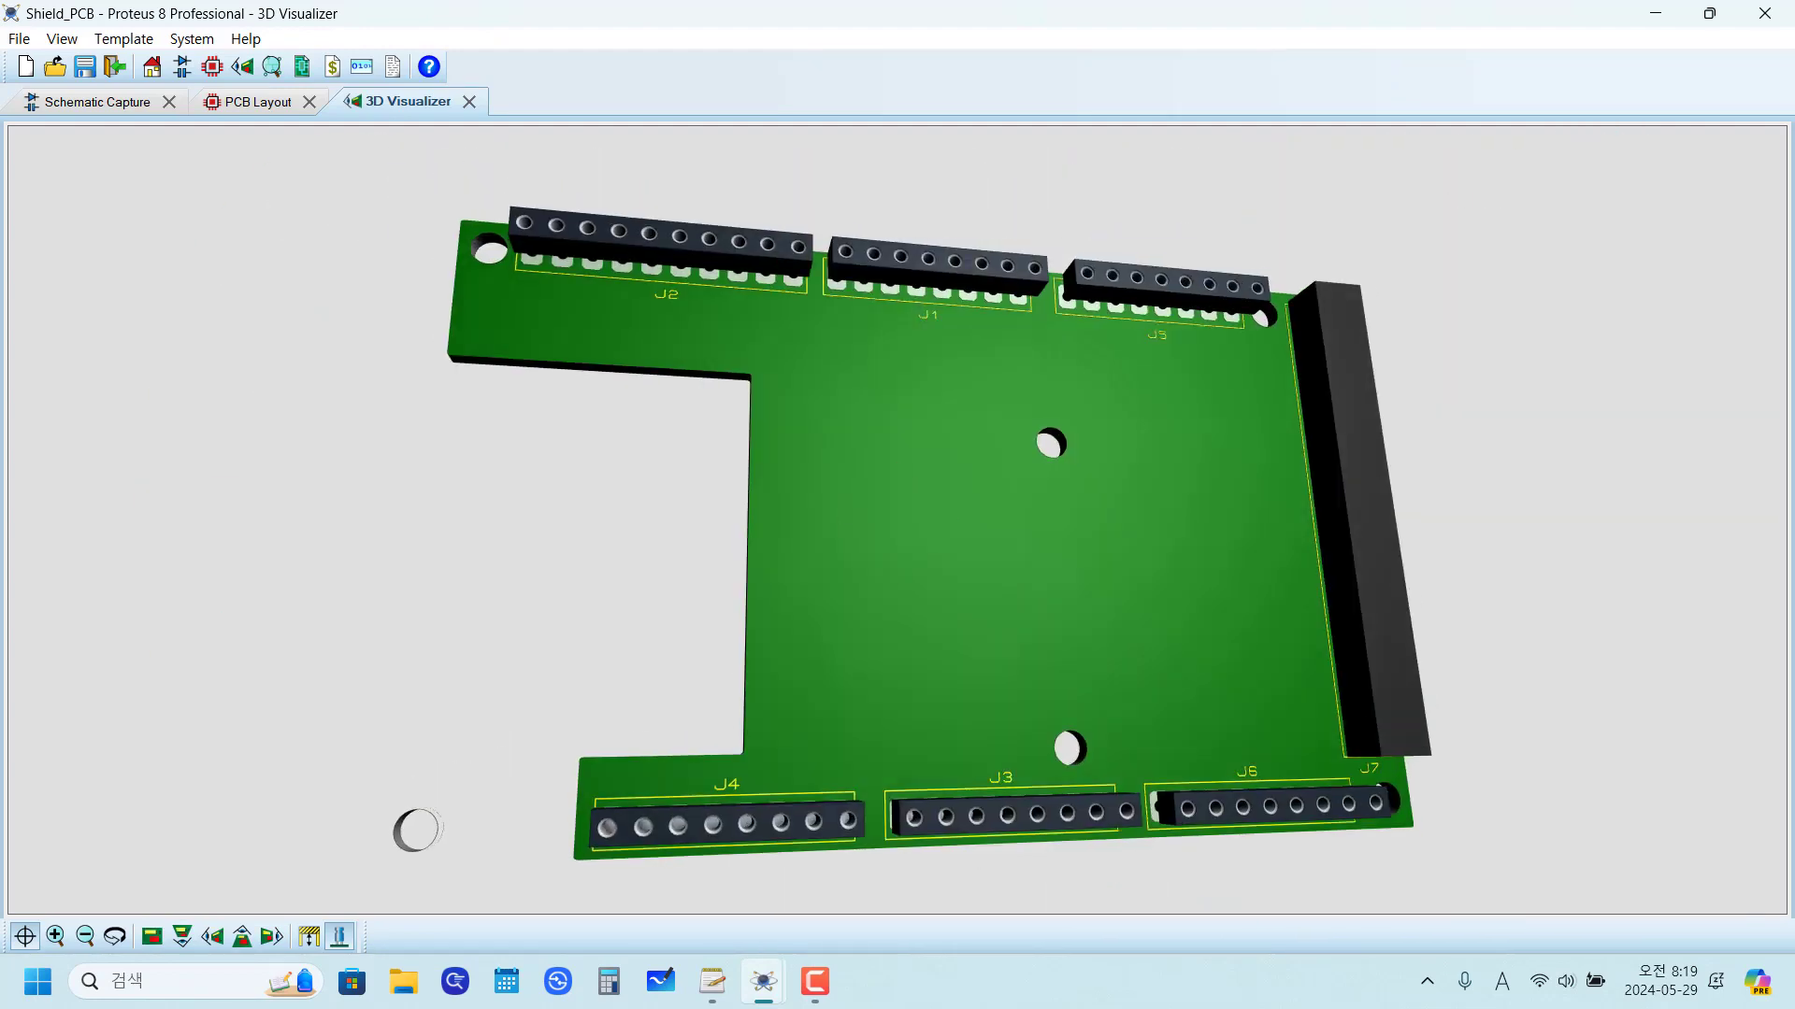
left_click(152, 937)
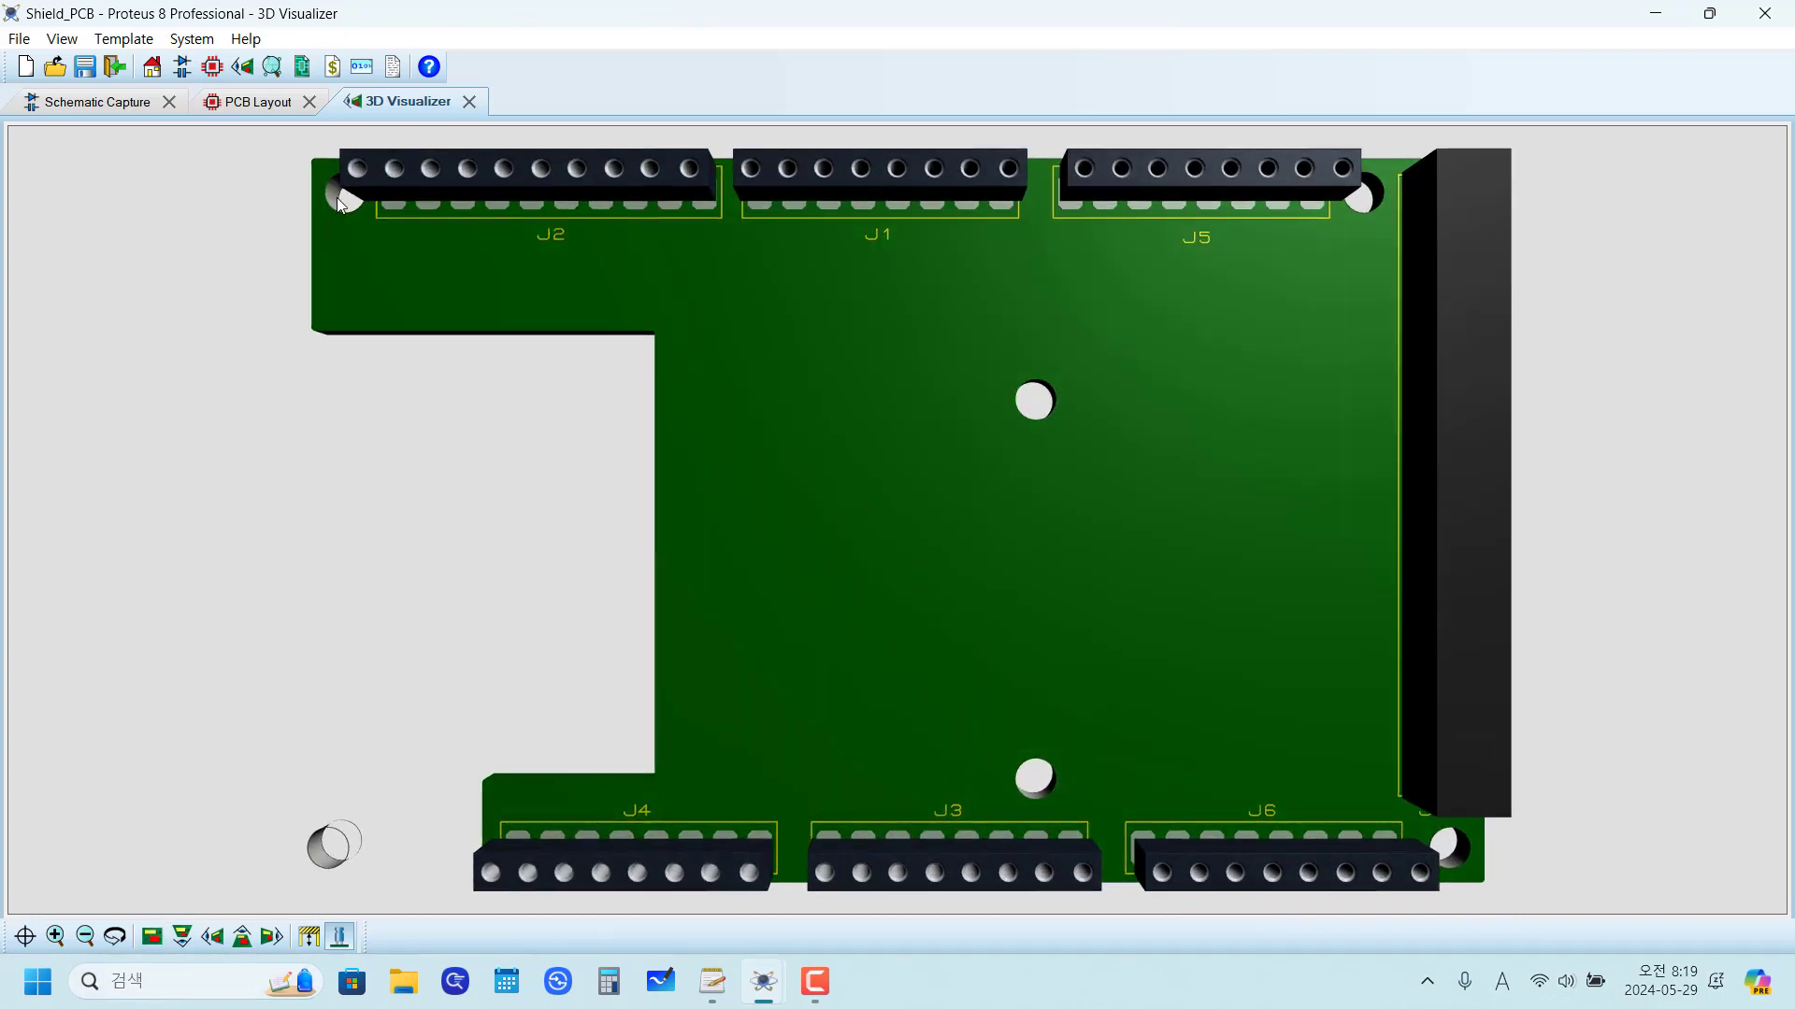
left_click(248, 102)
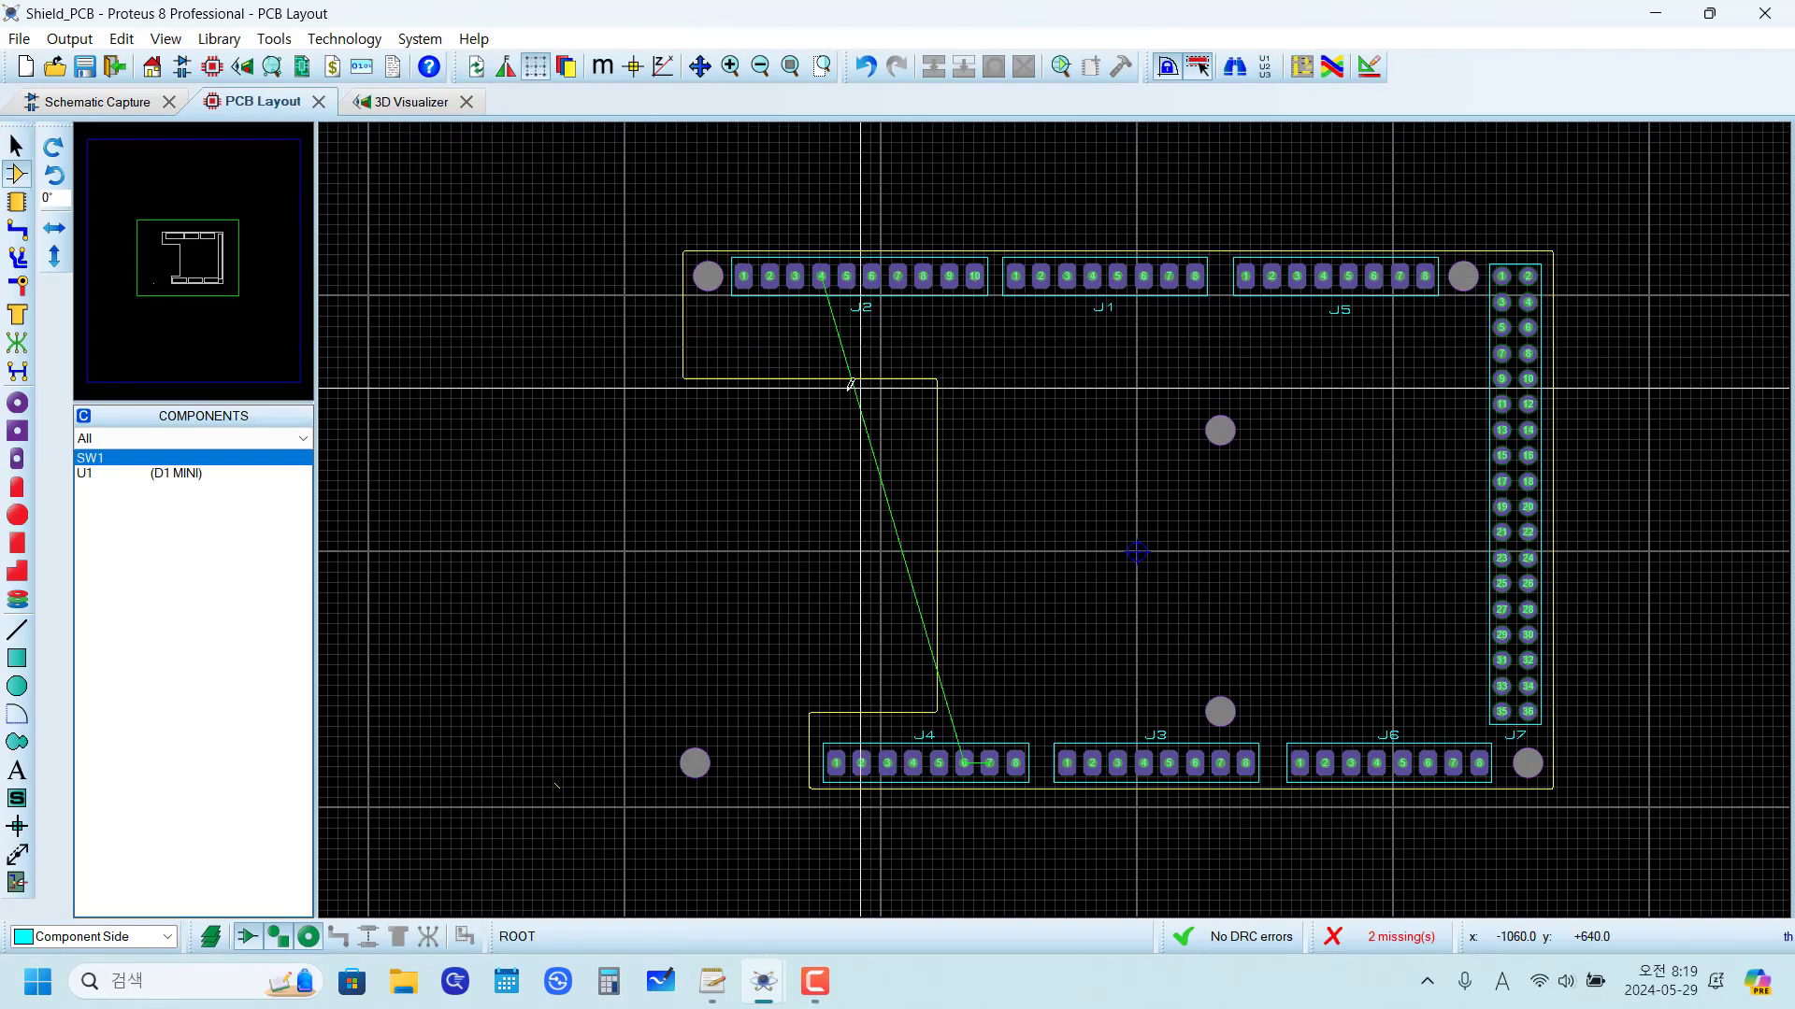
Step: Examine the reference photos of the finished shield in the schematic against the layout's hole positions
left_click(745, 280)
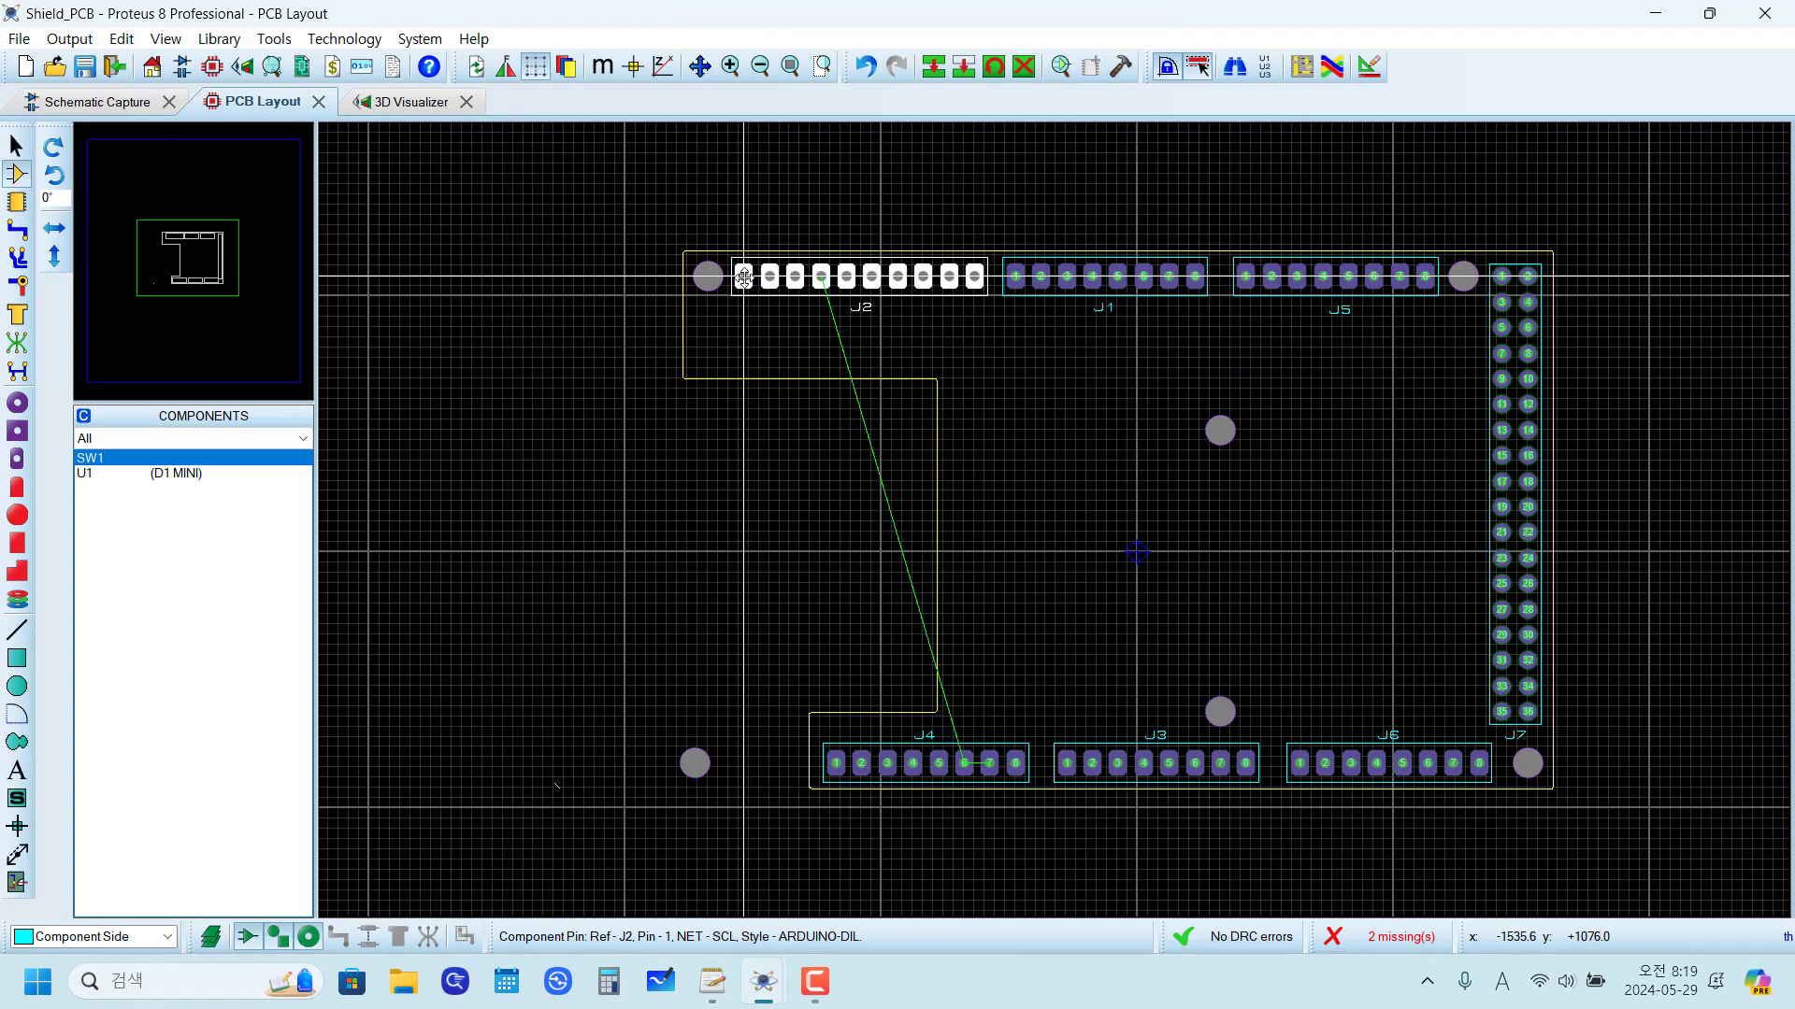
left_click(696, 766)
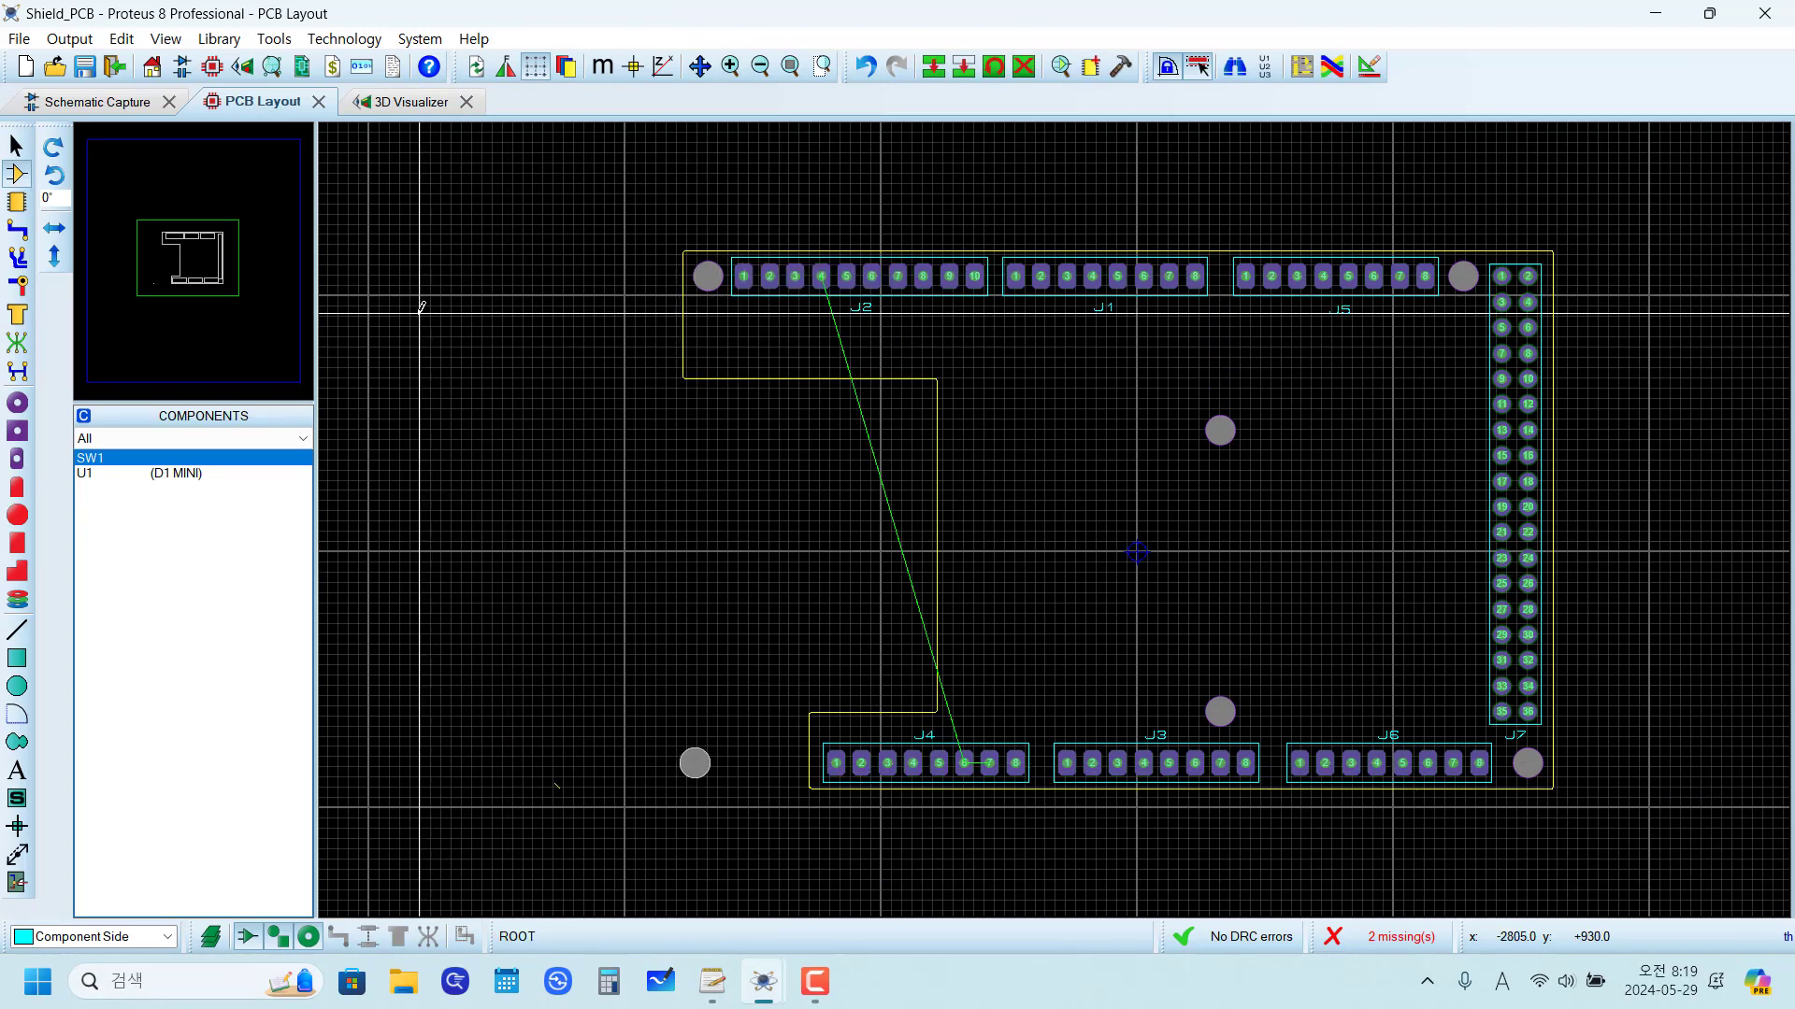
left_click(54, 228)
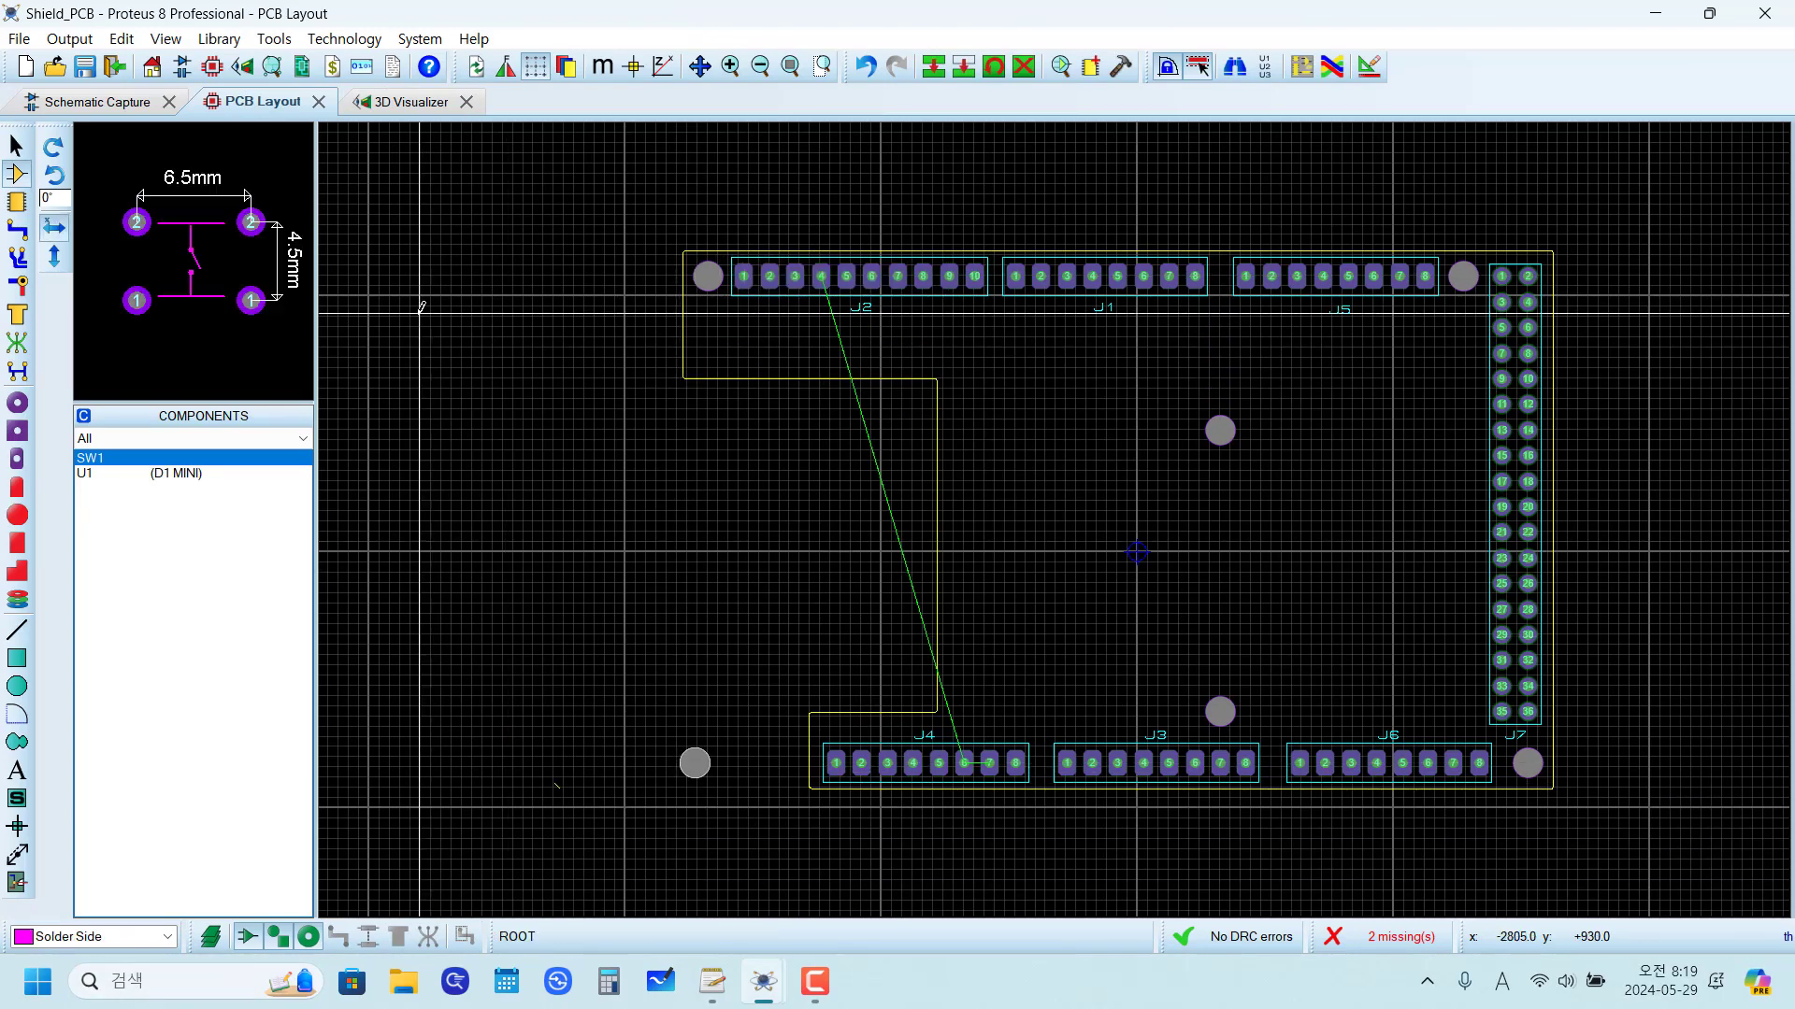
left_click(131, 105)
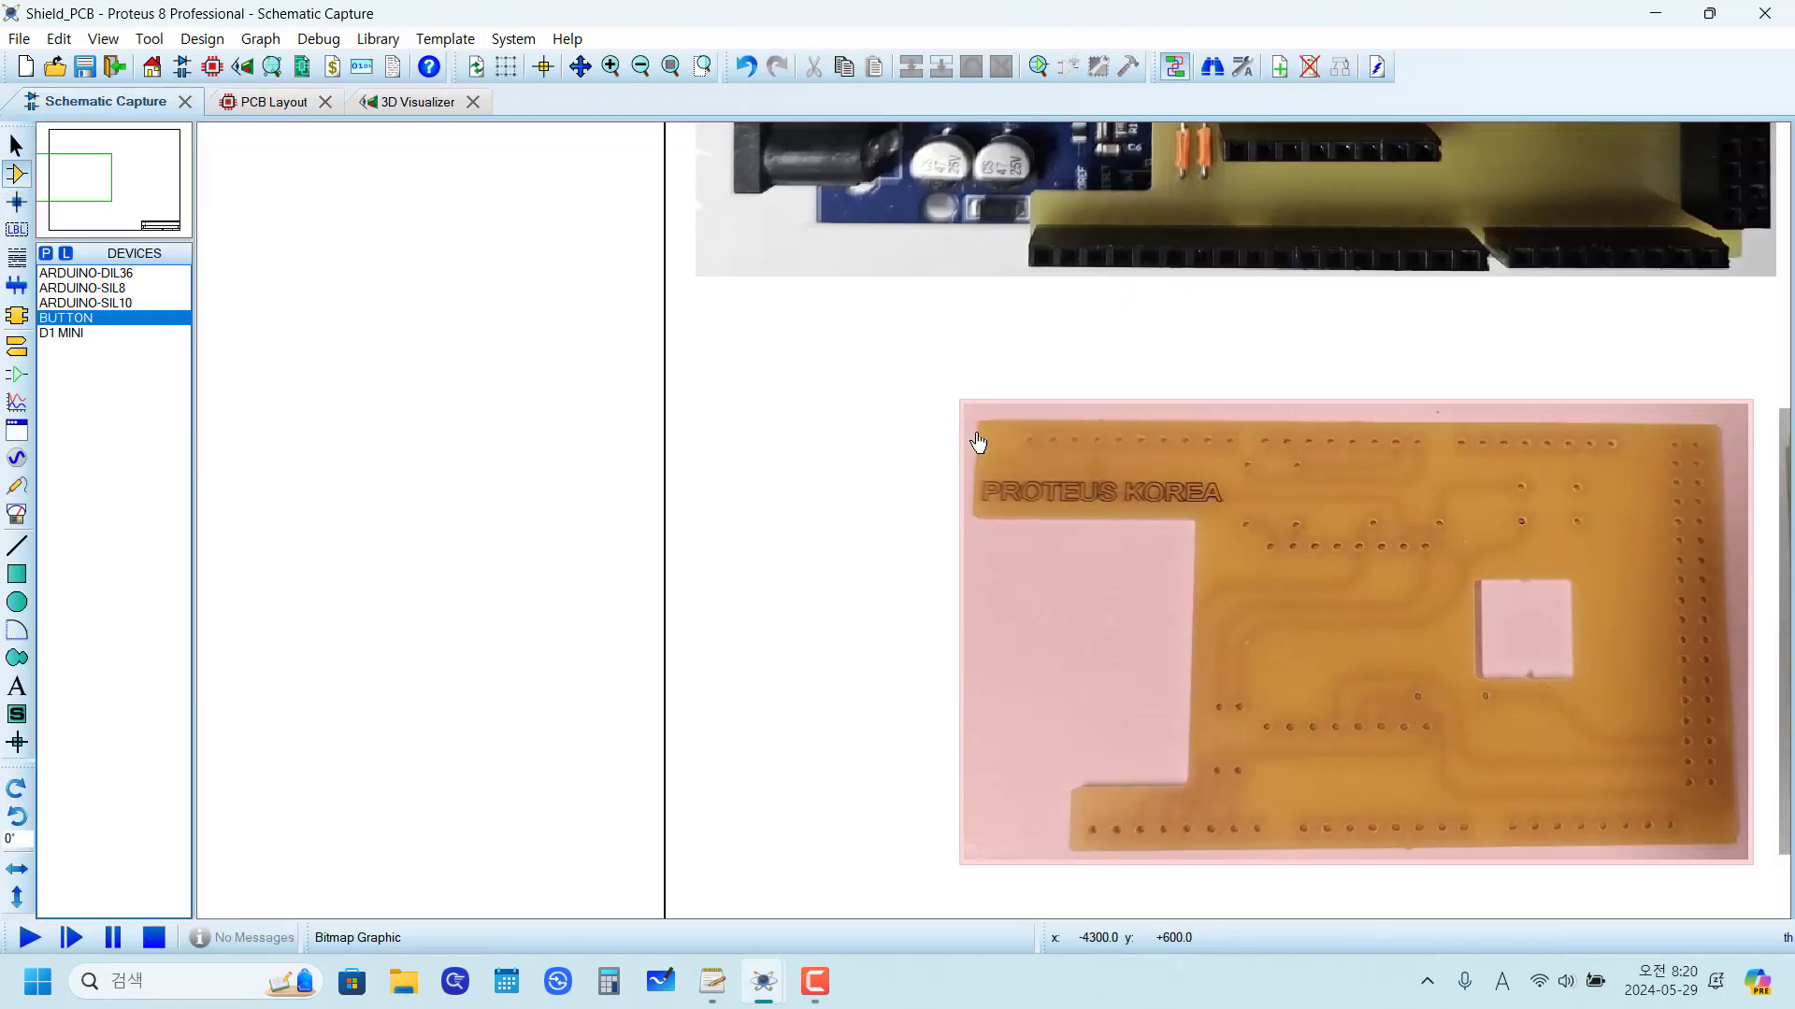
scroll(991, 458, "down", 2)
scroll(1028, 402, "up", 3)
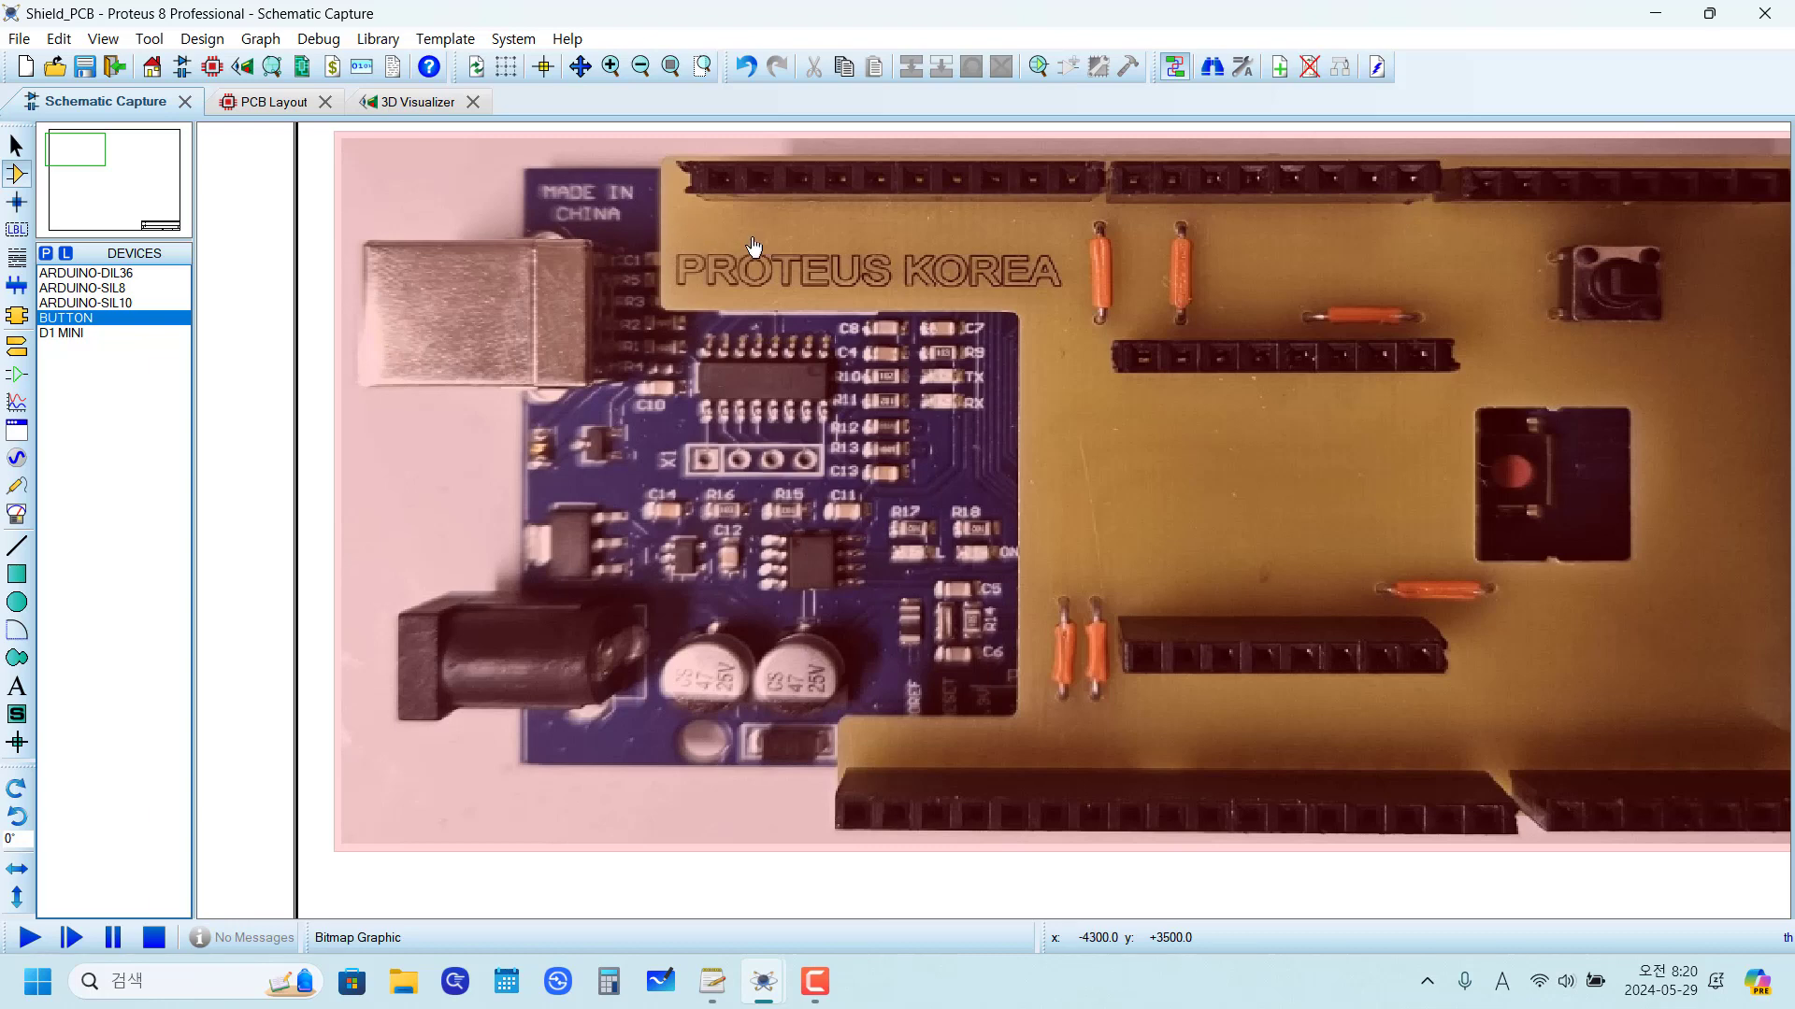
scroll(753, 246, "down", 1)
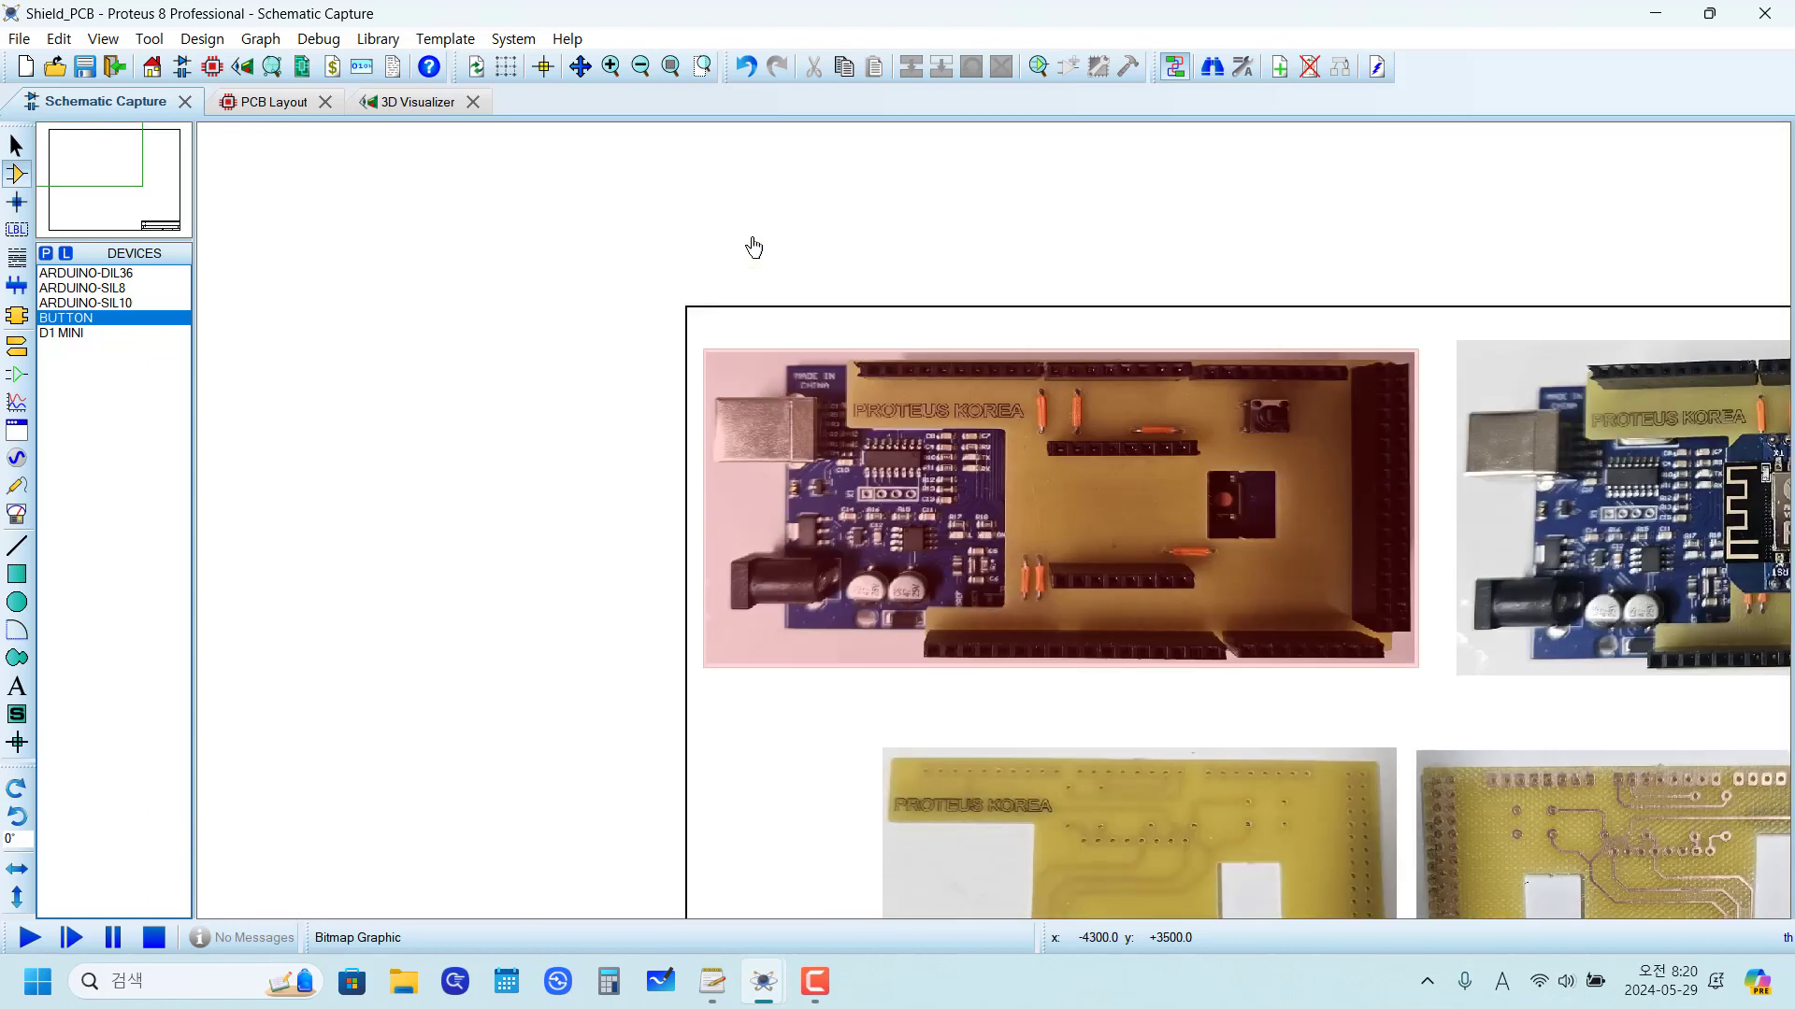
left_click(274, 102)
left_click_drag(562, 197, 1685, 907)
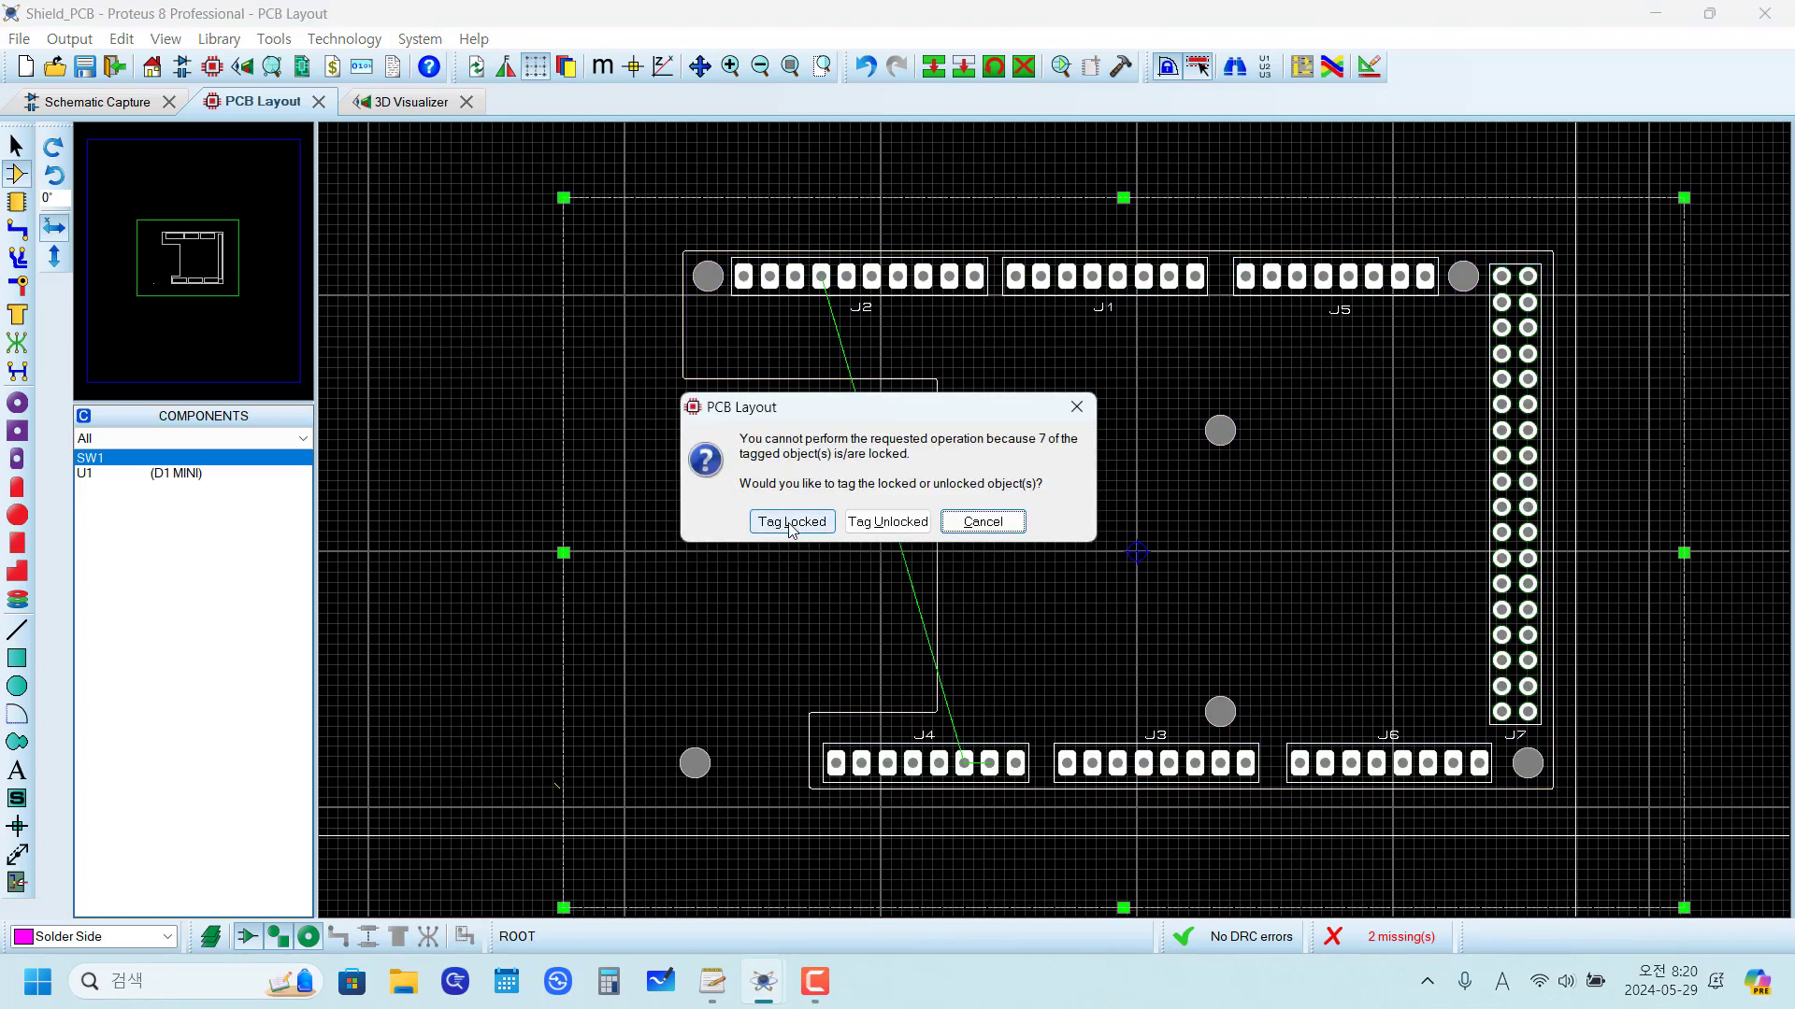
left_click(1079, 409)
left_click_drag(676, 520, 837, 382)
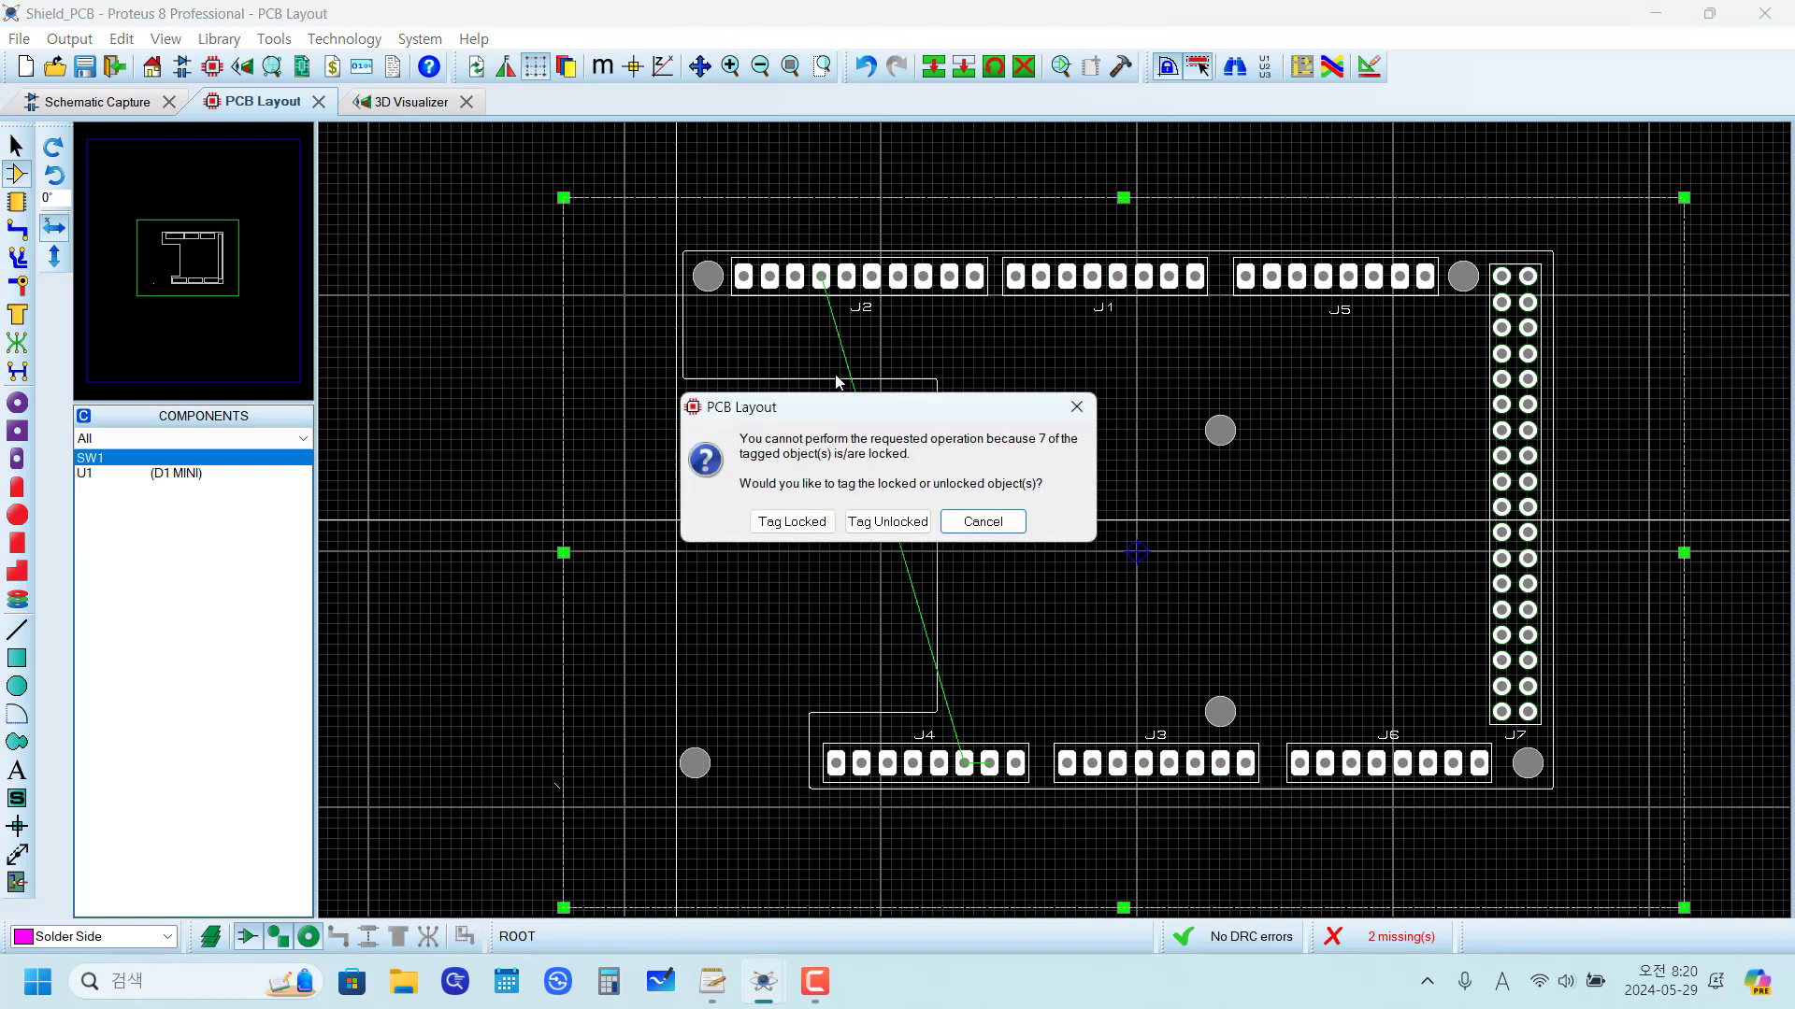
left_click(1079, 409)
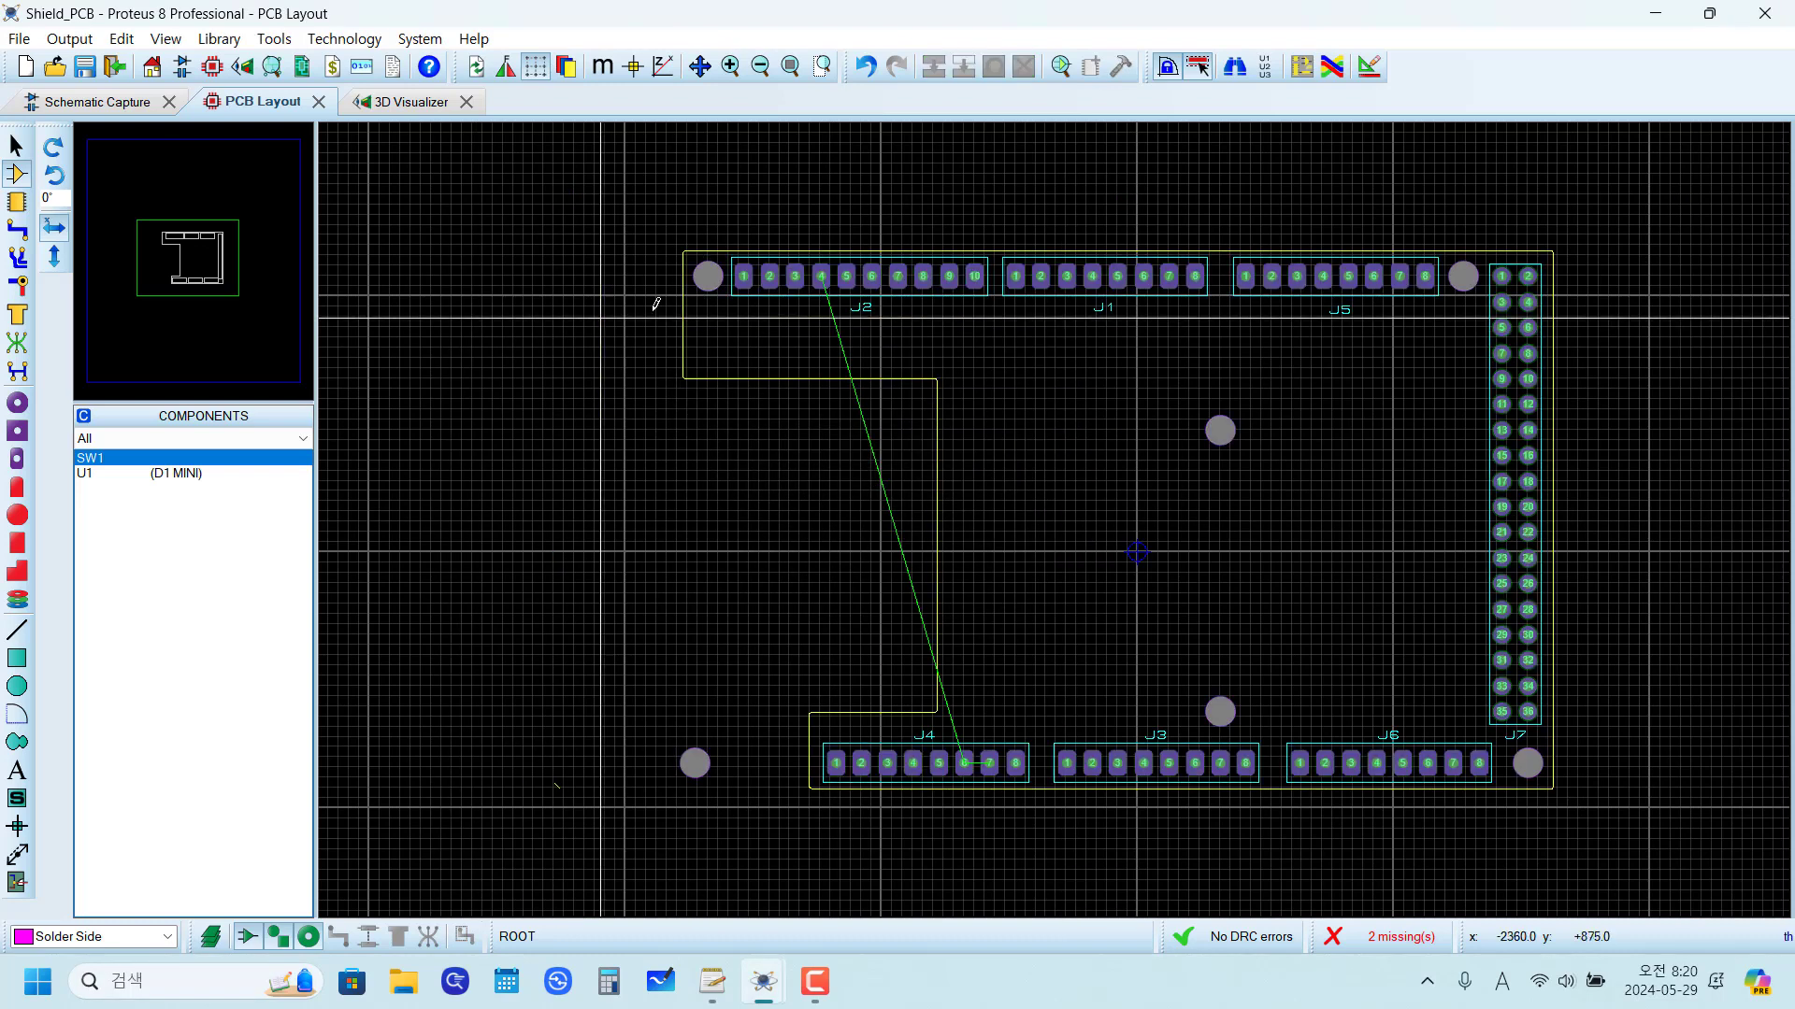
Step: Delete the HOLE-120 mounting hole beside pin 1 of J2, leaving its pin properties unedited
scroll(832, 386, "up", 3)
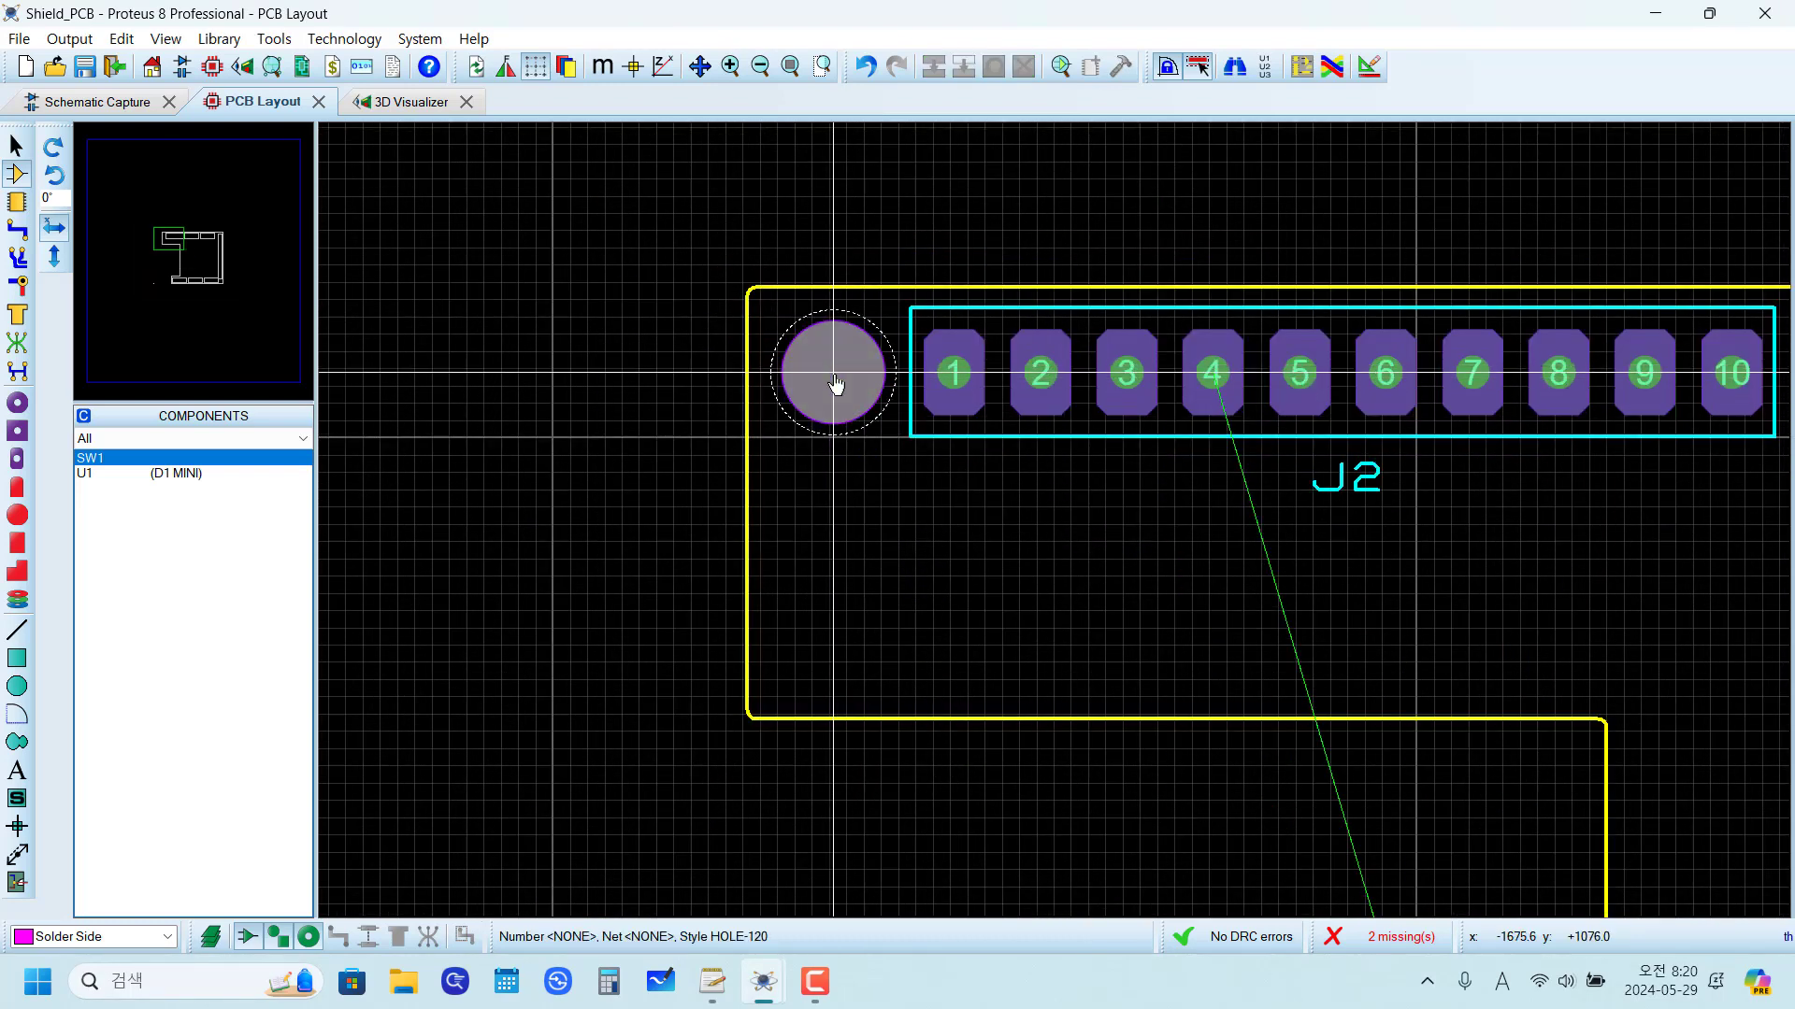
left_click(166, 38)
left_click(217, 407)
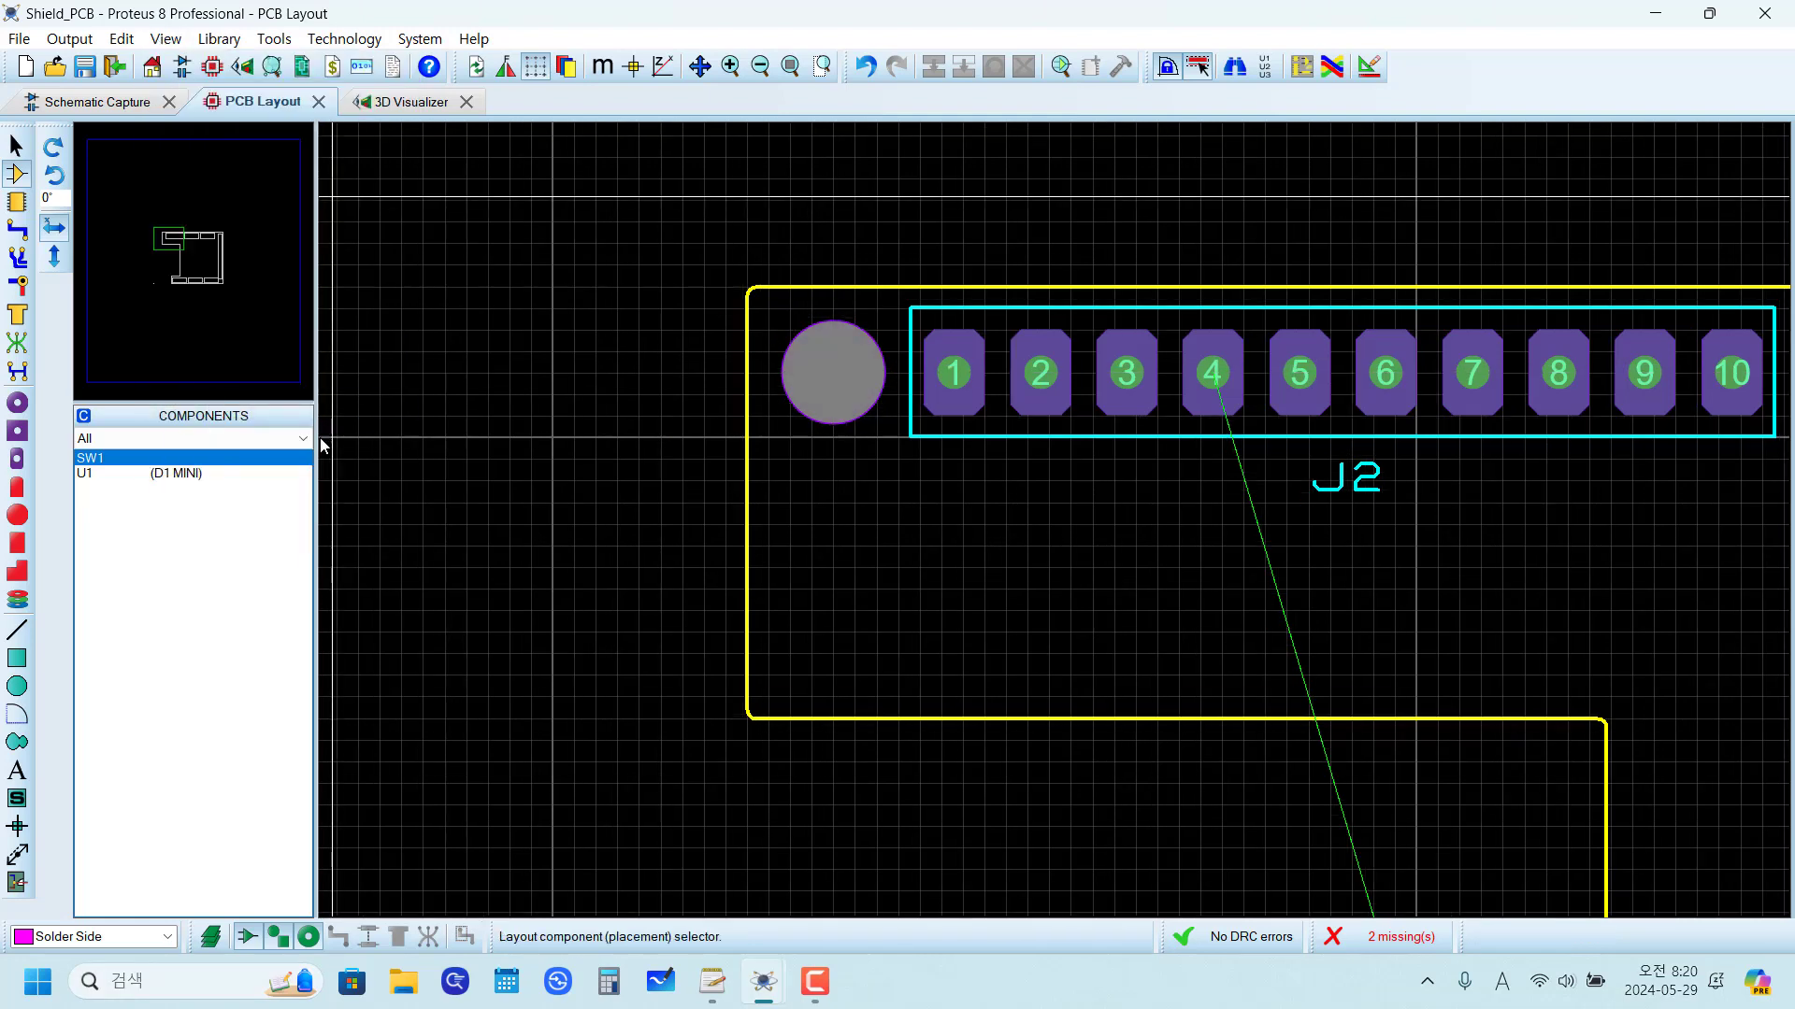
right_click(837, 379)
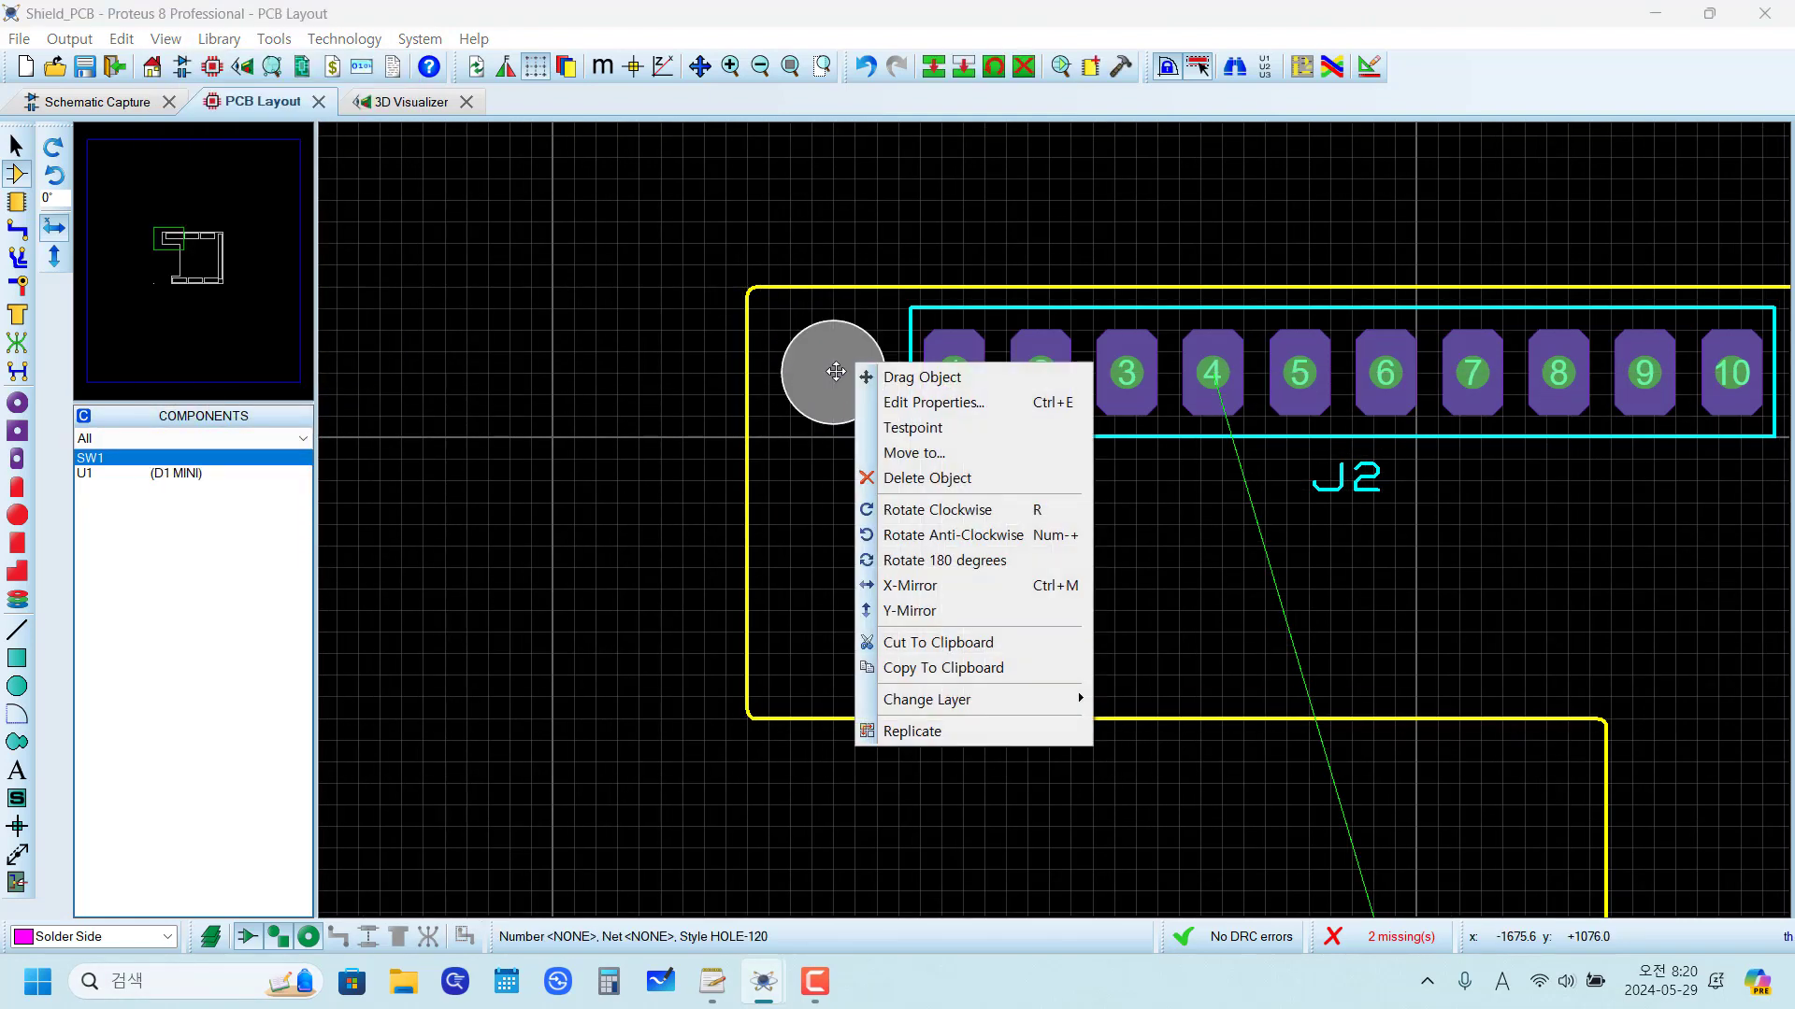
left_click(946, 402)
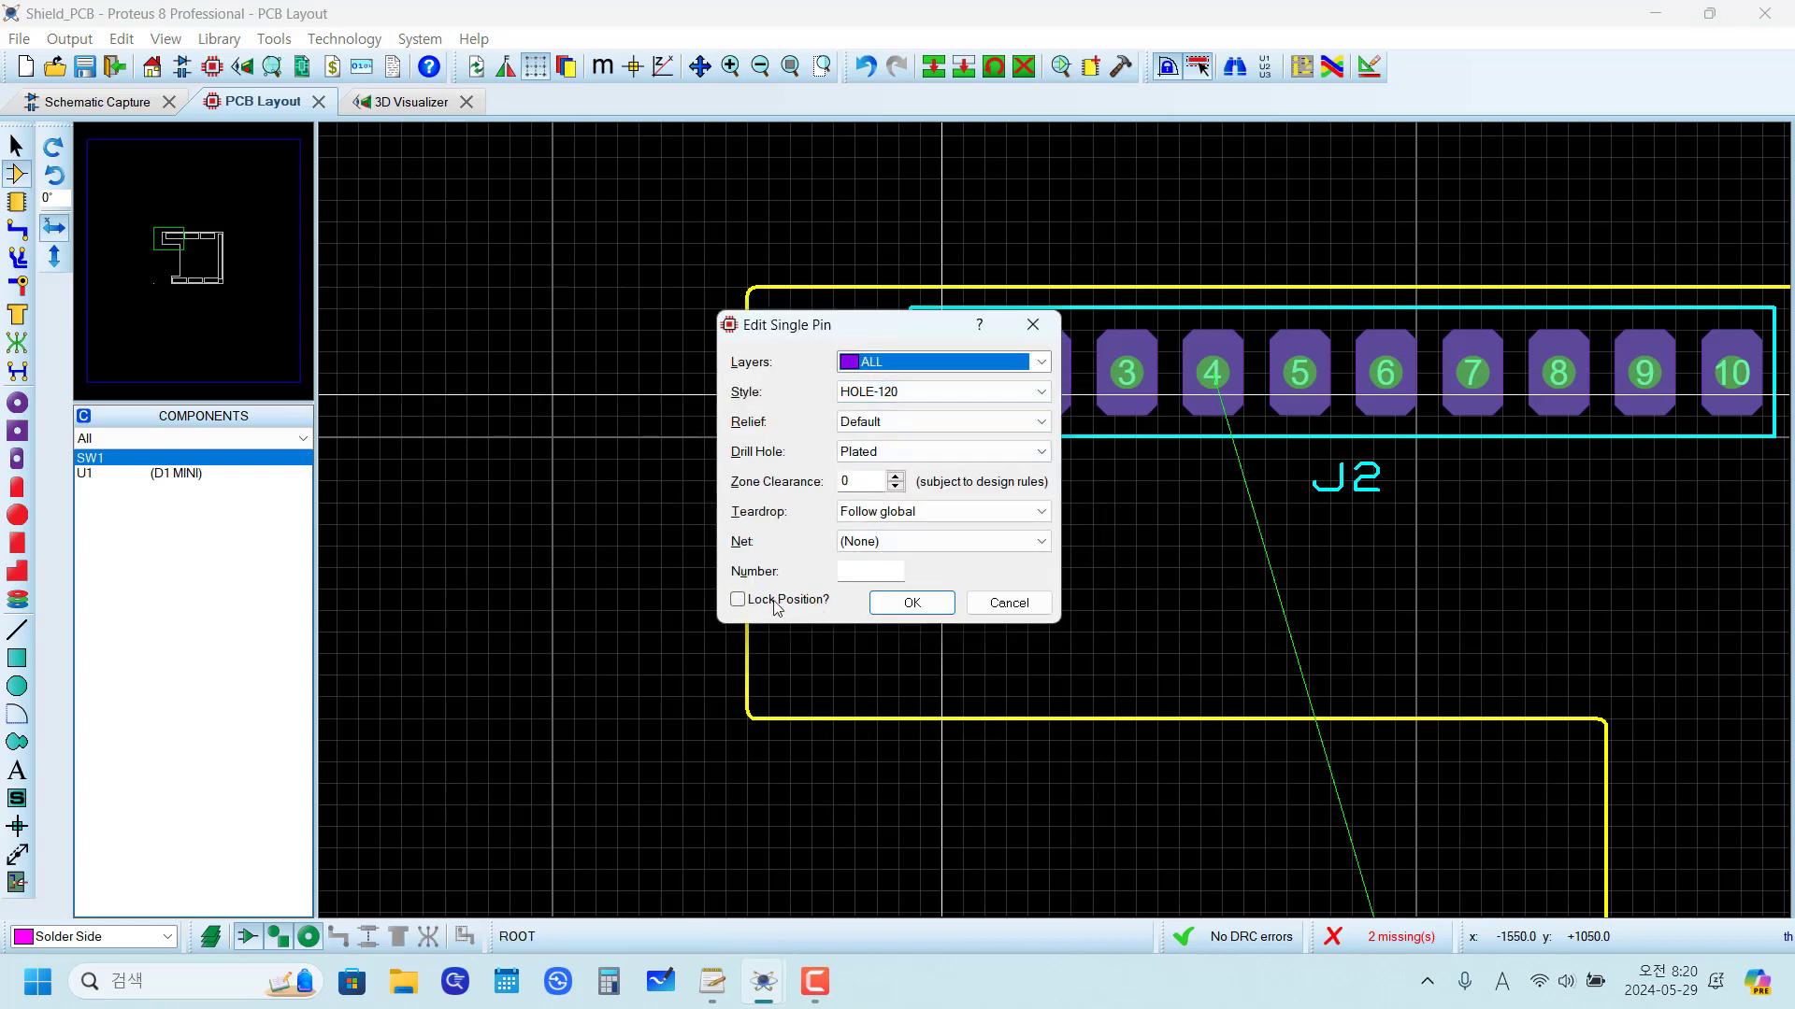
left_click(987, 610)
key("Delete")
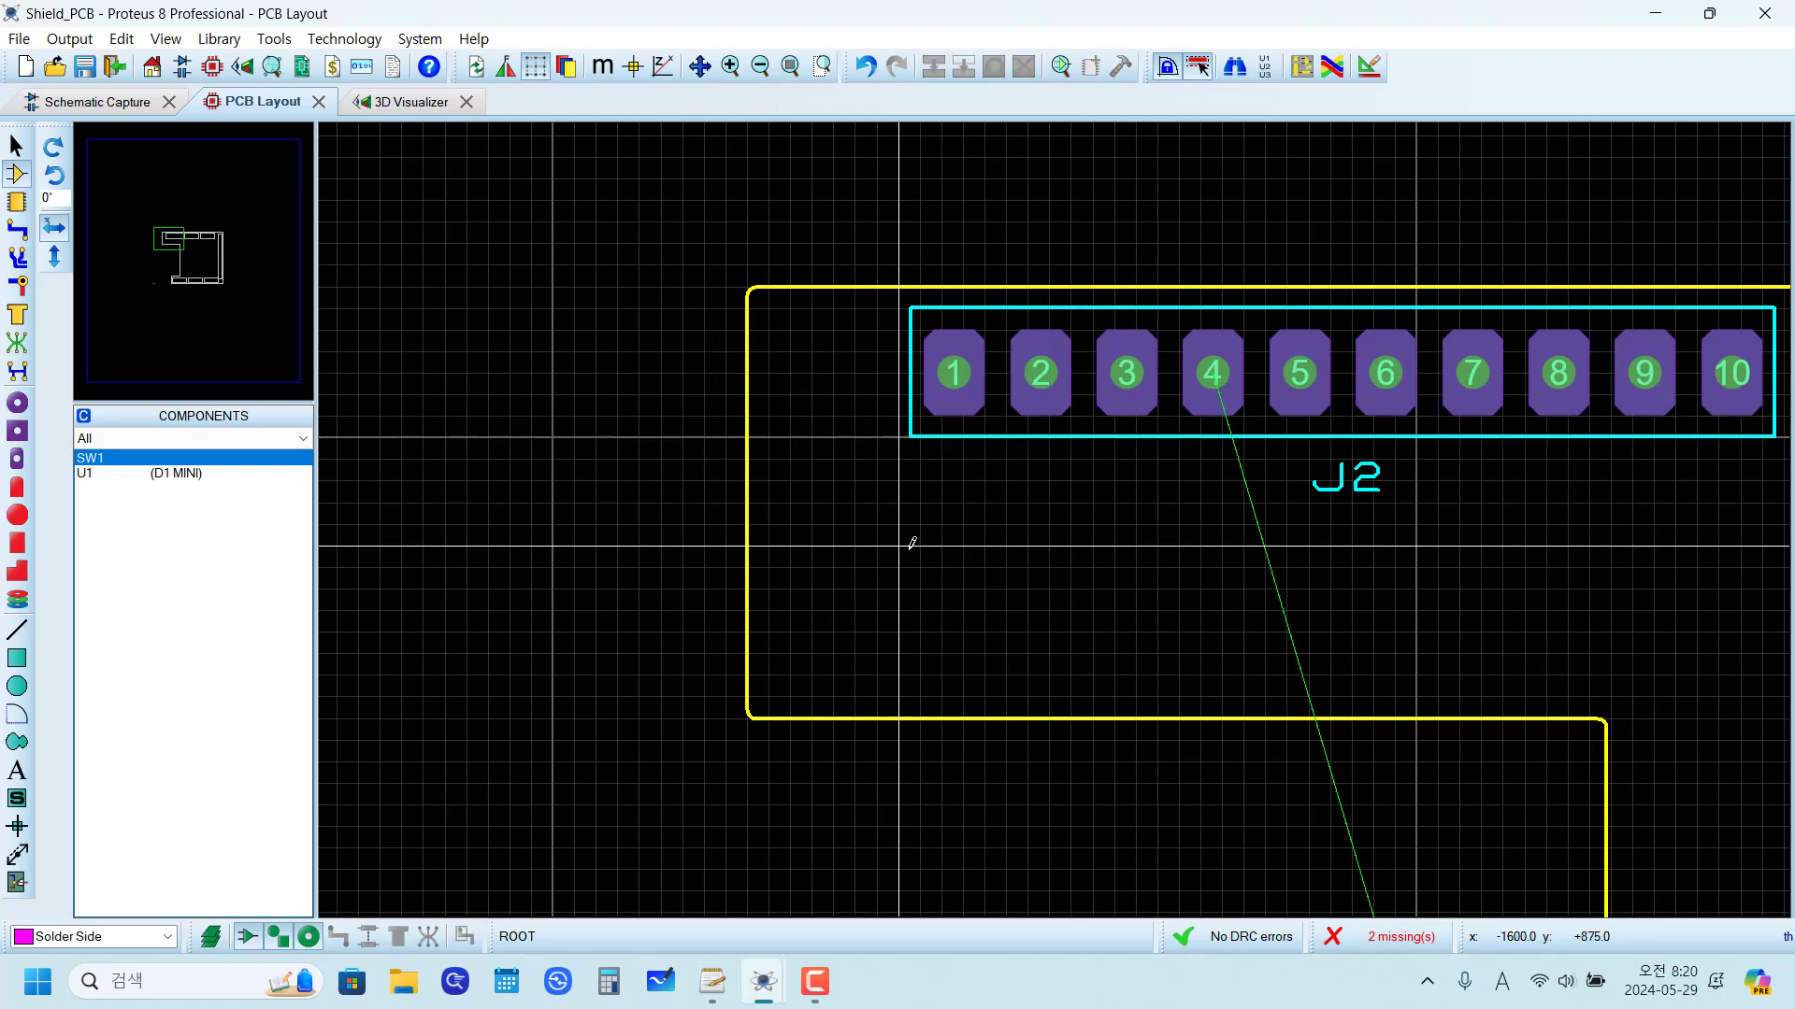
Step: Delete the HOLE-120 mounting hole lying outside the board edge beside J4
scroll(916, 541, "down", 4)
scroll(1022, 837, "up", 1)
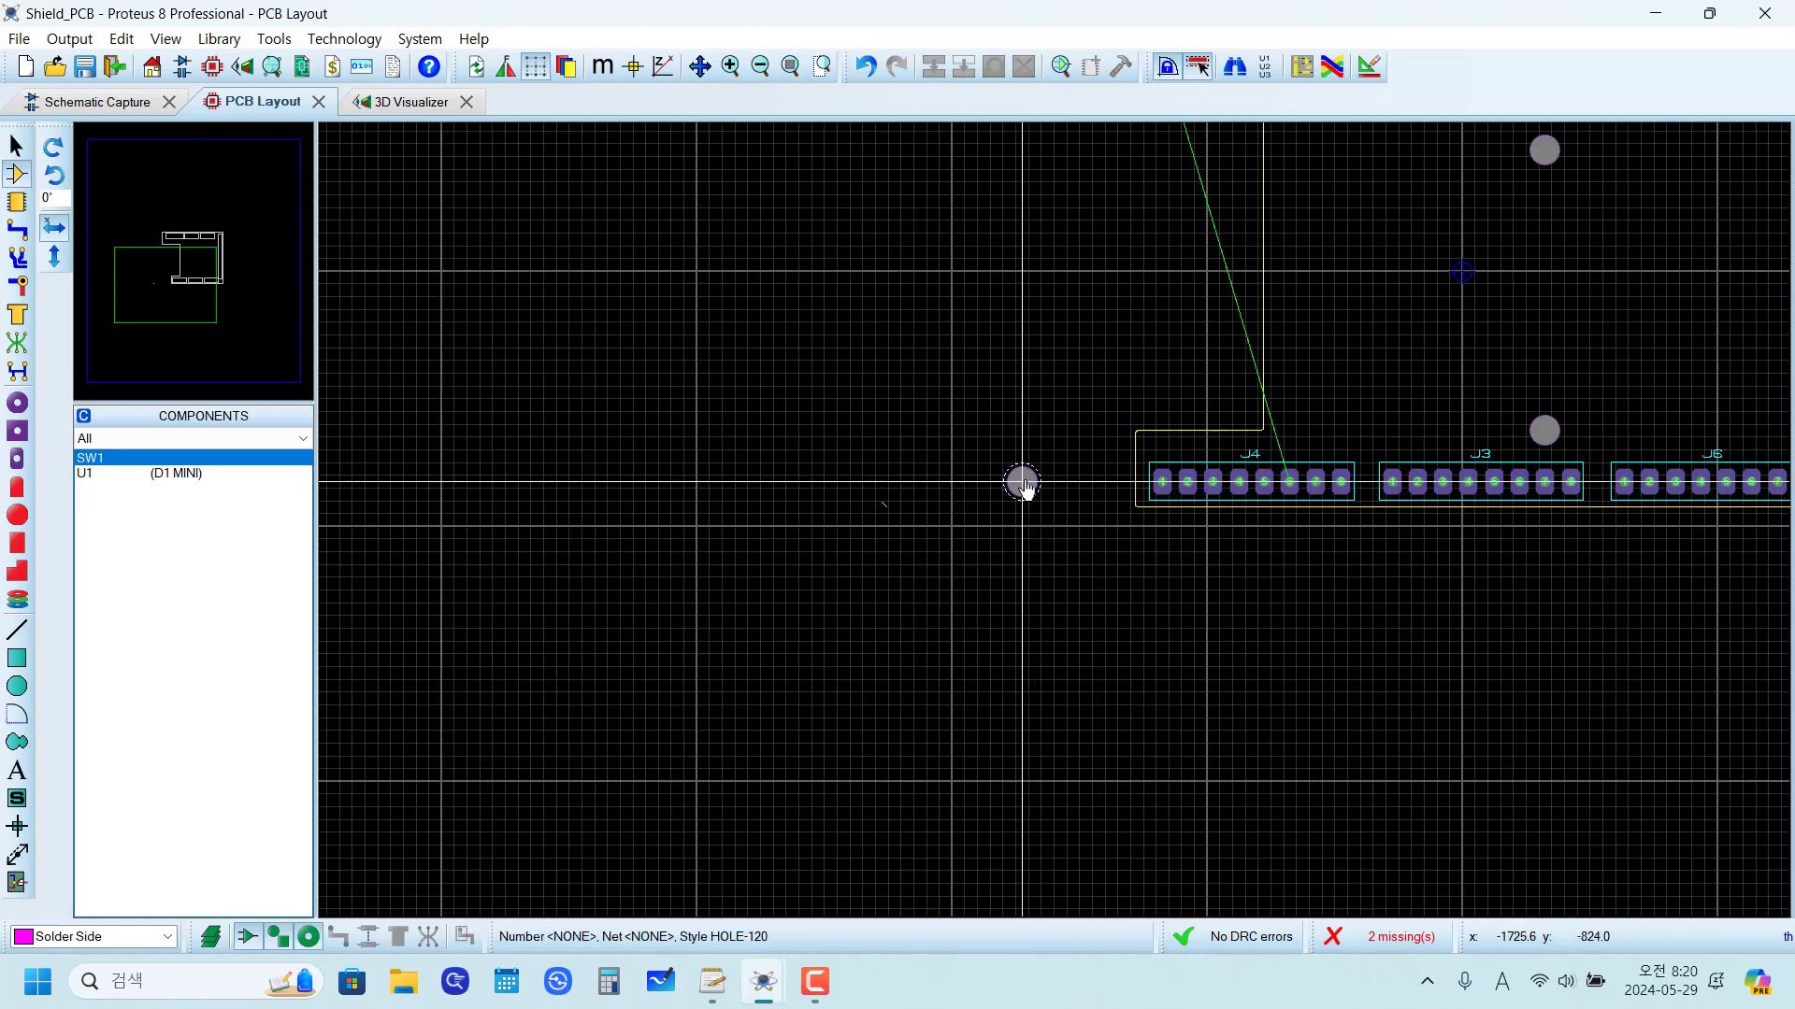
right_click(1032, 475)
left_click(1118, 511)
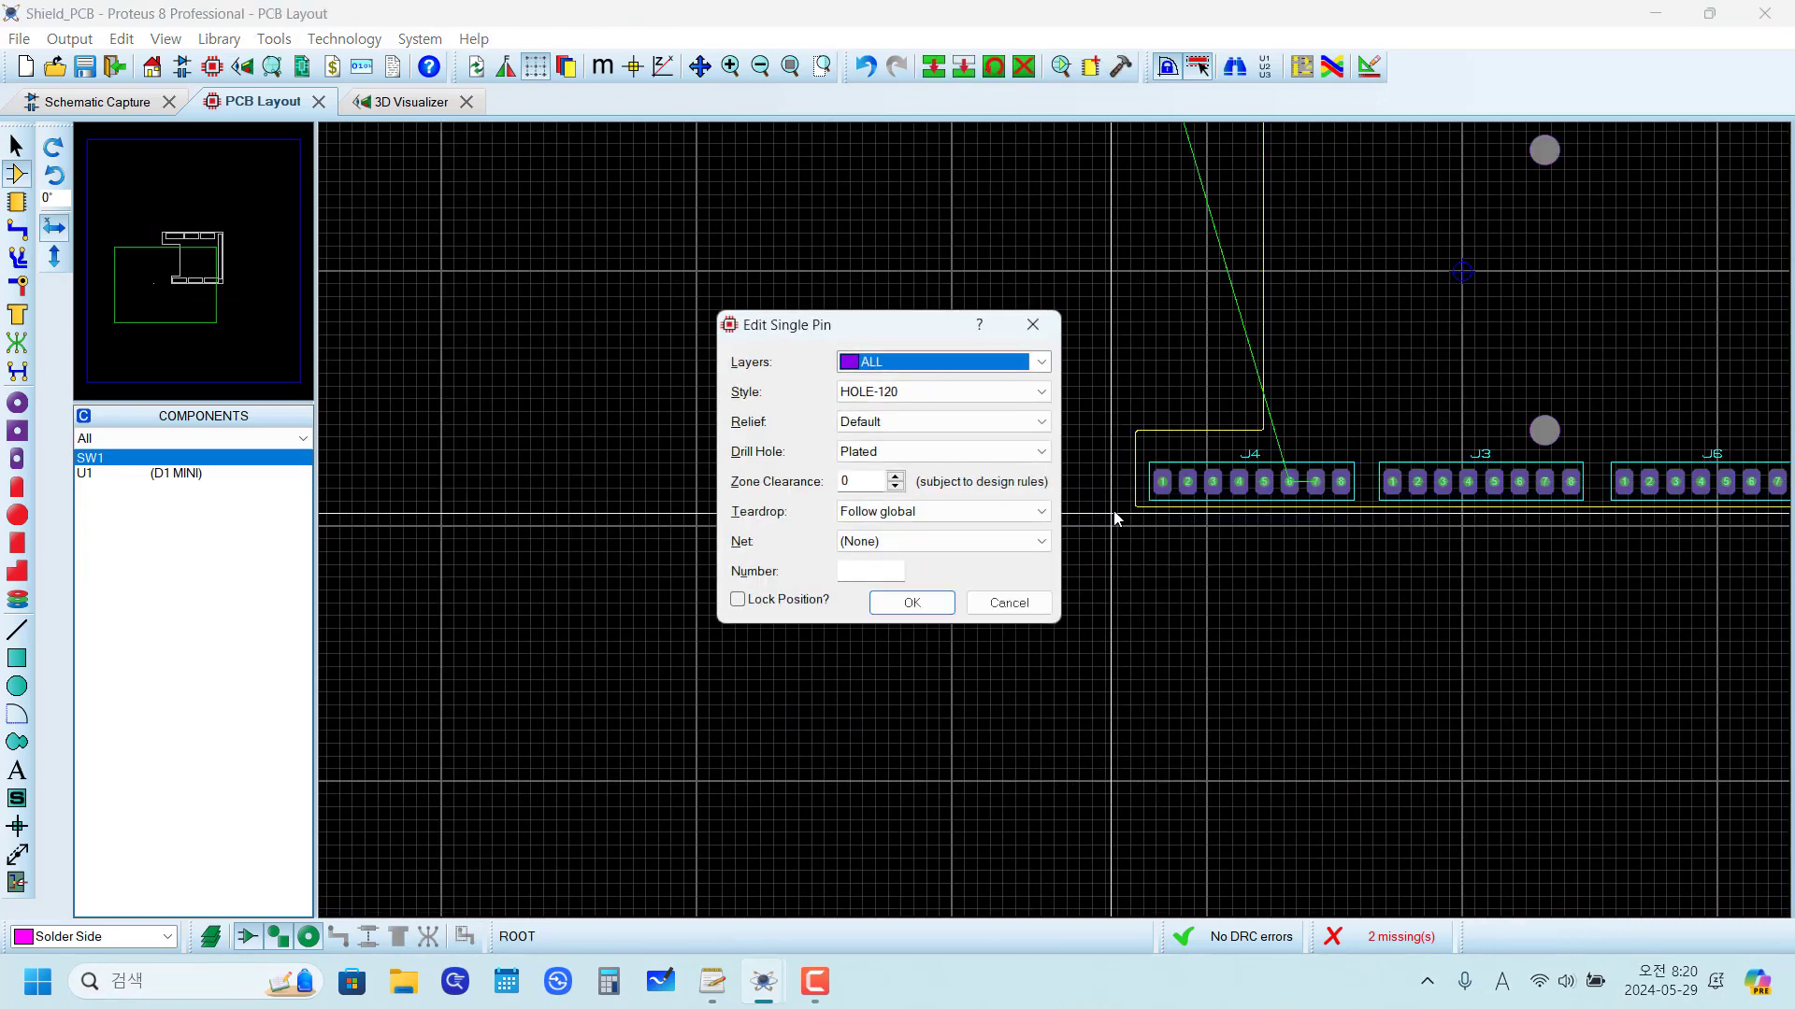
left_click(1017, 604)
key("Delete")
Step: Delete the upper of the two mounting holes in the middle of the board
scroll(1149, 482, "down", 3)
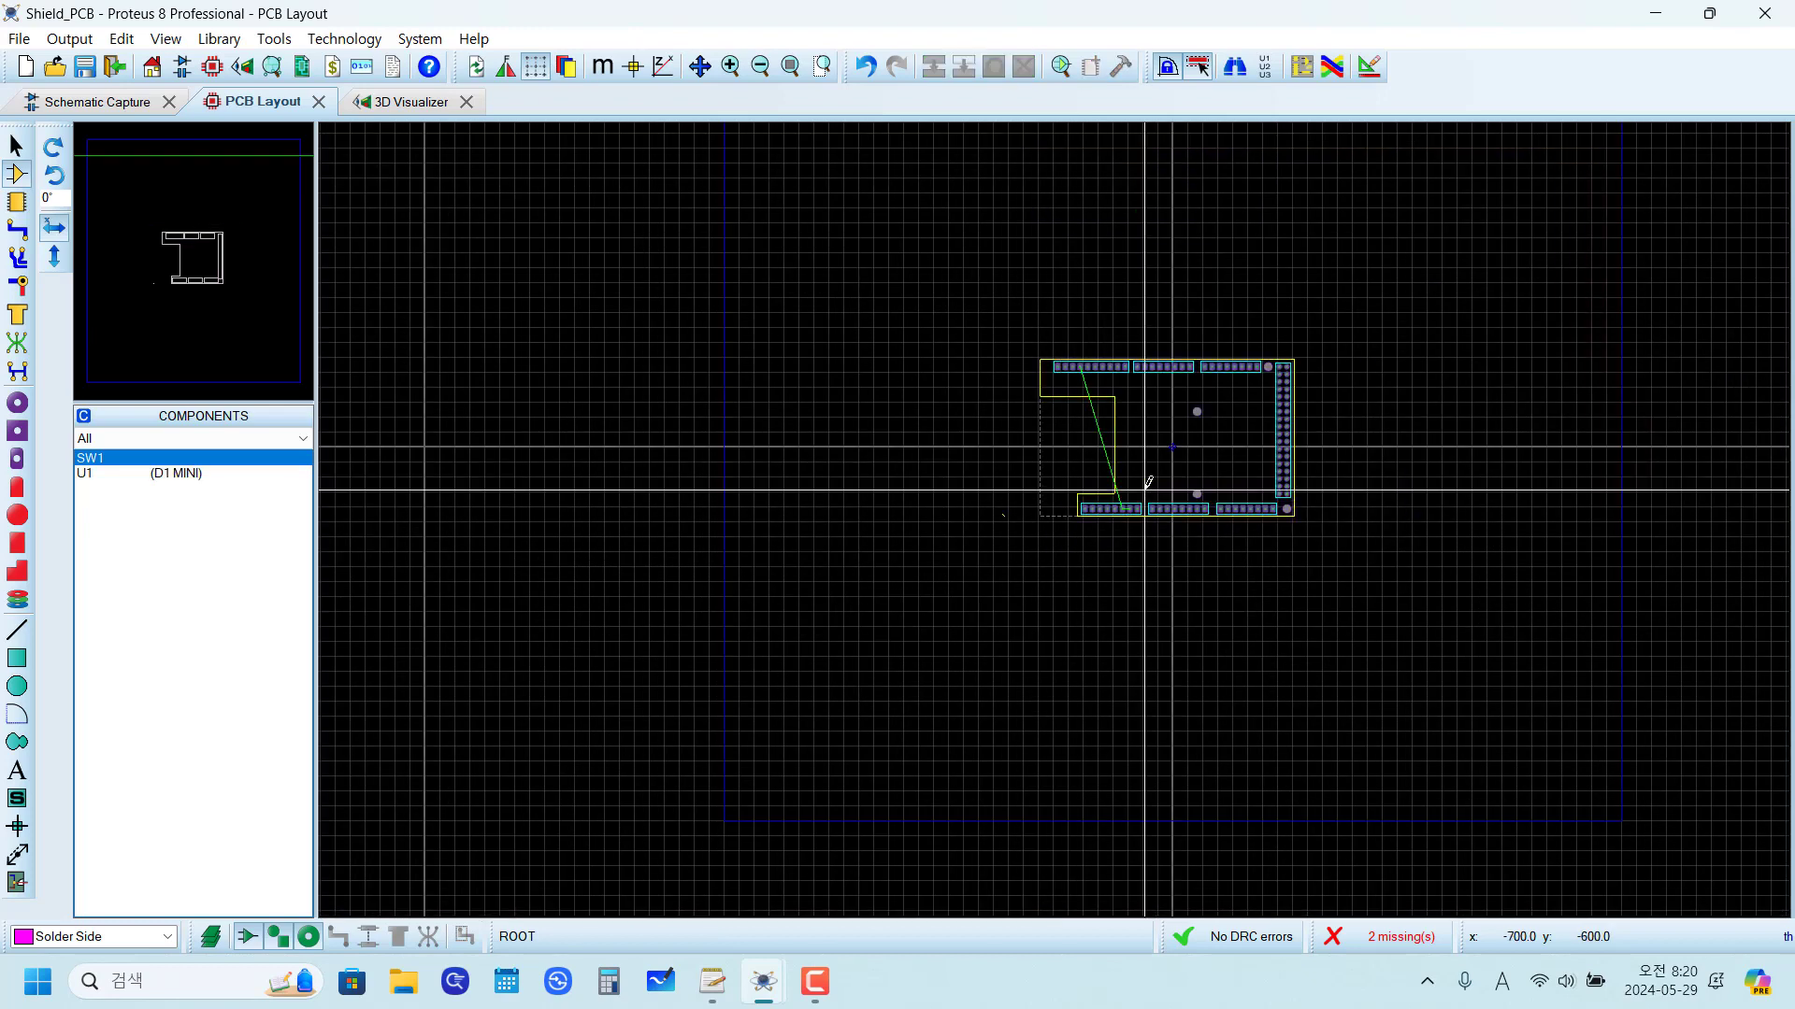
scroll(1149, 482, "up", 3)
left_click(1109, 358)
key("Delete")
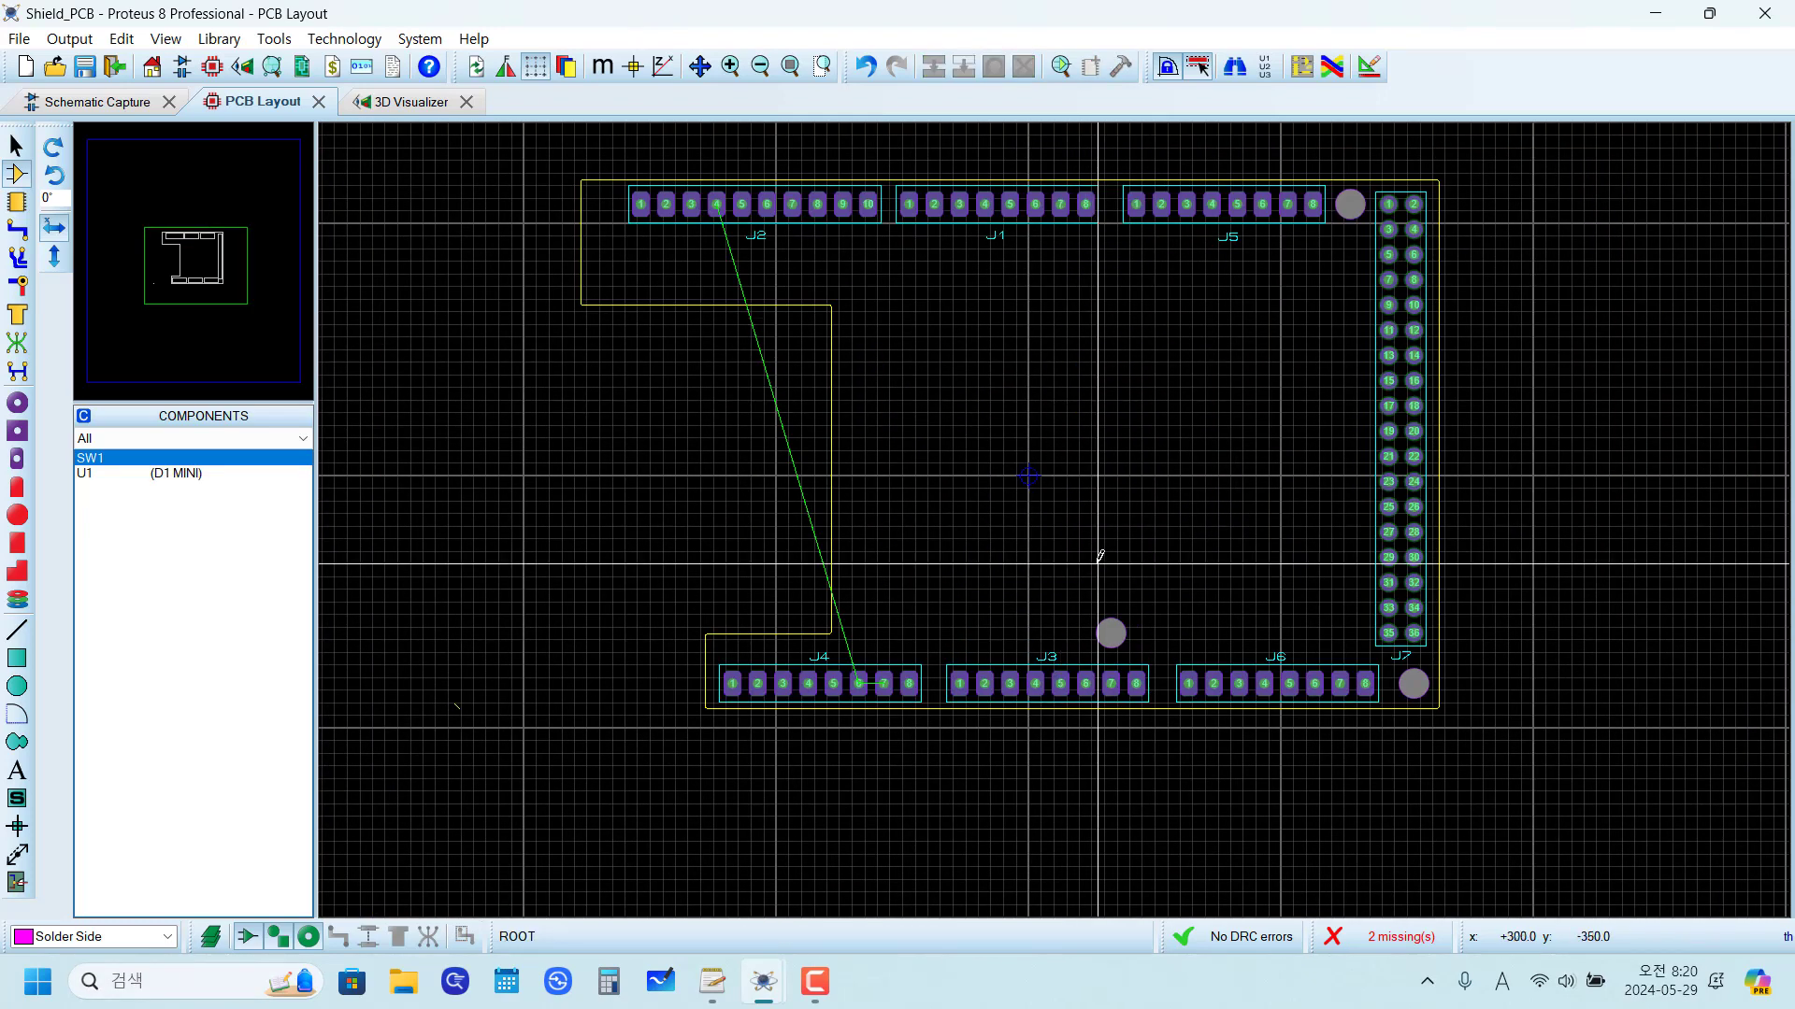
Step: Delete the remaining mounting hole in the middle of the board, and check the pin properties of the hole below J7
left_click_drag(1052, 549, 1178, 648)
key("Delete")
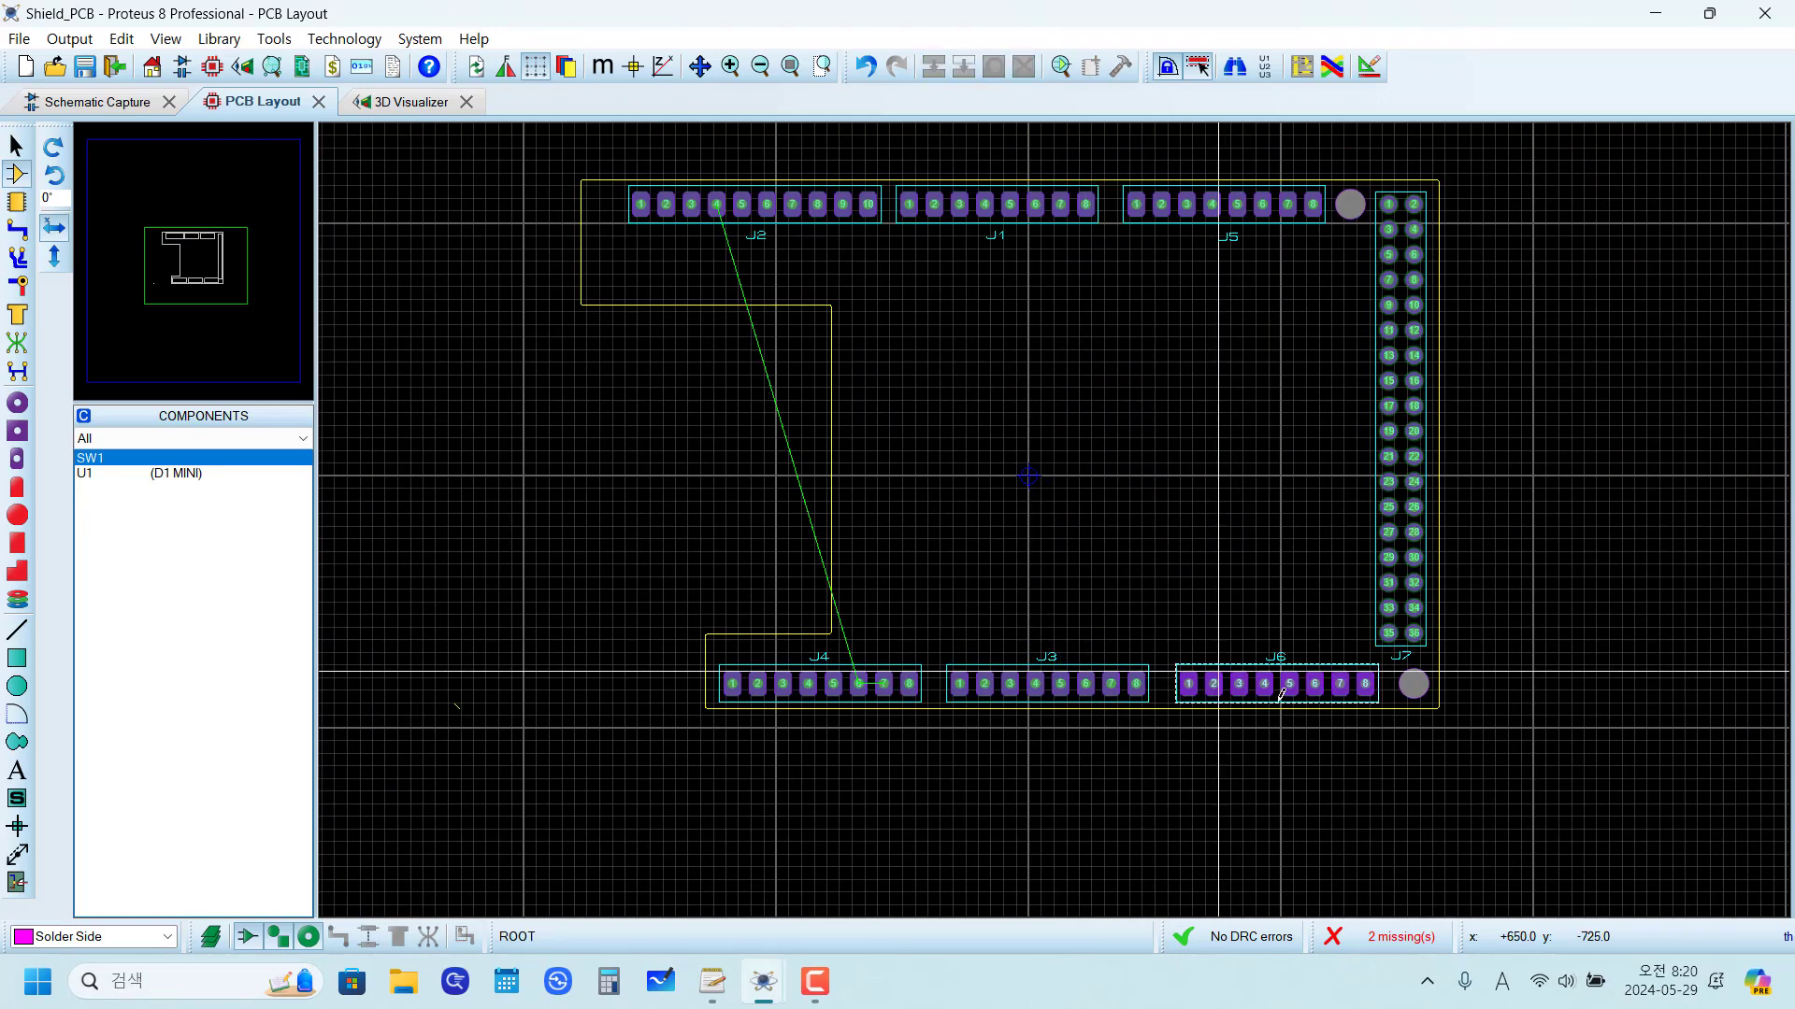
right_click(1414, 682)
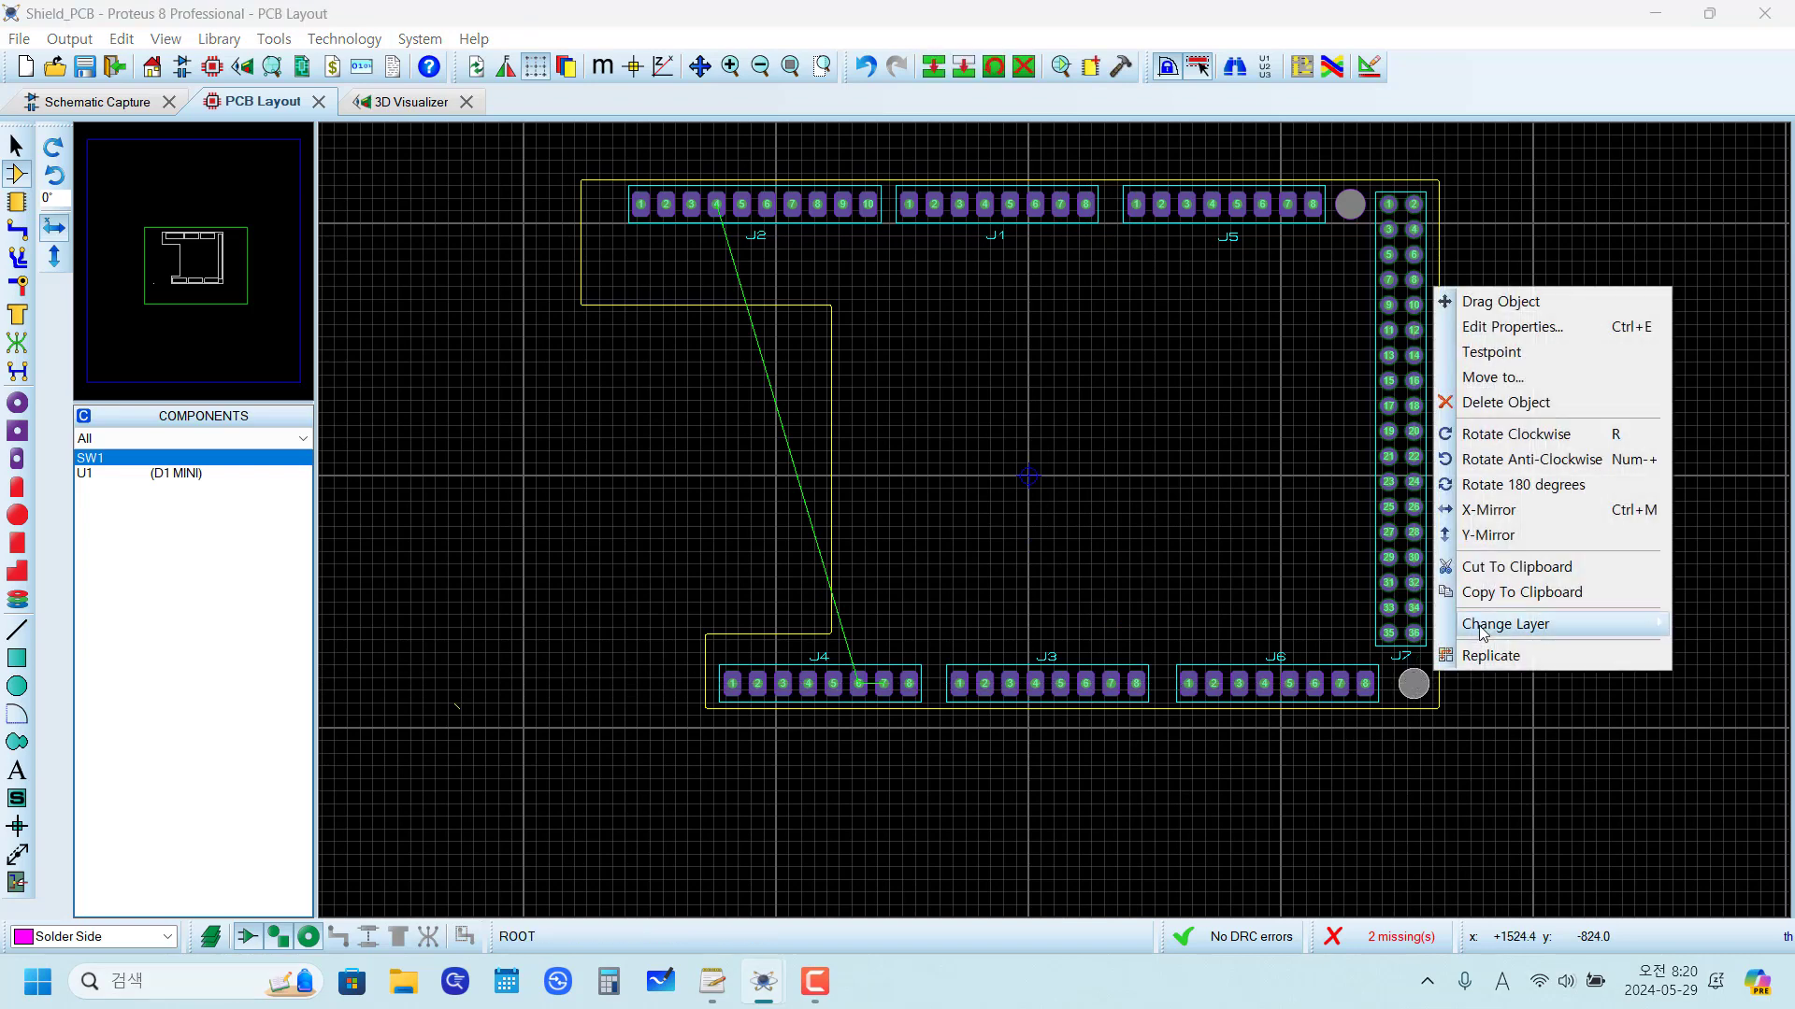
left_click(1499, 325)
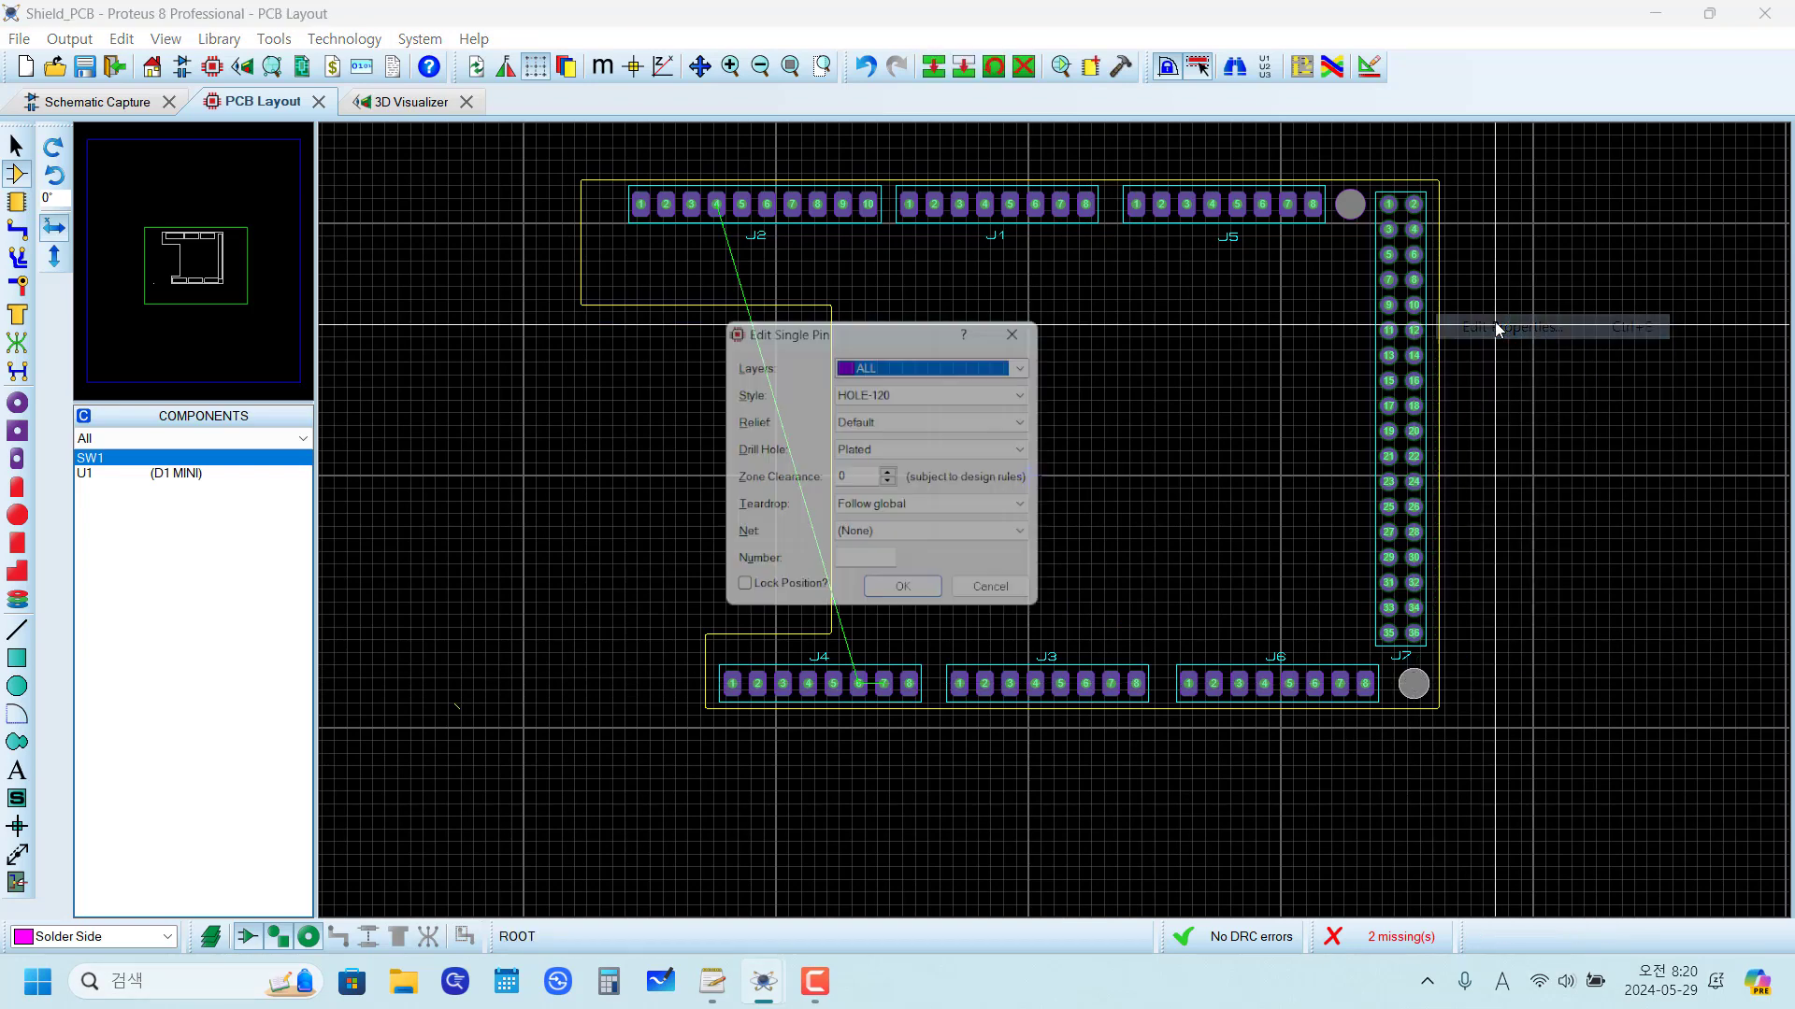
left_click(911, 604)
Step: Lock the position of the HOLE-120 mounting hole between J5 and J7
scroll(1360, 206, "up", 2)
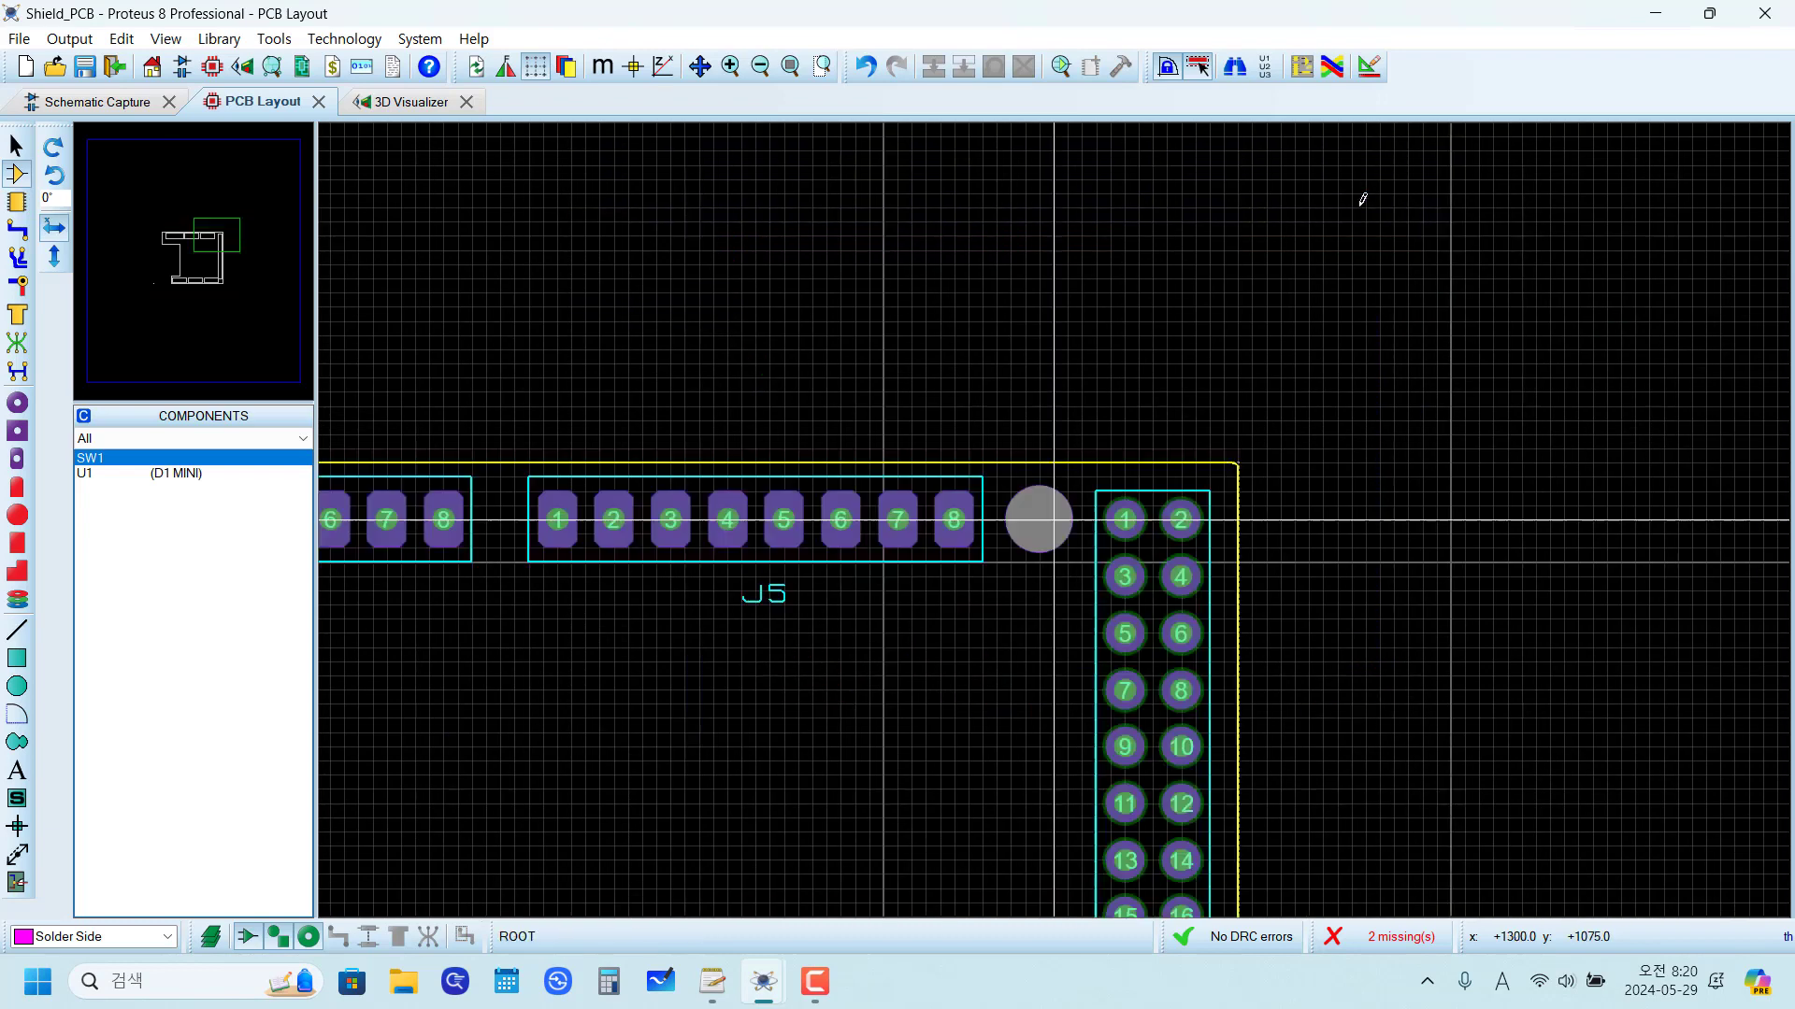
scroll(1363, 199, "up", 1)
right_click(1036, 516)
left_click(1133, 547)
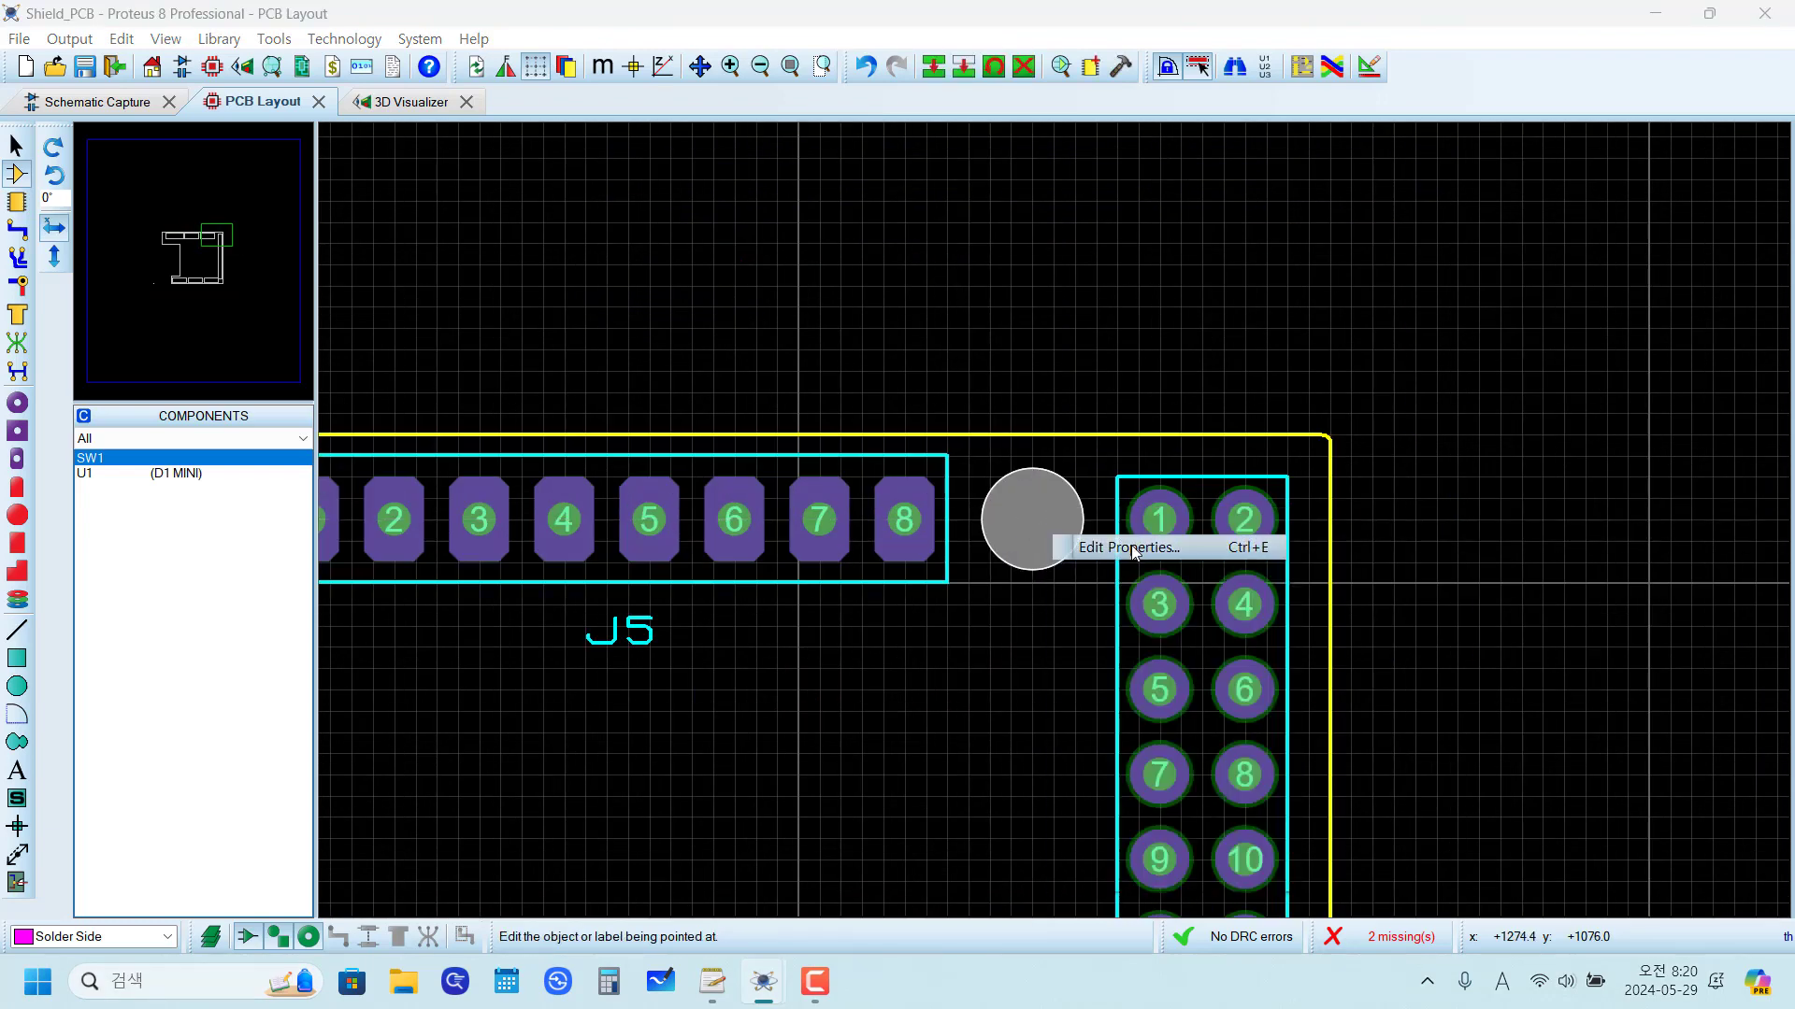
left_click(1133, 548)
left_click(739, 600)
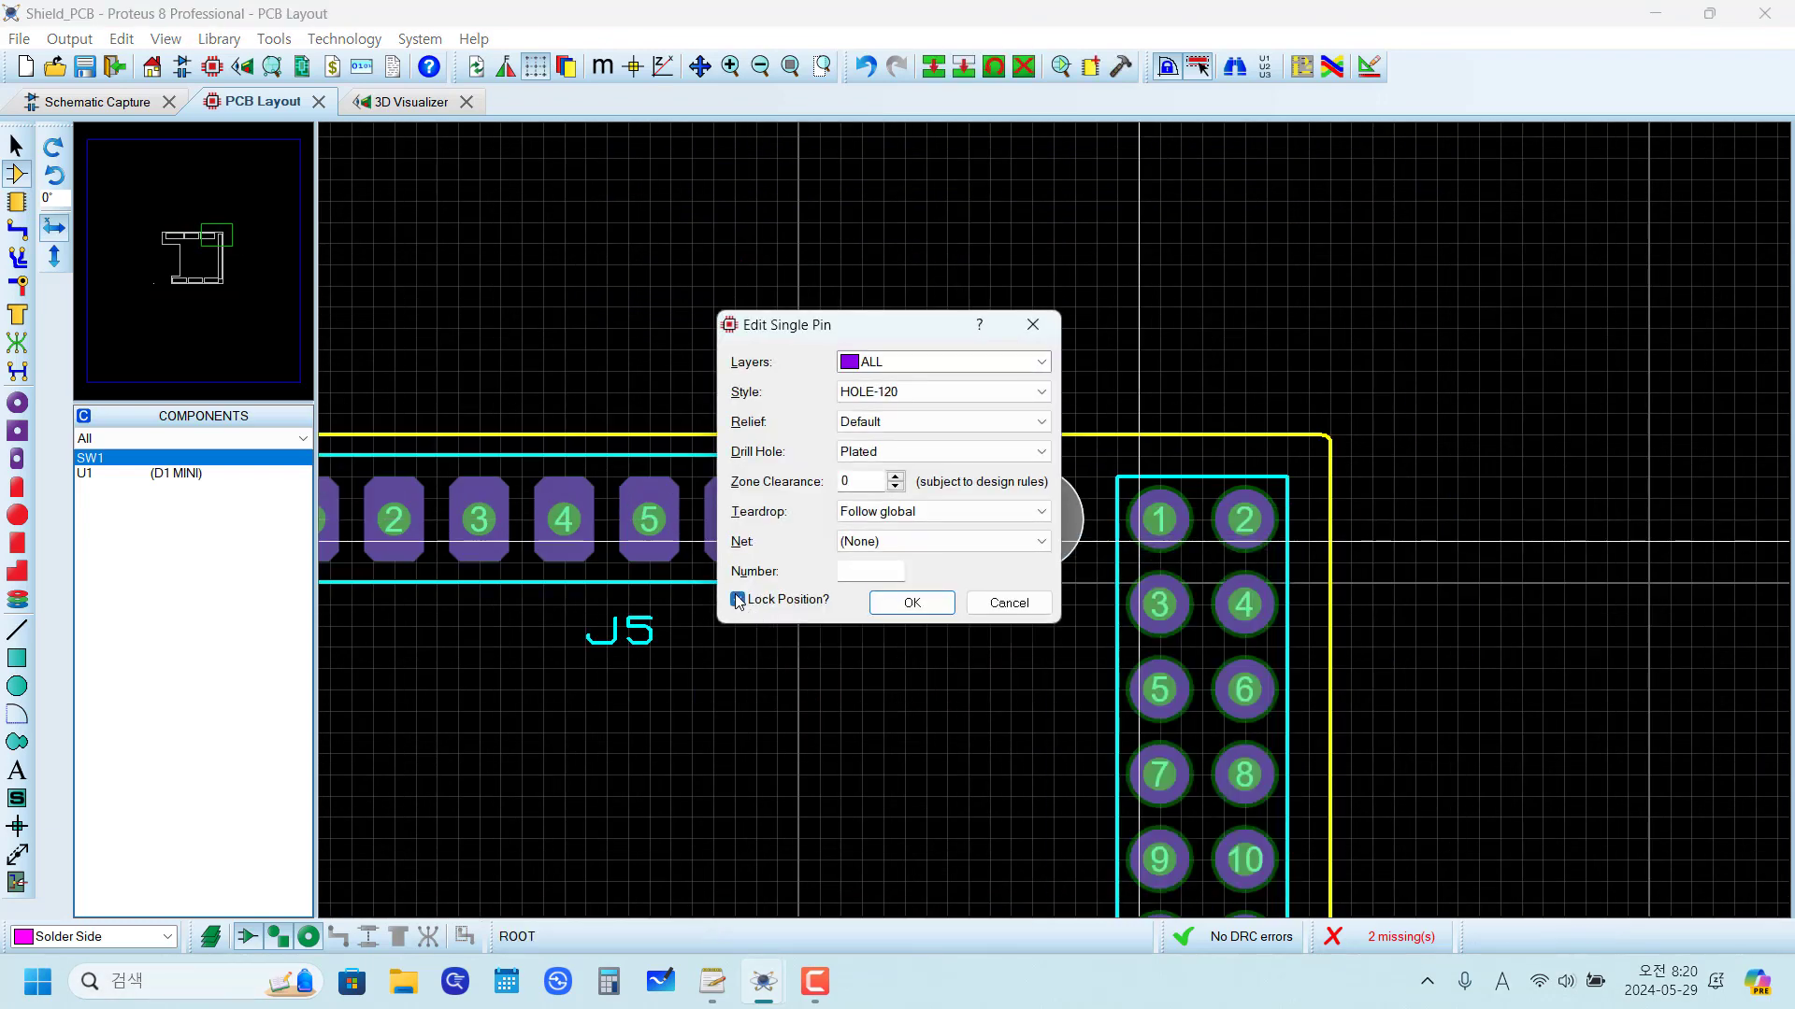
left_click(911, 603)
left_click_drag(862, 329, 1159, 682)
left_click(1019, 530)
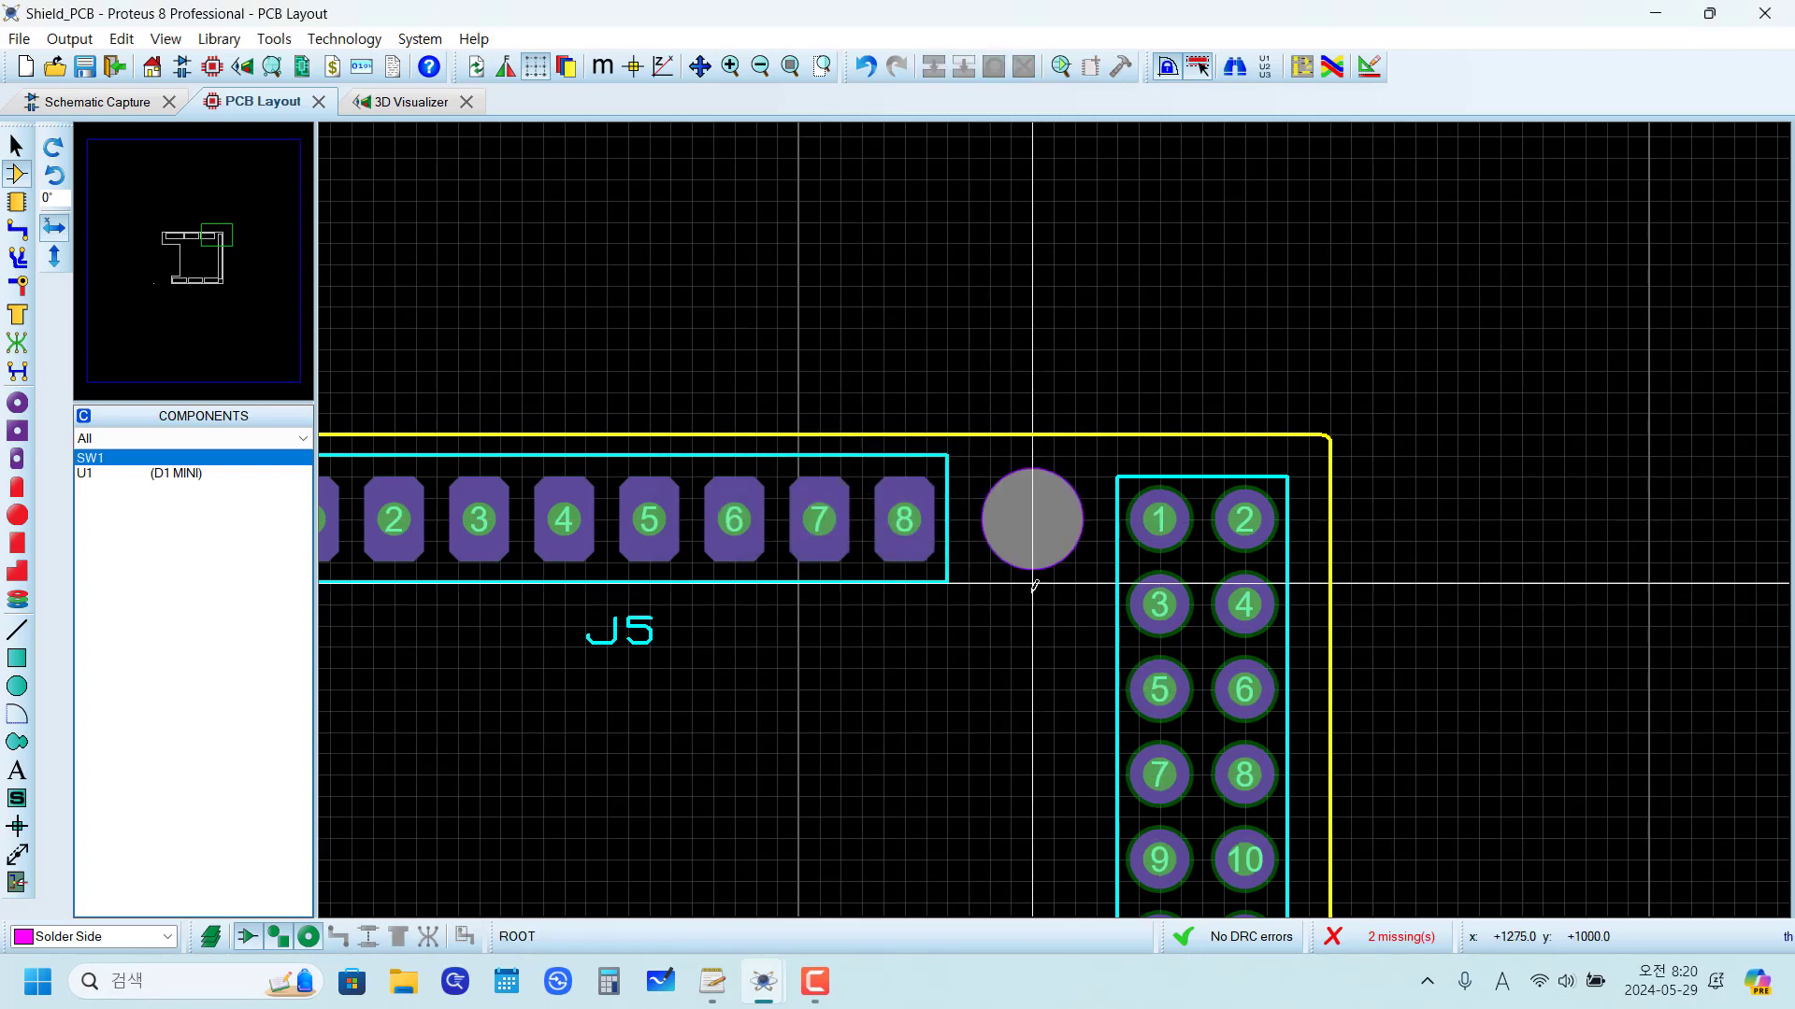
Step: Unlock the position of the mounting hole between J5 and J7, and delete it together with the hole below J7
right_click(1028, 519)
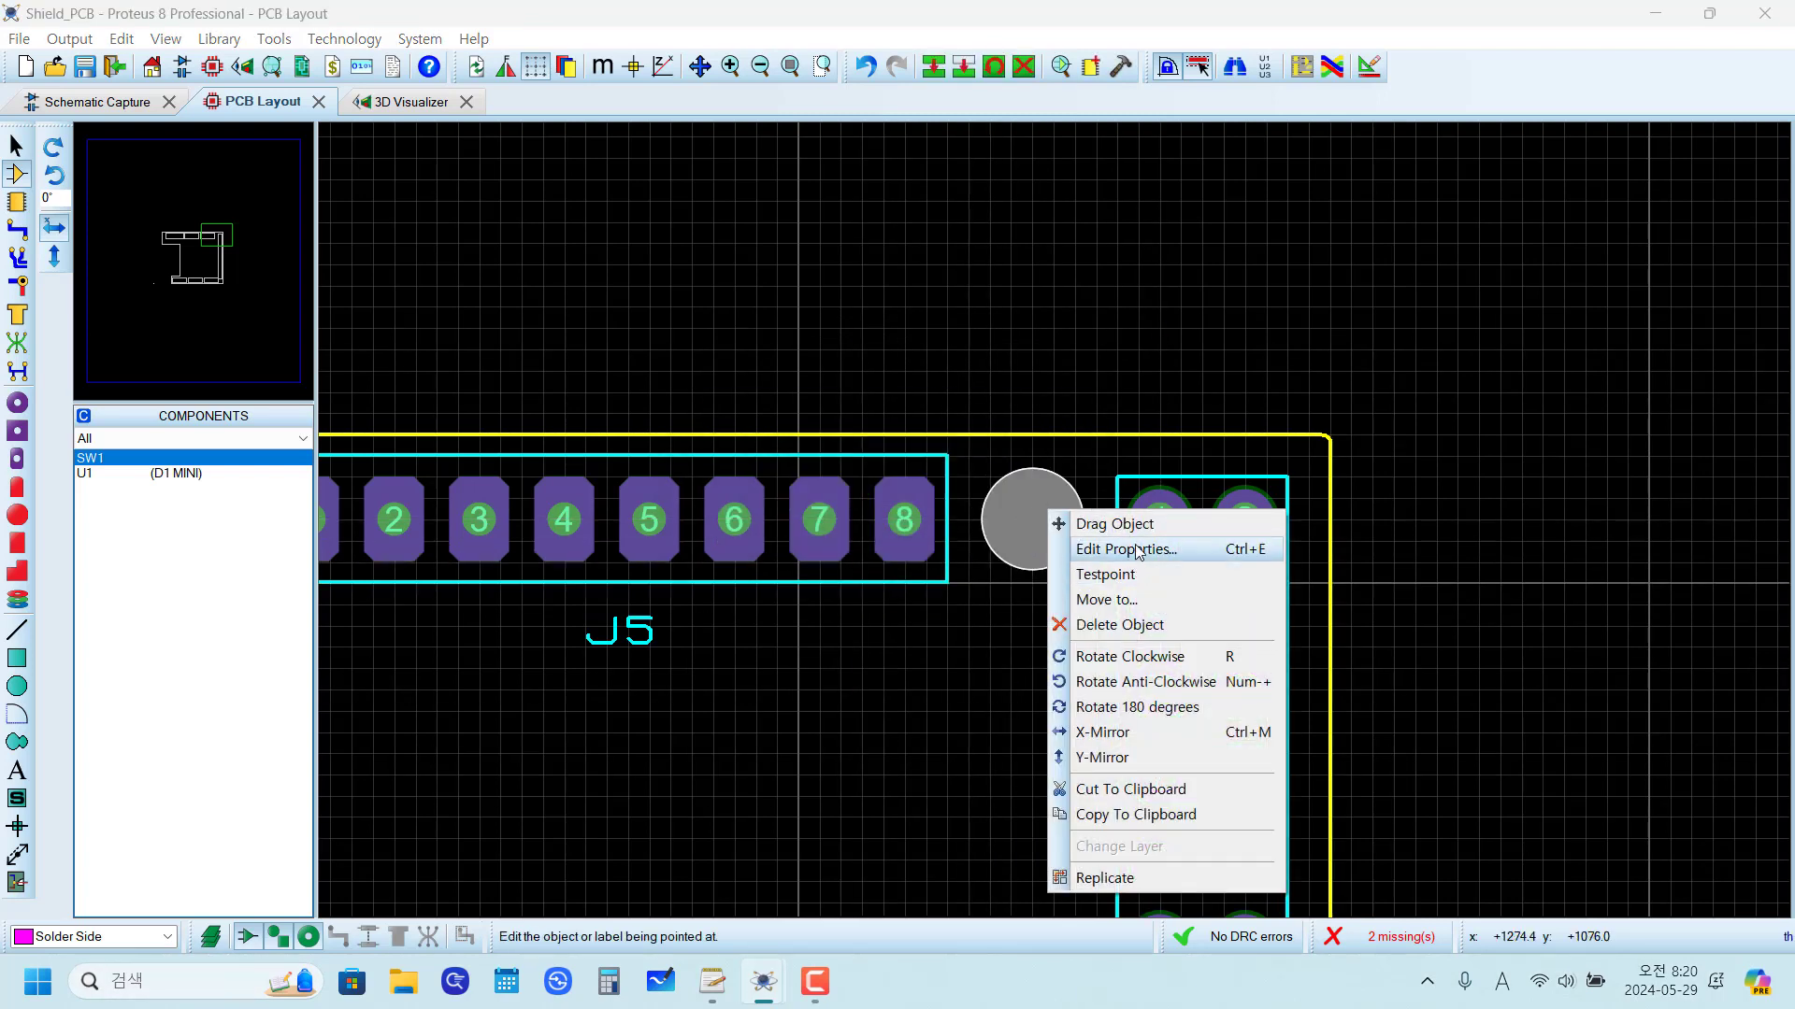
left_click(1084, 549)
left_click(738, 601)
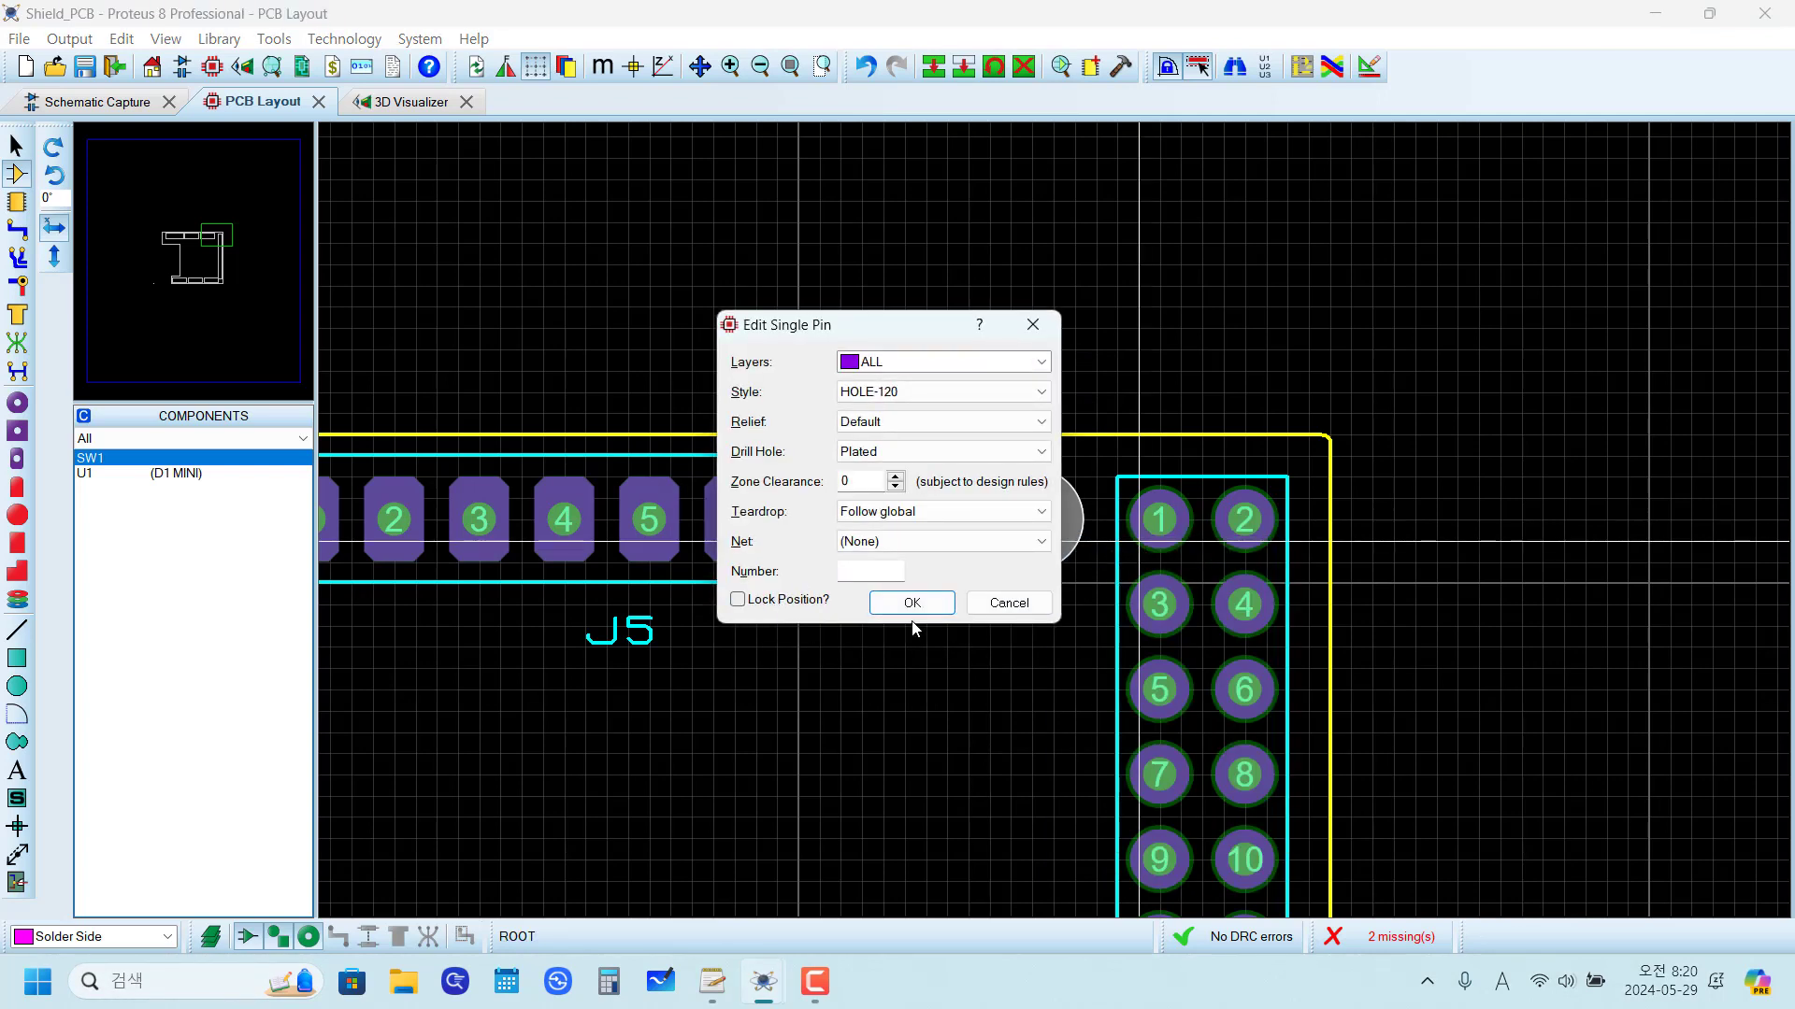
left_click(911, 603)
key("F8")
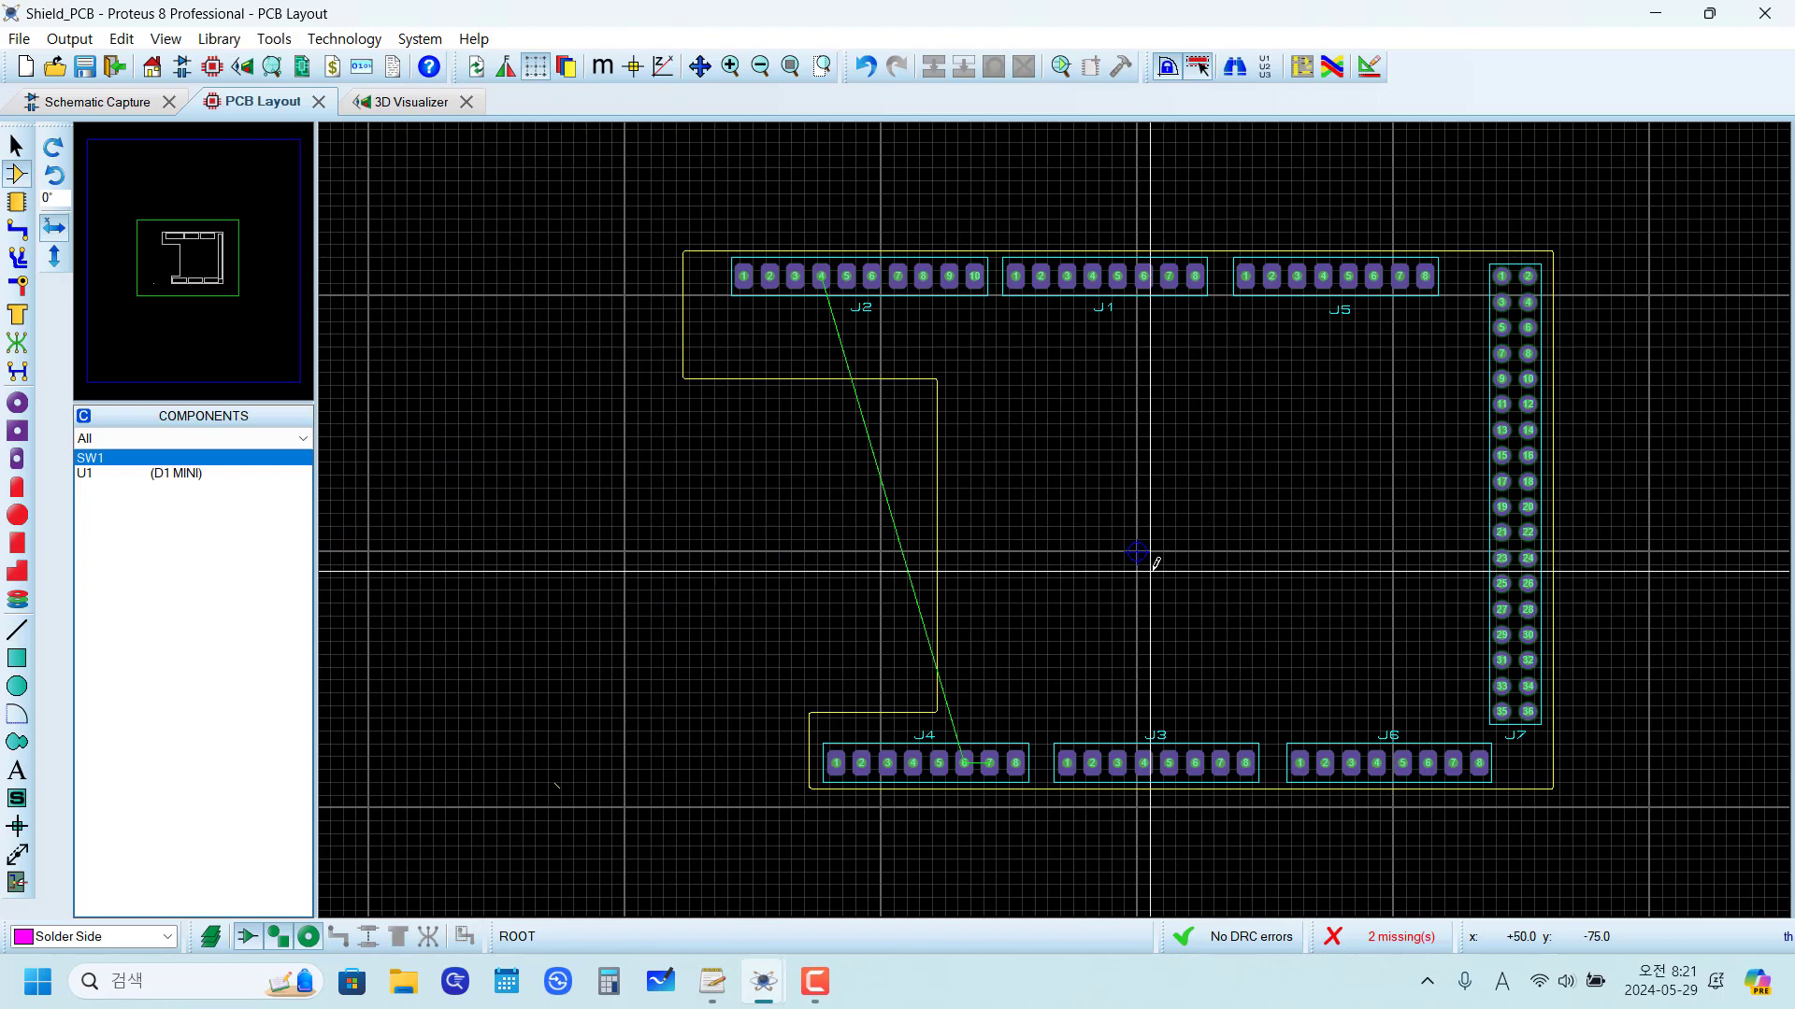
Step: Try placing the D1 MINI component U1 on the Solder Side, overlapping the board's left edge, and remove it again
scroll(1157, 562, "up", 1)
scroll(1158, 561, "down", 1)
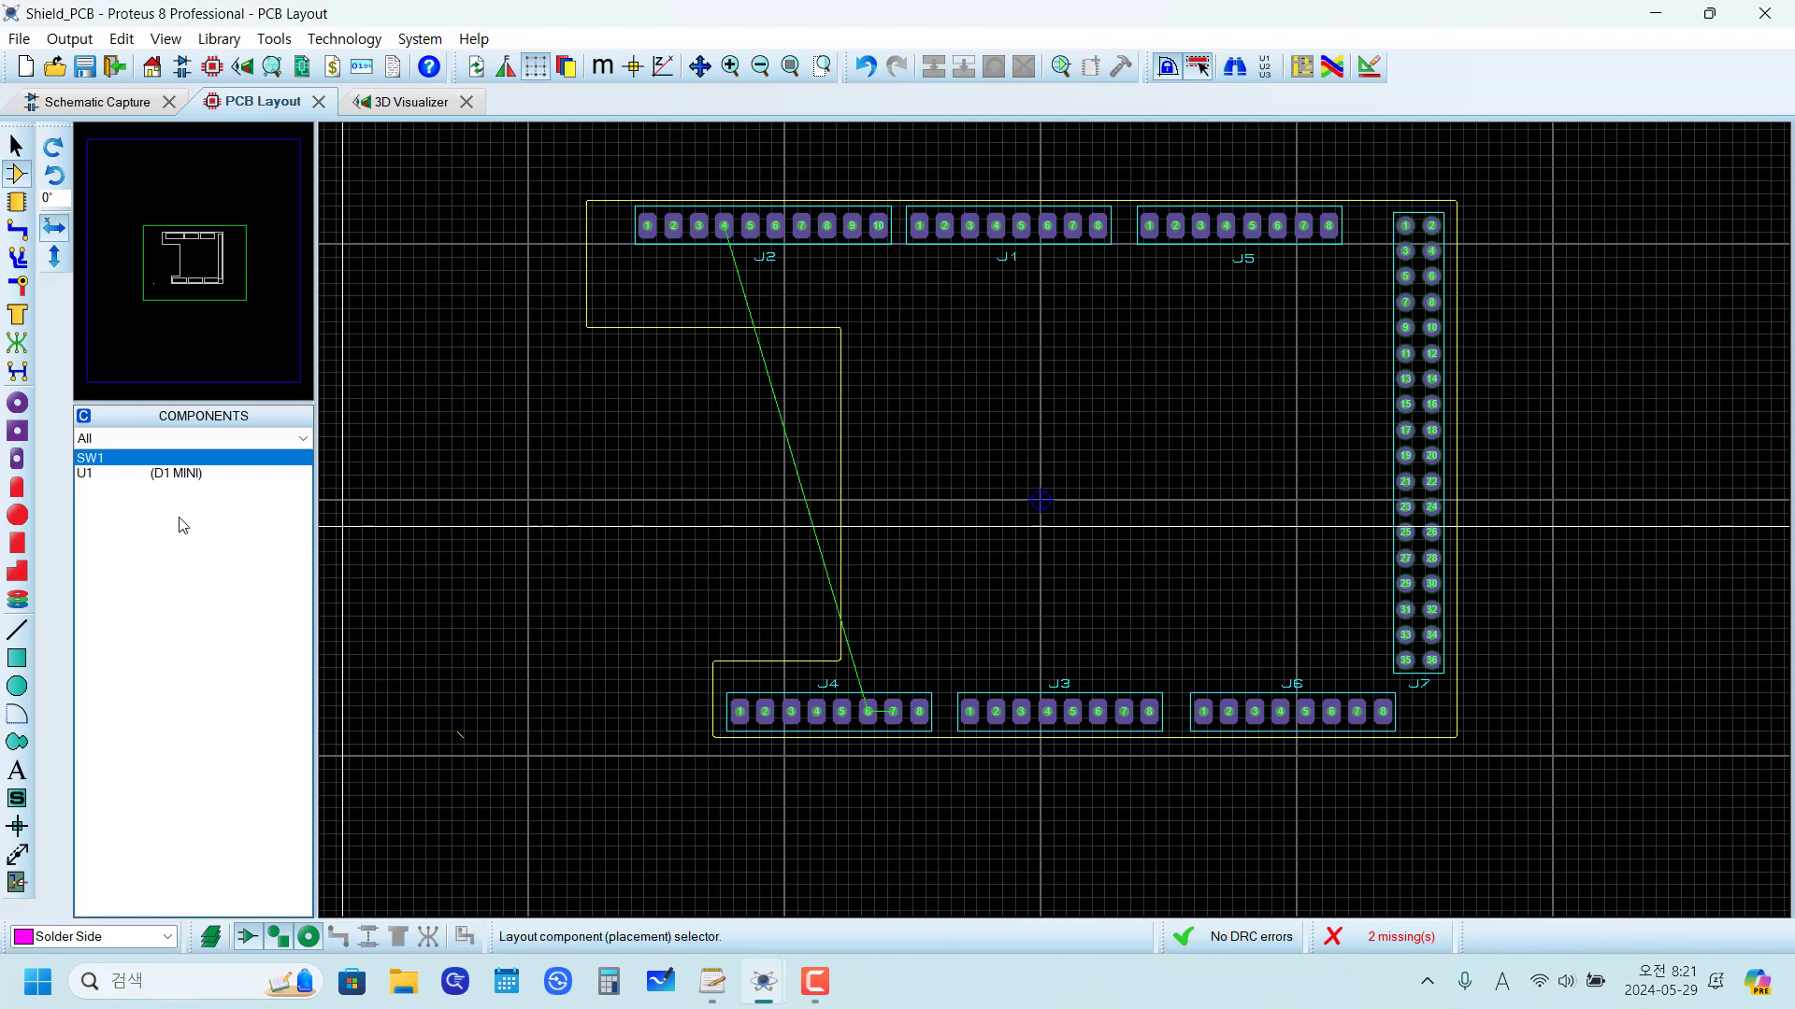
left_click(112, 473)
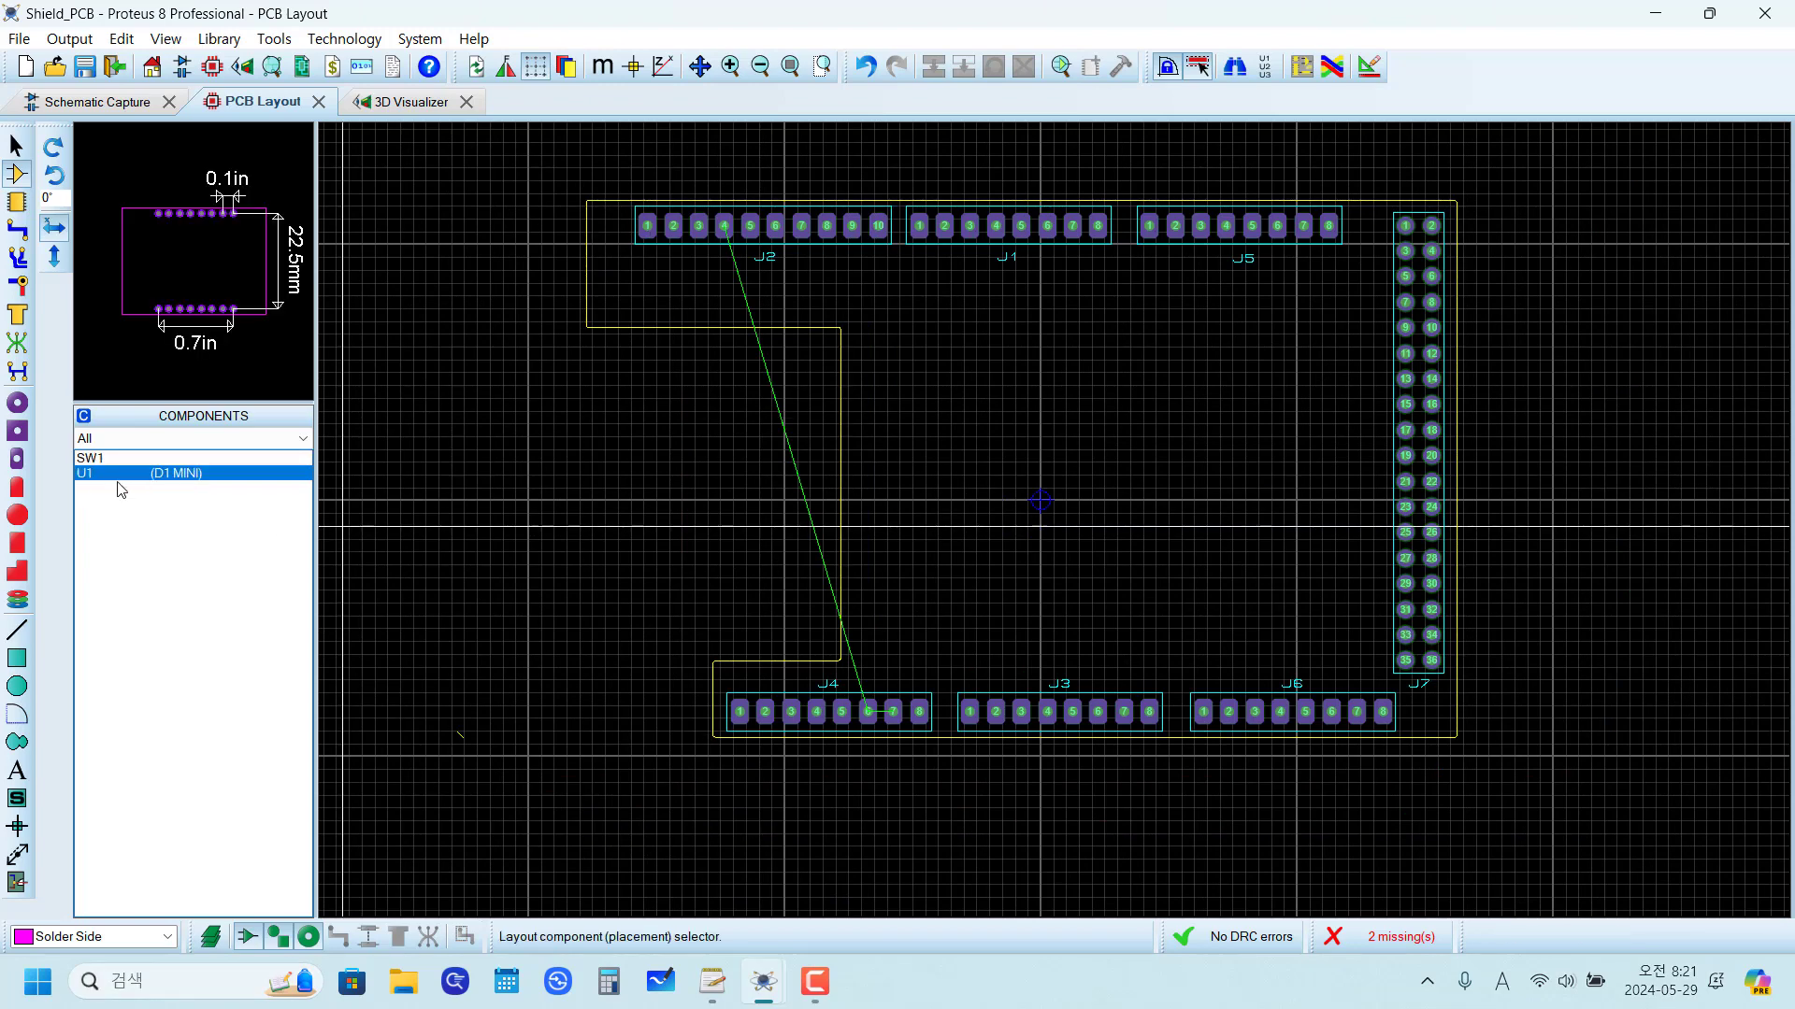
left_click(125, 474)
left_click(125, 935)
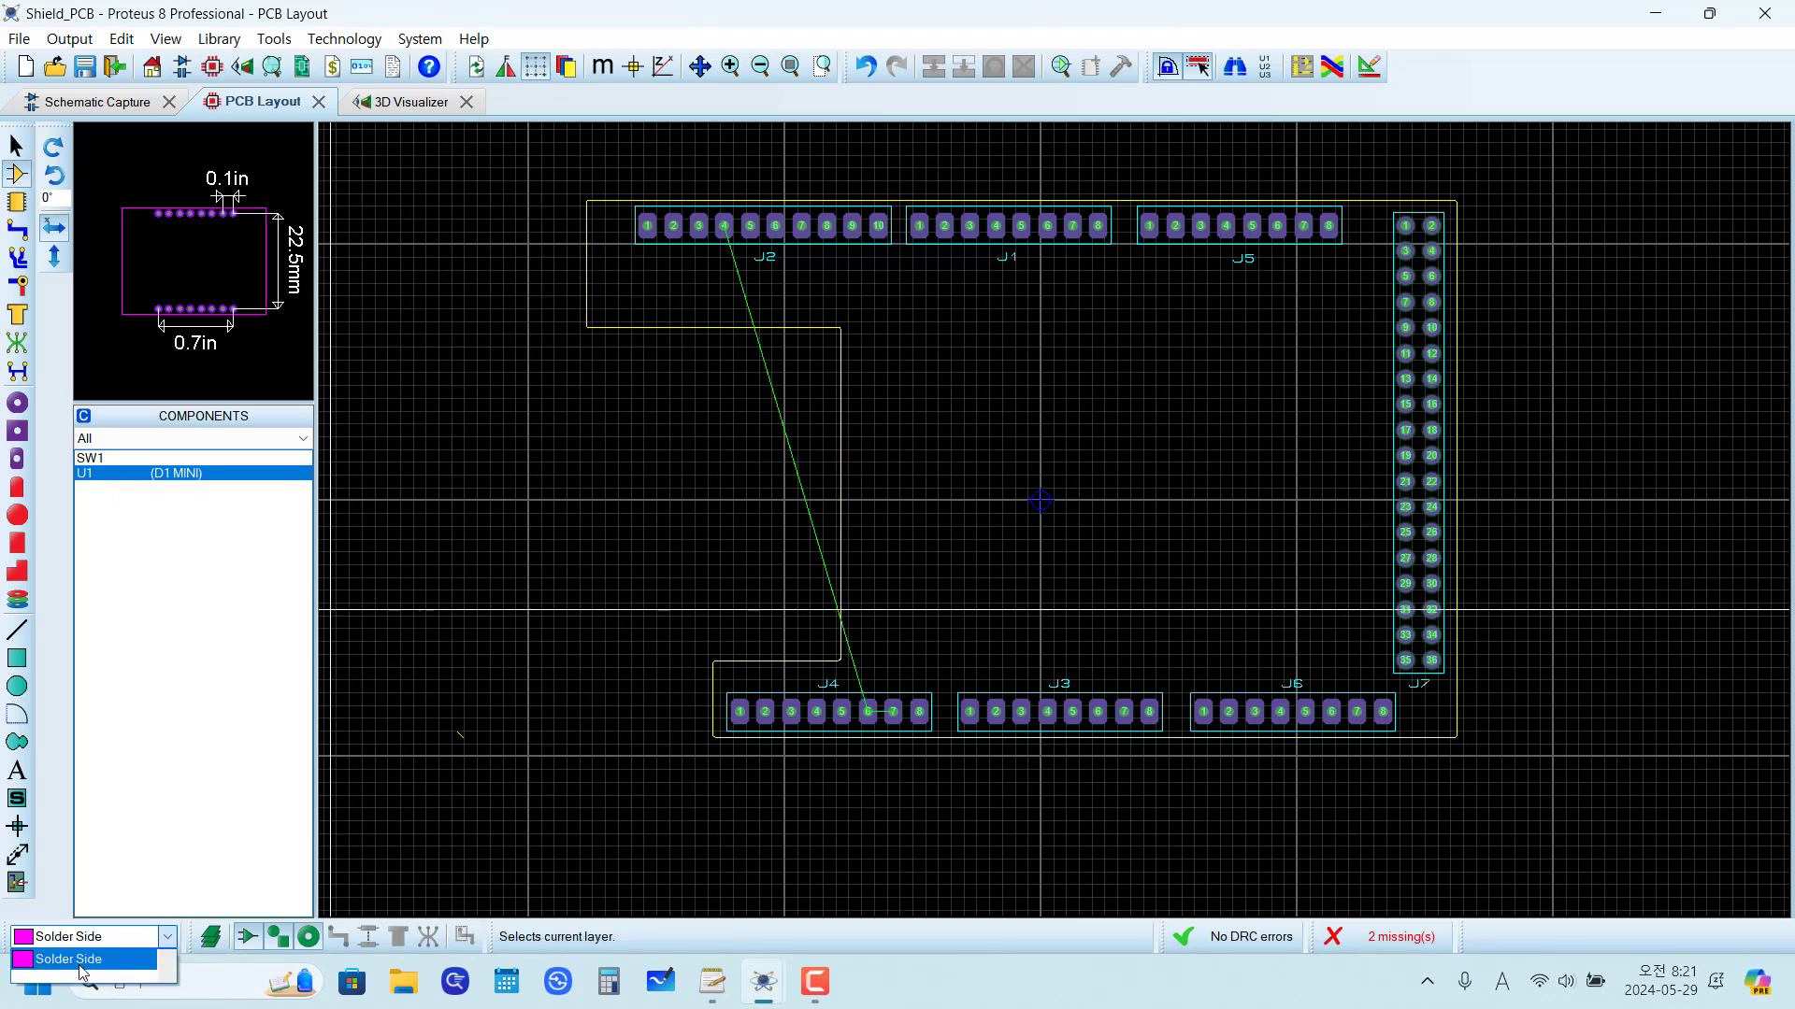
left_click(155, 806)
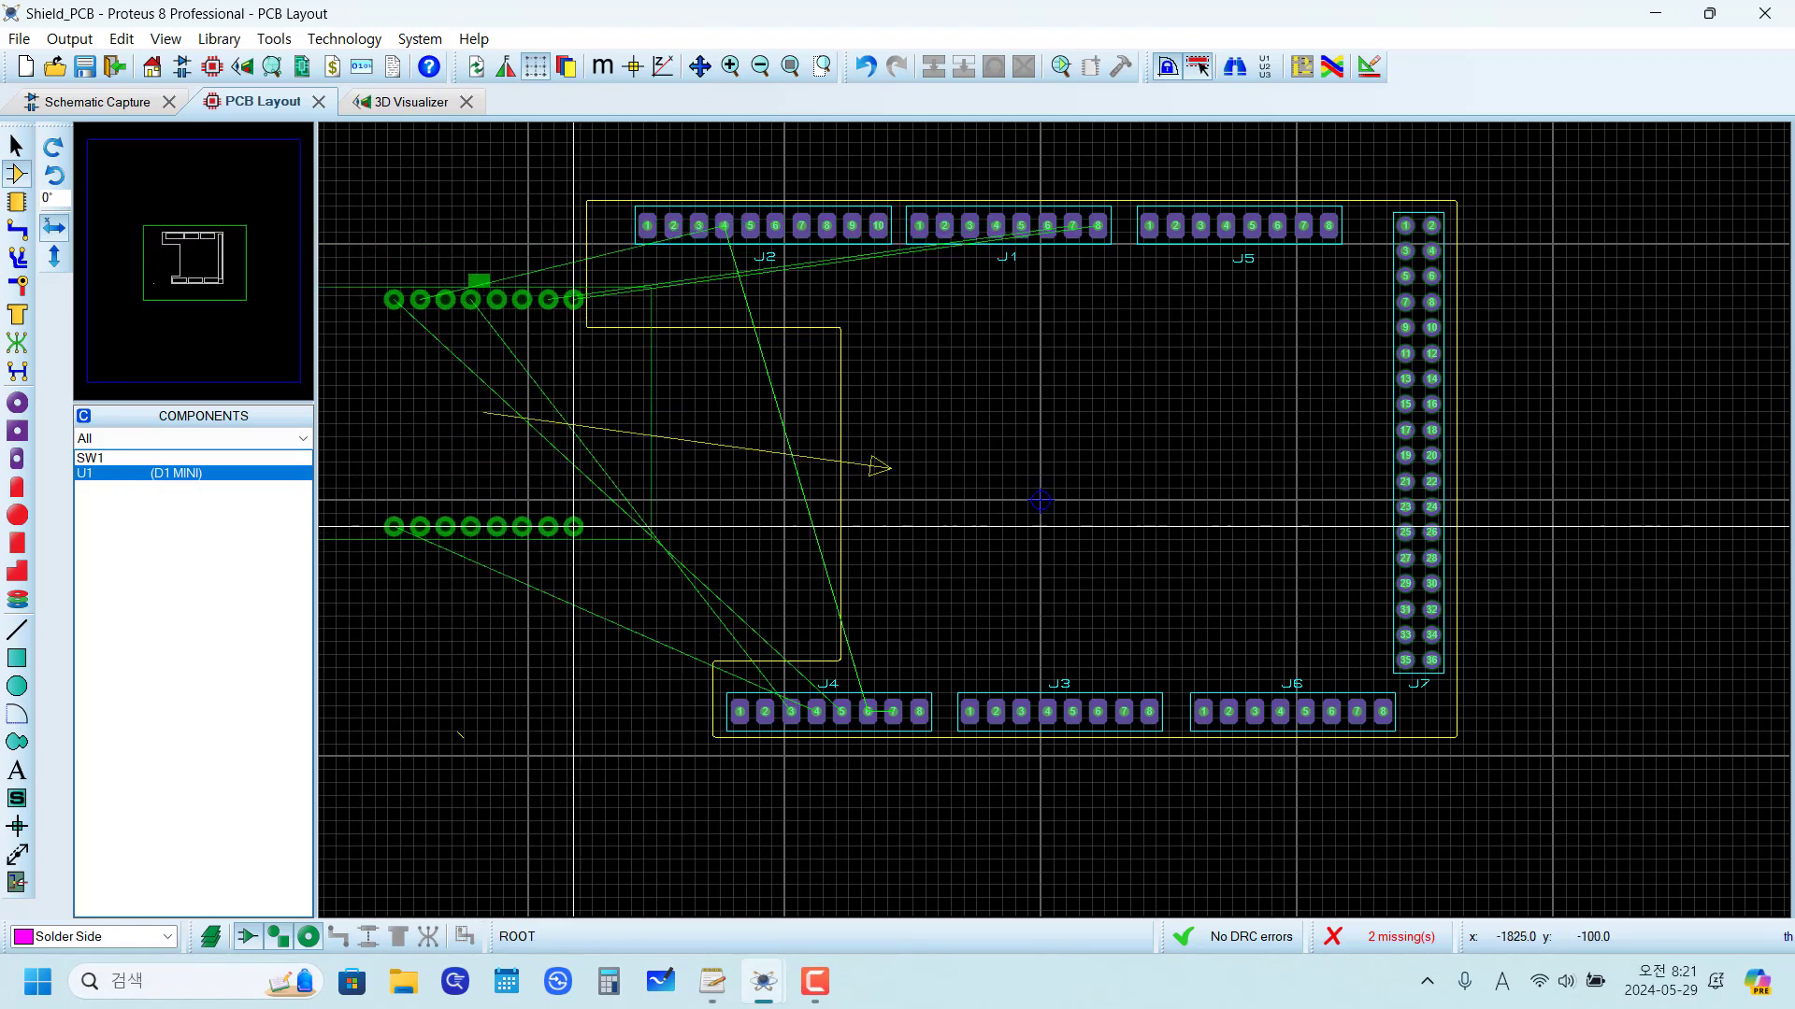
left_click(573, 524)
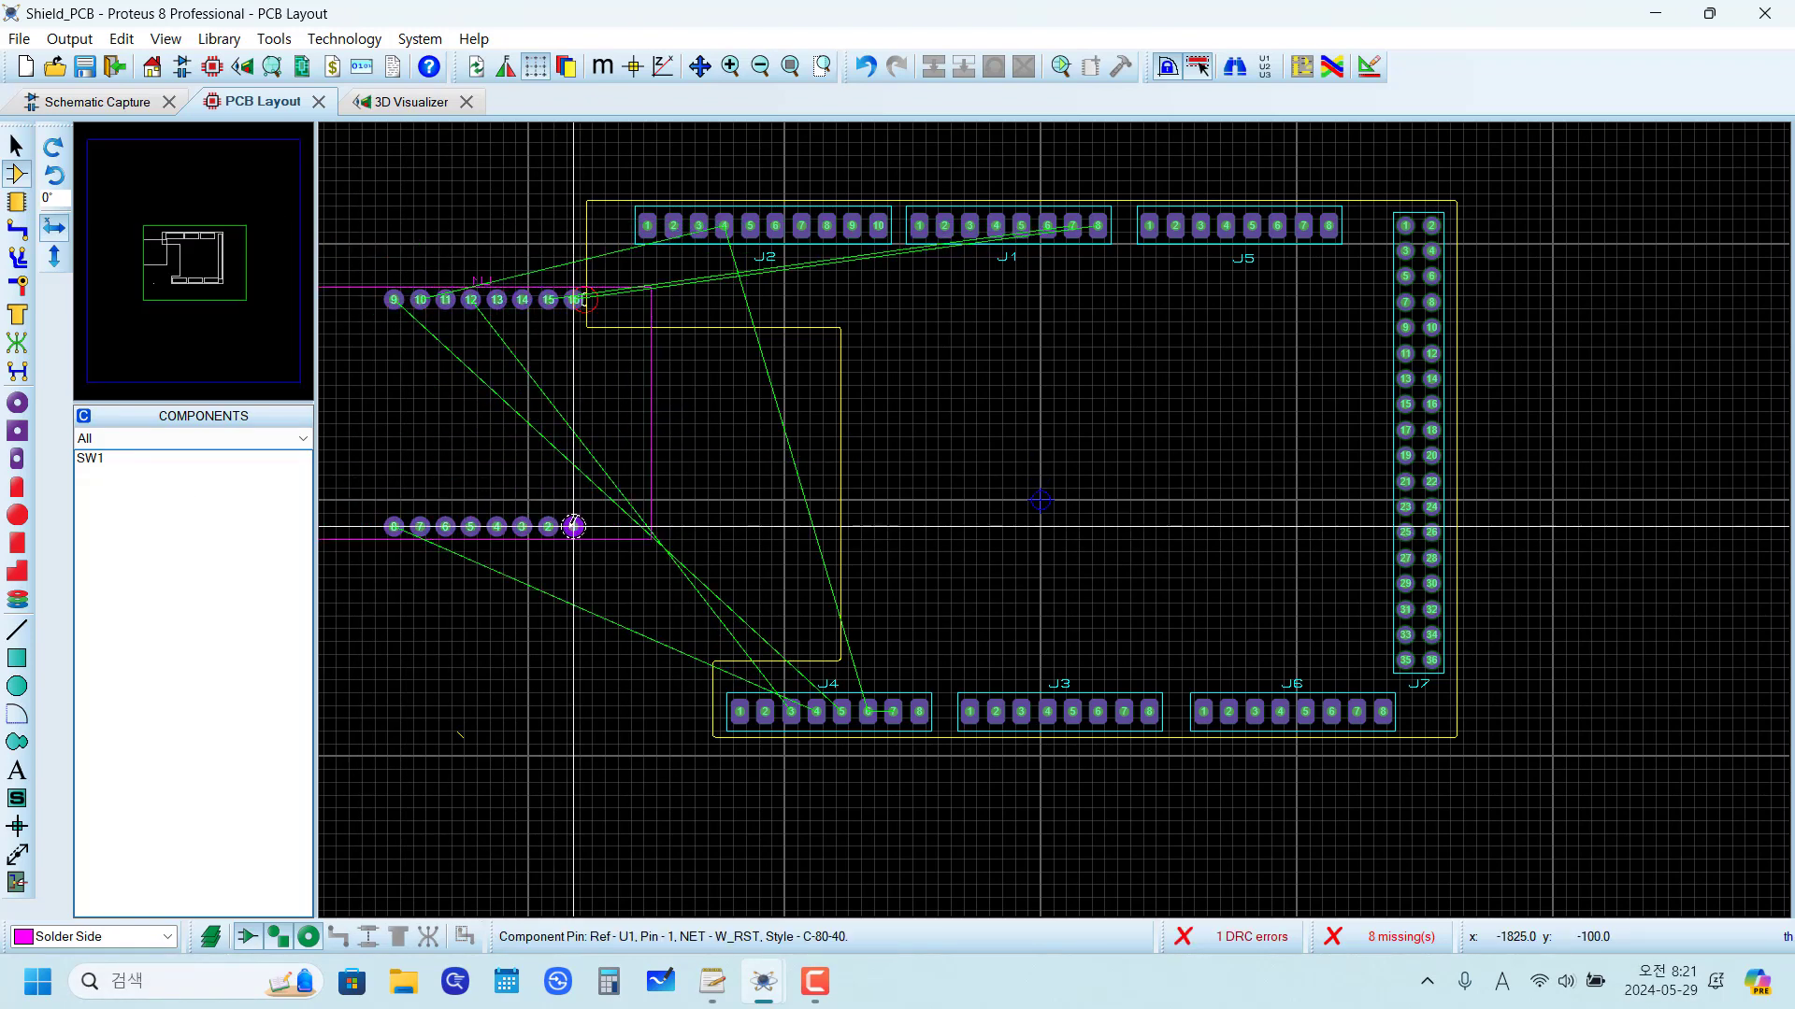
left_click(572, 527)
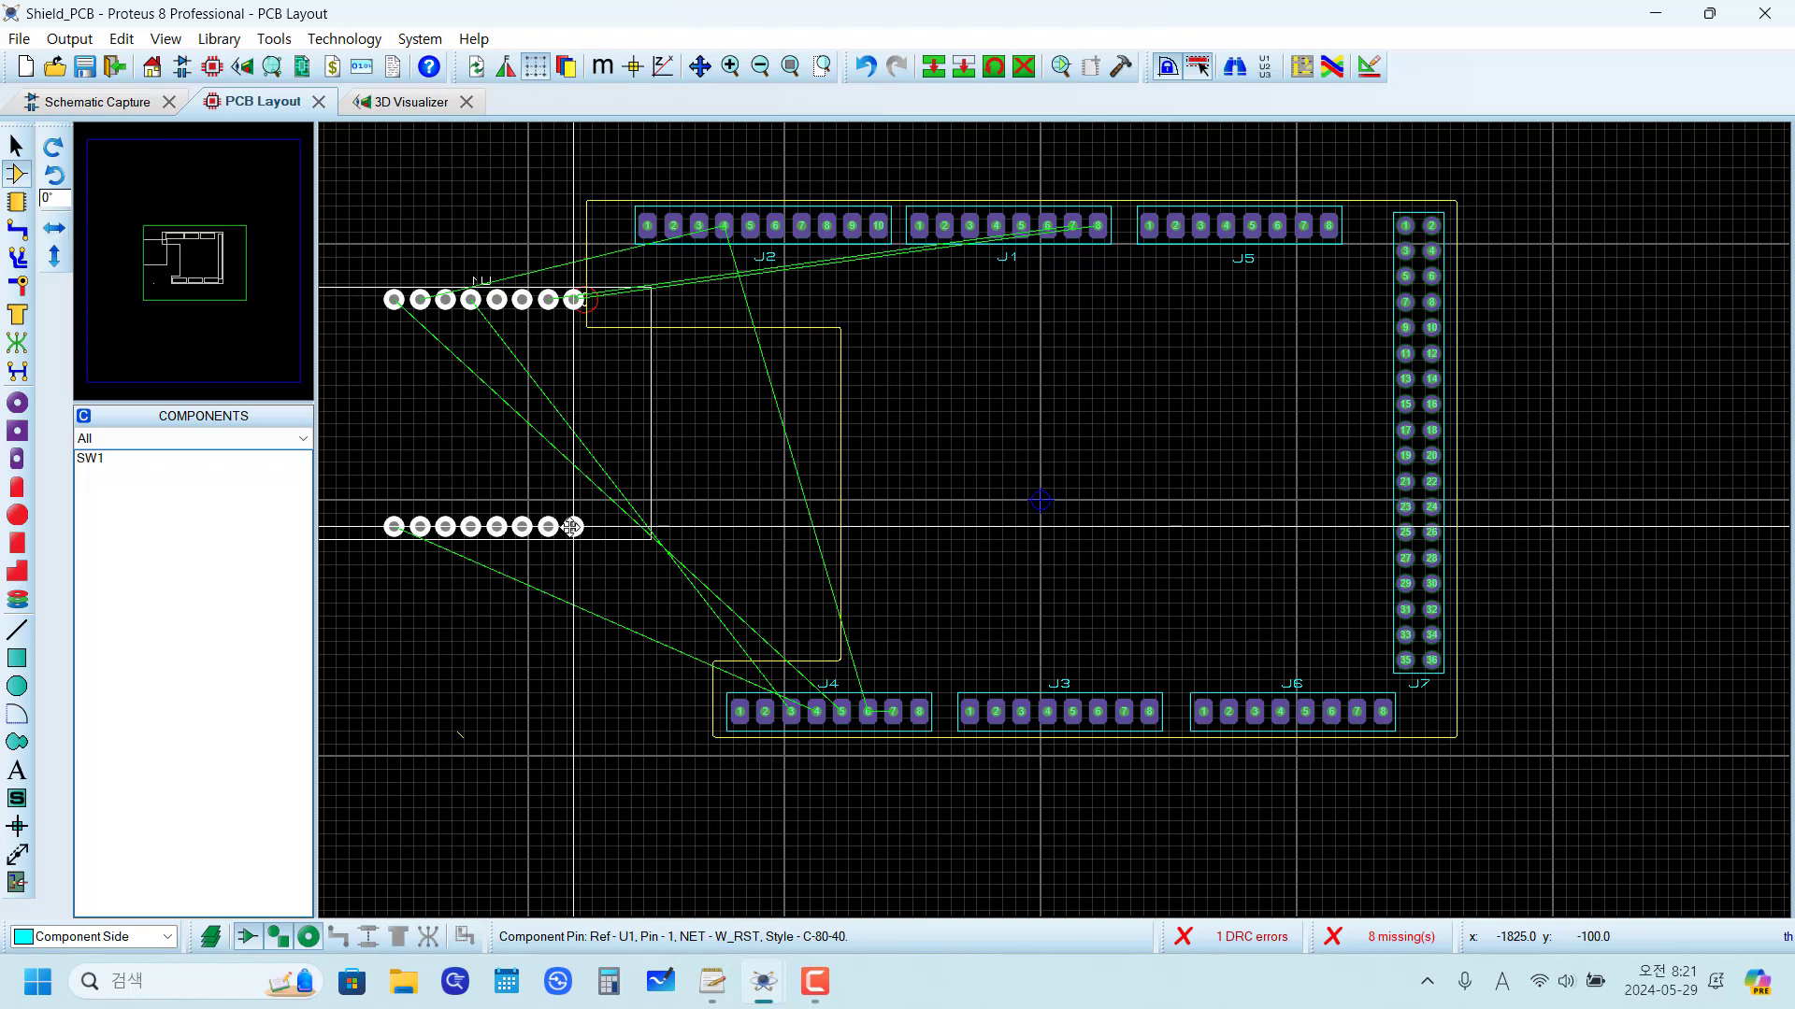
left_click(593, 553)
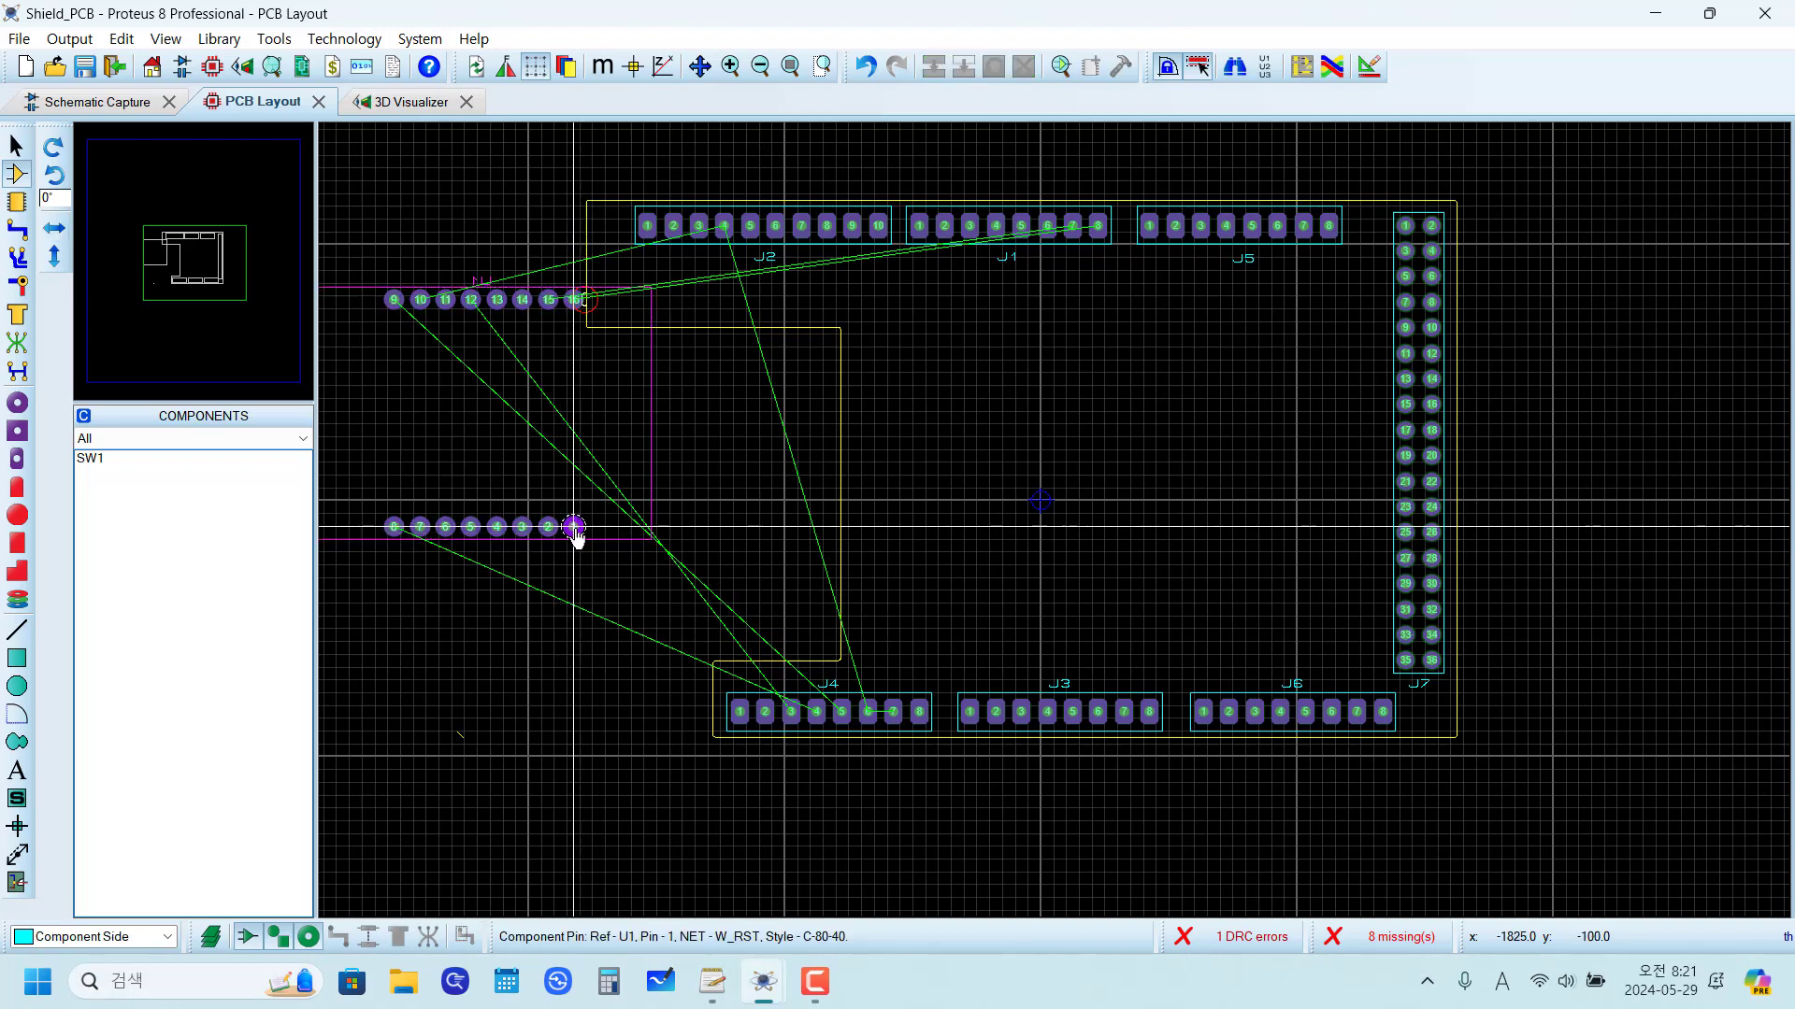
right_click(574, 527)
right_click(574, 527)
Step: Place U1 (D1 MINI) on the Component Side inside the board outline, with its pin 1 at x -50, y -275 th
left_click(112, 474)
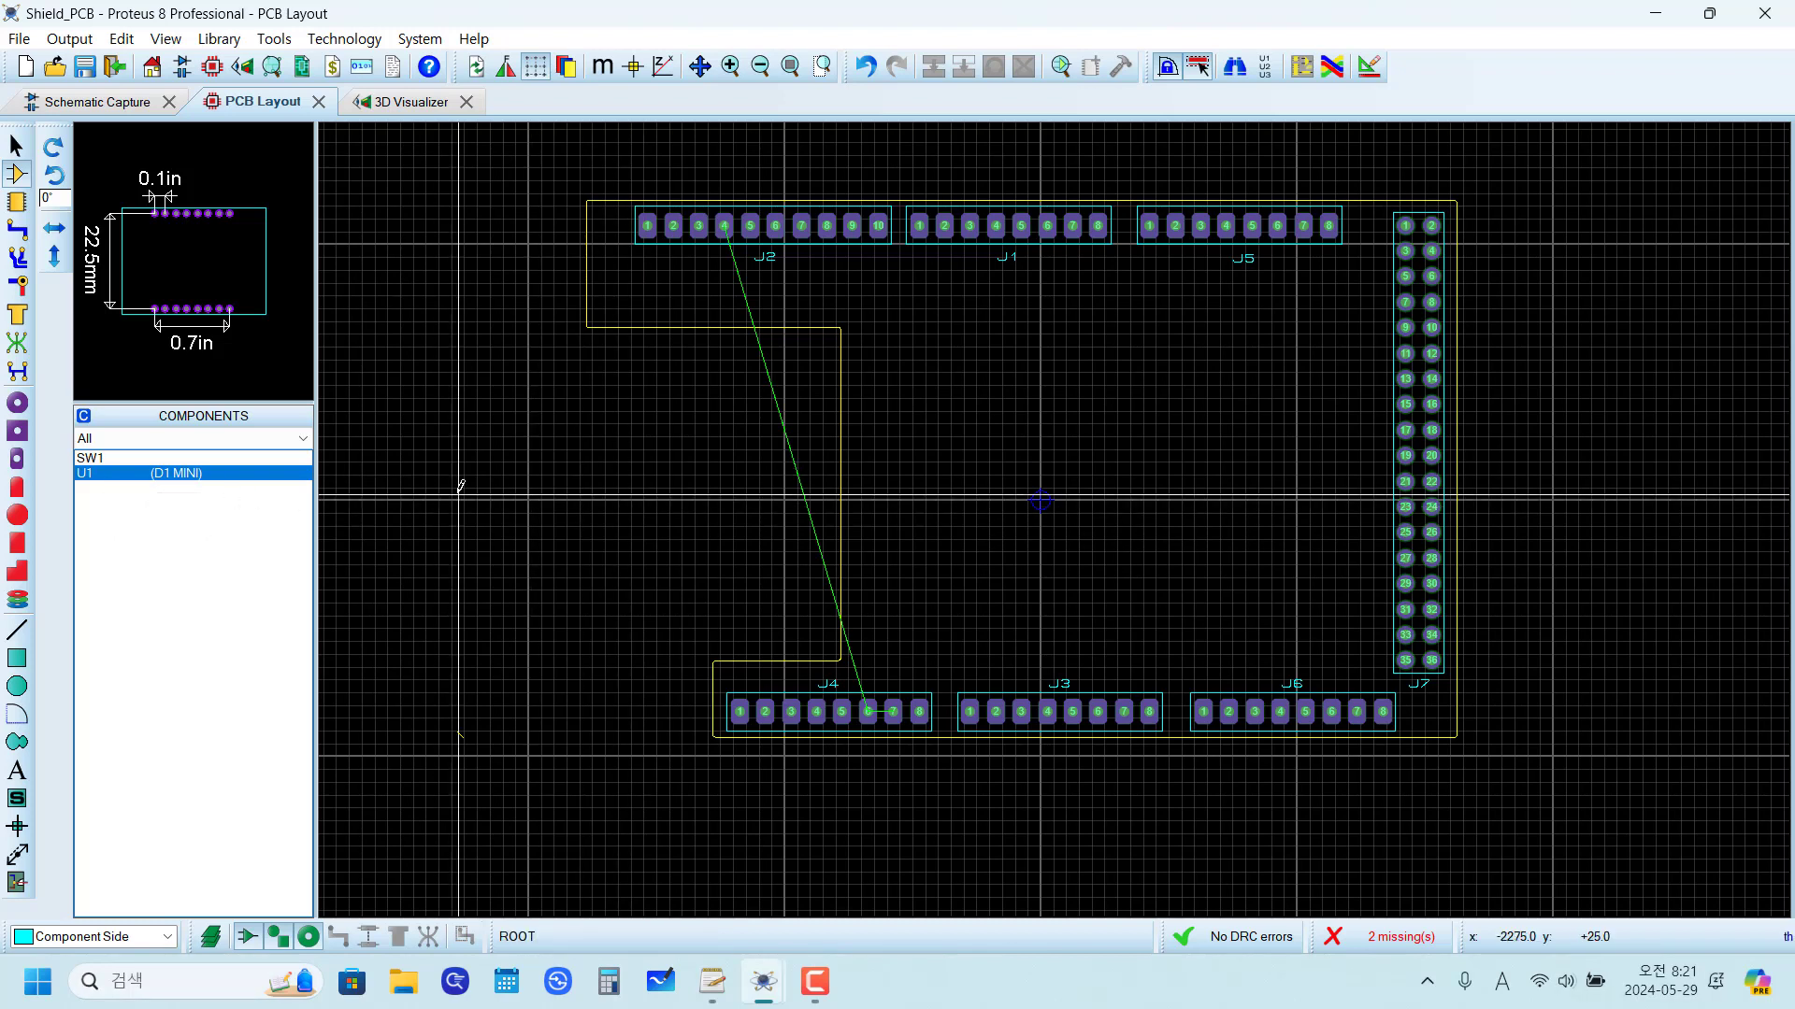
key("space")
key("space")
key("space")
key("space")
key("space")
key("space")
key("space")
key("space")
key("space")
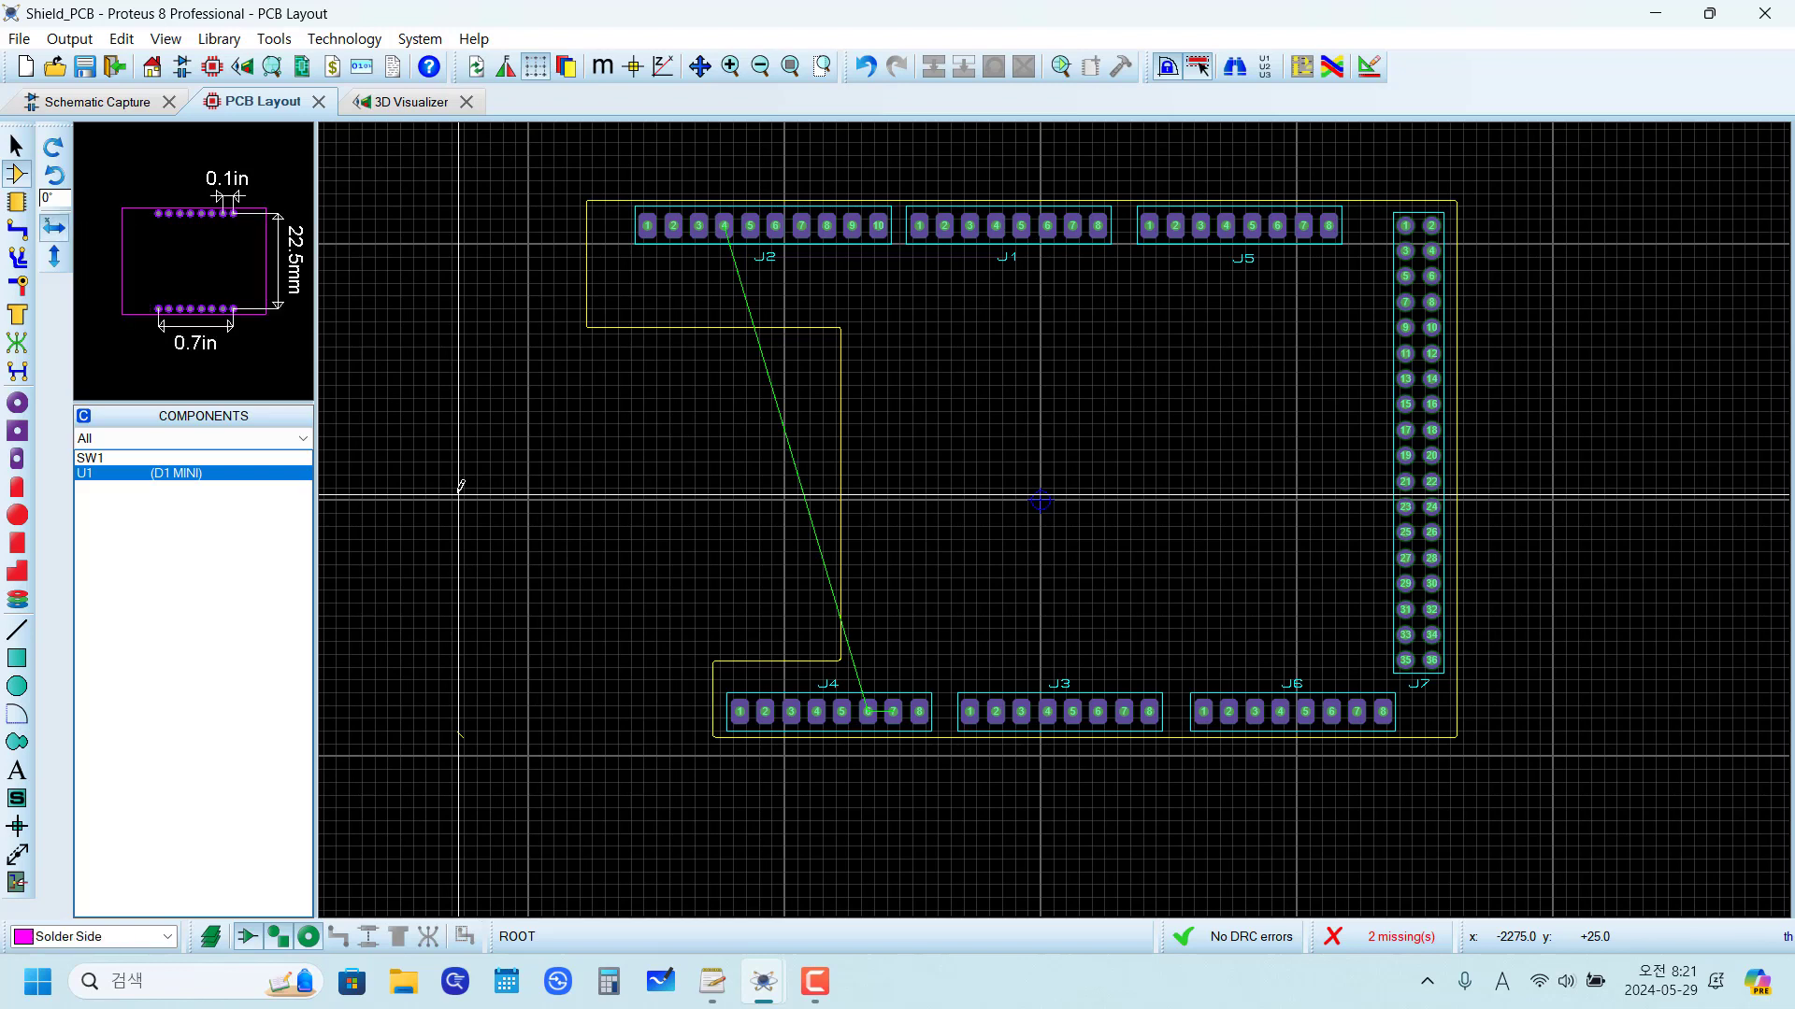
key("space")
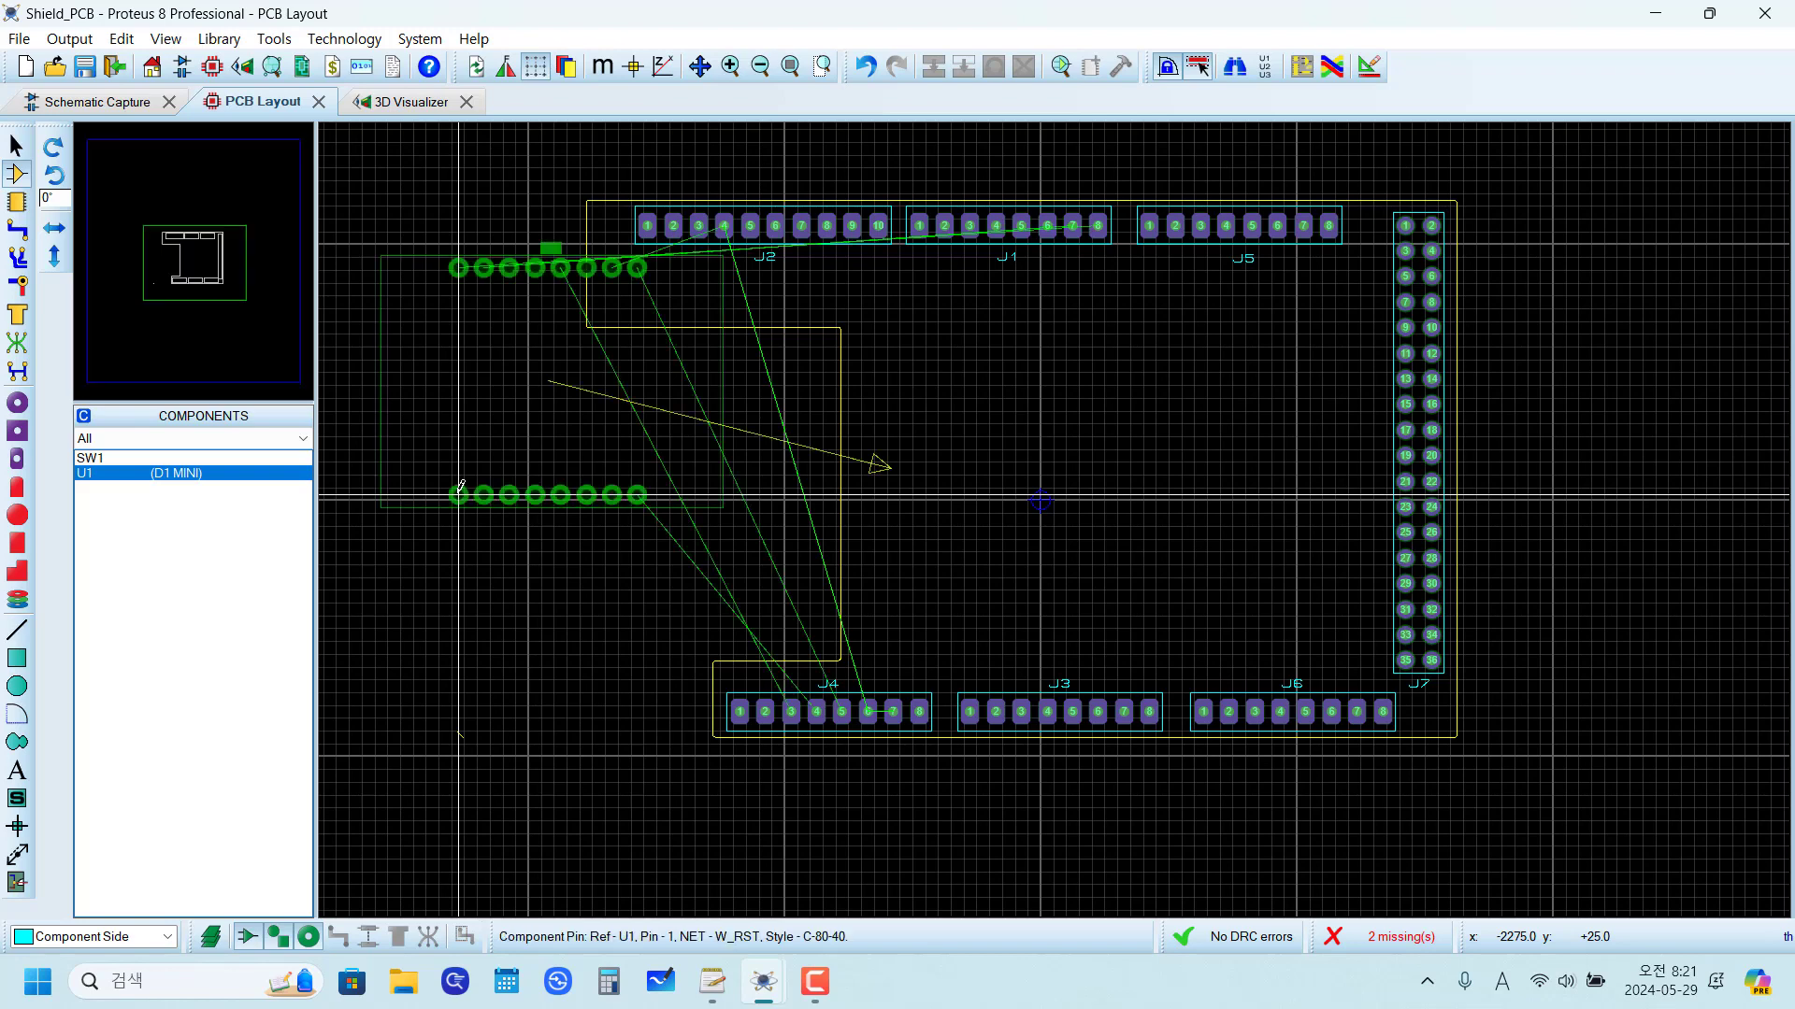
left_click(1028, 572)
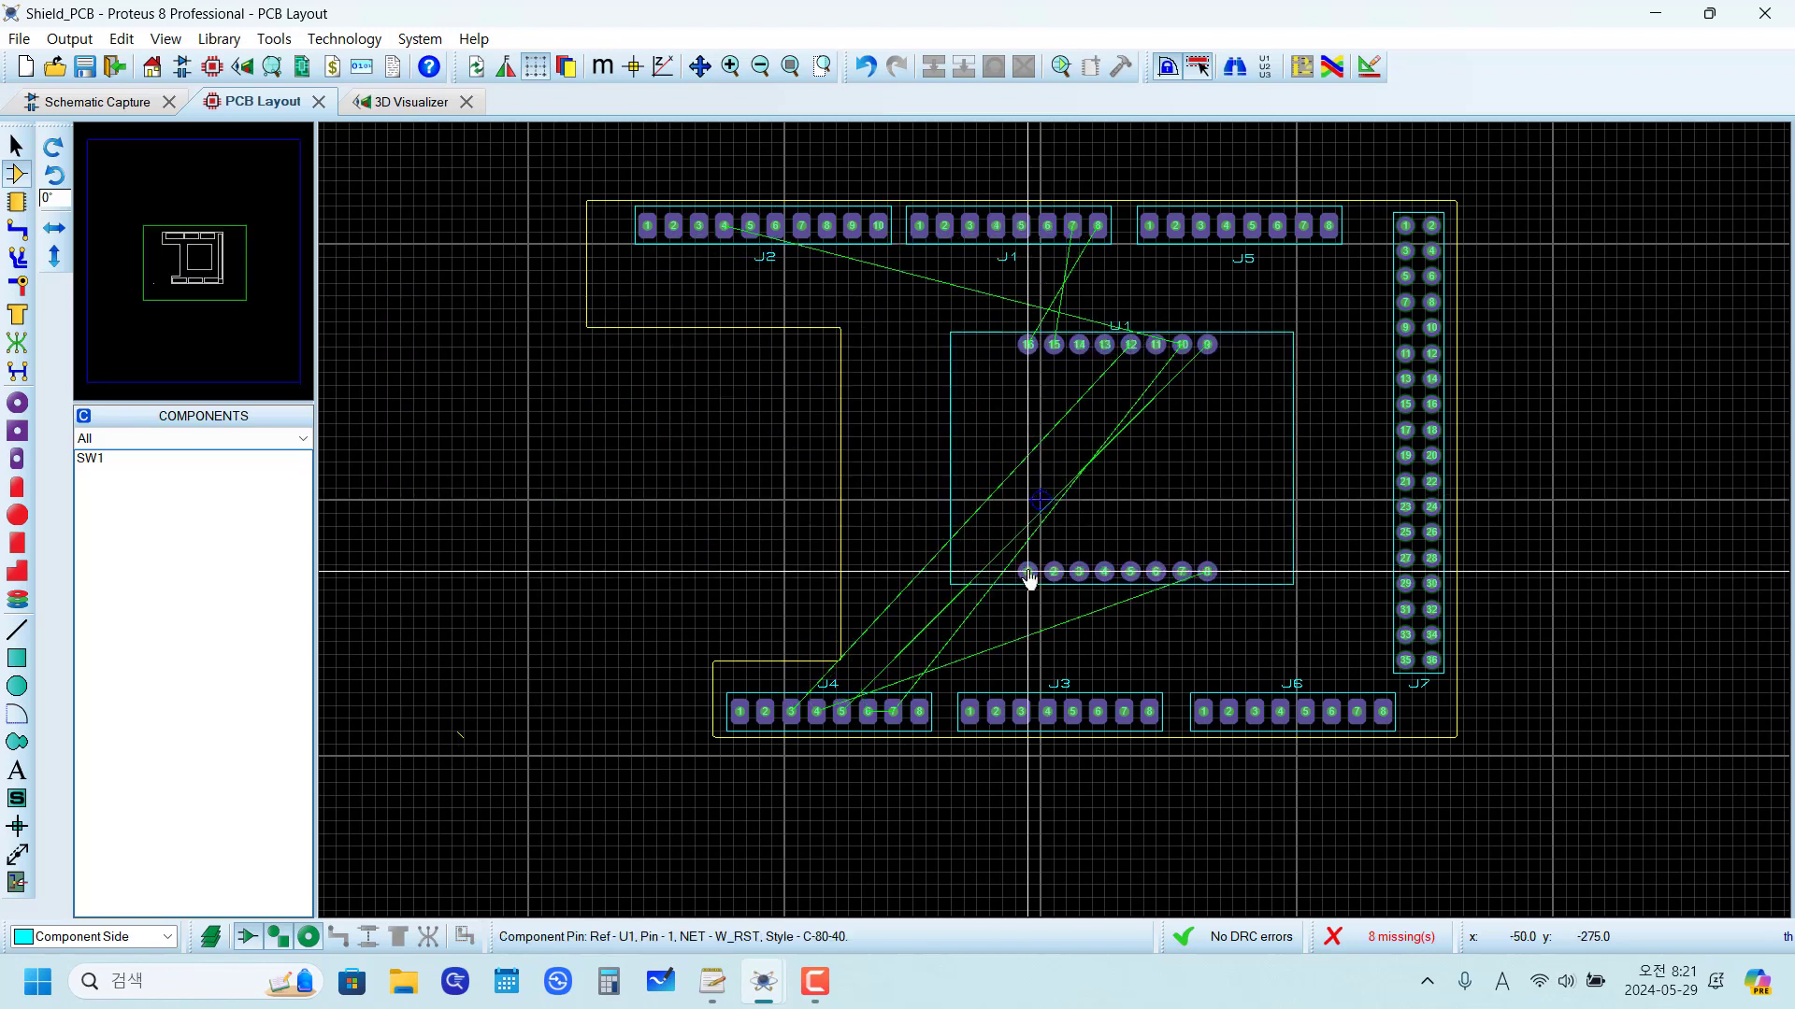
Step: Examine the schematic's reference photos for the position of the square cutout relative to the D1 MINI's USB connector
left_click(101, 101)
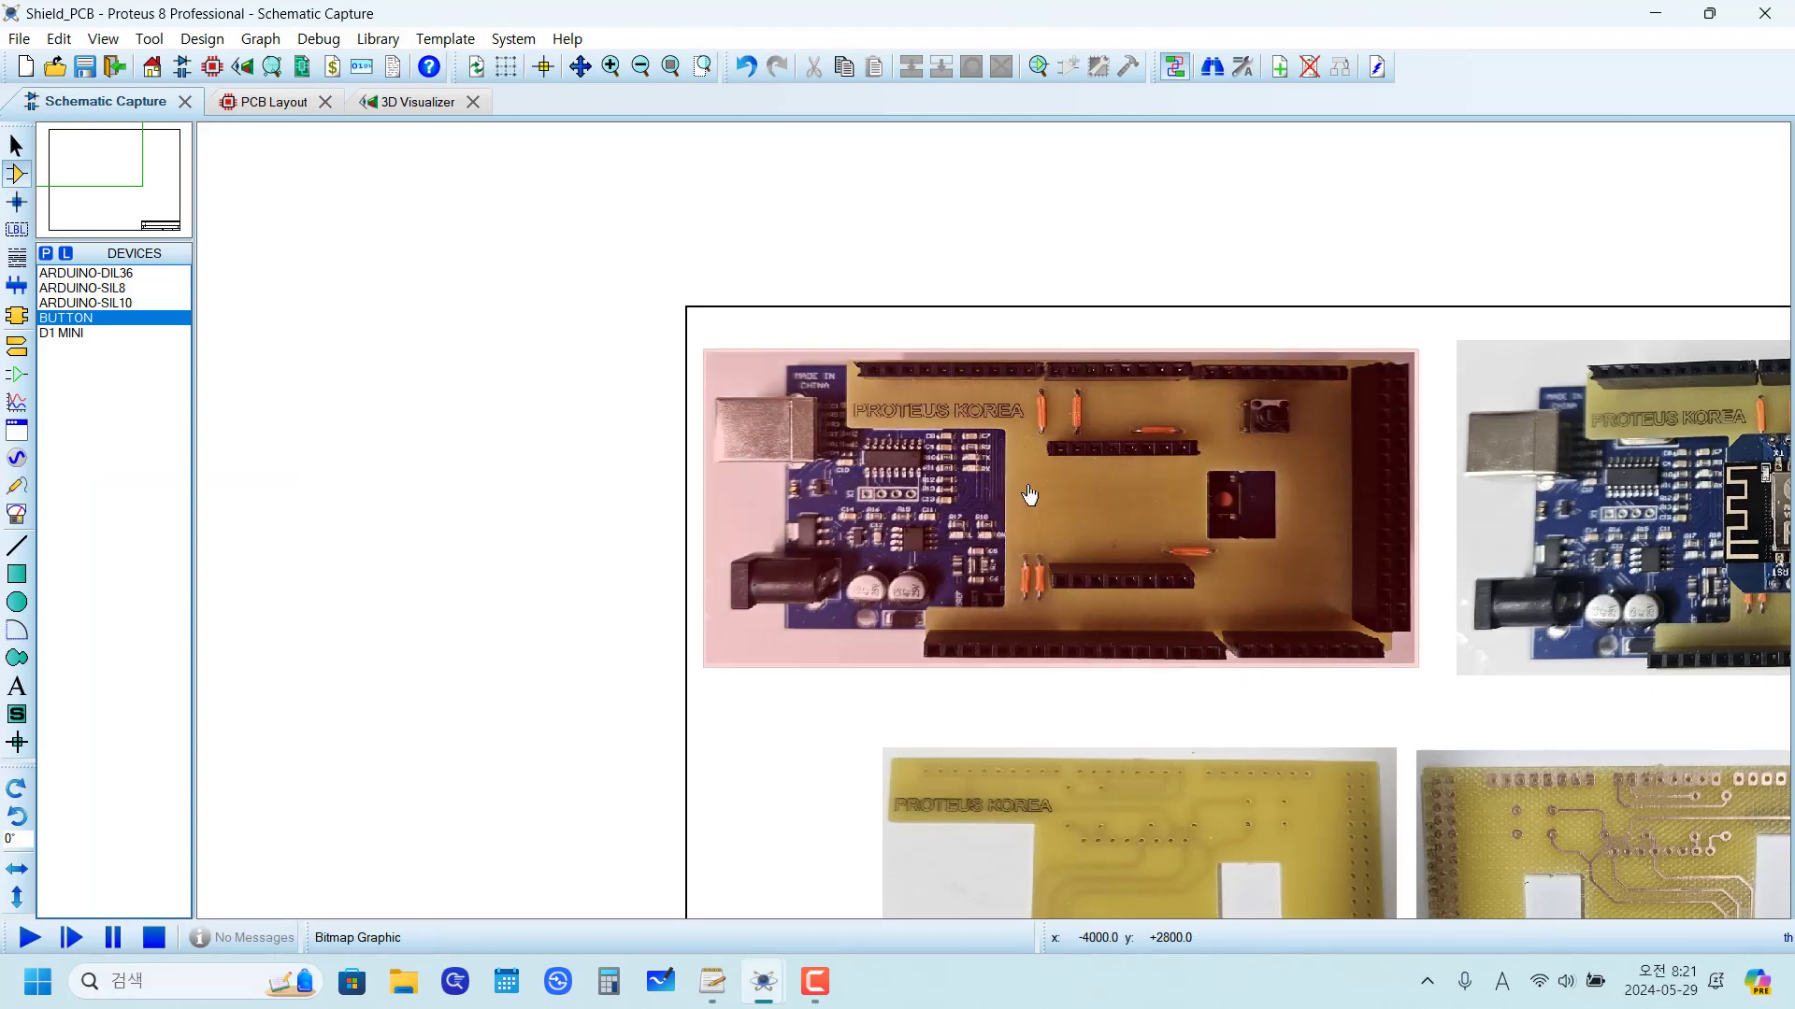
scroll(1383, 567, "down", 2)
scroll(1370, 536, "up", 3)
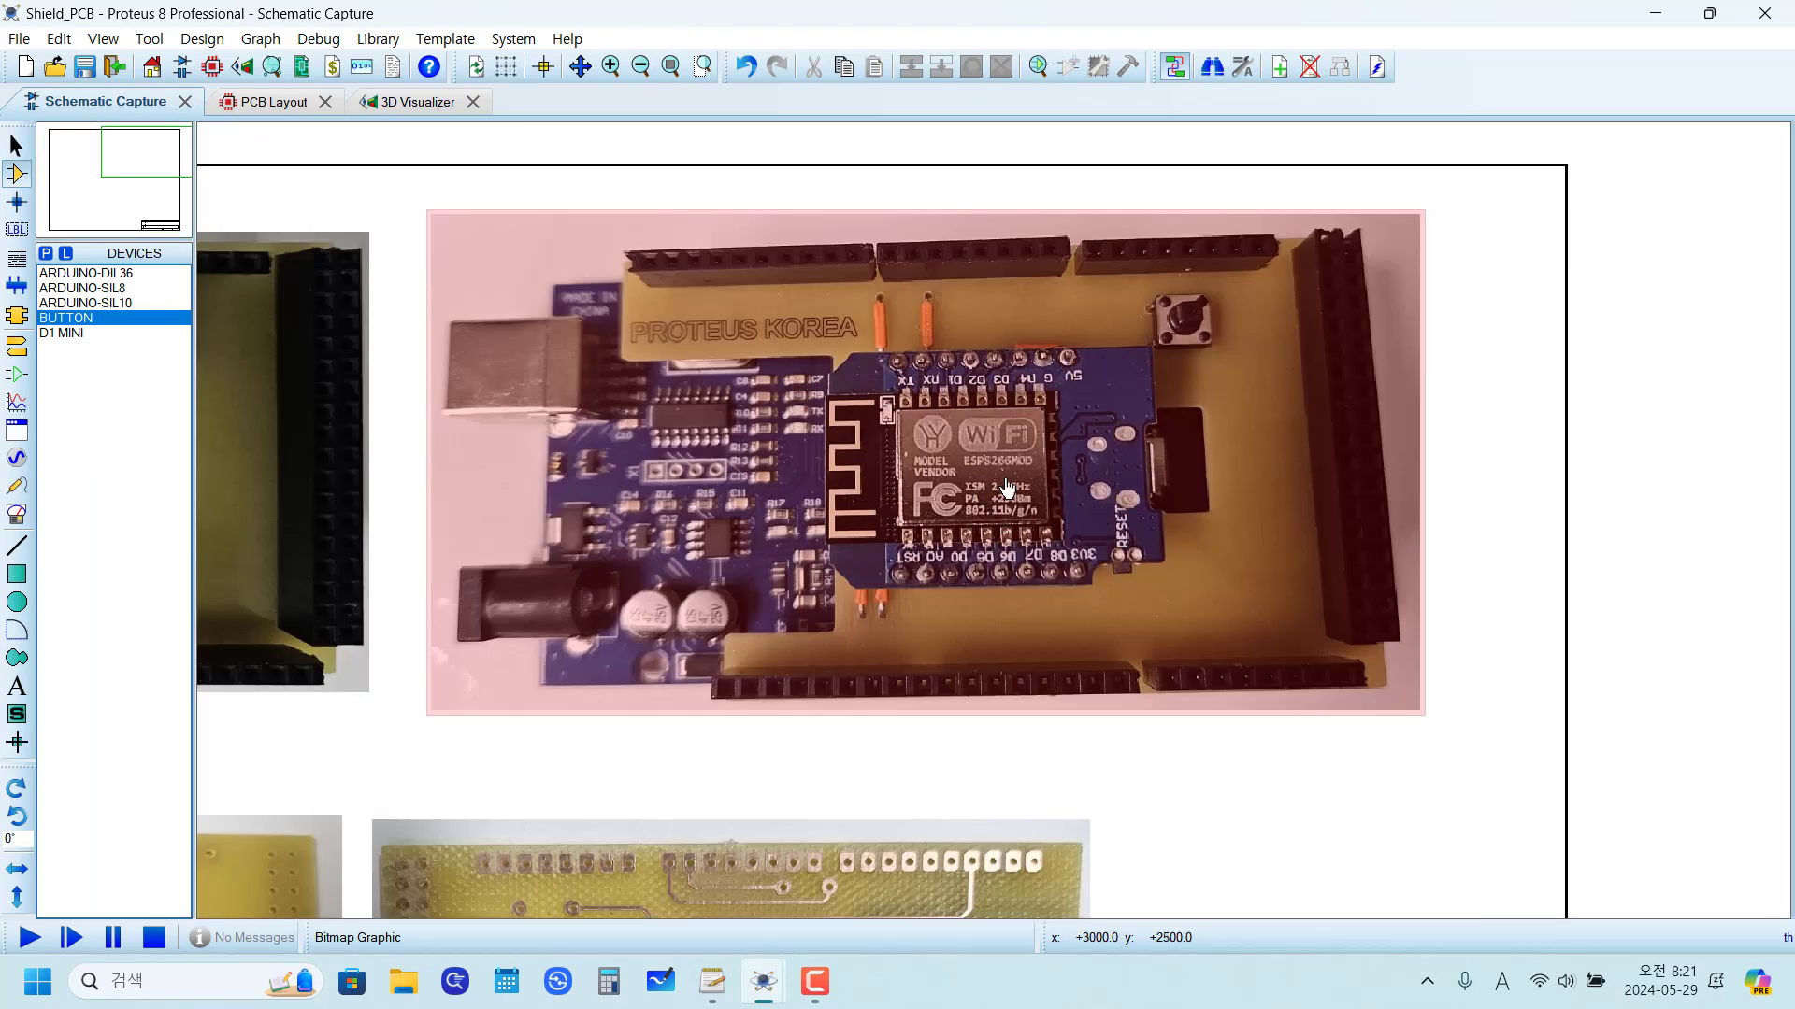
scroll(1165, 496, "down", 2)
scroll(998, 529, "up", 2)
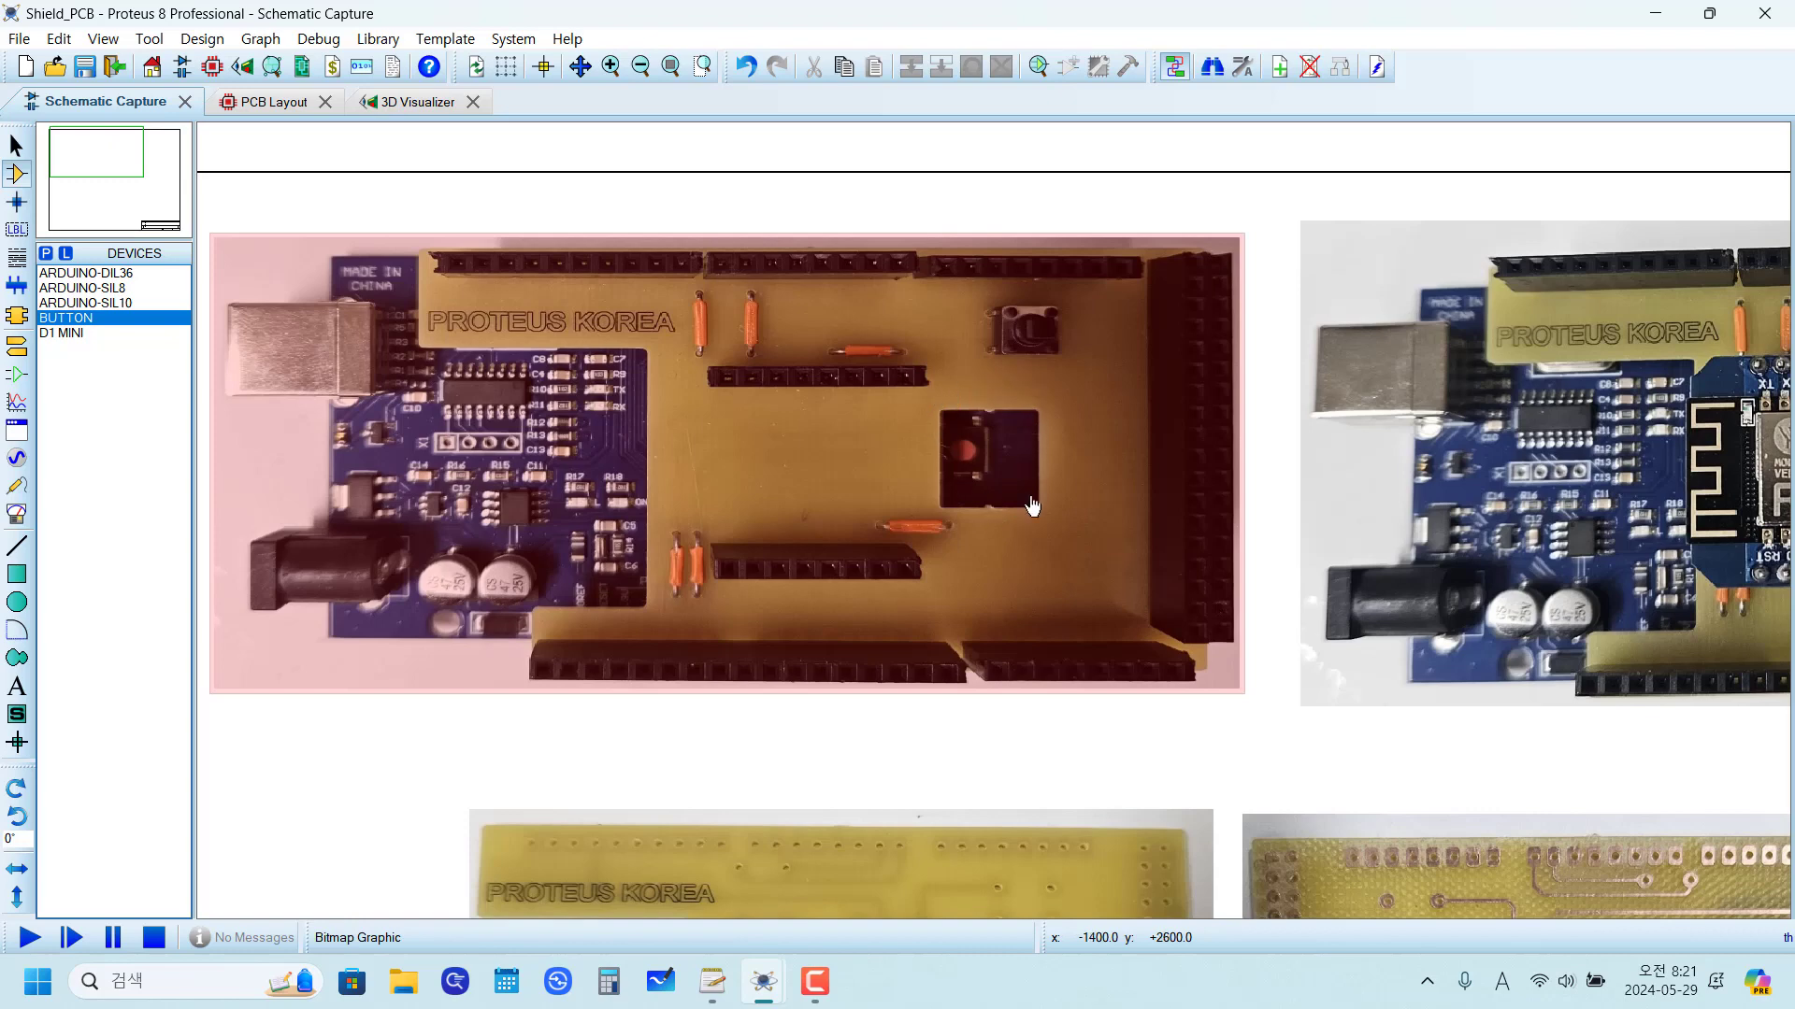
scroll(972, 458, "down", 2)
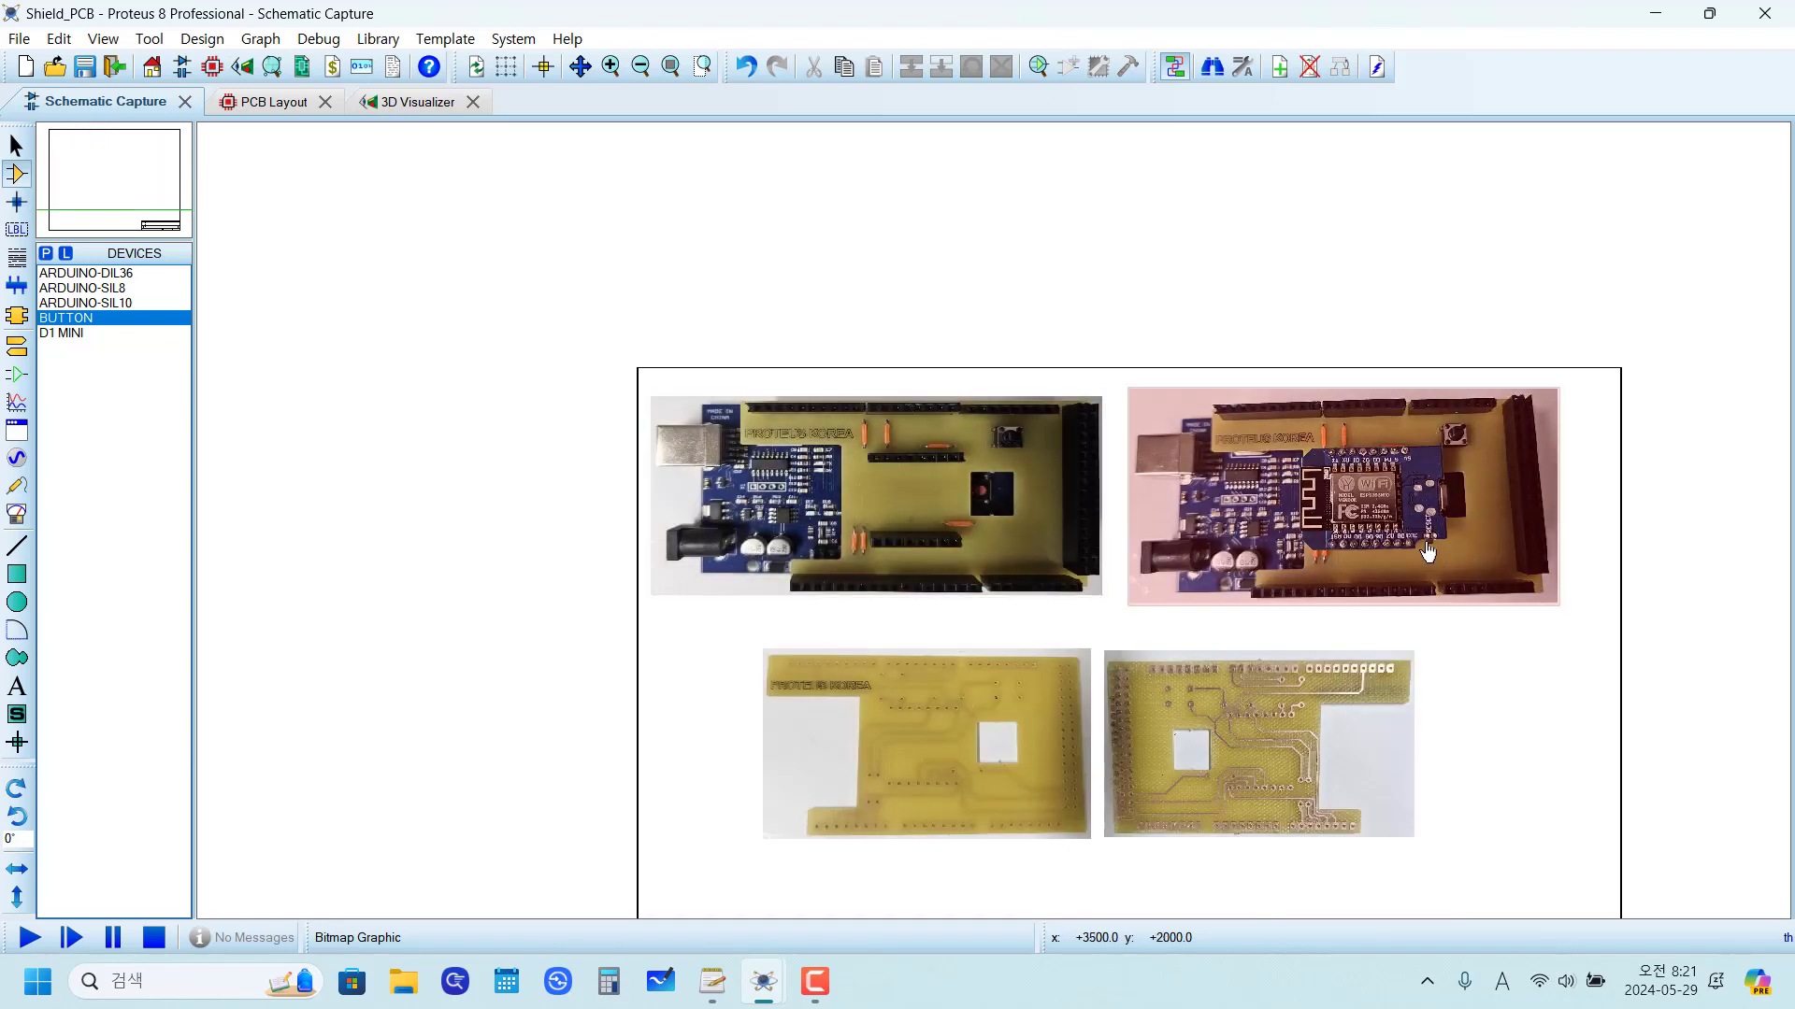
scroll(1447, 497, "up", 2)
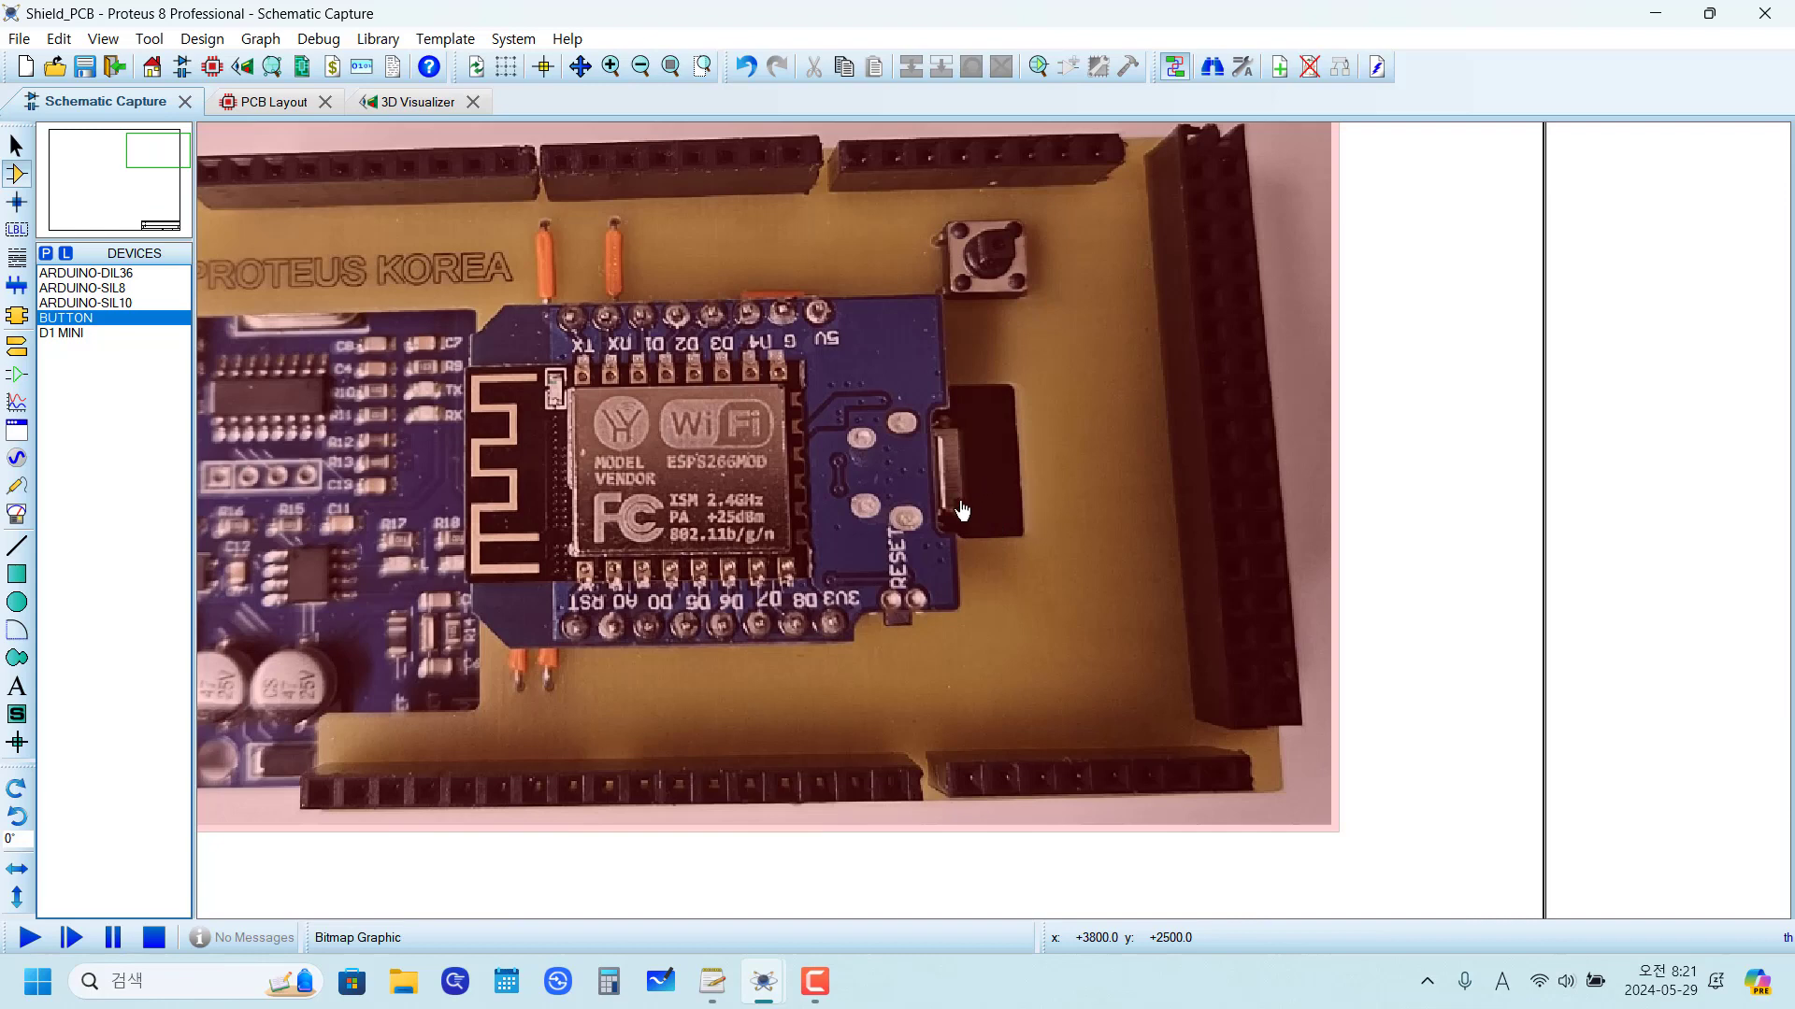
scroll(963, 509, "down", 2)
scroll(1003, 517, "up", 2)
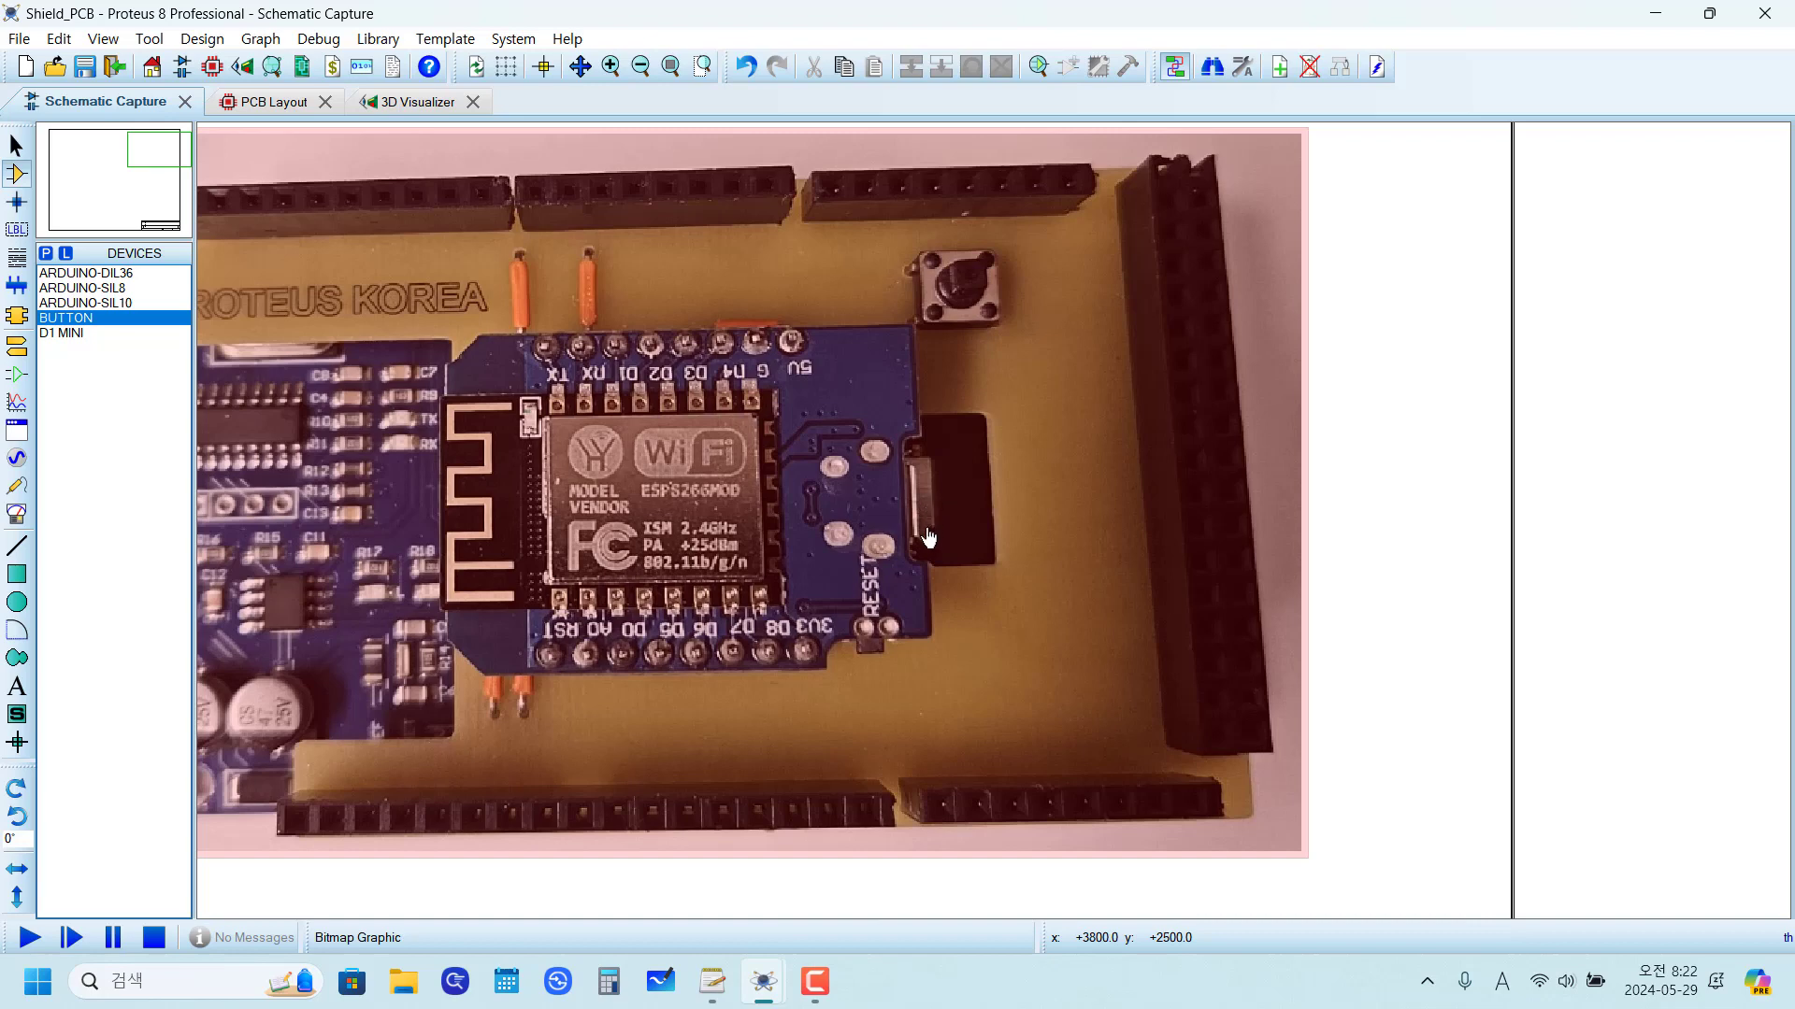
scroll(922, 554, "down", 3)
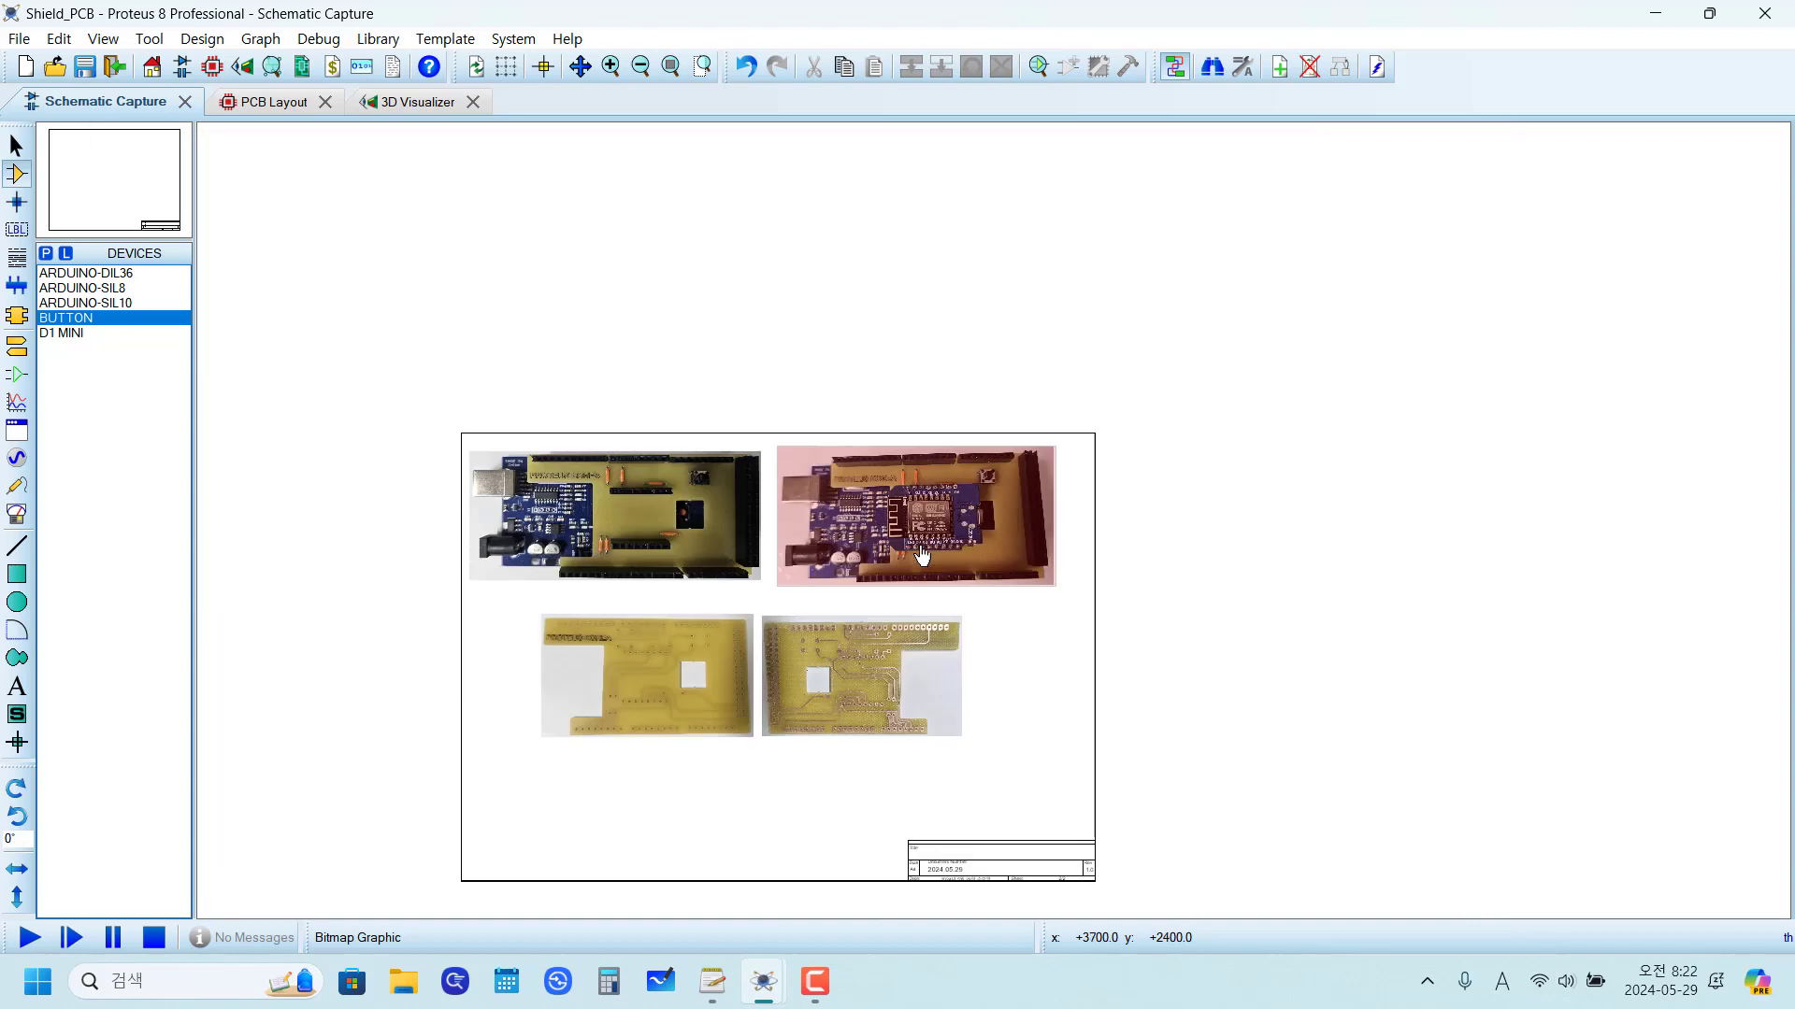
Step: In the PCB layout, place a horizontal Top Silk dimension about 499 th long from J7 pin 25 towards U1, ending at x 925, y -125 th
left_click(271, 103)
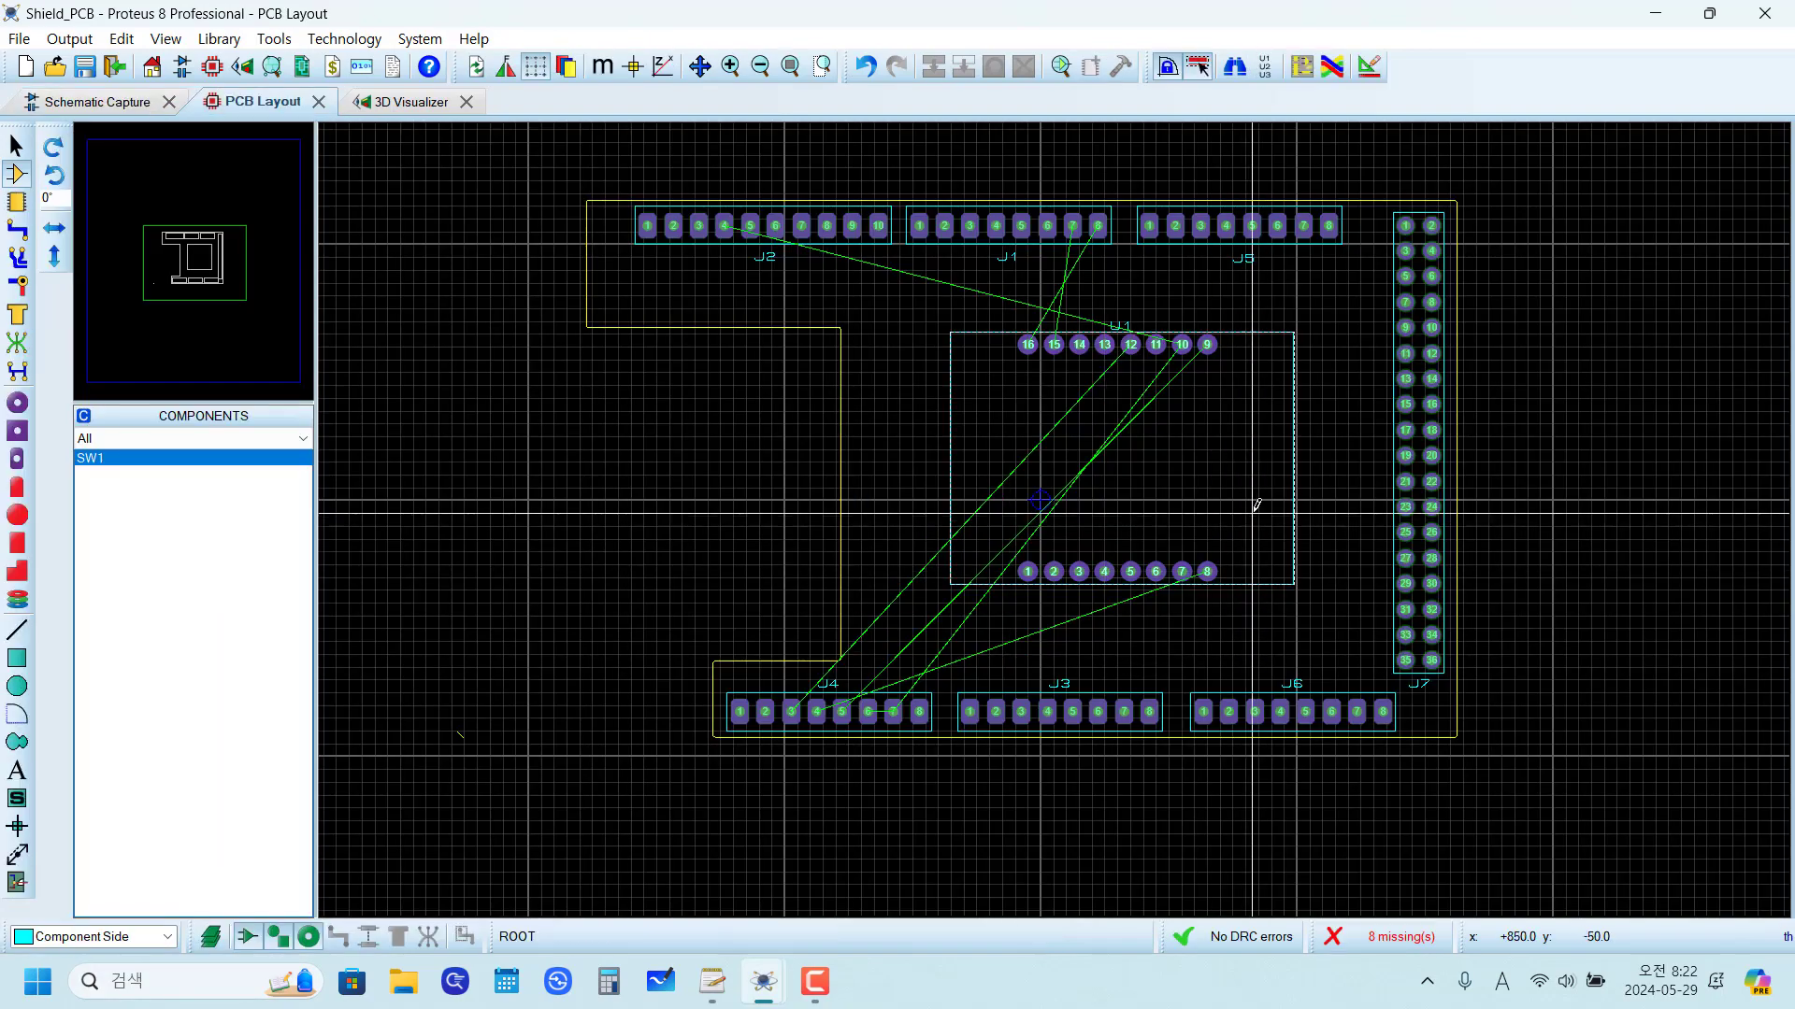
scroll(1059, 514, "up", 2)
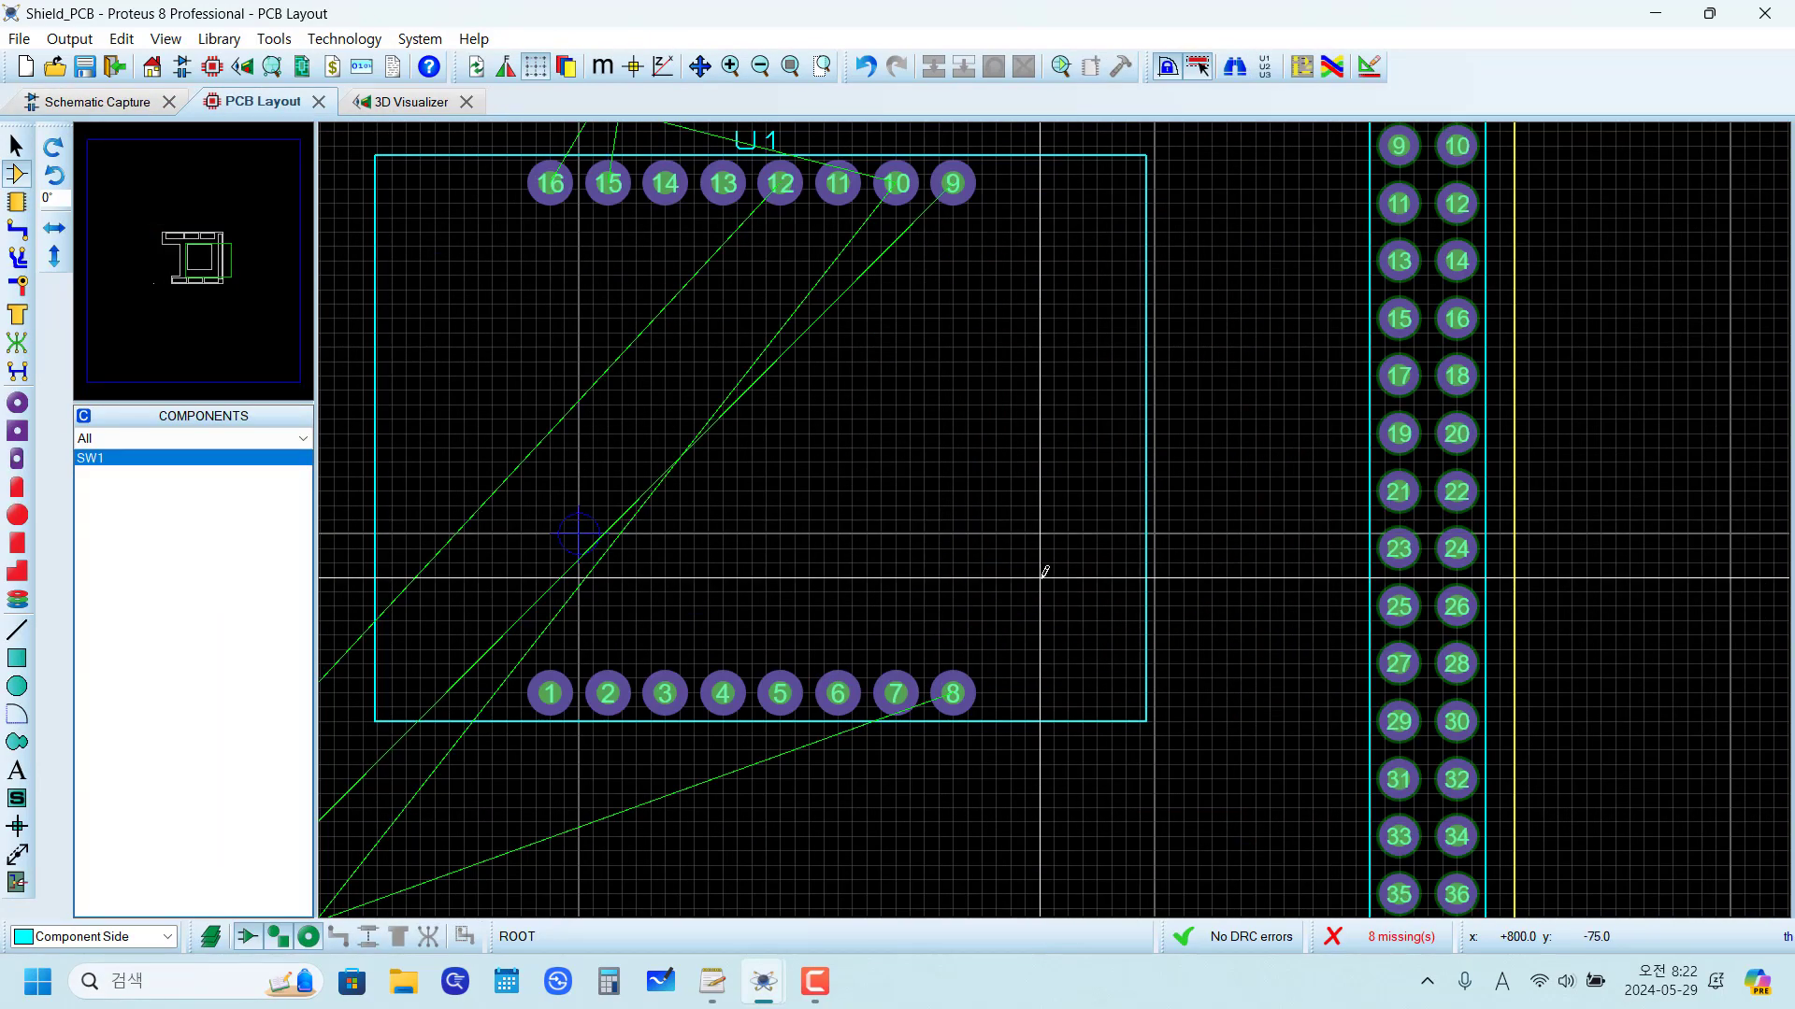
scroll(1066, 566, "down", 1)
scroll(1103, 524, "up", 1)
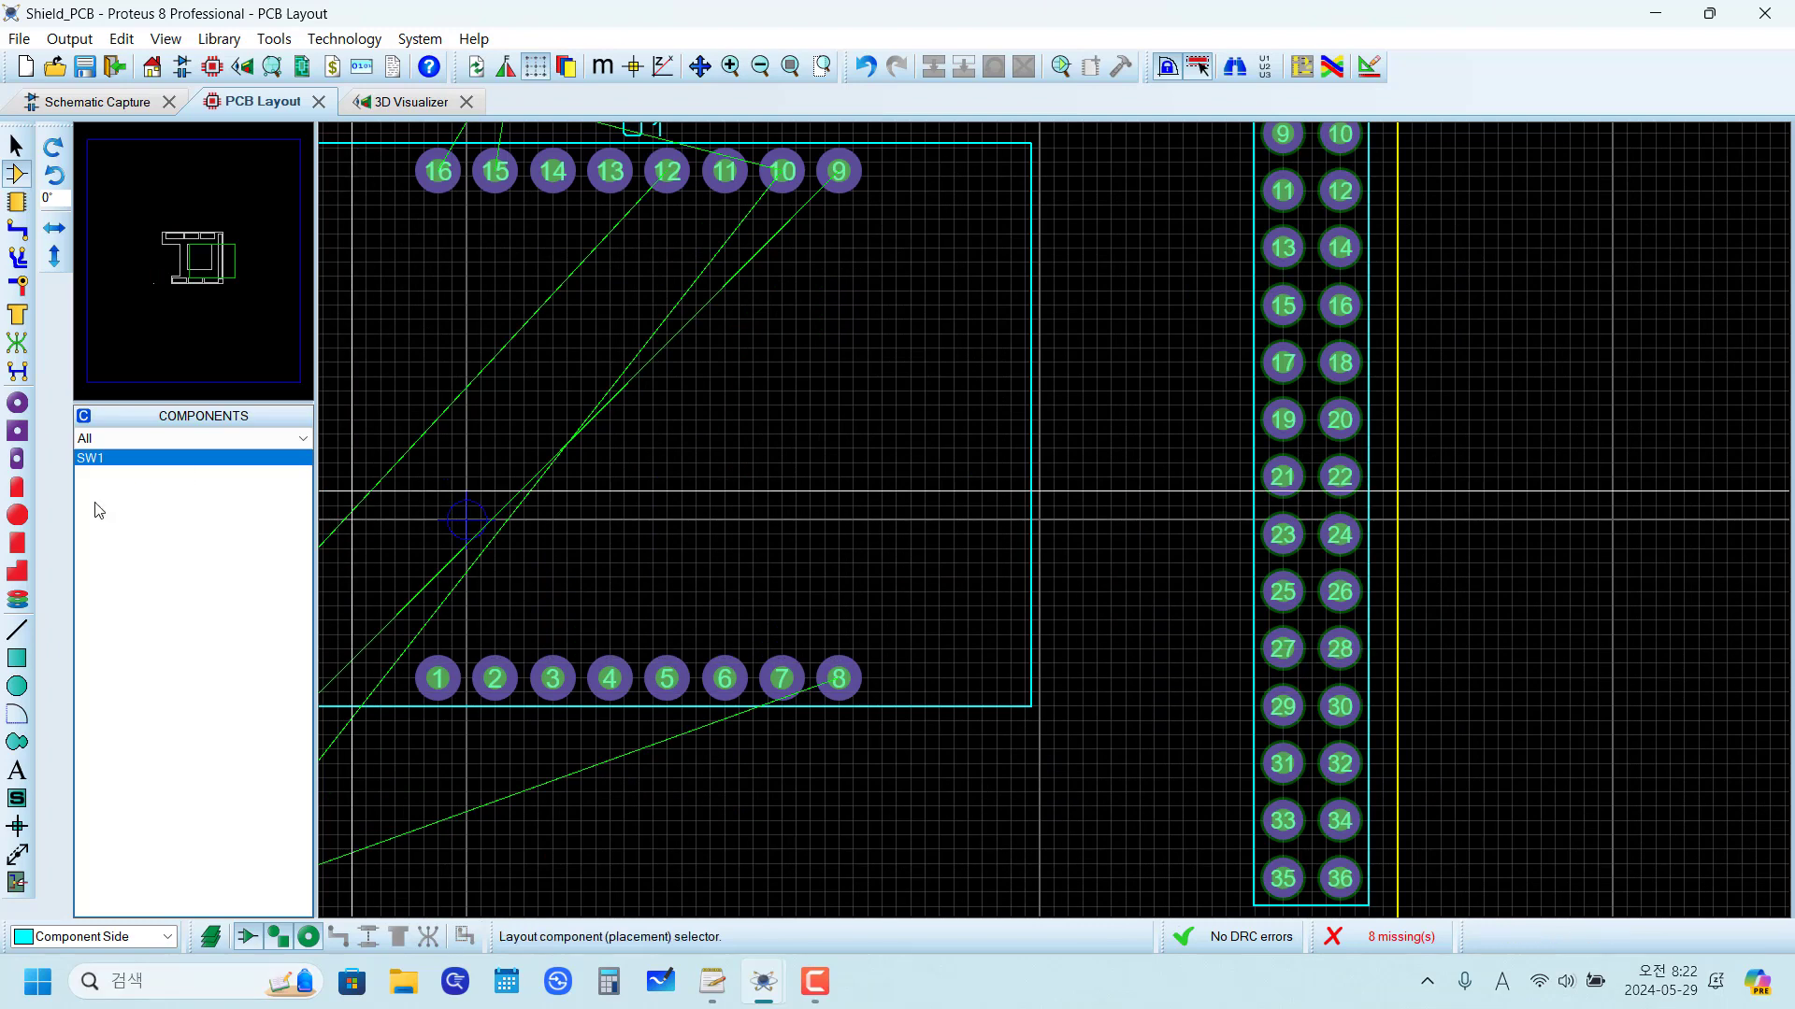
left_click(24, 866)
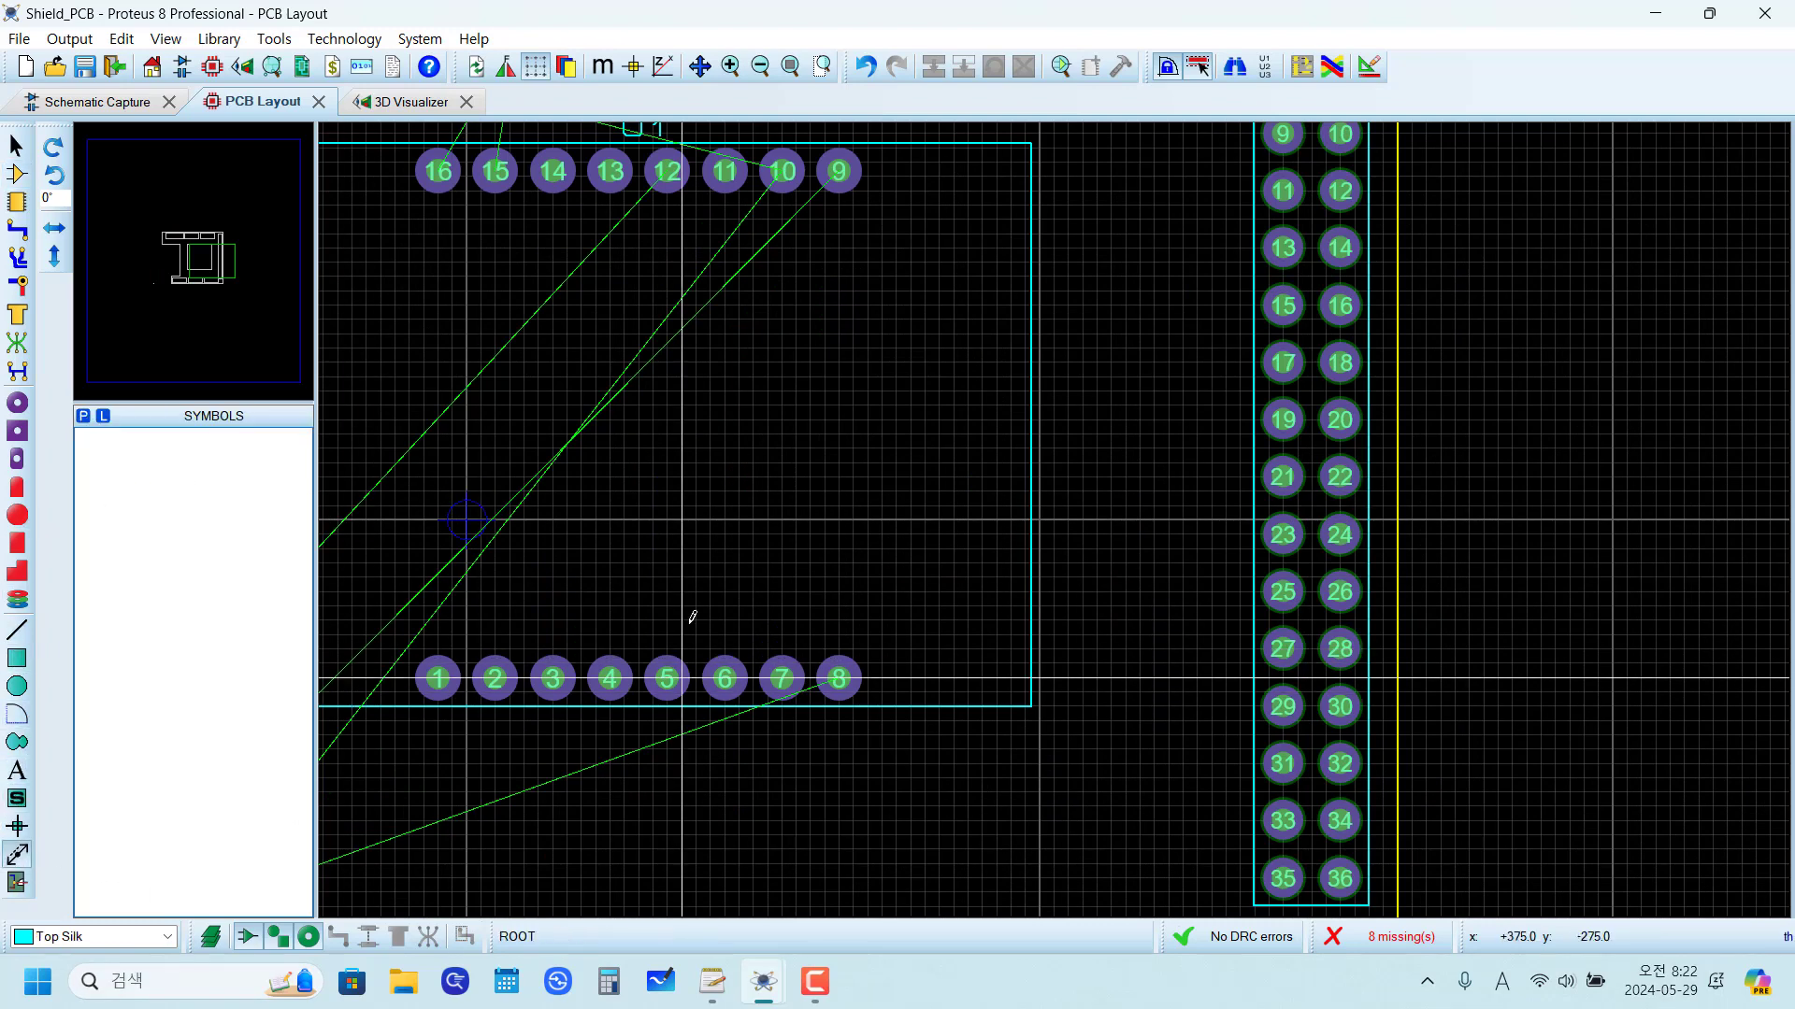
left_click(1283, 591)
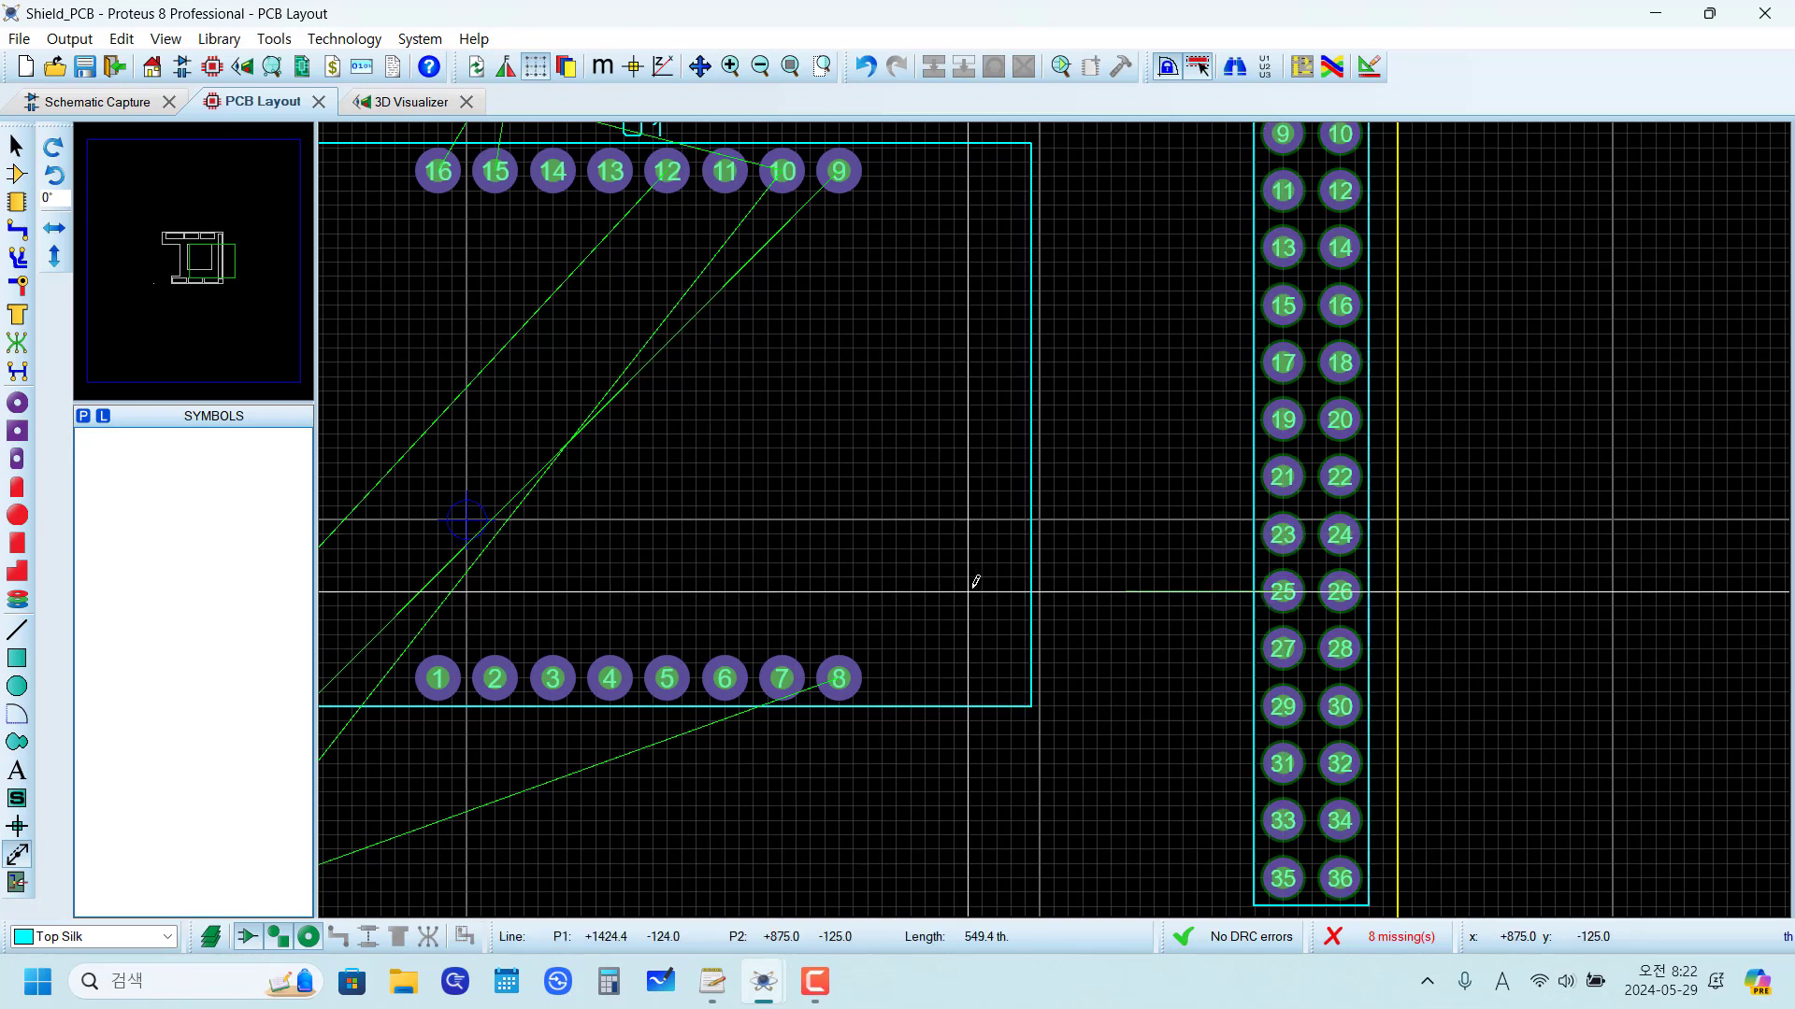
key("Right")
key("Right")
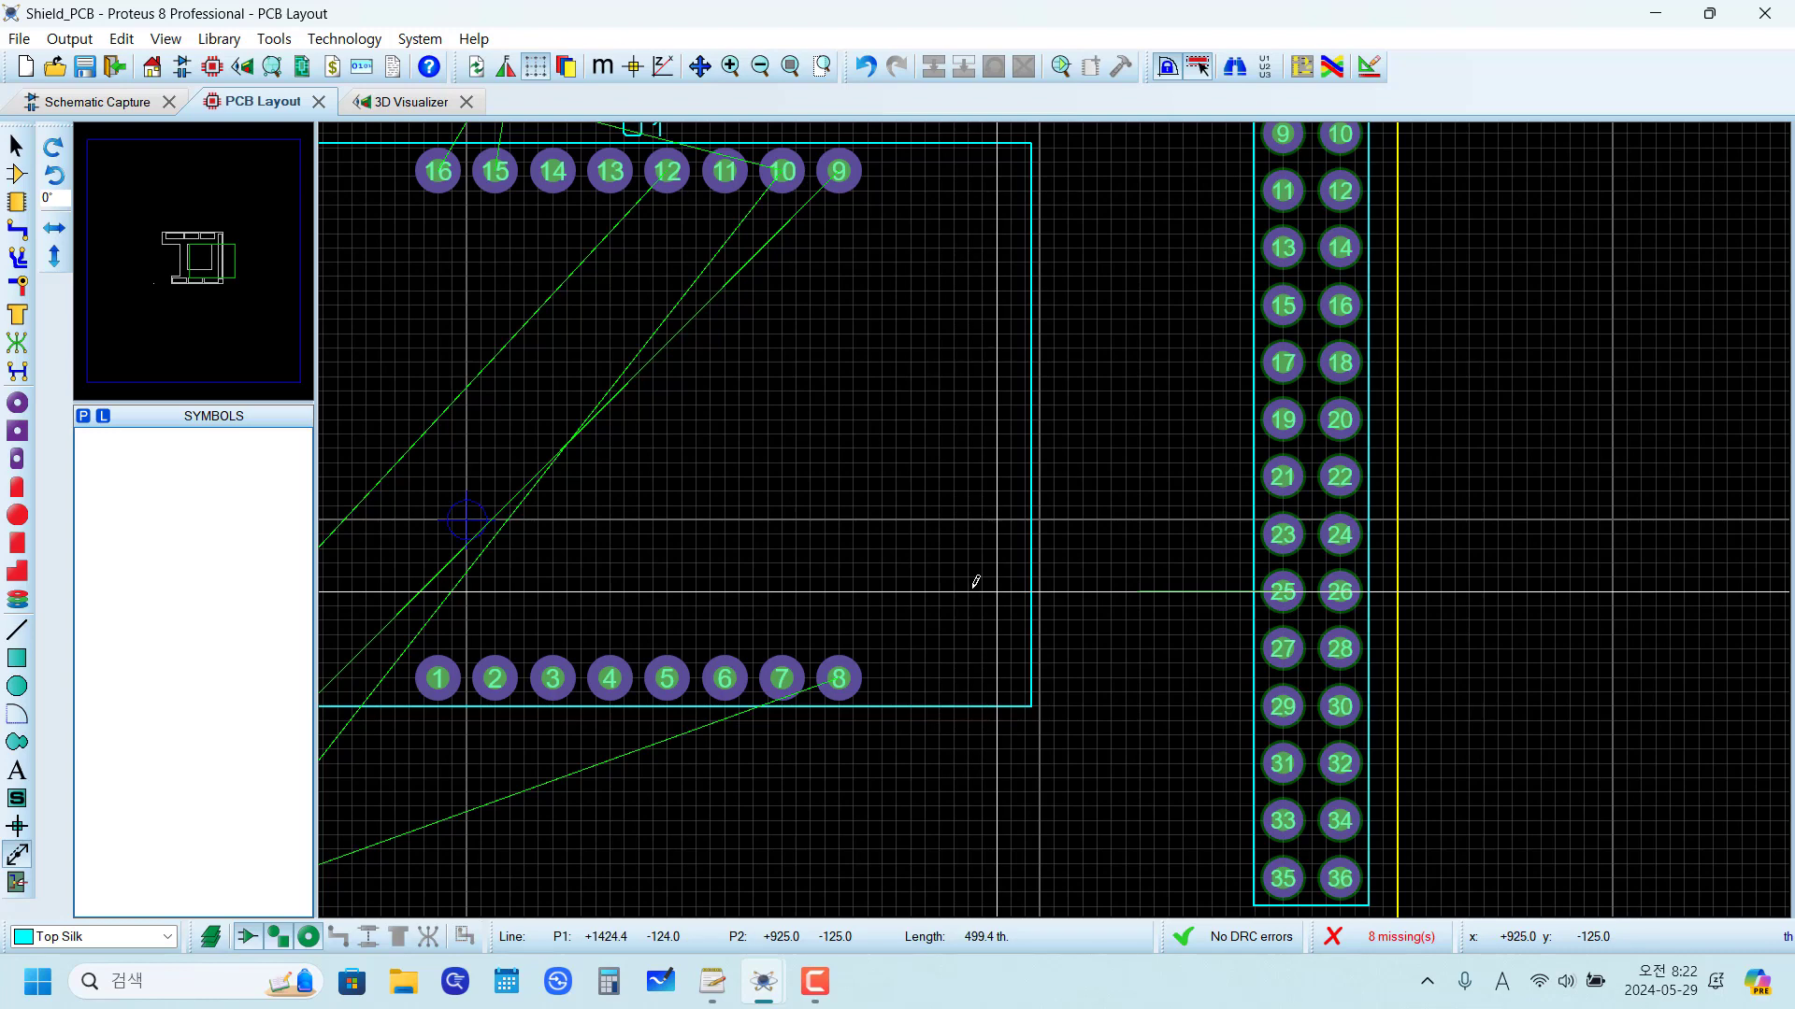
key("F6")
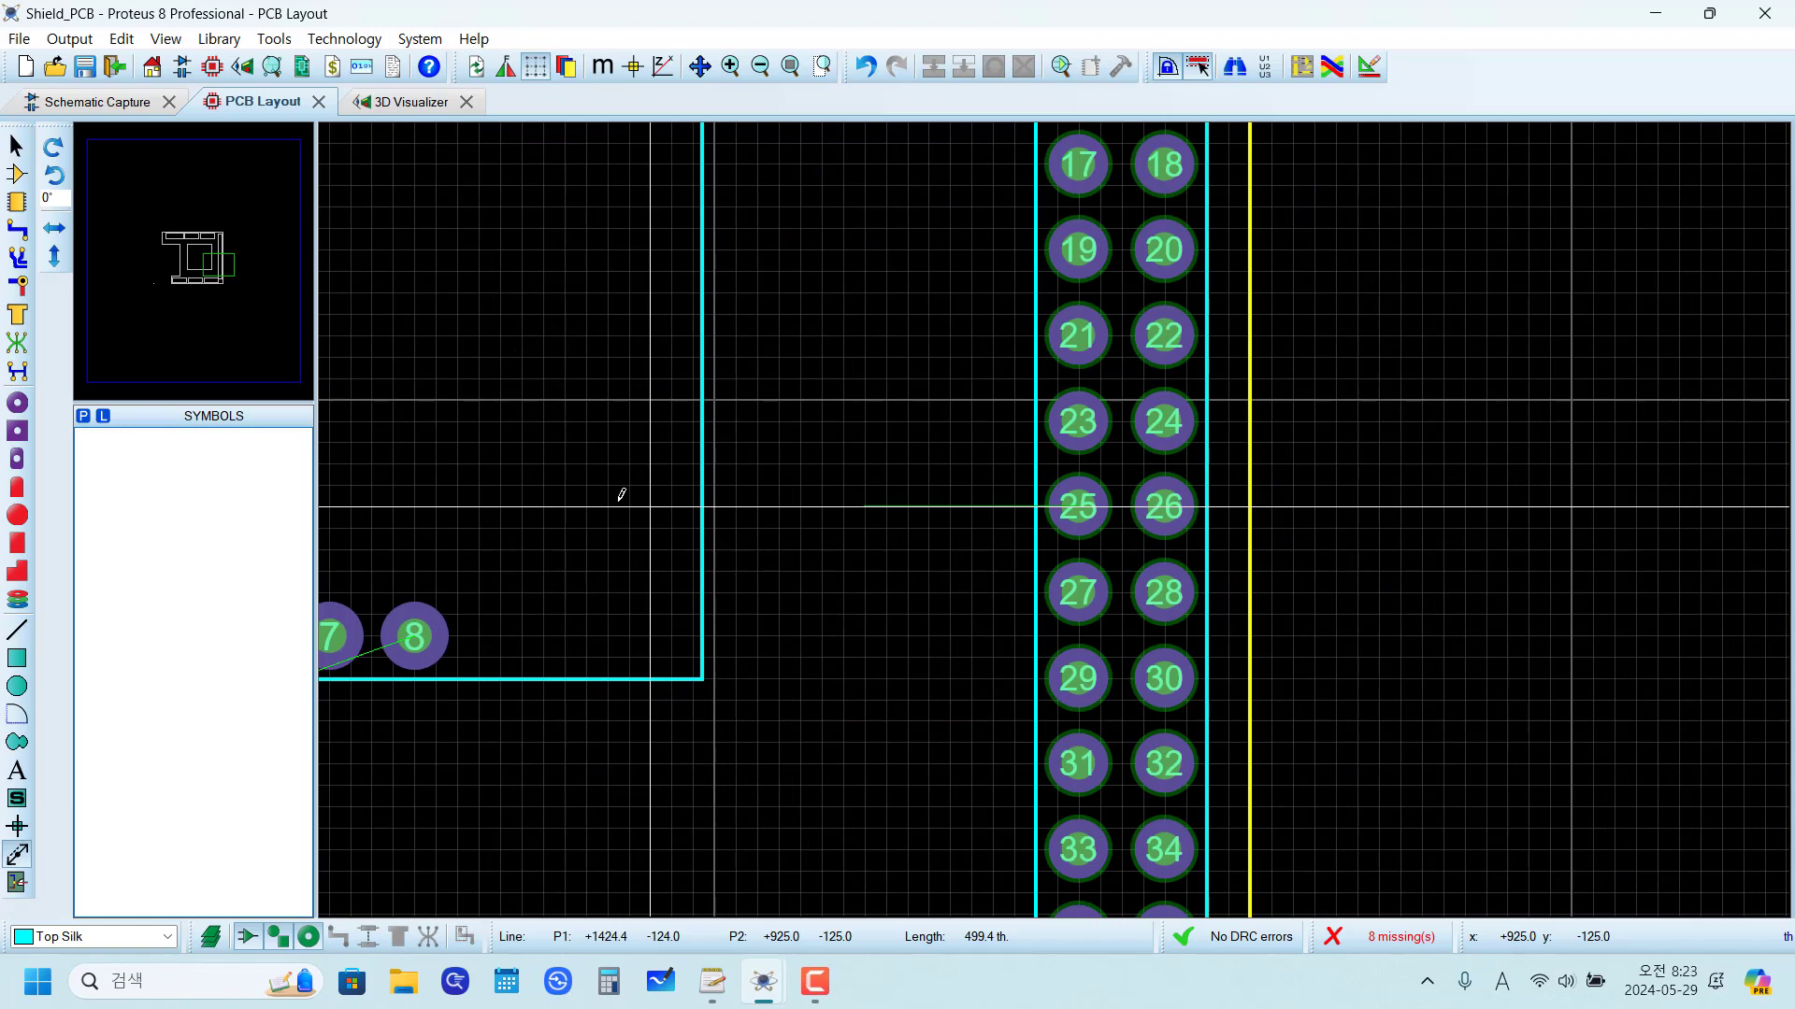
key("Return")
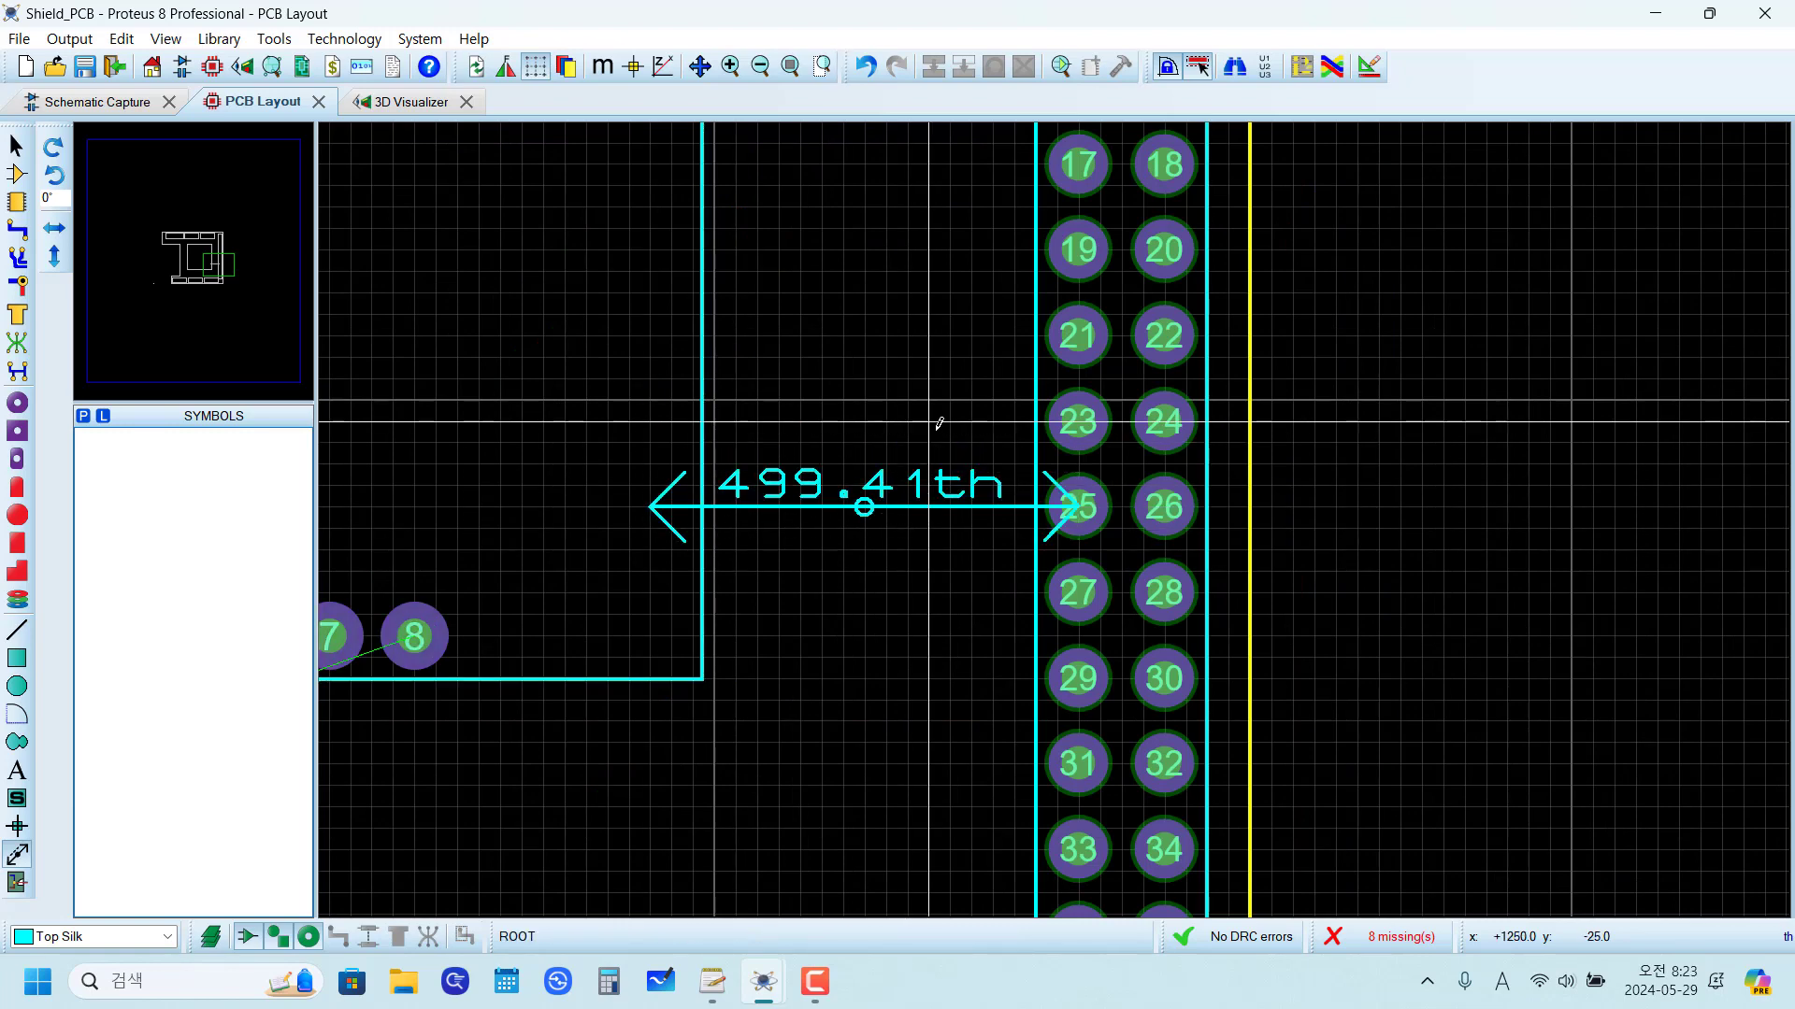
Step: Place a second horizontal dimension about 499 th long from J7 pin 15 towards U1, ending at x 925, y 375 th
key("F7")
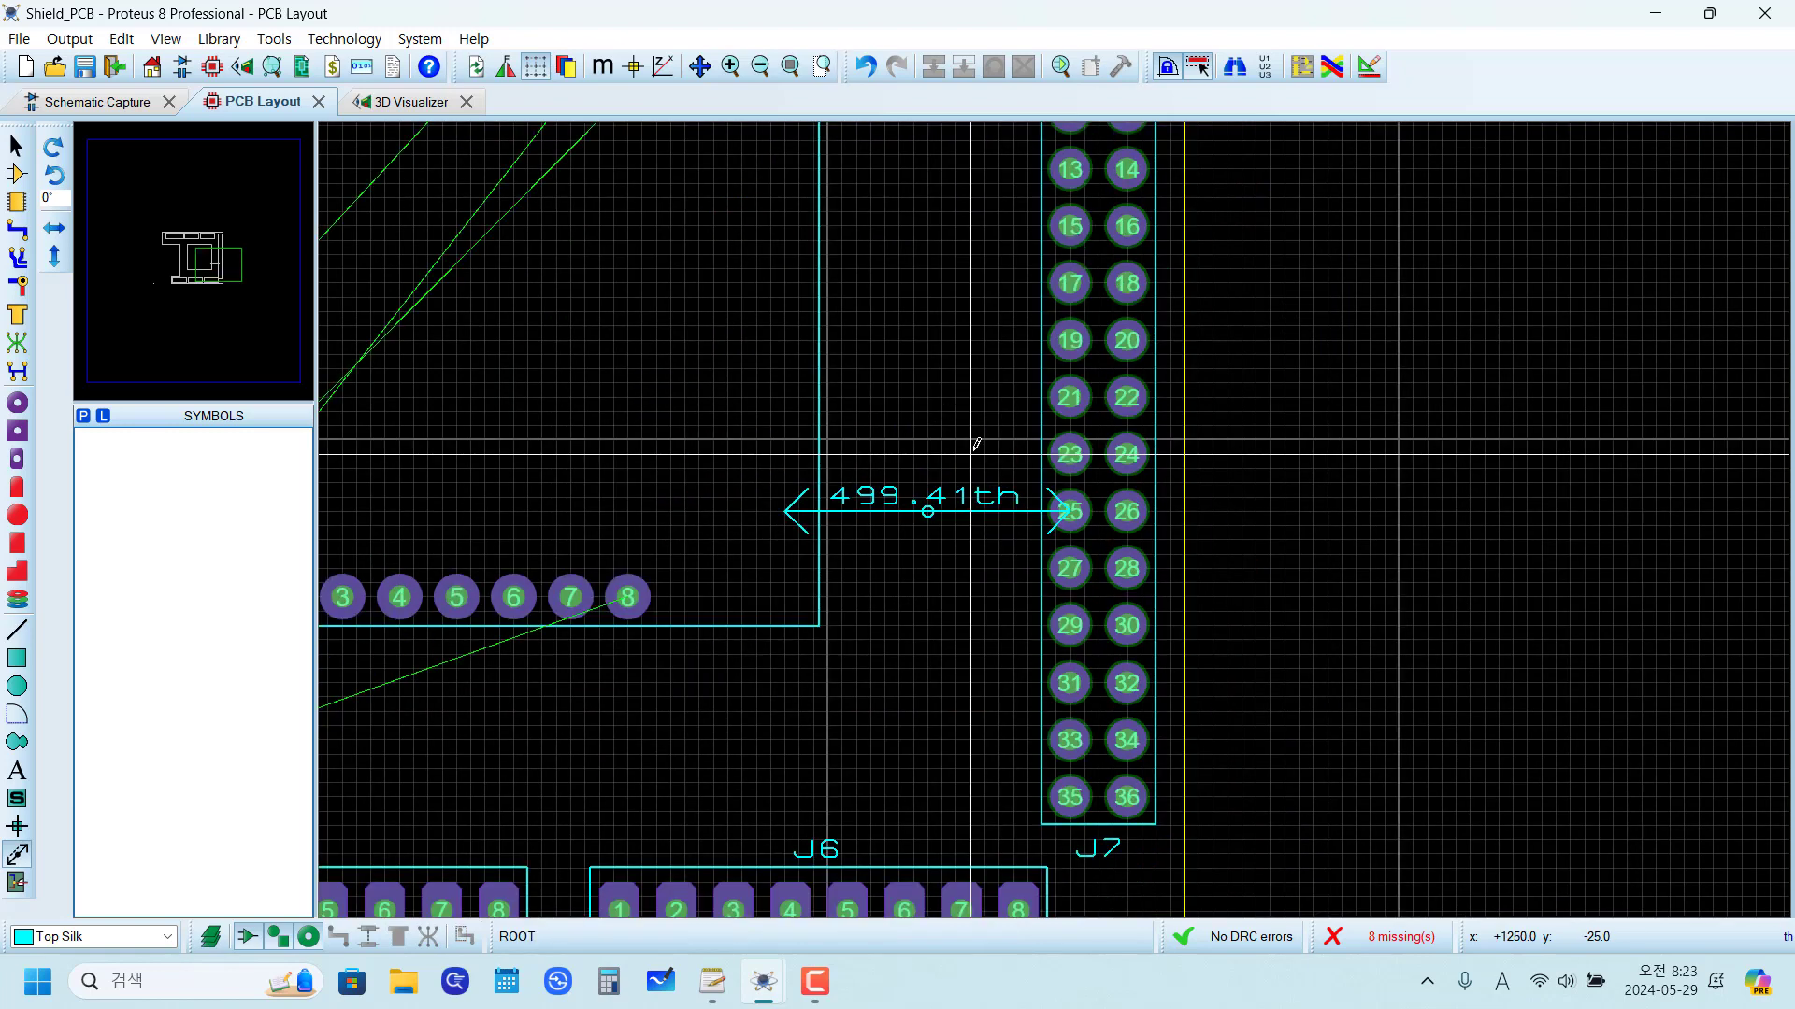
left_click(1075, 218)
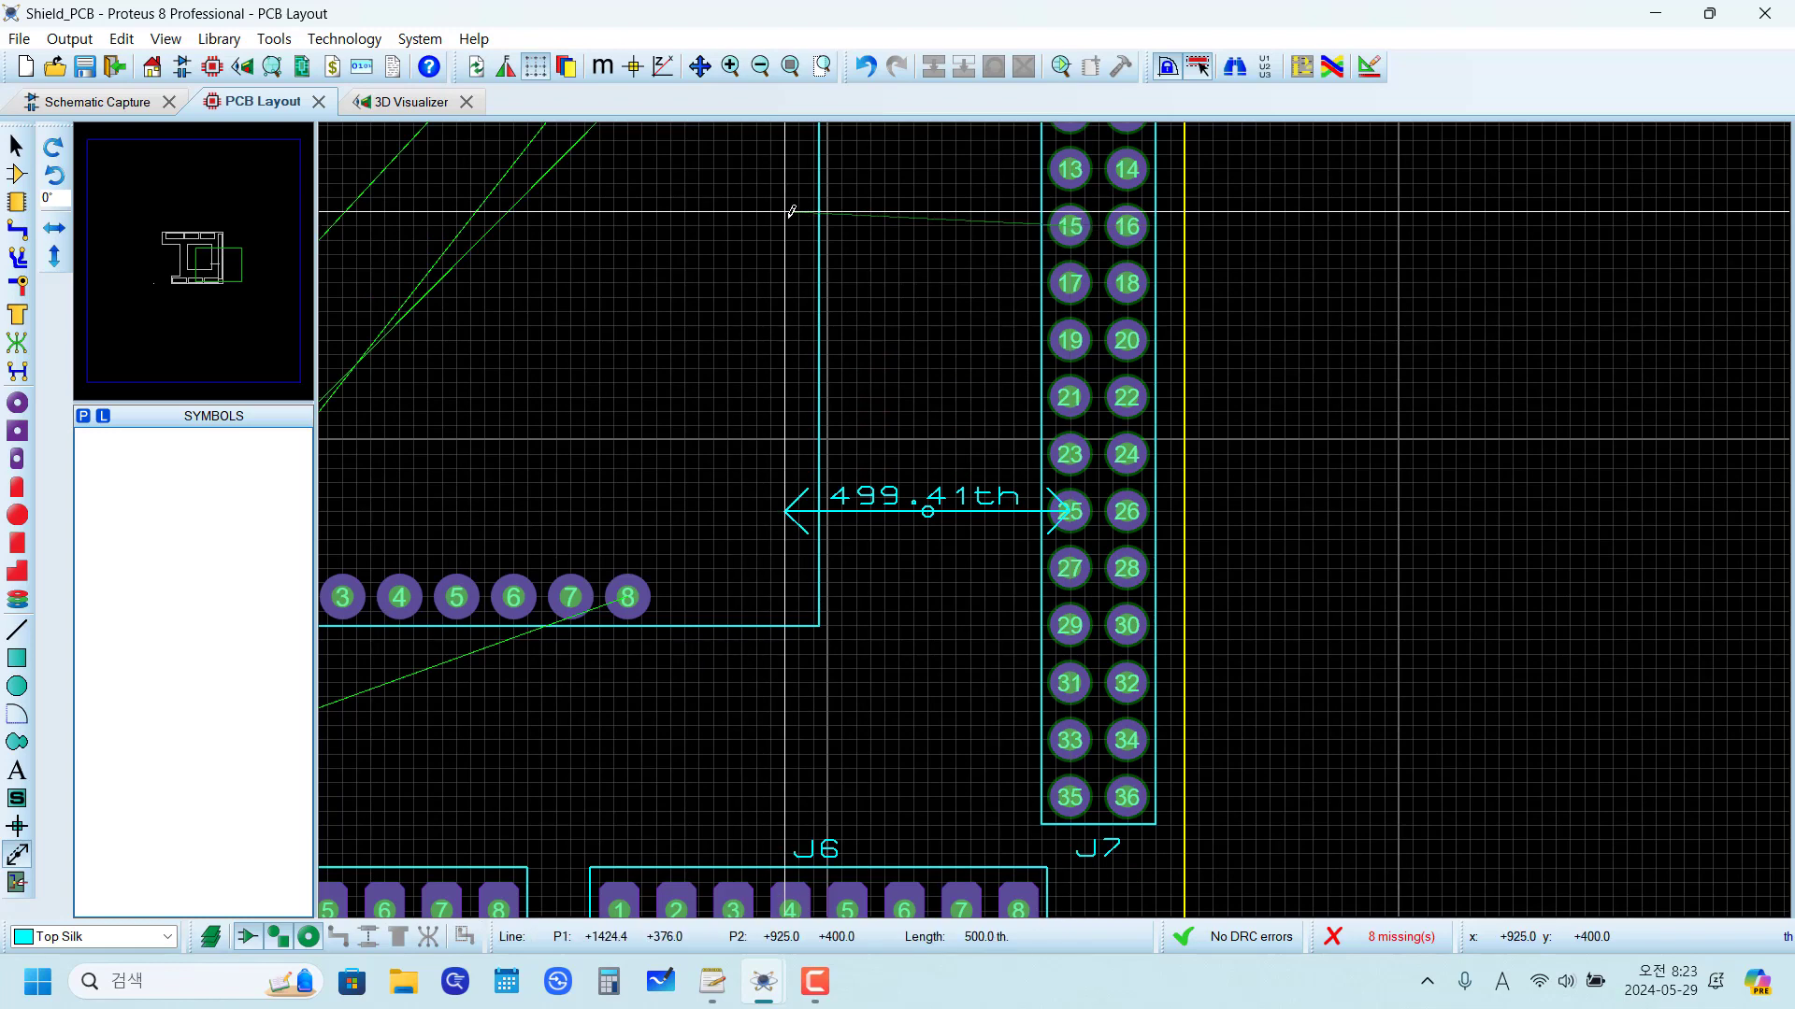
key("Down")
left_click(787, 217)
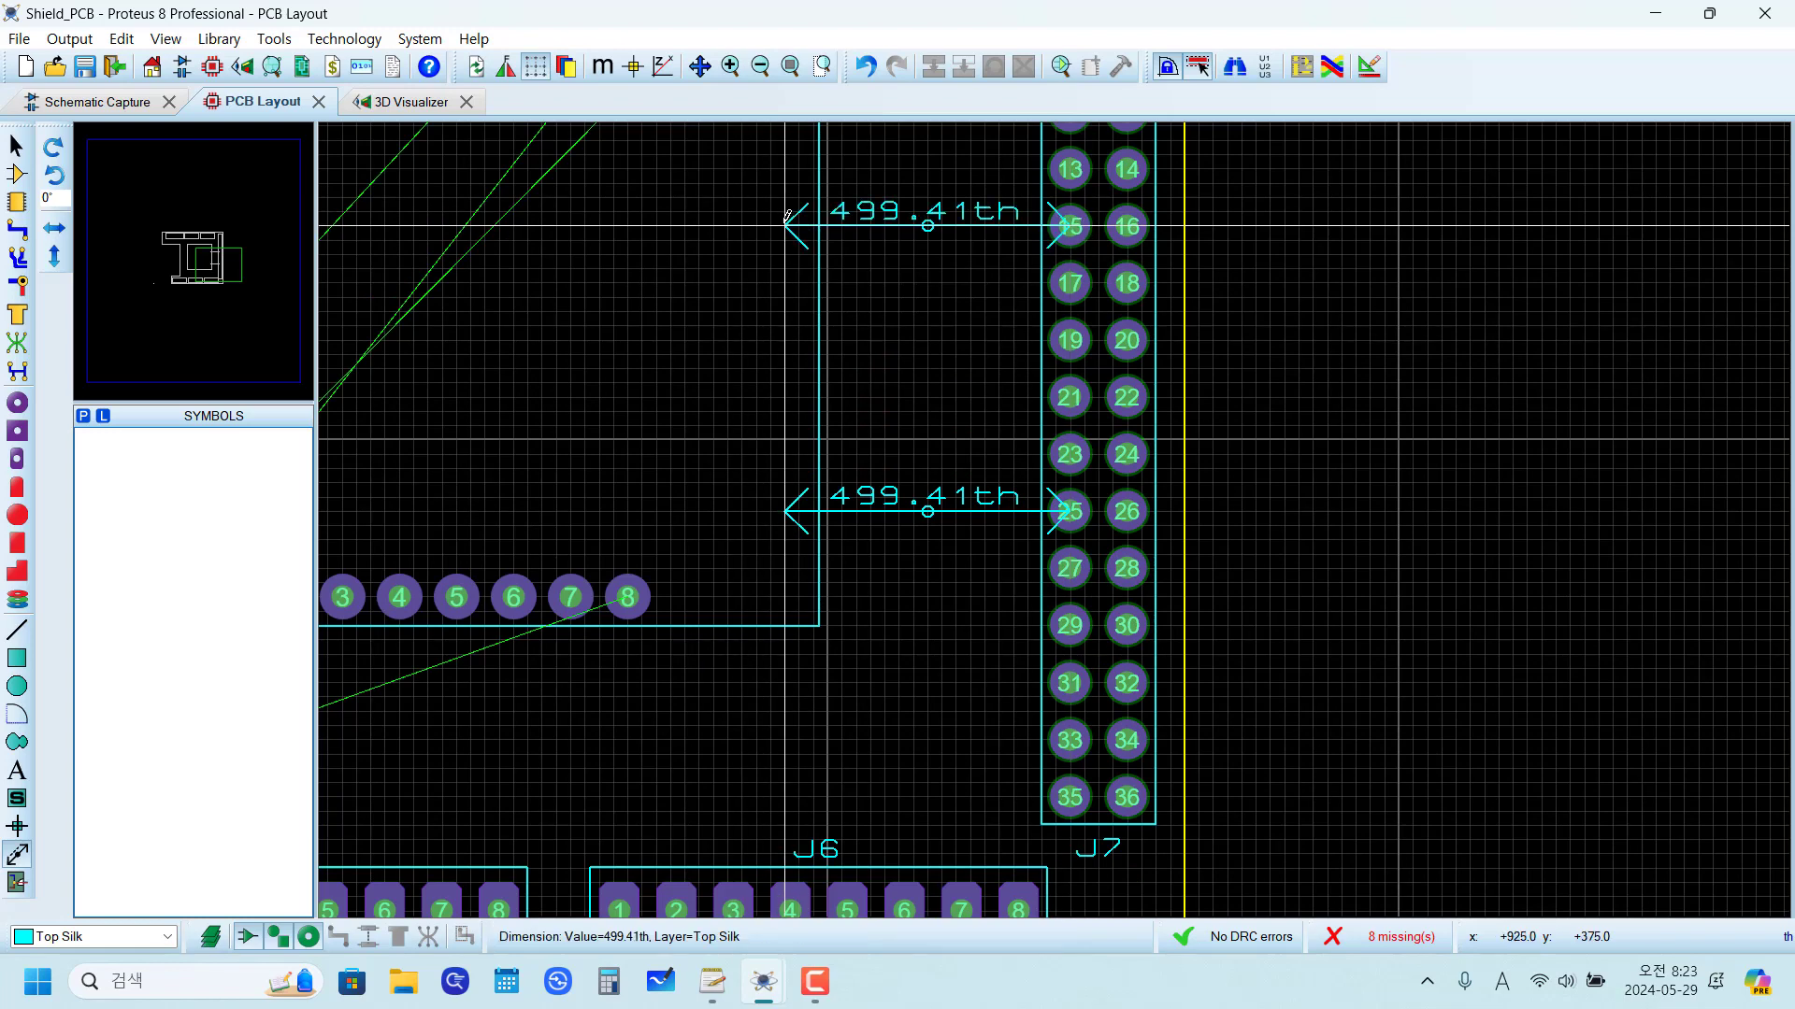
scroll(889, 404, "down", 2)
scroll(925, 474, "up", 1)
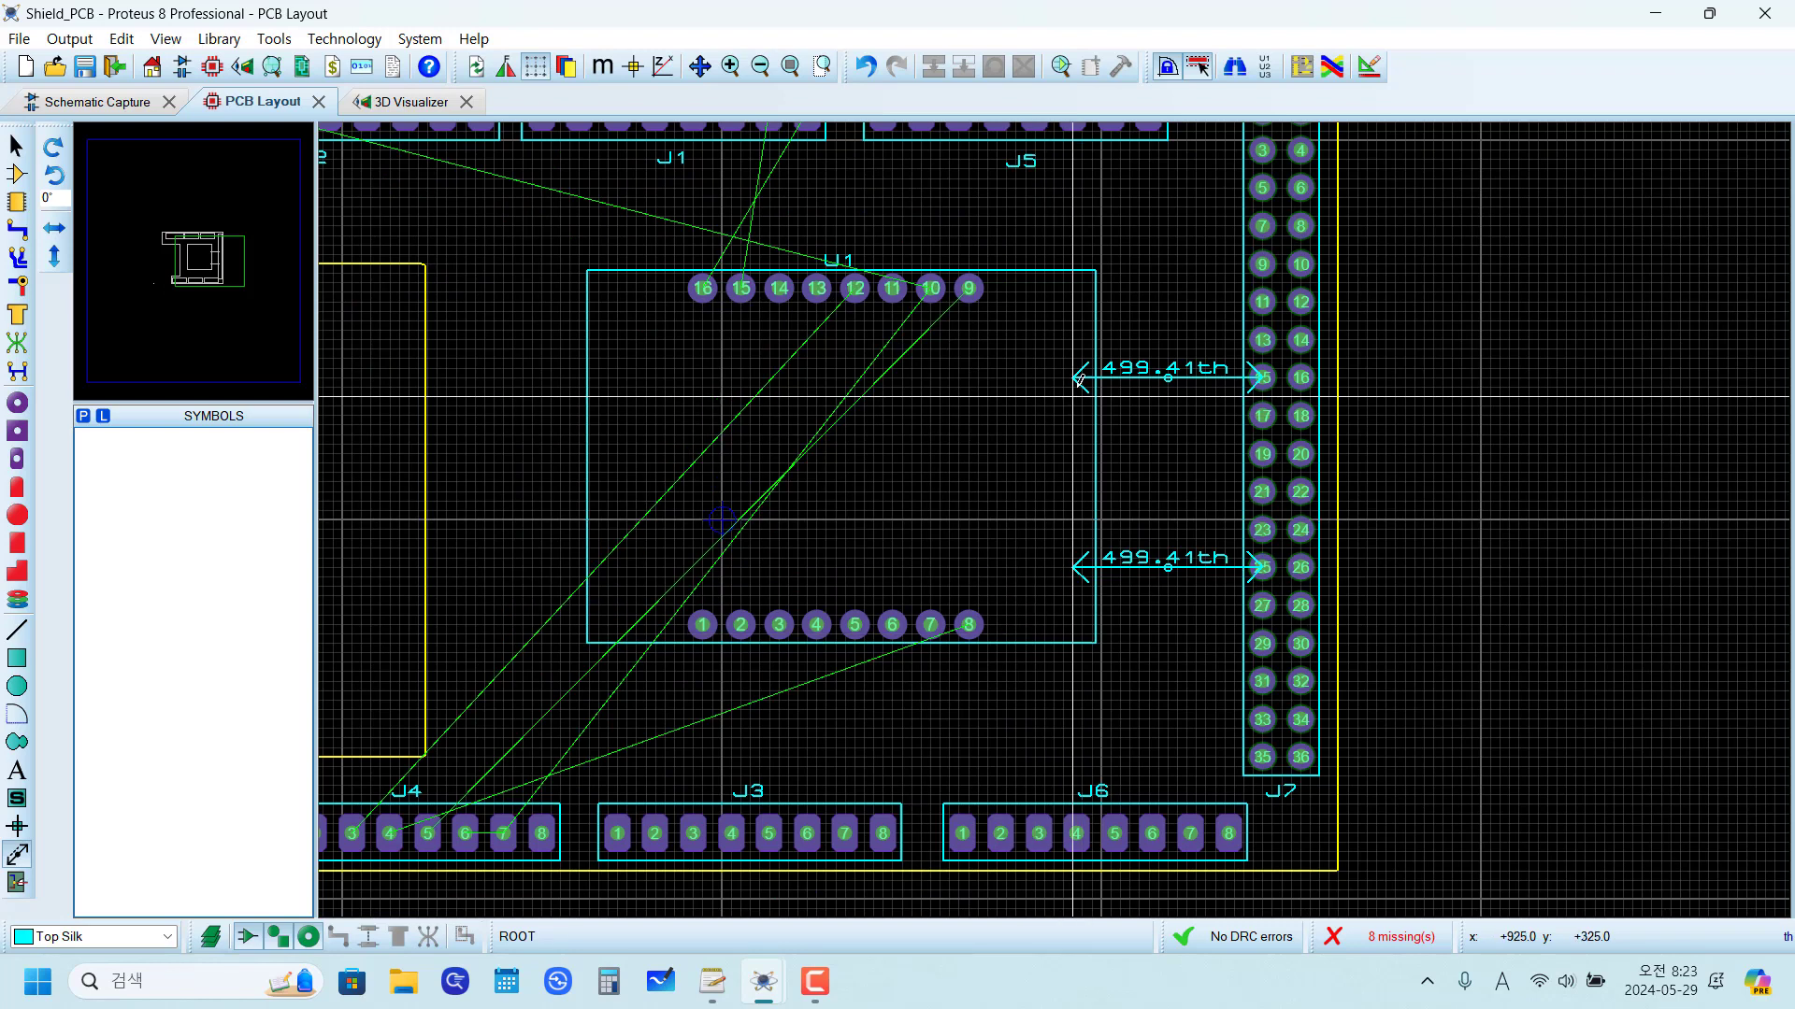
Step: Check the cutout in the schematic's reference photos, and move U1 out of the way over the notch in the board's left edge
left_click(112, 97)
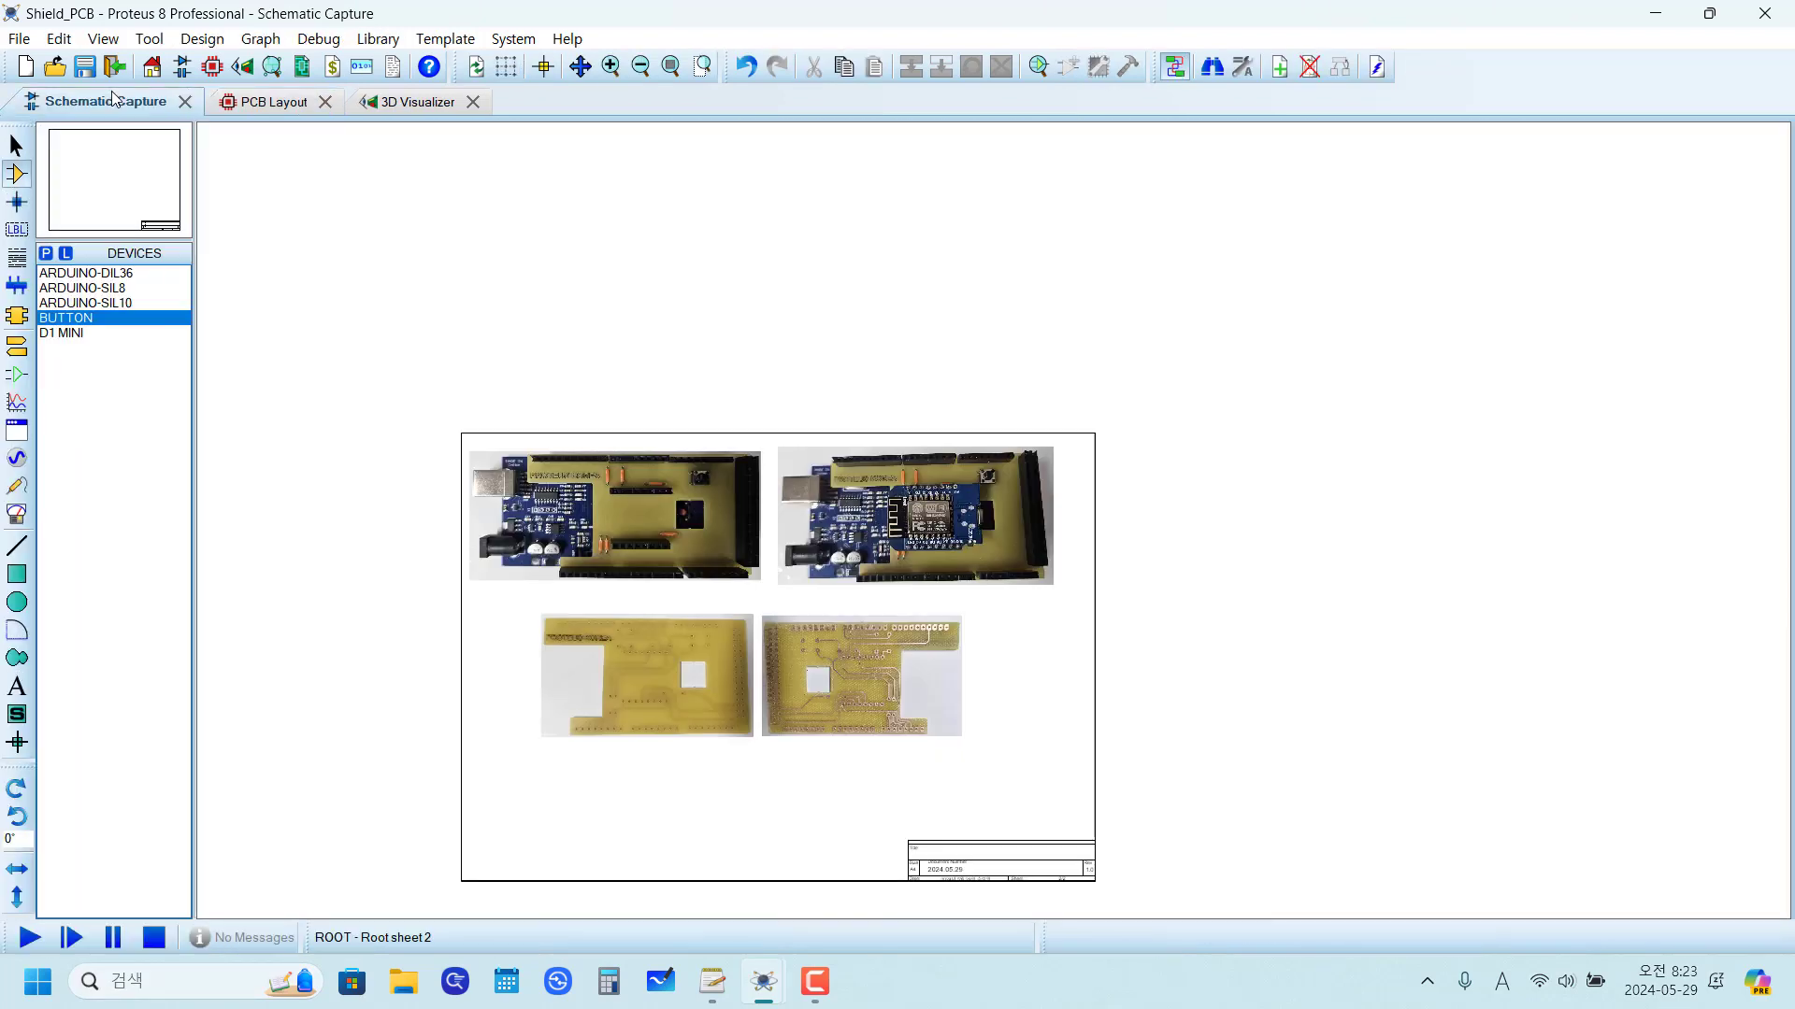
scroll(949, 664, "up", 1)
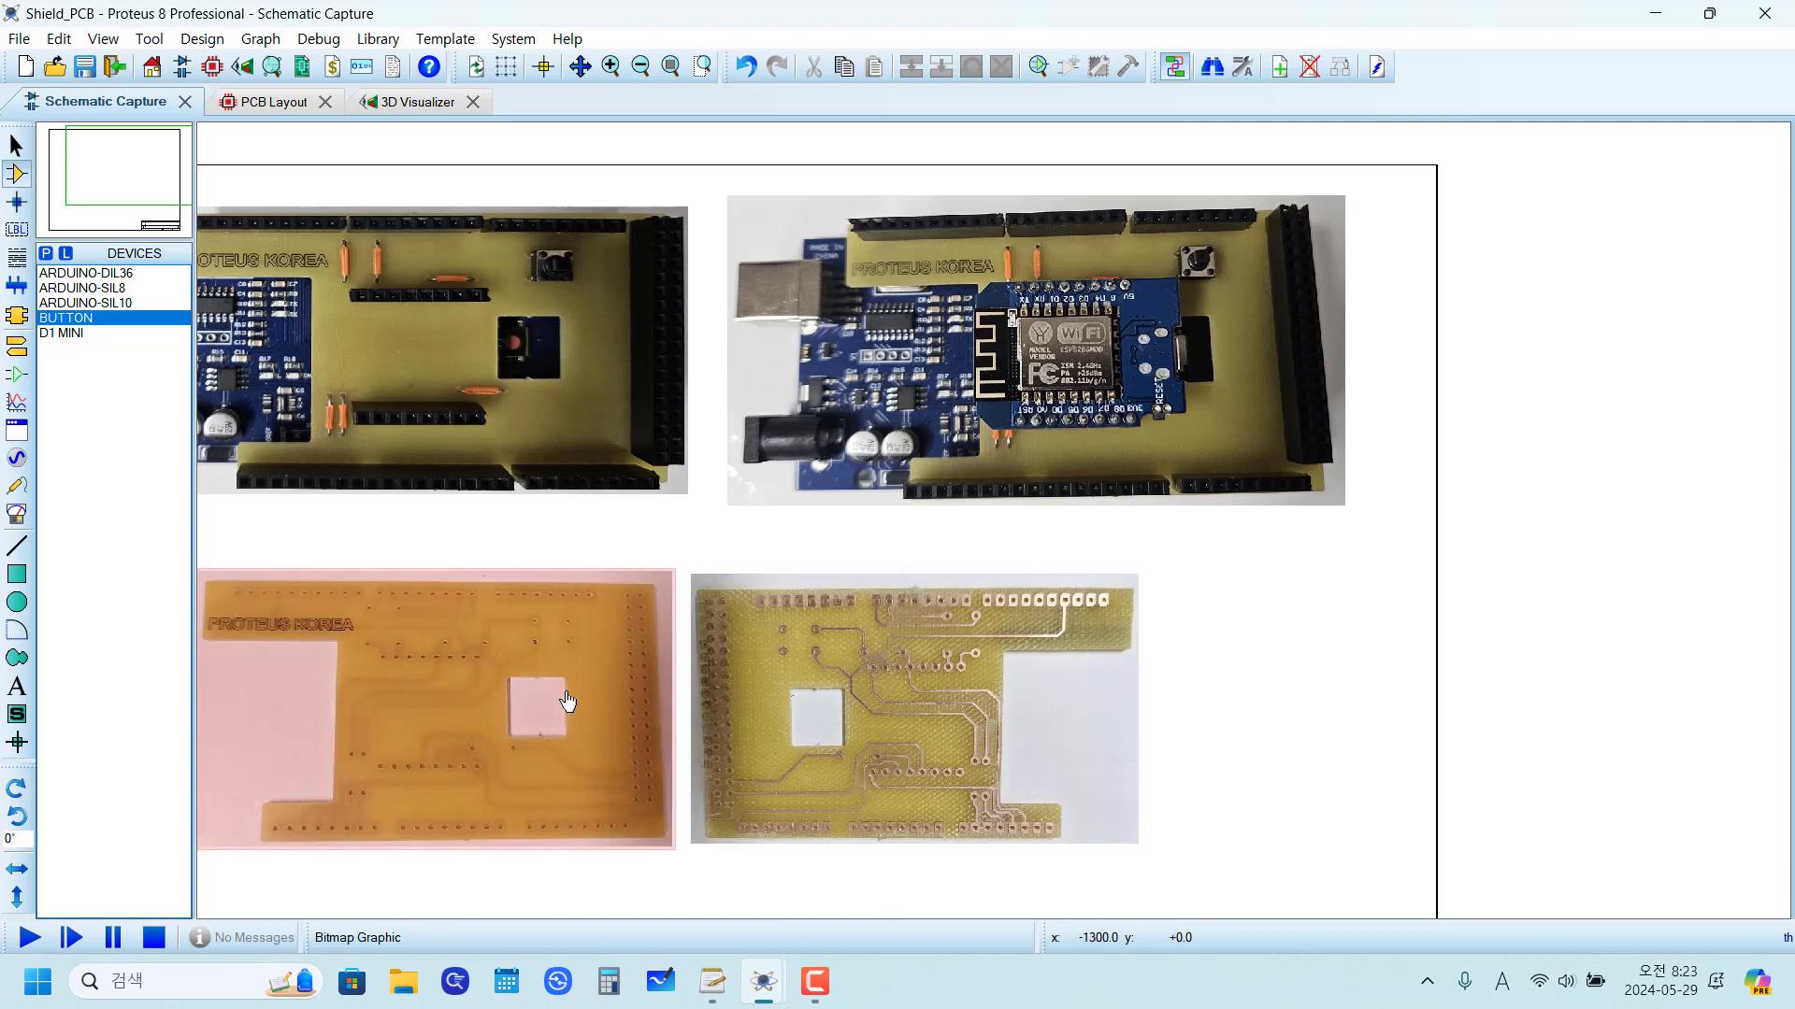
left_click(268, 101)
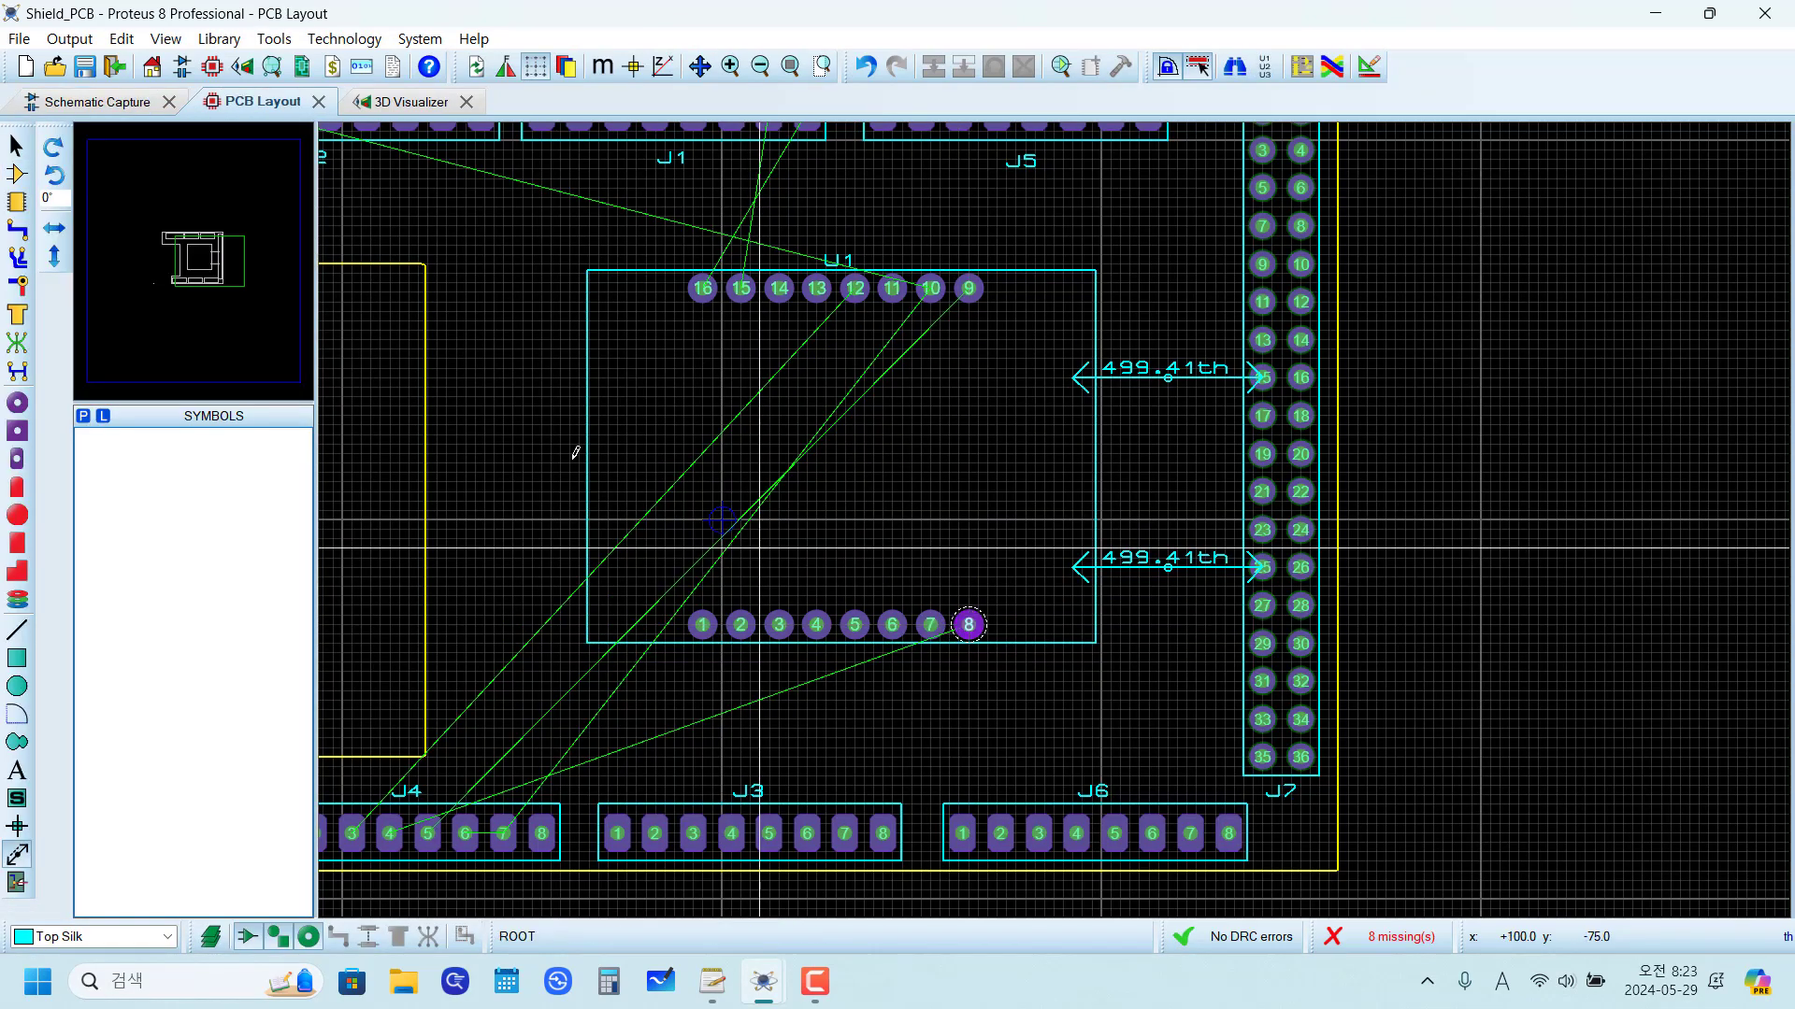
left_click(16, 150)
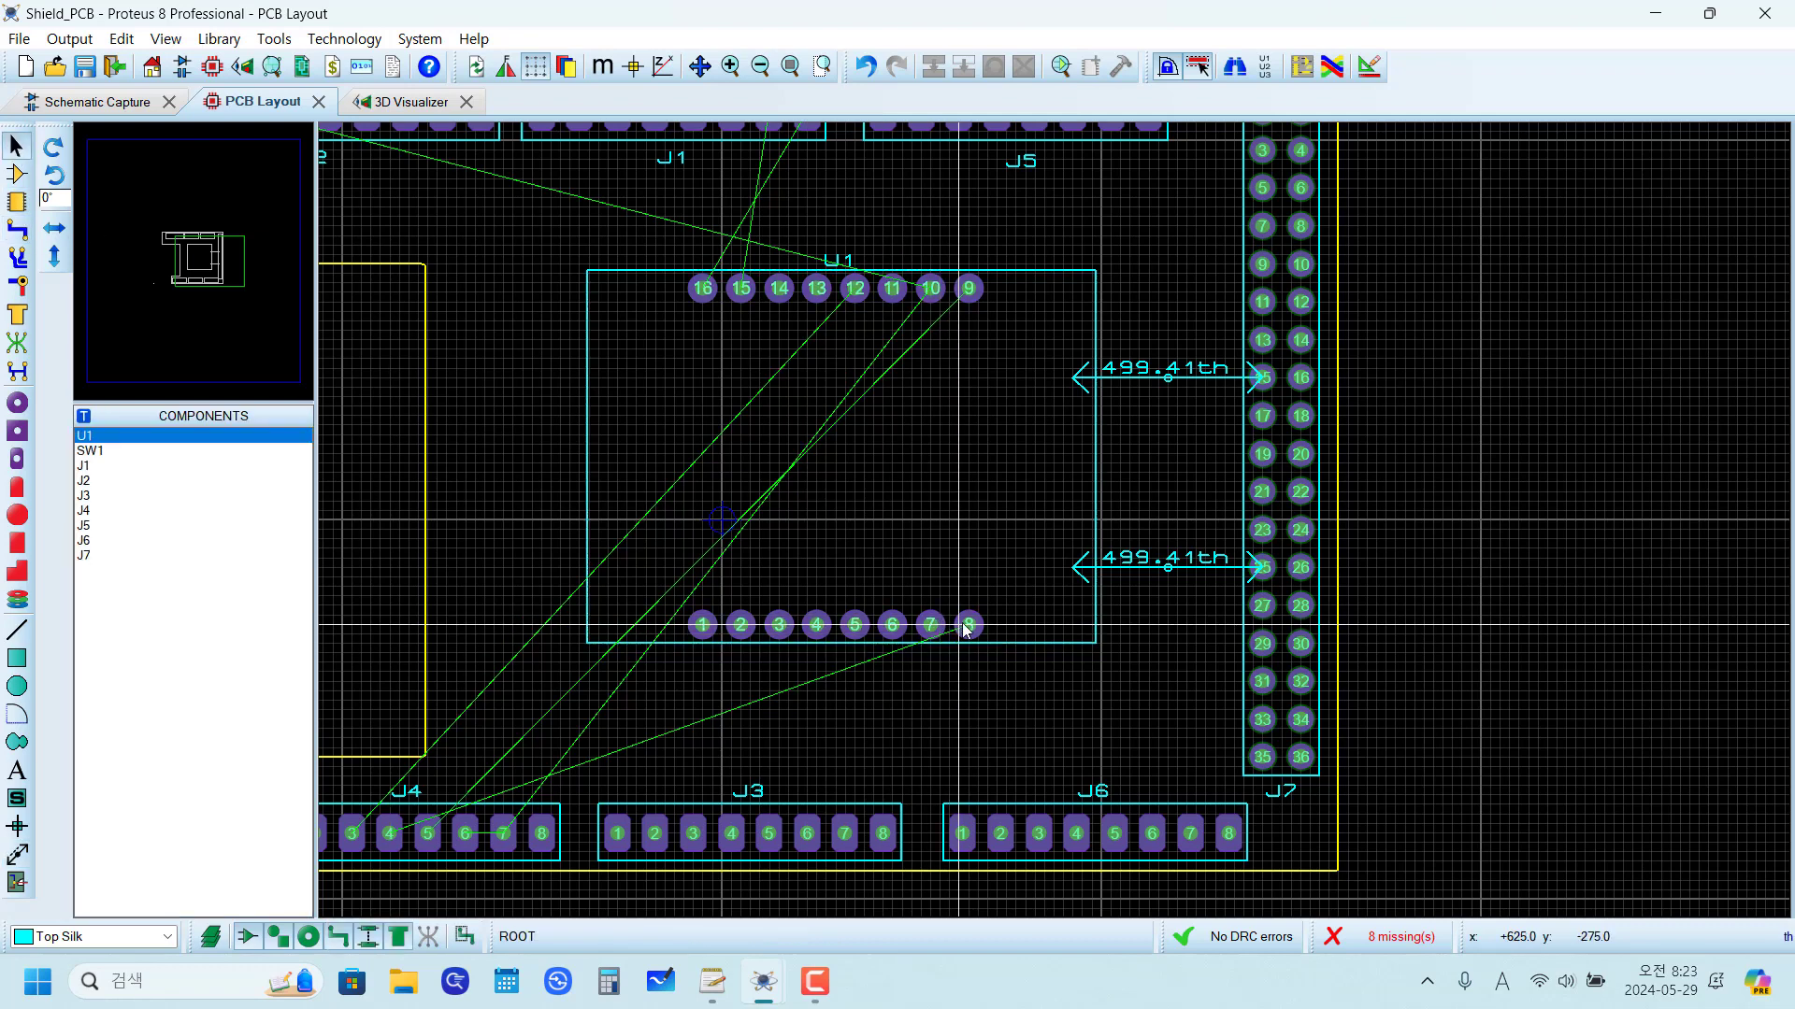
left_click_drag(969, 625, 353, 561)
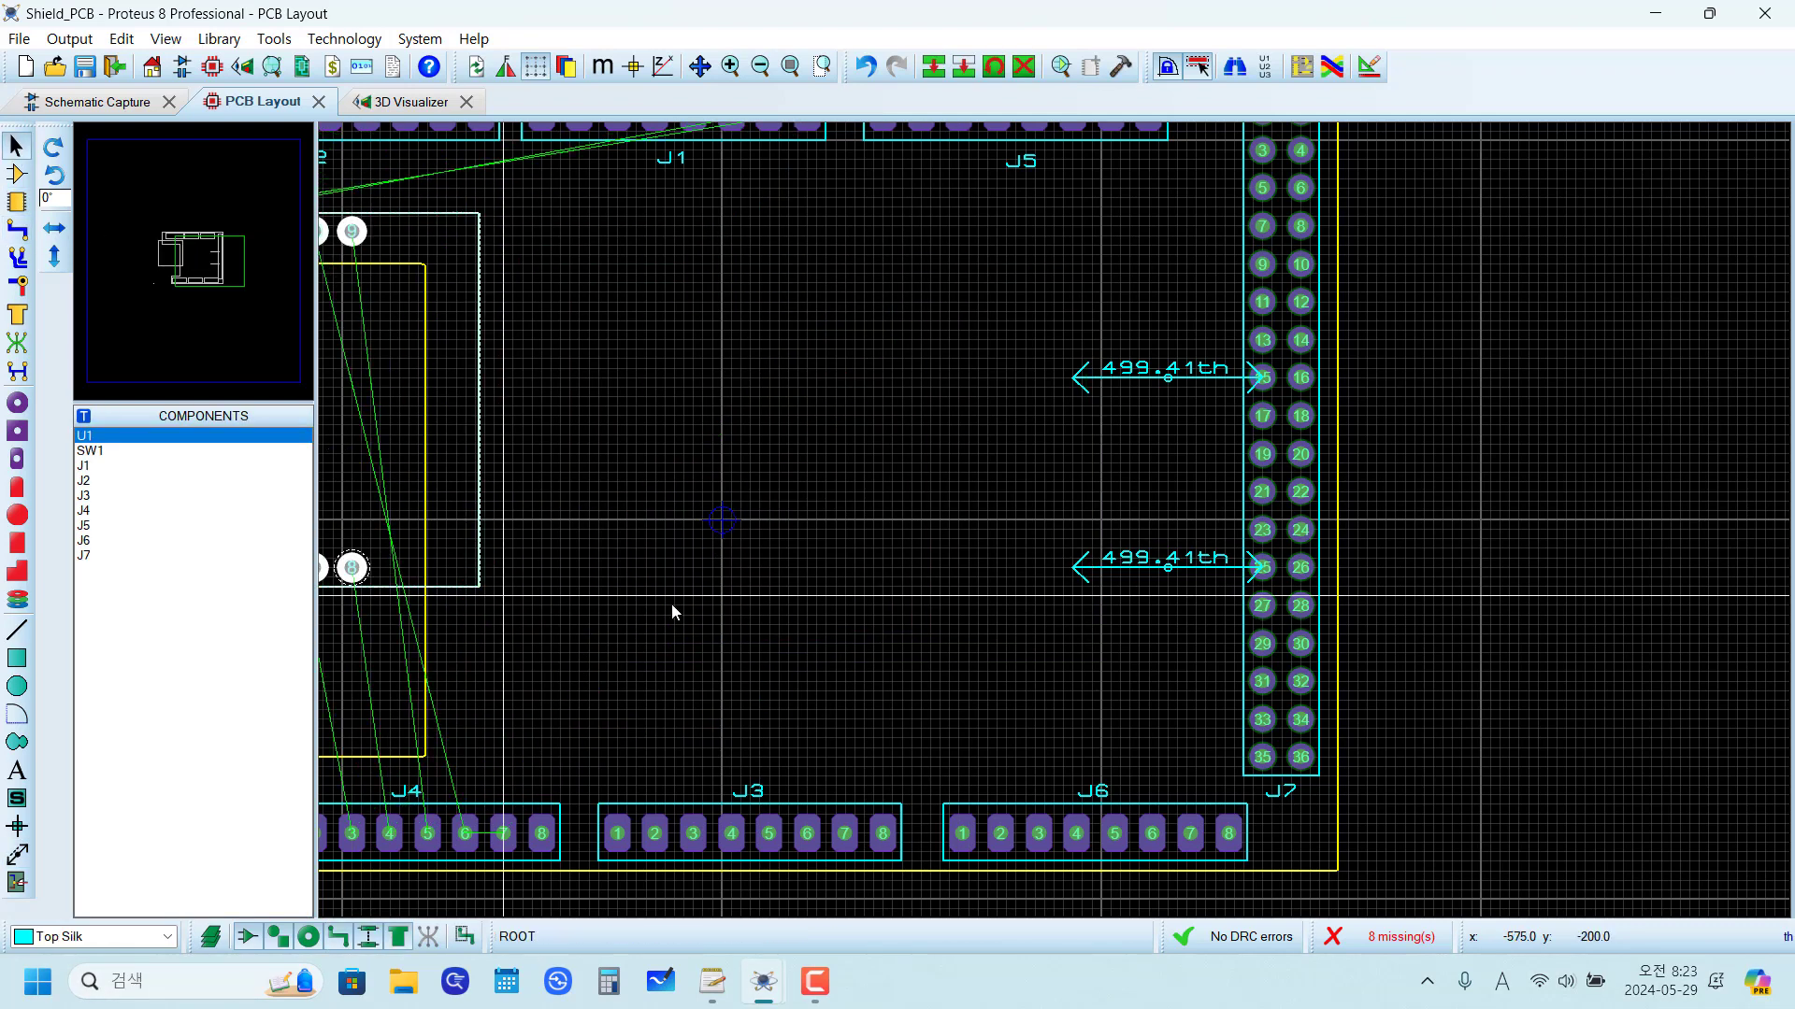
Step: Draw a 450 by 500 th rectangle on Top Silk between the inner ends of the two dimensions, extending away from J7
scroll(1096, 475, "up", 4)
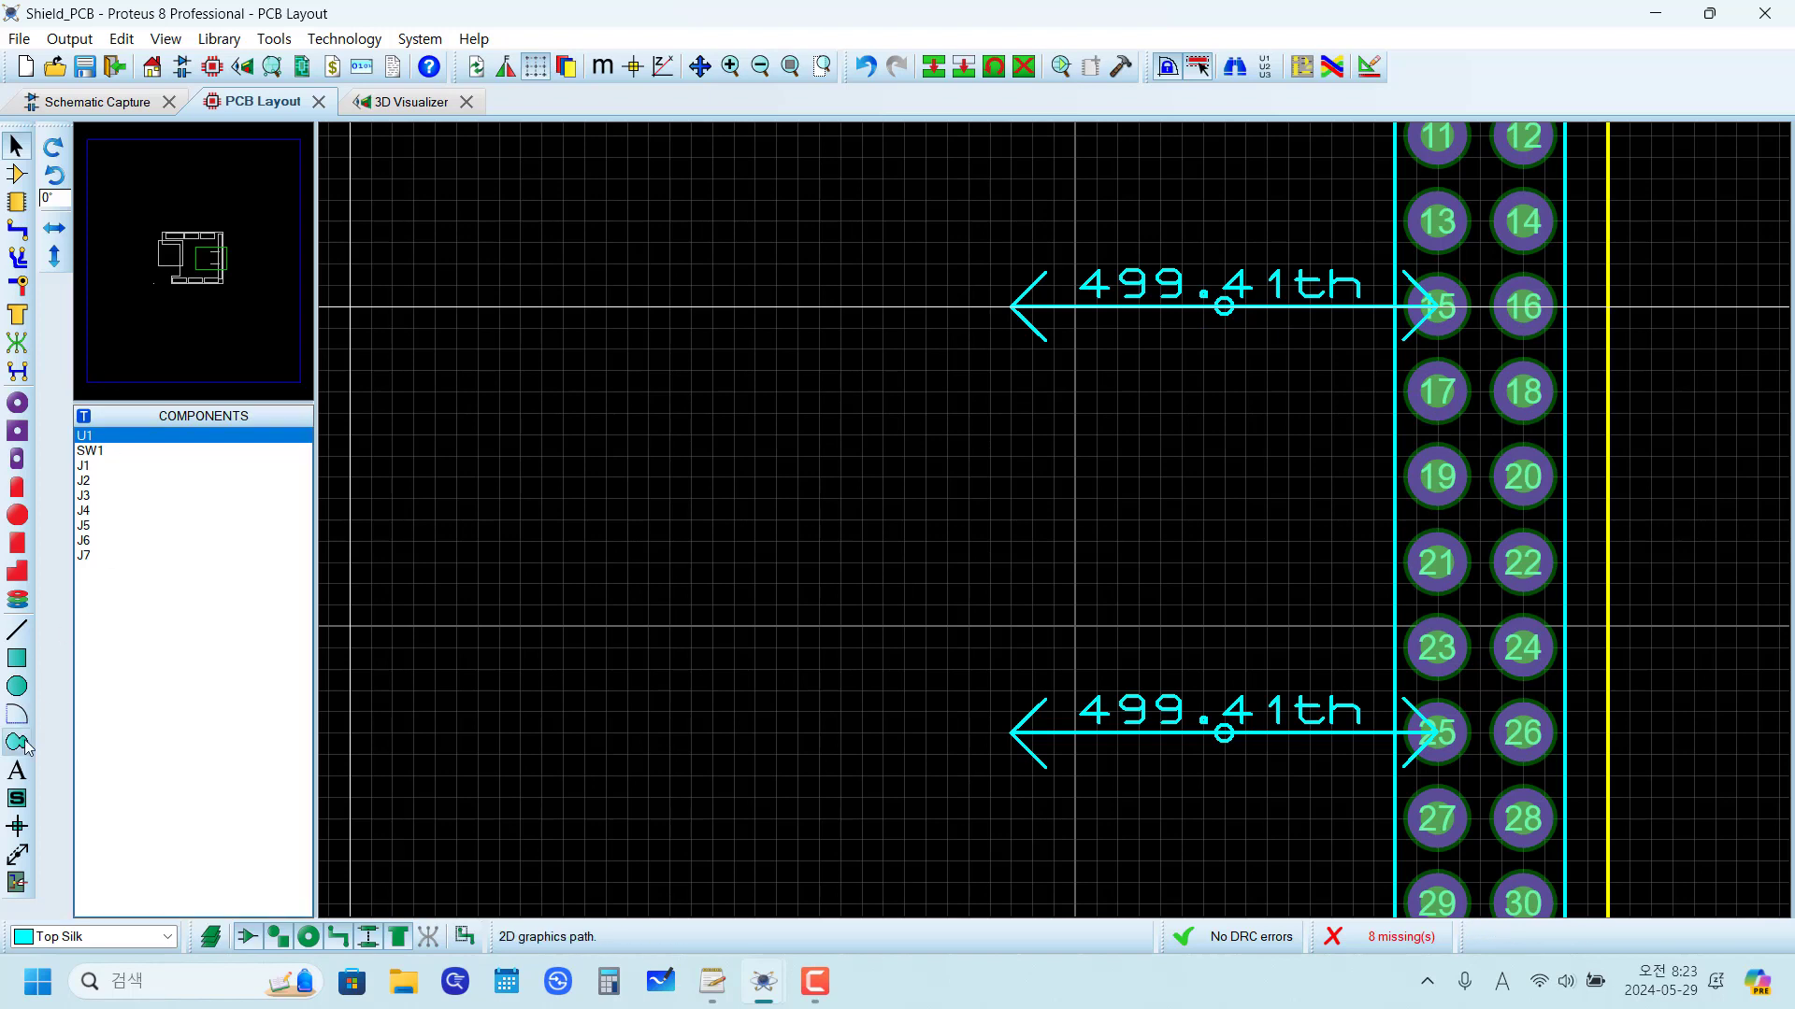
left_click(16, 664)
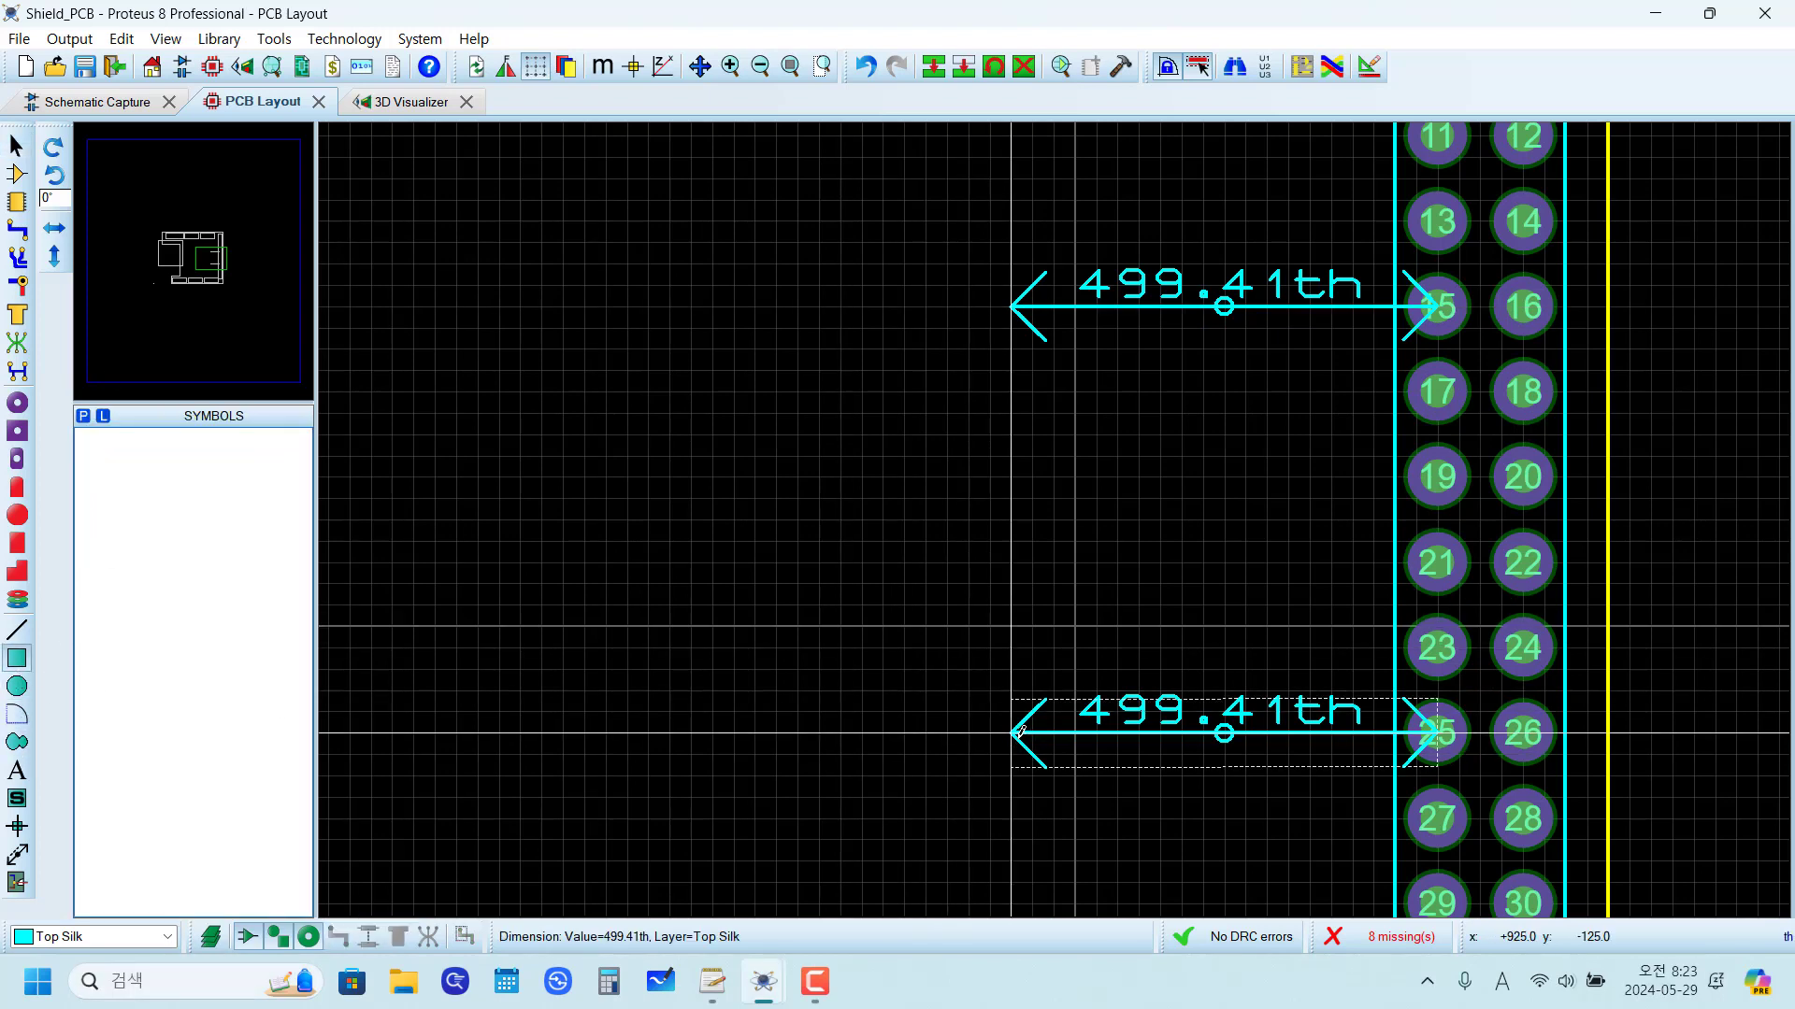
left_click_drag(1019, 719, 641, 292)
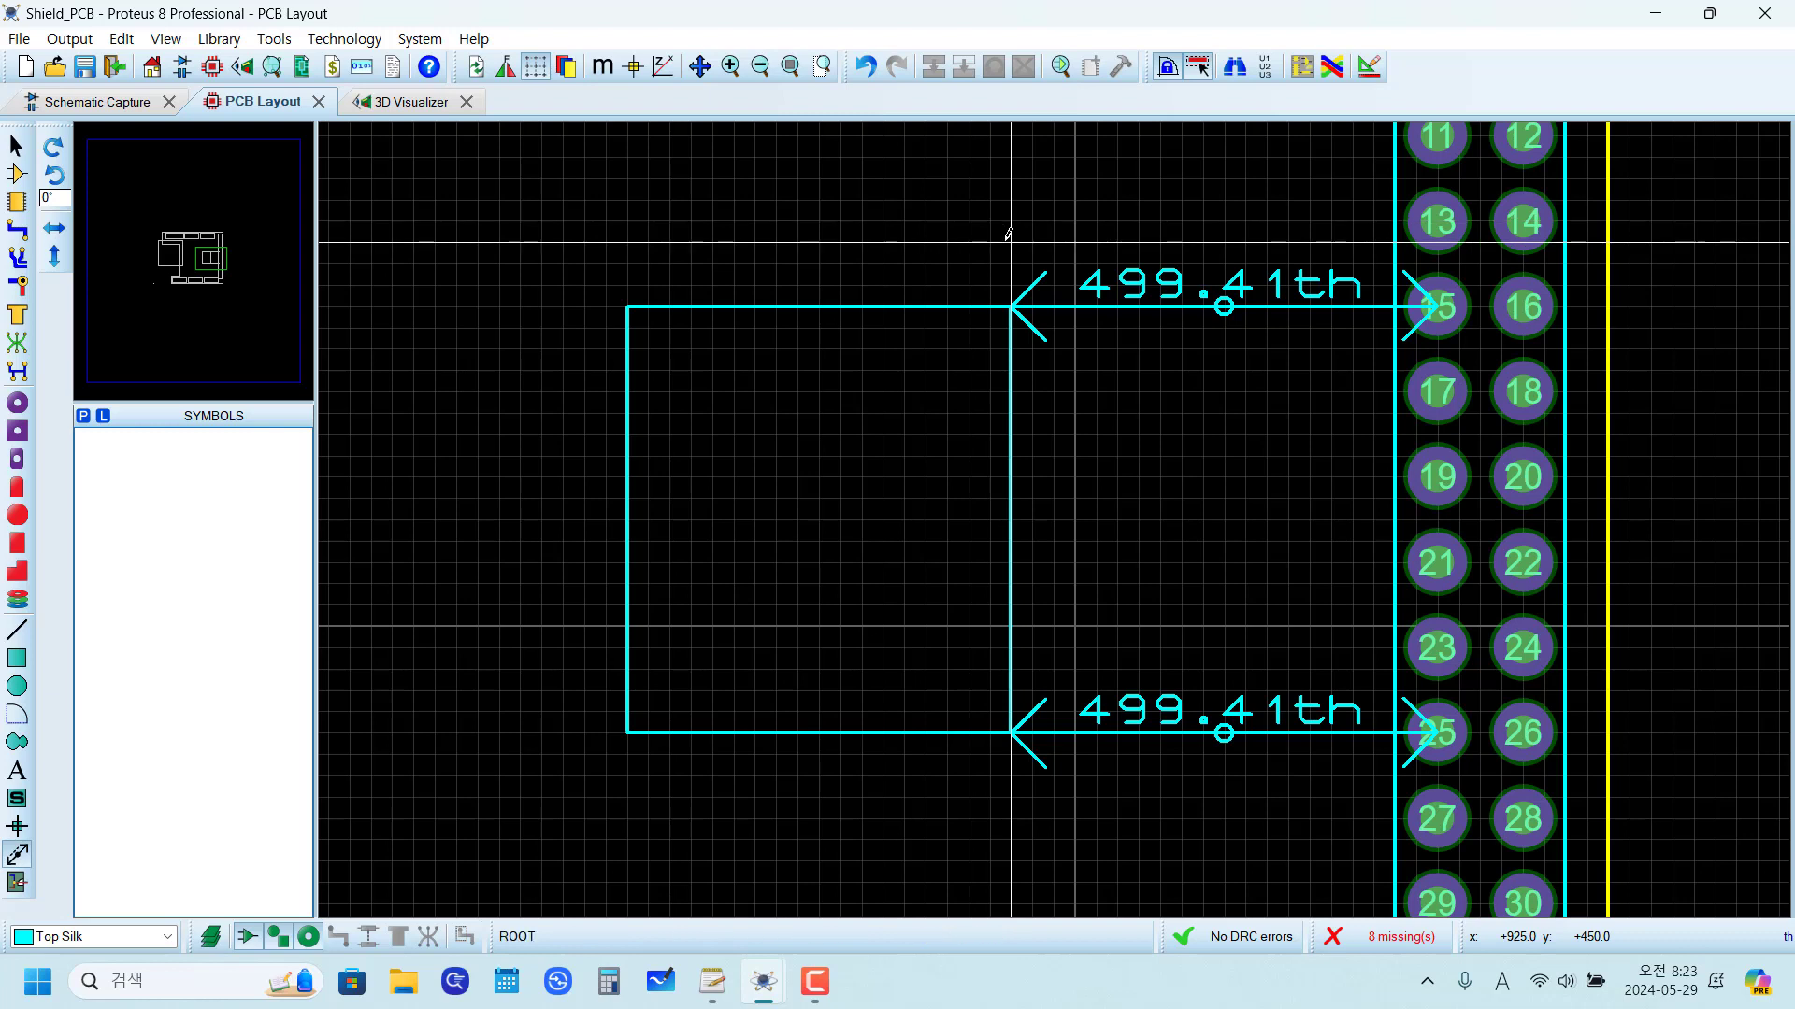
Step: Dimension the rectangle's width and height, and check the dimensions in millimetres before returning to imperial units
left_click(17, 855)
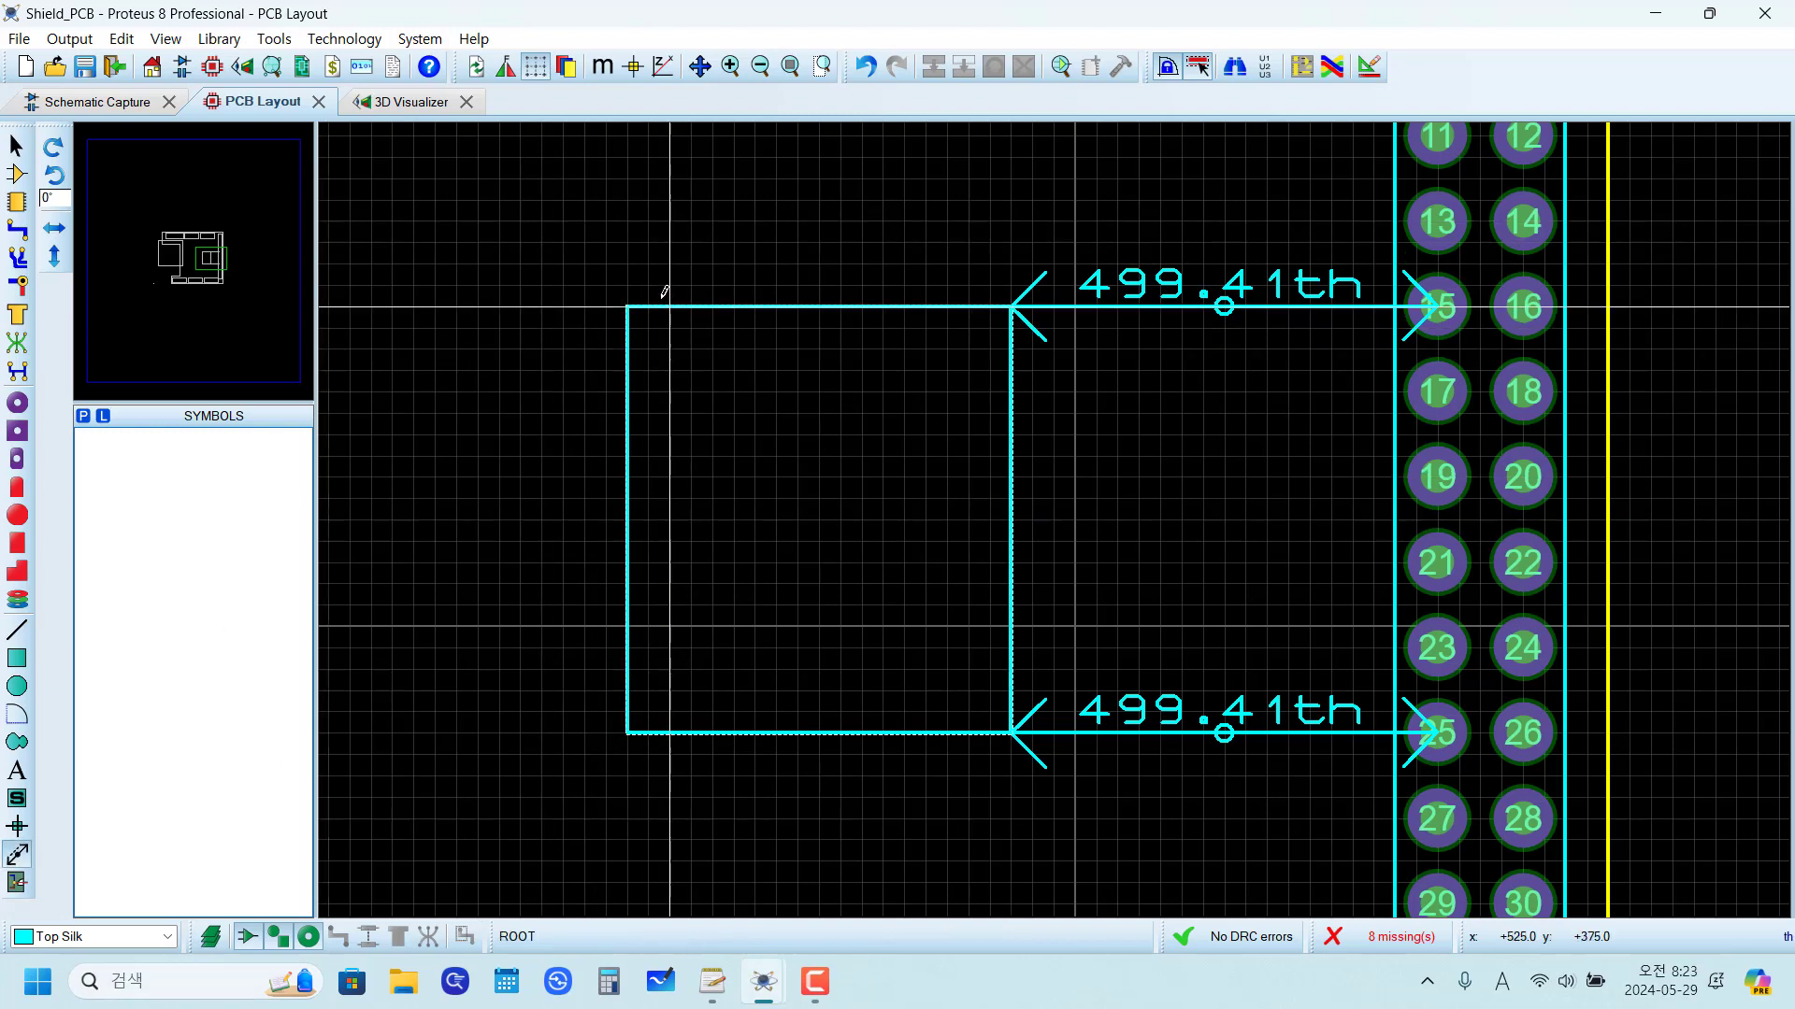
left_click(629, 274)
key("Escape")
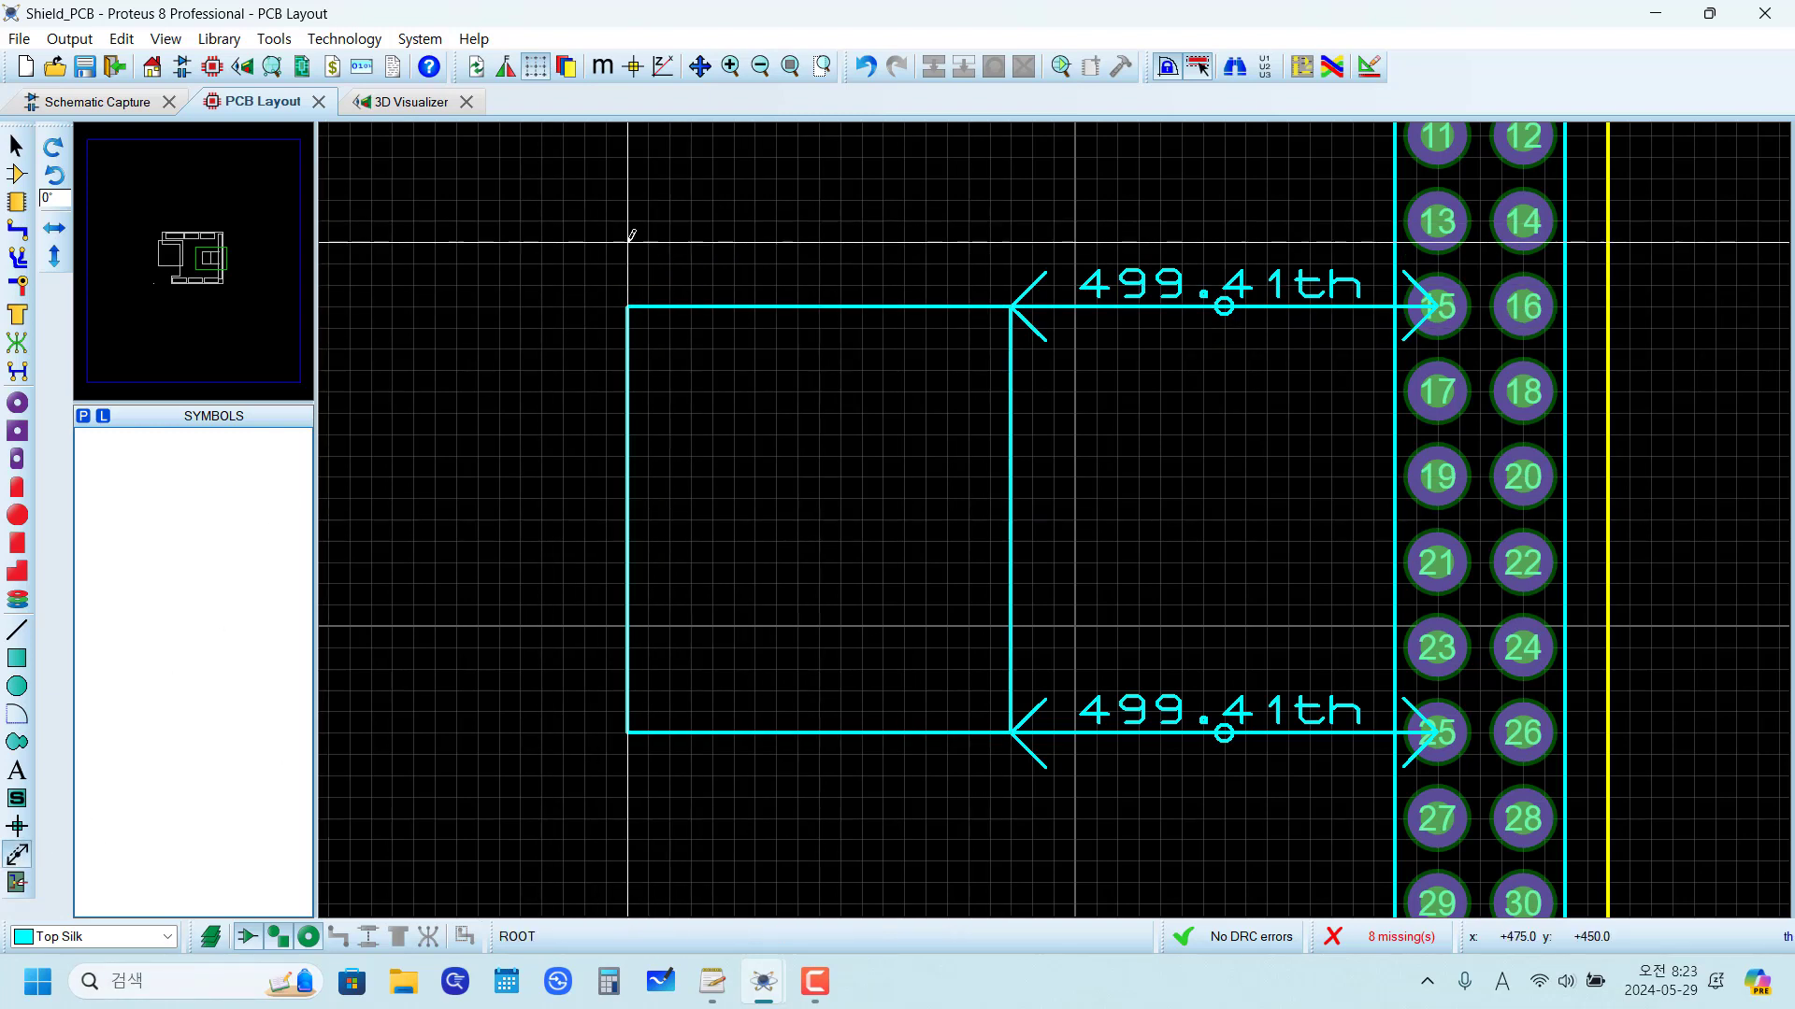
left_click(629, 240)
left_click(1010, 242)
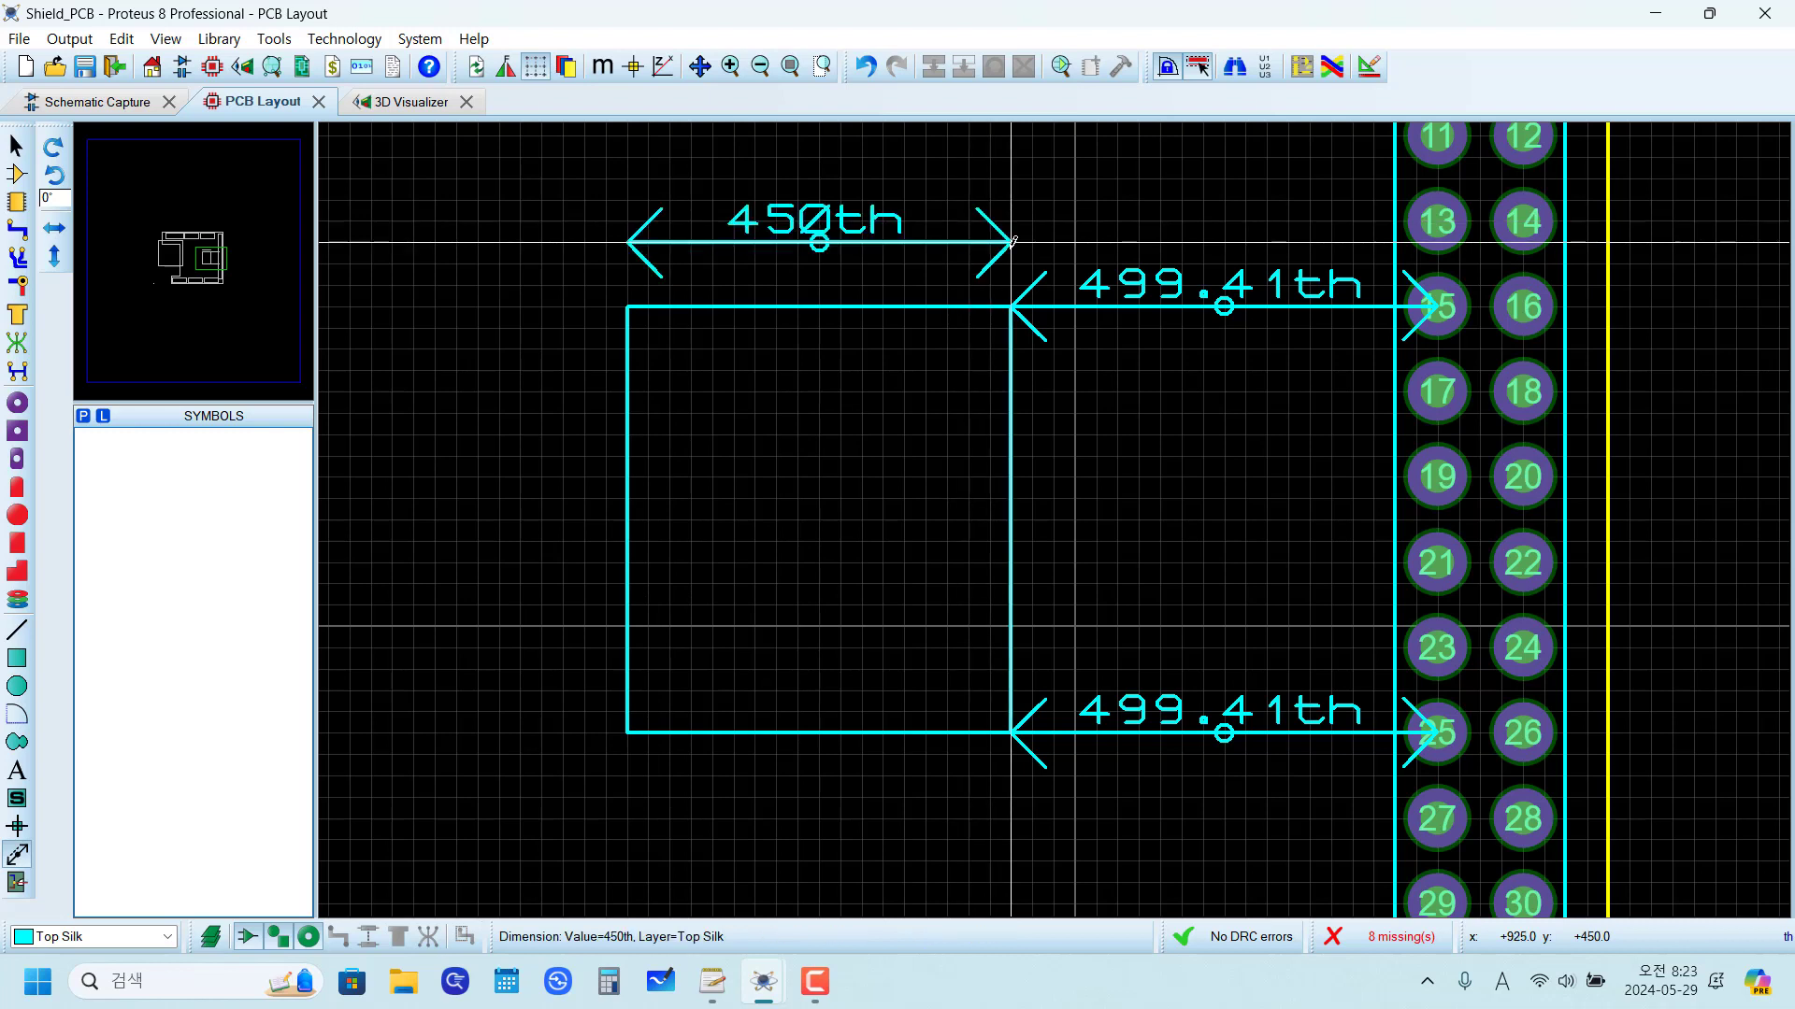
left_click(563, 307)
left_click(562, 733)
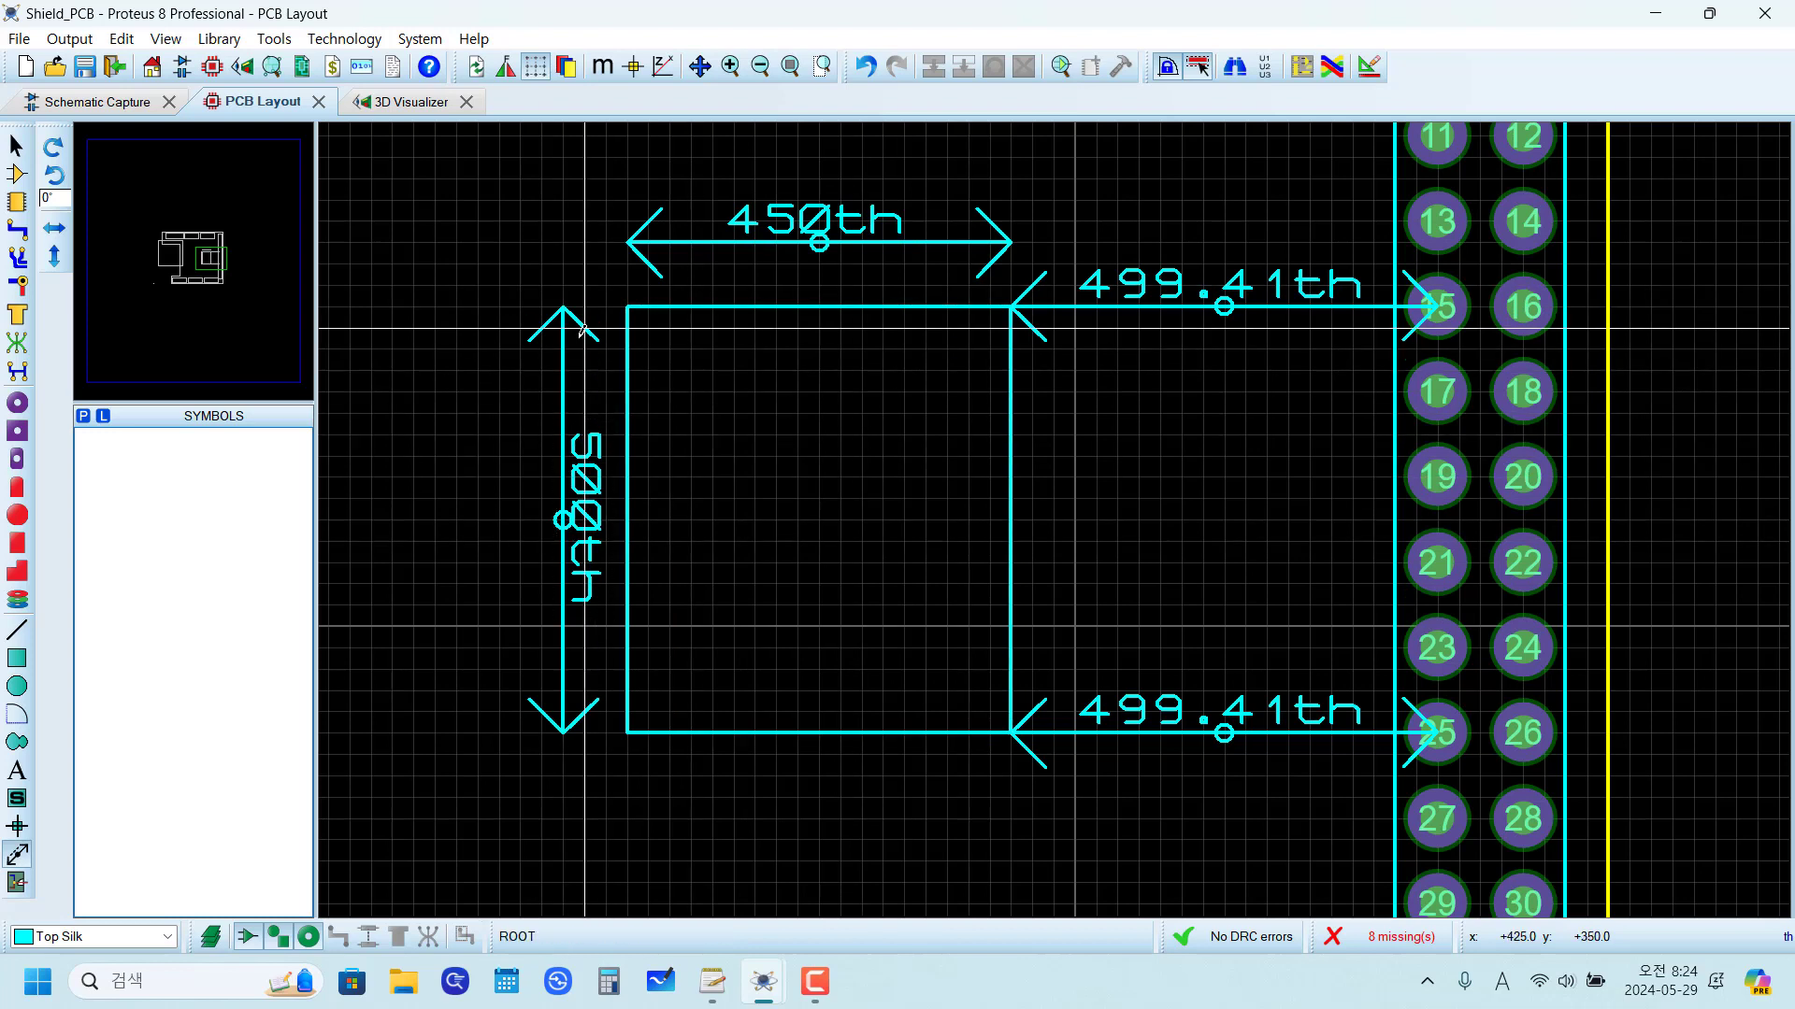
left_click(603, 66)
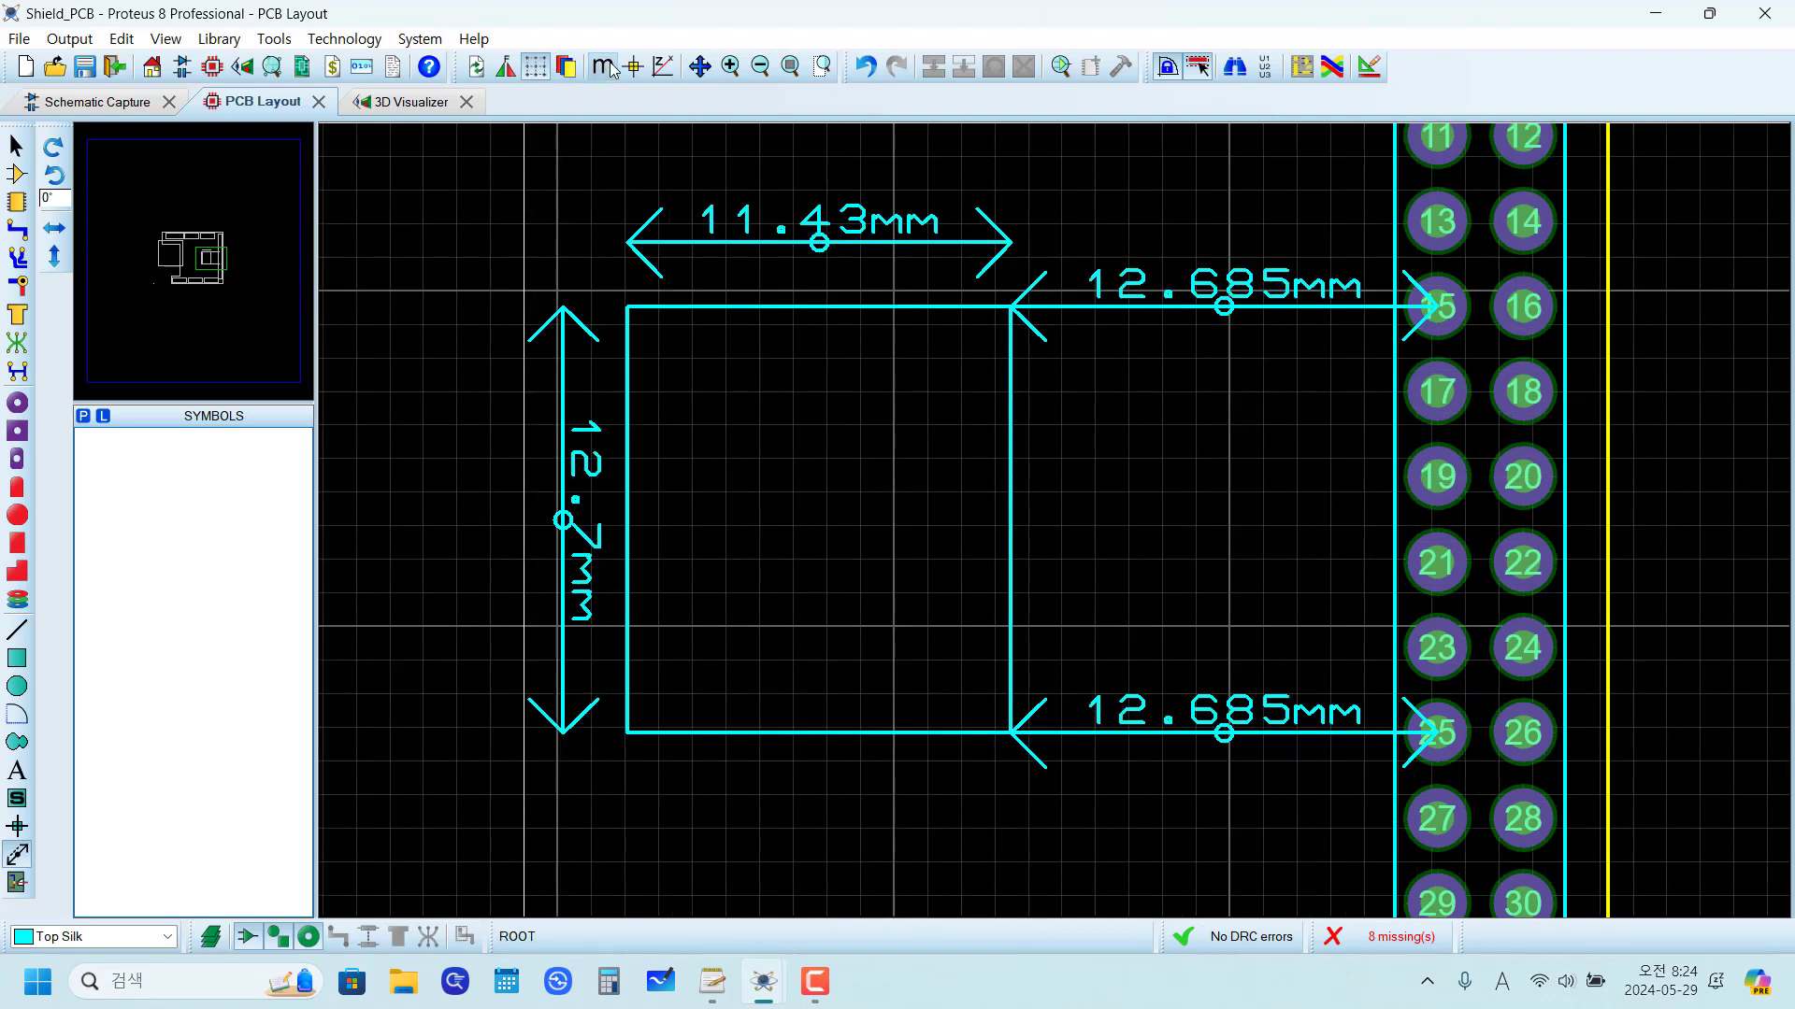
left_click(603, 66)
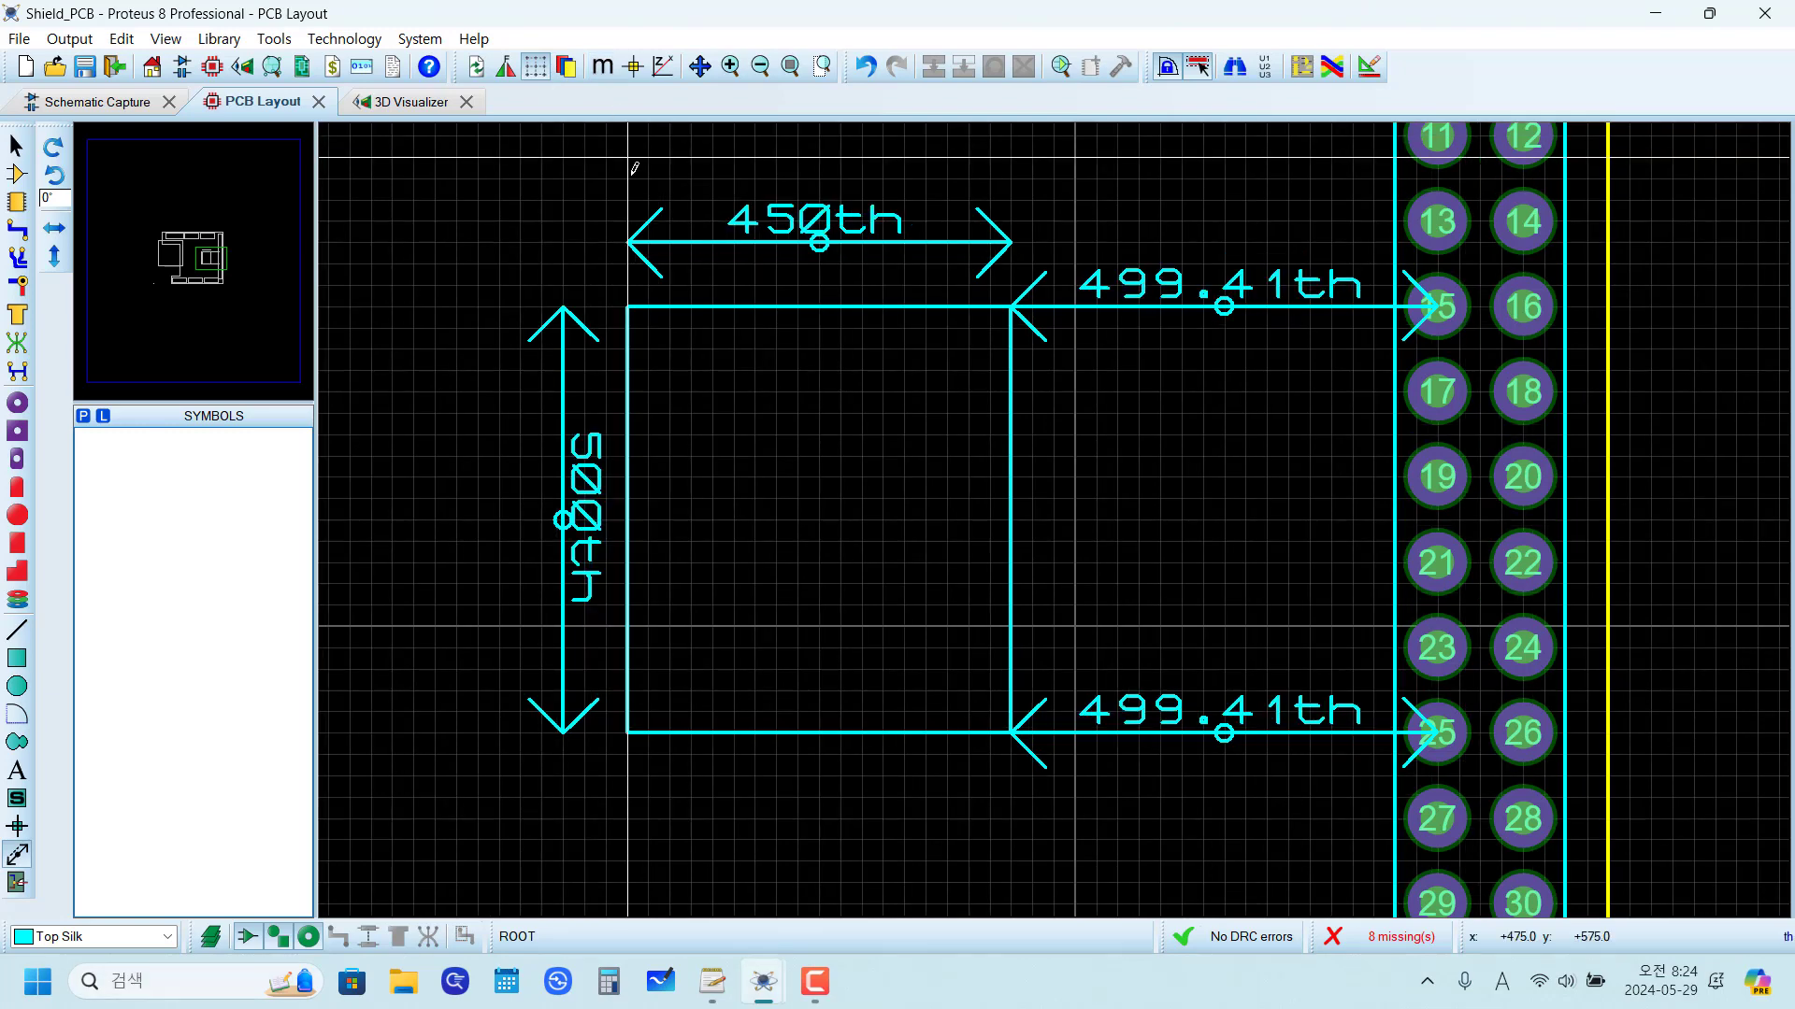
Step: Delete the rectangle's width and height dimensions and the two dimensions running to J7 pins 15 and 25
right_click(649, 235)
right_click(647, 240)
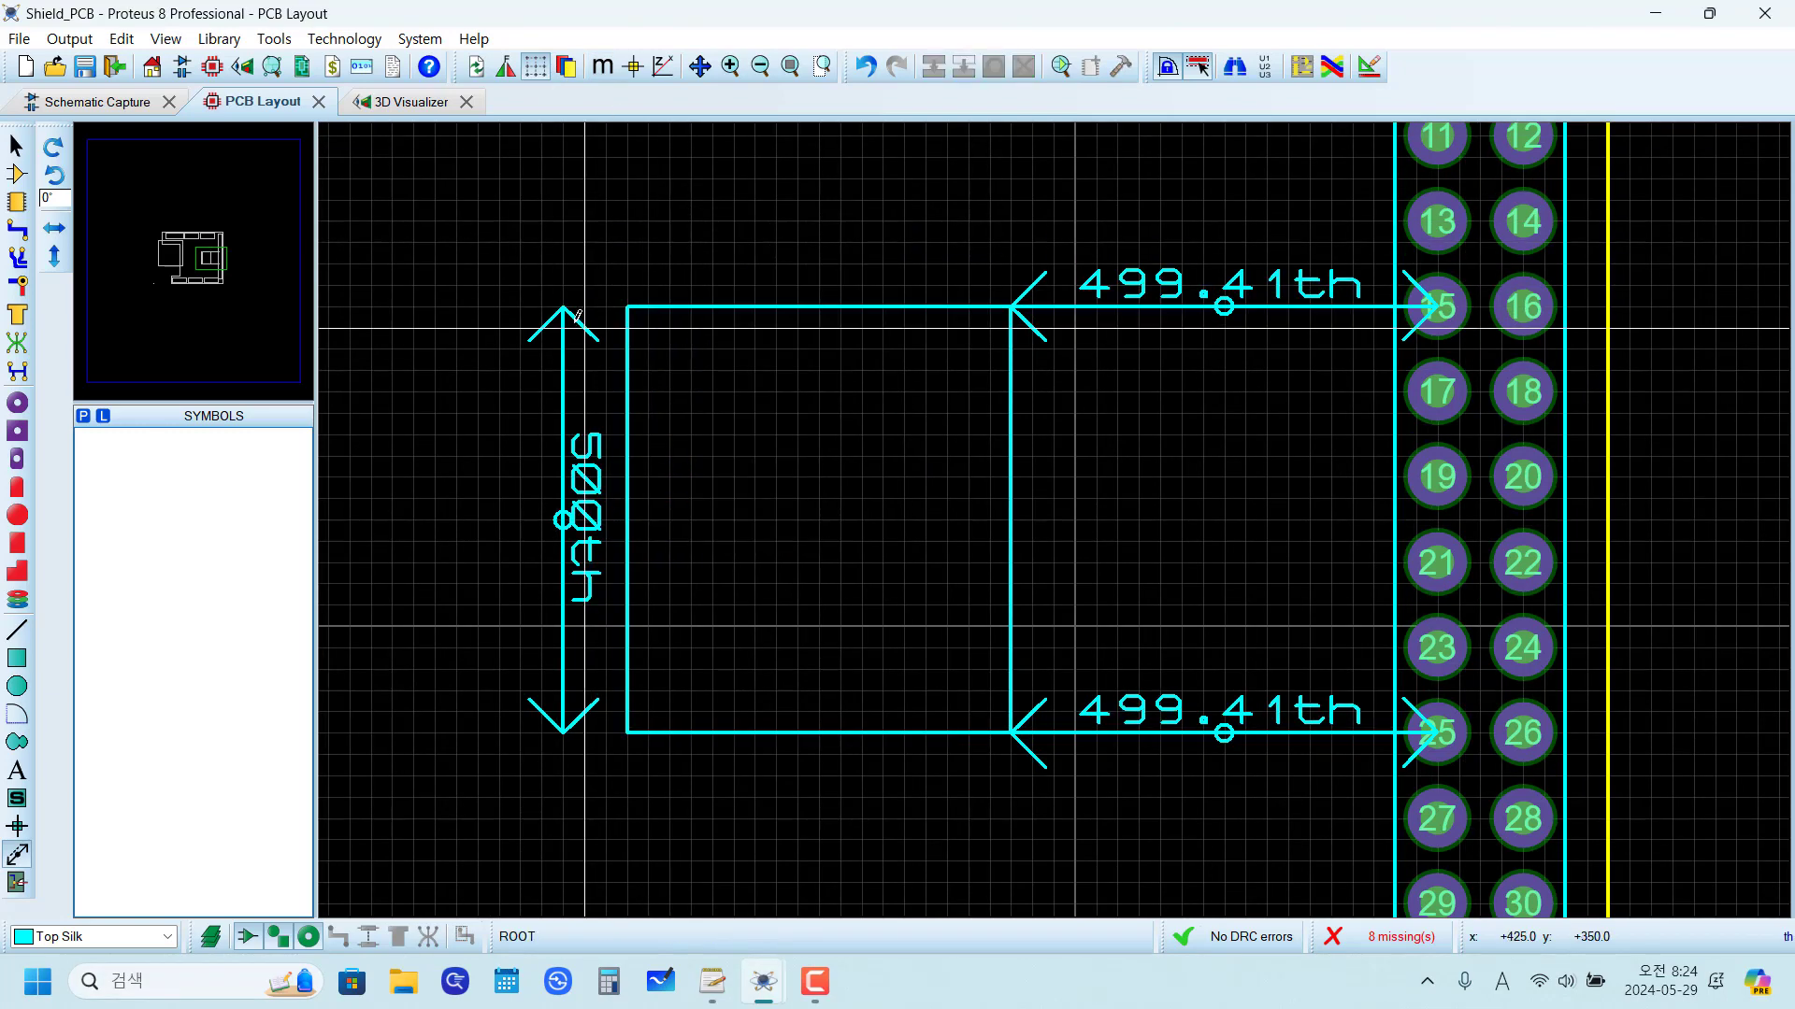
right_click(571, 315)
right_click(571, 315)
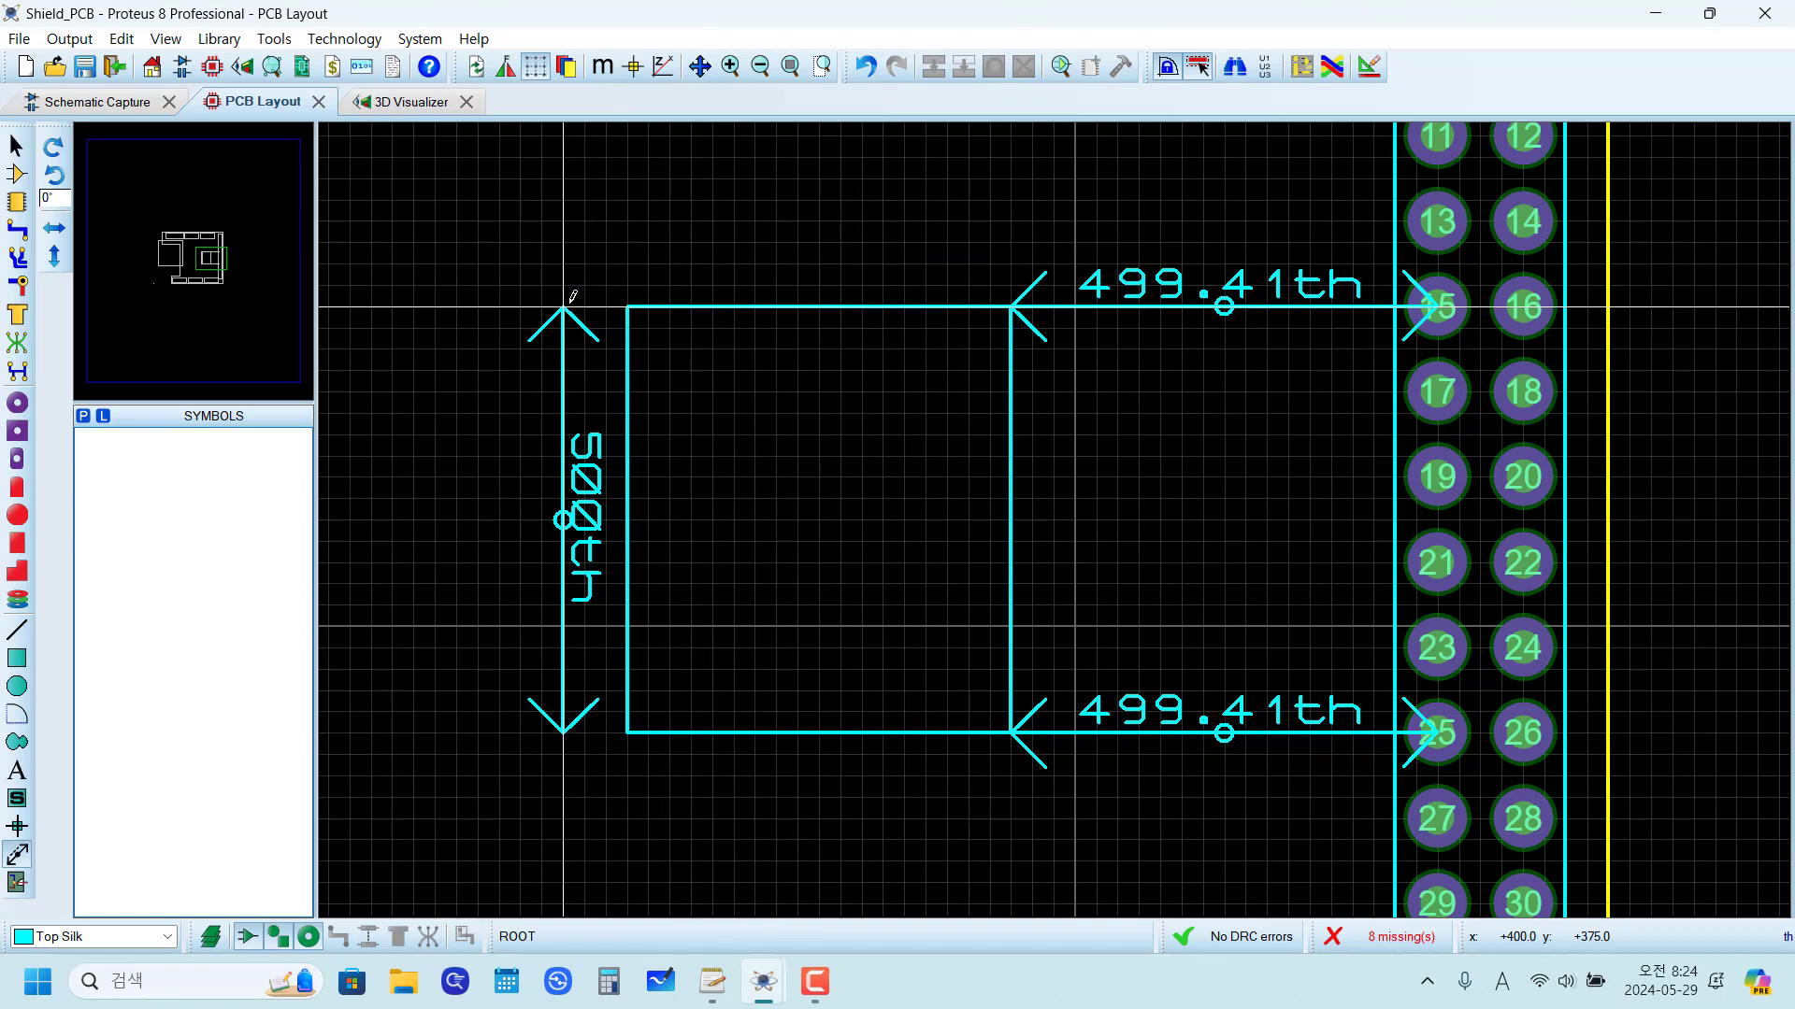
right_click(572, 300)
right_click(561, 308)
right_click(561, 309)
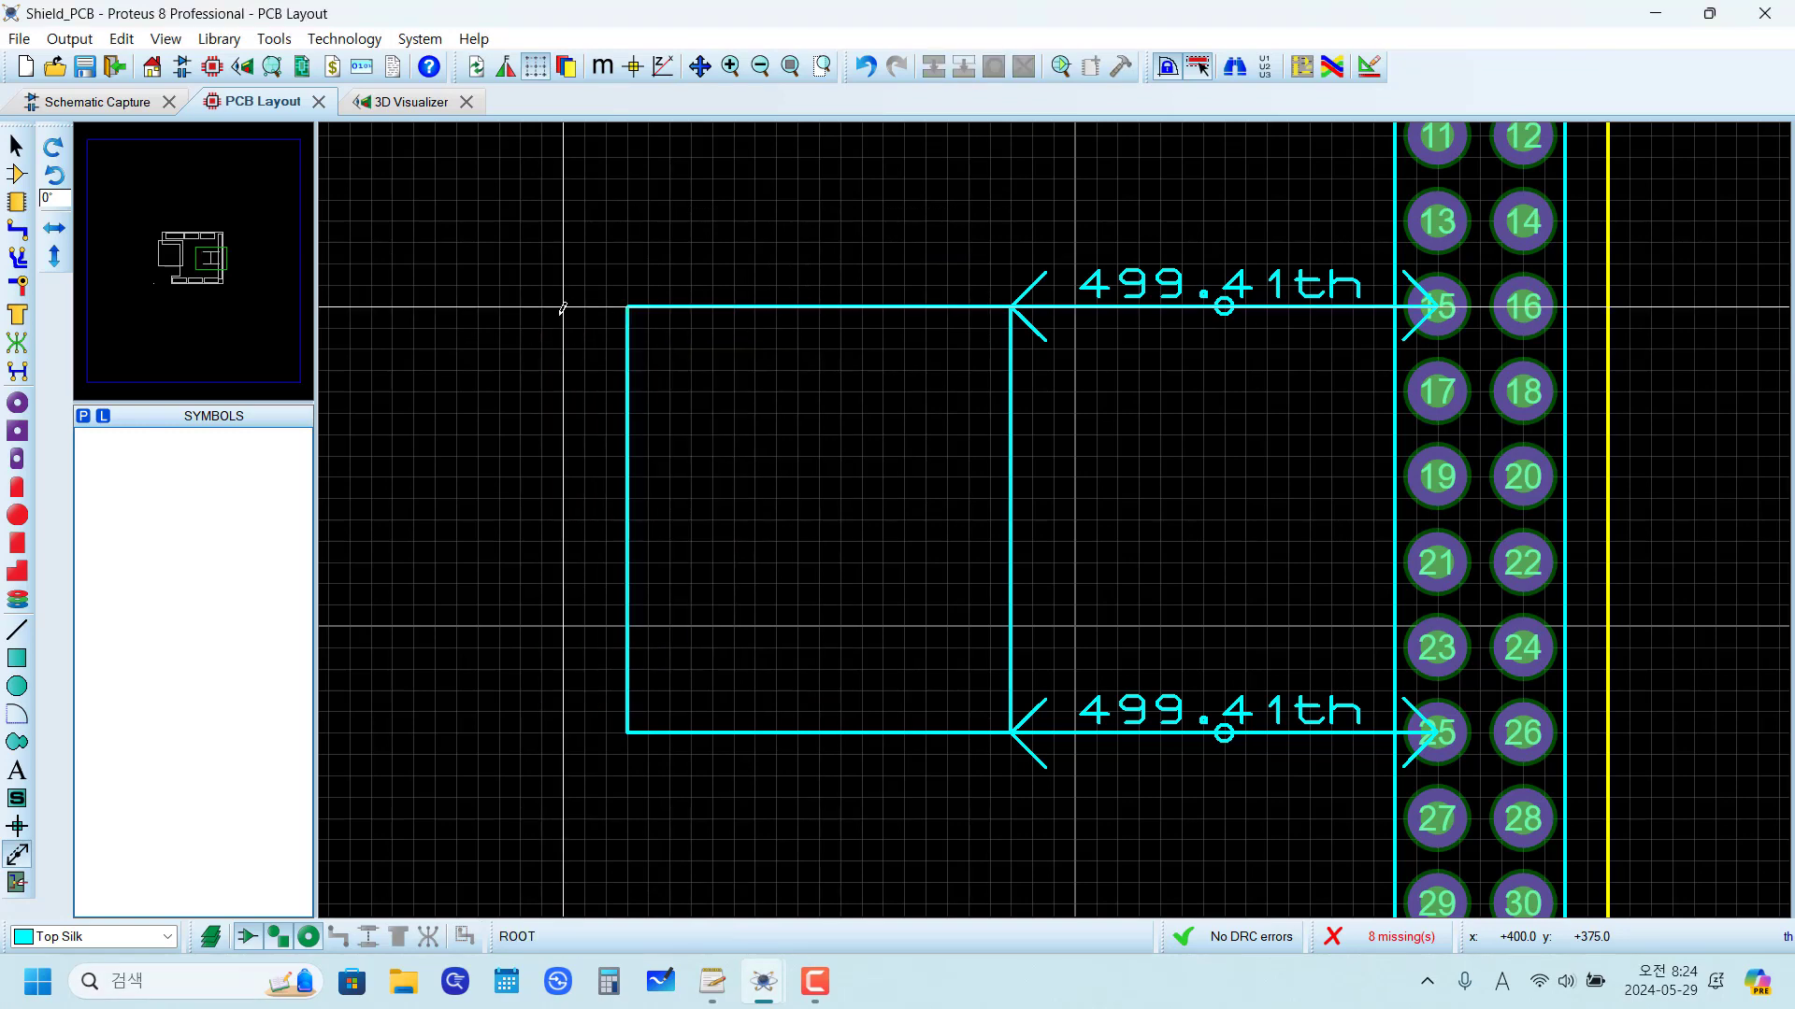
right_click(1149, 280)
right_click(1150, 280)
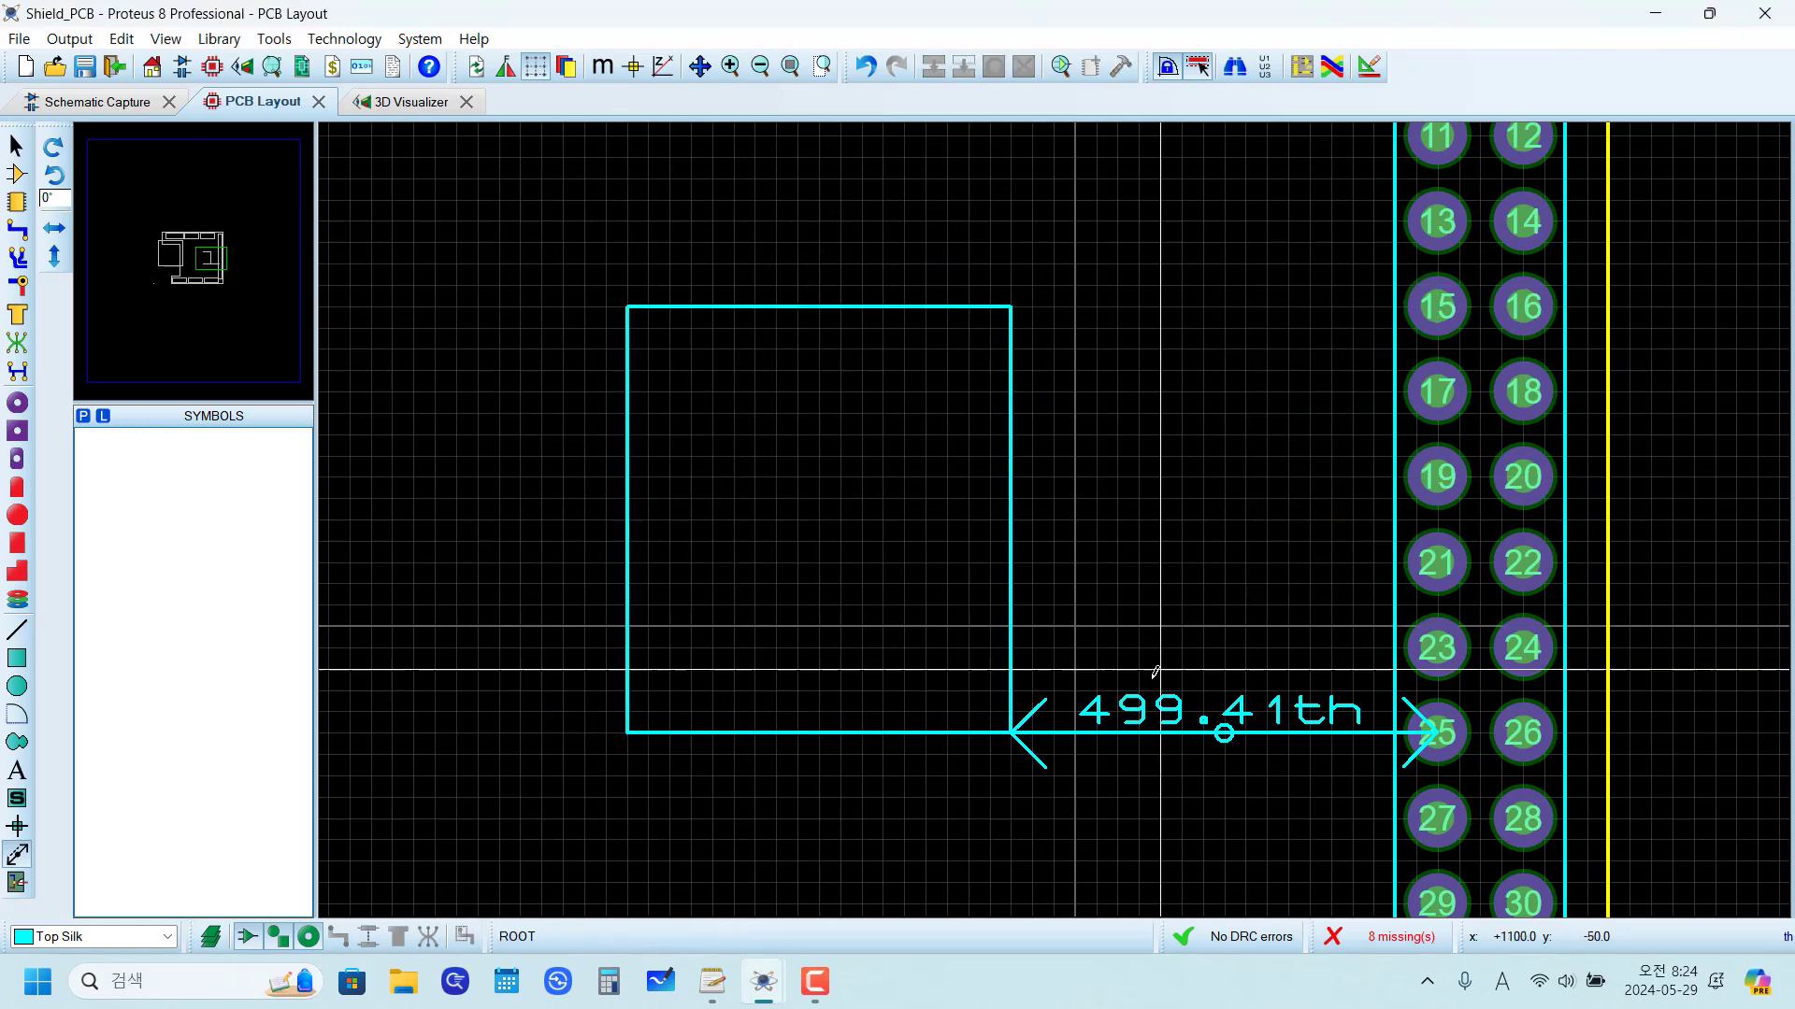
right_click(1156, 706)
right_click(1156, 706)
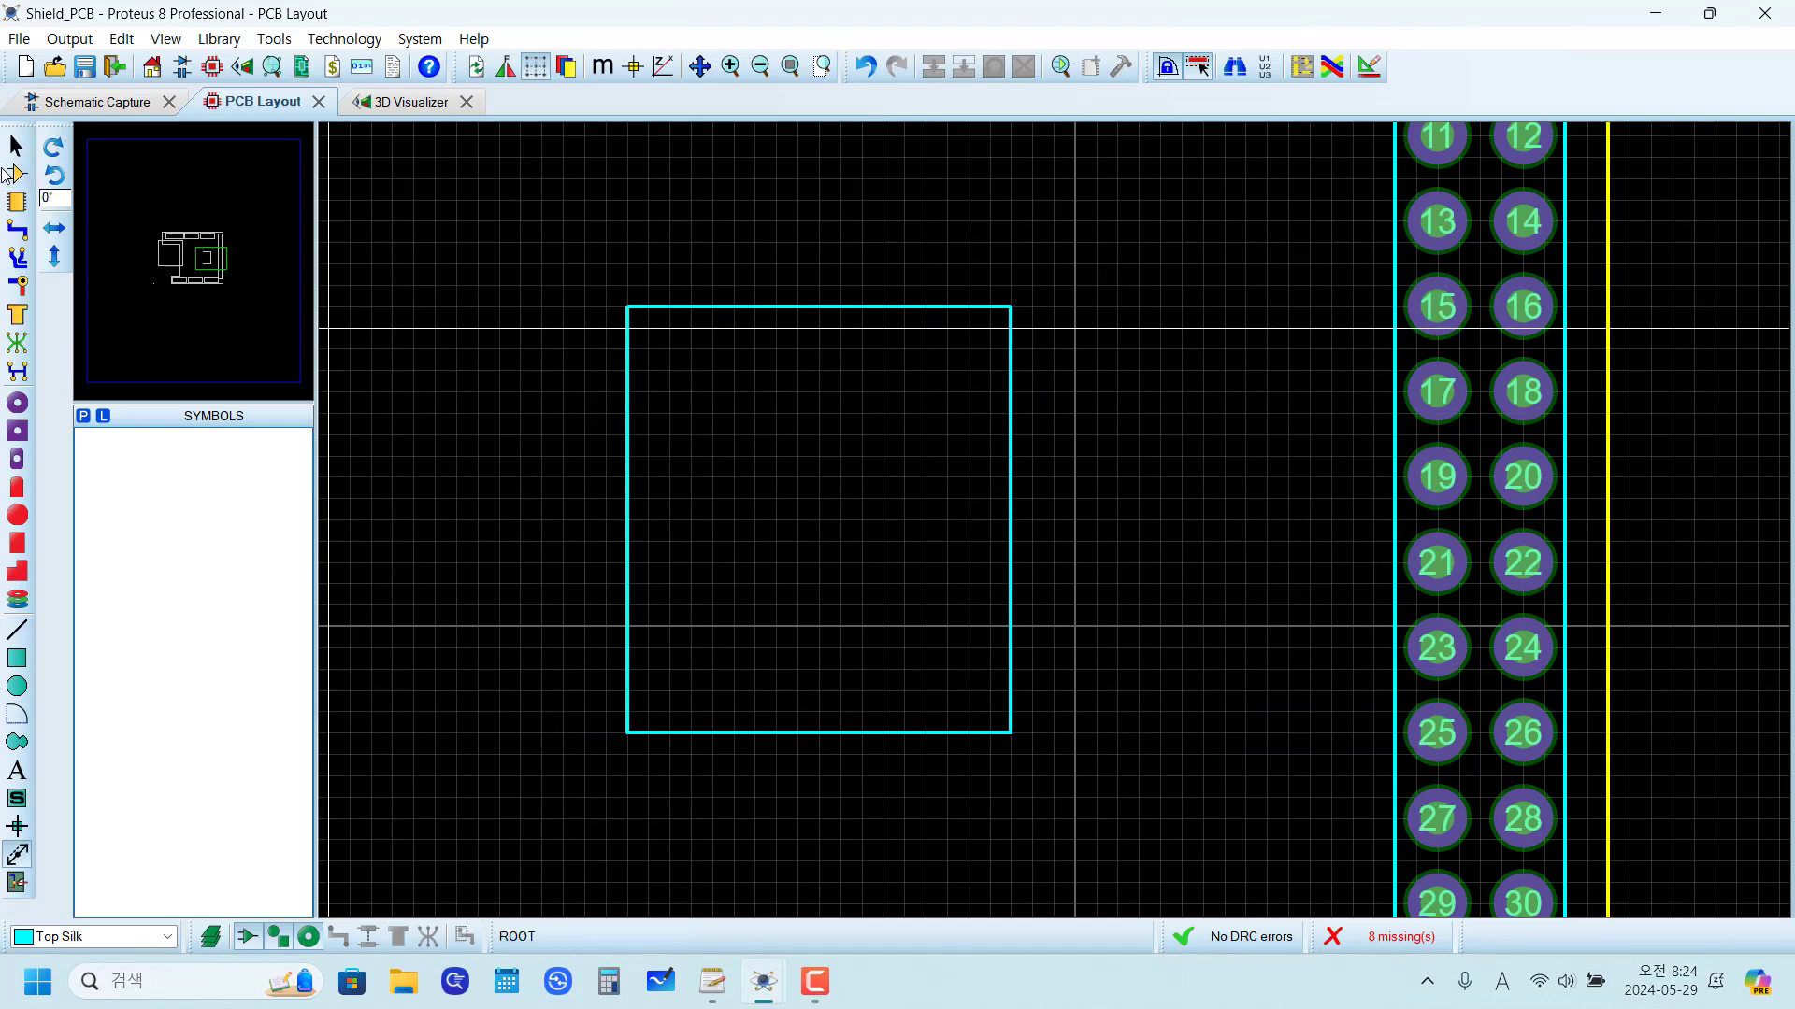
Step: Change the rectangle's layer from Top Silk to Board Edge to make it a cutout in the board
left_click(15, 173)
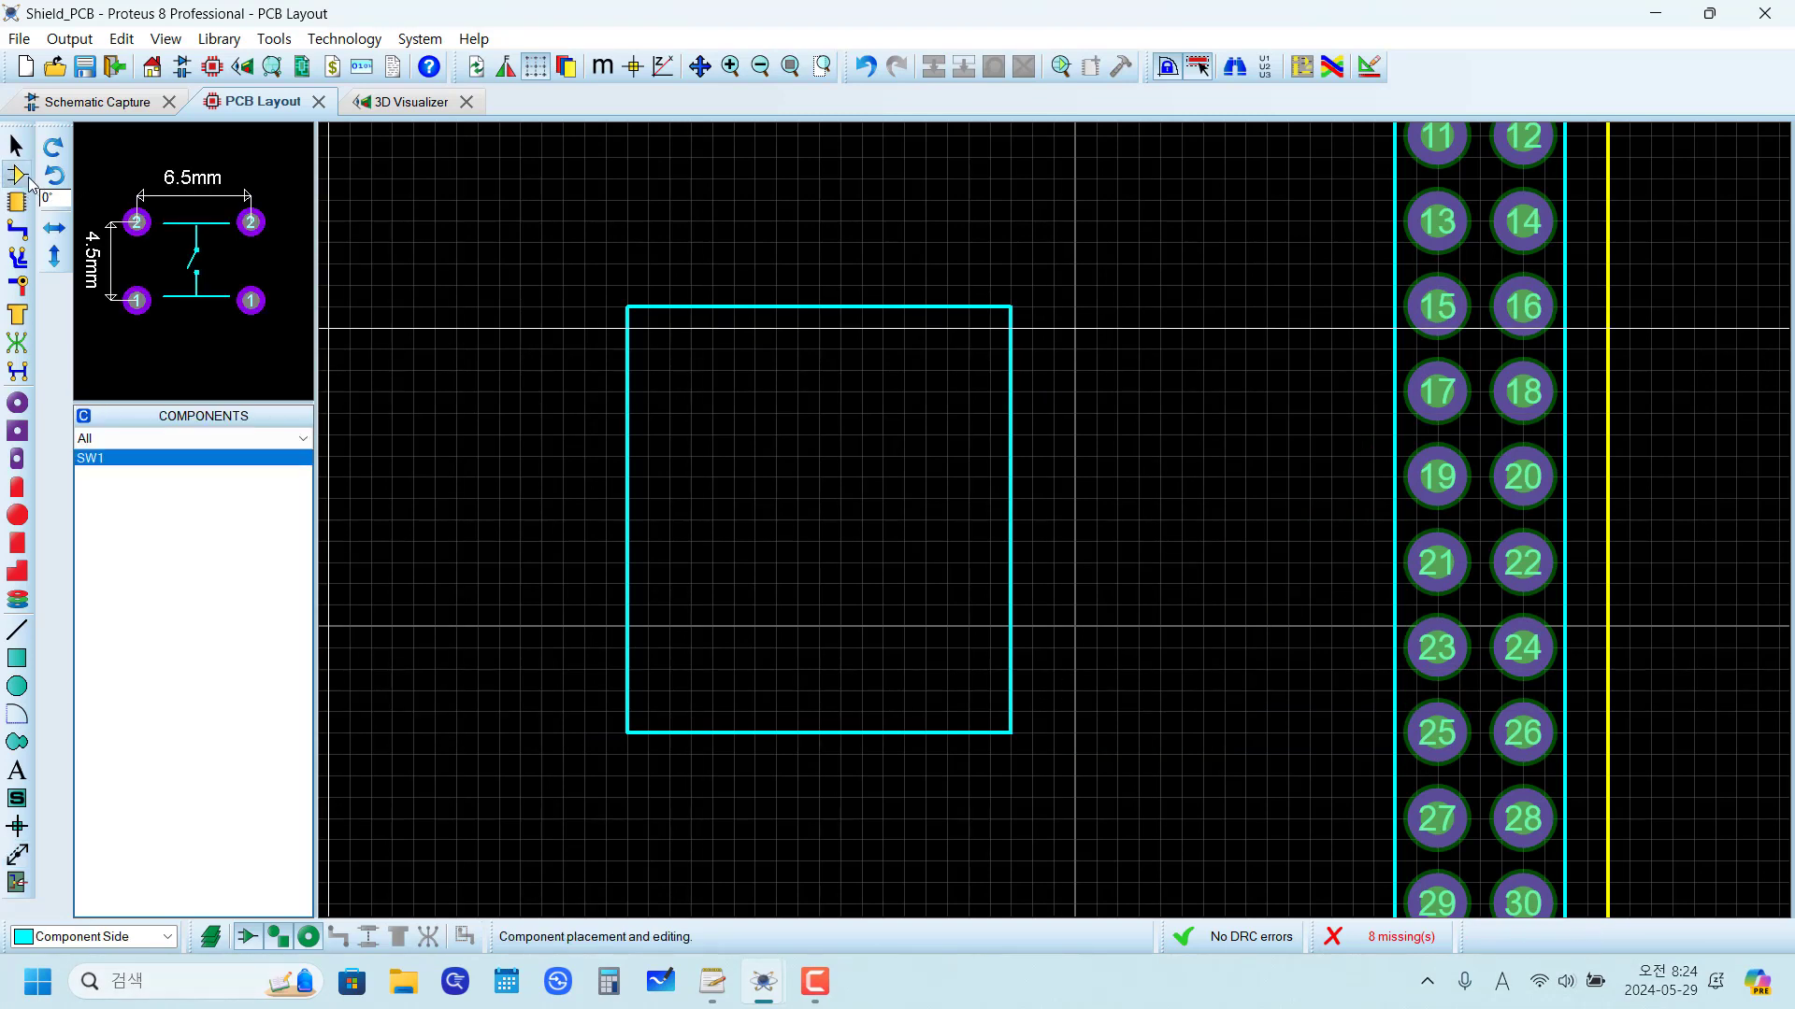
right_click(627, 372)
mouse_move(799, 693)
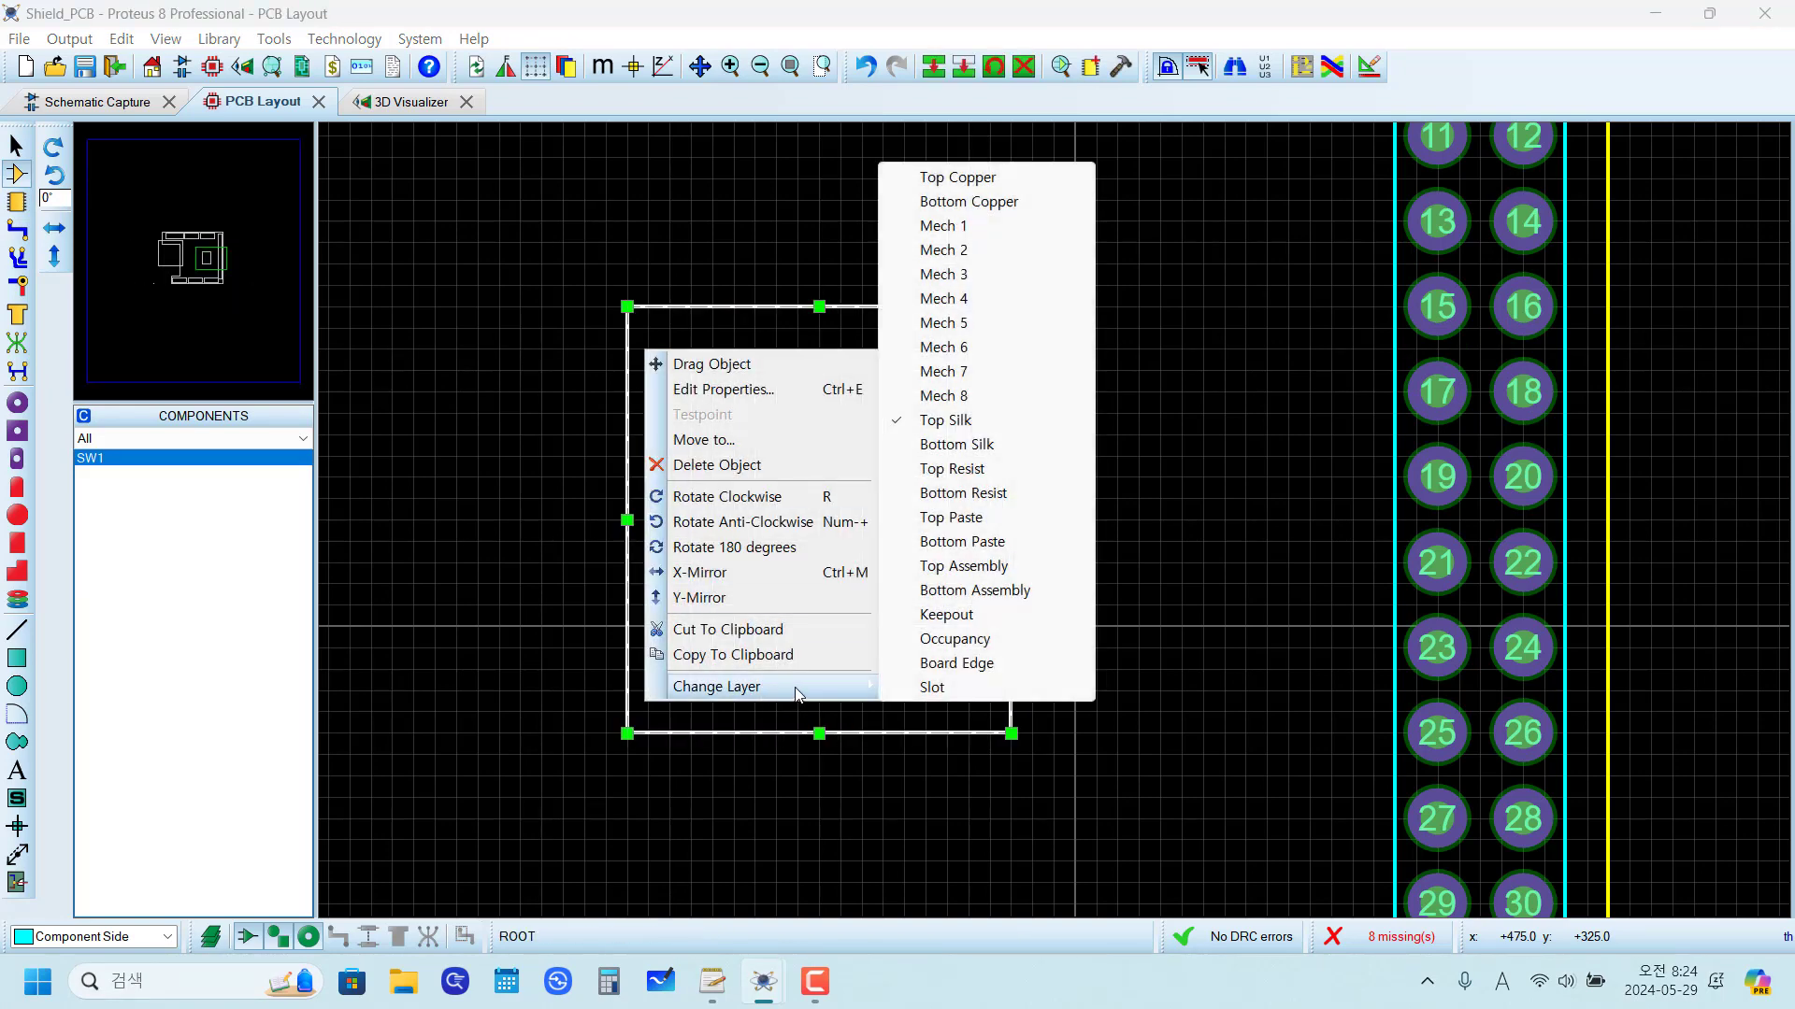
left_click(956, 663)
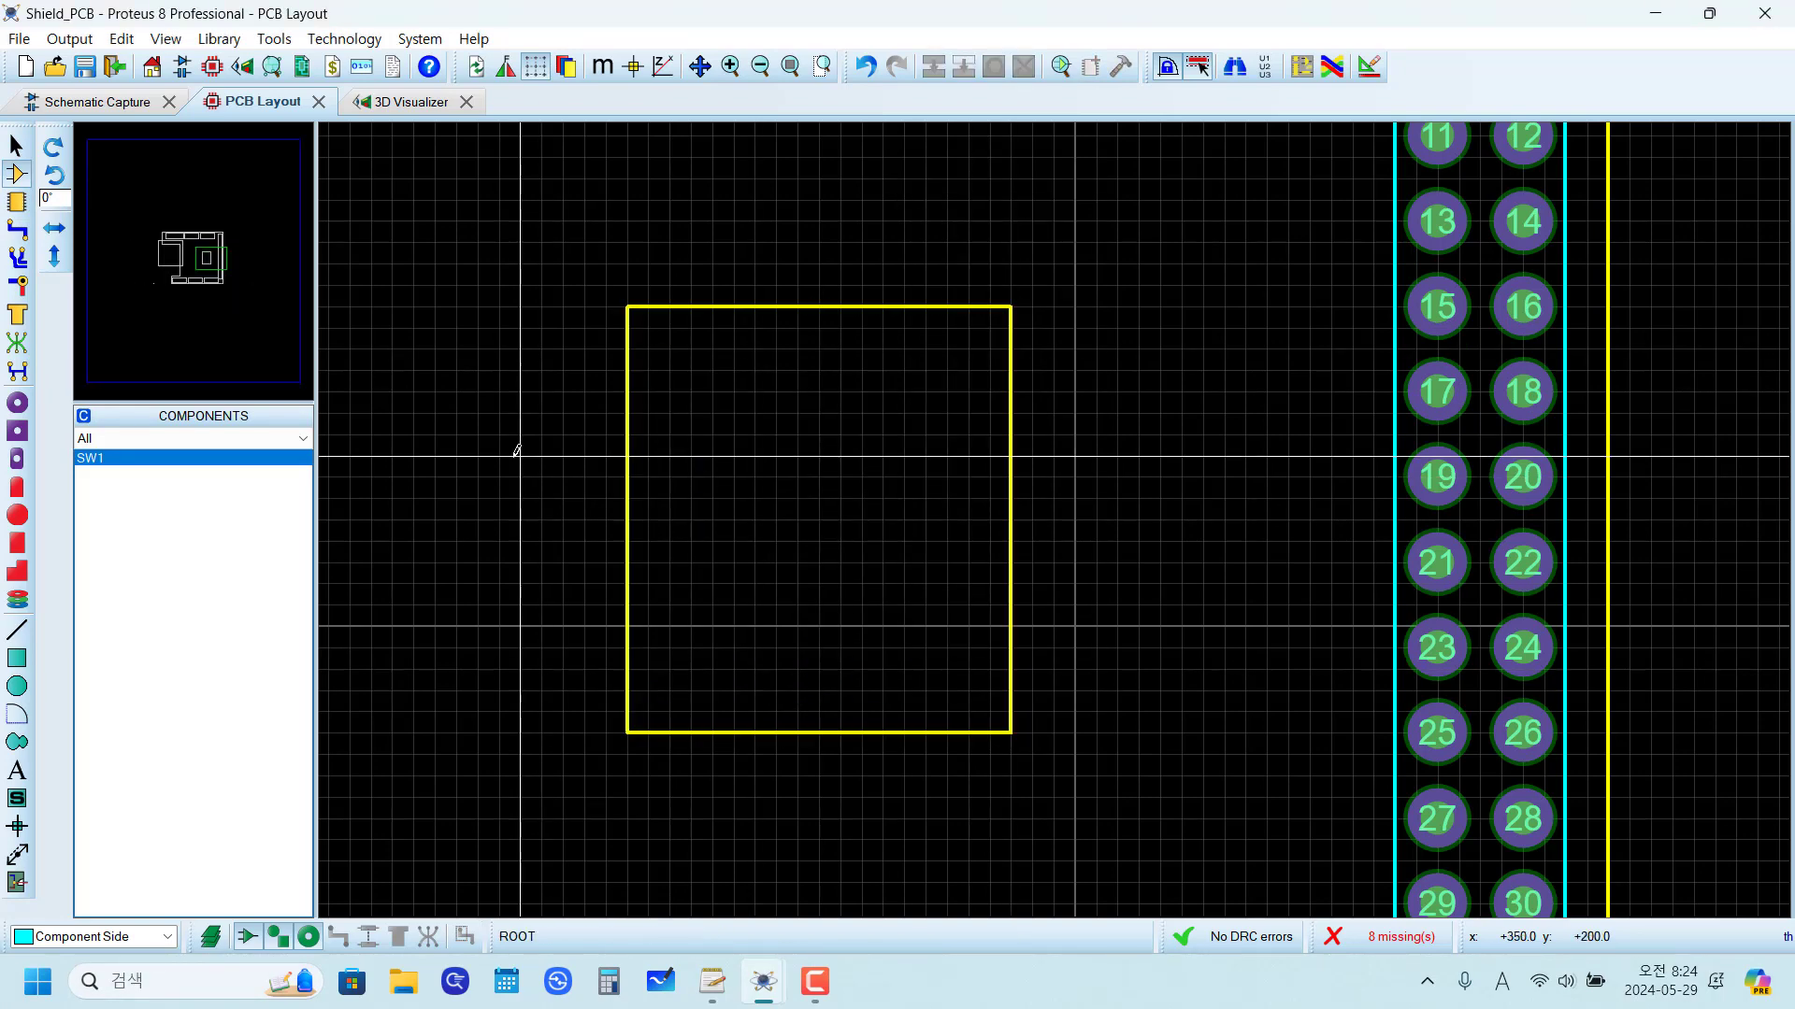
scroll(517, 448, "down", 2)
scroll(517, 448, "down", 2)
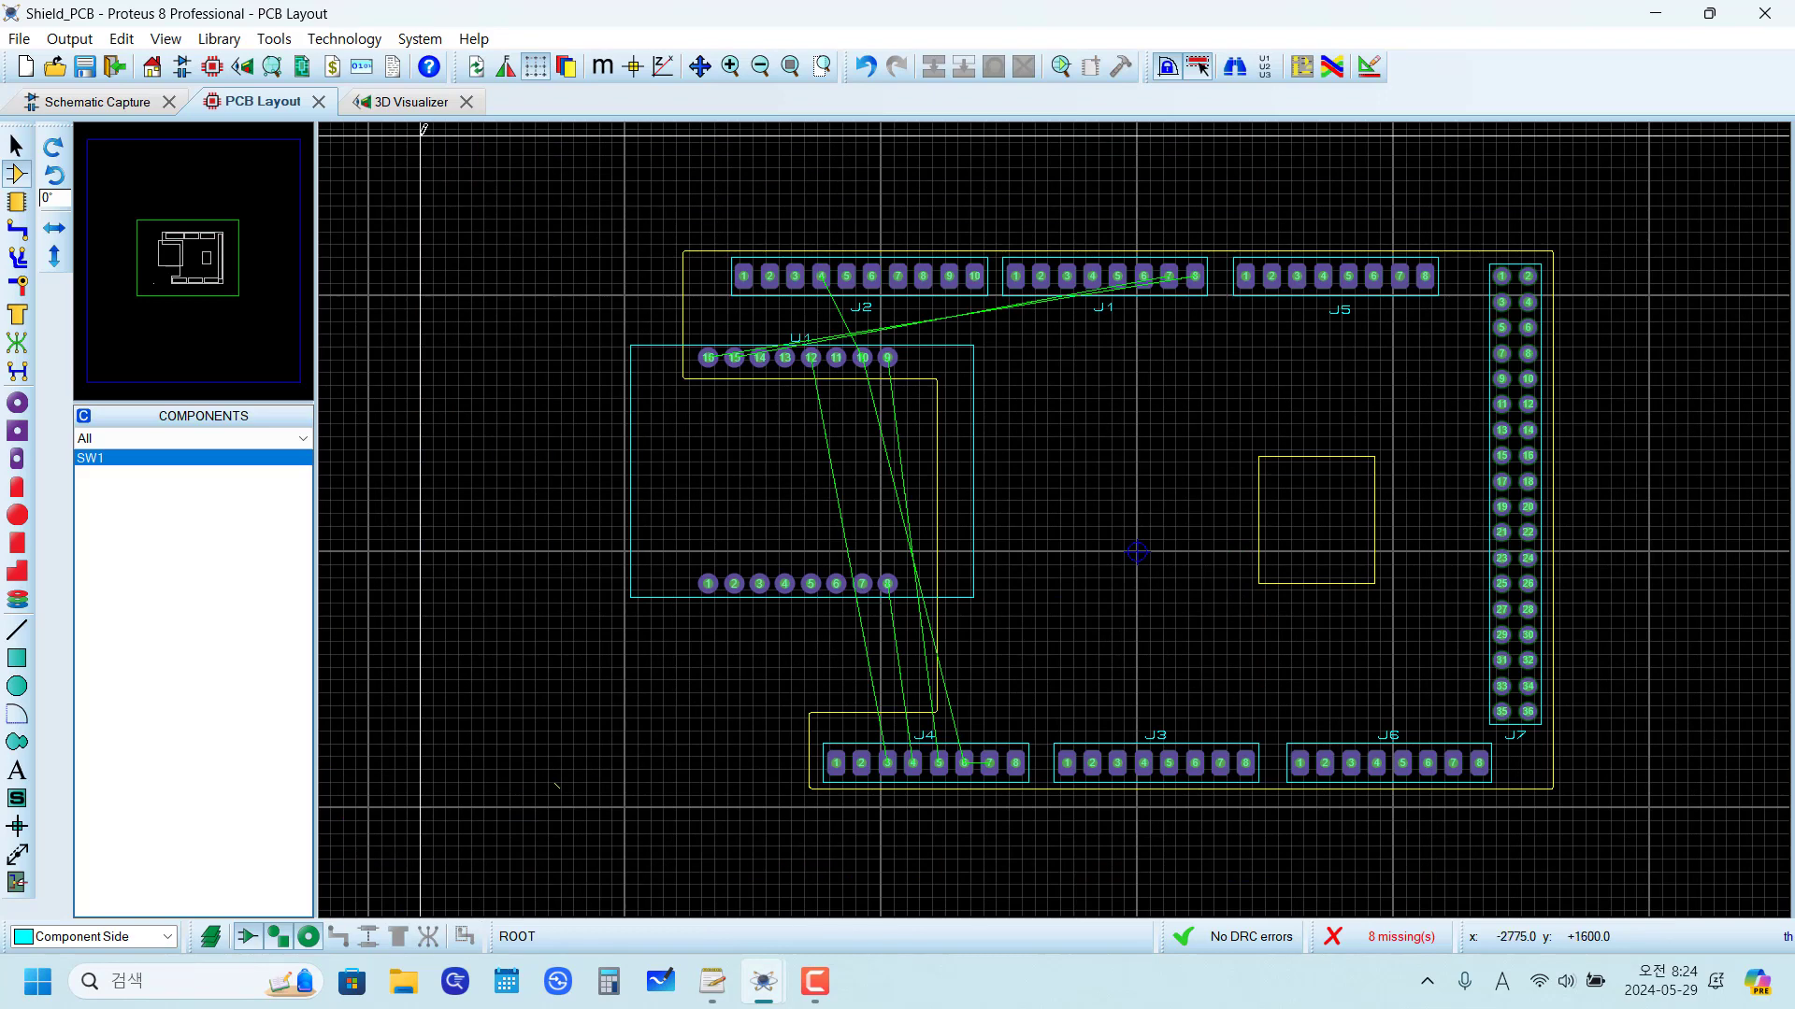
Step: Check the board cutout and the D1 MINI's placement in the 3D view, and return to the PCB layout
left_click(408, 101)
middle_click(1045, 604)
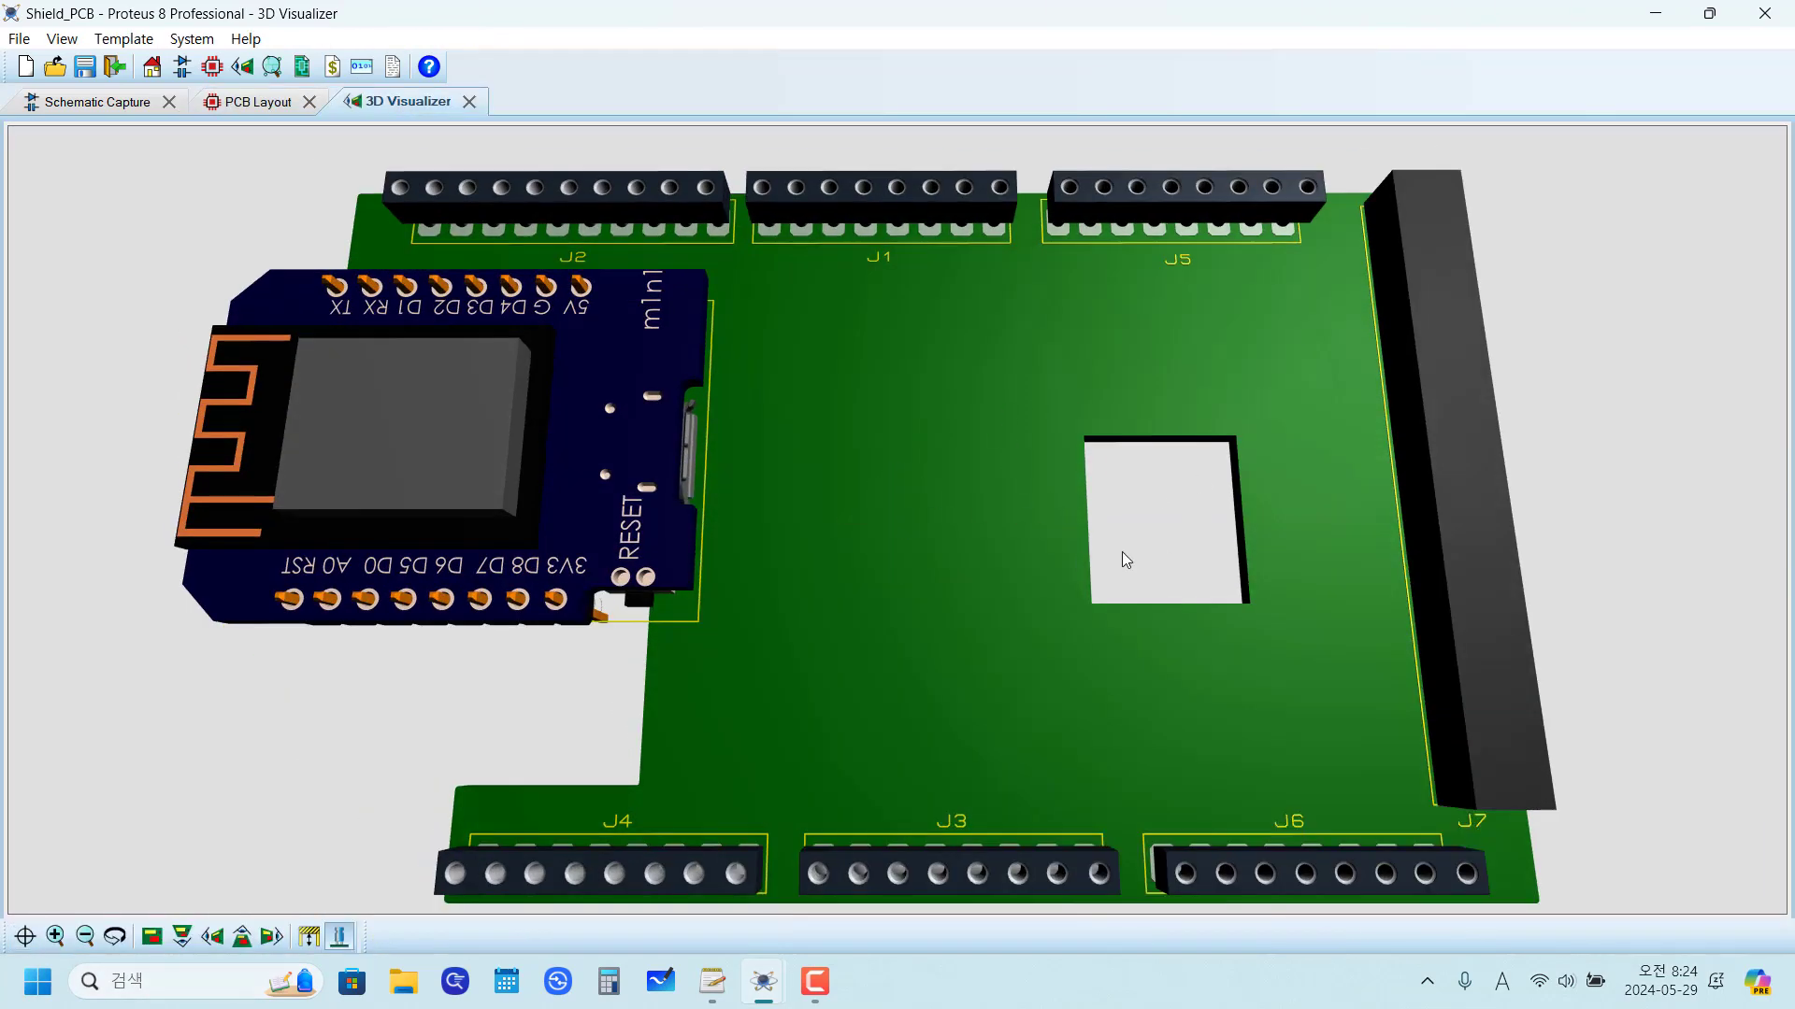
left_click(241, 105)
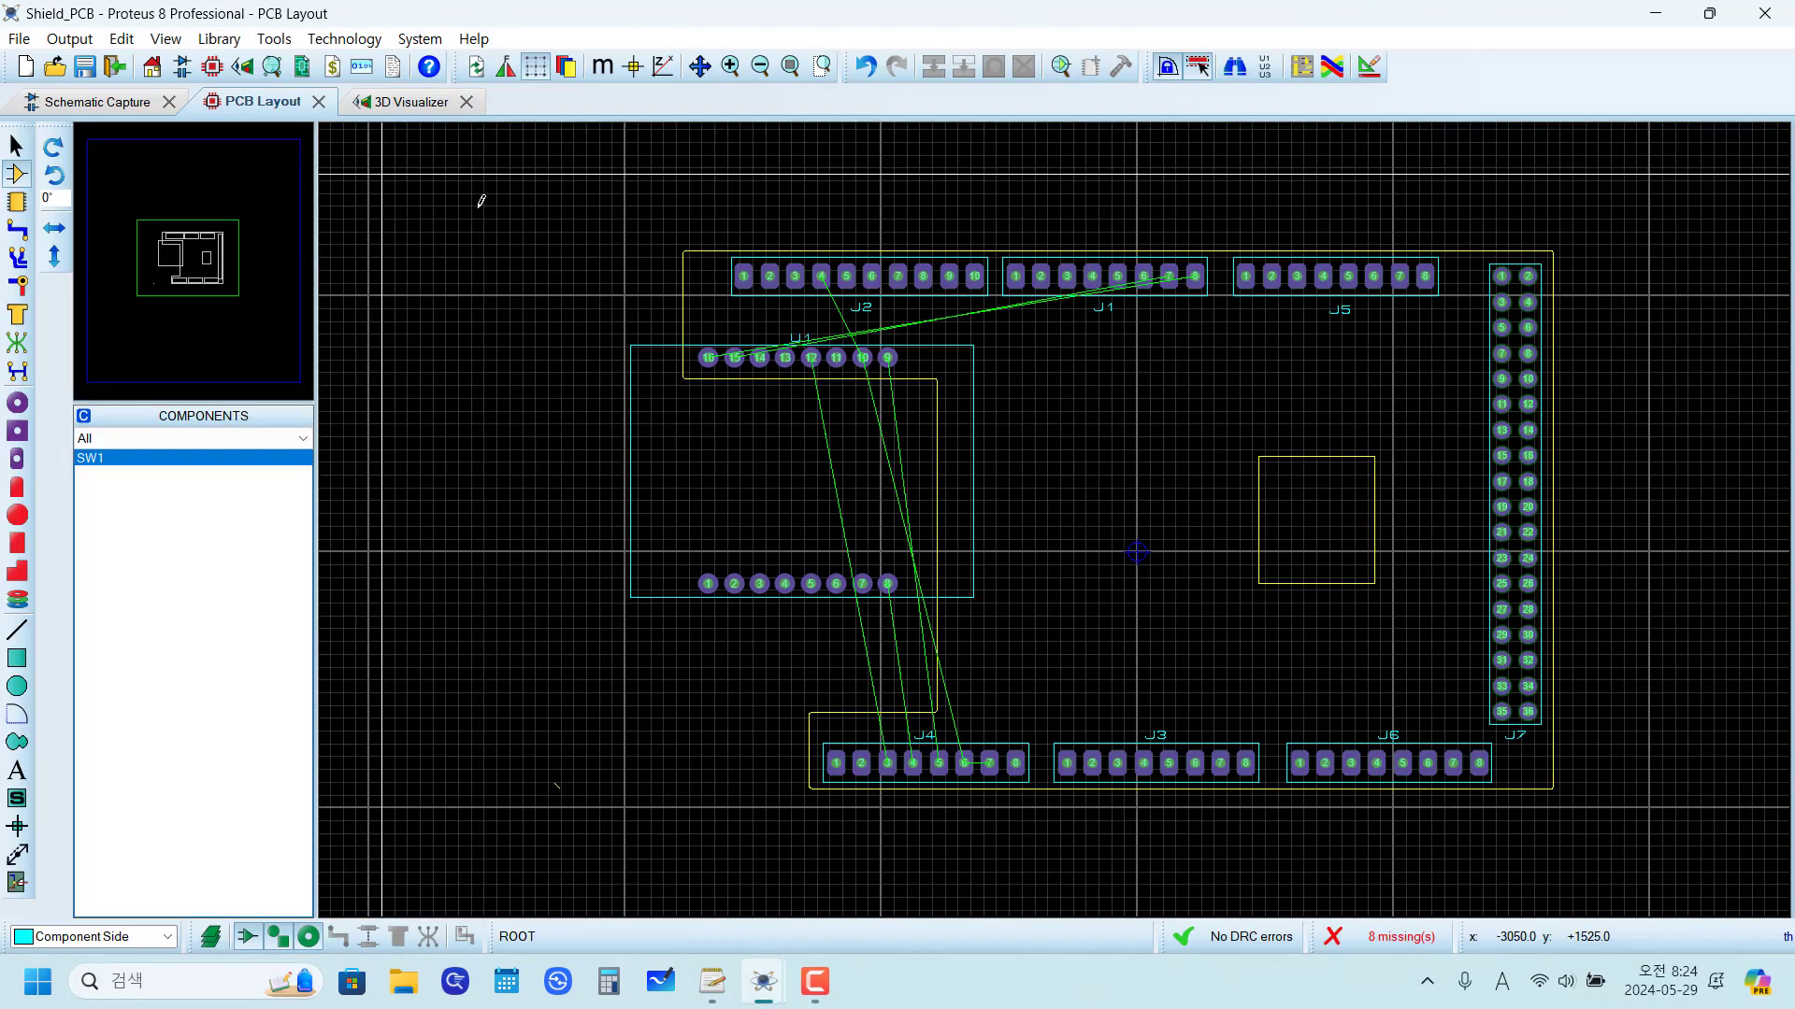
Step: Move U1 inside the board outline beside the square cutout, with its pin 1 at x -425, y -300 th
left_click(706, 581)
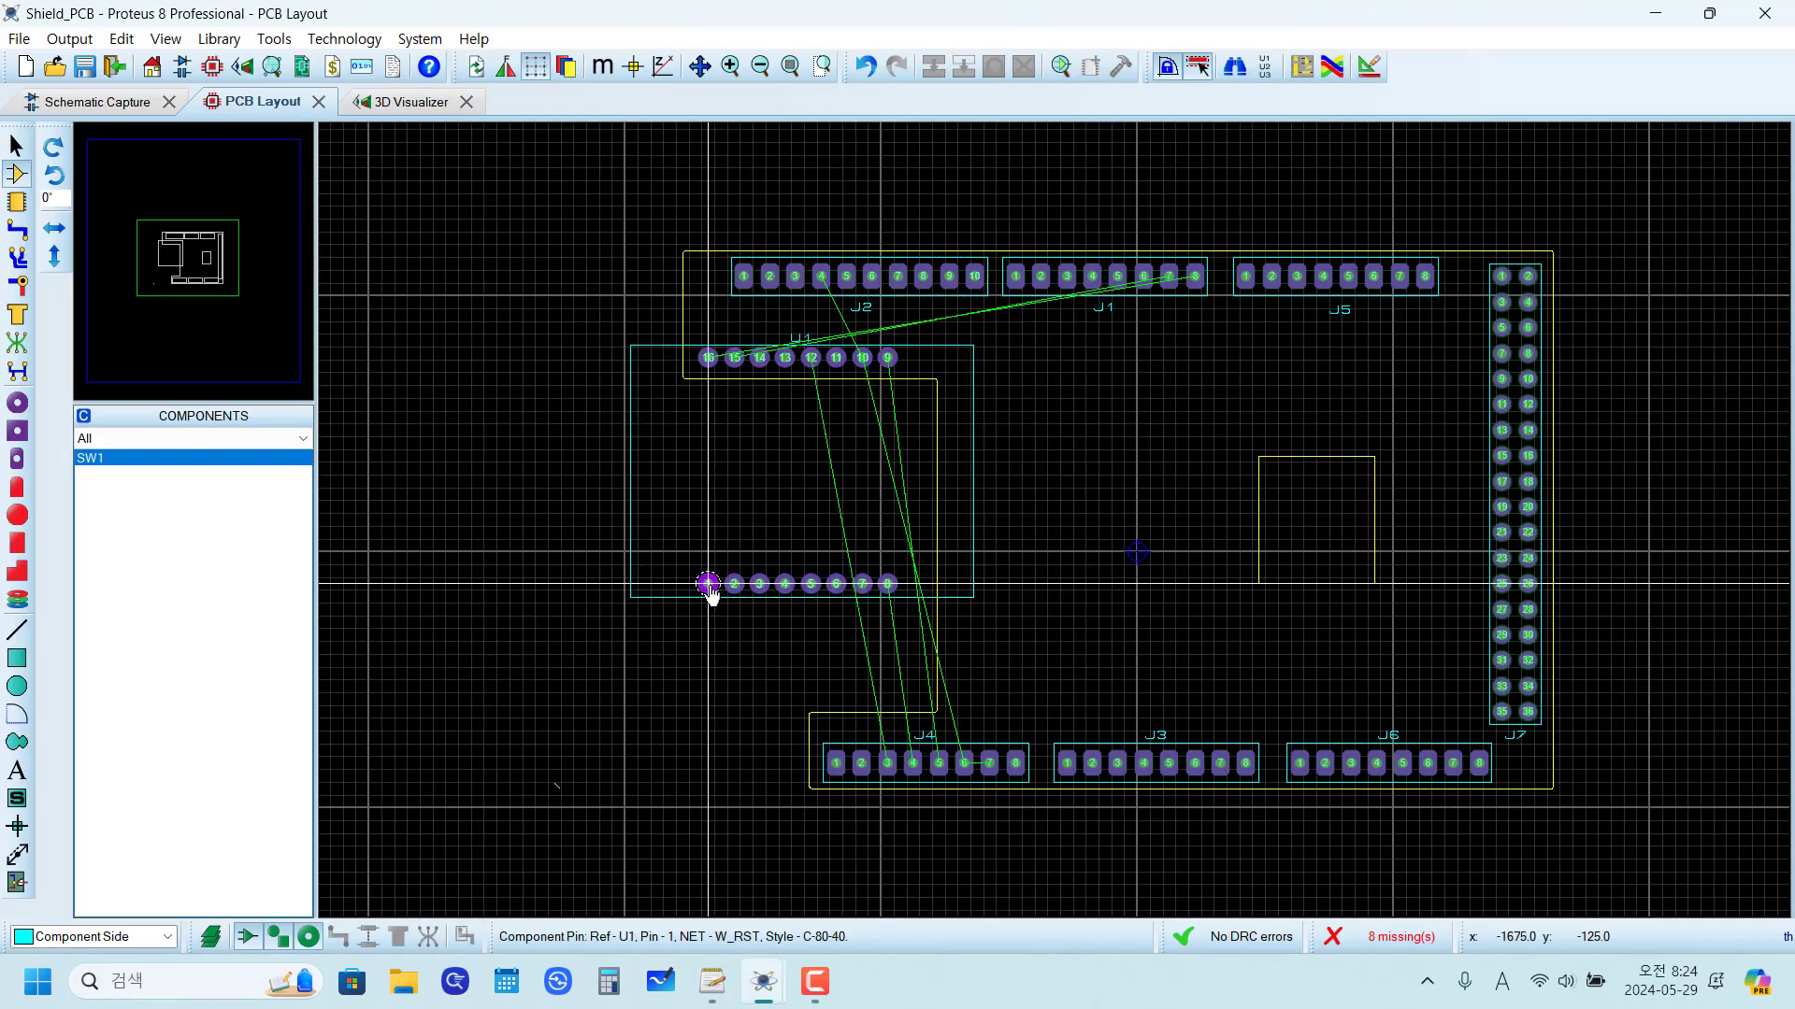
left_click_drag(705, 582, 1029, 629)
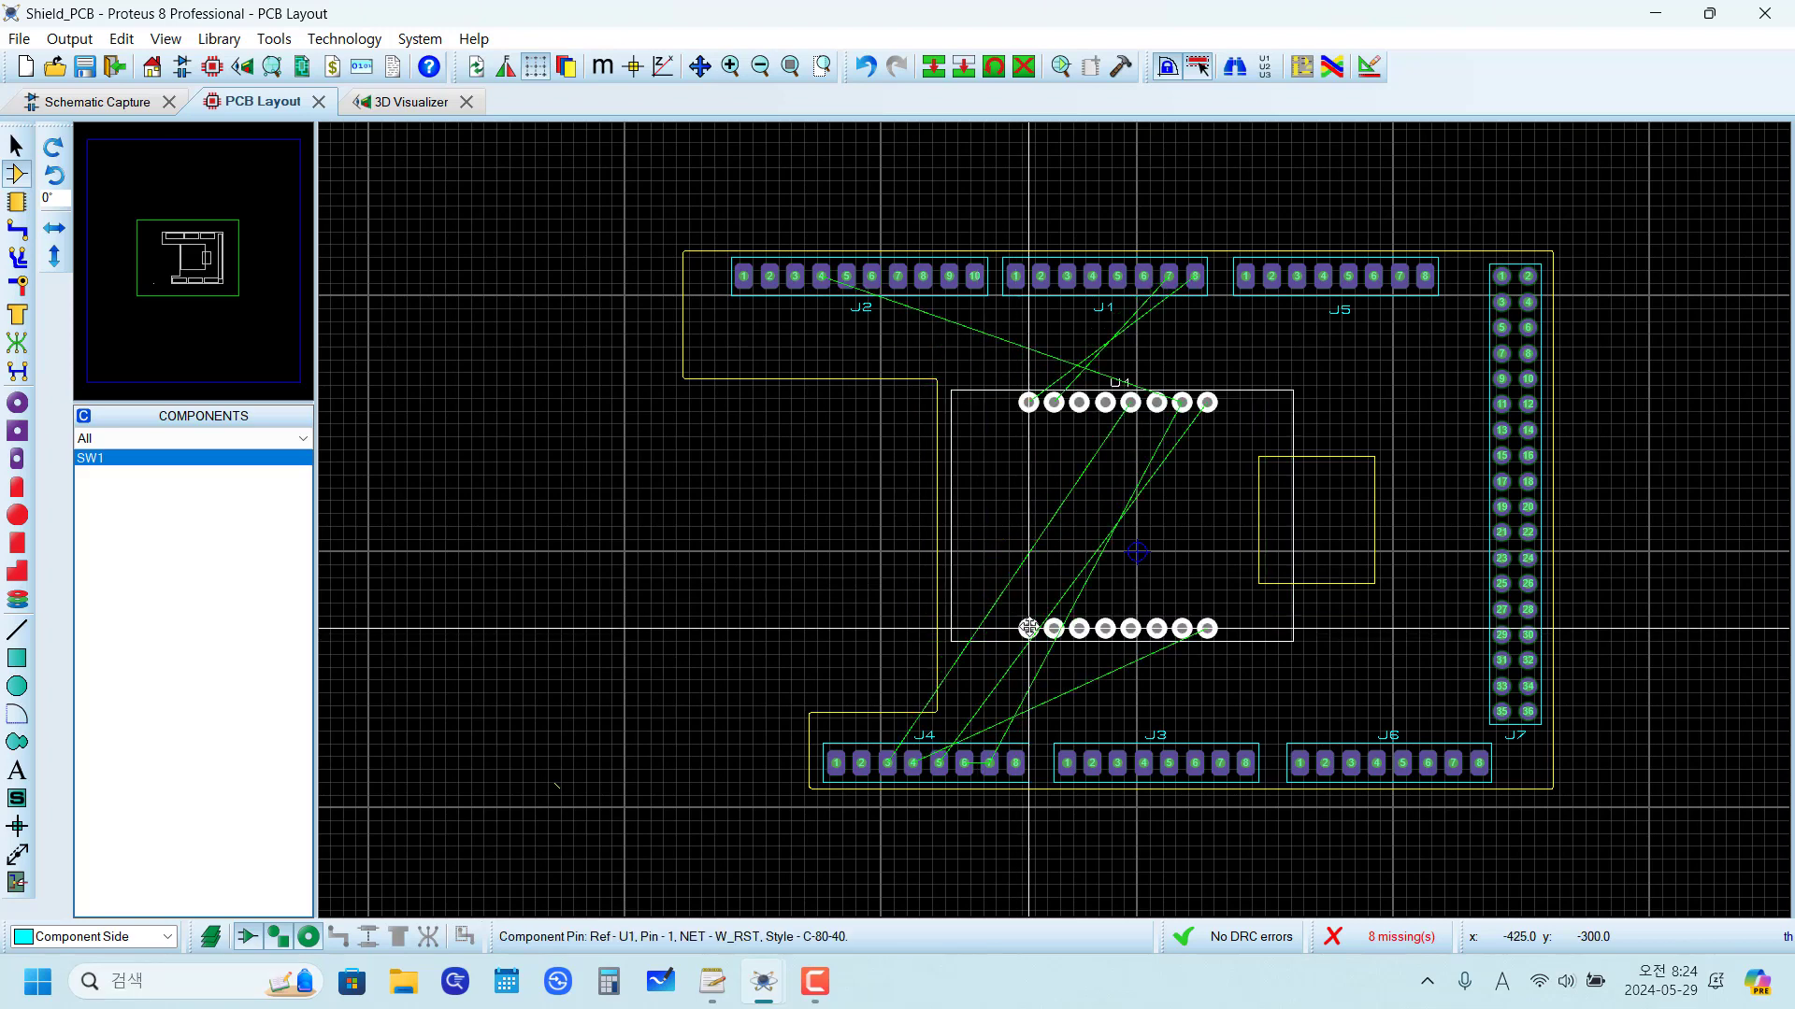
scroll(1302, 541, "up", 3)
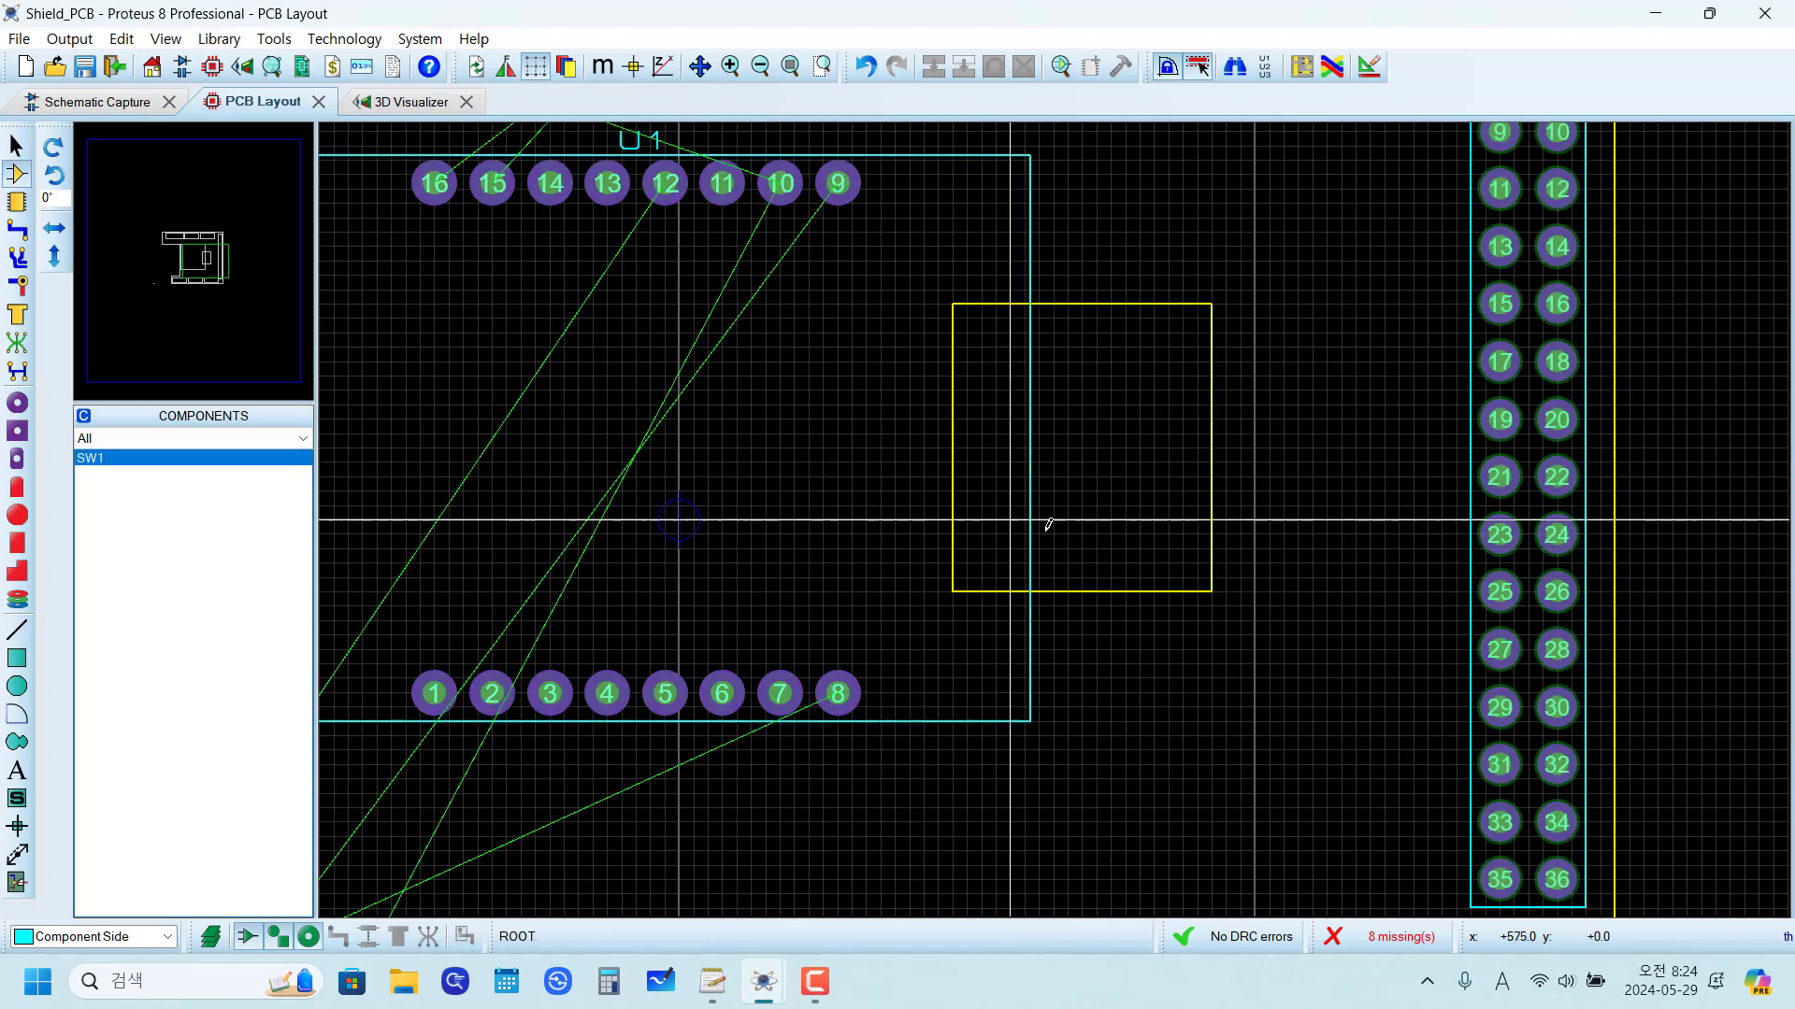
scroll(1134, 449, "down", 1)
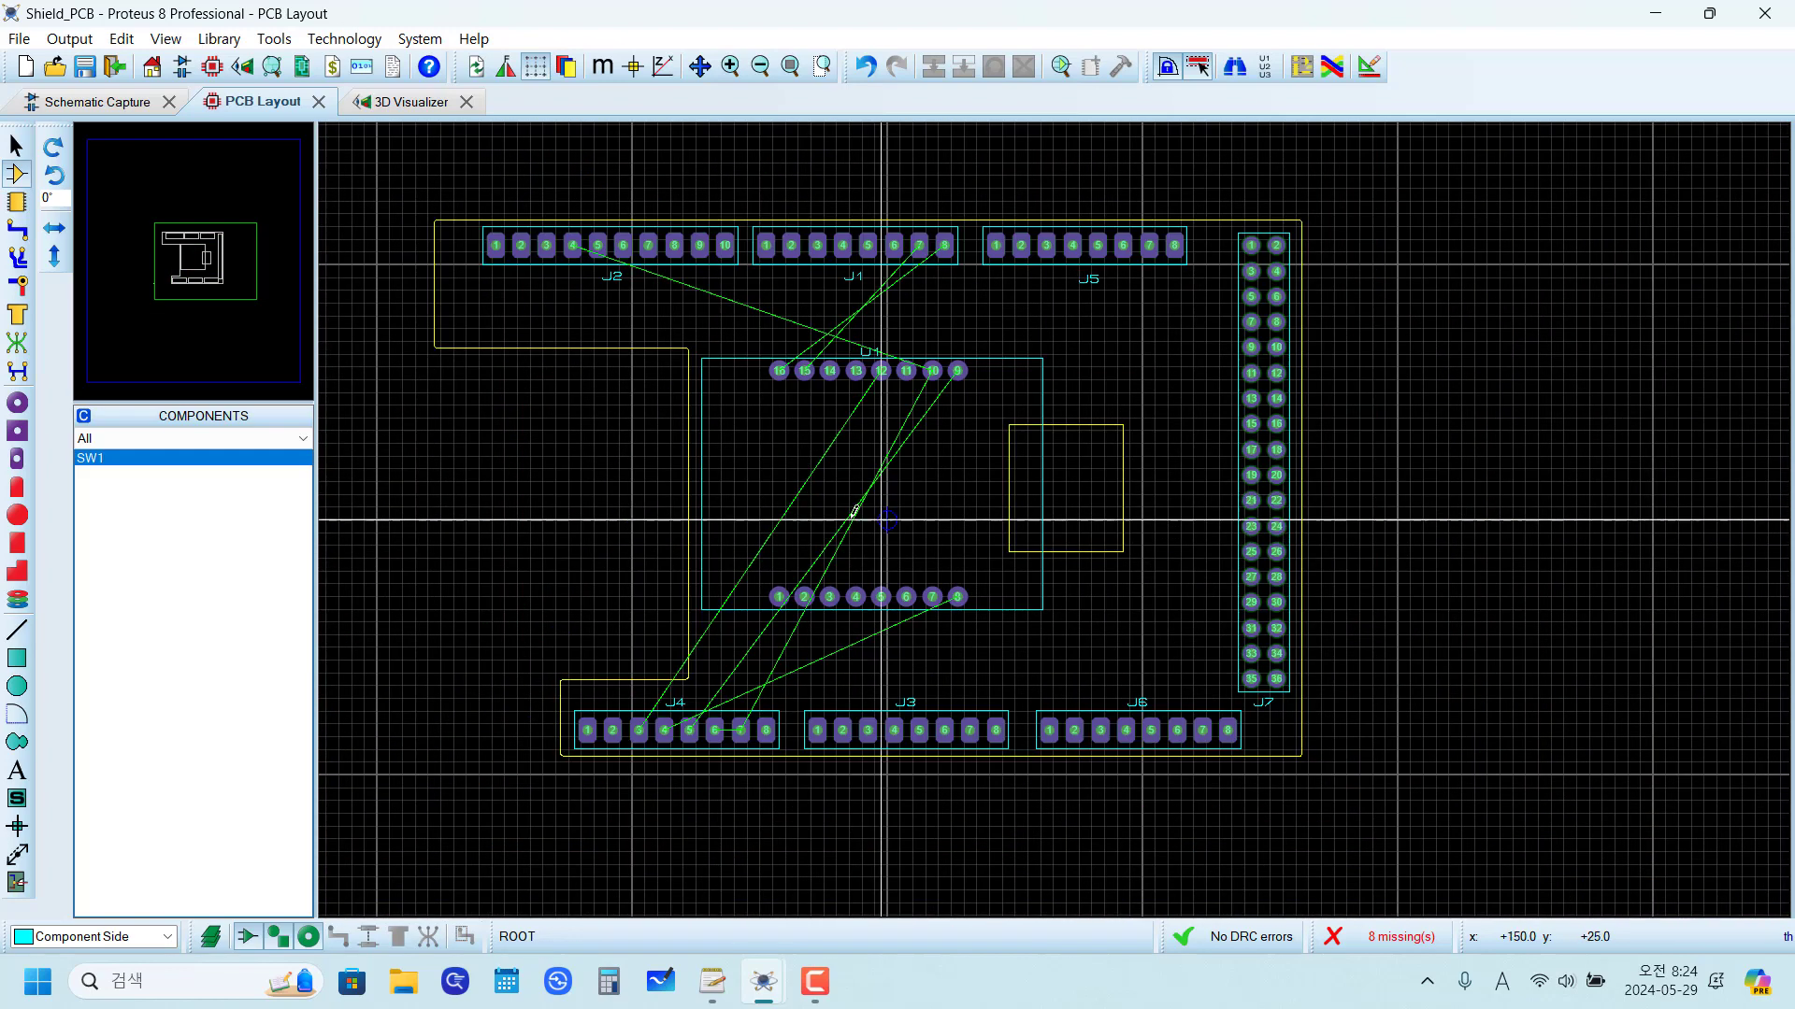
scroll(850, 513, "up", 1)
Step: Adjust U1's position between the board's inner edge and the cutout so that pin 1 sits at x -425, y -375 th
left_click_drag(867, 706, 838, 706)
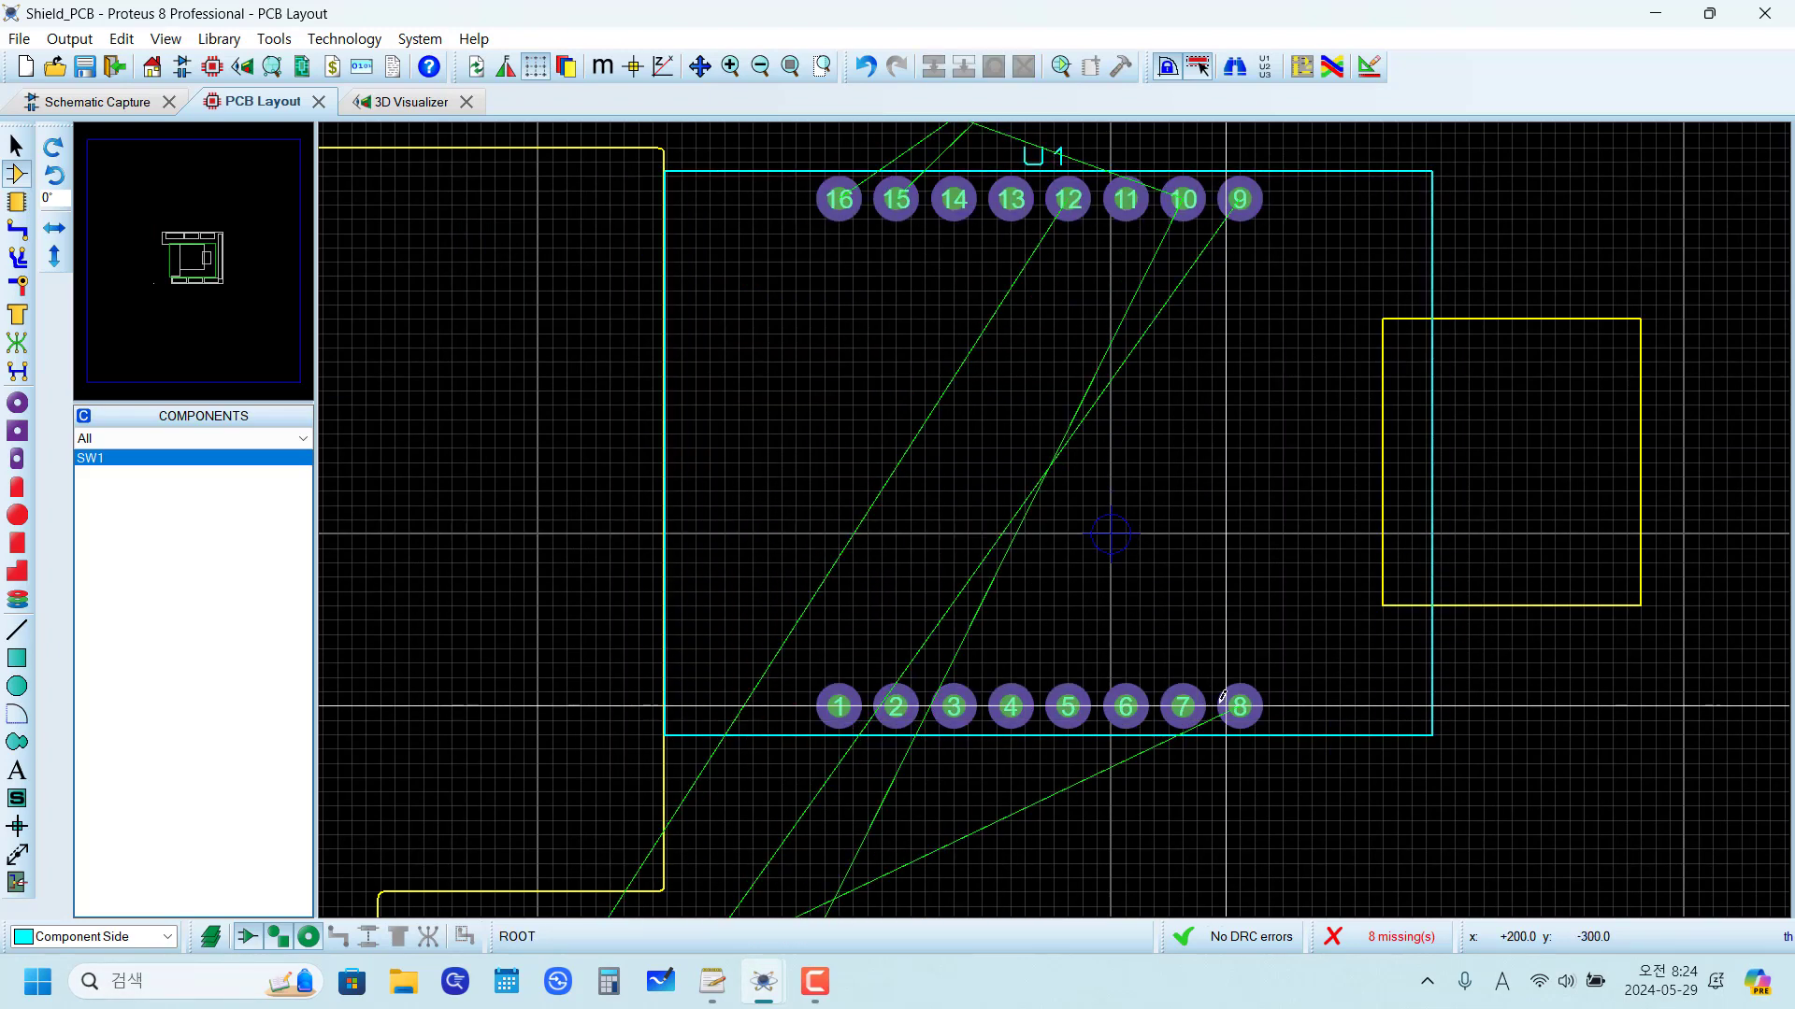
left_click_drag(1239, 706, 1276, 750)
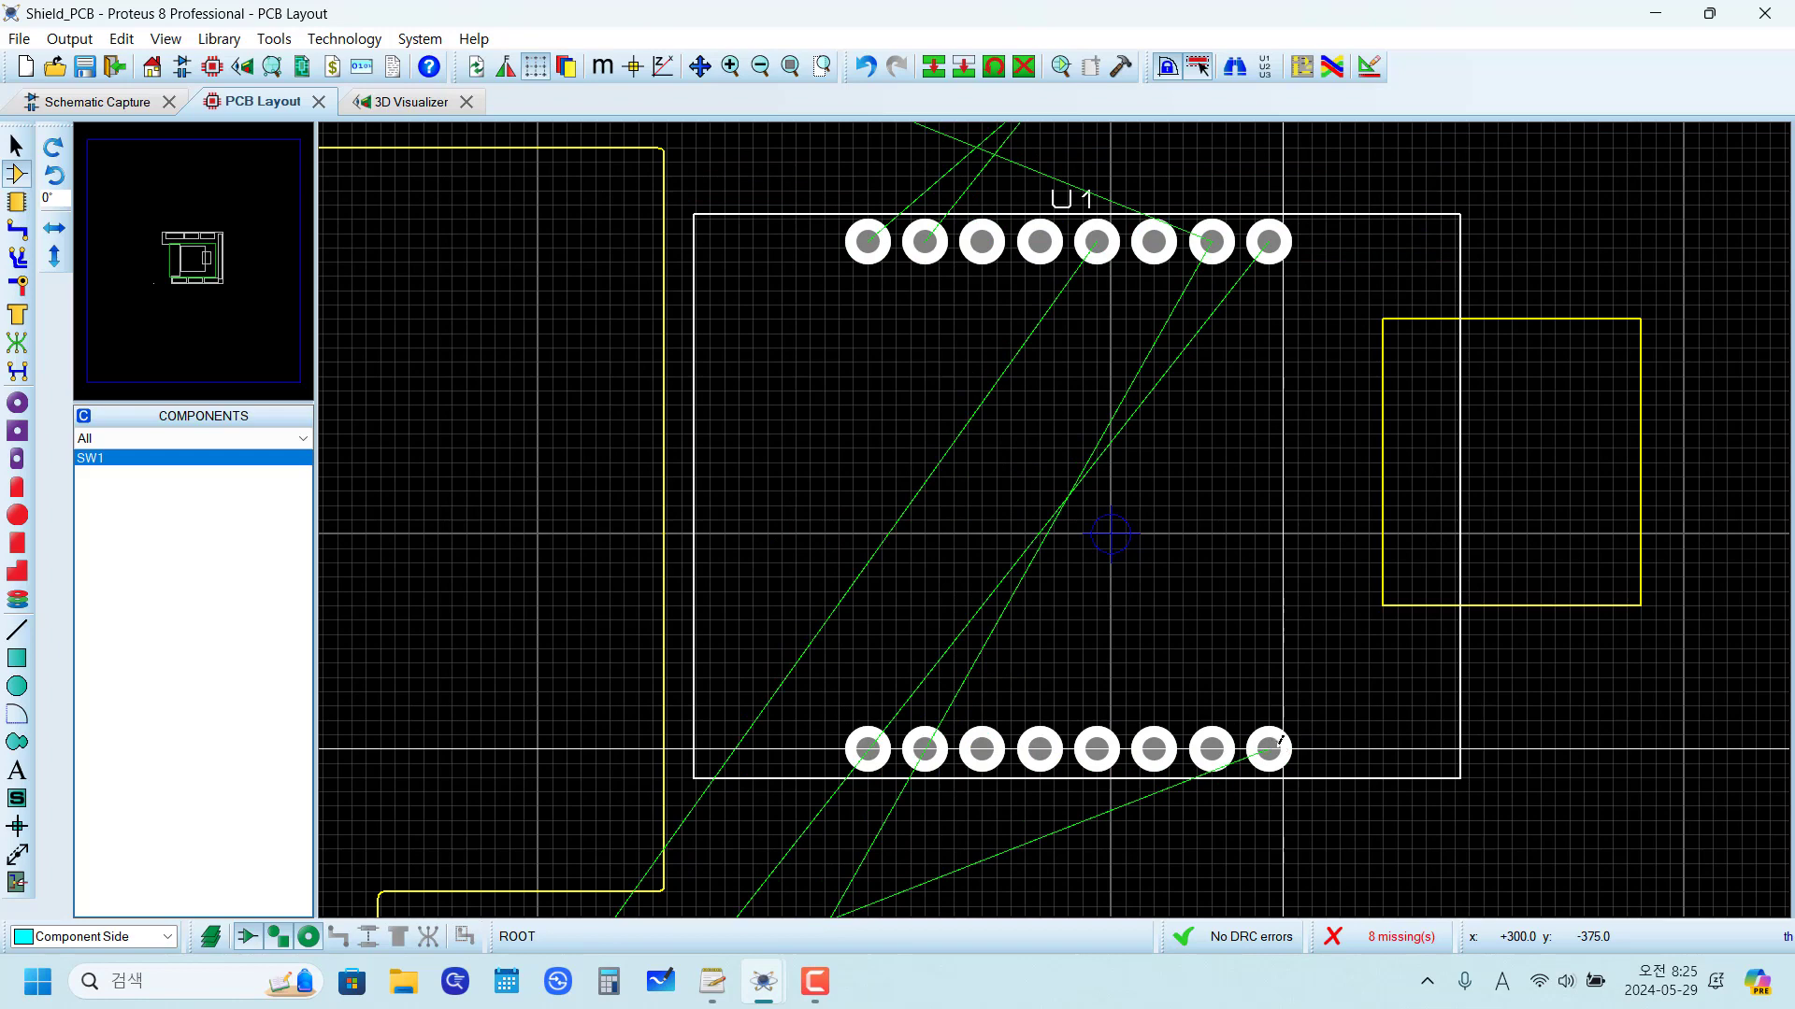
left_click(566, 544)
scroll(566, 544, "down", 1)
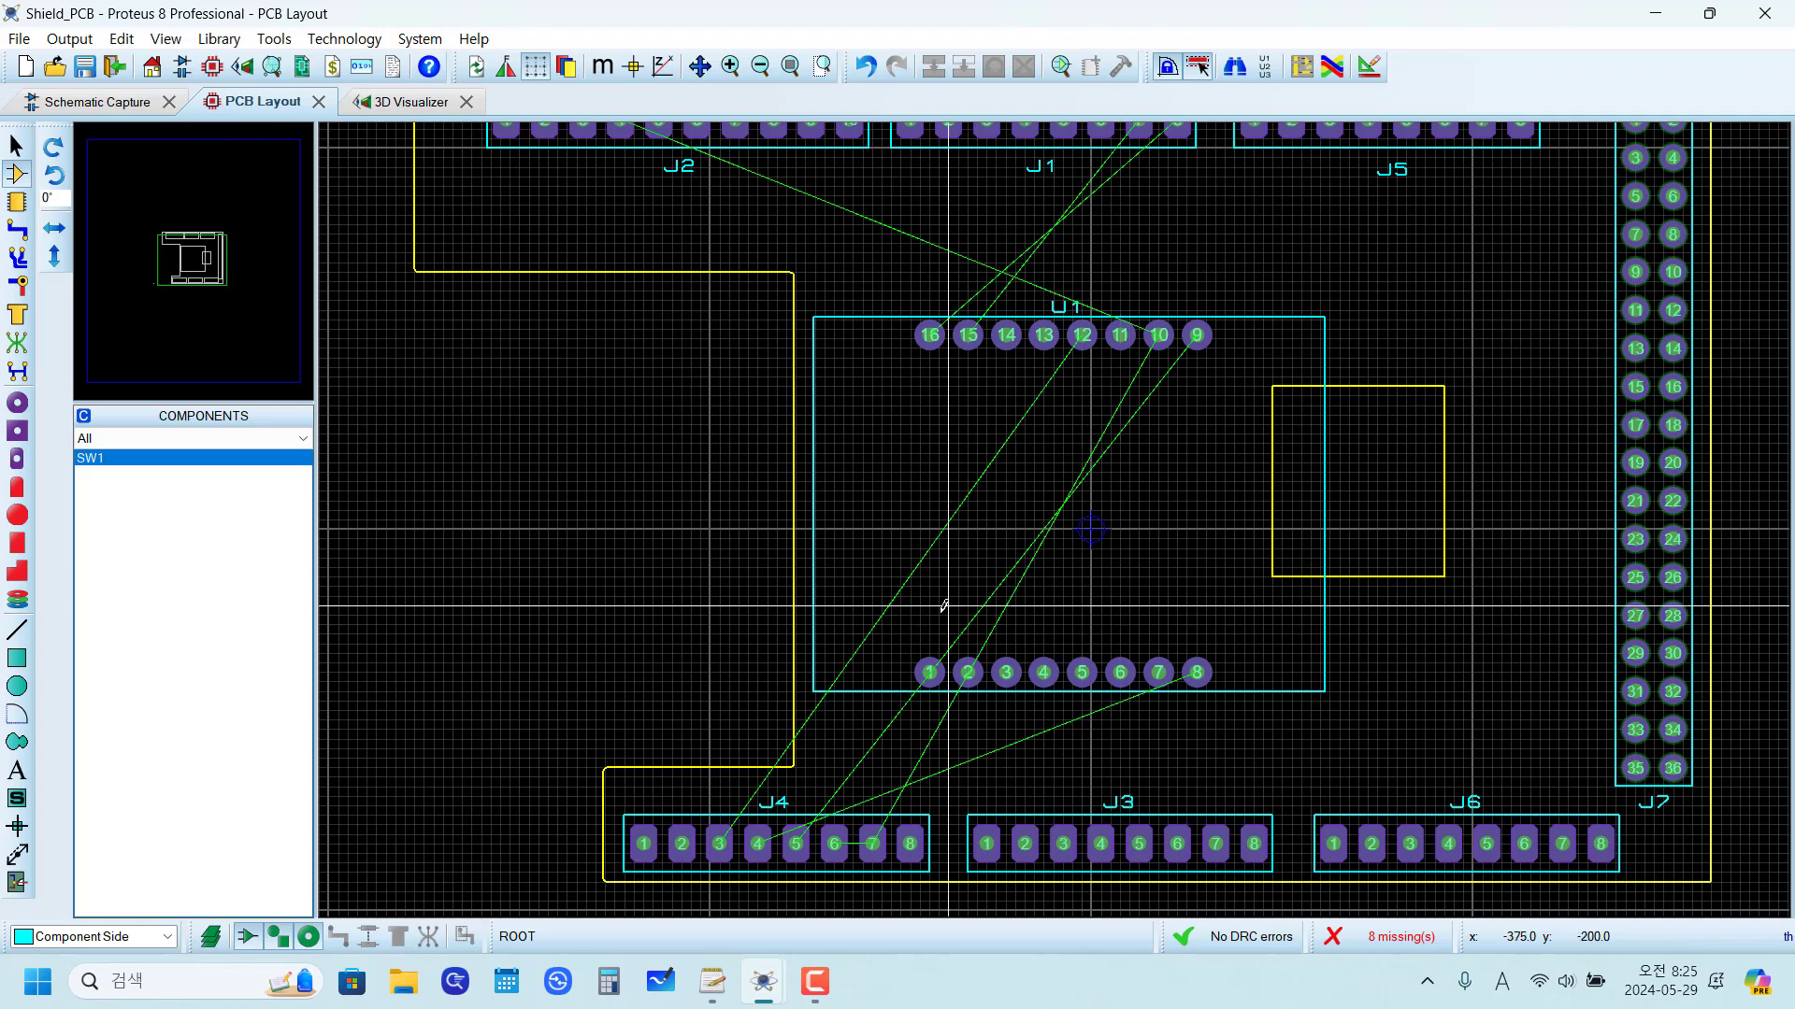
Step: Check the placement snap setting and try to nudge U1 by its pin 1
scroll(855, 714, "up", 1)
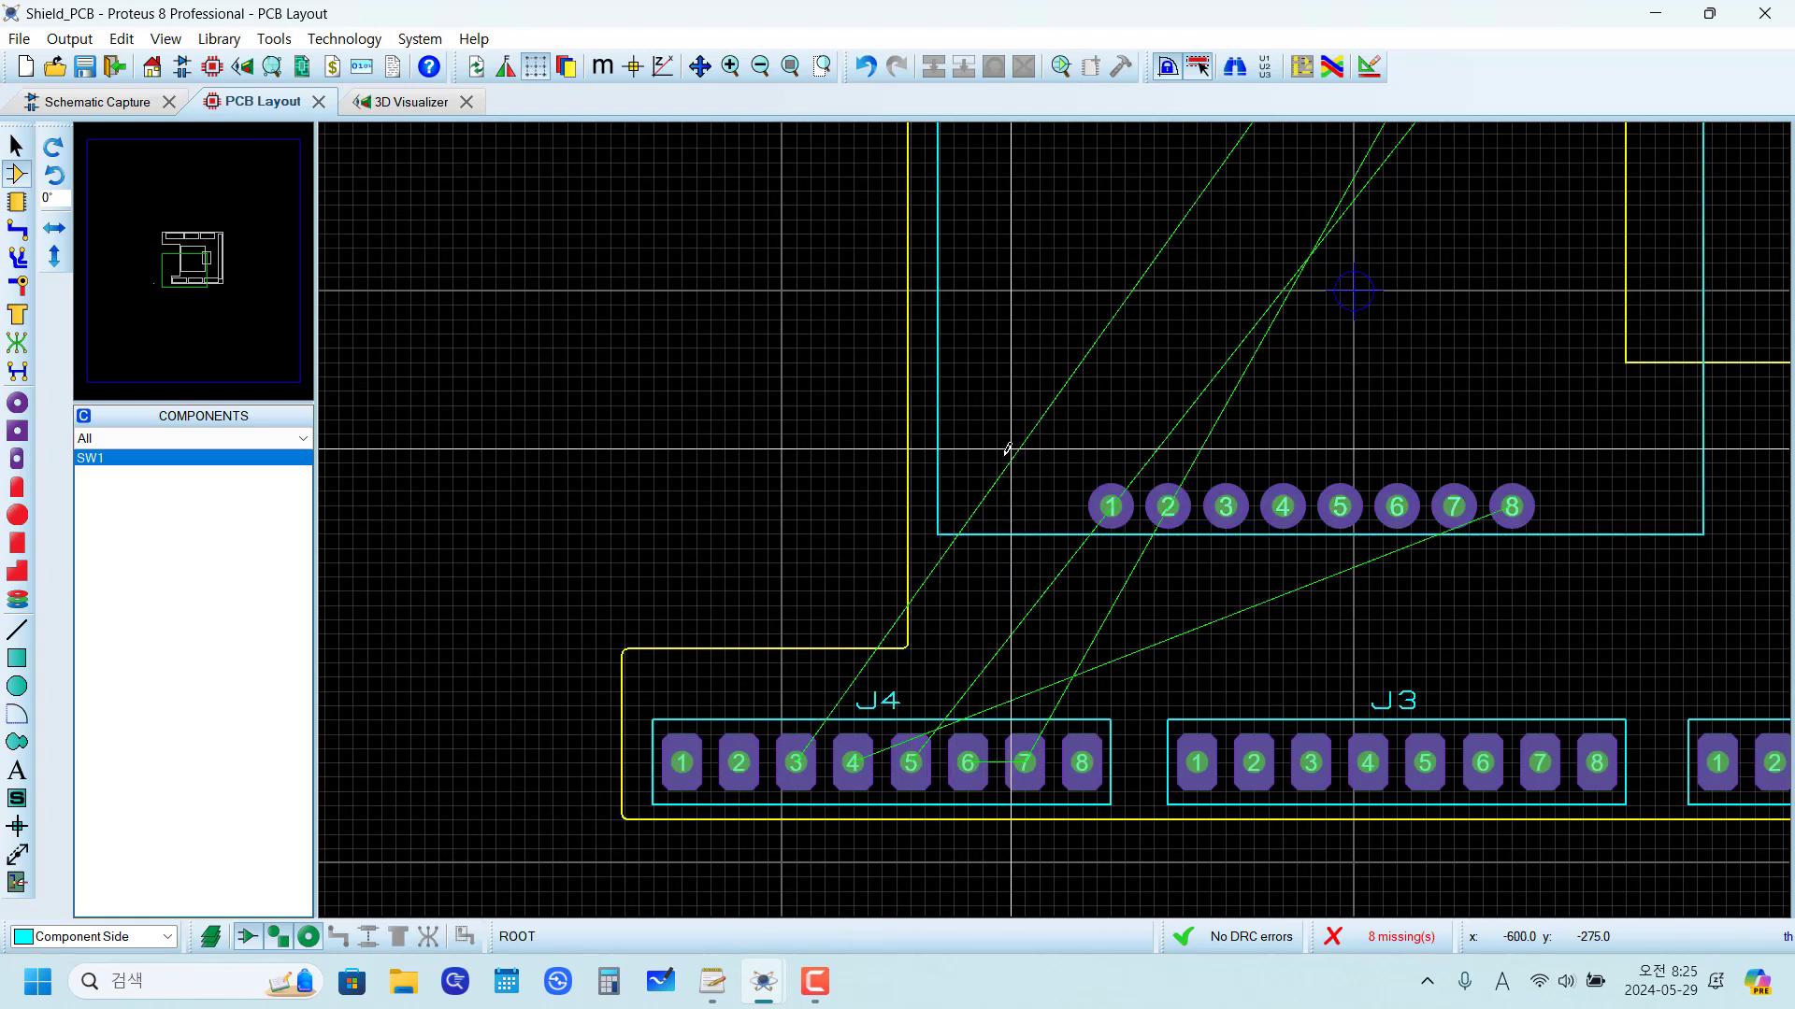
left_click(166, 39)
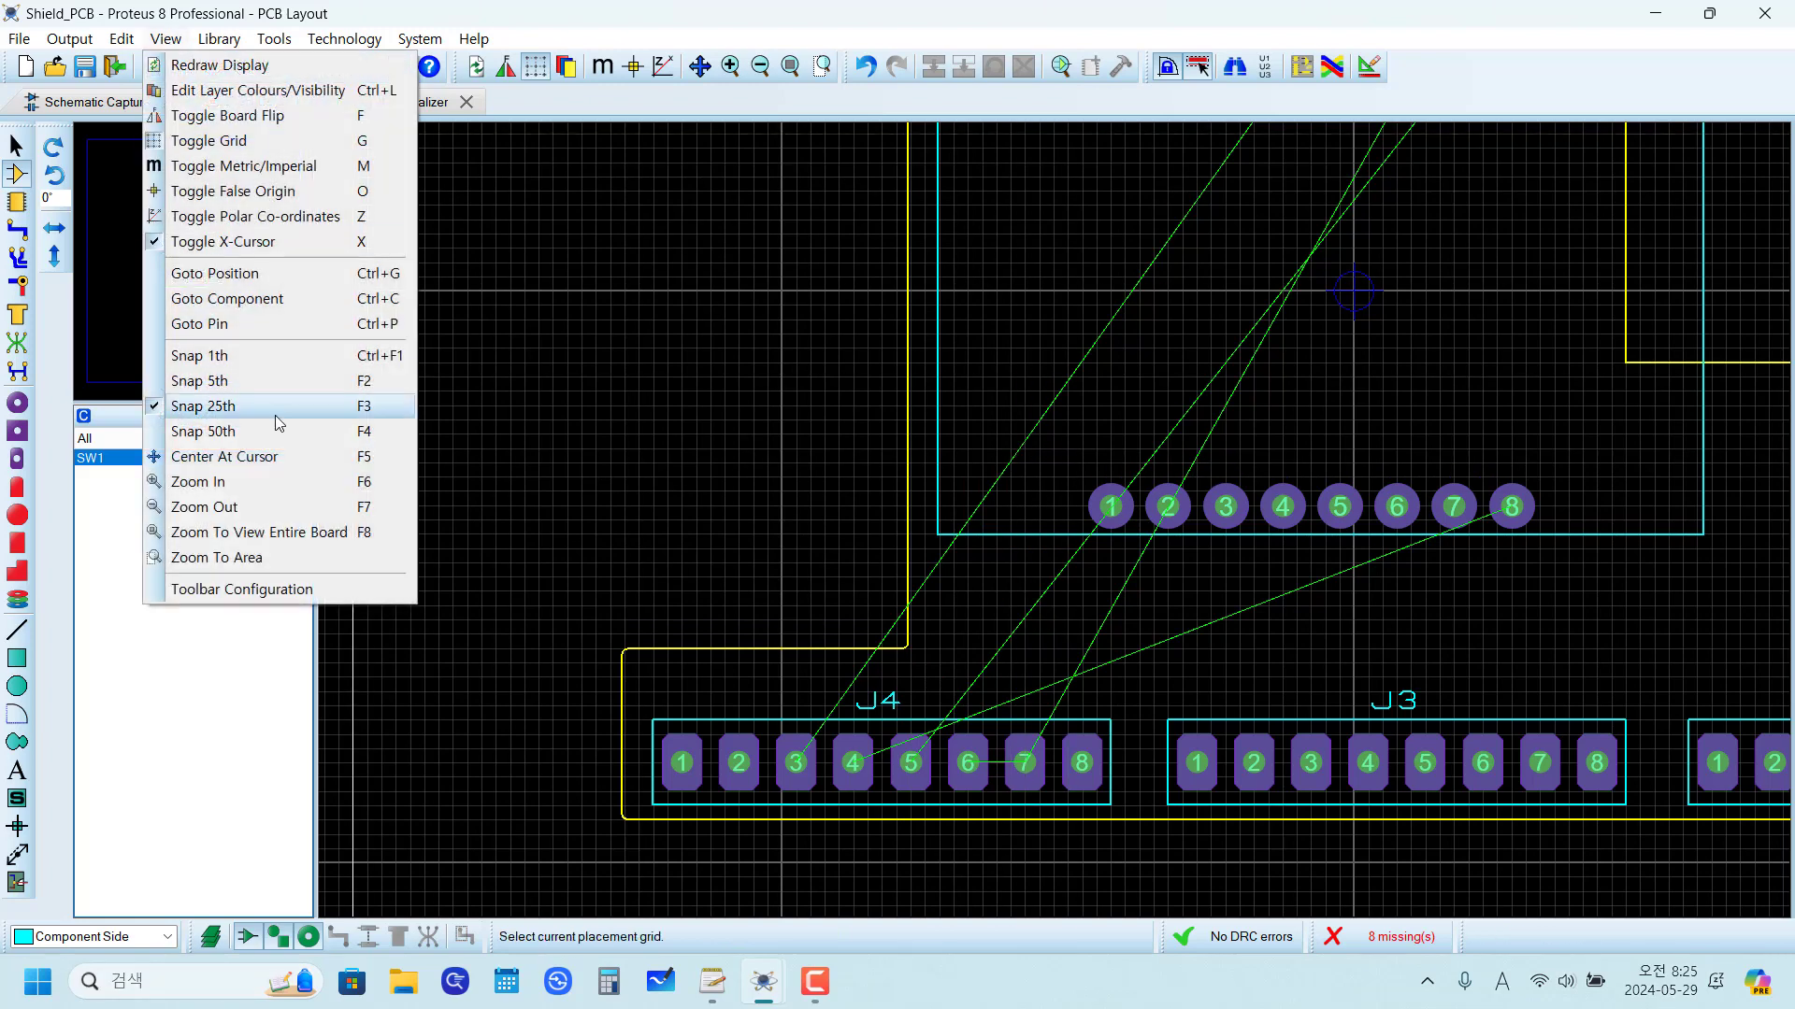
left_click(1176, 539)
scroll(1174, 546, "up", 2)
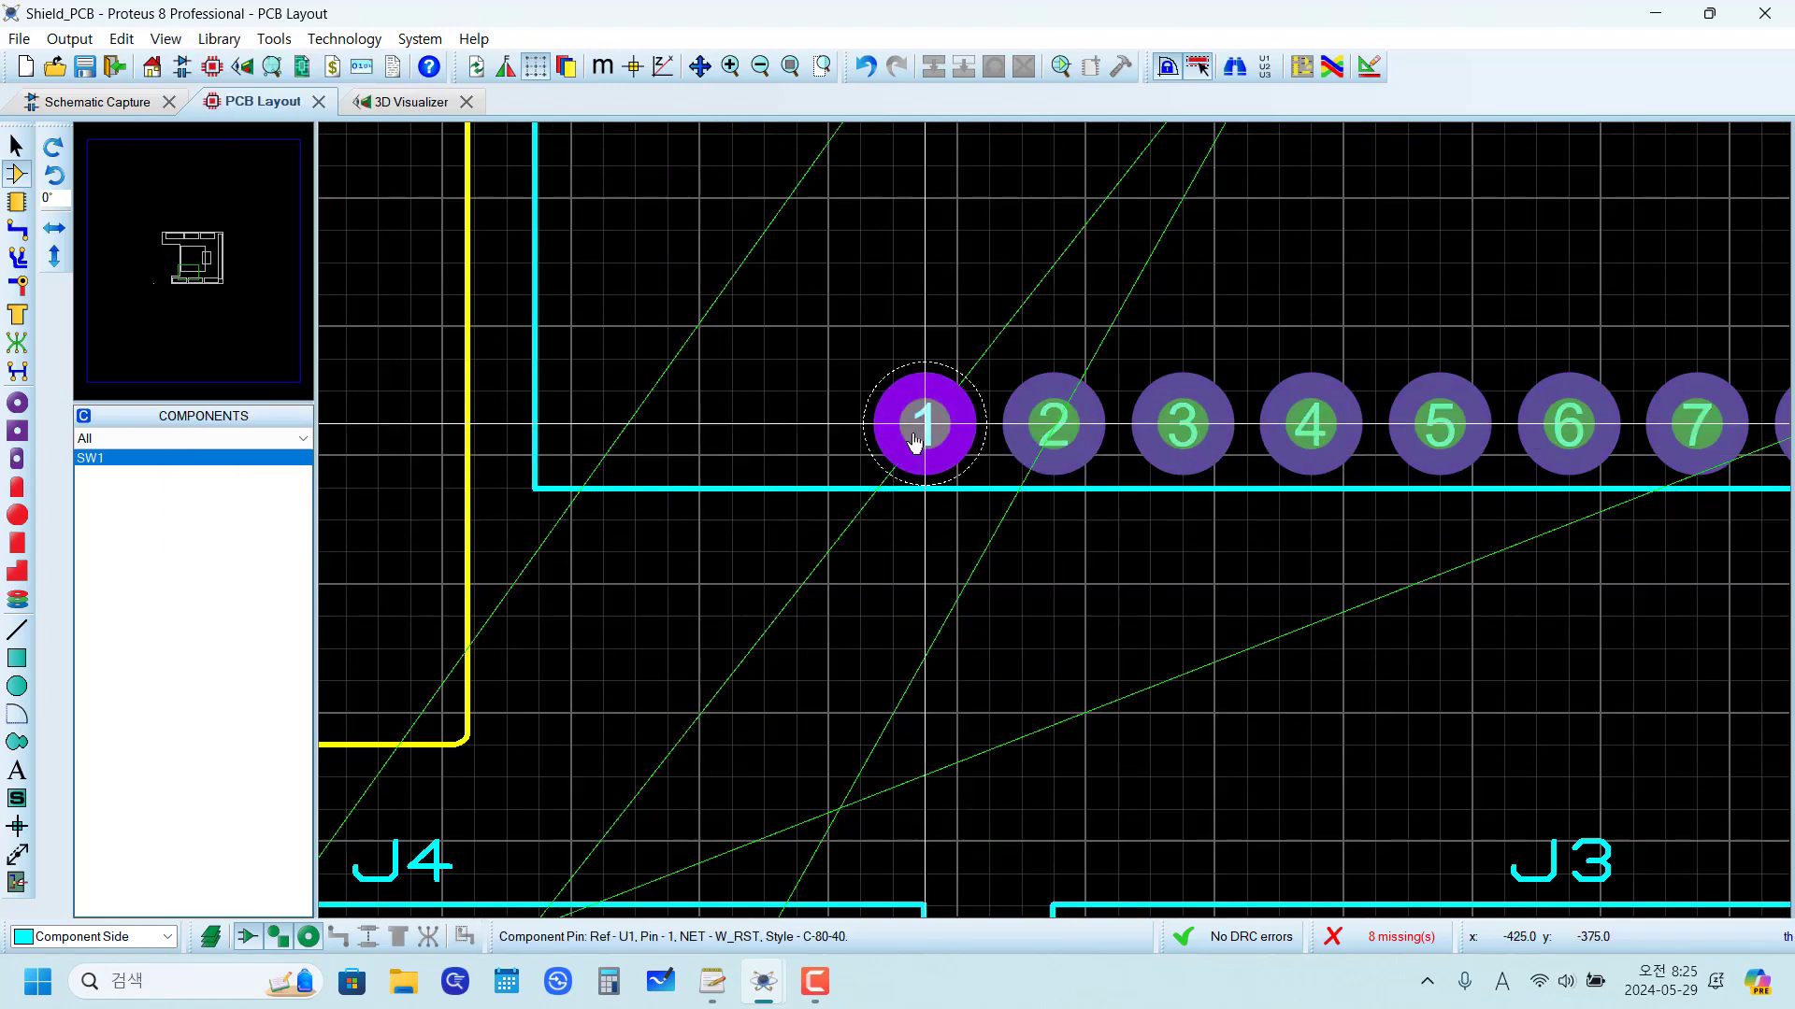
left_click_drag(921, 435, 925, 390)
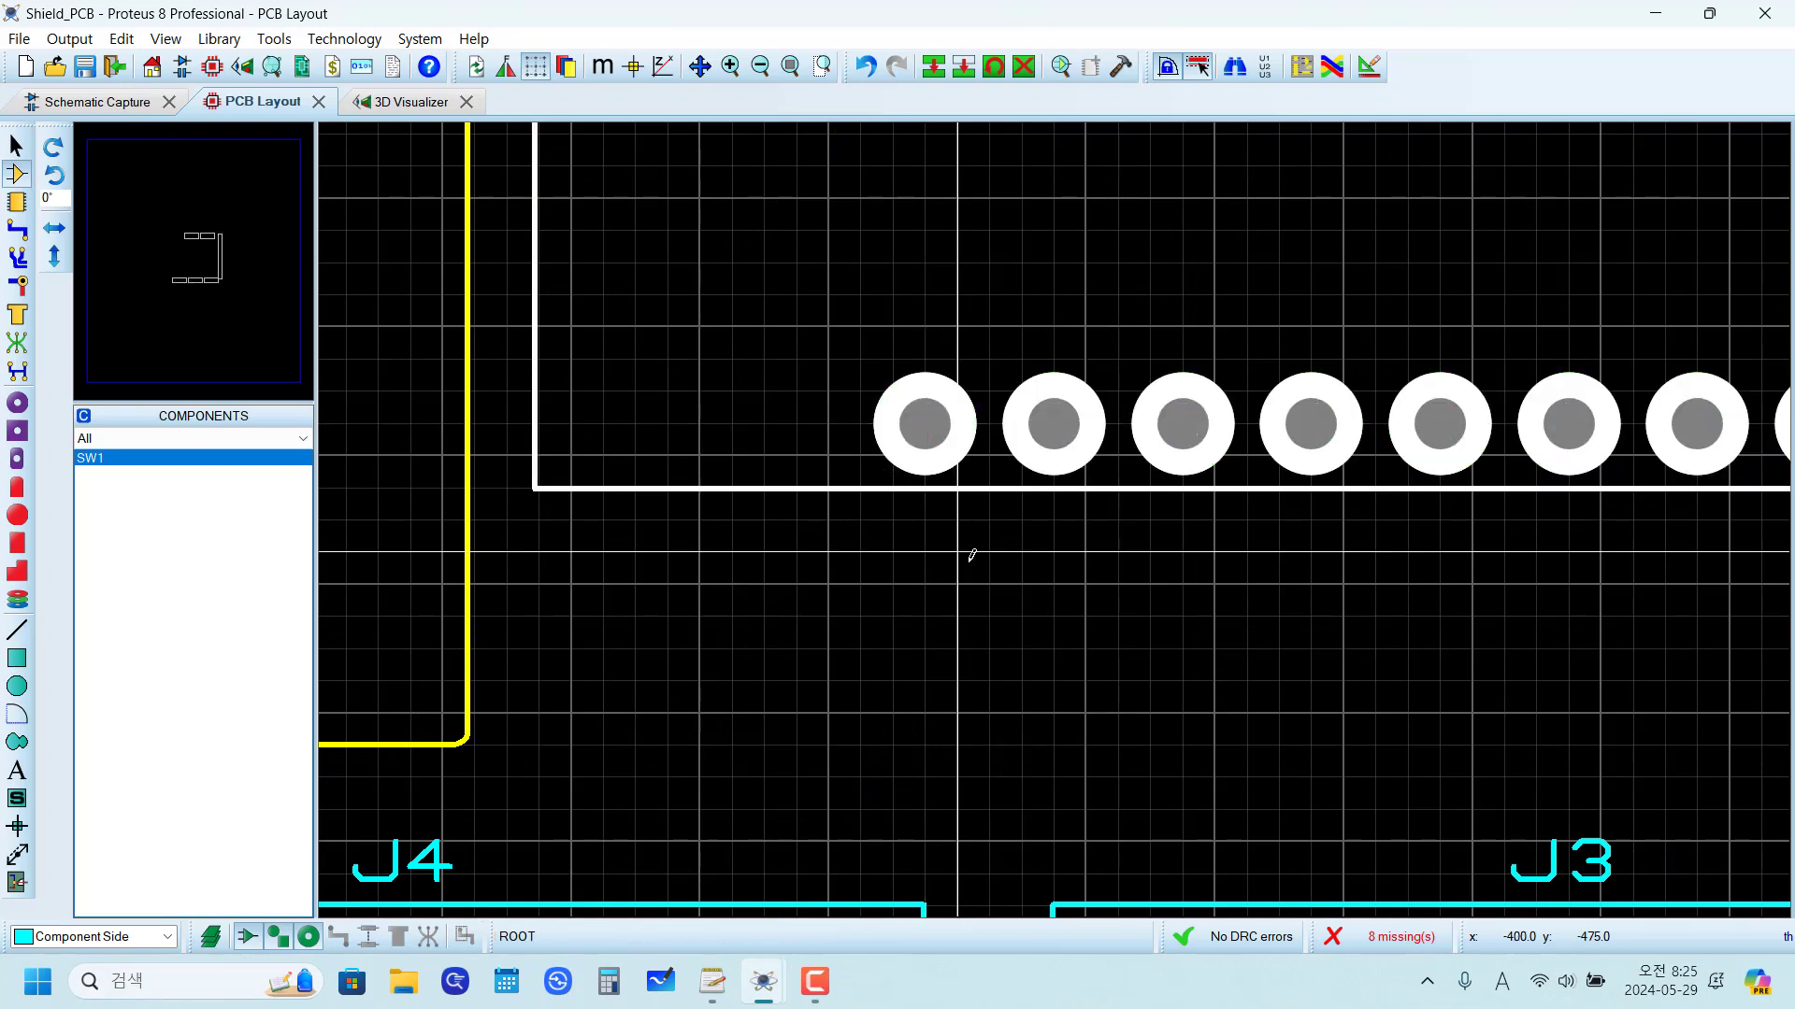
scroll(1054, 519, "down", 4)
scroll(1072, 460, "up", 1)
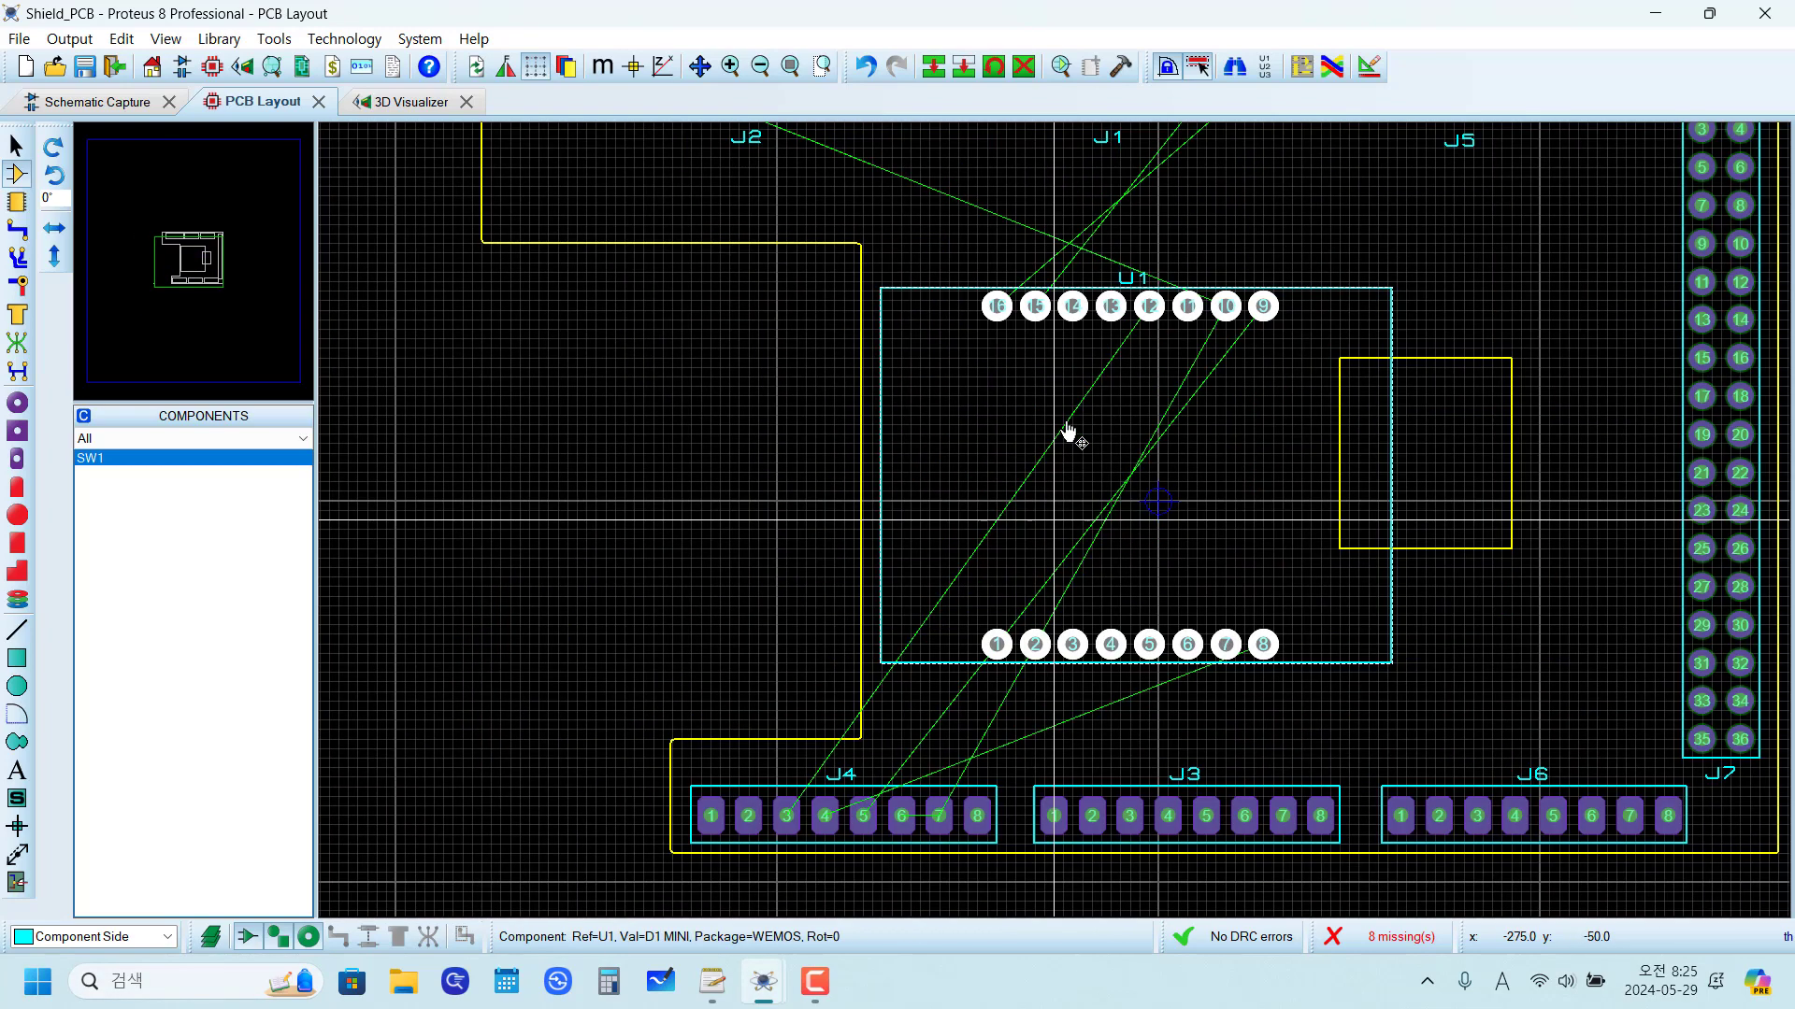
left_click(705, 562)
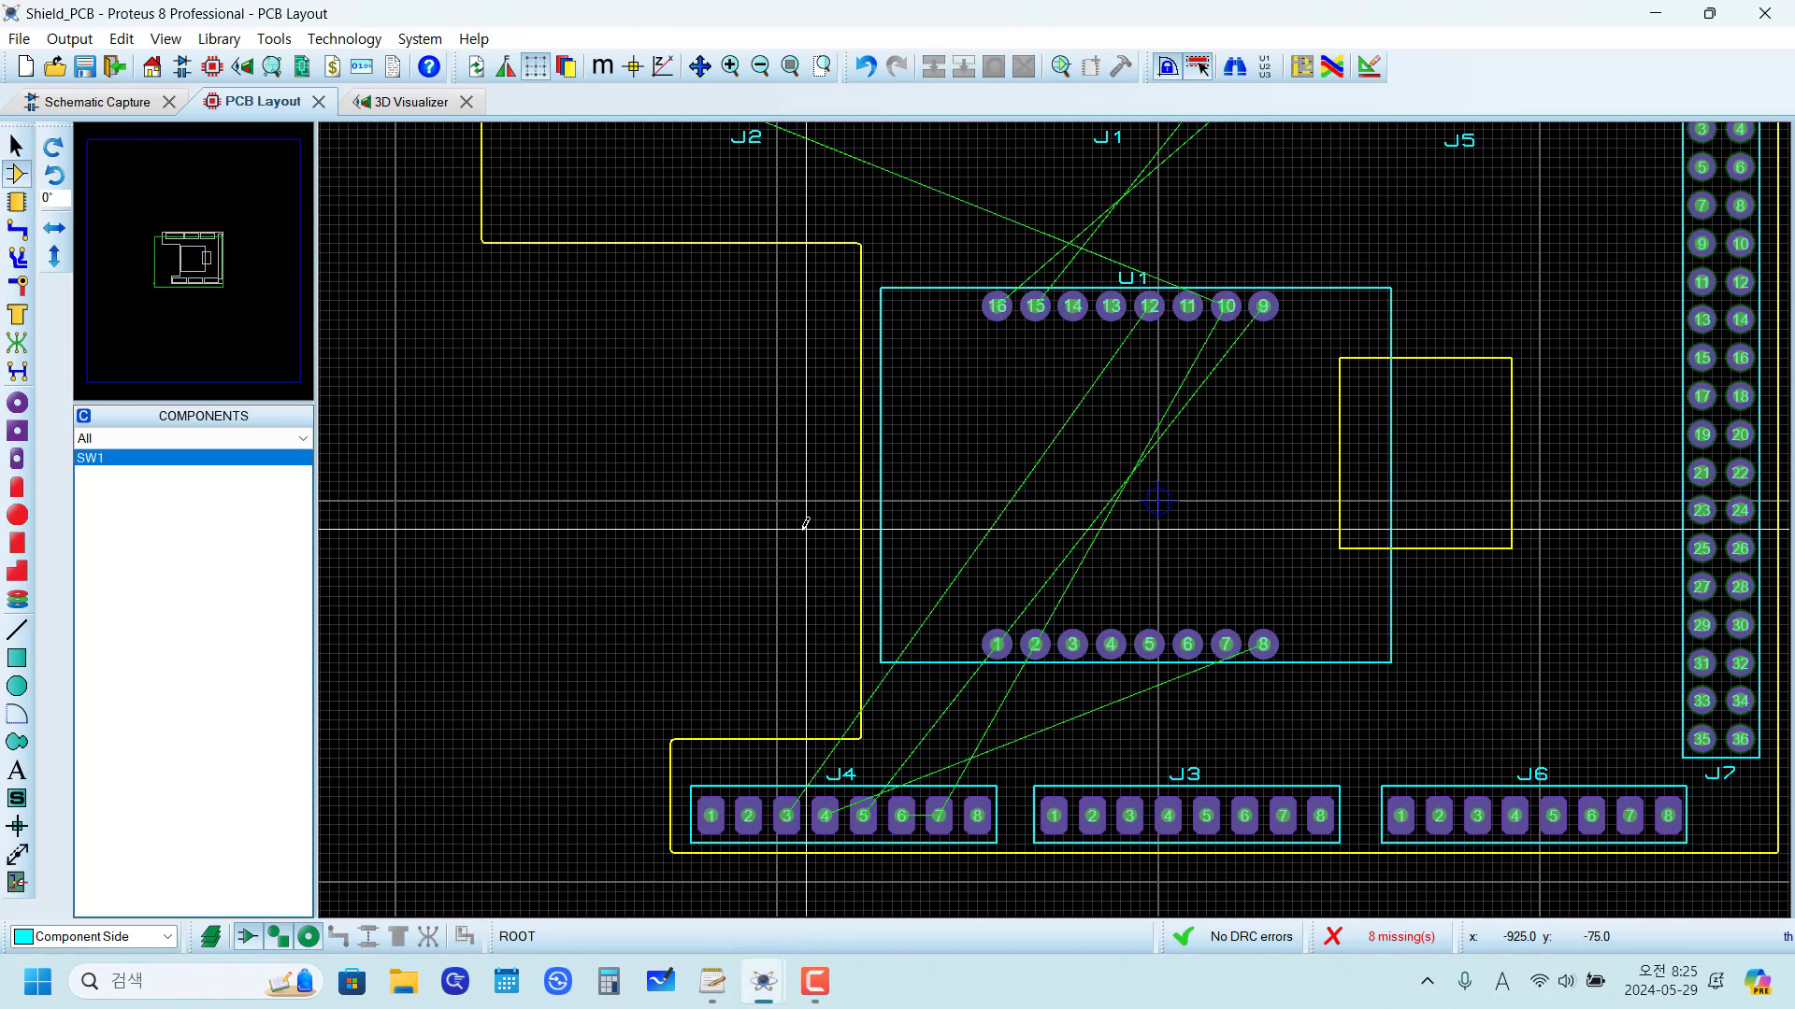
Step: Open the WeMOS D1 mini schematic sheet and examine the net labels on U1, SW1 and the connectors, including J7
scroll(1028, 514, "down", 1)
scroll(1154, 500, "up", 1)
scroll(1157, 505, "down", 1)
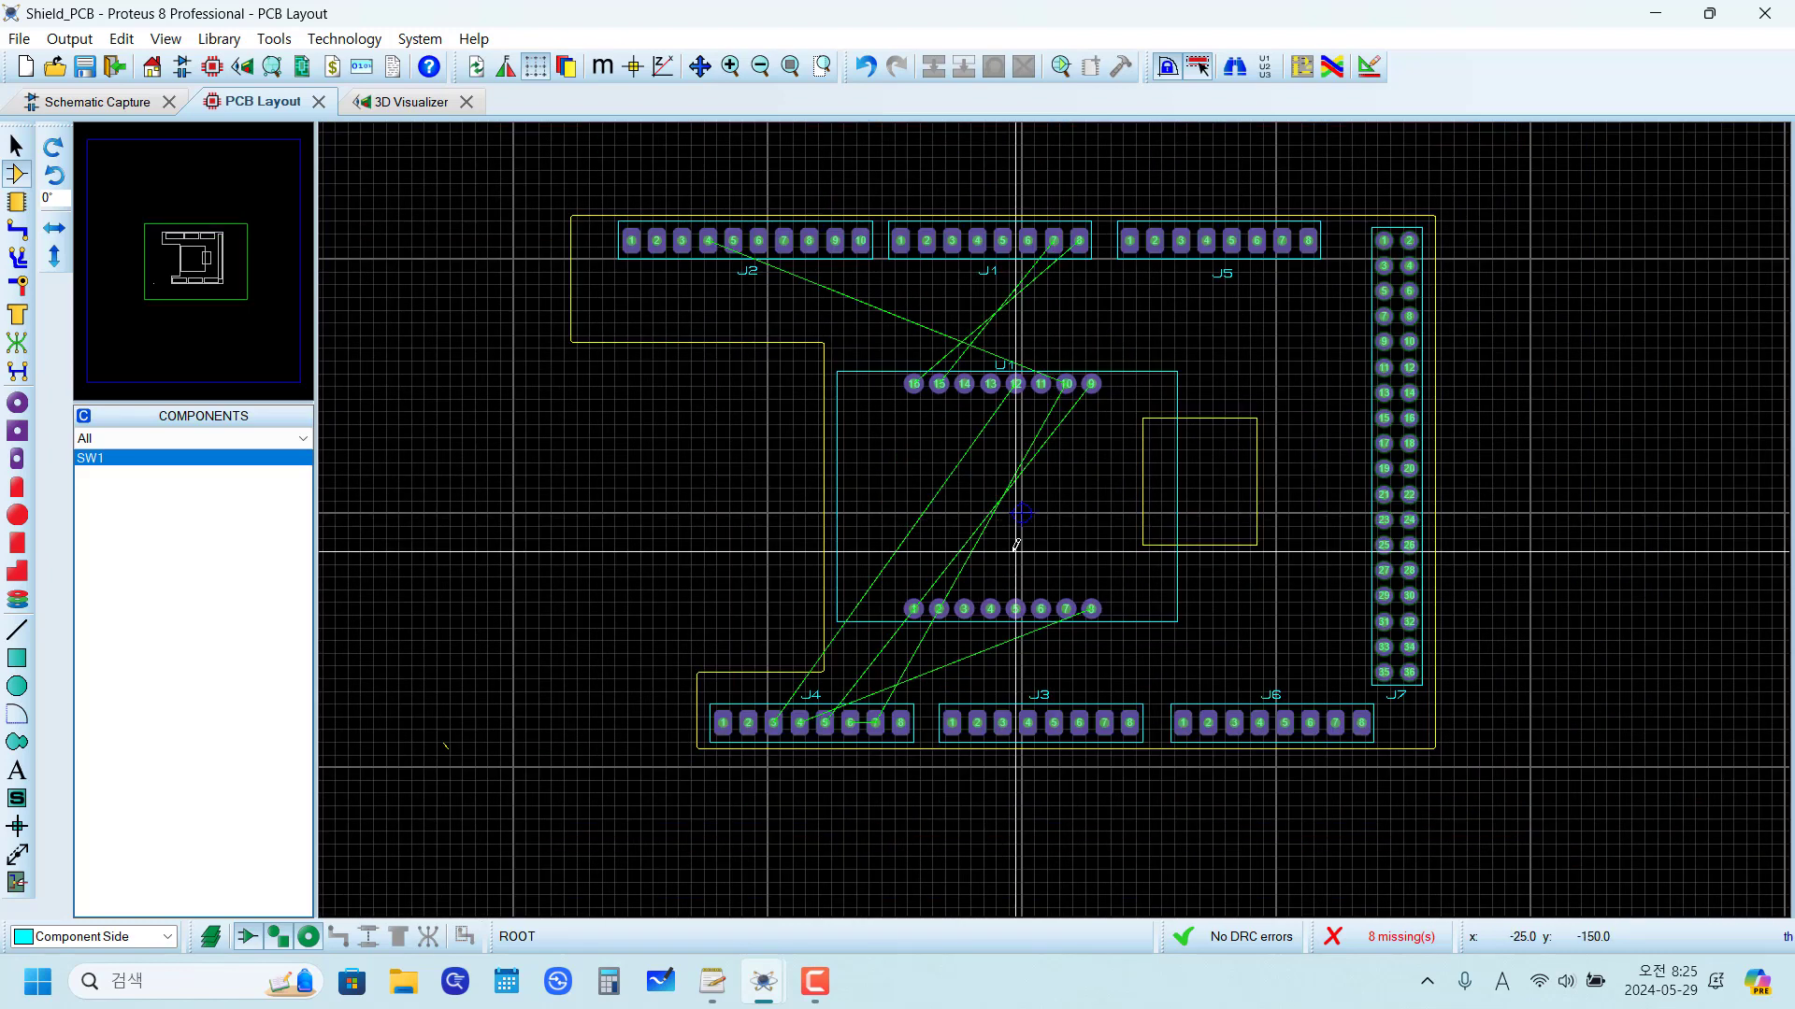
left_click(119, 108)
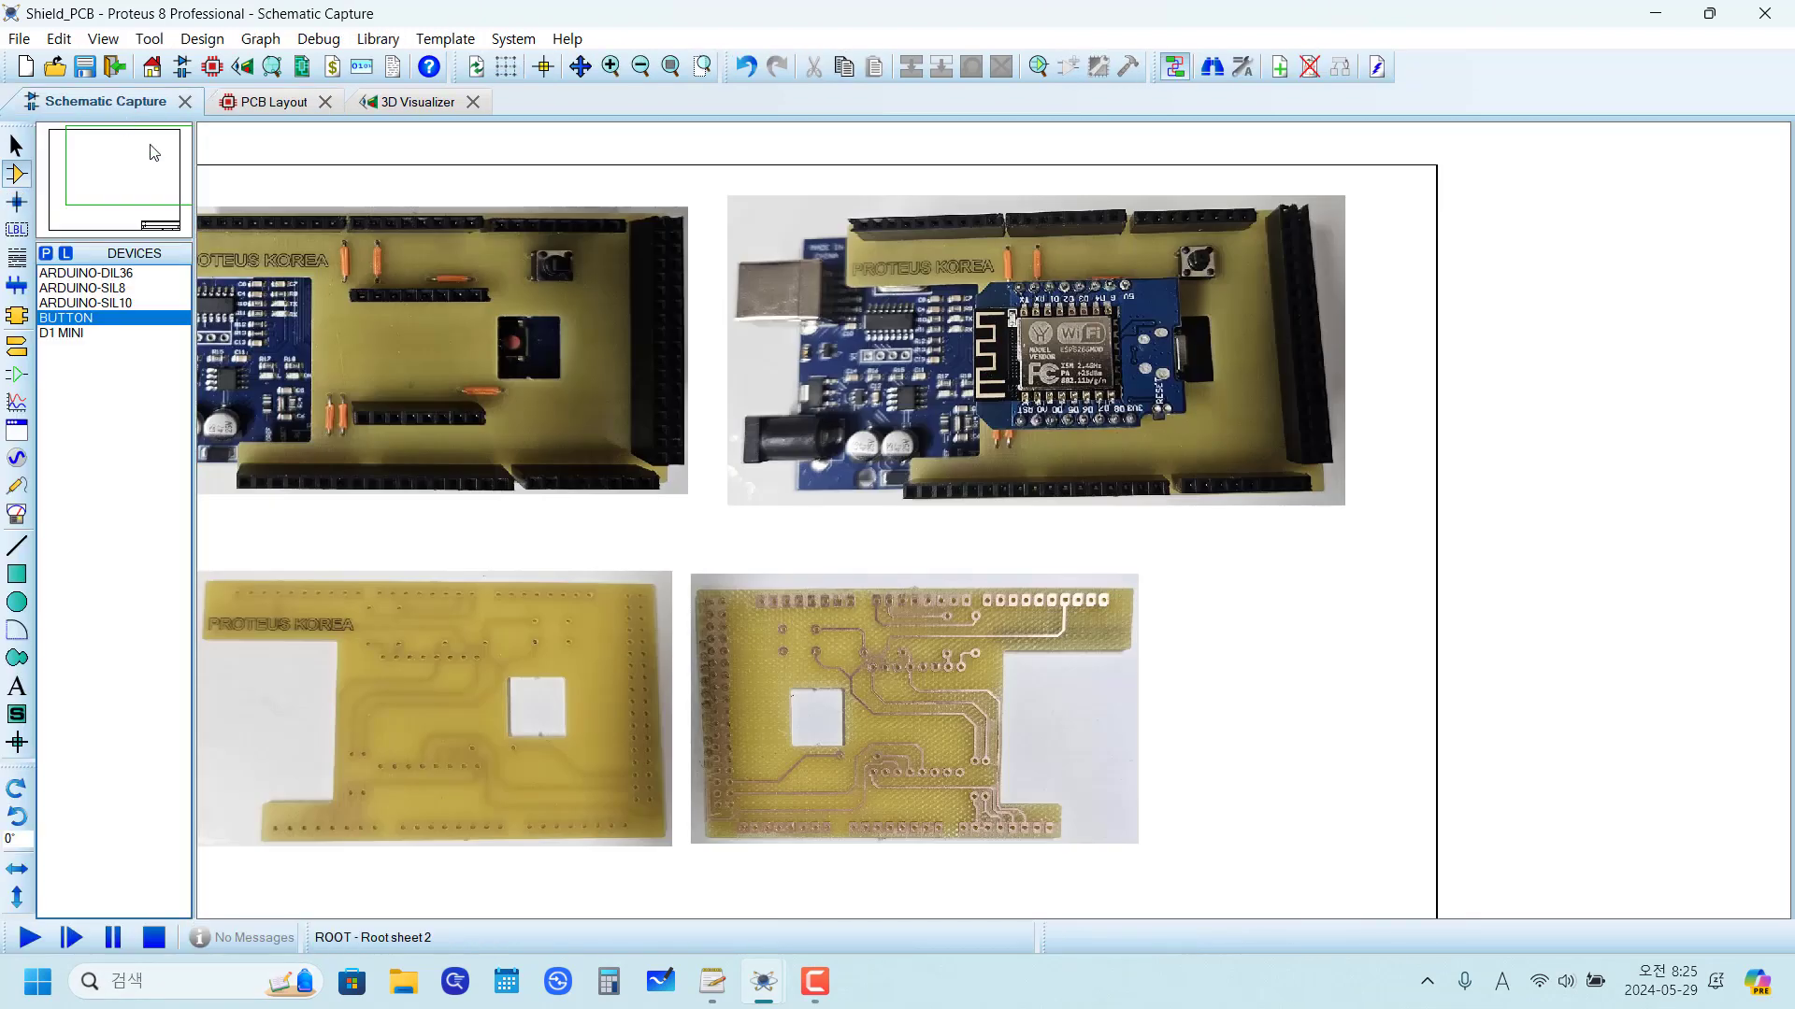
key("Page_Up")
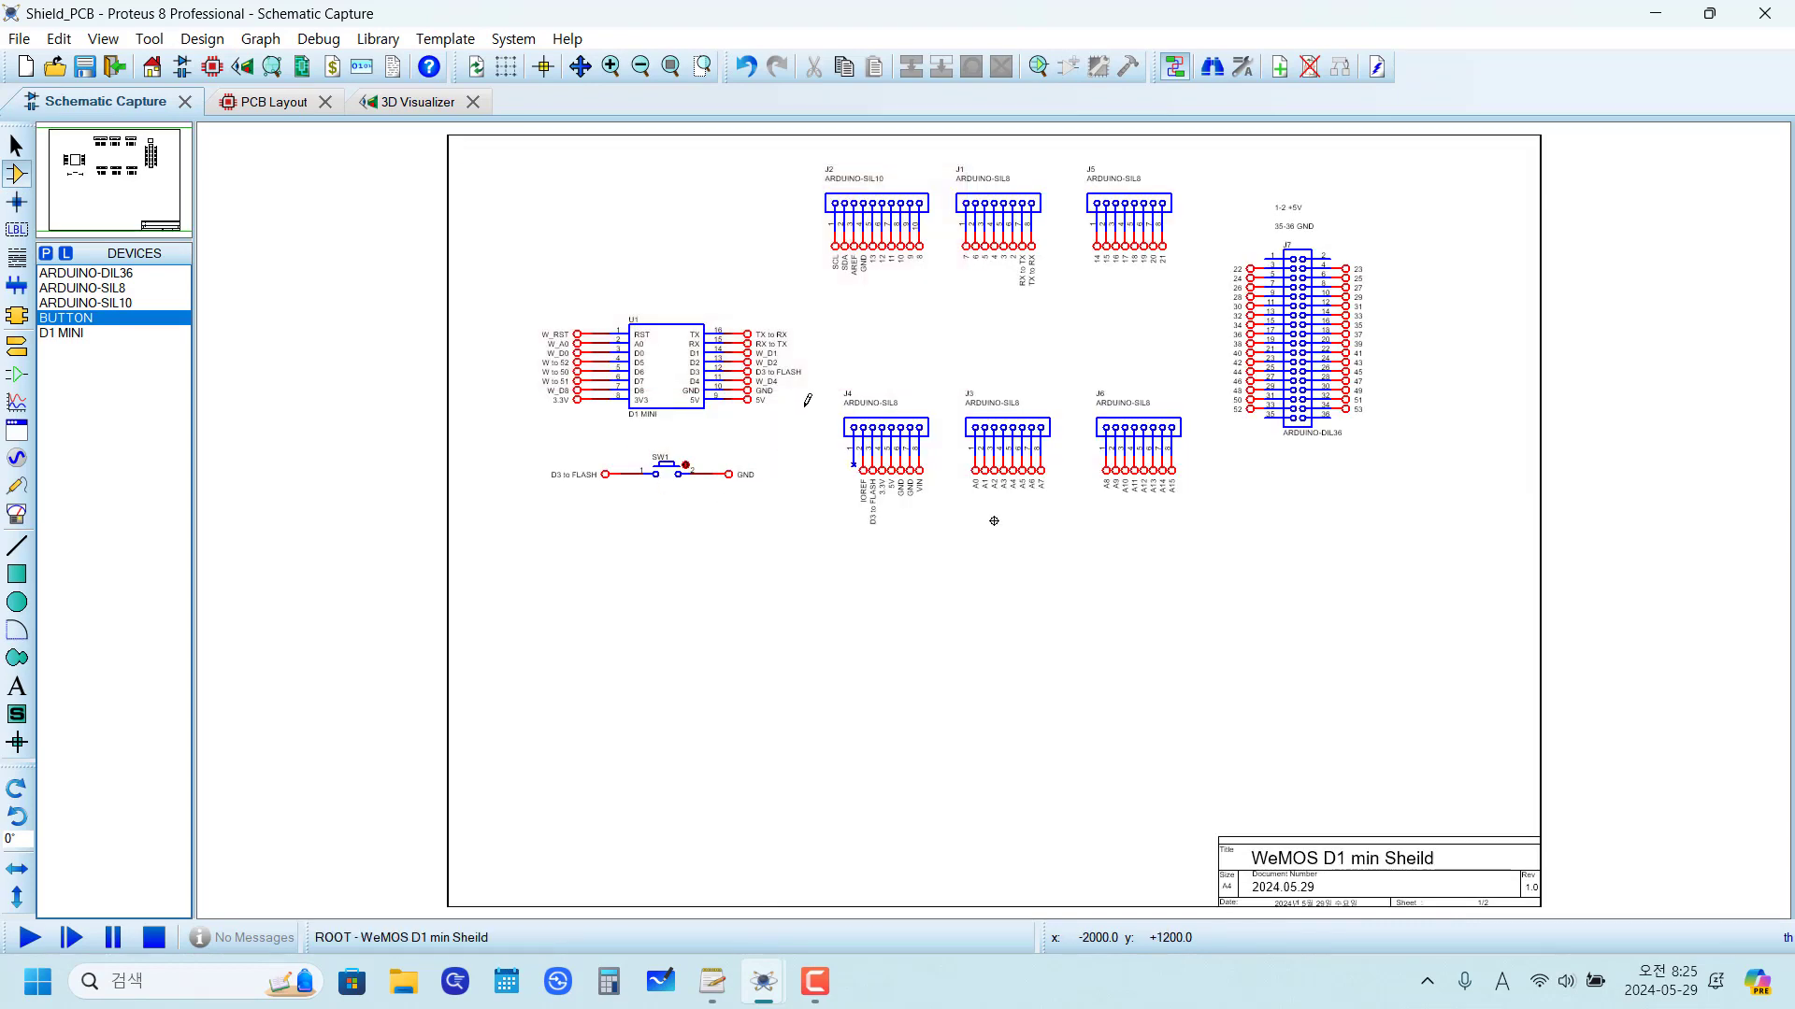
scroll(994, 521, "up", 2)
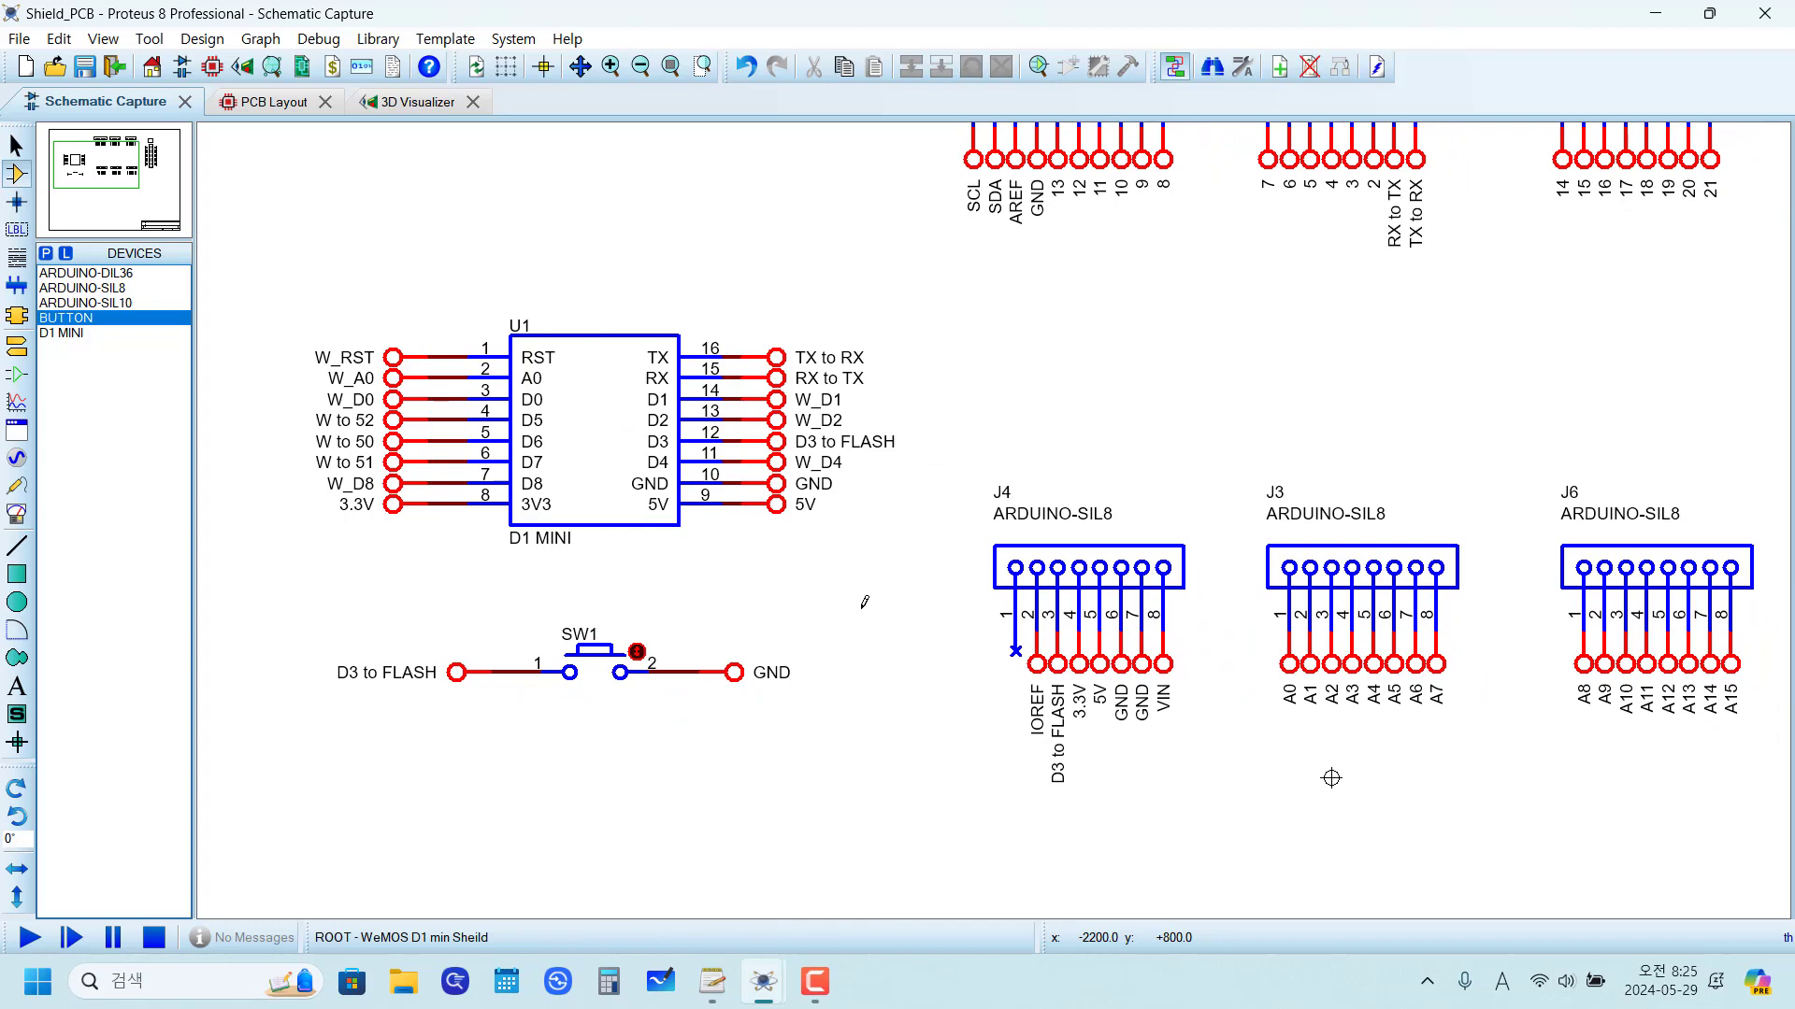
scroll(893, 603, "down", 2)
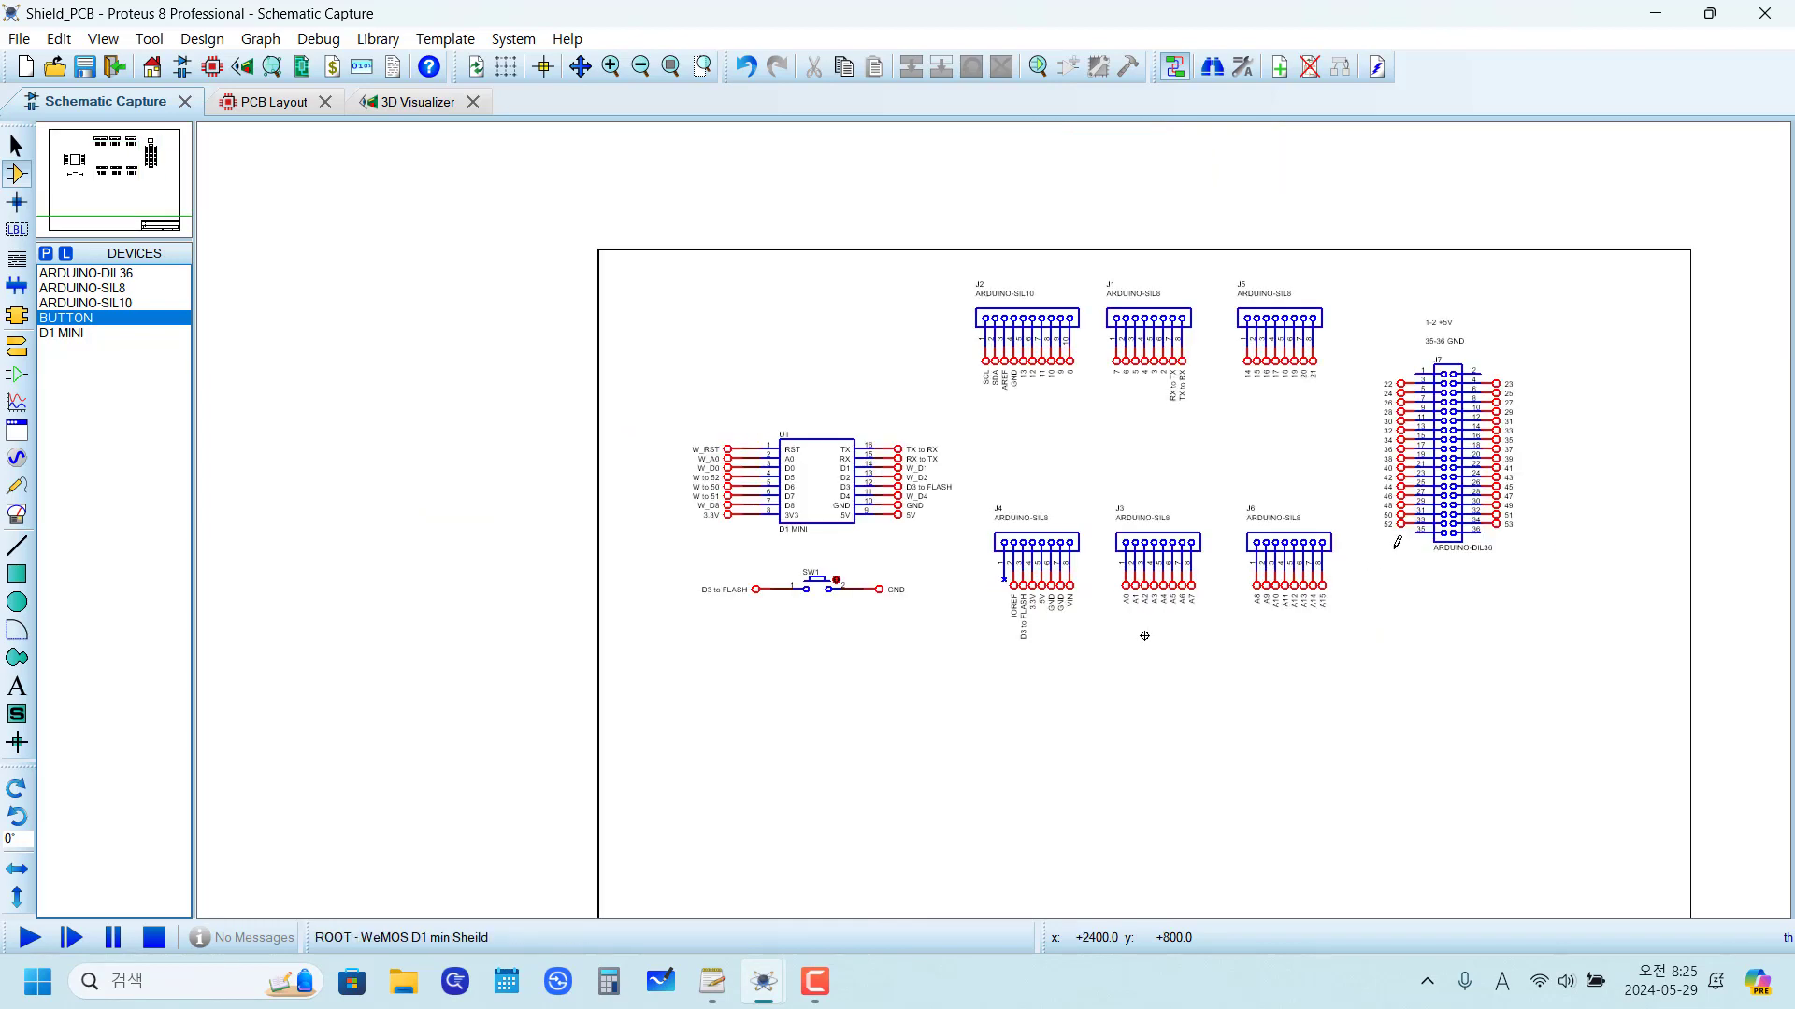
scroll(1144, 636, "up", 2)
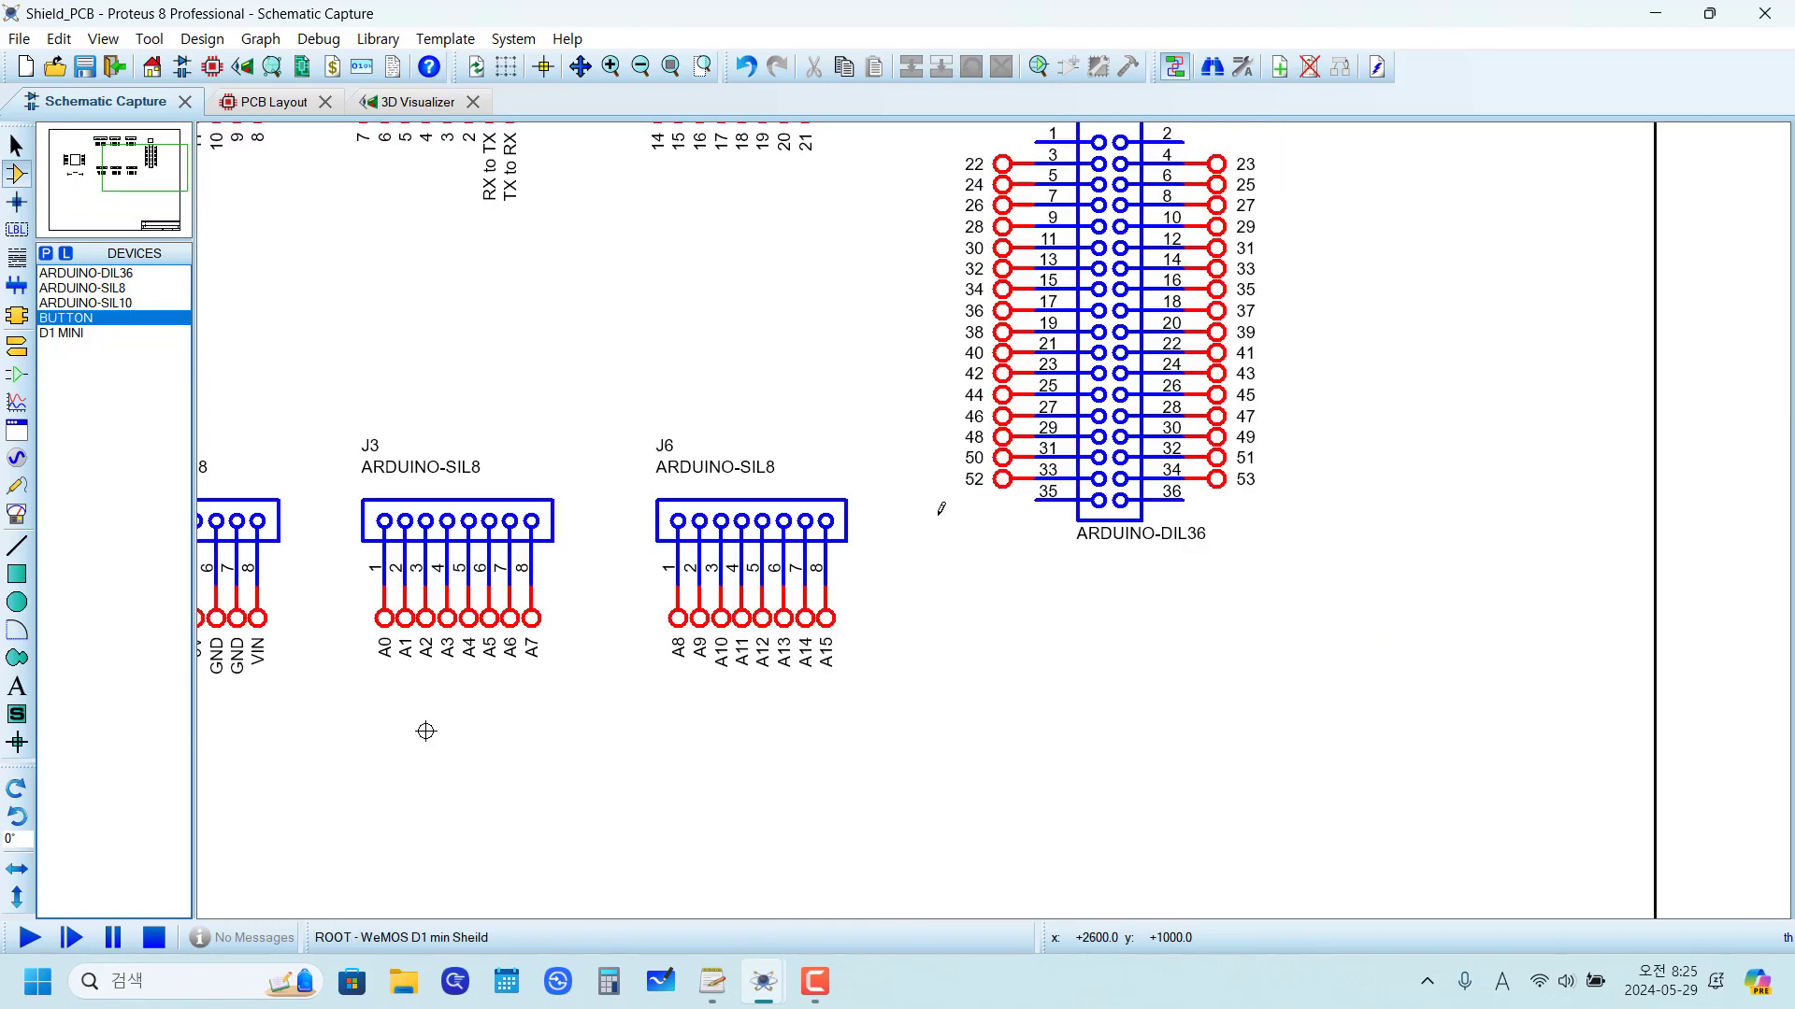
scroll(988, 505, "down", 2)
scroll(949, 473, "up", 4)
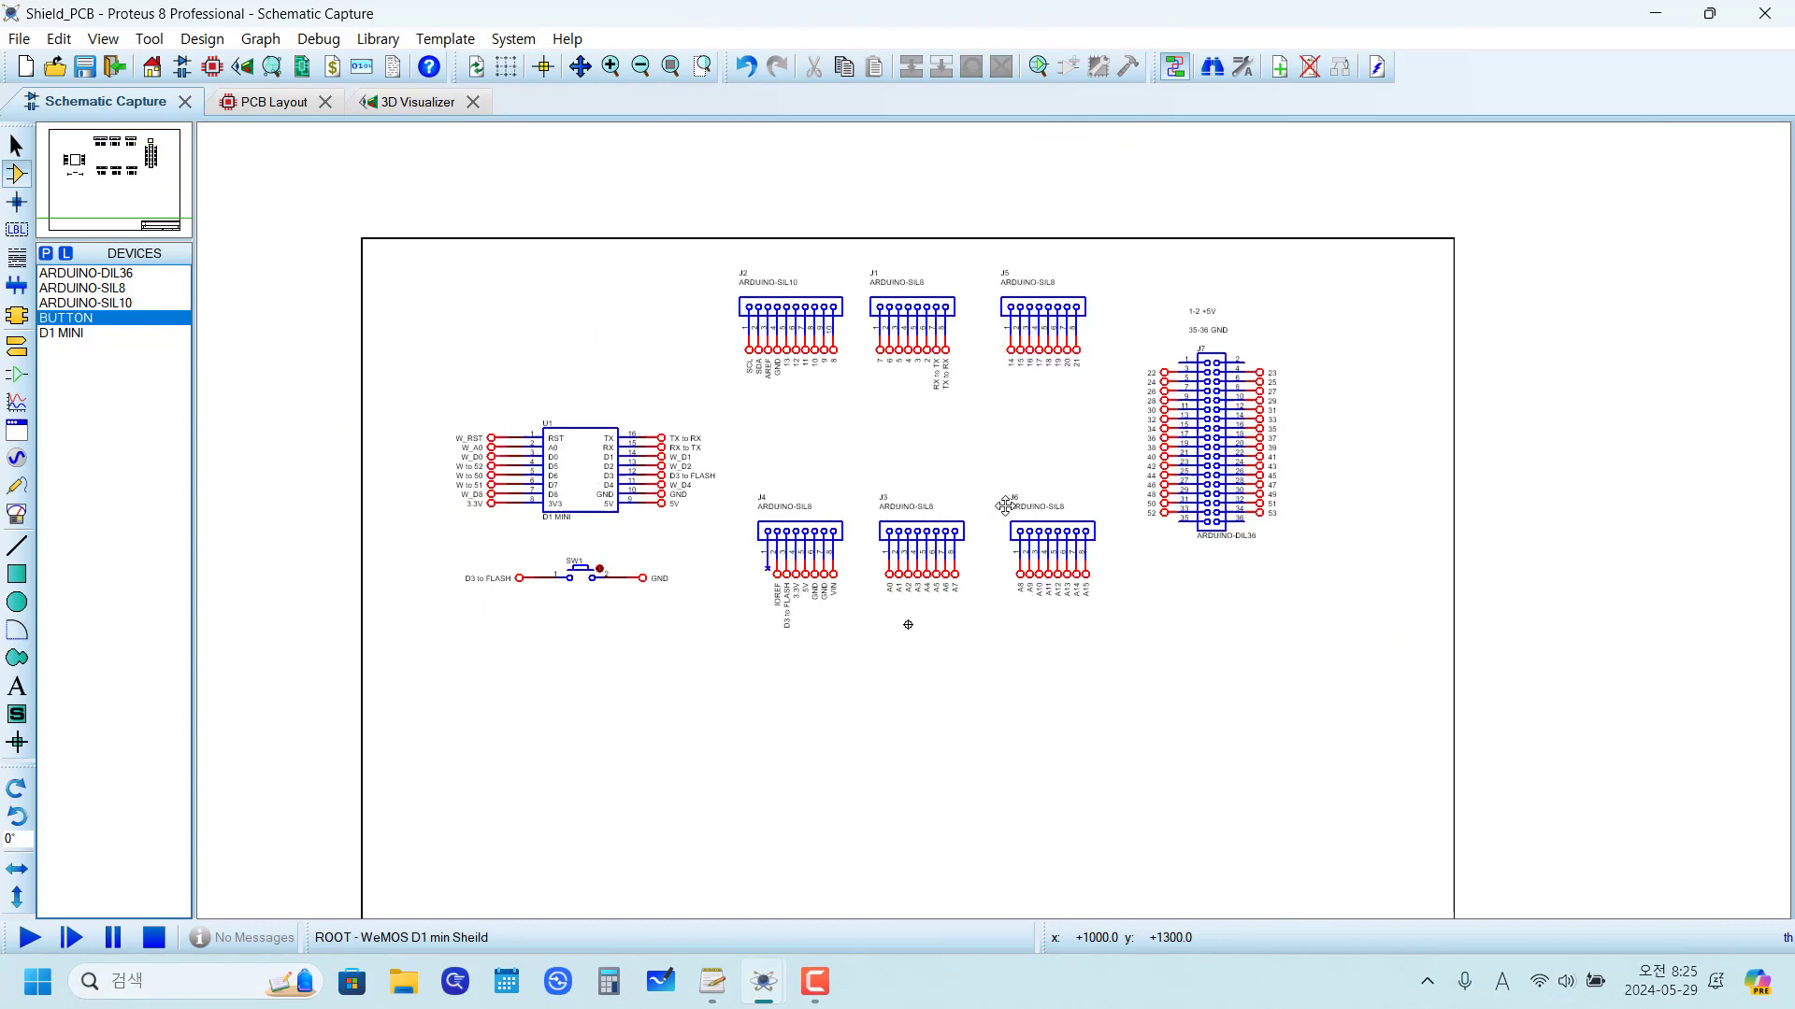
scroll(877, 526, "down", 3)
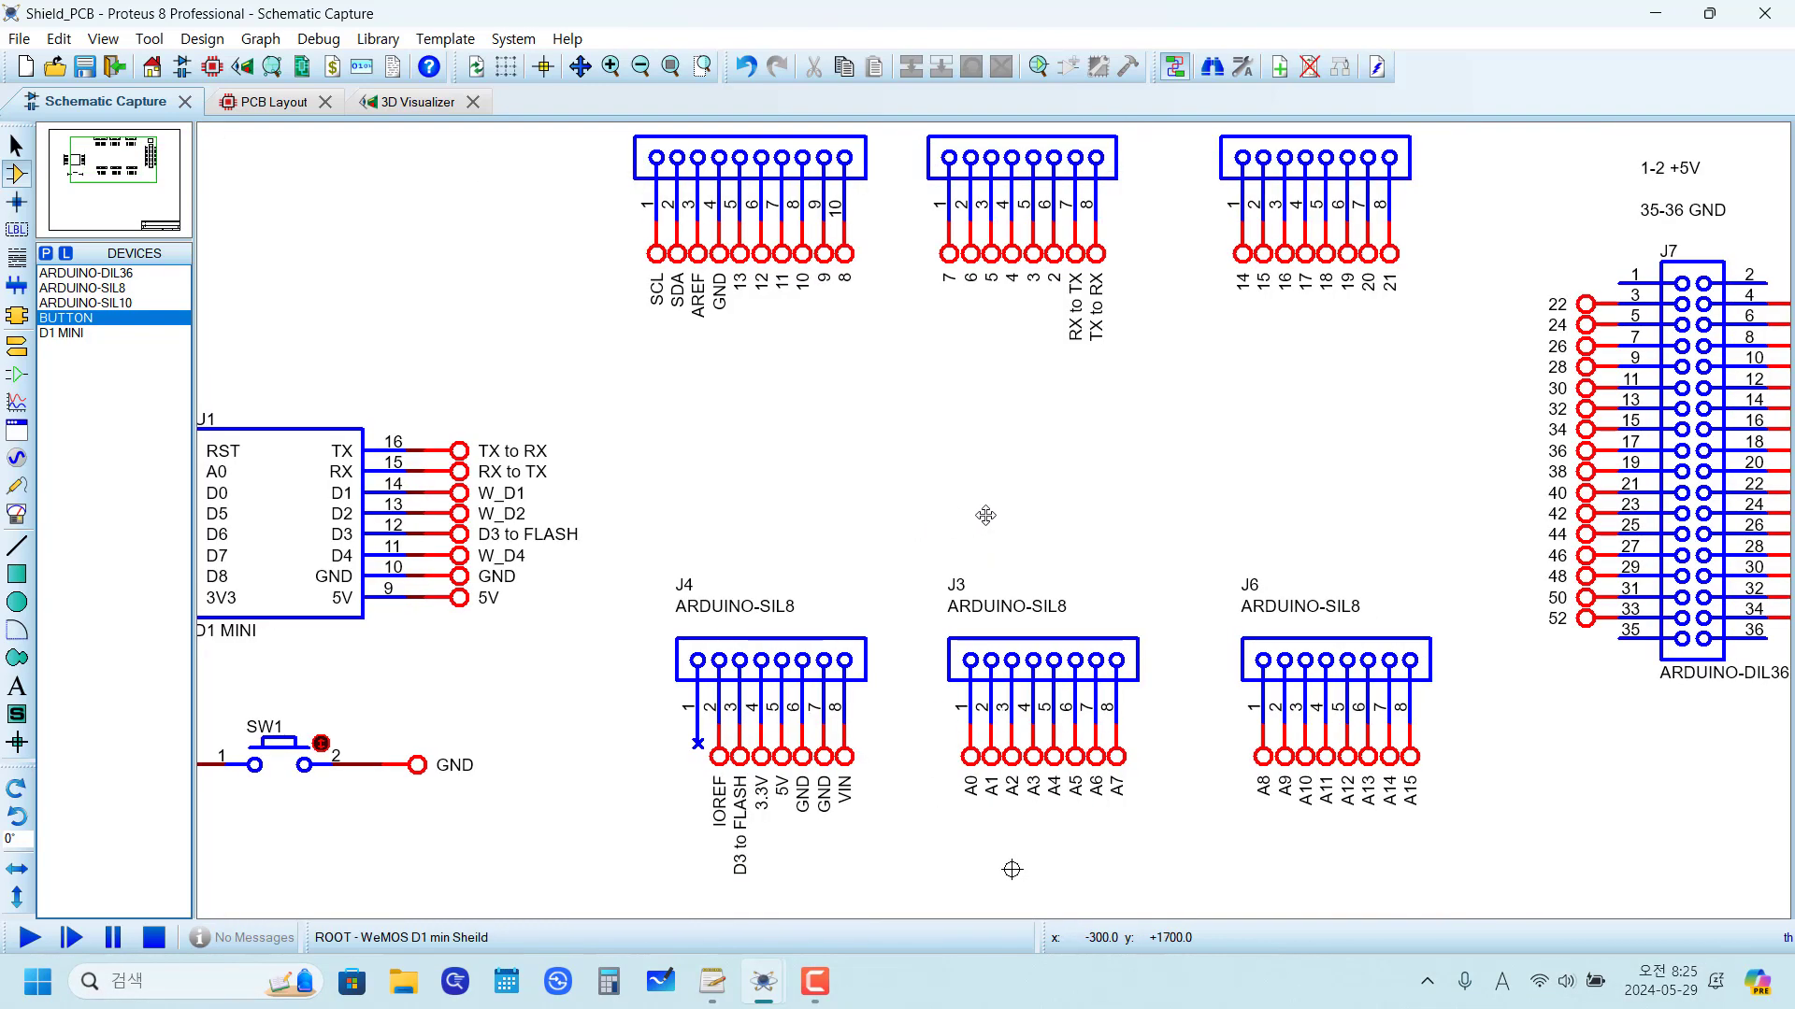
scroll(769, 430, "up", 5)
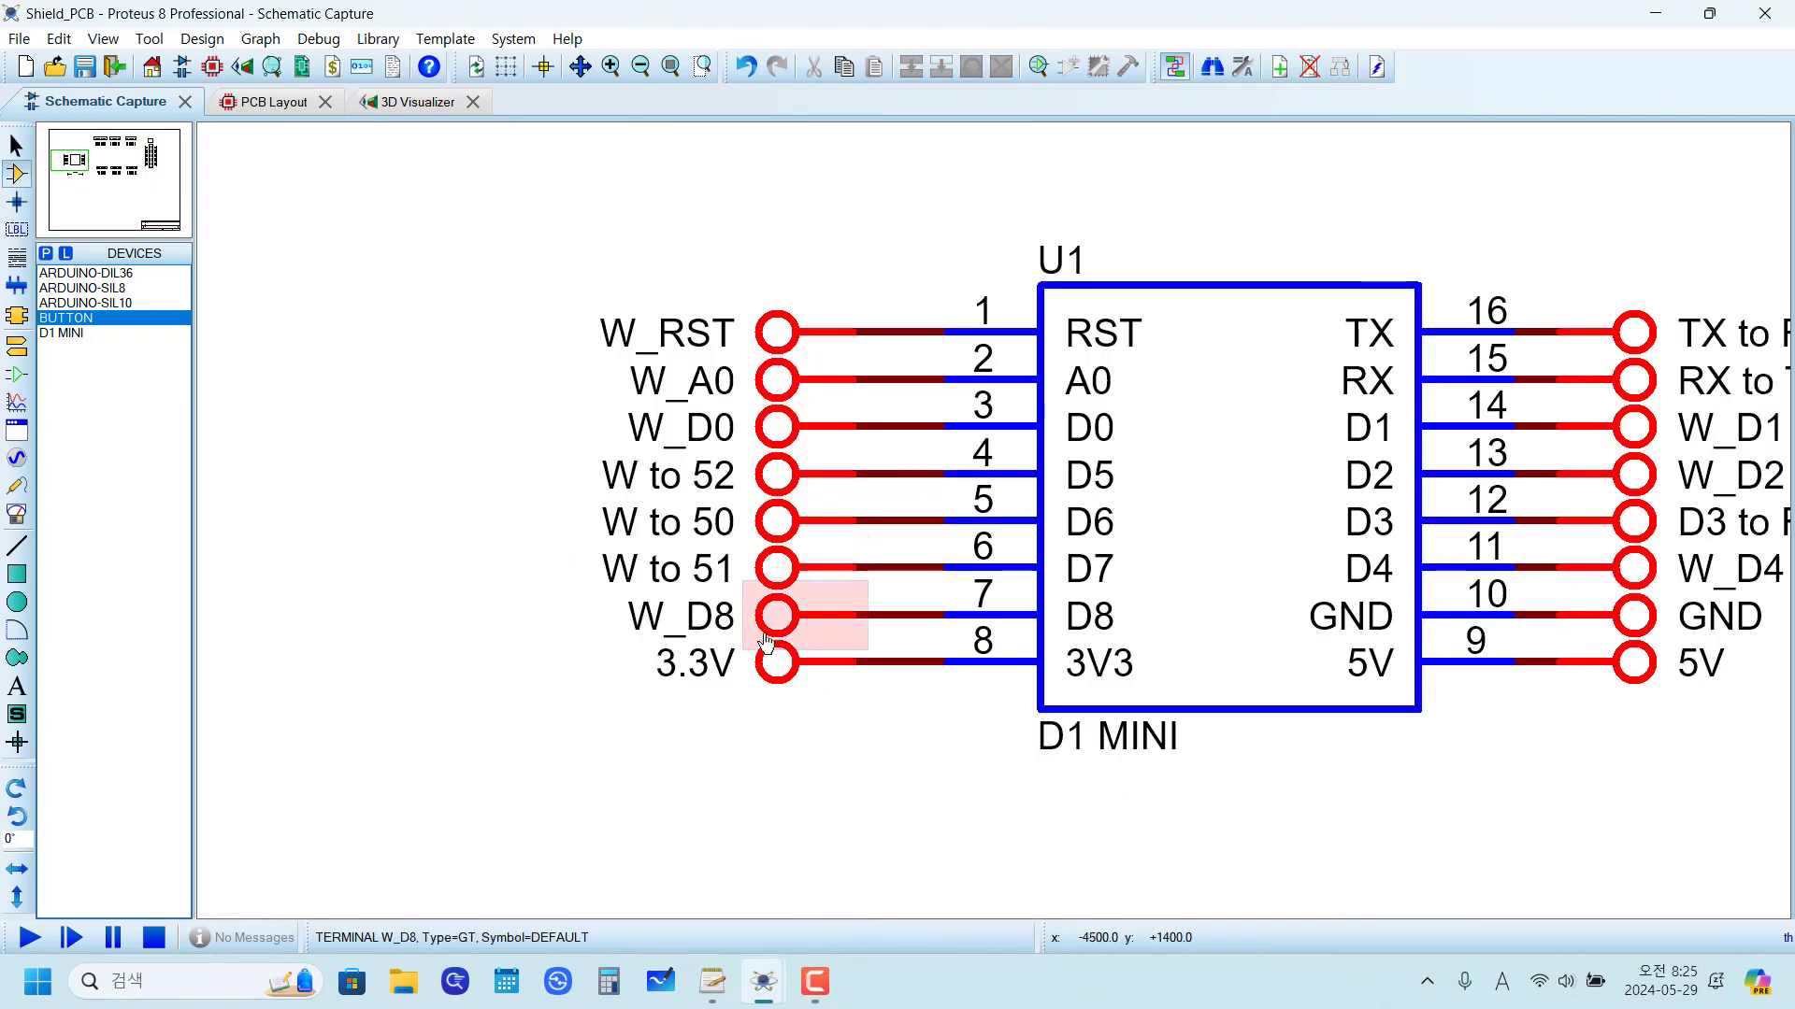
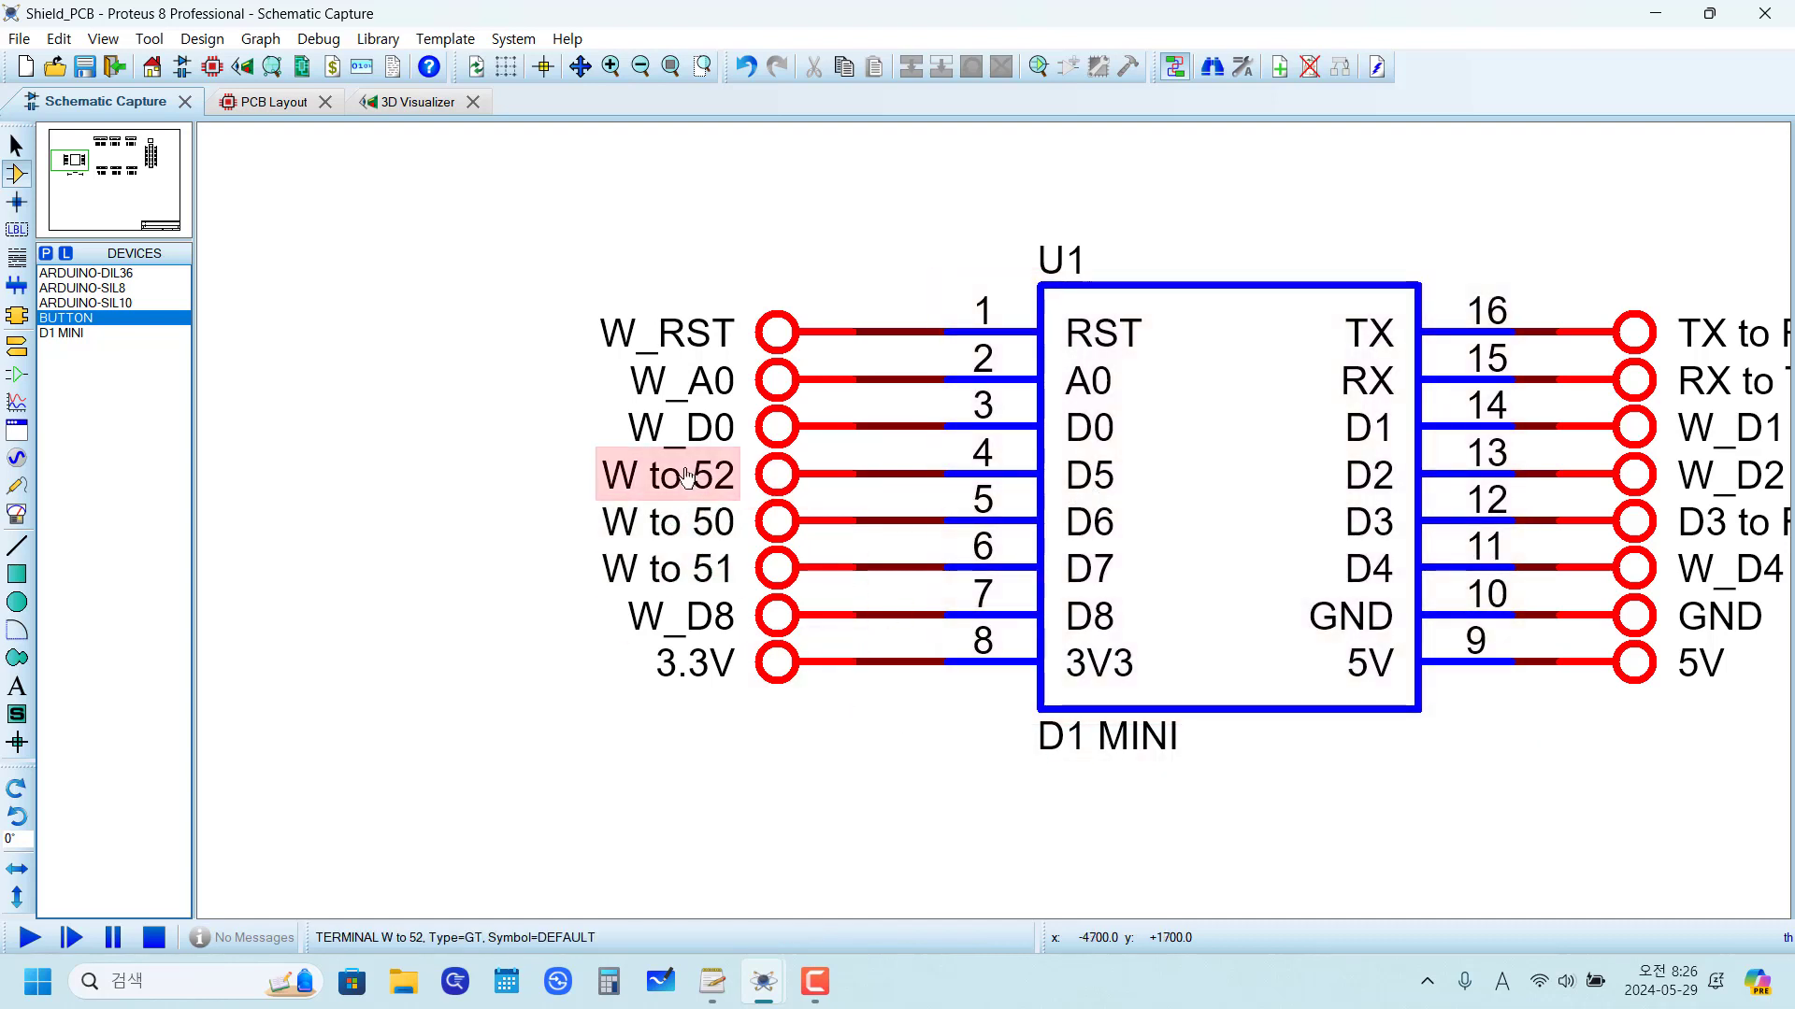
Step: Check the label on U1's D5 terminal and relabel J7's terminal 52 as "W to 52"
left_click(687, 476)
left_click(687, 477)
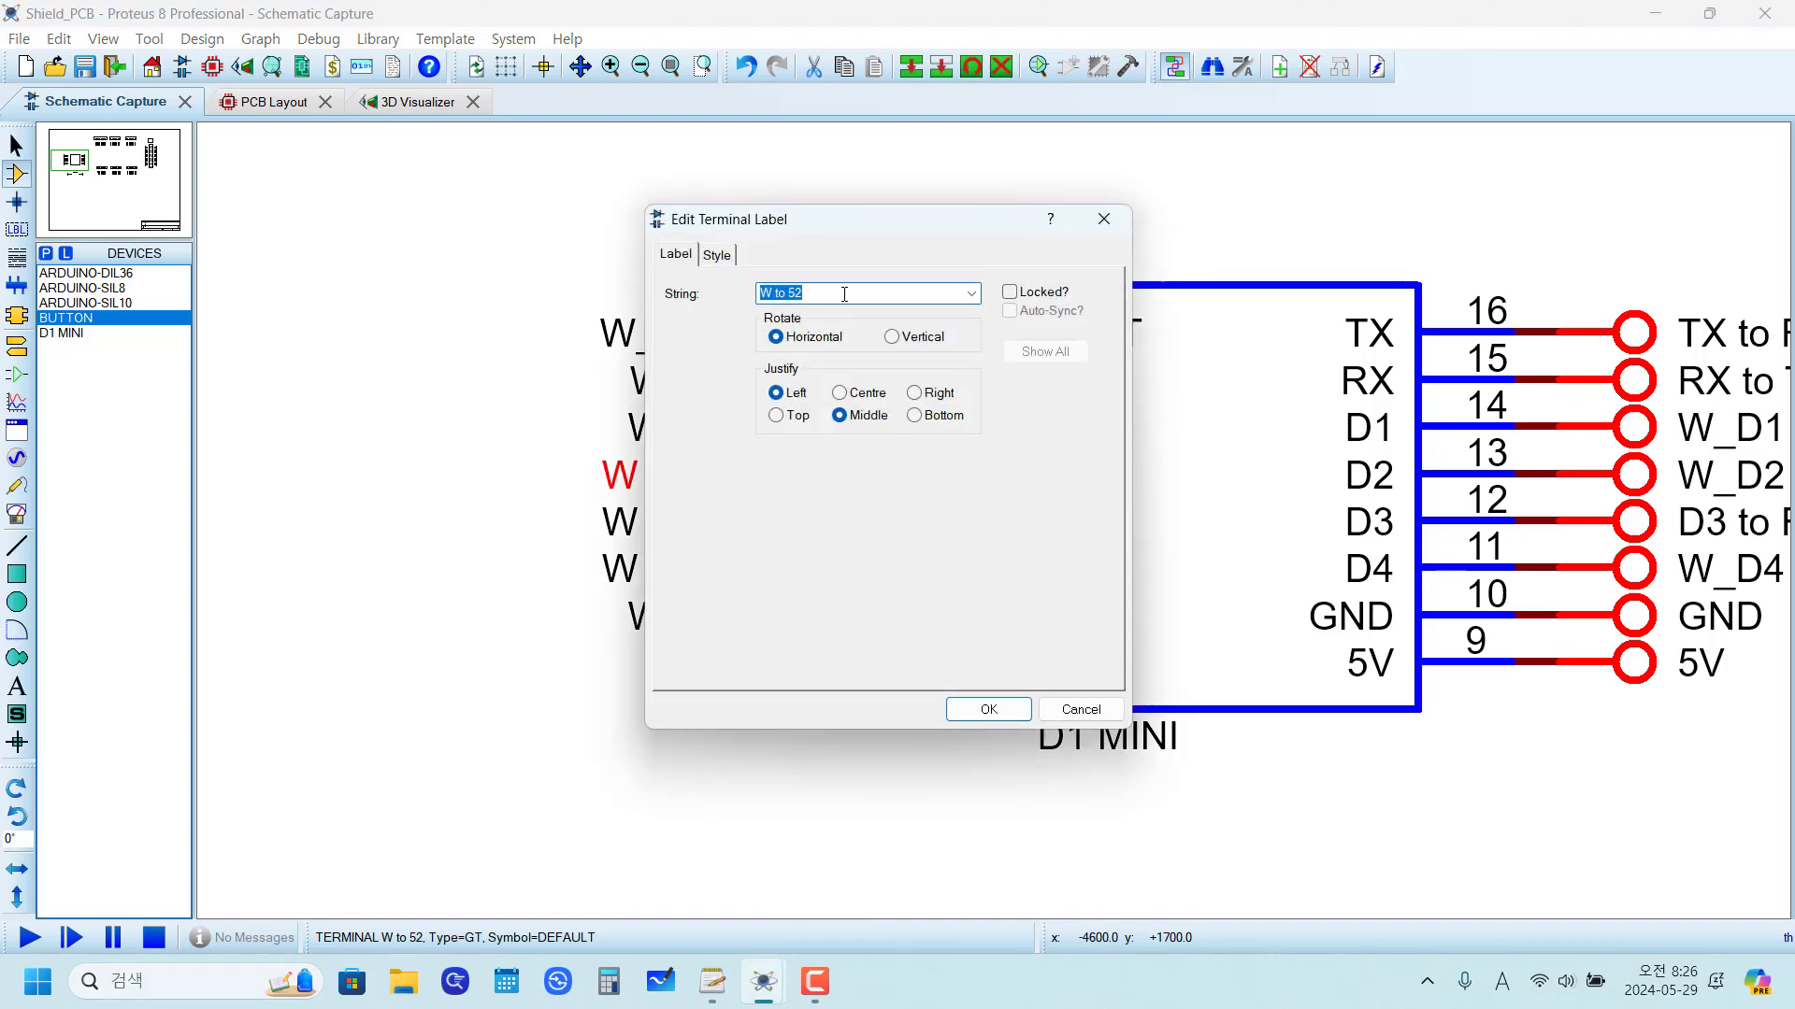
left_click(975, 712)
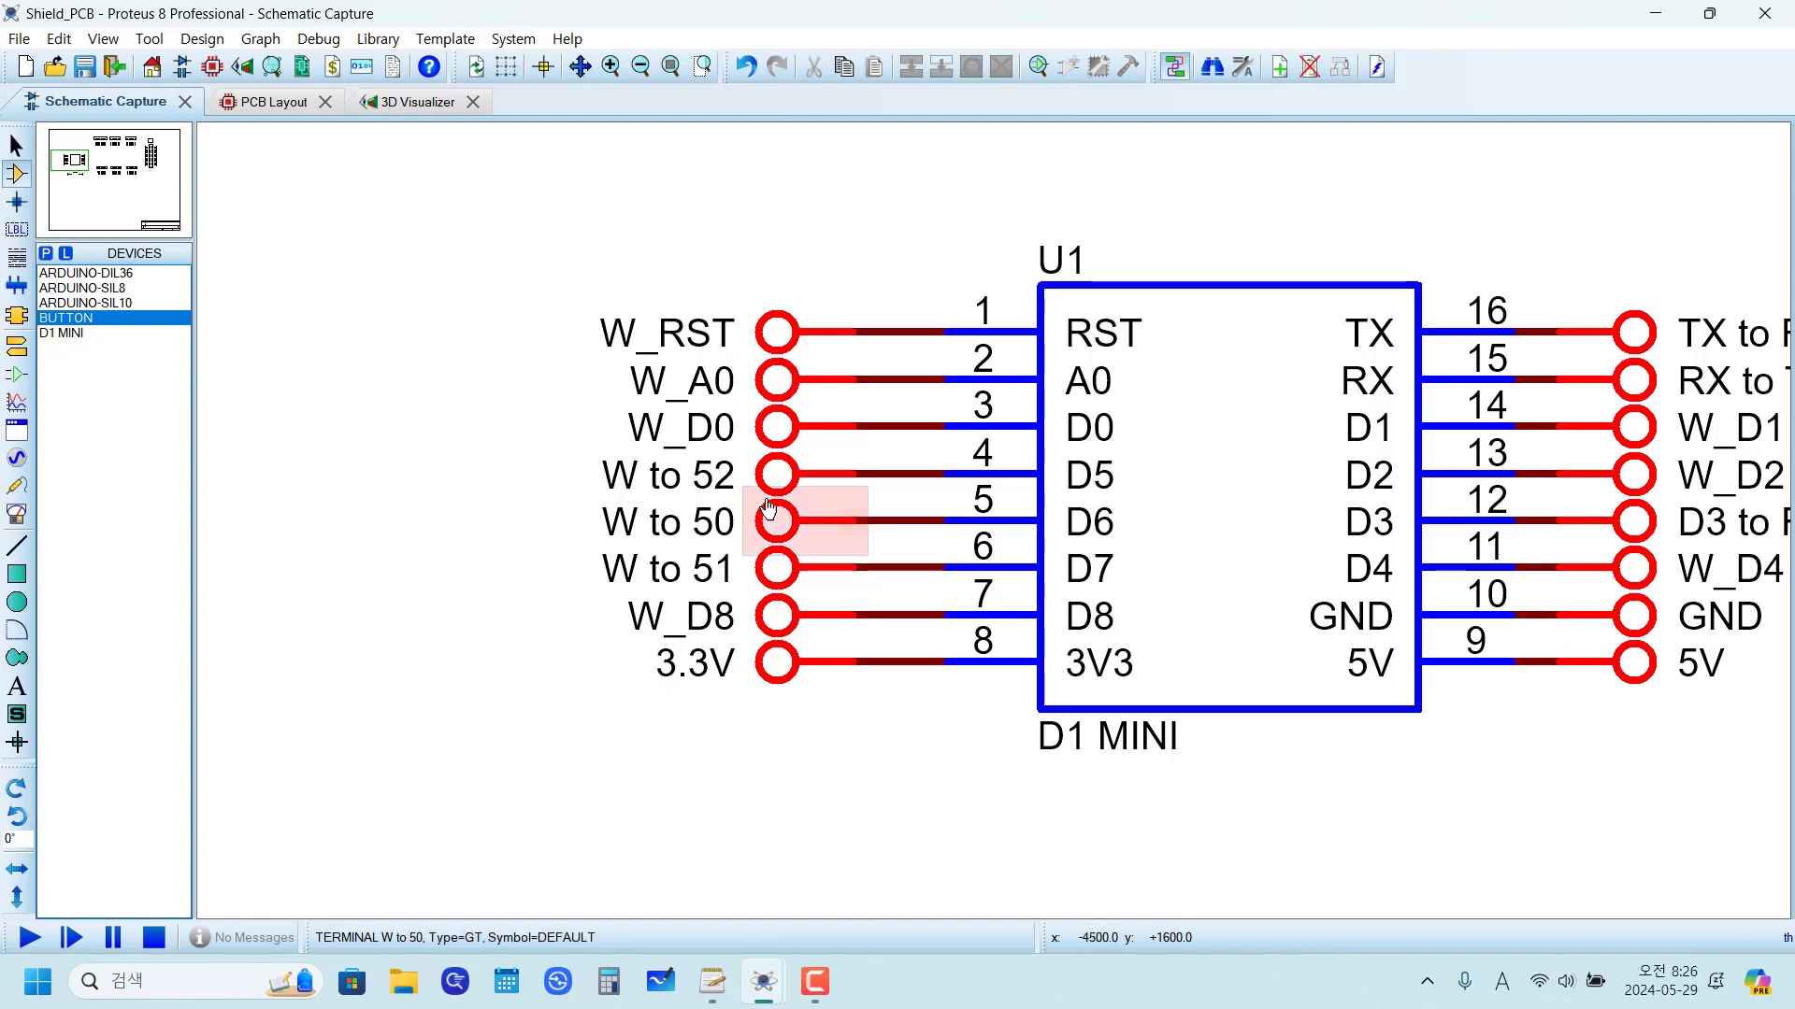
scroll(789, 492, "down", 5)
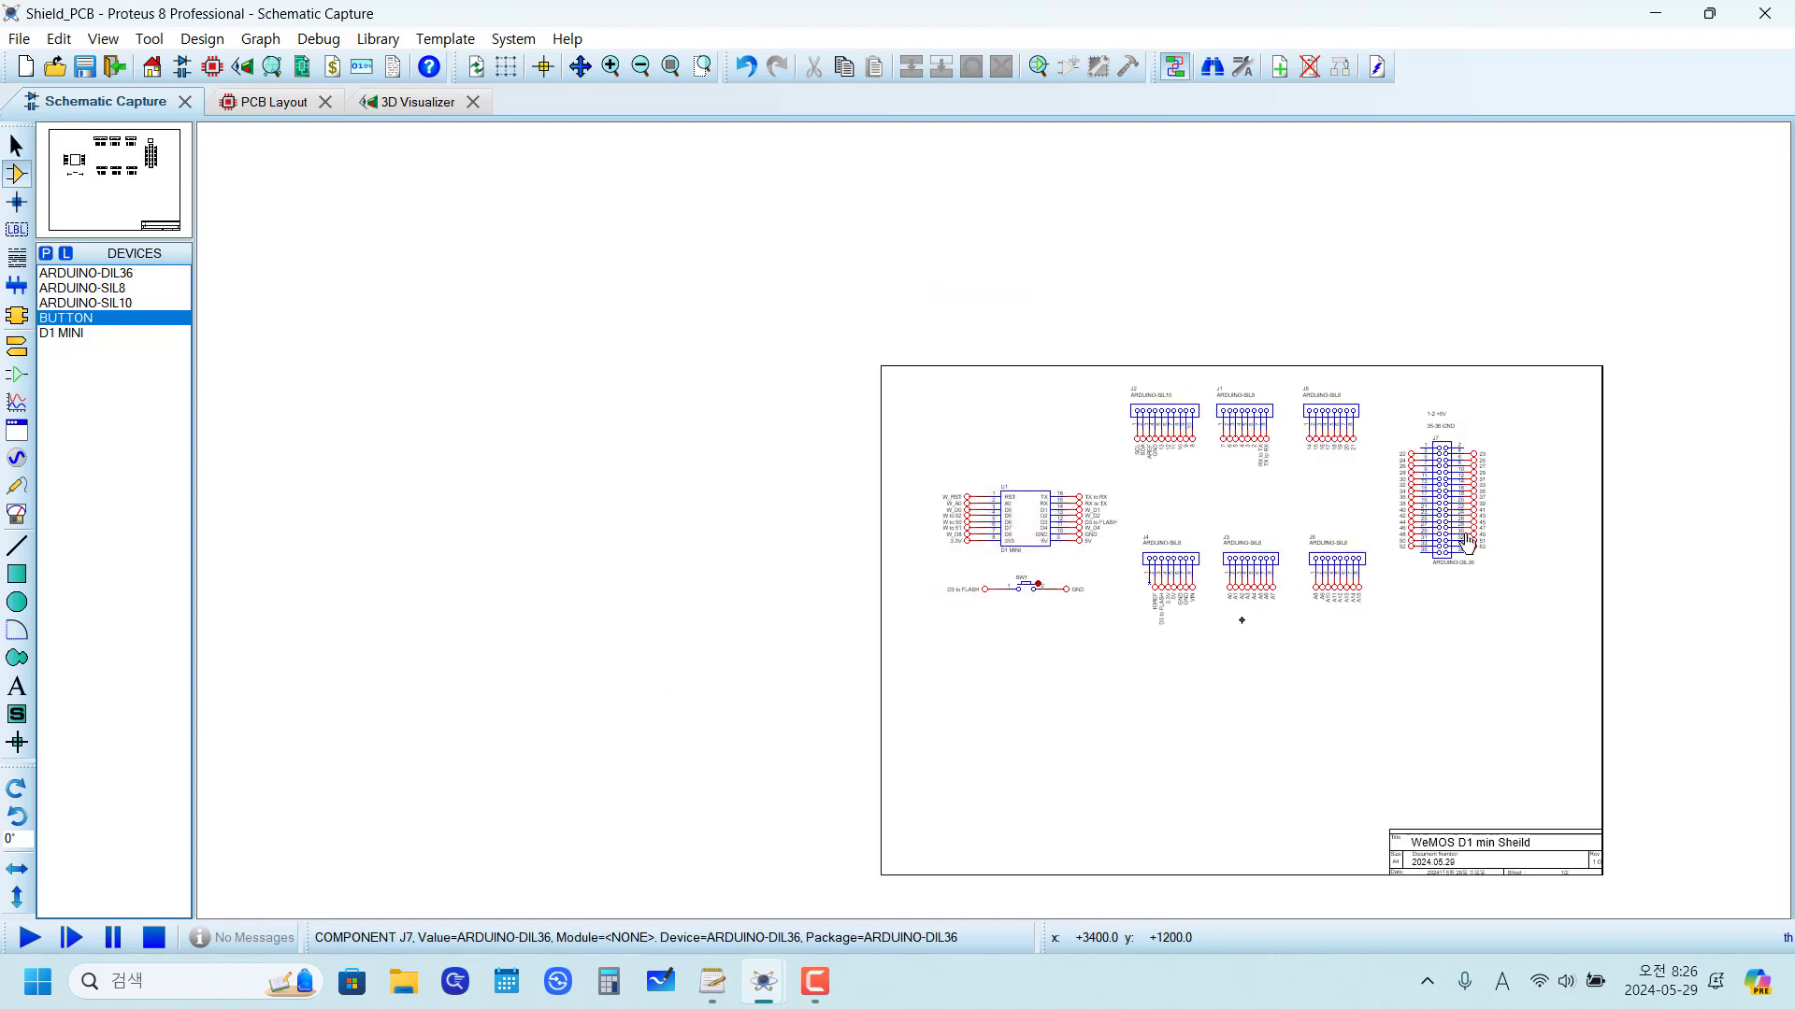
scroll(1466, 541, "up", 5)
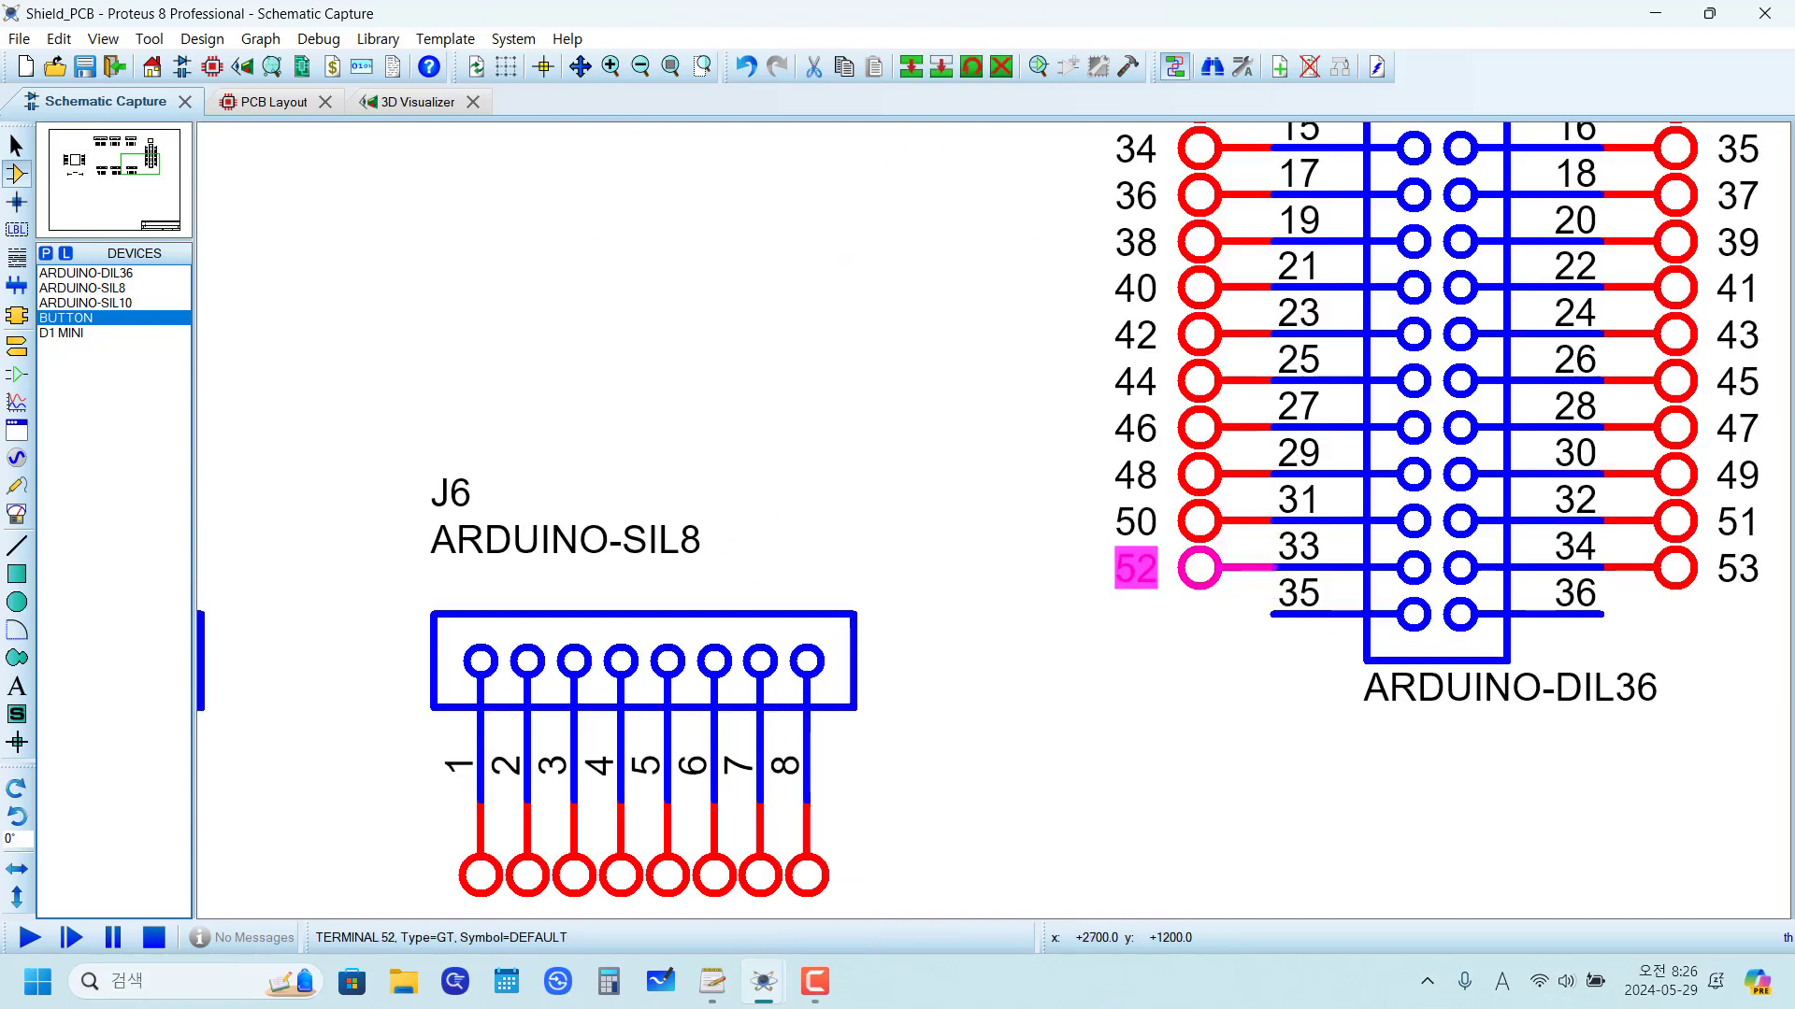
double_click(1135, 567)
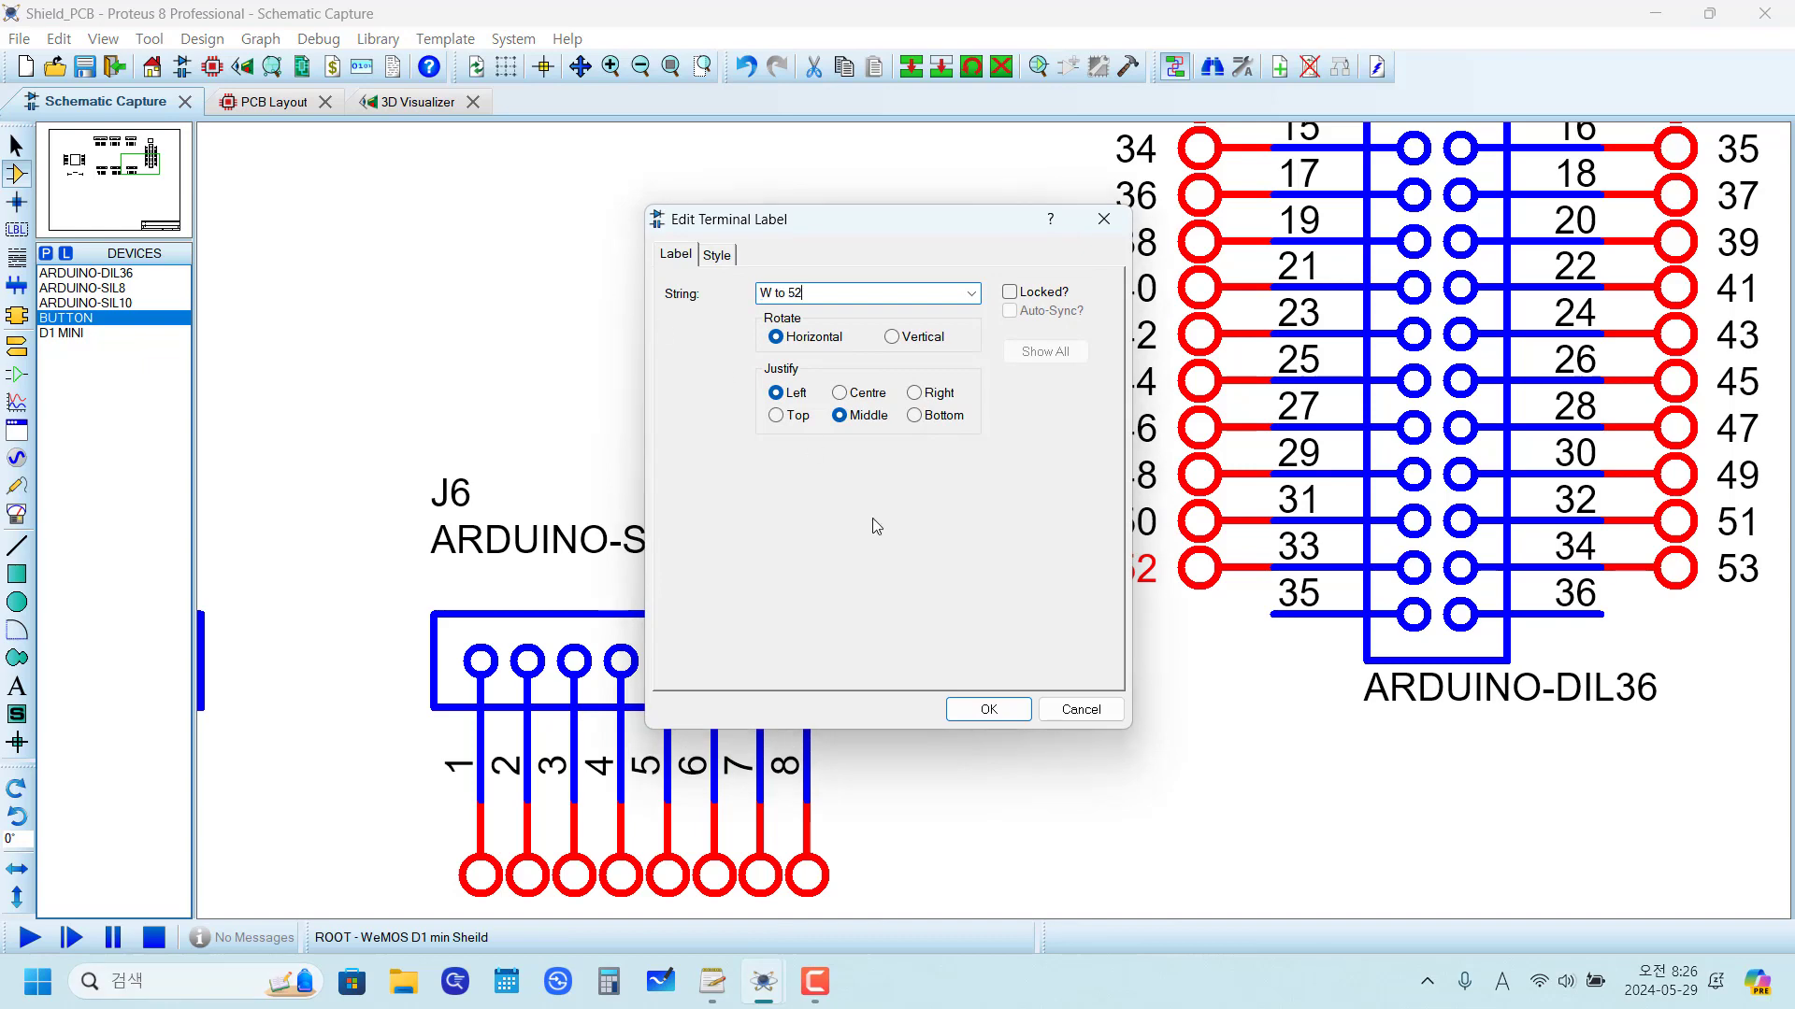
left_click(991, 711)
Step: Check the label on U1's D6 terminal and relabel J7's terminal 50 as "W to 50"
scroll(1141, 748, "down", 5)
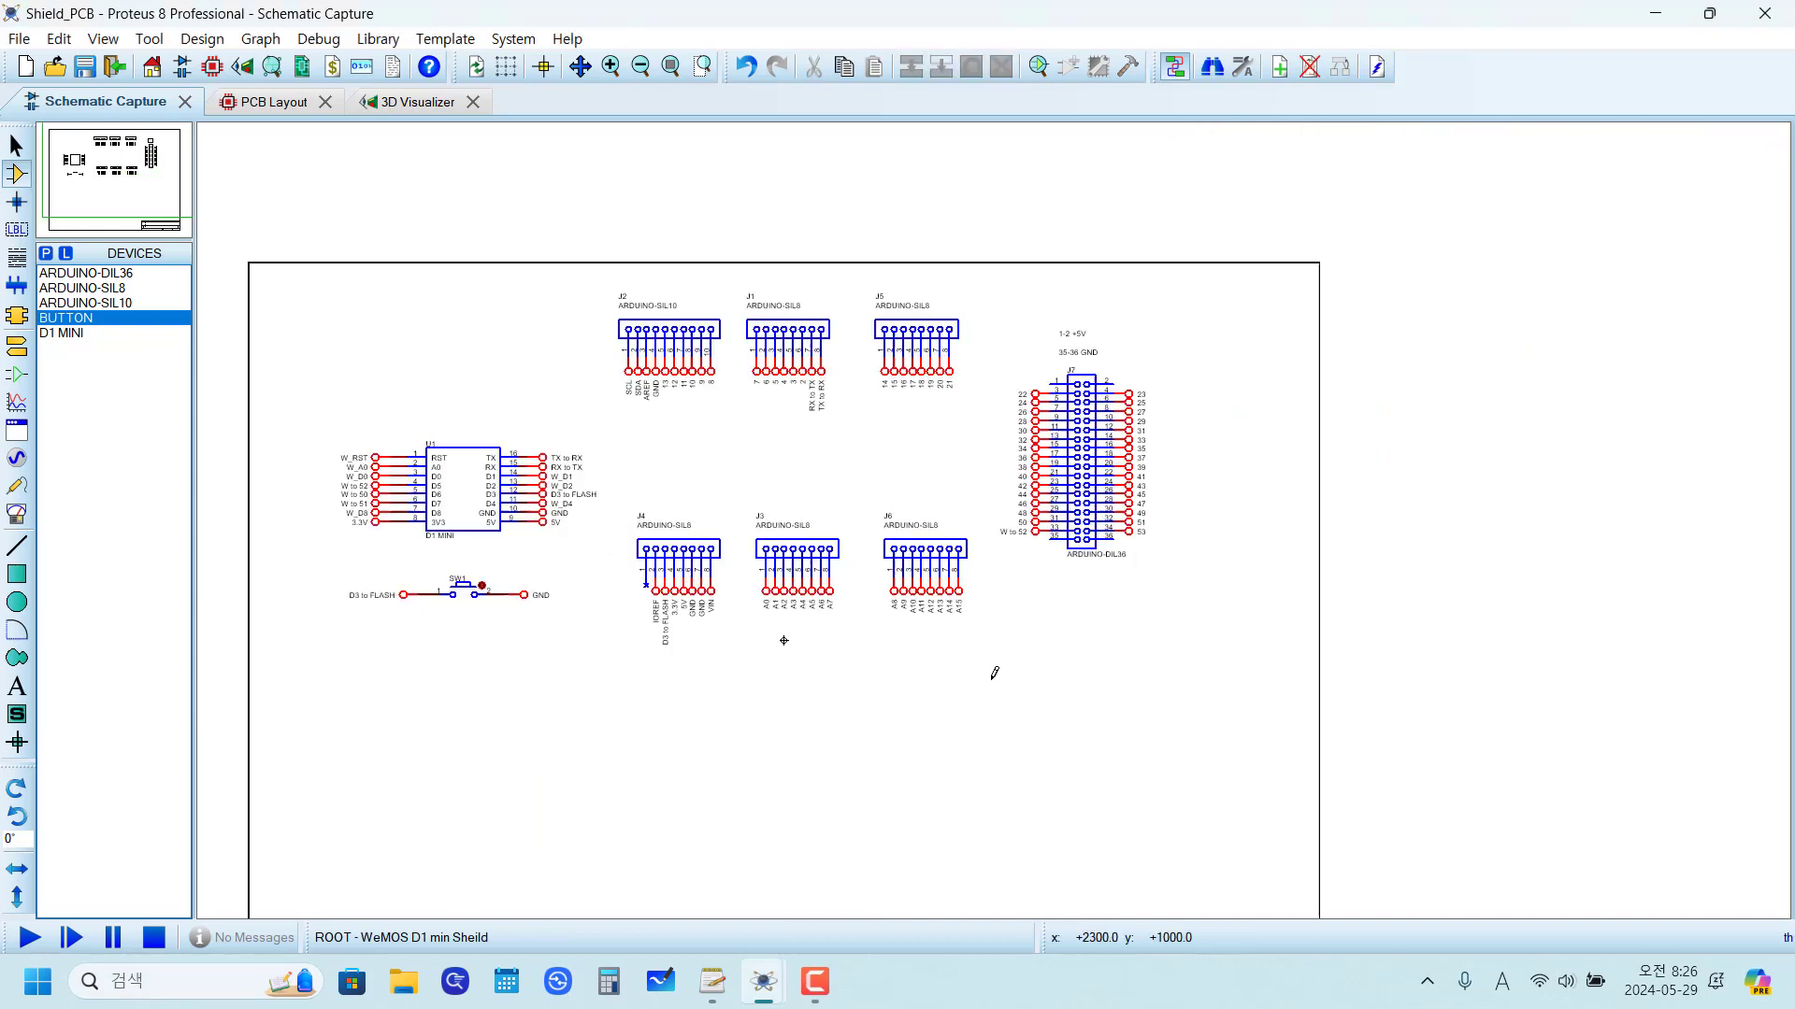
scroll(457, 519, "up", 5)
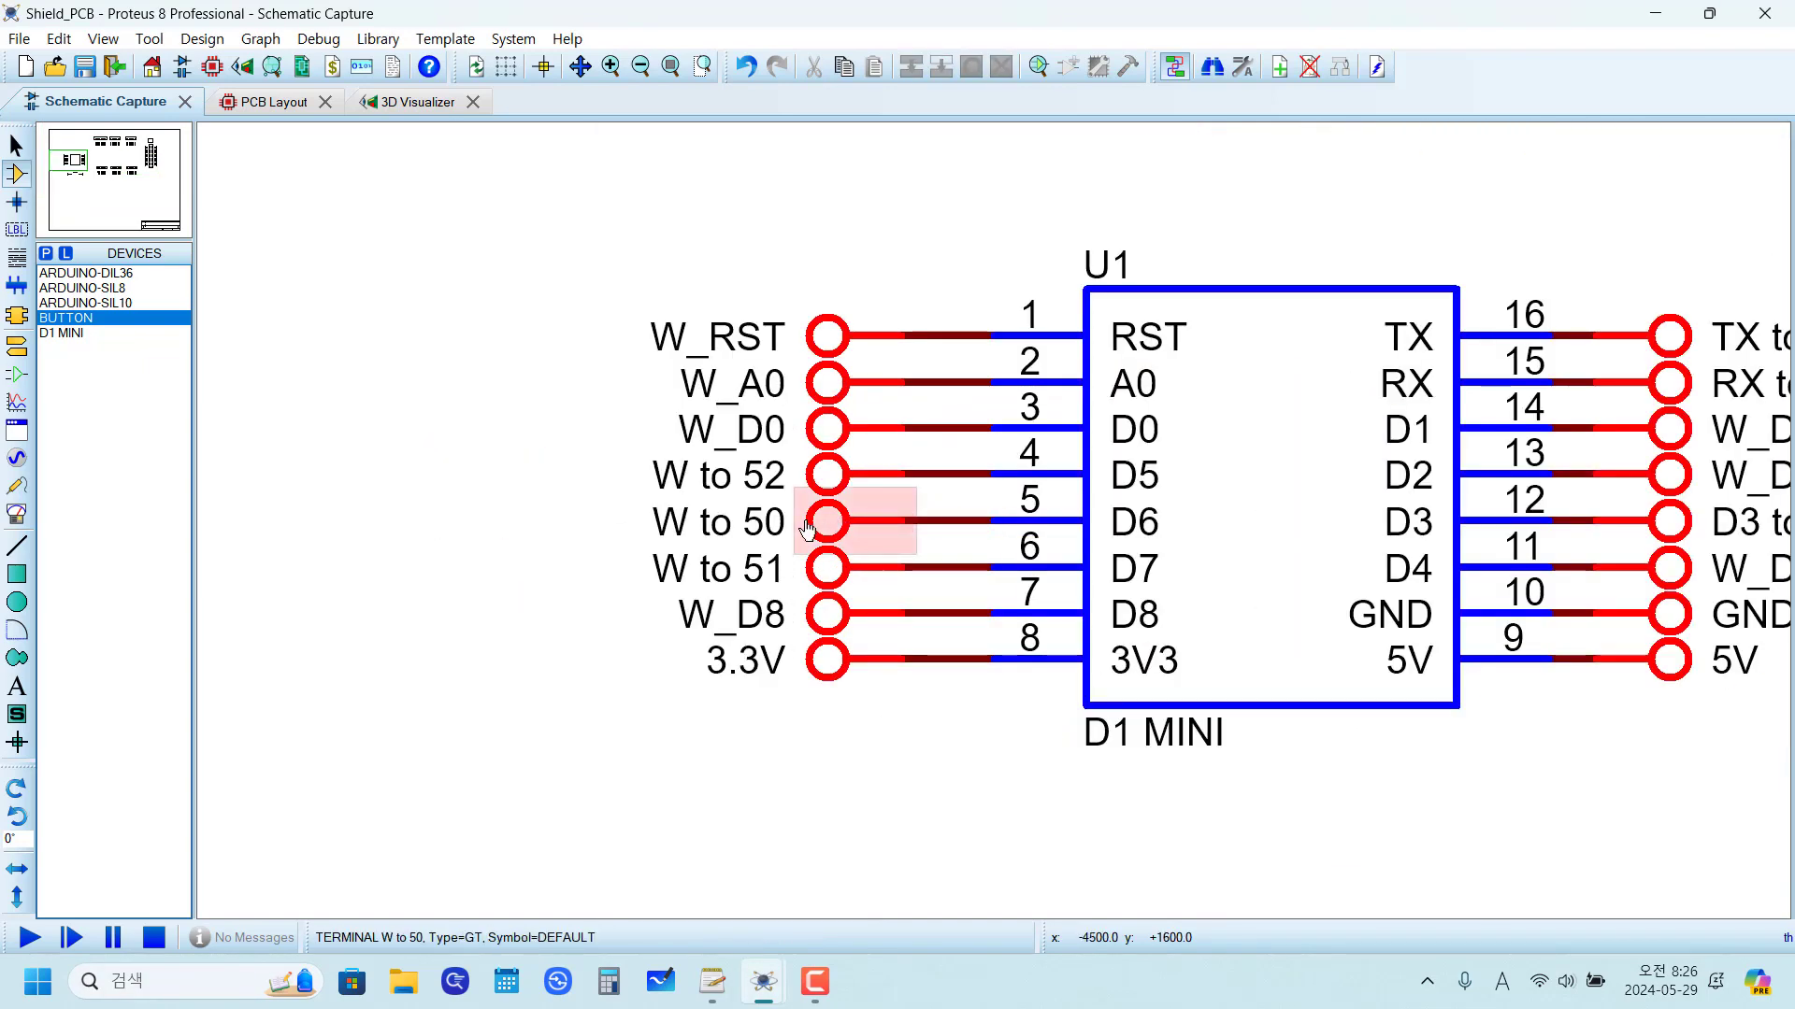
double_click(823, 530)
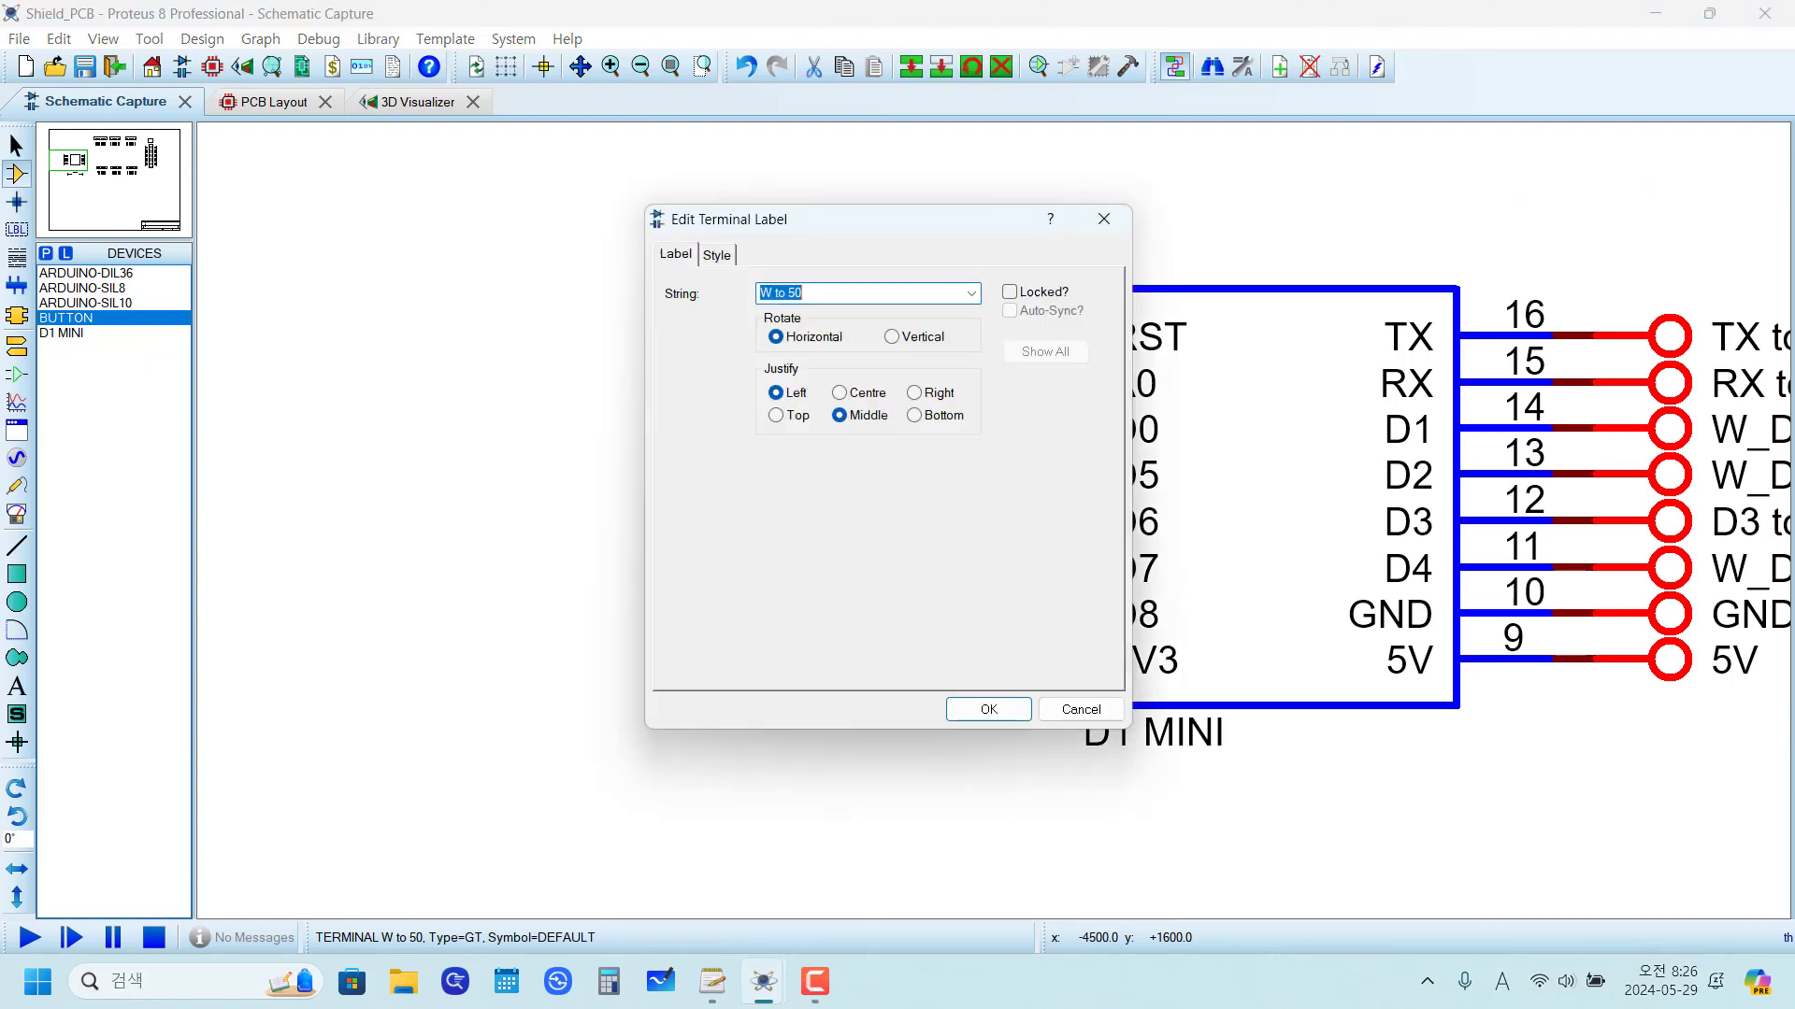
left_click(1080, 711)
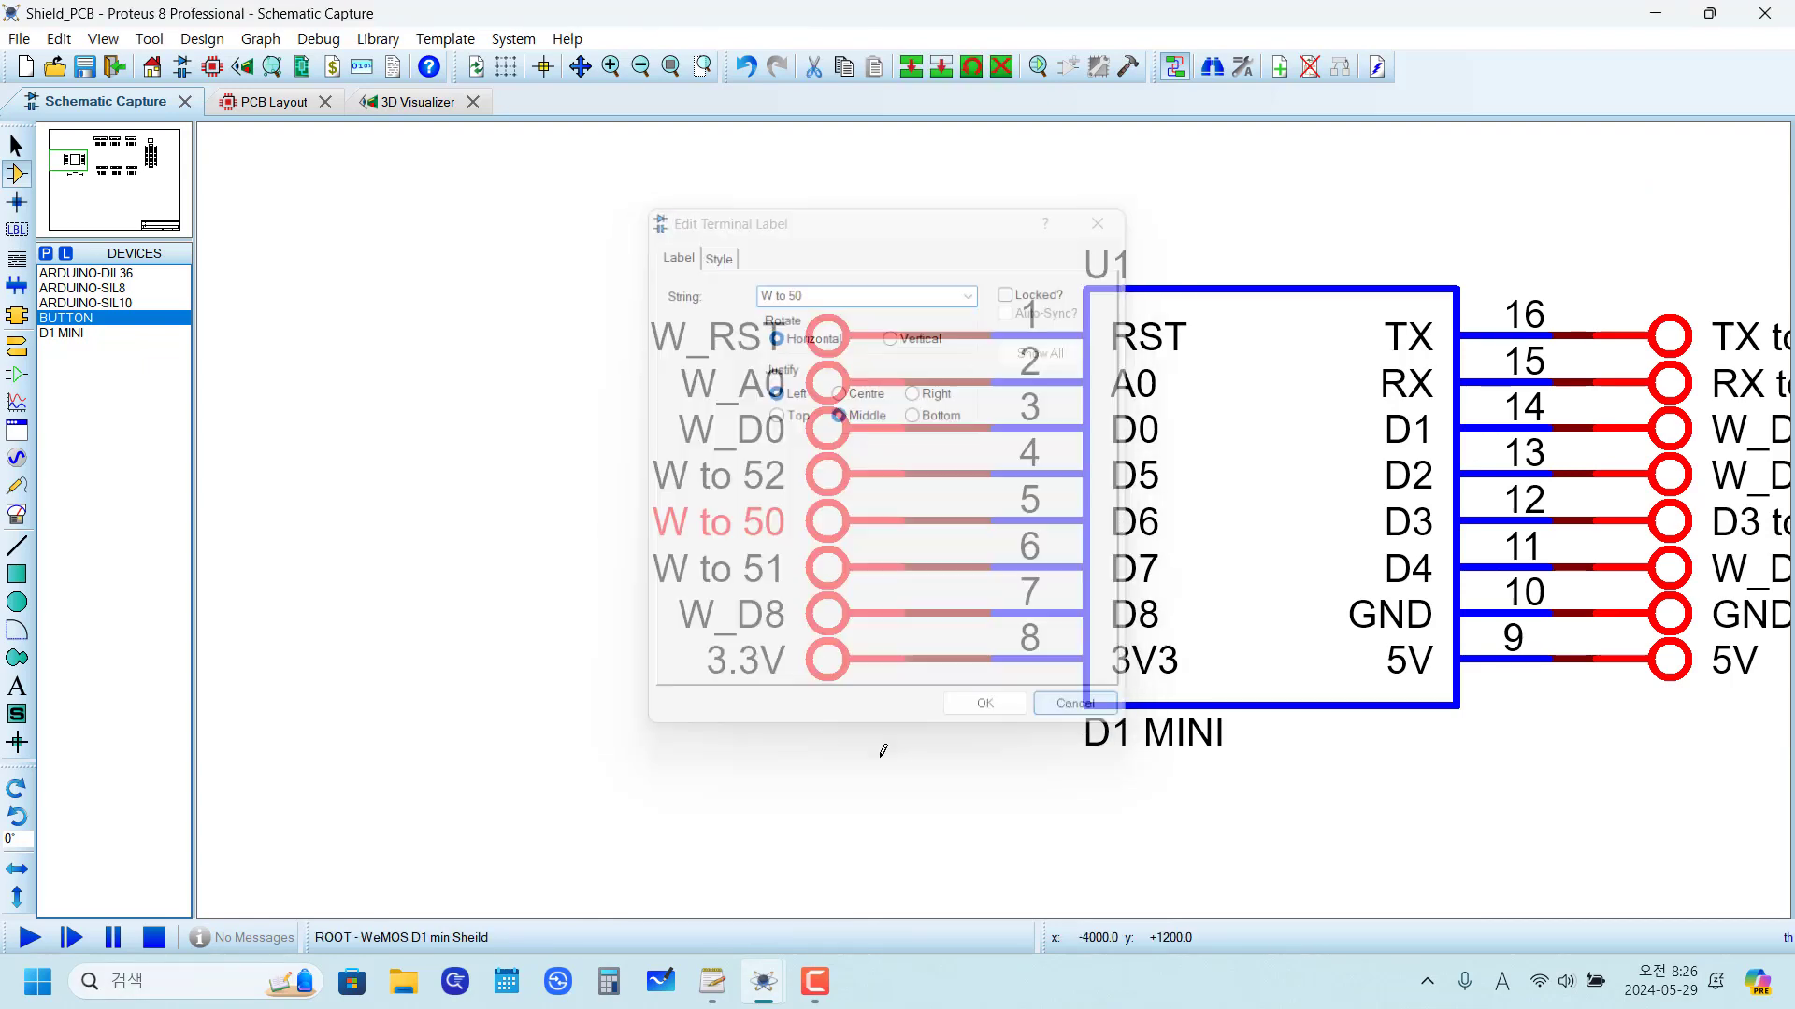
scroll(1239, 575, "down", 5)
scroll(1464, 538, "up", 4)
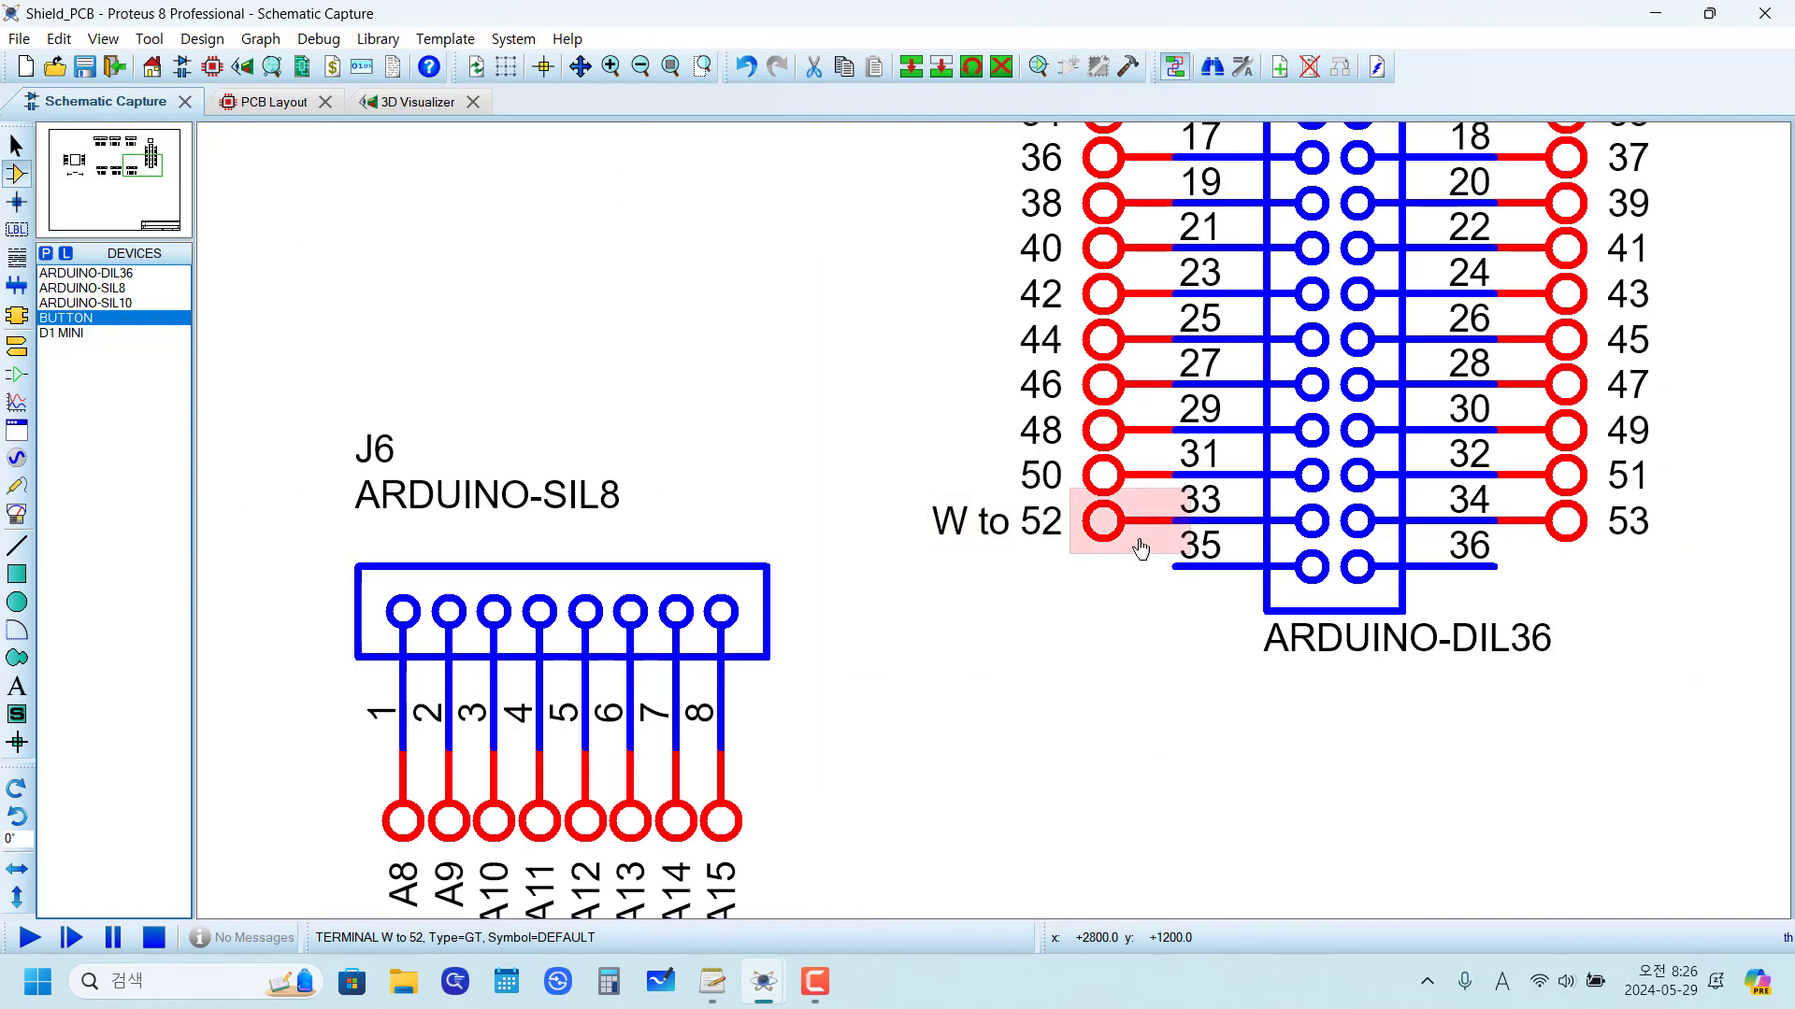
double_click(1041, 475)
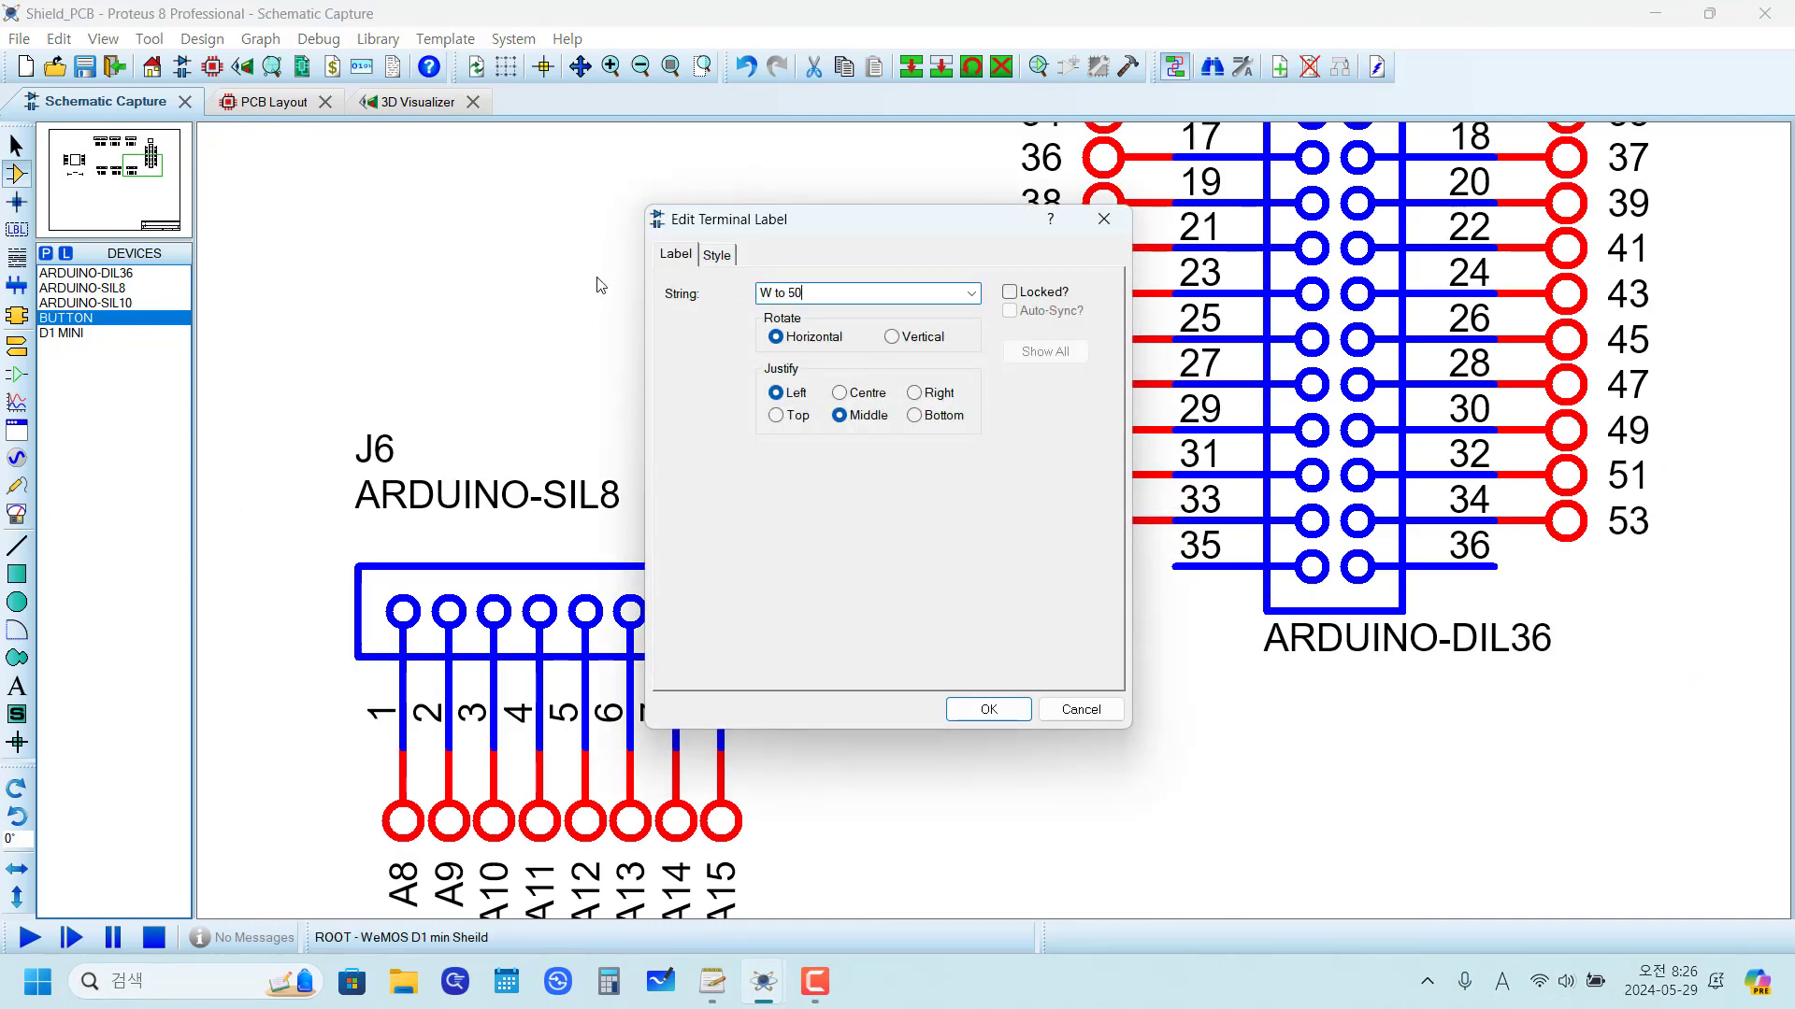
left_click(989, 710)
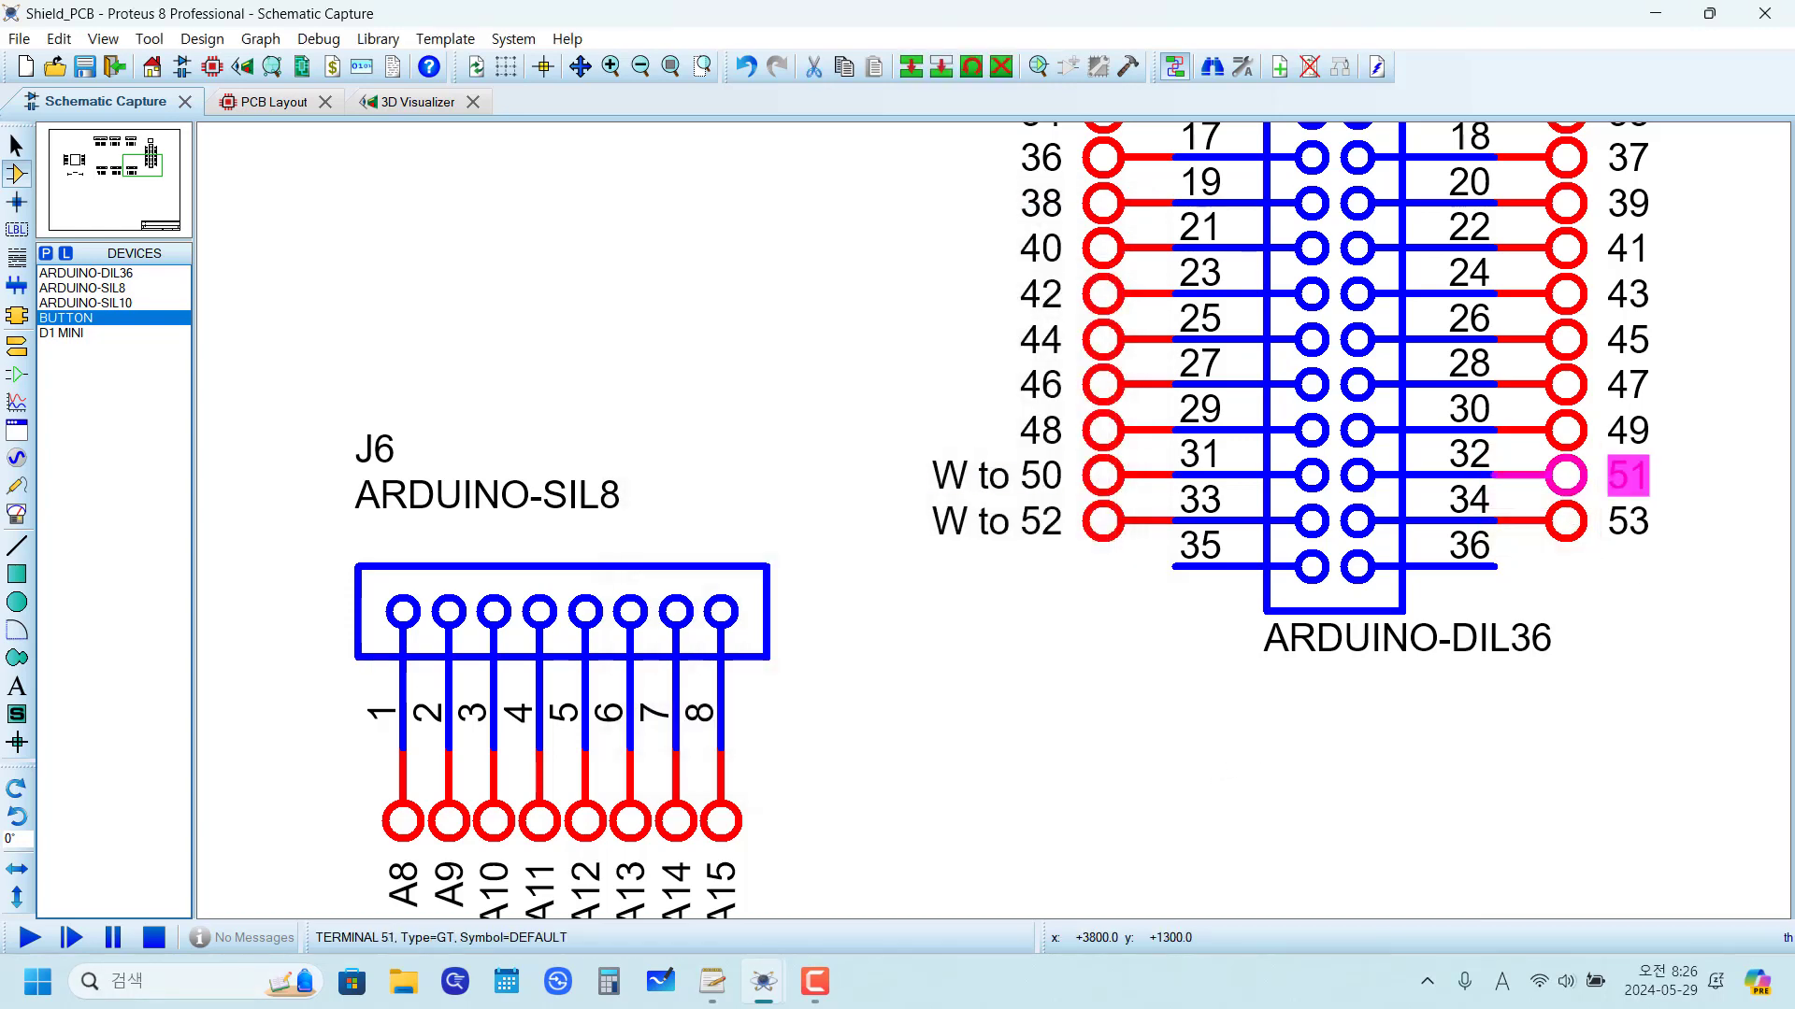
Step: Relabel J7's terminal 51 as "W to 51" and compare it with U1's D7 terminal label
double_click(1567, 476)
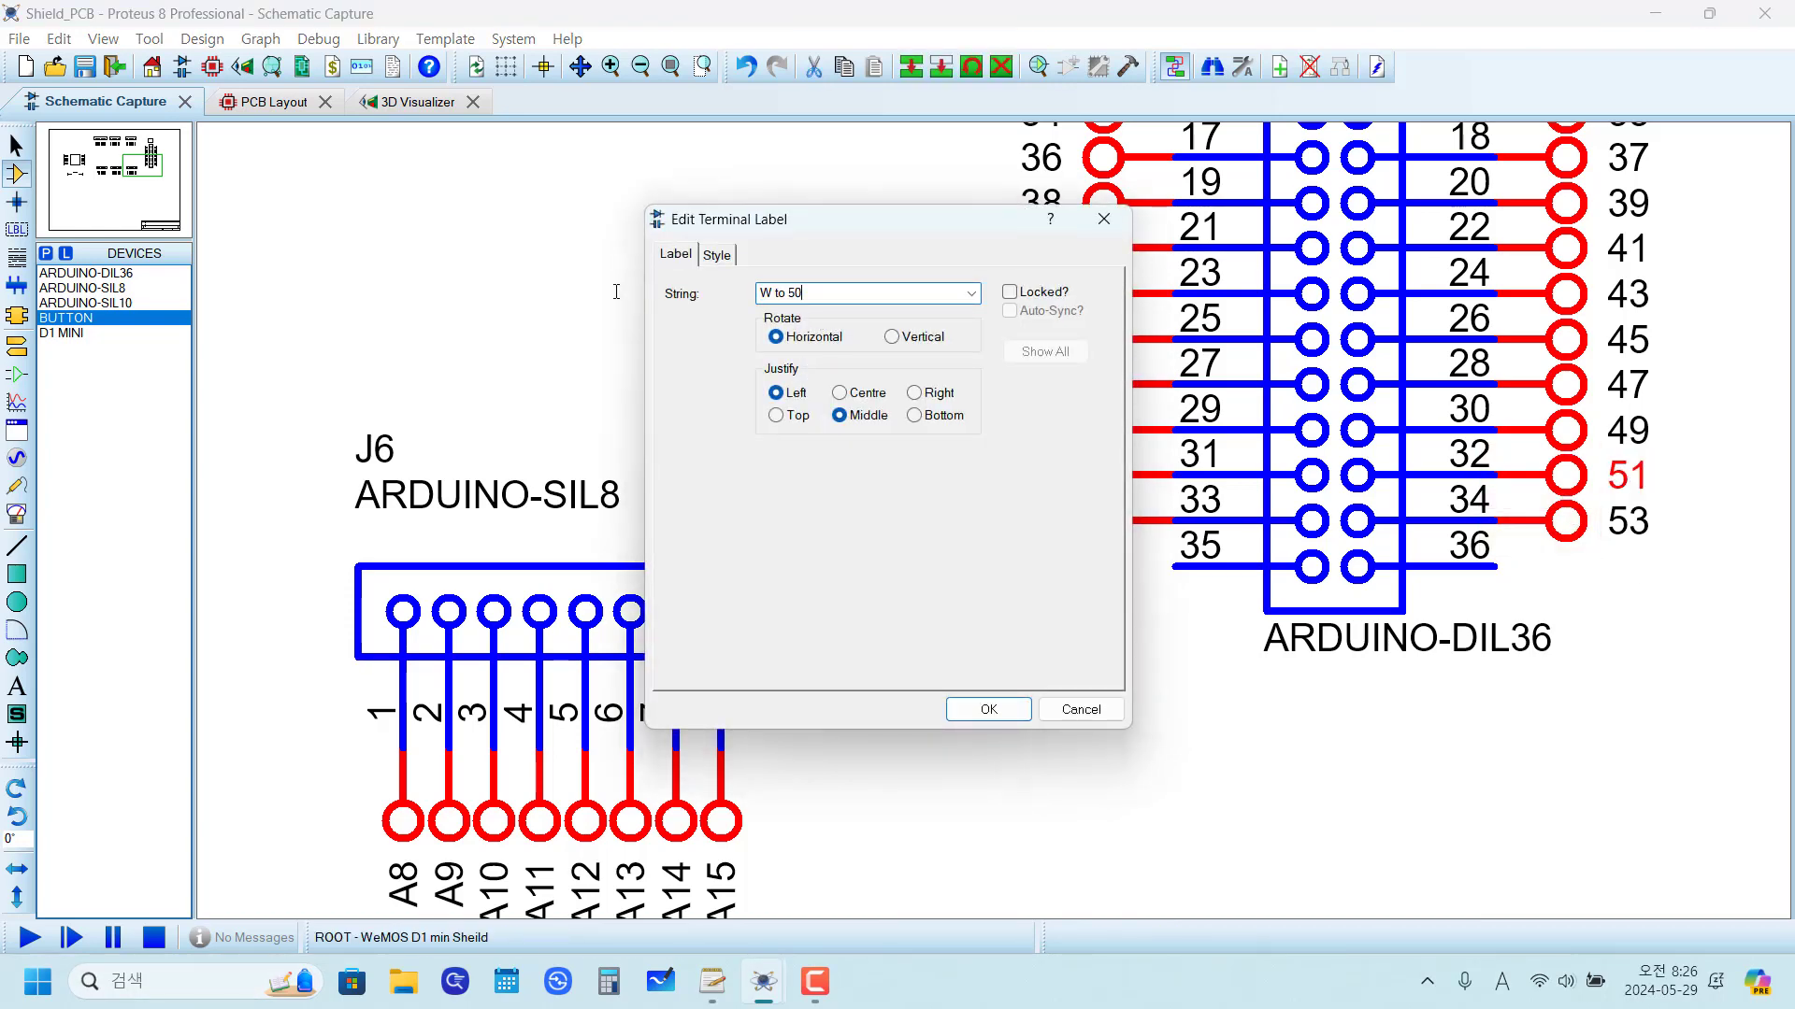
key("BackSpace")
type("1")
left_click(989, 710)
scroll(1147, 733, "down", 4)
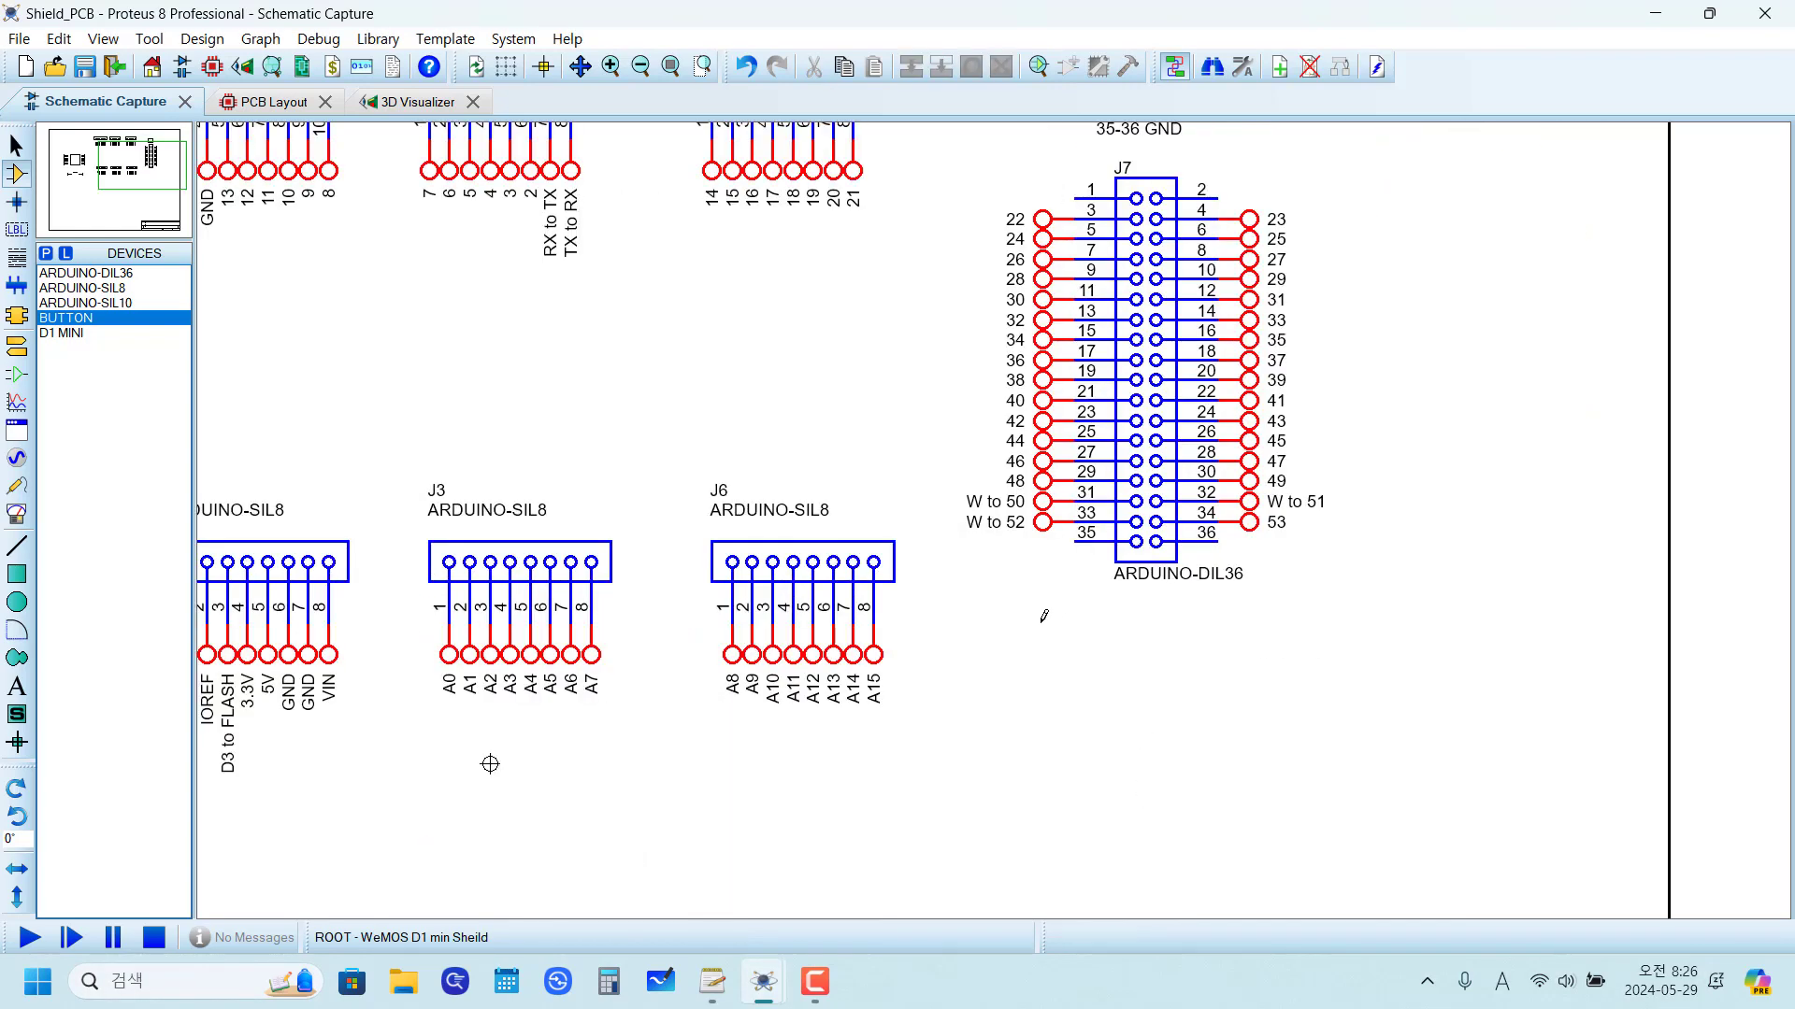
scroll(621, 523, "up", 2)
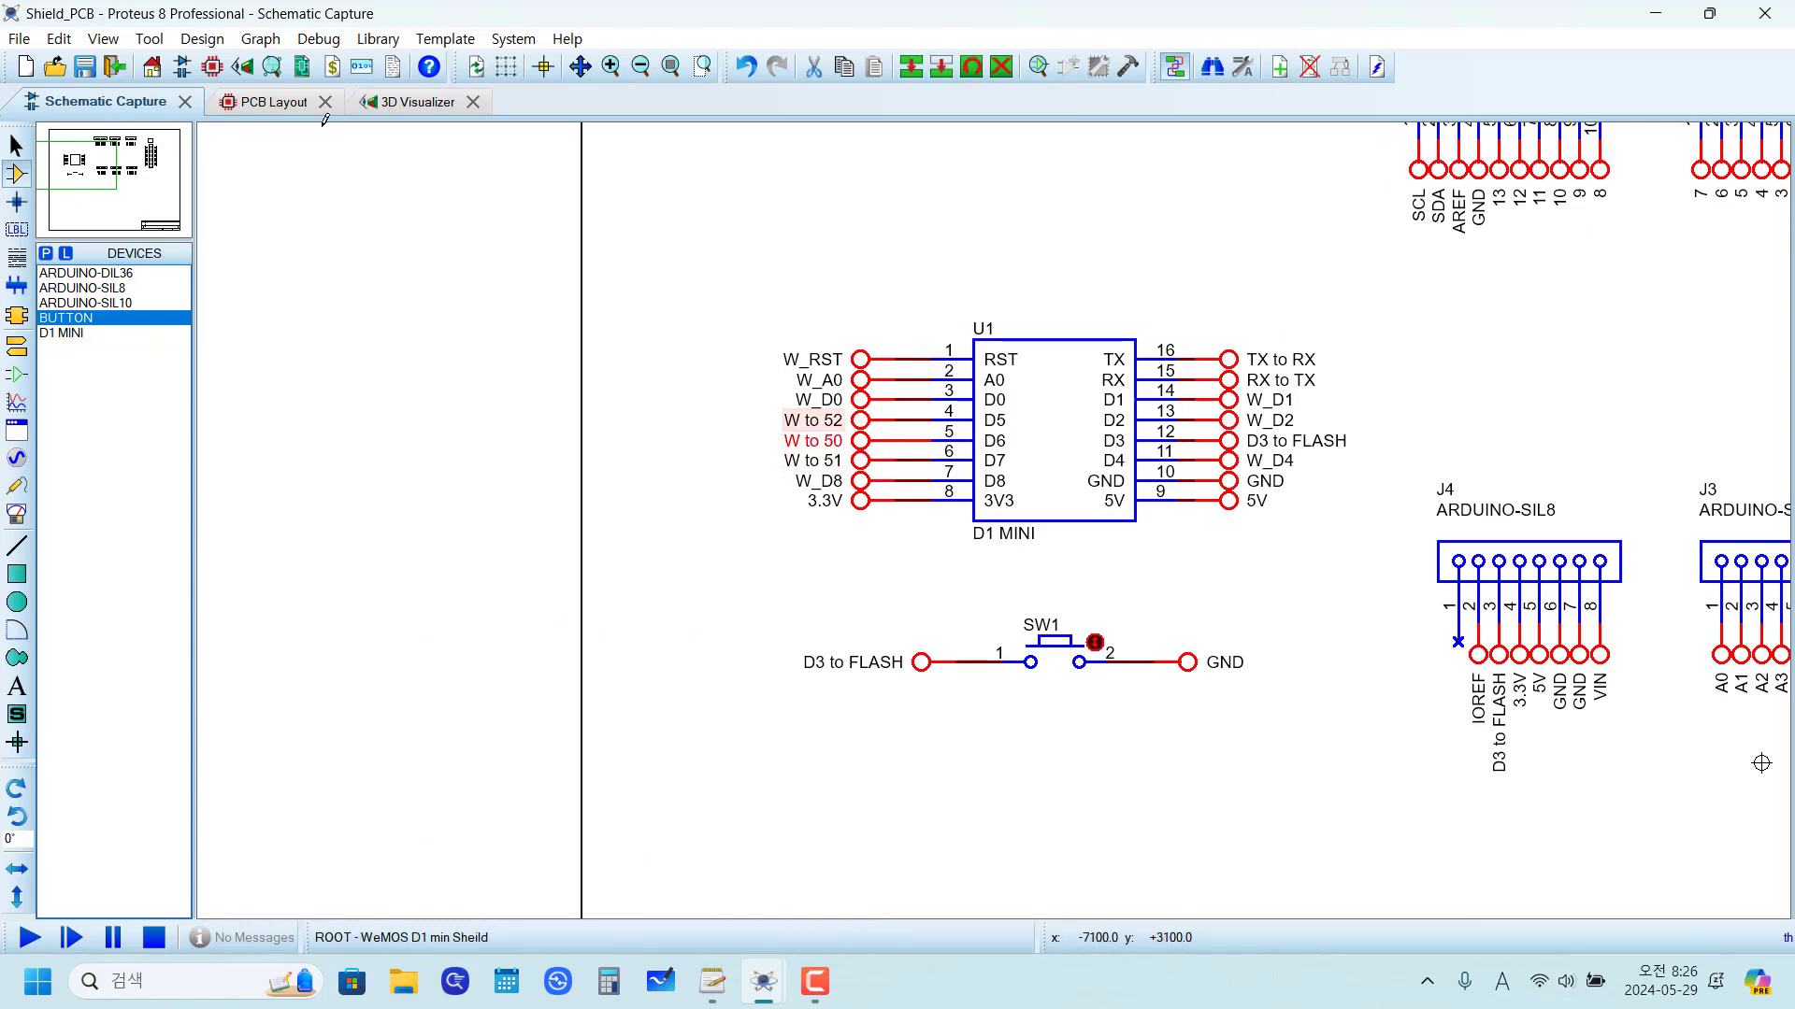
Step: Open the PCB layout and examine the unrouted connections between U1's lower pin row and J7
left_click(248, 103)
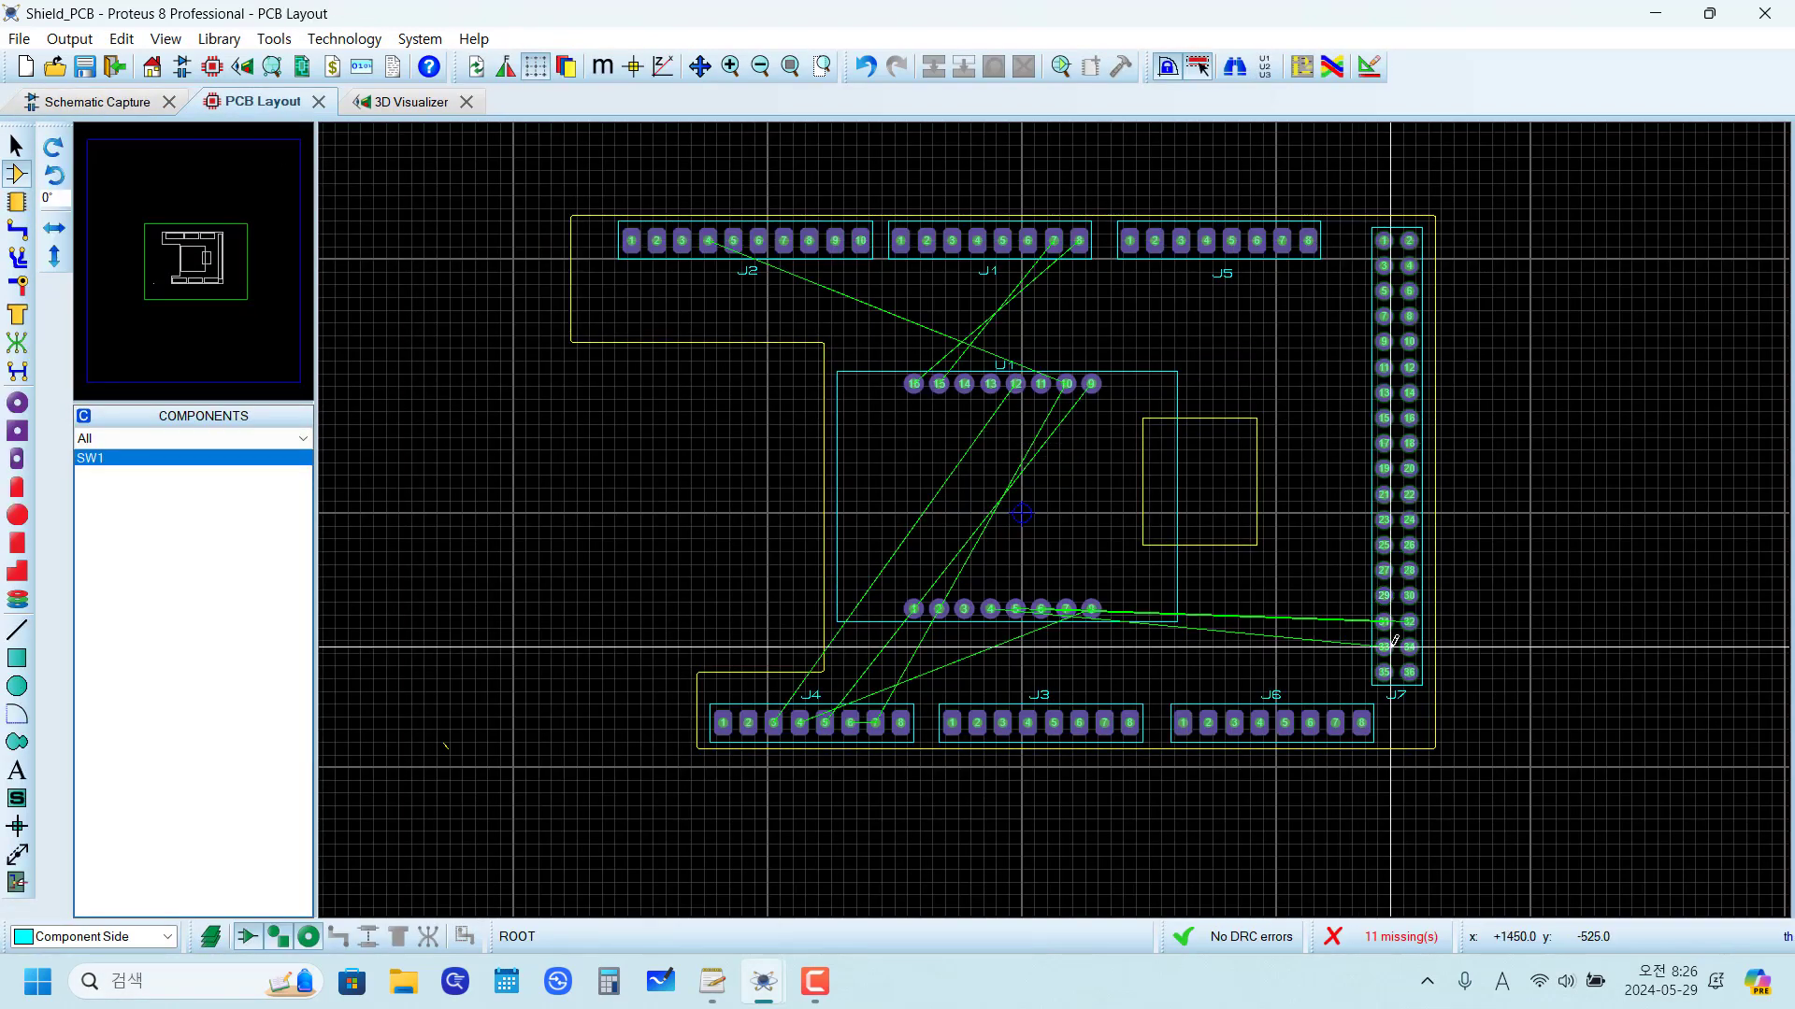
scroll(1082, 490, "up", 2)
scroll(1042, 433, "down", 3)
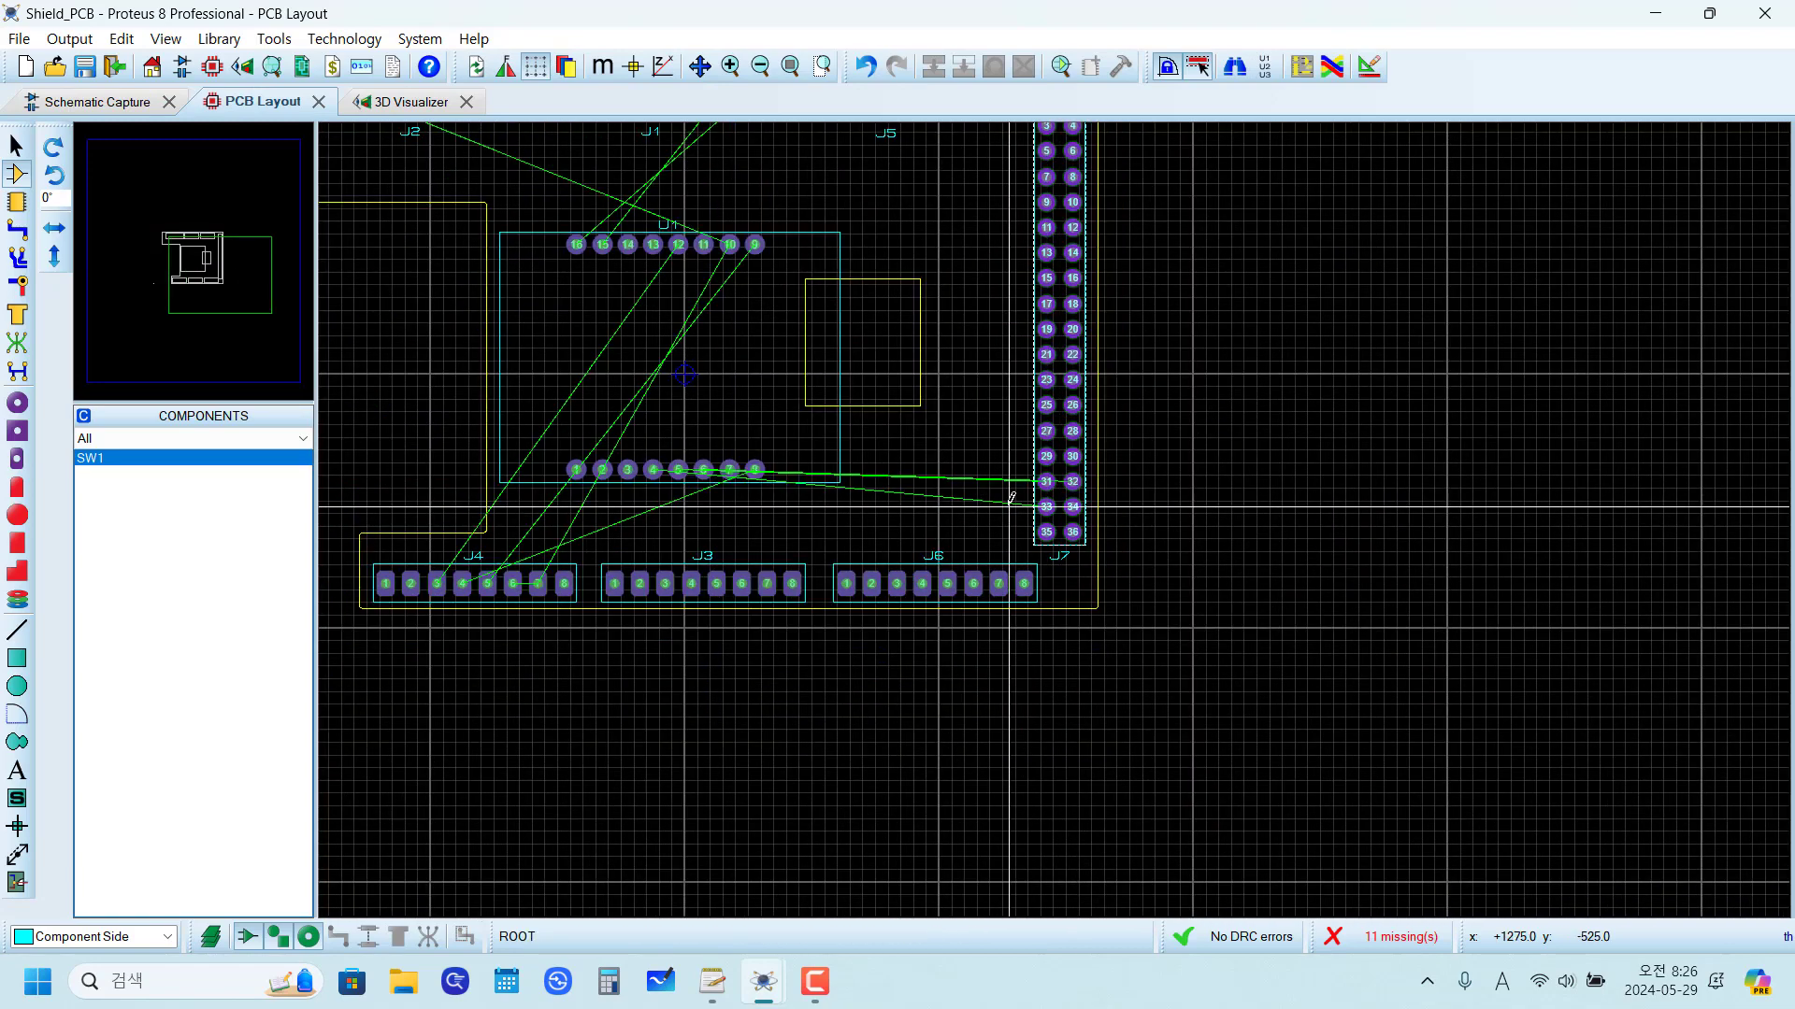
scroll(1039, 482, "up", 3)
scroll(1043, 551, "down", 2)
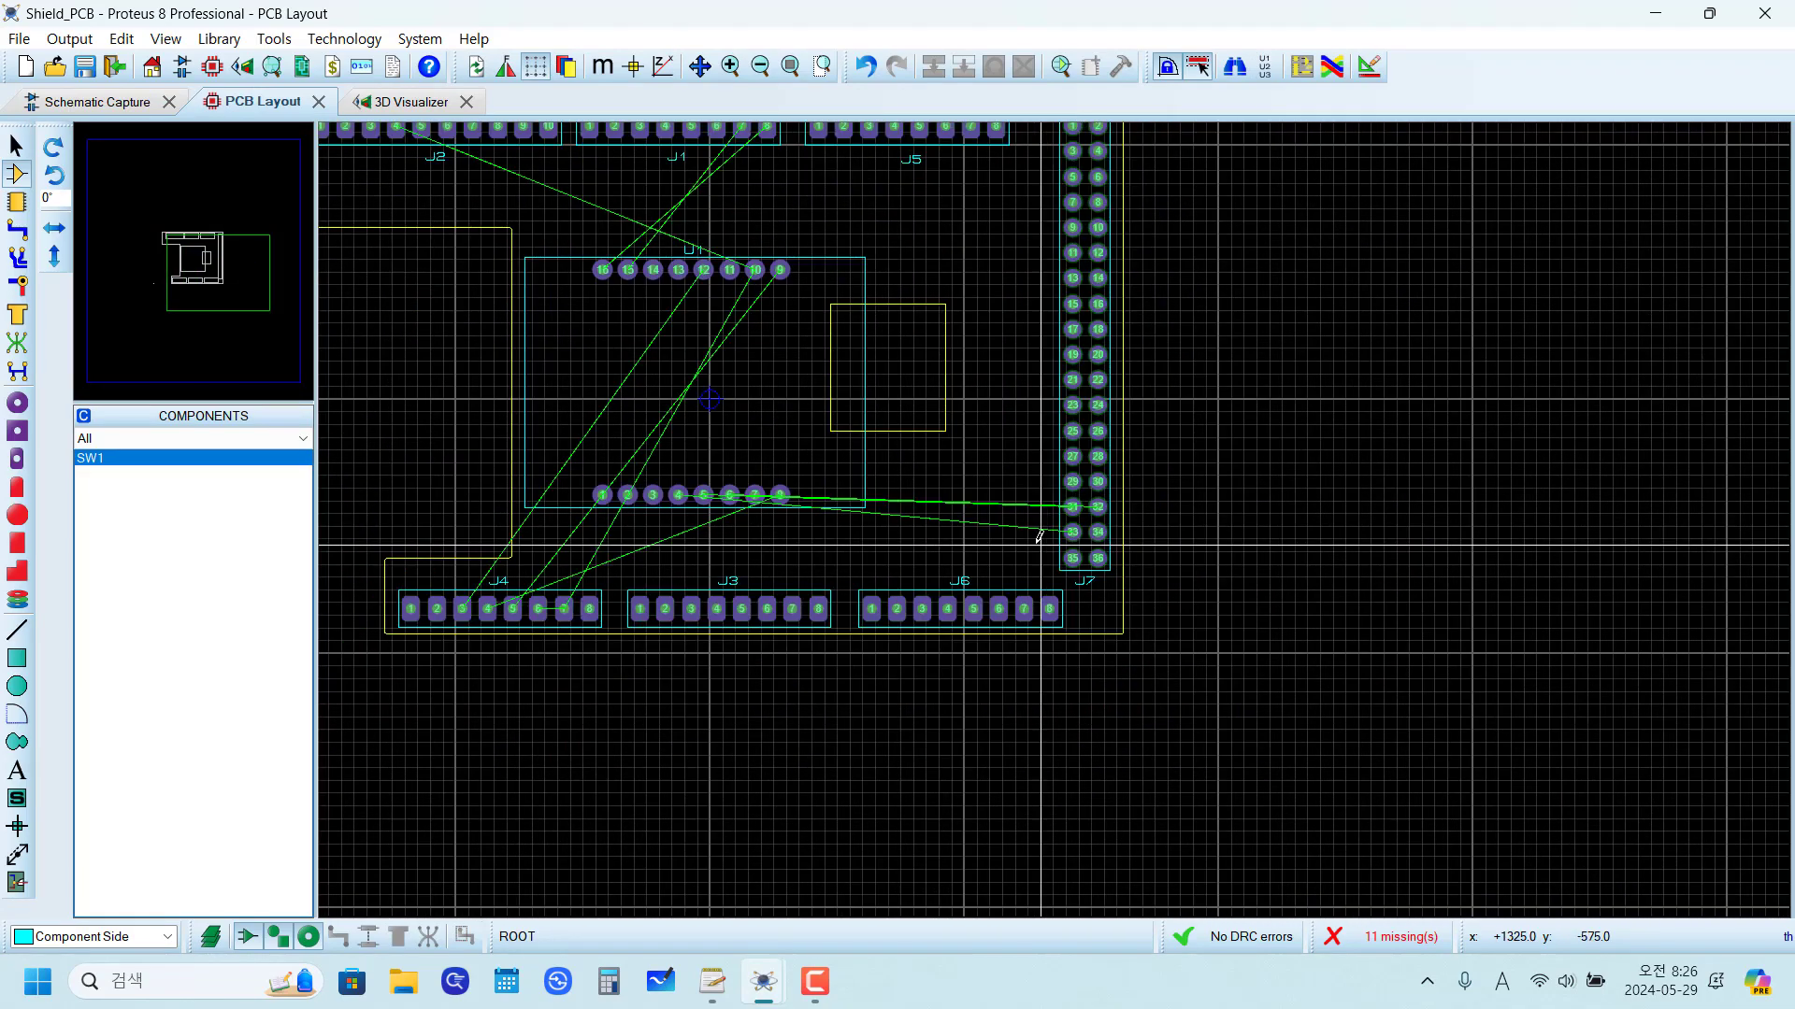
middle_click(889, 521)
left_click(1056, 590)
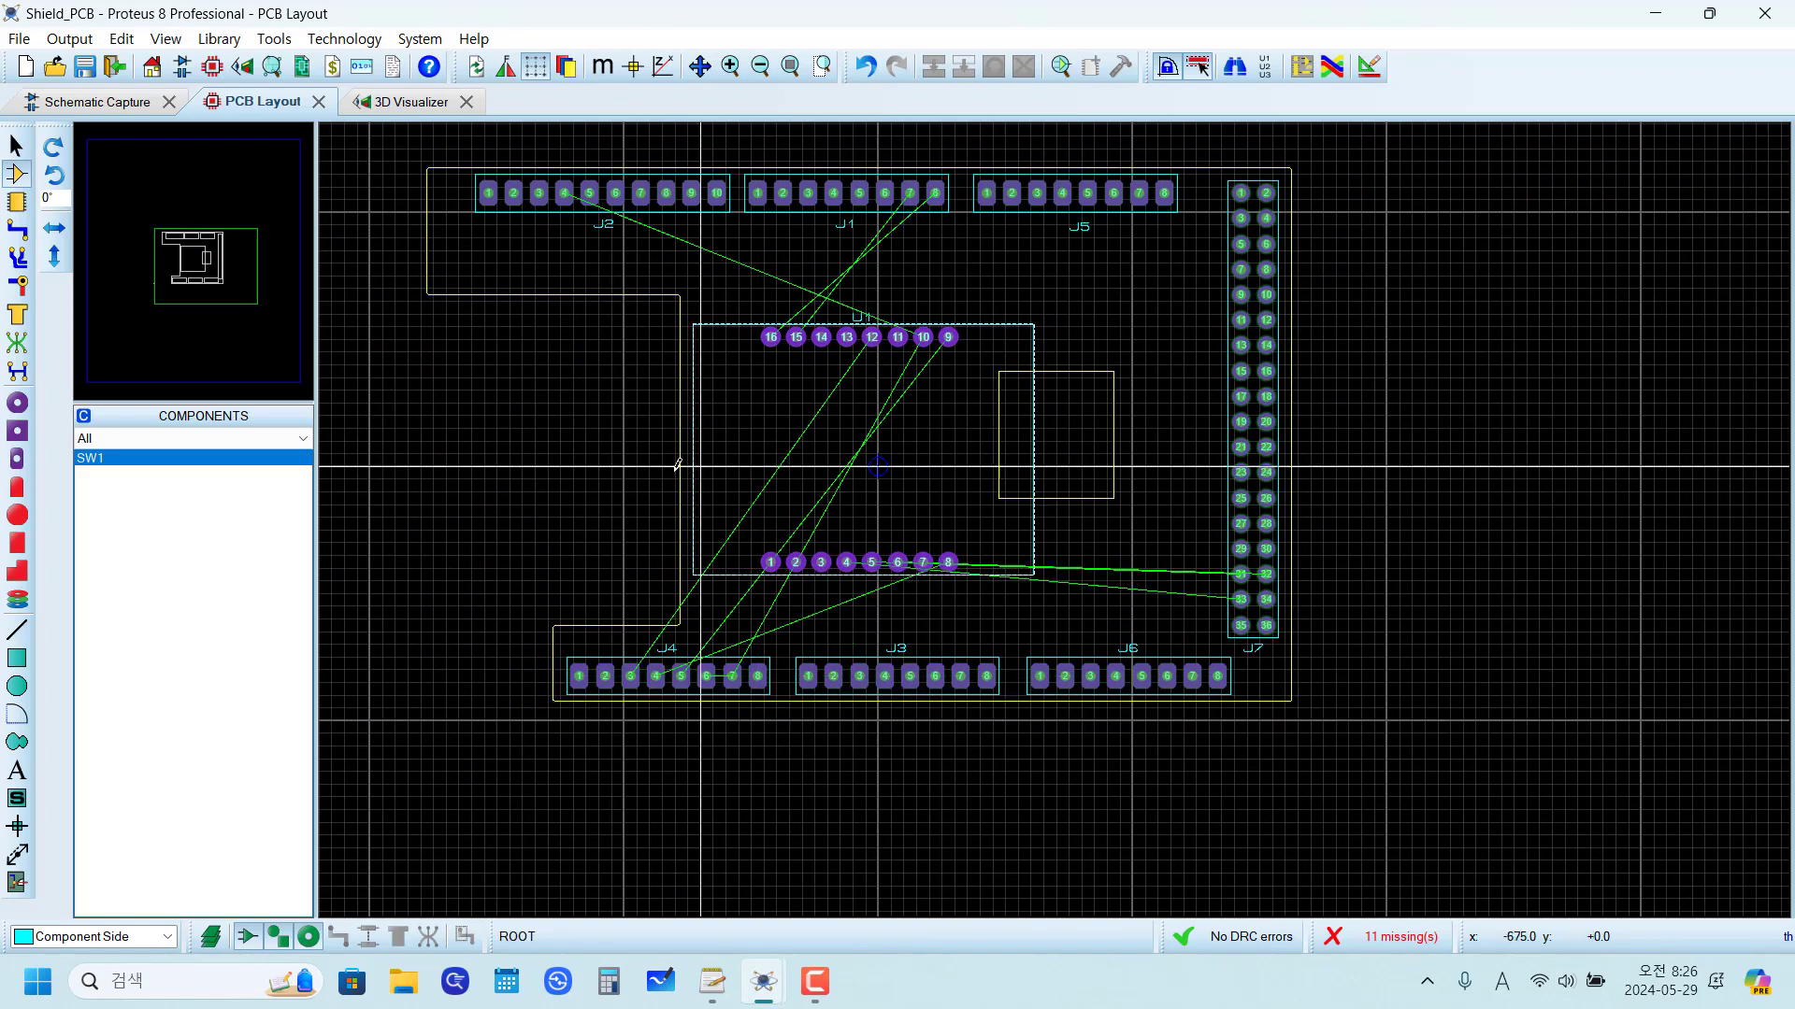
Step: Place SW1 below J5, between the square cutout and J7, with its pin 1 at x 925, y 625 th
left_click(213, 460)
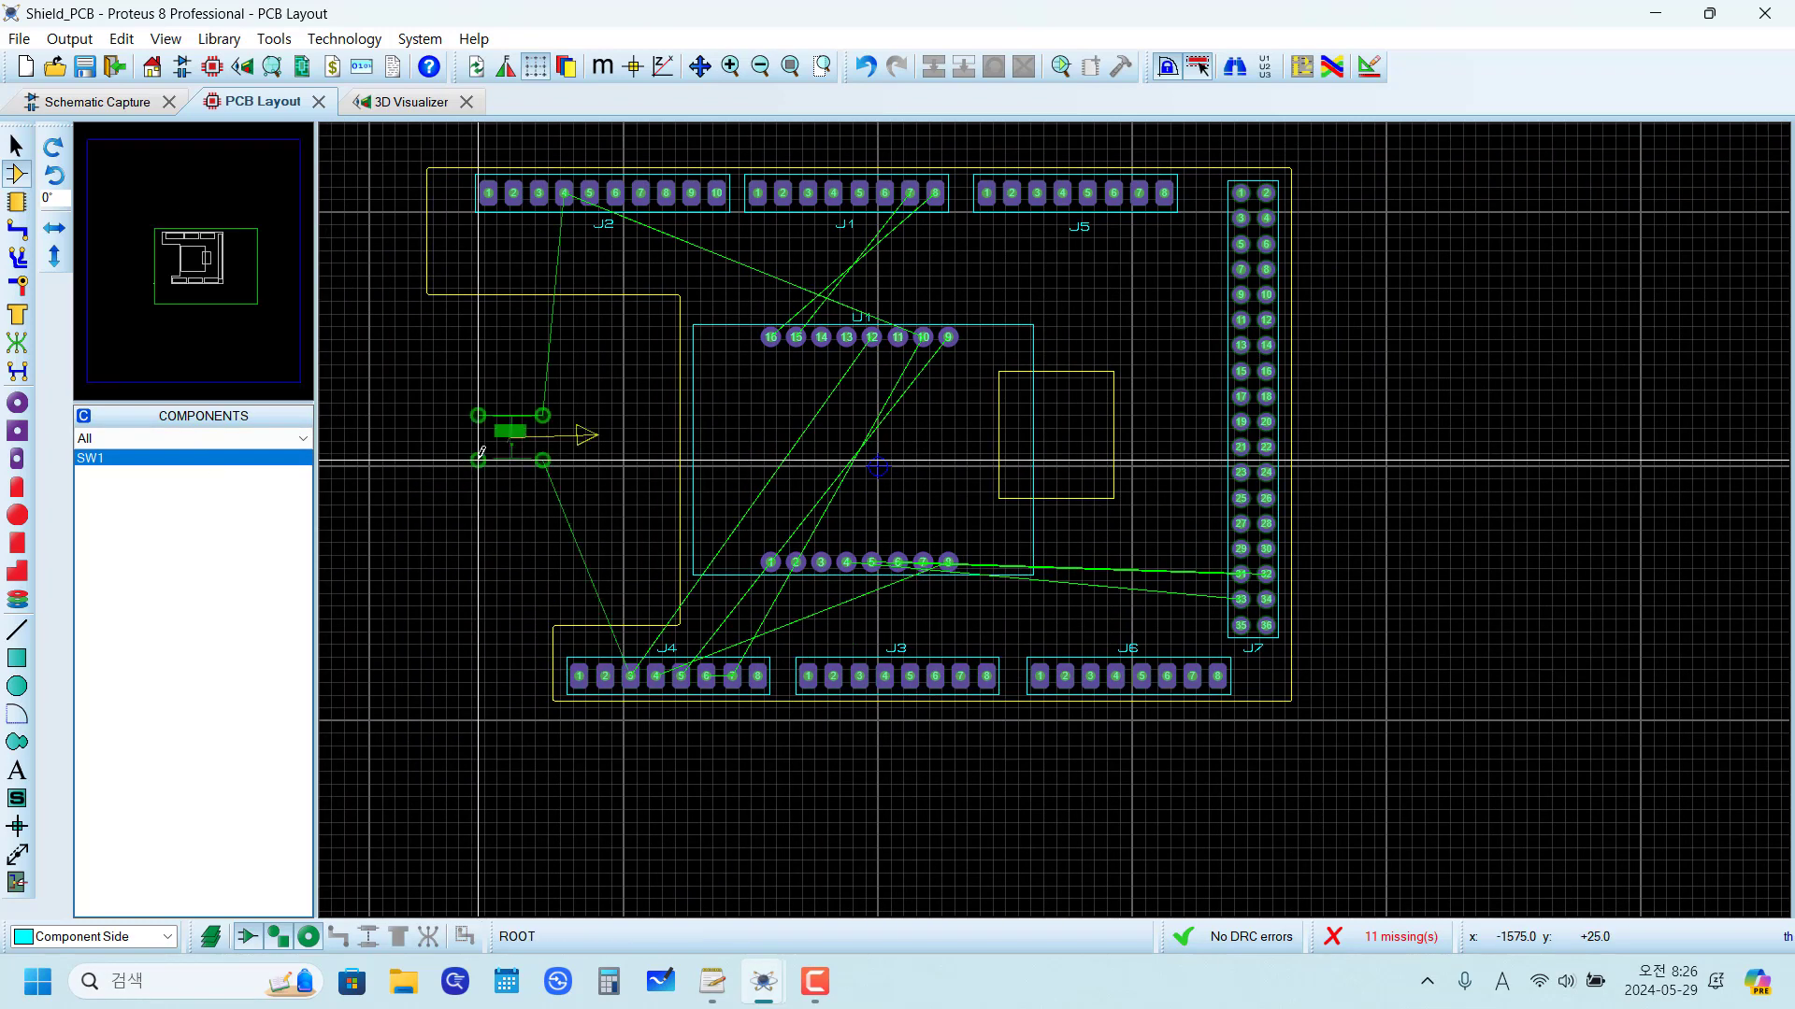
scroll(1110, 323, "up", 2)
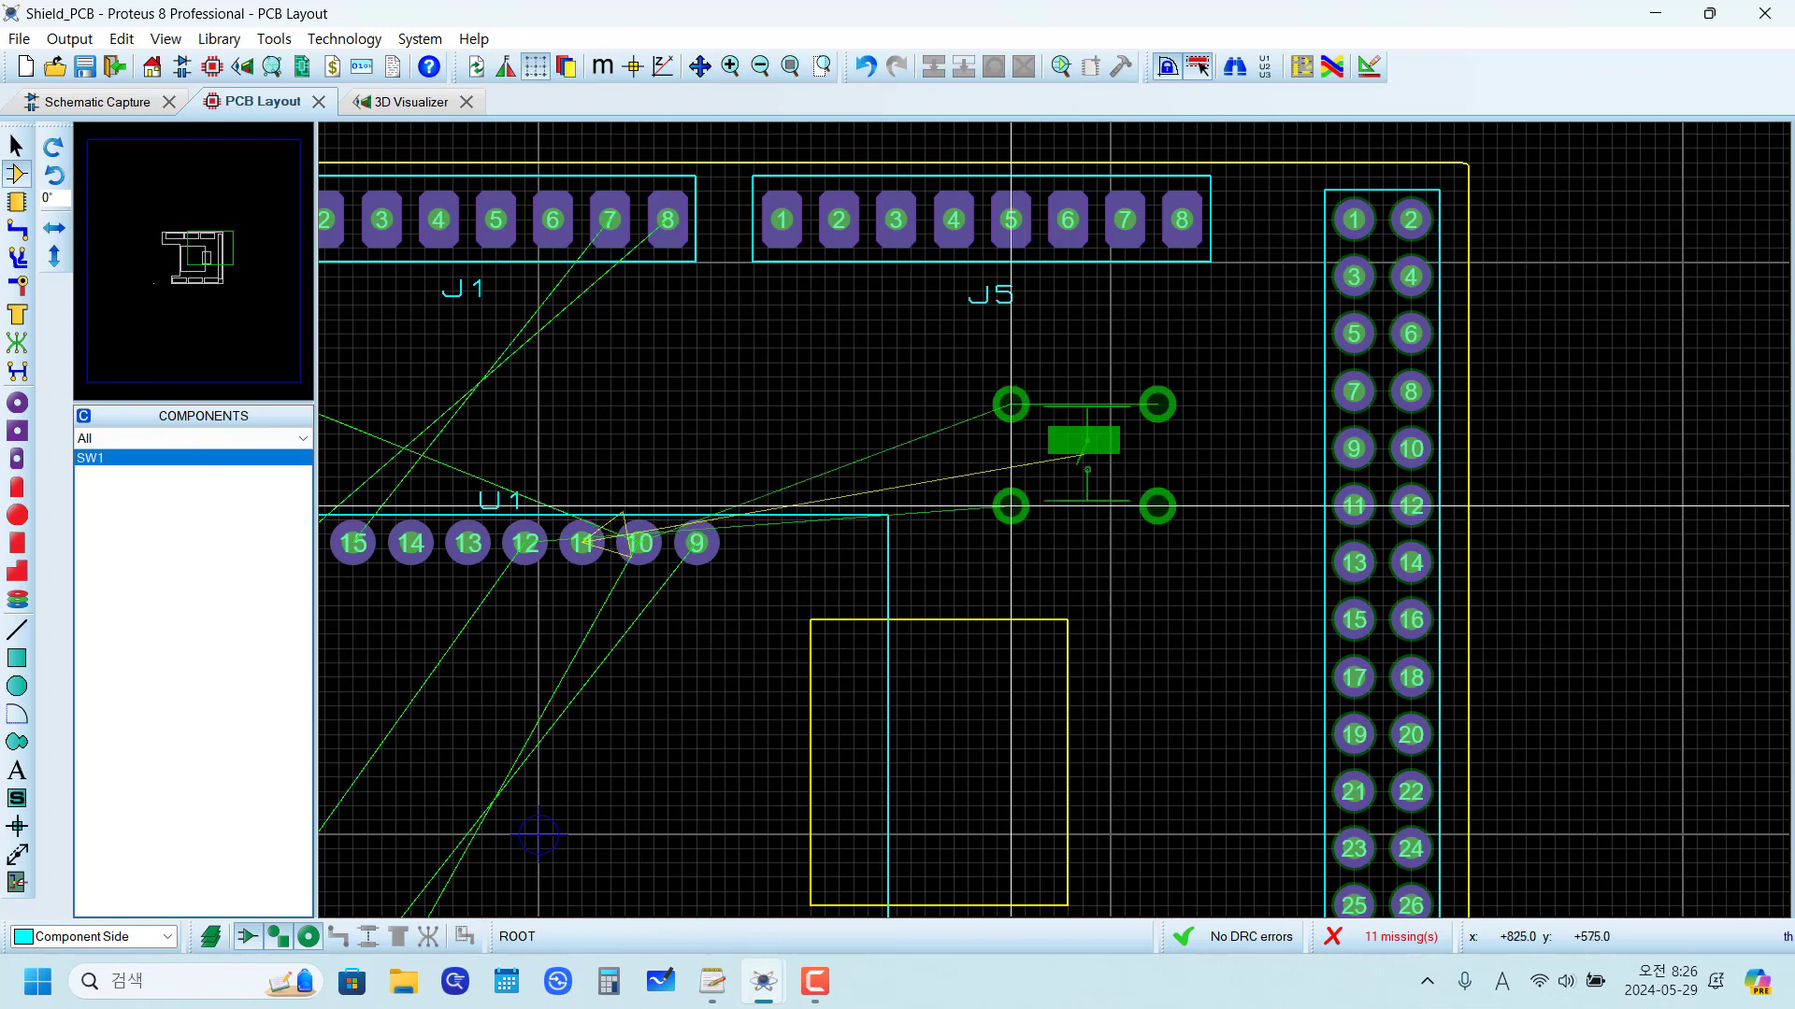
scroll(1054, 520, "down", 2)
scroll(1078, 515, "up", 2)
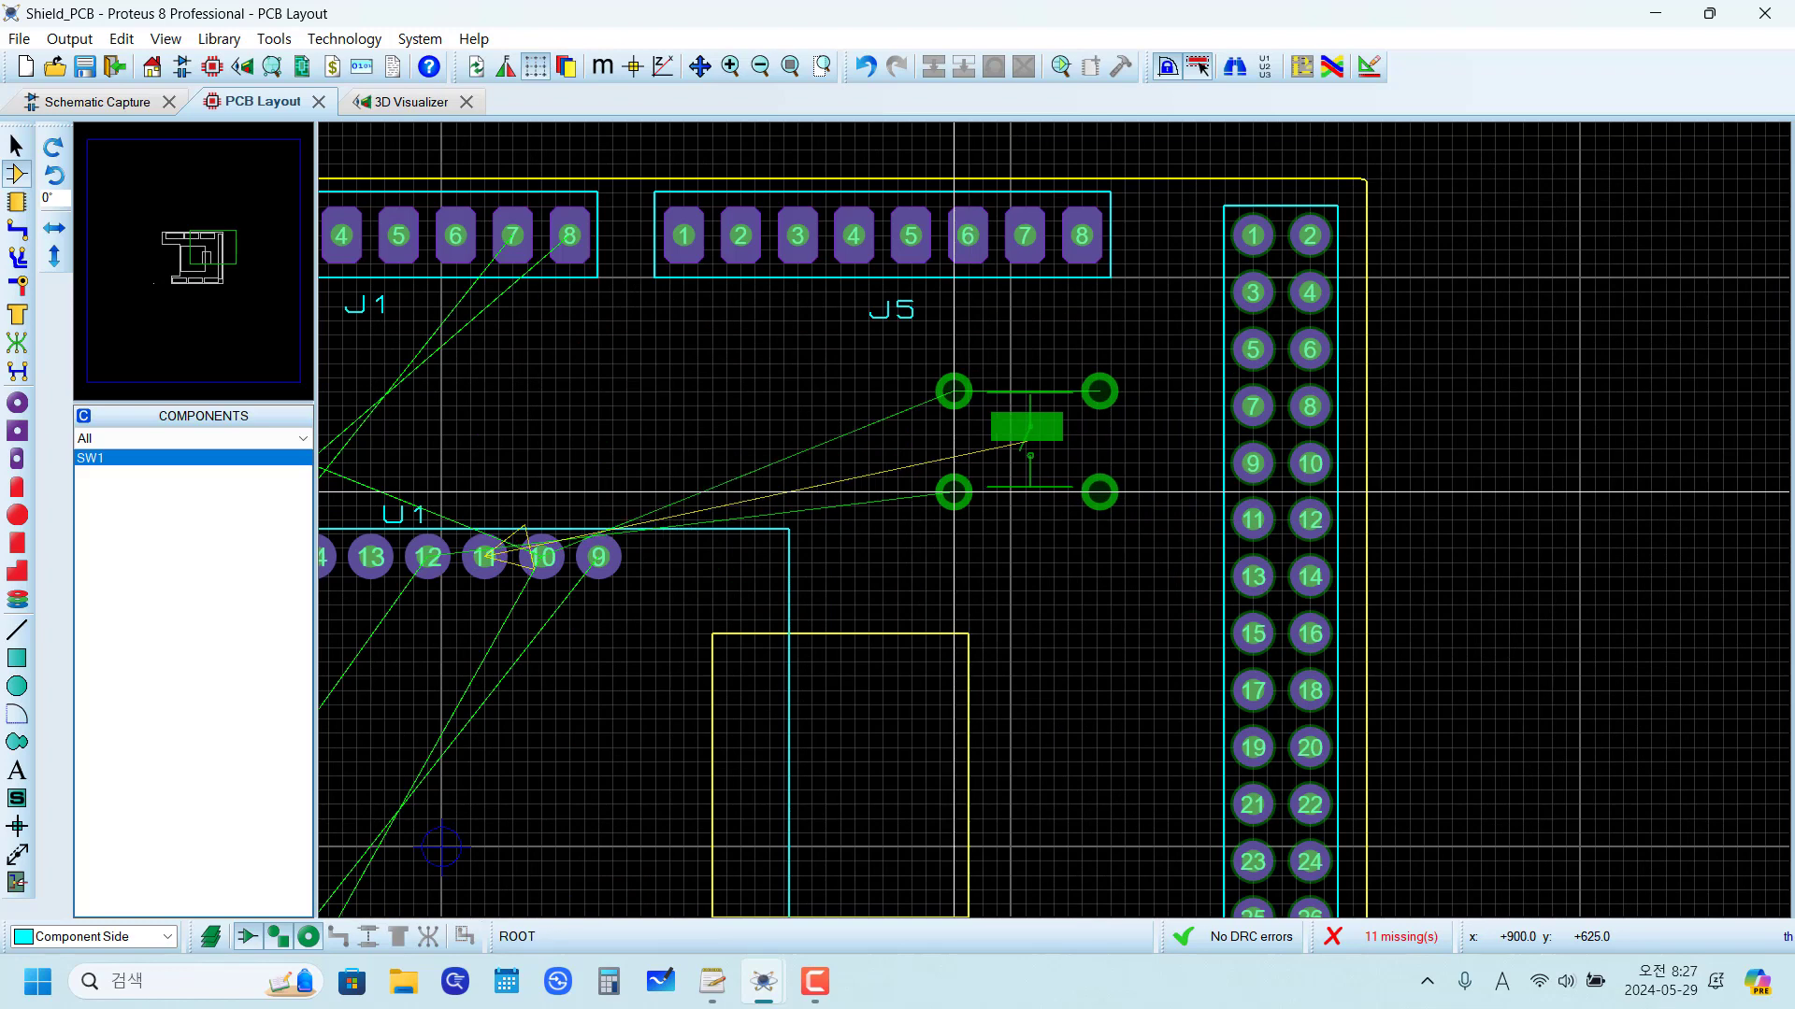
left_click(970, 493)
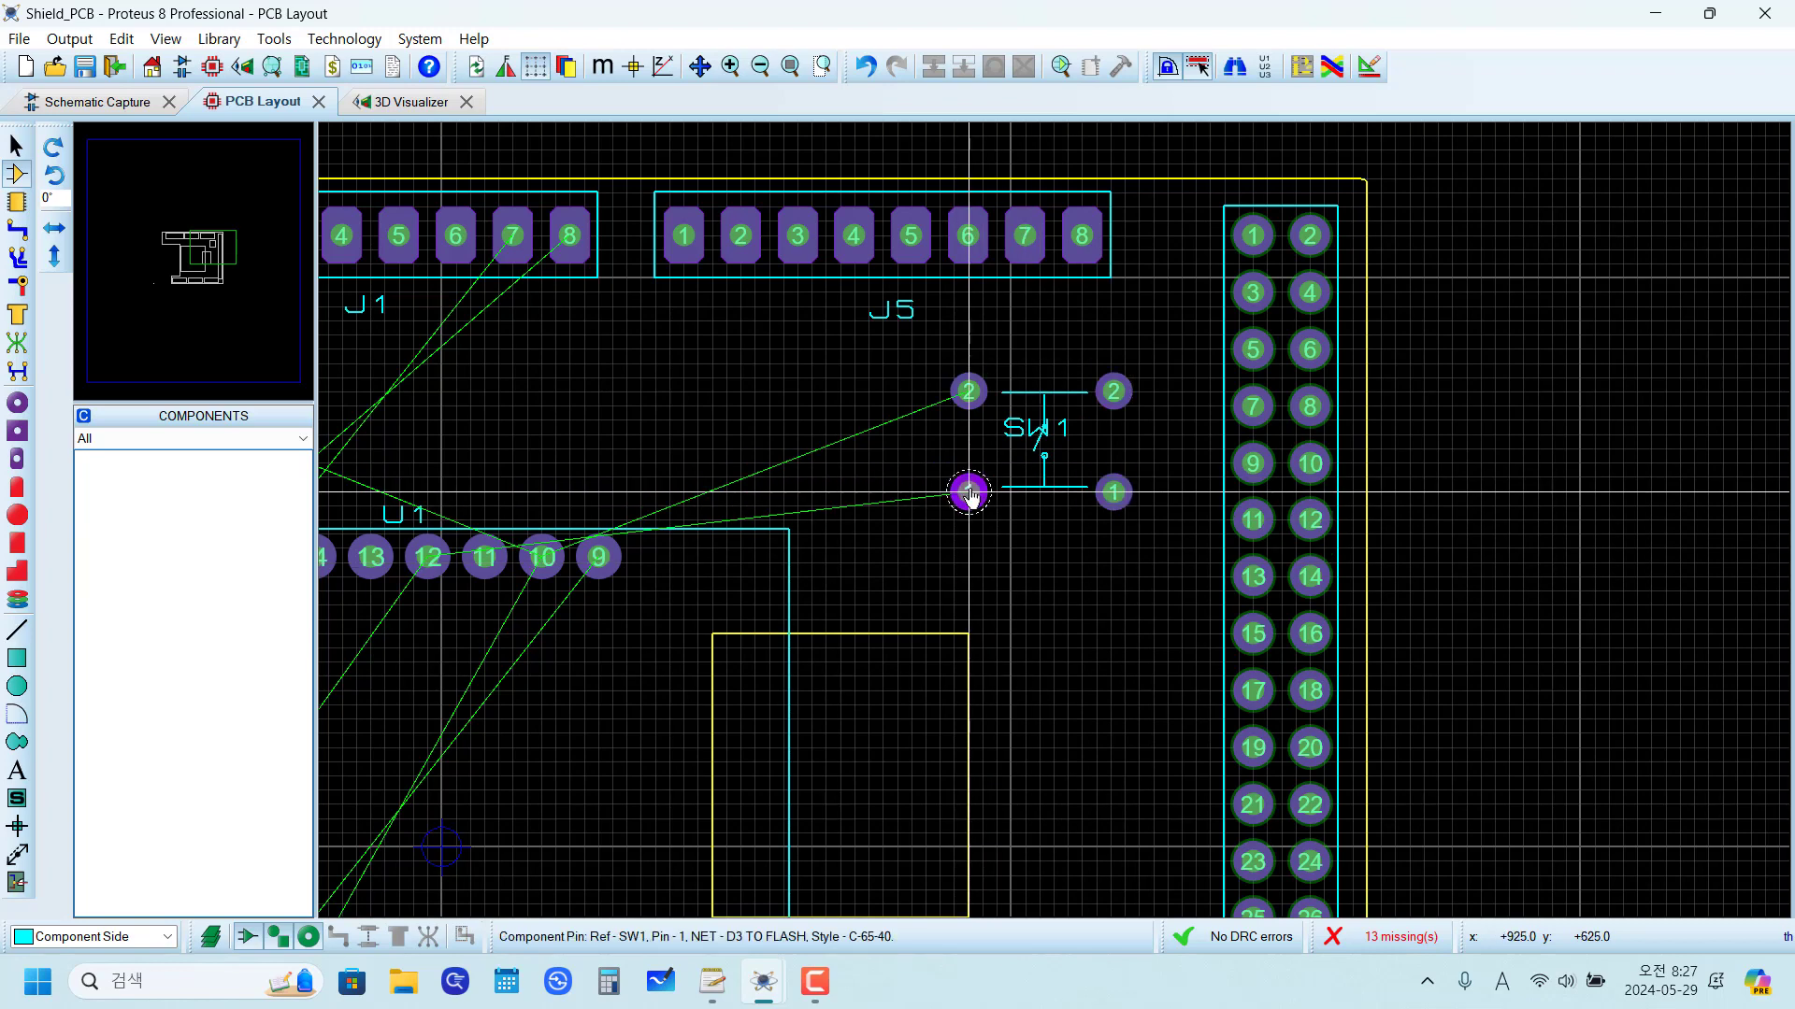
Step: Inspect the placement of SW1 and the D1 MINI on the board in 3D, ending with the overhead view
scroll(969, 493, "down", 3)
scroll(970, 598, "up", 2)
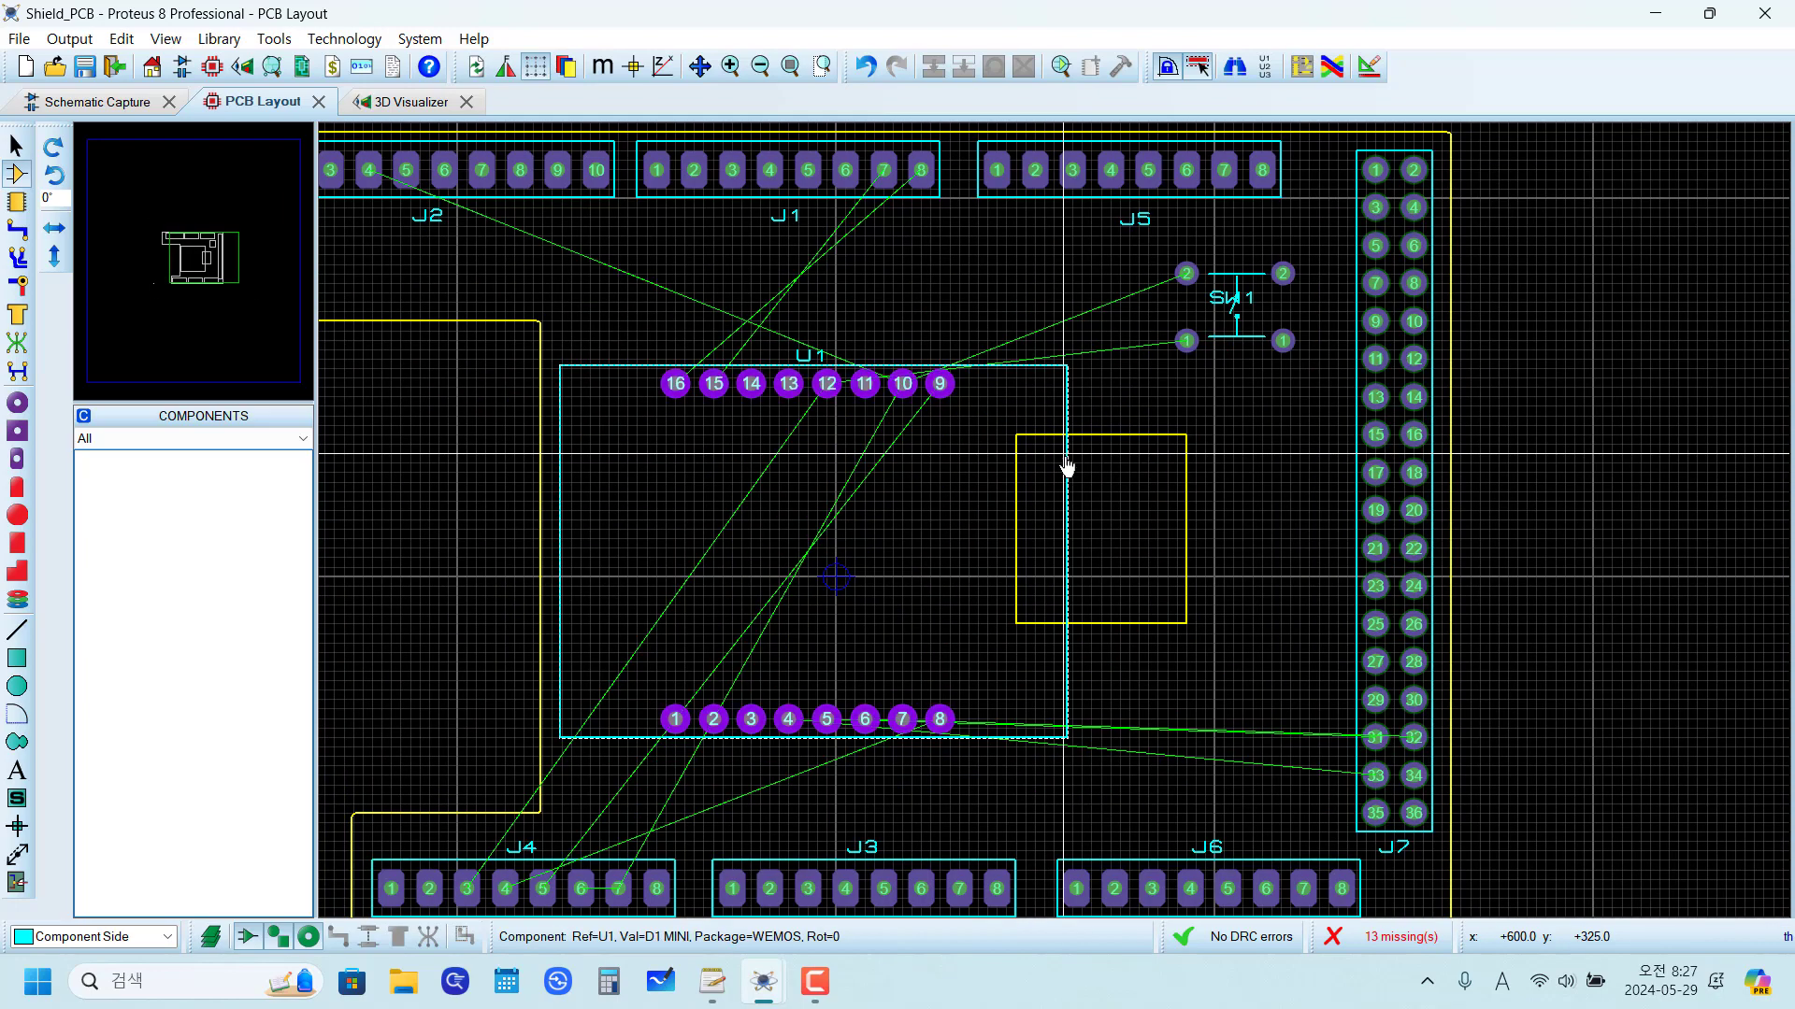
left_click(382, 107)
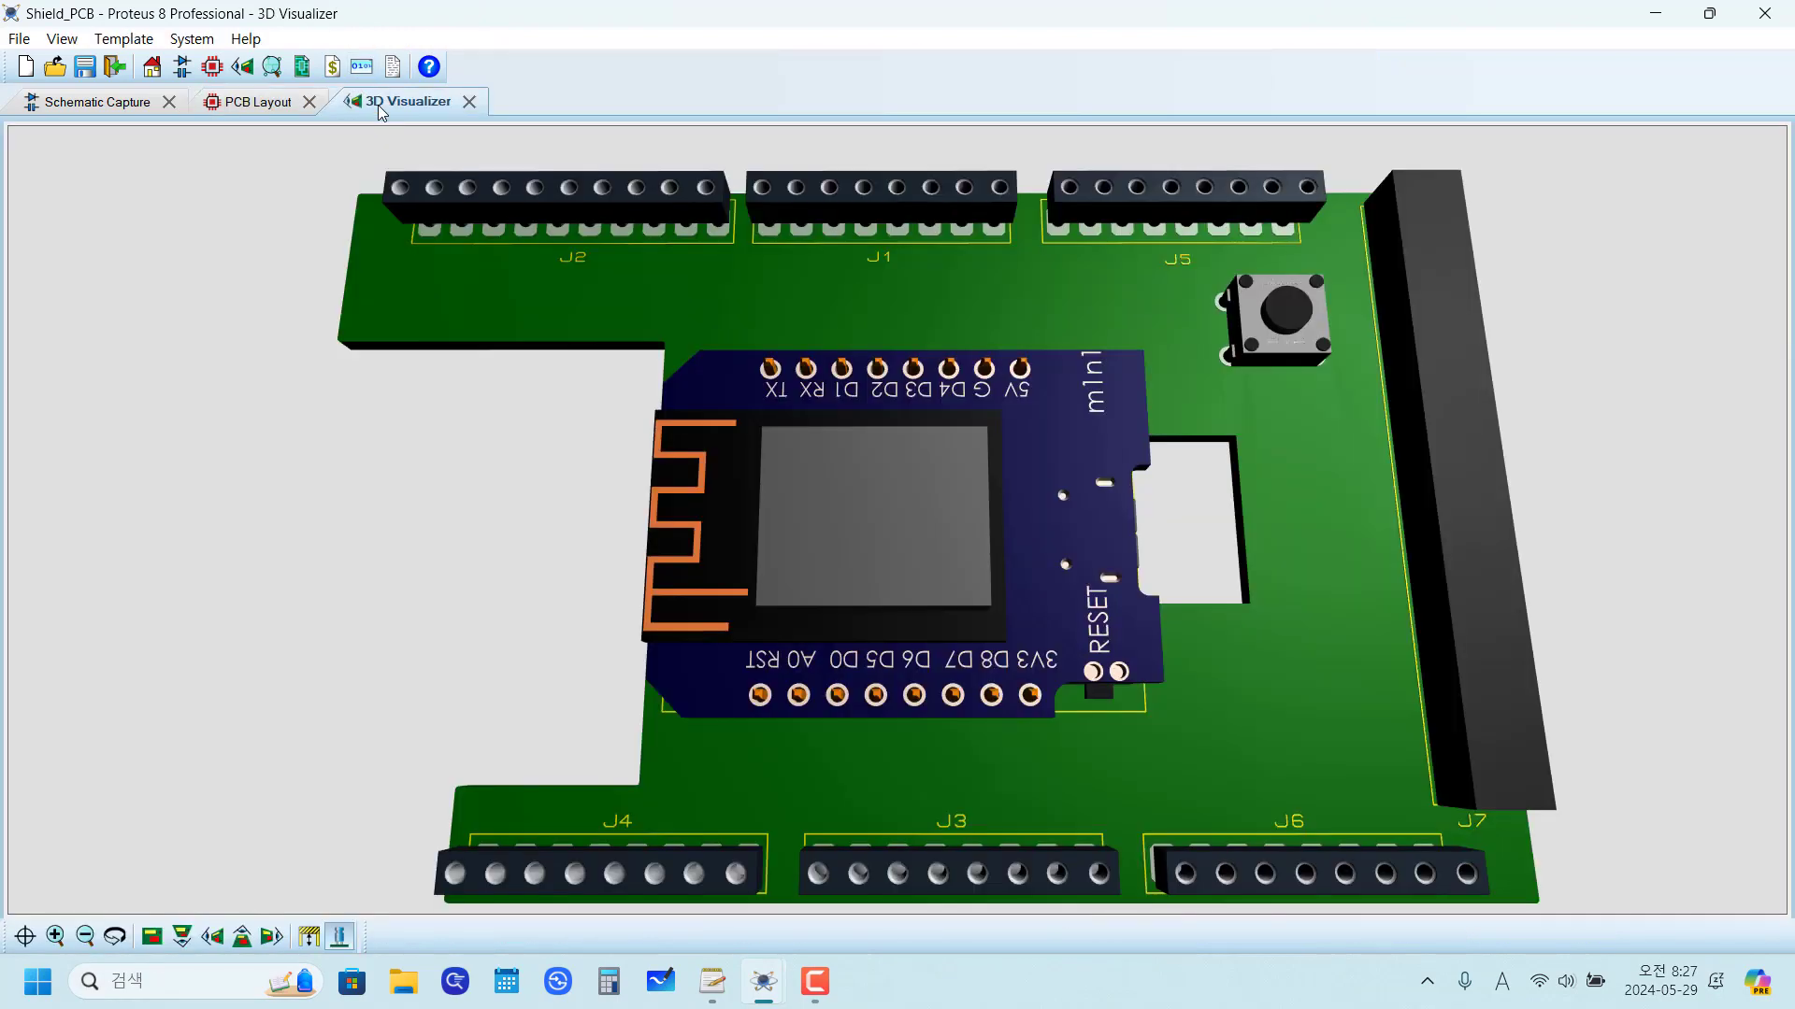
middle_click(1225, 645)
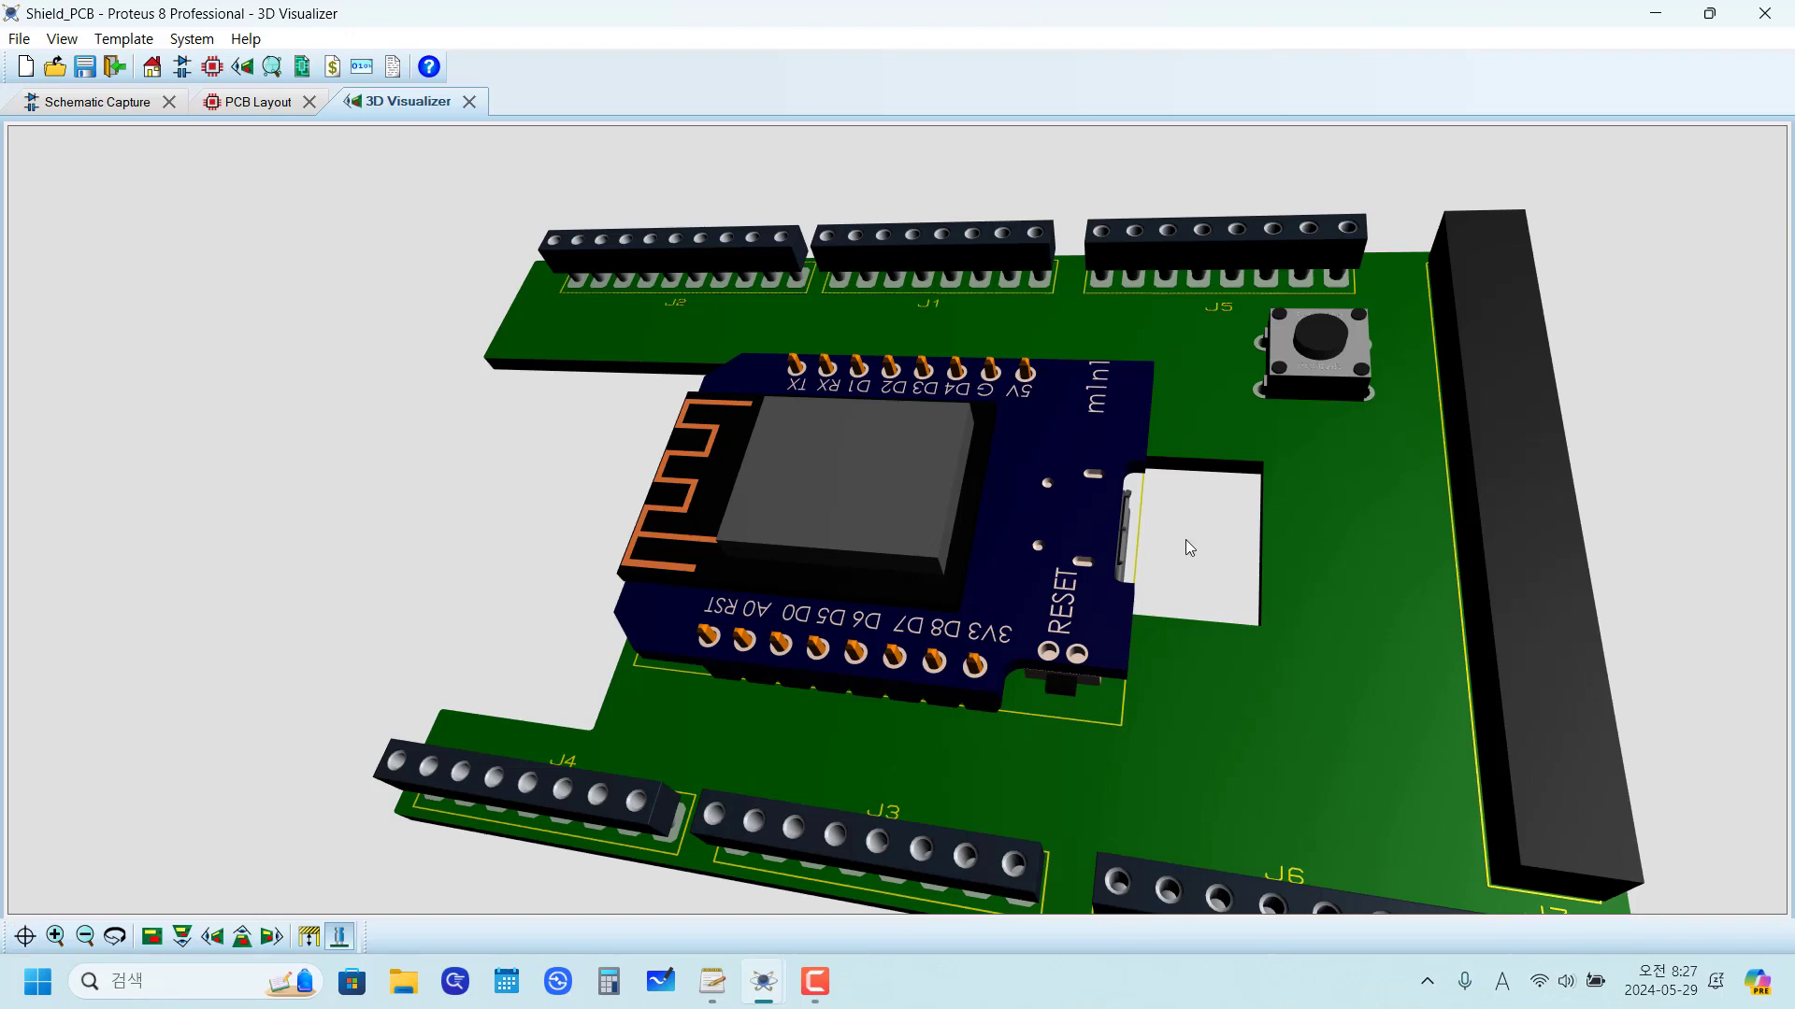
left_click(152, 937)
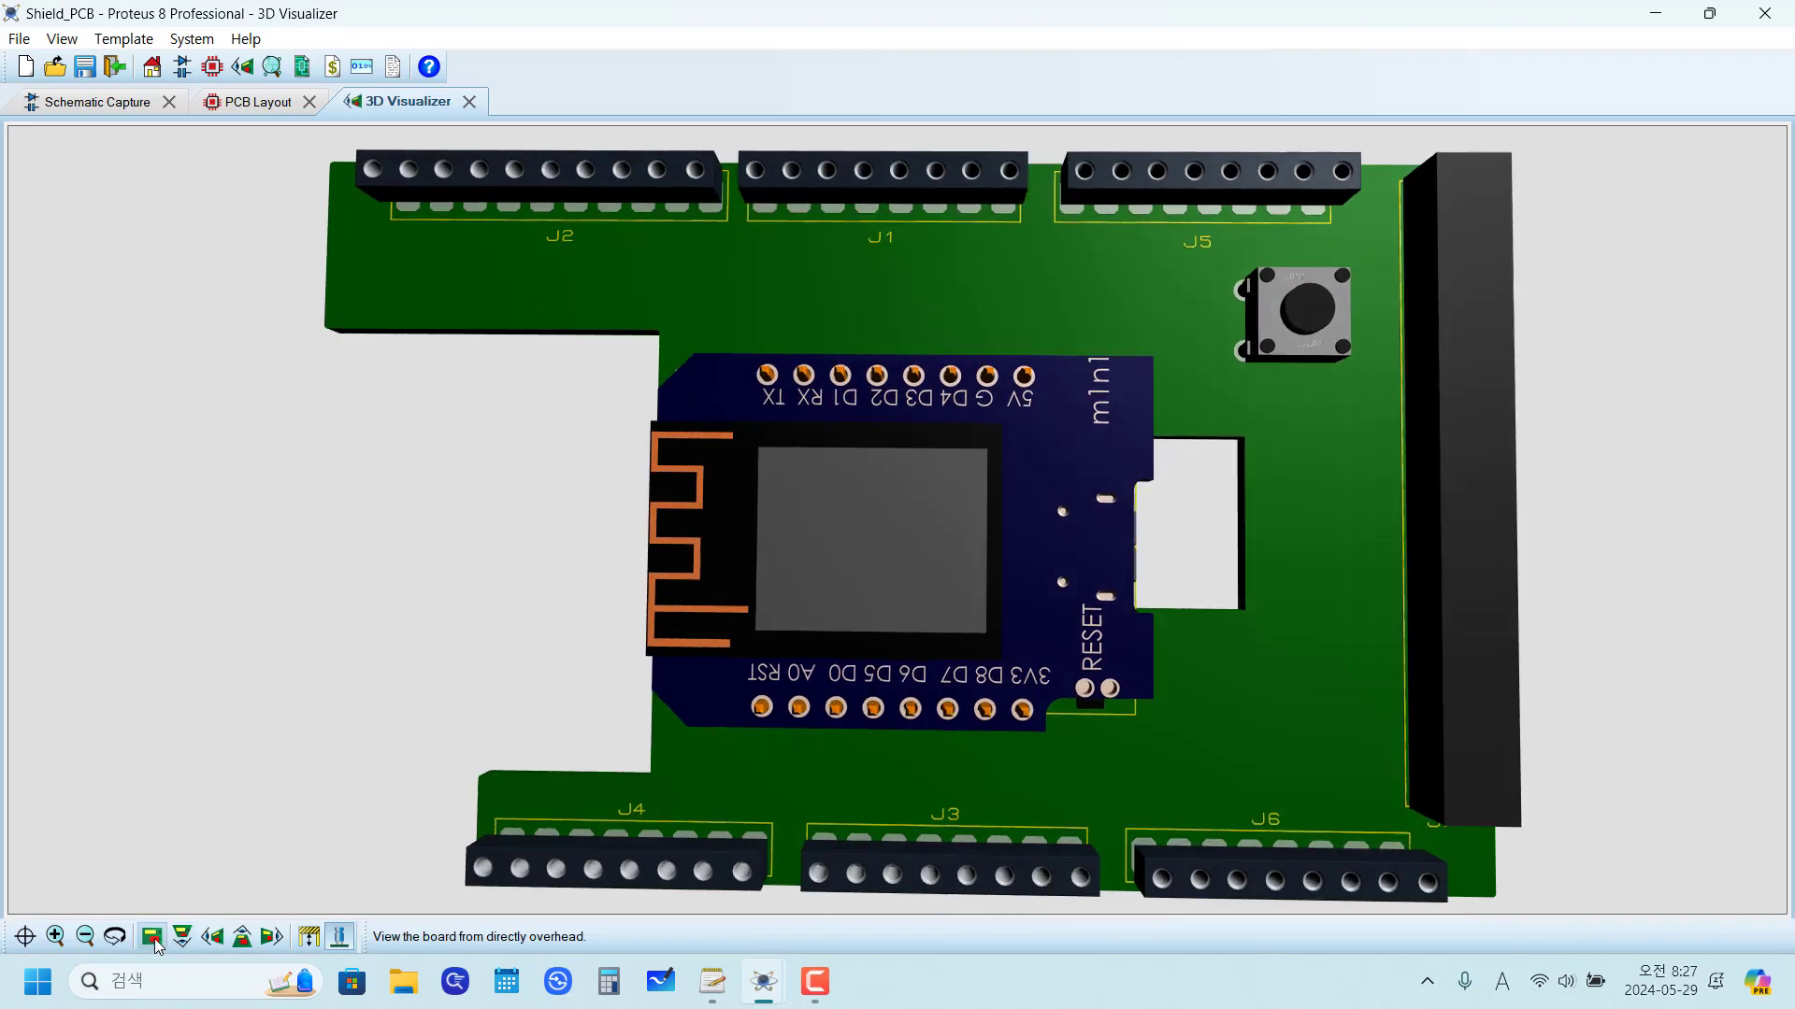
Step: Return to the PCB layout and turn on the full-screen crosshair cursor
left_click(244, 103)
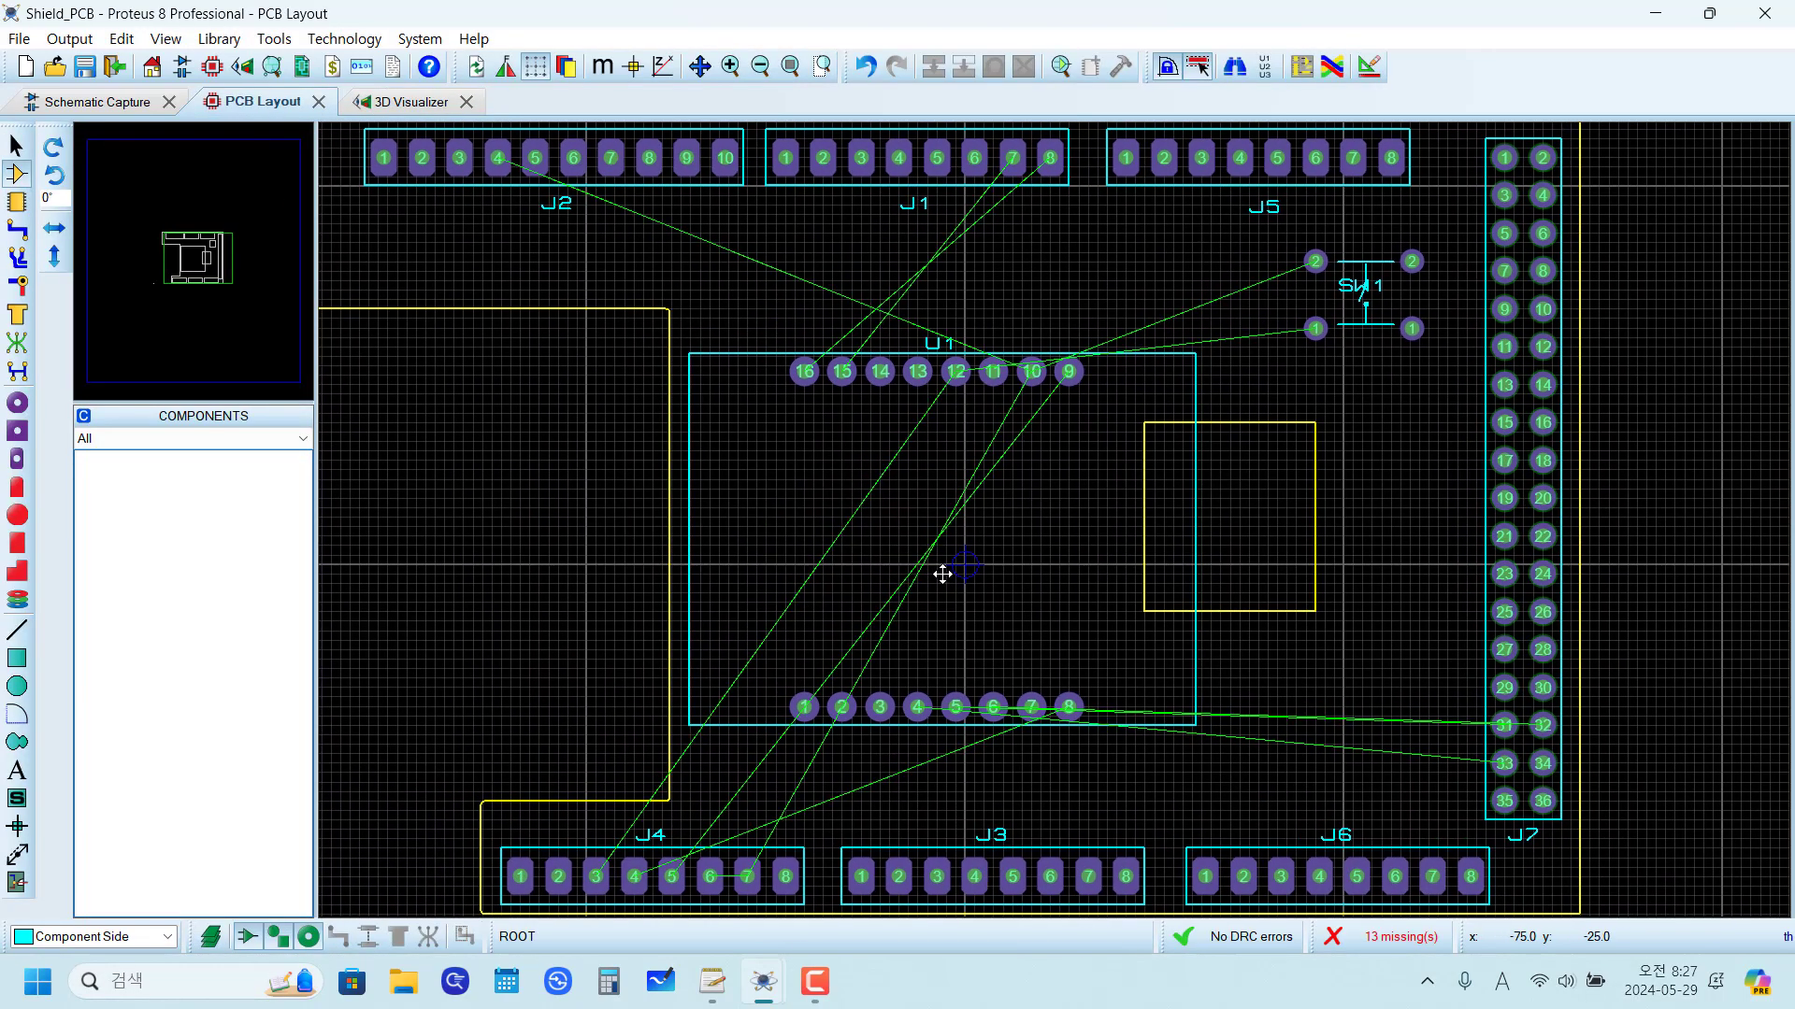
scroll(942, 574, "down", 2)
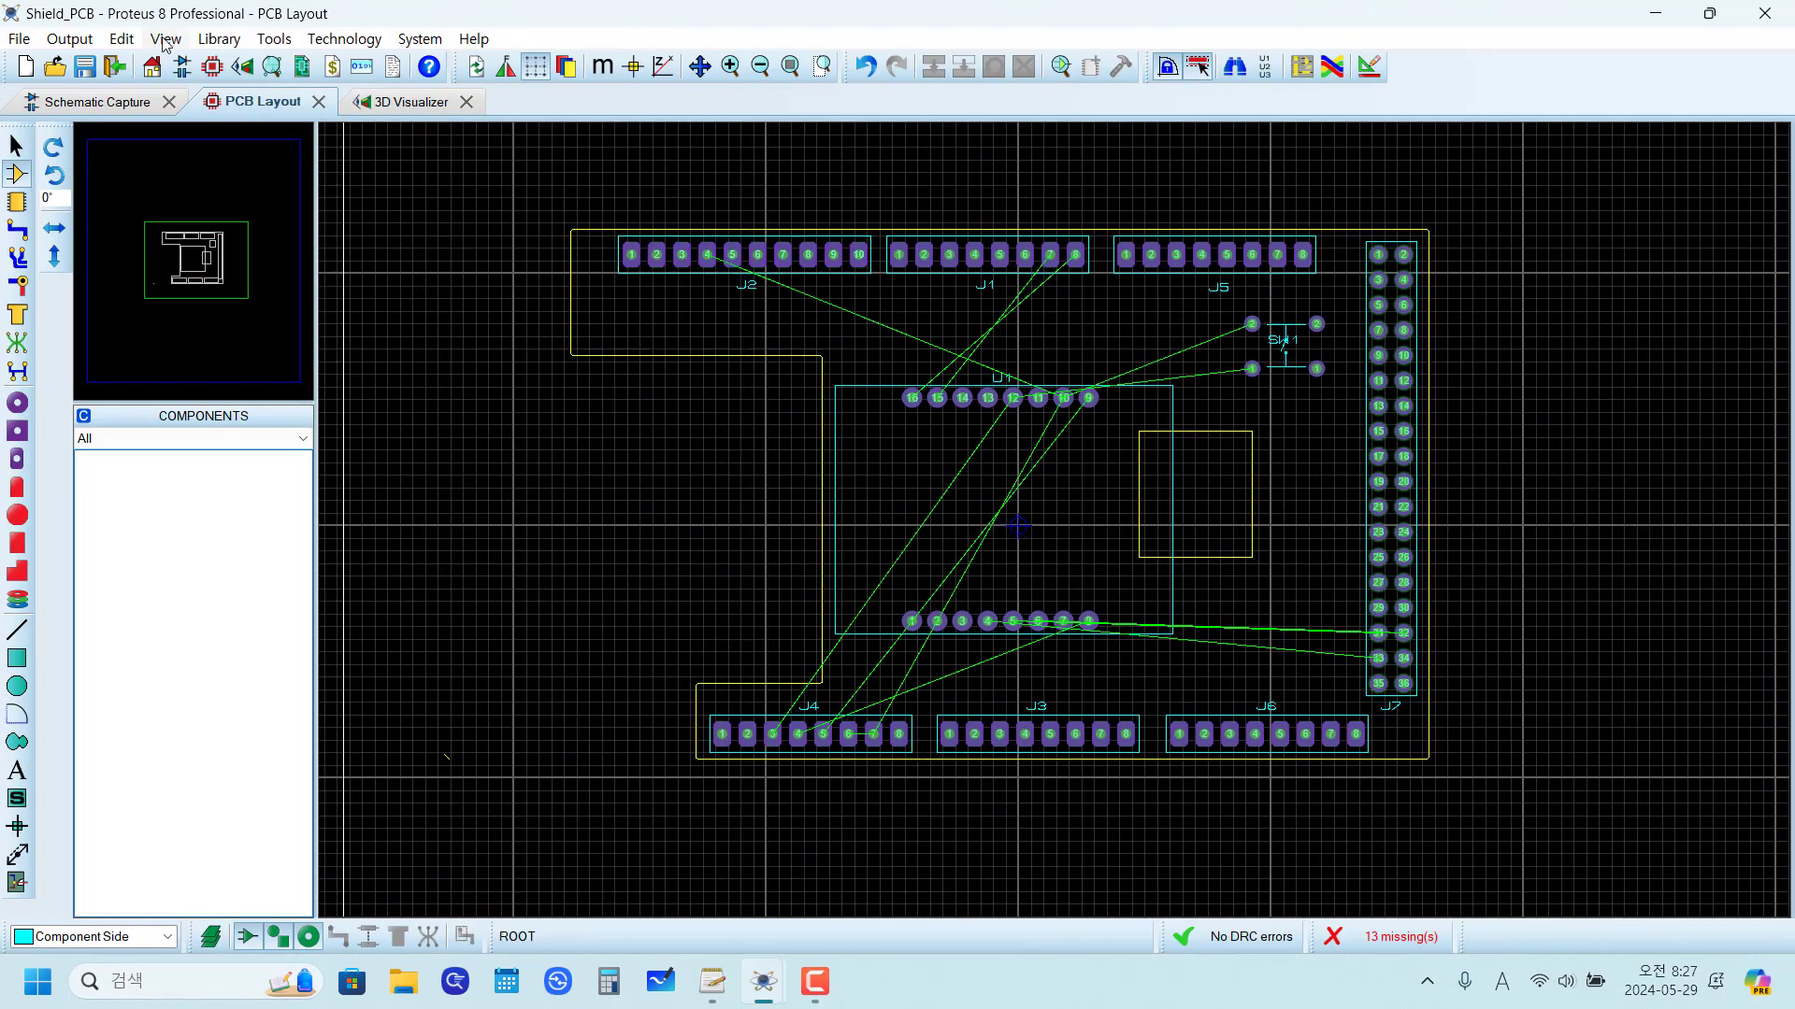
left_click(165, 39)
left_click(184, 246)
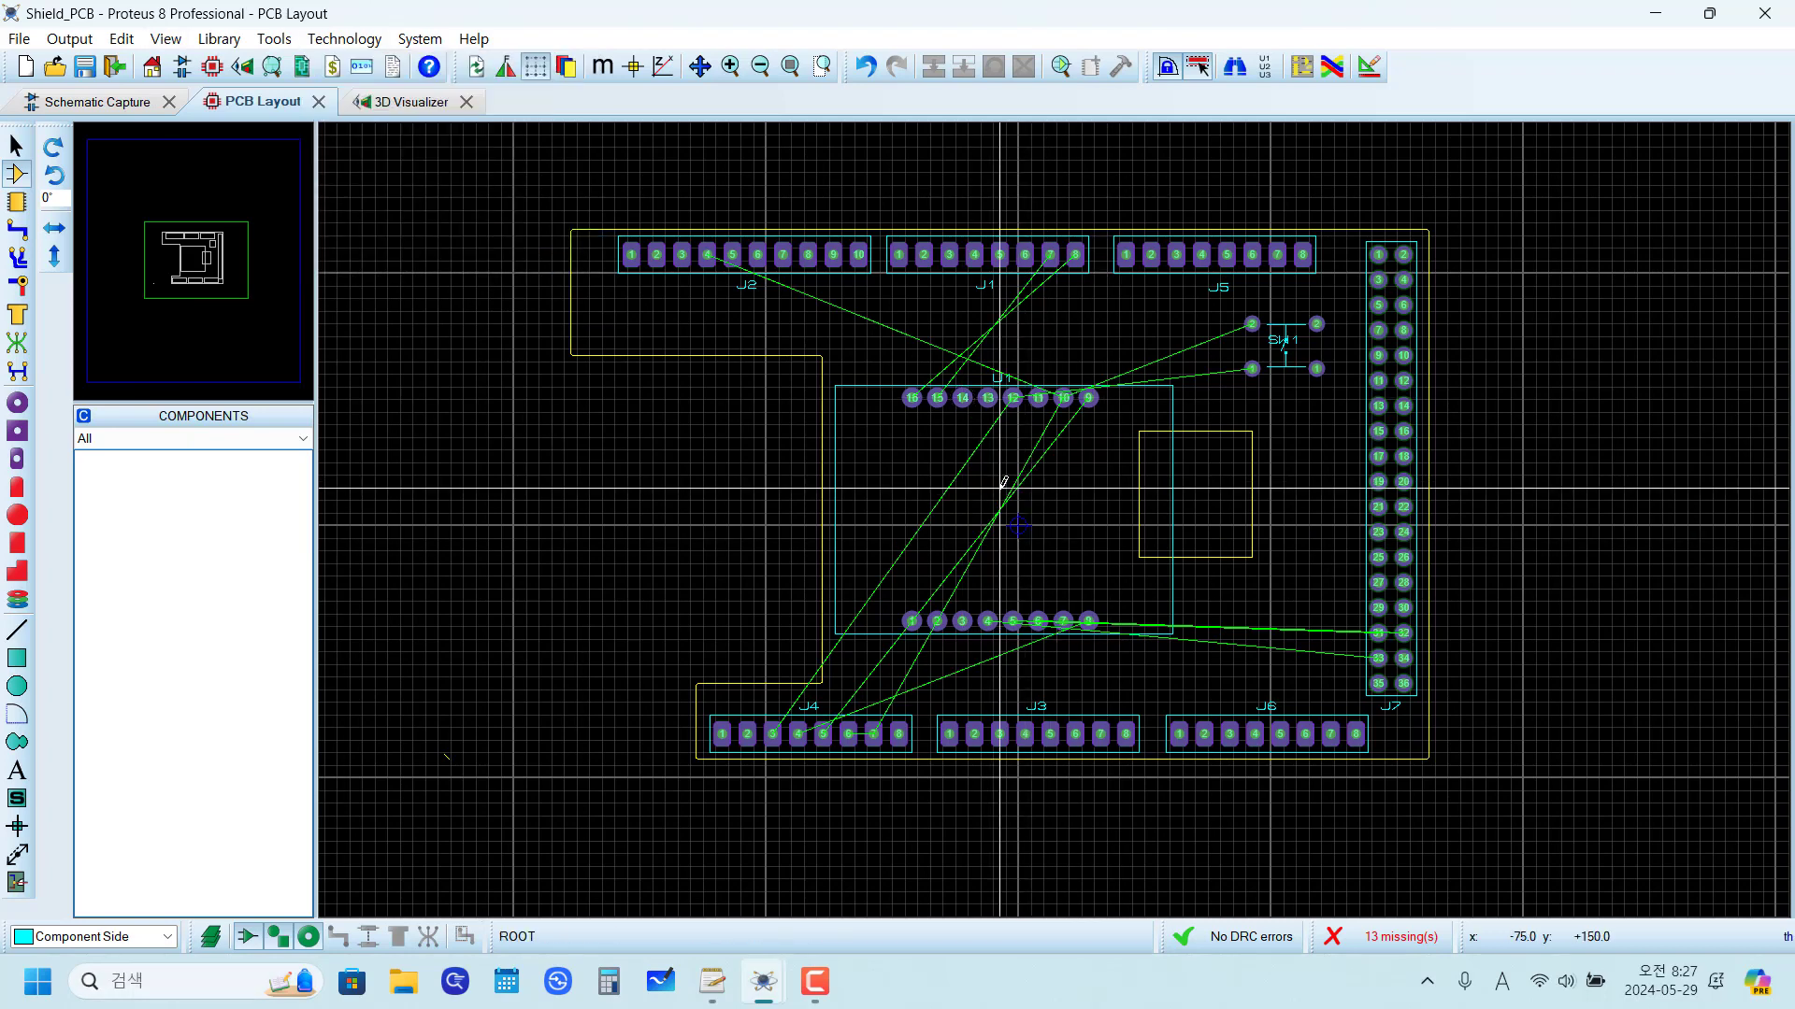
Step: Start a DEFAULT-style Bottom Copper trace from J4 pin 3 and route it below the board notch to the notch's inner corner
scroll(822, 724, "up", 2)
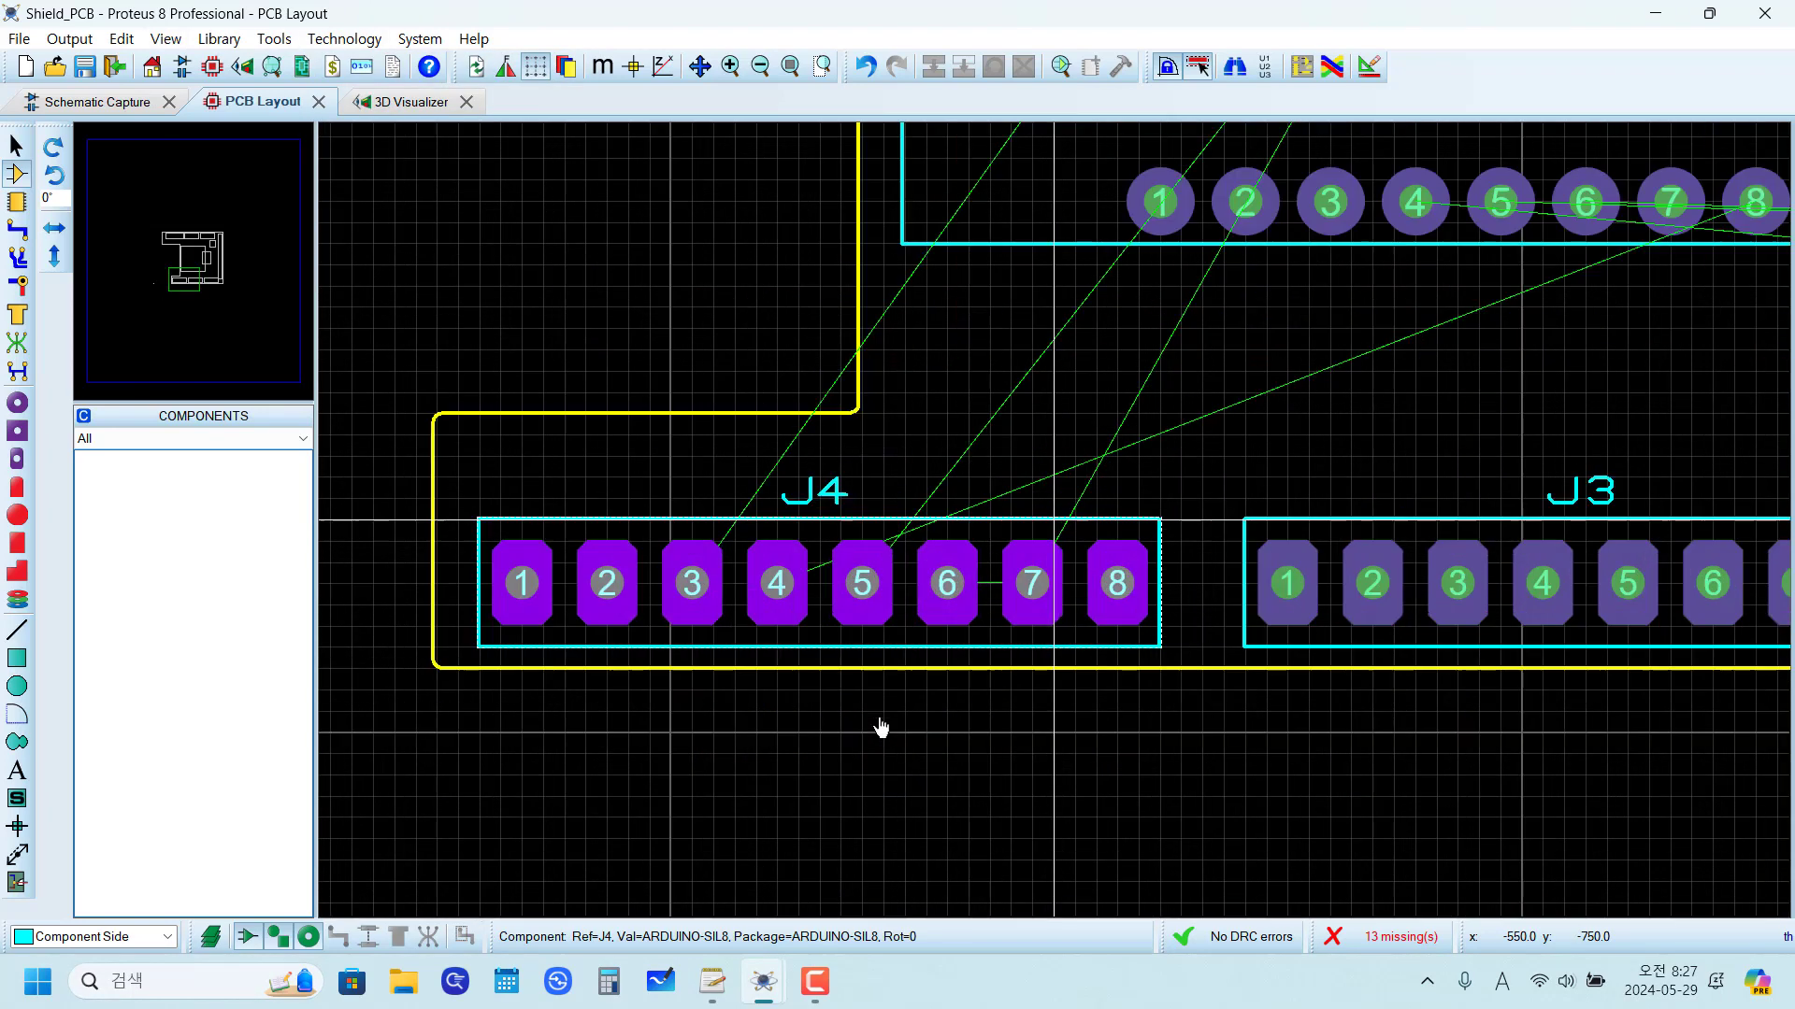
scroll(874, 598, "up", 1)
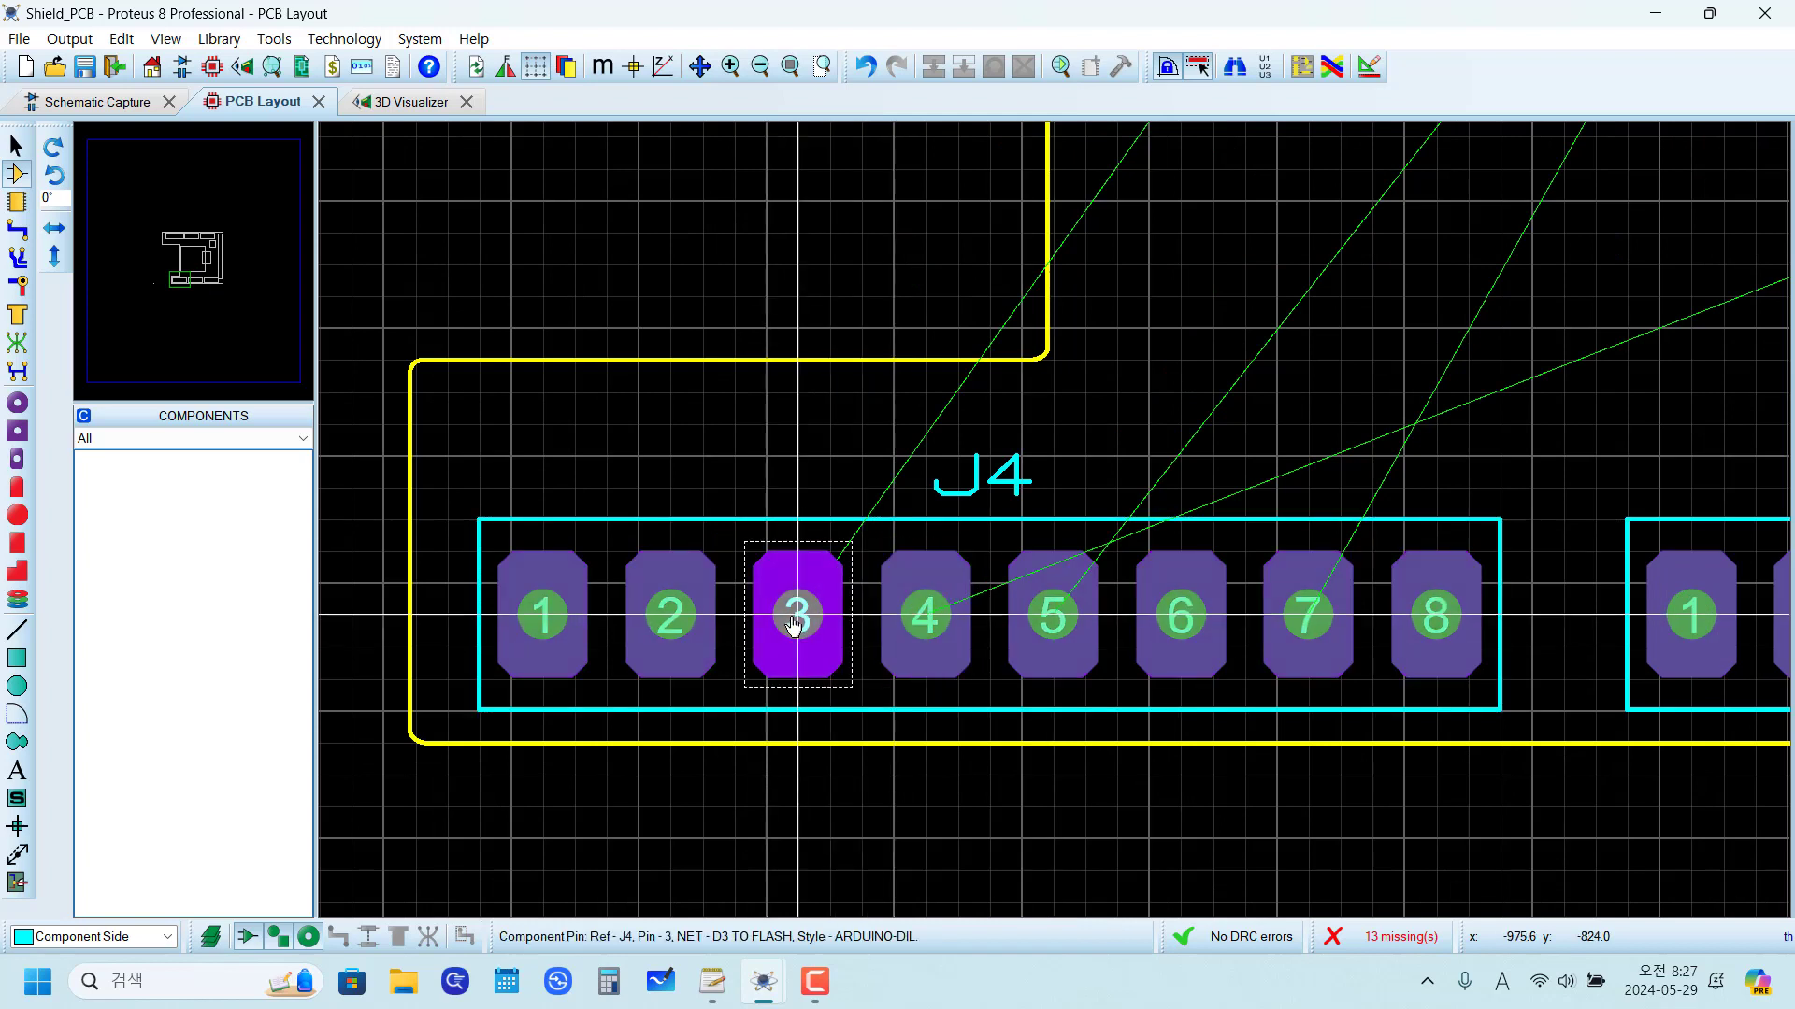
left_click(22, 239)
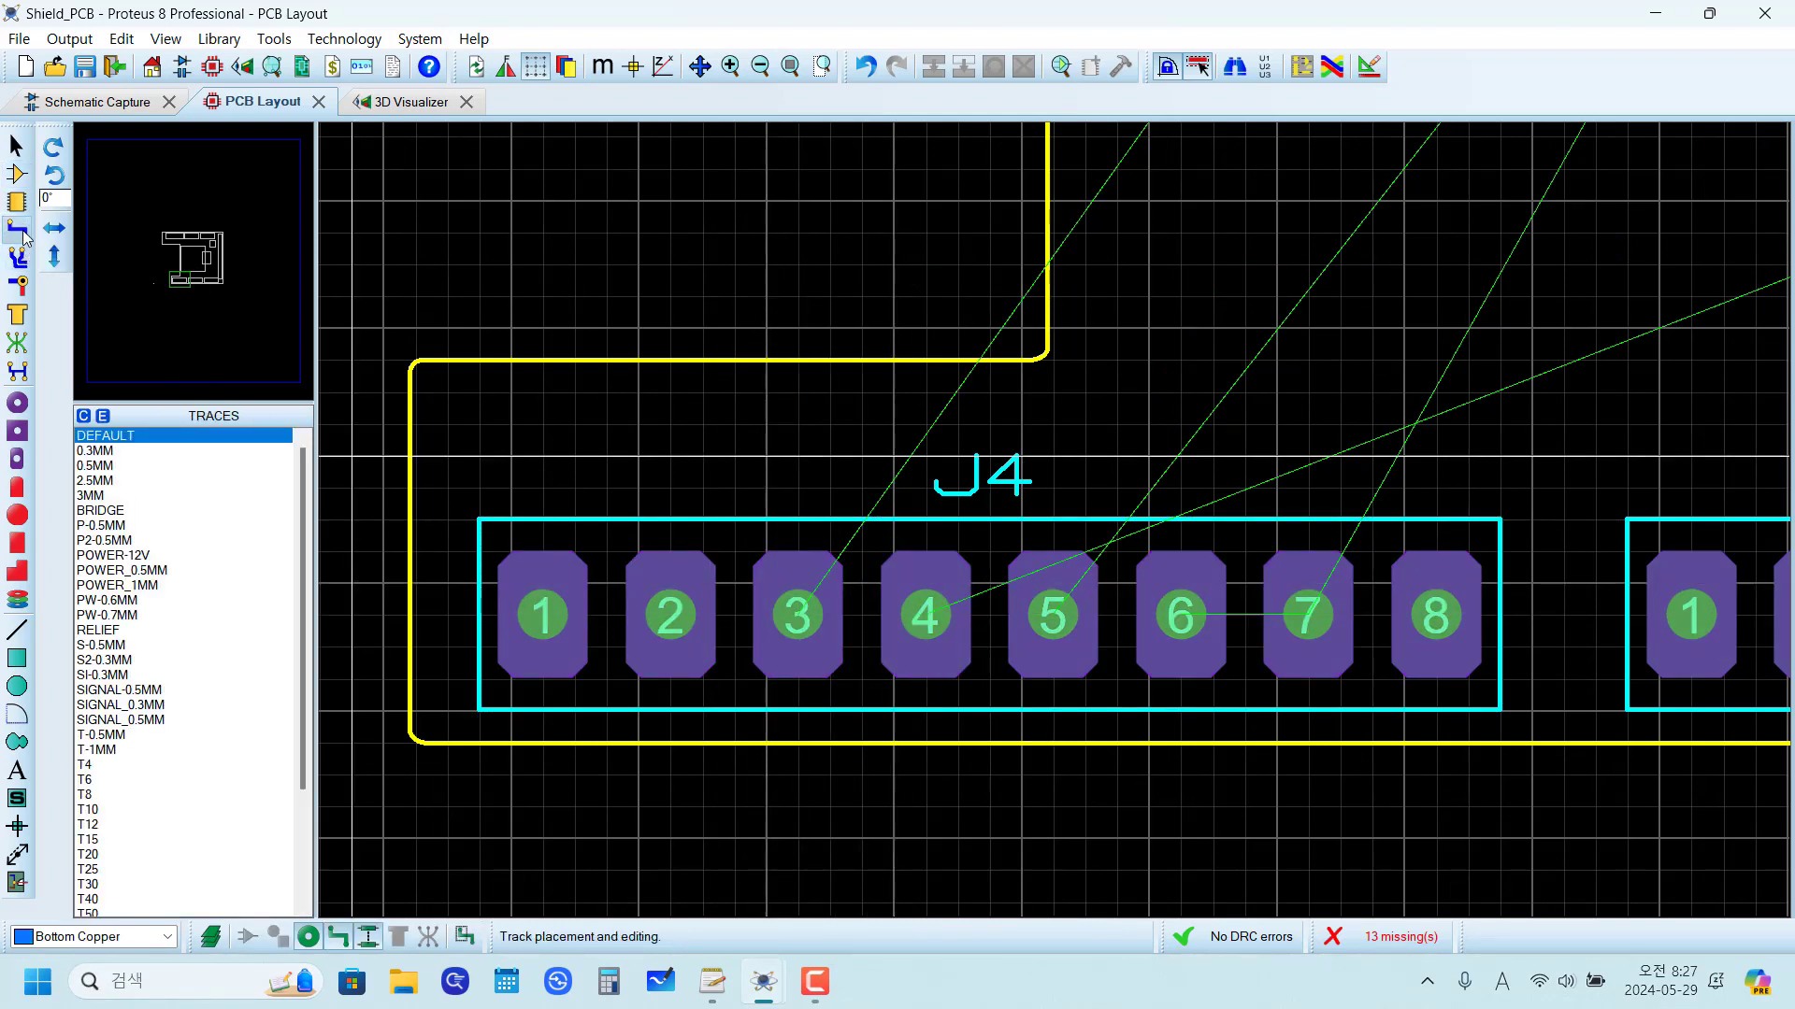
left_click(797, 615)
left_click(799, 428)
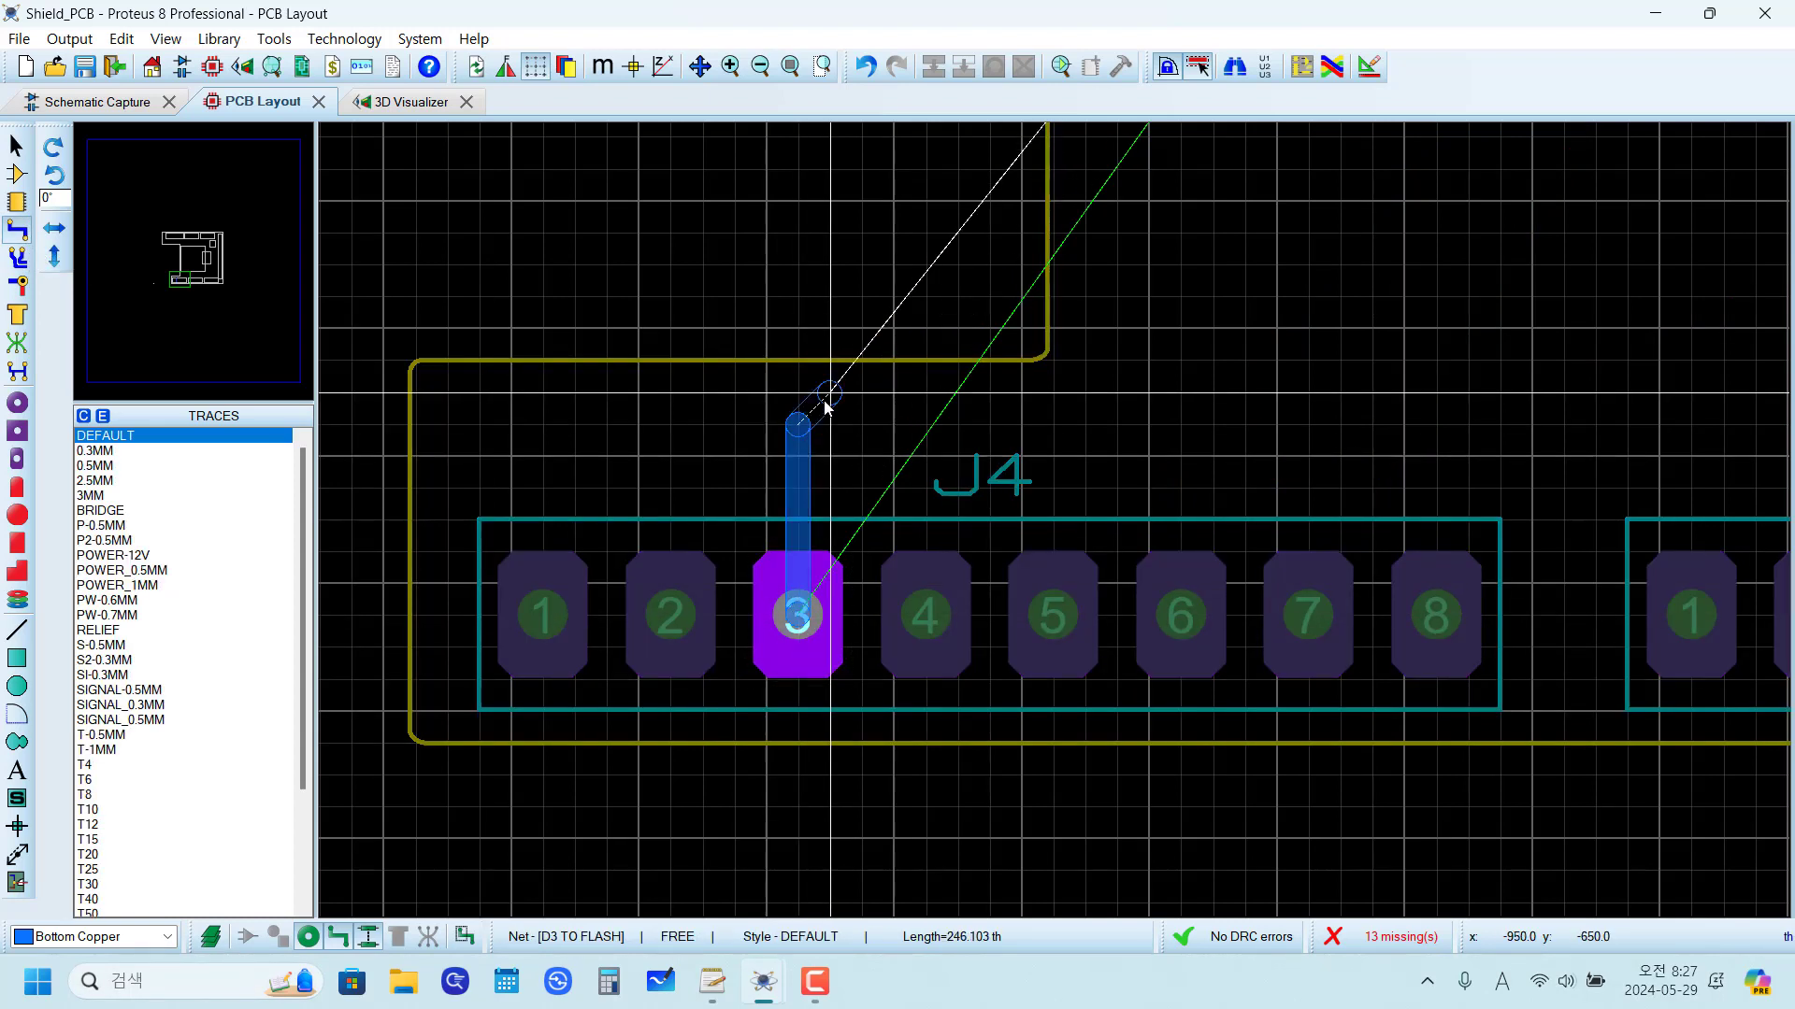
left_click(826, 404)
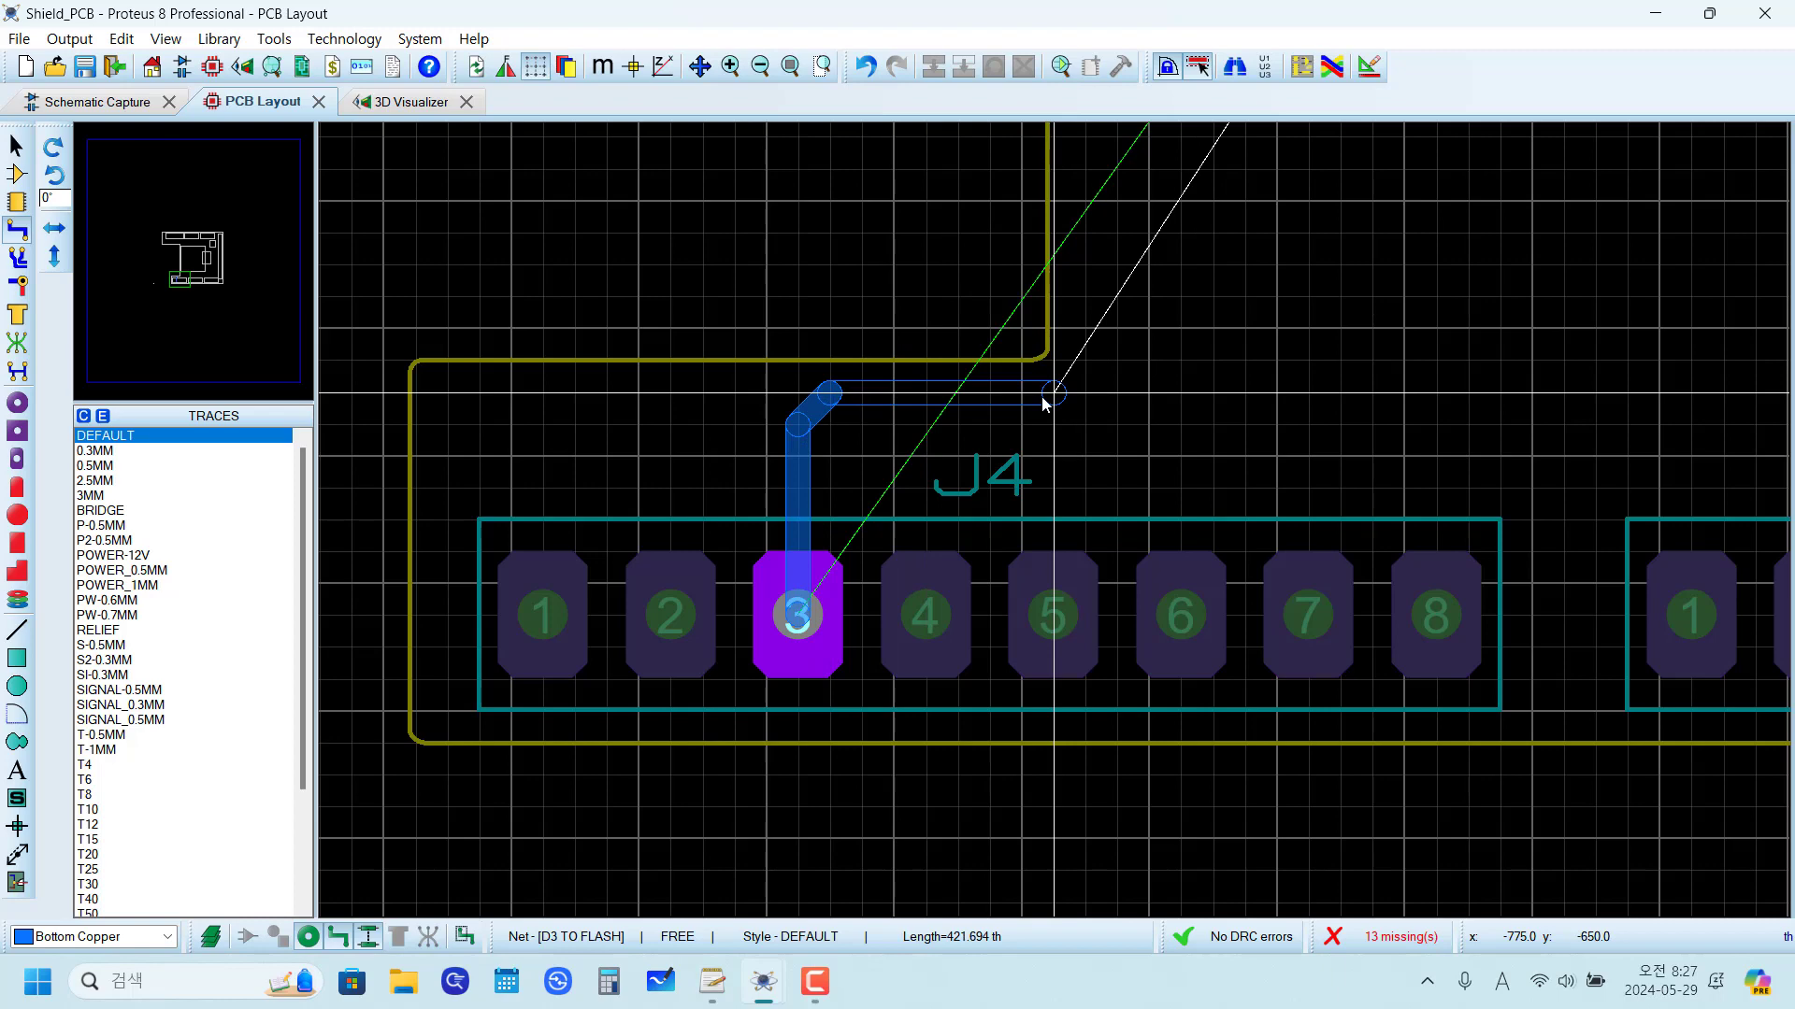
left_click(1046, 402)
scroll(1093, 346, "down", 6)
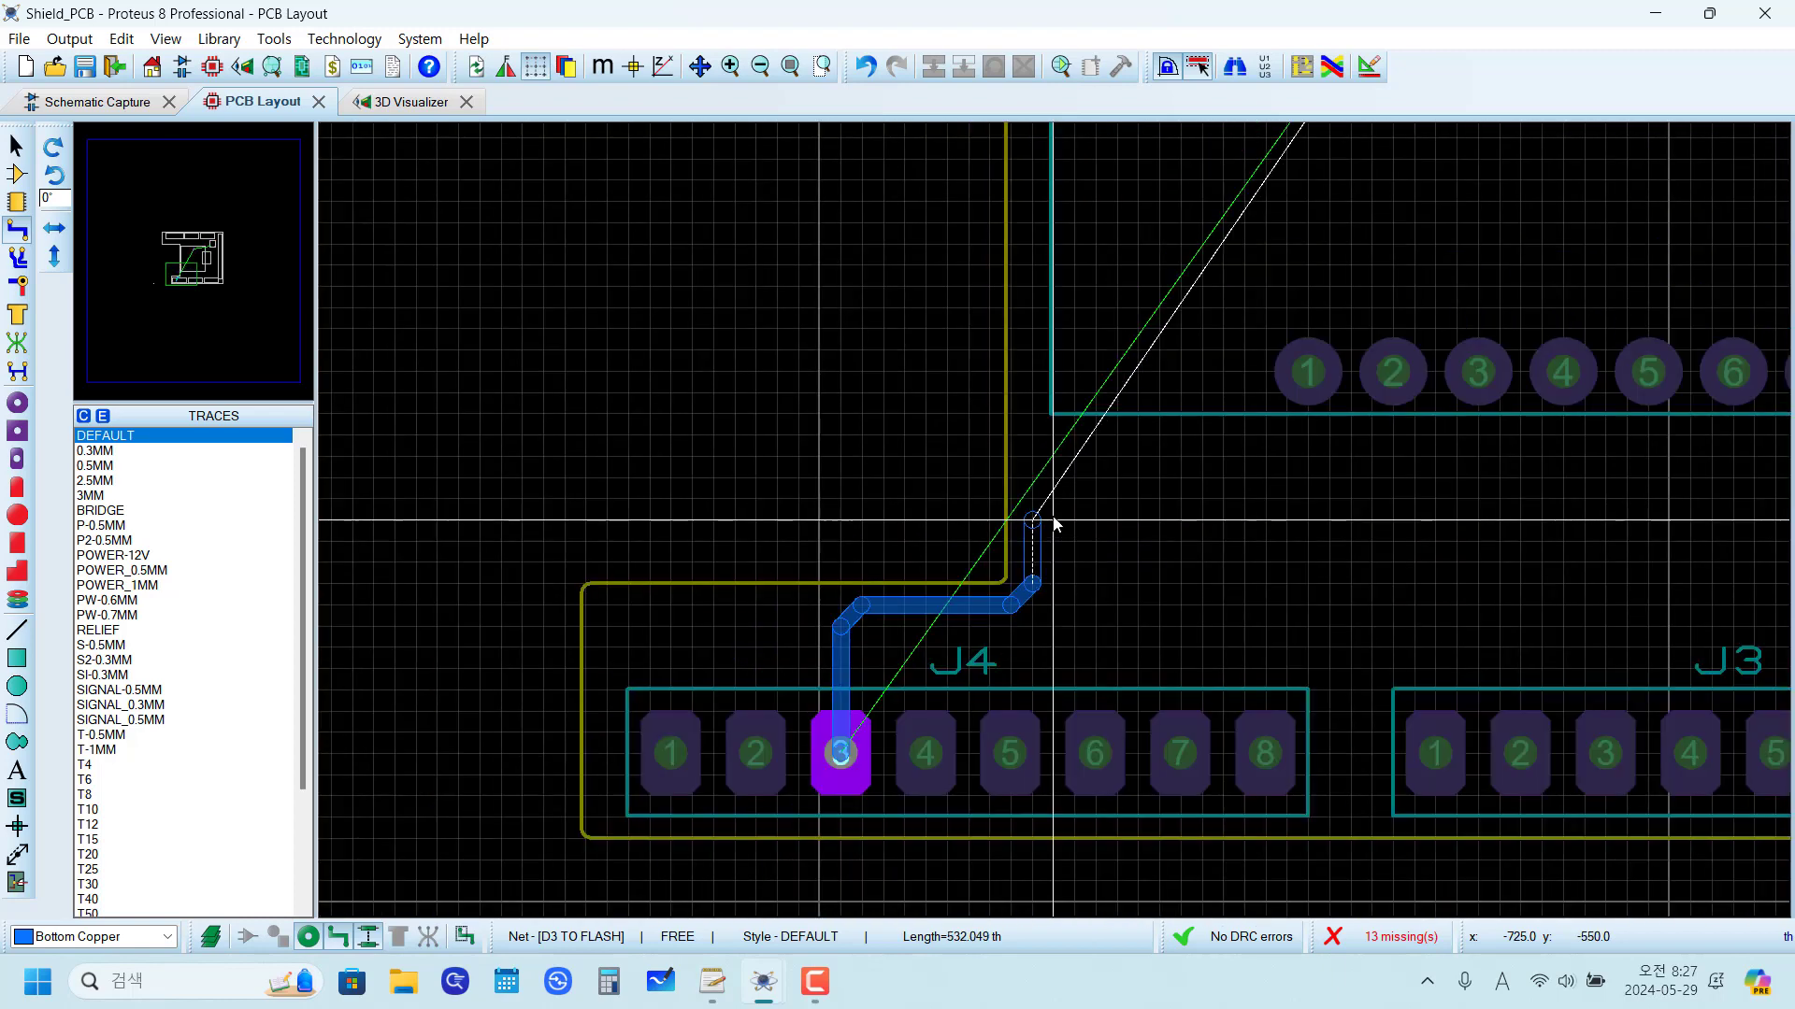
Step: Continue the D3 TO FLASH trace up along the notch edge, across below U1's upper pin row and into U1 pin 12
scroll(1068, 343, "up", 5)
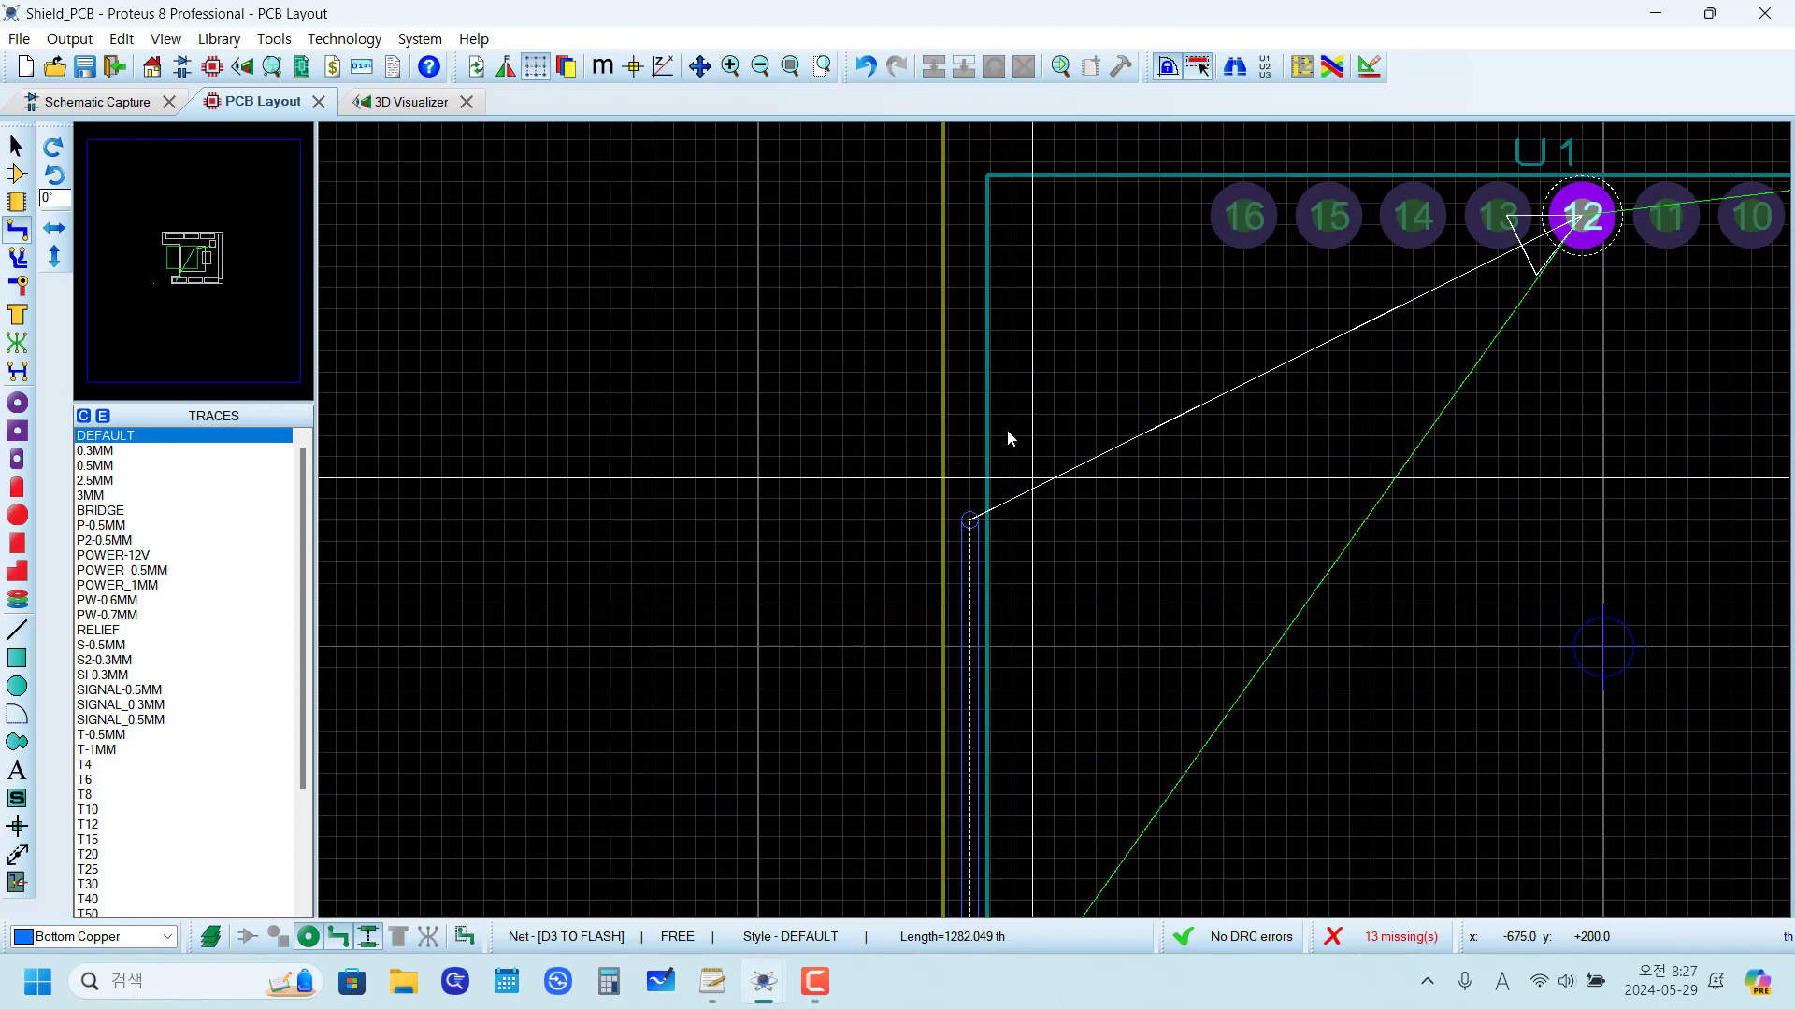
left_click(991, 380)
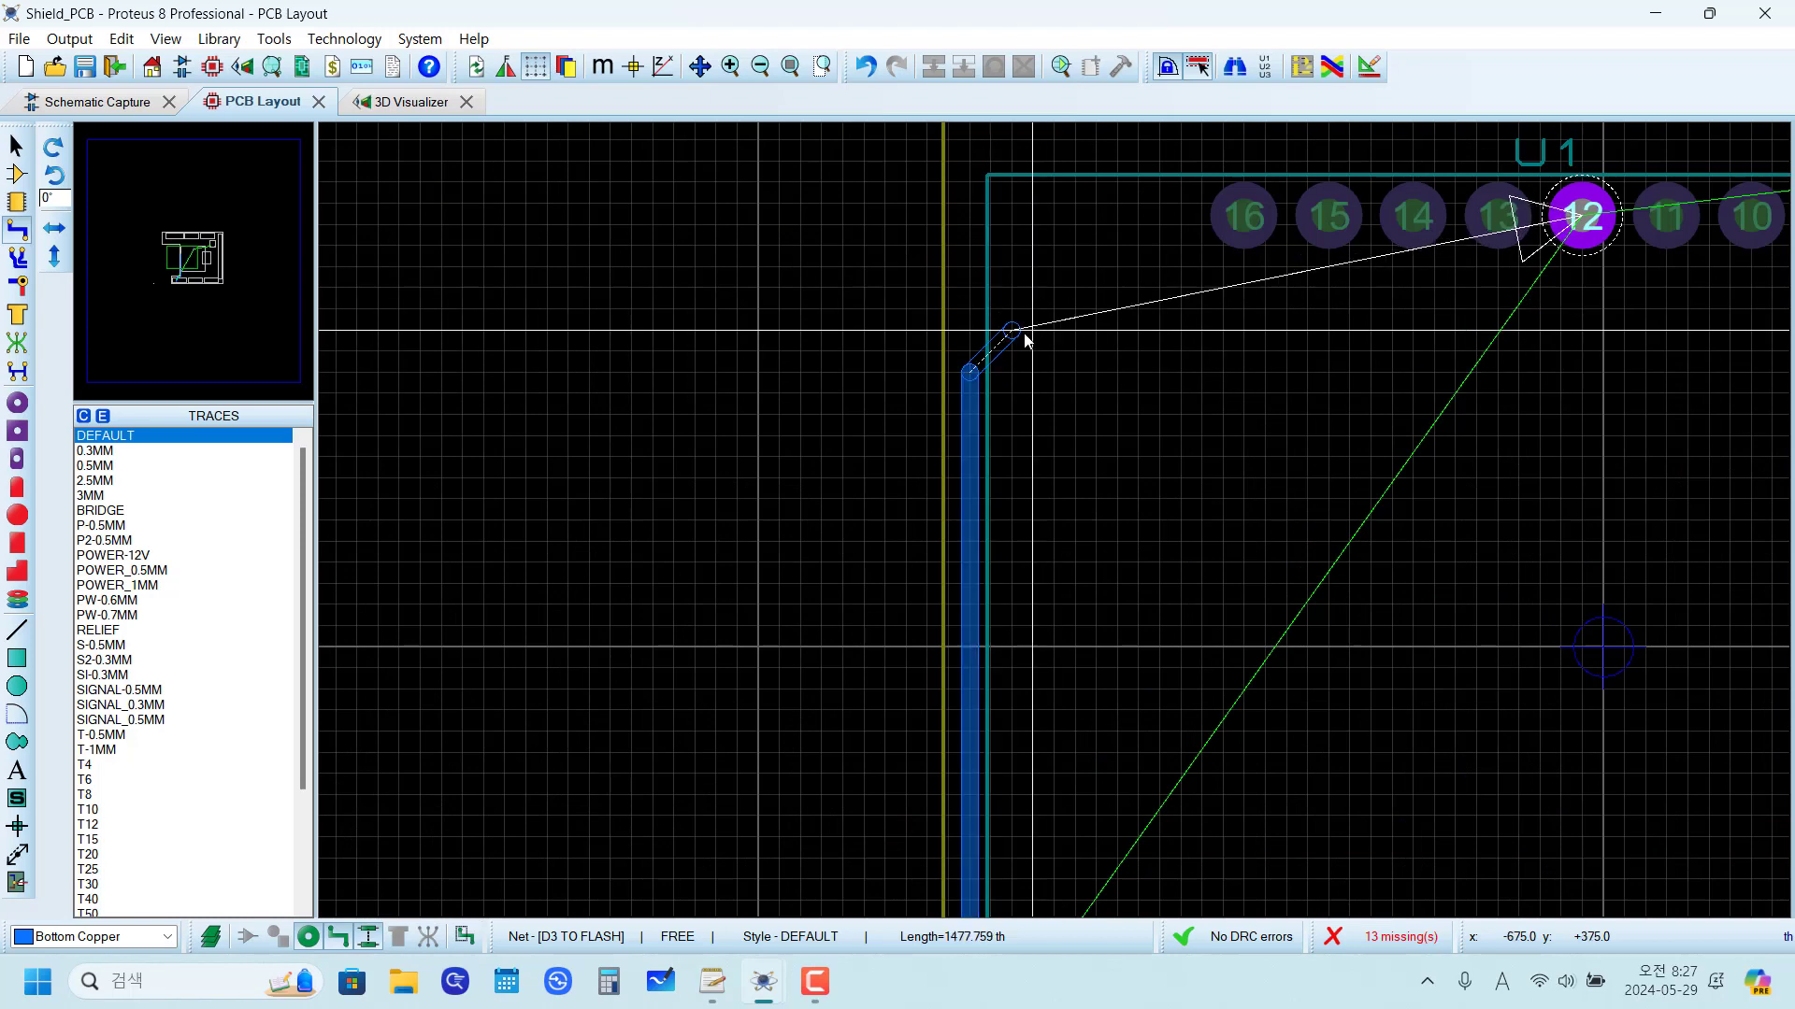
left_click(1014, 330)
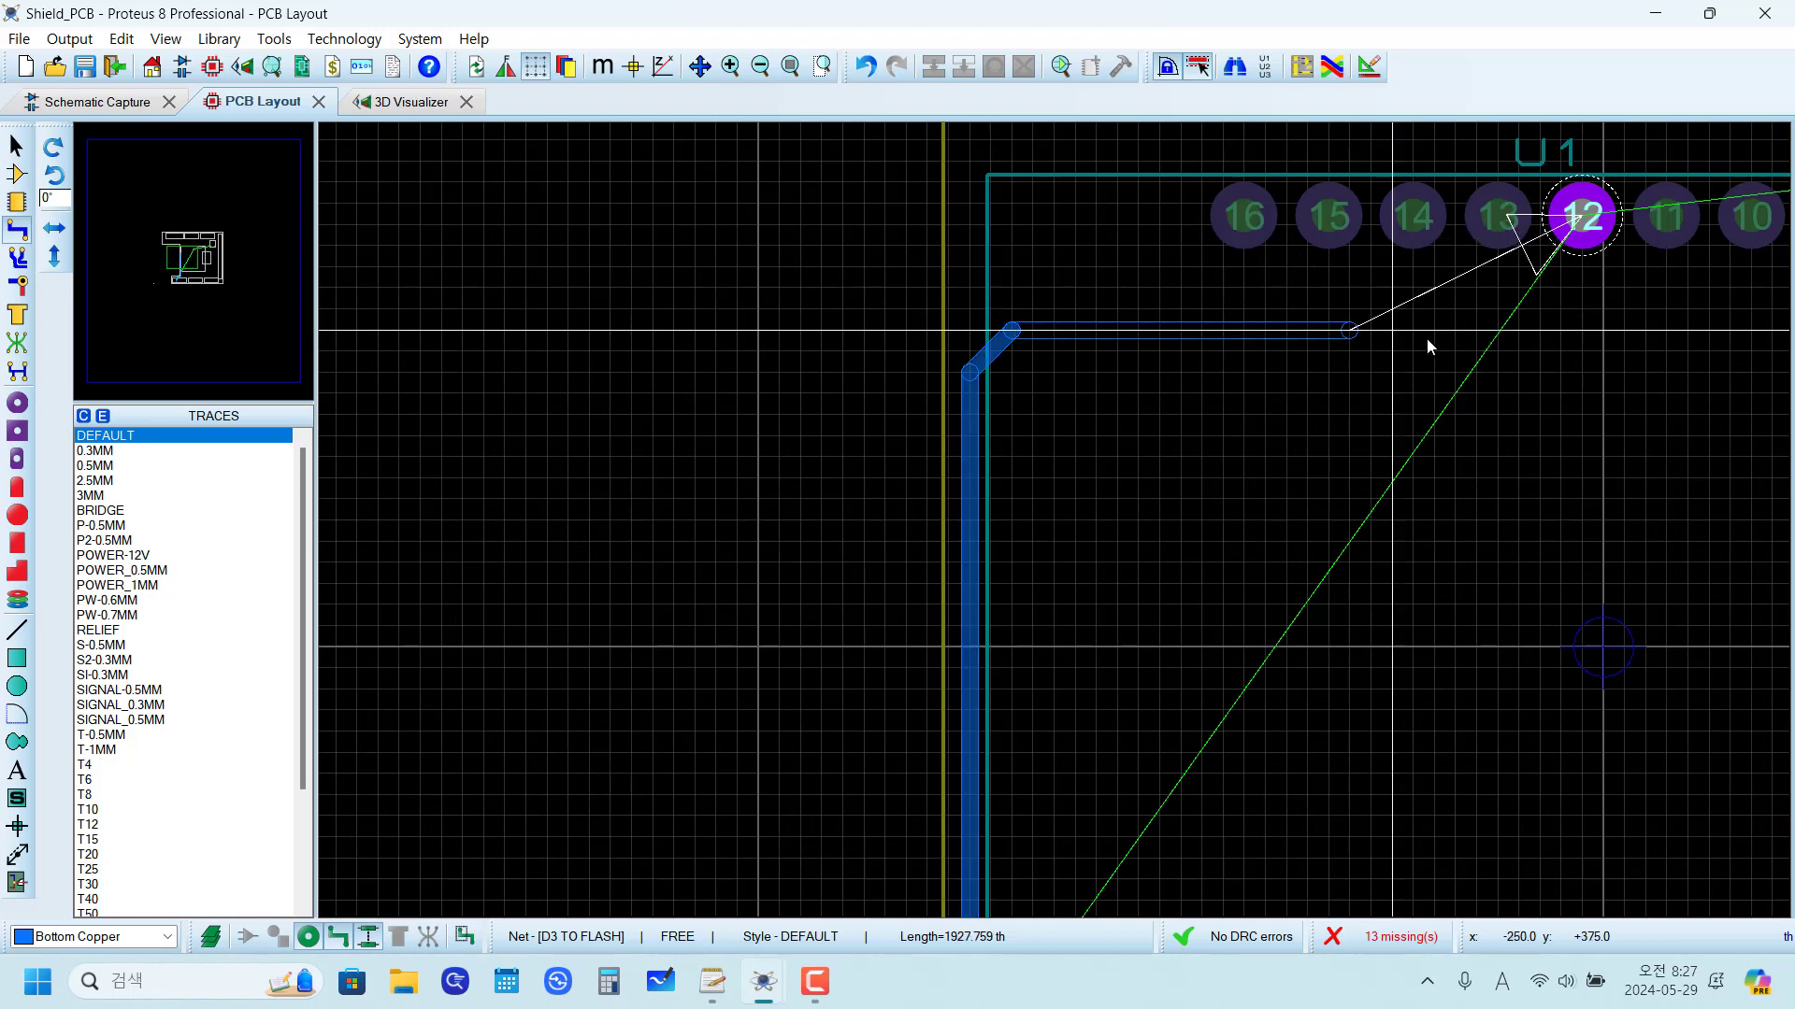
left_click(1541, 329)
left_click(1582, 288)
left_click(1586, 224)
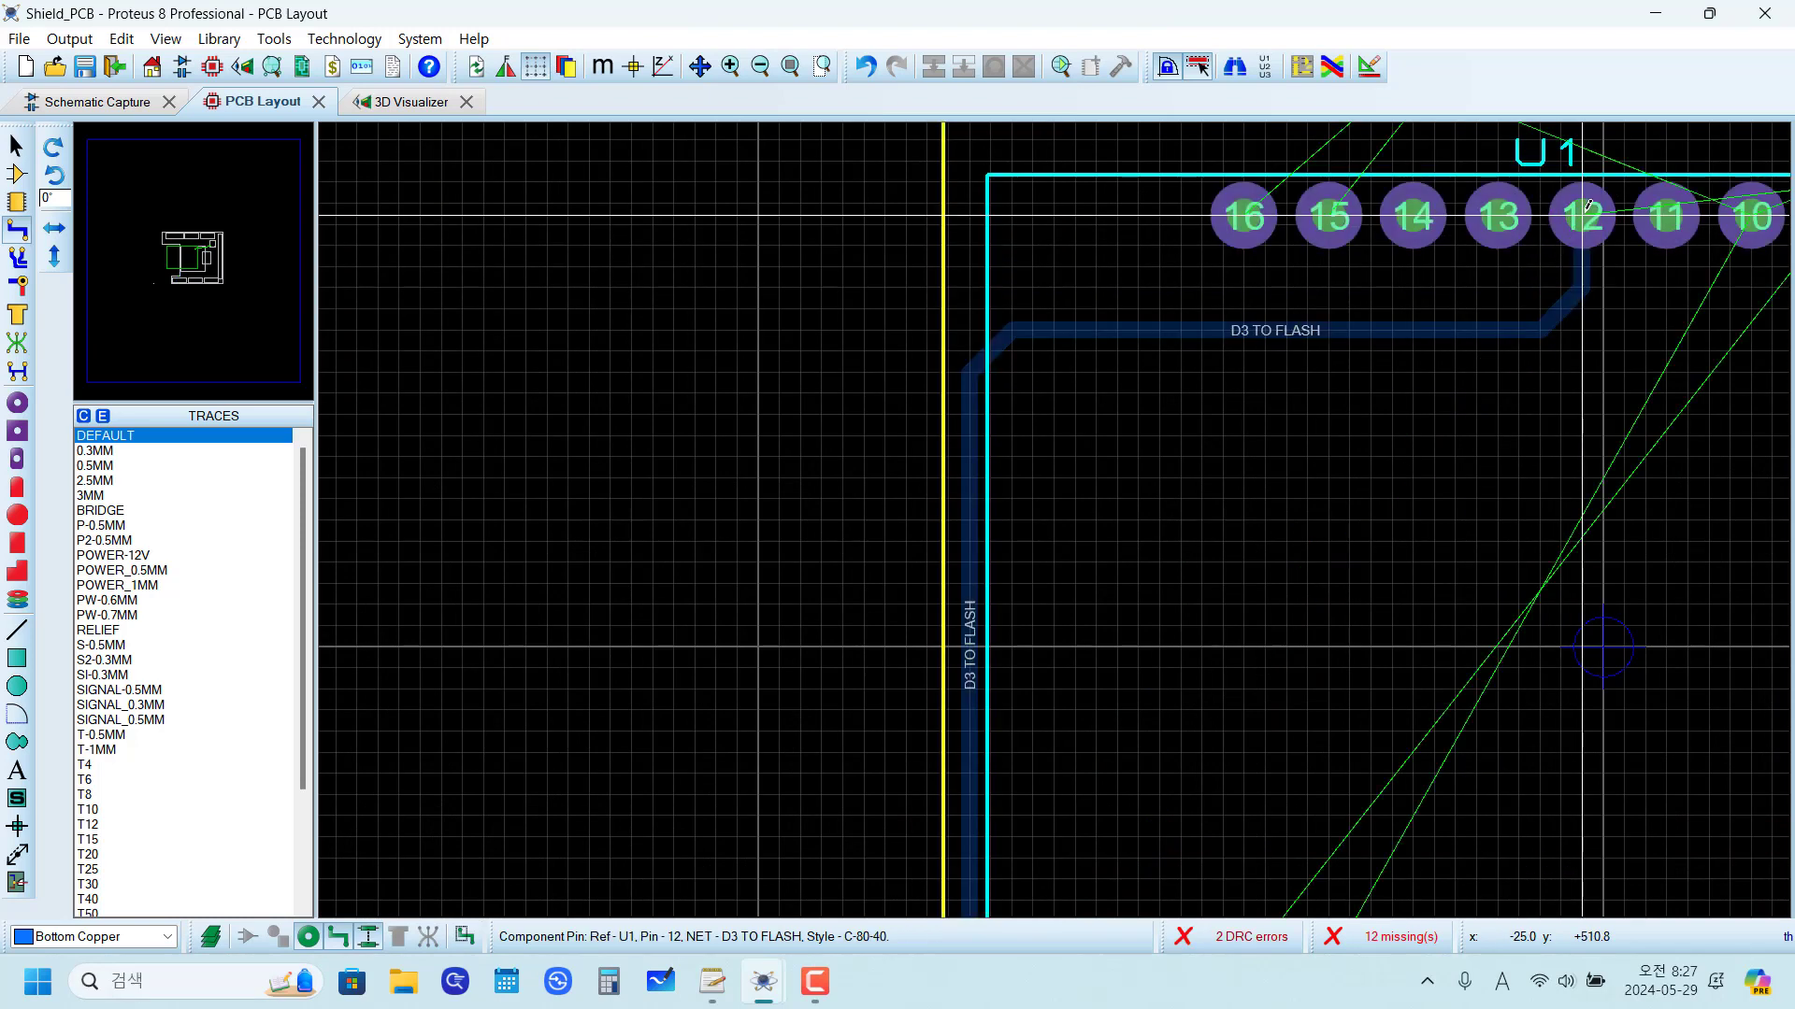
Step: Examine the trace's clearance errors at the notch corner above J4 and the board's clearance values in the Design Rule Manager
scroll(1321, 541, "down", 5)
scroll(1057, 513, "up", 4)
scroll(1057, 512, "up", 2)
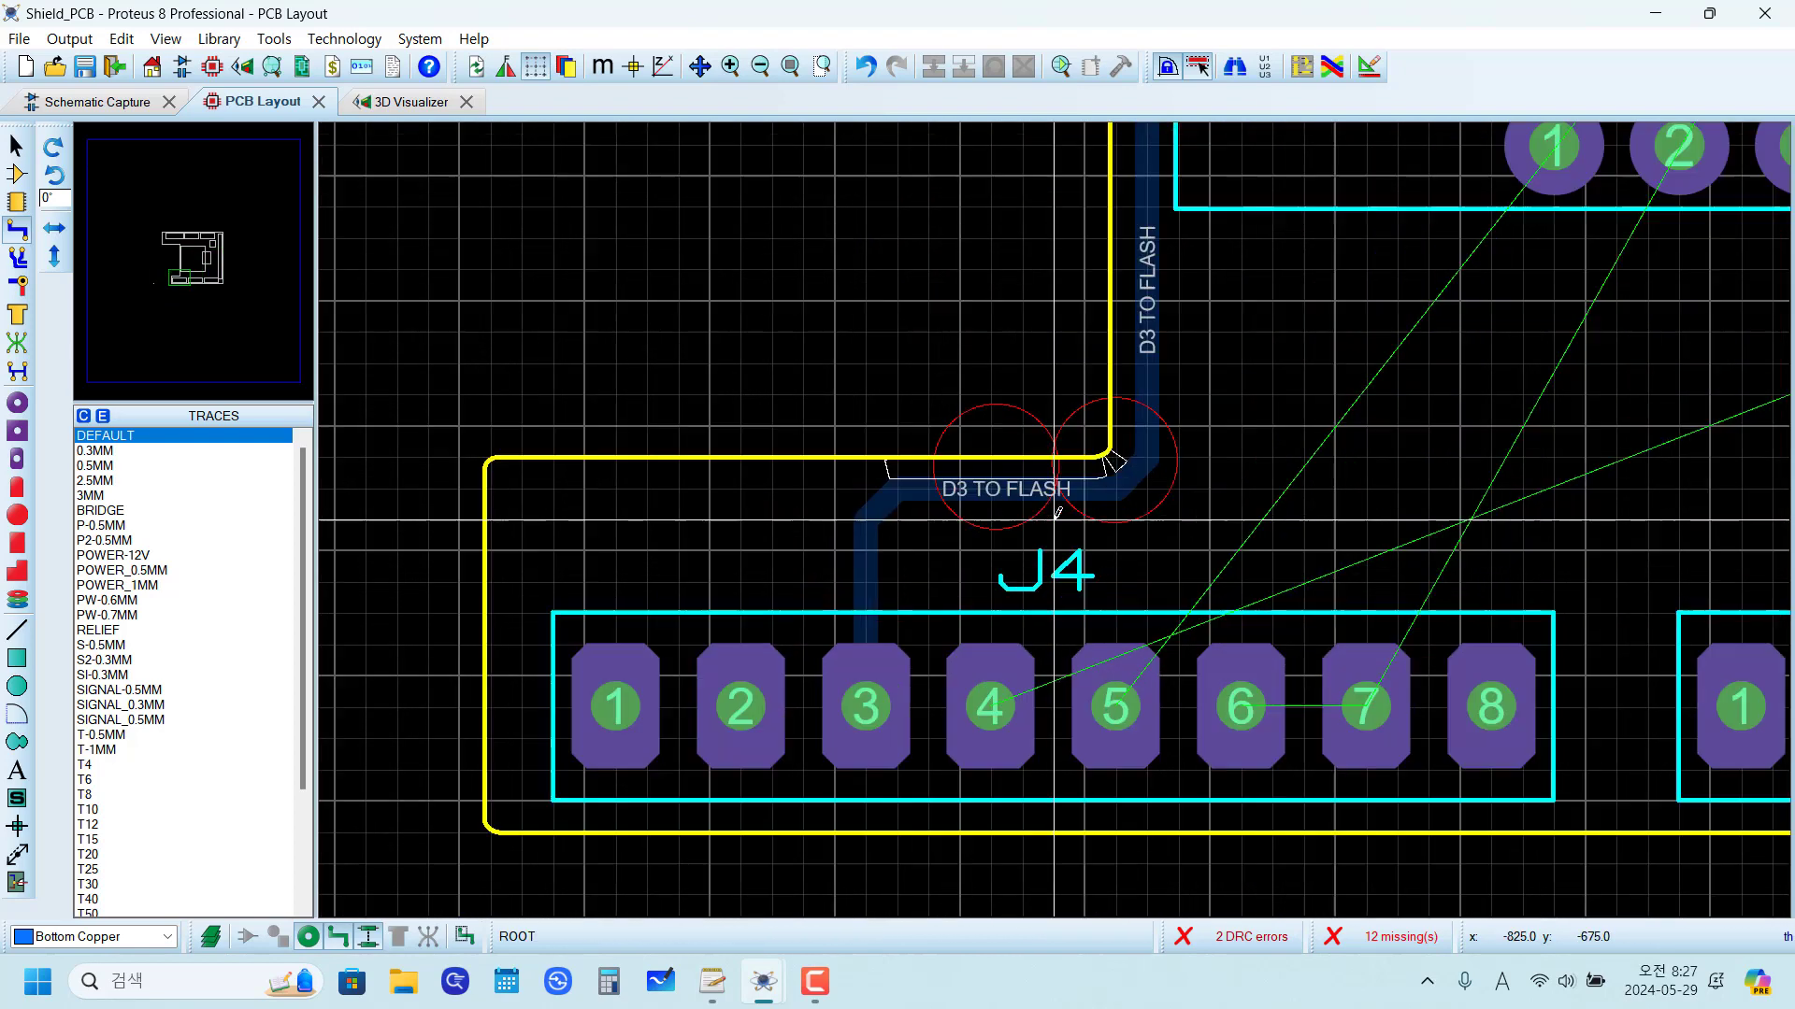
scroll(744, 461, "up", 2)
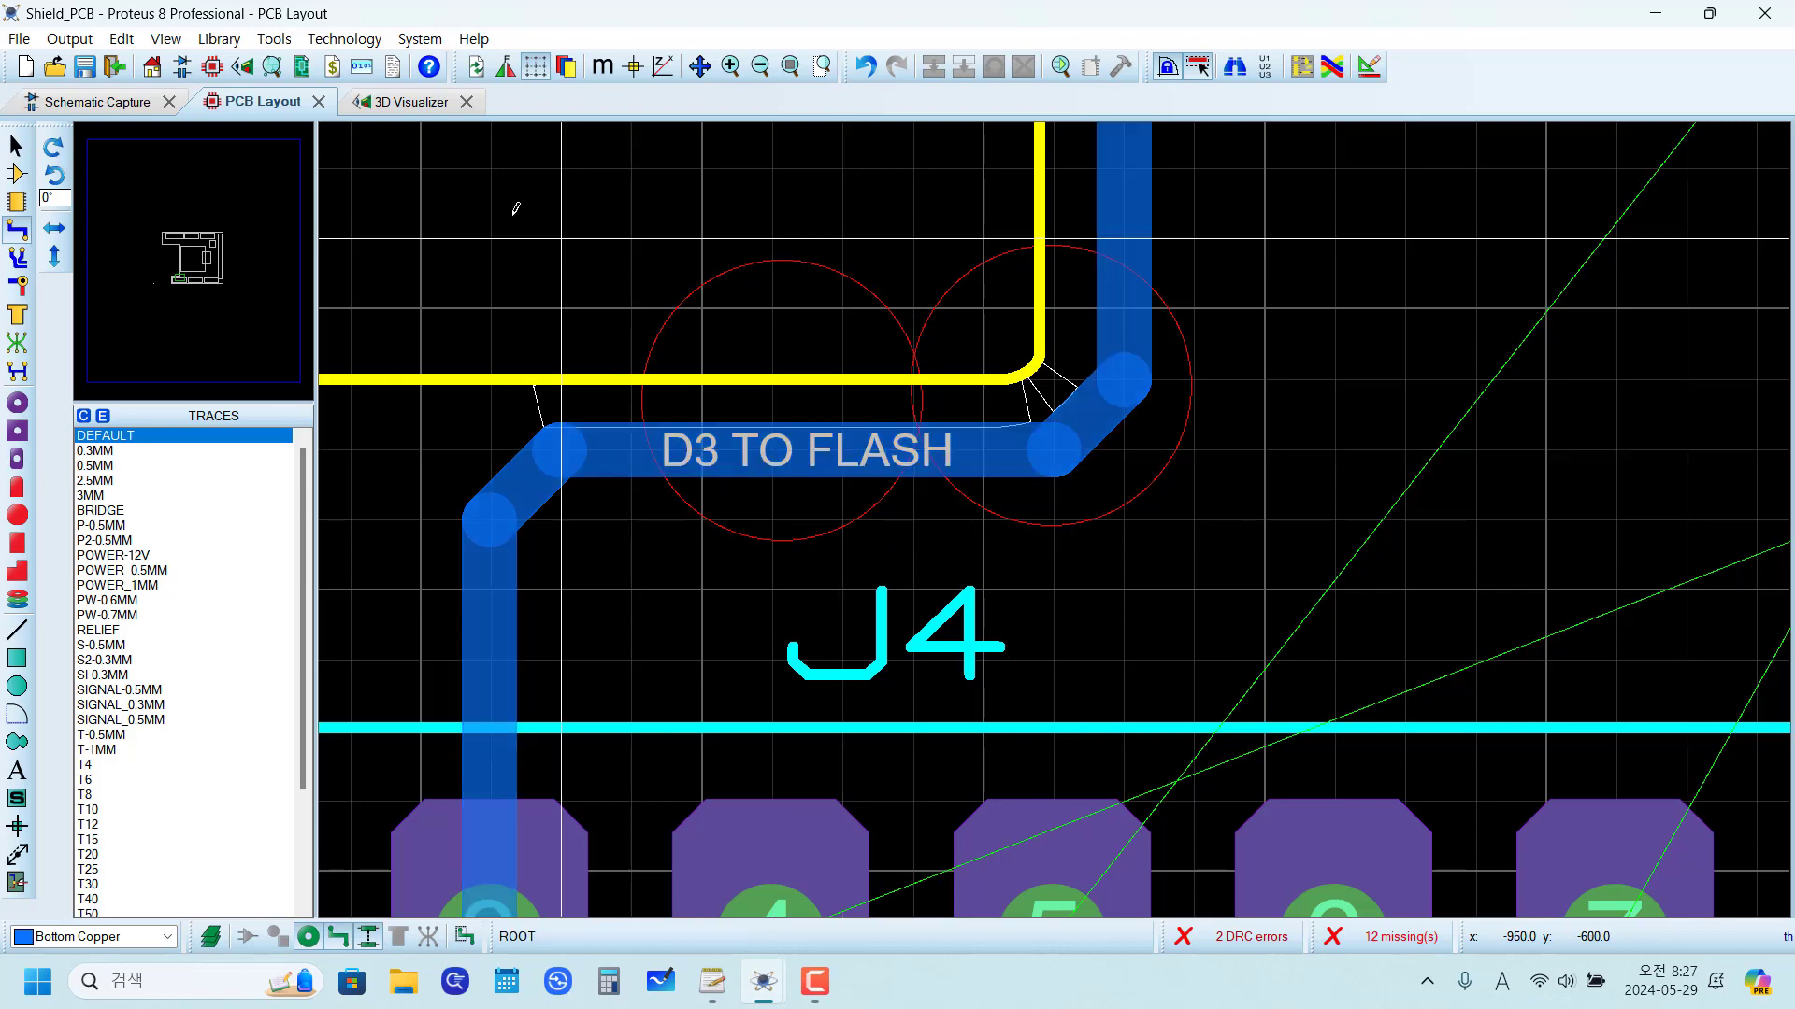
left_click(355, 37)
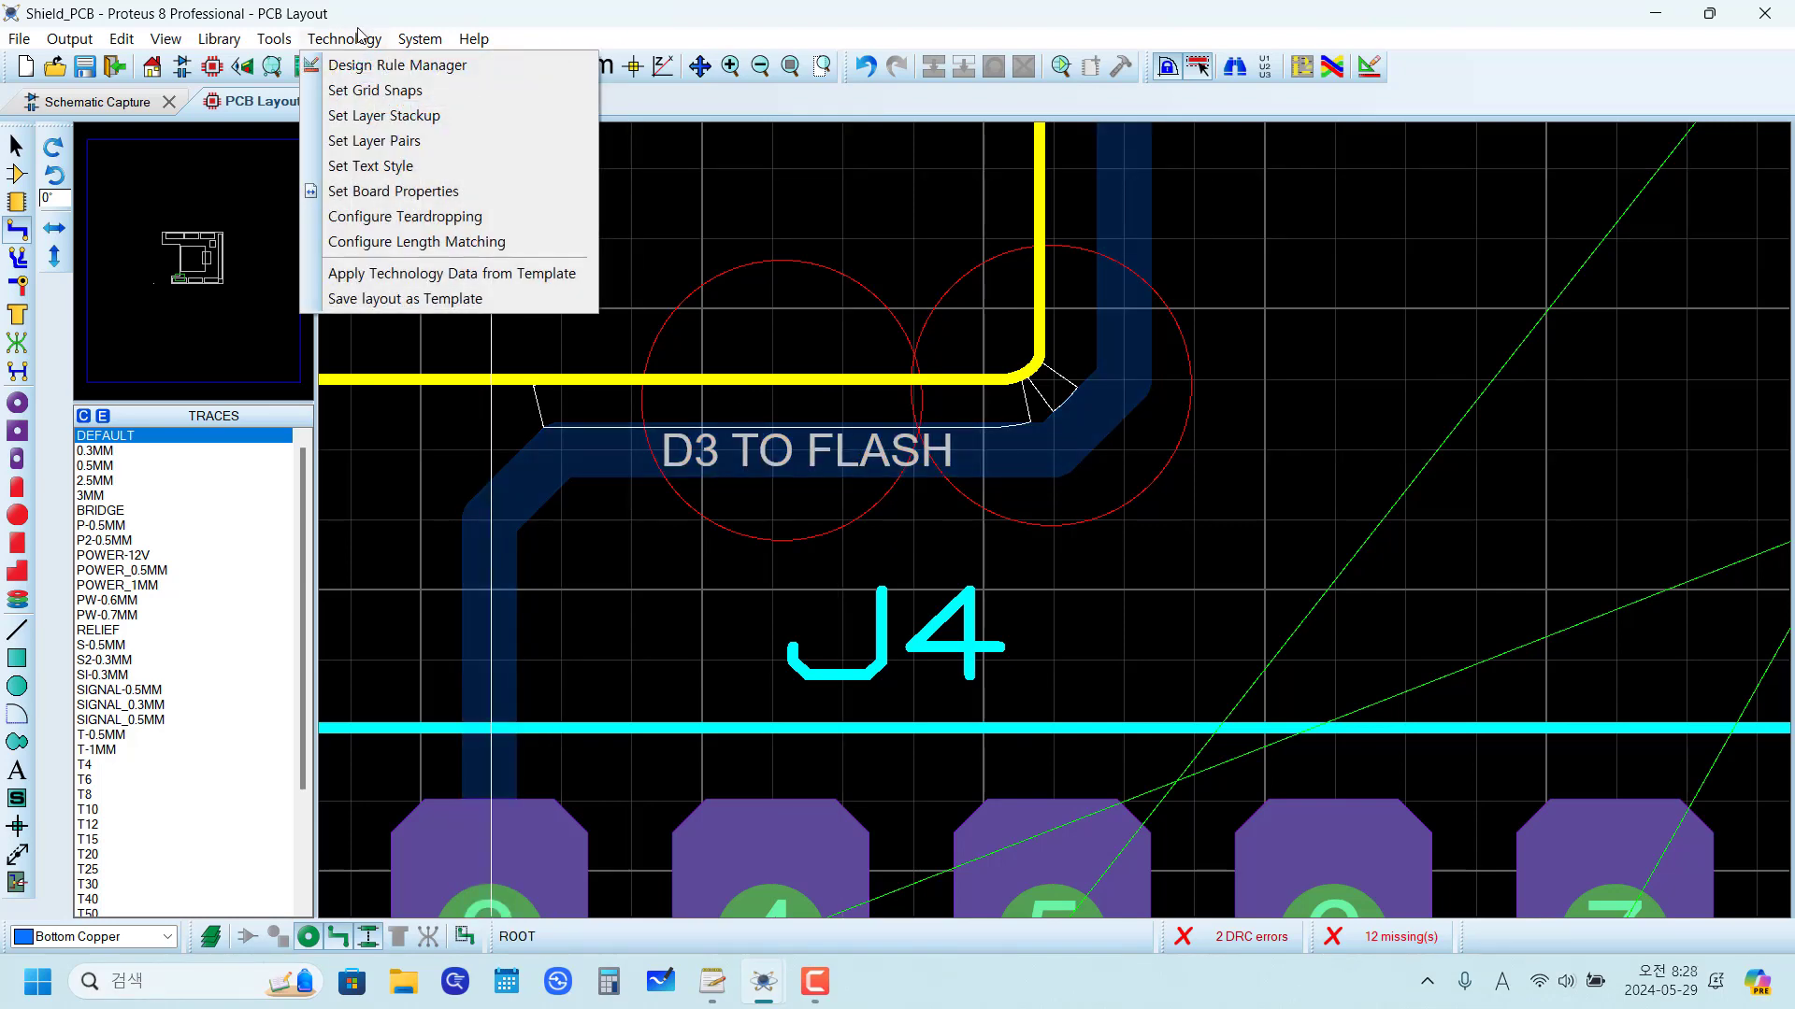
left_click(383, 68)
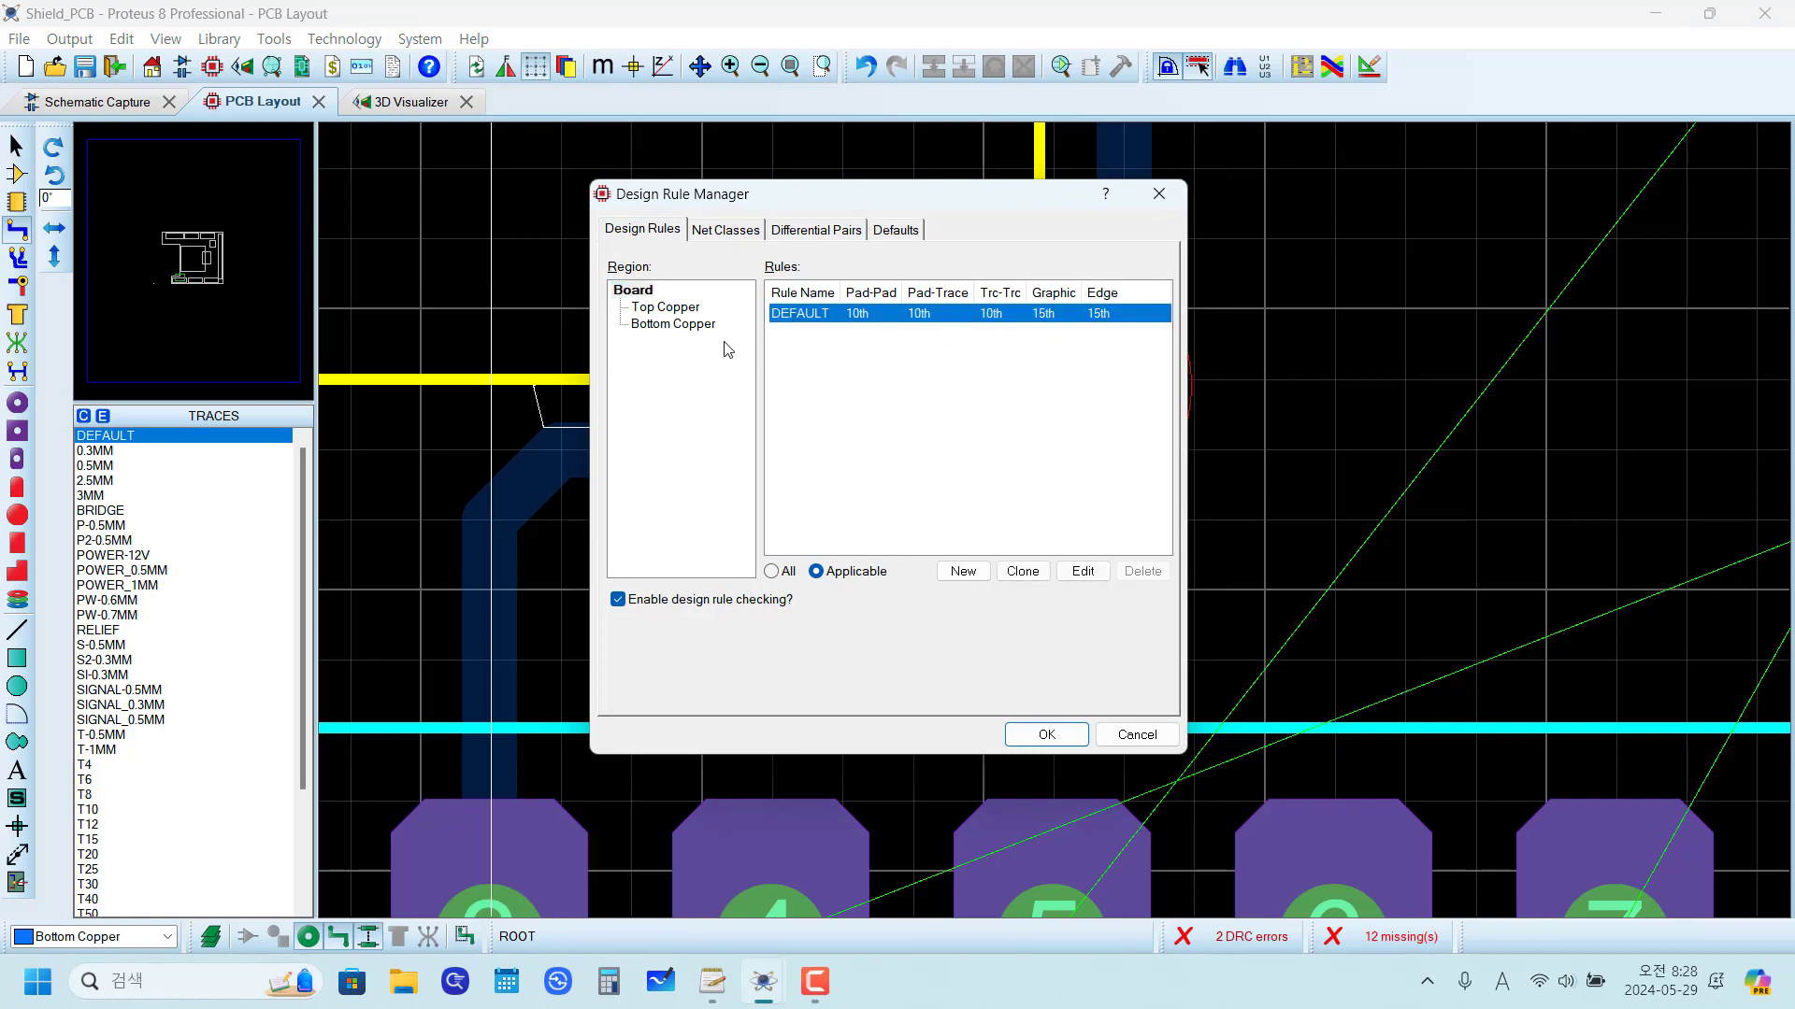
left_click(679, 327)
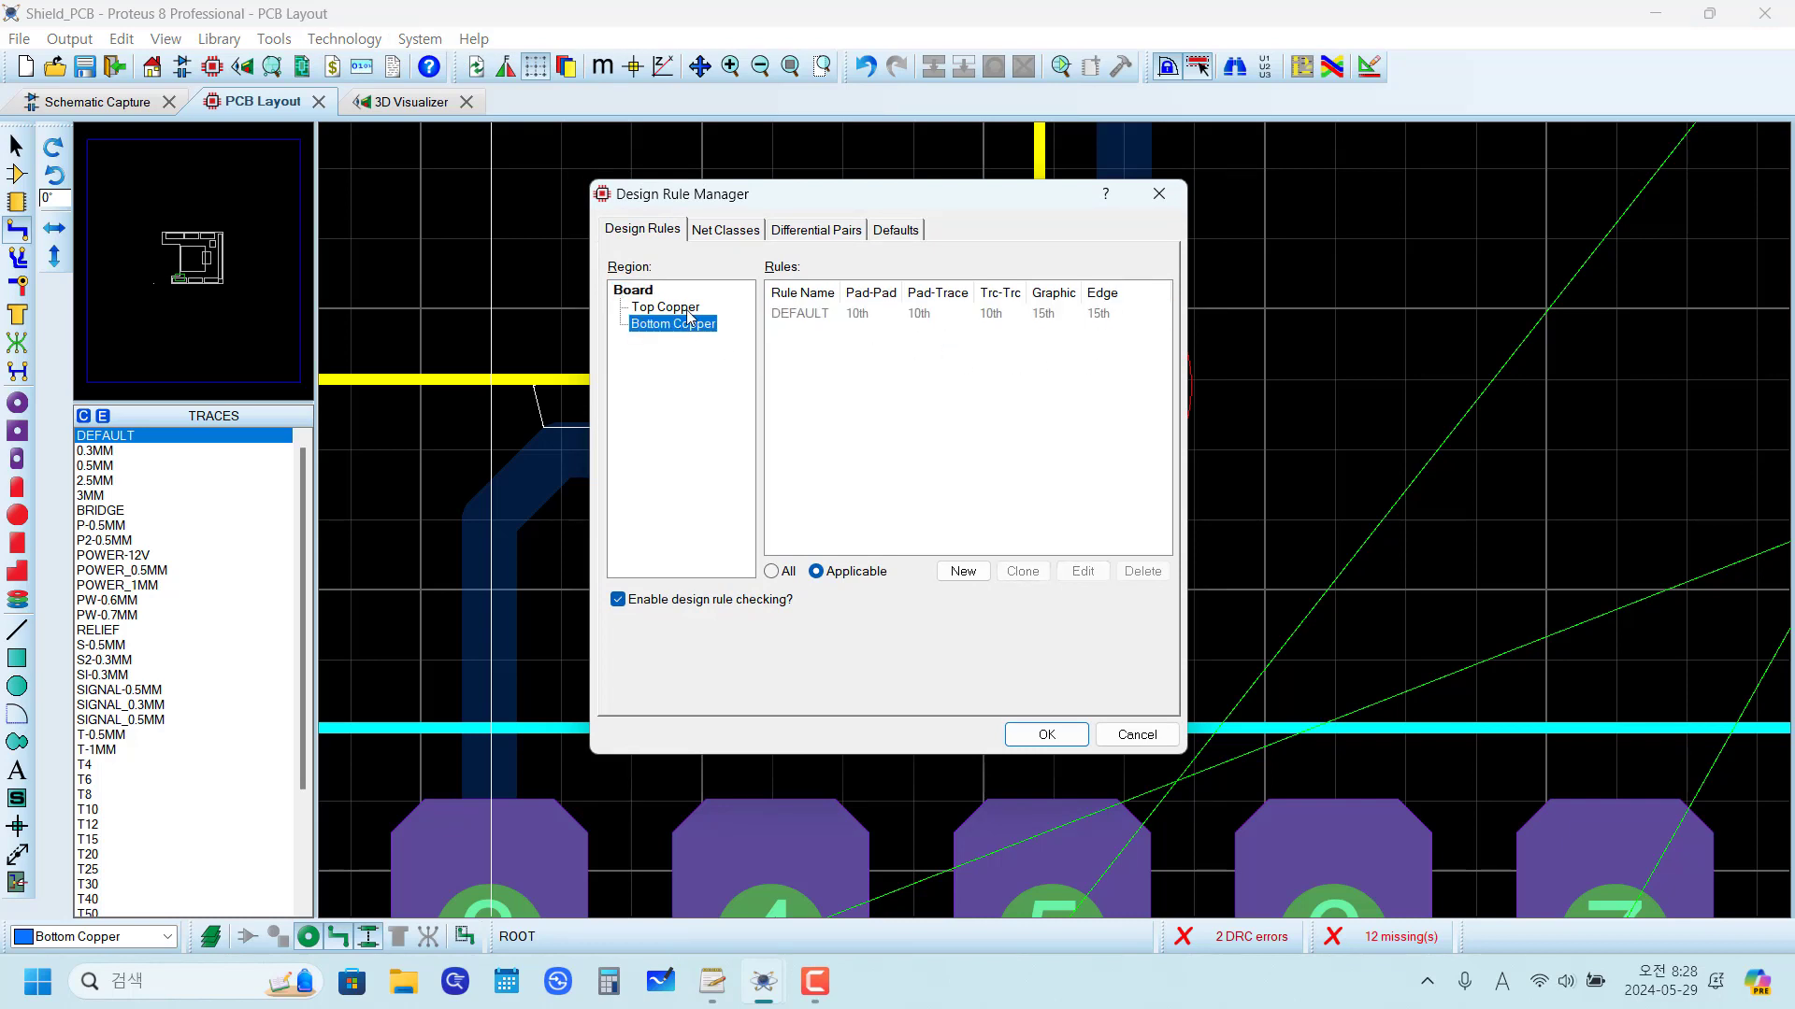
left_click(1124, 737)
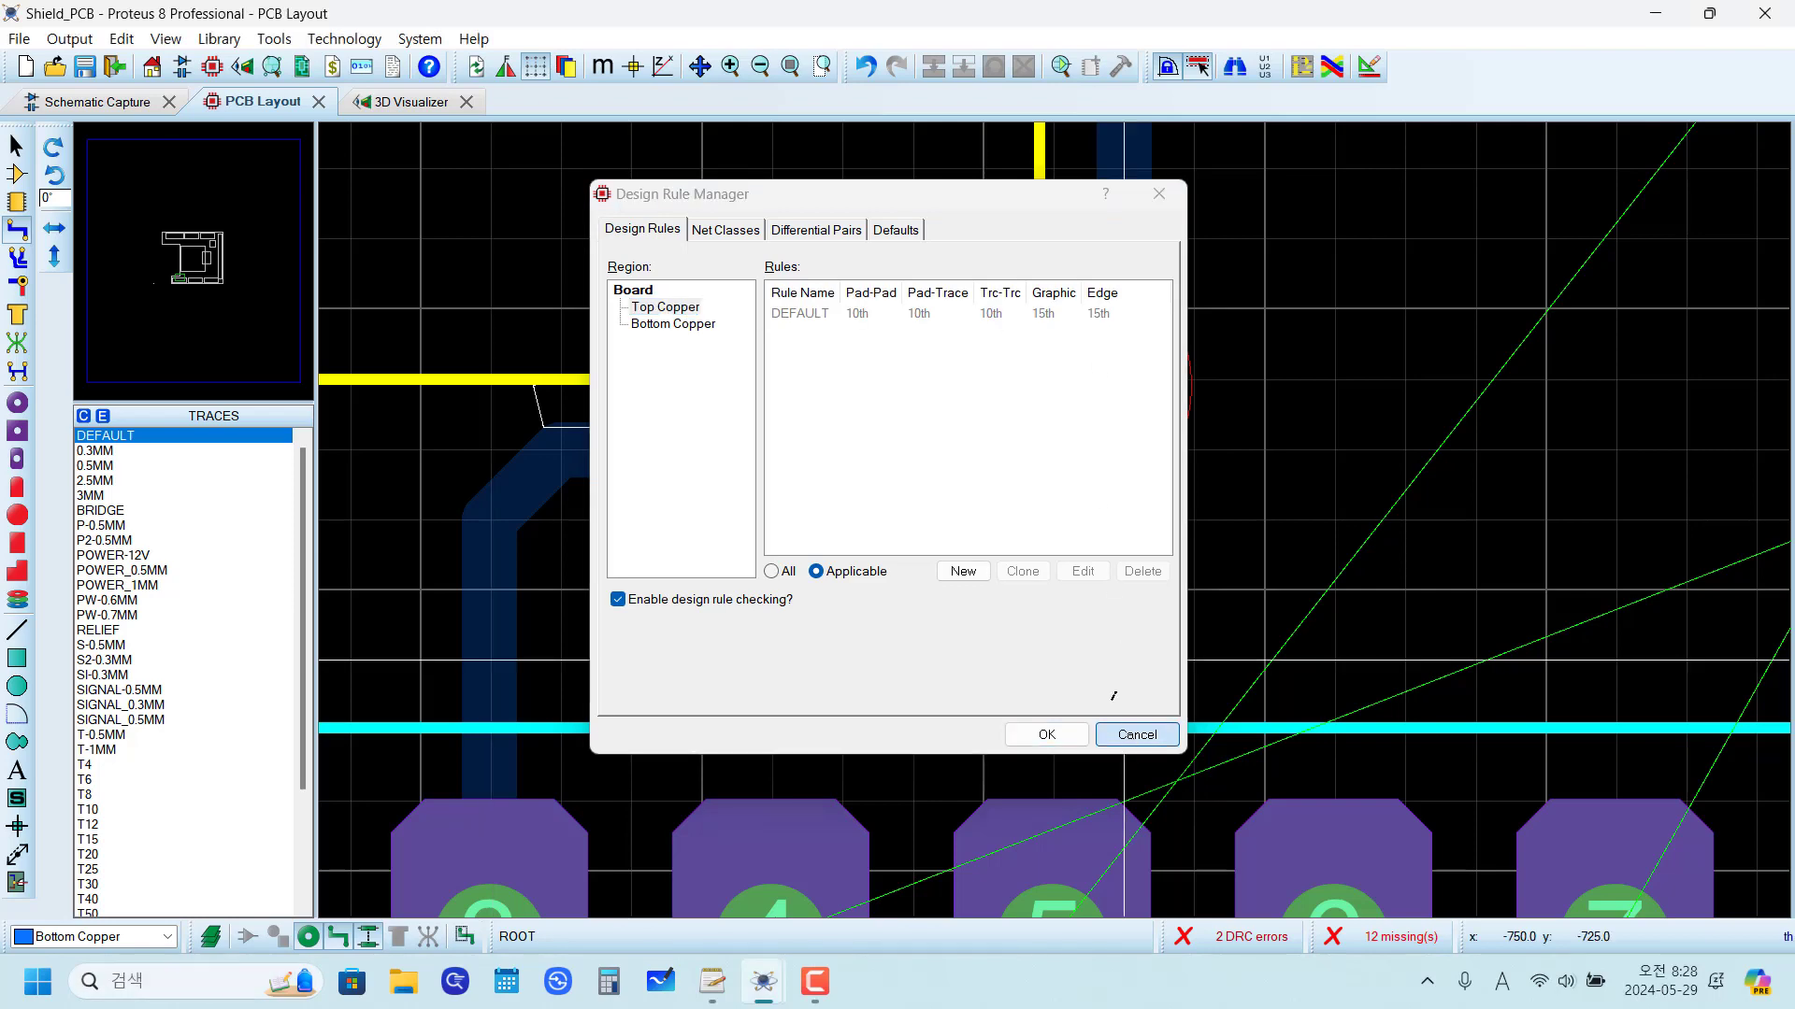
Step: Try to drag the horizontal D3 TO FLASH segment above J4 away from the board edge, and undo the move
left_click(1037, 587)
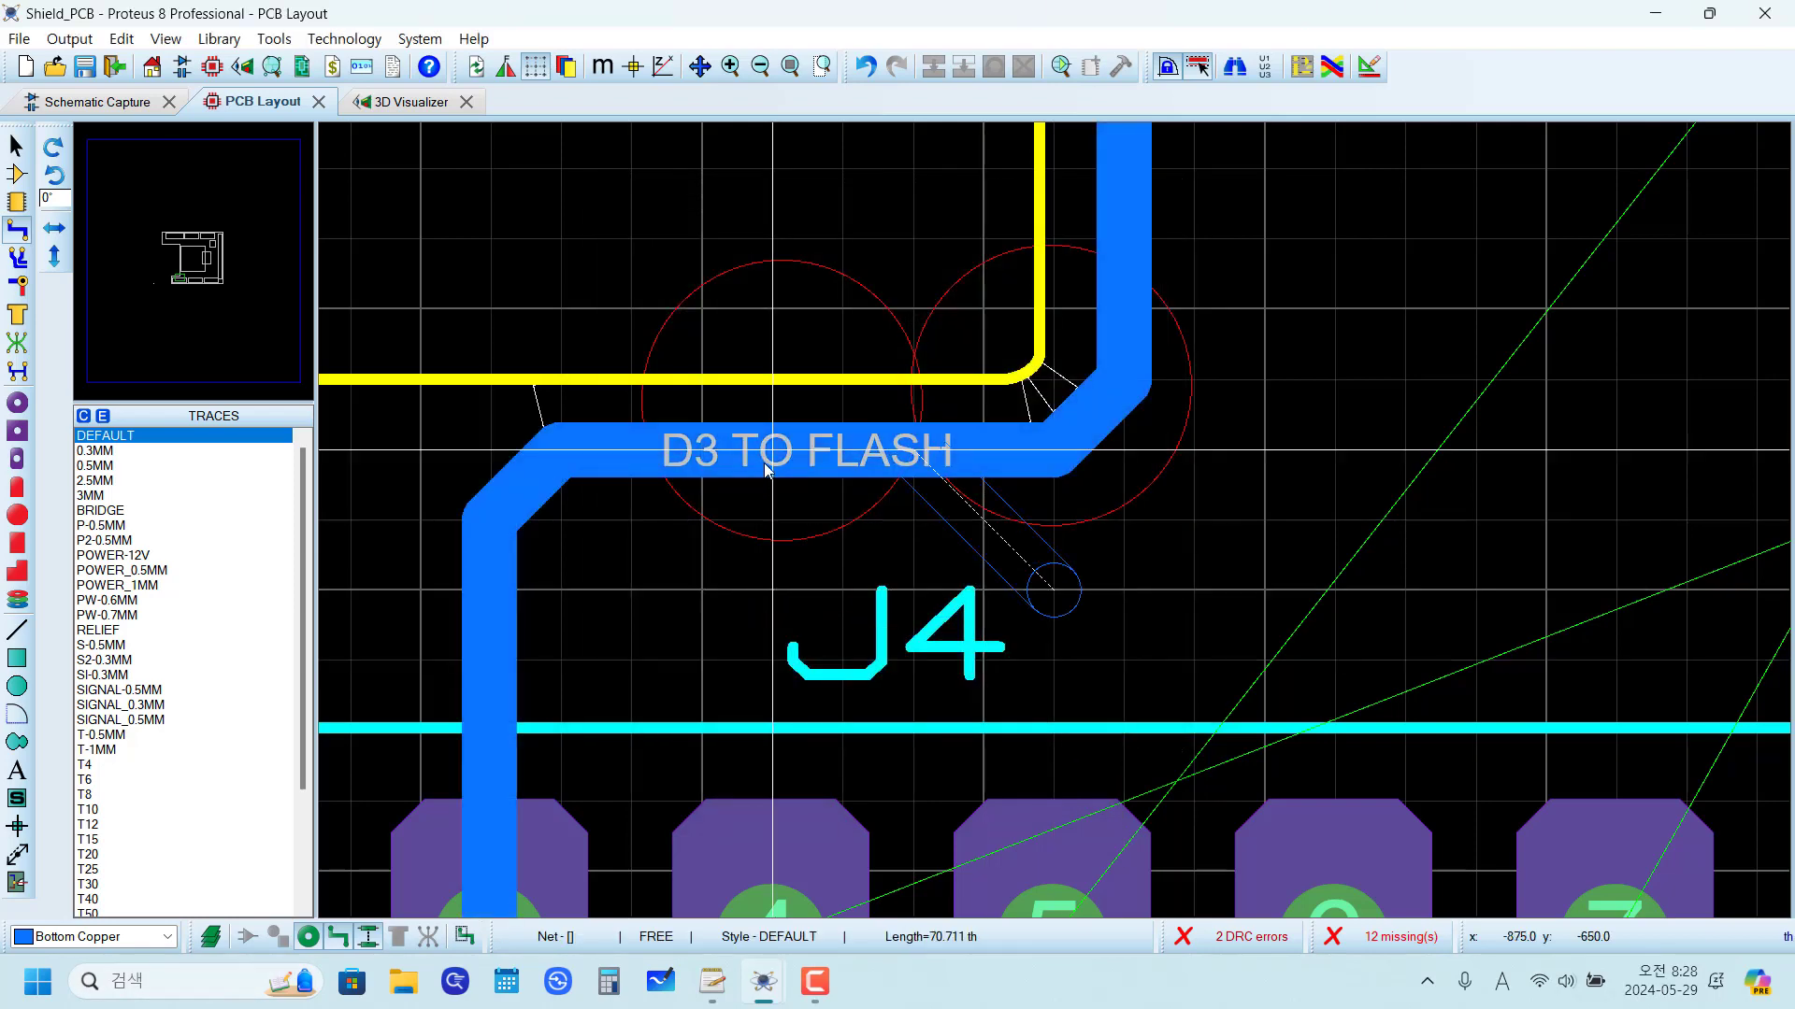
key("Escape")
left_click(17, 147)
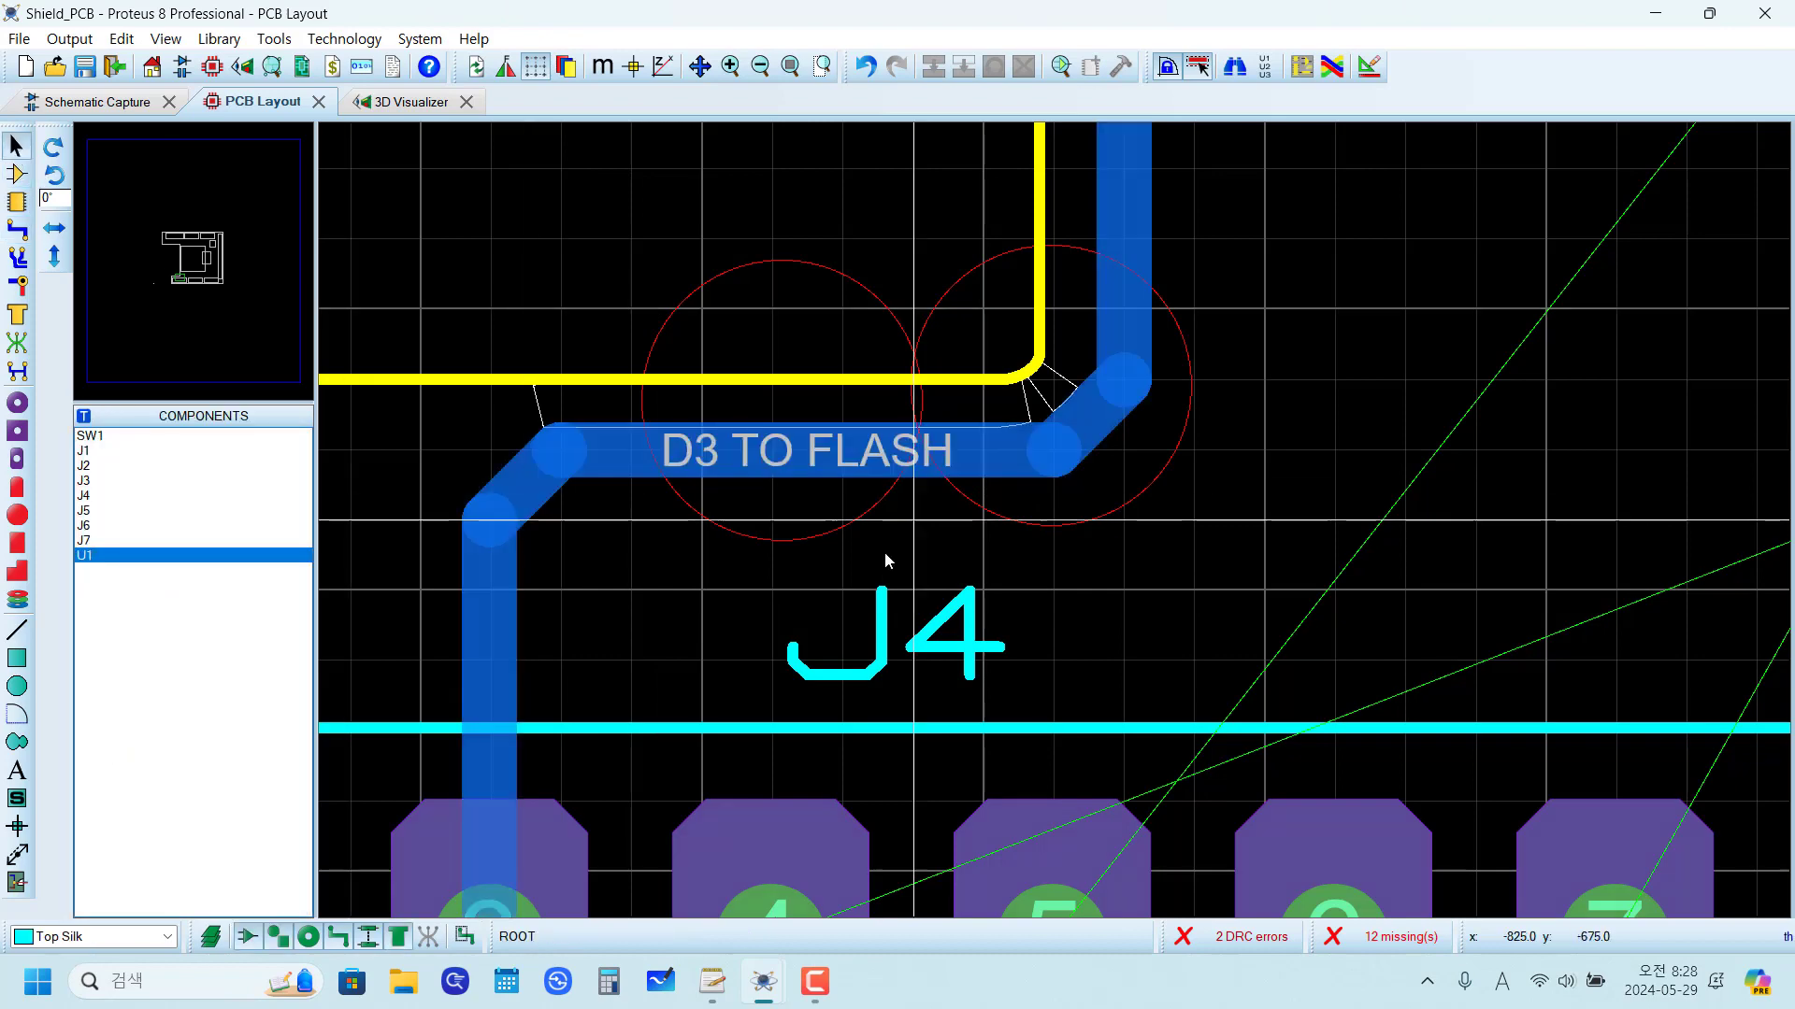
left_click(840, 473)
left_click_drag(840, 473, 842, 505)
key("ctrl+z")
Step: Drag the D3 TO FLASH trace's bend at the notch corner away from the board edge, to about x -730.5, y -652.7 th
right_click(1079, 430)
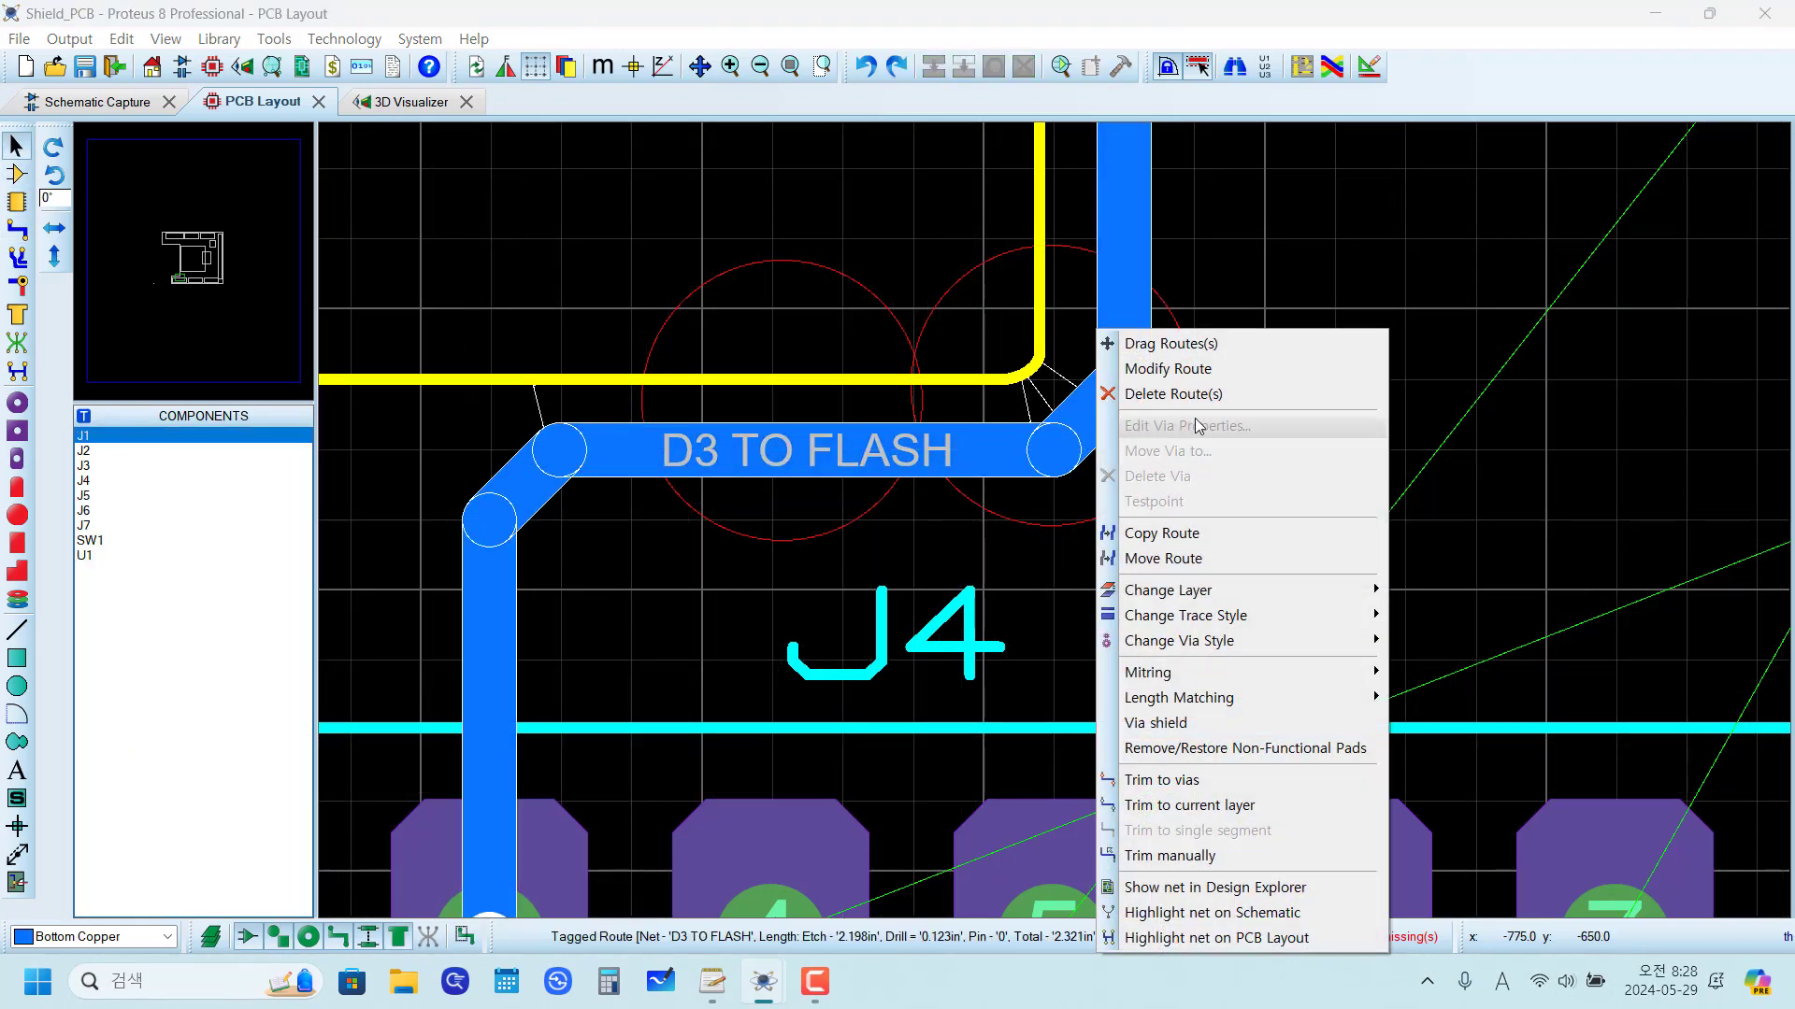
left_click(1180, 344)
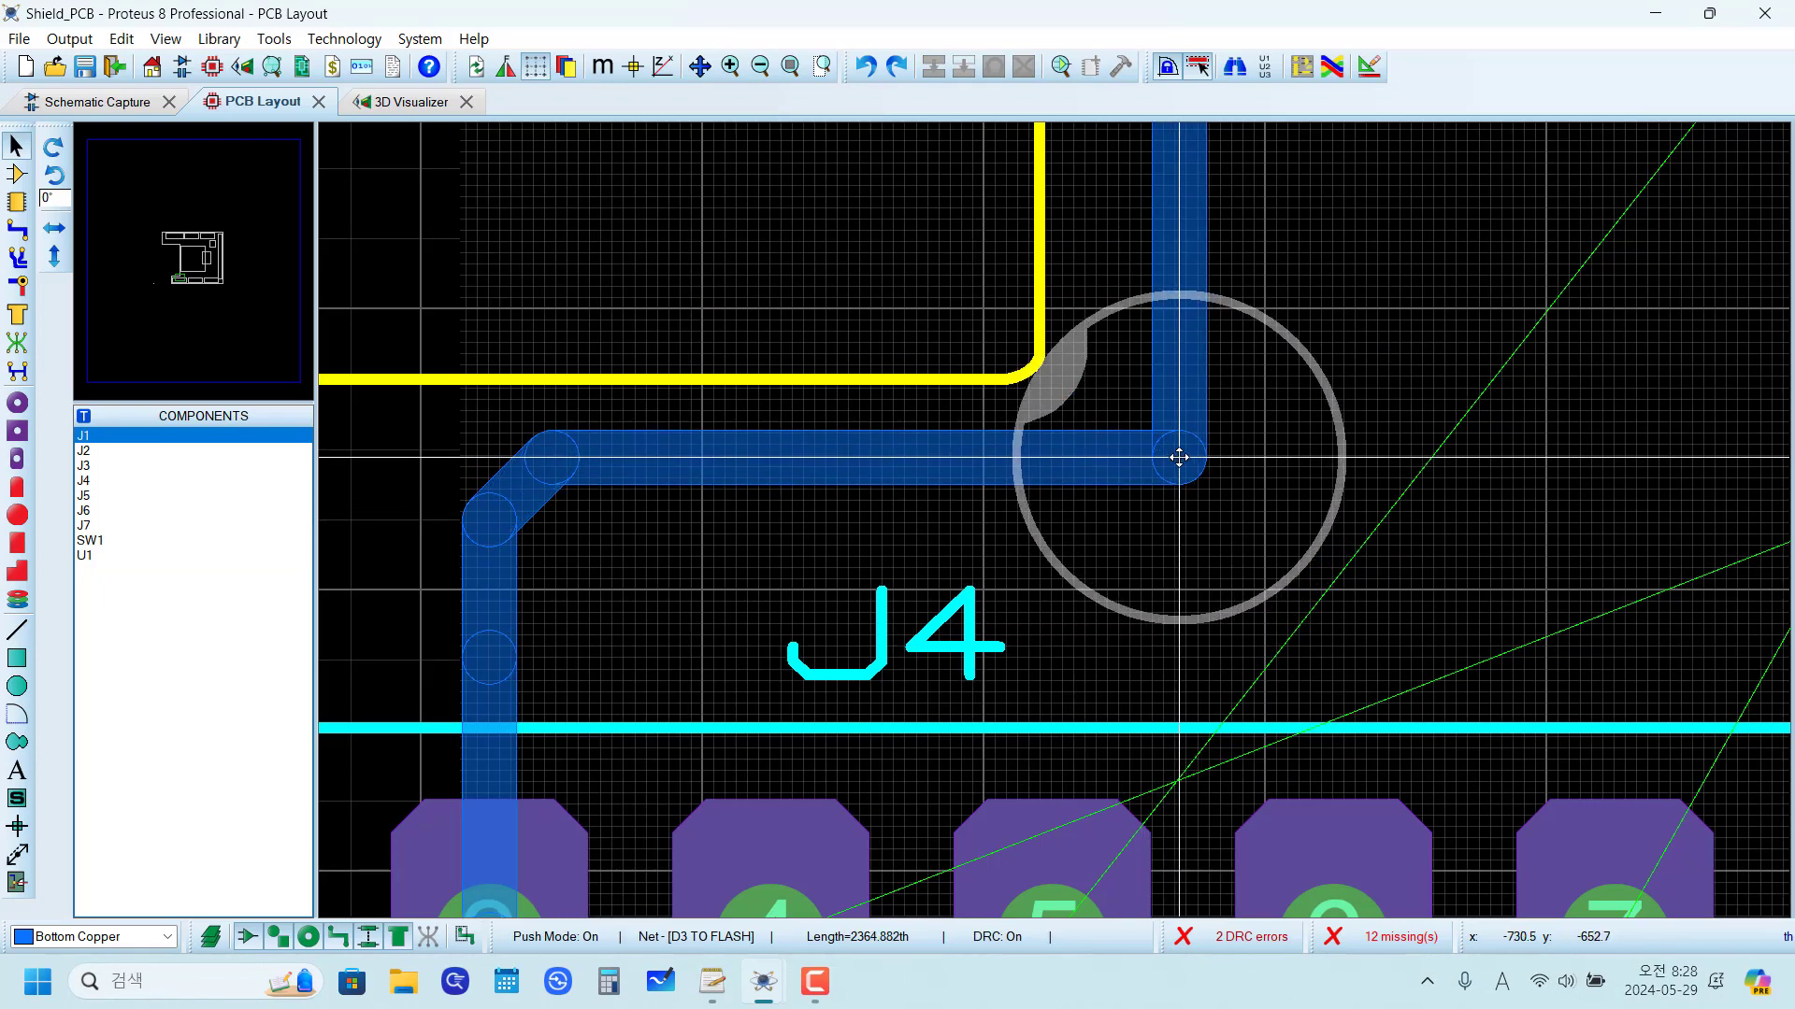
left_click(1181, 460)
scroll(1108, 575, "down", 3)
left_click(1168, 502)
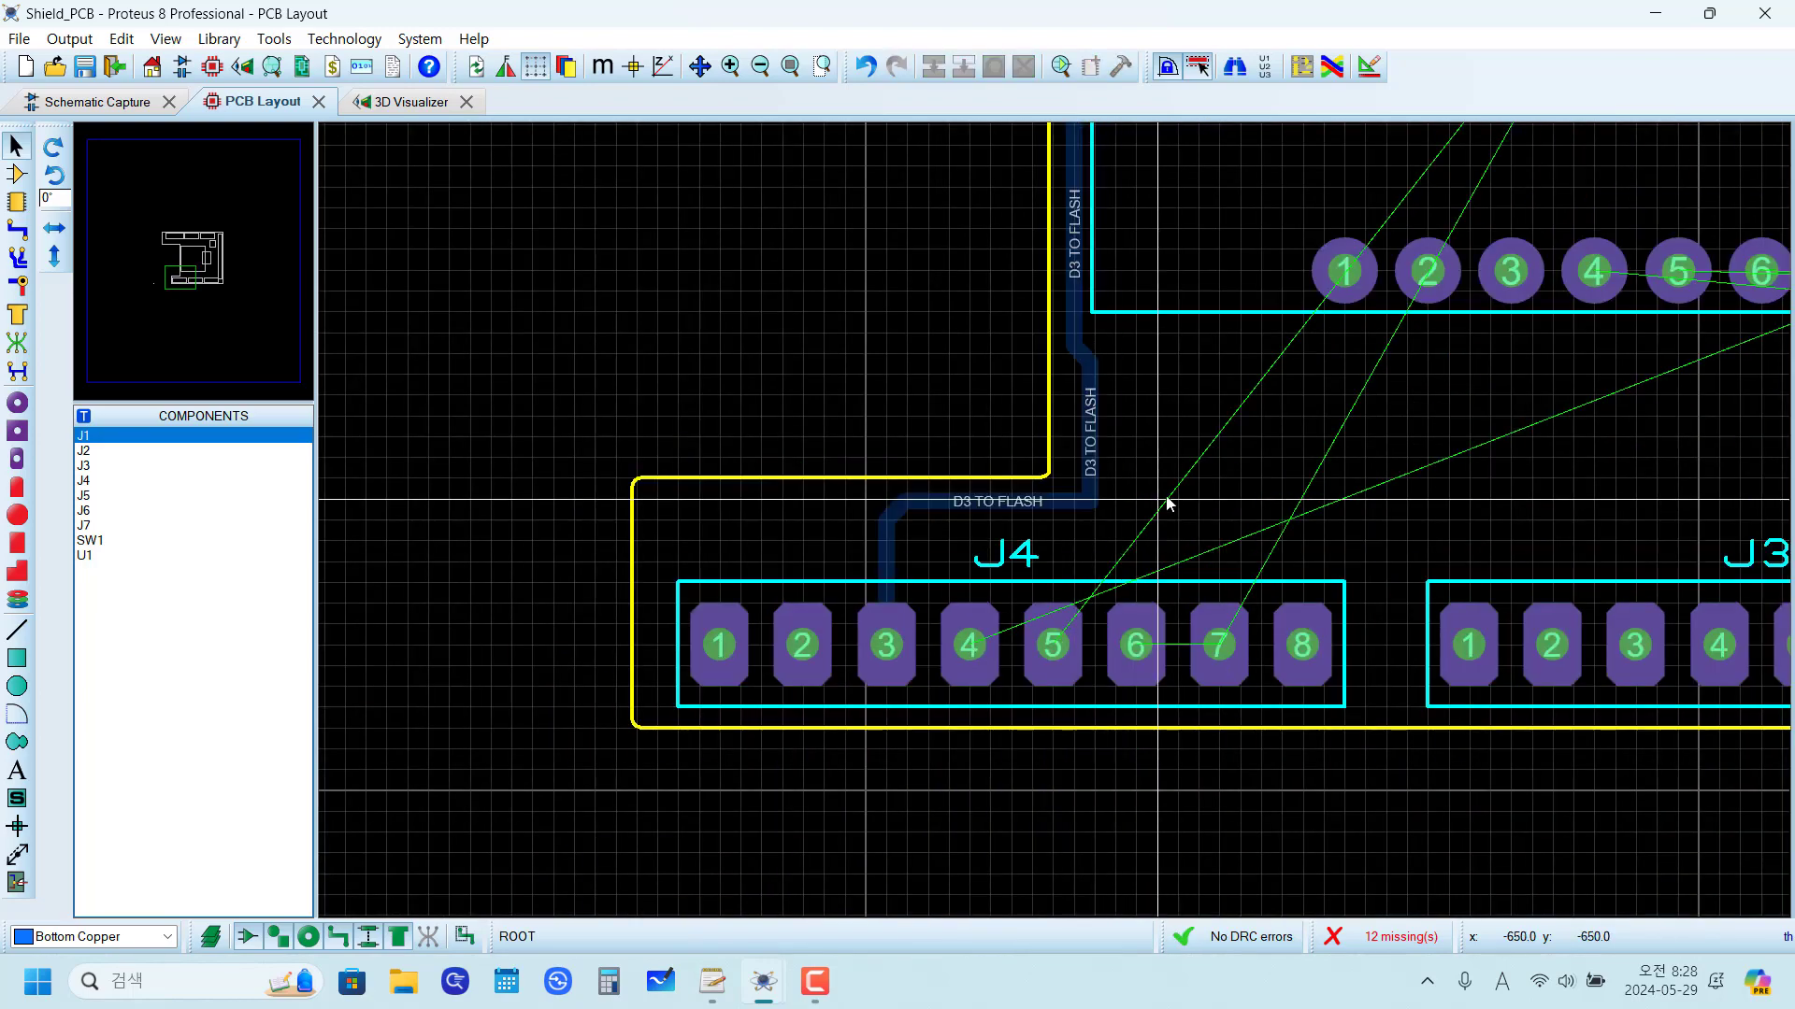
Step: Modify the D3 TO FLASH route beside the notch corner, replacing the outward bulge with a diagonal bend into the straight vertical run
scroll(1078, 449, "down", 3)
scroll(1057, 520, "up", 2)
scroll(1064, 579, "down", 3)
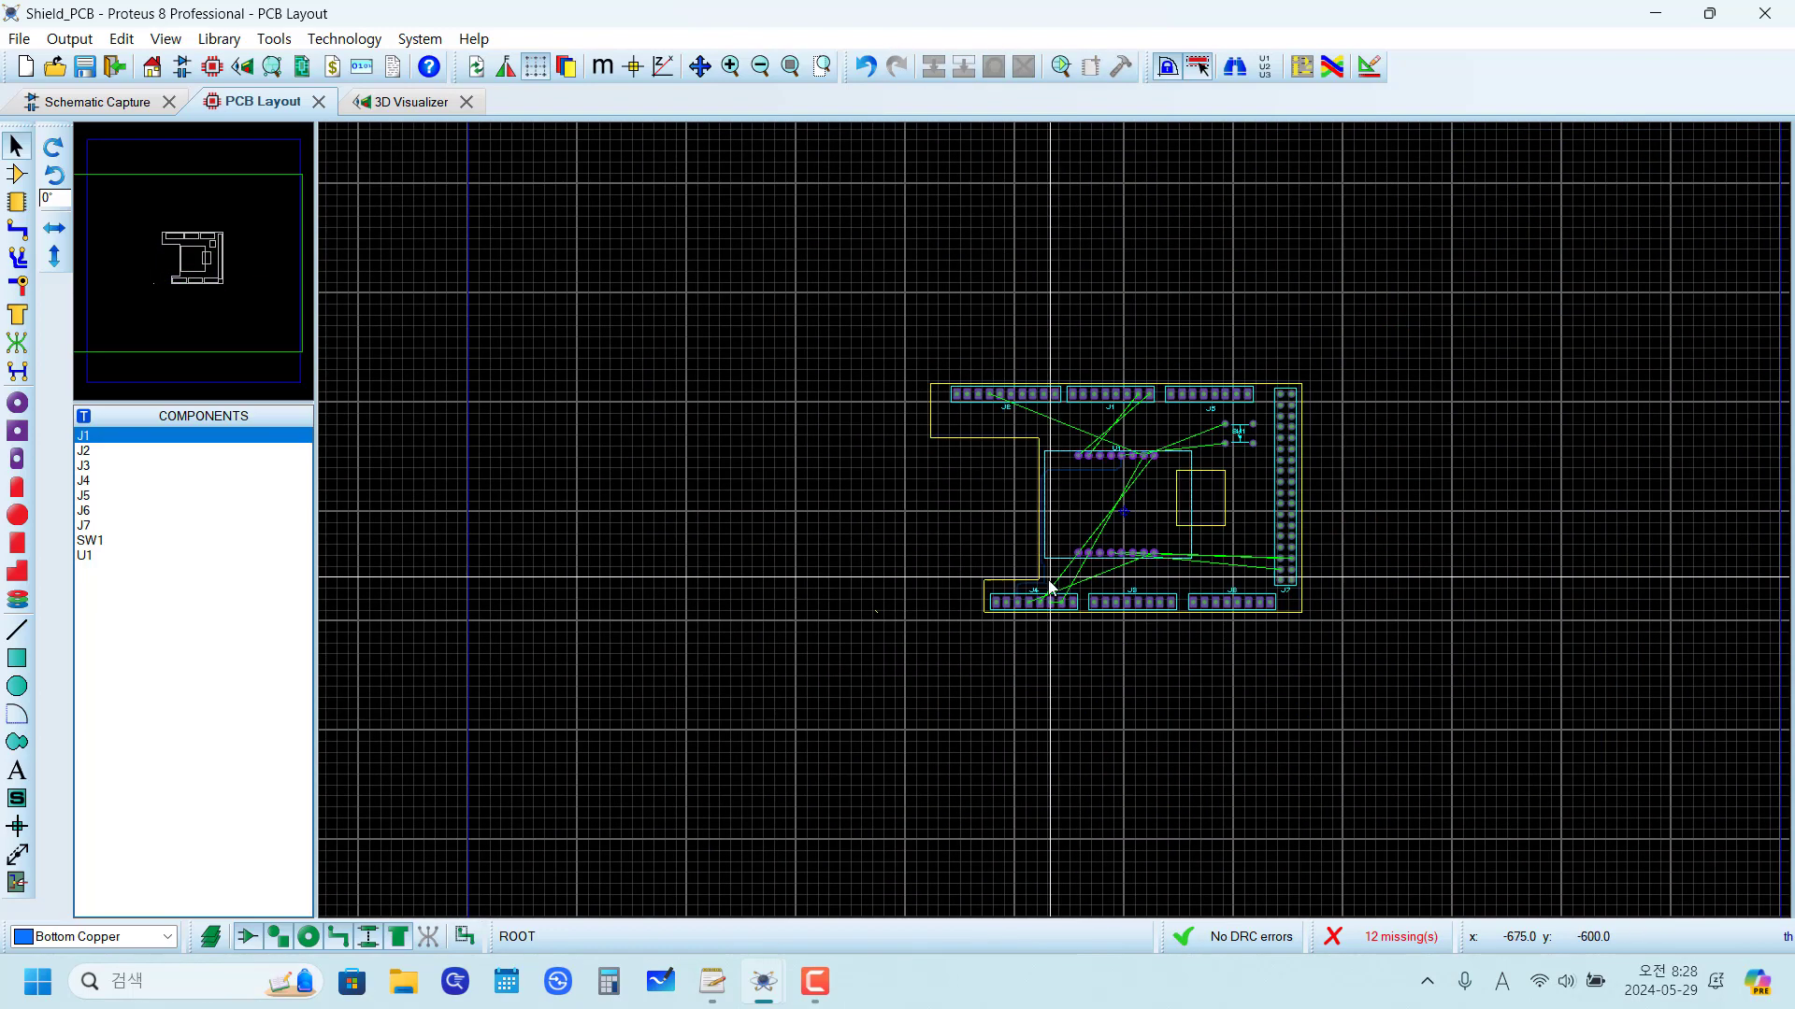
scroll(1061, 522, "up", 5)
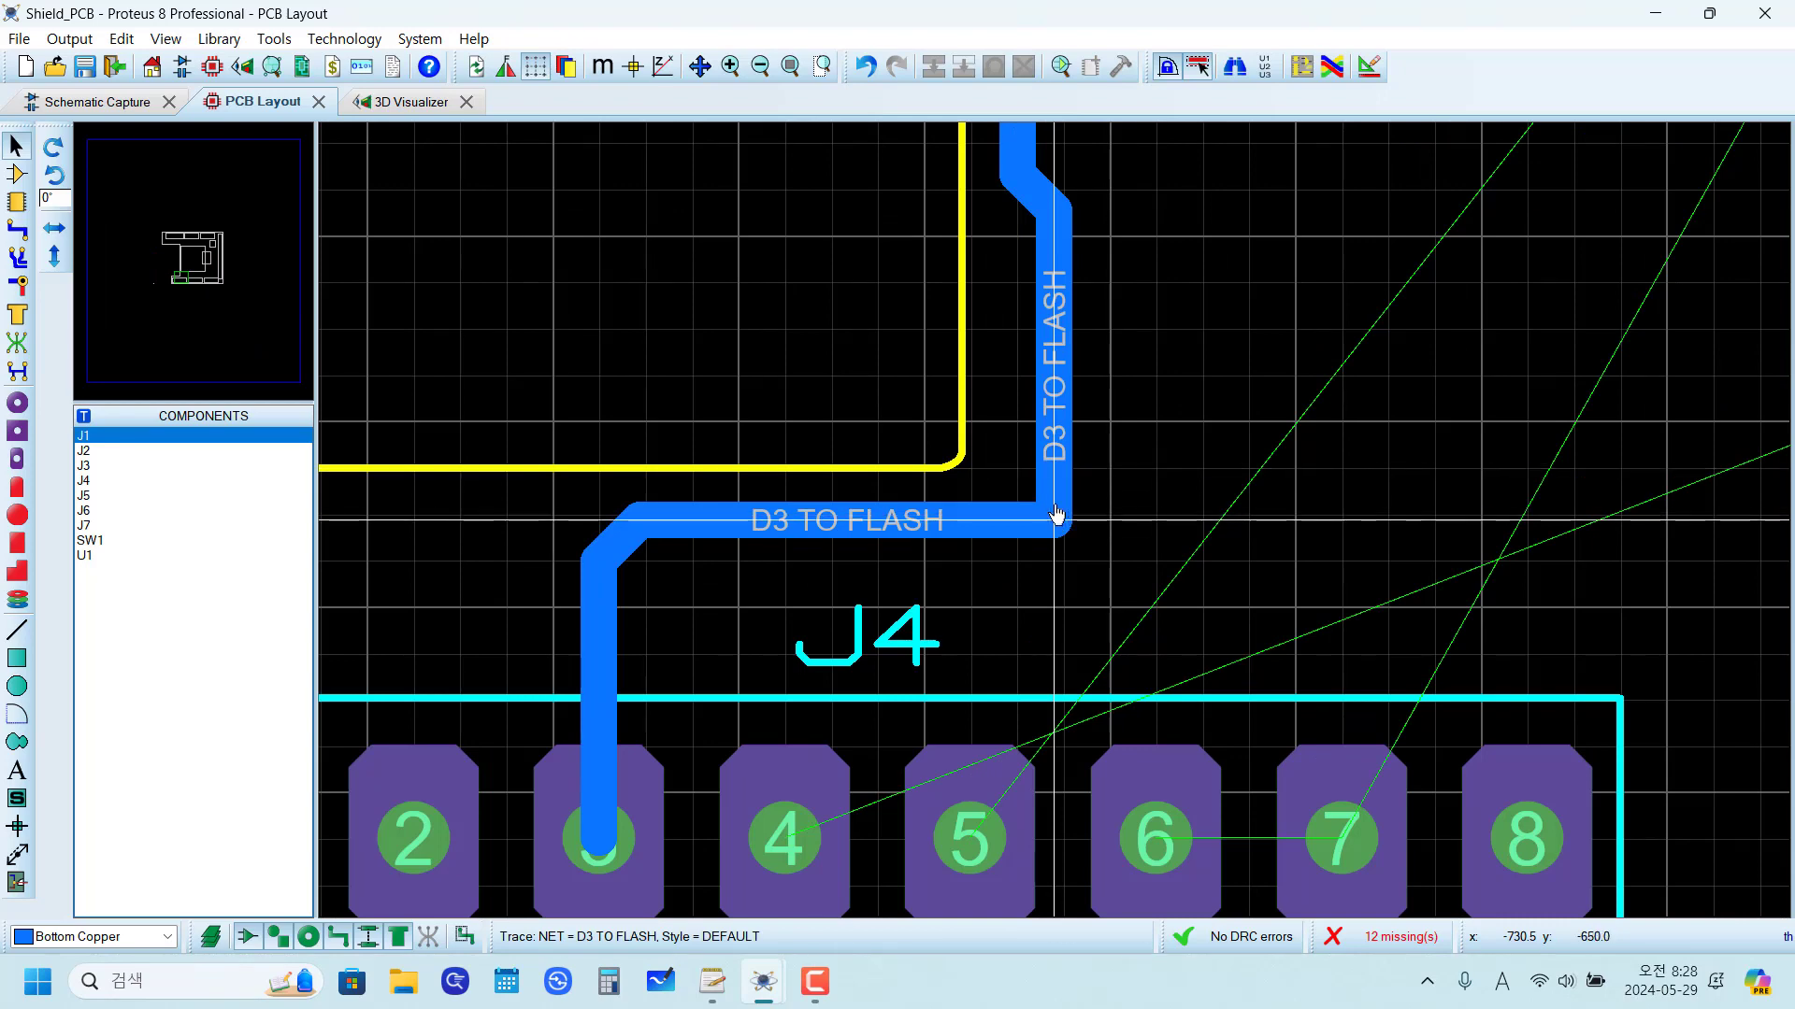
scroll(1057, 519, "up", 2)
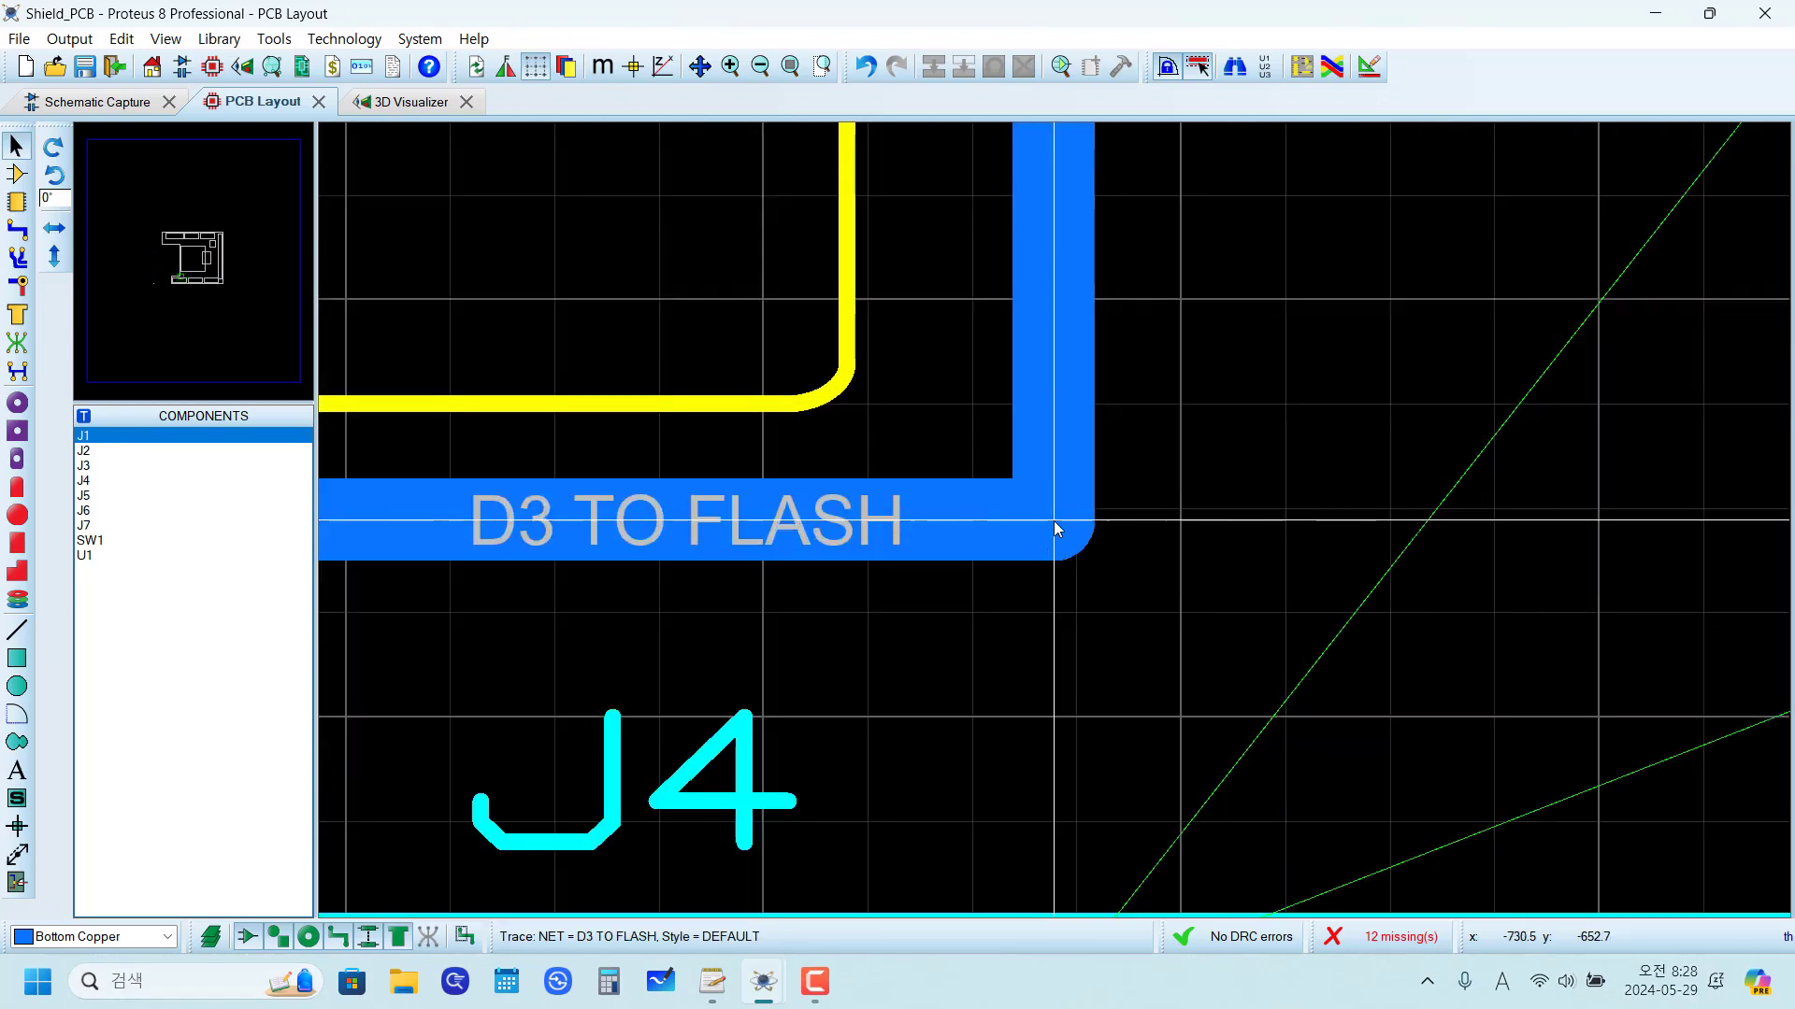
right_click(865, 521)
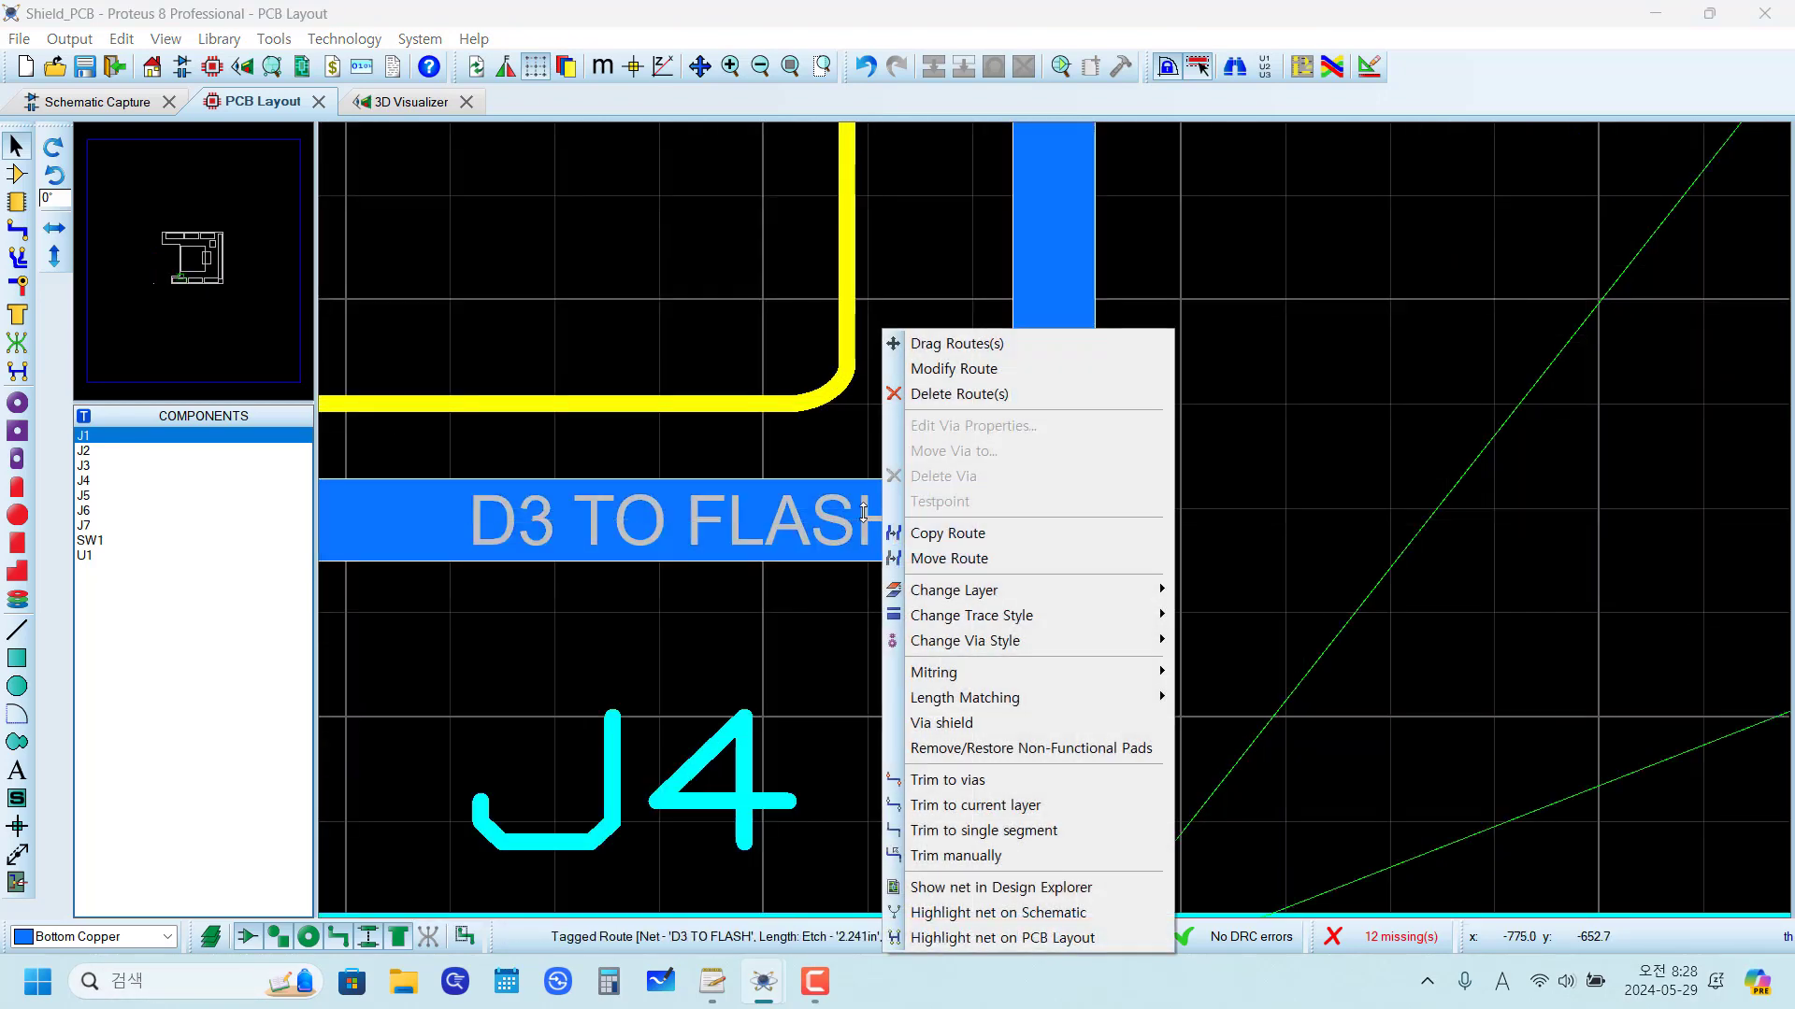
left_click(928, 371)
left_click(973, 368)
scroll(974, 372, "down", 3)
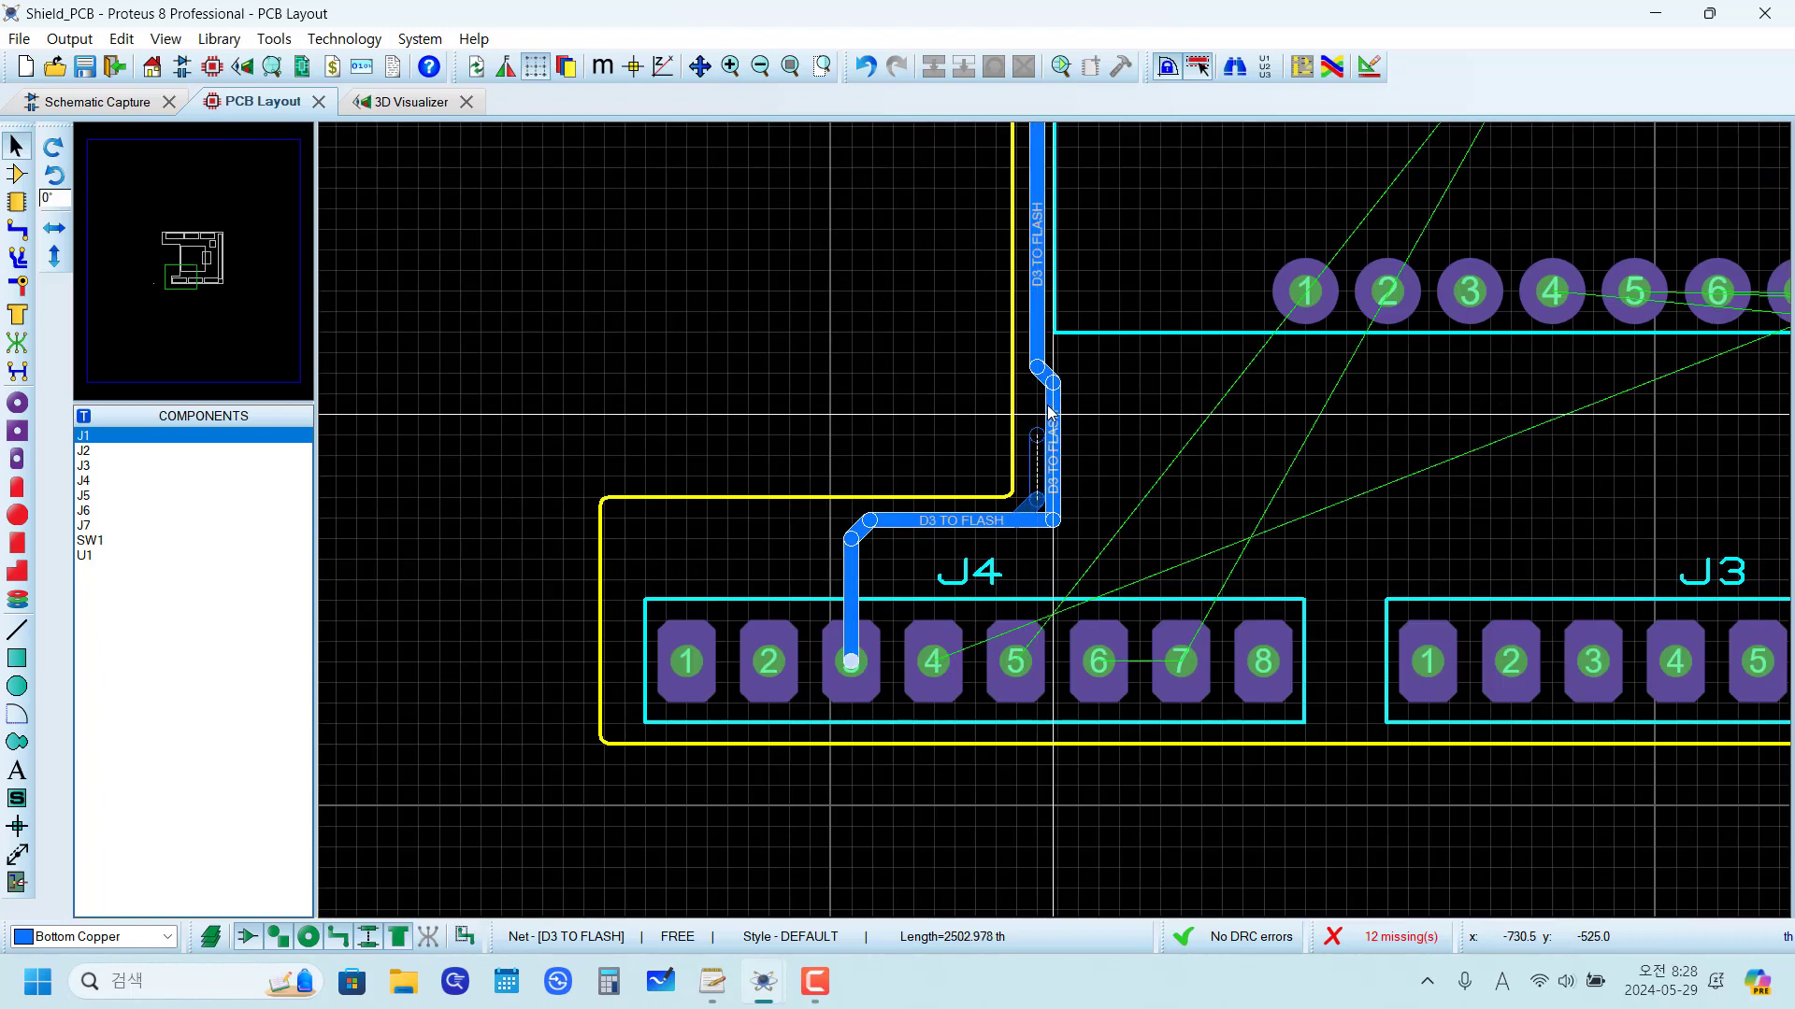
left_click(1037, 366)
left_click(1113, 514)
scroll(1059, 522, "up", 2)
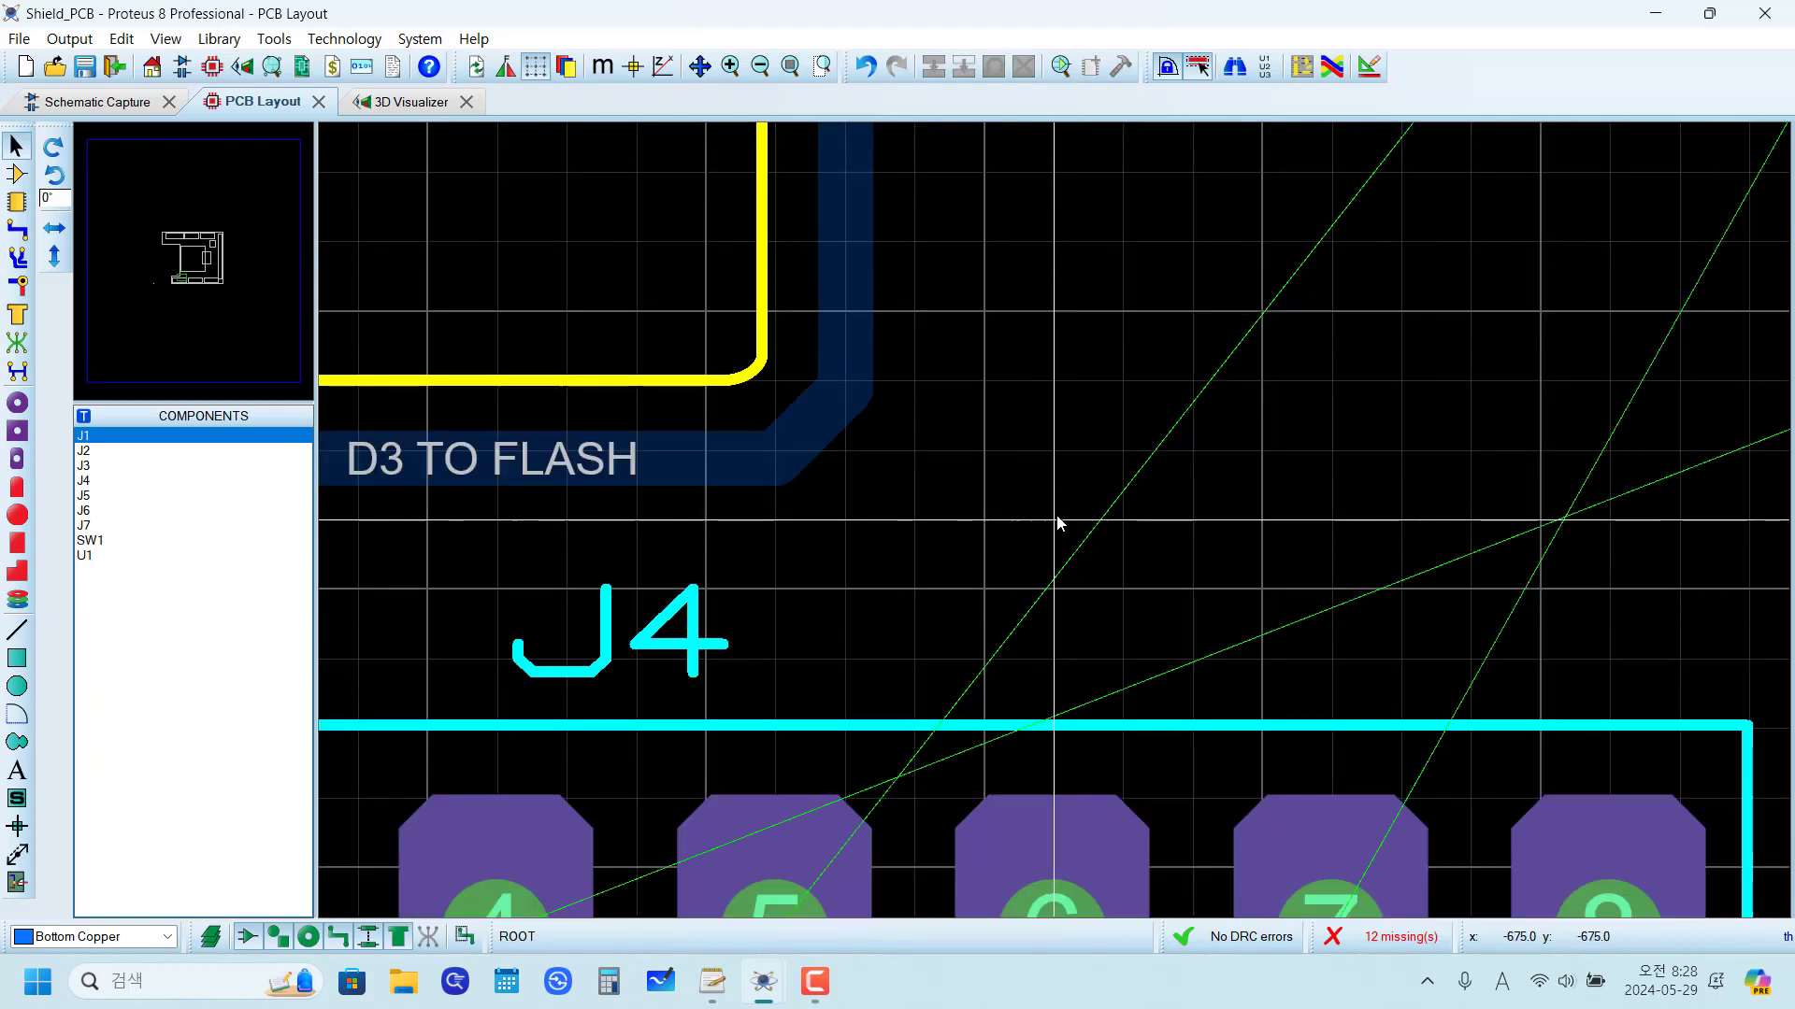
Step: Turn off the grid display and look over the whole board's remaining unrouted connections
scroll(1059, 522, "down", 2)
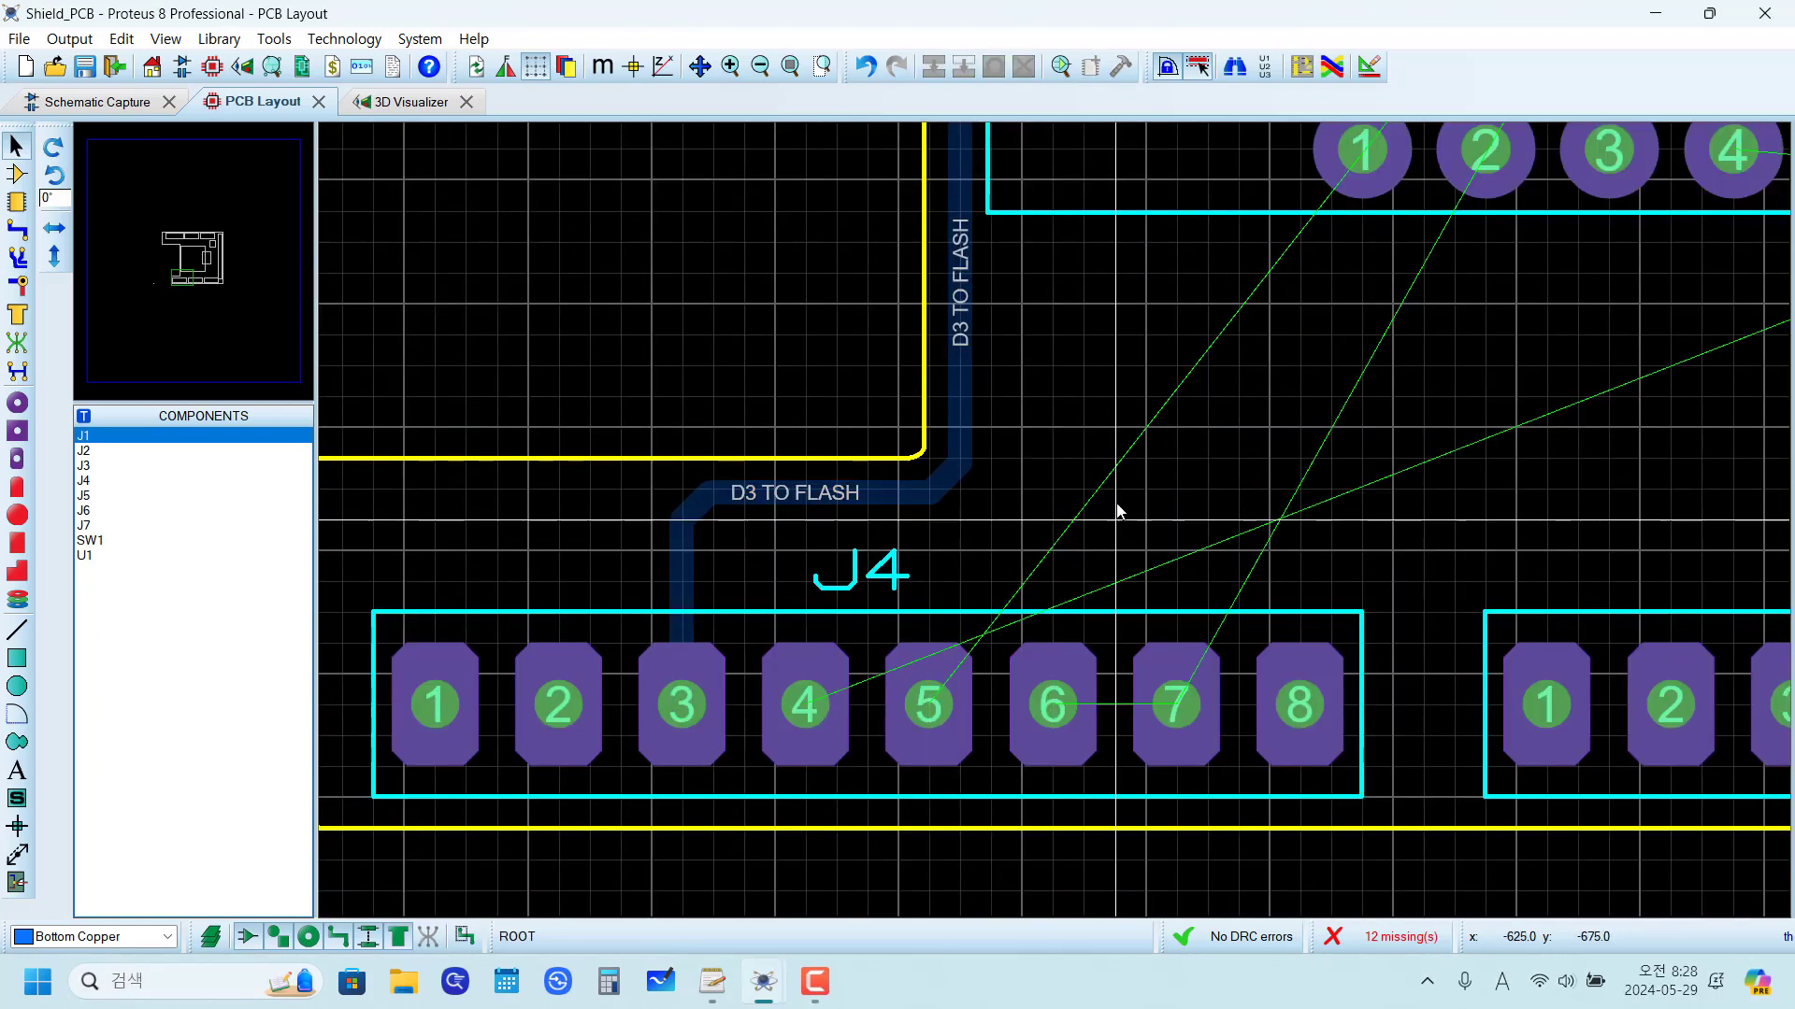
scroll(1113, 509, "down", 1)
scroll(1103, 503, "down", 1)
left_click_drag(1106, 493, 955, 490)
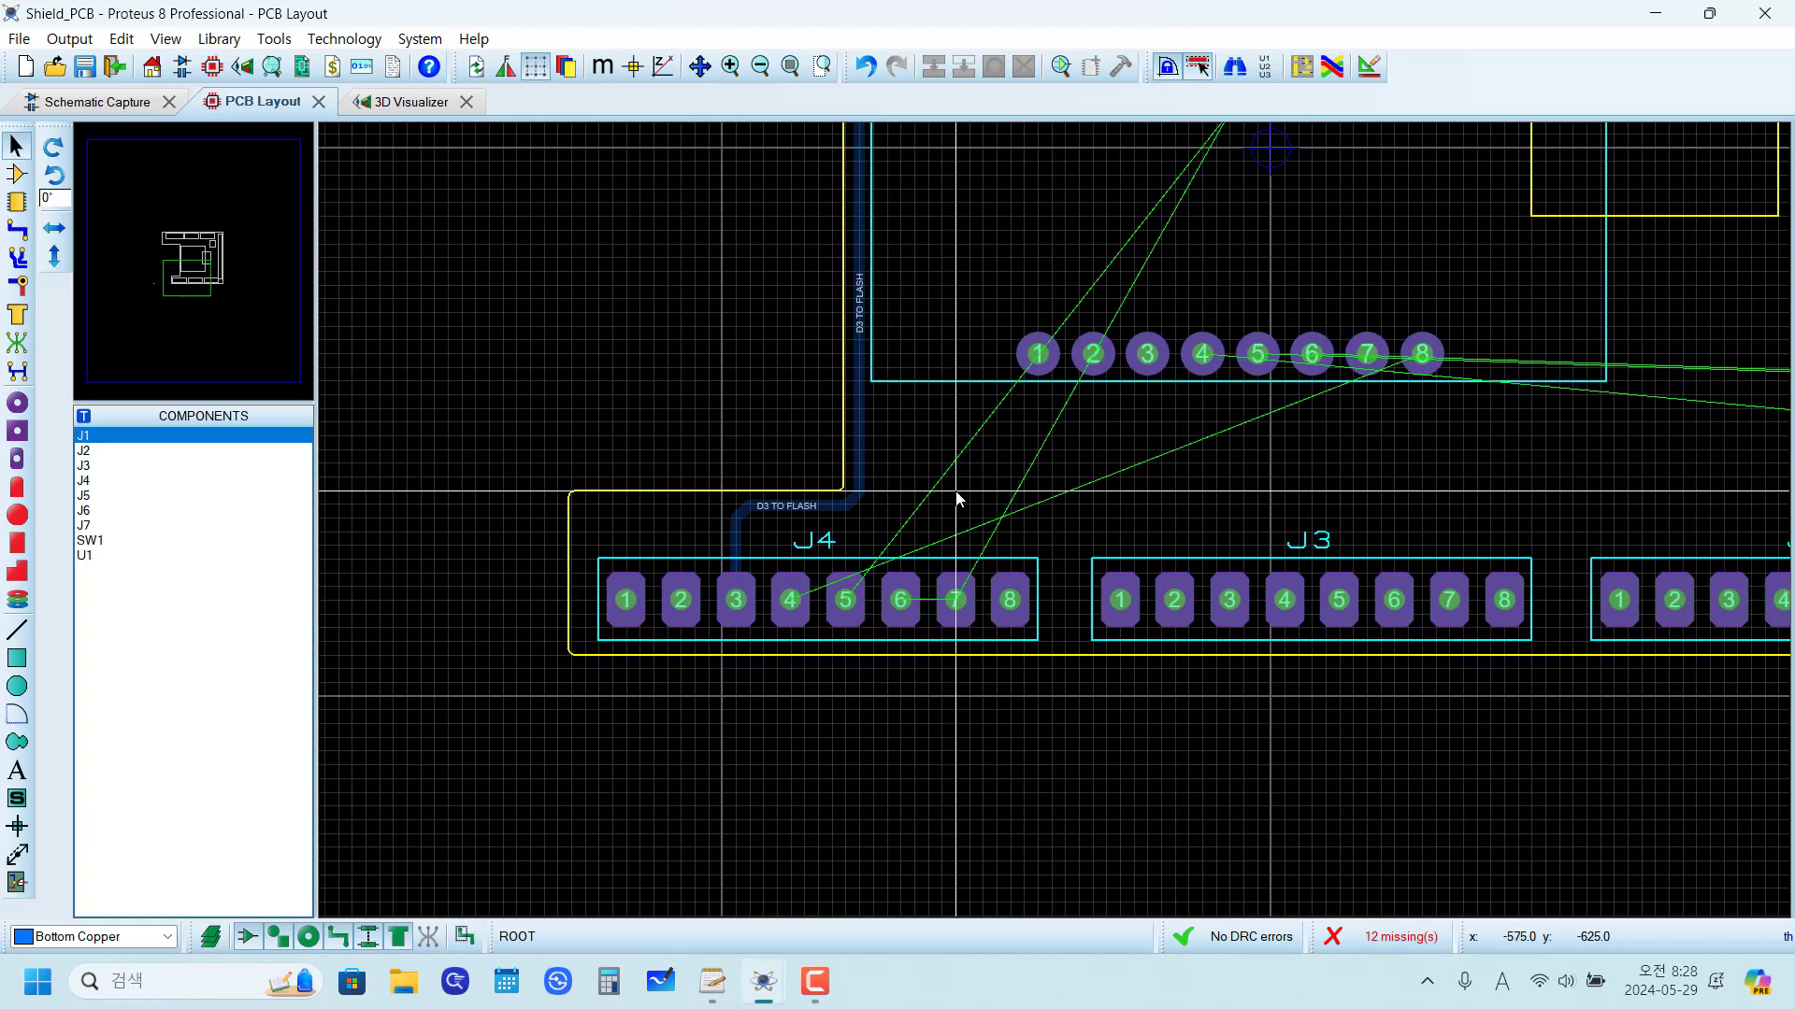
scroll(1098, 481, "down", 2)
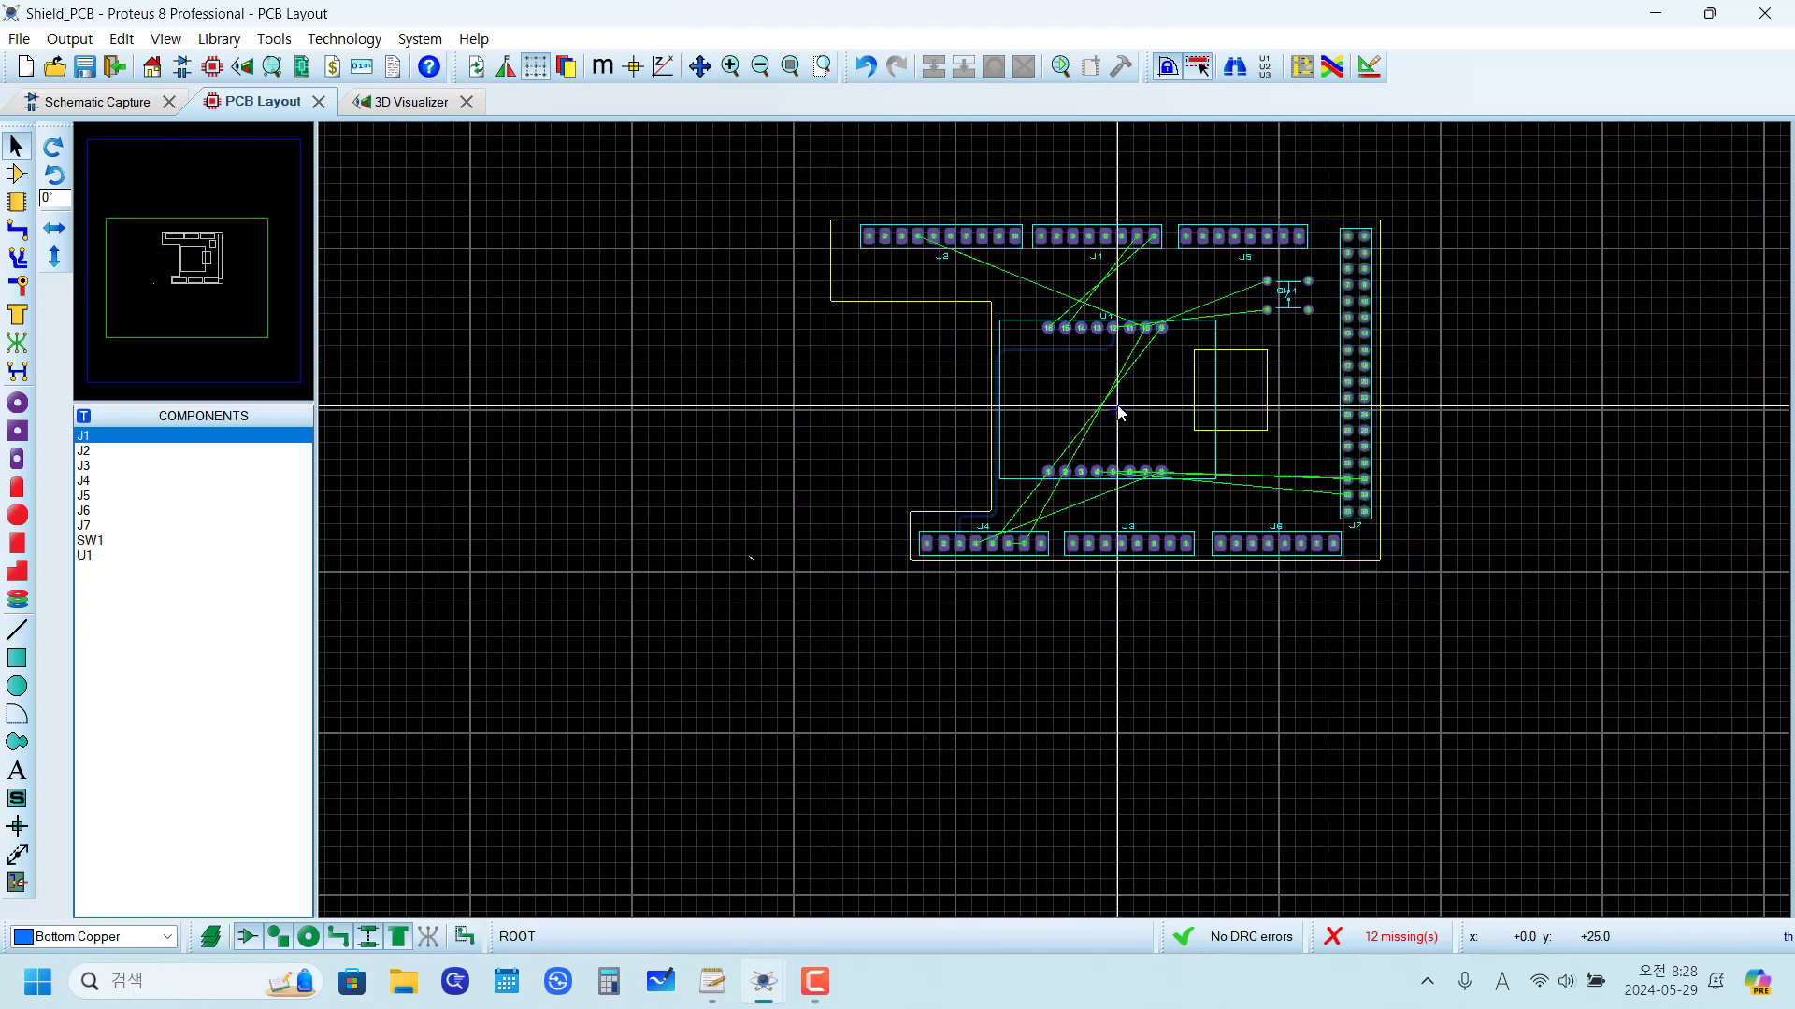
scroll(1026, 558, "up", 1)
scroll(1029, 528, "down", 1)
key("g")
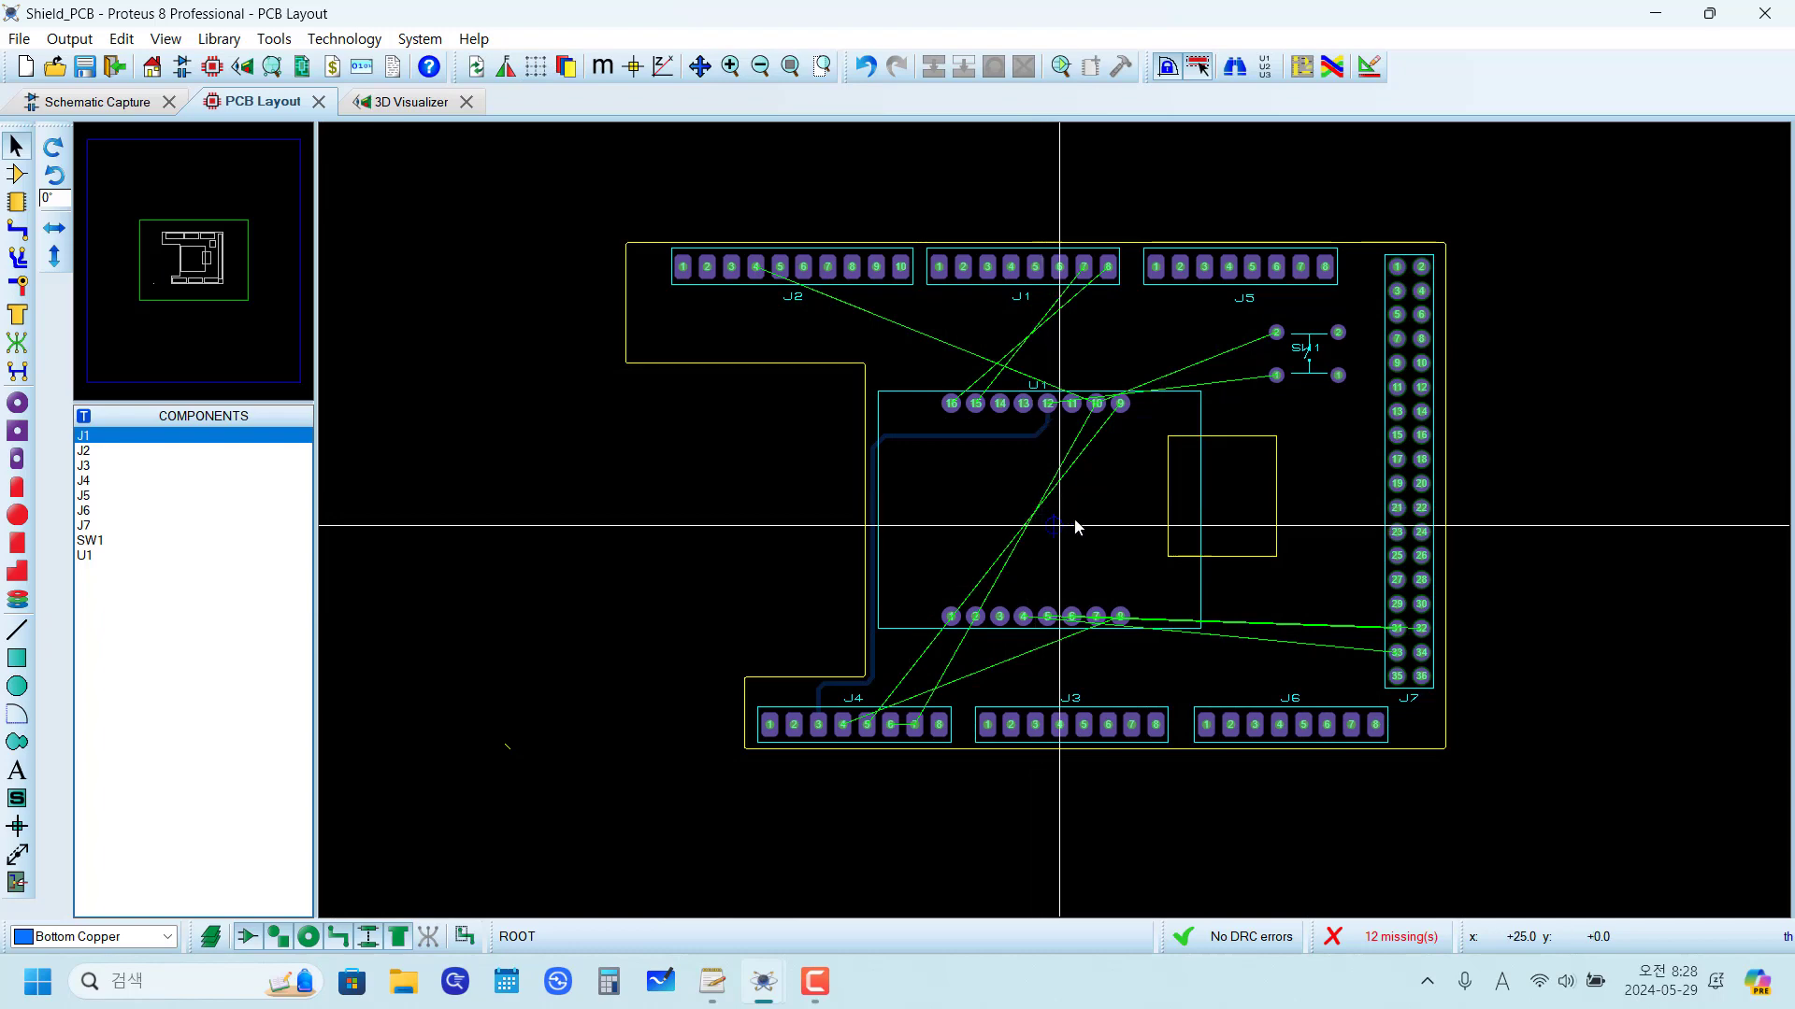
scroll(1075, 524, "up", 1)
scroll(1075, 579, "down", 2)
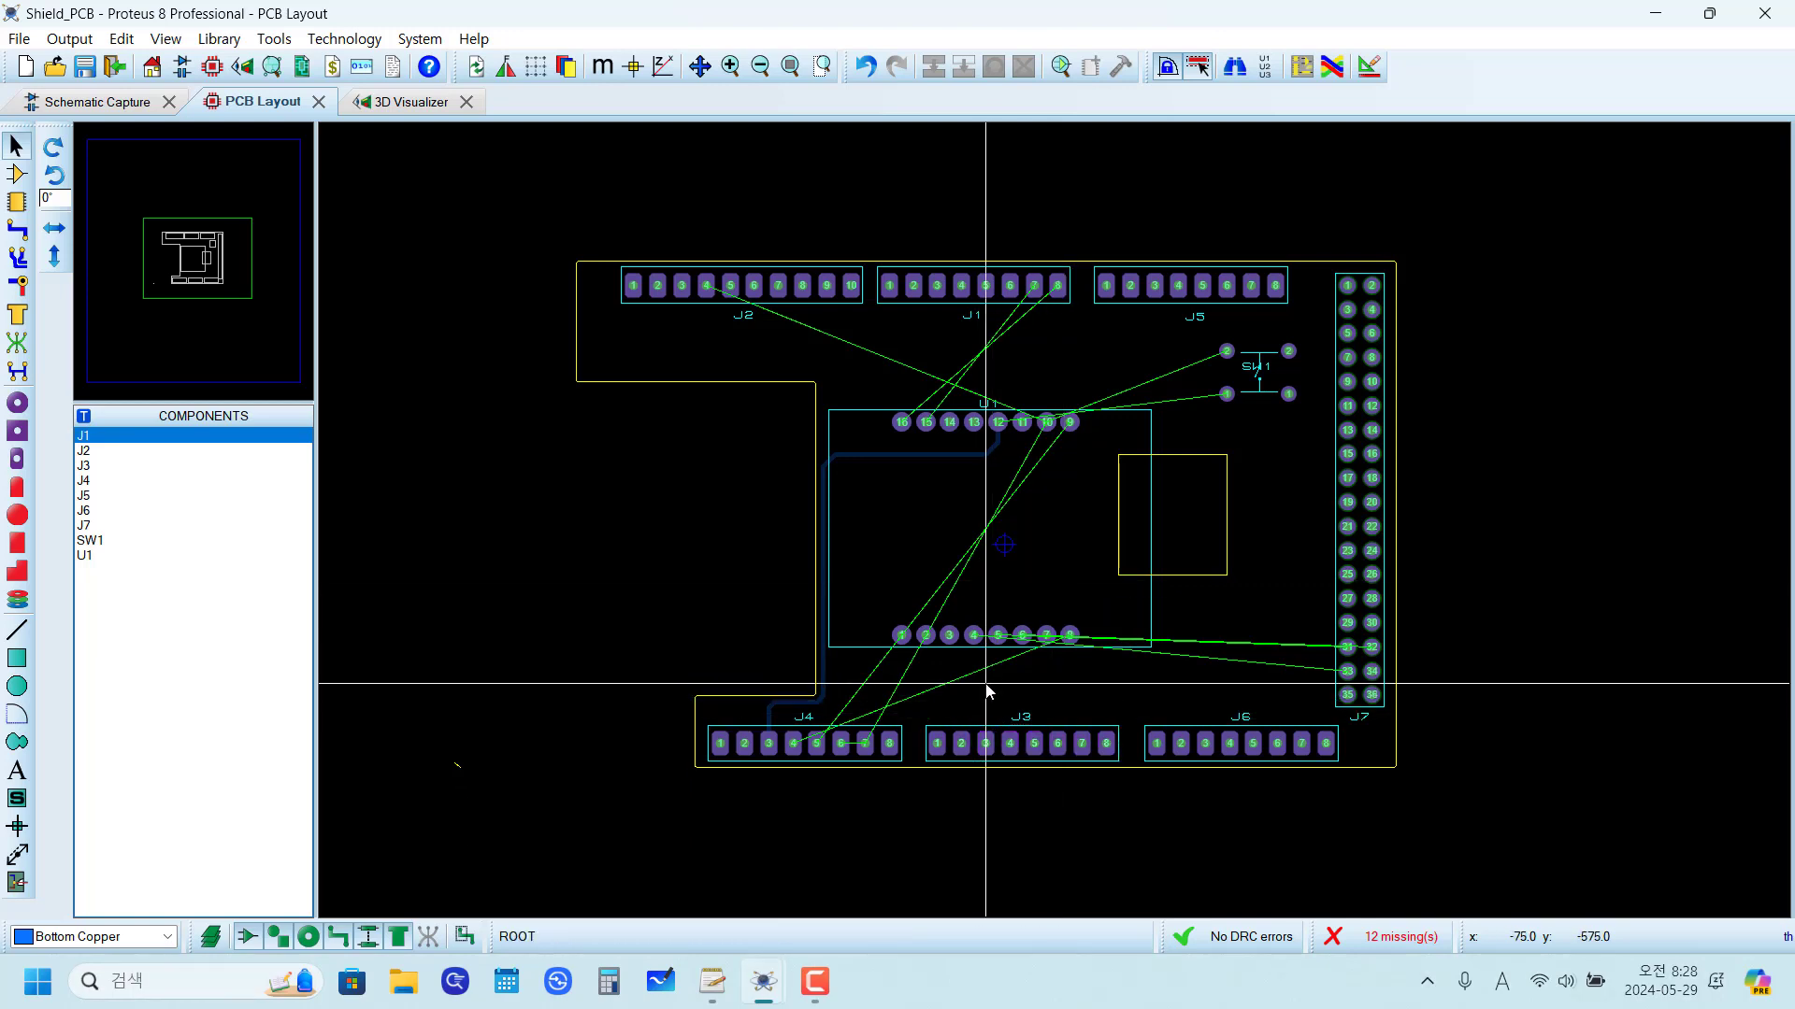
Step: Route the 3.3V net on Bottom Copper in DEFAULT trace style from J4 pad 4 to U1 pad 8, running beneath U1's lower pad row
scroll(849, 713, "up", 2)
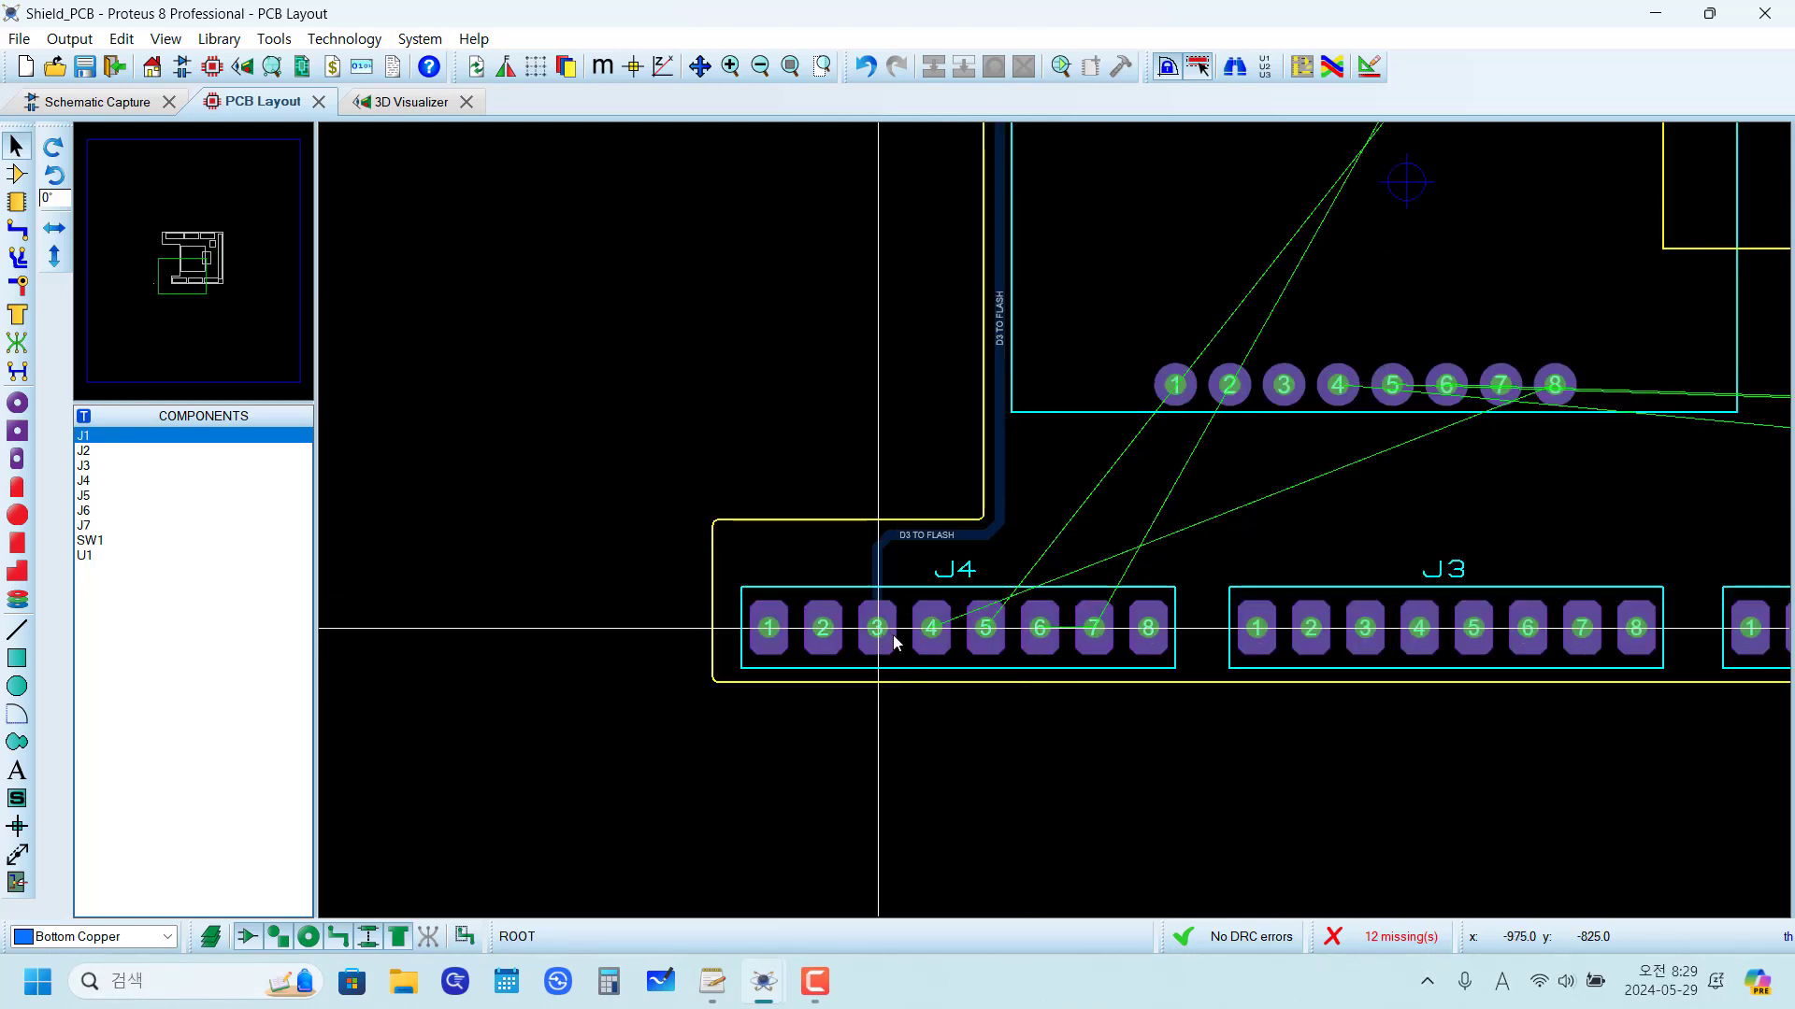
left_click(17, 231)
scroll(915, 525, "up", 2)
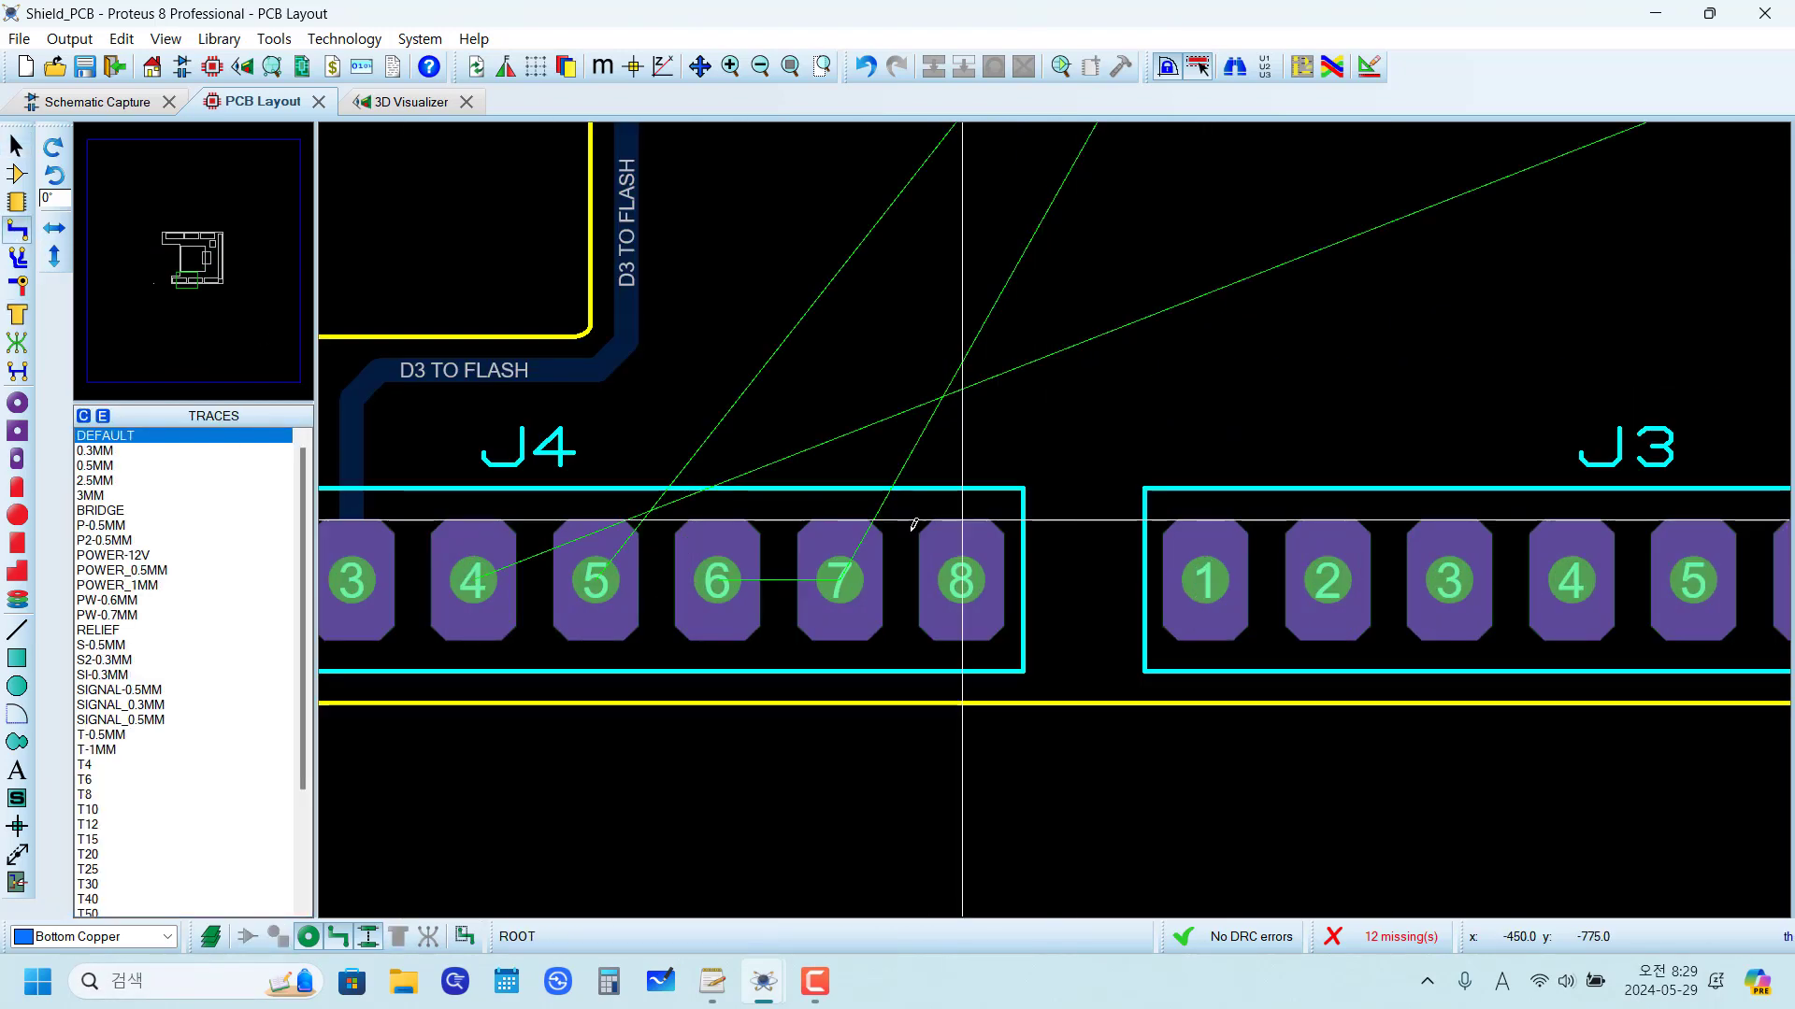
left_click(473, 581)
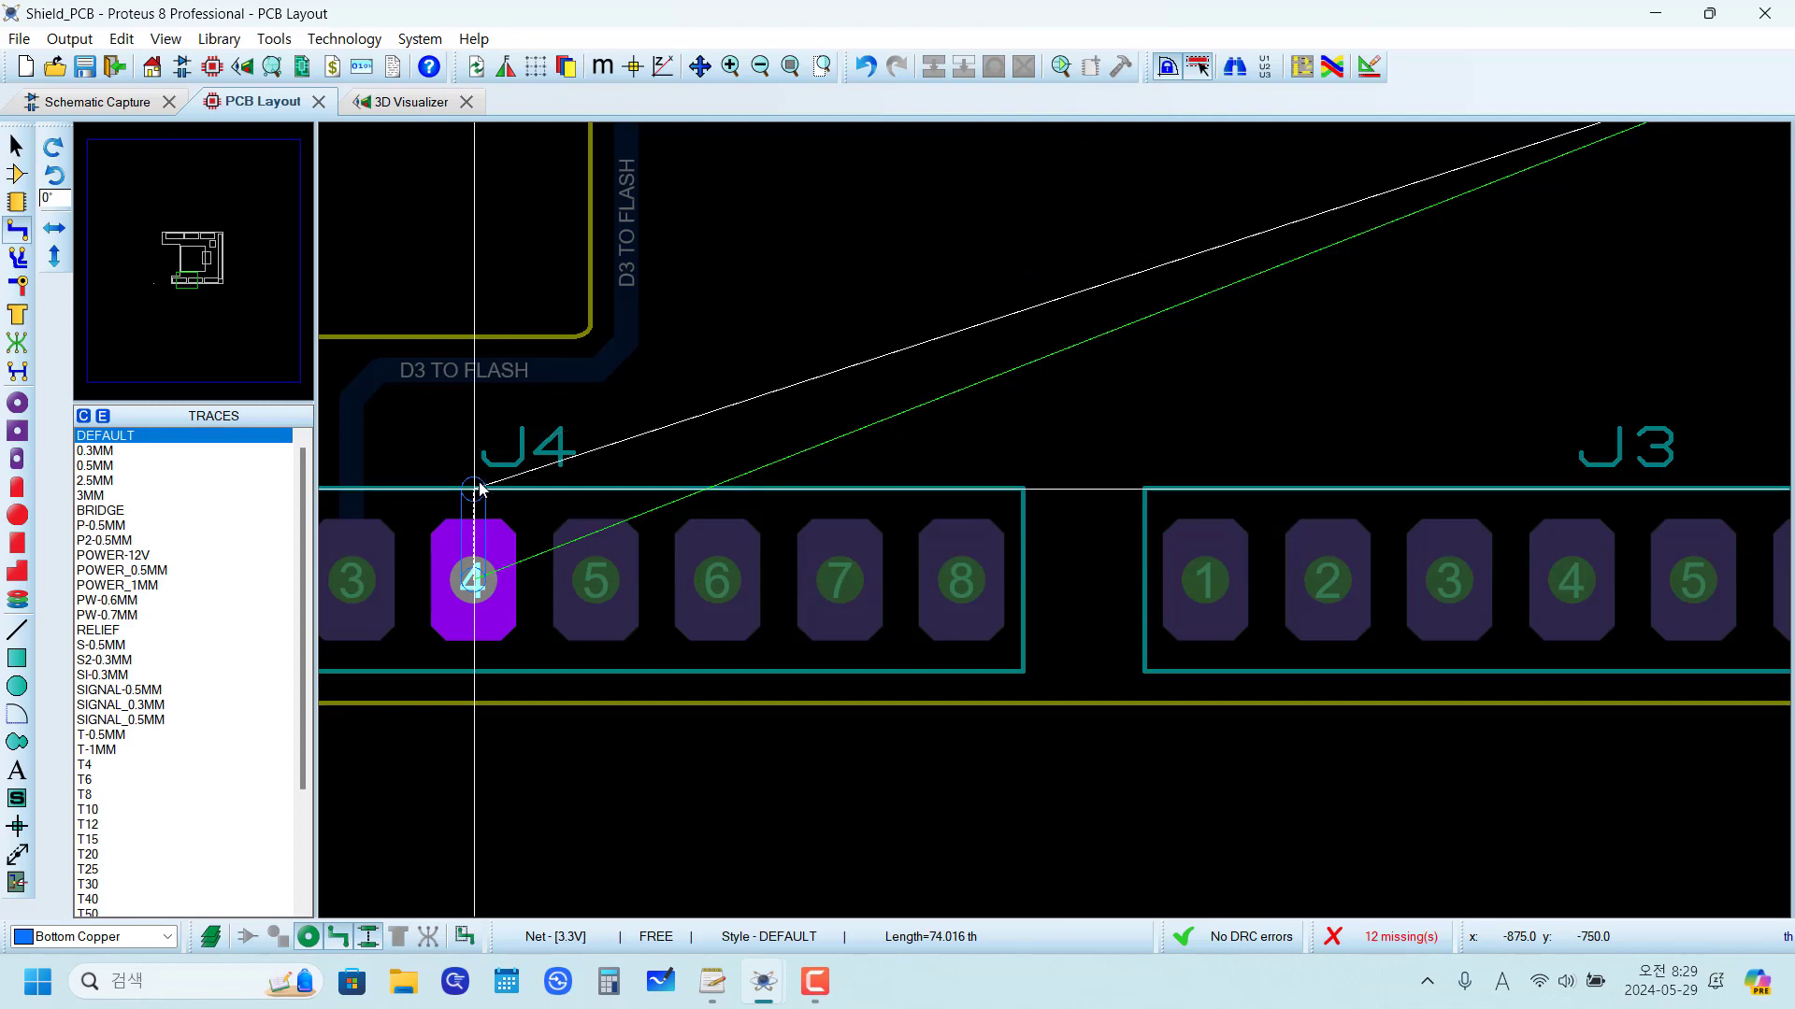
left_click(476, 487)
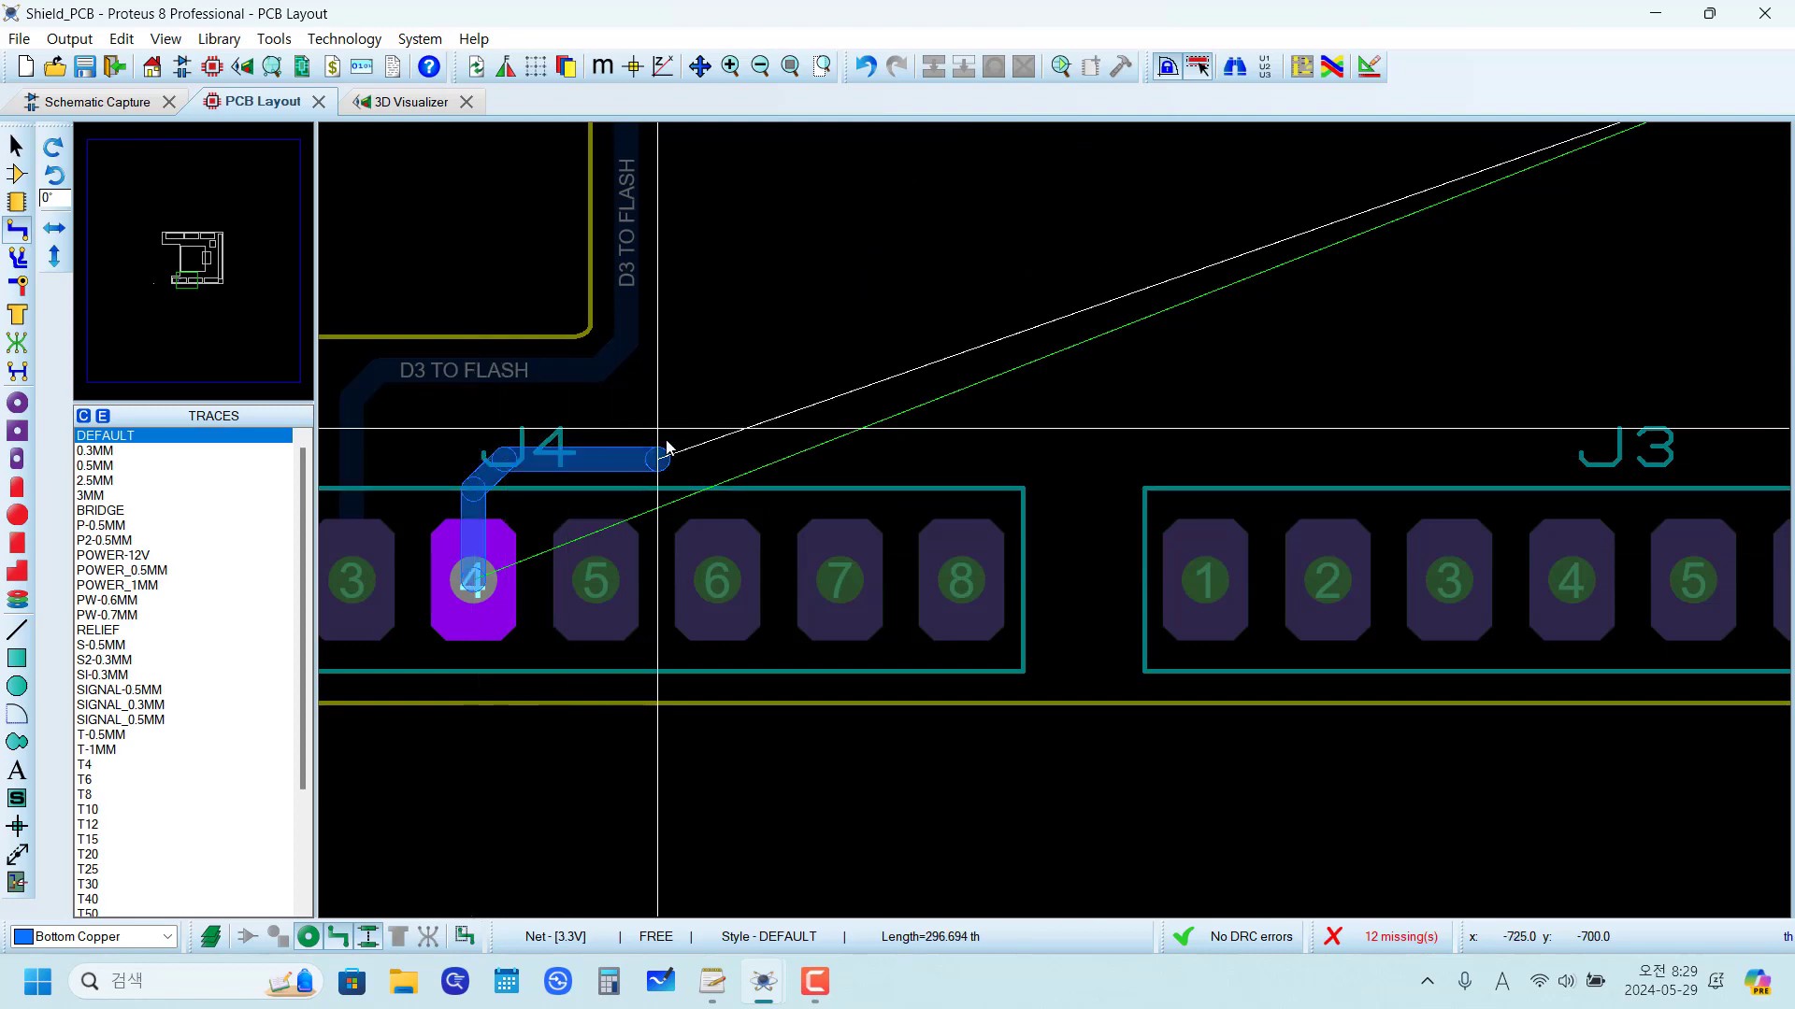
scroll(707, 273, "down", 2)
scroll(706, 273, "up", 2)
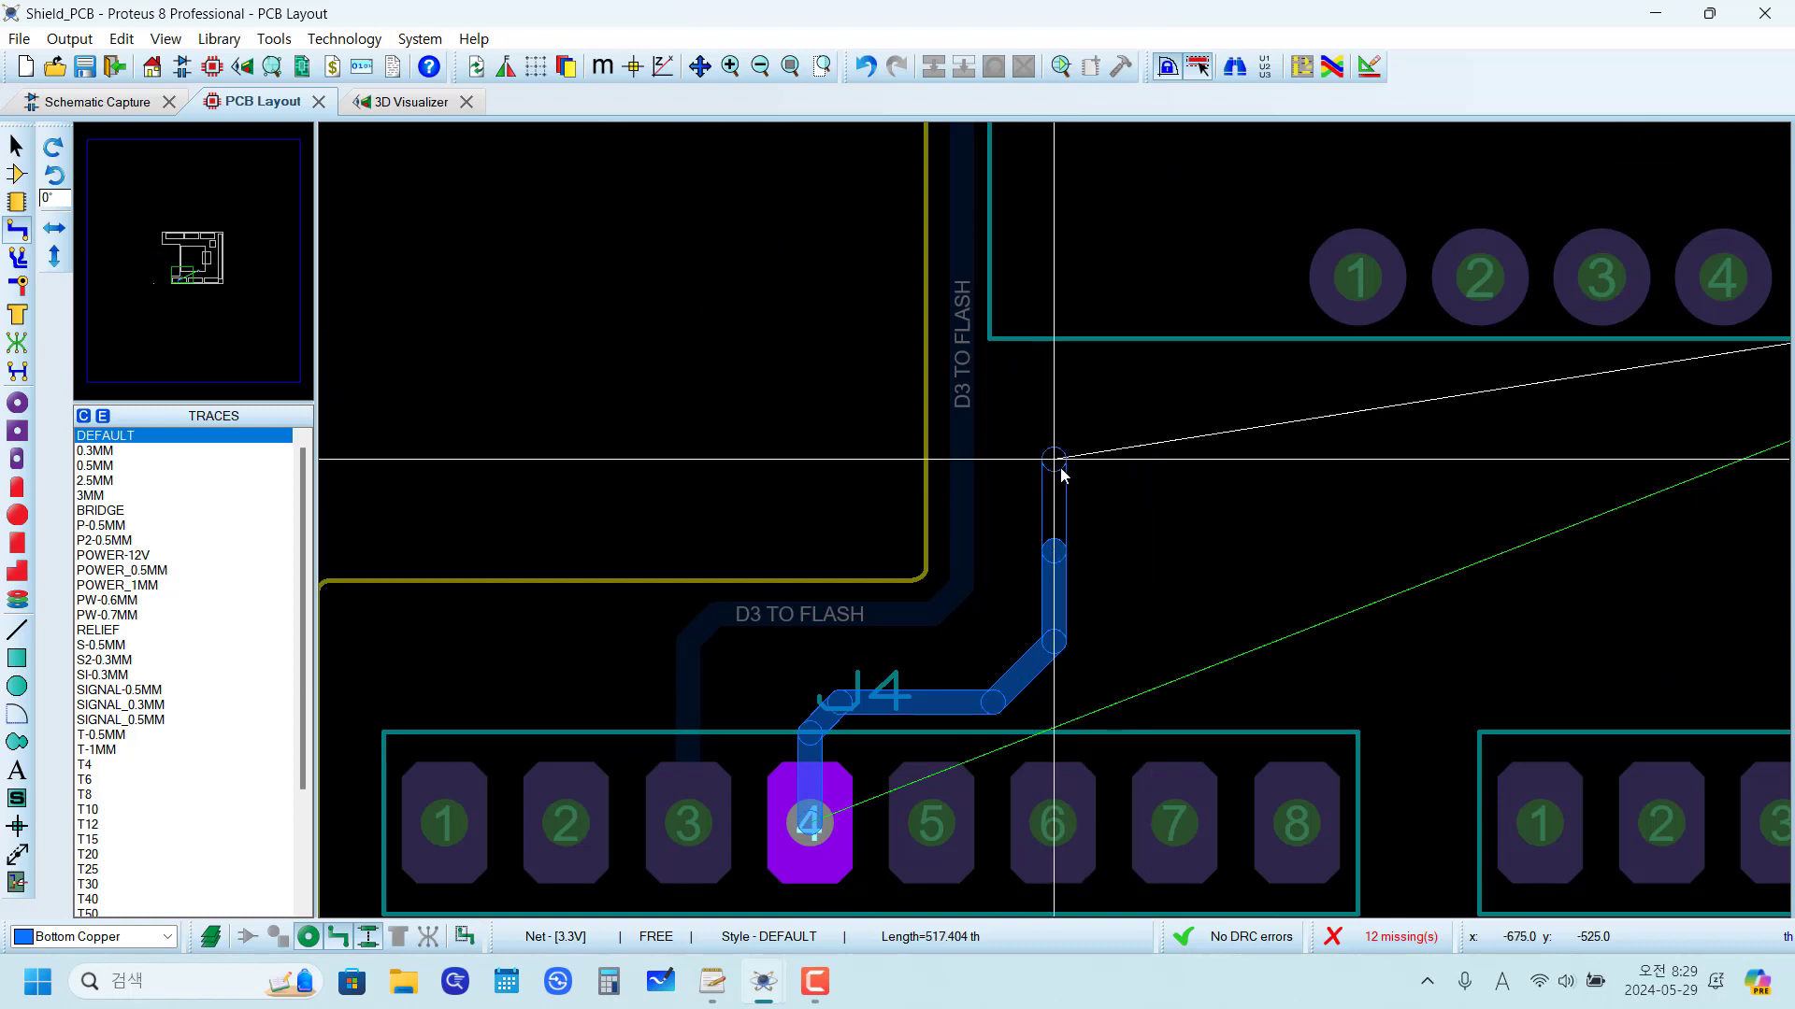
scroll(1215, 467, "down", 2)
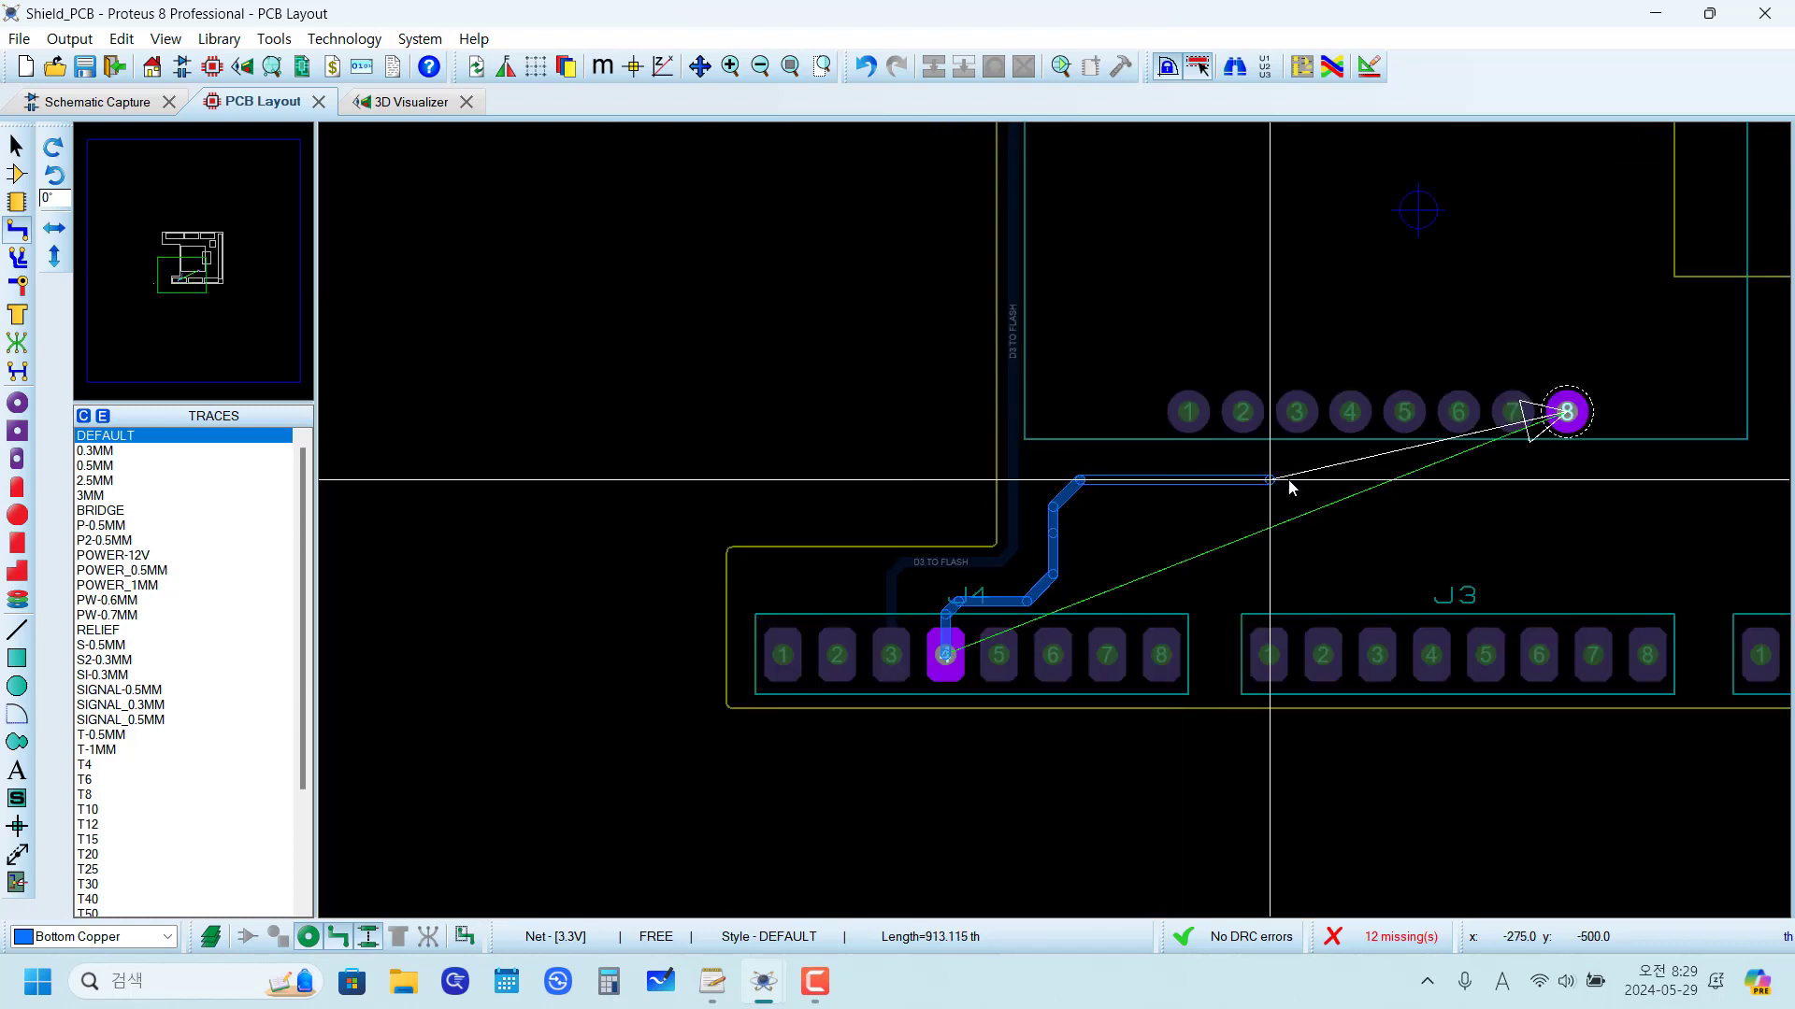
scroll(1289, 485, "up", 3)
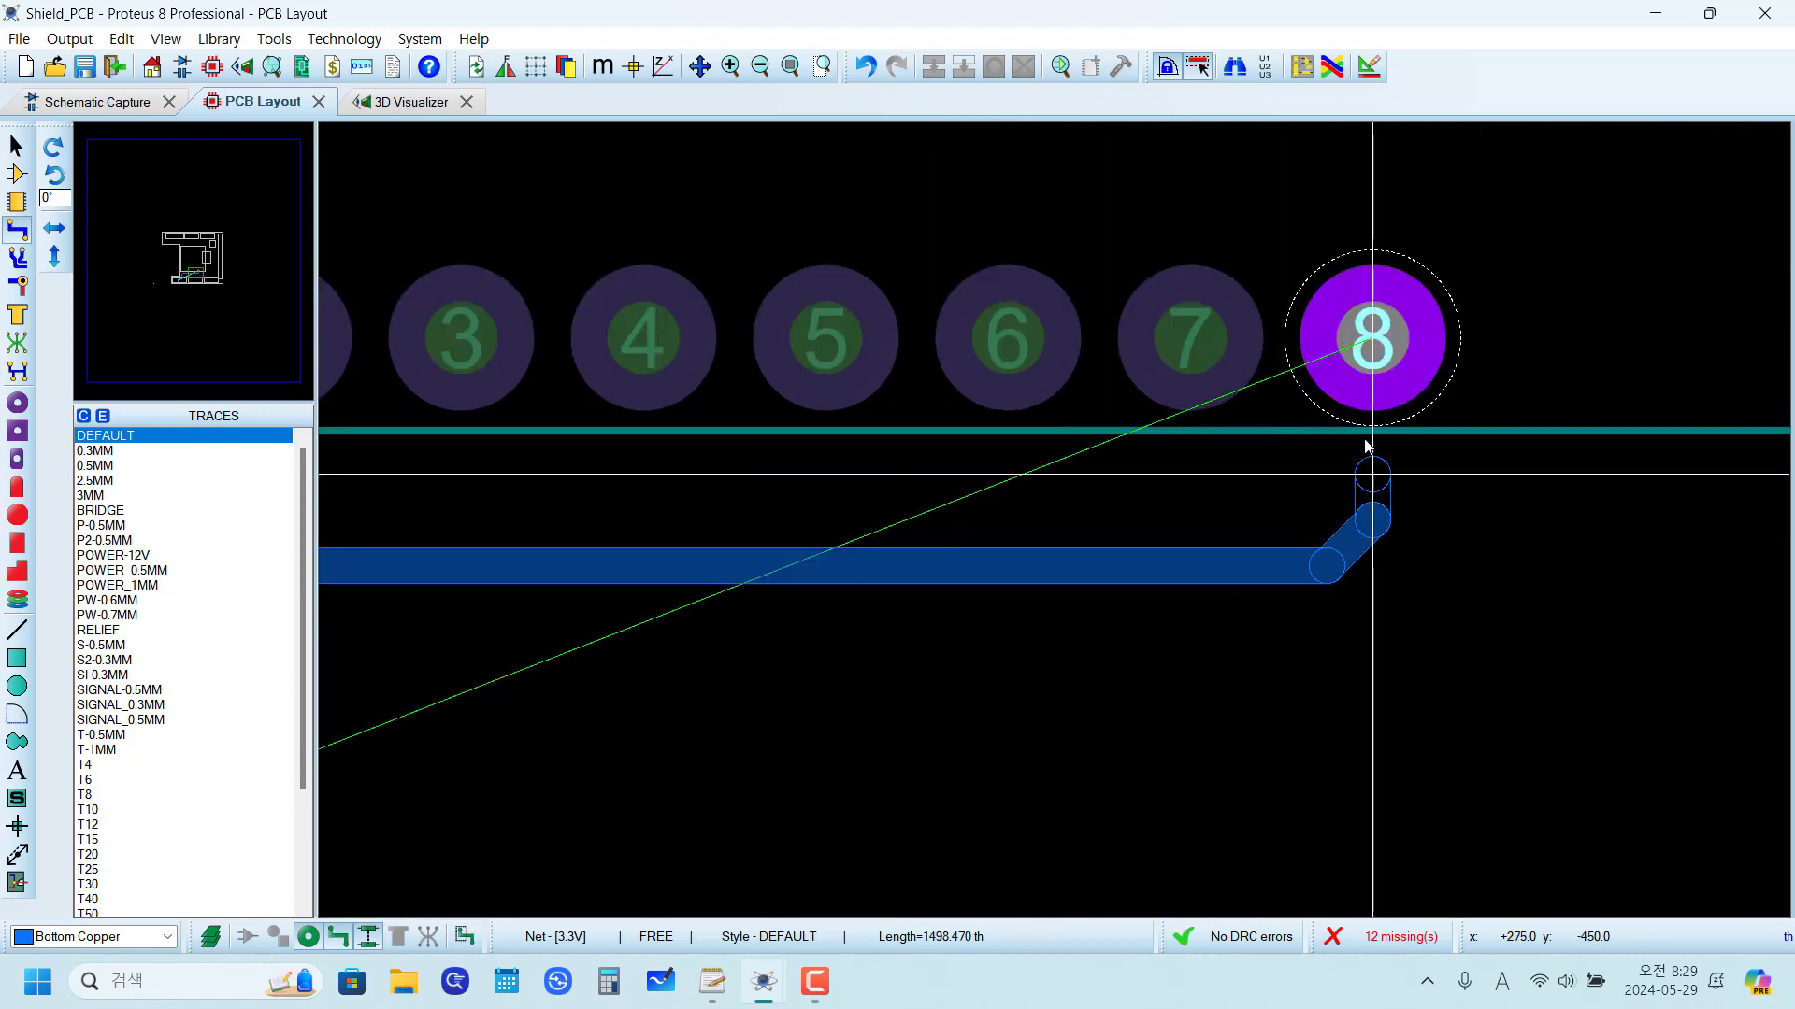
left_click(1372, 402)
Step: Examine the area around J4 and U1's lower pads, checking the space beside the 3.3V trace and the remaining connections from pads 5 to 7
scroll(1057, 524, "down", 1)
scroll(755, 617, "down", 2)
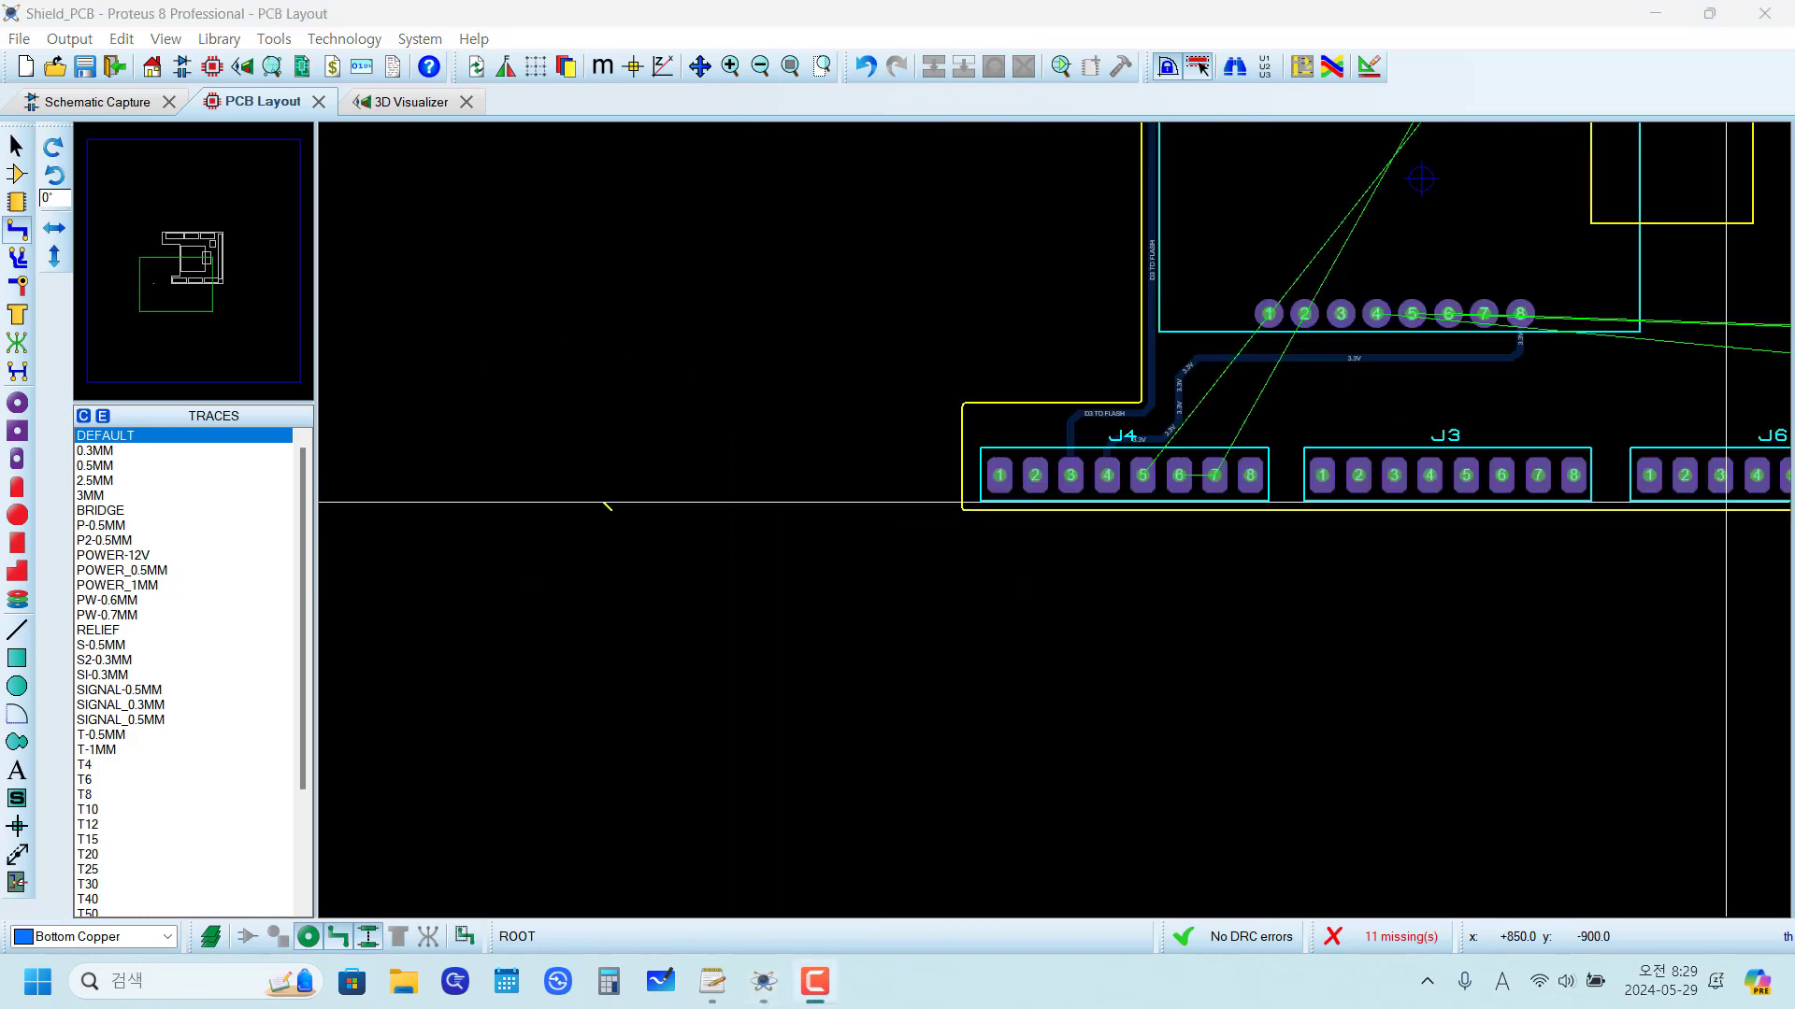
scroll(629, 551, "up", 3)
scroll(629, 552, "down", 2)
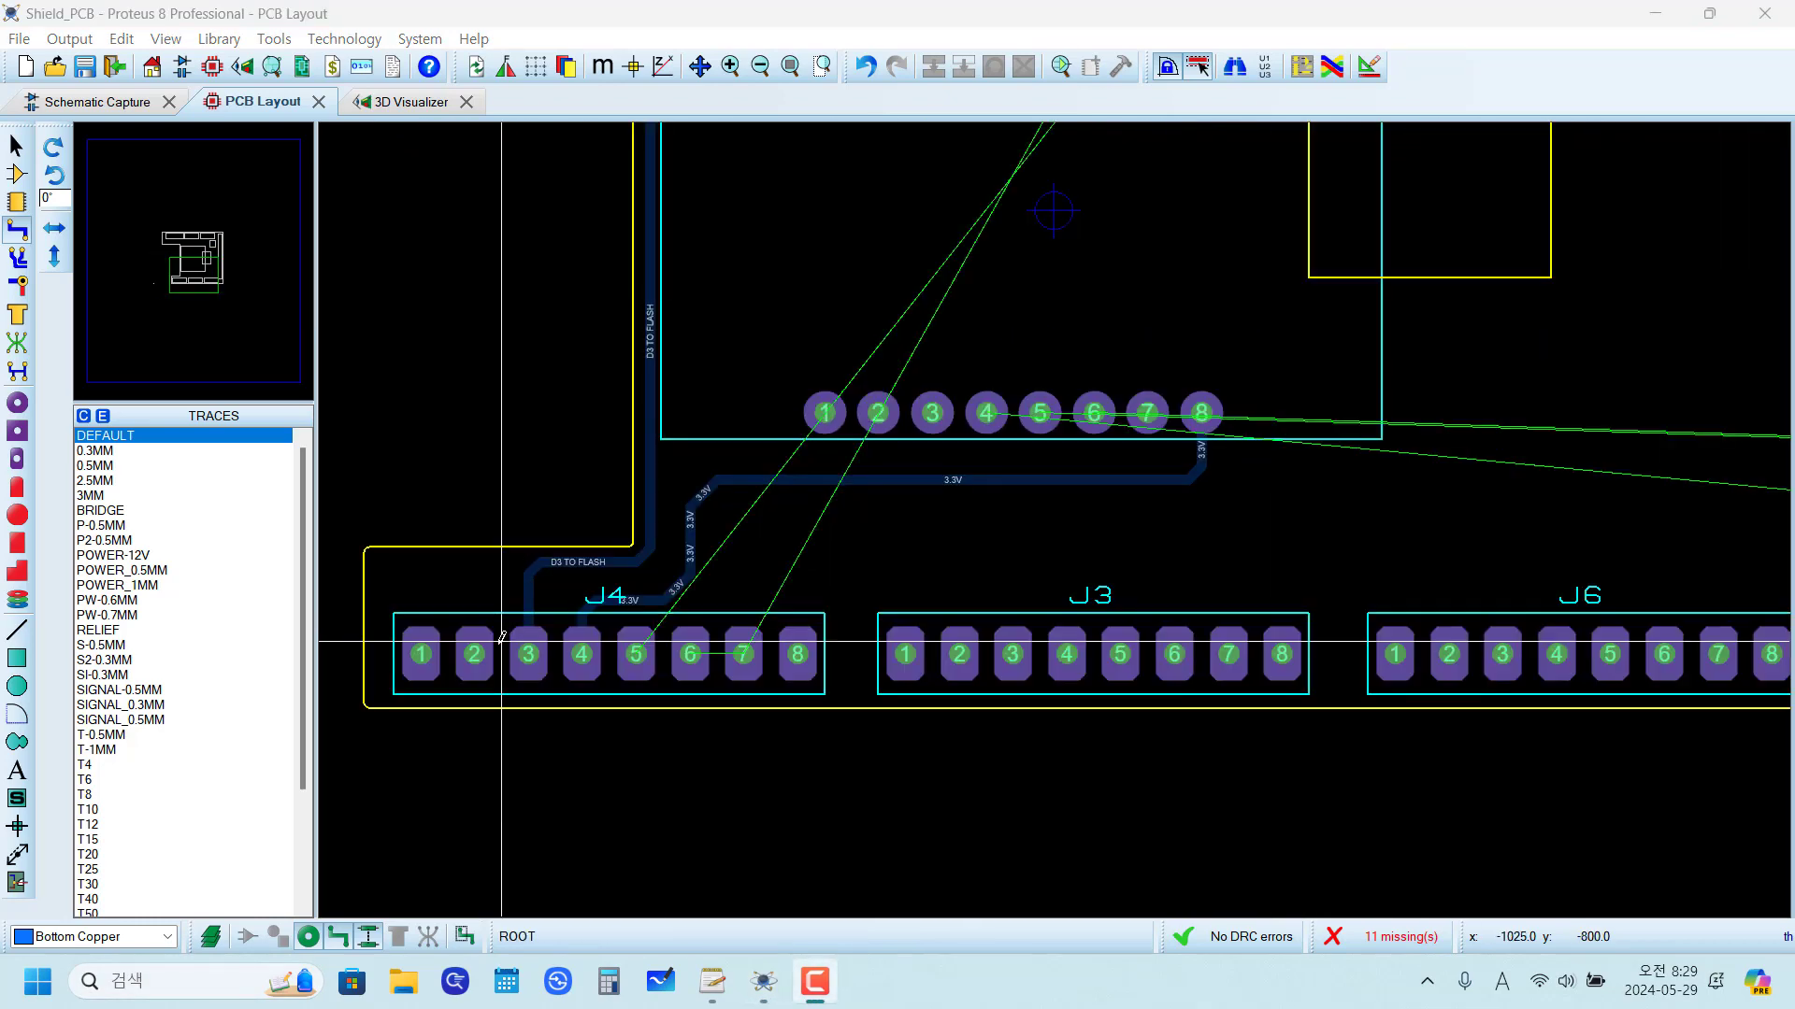
scroll(901, 681, "up", 2)
scroll(1447, 458, "down", 2)
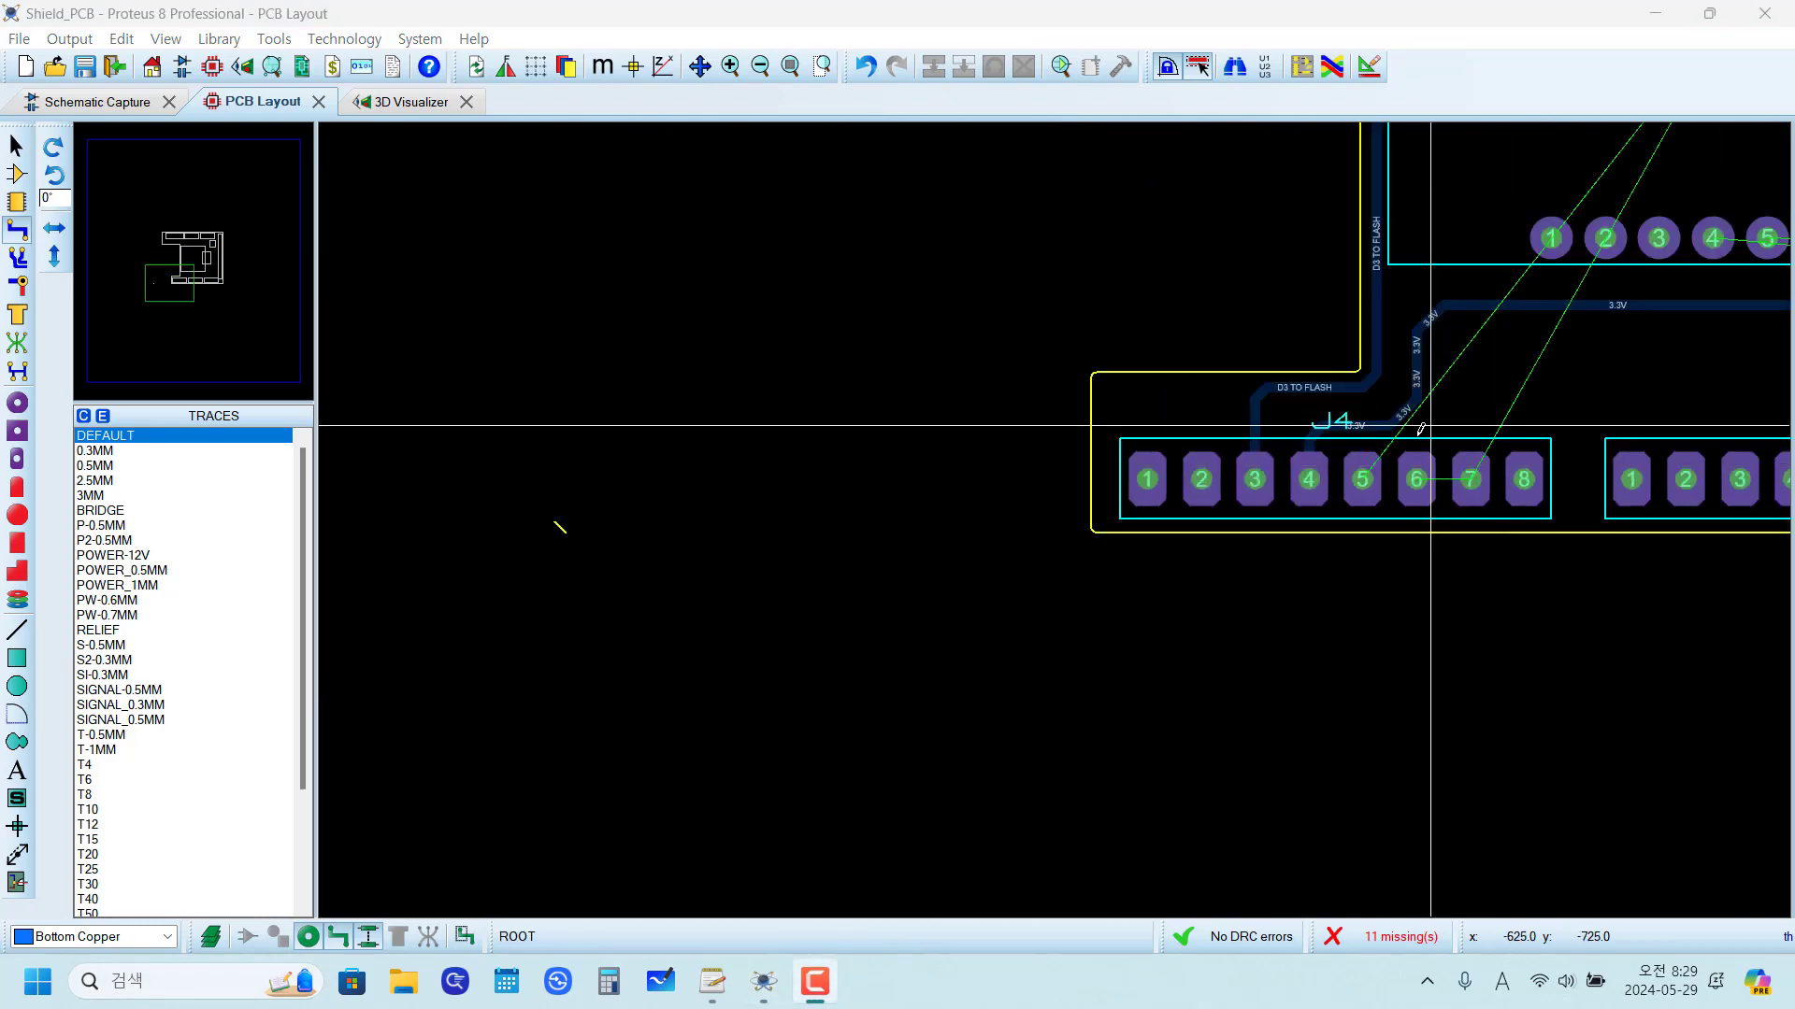
scroll(1430, 424, "up", 2)
scroll(809, 641, "down", 1)
scroll(608, 662, "down", 1)
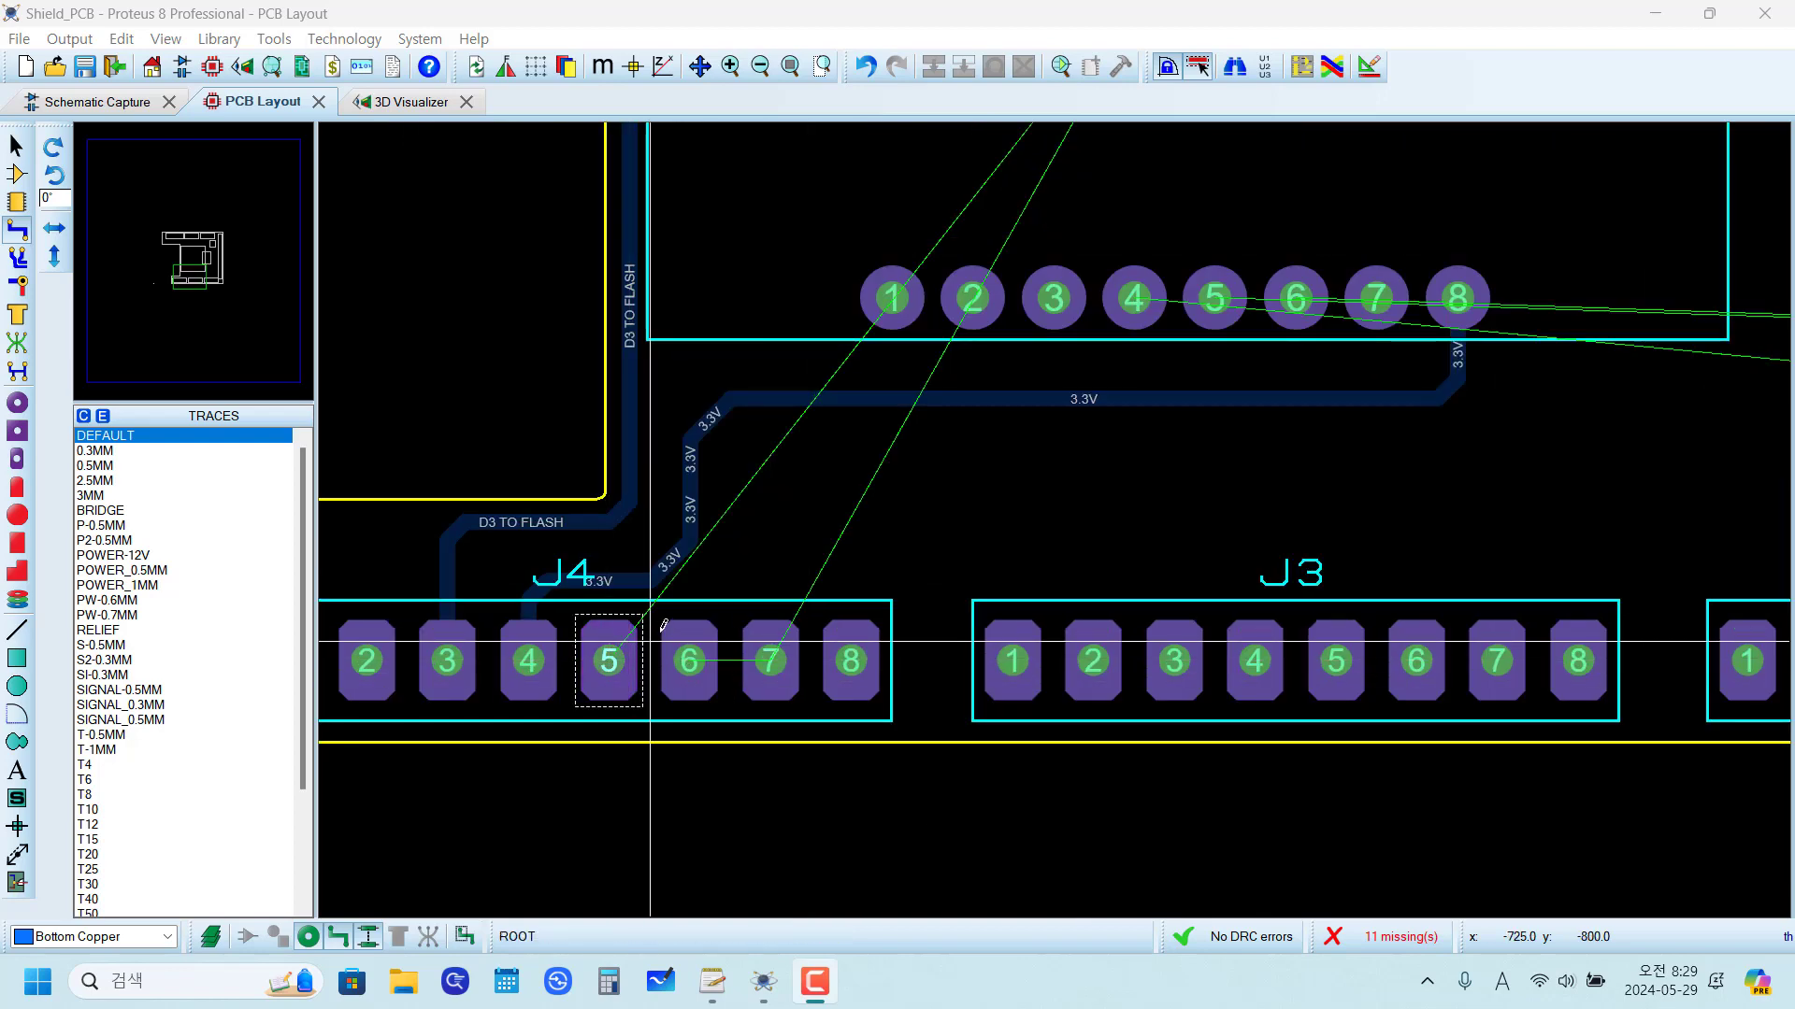
scroll(655, 612, "up", 2)
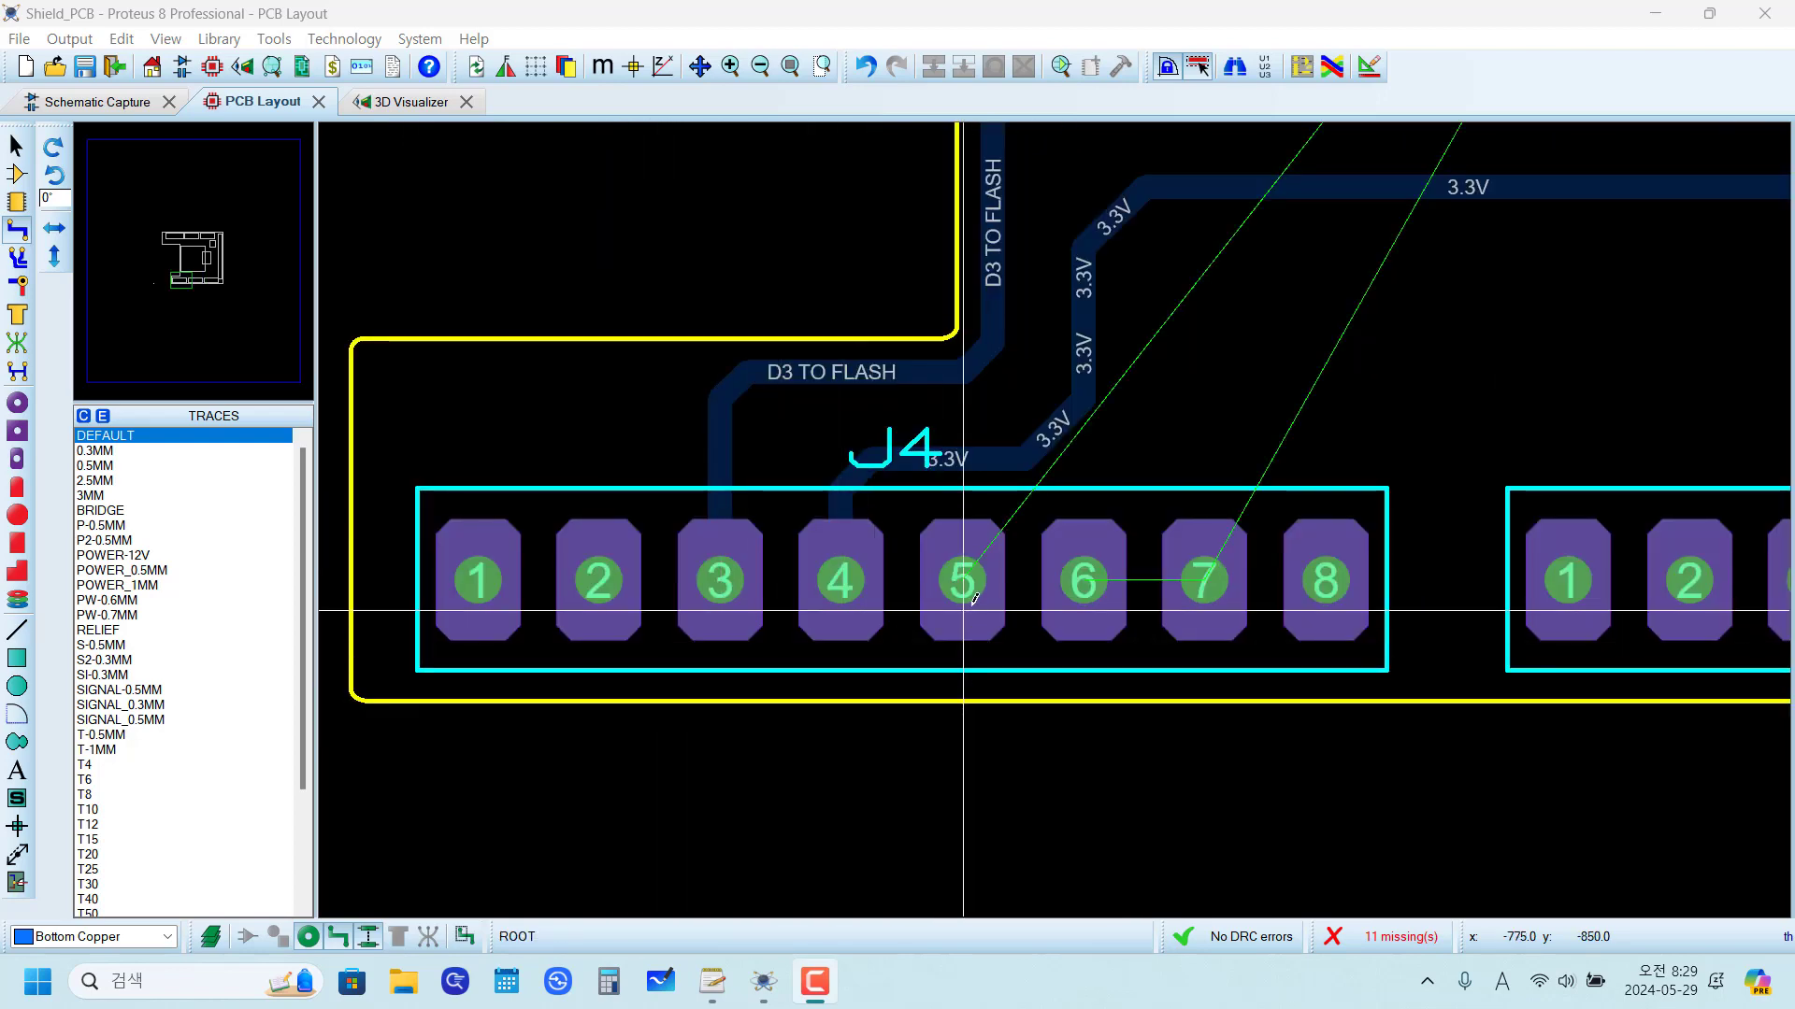
scroll(1010, 654, "down", 2)
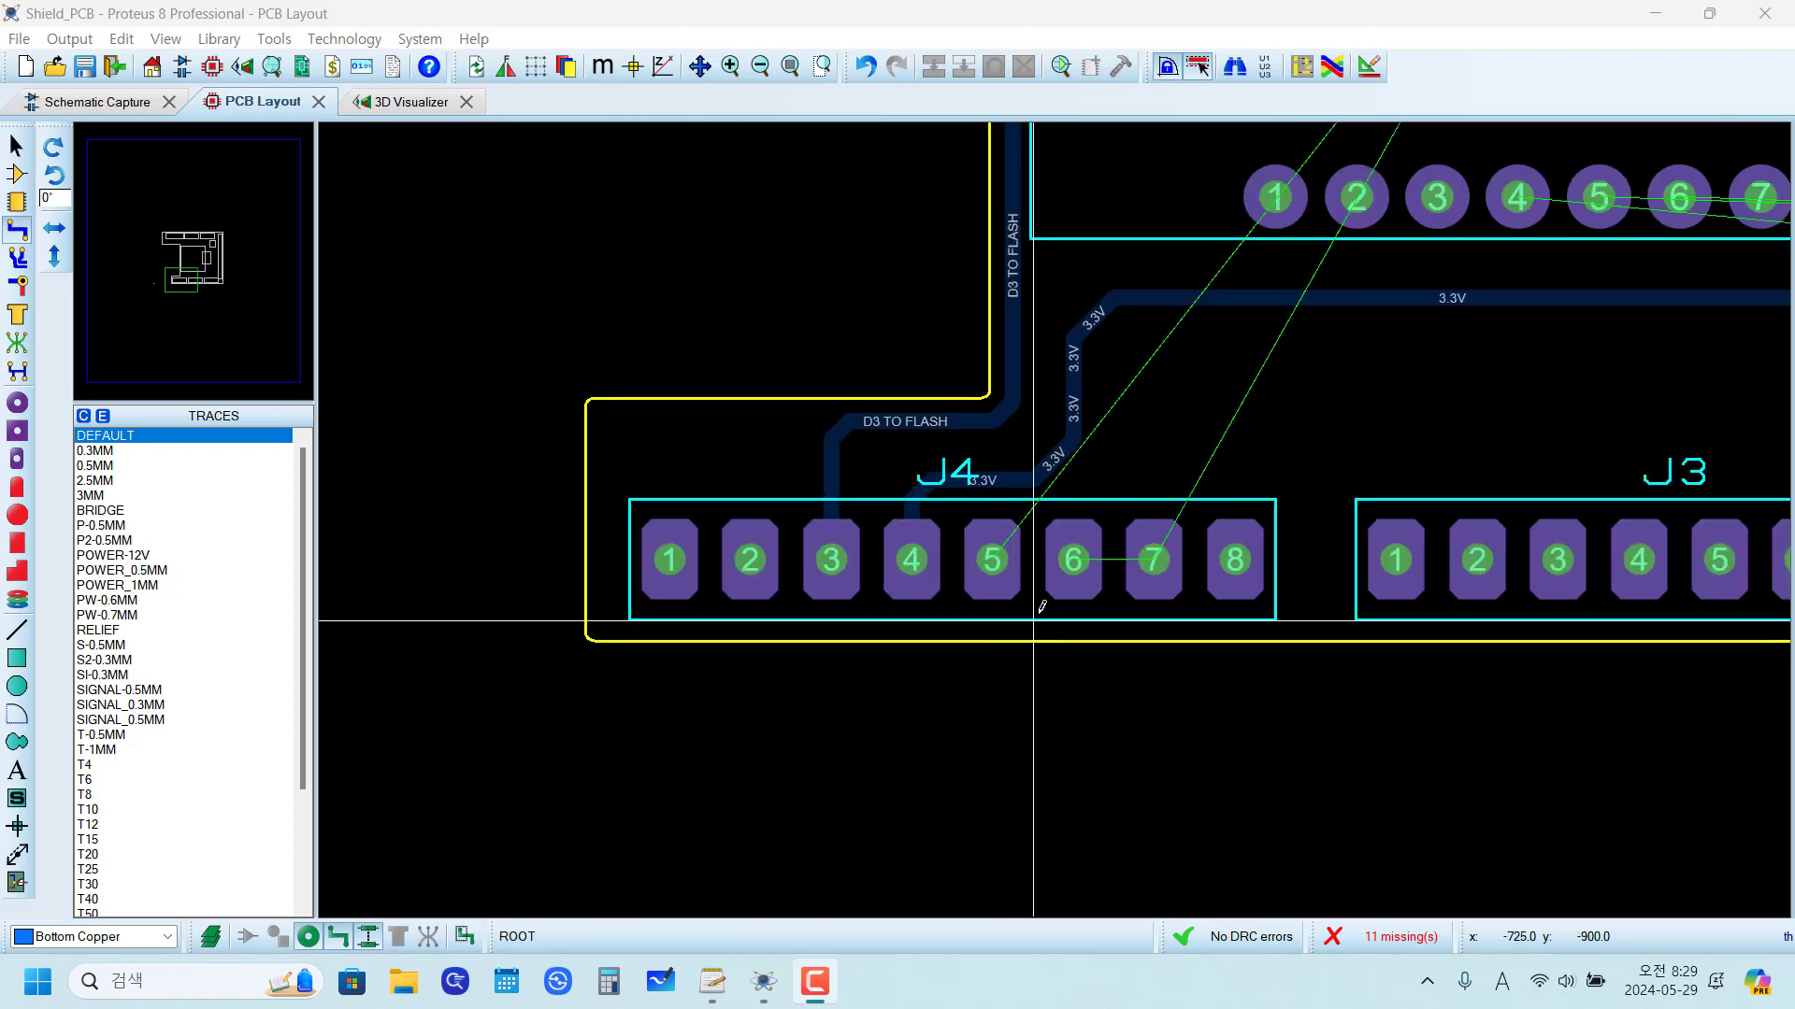
scroll(1054, 520, "up", 3)
scroll(1053, 561, "down", 4)
scroll(1121, 455, "up", 1)
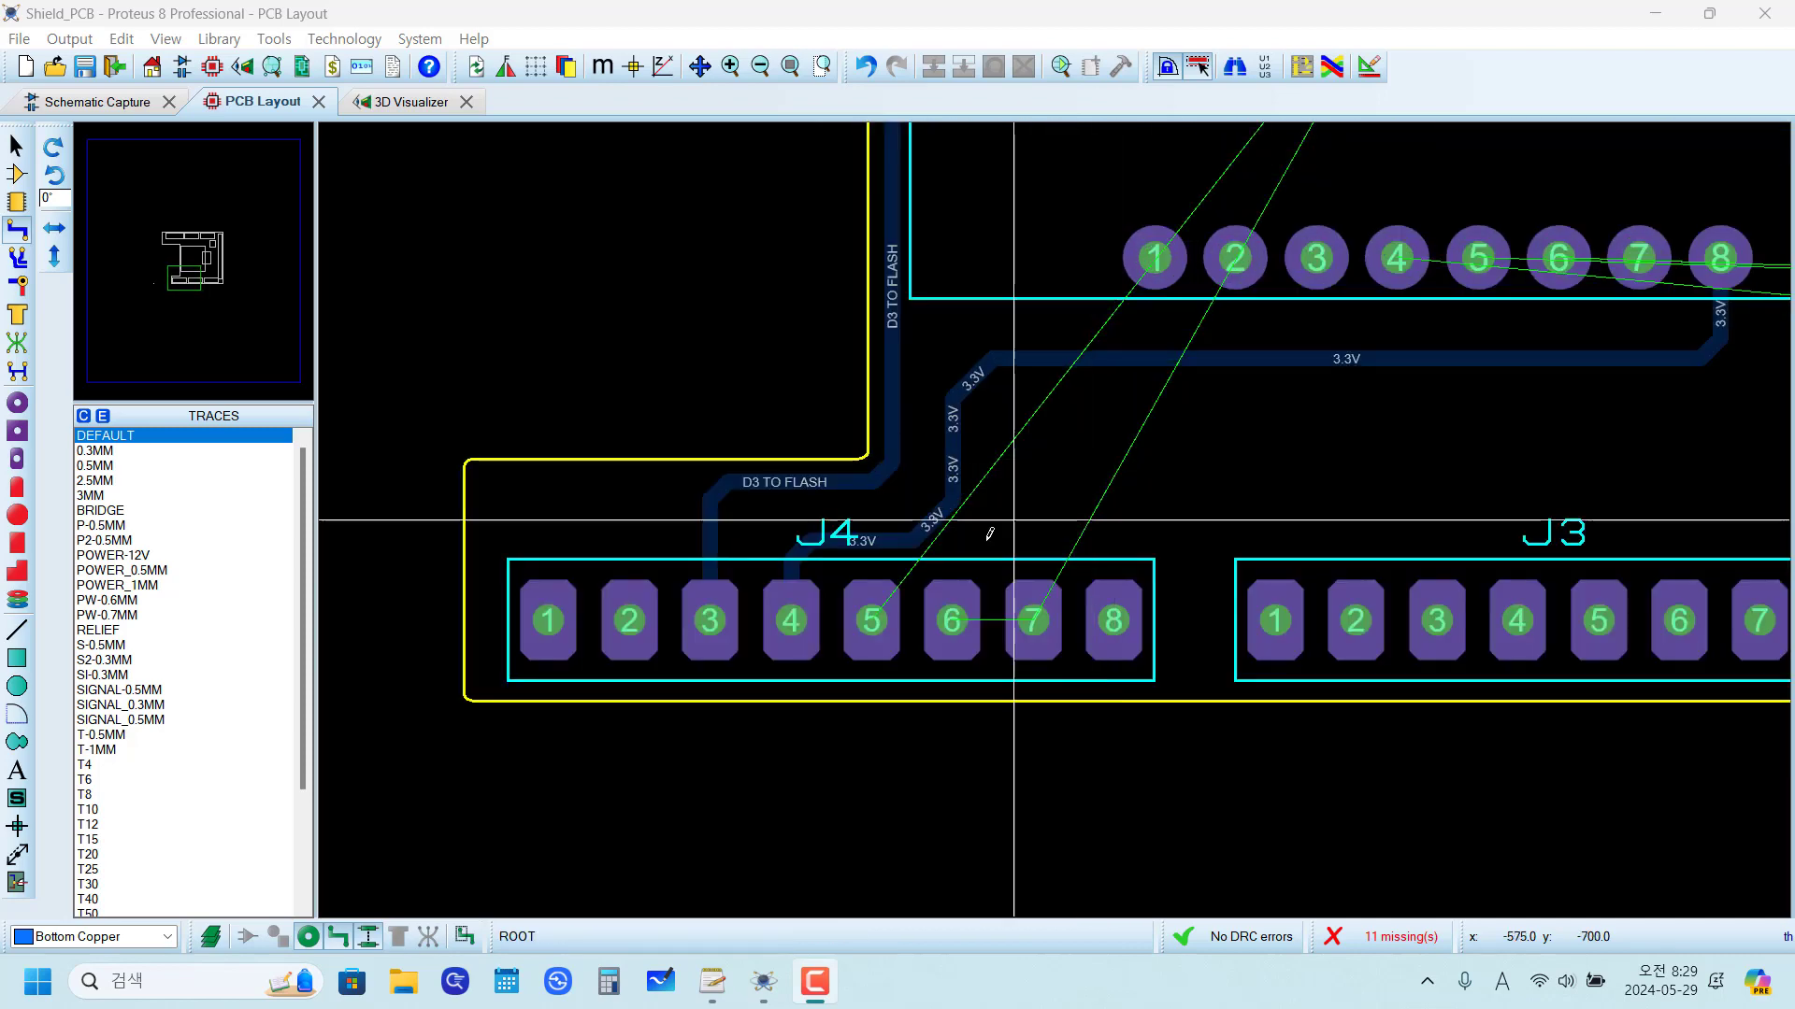
left_click(871, 619)
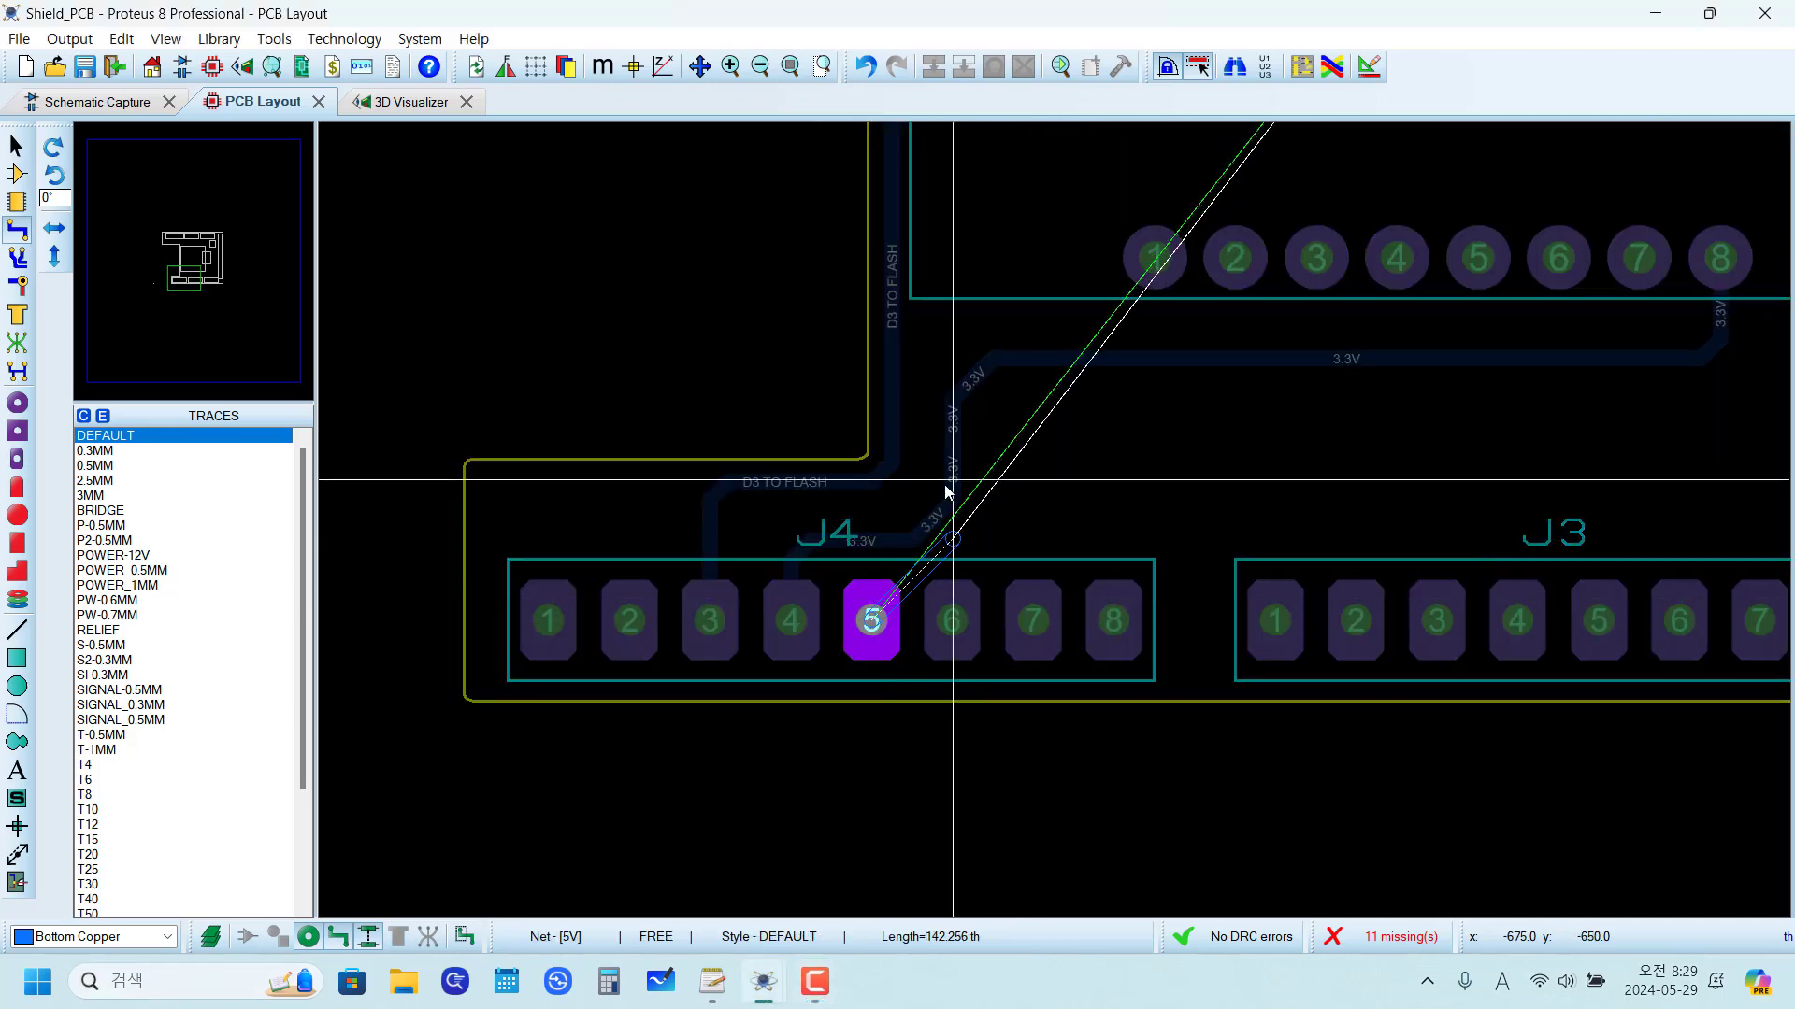
scroll(961, 496, "up", 2)
scroll(1177, 458, "down", 3)
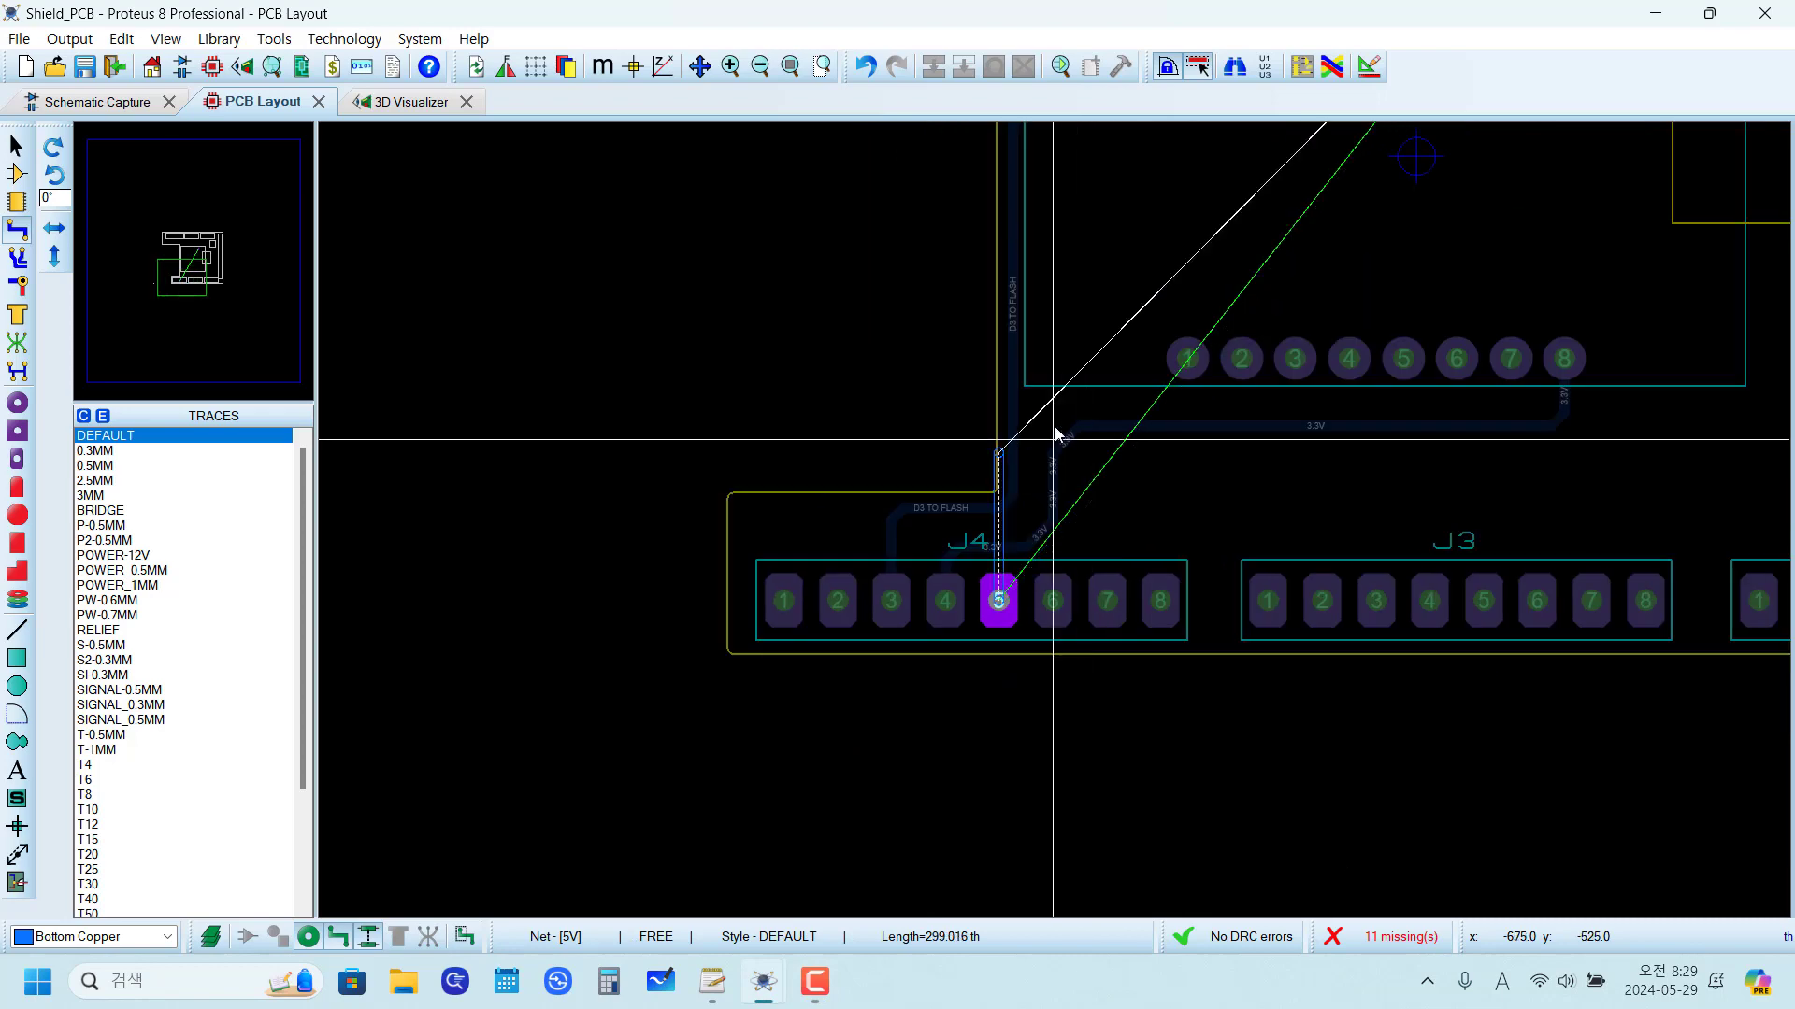
scroll(1100, 408, "down", 3)
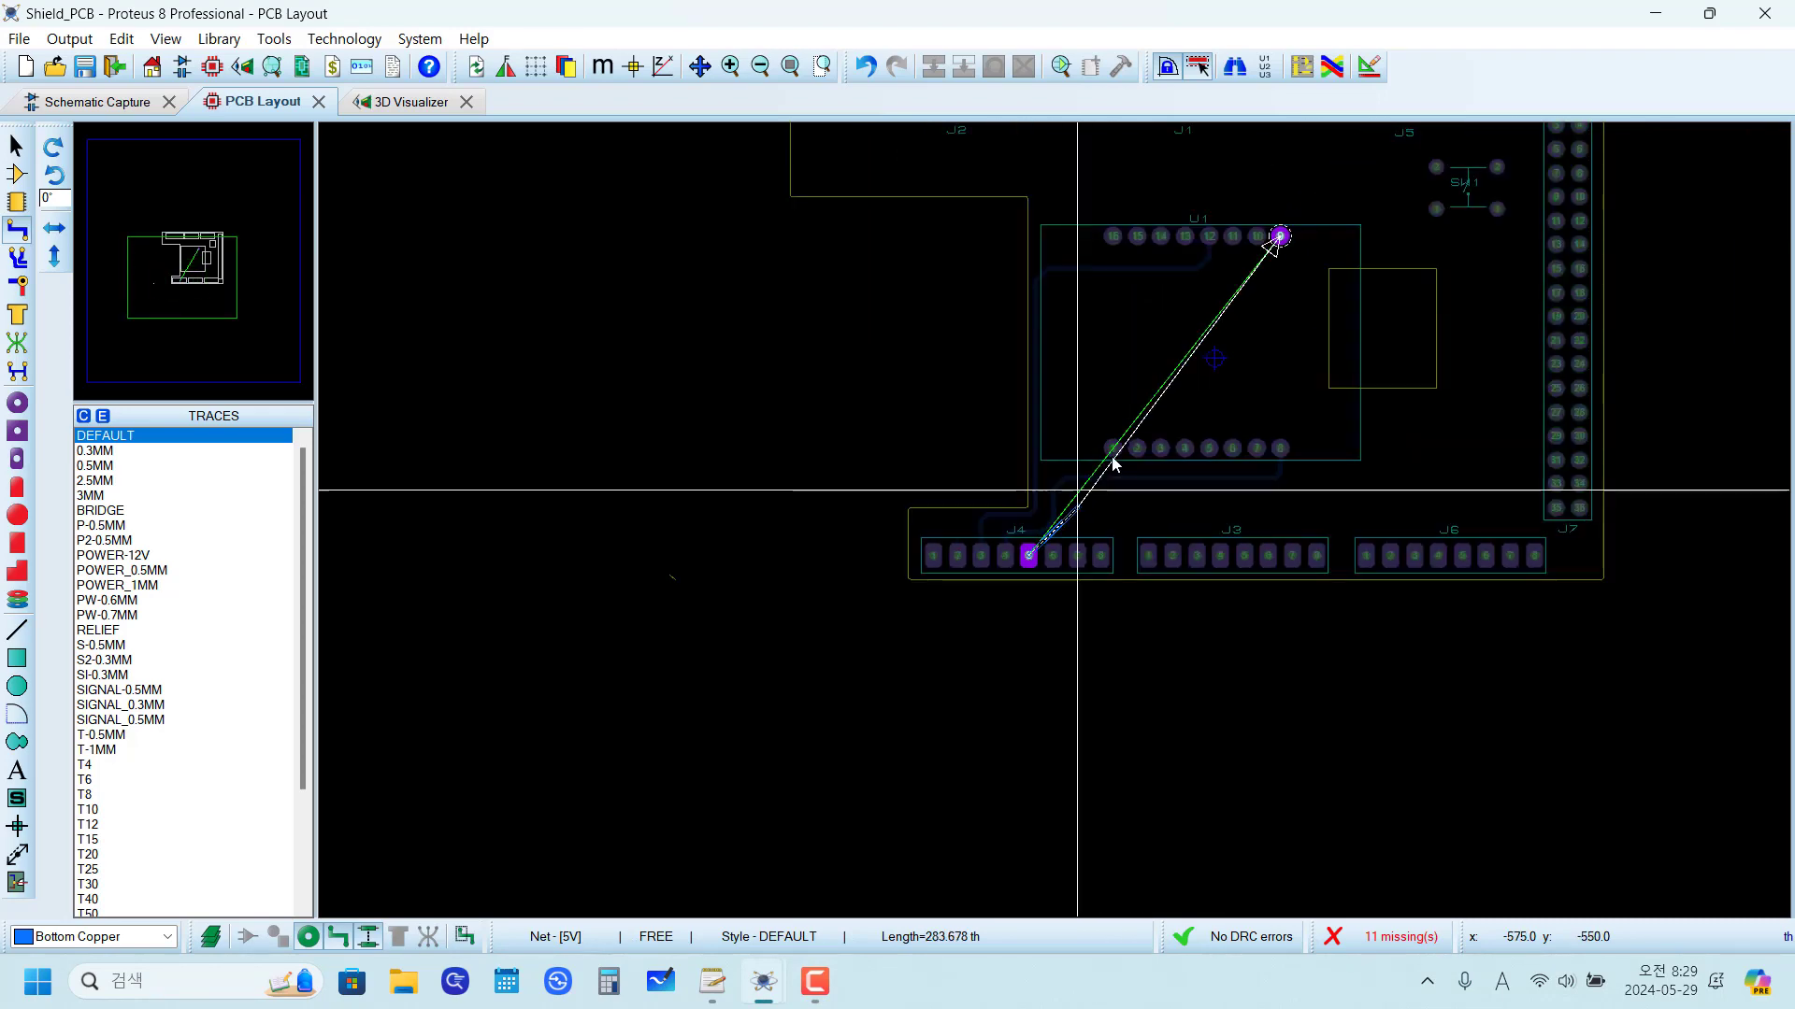
key("Escape")
Step: Drag the 3.3V trace's diagonal above J4 toward the D3 TO FLASH bend, to about x -749.9, y -663.4 th
scroll(1087, 507, "up", 5)
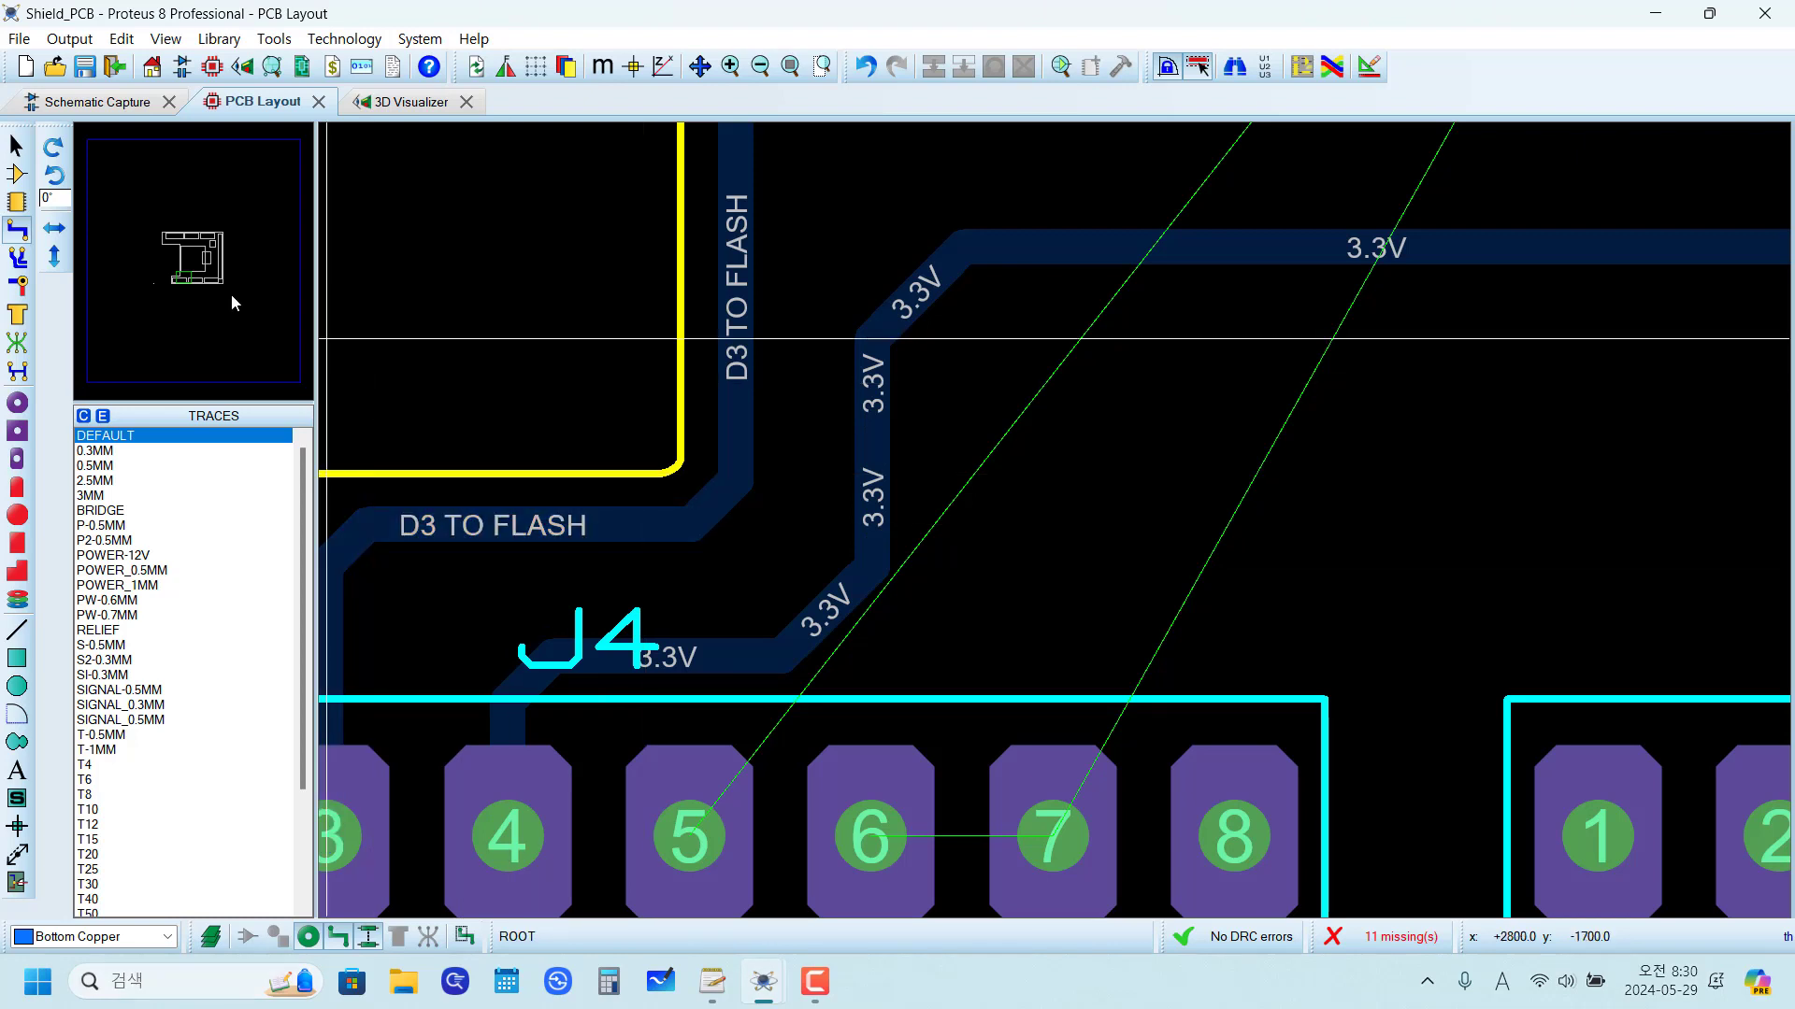
left_click(17, 229)
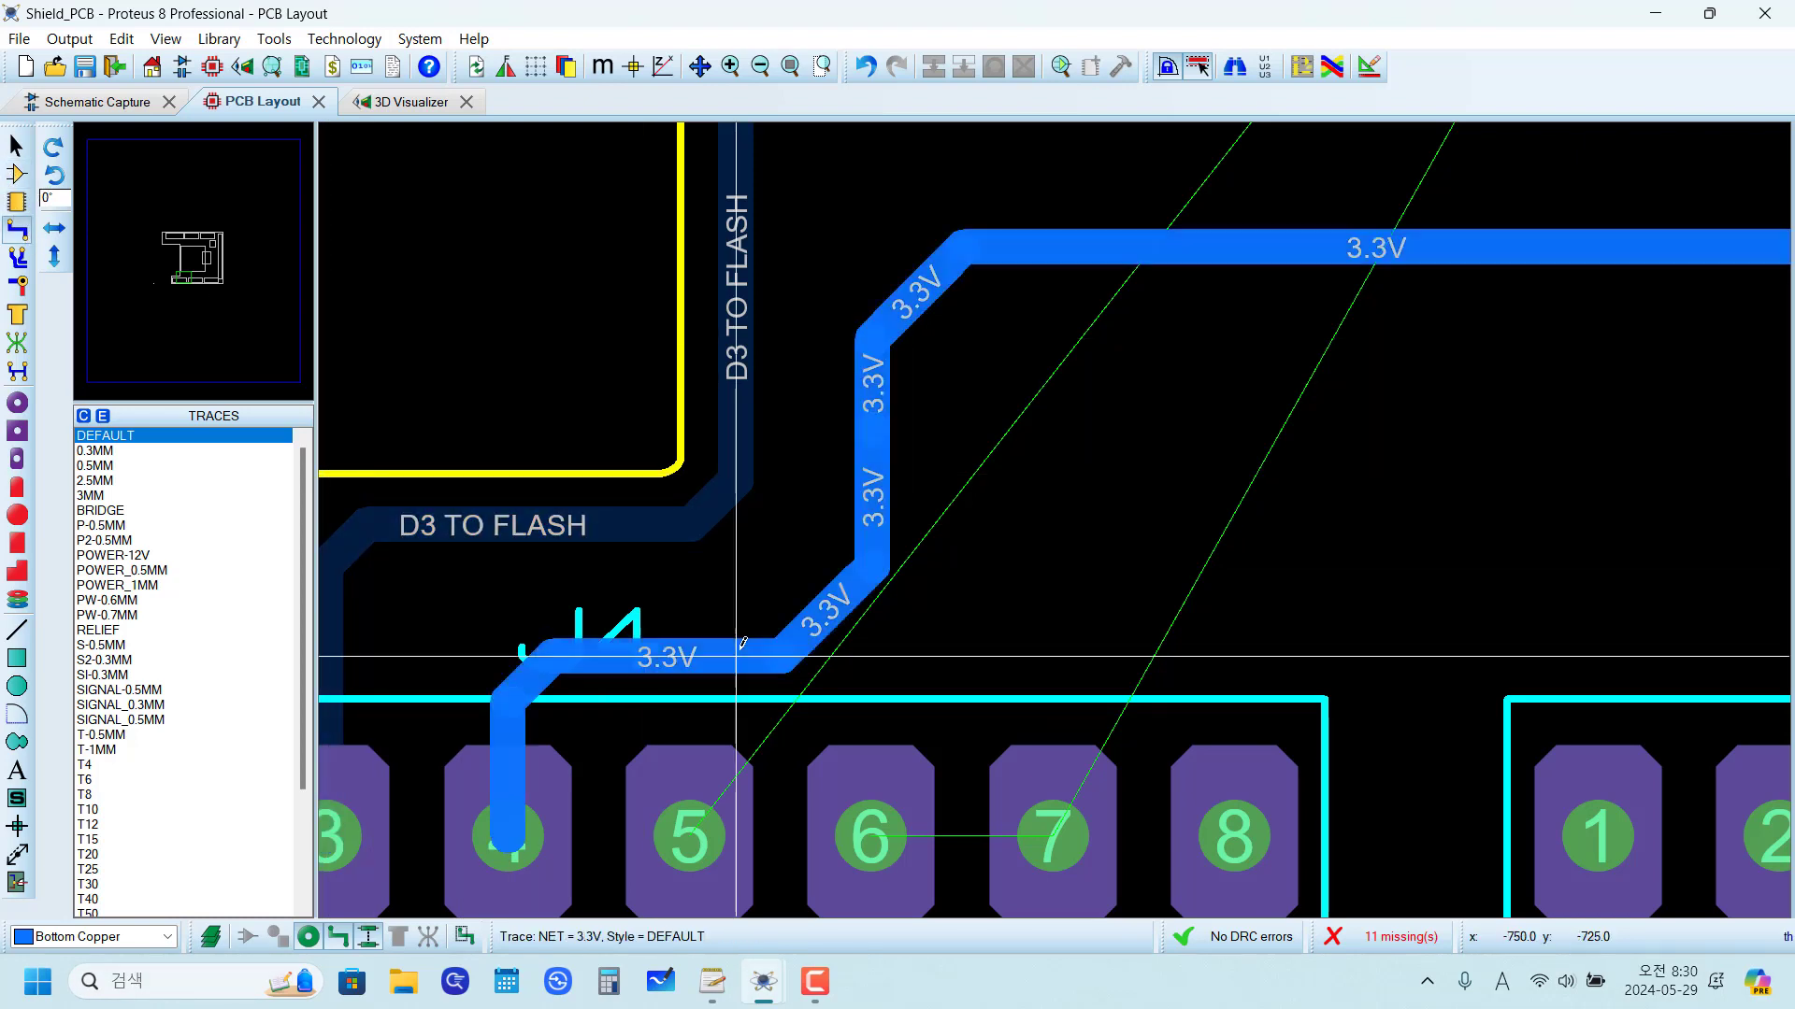
left_click(830, 606)
right_click(830, 606)
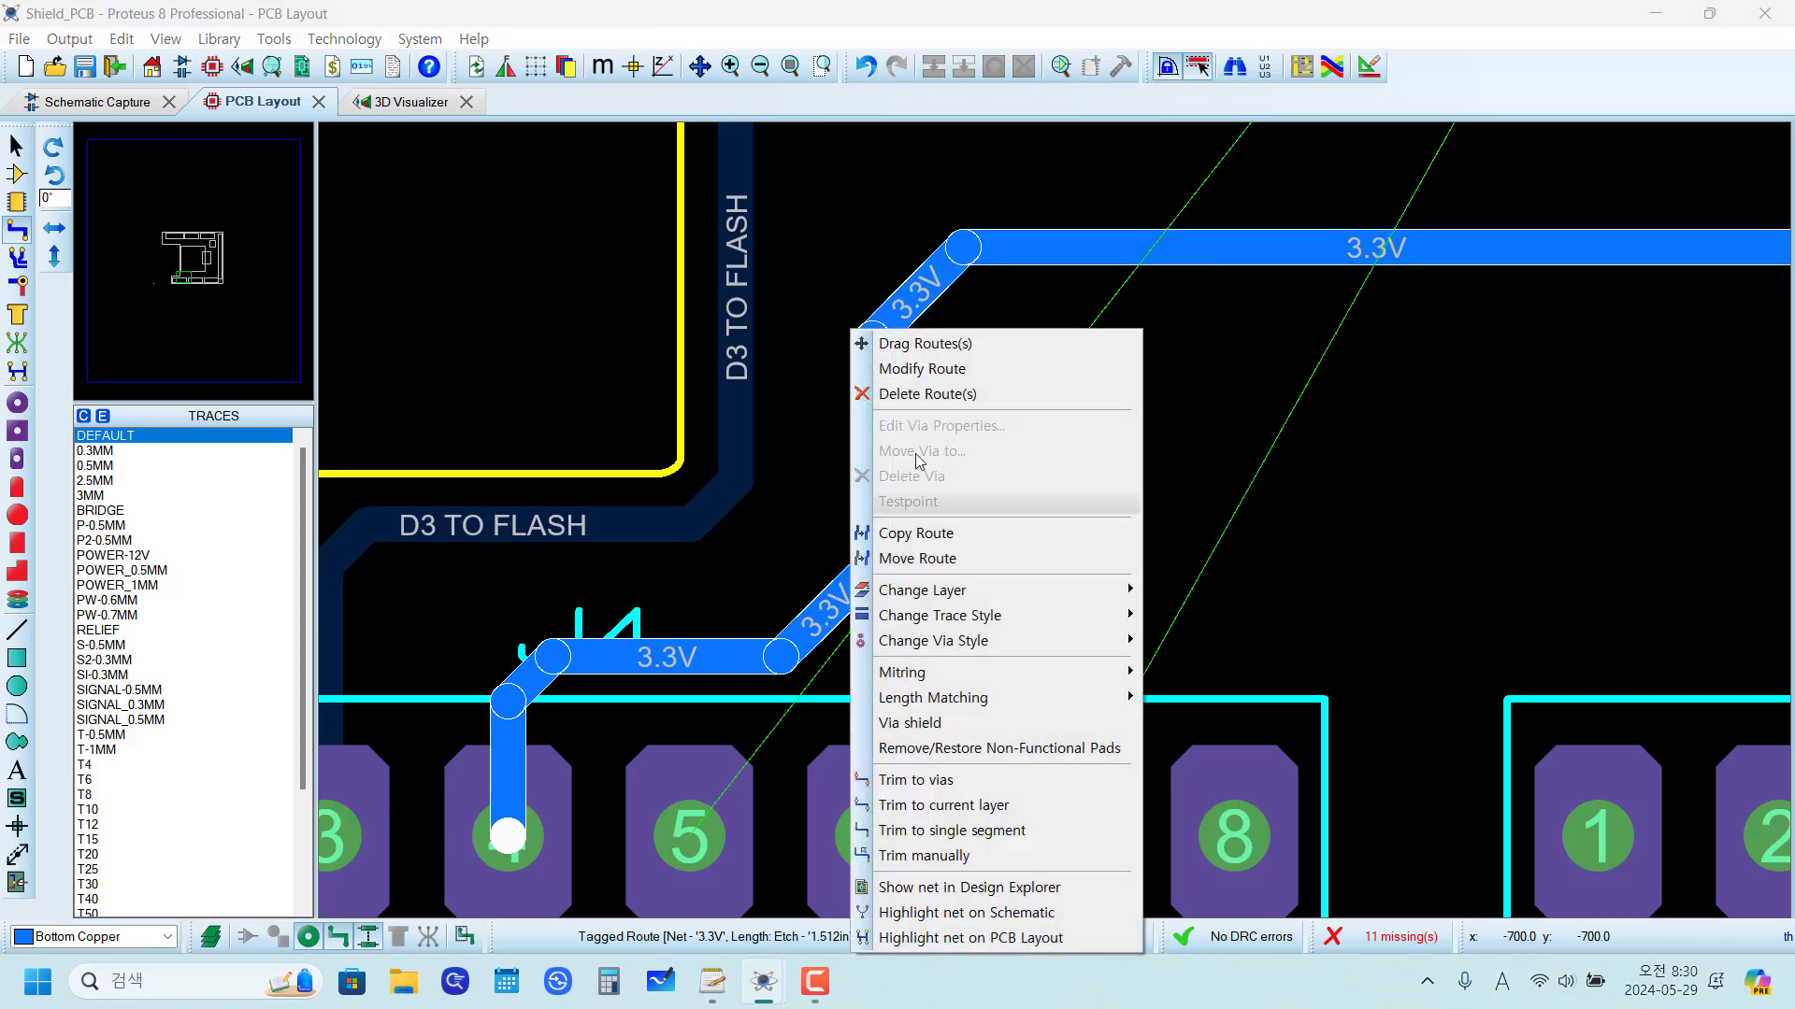
left_click(898, 345)
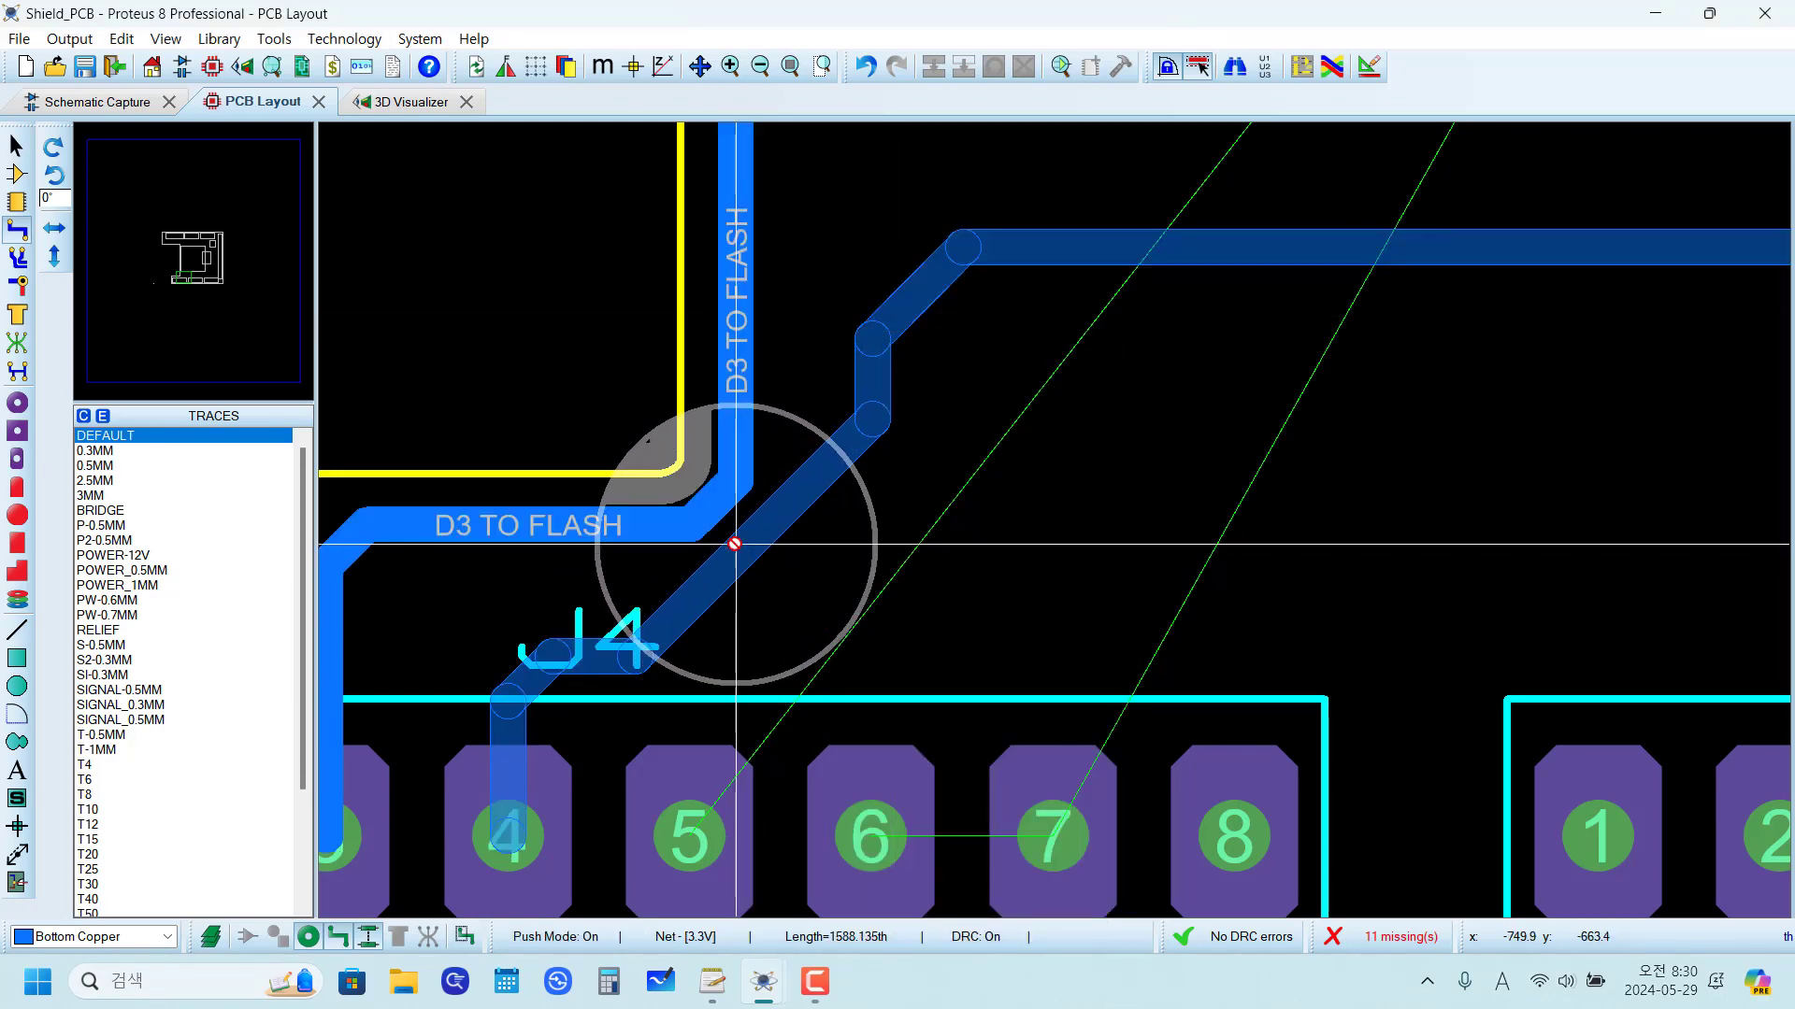
left_click(734, 543)
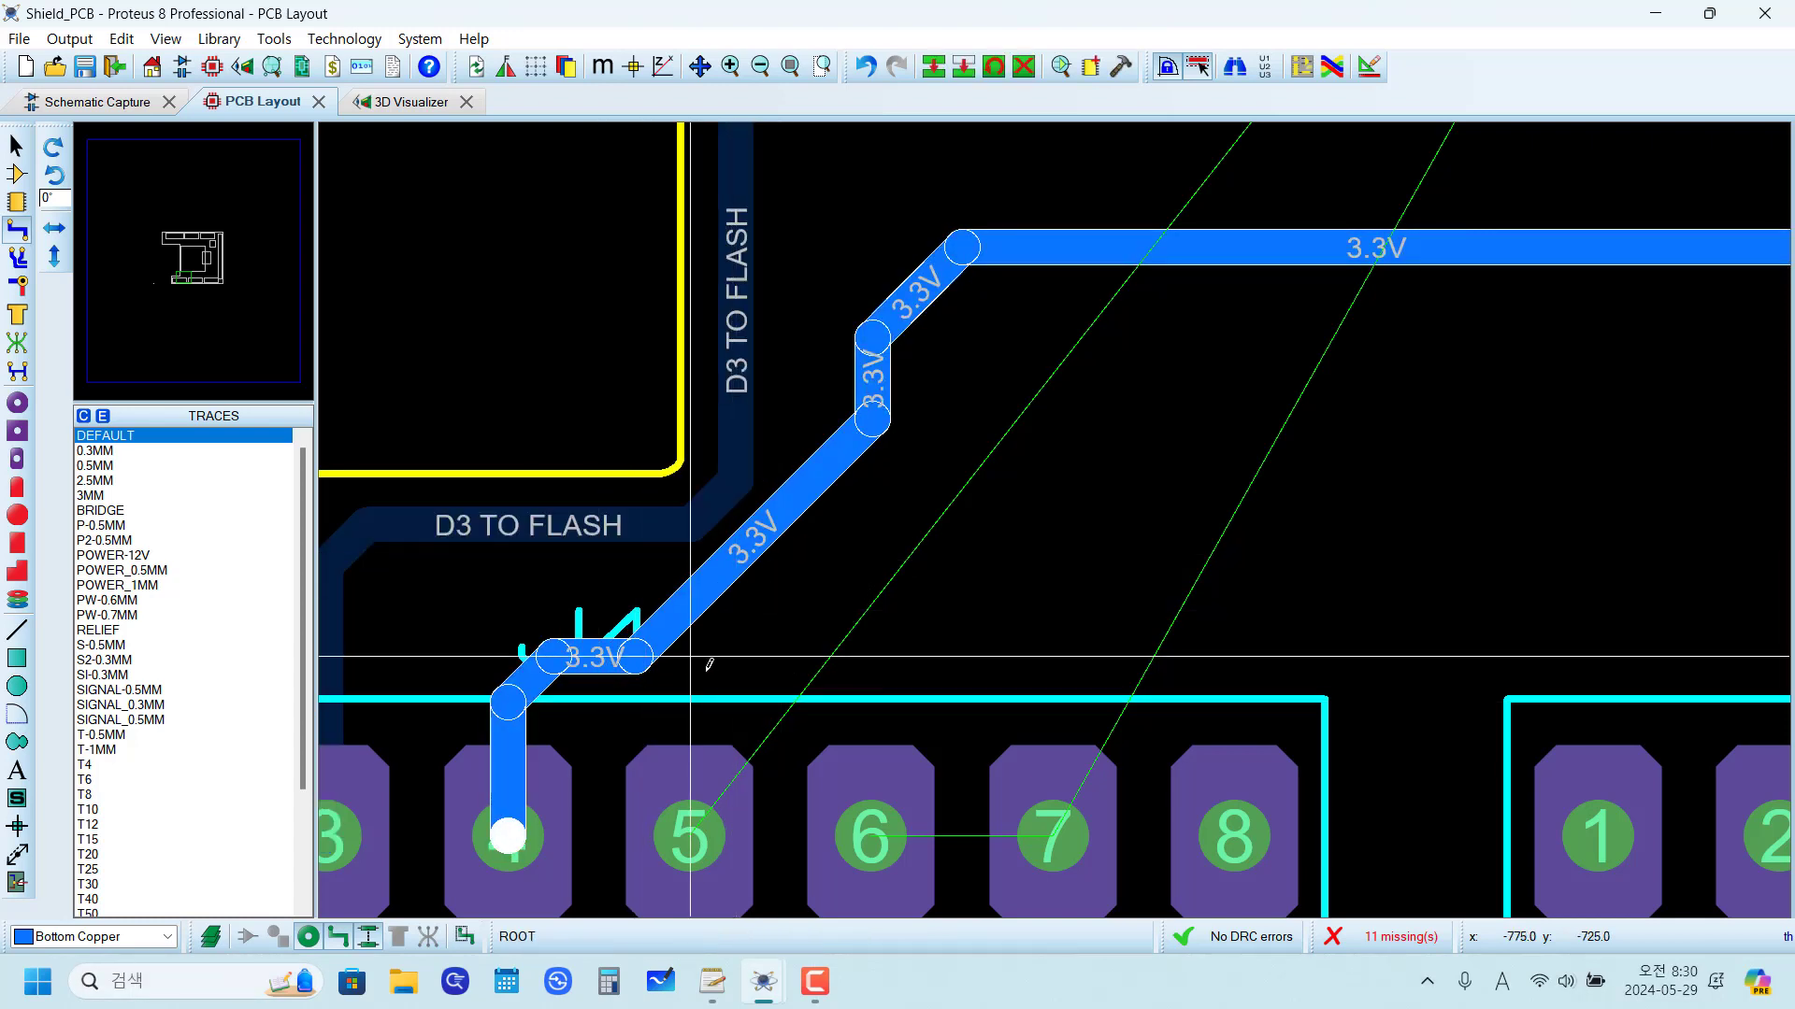
left_click(764, 652)
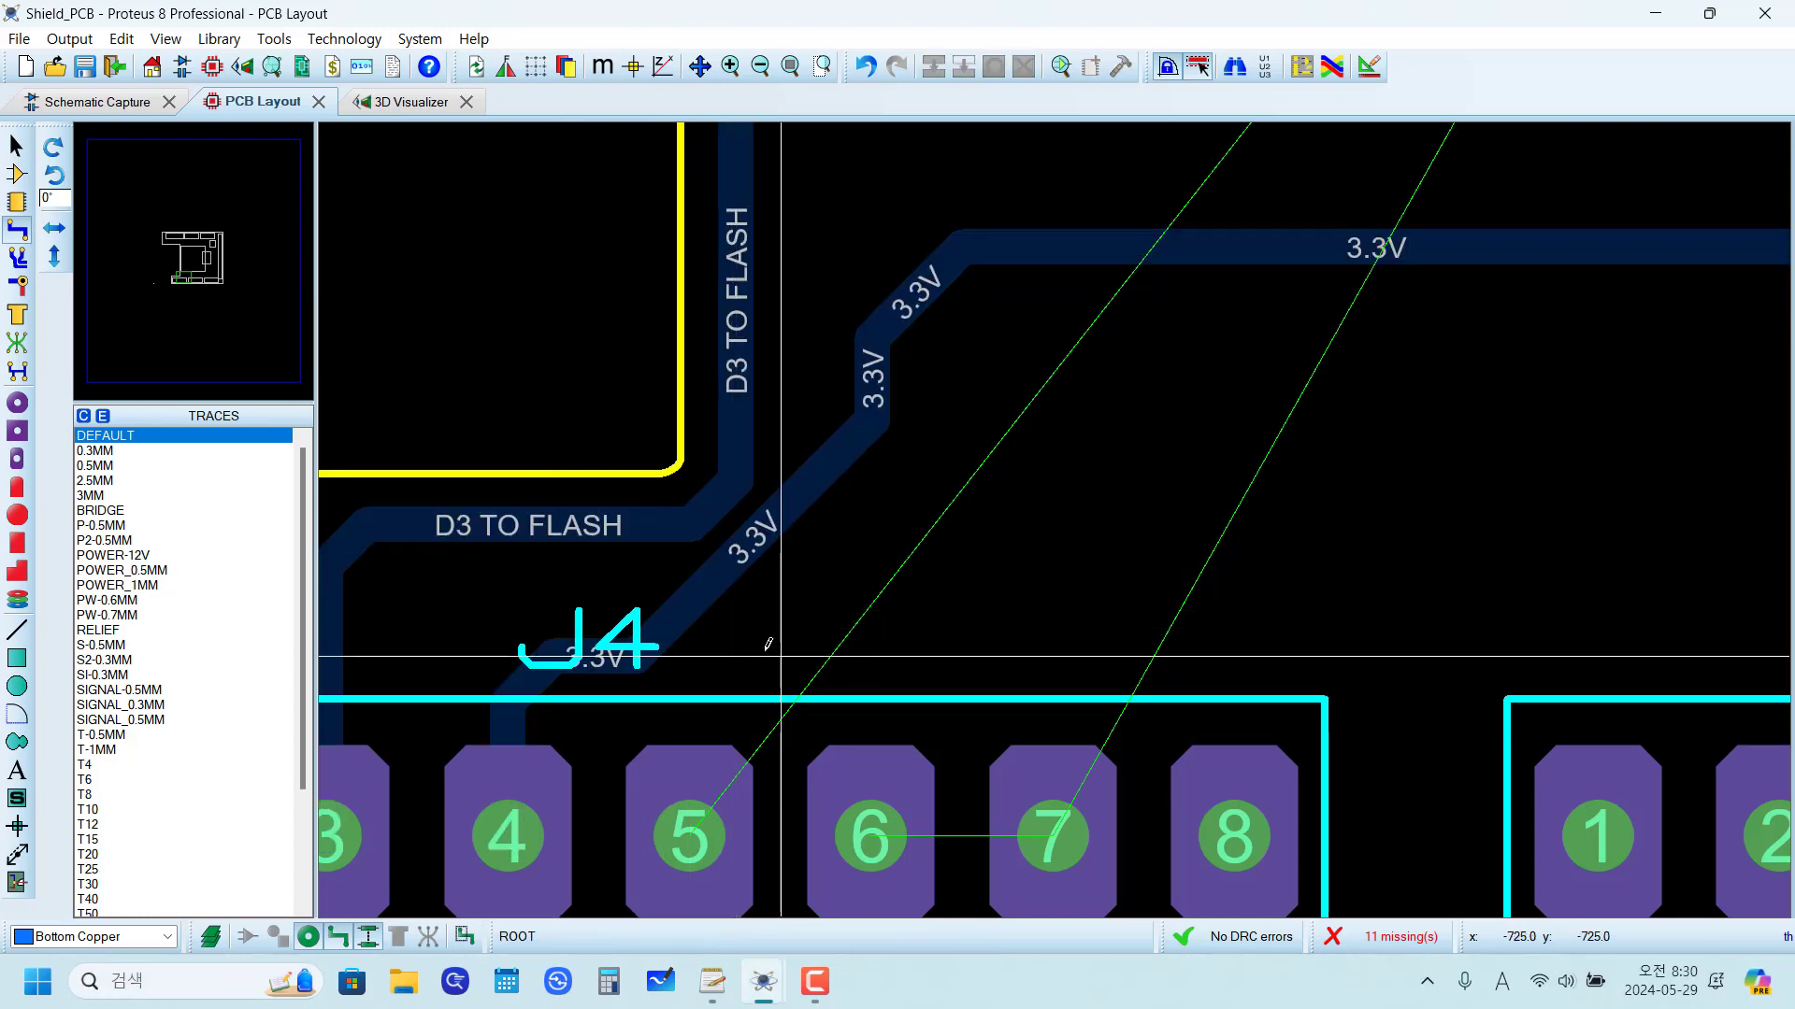
Step: Modify the 3.3V route's lower end so it leaves the diagonal earlier and runs horizontally above the J4 label before dropping to pad 4
right_click(699, 590)
left_click(775, 369)
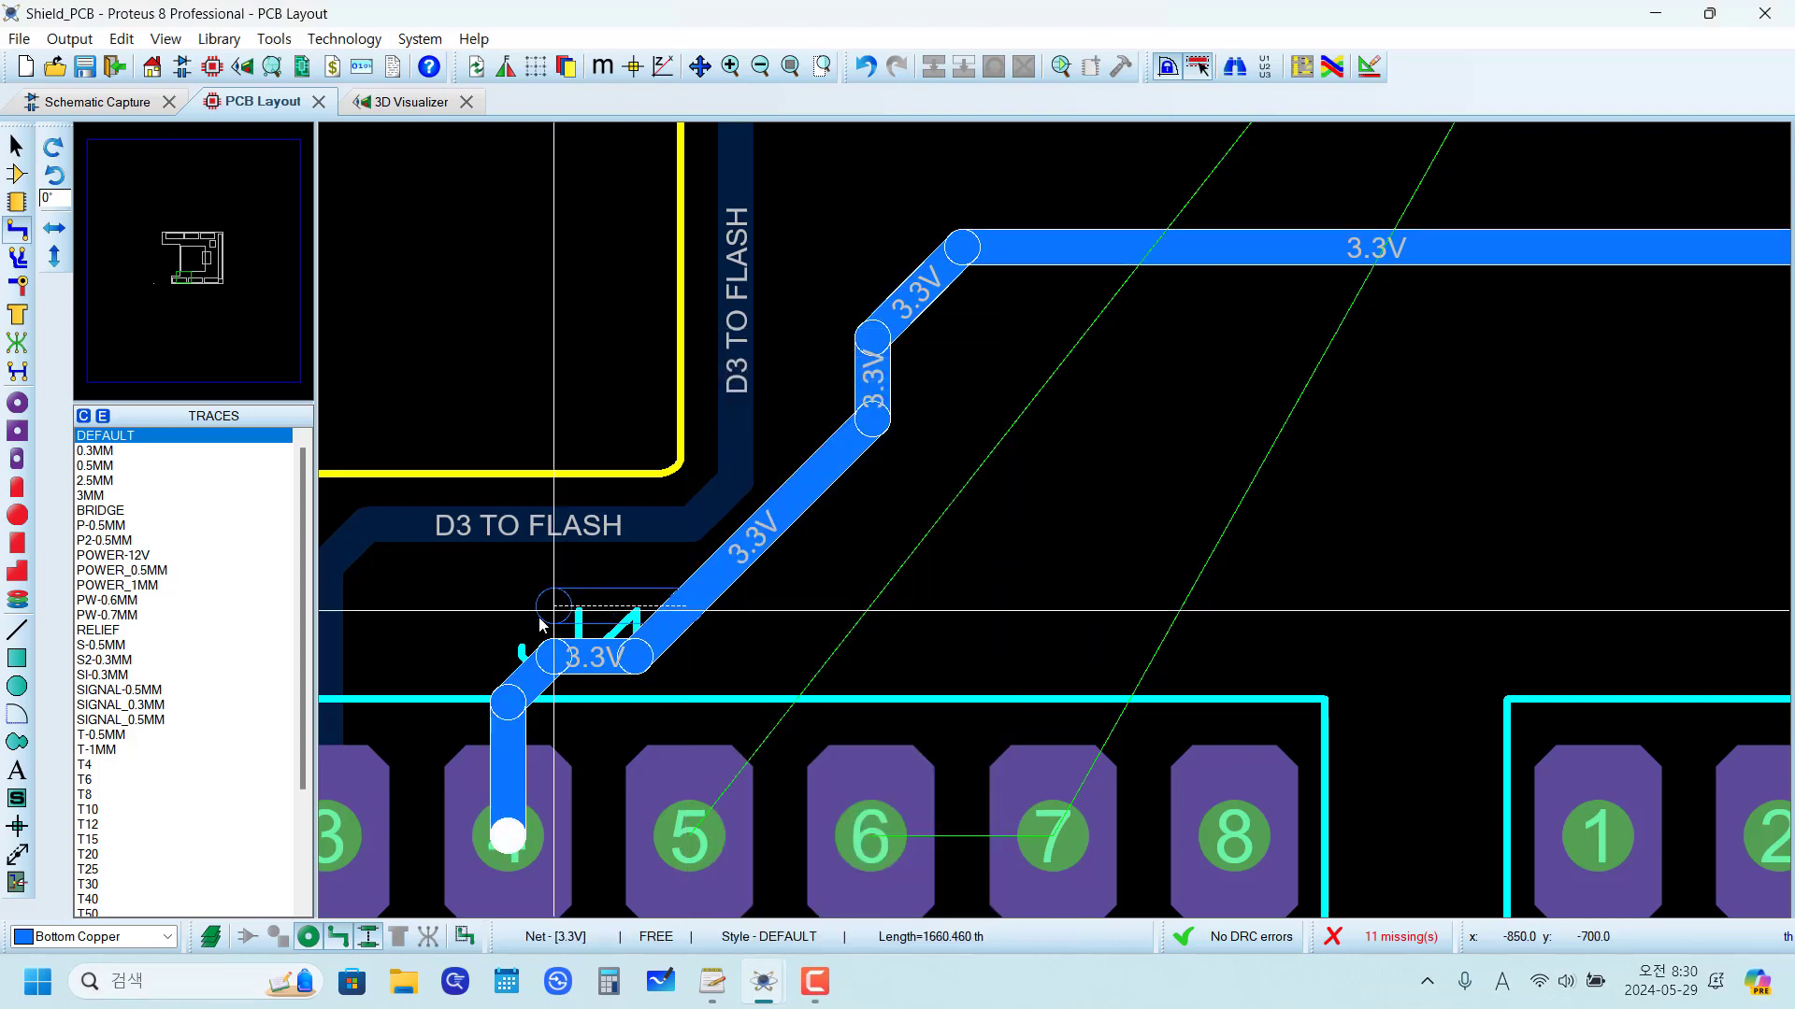
left_click(508, 836)
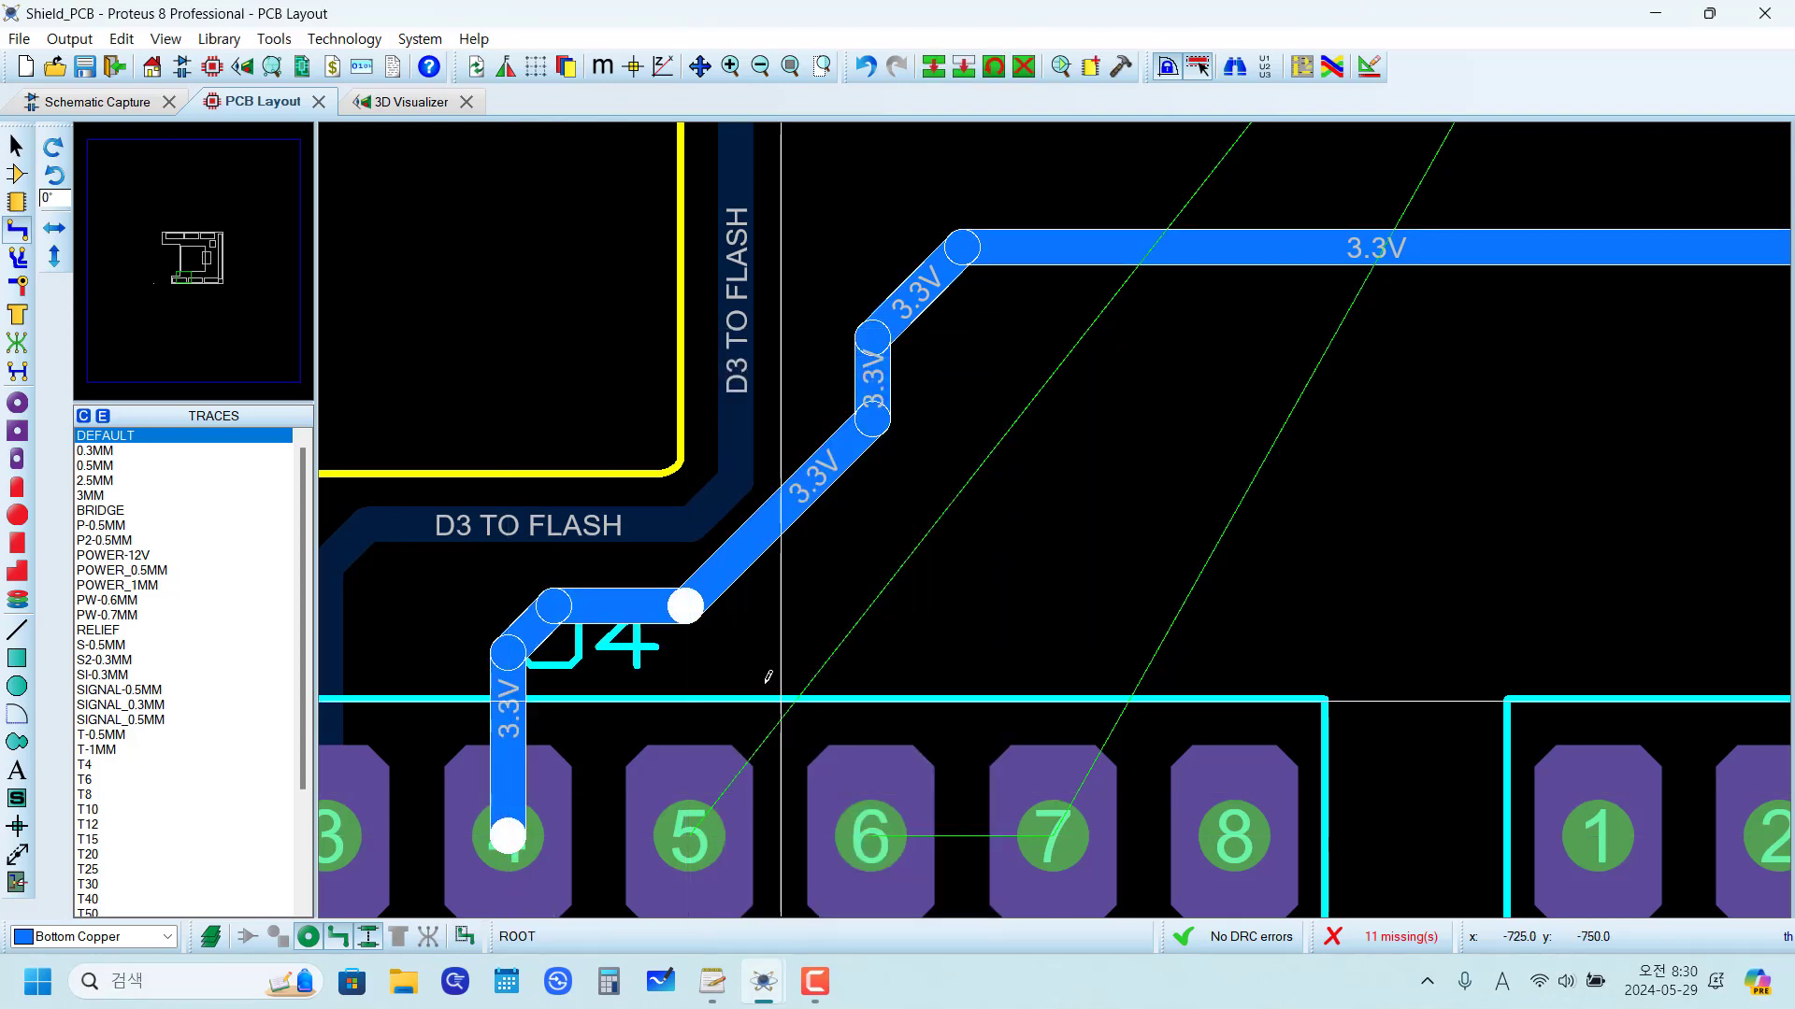
left_click(855, 612)
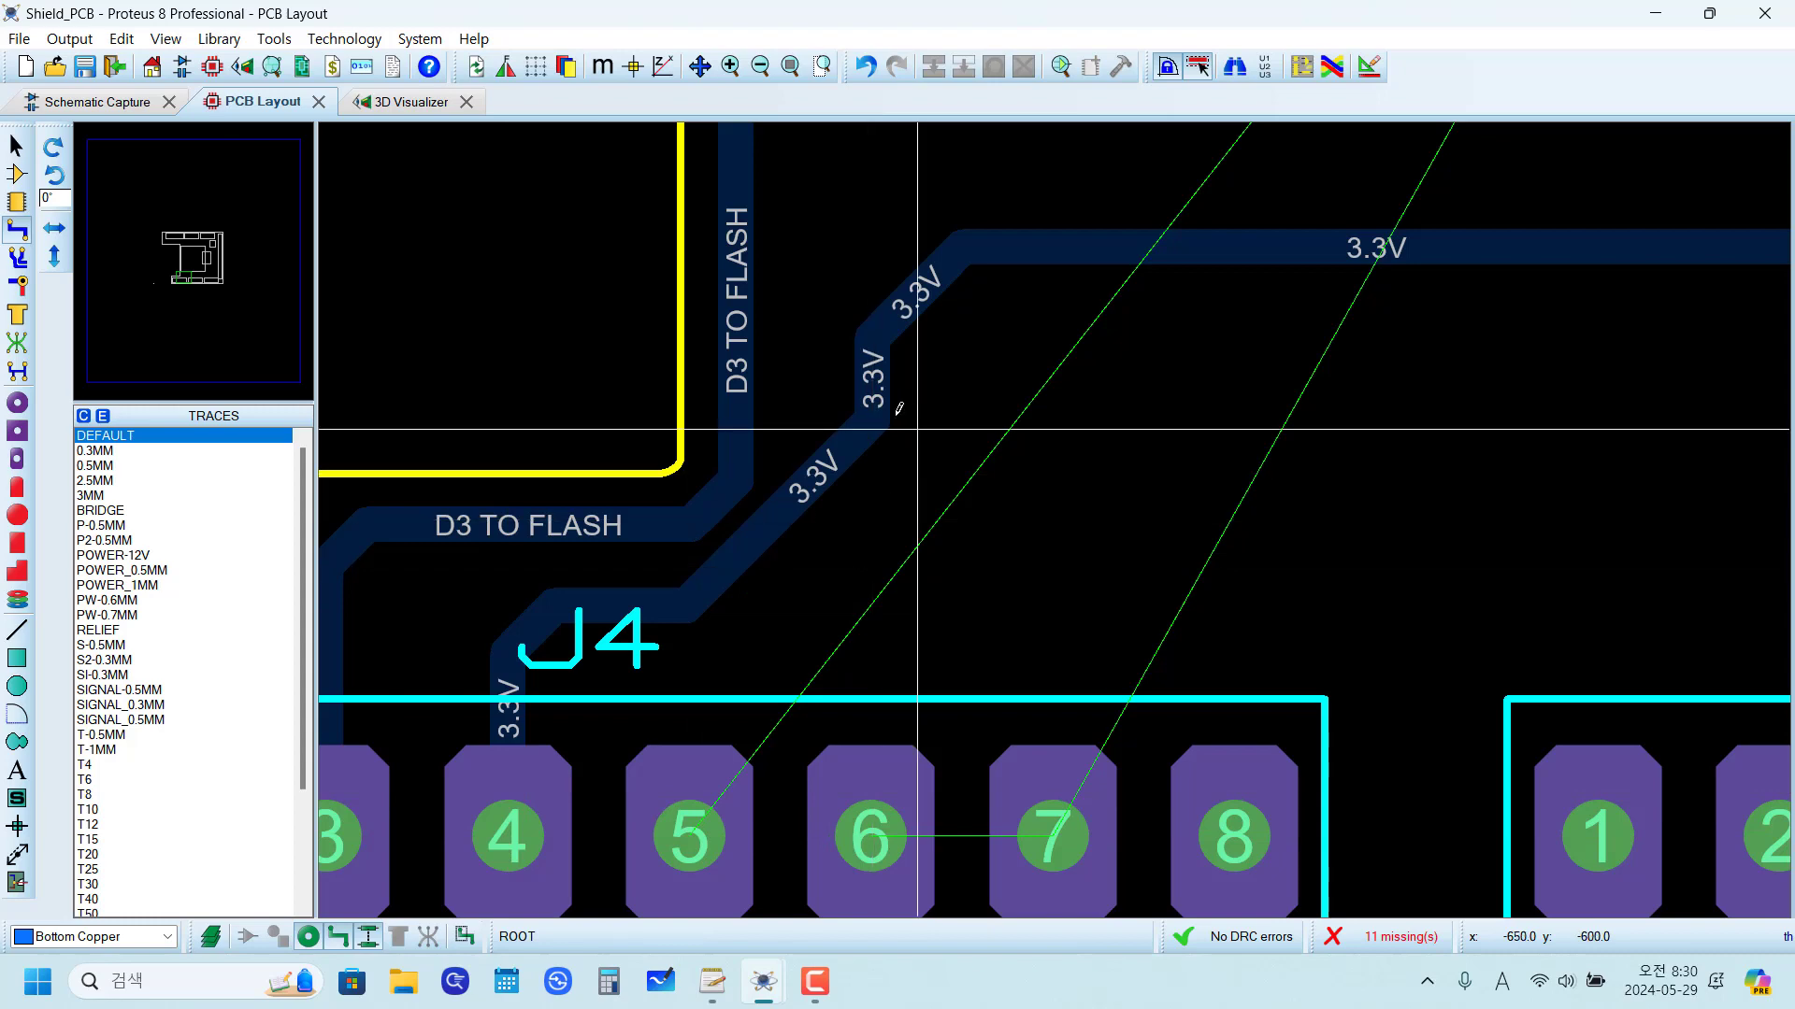
Step: Modify the 3.3V route beside D3 TO FLASH, replacing the jog with a vertical run at x -700 th that bends into the horizontal segment
scroll(899, 409, "up", 2)
right_click(946, 617)
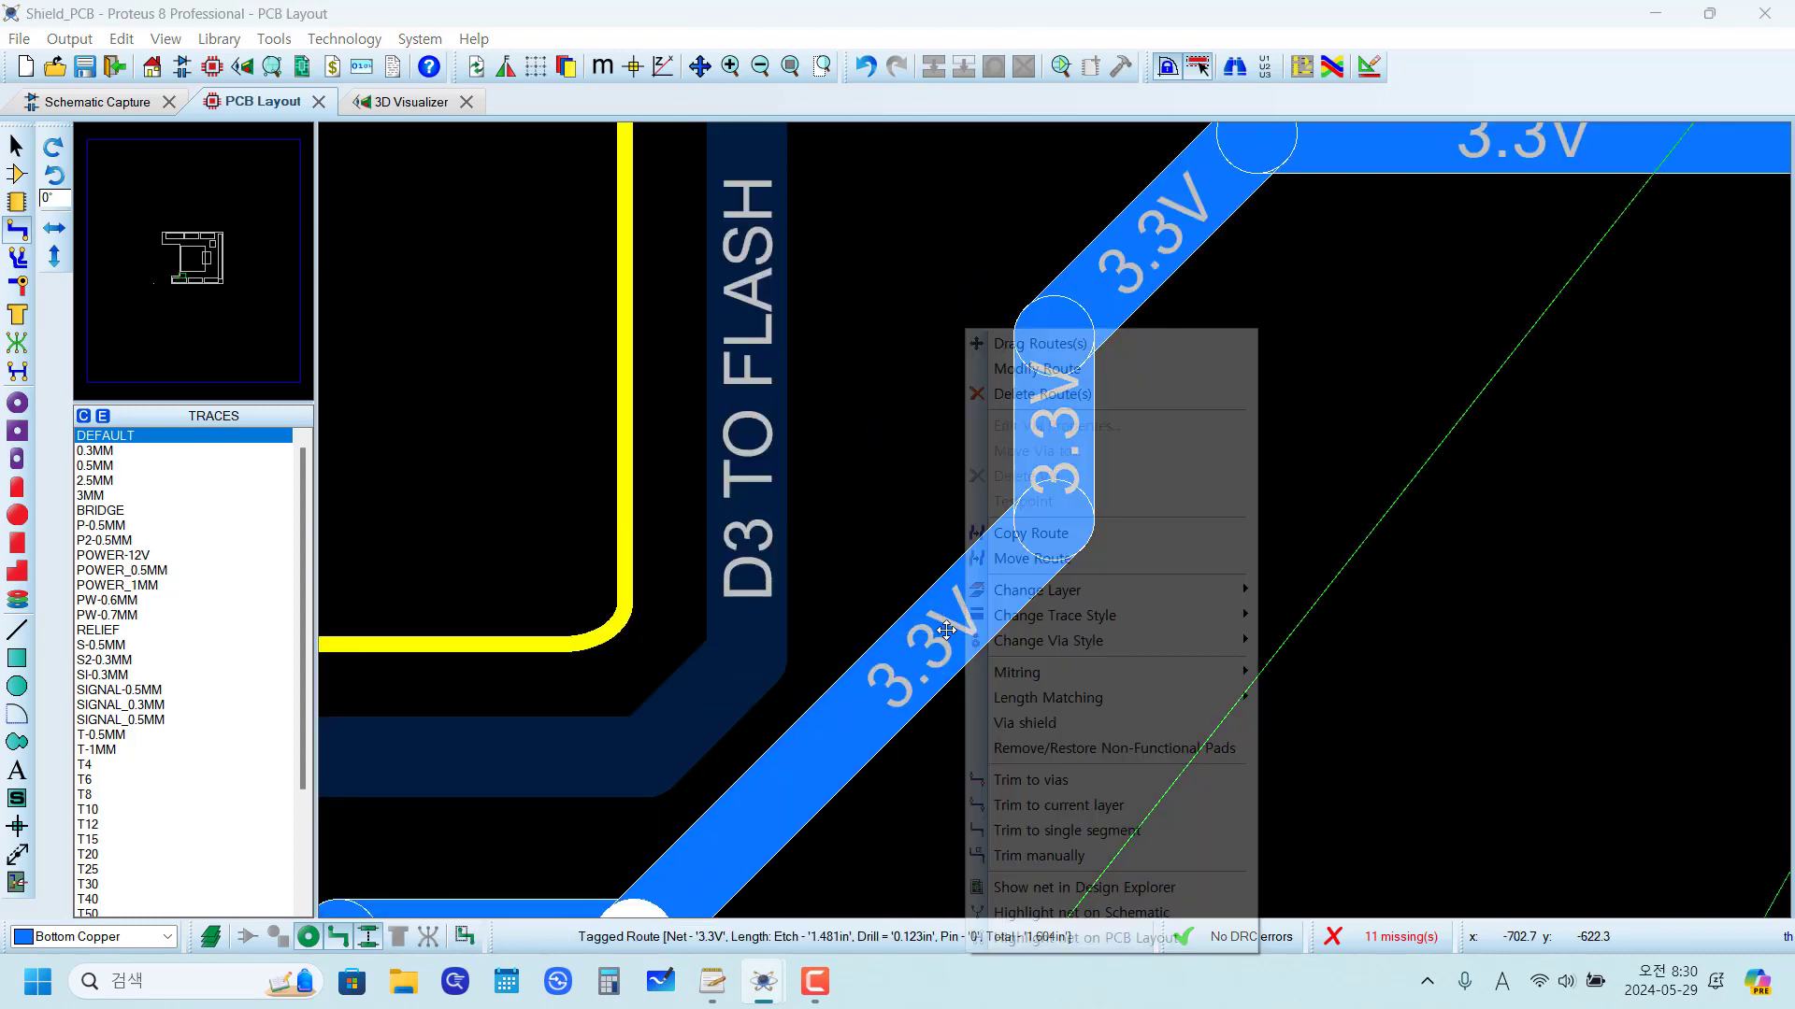
left_click(1026, 369)
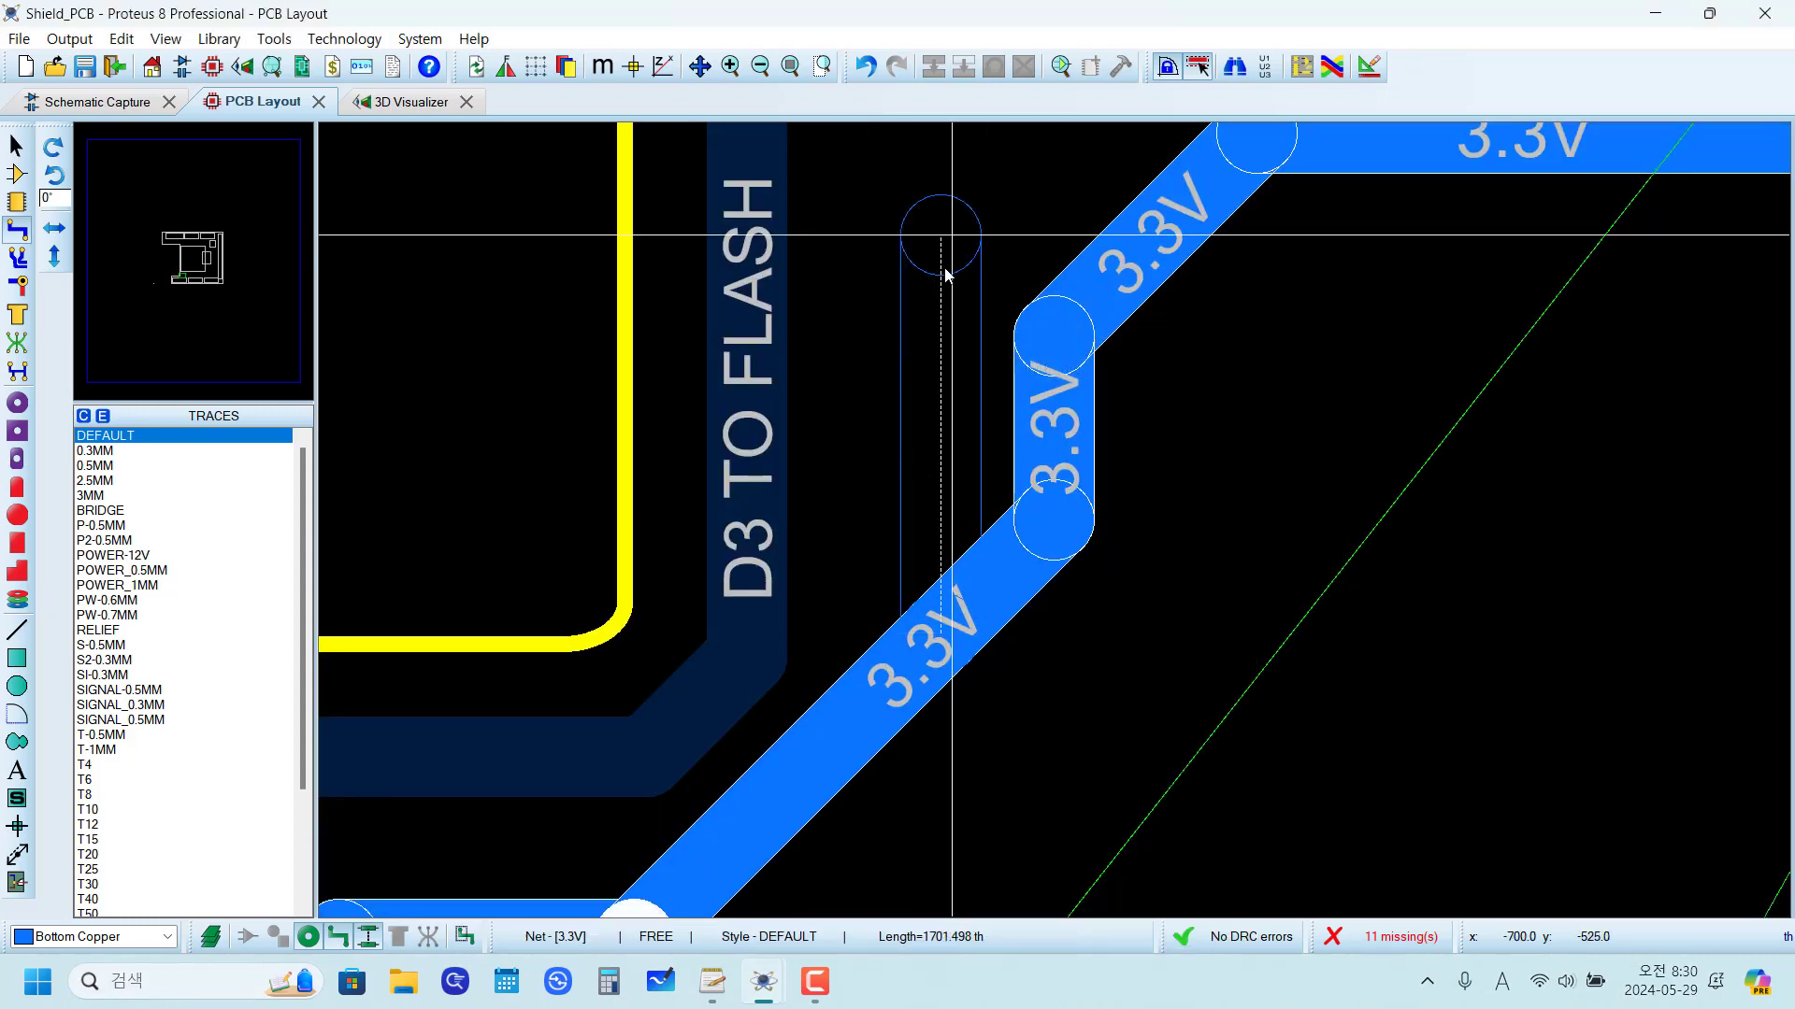
left_click(952, 250)
scroll(955, 250, "down", 1)
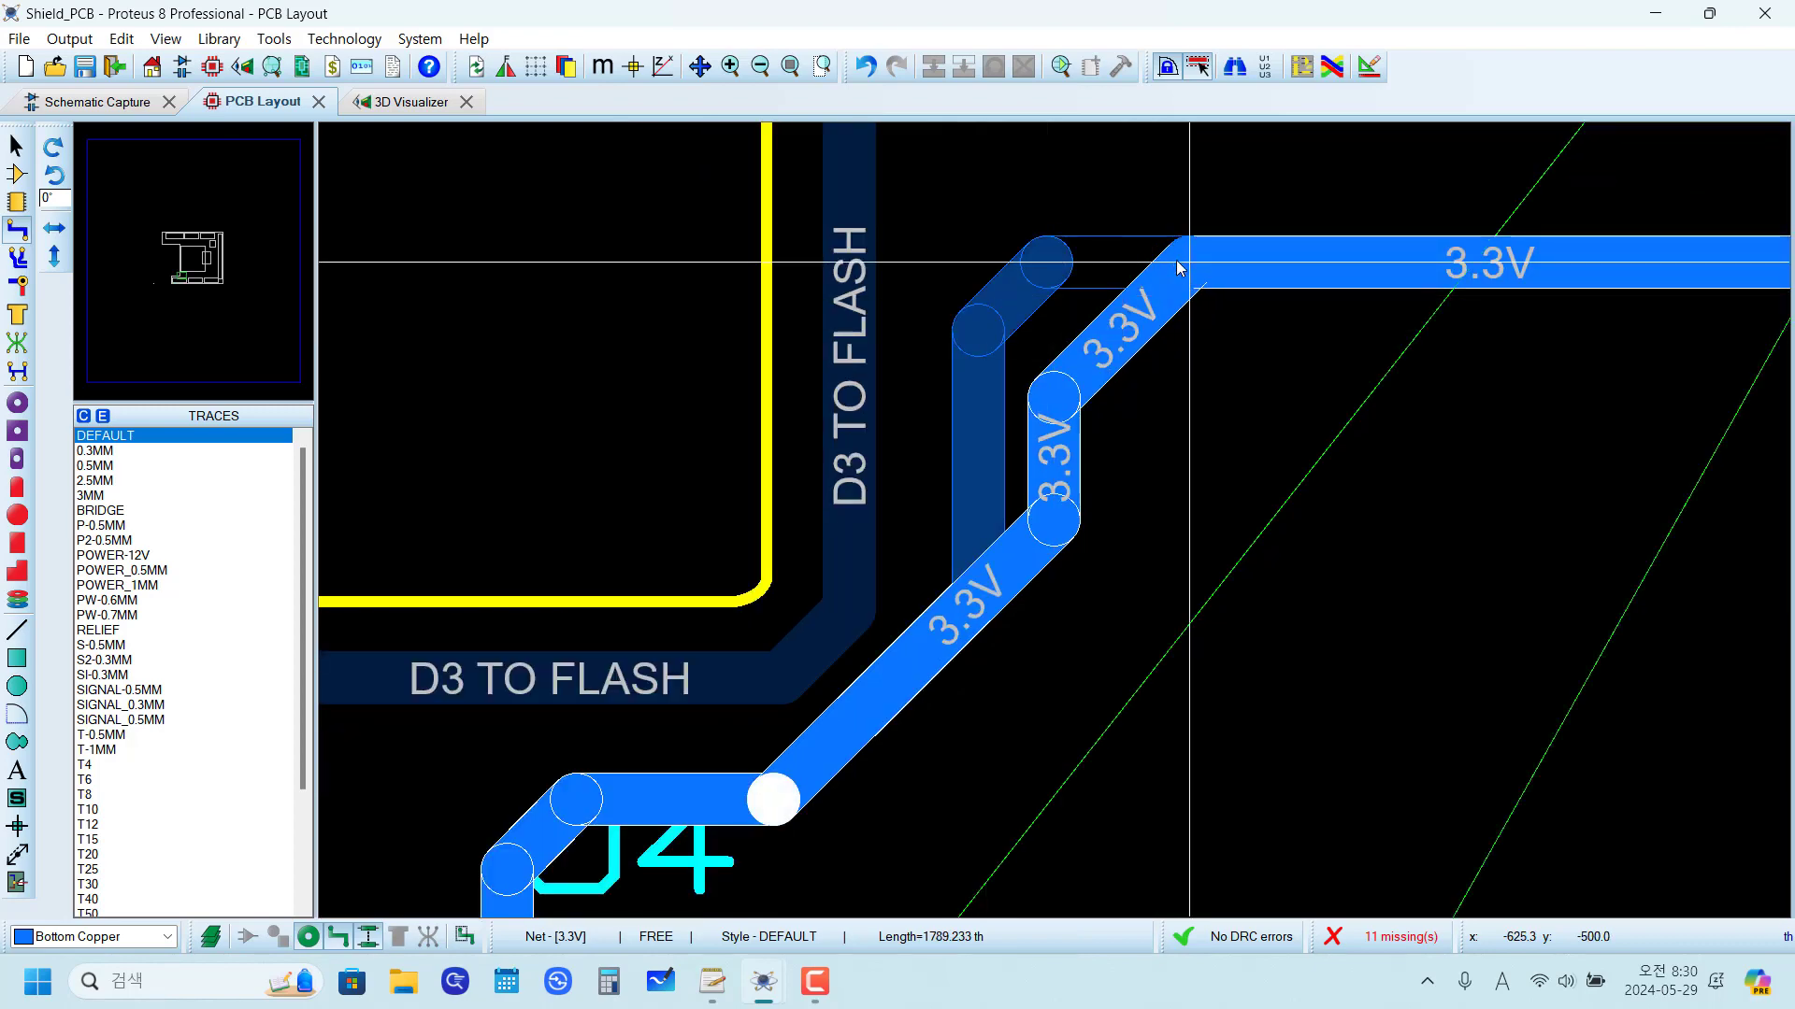
left_click(1108, 264)
Step: Lay a partial 5V trace from J4 pad 5, up to y -750 th and diagonally alongside the 3.3V trace, ending at about y -600 th
scroll(1099, 655, "down", 2)
scroll(1099, 679, "up", 1)
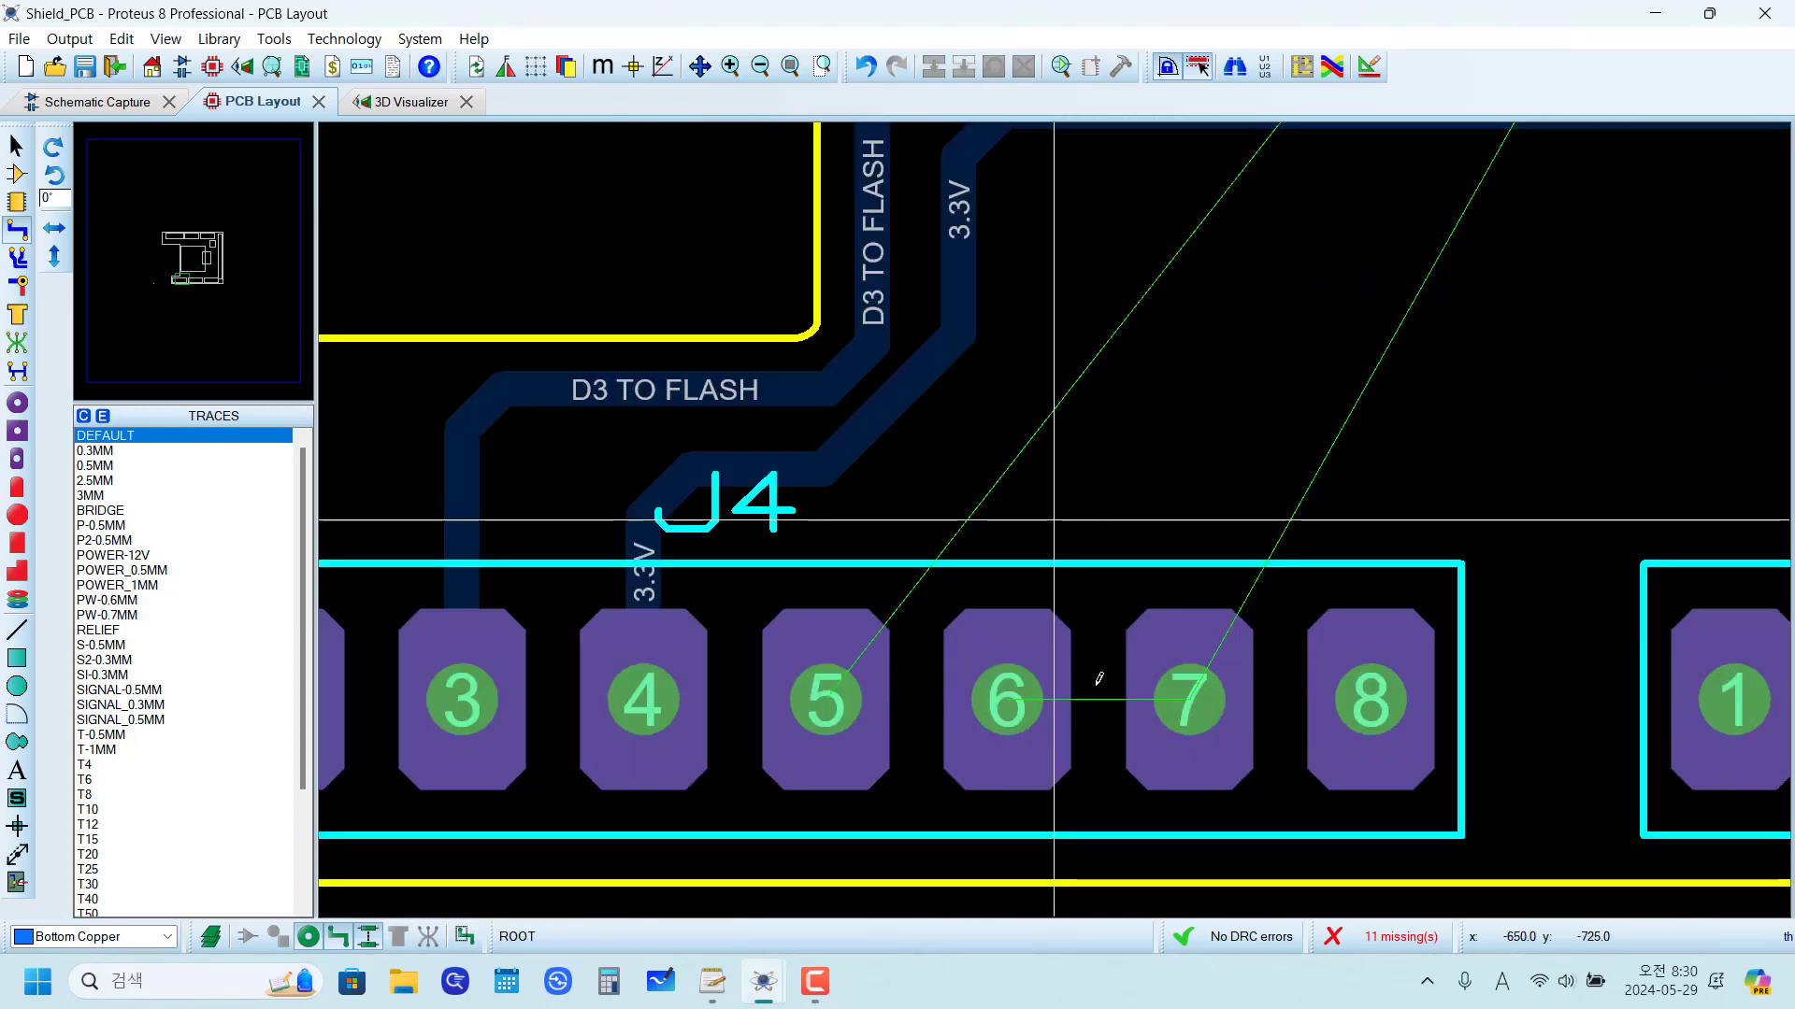
scroll(916, 518, "up", 1)
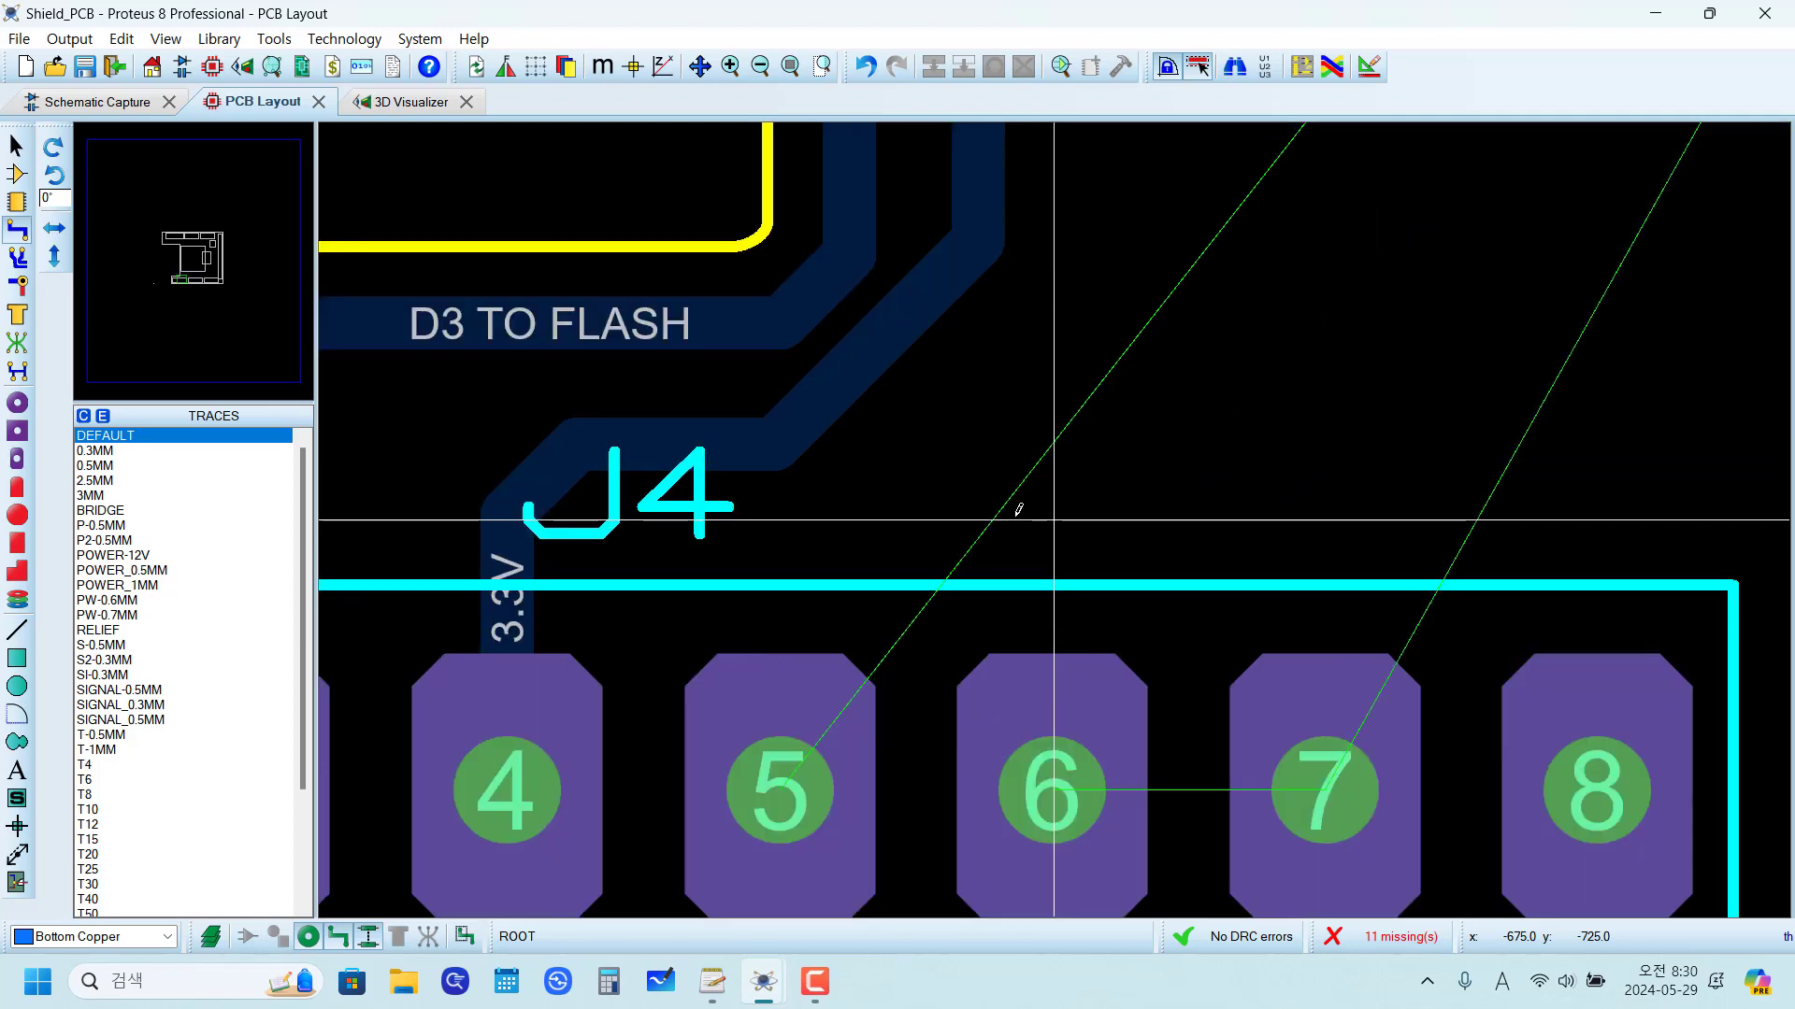
left_click(780, 788)
left_click(796, 568)
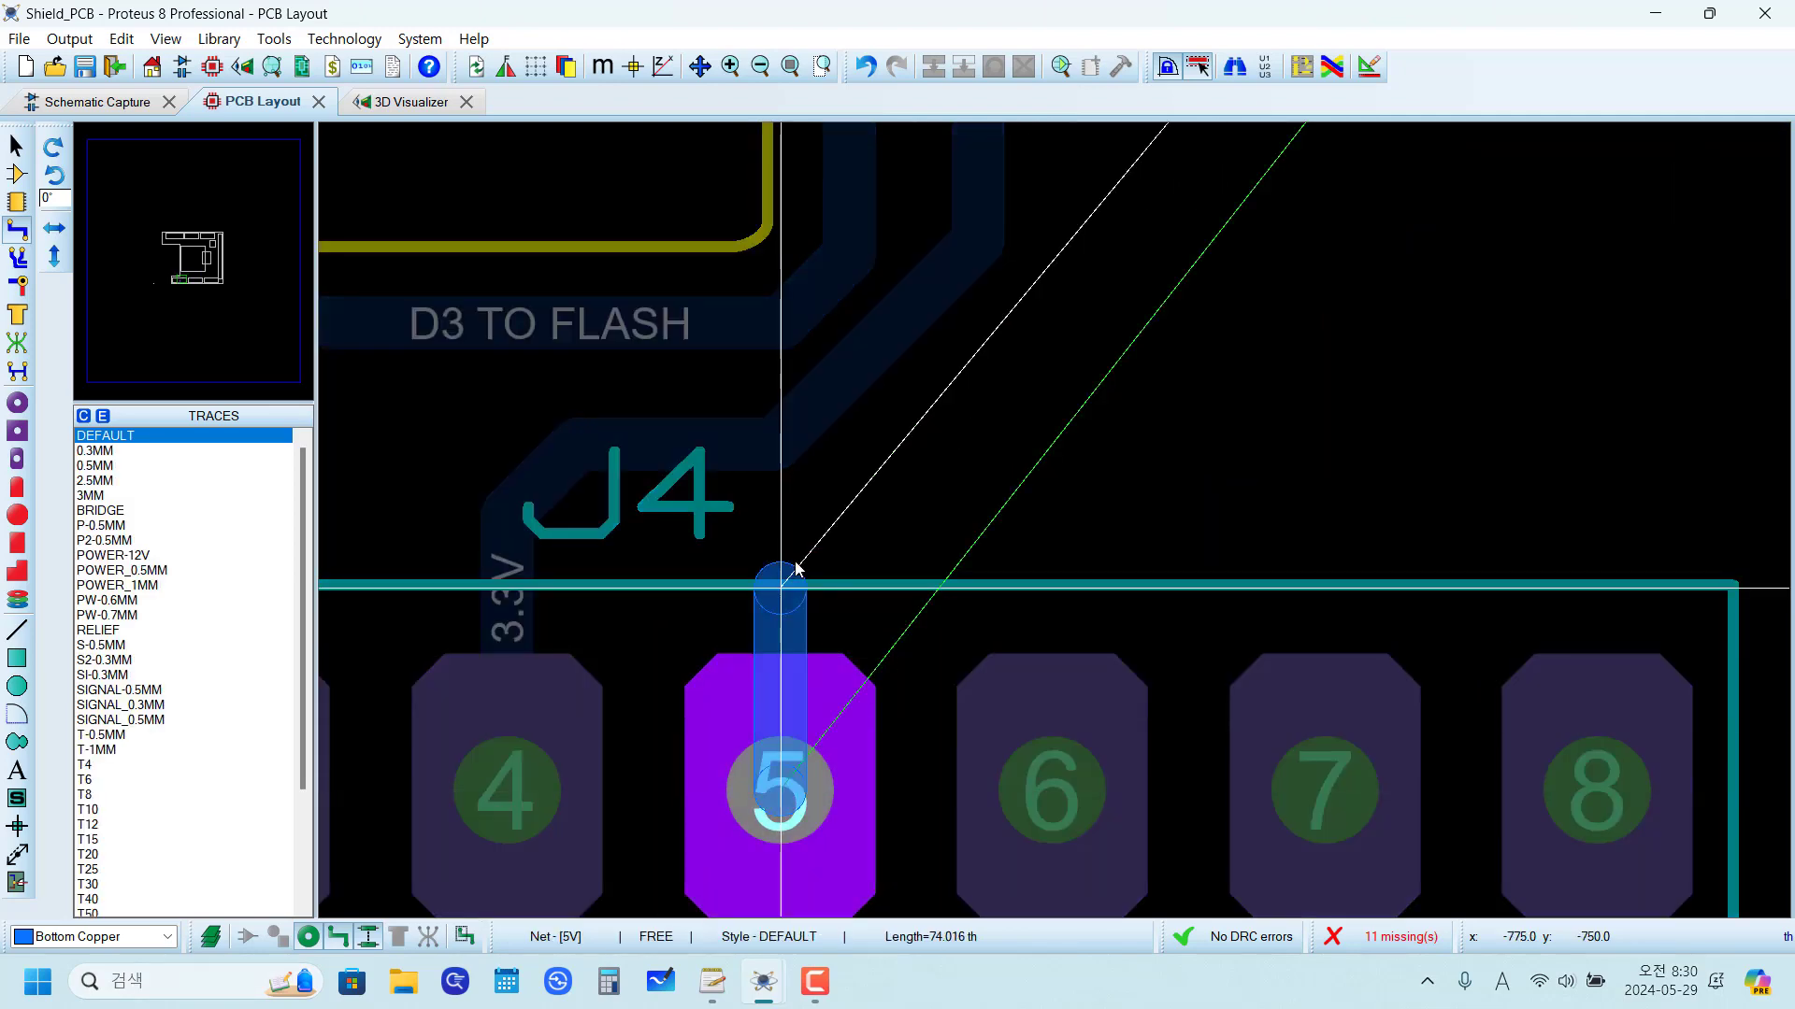
left_click(851, 528)
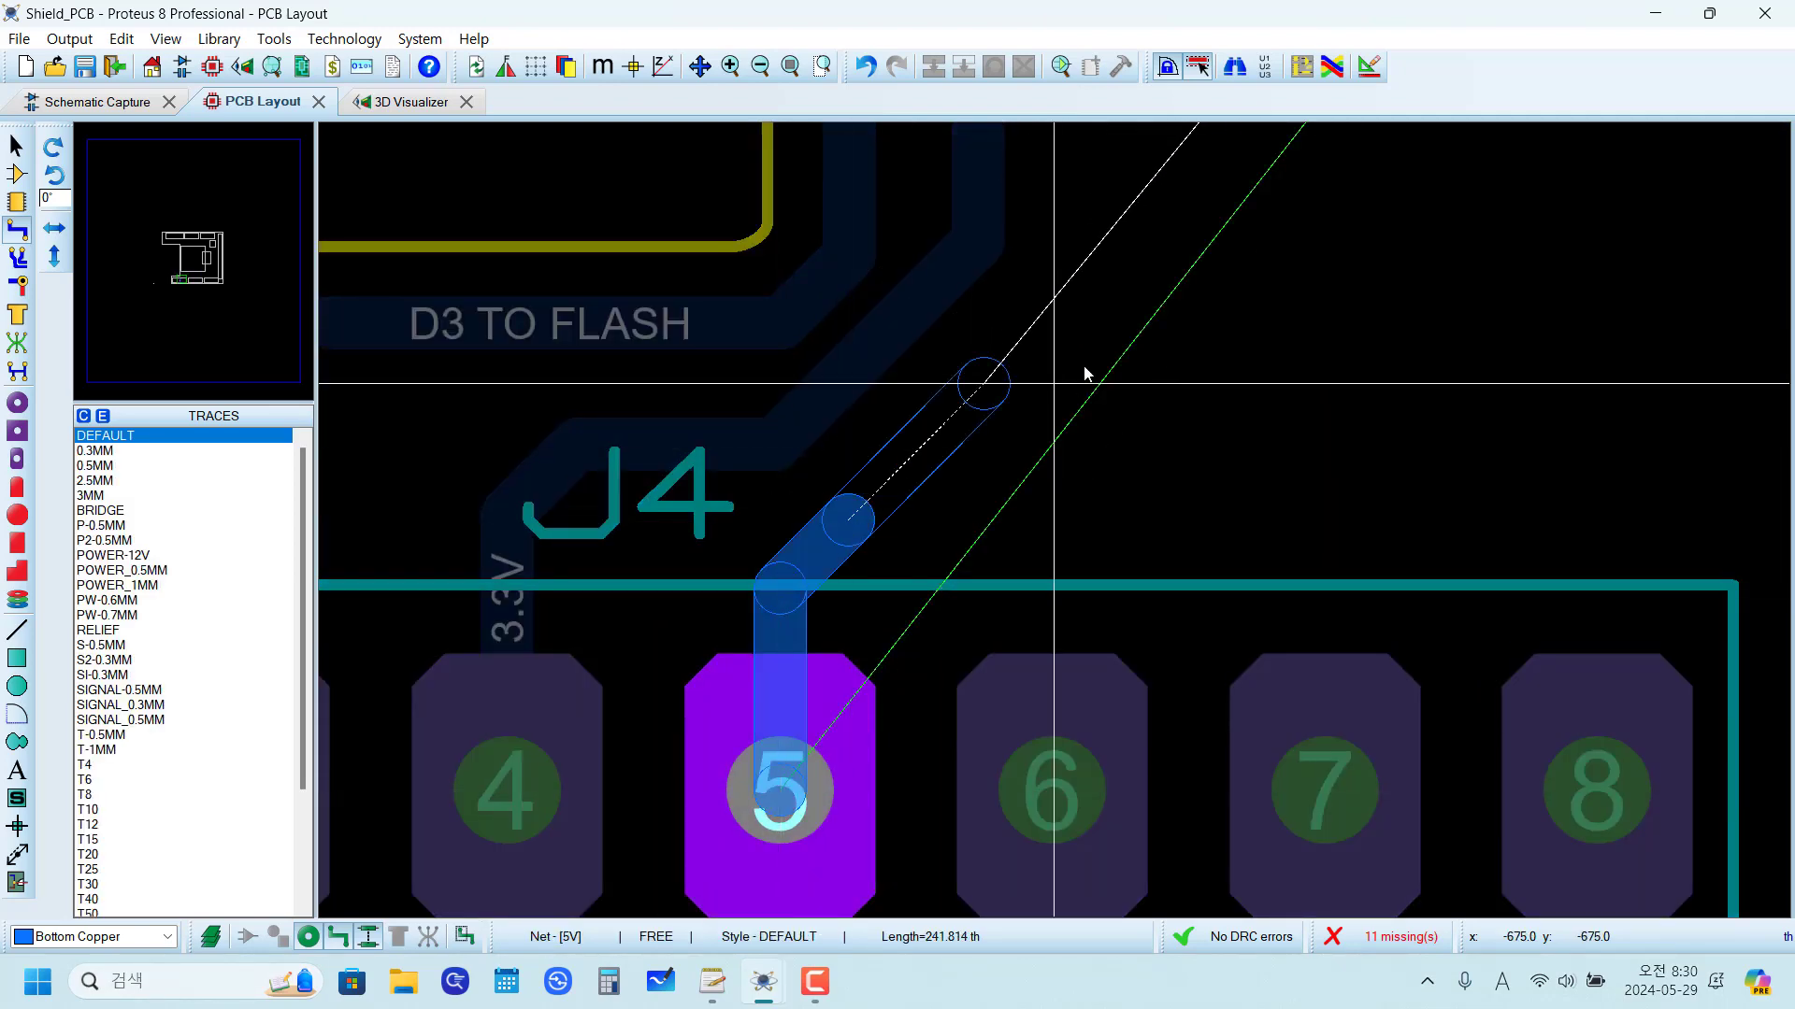
scroll(1099, 438, "down", 2)
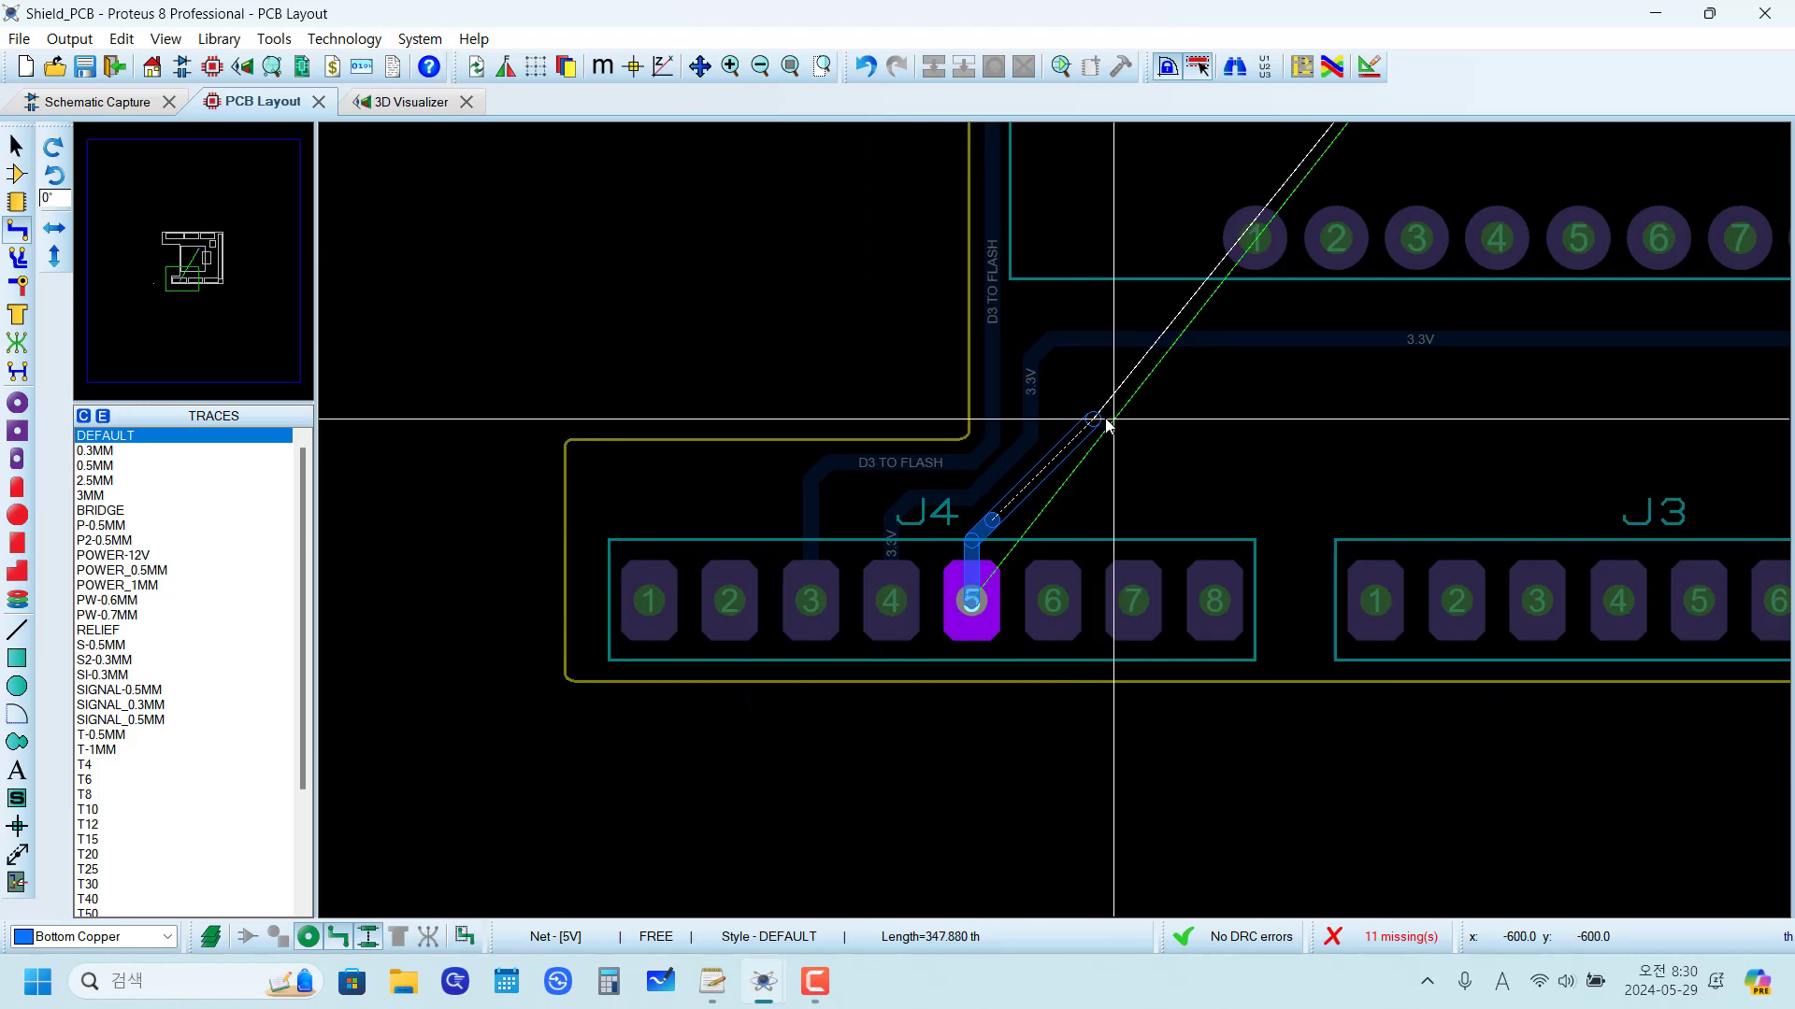
right_click(1107, 426)
scroll(1137, 422, "up", 2)
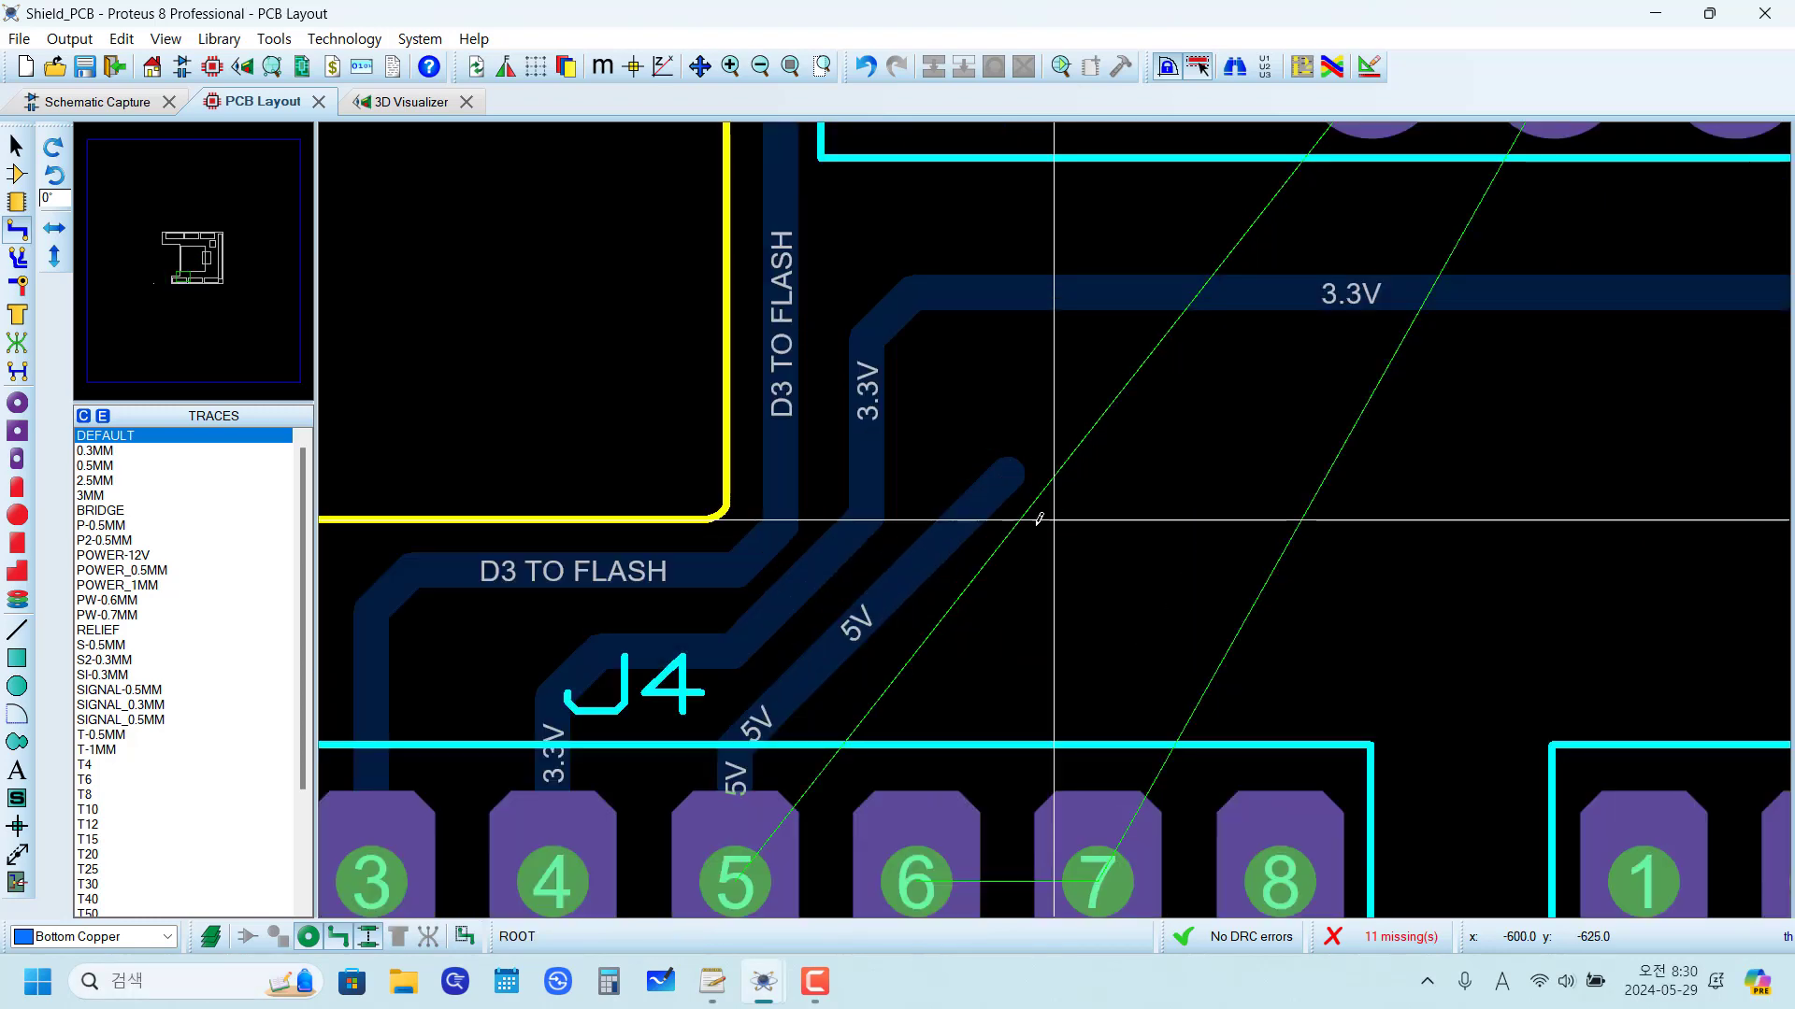
Step: Search the package library for "jump" and pick the JUMPER-300TH wire link for placement
scroll(1032, 503, "down", 1)
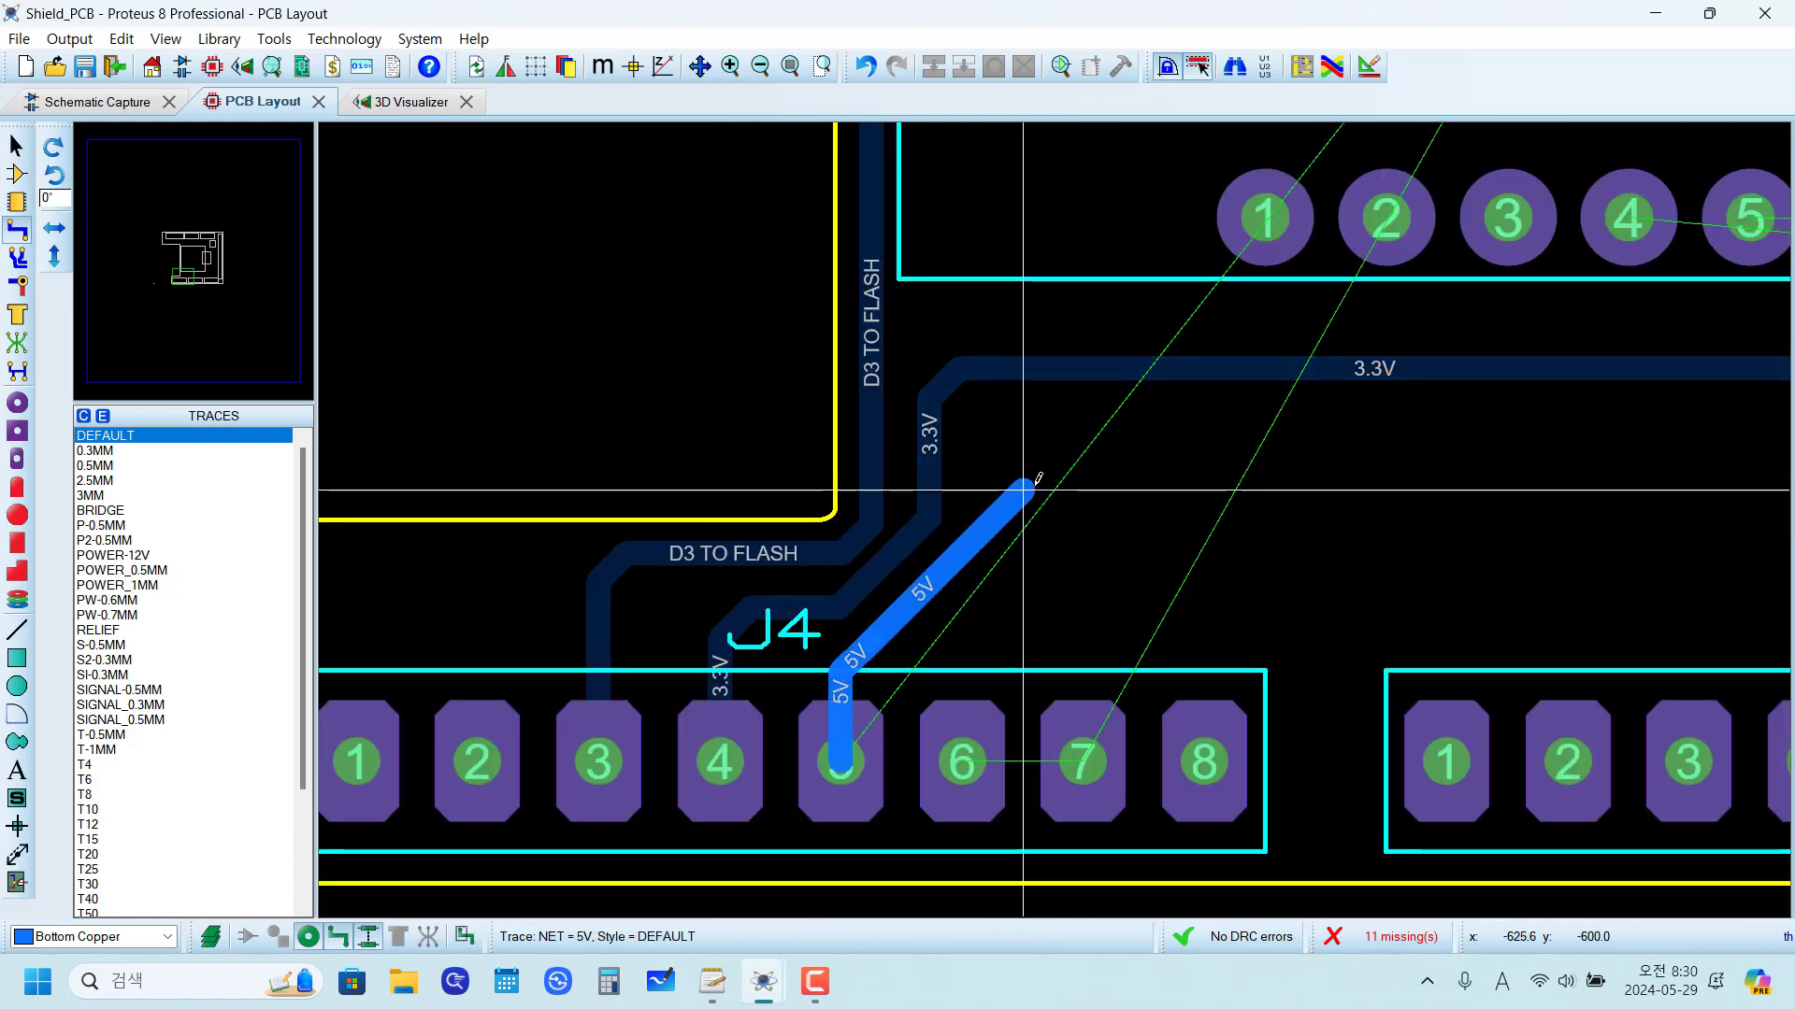
left_click(17, 212)
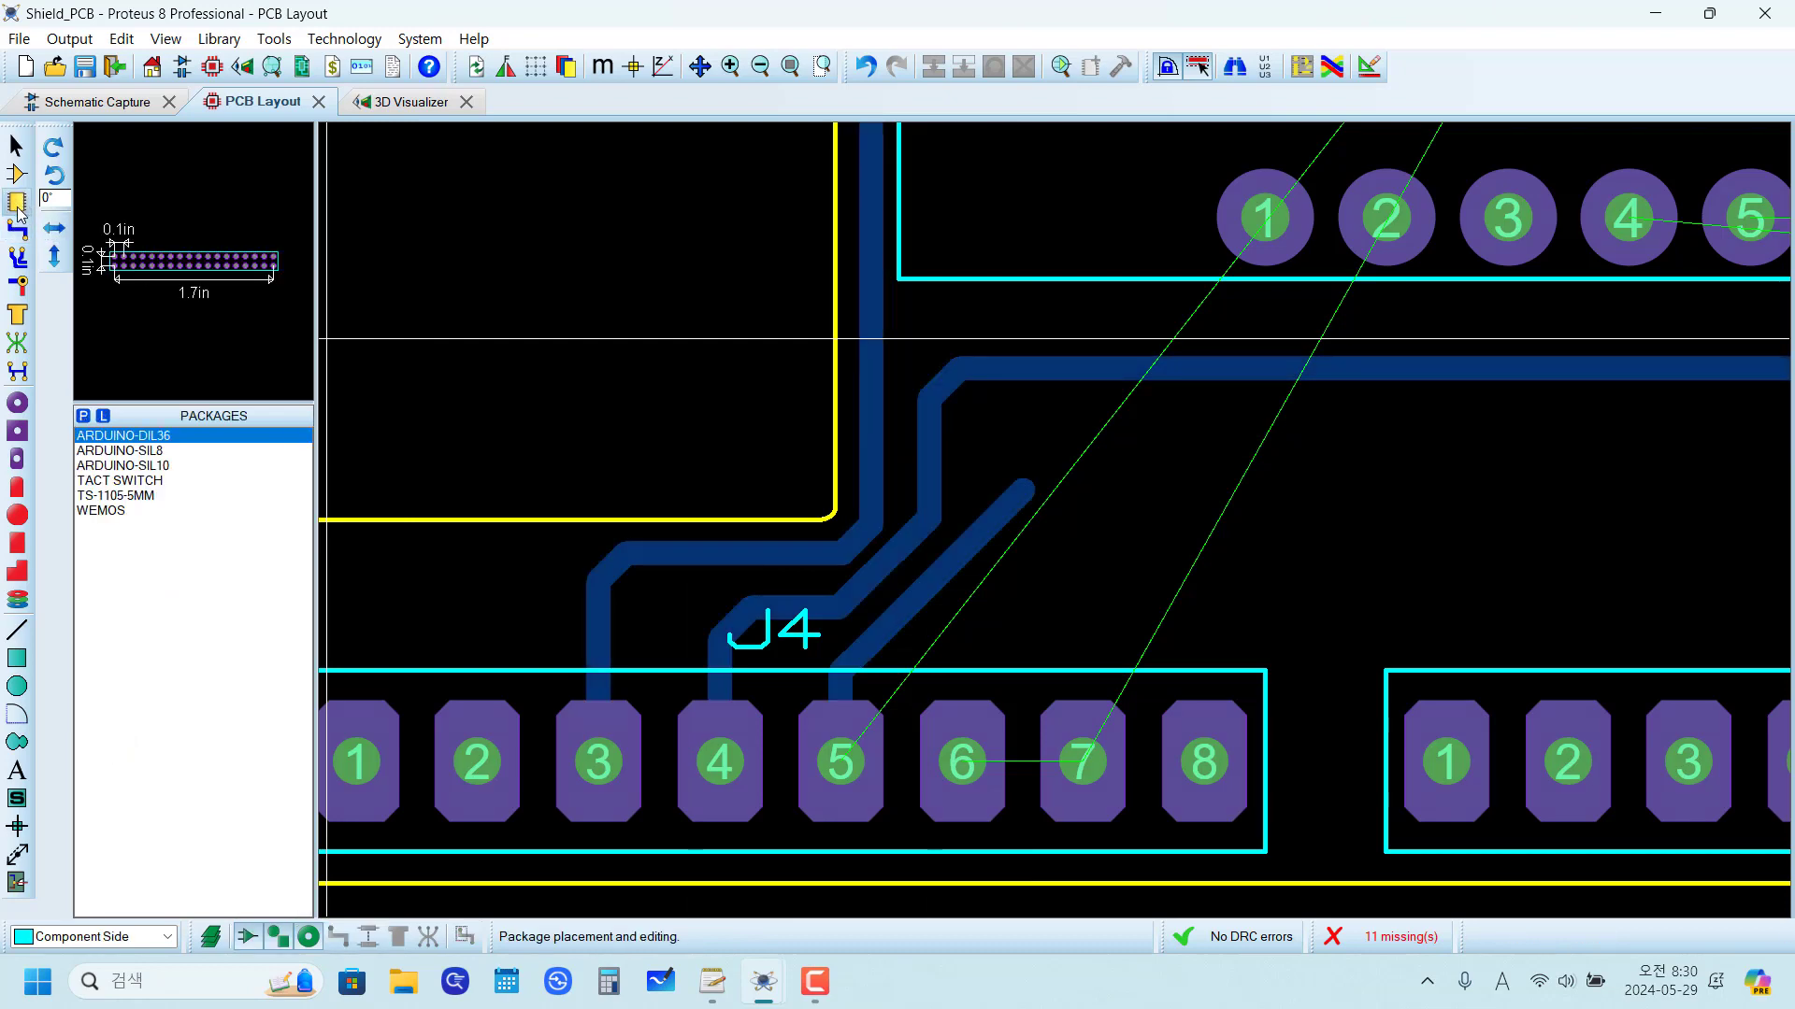
left_click(83, 415)
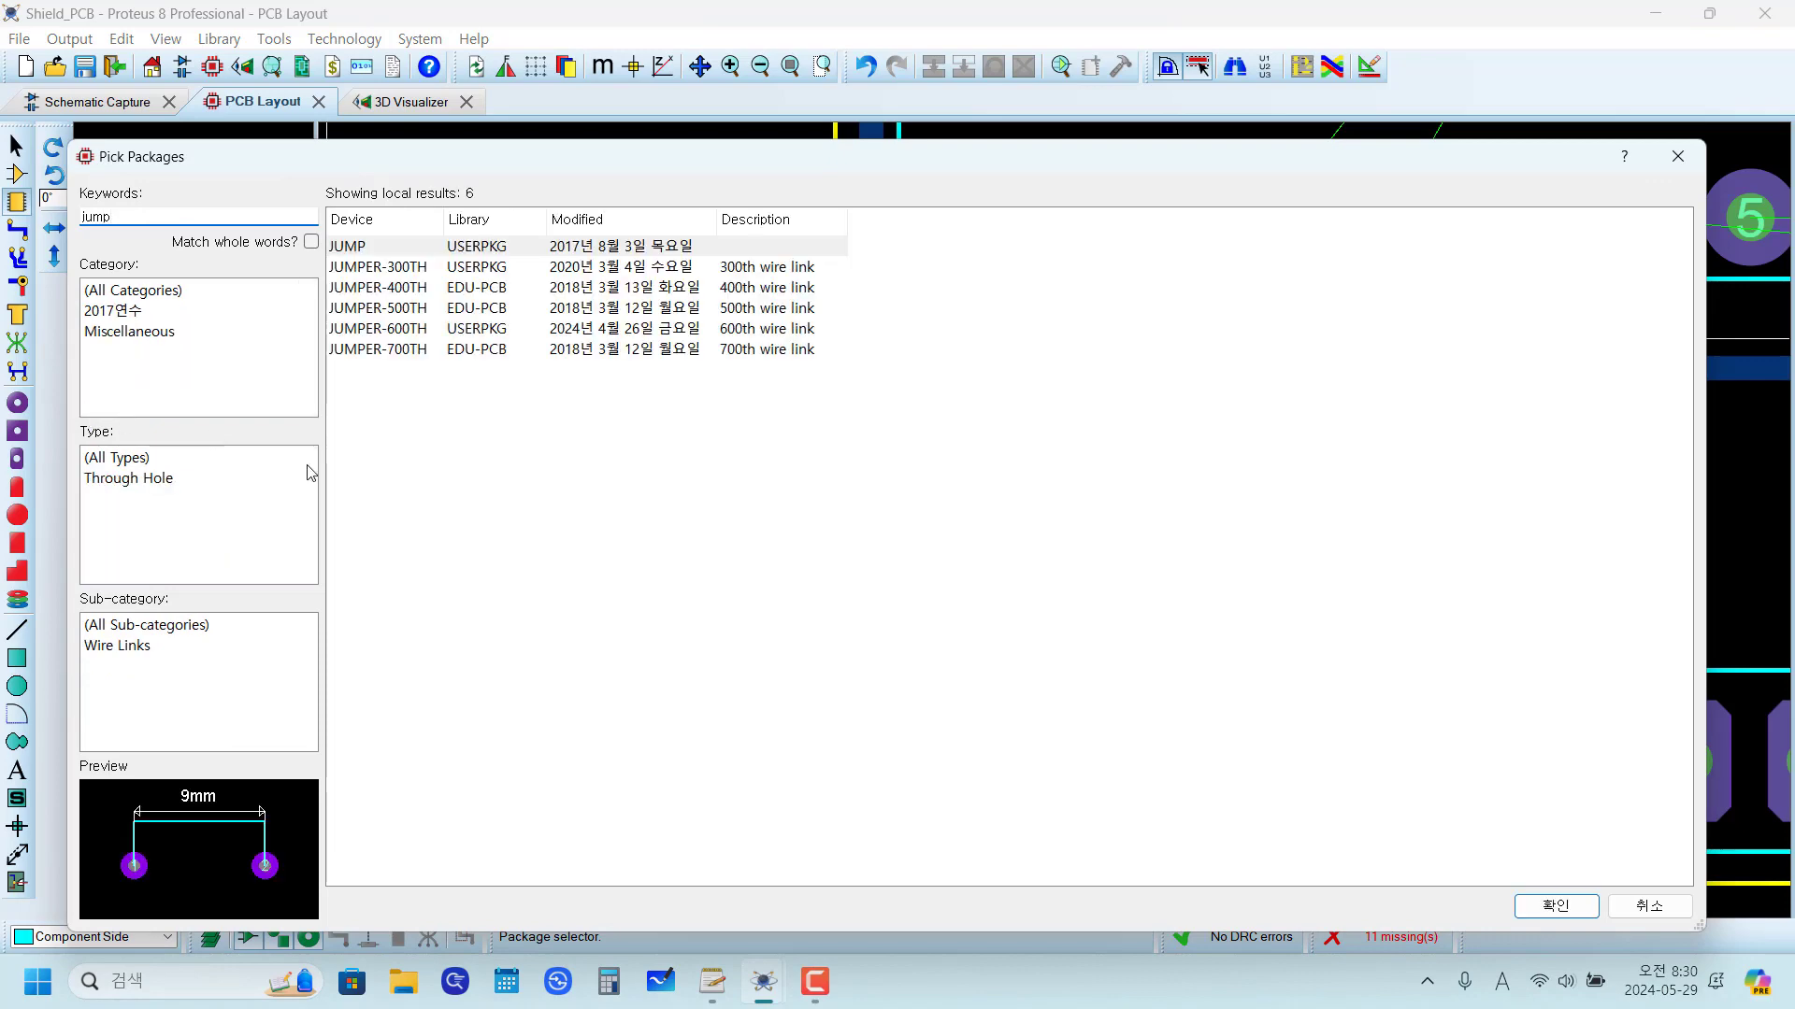
left_click(400, 271)
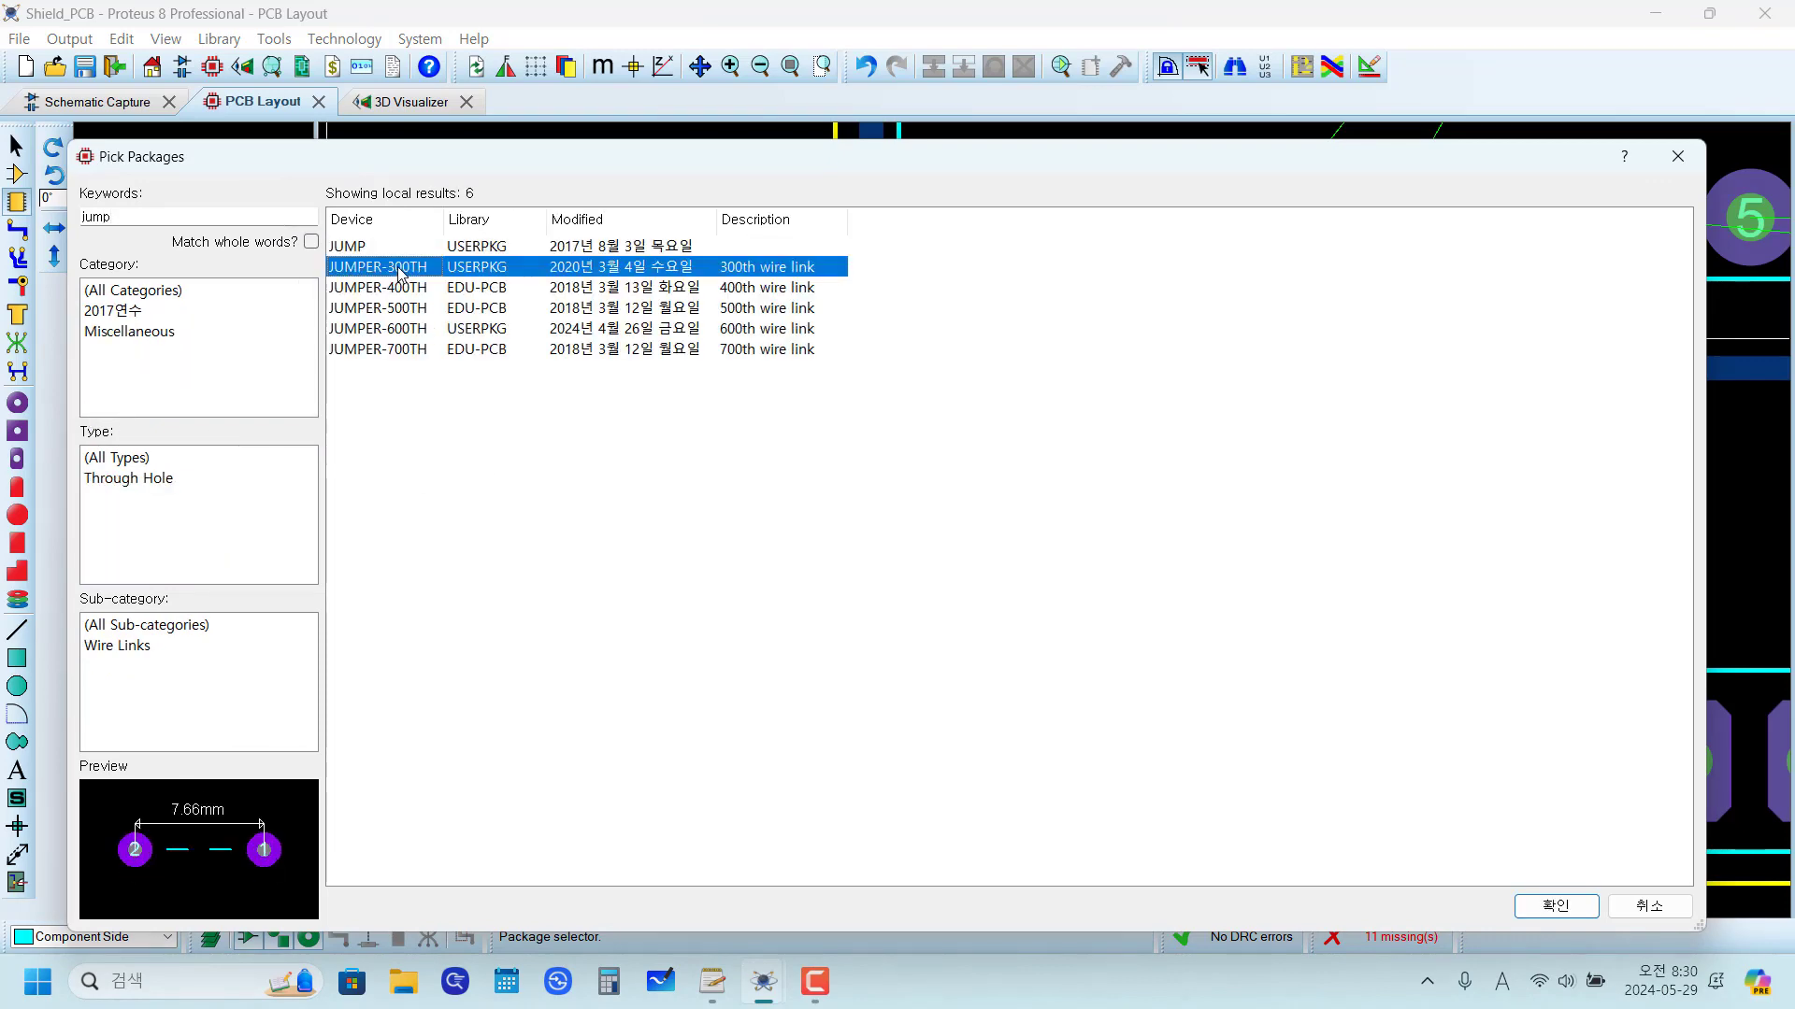
left_click(1542, 907)
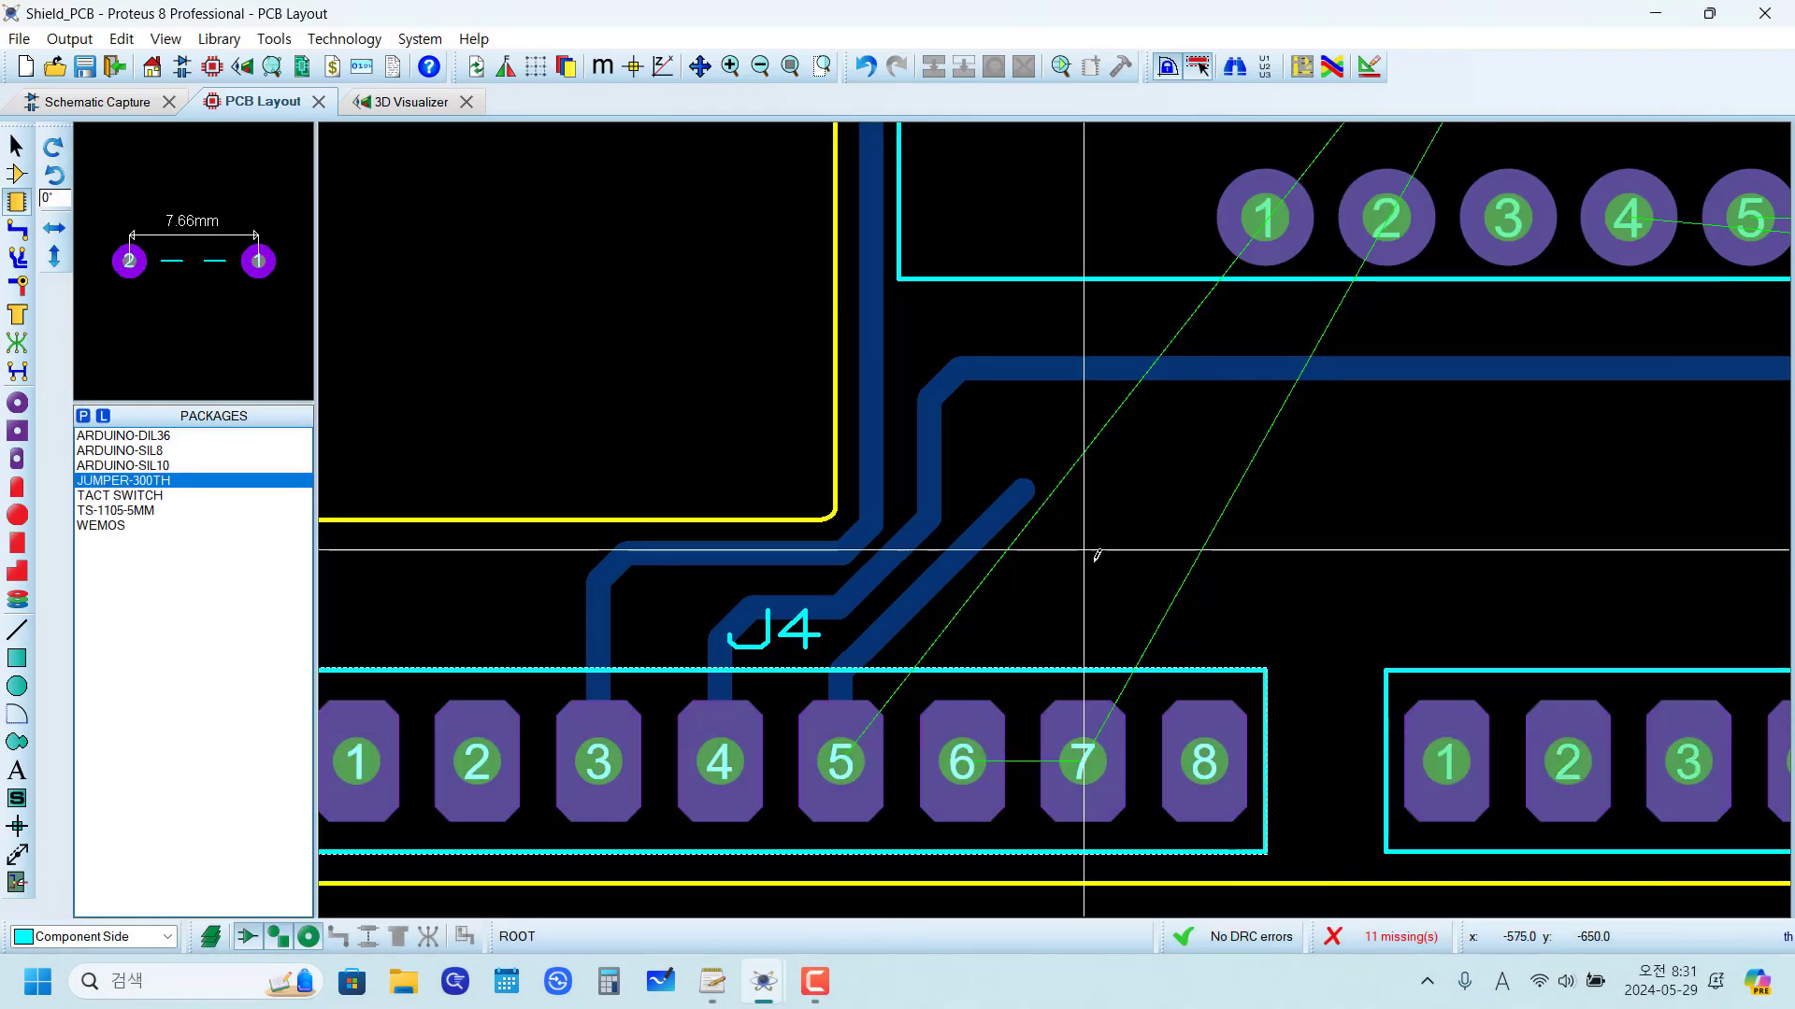
Step: Place JUMPER-300TH rotated 270° with its pad 1 on the open end of the 5V trace, at x -625, y -600 th
key("KP_Add")
key("KP_Add")
key("KP_Add")
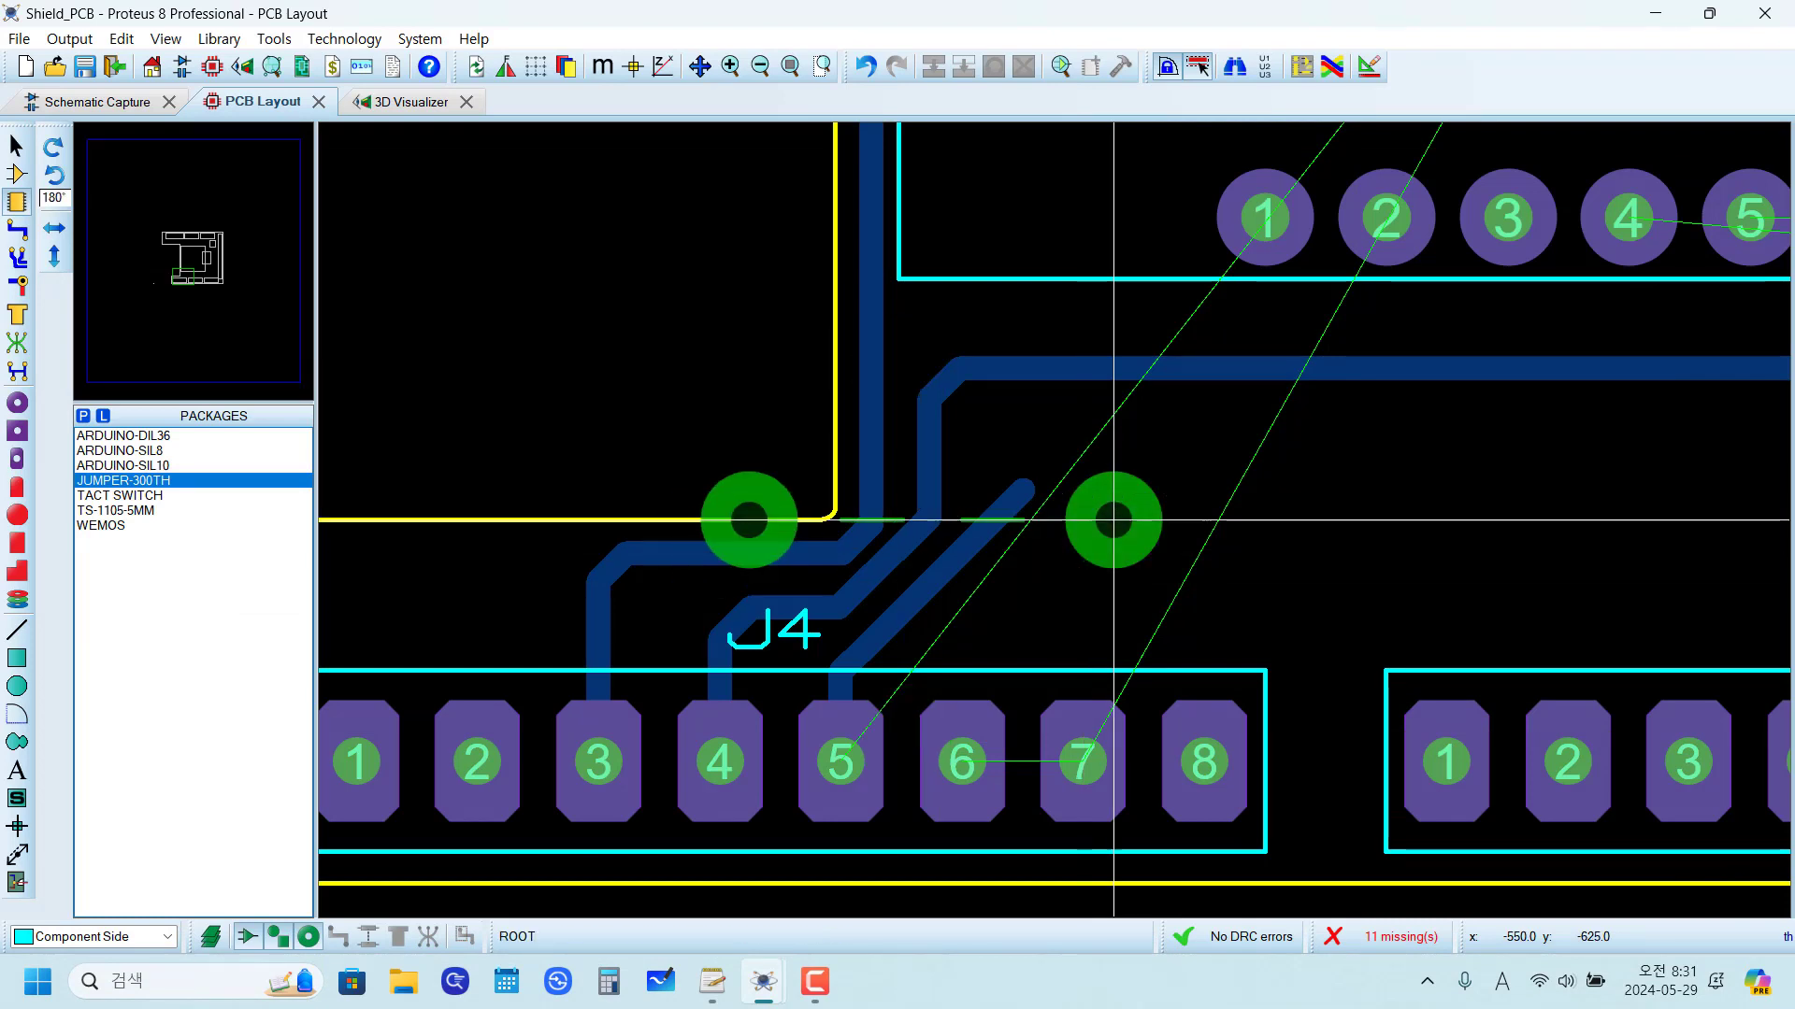
left_click(1205, 307)
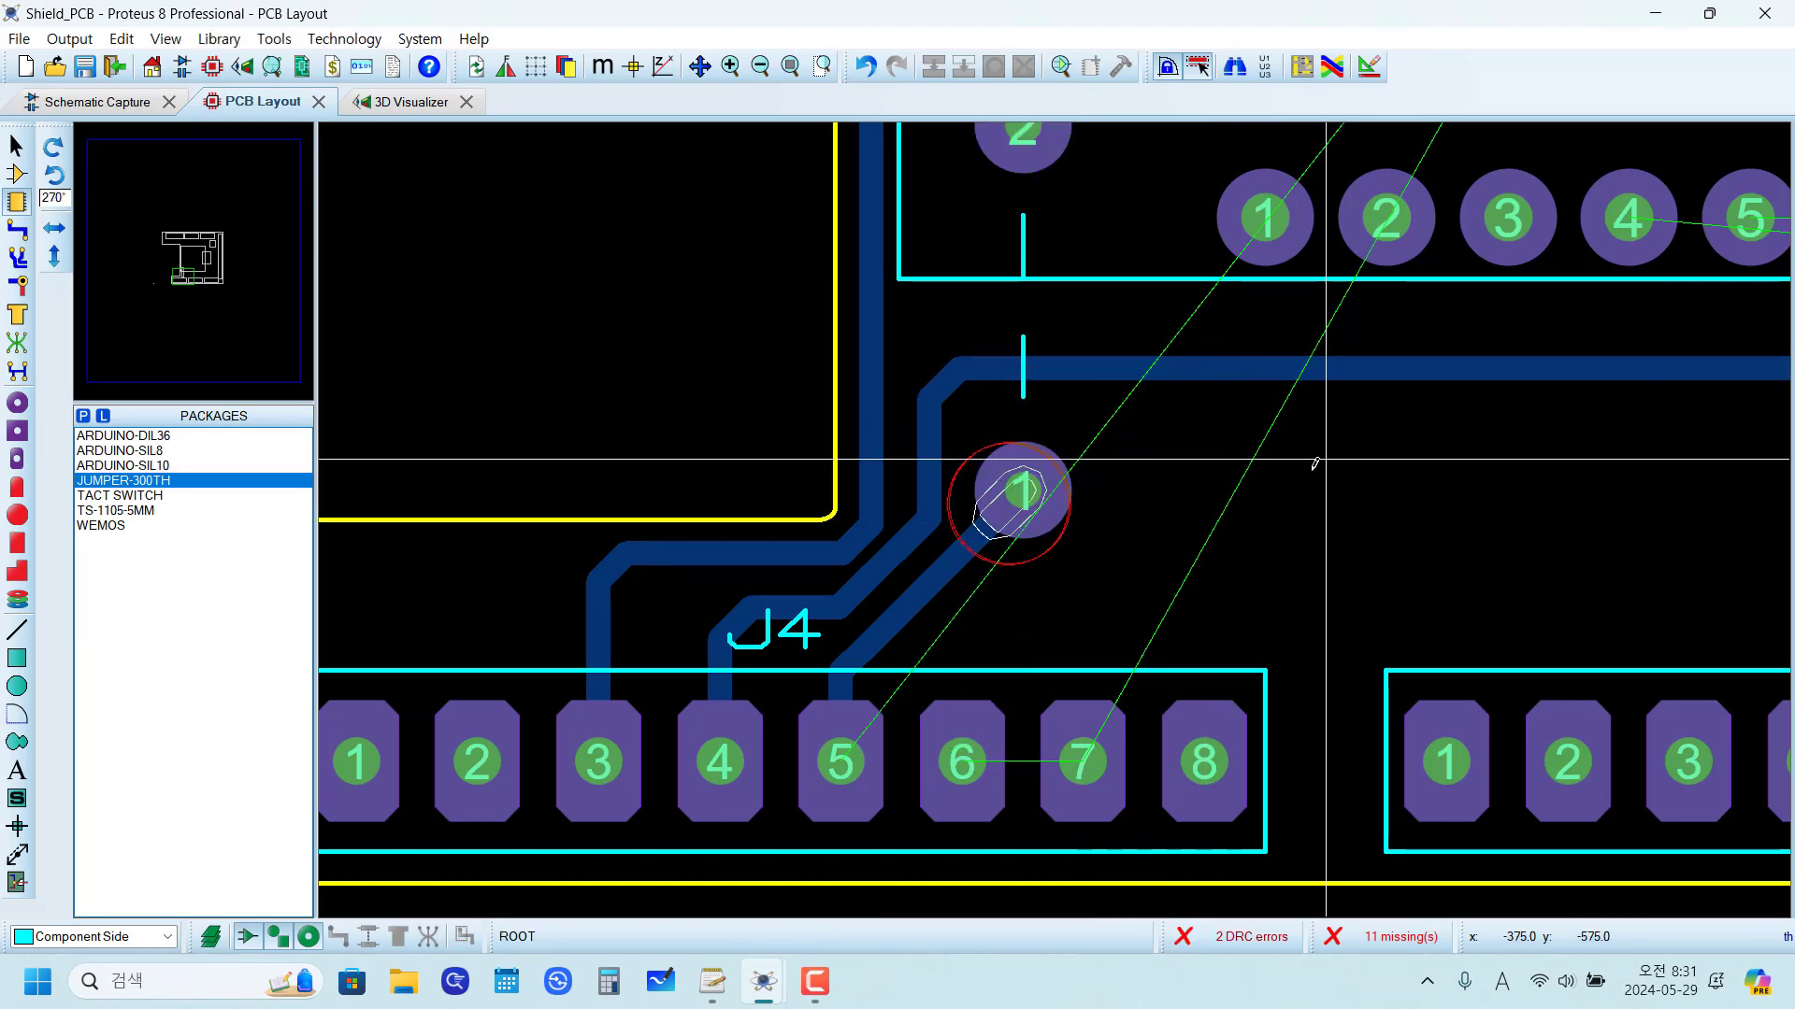
Step: Examine the jumper's position relative to the 3.3V trace, J4 and the 5V connection to U1
scroll(1113, 519, "up", 1)
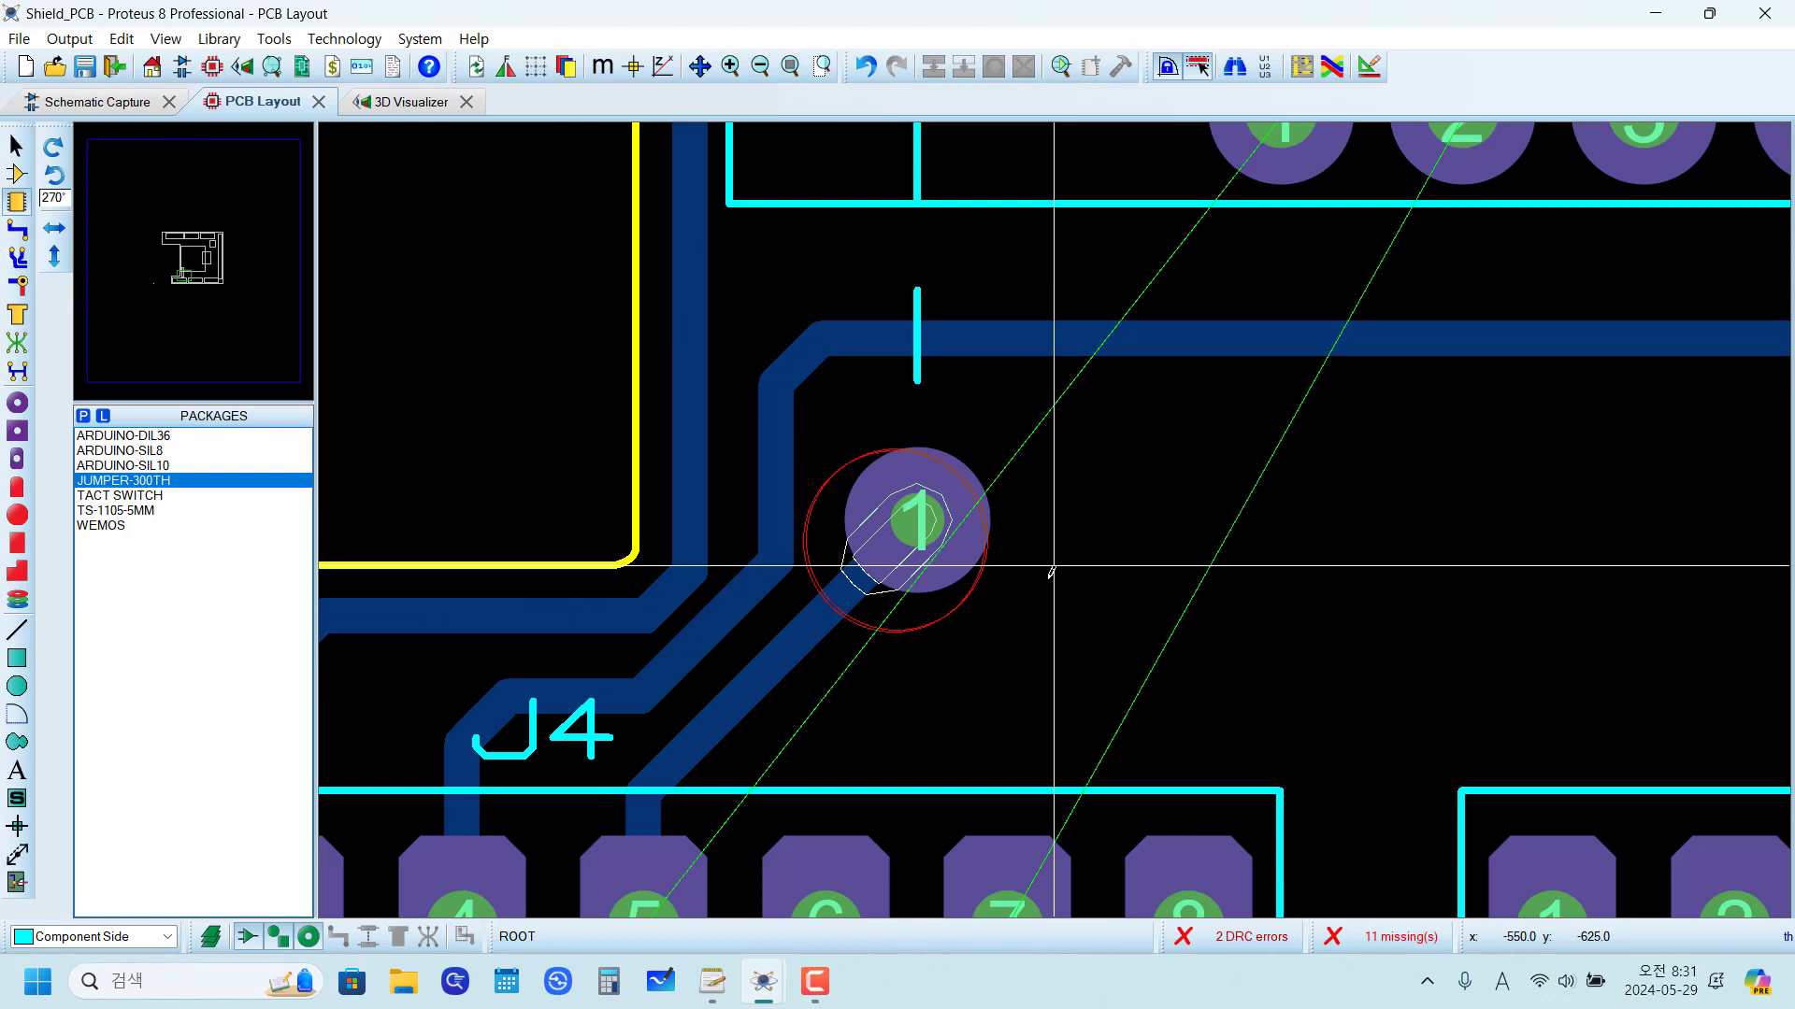
scroll(1062, 591, "down", 1)
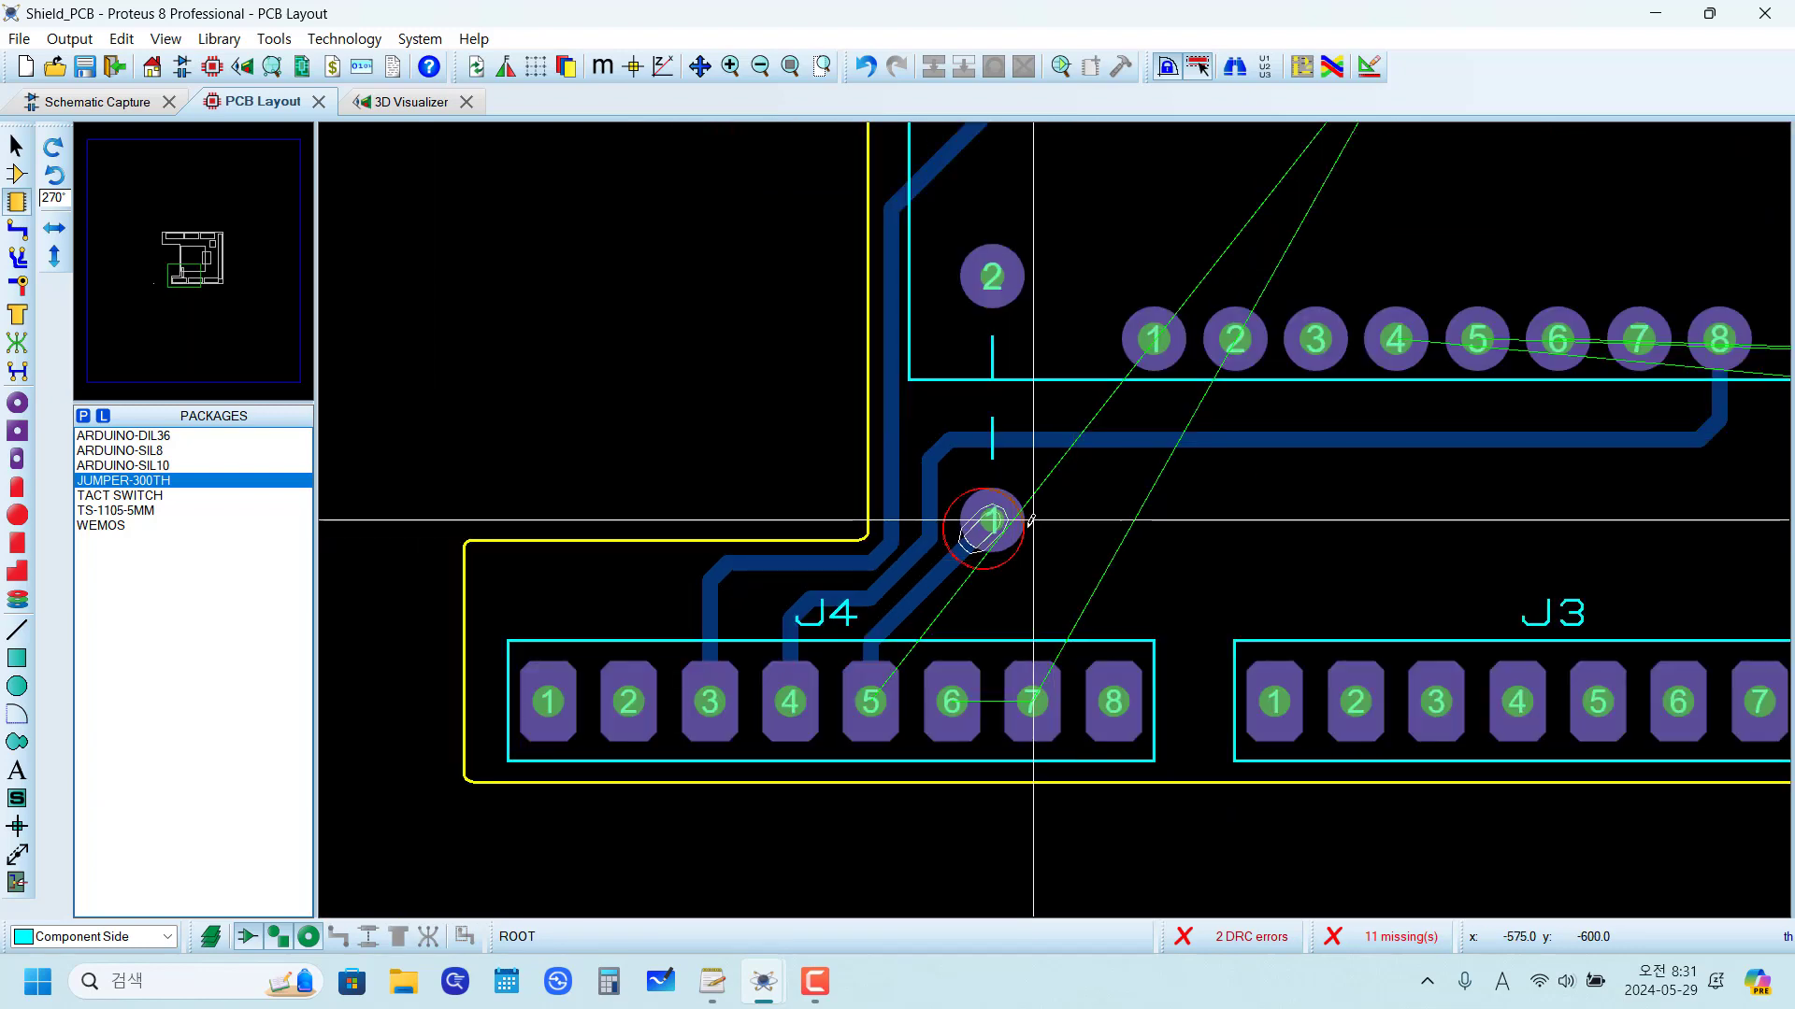
scroll(1085, 521, "down", 2)
scroll(1078, 436, "up", 1)
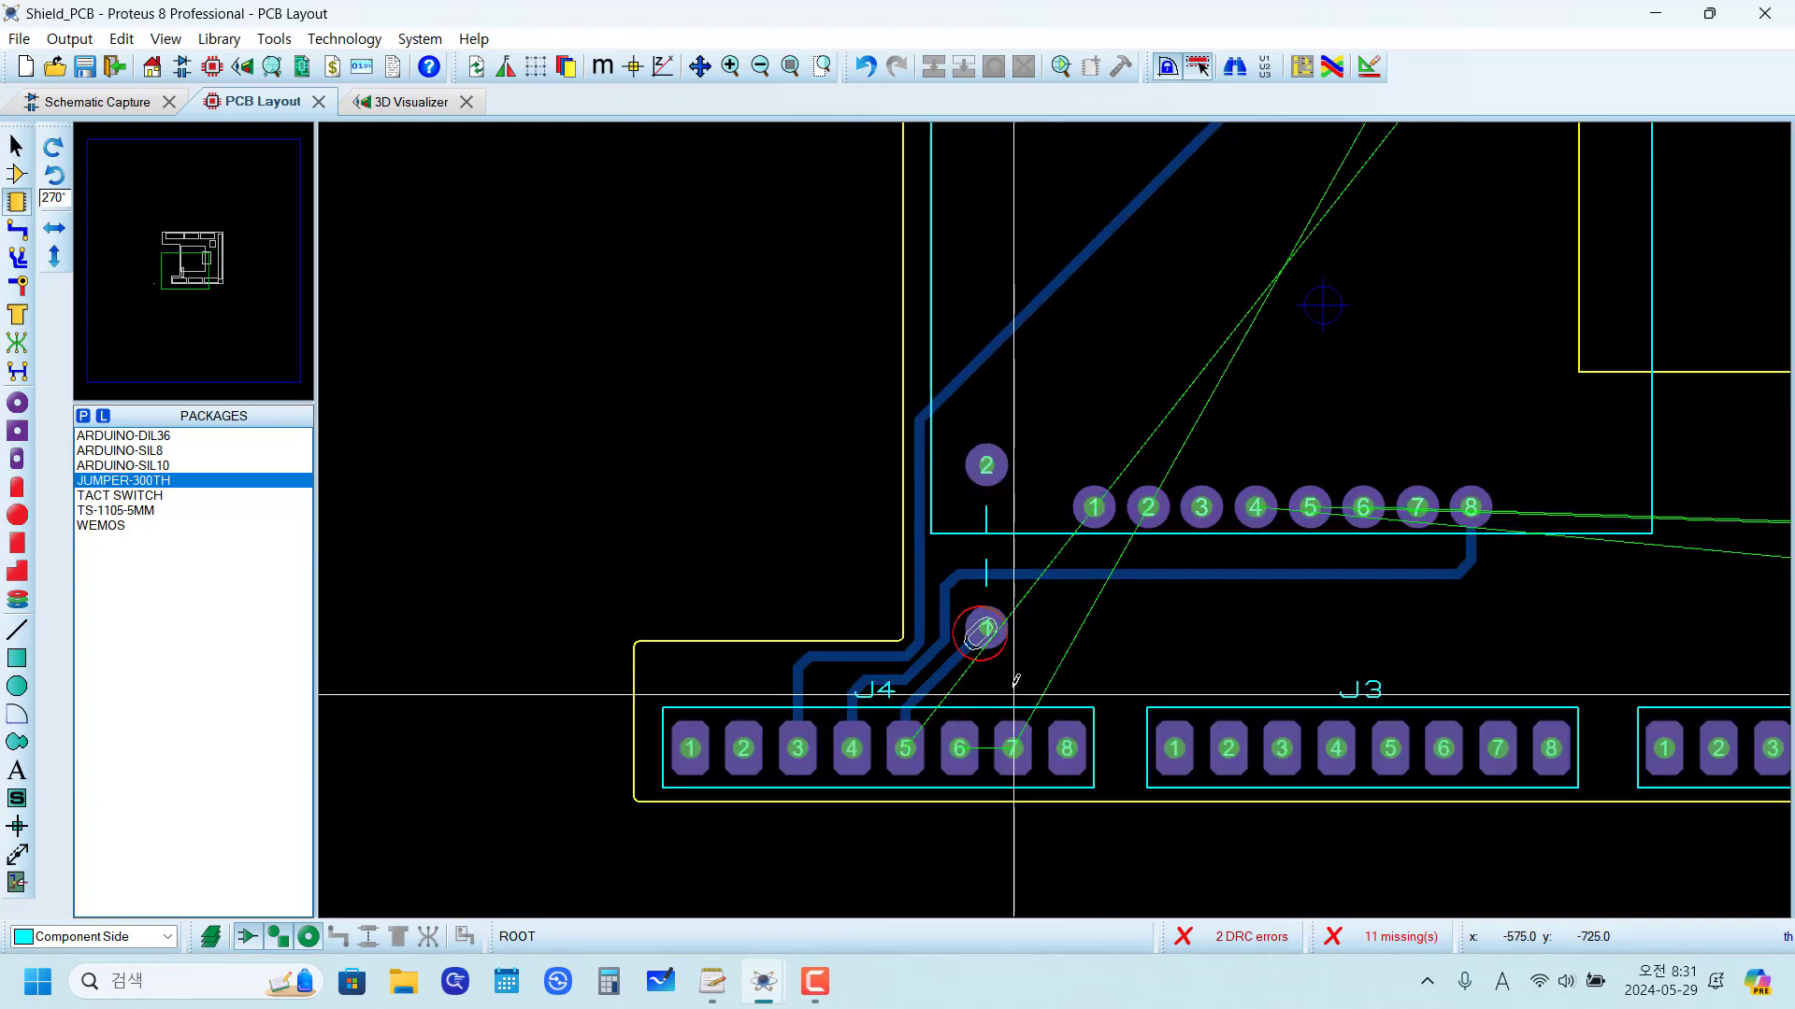
scroll(1005, 810, "up", 2)
scroll(828, 595, "down", 4)
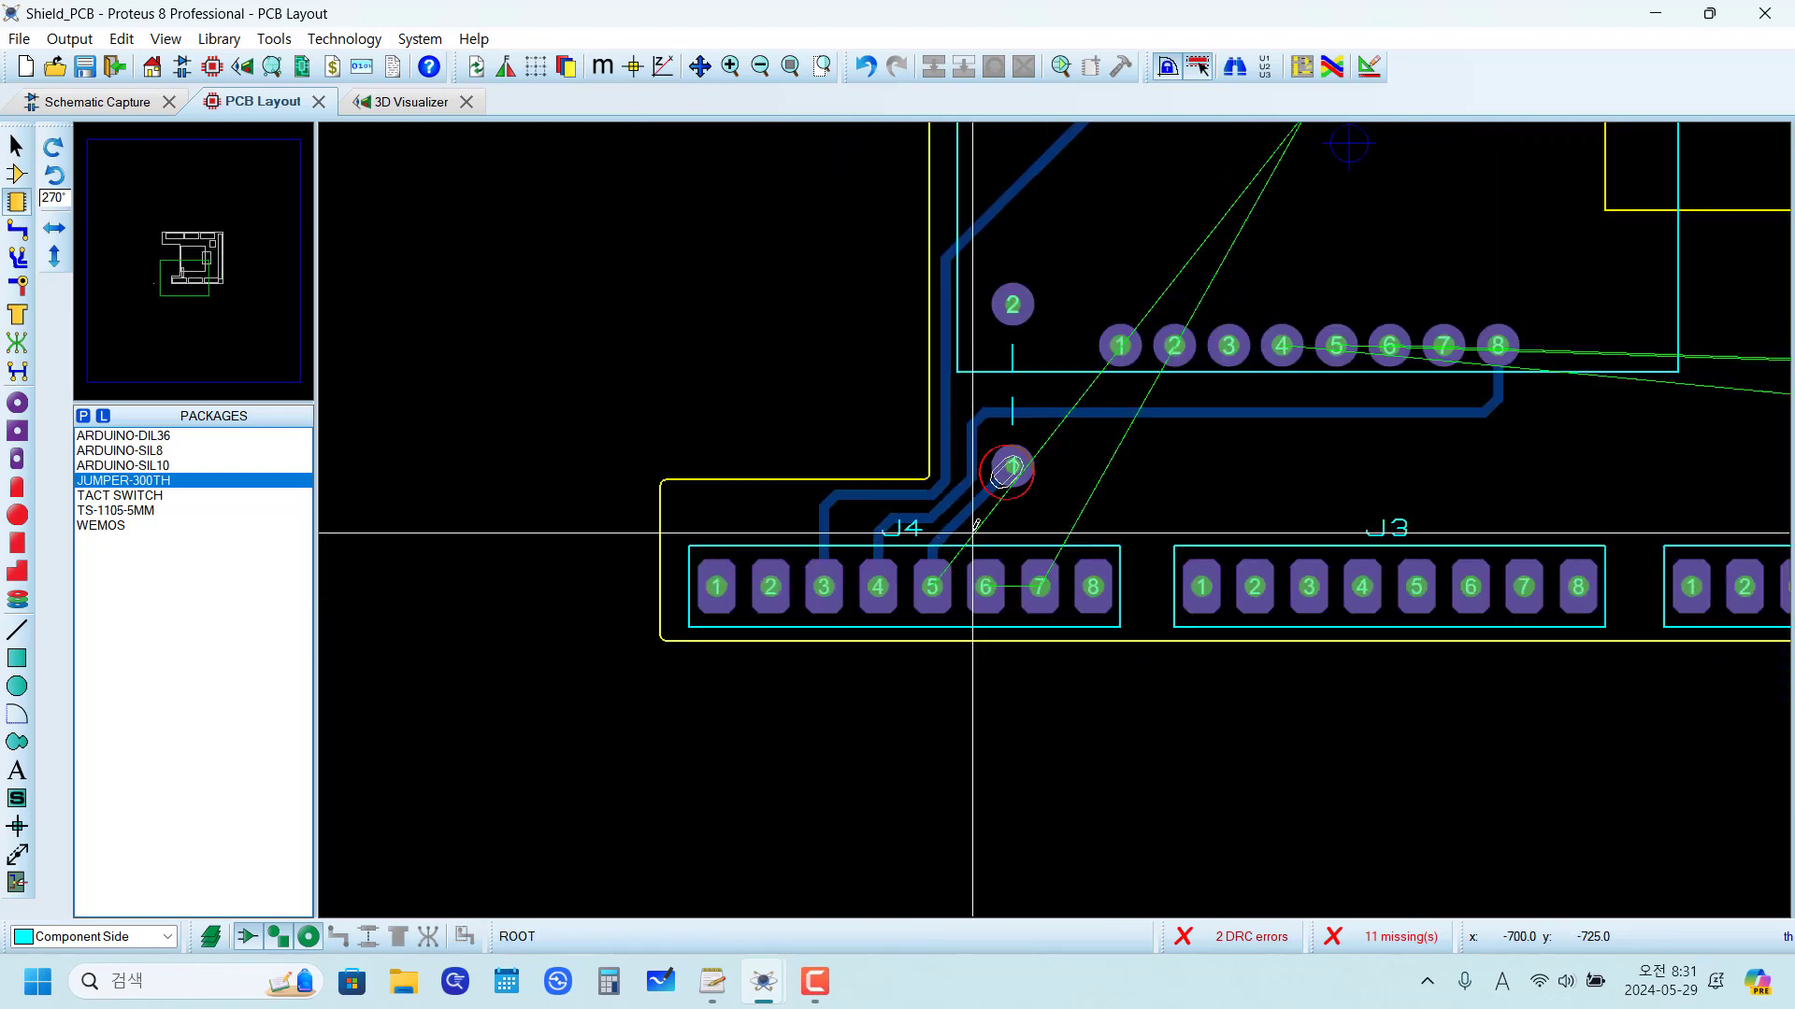
scroll(1232, 245, "up", 3)
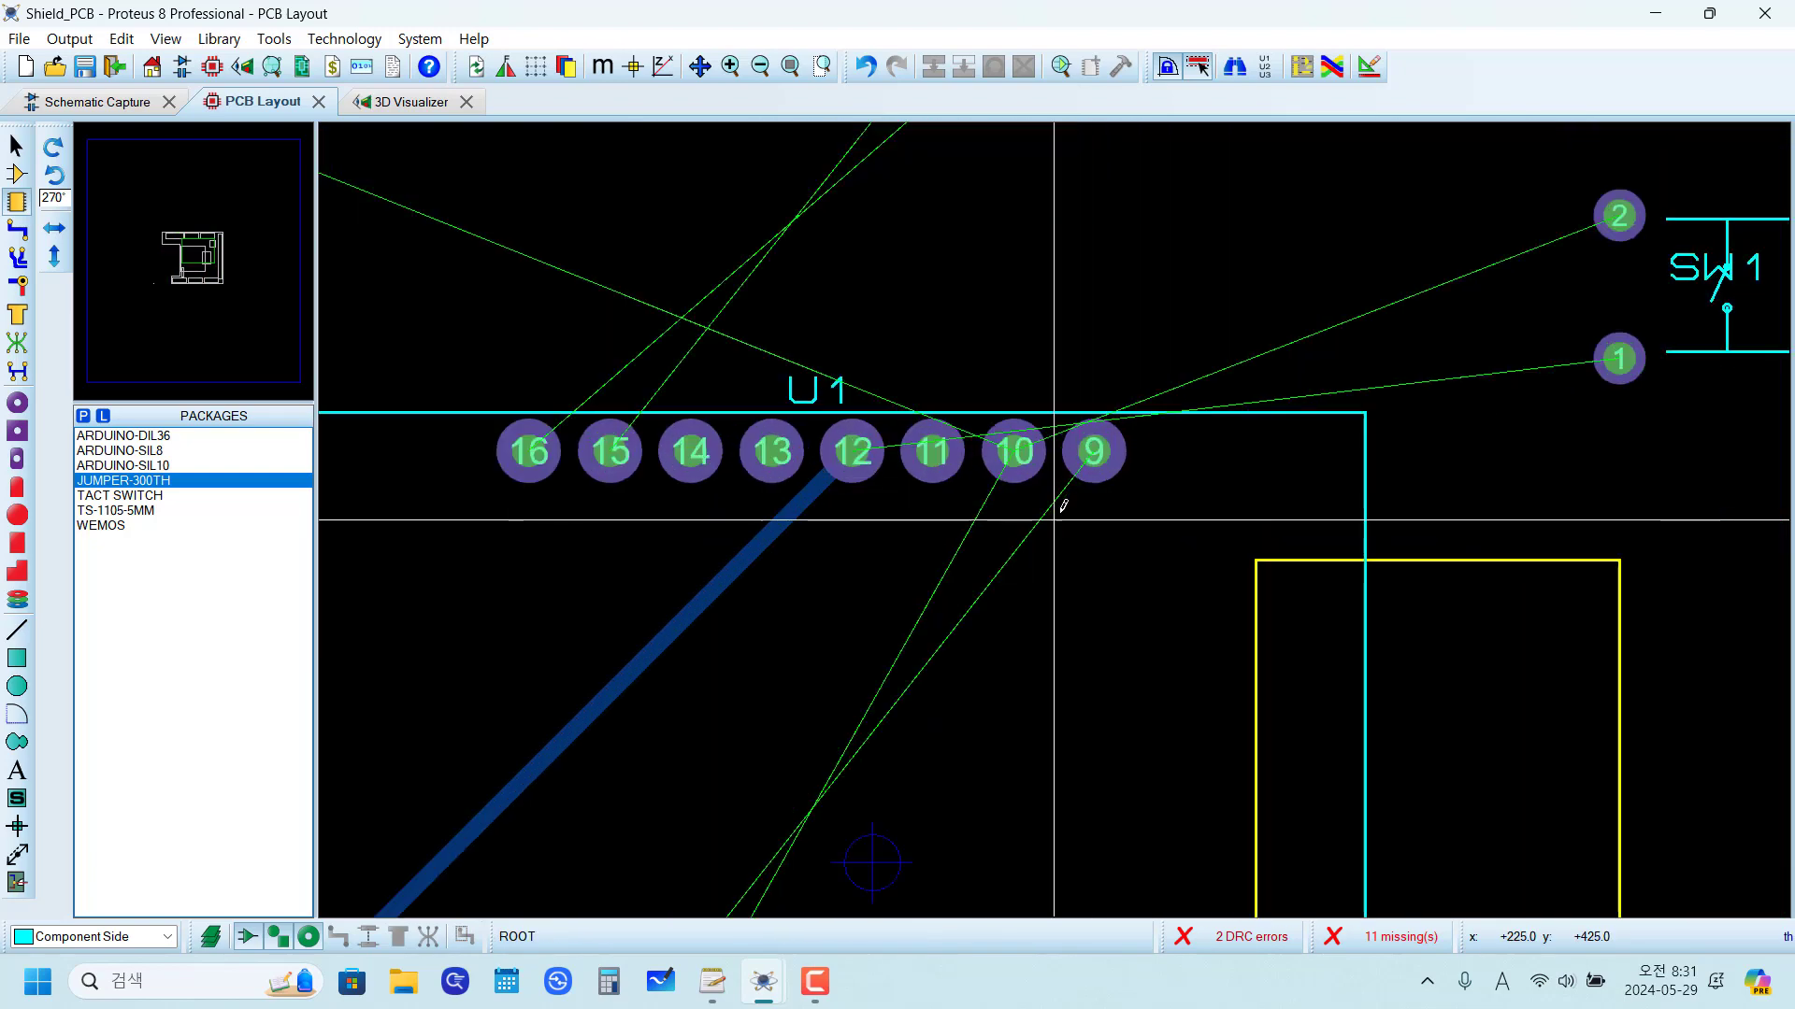
scroll(1062, 393, "down", 4)
scroll(973, 655, "up", 3)
scroll(894, 598, "up", 1)
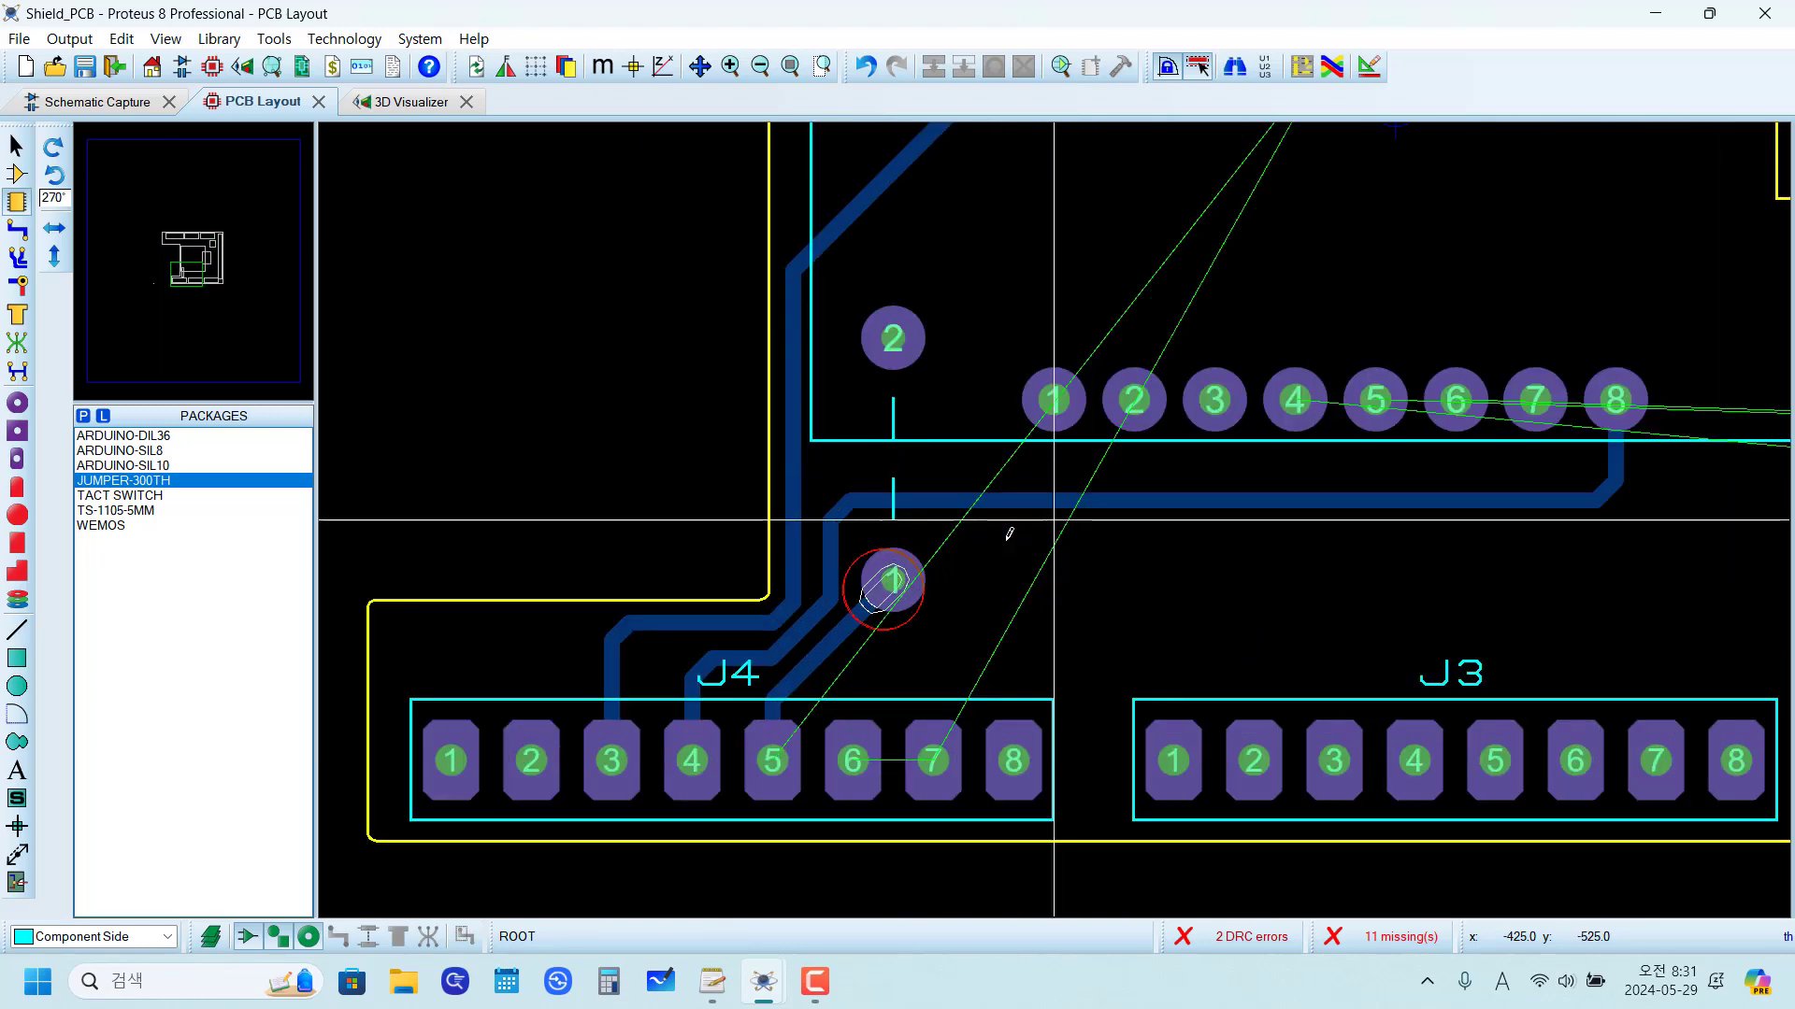
Step: Add a ratsnest connection from J4 pad 5 to the jumper's pad 1, assigning it to the 5V net
left_click(17, 343)
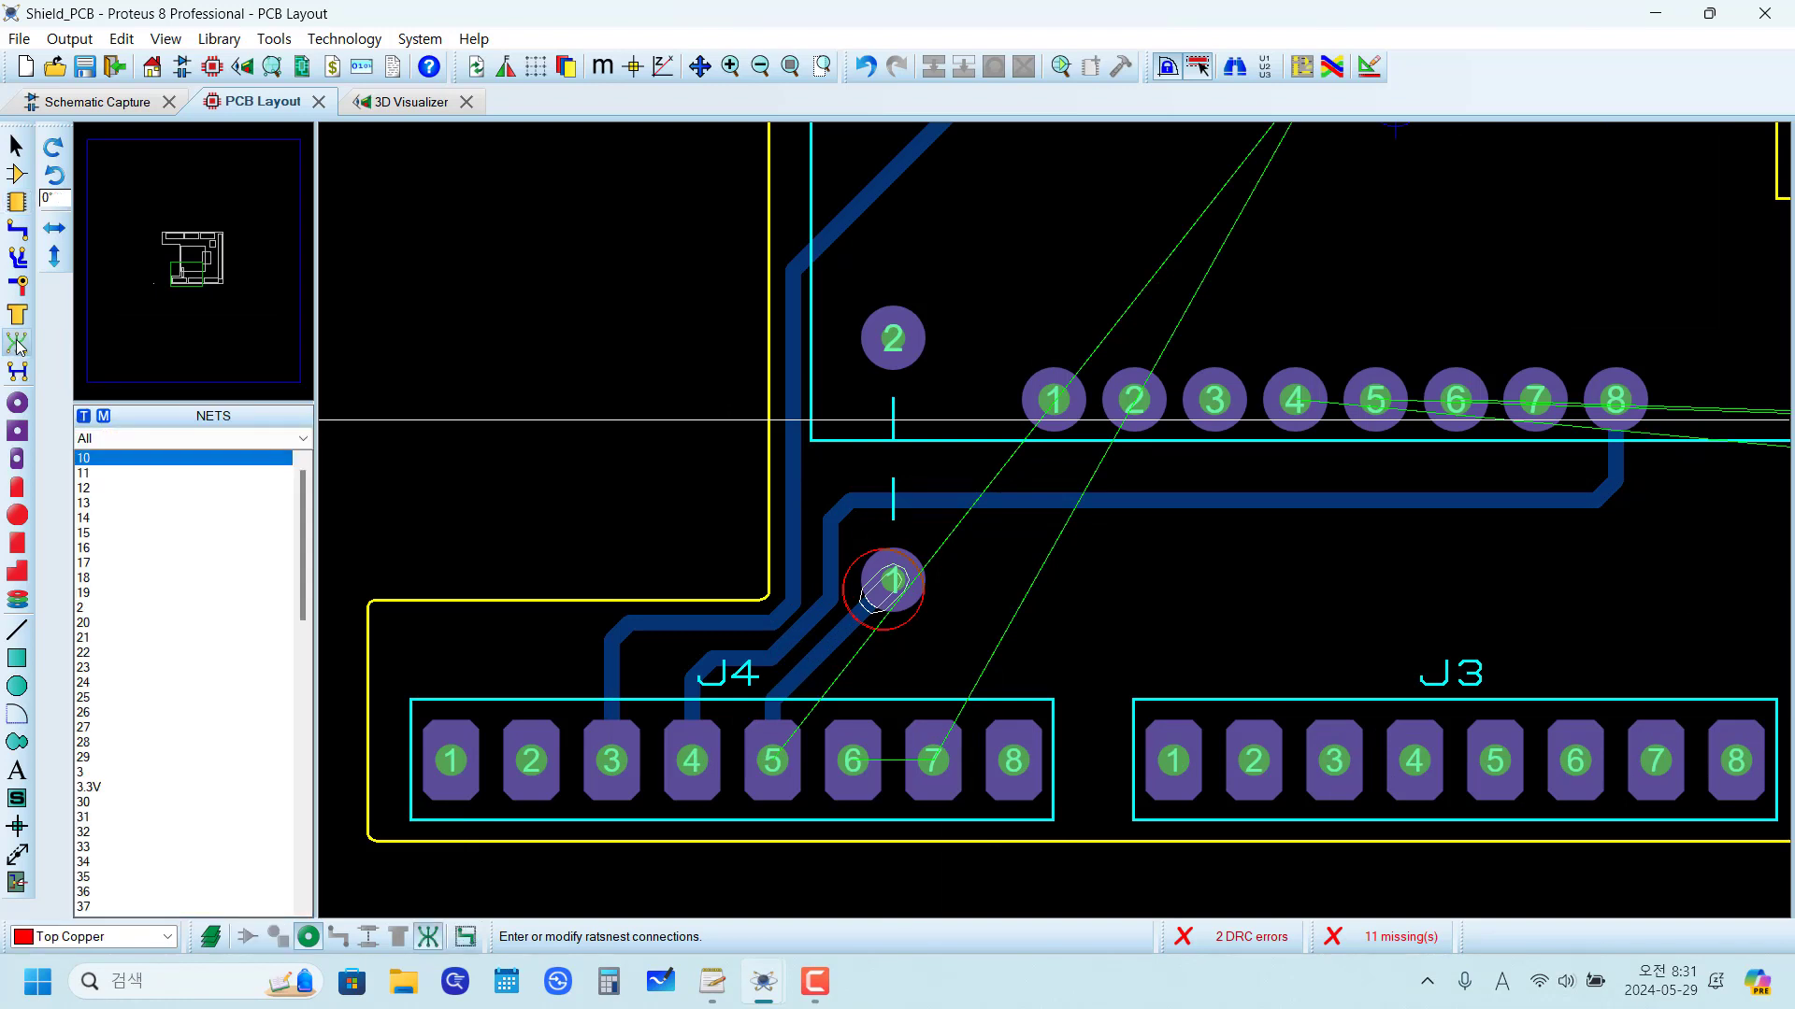
scroll(772, 758, "up", 1)
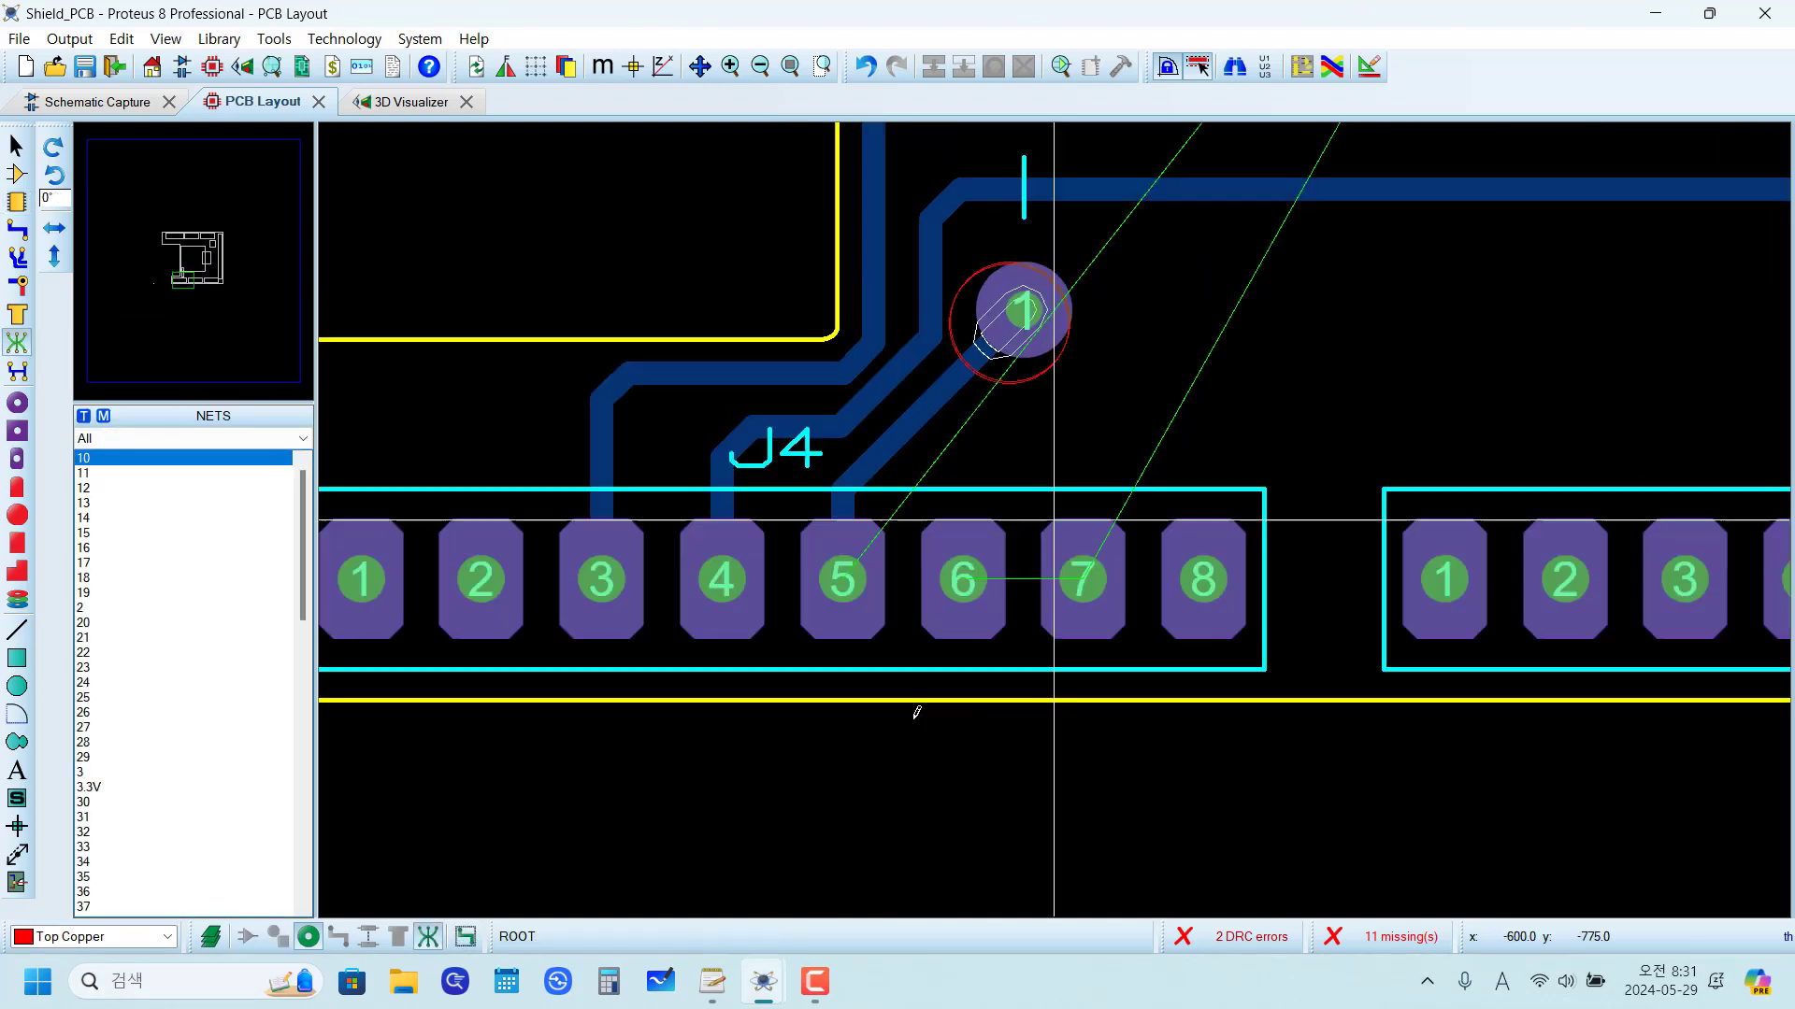
left_click(844, 572)
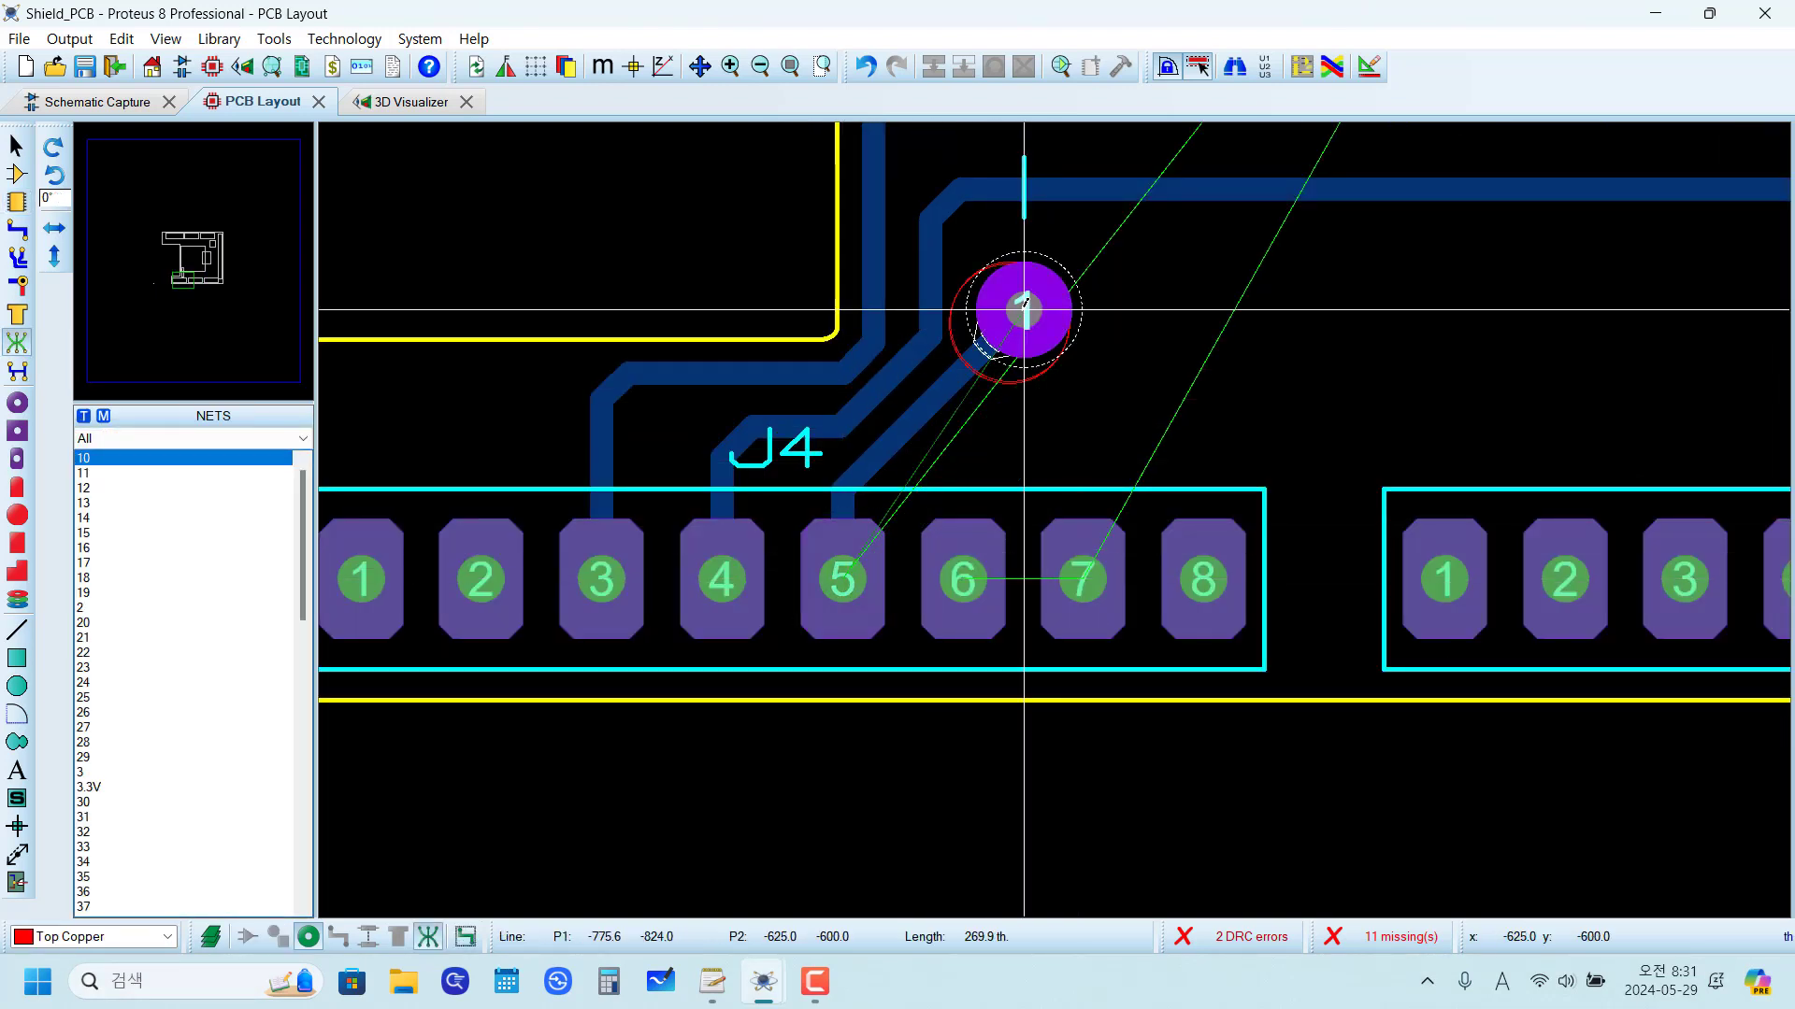
left_click(1063, 322)
Step: Add a ratsnest connection from U1 pin 9 to the jumper's pad 2, assigning it to the 5V net
scroll(1082, 486, "down", 3)
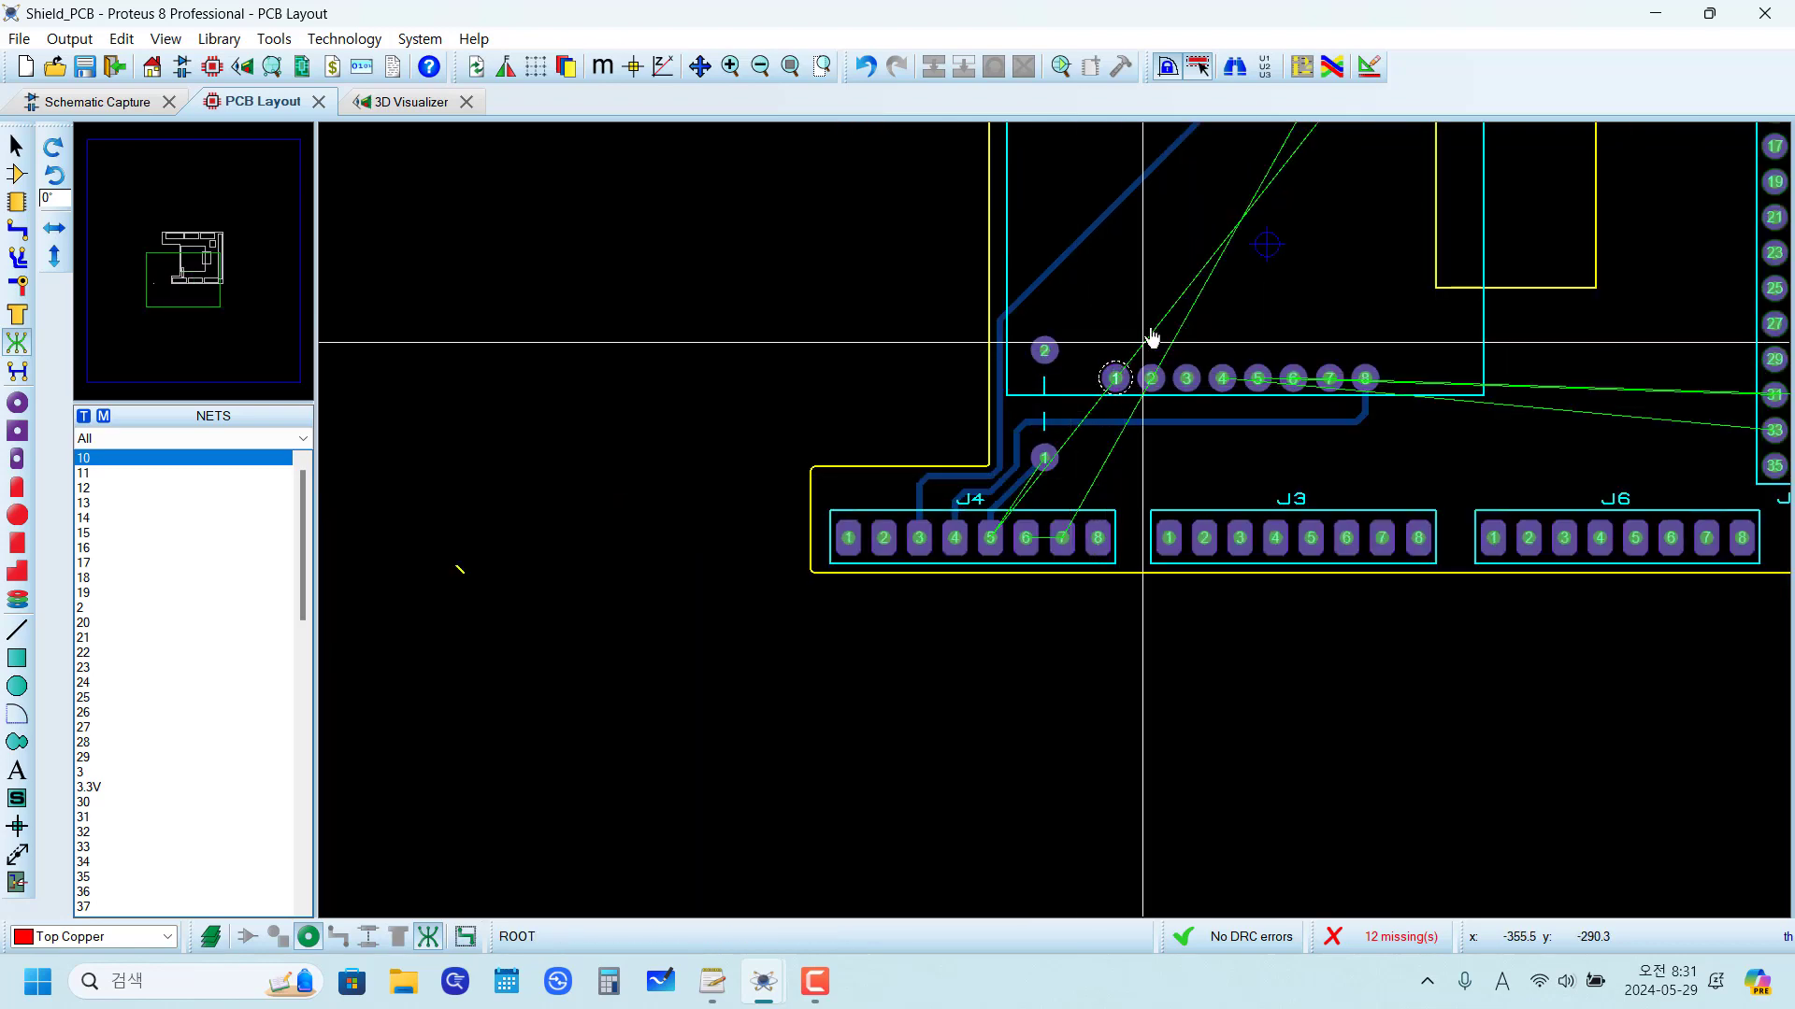
scroll(1149, 340, "down", 2)
scroll(1355, 224, "up", 2)
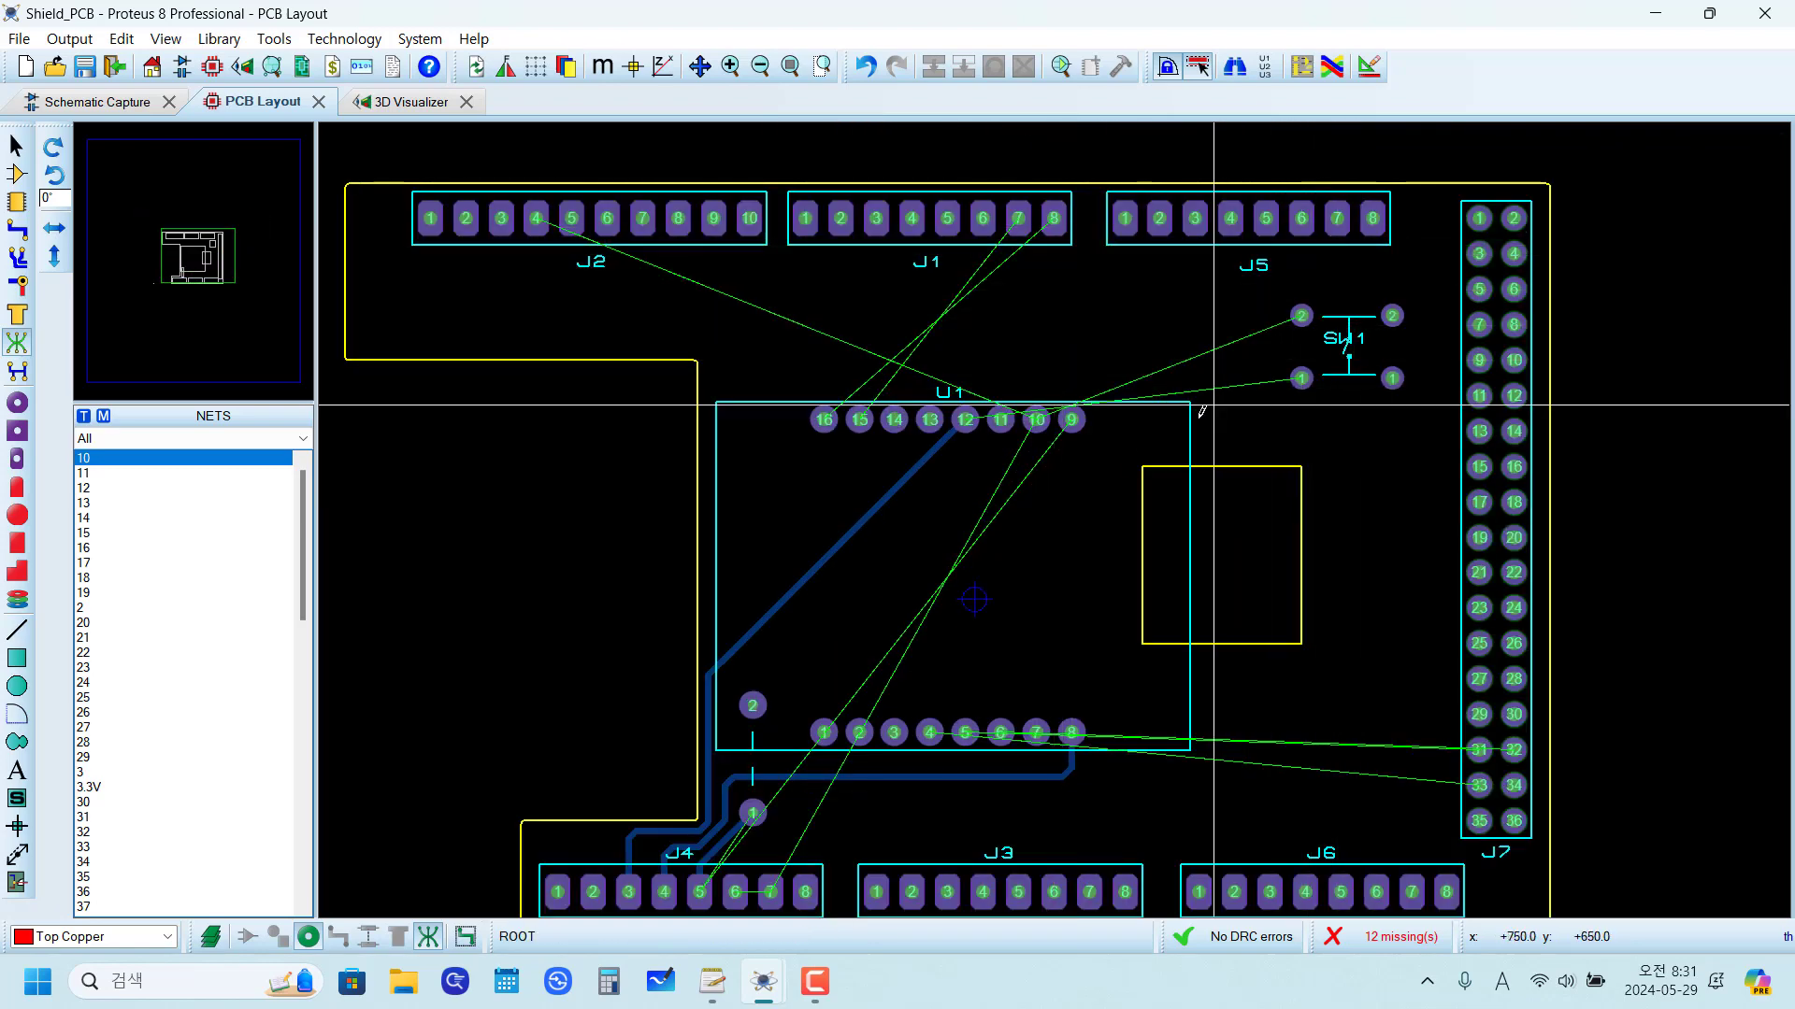
left_click(1072, 420)
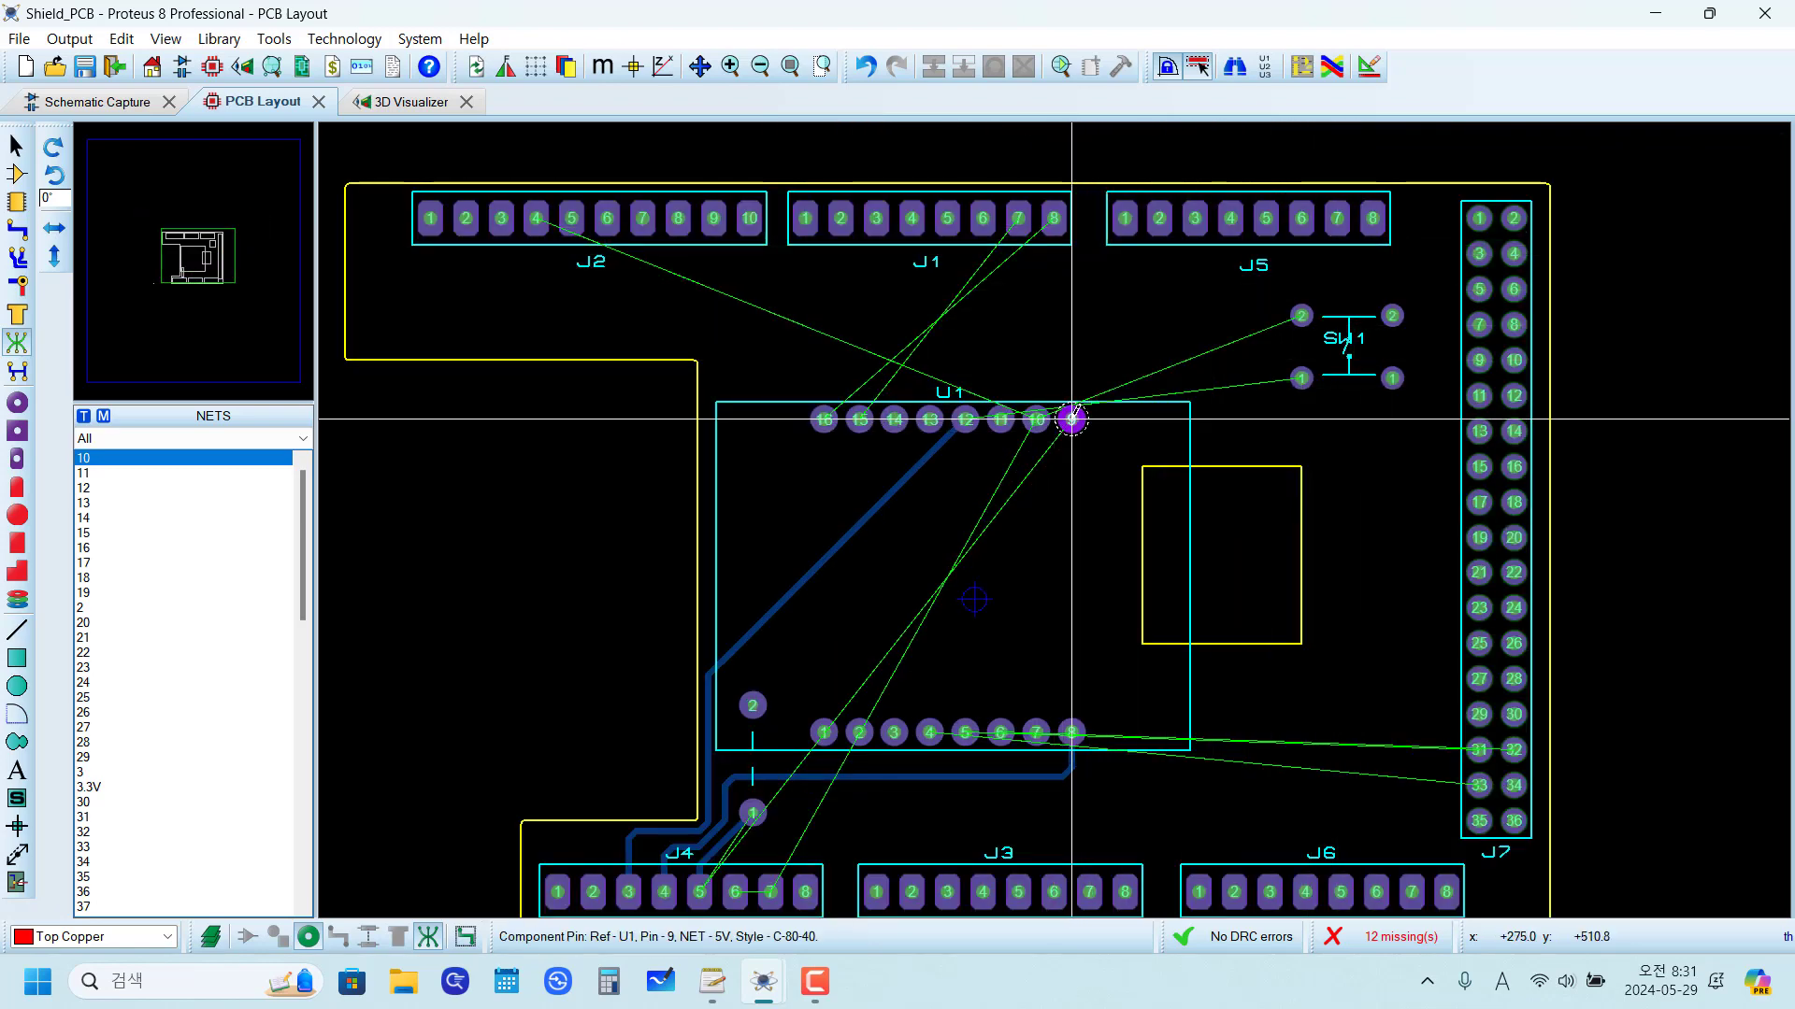
scroll(1072, 420, "down", 2)
scroll(964, 589, "up", 4)
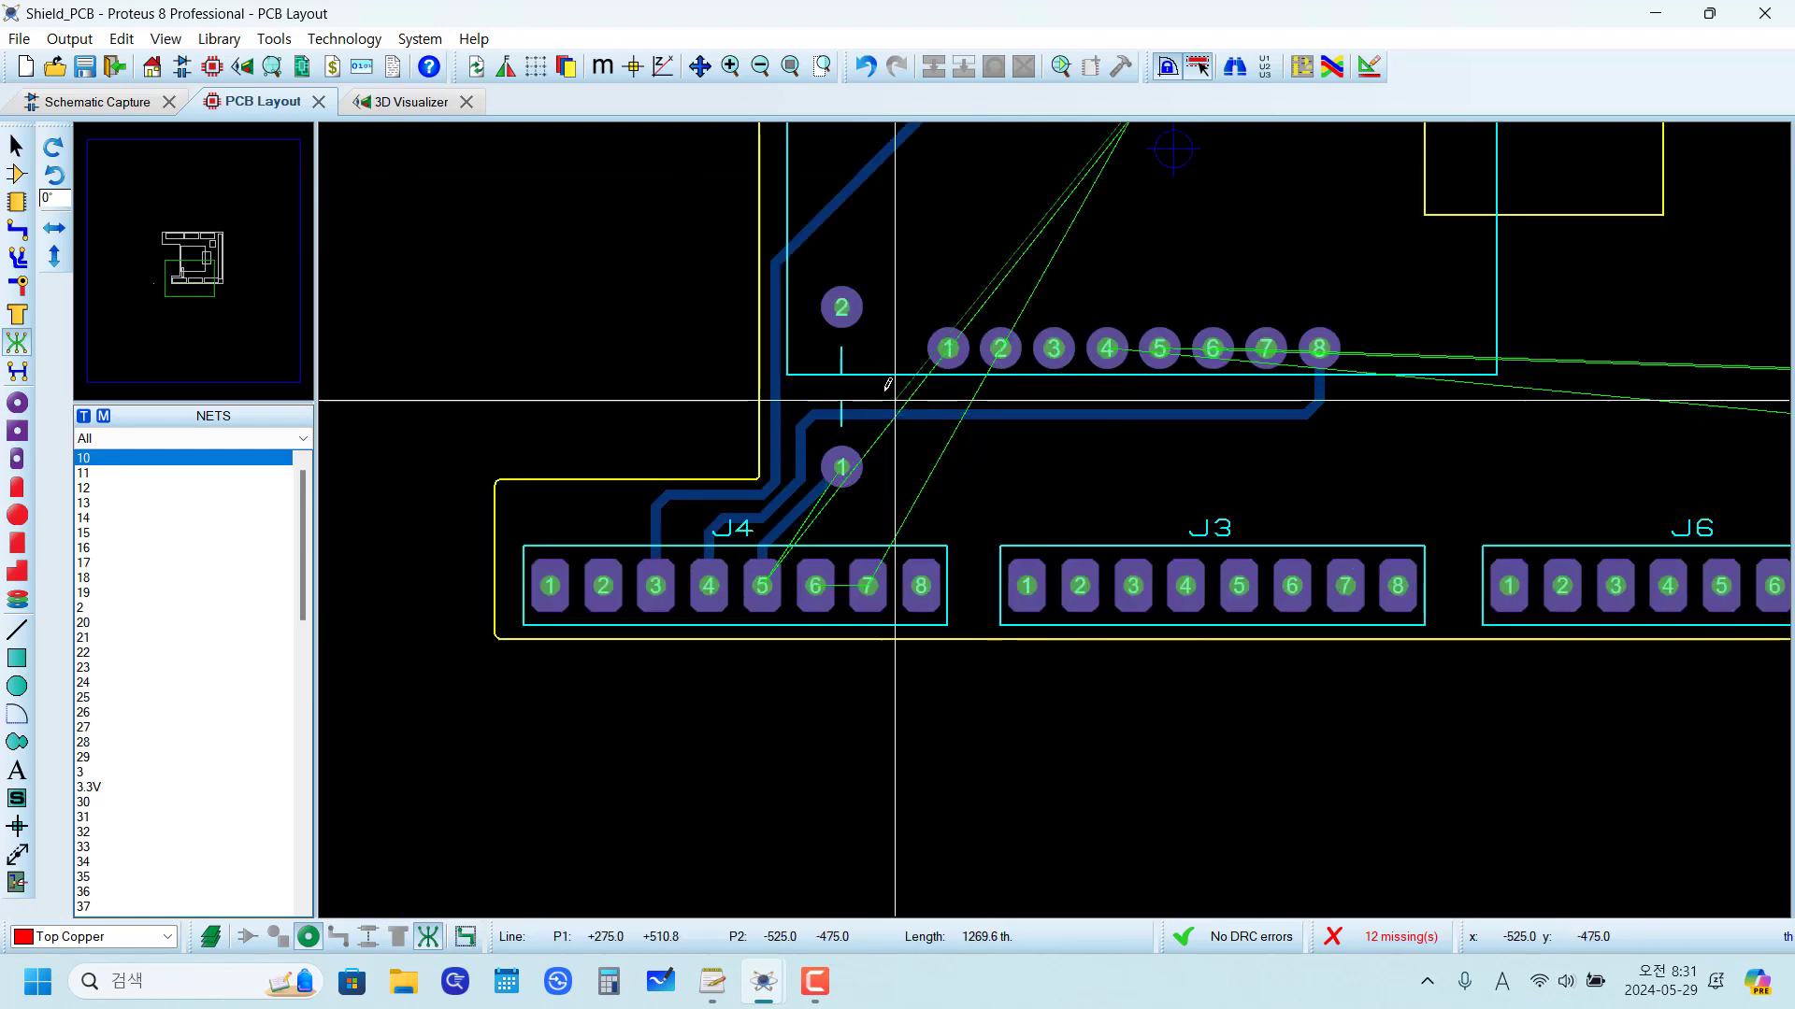
left_click(964, 367)
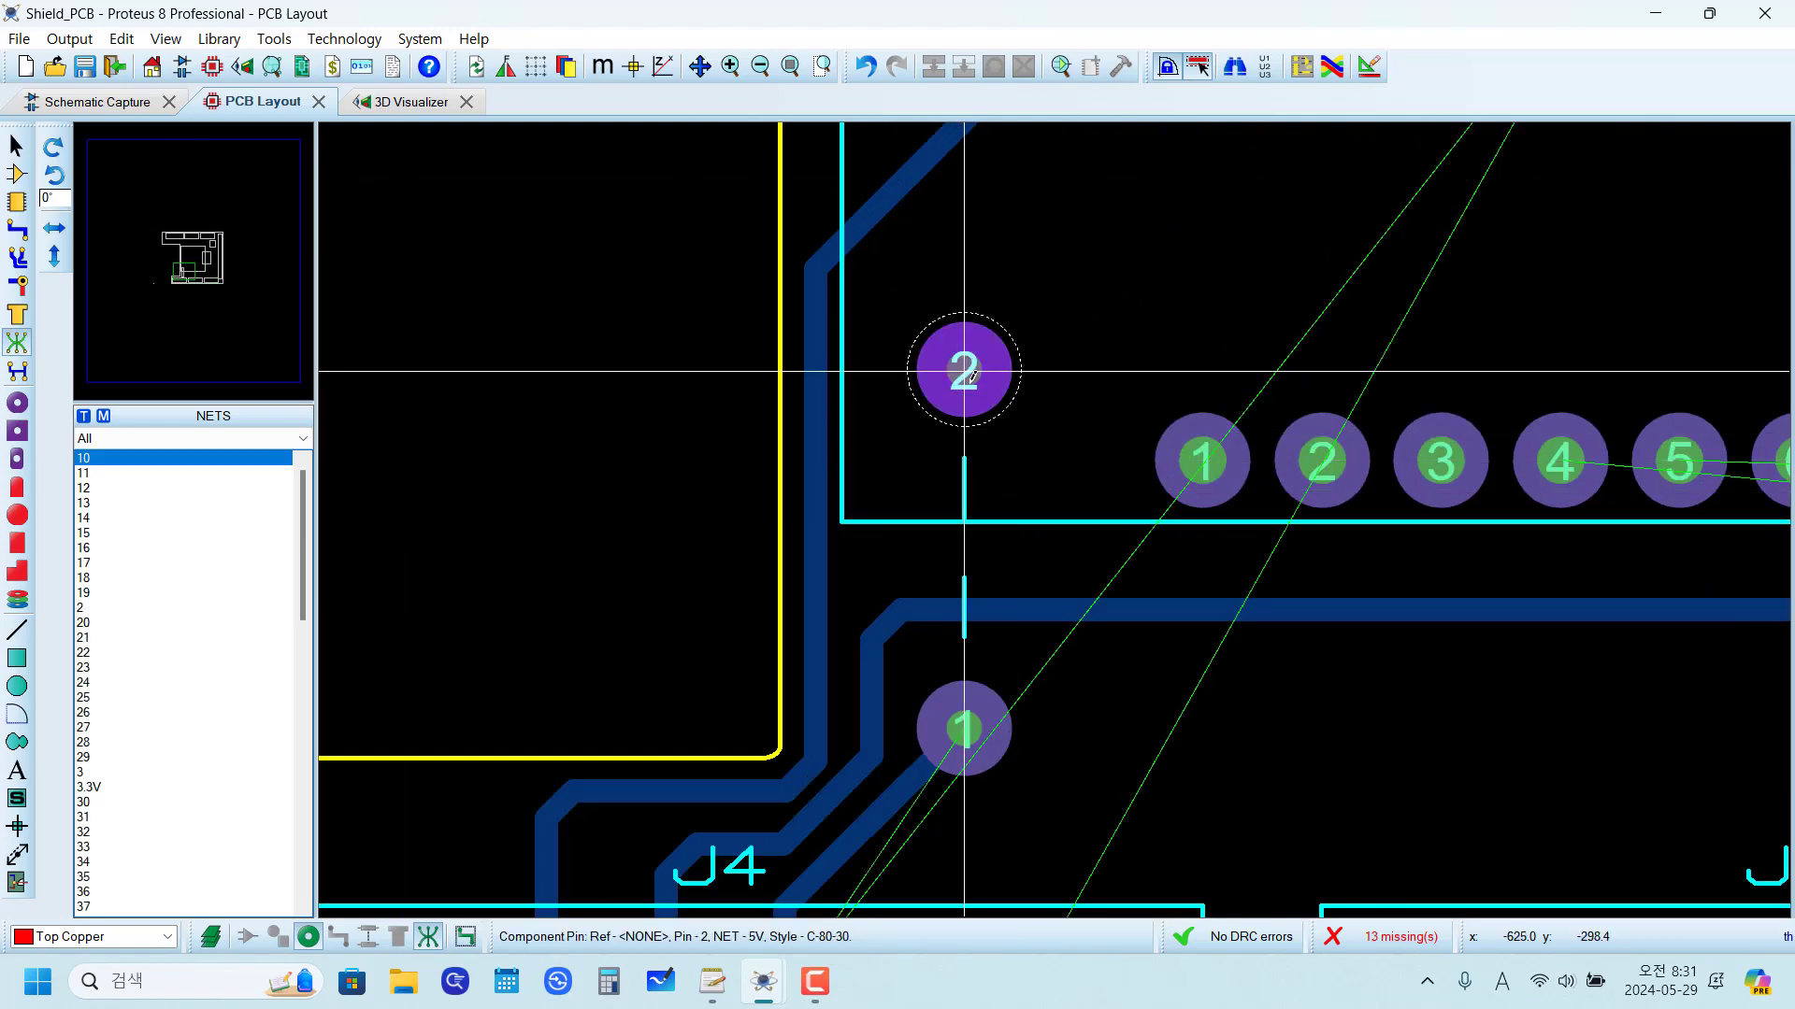
Step: Check the jumper's 5V connections and the routing space between J4, U1 and the D3 TO FLASH trace
scroll(1135, 581, "down", 3)
scroll(1073, 579, "up", 1)
scroll(1073, 579, "up", 2)
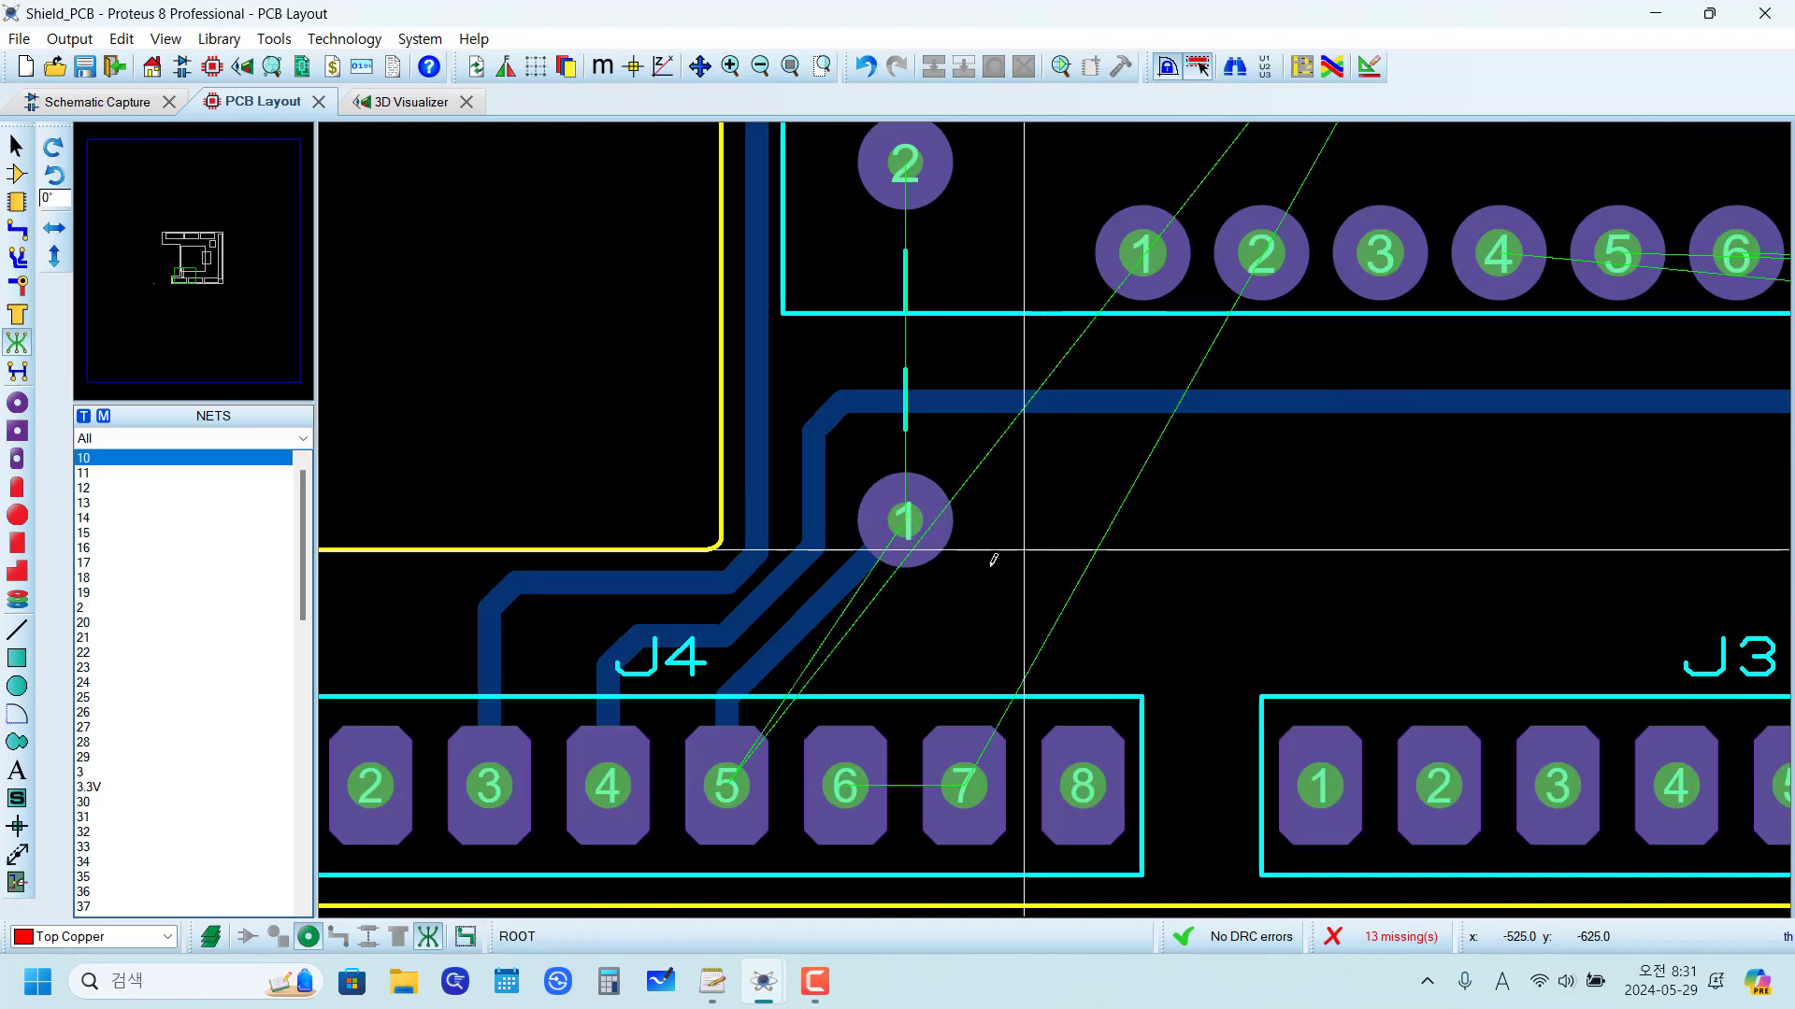
scroll(935, 565, "down", 3)
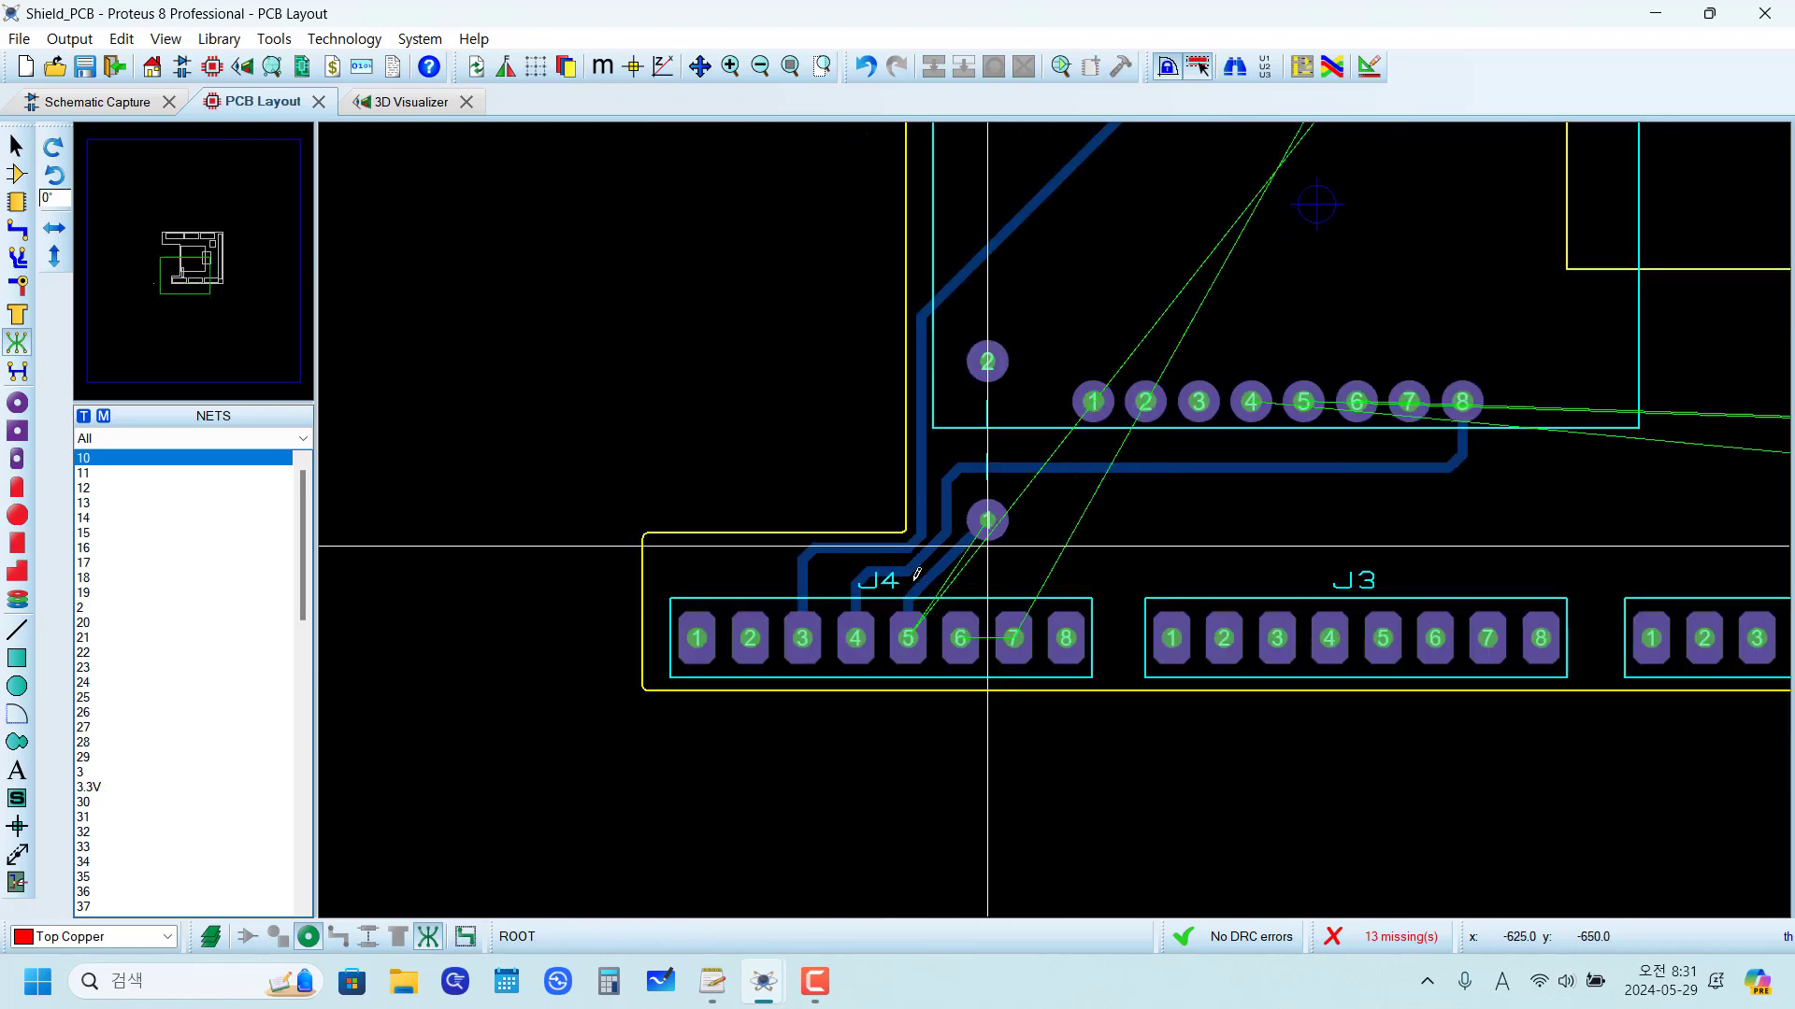
scroll(933, 617, "up", 2)
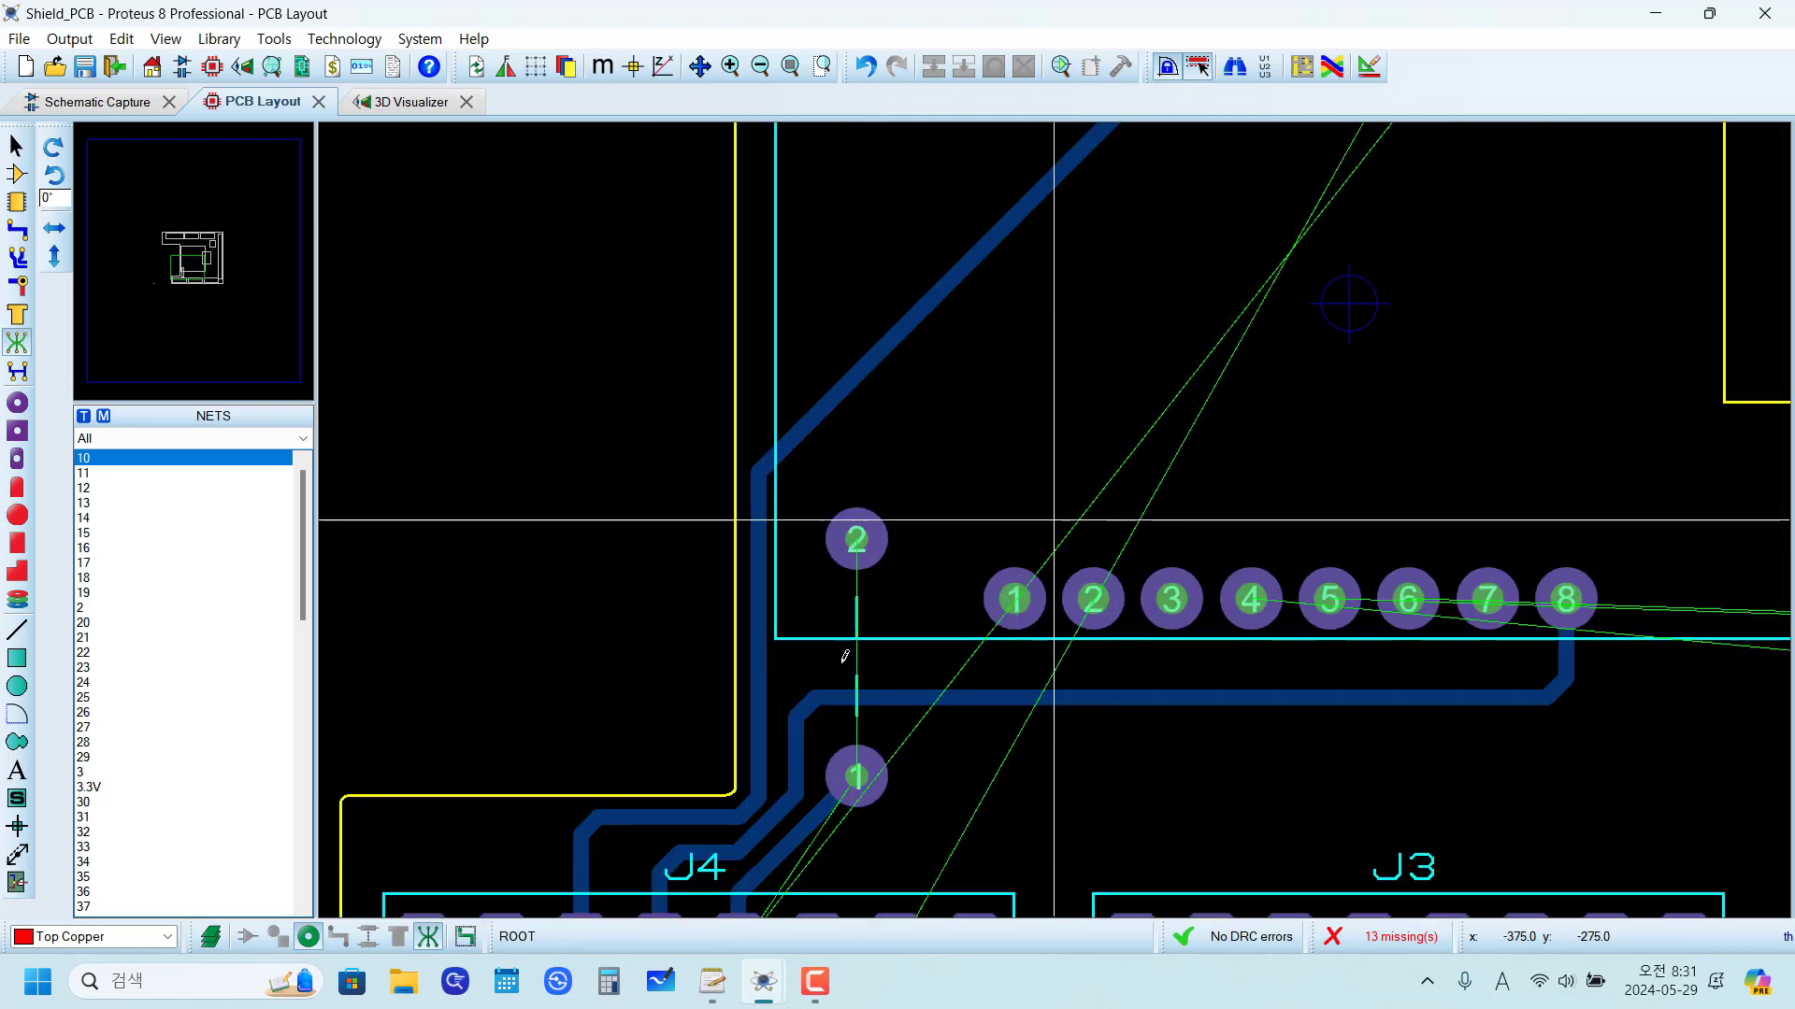
scroll(926, 457, "down", 2)
scroll(1094, 414, "up", 1)
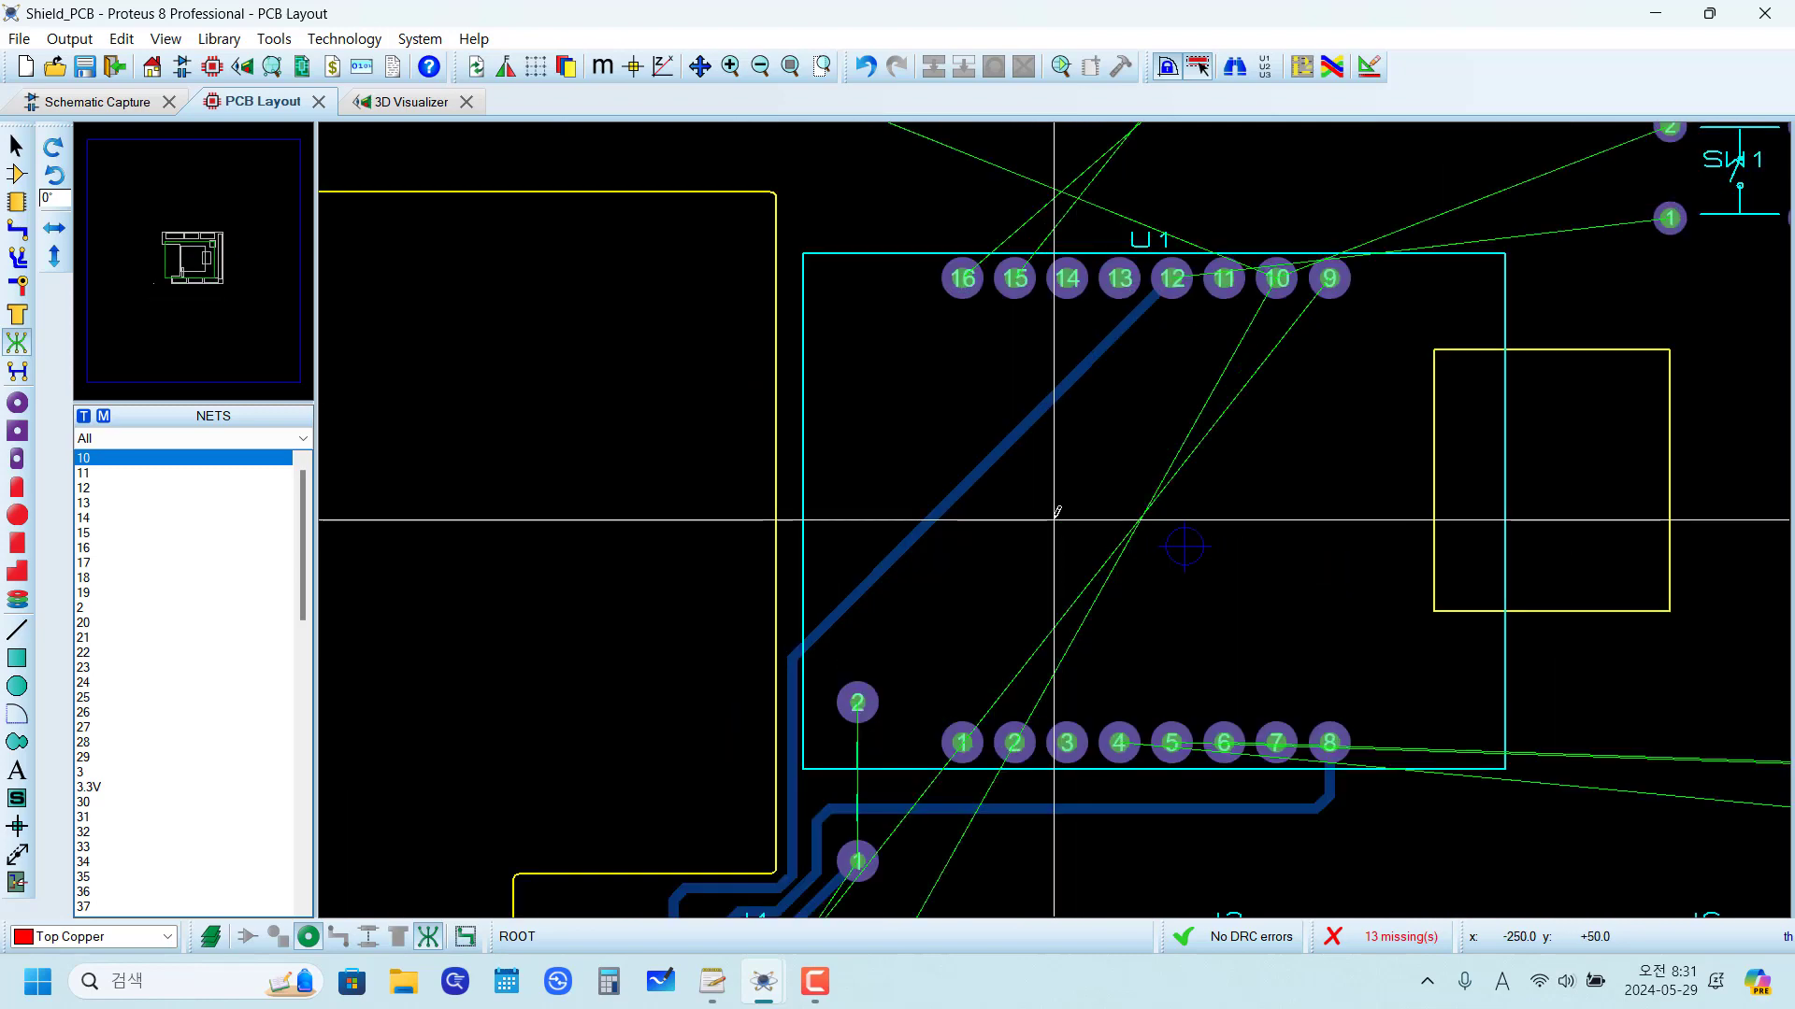
Step: Modify the D3 TO FLASH route to run vertically to about y +300 th, diagonally to y +400 th, and horizontally below U1's upper pins to pin 12
right_click(796, 647)
left_click(17, 229)
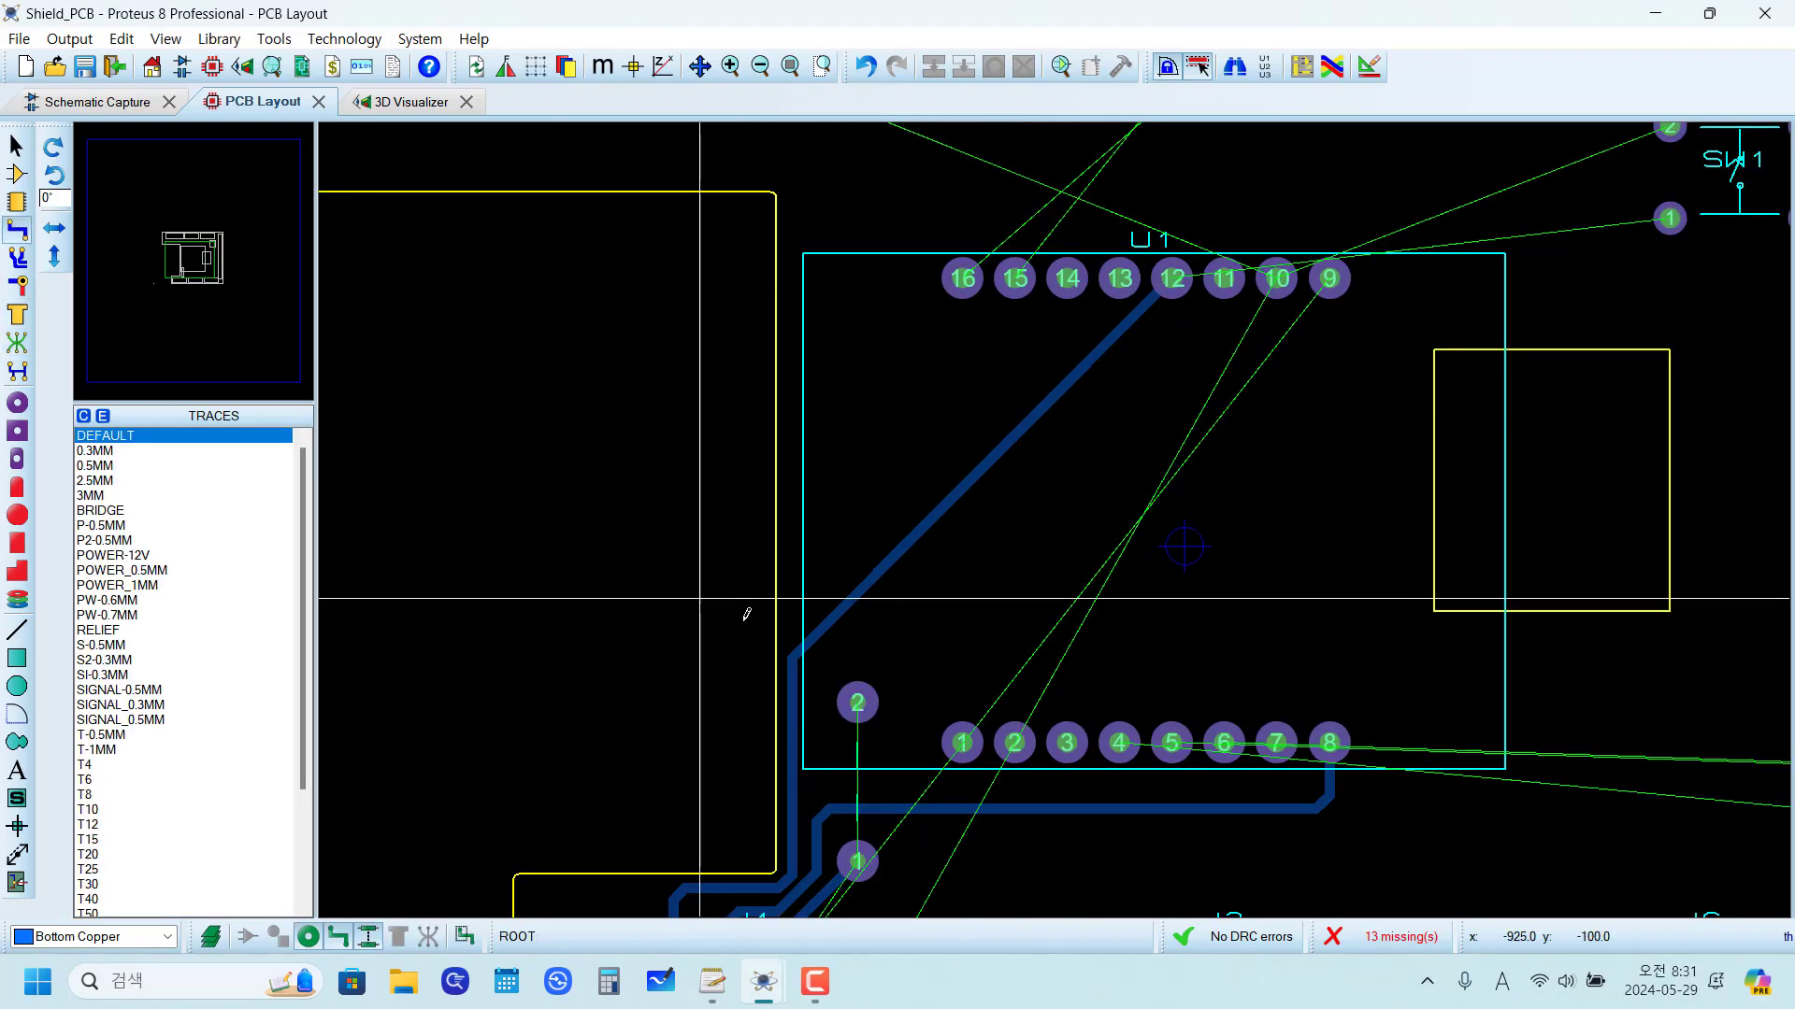
right_click(797, 647)
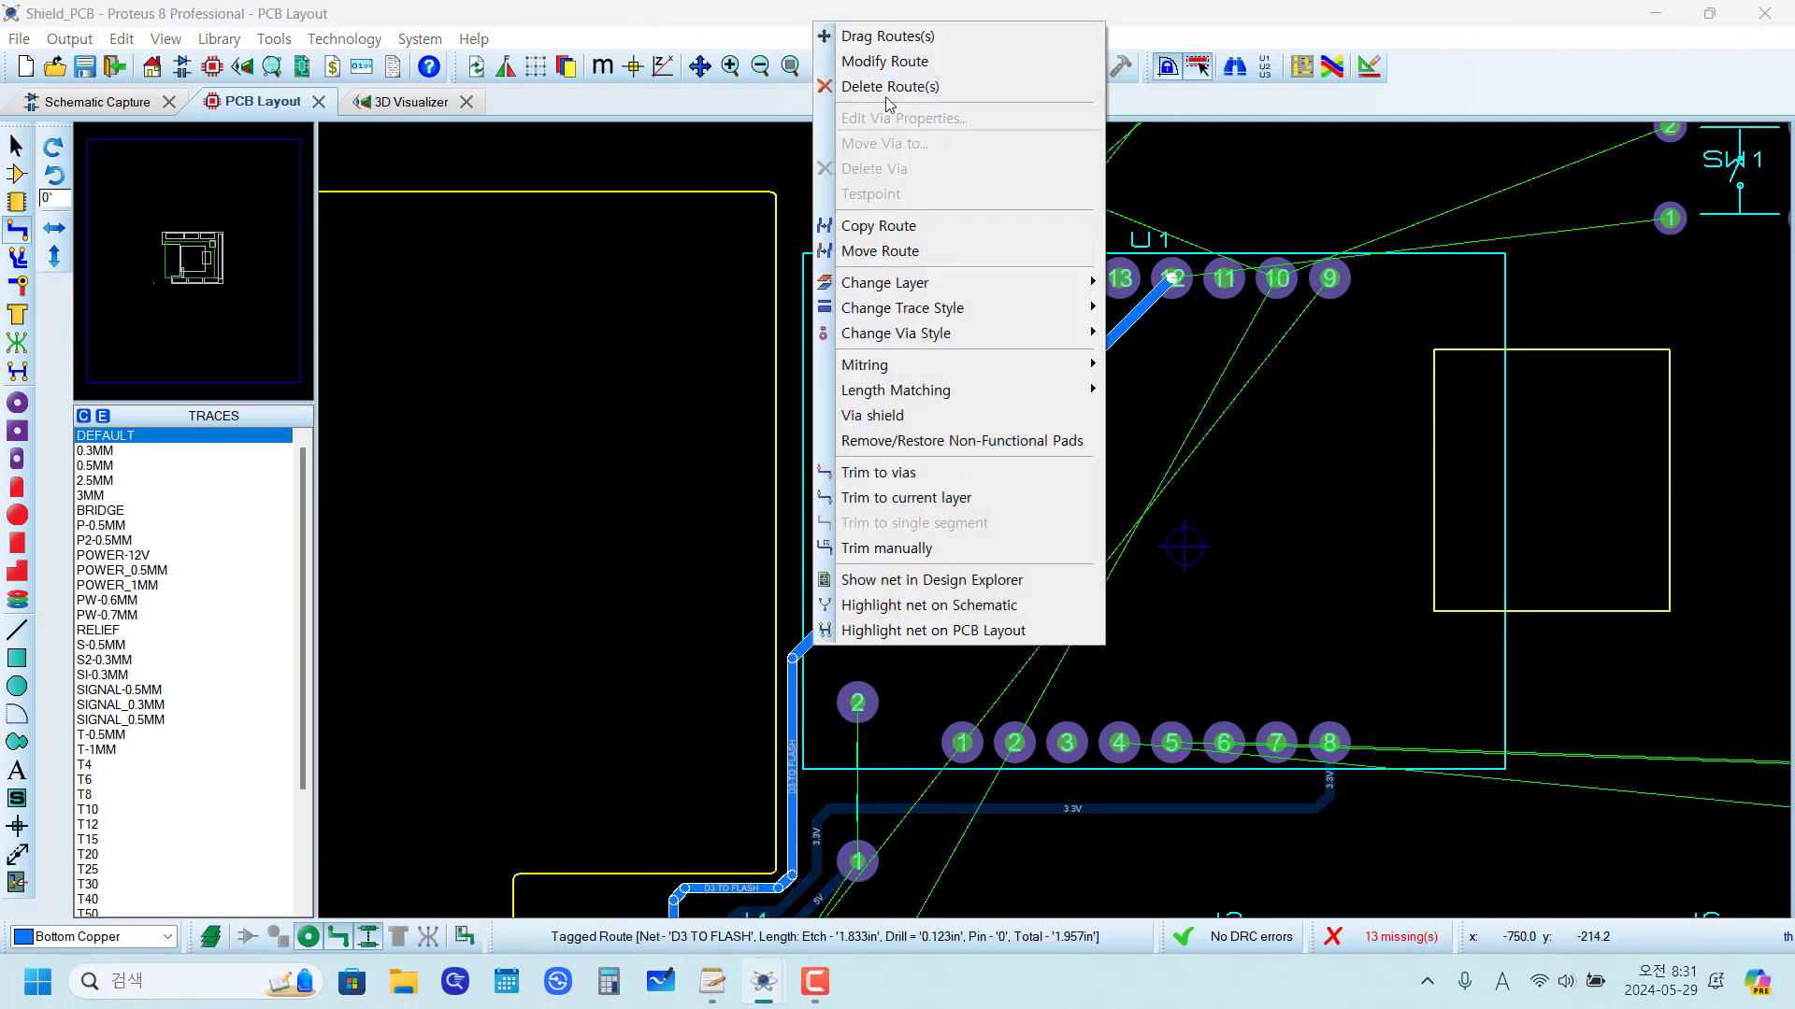
left_click(875, 65)
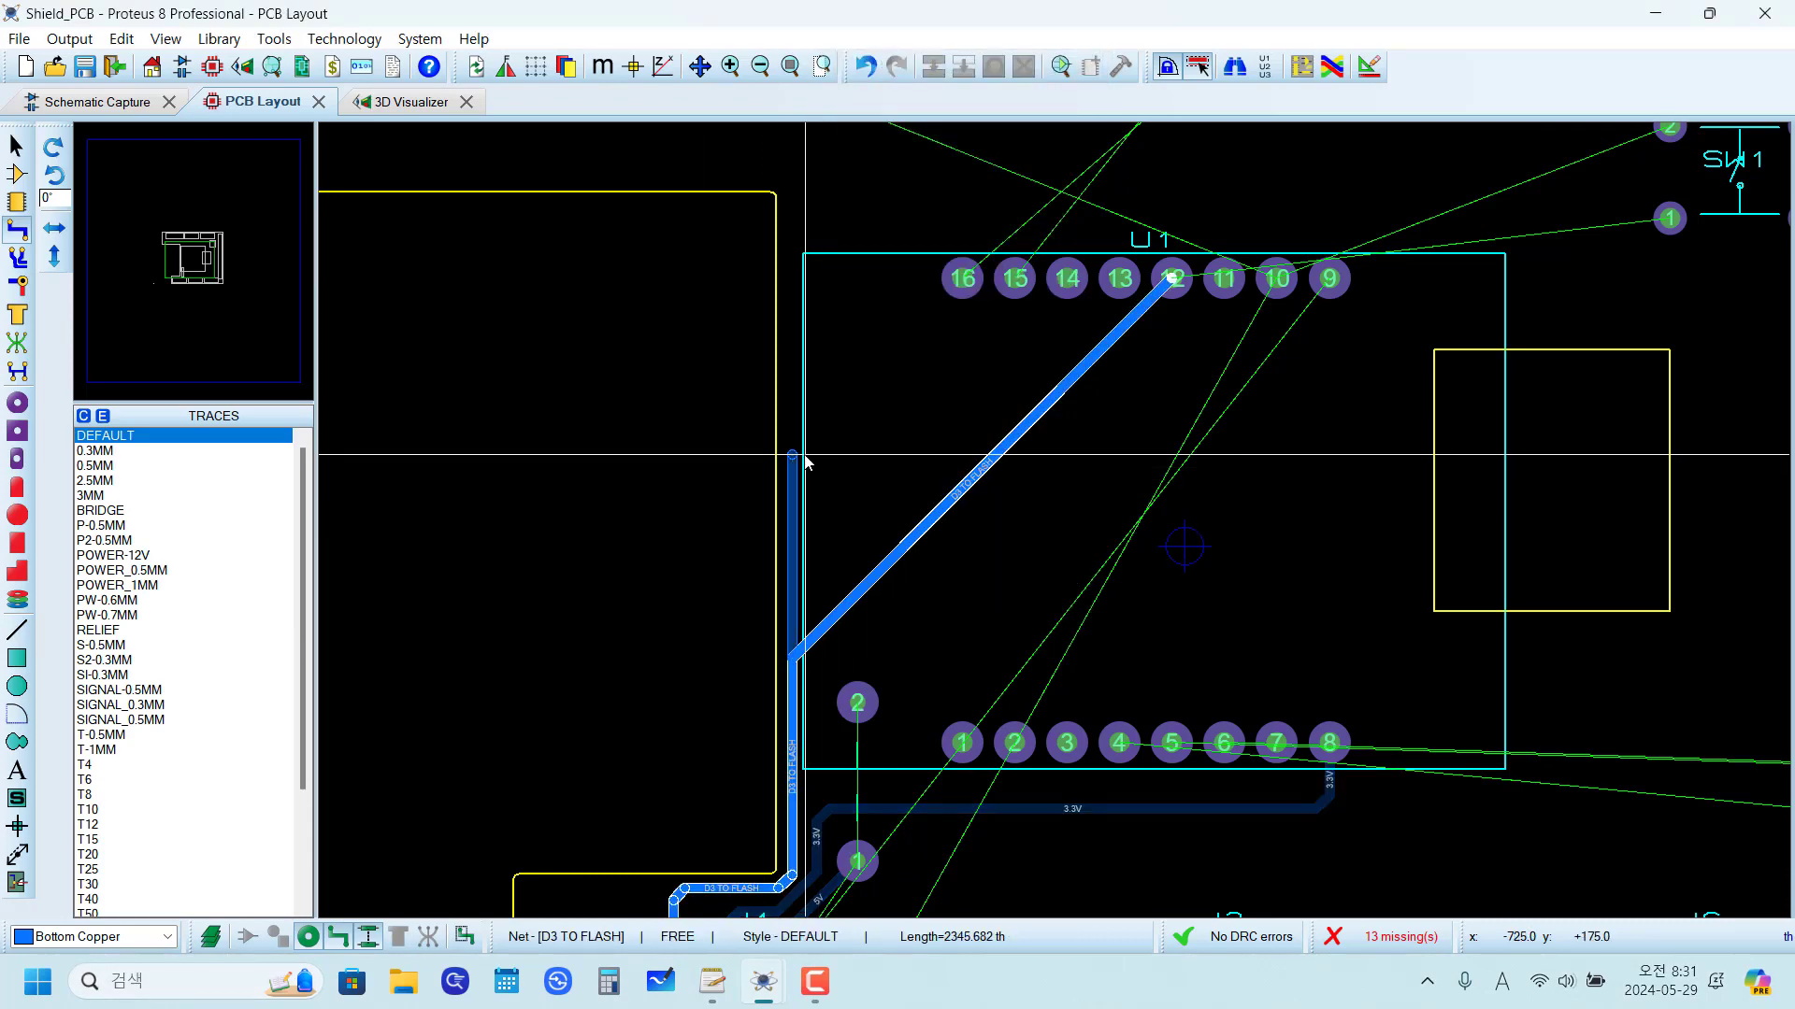
left_click(799, 386)
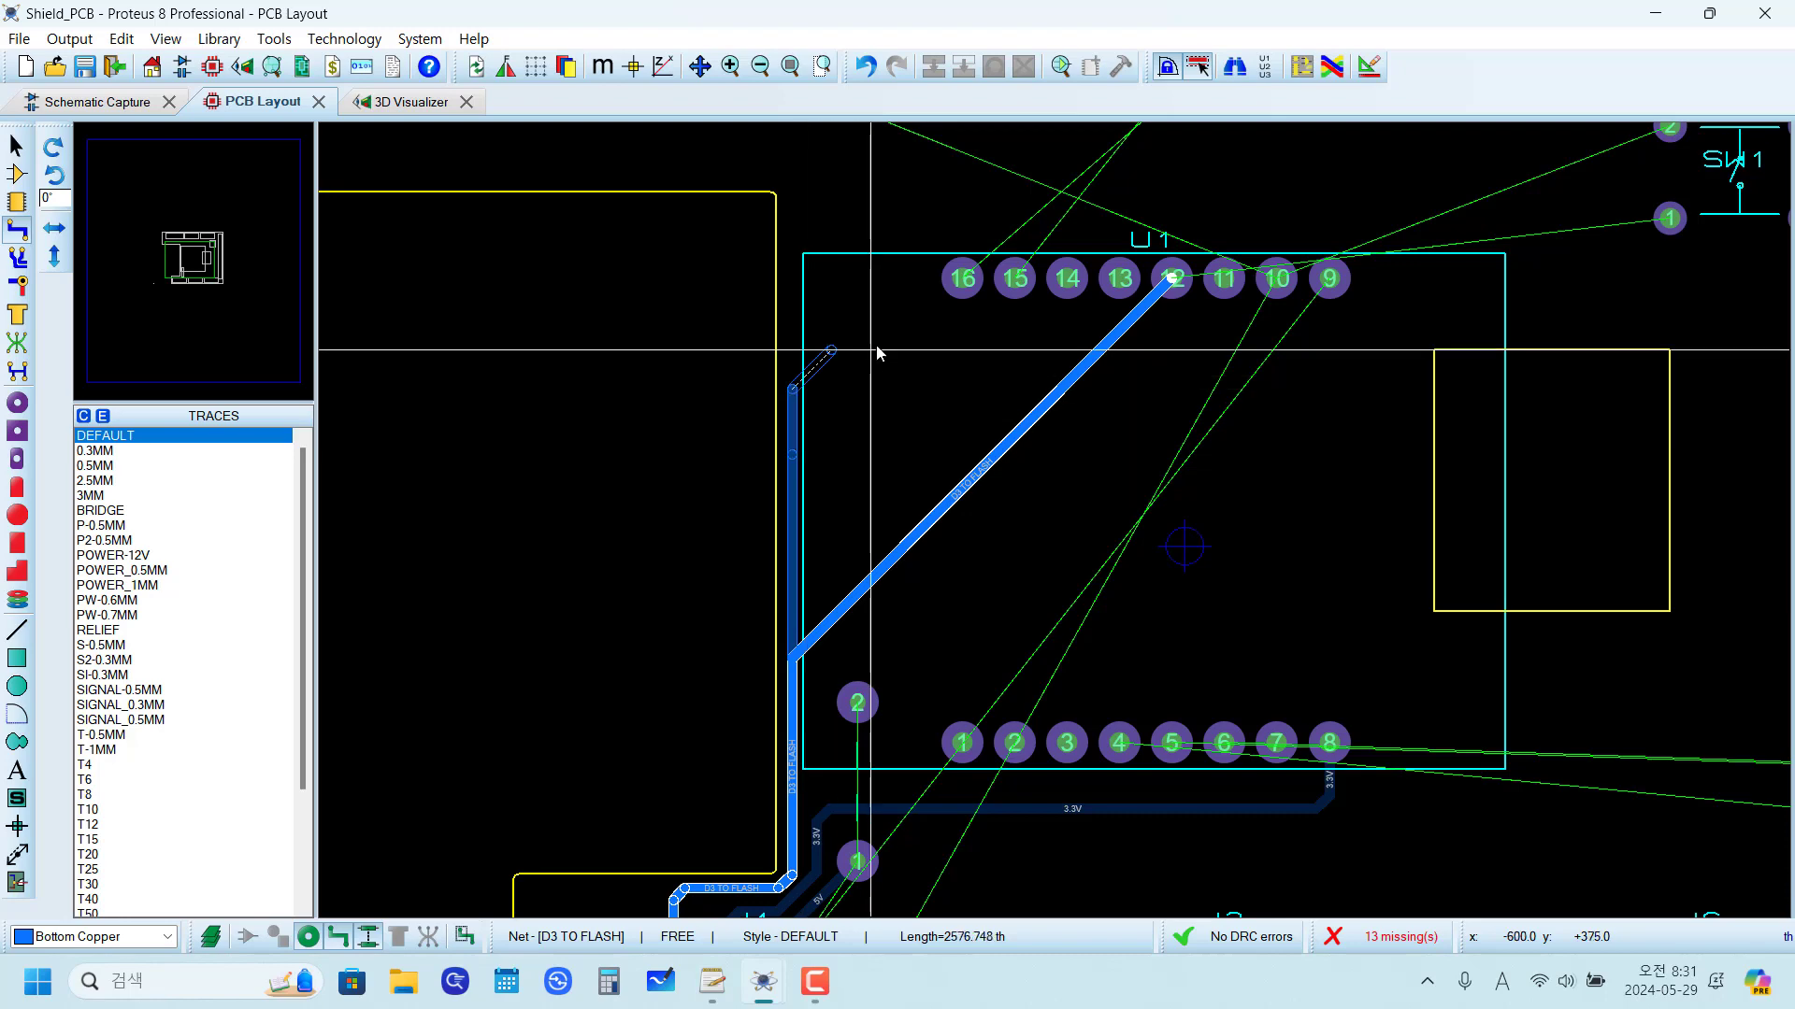
scroll(1106, 344, "up", 2)
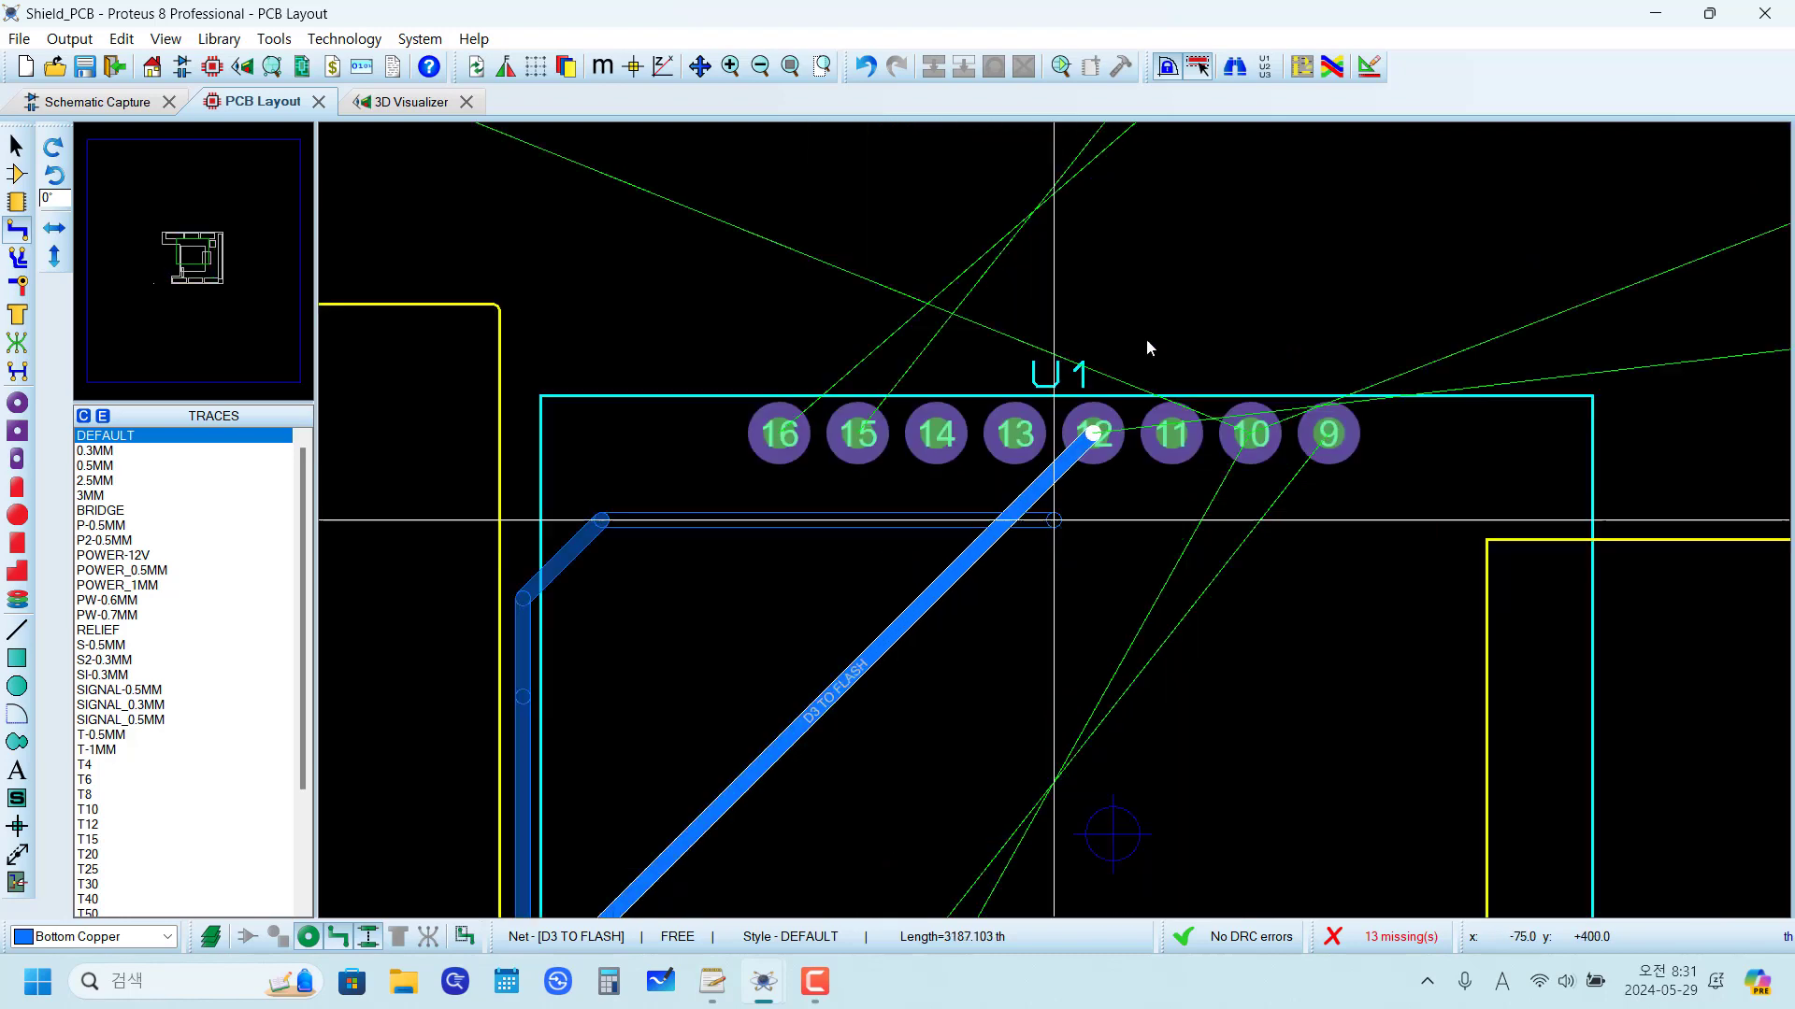
left_click(1066, 530)
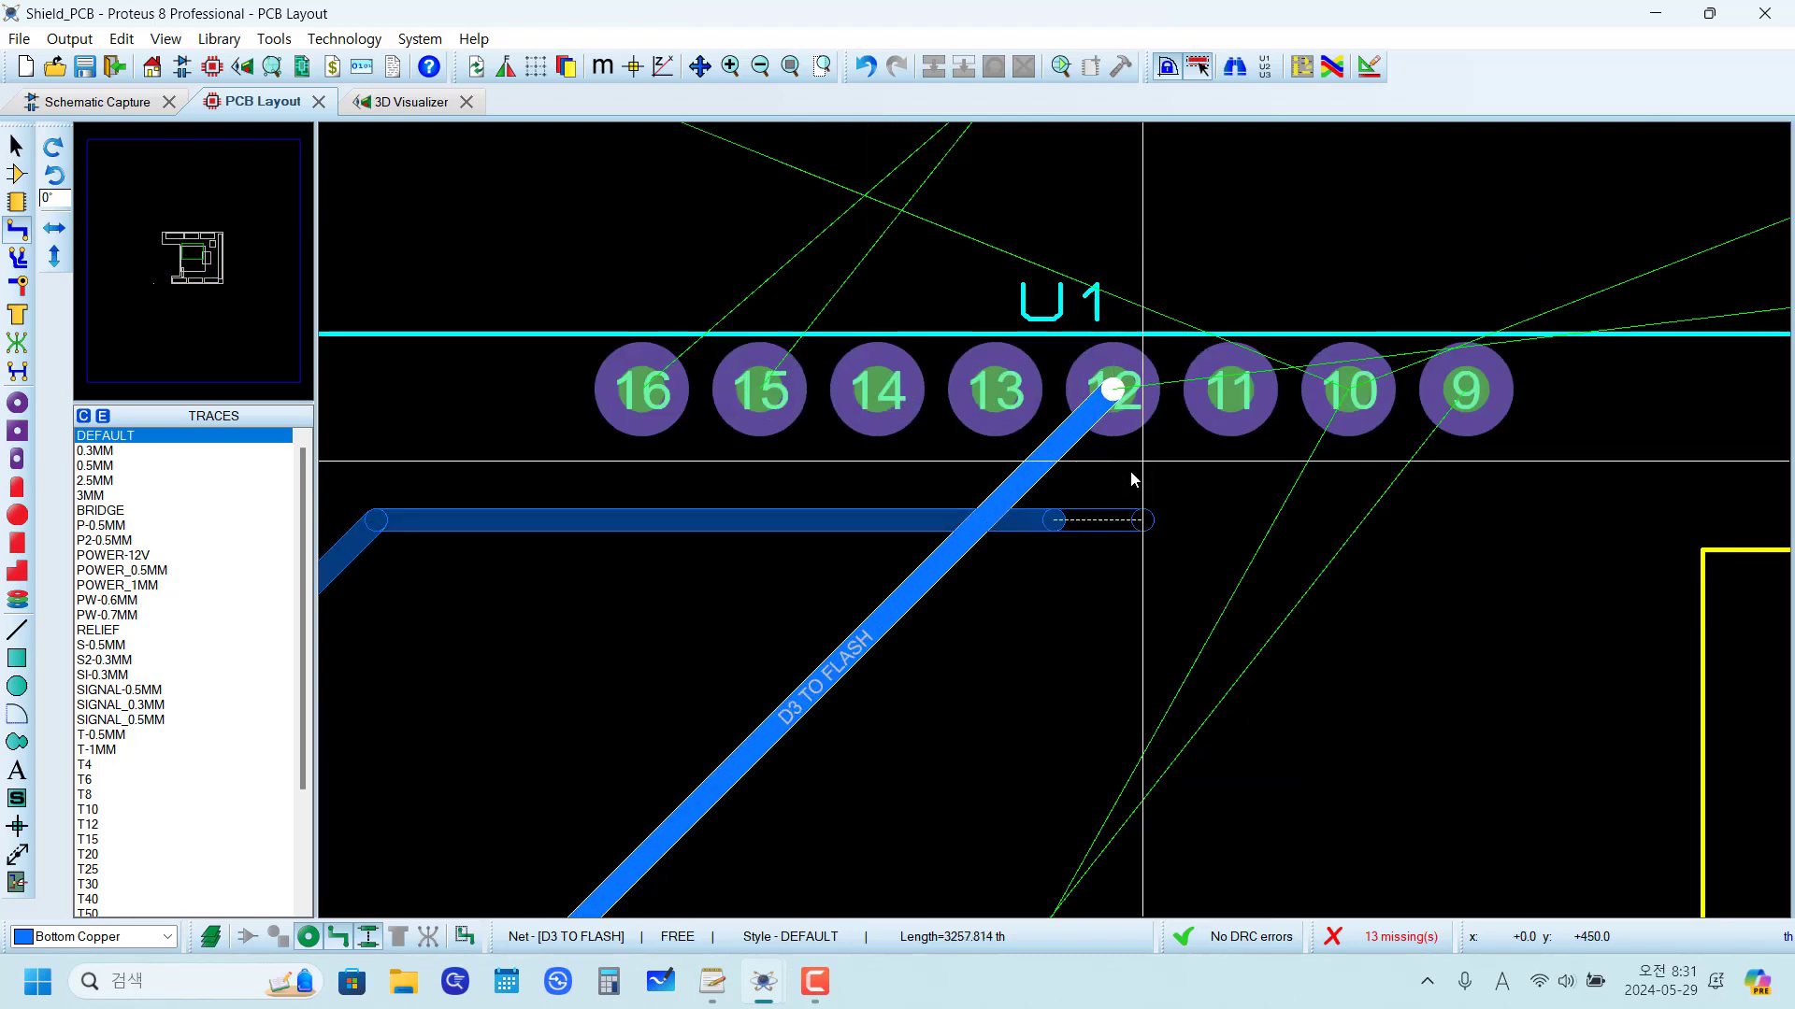
left_click(1113, 390)
scroll(1057, 554, "down", 4)
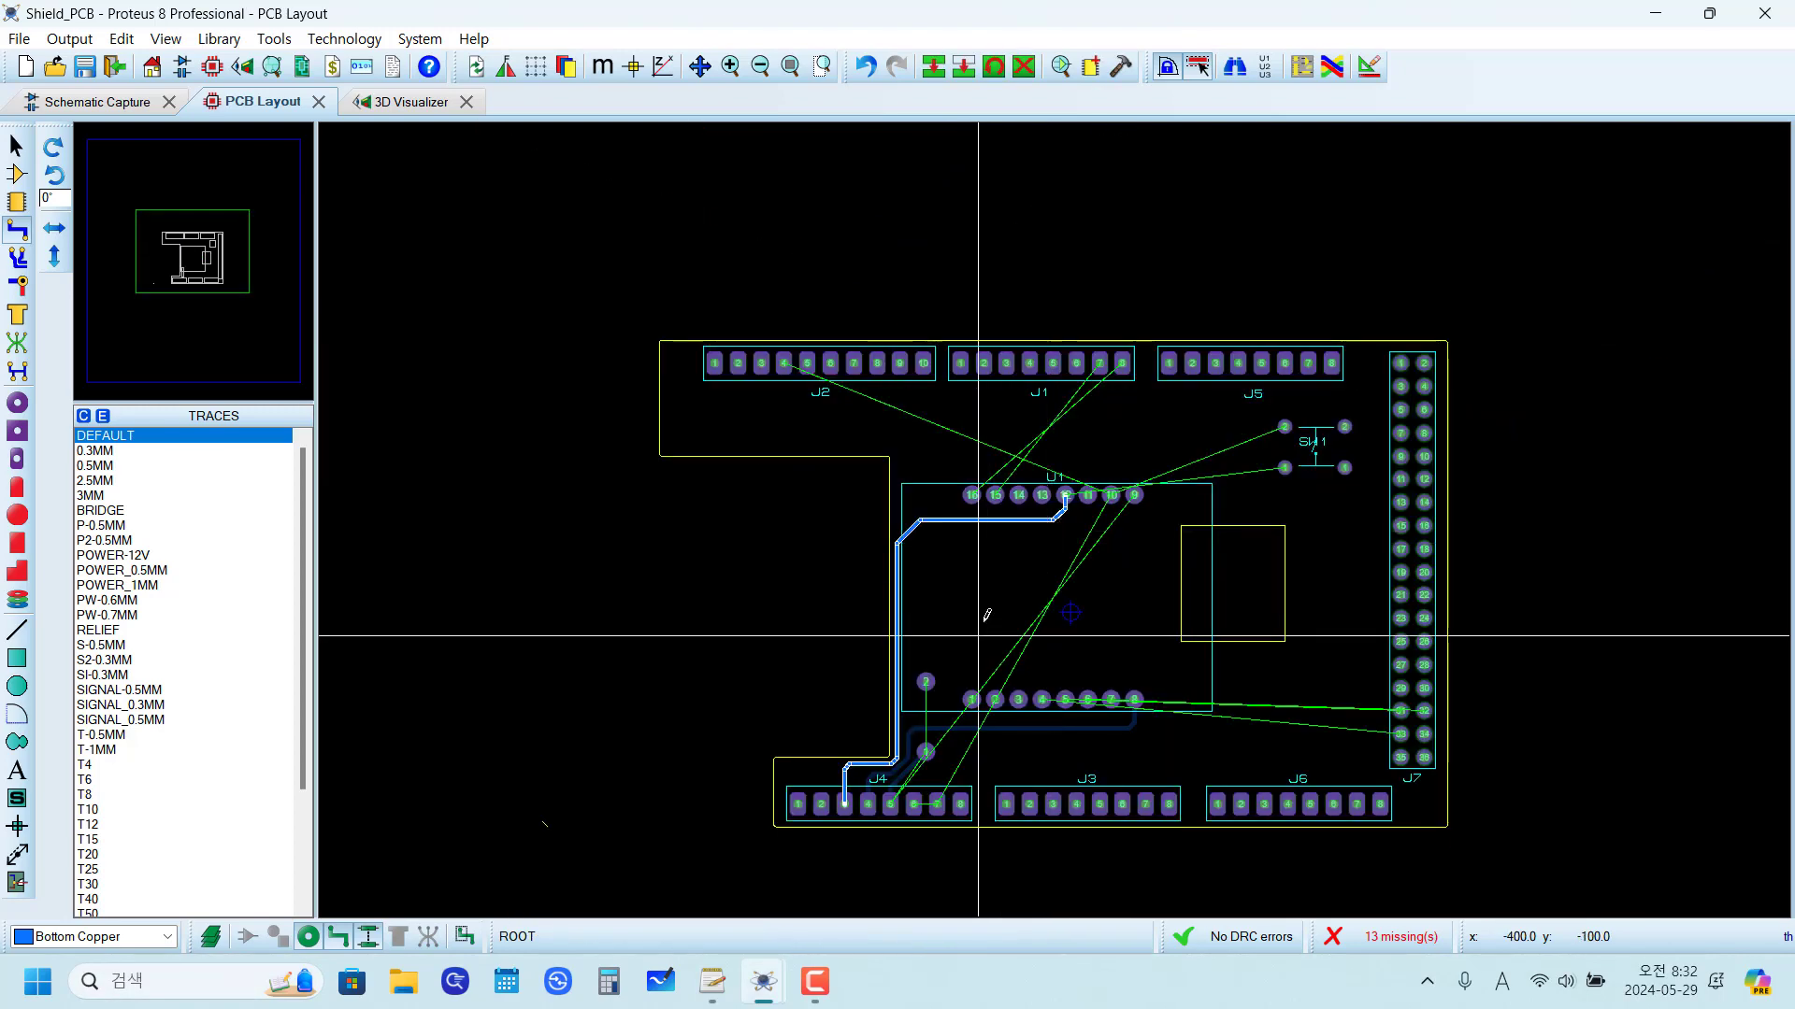
scroll(981, 651, "up", 2)
left_click(948, 559)
scroll(954, 449, "down", 1)
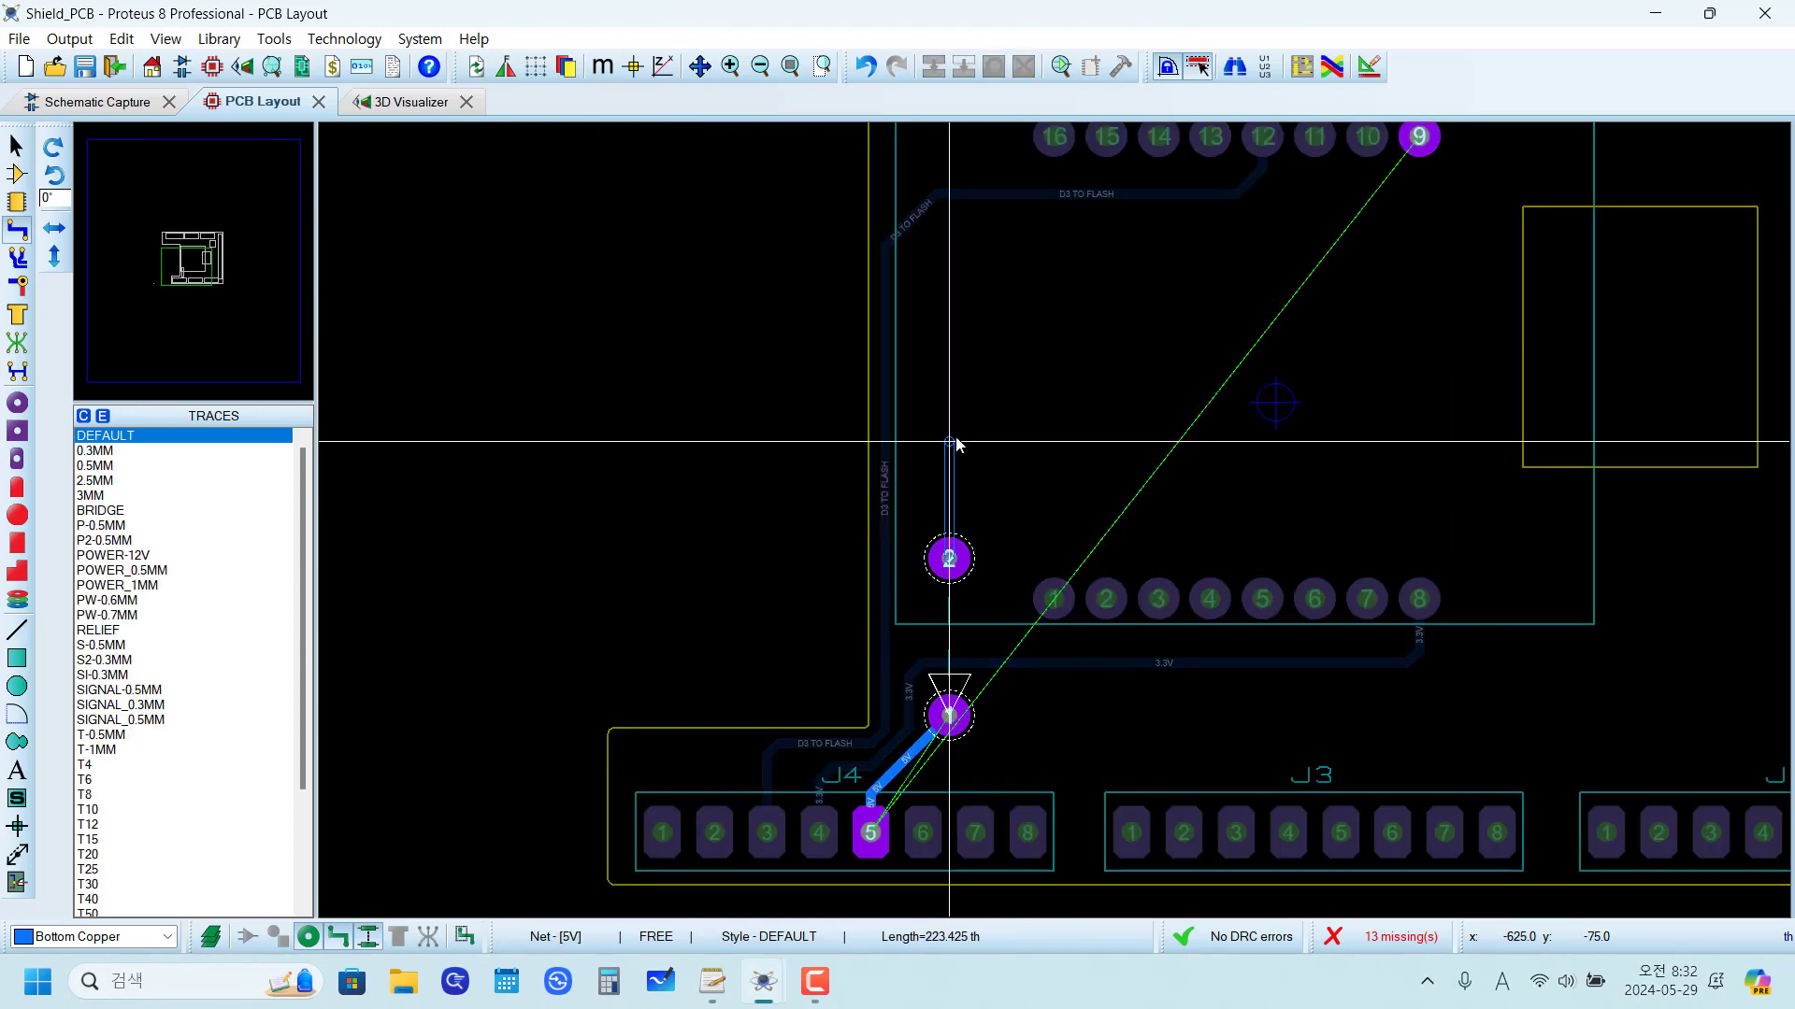
scroll(1018, 477, "up", 2)
scroll(1041, 489, "down", 2)
scroll(1059, 510, "up", 2)
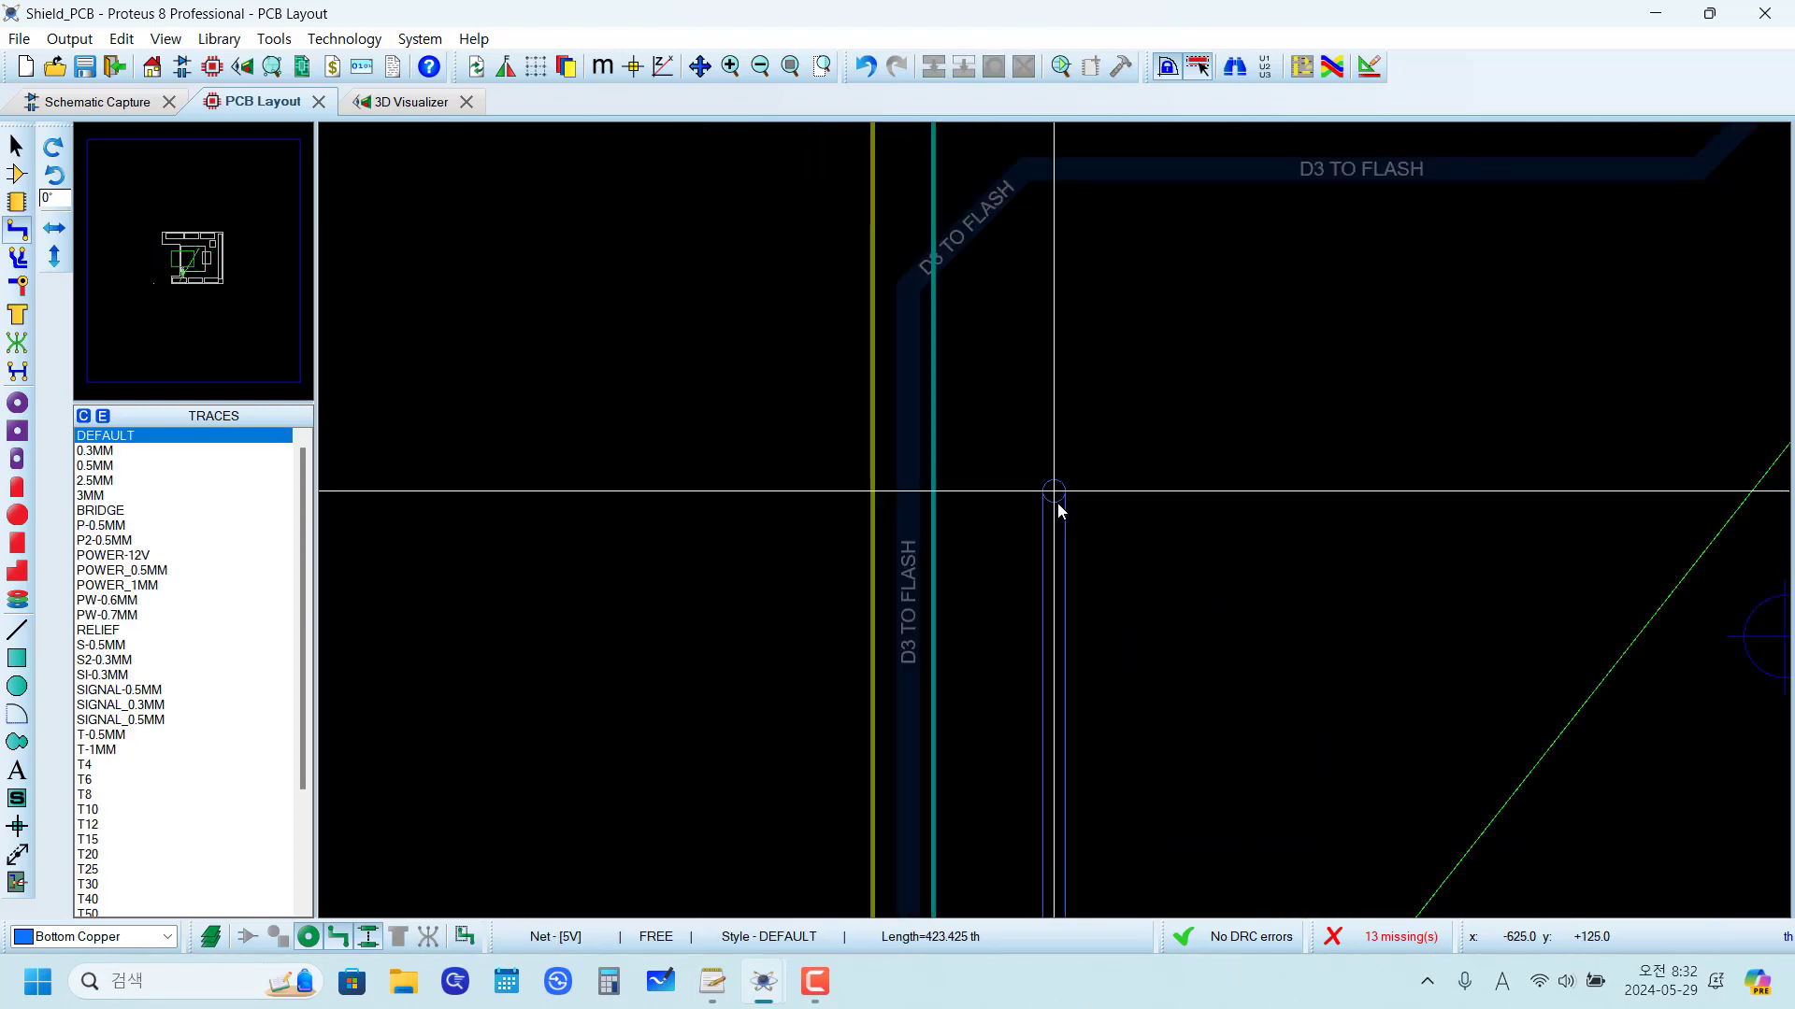
left_click(1053, 315)
left_click(1142, 227)
scroll(1156, 228, "down", 2)
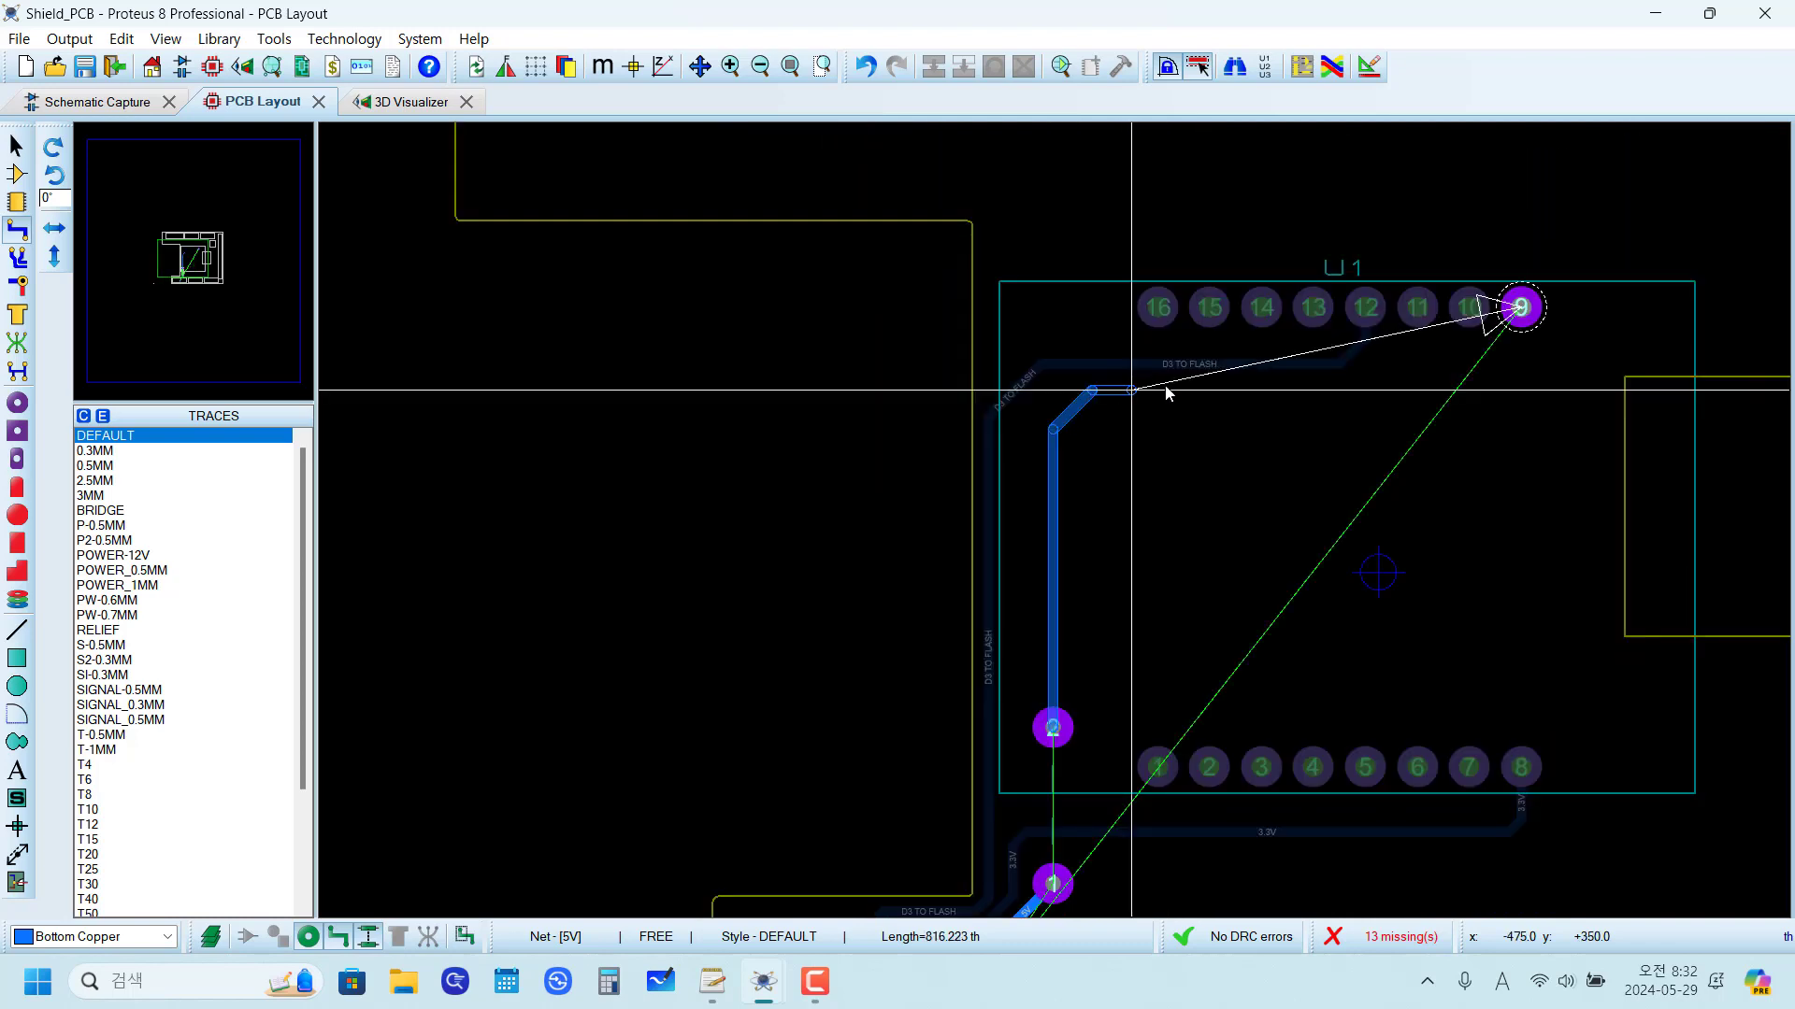
Step: Route the jumper pad 2 5V trace vertically to y +200 th, diagonally to y +250 th, then horizontally and up to U1 pin 9
scroll(1165, 388, "up", 1)
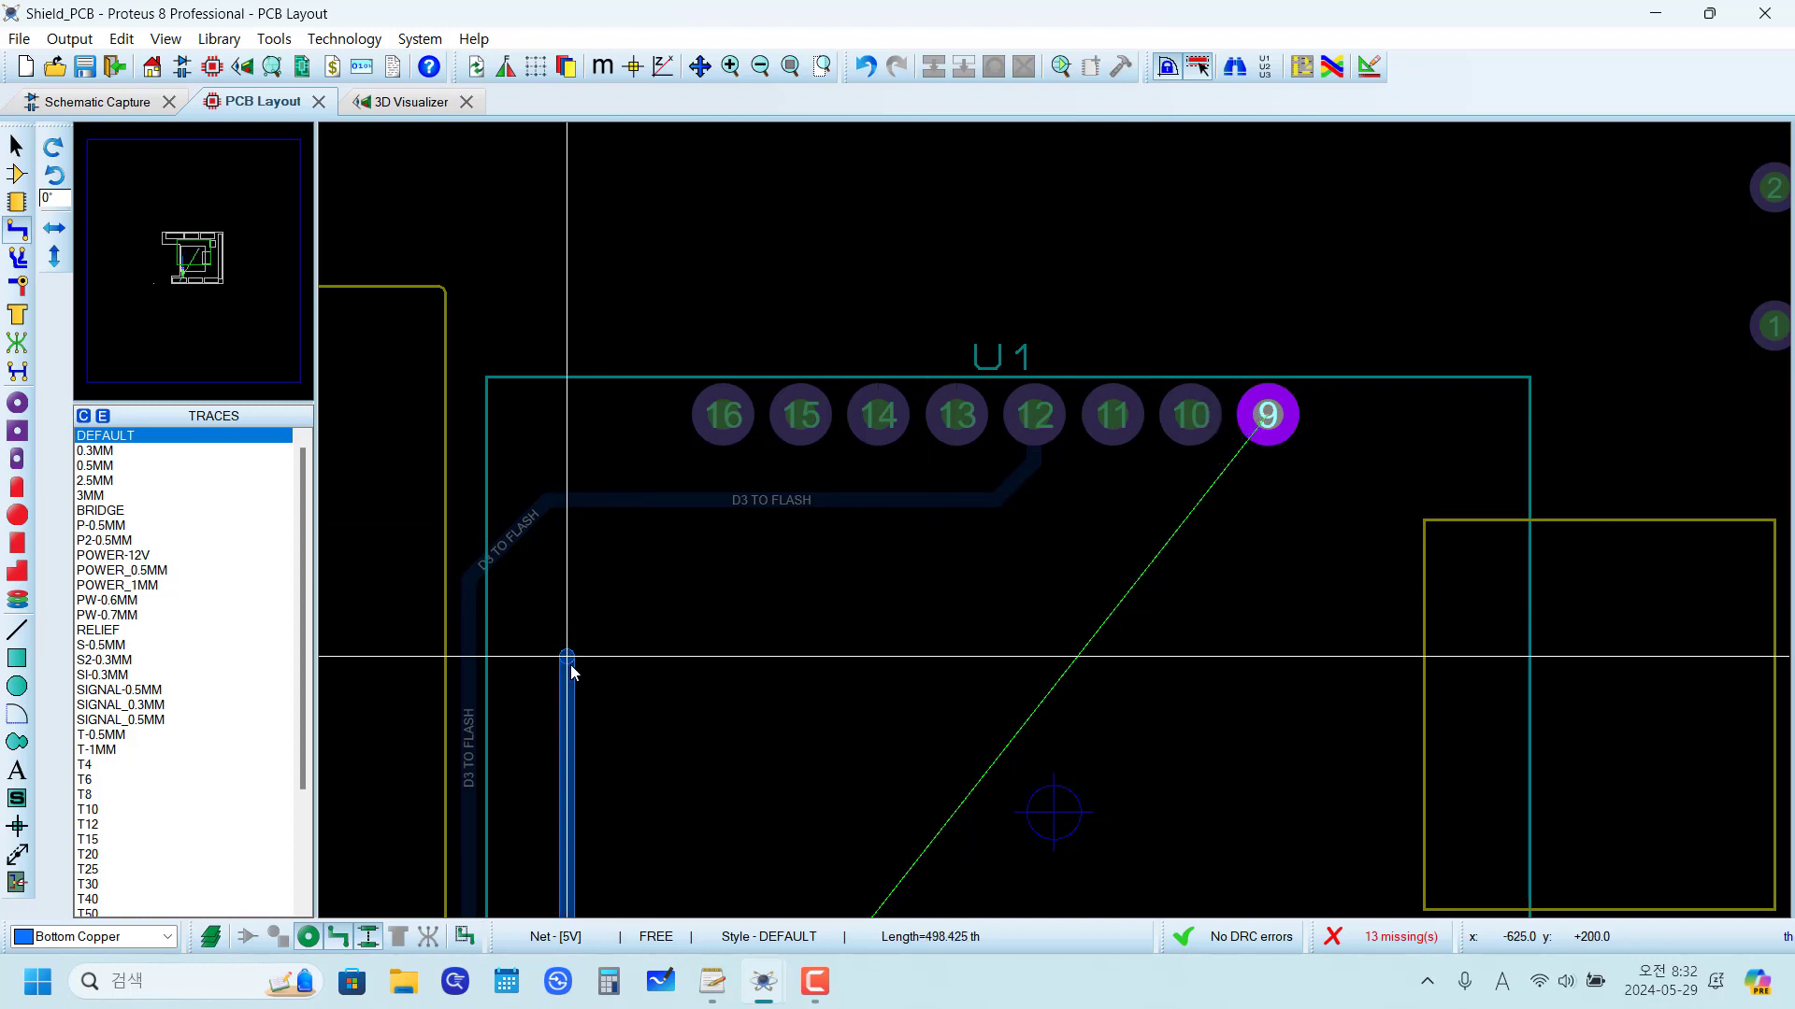
left_click(628, 614)
left_click(1237, 601)
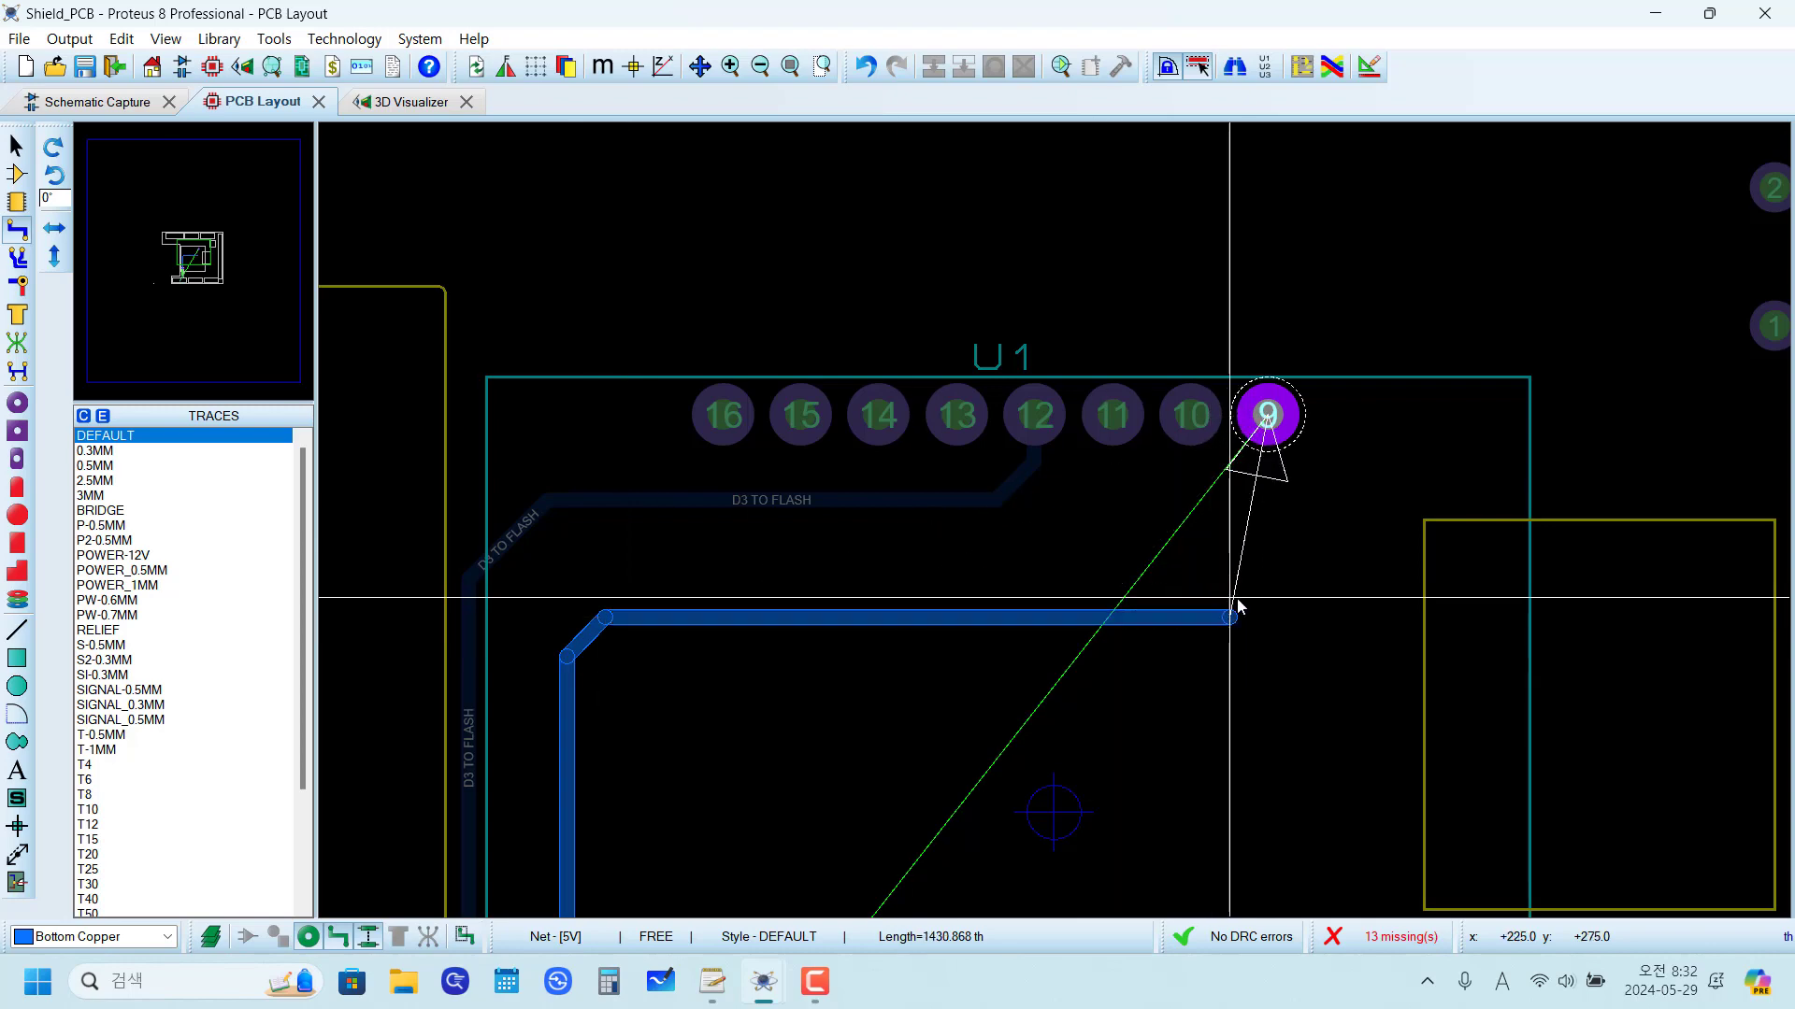
left_click(1267, 415)
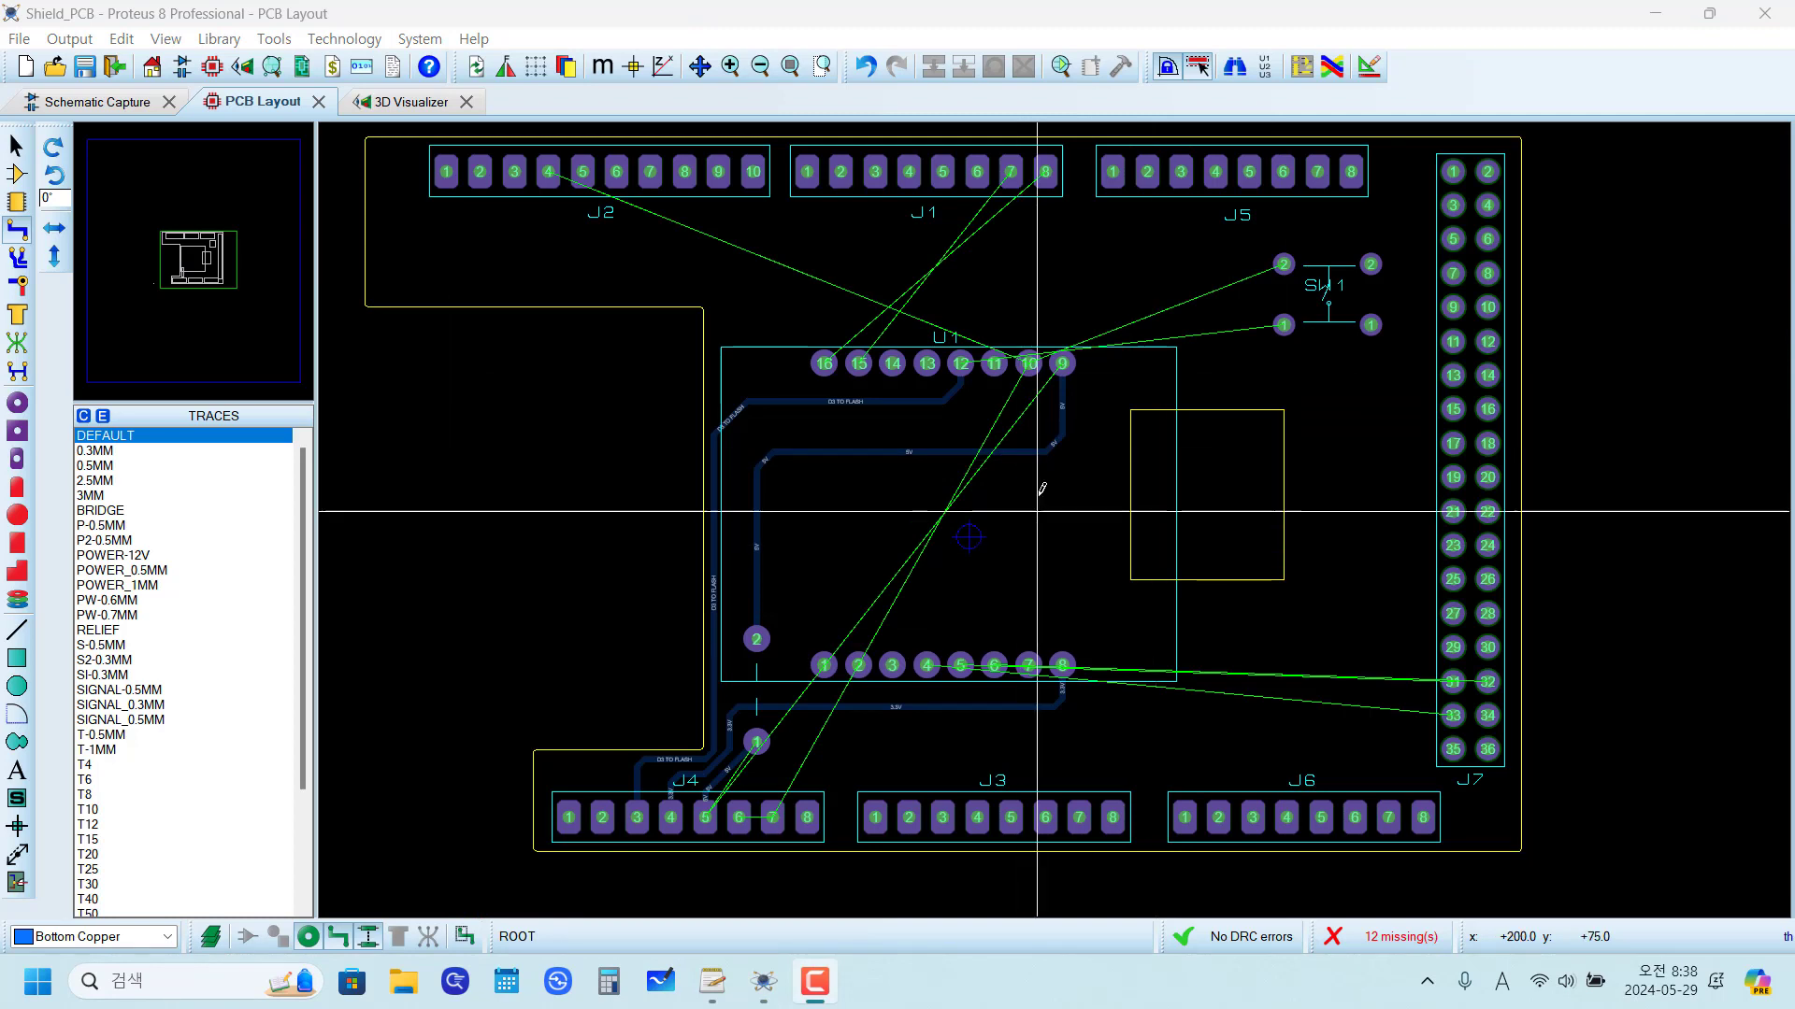
Step: Delete the 5V trace between J4 pad 5 and the jumper's pad 1 and reroute it diagonally on Bottom Copper
scroll(841, 739, "up", 3)
scroll(840, 675, "down", 2)
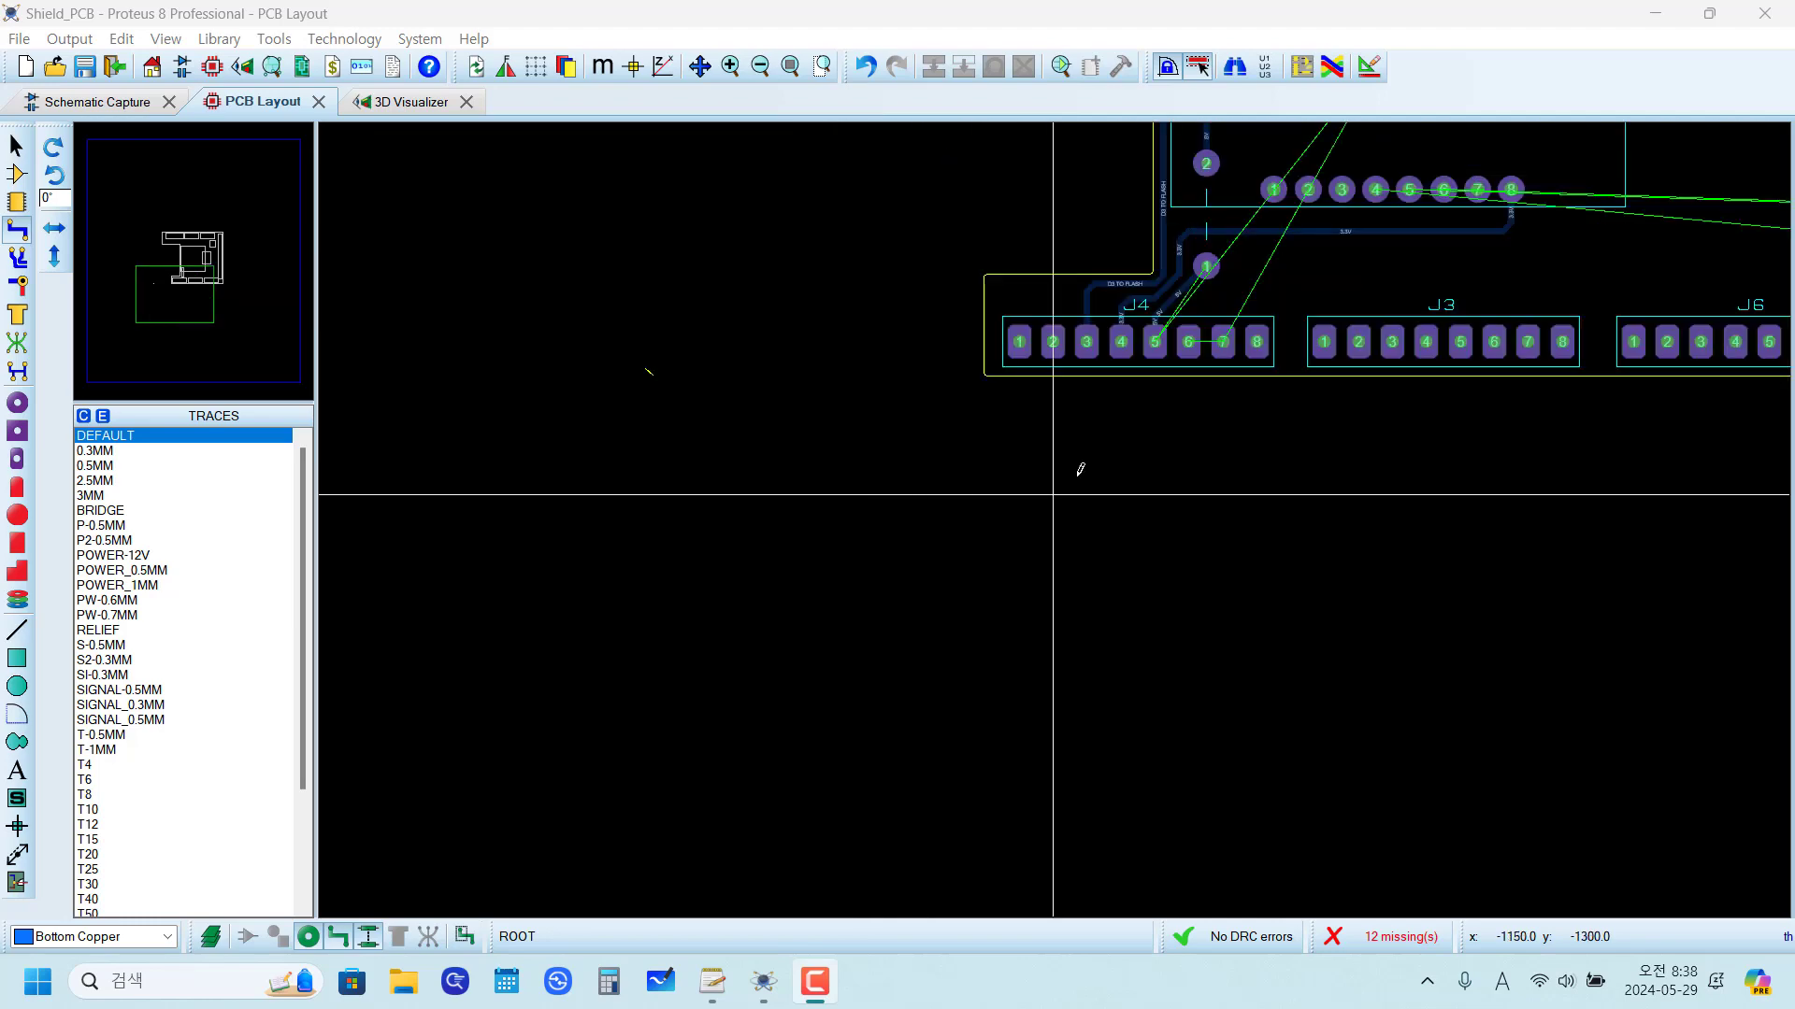
scroll(1084, 486, "up", 1)
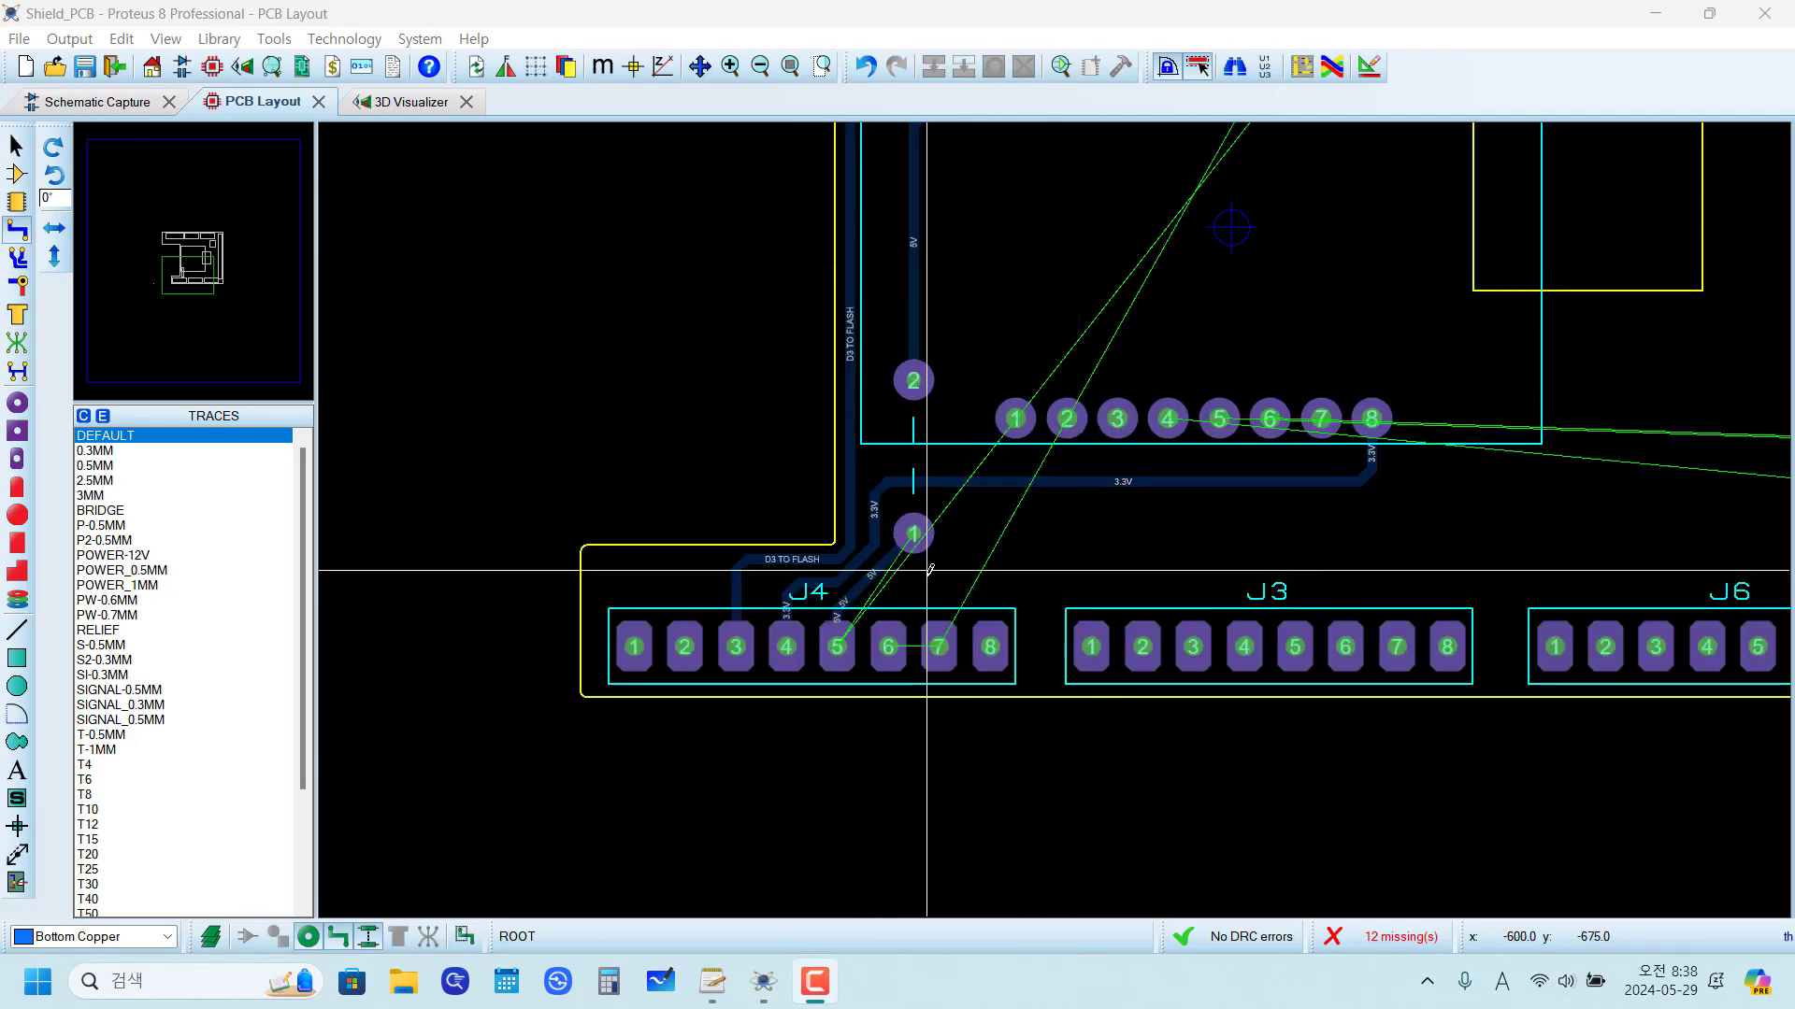
scroll(837, 607, "up", 2)
right_click(1141, 434)
right_click(1142, 434)
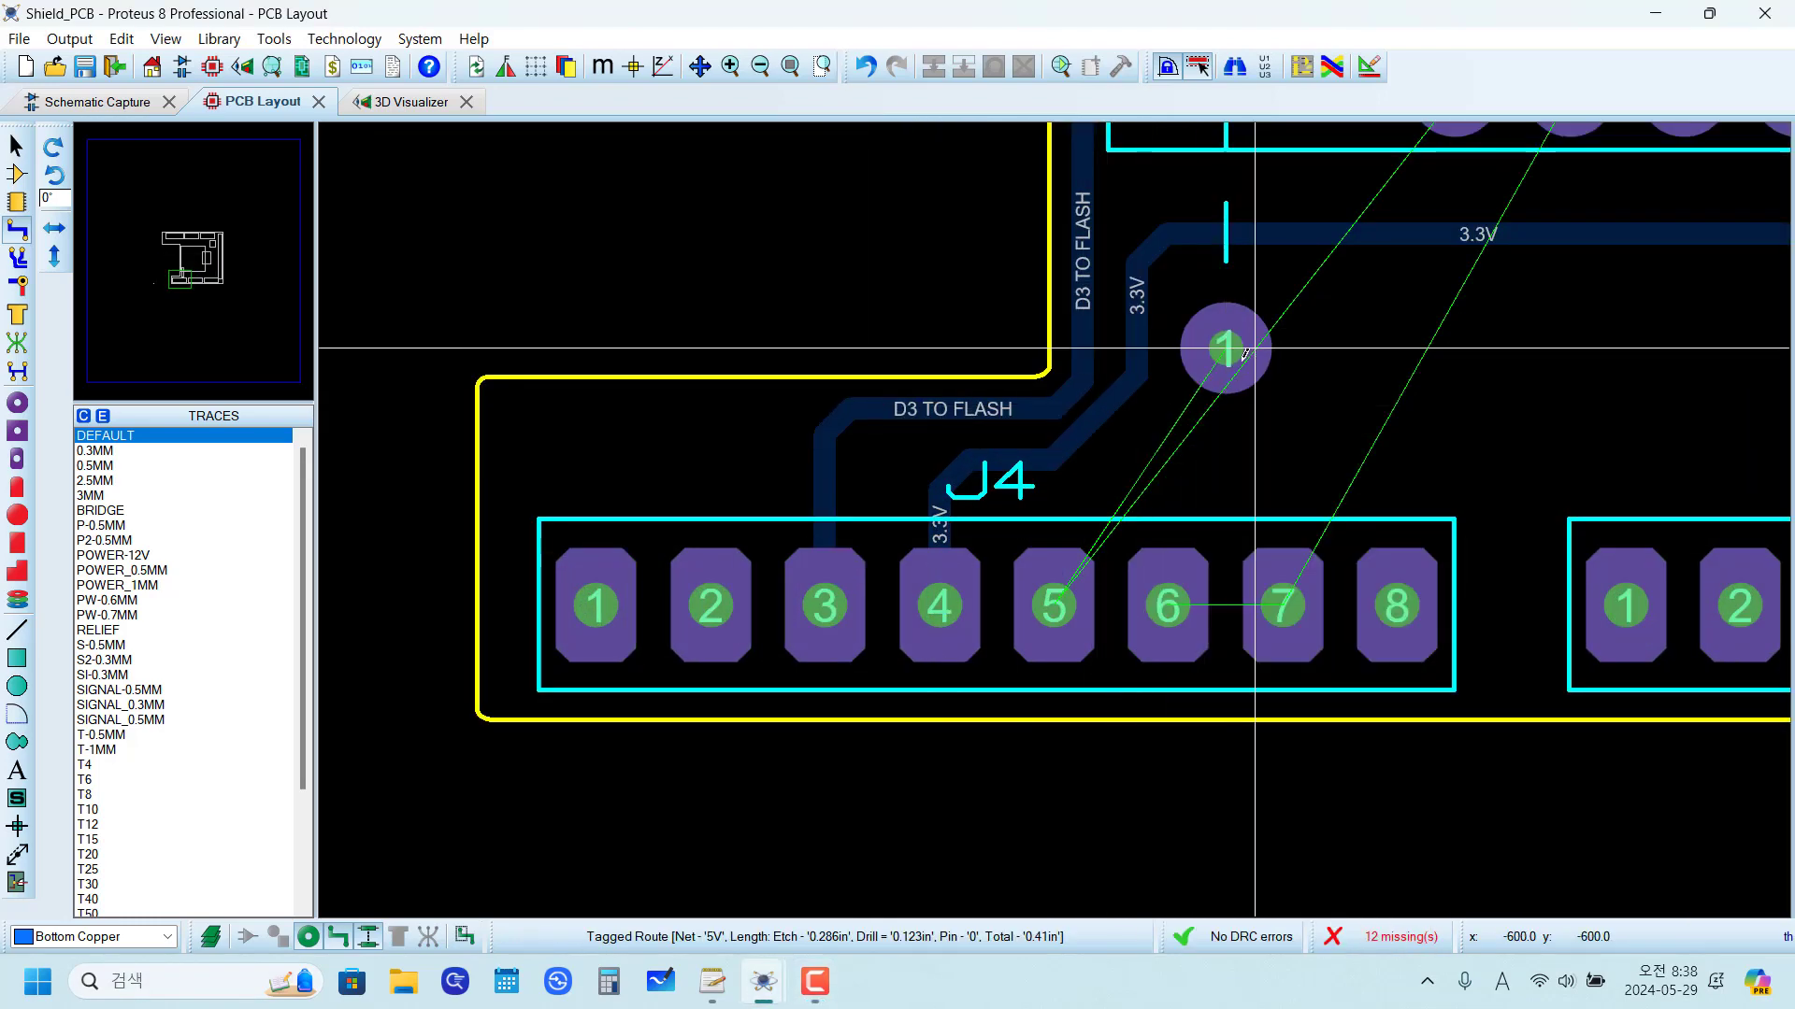
left_click(1226, 349)
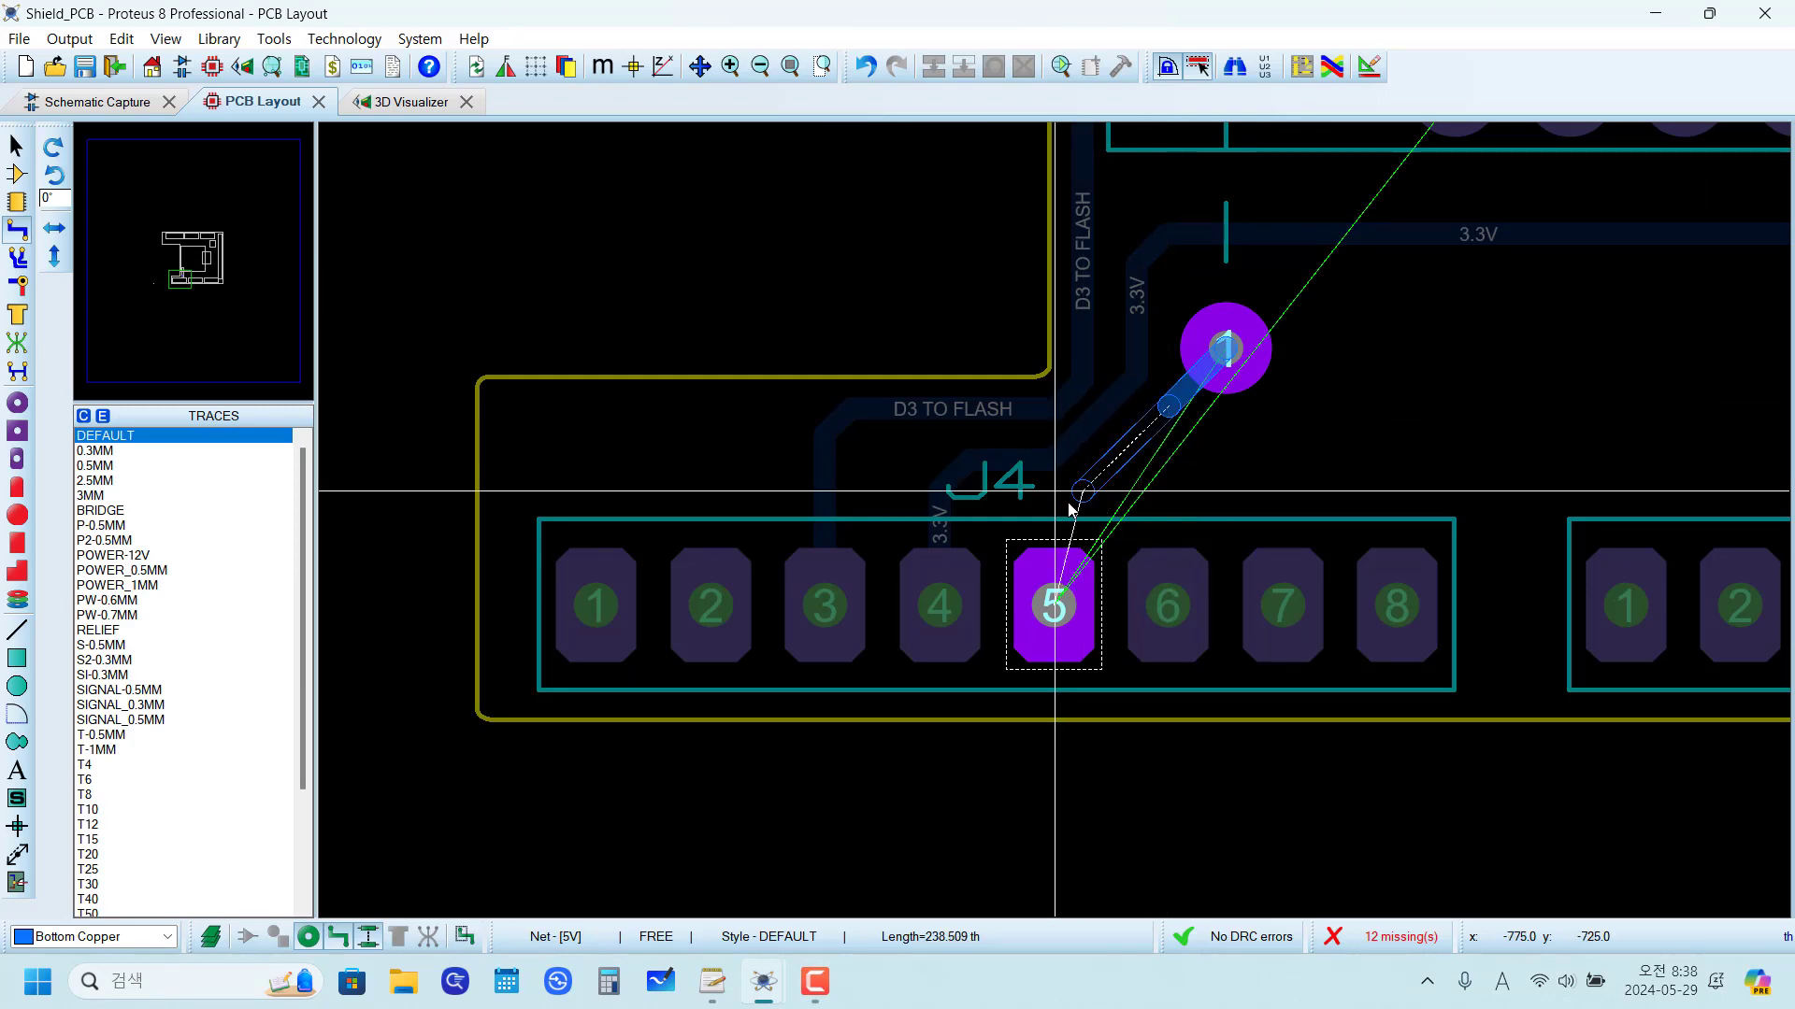
left_click(1054, 605)
Step: Route a straight Bottom Copper trace between J4 pads 6 and 7
scroll(1055, 605, "down", 5)
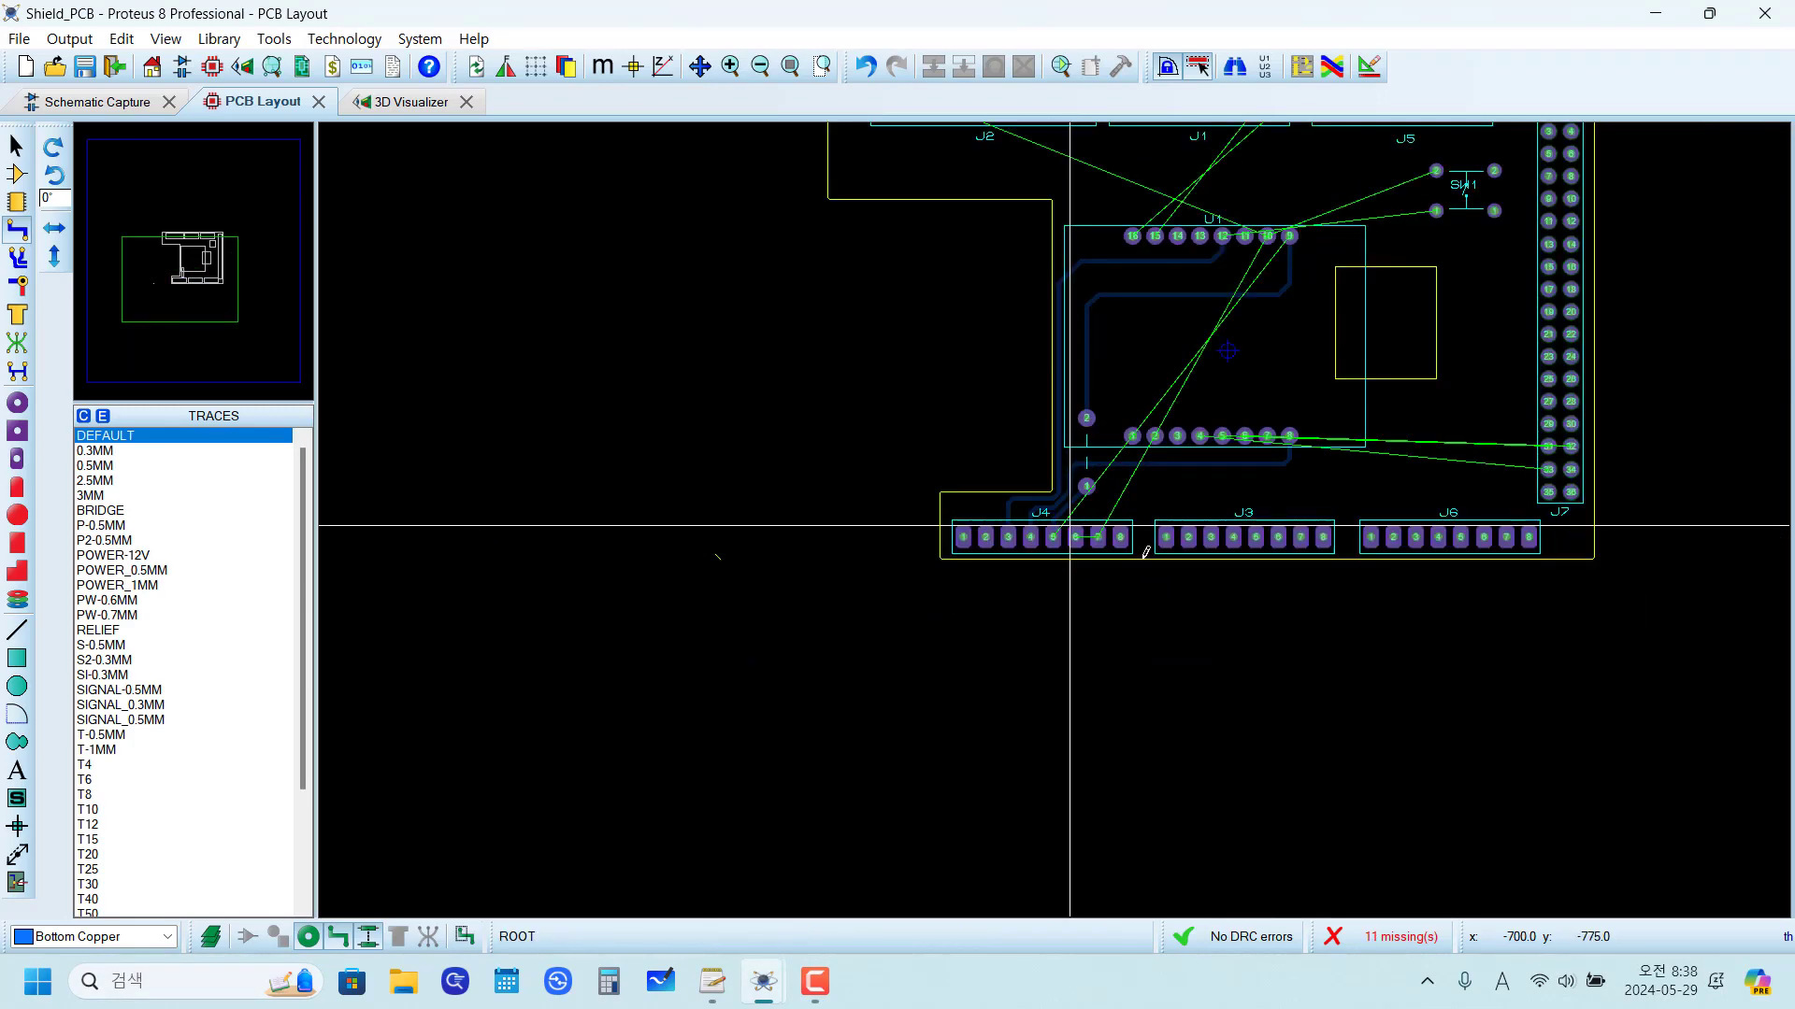
scroll(935, 523, "up", 2)
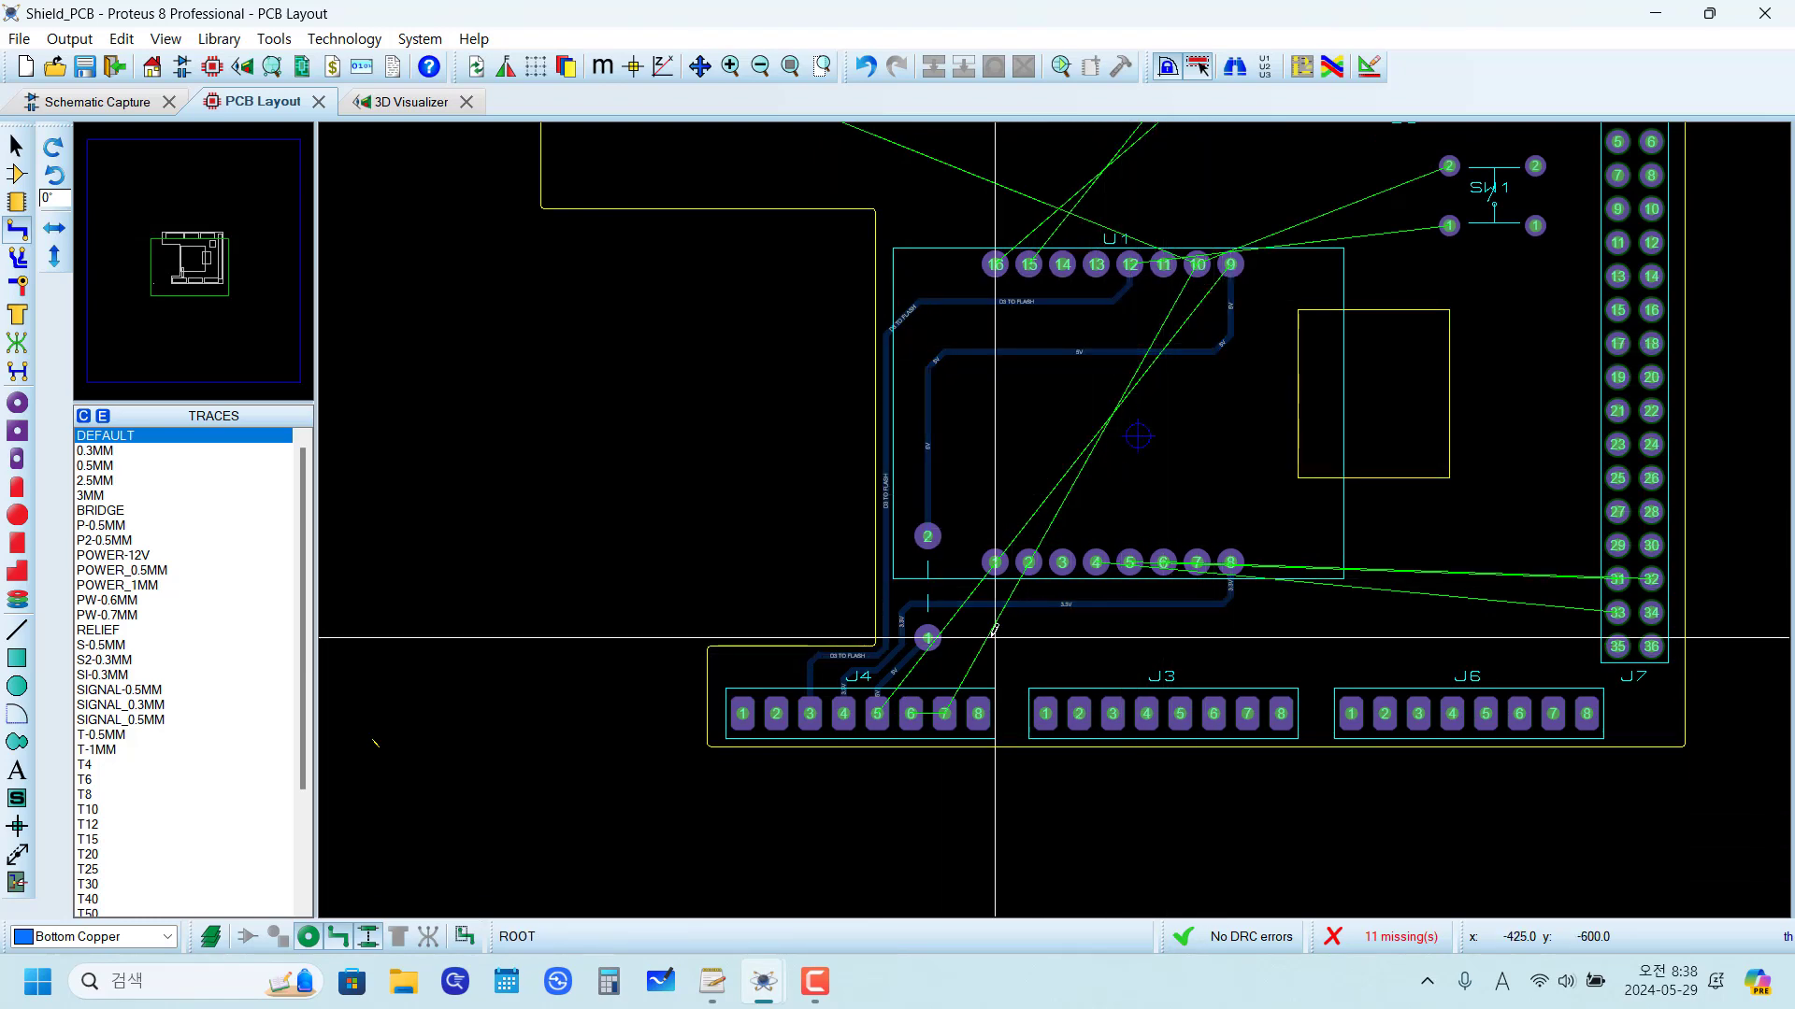
scroll(995, 634, "up", 1)
scroll(1054, 501, "up", 1)
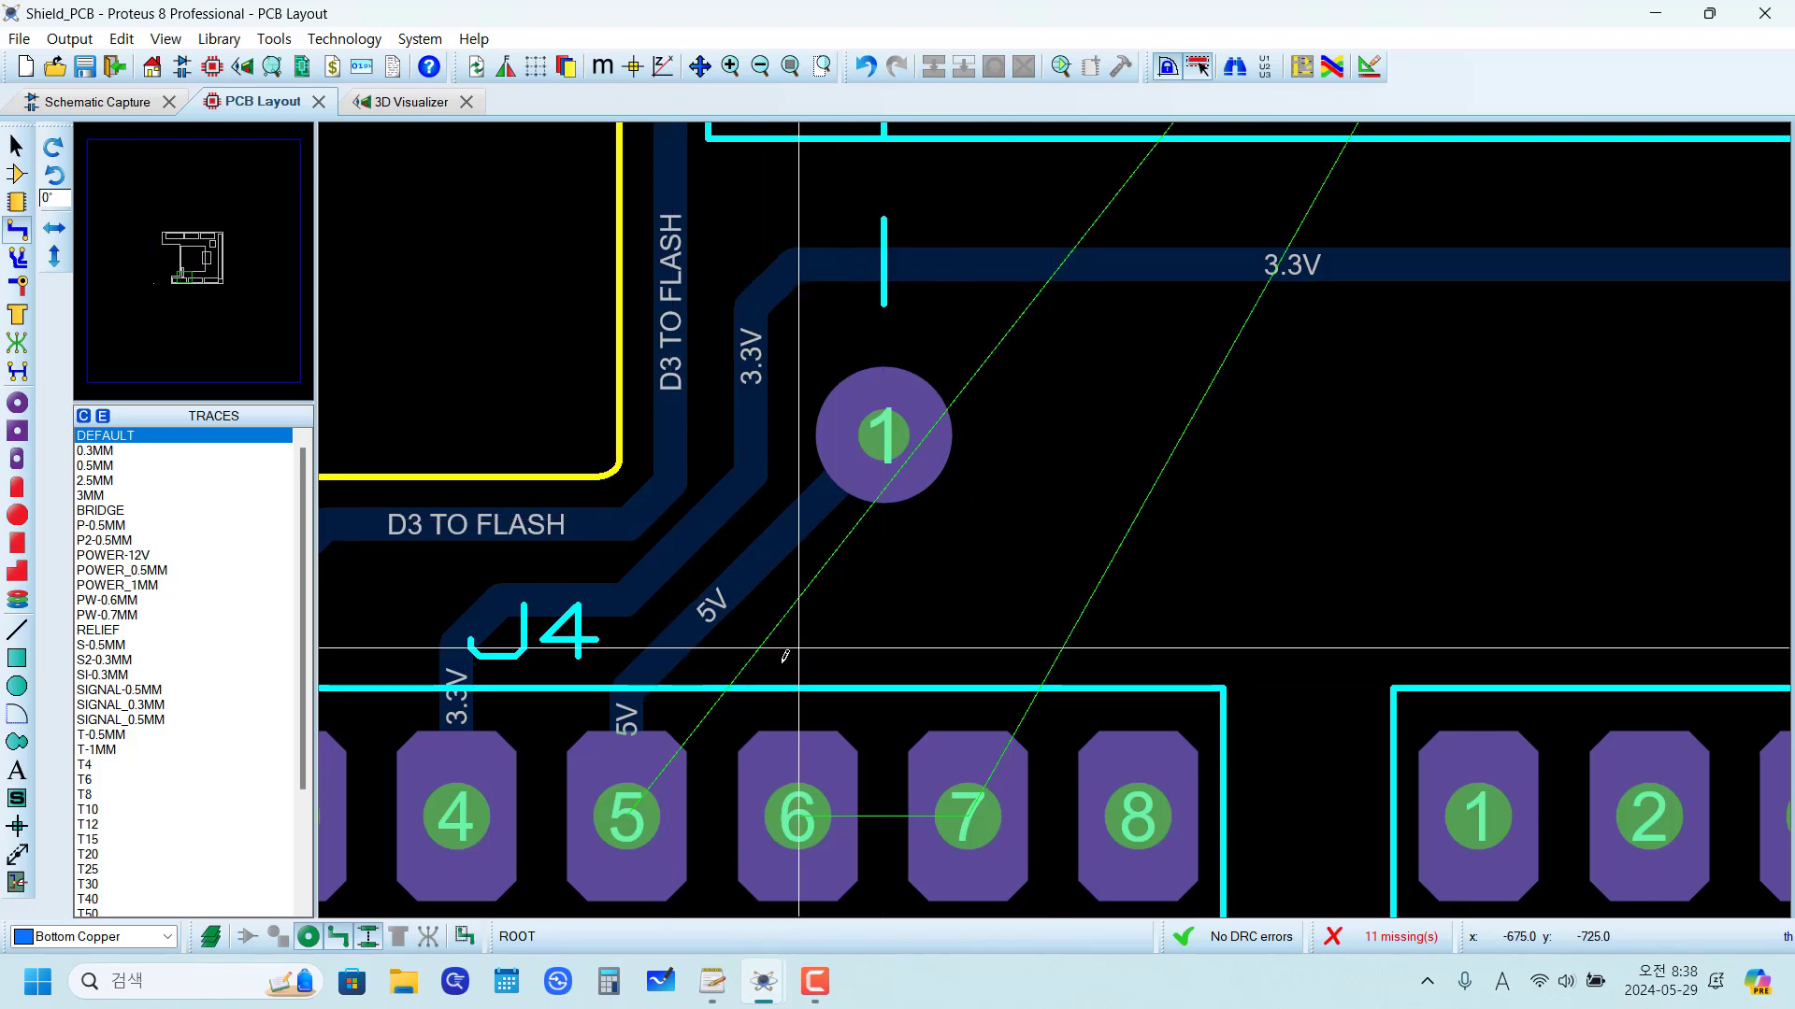
scroll(815, 636, "down", 3)
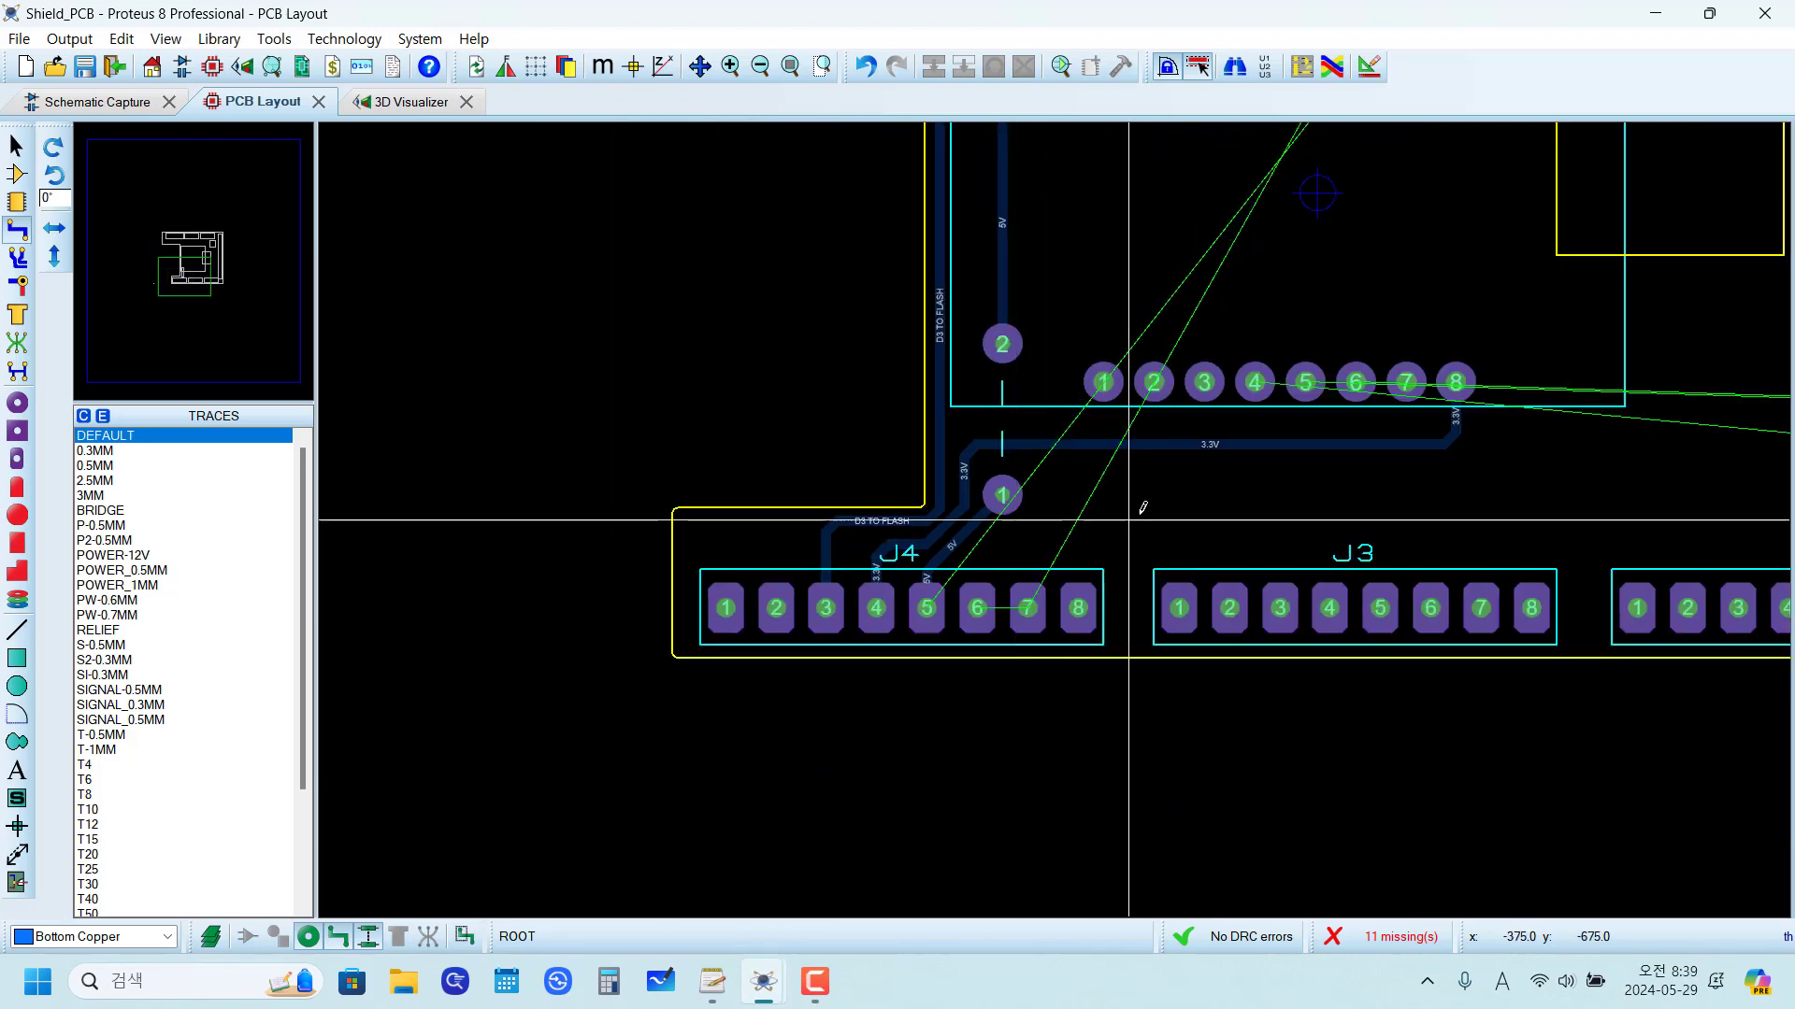
scroll(1028, 589, "up", 2)
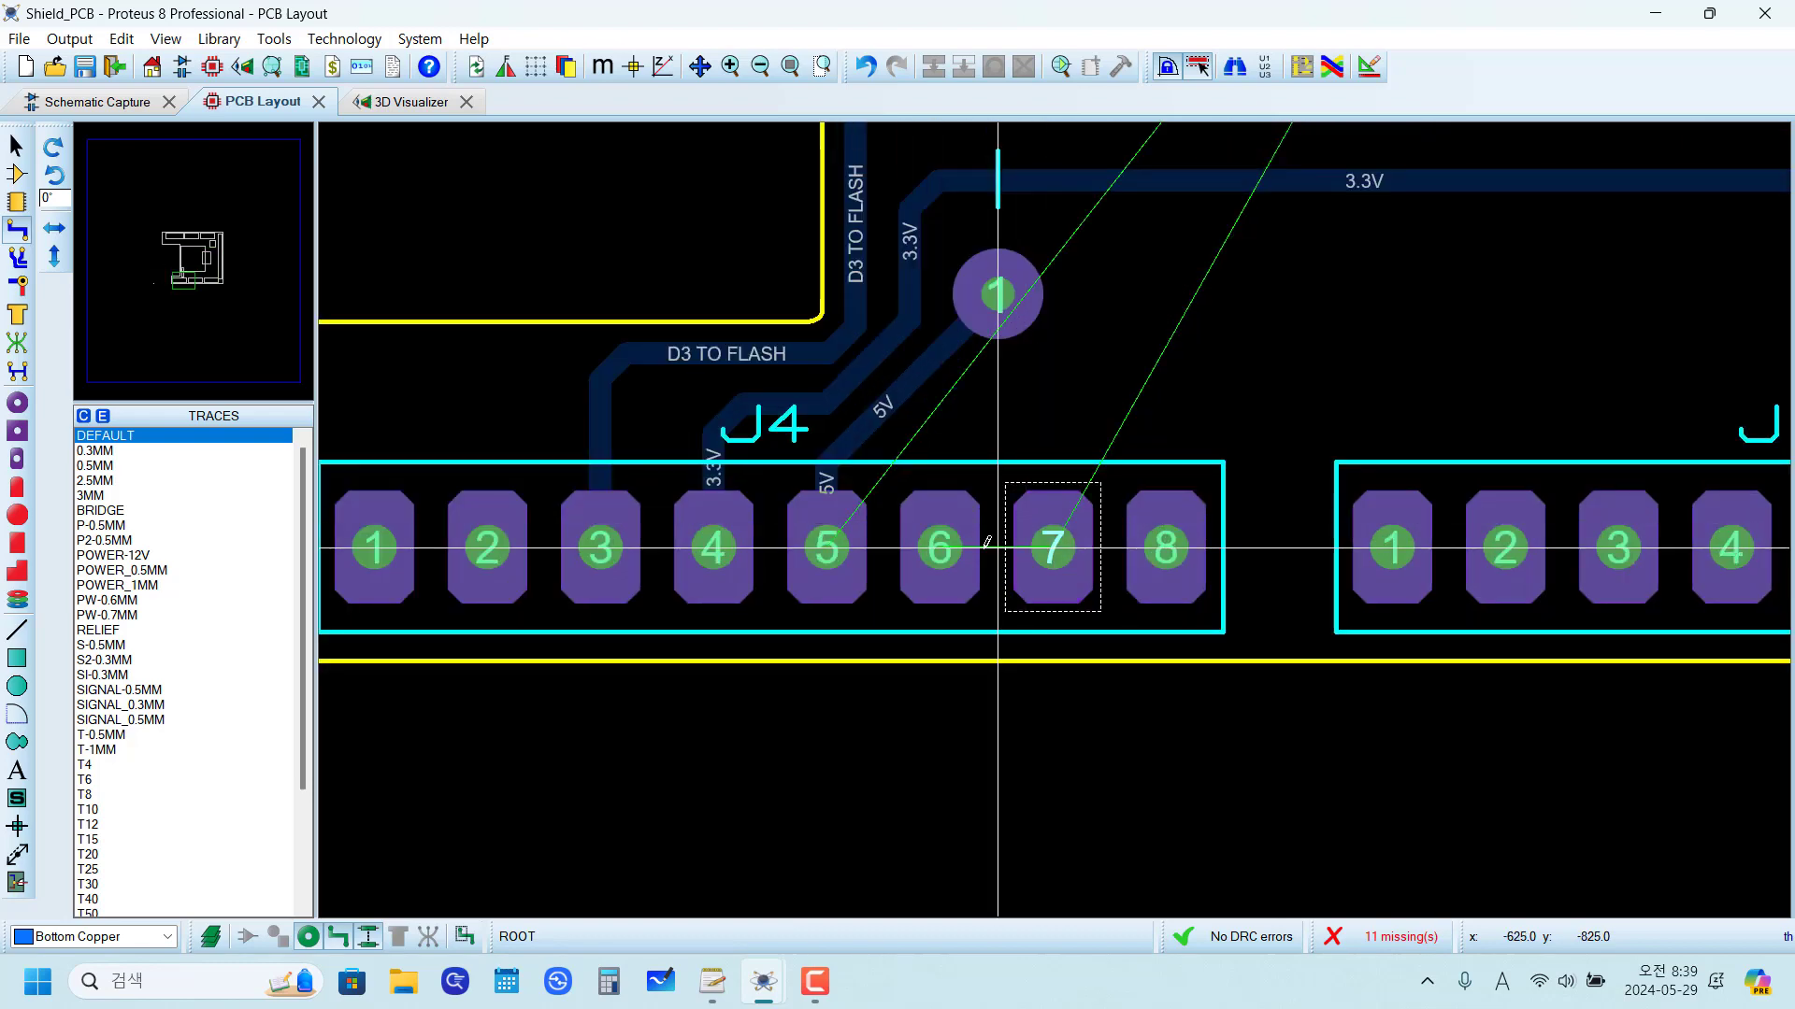
left_click(1002, 578)
left_click(1053, 553)
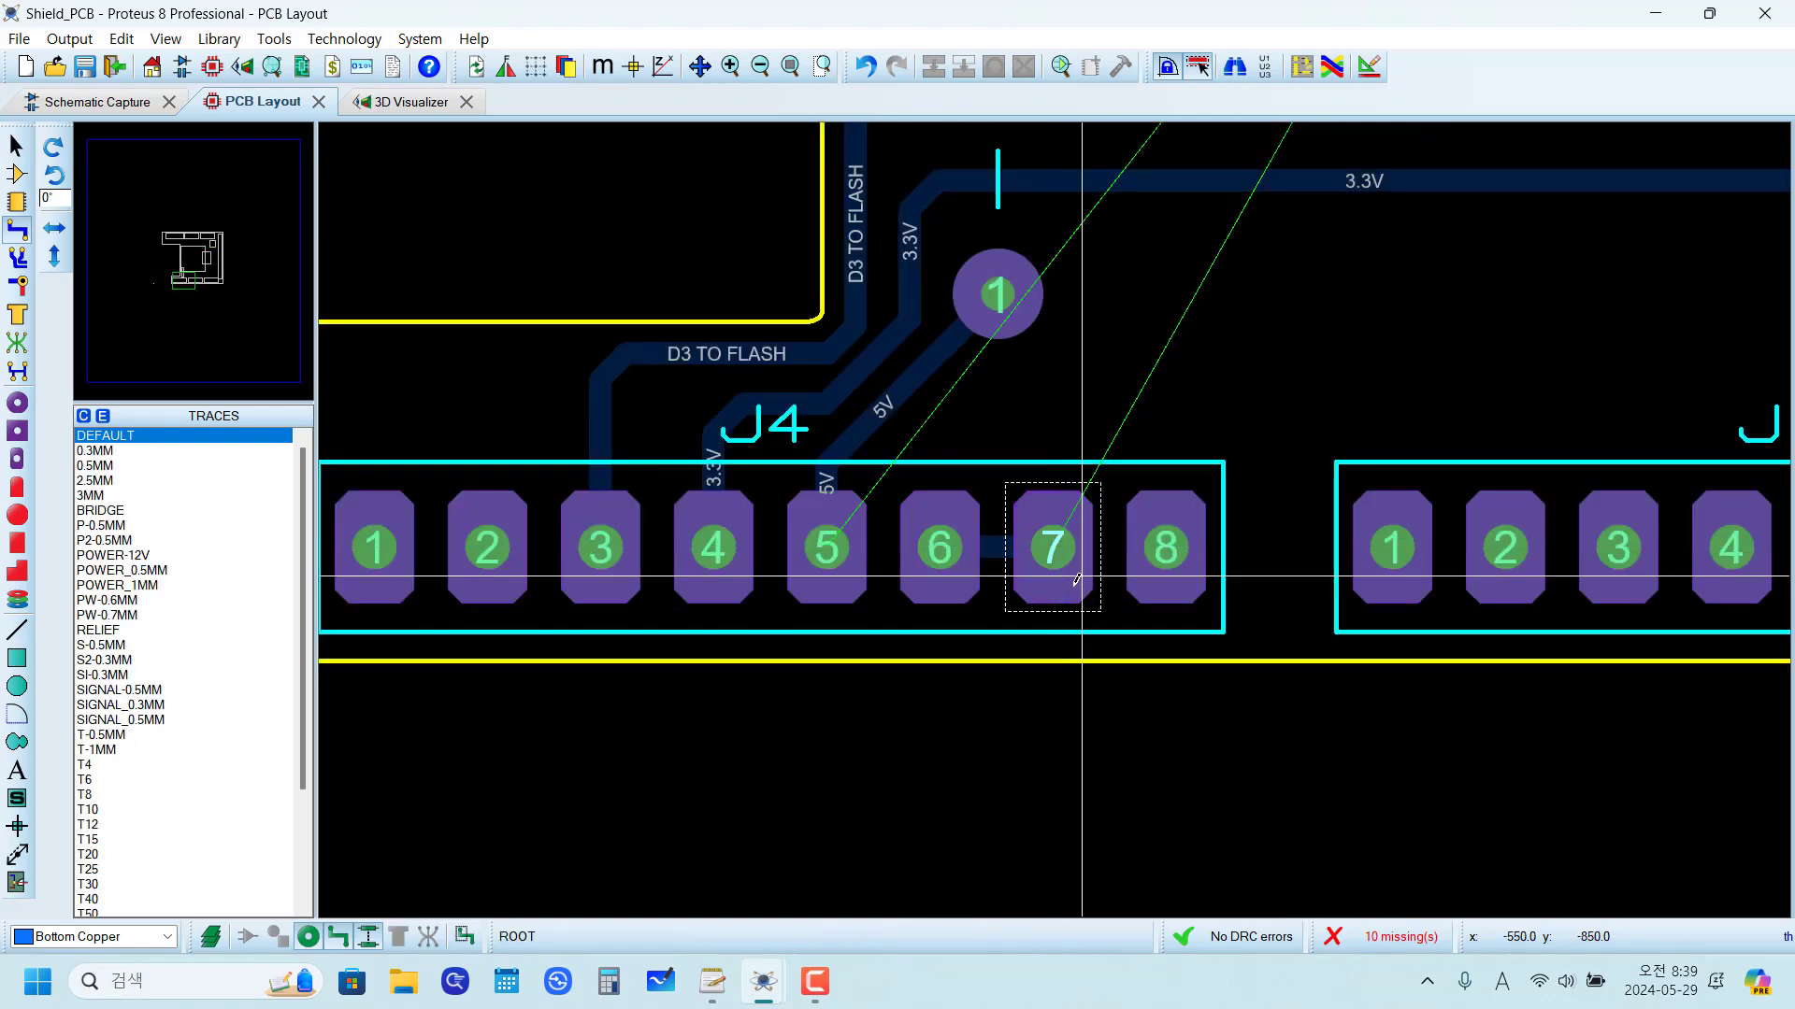
Step: Route a GND trace from J4 pad 7 up and diagonally, ending beside the 5V jumper's pad 1 at about x -525, y -600 th
scroll(1060, 542, "down", 2)
scroll(1138, 426, "up", 2)
left_click(890, 724)
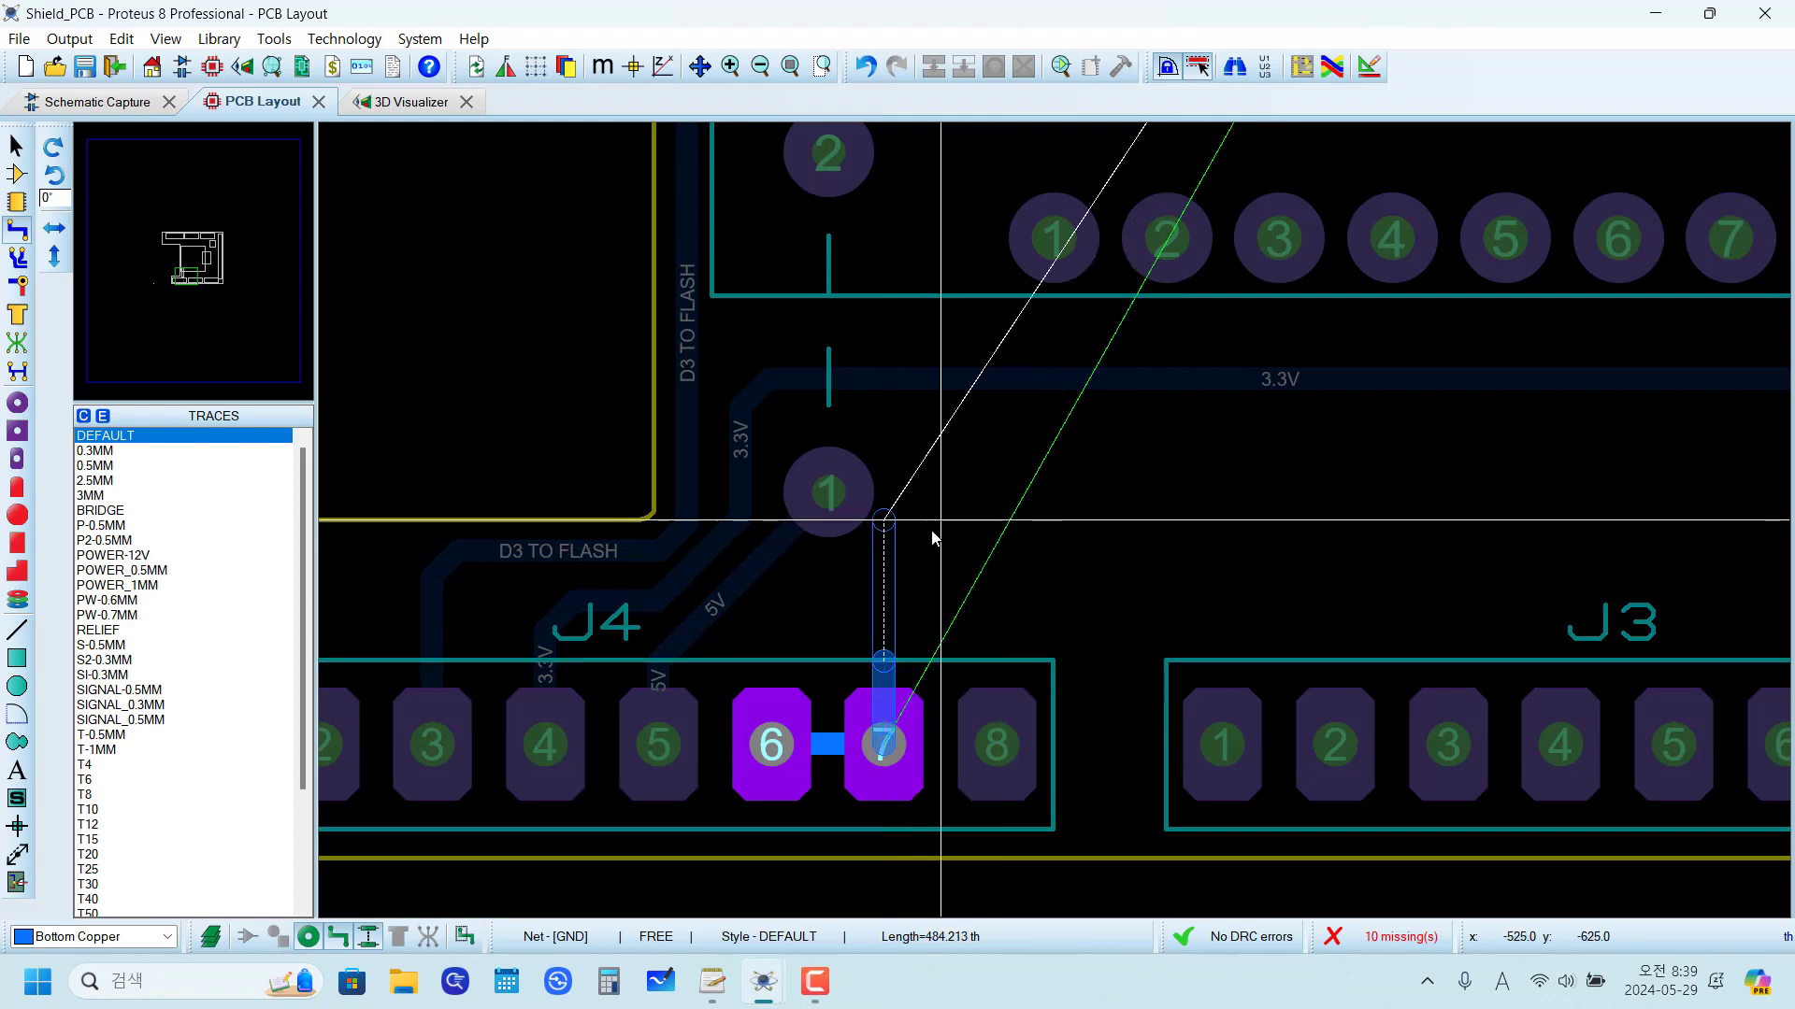
left_click(939, 605)
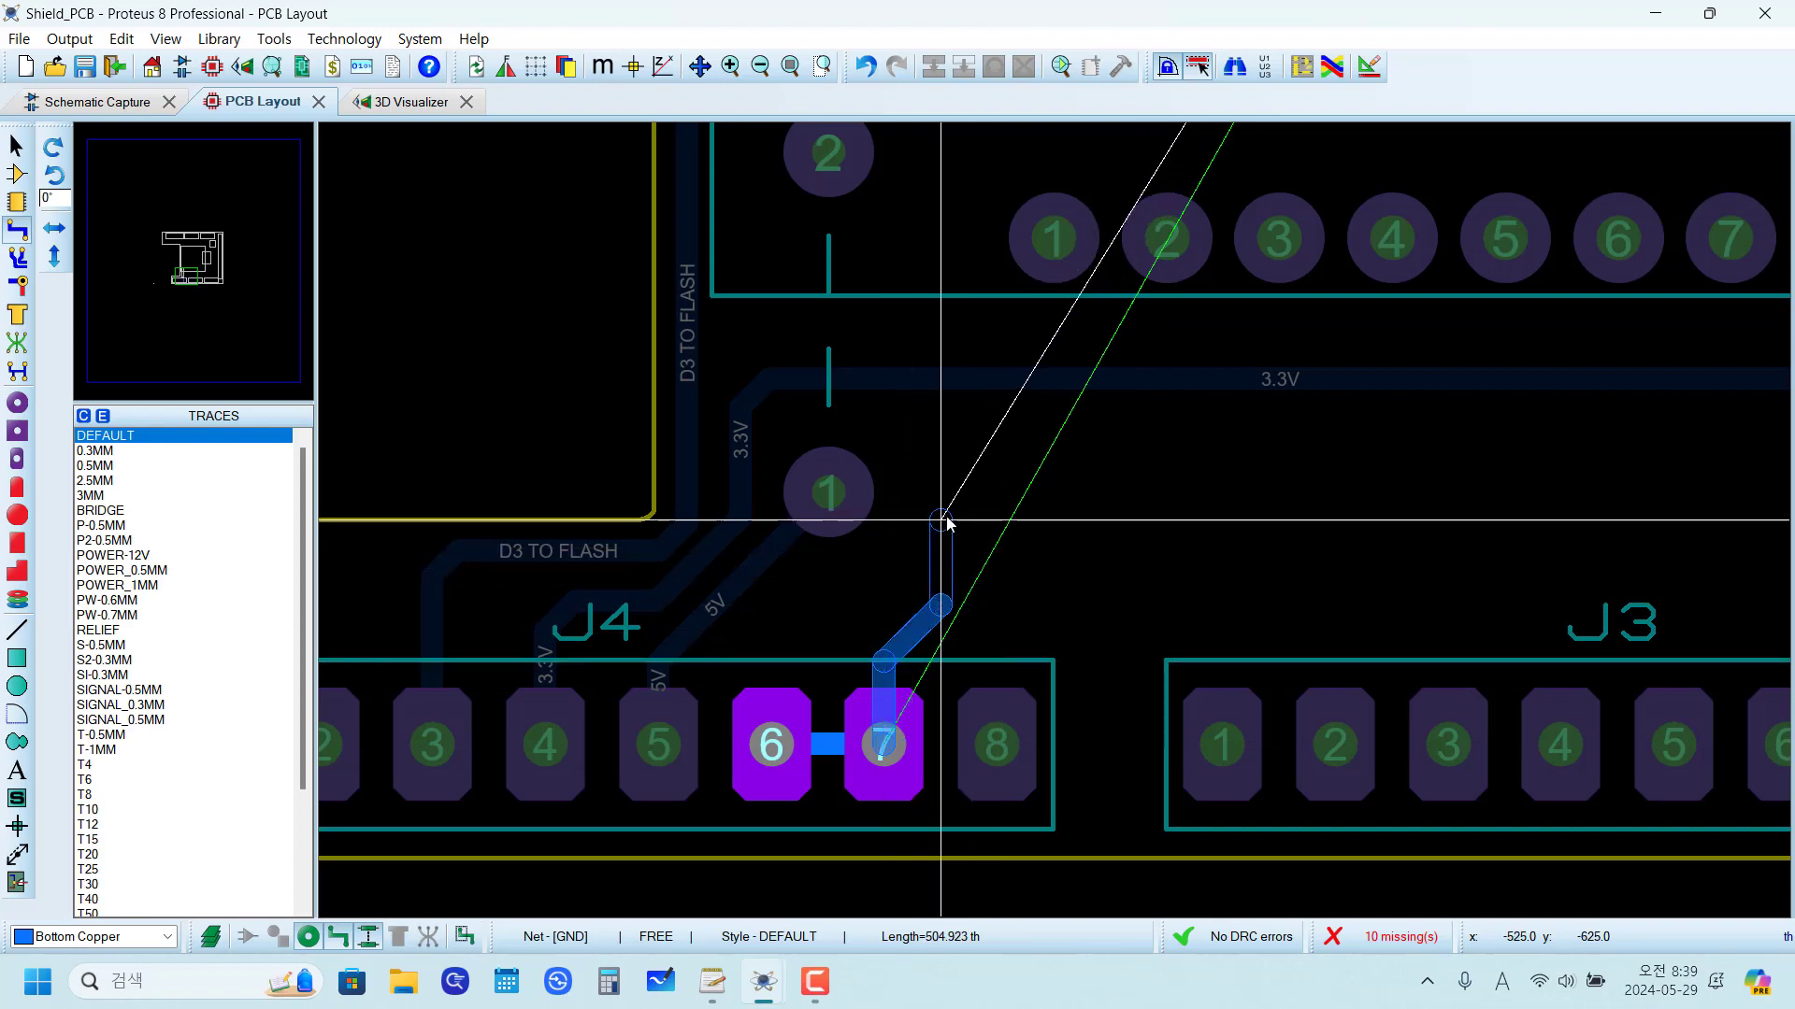
right_click(946, 498)
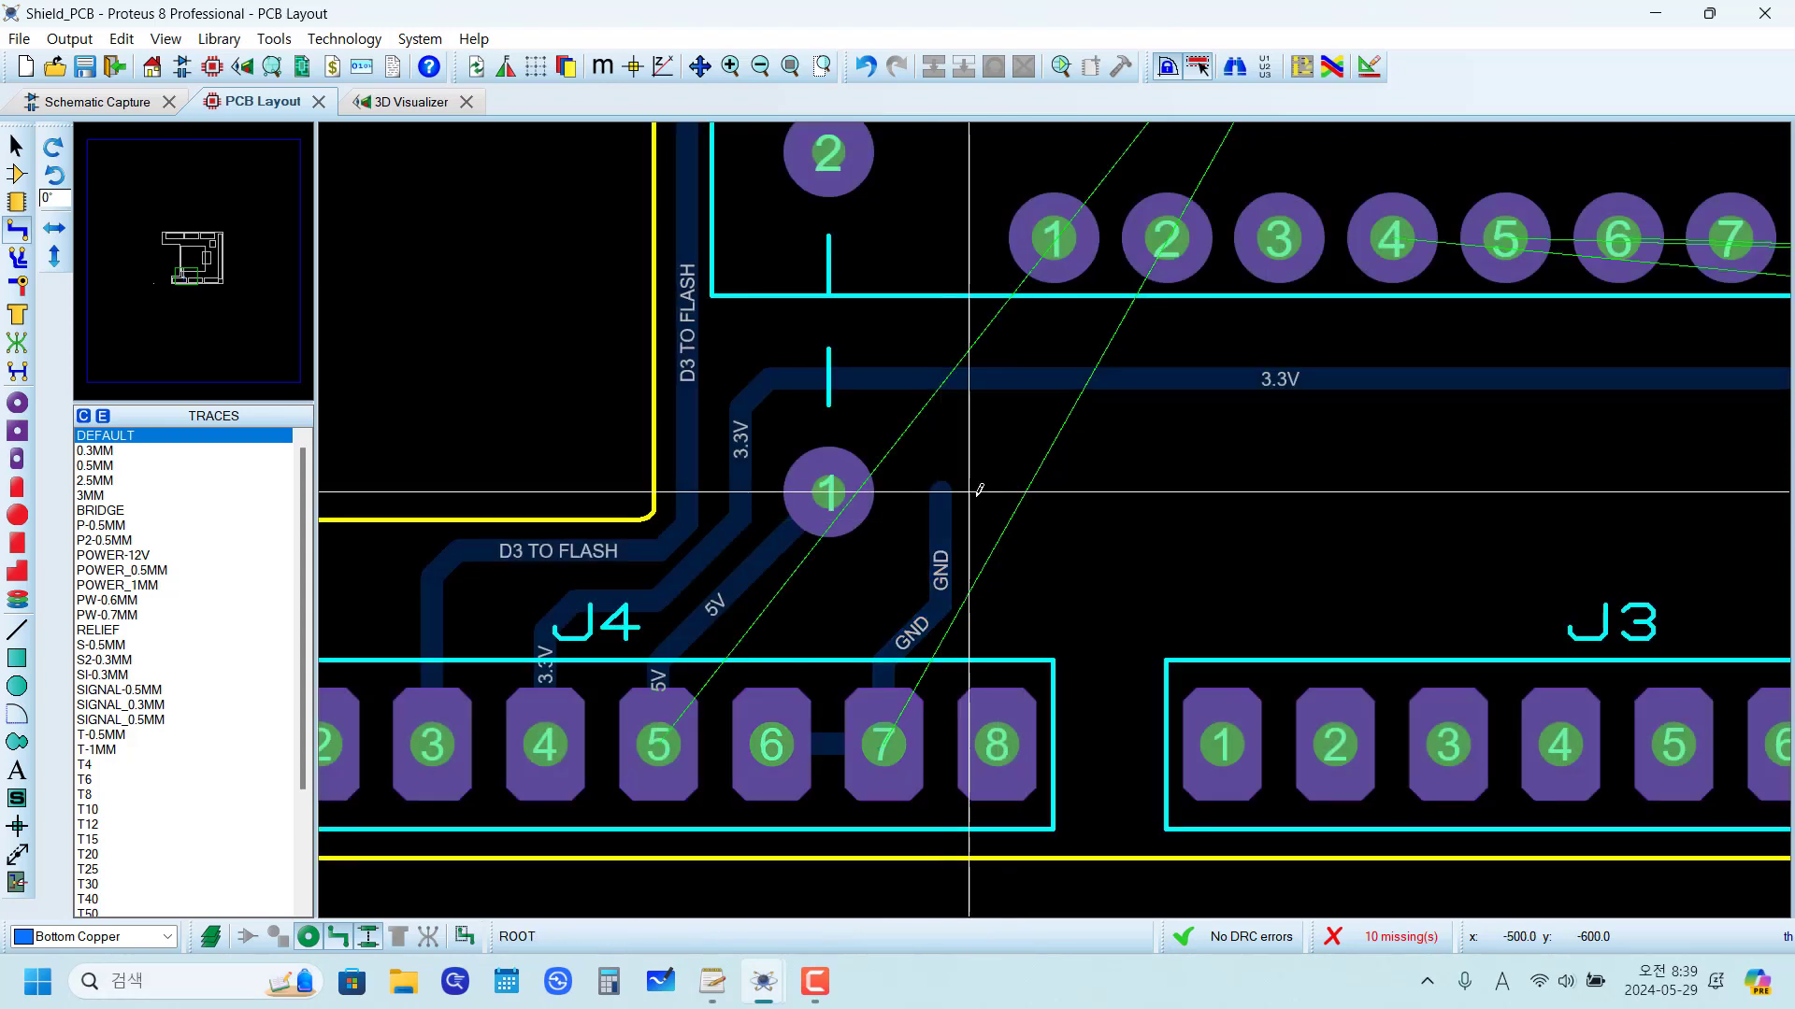
Step: Place a second JUMPER-300TH at 90° beside the 5V jumper, with its pad 2 on the end of the GND trace
left_click(16, 201)
key("KP_Add")
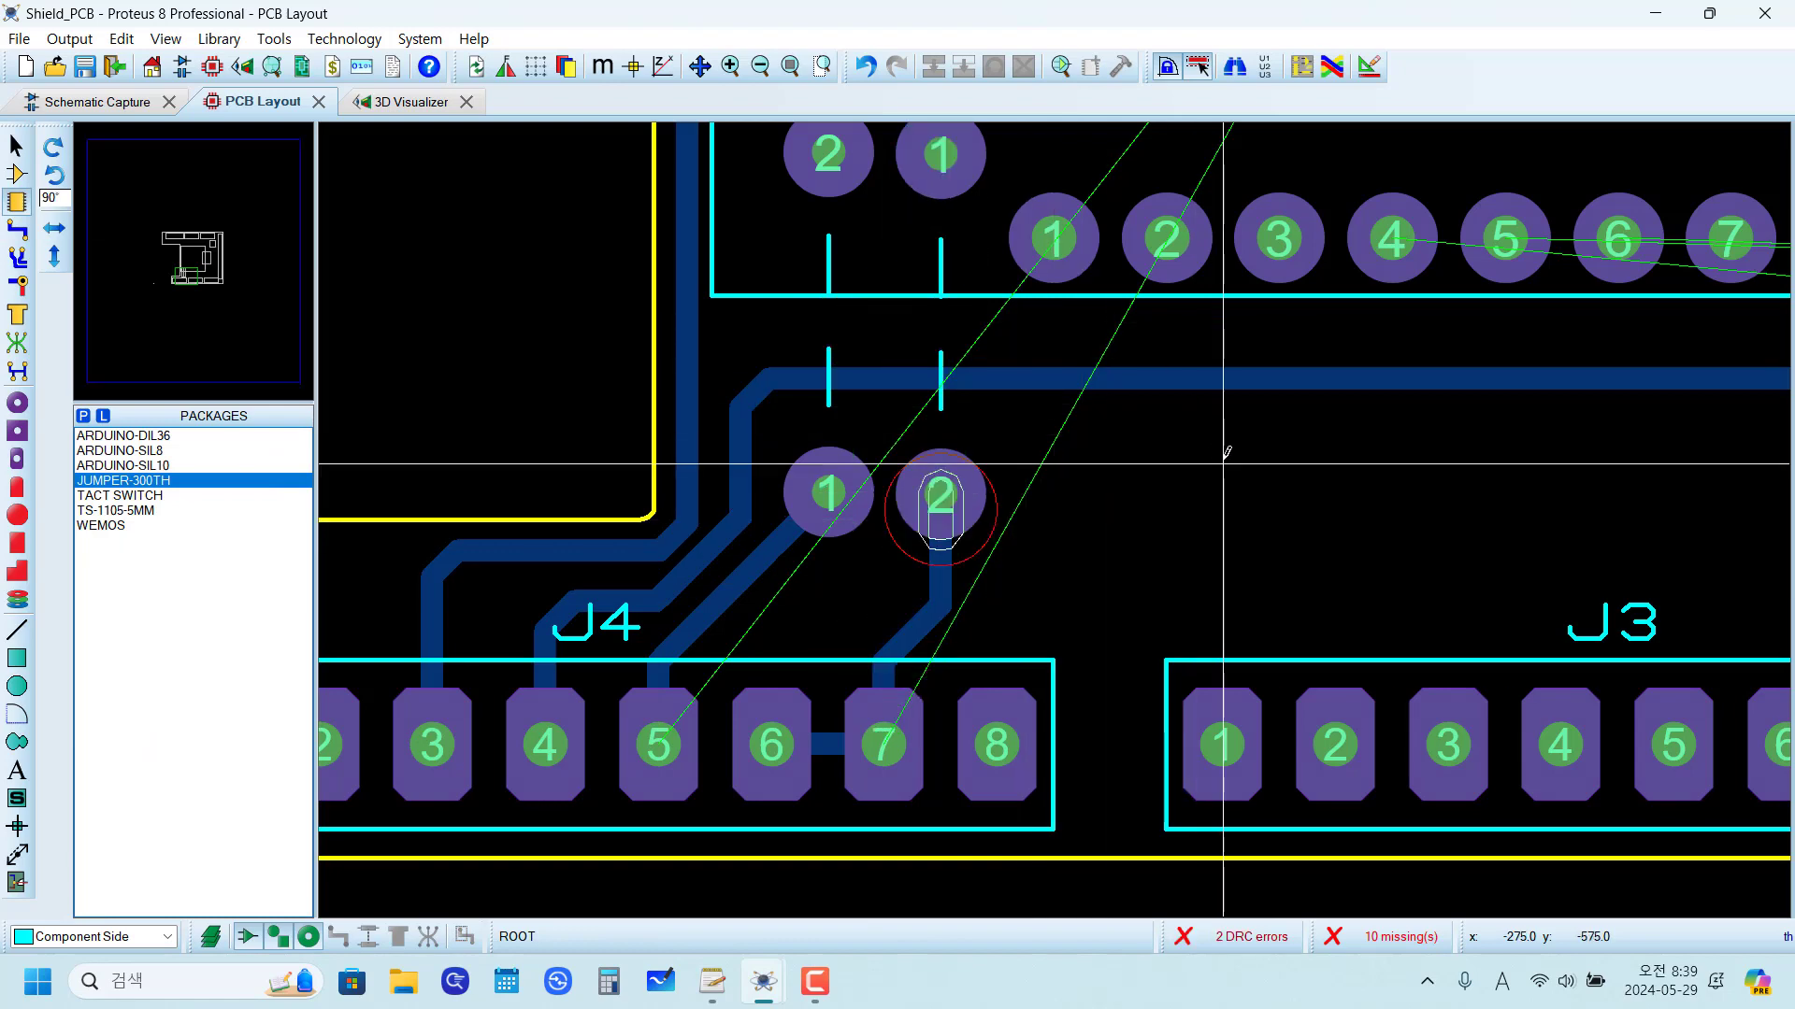
scroll(1084, 420, "down", 4)
scroll(1056, 523, "up", 2)
scroll(1047, 547, "down", 2)
scroll(1047, 547, "up", 3)
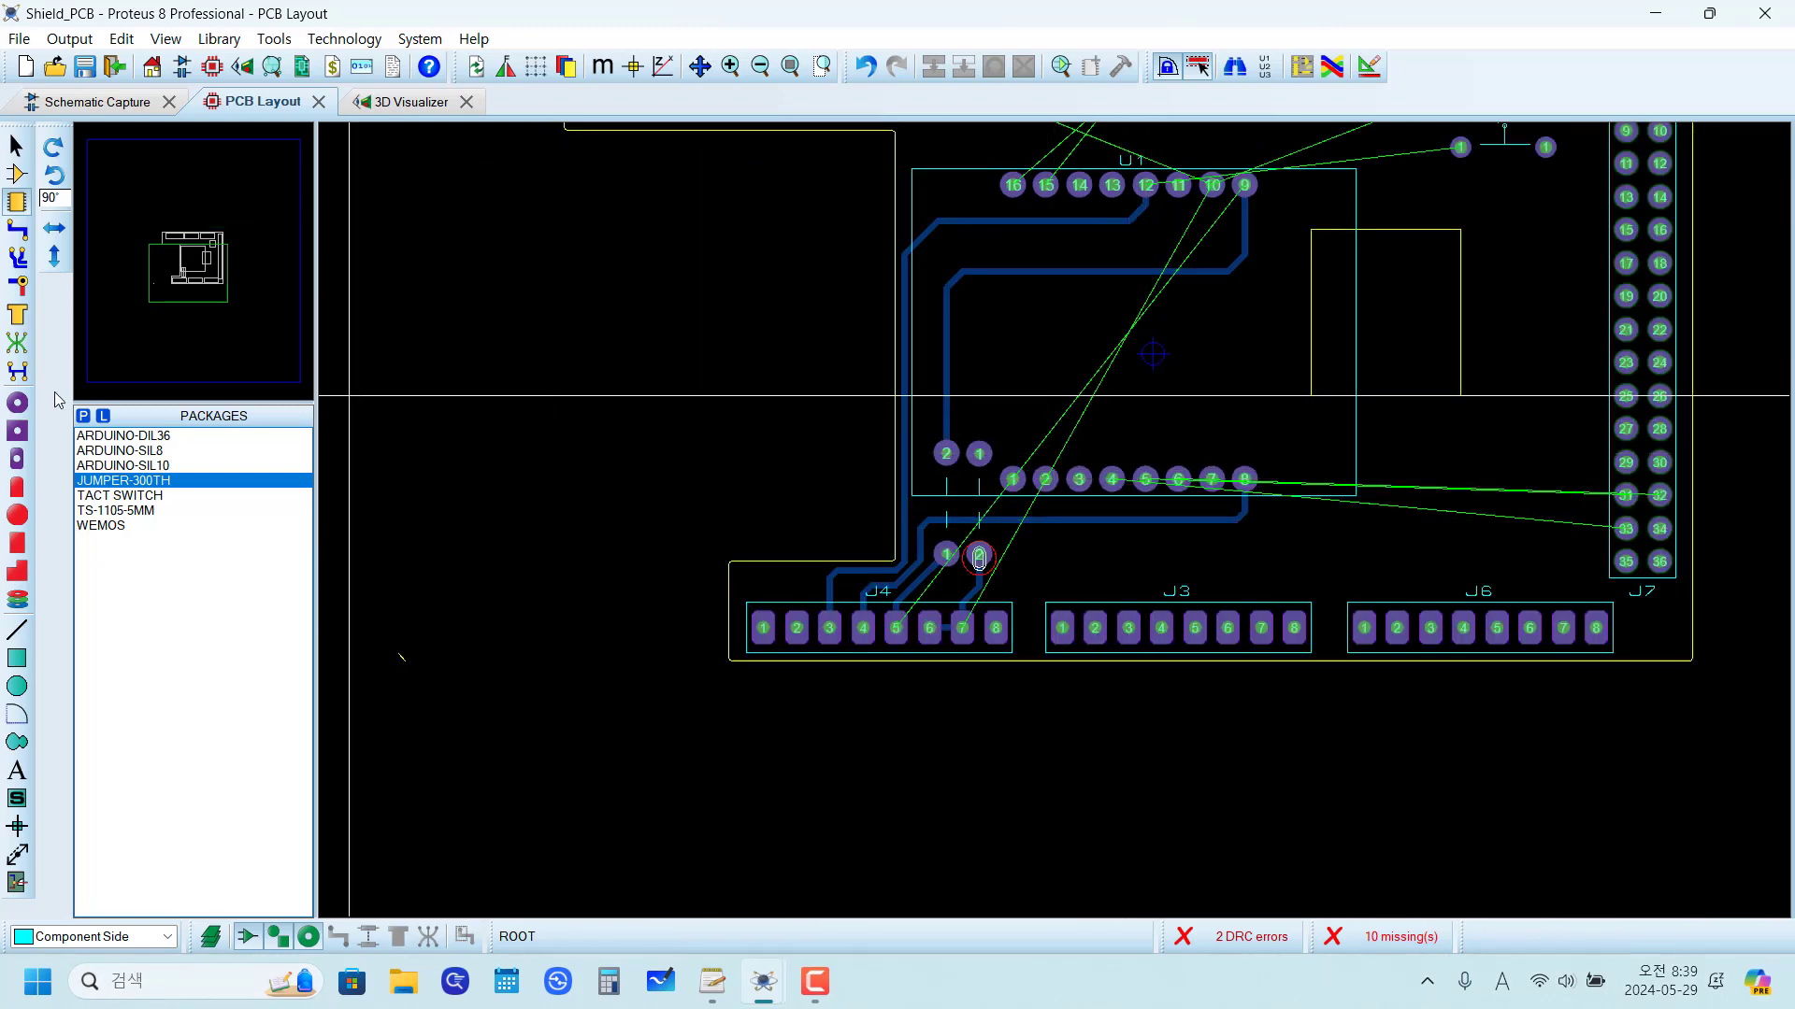
Step: Add a ratsnest connection from J4 pad 7 to the second jumper's pad 2, assigning it to the GND net
left_click(16, 344)
scroll(959, 551, "up", 3)
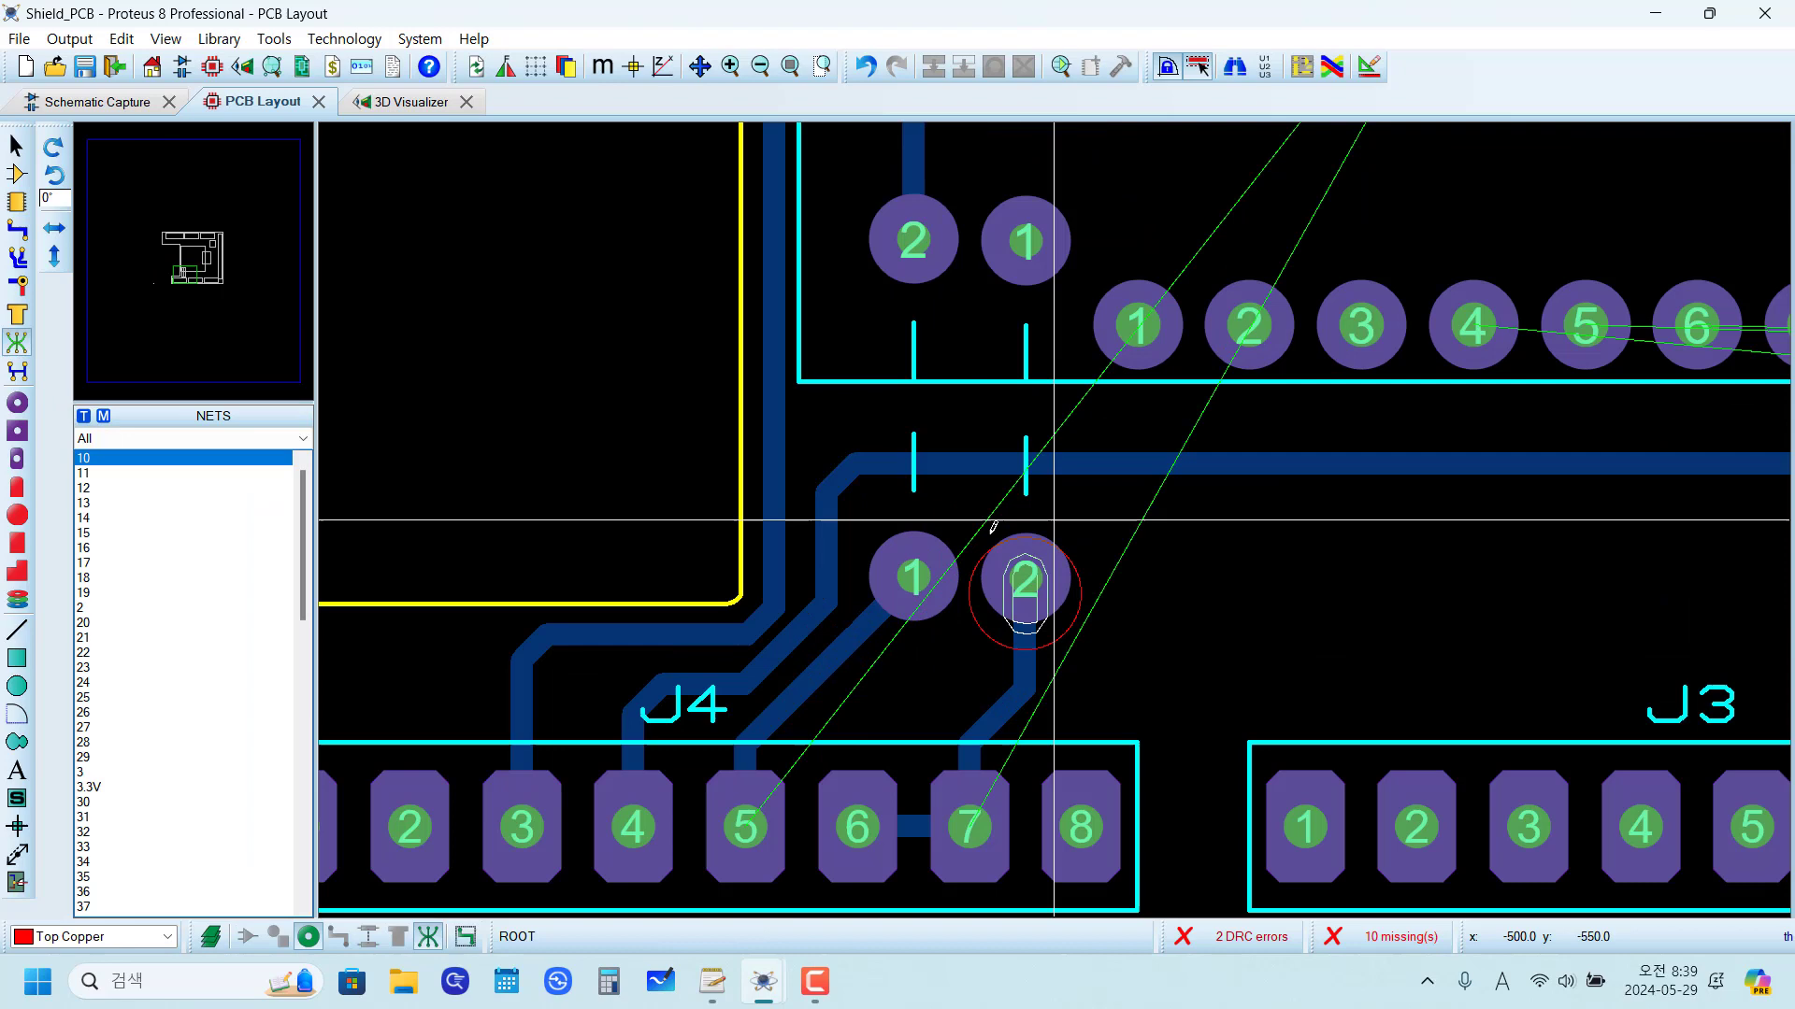
left_click(969, 823)
left_click(1023, 579)
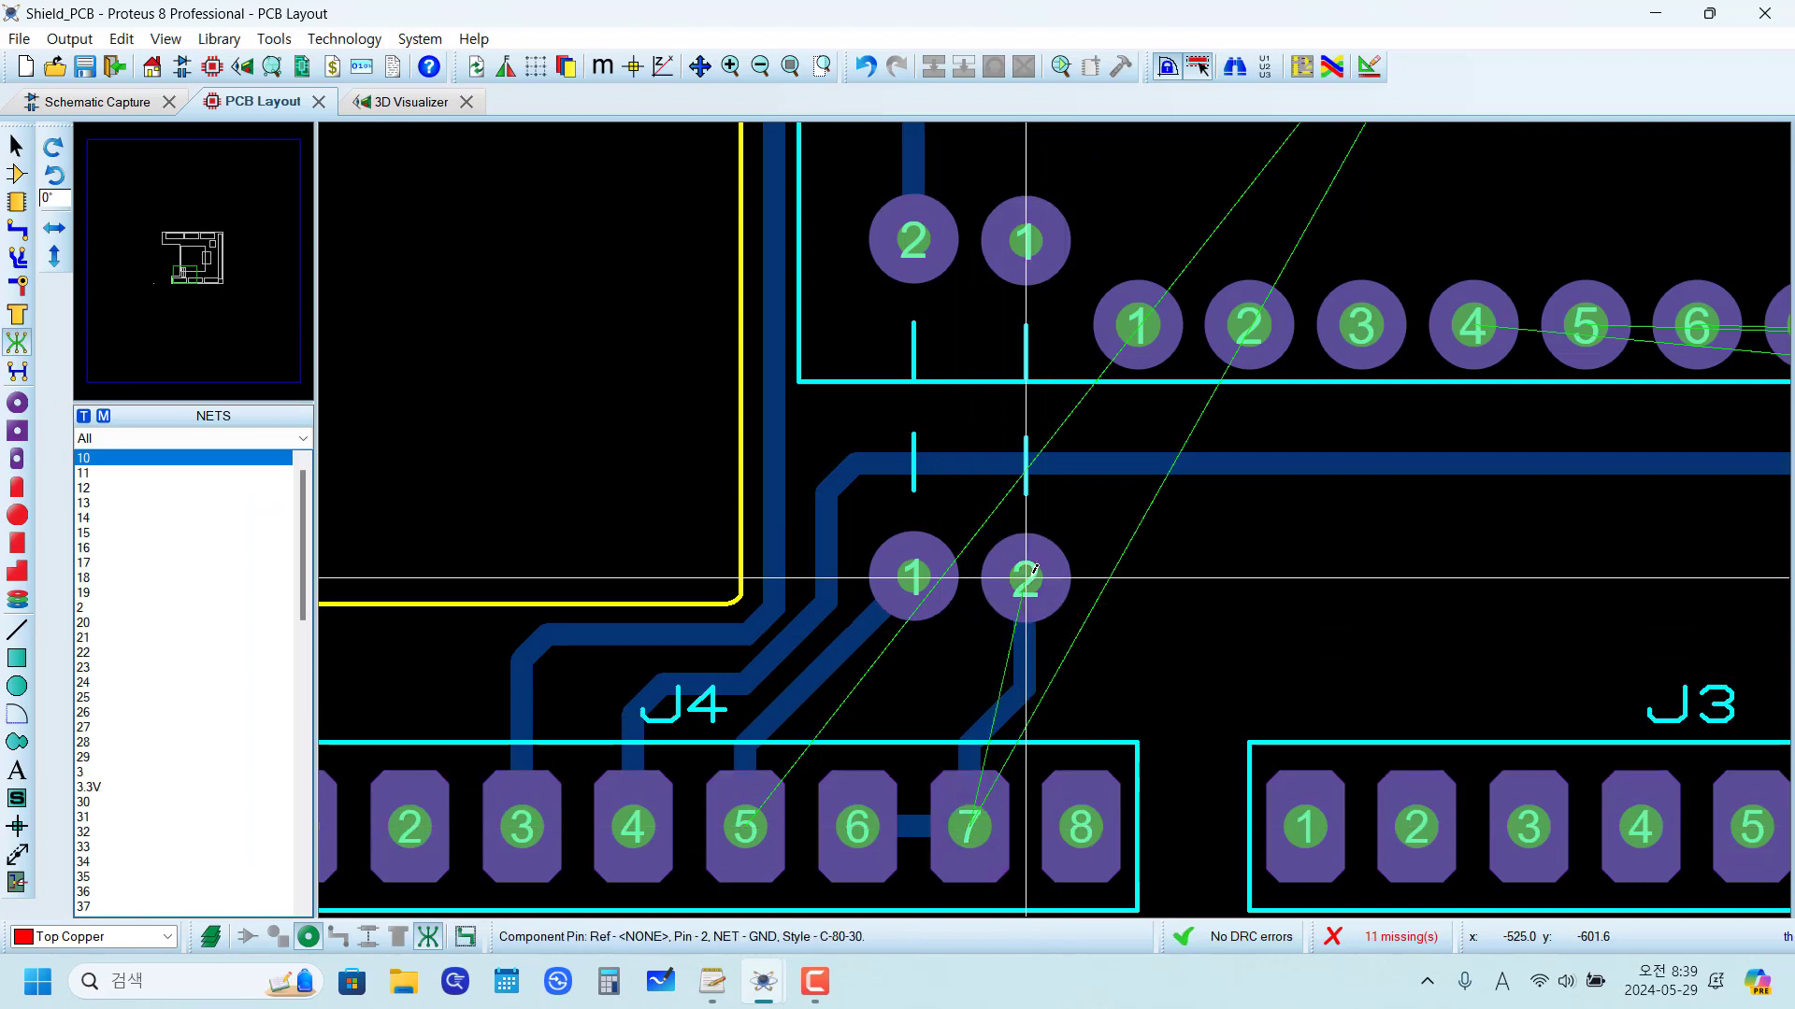
Step: Add a ratsnest connection from U1 pin 10 to the second jumper's pad 1, assigning it to the GND net
scroll(1146, 583, "down", 4)
scroll(1102, 458, "up", 3)
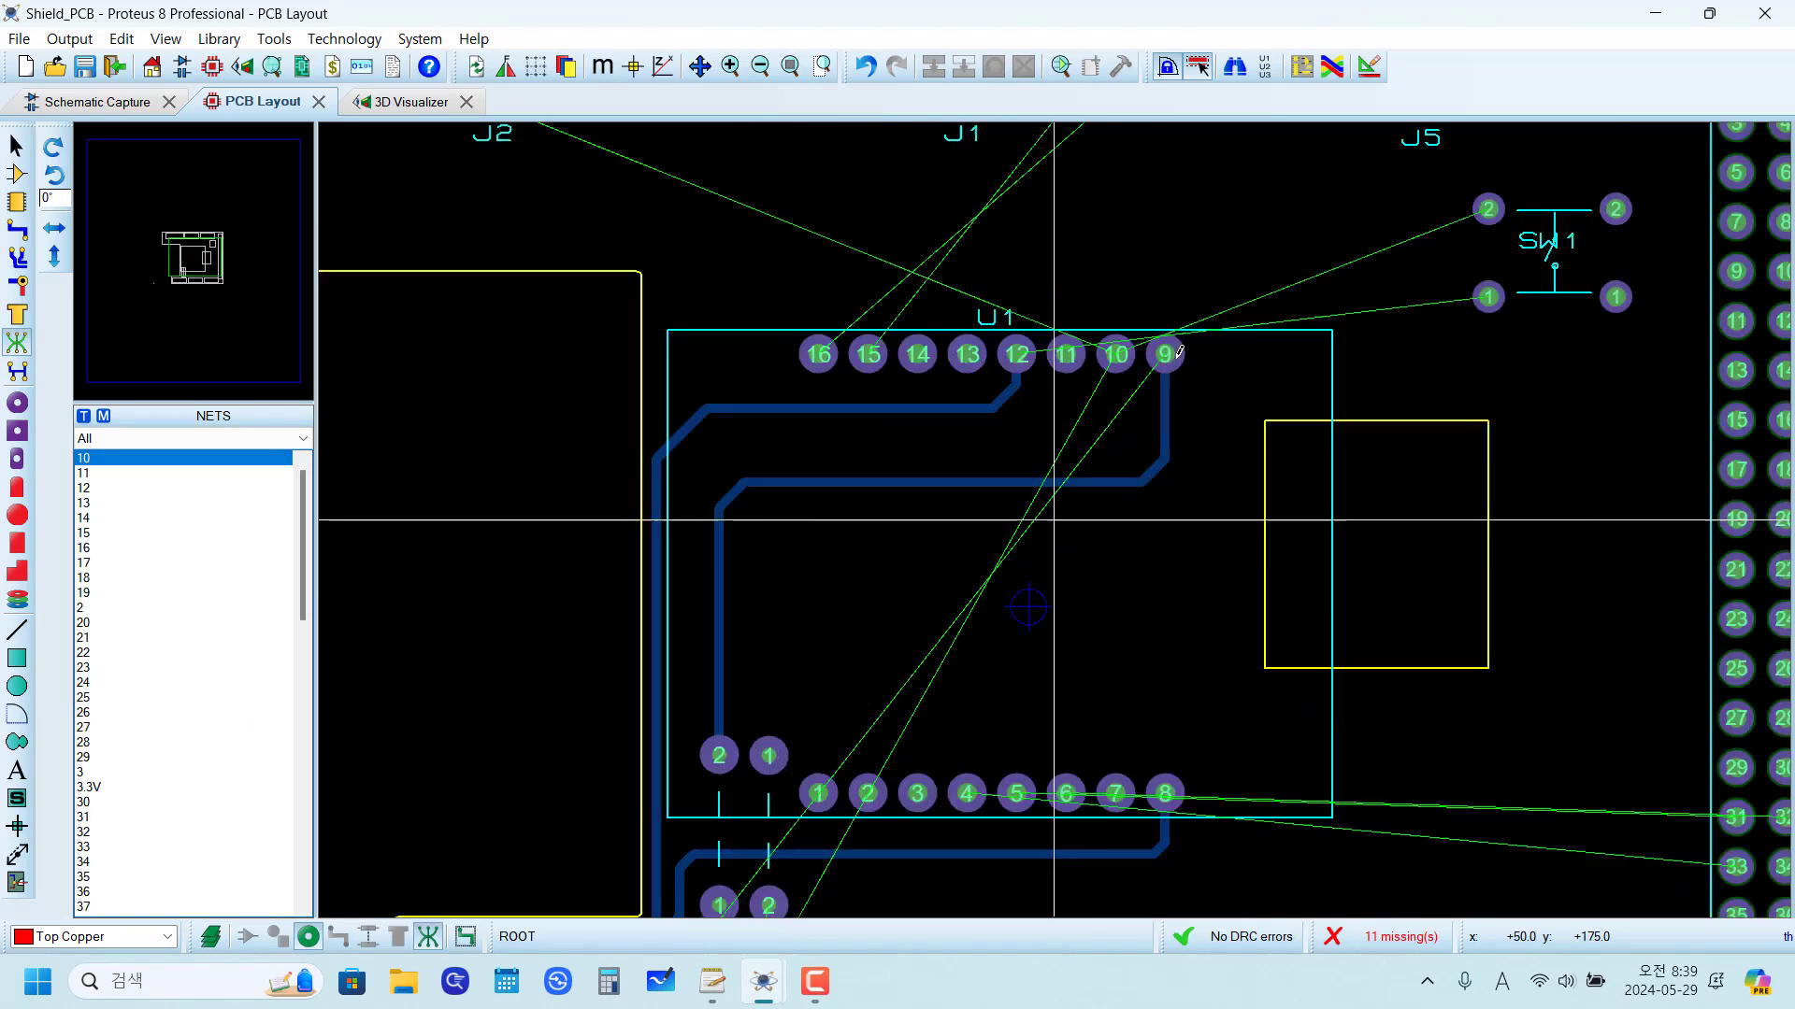
left_click(1115, 354)
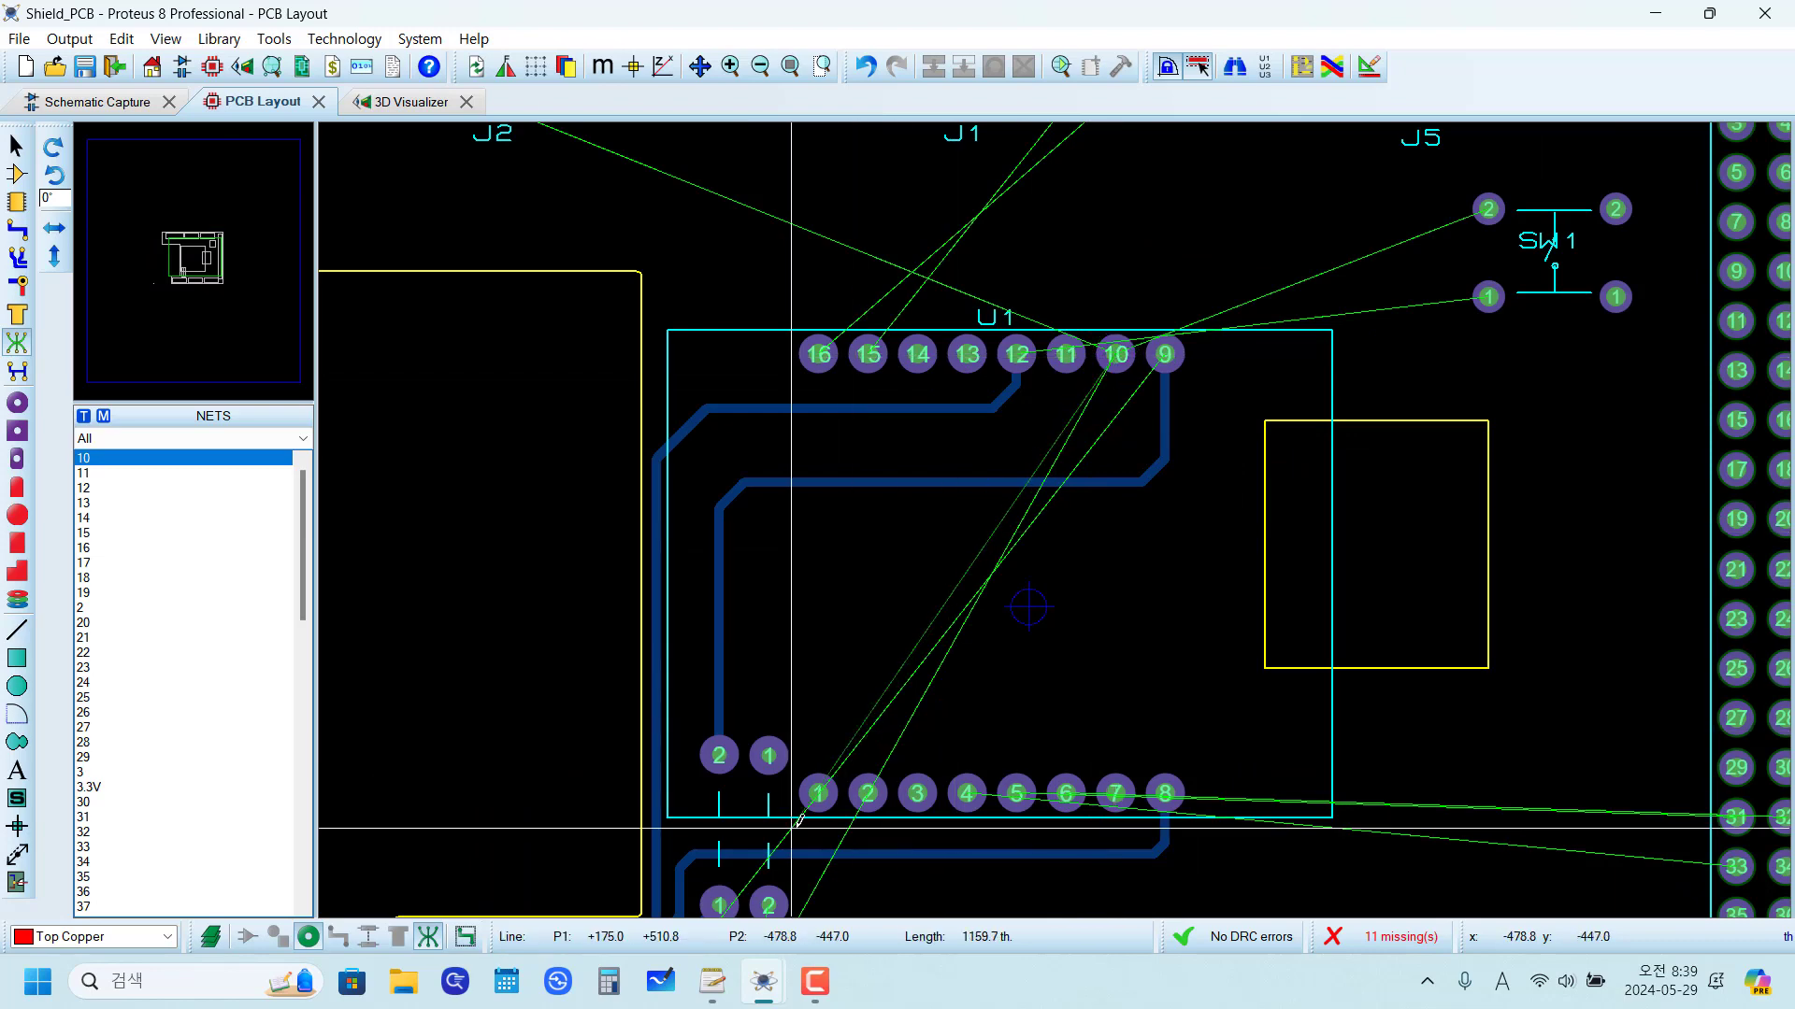
scroll(769, 755, "up", 2)
left_click(997, 488)
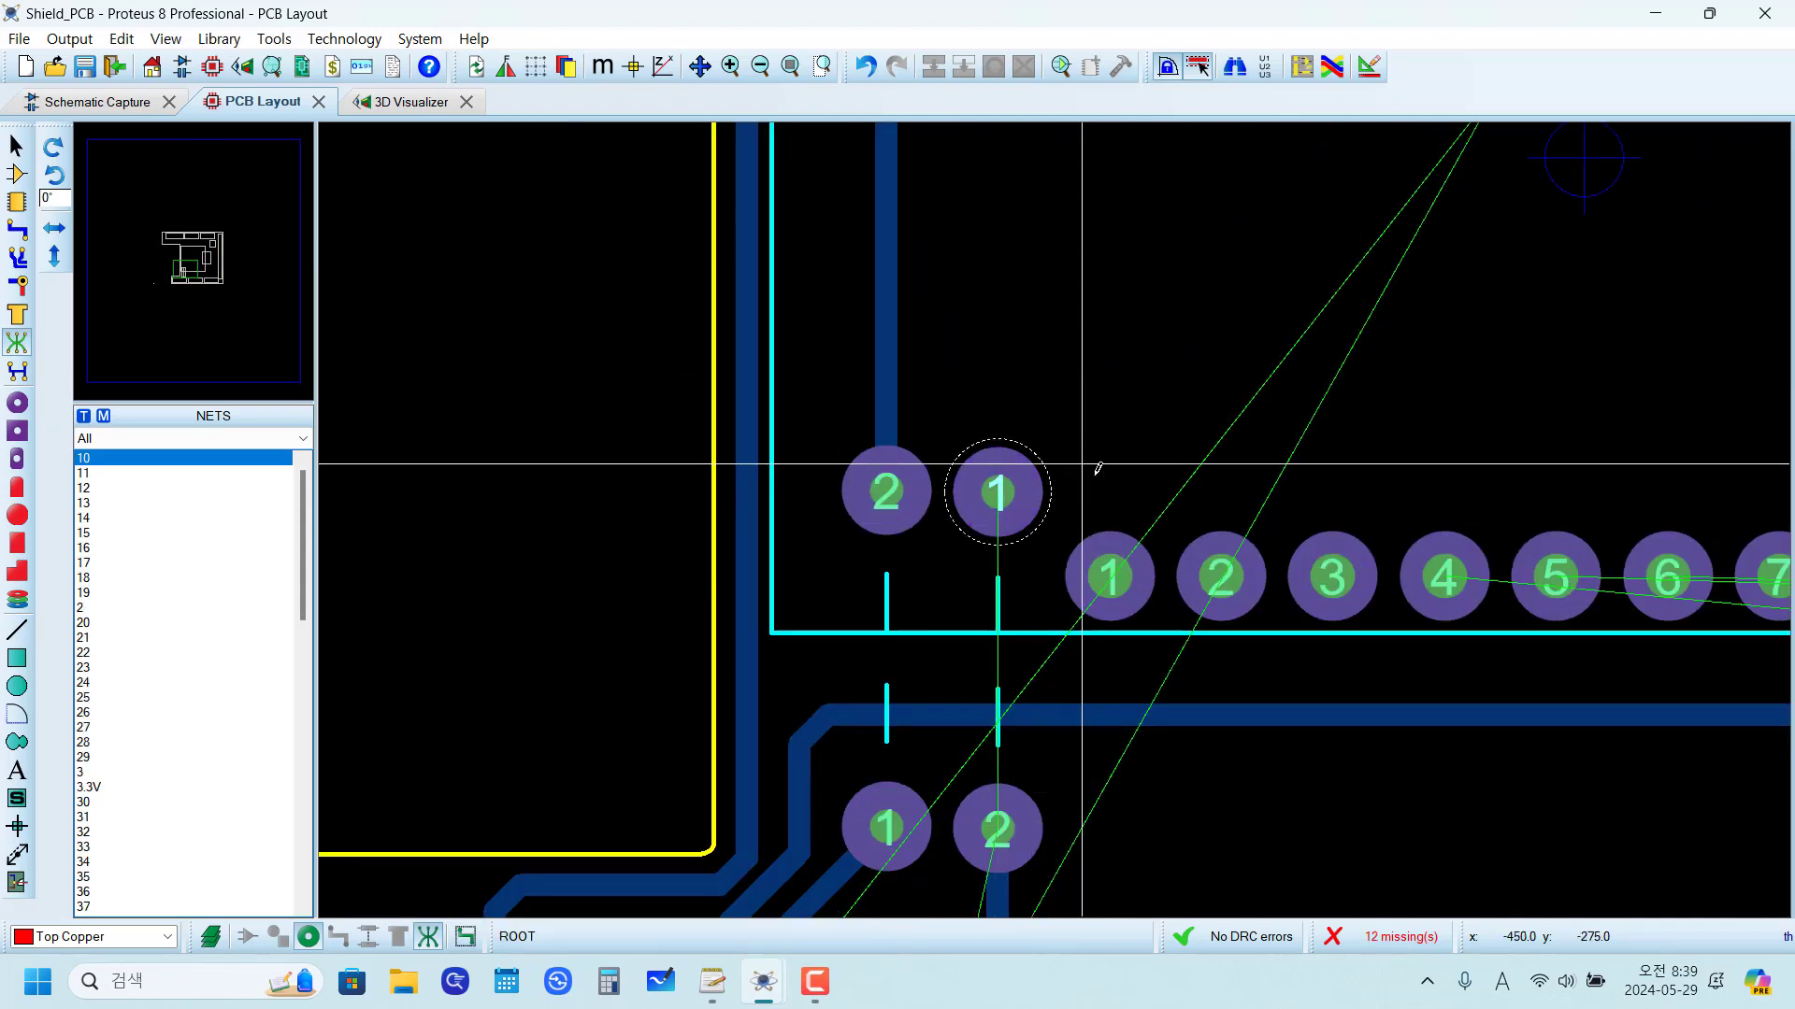
scroll(1056, 504, "down", 2)
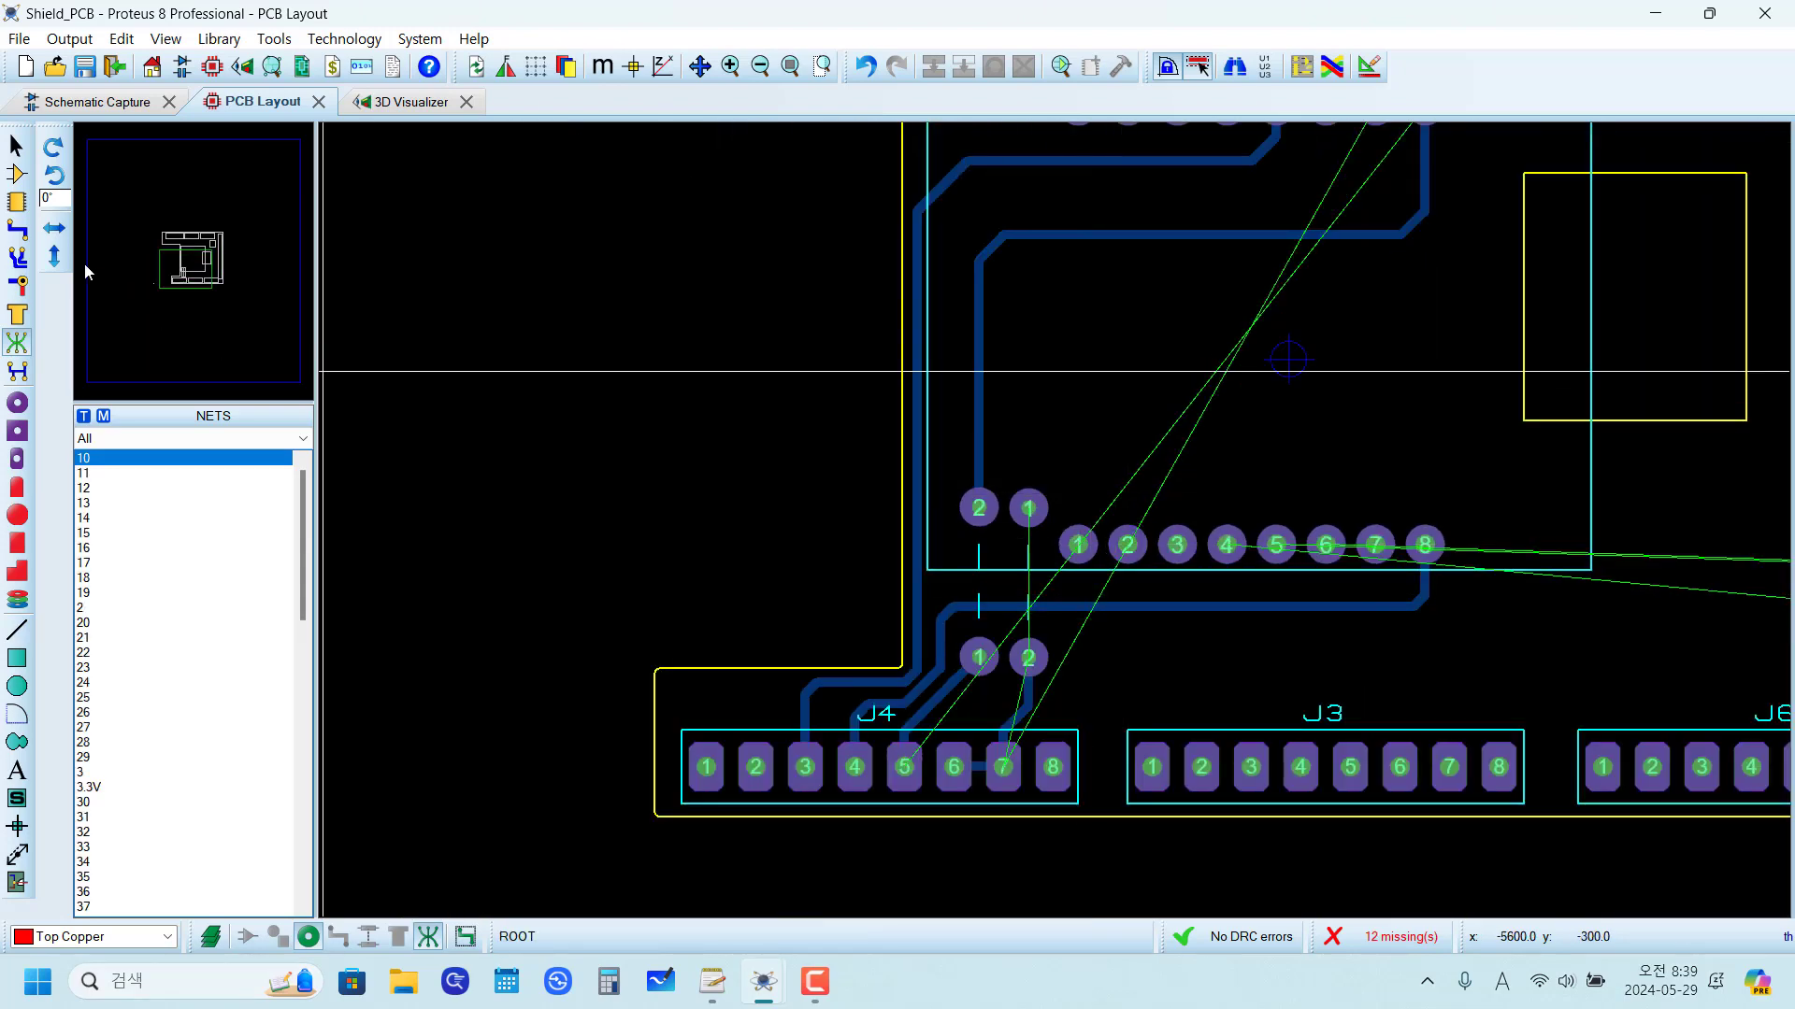
Step: Route a GND trace from the second jumper's pad 1 vertically to y +100 th, diagonally to y +150 th, and horizontally to about x +250 th
left_click(18, 240)
scroll(1163, 781, "up", 1)
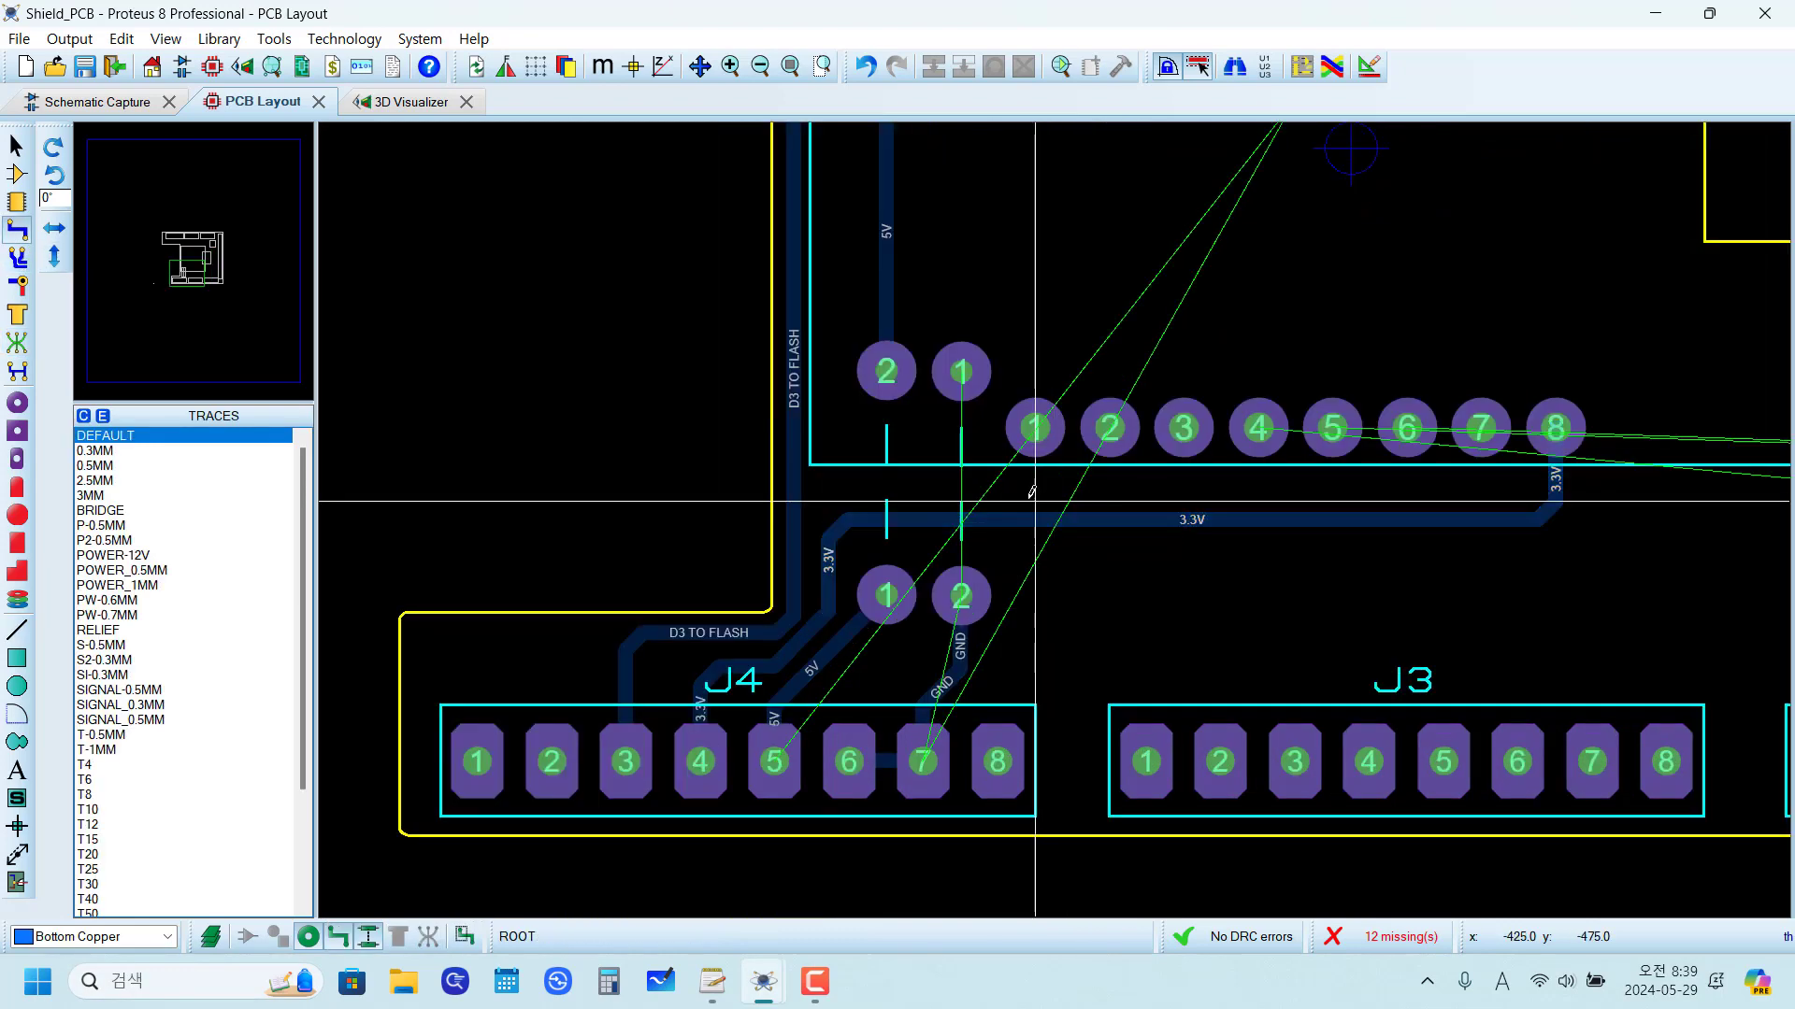
left_click(962, 371)
scroll(1033, 440, "down", 2)
scroll(1050, 401, "up", 1)
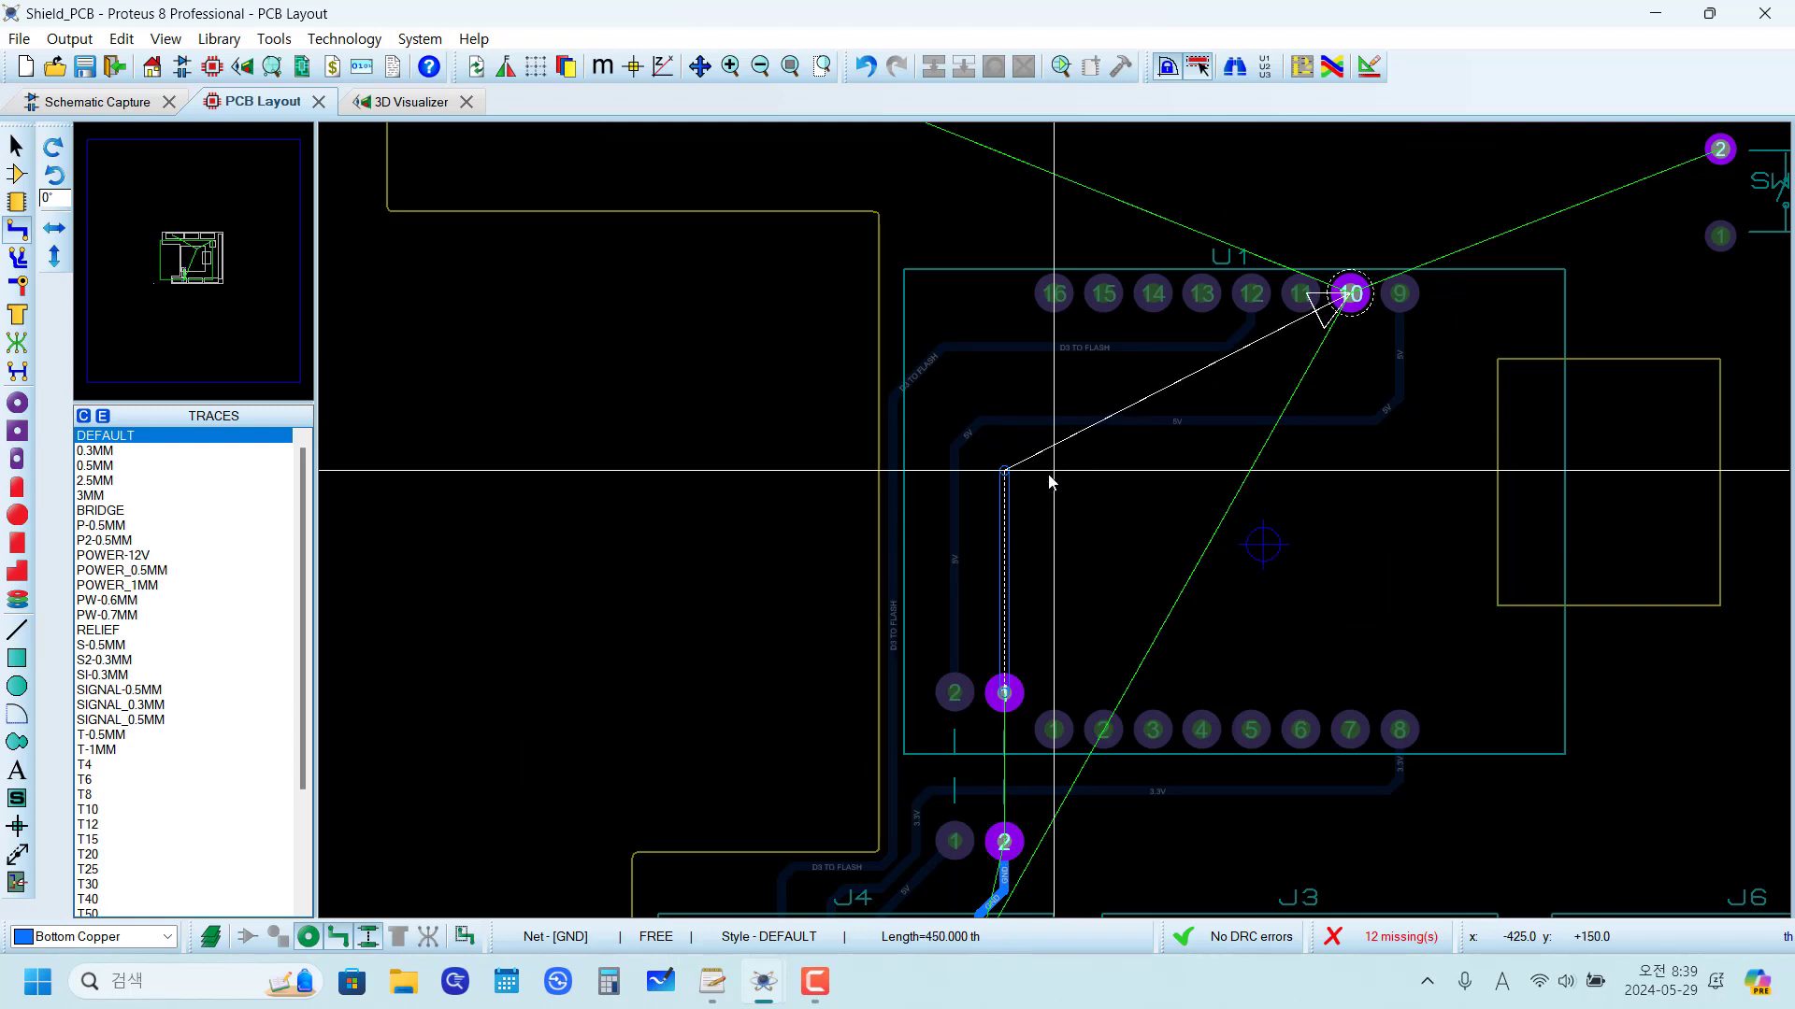
scroll(1050, 482, "up", 1)
left_click(1024, 573)
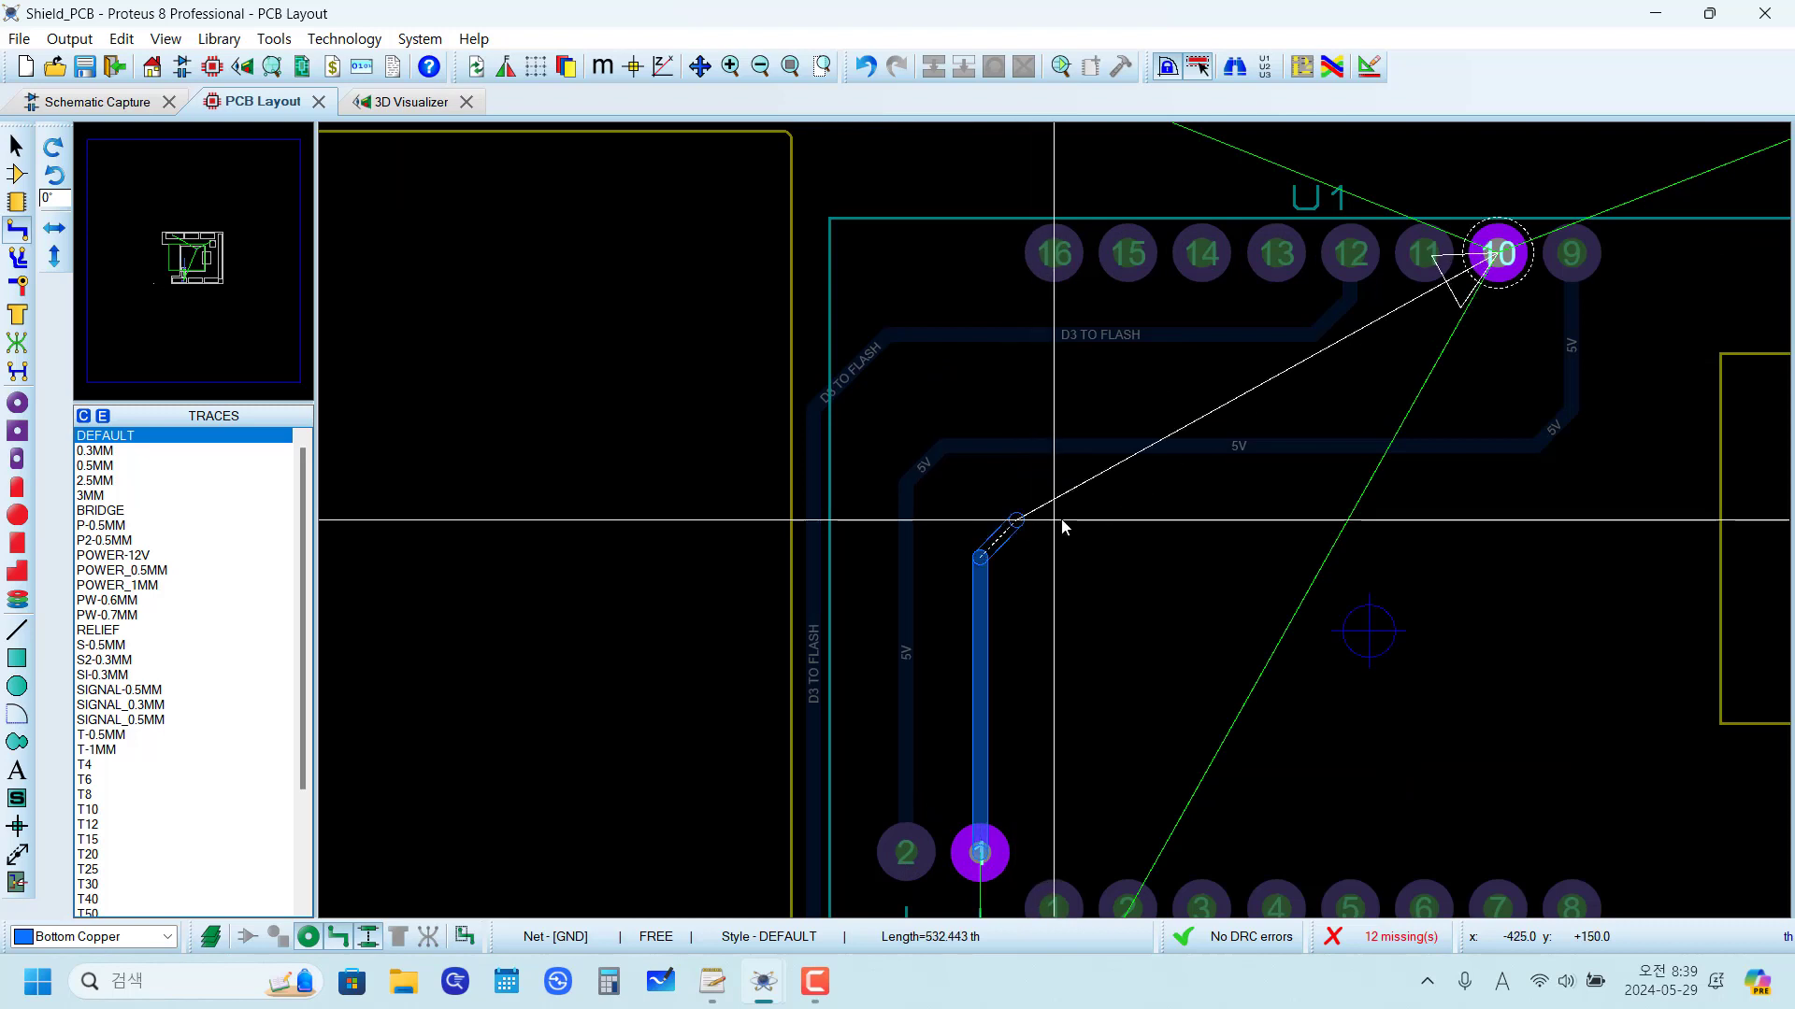
left_click(1034, 524)
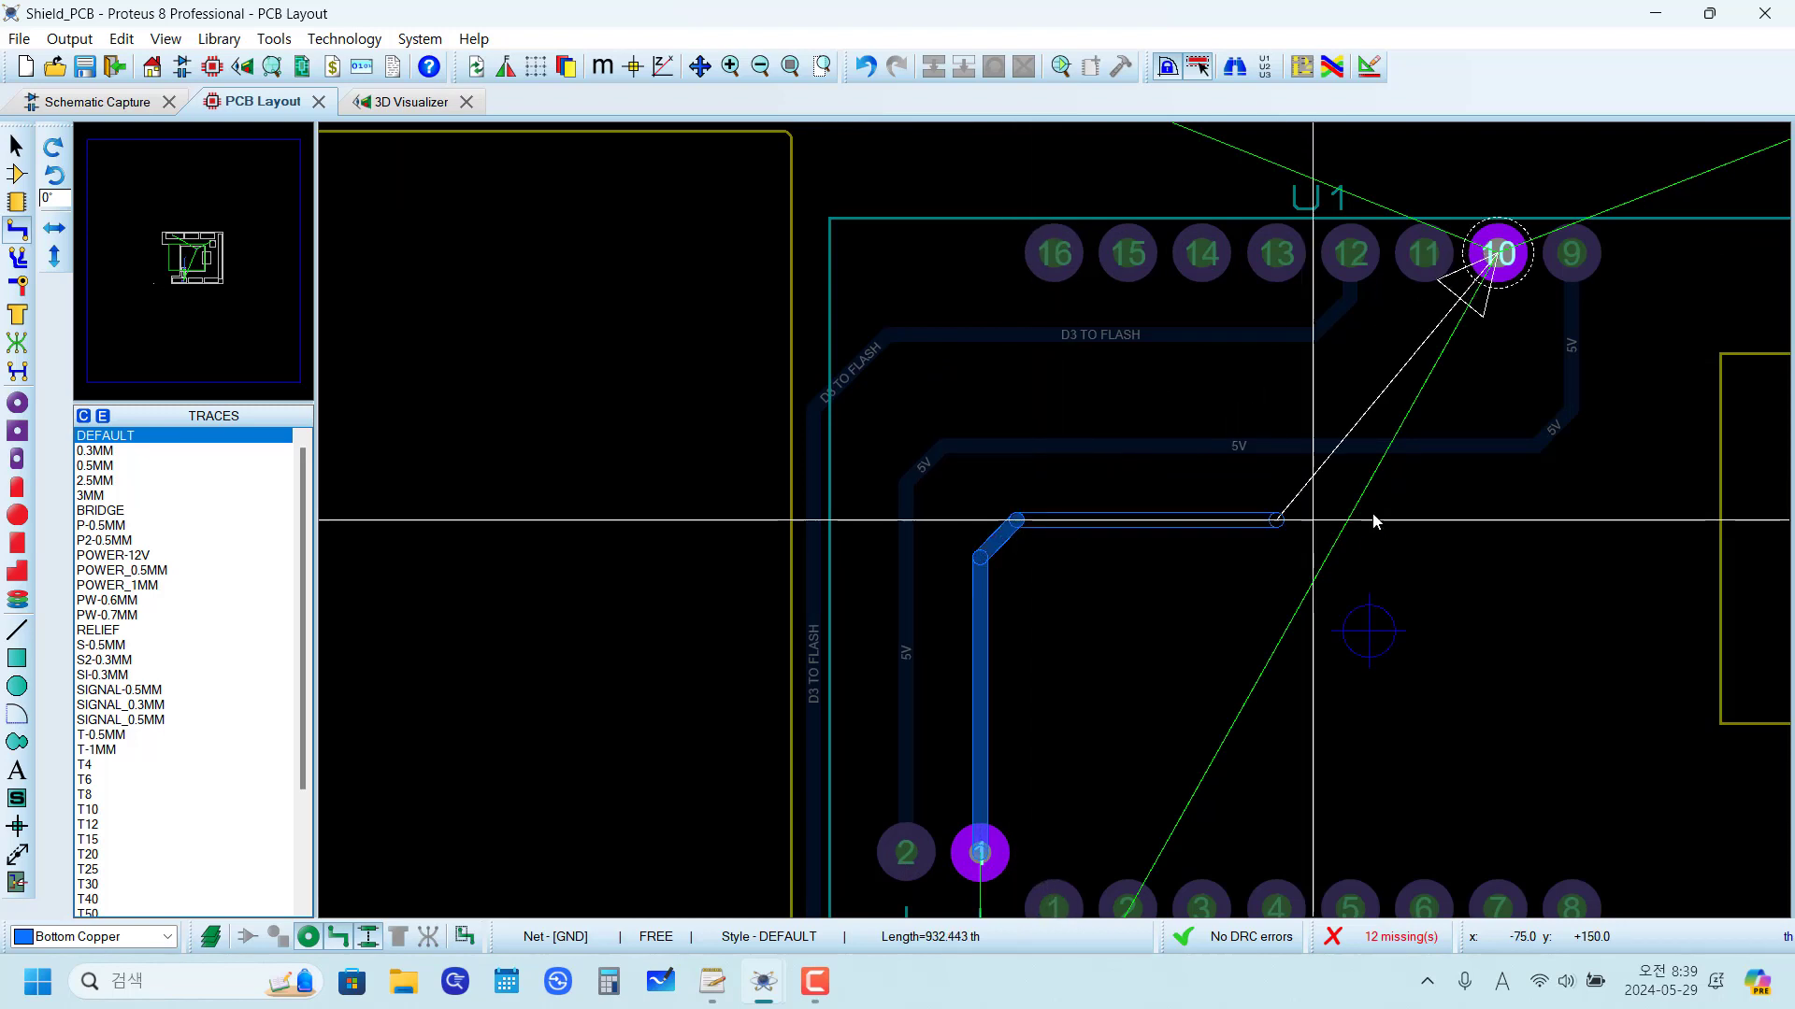
left_click(1552, 512)
Step: Continue the GND trace around U1 pin 9, up at x +350 th and over the pins at y +625 th, to U1 pin 10
left_click(1629, 448)
scroll(1650, 305, "up", 2)
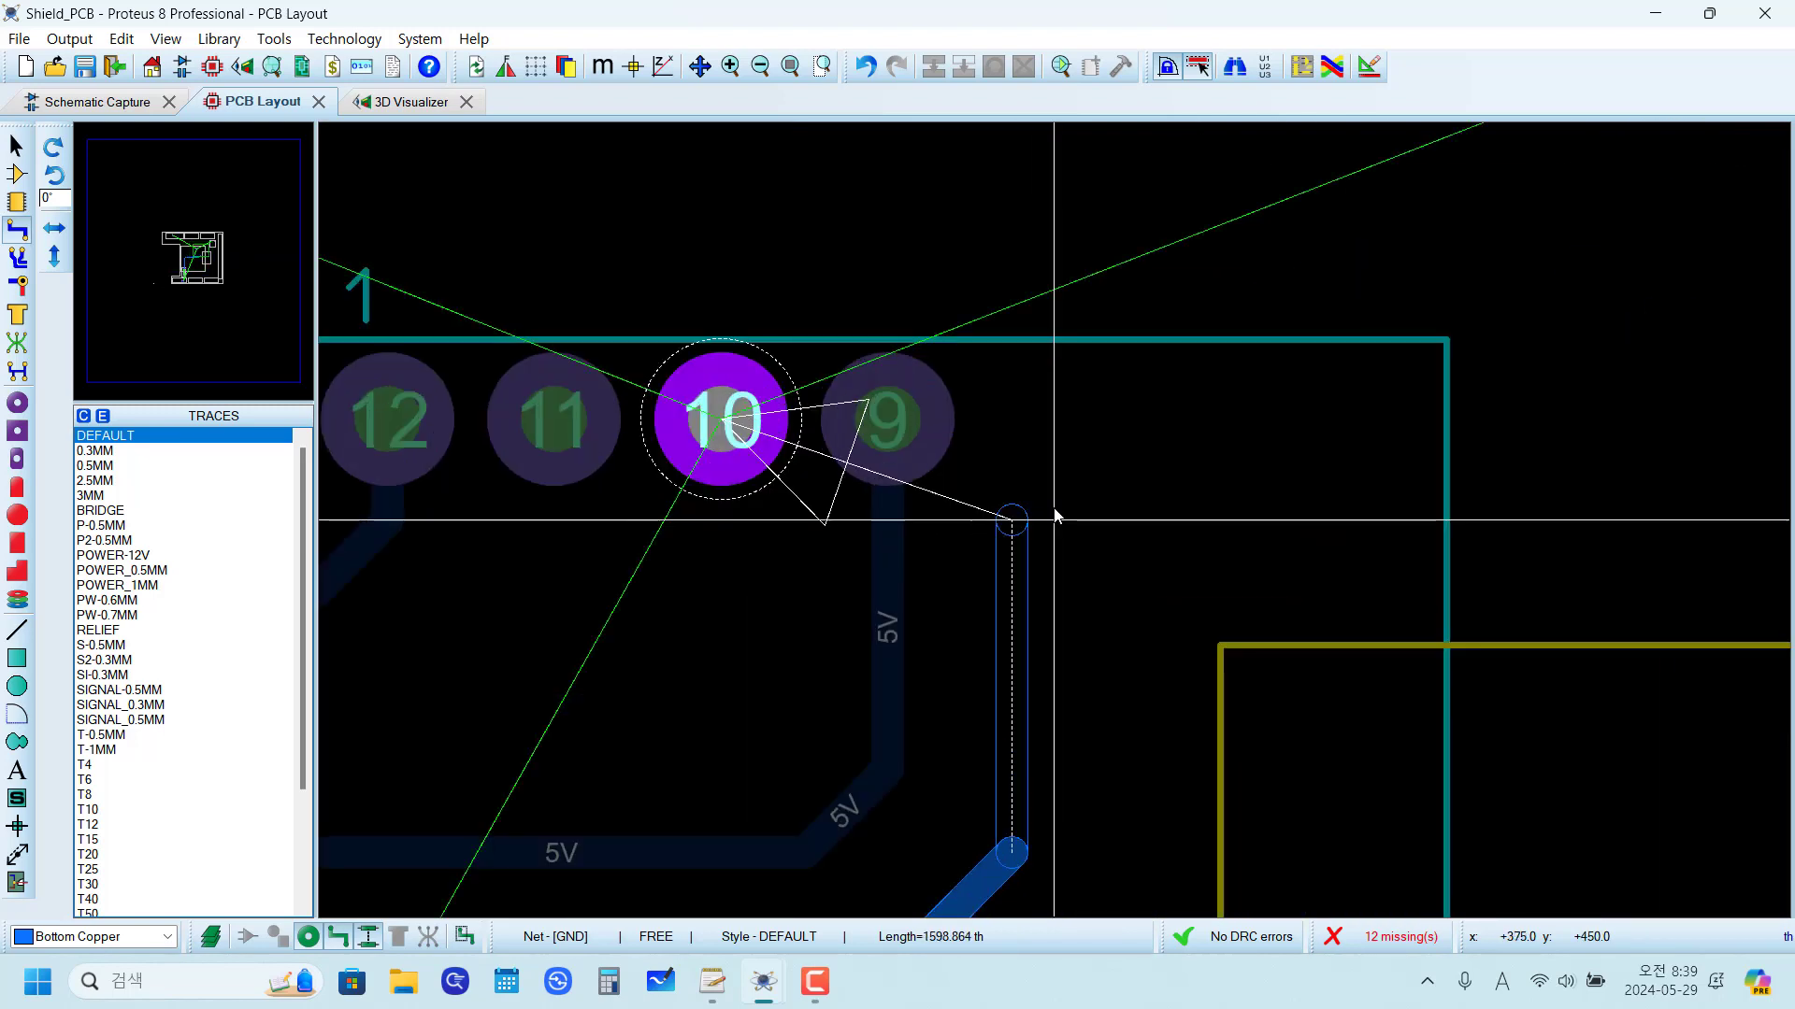
left_click(1013, 307)
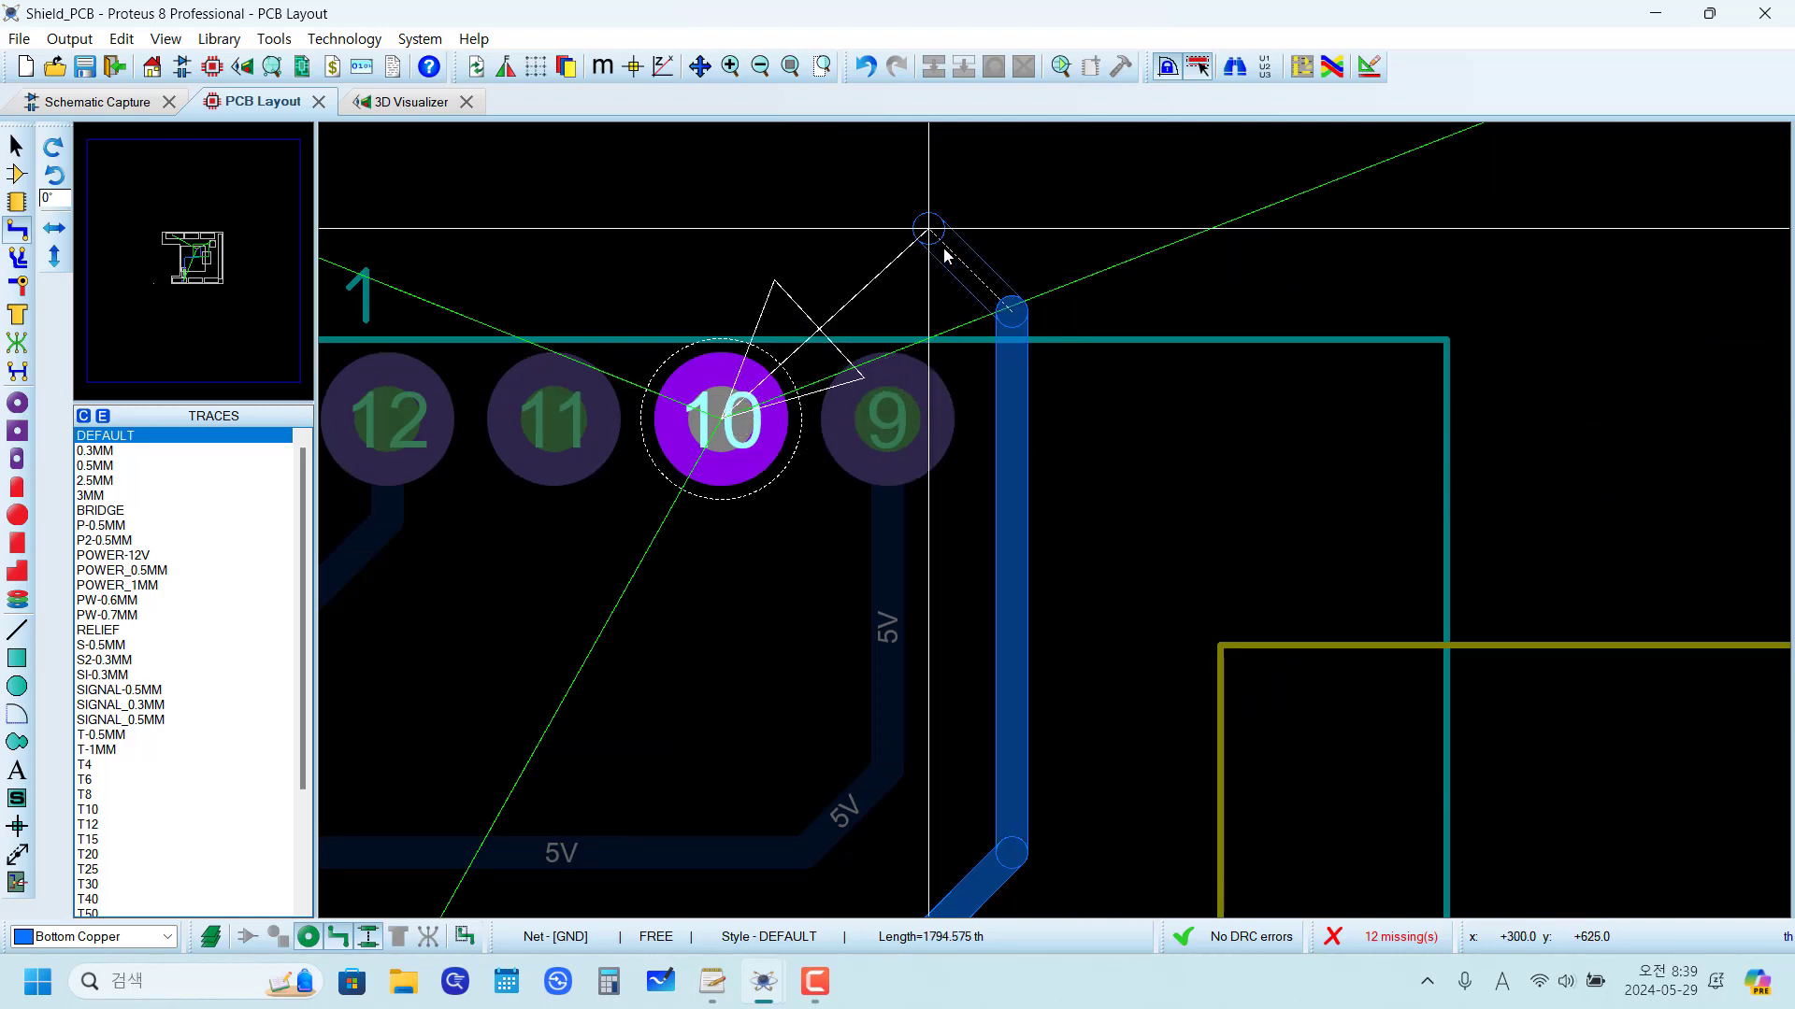
left_click(930, 231)
left_click(721, 416)
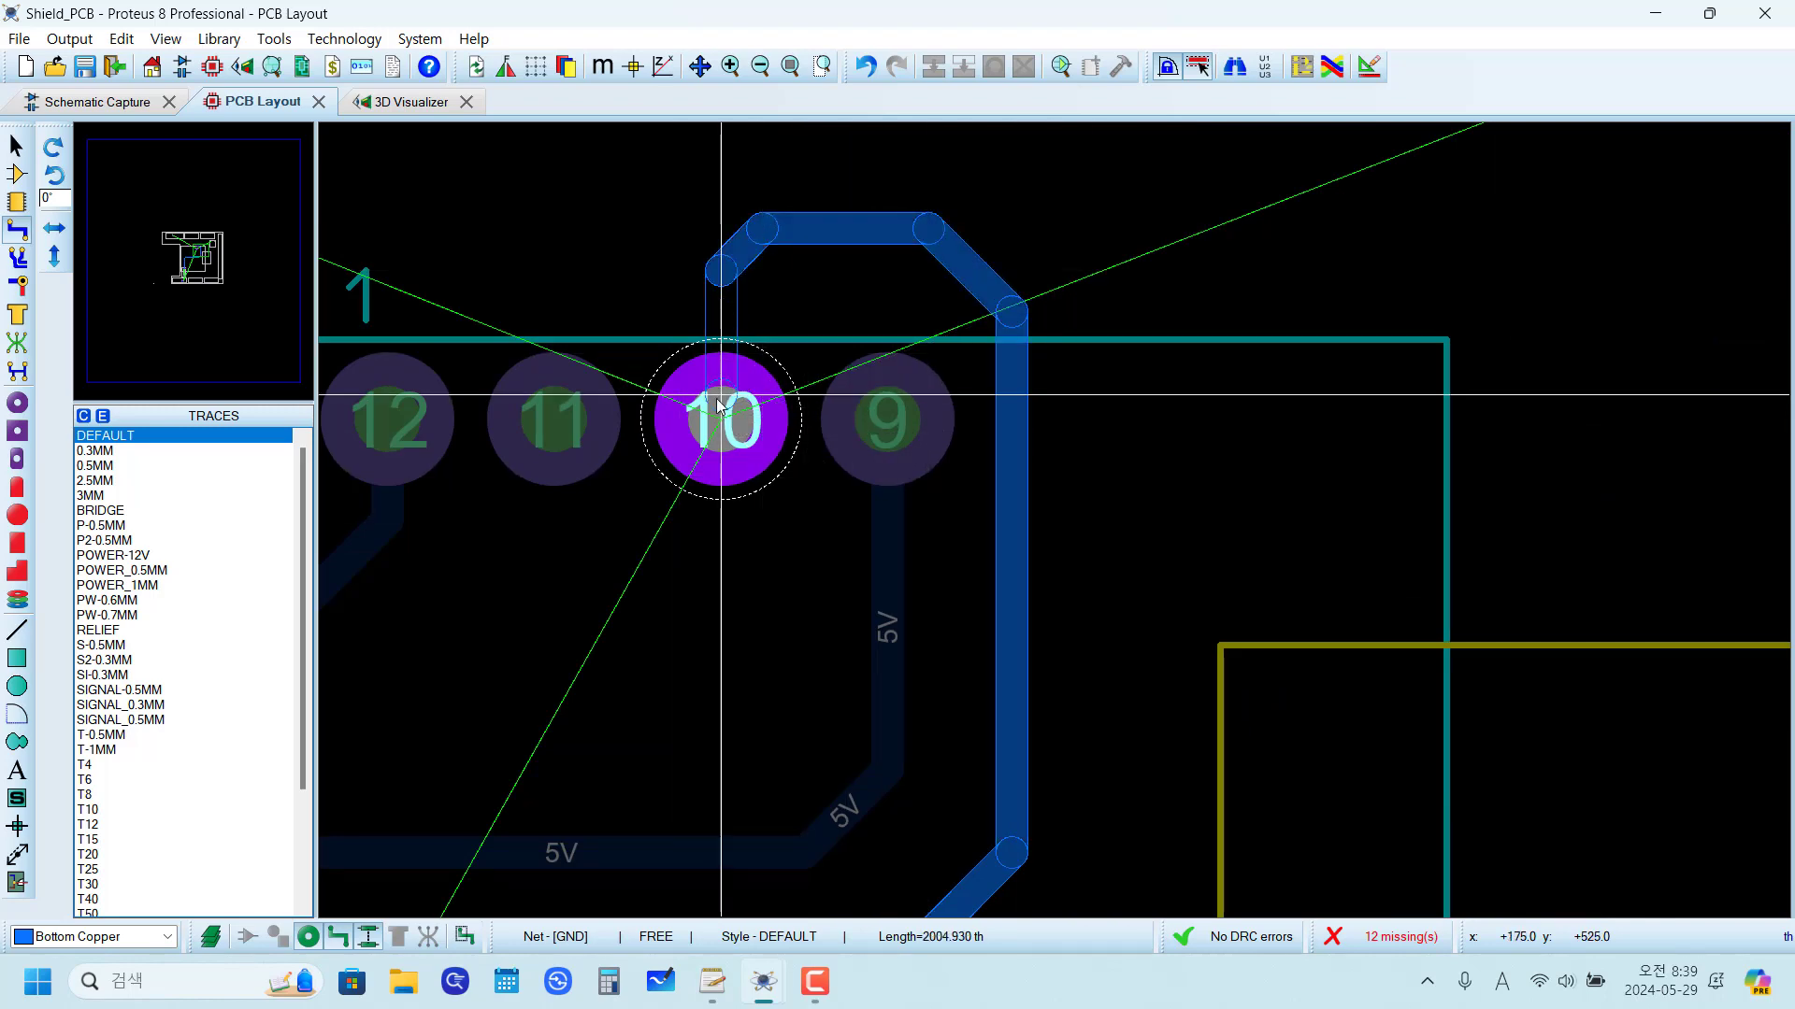
Step: Delete the existing GND trace between J4 pad 7 and the second jumper's pad 2, and reroute it from pad 7 to pad 2
scroll(721, 416, "down", 3)
scroll(994, 553, "up", 2)
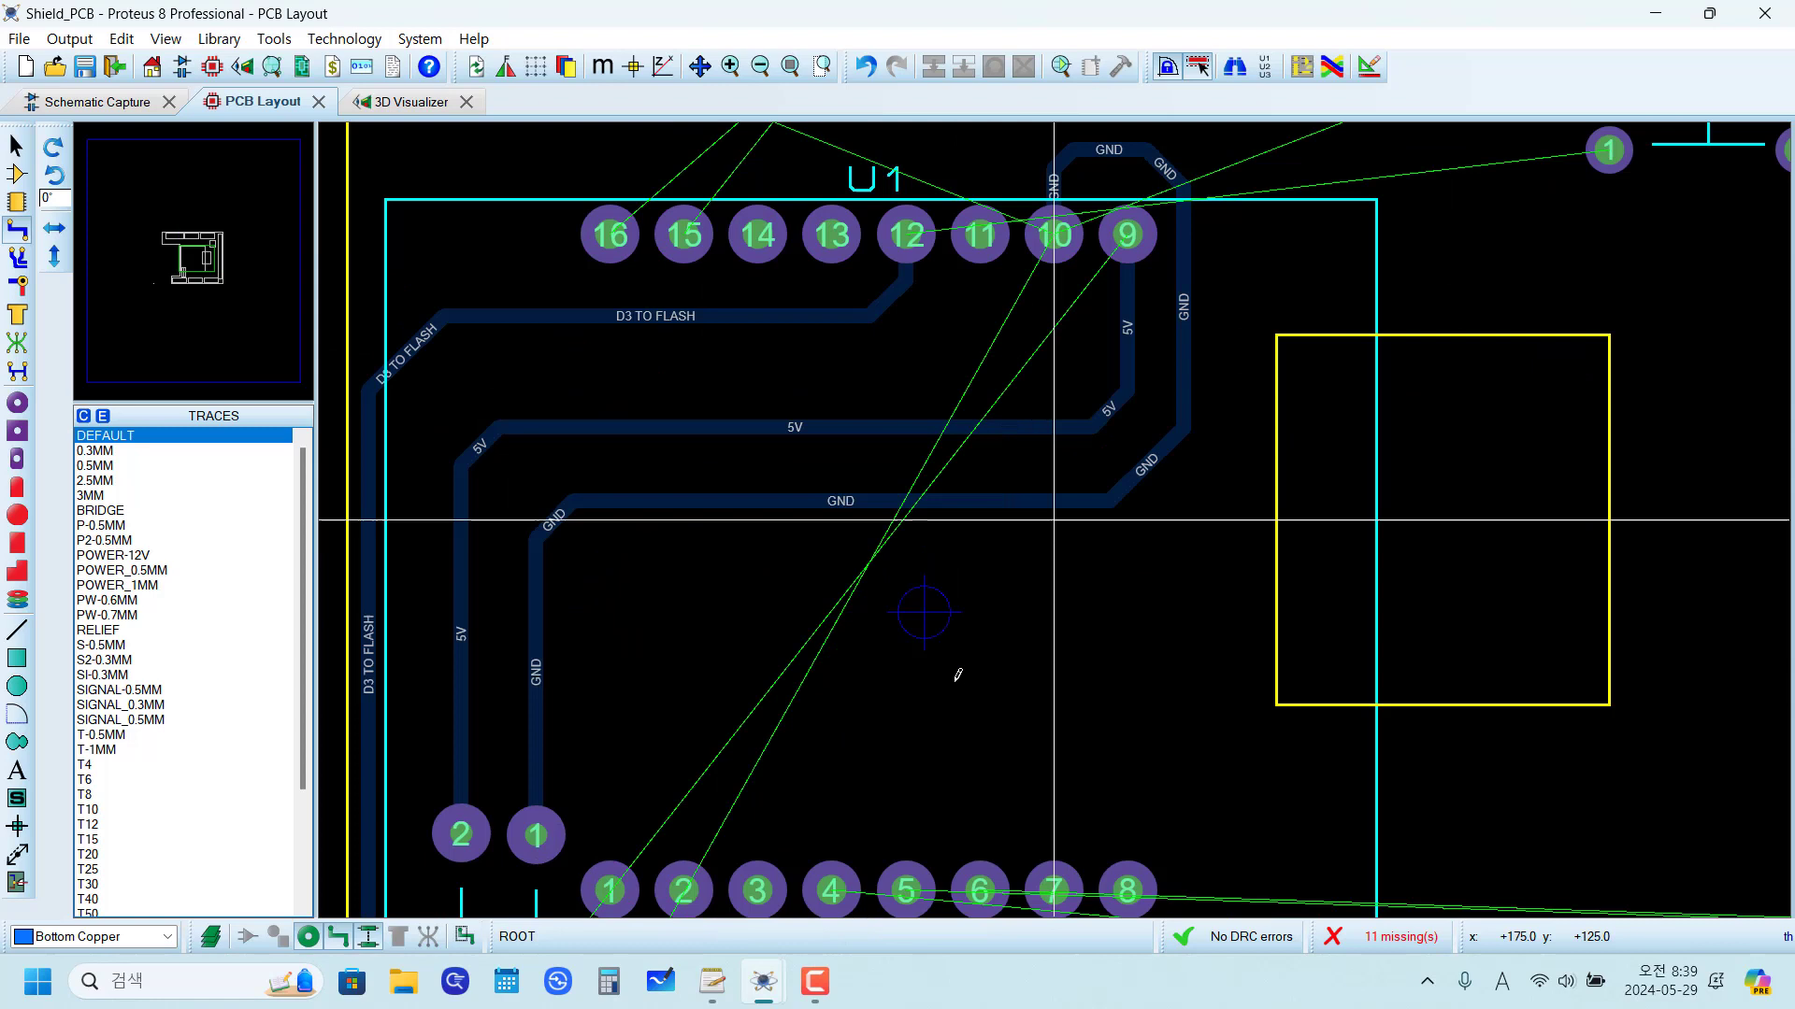
left_click(909, 427)
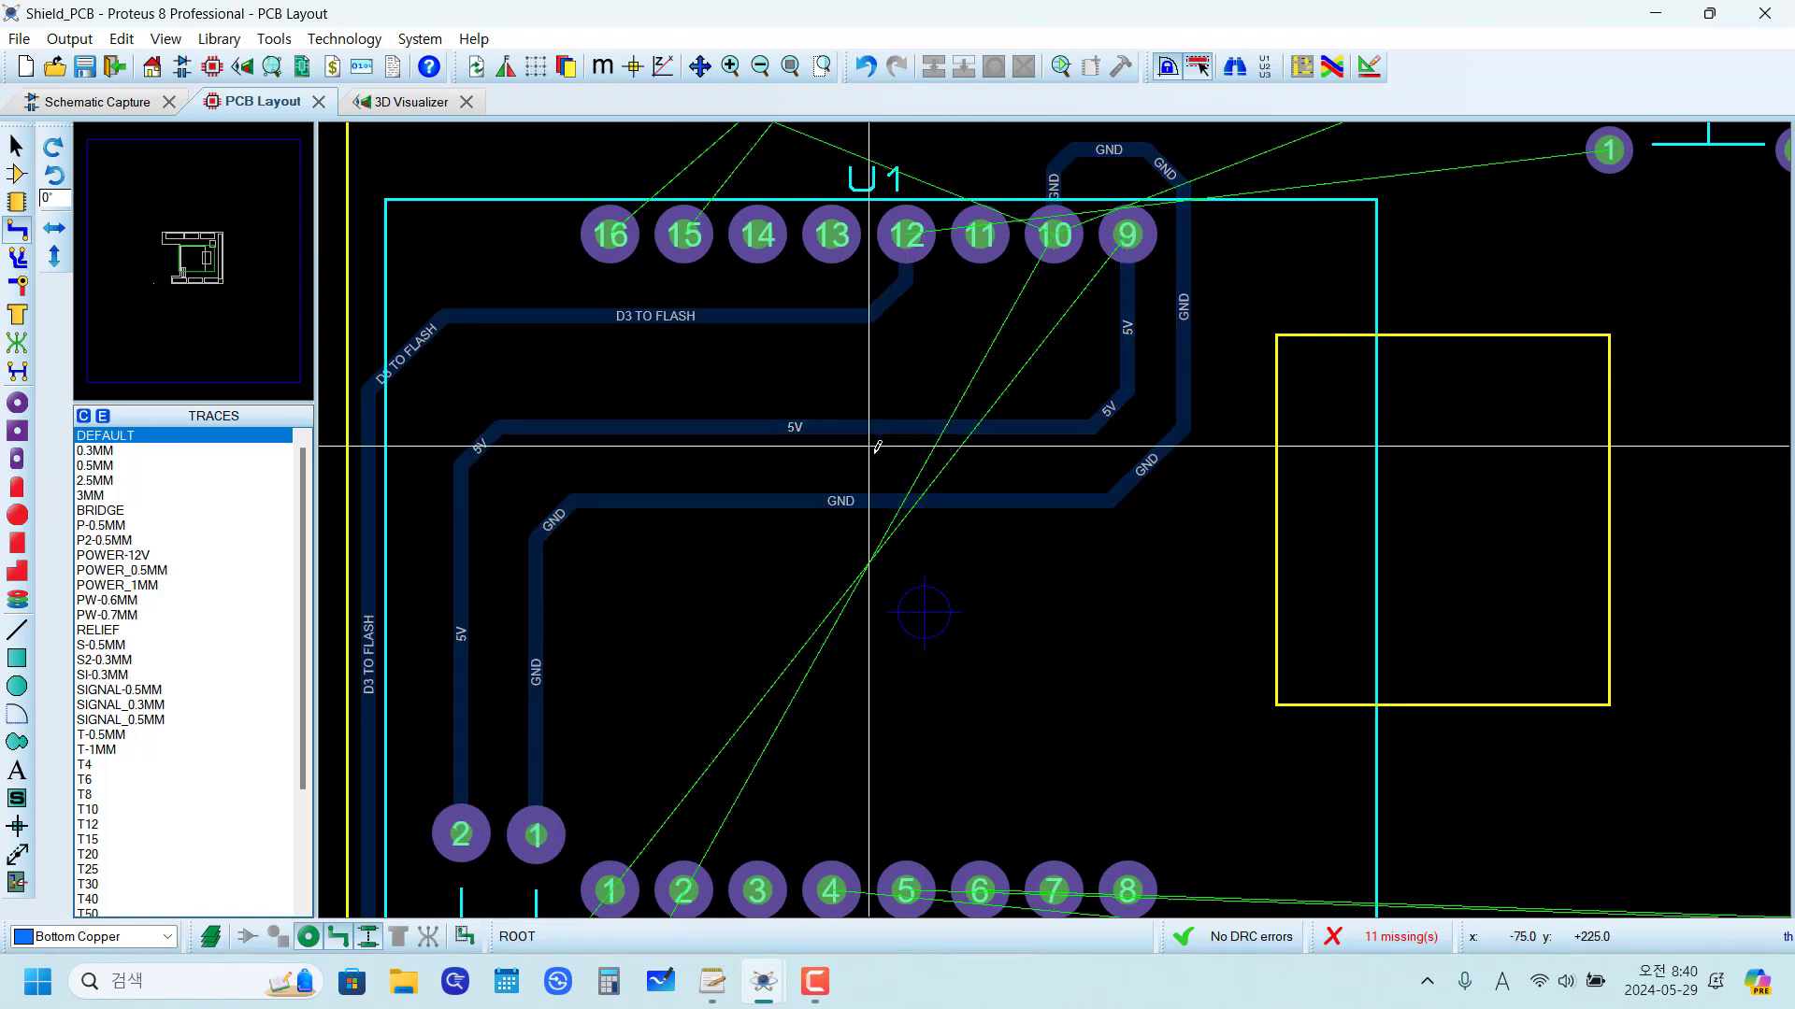
scroll(960, 315, "down", 1)
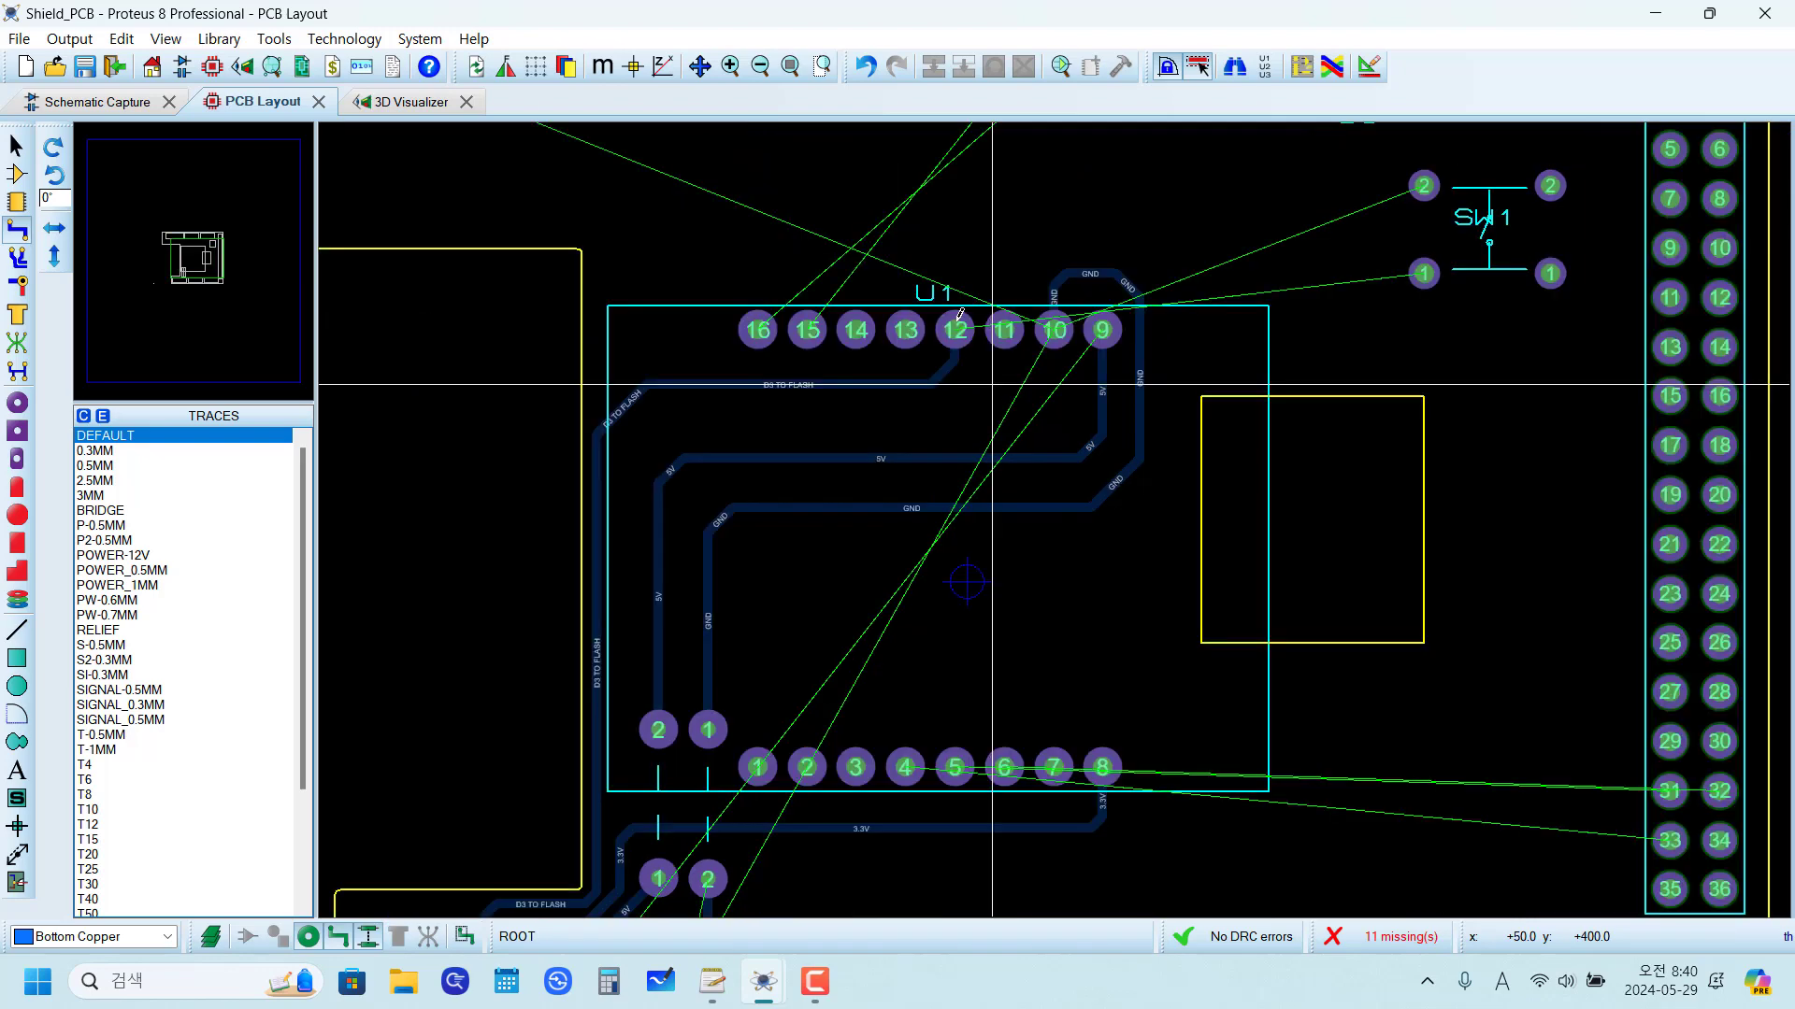
scroll(981, 596, "down", 1)
scroll(981, 596, "up", 1)
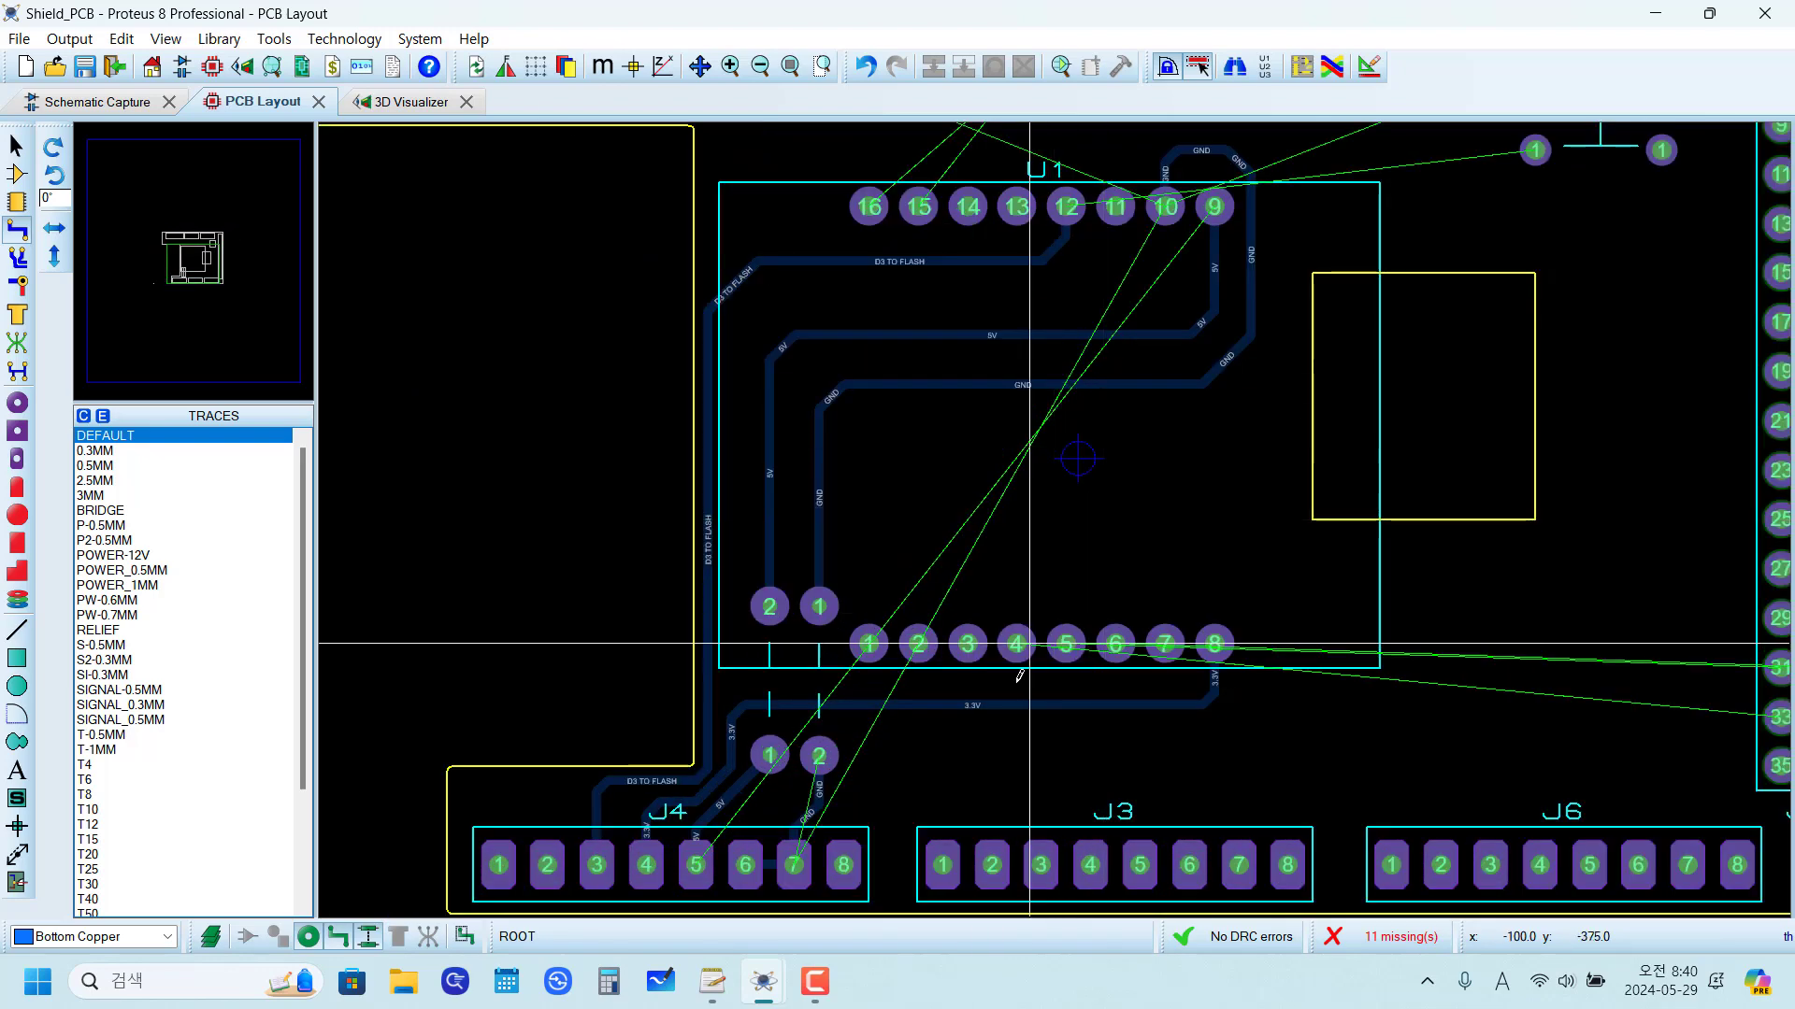
scroll(889, 461, "up", 2)
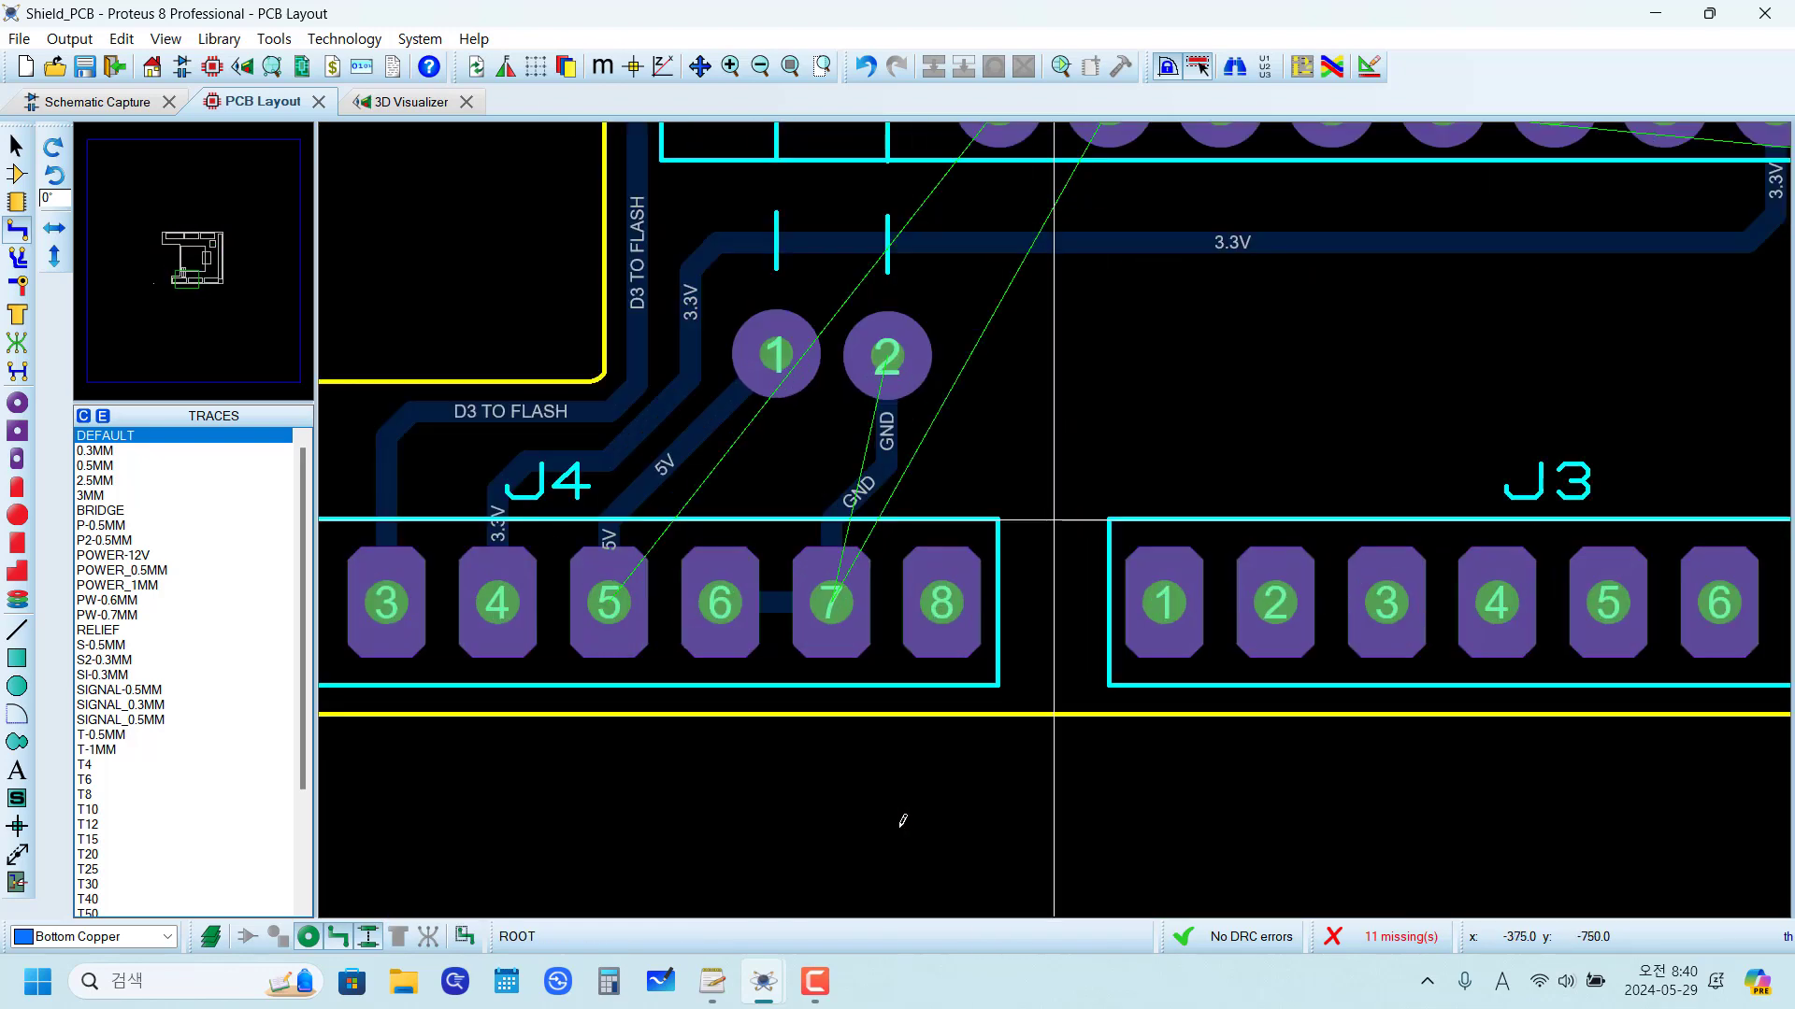
right_click(889, 461)
right_click(889, 461)
left_click(830, 603)
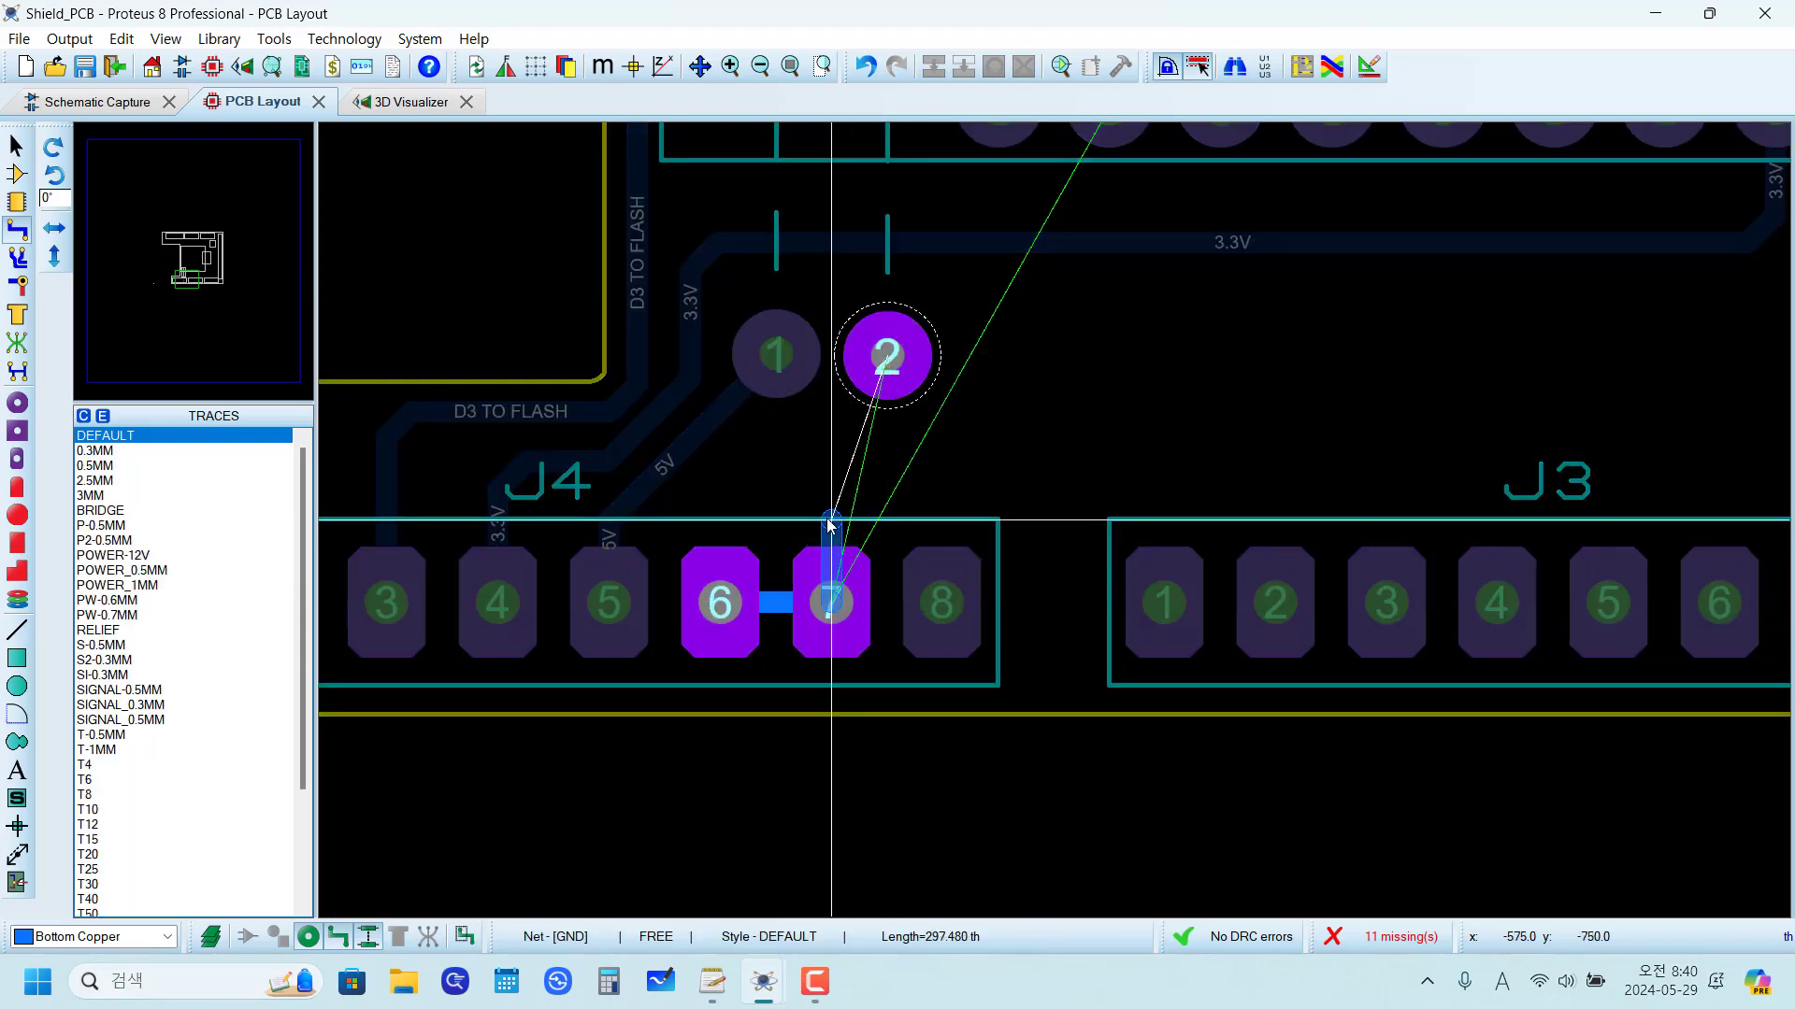
left_click(897, 392)
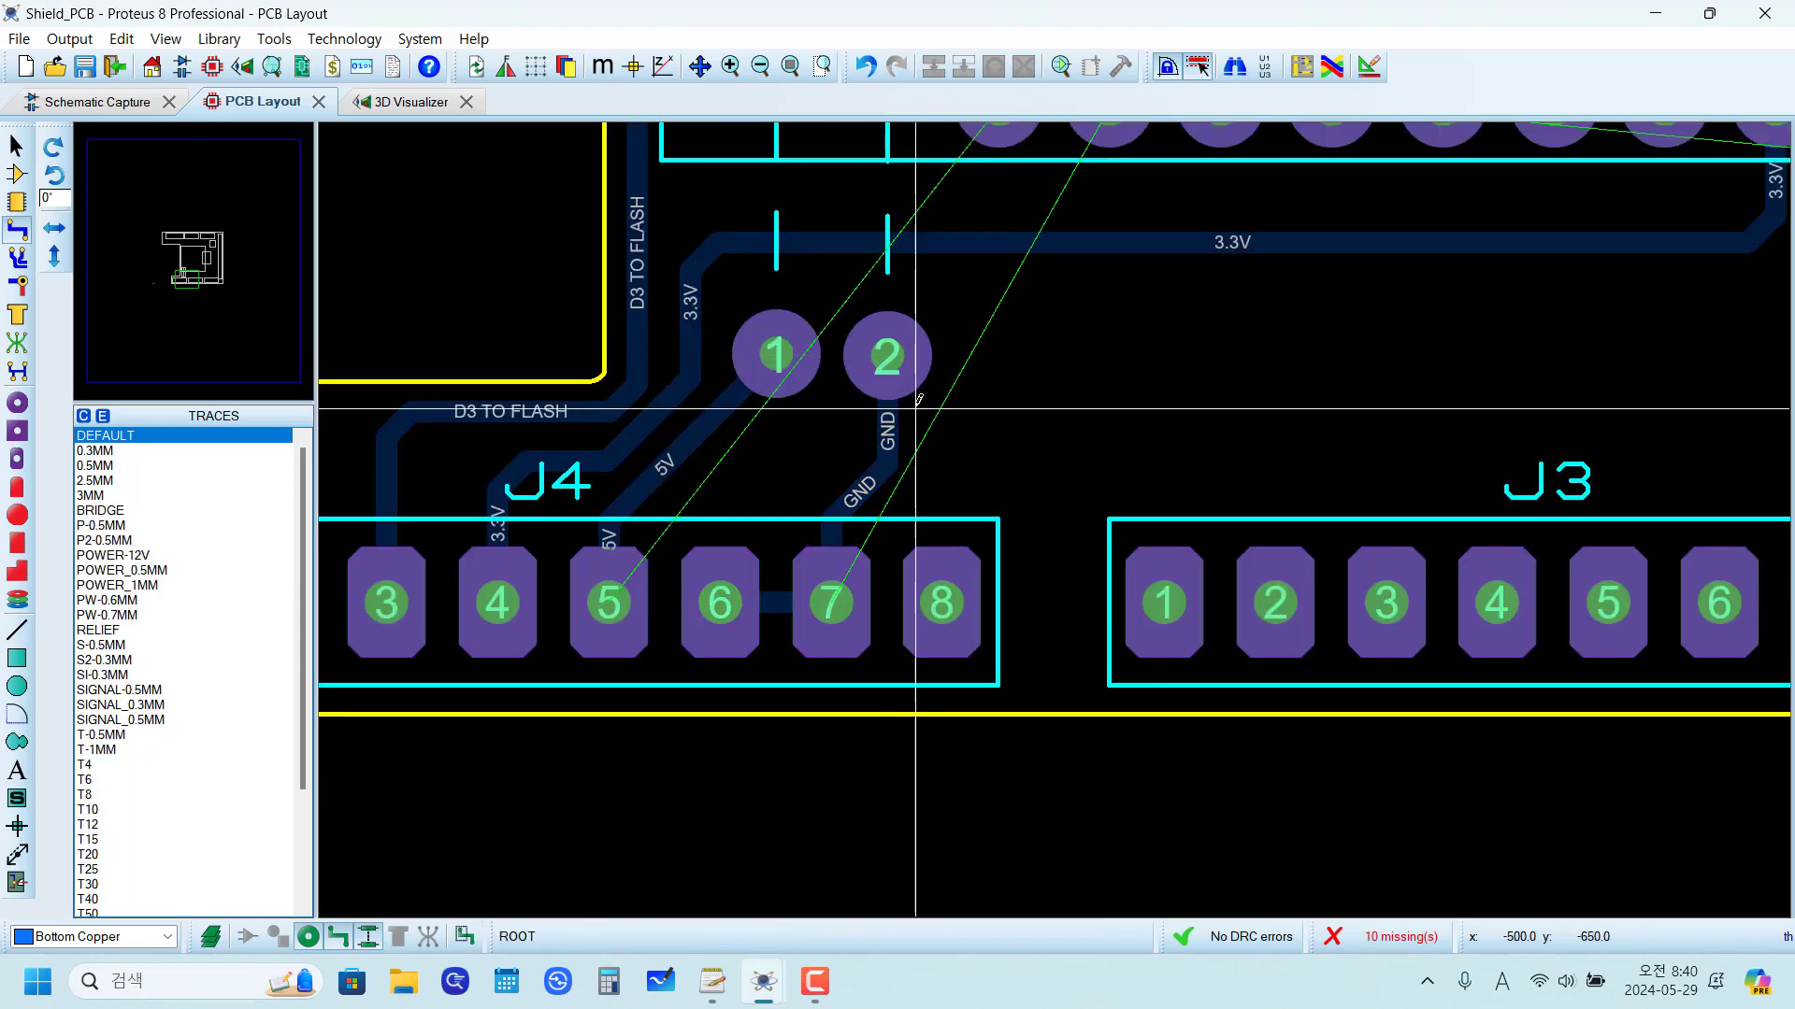
Step: Examine the remaining unrouted connections between U1, J1, J2 and SW1, including the GND link from U1 pin 10 to J2 pad 4
scroll(1121, 467, "down", 4)
scroll(1178, 453, "up", 2)
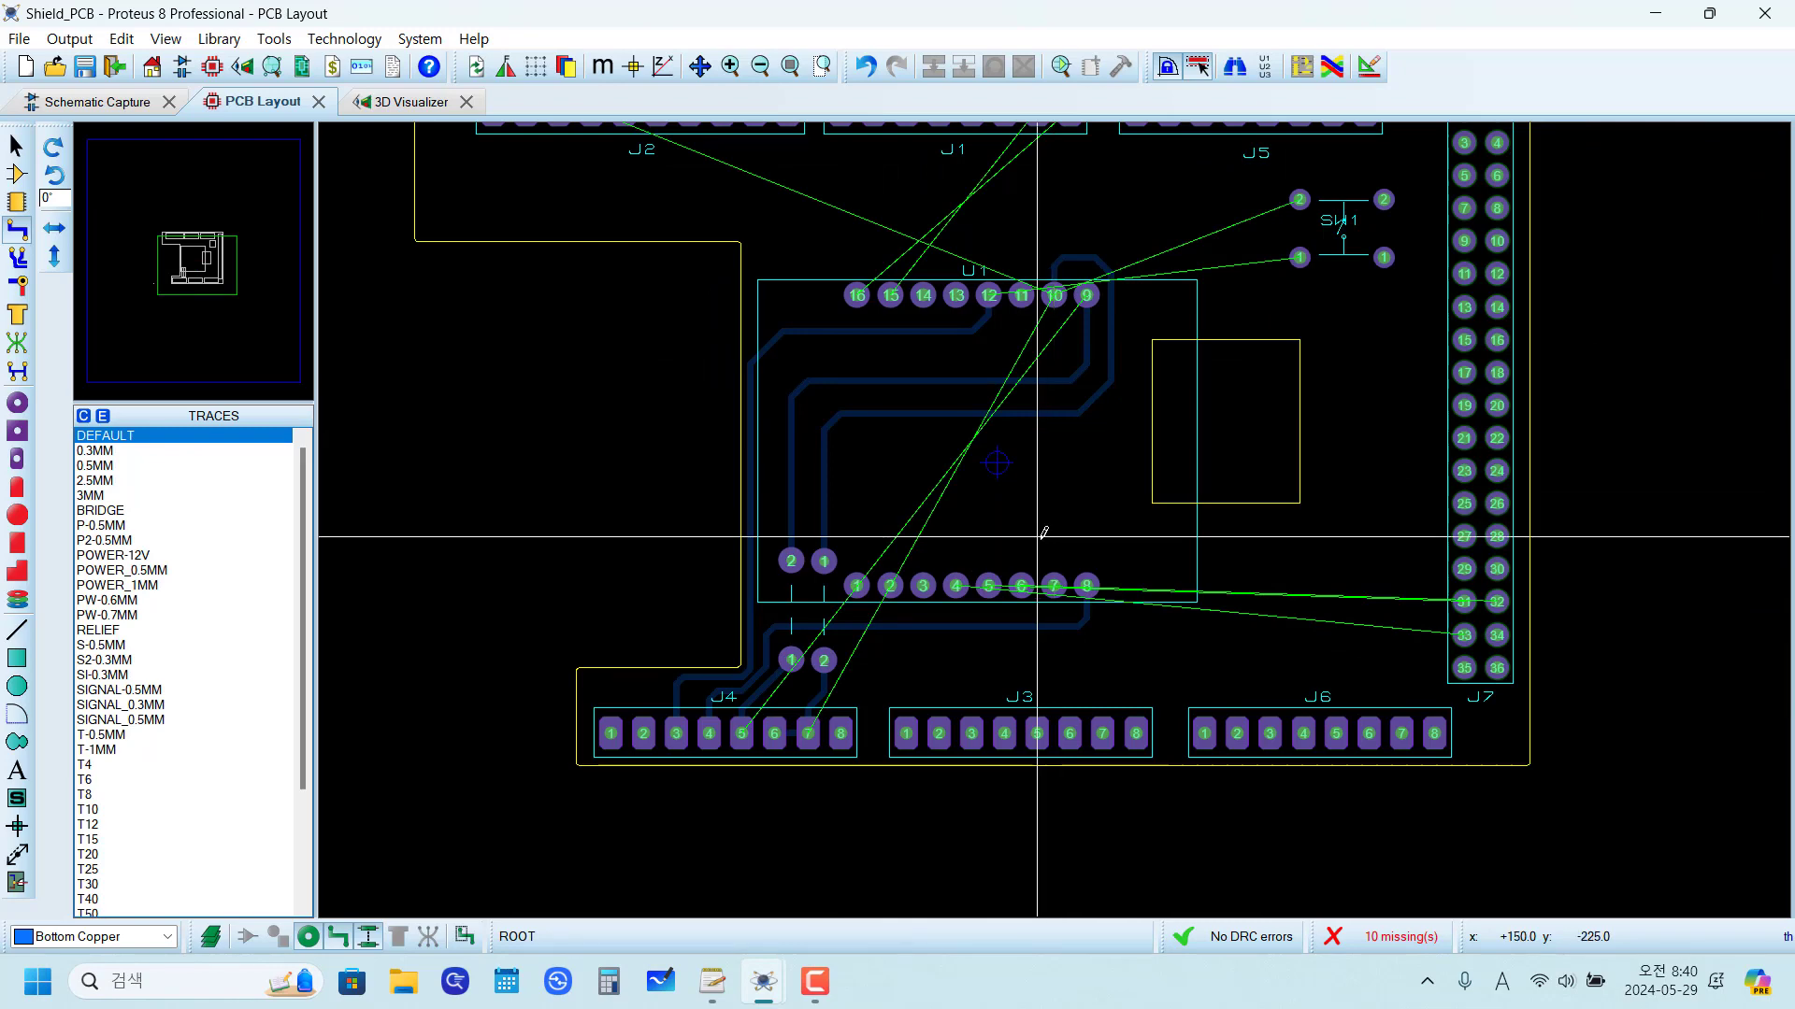
scroll(1046, 339, "up", 1)
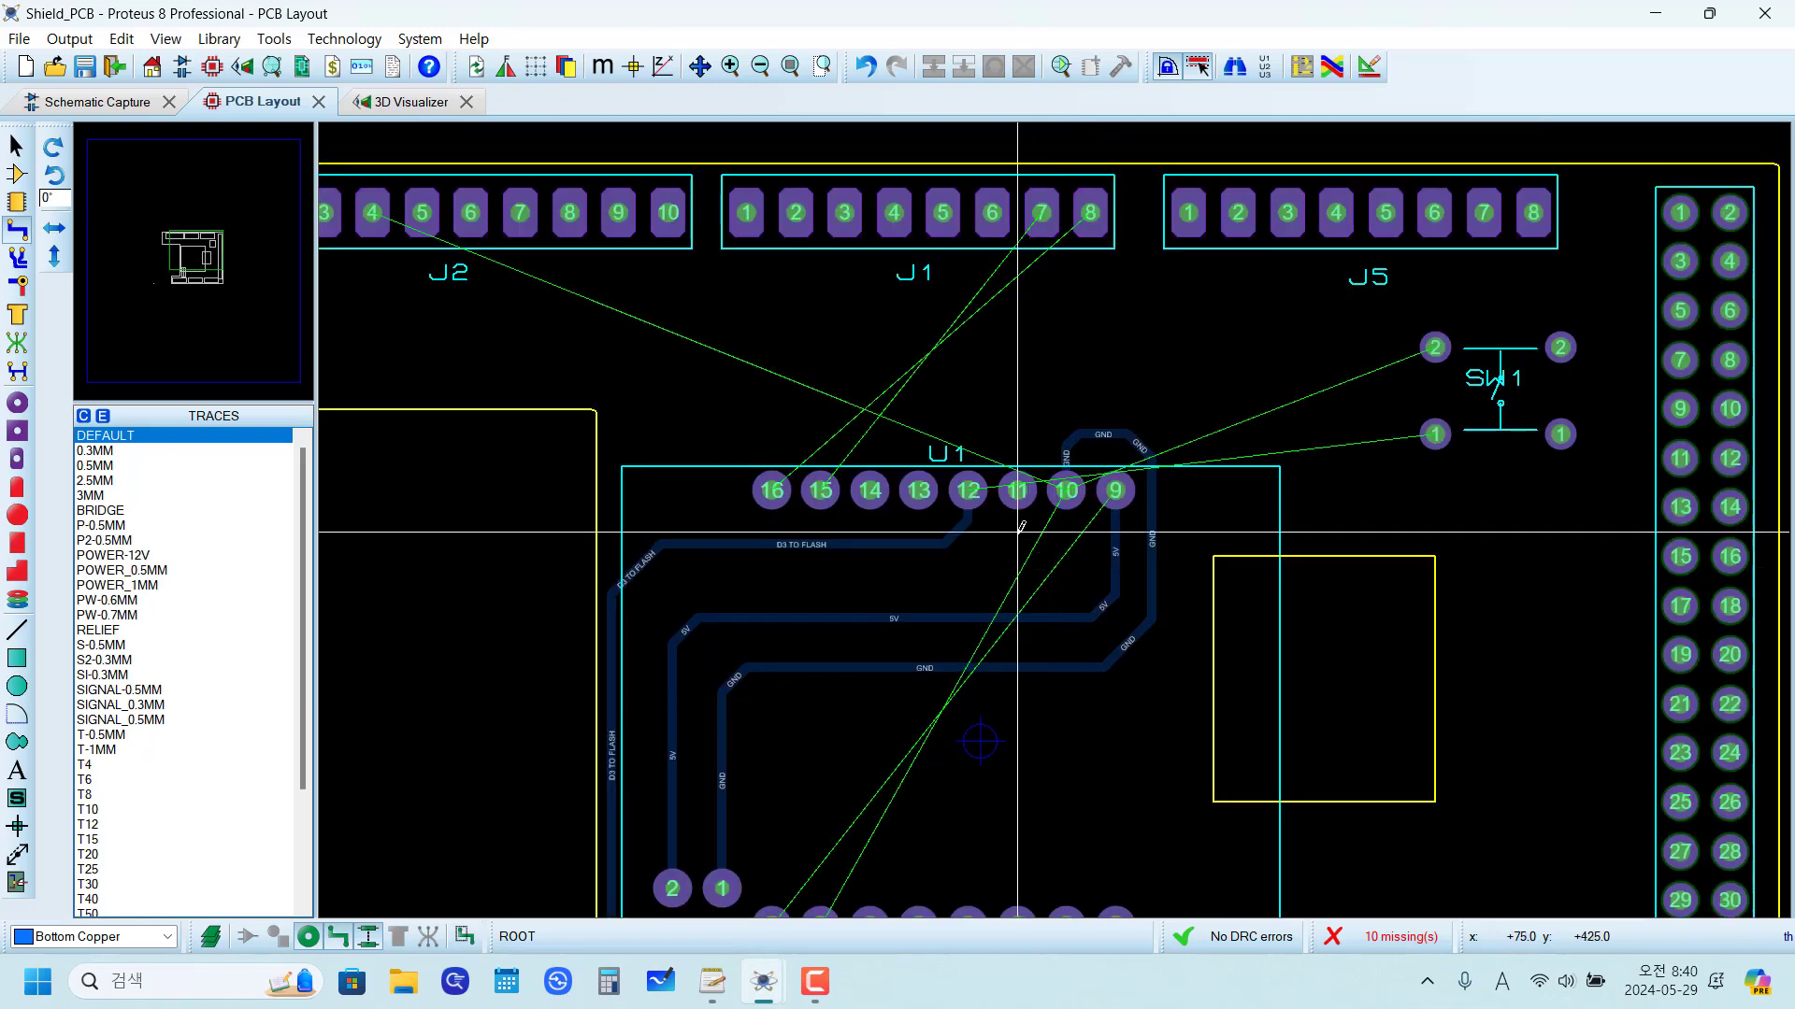
scroll(1019, 530, "up", 2)
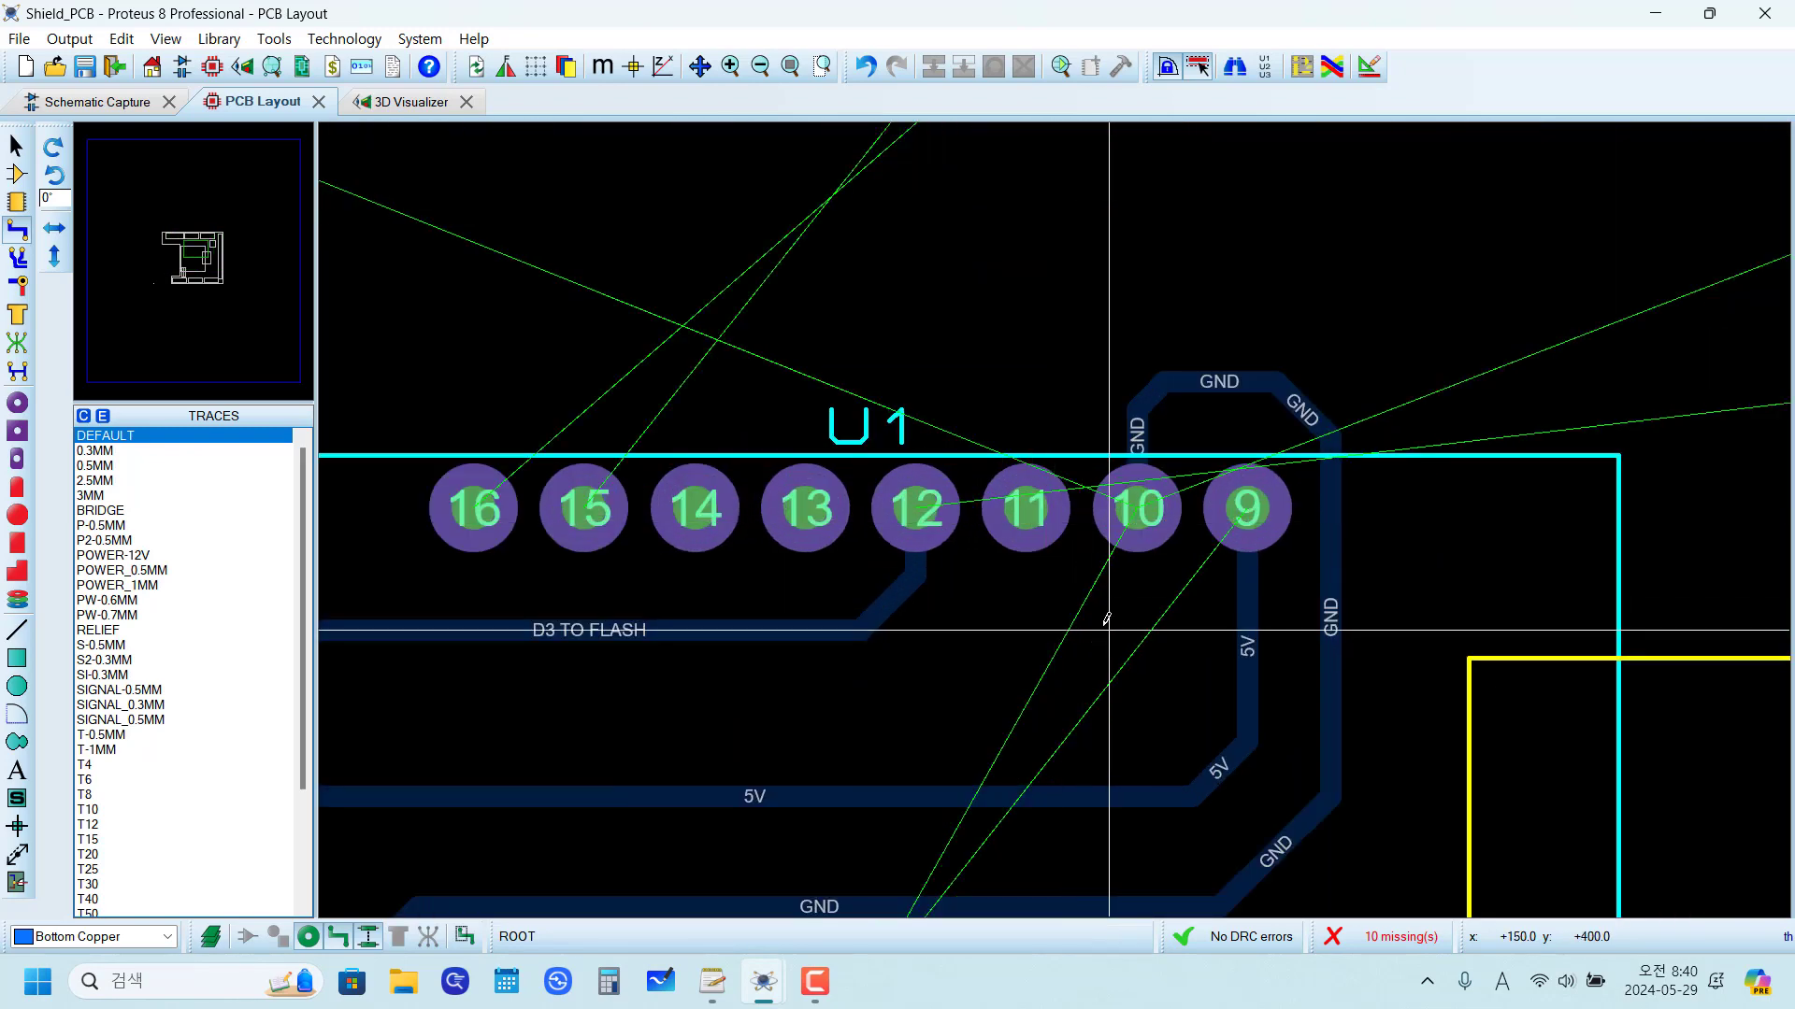
scroll(1107, 619, "down", 2)
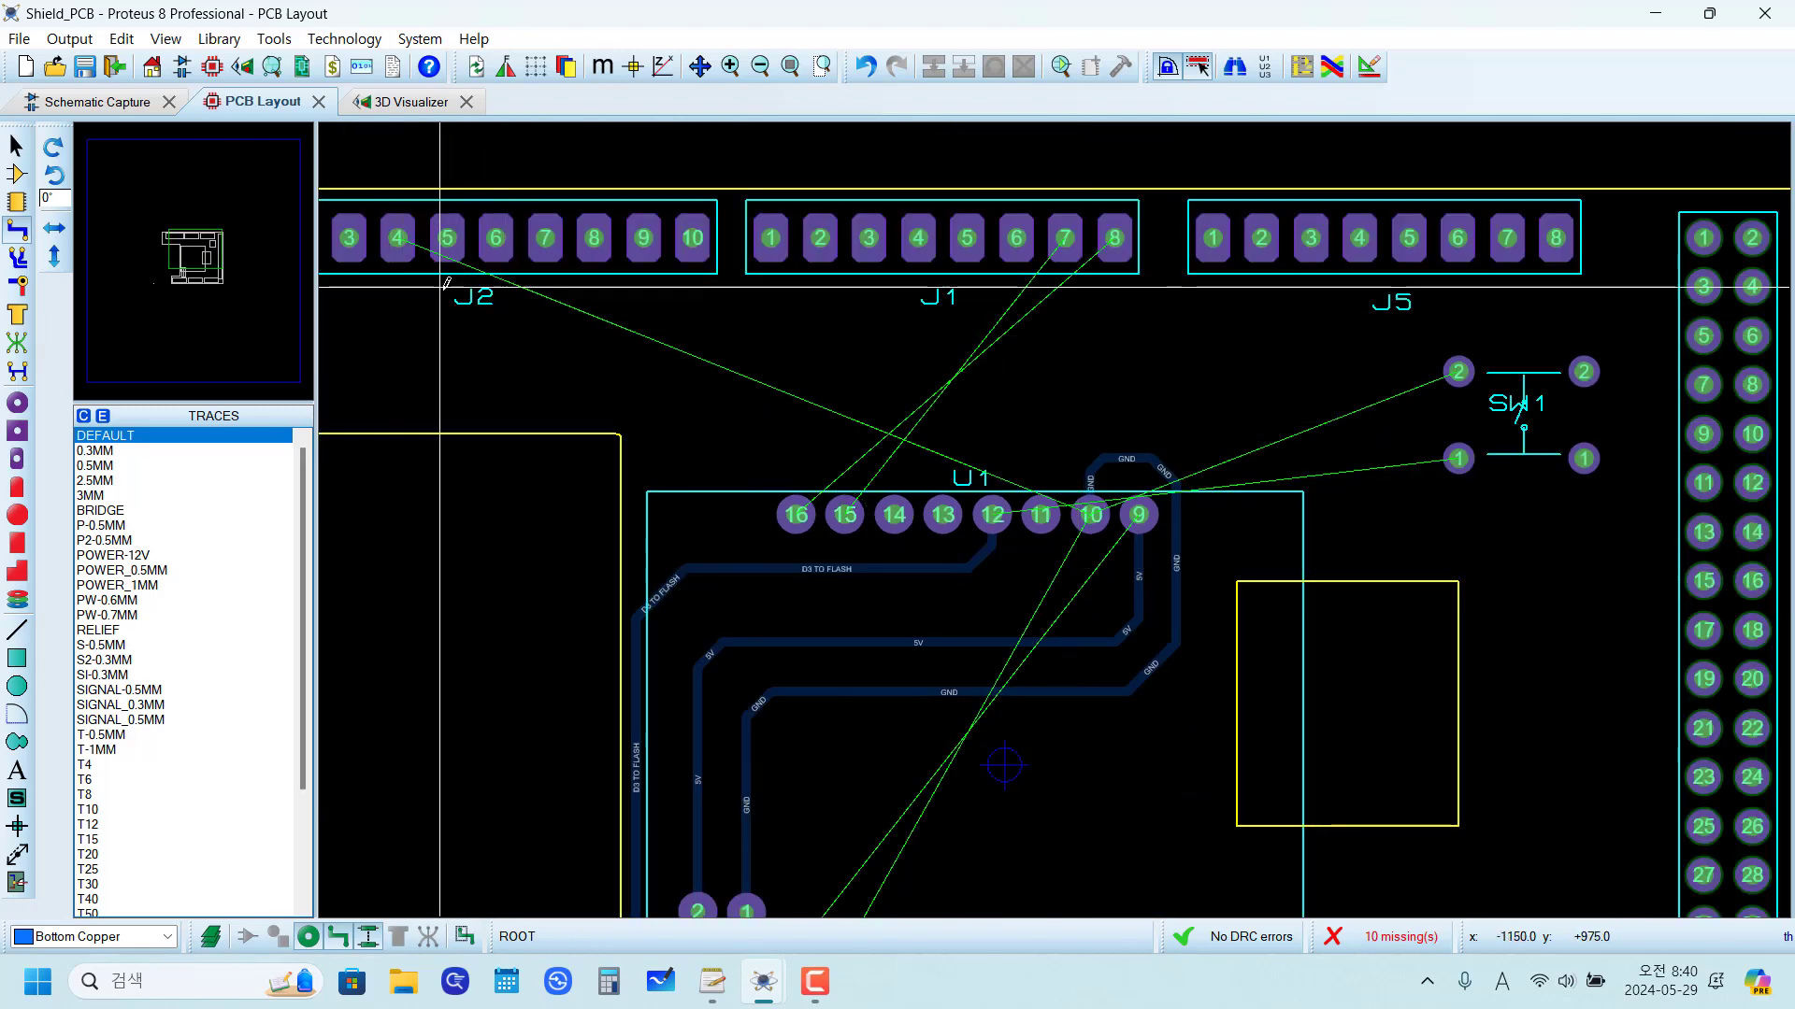
scroll(398, 269, "down", 2)
scroll(761, 420, "up", 2)
scroll(1056, 512, "down", 2)
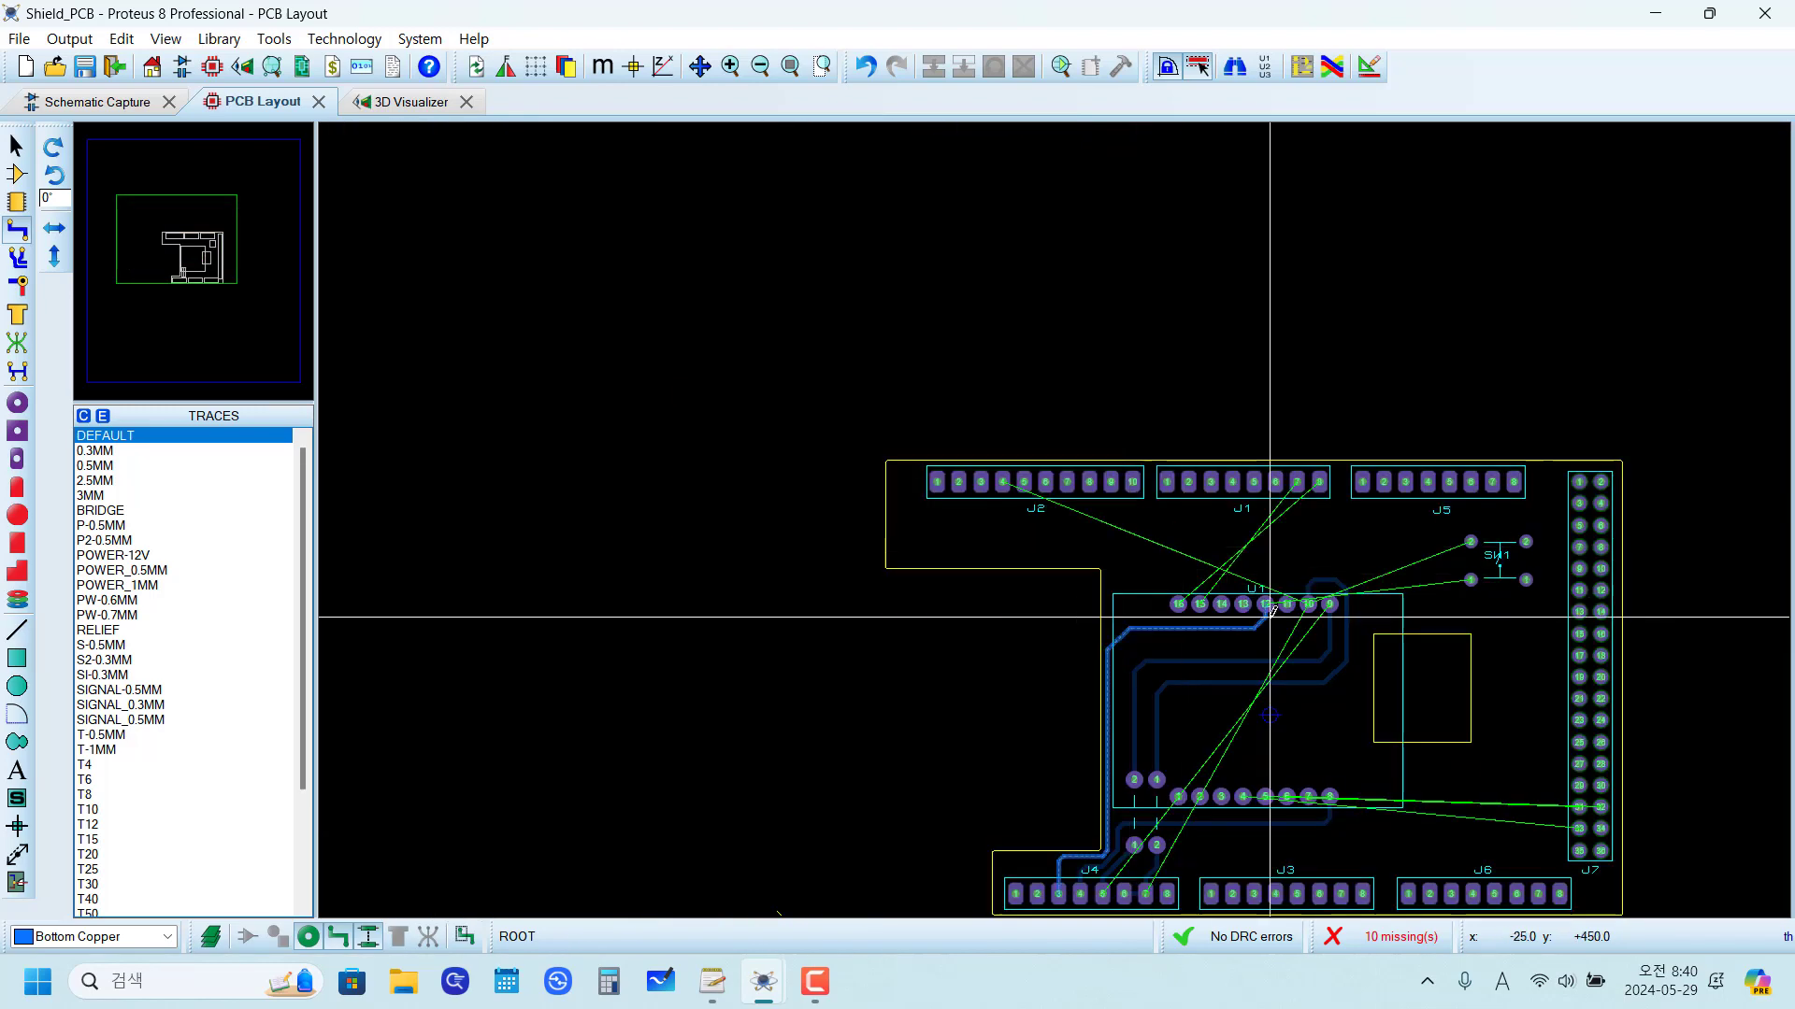
scroll(1163, 567, "up", 3)
scroll(1163, 568, "up", 2)
scroll(1050, 520, "down", 1)
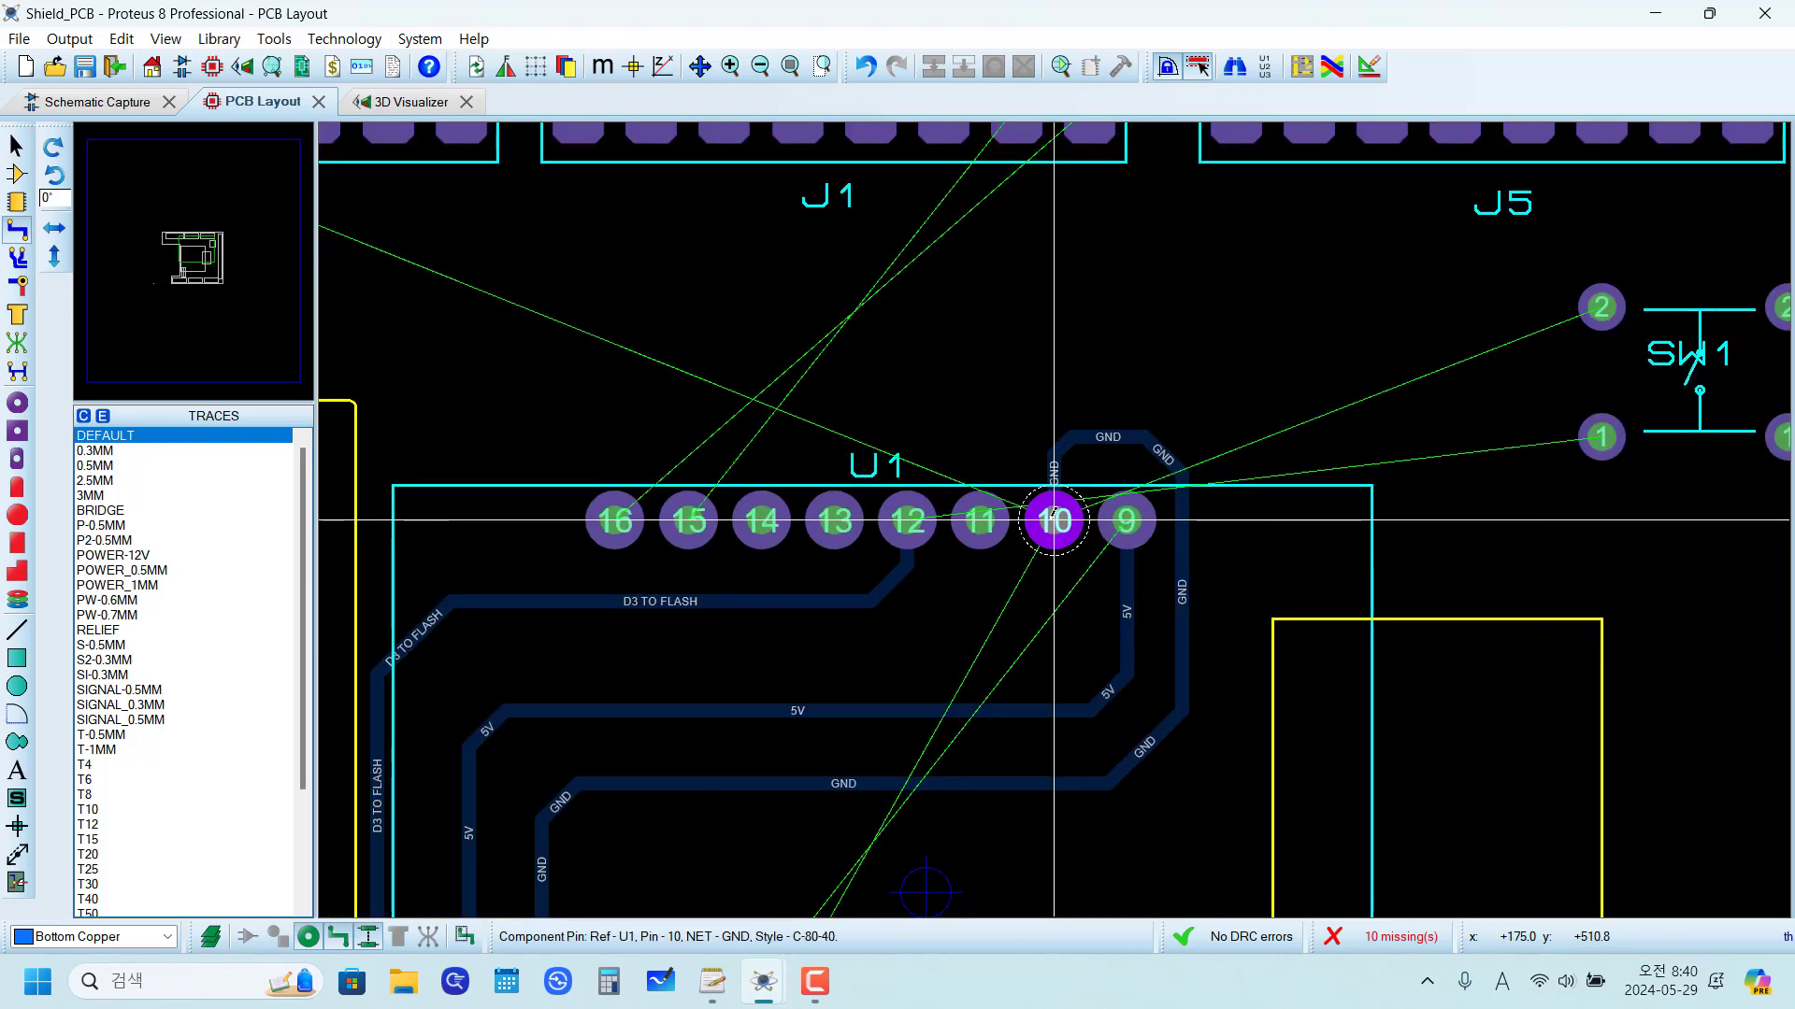
scroll(818, 458, "down", 1)
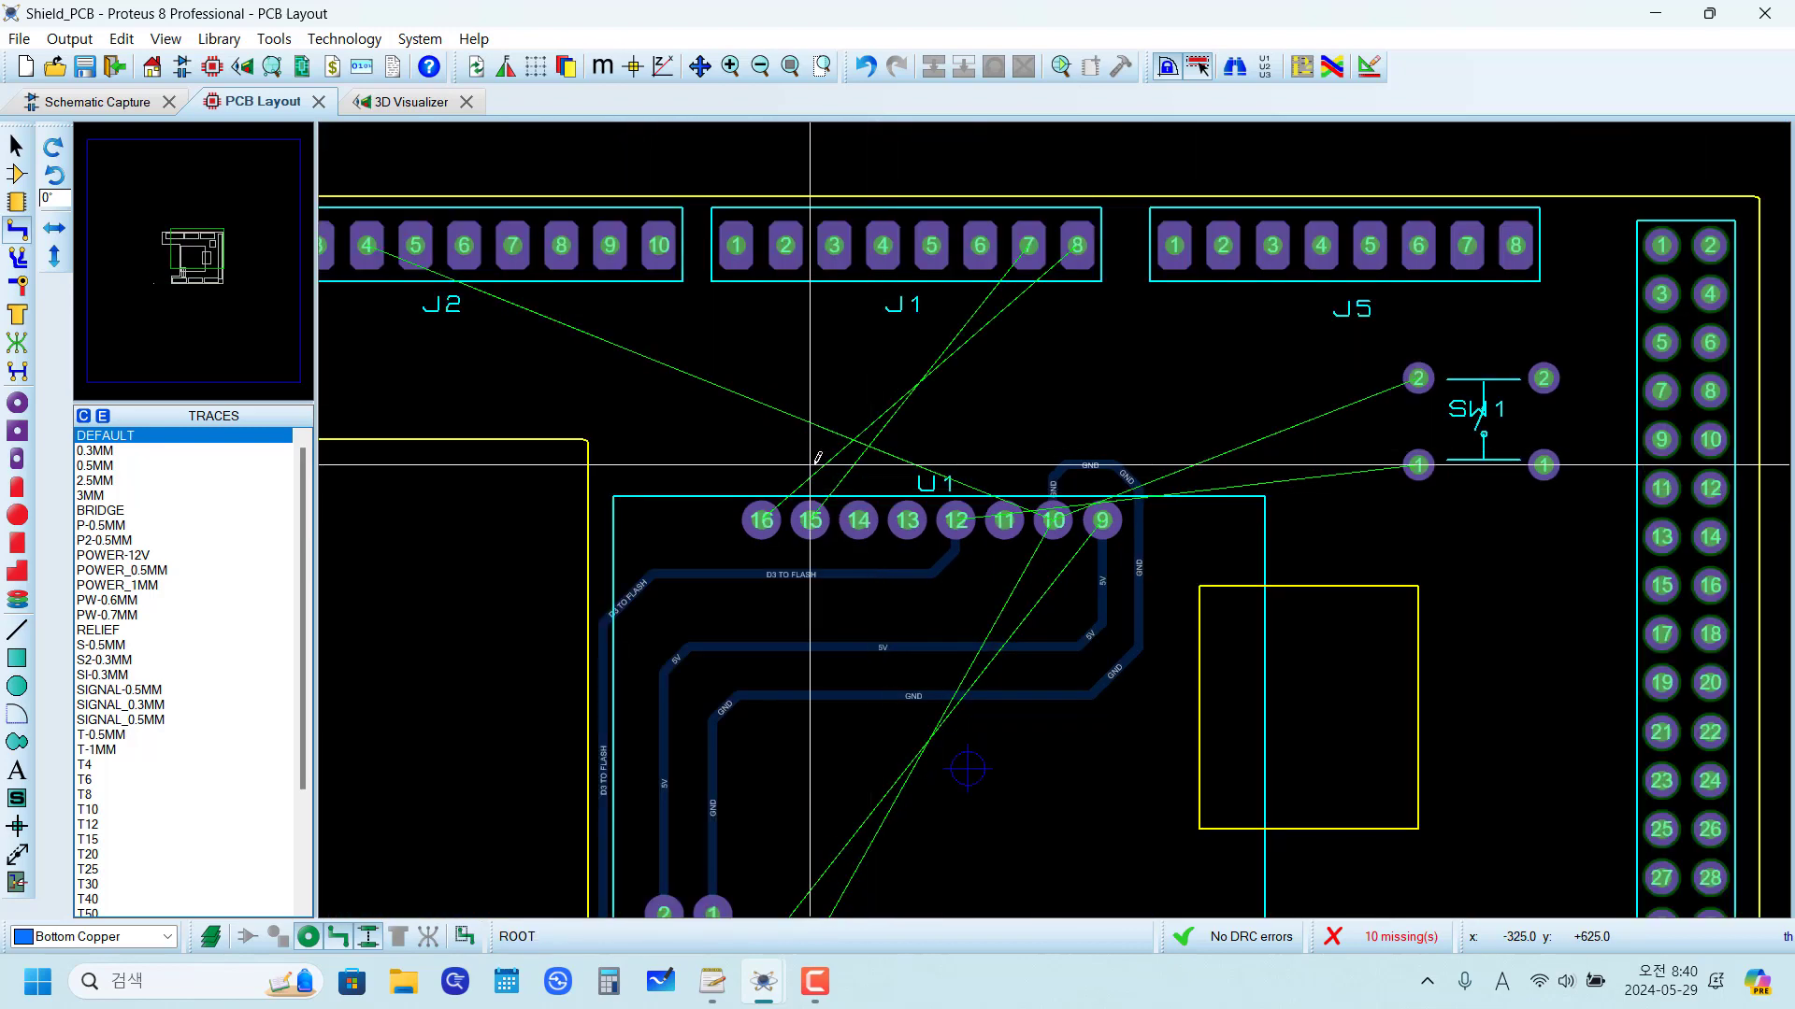
Step: Route a GND trace from J2 pad 4 down to y +800 th, along y +750 th to x +125 th, then down x +150 th to y +650 th
left_click(367, 244)
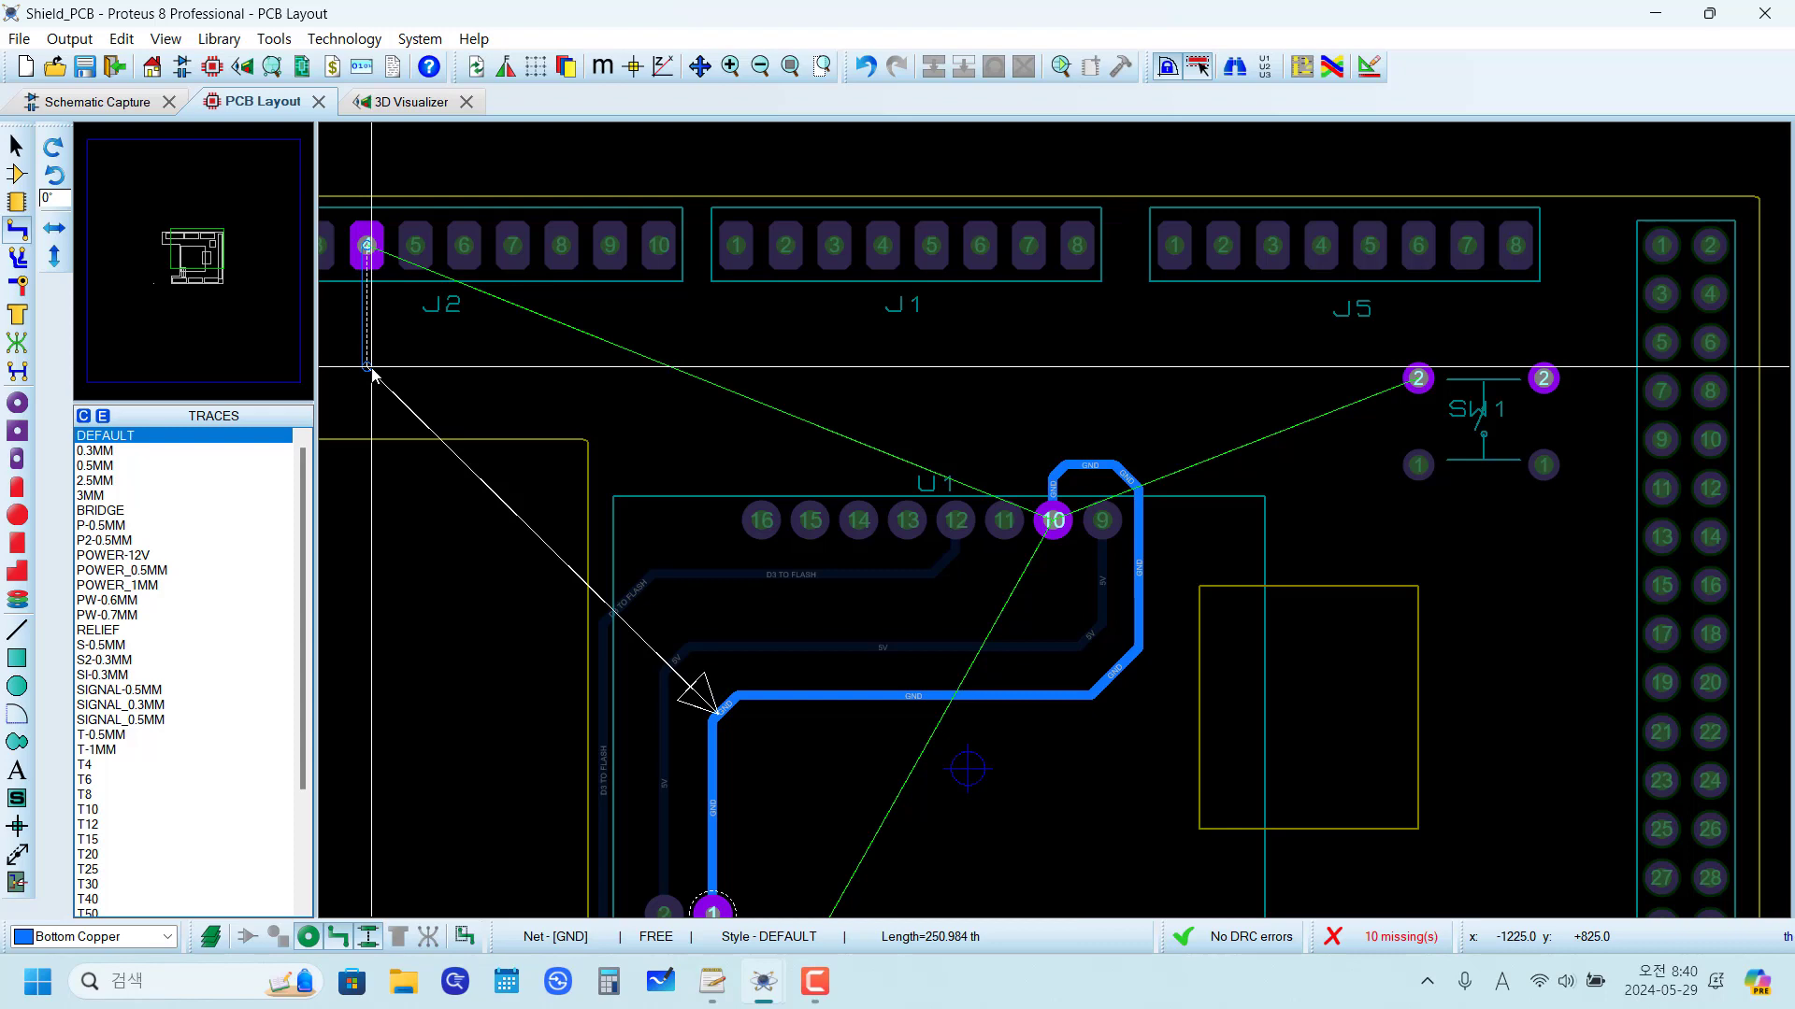
left_click(369, 379)
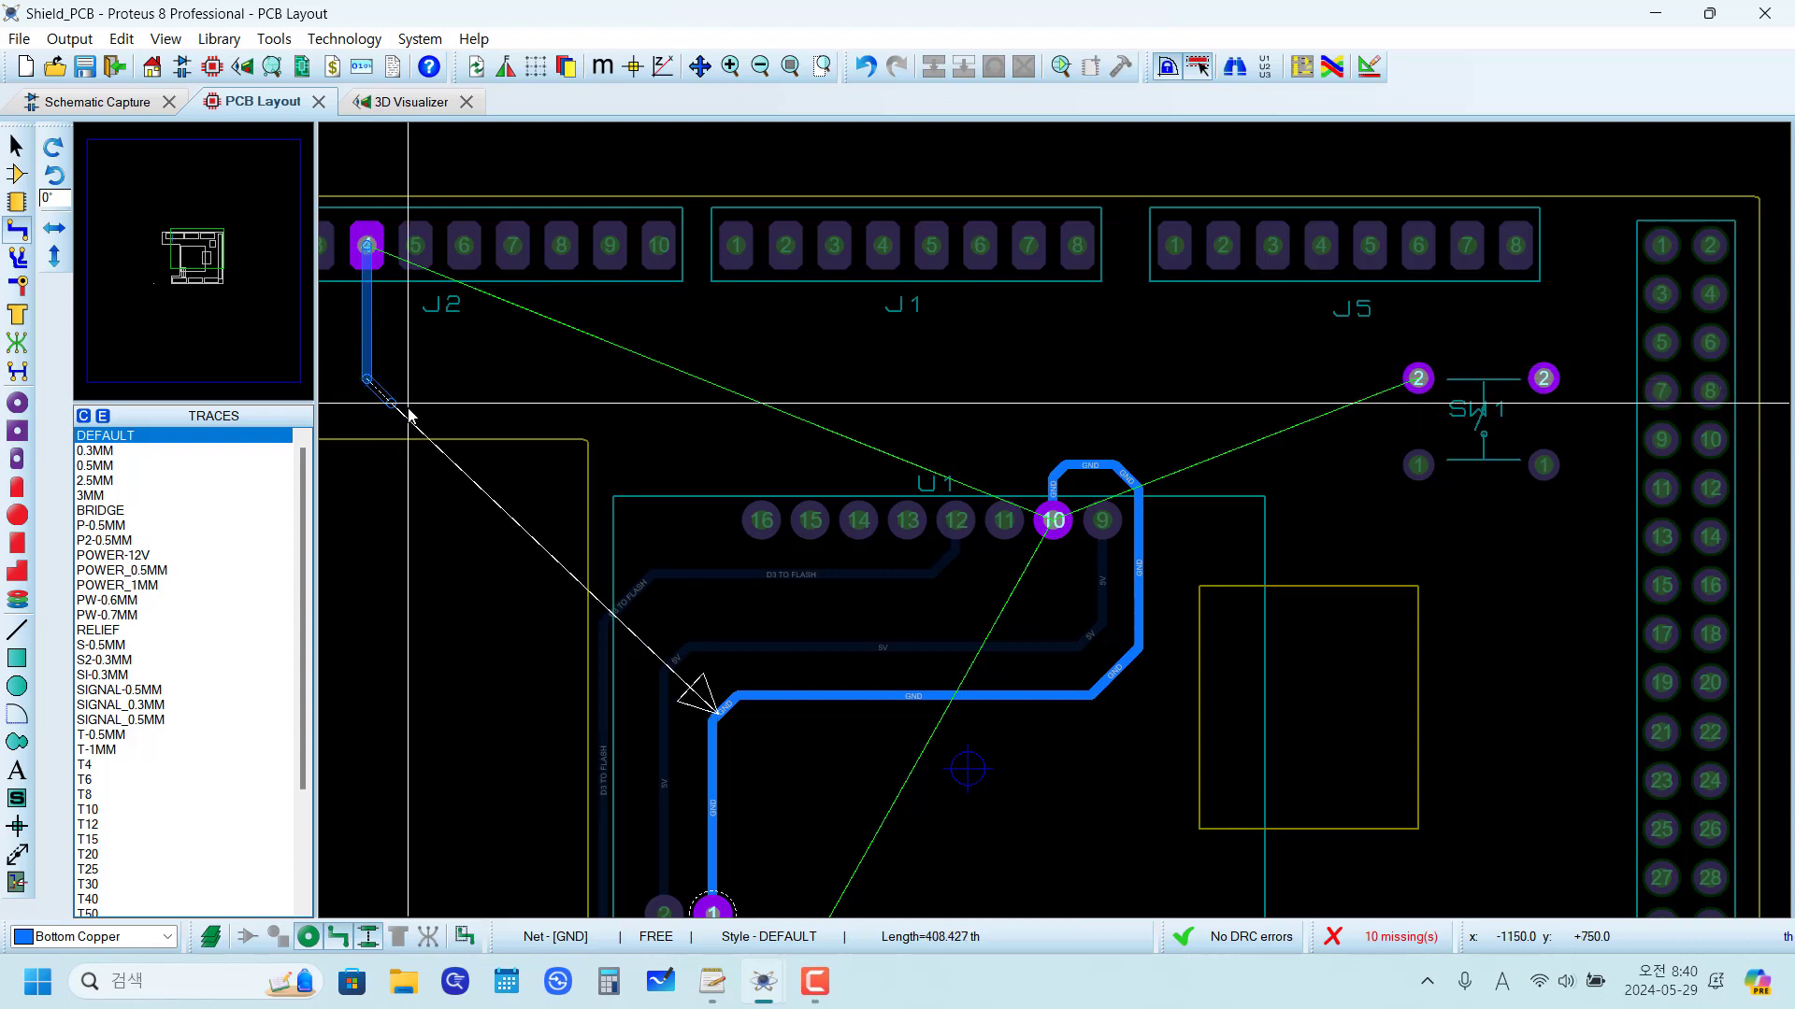
scroll(1034, 458, "up", 3)
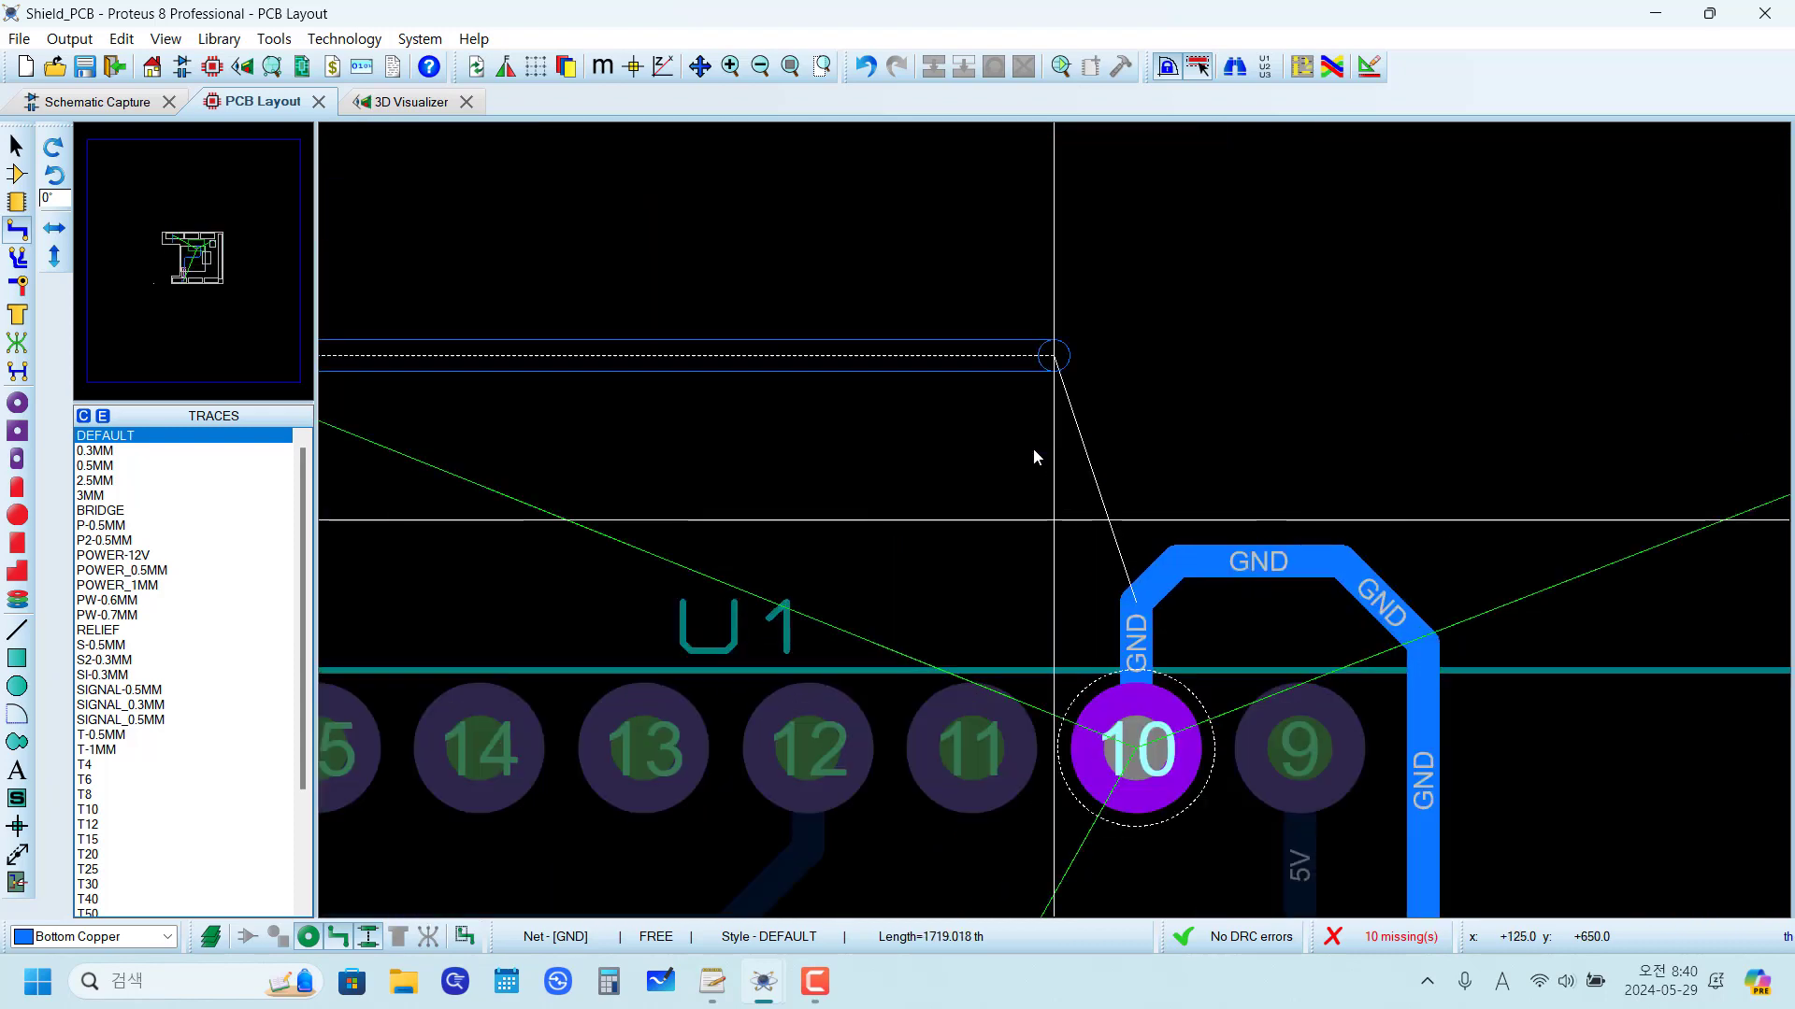
left_click(1056, 375)
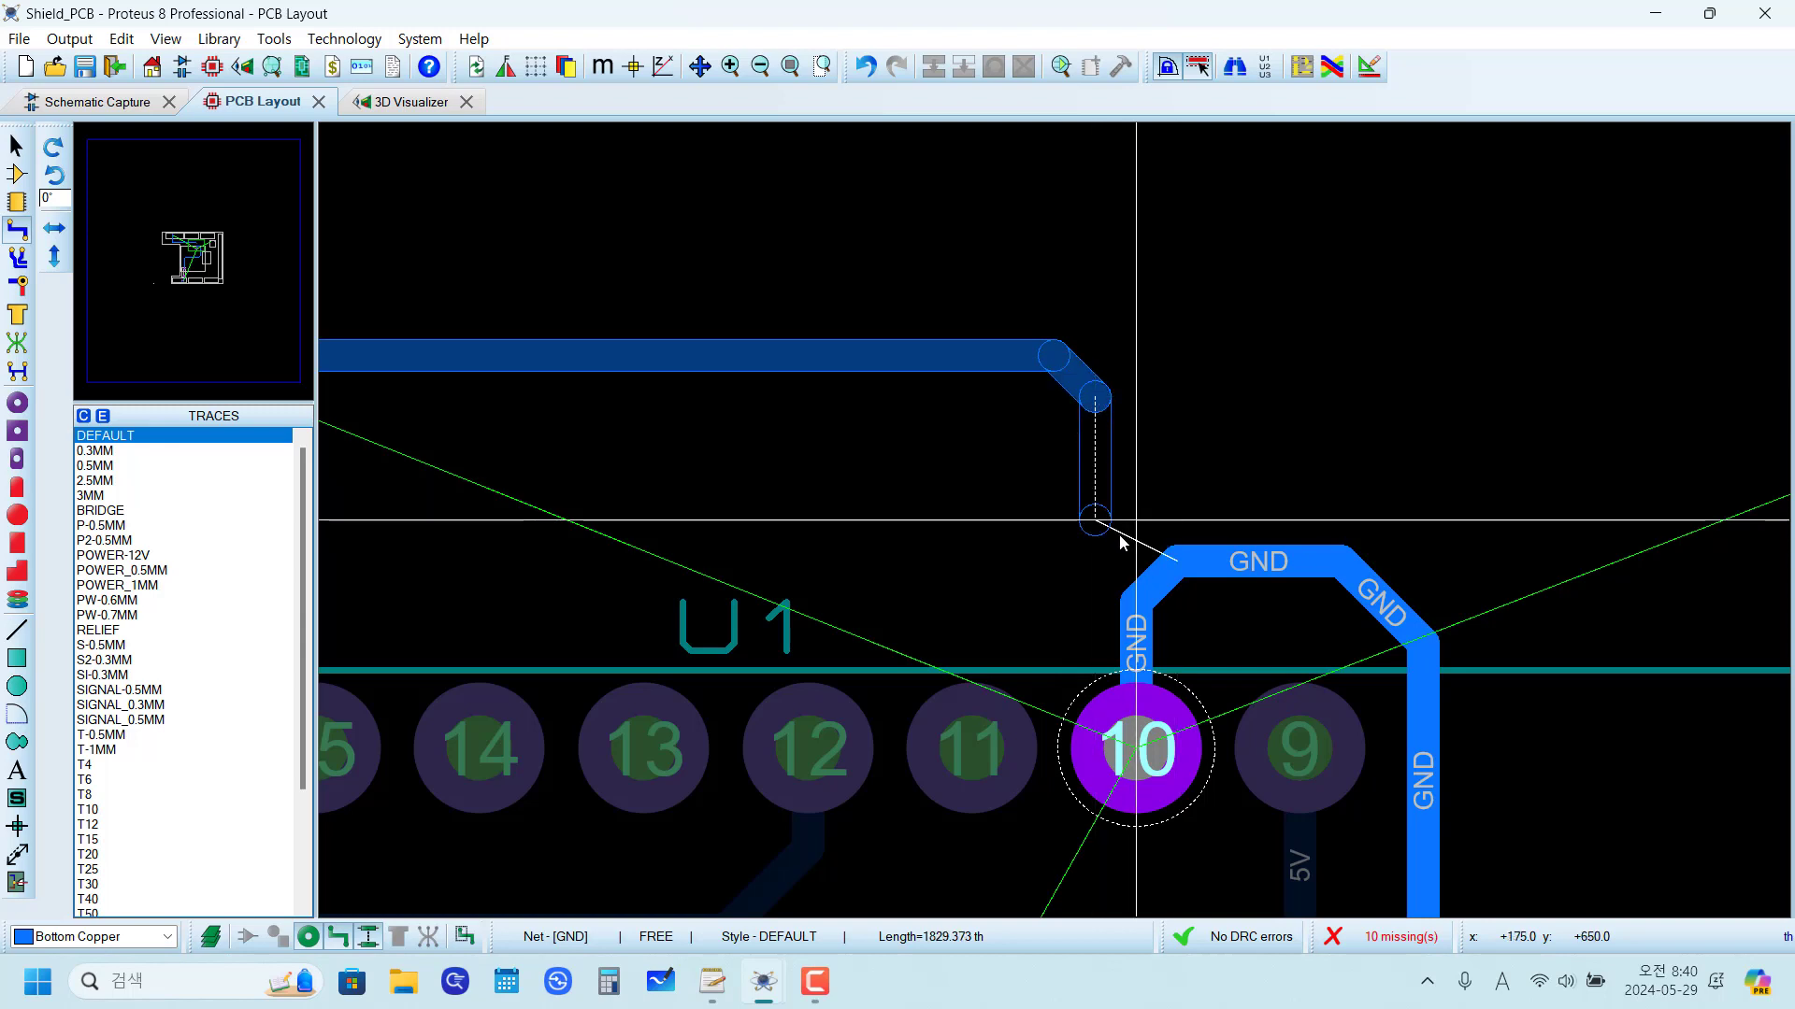
left_click(1126, 500)
left_click(1122, 512)
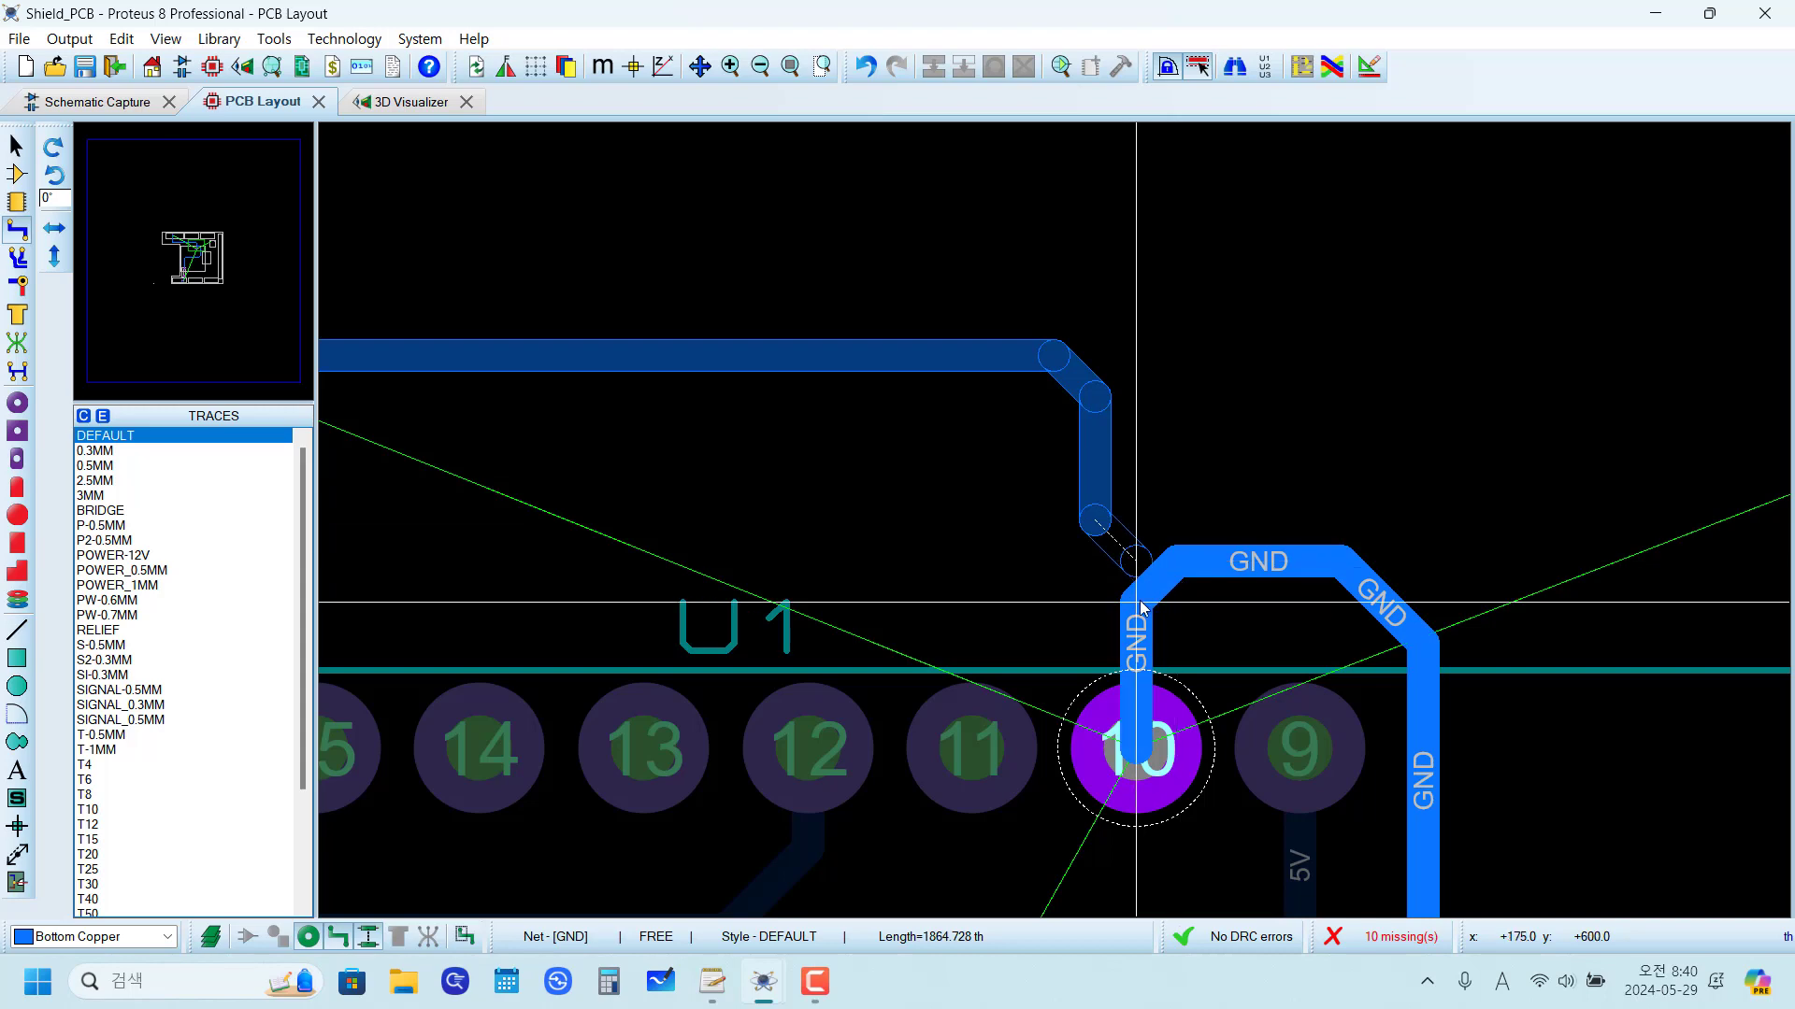
Step: Branch the GND trace down x +175 th into the existing GND trace above U1 pin 10, and delete the leftover stub at x +150 th
right_click(1092, 508)
left_click(1174, 553)
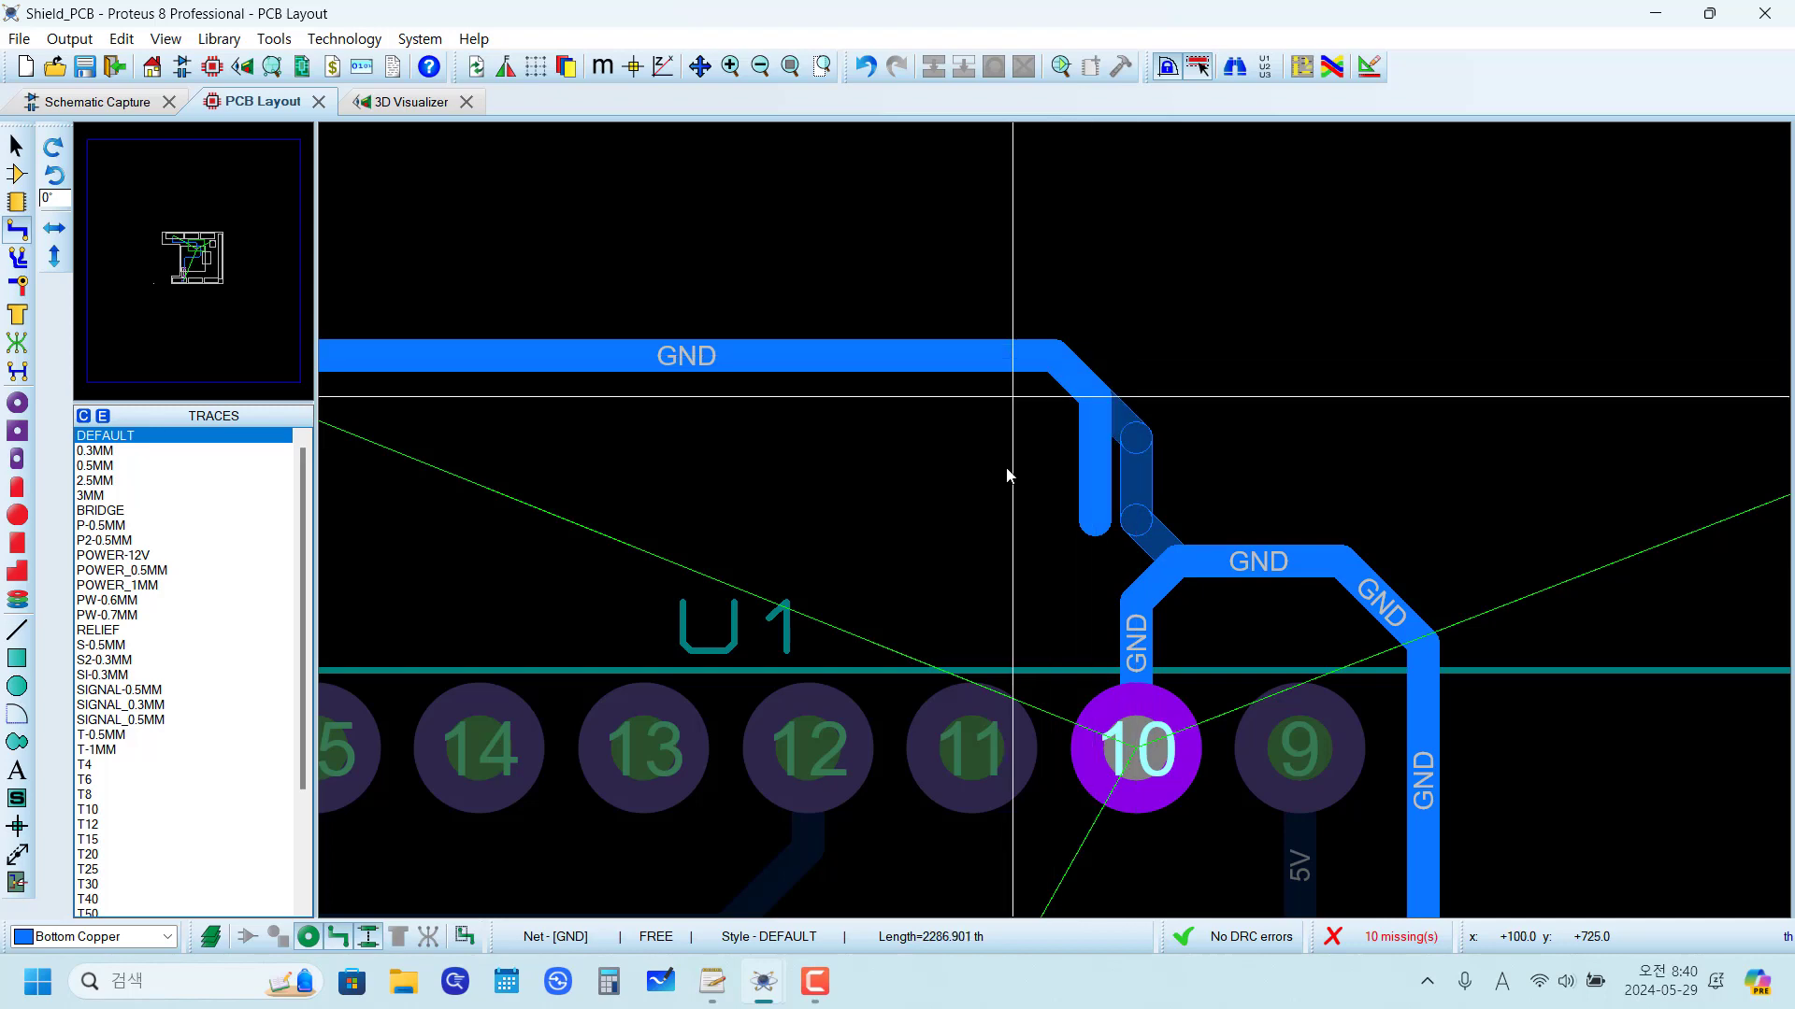
right_click(1014, 429)
right_click(1098, 509)
right_click(1098, 508)
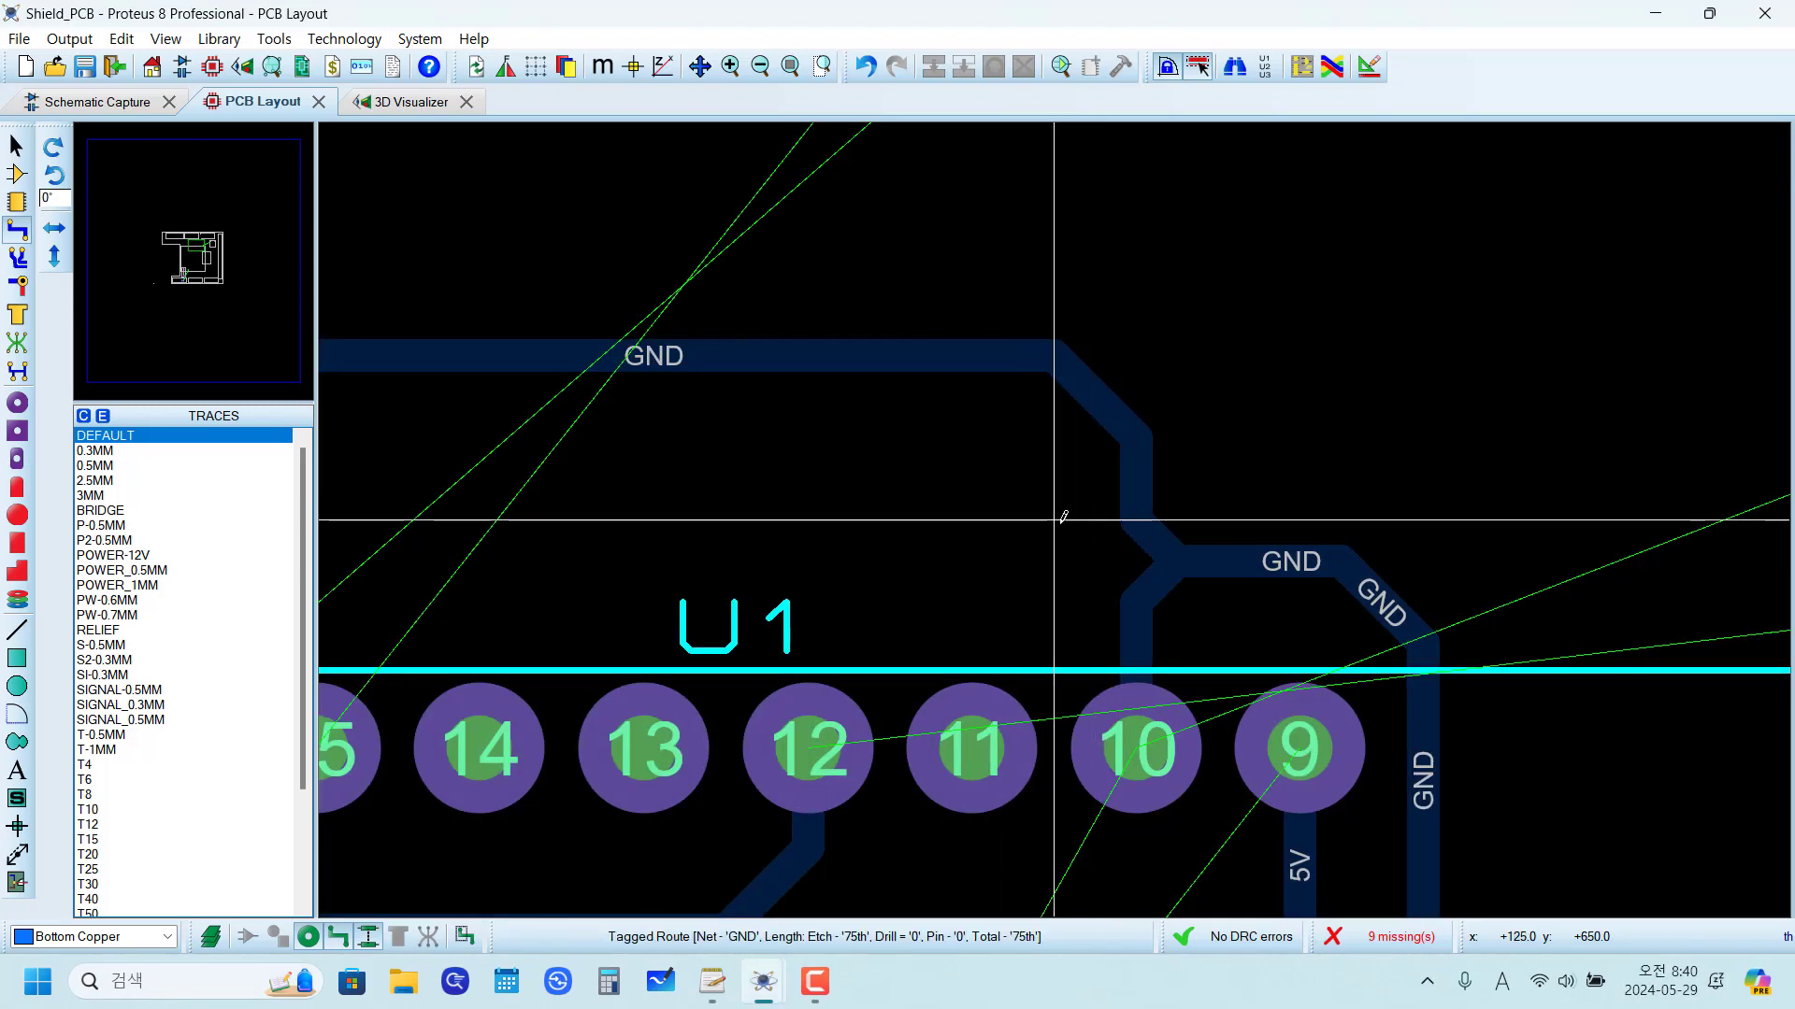
Step: Examine the crossing unrouted connections from U1 pins 15 and 16 to J1 pads 7 and 8 around the new GND trace
scroll(1062, 517, "down", 3)
scroll(978, 519, "up", 1)
scroll(1074, 513, "up", 2)
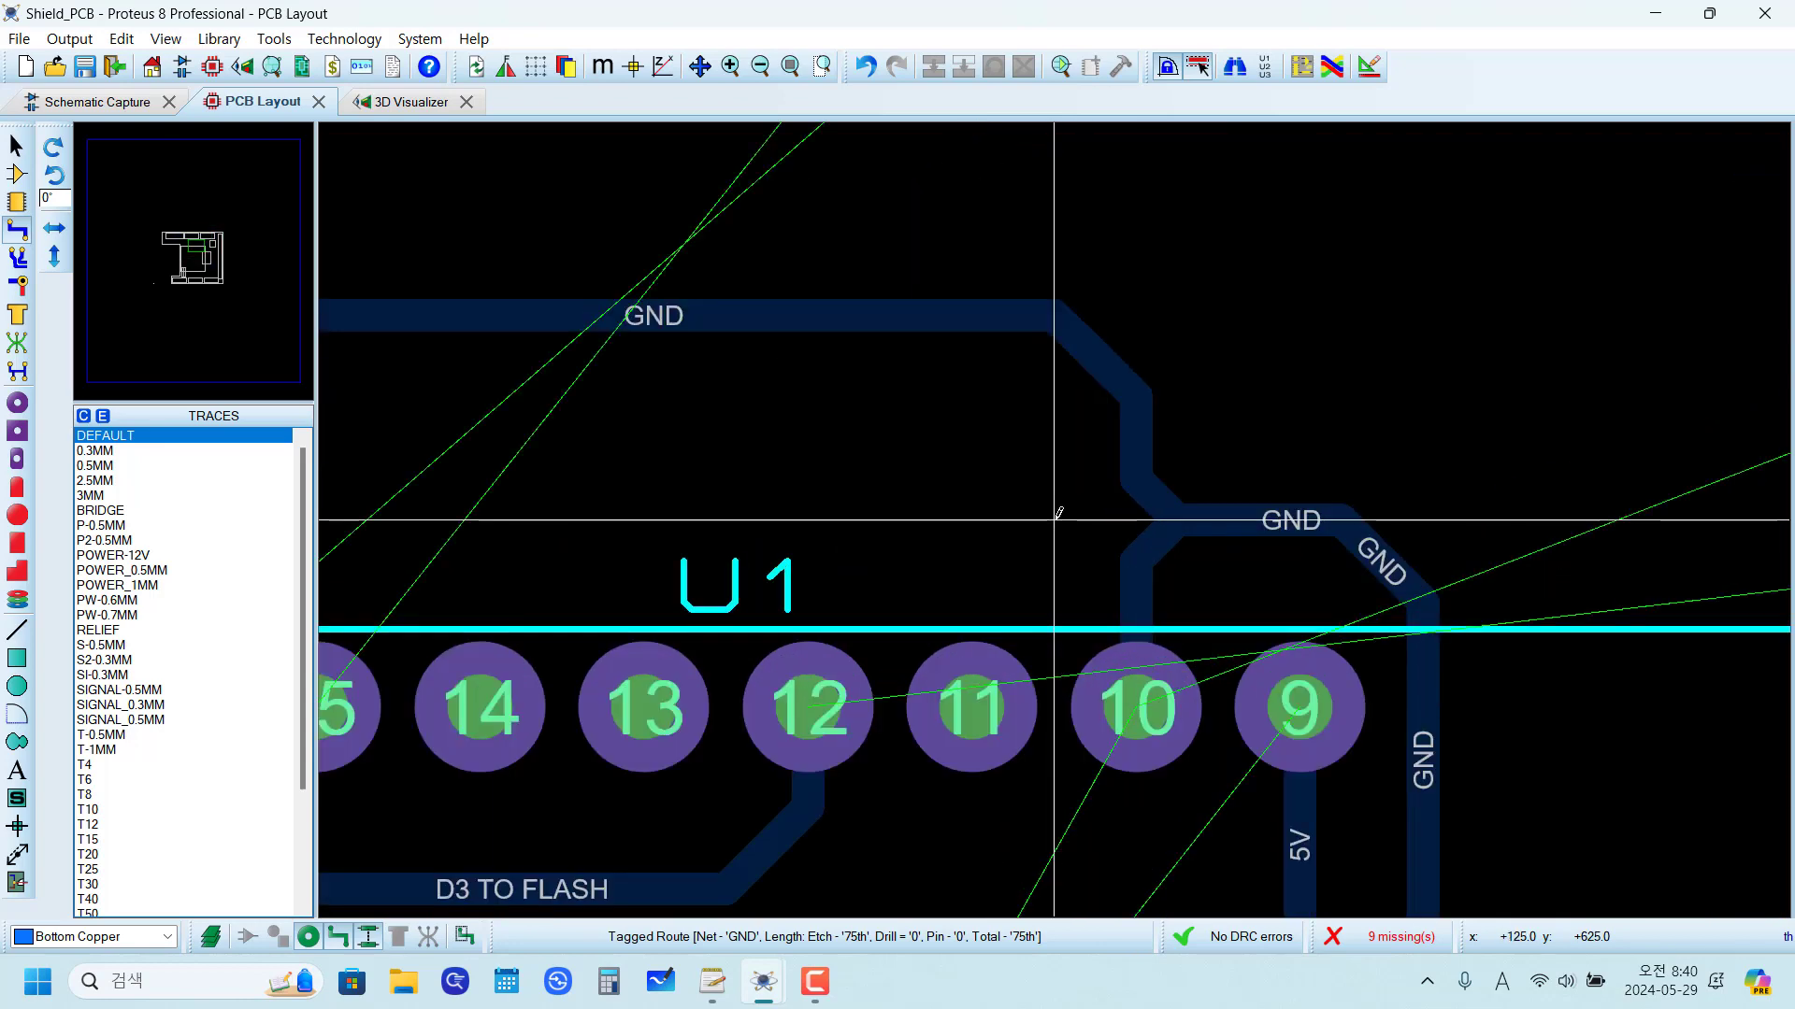
scroll(1059, 502, "down", 3)
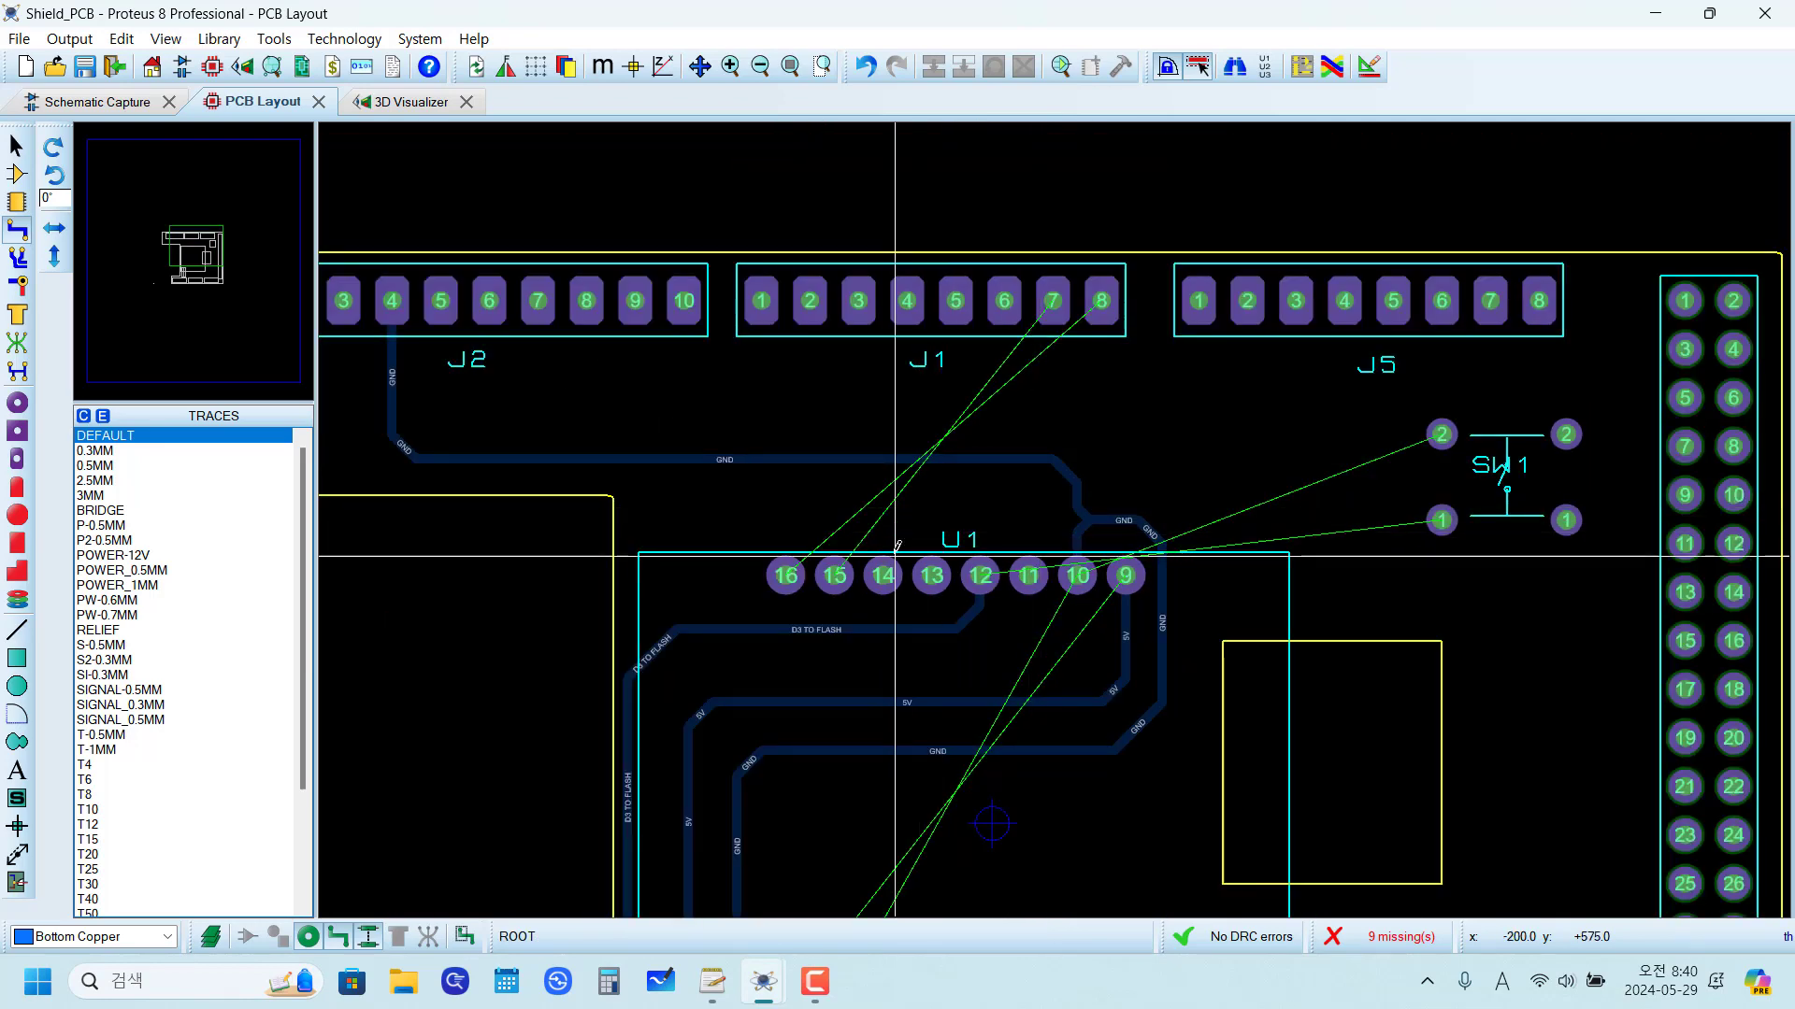
scroll(961, 502, "up", 2)
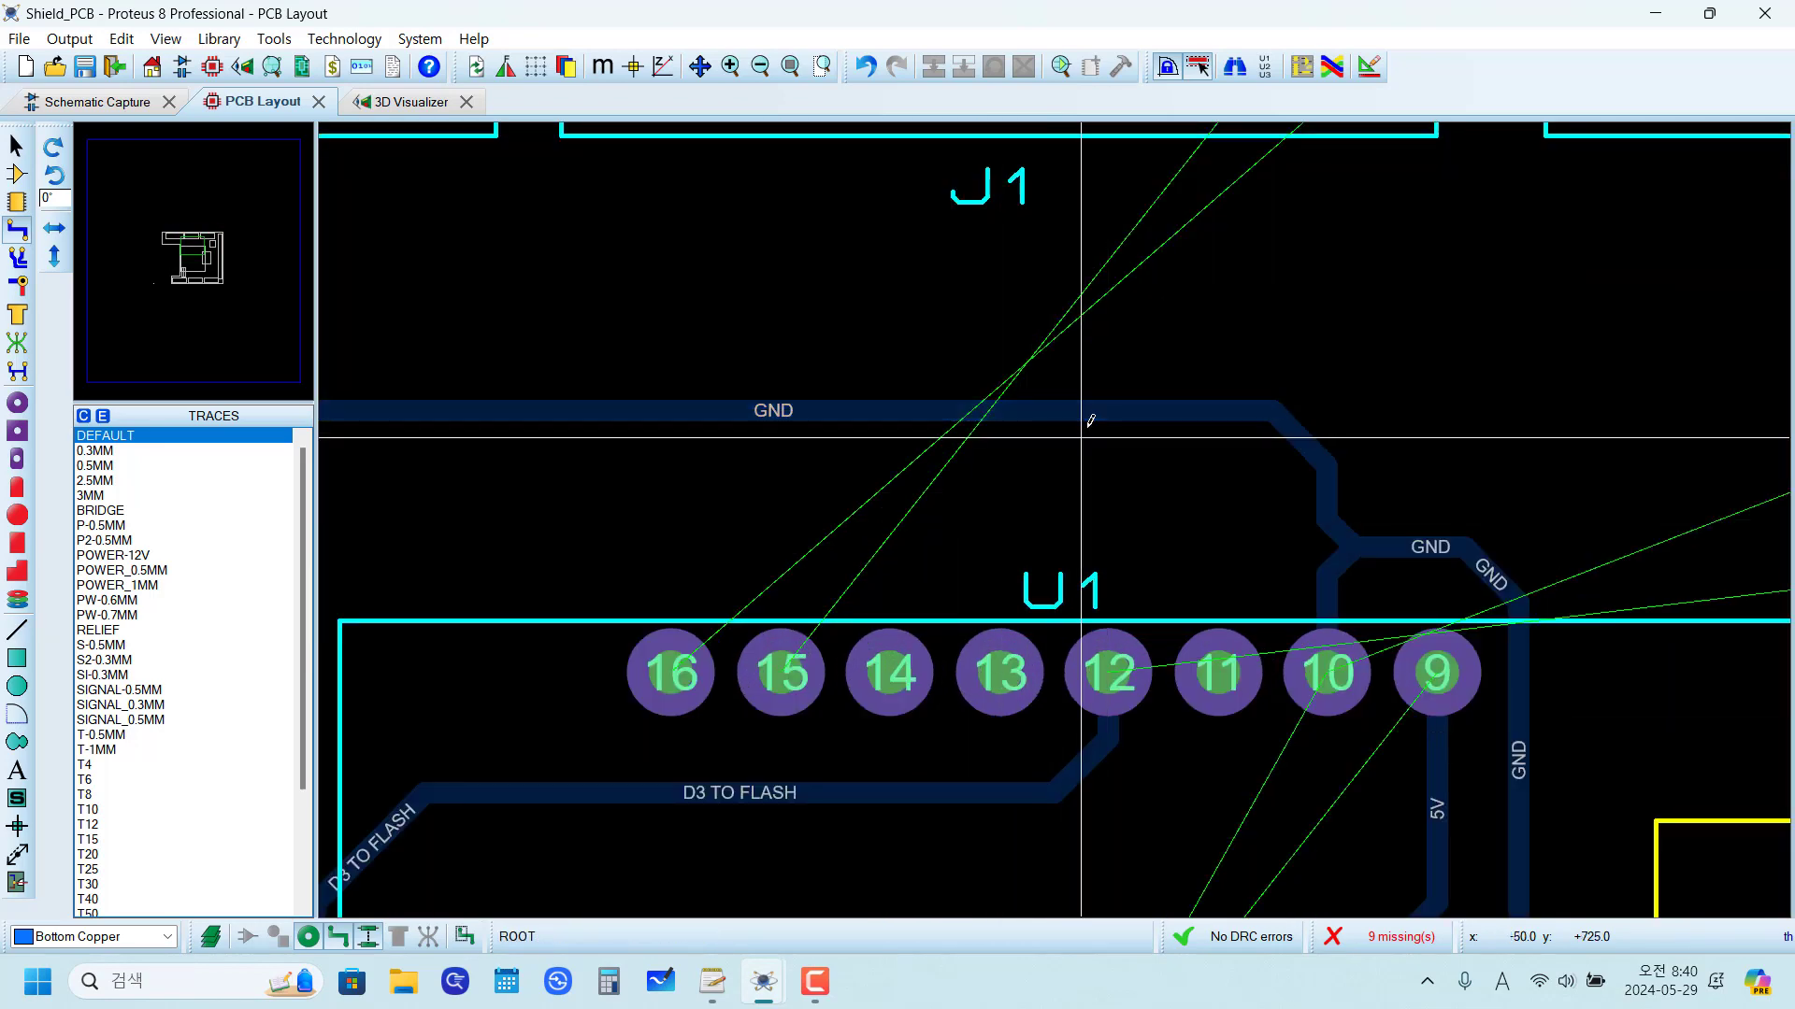
scroll(1090, 421, "down", 1)
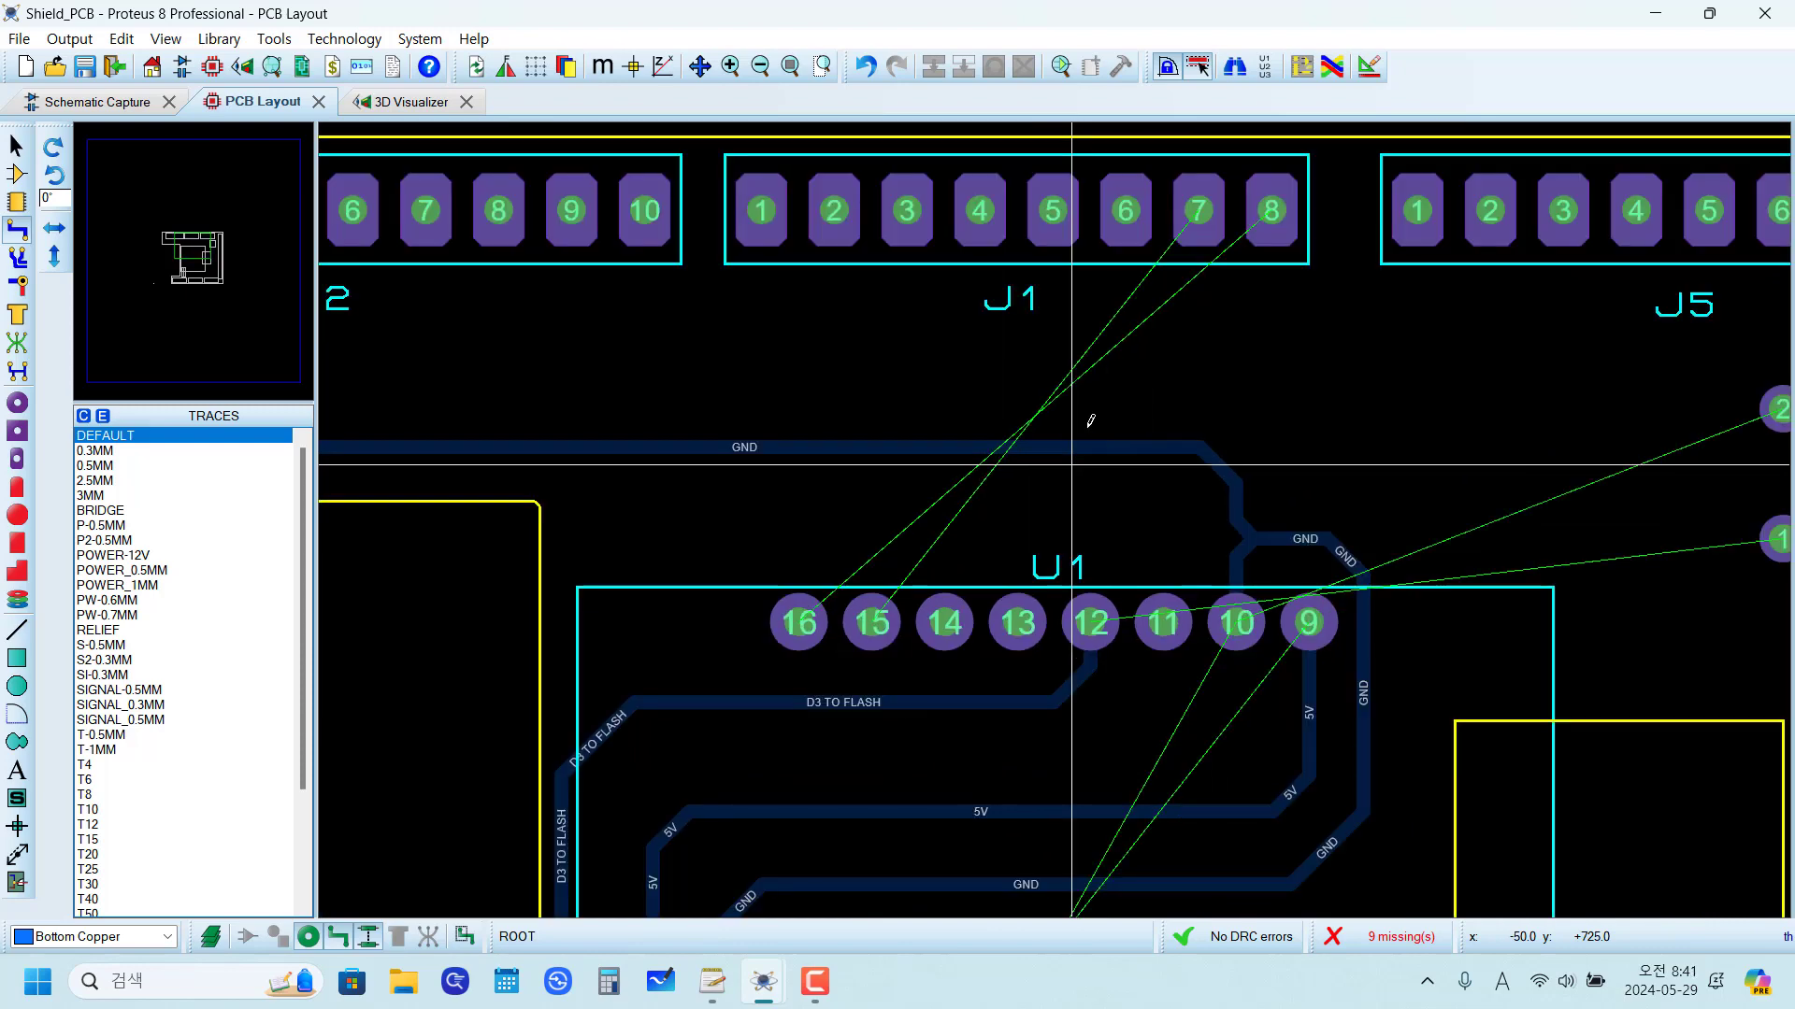
scroll(1038, 519, "up", 1)
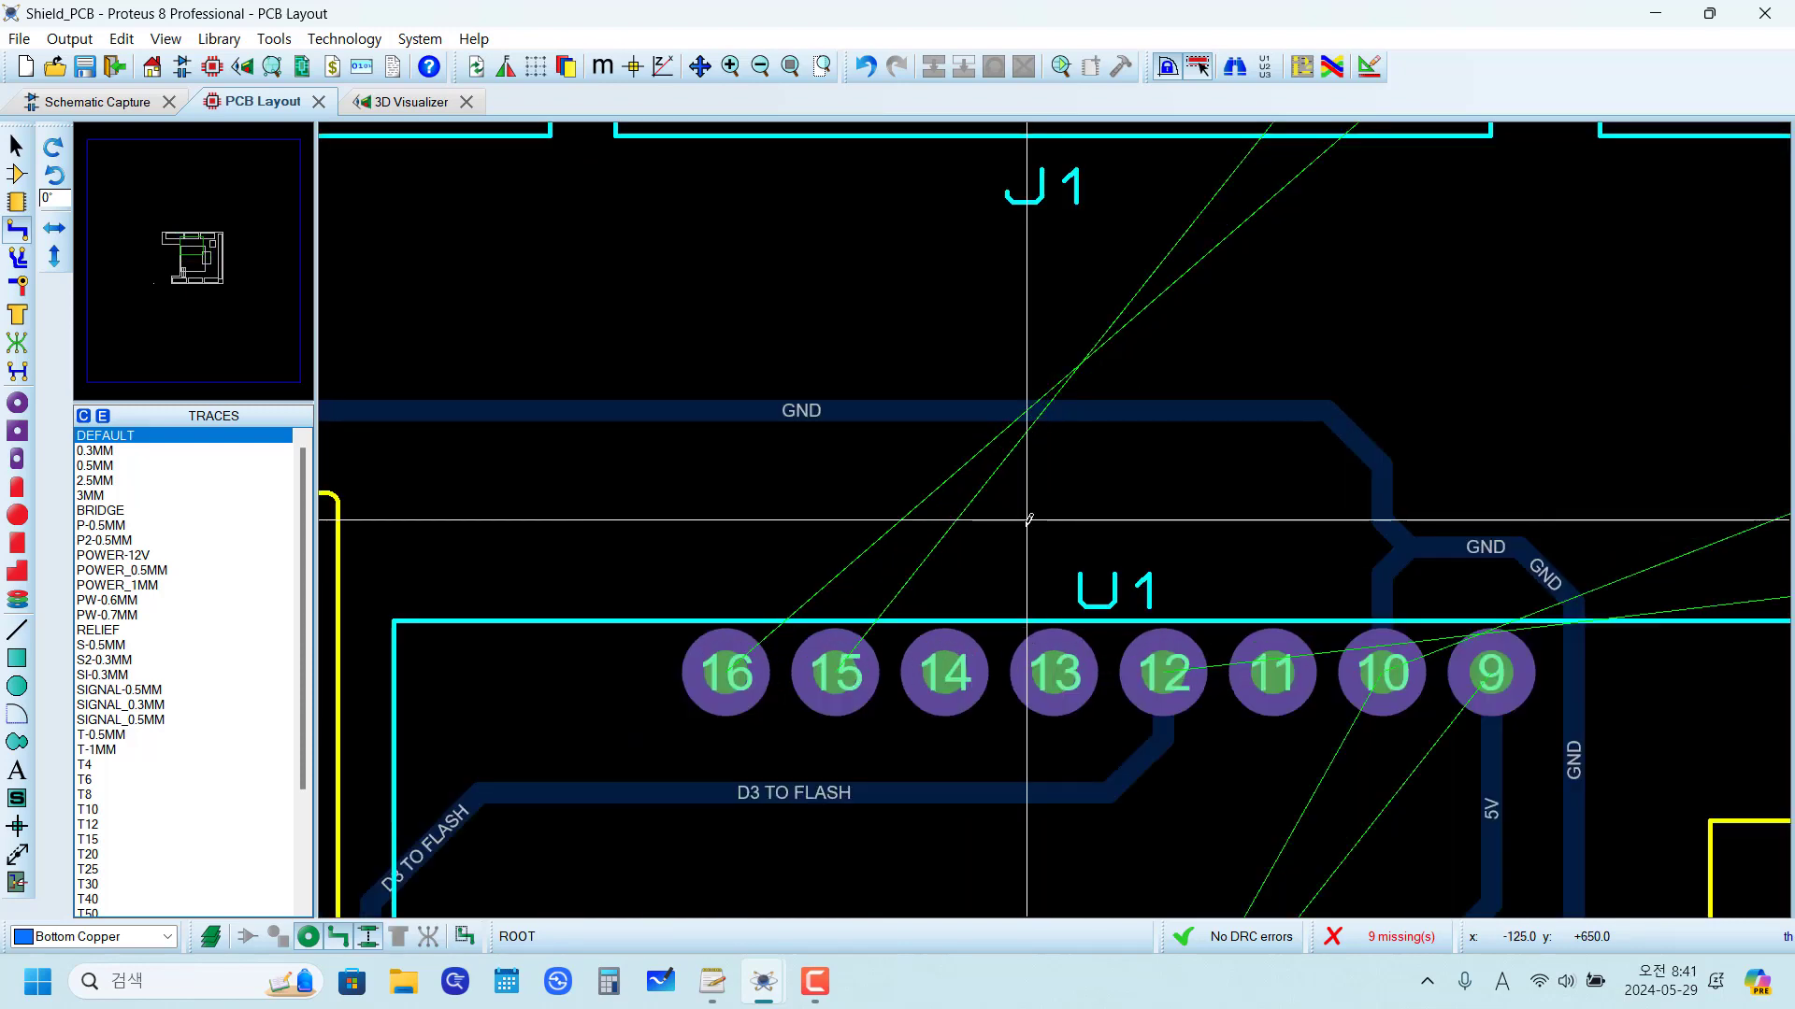
scroll(874, 496, "down", 1)
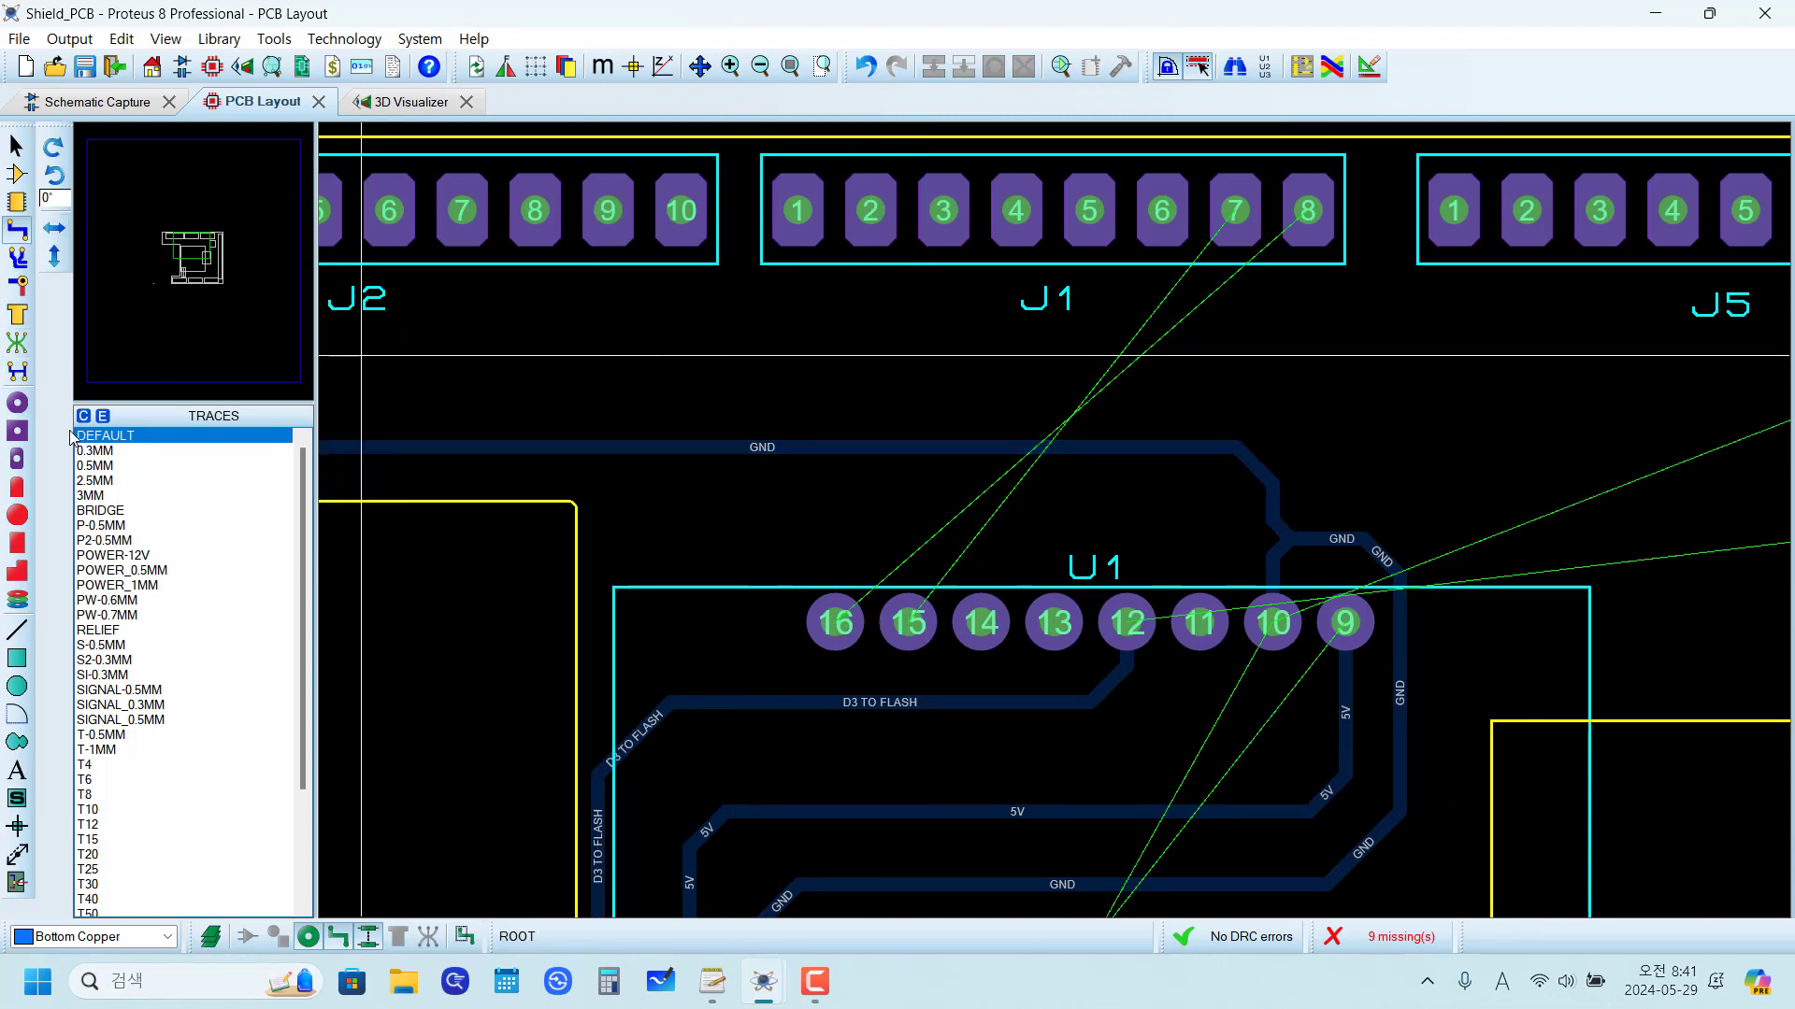
Step: Place a JUMPER-300TH package rotated to 270° across the horizontal GND trace beside U1 pin 16, at about x -600 th
left_click(16, 204)
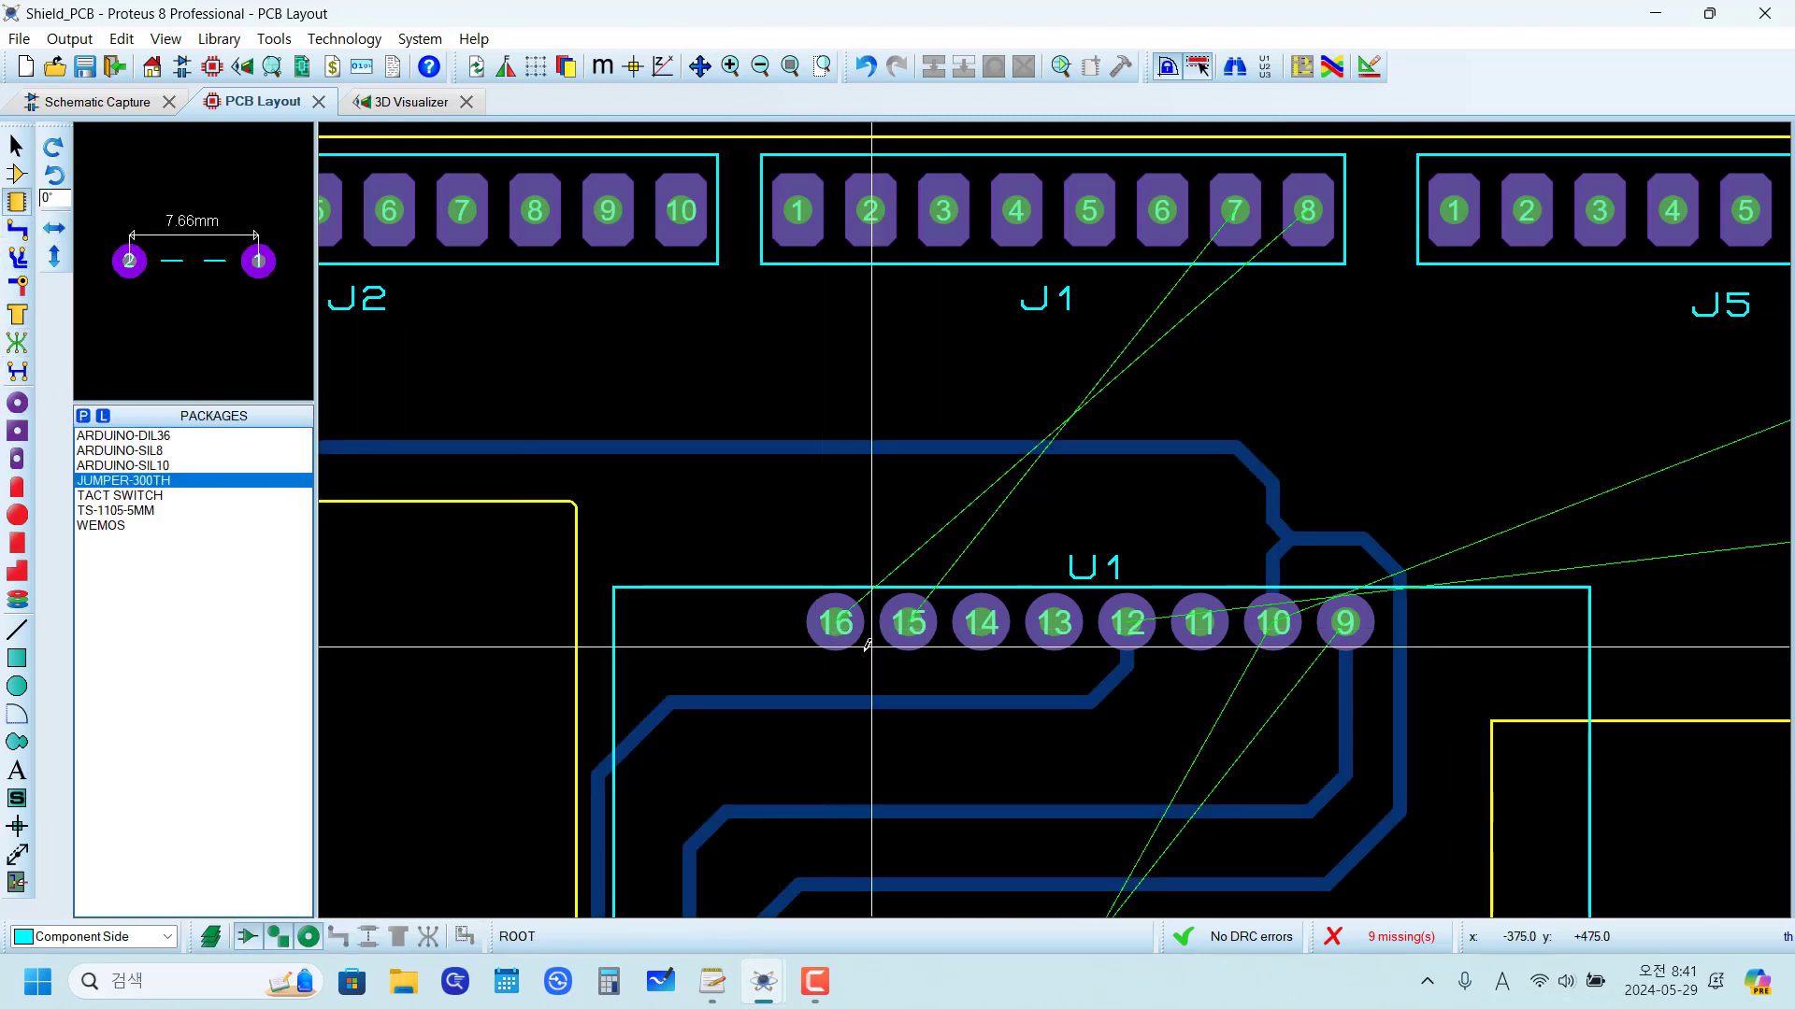
key("KP_Add")
key("KP_Add")
key("KP_Add")
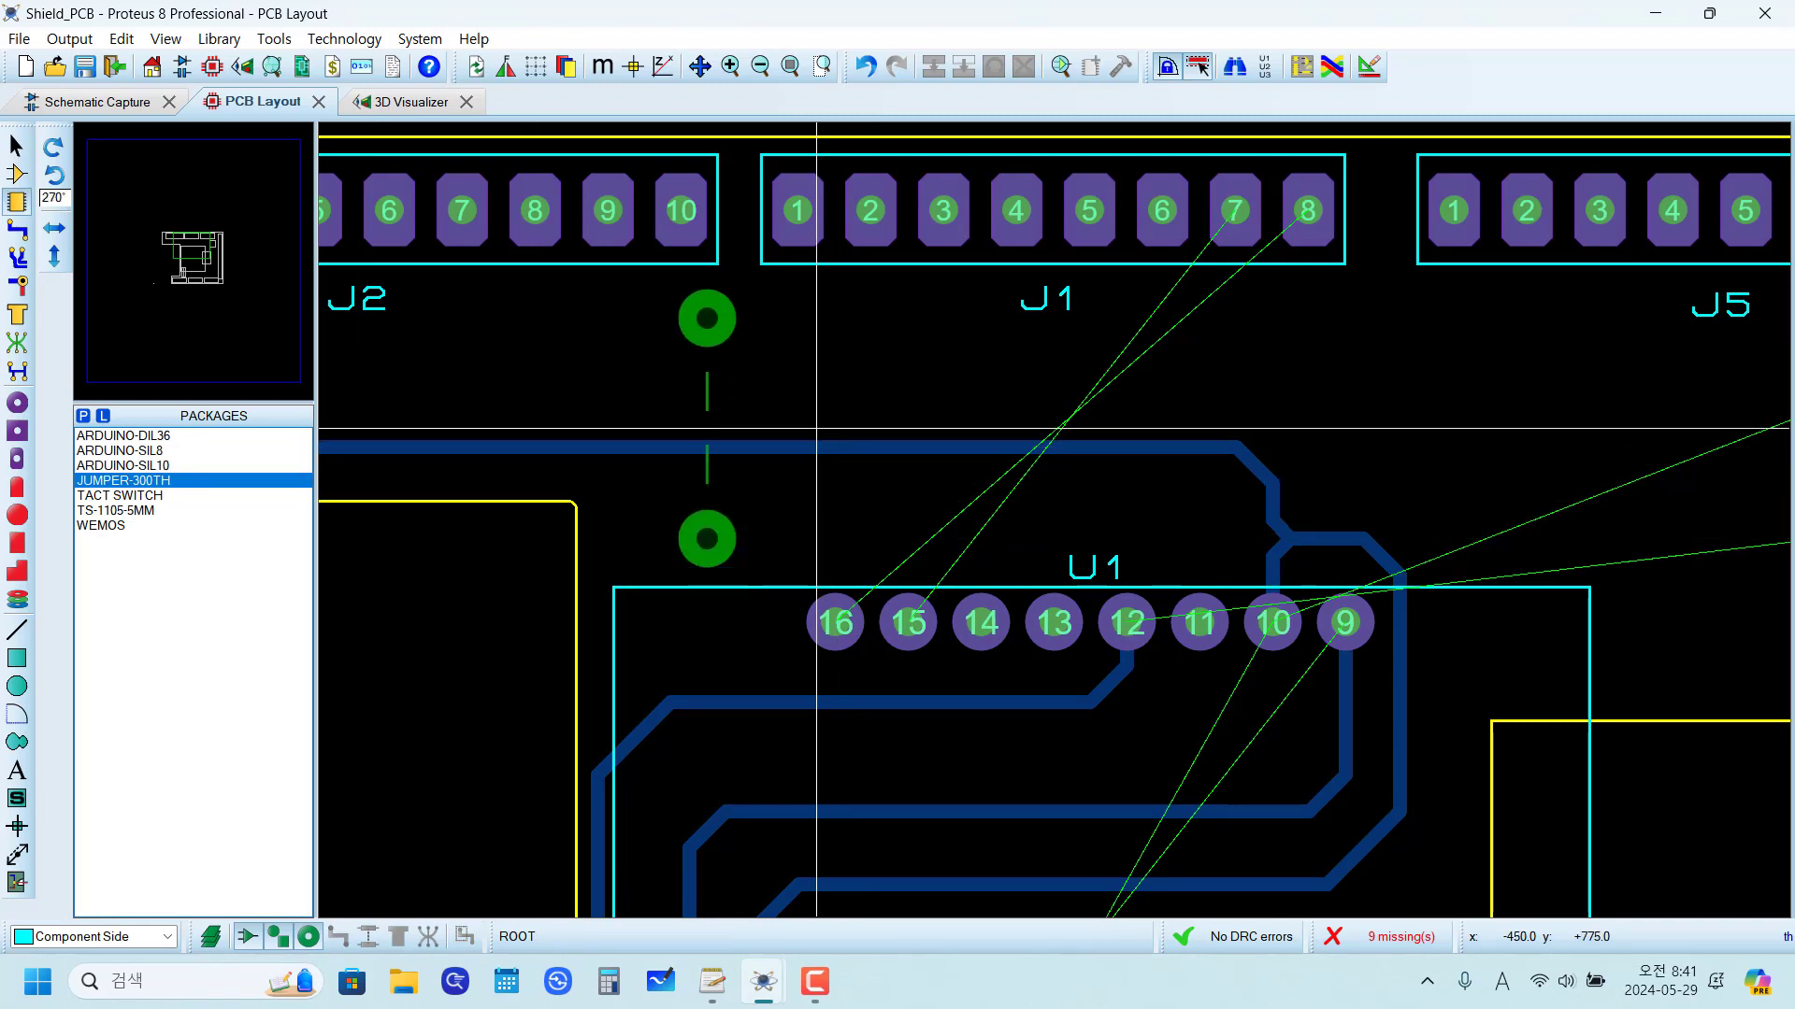
left_click(816, 429)
scroll(822, 598, "up", 2)
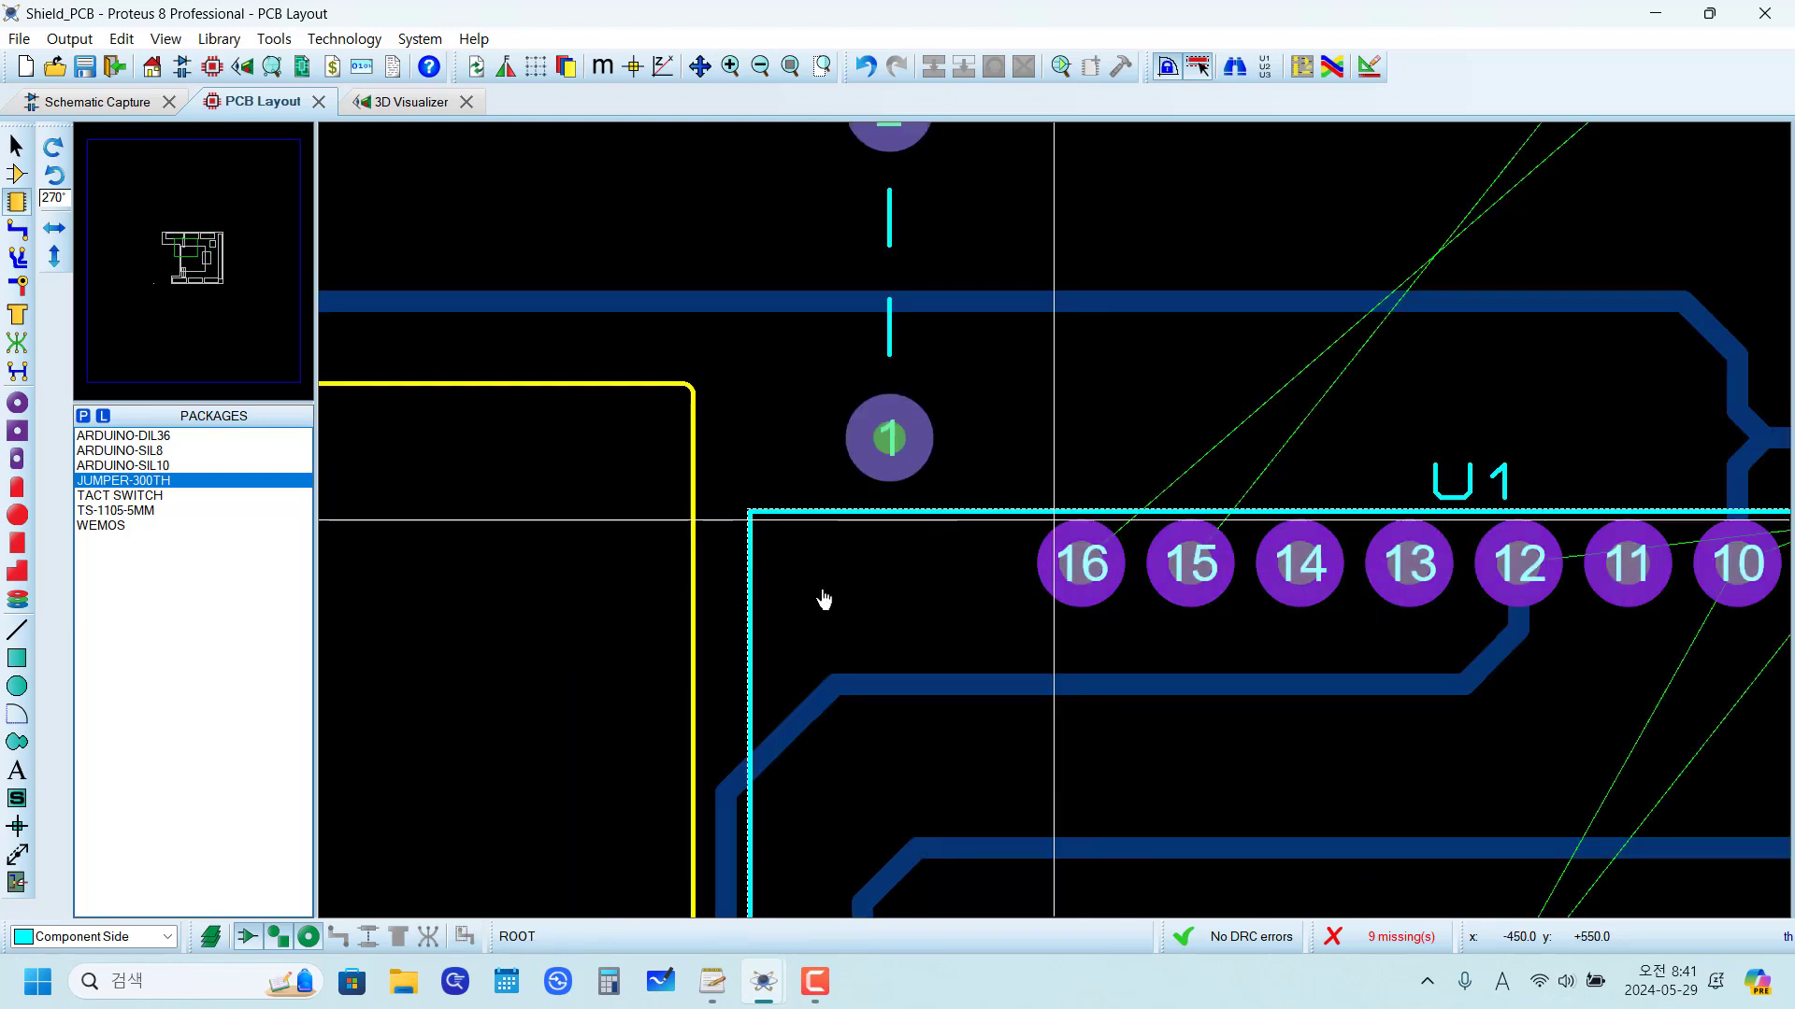
Step: Add a ratsnest connection from U1 pin 16 to the new jumper's pad 1
left_click(17, 343)
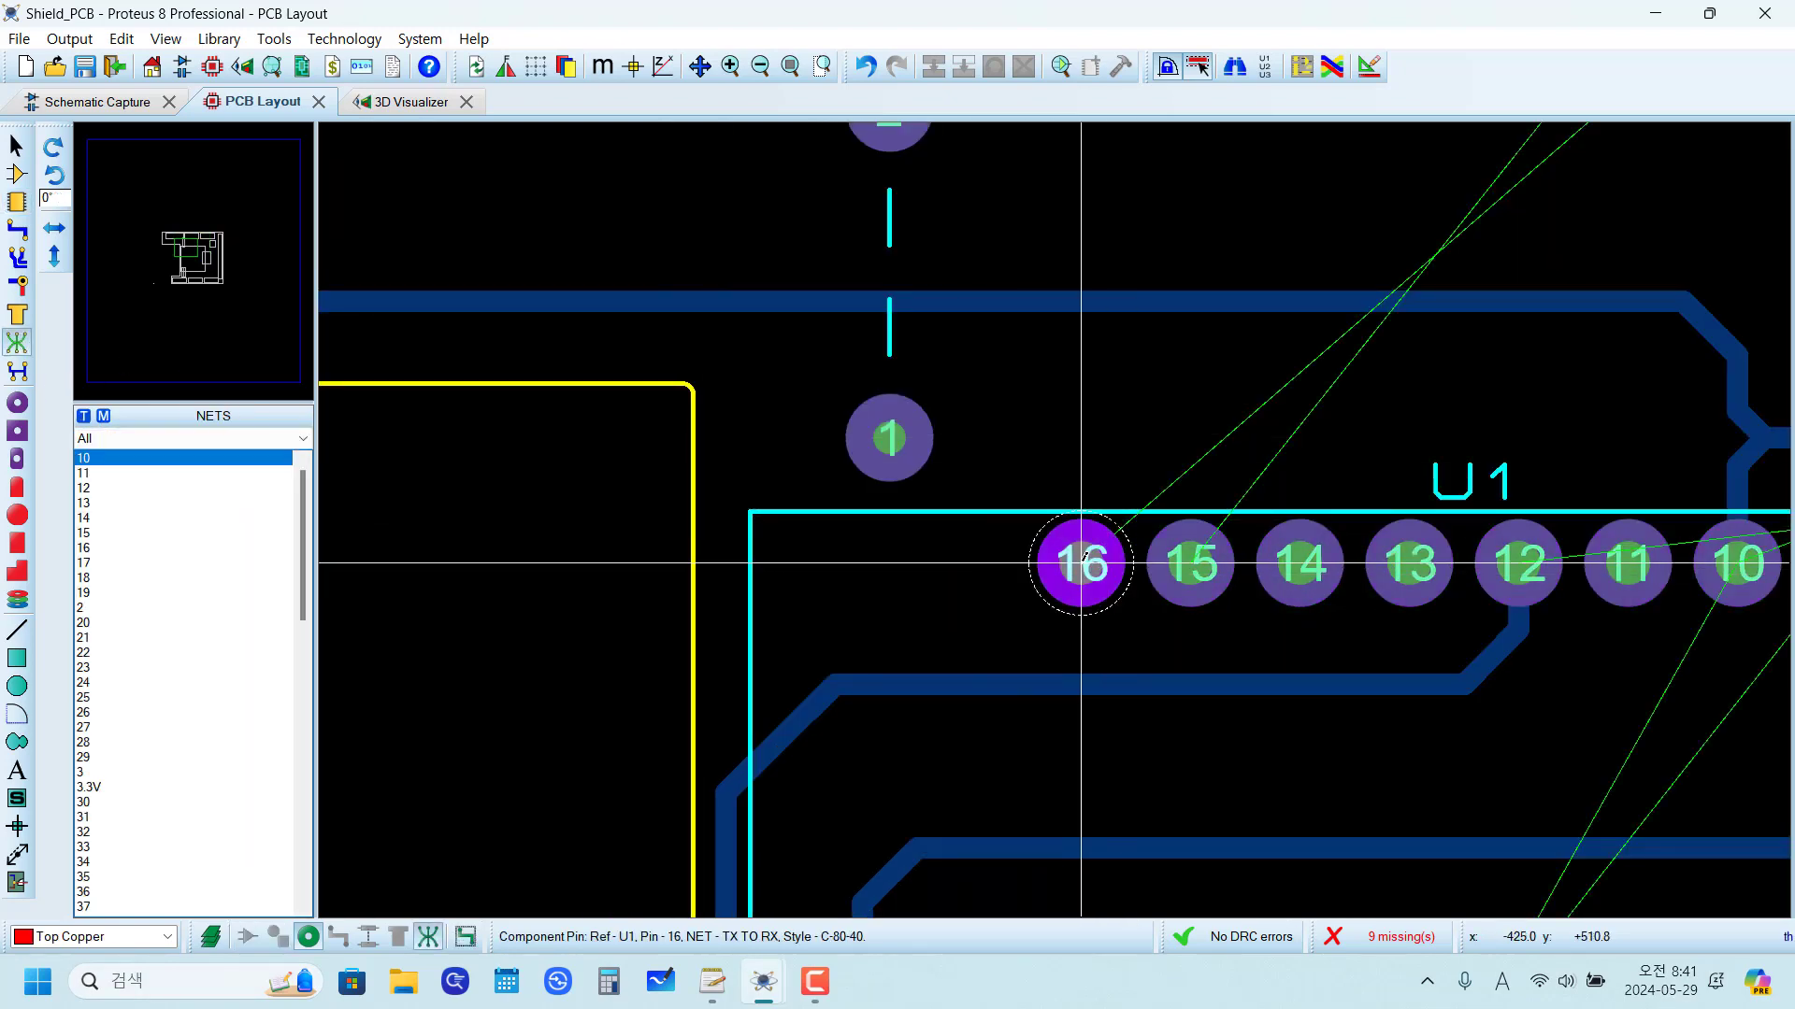
left_click(1082, 563)
left_click(890, 437)
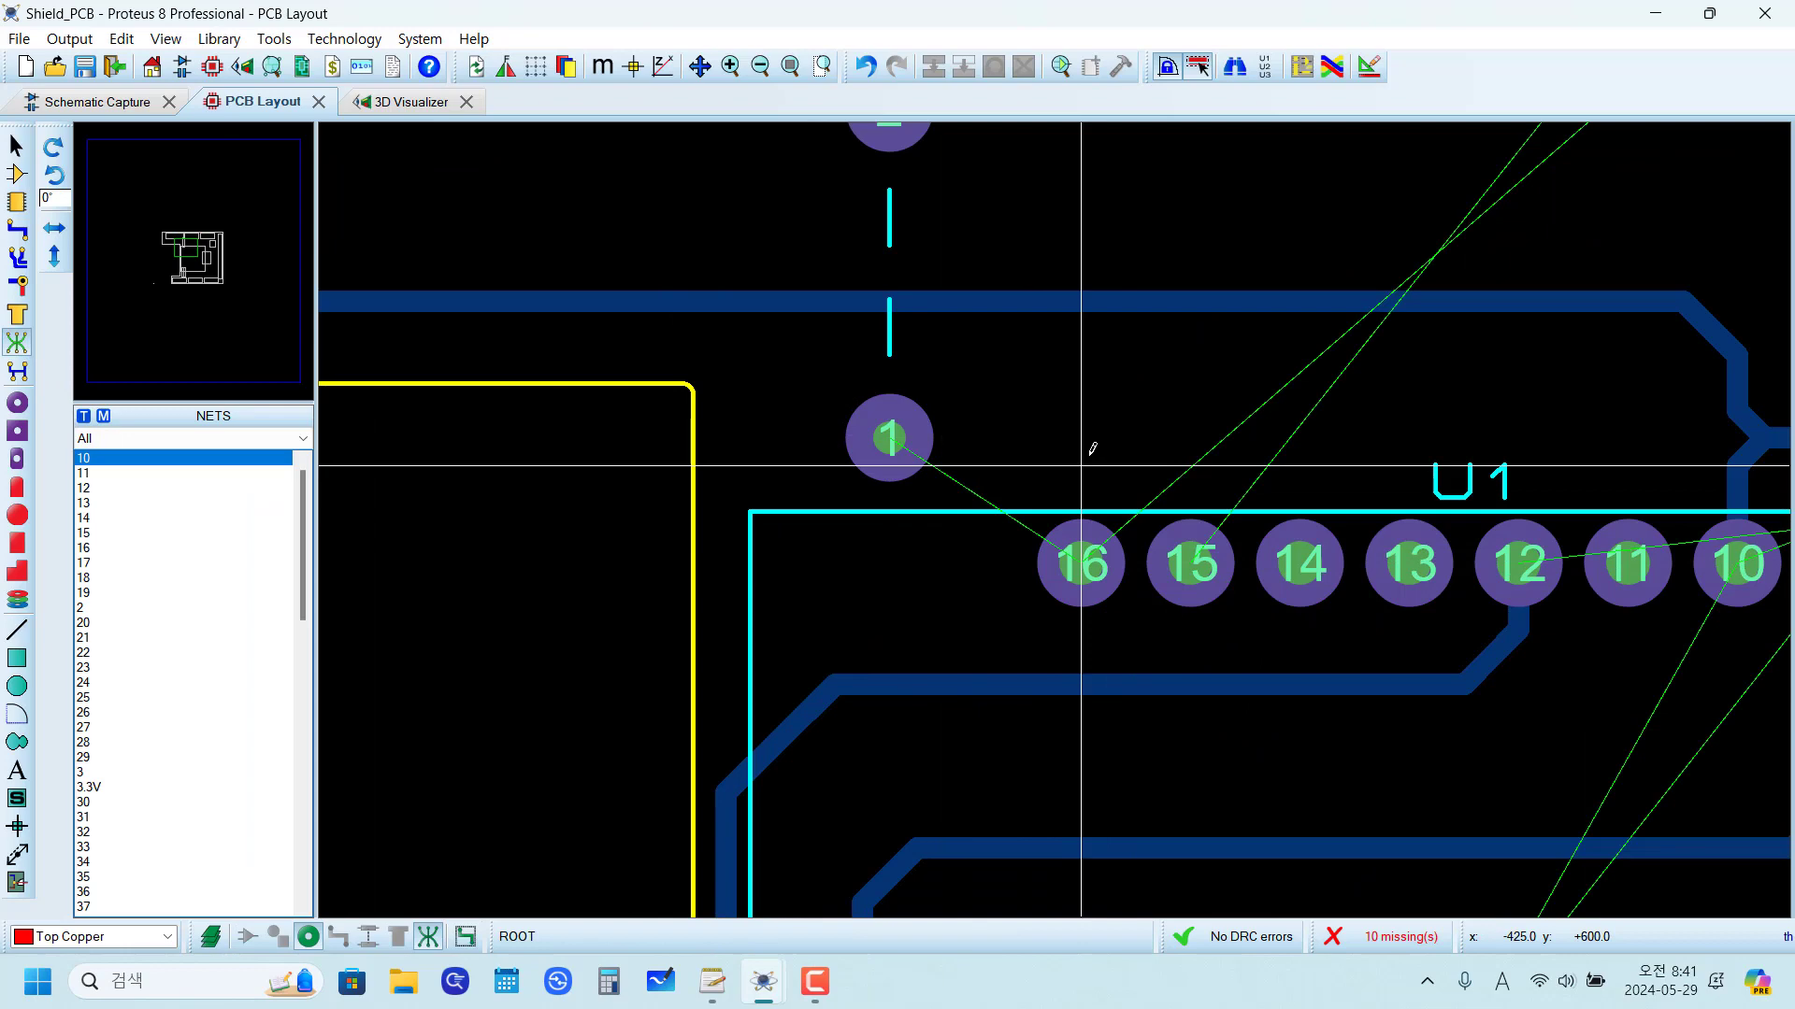
Step: Add a ratsnest connection from J1 pad 8 to pad 2 of the jumper beside U1 pin 16
scroll(1092, 440, "down", 3)
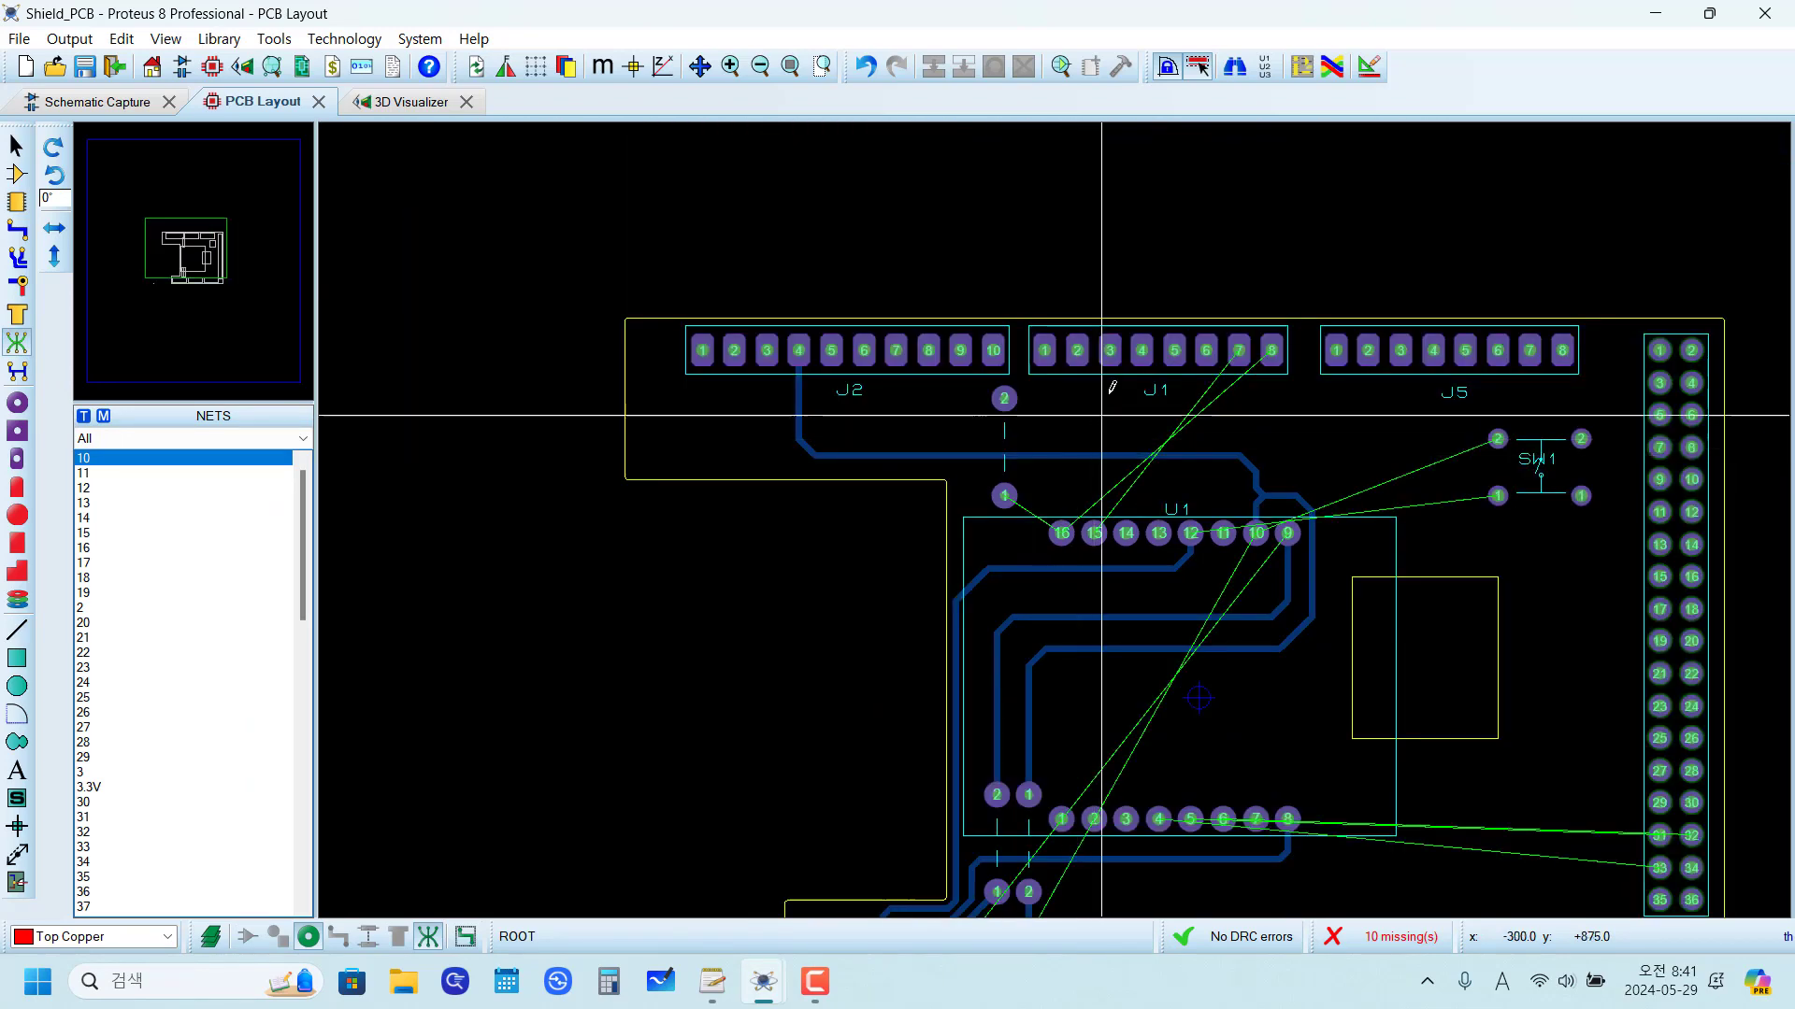
scroll(1117, 374, "up", 1)
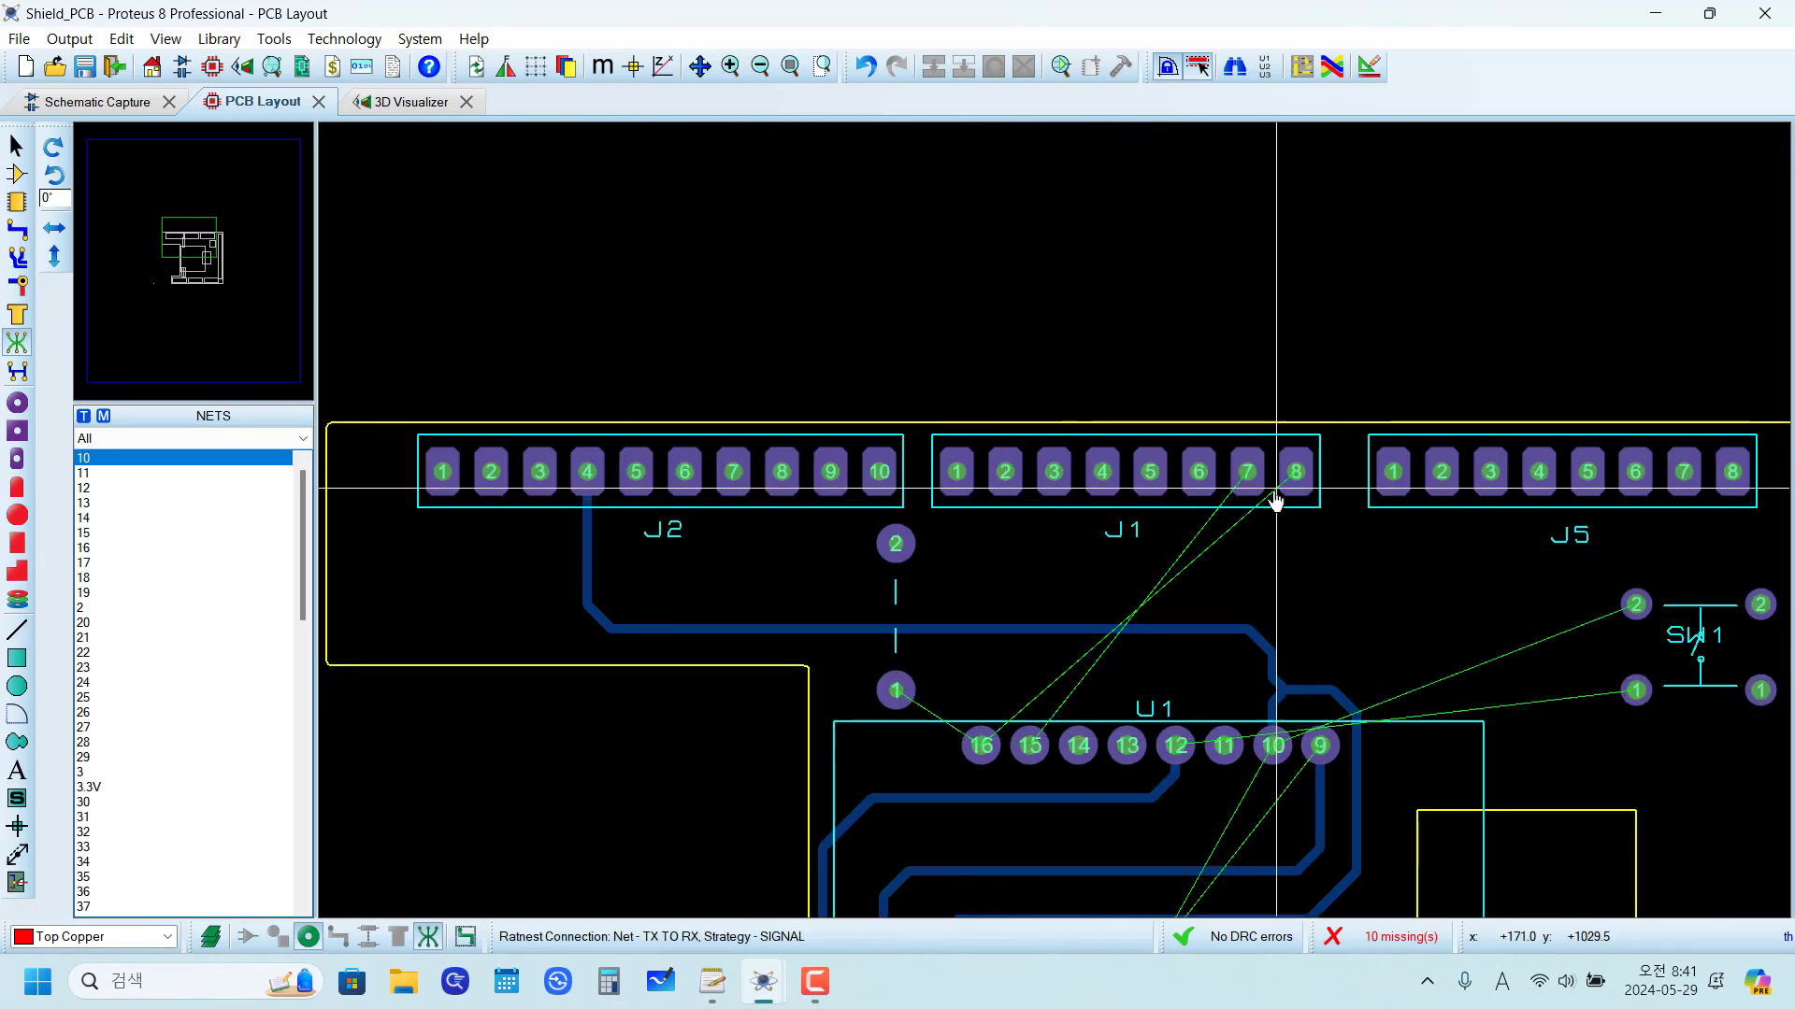
scroll(896, 536, "up", 2)
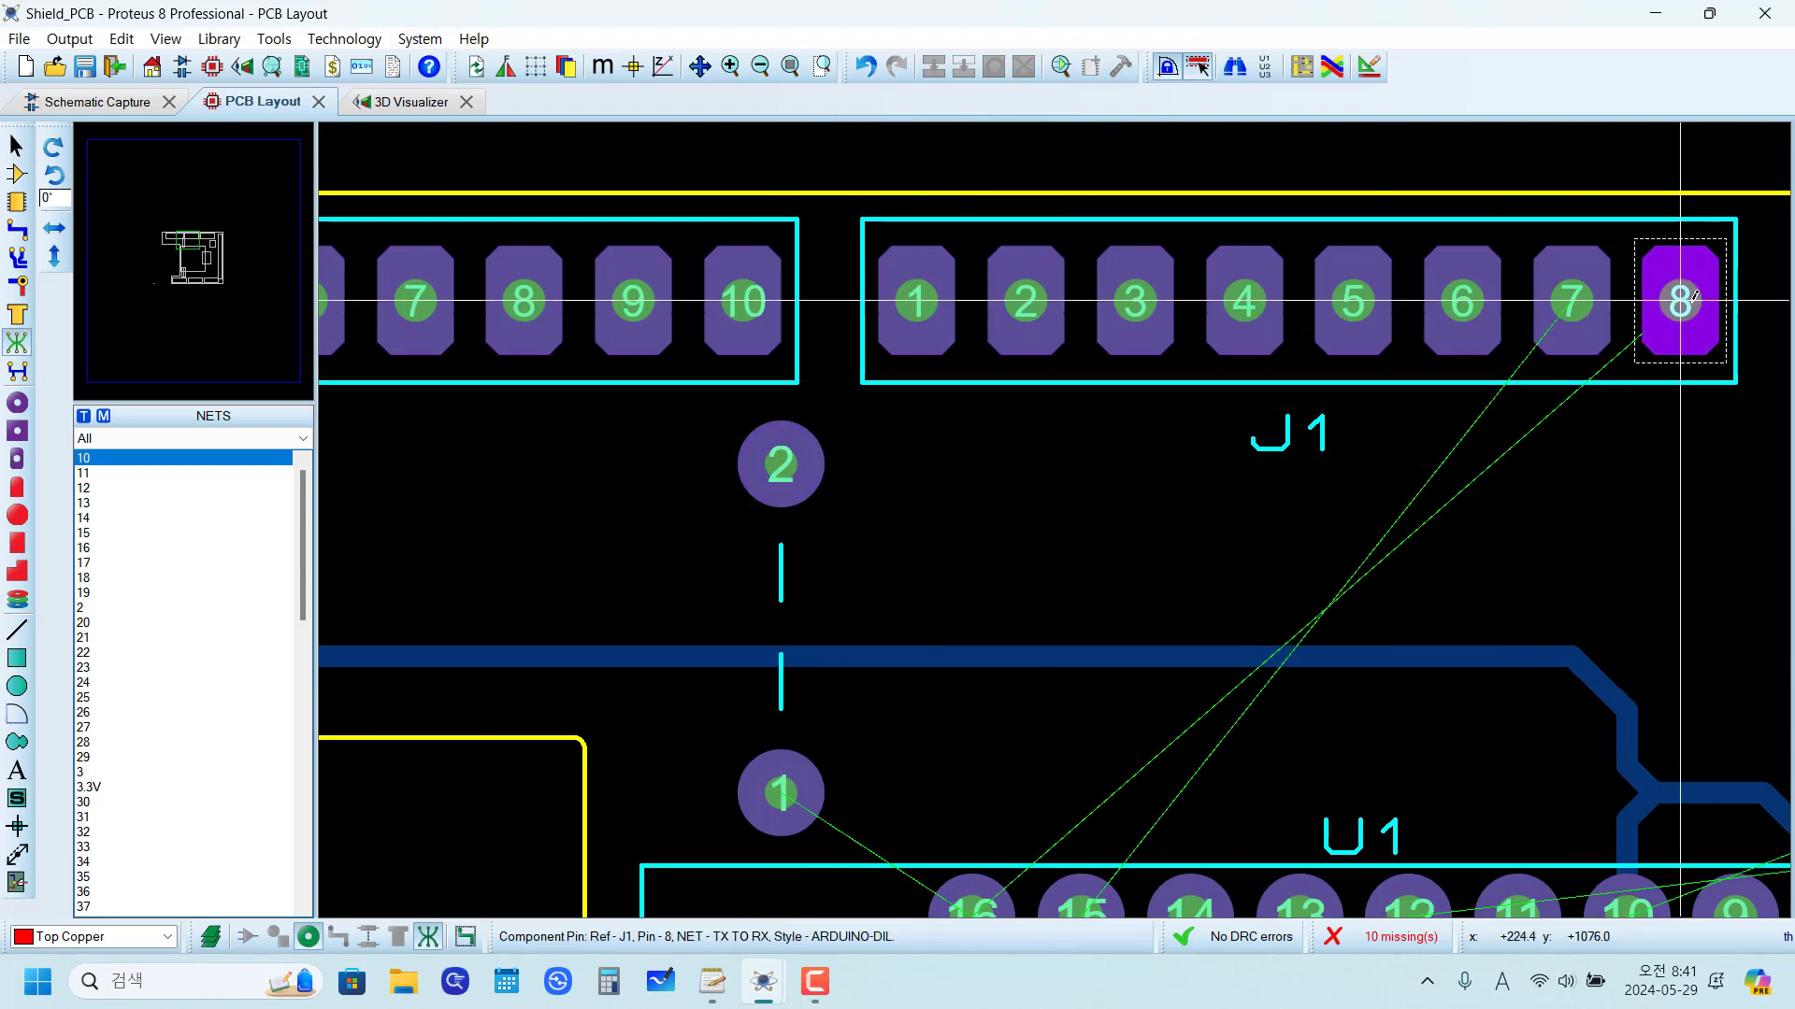
left_click(1680, 299)
left_click(781, 464)
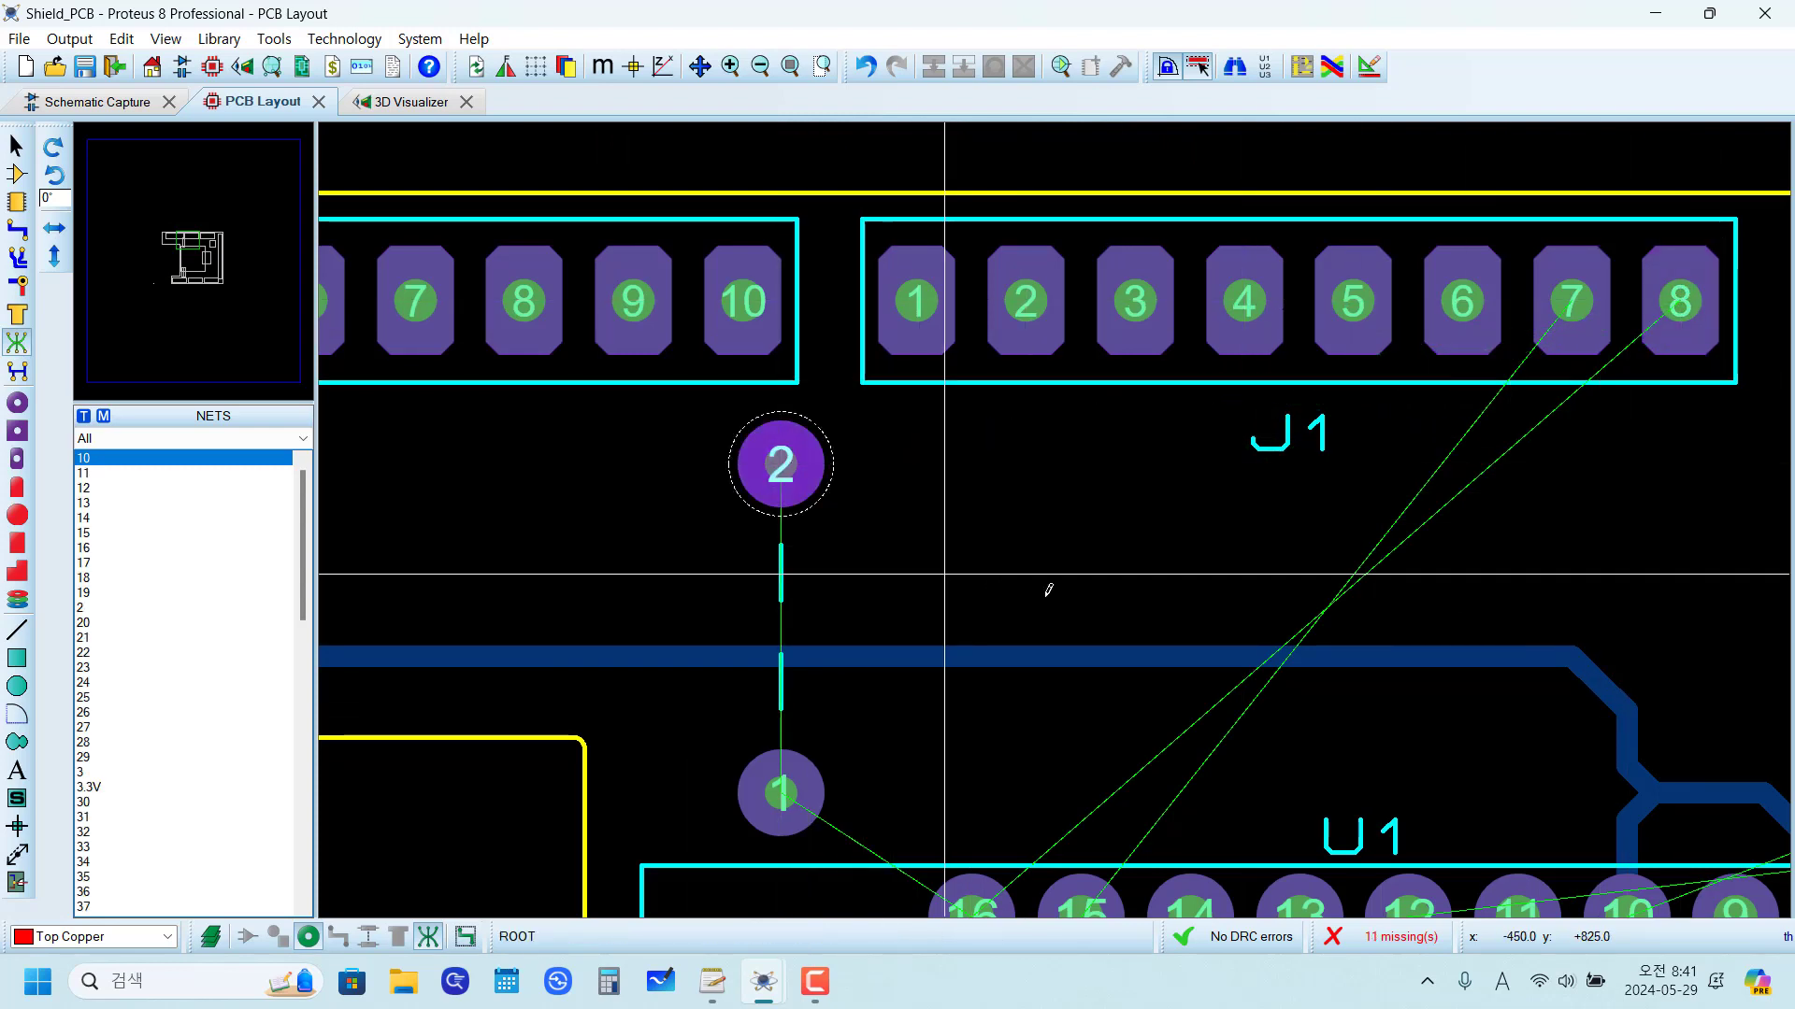
Step: Route a DEFAULT-style Bottom Copper trace from U1 pin 16 across and up to pad 1 of the neighbouring jumper
left_click(16, 234)
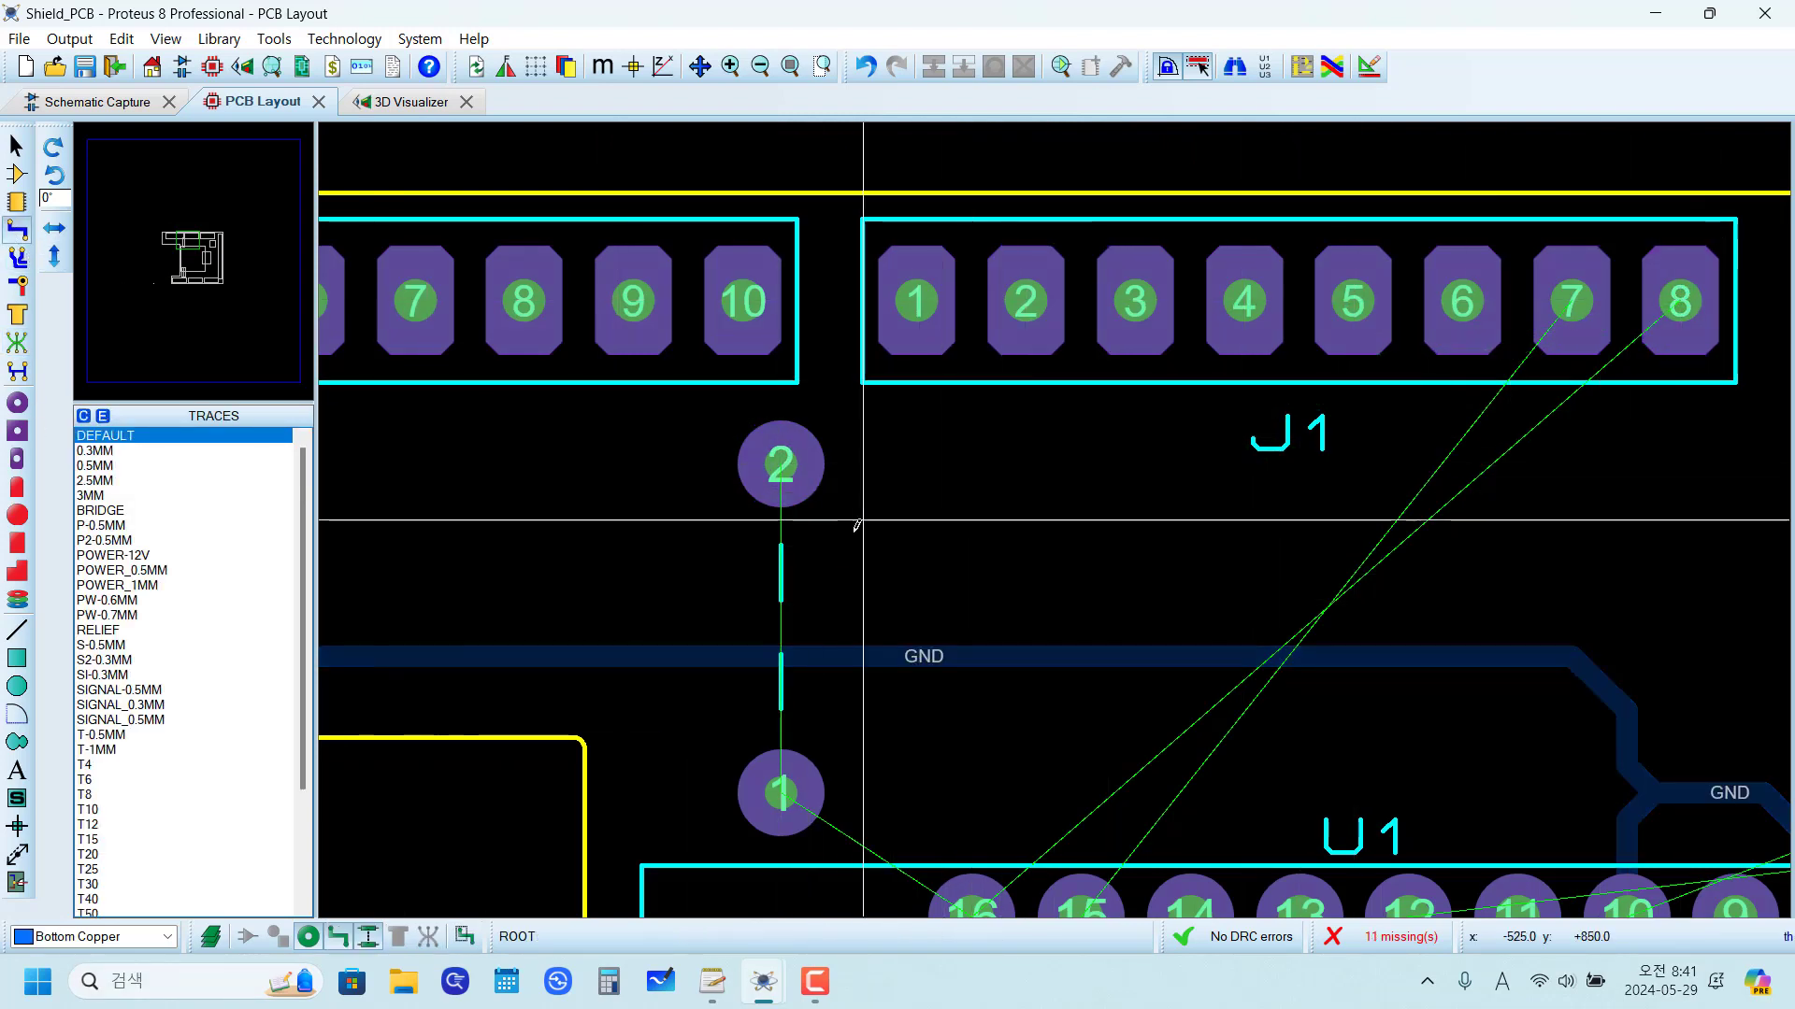
scroll(912, 742, "up", 3)
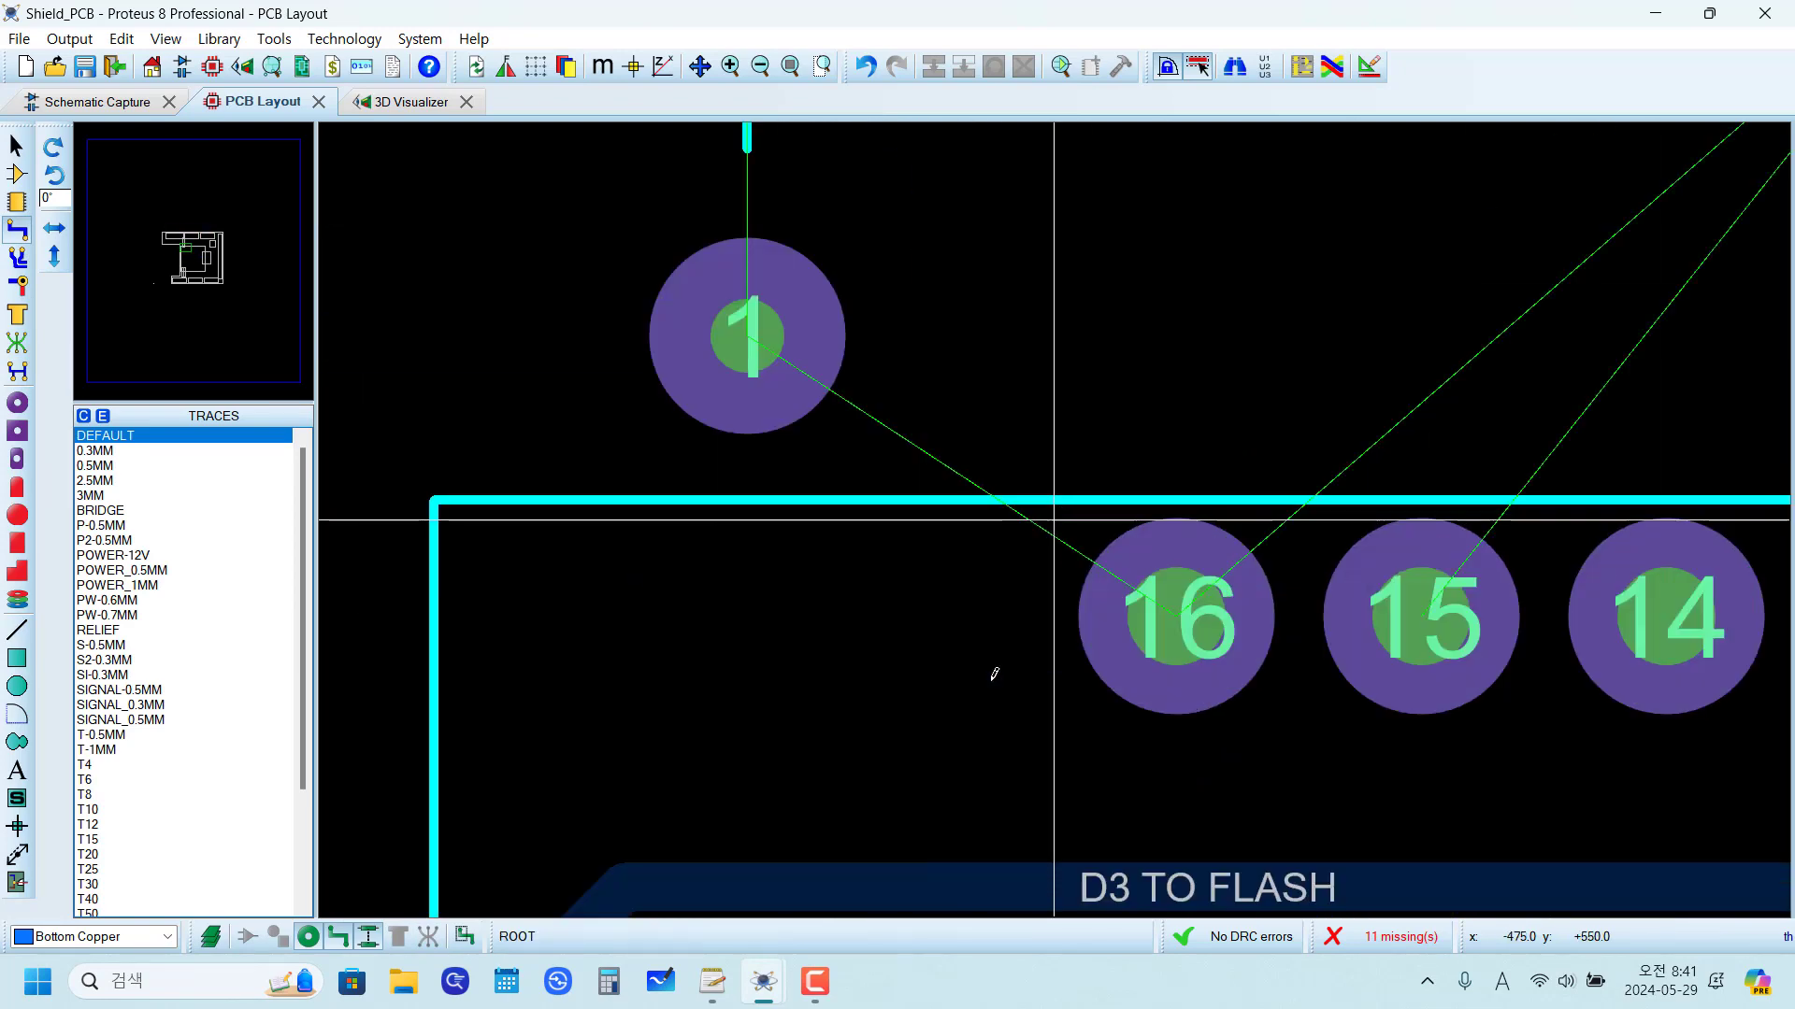
left_click(1176, 617)
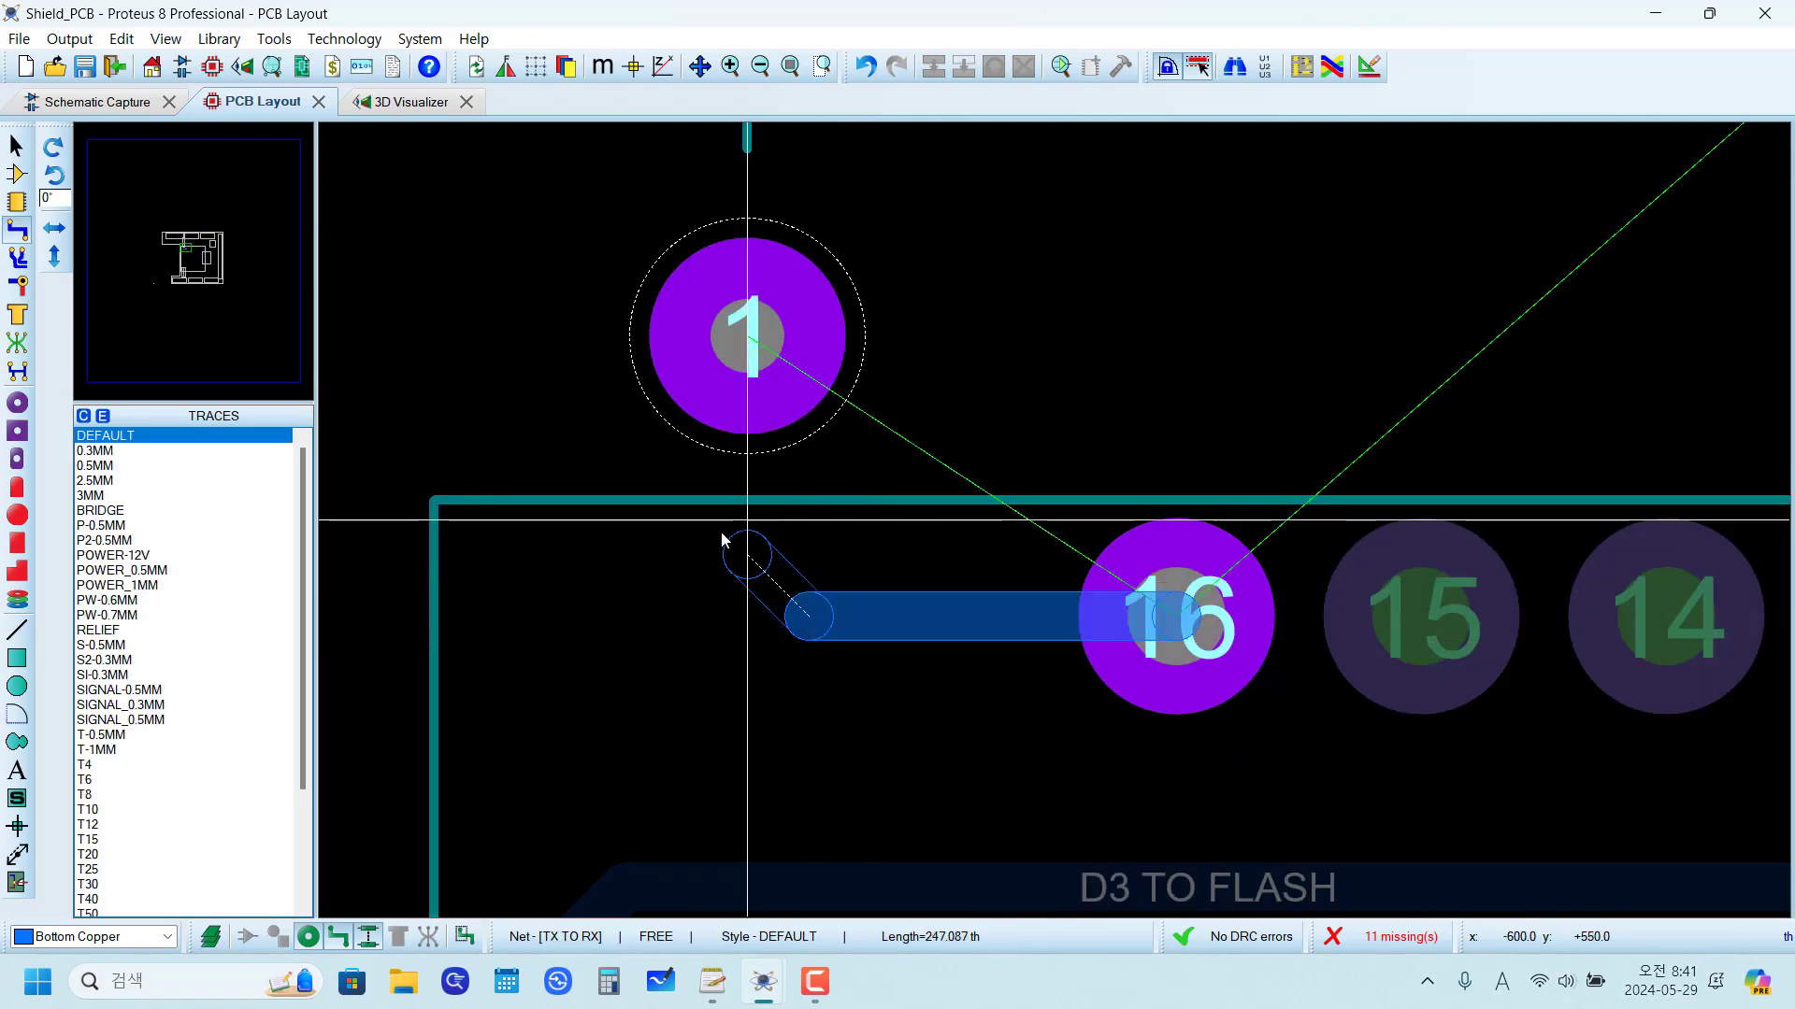
left_click(748, 337)
Step: Route the TX TO RX trace from J1 pad 8 down and across, just above the horizontal GND trace, to the jumper's pad 2
scroll(993, 505, "down", 2)
scroll(1057, 512, "up", 2)
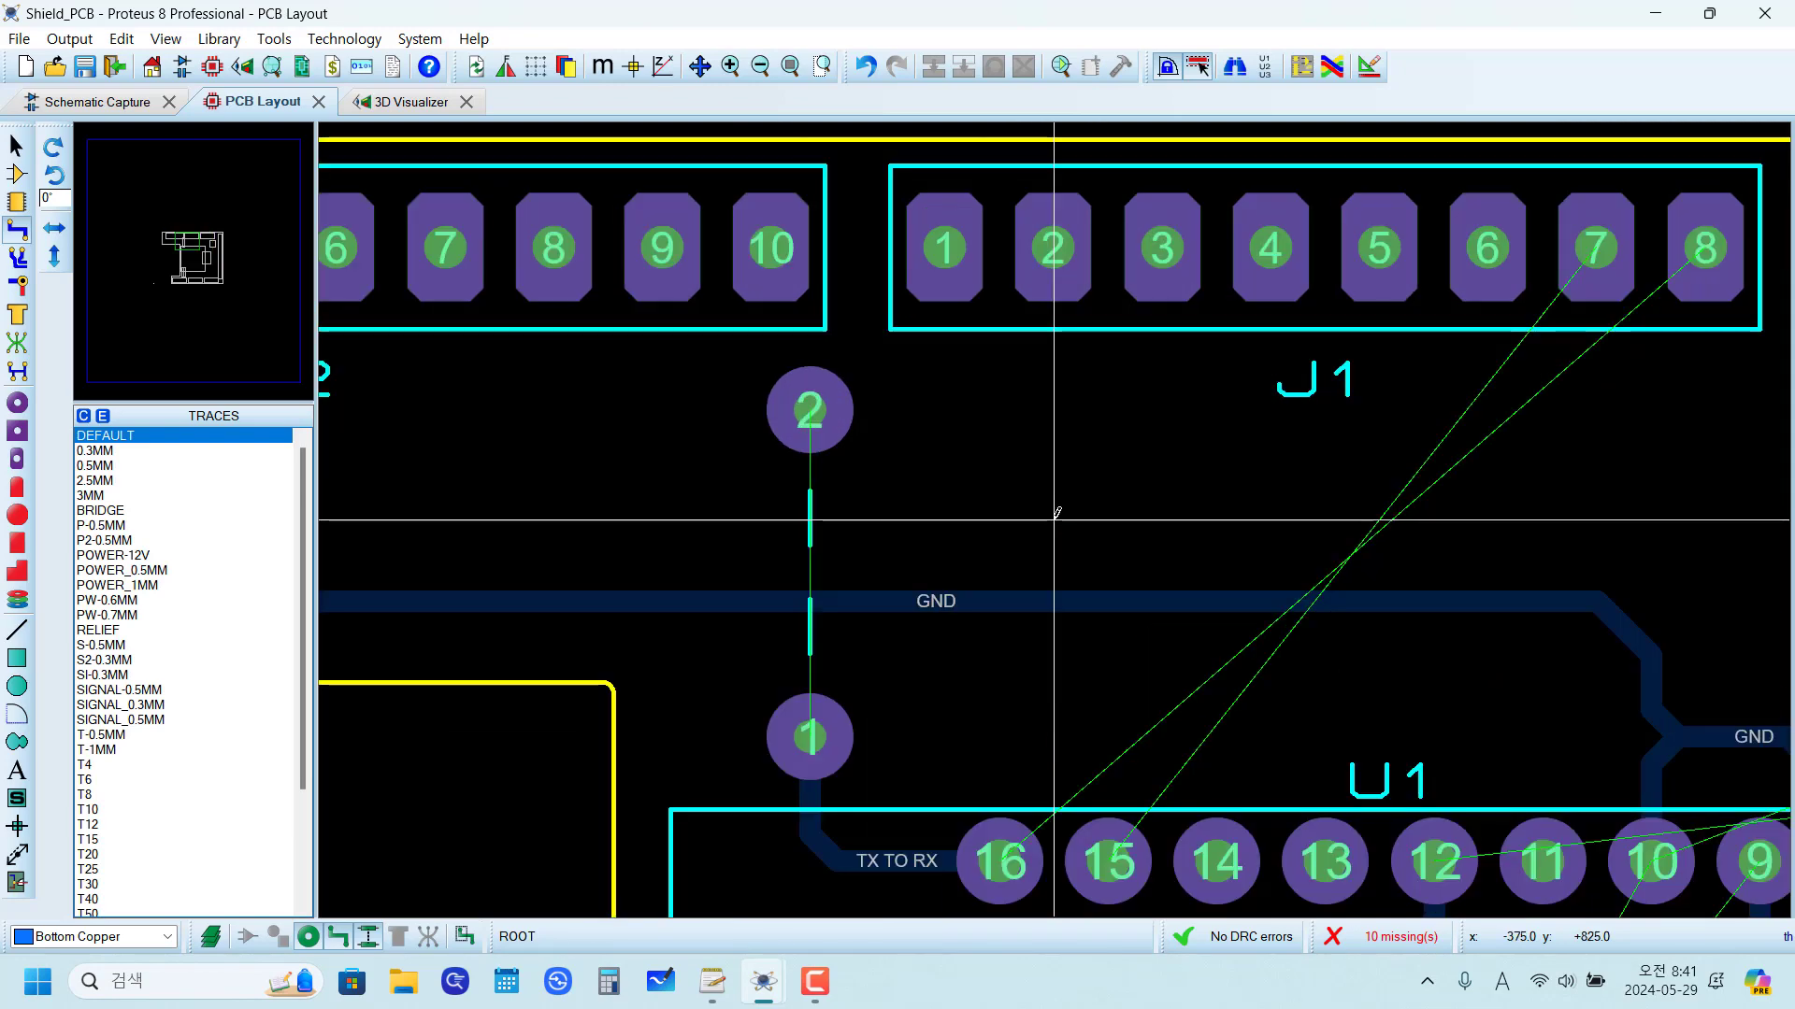
left_click(1713, 245)
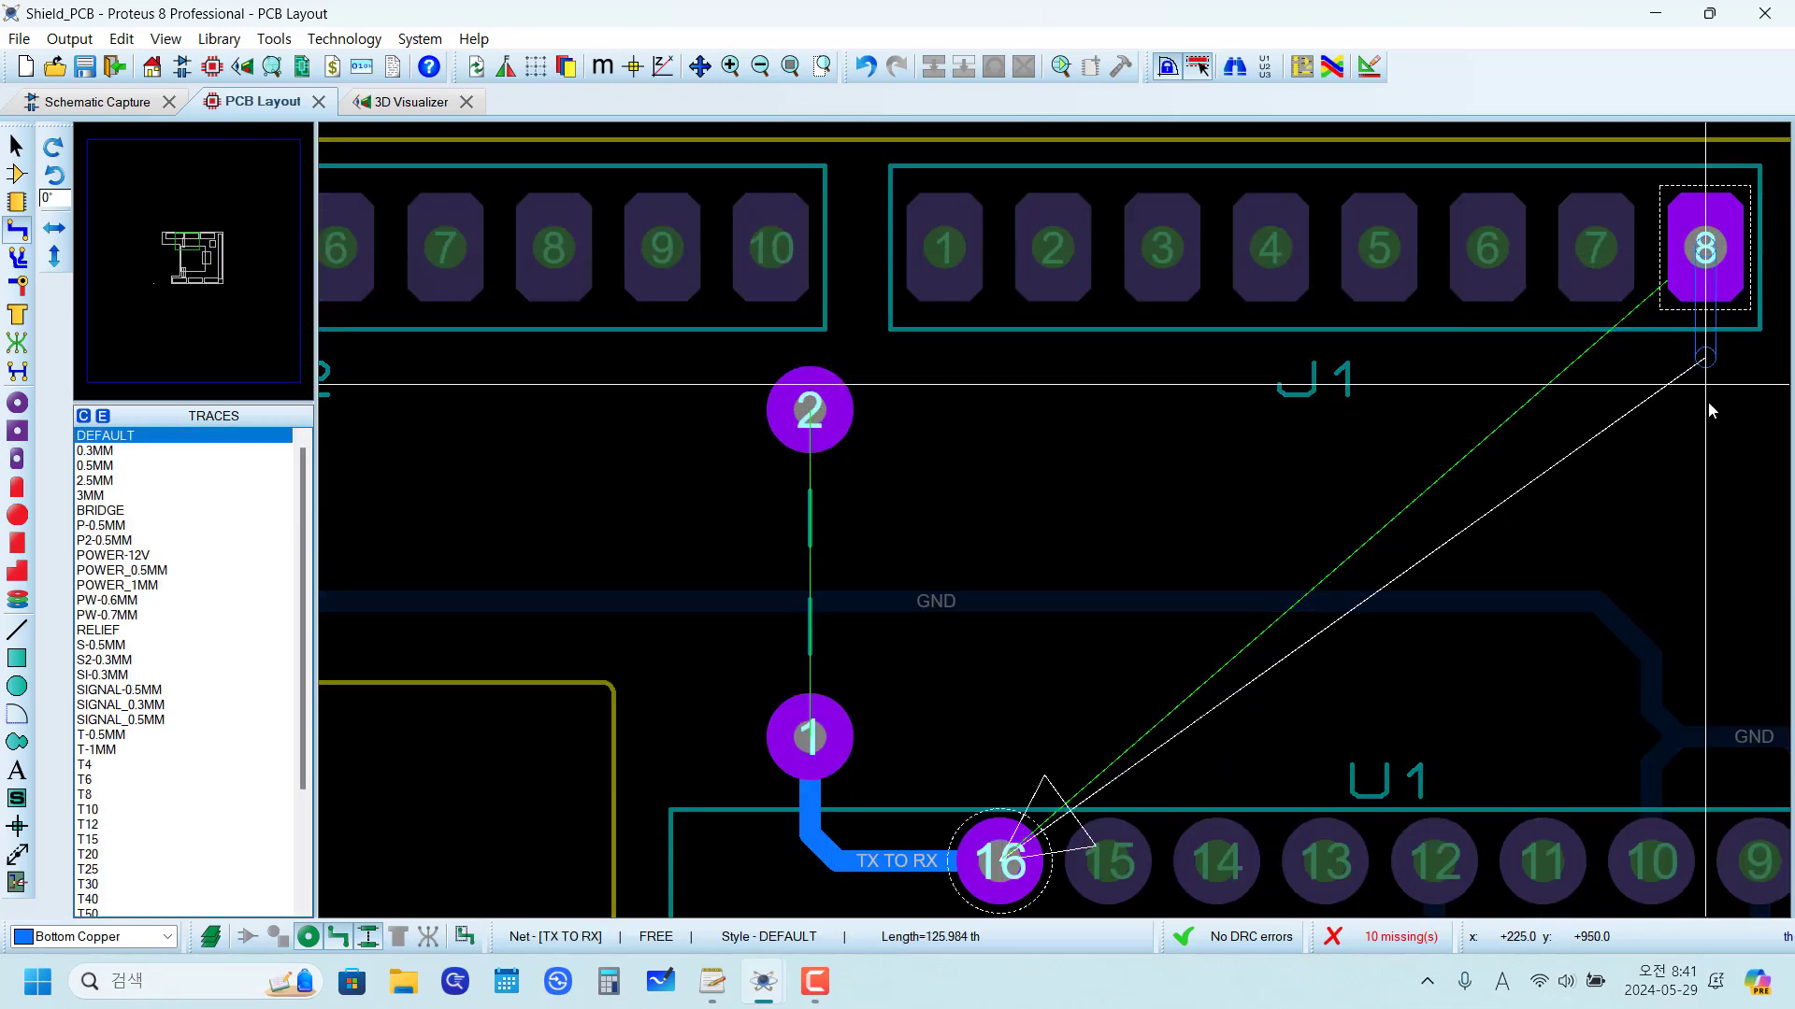
left_click(1648, 439)
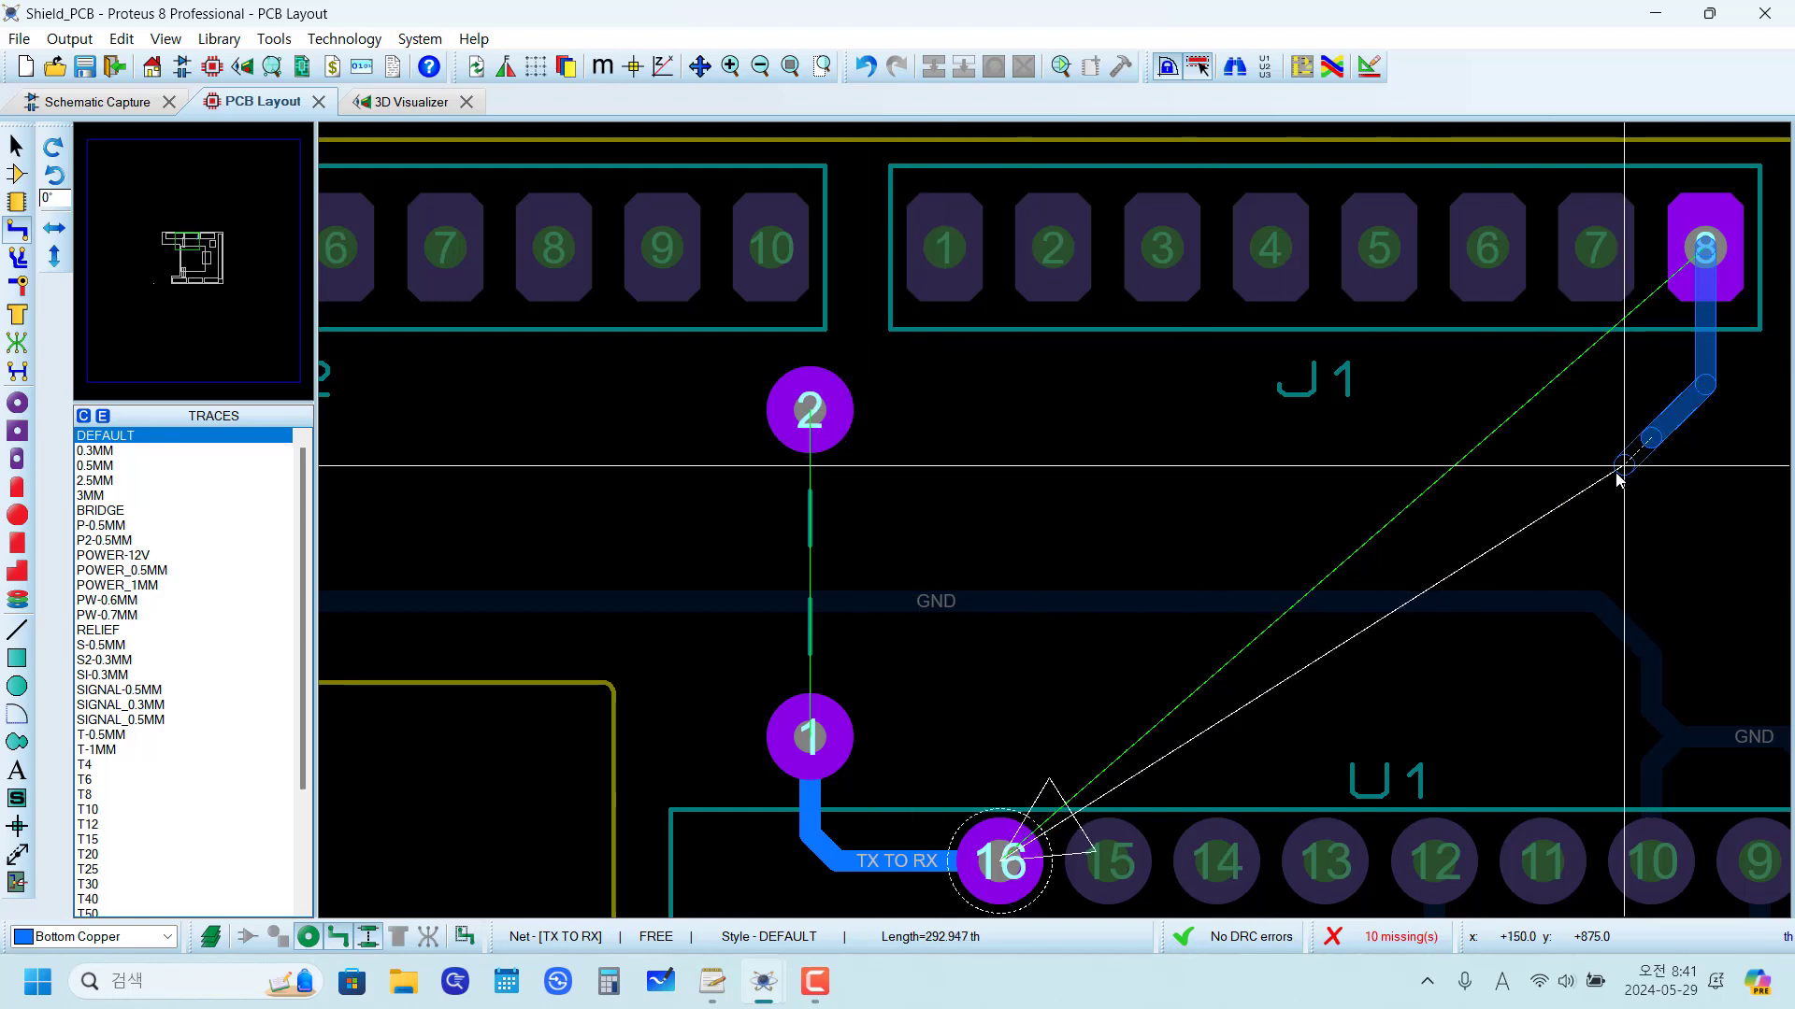
left_click(1651, 519)
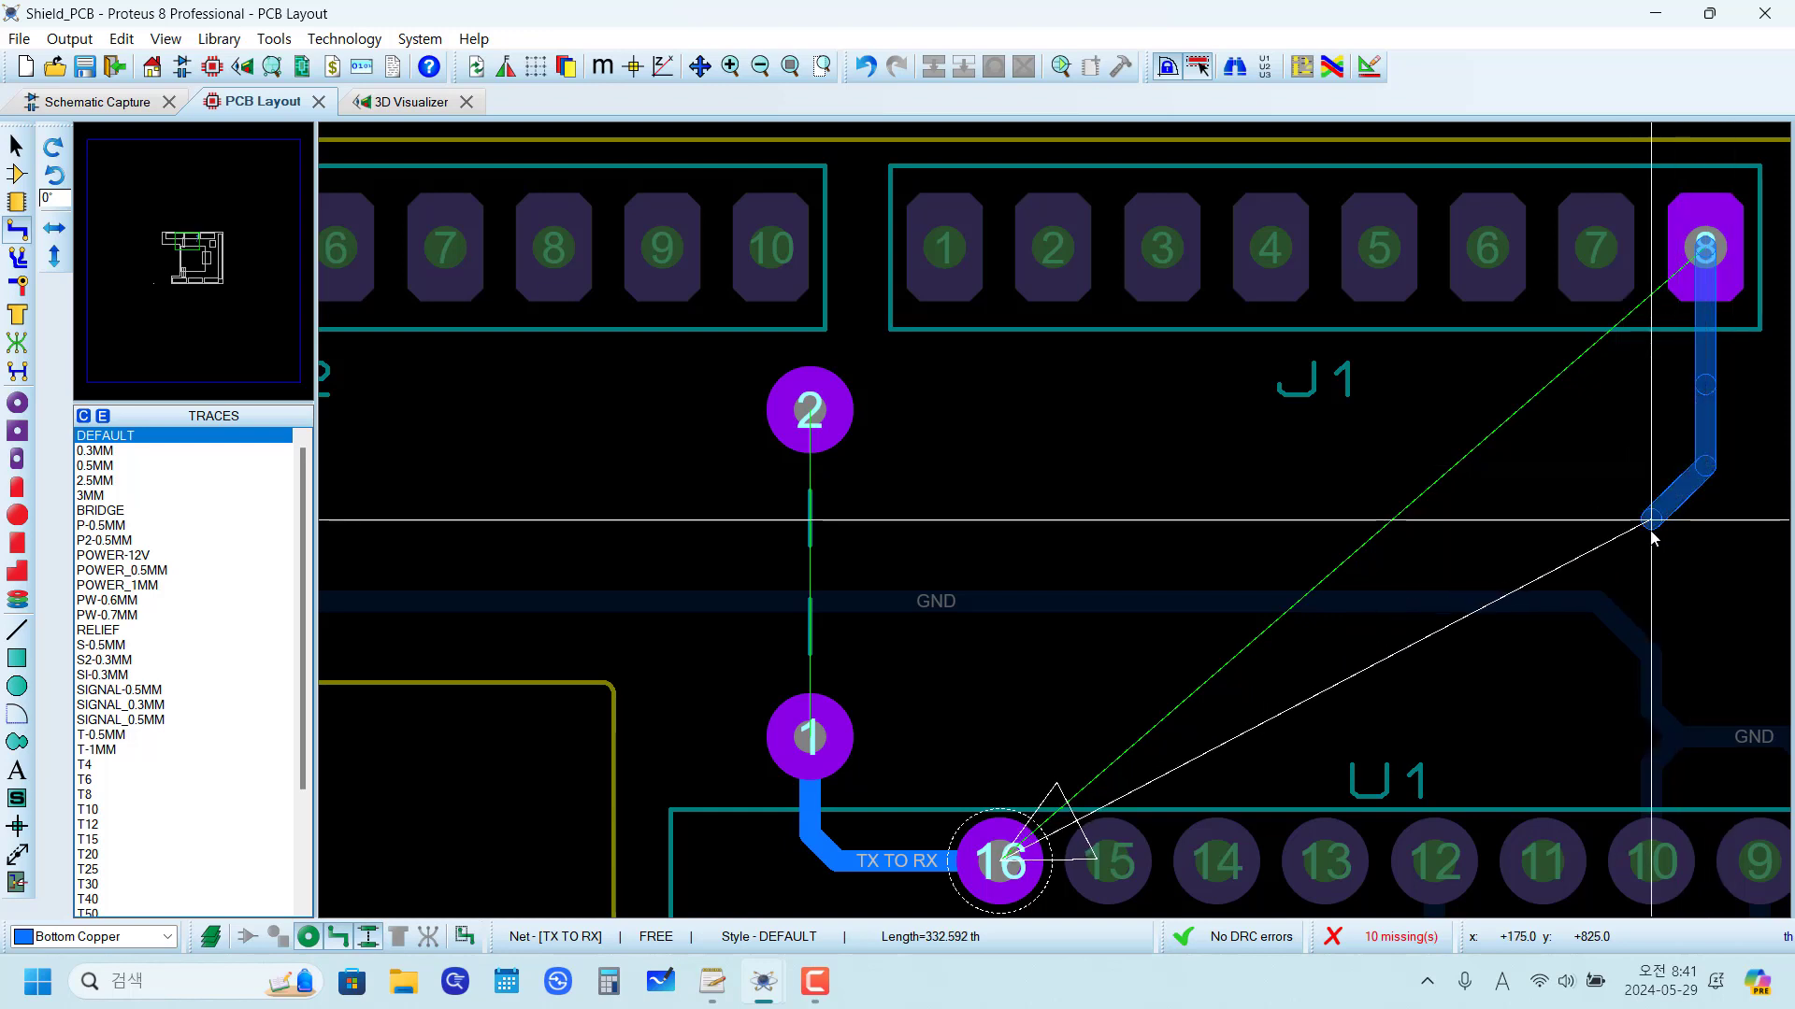
left_click(853, 547)
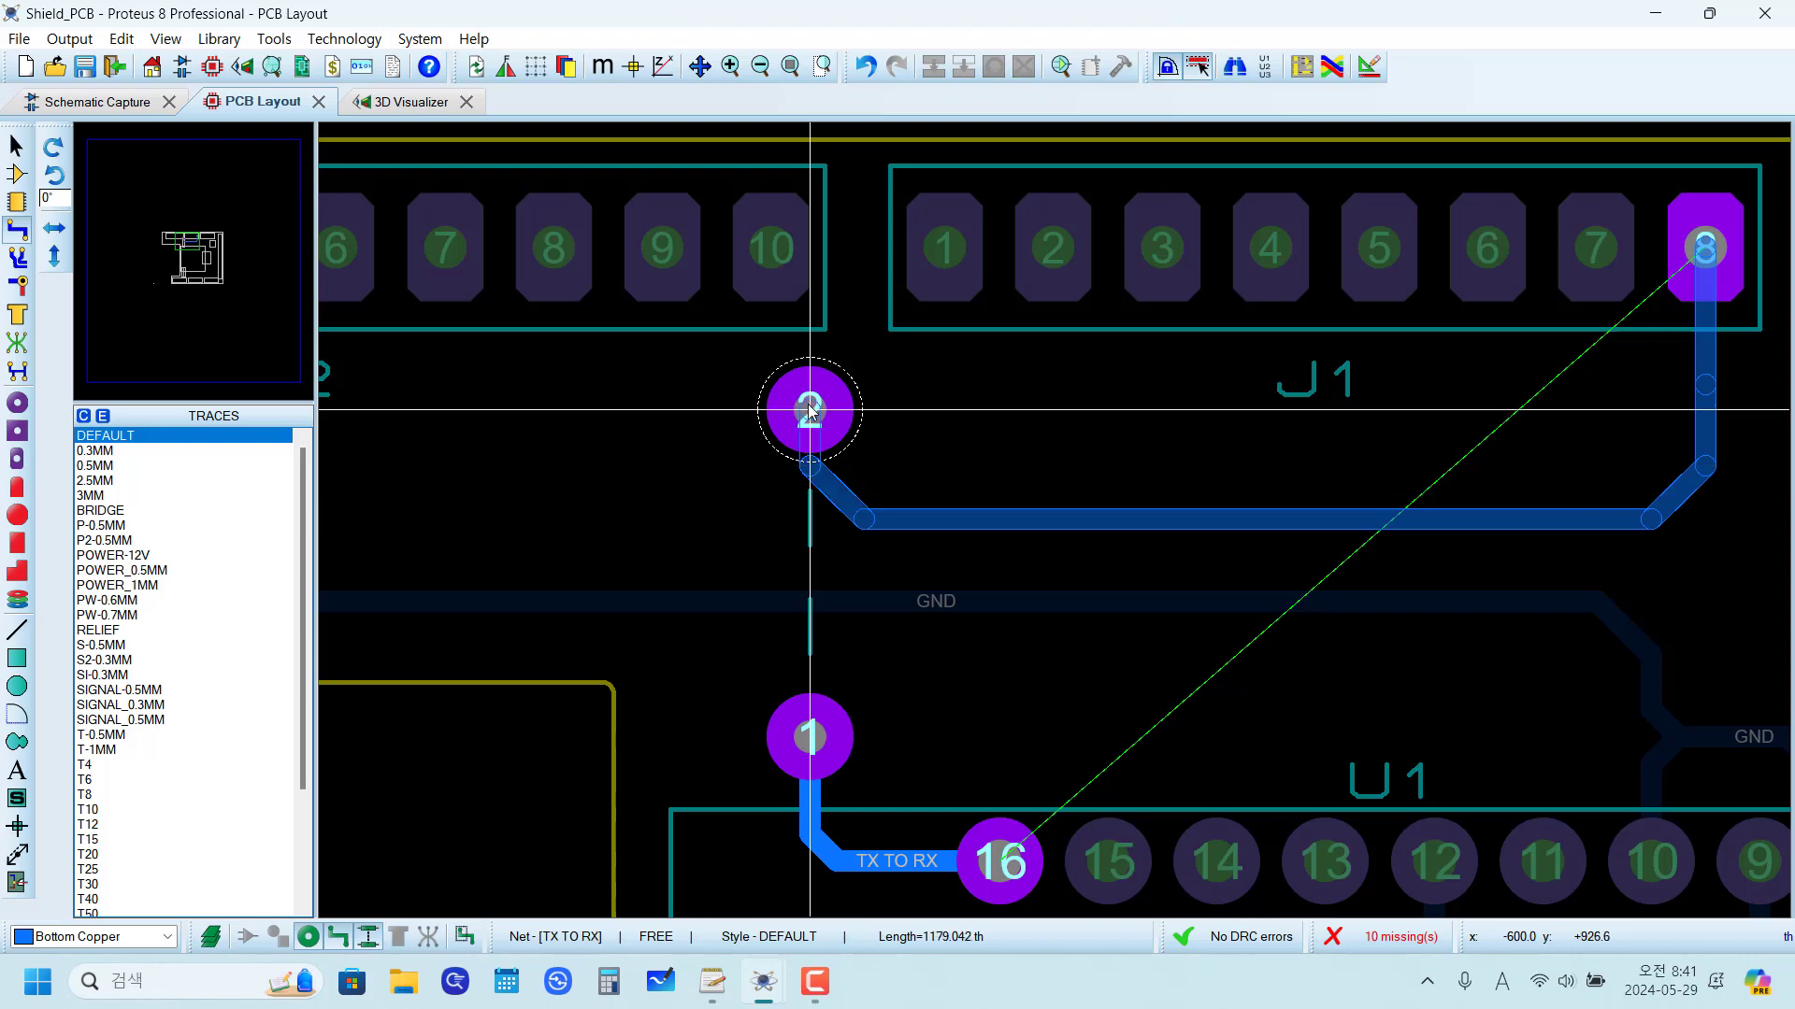
left_click(810, 411)
Step: Place a second JUMPER-300TH package rotated to 270° across the GND trace above U1 pin 15, at x -325 th
scroll(1082, 527, "down", 1)
scroll(963, 624, "up", 1)
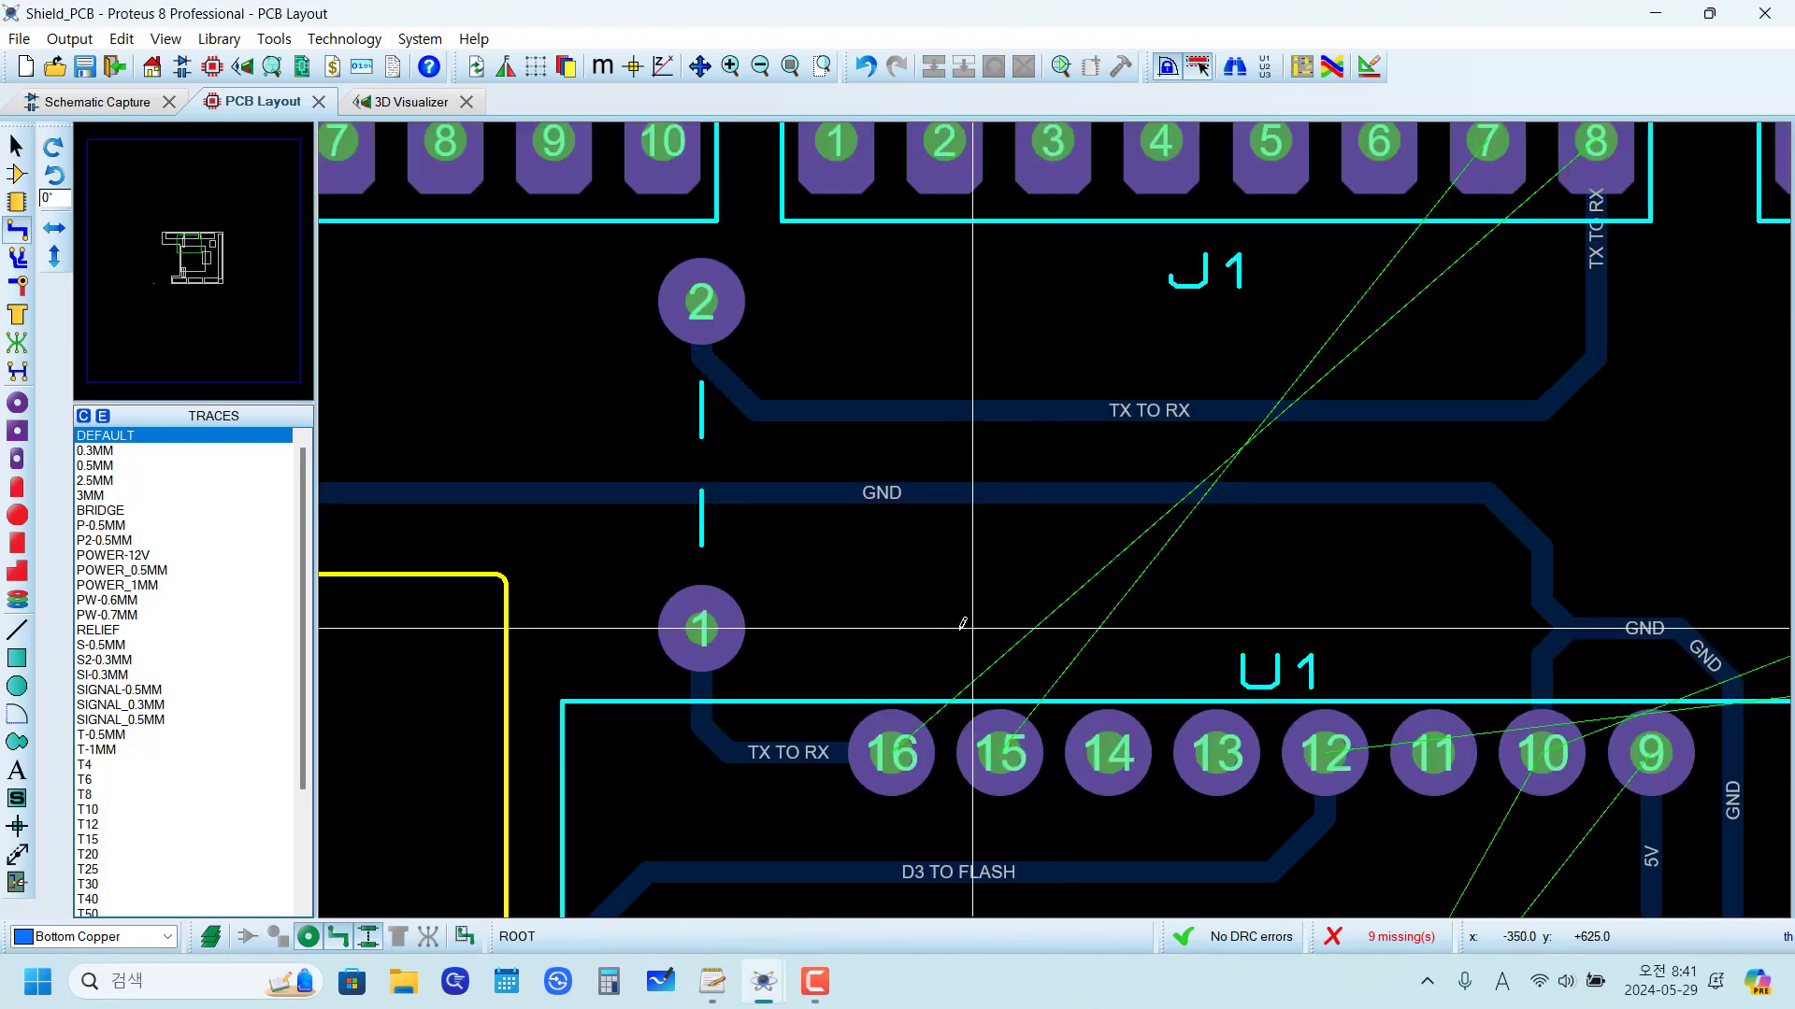
scroll(962, 624, "down", 1)
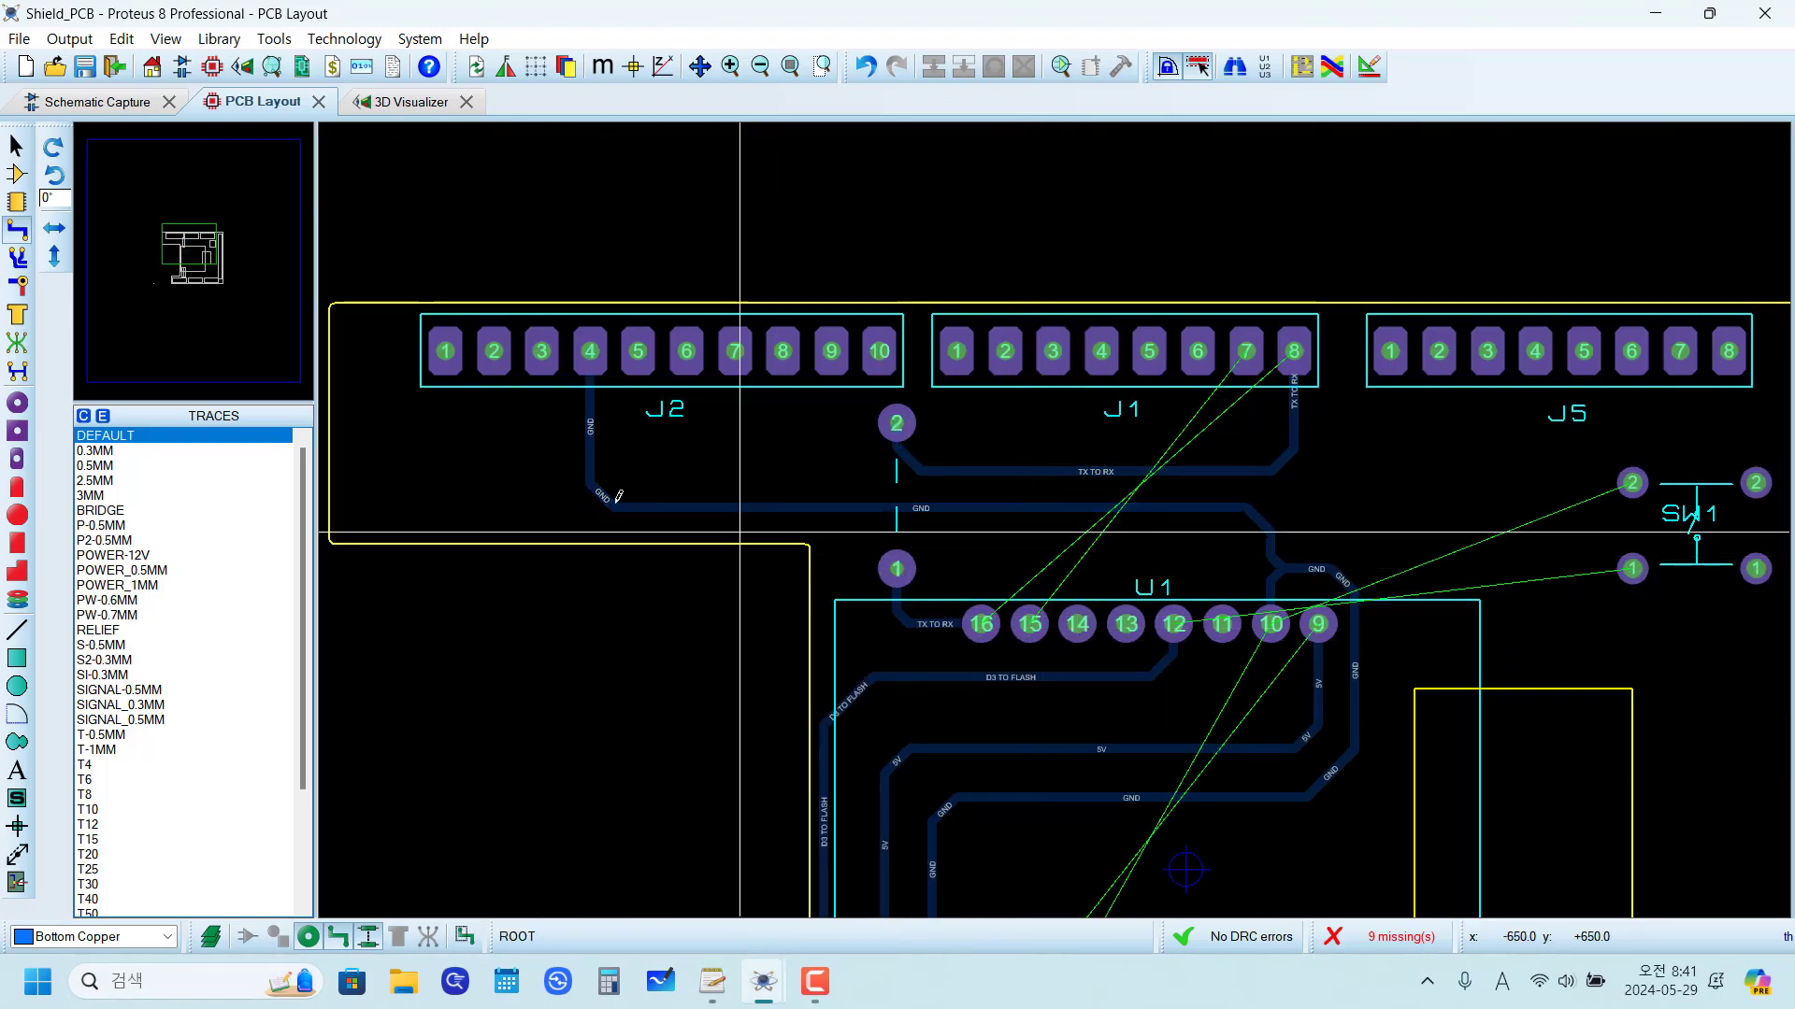
left_click(21, 202)
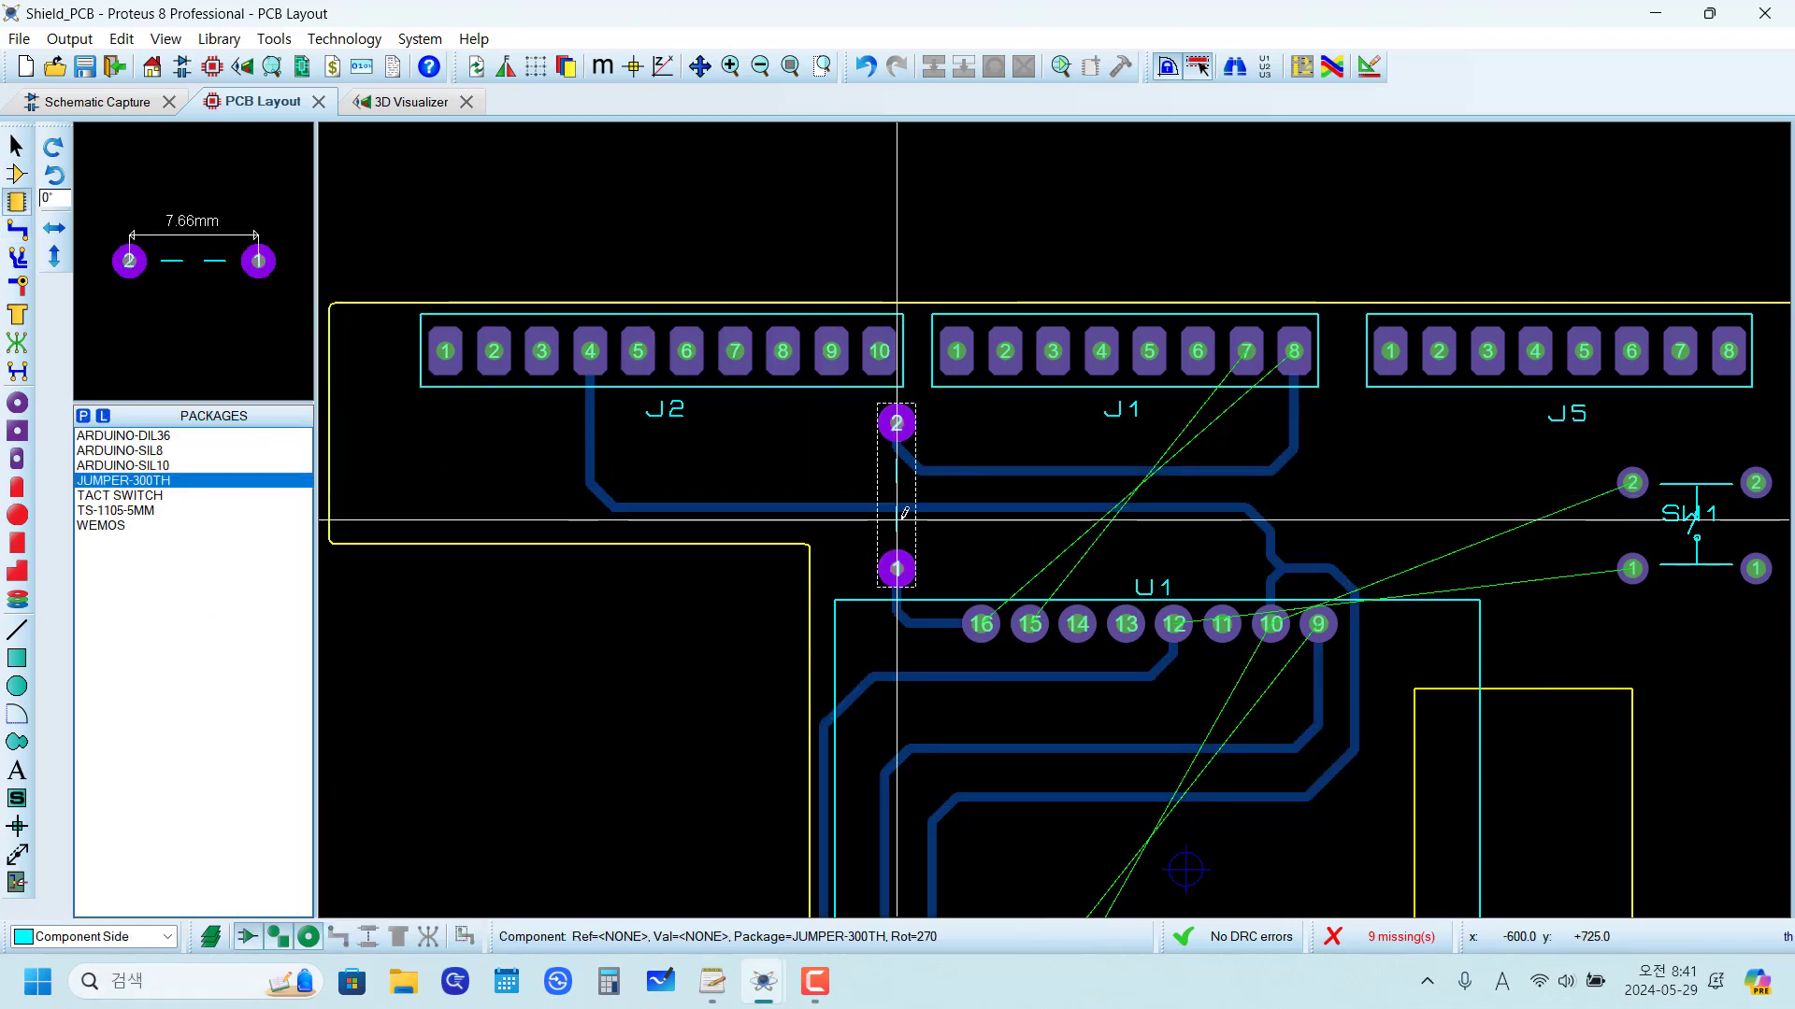
scroll(692, 519, "up", 1)
key("KP_Add")
key("KP_Add")
key("KP_Add")
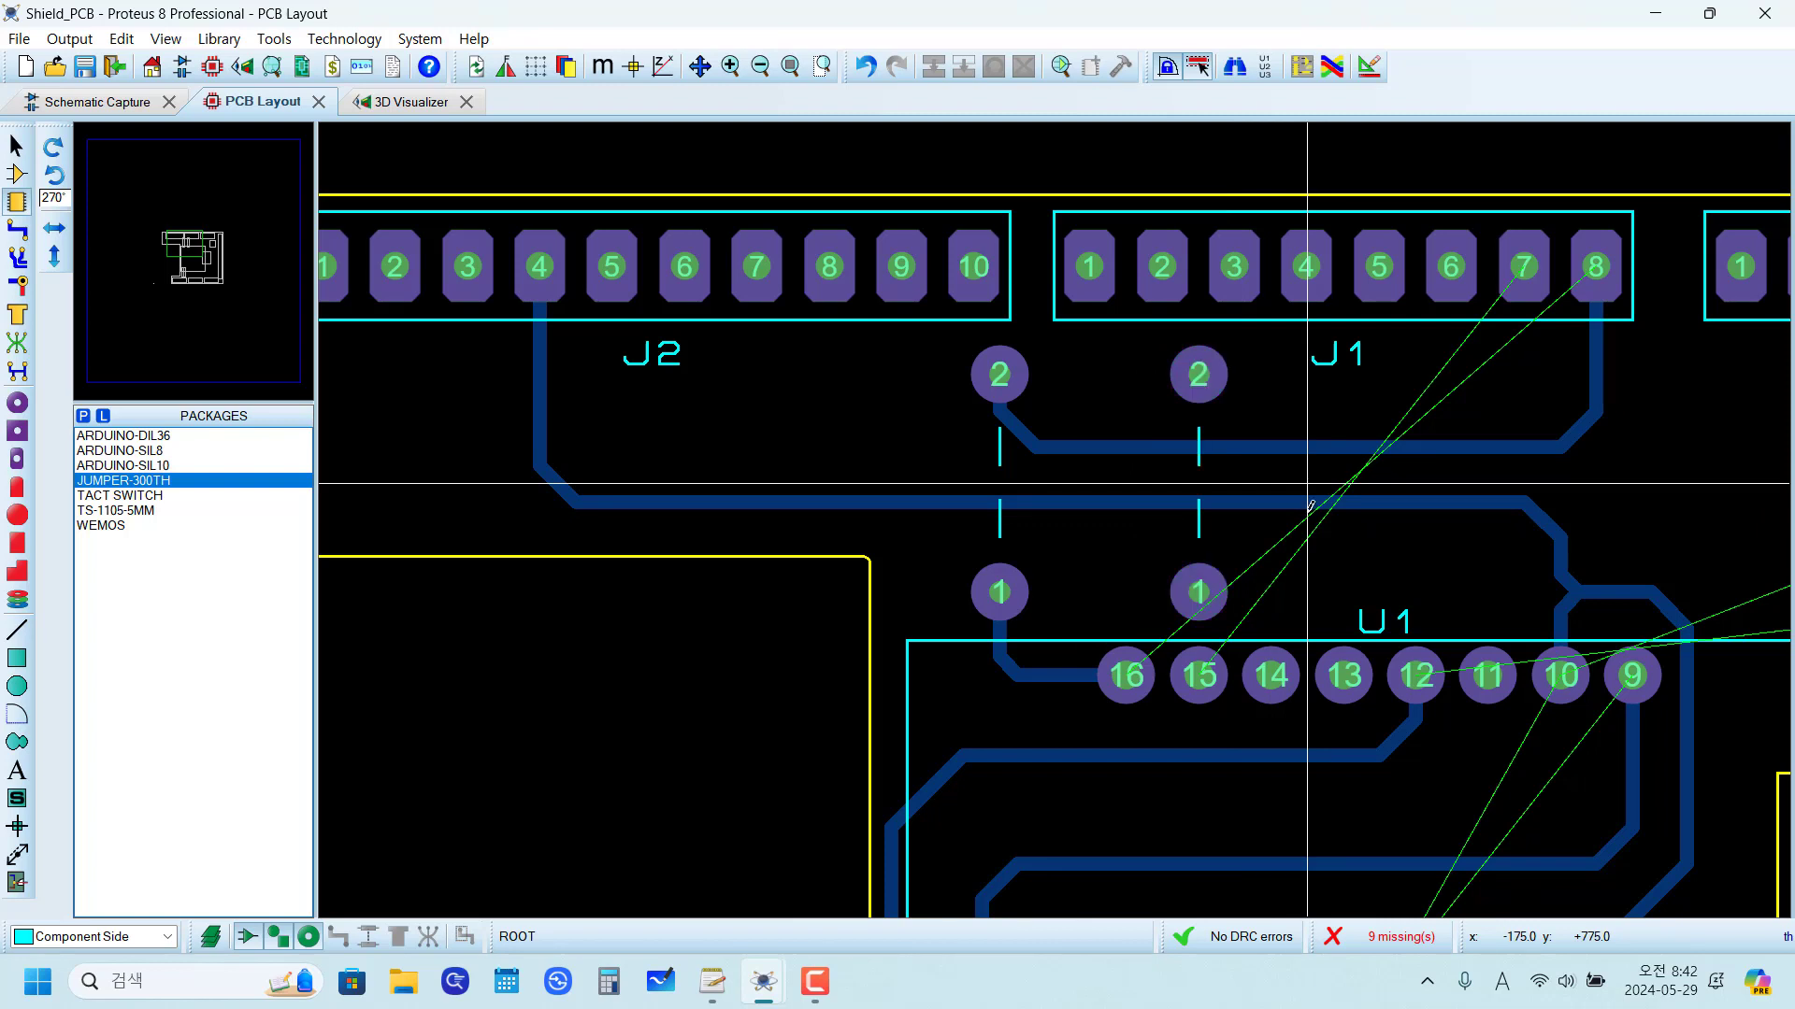
Step: Add ratsnest connections from U1 pin 15 to the second jumper's pad 1 and from J1 pad 7 to its pad 2
left_click(13, 343)
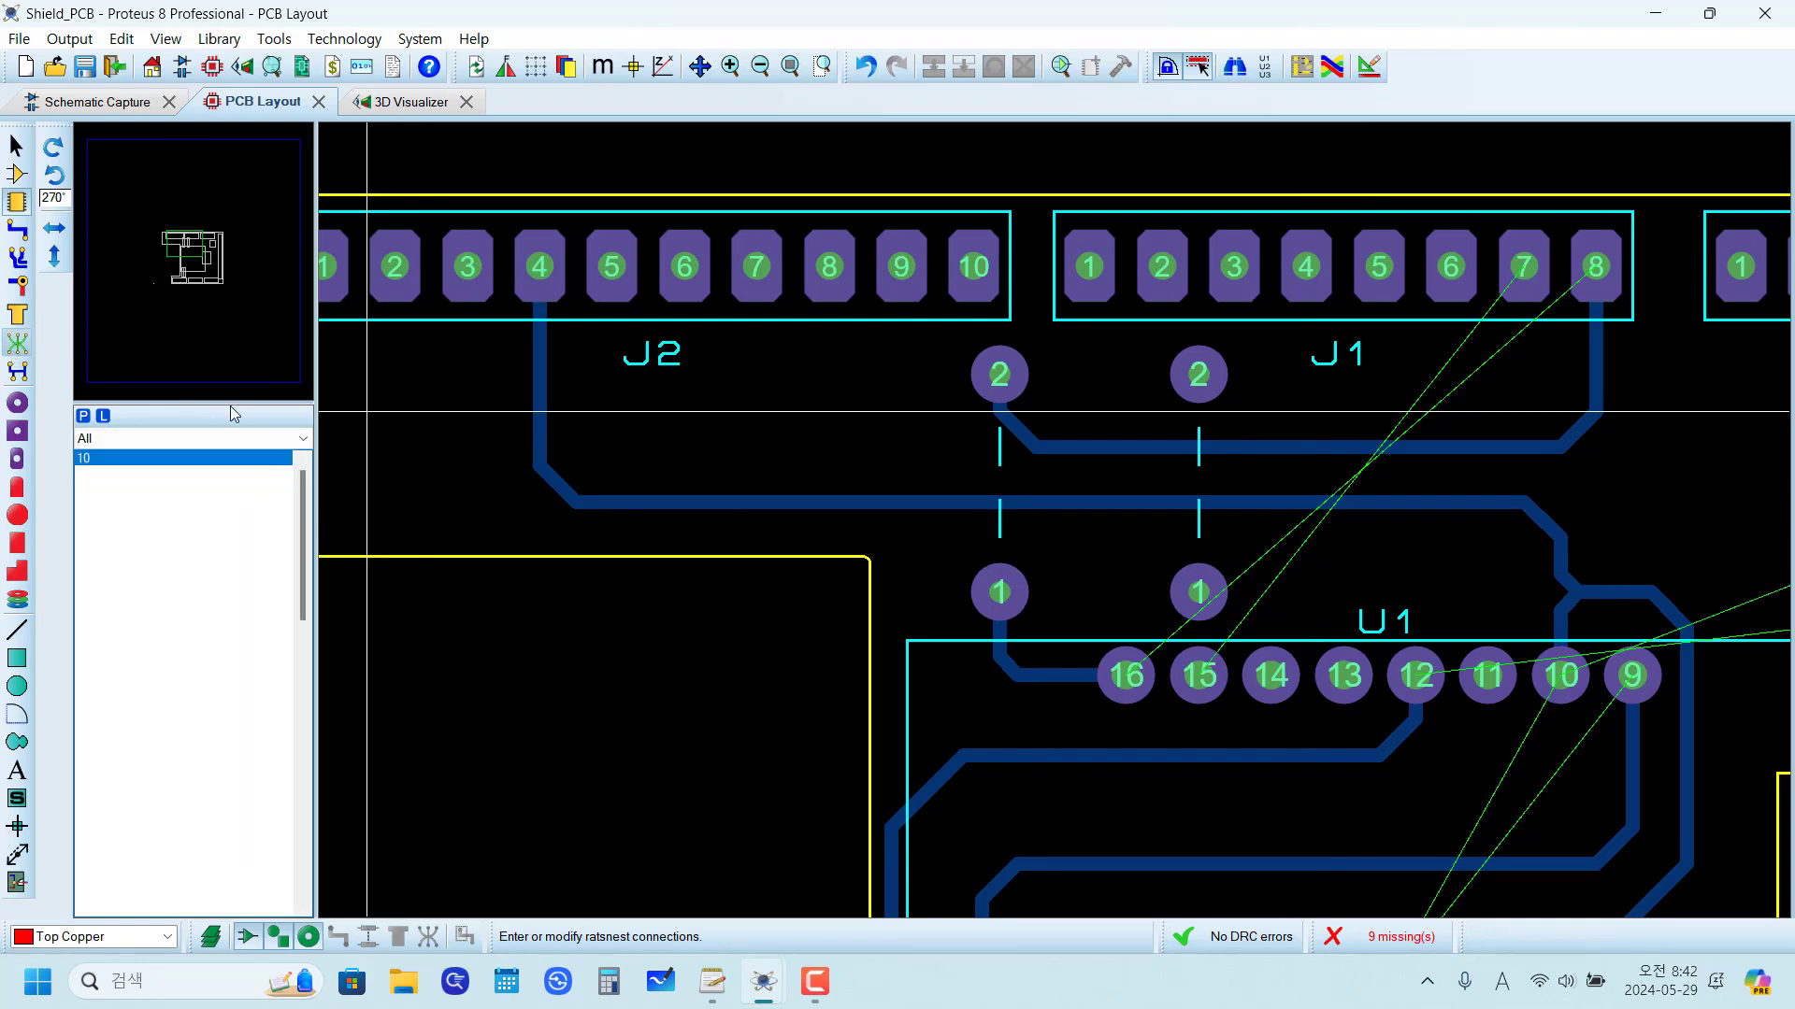
scroll(898, 533, "up", 1)
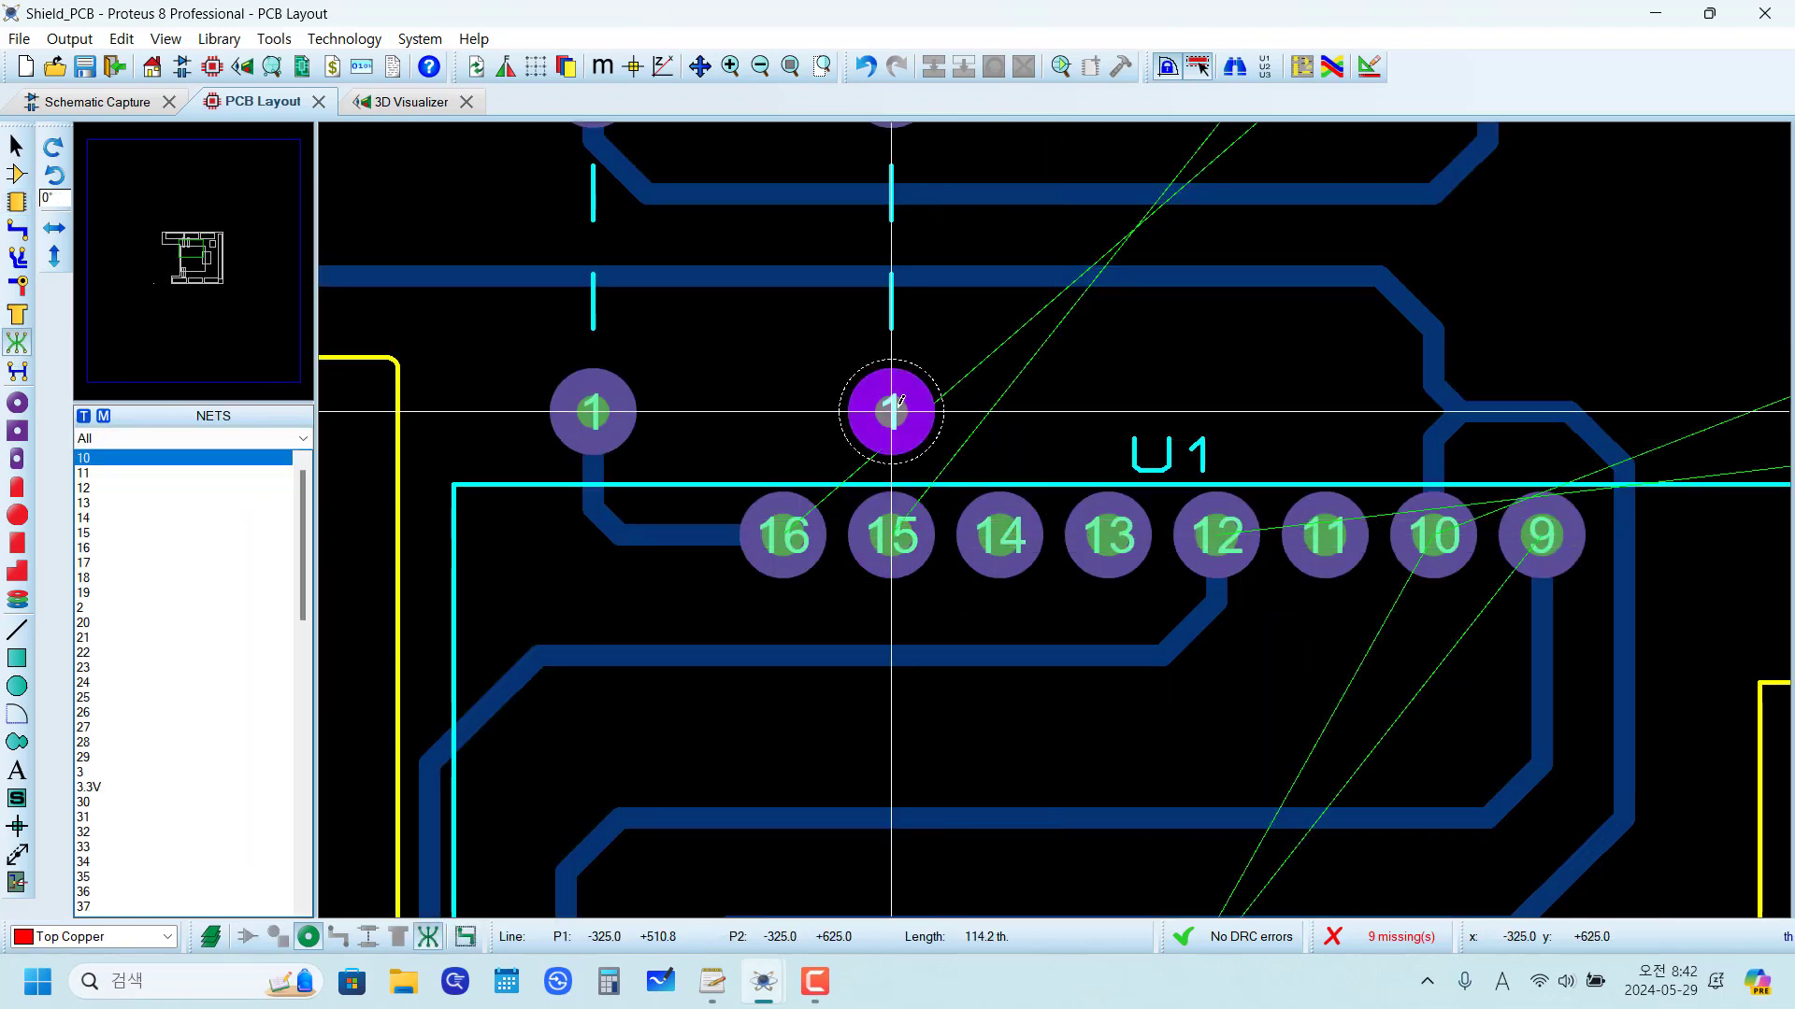
scroll(934, 439, "down", 2)
scroll(1058, 510, "up", 2)
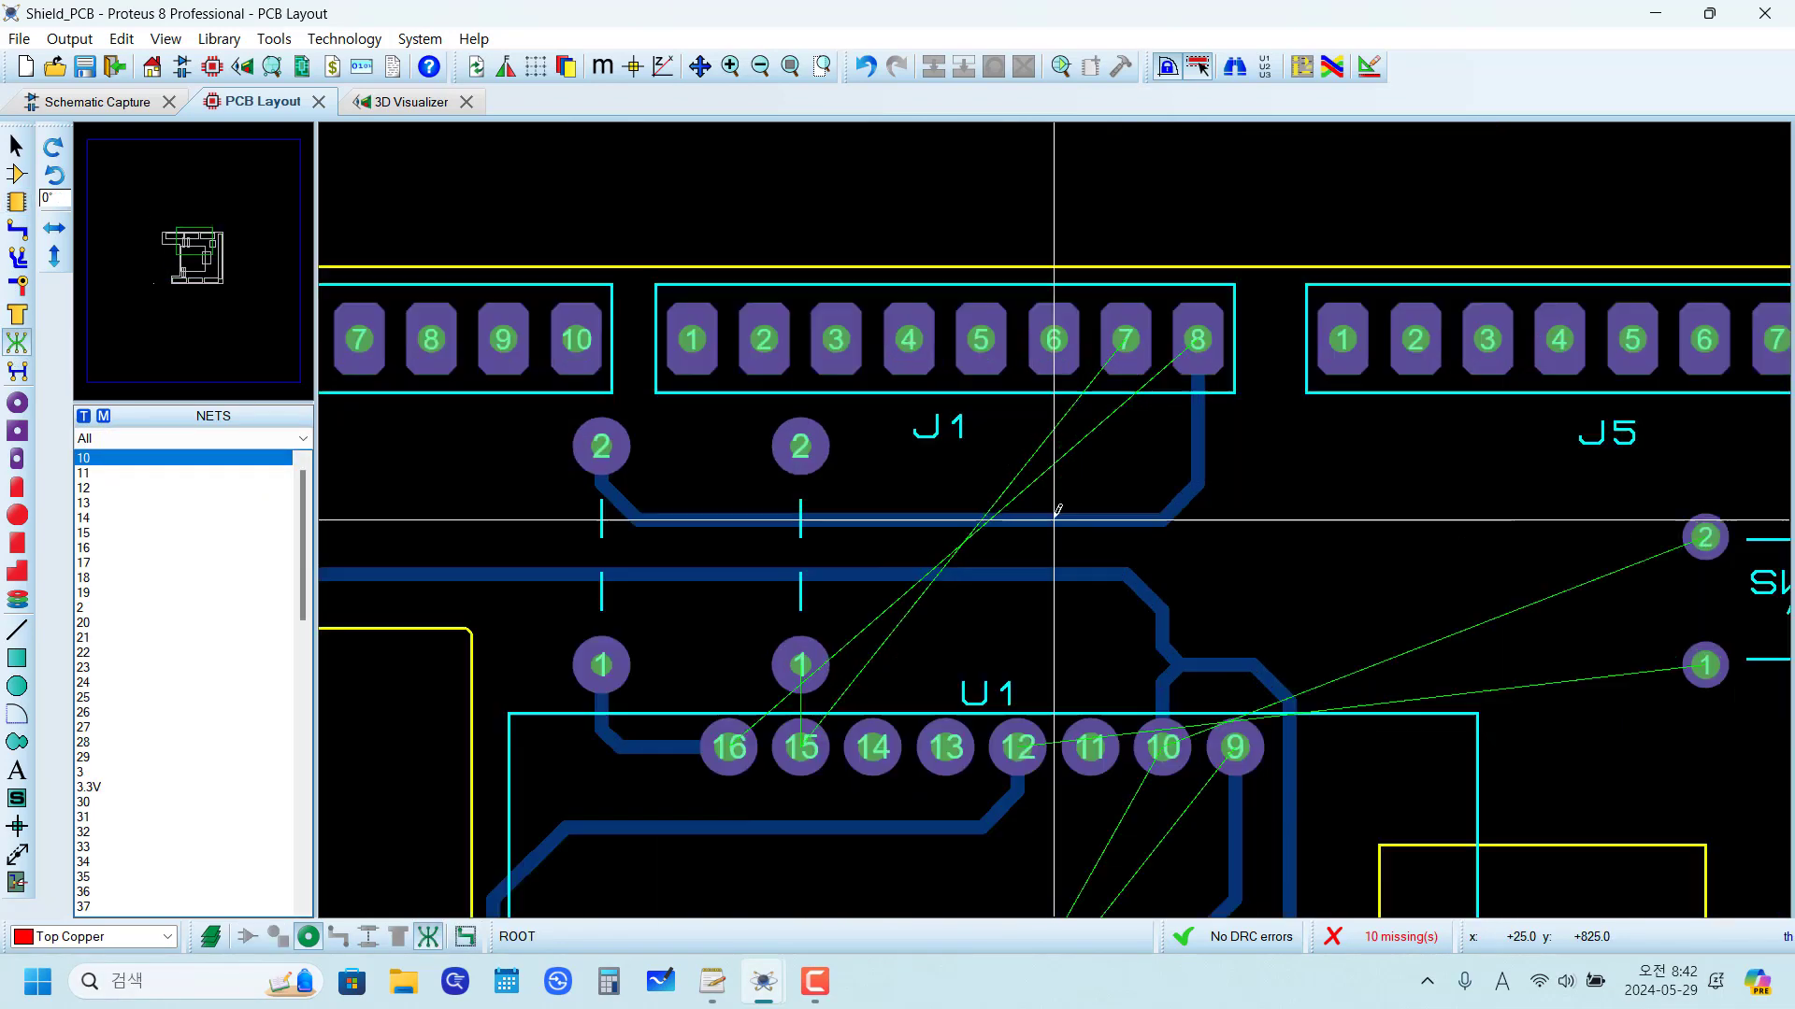
left_click(1126, 338)
left_click(800, 446)
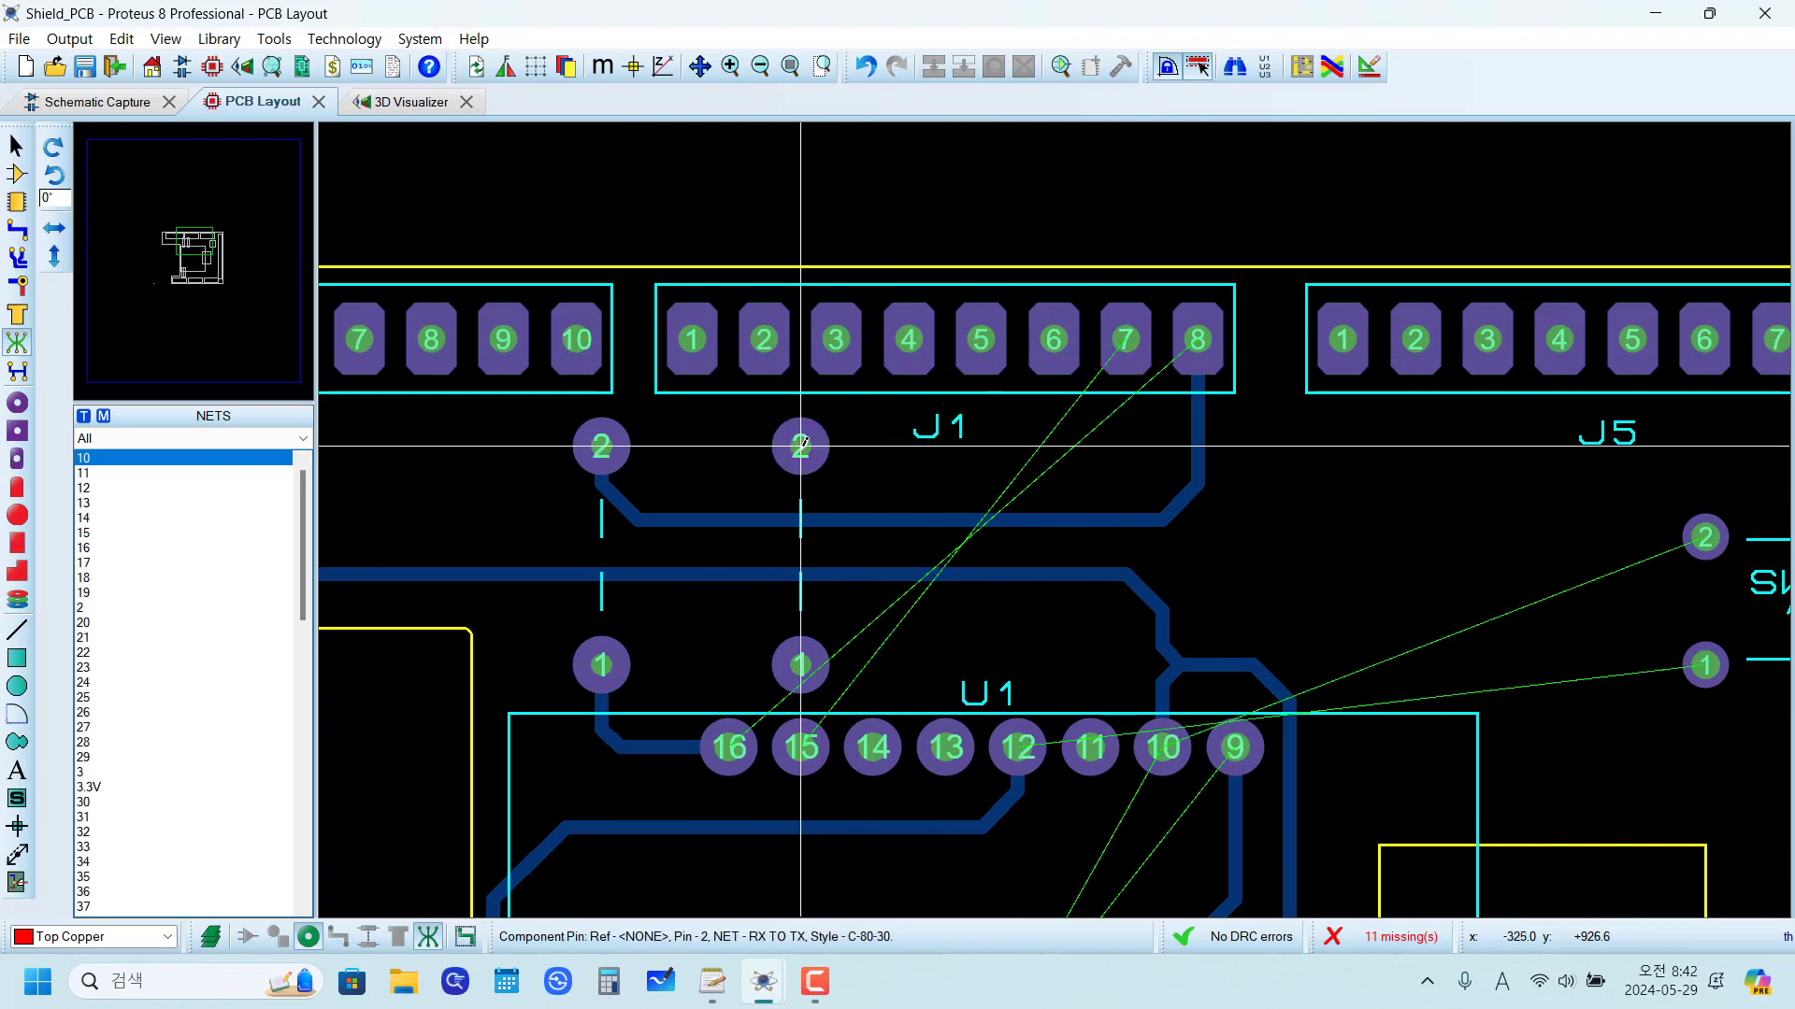
Step: Route a straight Bottom Copper trace from U1 pin 15 up to the second jumper's pad 1
left_click(17, 229)
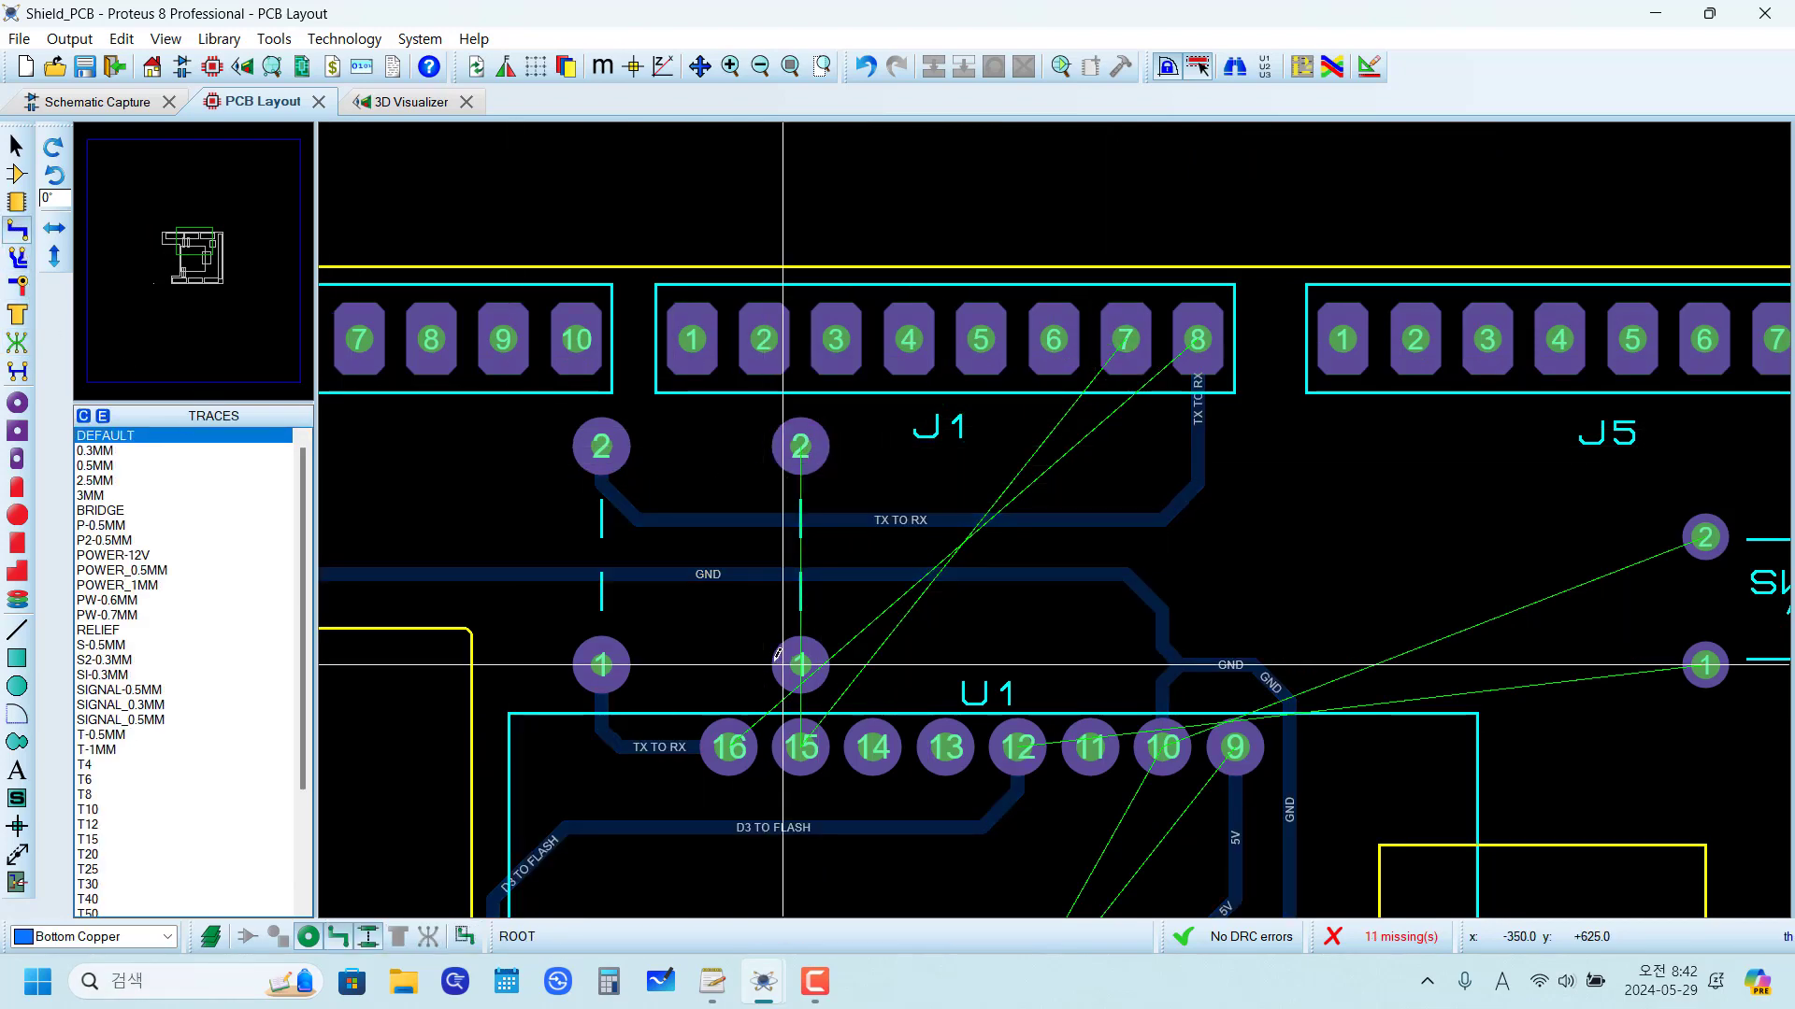
scroll(801, 747, "up", 2)
left_click(1063, 743)
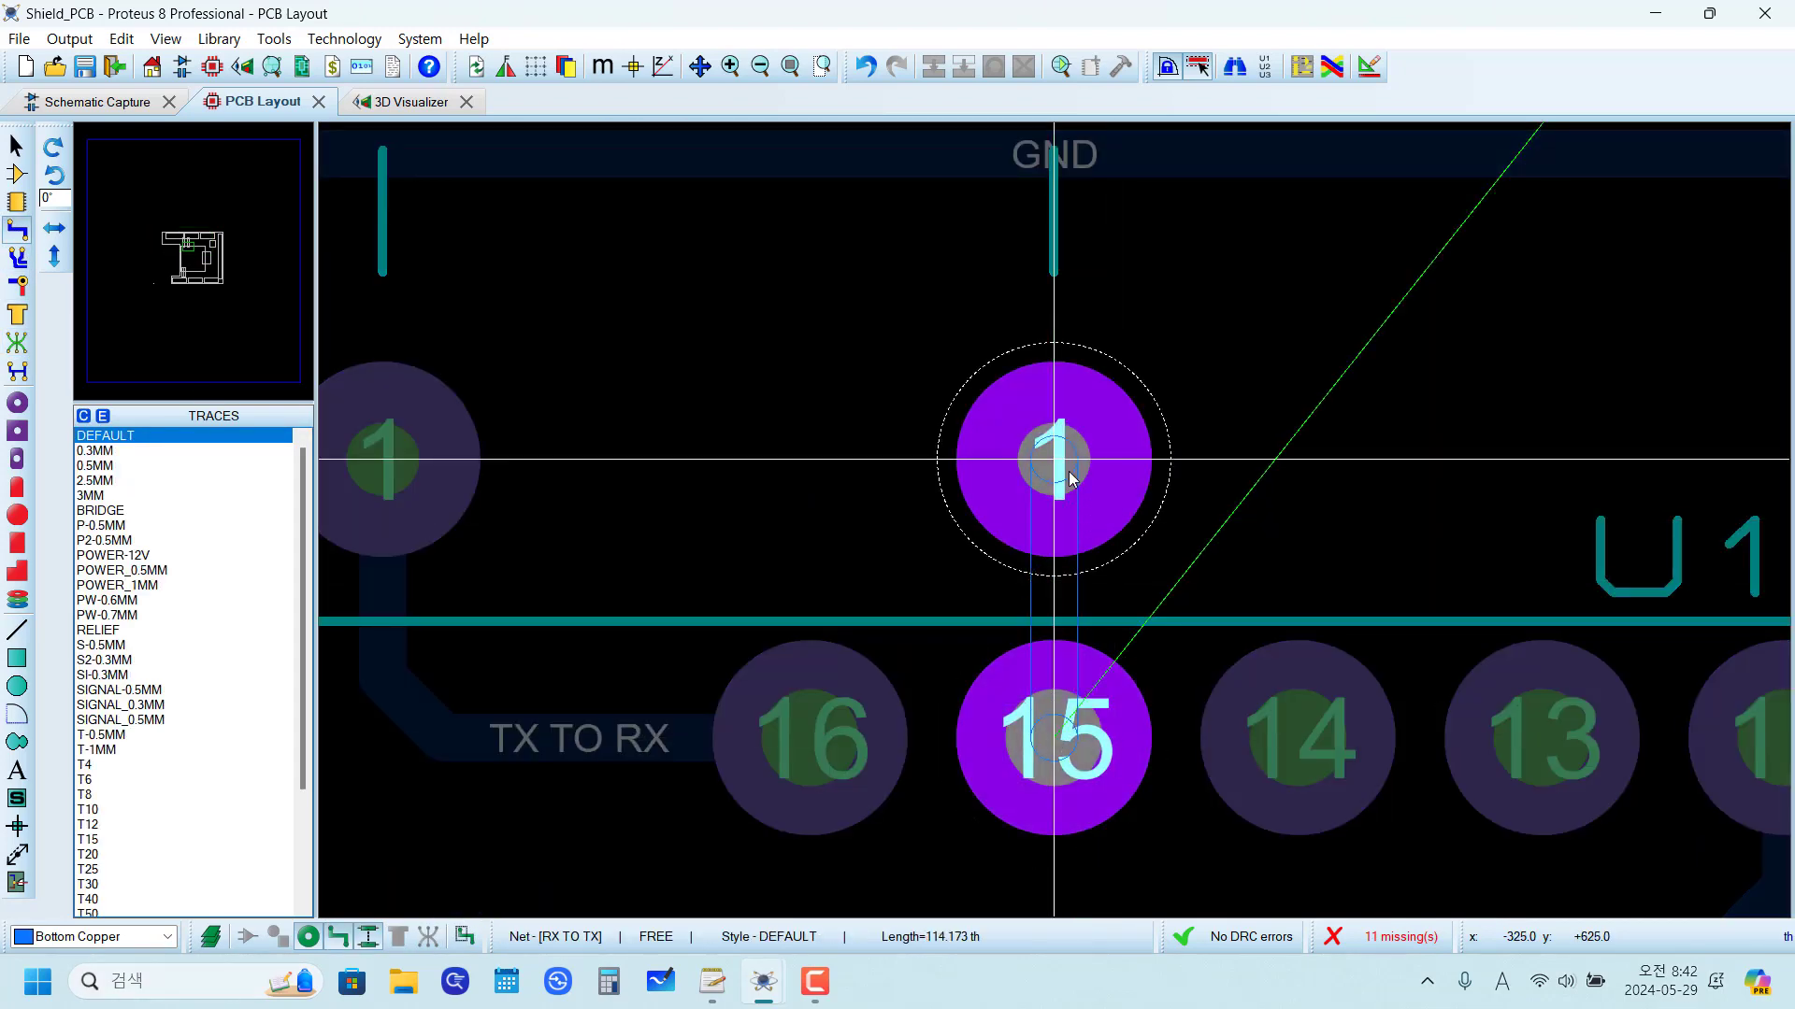
left_click(1072, 480)
Step: Route the RX TO TX trace from the second jumper's pad 2 across and up to J1 pad 7
scroll(1072, 480, "down", 4)
scroll(893, 467, "up", 3)
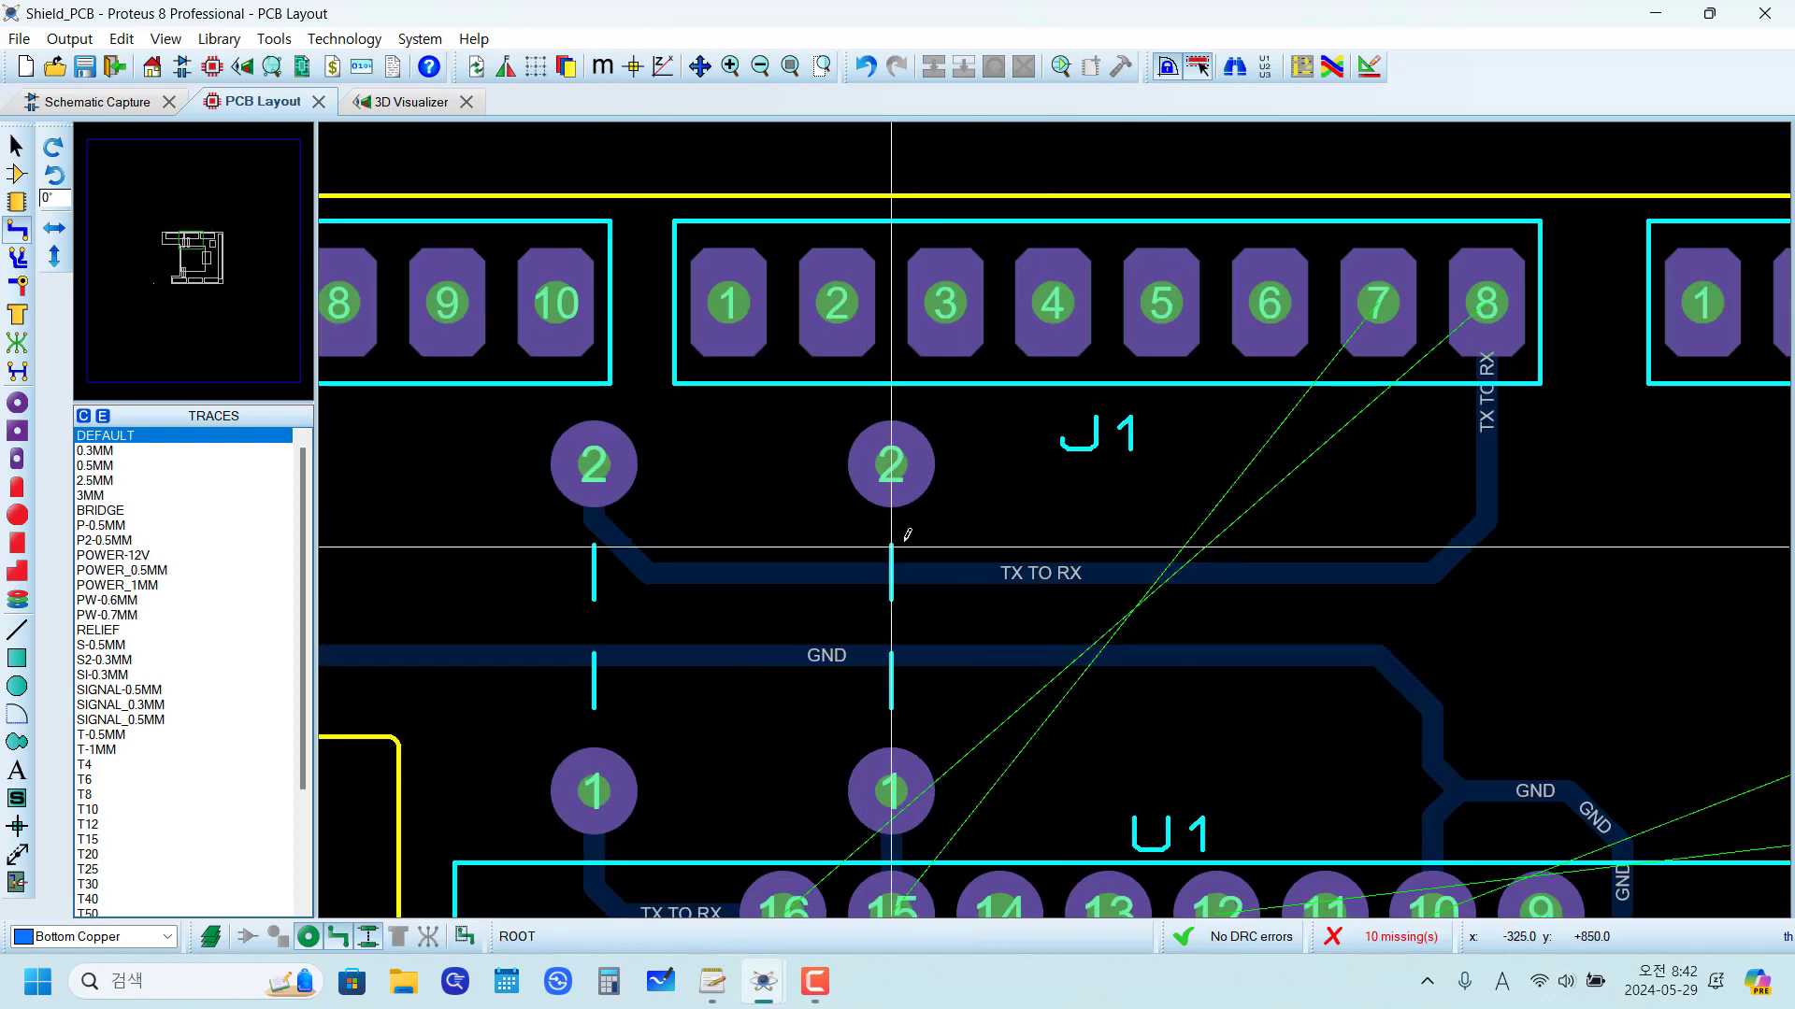
left_click(899, 464)
left_click(1325, 465)
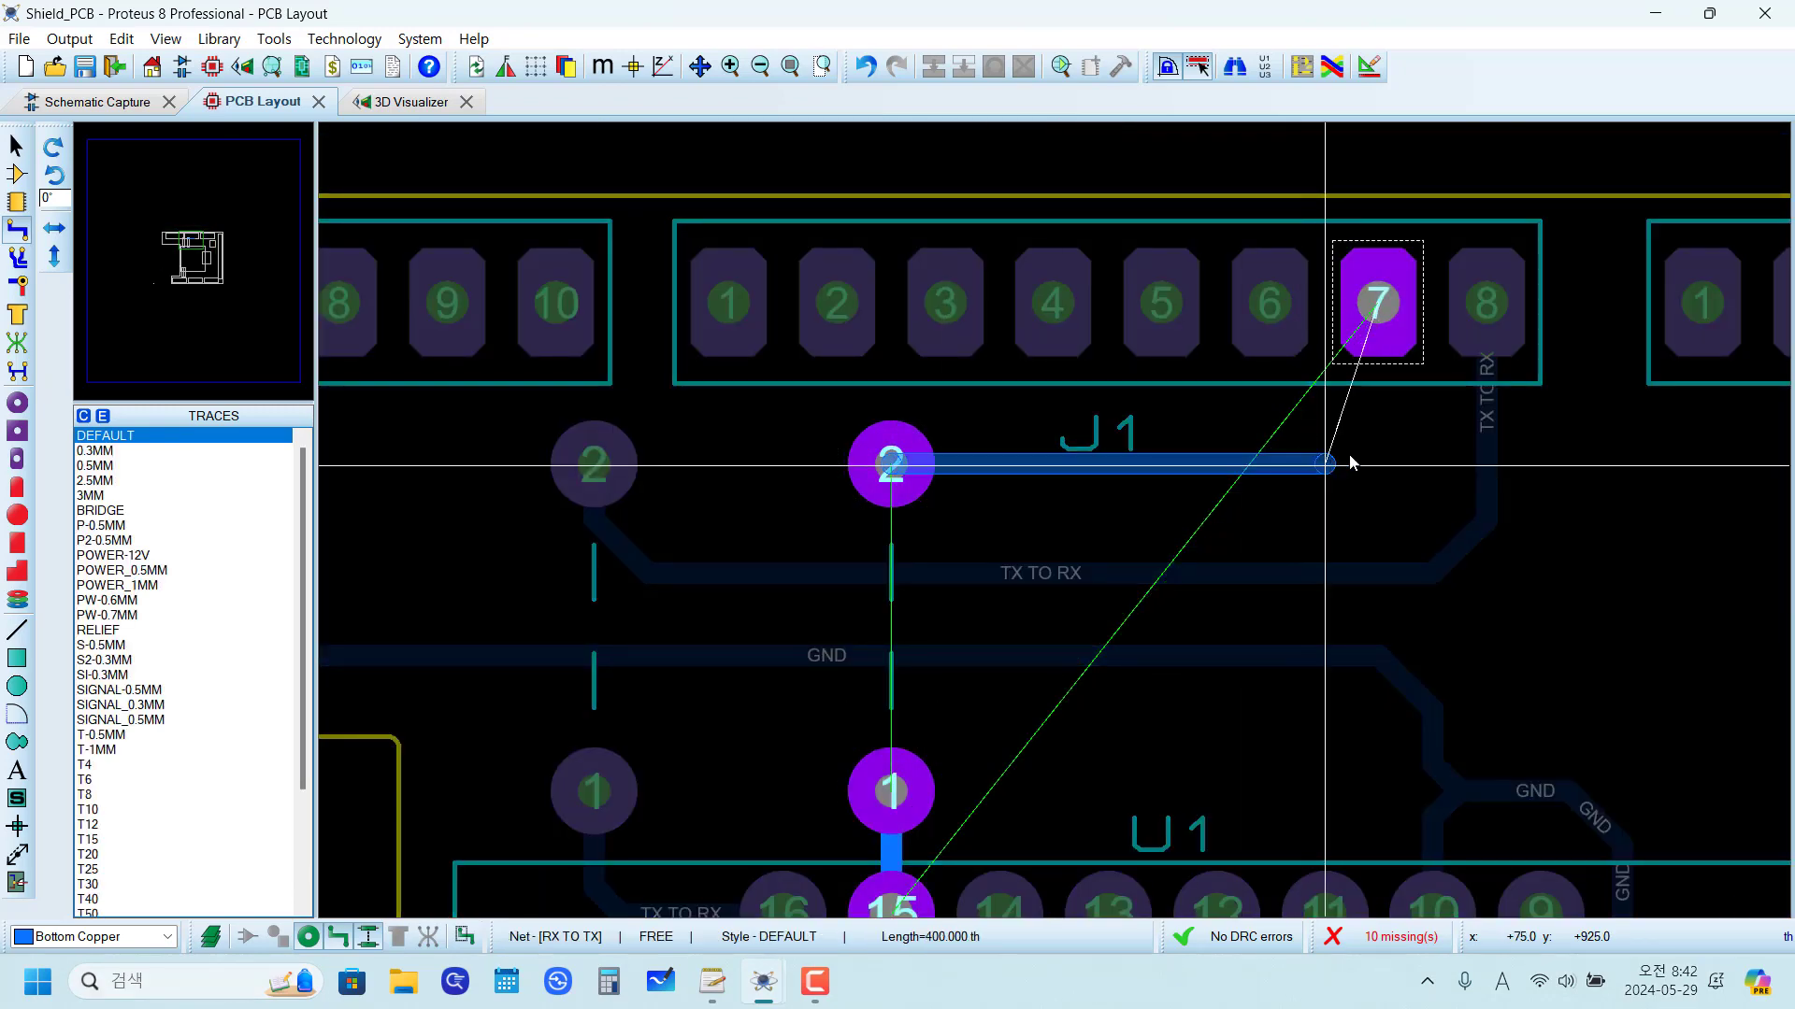
left_click(1378, 411)
Step: Branch a GND trace from the corner above U1 pins 9 and 10 diagonally up and across to SW1 pad 2
scroll(1377, 308, "down", 3)
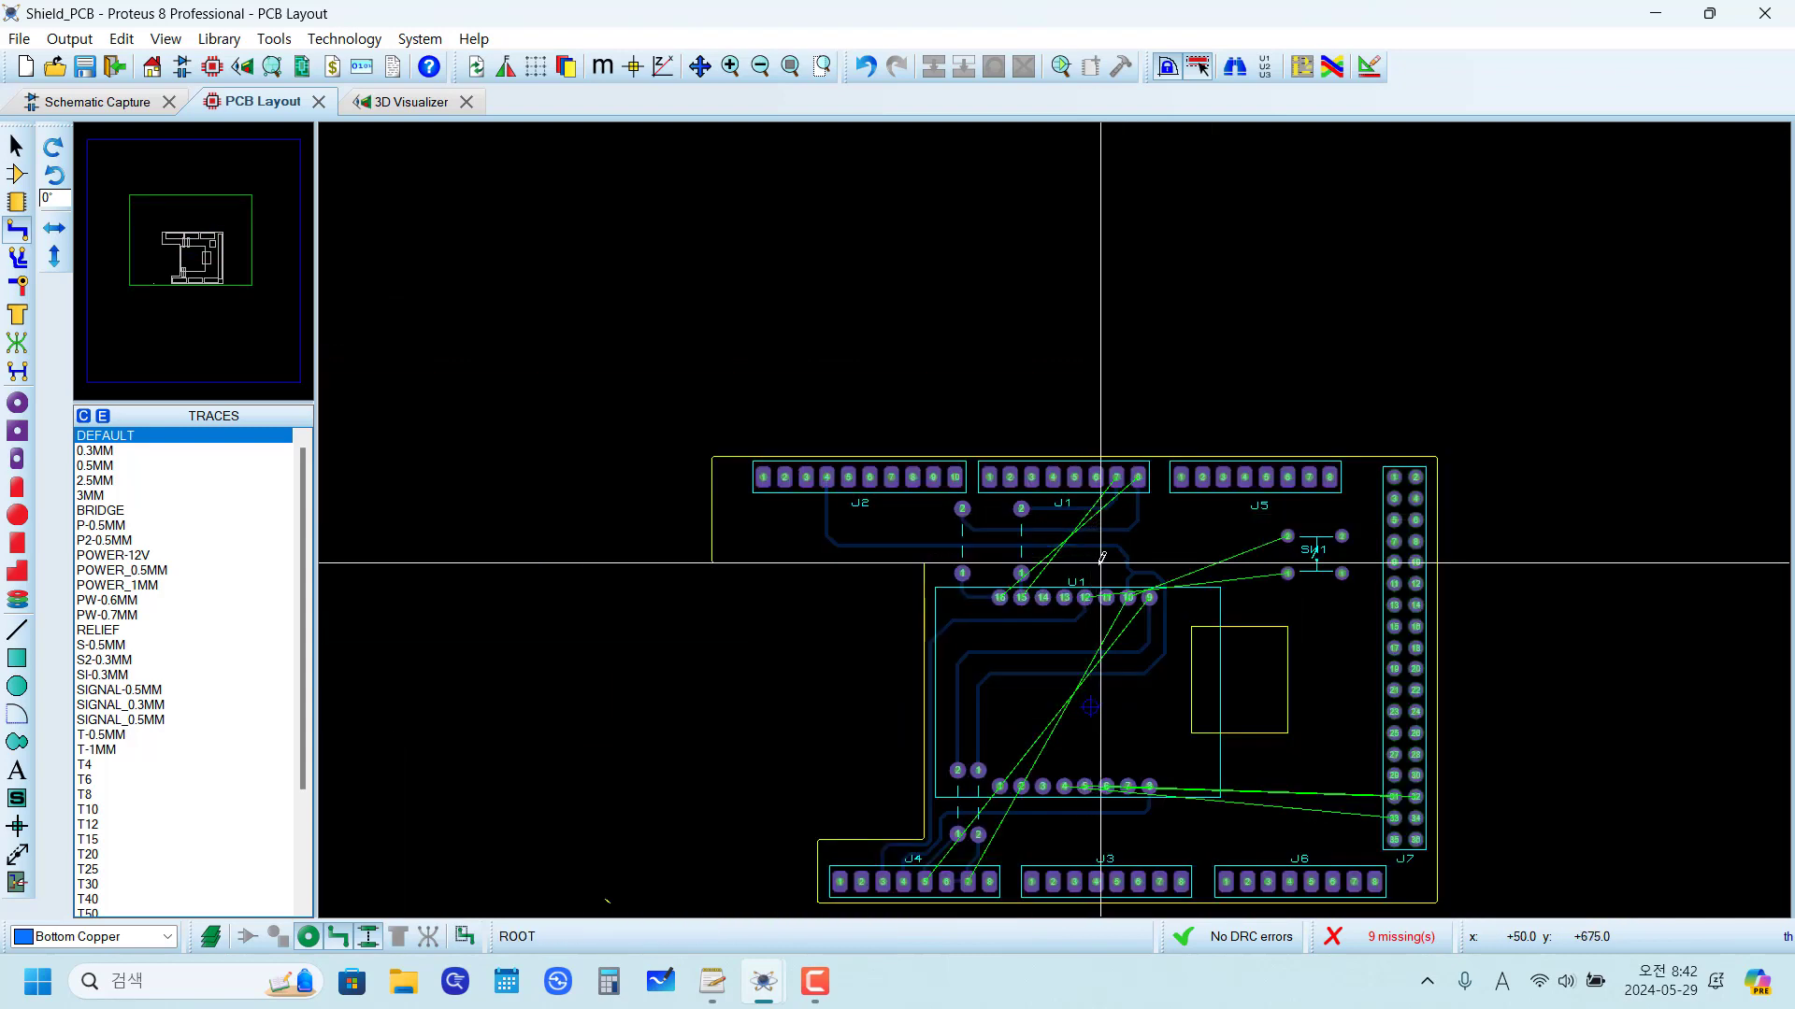
scroll(1101, 558, "up", 2)
scroll(1149, 565, "up", 1)
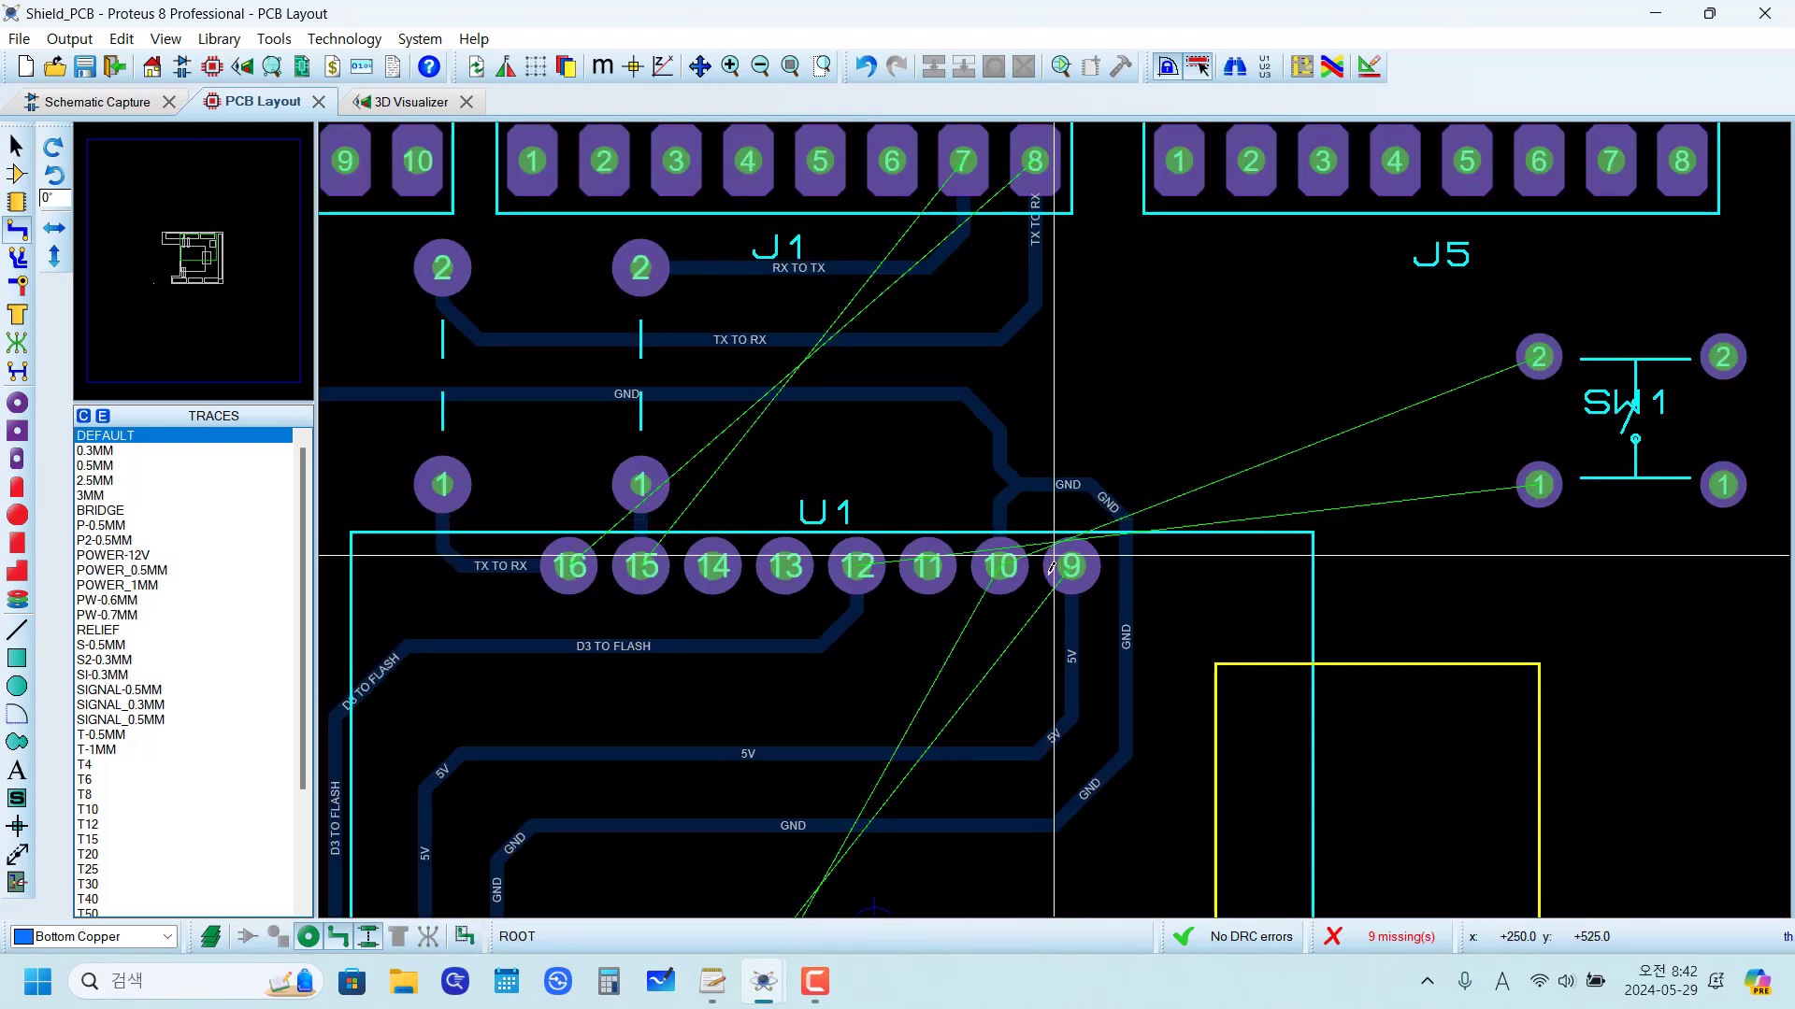
scroll(1052, 567, "down", 2)
scroll(1010, 533, "up", 2)
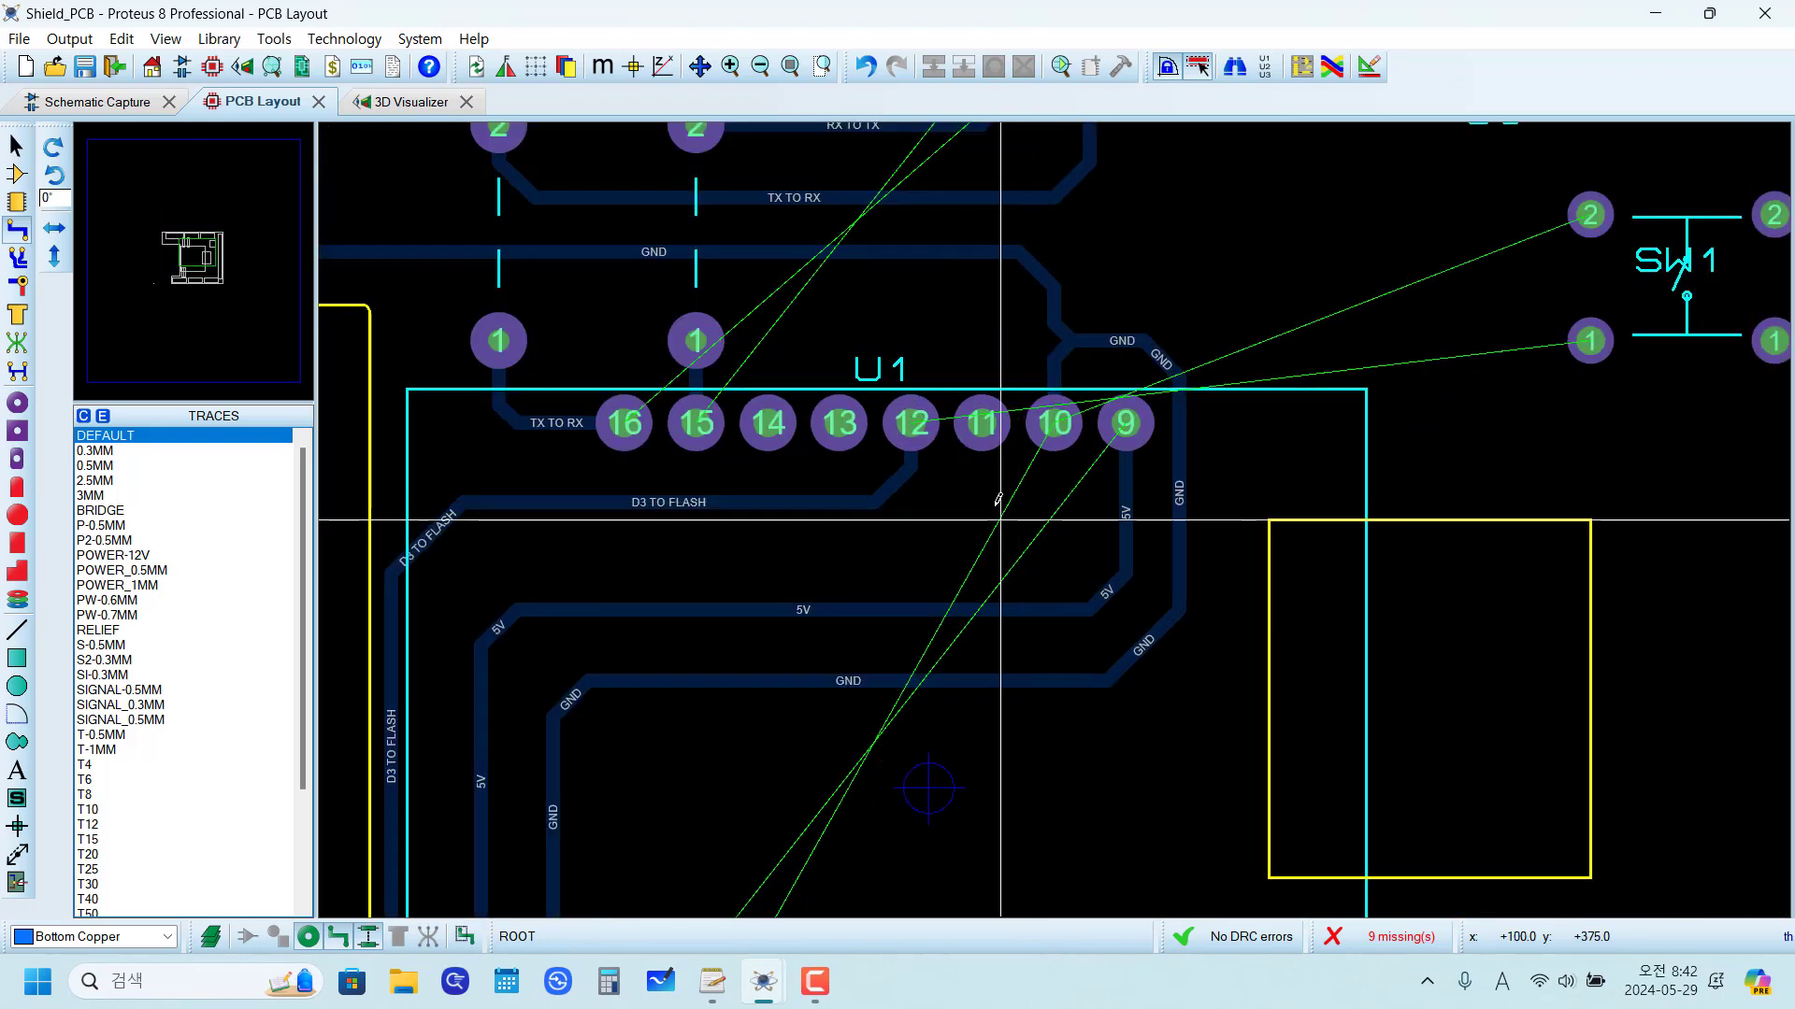
scroll(999, 498, "down", 1)
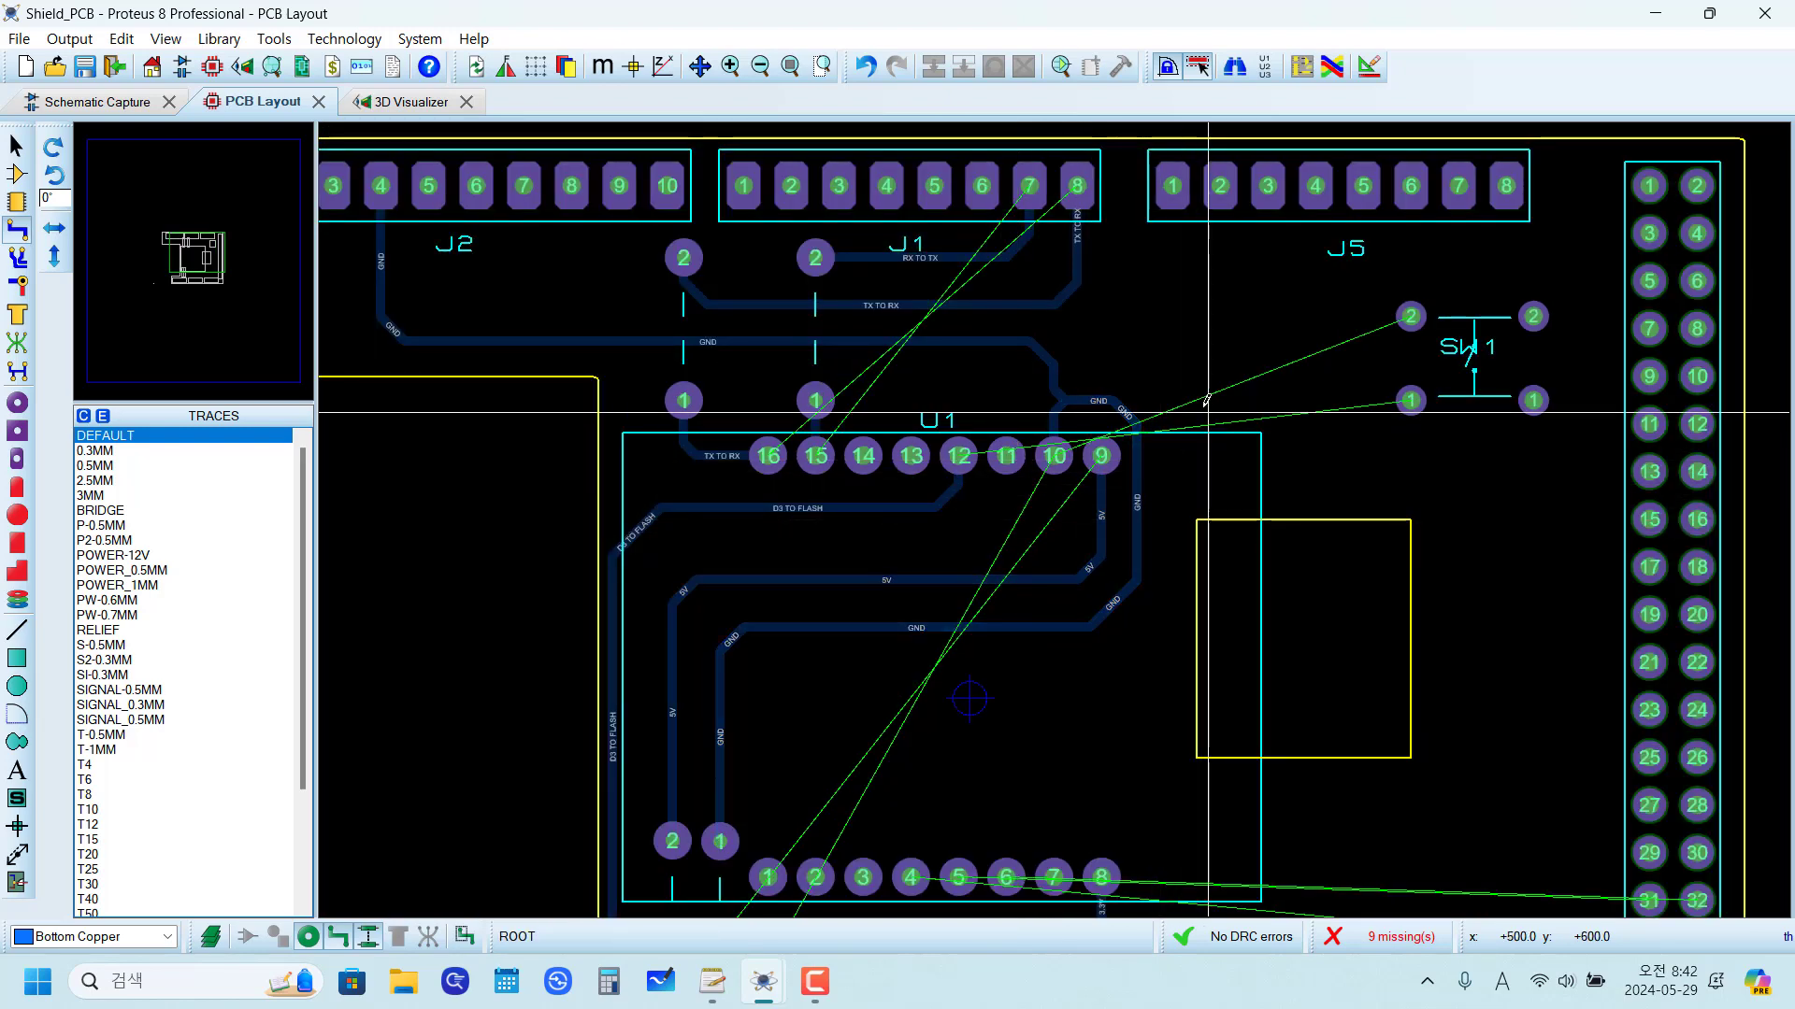
scroll(1168, 496, "up", 2)
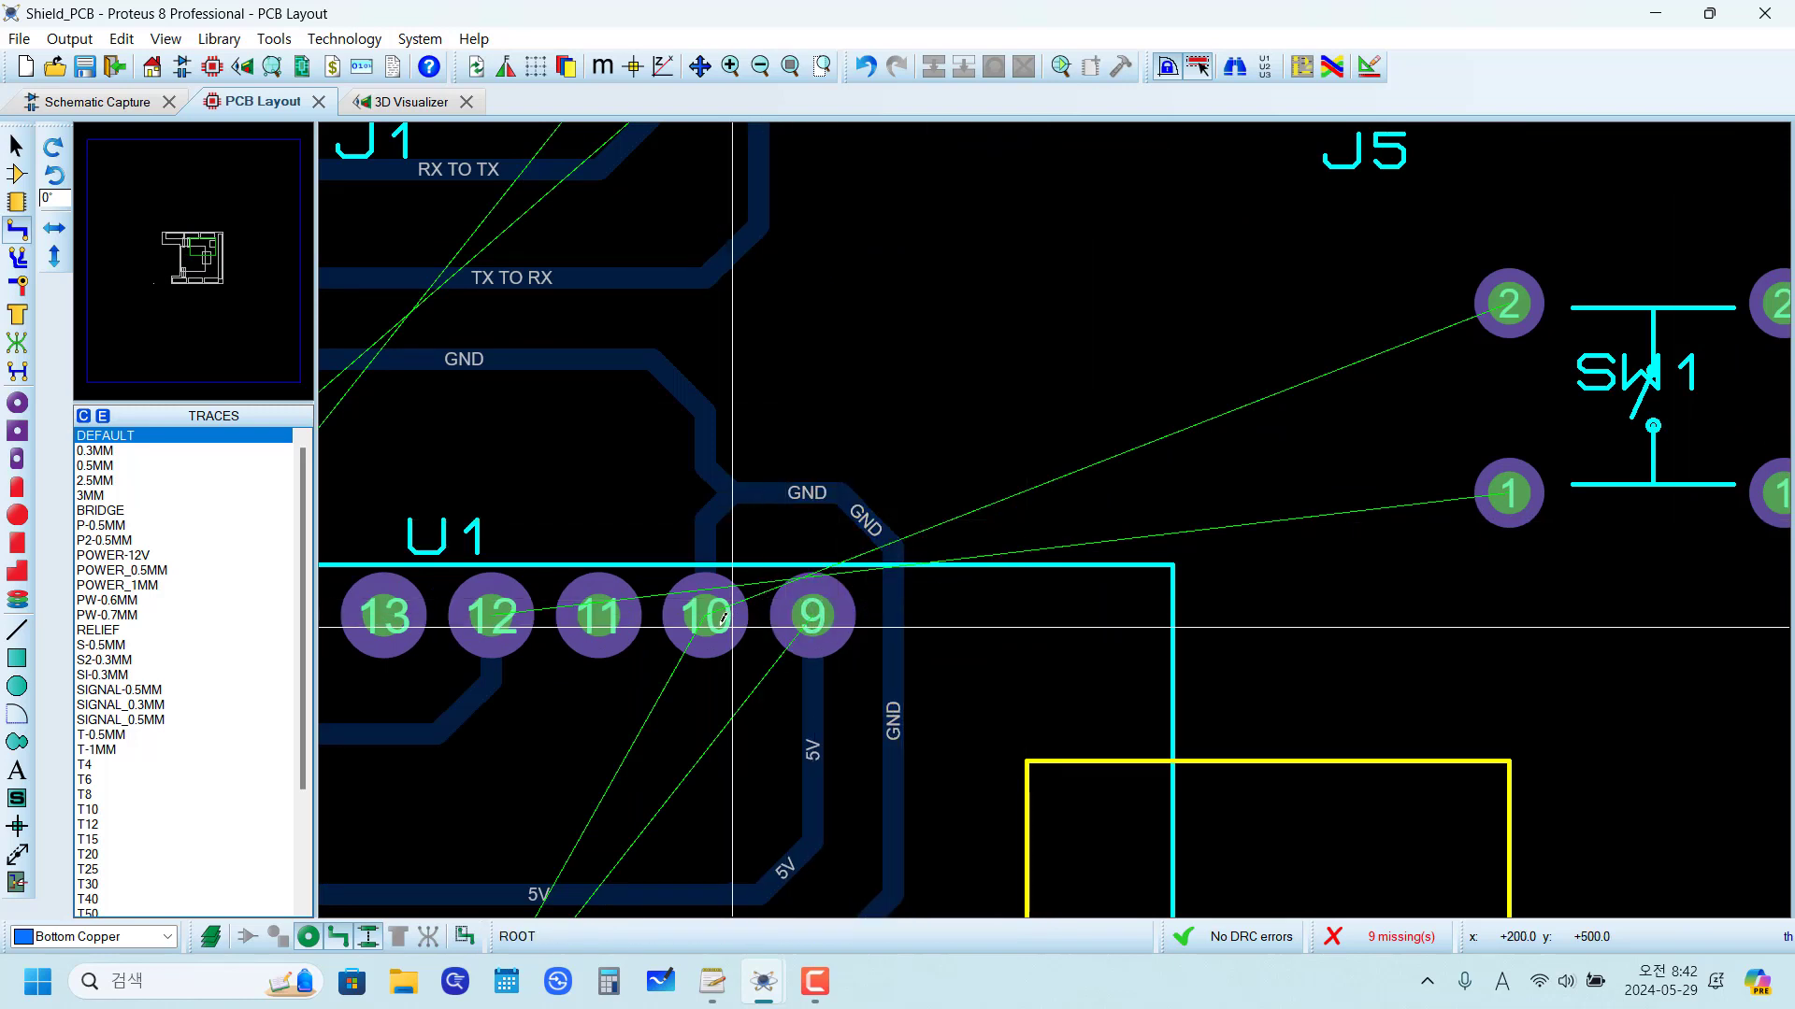
left_click(839, 488)
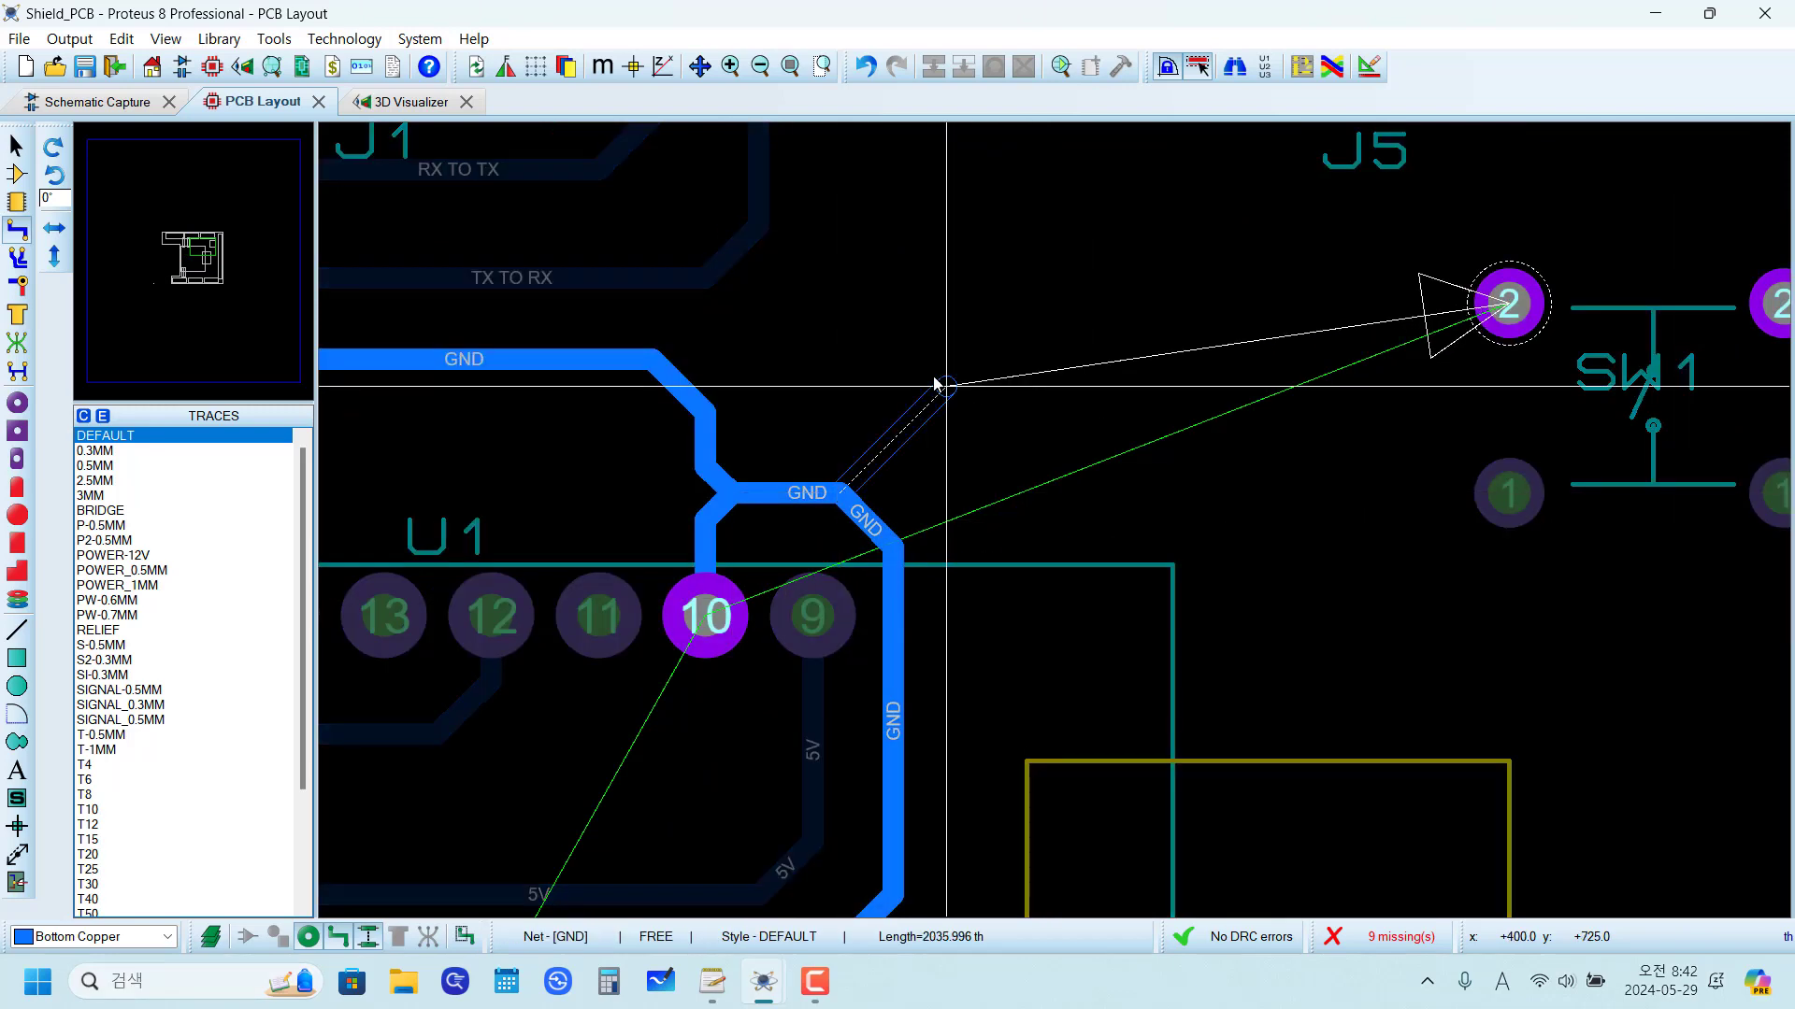
left_click(1026, 306)
left_click(1492, 306)
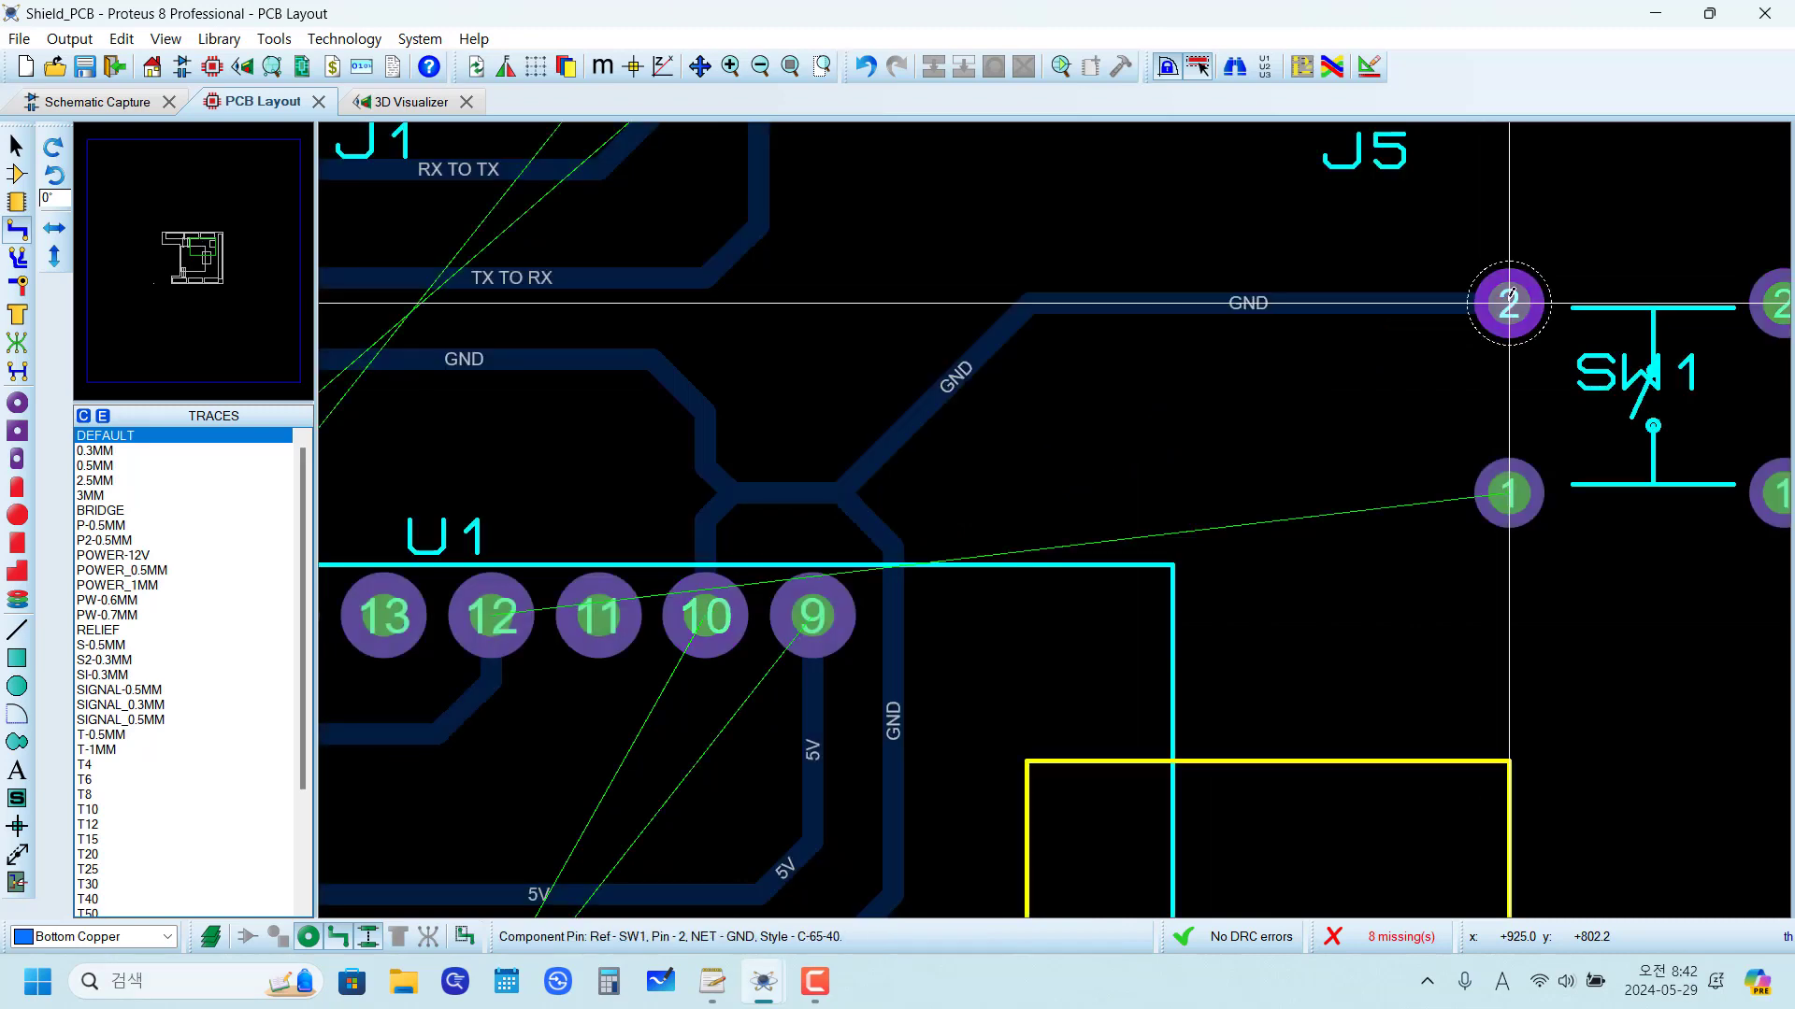
Step: Examine the unrouted D3 TO FLASH connection between U1 pin 12 and SW1 pad 1
scroll(932, 561, "down", 1)
scroll(932, 561, "down", 1)
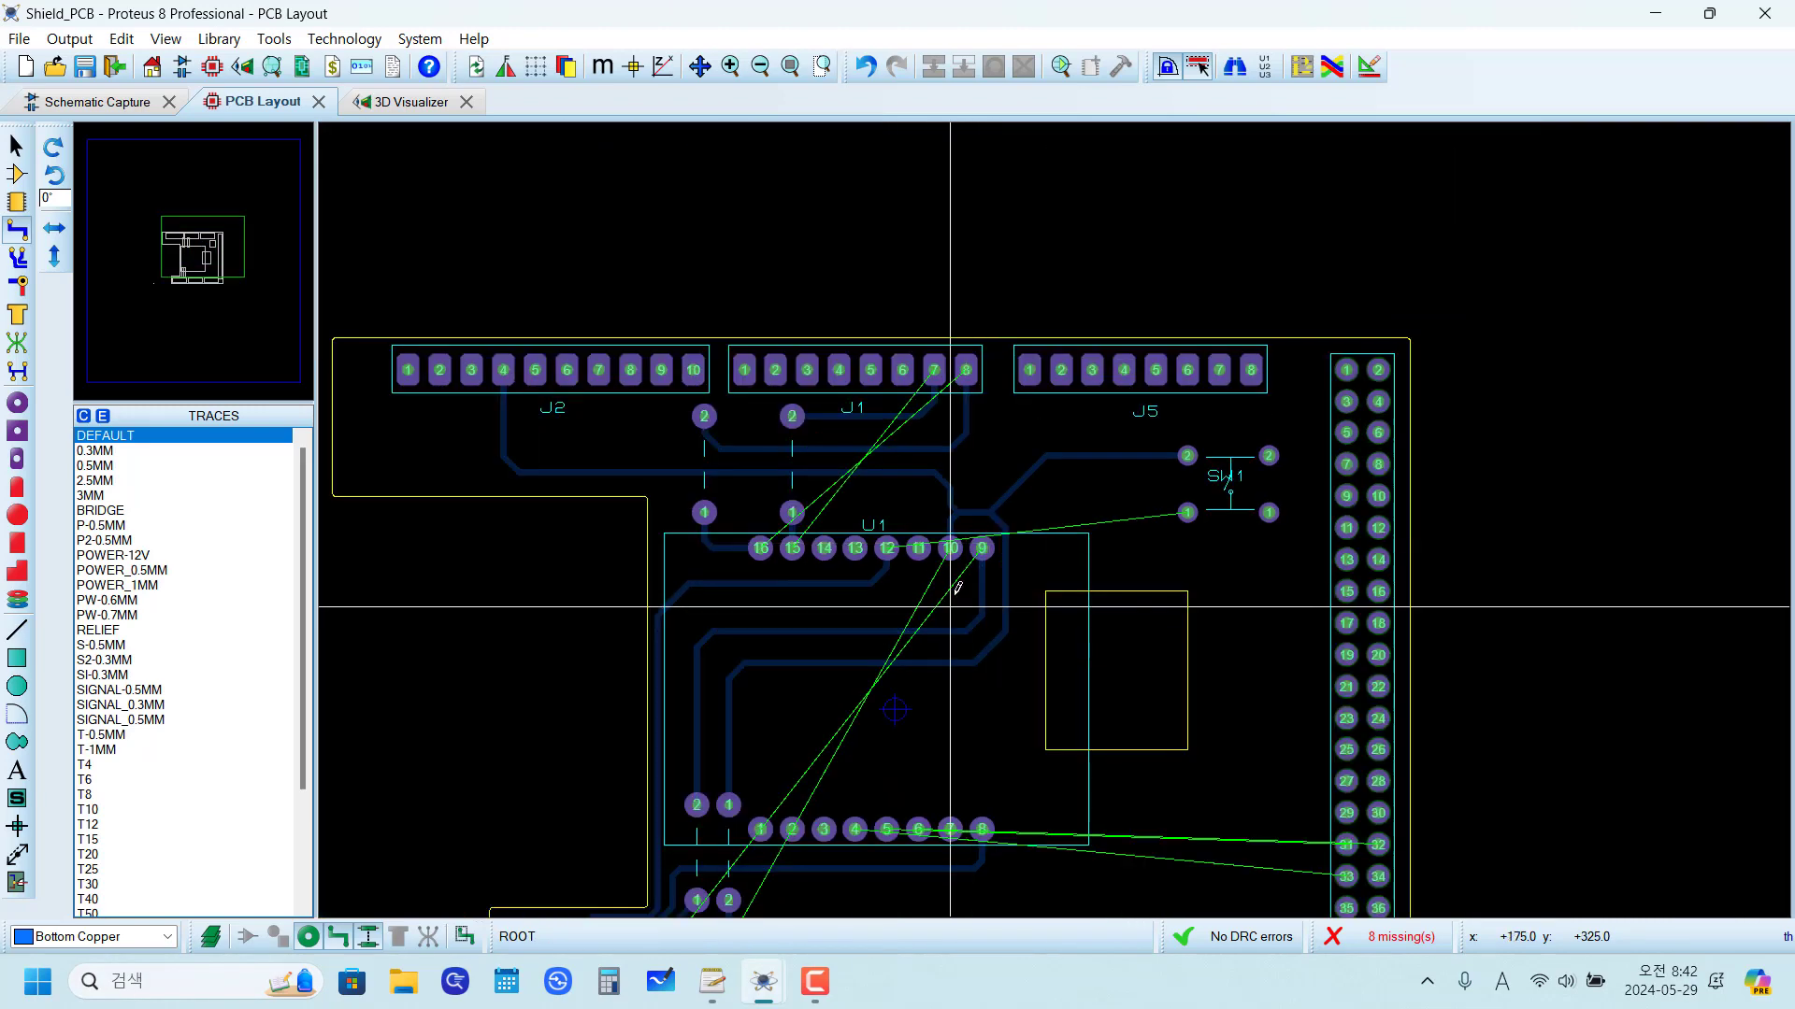
scroll(895, 477, "up", 1)
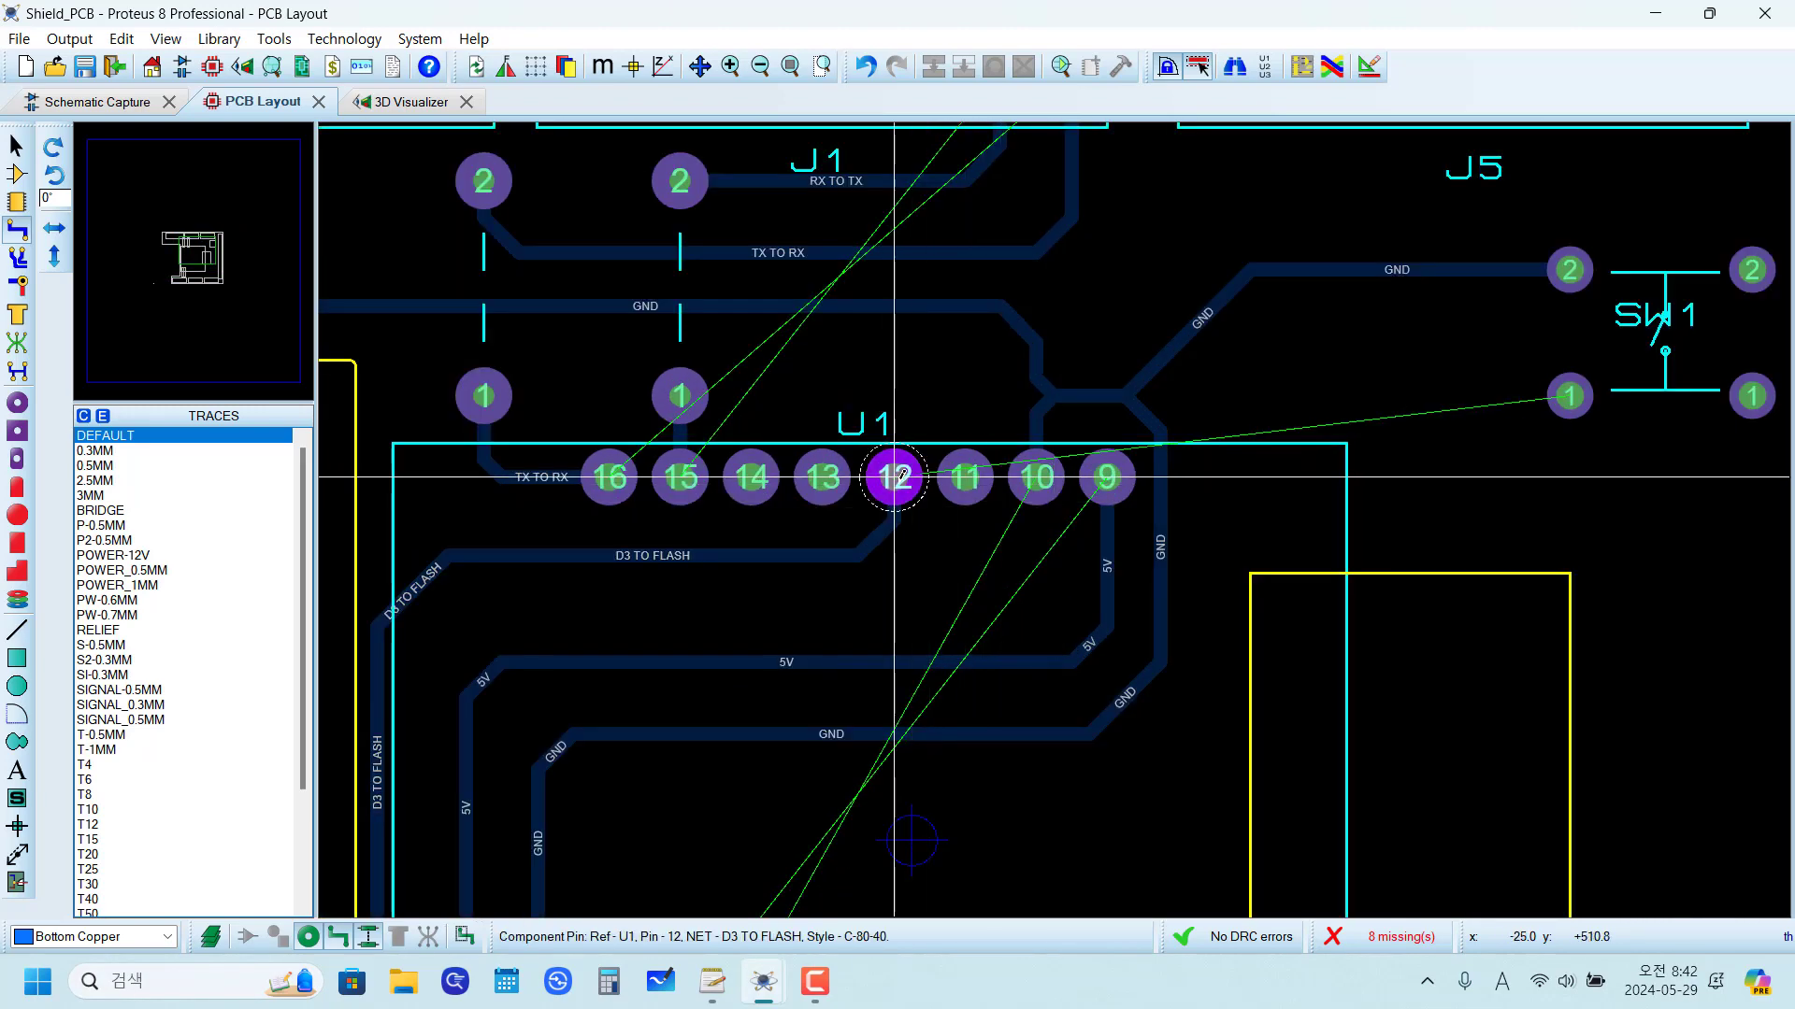
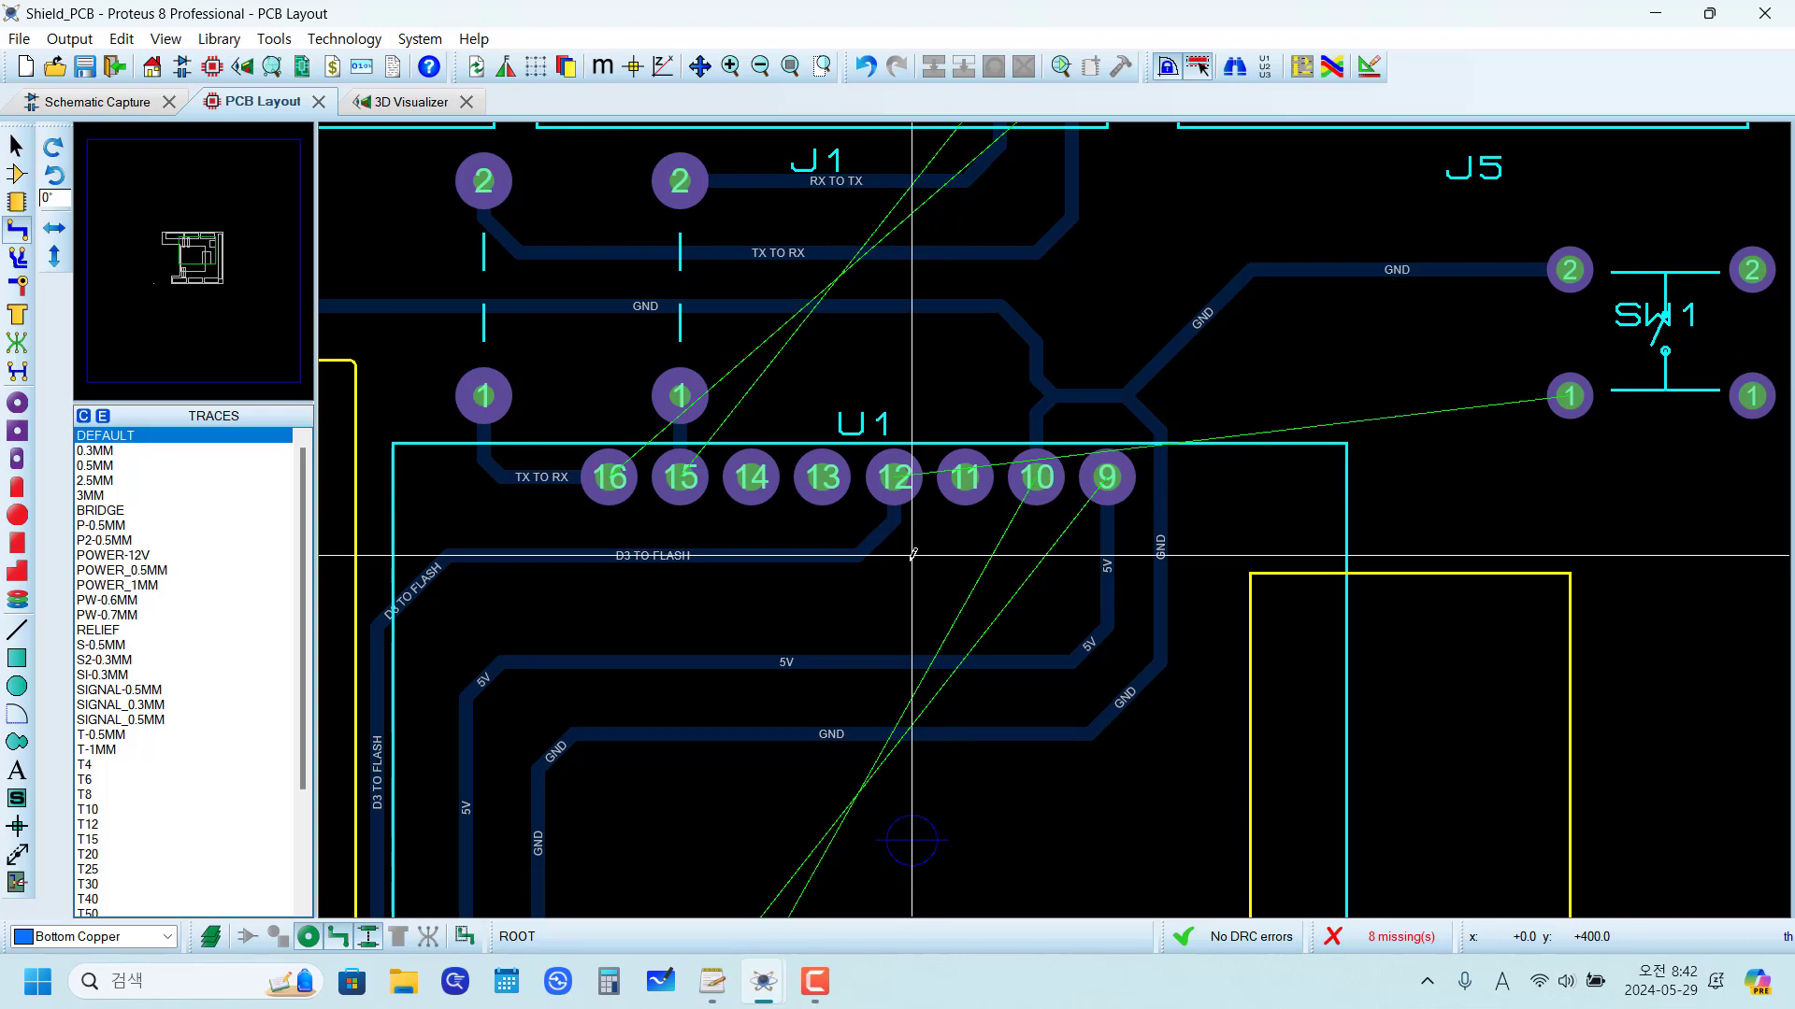
Step: Place a horizontal JUMPER-300TH above U1 pins 9 to 12, straddling the GND trace
scroll(914, 555, "up", 1)
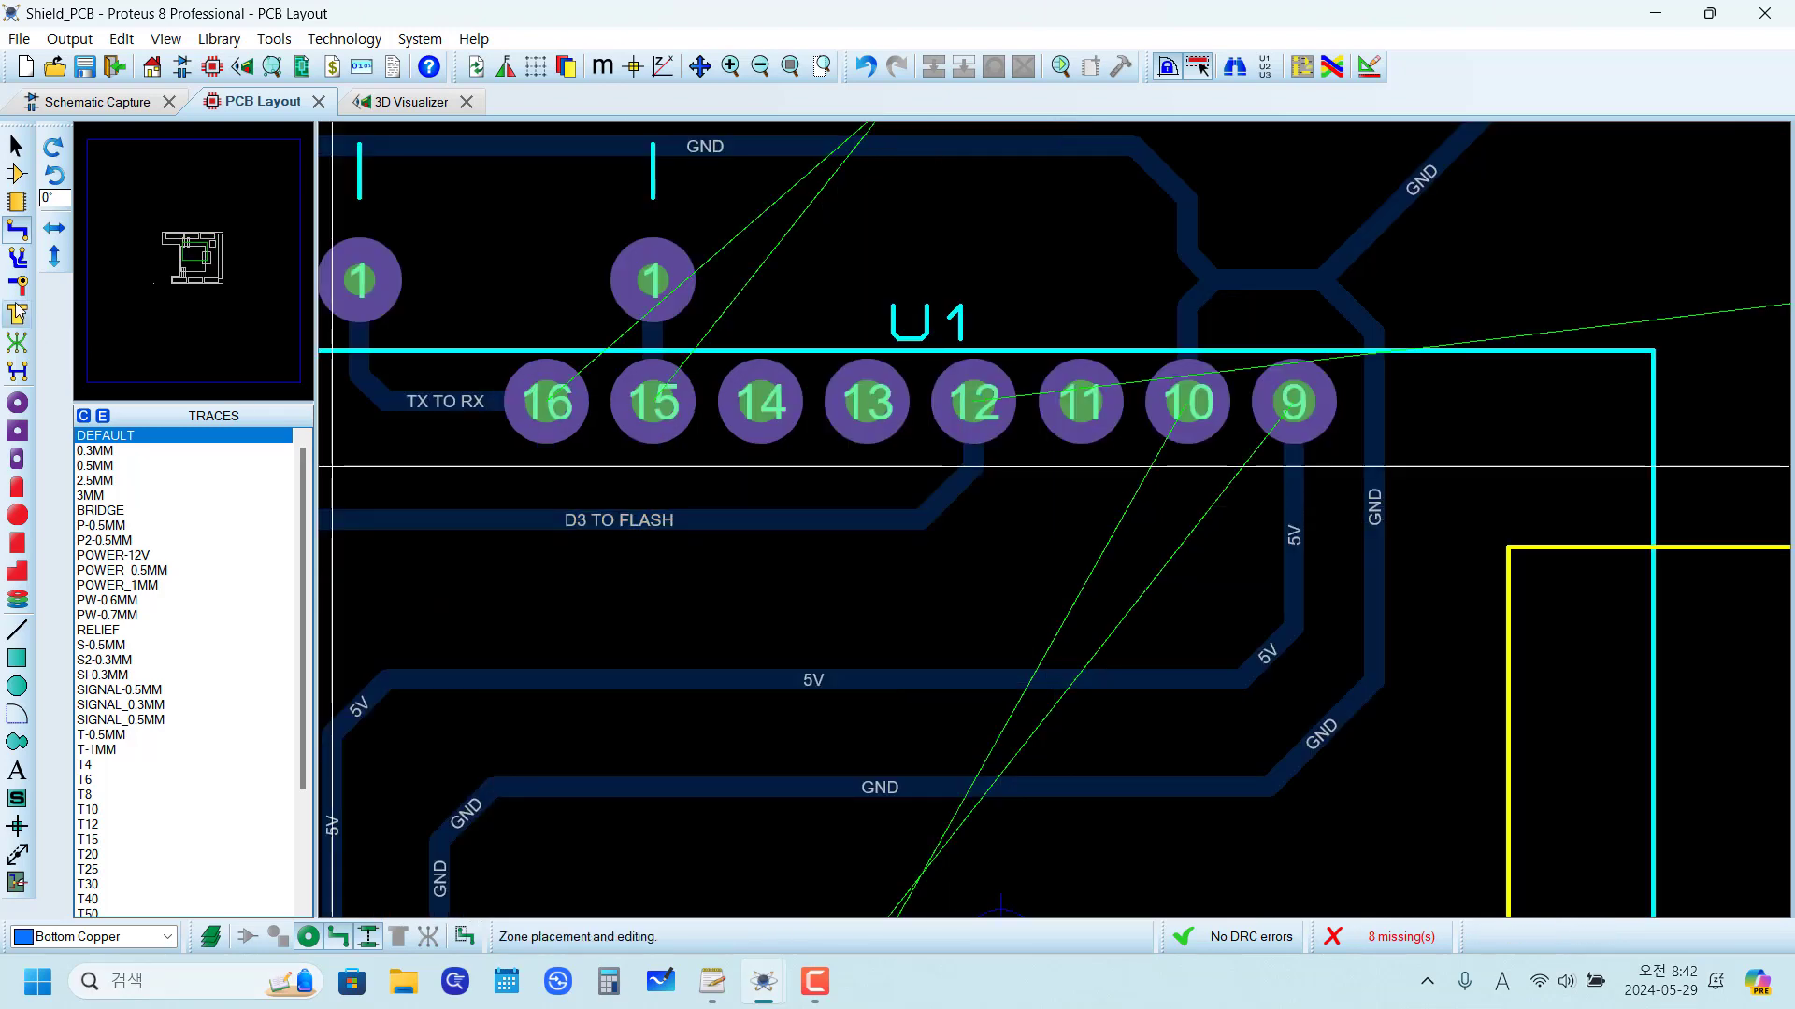
left_click(16, 202)
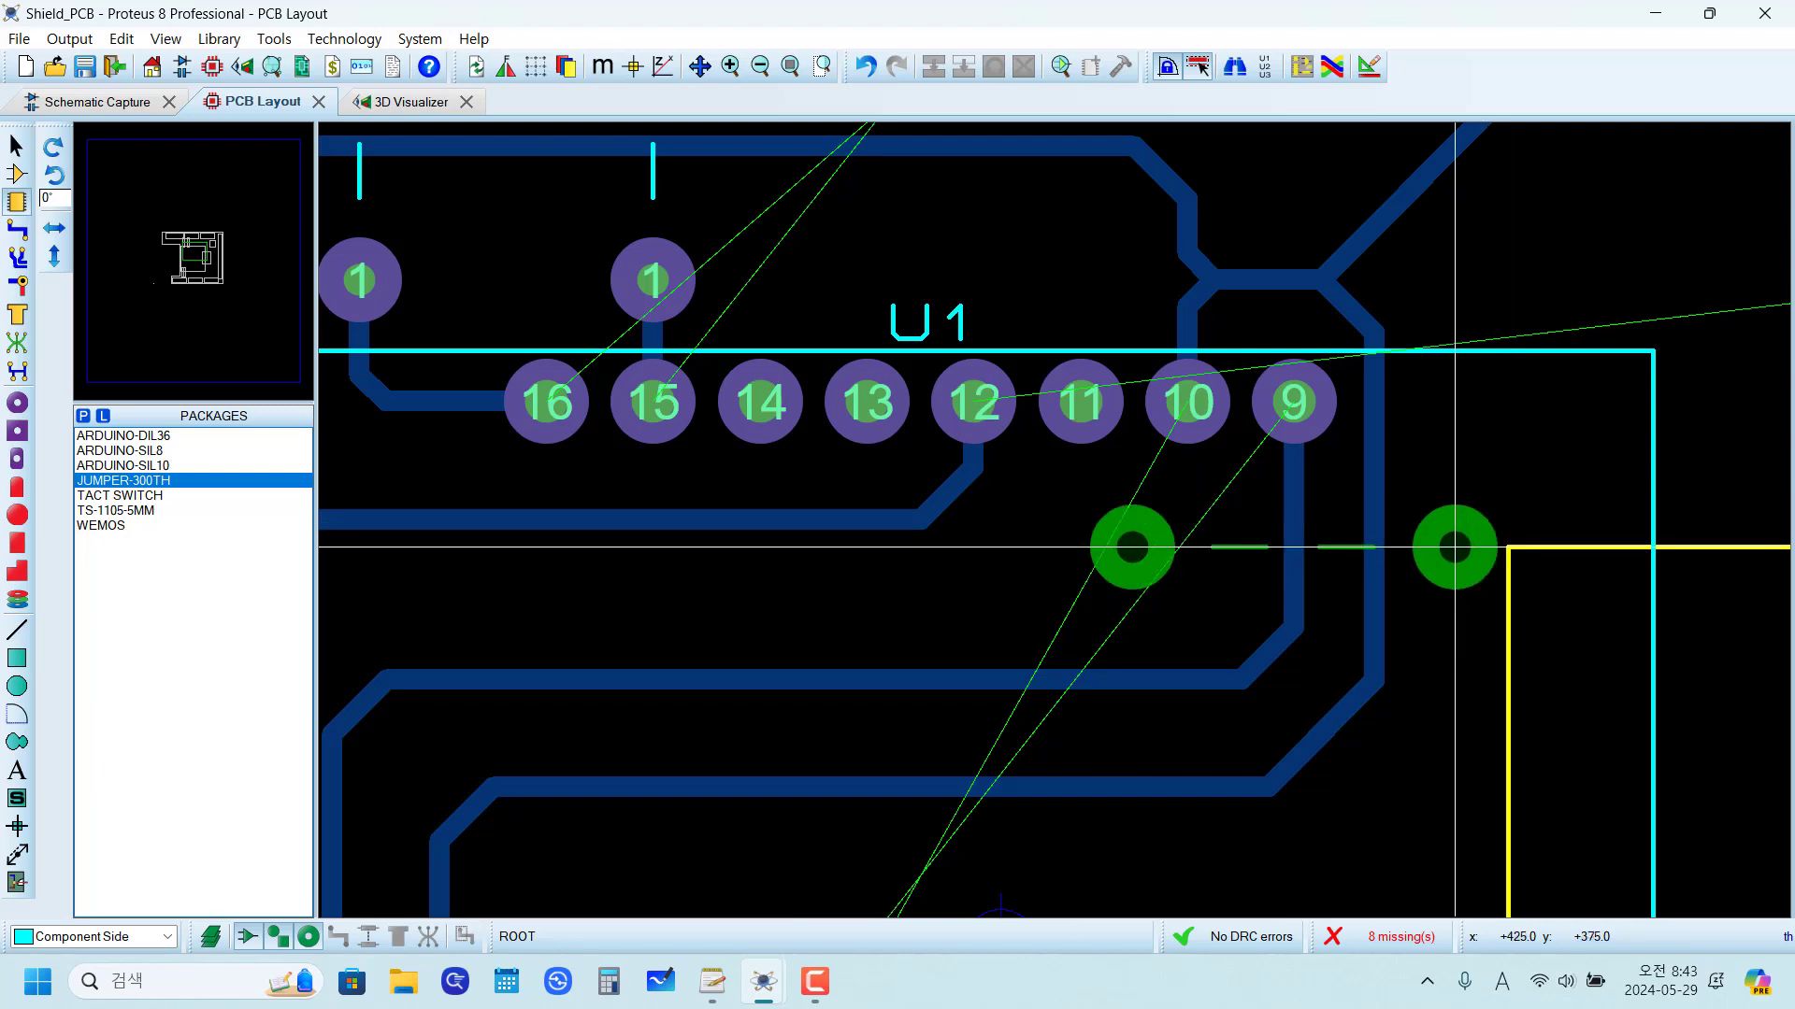
scroll(1478, 520, "down", 1)
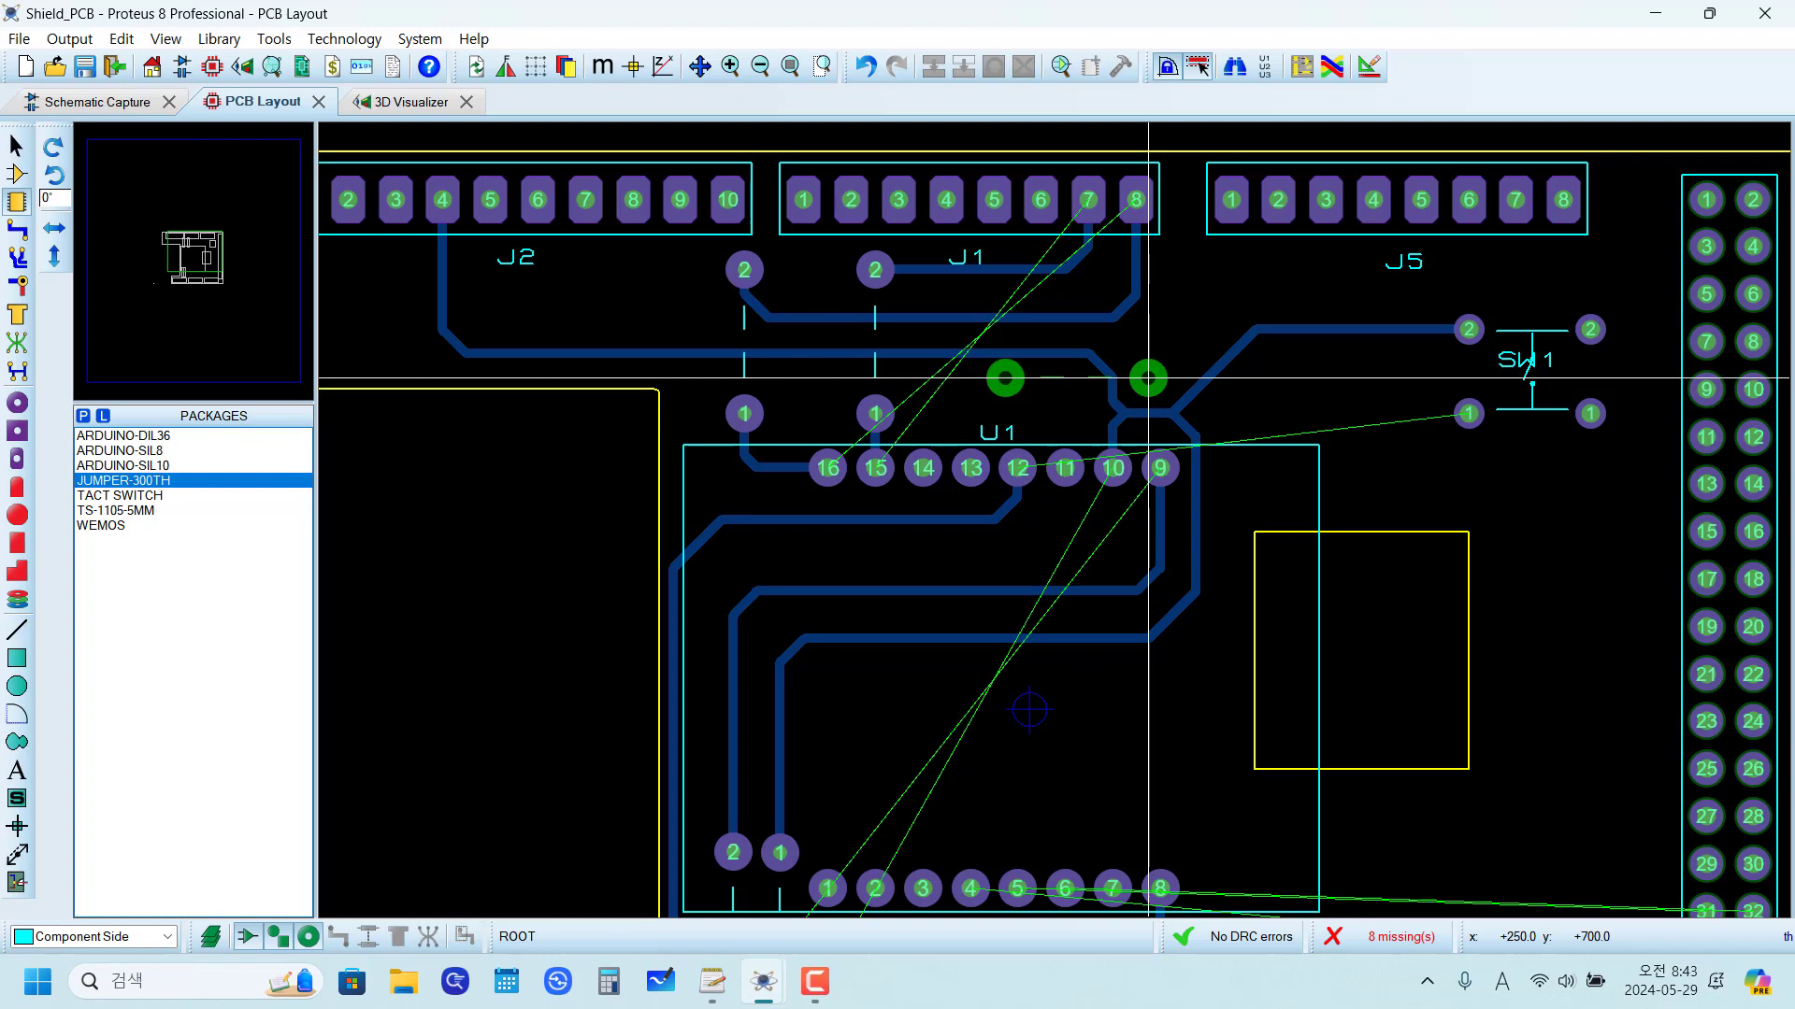
left_click(1148, 378)
scroll(1147, 379, "up", 1)
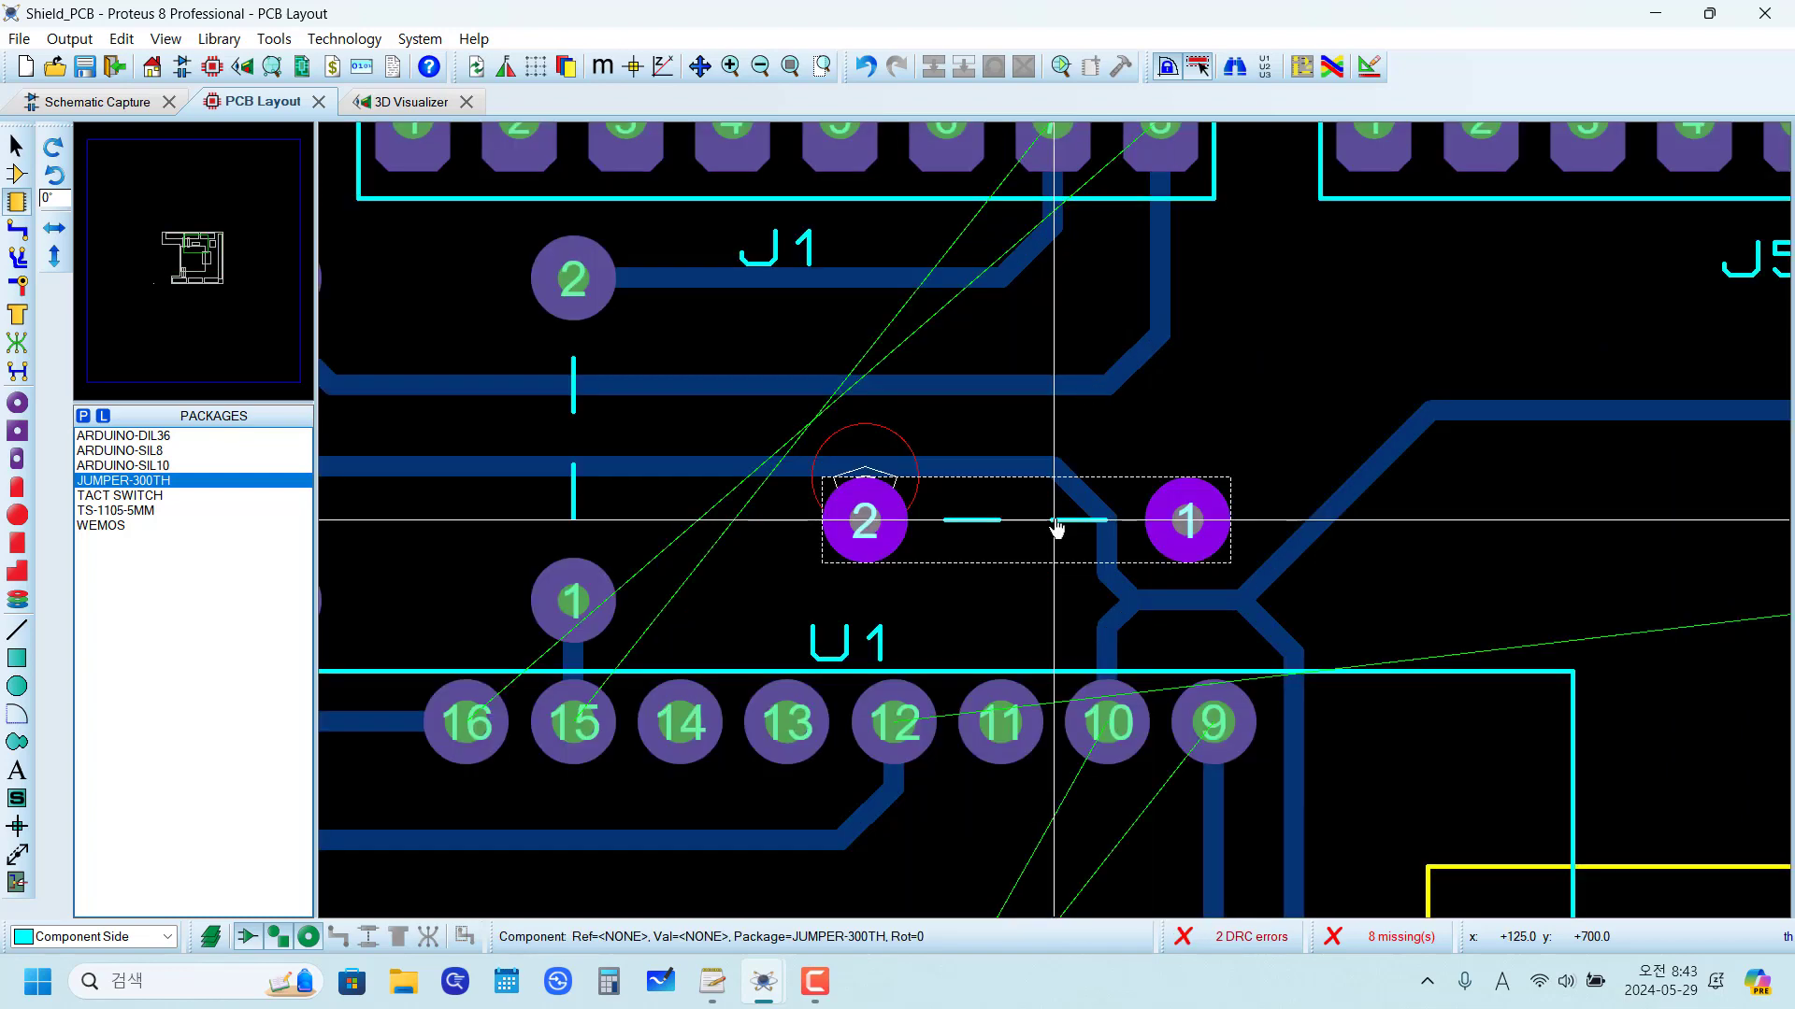
Step: Shift the horizontal GND trace segment slightly upward to clear pad 2 of the new jumper
right_click(752, 462)
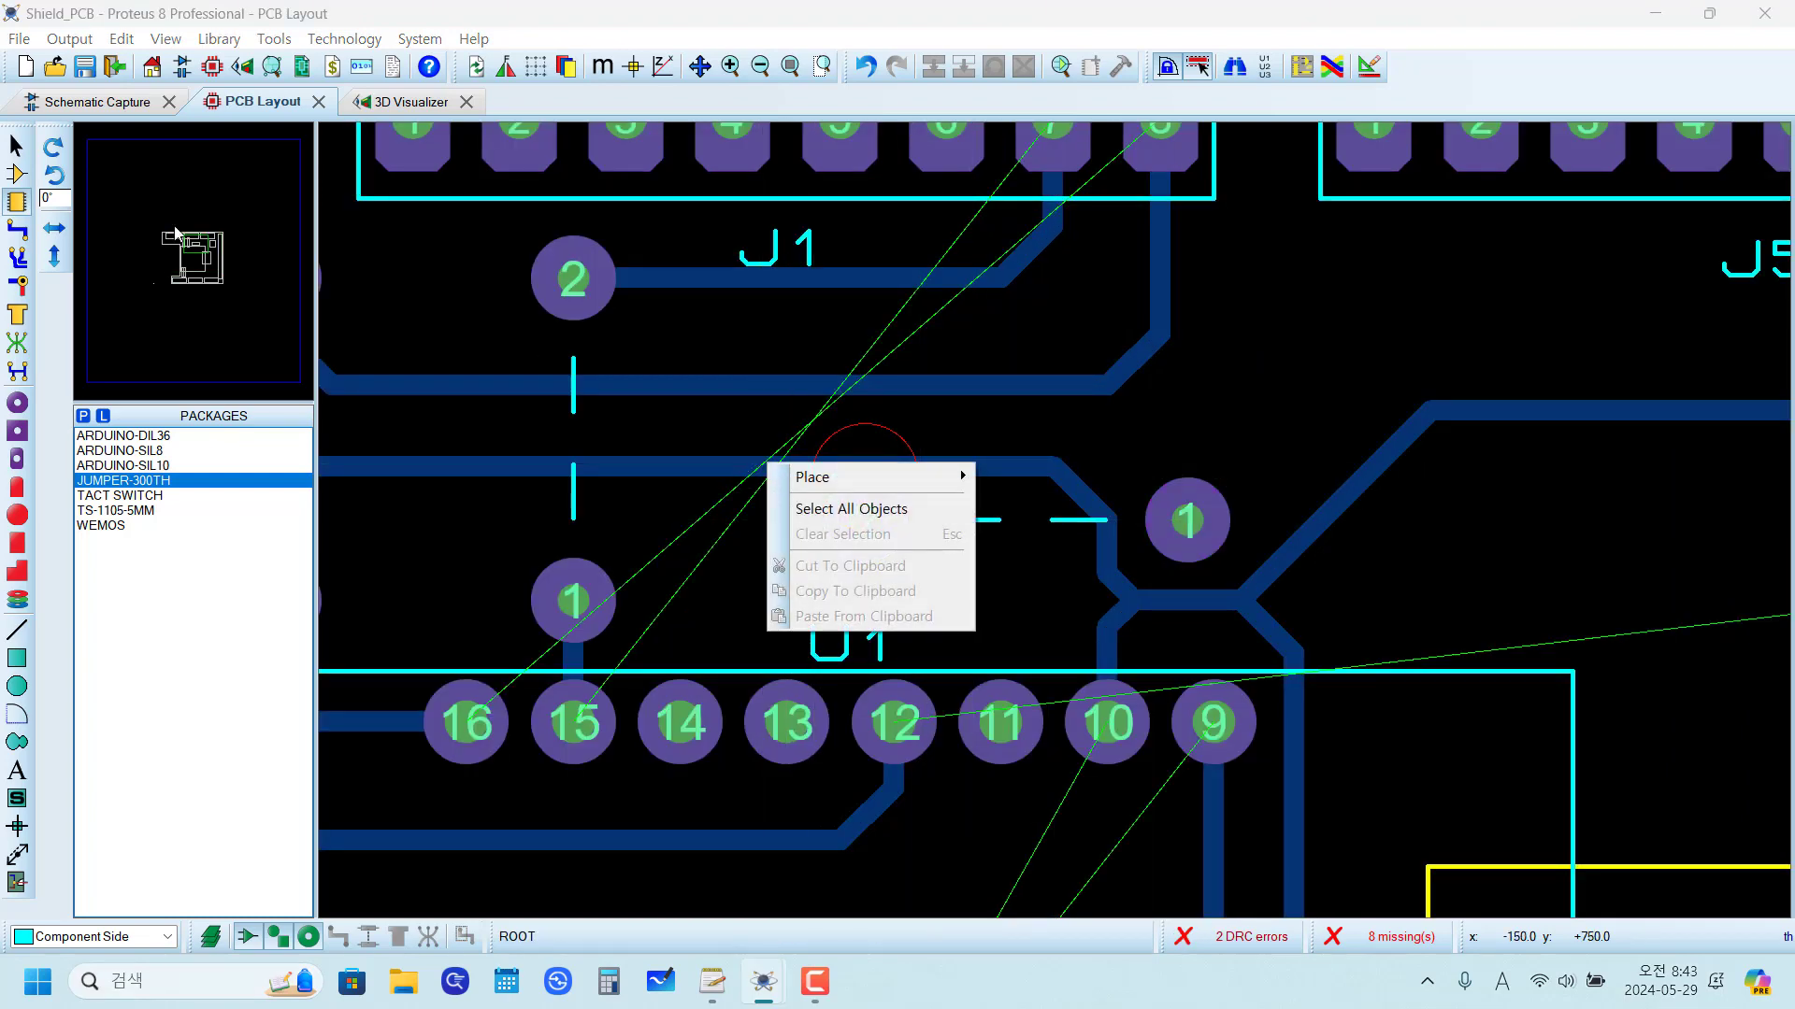
left_click(12, 226)
right_click(813, 470)
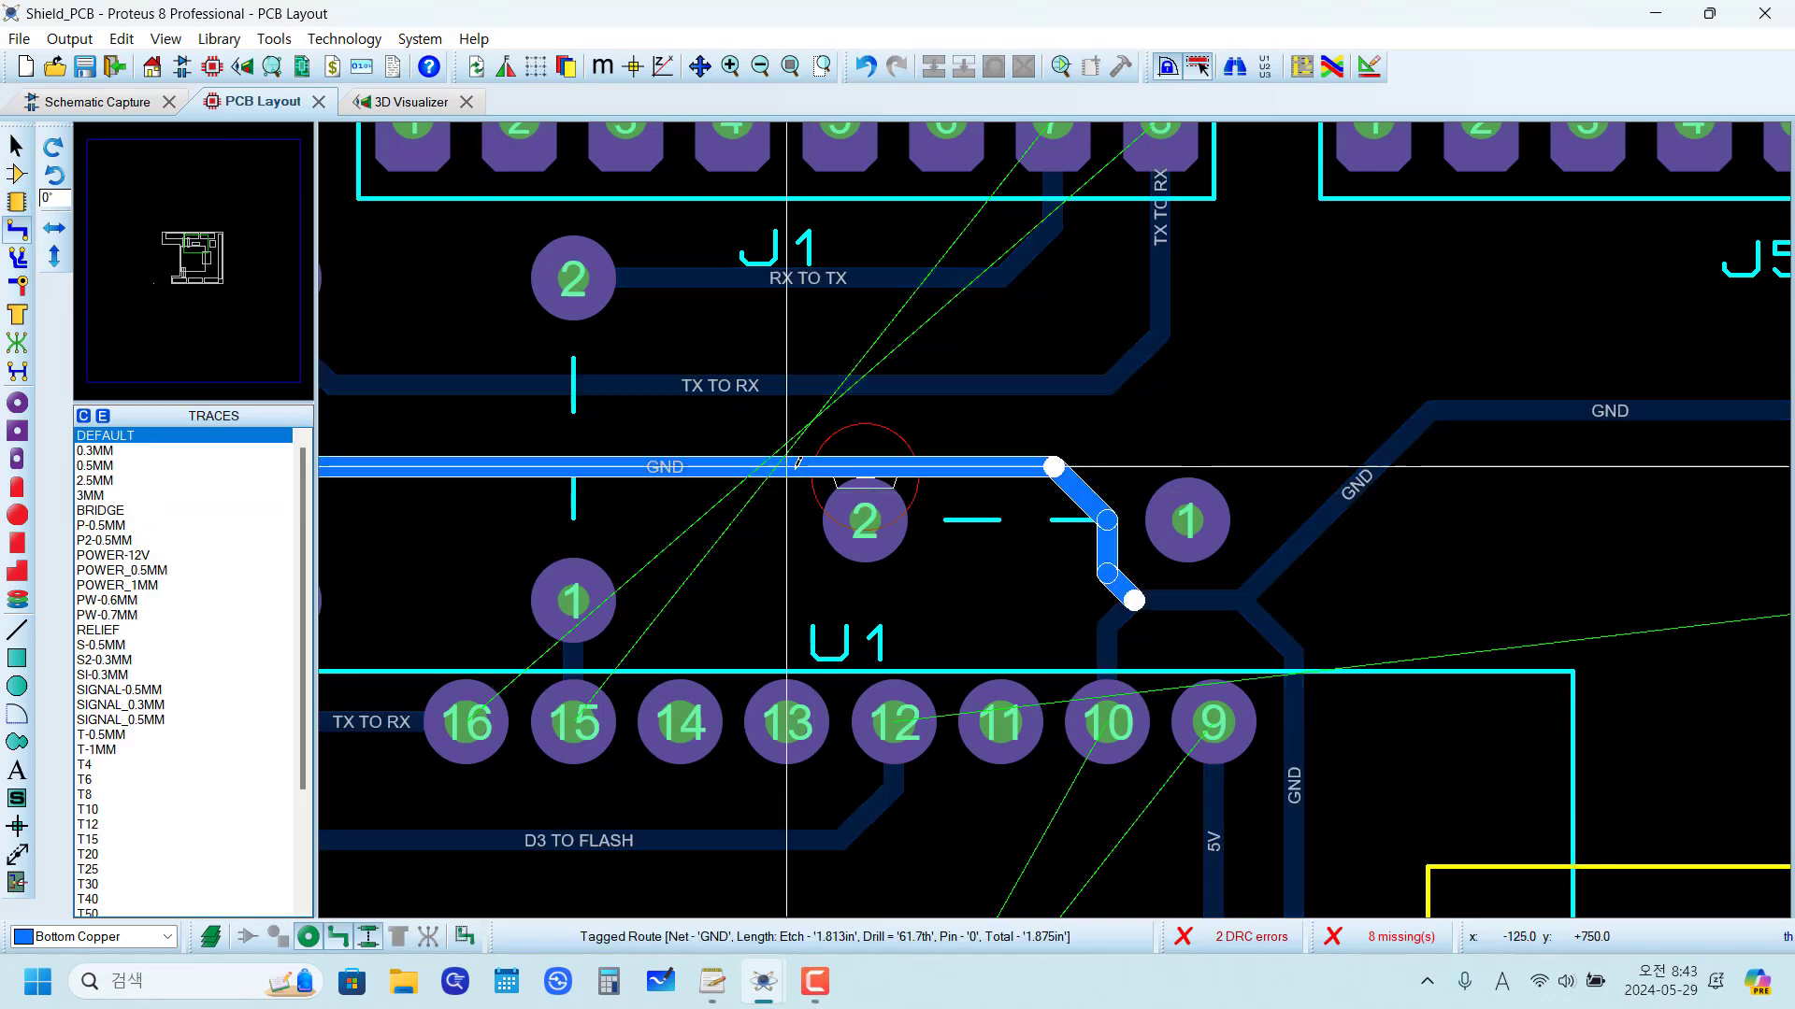
left_click(898, 344)
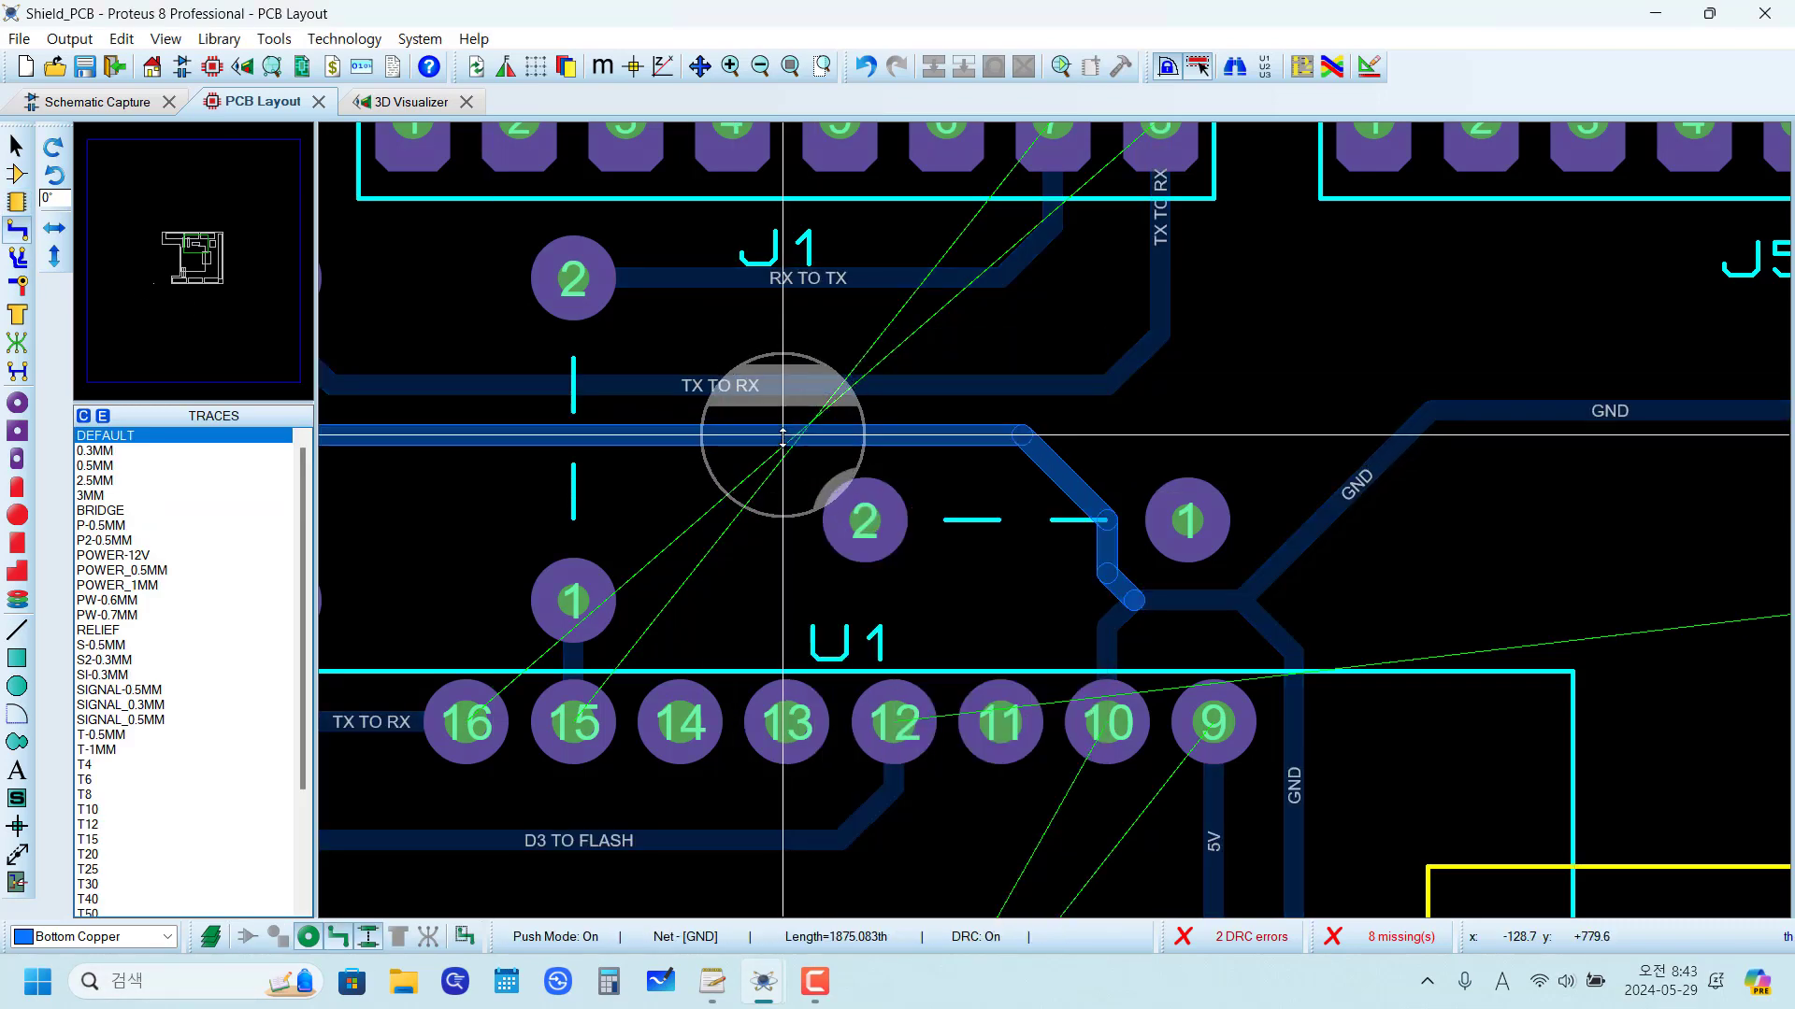
left_click(782, 441)
left_click(1279, 468)
scroll(1279, 472, "down", 1)
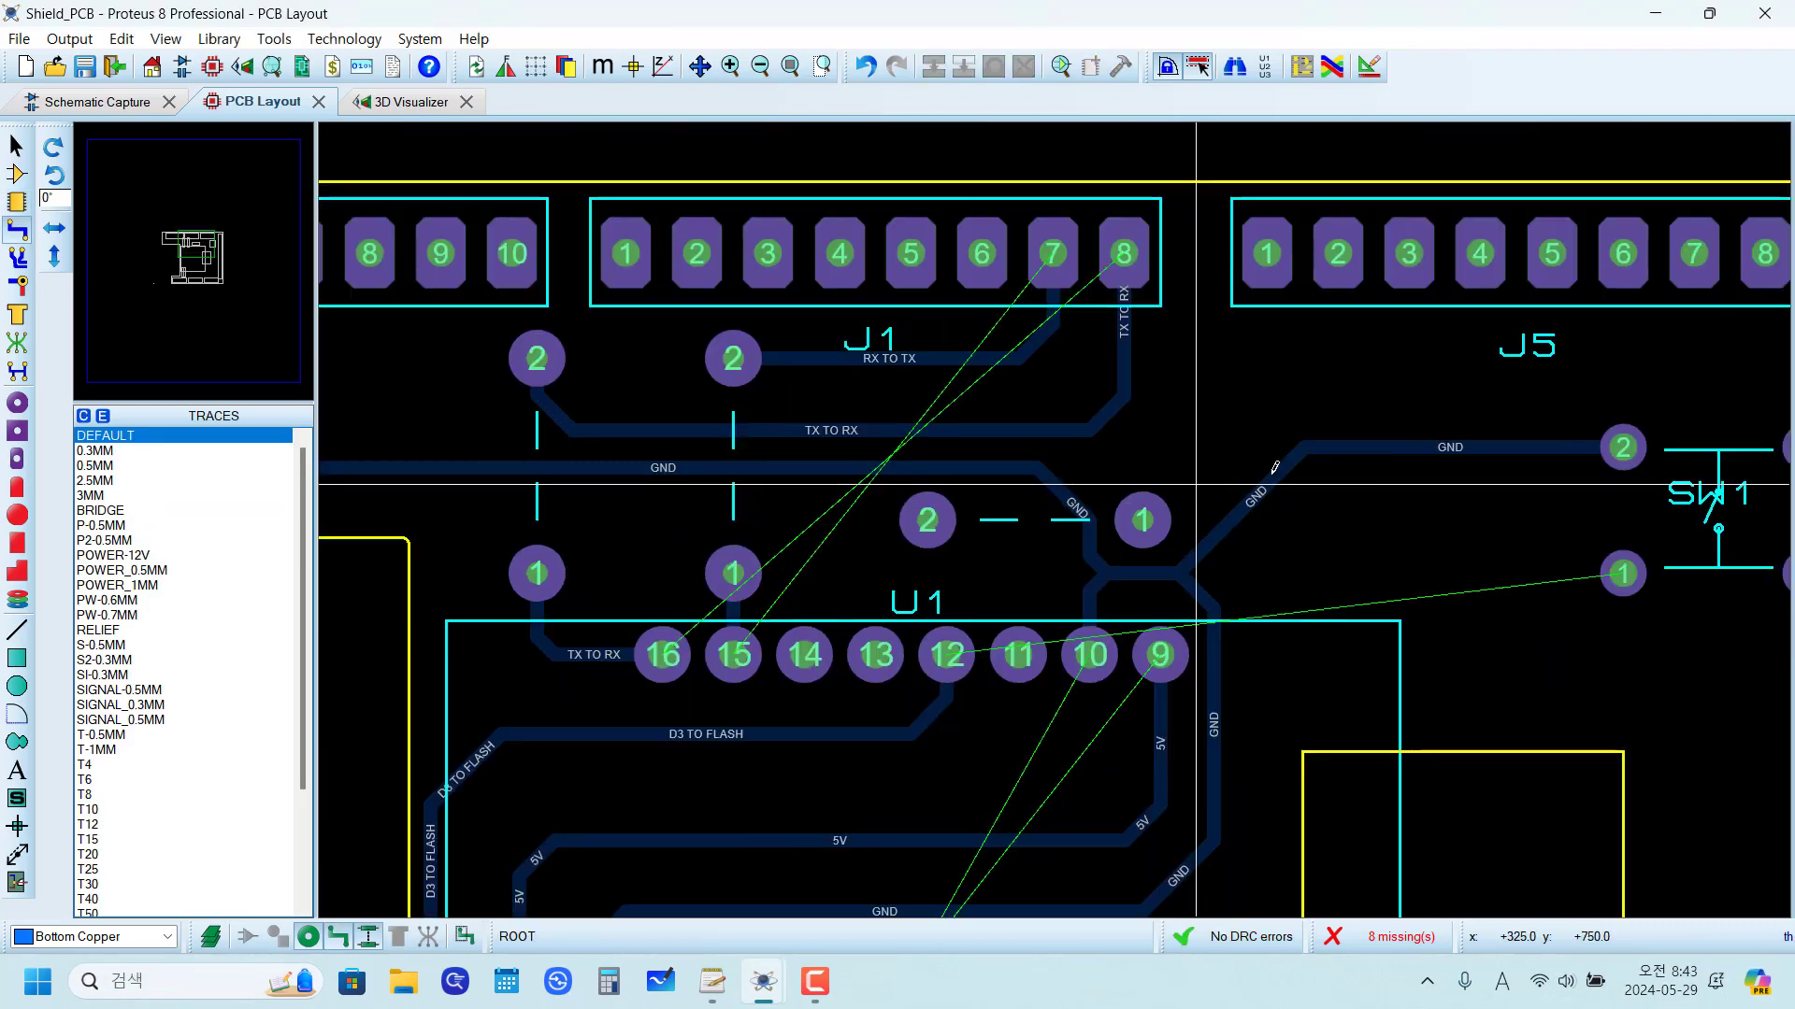
scroll(1105, 530, "up", 1)
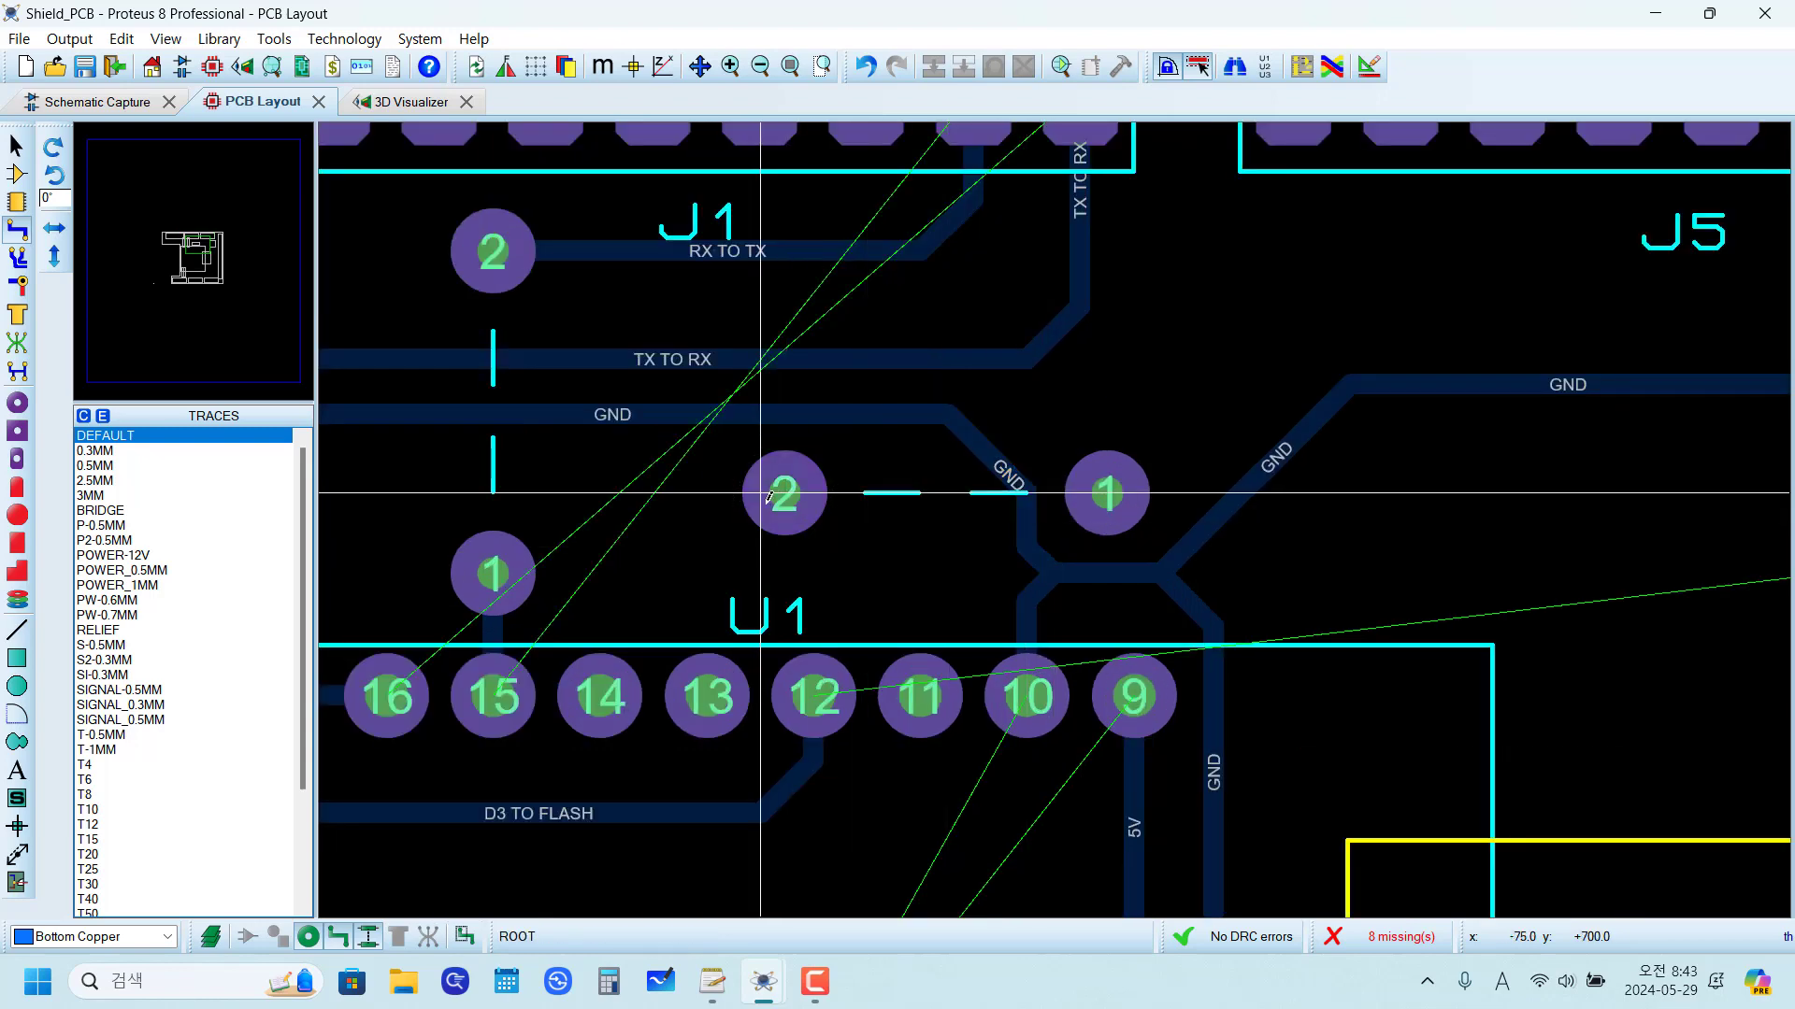
Step: Add ratsnest connections from U1 pin 12 to the horizontal jumper's pad 2 and from its pad 1 to SW1 pad 1
left_click(16, 345)
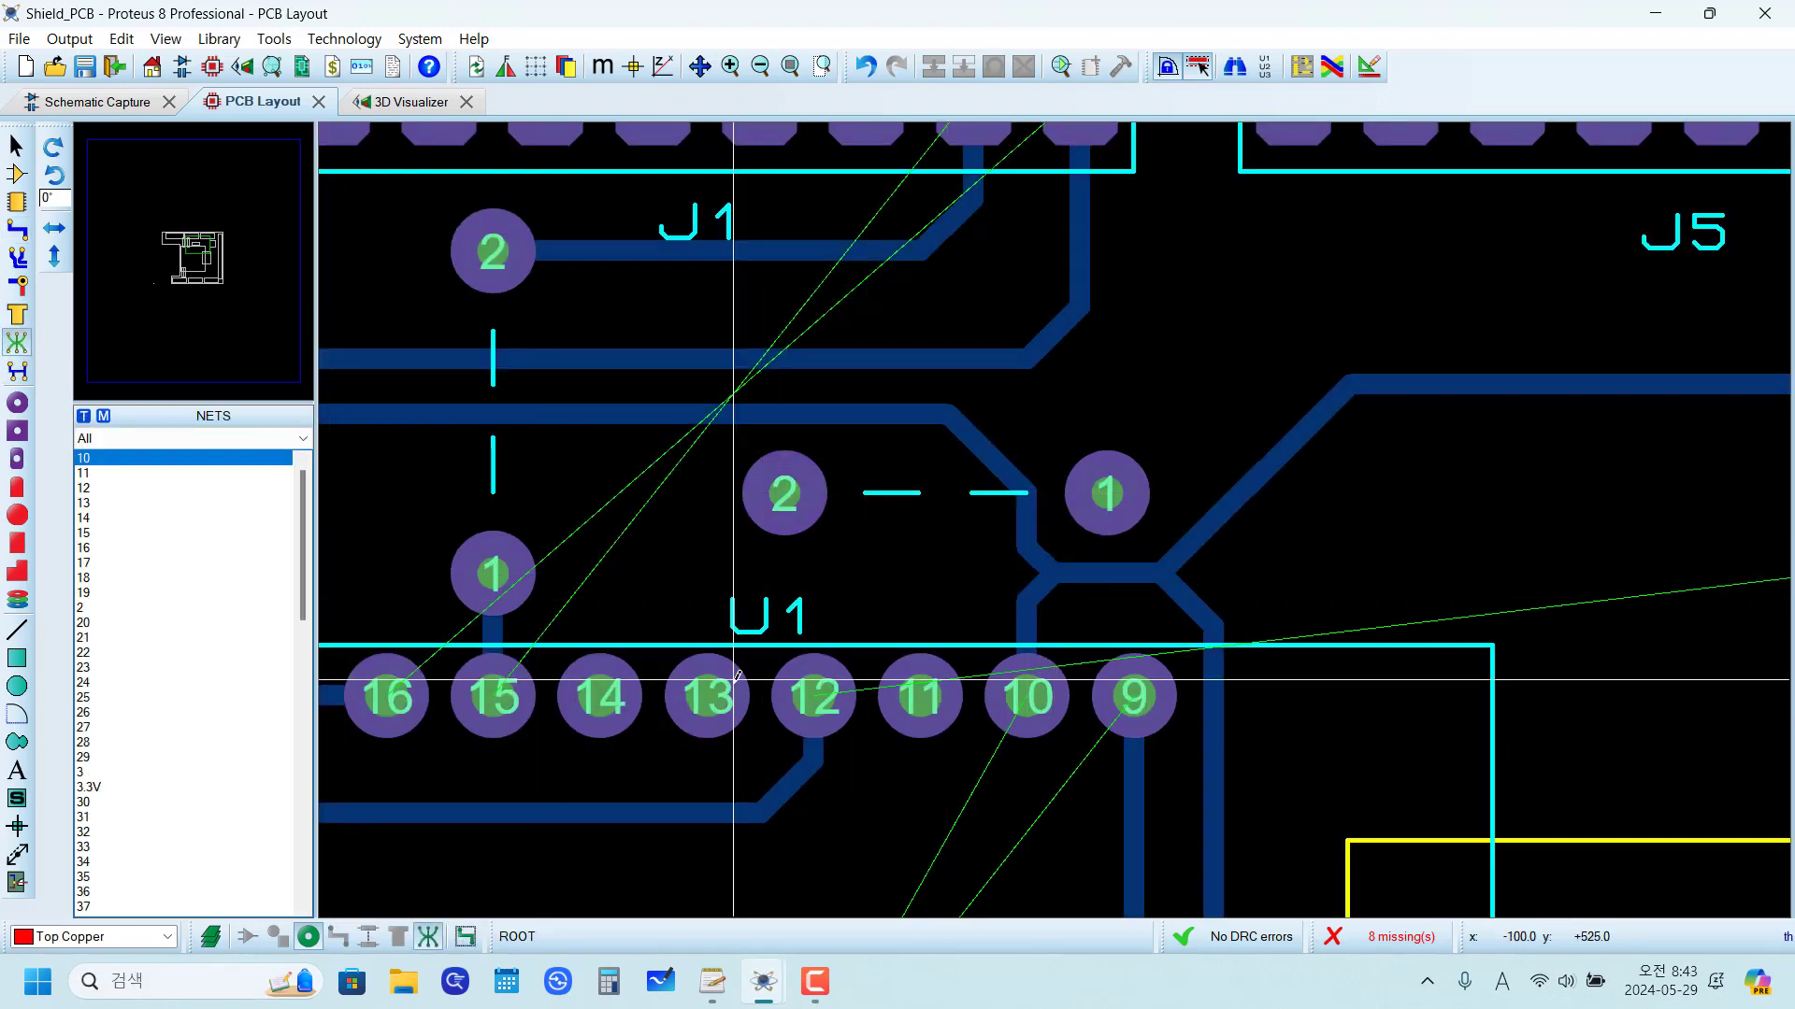
left_click(811, 697)
left_click(784, 493)
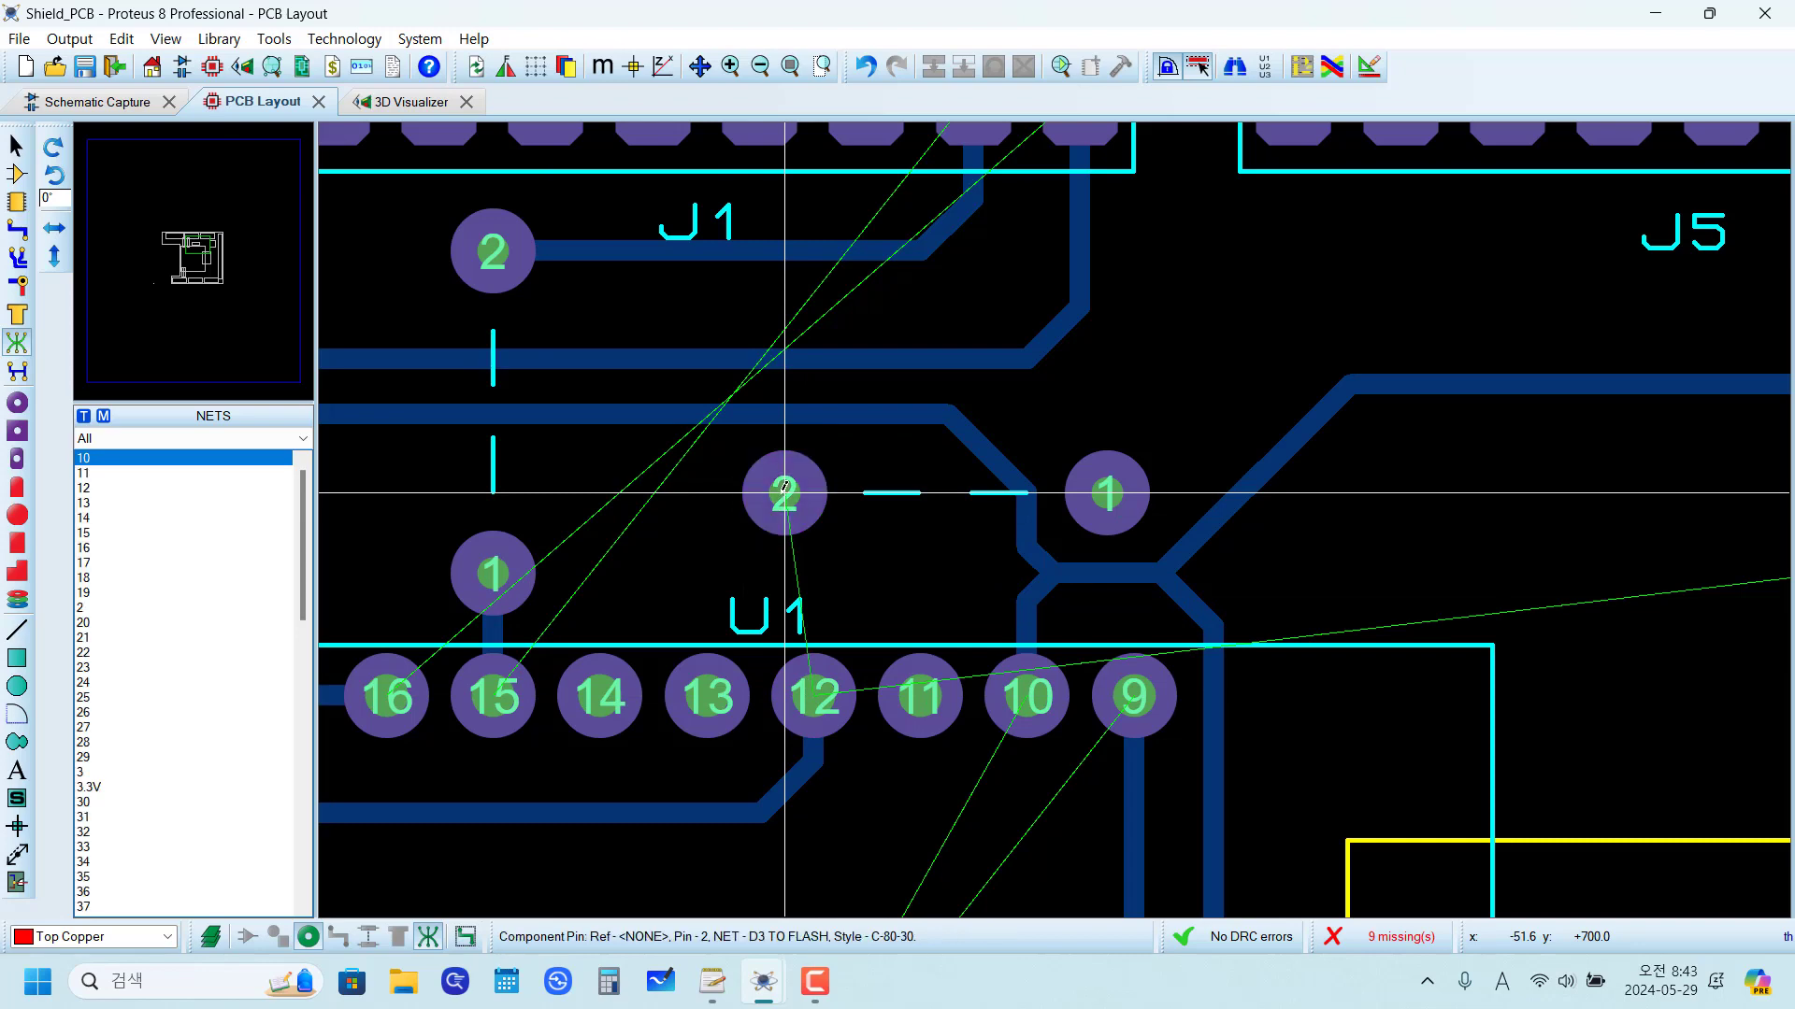
scroll(1074, 504, "down", 2)
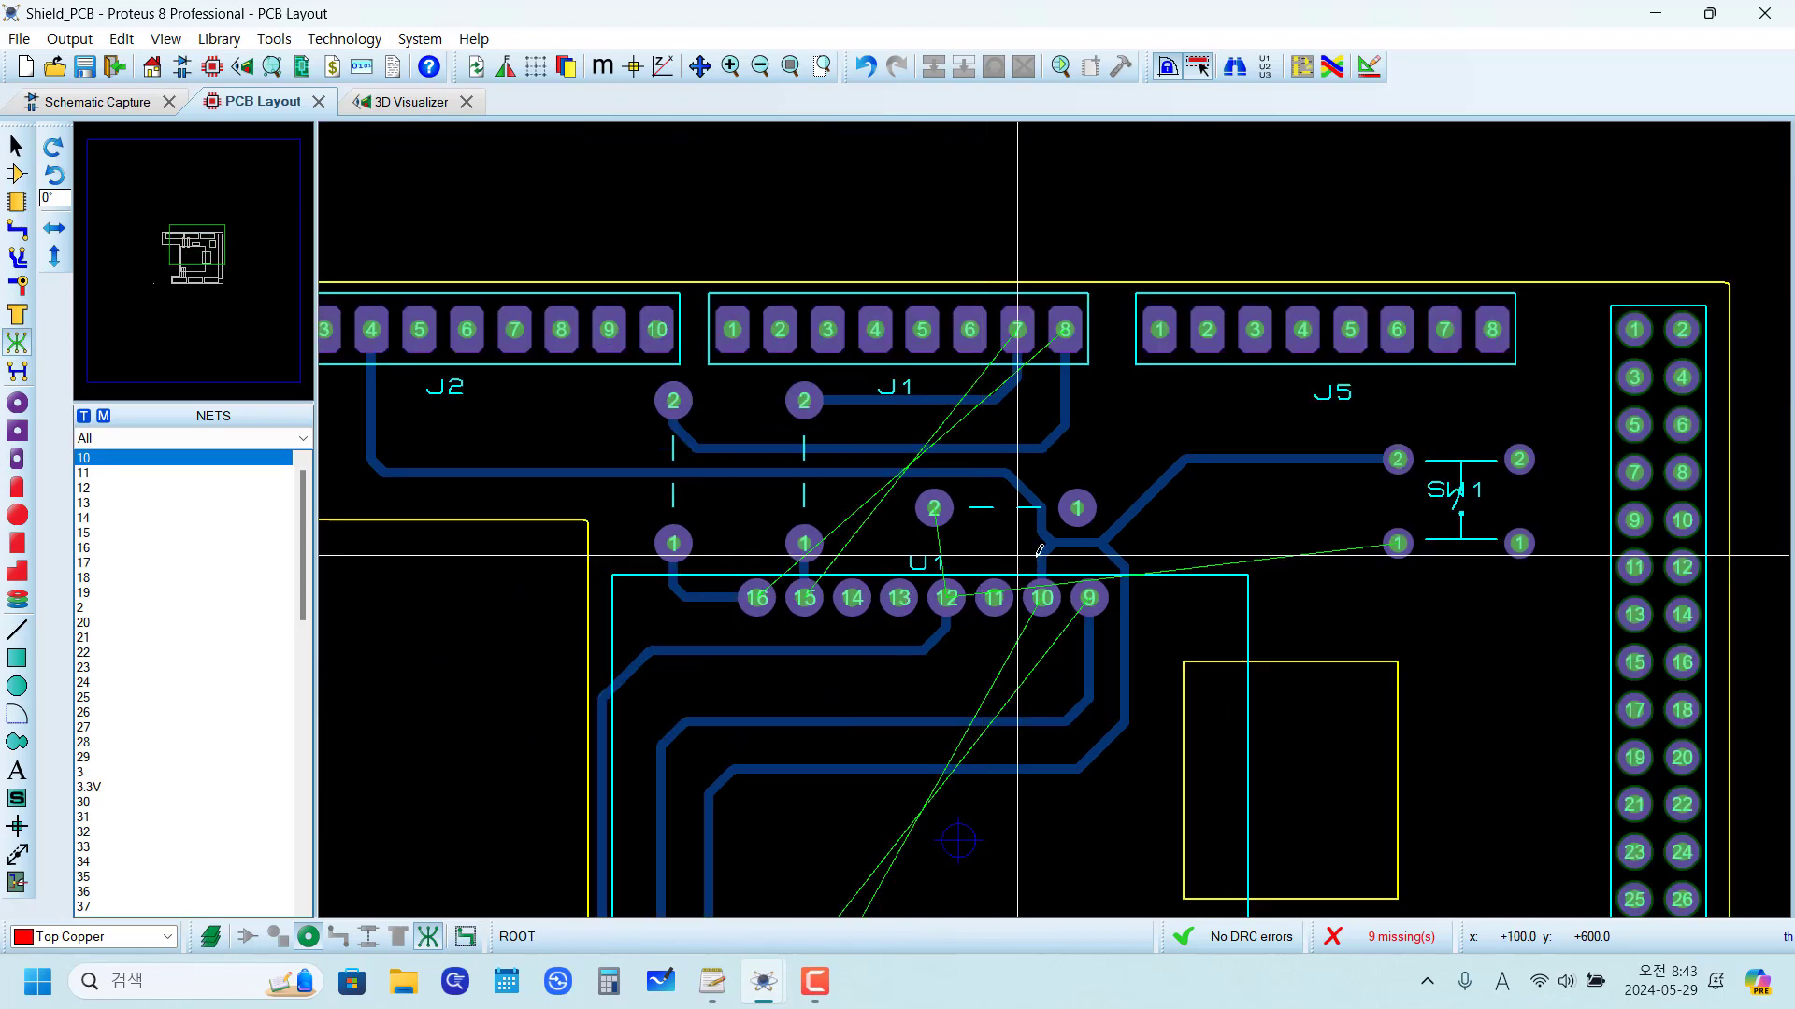
left_click(1077, 508)
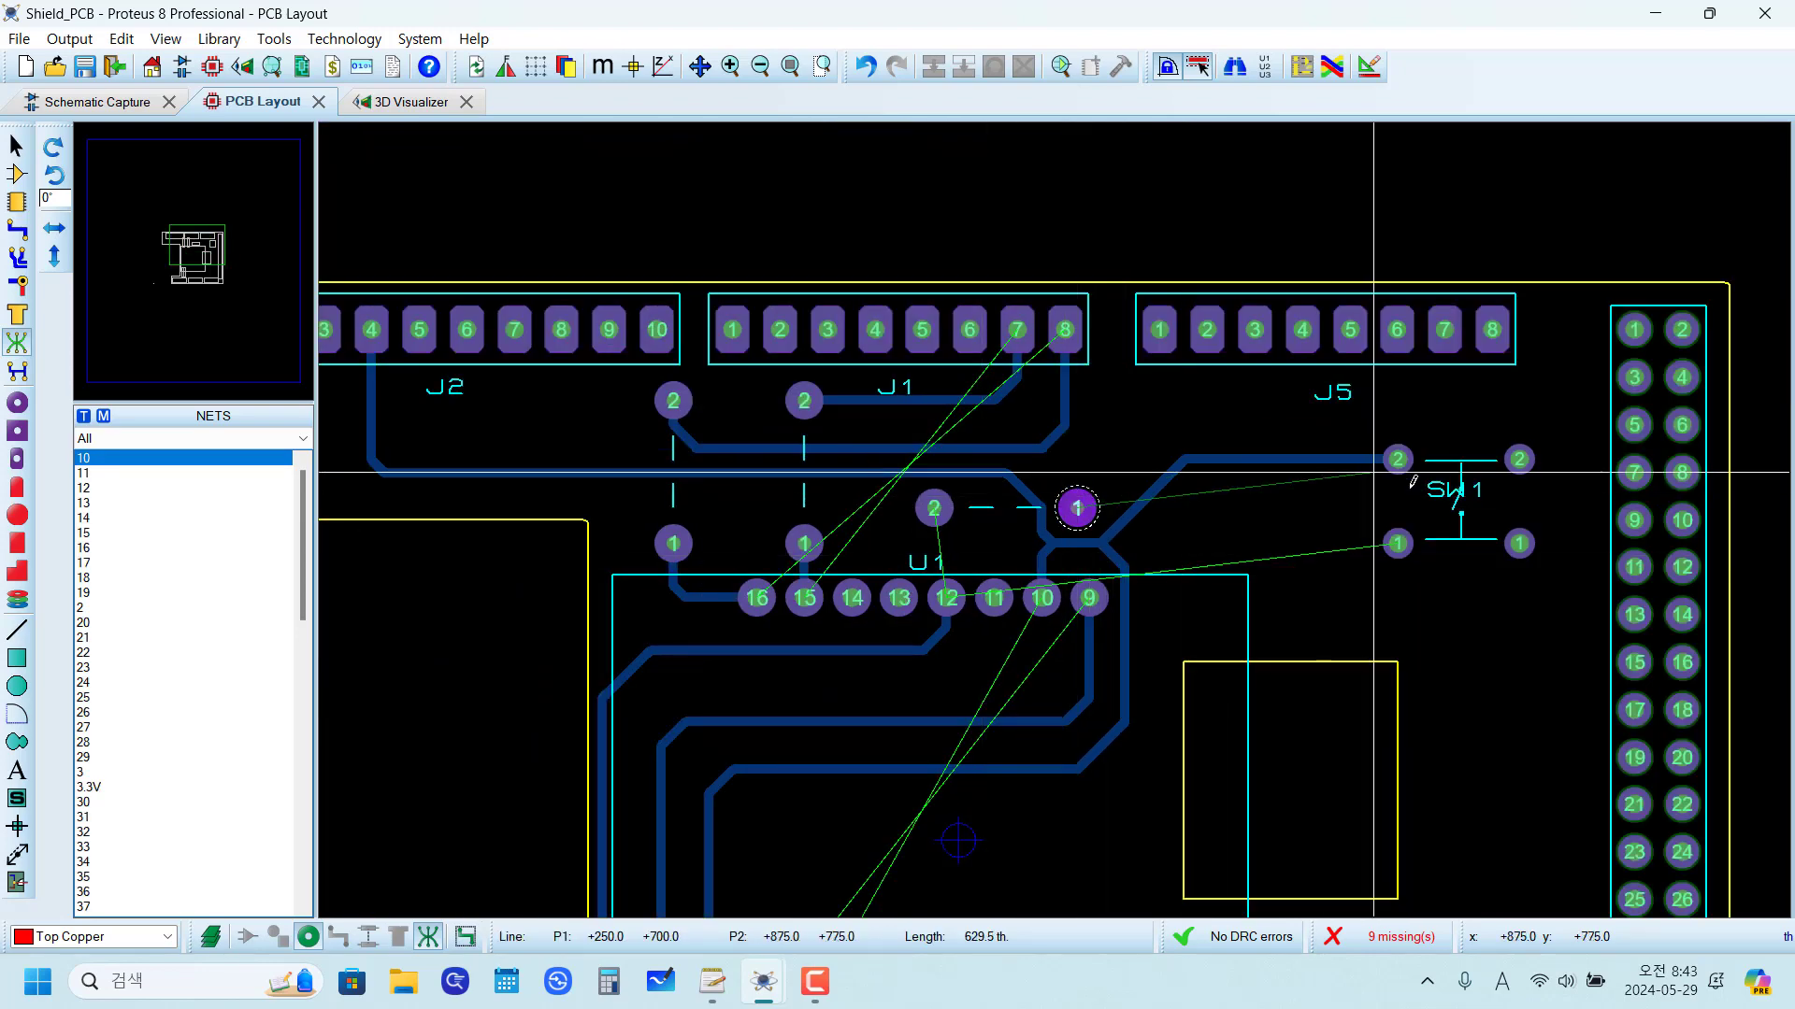
left_click(1396, 542)
scroll(1204, 540, "up", 2)
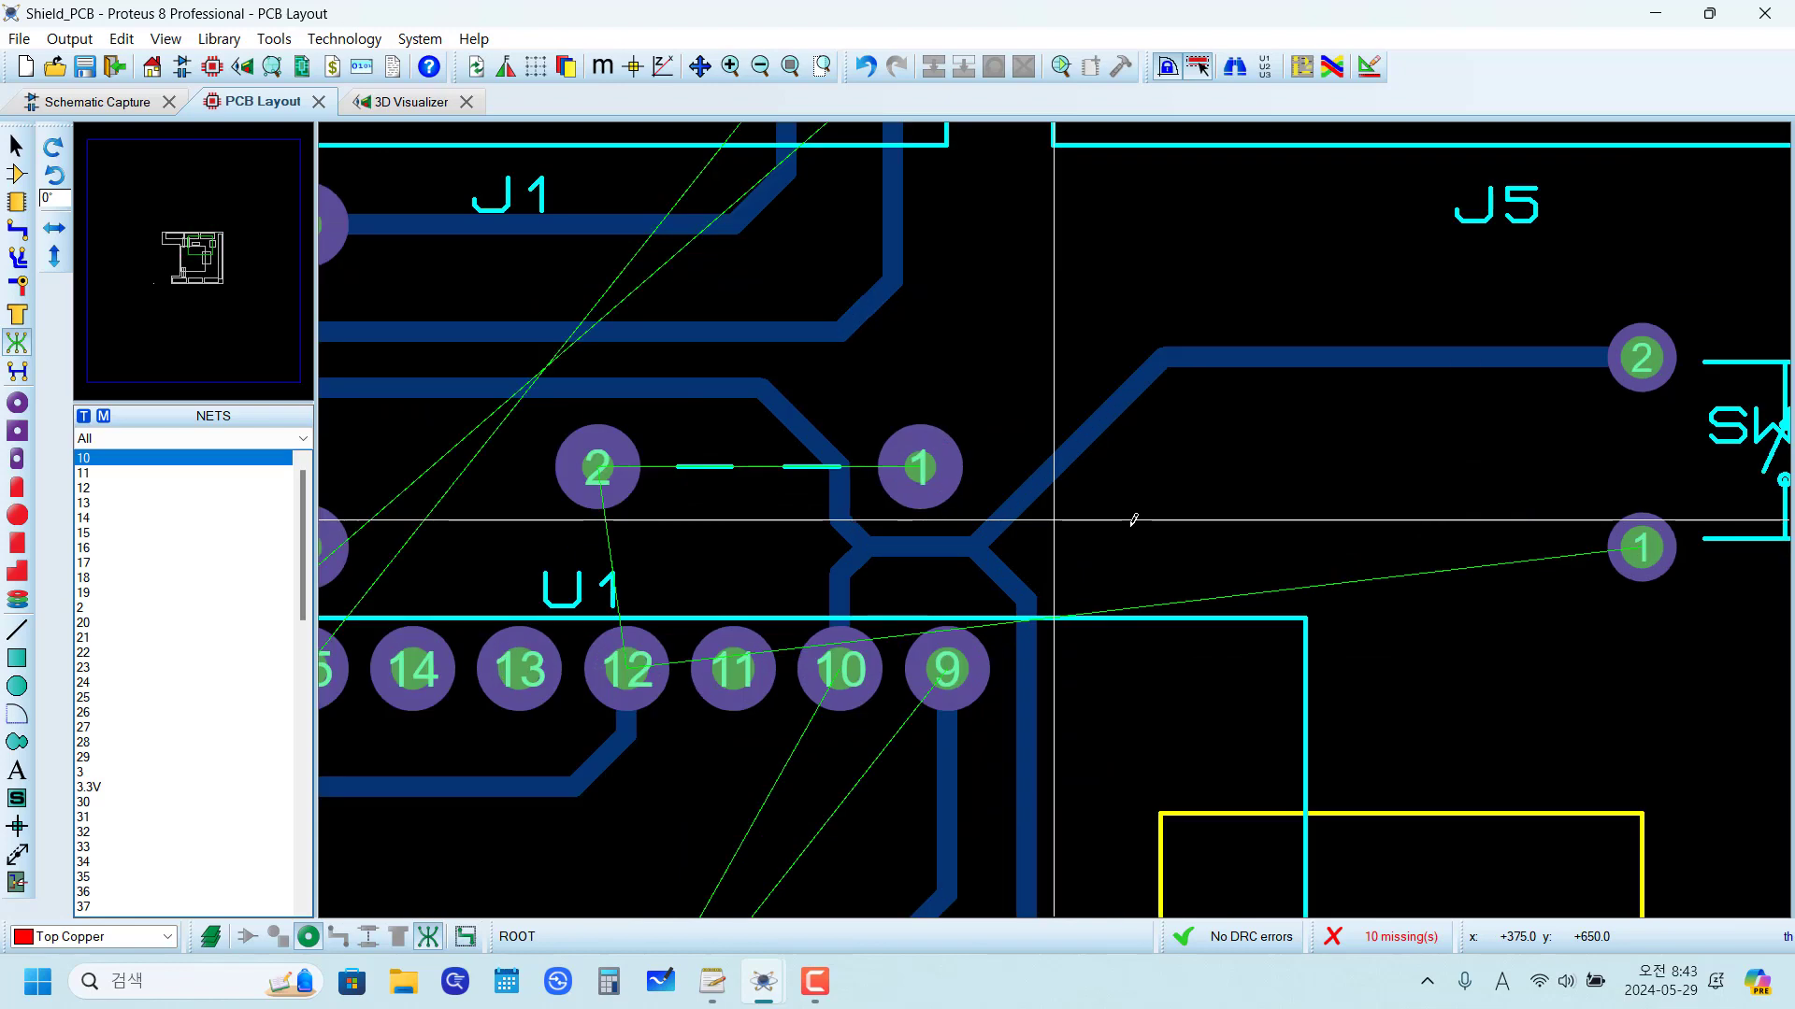
Step: Route a D3 TO FLASH Bottom Copper trace from U1 pin 12 up to the horizontal jumper's pad 2
left_click(17, 229)
scroll(813, 582, "up", 1)
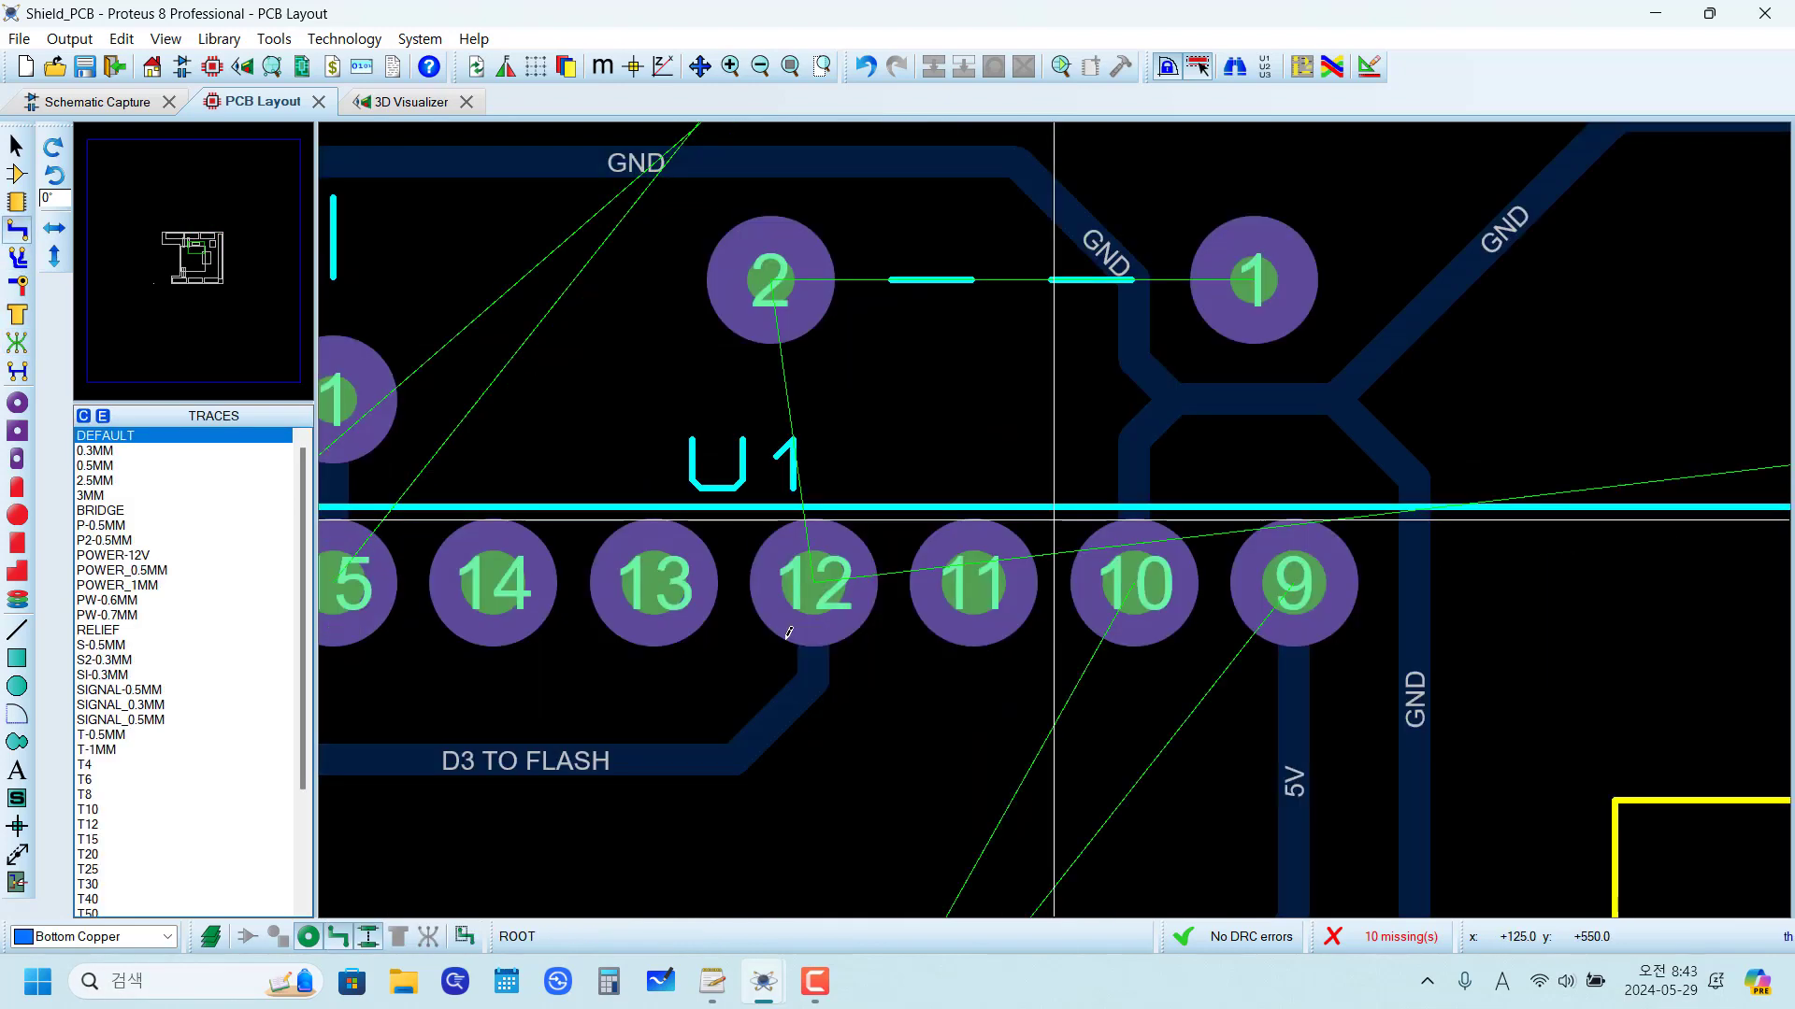
left_click(823, 561)
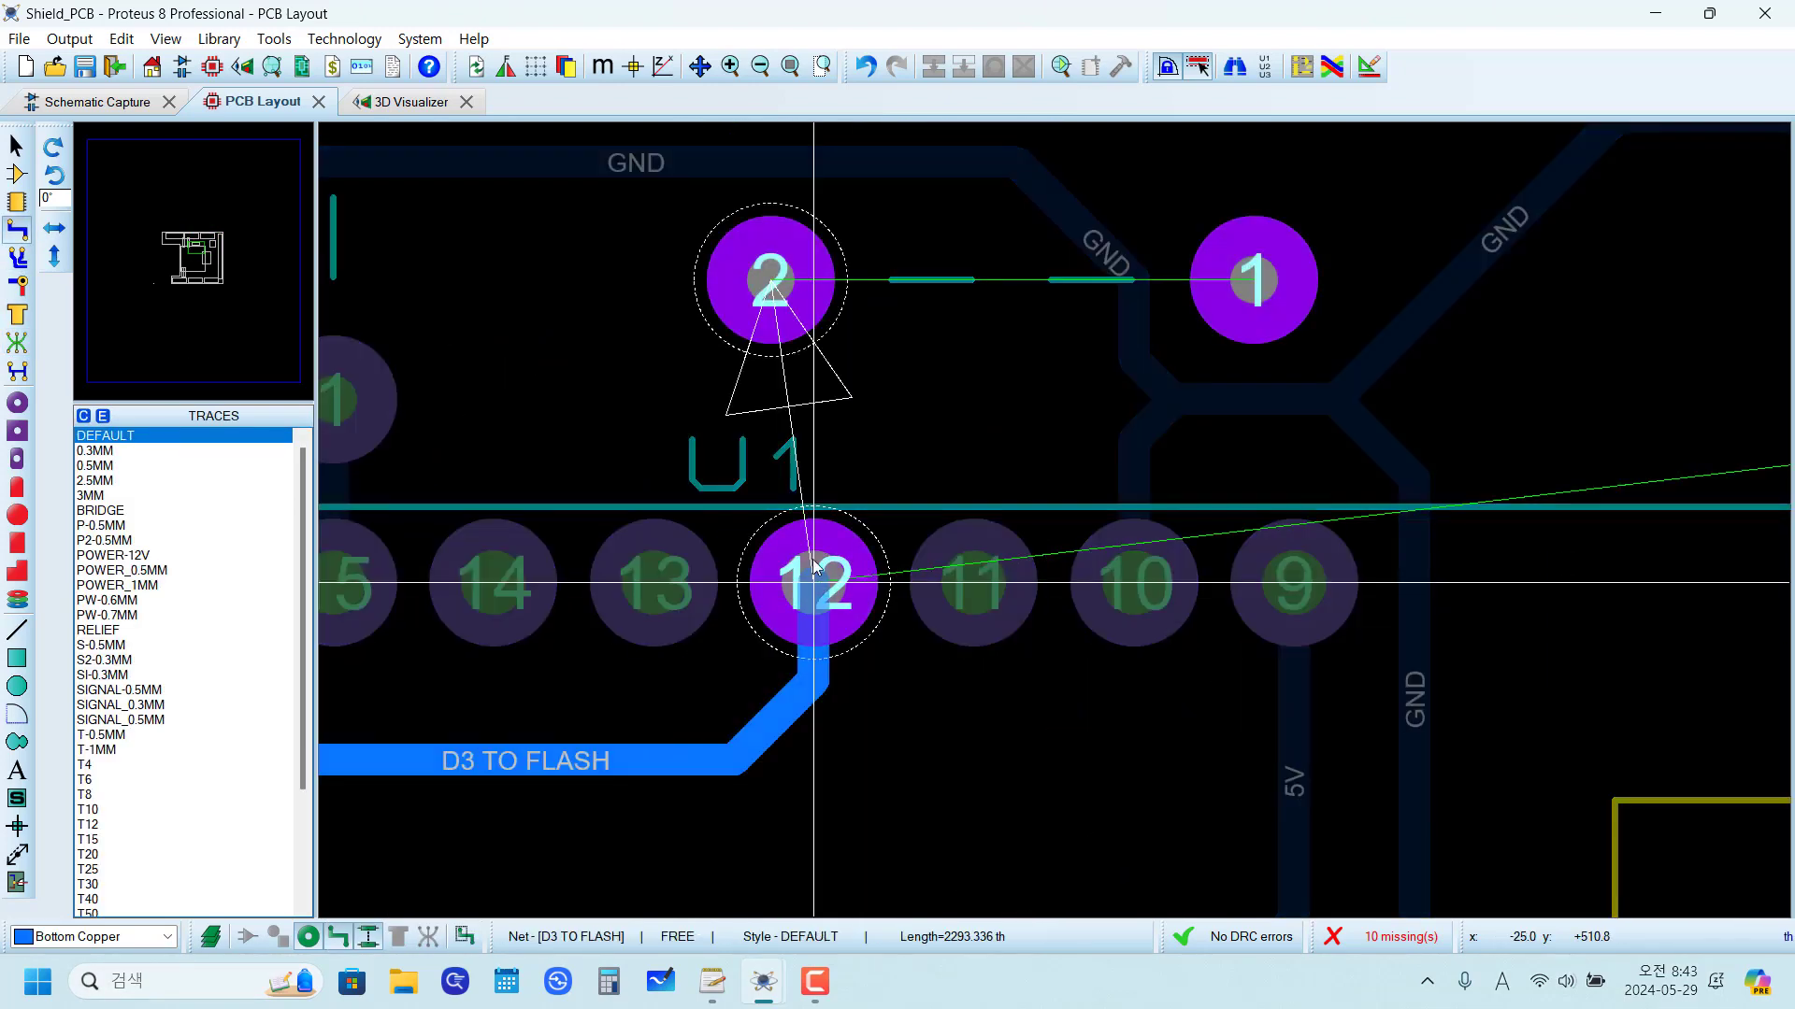
left_click(764, 354)
scroll(1050, 513, "down", 2)
scroll(848, 557, "up", 1)
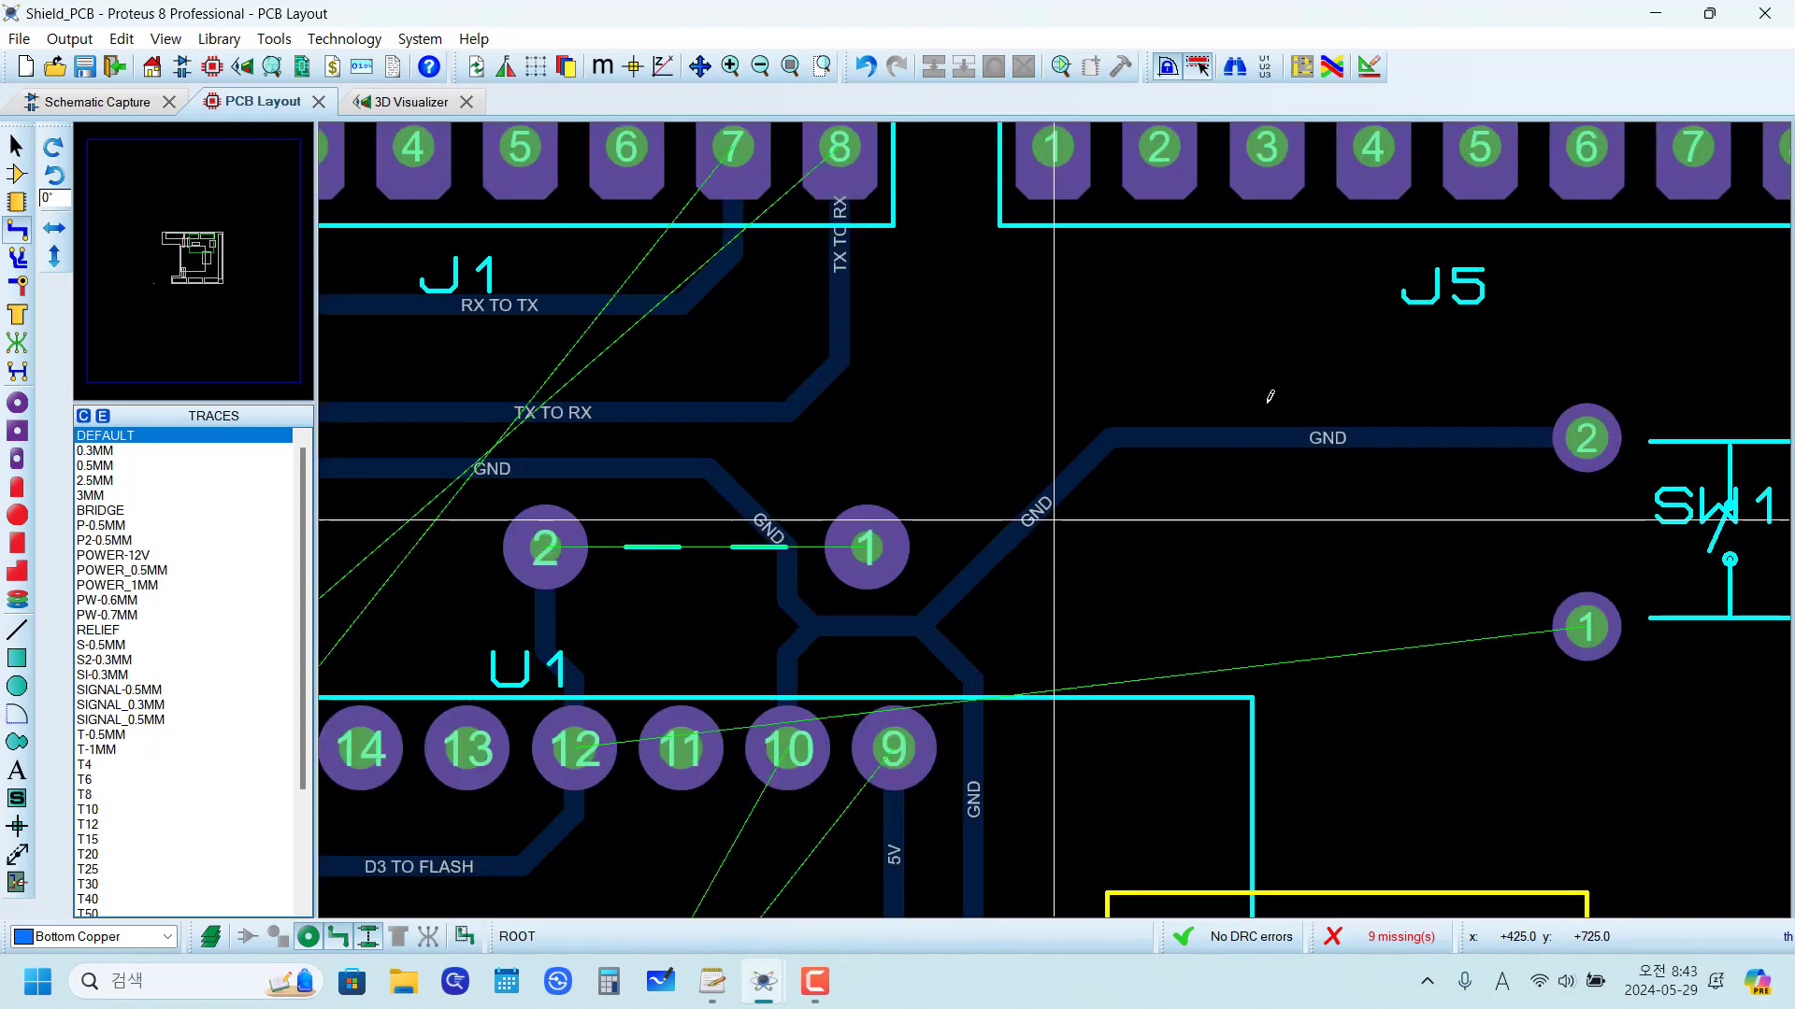
Step: Route the D3 TO FLASH trace from the horizontal jumper's pad 1 over the GND trace and around SW1 pad 2 to SW1 pad 1
left_click(851, 551)
left_click(1052, 353)
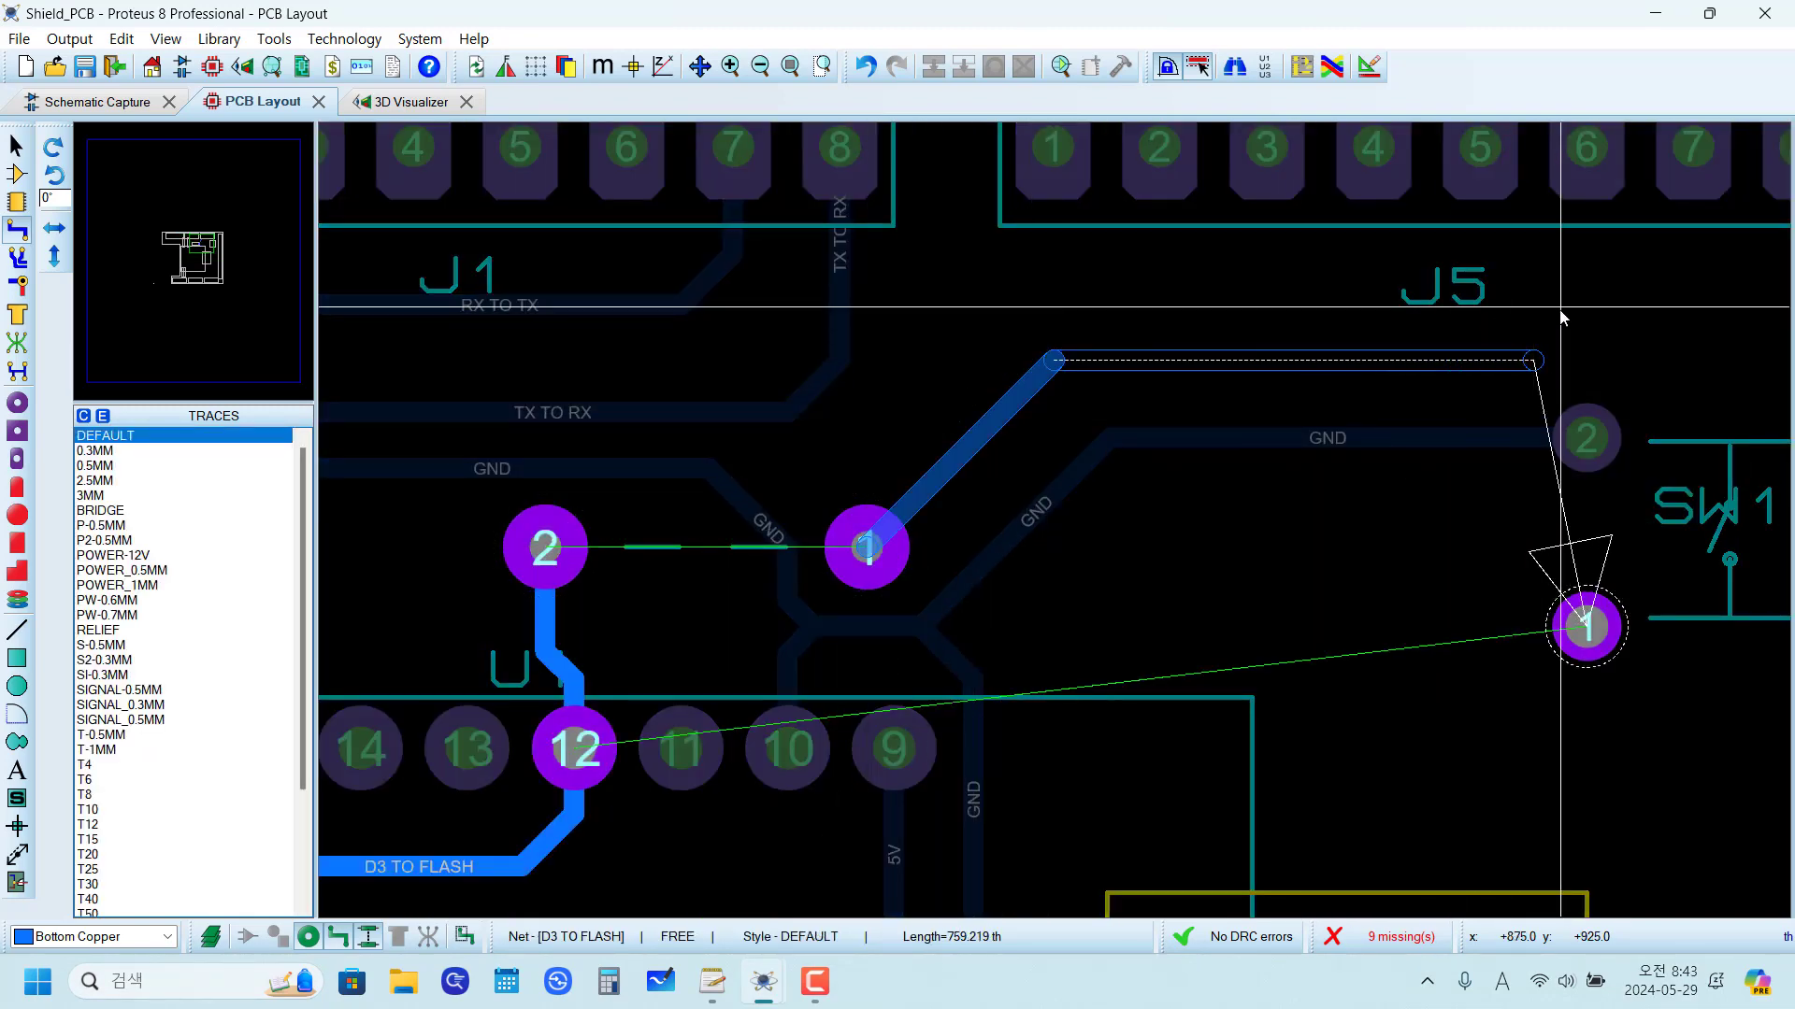
scroll(1587, 319, "down", 1)
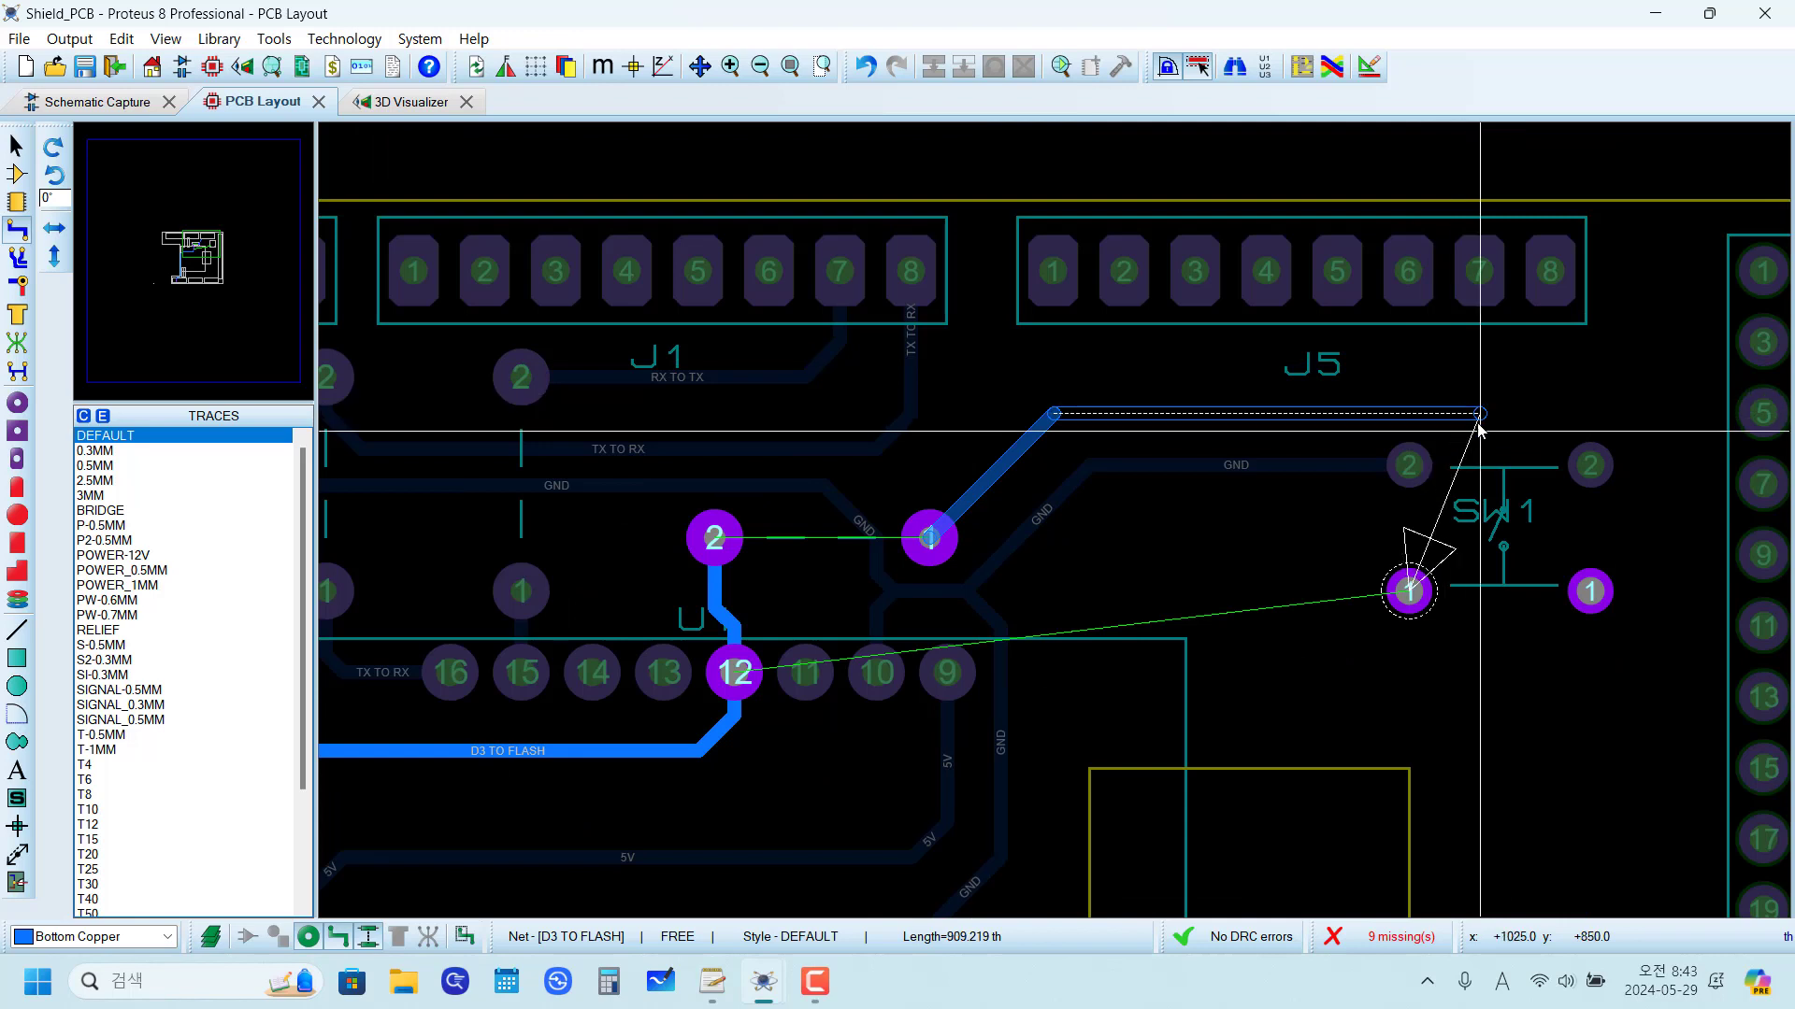
scroll(1479, 428, "up", 1)
left_click(1053, 495)
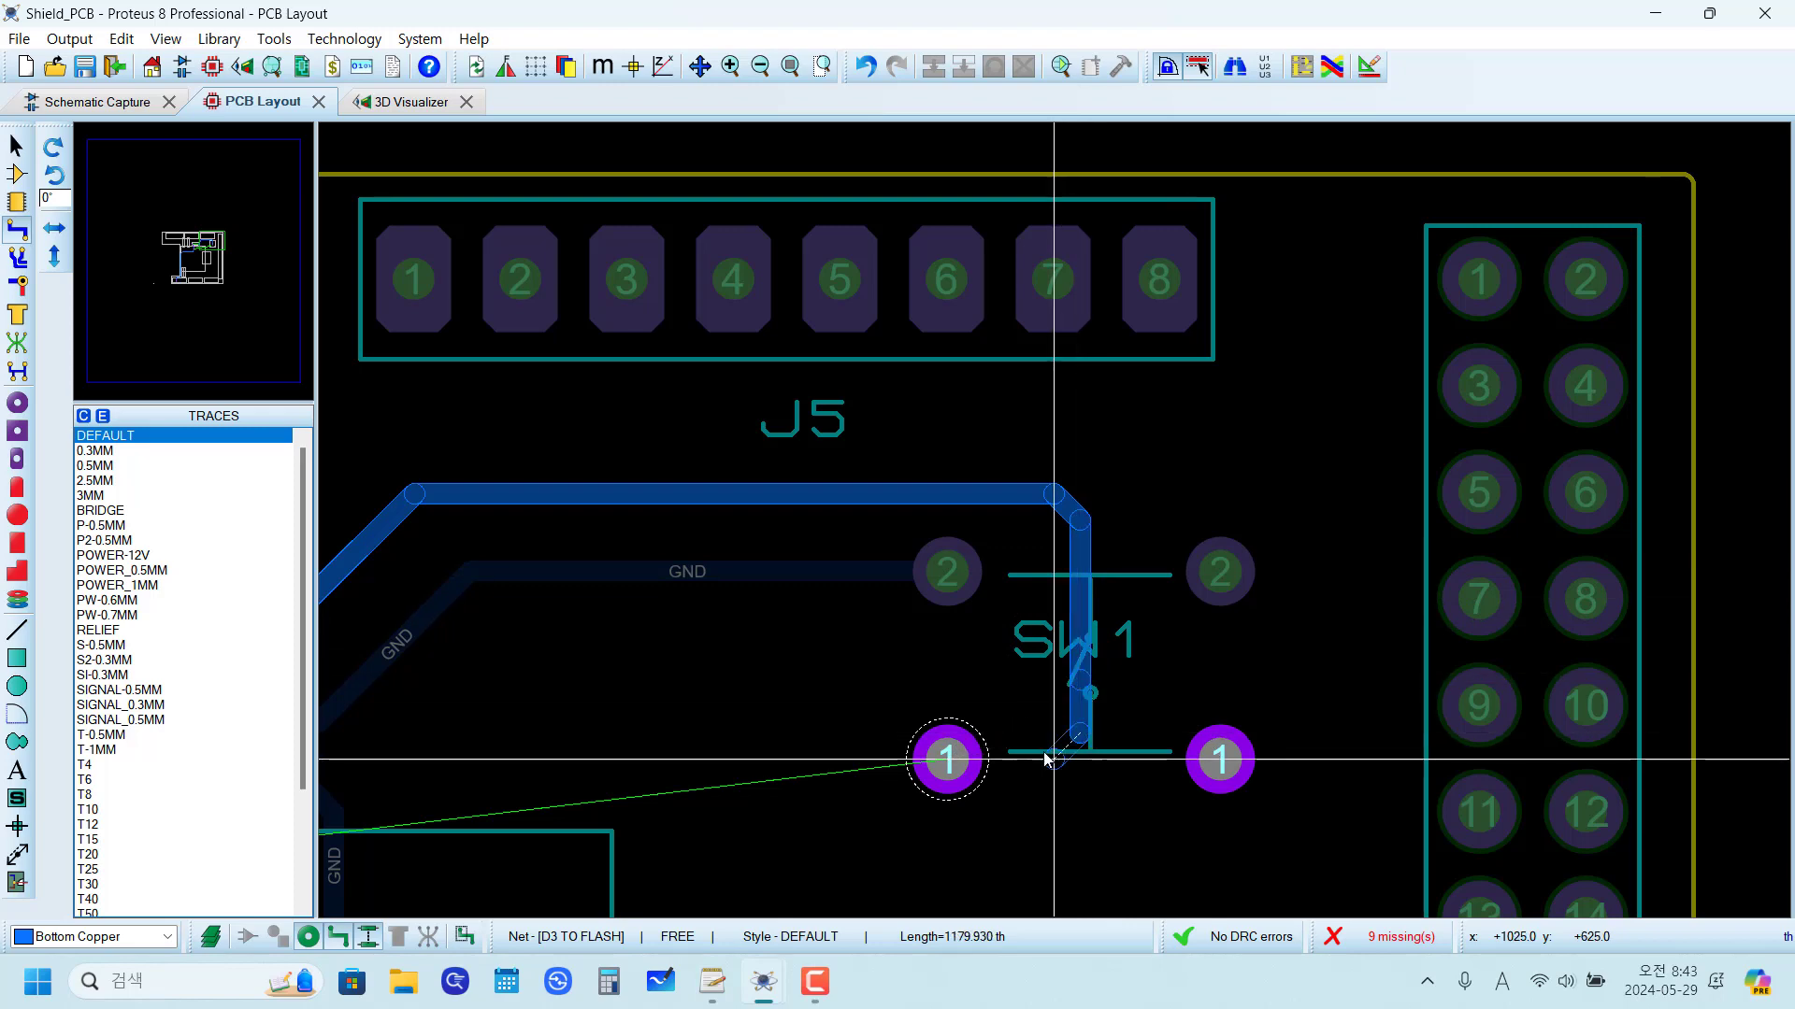
left_click(947, 759)
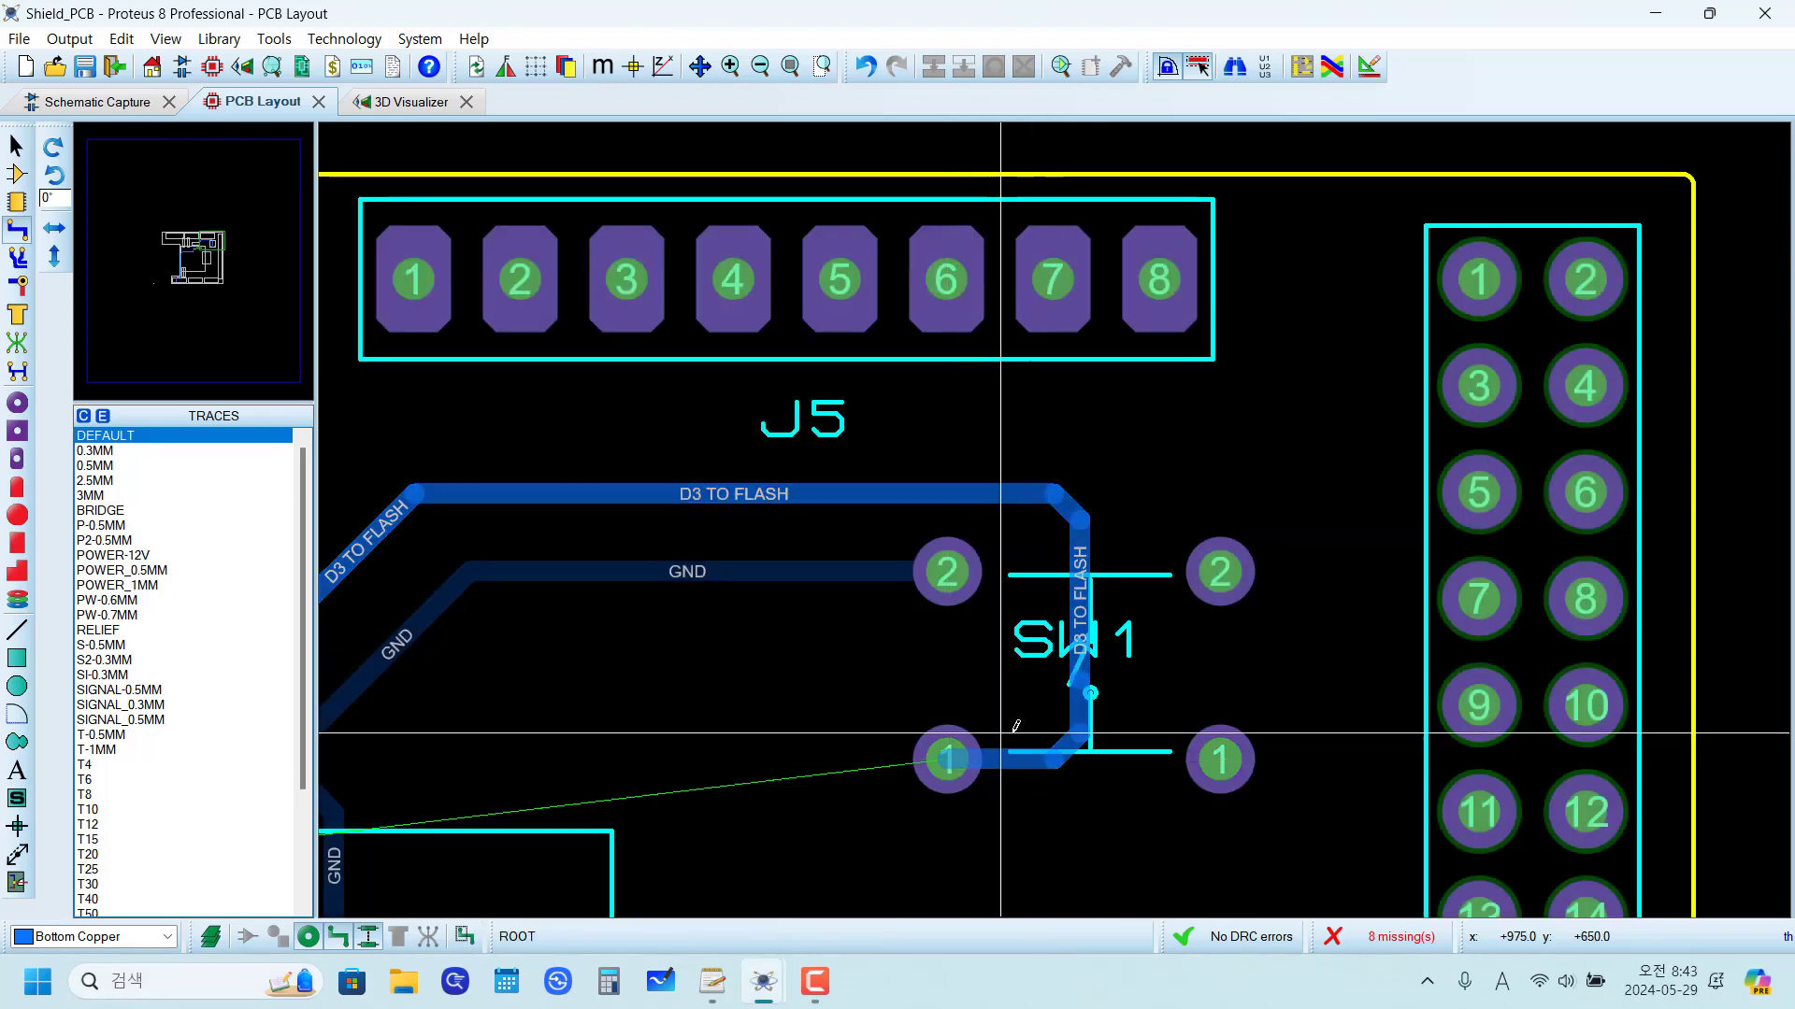
Step: Examine the remaining unrouted connections, especially those between U1's lower pin row and header J7
scroll(1023, 712, "down", 3)
scroll(1023, 712, "up", 1)
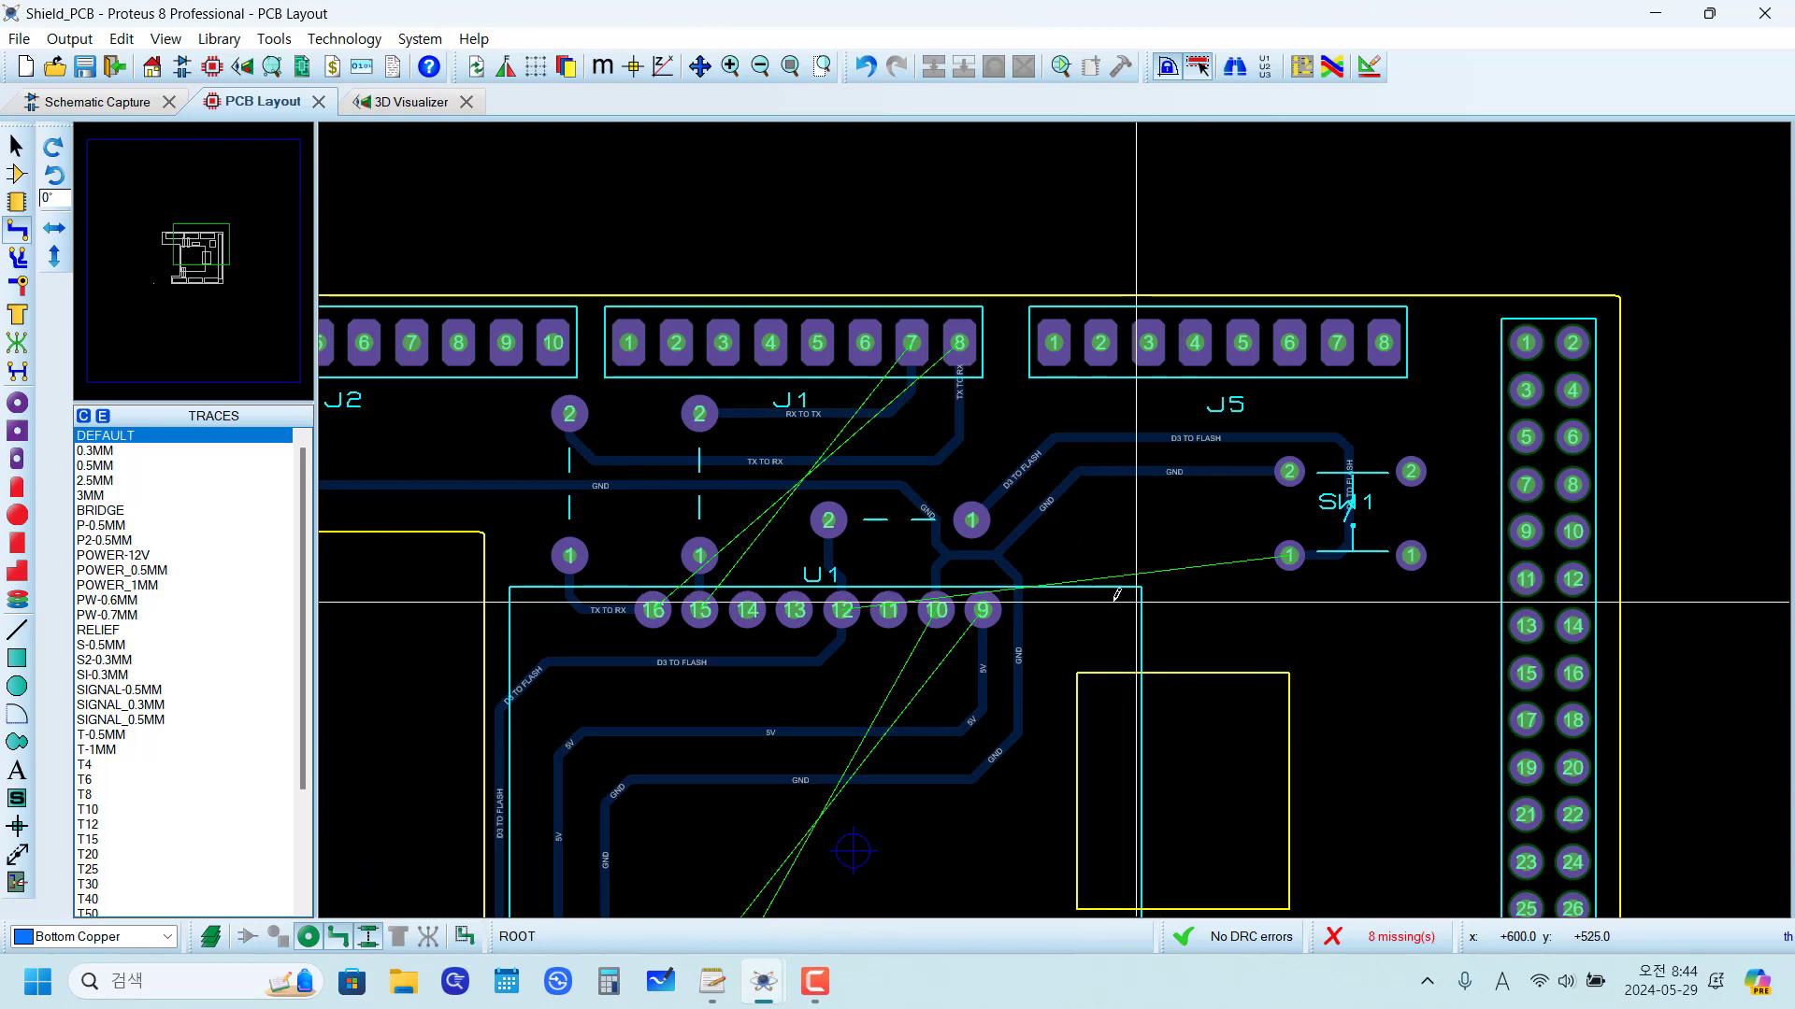
scroll(1117, 593, "up", 1)
scroll(1157, 548, "down", 2)
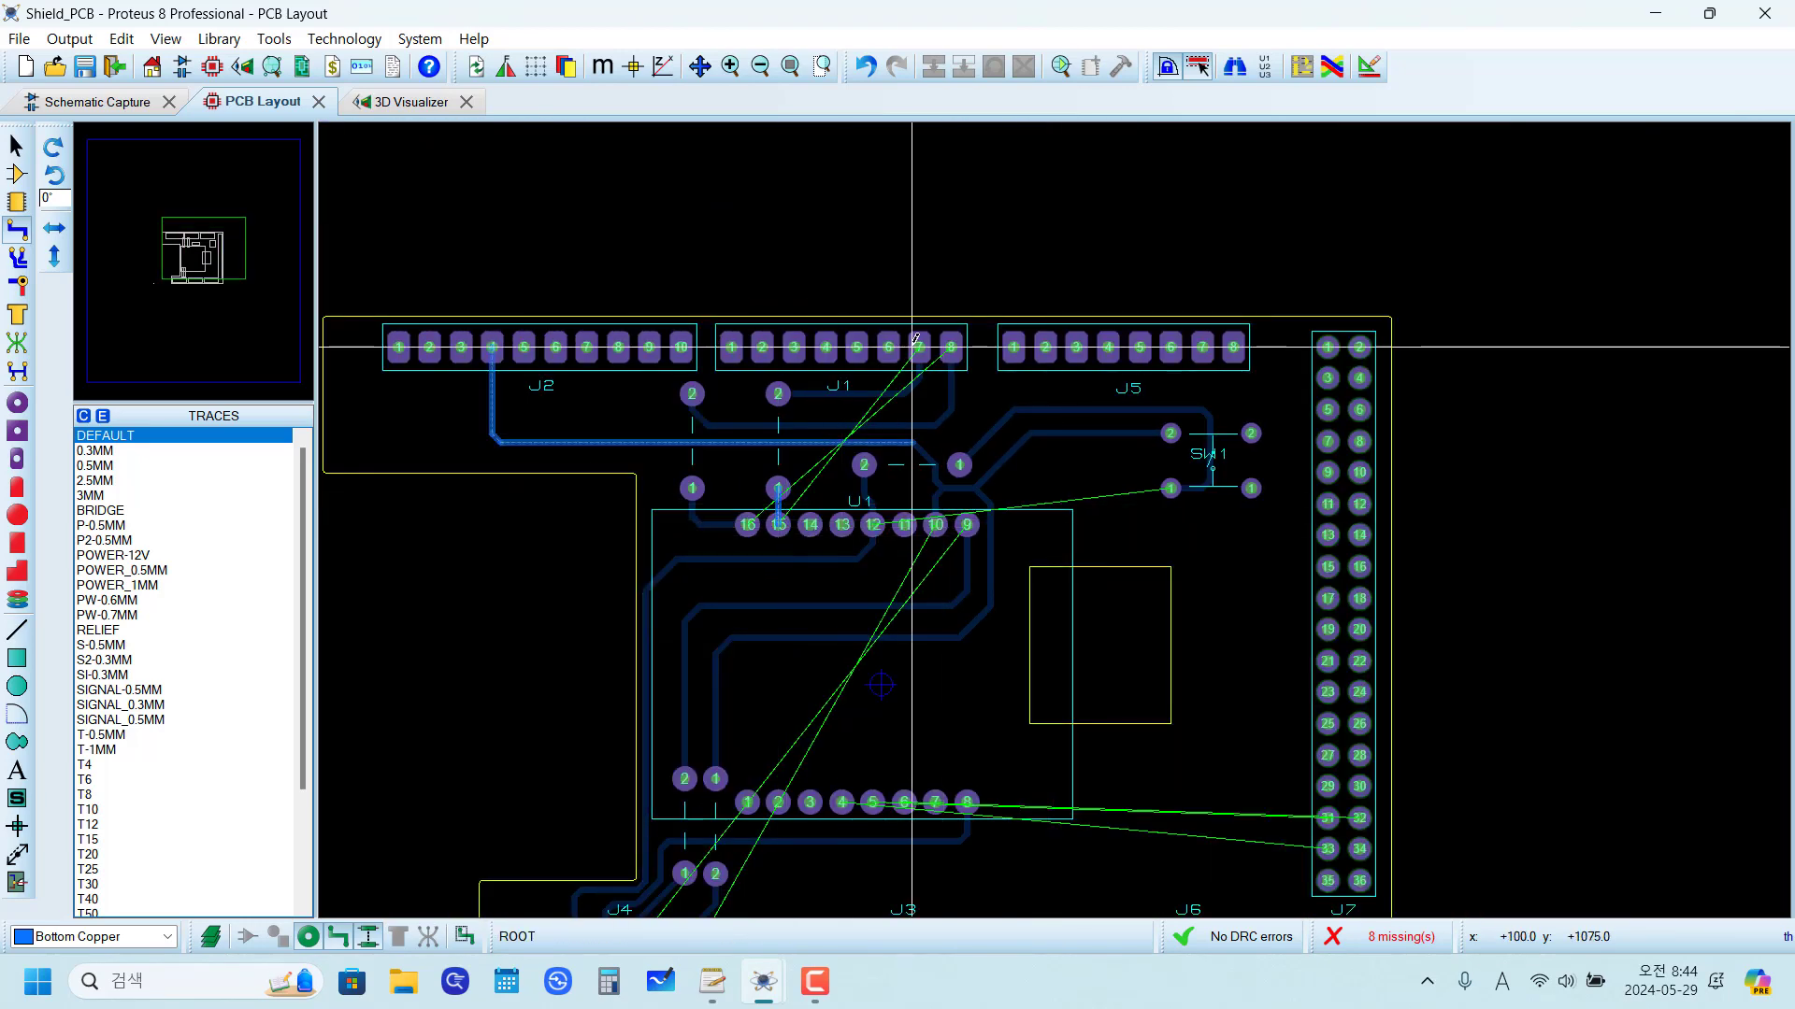
scroll(1073, 669, "down", 2)
scroll(1057, 520, "up", 4)
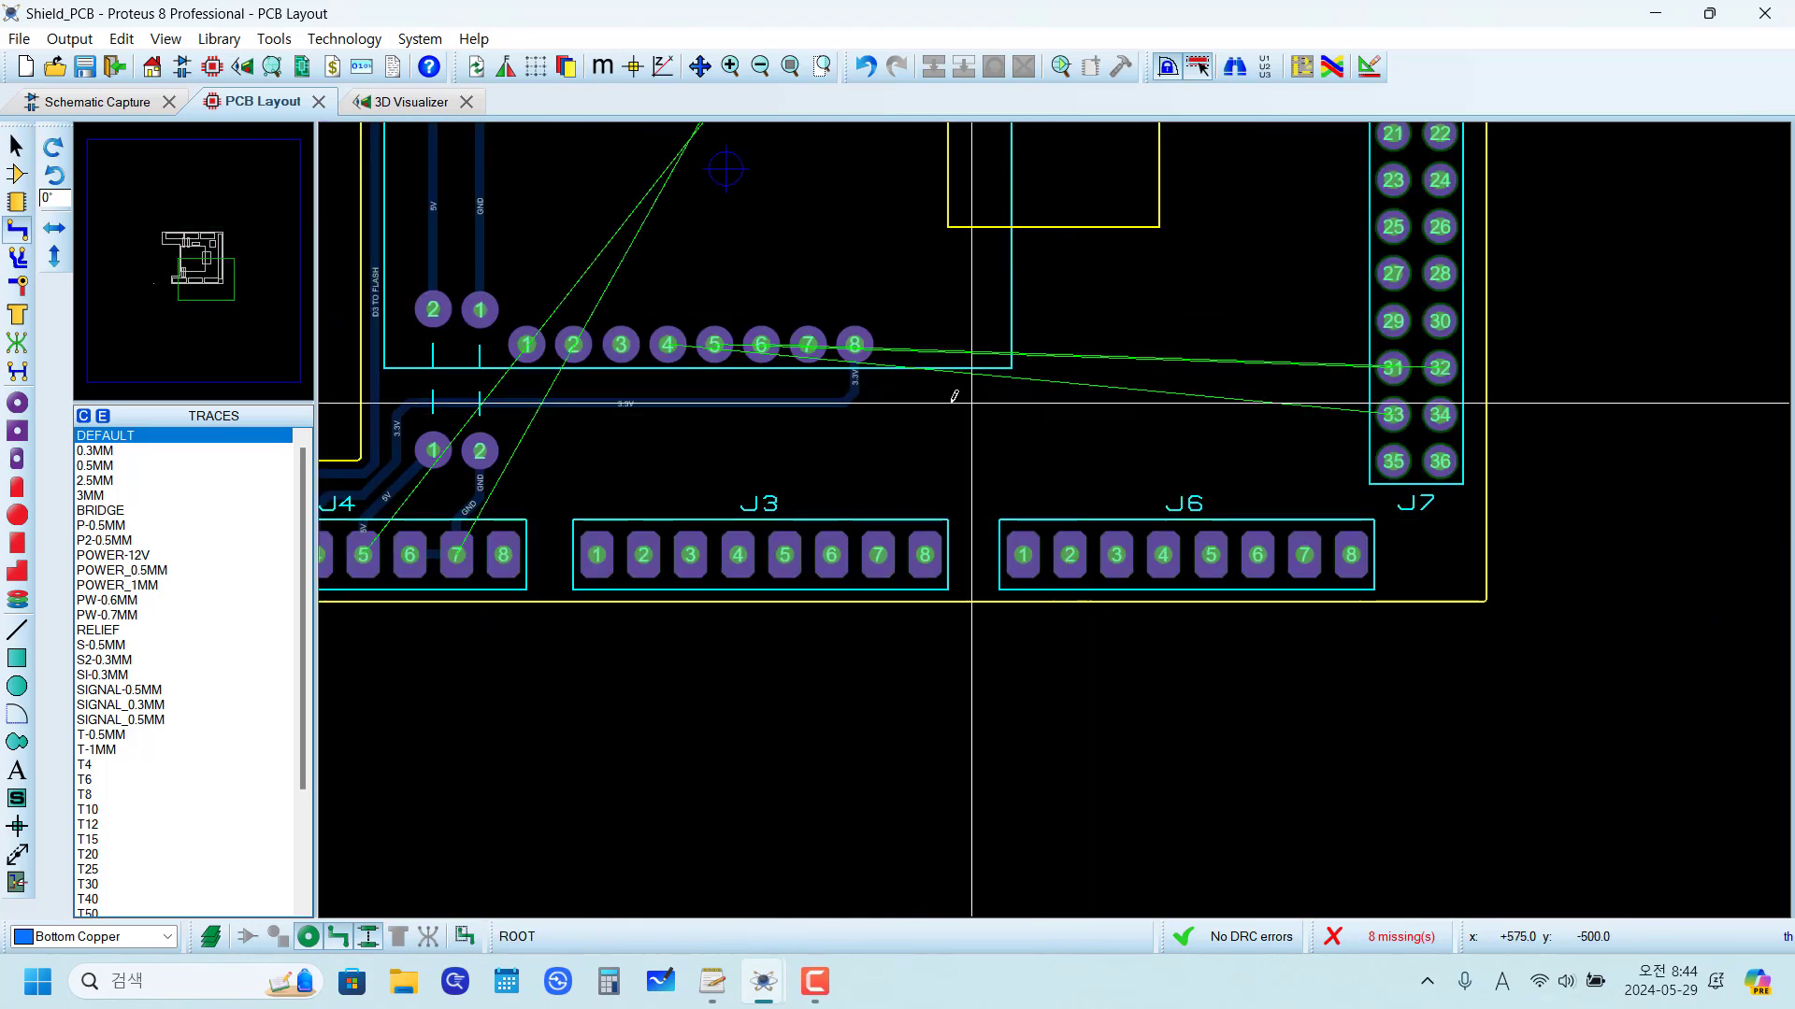
scroll(940, 354, "up", 1)
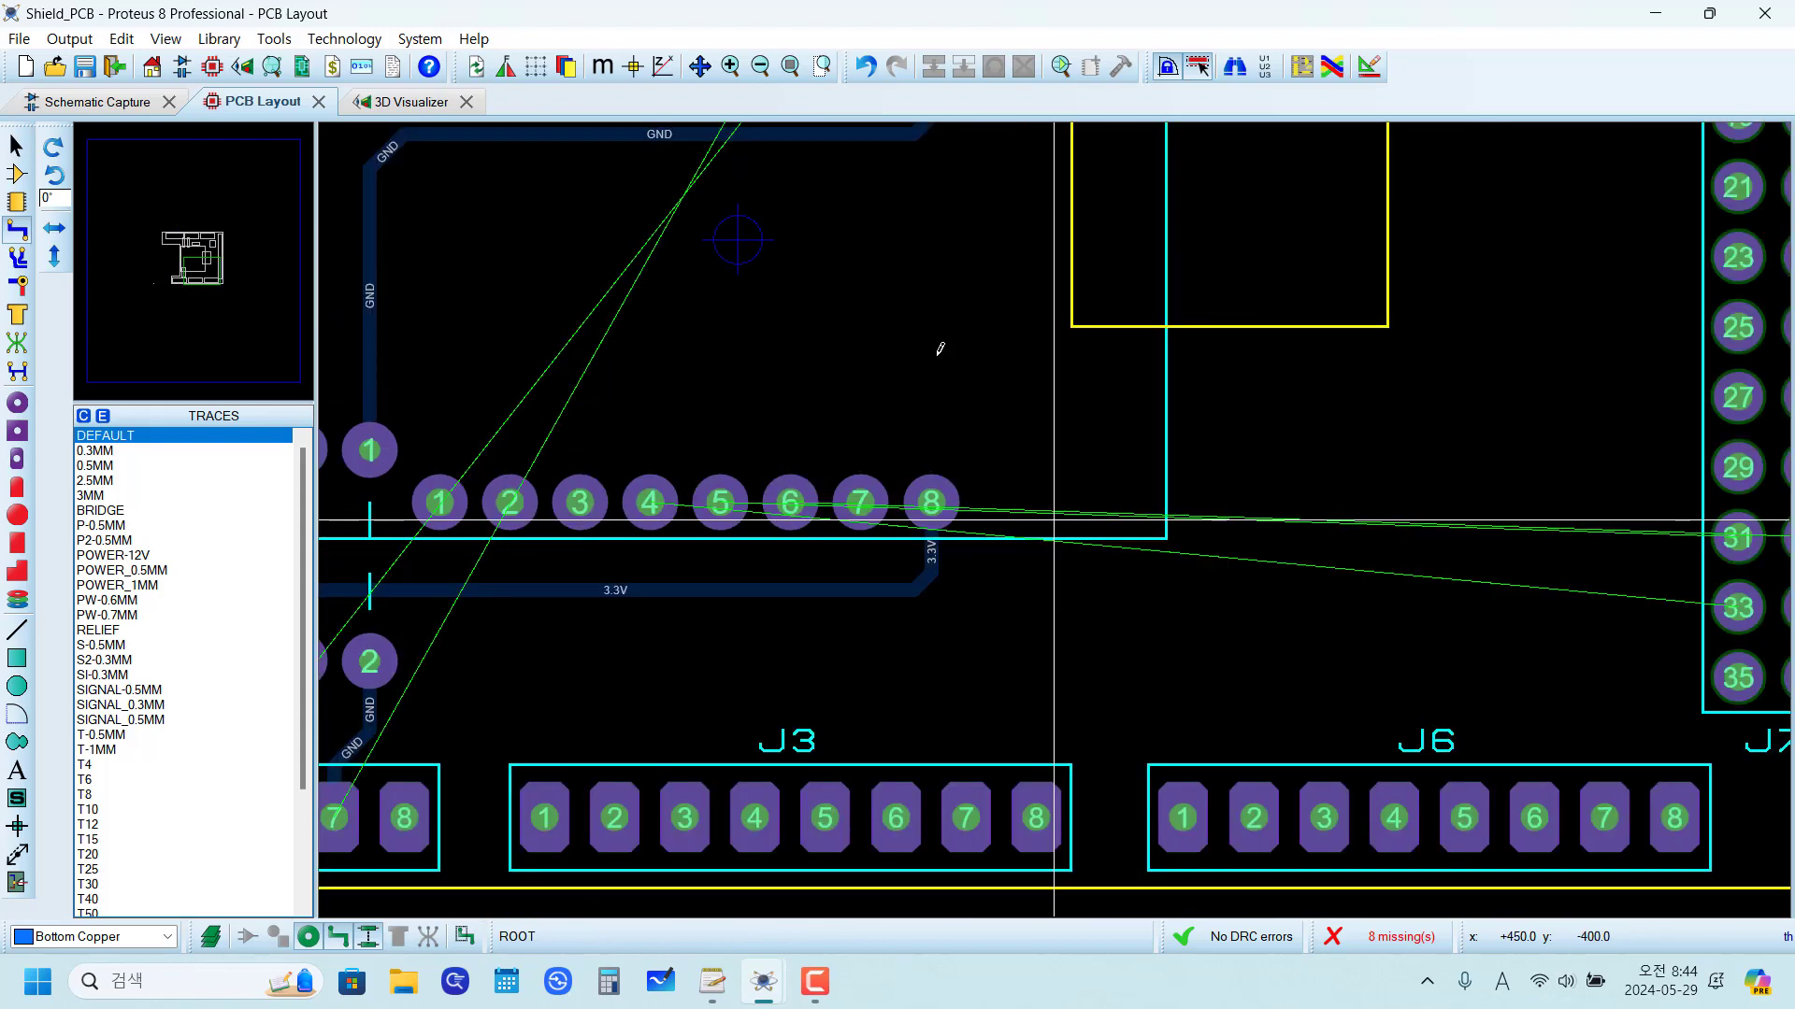
middle_click(1131, 664)
scroll(1131, 665, "down", 1)
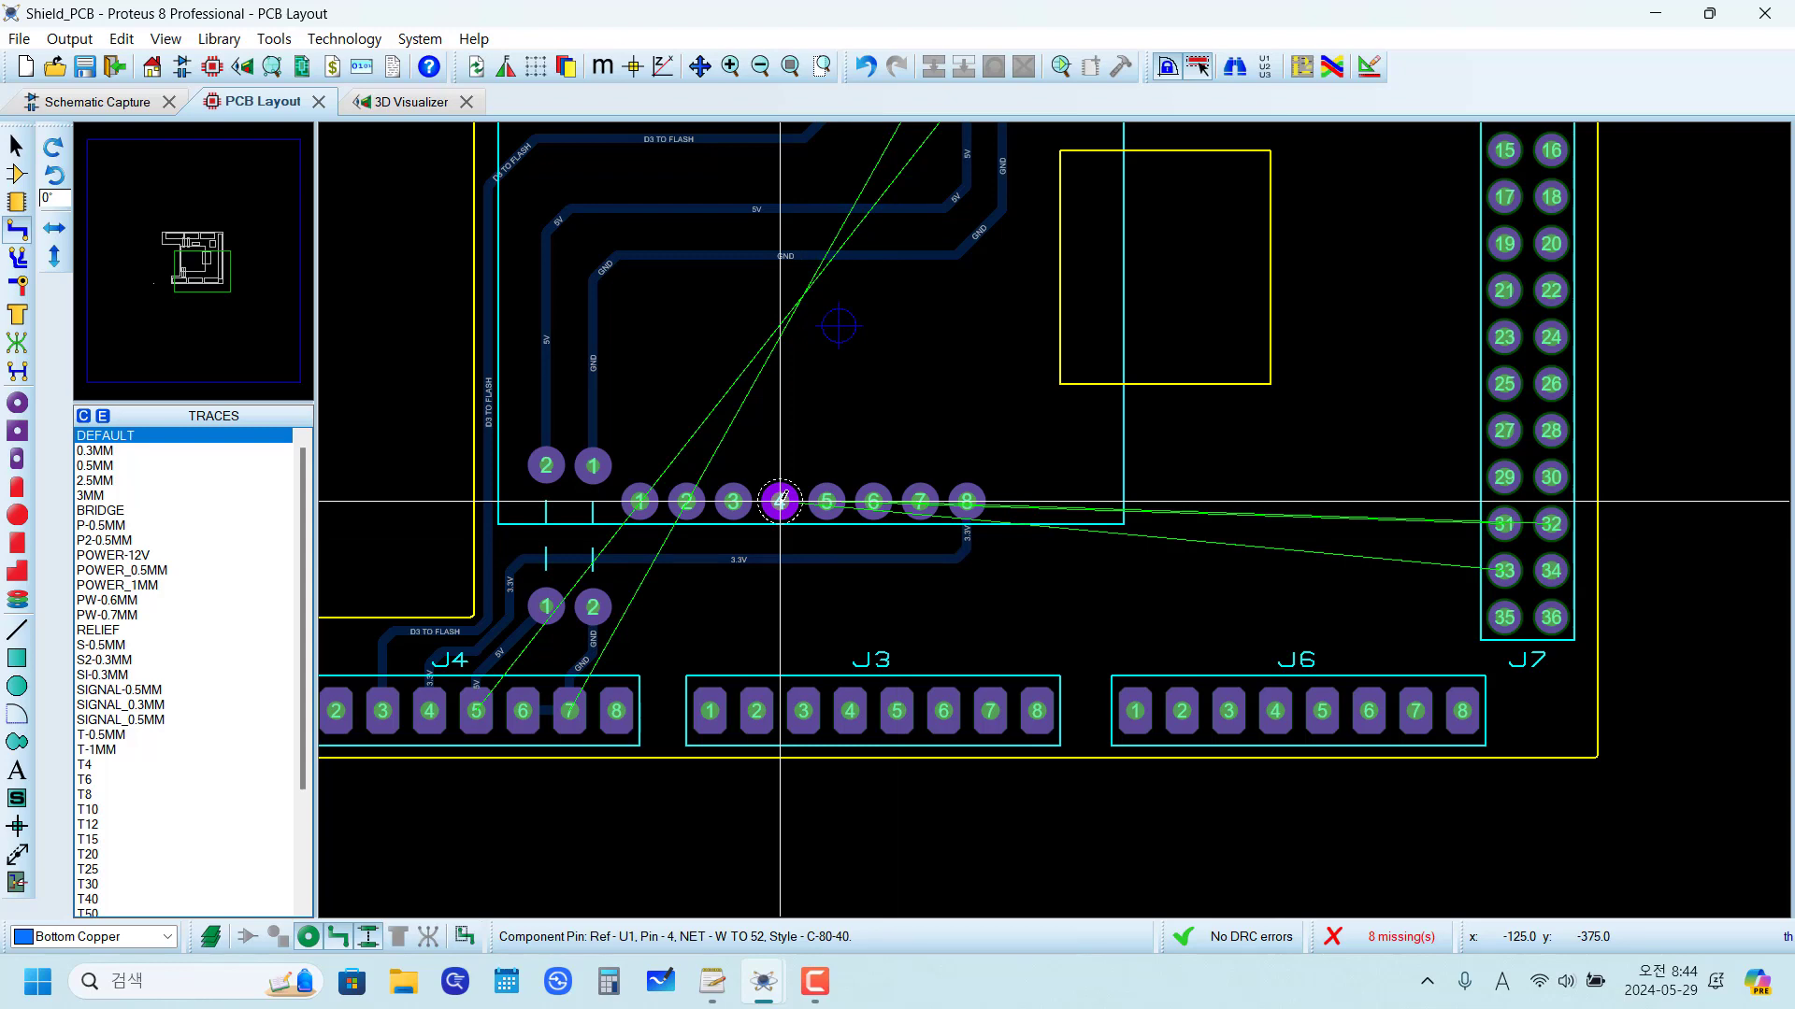
Step: Start the W TO 51 Bottom Copper trace at U1 pin 6, looping above pins 7 and 8 and down past pin 8
left_click(873, 502)
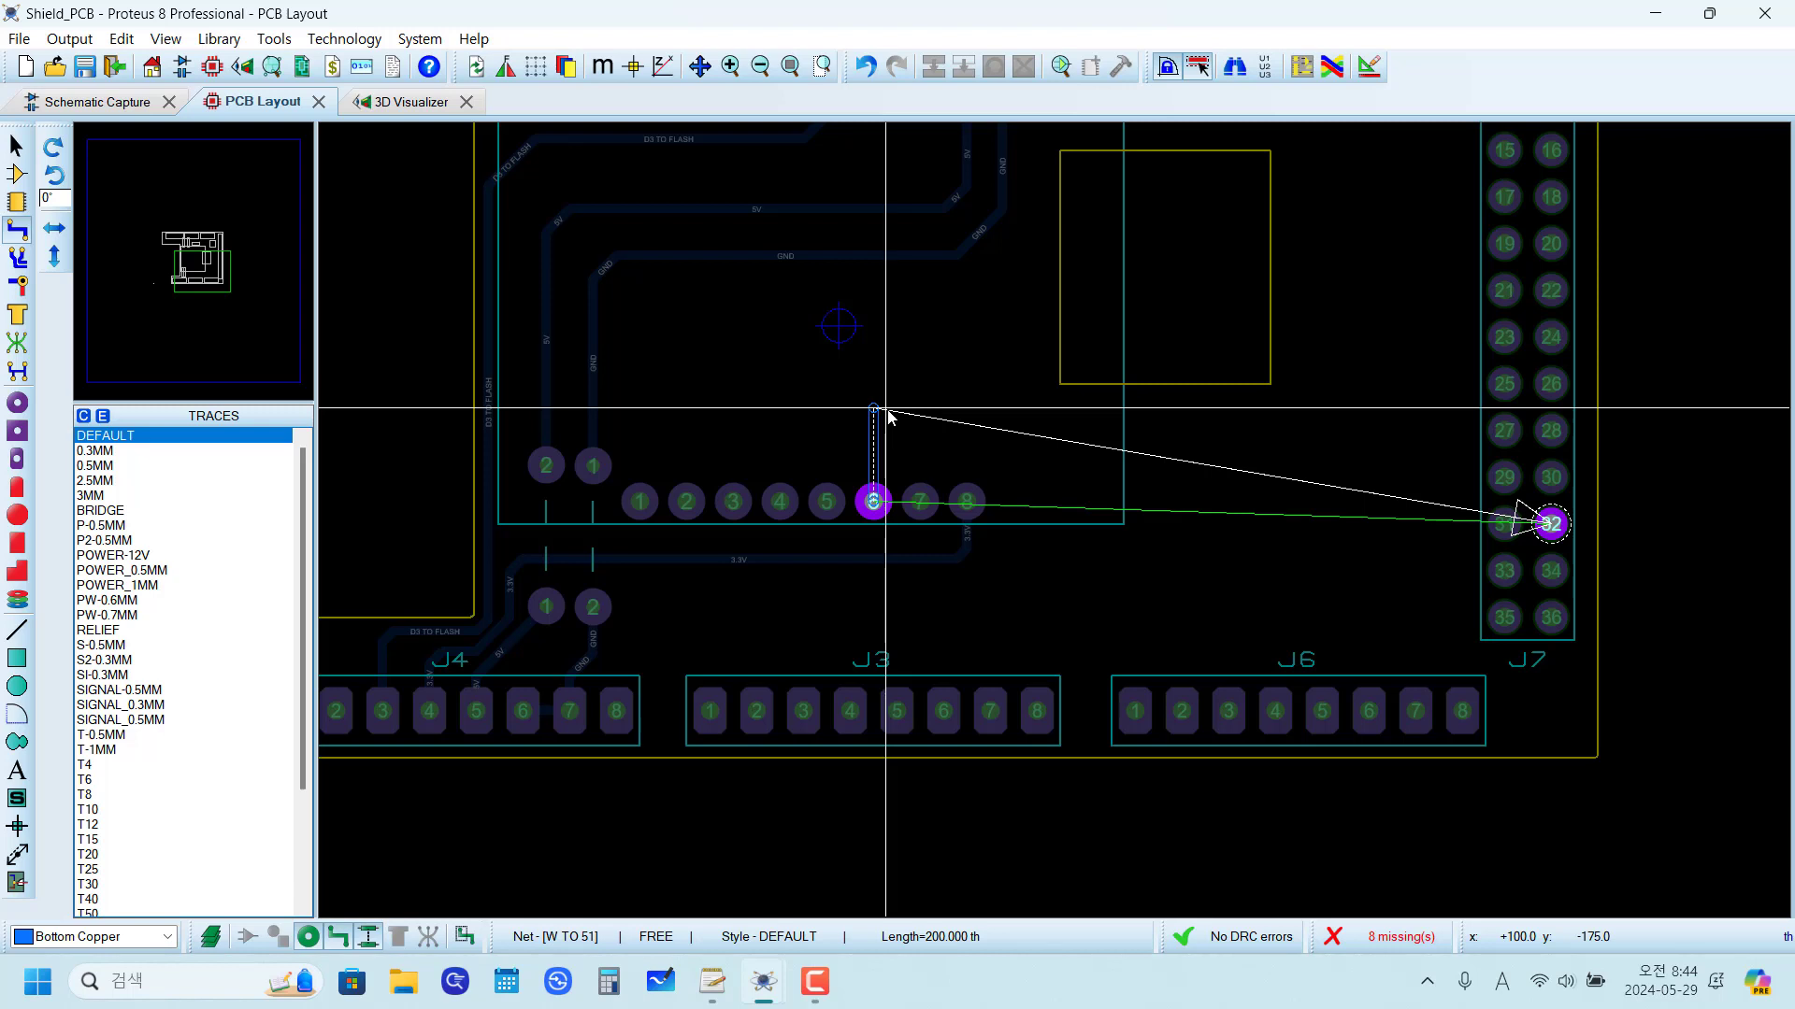
scroll(889, 449, "up", 2)
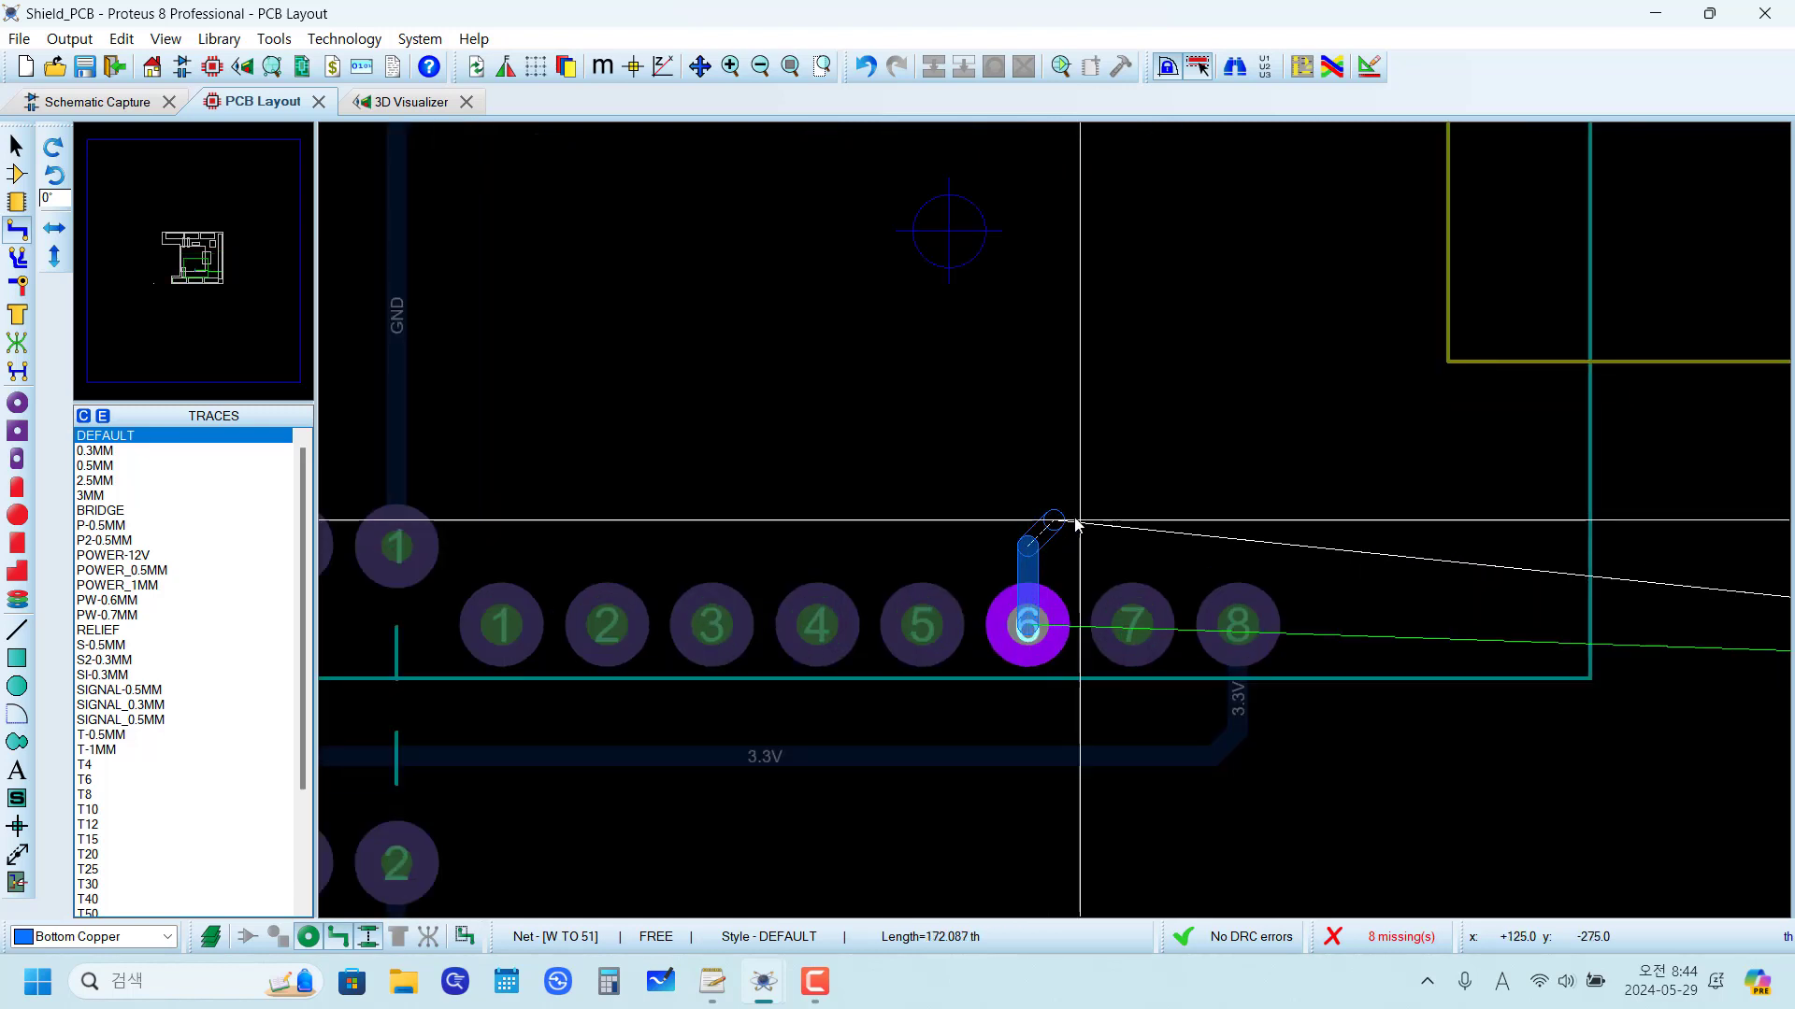
left_click(1077, 523)
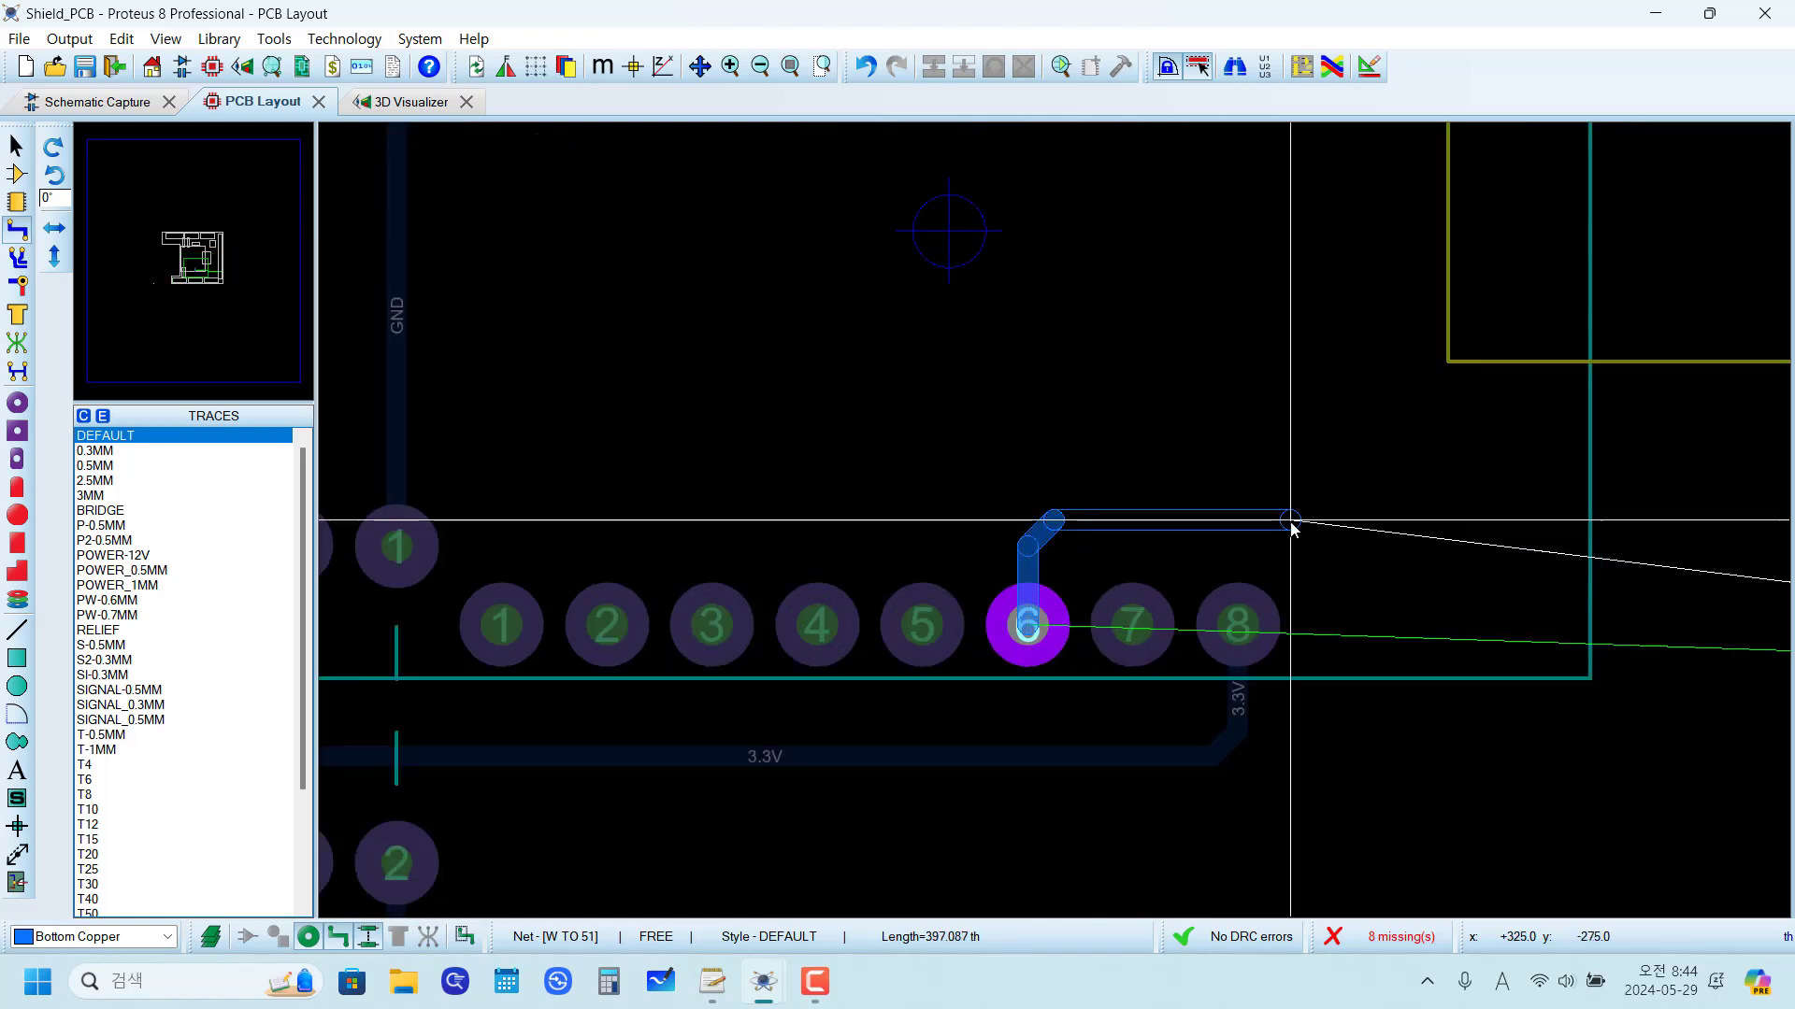
left_click(1370, 524)
scroll(1525, 677, "down", 1)
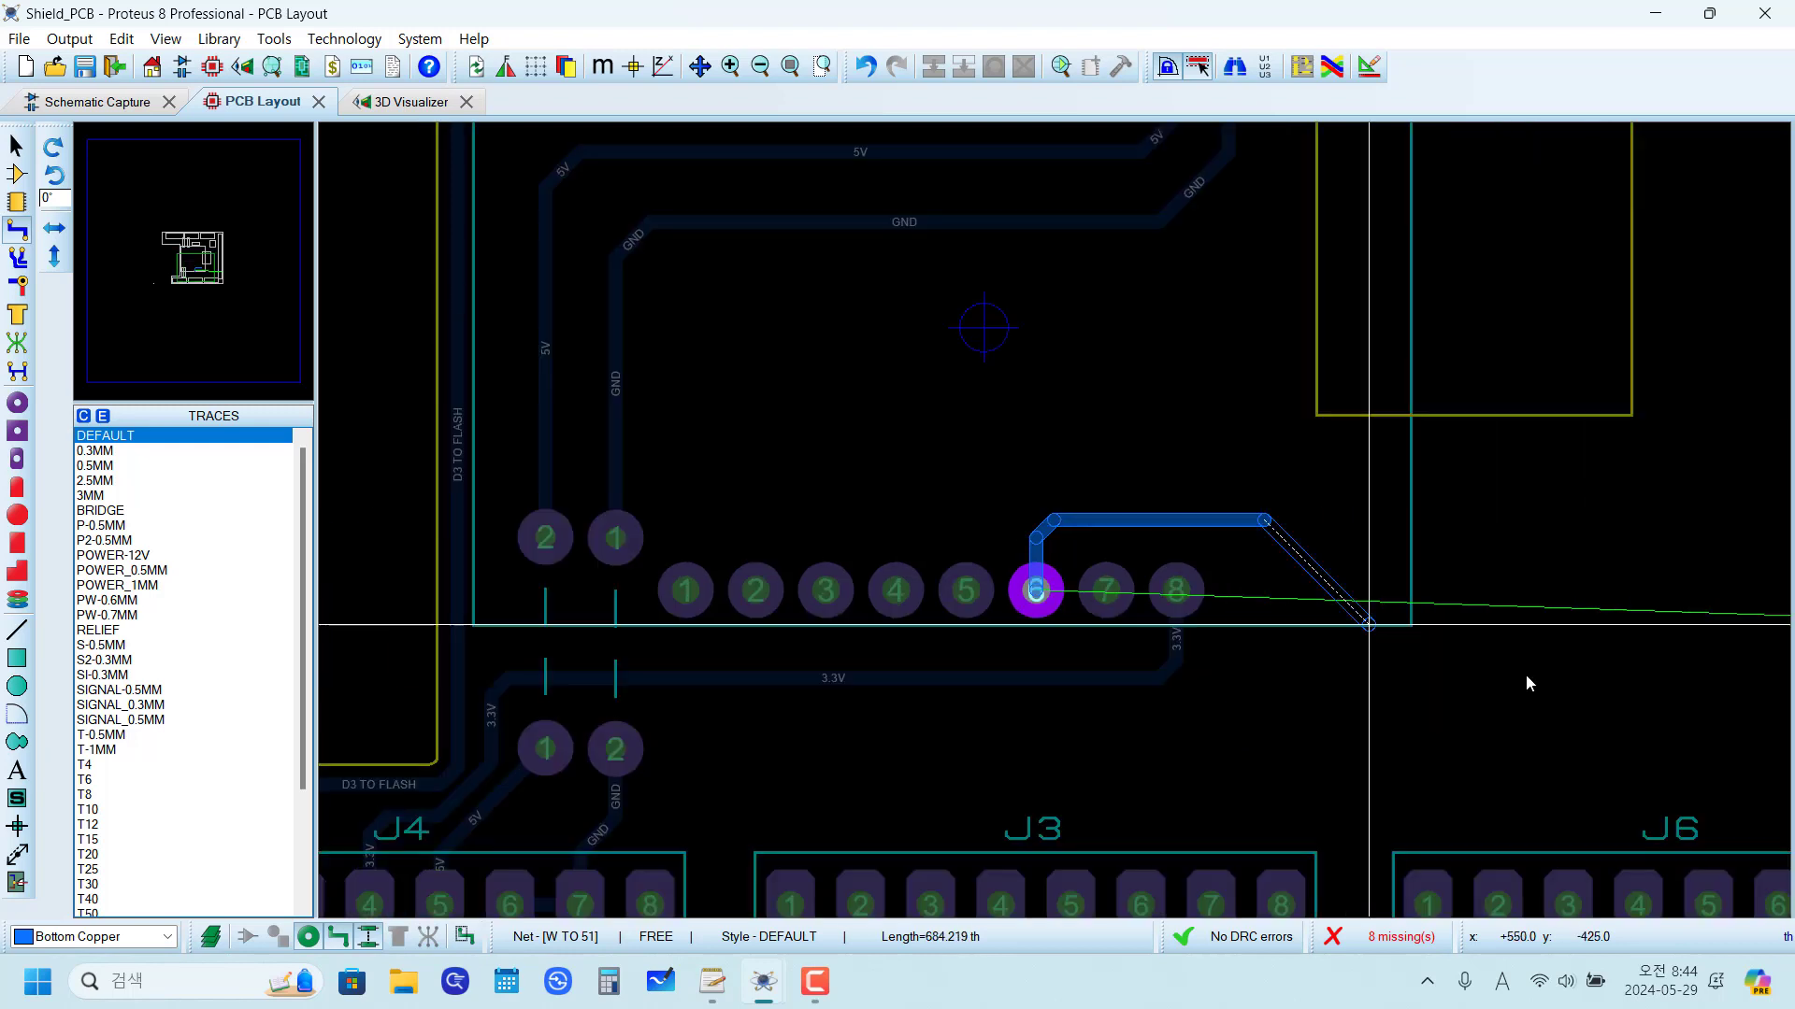
left_click(1318, 680)
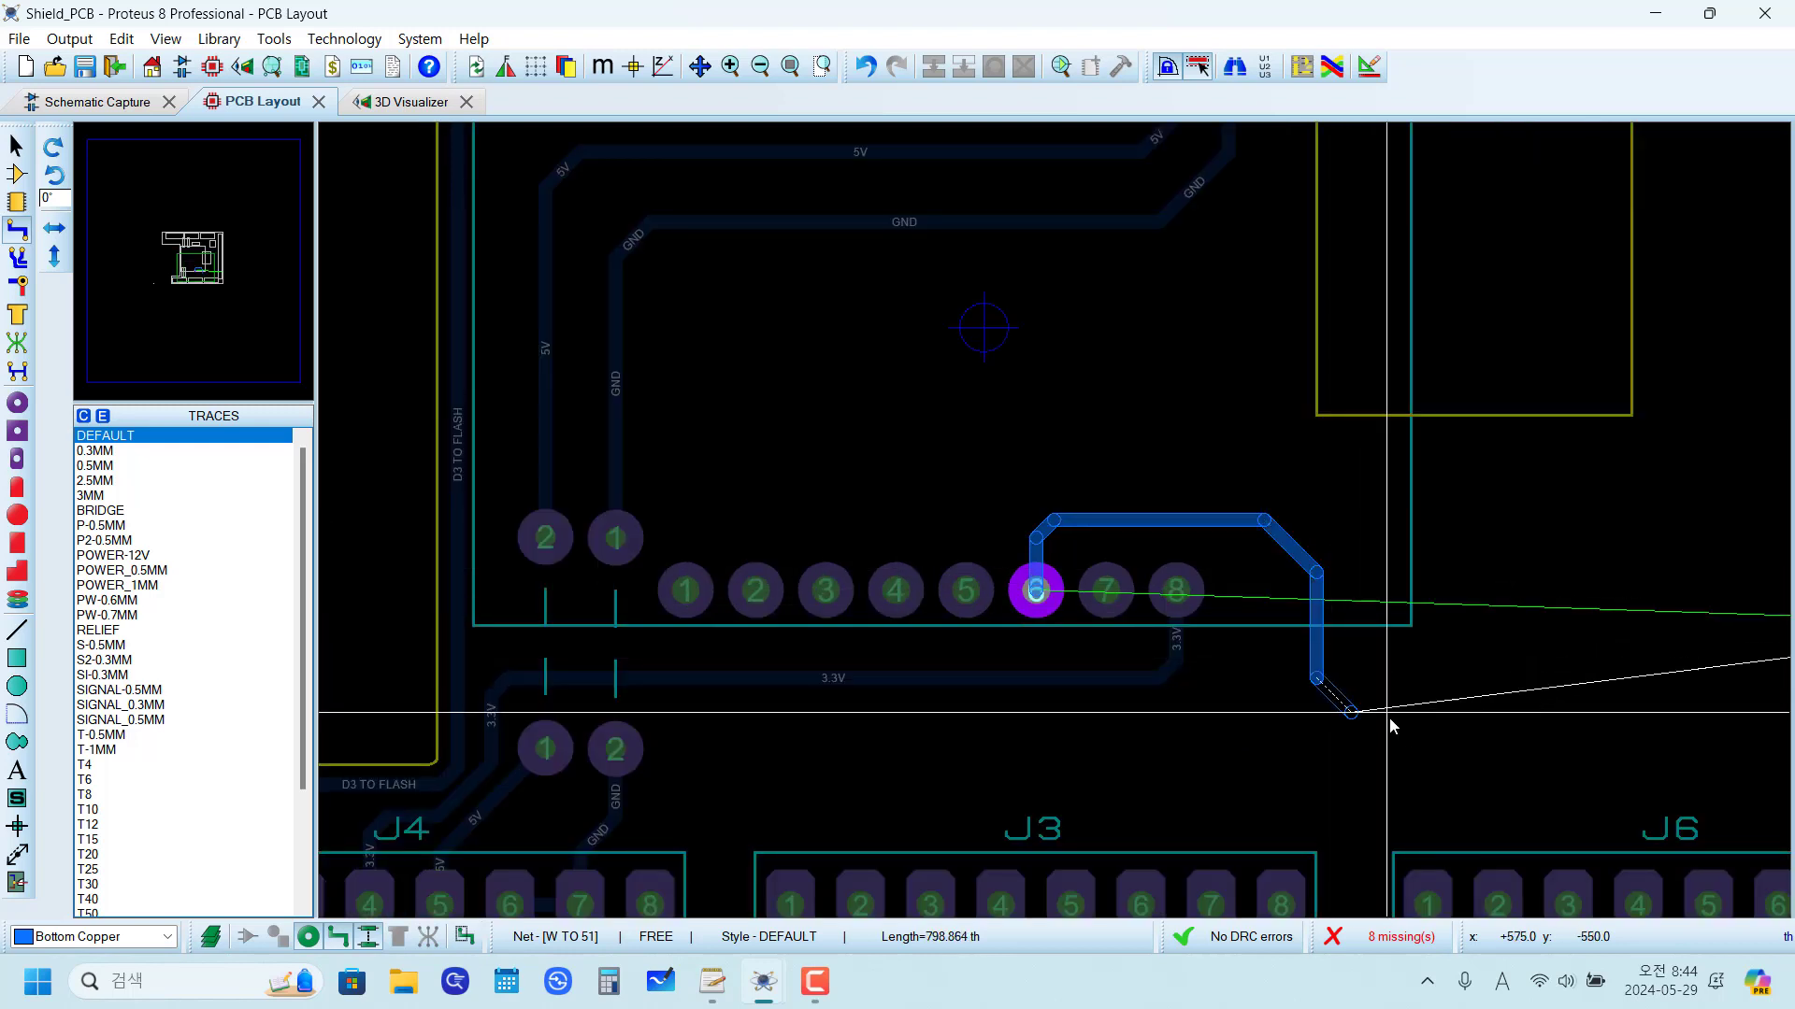
Step: Continue the W TO 51 trace down and along above header J6, around J7's lower end, and finish it at J7 pin 32
scroll(1390, 726, "down", 4)
scroll(1215, 523, "up", 3)
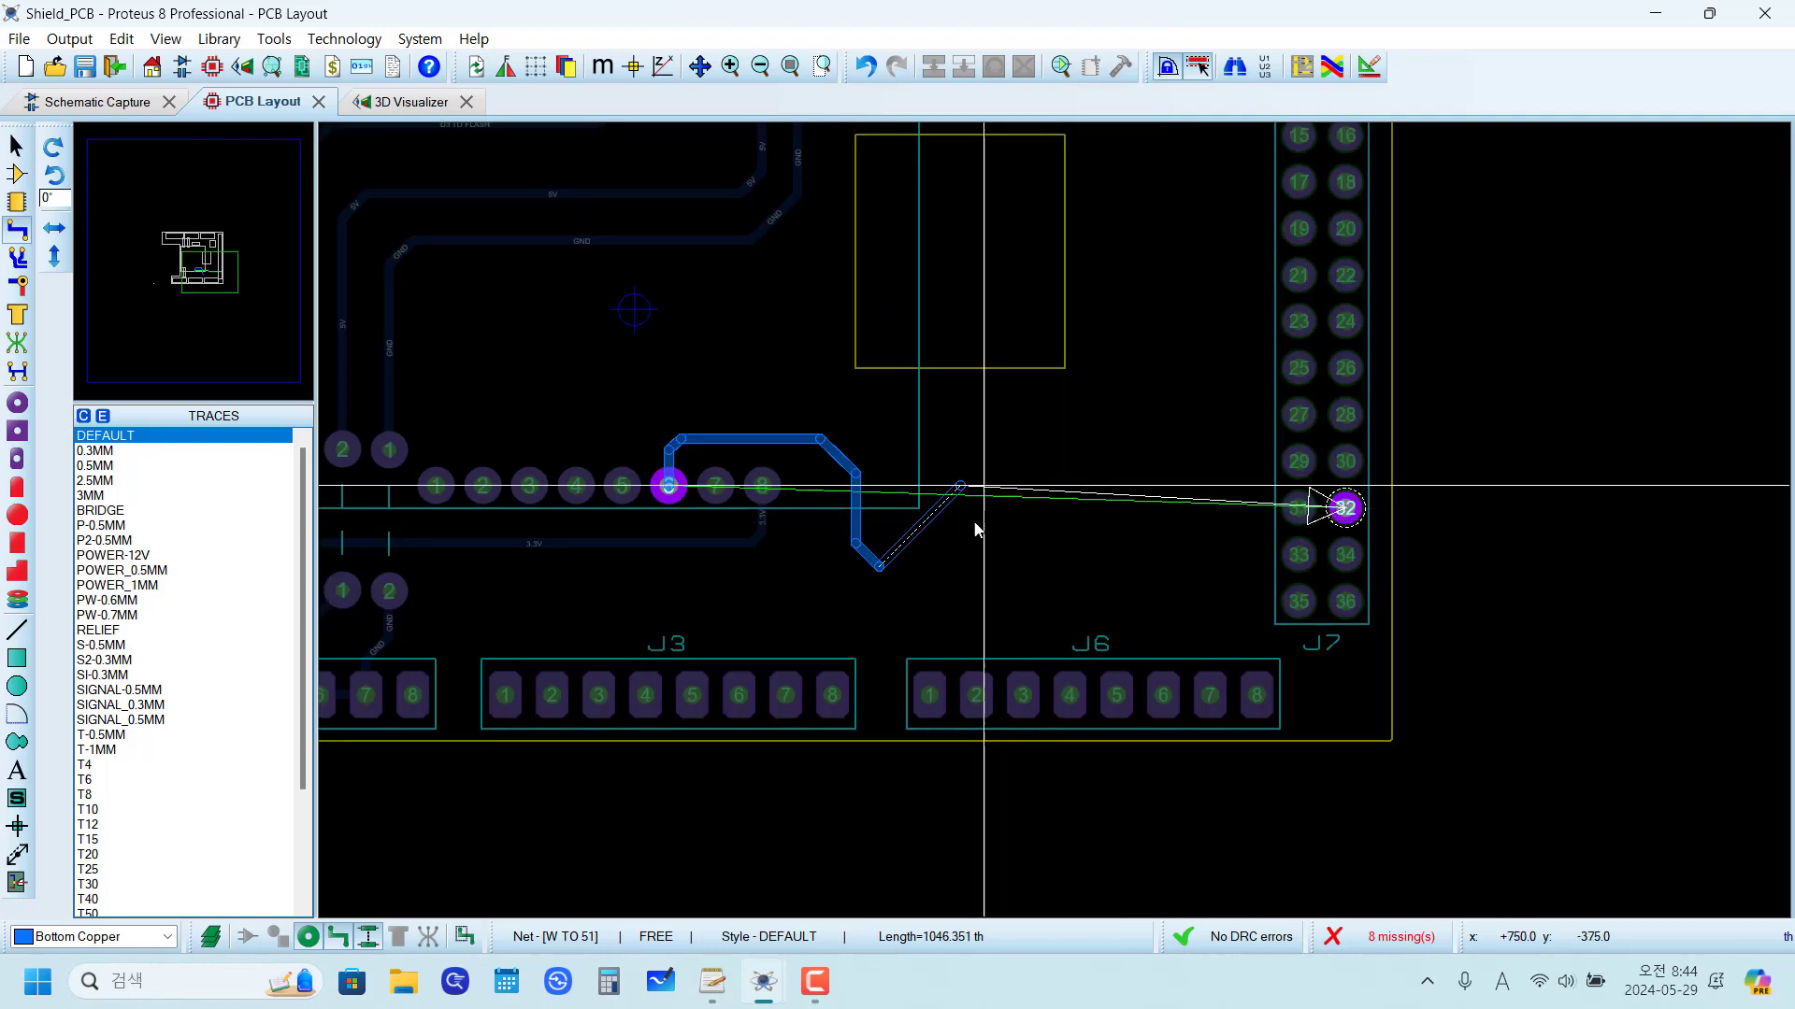
scroll(1203, 584, "up", 1)
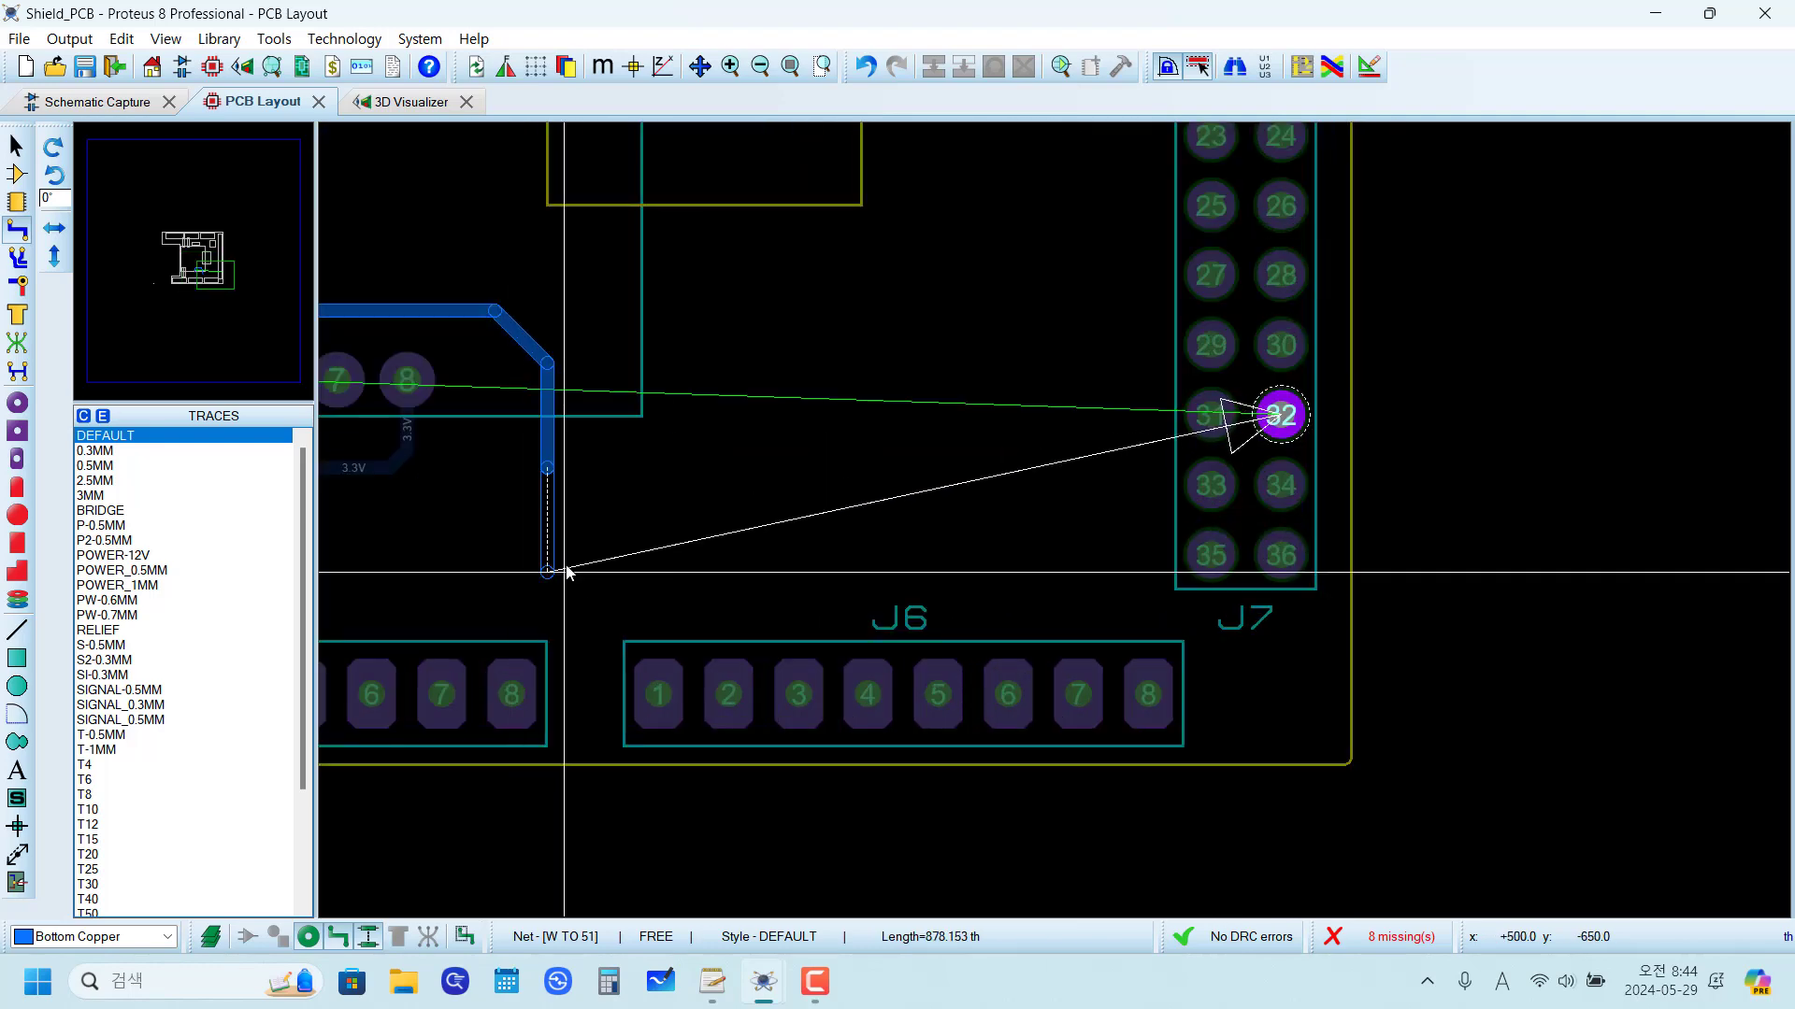
left_click(617, 610)
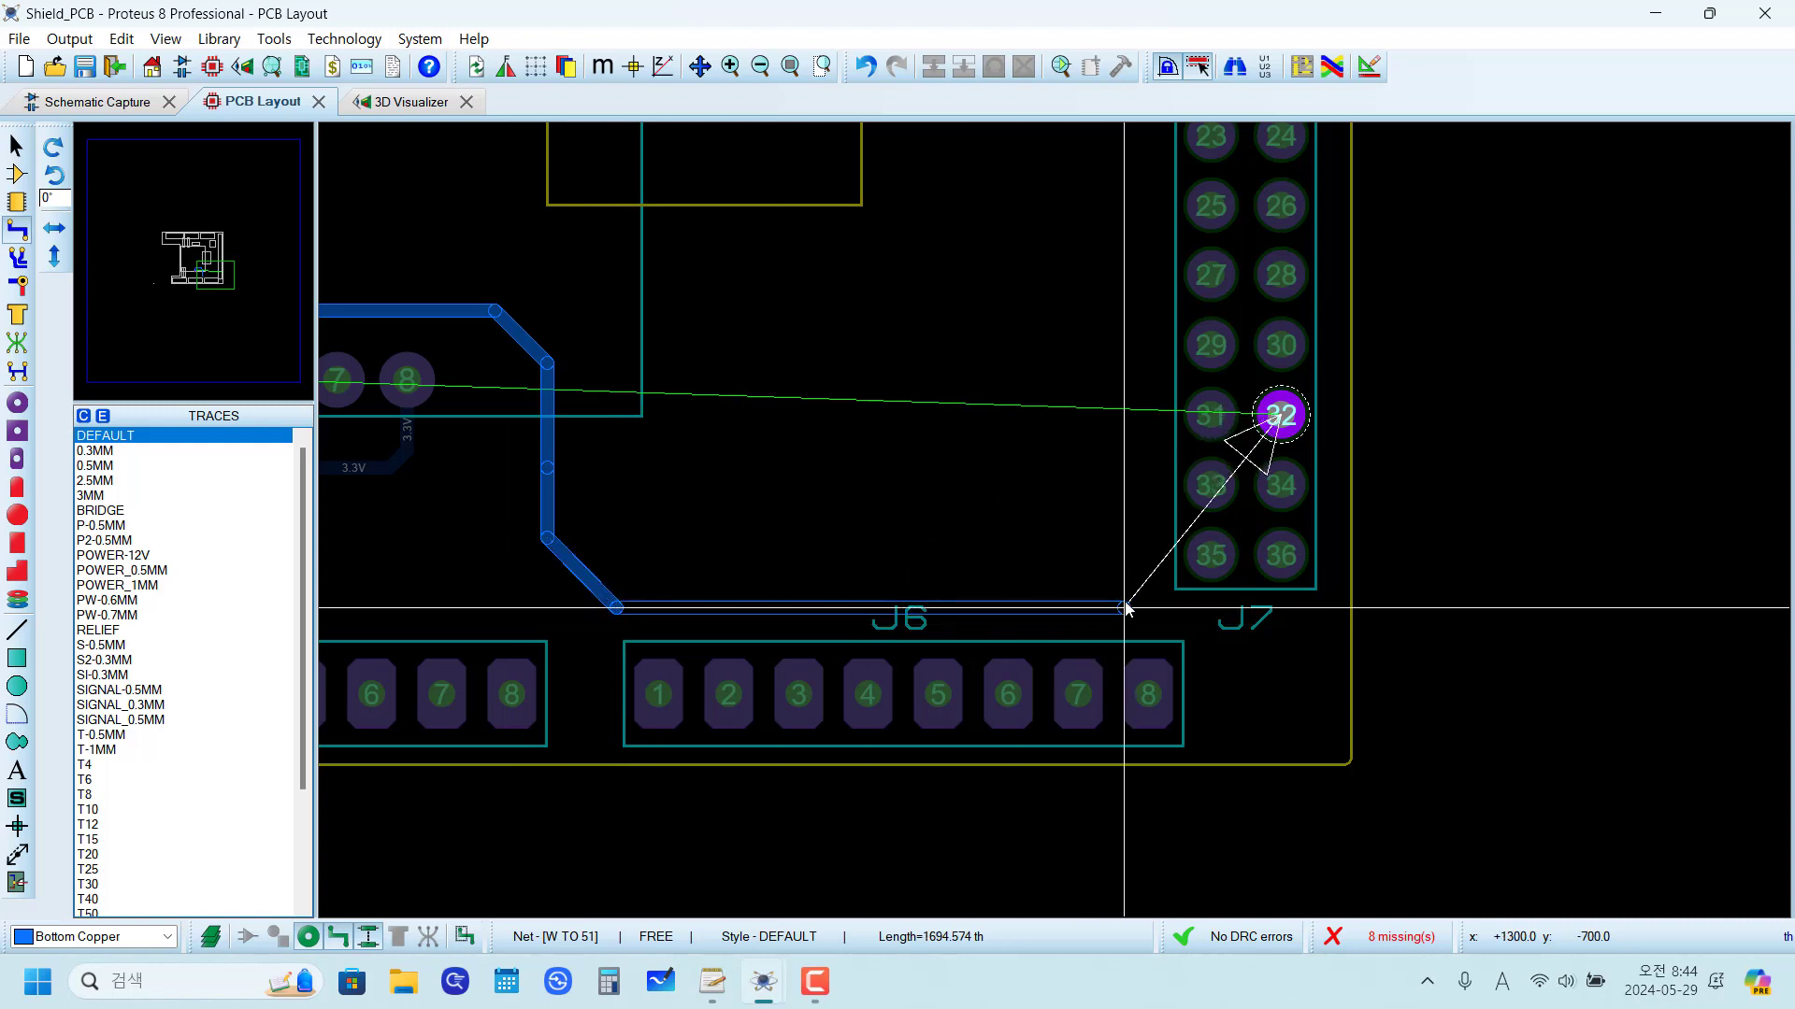
left_click(1125, 609)
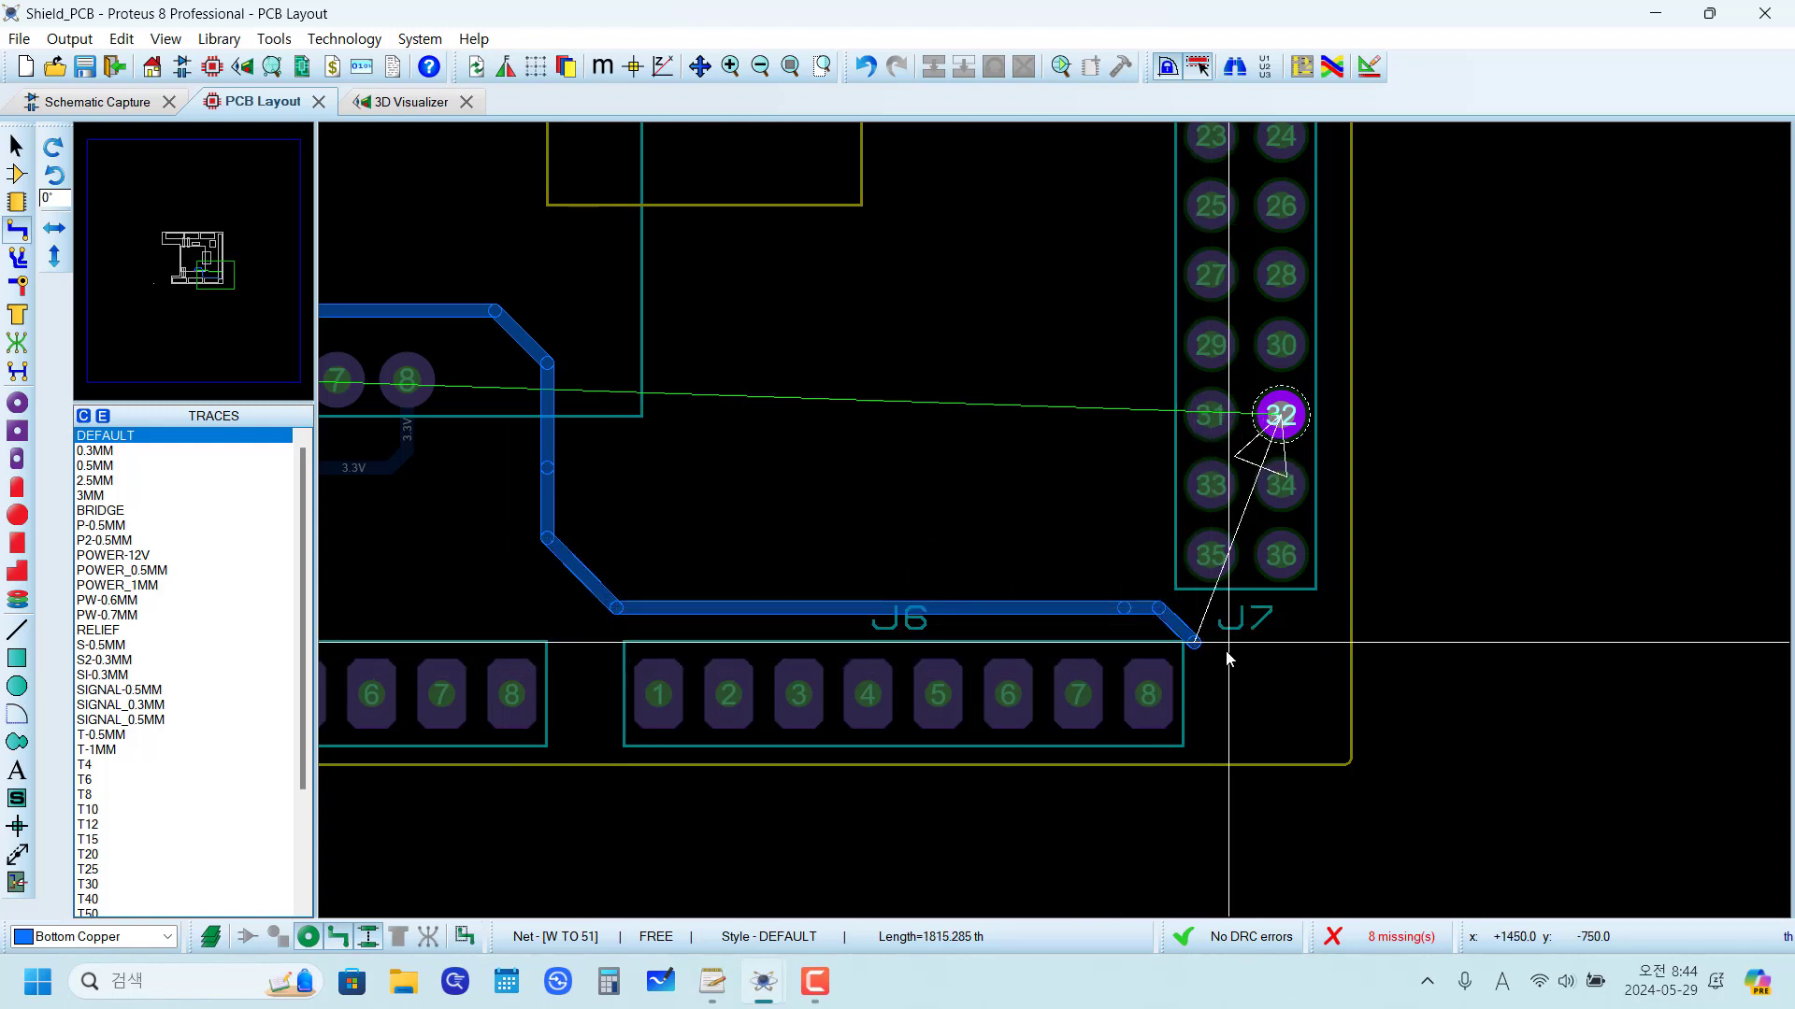
left_click(1227, 659)
left_click(1334, 612)
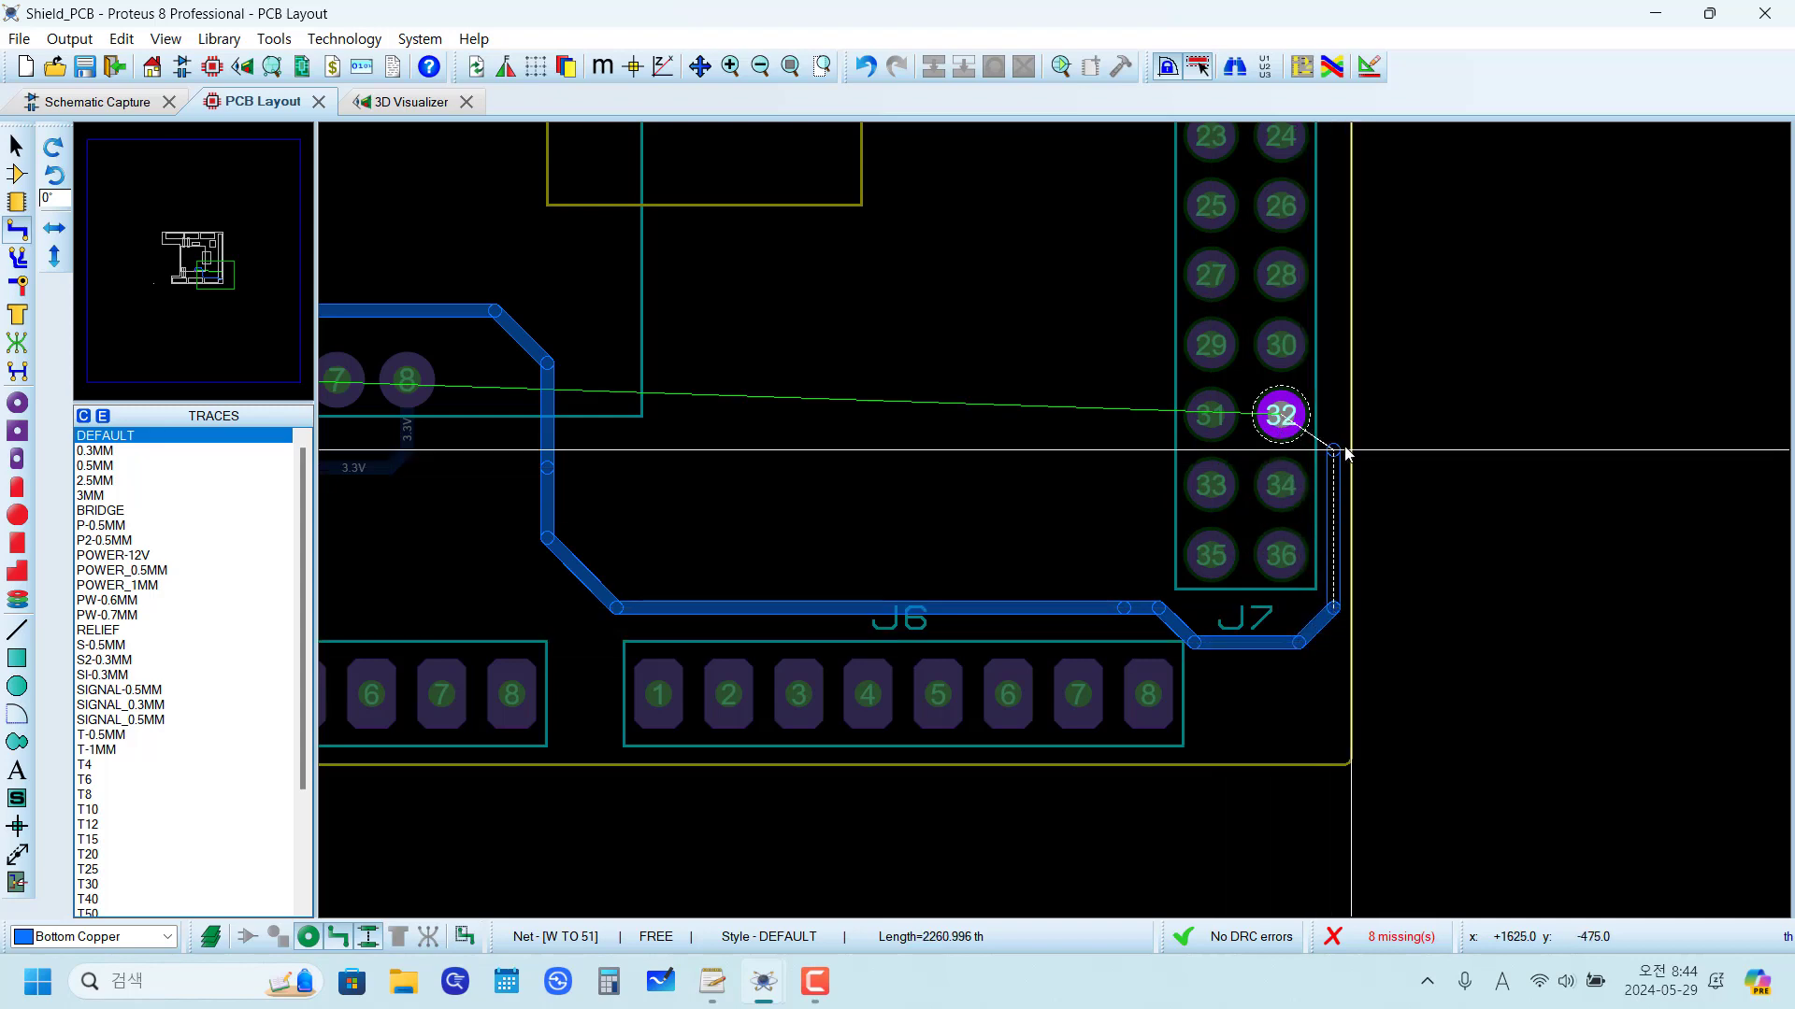
left_click(1280, 415)
Step: Shift the vertical W TO 51 segment beside J7 pins 34 and 36 slightly inward, away from the board edge
scroll(1085, 514, "up", 2)
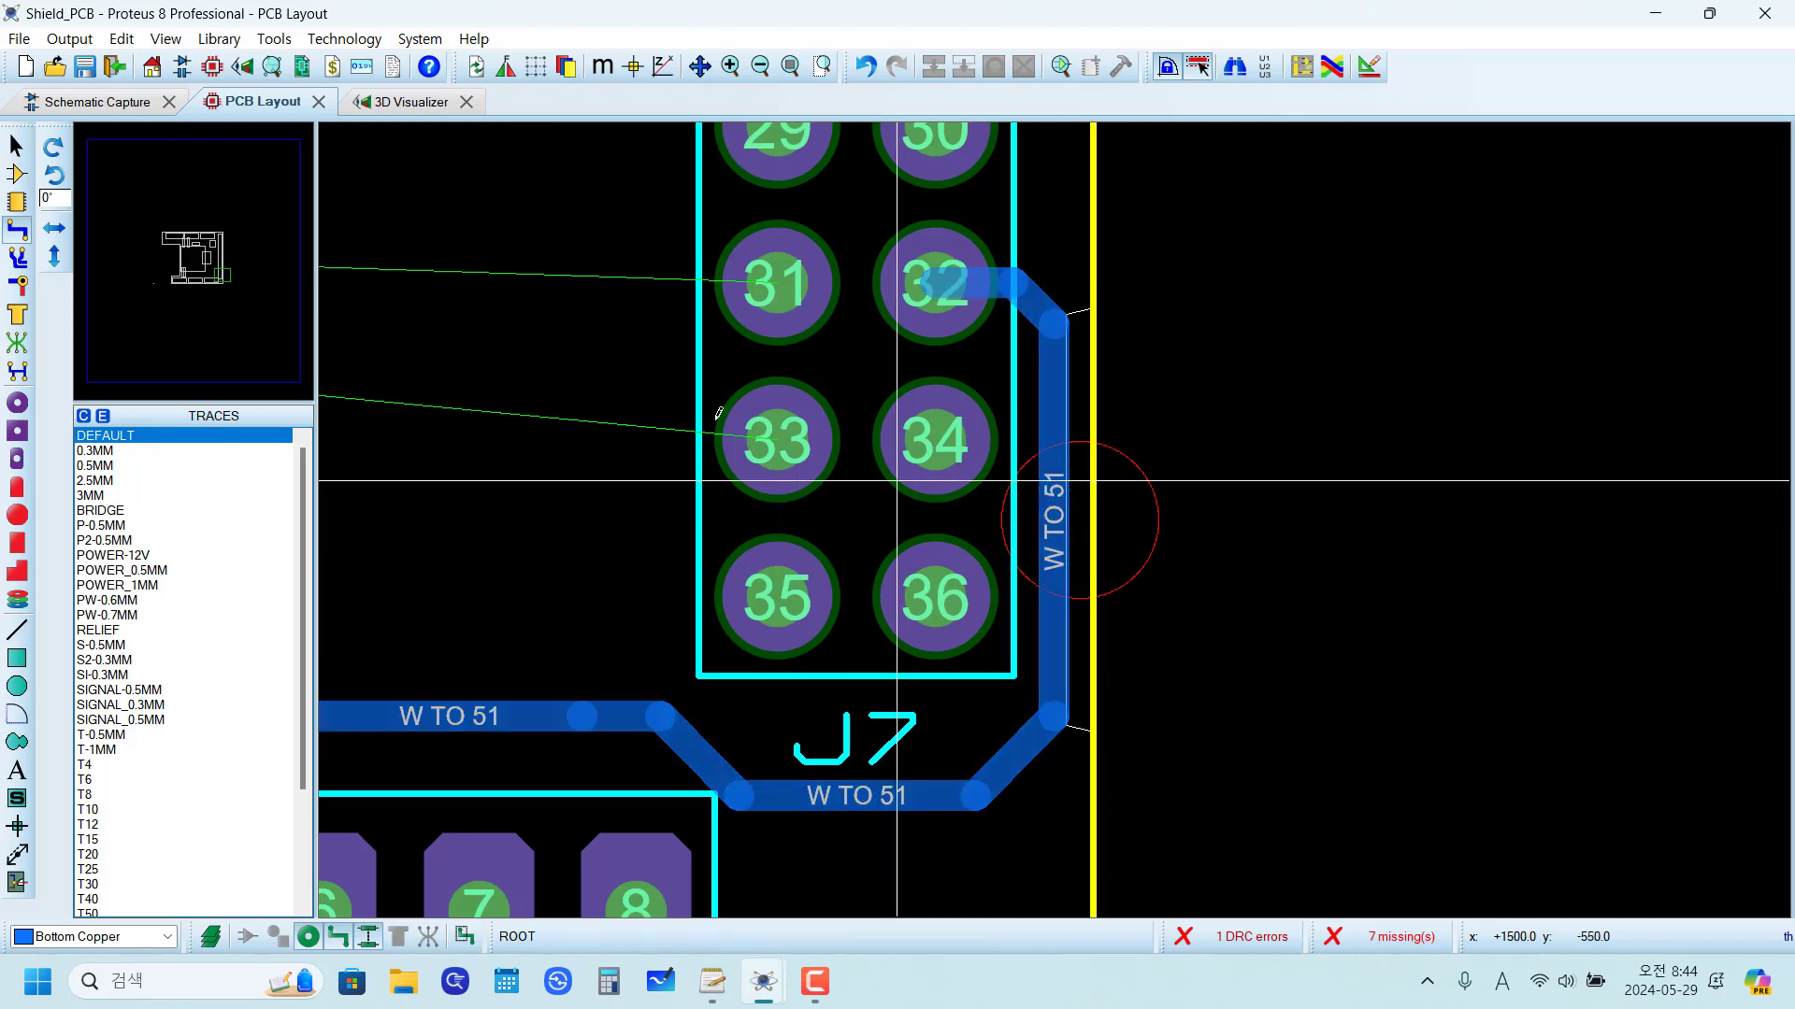
left_click(17, 146)
left_click(1060, 523)
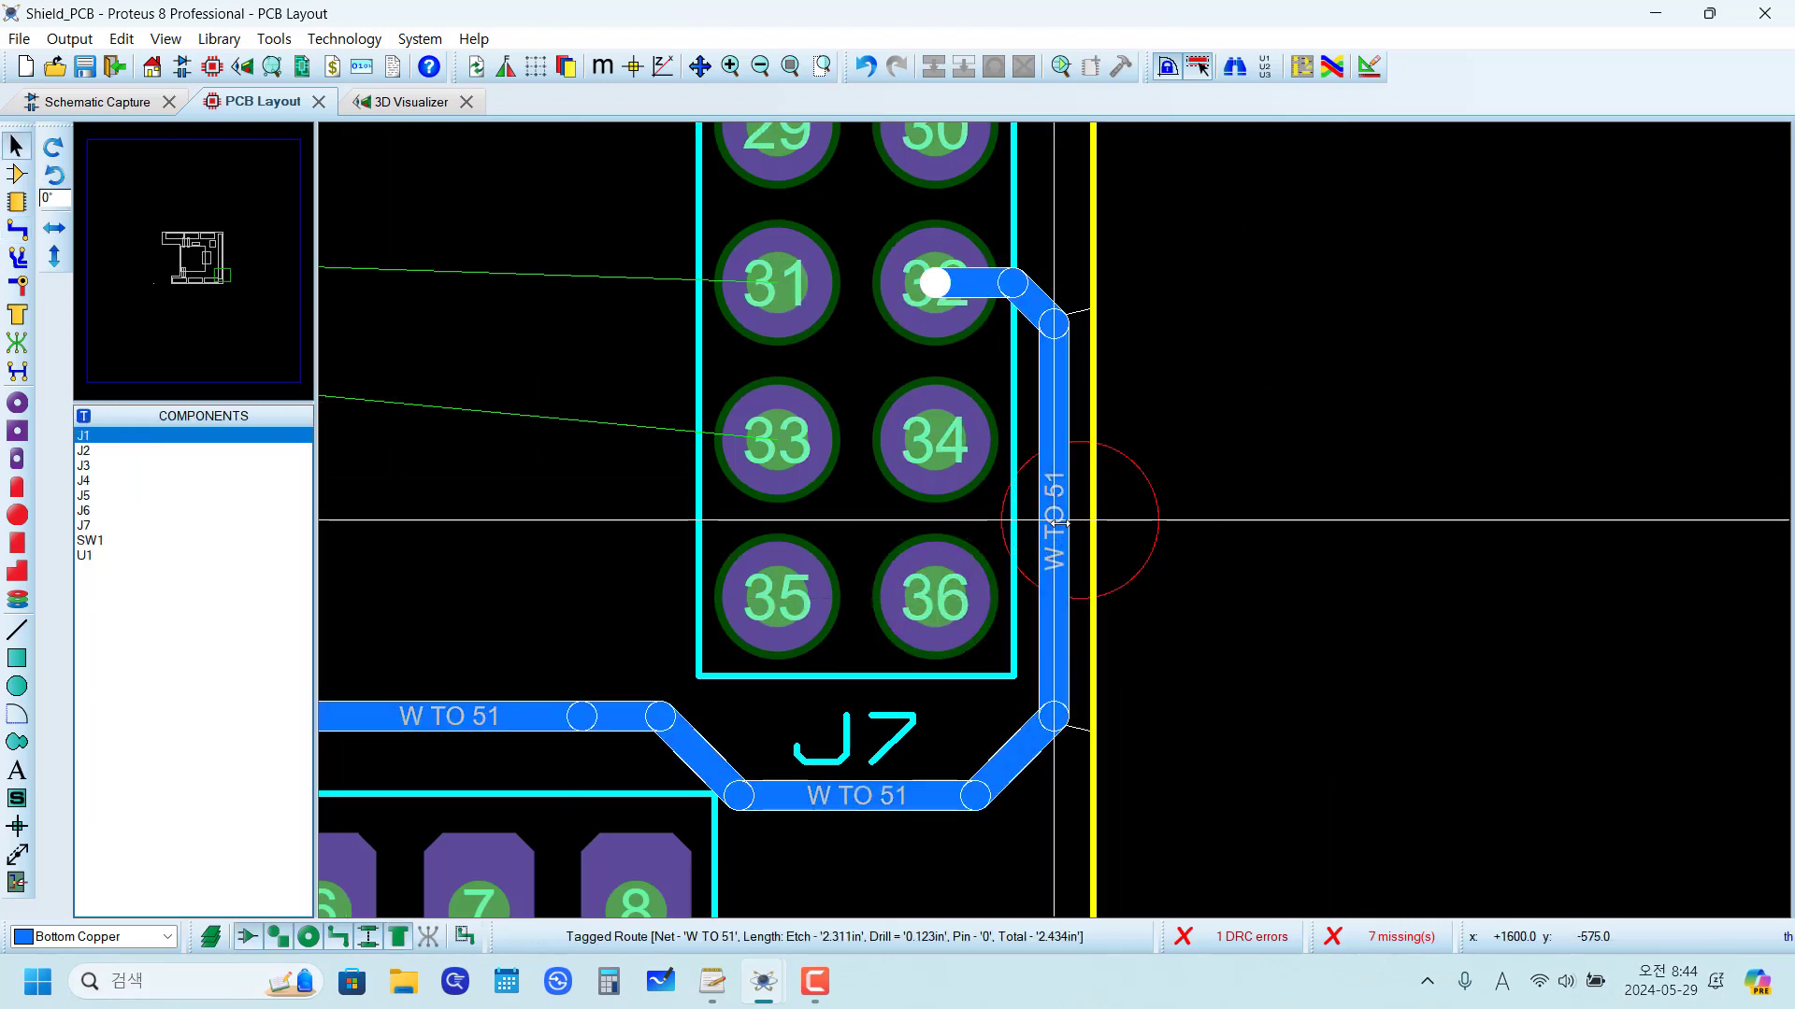
left_click_drag(1057, 523, 1049, 523)
left_click(1228, 612)
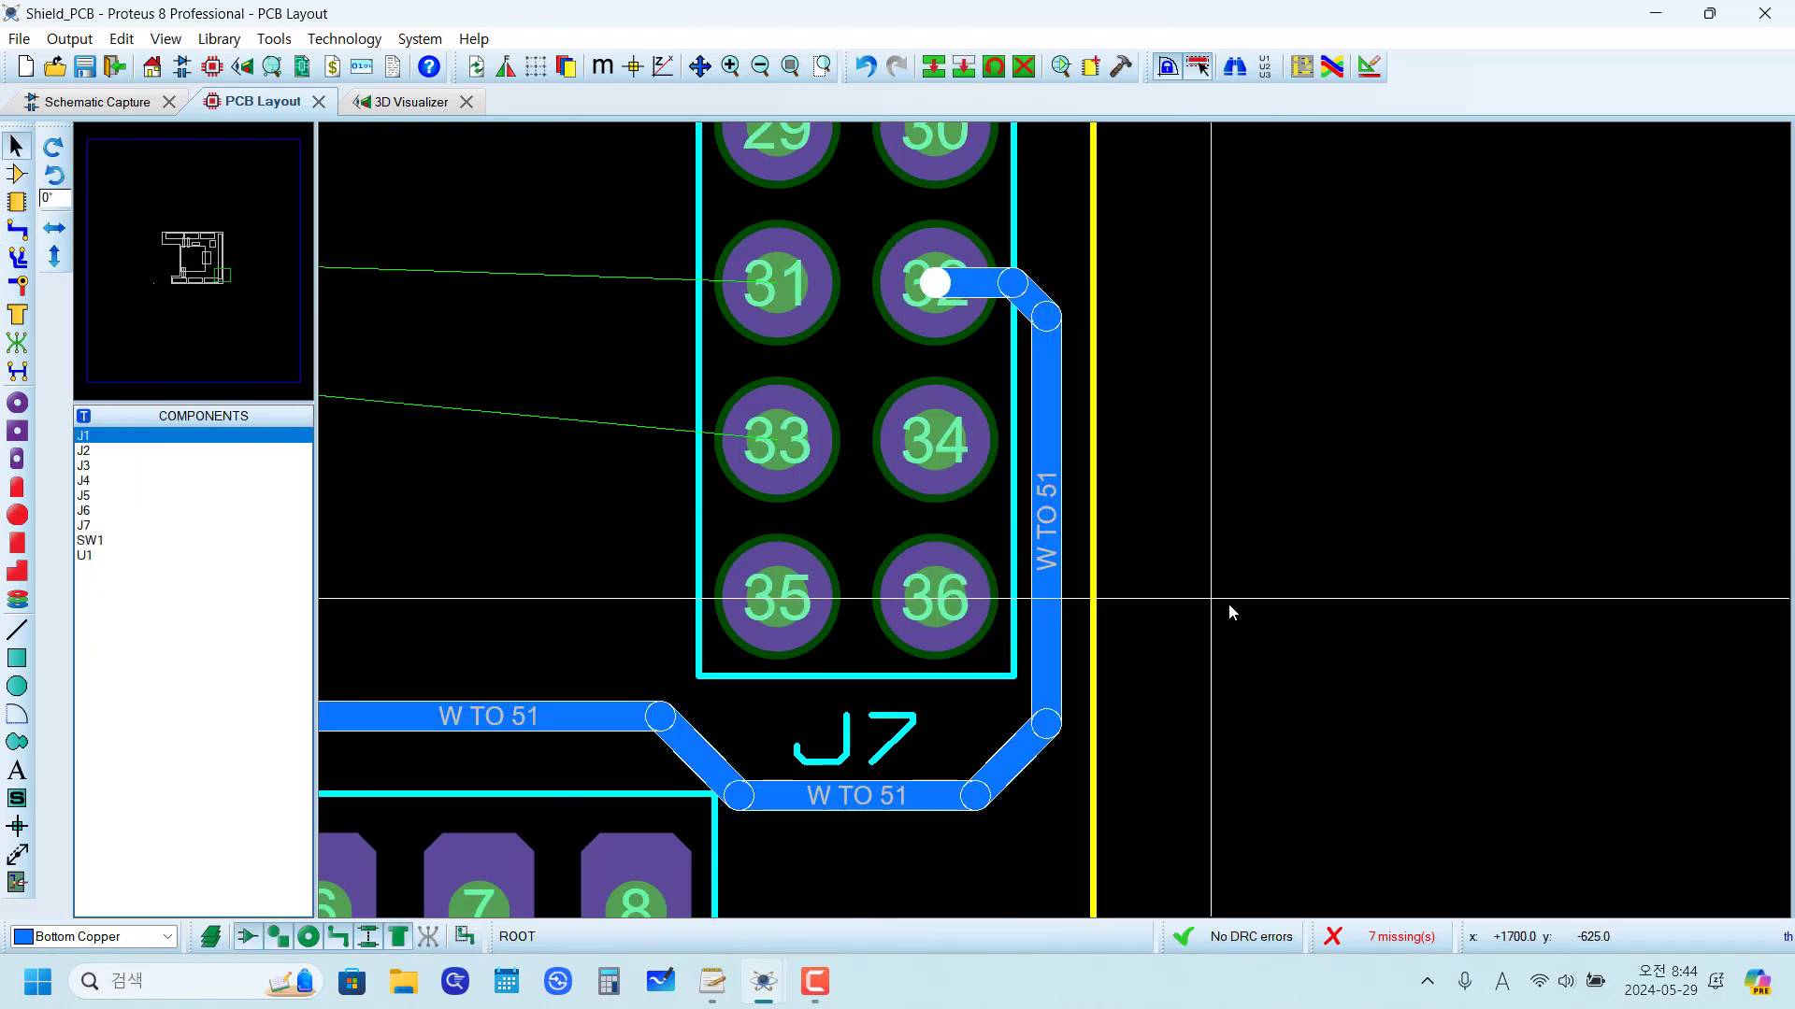
Step: Route the W TO 50 Bottom Copper trace from U1 pin 5 over the W TO 51 loop to J7 pin 31
scroll(1229, 613, "down", 3)
scroll(673, 513, "up", 1)
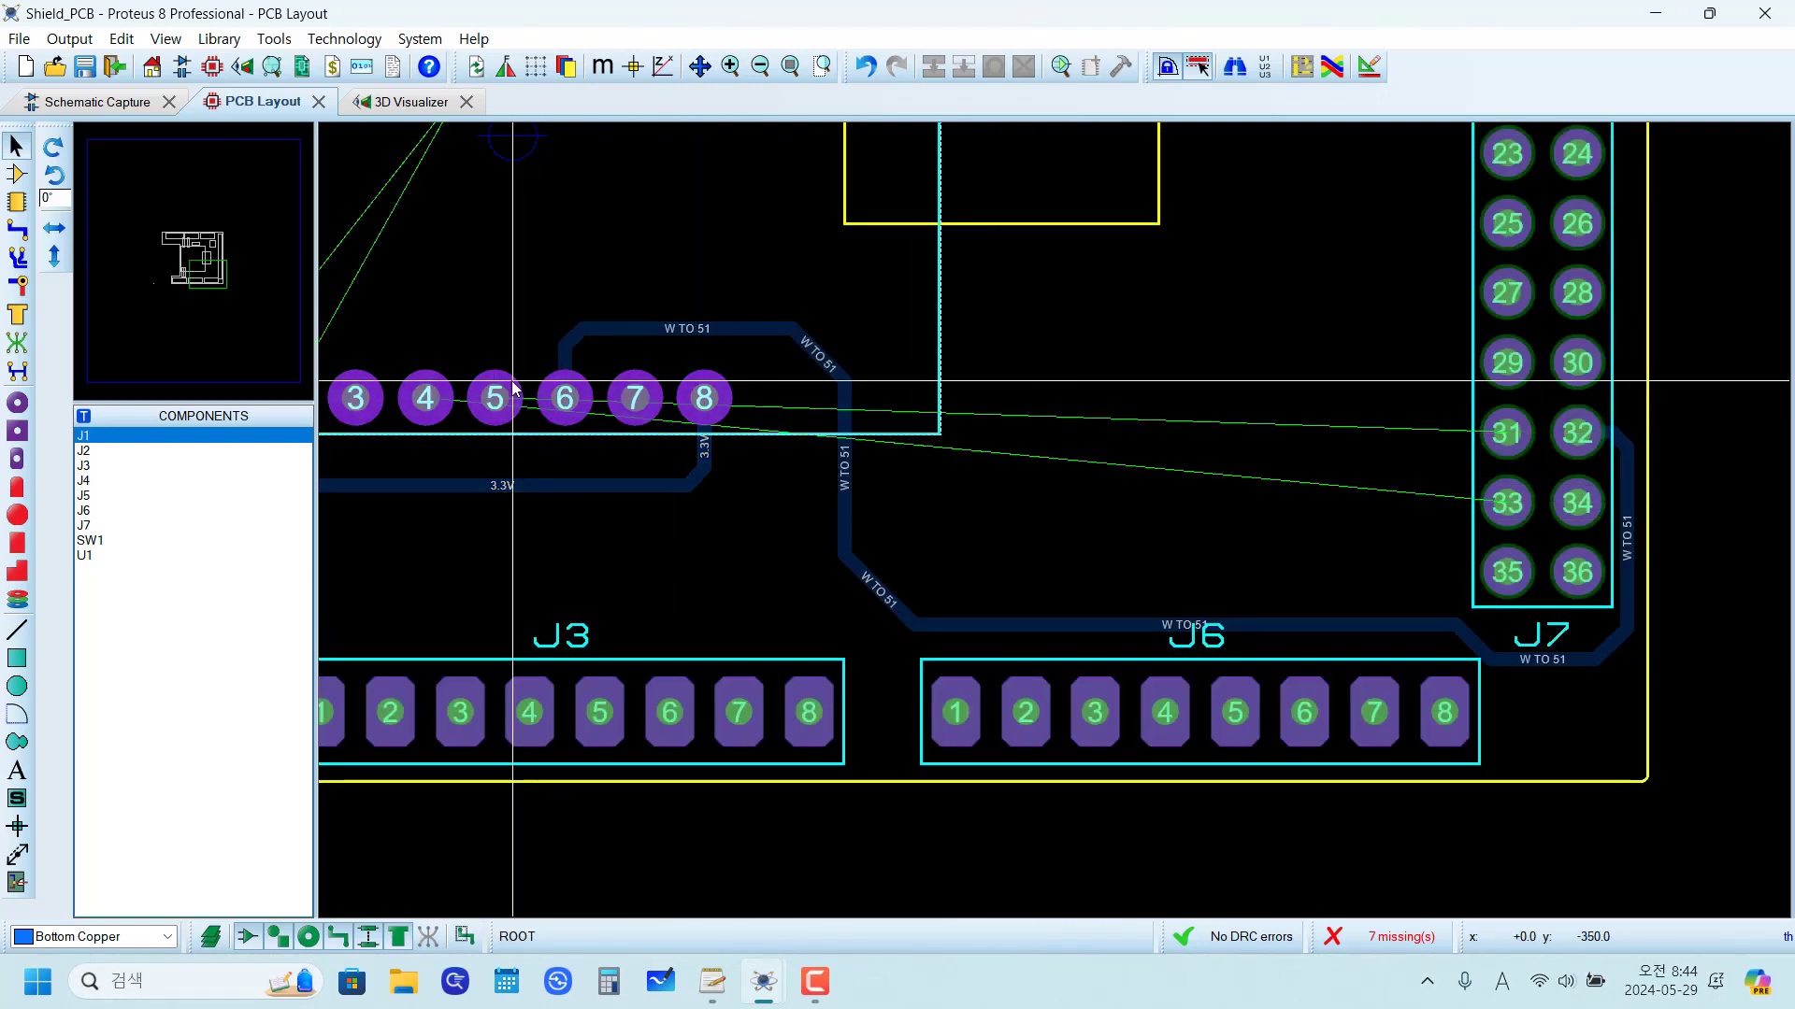
left_click(17, 231)
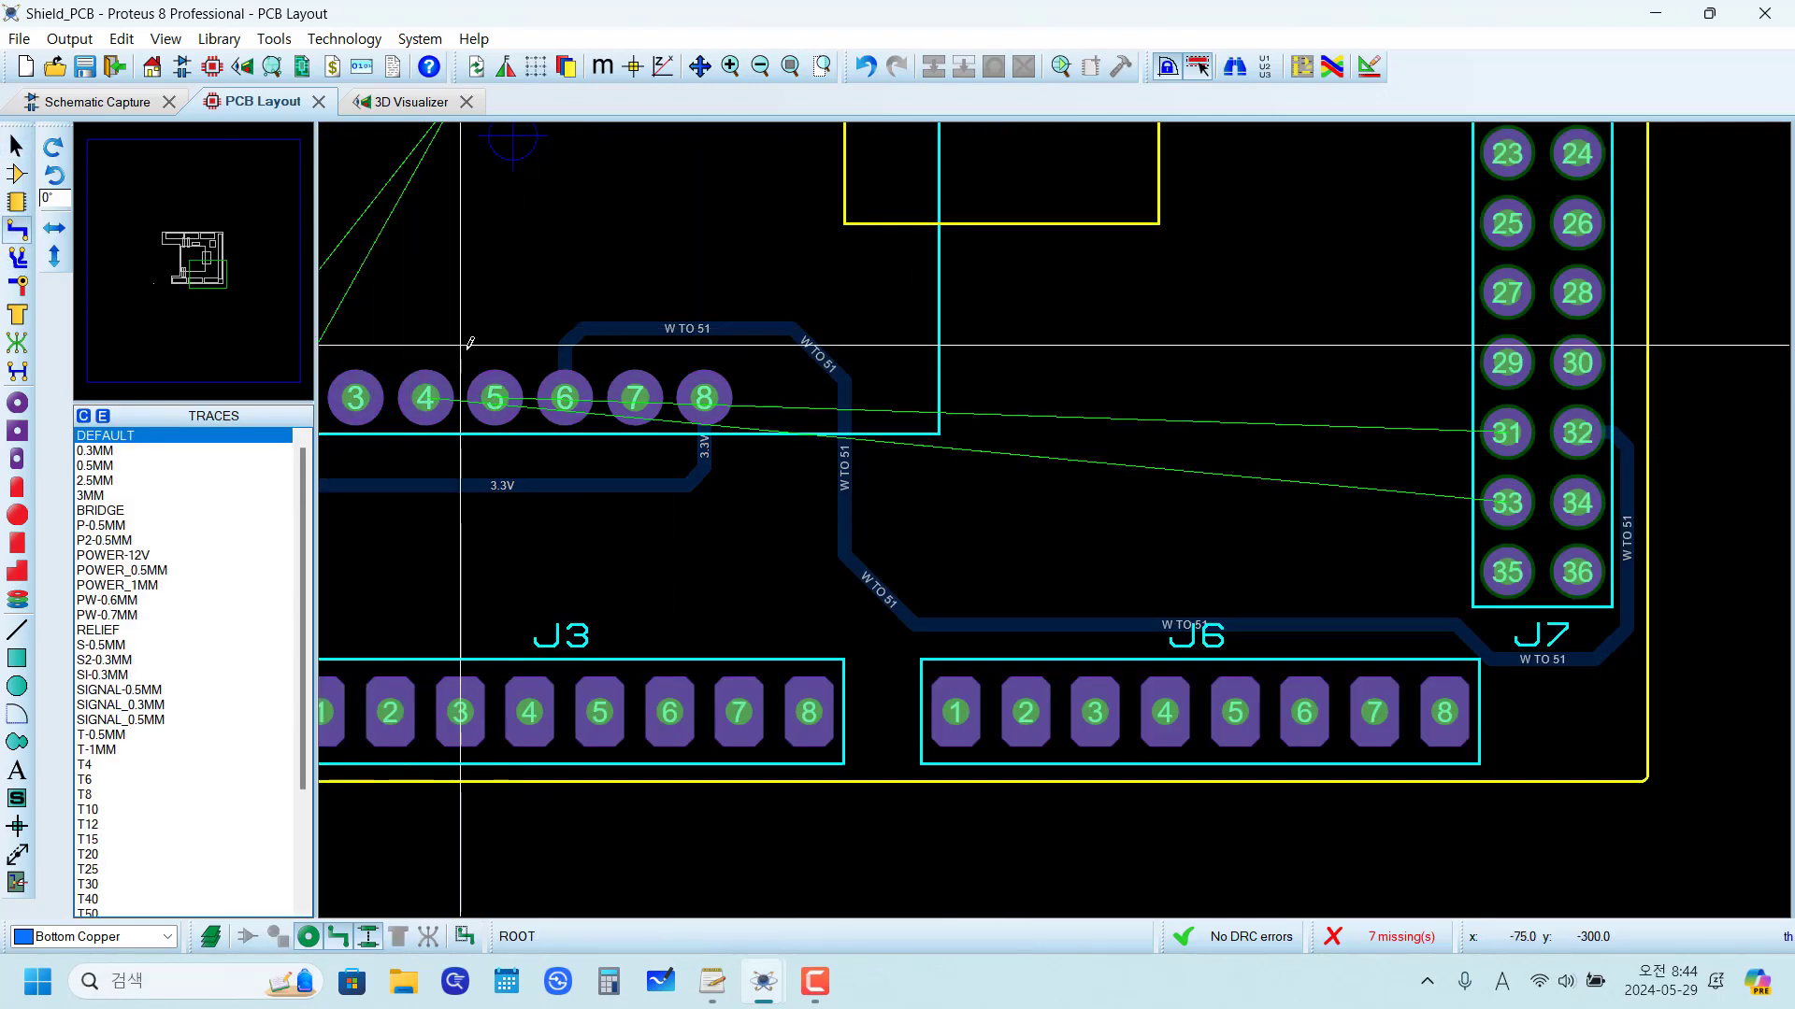
left_click(495, 393)
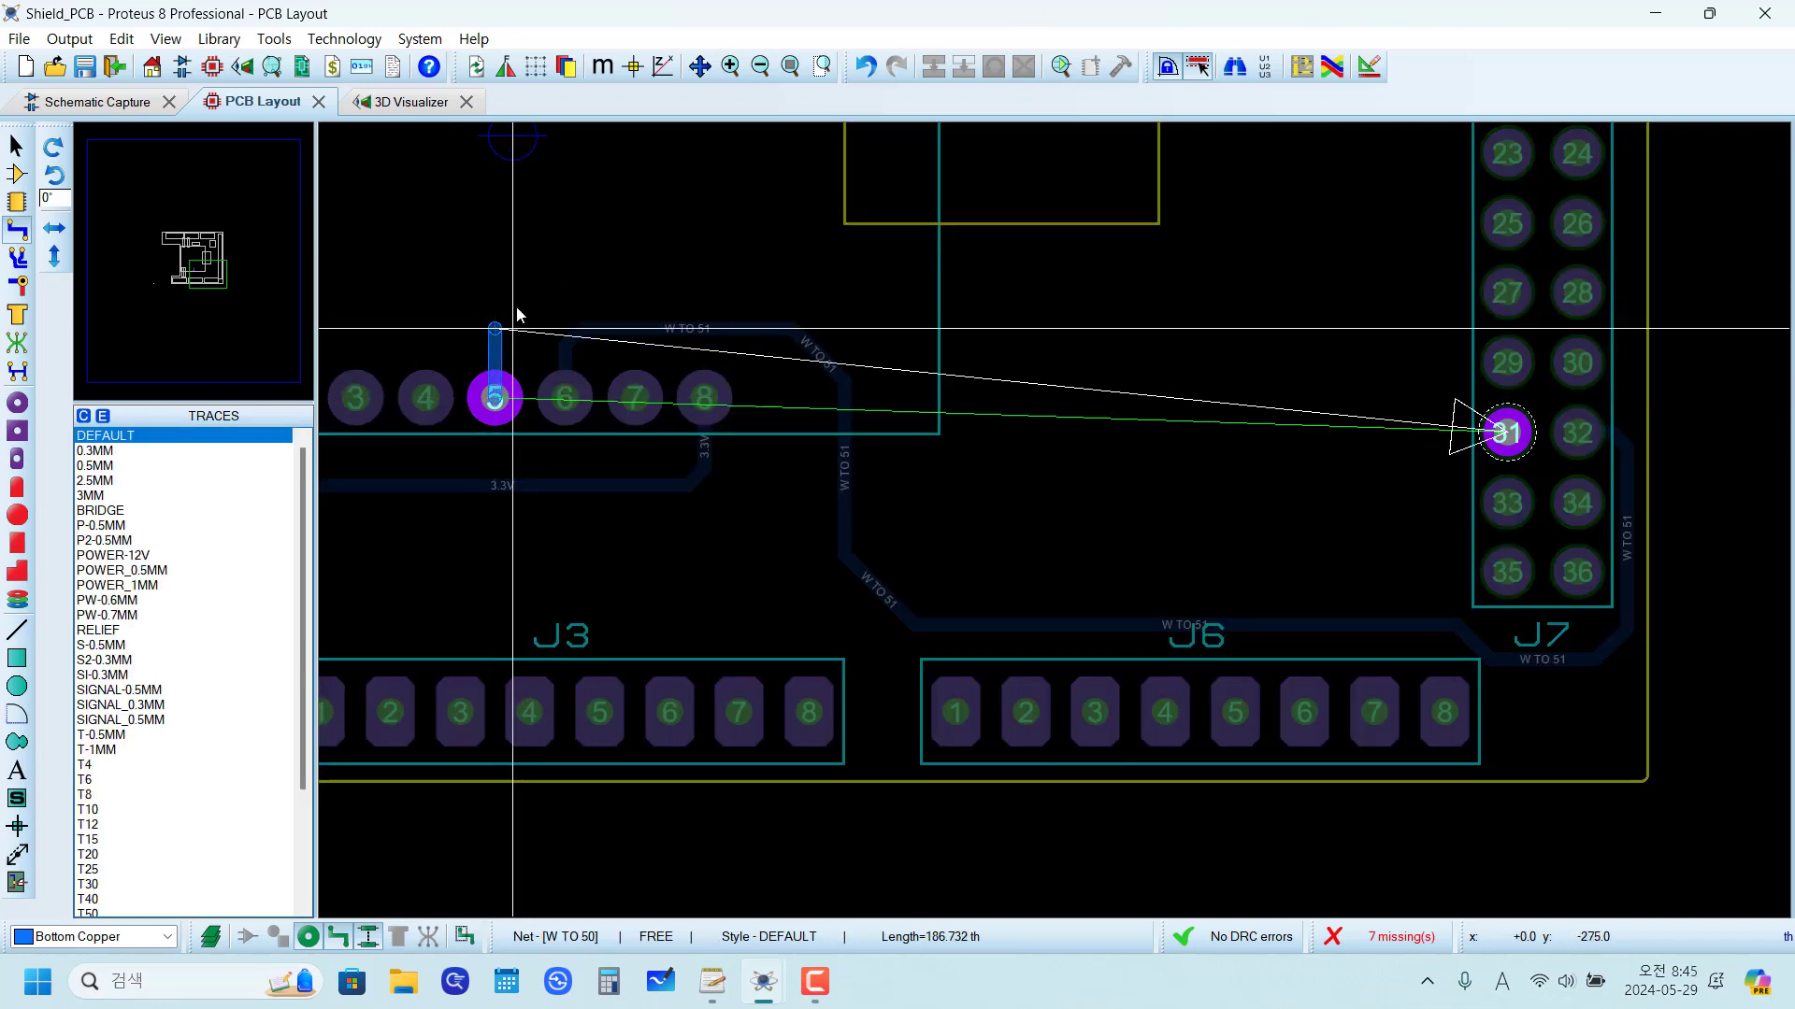
left_click(1072, 276)
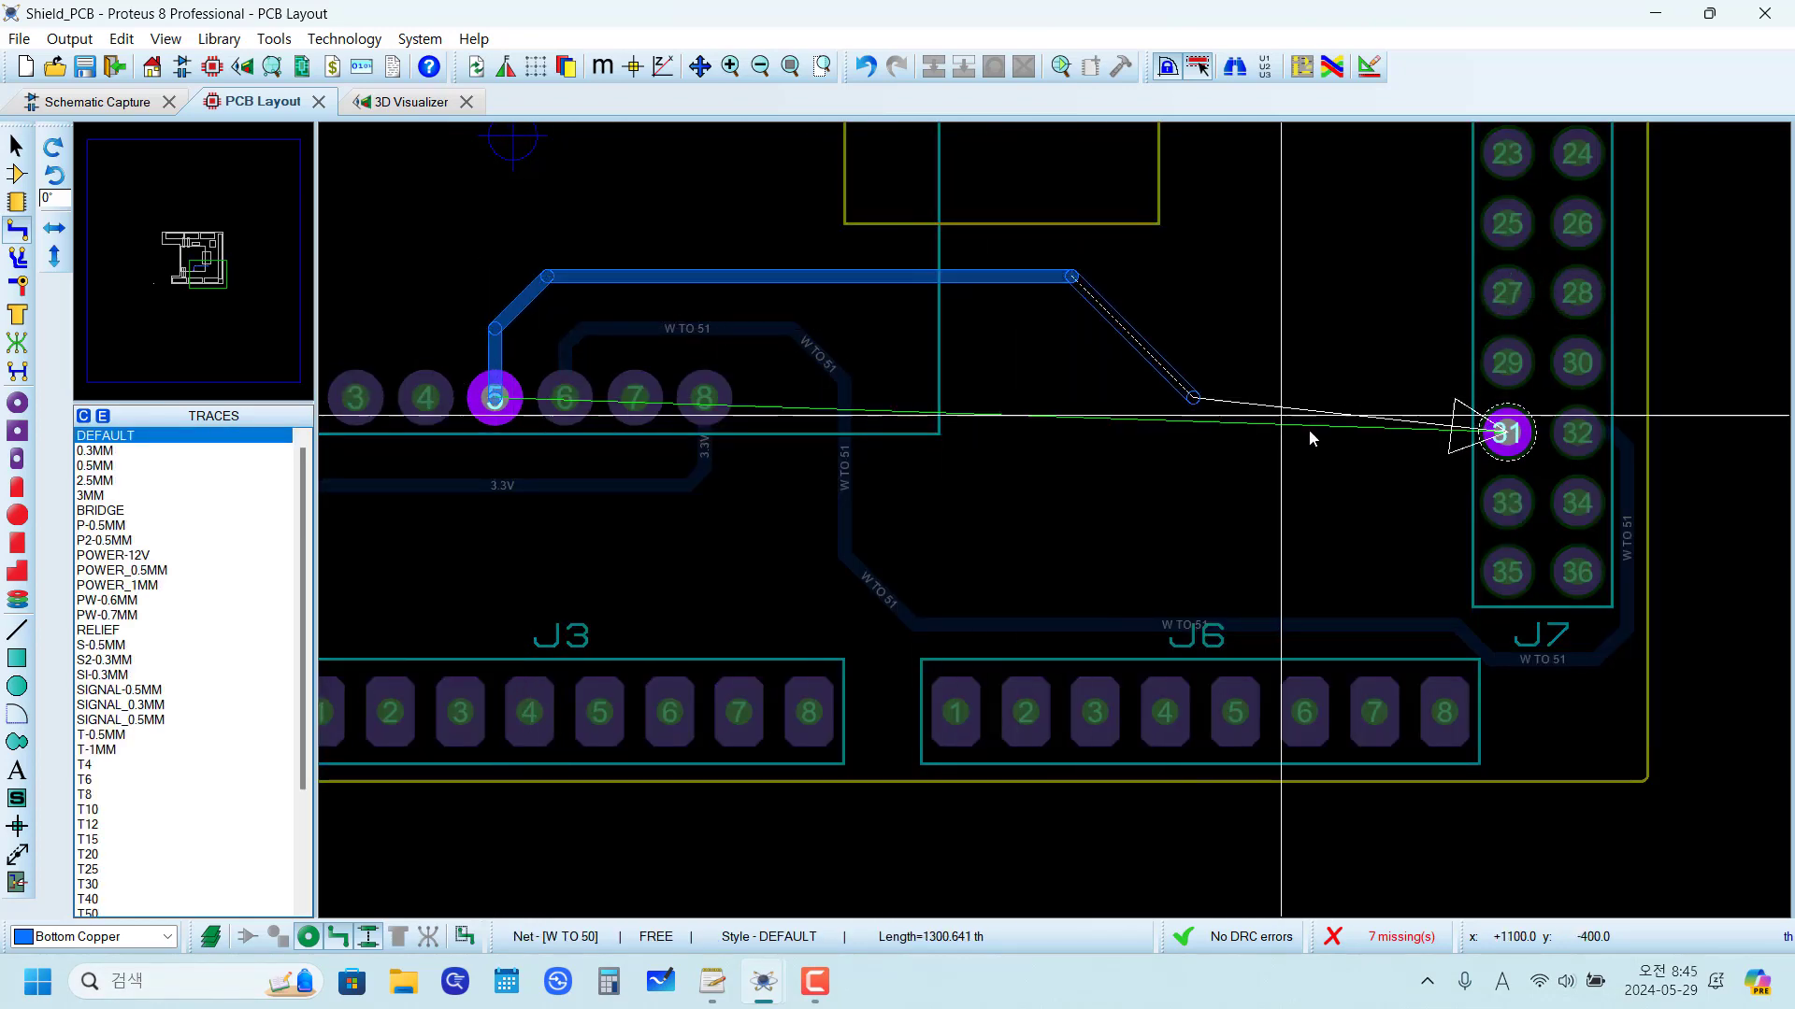
left_click(1506, 433)
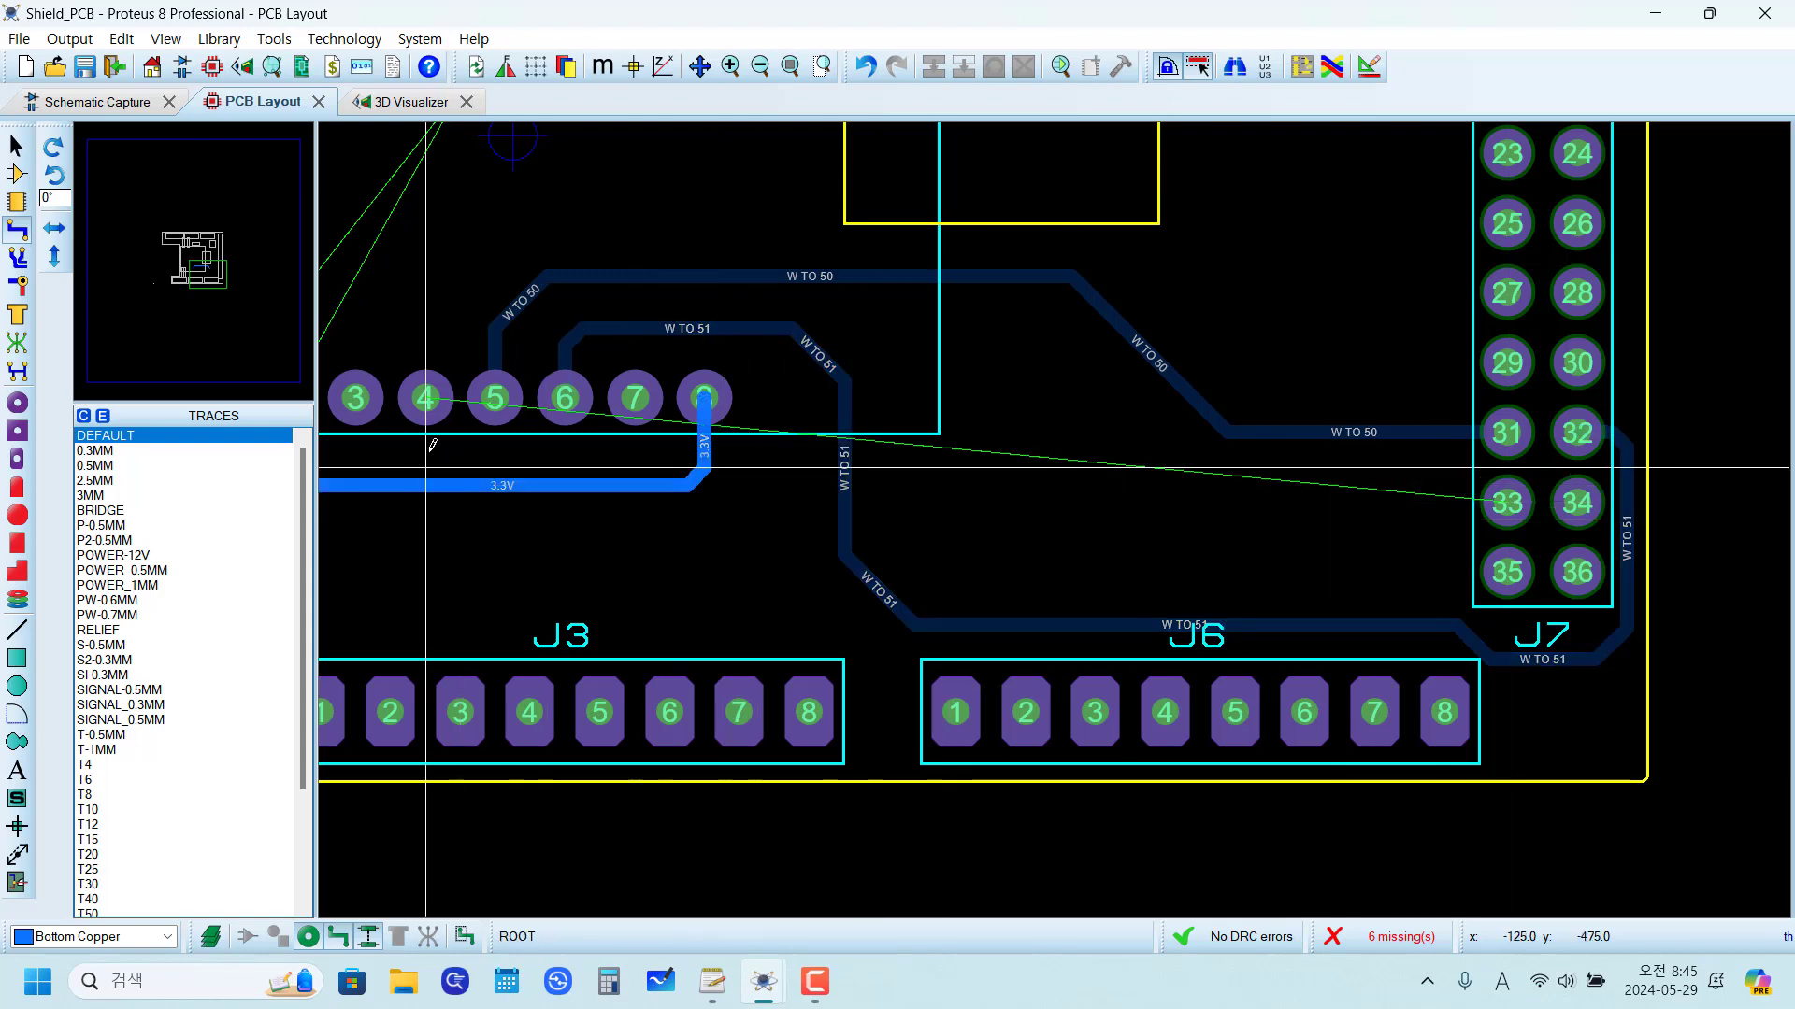
Step: Route a W TO 52 Bottom Copper trace from U1 pin 4 above the W TO 50 trace, ending diagonally just short of J7
left_click(428, 416)
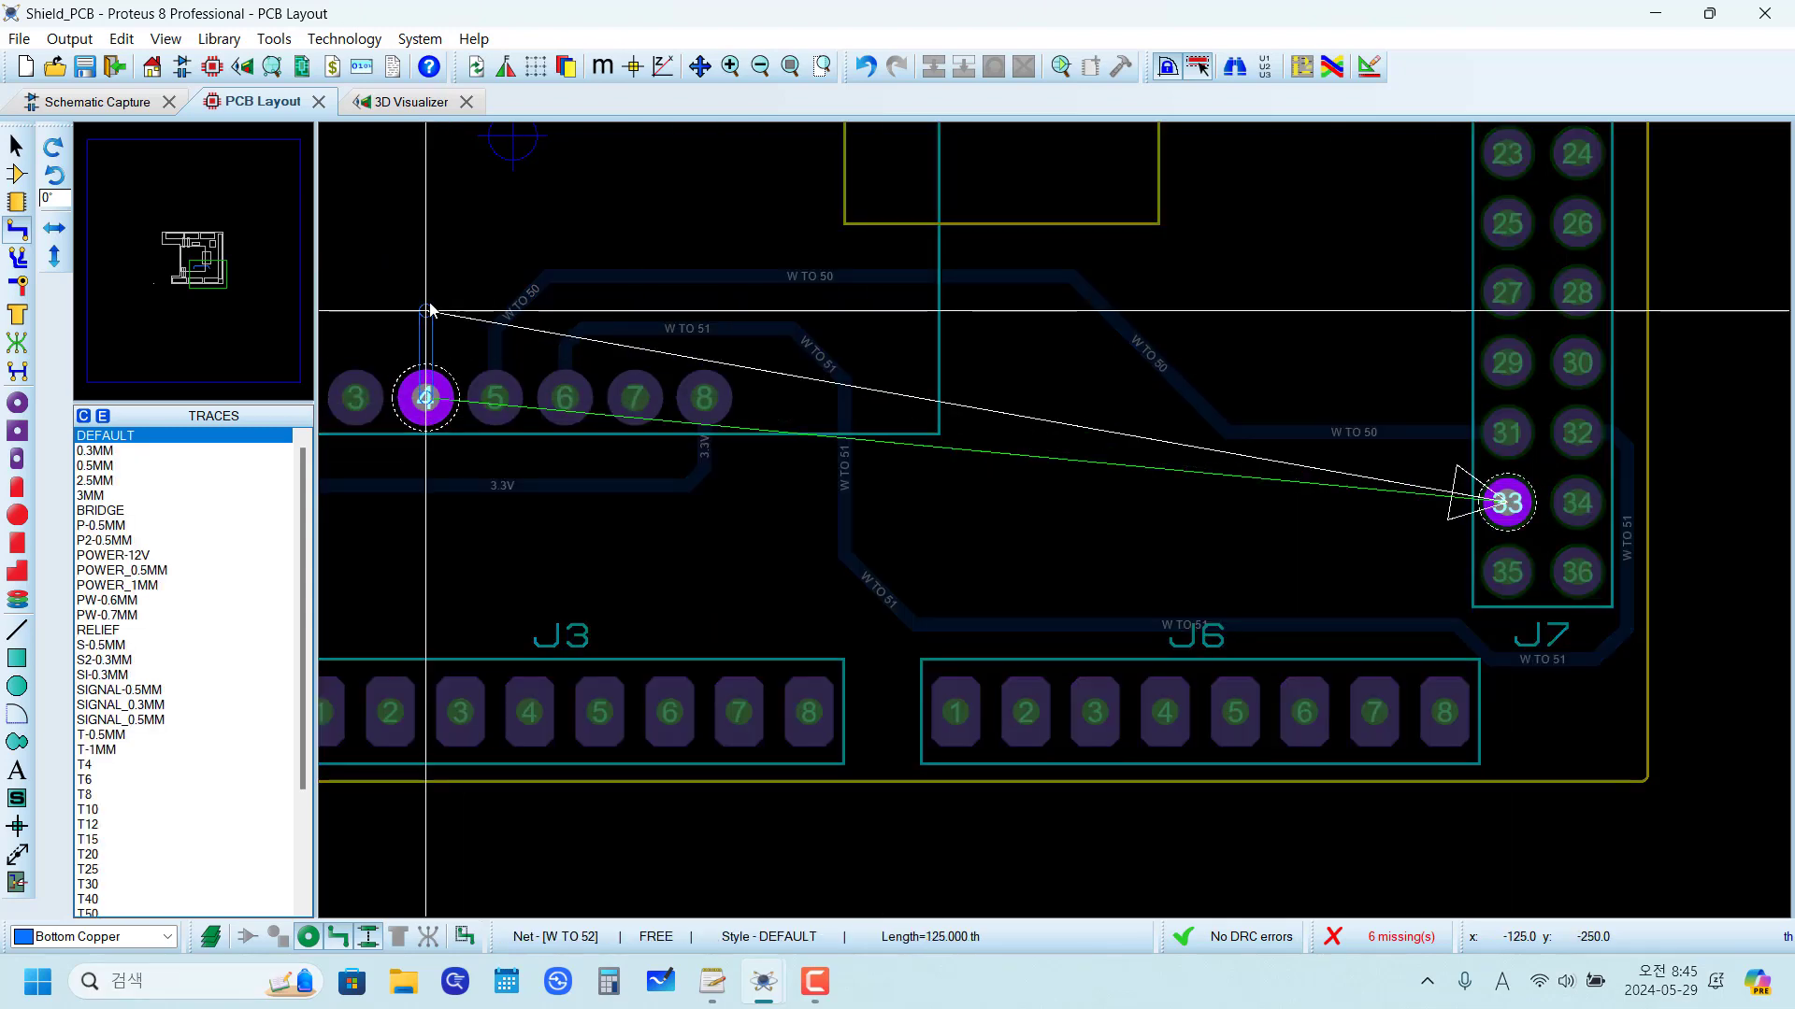
key("Escape")
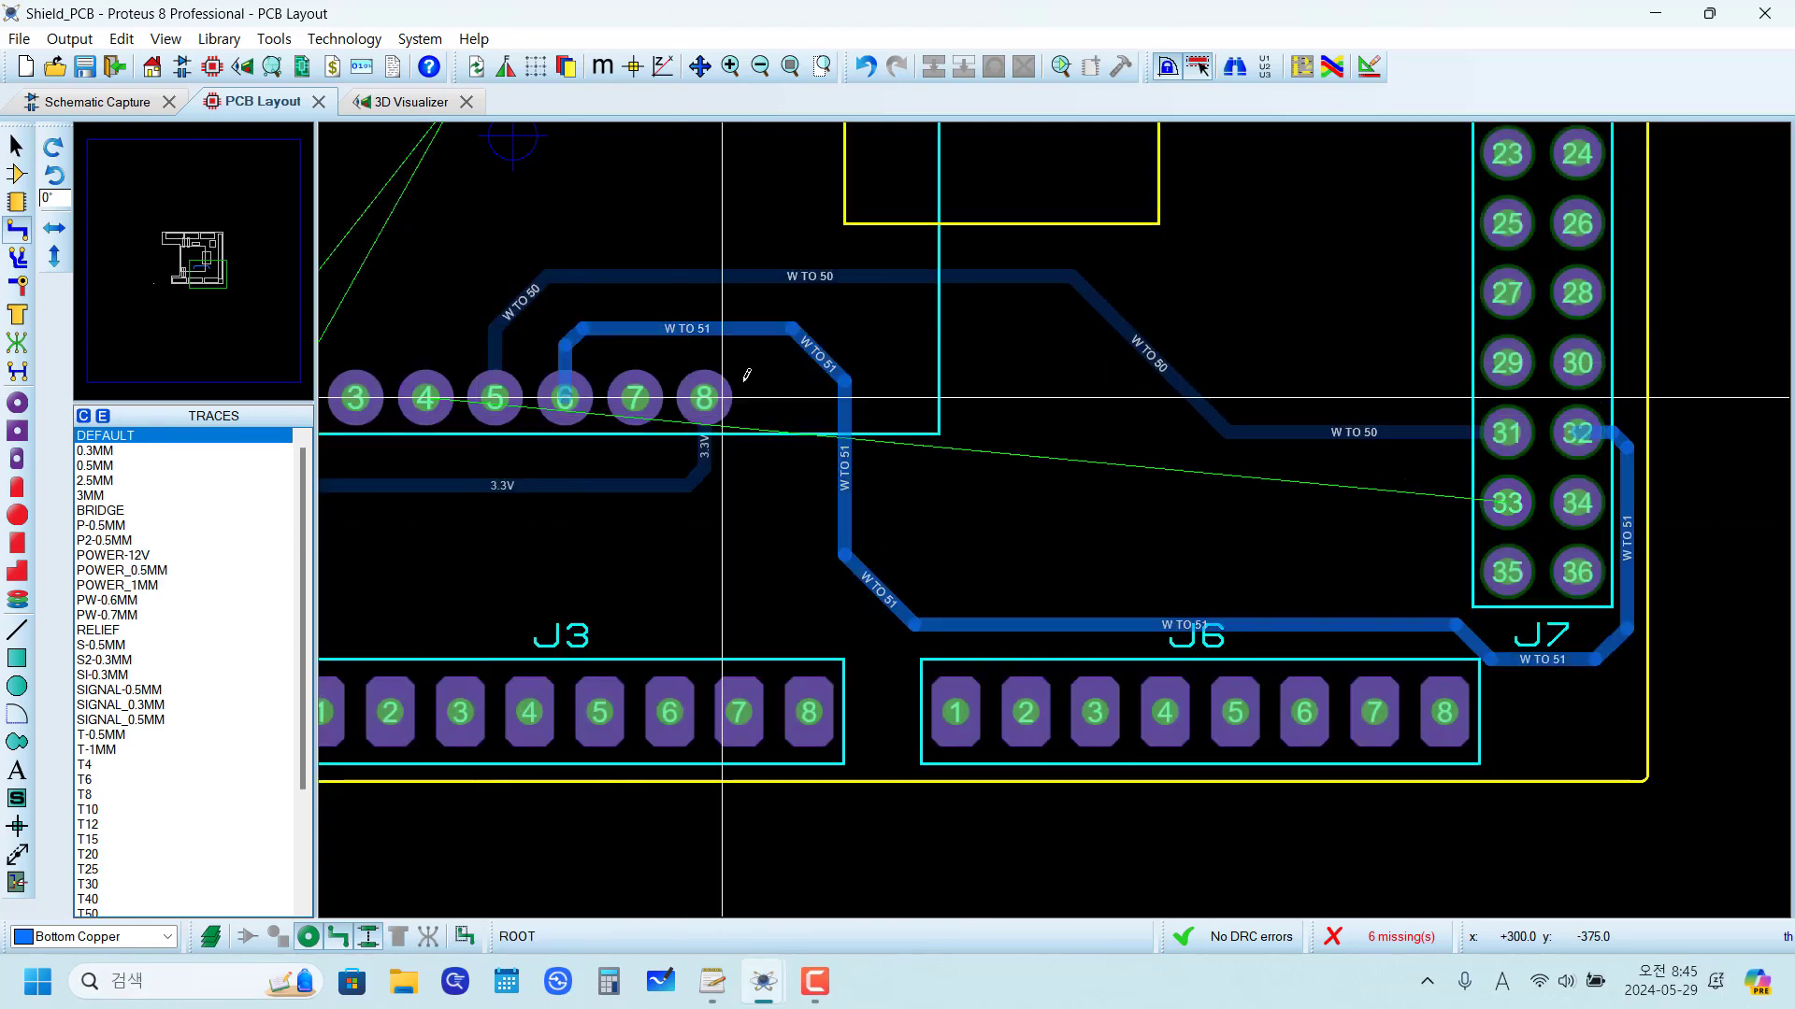
left_click(425, 397)
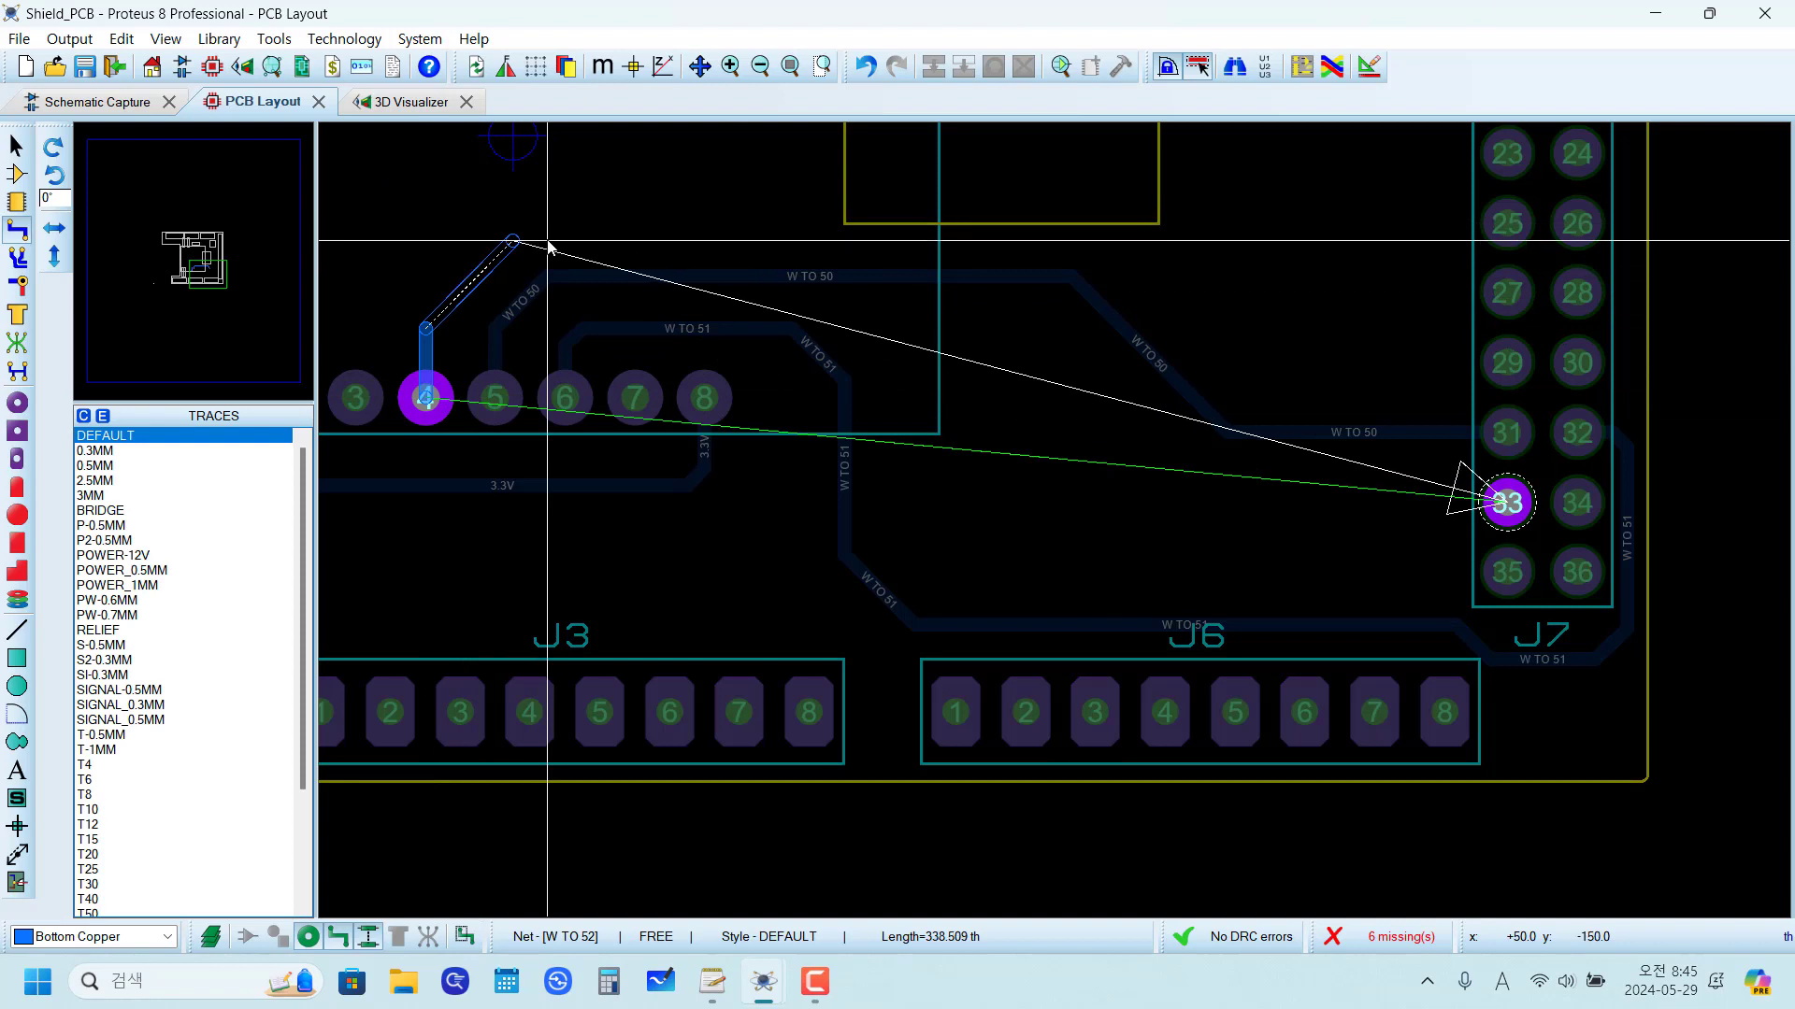
left_click(516, 242)
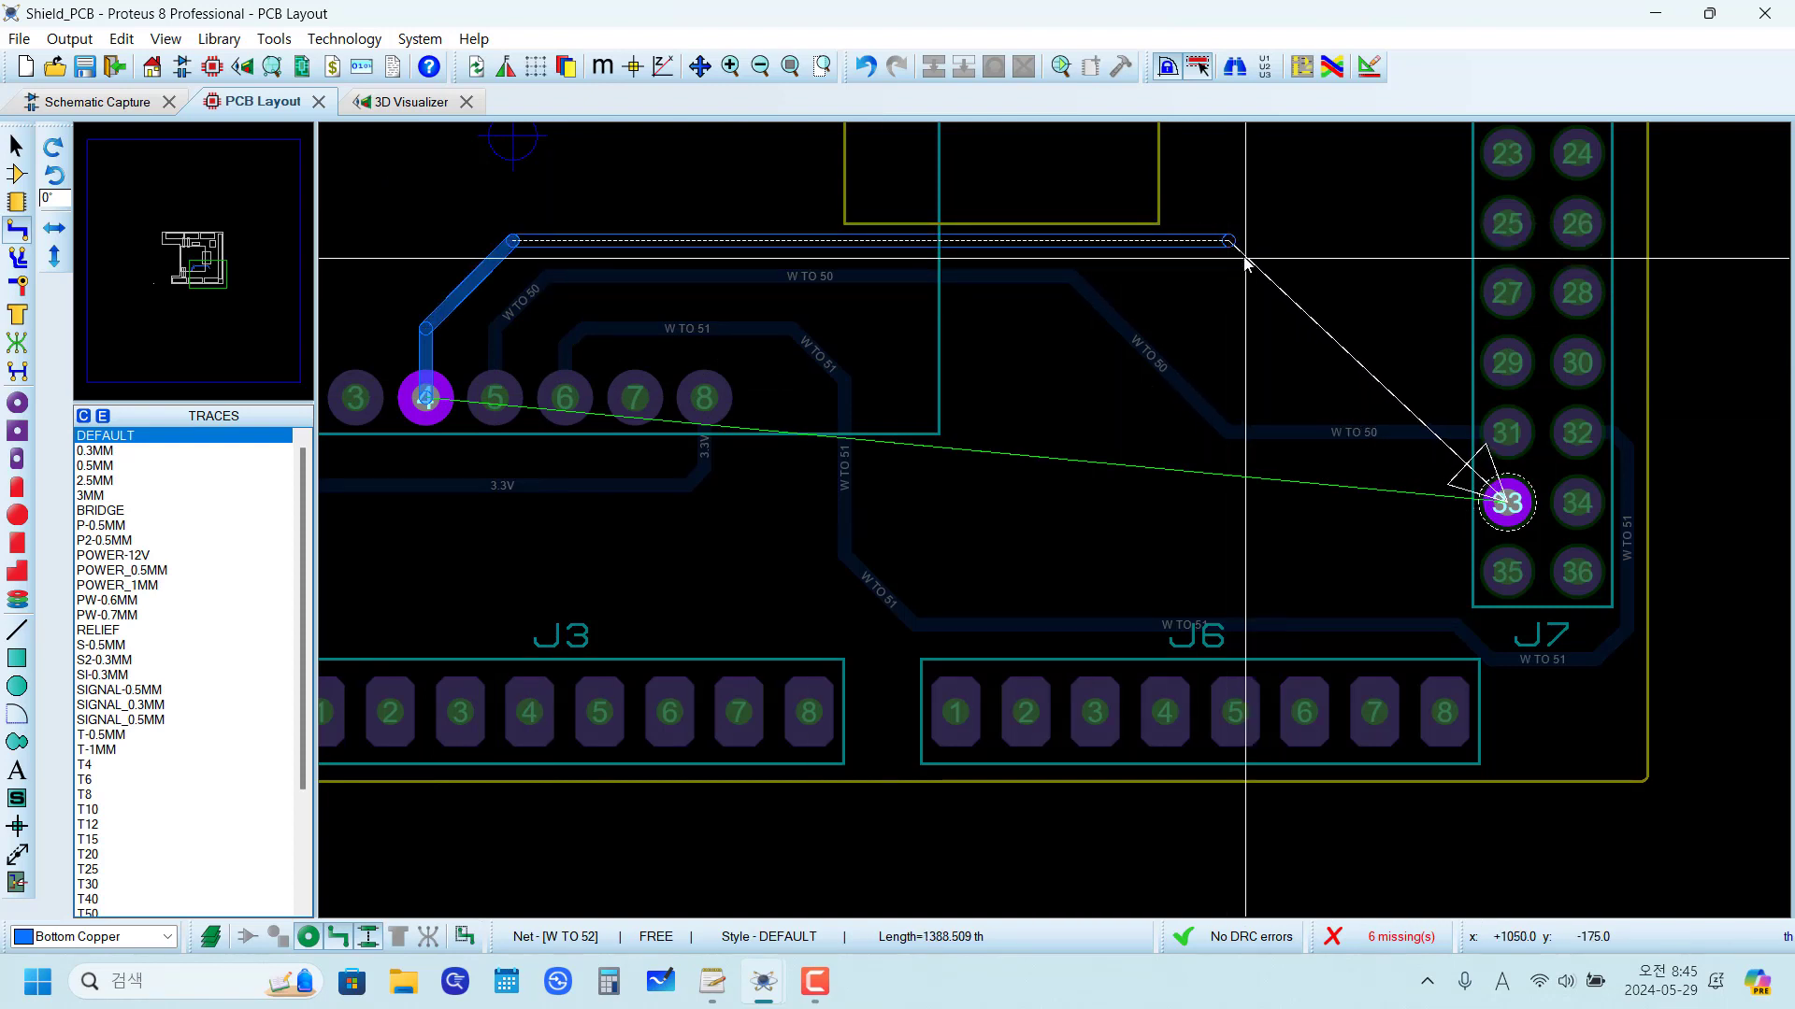
left_click(1264, 243)
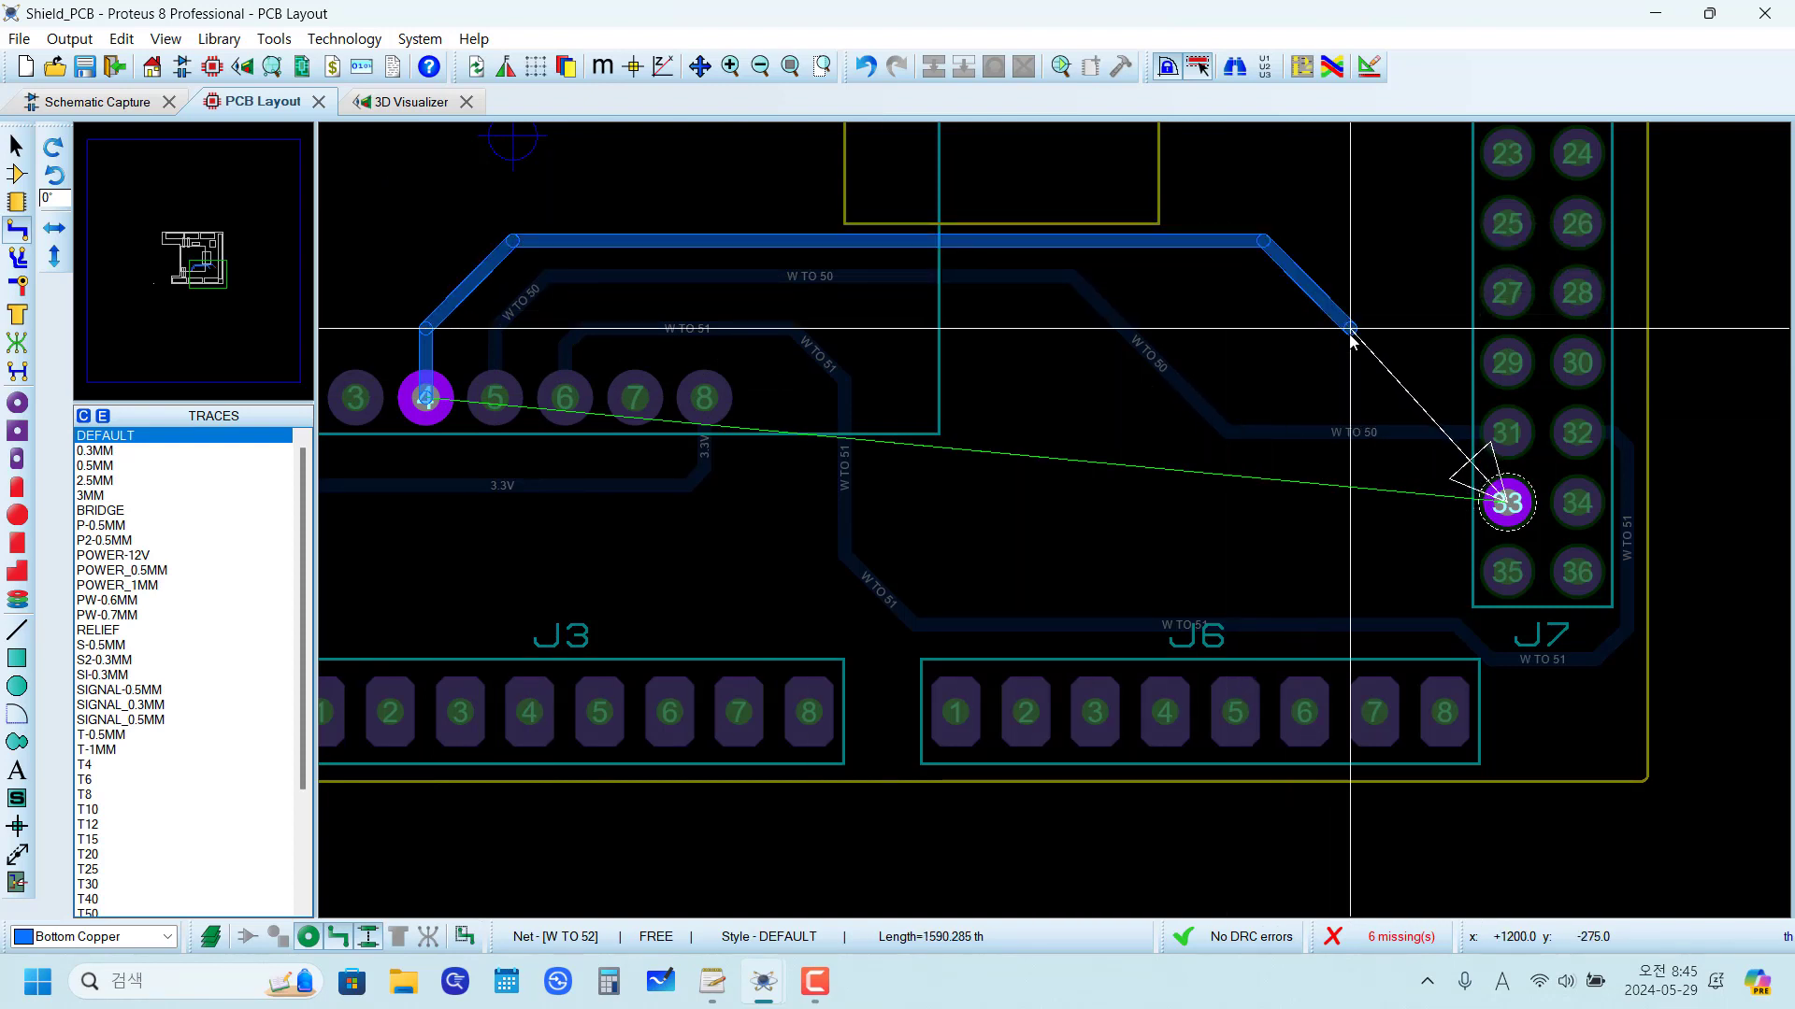
double_click(1350, 332)
Step: Drag the horizontal W TO 52 segment slightly down, away from the yellow rectangular cutout's lower edge
scroll(1028, 242, "up", 2)
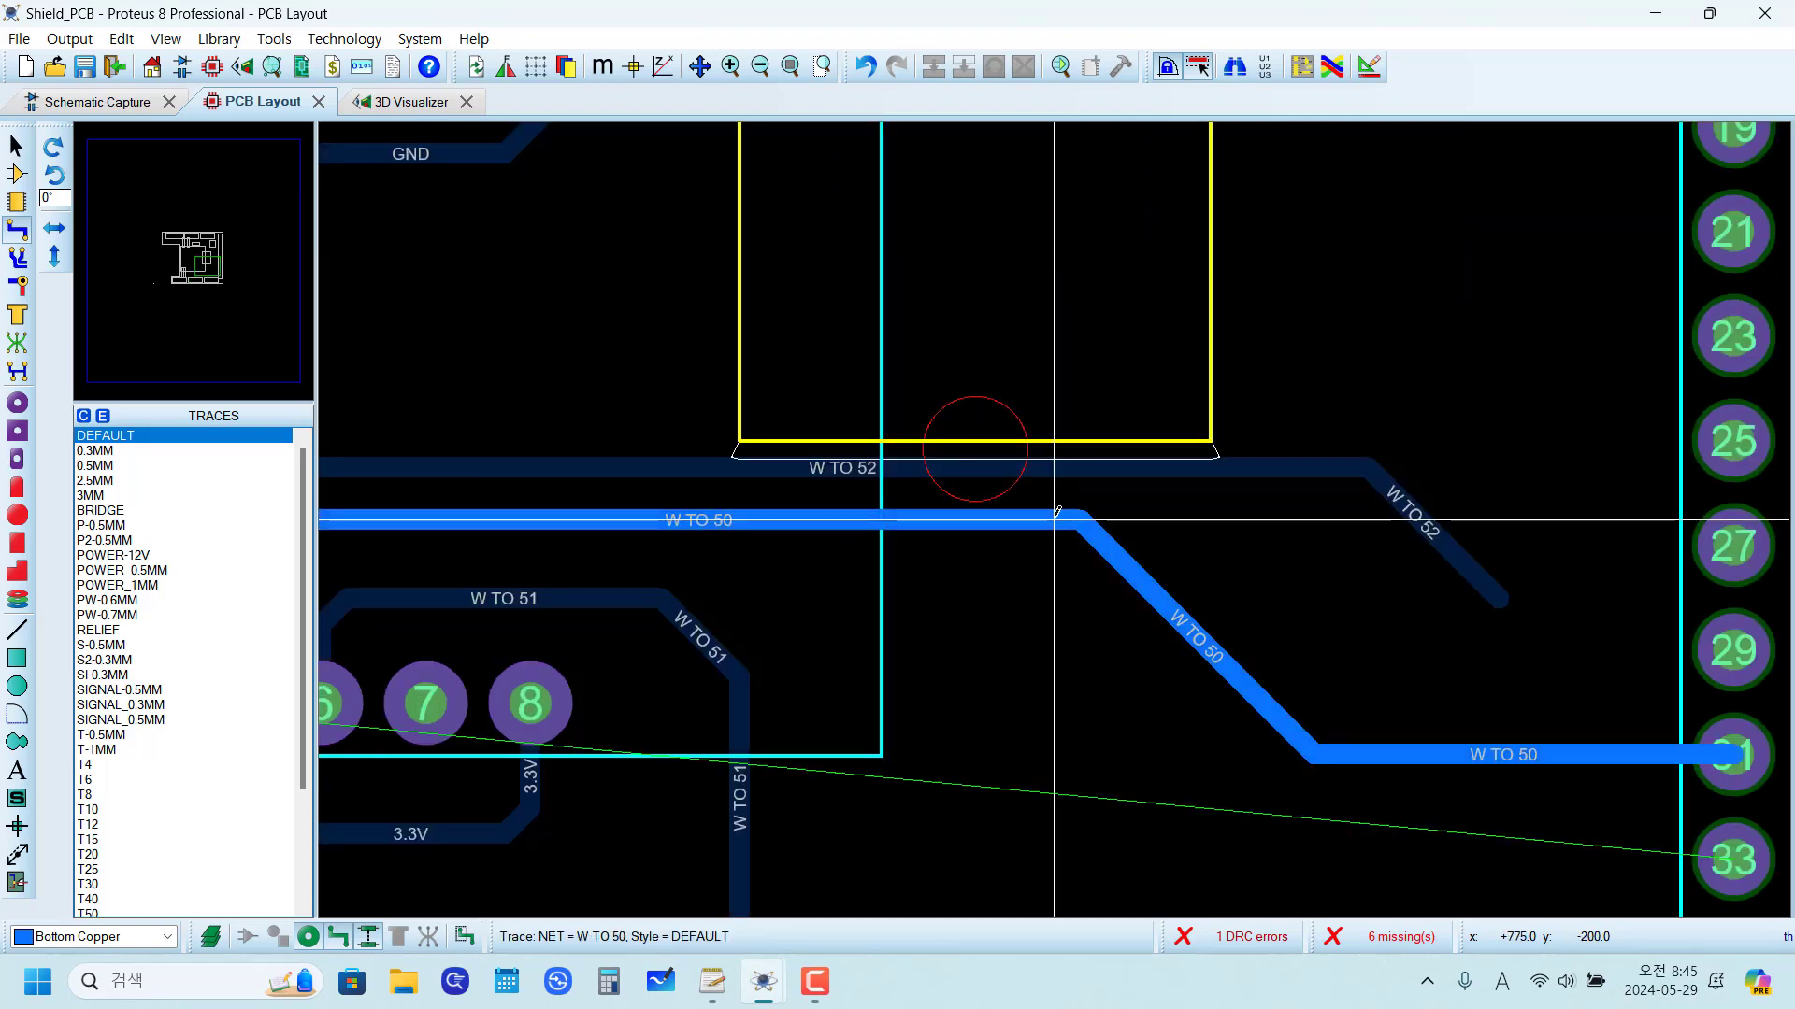
right_click(1022, 466)
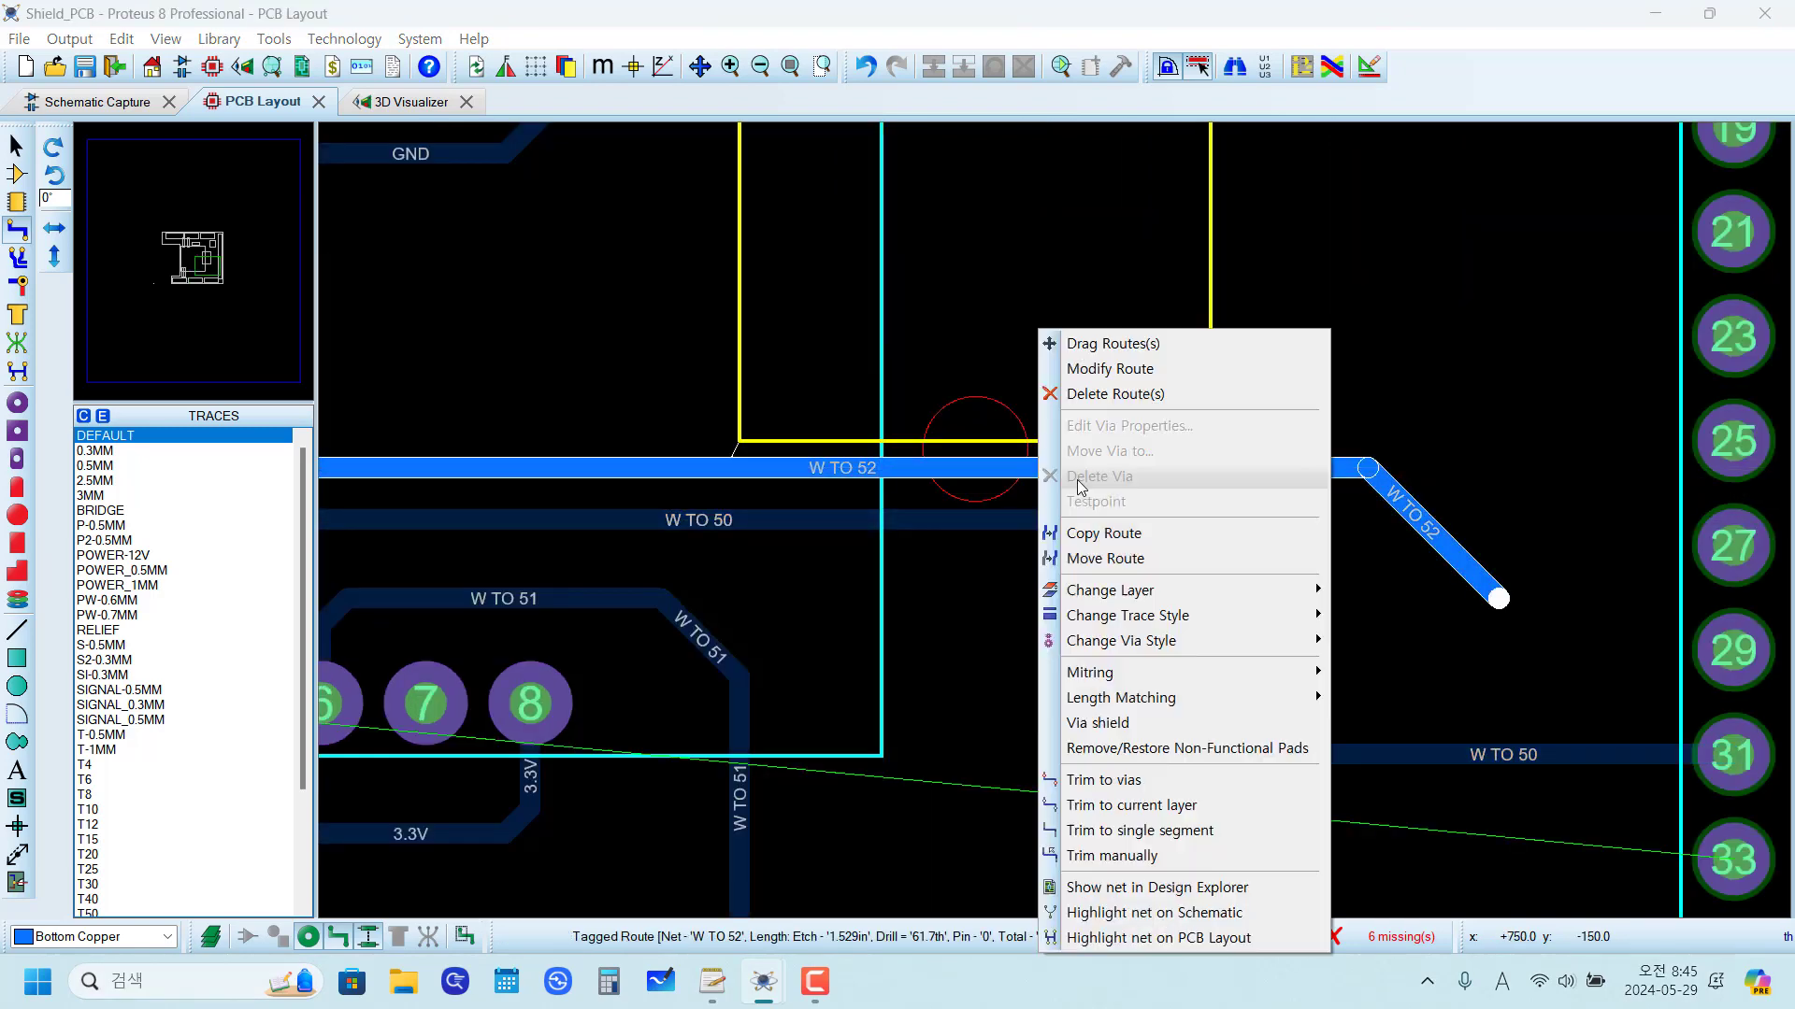
left_click(1112, 347)
left_click(1027, 490)
left_click(1027, 670)
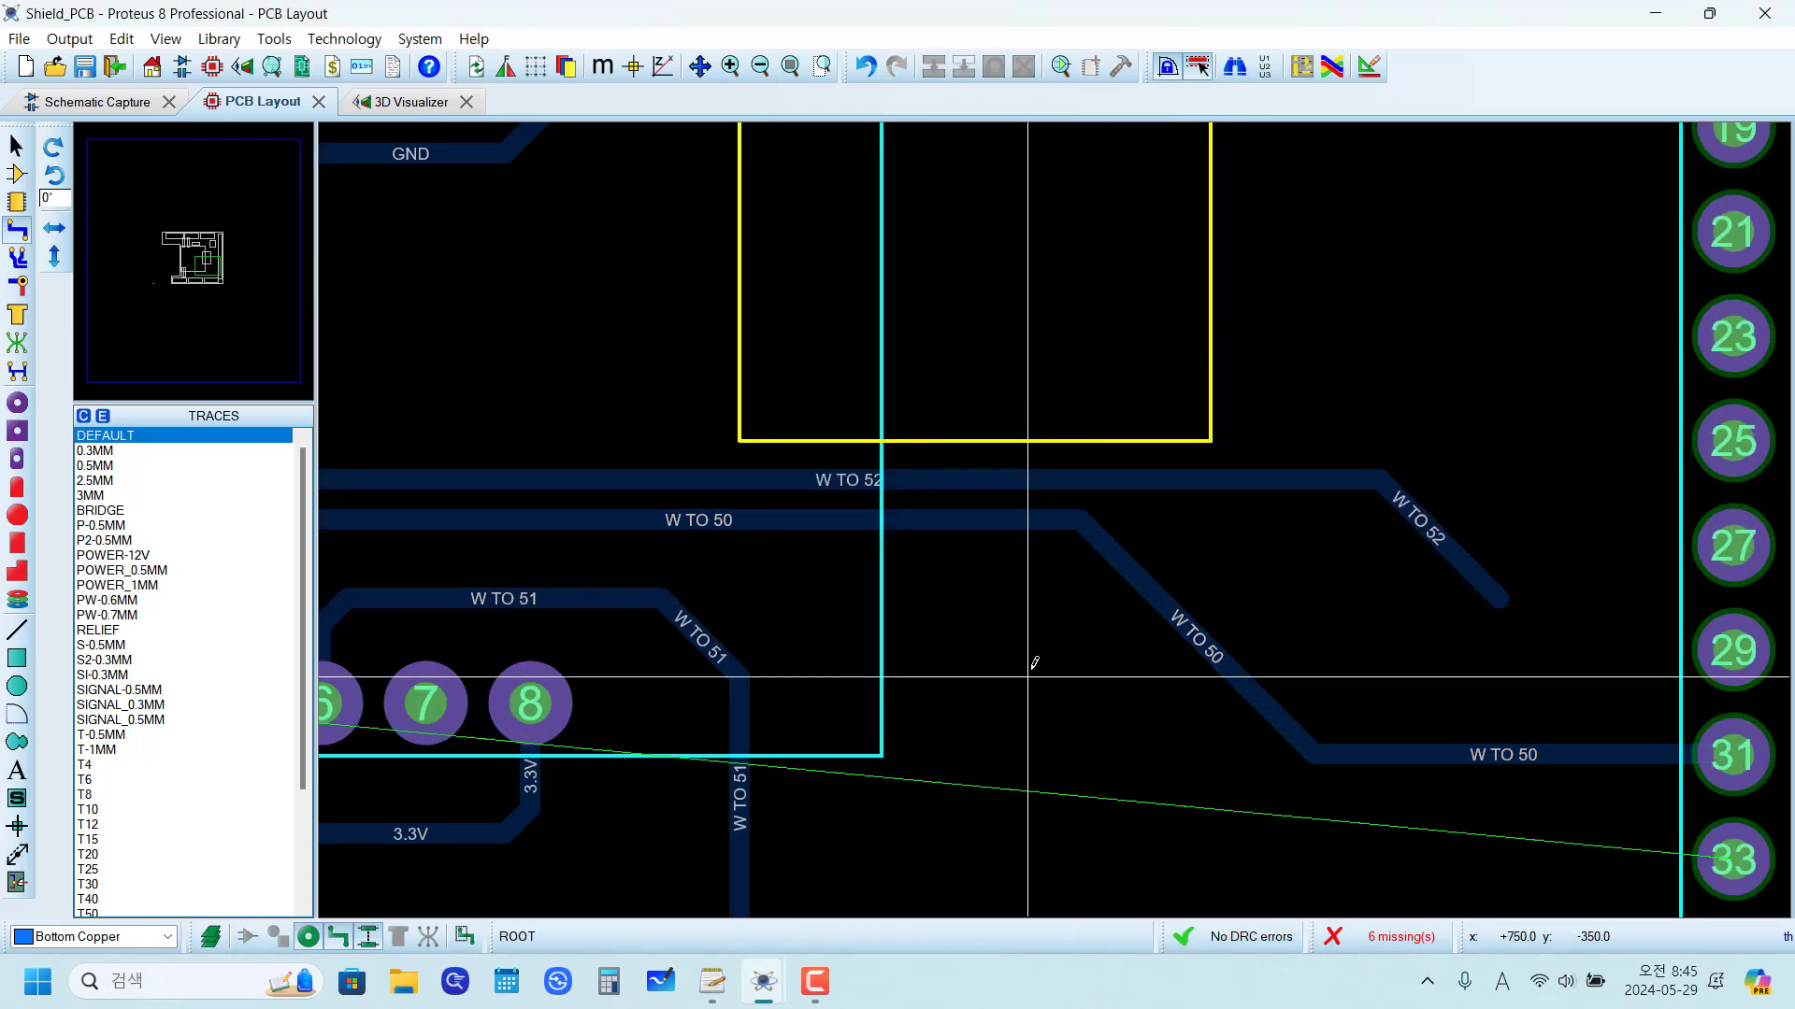
Step: Place a JUMPER-300TH package rotated 90° across the W TO 50 trace, with pad 1 on the W TO 52 trace's open end
scroll(1029, 667, "down", 2)
scroll(1307, 624, "up", 1)
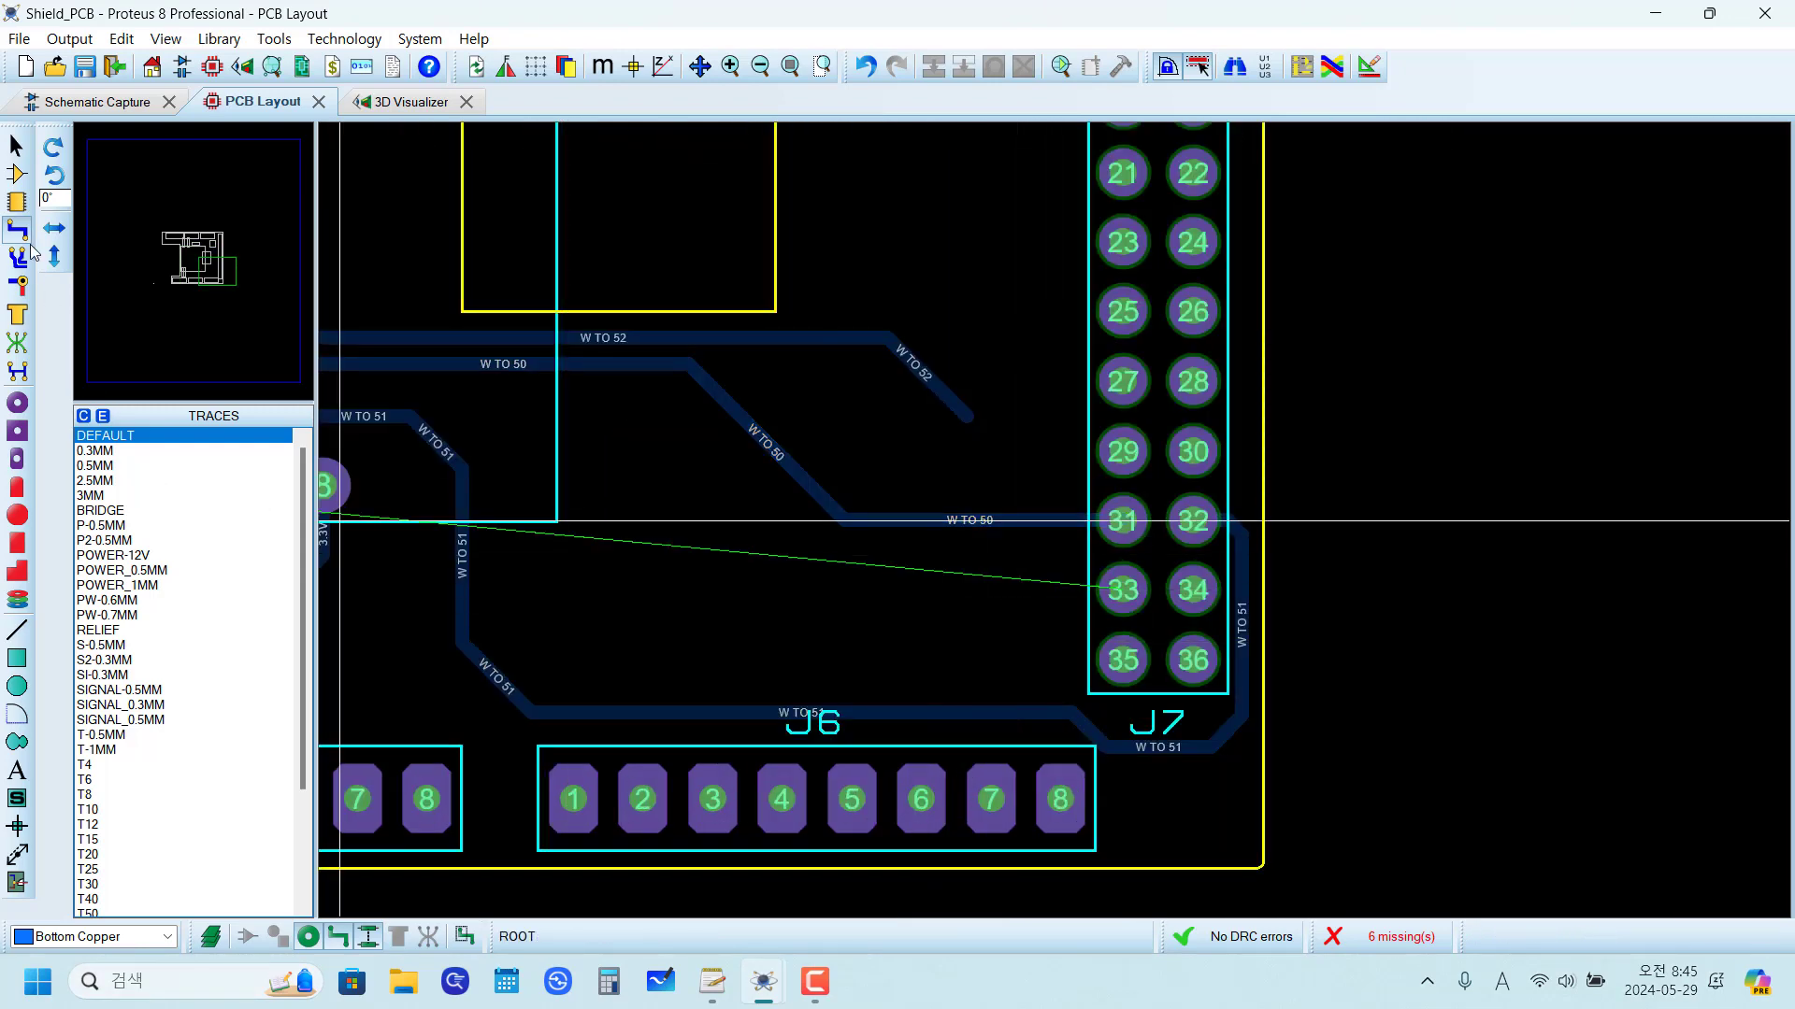
left_click(16, 174)
left_click(16, 202)
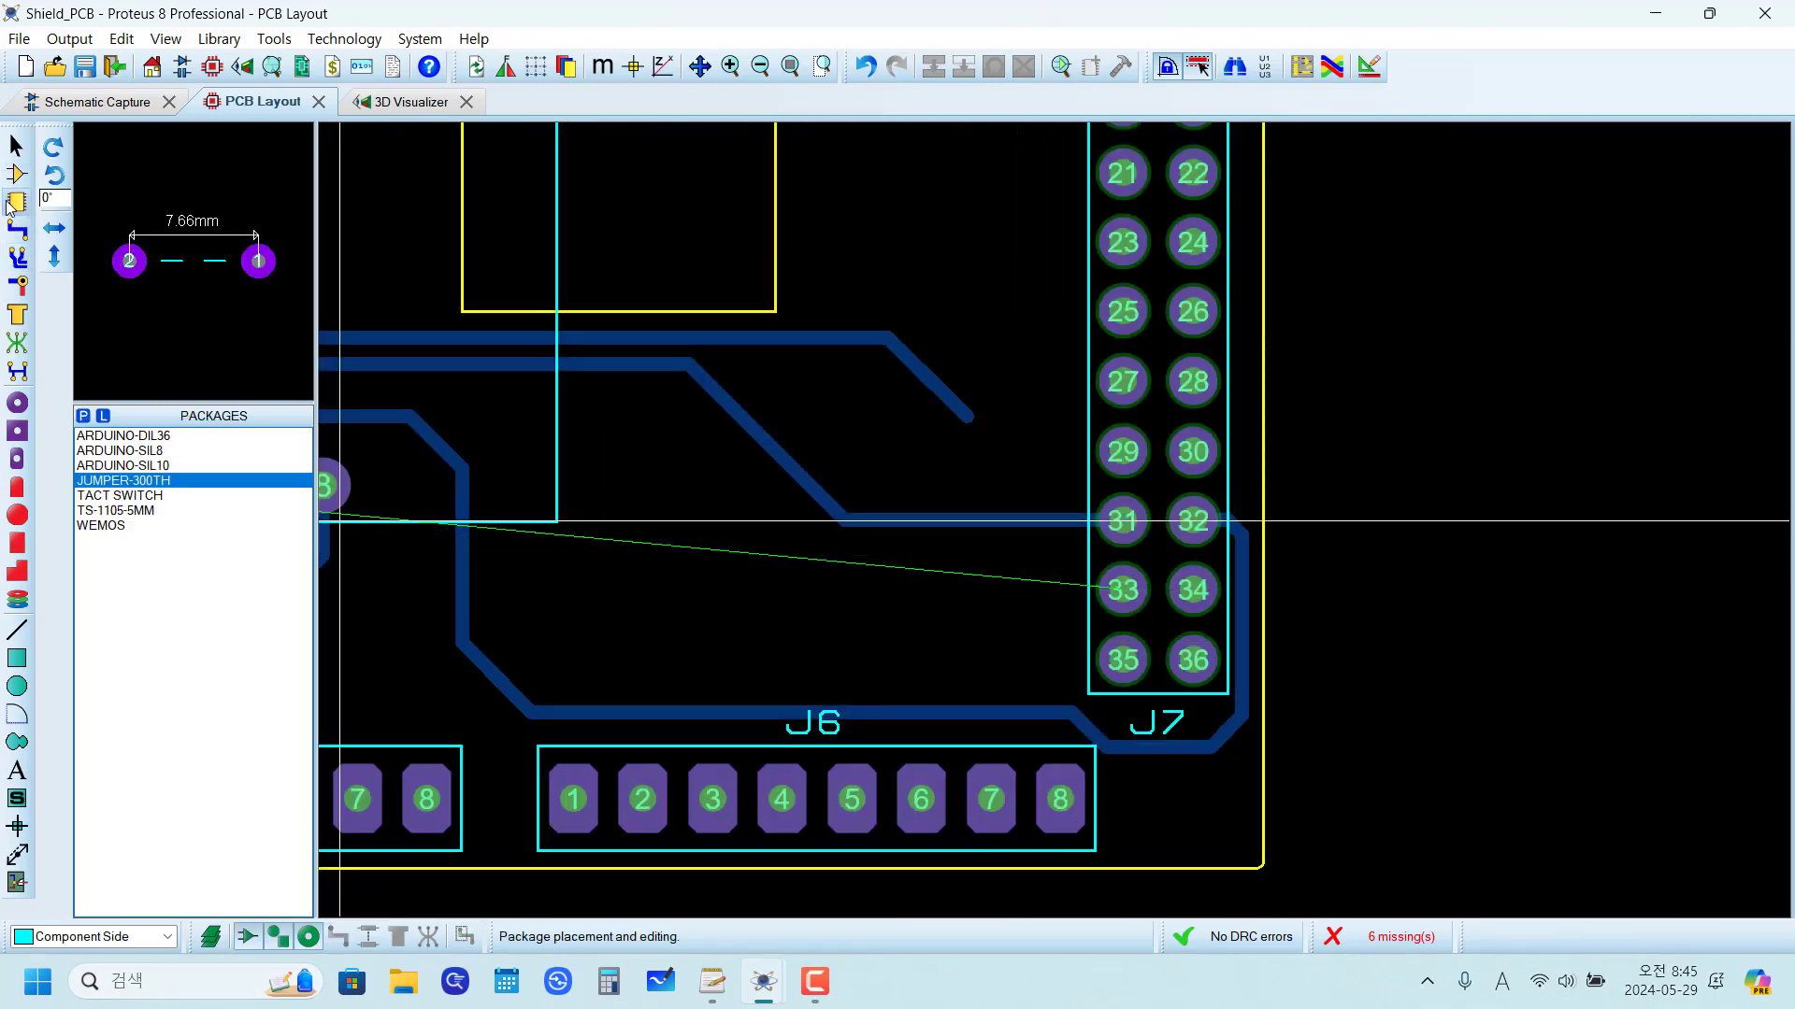
key("KP_Add")
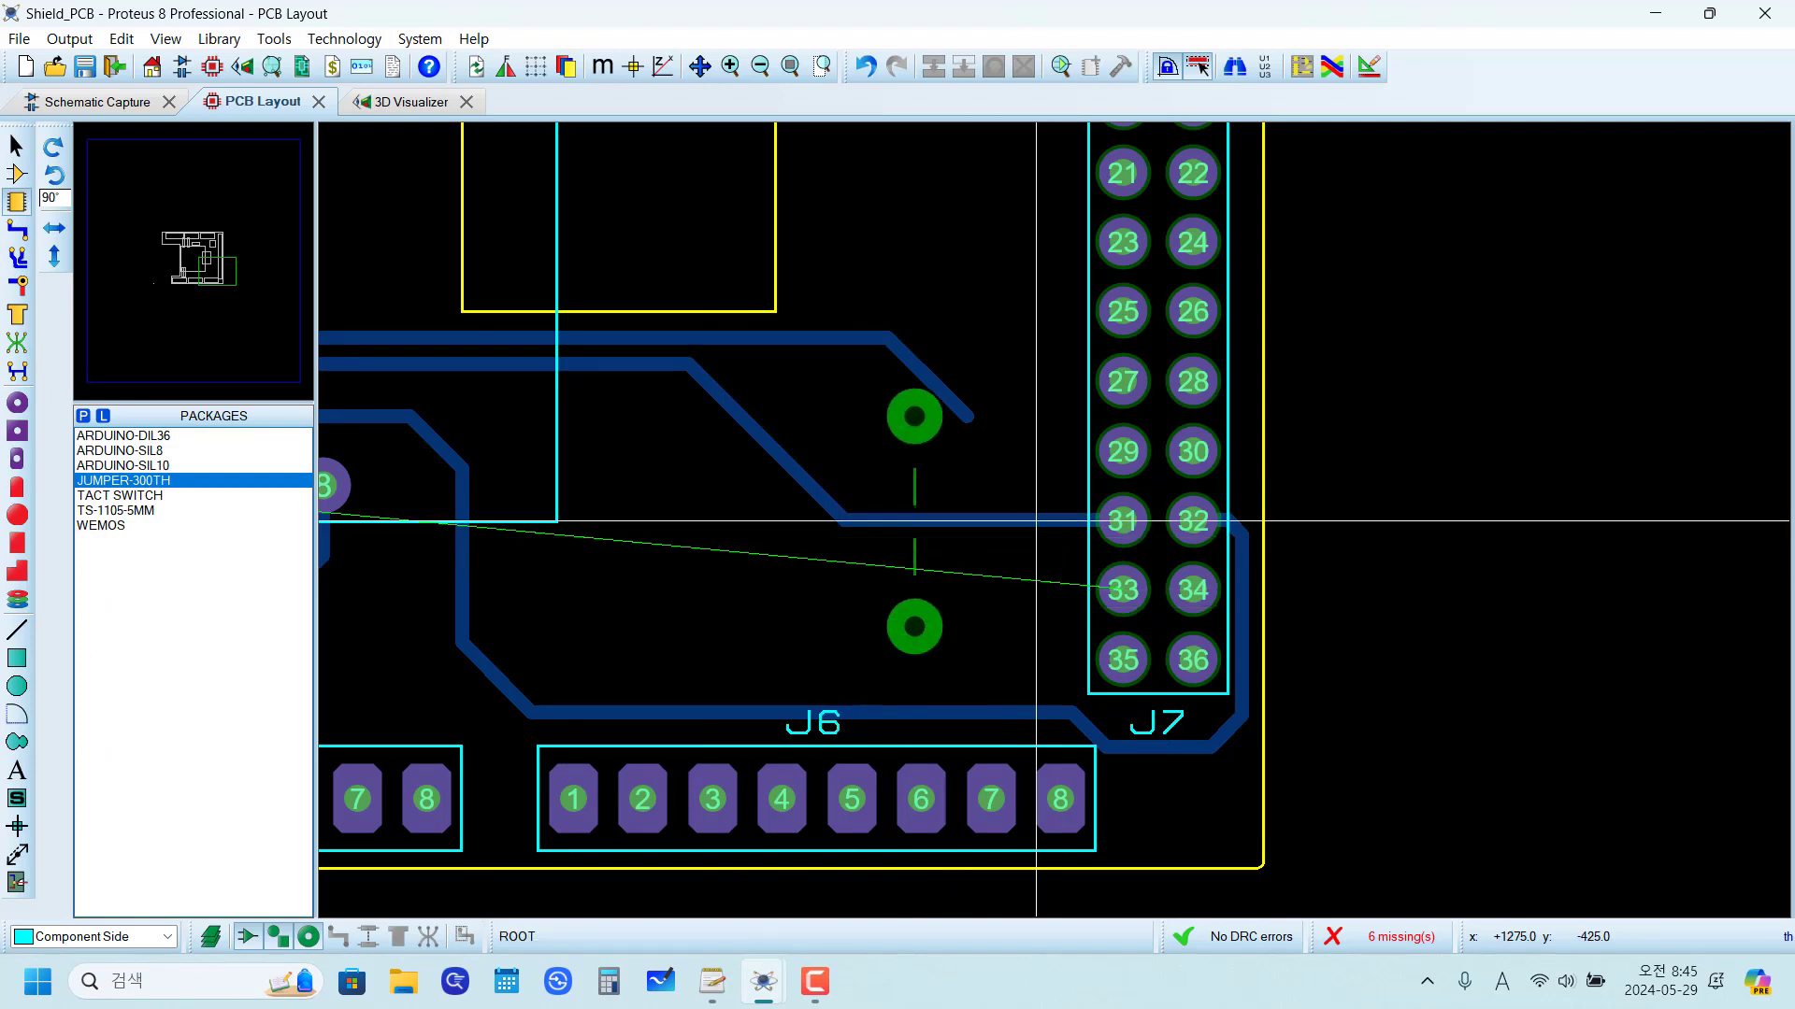
left_click(954, 617)
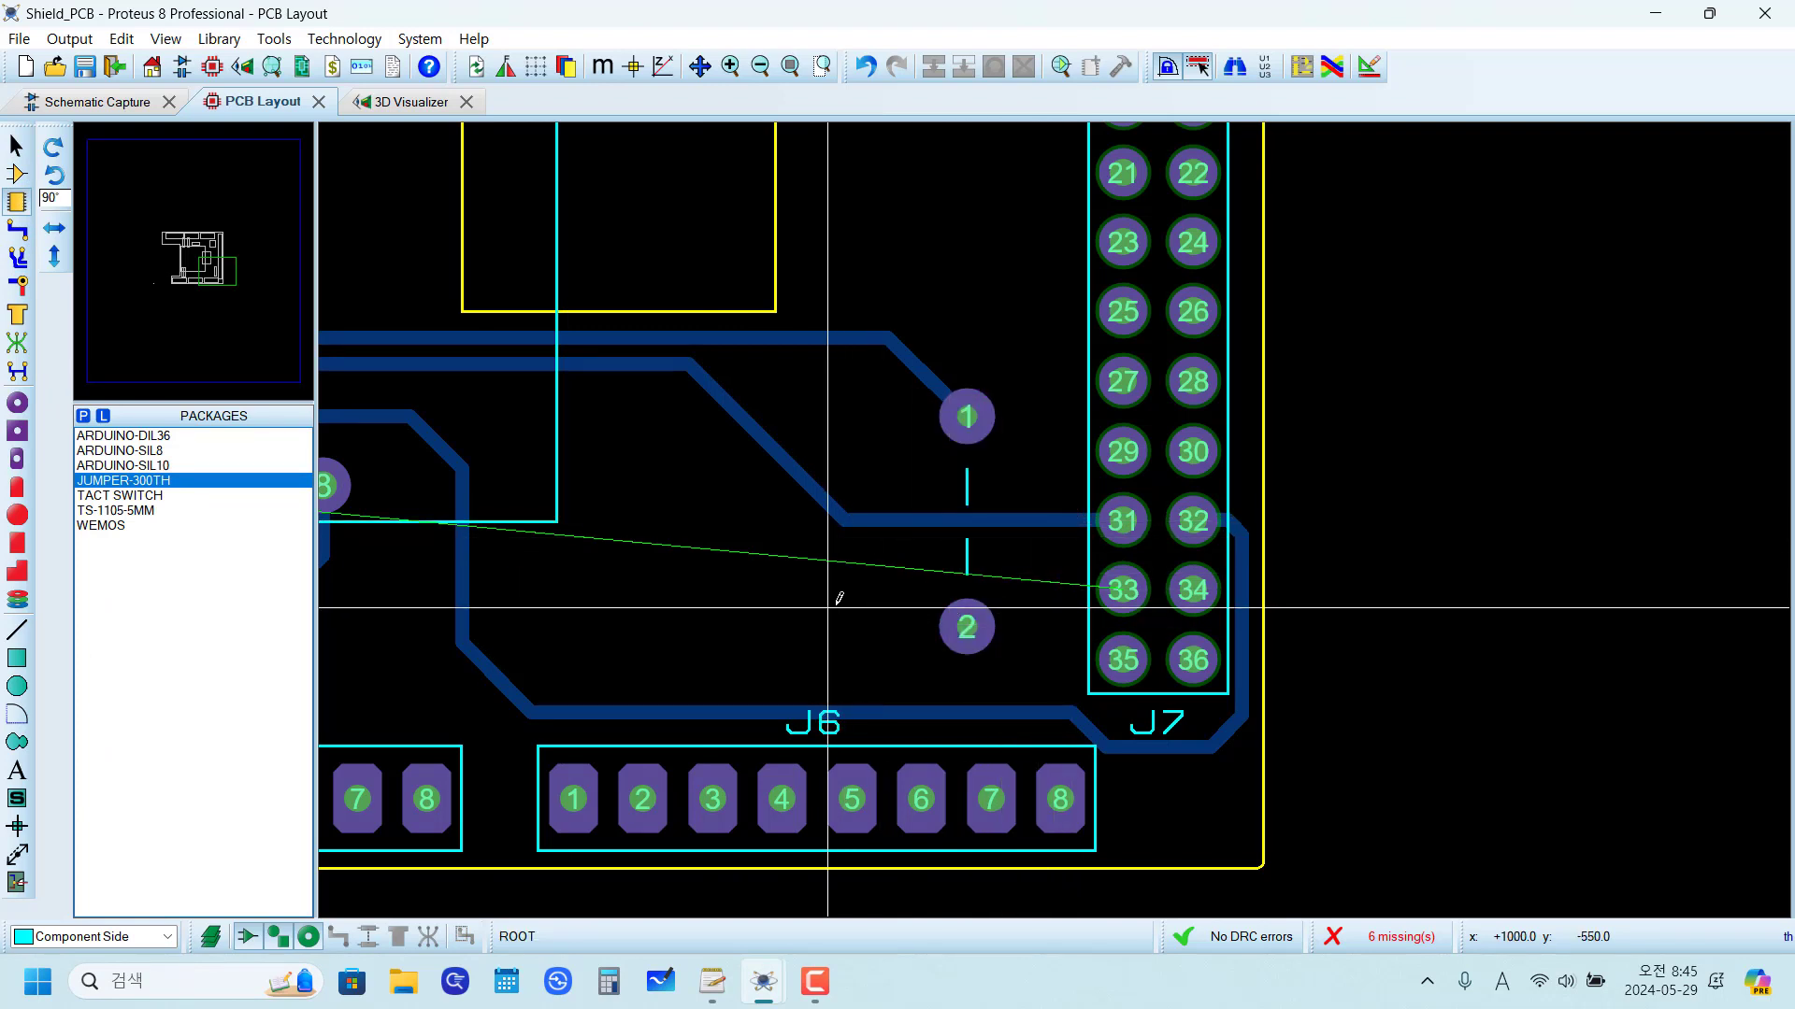
Step: Add ratsnest connections from U1 pin 4 to the new jumper's pad 1 and from J7 pin 33 to its pad 2
scroll(1052, 521, "down", 2)
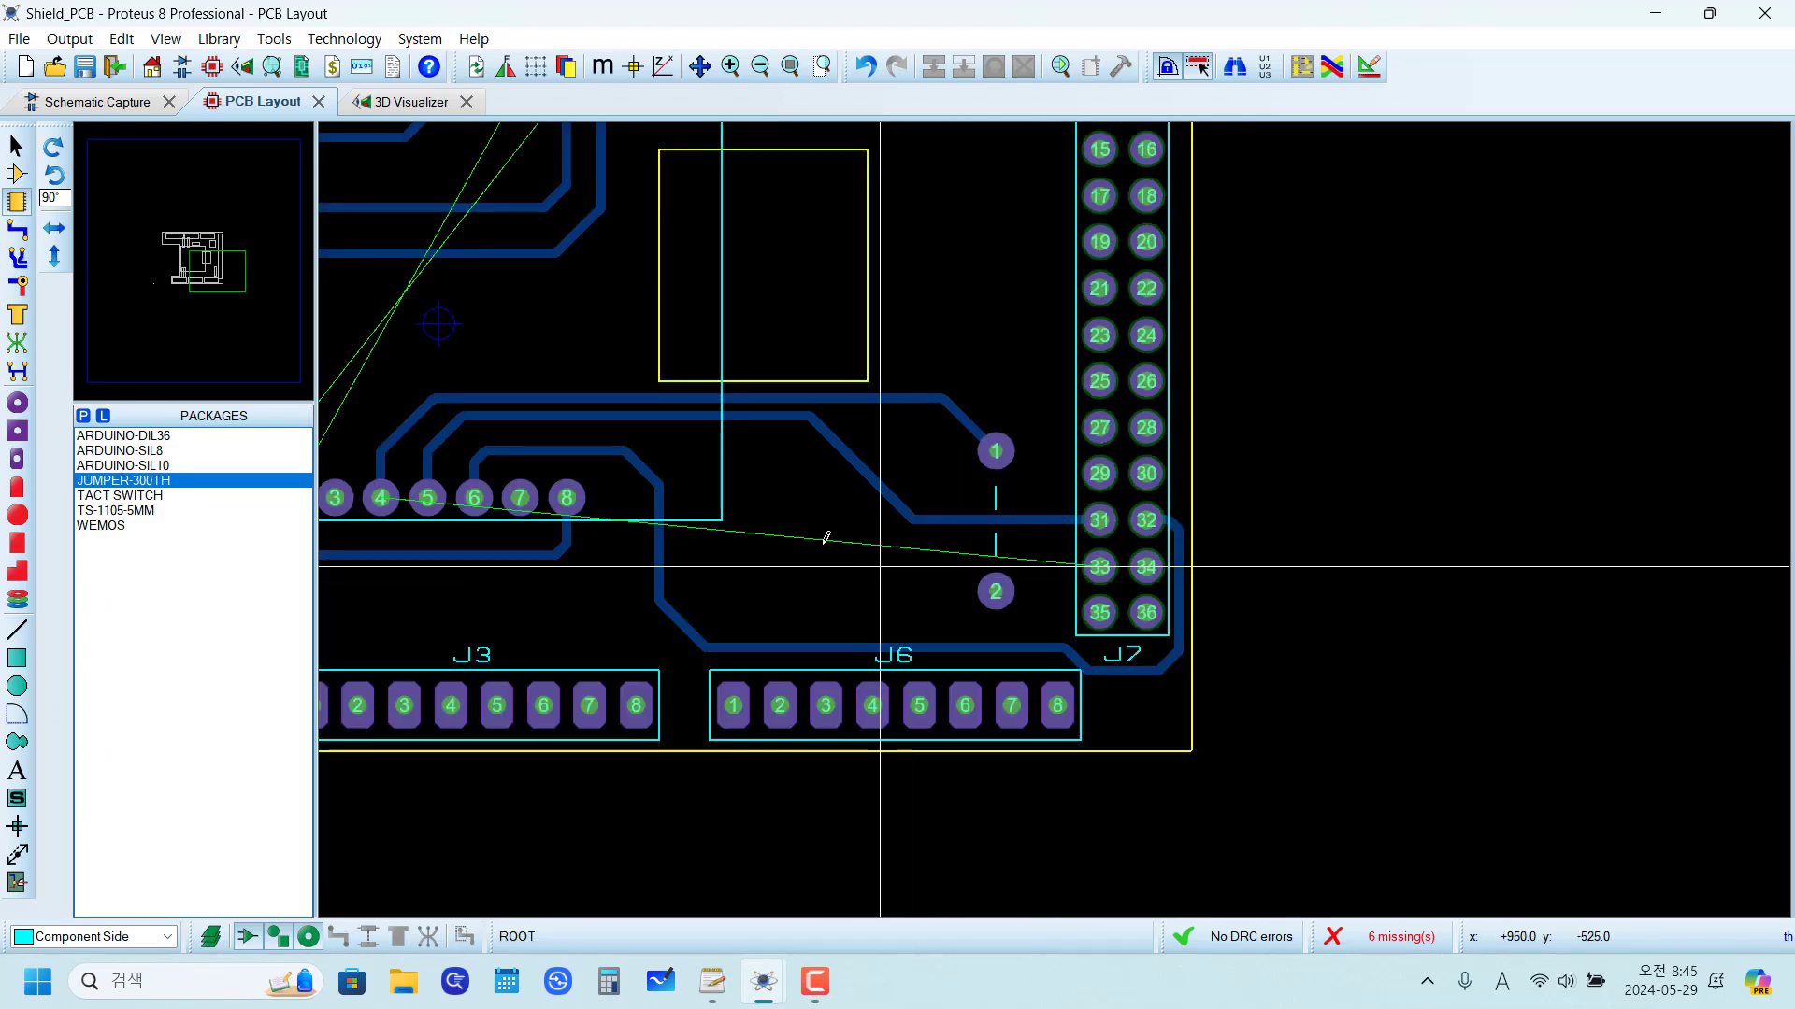
left_click(17, 343)
left_click(381, 498)
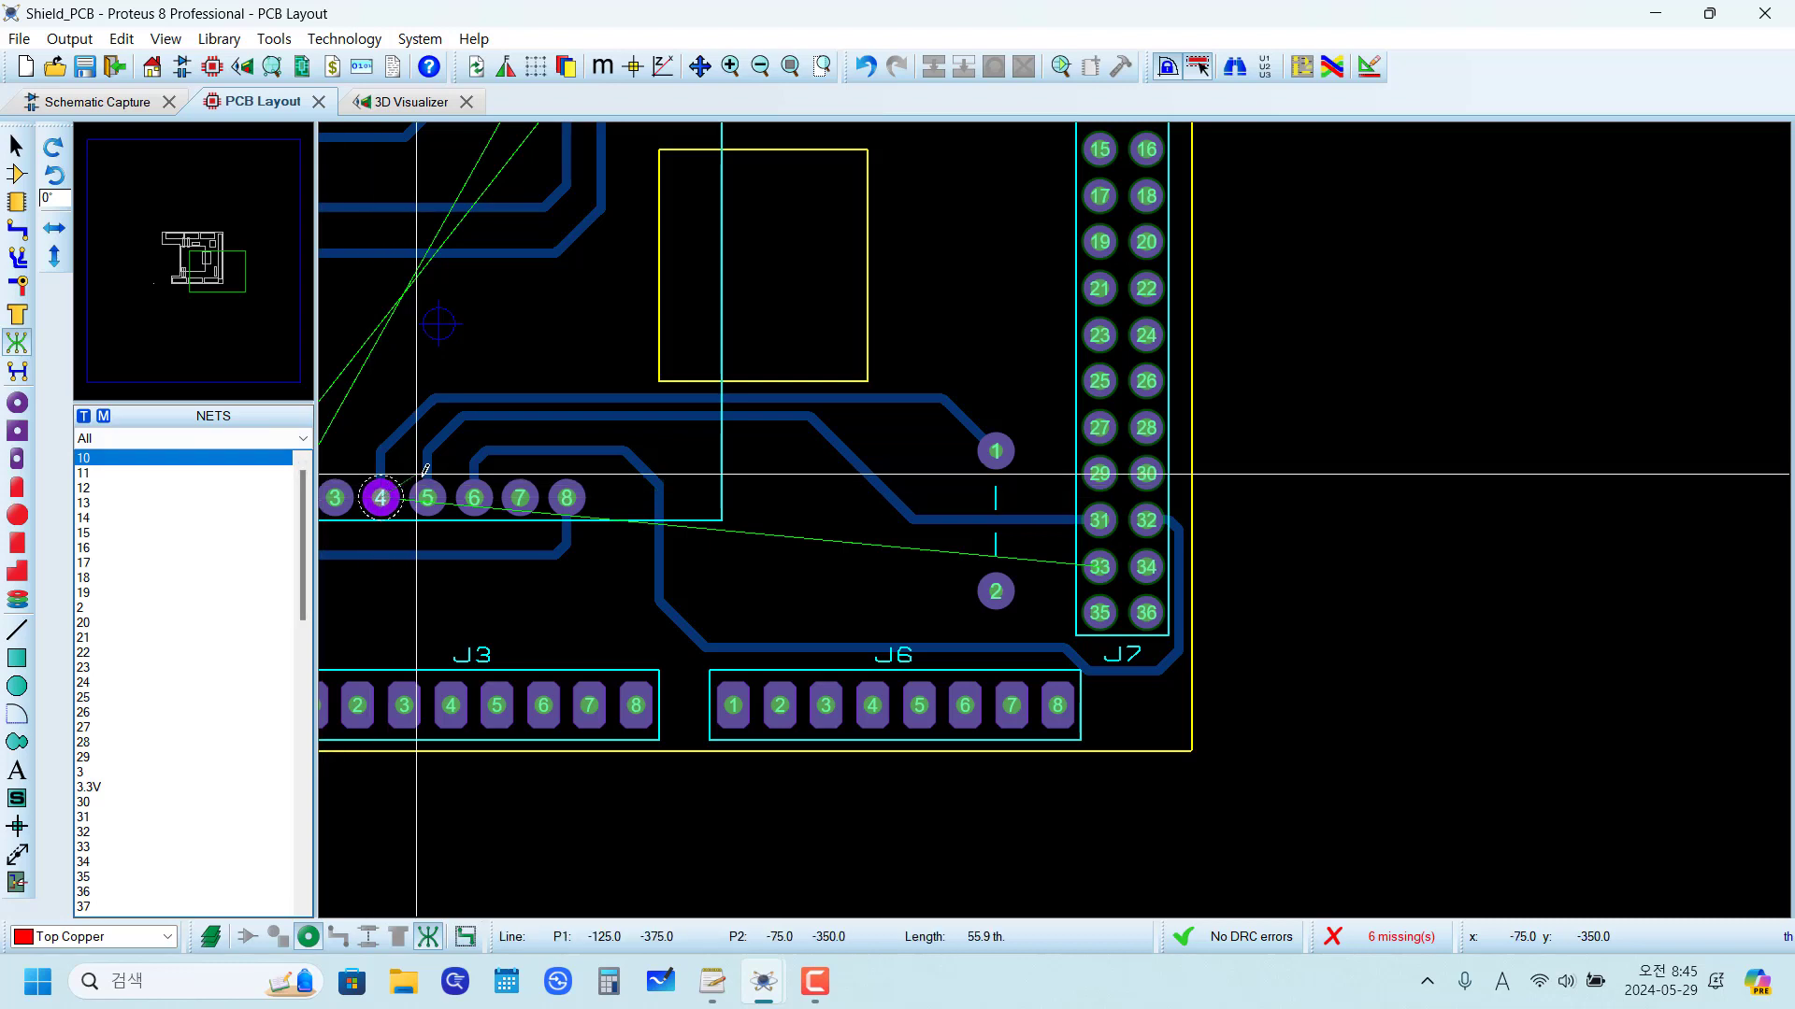
left_click(995, 451)
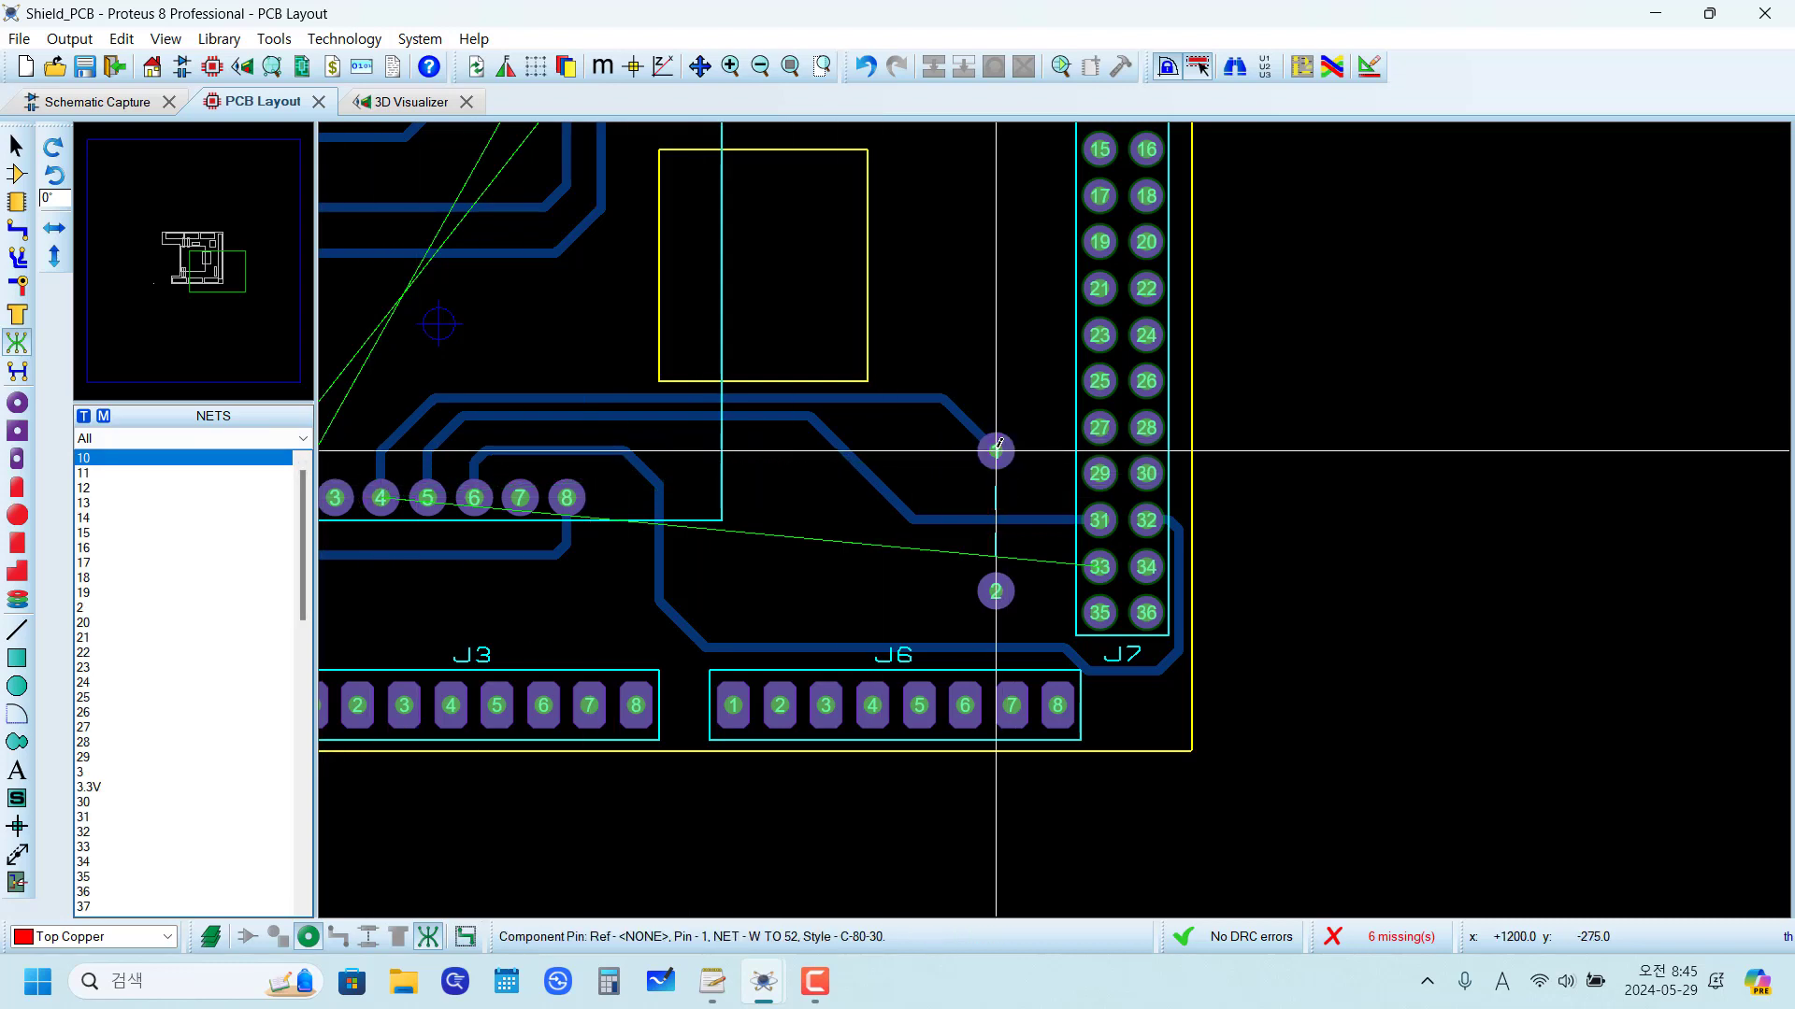
scroll(1021, 654, "up", 1)
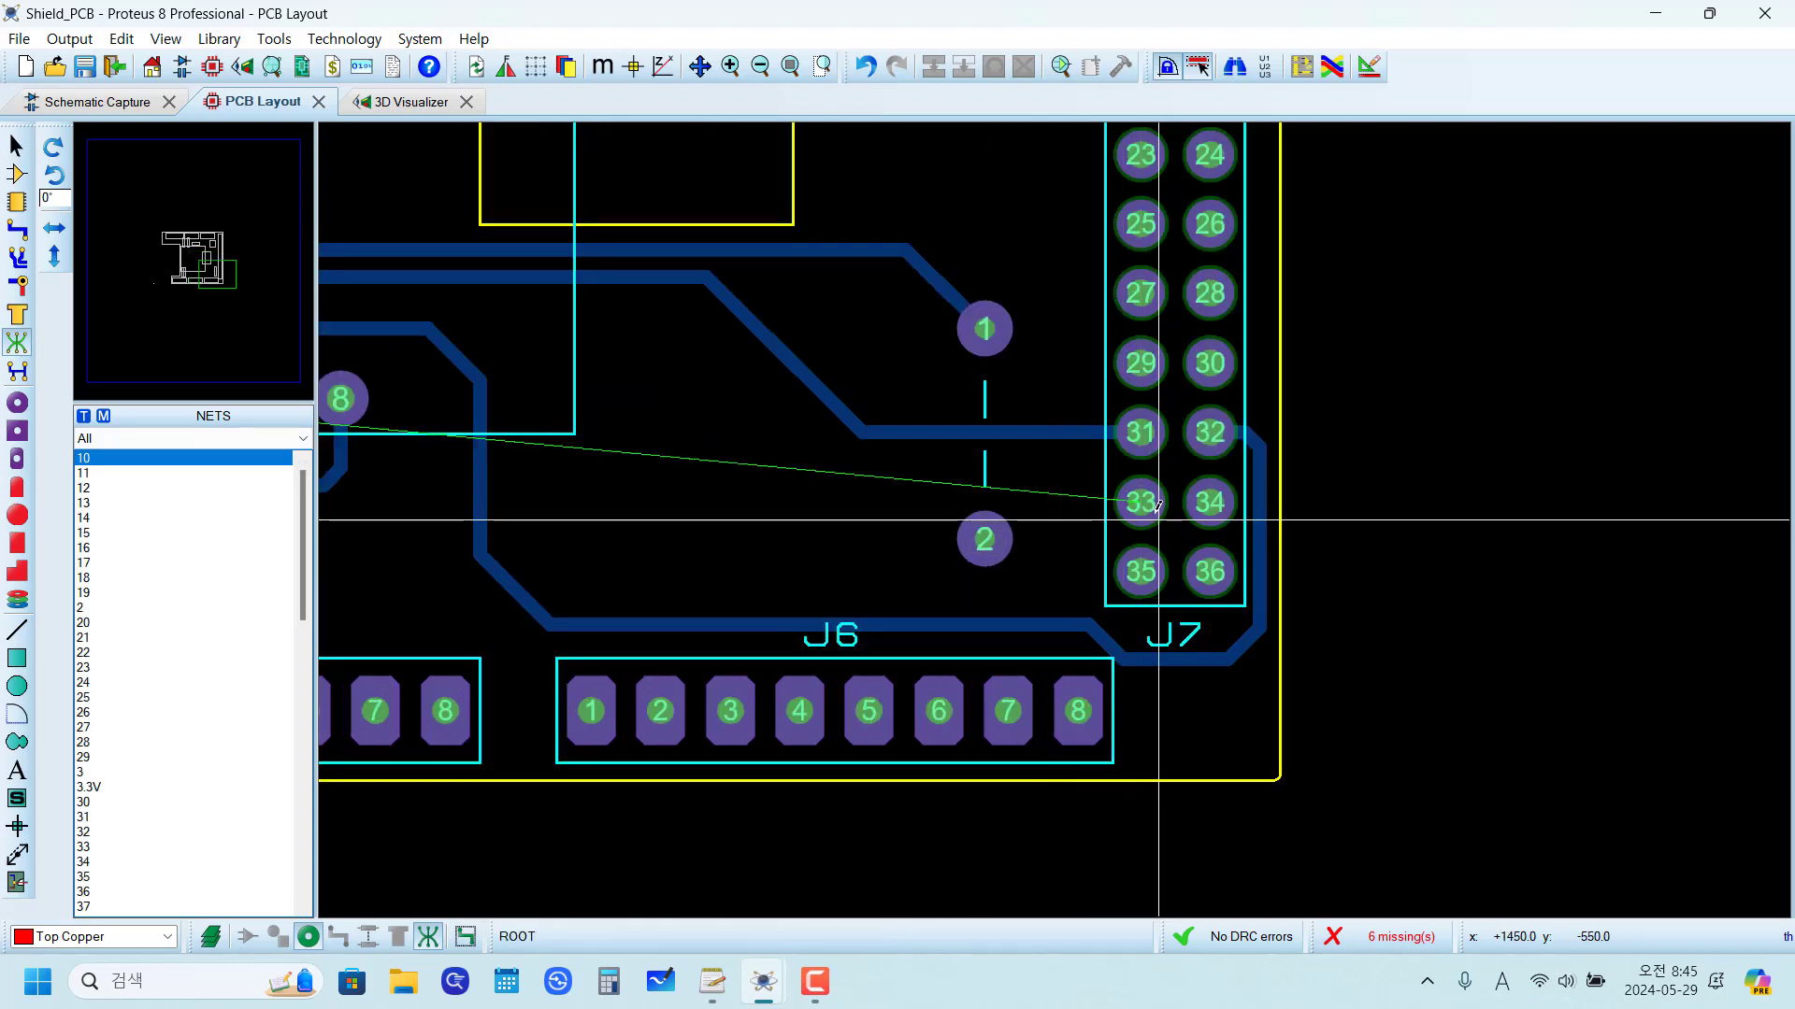
left_click(1157, 506)
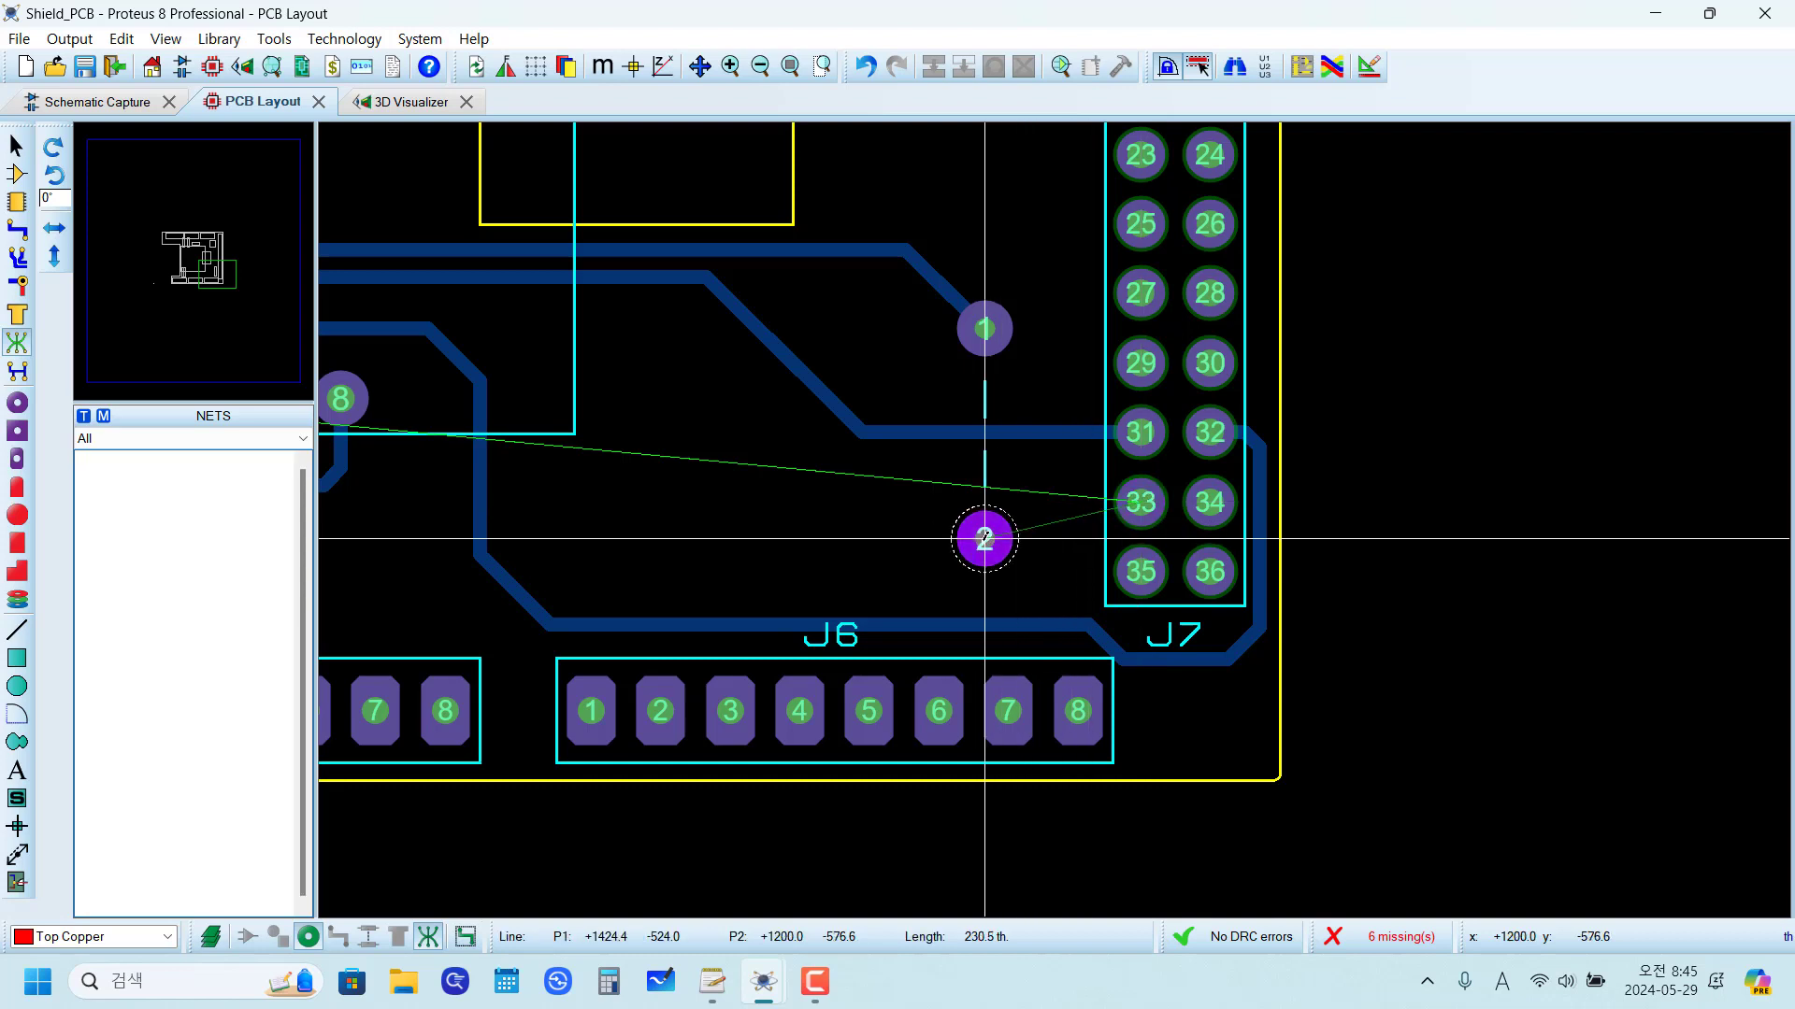
left_click(991, 539)
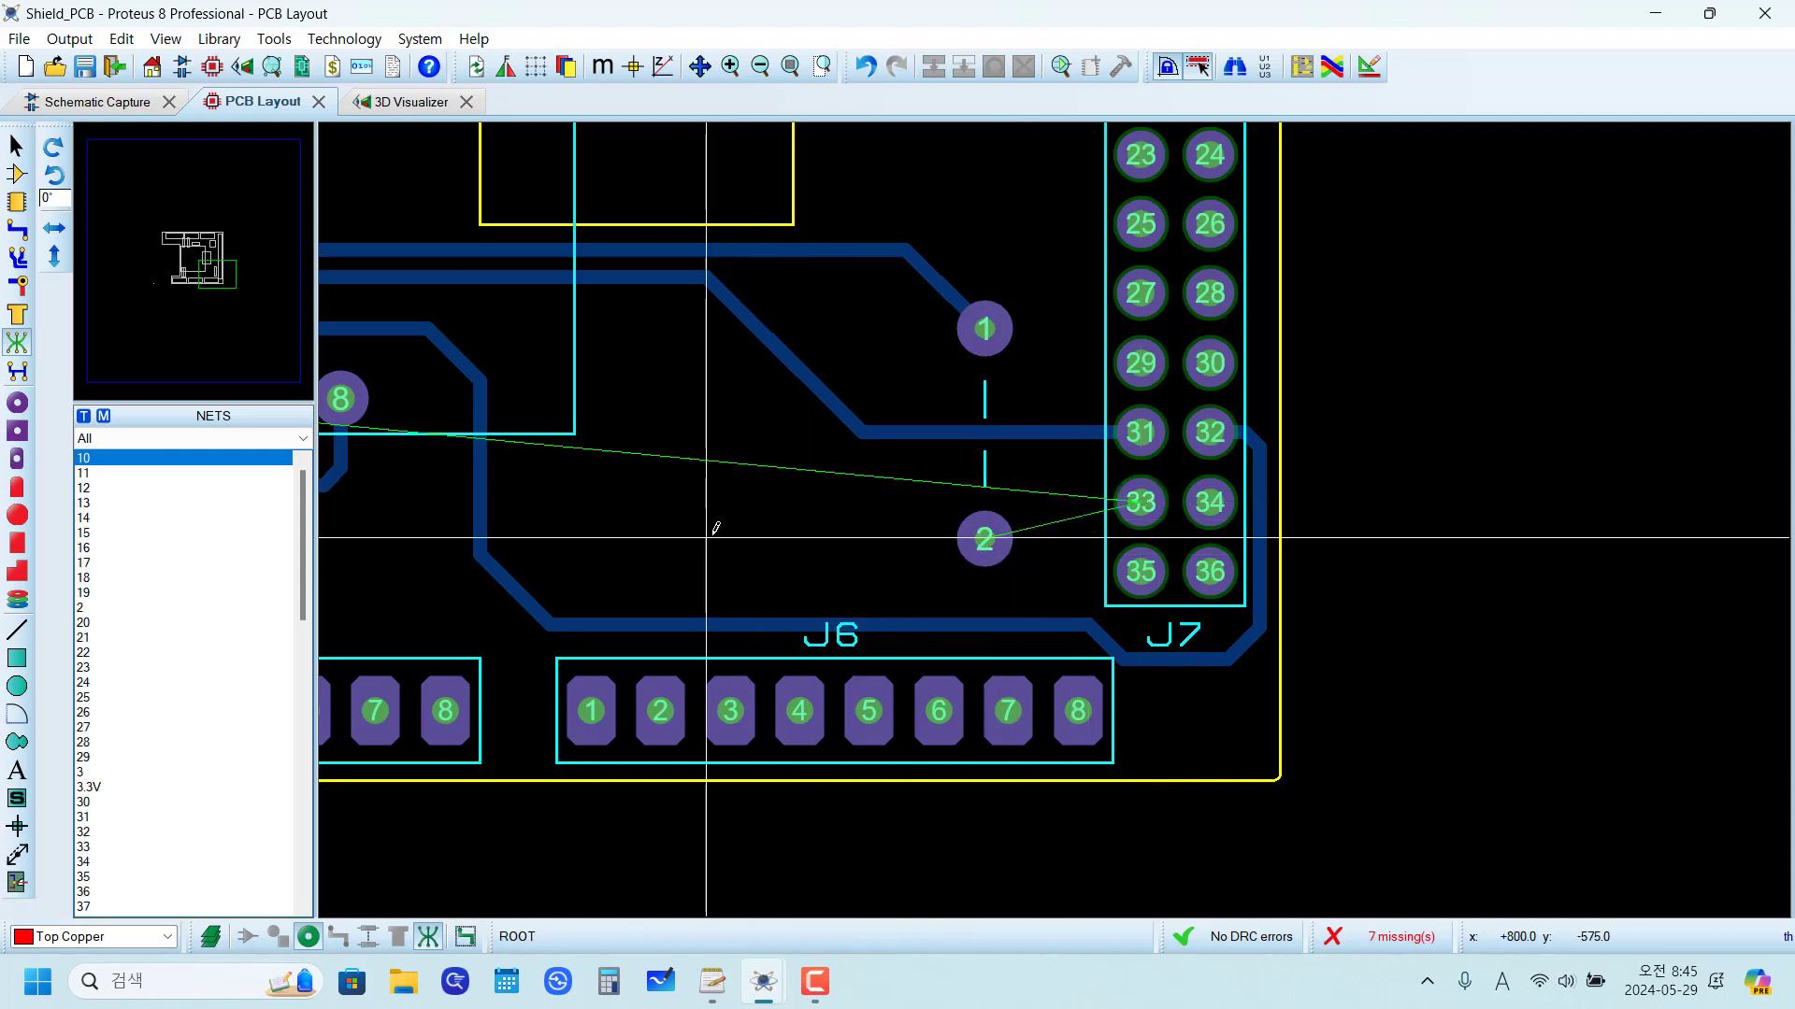
right_click(732, 526)
Step: Route the W TO 52 Bottom Copper trace from the new jumper's pad 2 to J7 pin 33
scroll(689, 502, "down", 2)
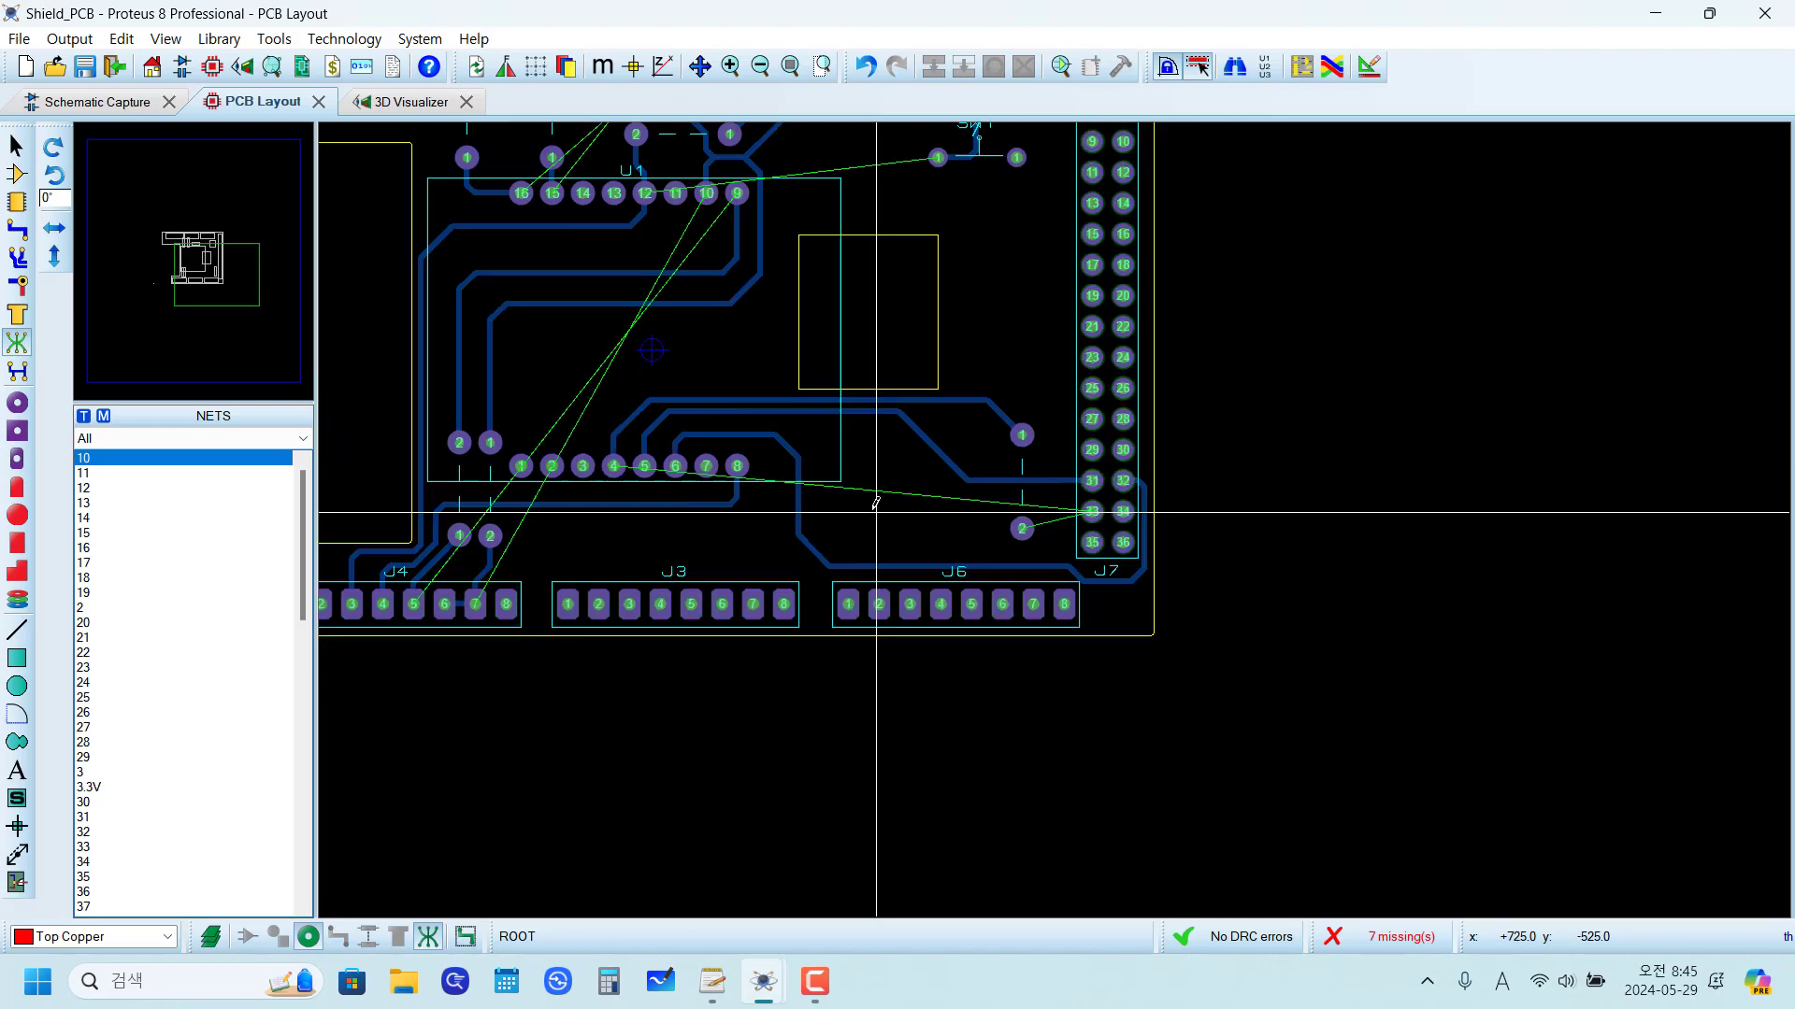
scroll(873, 503, "up", 1)
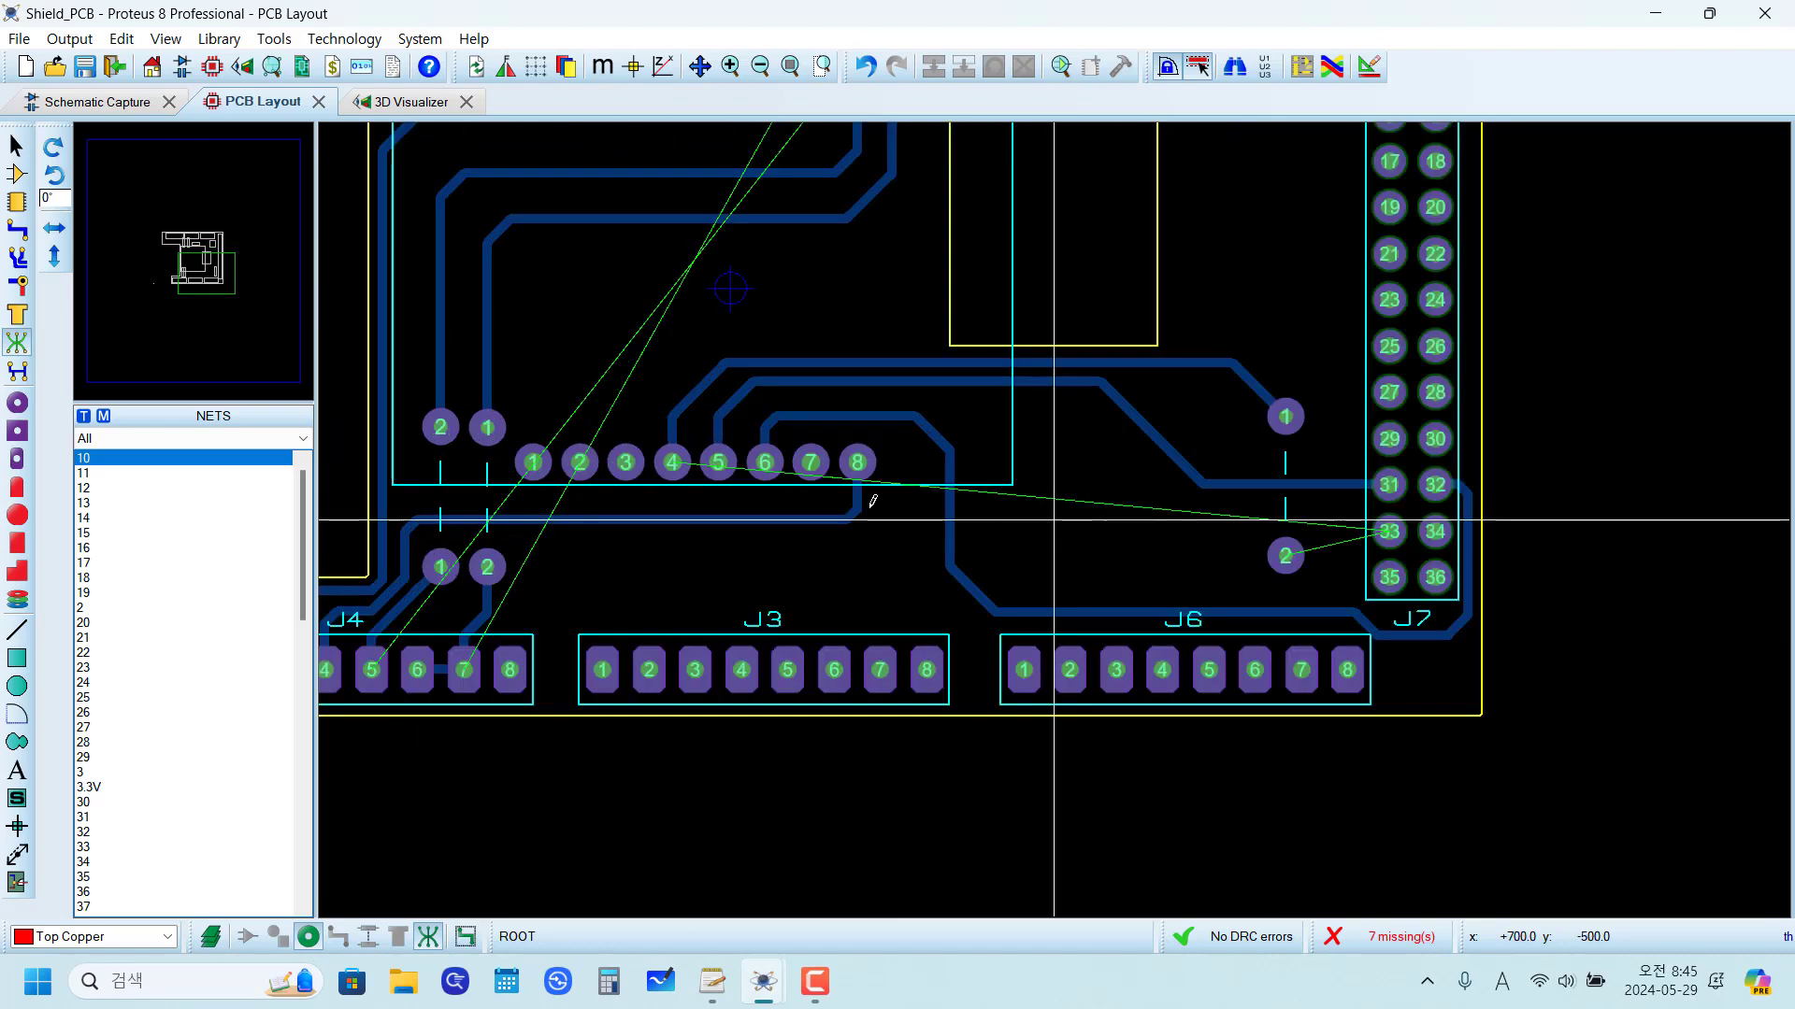
left_click(17, 229)
scroll(1285, 556, "up", 2)
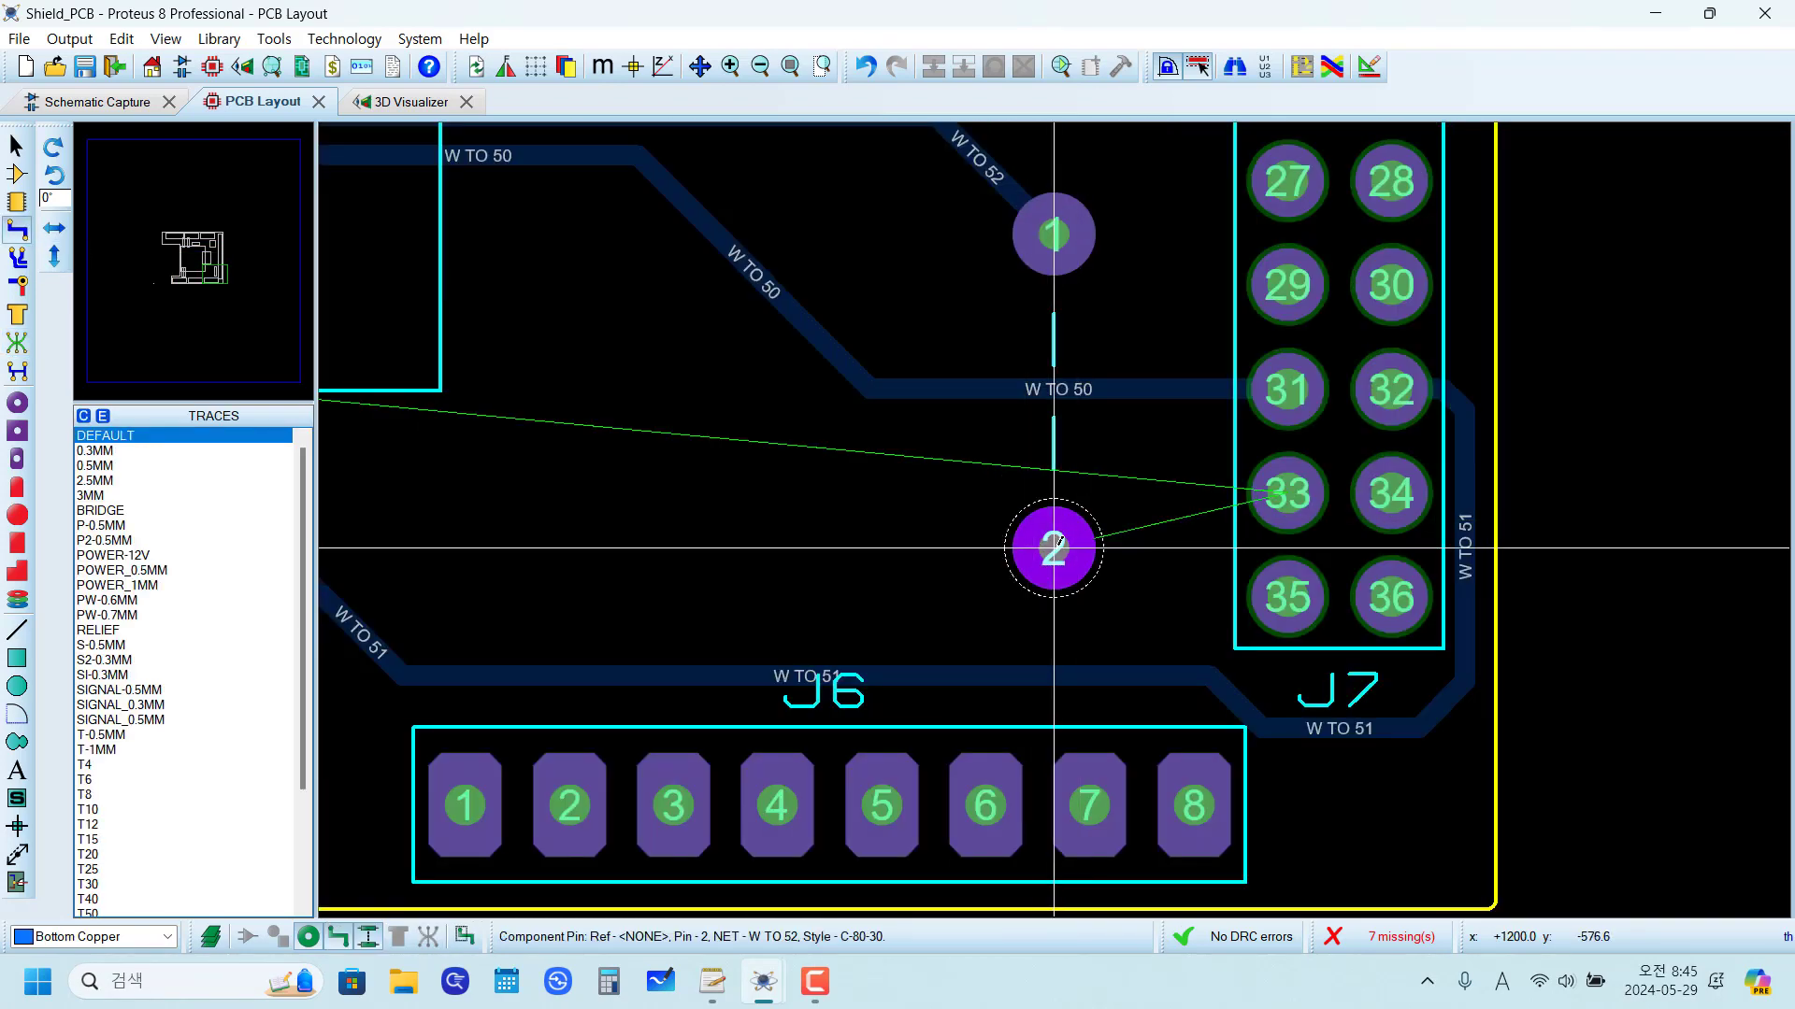
left_click(1053, 547)
left_click(1288, 490)
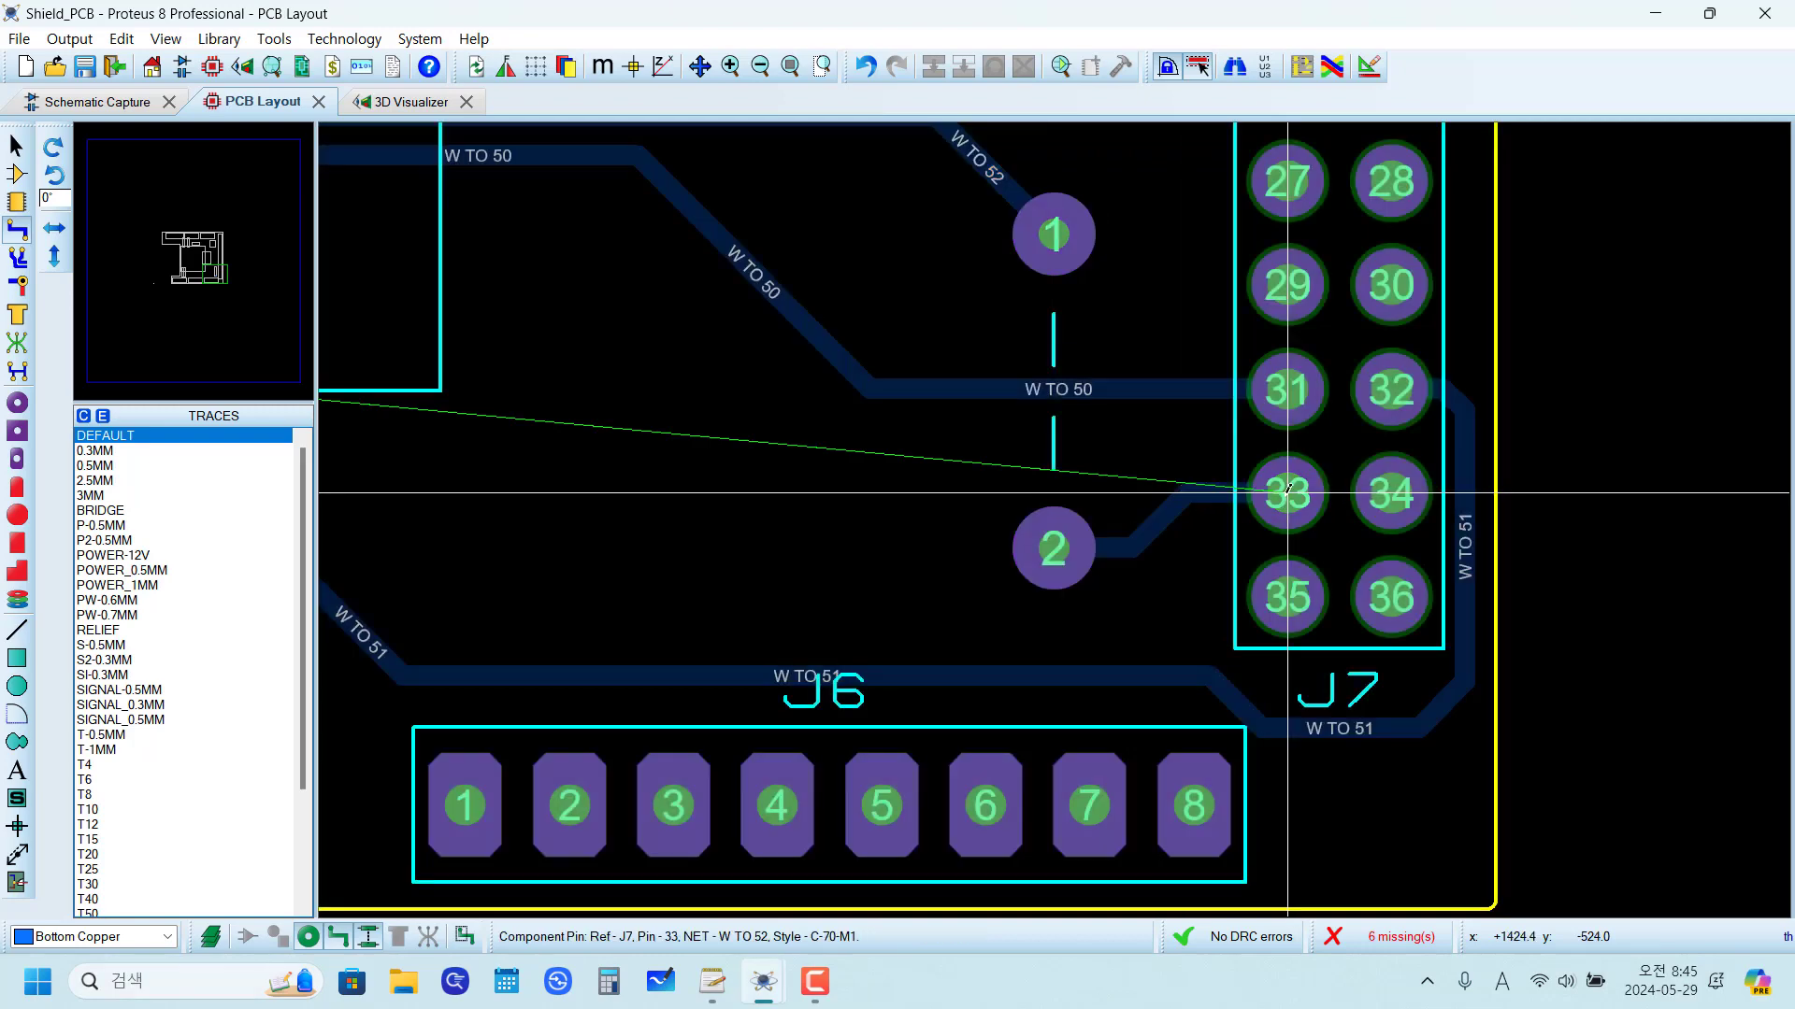
Step: Delete the W TO 52 trace running from U1 pin 4 to pad 1 of the jumper near J7
scroll(891, 499, "down", 2)
scroll(889, 498, "down", 1)
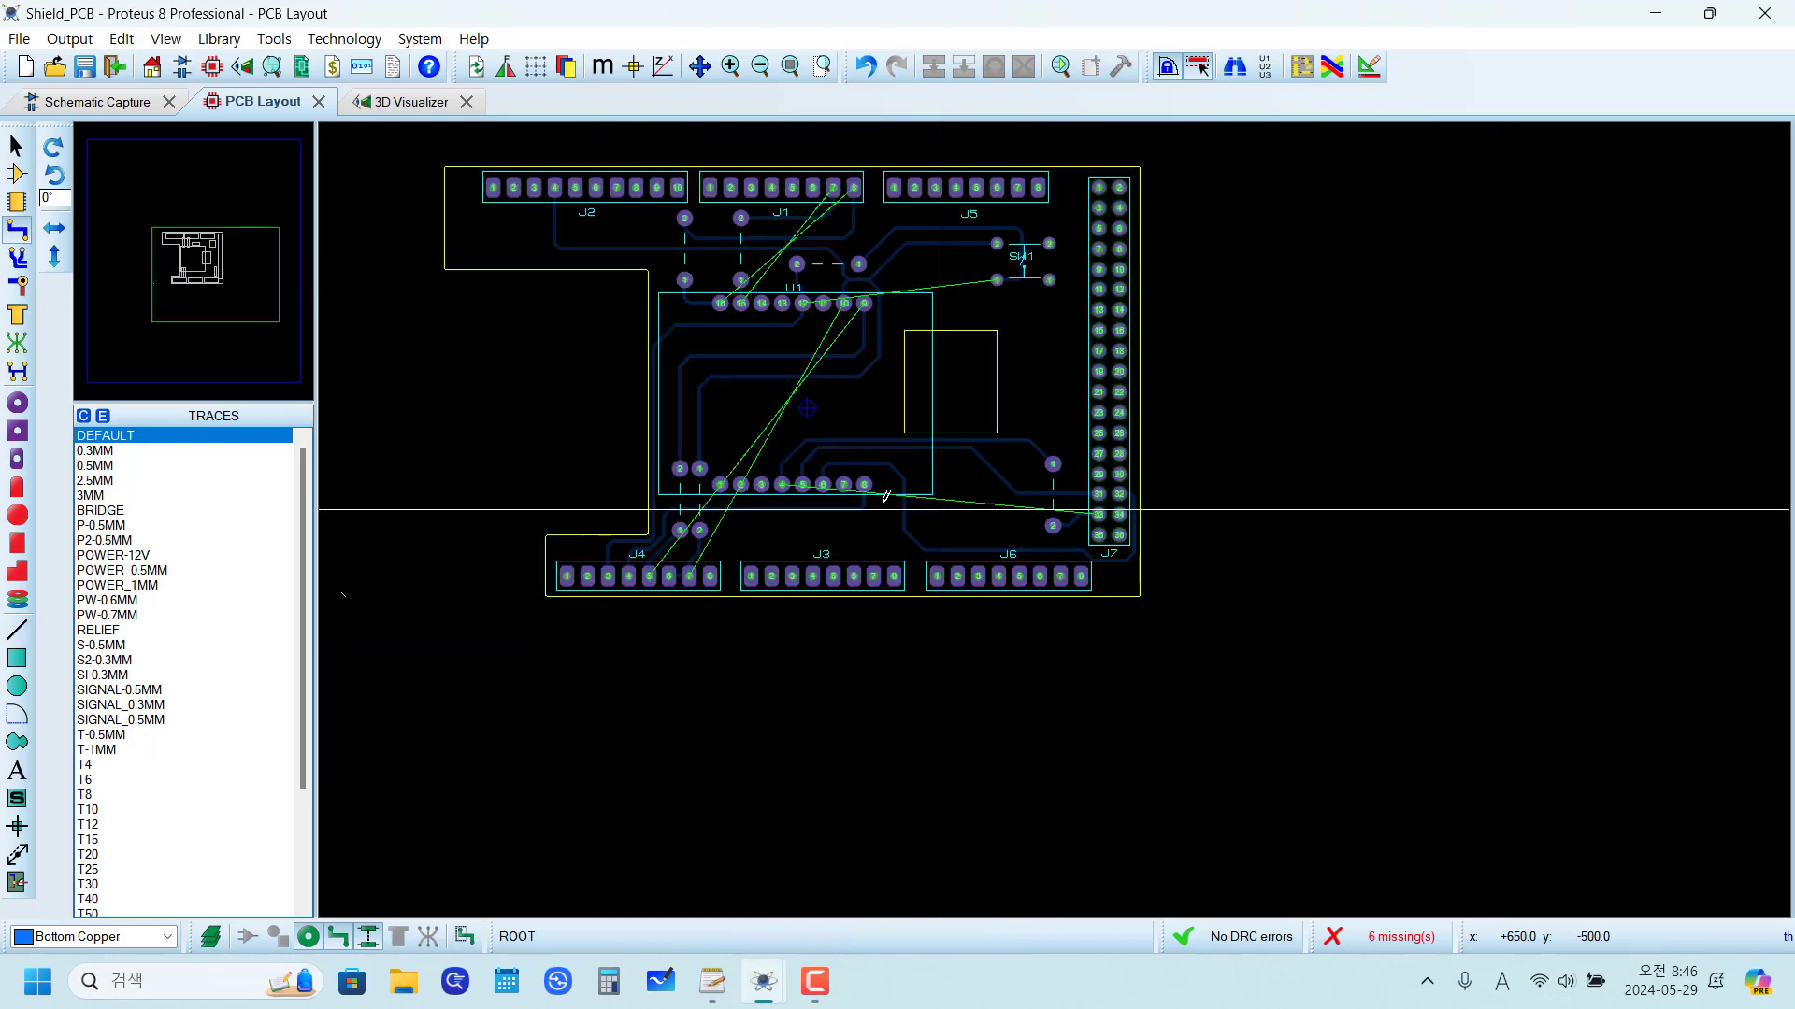
scroll(889, 498, "up", 2)
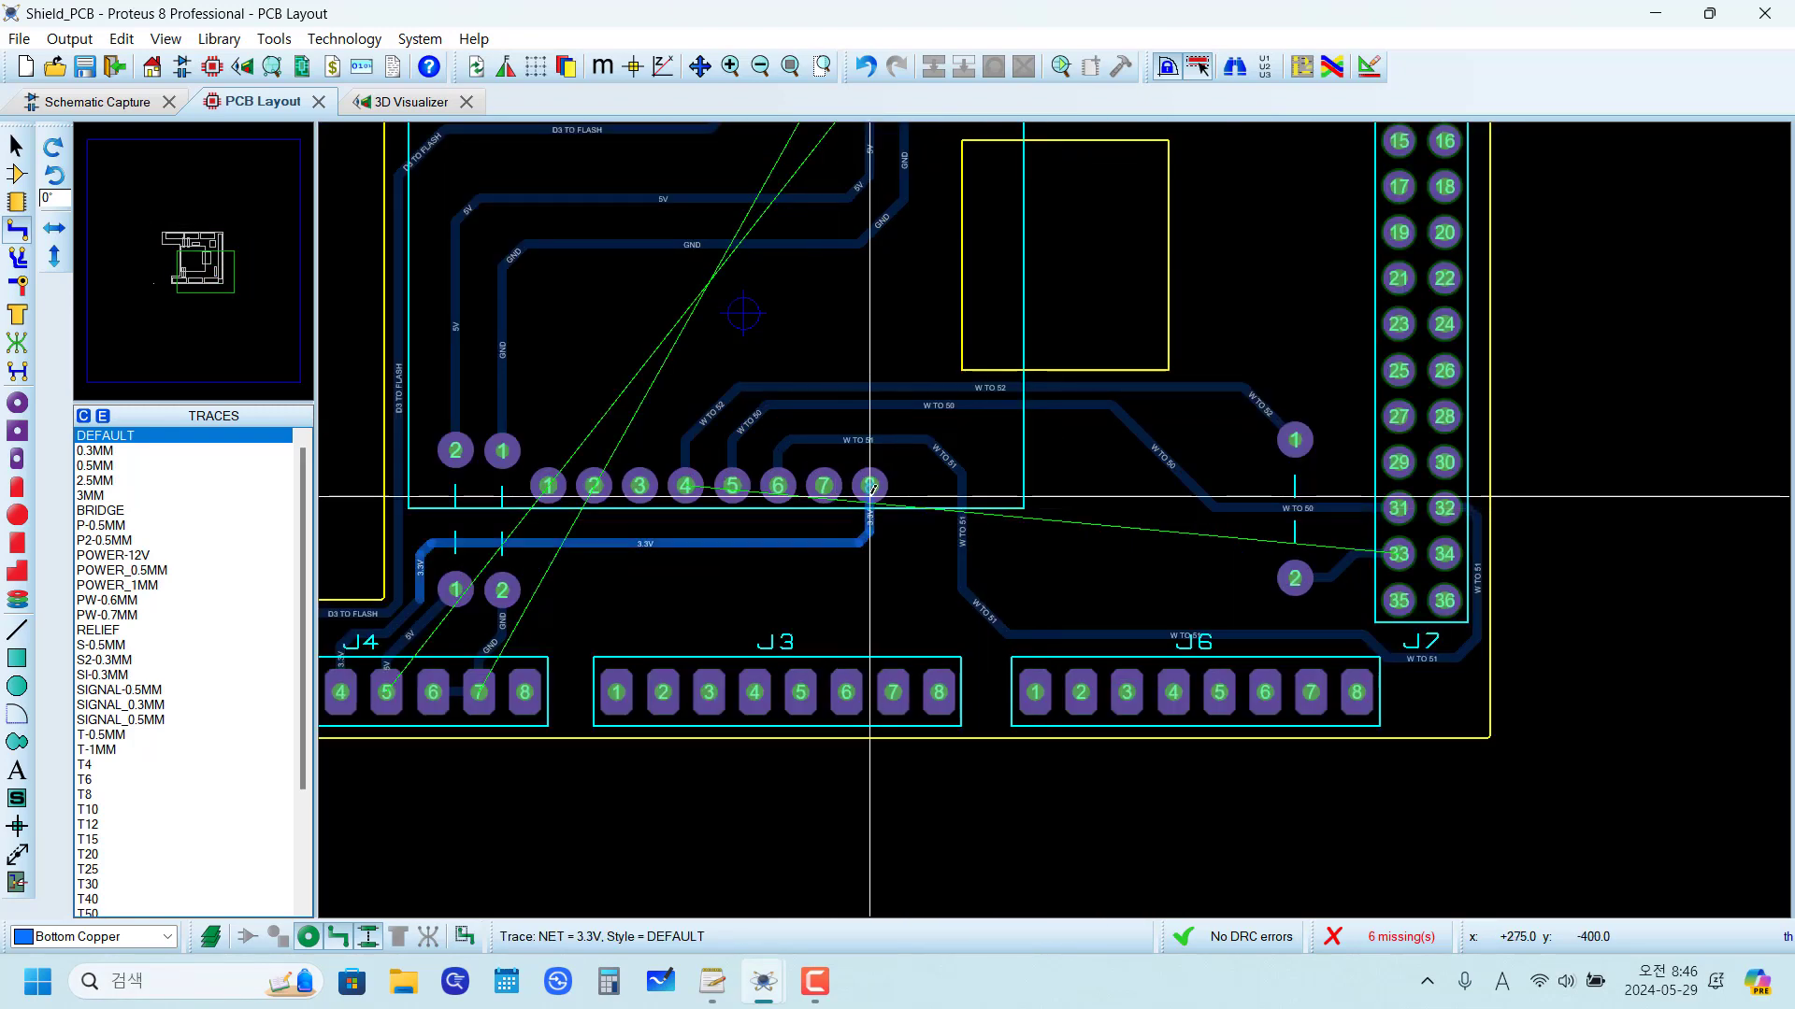
right_click(733, 391)
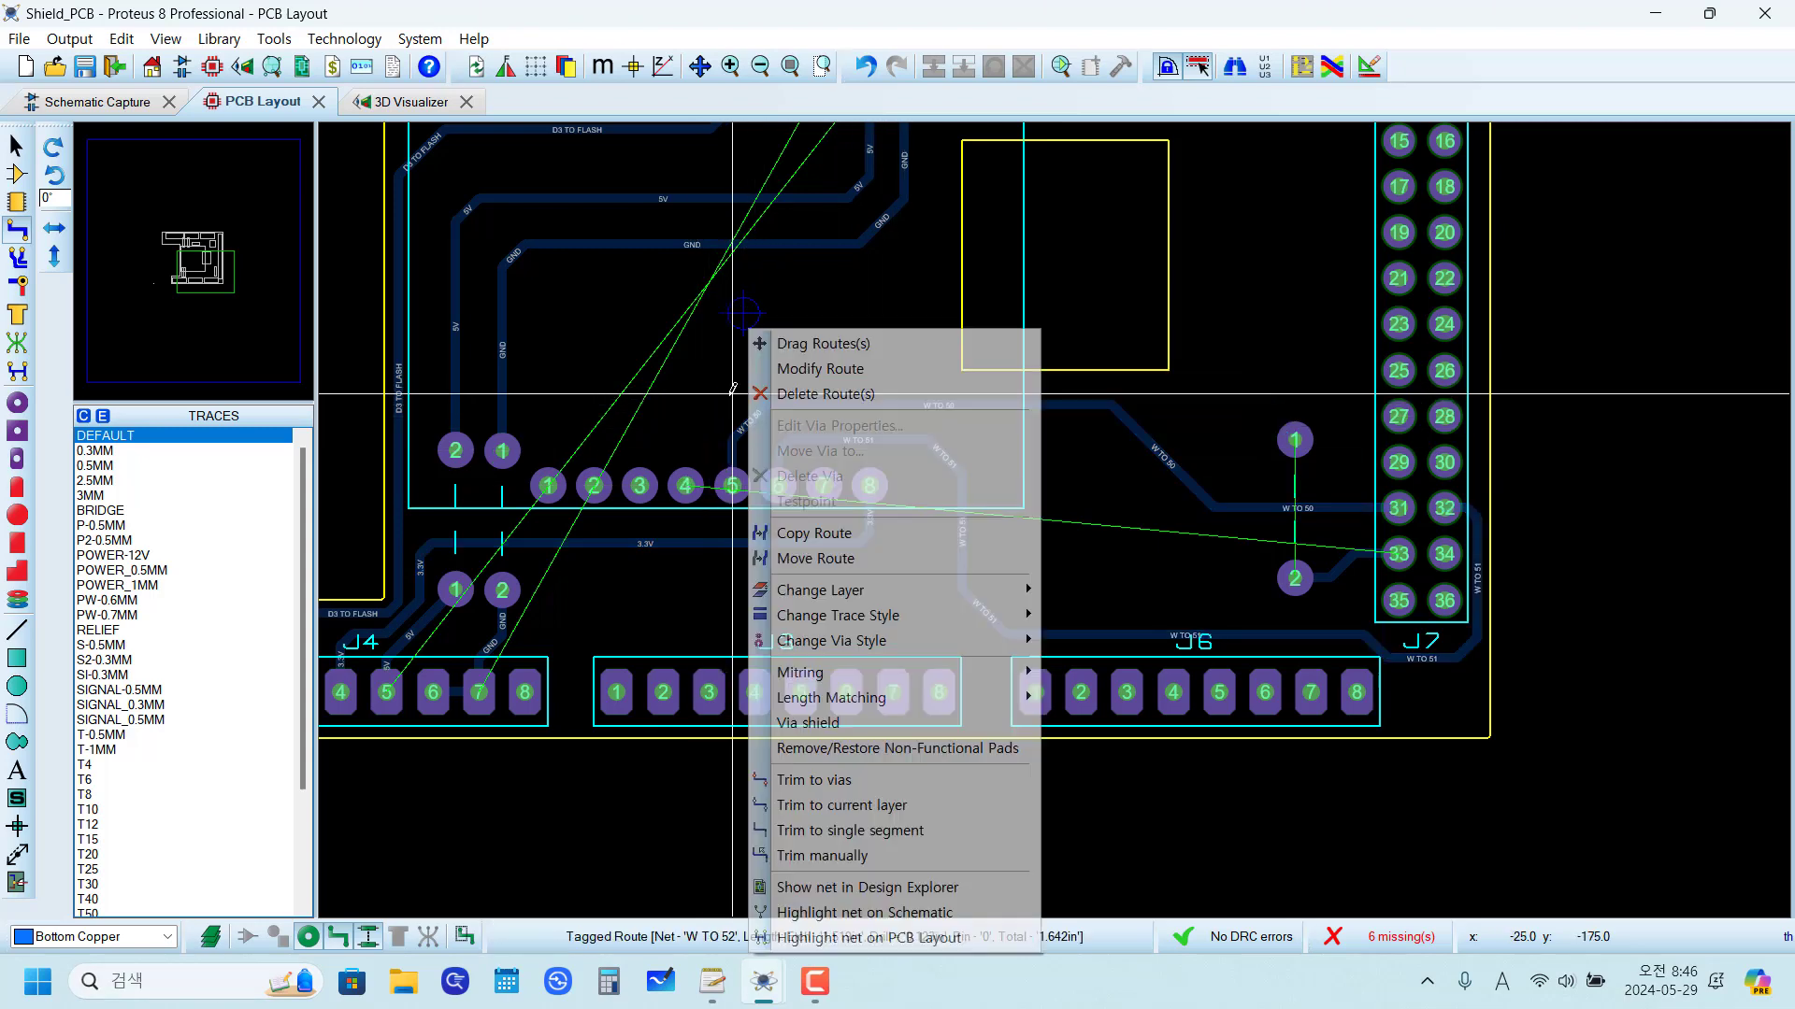
left_click(799, 397)
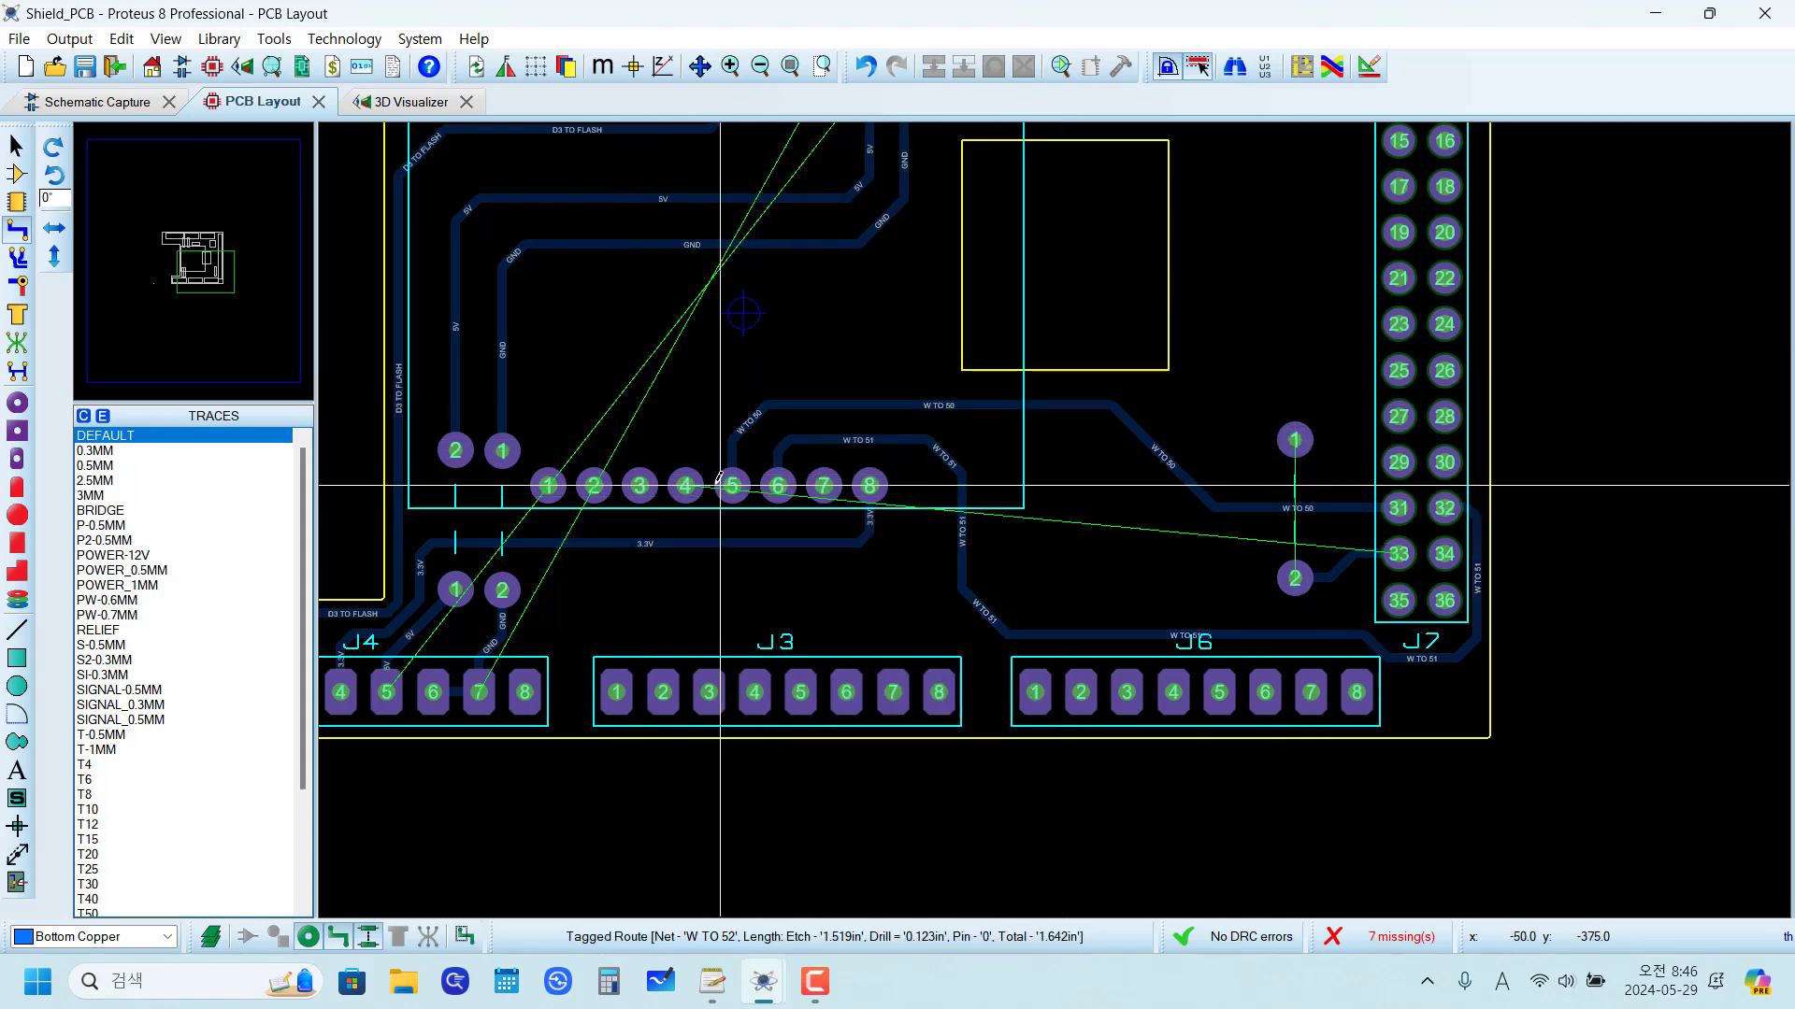
Step: Reroute W TO 52 from U1 pin 4 above the W TO 50 trace to pad 1 of the jumper near J7
left_click(686, 485)
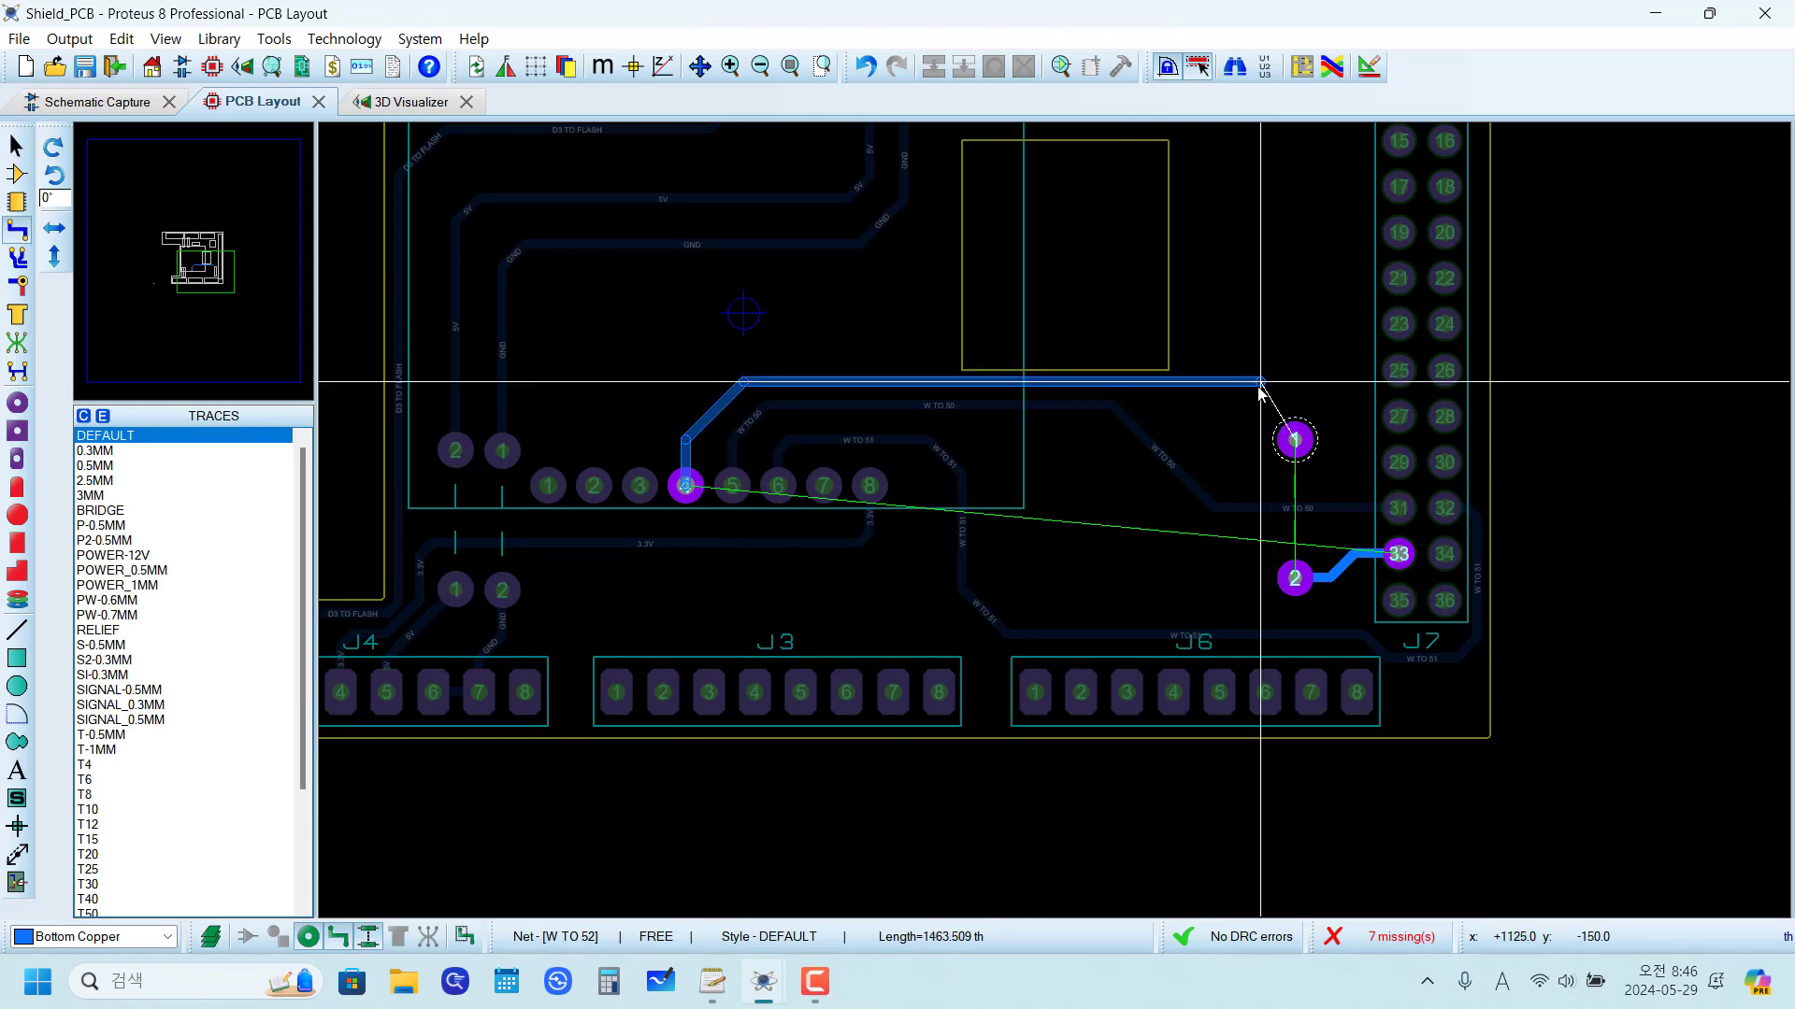
left_click(1261, 382)
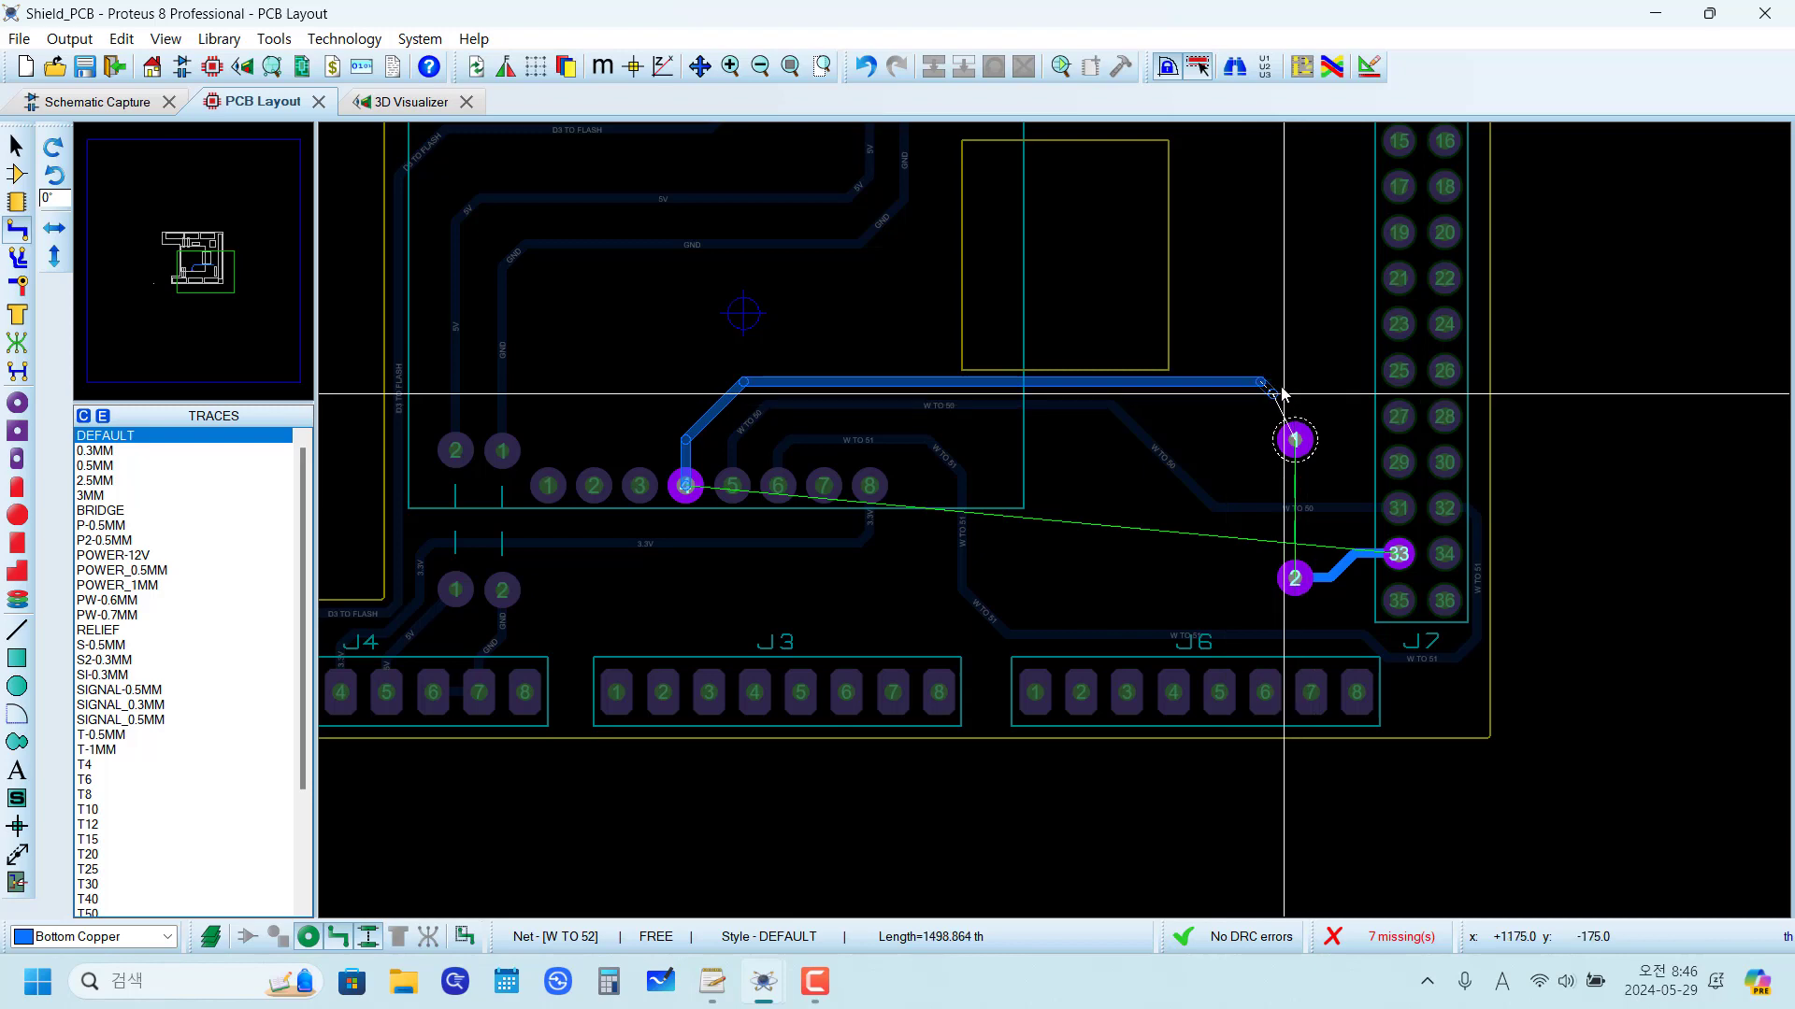
left_click(1294, 439)
Step: Drag the horizontal W TO 52 segment slightly down to clear the yellow rectangular cutout's lower edge
scroll(1084, 370, "up", 3)
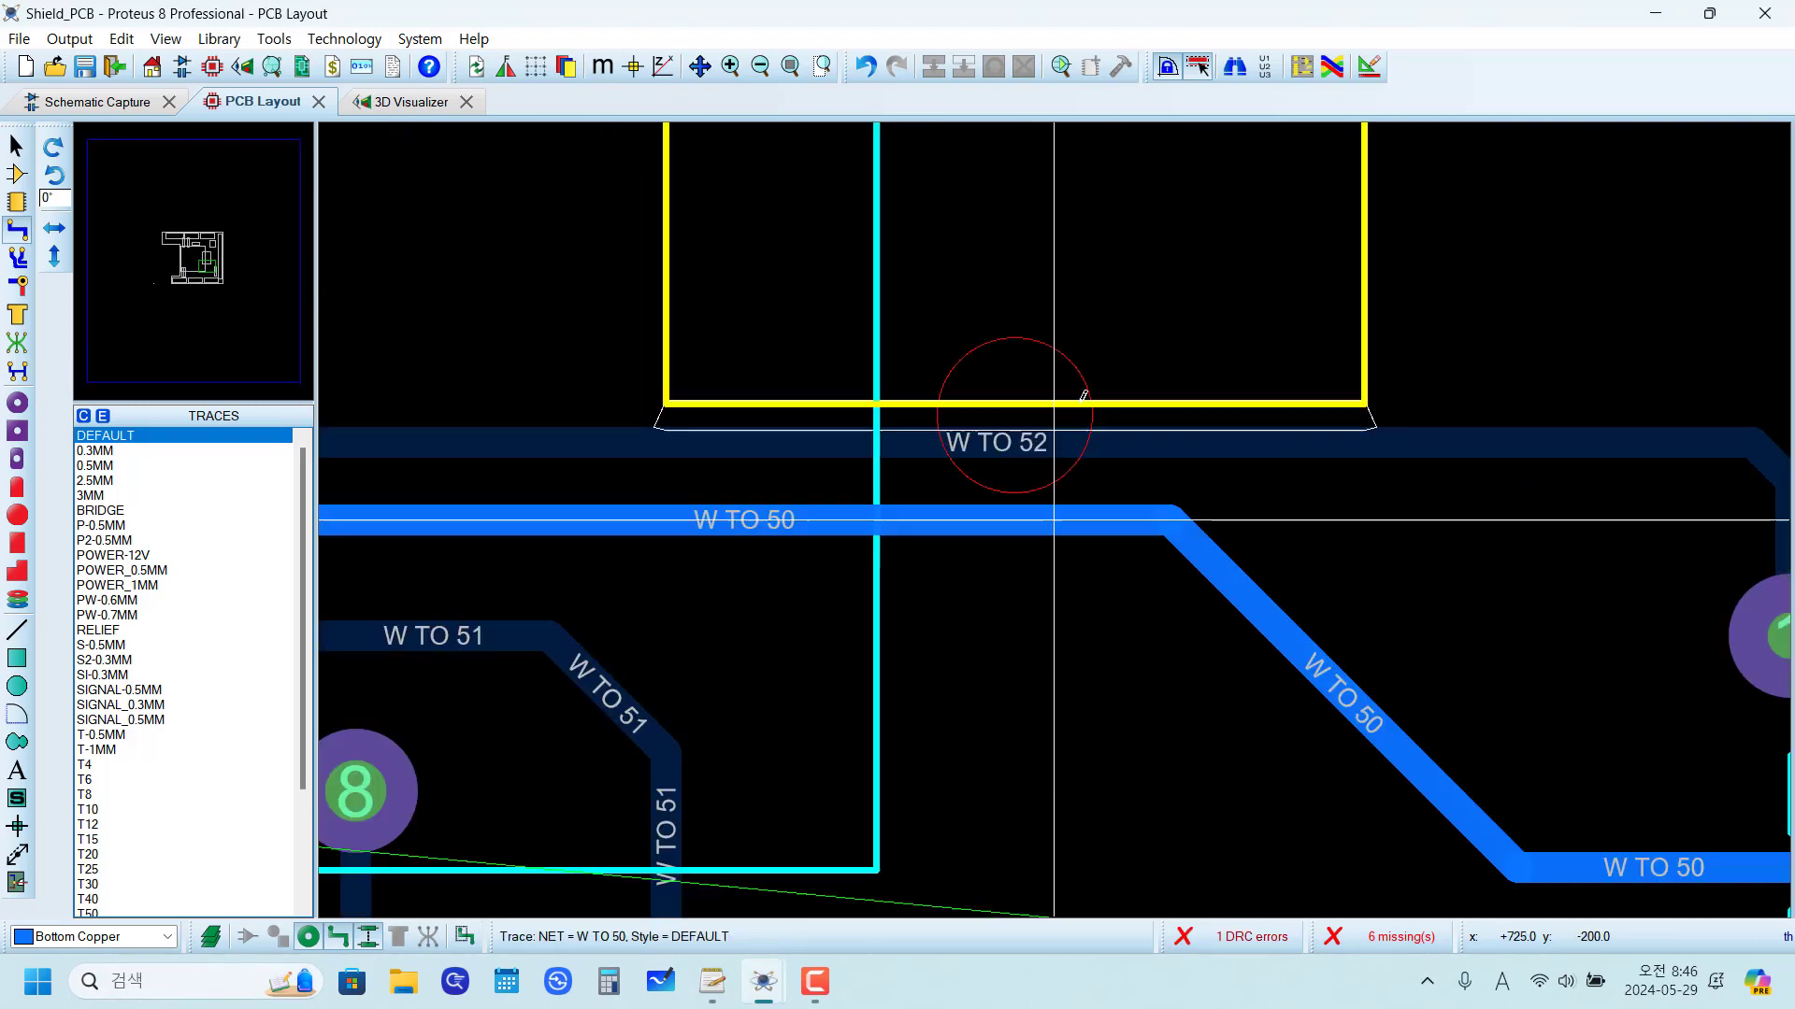
right_click(1015, 445)
key("Return")
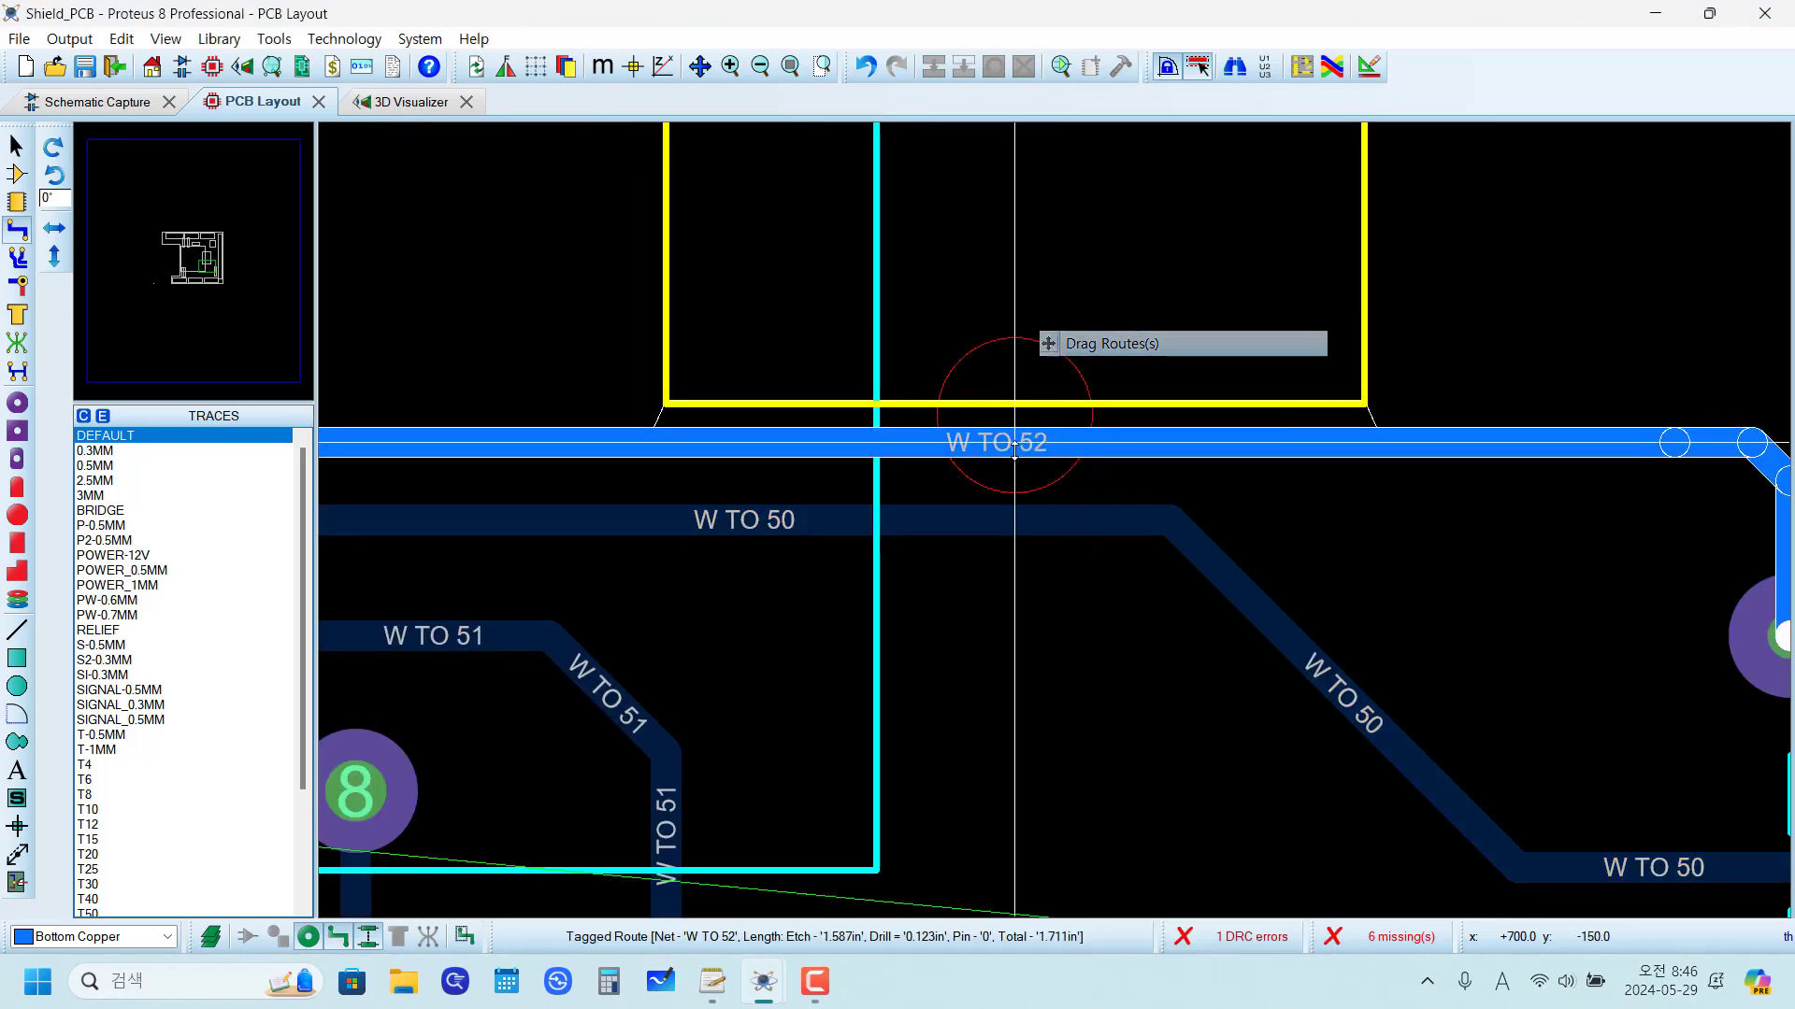
left_click(1014, 473)
Step: Drag the horizontal W TO 50 segment slightly down to widen its spacing from the W TO 52 trace
right_click(1014, 521)
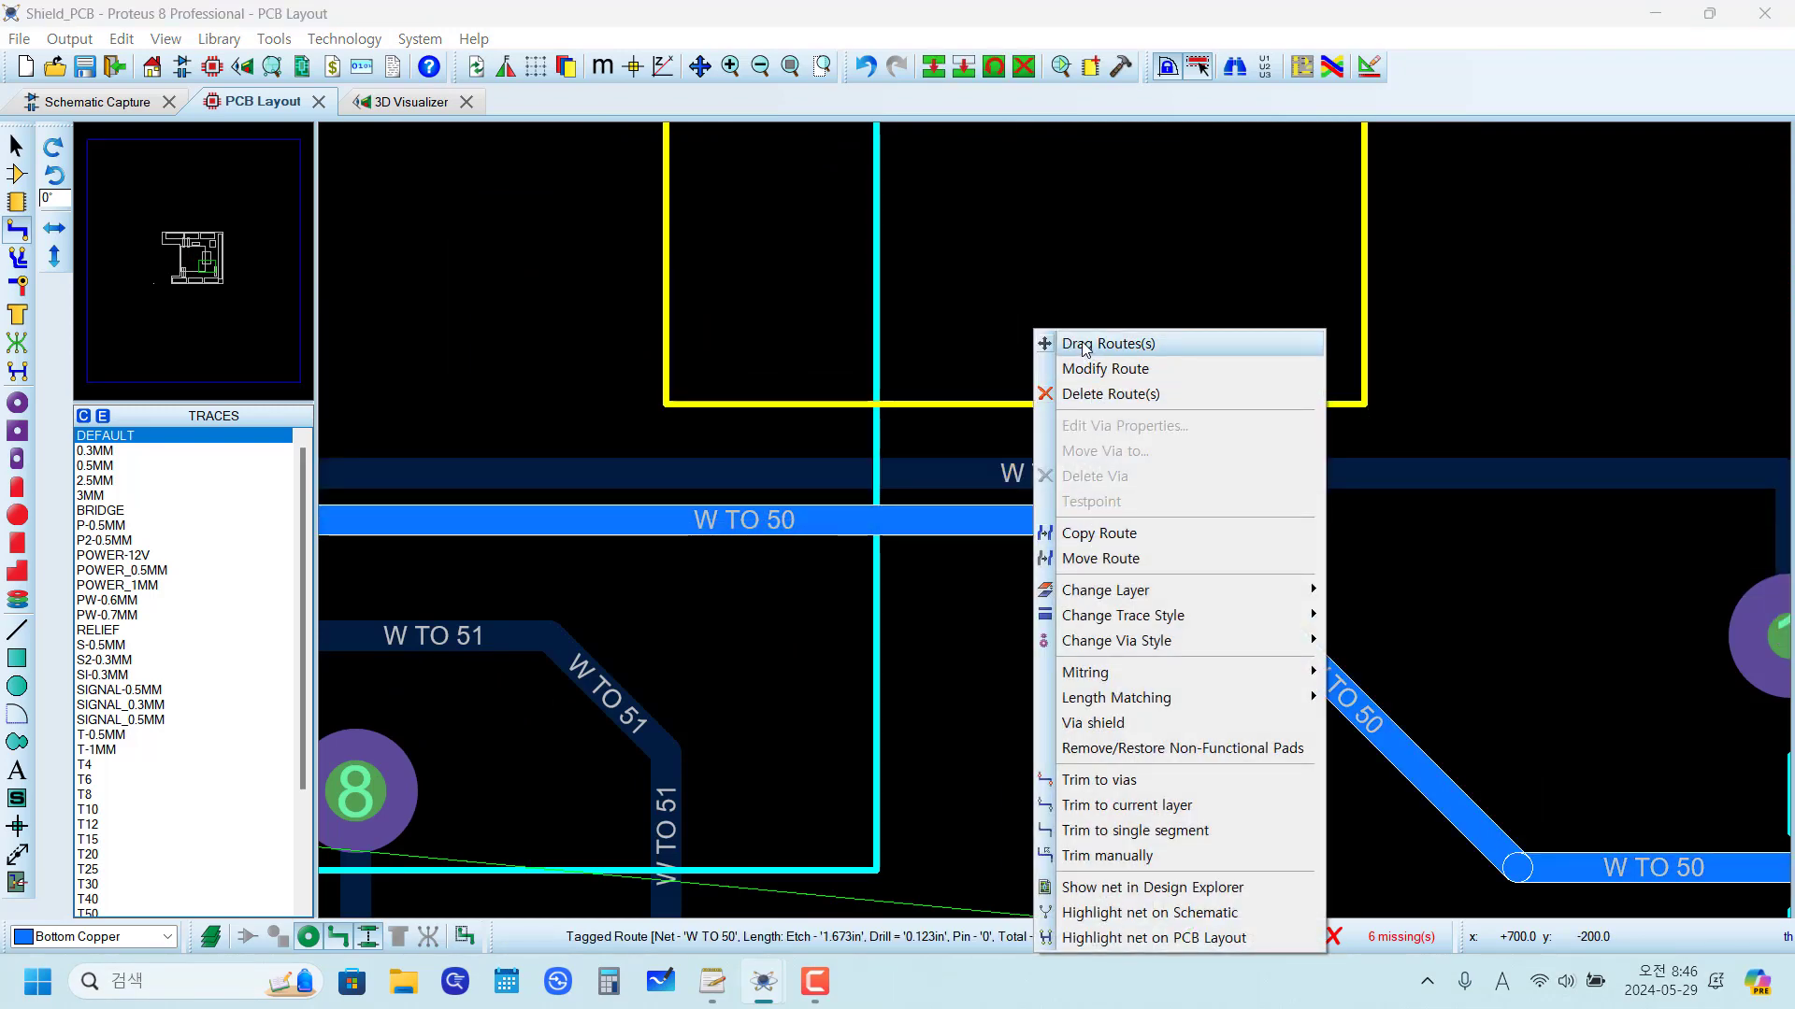
left_click(1083, 344)
left_click(1018, 573)
left_click(1060, 801)
Step: Clear the layout's netlist information and turn Live Netlist back on to regenerate the ratsnest
scroll(1060, 801, "down", 4)
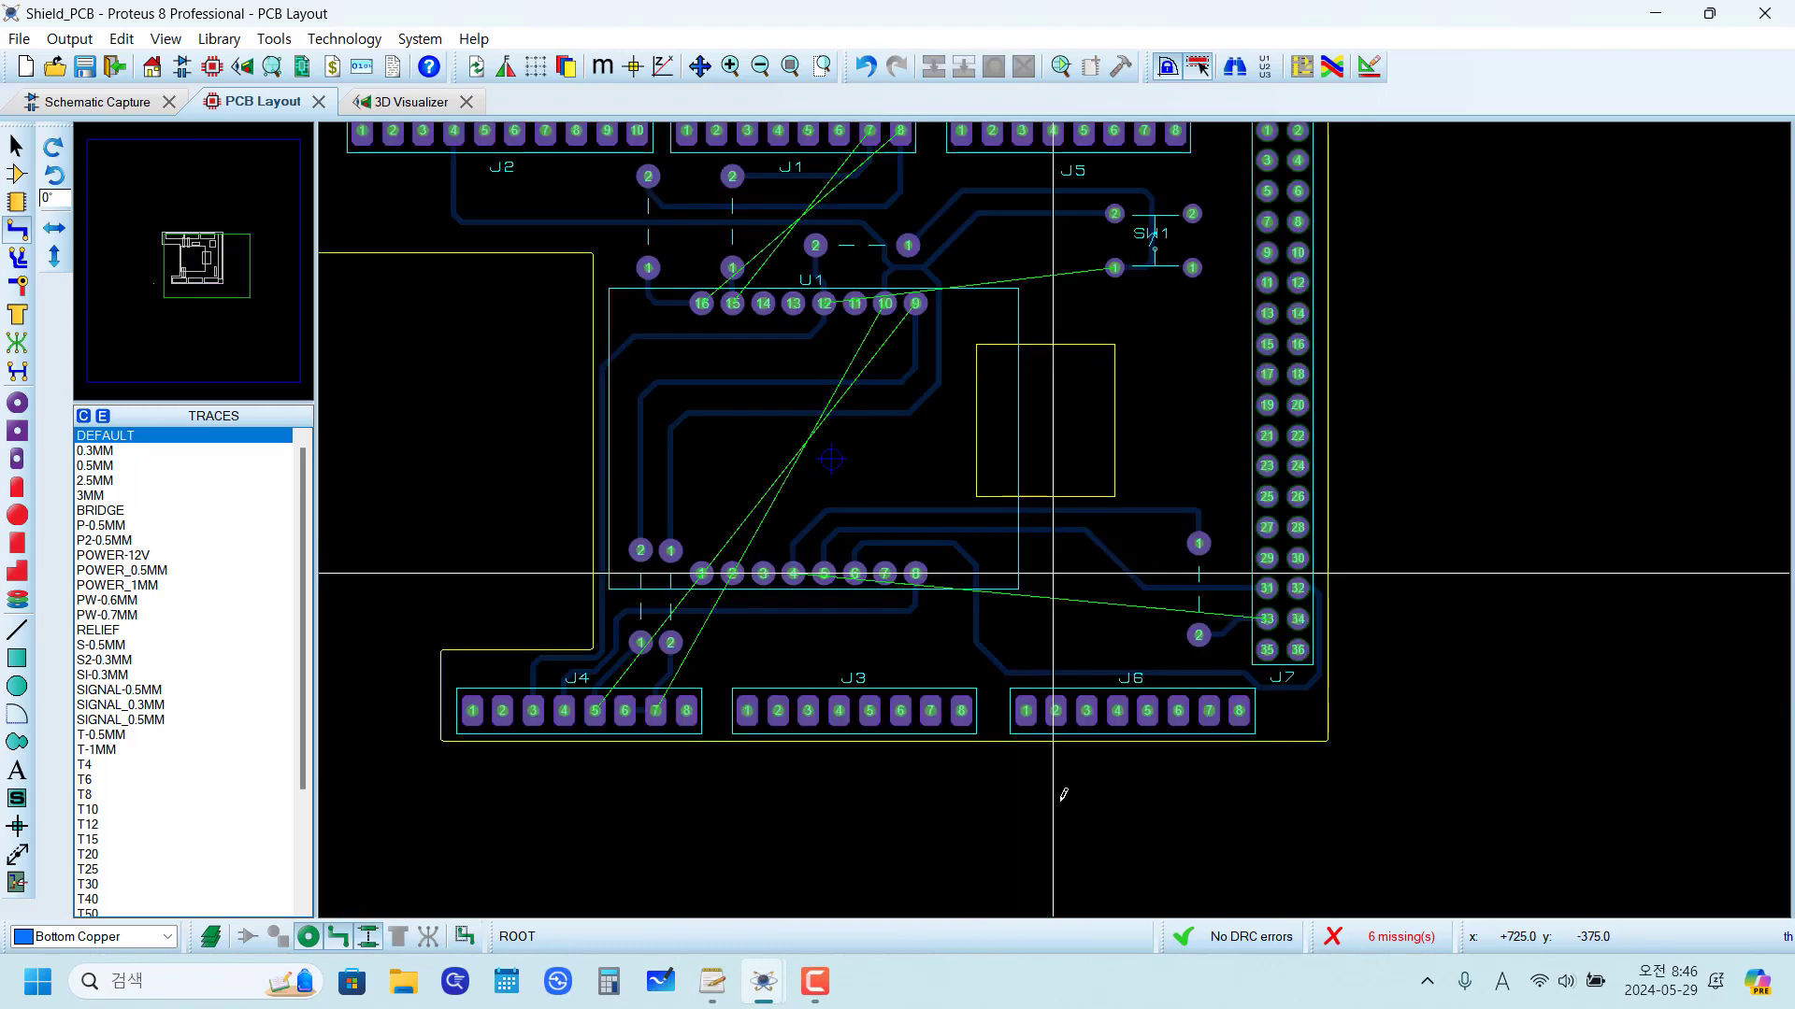
scroll(1053, 581, "up", 1)
scroll(790, 607, "down", 1)
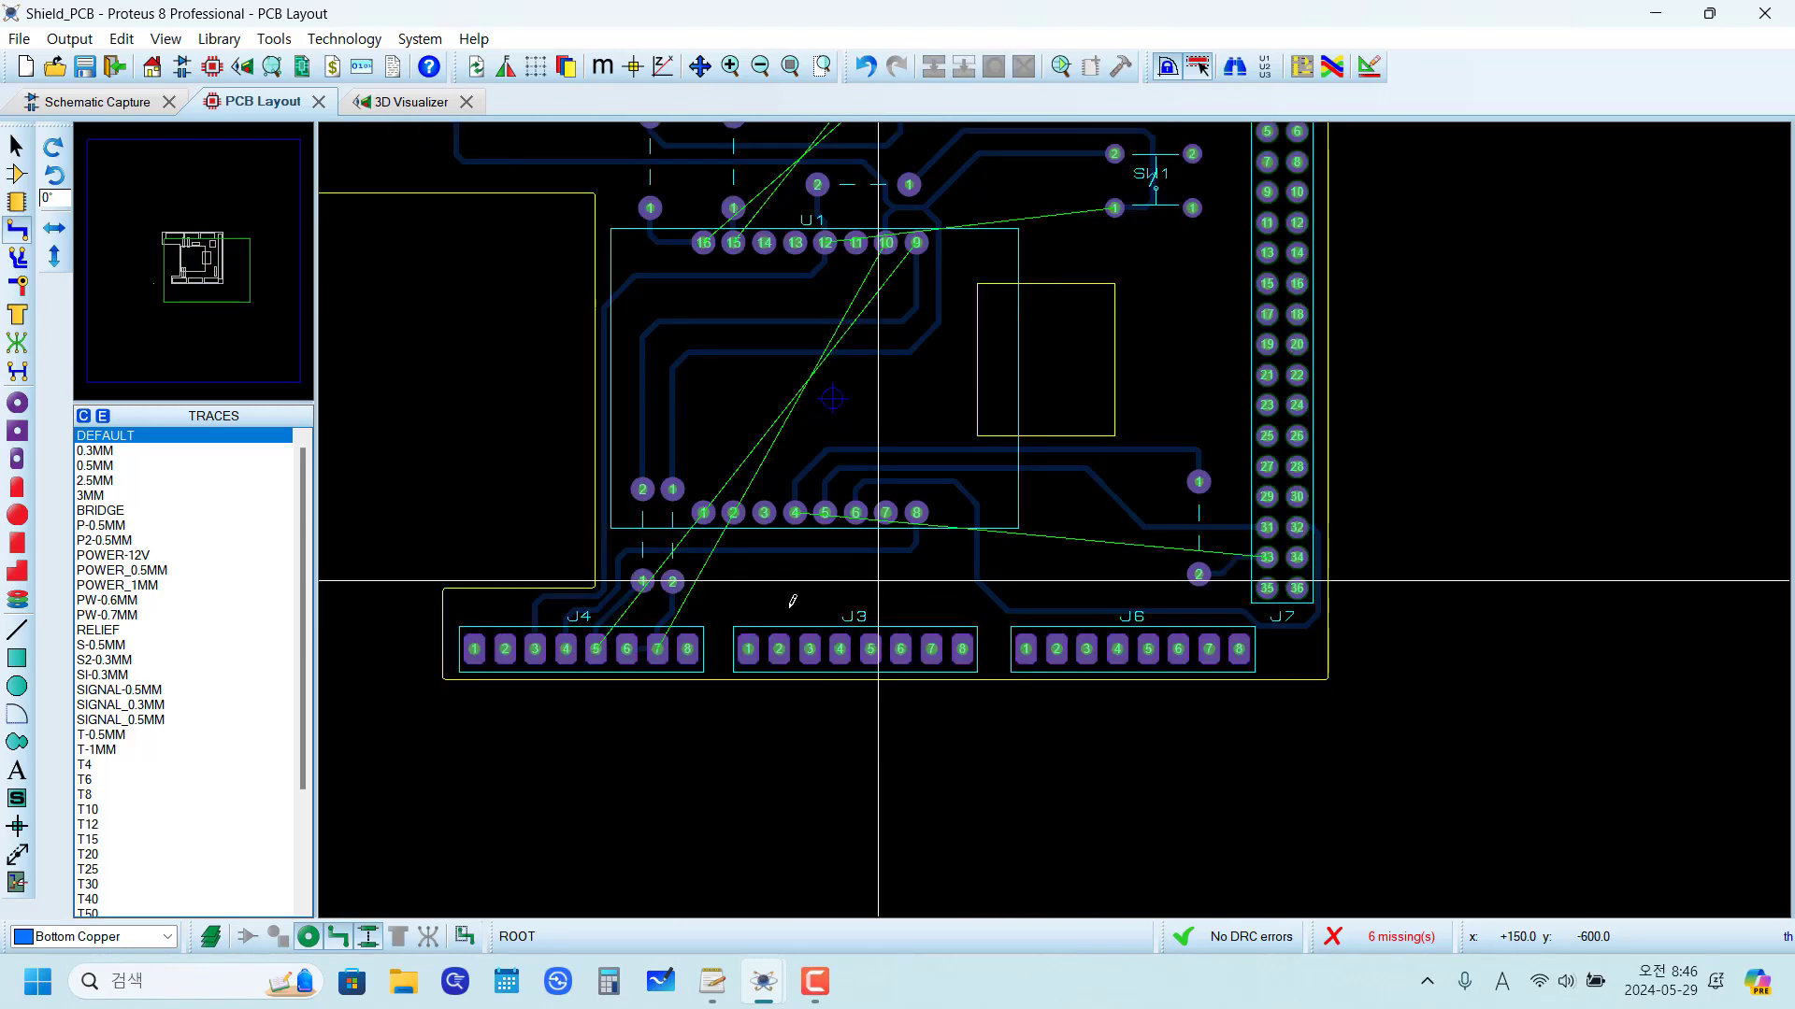
scroll(930, 495, "down", 1)
scroll(930, 495, "up", 3)
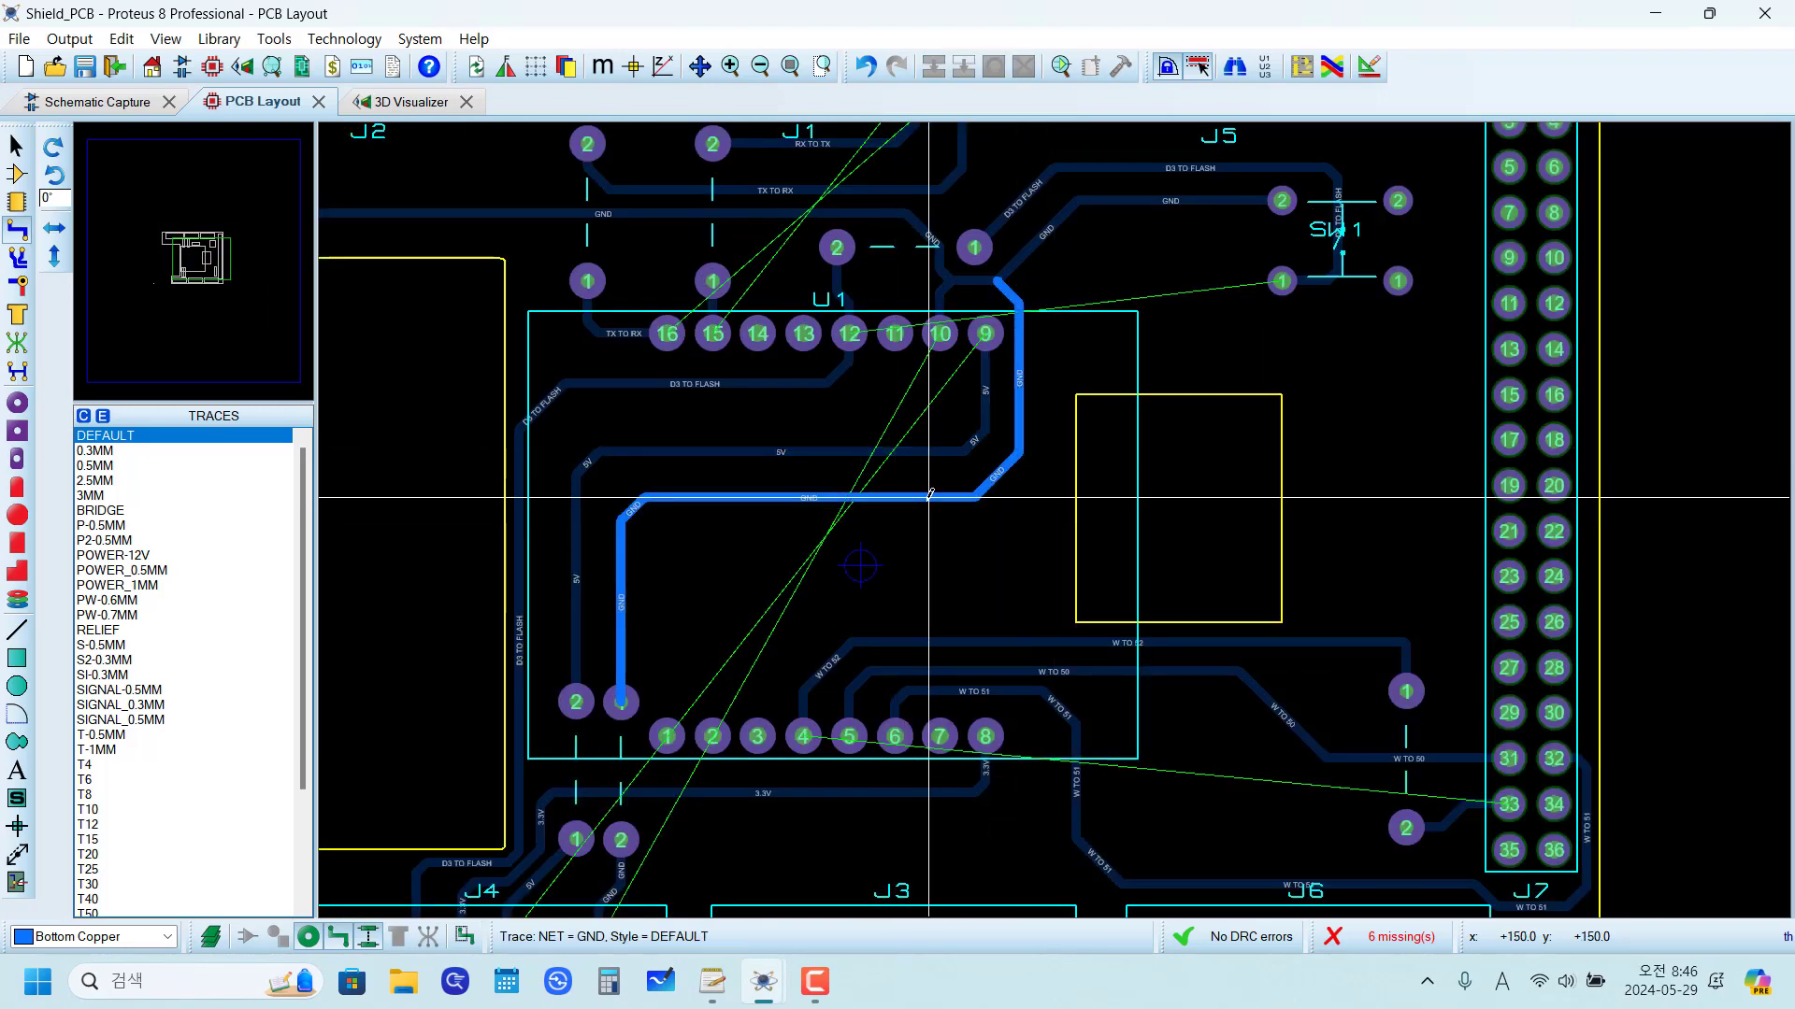
scroll(930, 495, "down", 1)
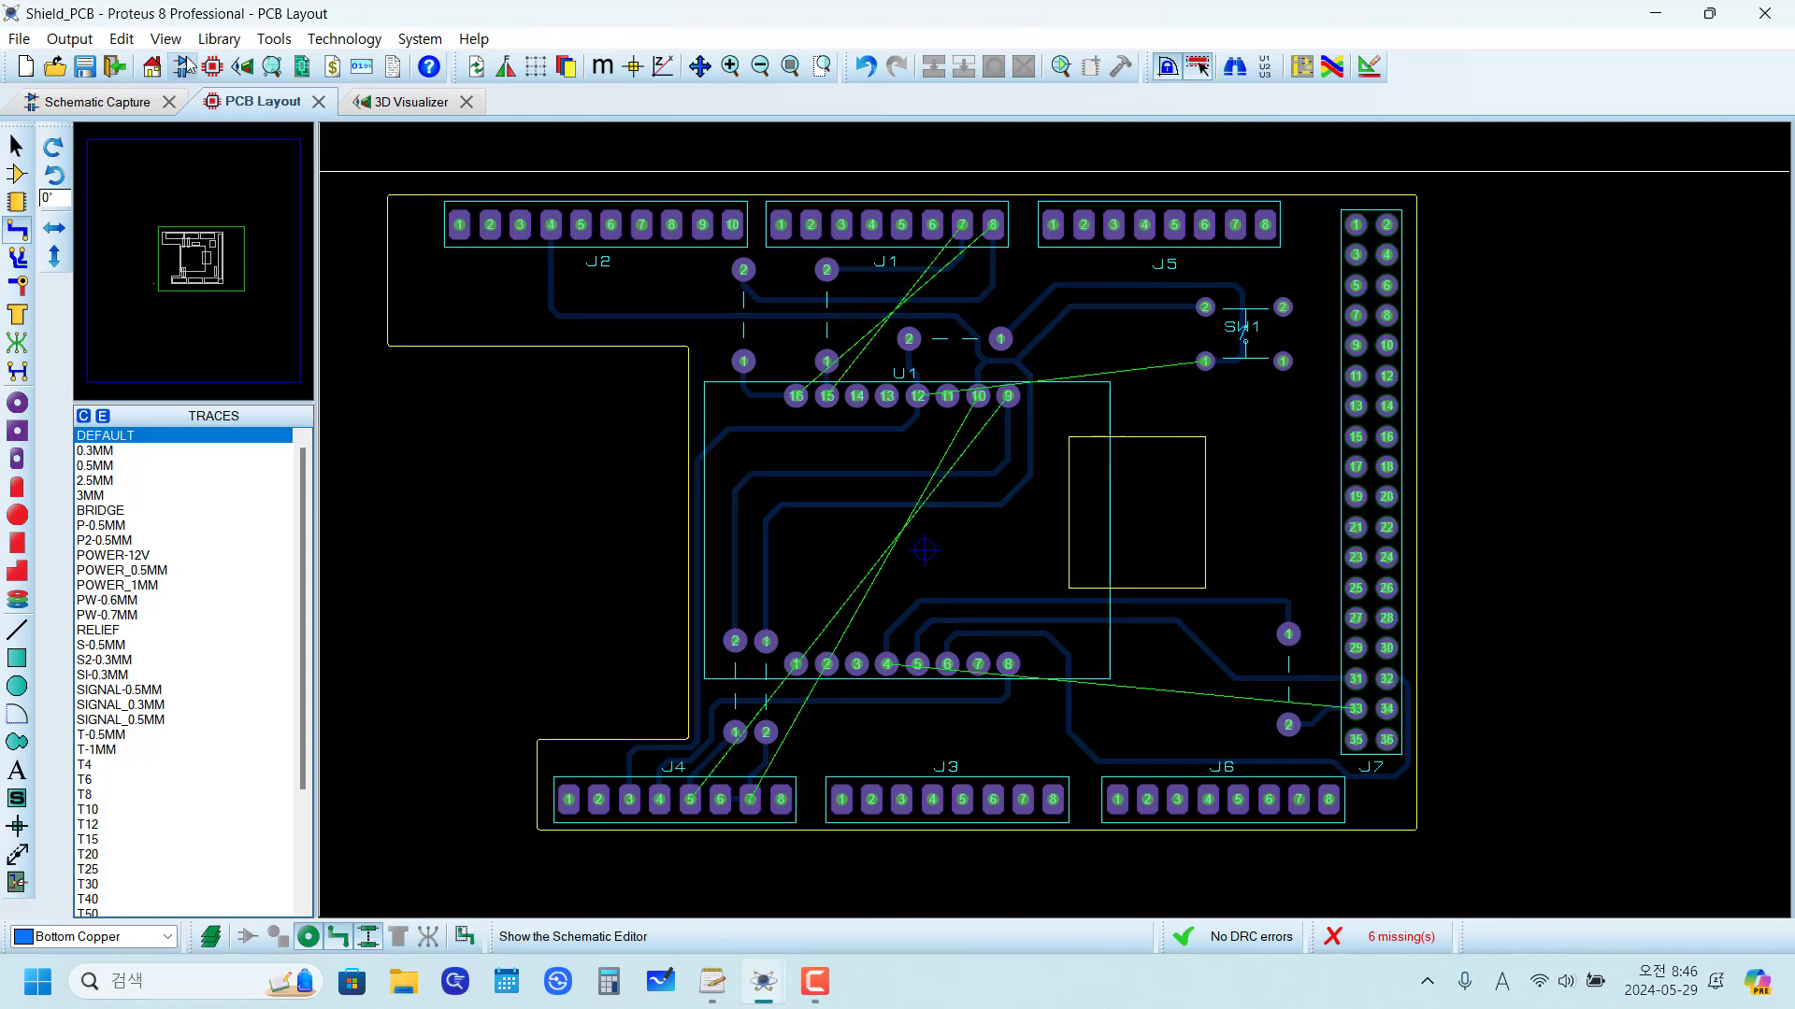
left_click(163, 39)
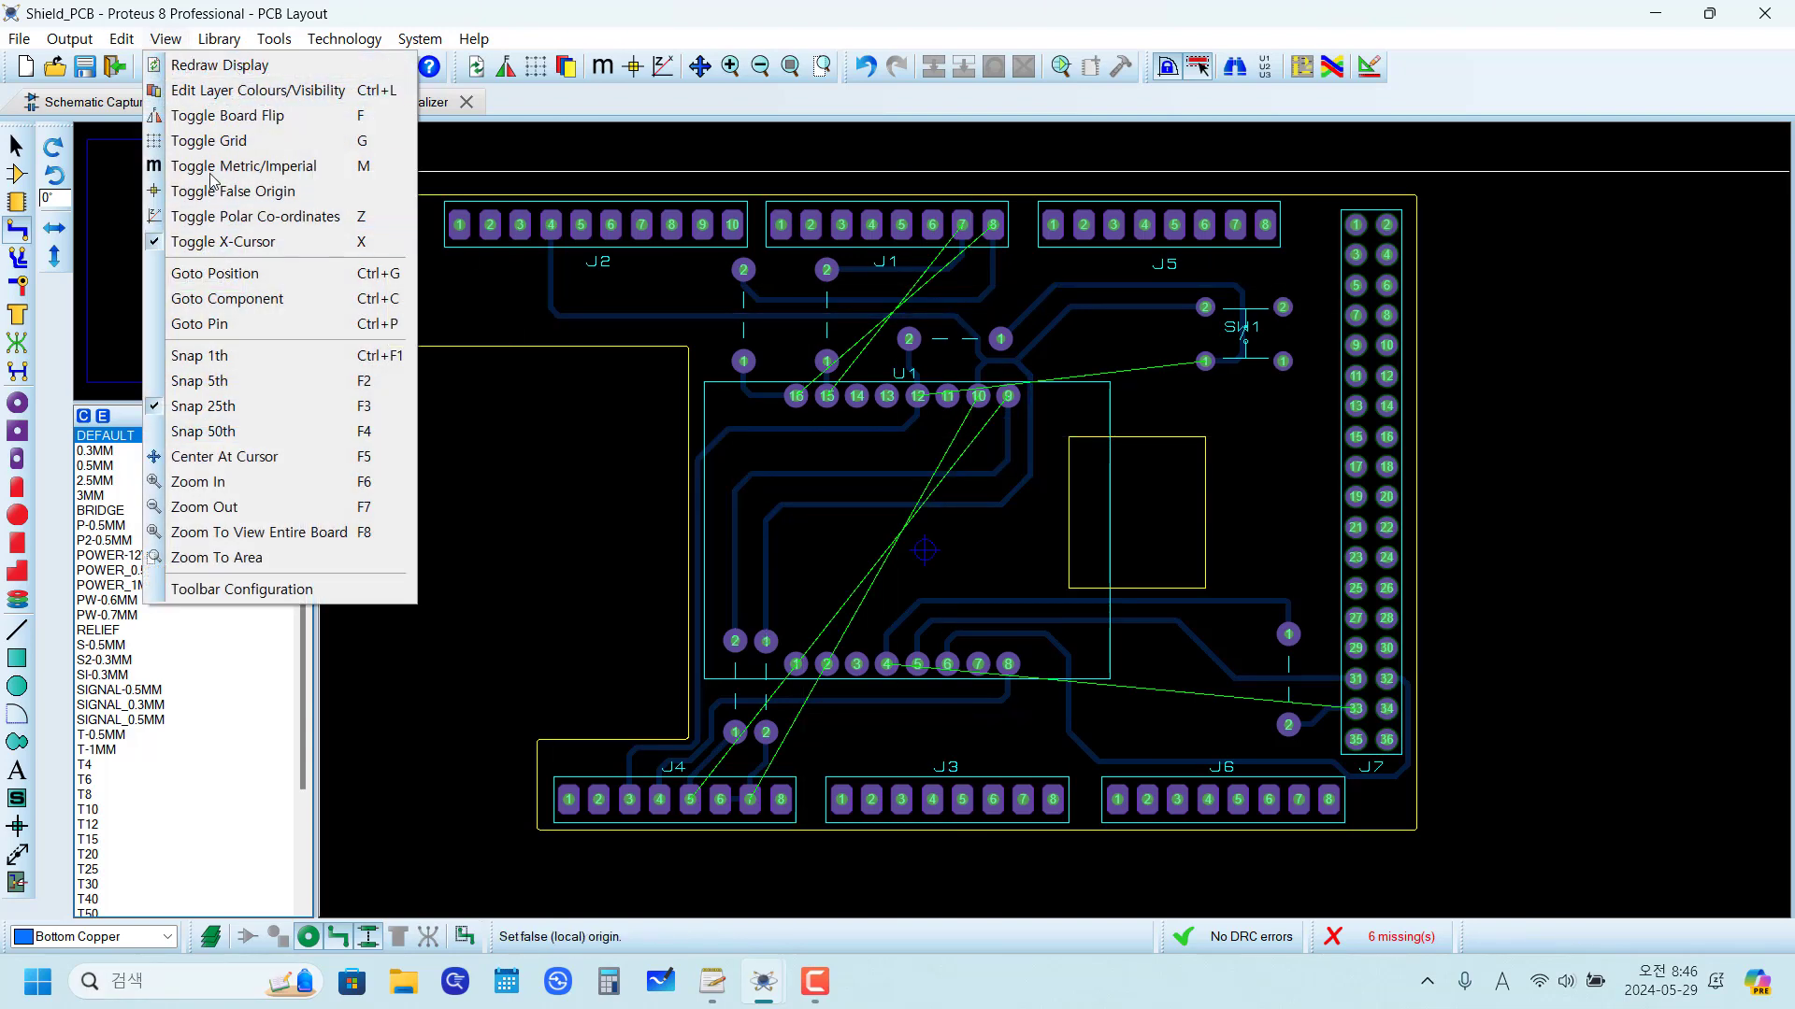
mouse_move(275, 43)
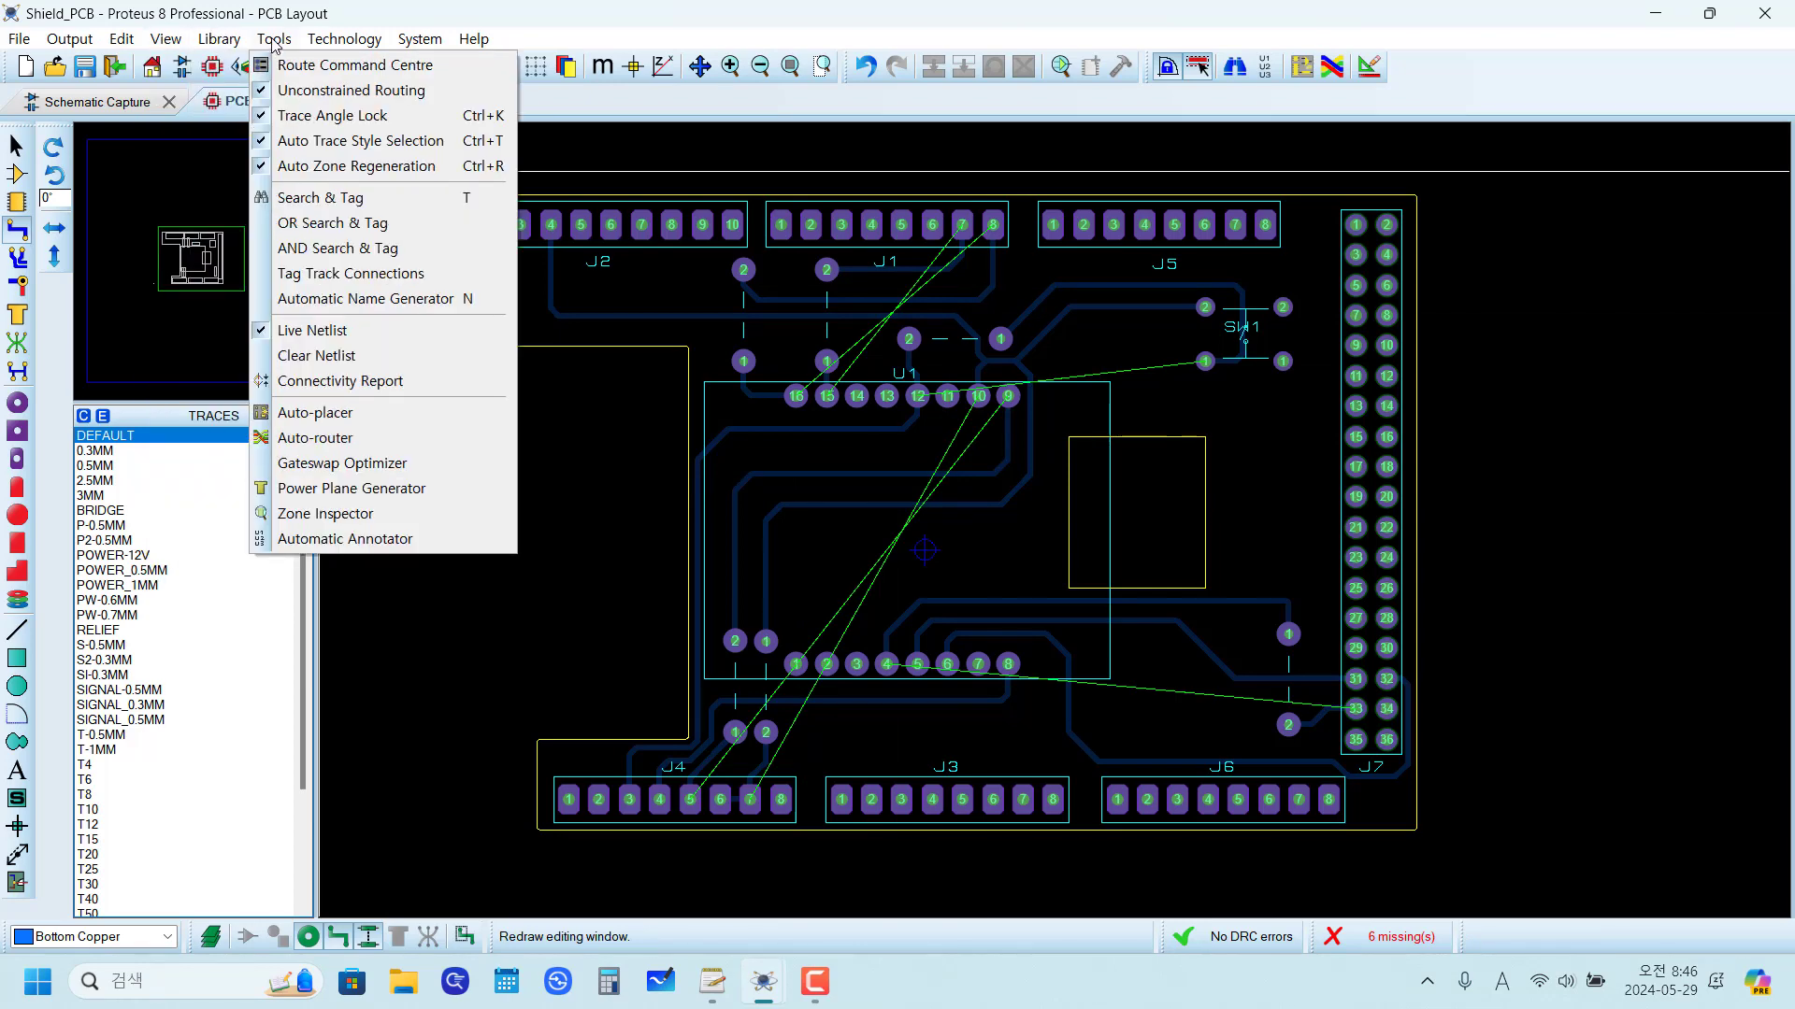
left_click(320, 360)
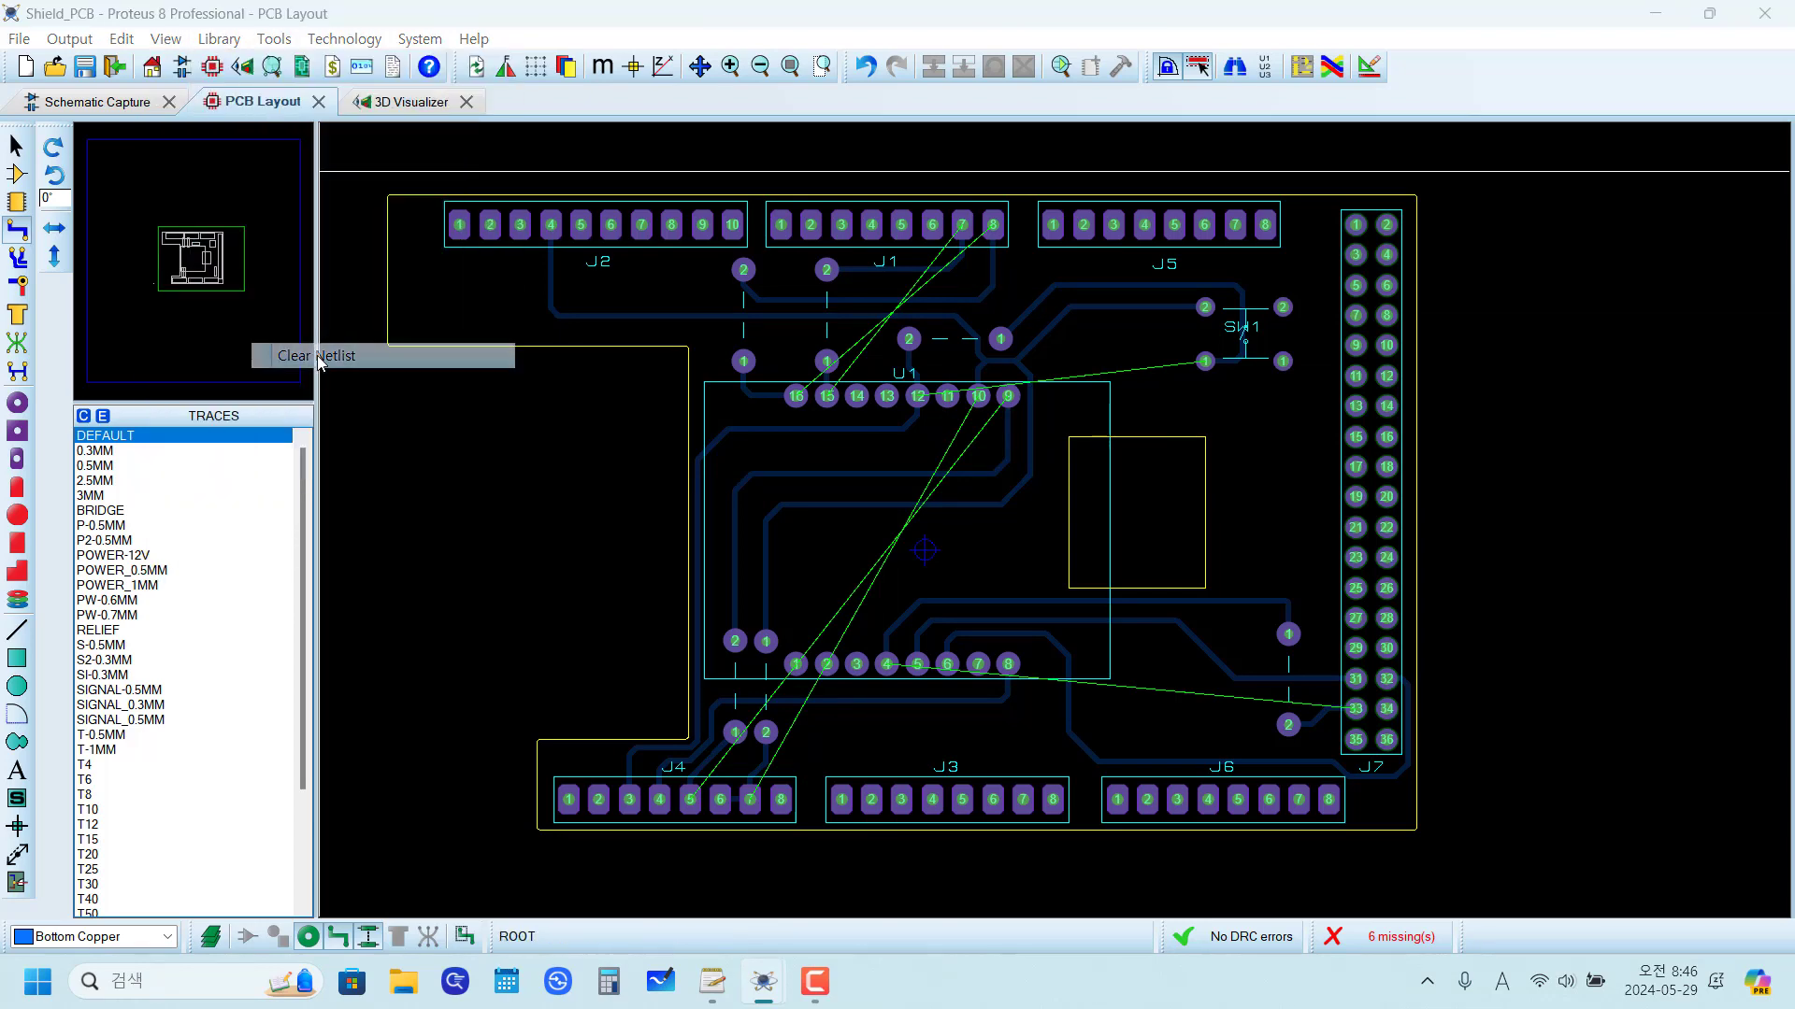
left_click(838, 519)
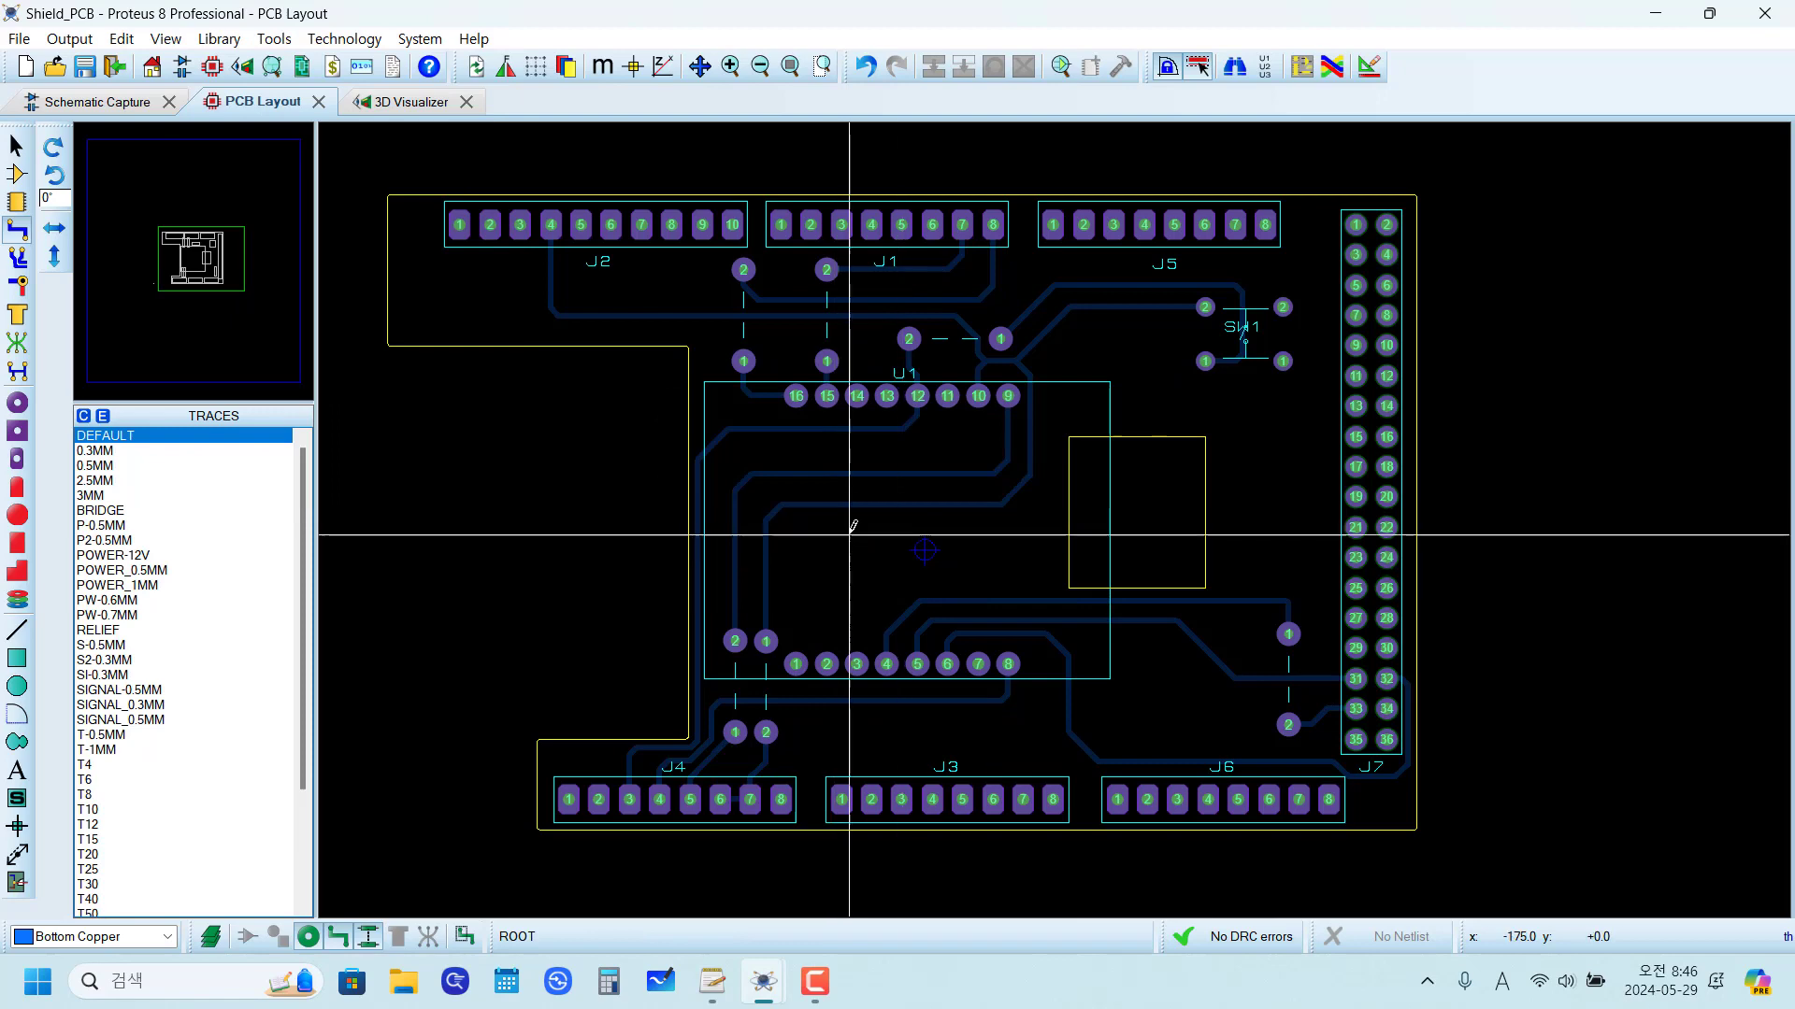
left_click(260, 42)
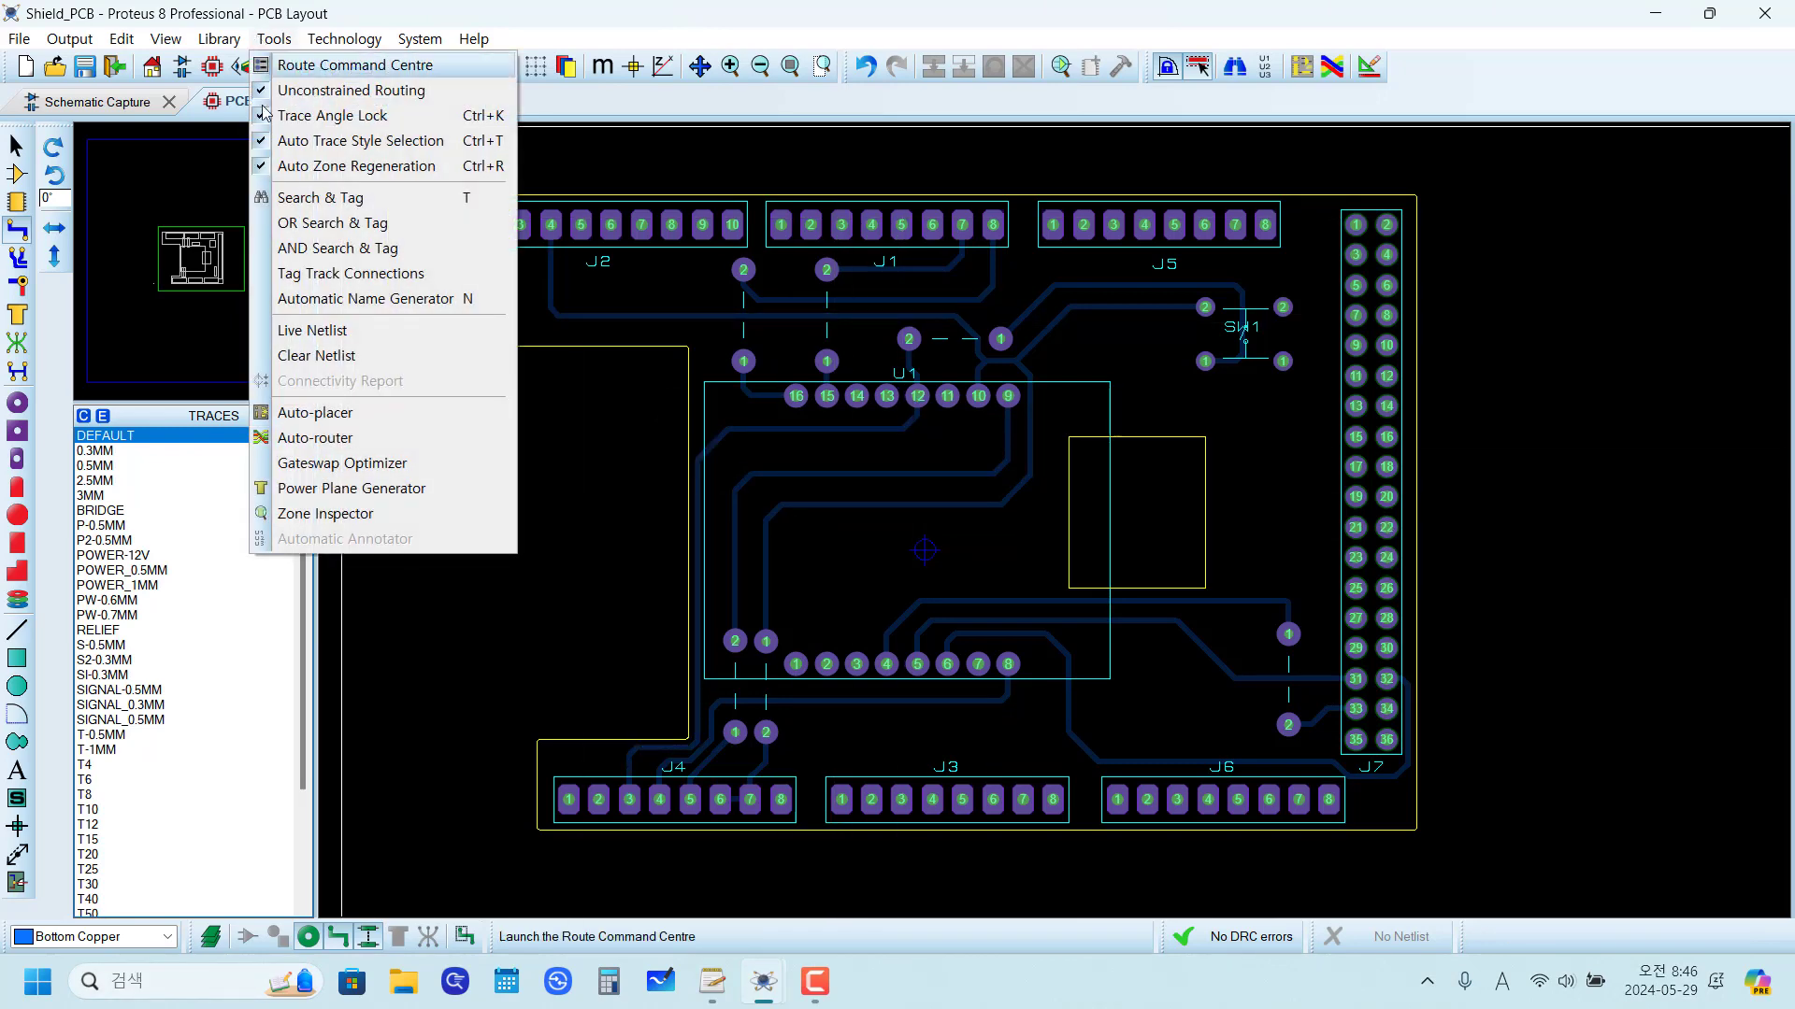
left_click(298, 334)
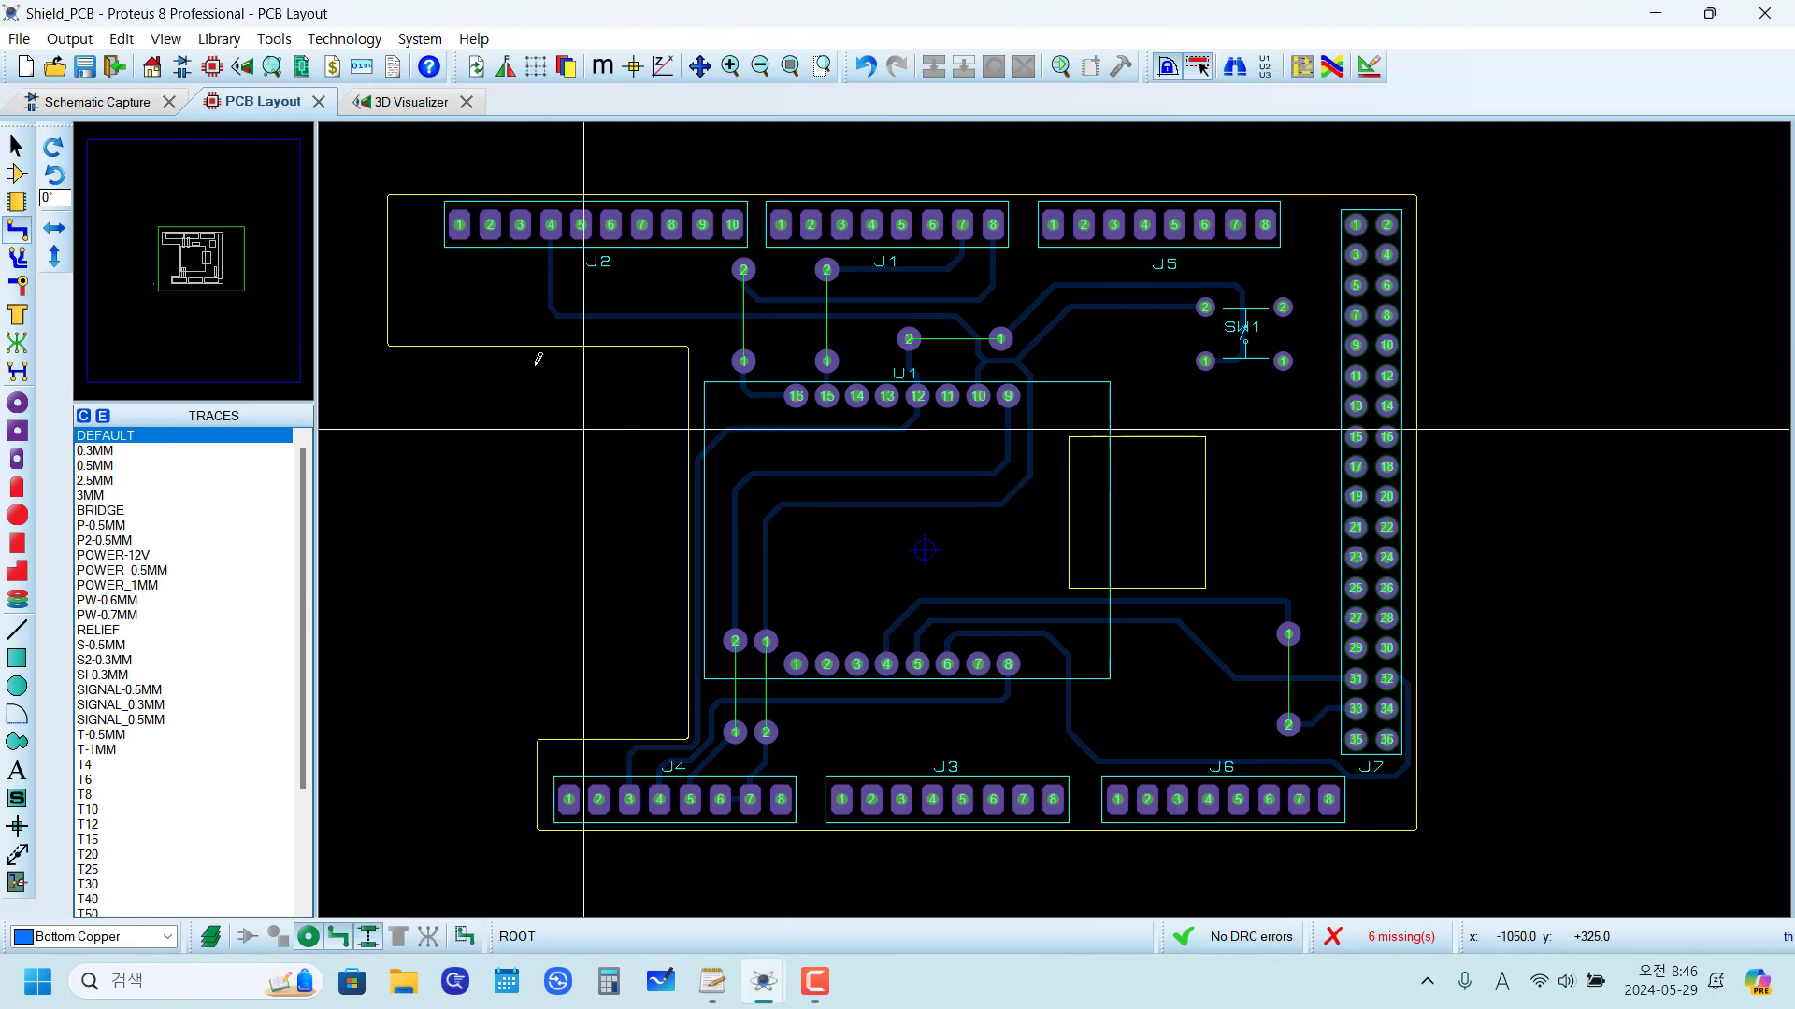
Step: Repeat the netlist clearing once more and re-enable Live Netlist
left_click(273, 38)
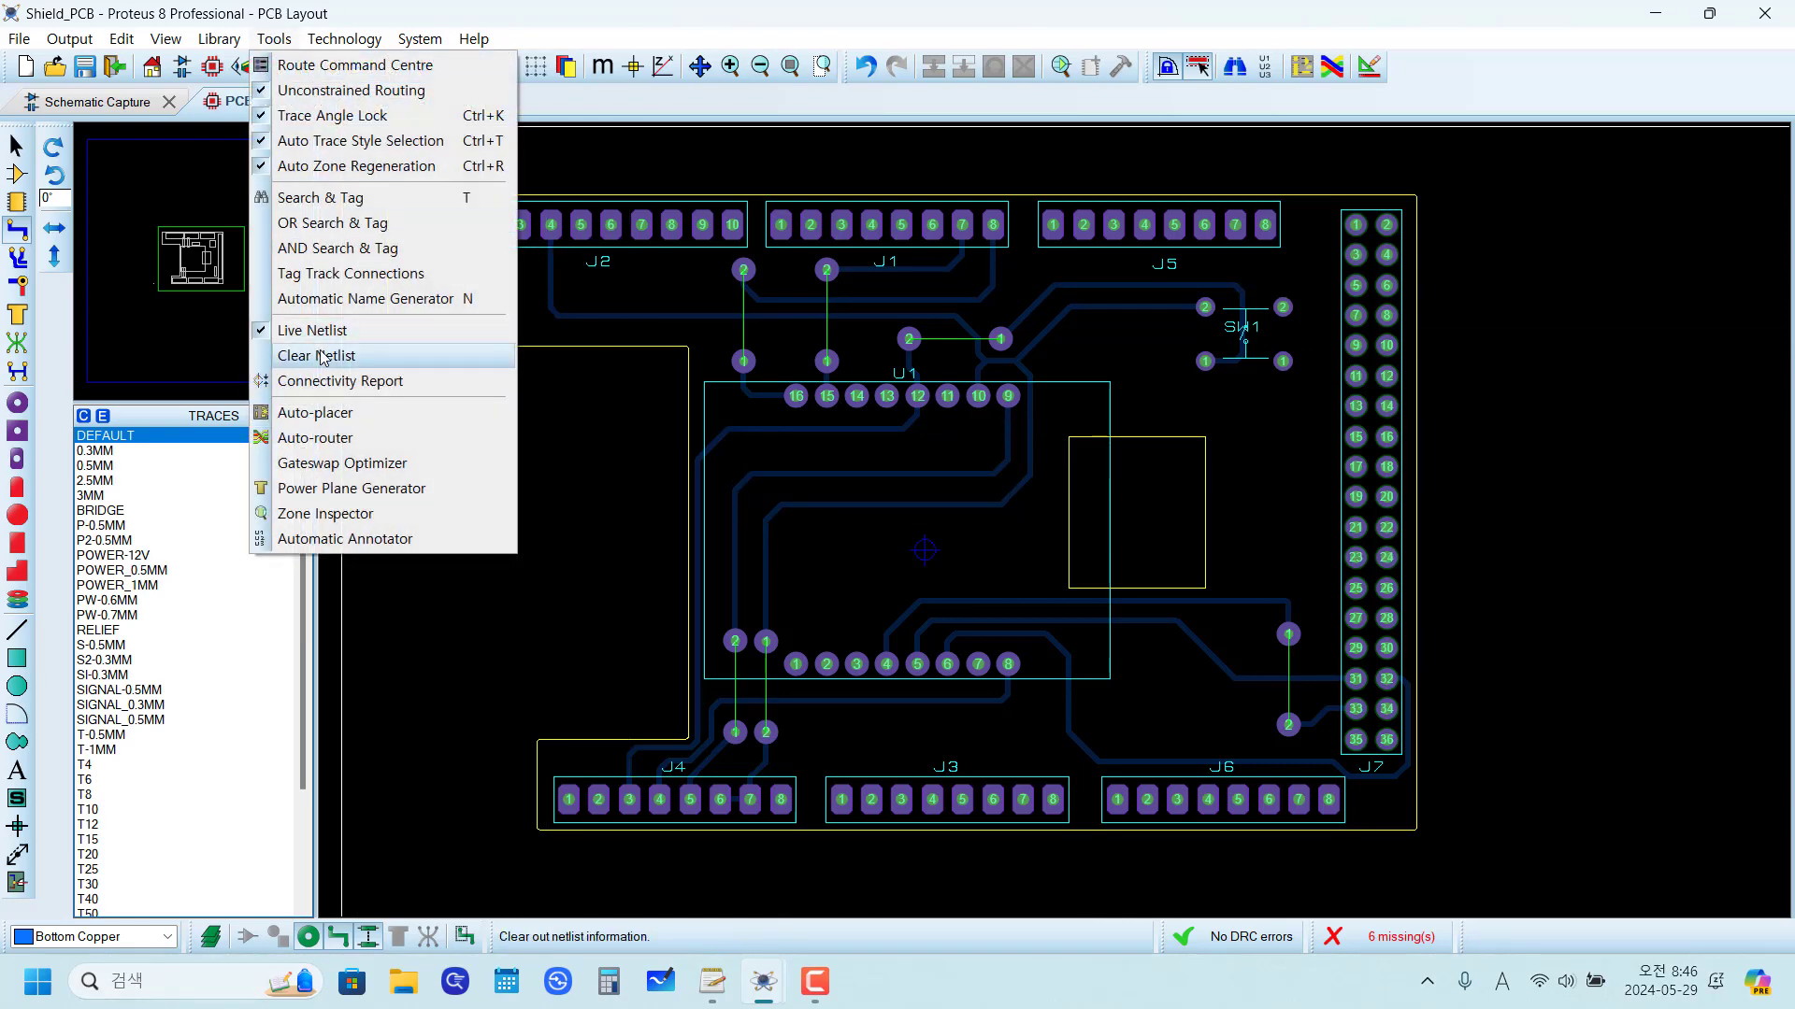
left_click(318, 356)
left_click(824, 517)
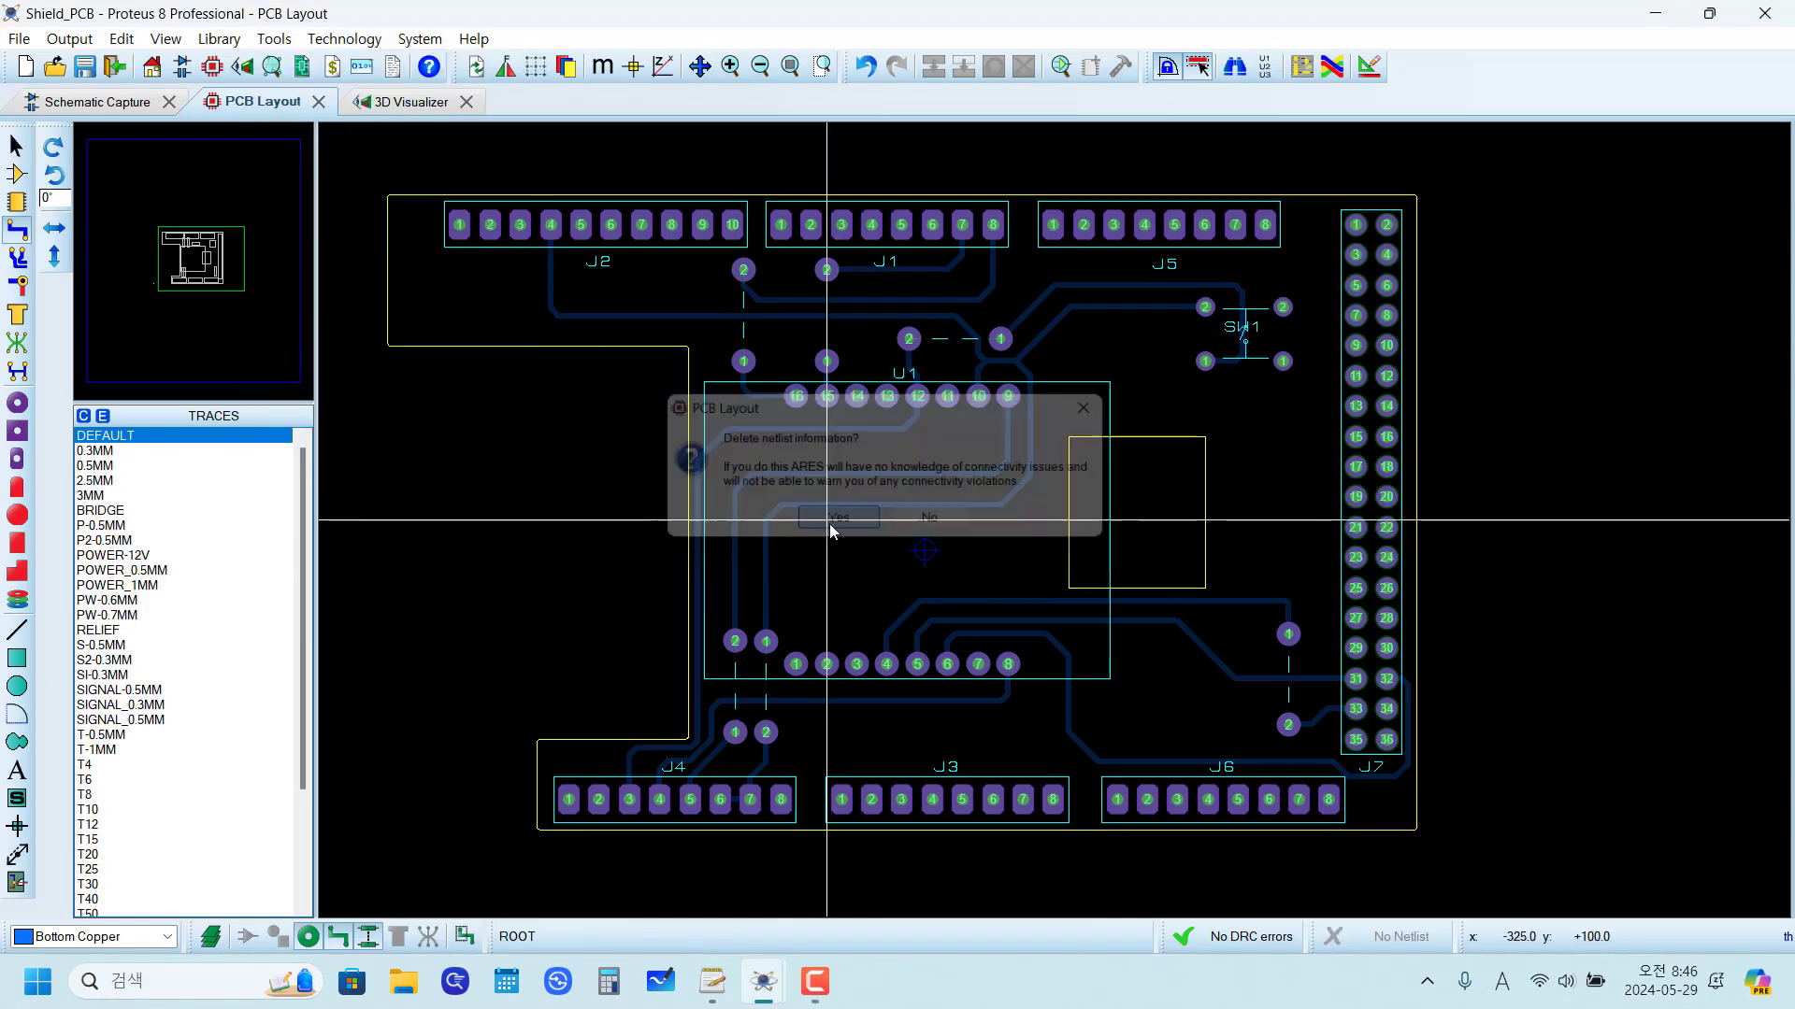
left_click(274, 38)
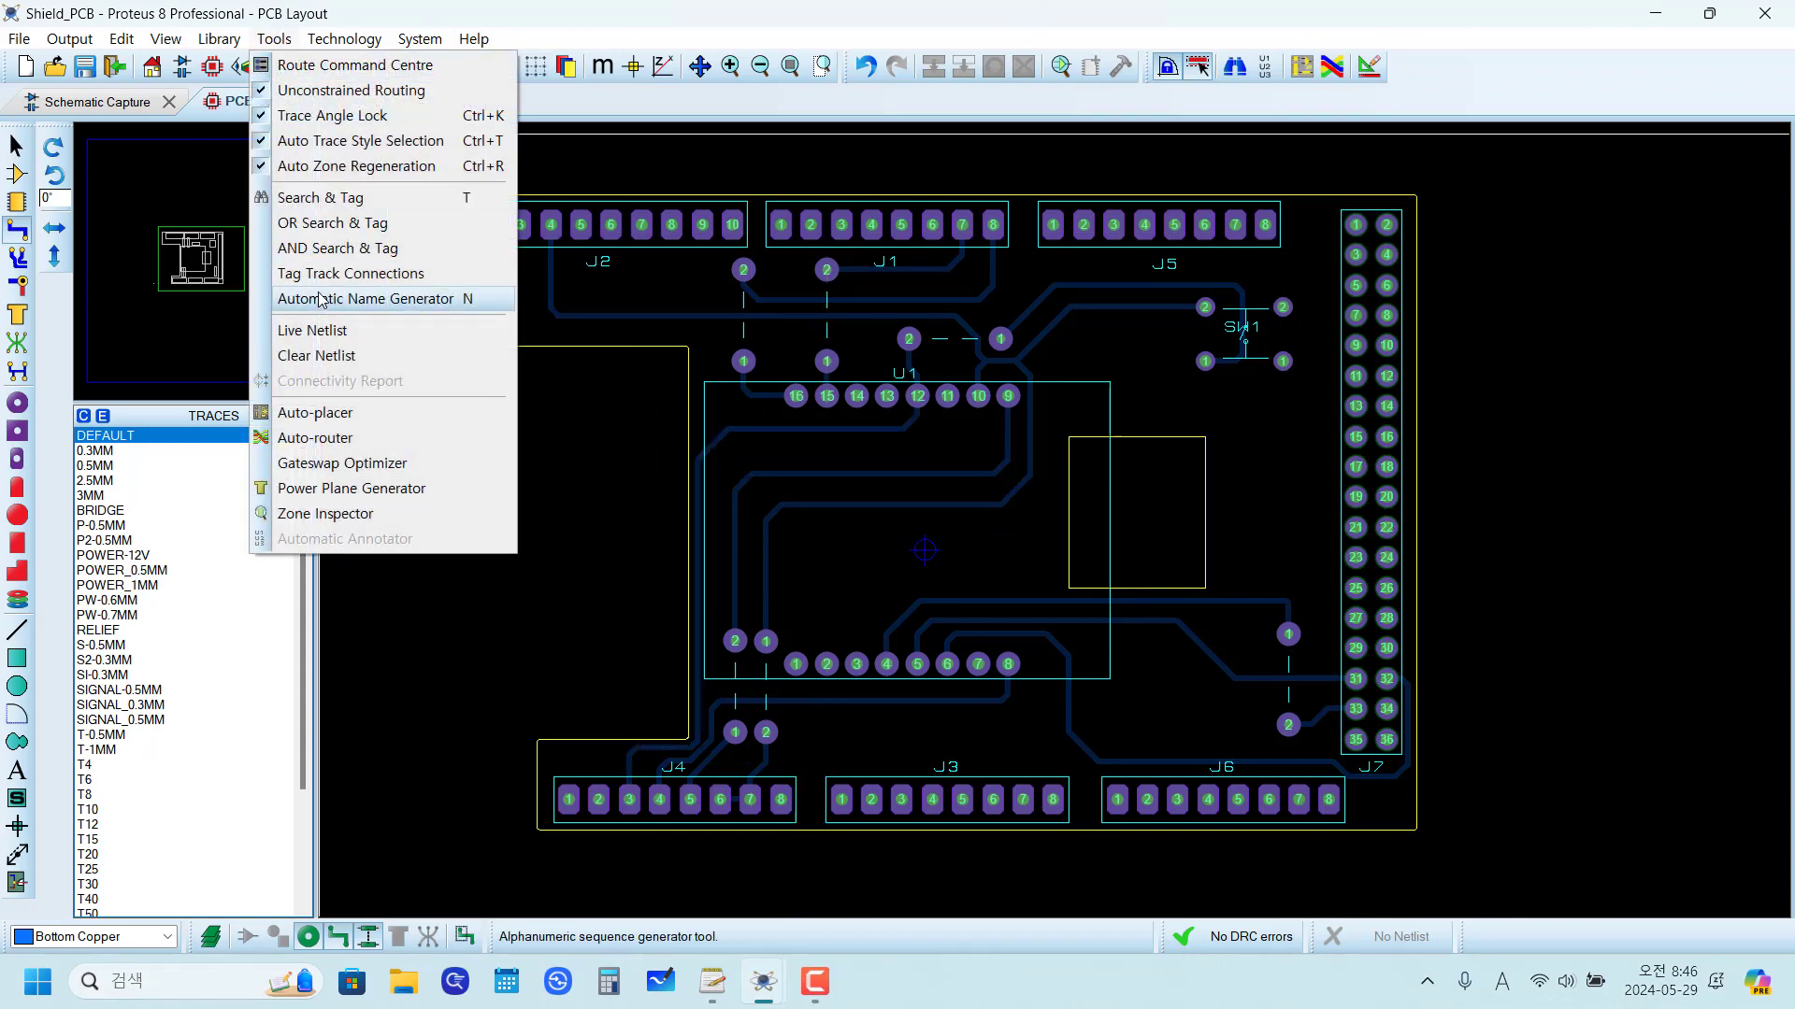
left_click(318, 331)
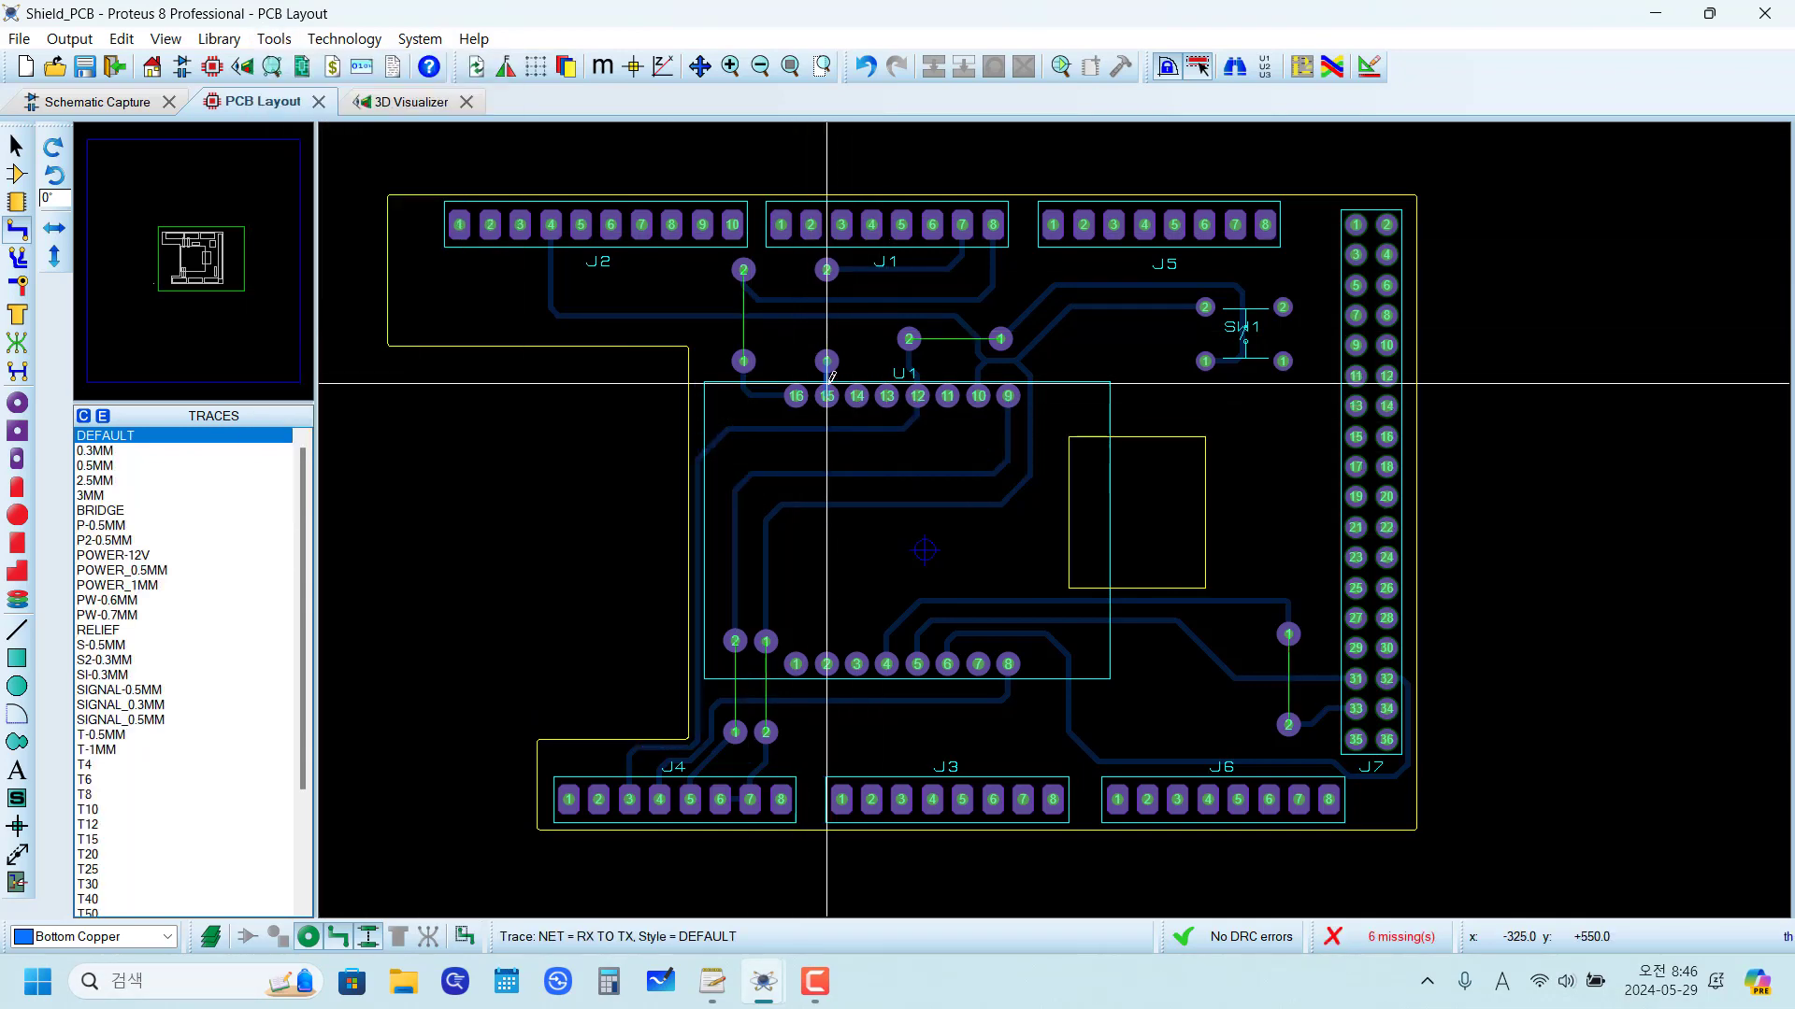
Step: Examine the regenerated ratsnest lines across the jumpers near J1, U1, J4 and J7
scroll(878, 473, "up", 2)
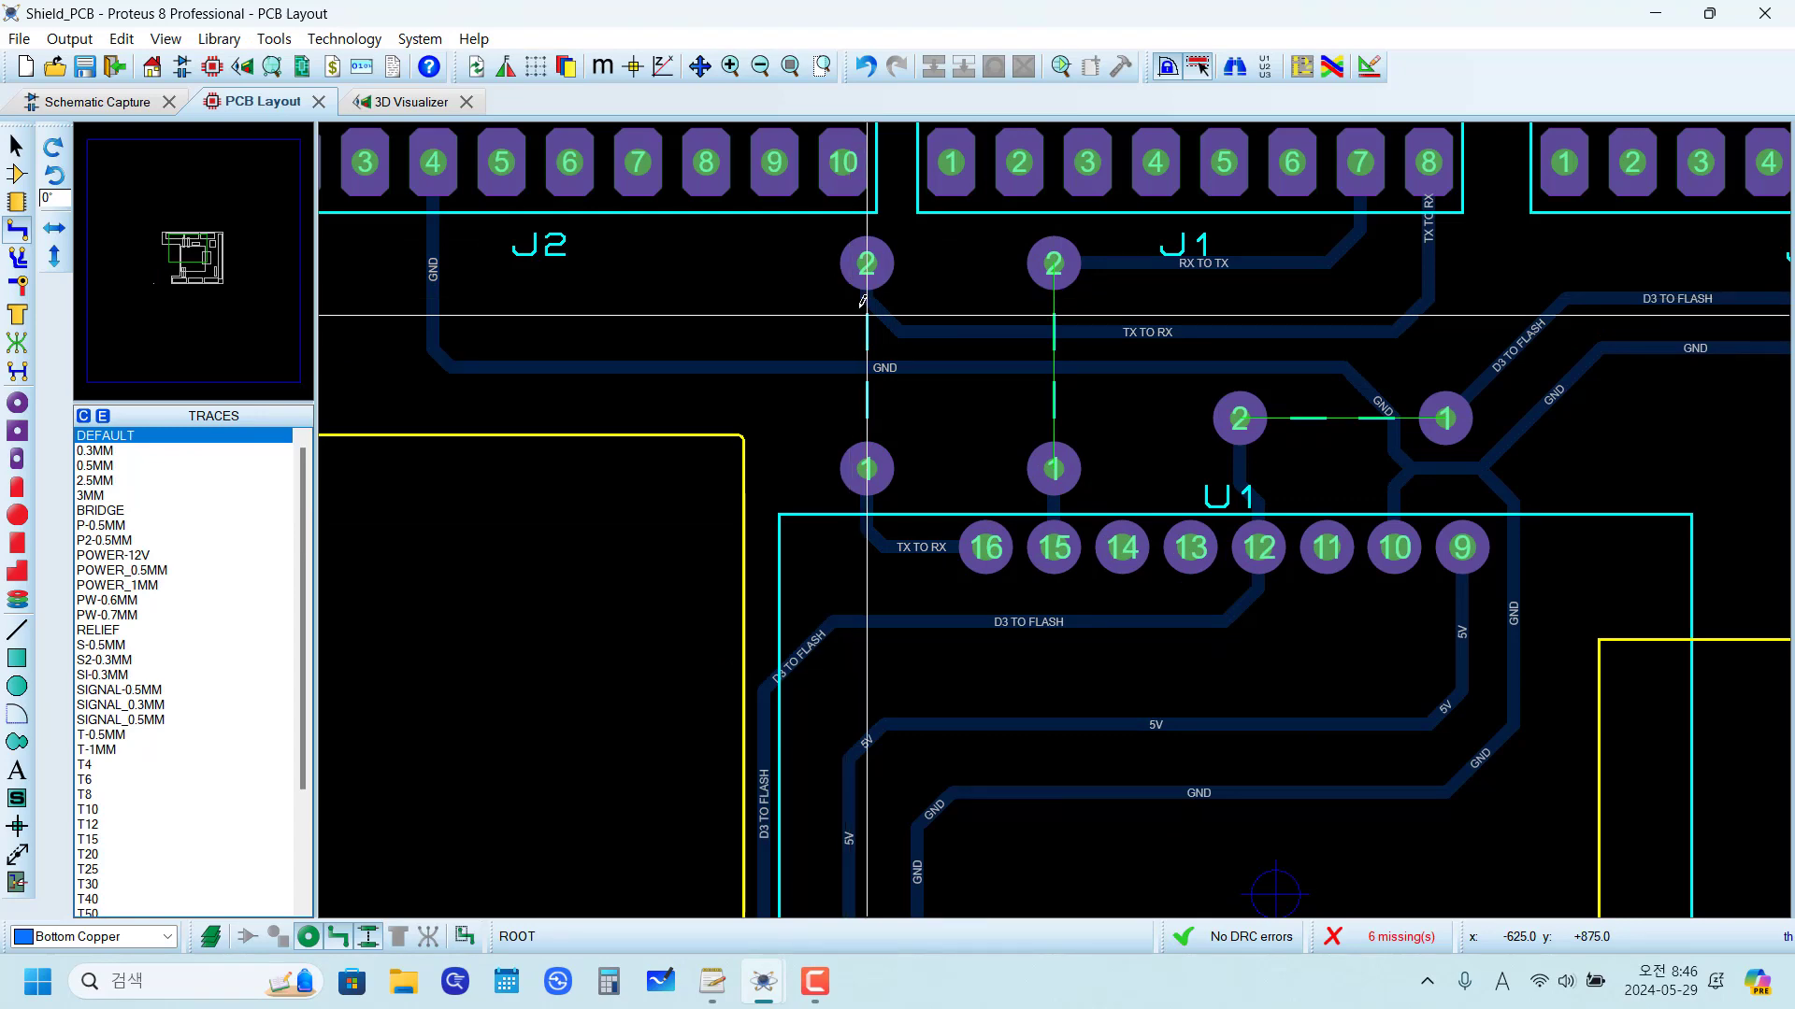
scroll(1276, 421, "down", 3)
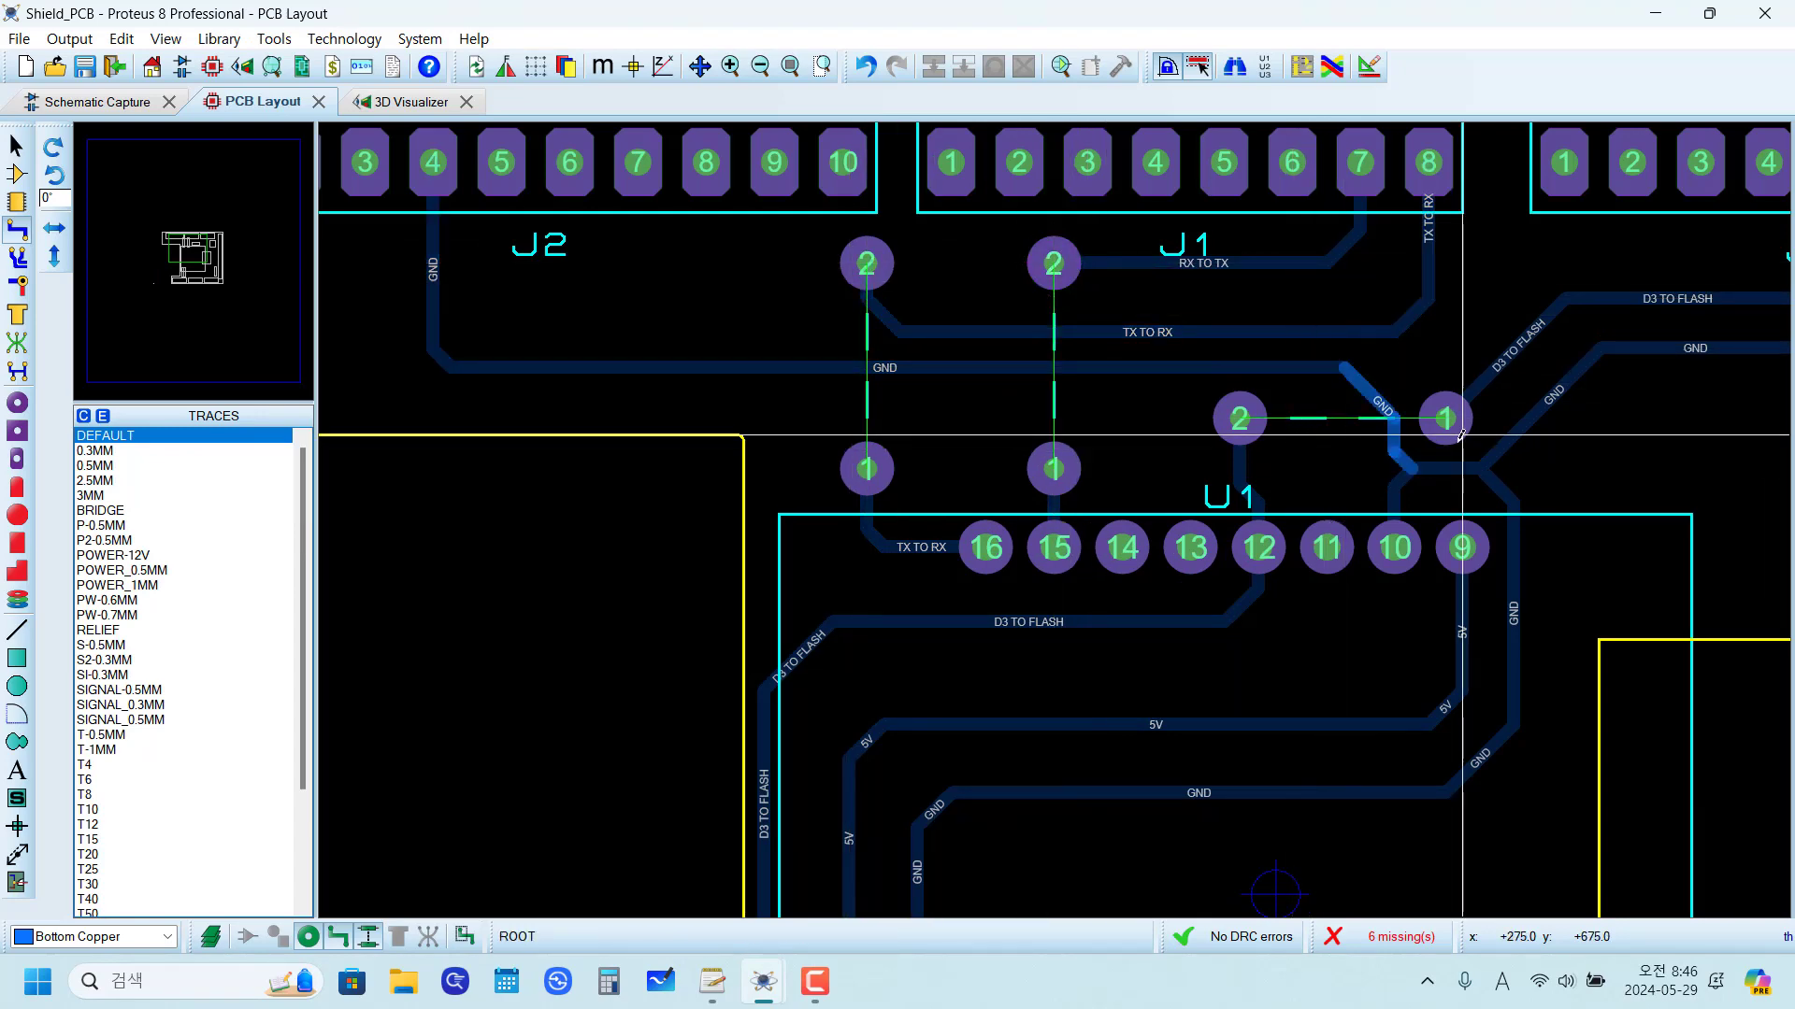
scroll(1360, 727, "up", 2)
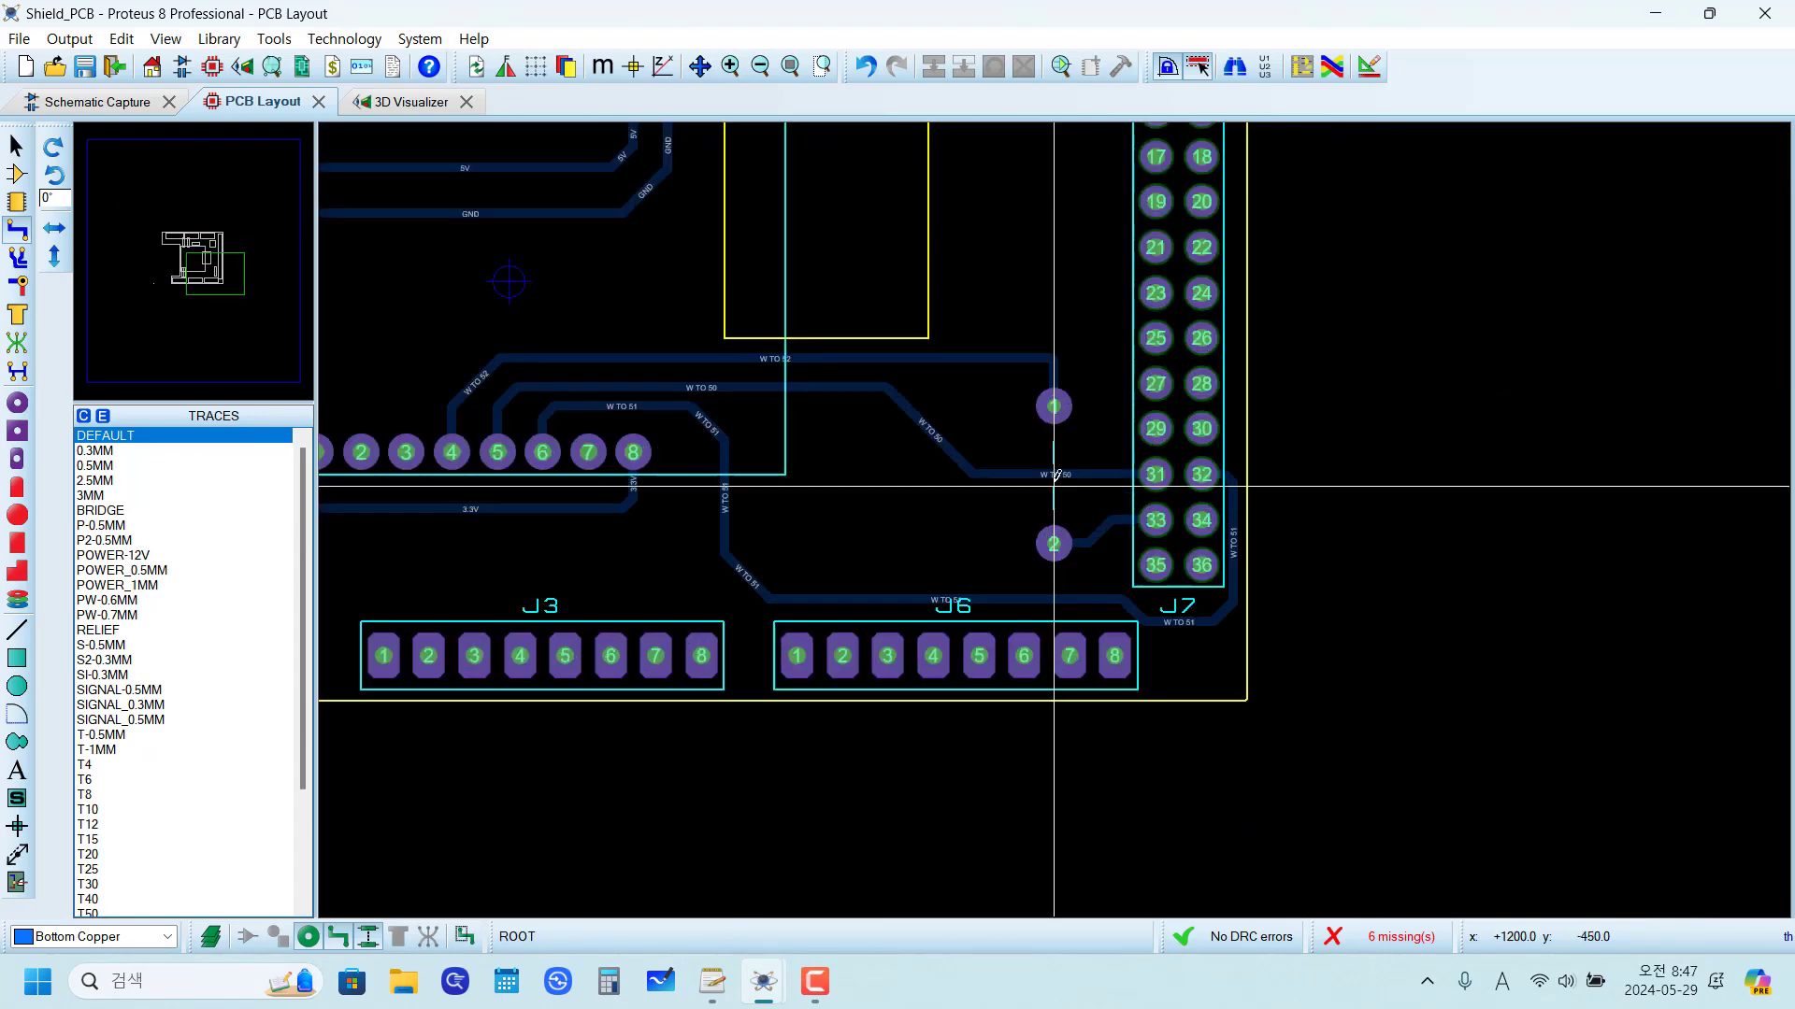
scroll(1047, 496, "down", 2)
scroll(1028, 513, "up", 2)
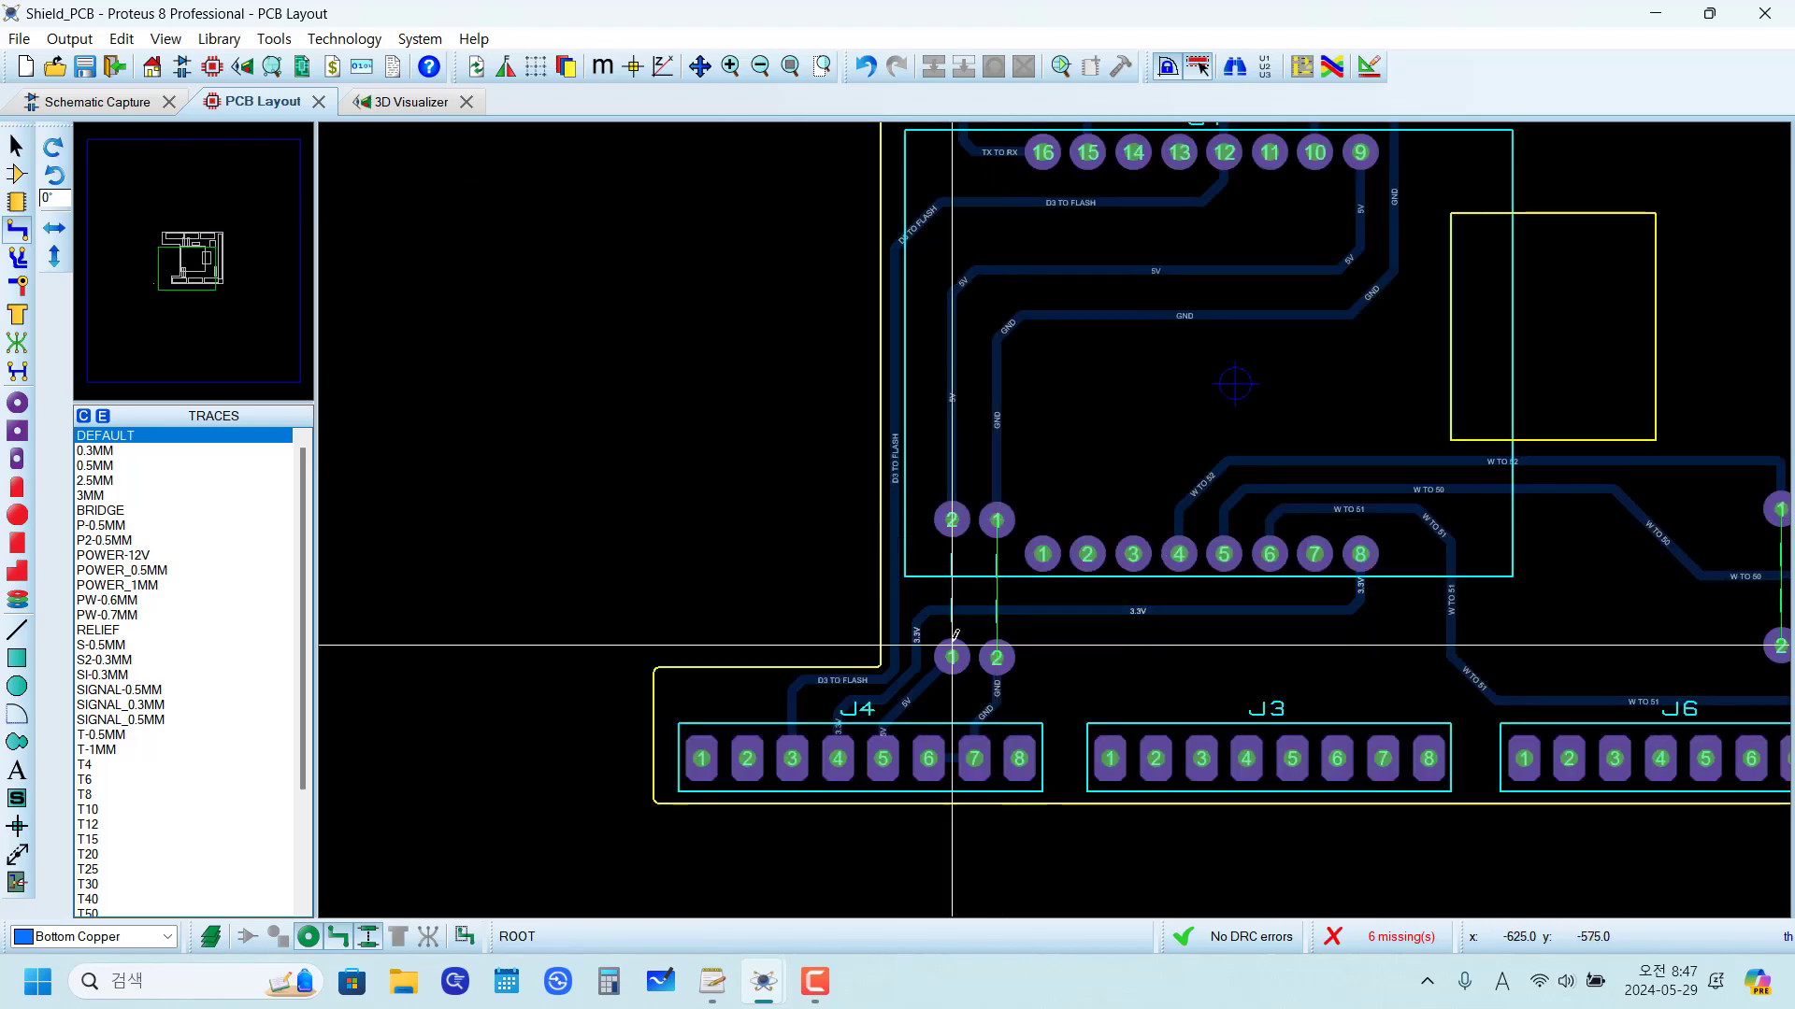
scroll(1210, 465, "down", 2)
scroll(1214, 458, "up", 1)
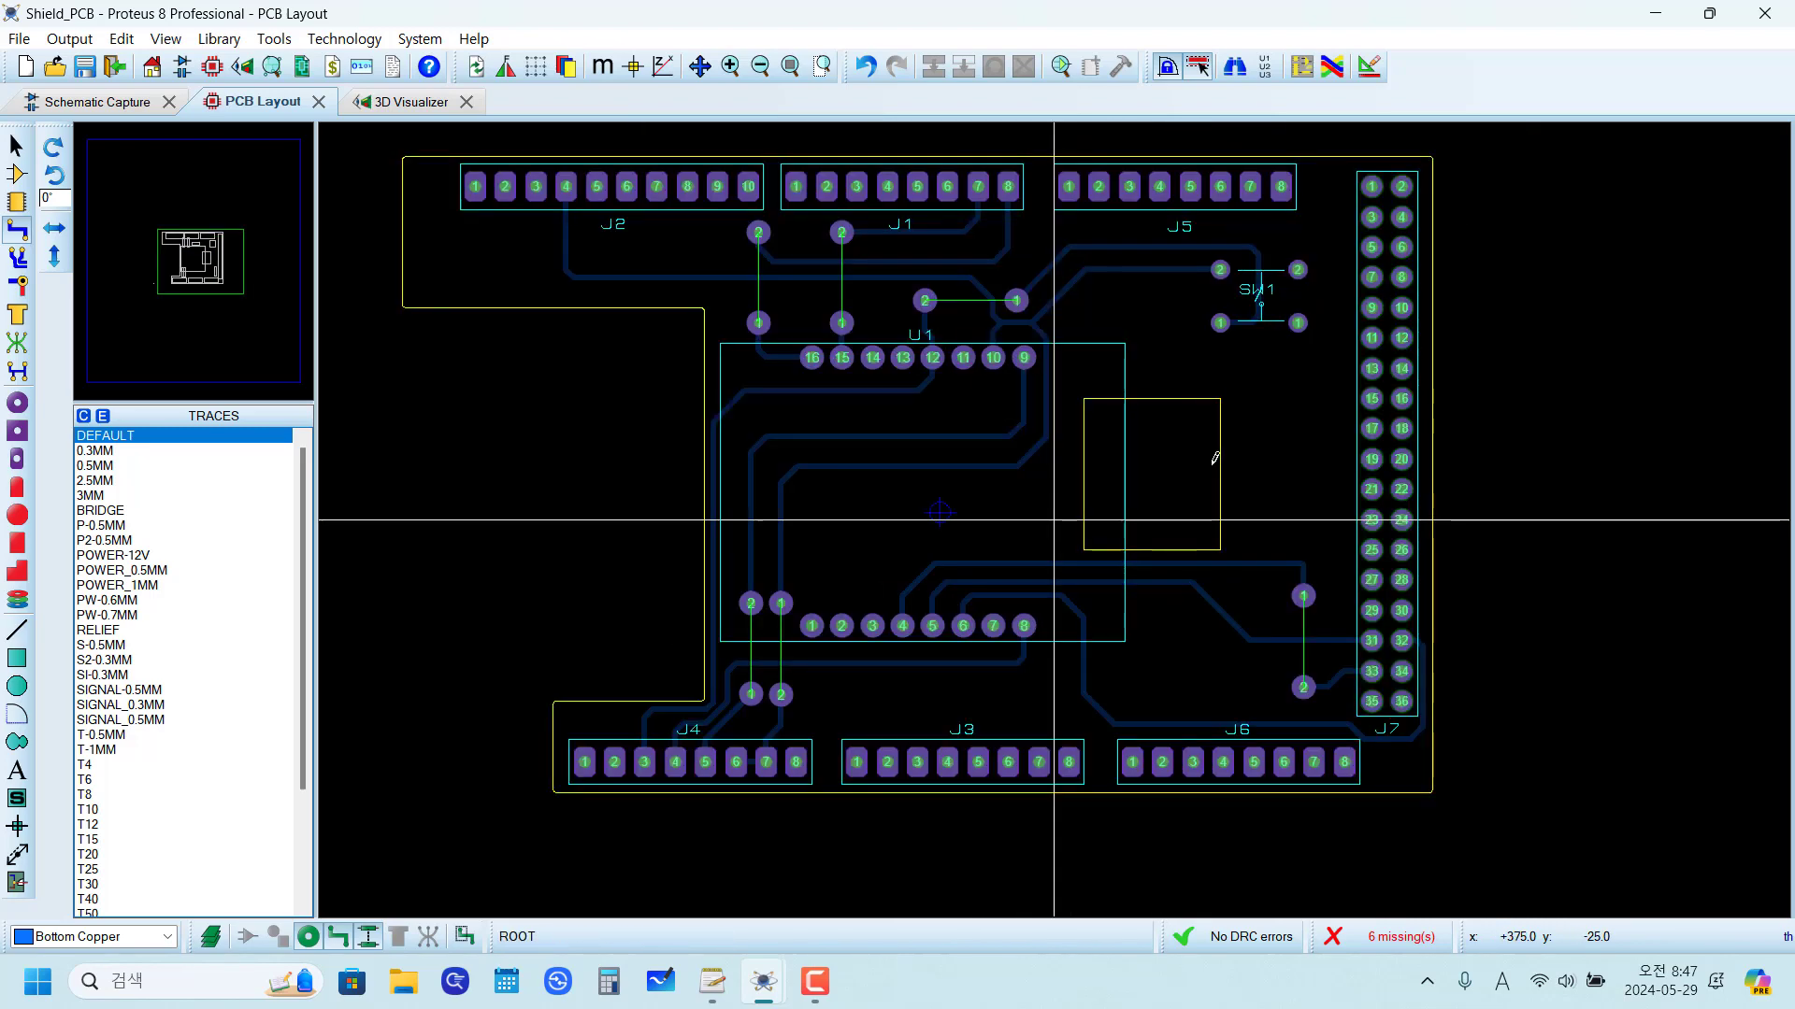
scroll(1214, 458, "down", 1)
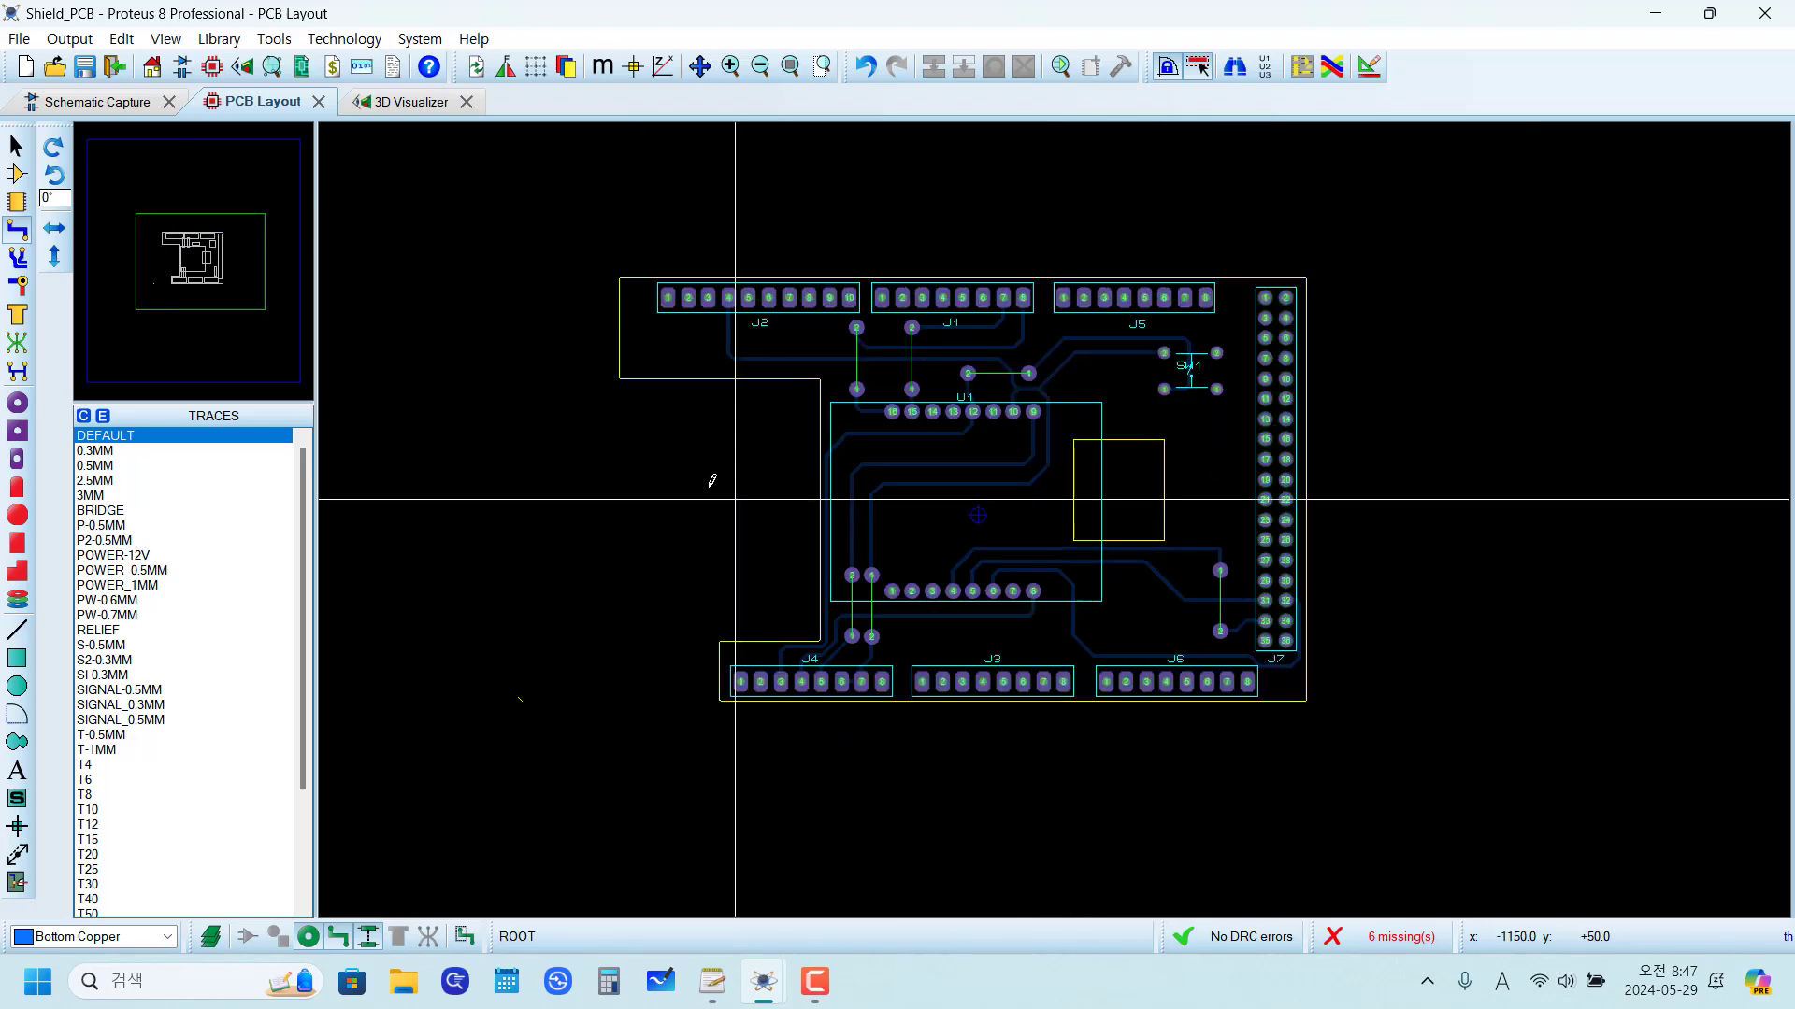
Step: Inspect the board and its jumpers in the 3D Visualizer from a tilted view
left_click(408, 100)
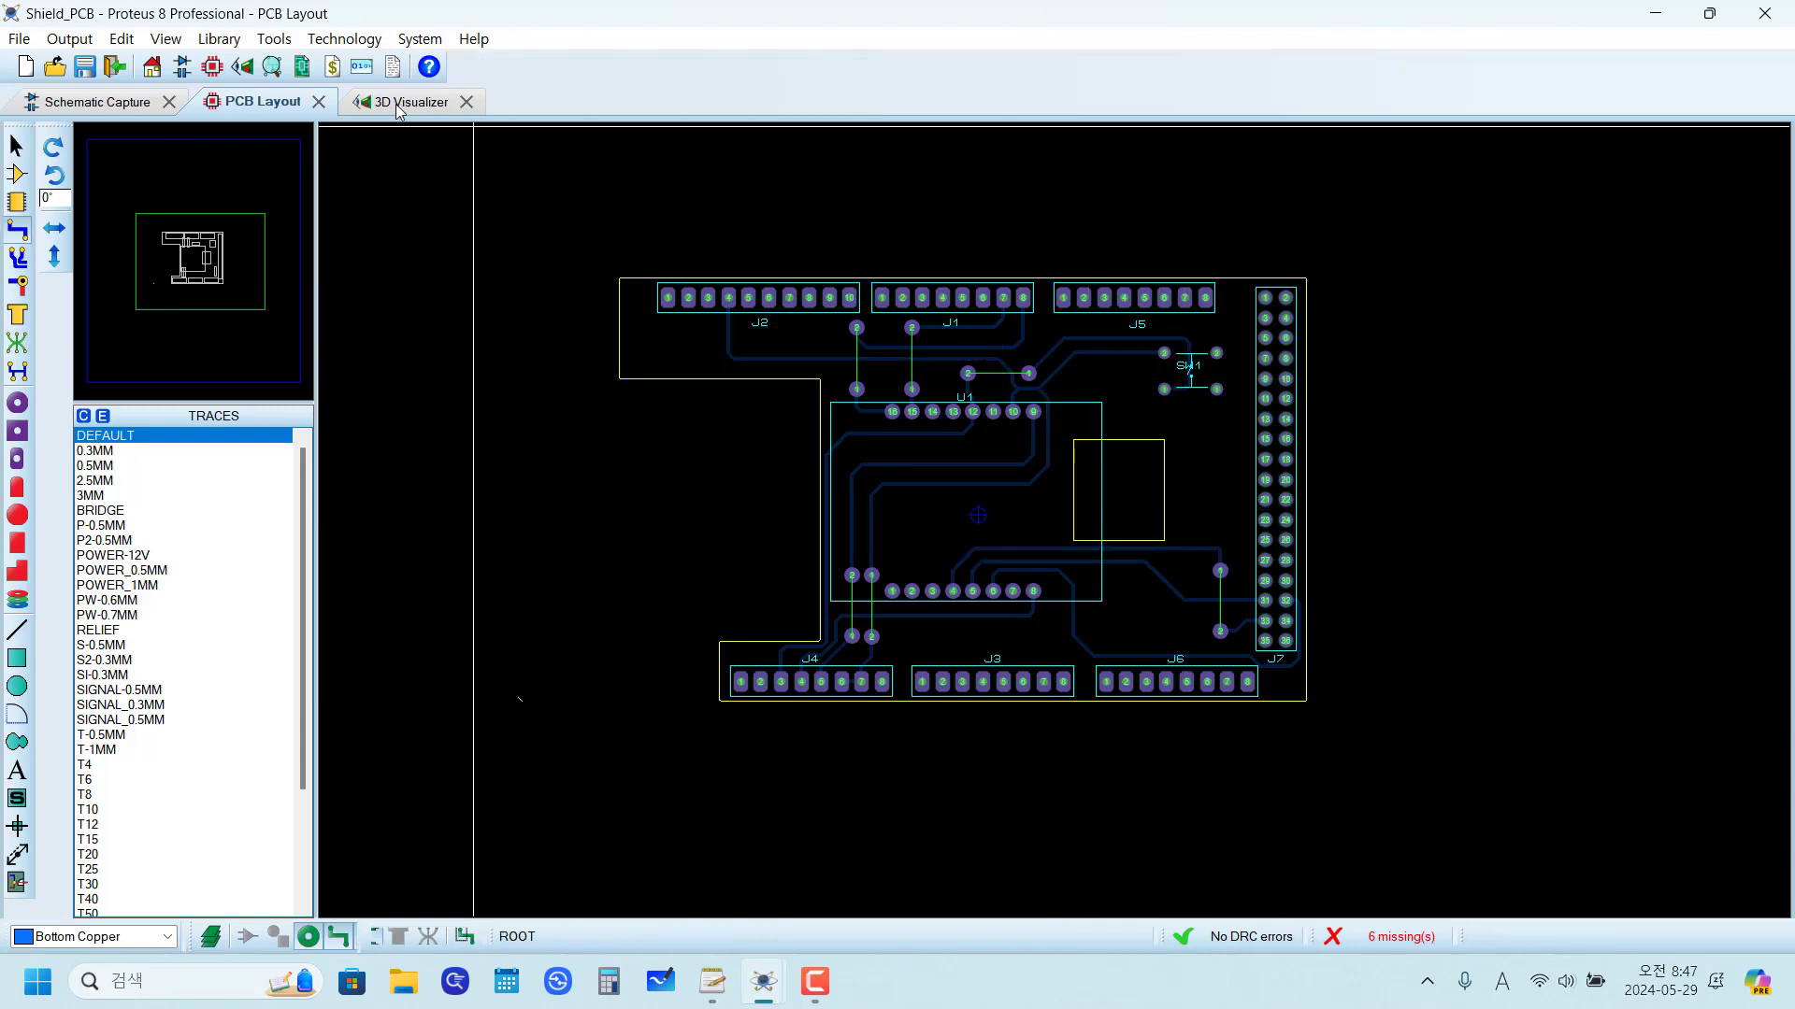
left_click_drag(984, 458, 976, 355)
scroll(896, 525, "down", 1)
left_click_drag(896, 525, 820, 622)
scroll(895, 526, "down", 1)
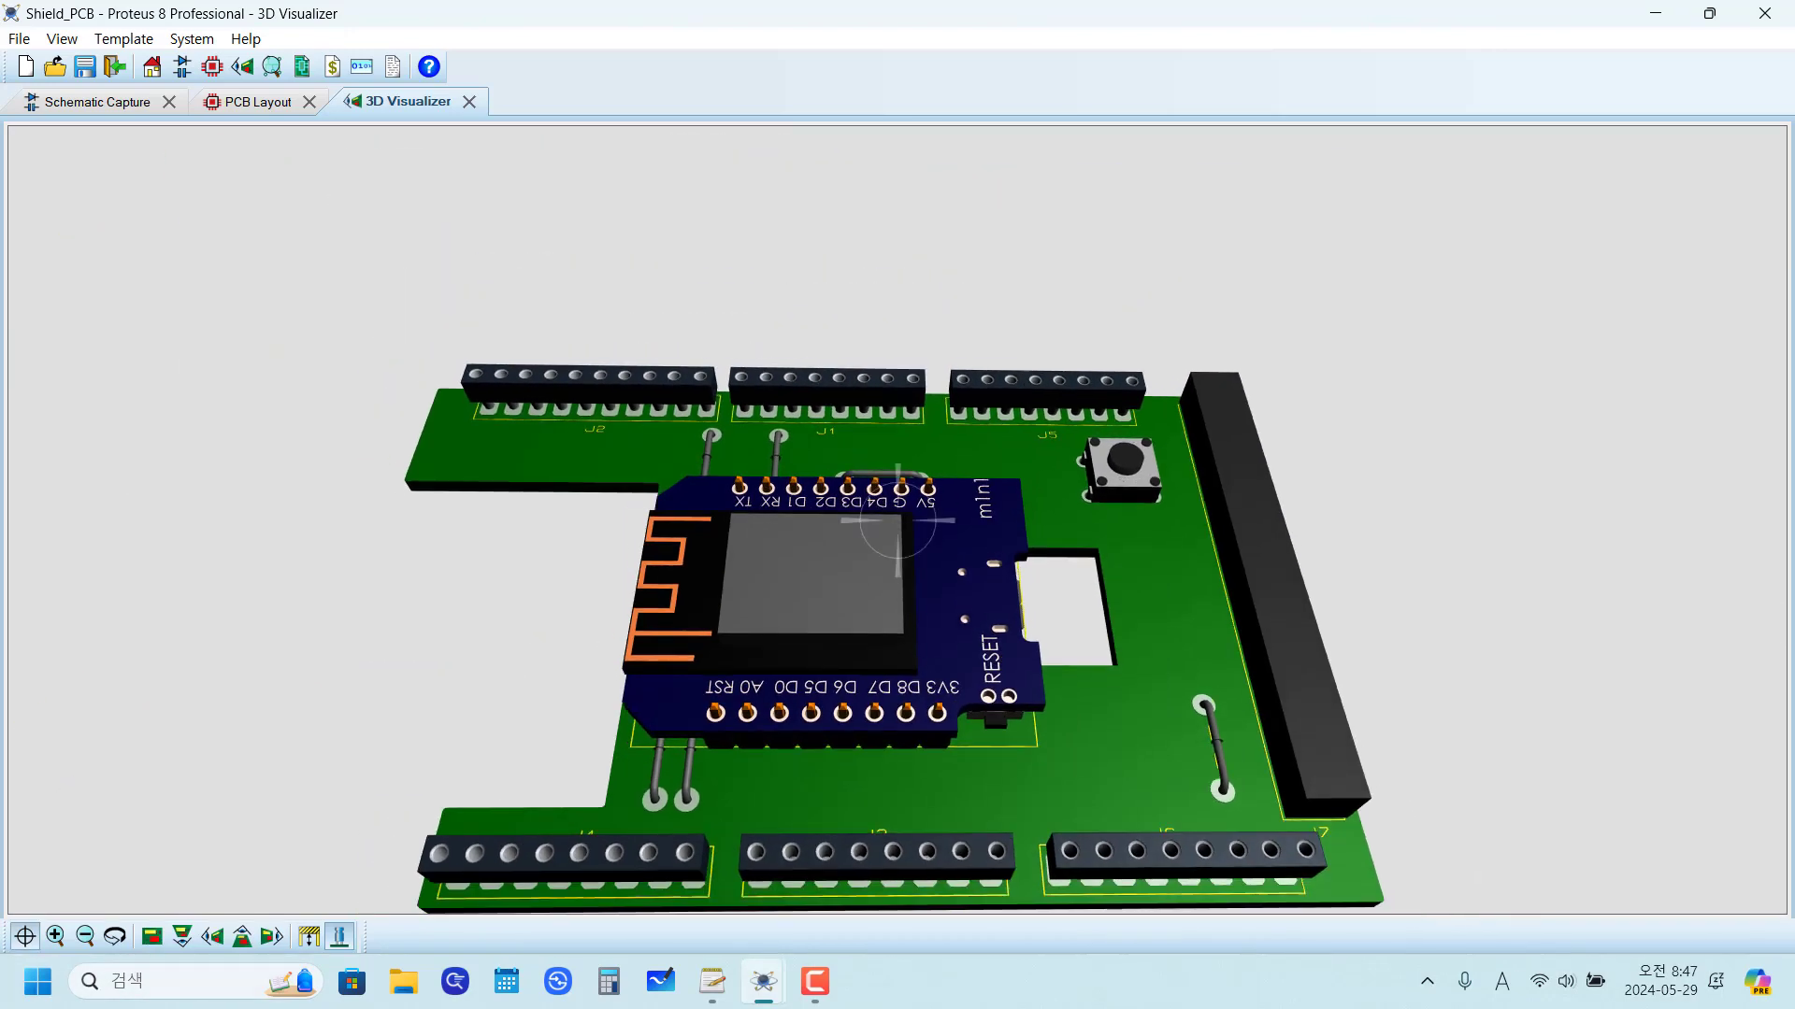
left_click_drag(897, 521, 1064, 753)
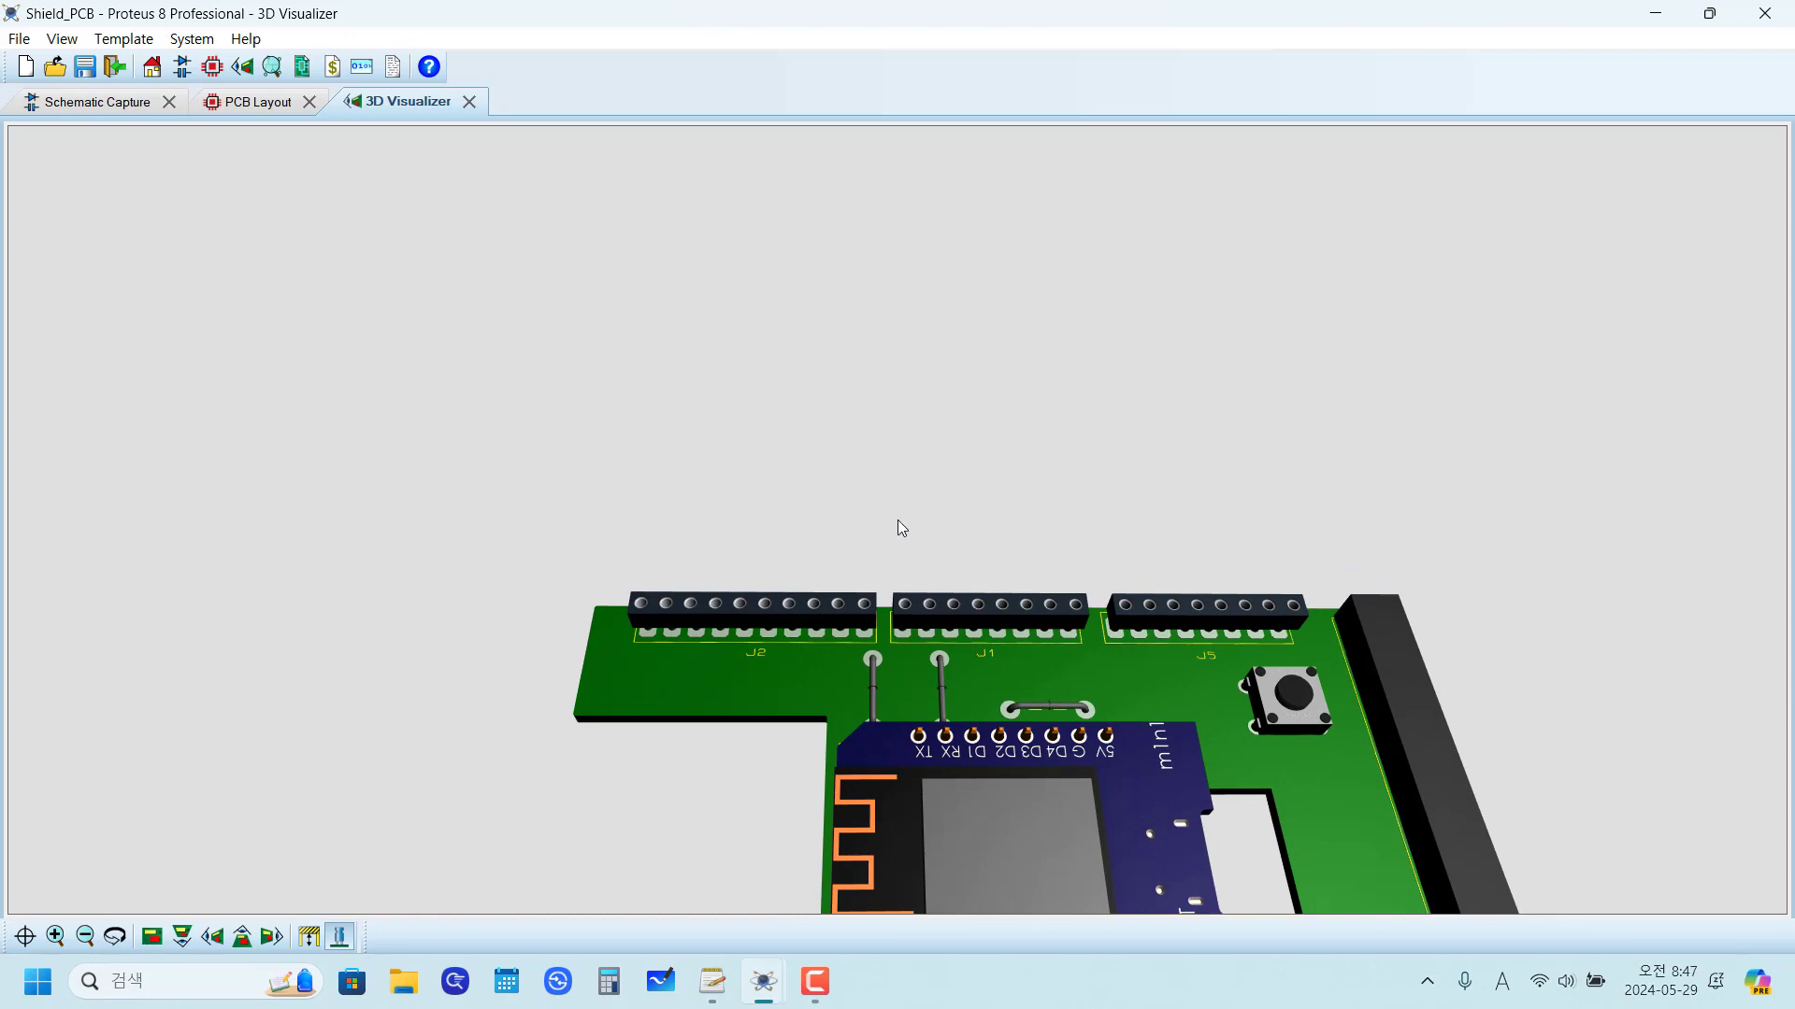
Step: In the PCB layout, assign the M-CAD file Female_Header_1x10_P2.54_H8.5_straight.step as header J2's 3D mechanical model
left_click(256, 102)
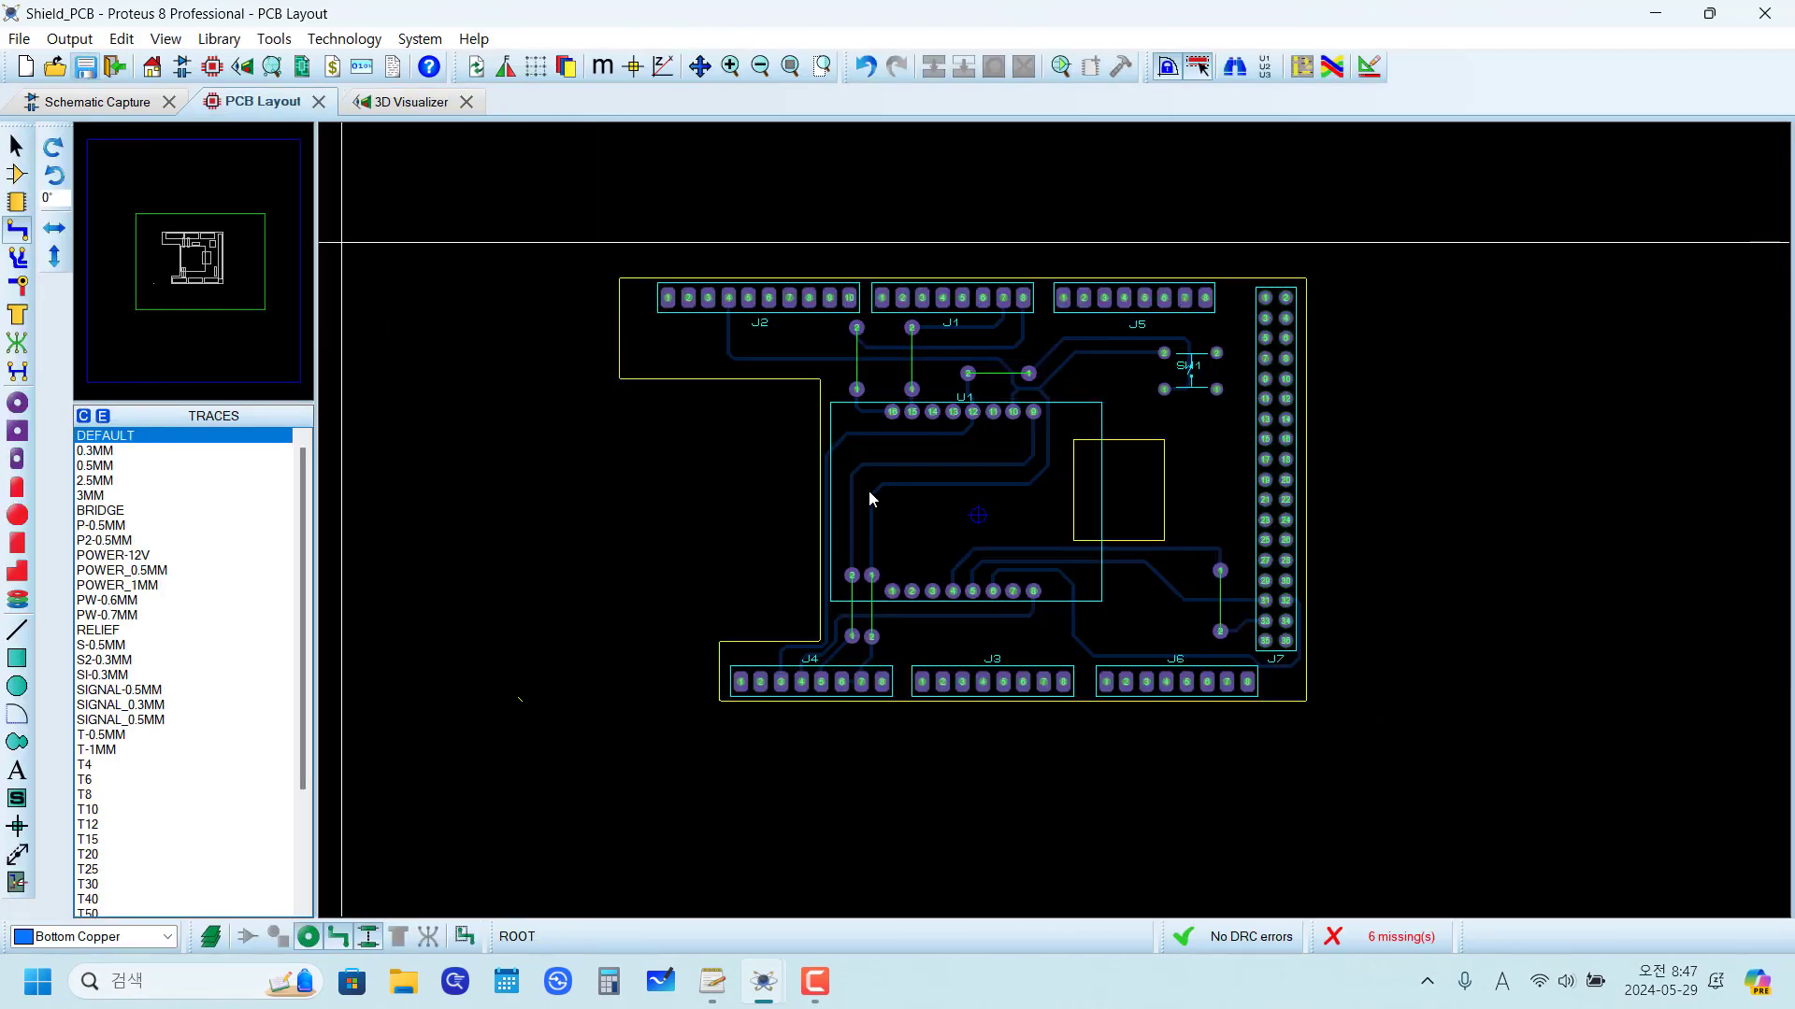
scroll(836, 339, "up", 2)
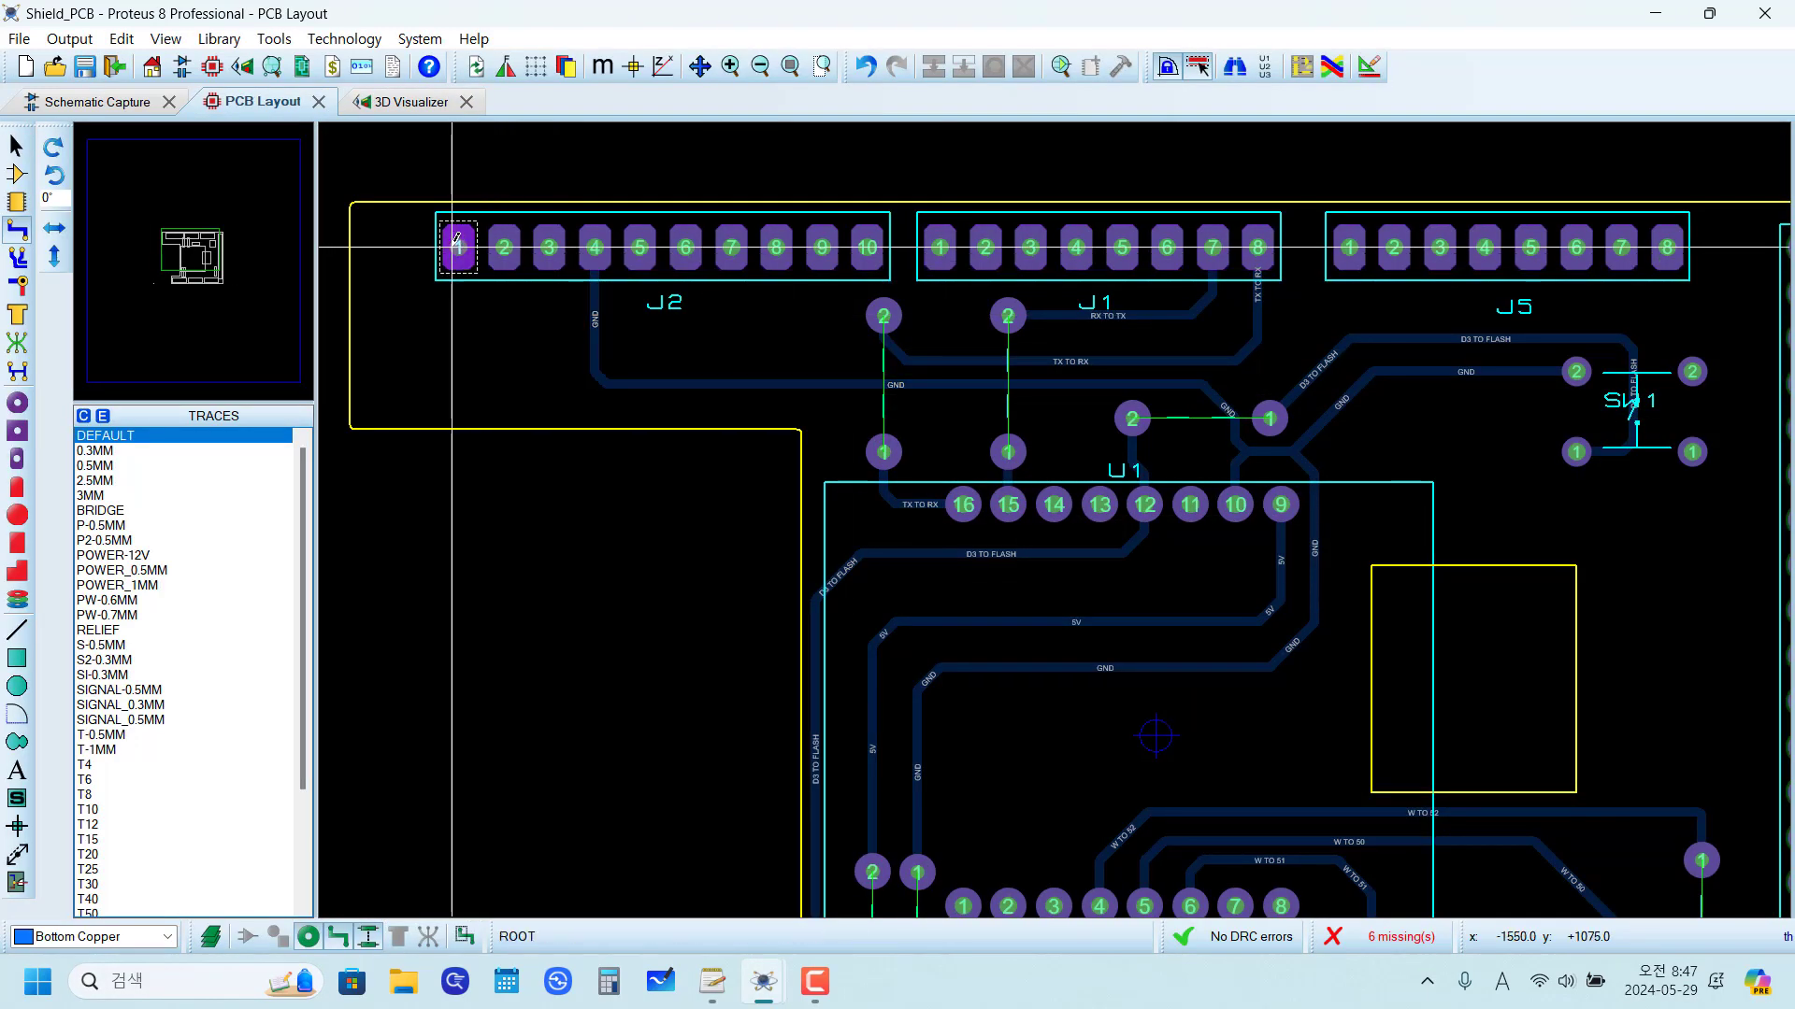
left_click(17, 174)
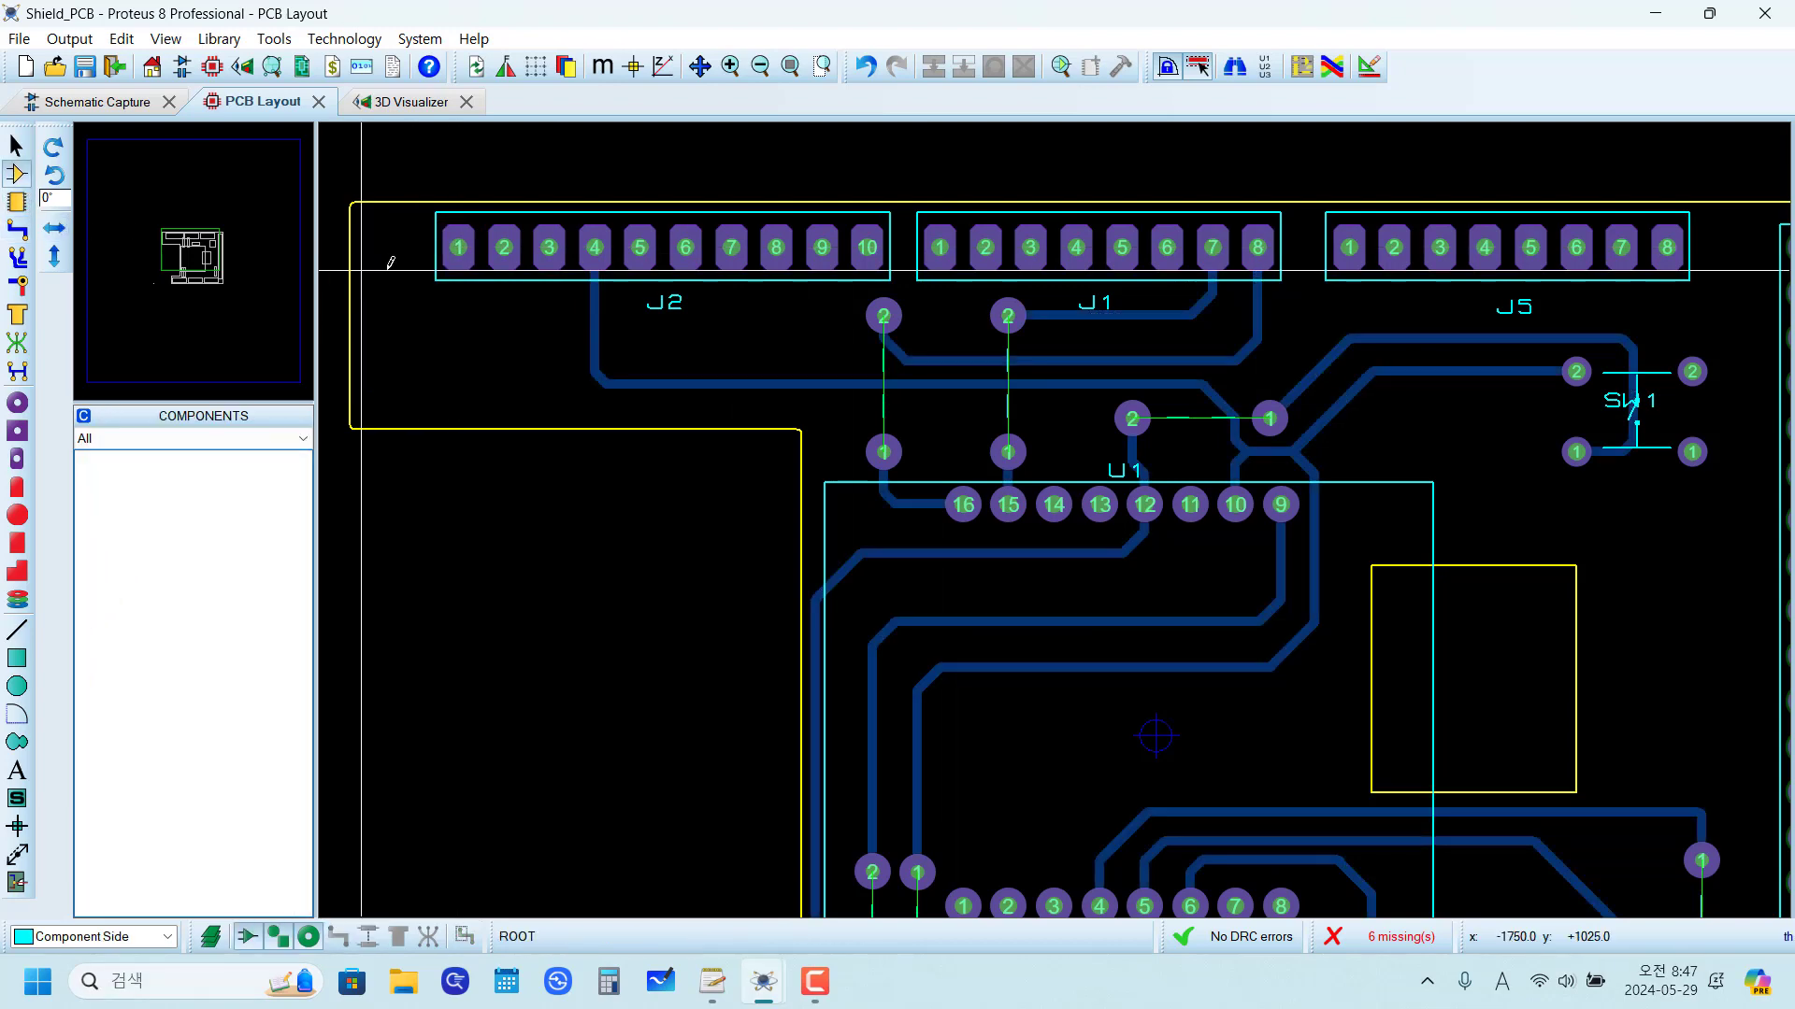
right_click(458, 246)
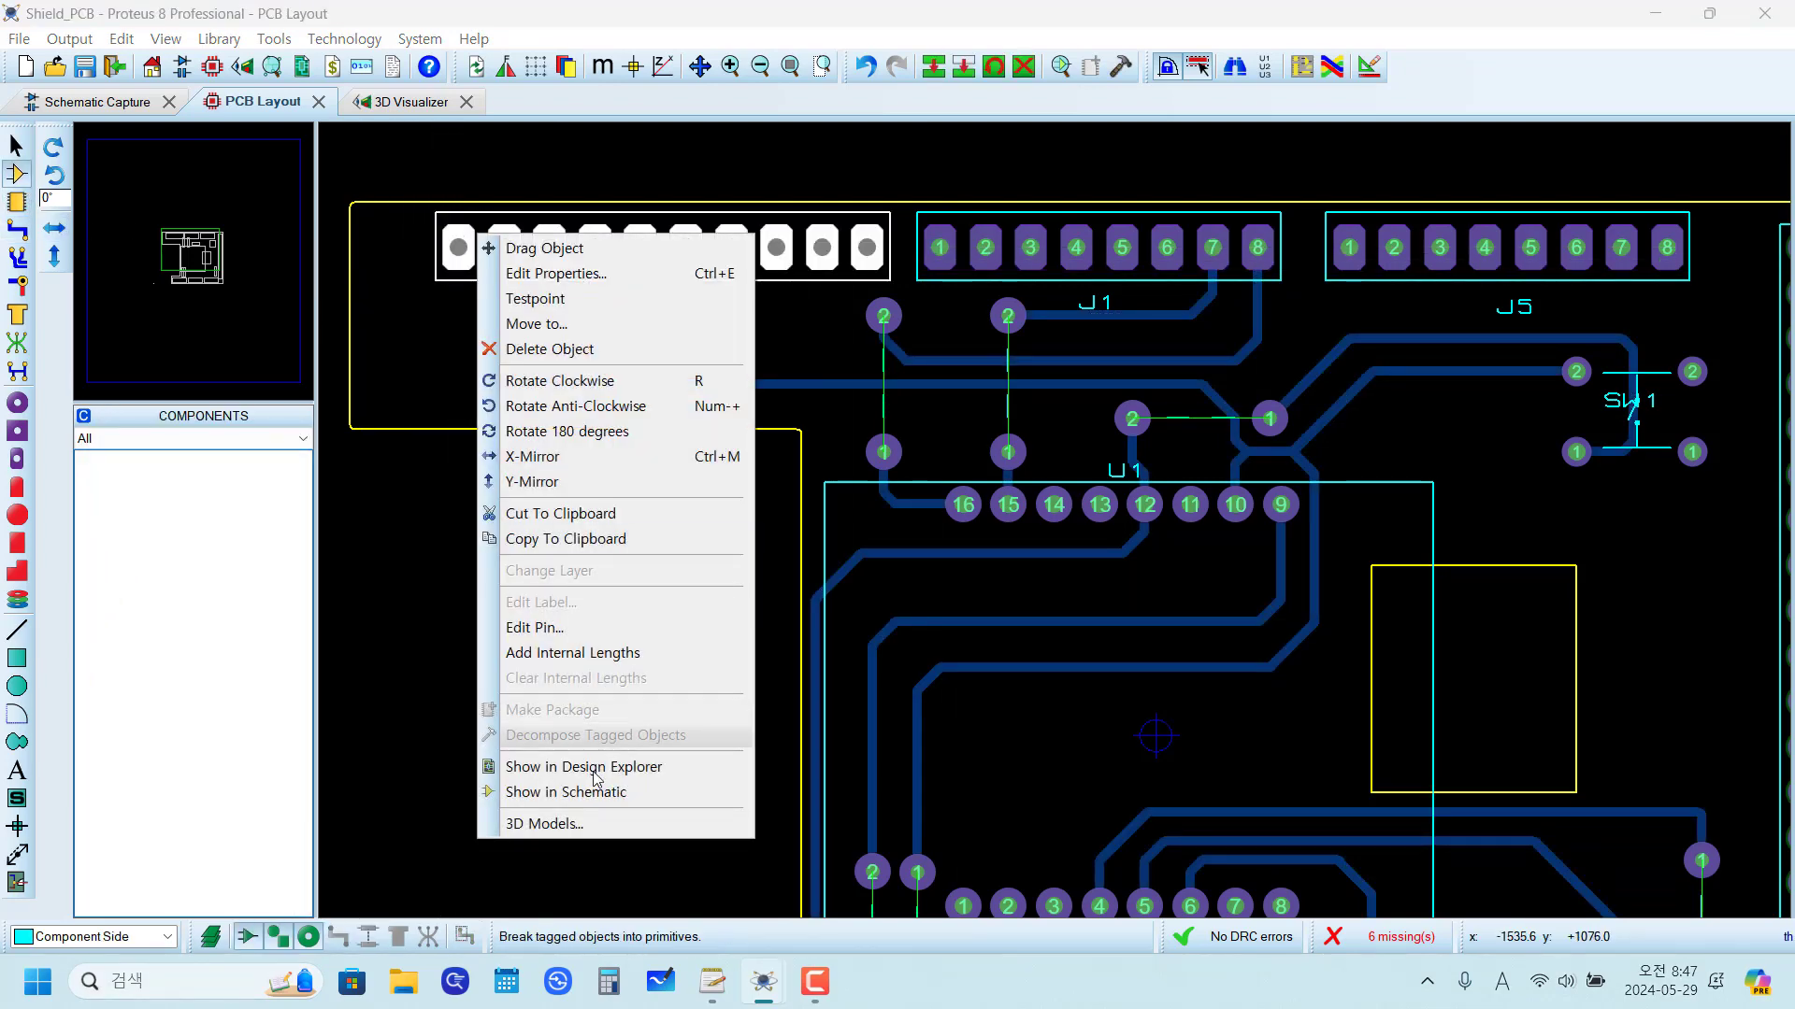
left_click(604, 822)
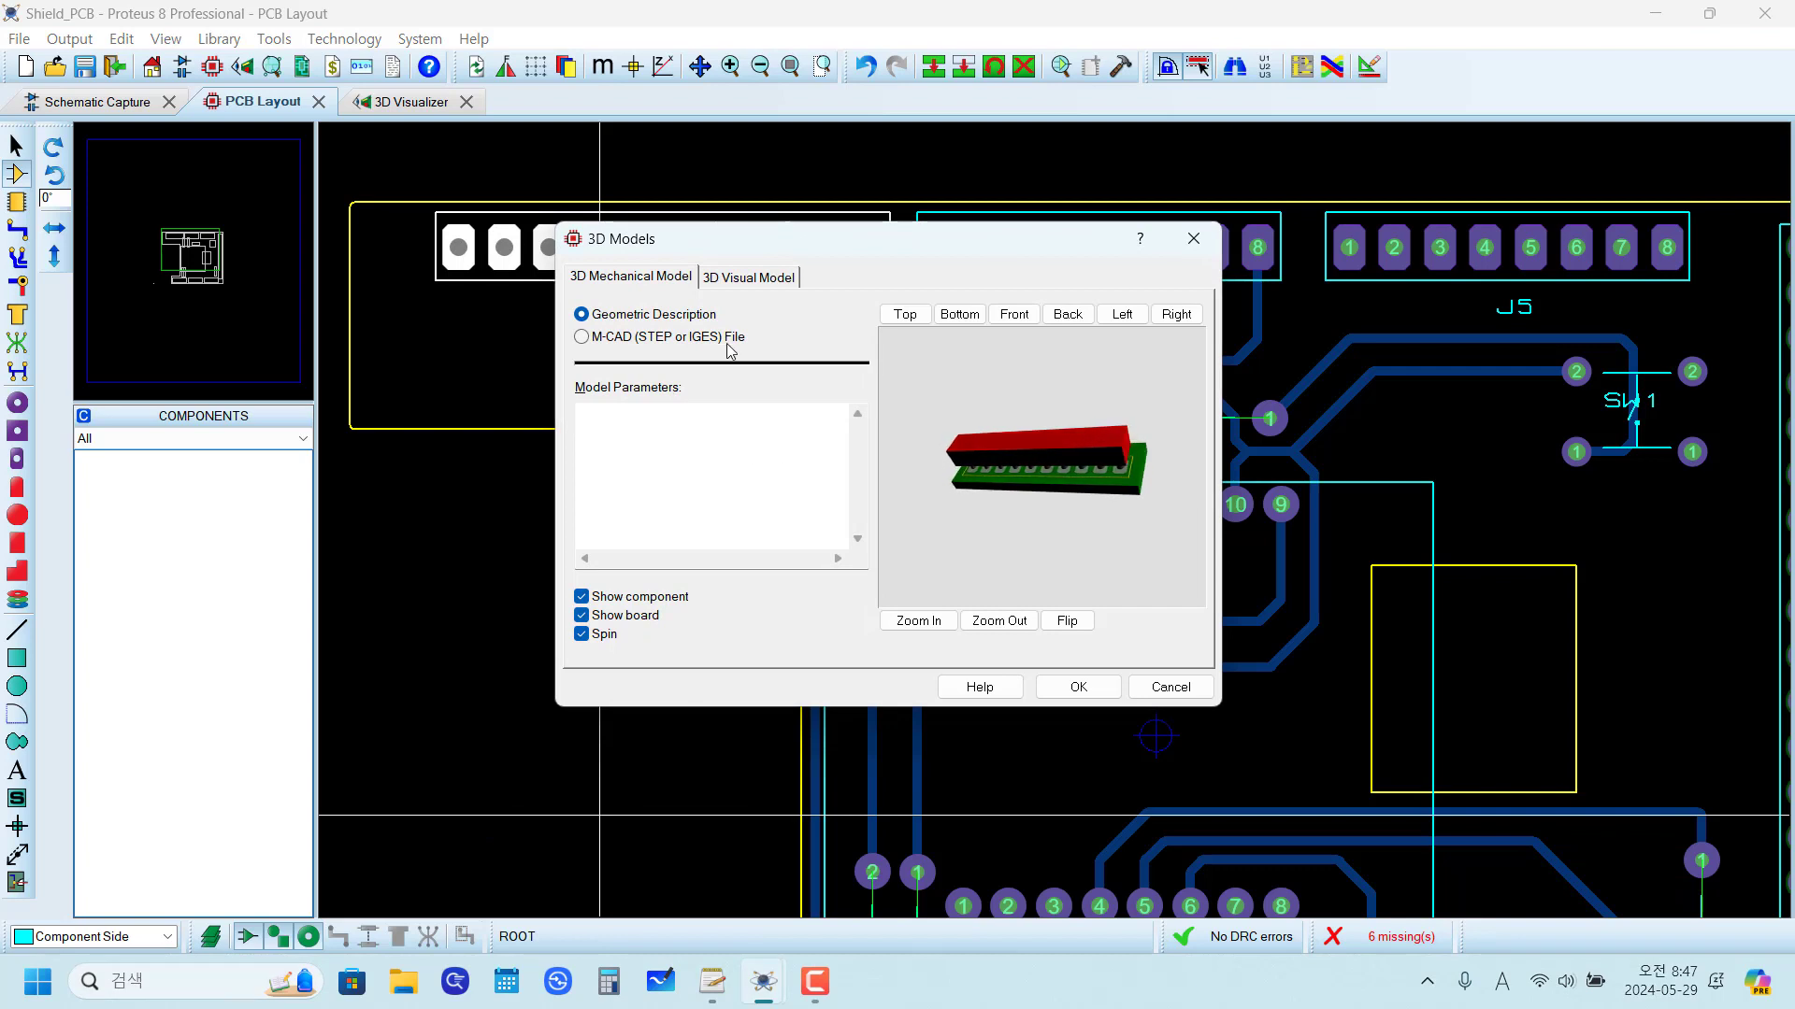
left_click(752, 277)
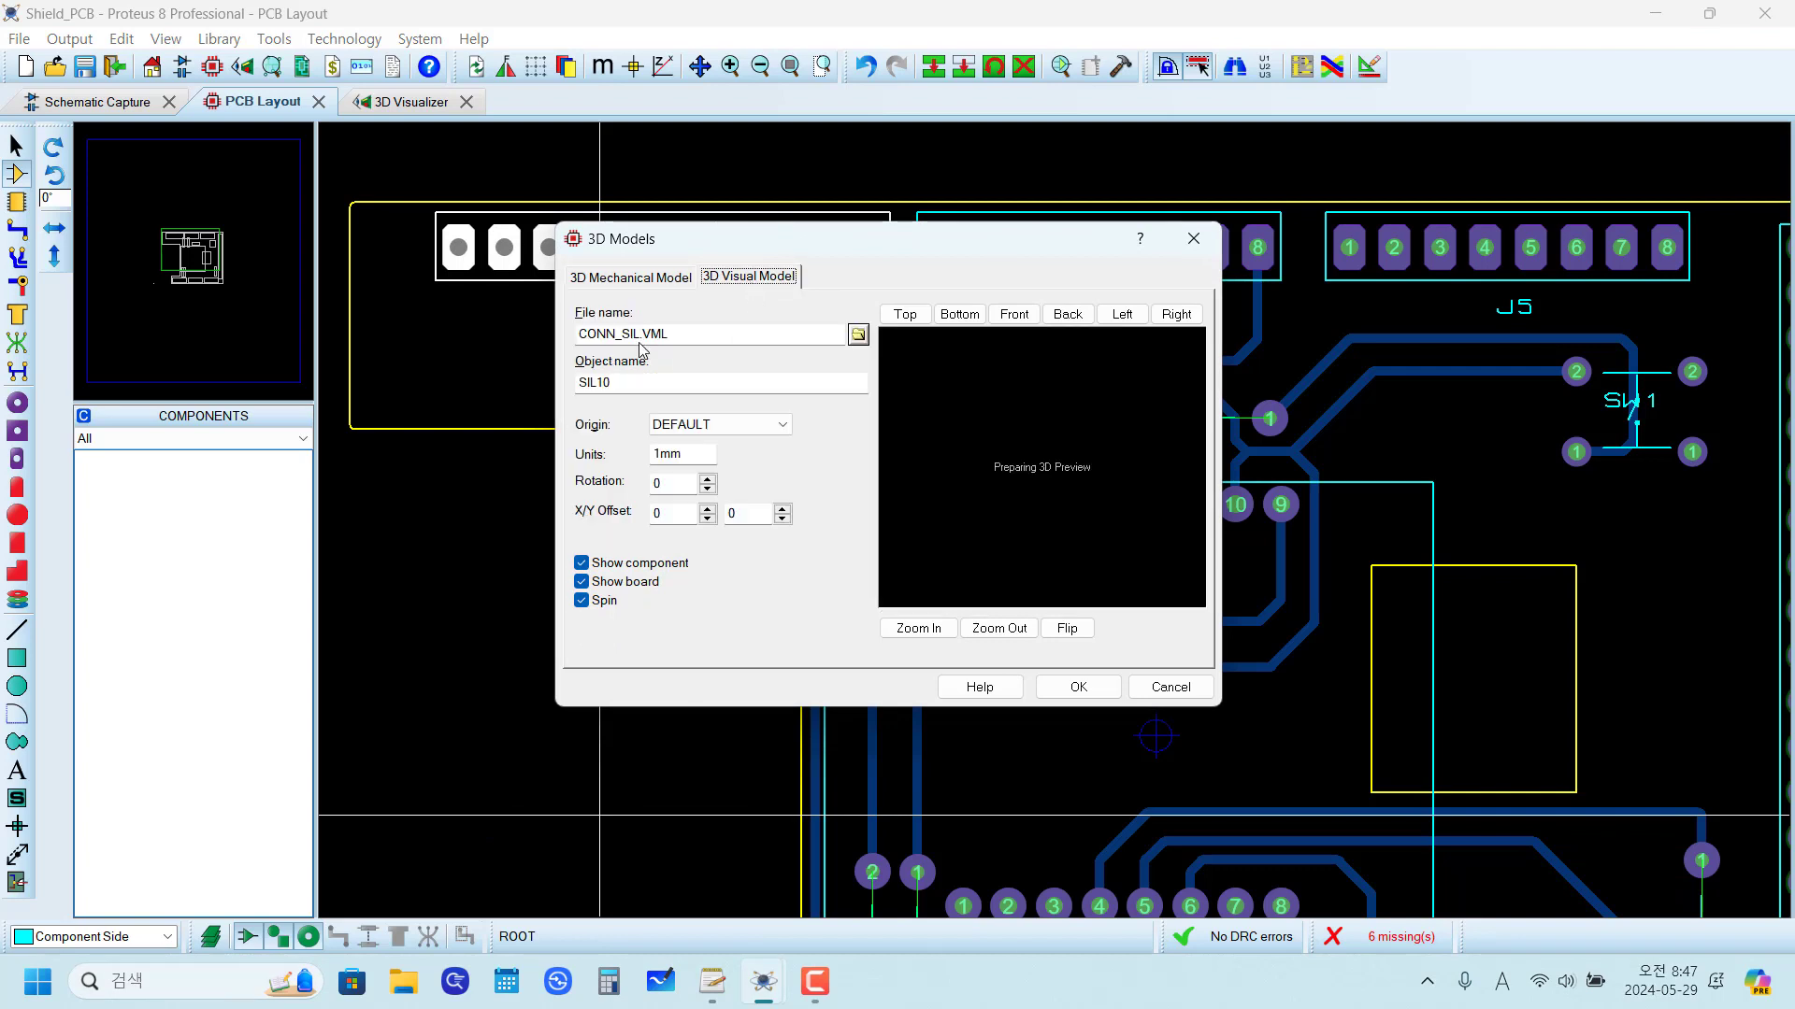
left_click(631, 277)
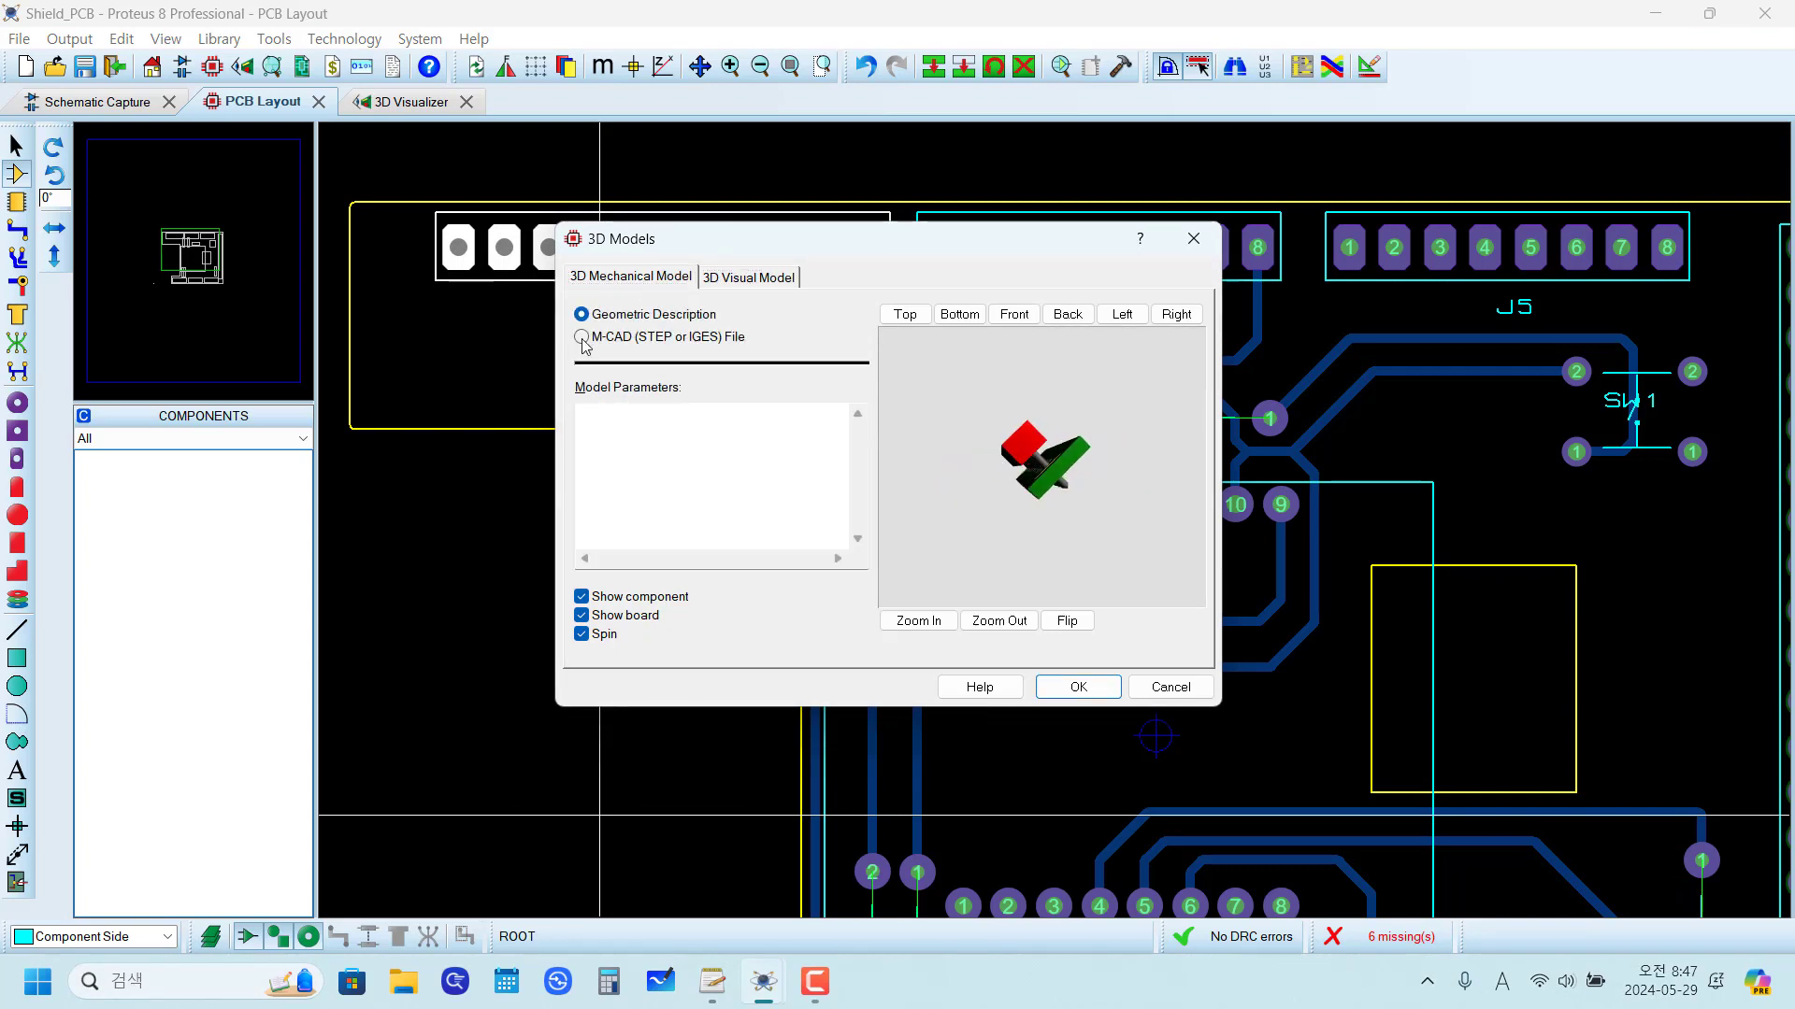
left_click(584, 341)
left_click(857, 411)
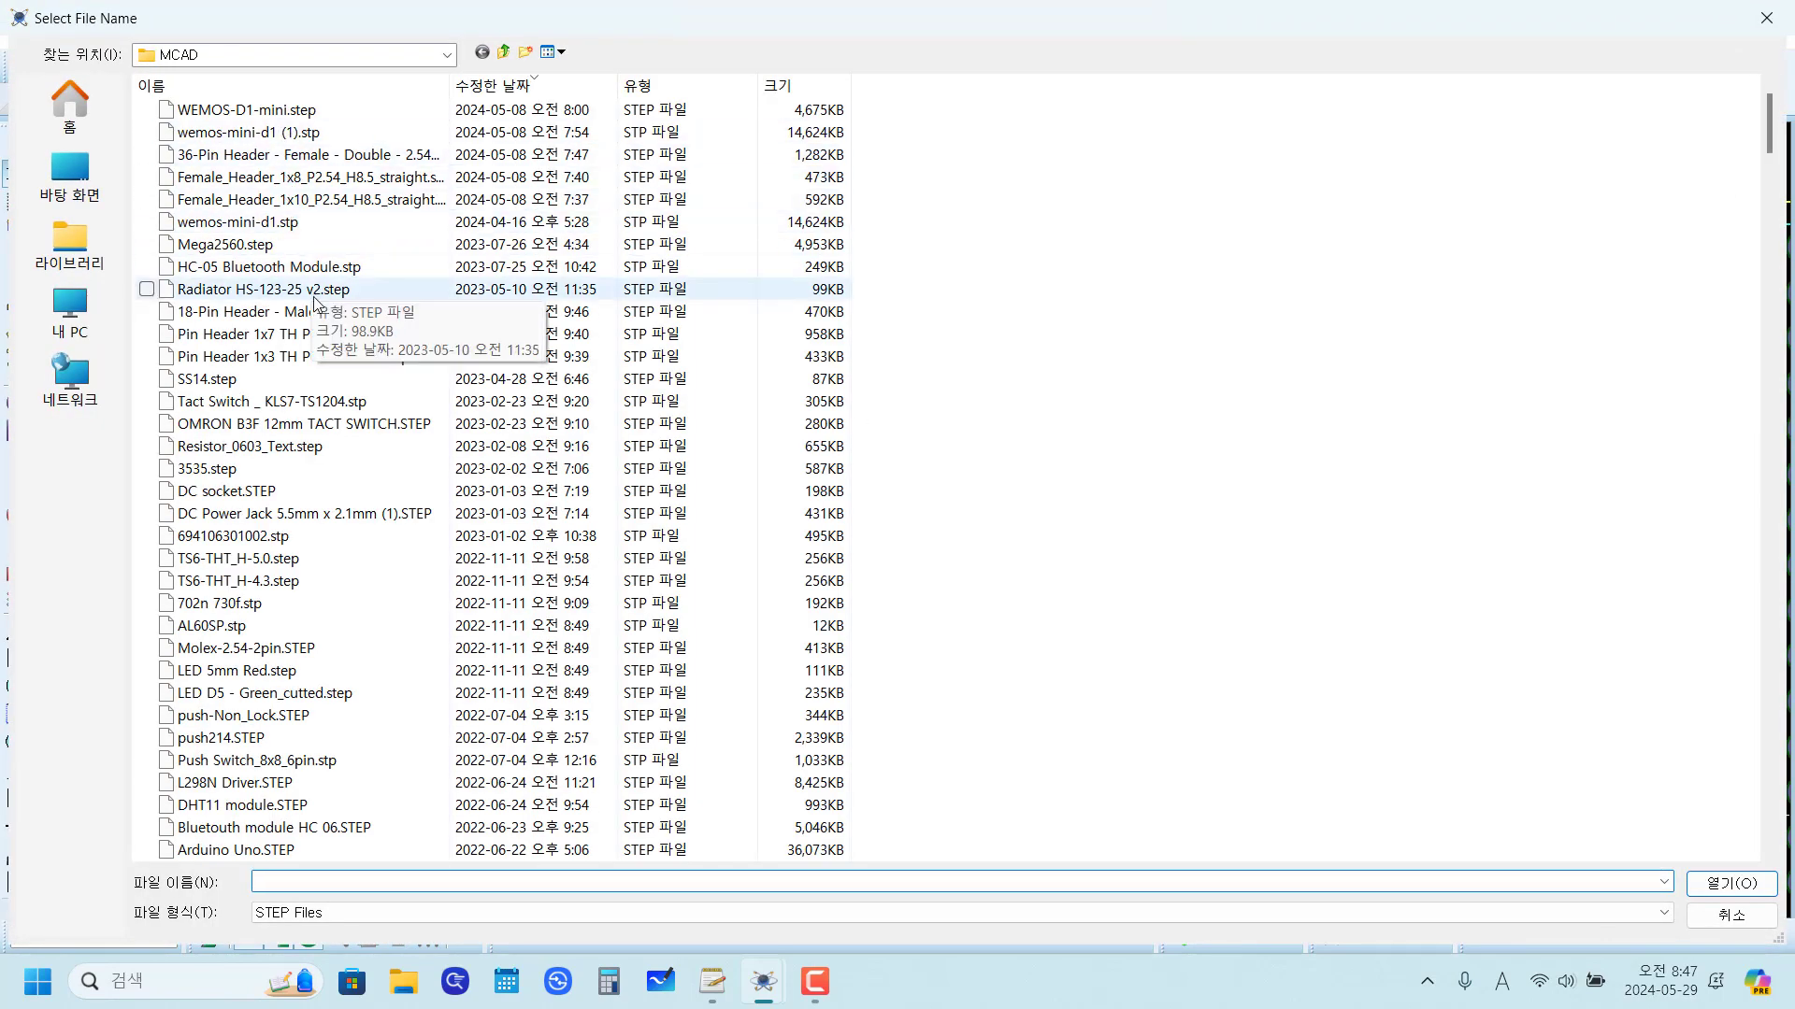
left_click(323, 201)
left_click(1714, 895)
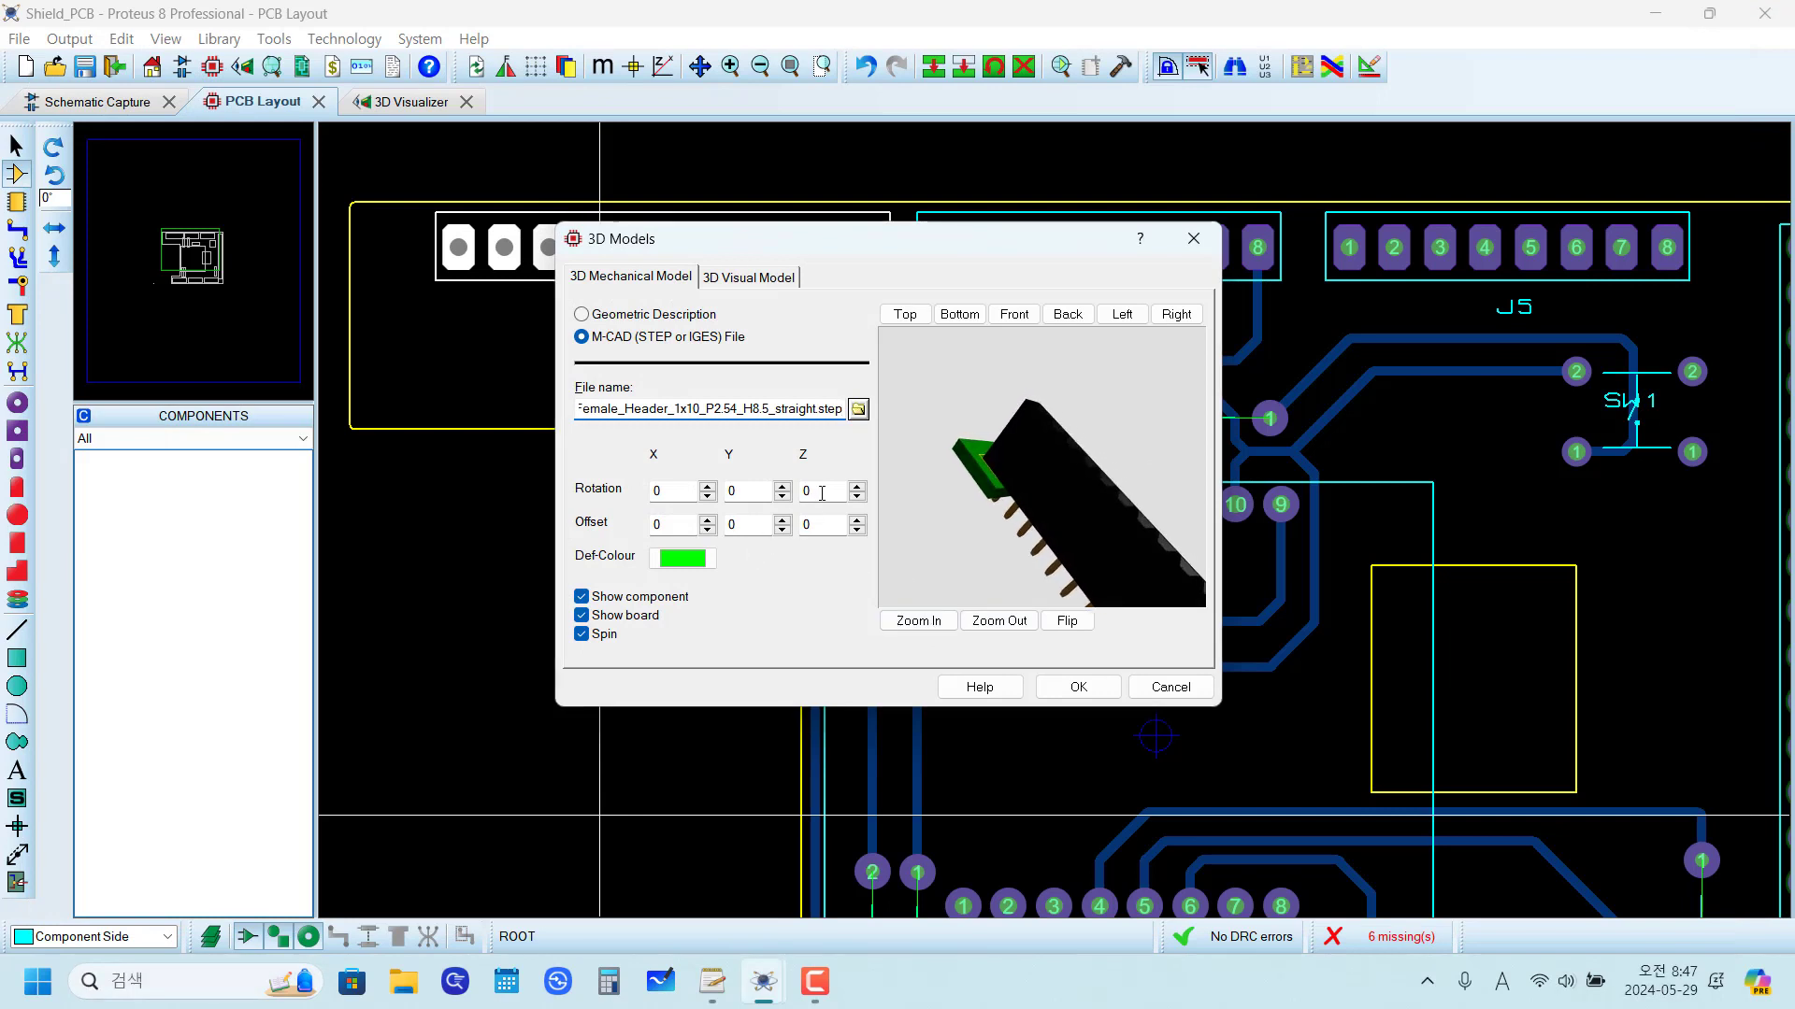
Step: Set J2's mechanical model Z rotation to 90 and clear the file and object names of its 3D visual model
double_click(822, 494)
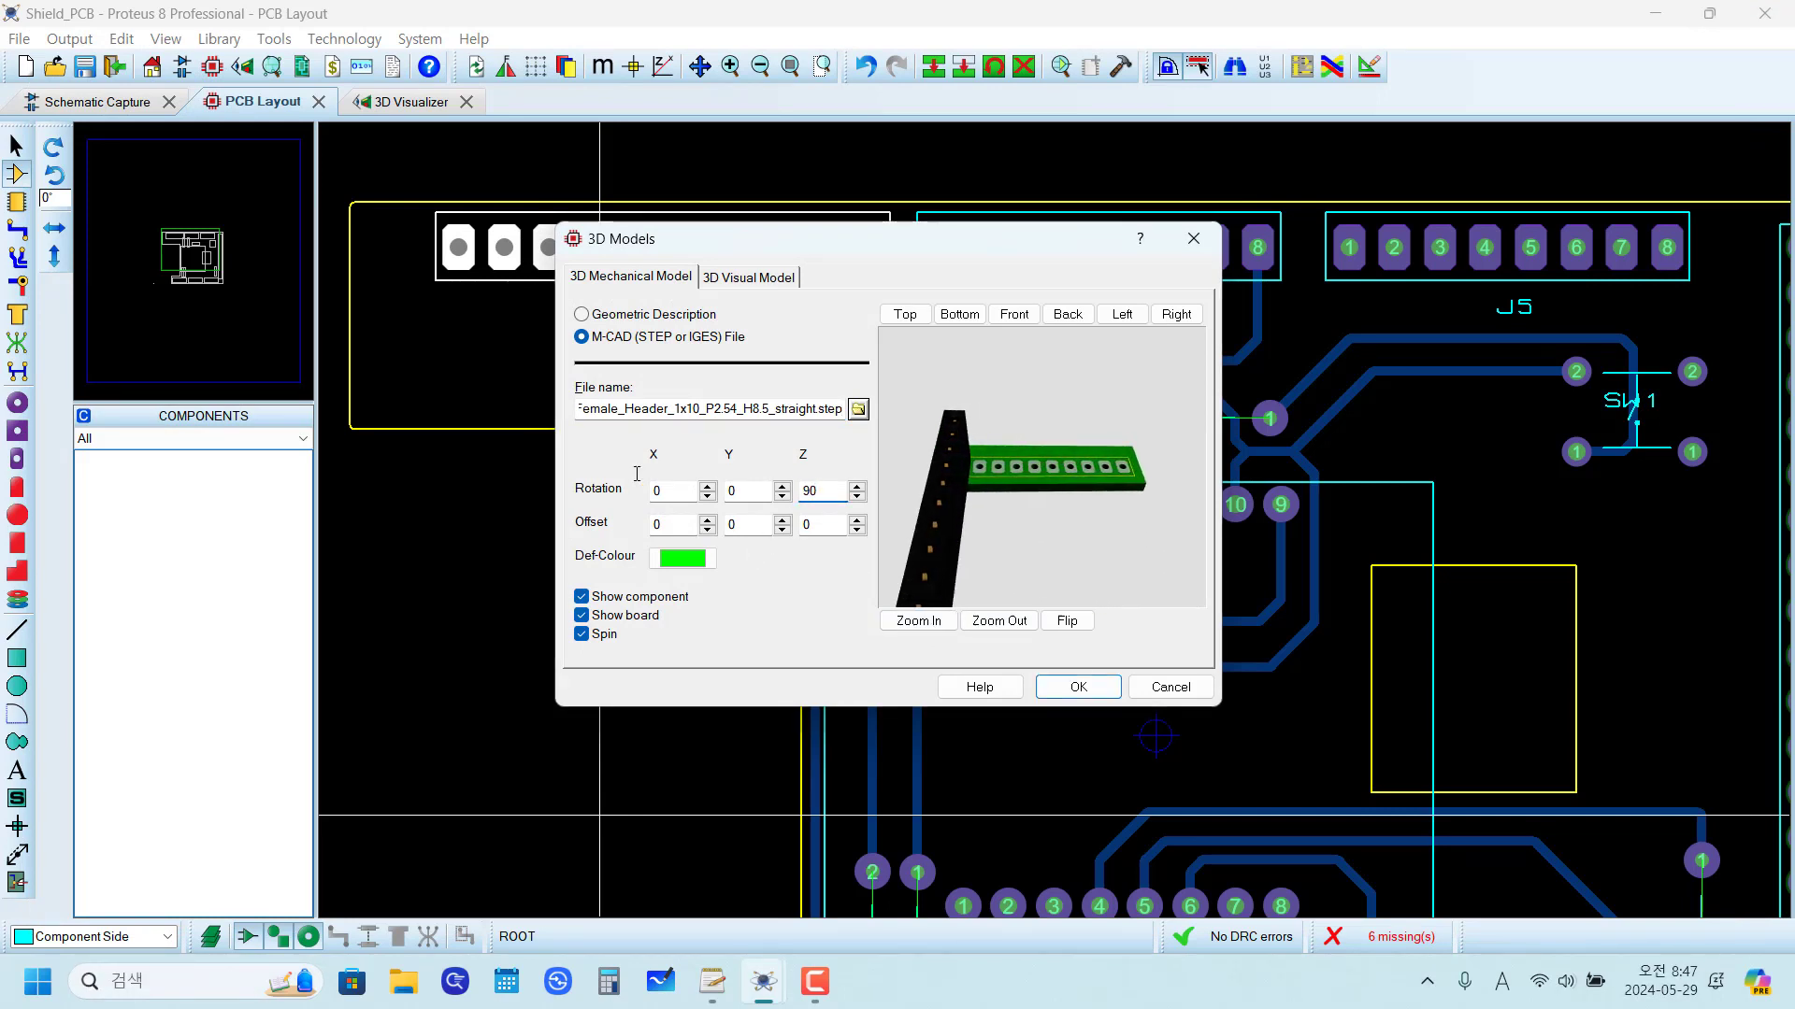
left_click(746, 277)
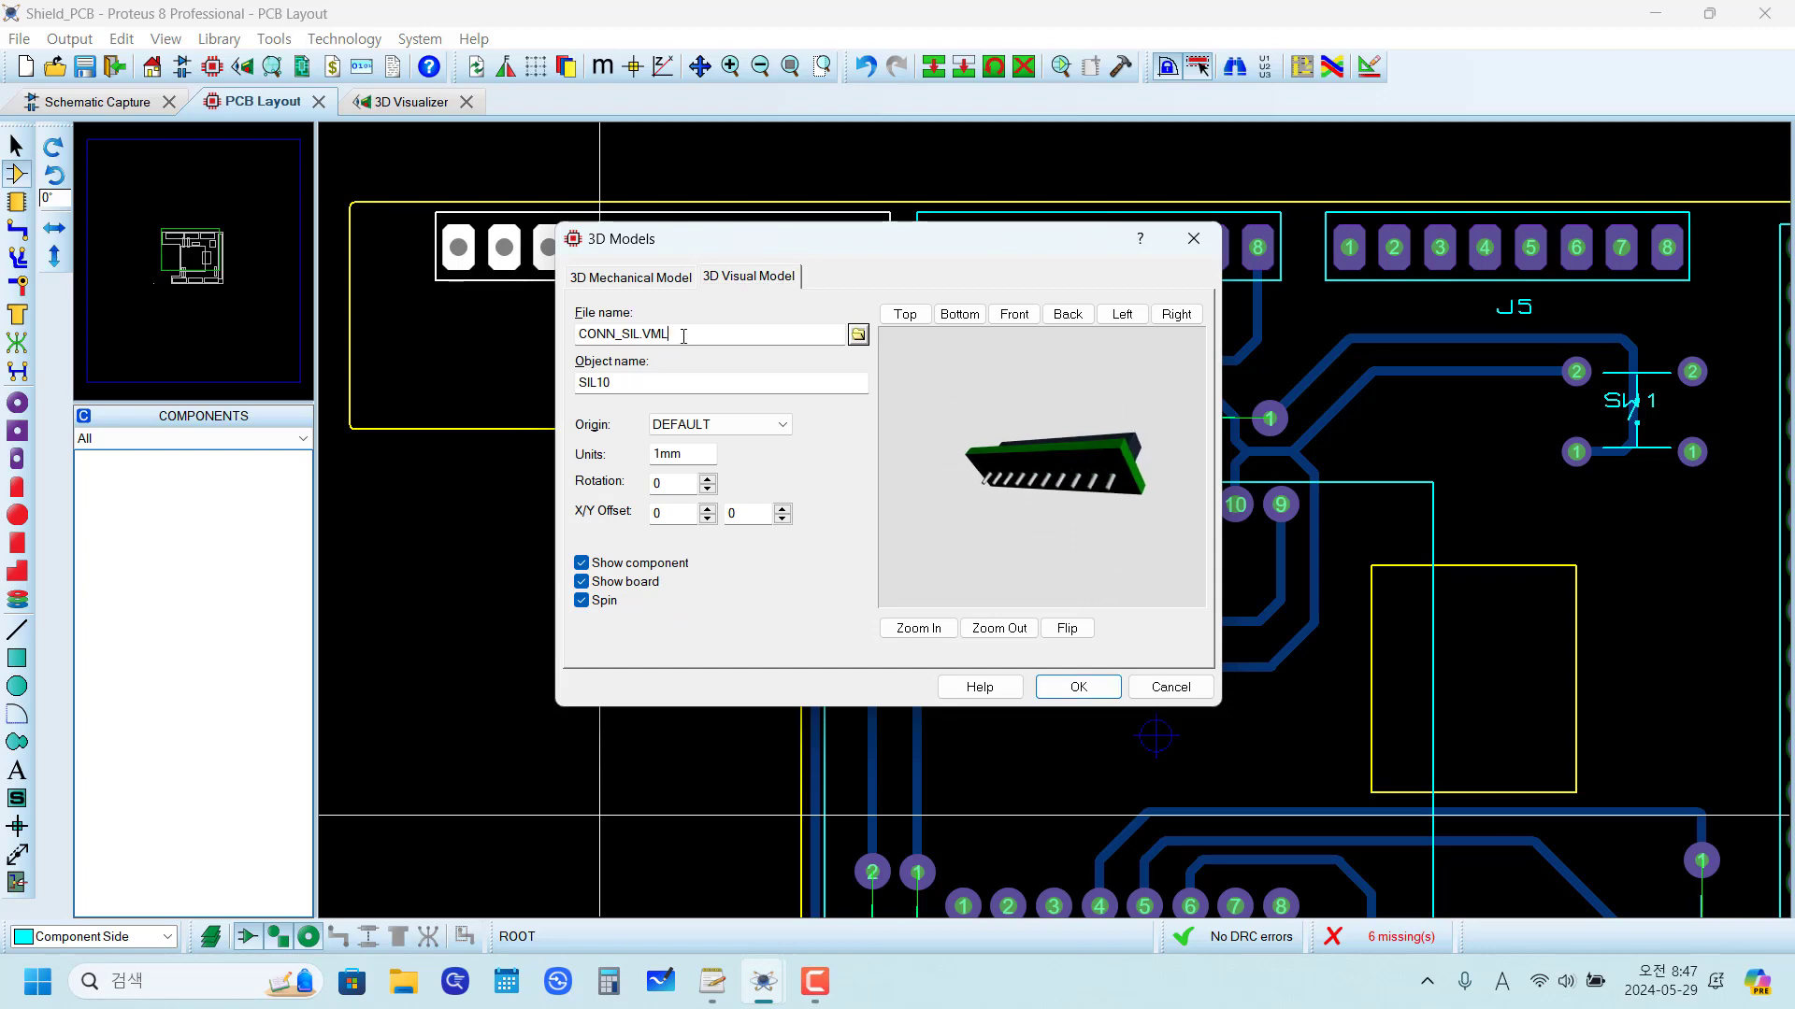
key("Delete")
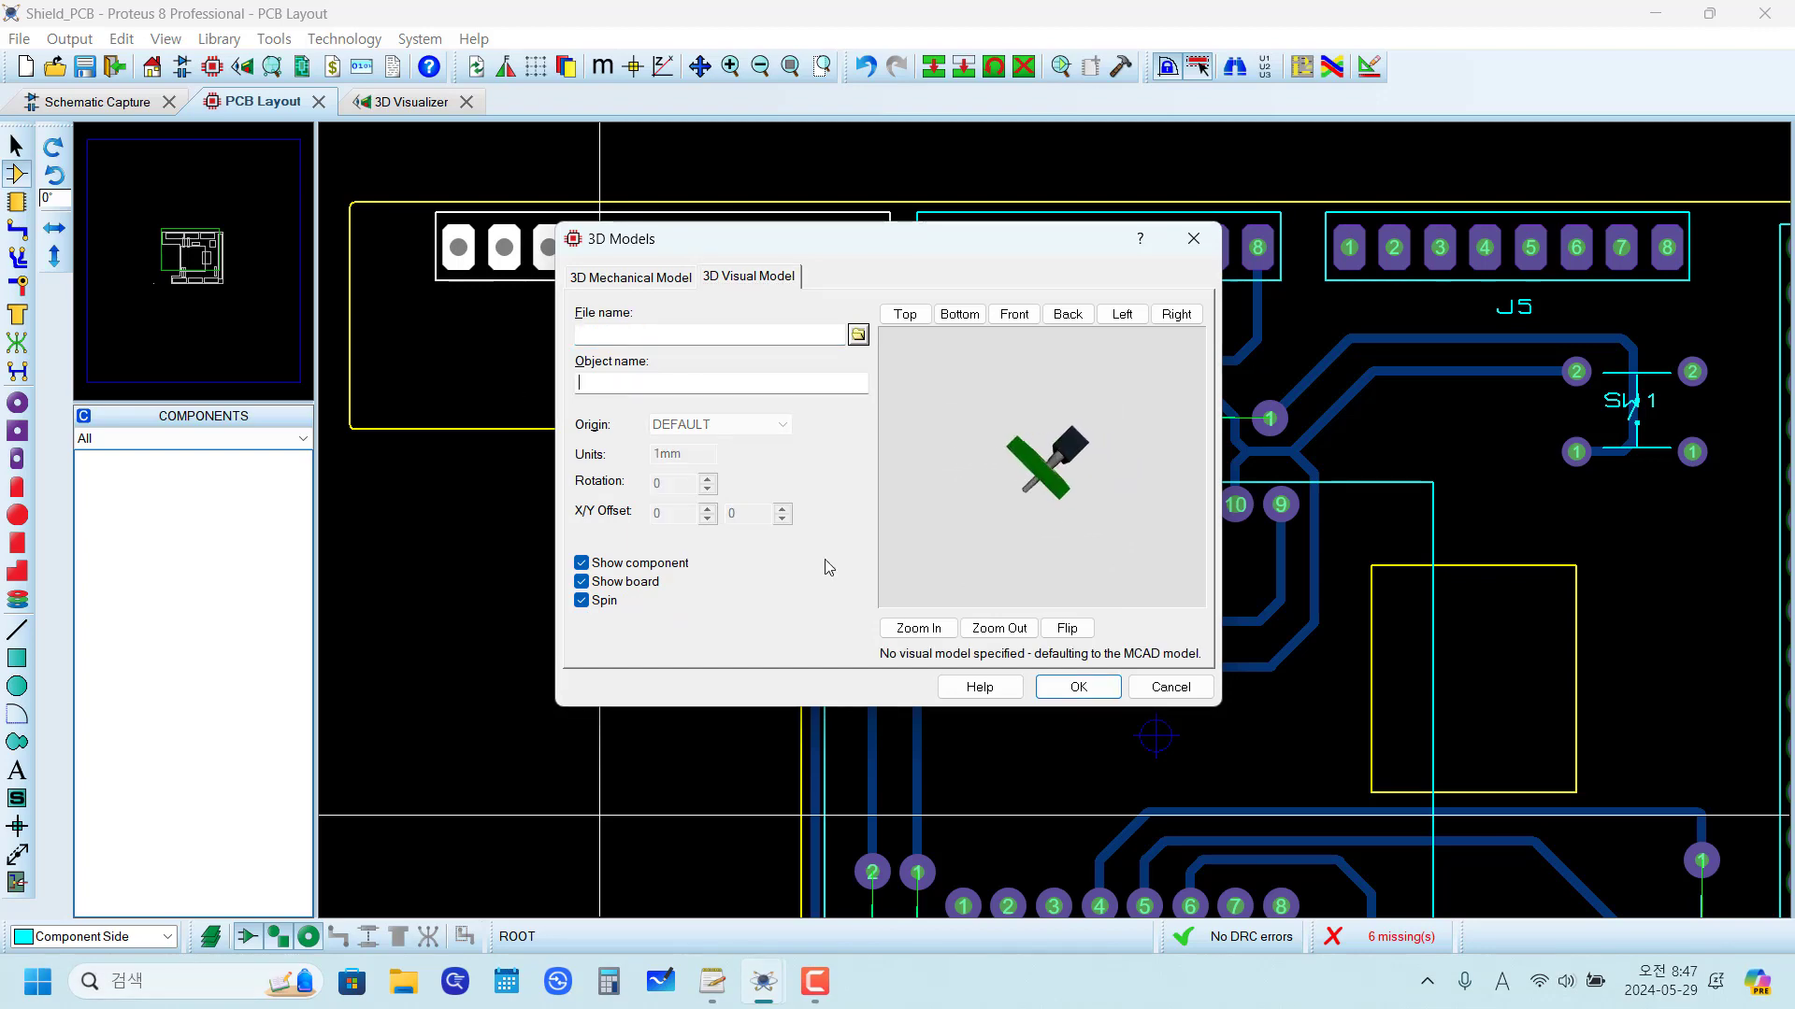
left_click(1075, 689)
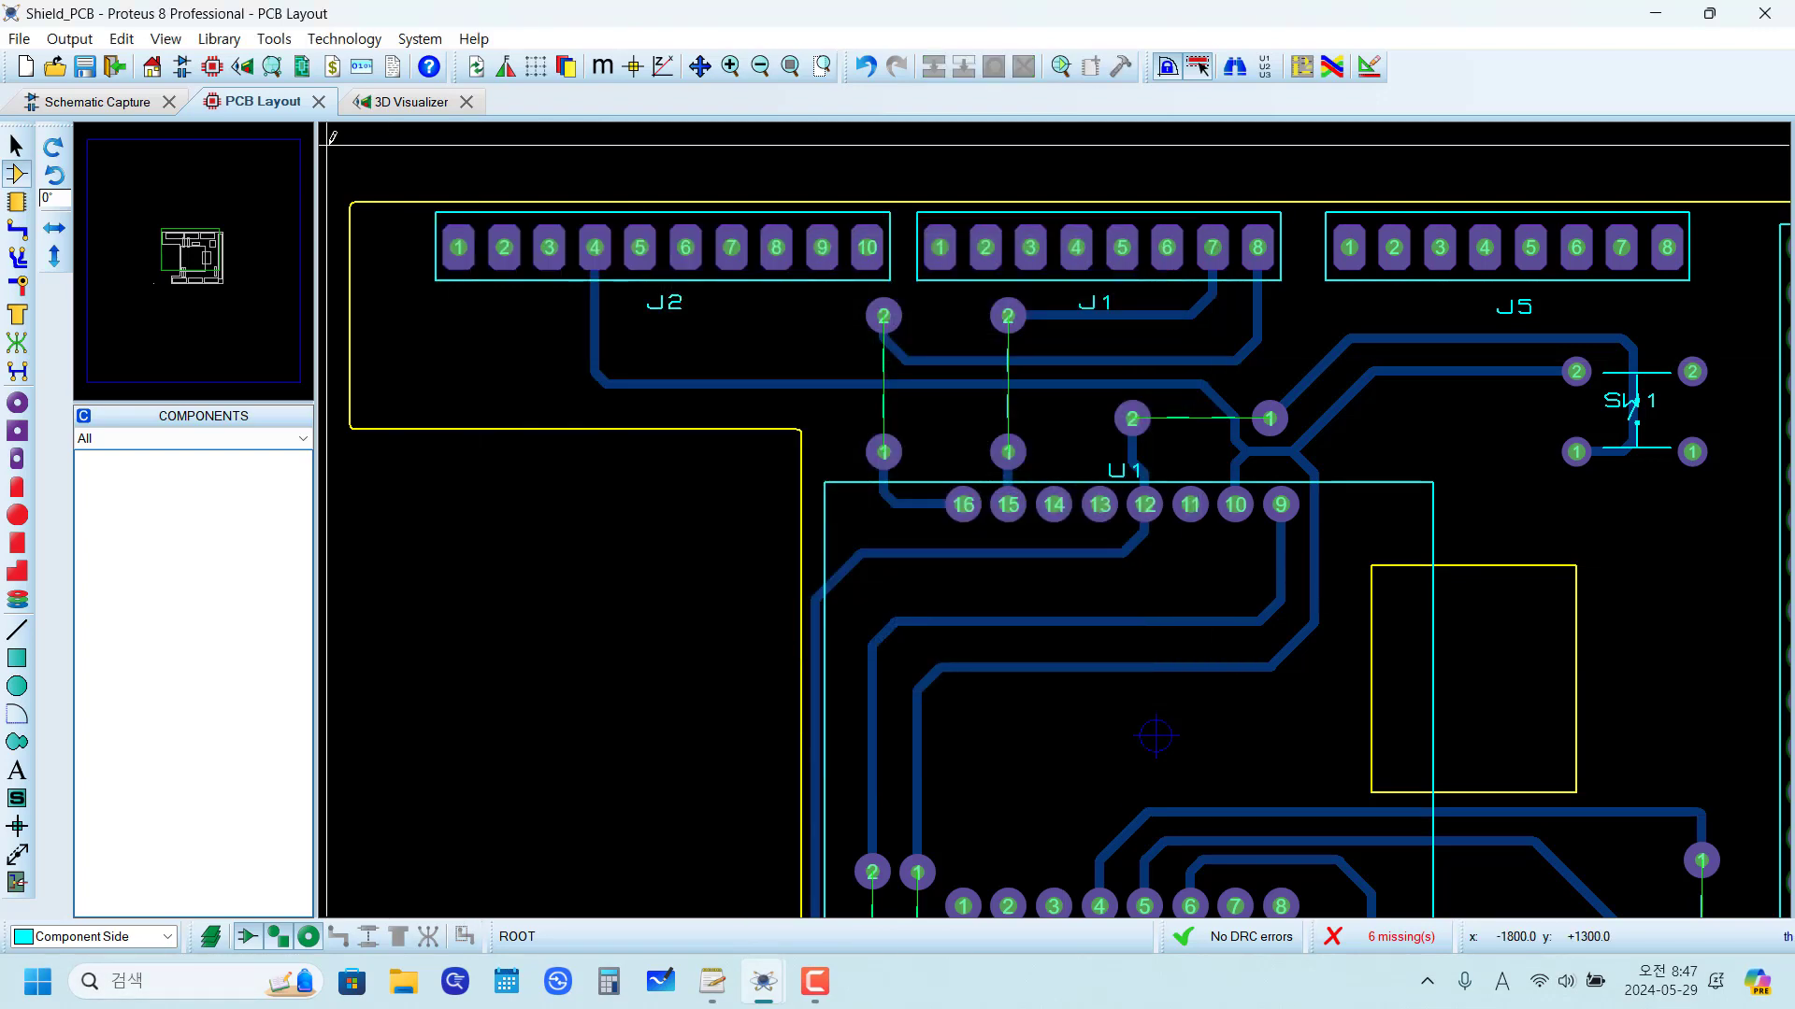
Step: Inspect header J2's new model in the 3D Visualizer from tilted and top views
left_click(391, 105)
mouse_move(847, 601)
left_mouse_down()
mouse_move(864, 682)
mouse_move(884, 505)
mouse_move(836, 605)
left_mouse_up()
left_click_drag(897, 520, 893, 607)
left_click(153, 938)
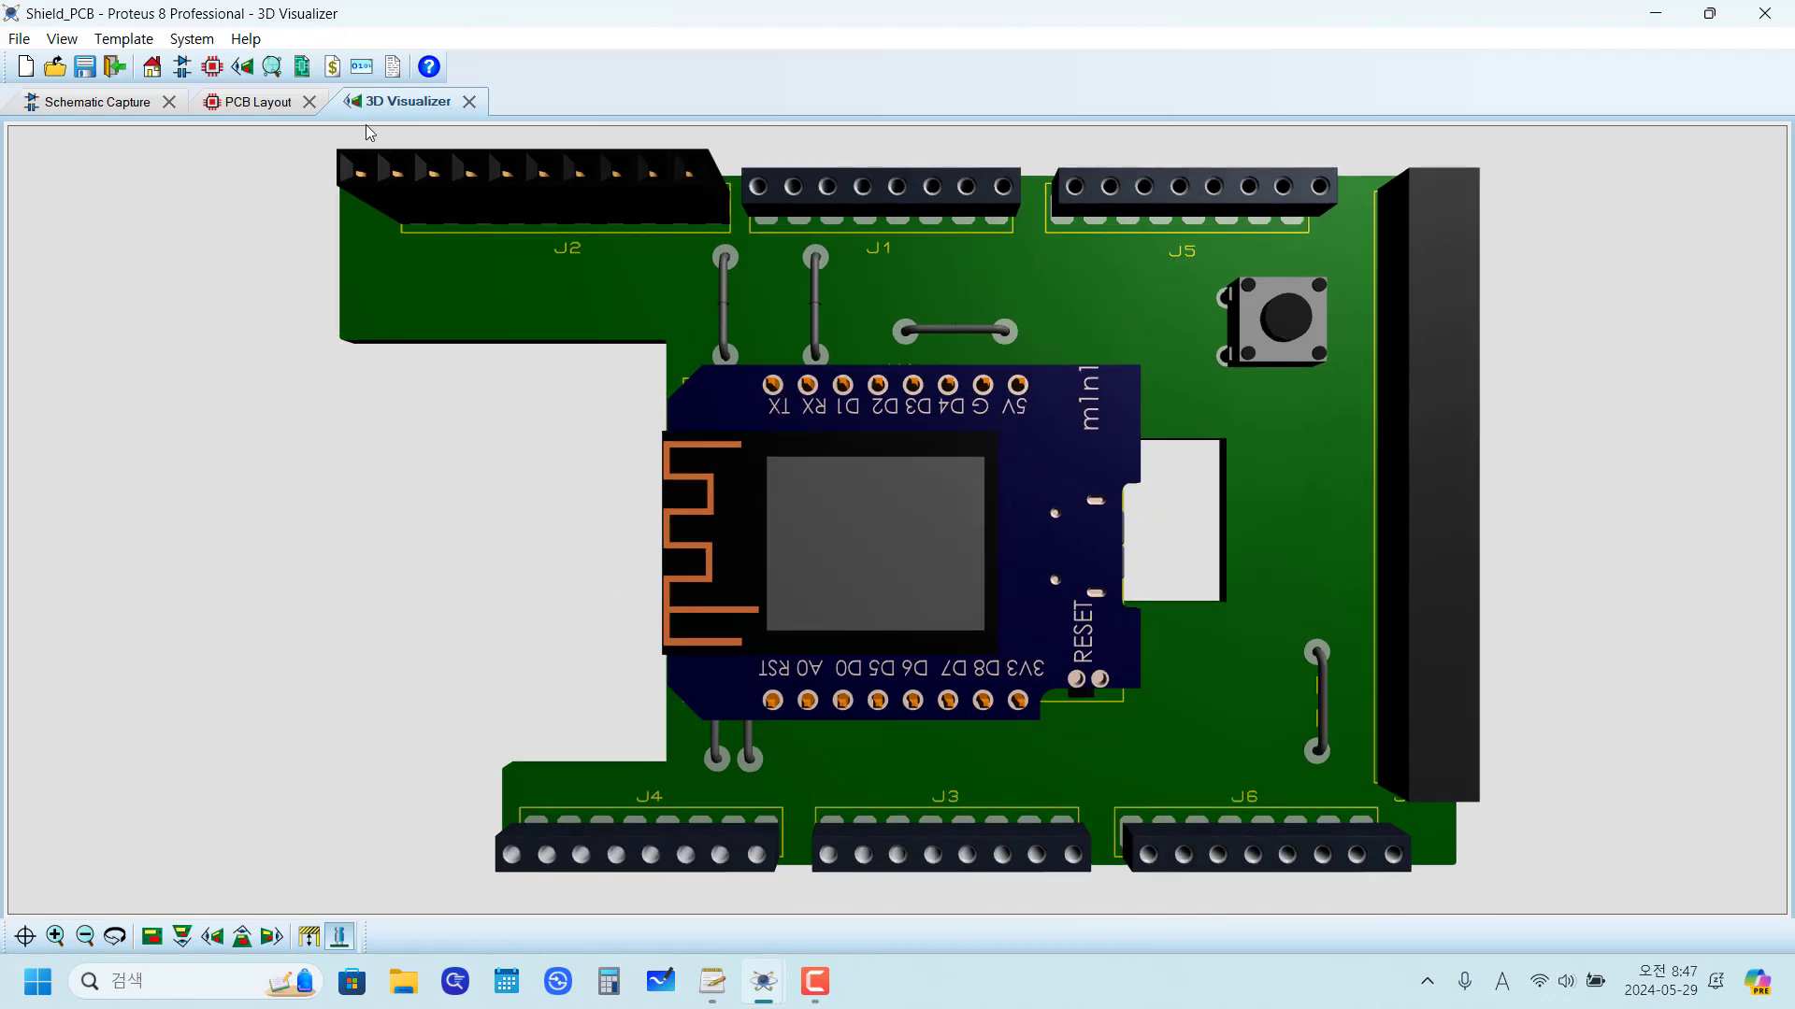
Step: Assign the M-CAD file Female_Header_1x8_P2.54_H8.5_straight.step as header J1's 3D mechanical model in the PCB layout
left_click(266, 103)
right_click(939, 246)
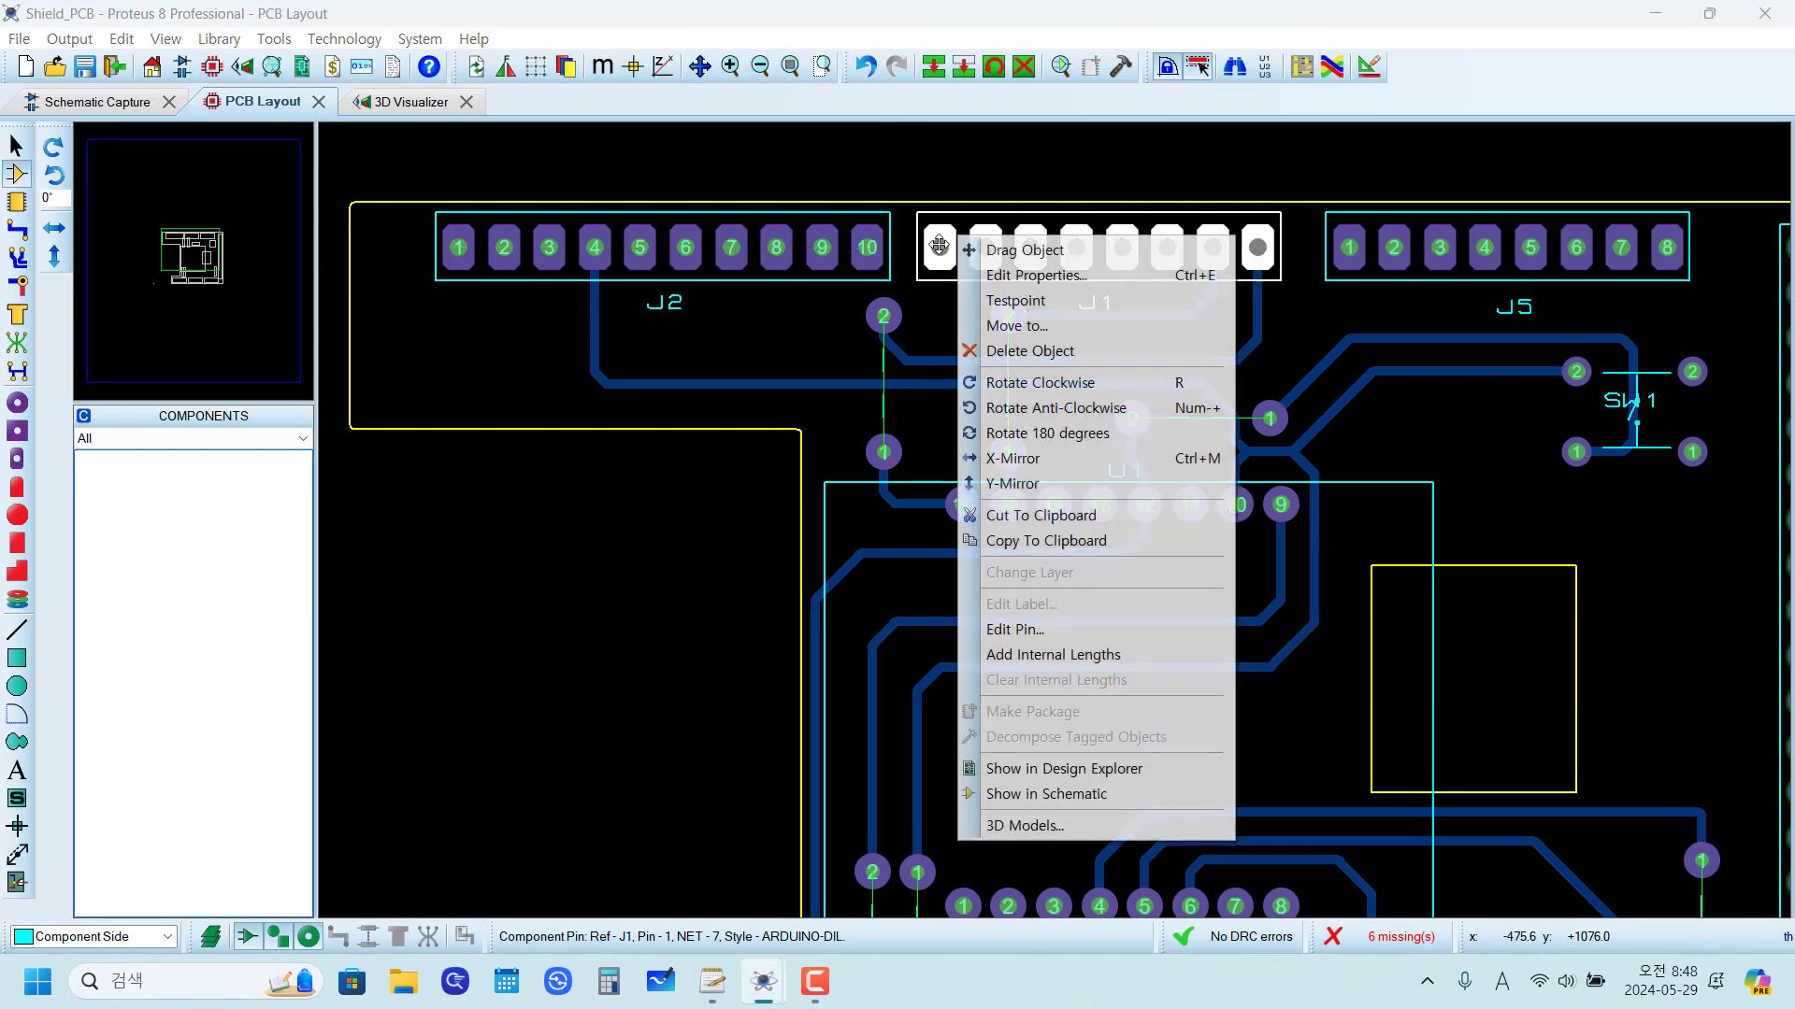
left_click(1025, 827)
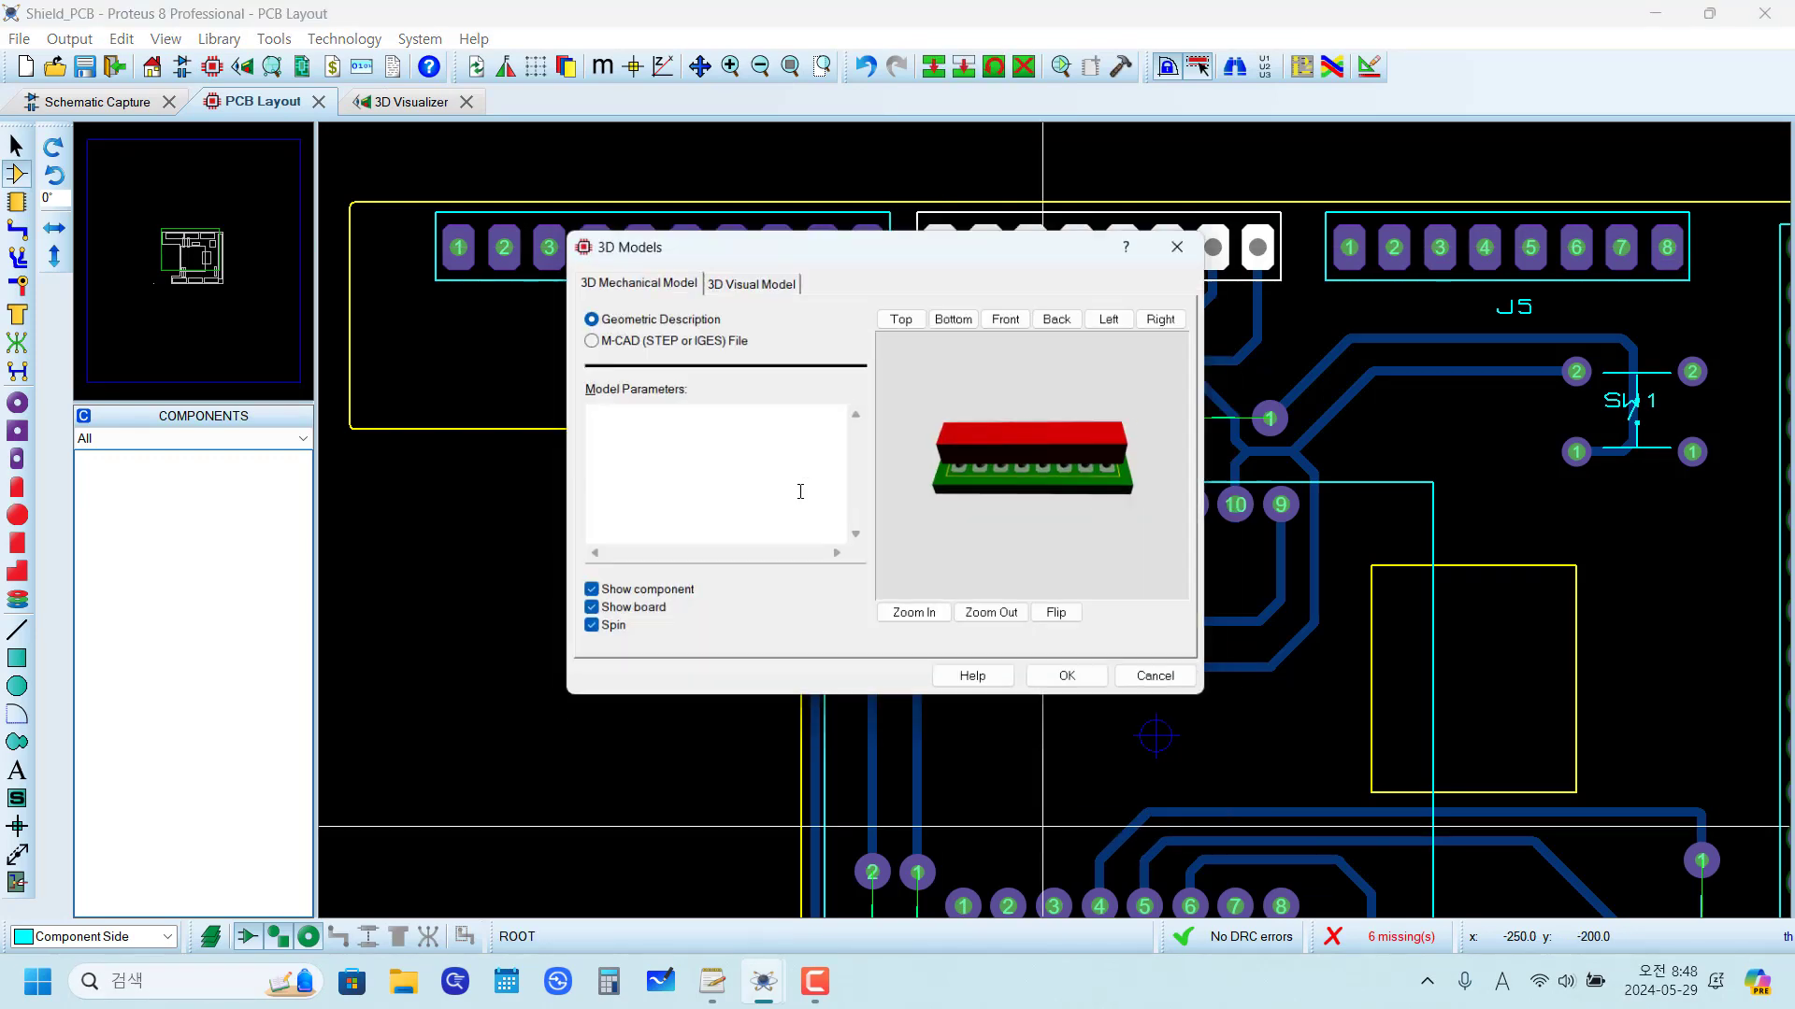
left_click(636, 338)
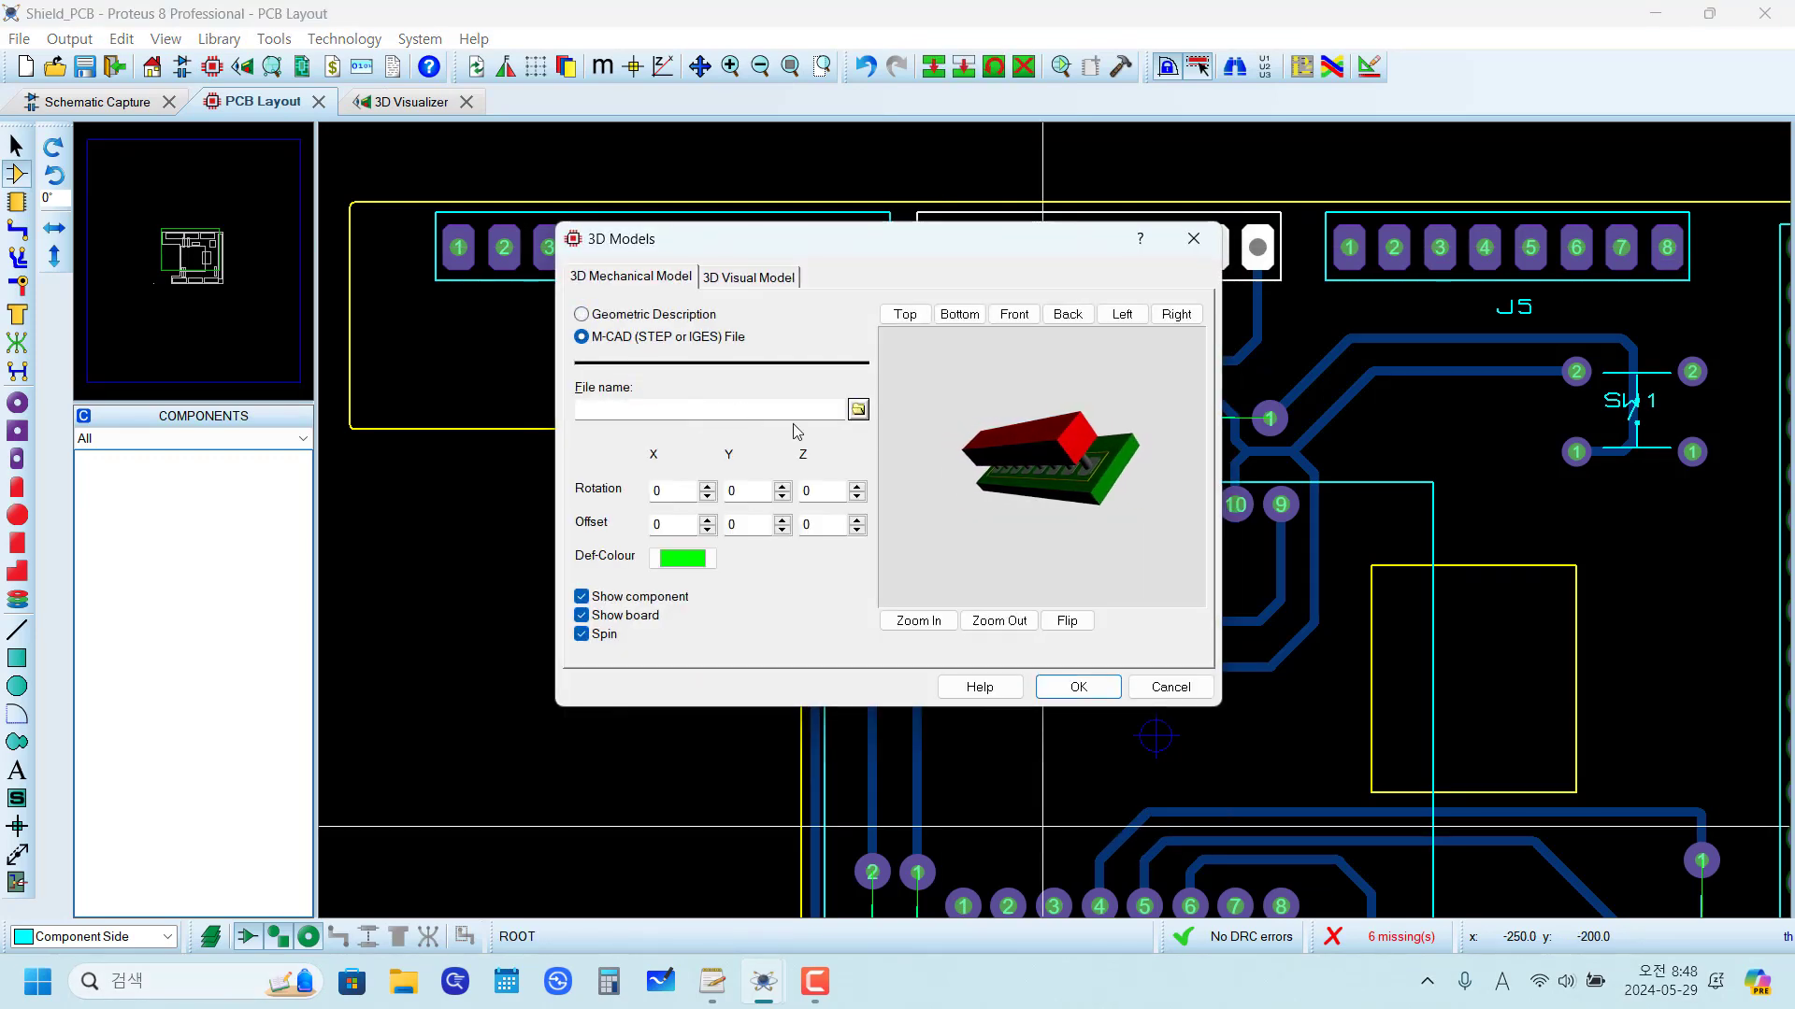
left_click(859, 413)
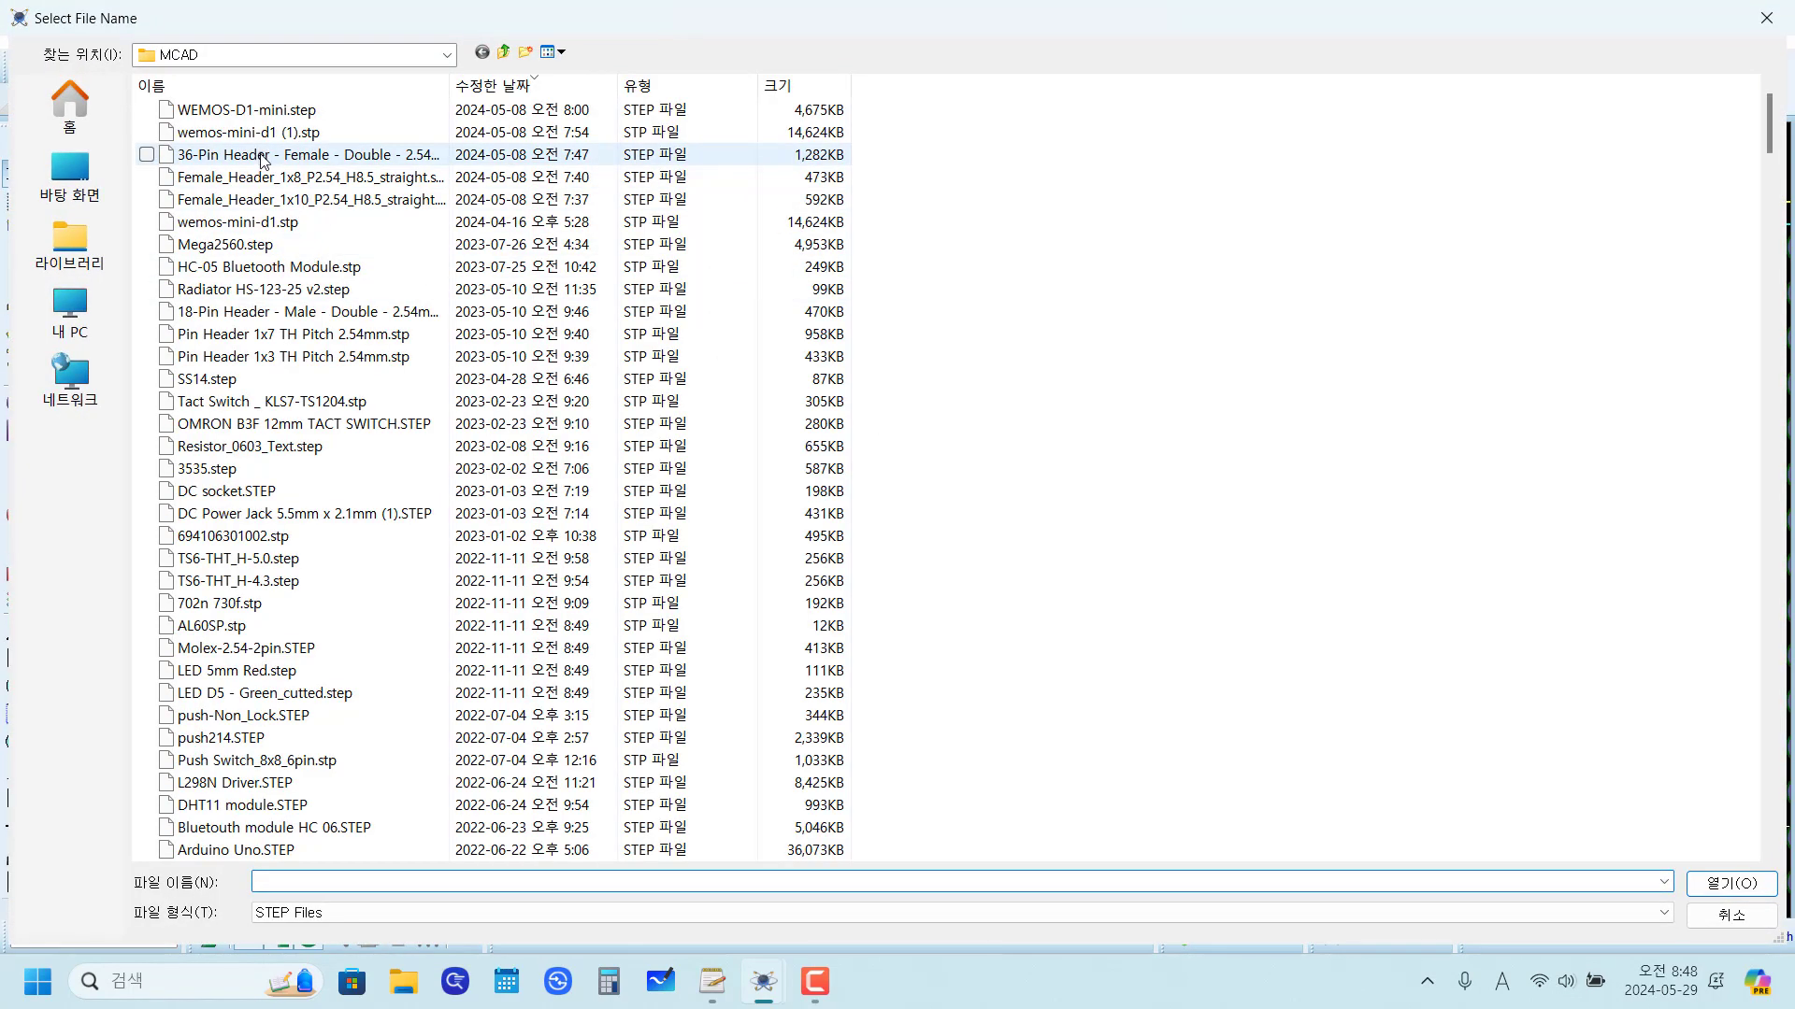
left_click(312, 180)
left_click(1730, 885)
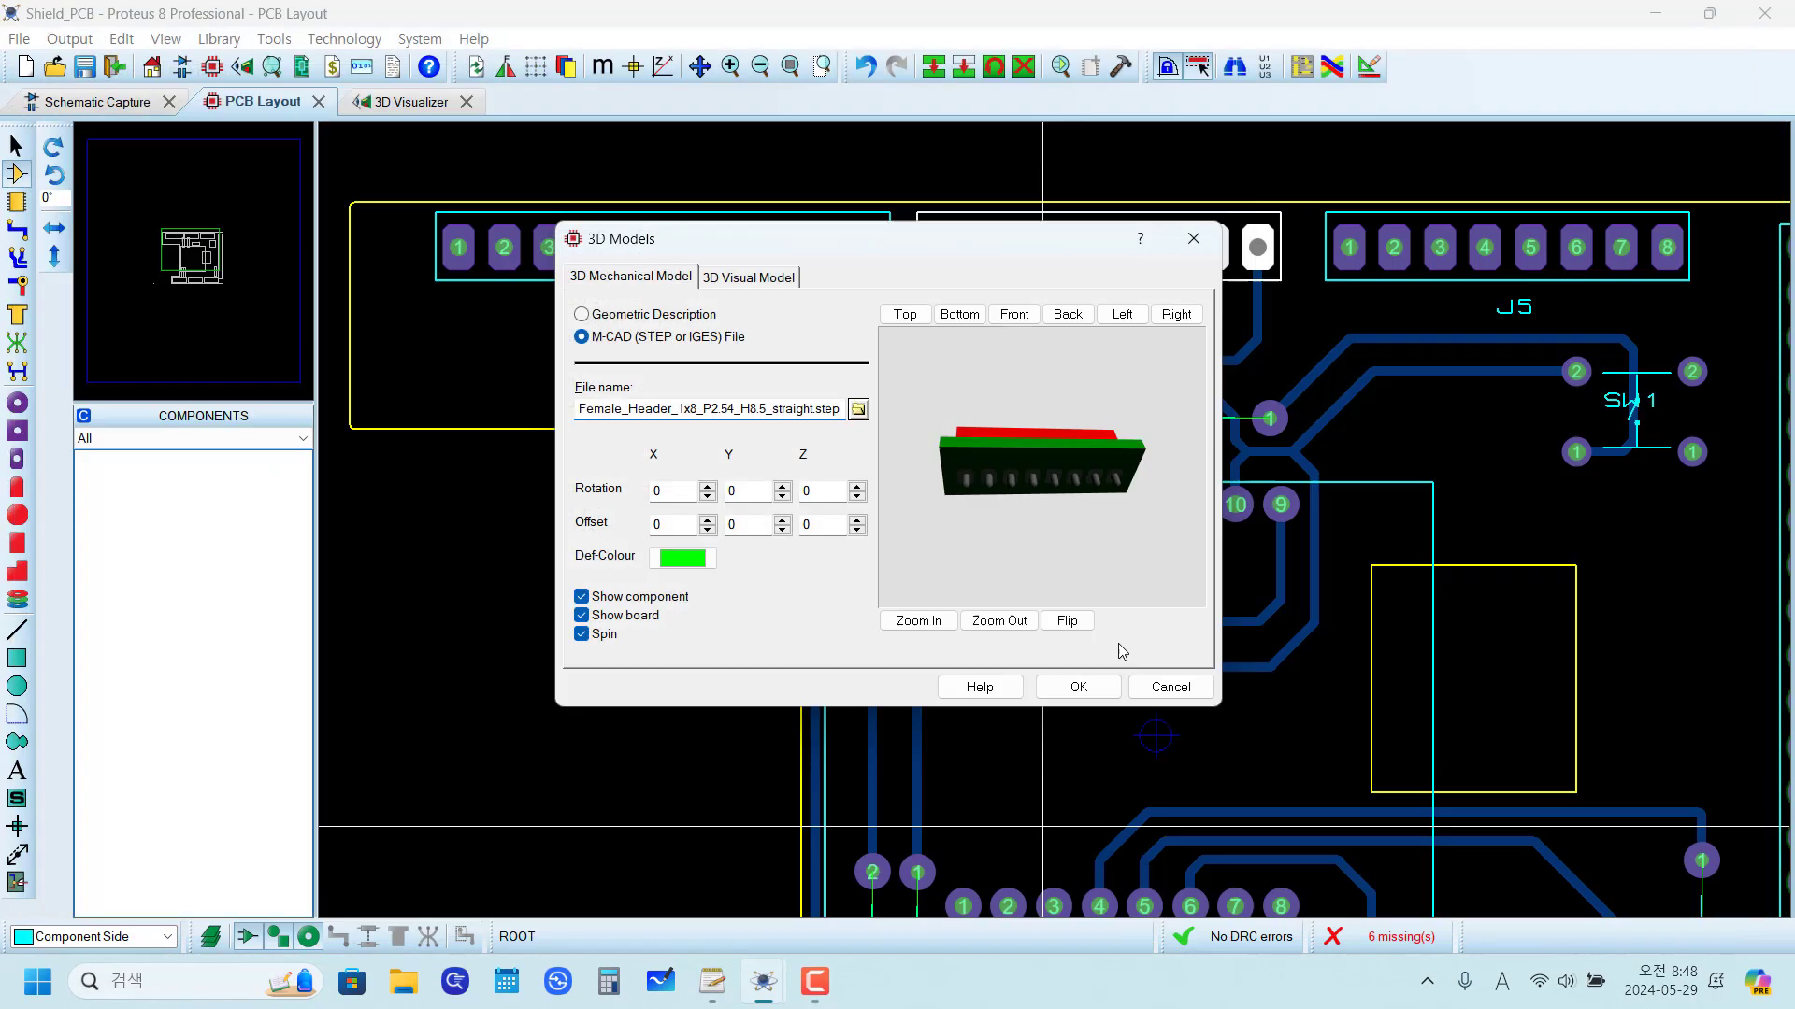
left_click(1076, 688)
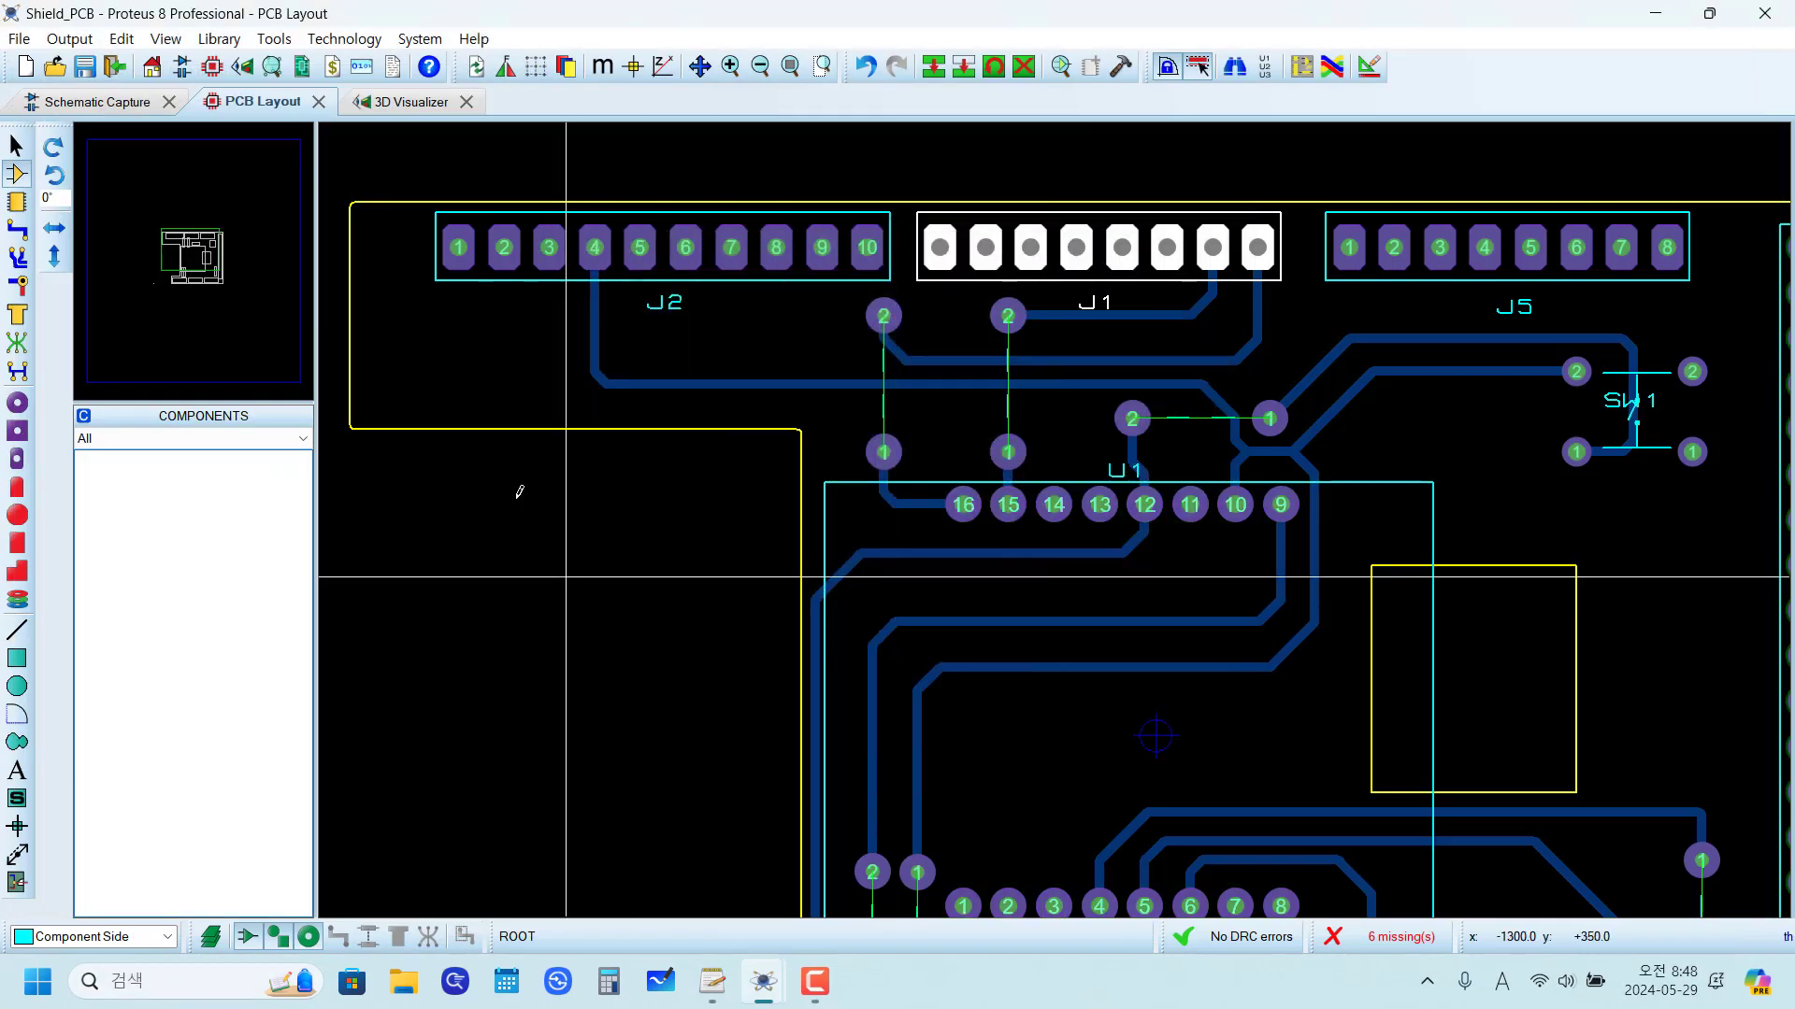
right_click(963, 238)
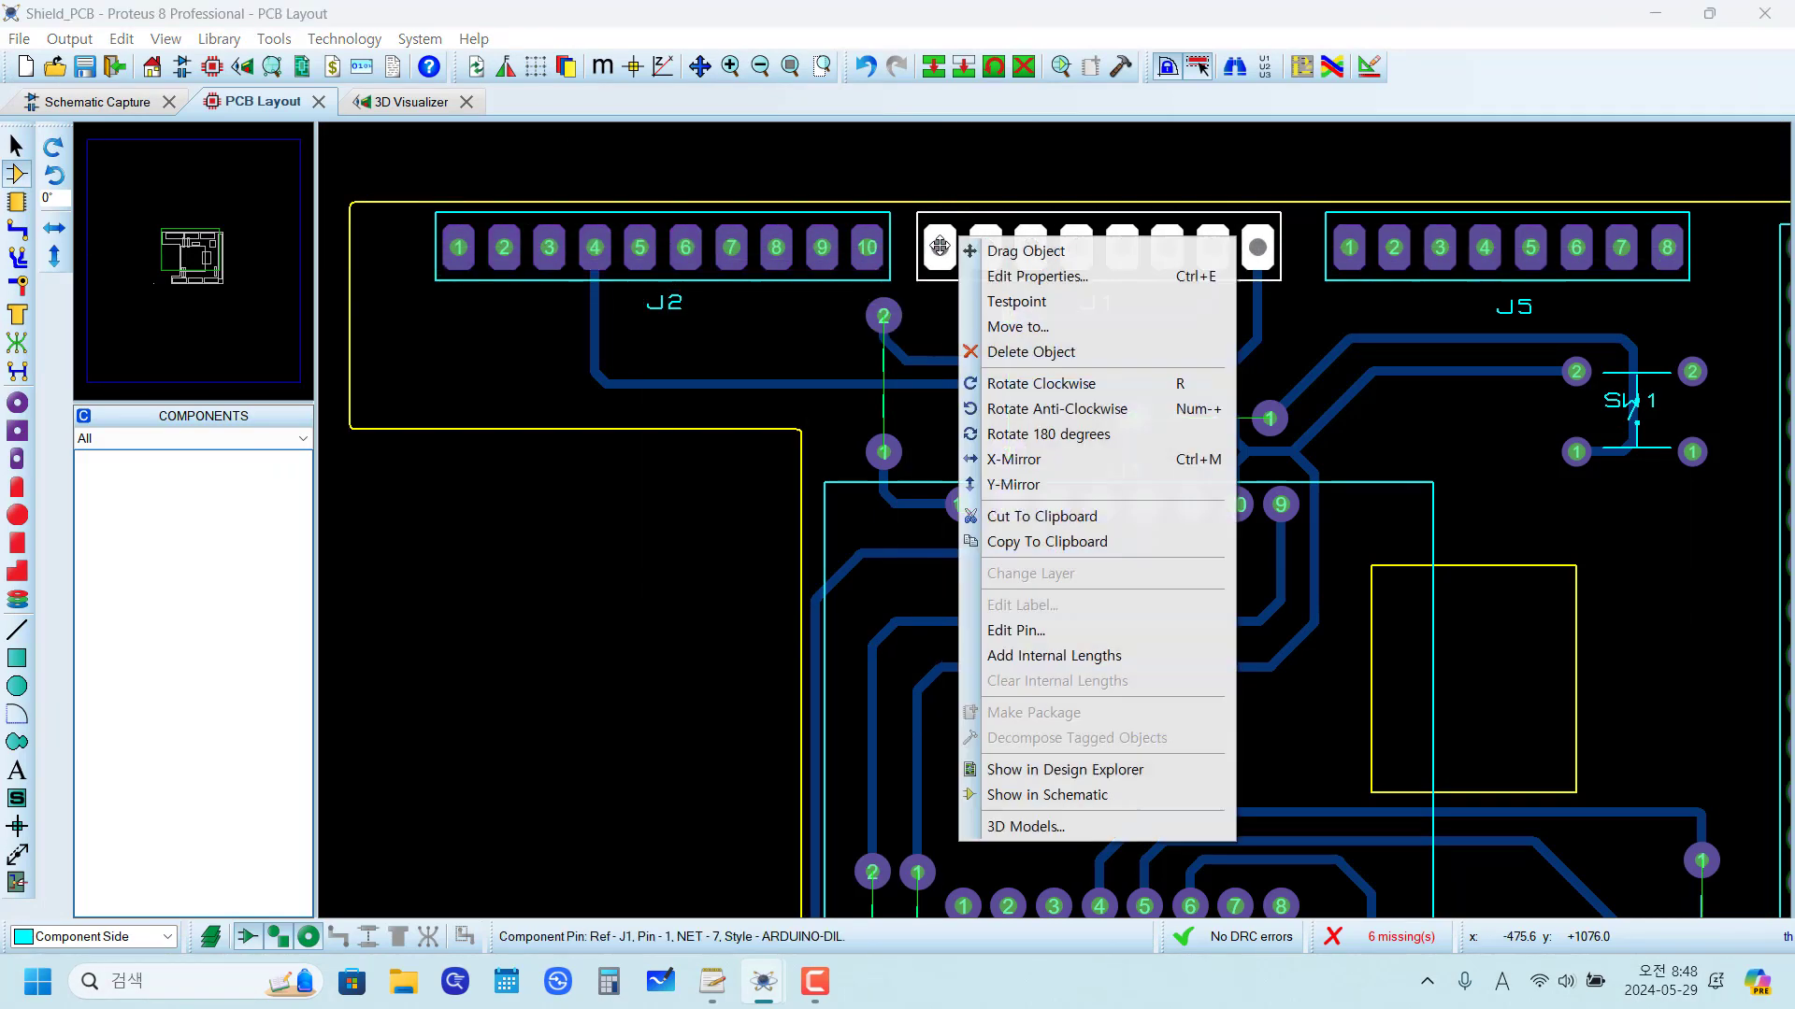
left_click(1042, 277)
left_click(1033, 564)
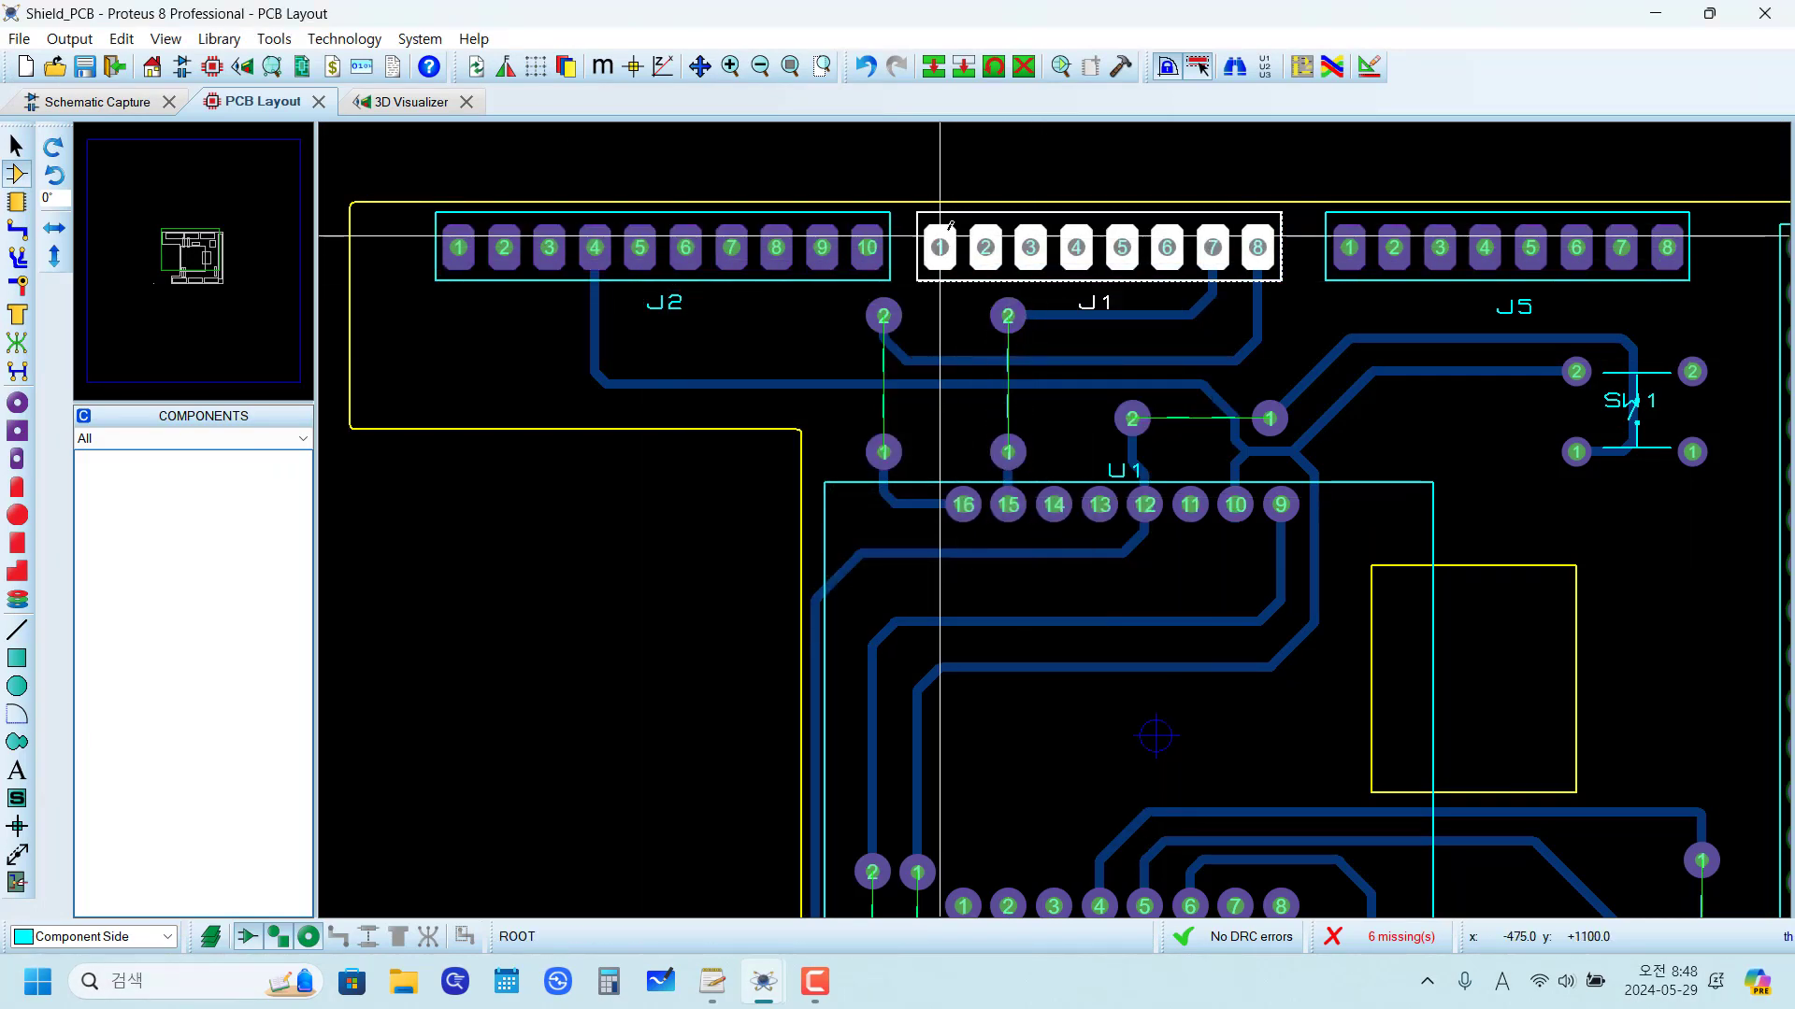
Step: Set the Z rotation of header J1's 3D mechanical model to 90
right_click(938, 247)
left_click(1028, 829)
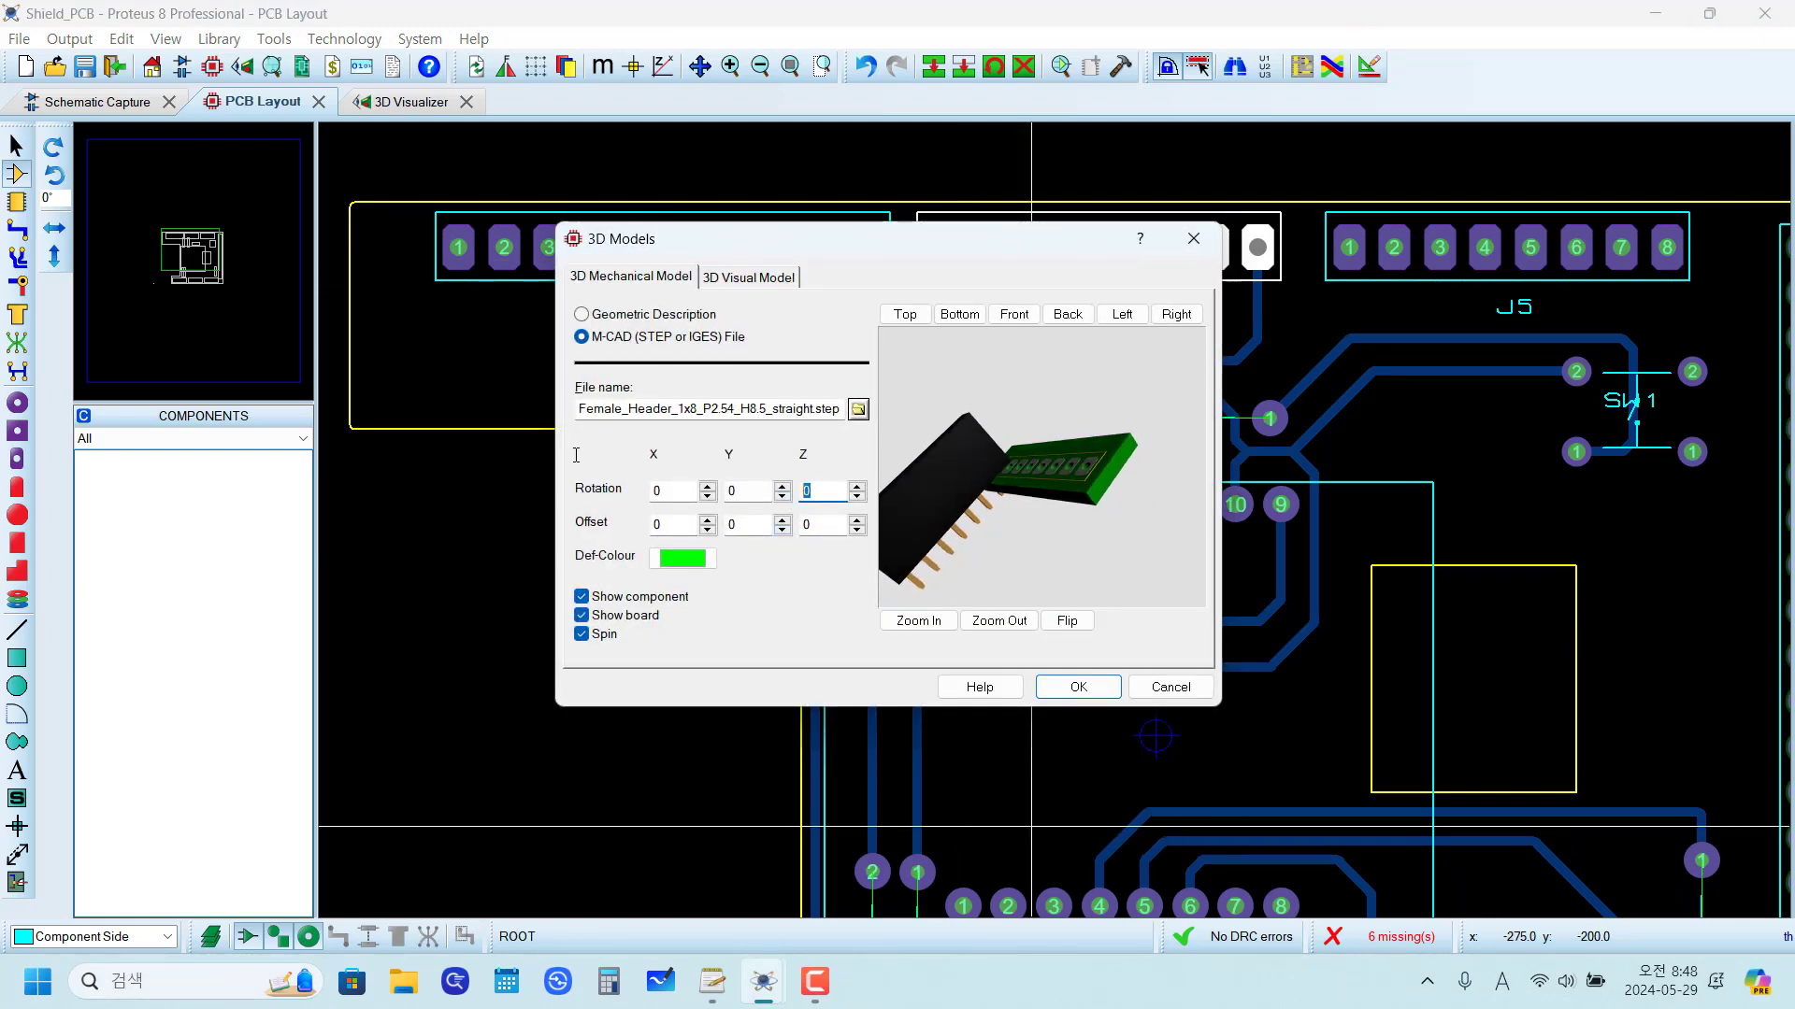
double_click(833, 499)
type("90")
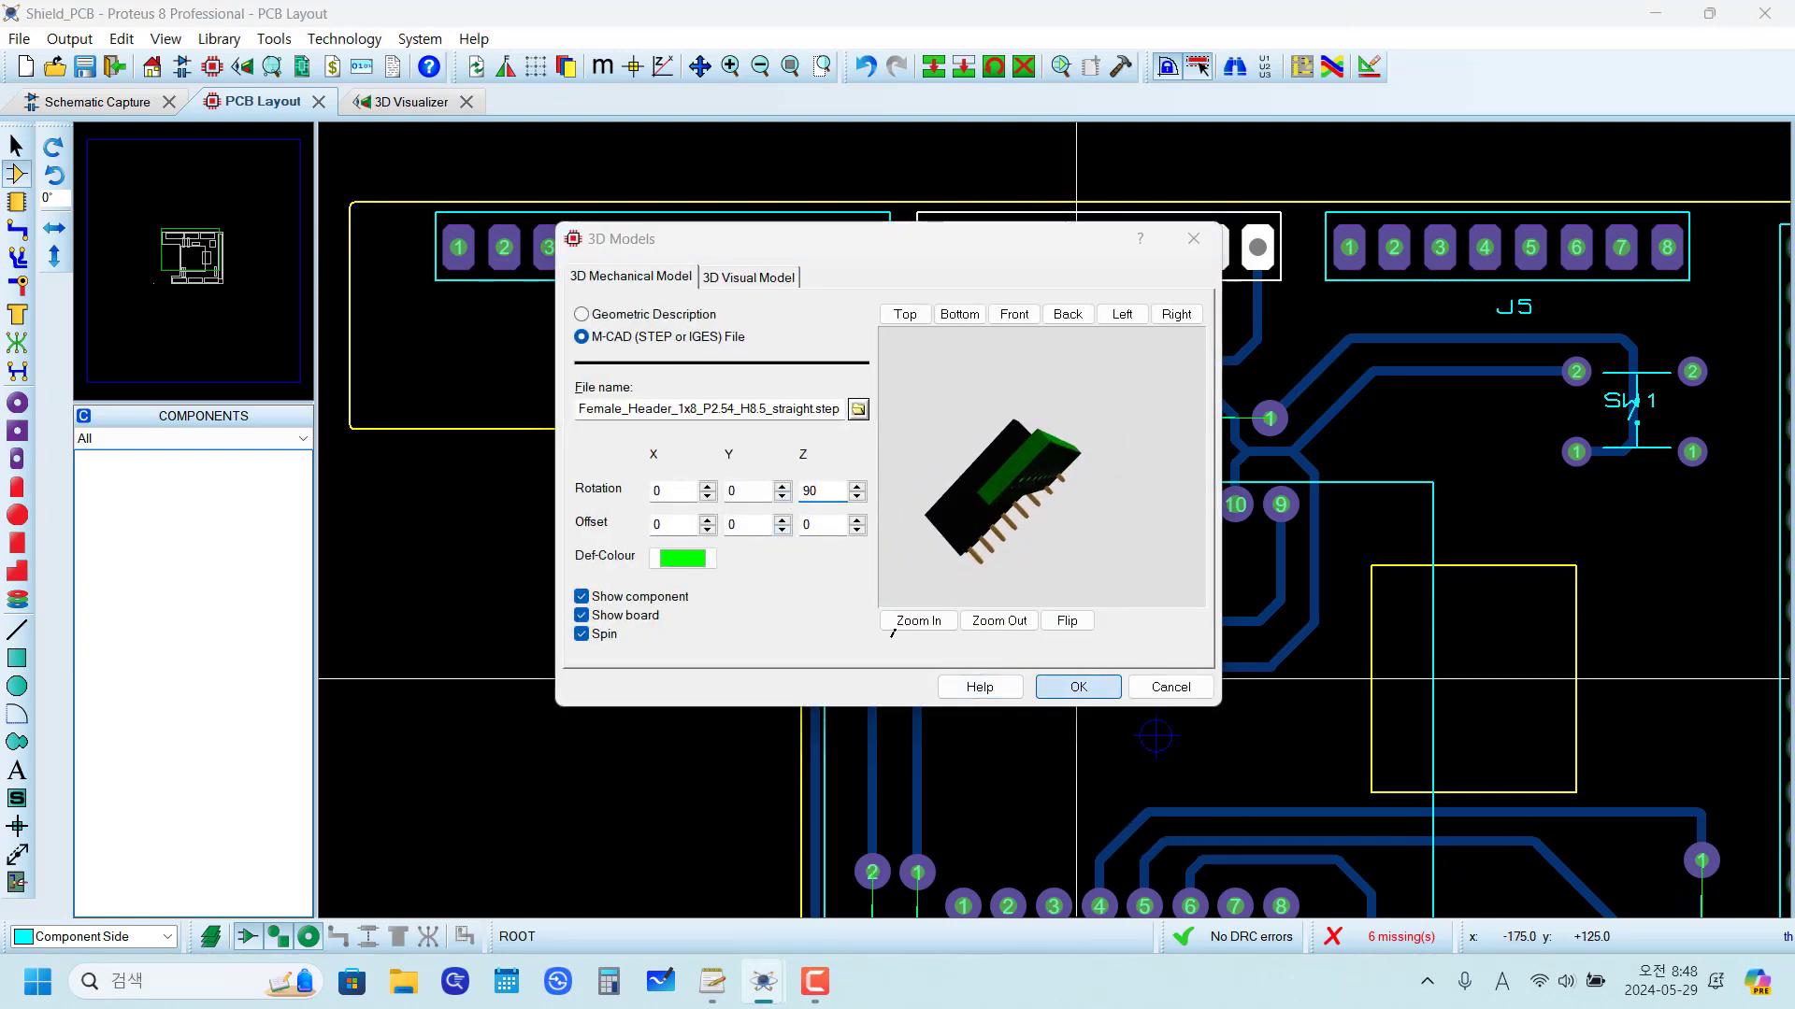
left_click(1077, 687)
Step: Inspect header J1 on the board in the 3D Visualizer from a tilted view
scroll(648, 297, "down", 3)
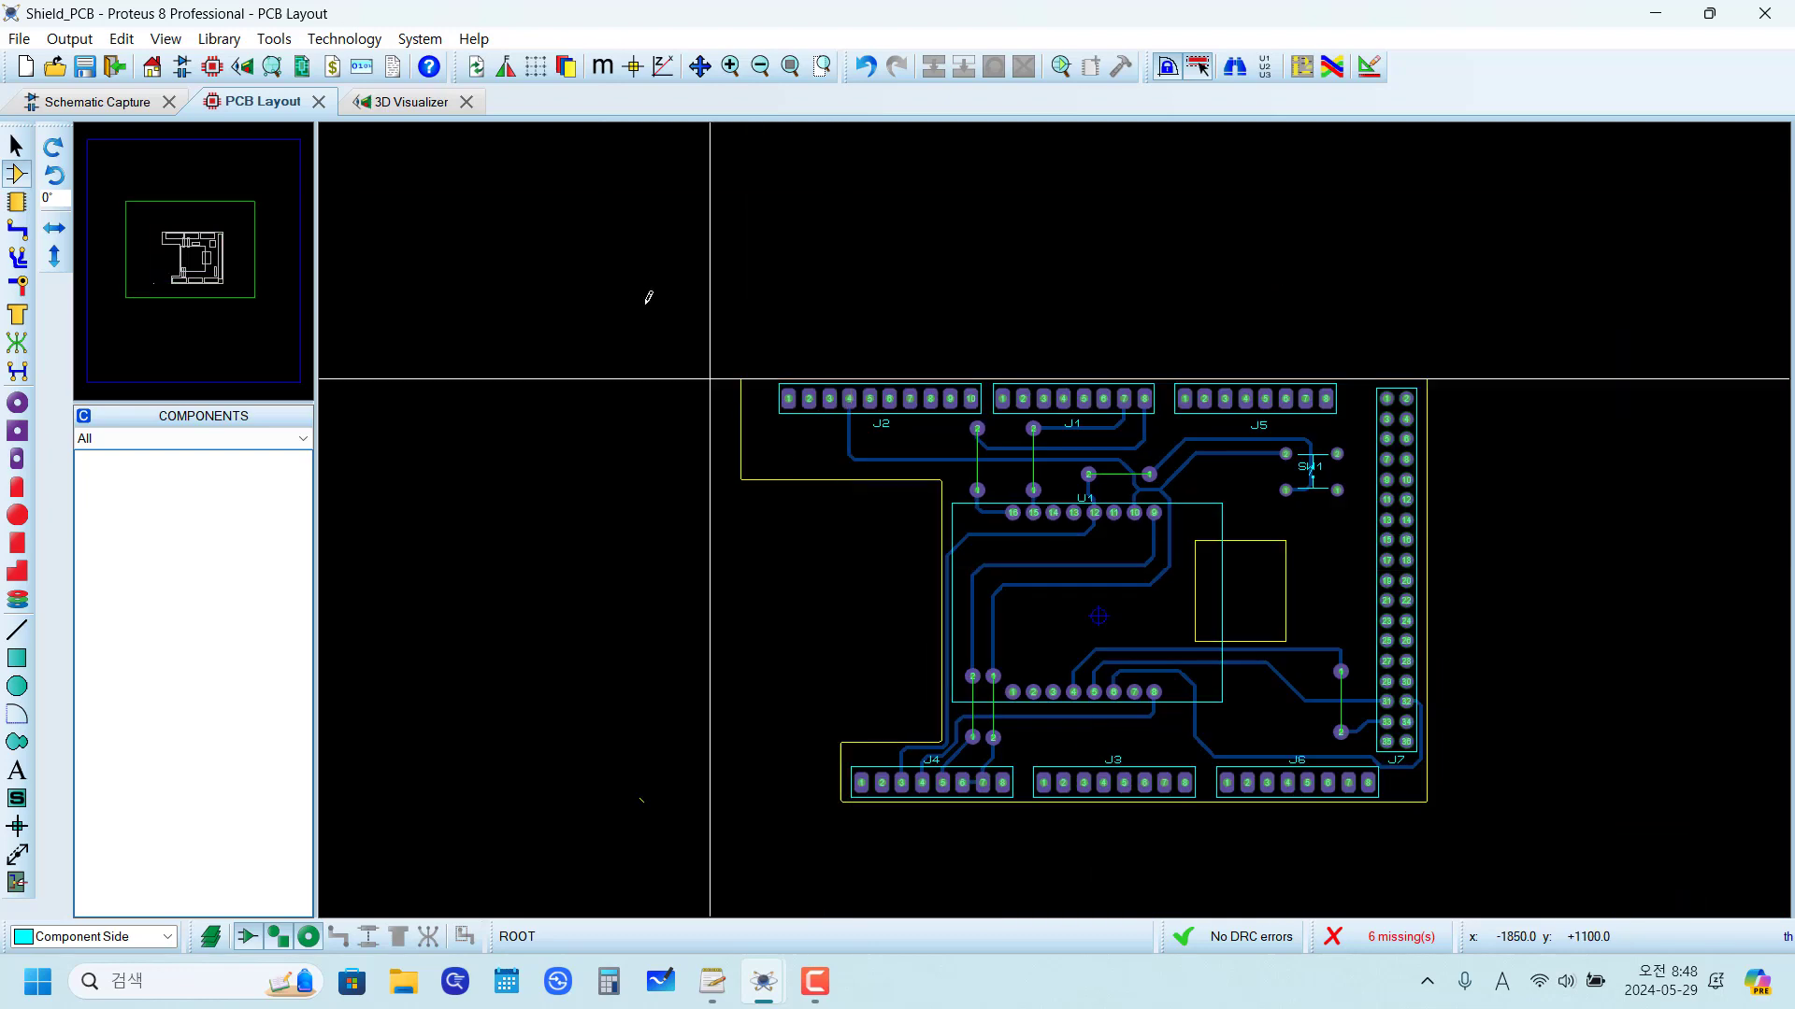
left_click(411, 100)
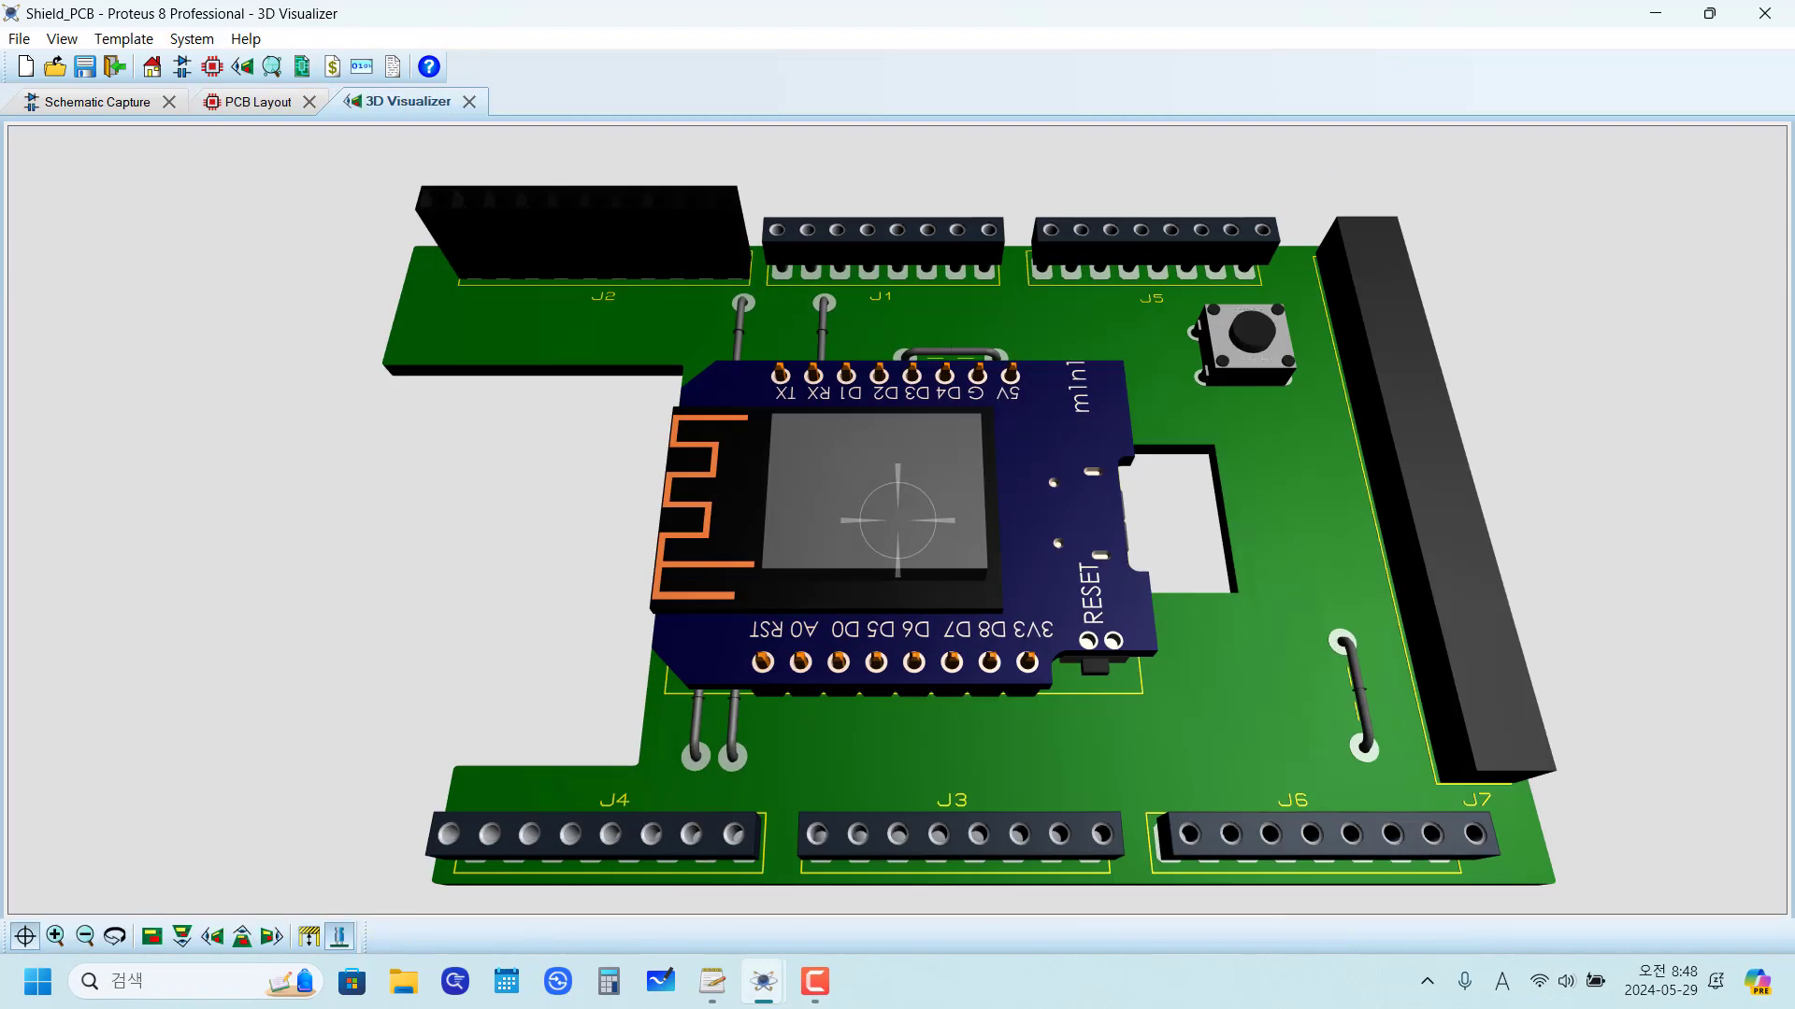
left_click_drag(776, 339, 764, 432)
Step: Clear the file name and object name of header J1's 3D visual model in the PCB layout
left_click(269, 101)
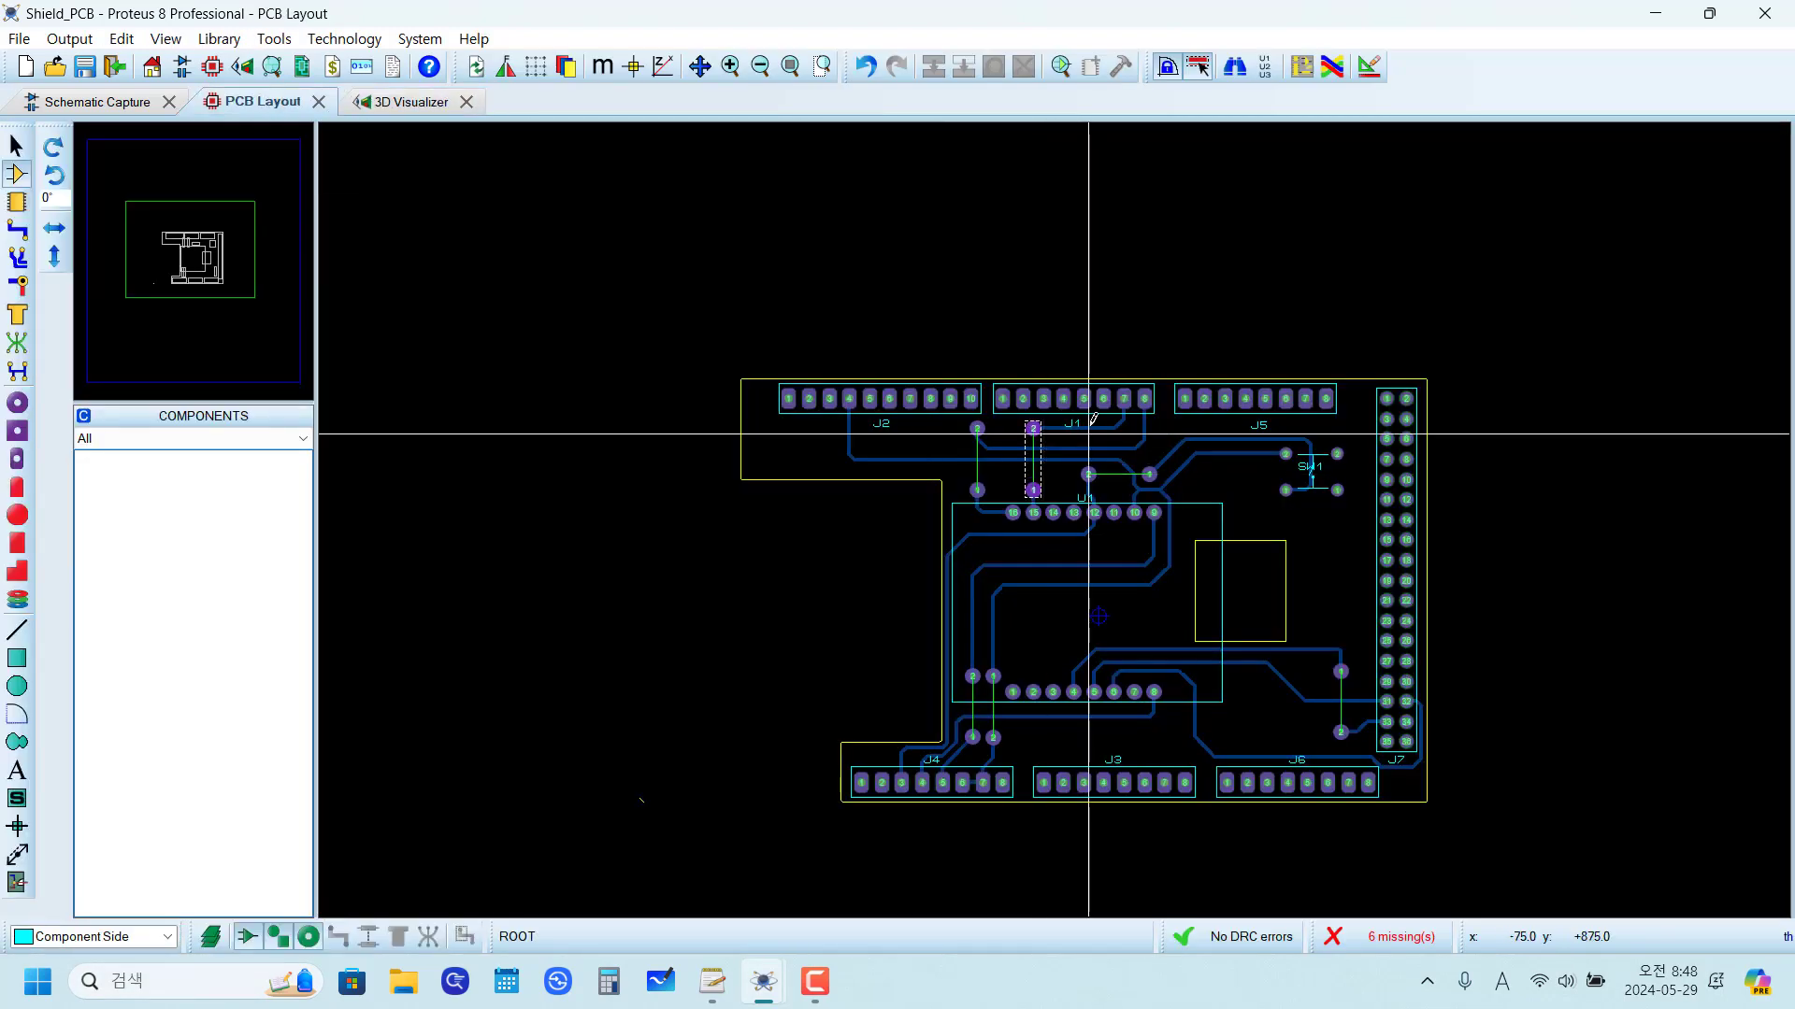
right_click(1064, 397)
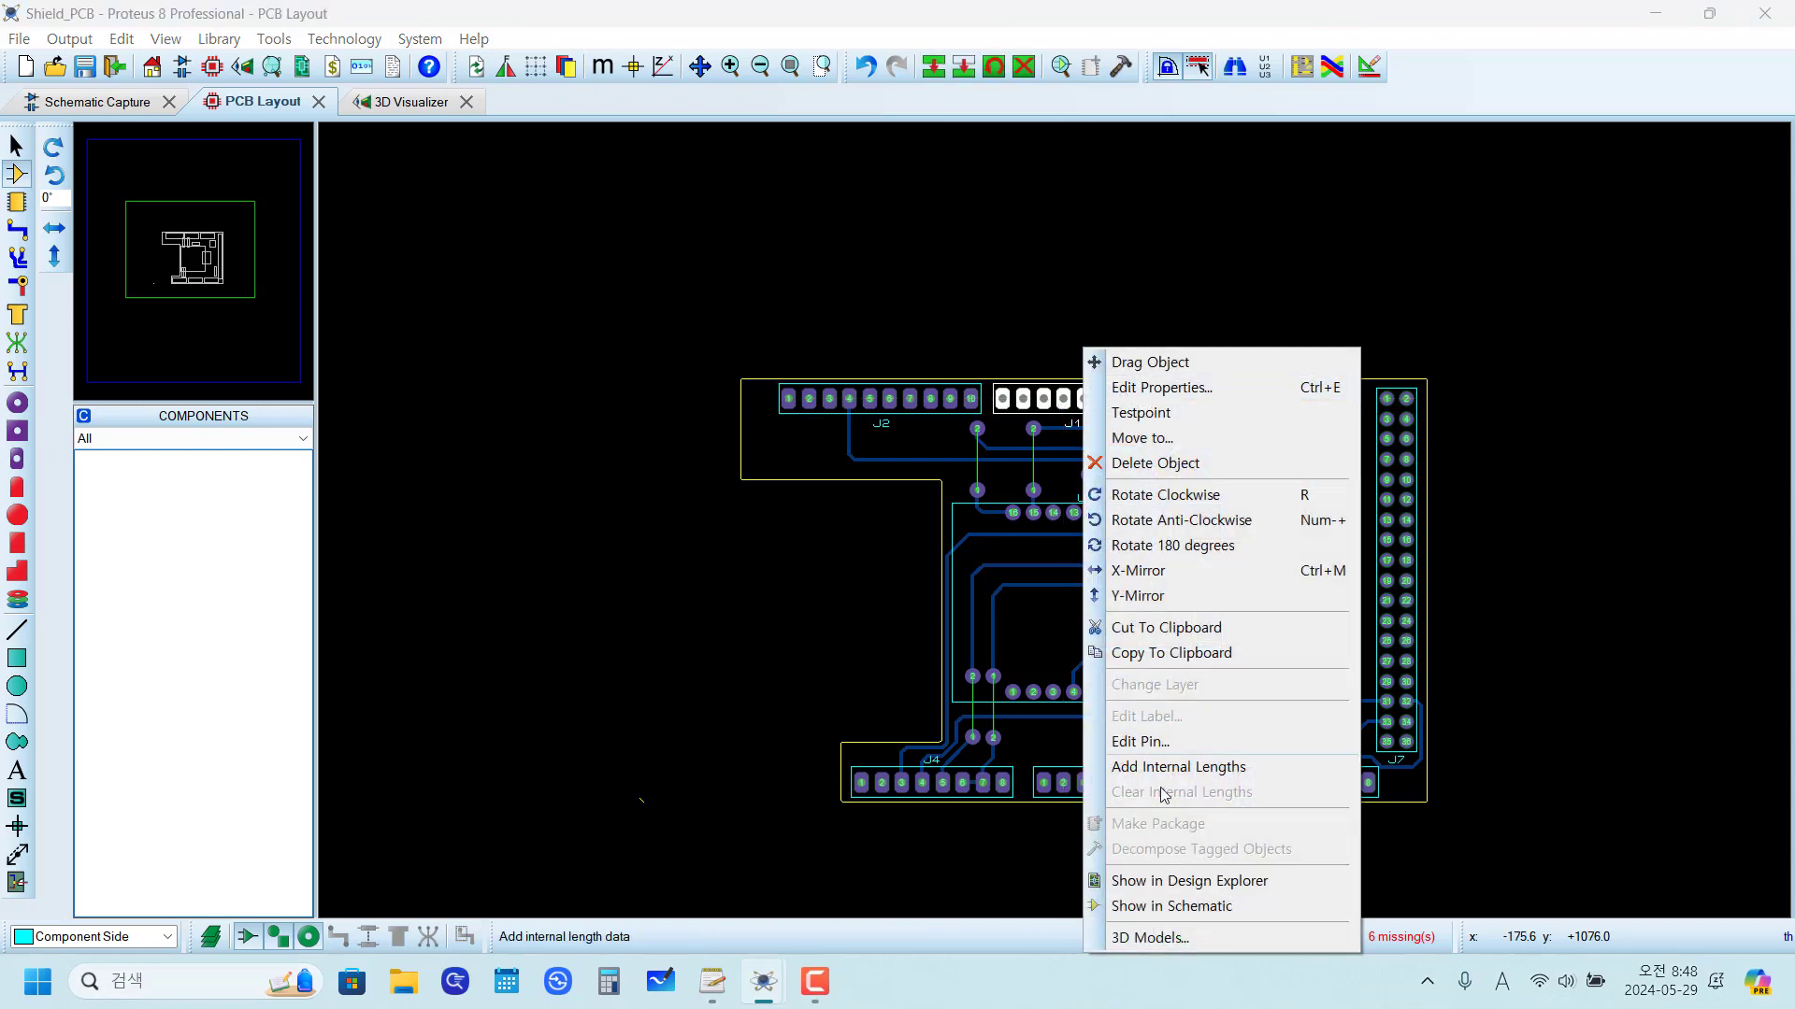
left_click(1167, 940)
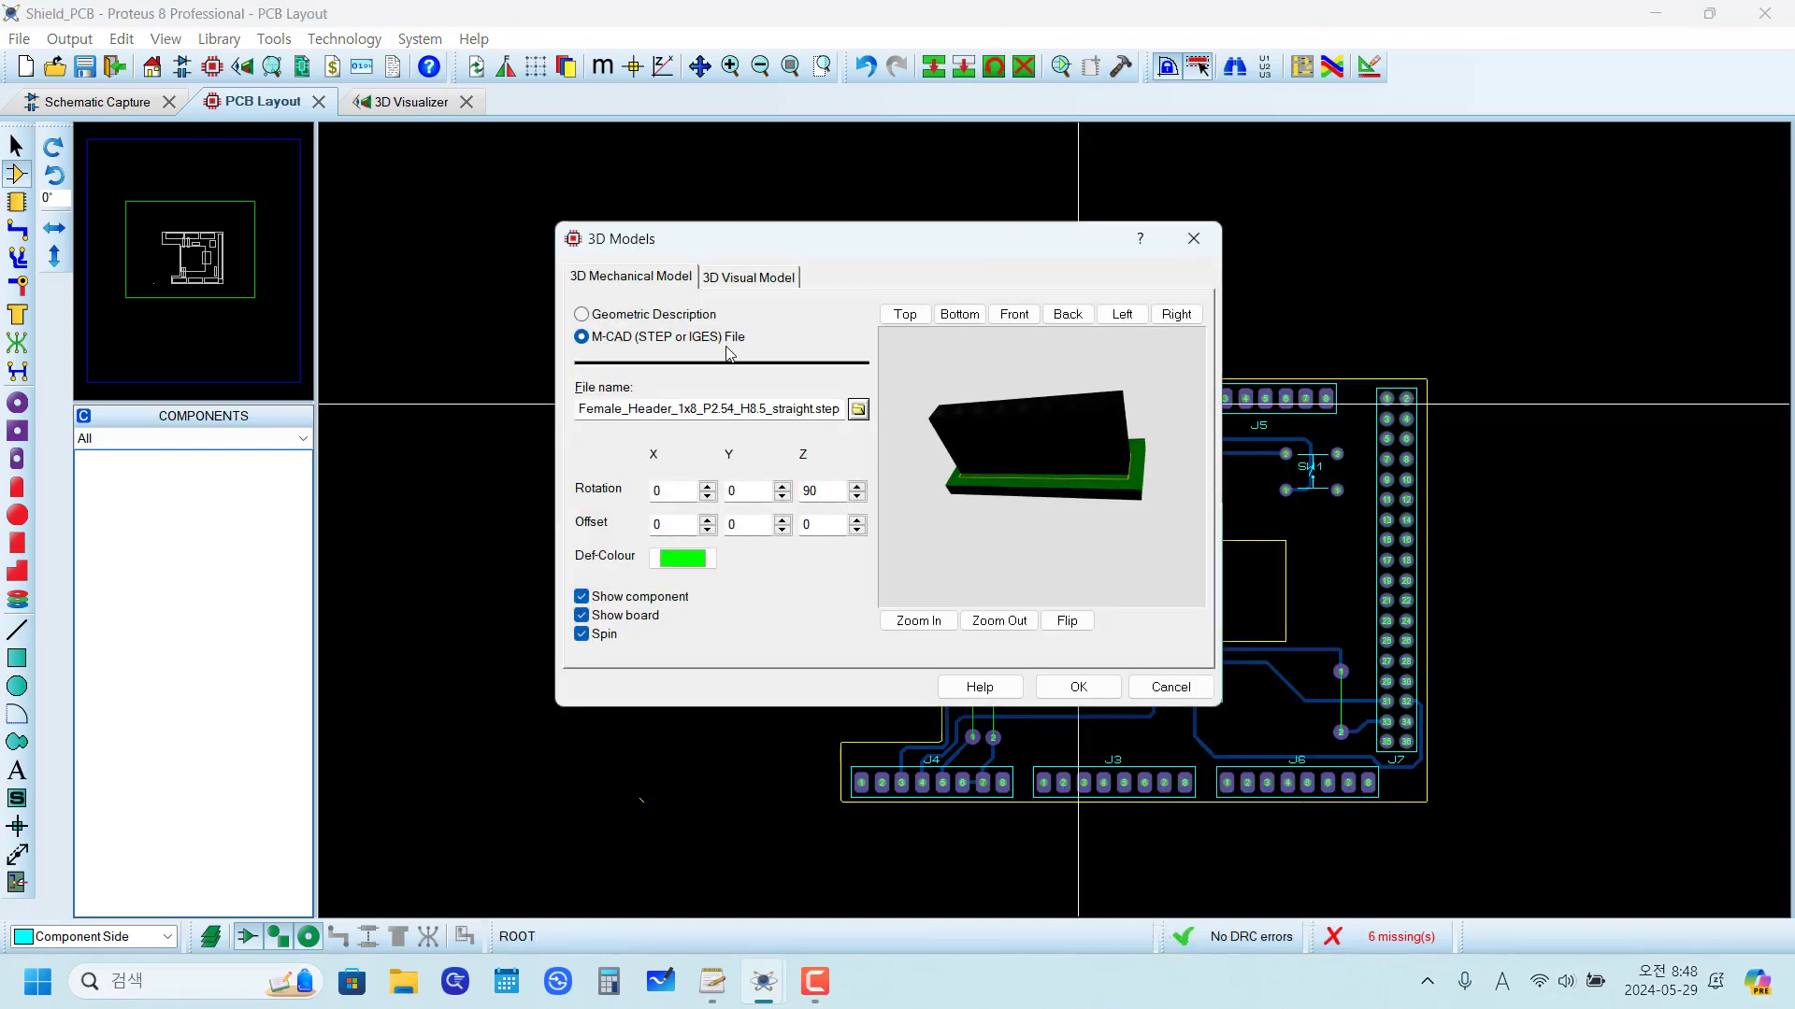
left_click(739, 279)
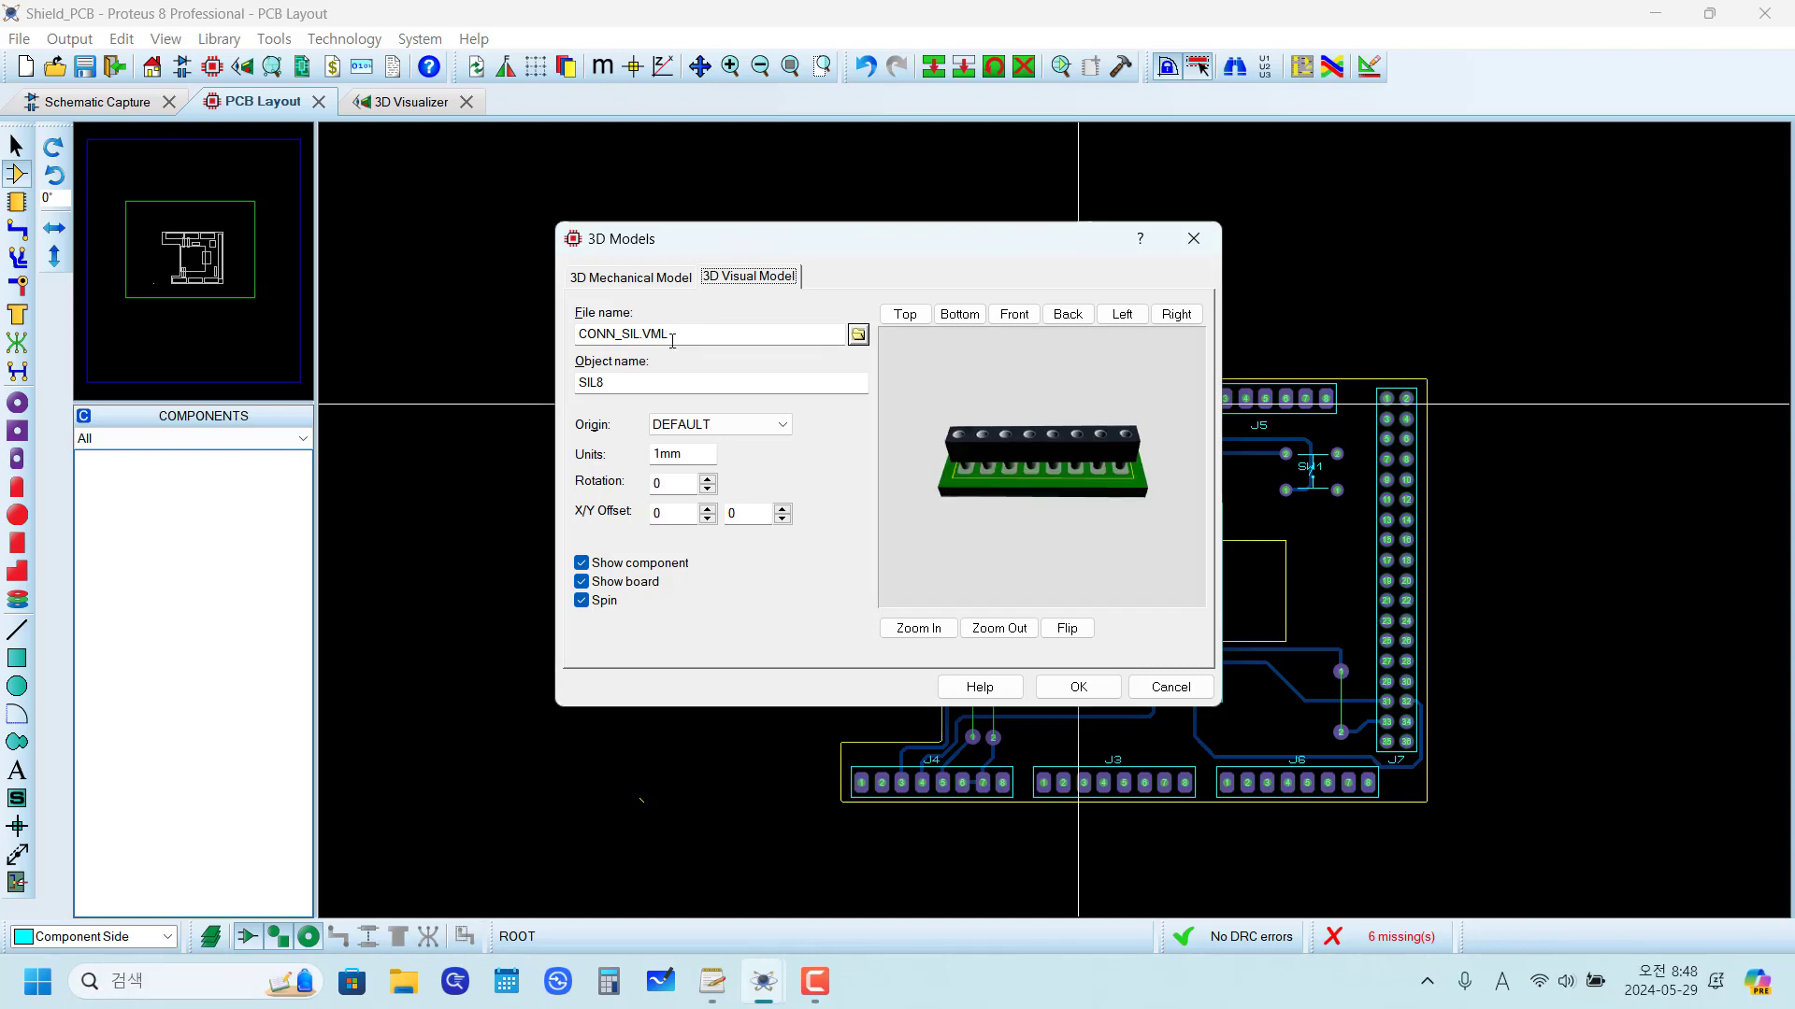
left_click_drag(700, 330, 471, 330)
key("BackSpace")
left_click_drag(649, 380, 572, 383)
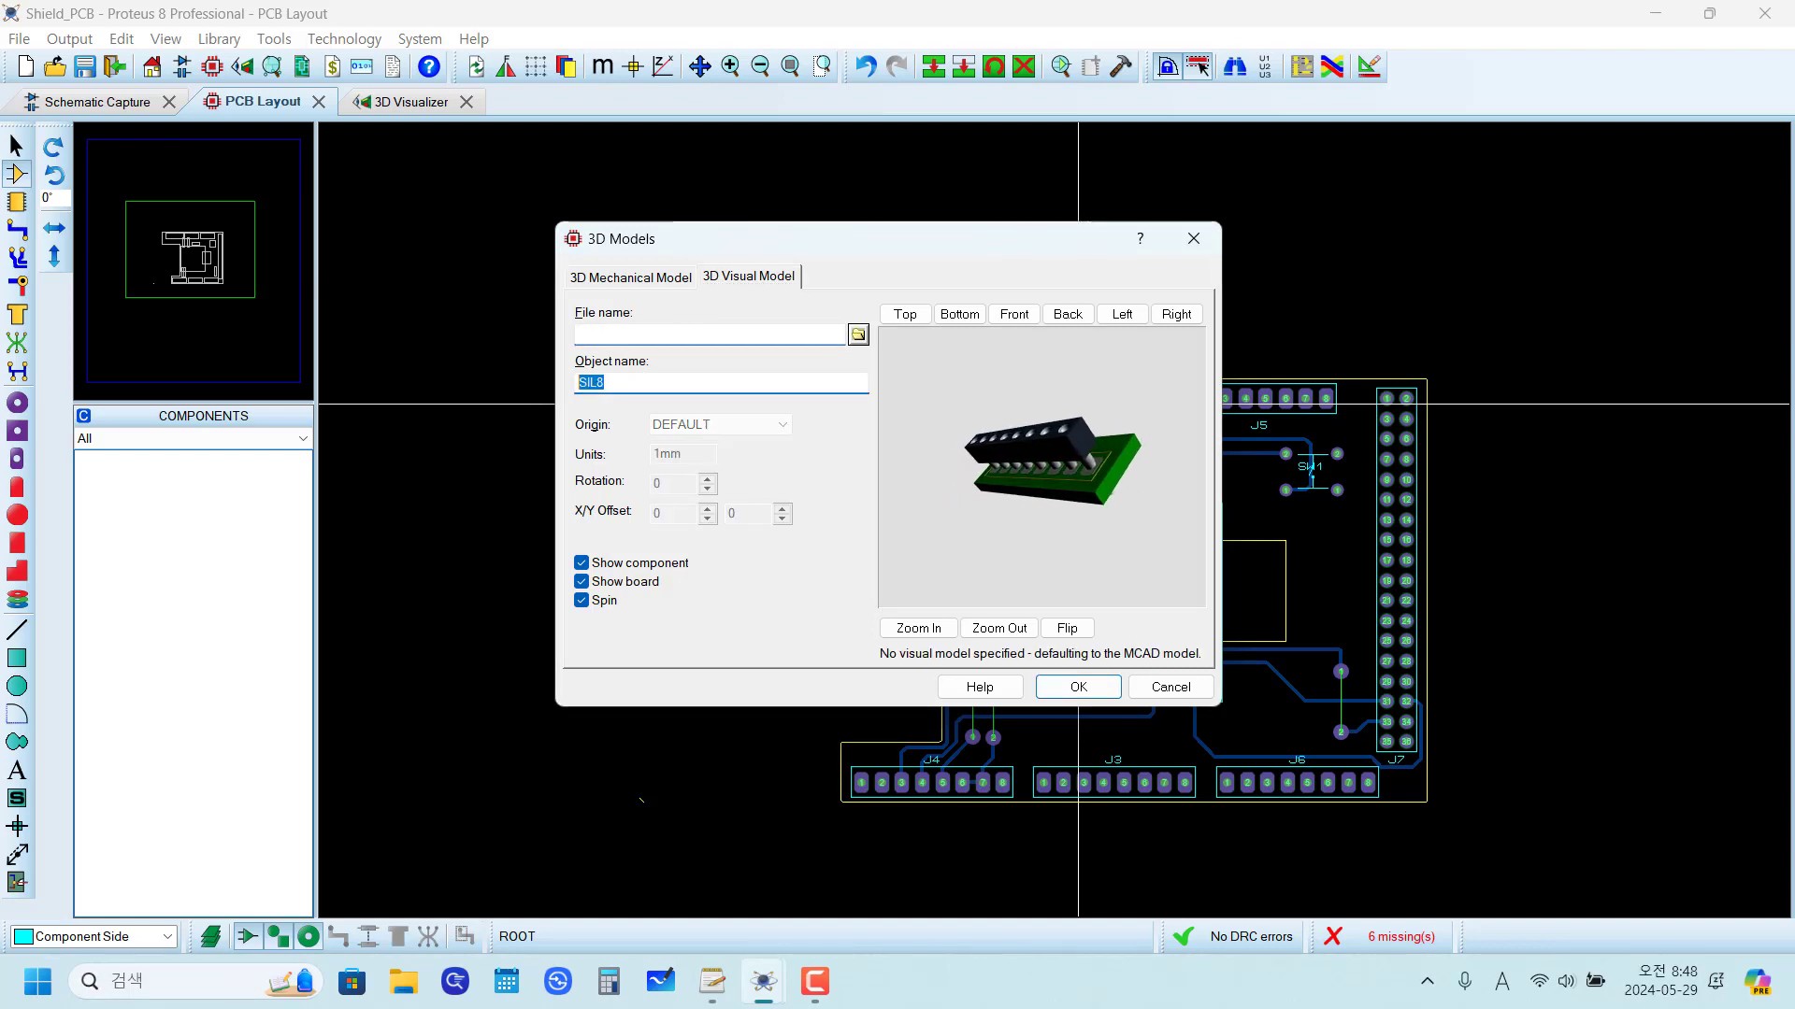
key("BackSpace")
left_click(1078, 687)
left_click(763, 628)
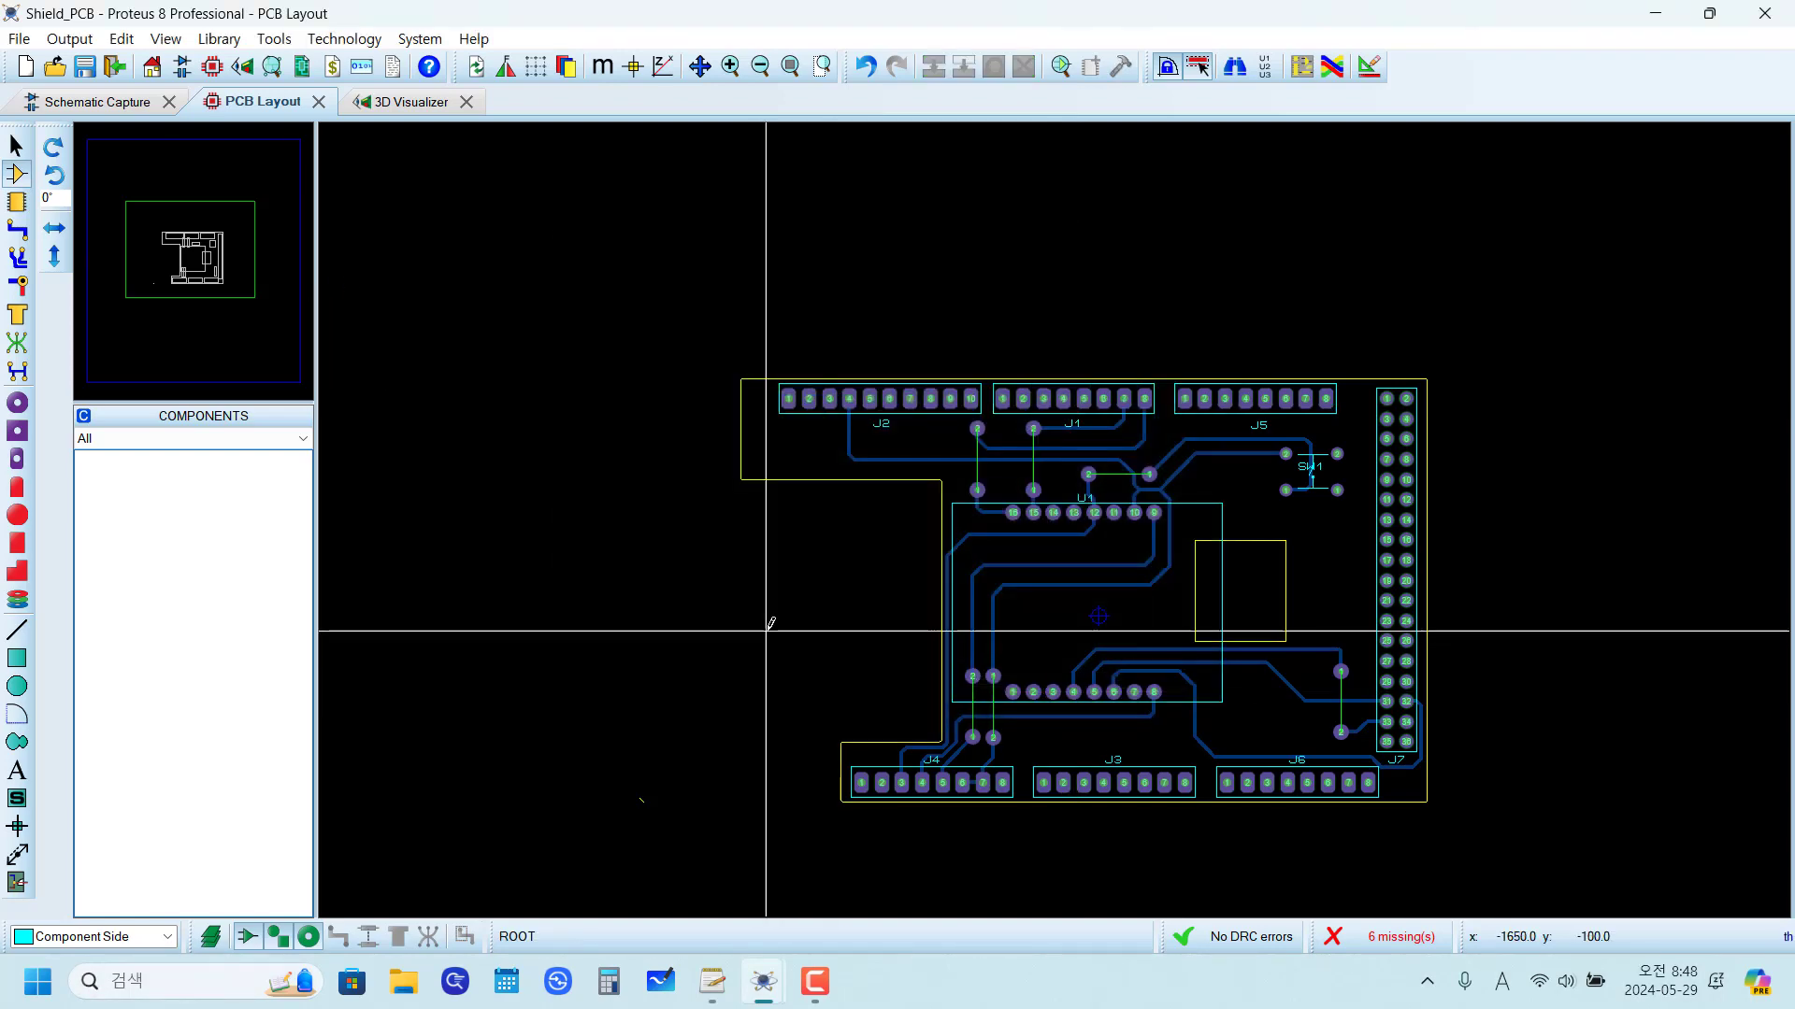
Step: Check header J5's 3D model settings without changing them and inspect all headers in the 3D Visualizer
right_click(1185, 400)
left_click(1252, 906)
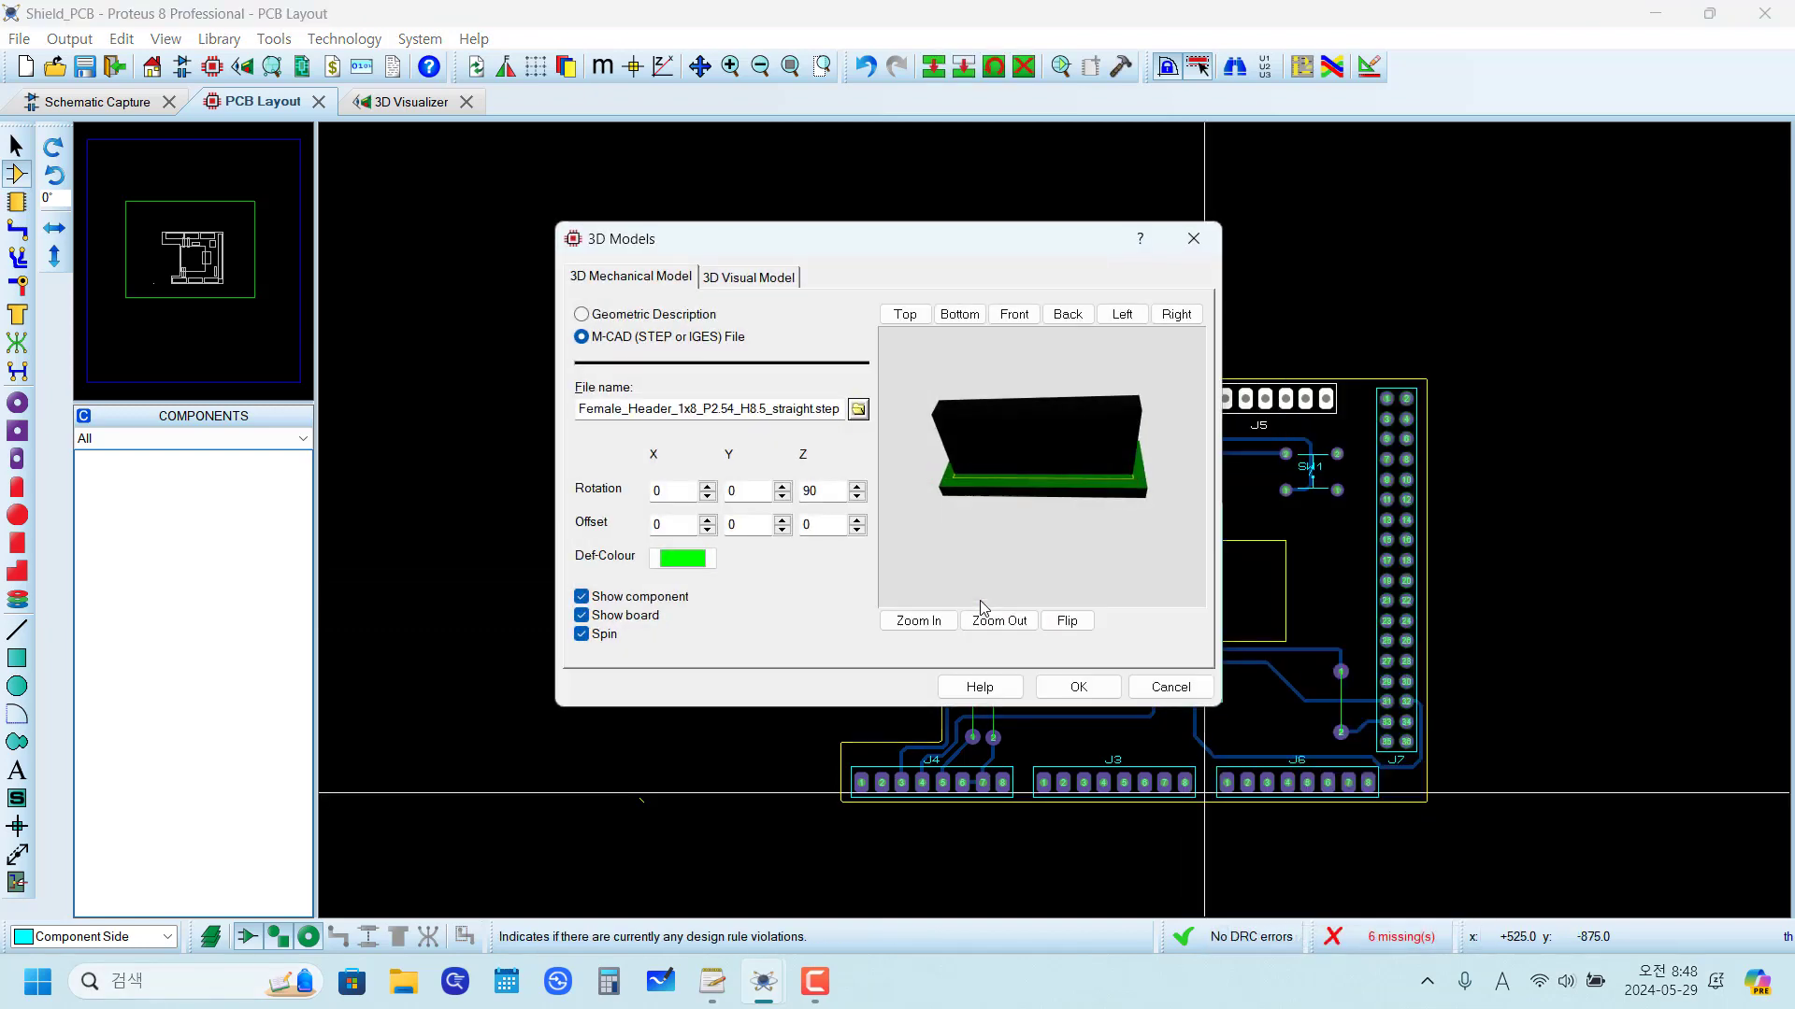
left_click(1142, 689)
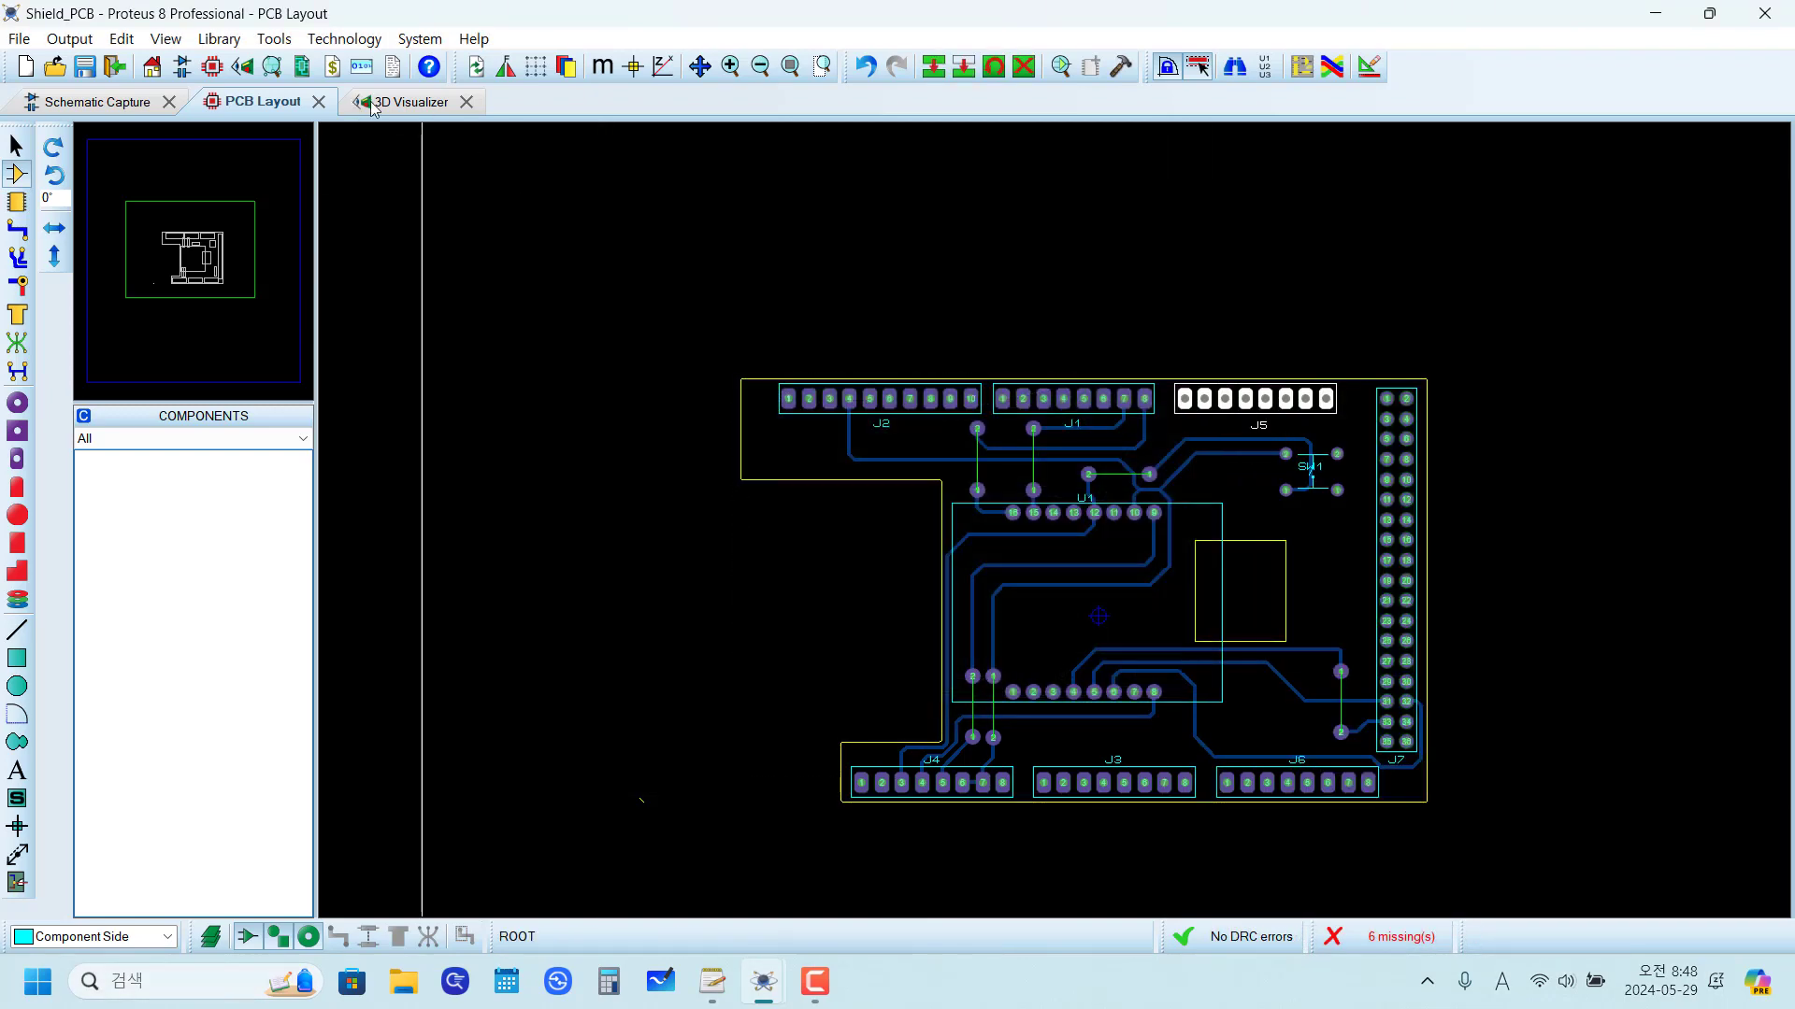
left_click(404, 101)
middle_click(601, 400)
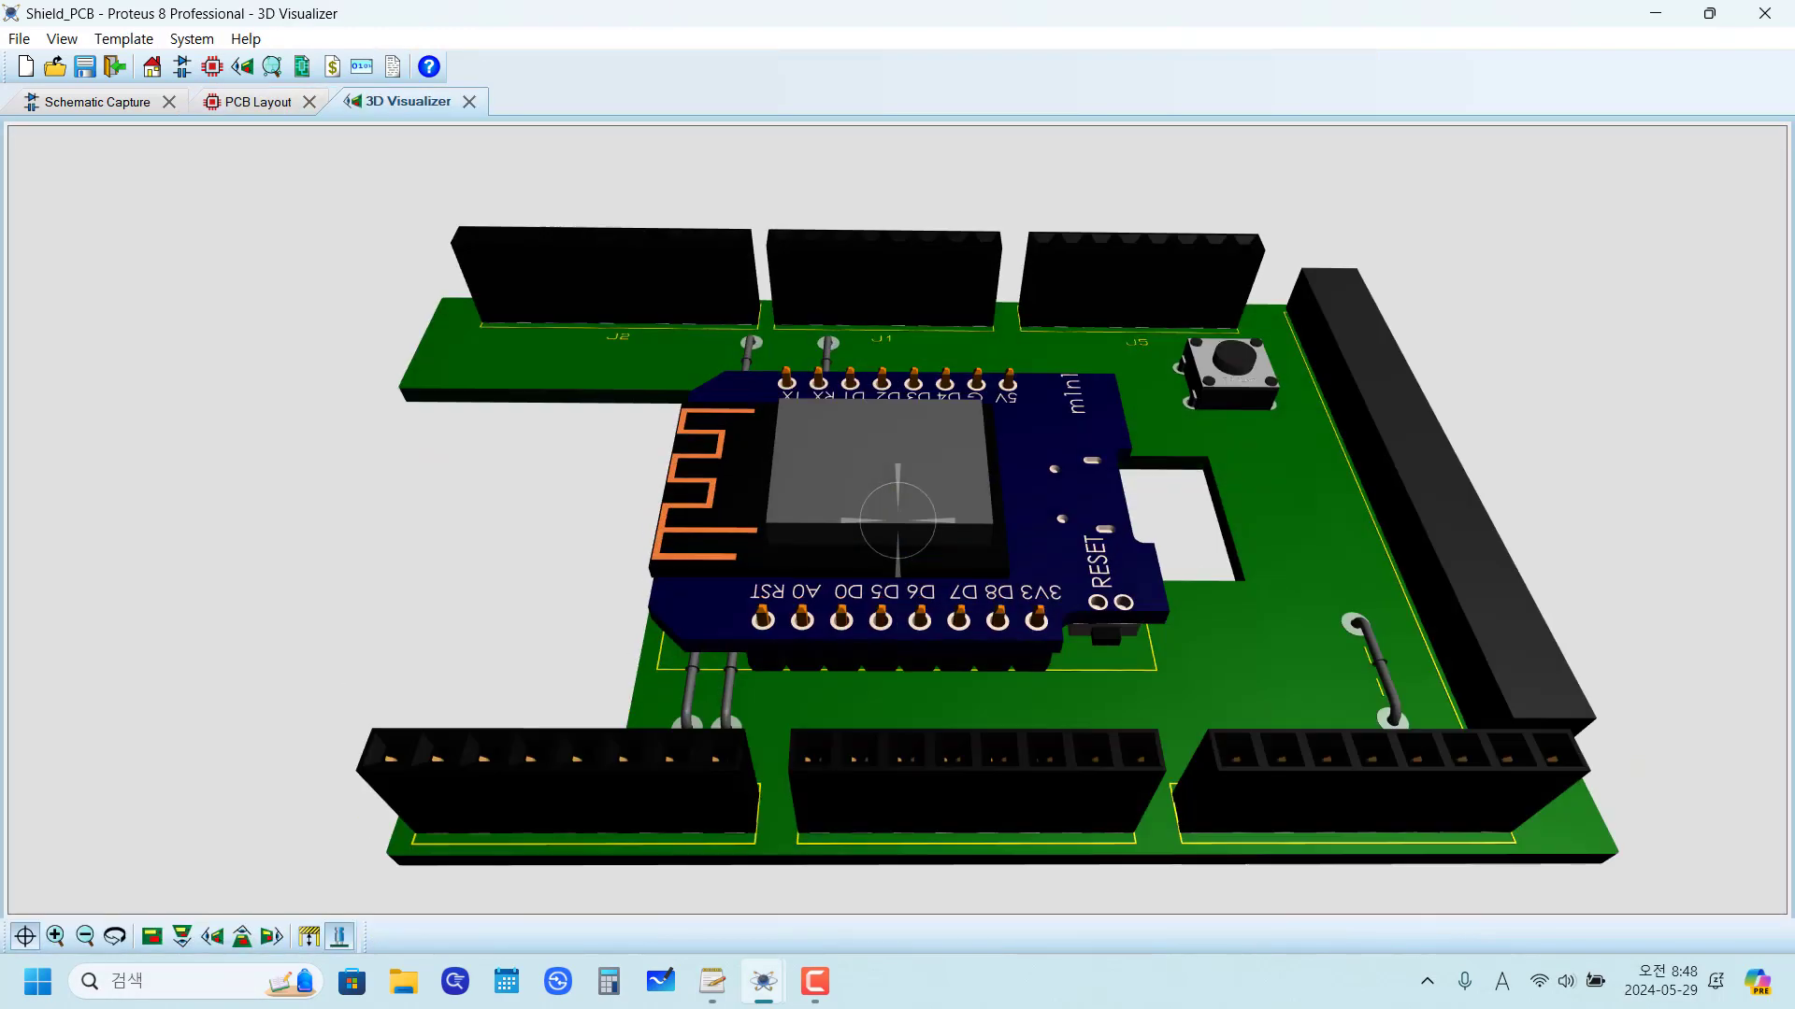
Step: Assign the STEP file "36-Pin Header - Female - Double - 2.54mm.step" as header J7's 3D mechanical model in the PCB layout
left_click(259, 102)
right_click(1390, 404)
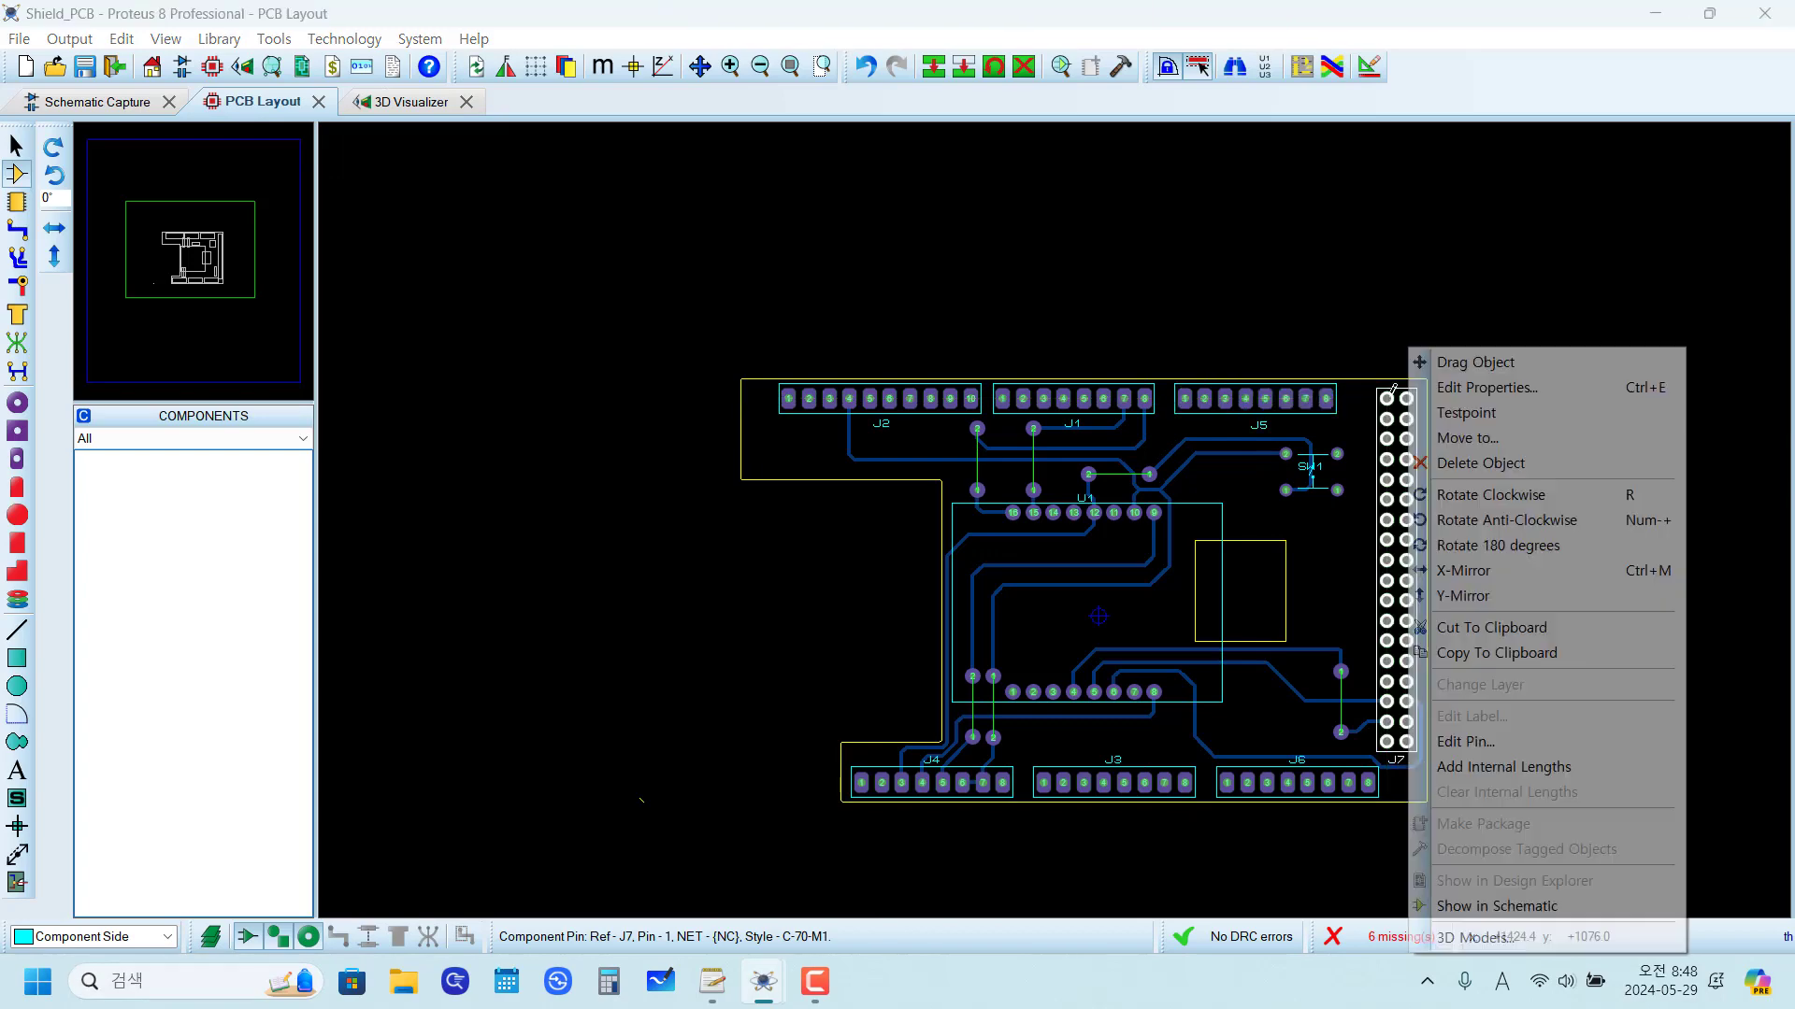
left_click(1501, 940)
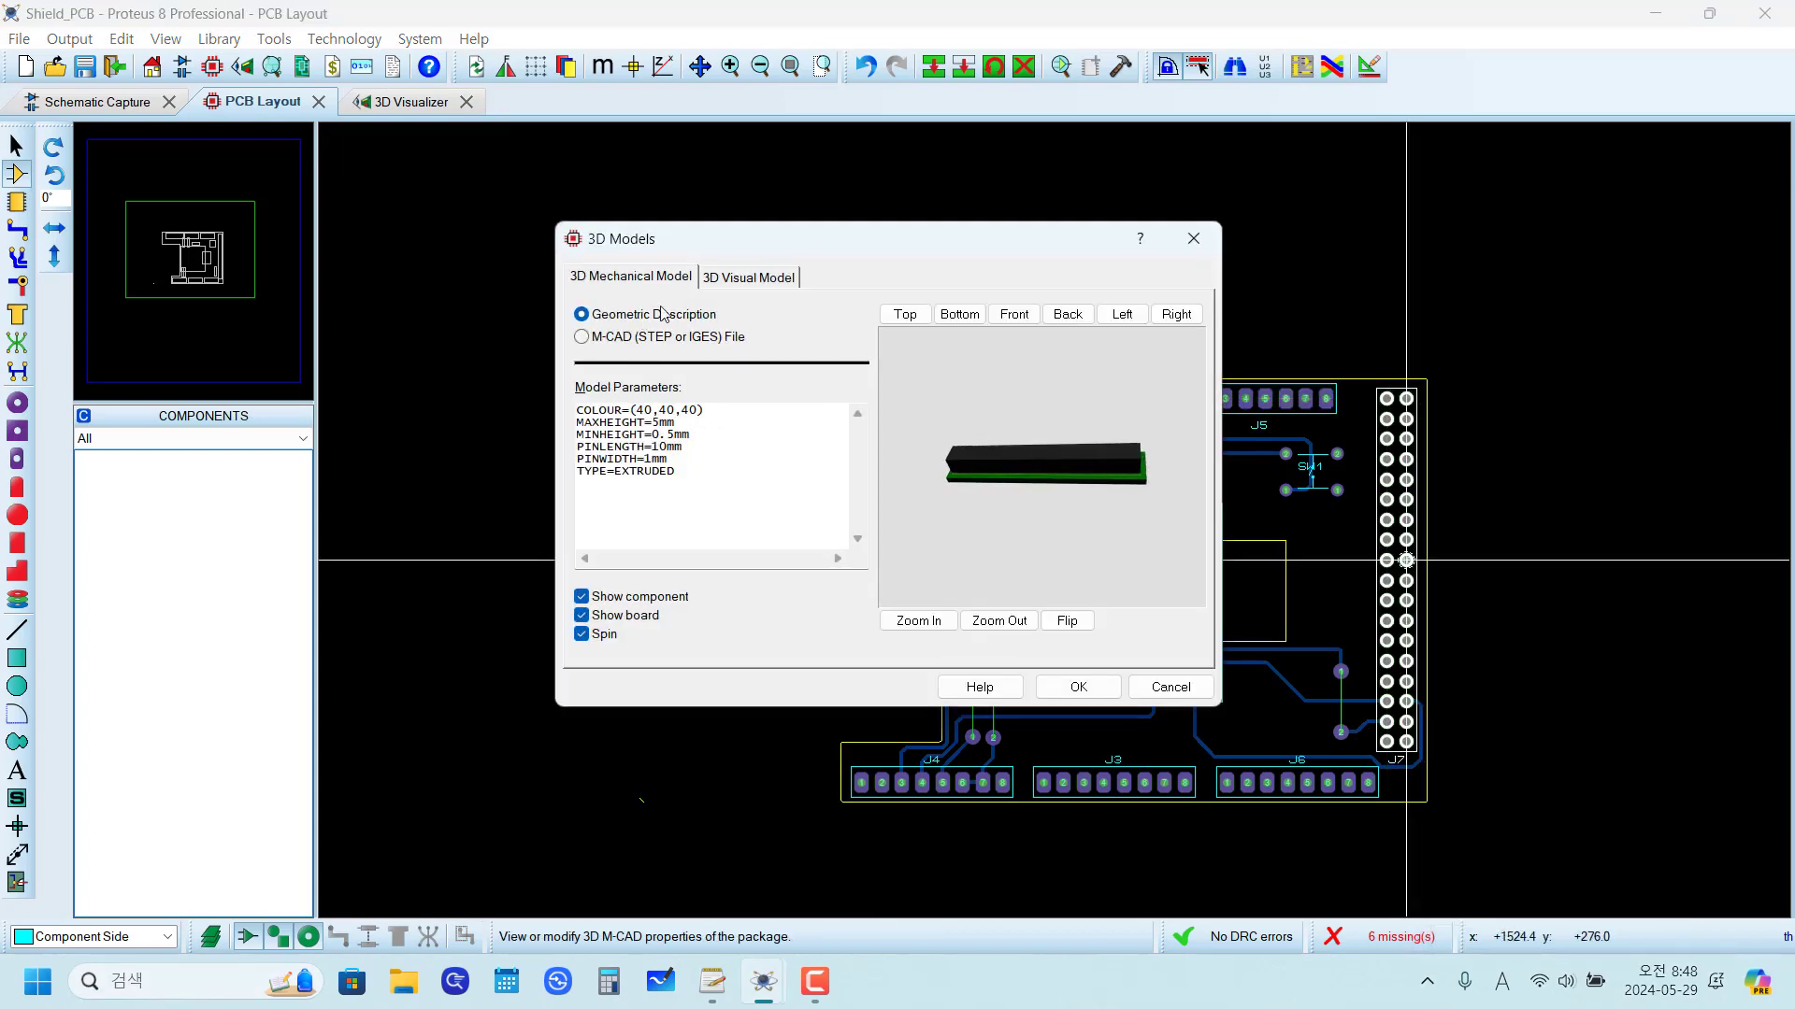
left_click(667, 339)
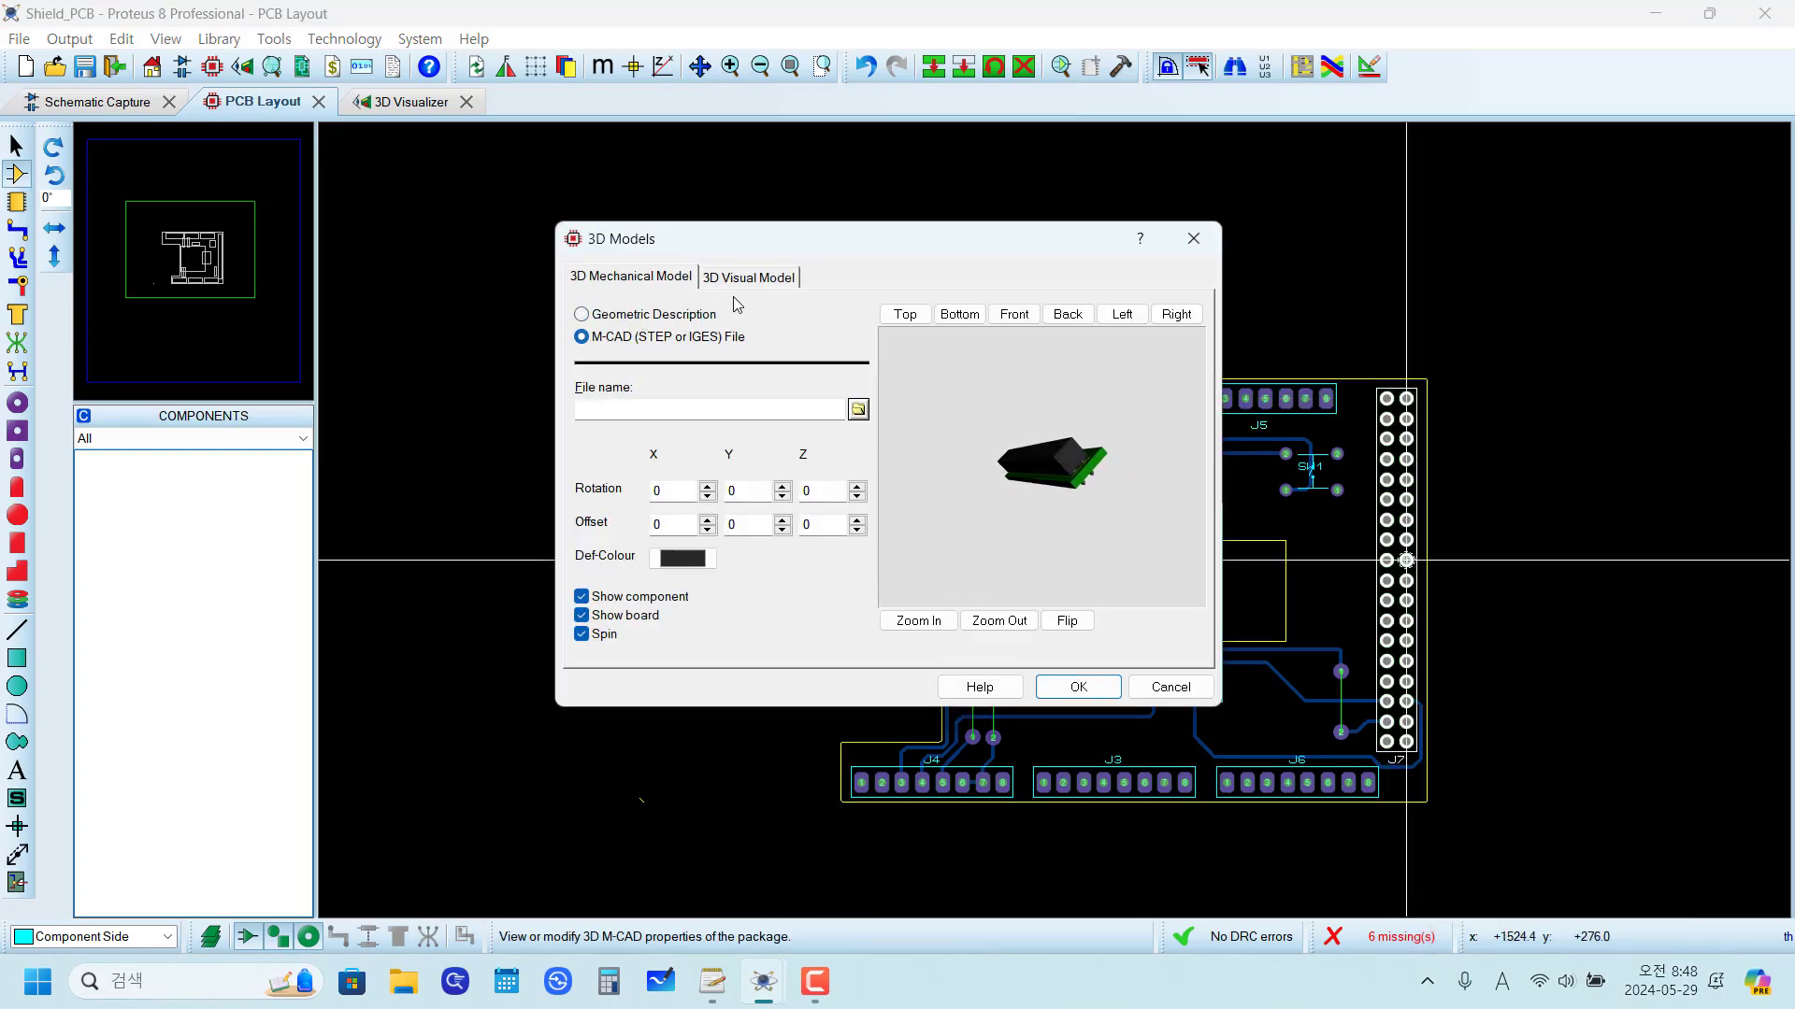
left_click(858, 410)
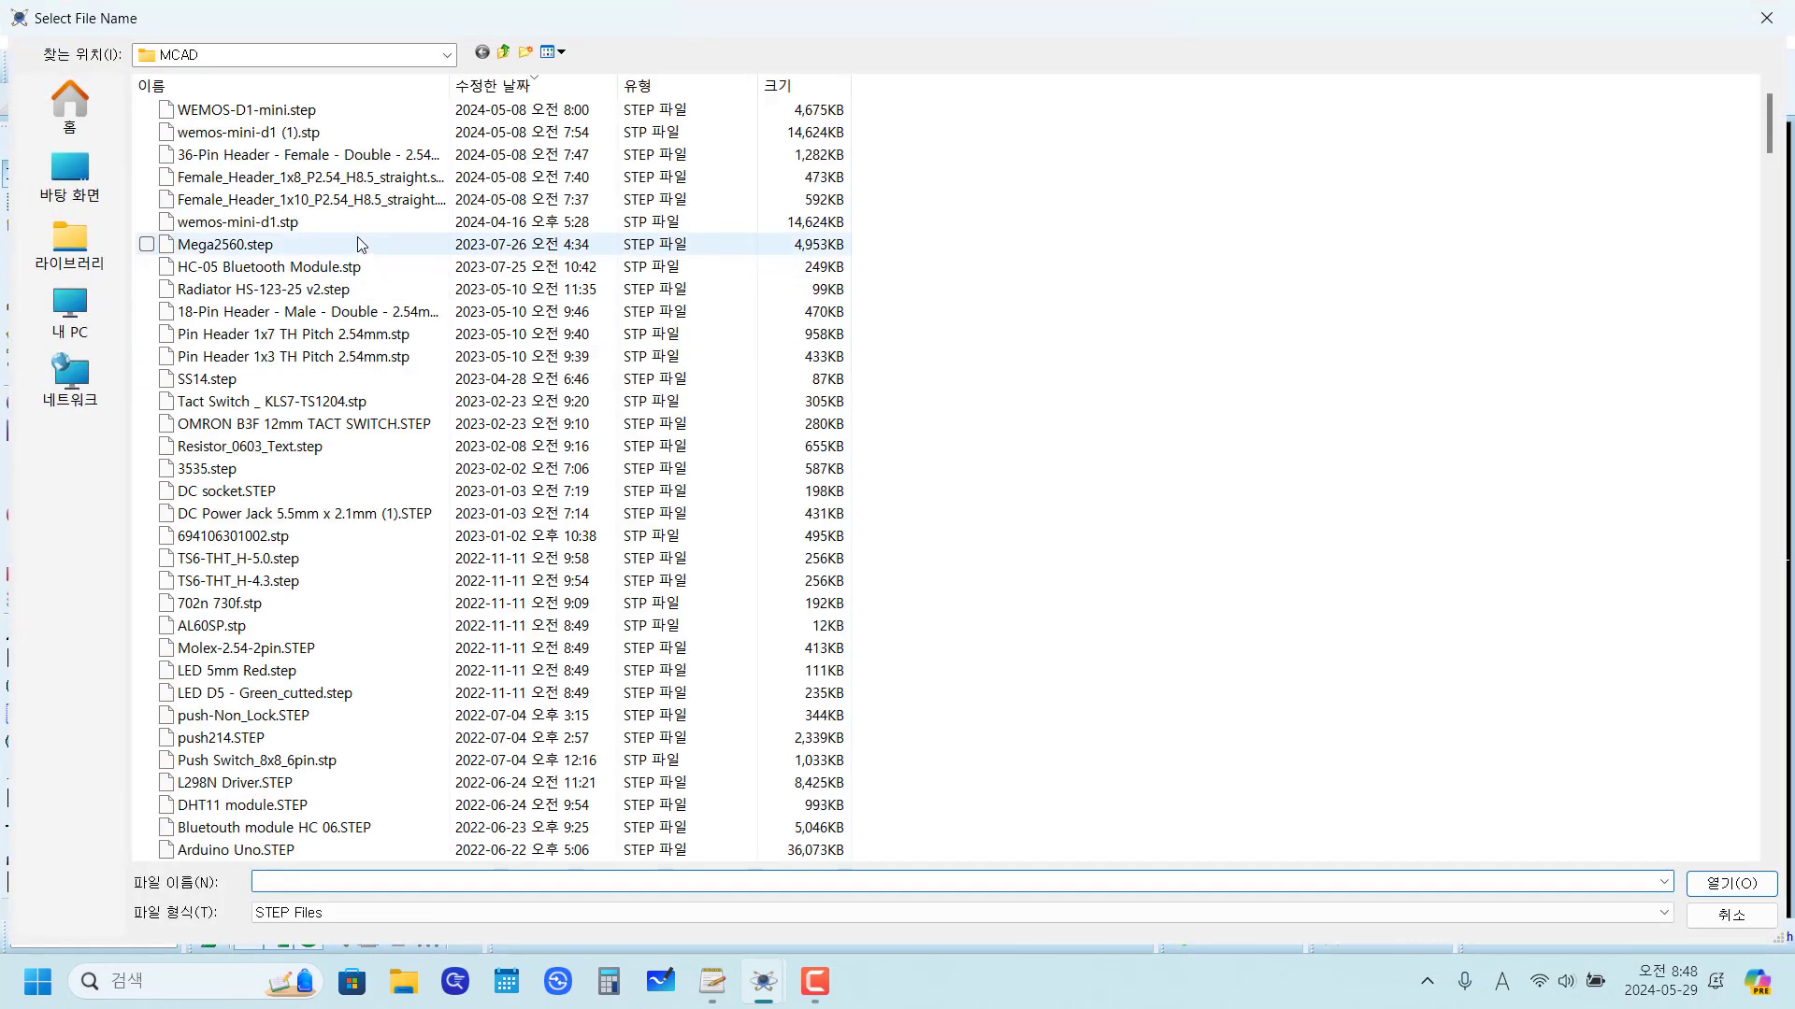
left_click(279, 161)
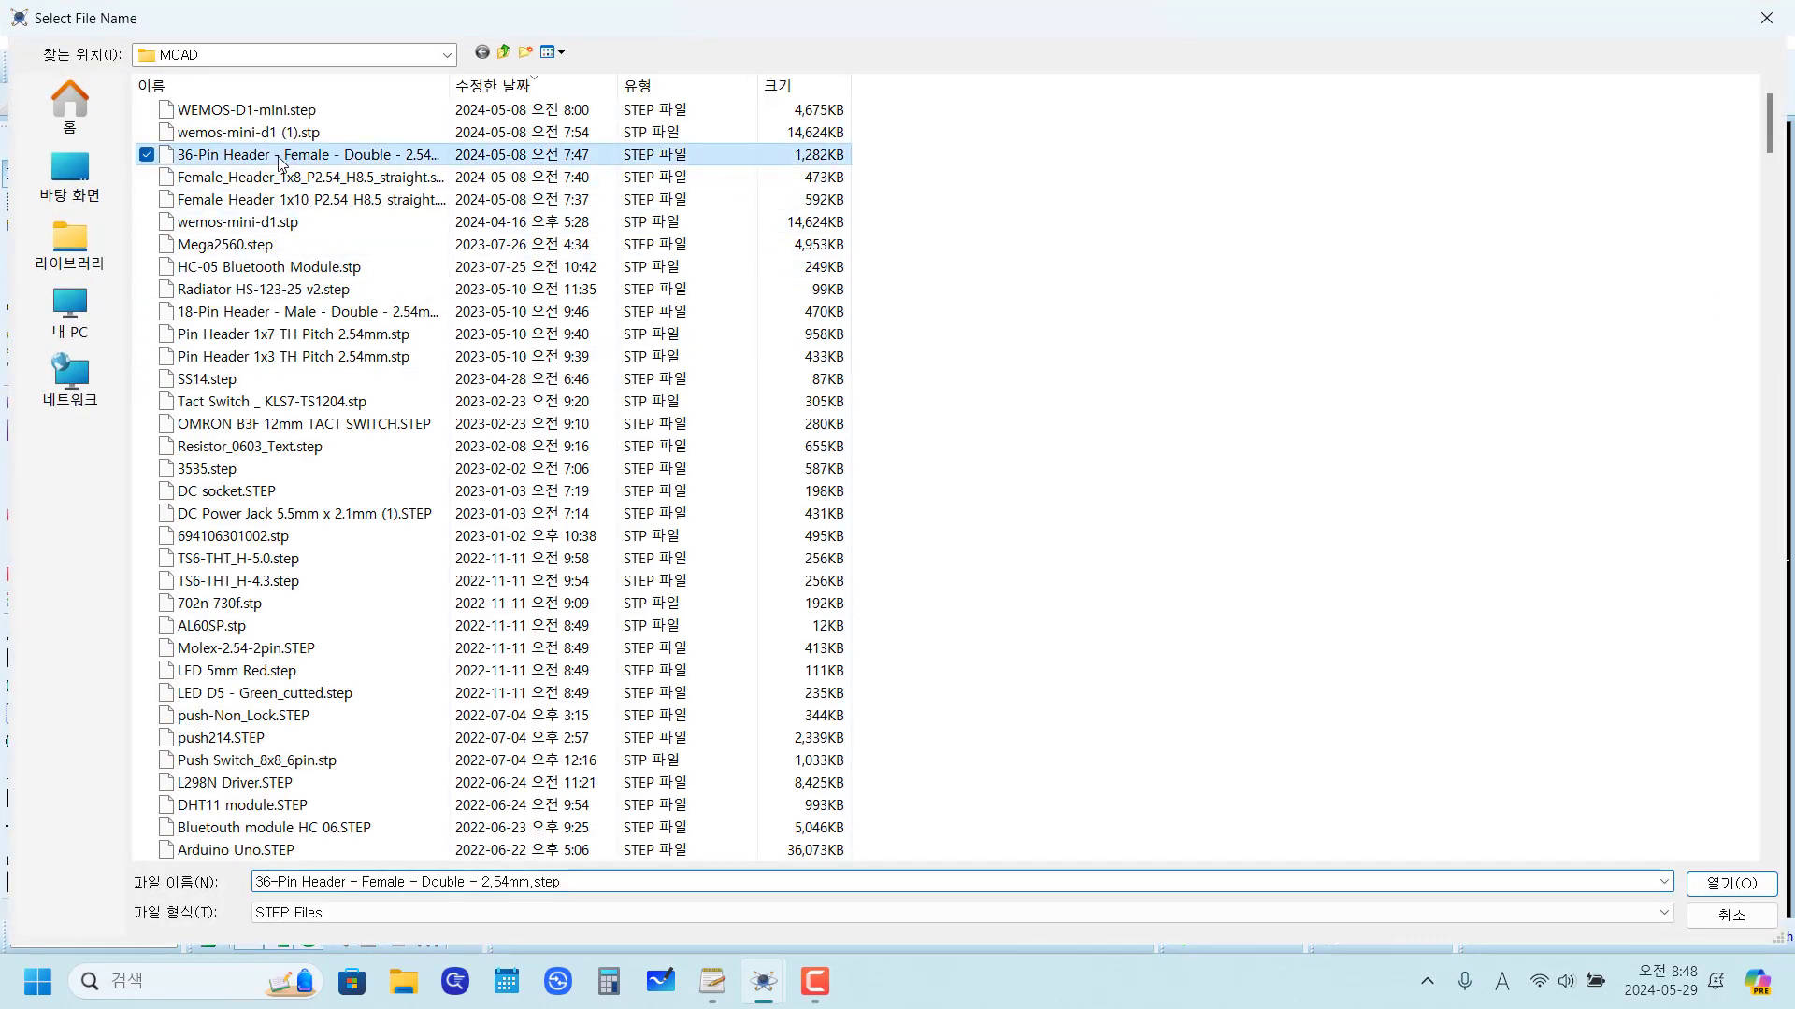
left_click(1732, 892)
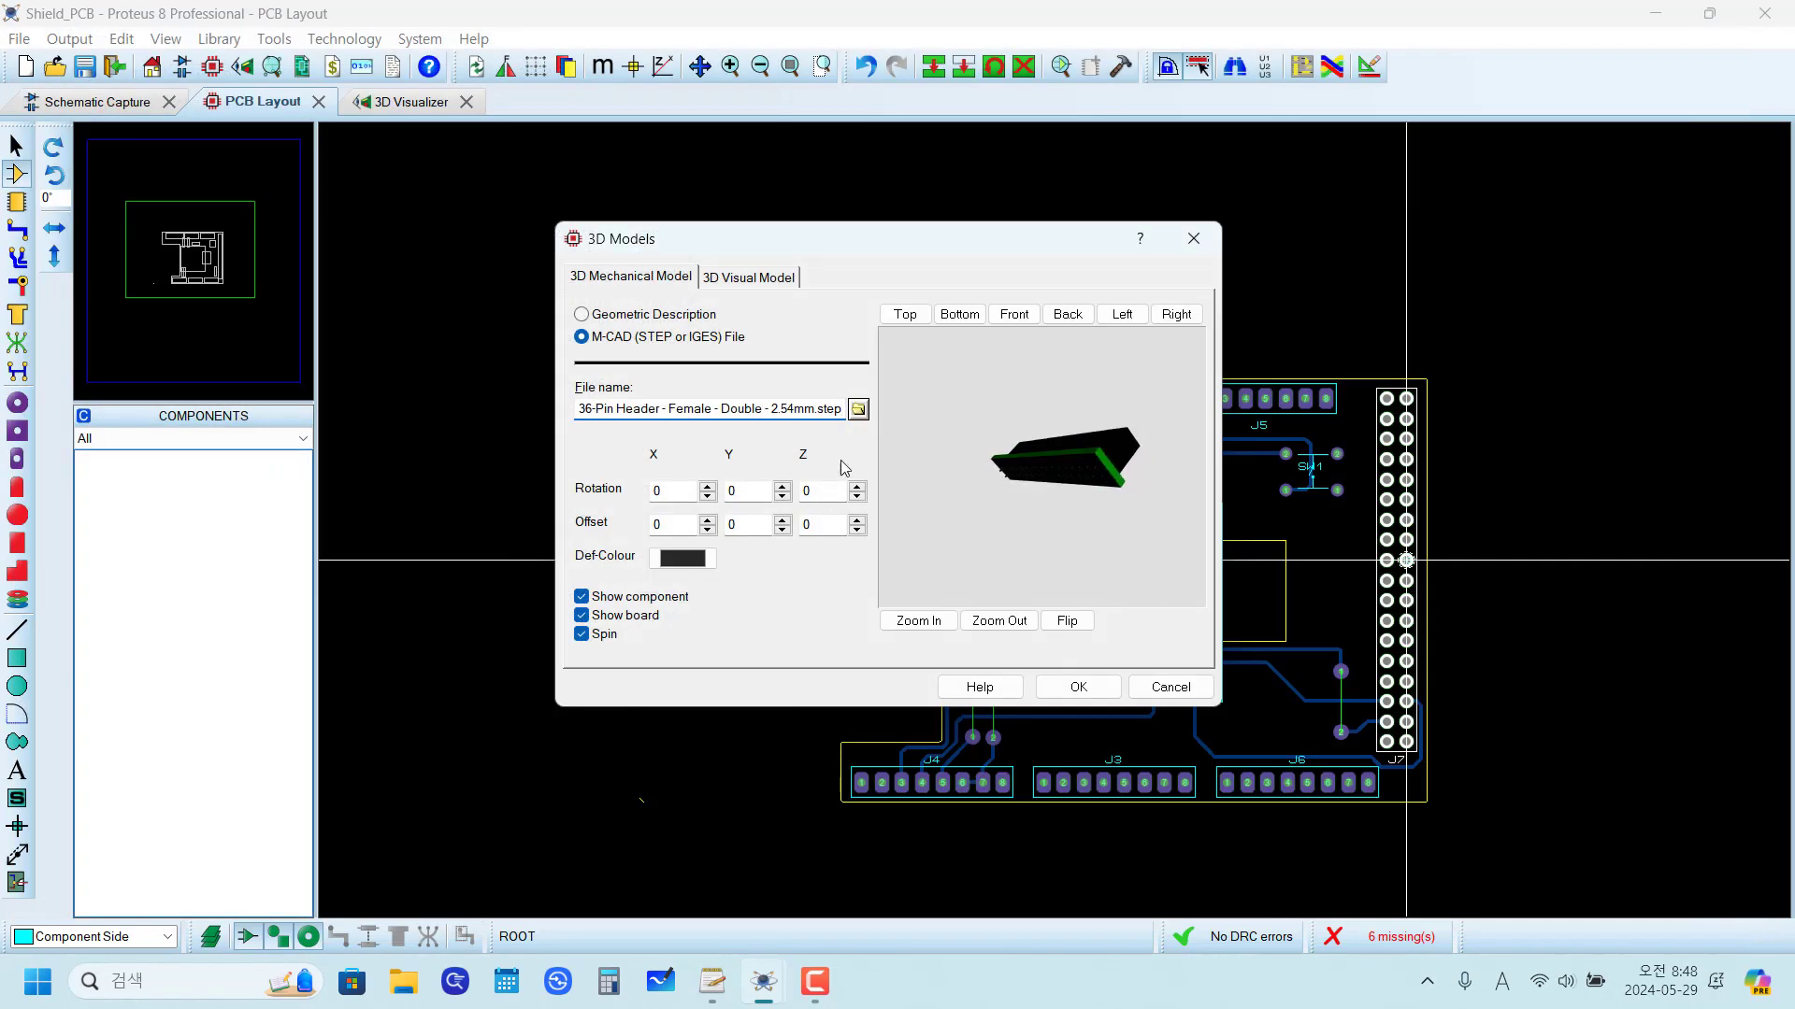
left_click(1078, 687)
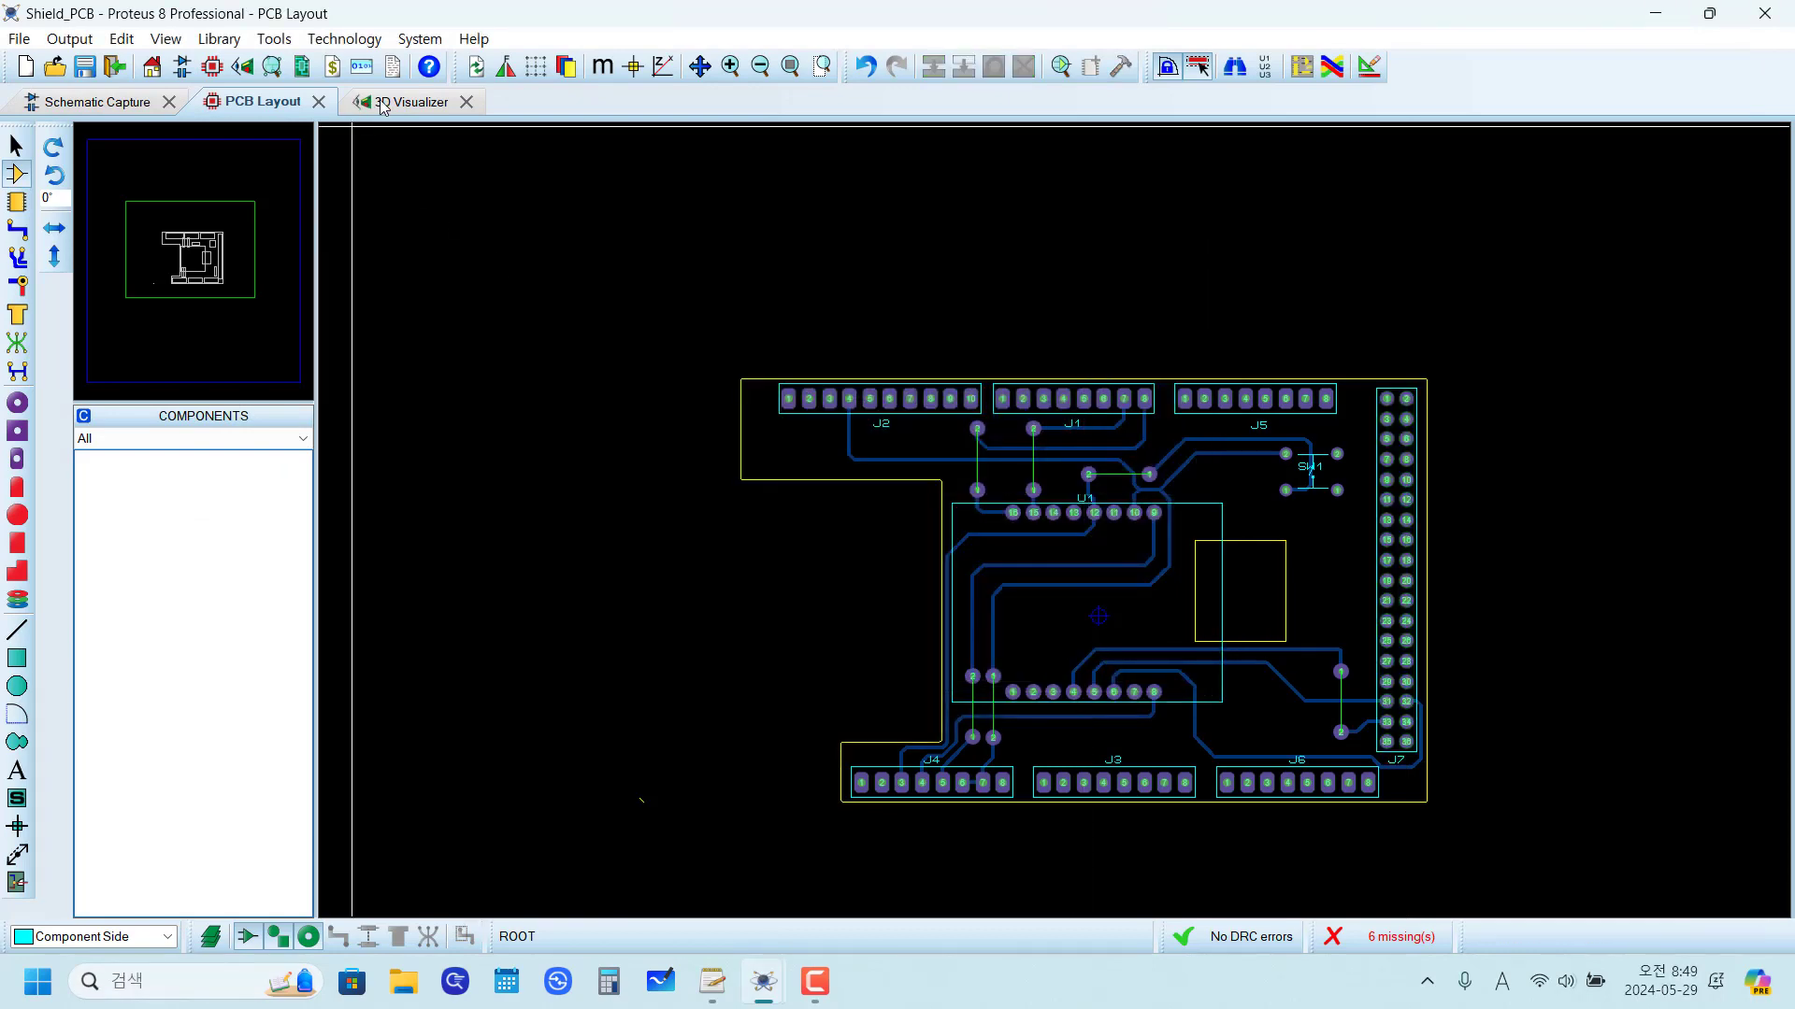
Step: Inspect header J7 and the board's pin side in the 3D Visualizer from above and below
left_click(385, 103)
left_click(955, 467)
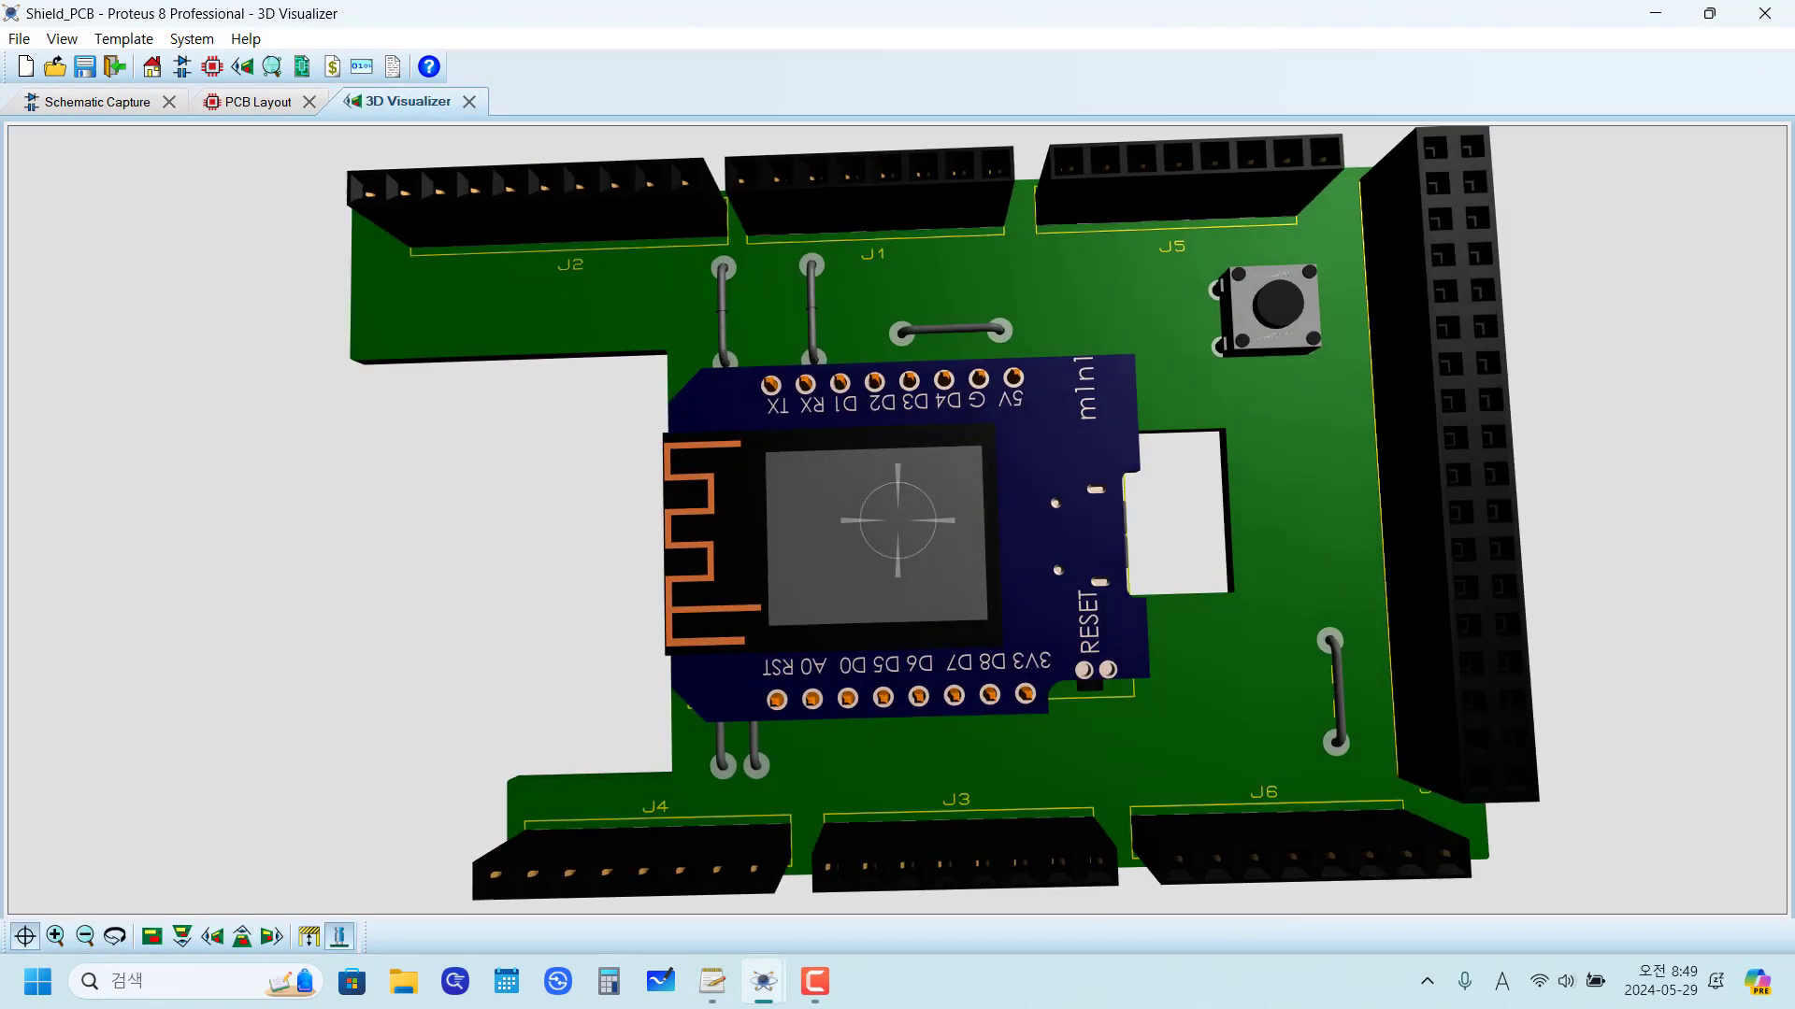
left_click_drag(897, 519, 908, 224)
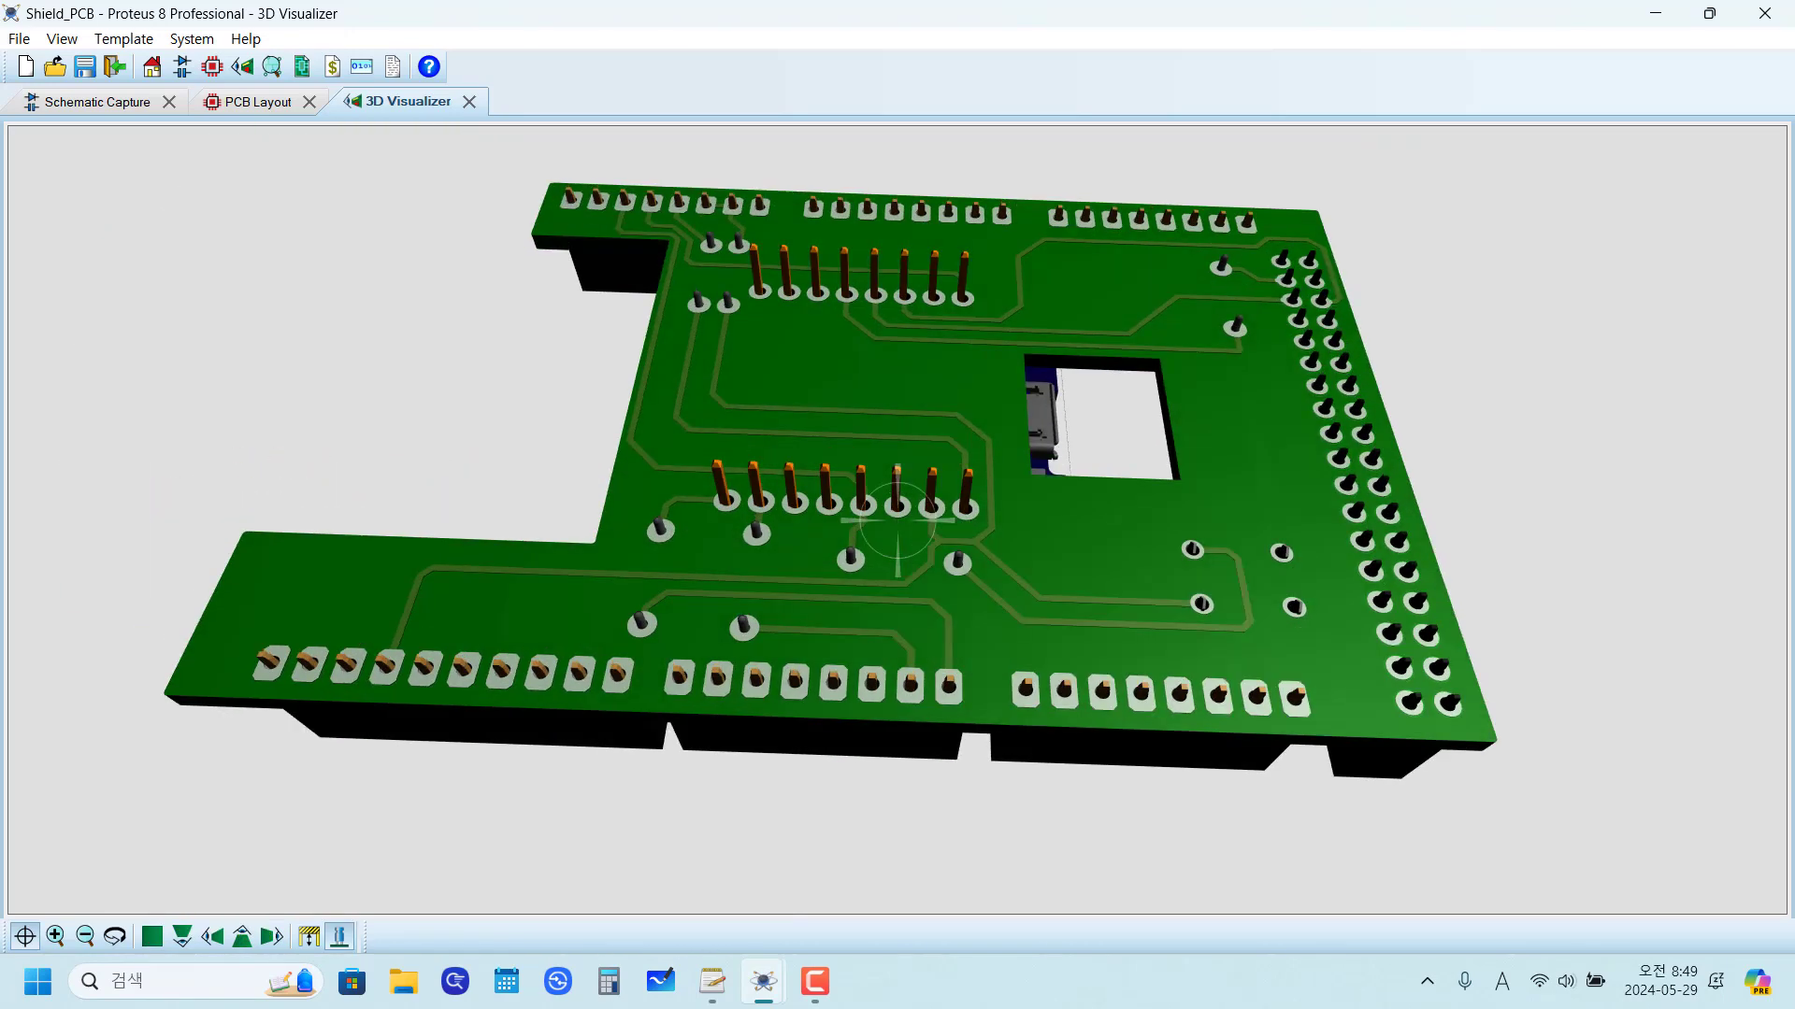
left_click(268, 639)
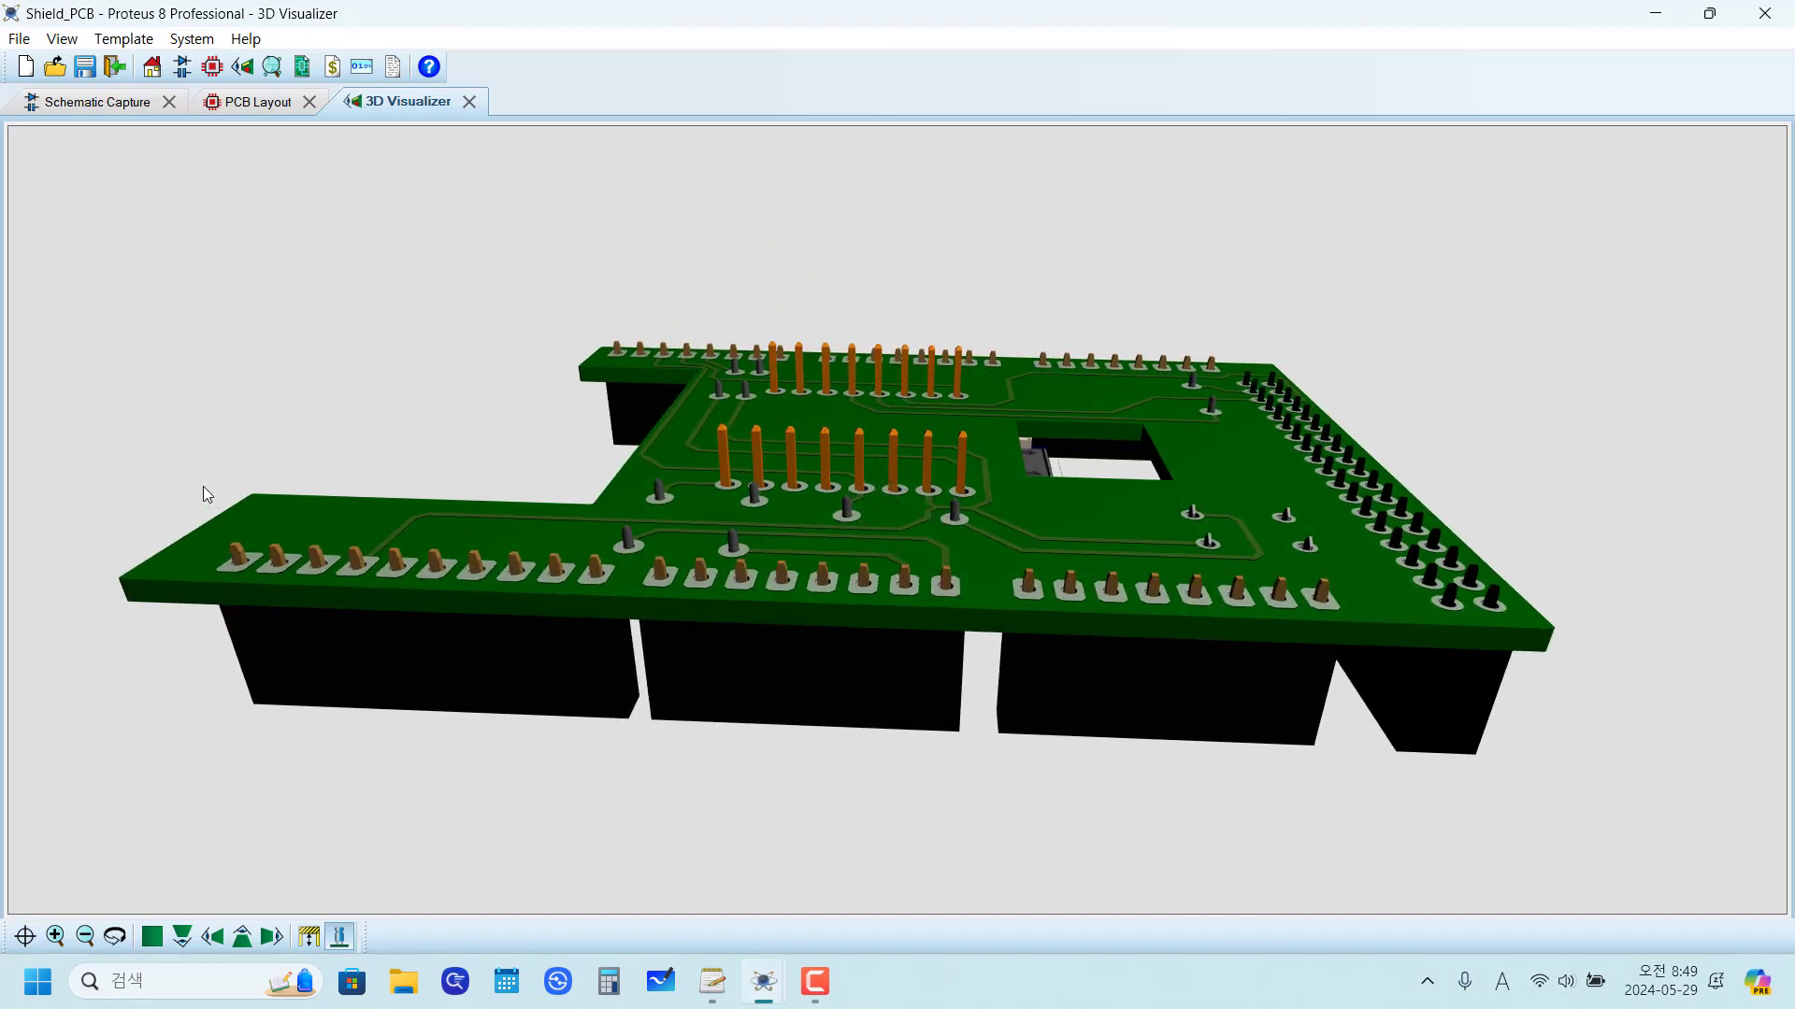
Step: Examine the photos of the real assembled shield on the schematic's second sheet
left_click(131, 104)
key("Page_Down")
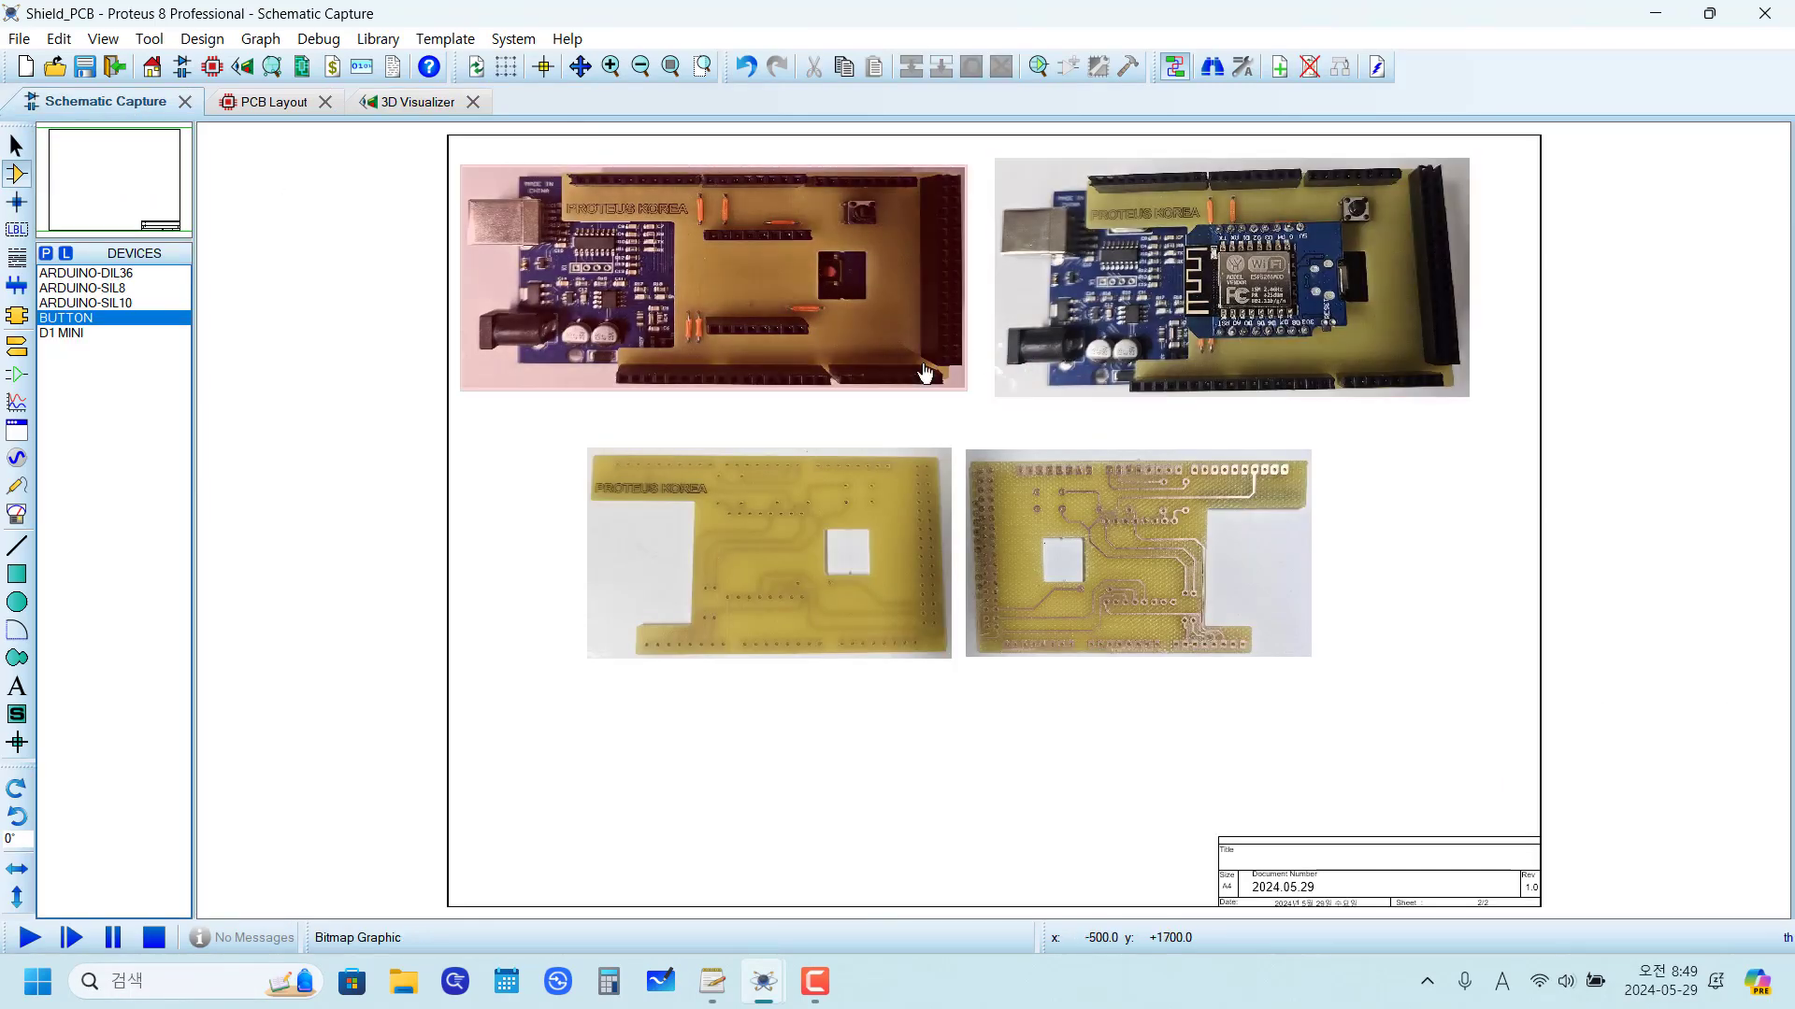
scroll(700, 372, "up", 2)
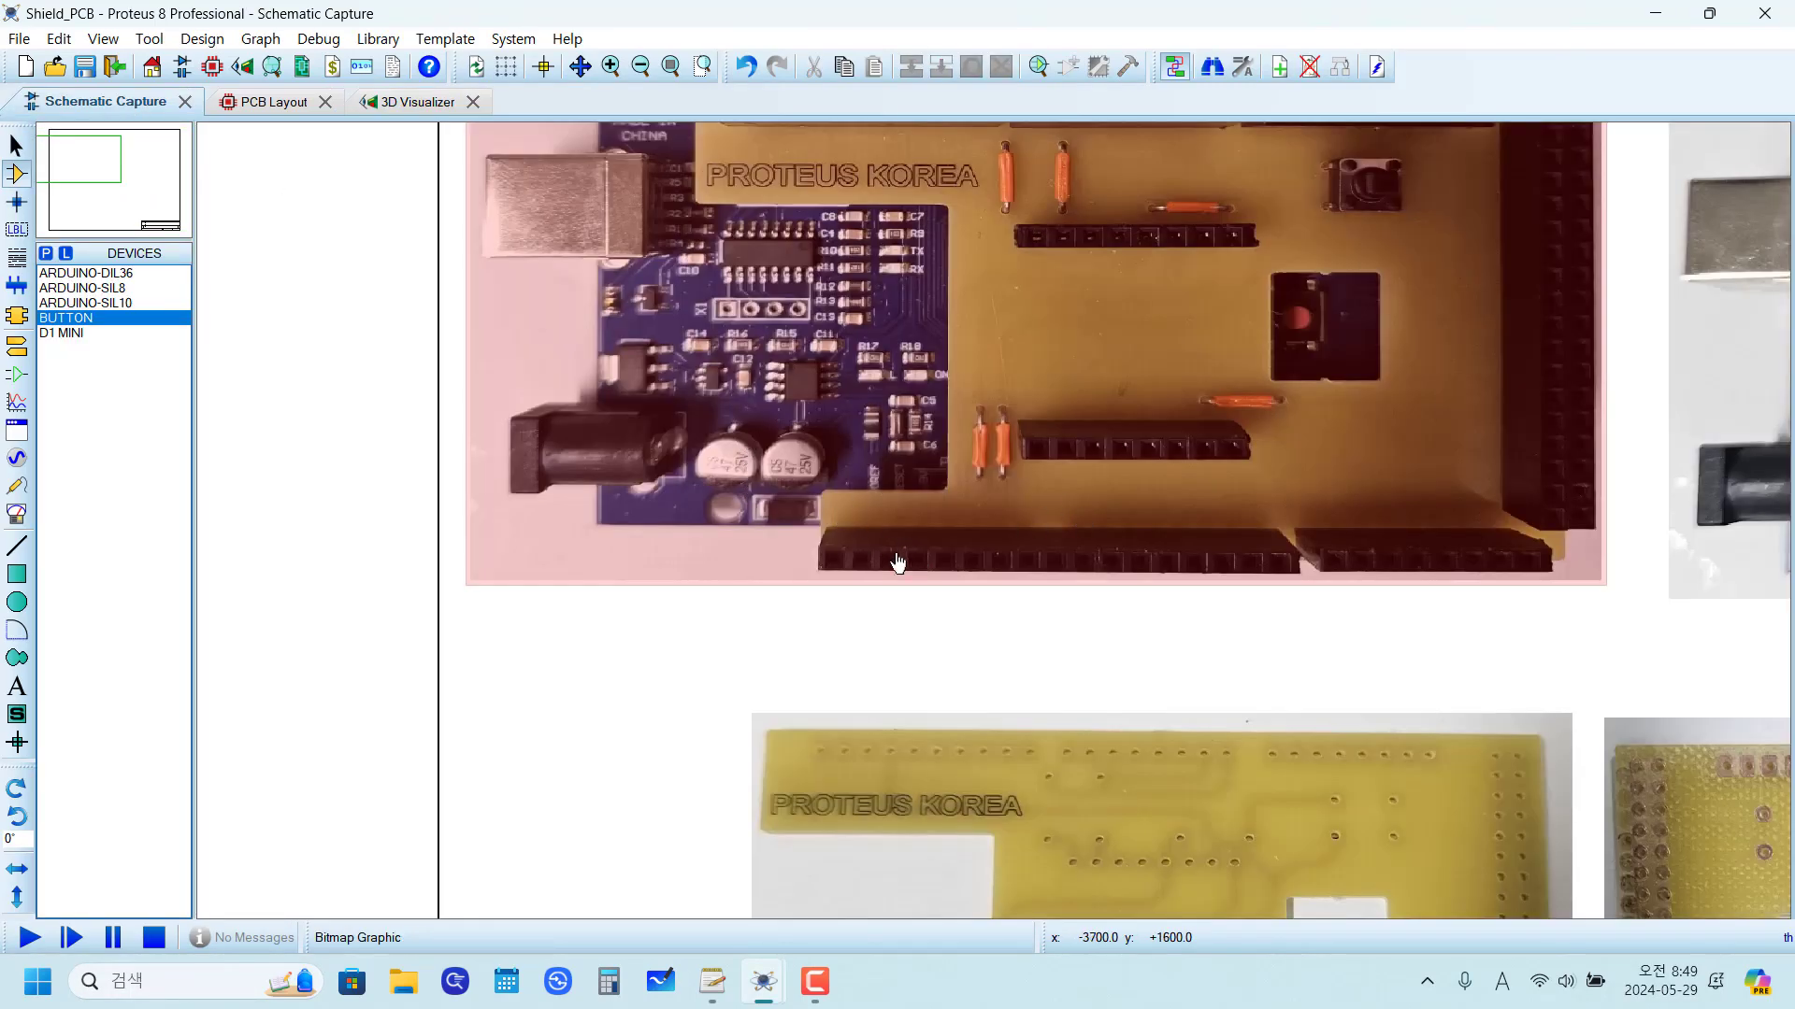
left_click(996, 531)
left_click(815, 624)
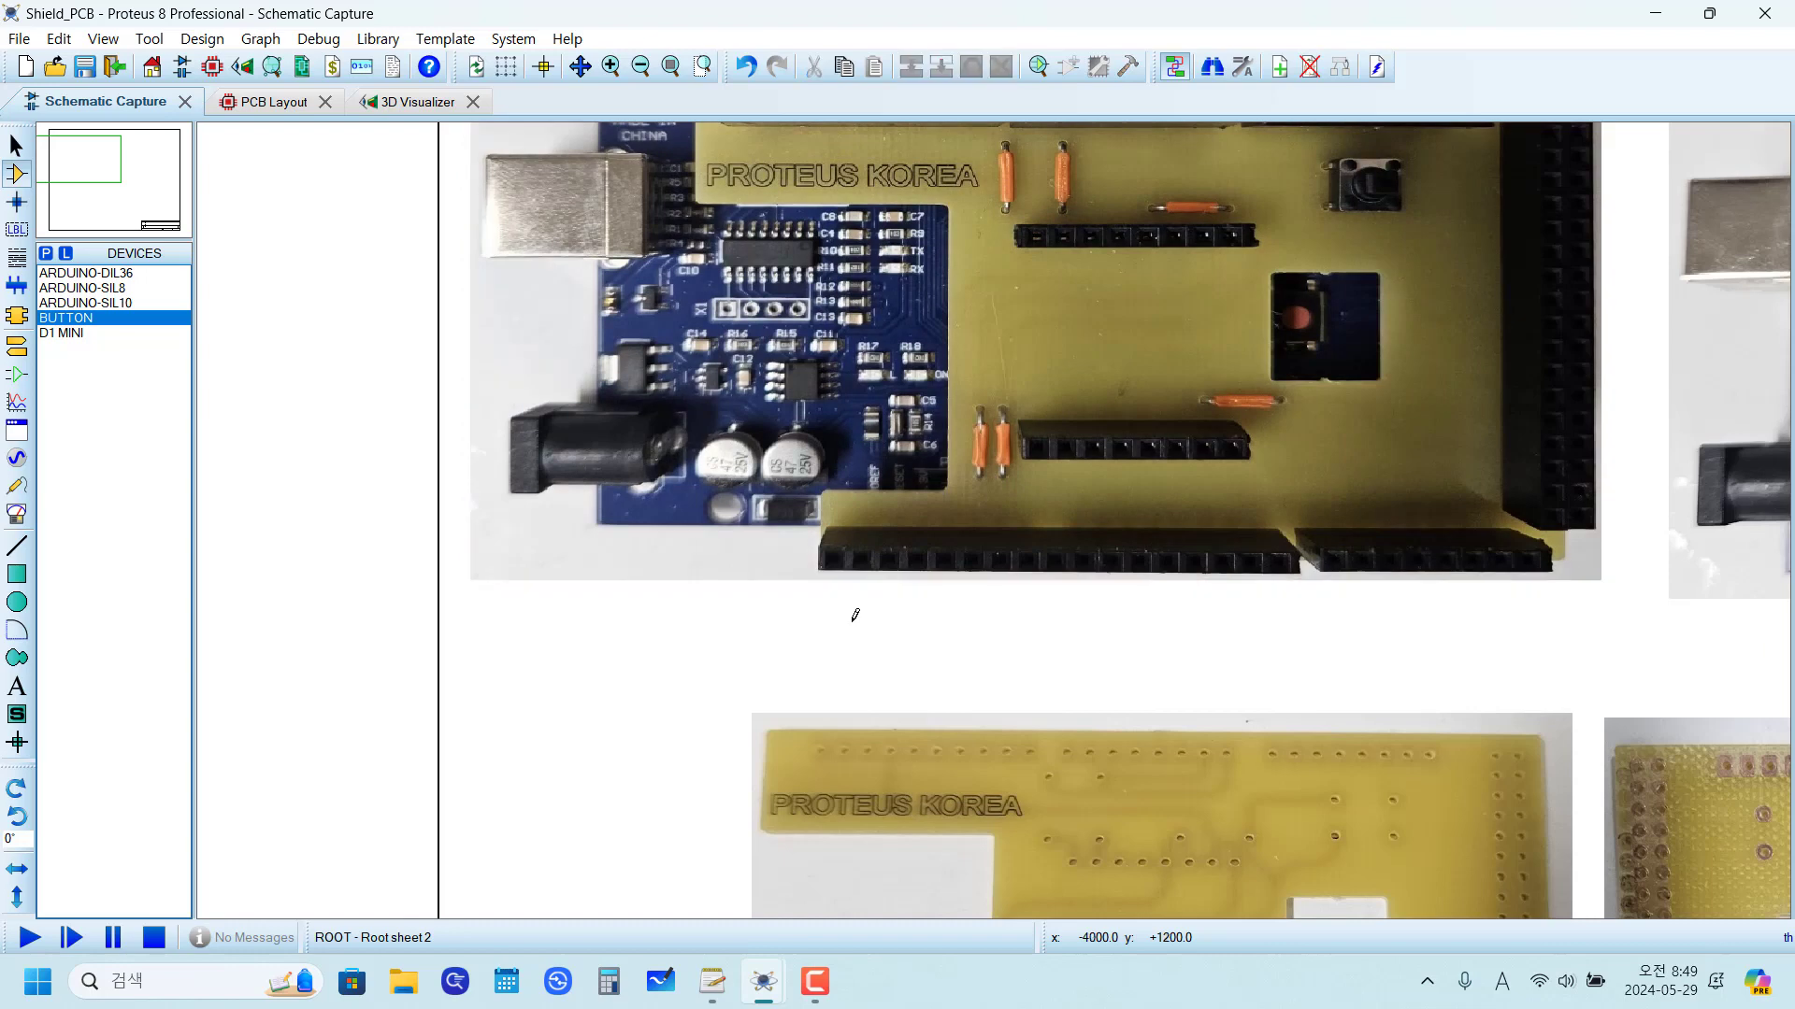
scroll(996, 529, "down", 3)
scroll(1014, 526, "up", 2)
scroll(998, 528, "down", 2)
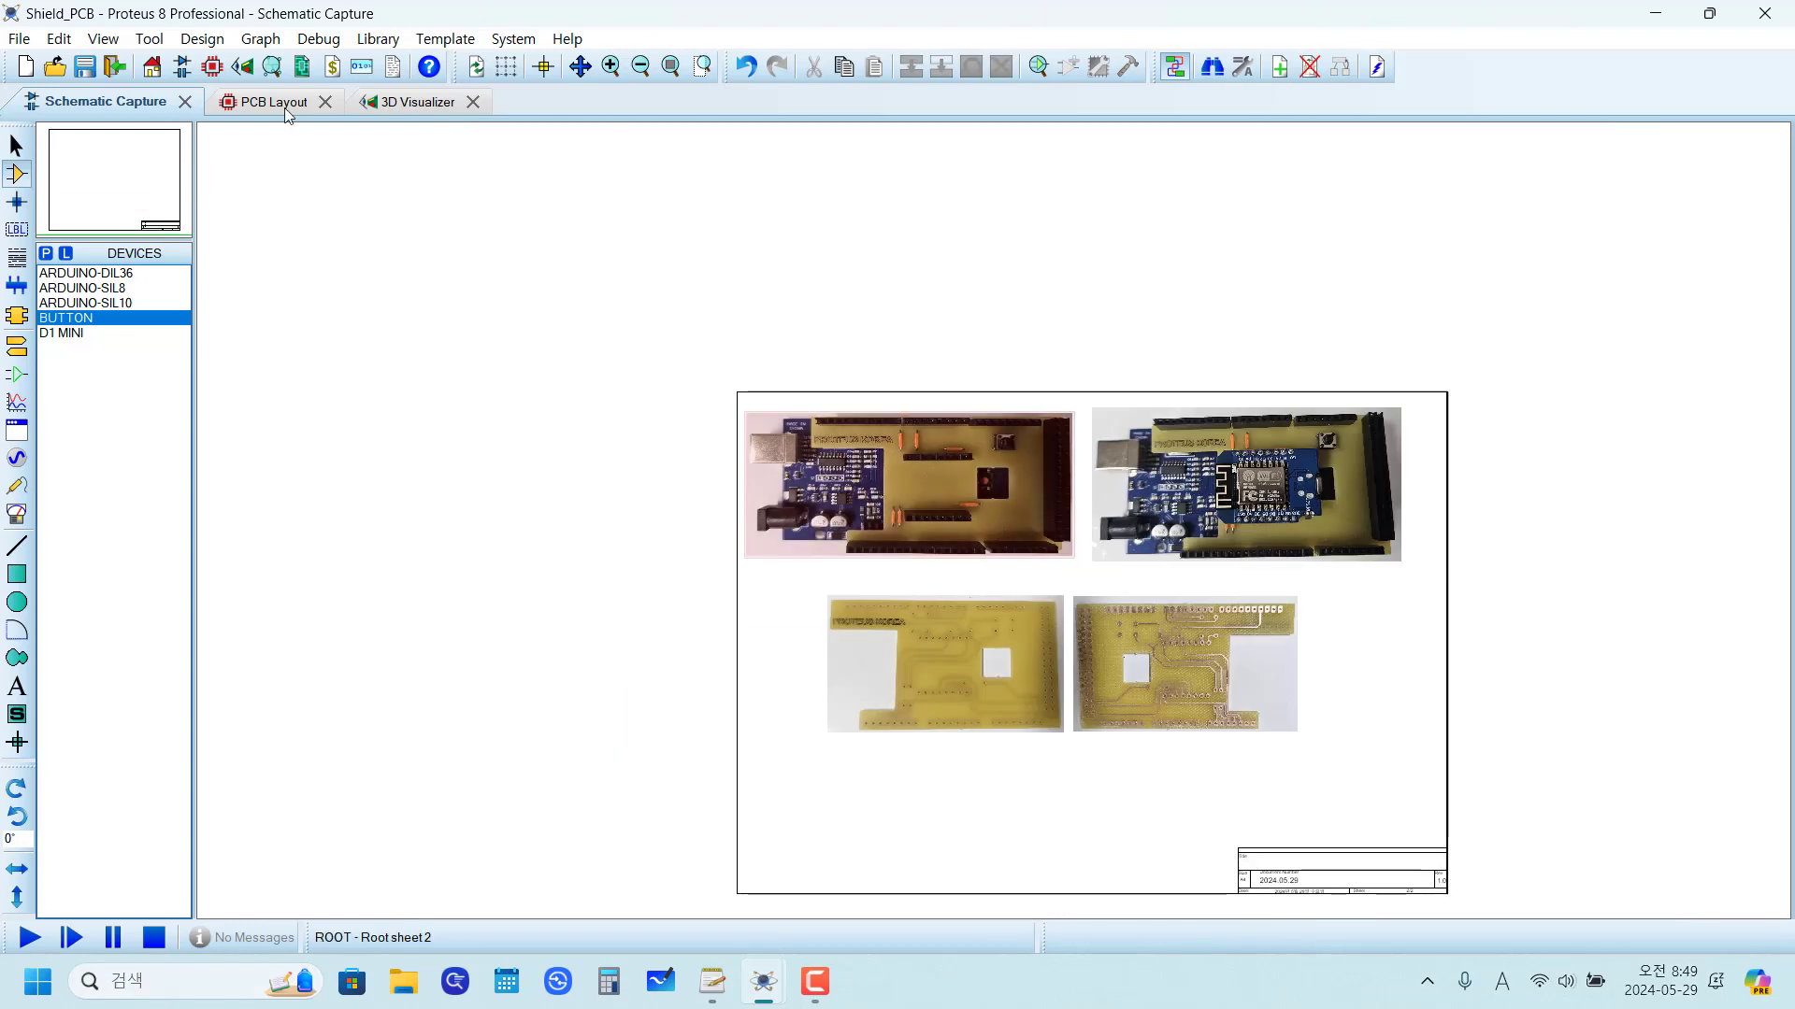
Step: Review the board's underside and component side in the 3D Visualizer
left_click(249, 101)
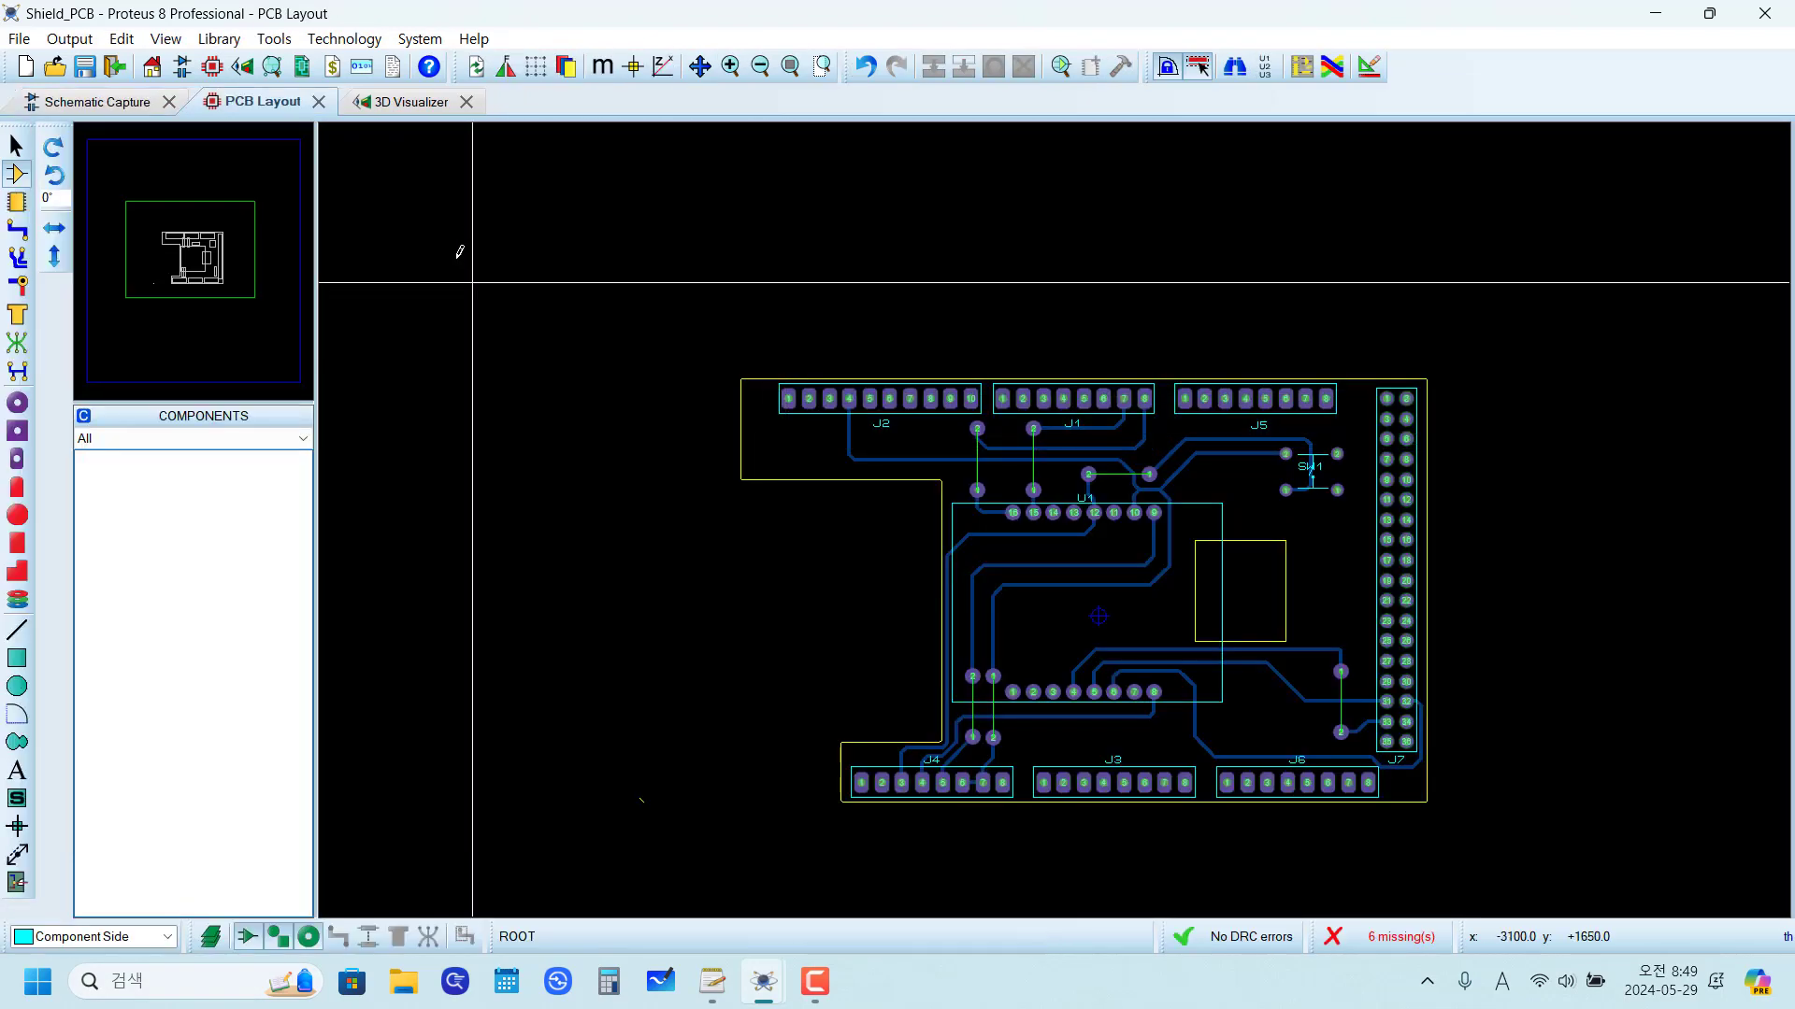
left_click(393, 112)
left_click(161, 944)
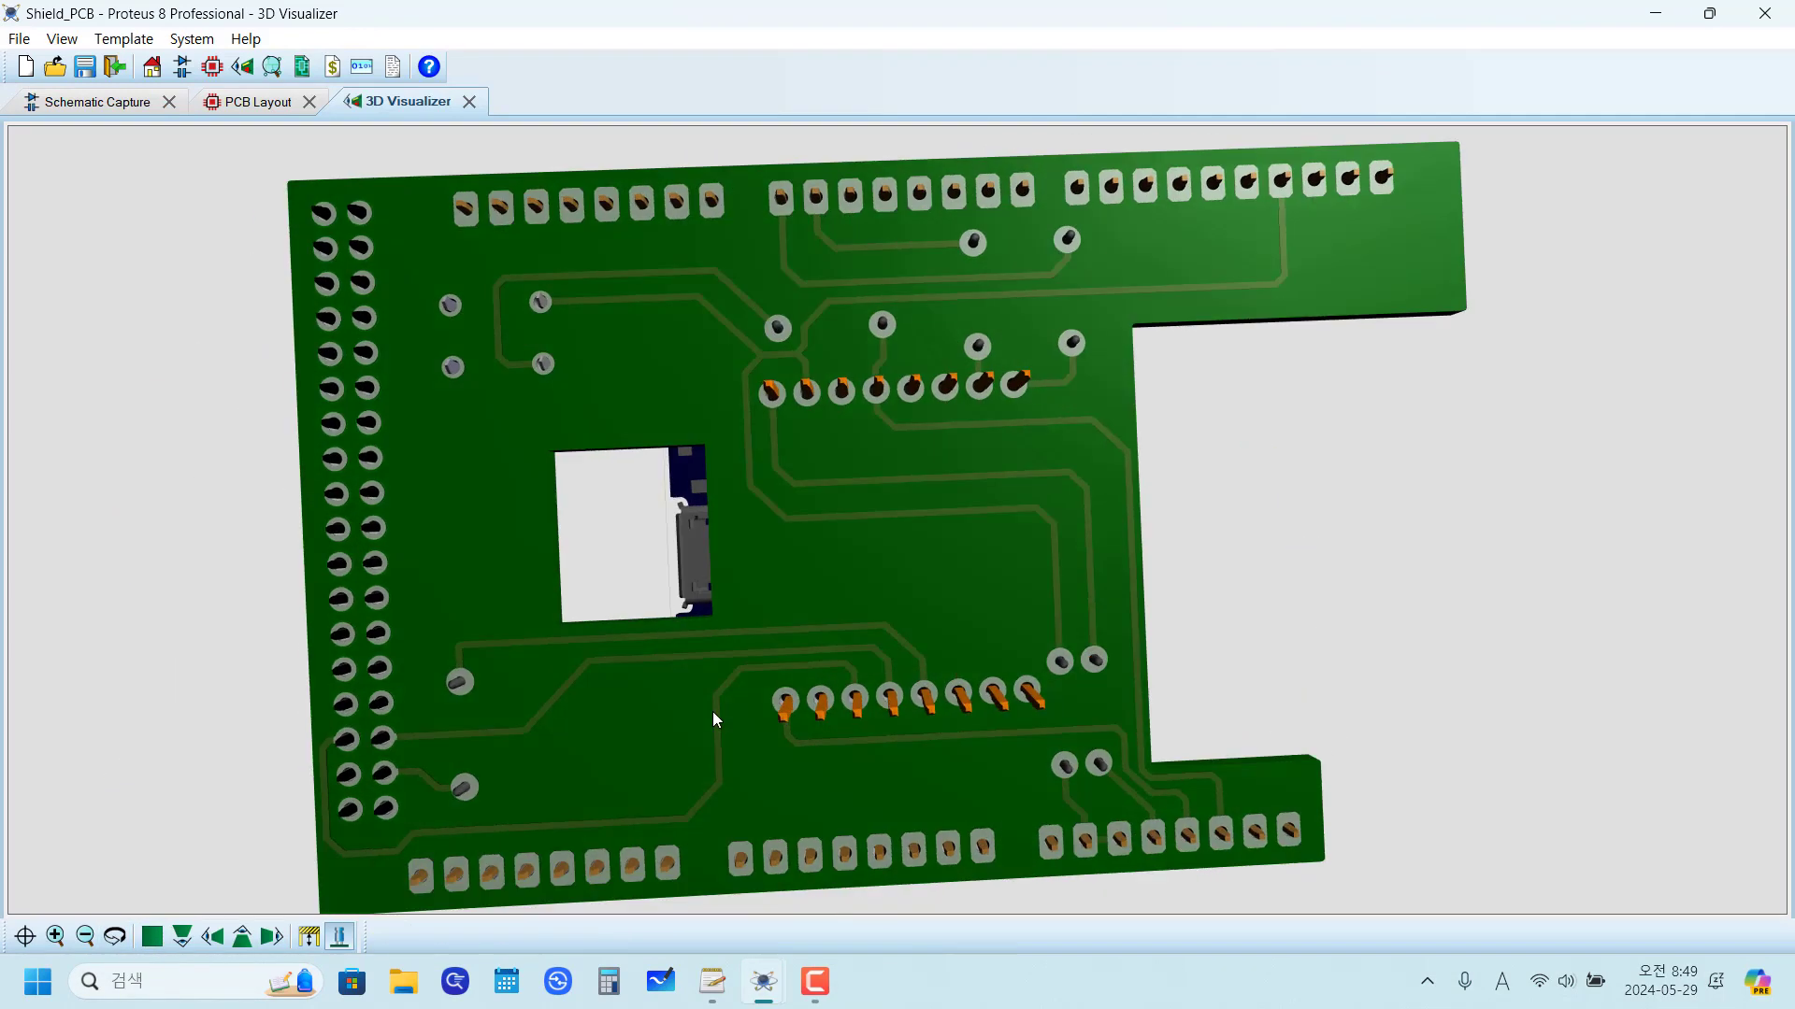
left_click(115, 938)
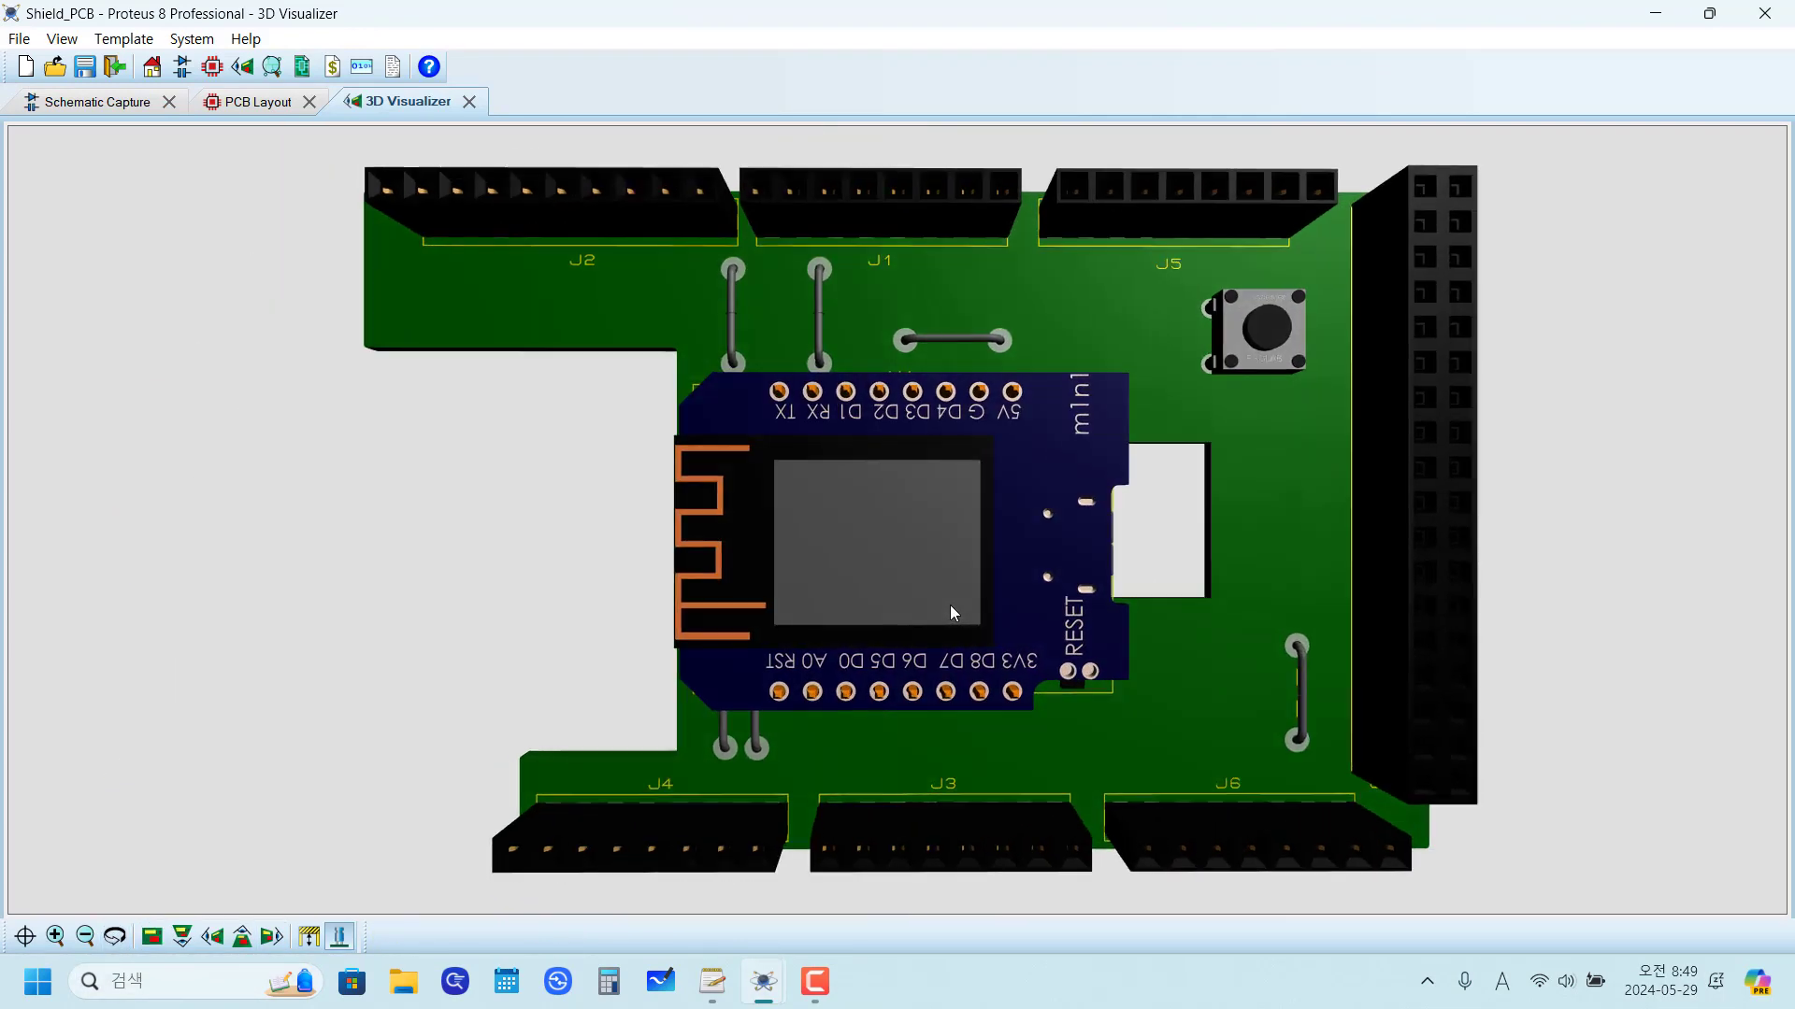
Step: Place the text "PROTEUS KOREA" on the Top Silk layer below header J2, keeping the default font and size
left_click(227, 102)
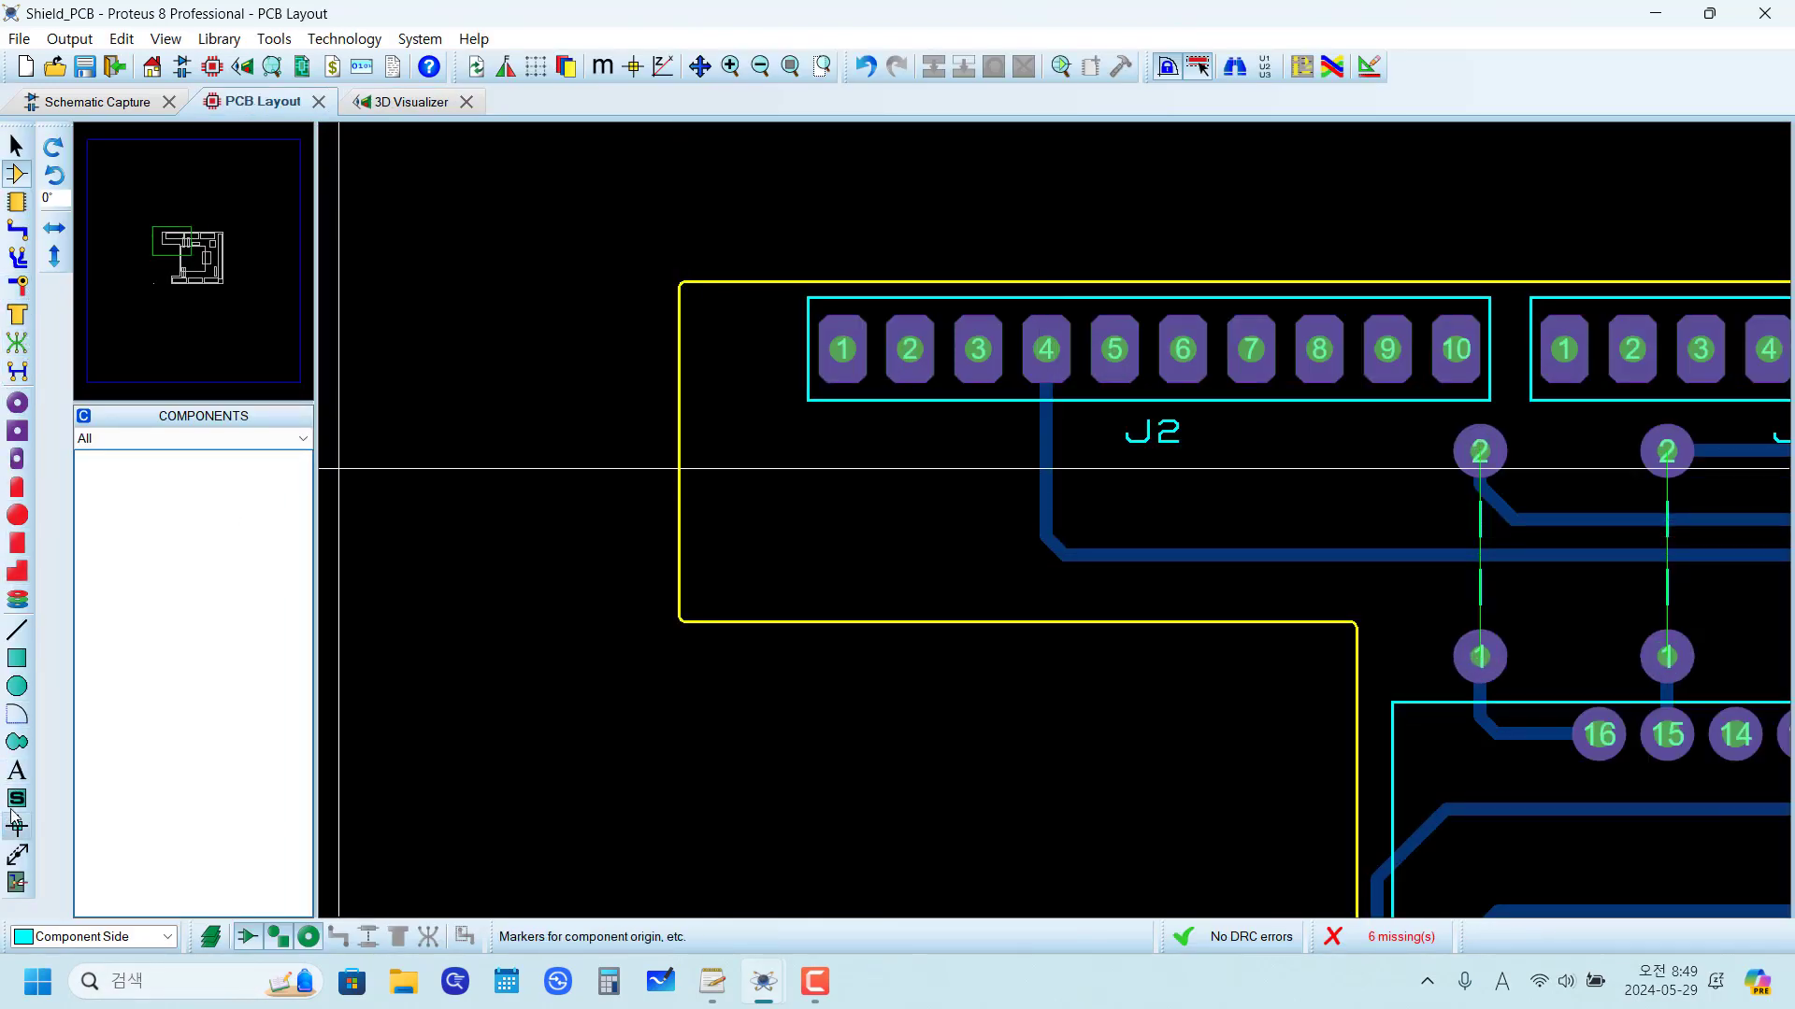
left_click(18, 773)
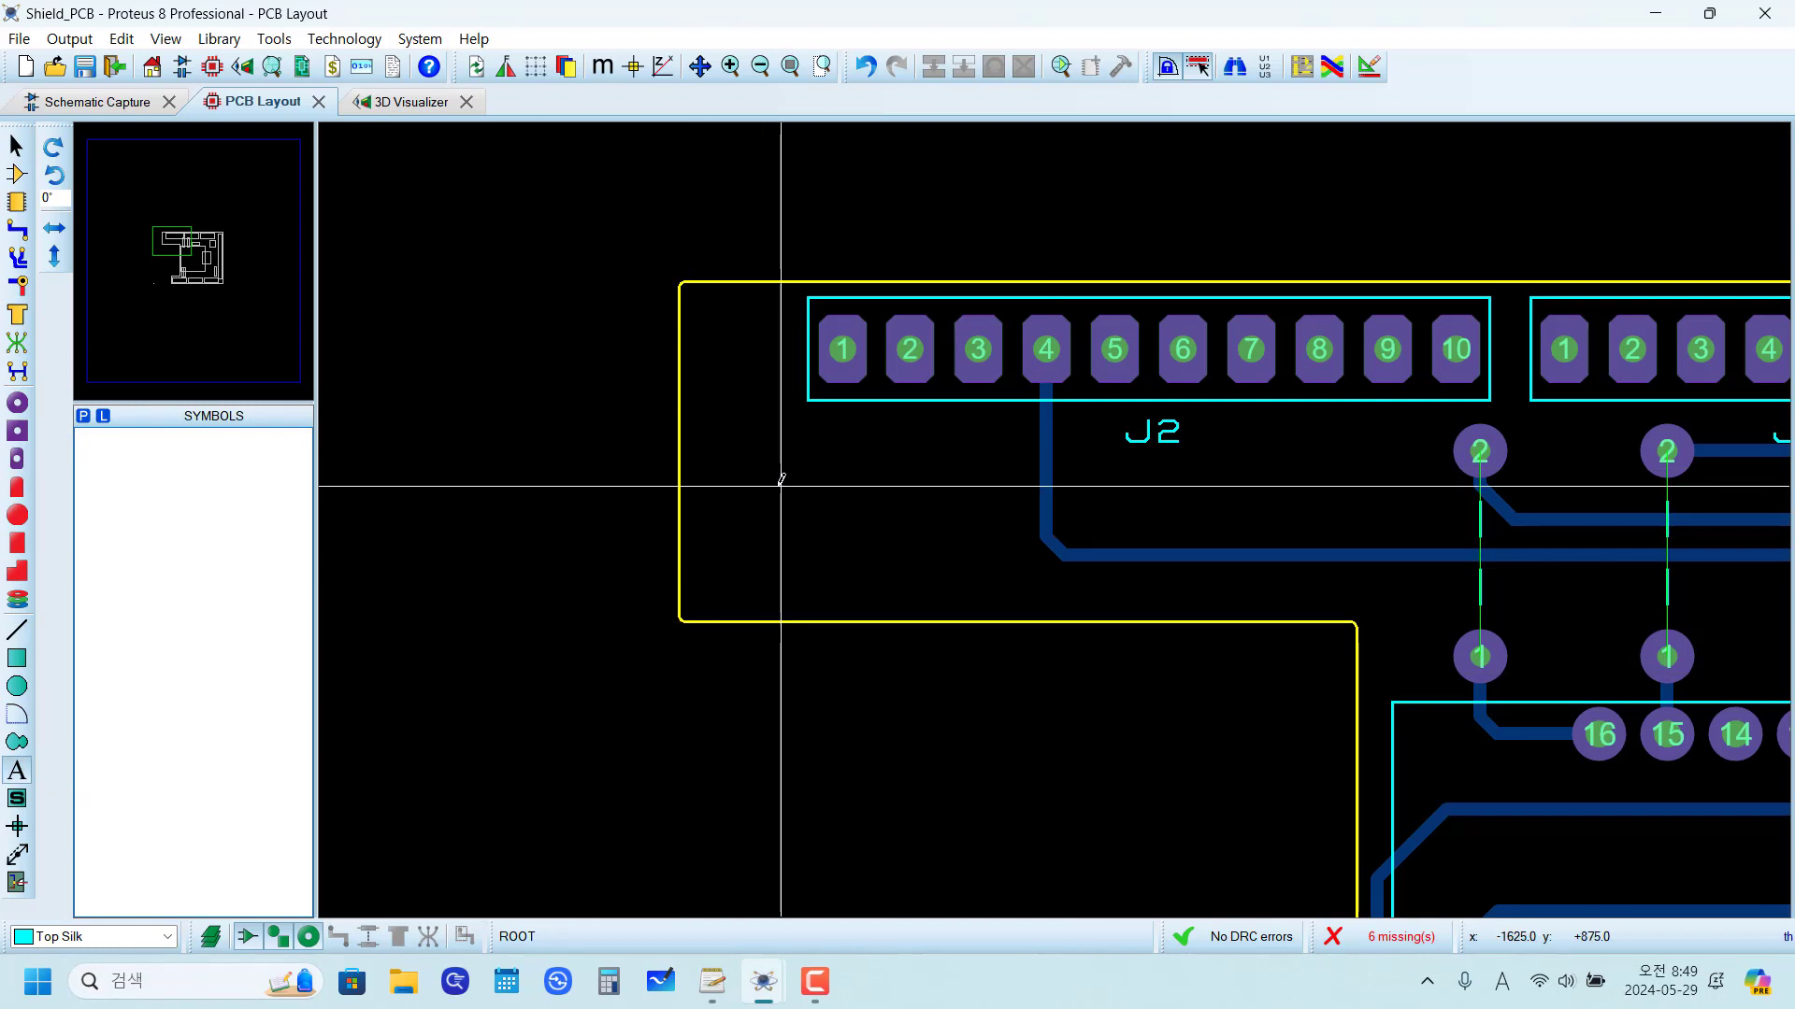
left_click(748, 503)
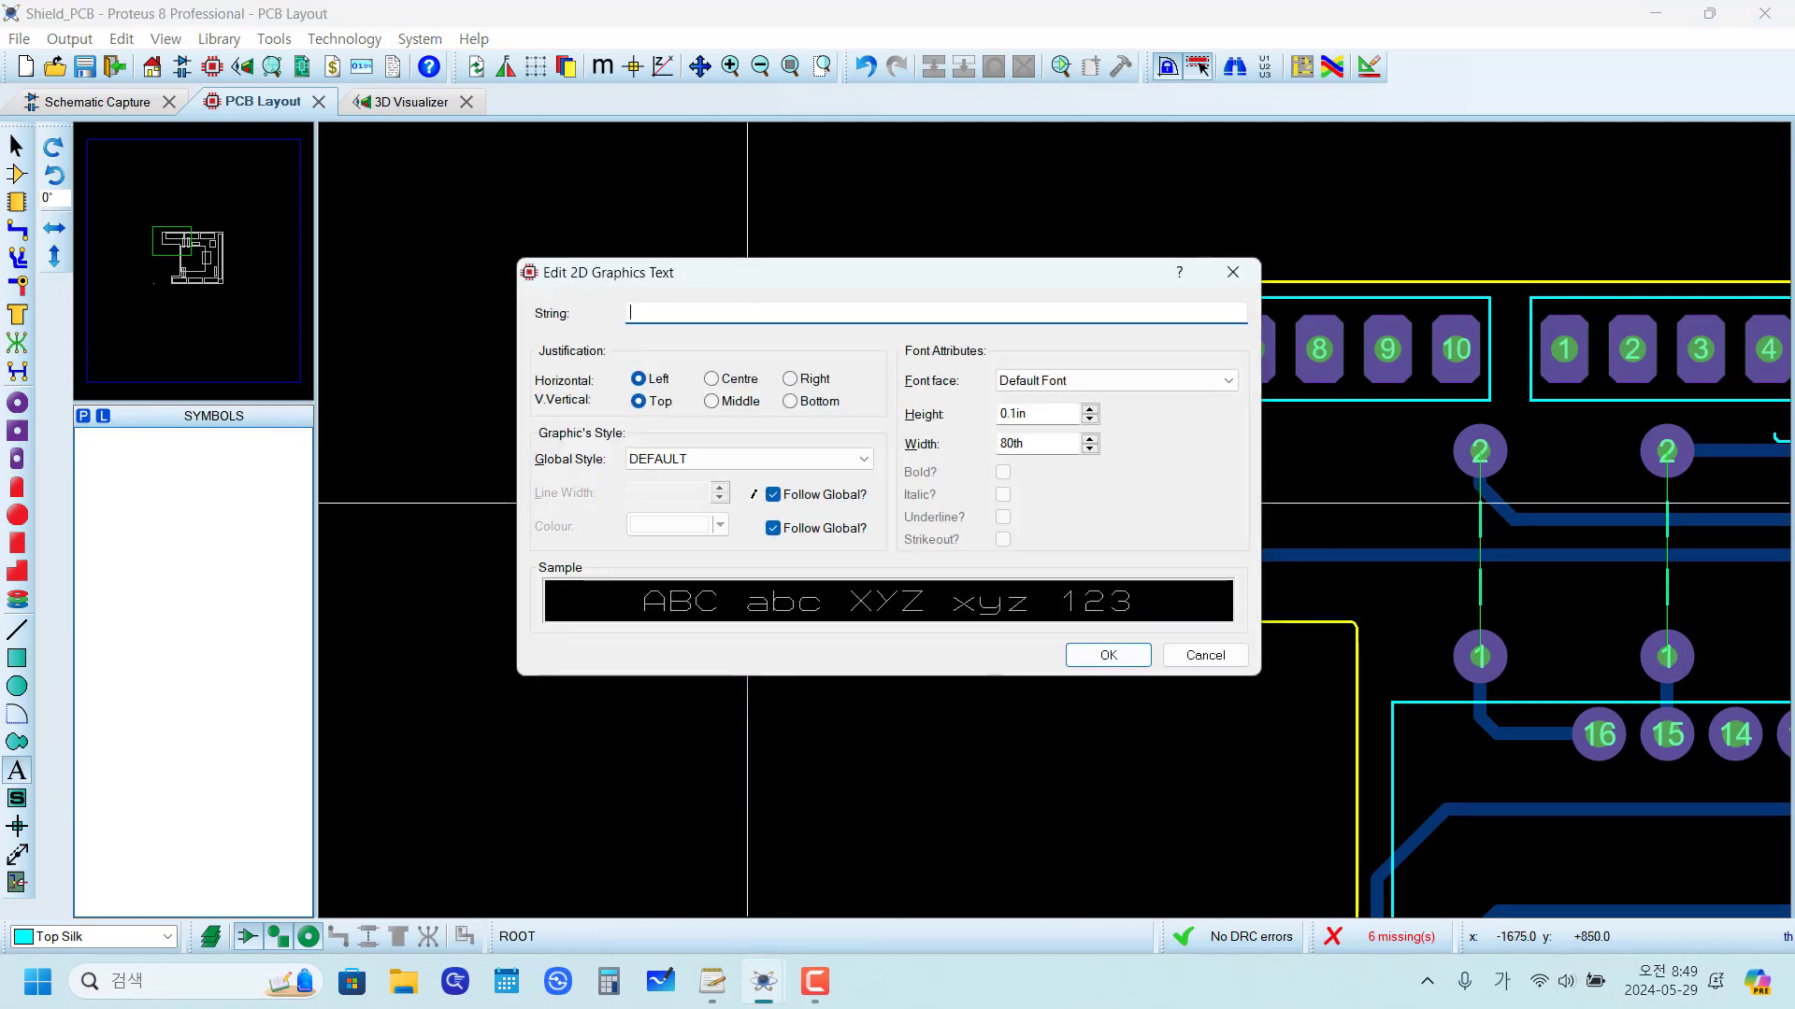
key("Caps_Lock")
type("PROTEUS KOREA")
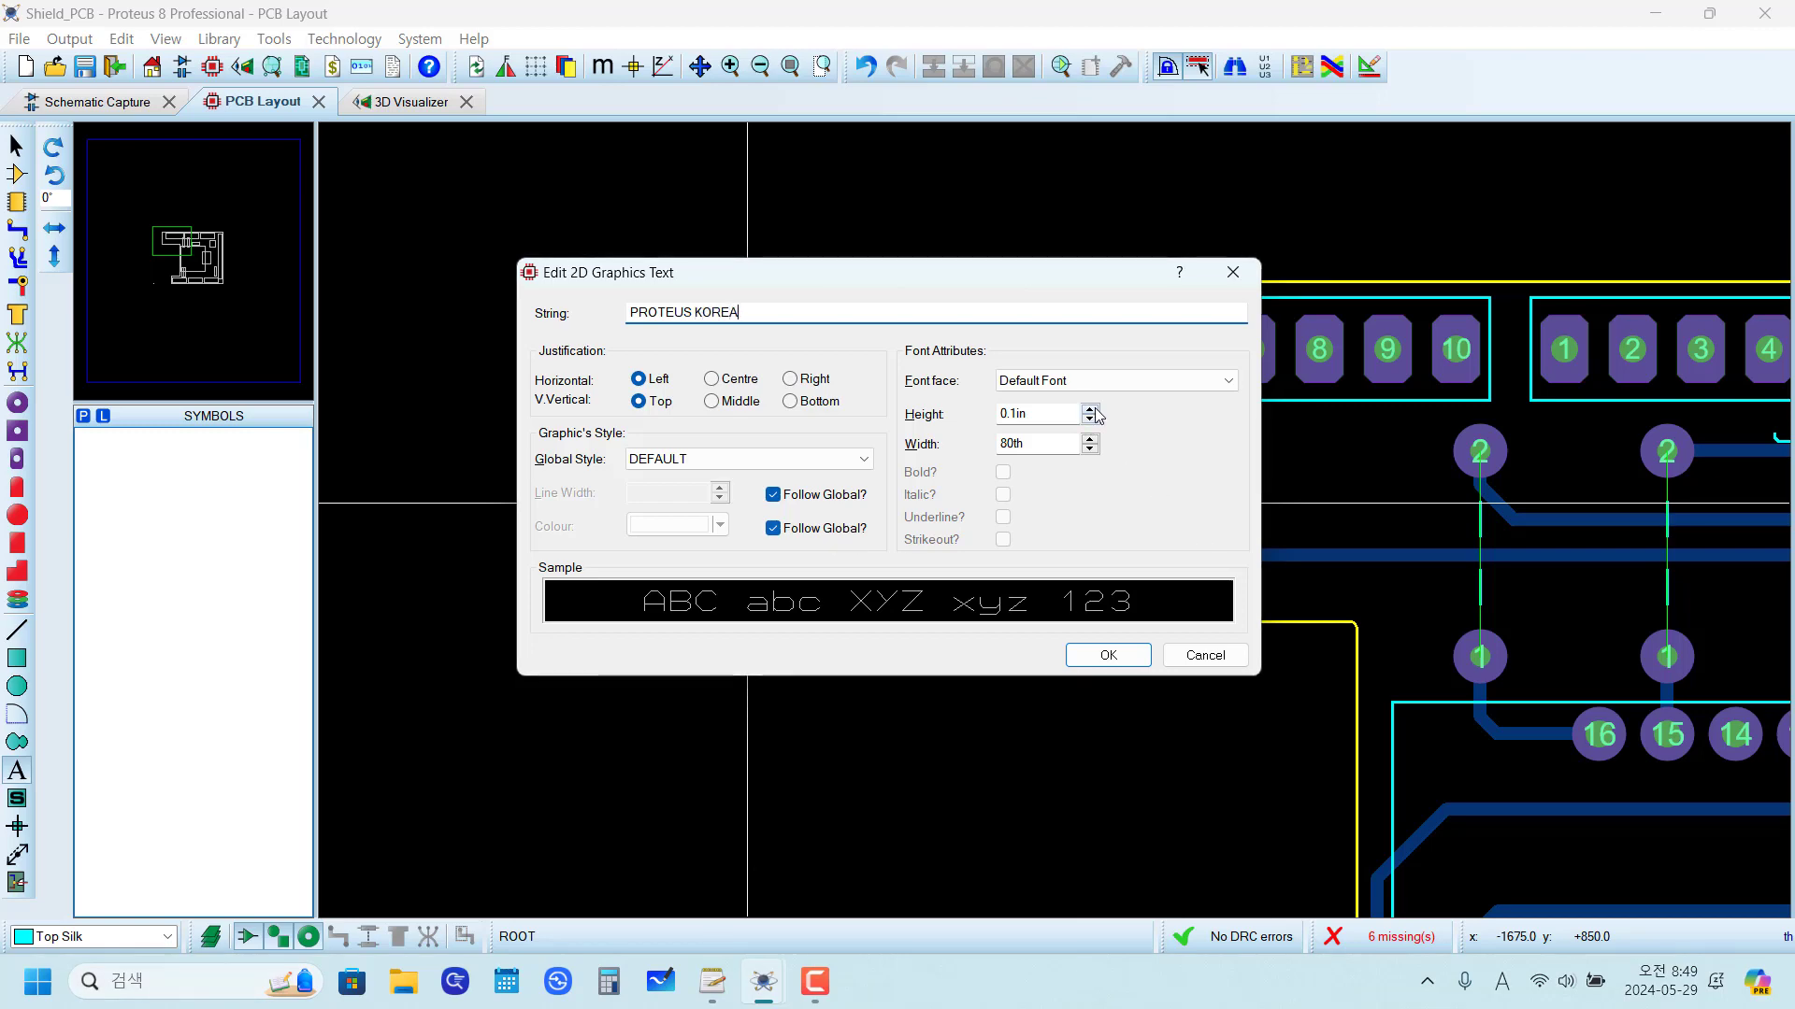
left_click(1103, 657)
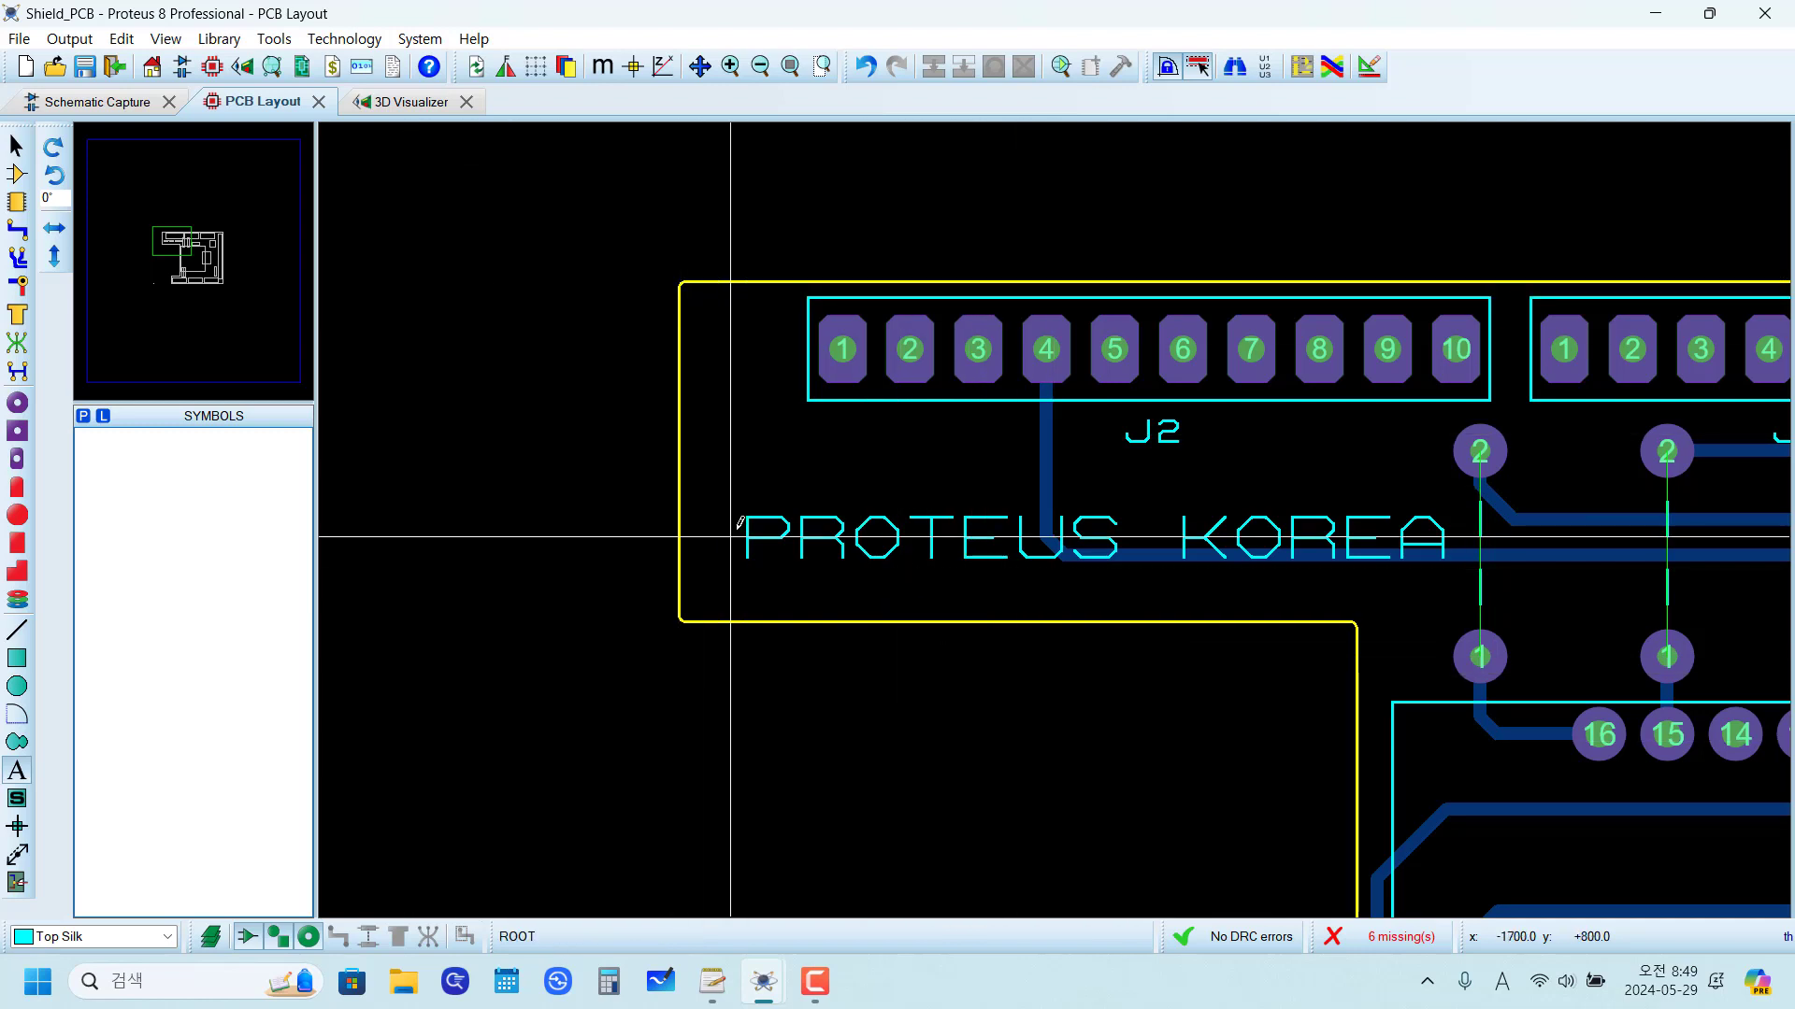
Step: Check the silkscreen text in the 3D Visualizer, then review the reference photos and the main schematic sheet
left_click(392, 105)
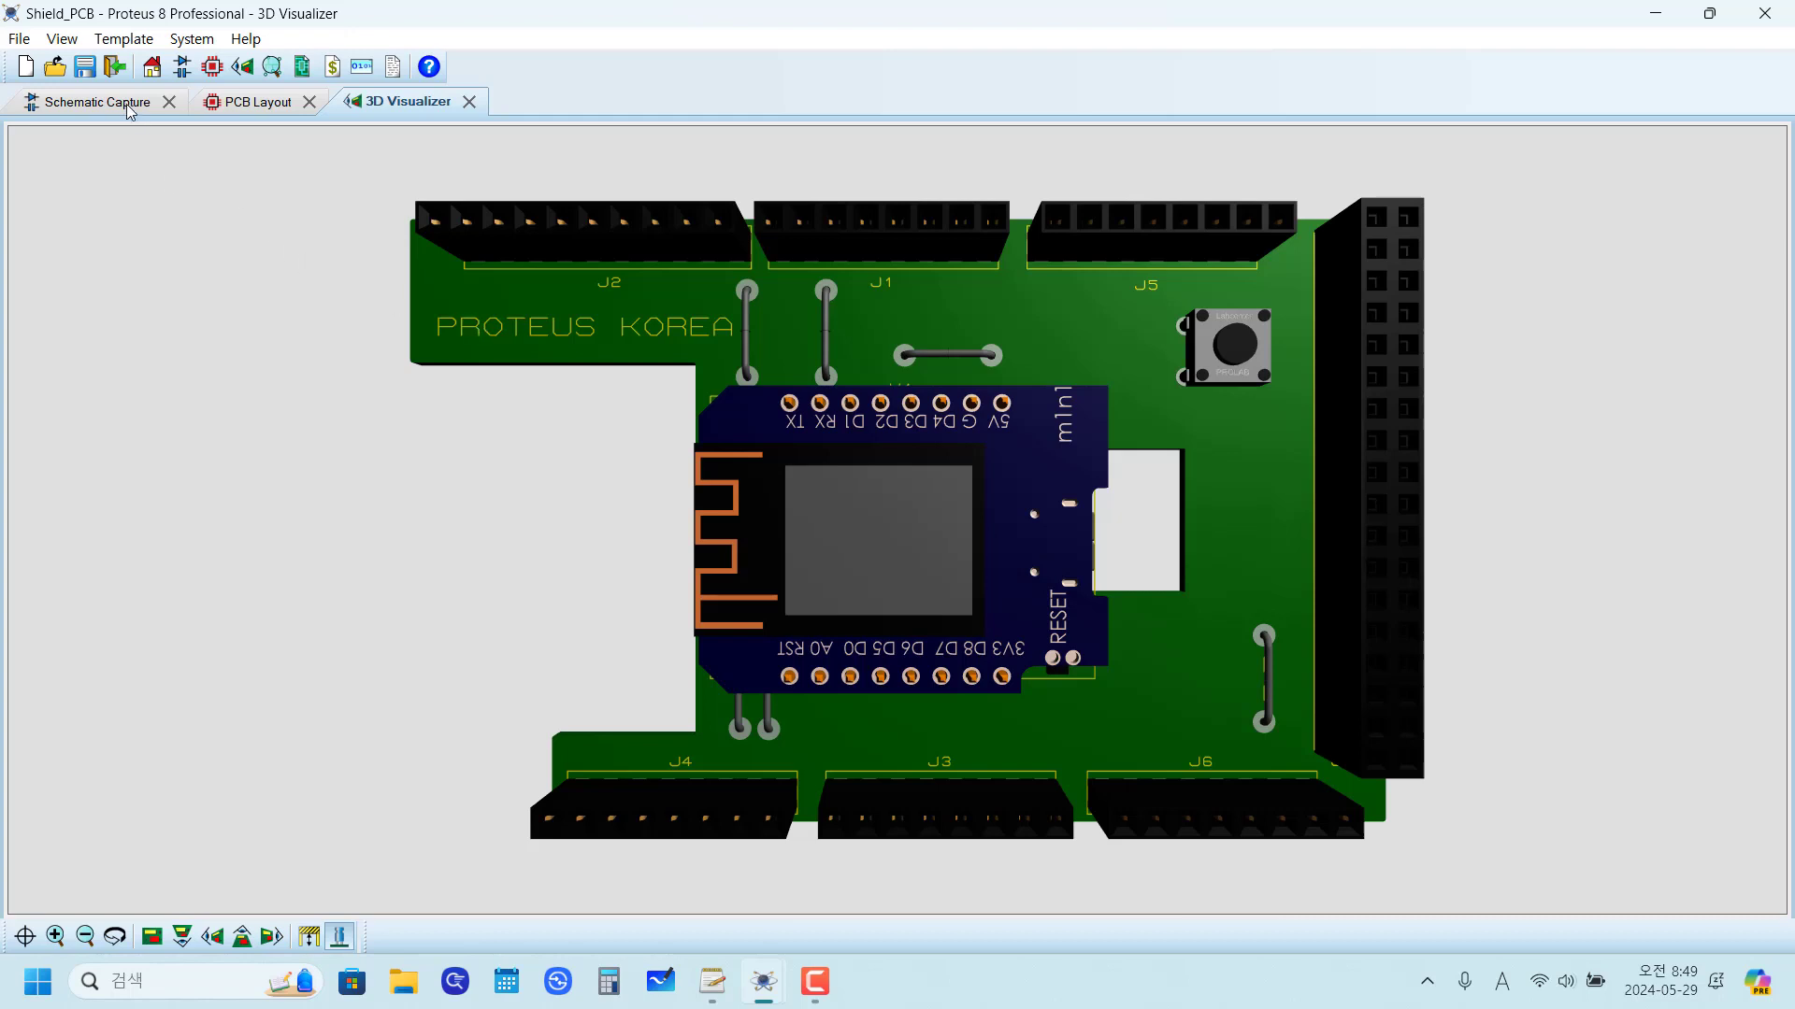
left_click(254, 103)
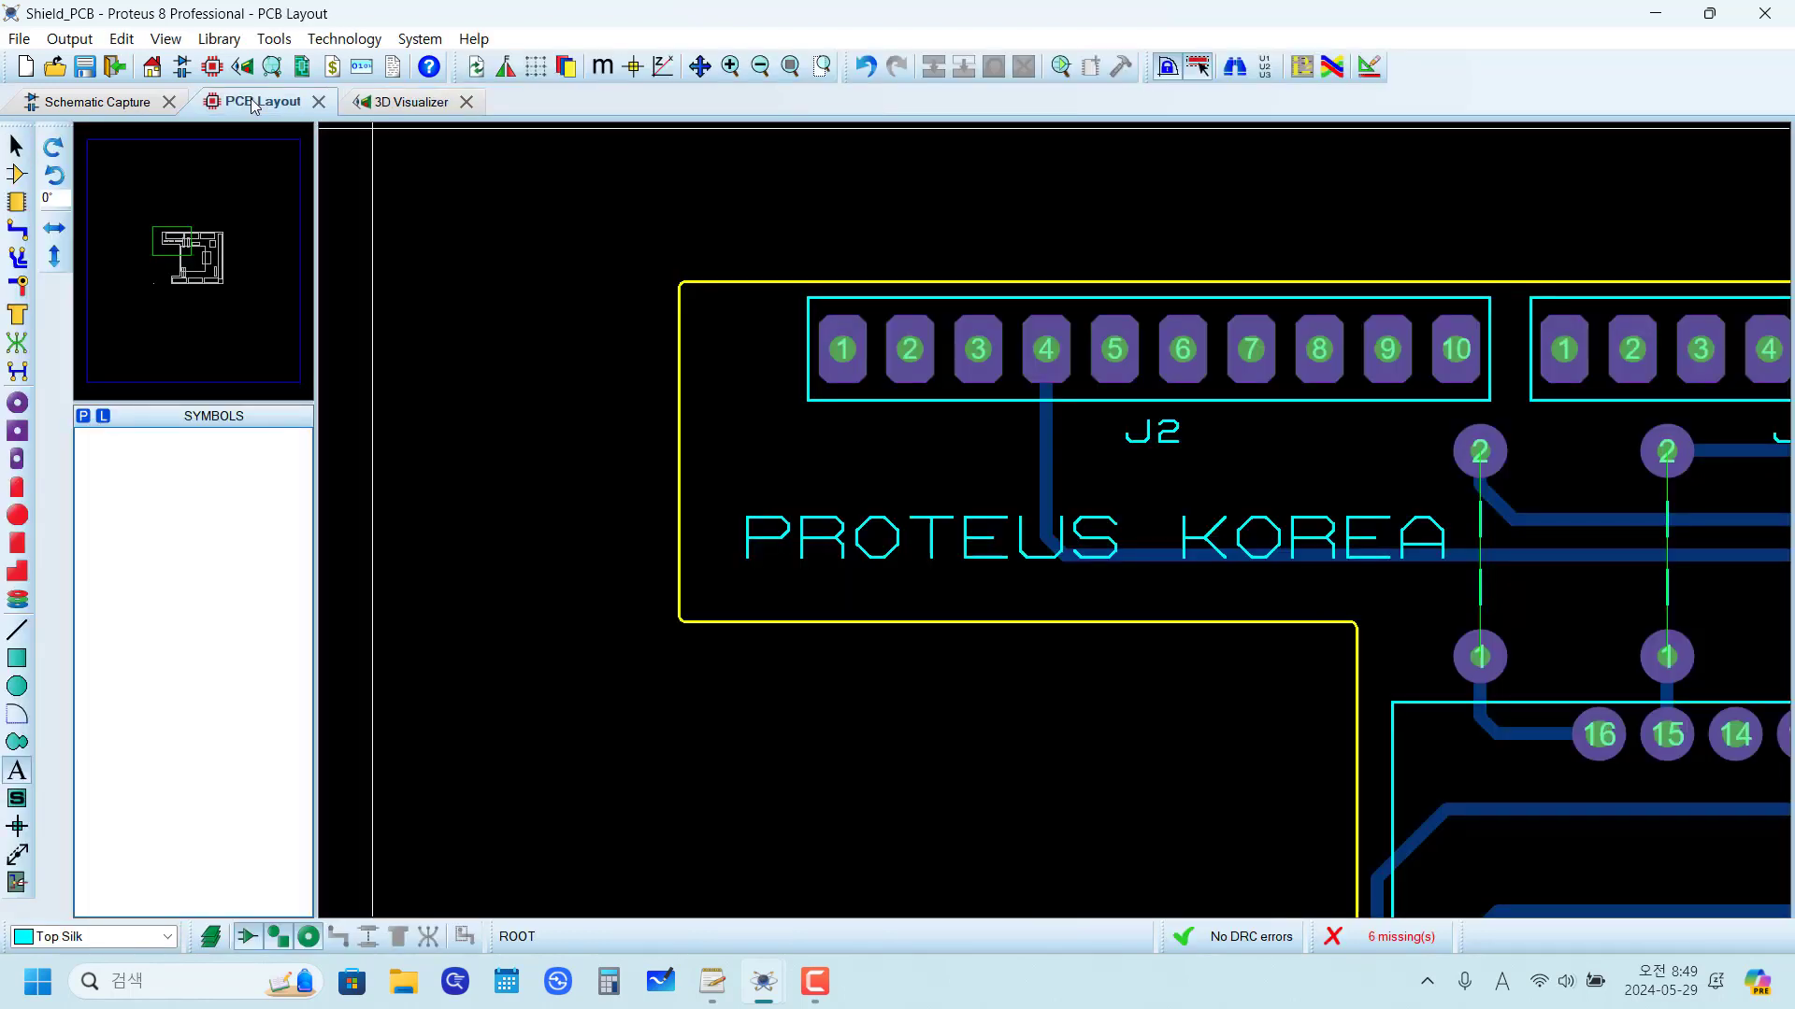
left_click(124, 111)
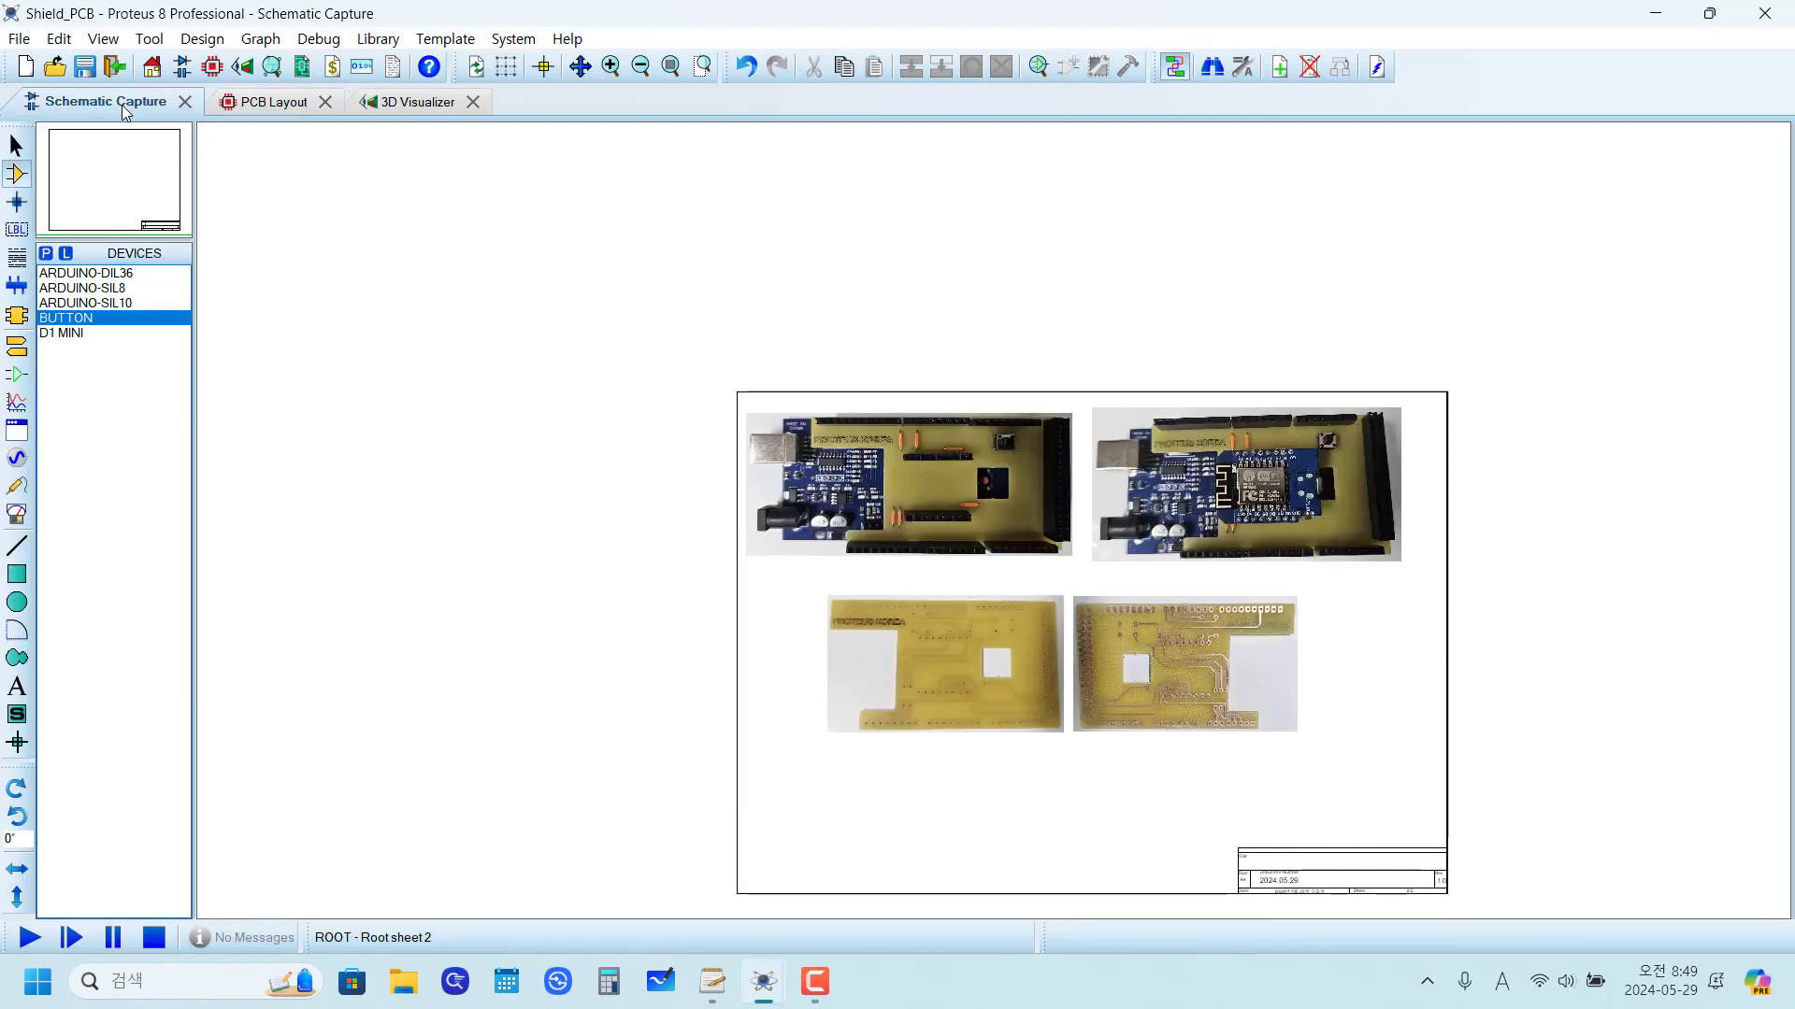
scroll(1058, 549, "up", 1)
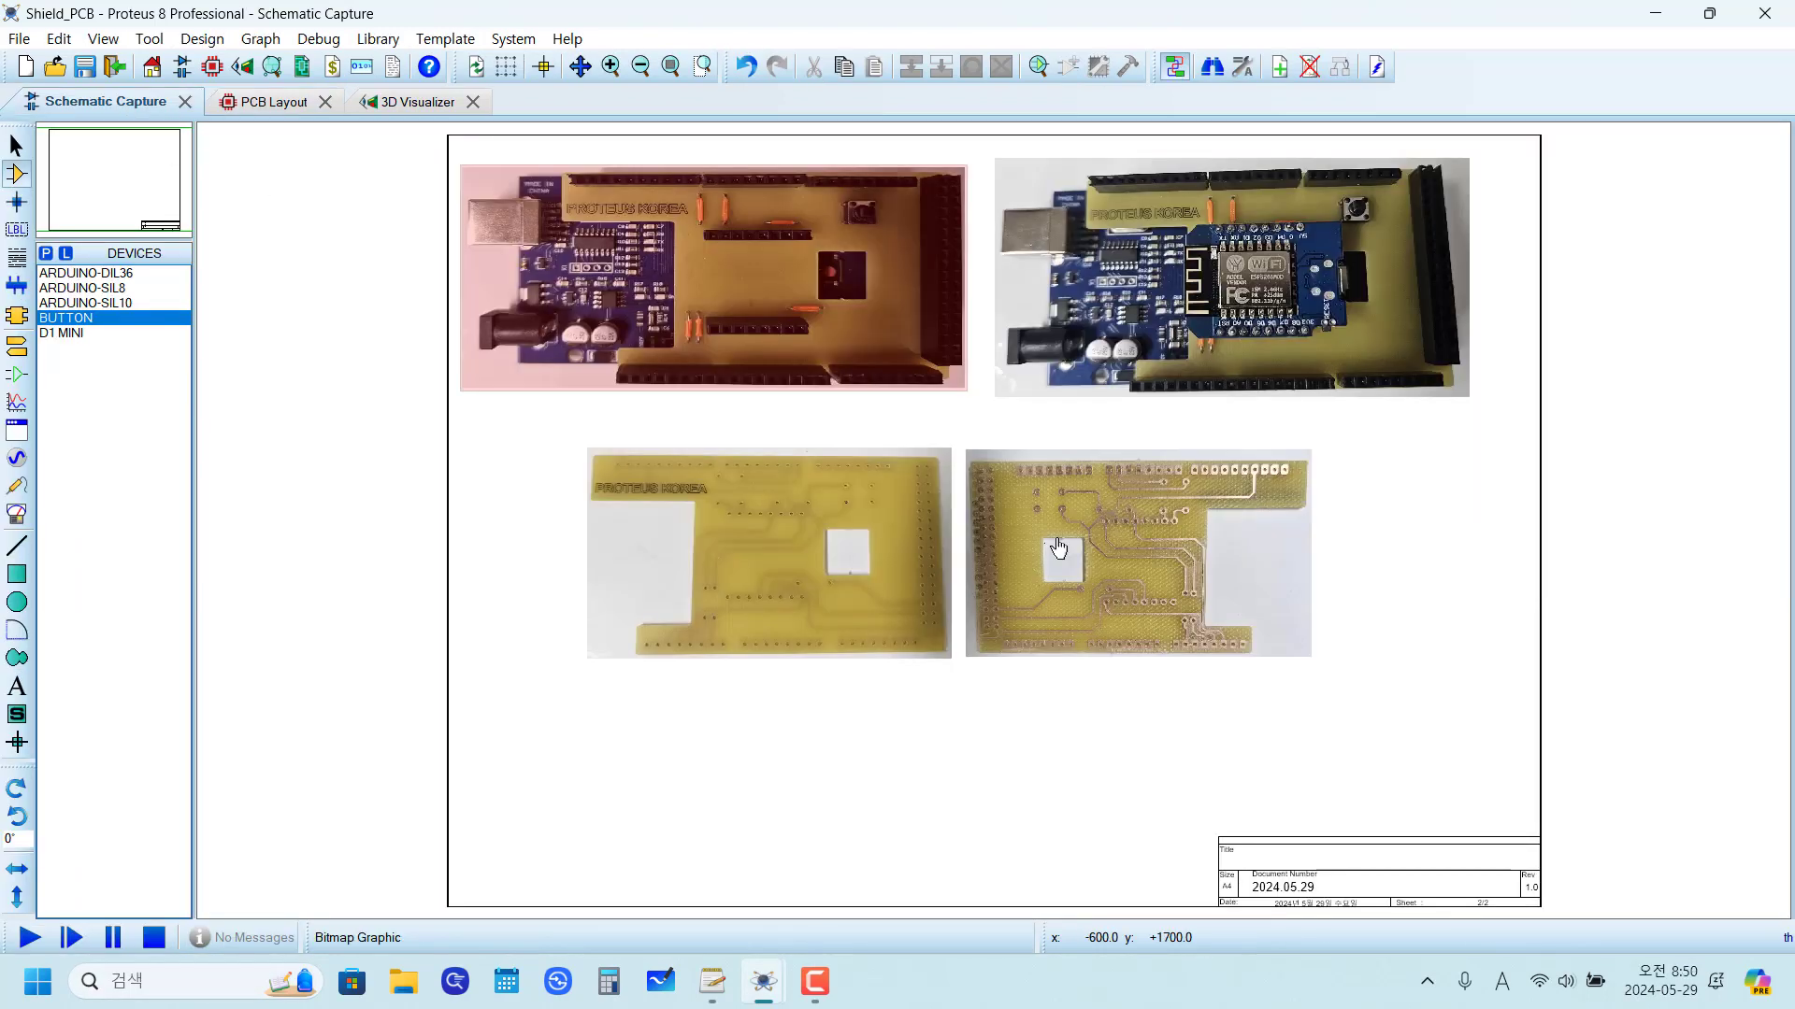
key("Page_Up")
scroll(969, 349, "up", 1)
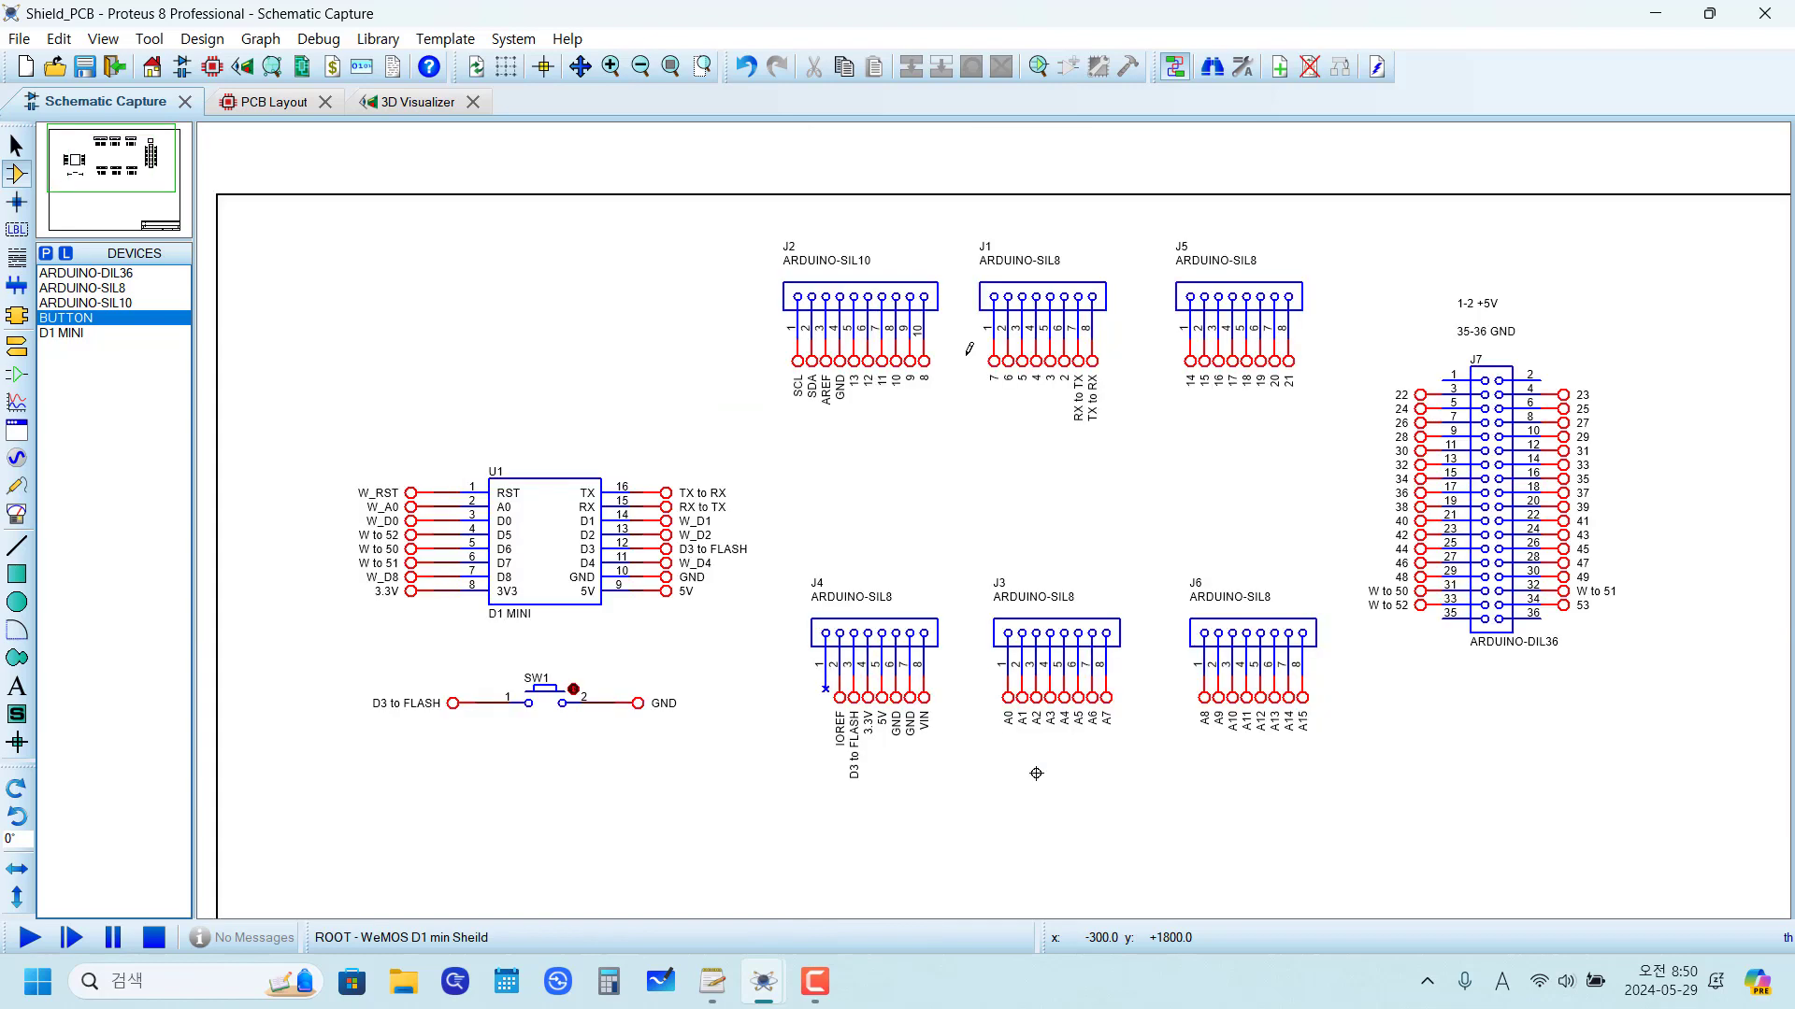
Step: Inspect the completed shield in the 3D Visualizer from a tilted view
left_click(400, 105)
mouse_move(818, 434)
left_mouse_down()
mouse_move(827, 290)
mouse_move(822, 453)
left_mouse_up()
left_click_drag(911, 527, 965, 443)
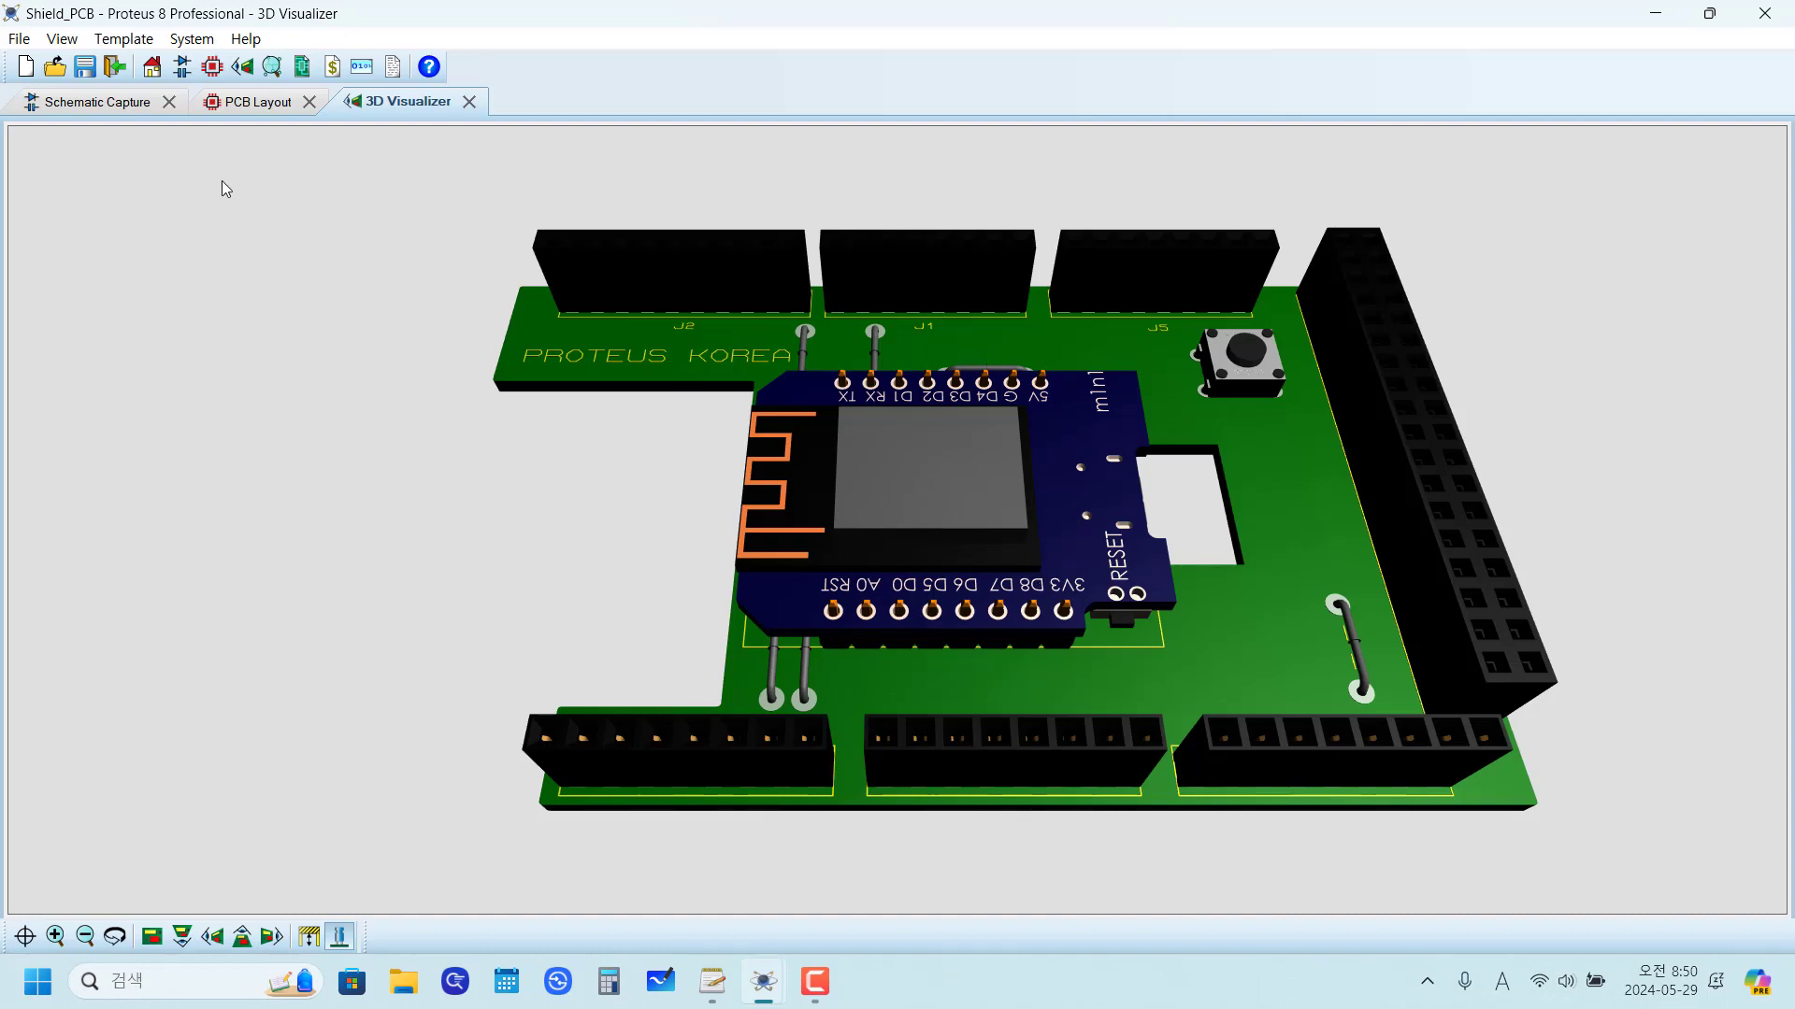
Step: Review the D1 MINI and button circuit in the schematic by selecting its whole block, then clear the selection
left_click(96, 103)
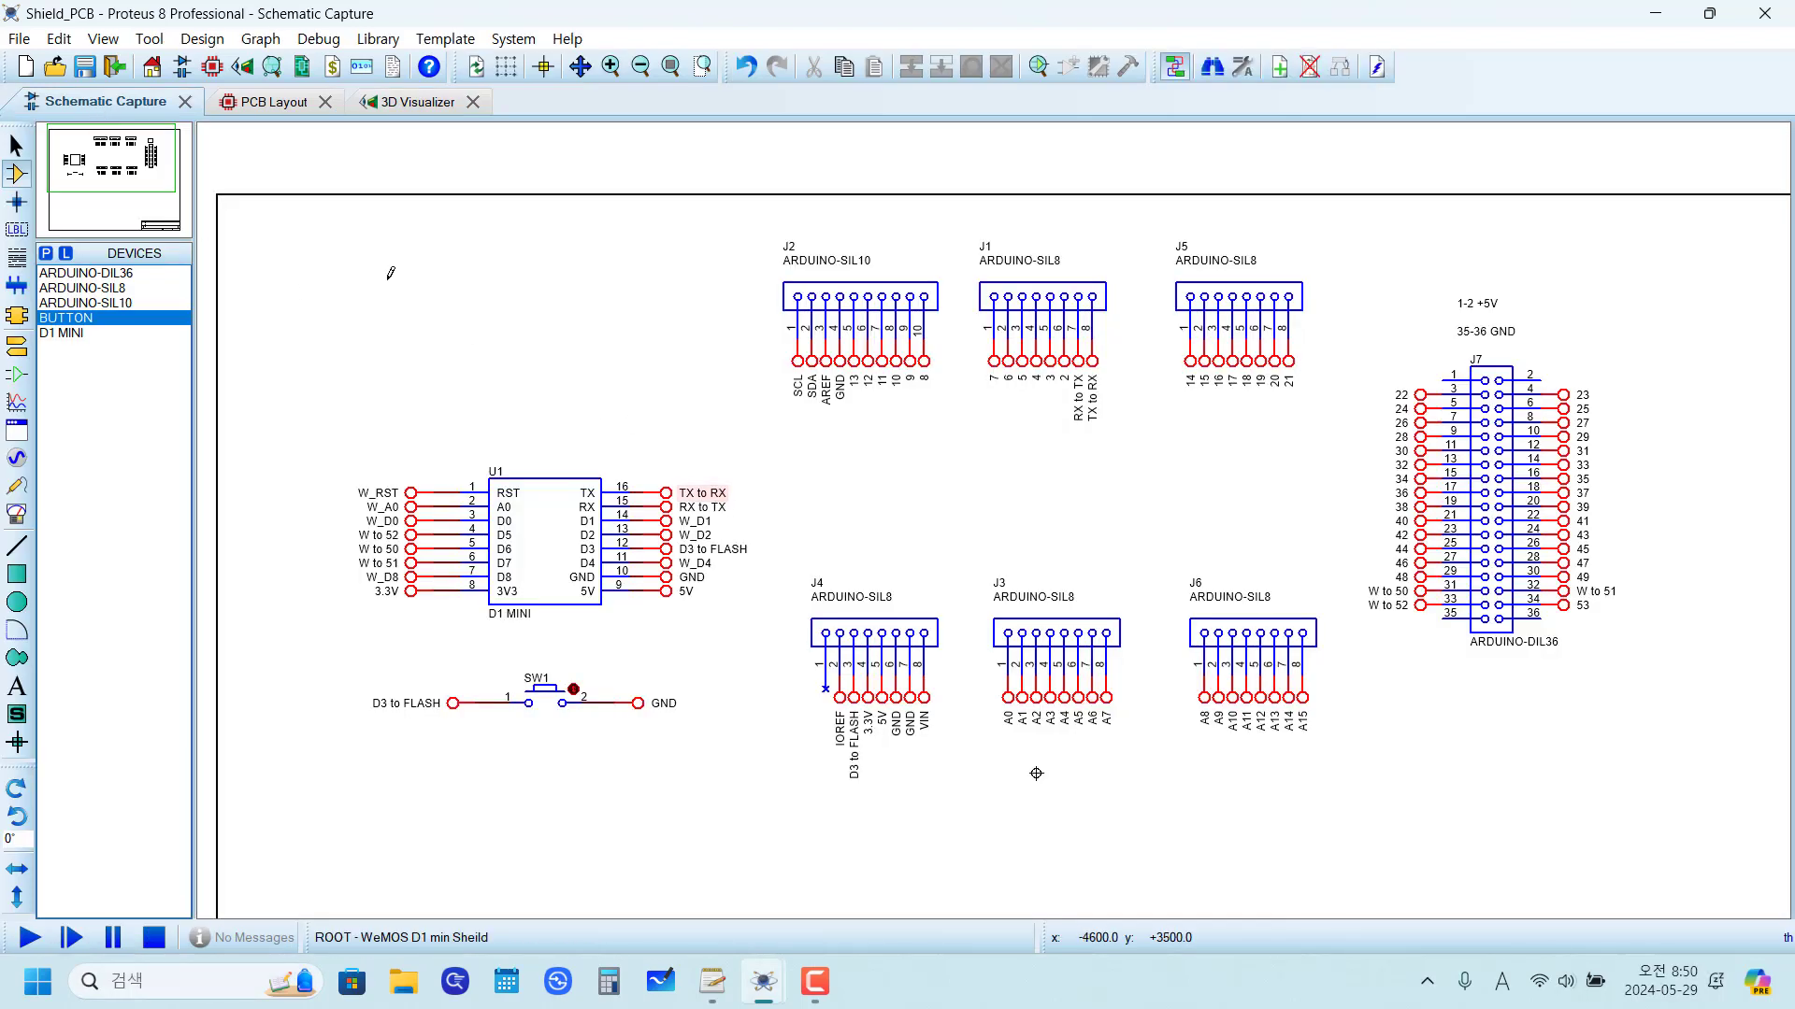
left_click_drag(293, 395, 625, 804)
left_click_drag(775, 806, 778, 811)
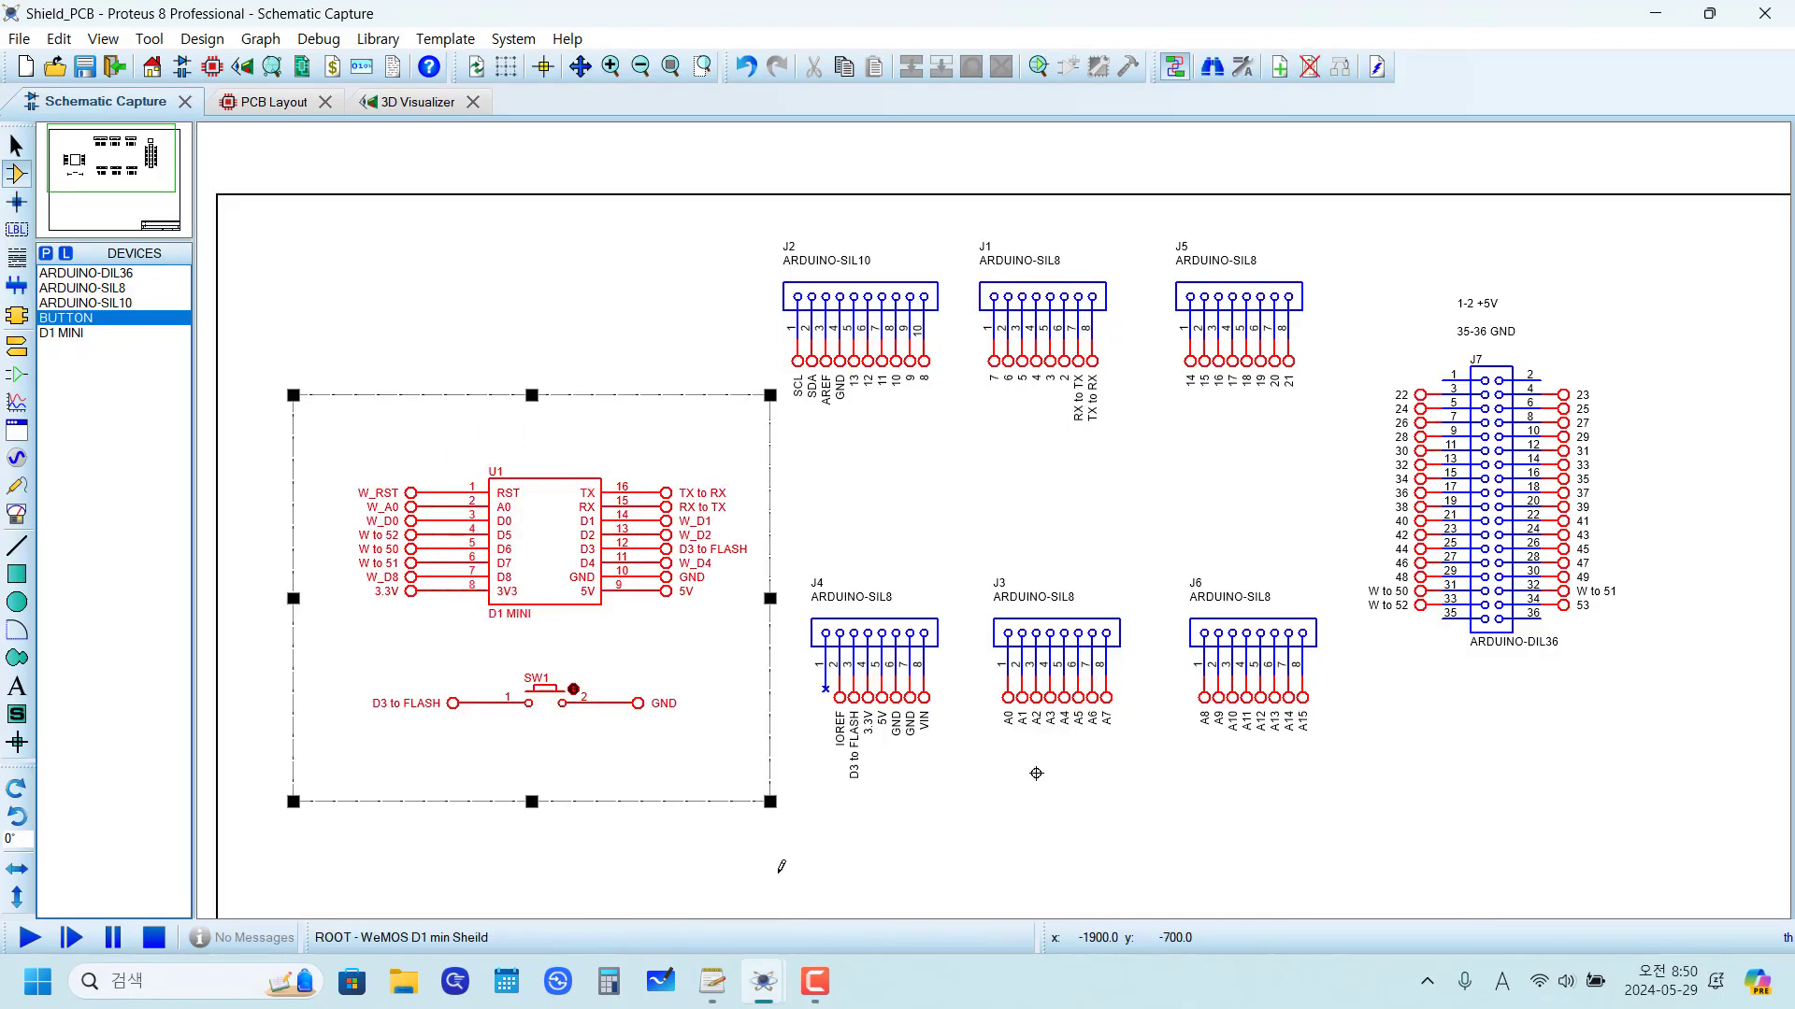
left_click(721, 789)
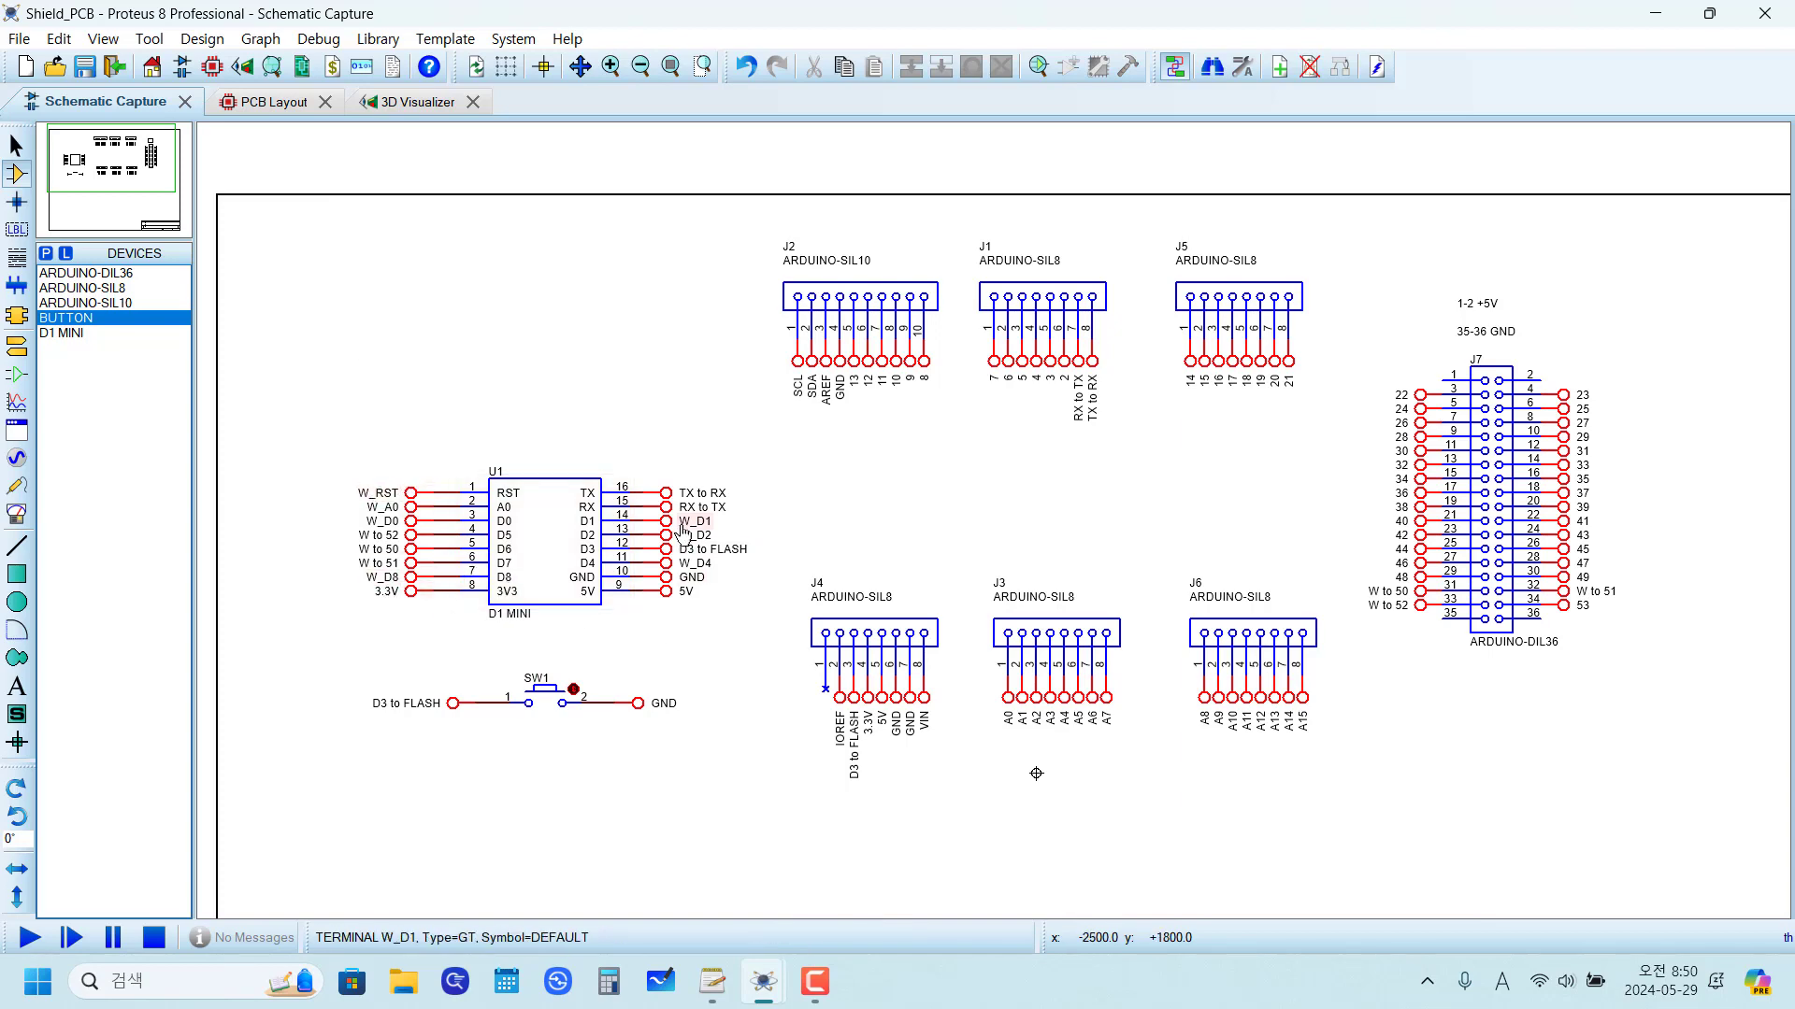
Step: Examine the routed traces and jumpers around U1 and the headers in the PCB layout
left_click(271, 101)
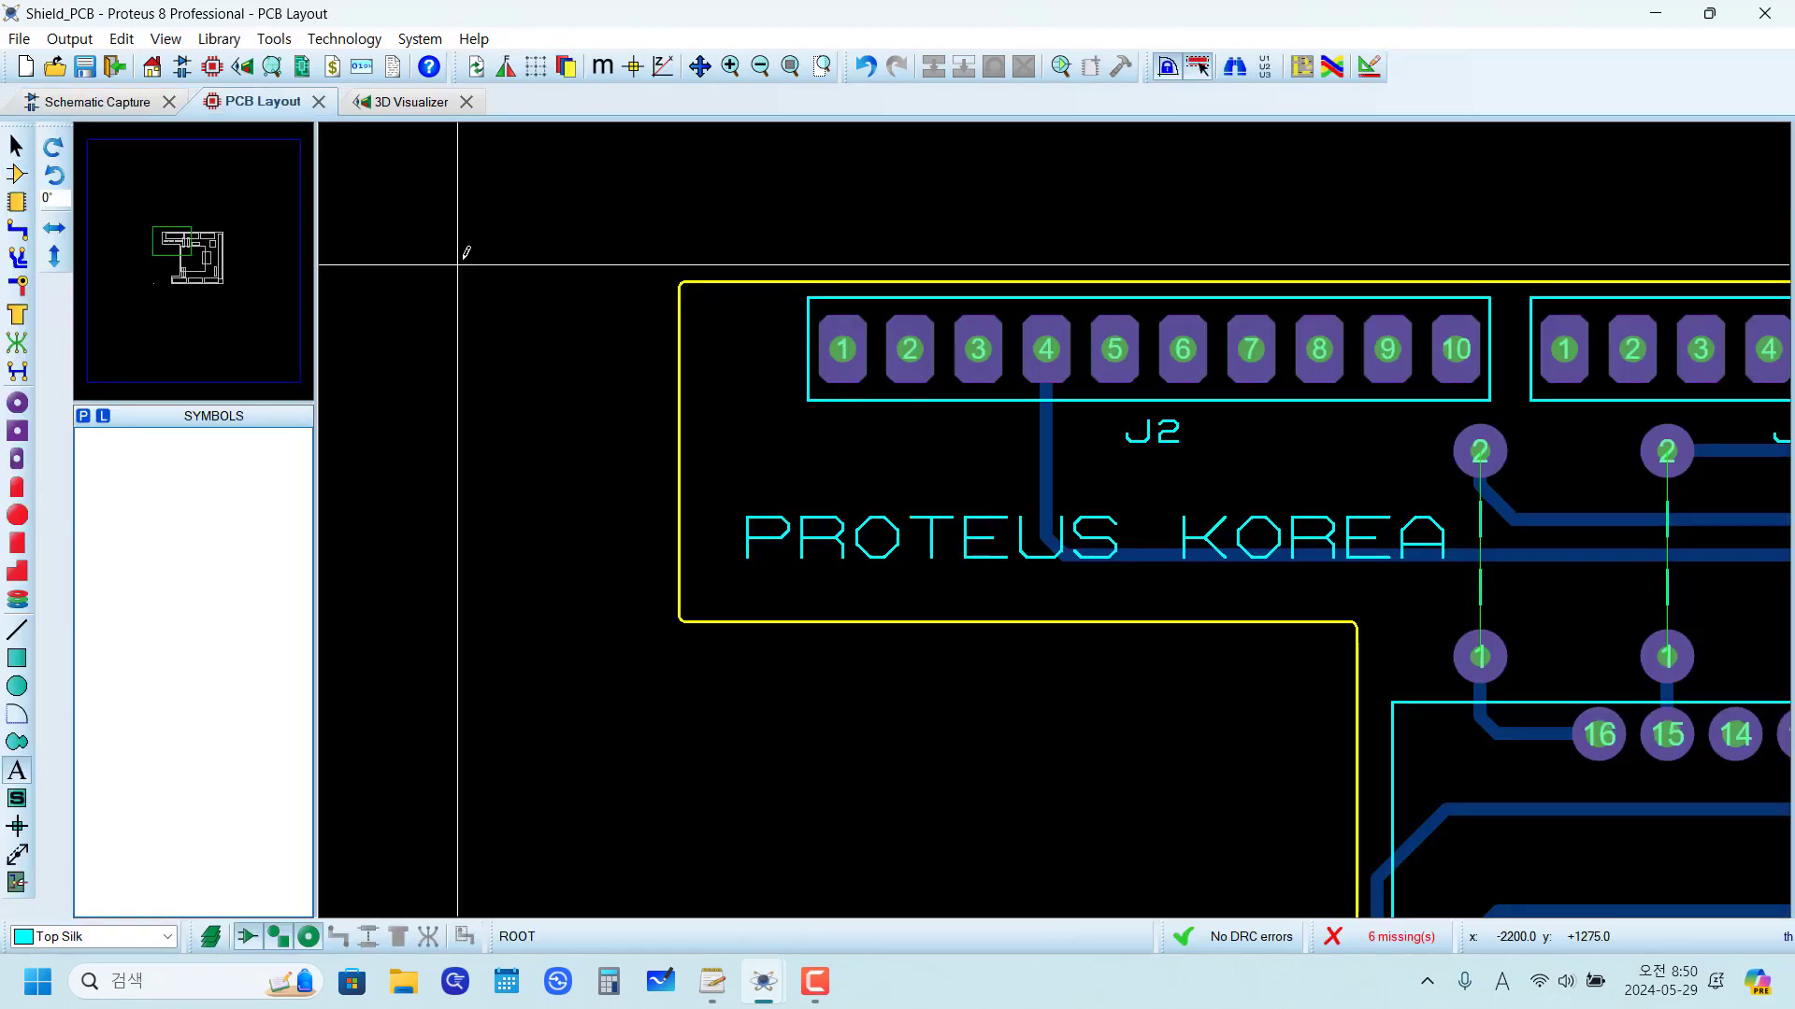
scroll(1046, 496, "down", 5)
scroll(1219, 642, "up", 4)
scroll(963, 451, "down", 1)
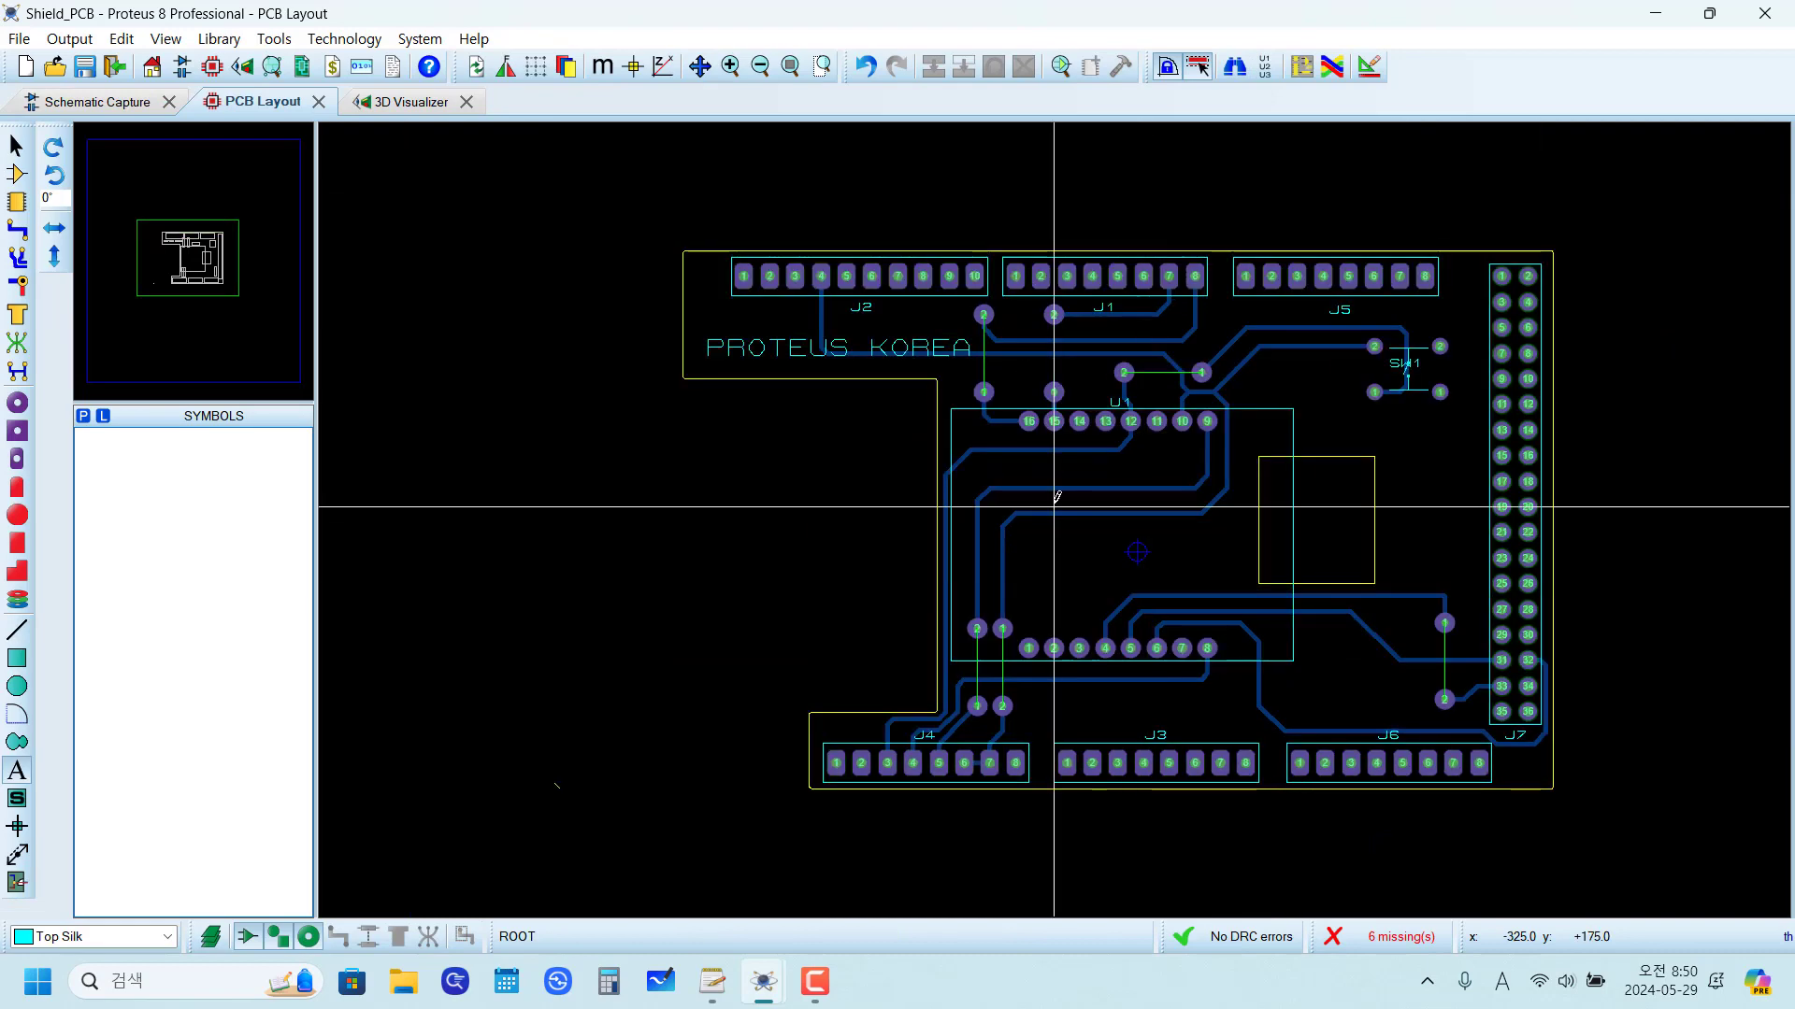
scroll(1168, 537, "up", 2)
scroll(1118, 487, "down", 1)
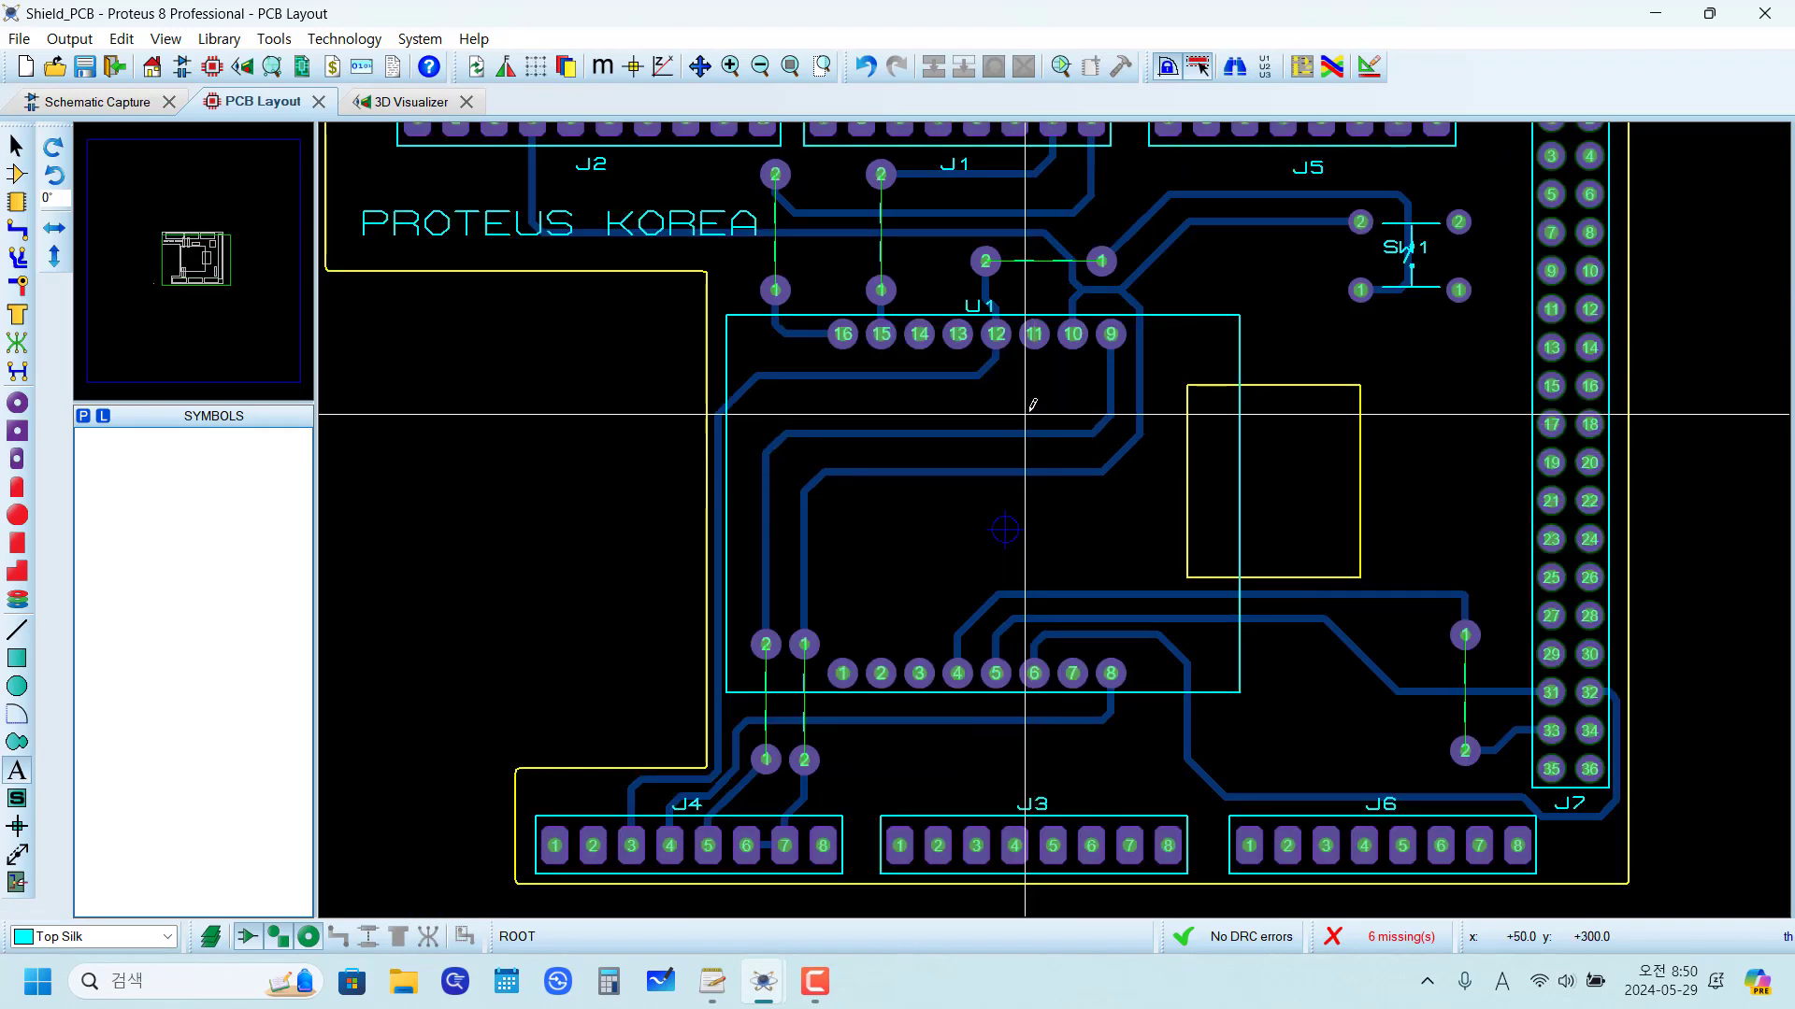
scroll(1094, 393, "down", 1)
scroll(923, 503, "up", 5)
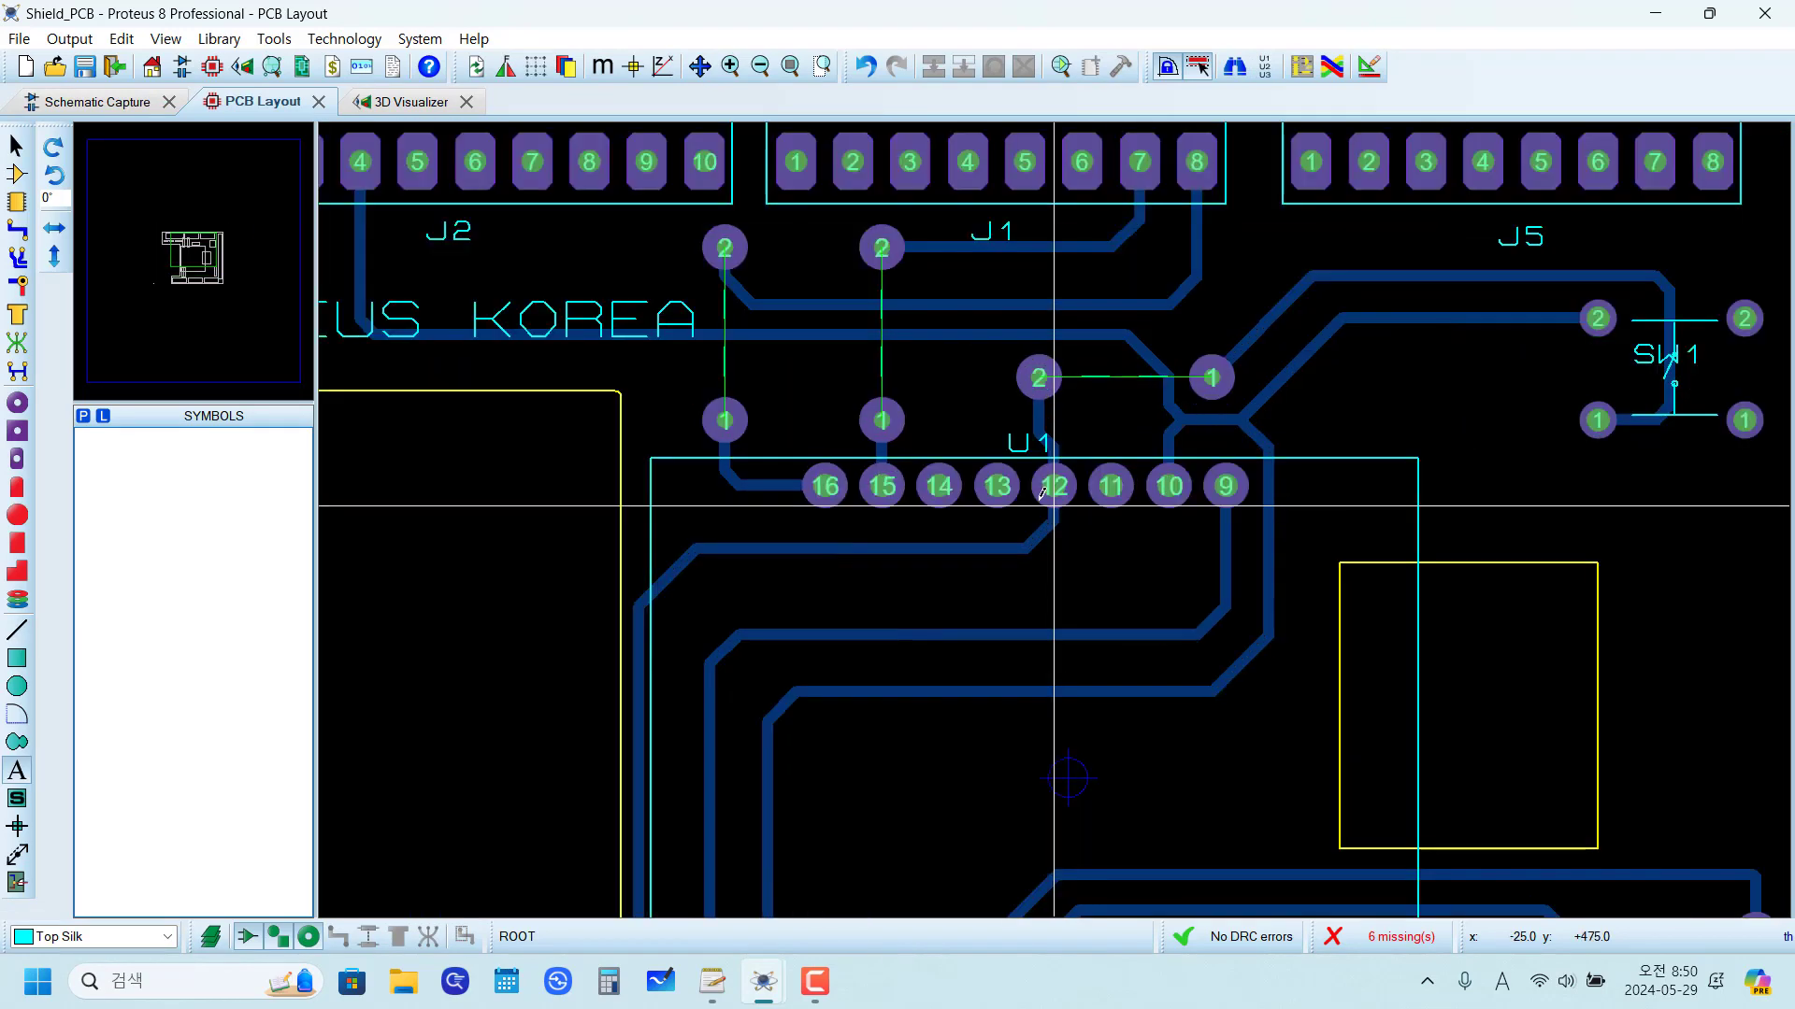
Step: Review the complete routed board in the PCB layout, then inspect the assembled shield in the 3D Visualizer
scroll(897, 510, "down", 2)
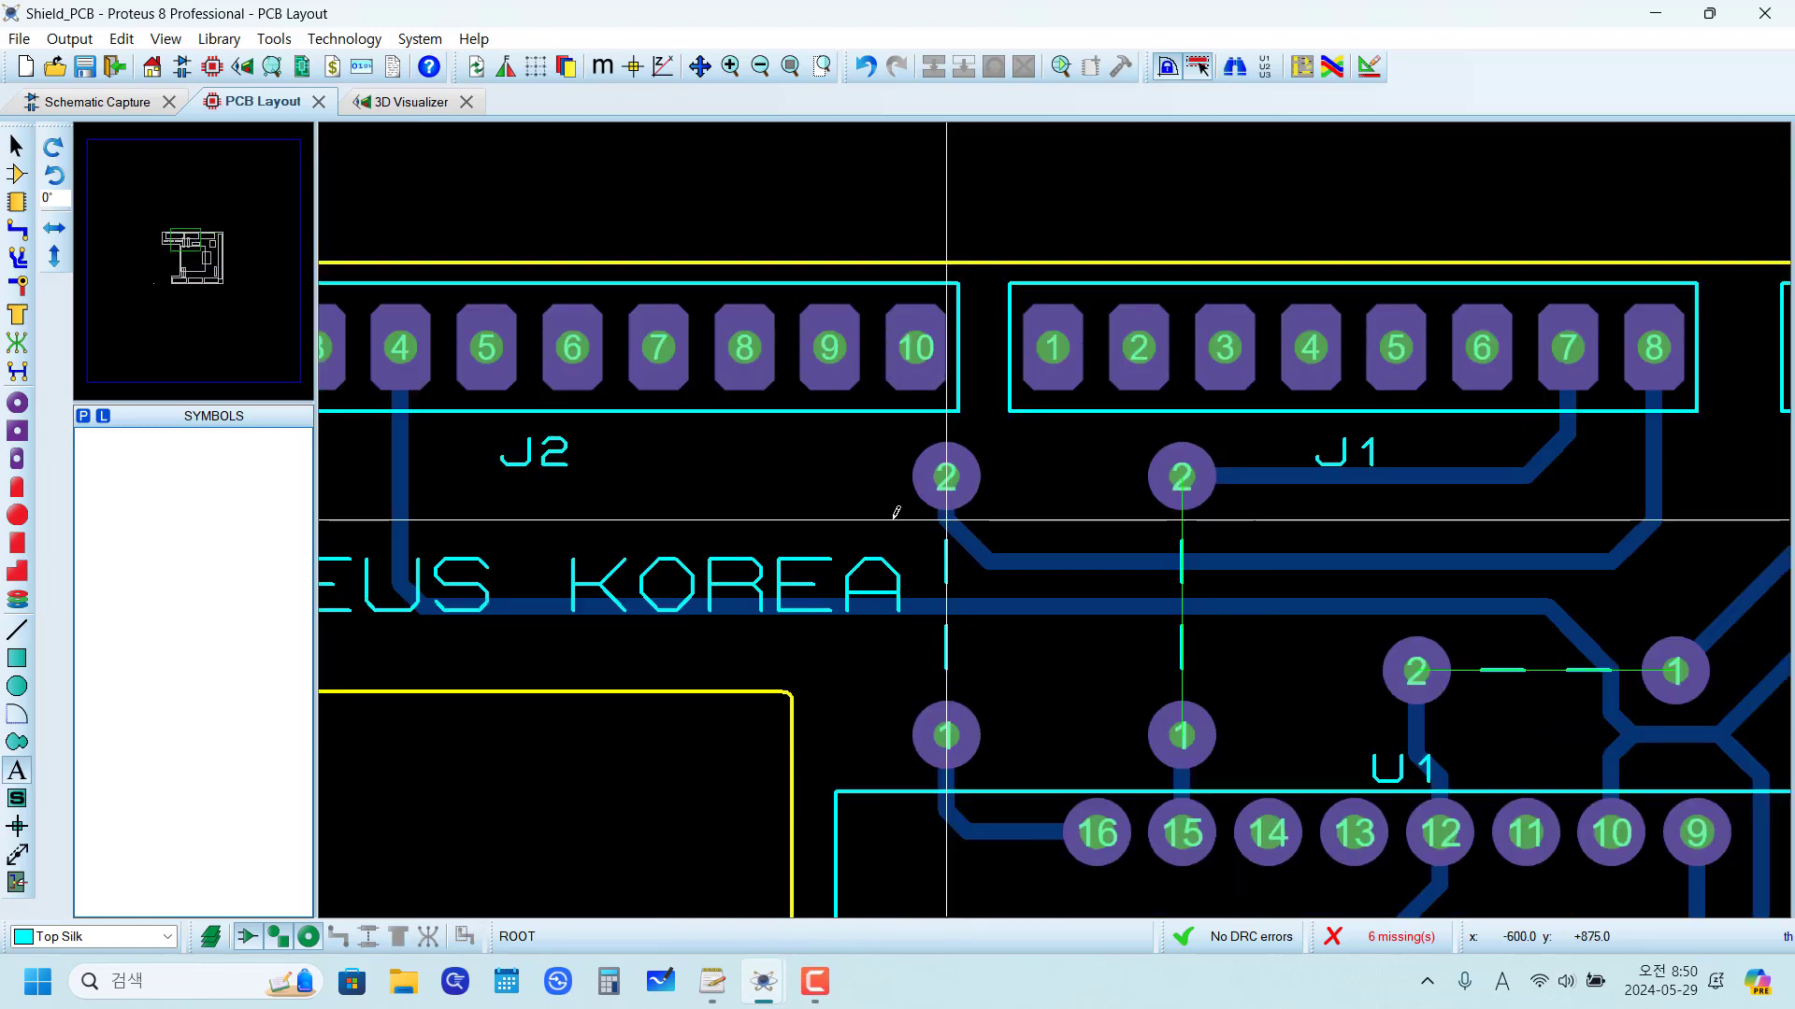
scroll(895, 513, "down", 2)
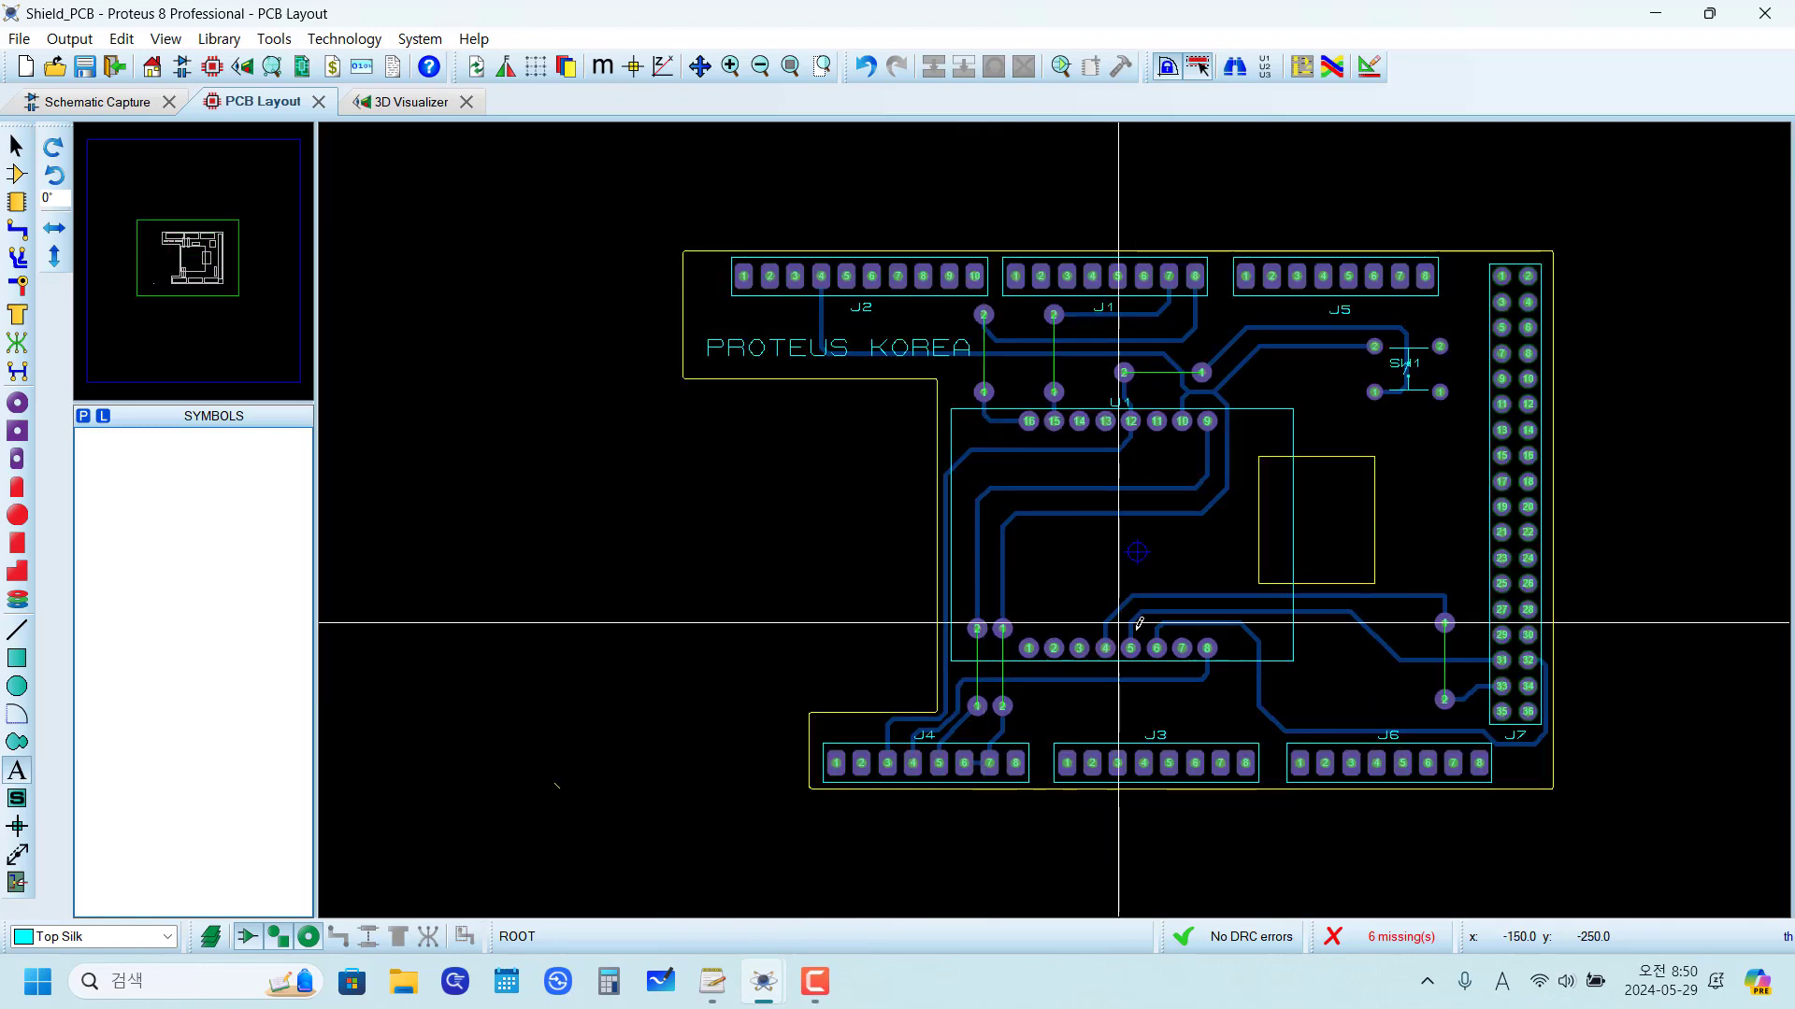
middle_click(1303, 603)
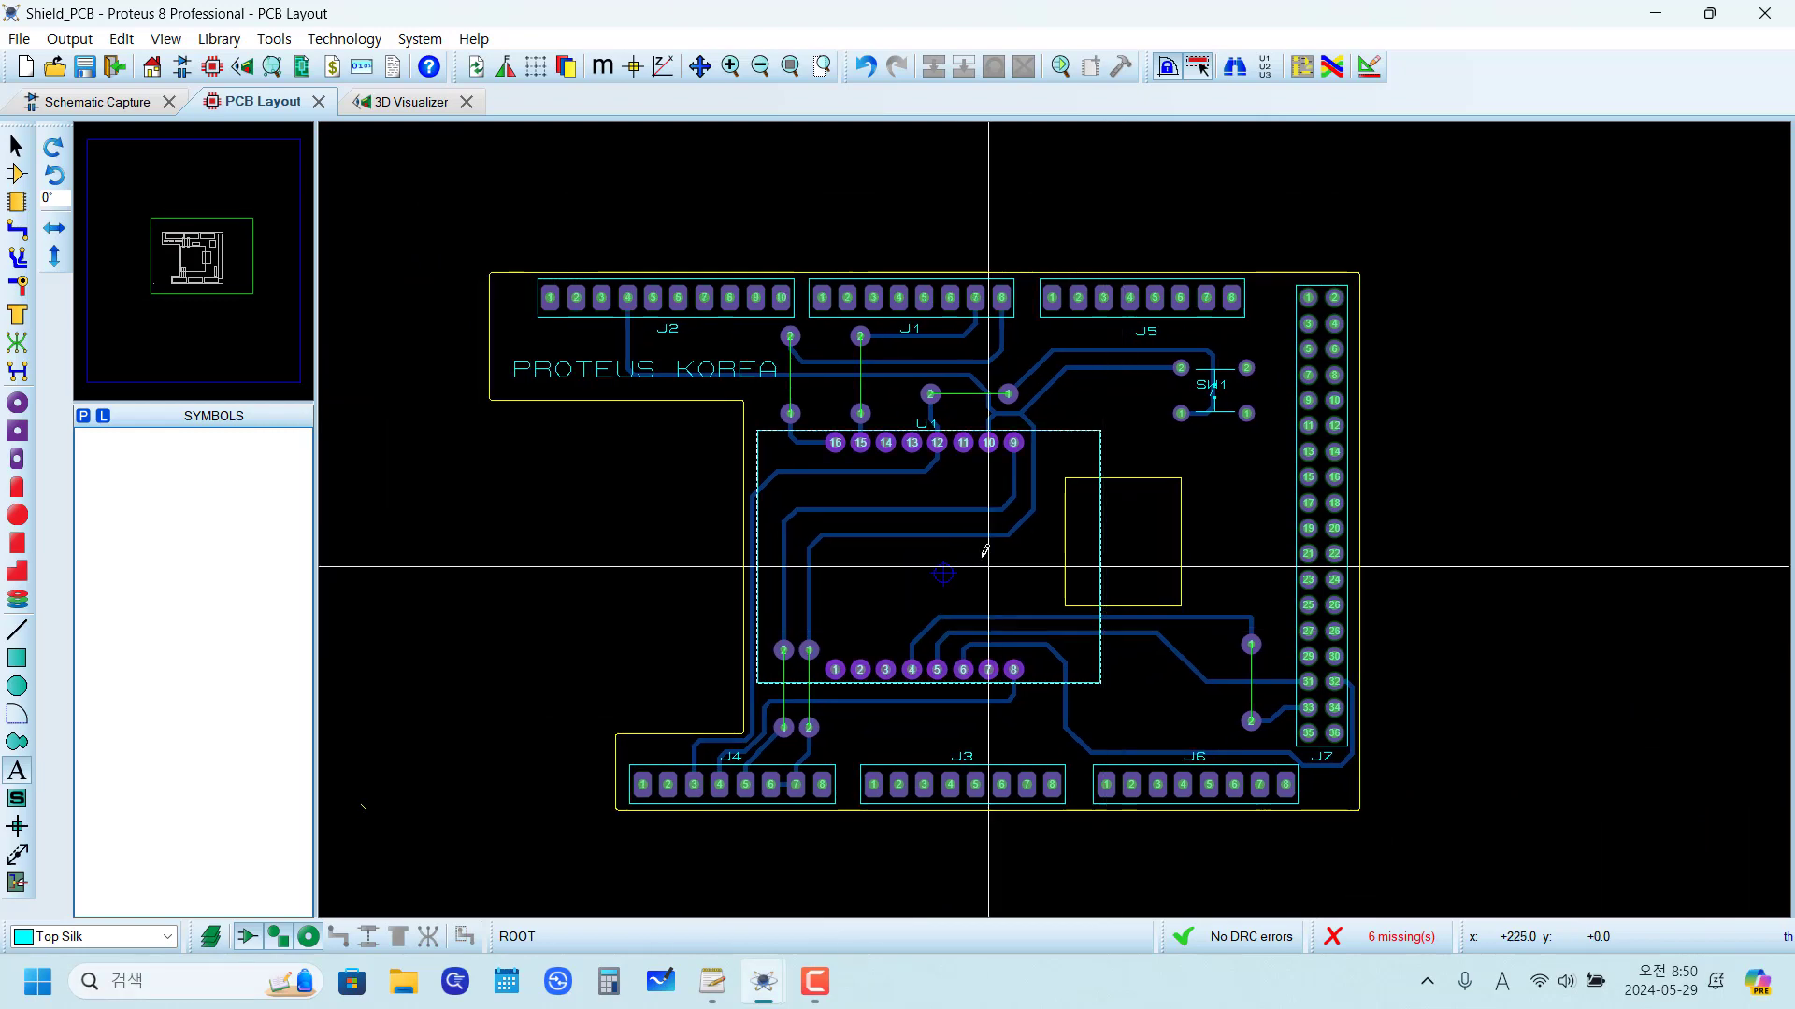
scroll(990, 570, "up", 2)
scroll(1271, 558, "down", 2)
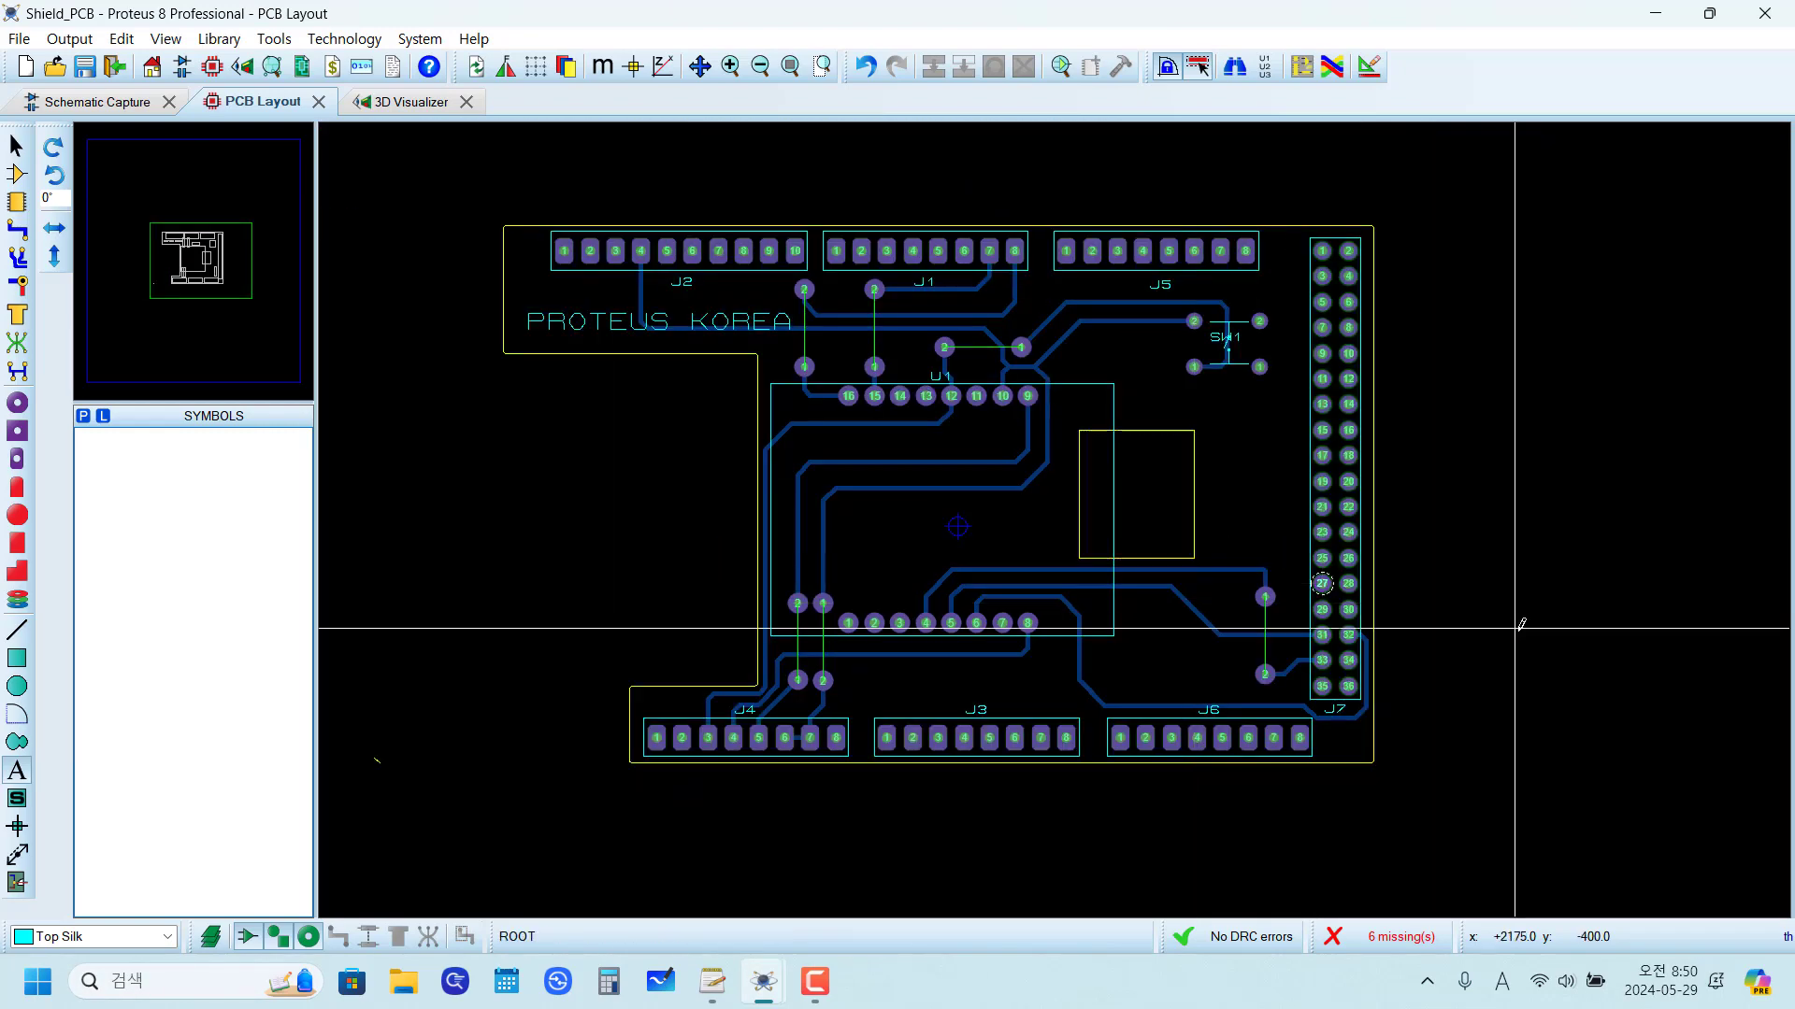
left_click(386, 105)
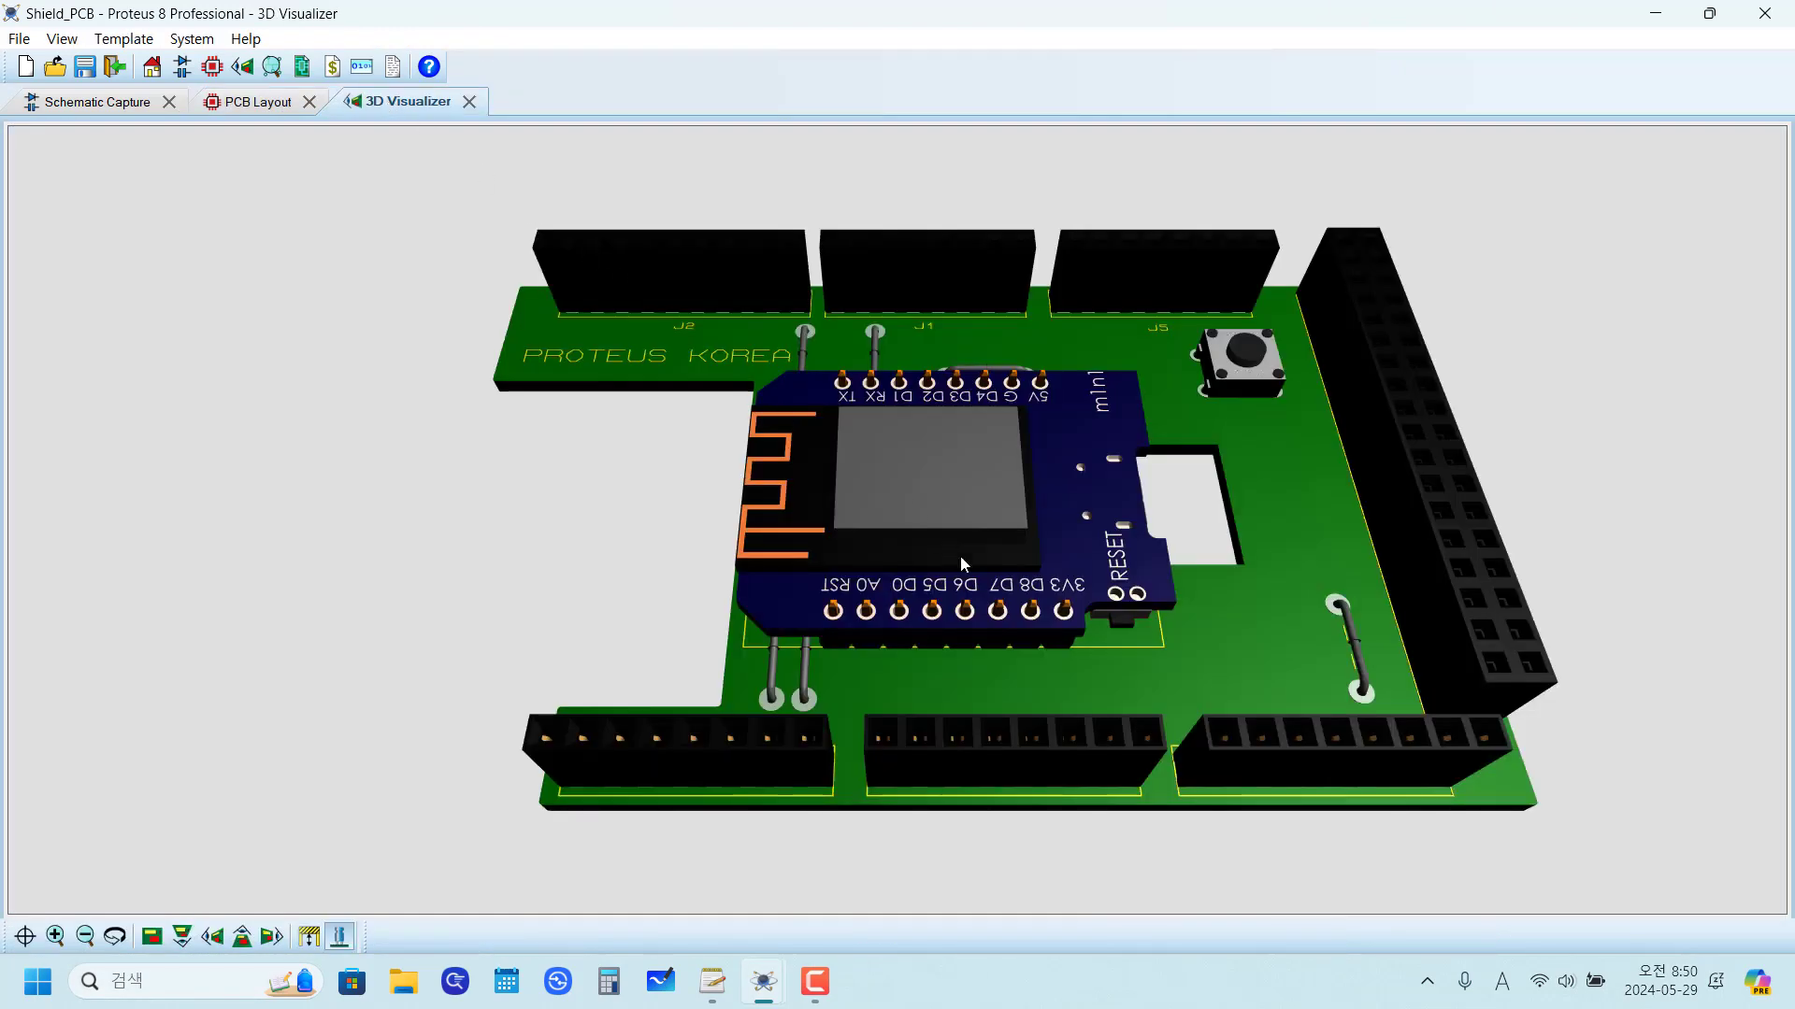
mouse_move(961, 557)
left_mouse_down()
mouse_move(944, 617)
mouse_move(948, 581)
left_mouse_up()
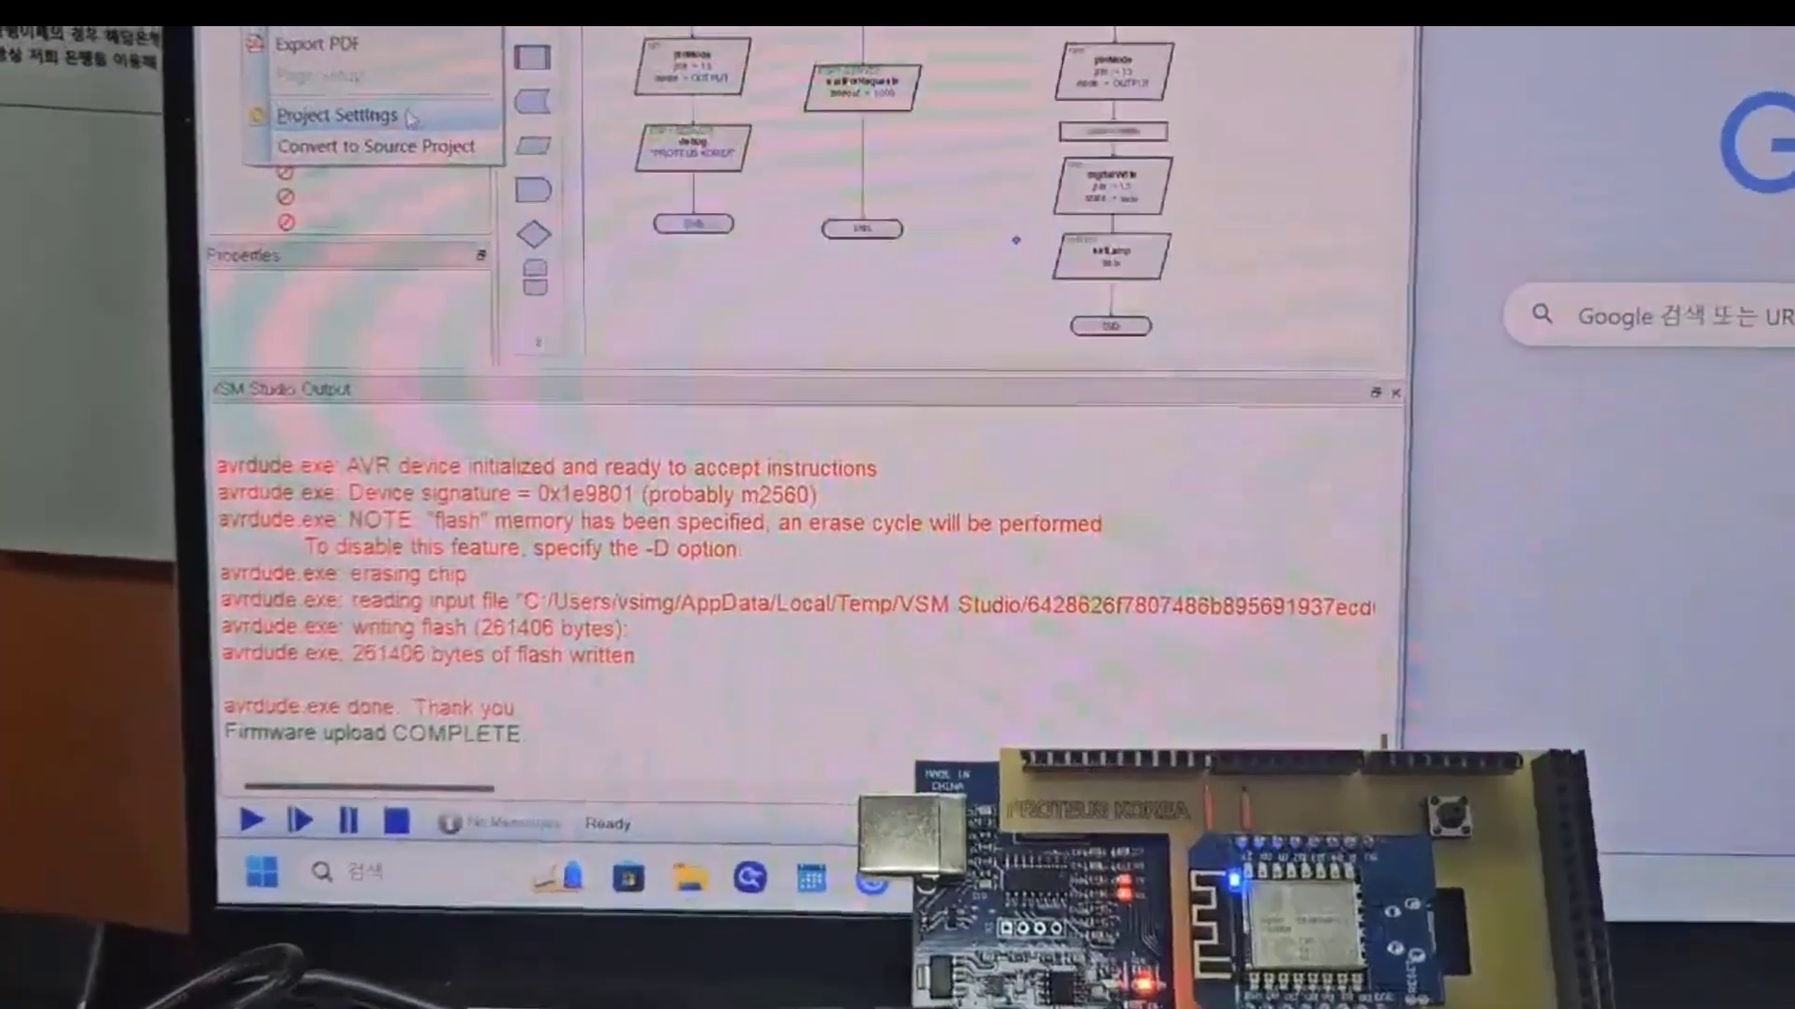
left_click(456, 122)
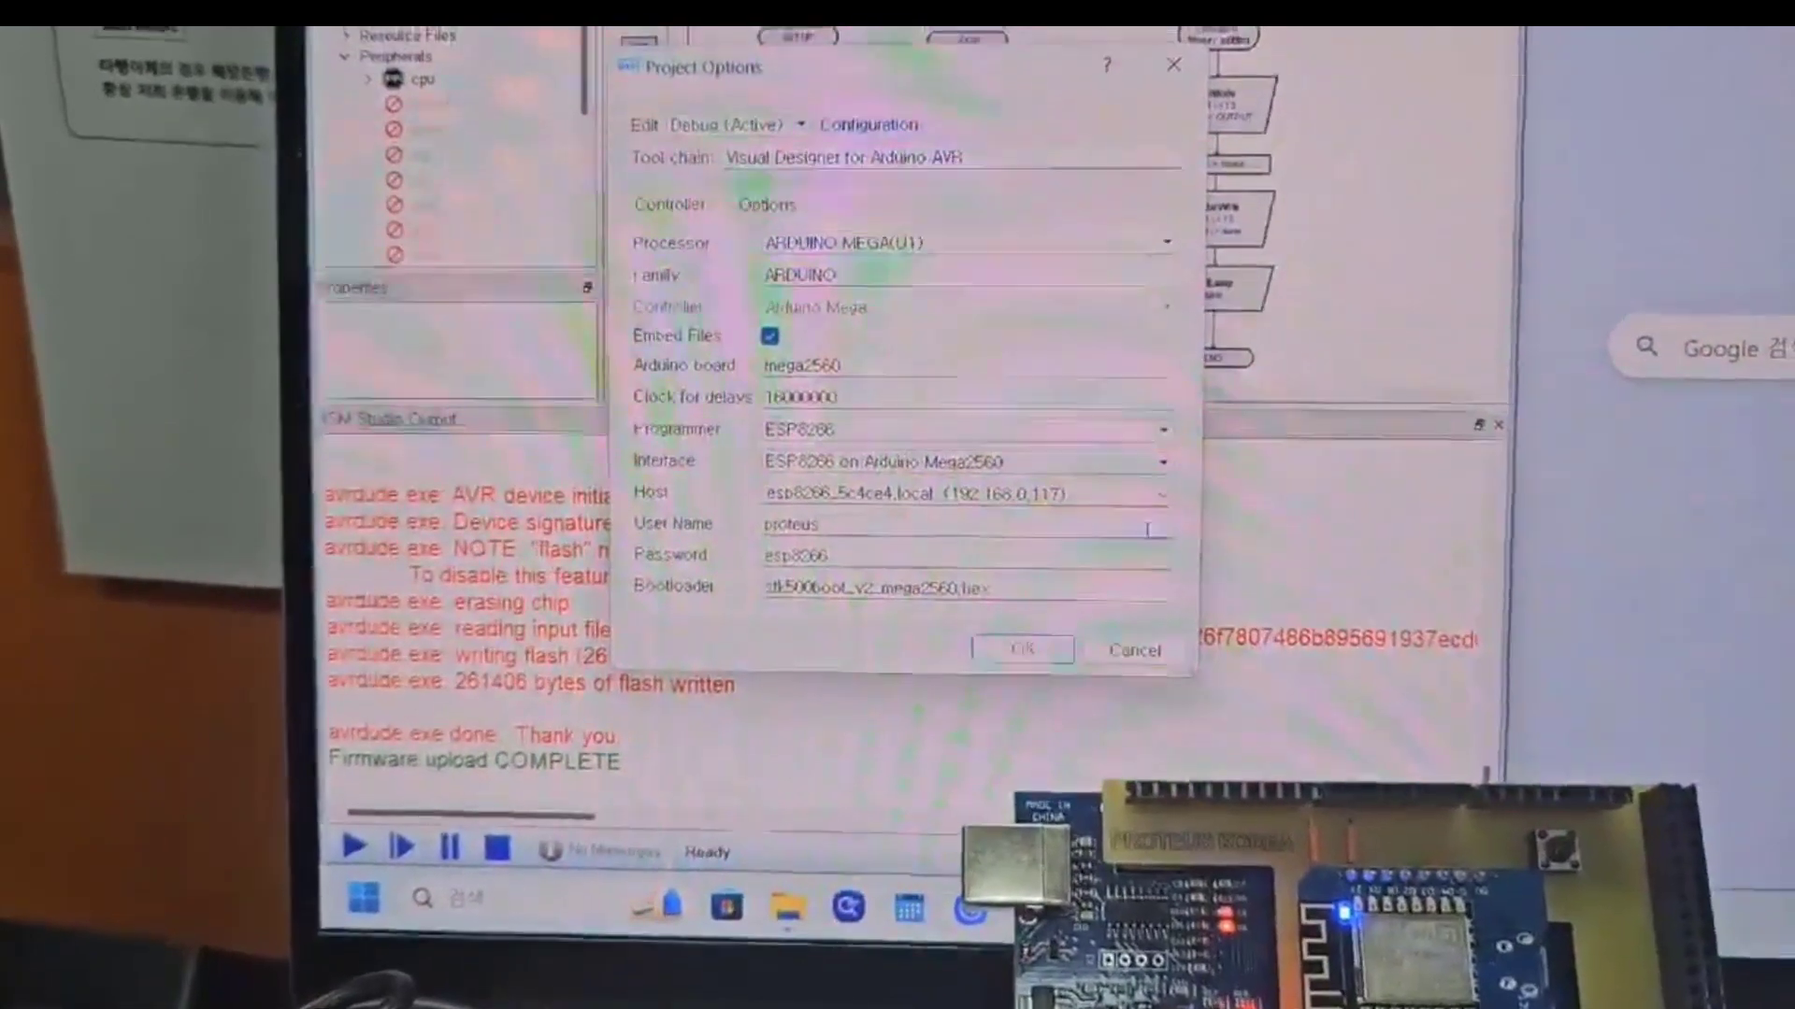
left_click(1021, 645)
type("192.168.0.117")
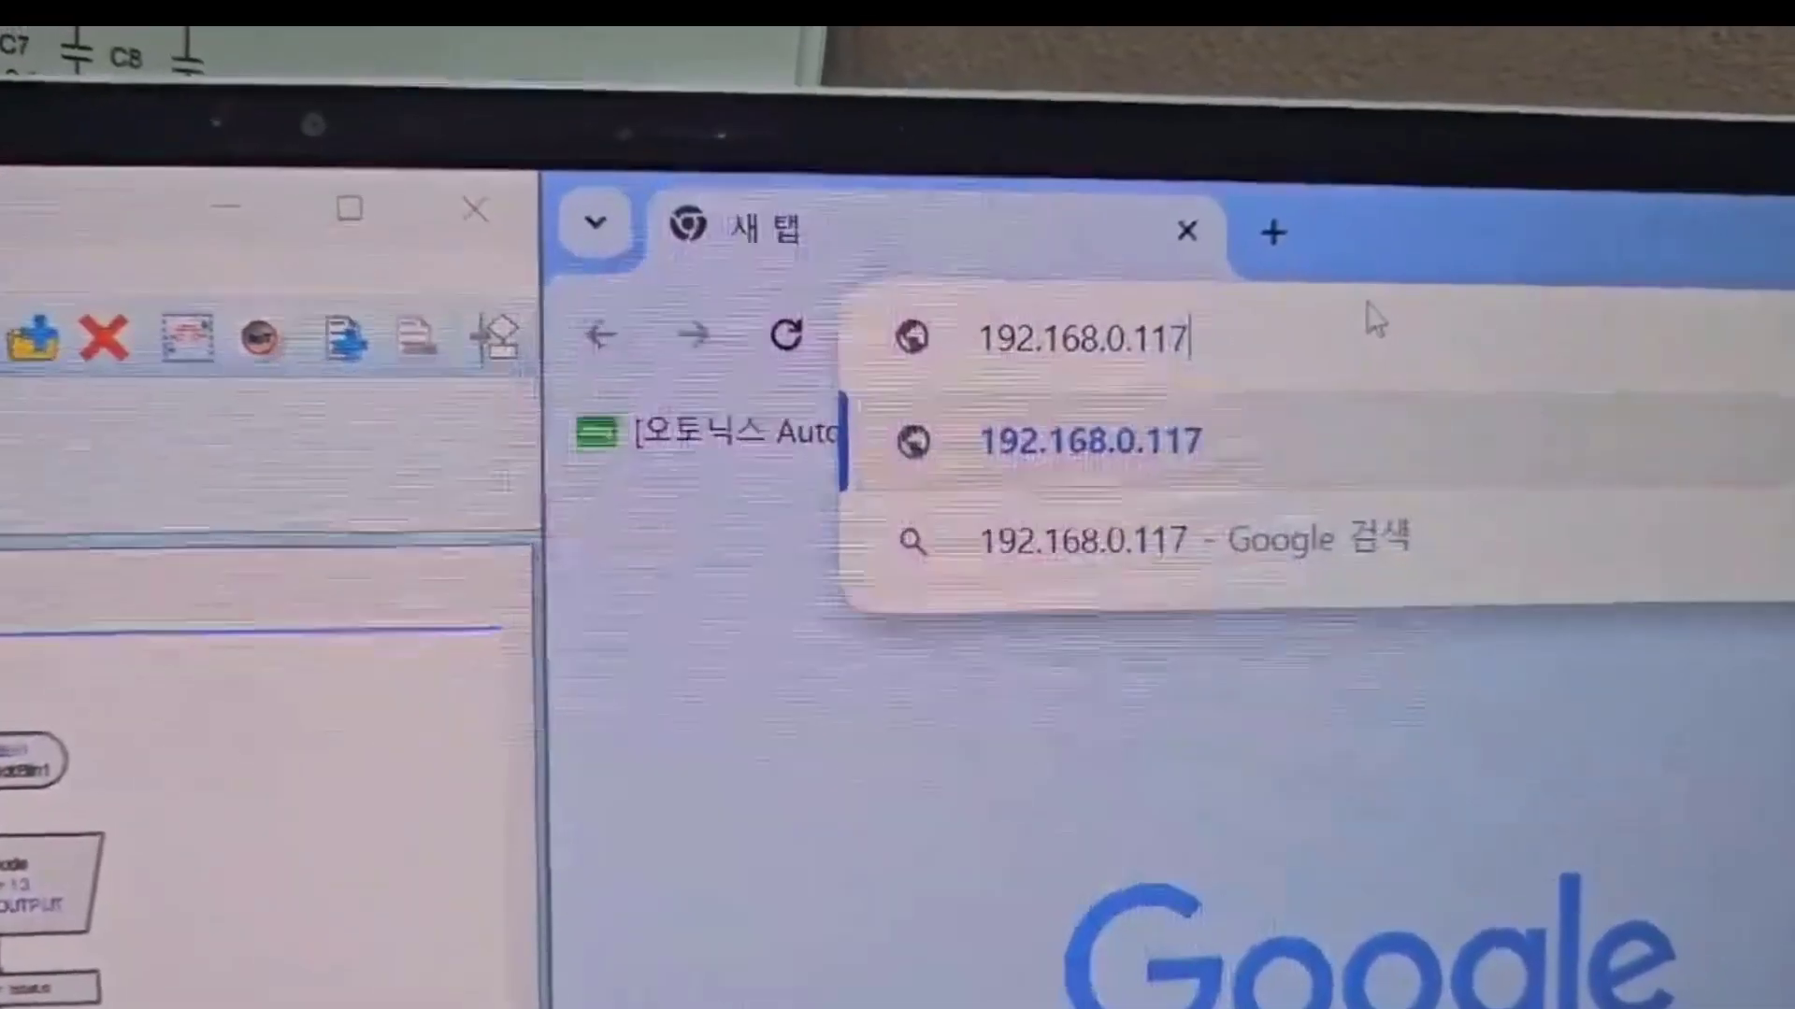
key("Return")
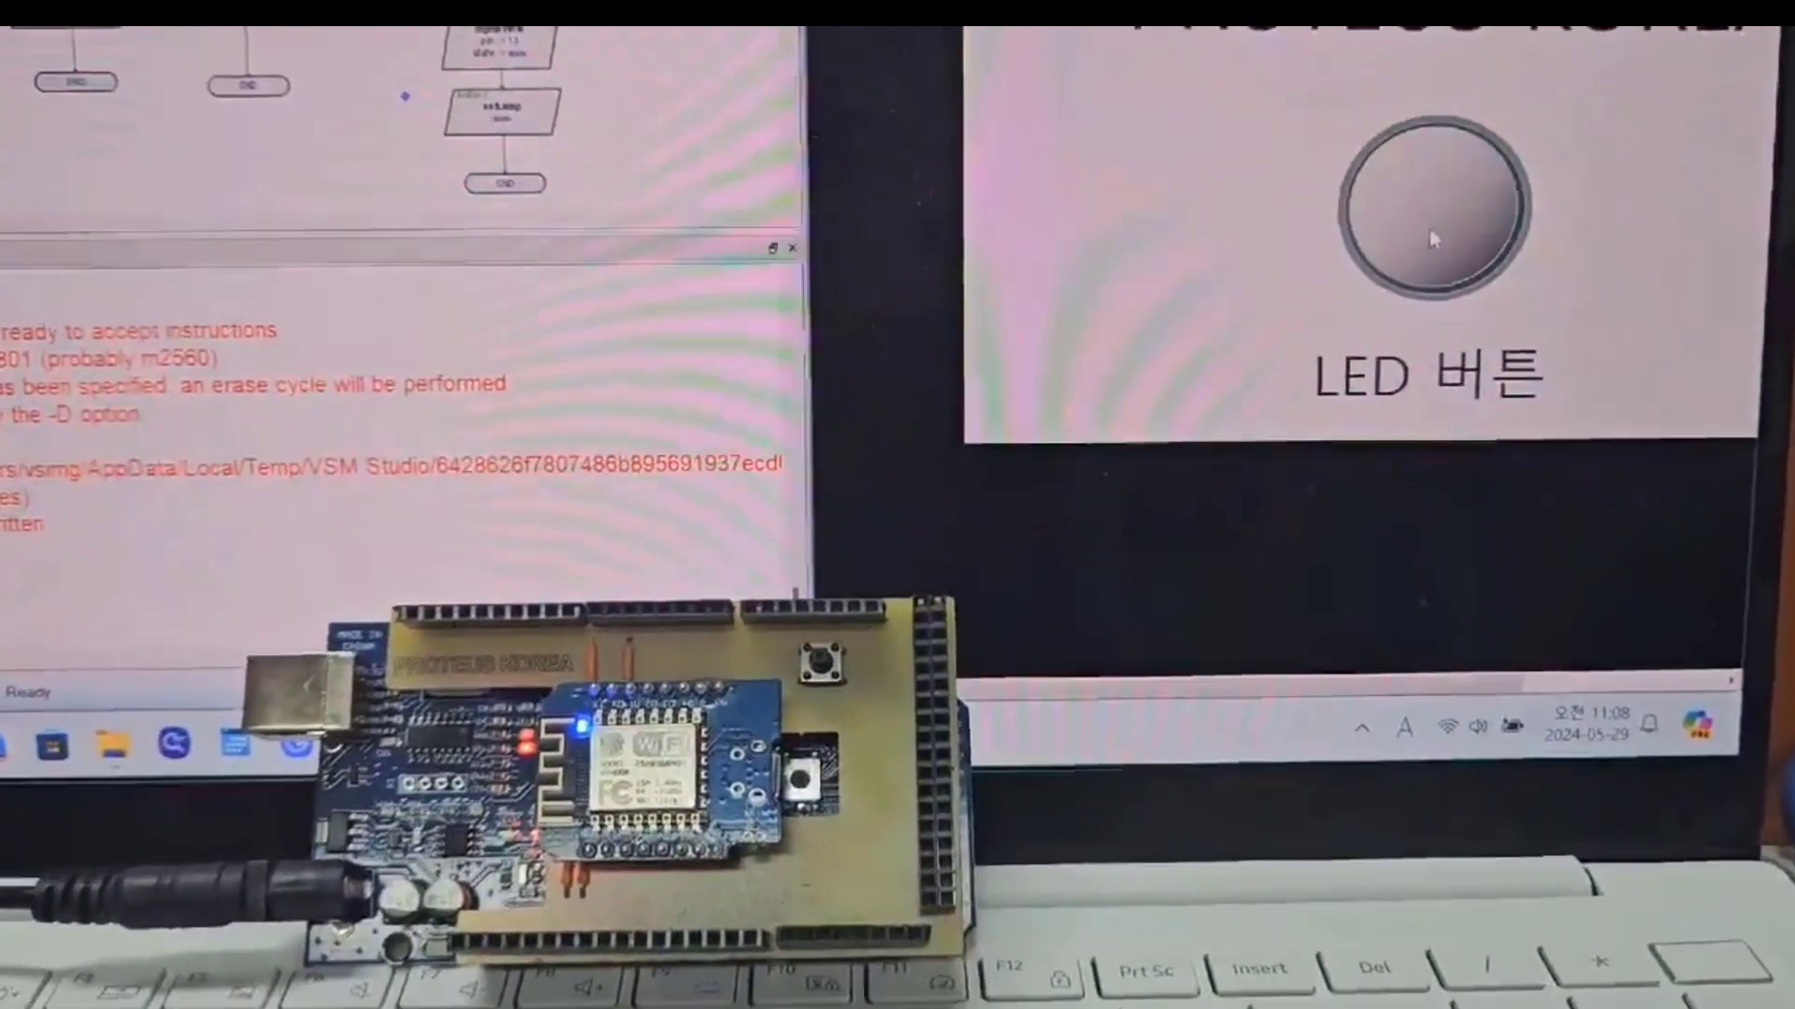
left_click(1430, 231)
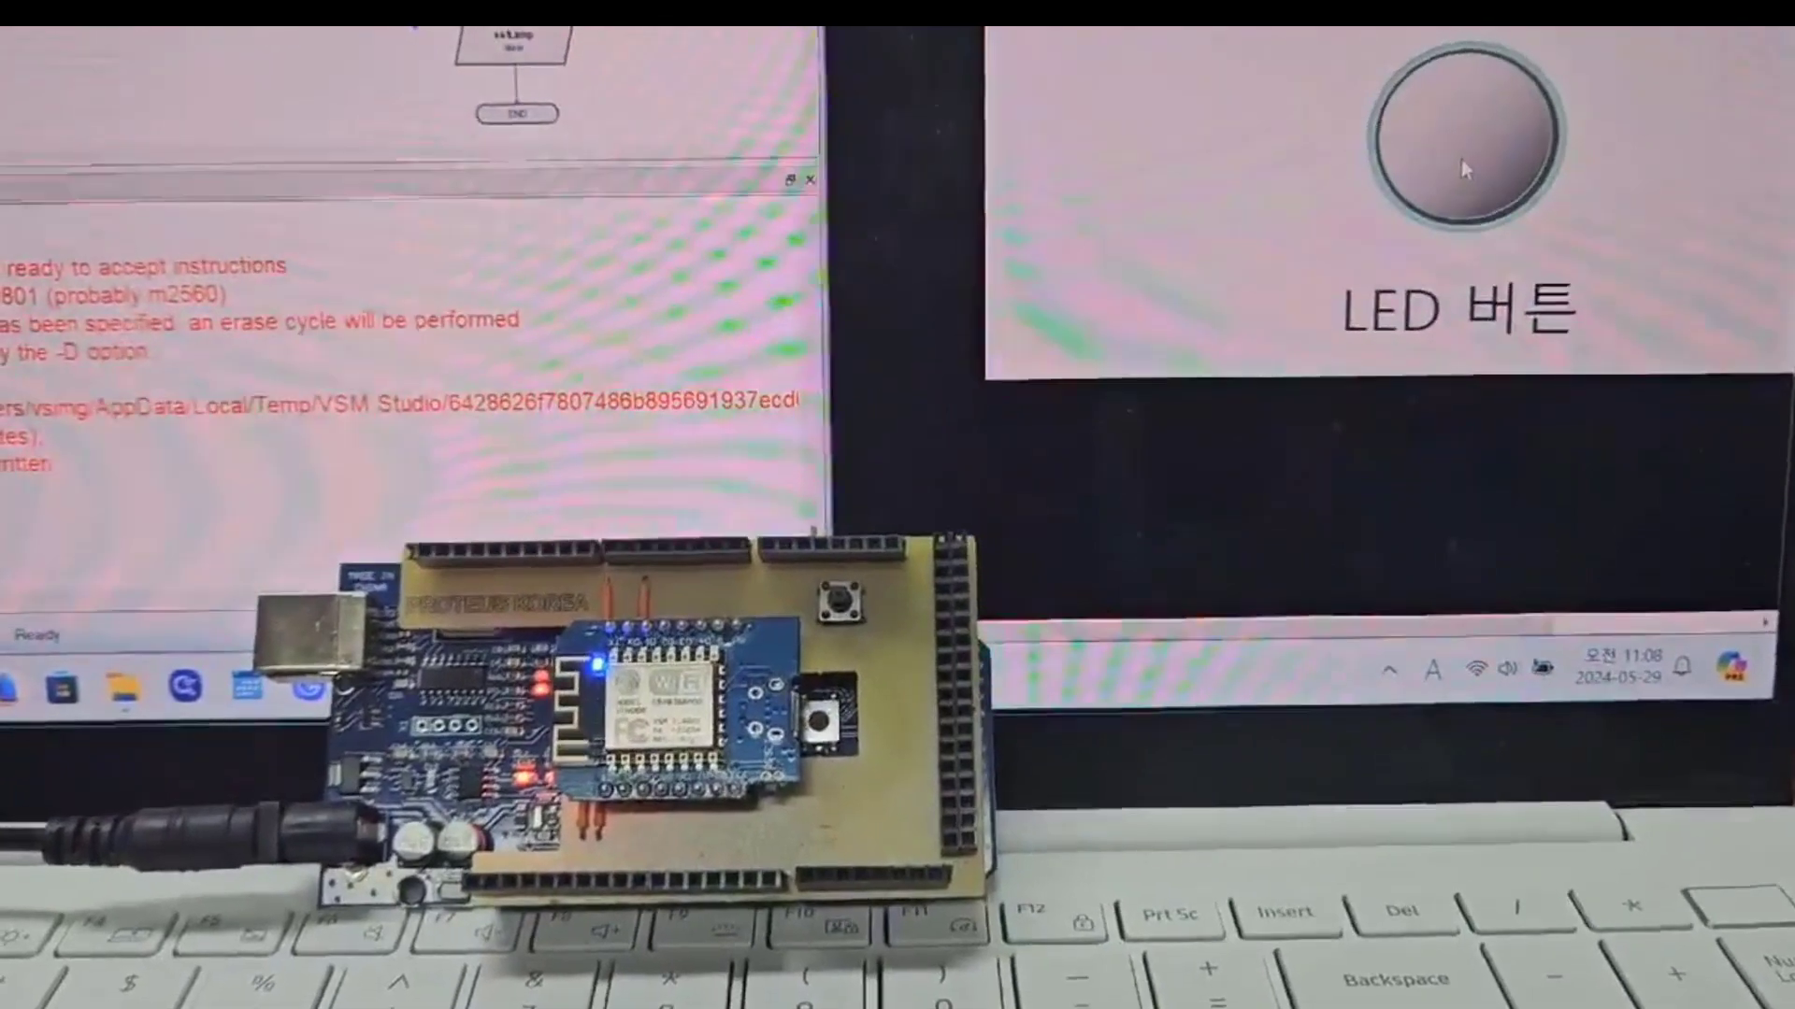